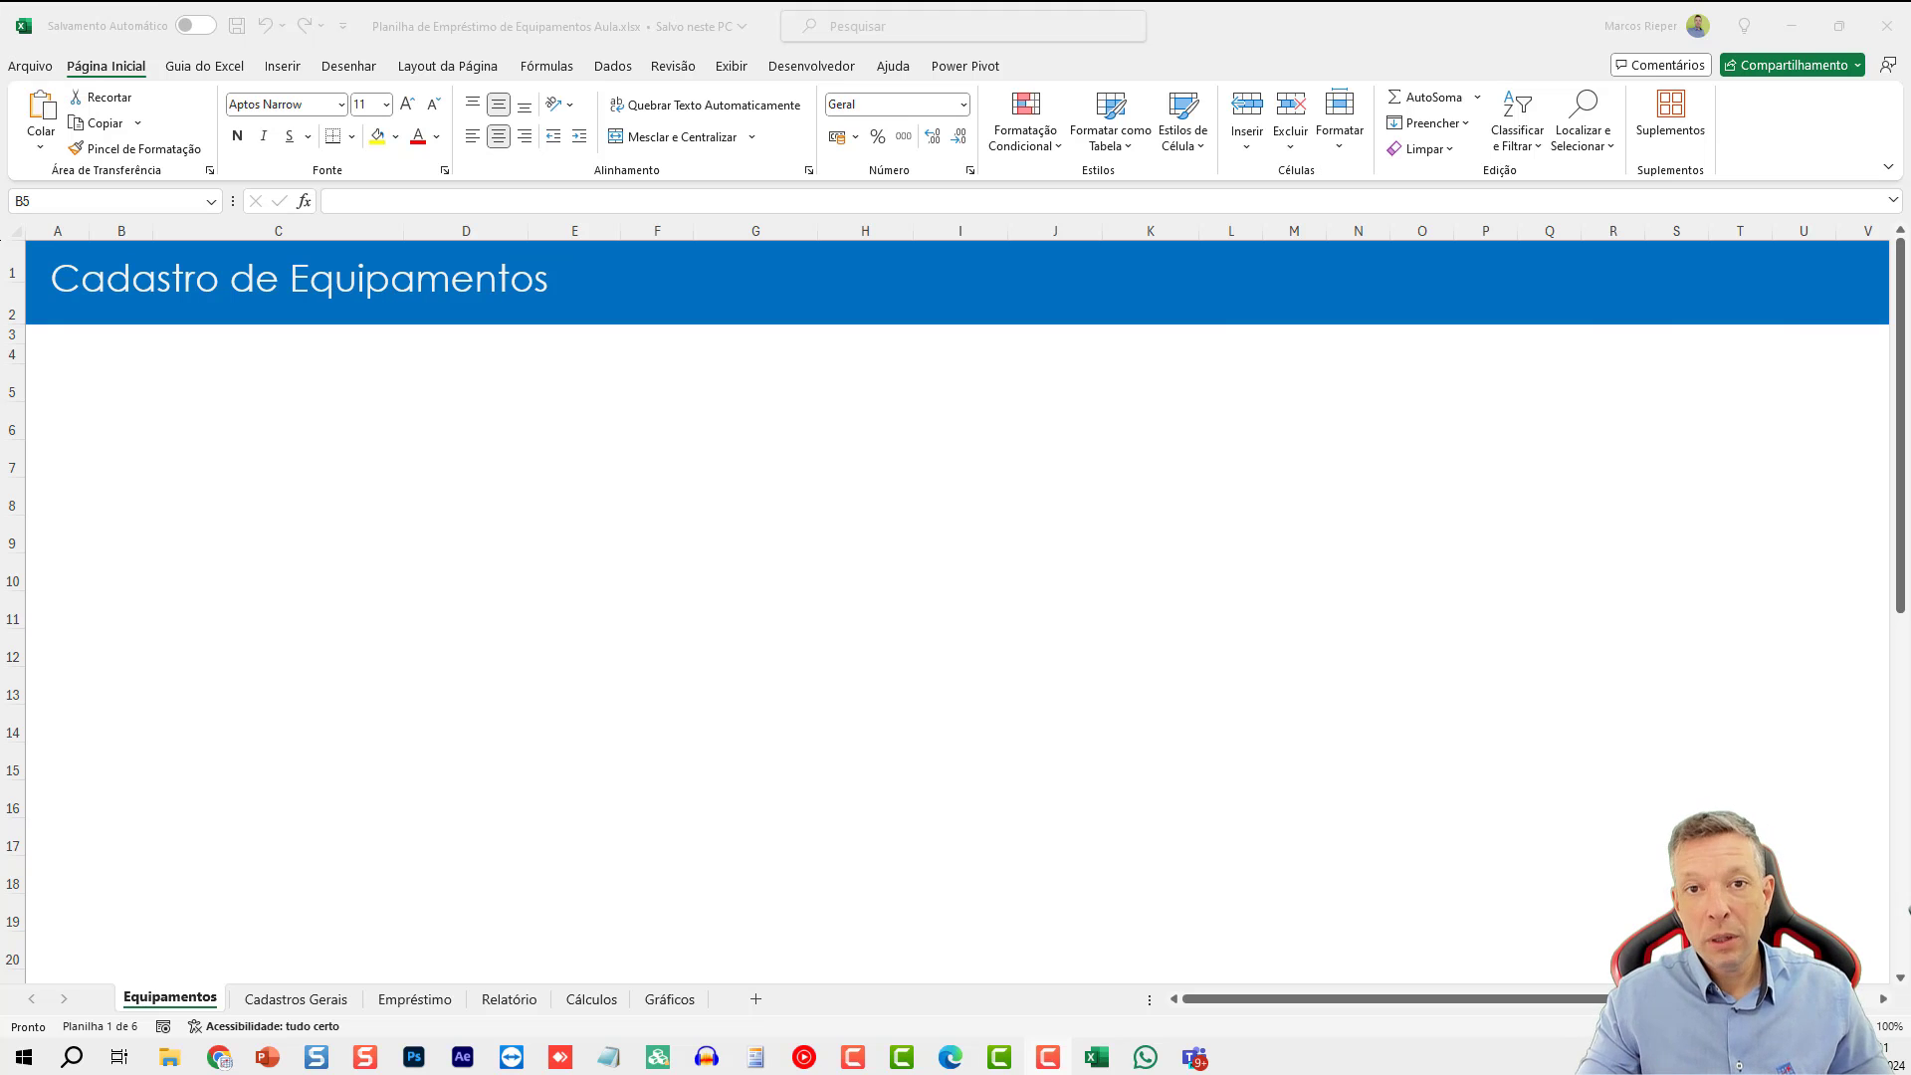
- Open the row height setting for row 5 and accept it
{"action": "left_click", "coordinate": [107, 397]}
{"action": "right_click", "coordinate": [13, 387]}
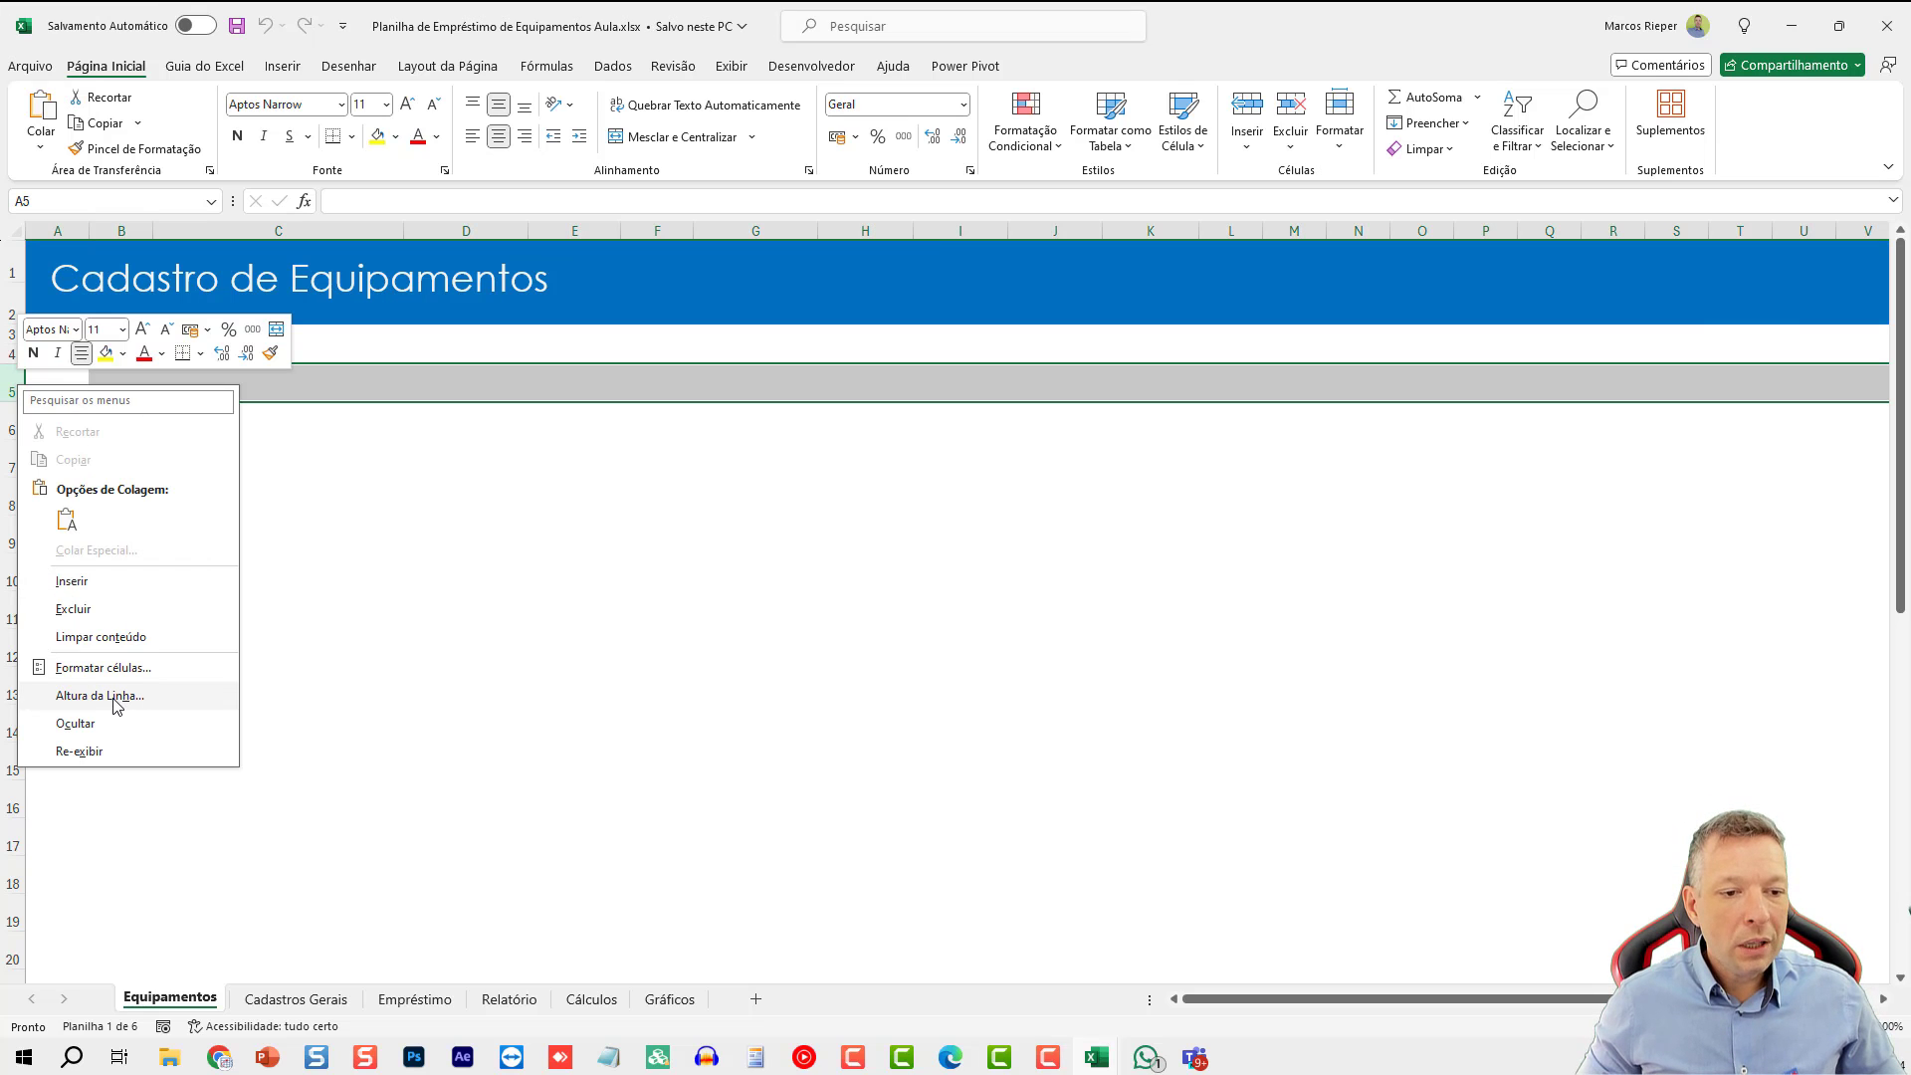
{"action": "left_click", "coordinate": [80, 696]}
{"action": "key", "text": "Return"}
- Enter the column headers Id, Equipamento and Identificação in cells B5 to D5
{"action": "left_click", "coordinate": [147, 383]}
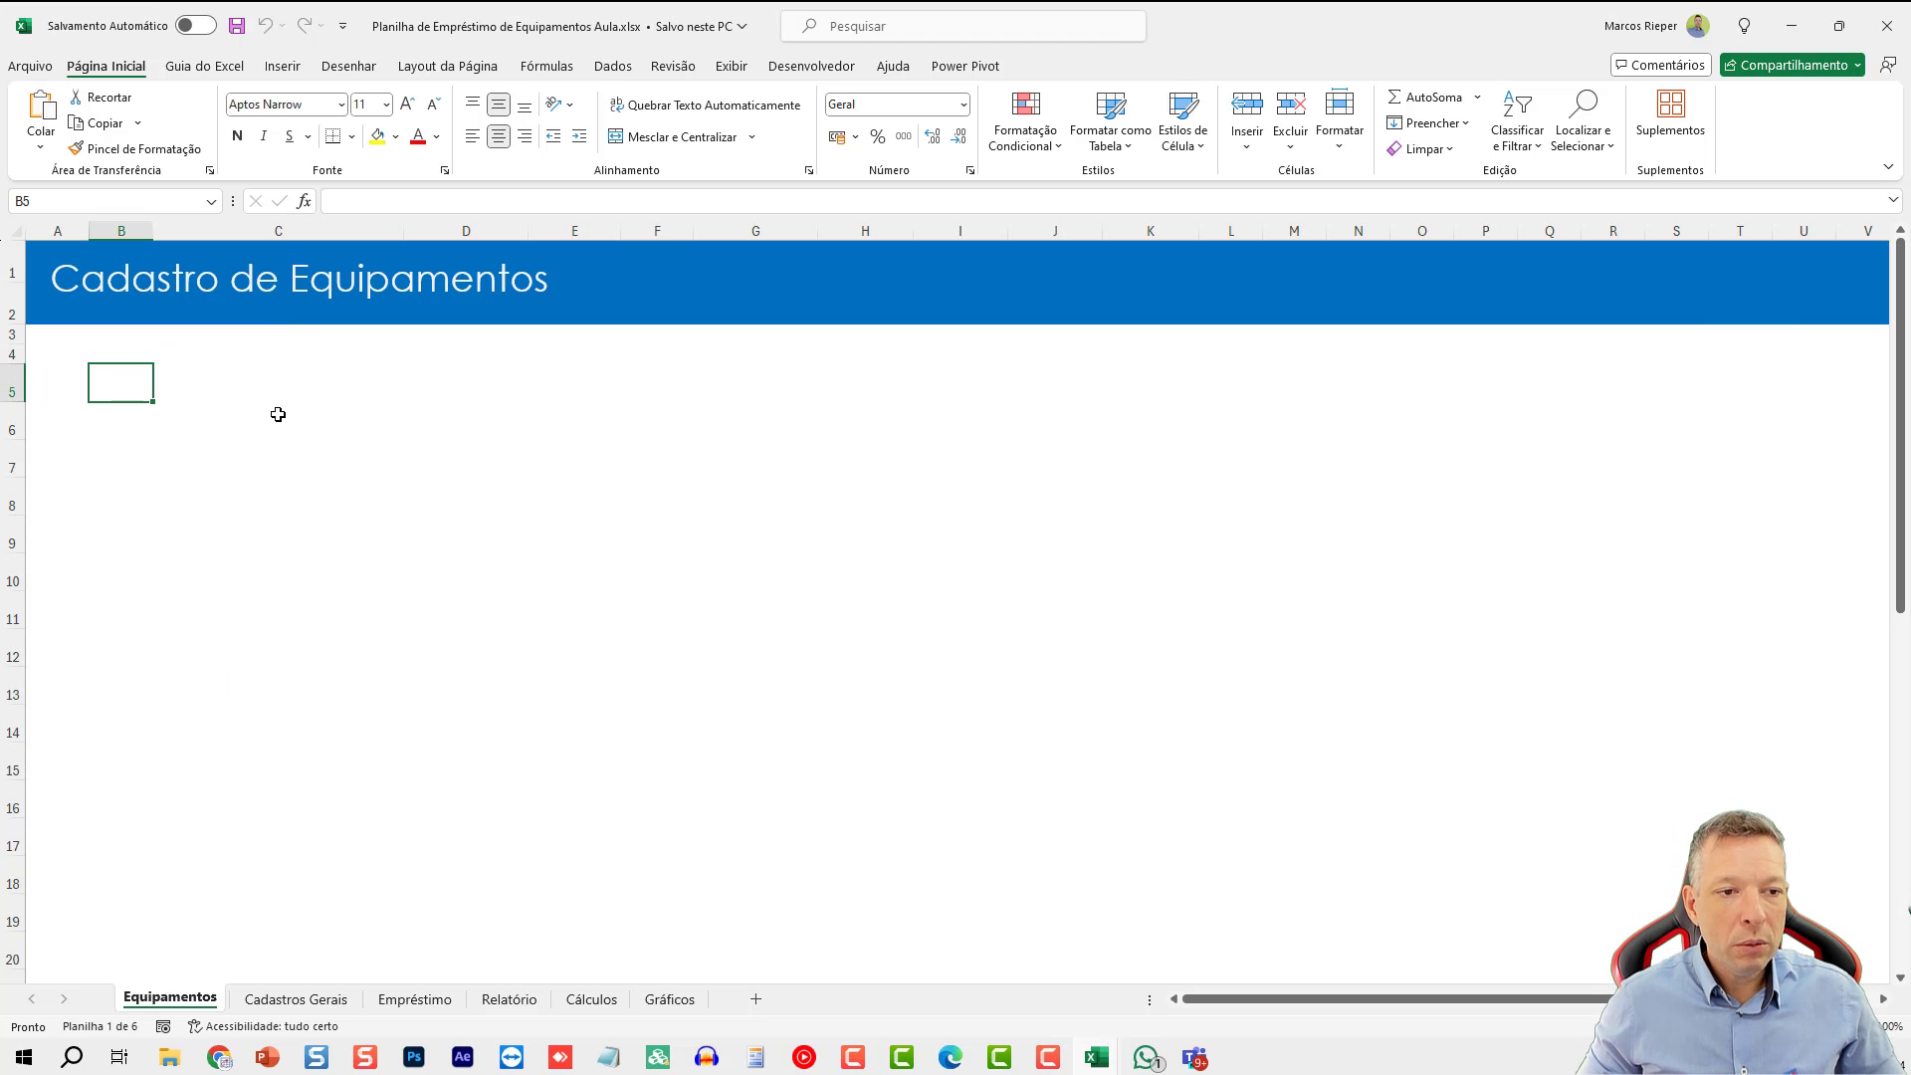
{"action": "type", "text": "Id"}
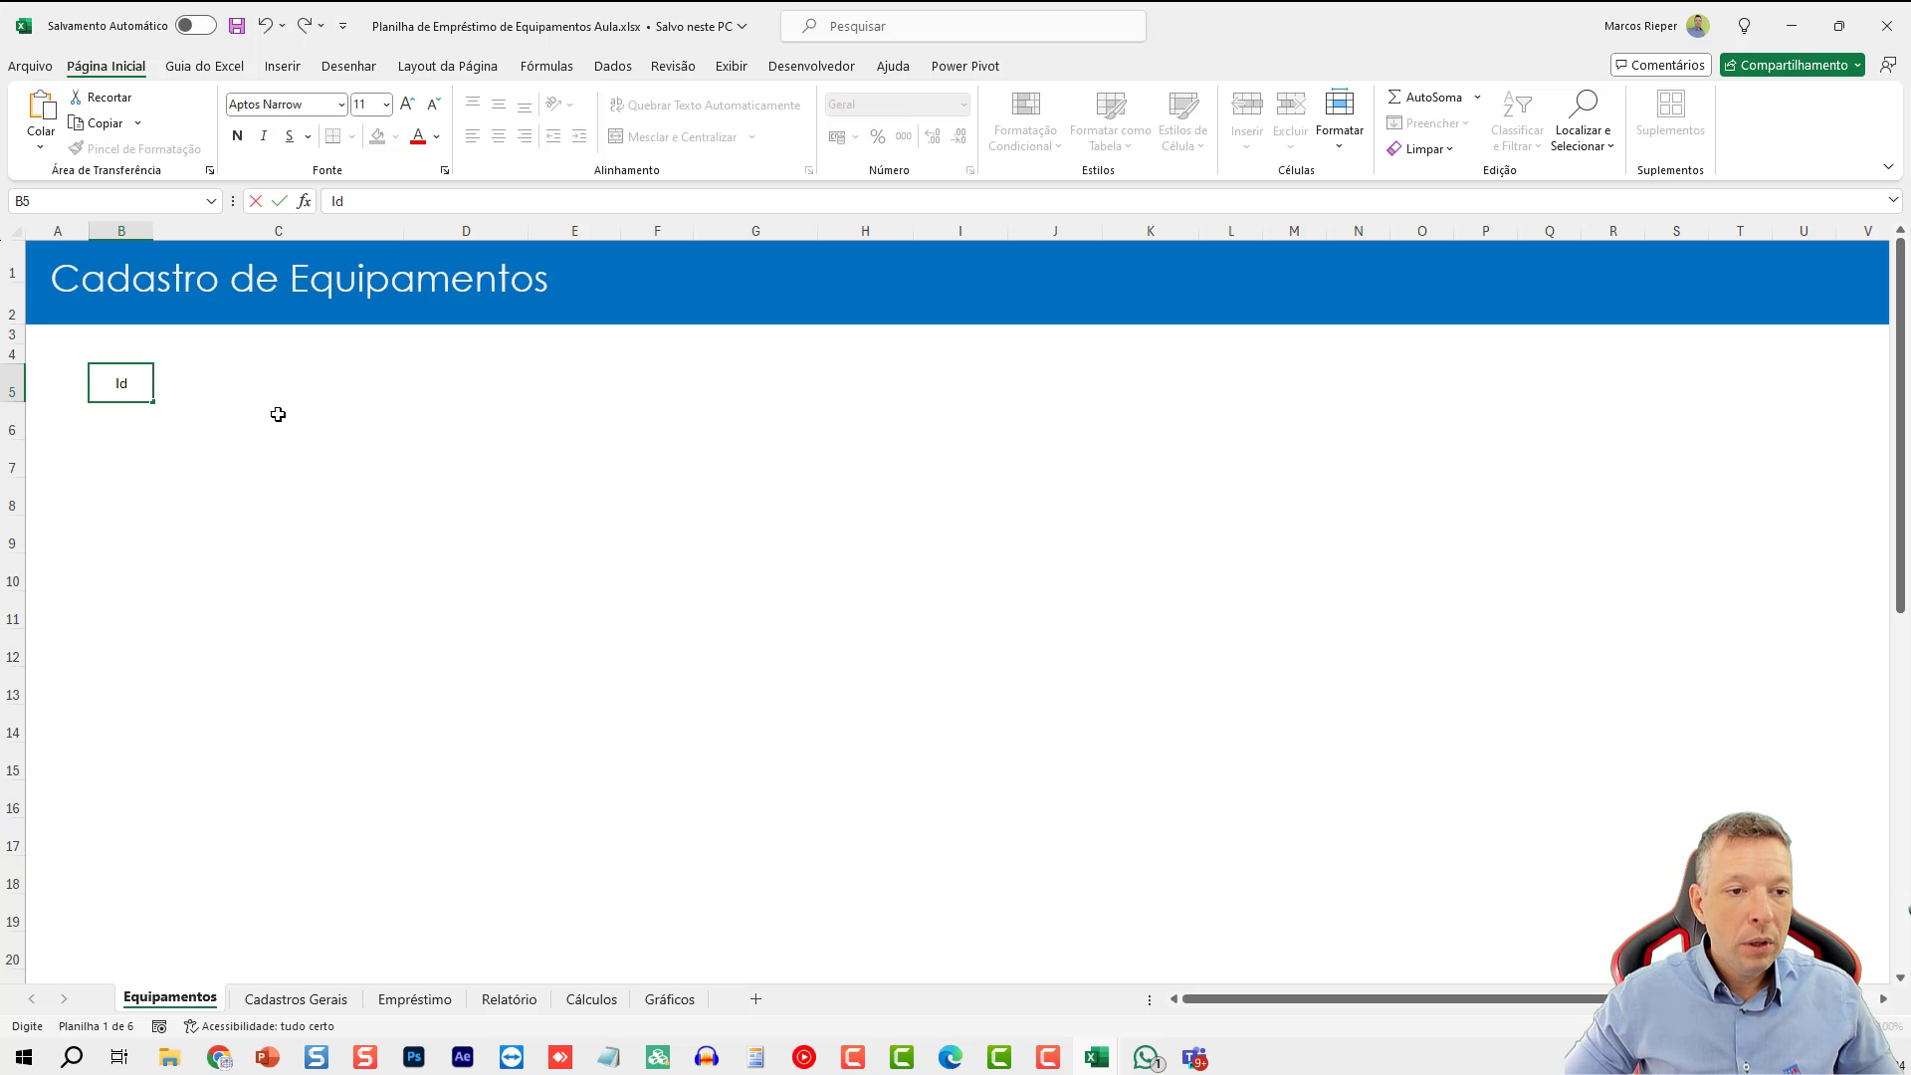
{"action": "key", "text": "Tab"}
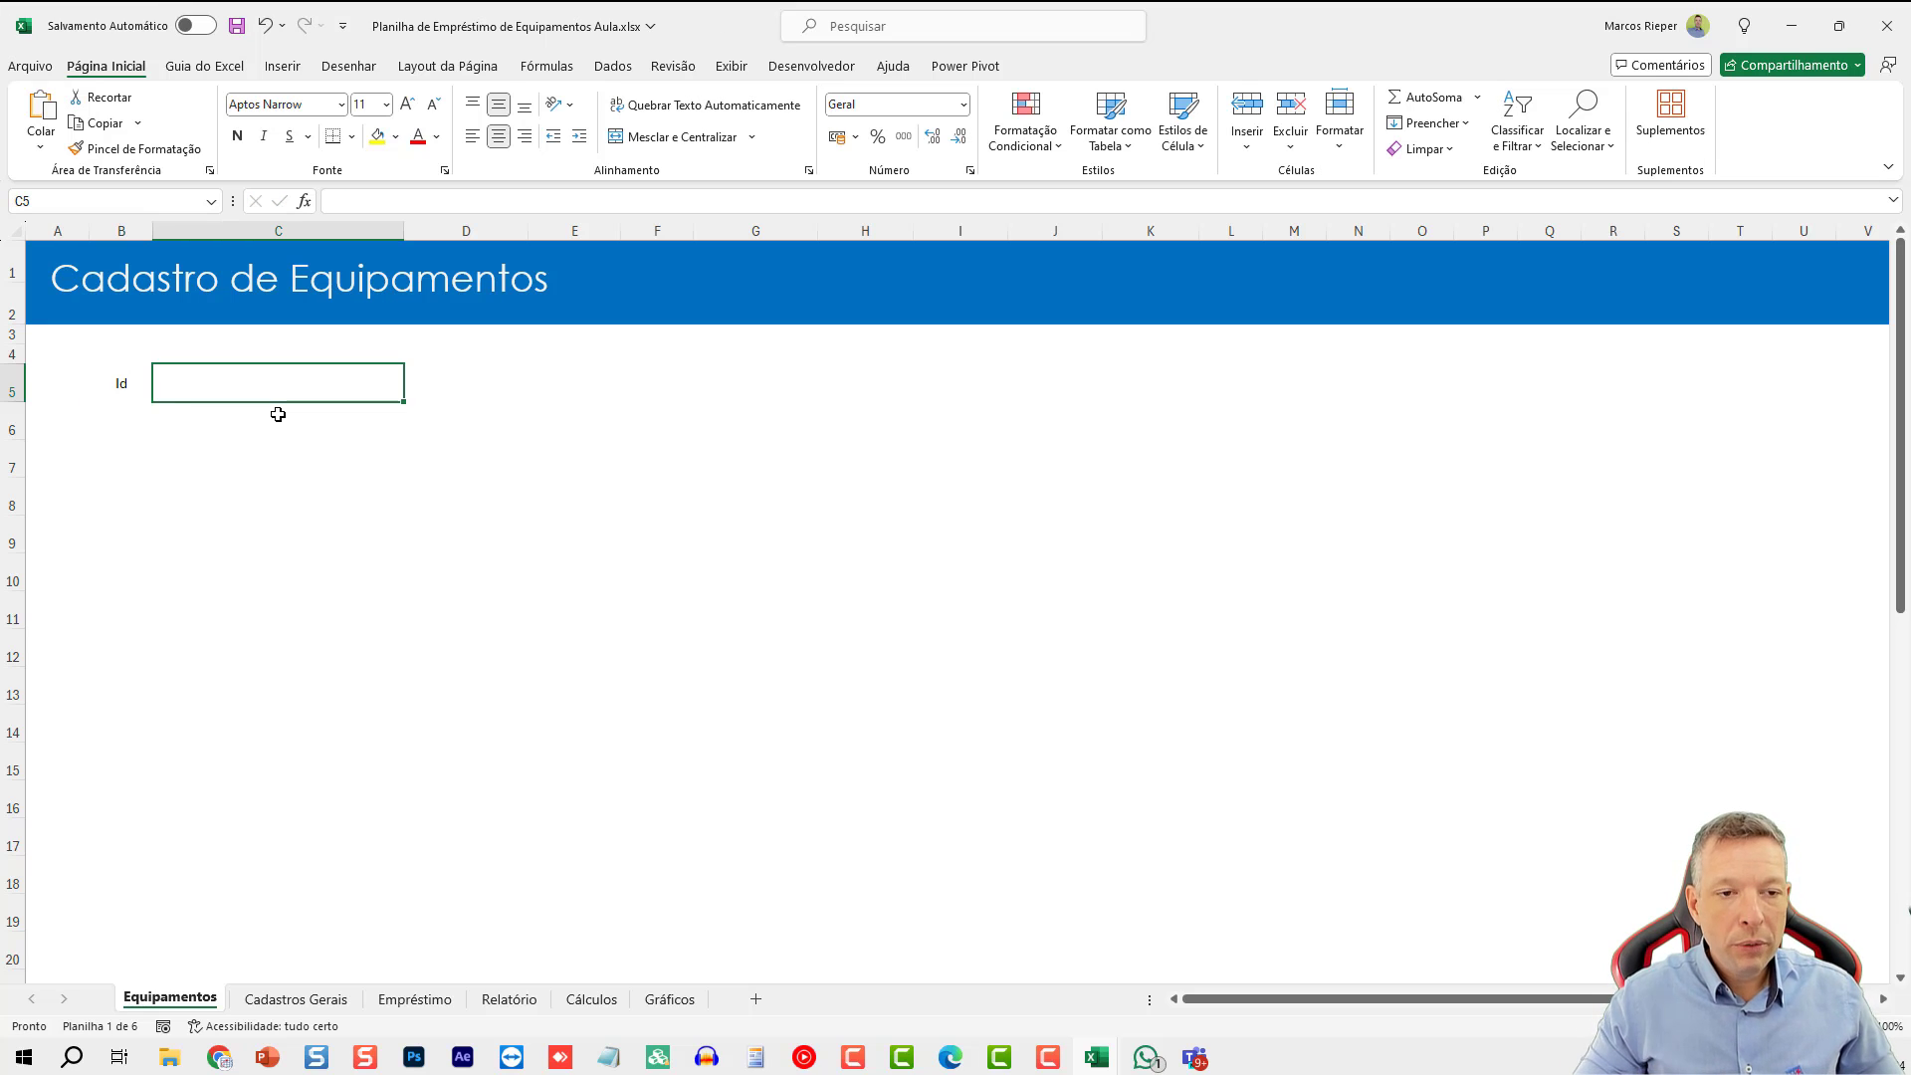
{"action": "scroll", "coordinate": [379, 504], "scroll_direction": "up", "scroll_amount": 3}
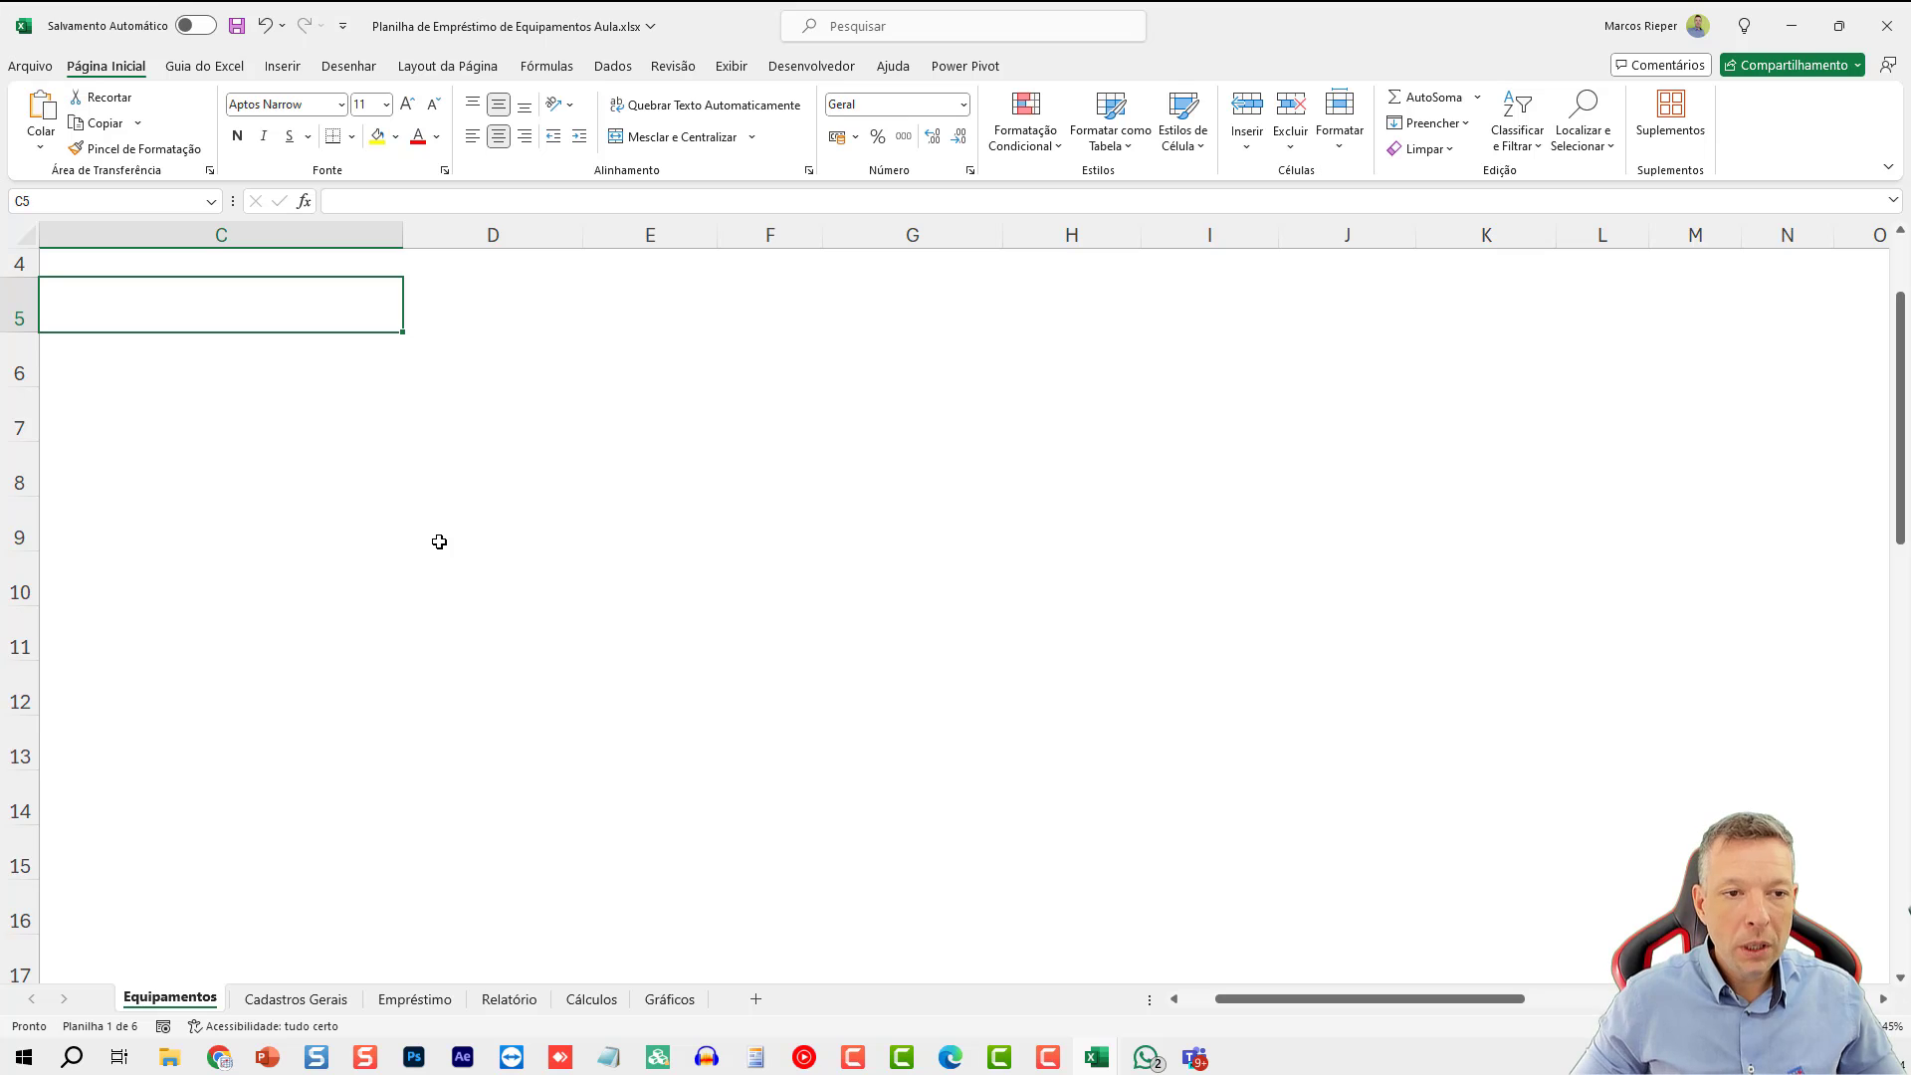
{"action": "key", "text": "ctrl+Home"}
{"action": "left_click", "coordinate": [302, 442]}
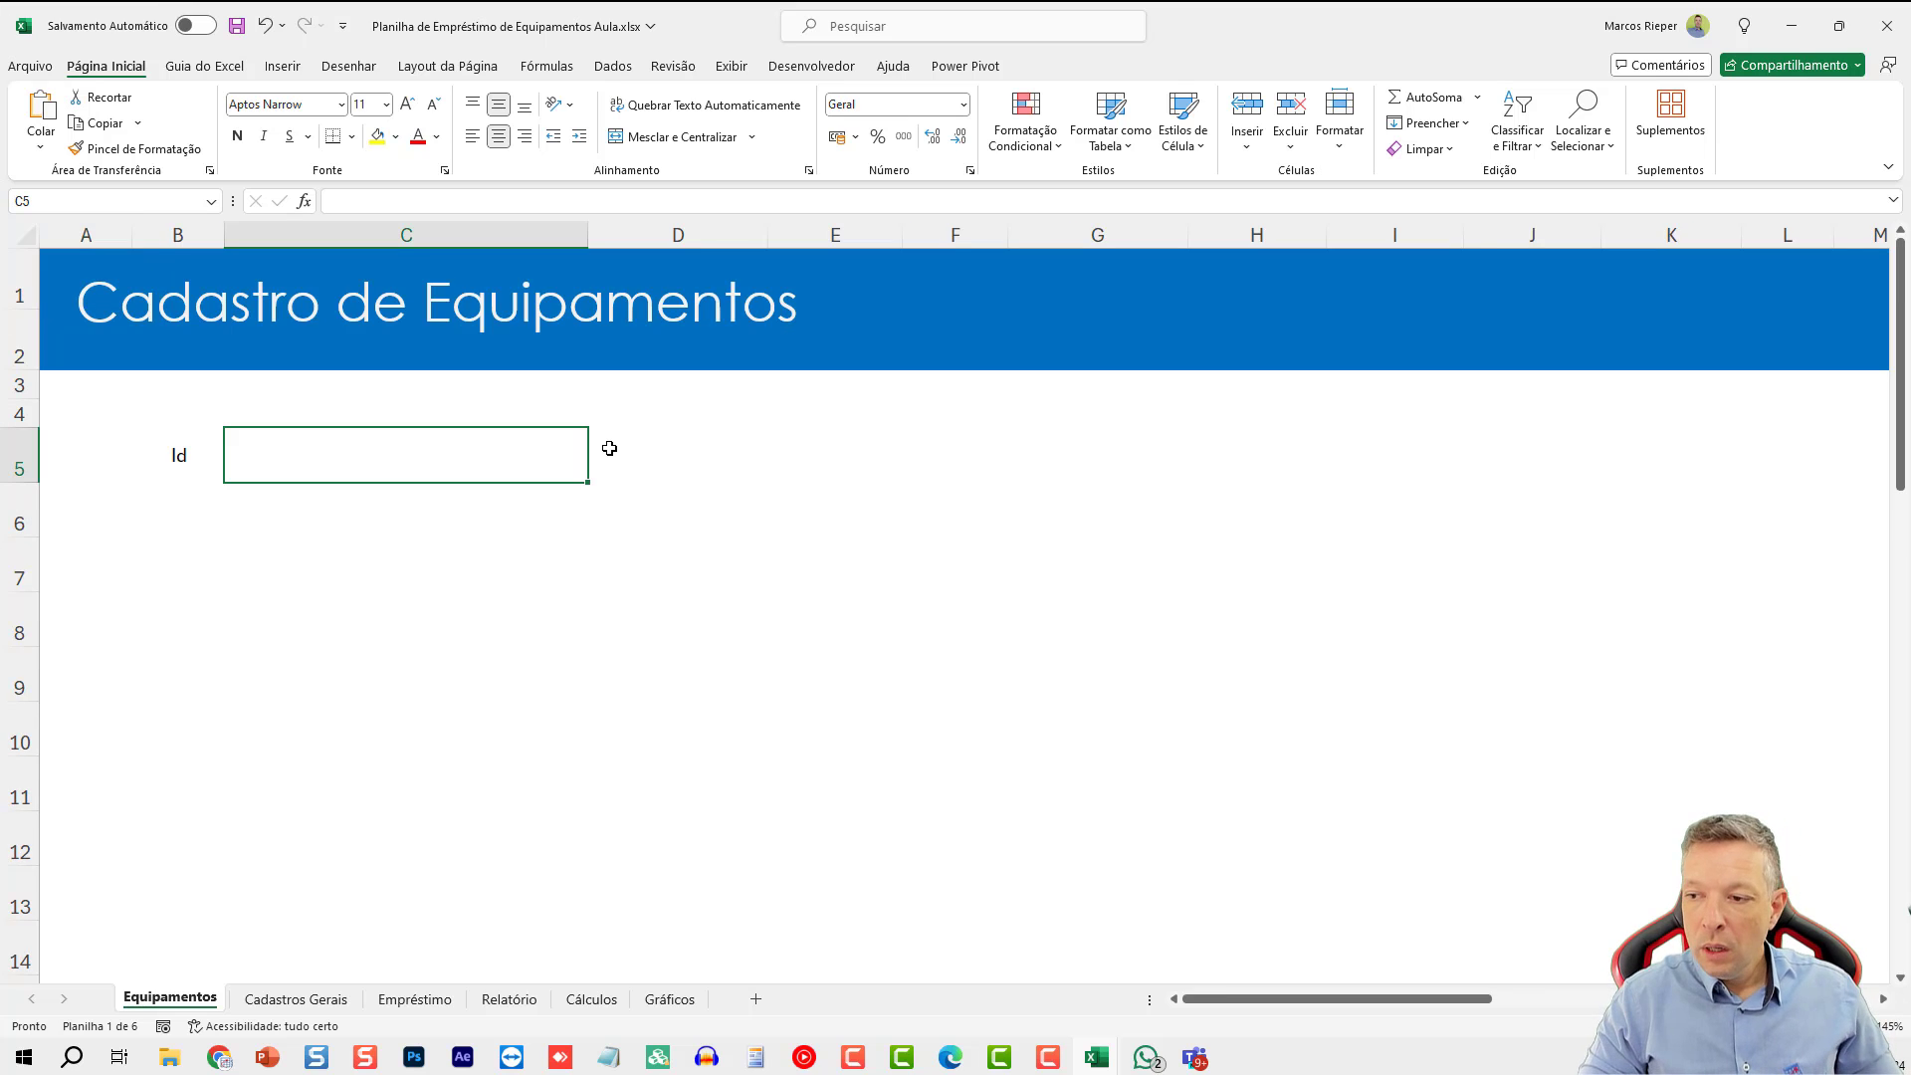
{"action": "type", "text": "Equipamento"}
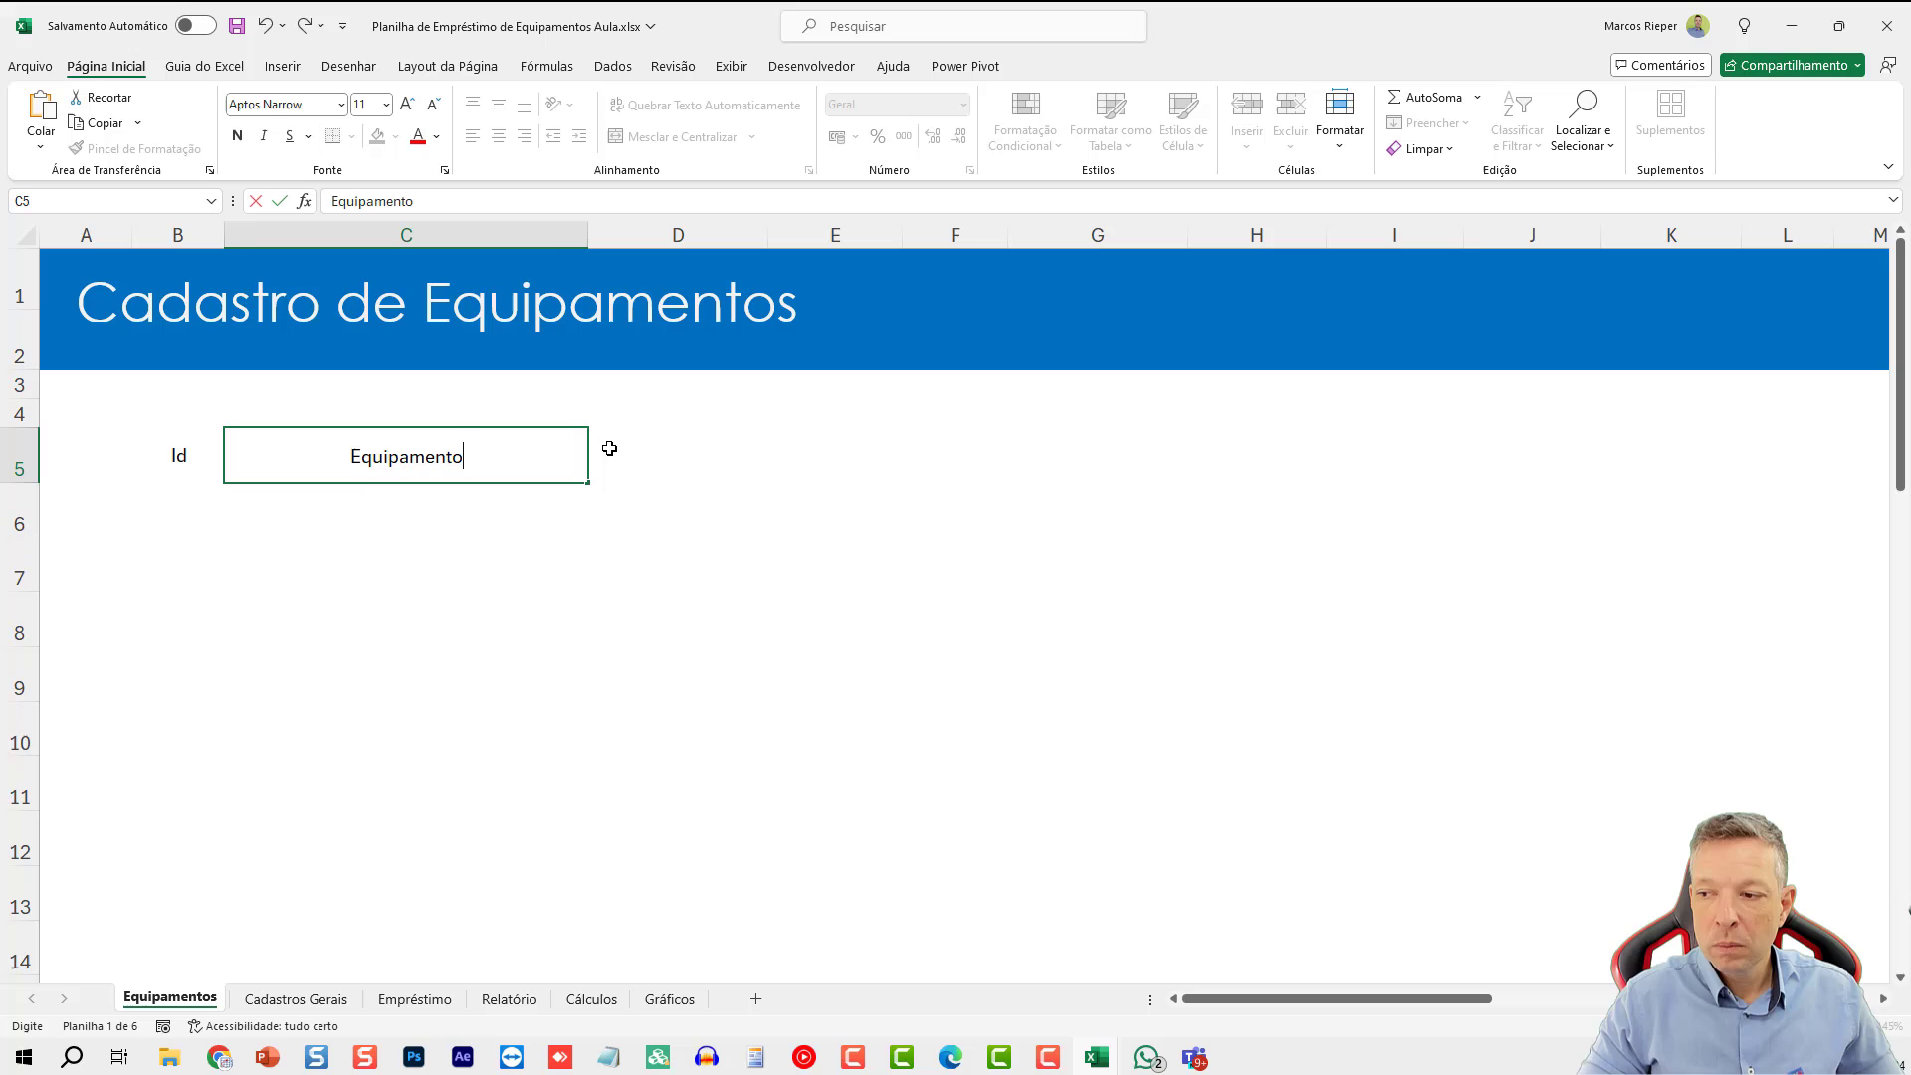
{"action": "key", "text": "Tab"}
{"action": "type", "text": "Identificação"}
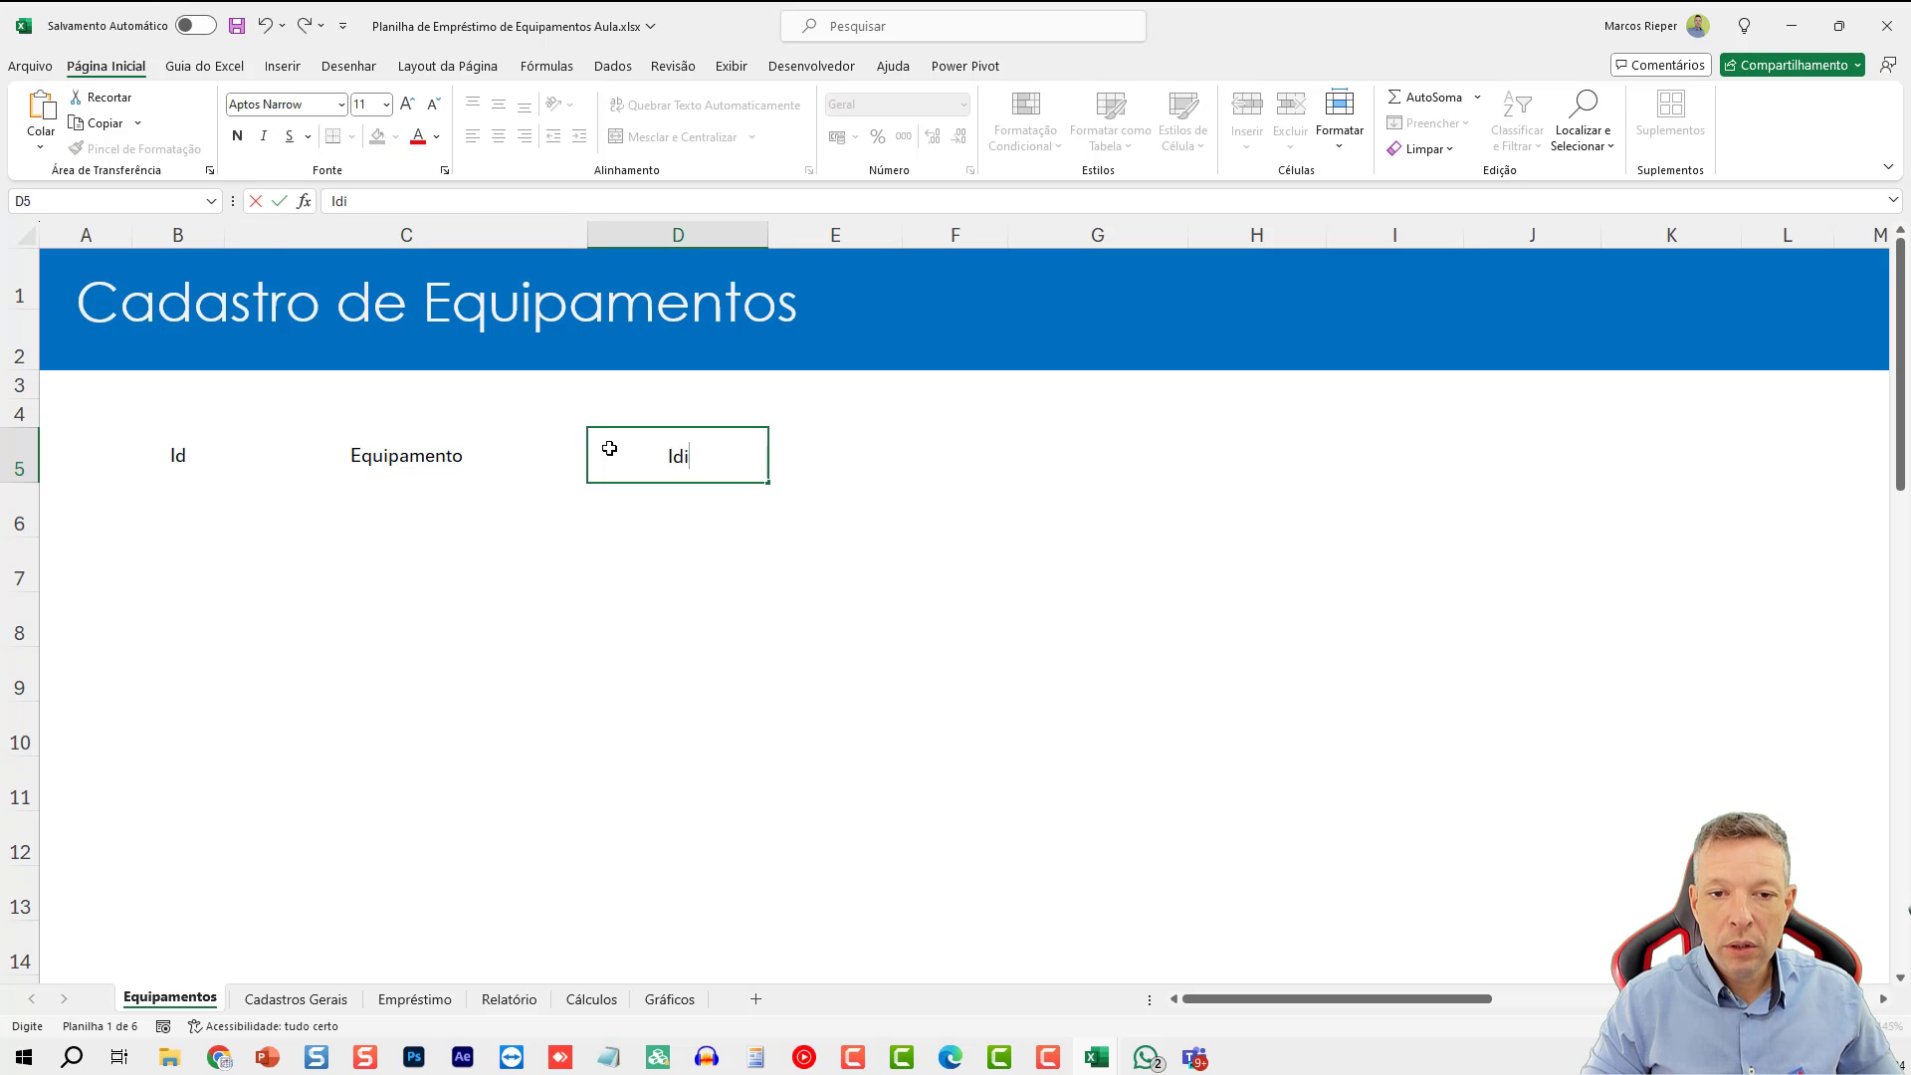
{"action": "key", "text": "Tab"}
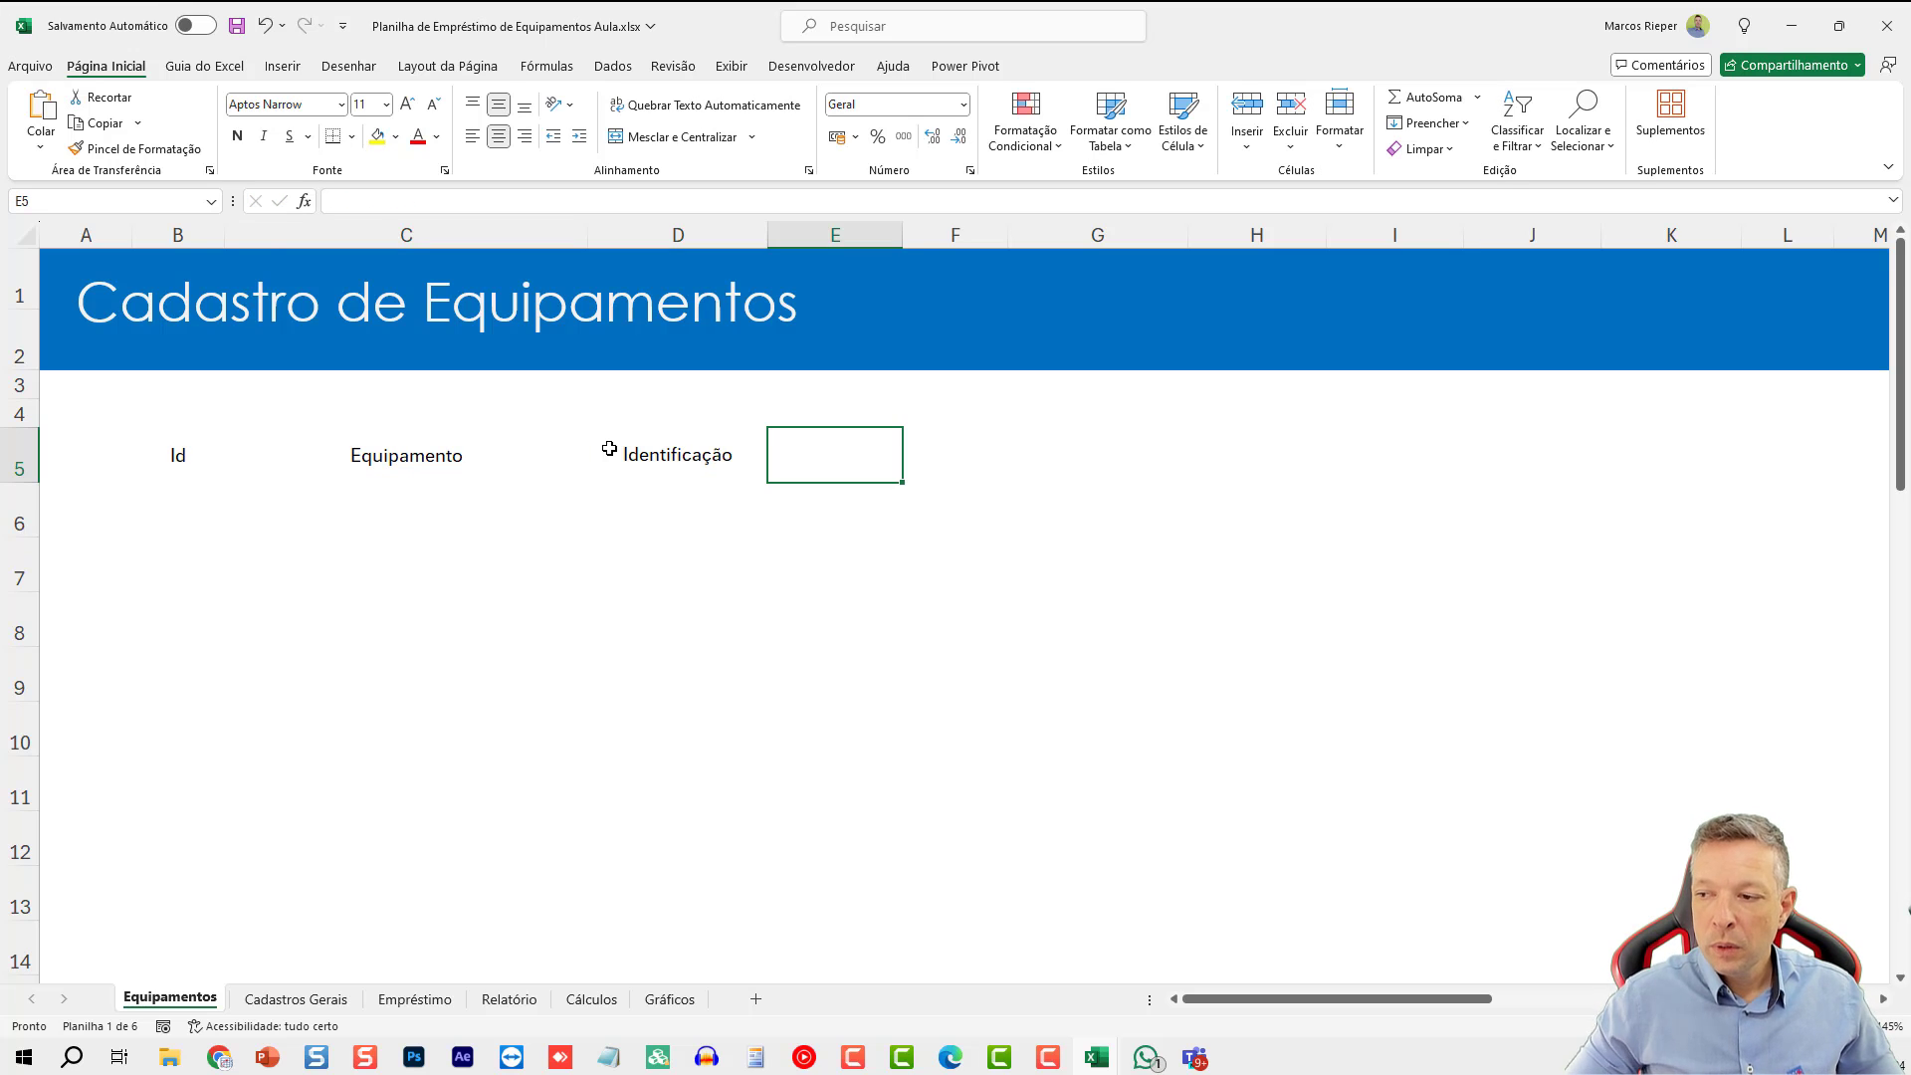
- Enter the column headers Link Imagem, Imagem, Valor, Quantidade and Total in cells E5 to I5
{"action": "type", "text": "Link Imagem"}
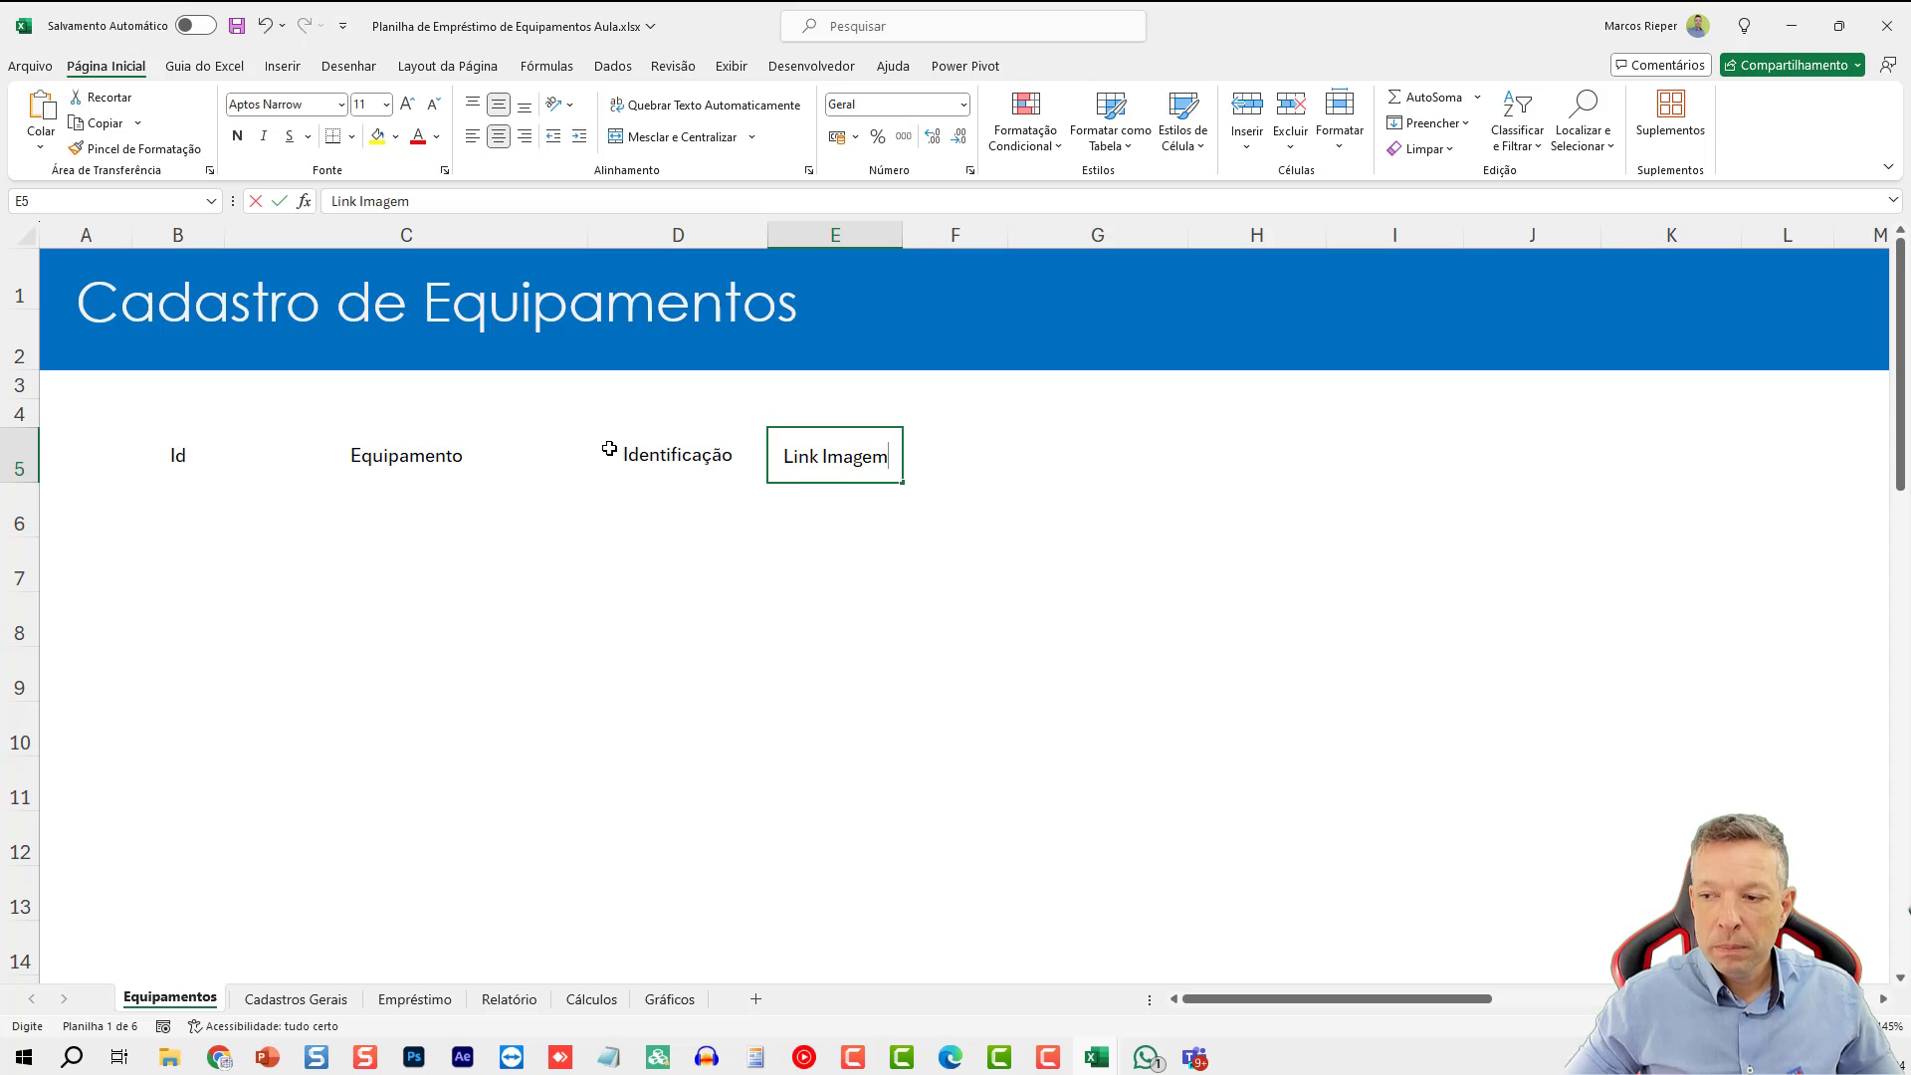
{"action": "key", "text": "Tab"}
{"action": "type", "text": "Imagem"}
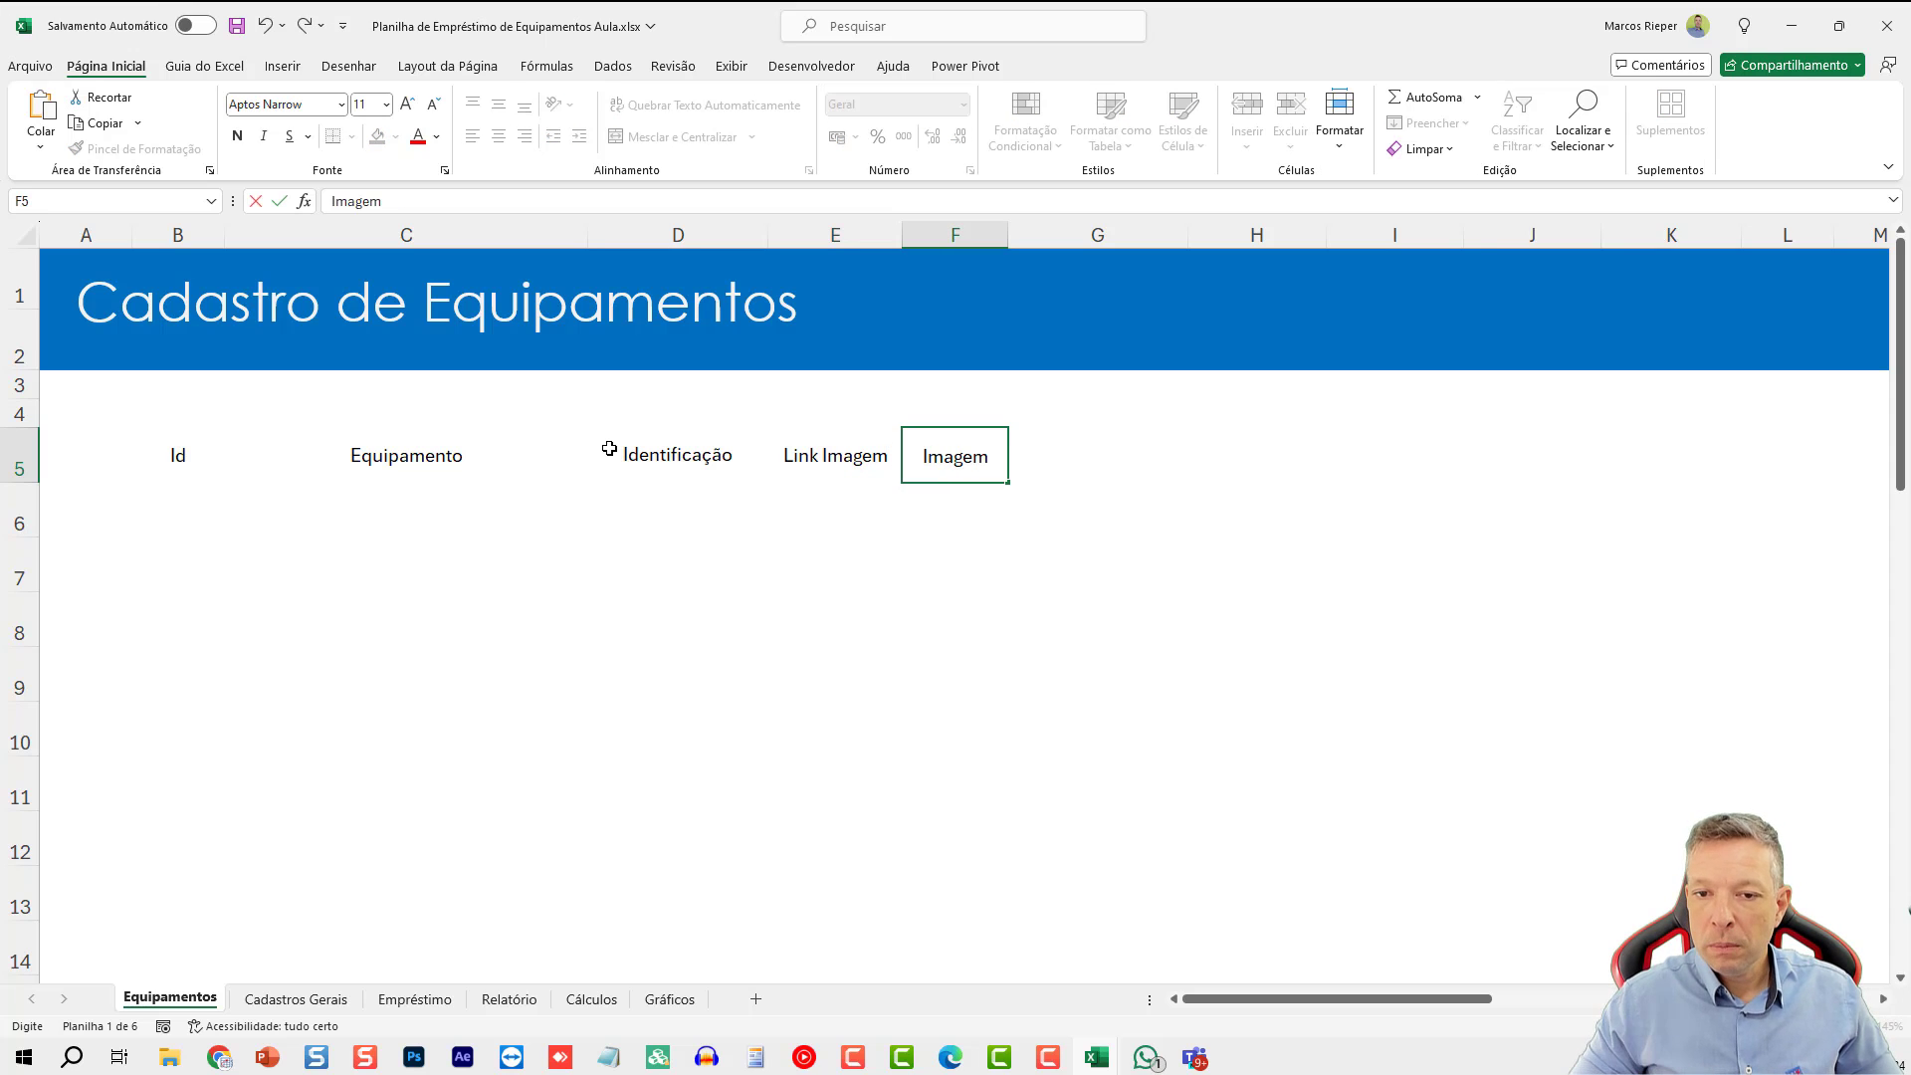
{"action": "key", "text": "Tab"}
{"action": "type", "text": "Valor"}
{"action": "key", "text": "Tab"}
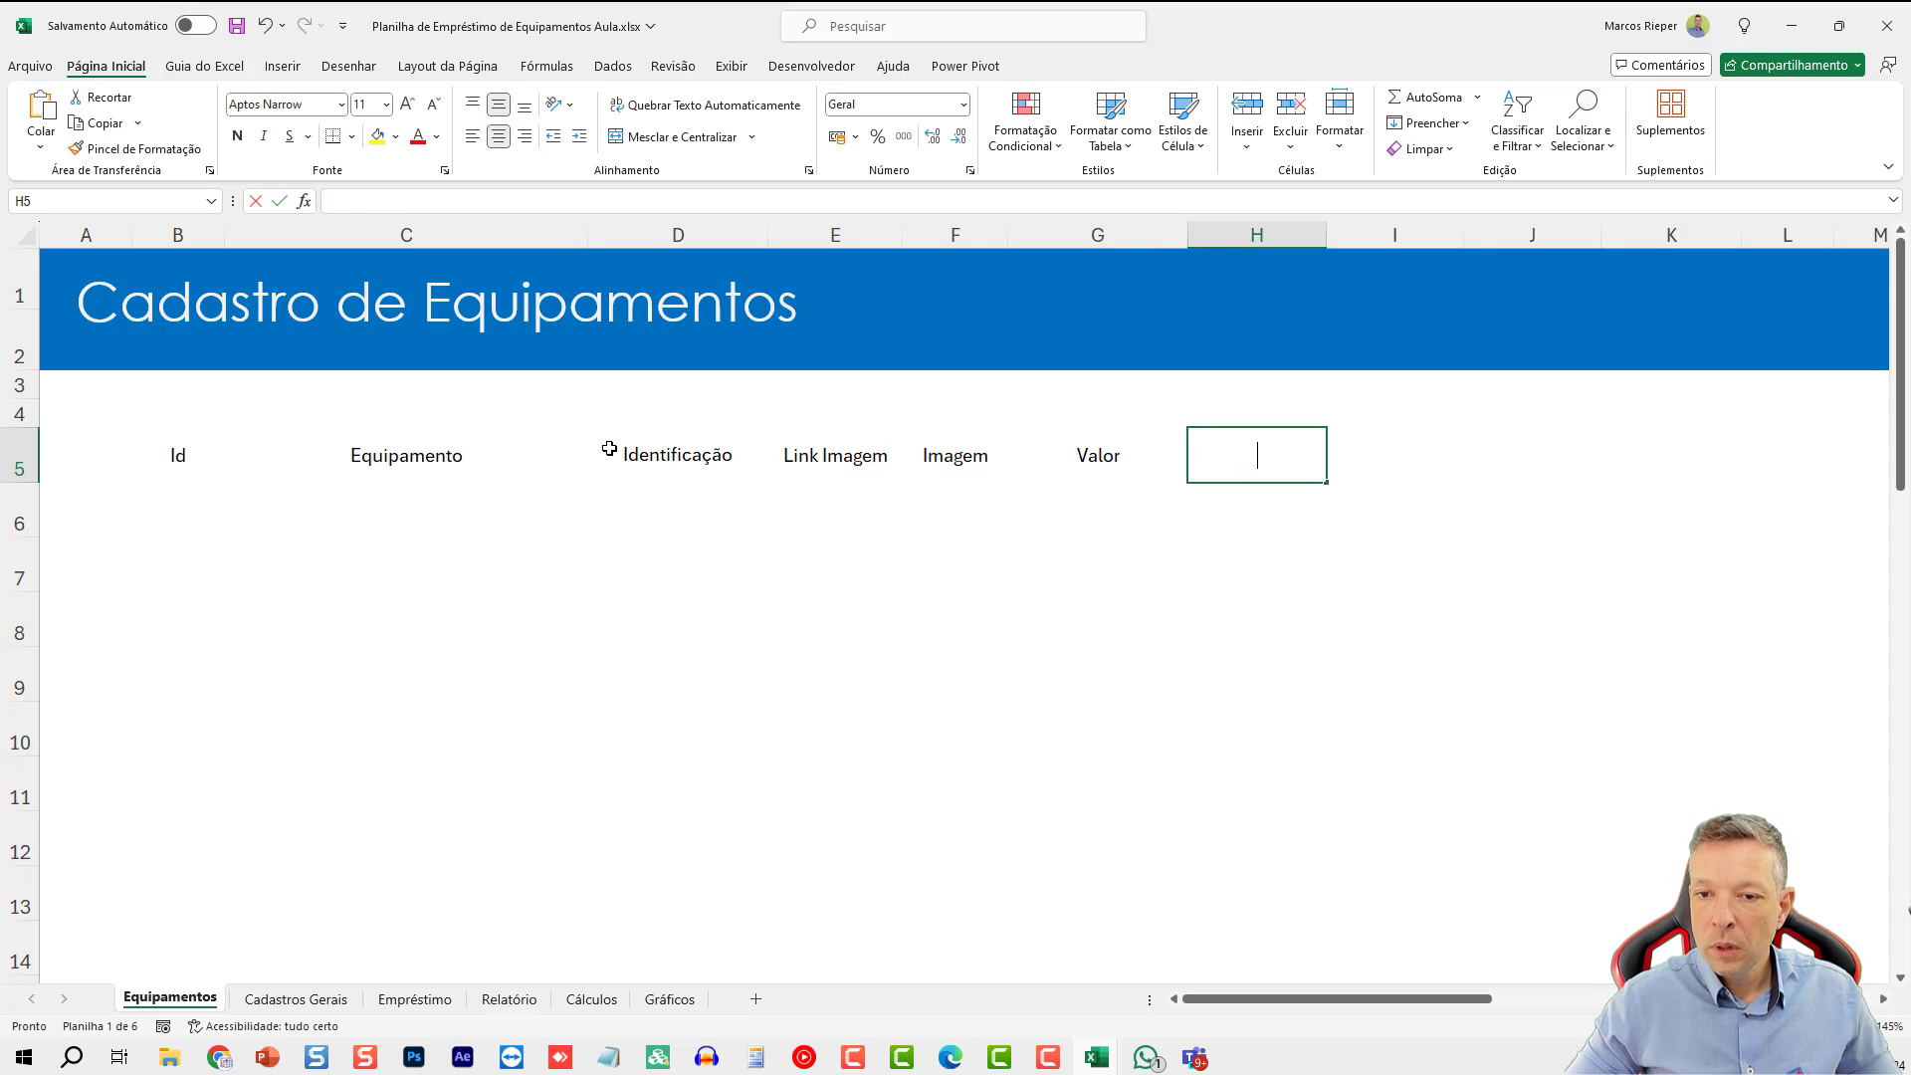
{"action": "type", "text": "Quantidade"}
{"action": "key", "text": "Tab"}
{"action": "type", "text": "T"}
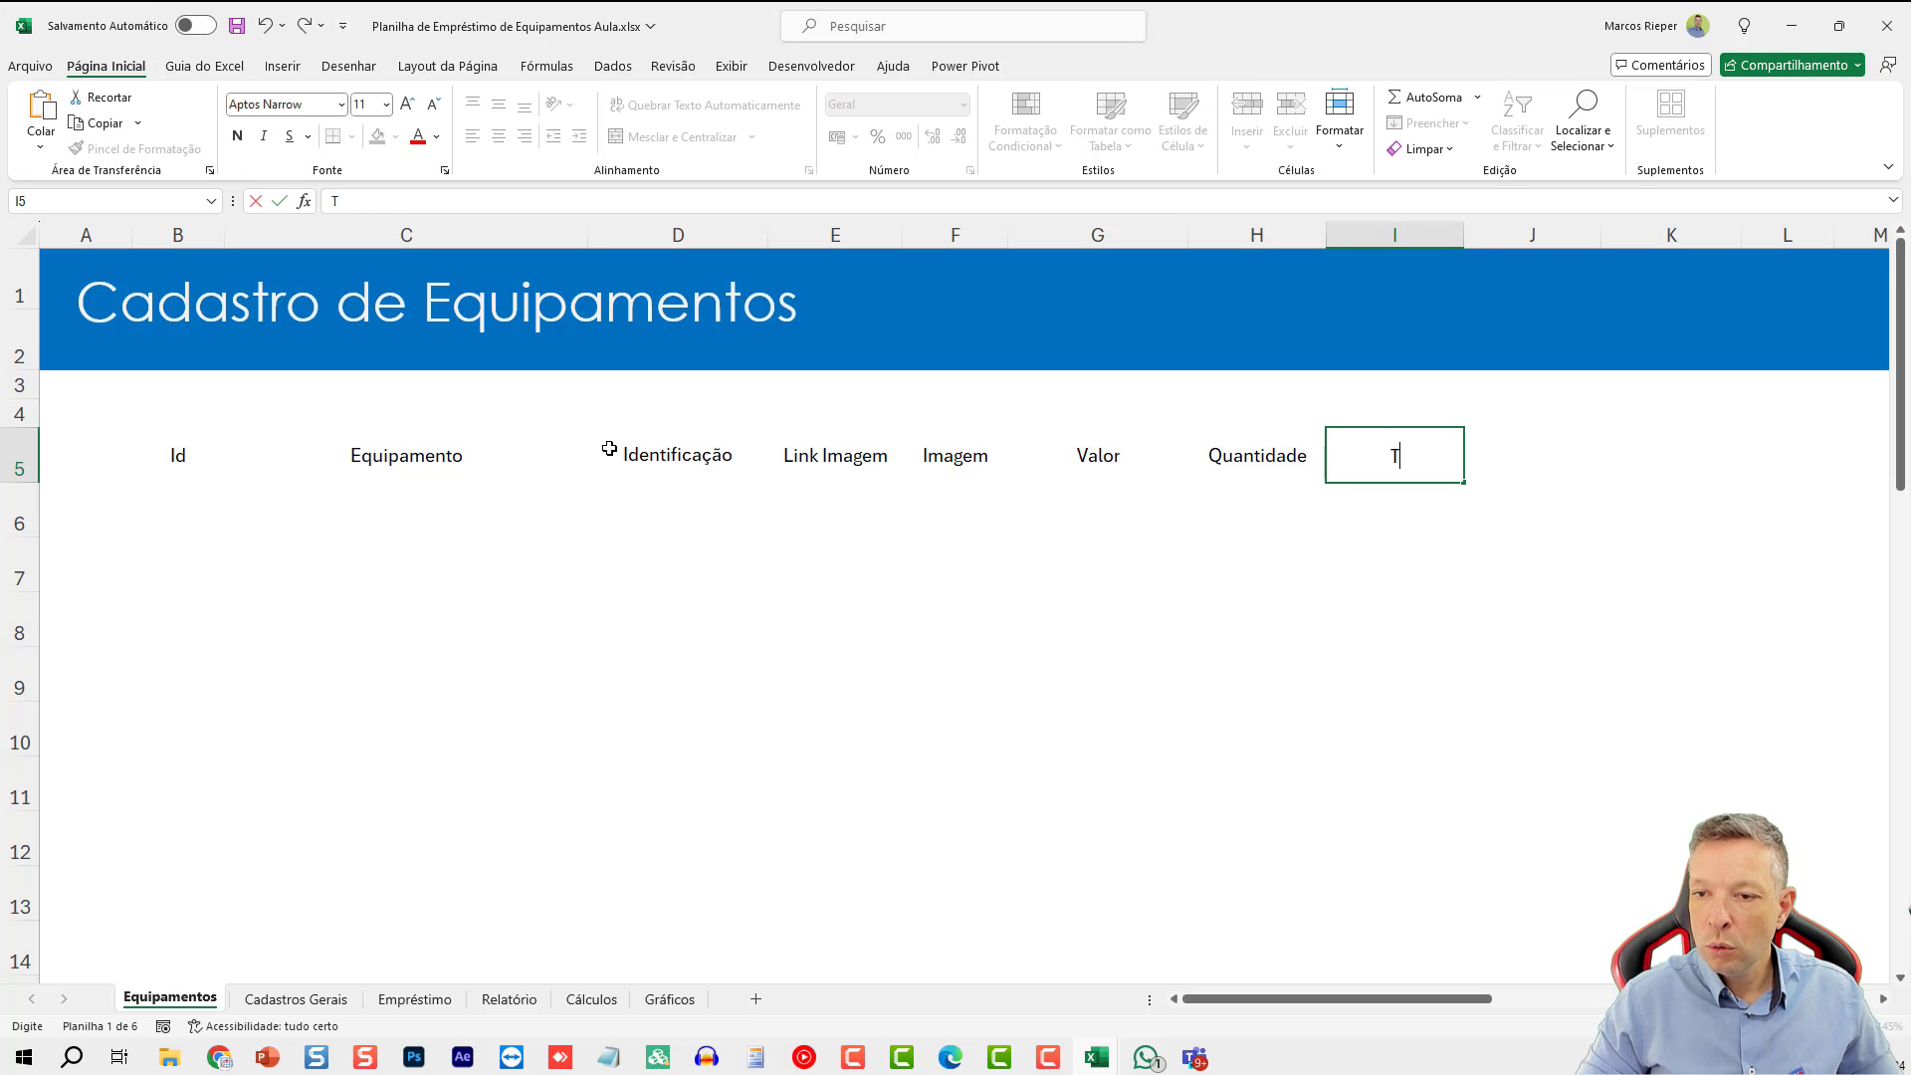
{"action": "type", "text": "otal"}
{"action": "key", "text": "Return"}
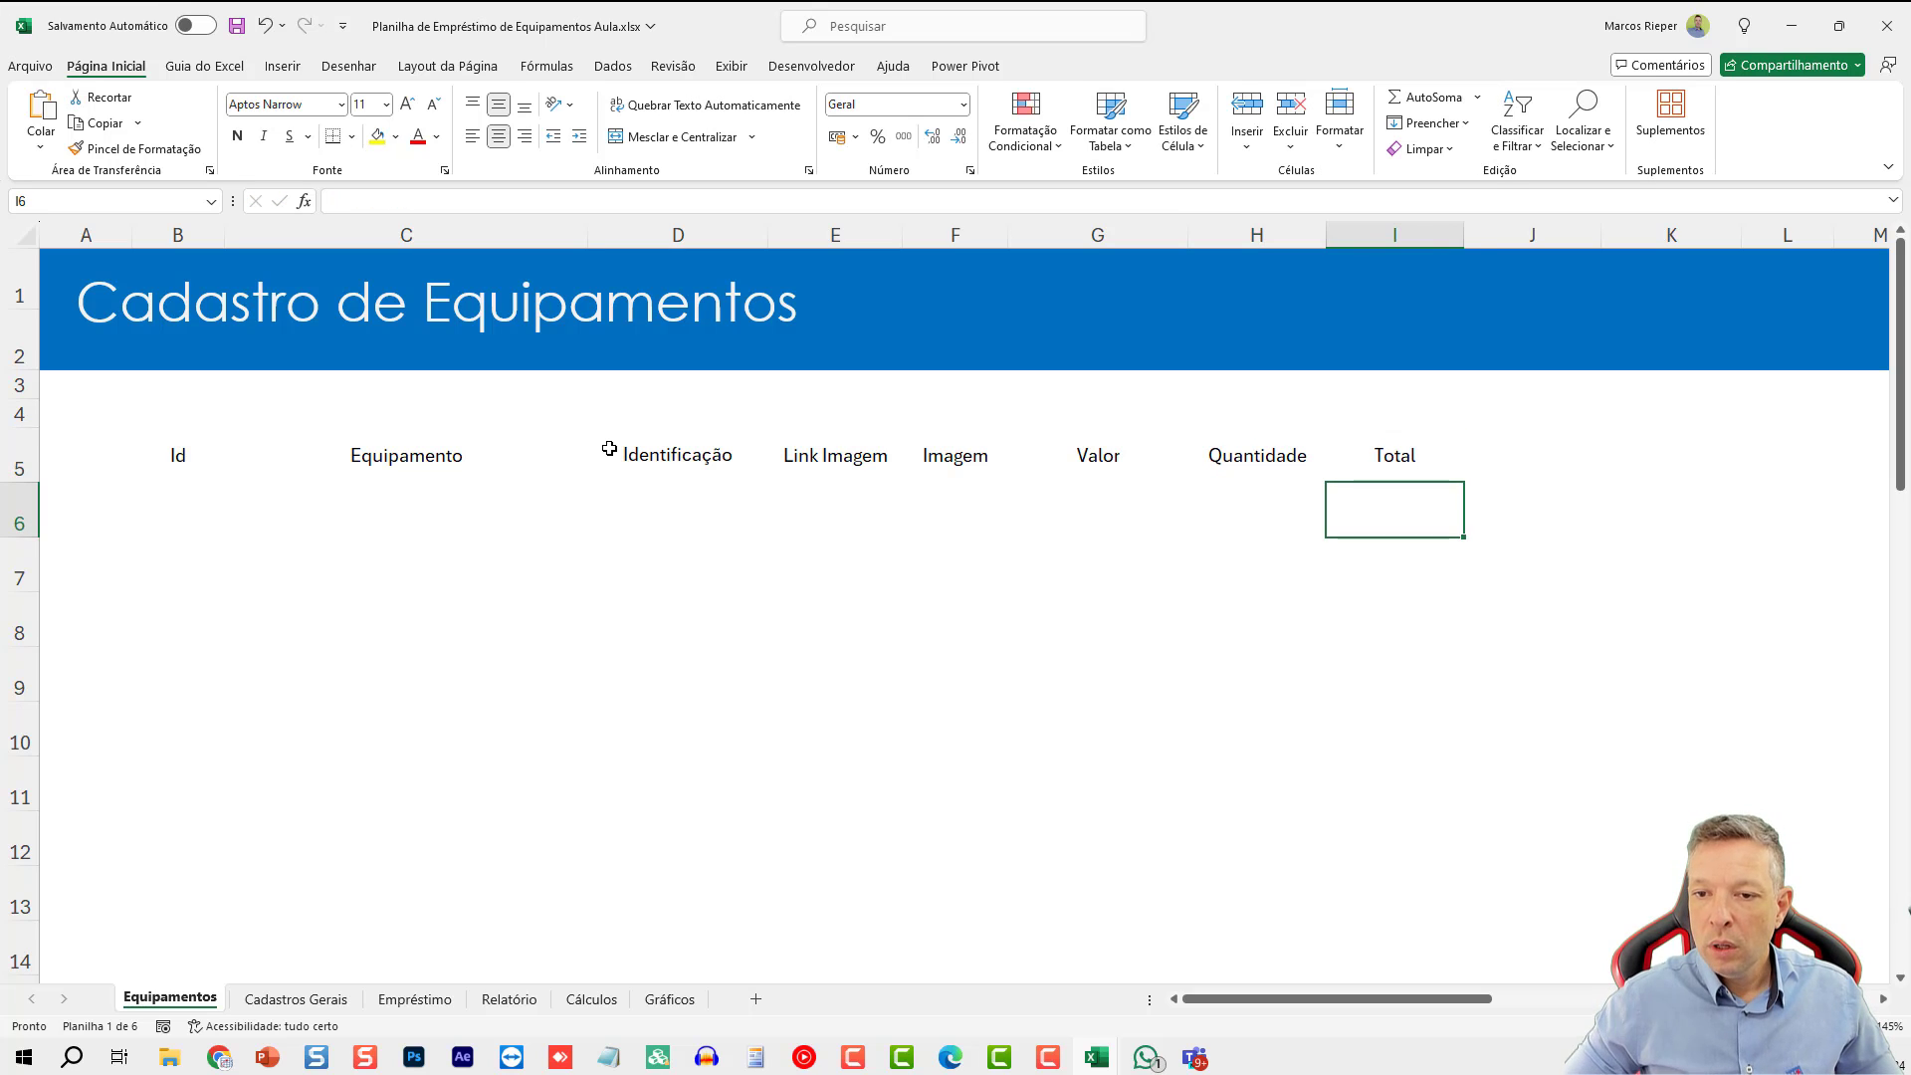
- Add the column headers Alugados in J5 and Disponíveis in K5
{"action": "key", "text": "Up"}
{"action": "key", "text": "Right"}
{"action": "type", "text": "Alugados"}
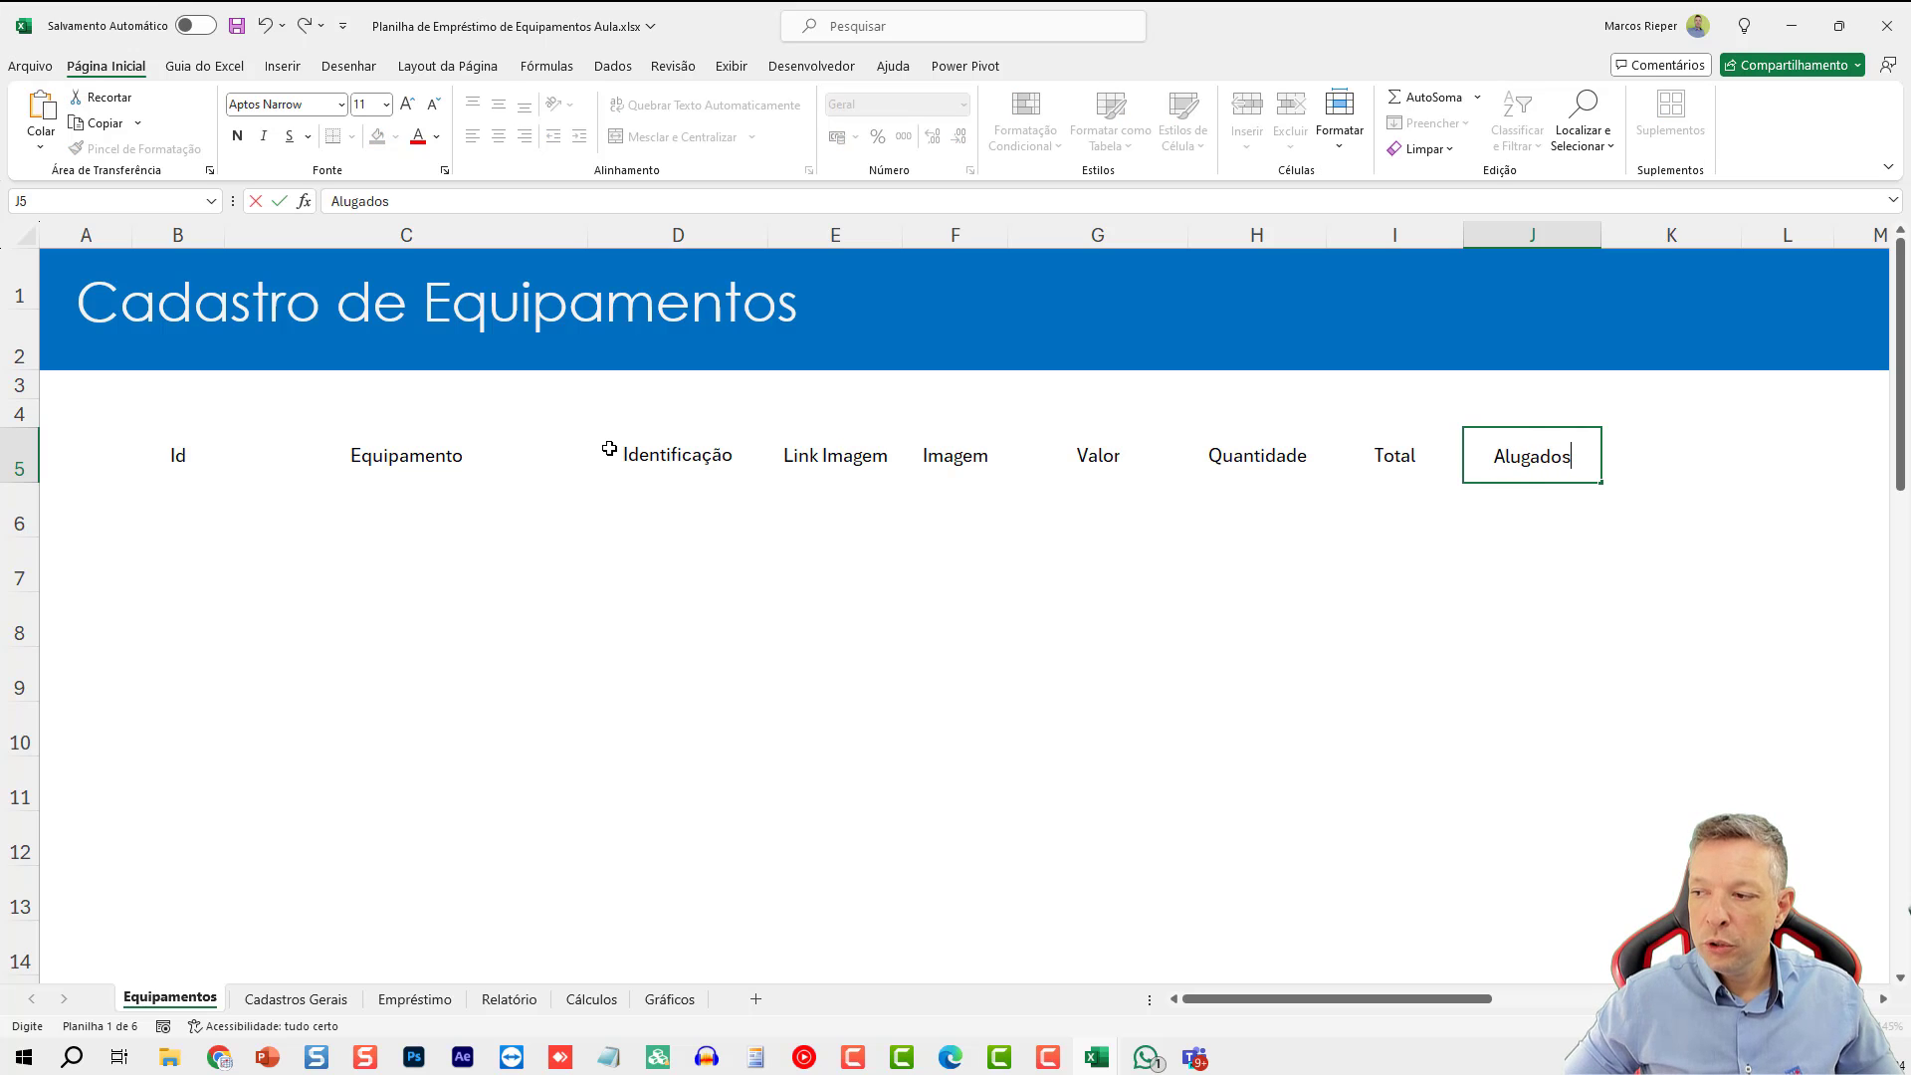
{"action": "key", "text": "Tab"}
{"action": "type", "text": "Di"}
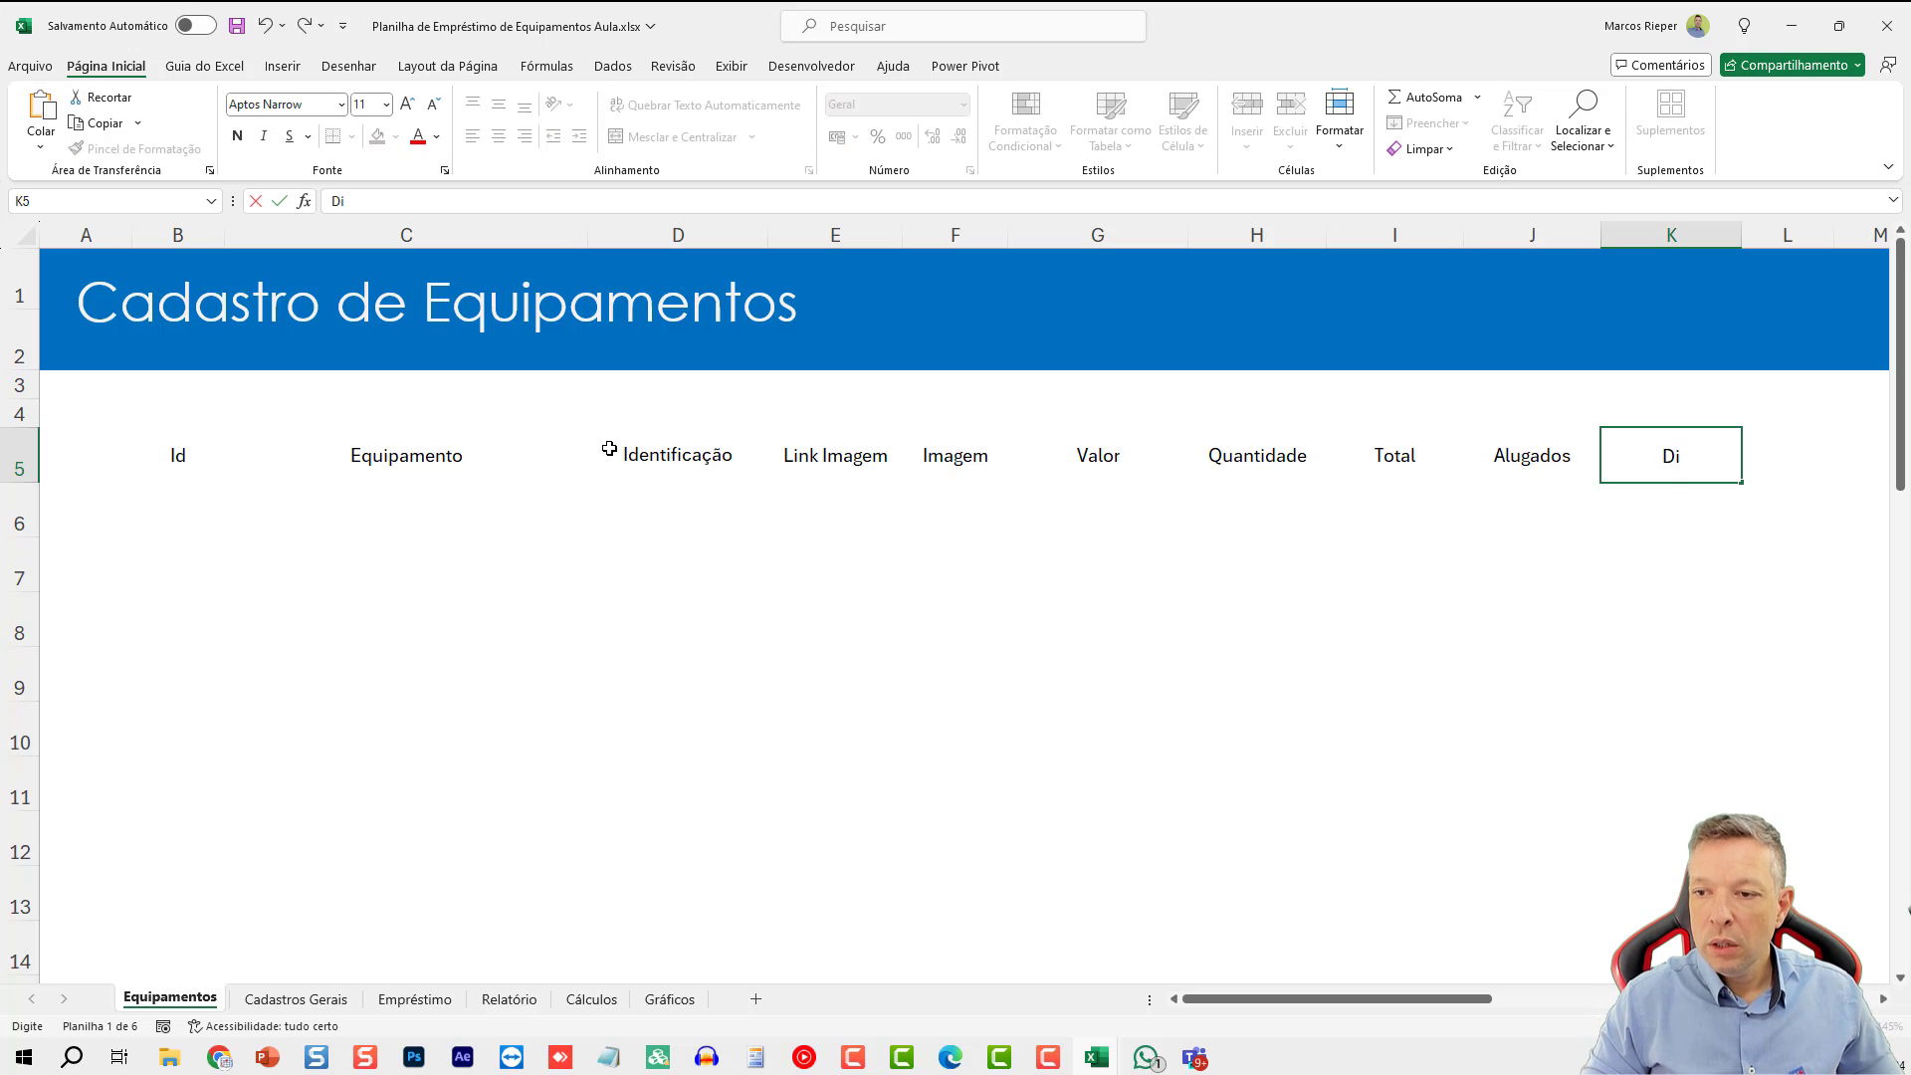
{"action": "type", "text": "sponíveis"}
{"action": "key", "text": "Return"}
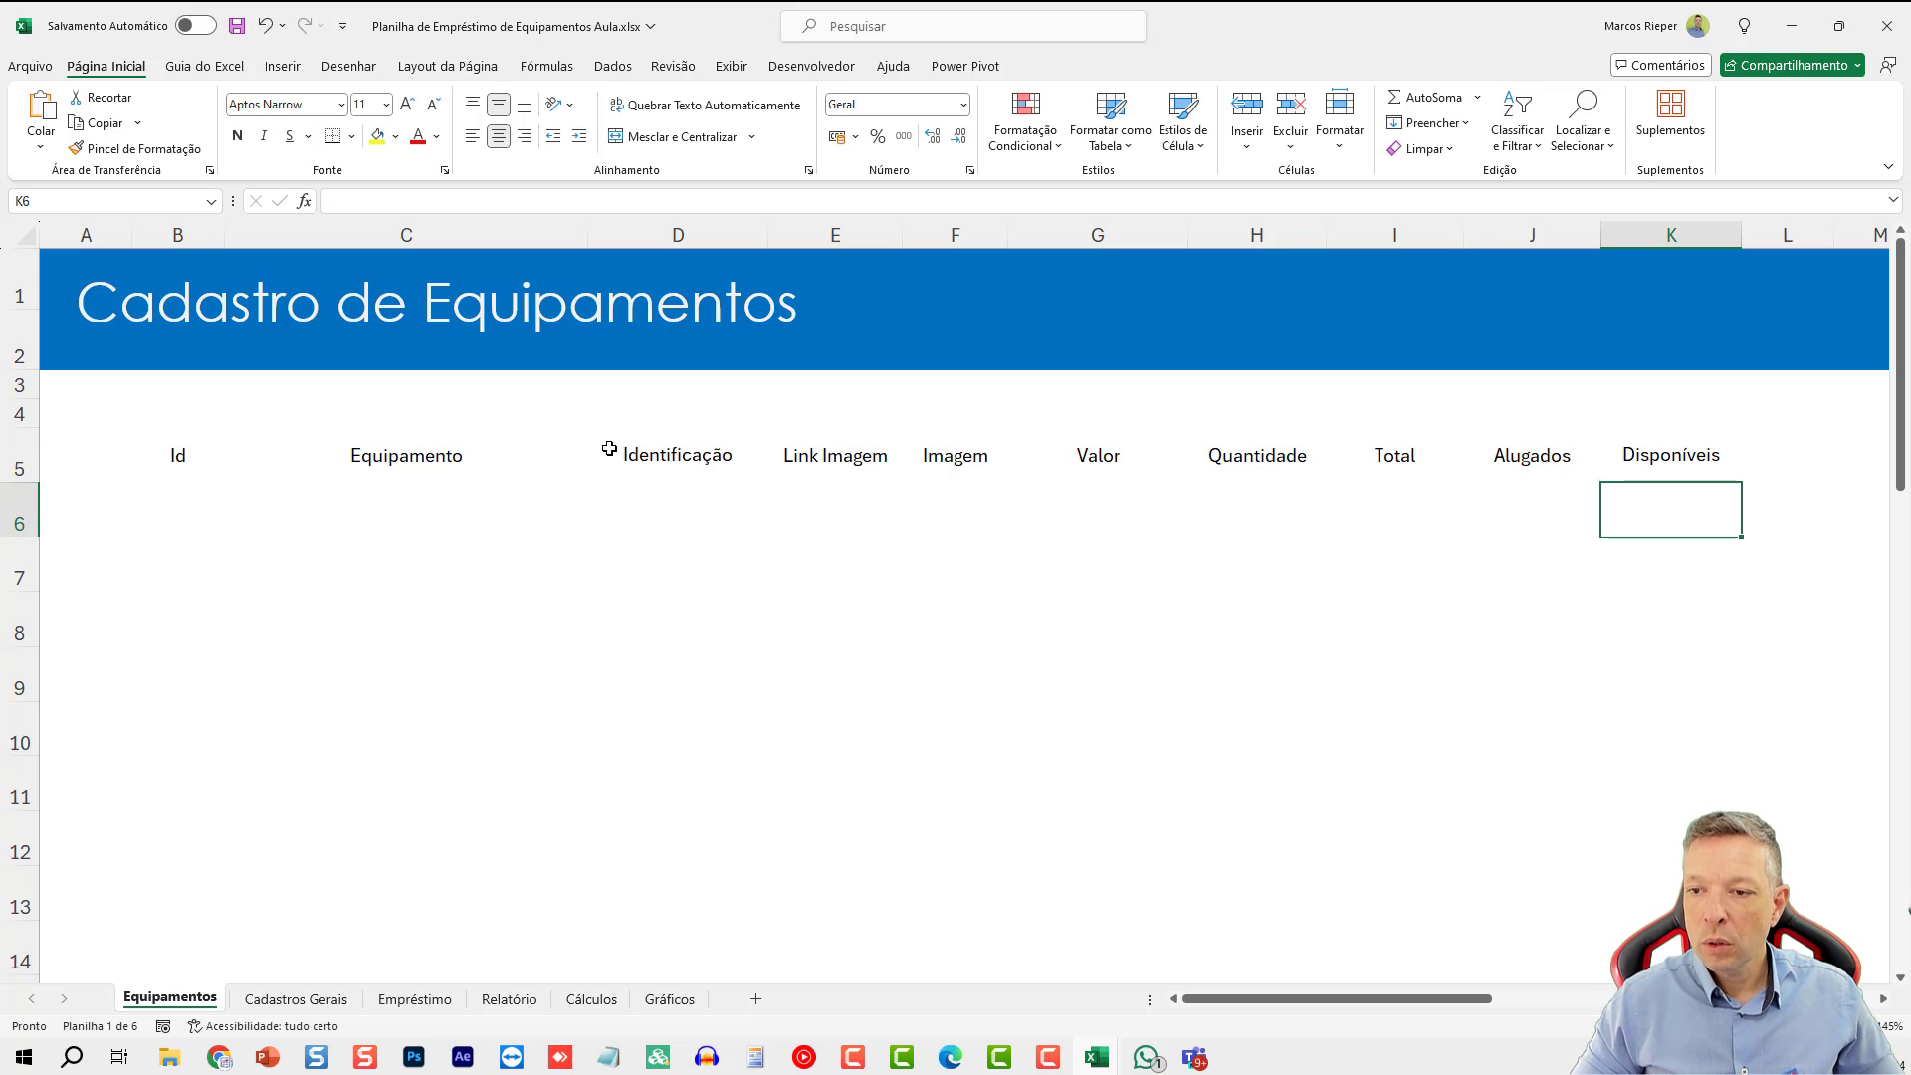
- Replace the header in J5 with Emprestados
{"action": "key", "text": "Up"}
{"action": "key", "text": "Left"}
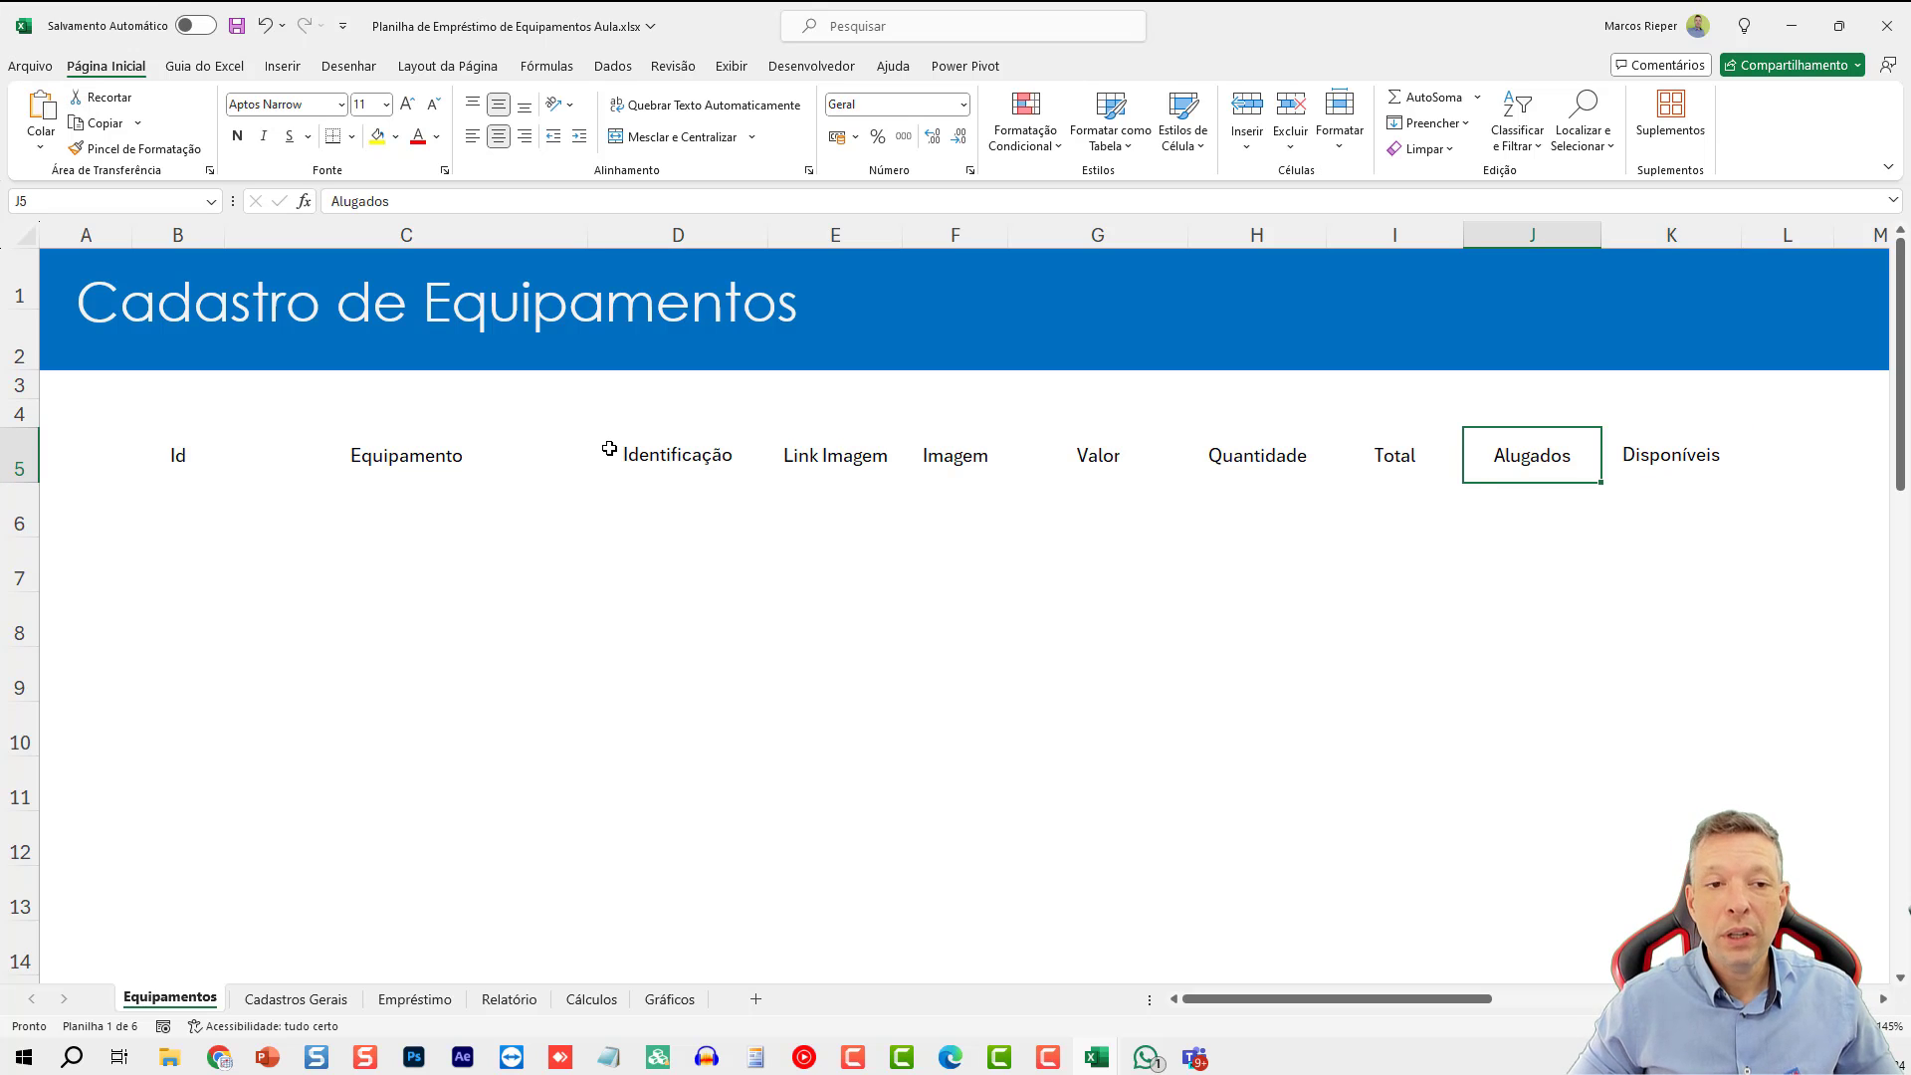
{"action": "type", "text": "E´r"}
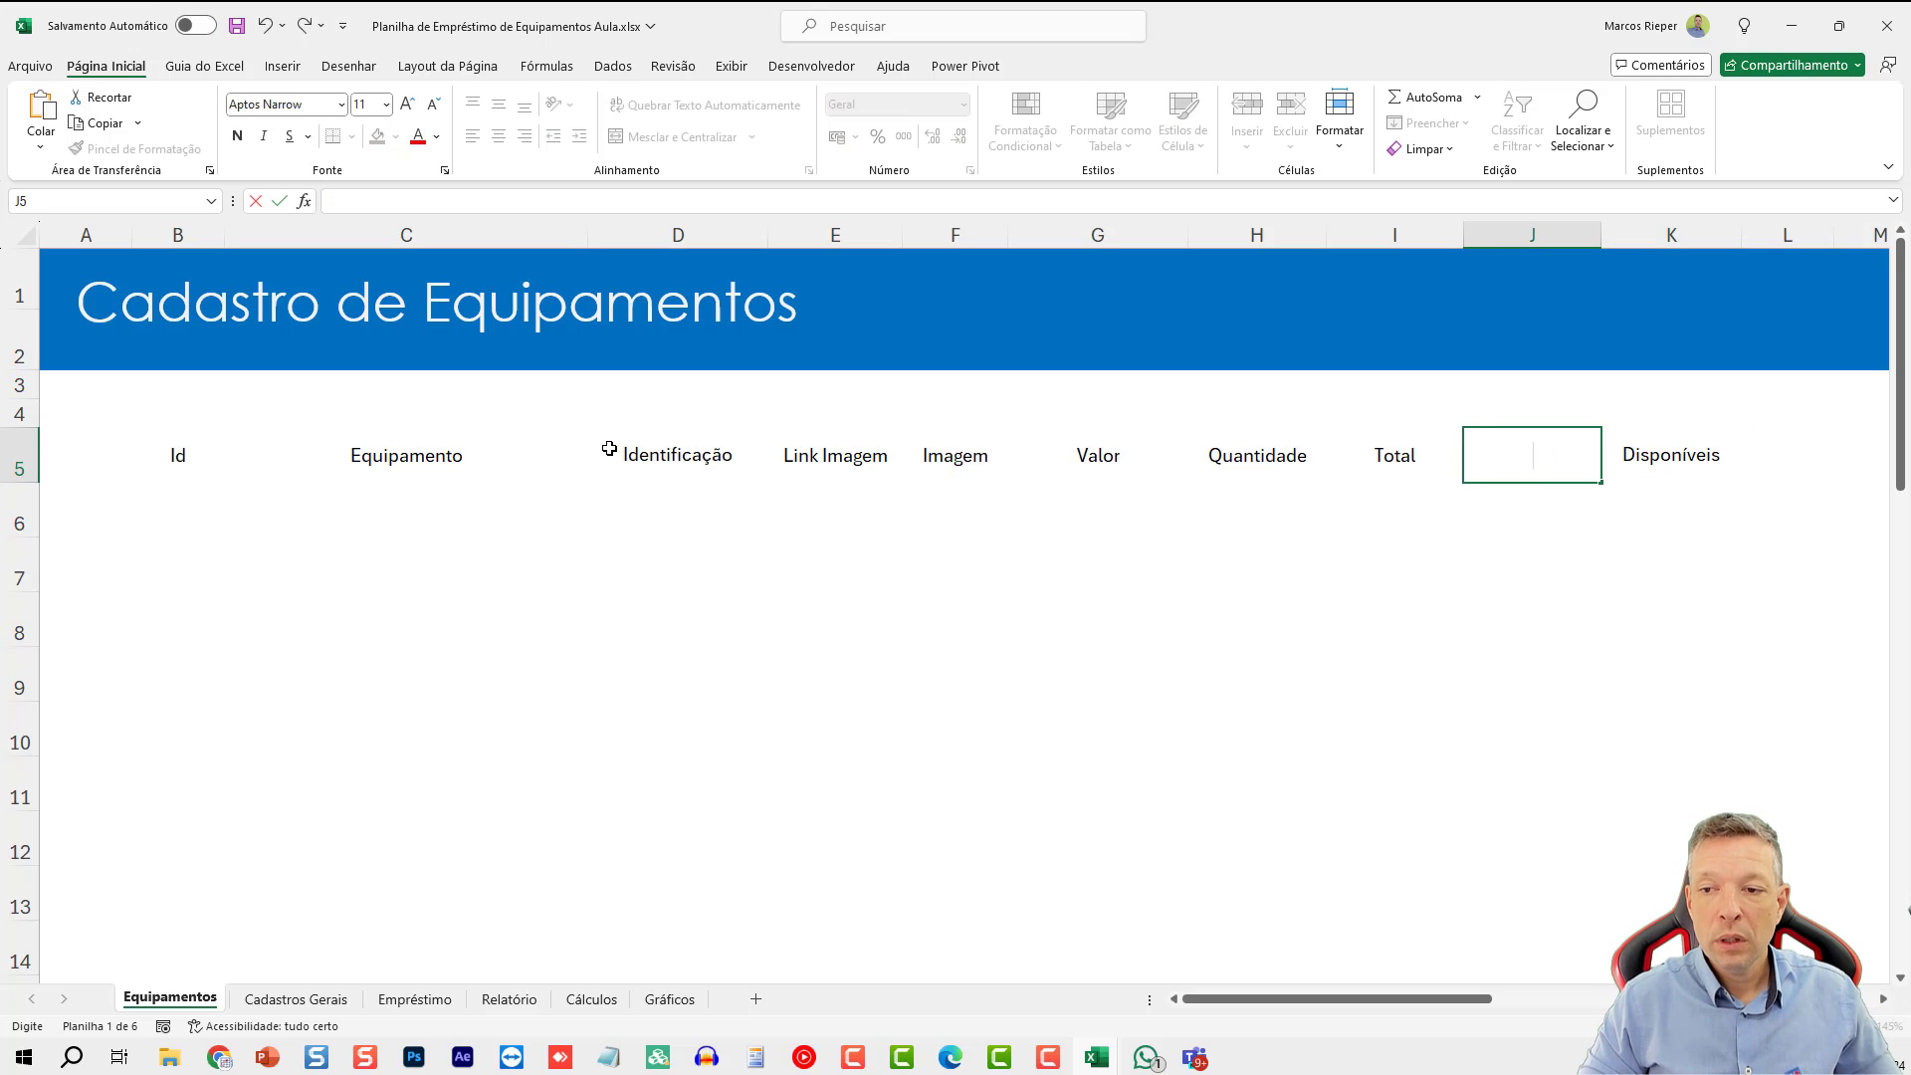
{"action": "type", "text": "mpresa"}
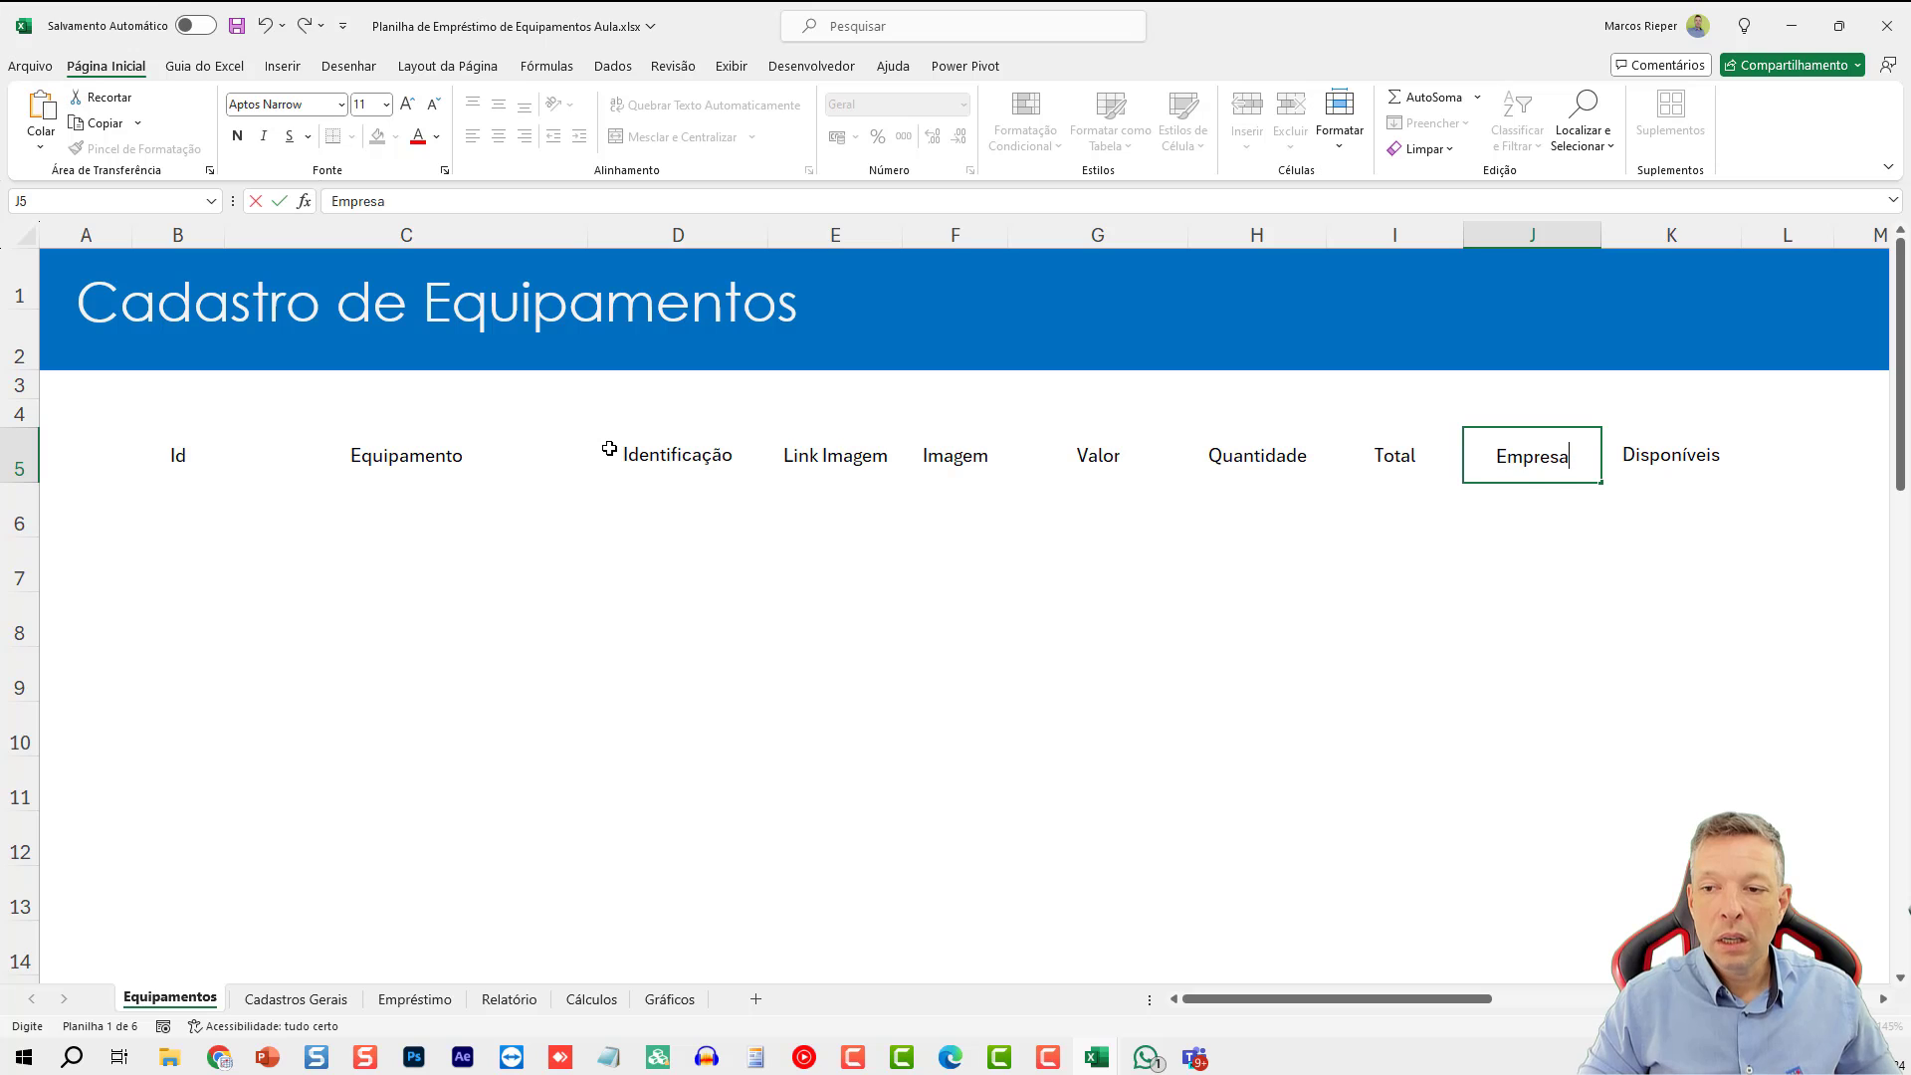
{"action": "key", "text": "BackSpace"}
{"action": "type", "text": "tados"}
{"action": "key", "text": "Return"}
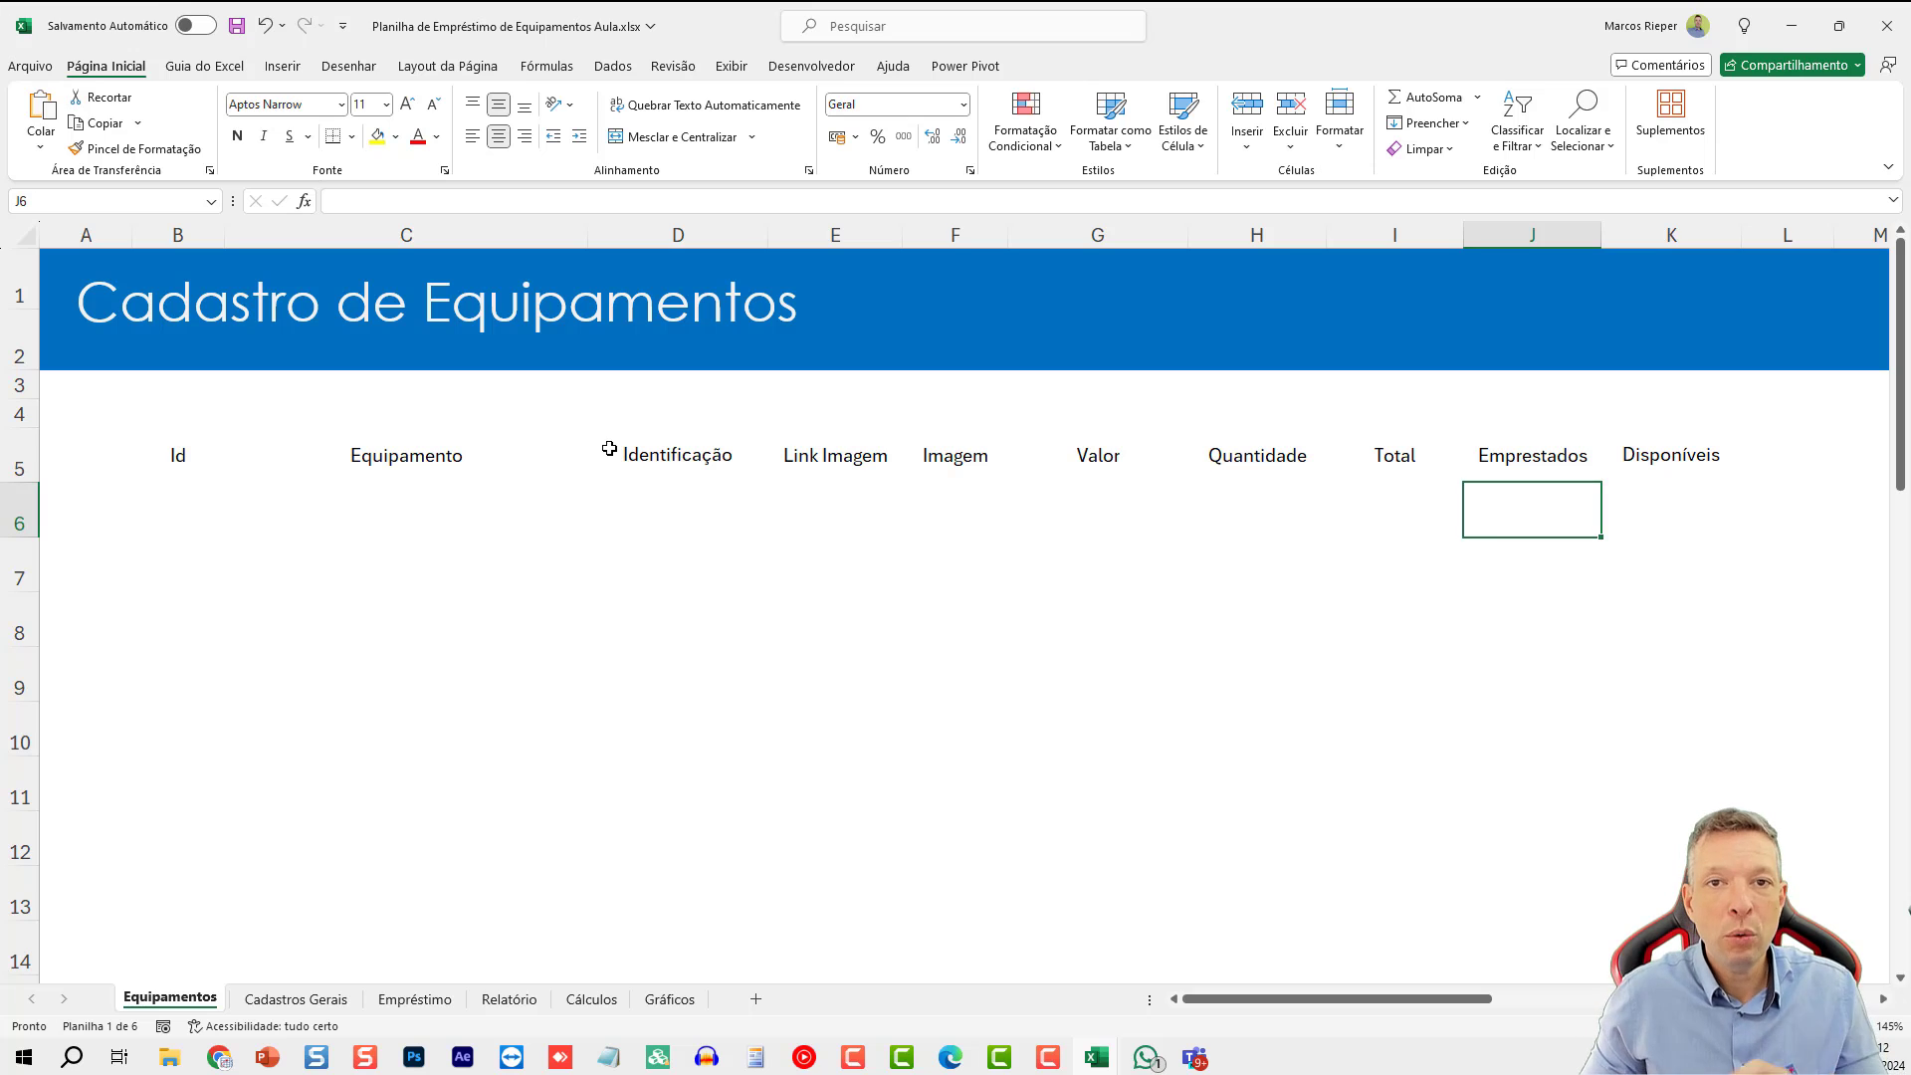
- Convert the range B5:K6 into a table that uses its first row as headers
{"action": "left_click", "coordinate": [245, 494]}
{"action": "left_click", "coordinate": [164, 497]}
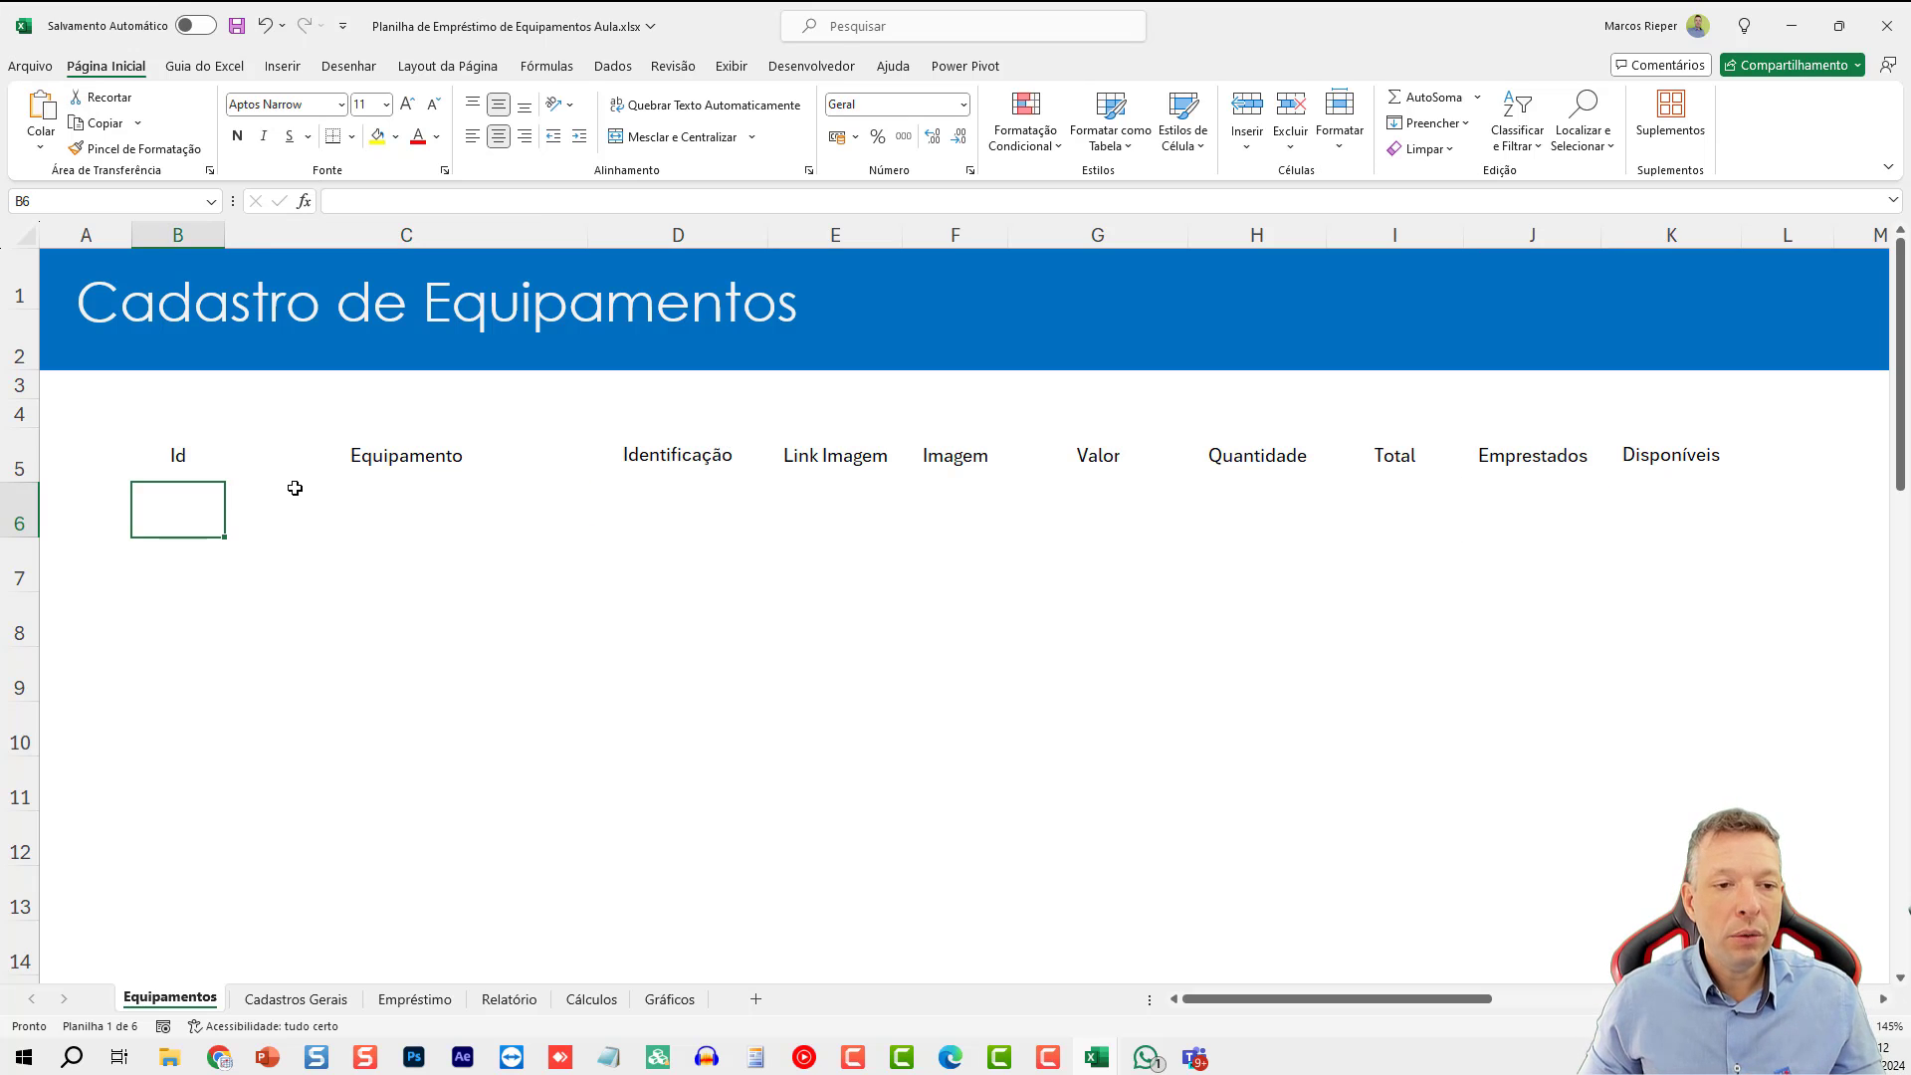
{"action": "key", "text": "Up"}
{"action": "key", "text": "shift+Down"}
{"action": "key", "text": "shift+Right"}
{"action": "key", "text": "shift+Right"}
{"action": "key", "text": "shift+Right"}
{"action": "key", "text": "shift+Right"}
{"action": "key", "text": "shift+Right"}
{"action": "key", "text": "shift+Right"}
{"action": "key", "text": "shift+Right"}
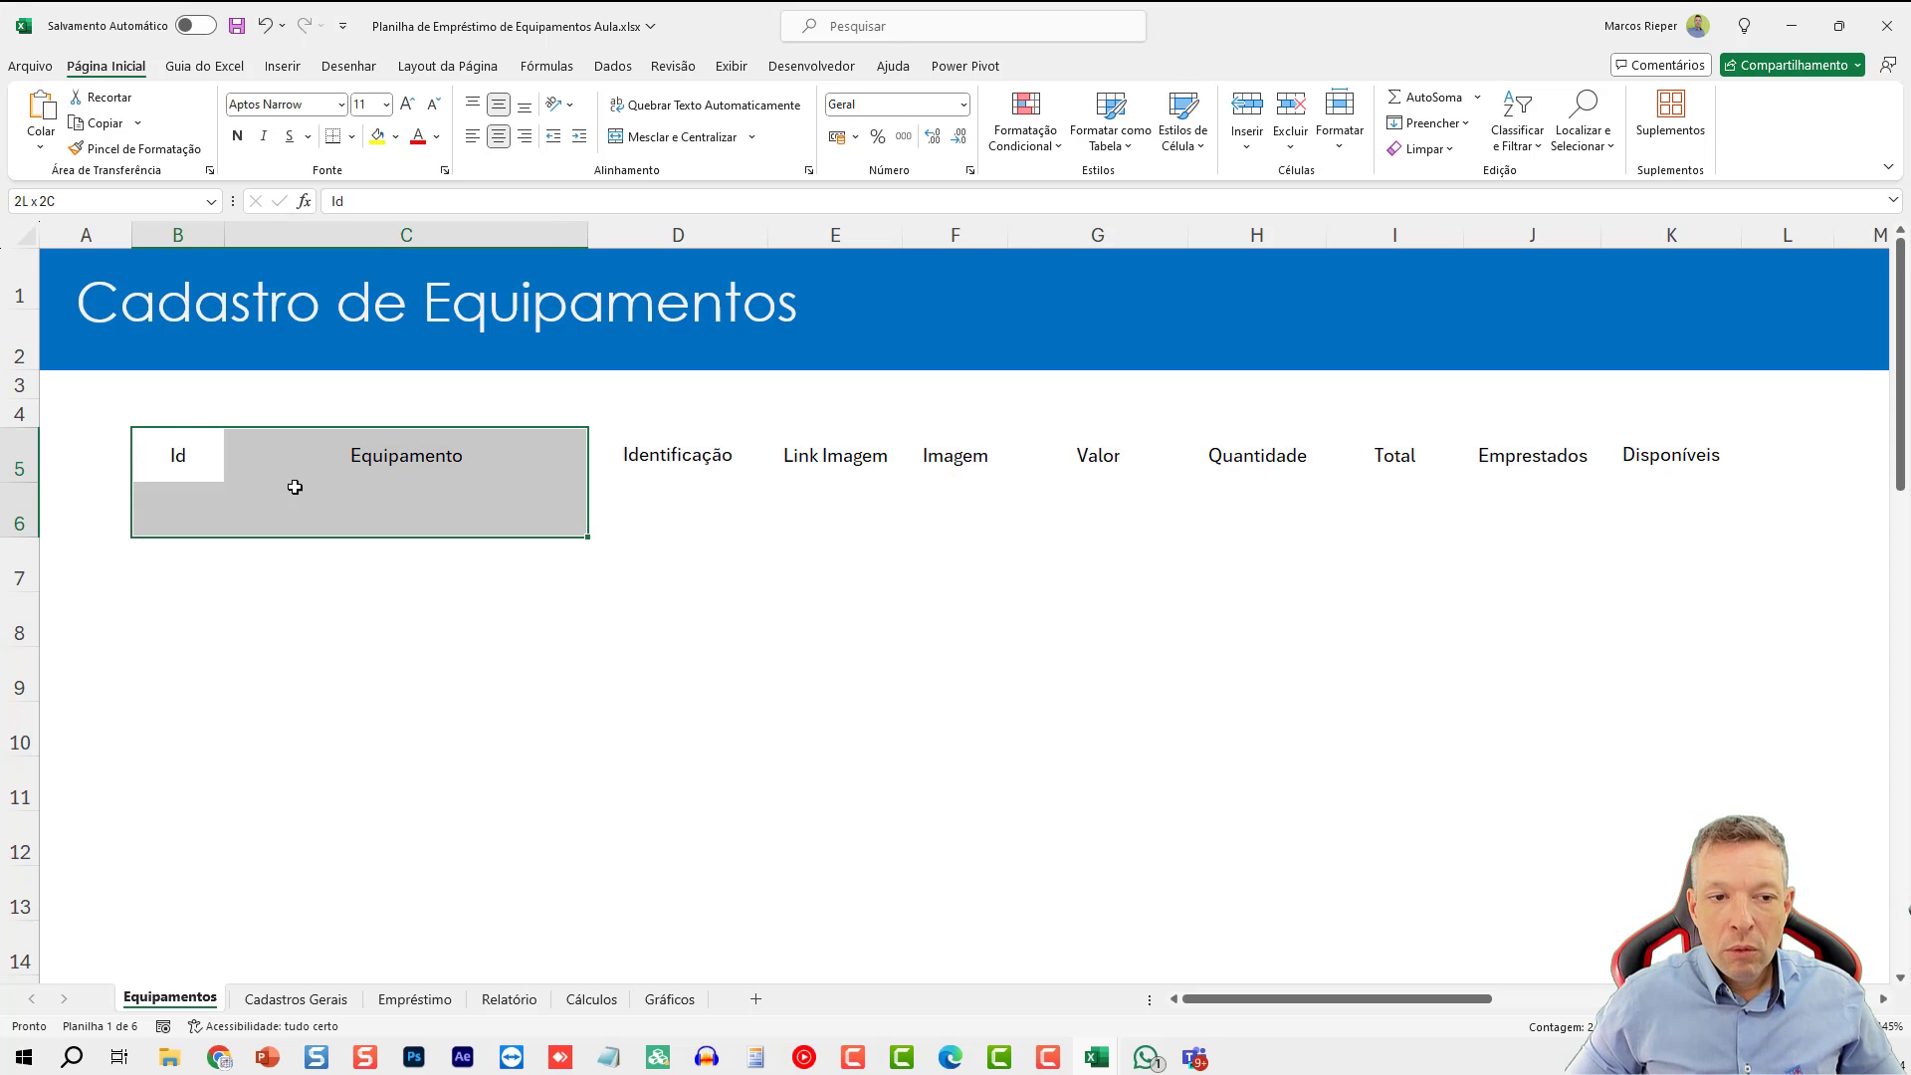
{"action": "key", "text": "shift+Right"}
{"action": "key", "text": "shift+Right"}
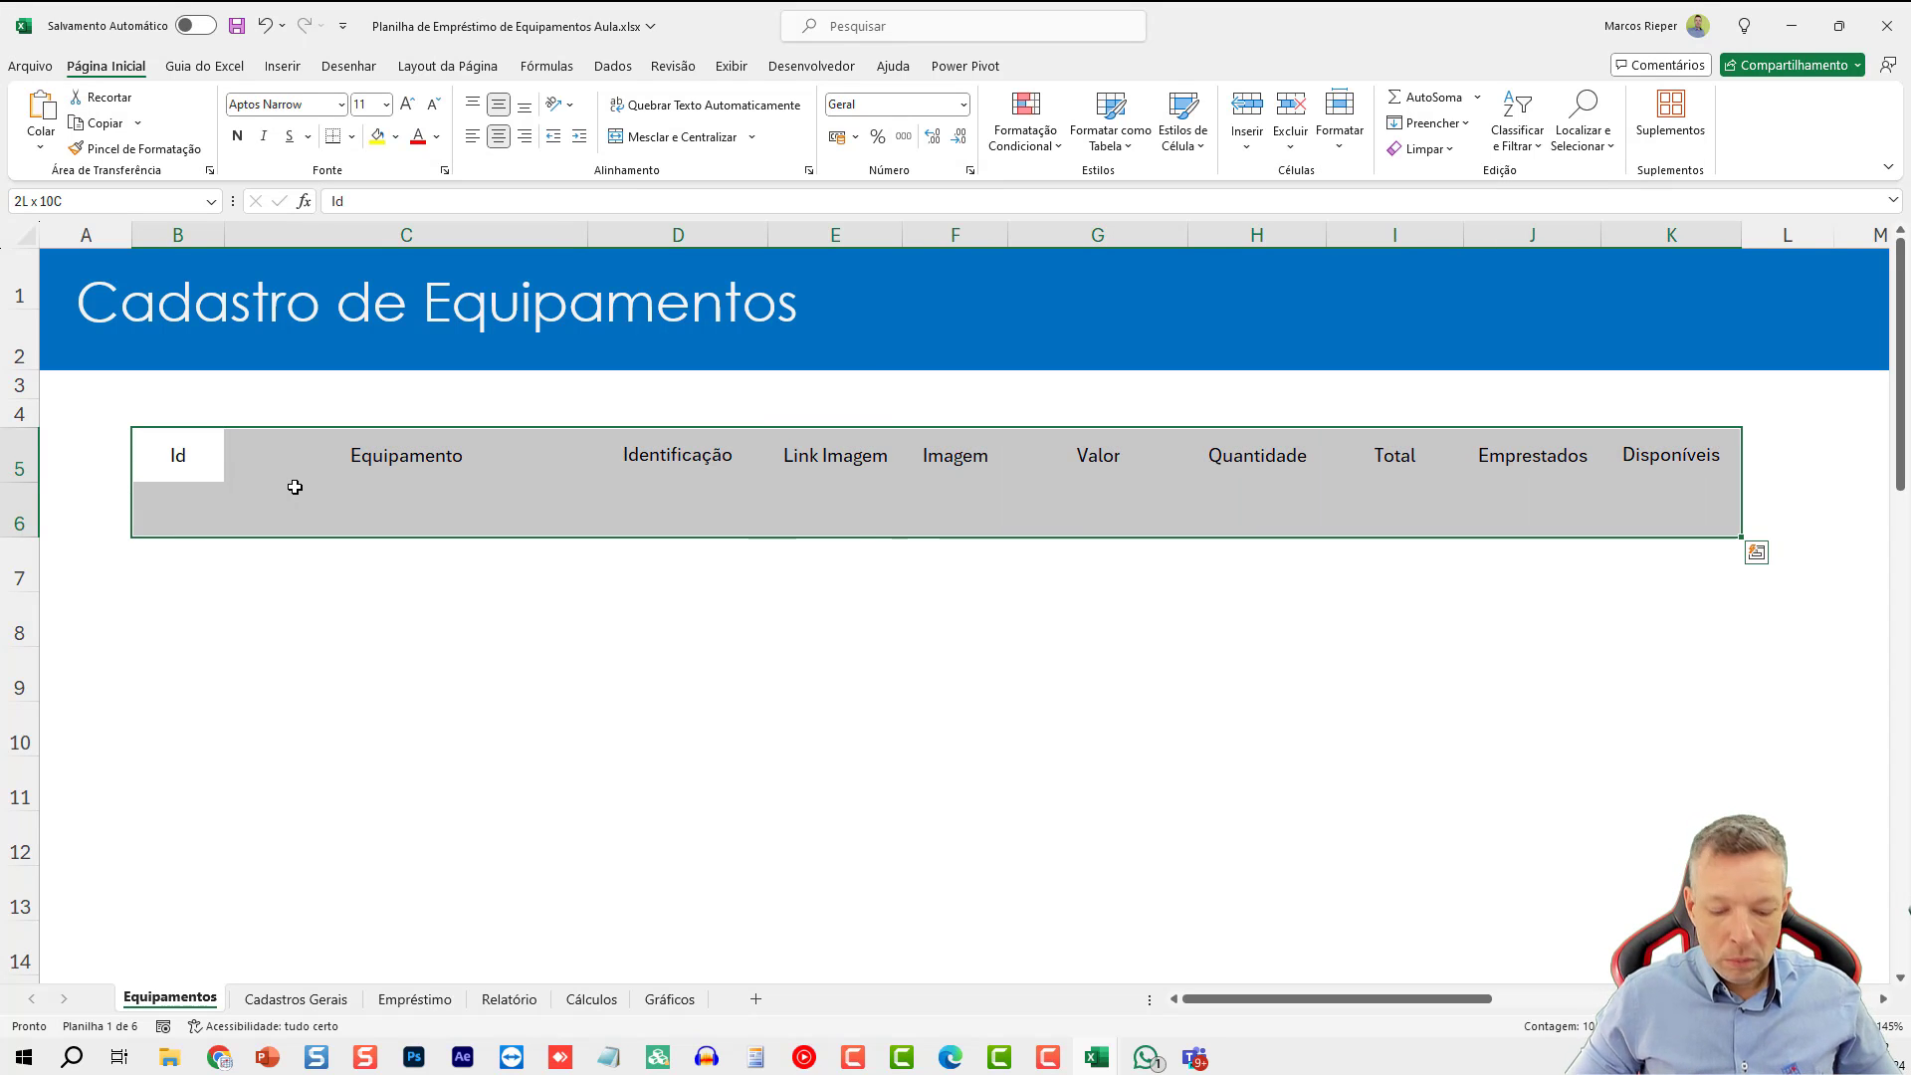
{"action": "key", "text": "ctrl+t"}
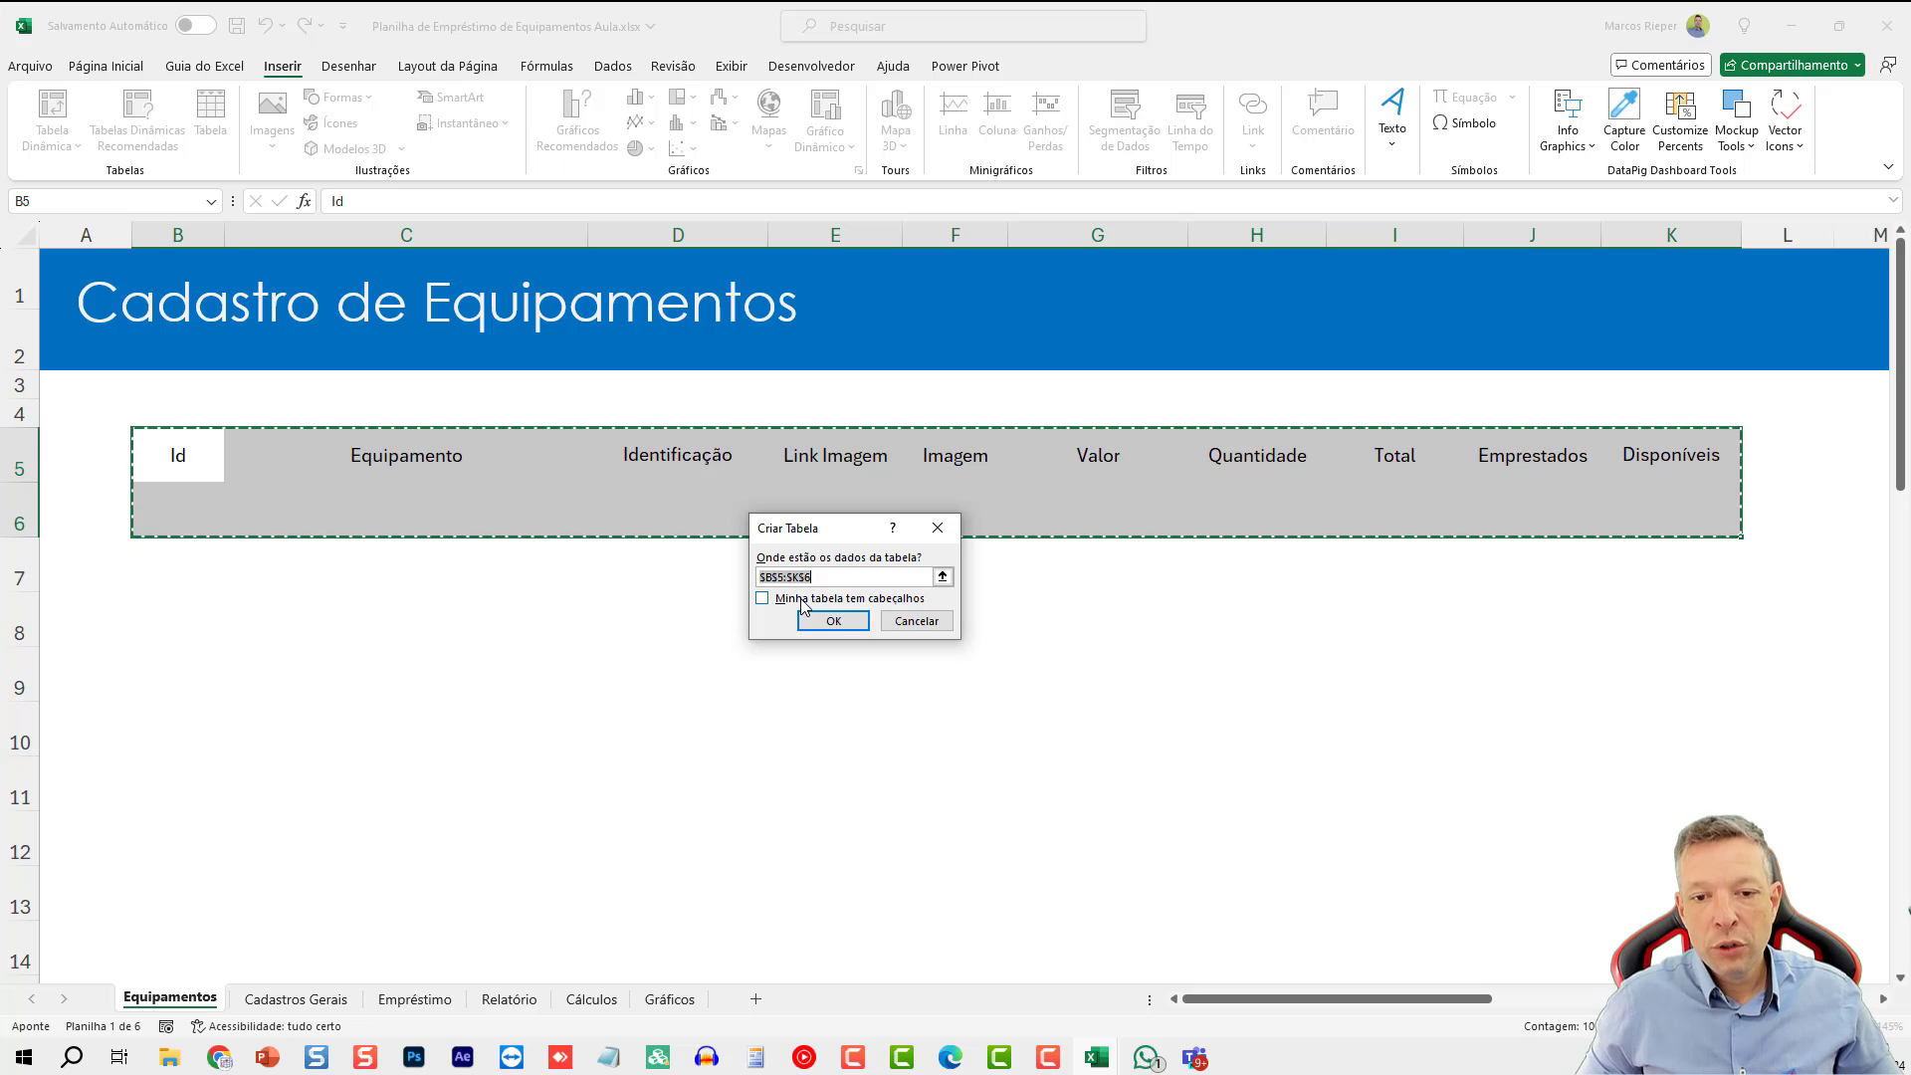
{"action": "left_click", "coordinate": [803, 601]}
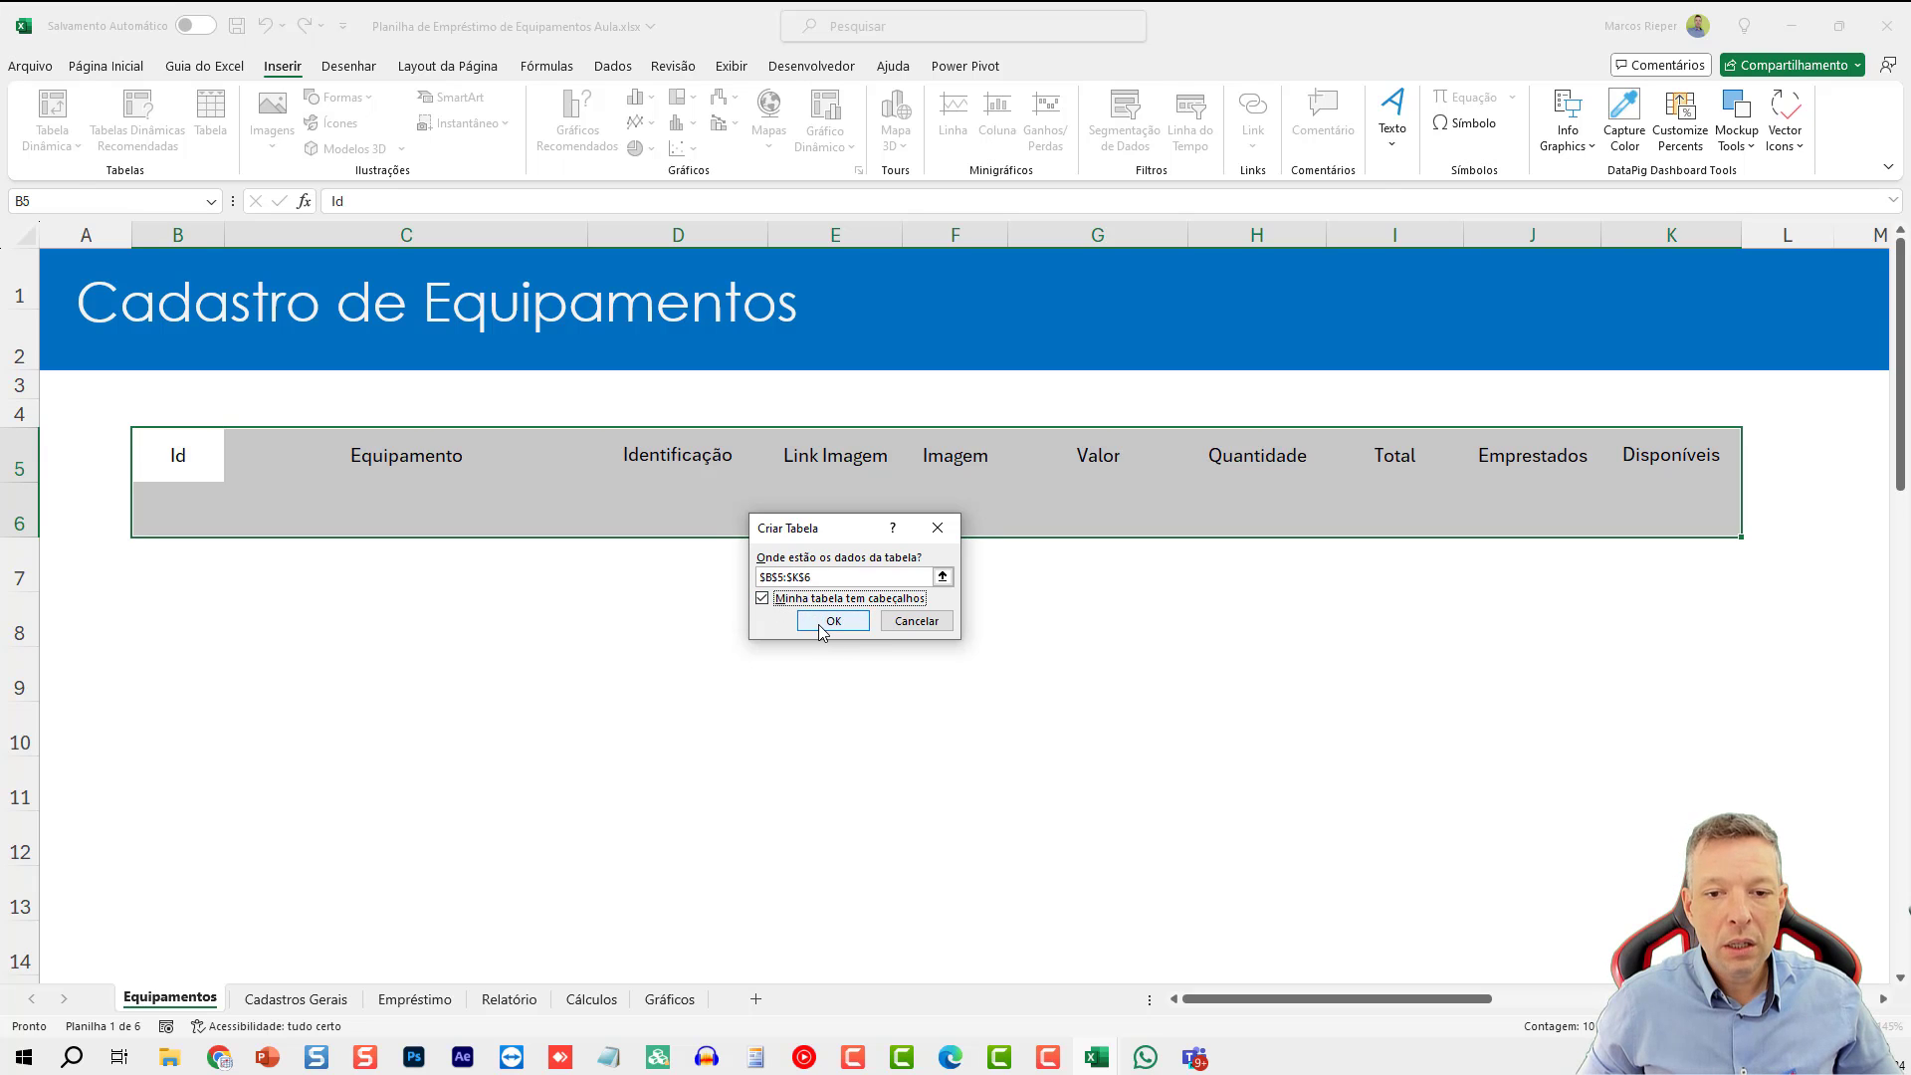
{"action": "left_click", "coordinate": [833, 620]}
- Apply the custom style from the Personalizada group to the equipment table
{"action": "left_click", "coordinate": [843, 475]}
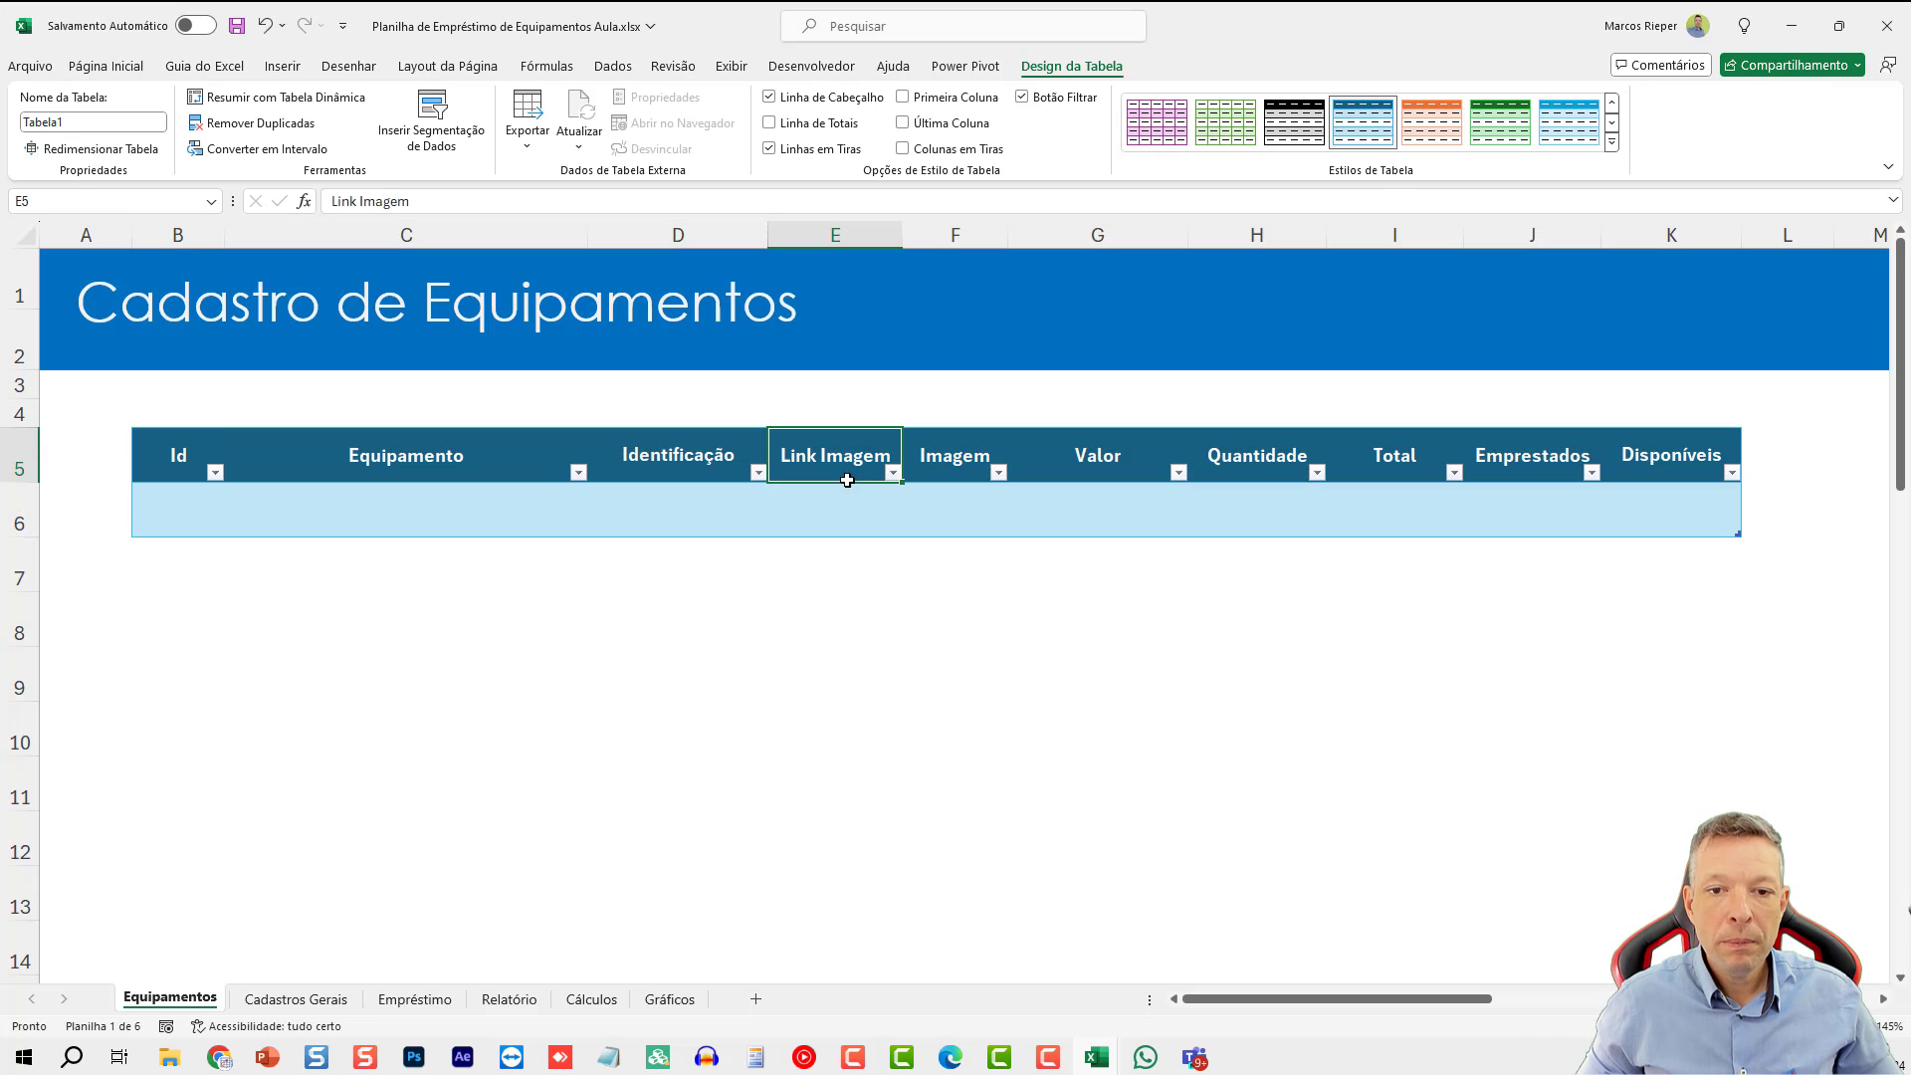
{"action": "left_click", "coordinate": [1612, 142]}
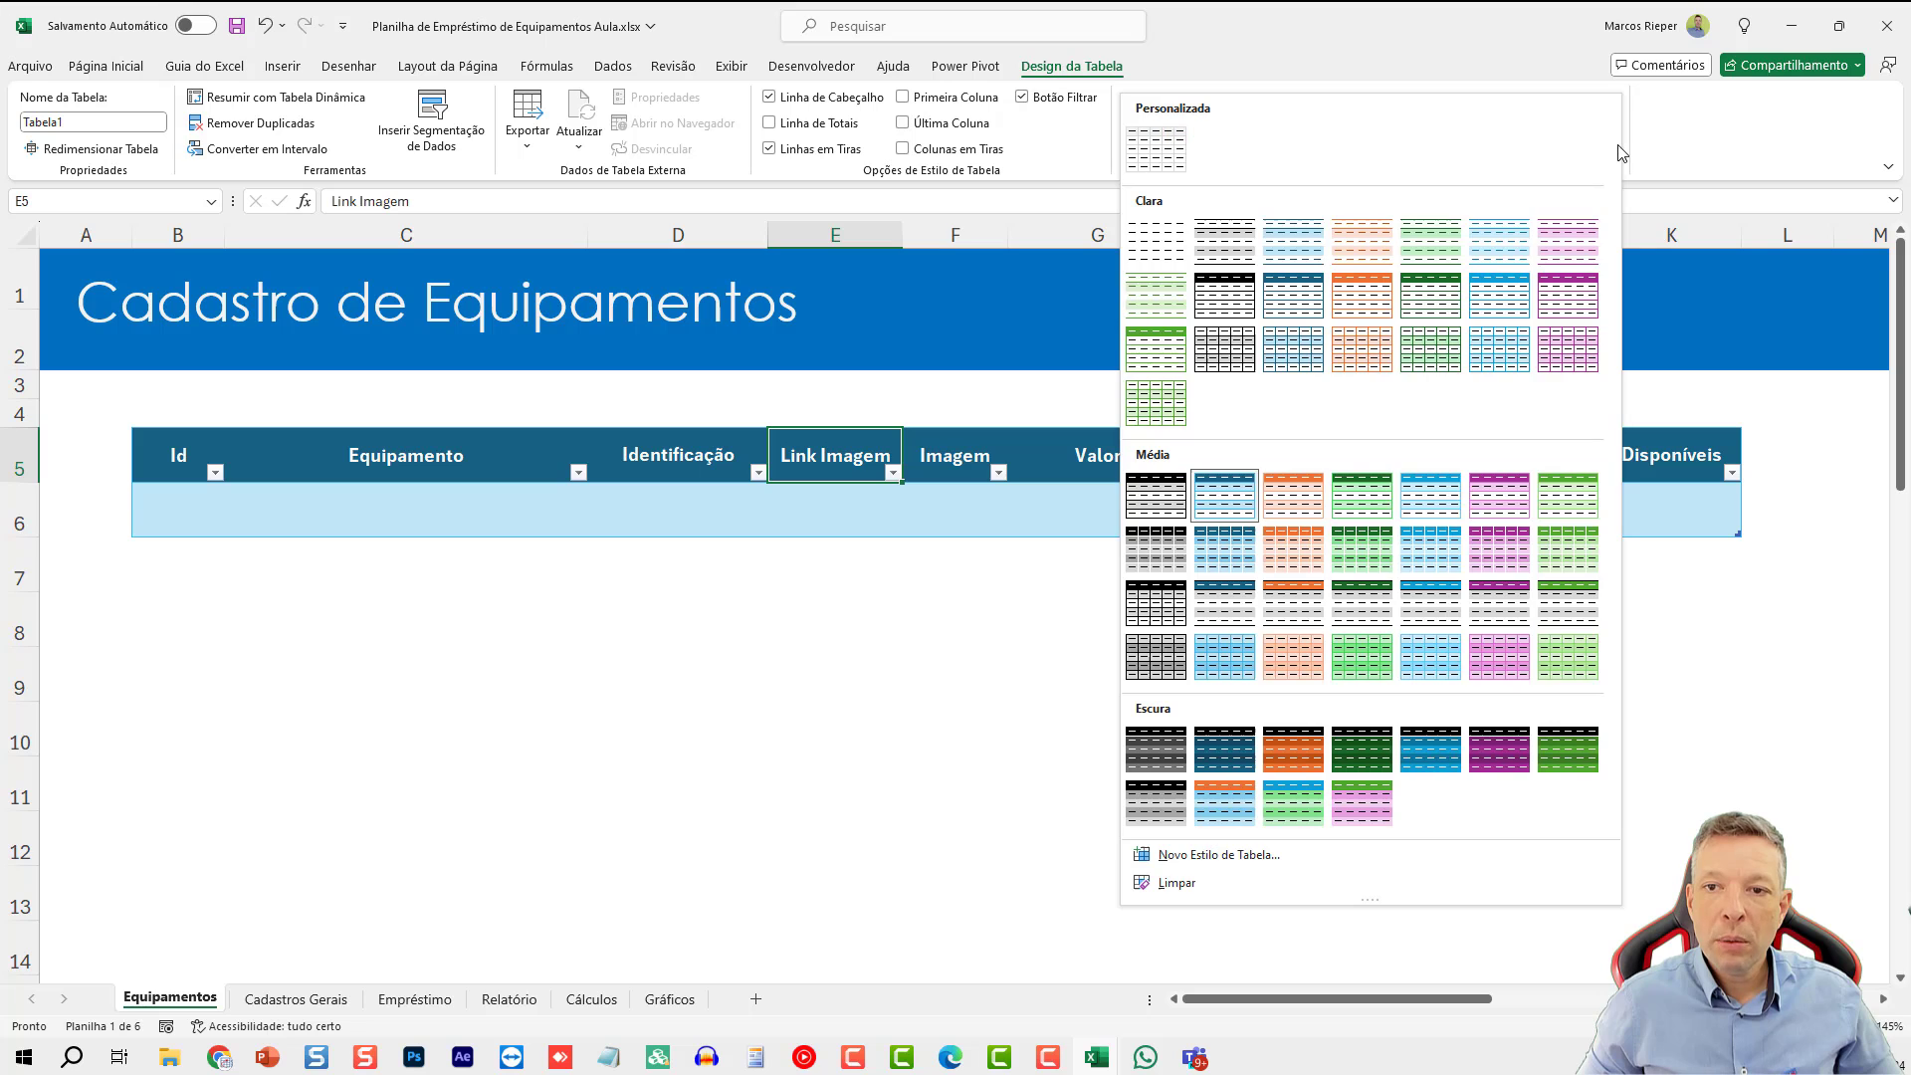
{"action": "left_click", "coordinate": [1156, 149]}
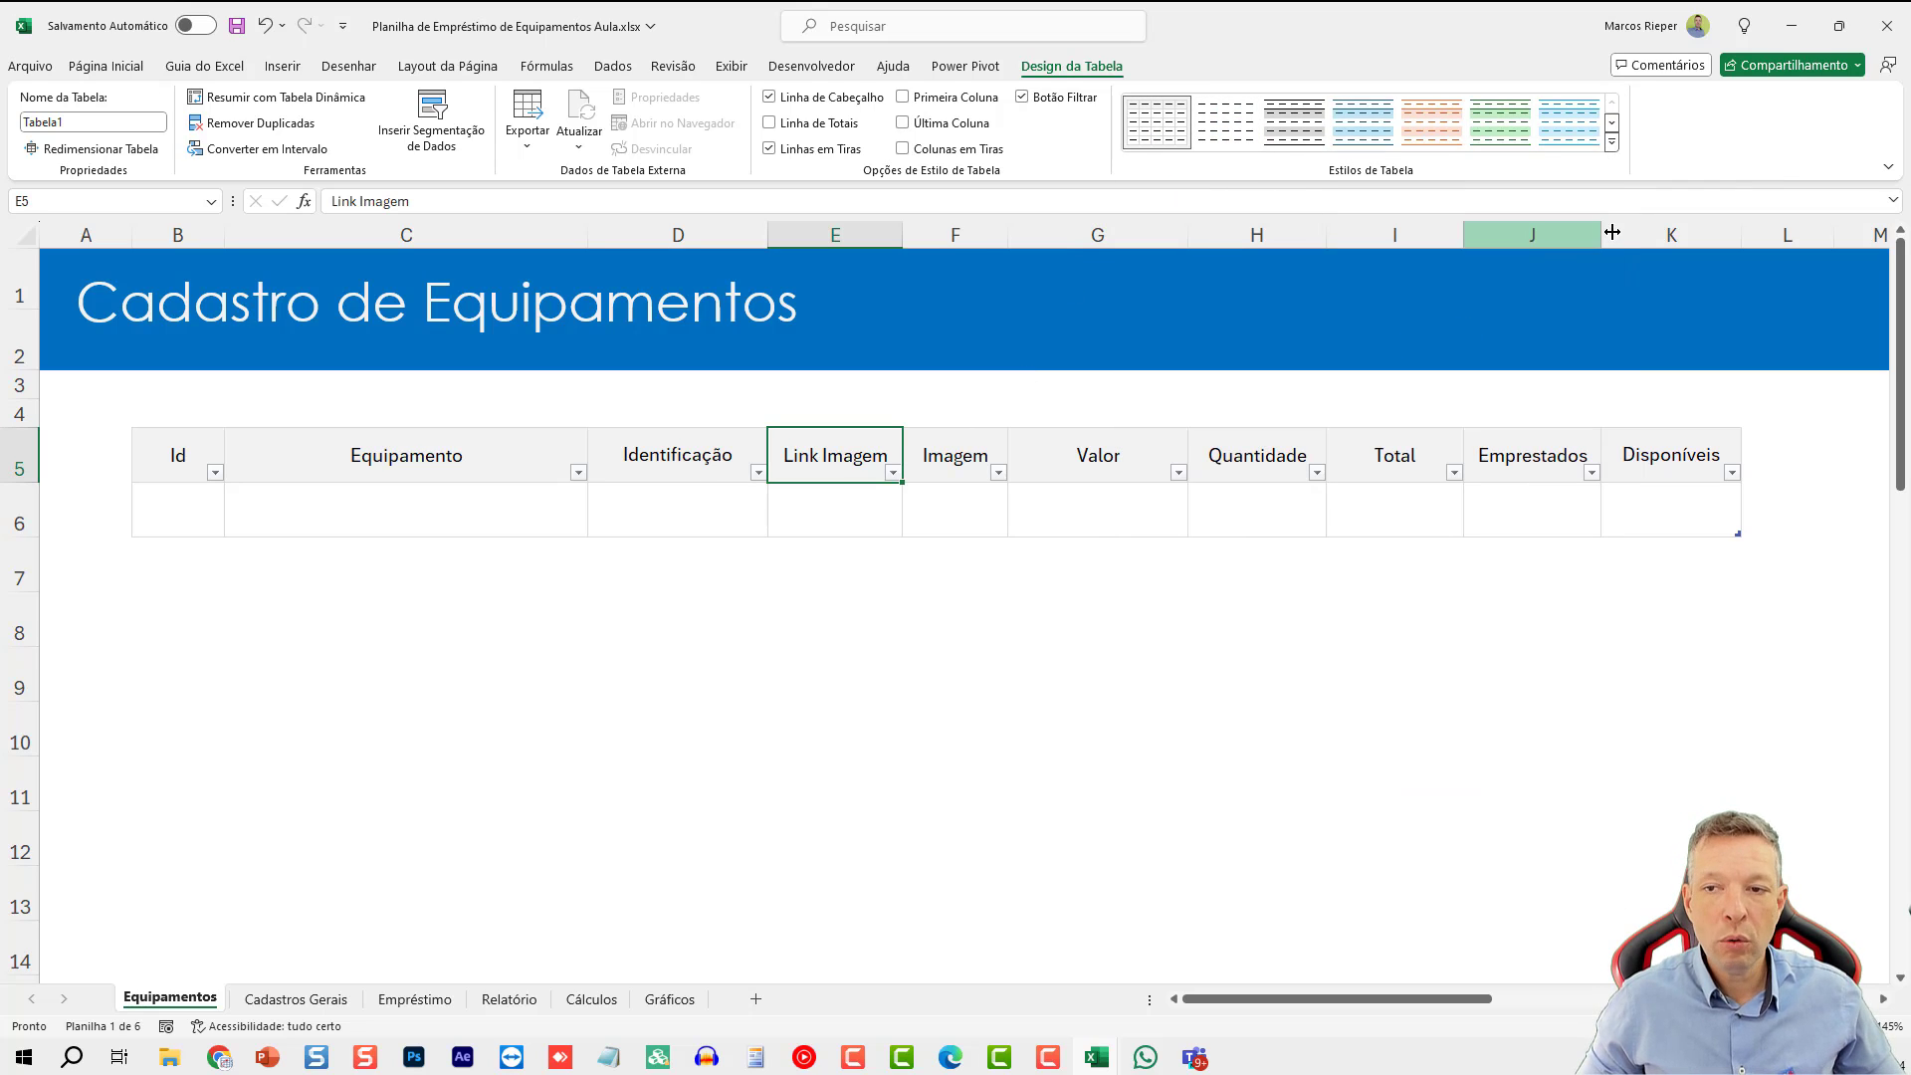
- Duplicate the black-and-grey light table style that follows the blank one and name the copy Meu_estilo
{"action": "left_click", "coordinate": [1612, 144]}
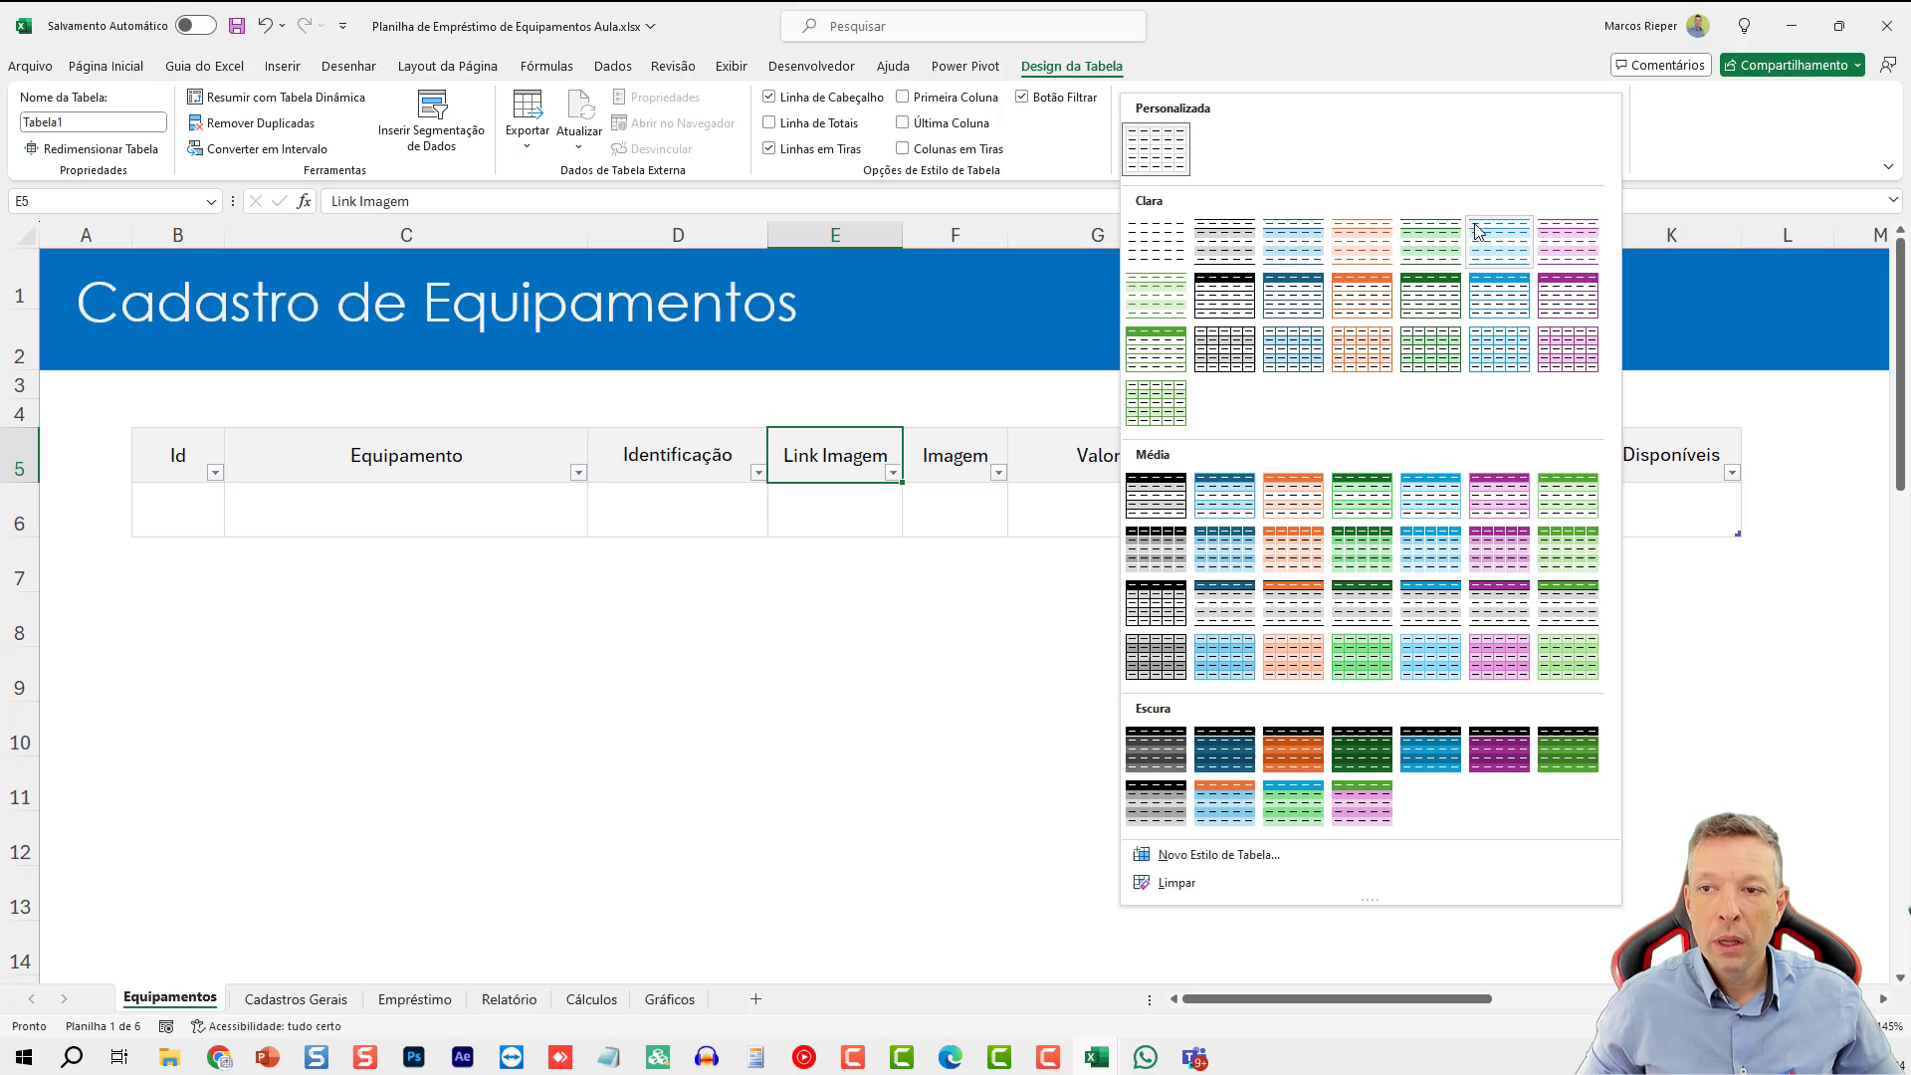
{"action": "right_click", "coordinate": [1224, 239]}
{"action": "left_click", "coordinate": [1294, 334]}
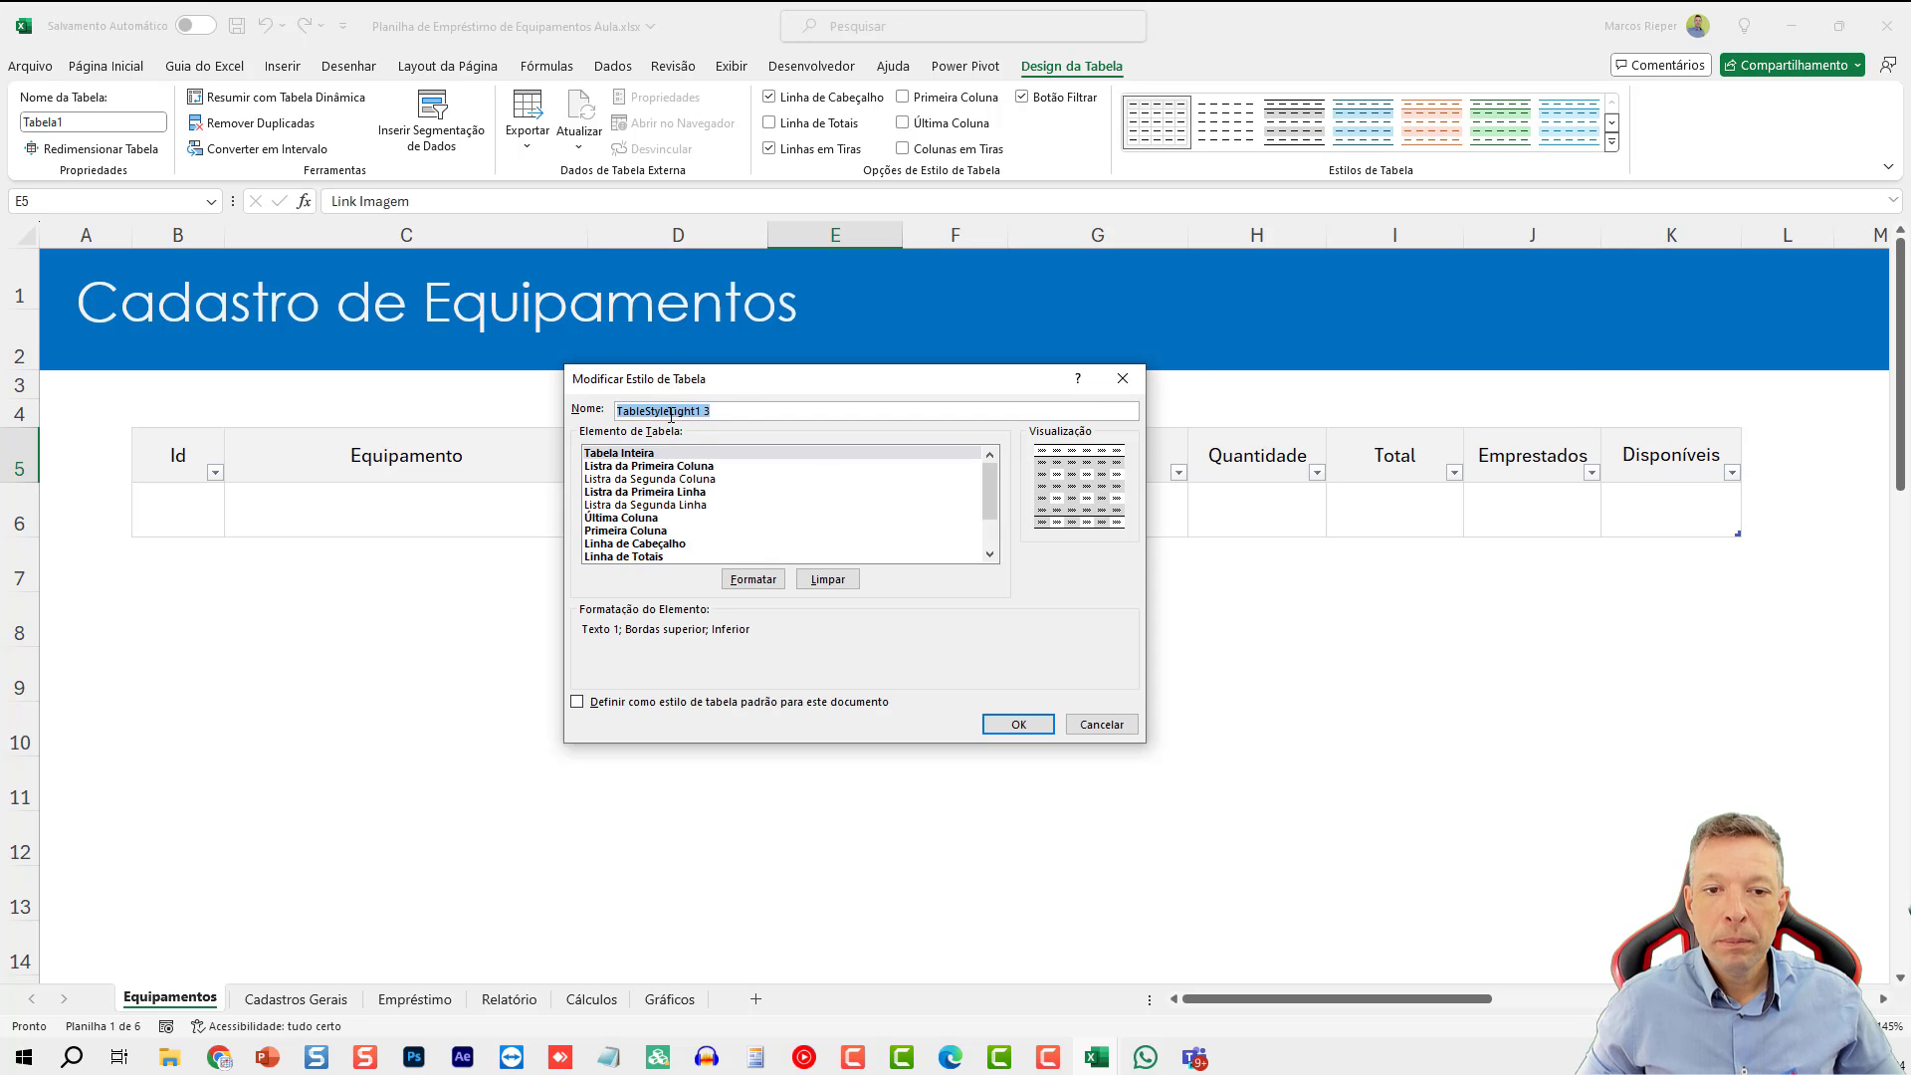
{"action": "type", "text": "Me"}
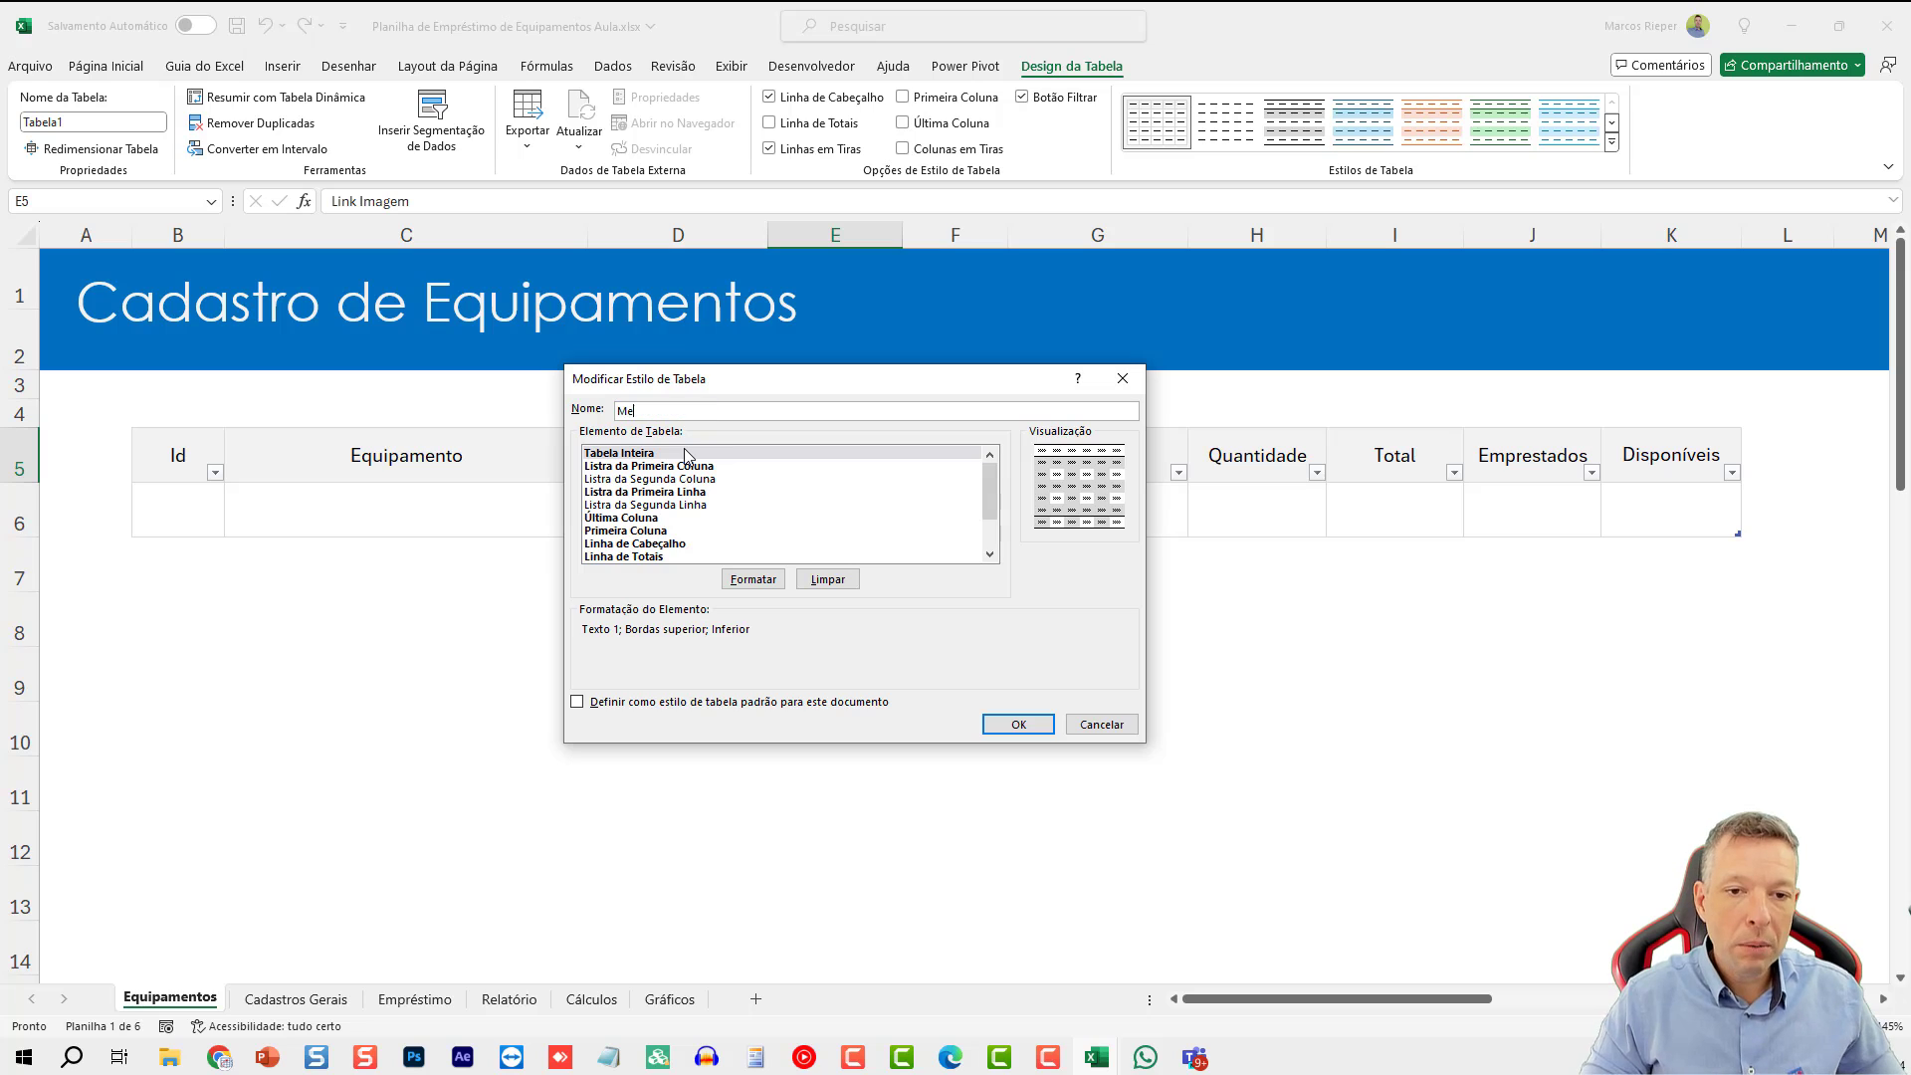
{"action": "type", "text": "u_estilo"}
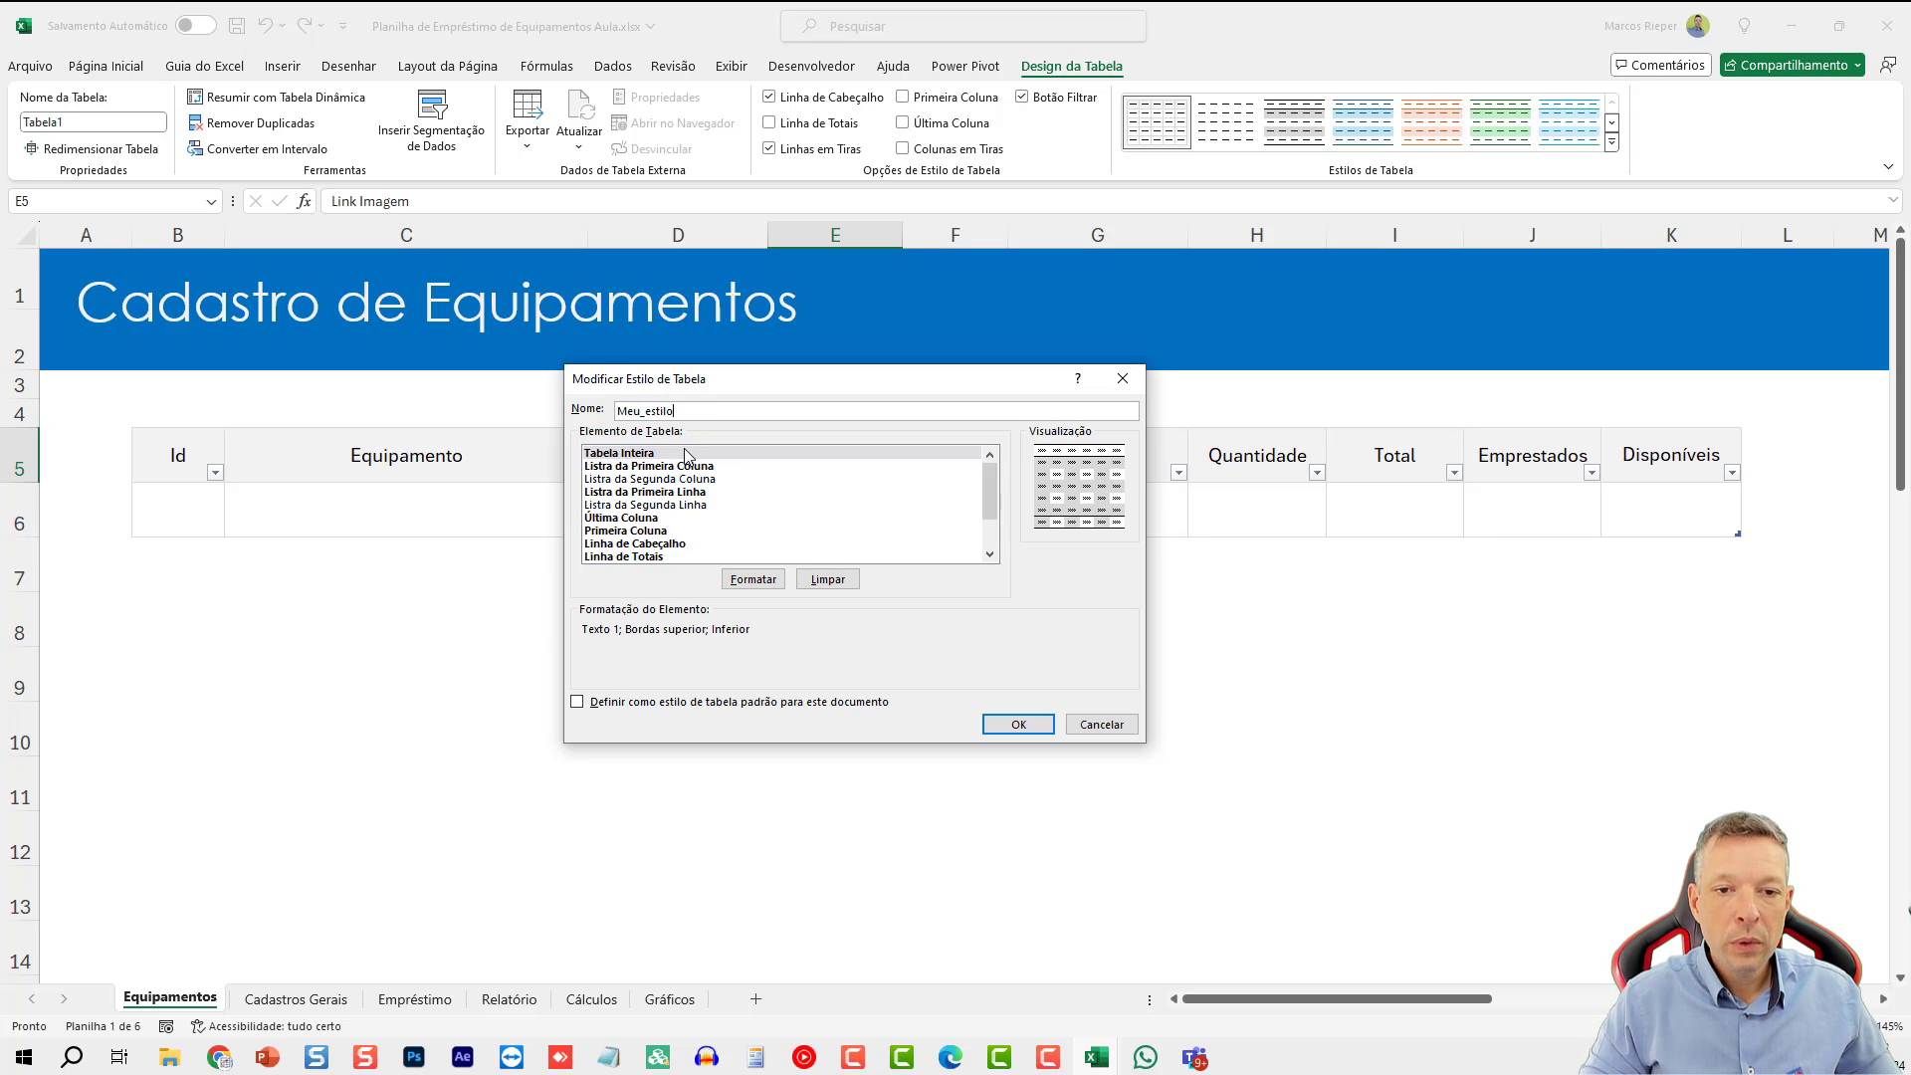
- Clear the formatting of the Tabela Inteira, Listra da Primeira Coluna and Listra da Primeira Linha elements in Meu_estilo
{"action": "left_click", "coordinate": [828, 579]}
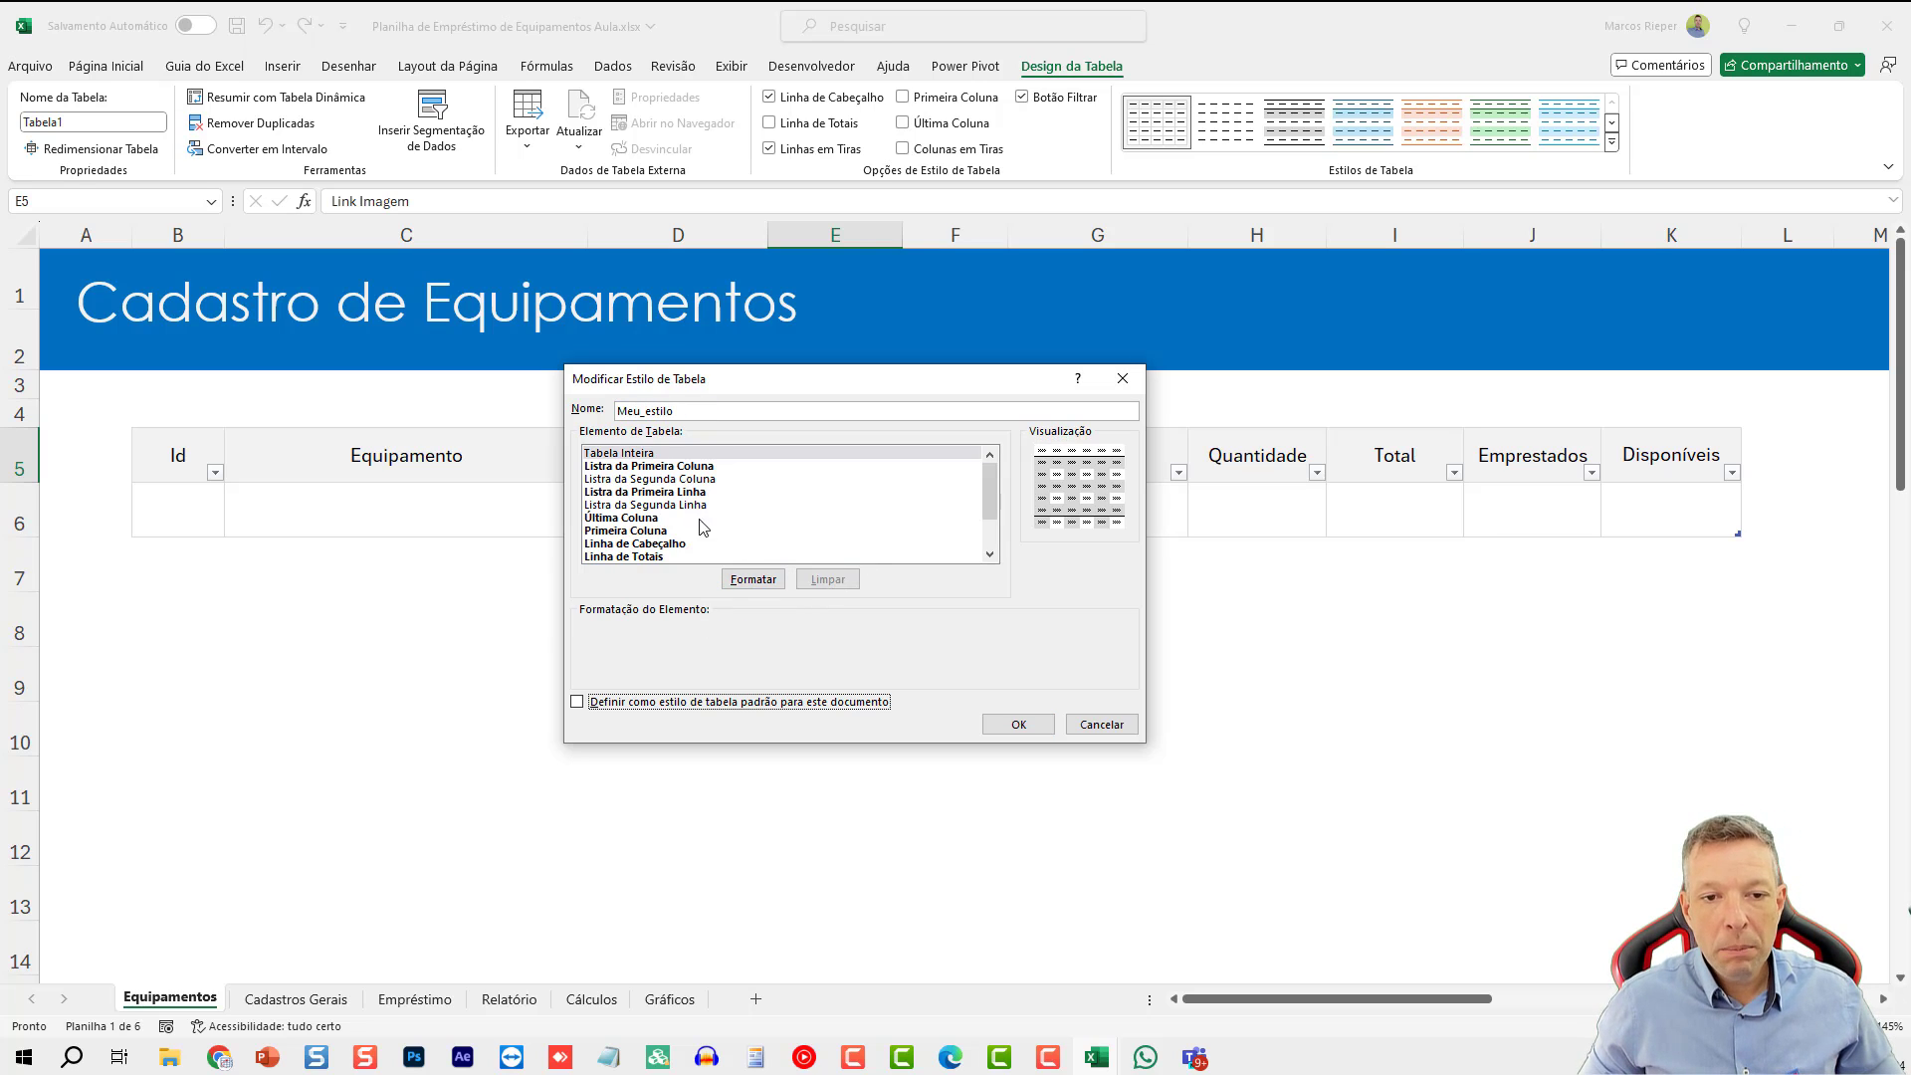
{"action": "left_click", "coordinate": [686, 466]}
{"action": "left_click", "coordinate": [825, 579]}
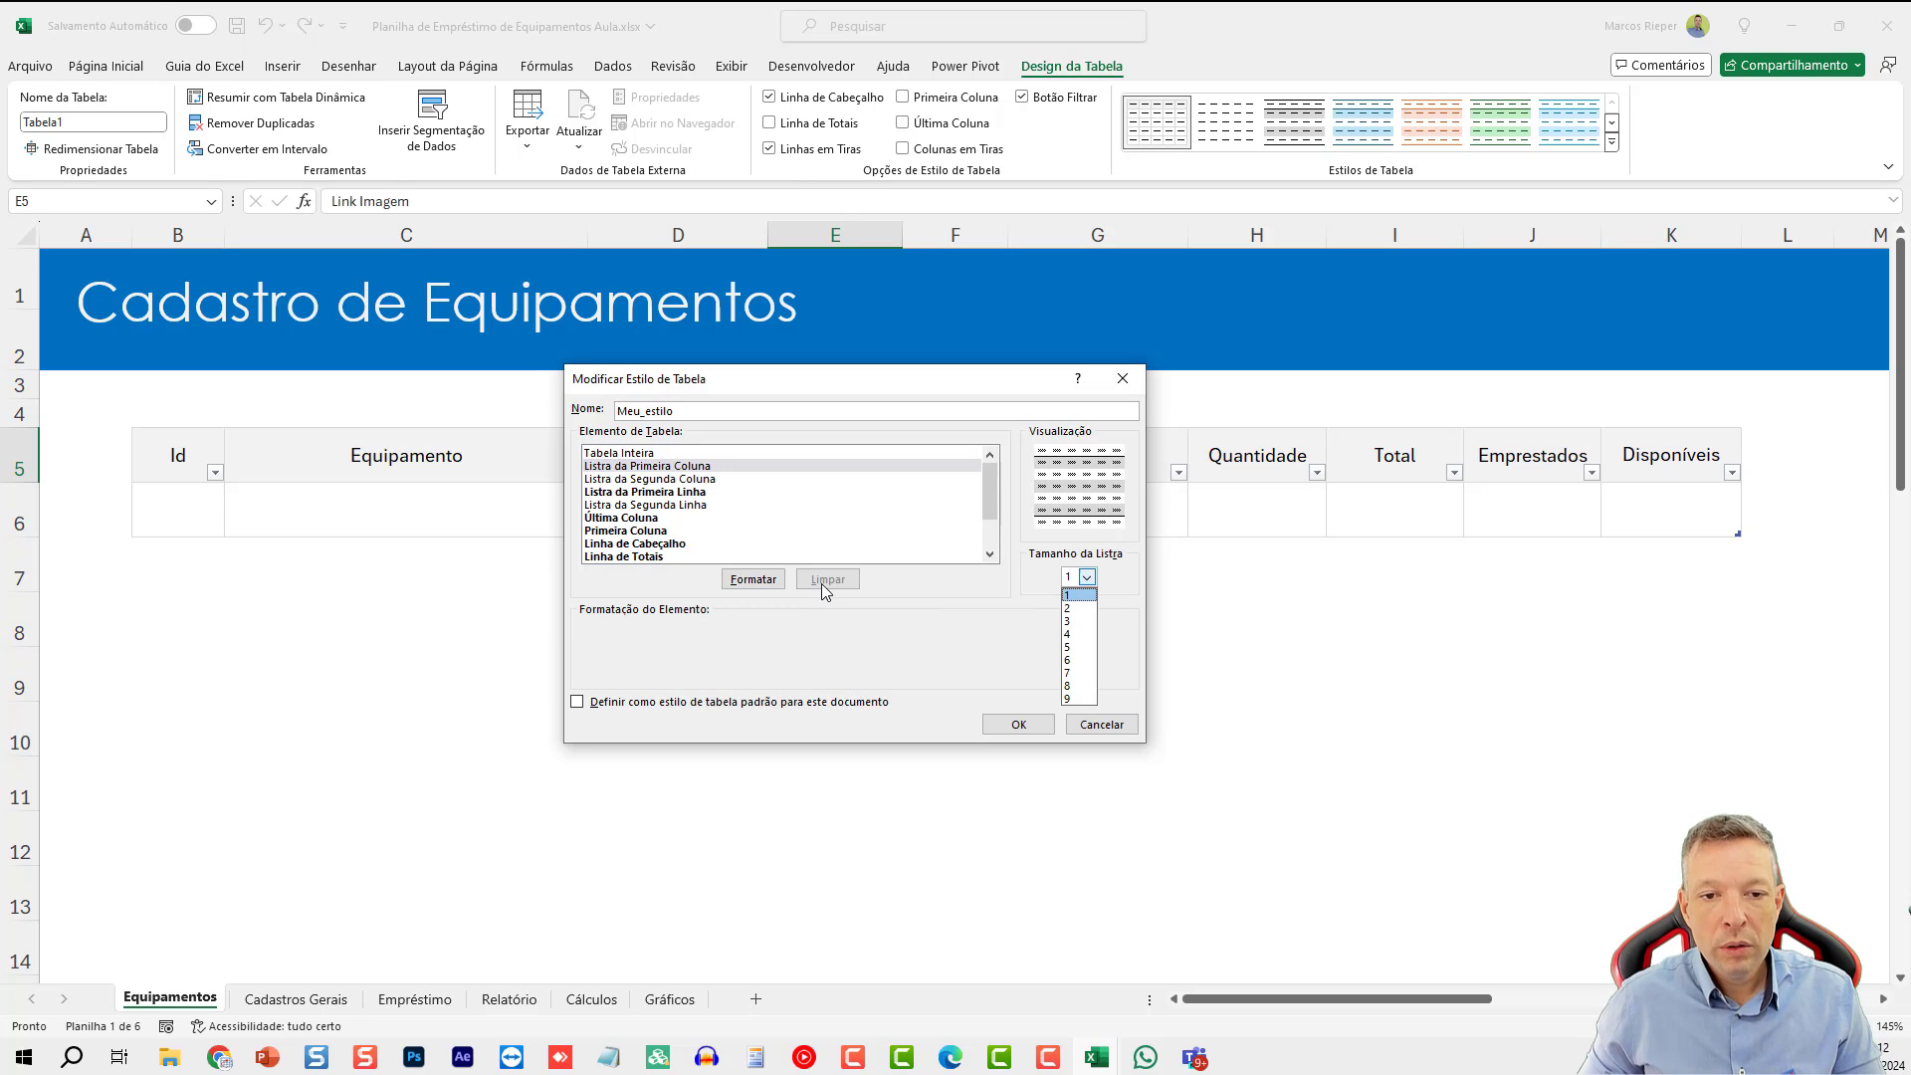
{"action": "left_click", "coordinate": [690, 497]}
{"action": "left_click", "coordinate": [682, 506]}
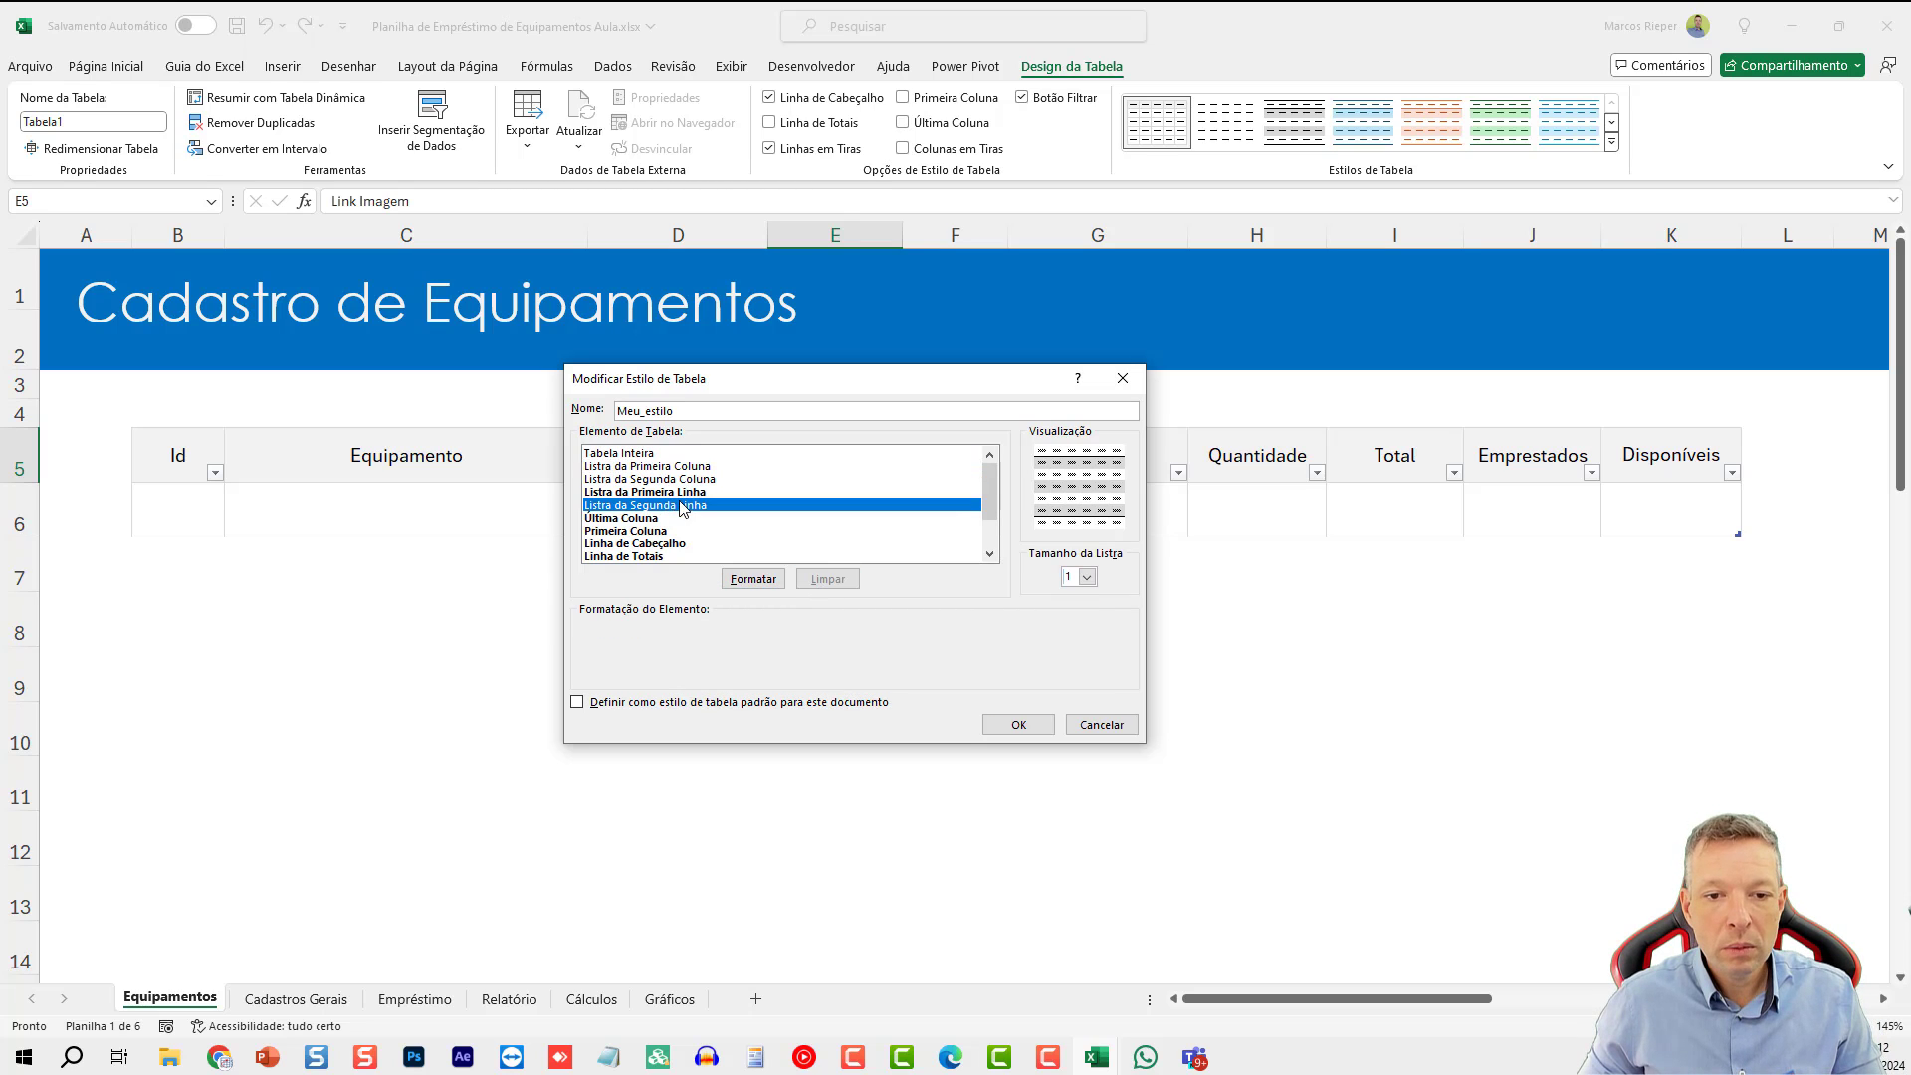
{"action": "left_click", "coordinate": [692, 492]}
{"action": "left_click", "coordinate": [826, 579]}
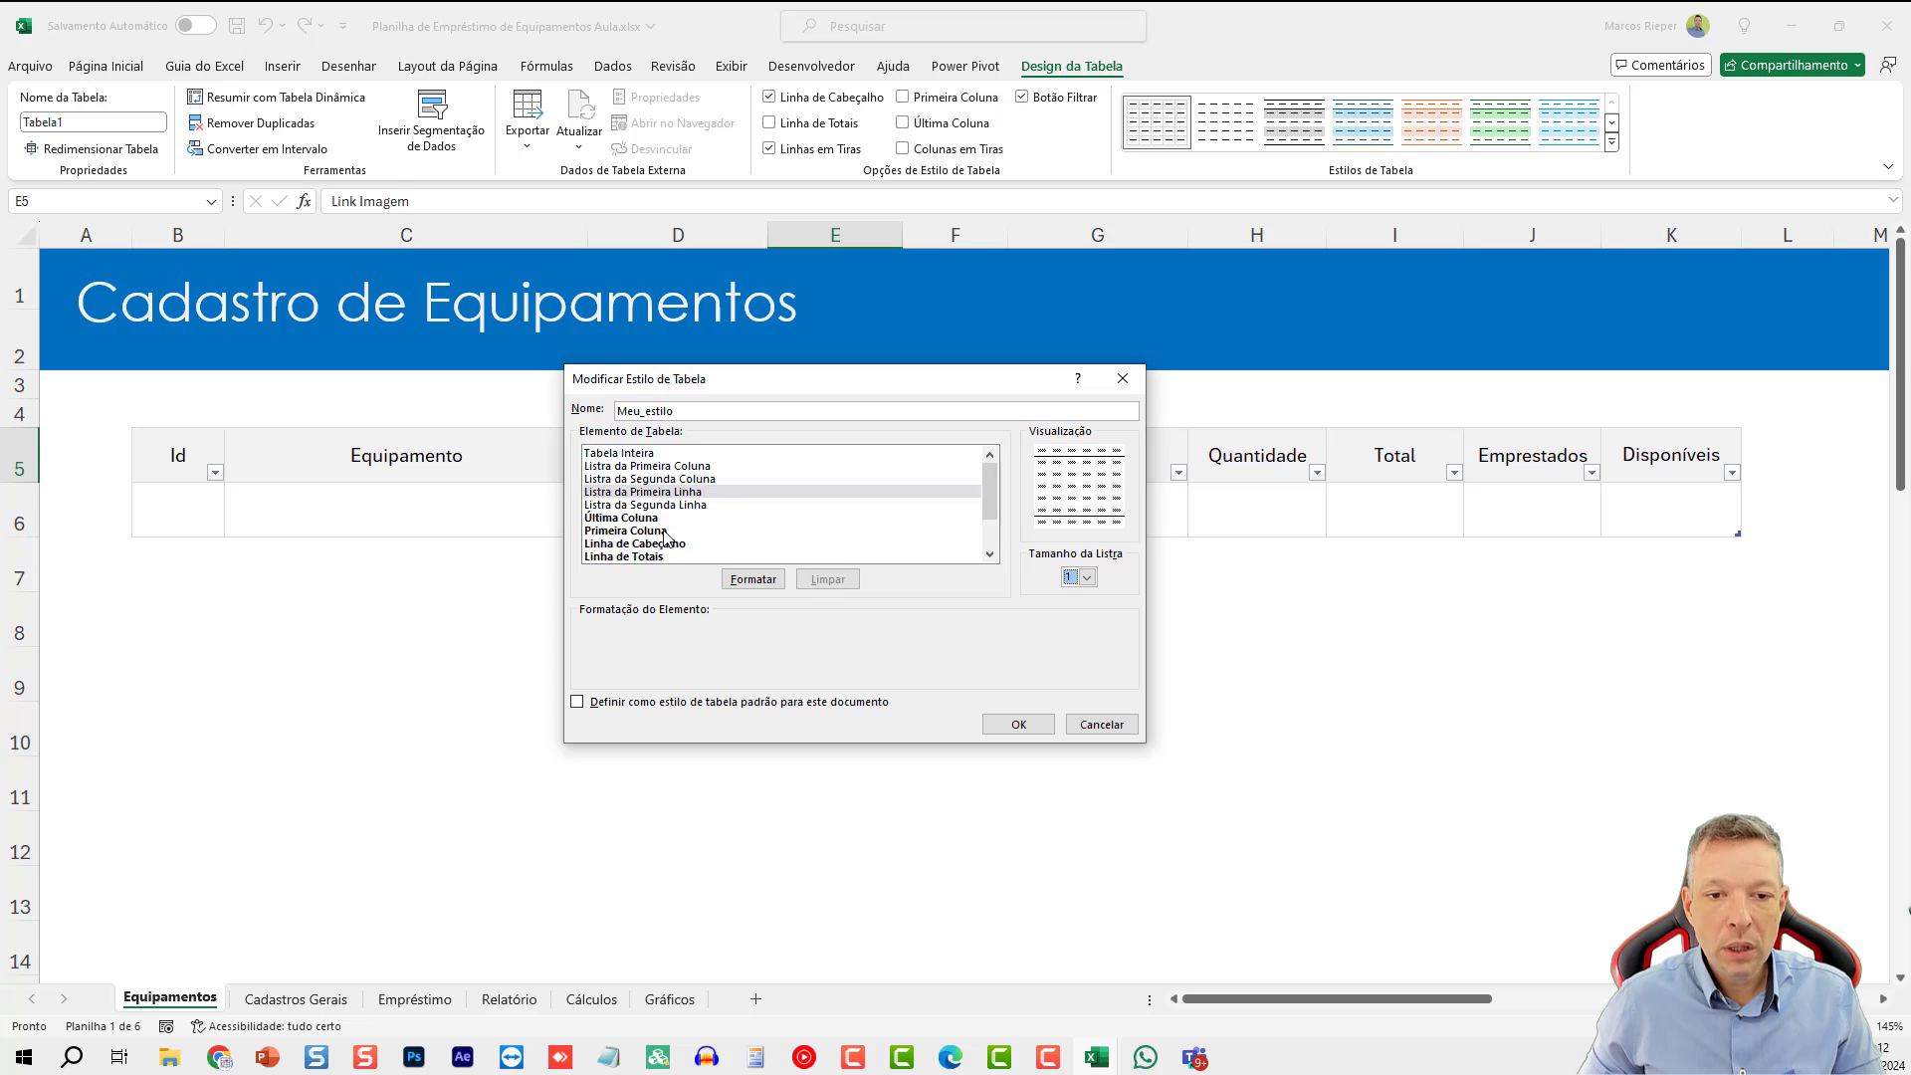
- Clear the formatting of the style's Última Coluna, Primeira Coluna, Linha de Cabeçalho and Linha de Totais elements
{"action": "left_click", "coordinate": [665, 530]}
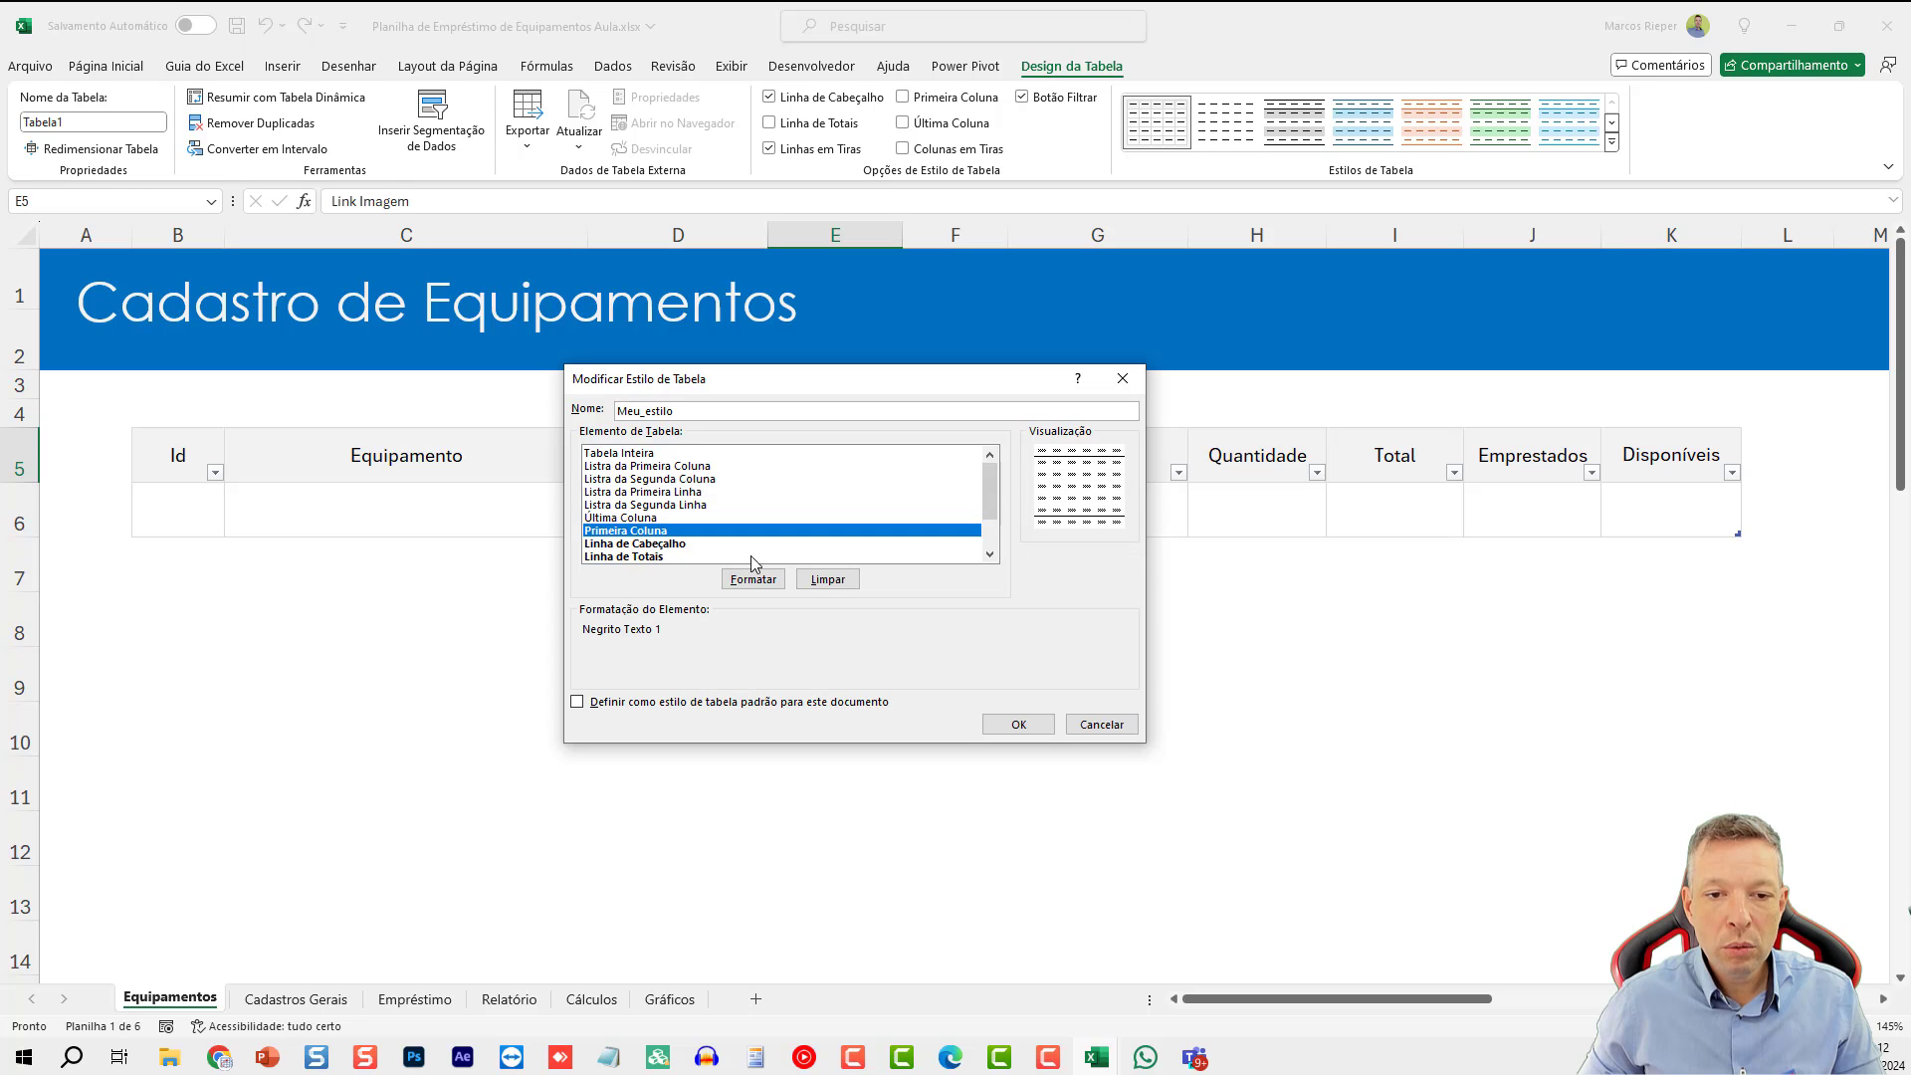
{"action": "left_click", "coordinate": [827, 579]}
{"action": "left_click", "coordinate": [677, 543]}
{"action": "left_click", "coordinate": [827, 580]}
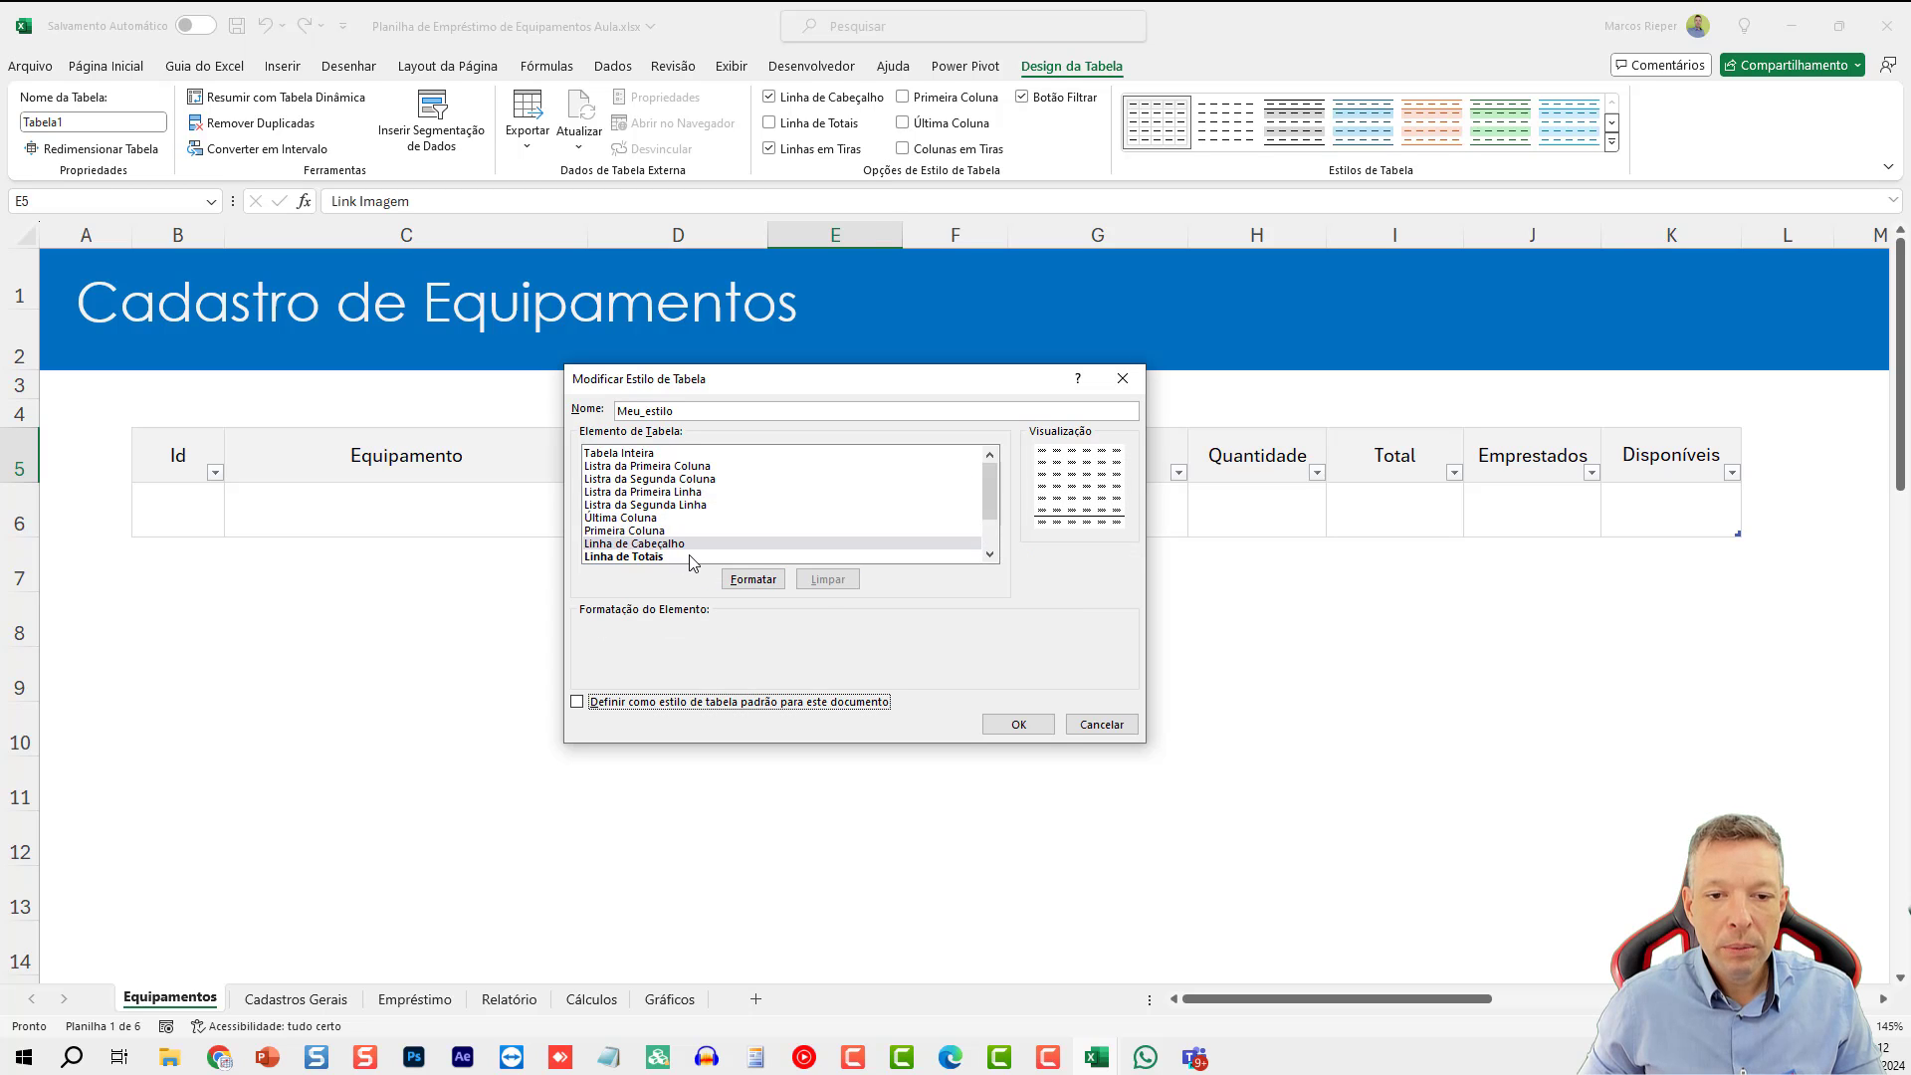
{"action": "left_click", "coordinate": [692, 557]}
{"action": "left_click", "coordinate": [827, 579]}
{"action": "scroll", "coordinate": [935, 508], "scroll_direction": "down", "scroll_amount": 2}
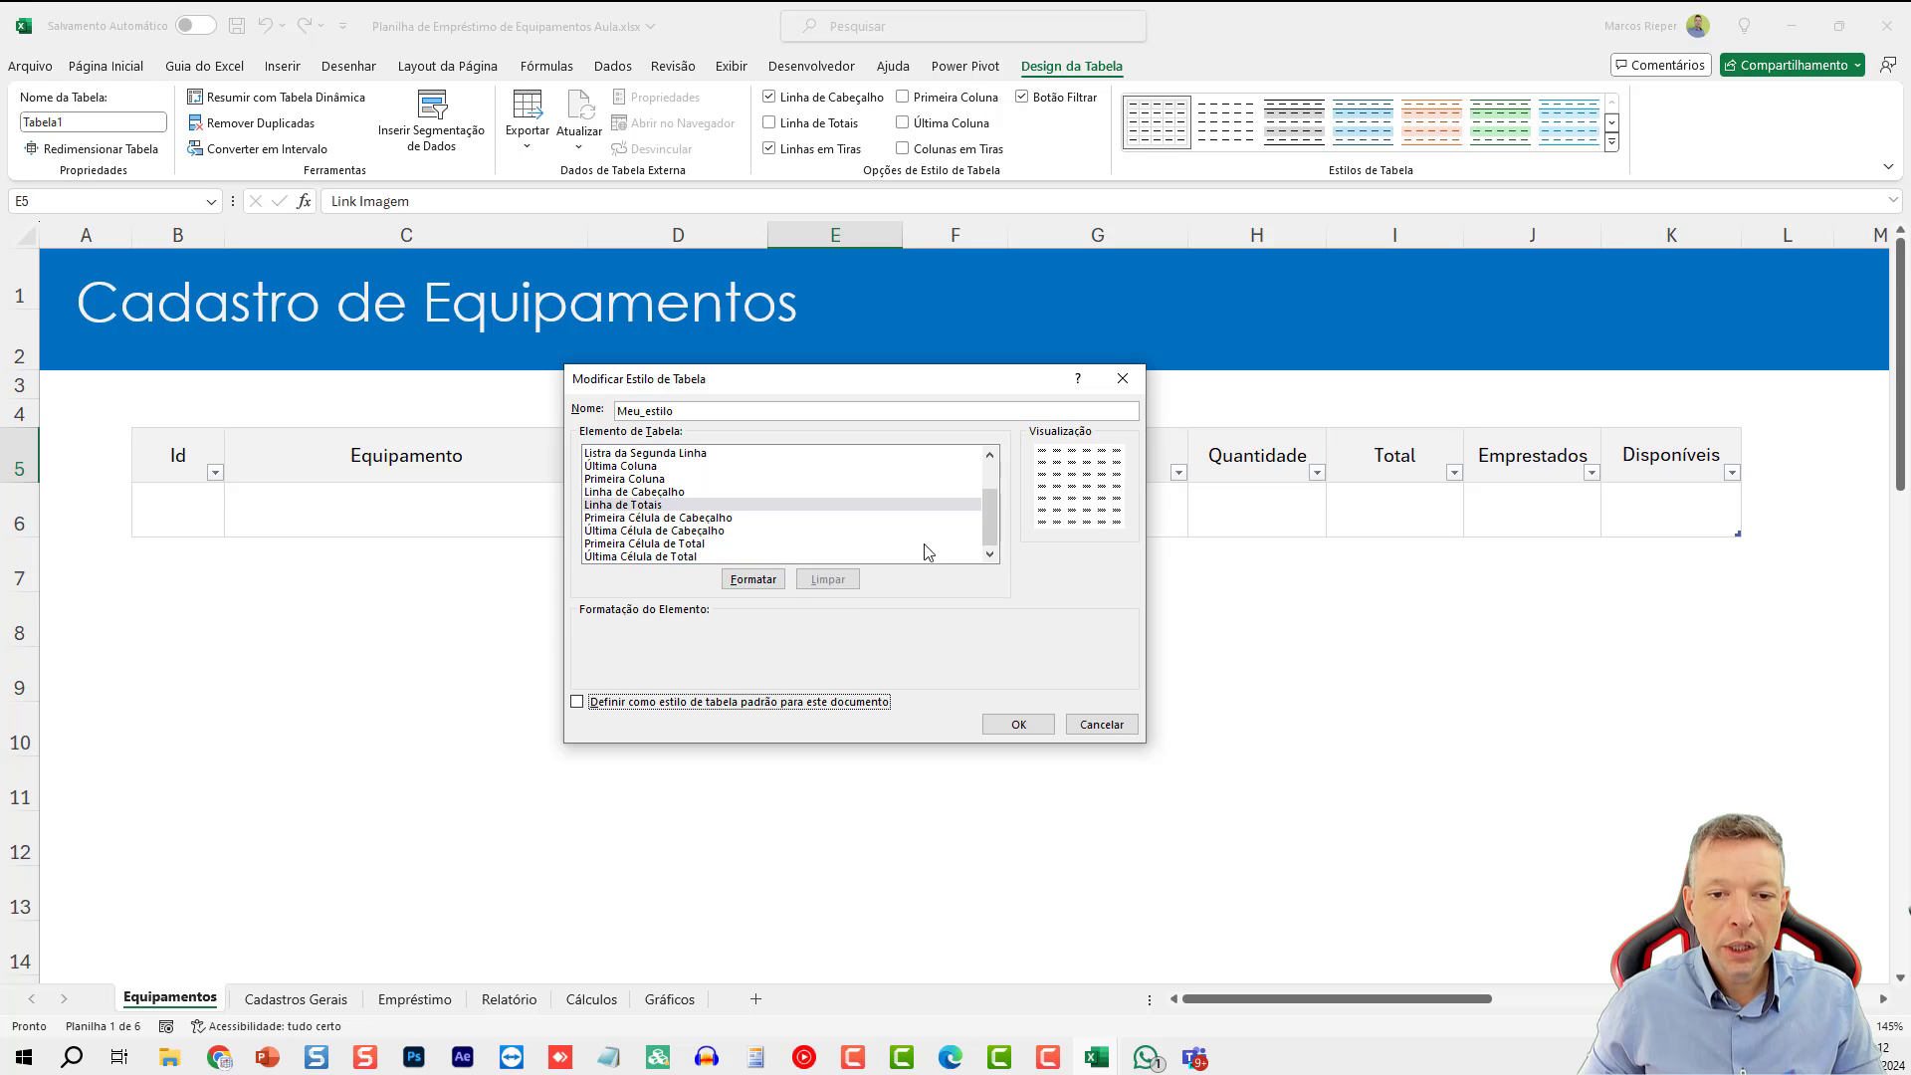
- Set a border colour for the Tabela Inteira element and give it outline and inside borders
{"action": "left_click_drag", "start_coordinate": [989, 528], "coordinate": [989, 504]}
{"action": "left_click", "coordinate": [615, 453]}
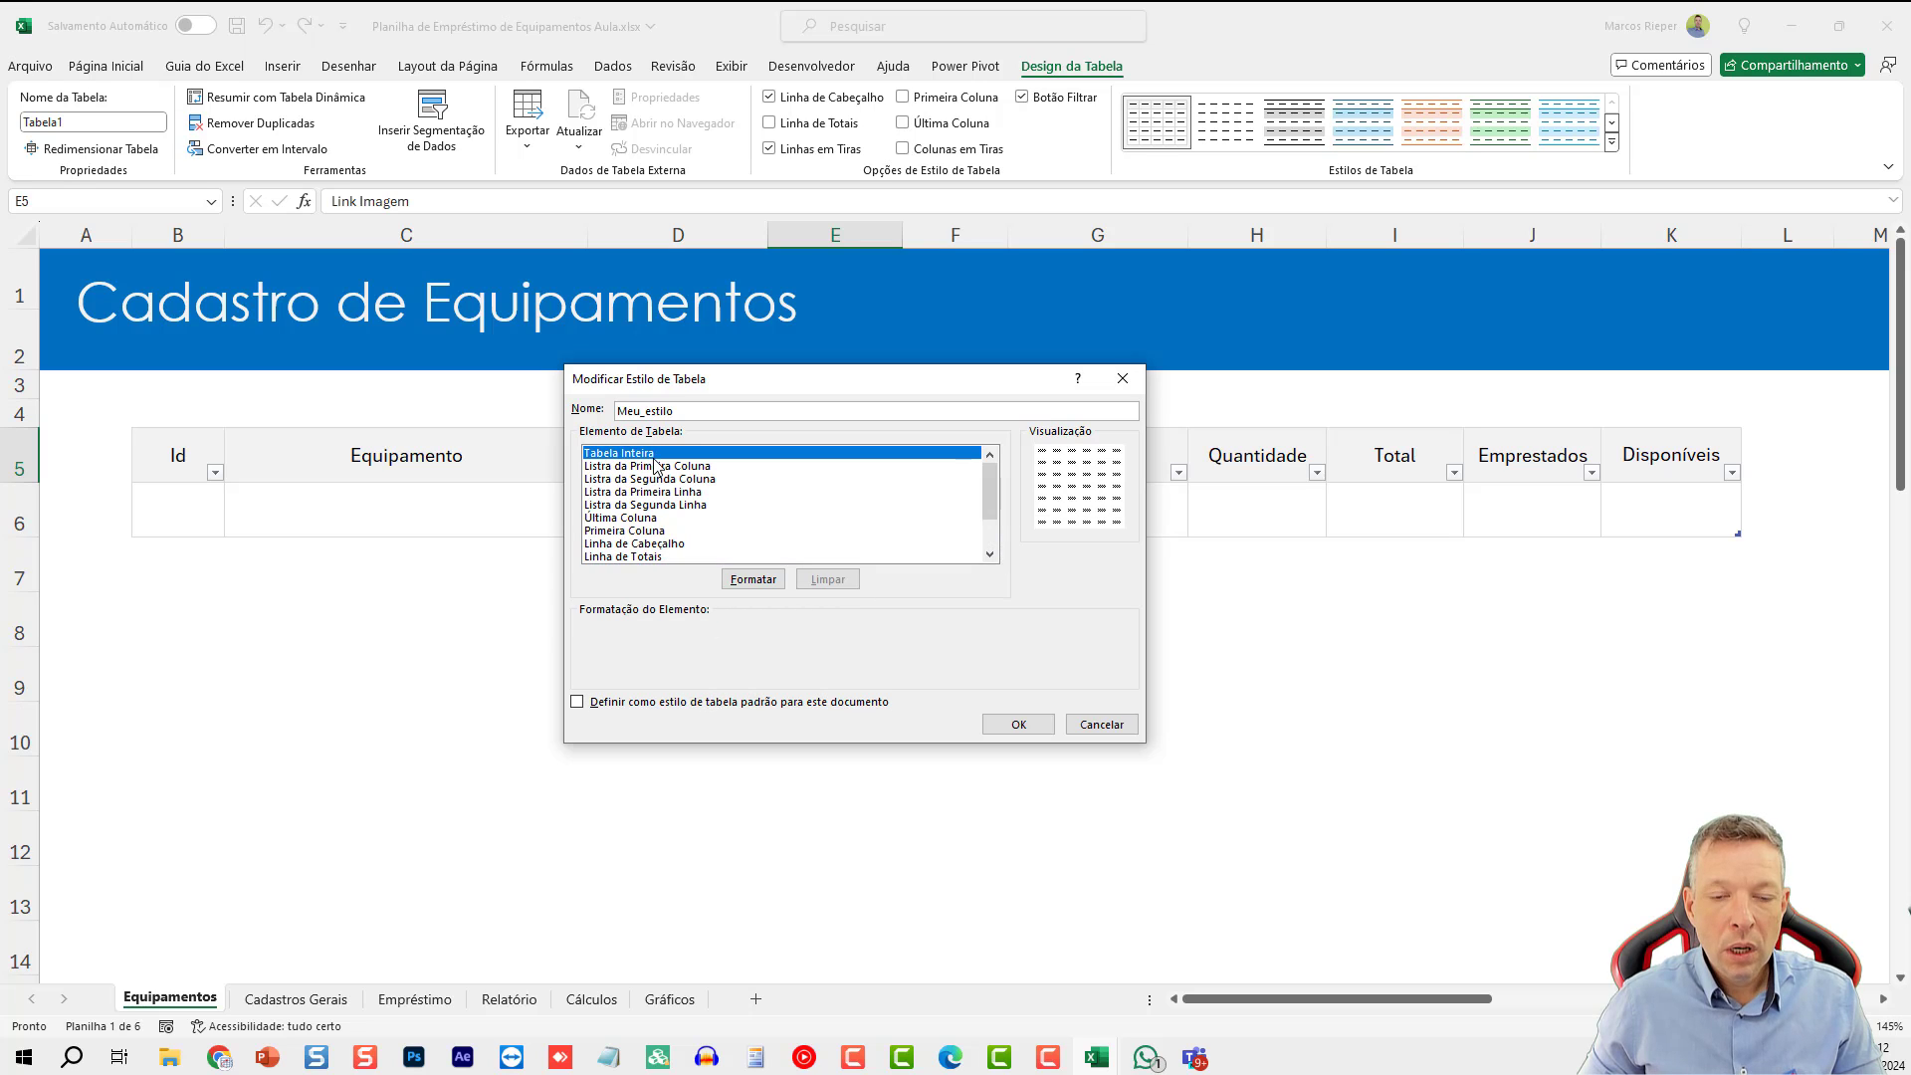
{"action": "left_click", "coordinate": [754, 579]}
{"action": "left_click", "coordinate": [670, 334]}
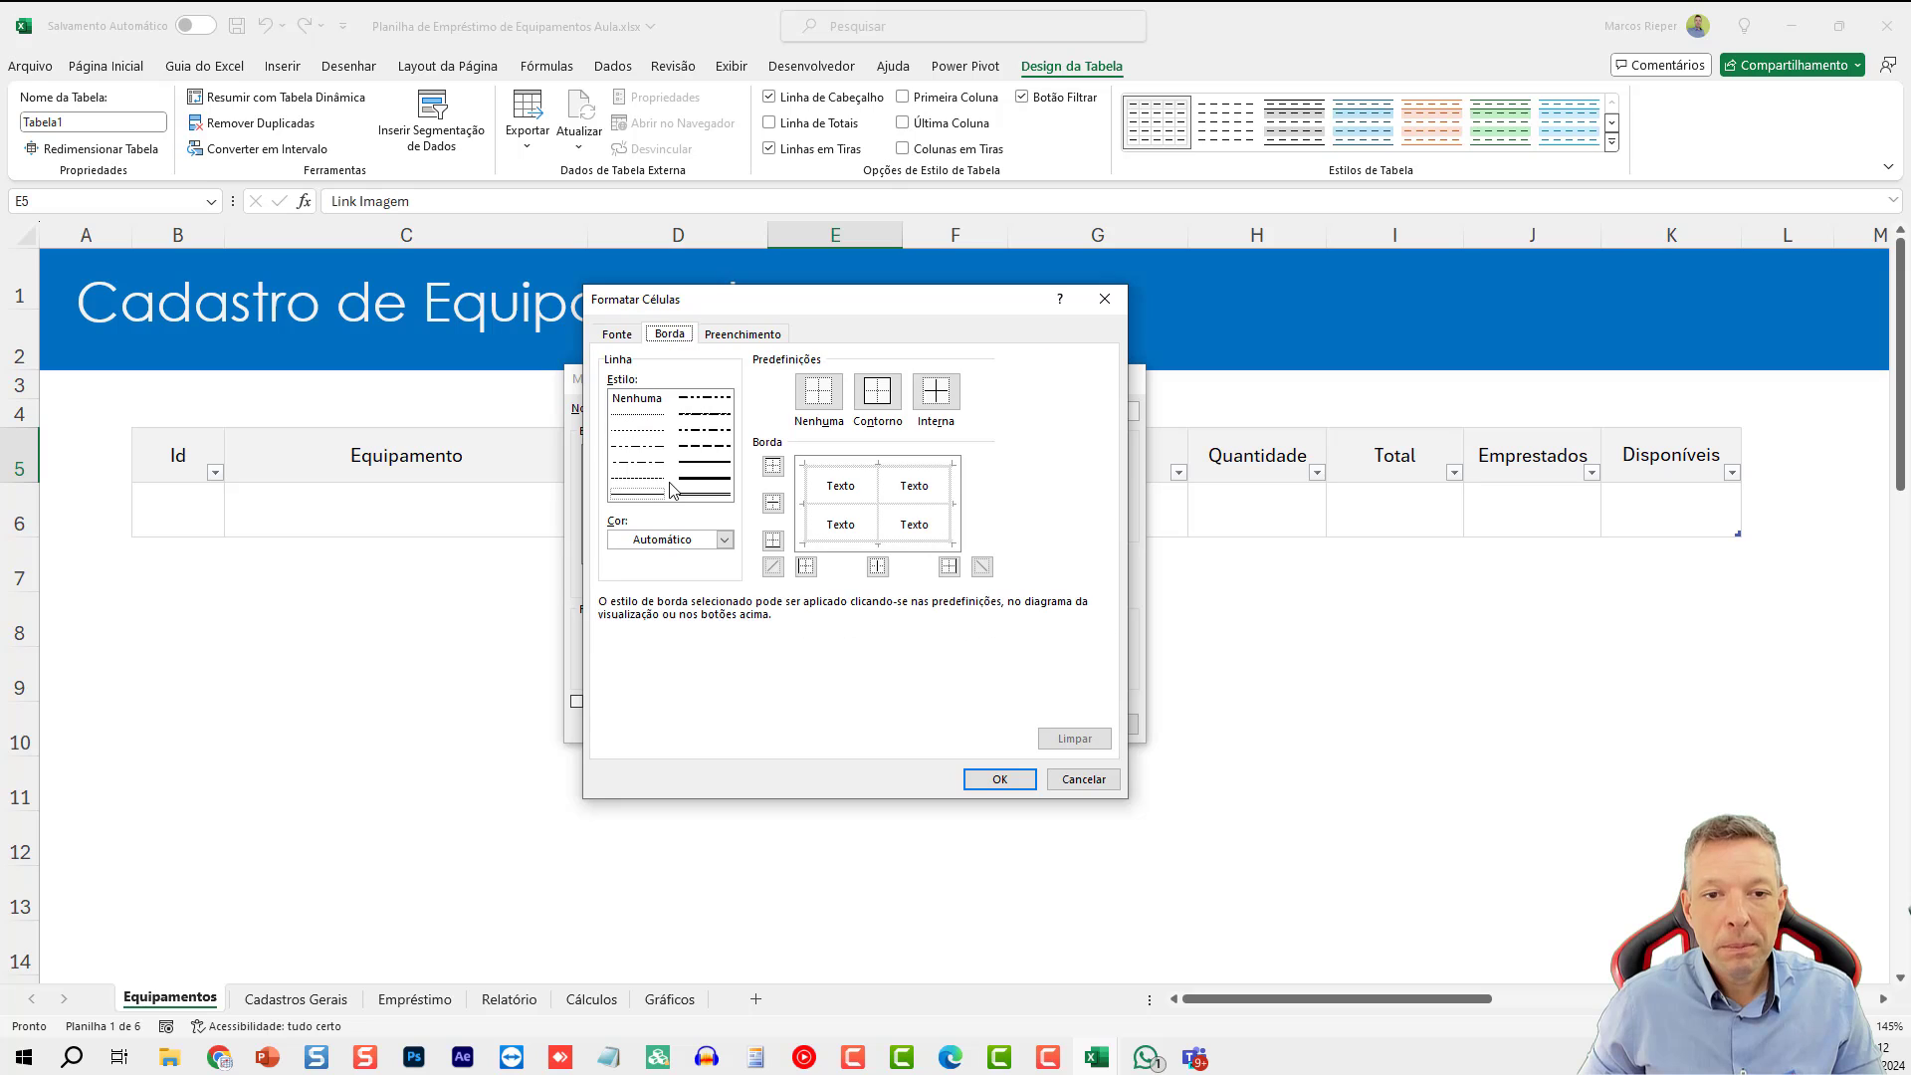
{"action": "left_click", "coordinate": [669, 539]}
{"action": "left_click", "coordinate": [627, 659]}
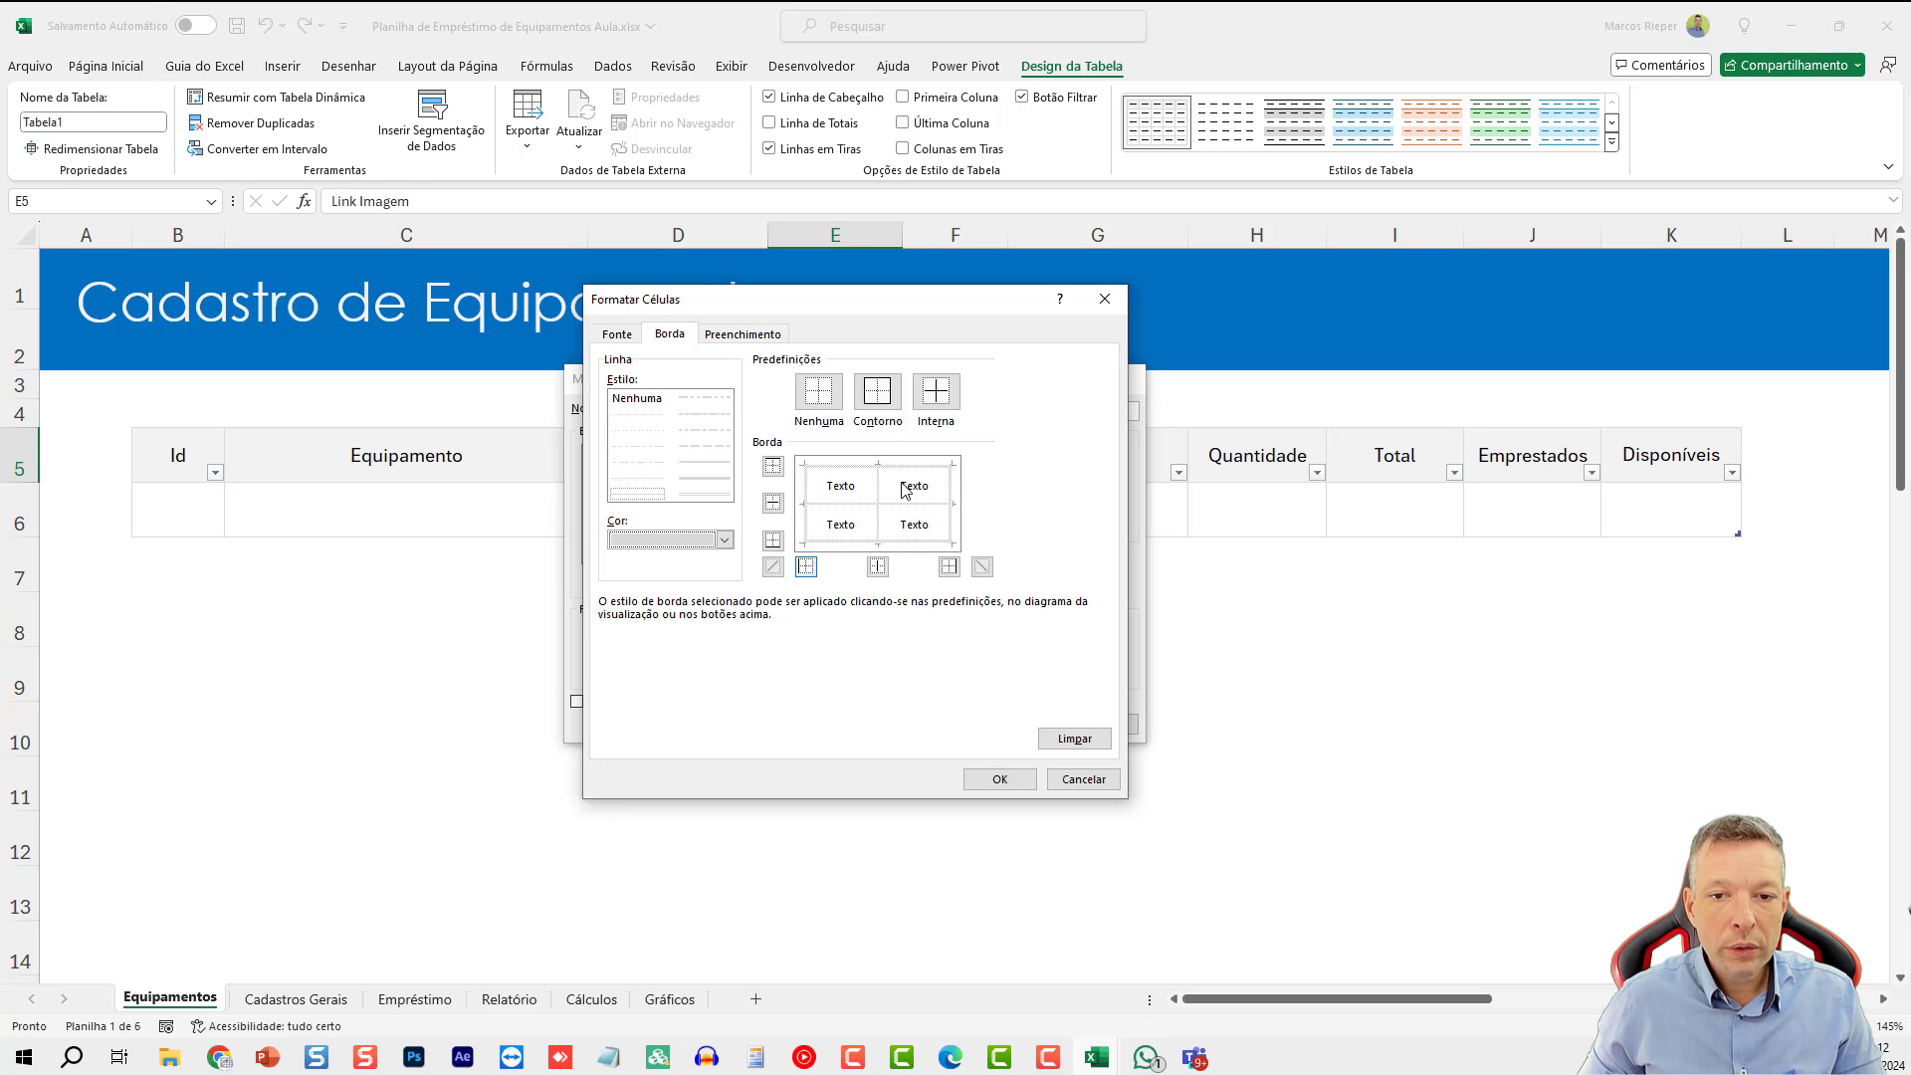
{"action": "left_click", "coordinate": [877, 391]}
{"action": "left_click", "coordinate": [936, 391]}
{"action": "left_click", "coordinate": [1000, 779]}
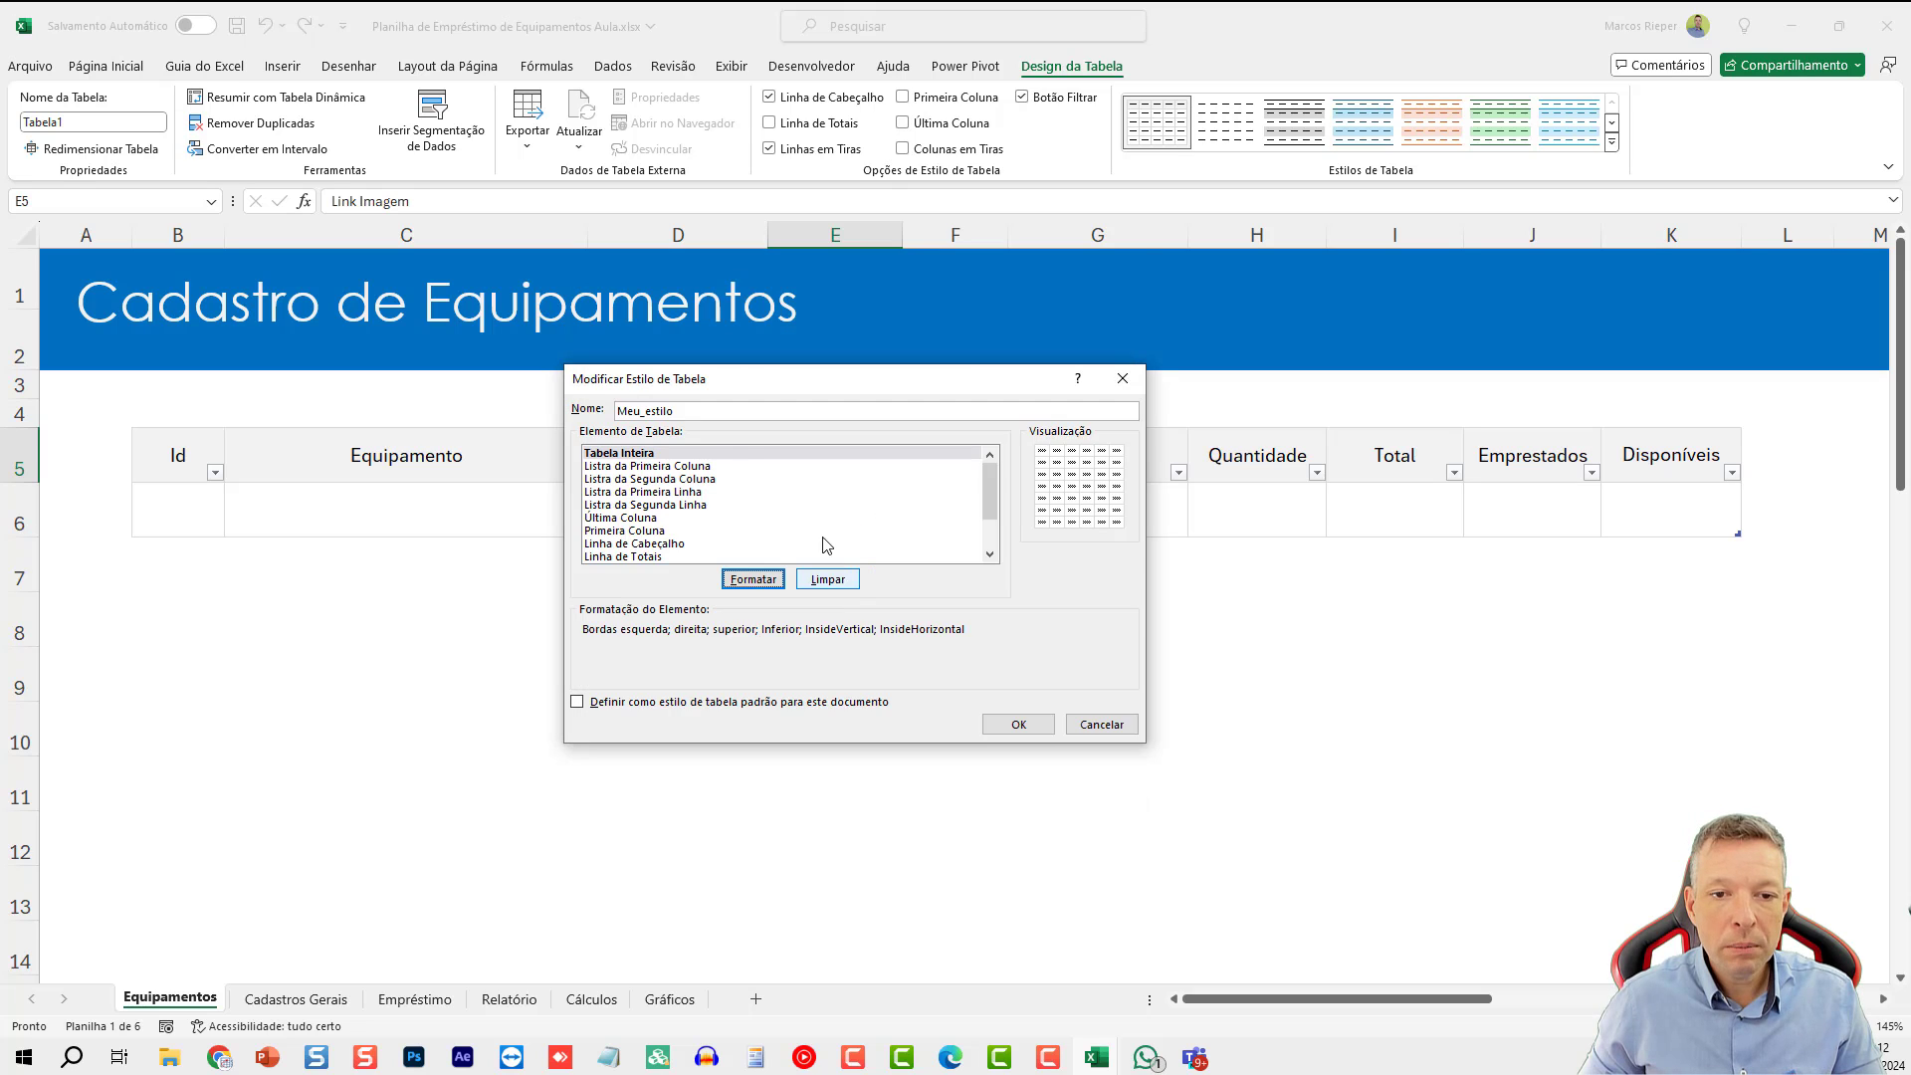
- Fill the style's Linha de Cabeçalho element with the lightest grey, then save Meu_estilo and apply it to the equipment table
{"action": "left_click", "coordinate": [657, 544]}
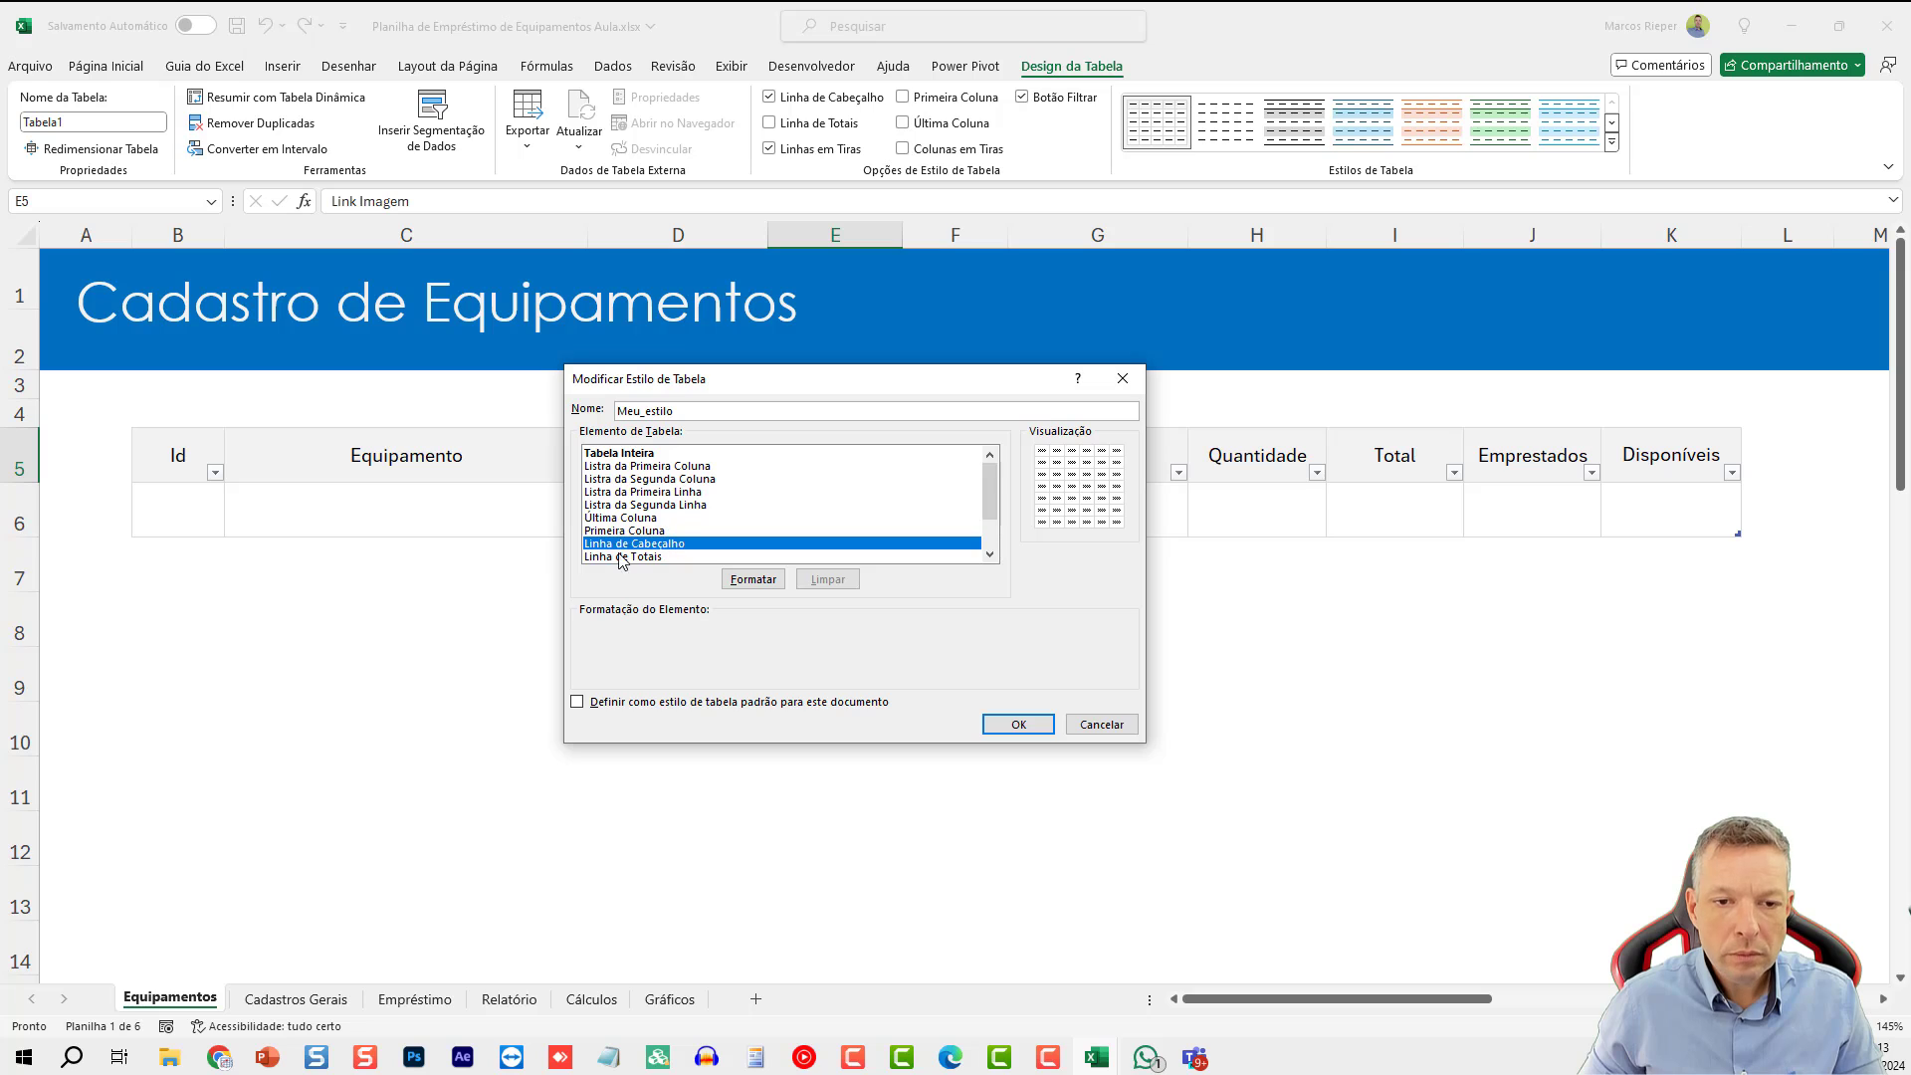
{"action": "left_click", "coordinate": [753, 579]}
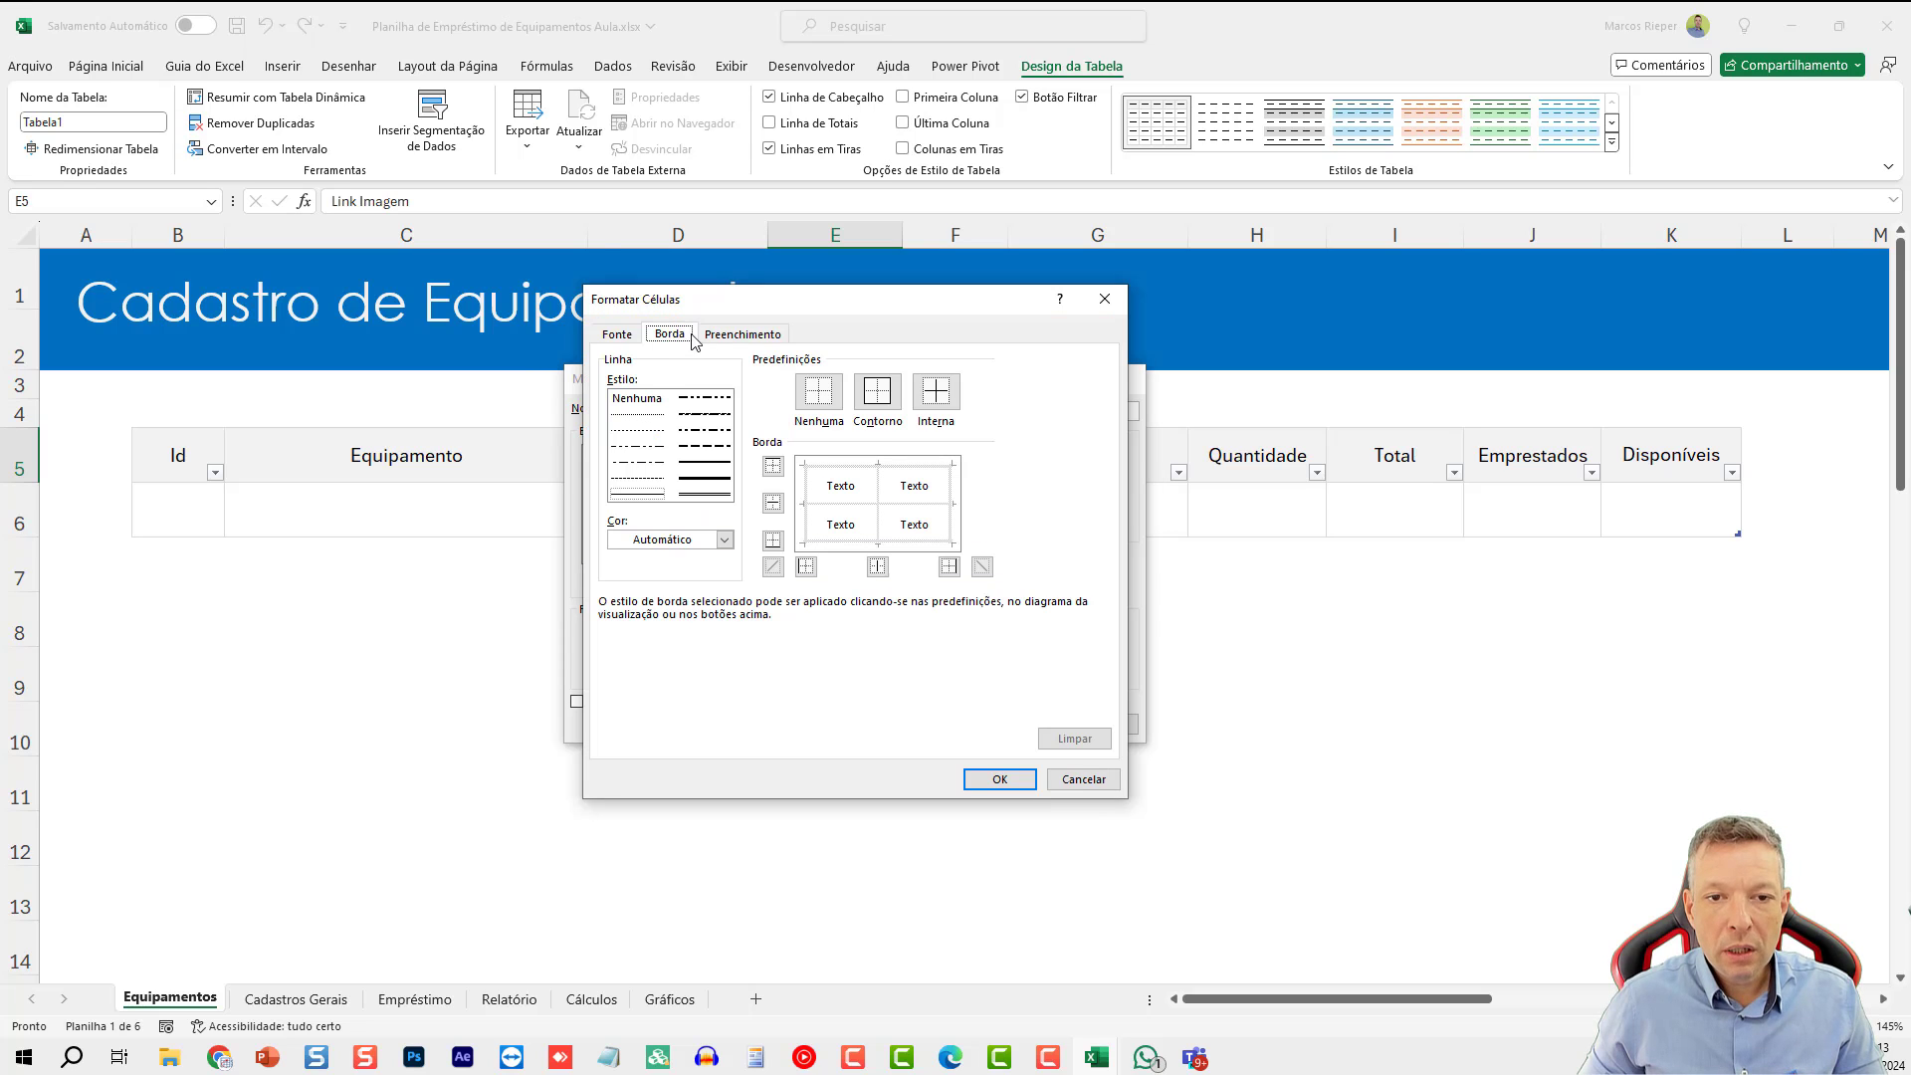
{"action": "left_click", "coordinate": [742, 335]}
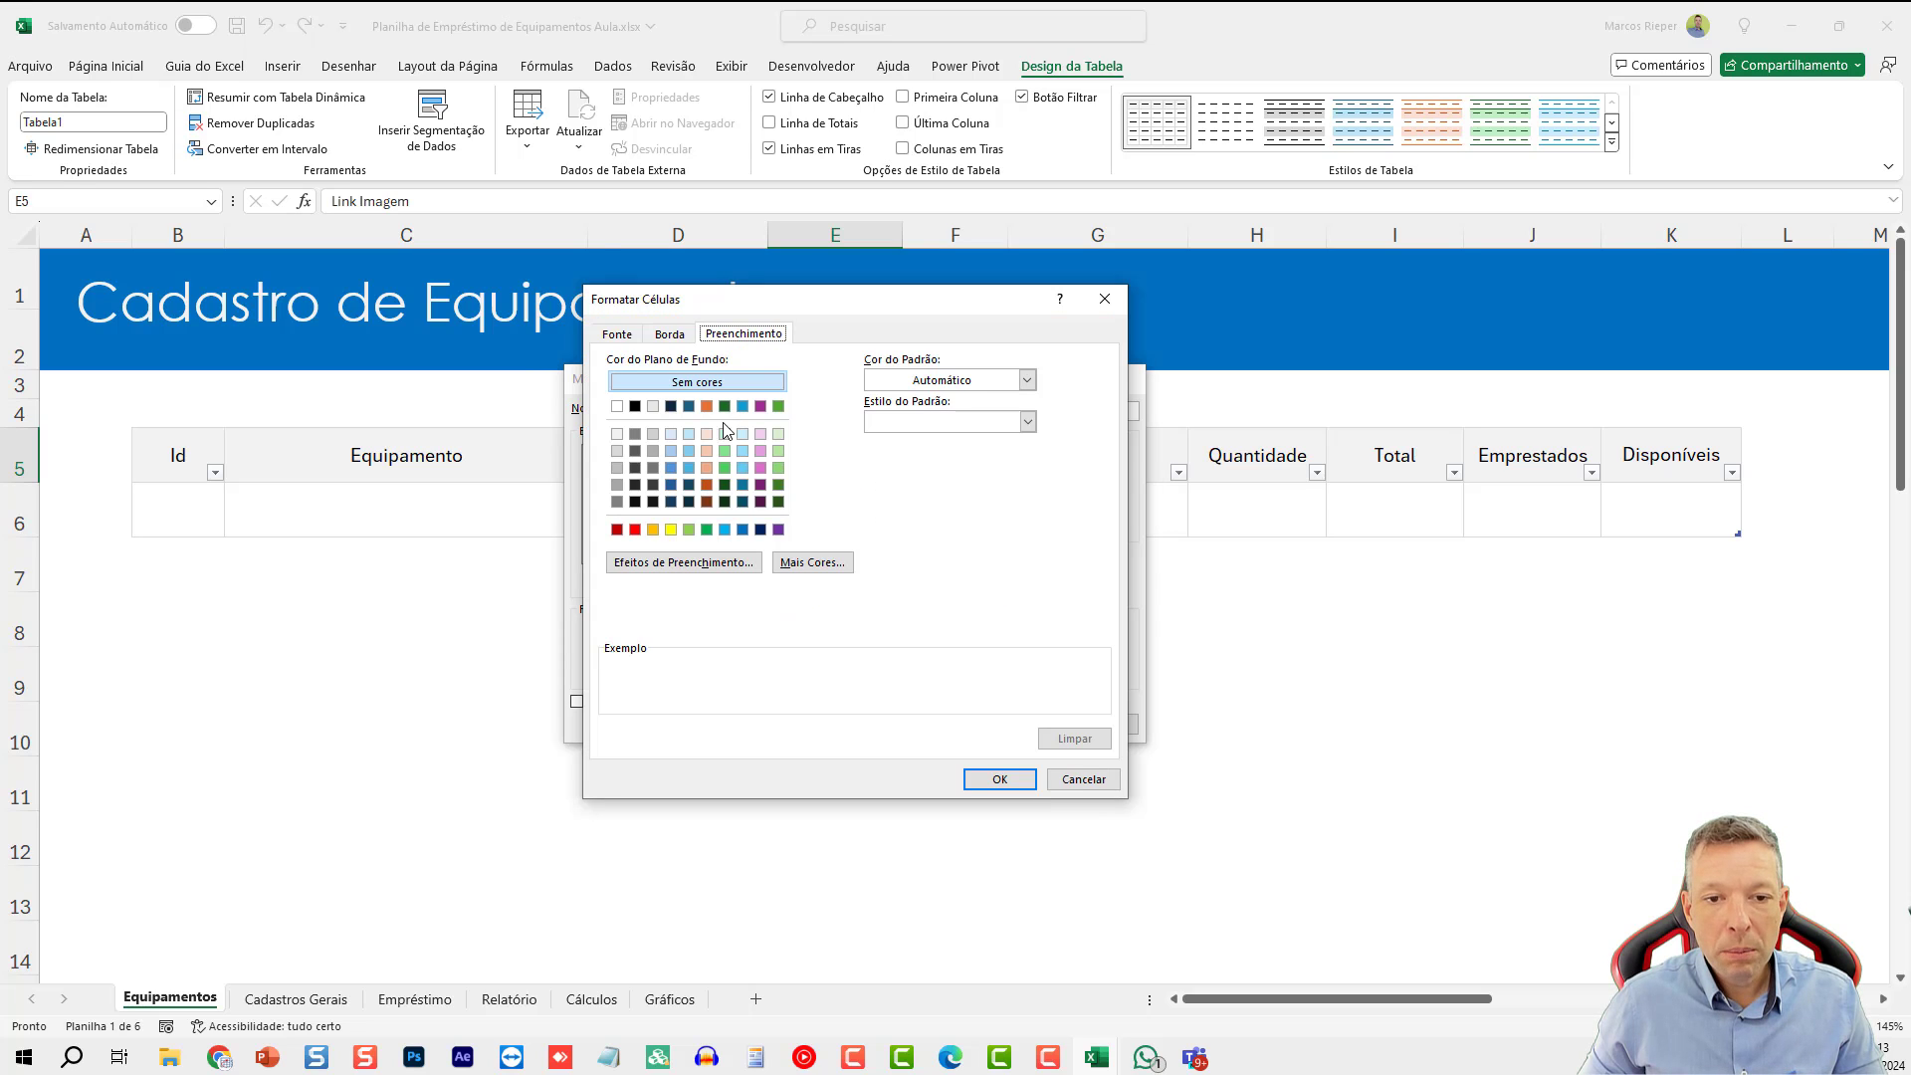
{"action": "left_click", "coordinate": [616, 436]}
{"action": "left_click", "coordinate": [999, 778]}
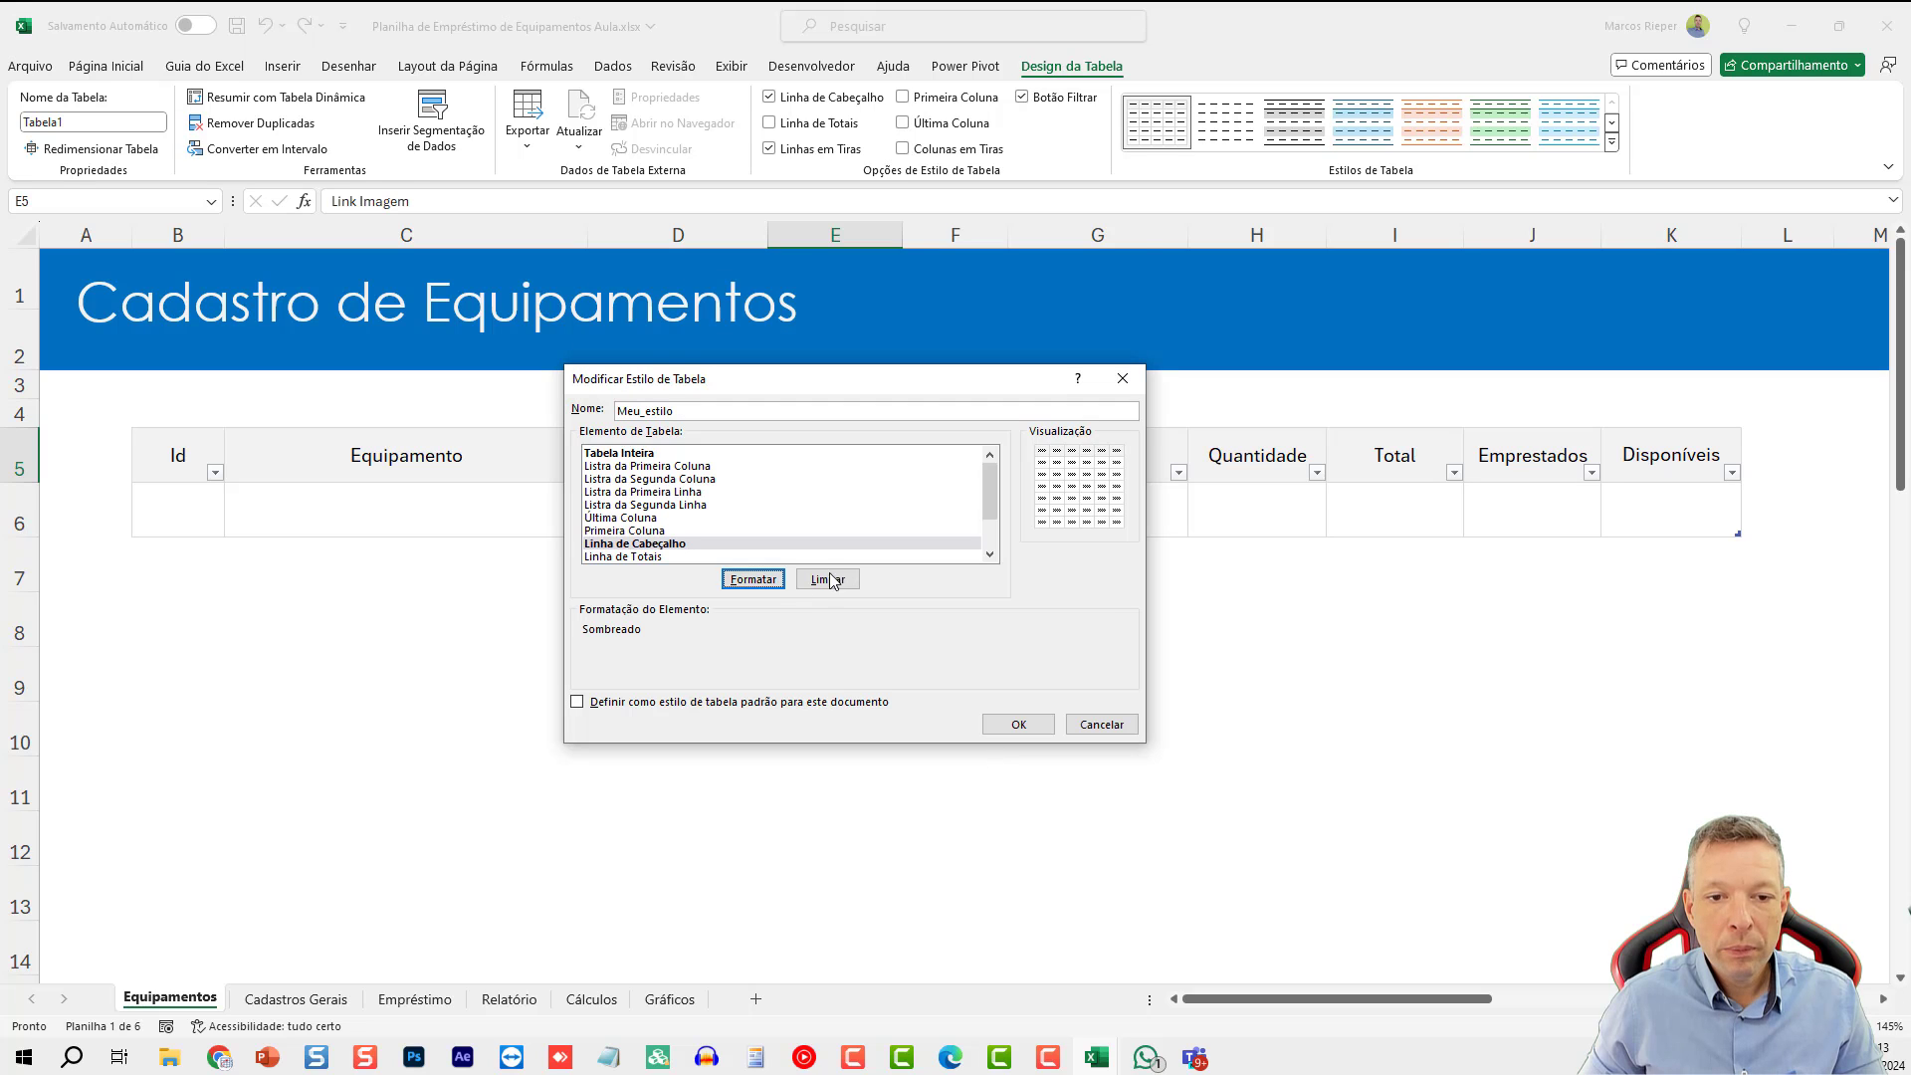
{"action": "left_click", "coordinate": [1018, 725]}
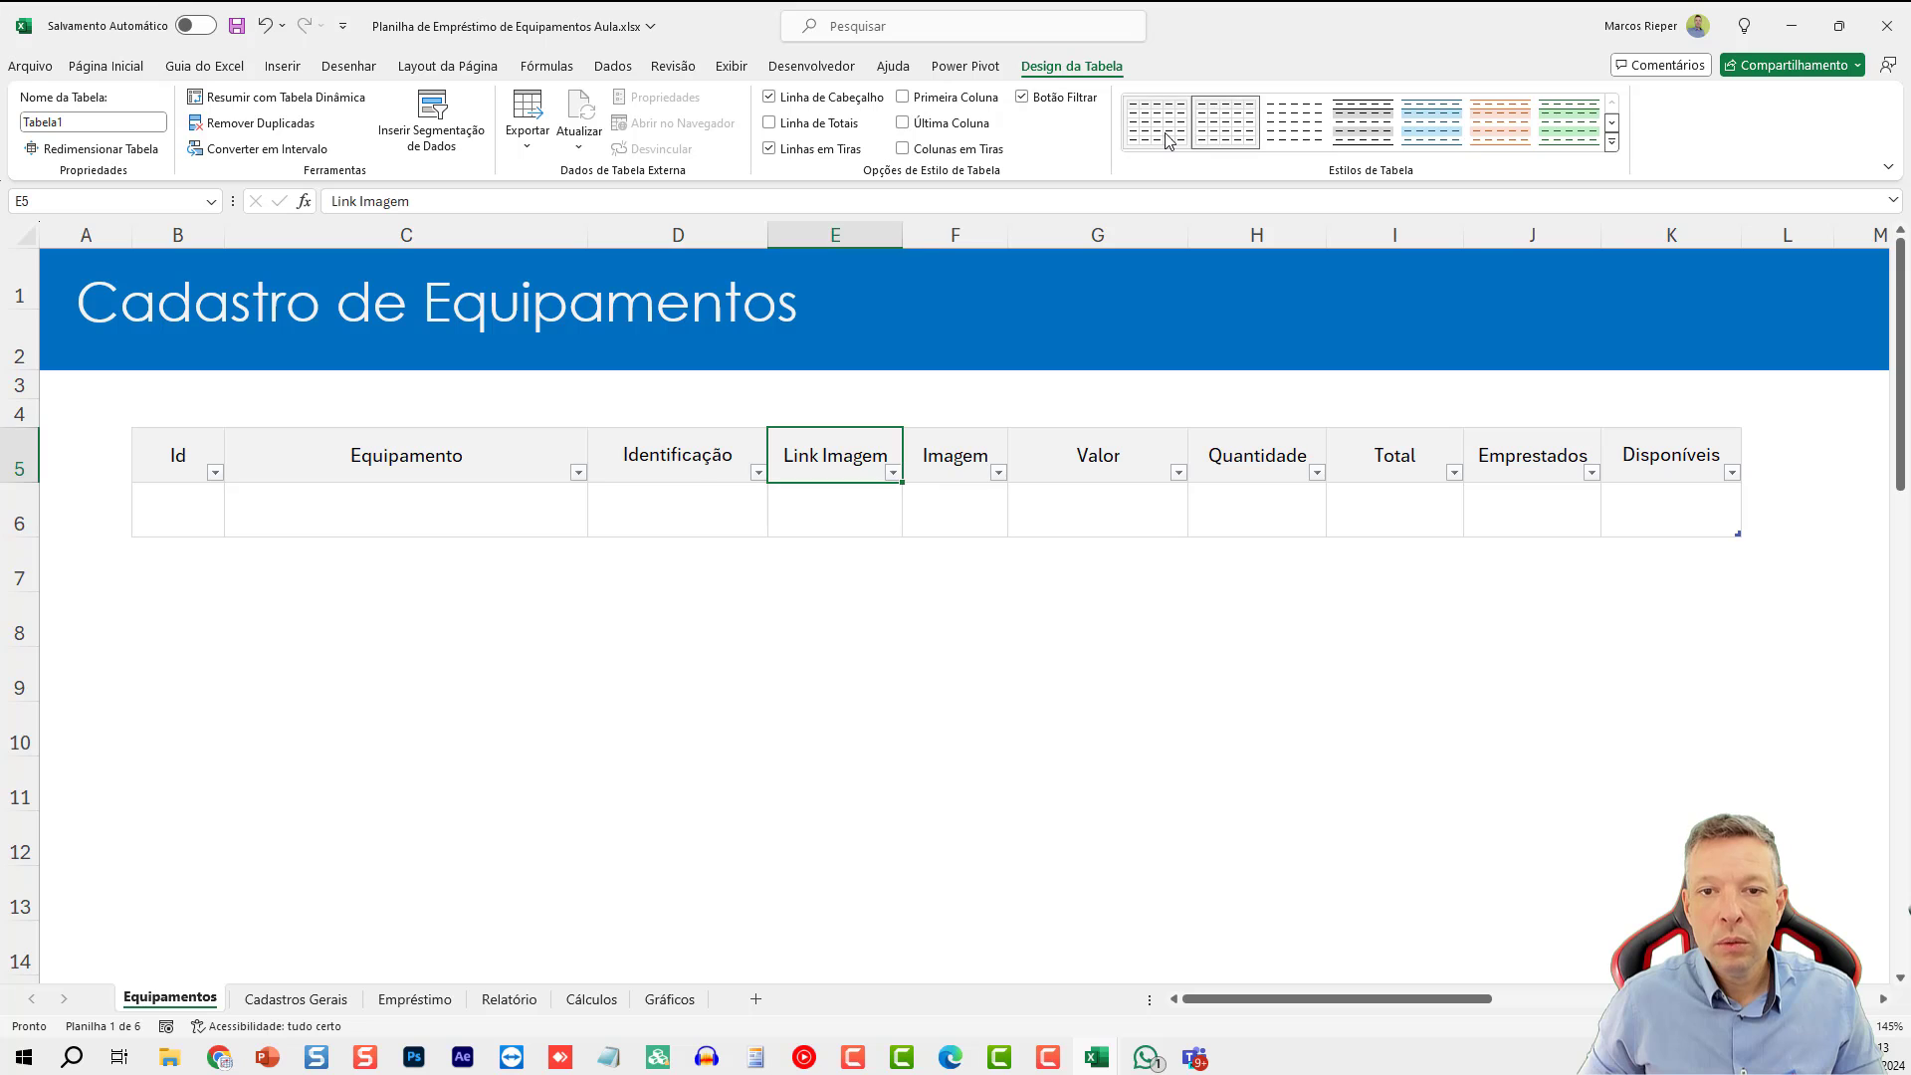
{"action": "left_click", "coordinate": [1240, 136]}
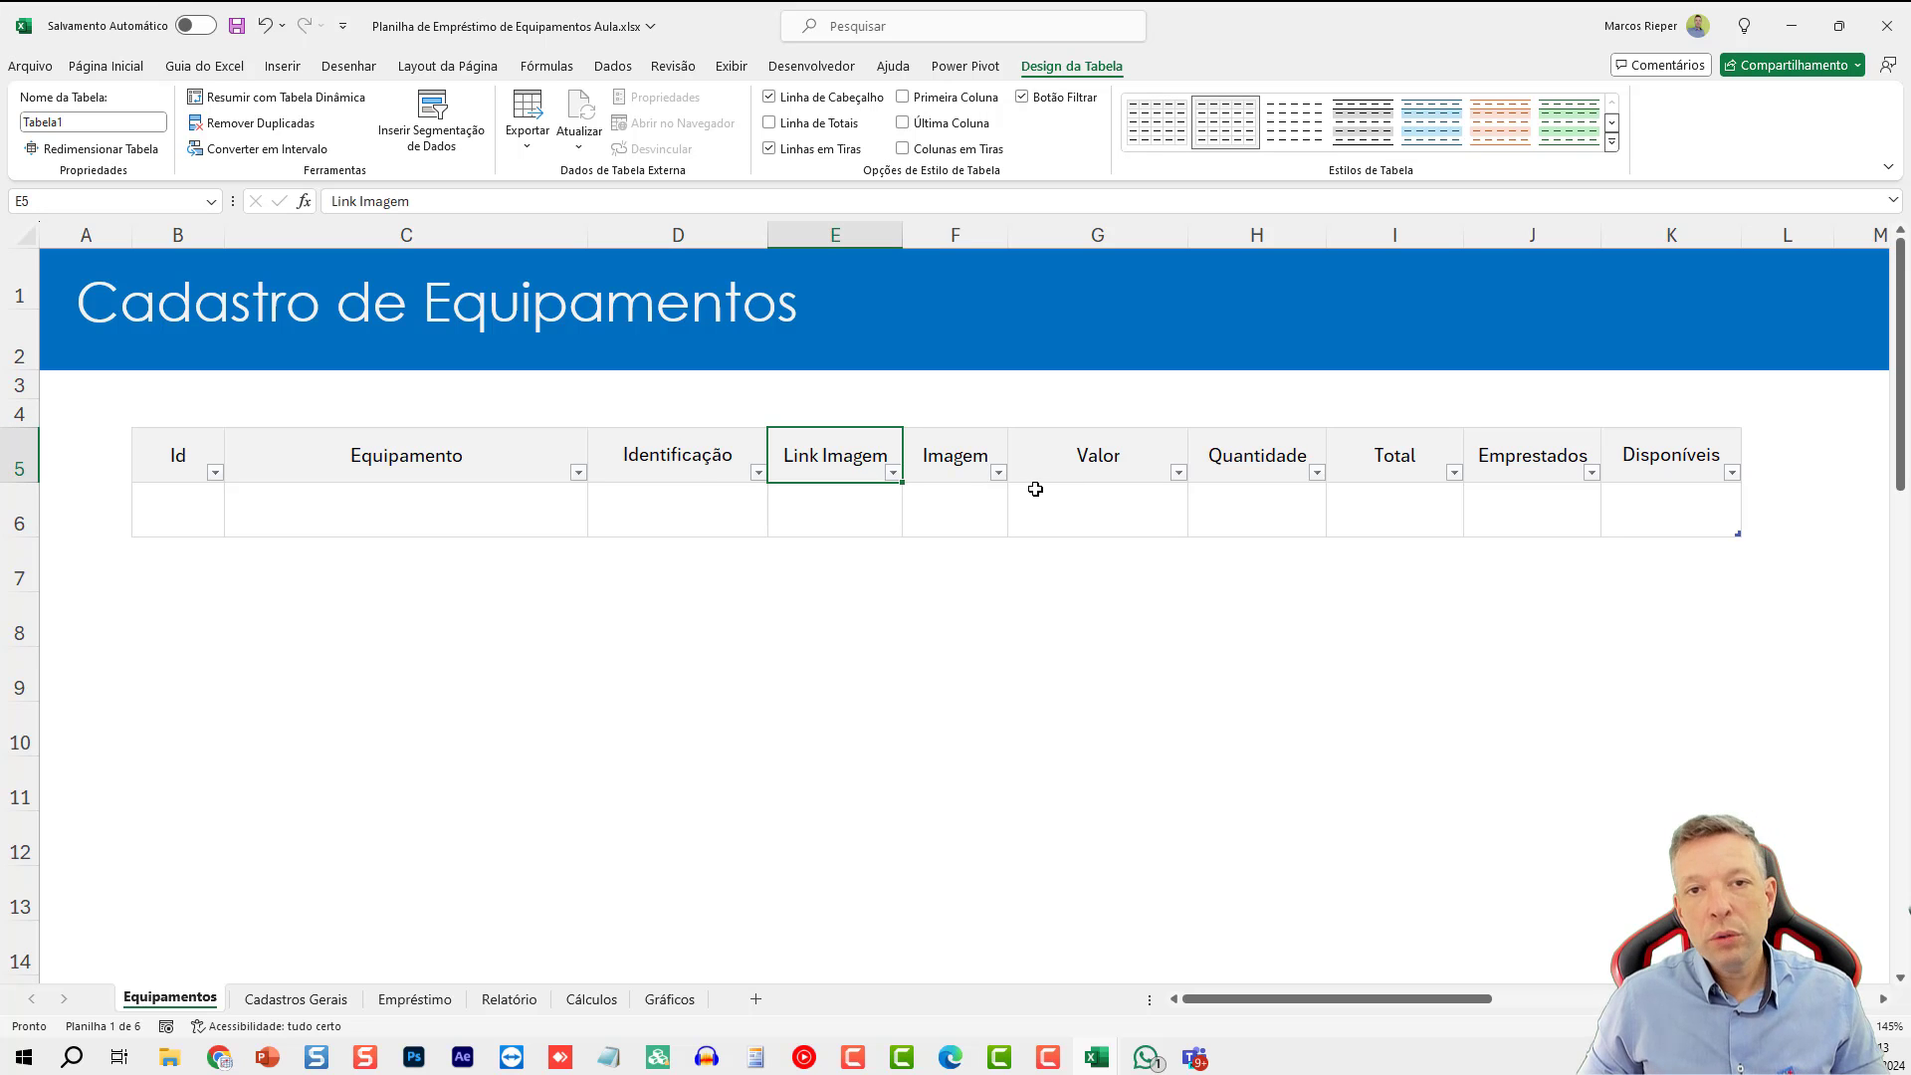
{"action": "left_click", "coordinate": [176, 512]}
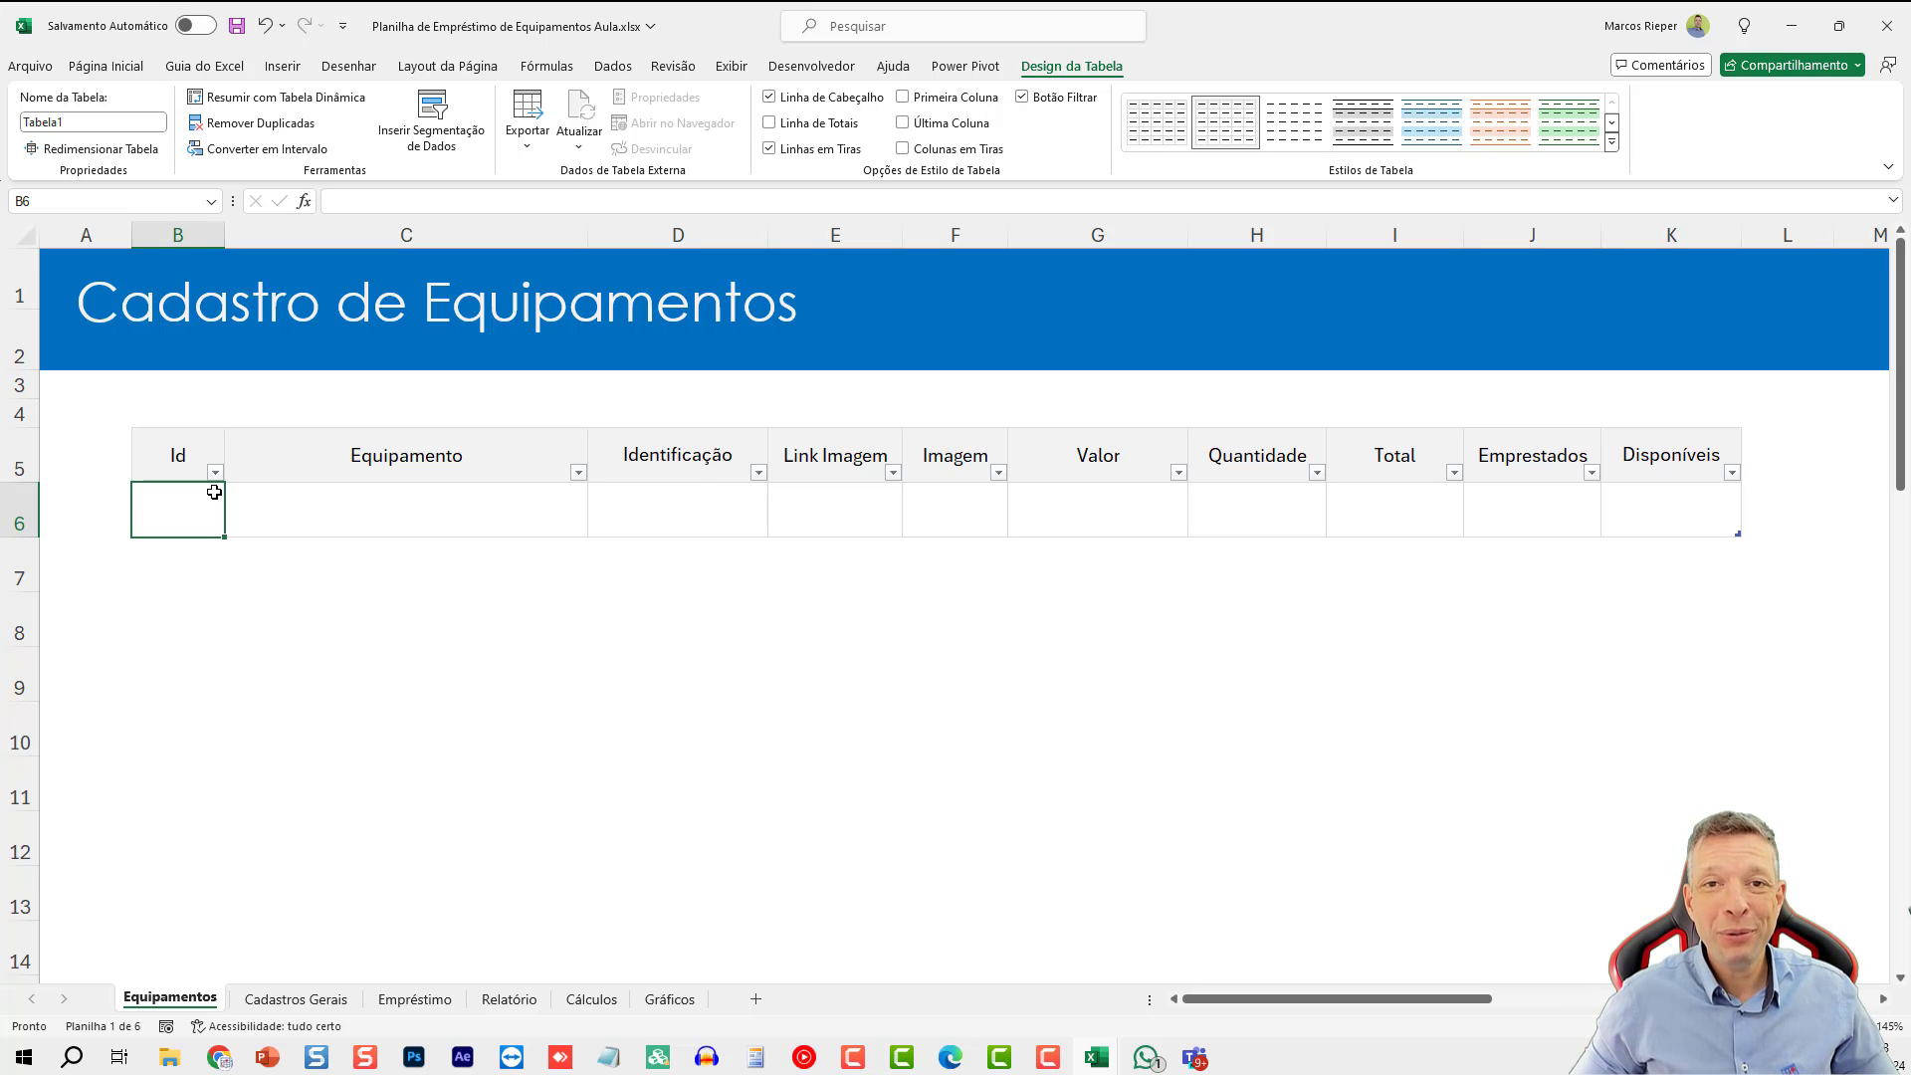
{"action": "key", "text": "Right"}
{"action": "key", "text": "Left"}
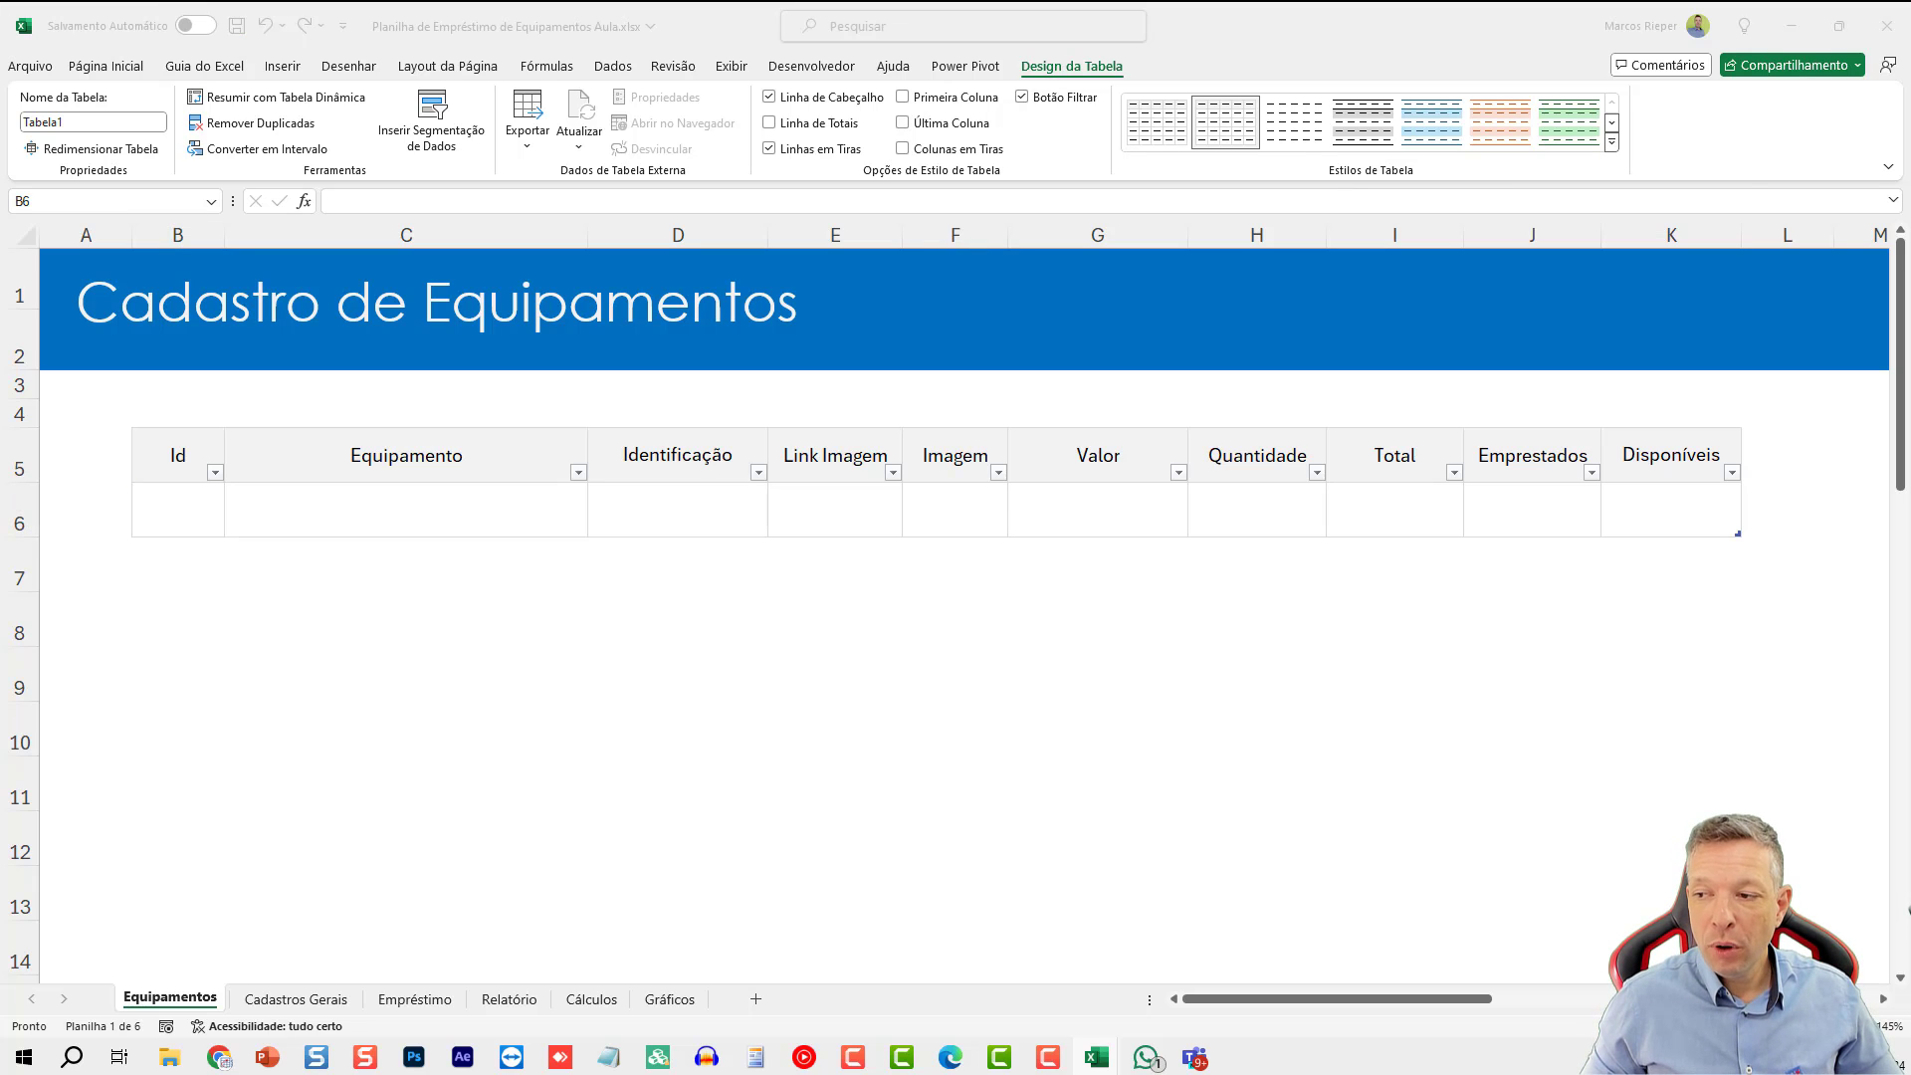
{"action": "left_click", "coordinate": [191, 504]}
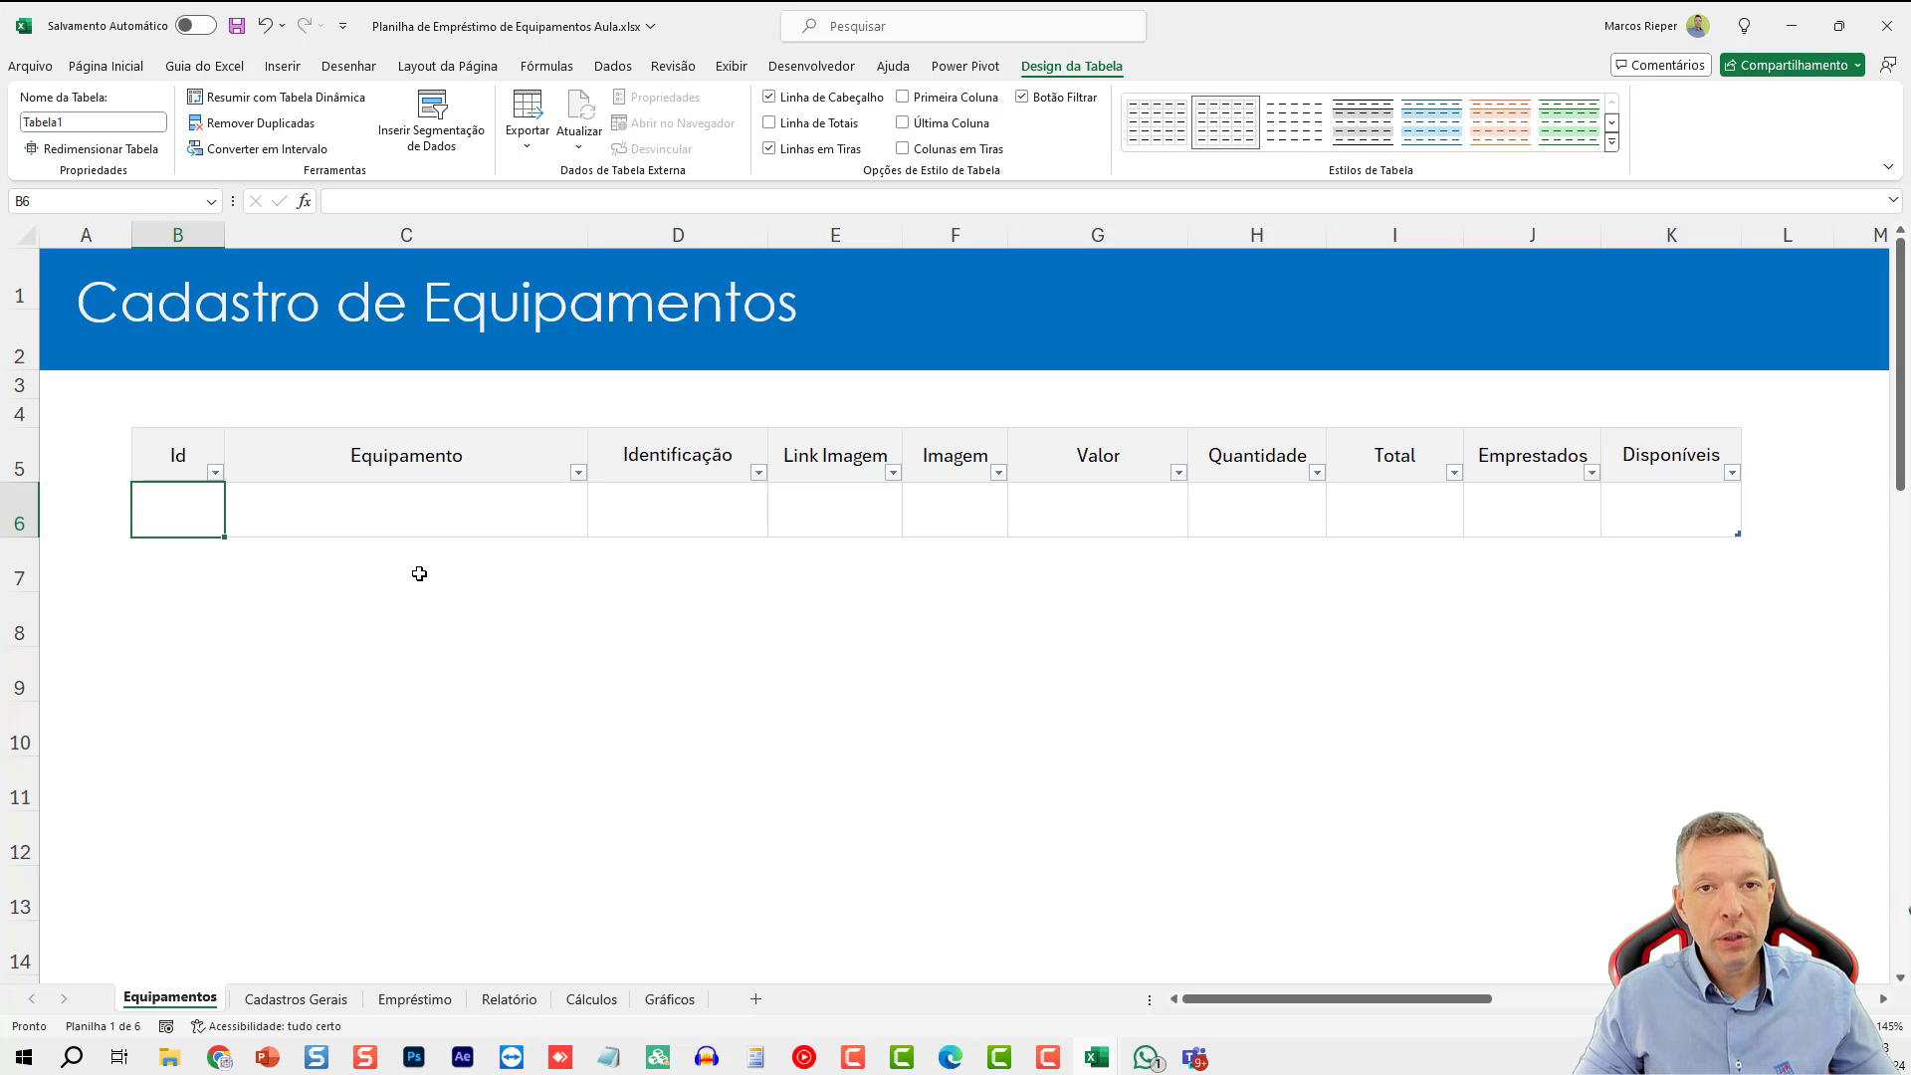
{"action": "type", "text": "=lin"}
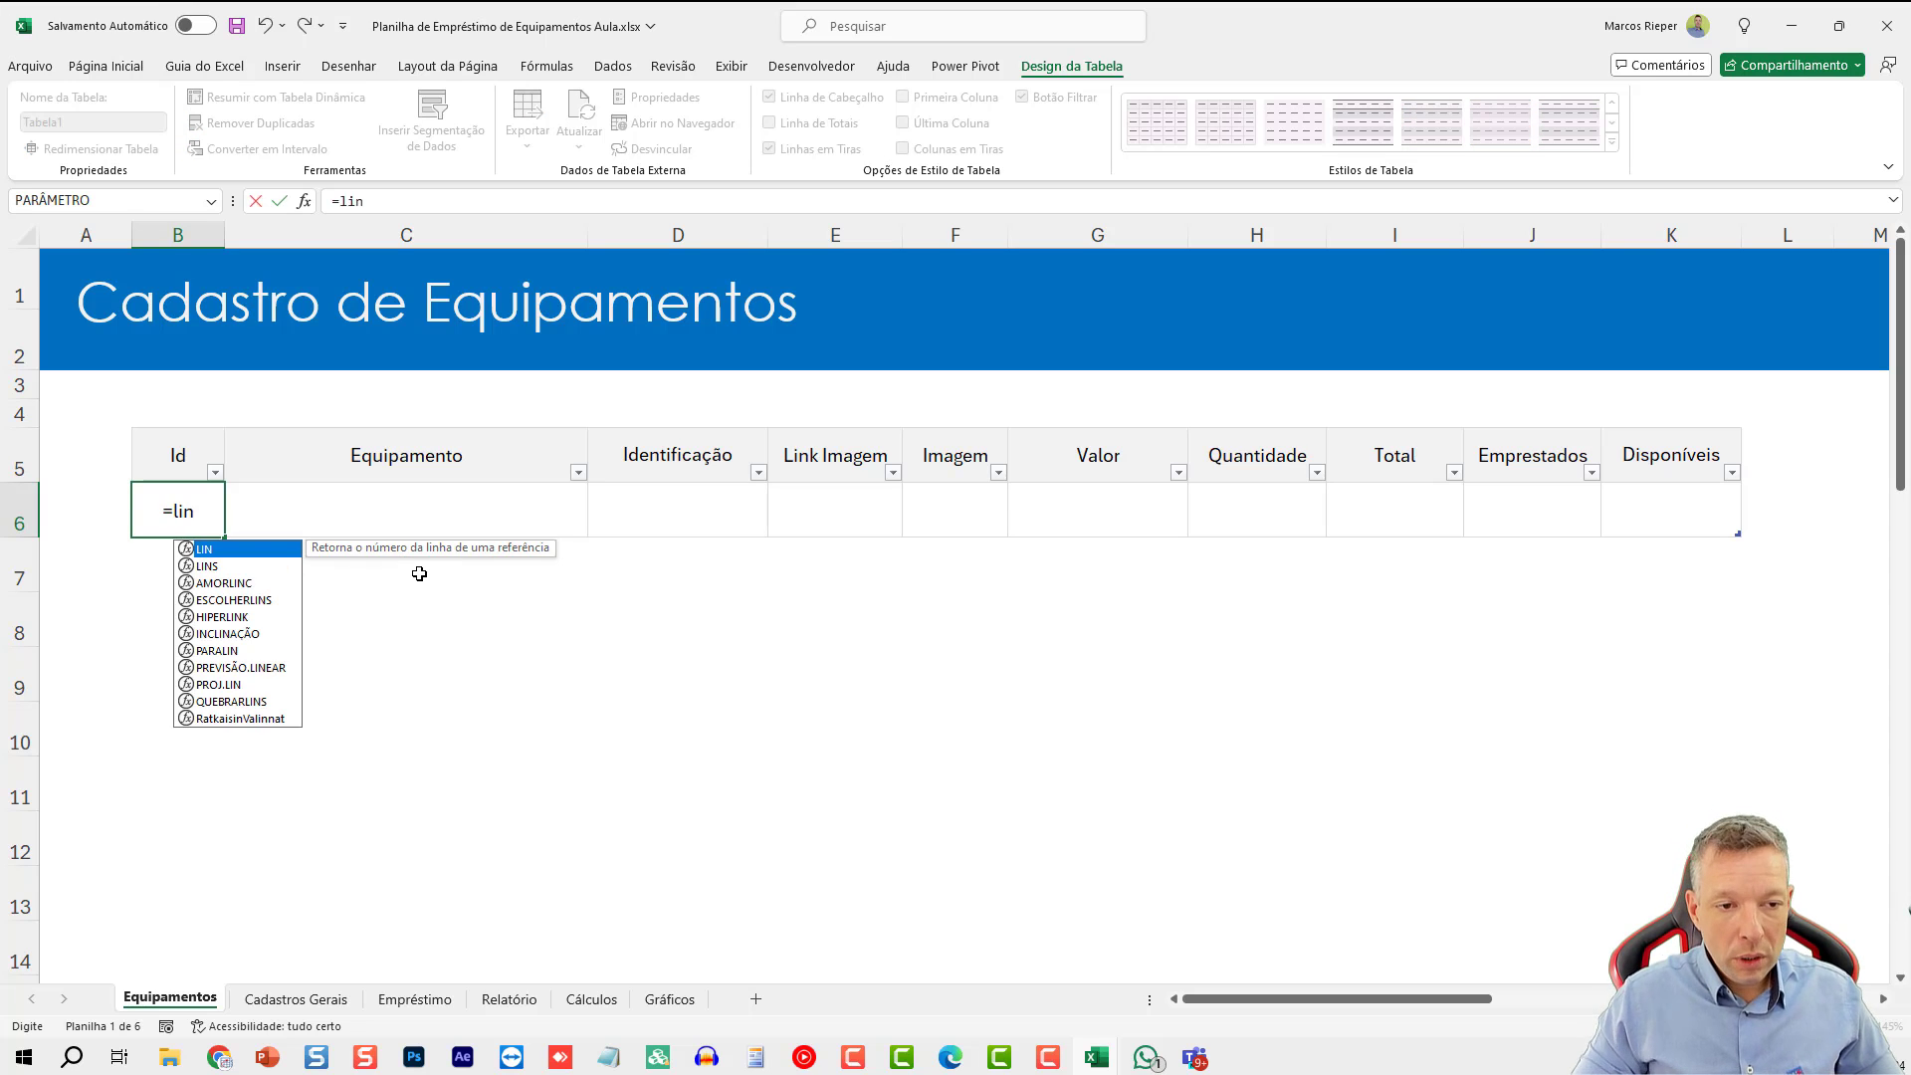
{"action": "key", "text": "Escape"}
- Enter the formula =LIN() in B6, the first cell of the Id column
{"action": "left_click", "coordinate": [107, 66]}
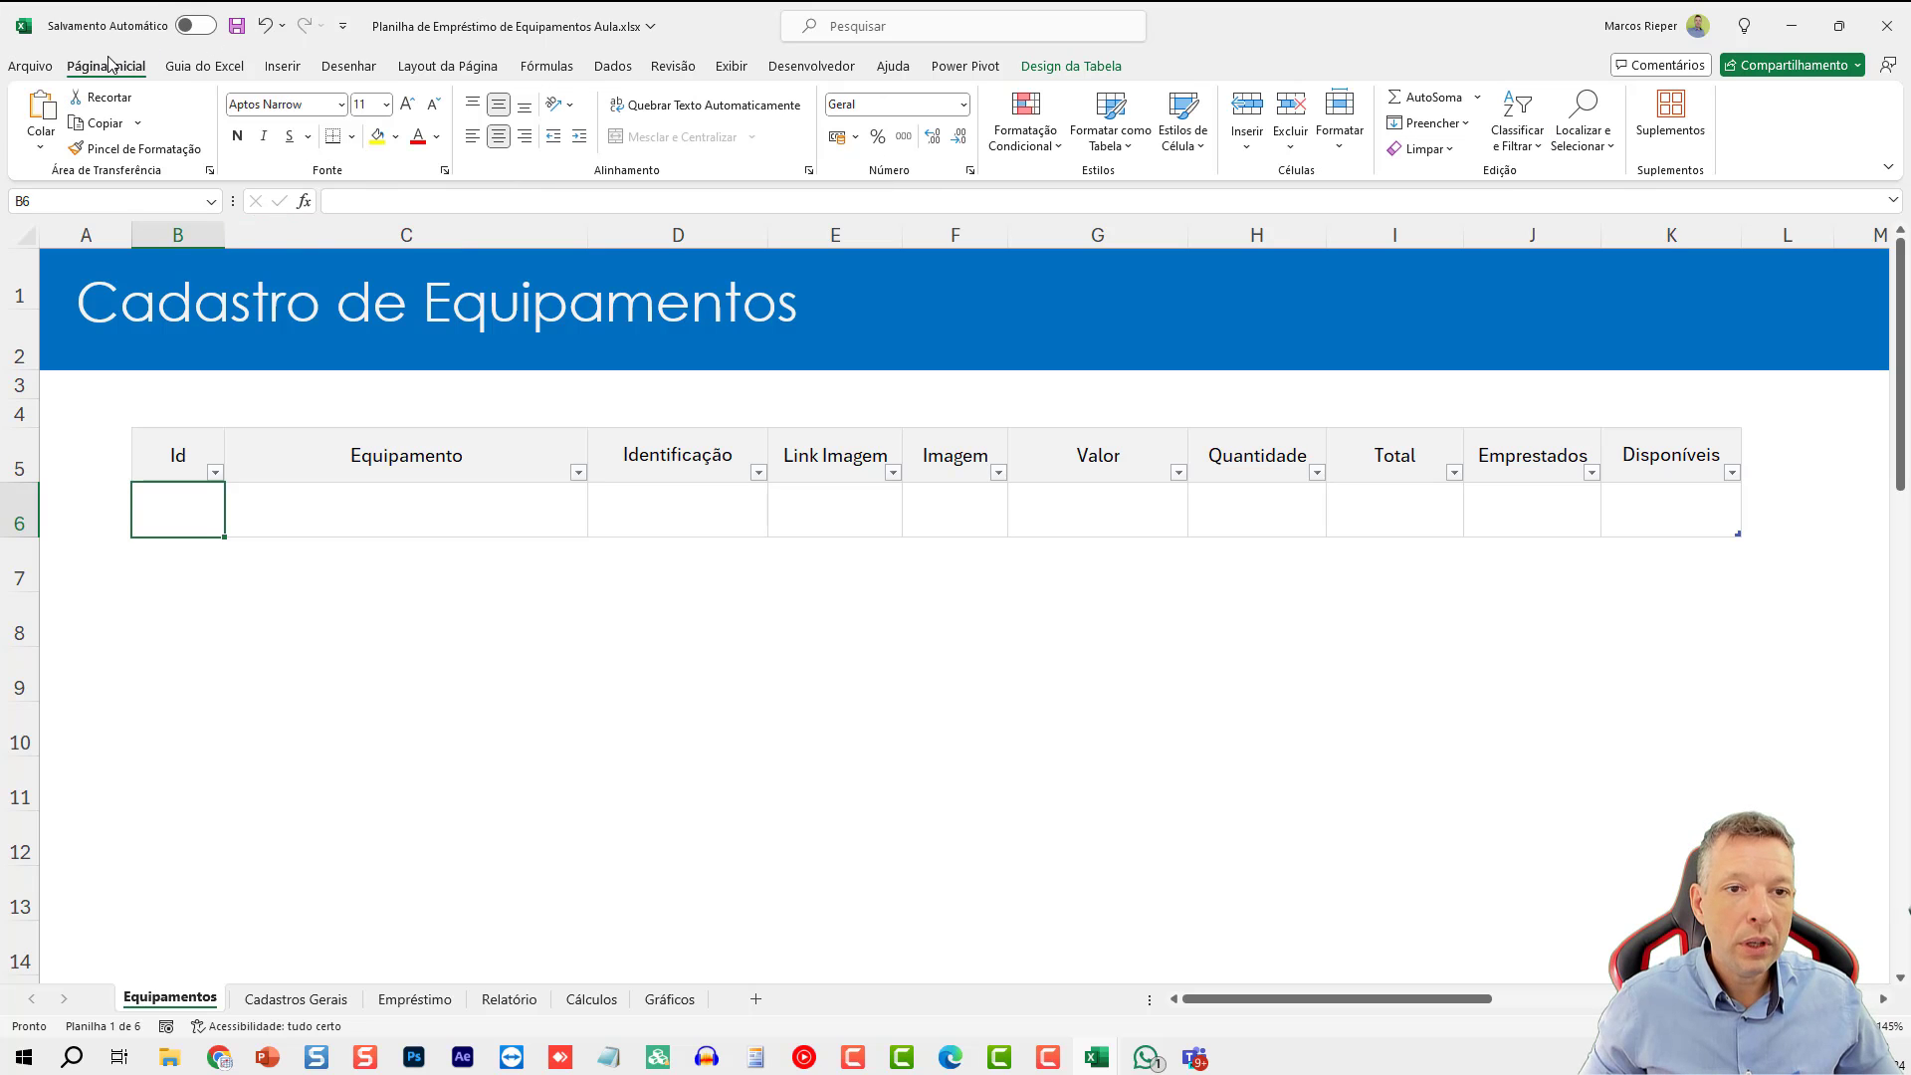
{"action": "type", "text": "=lin()"}
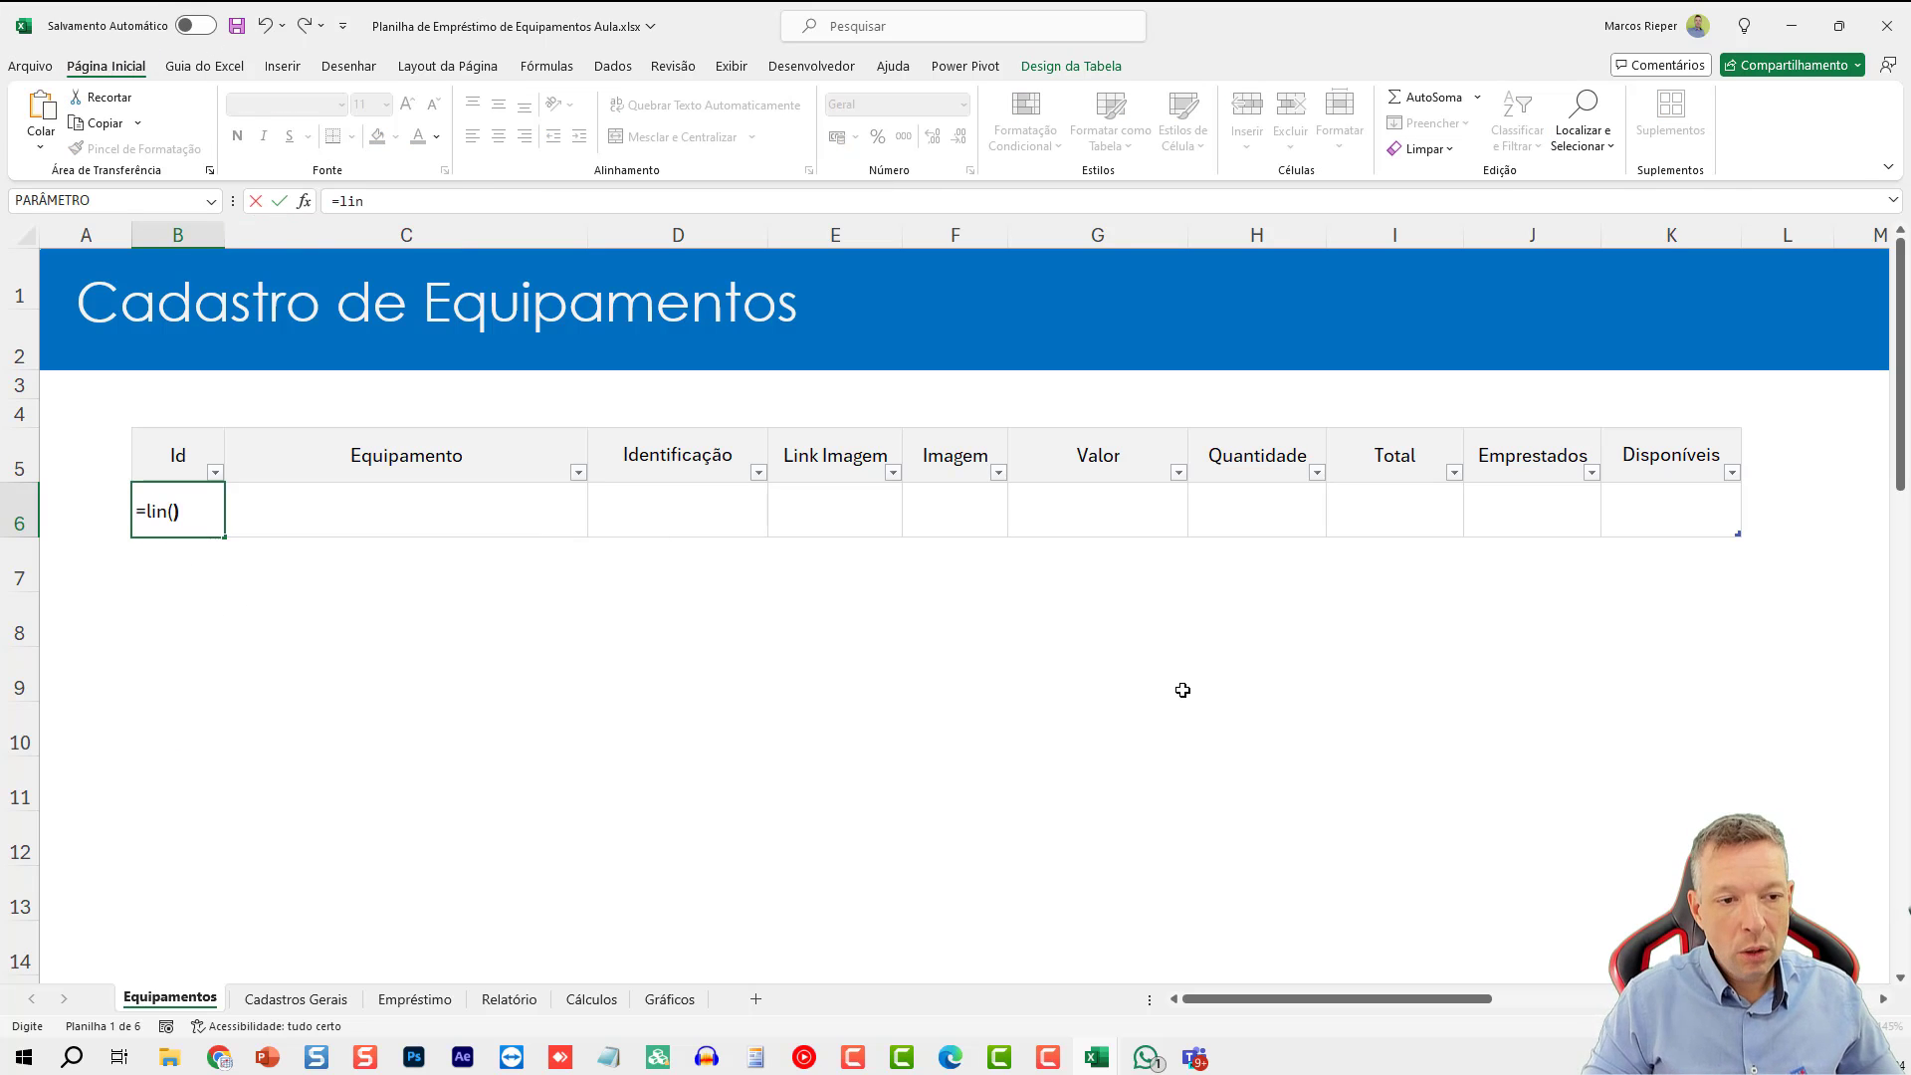
{"action": "key", "text": "Return"}
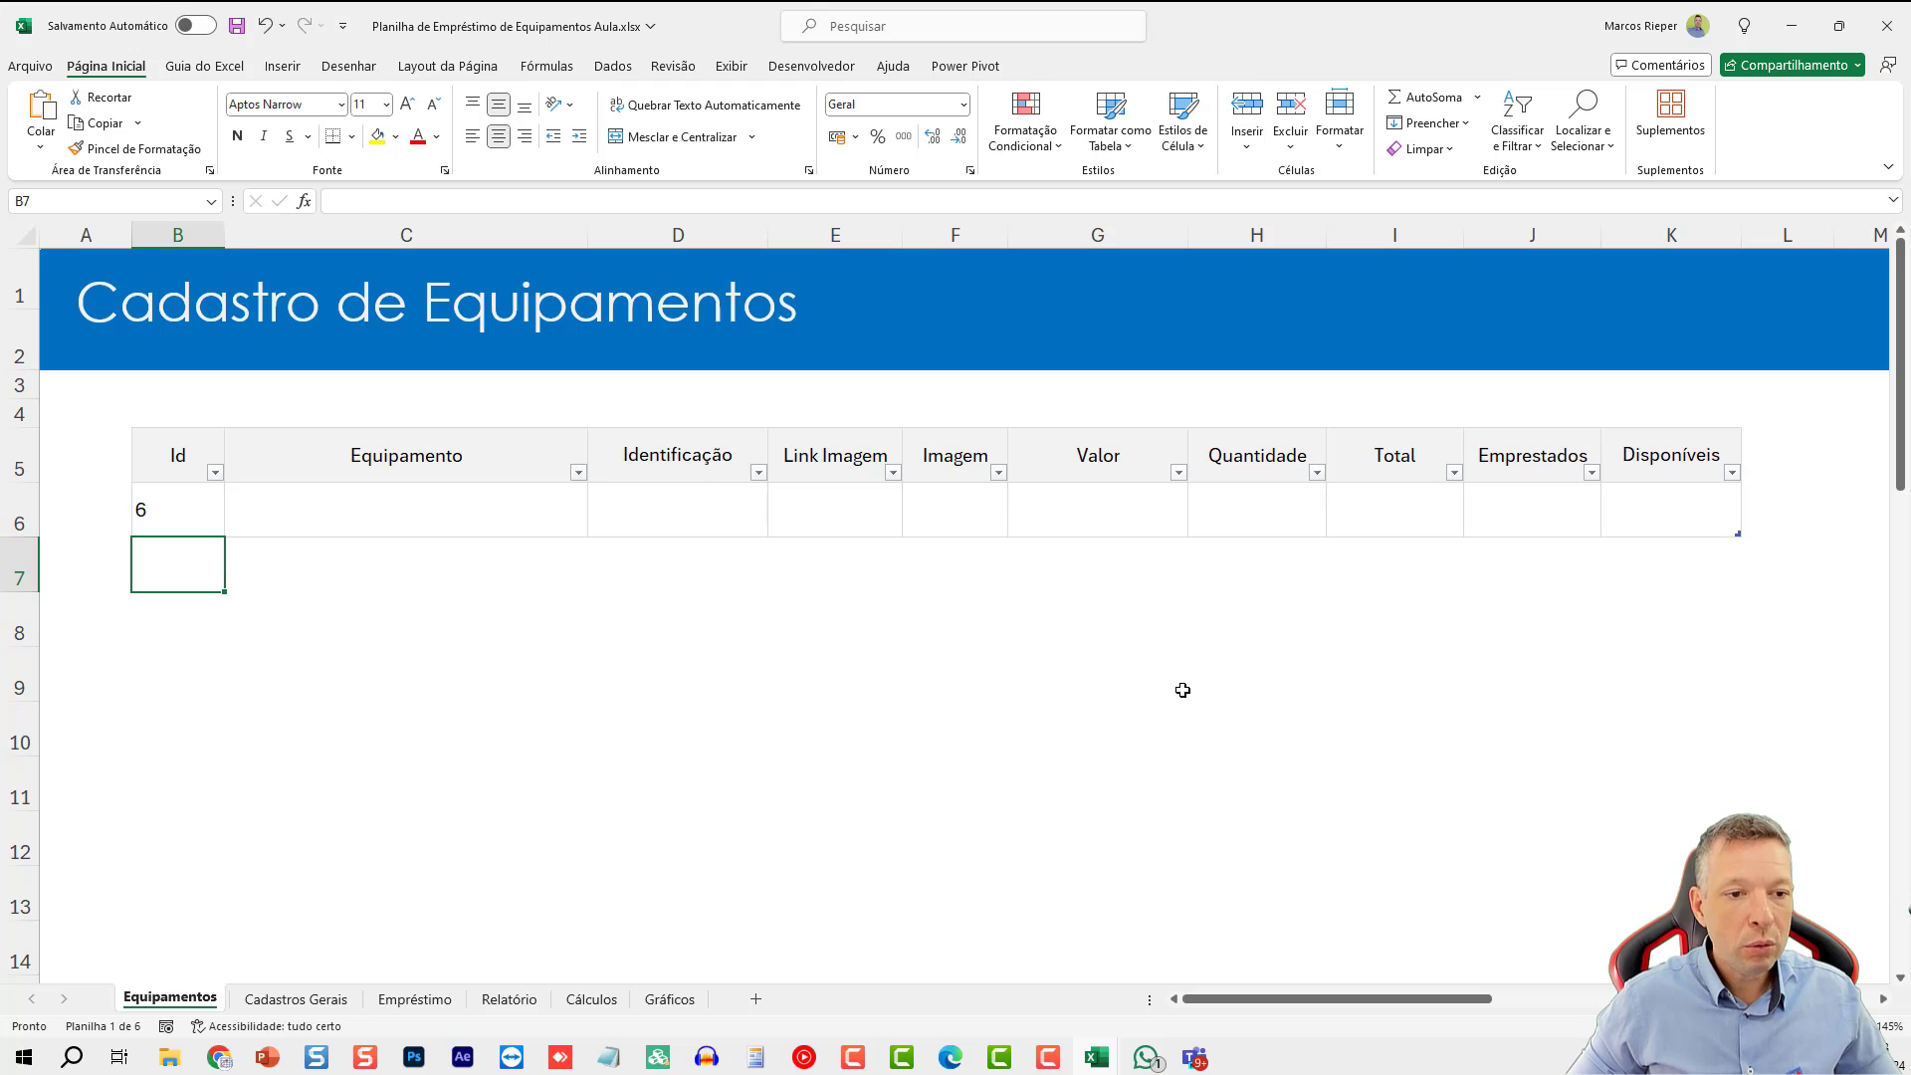
{"action": "left_click", "coordinate": [183, 497]}
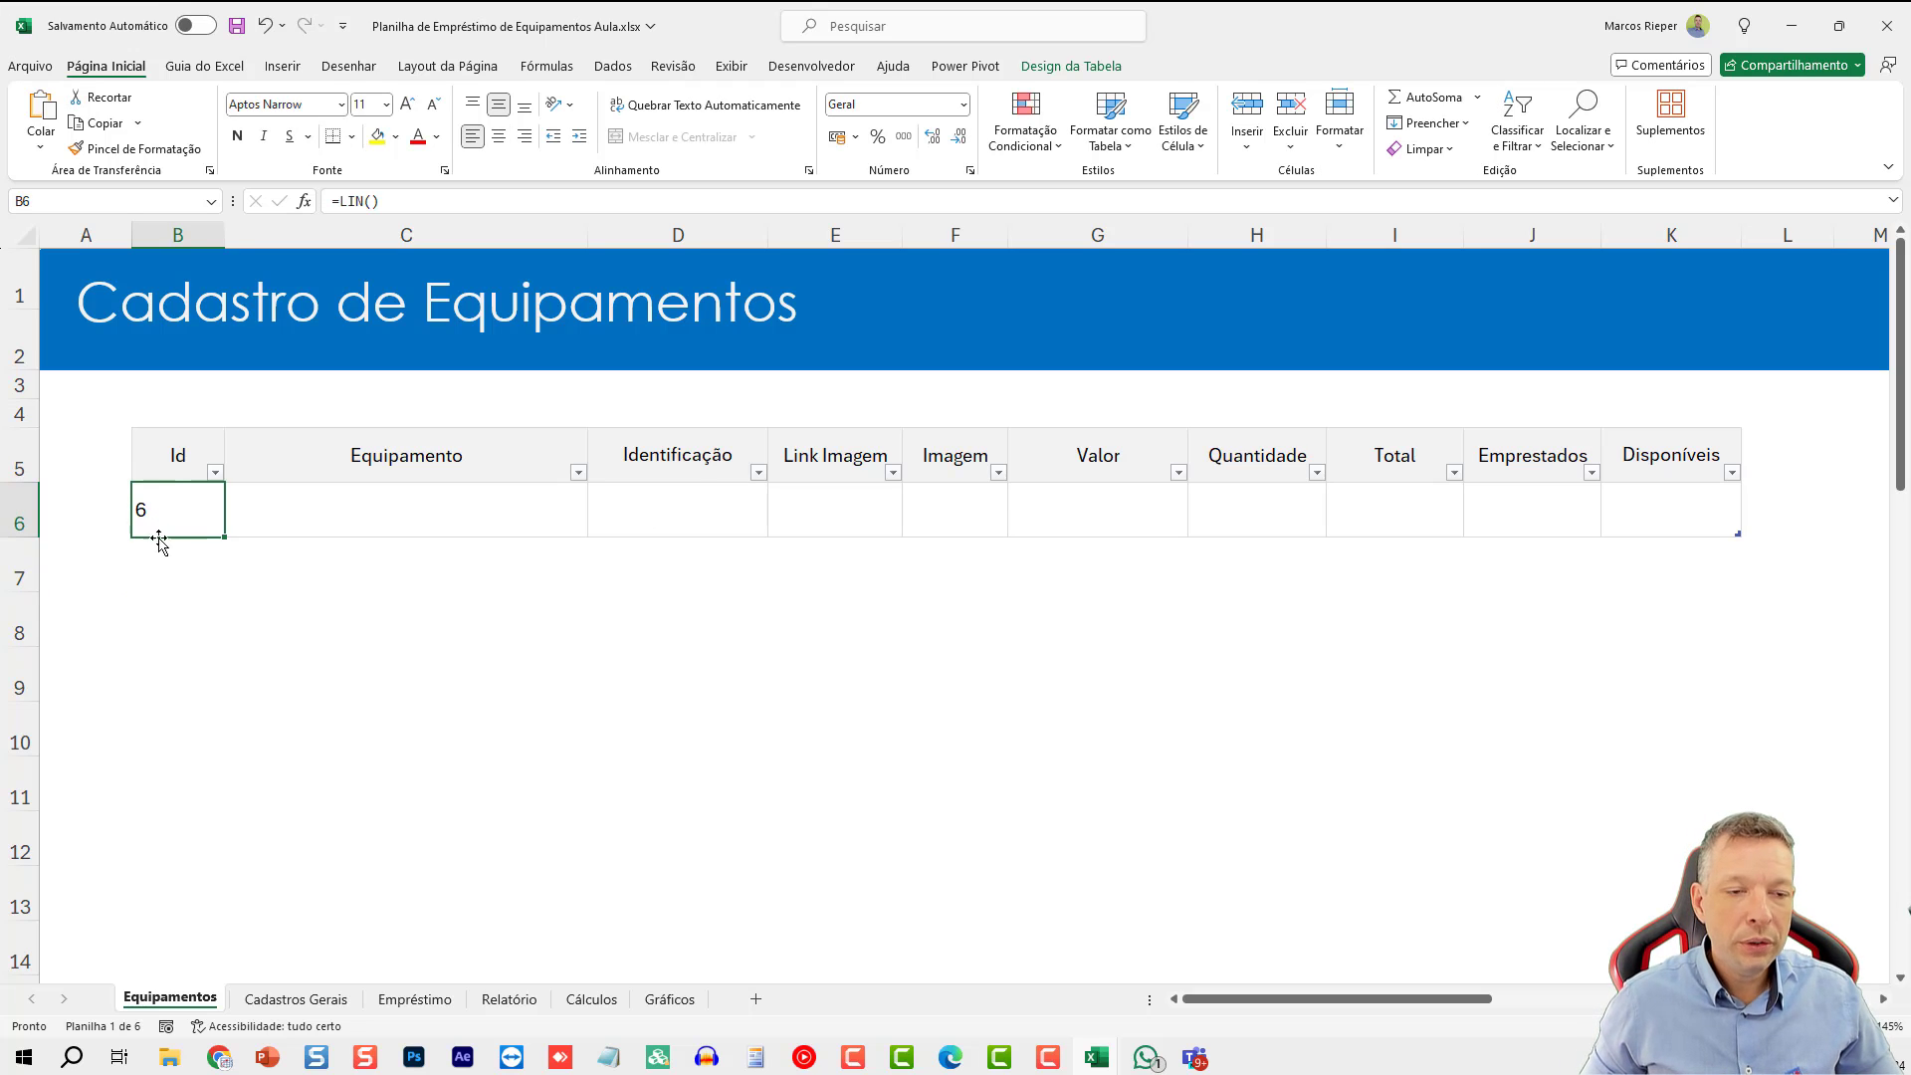
{"action": "left_click", "coordinate": [206, 445]}
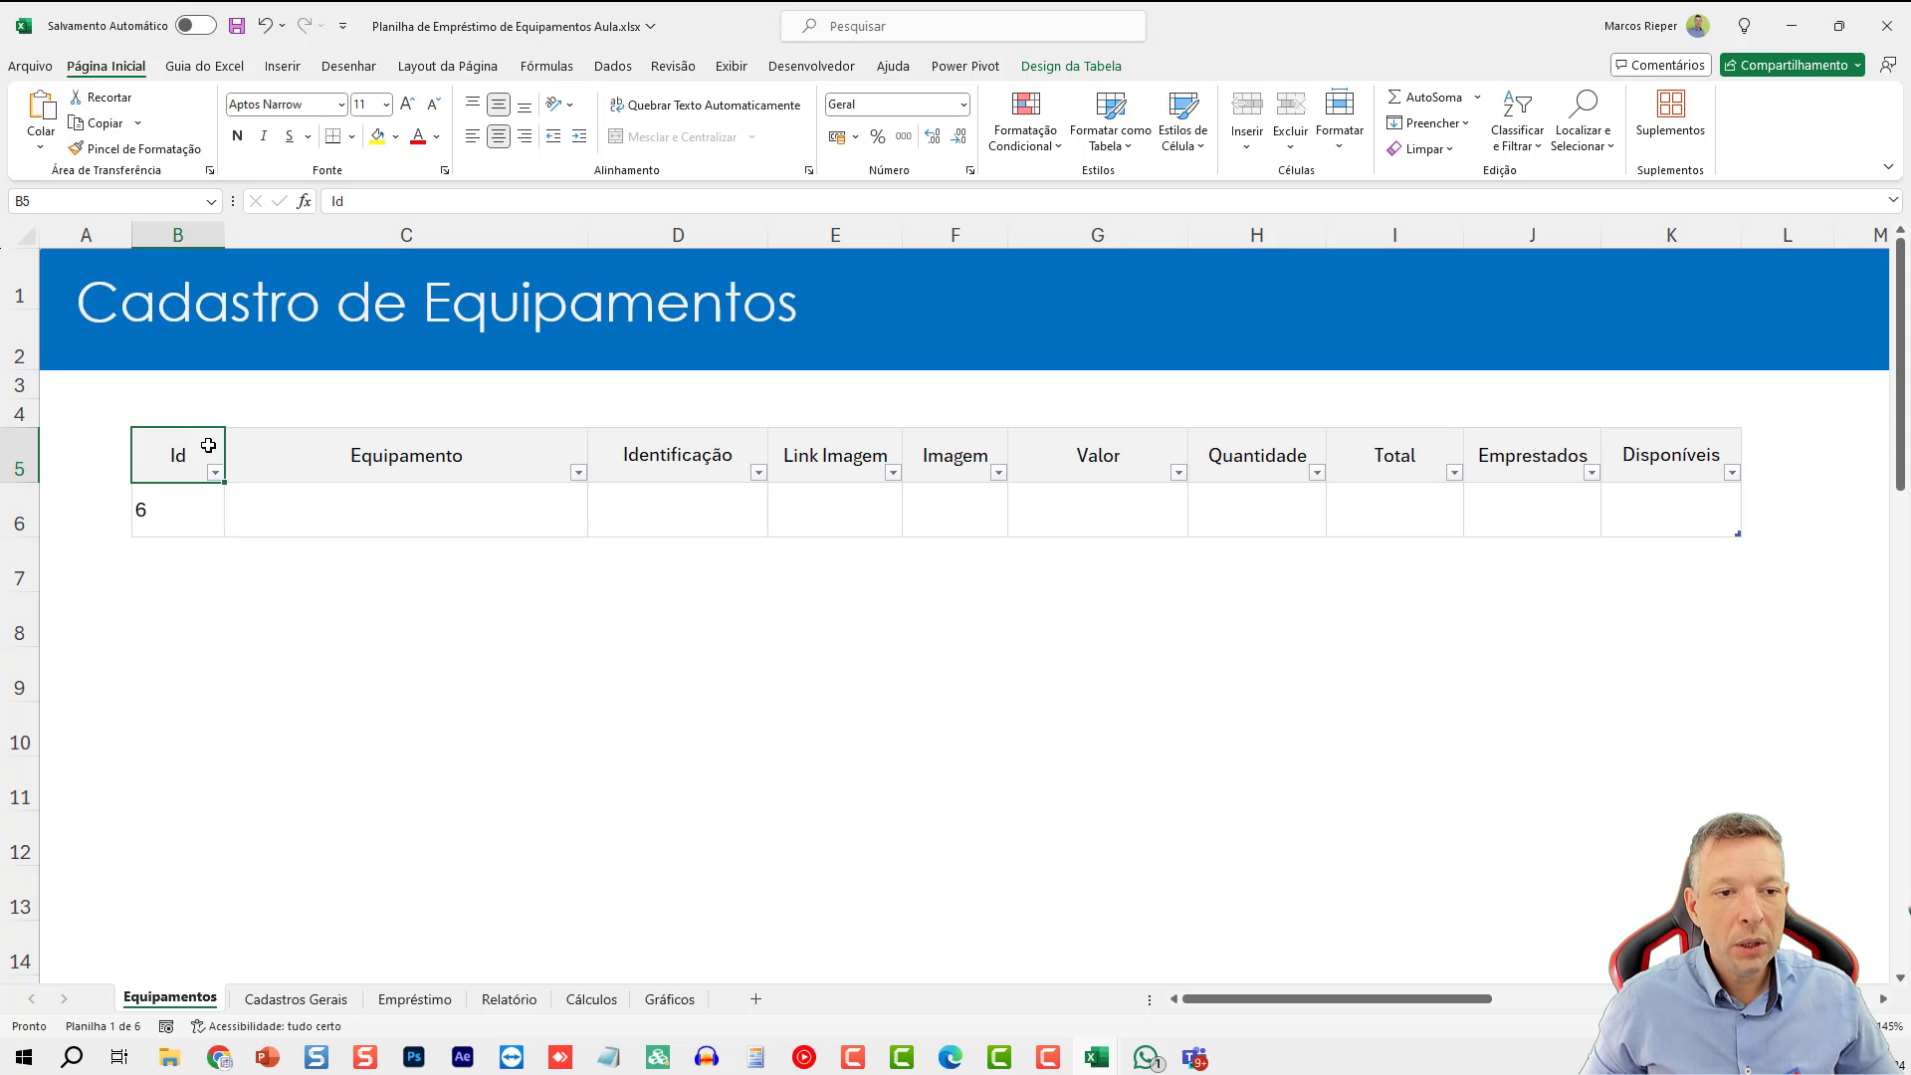
- Extend the formula in B6 to =LIN()-LIN(Tabela1[[#Cabeçalhos];[Id]]) and centre the cell horizontally
{"action": "left_click", "coordinate": [183, 505]}
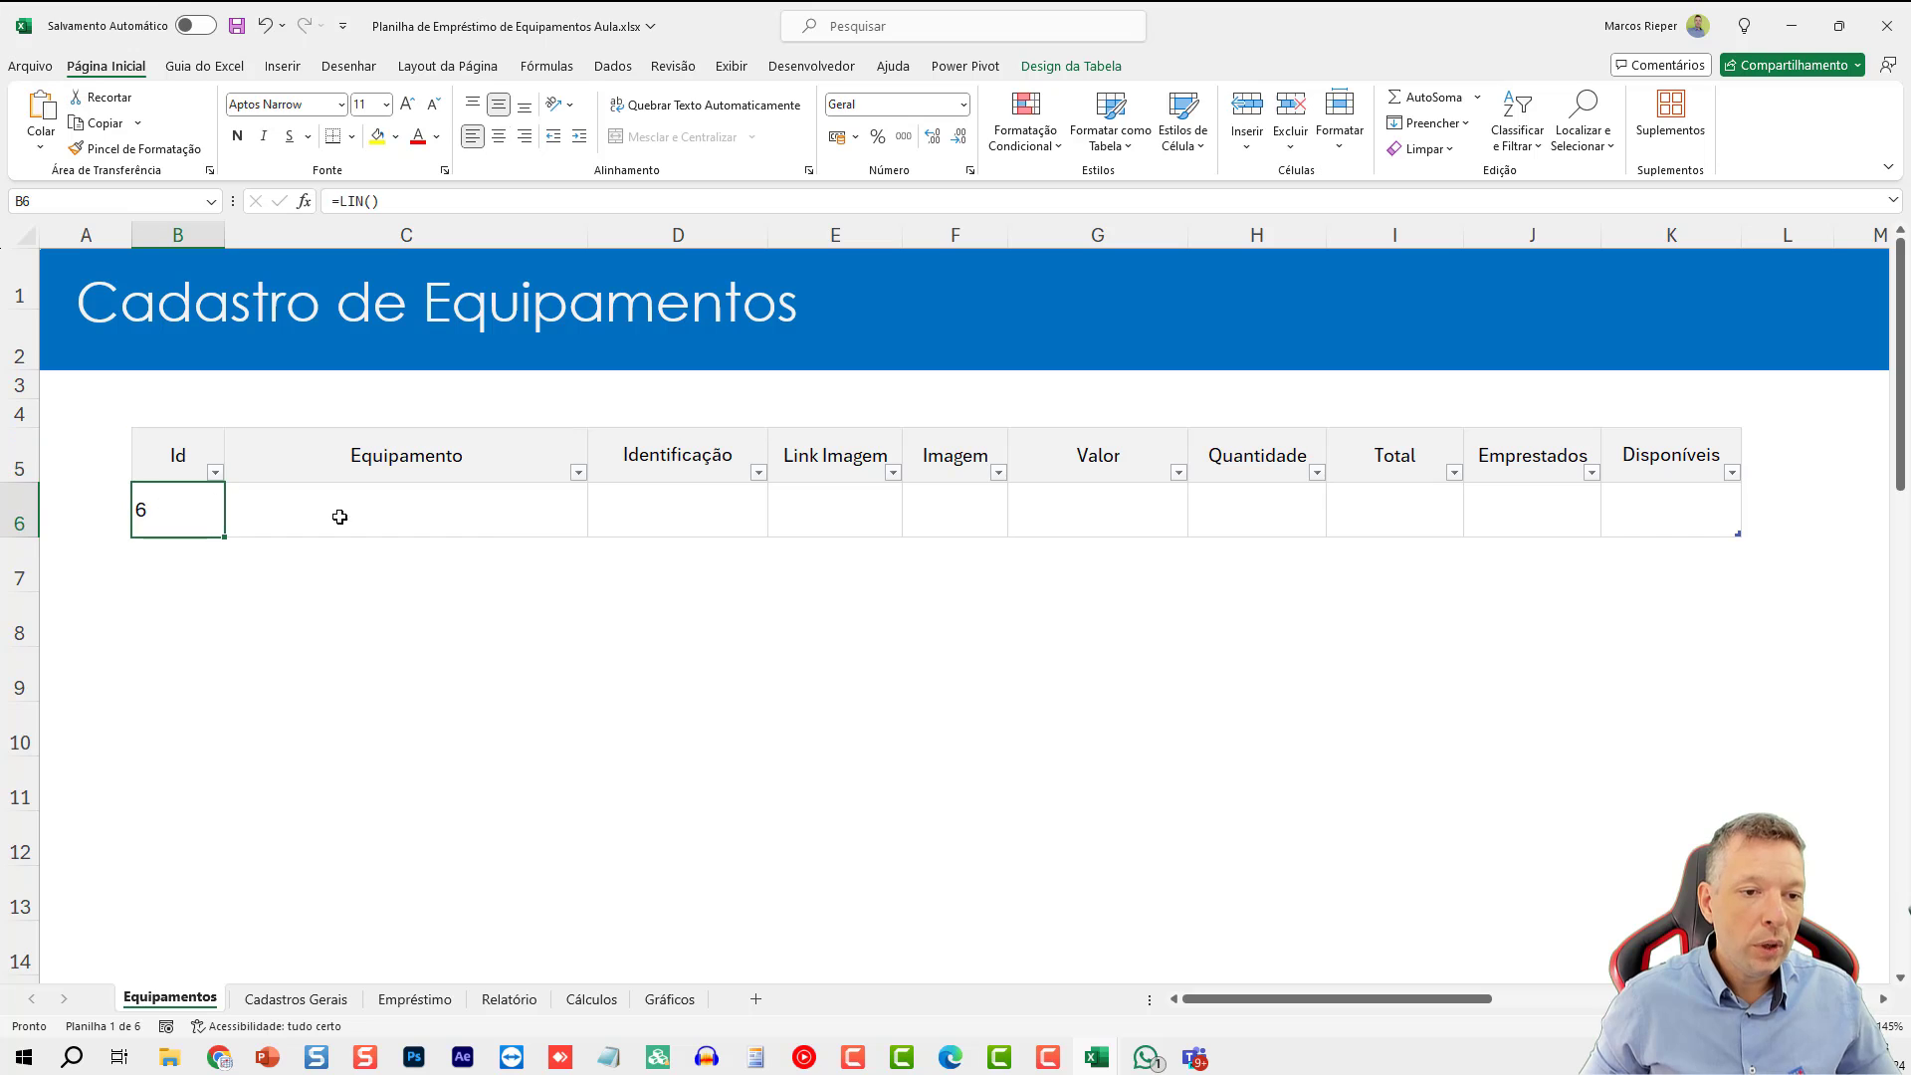
{"action": "key", "text": "F2"}
{"action": "type", "text": "-lin("}
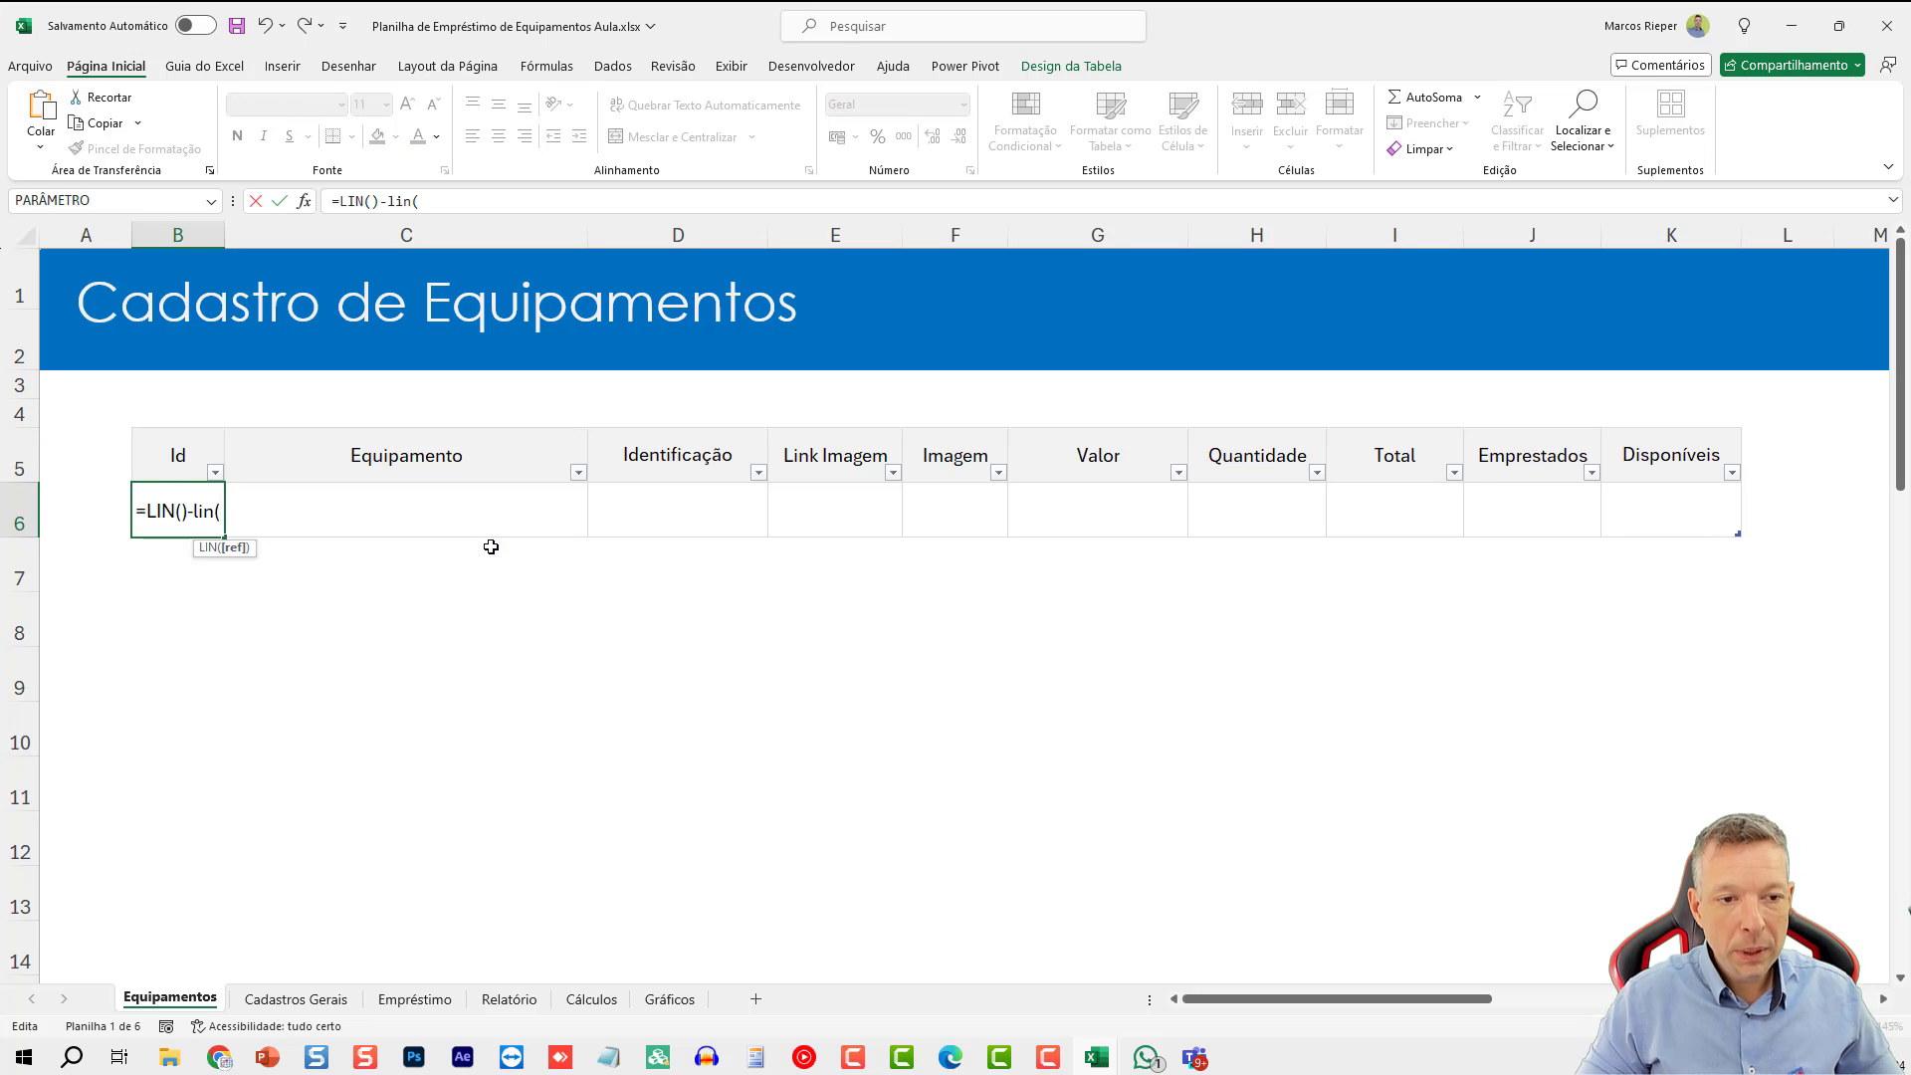
{"action": "key", "text": "F2"}
{"action": "key", "text": "Up"}
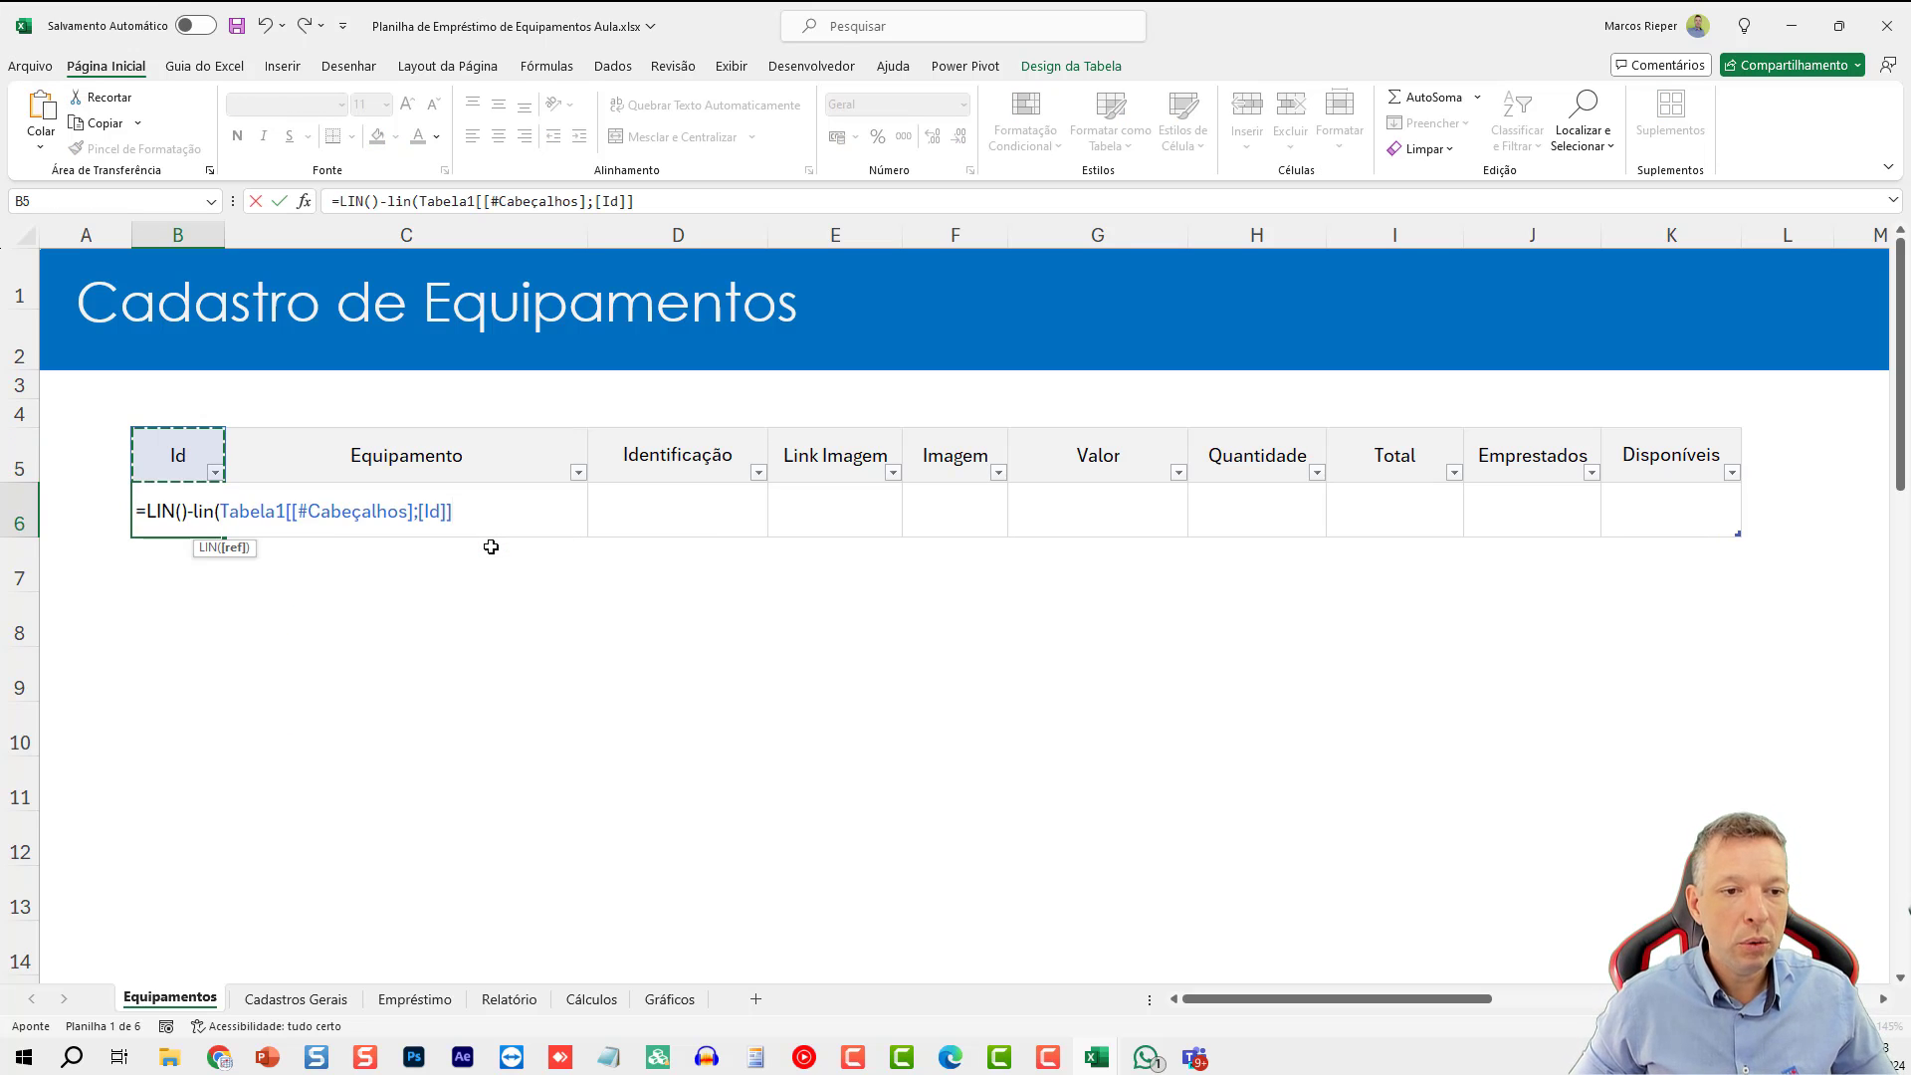
{"action": "type", "text": ")"}
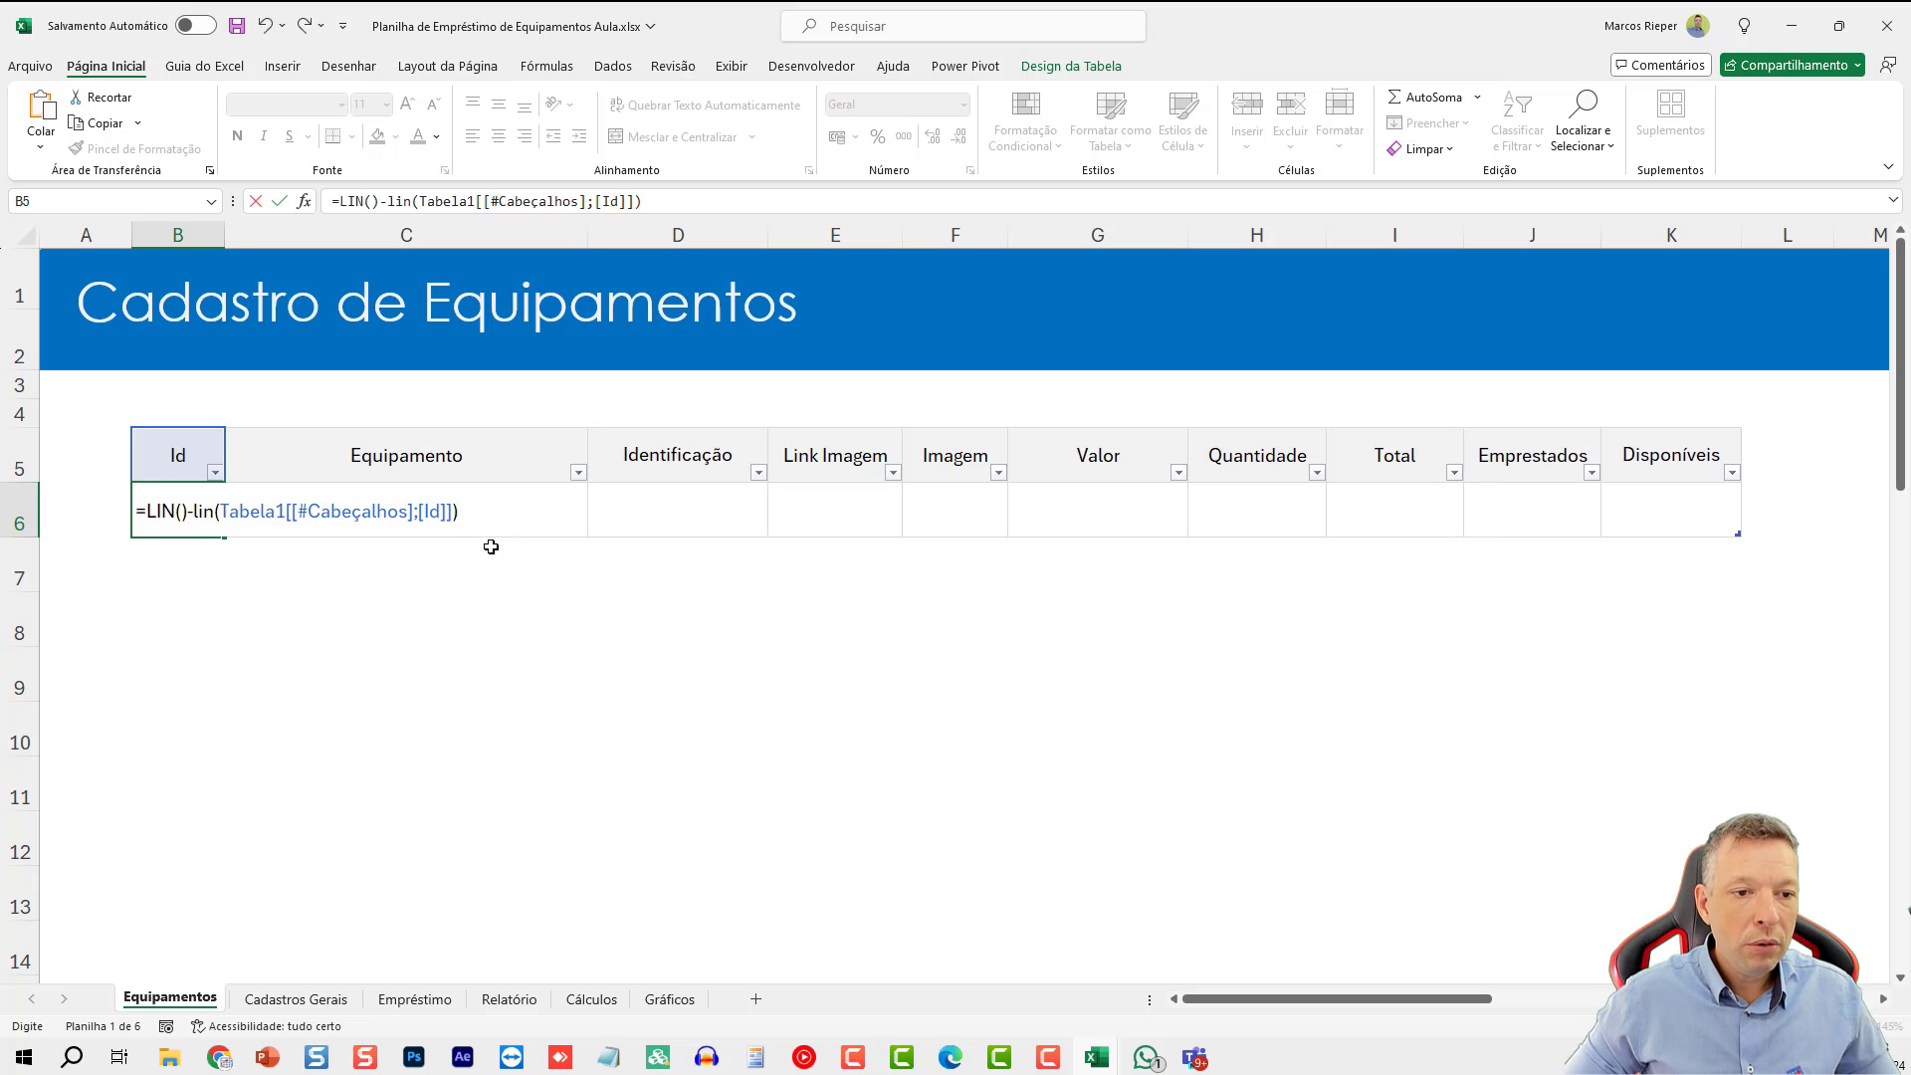
{"action": "key", "text": "ctrl+Return"}
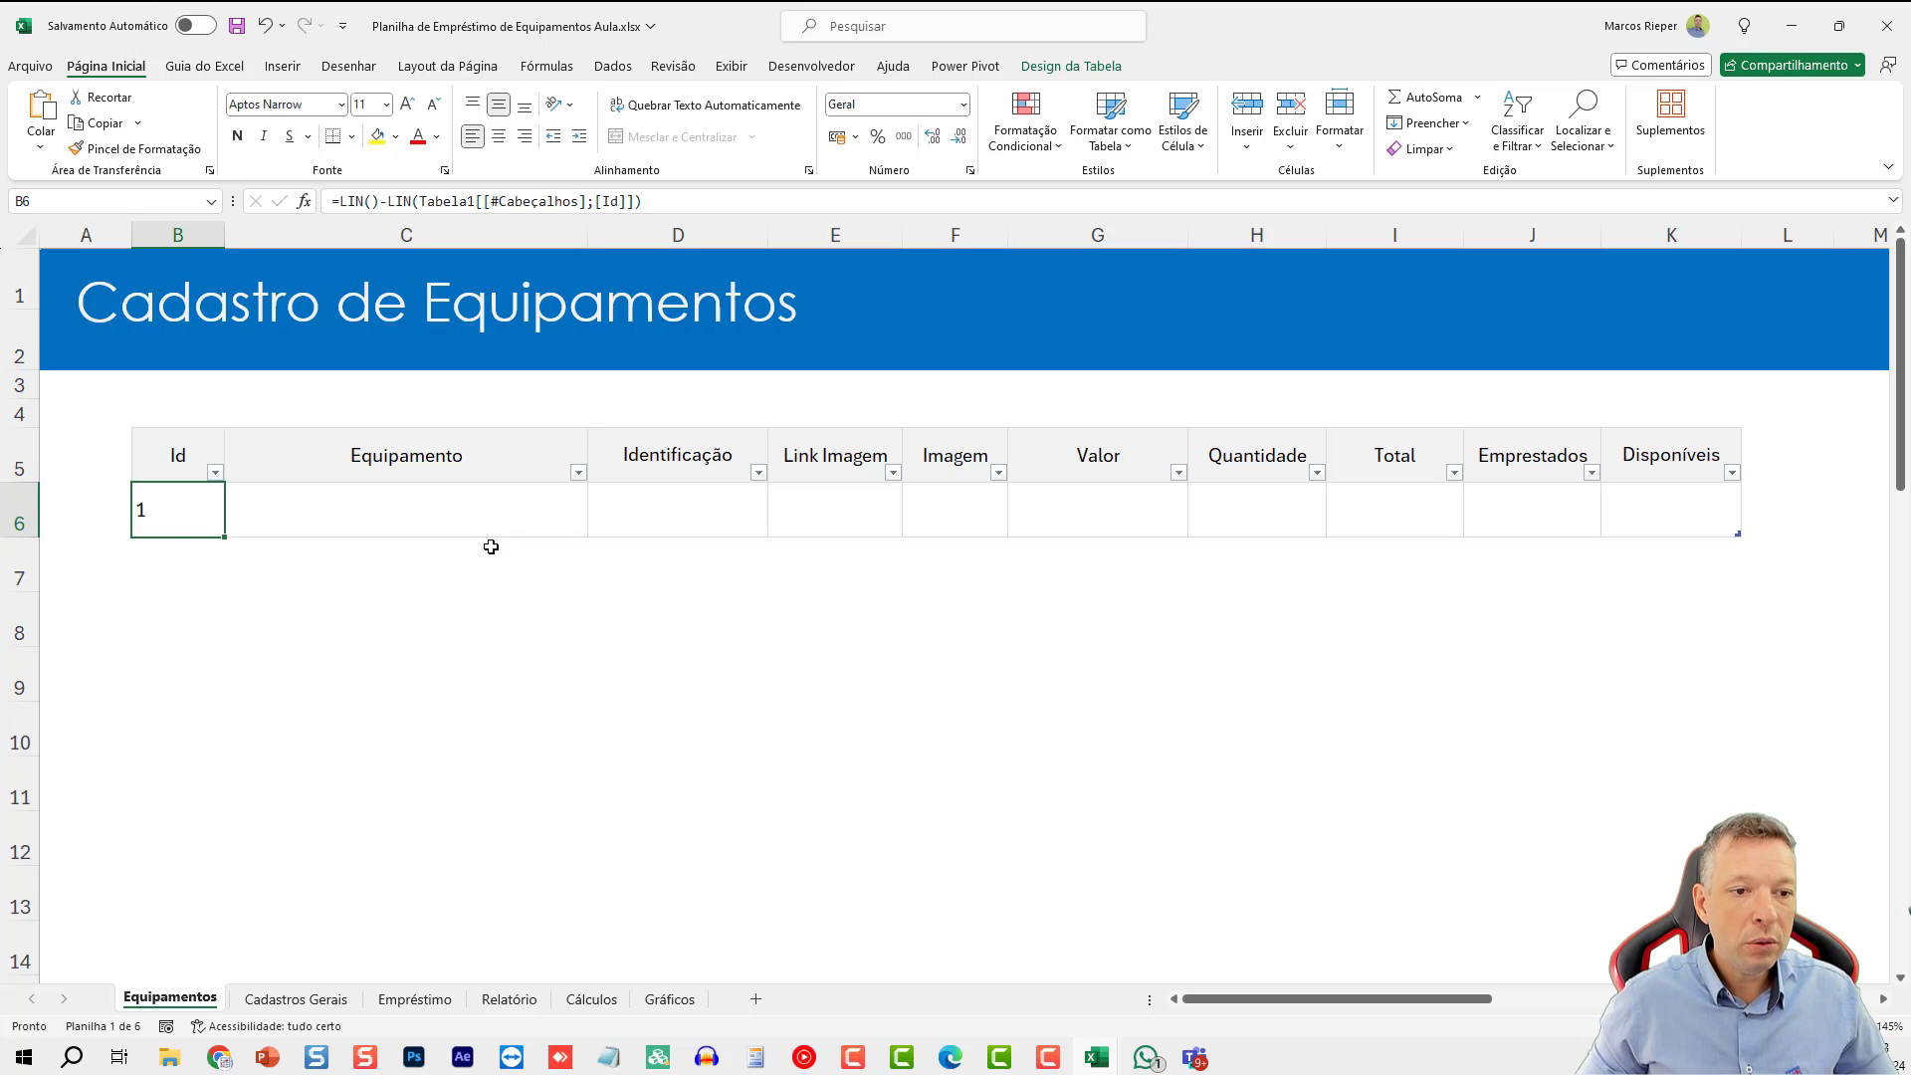
{"action": "left_click", "coordinate": [498, 137]}
- Add three new rows to the end of the table, continuing from the last cell of the Disponíveis column
{"action": "left_click", "coordinate": [1651, 494]}
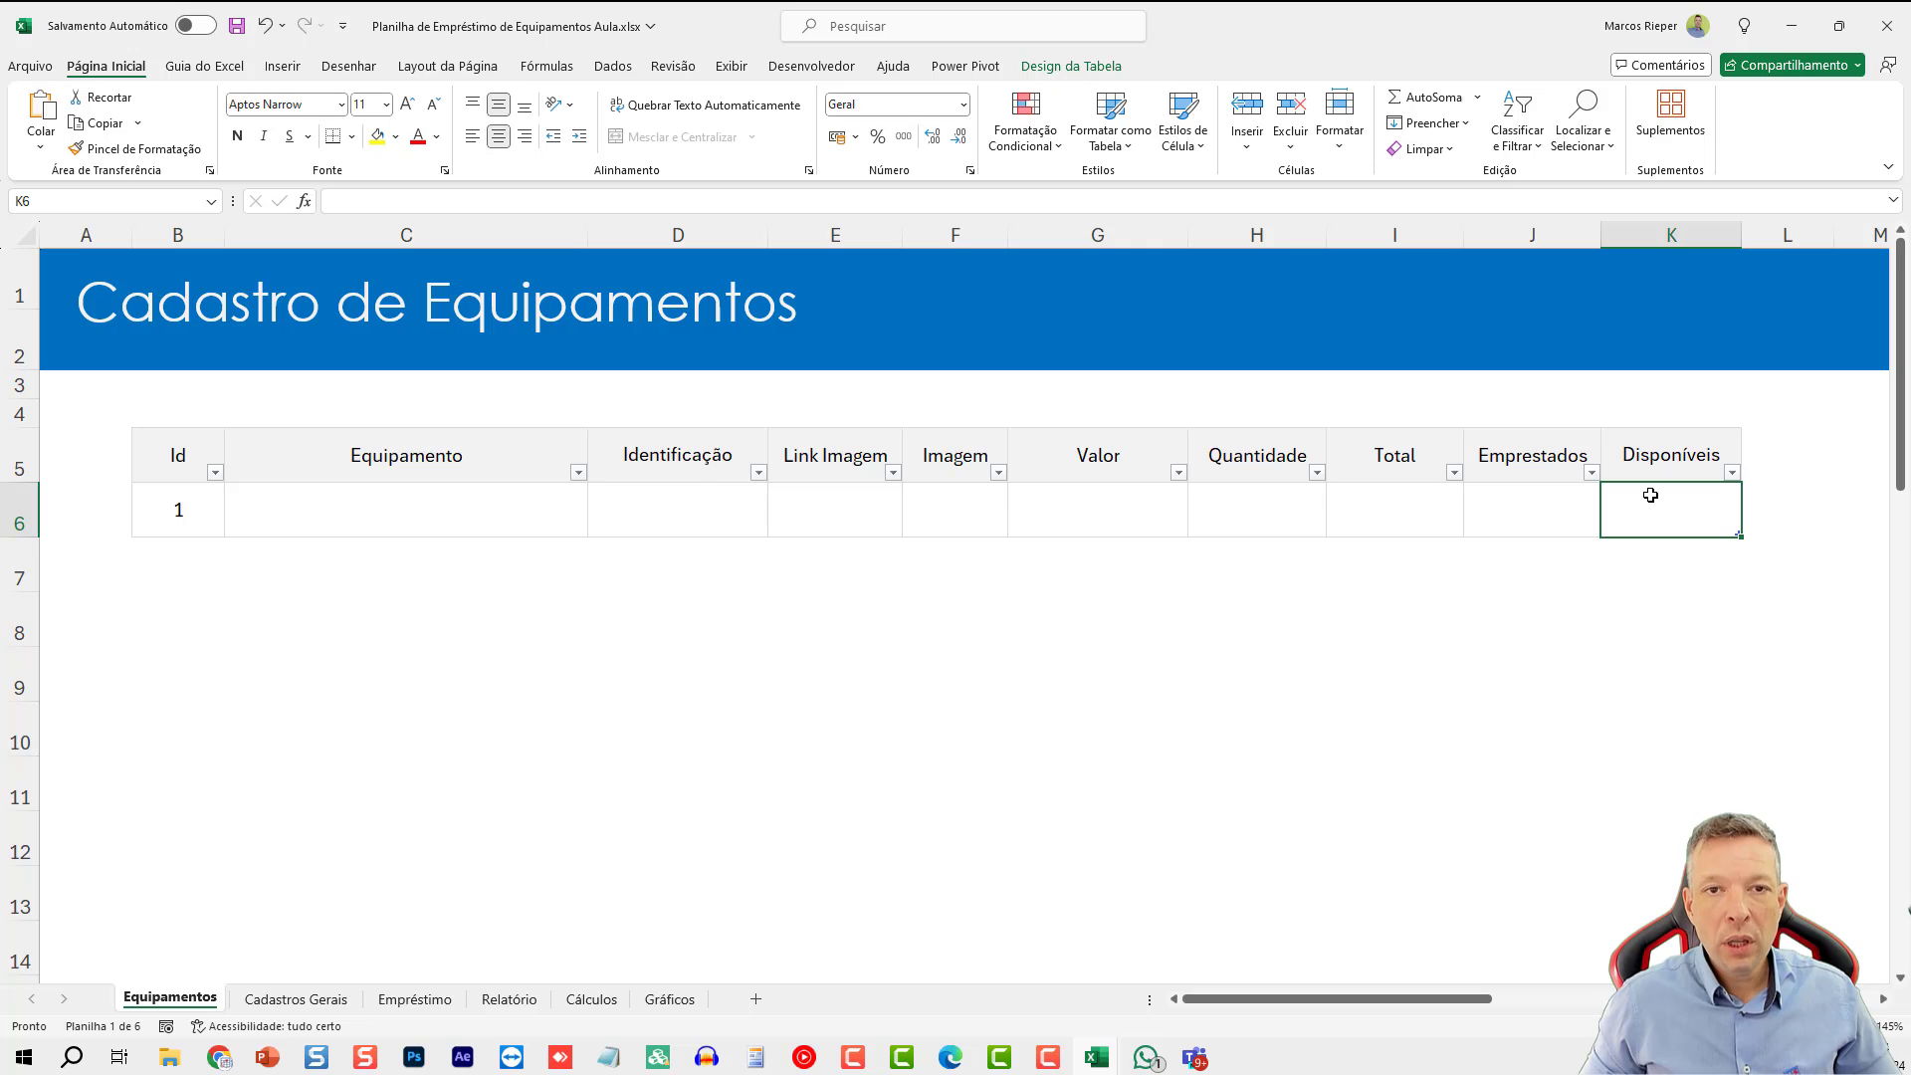
{"action": "key", "text": "Tab"}
{"action": "left_click", "coordinate": [1698, 557]}
{"action": "key", "text": "Tab"}
{"action": "left_click", "coordinate": [1709, 612]}
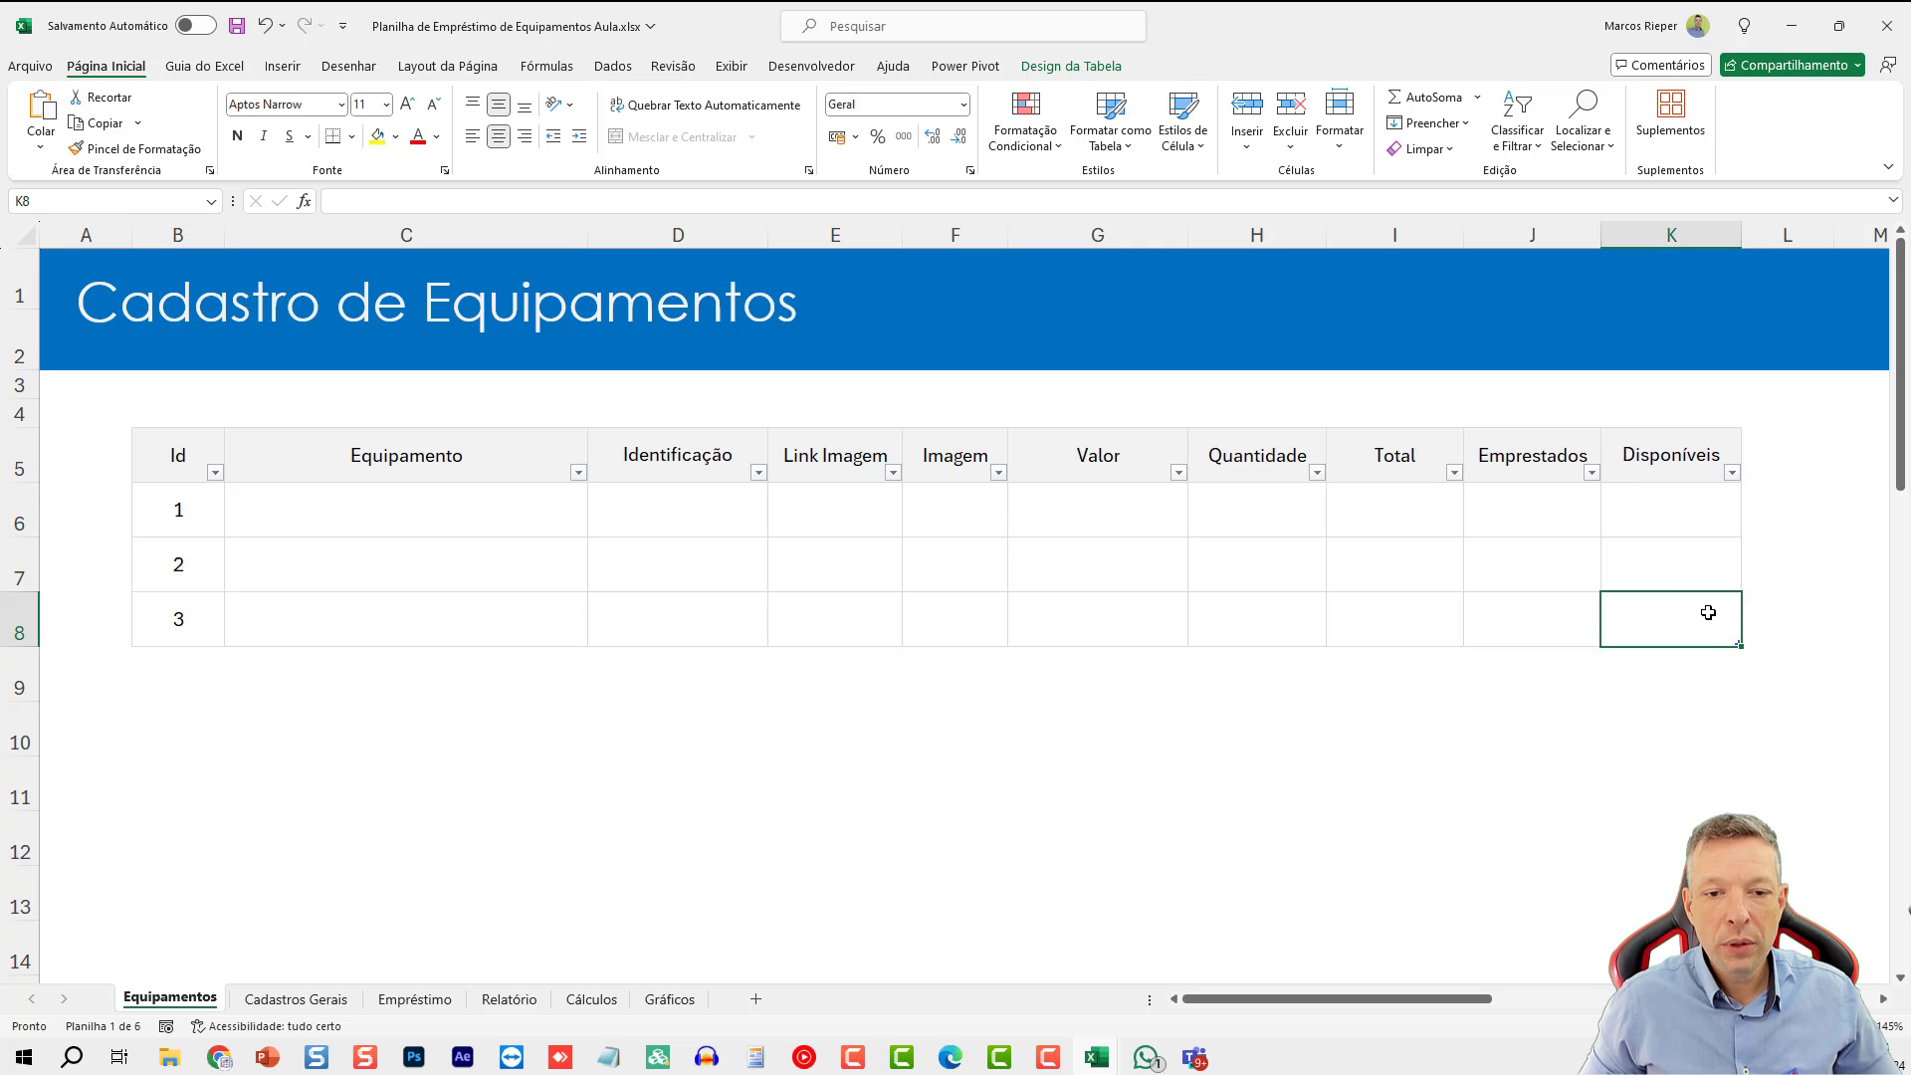
{"action": "key", "text": "Tab"}
- Examine the automatically filled Id formulas in B7 and B8 without changing them
{"action": "double_click", "coordinate": [191, 554]}
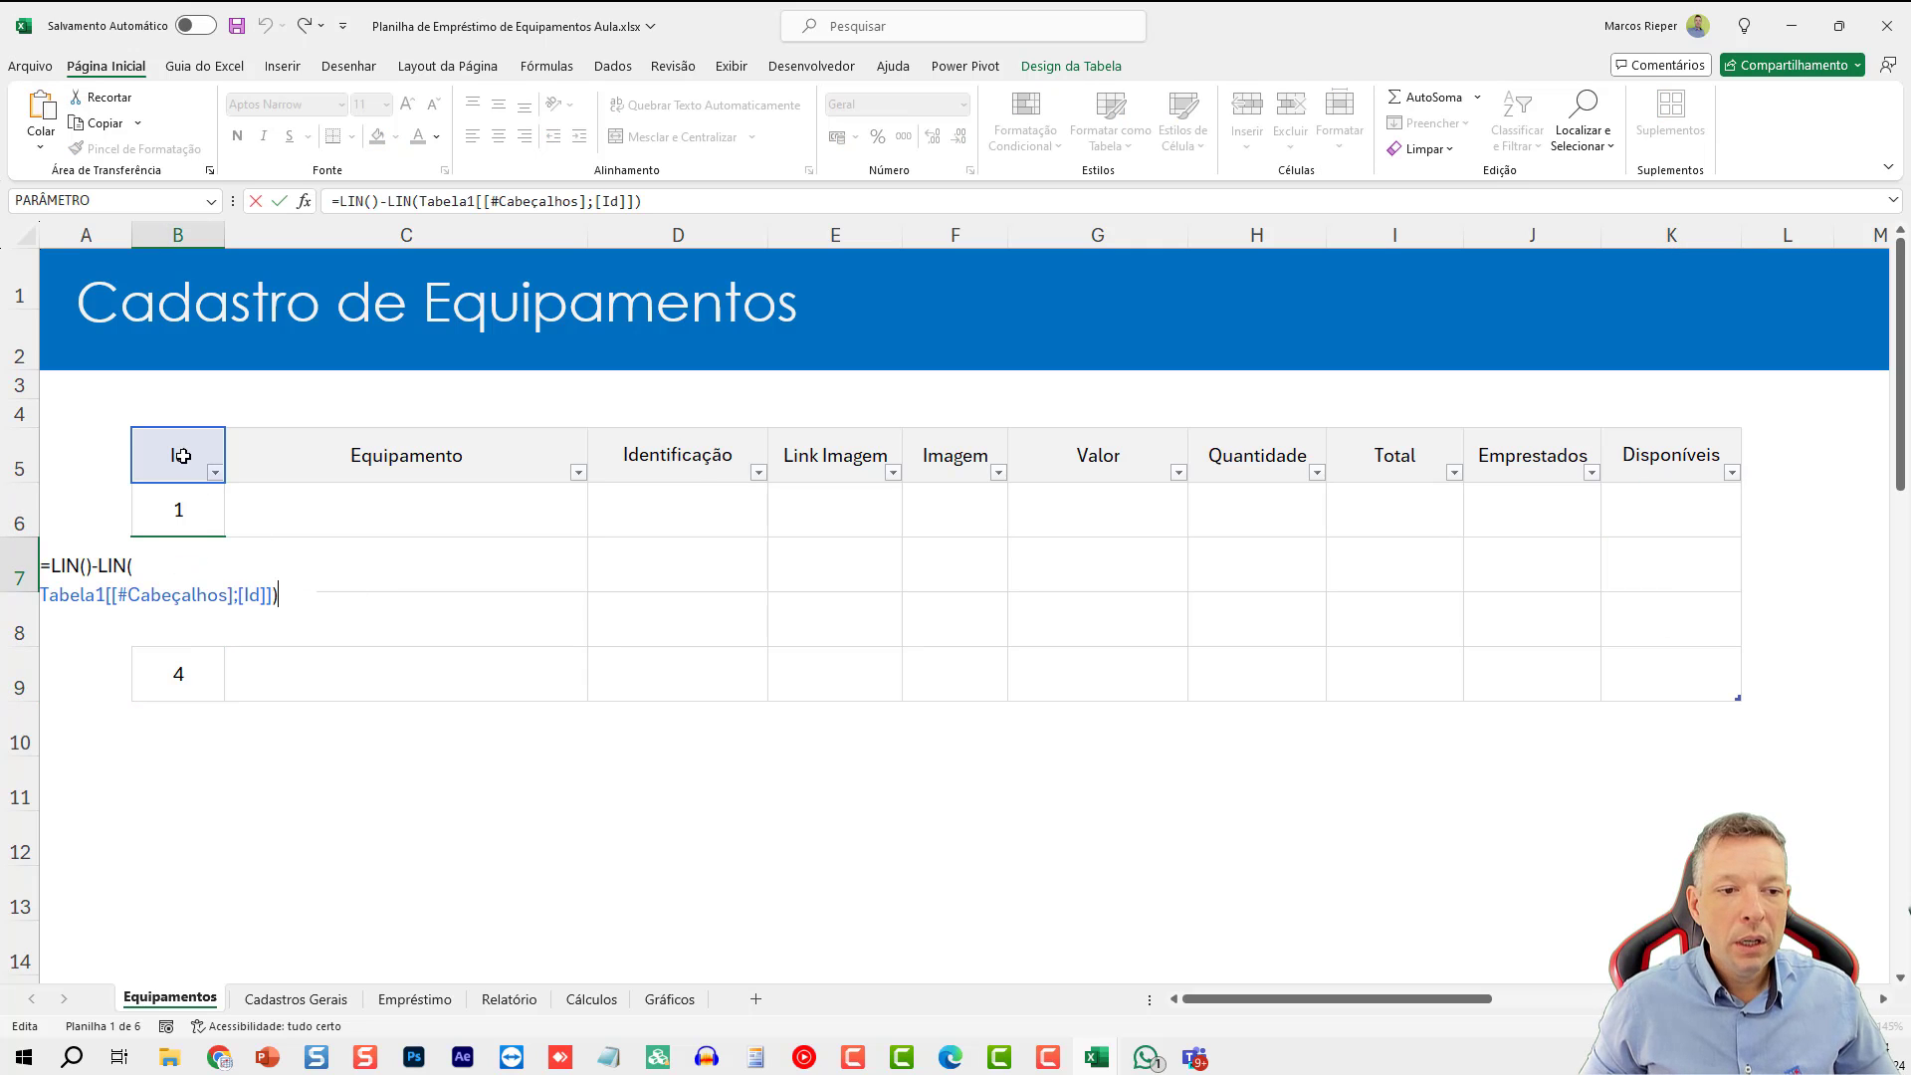
{"action": "key", "text": "Escape"}
{"action": "double_click", "coordinate": [209, 623]}
{"action": "key", "text": "Escape"}
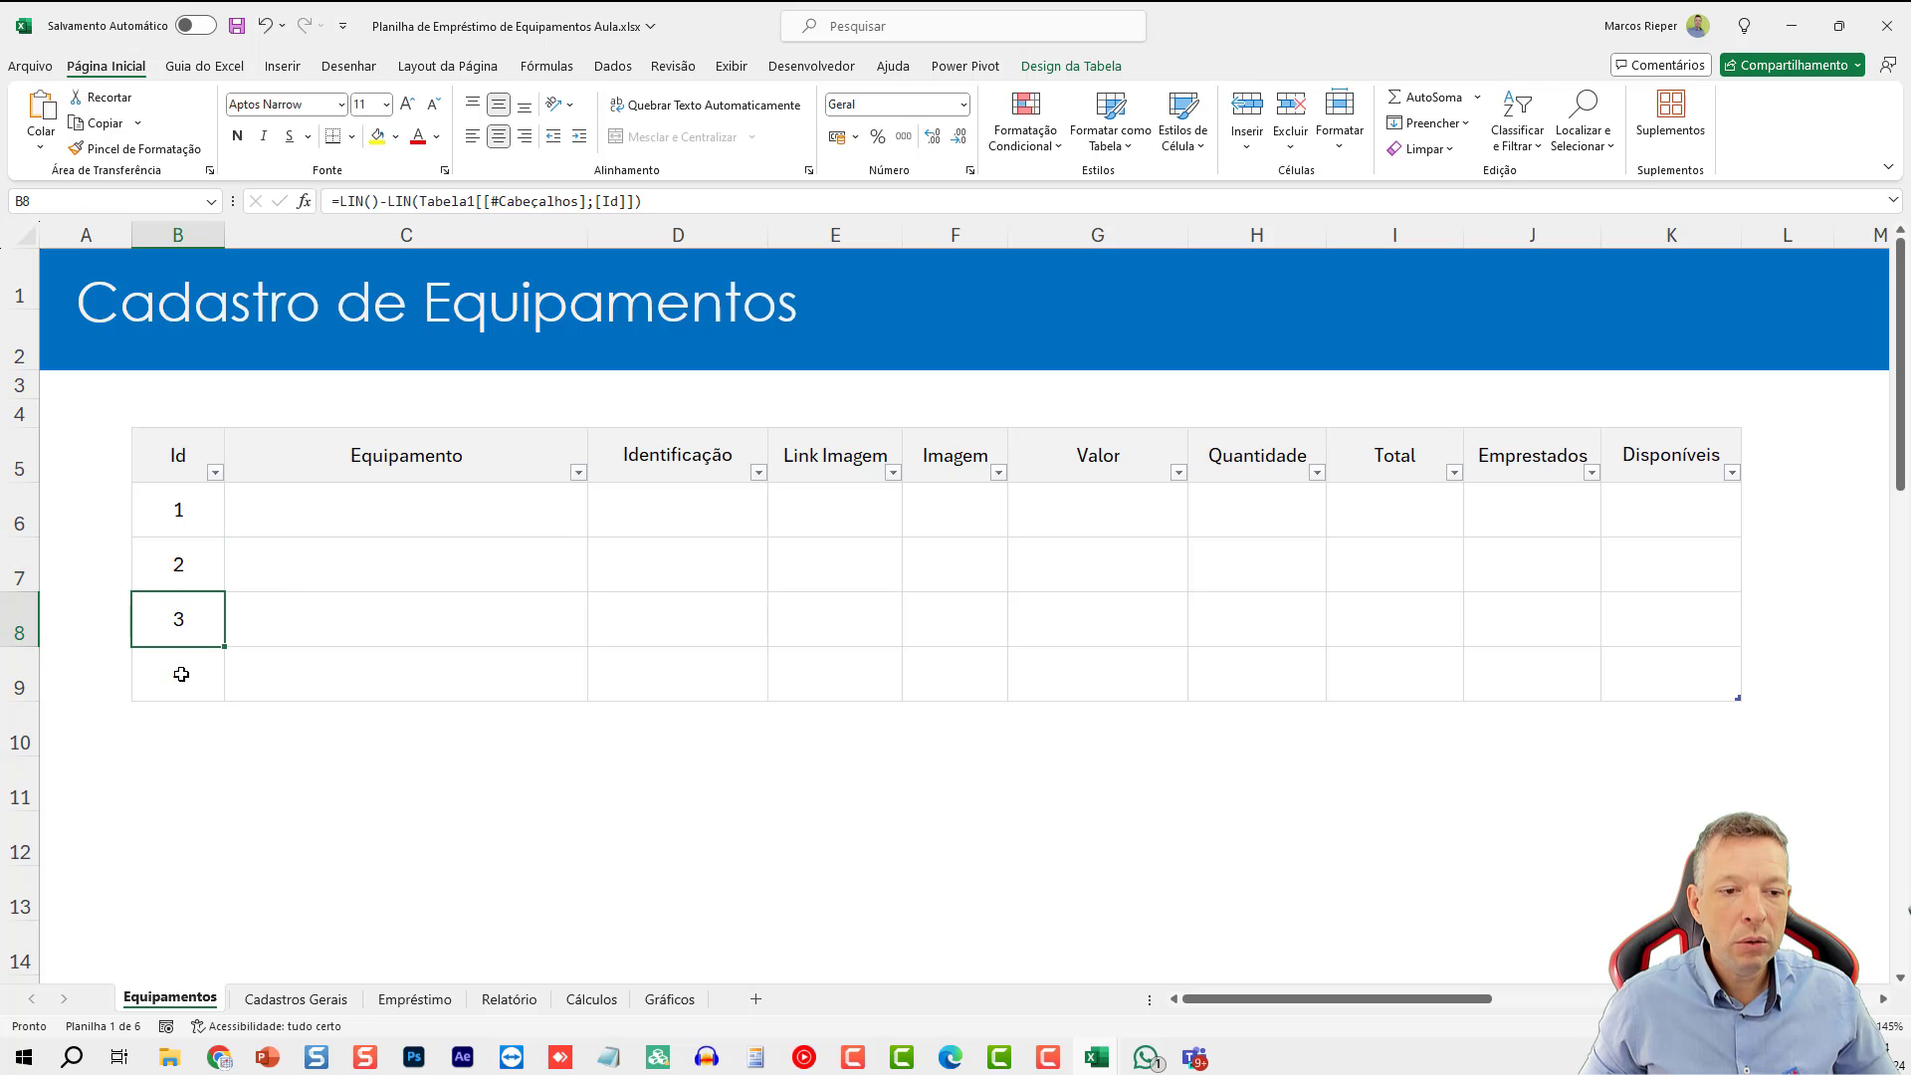
- Delete the three extra table rows in rows 7 to 9, keeping only the first record row
{"action": "double_click", "coordinate": [182, 675]}
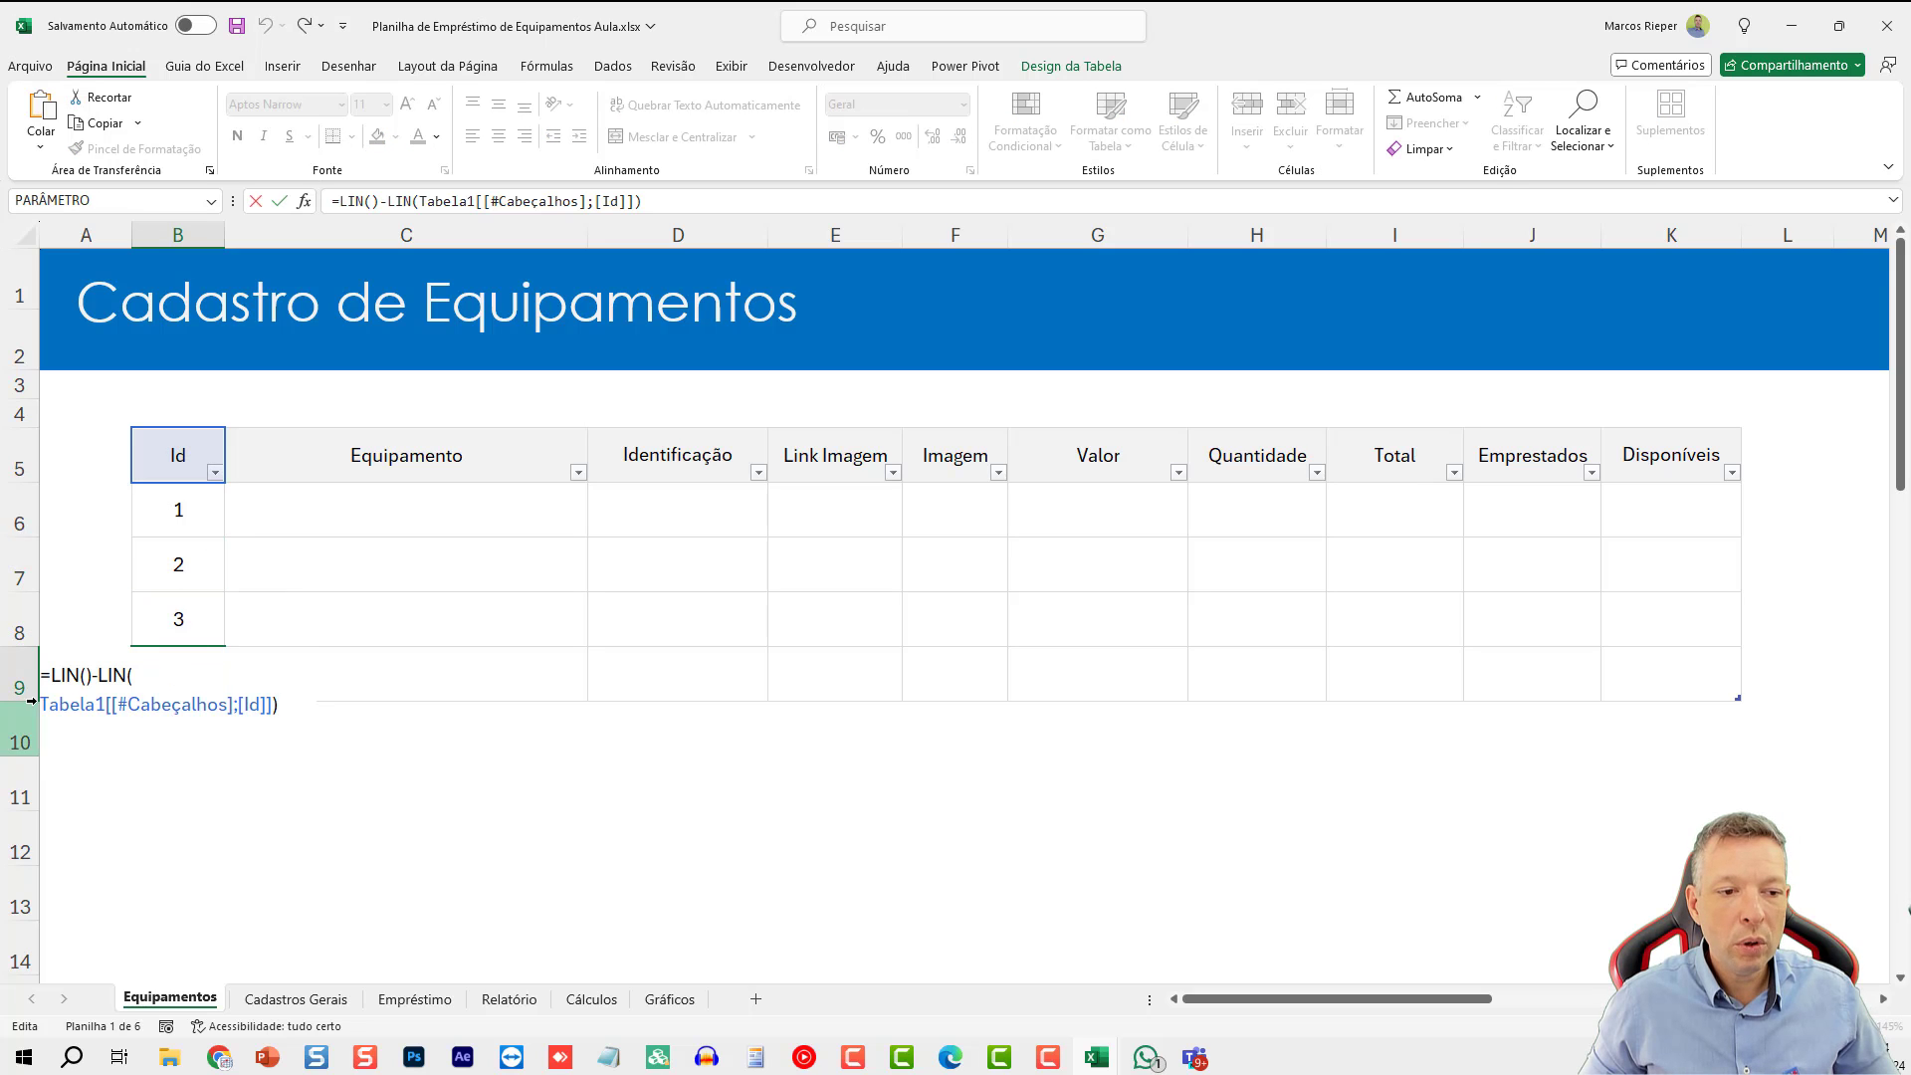
{"action": "key", "text": "ctrl+Return"}
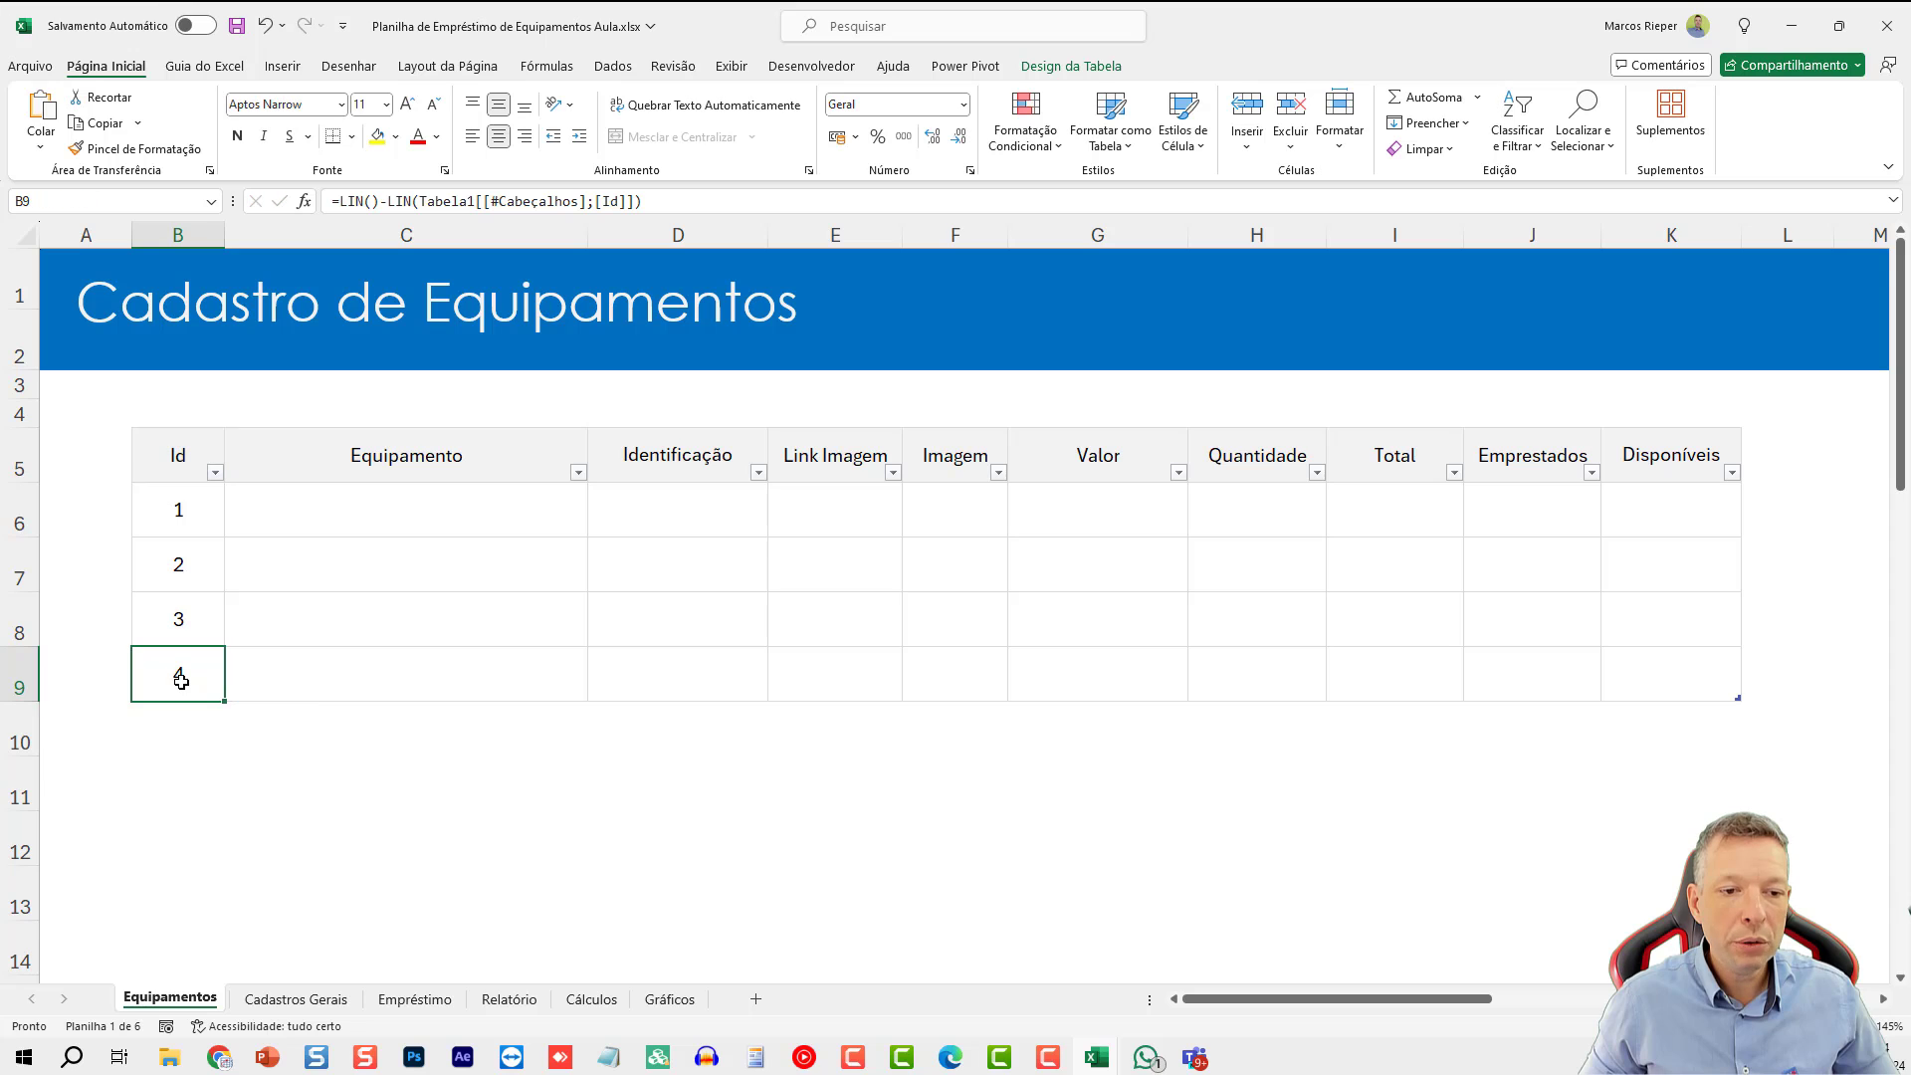
{"action": "key", "text": "Up"}
{"action": "key", "text": "Up"}
{"action": "key", "text": "shift+space"}
{"action": "key", "text": "shift+Down"}
{"action": "key", "text": "shift+Down"}
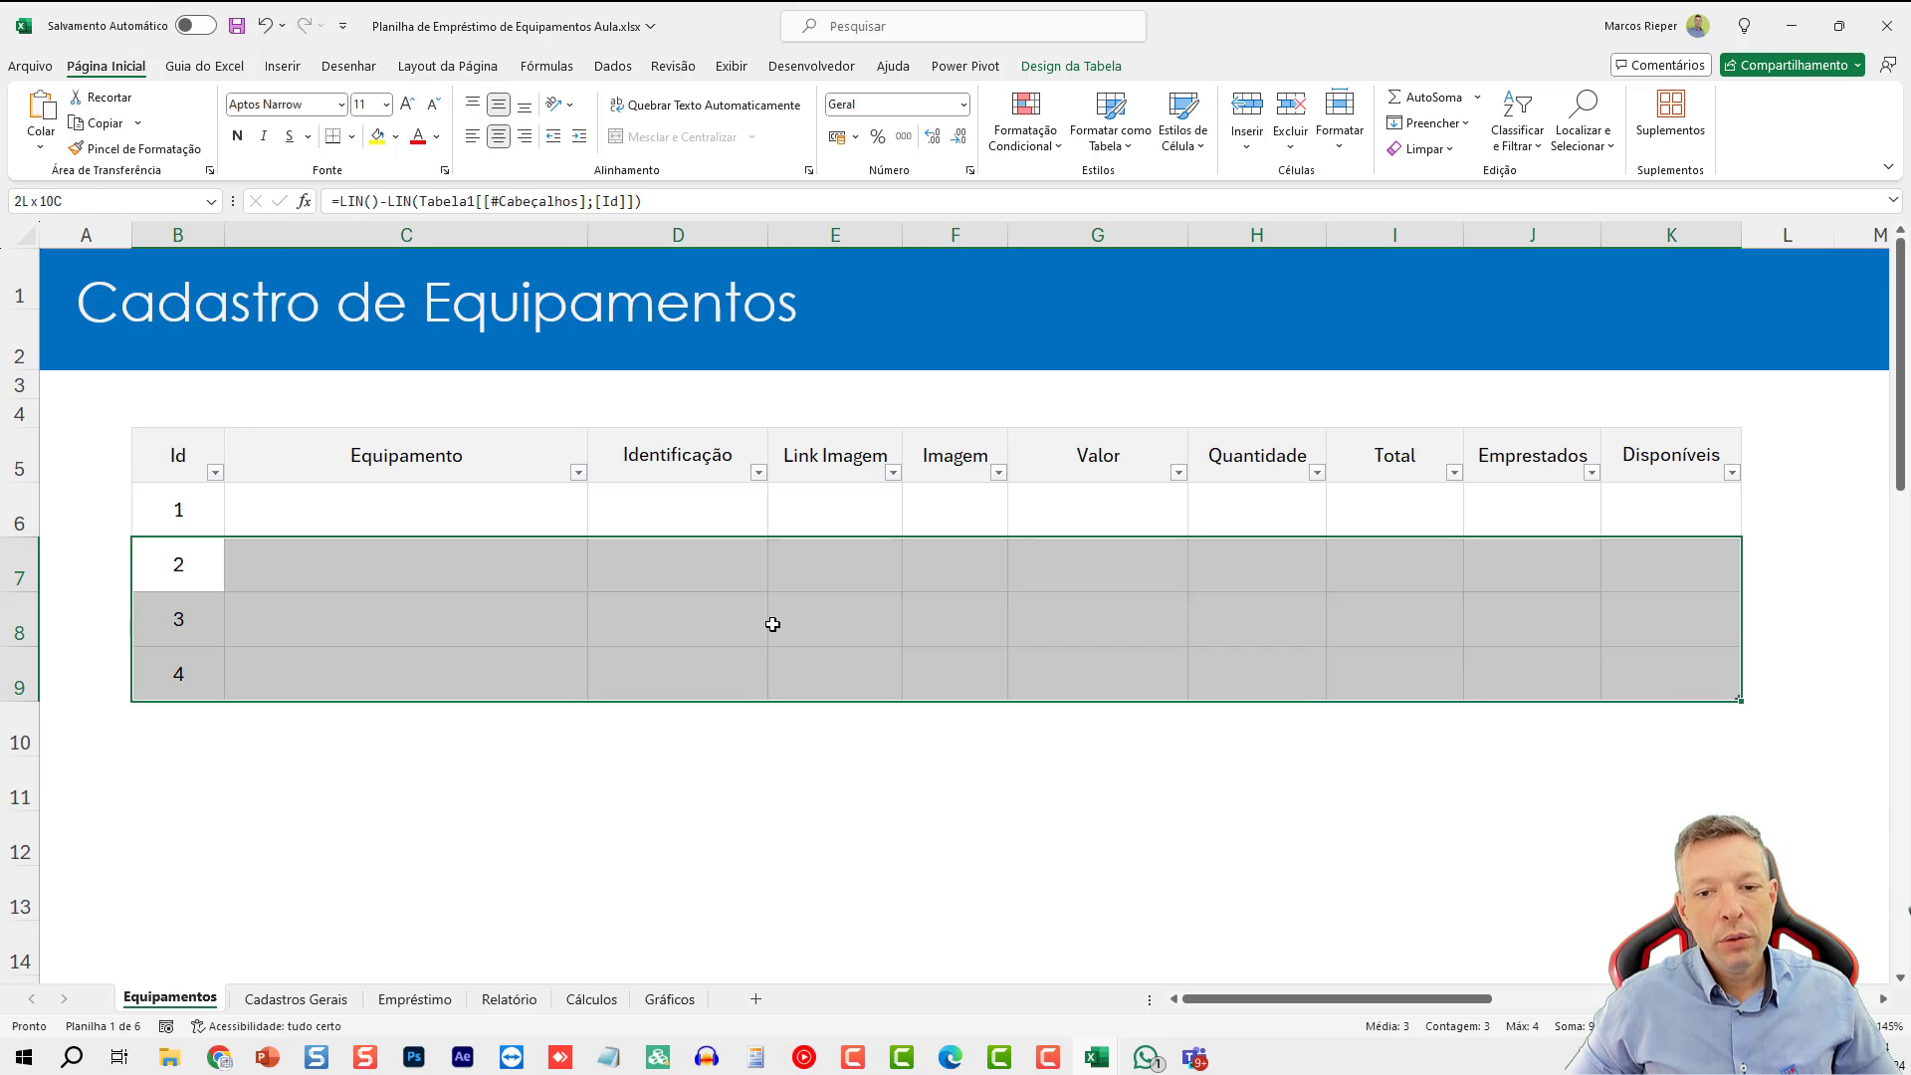
{"action": "key", "text": "ctrl+minus"}
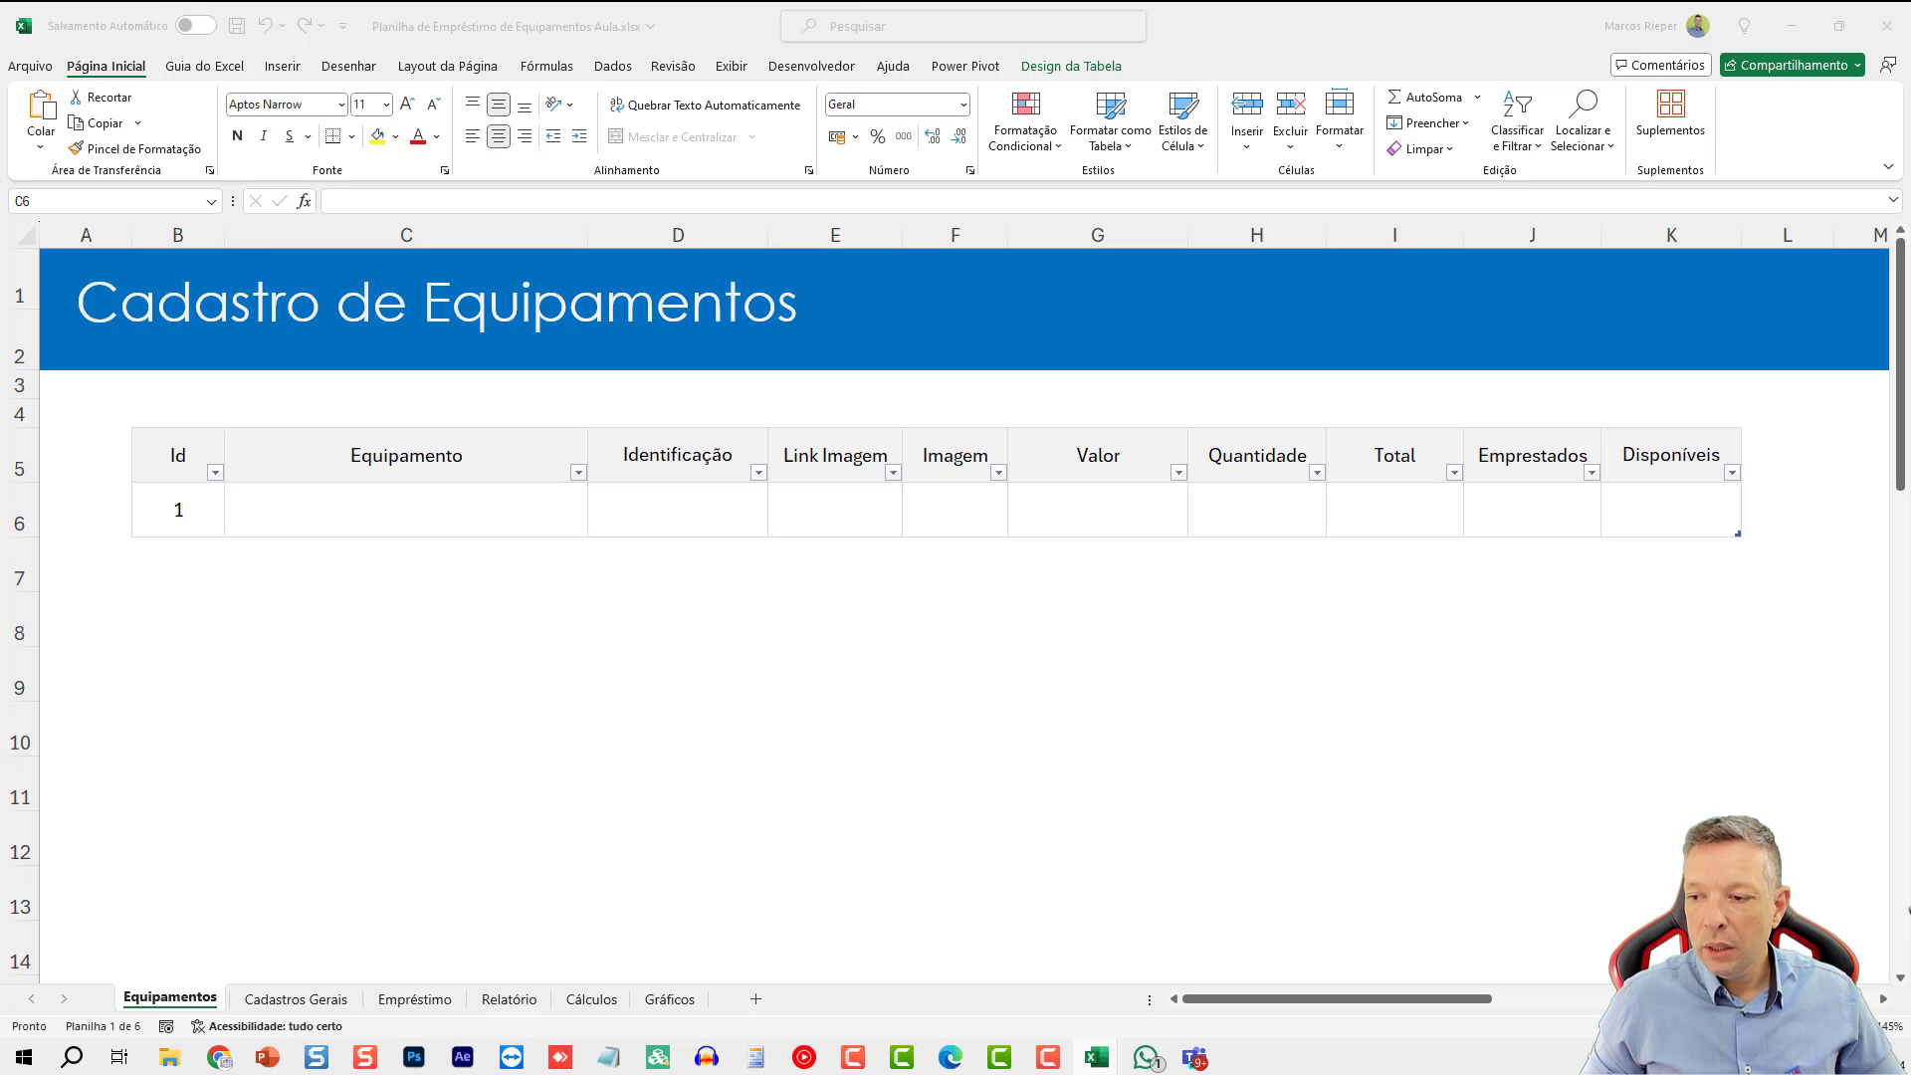
- Copy the eight equipment names with their identification codes from the source list and paste them into the table starting at C6
{"action": "key", "text": "ctrl+c"}
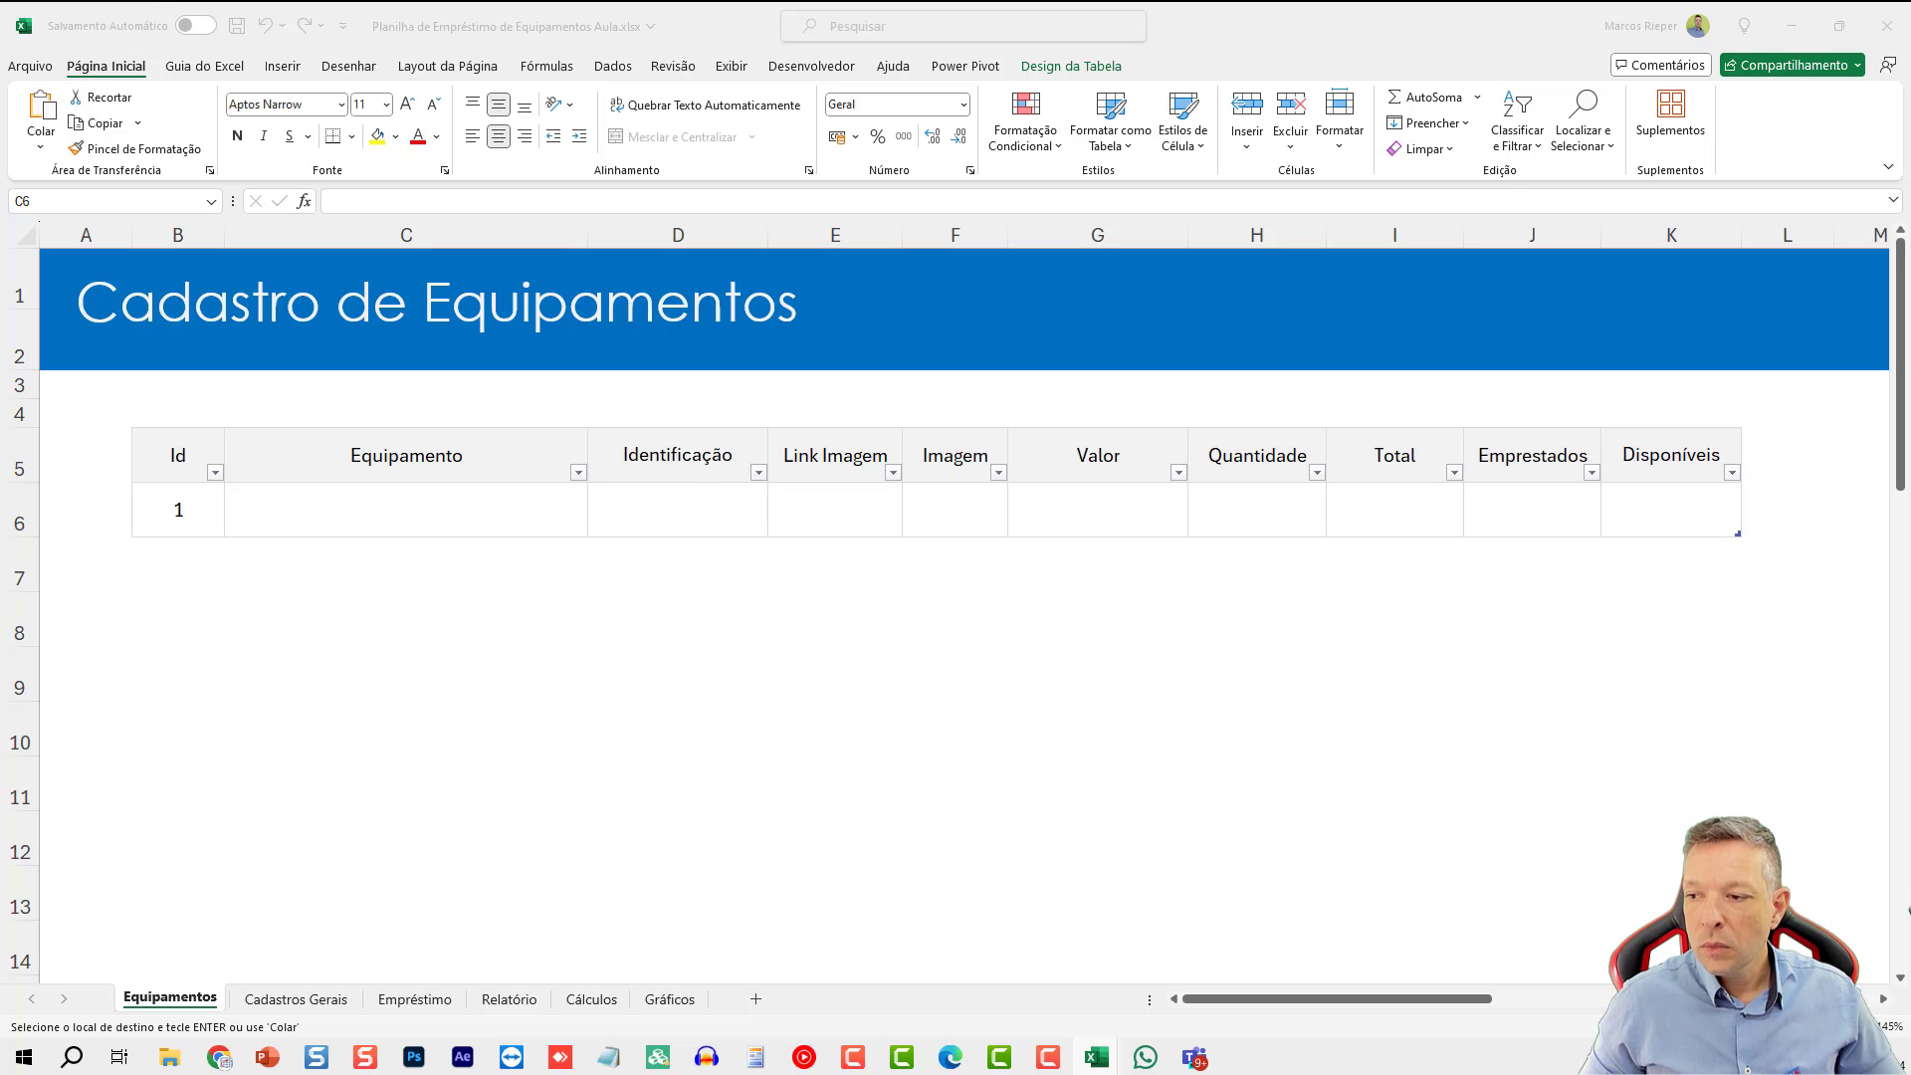
{"action": "right_click", "coordinate": [400, 503]}
{"action": "left_click", "coordinate": [479, 432]}
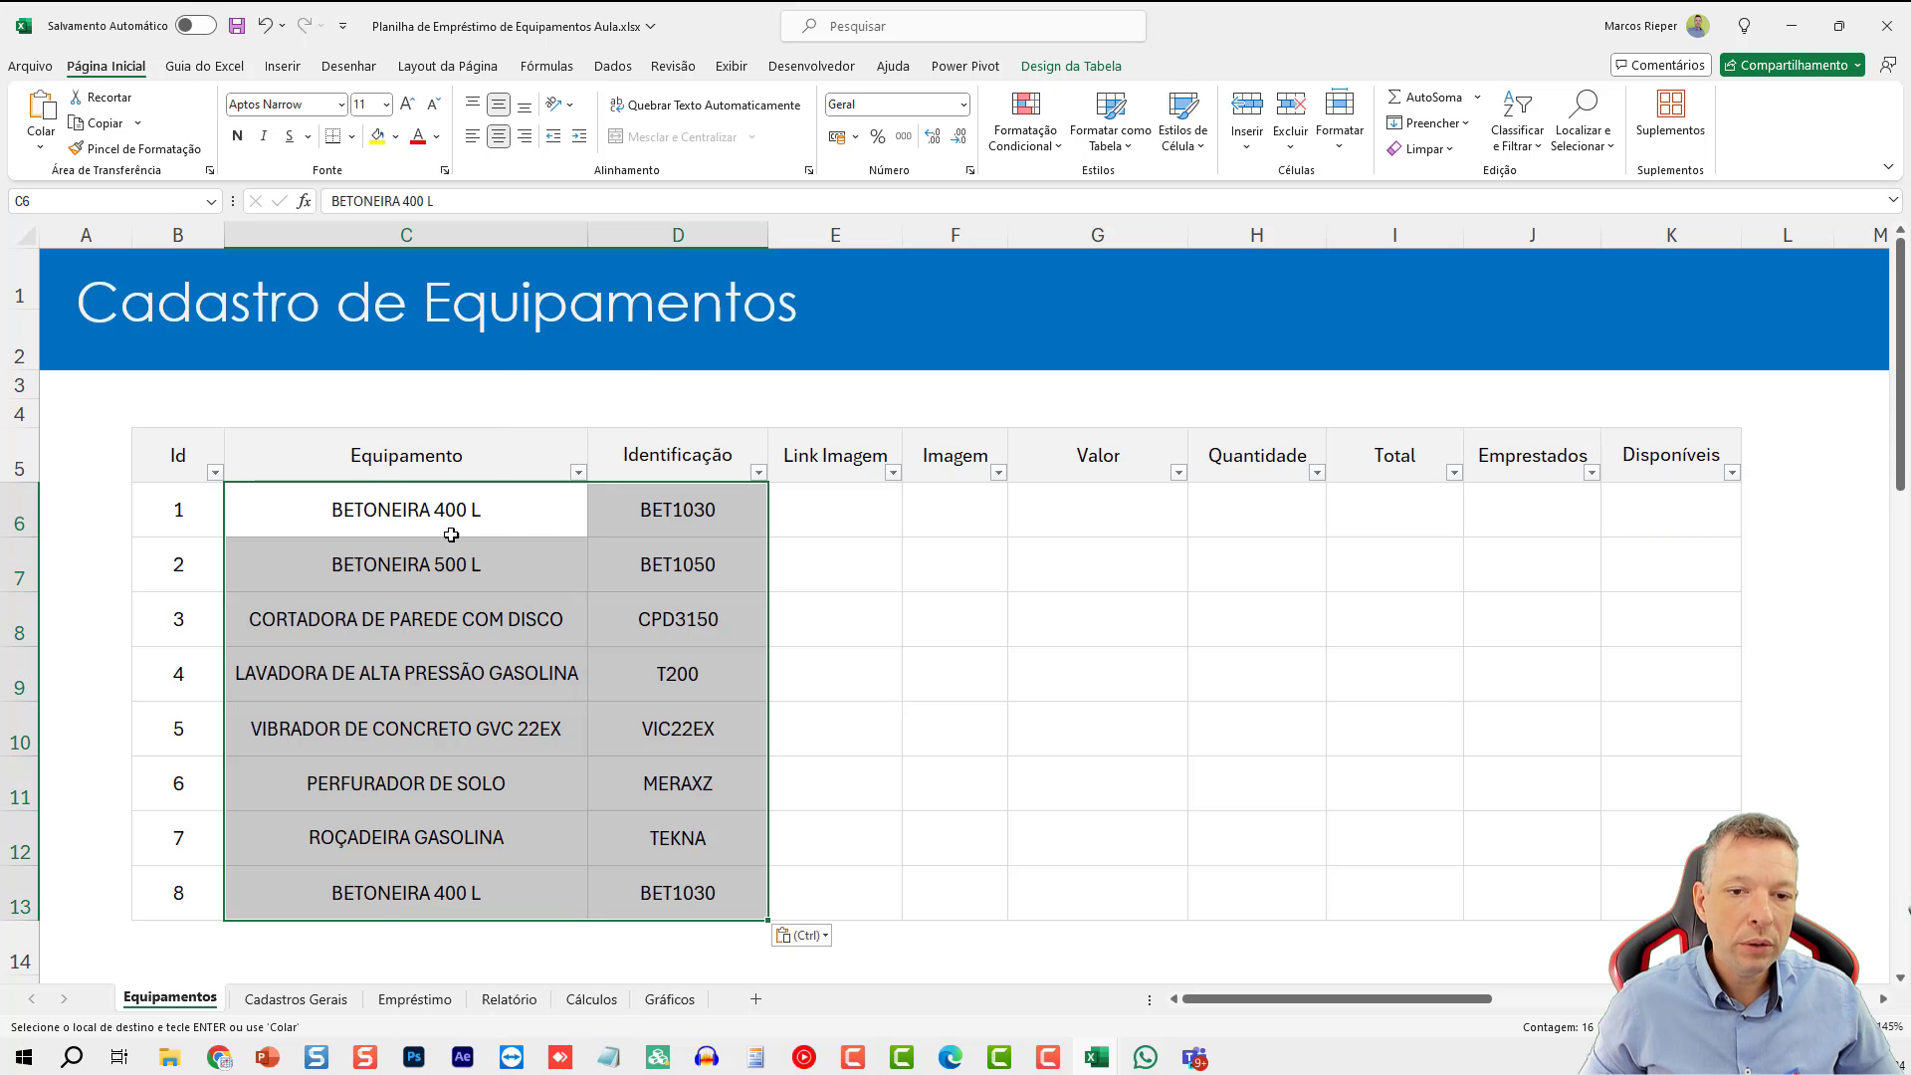
- Left-align the Equipamento and Identificação entries in C6:D13
{"action": "left_click_drag", "start_coordinate": [518, 504], "coordinate": [637, 887]}
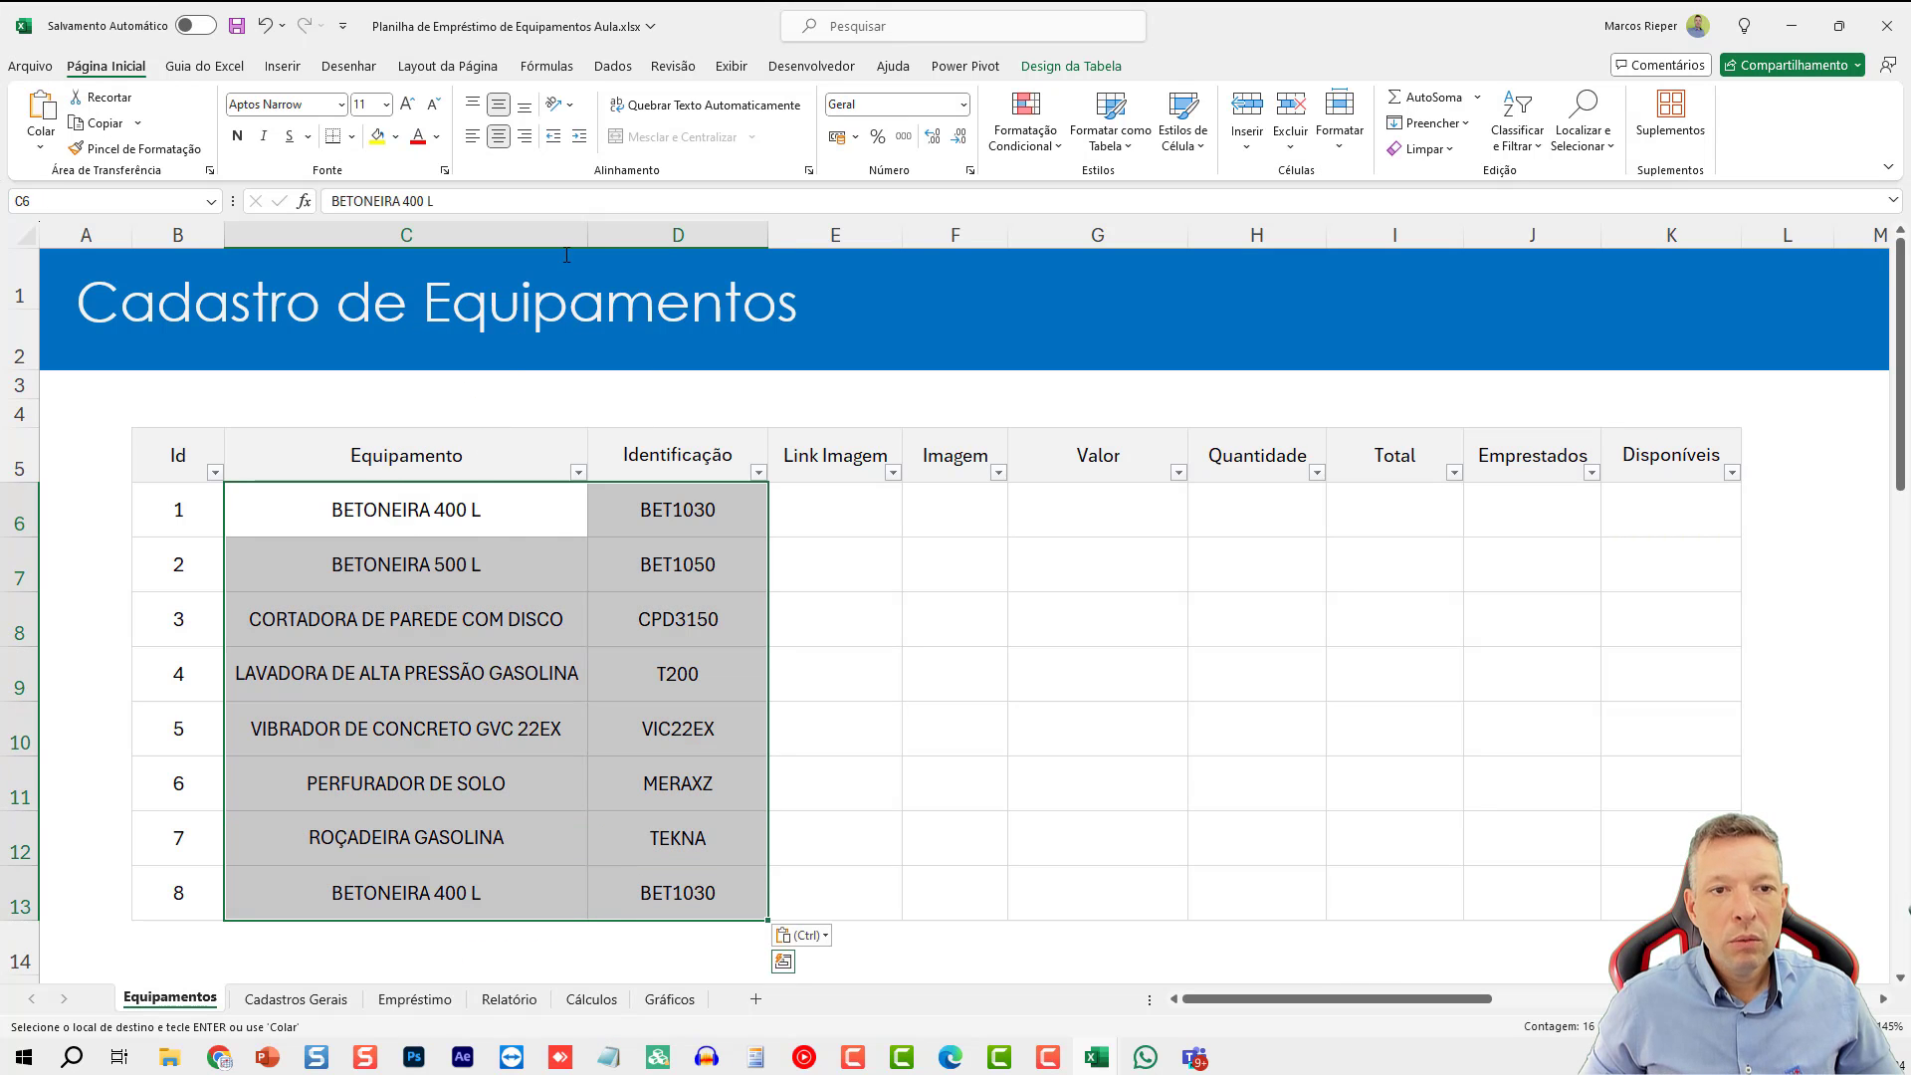
{"action": "left_click", "coordinate": [473, 135]}
{"action": "left_click", "coordinate": [632, 535]}
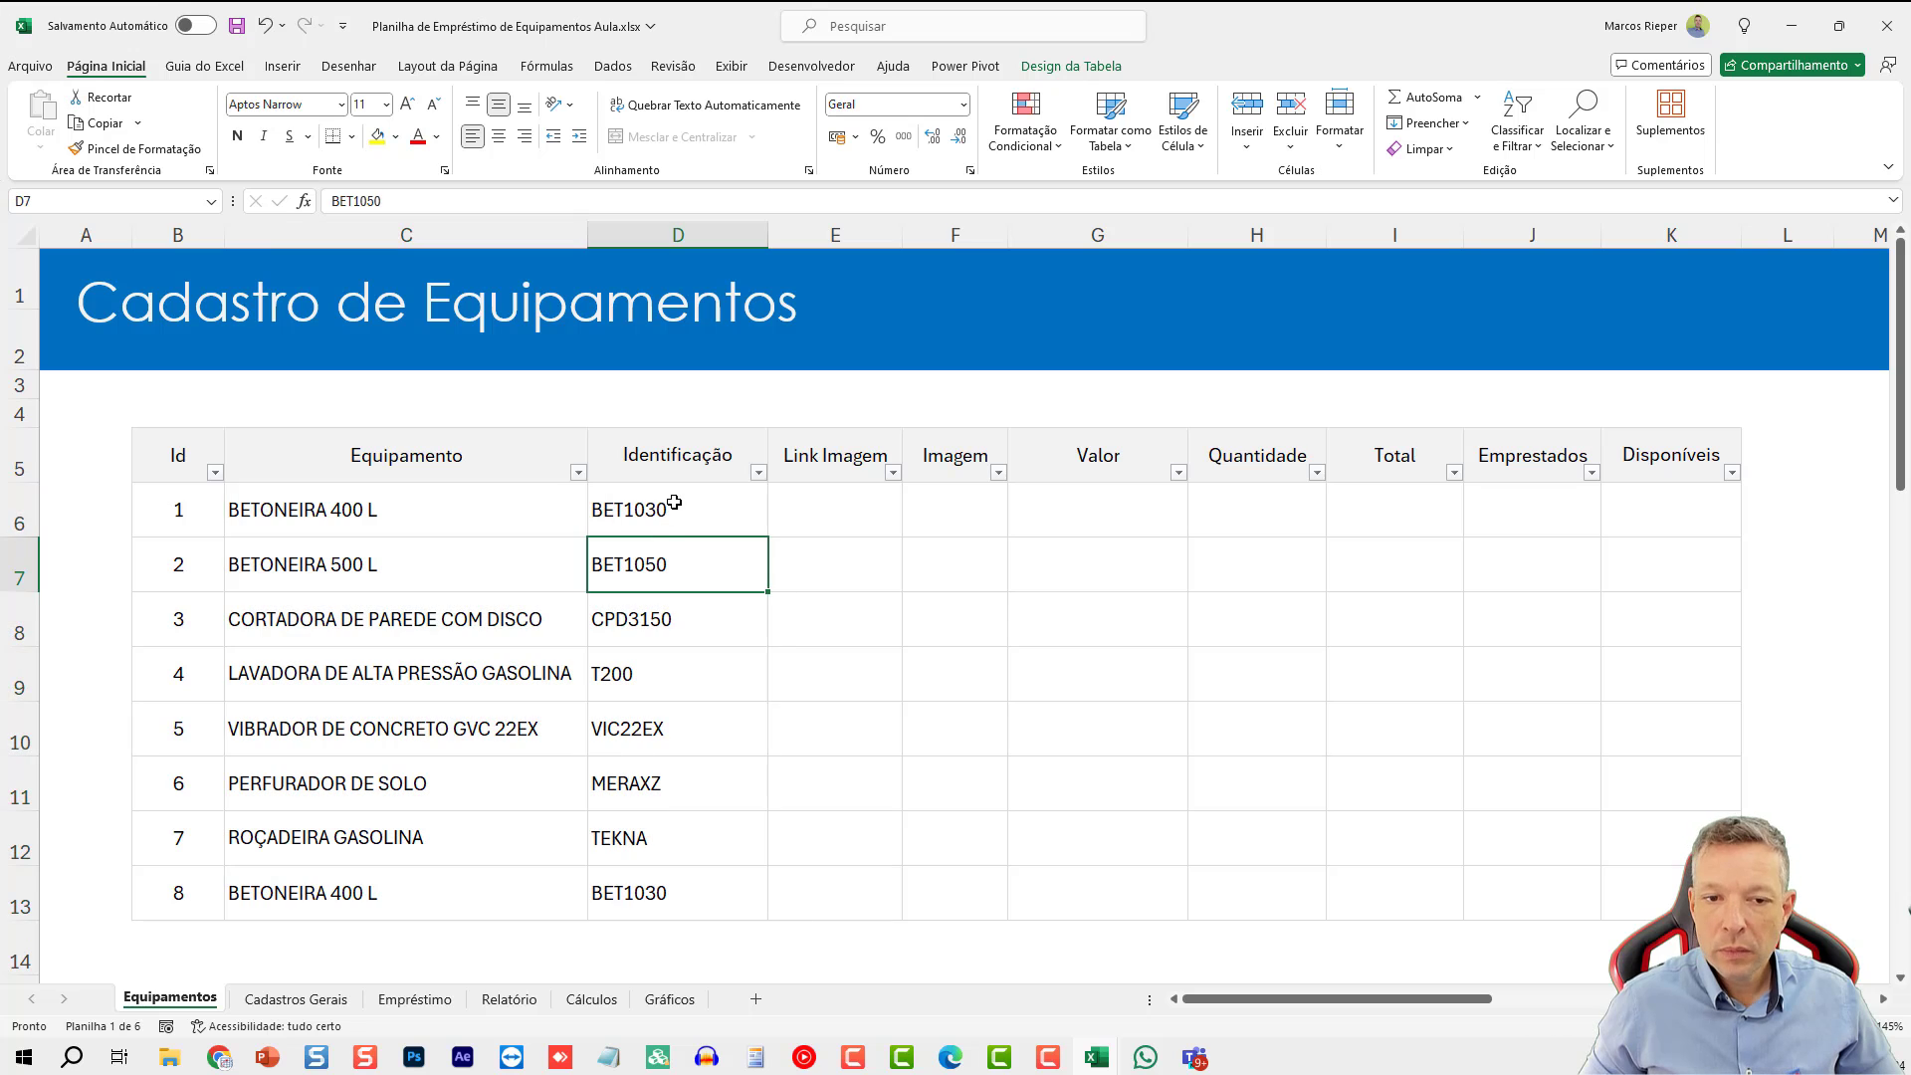
{"action": "left_click_drag", "start_coordinate": [384, 519], "coordinate": [378, 901]}
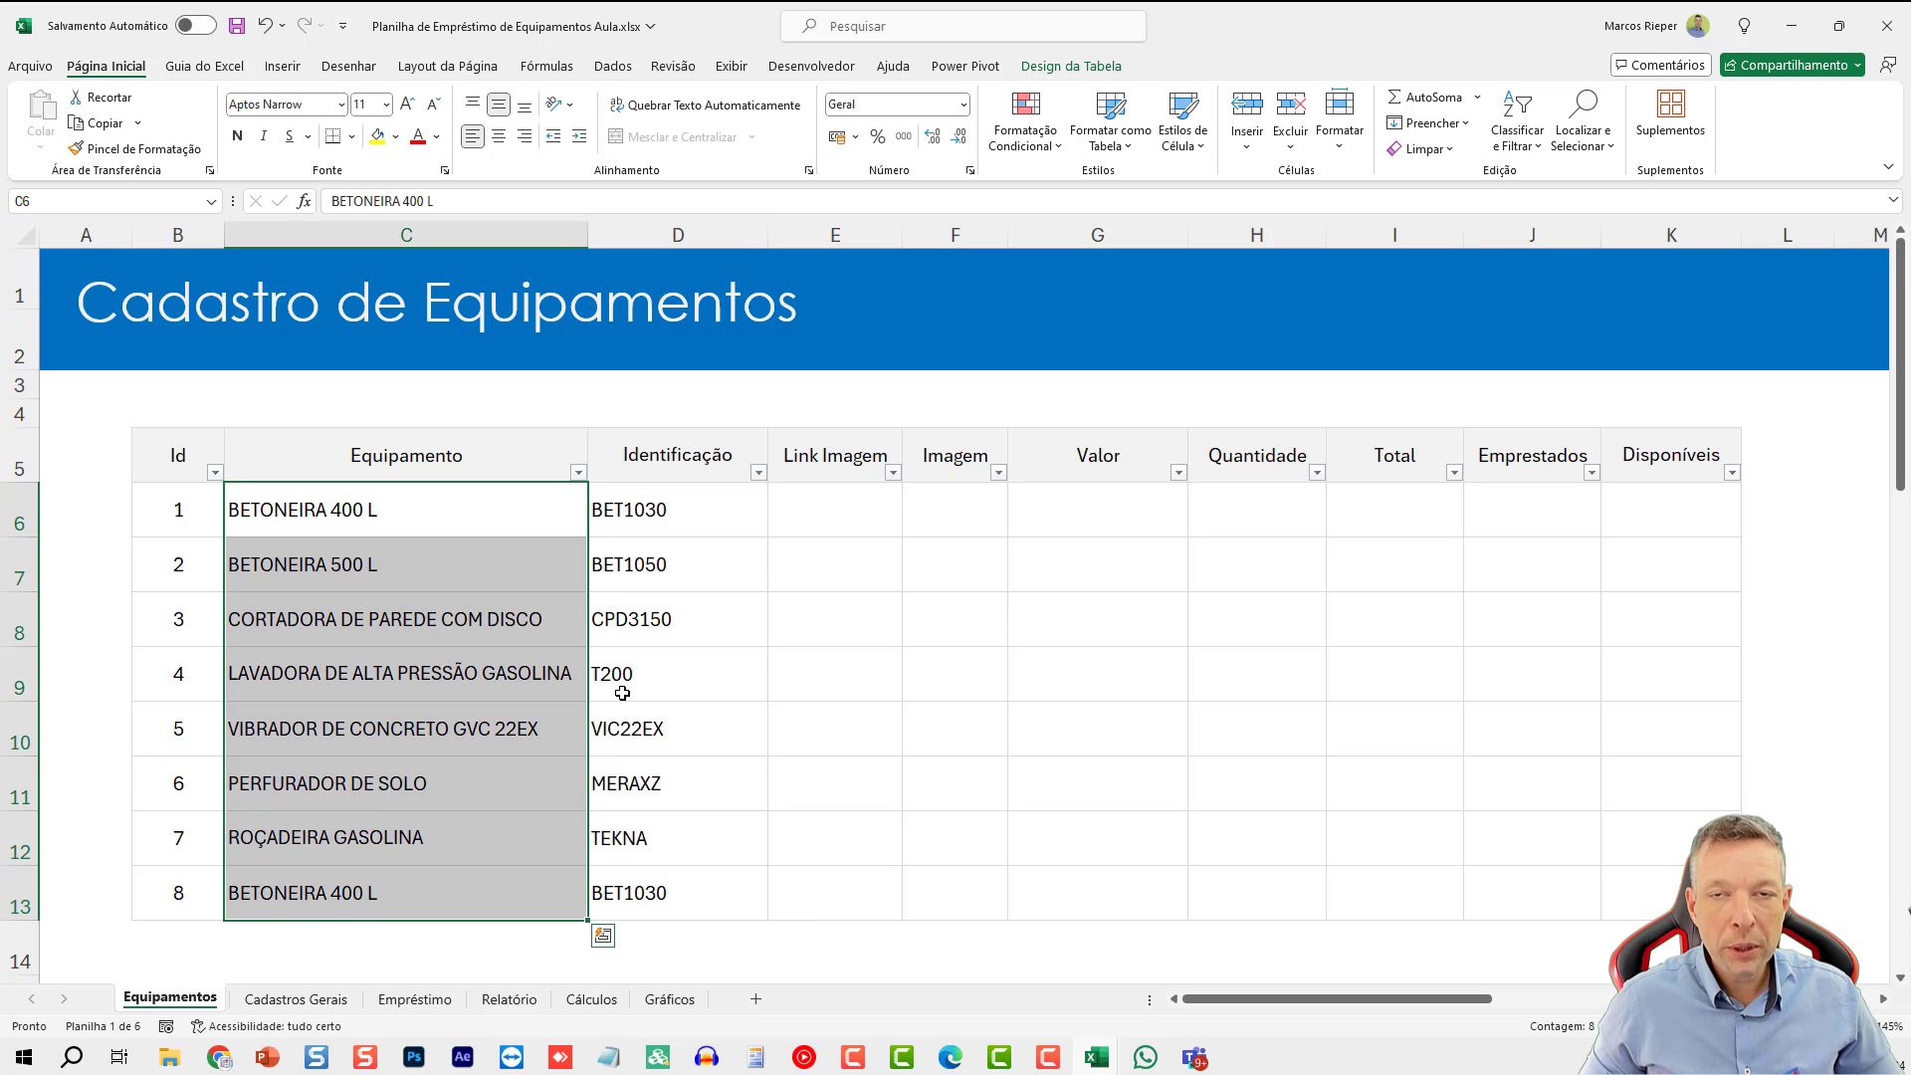
- Copy the image links from the source list and paste them into the Link Imagem column starting at E6
{"action": "left_click", "coordinate": [858, 518]}
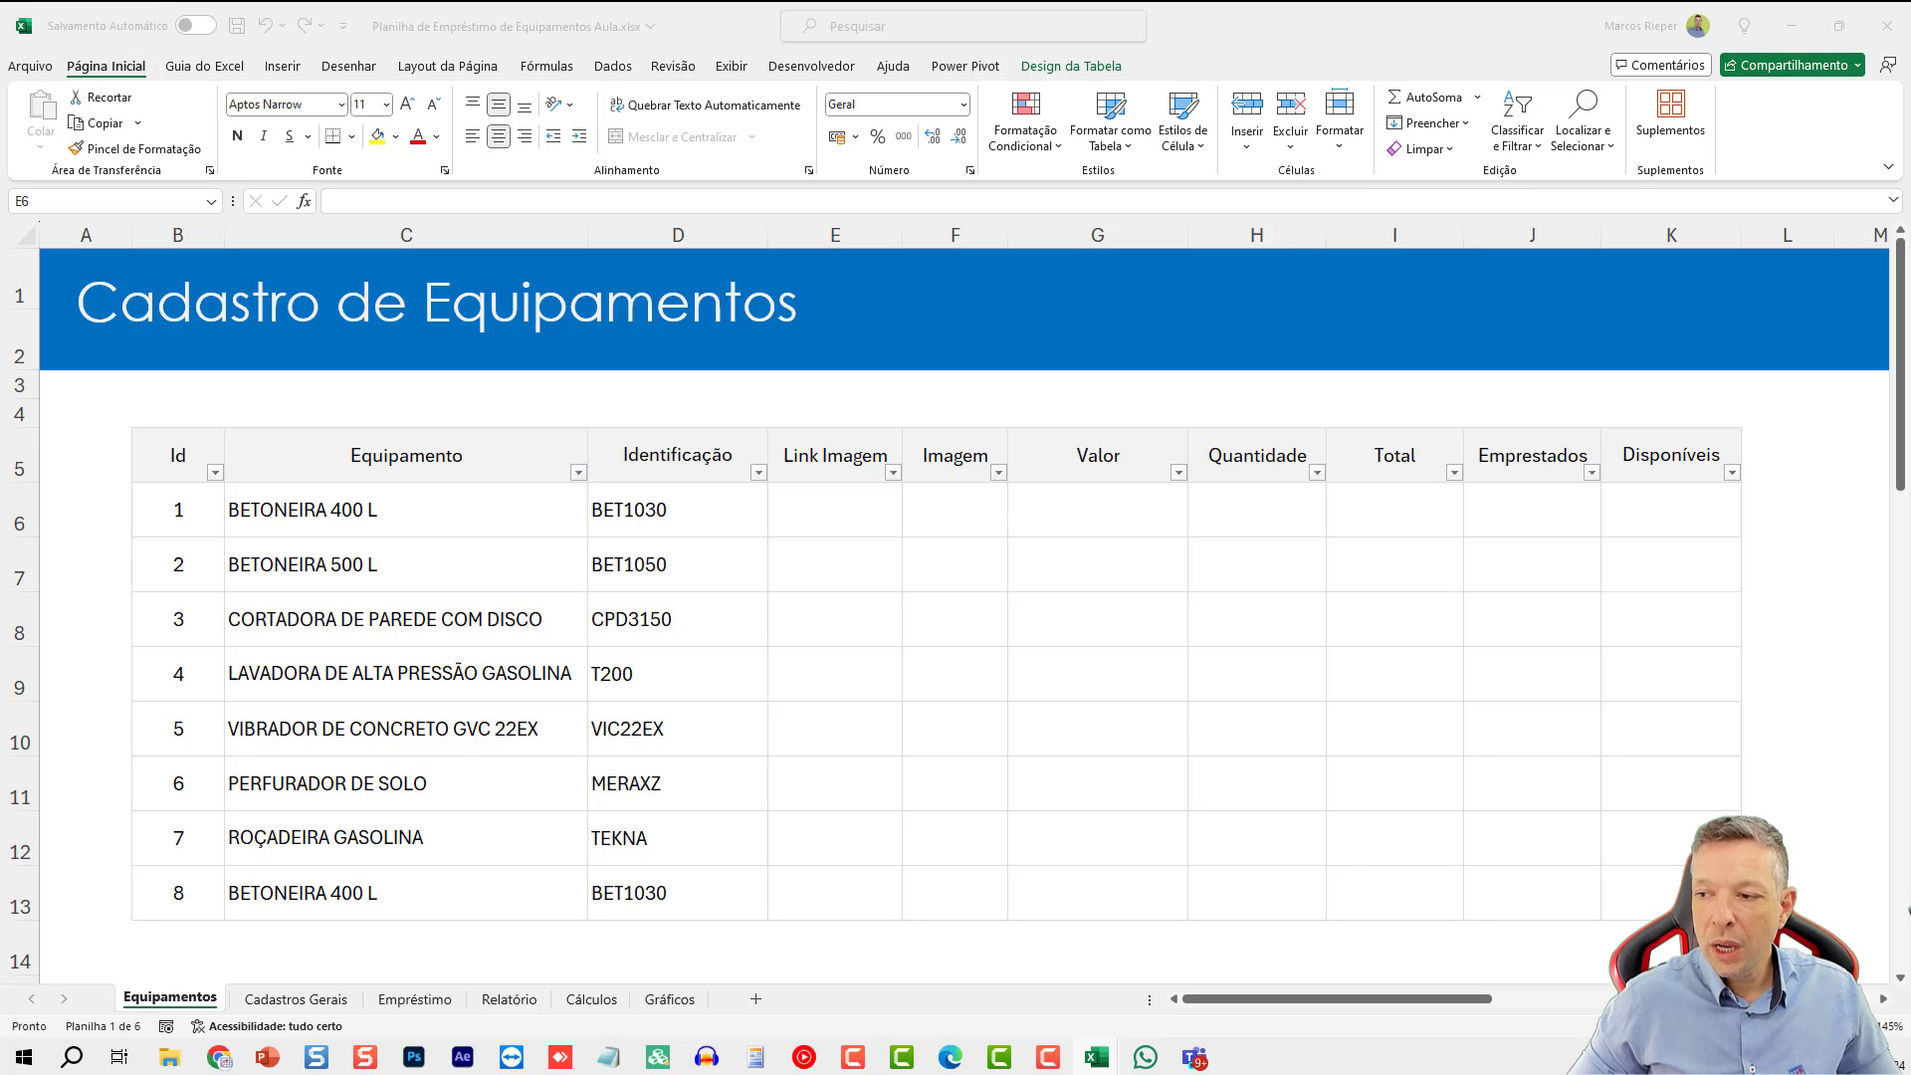
{"action": "key", "text": "ctrl+c"}
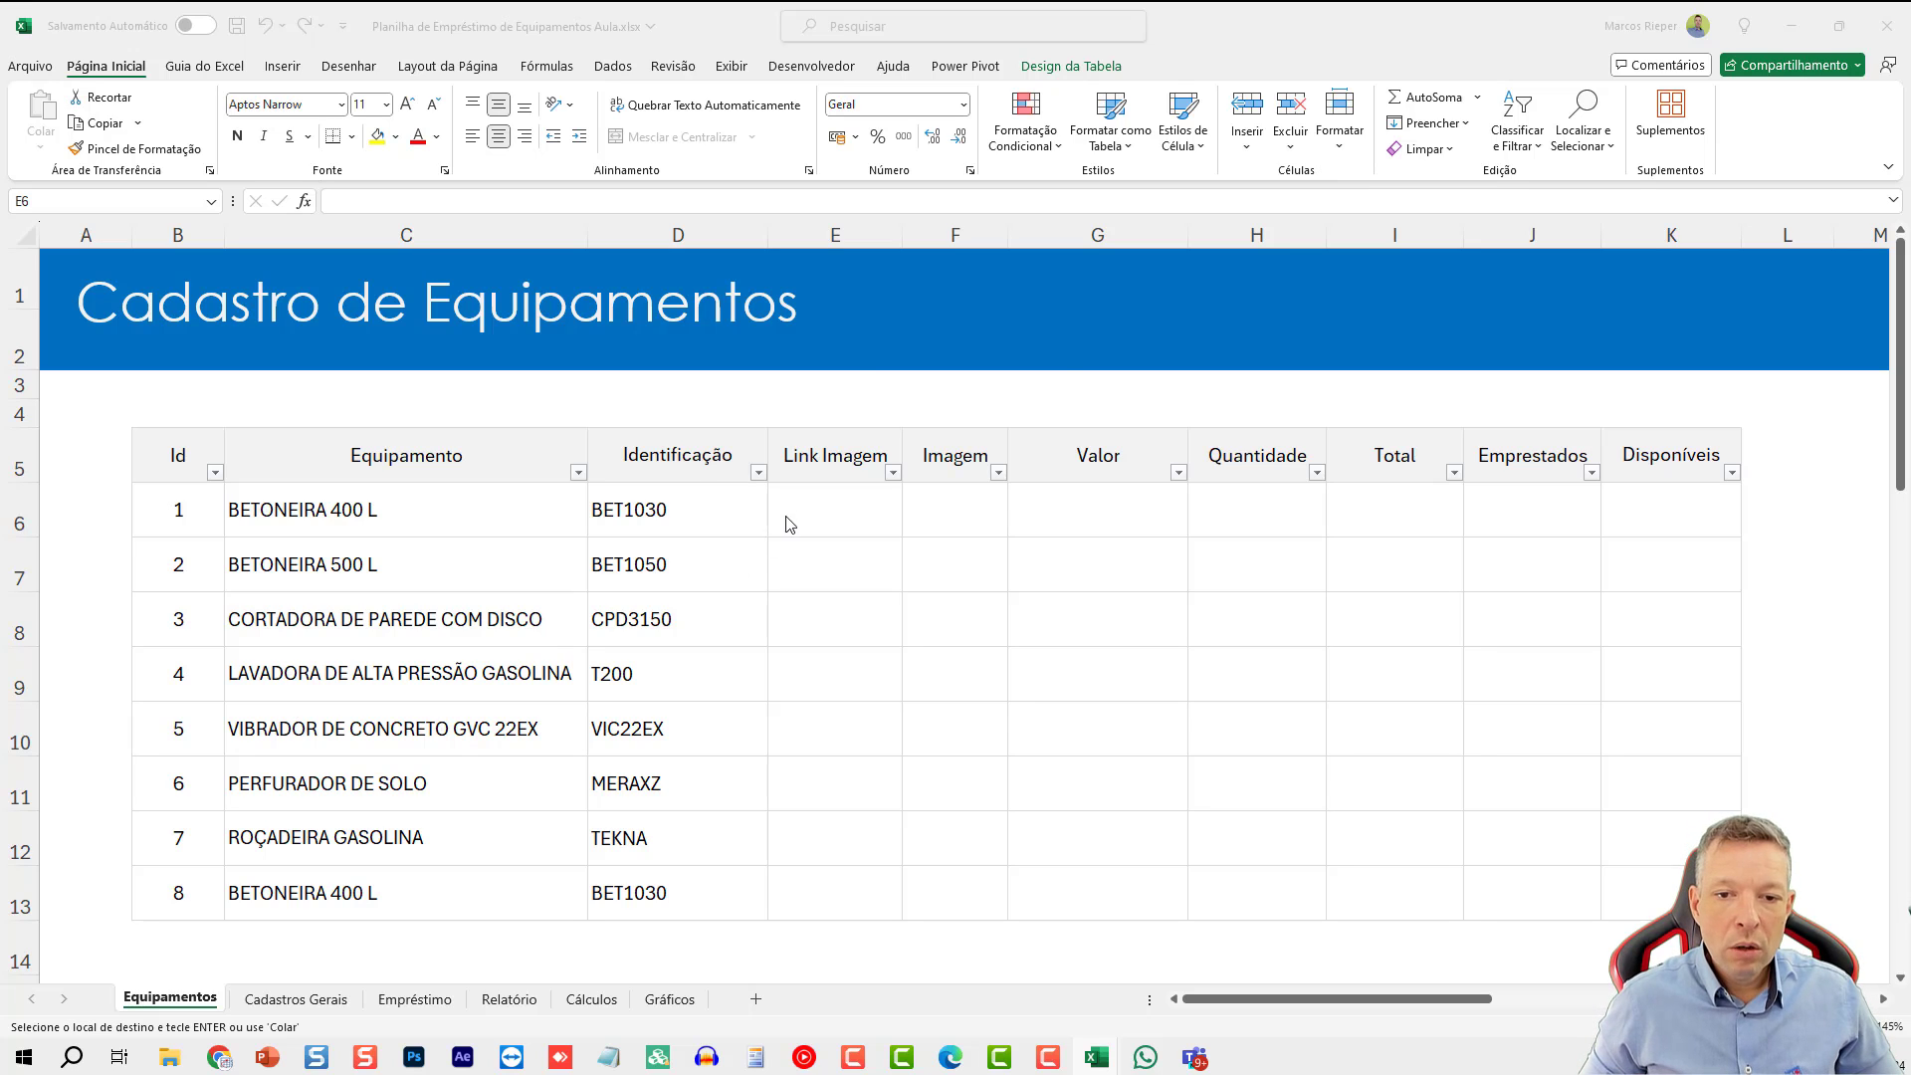
{"action": "left_click", "coordinate": [827, 499]}
{"action": "right_click", "coordinate": [827, 499]}
{"action": "left_click", "coordinate": [917, 439]}
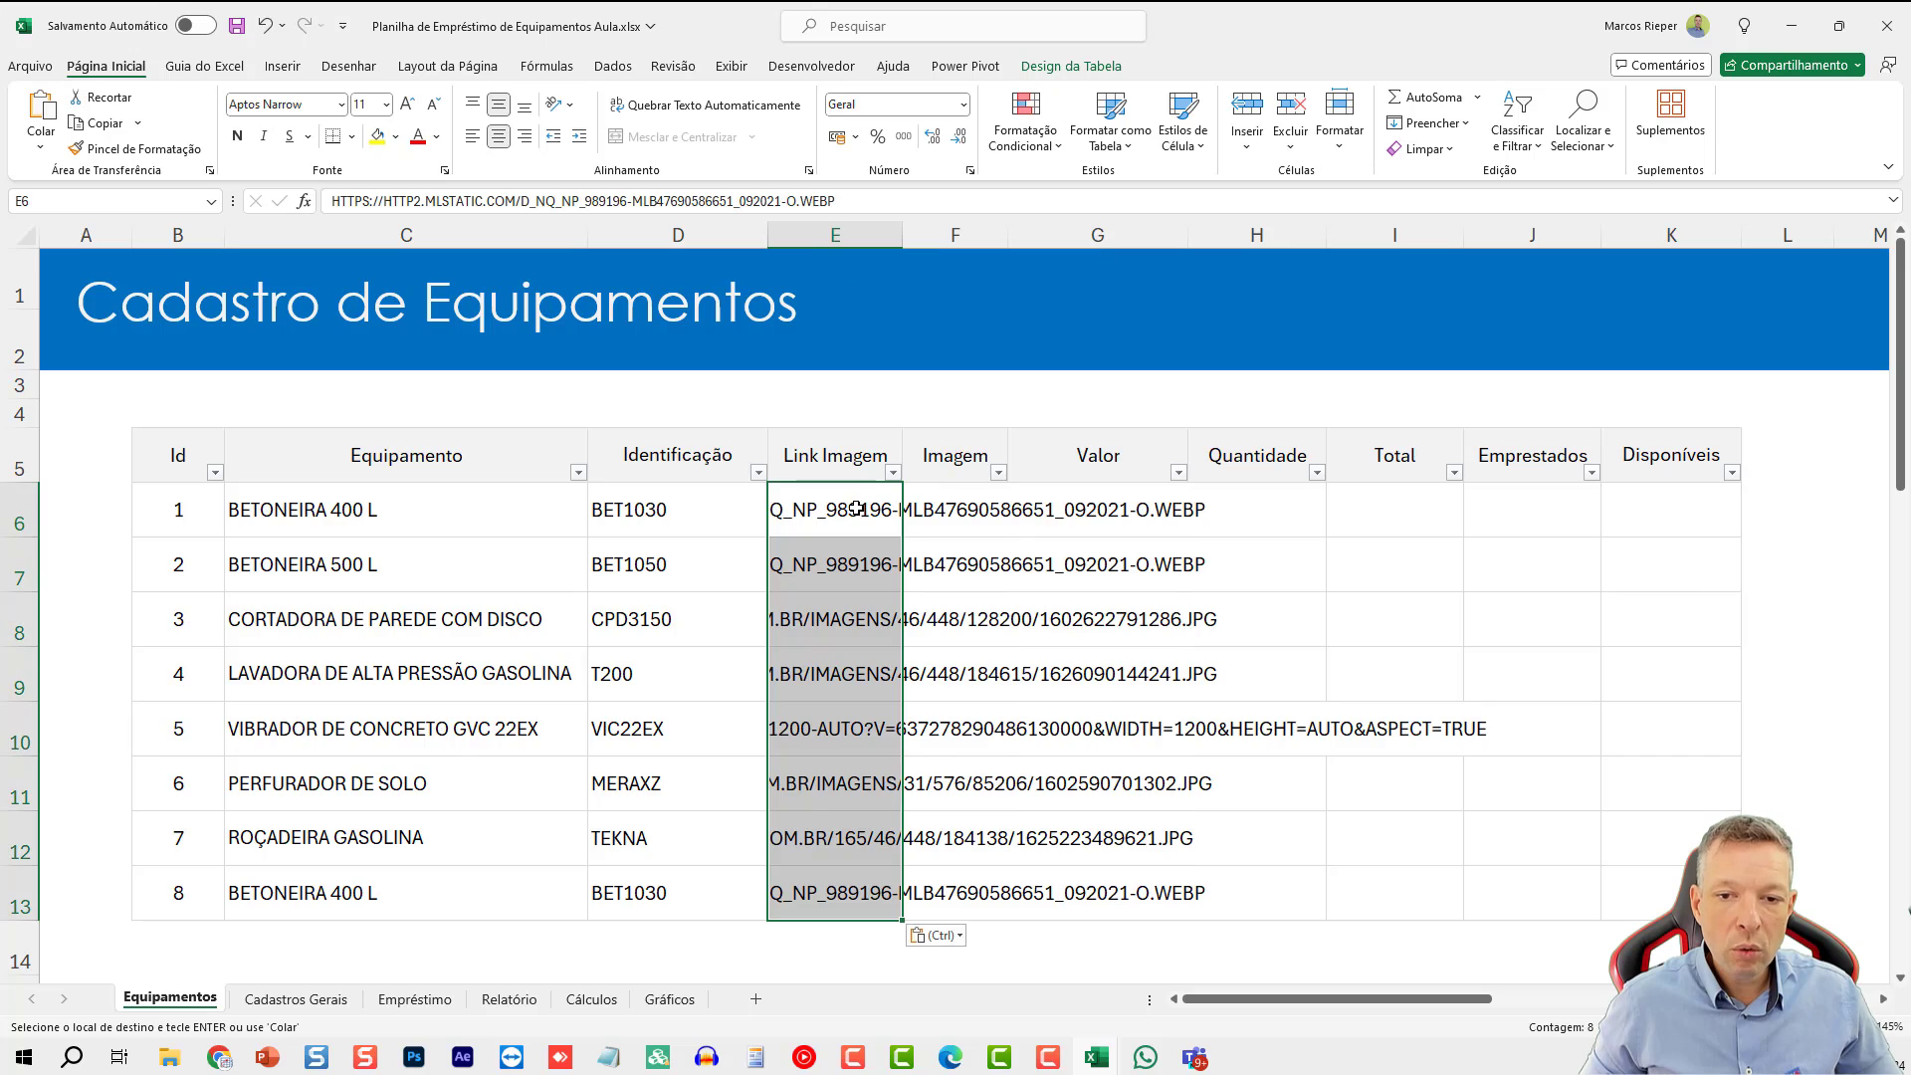
- Copy the image link text from E6, leaving the cell intact, and open the address in Chrome to view the picture
{"action": "left_click", "coordinate": [876, 530]}
{"action": "double_click", "coordinate": [876, 531]}
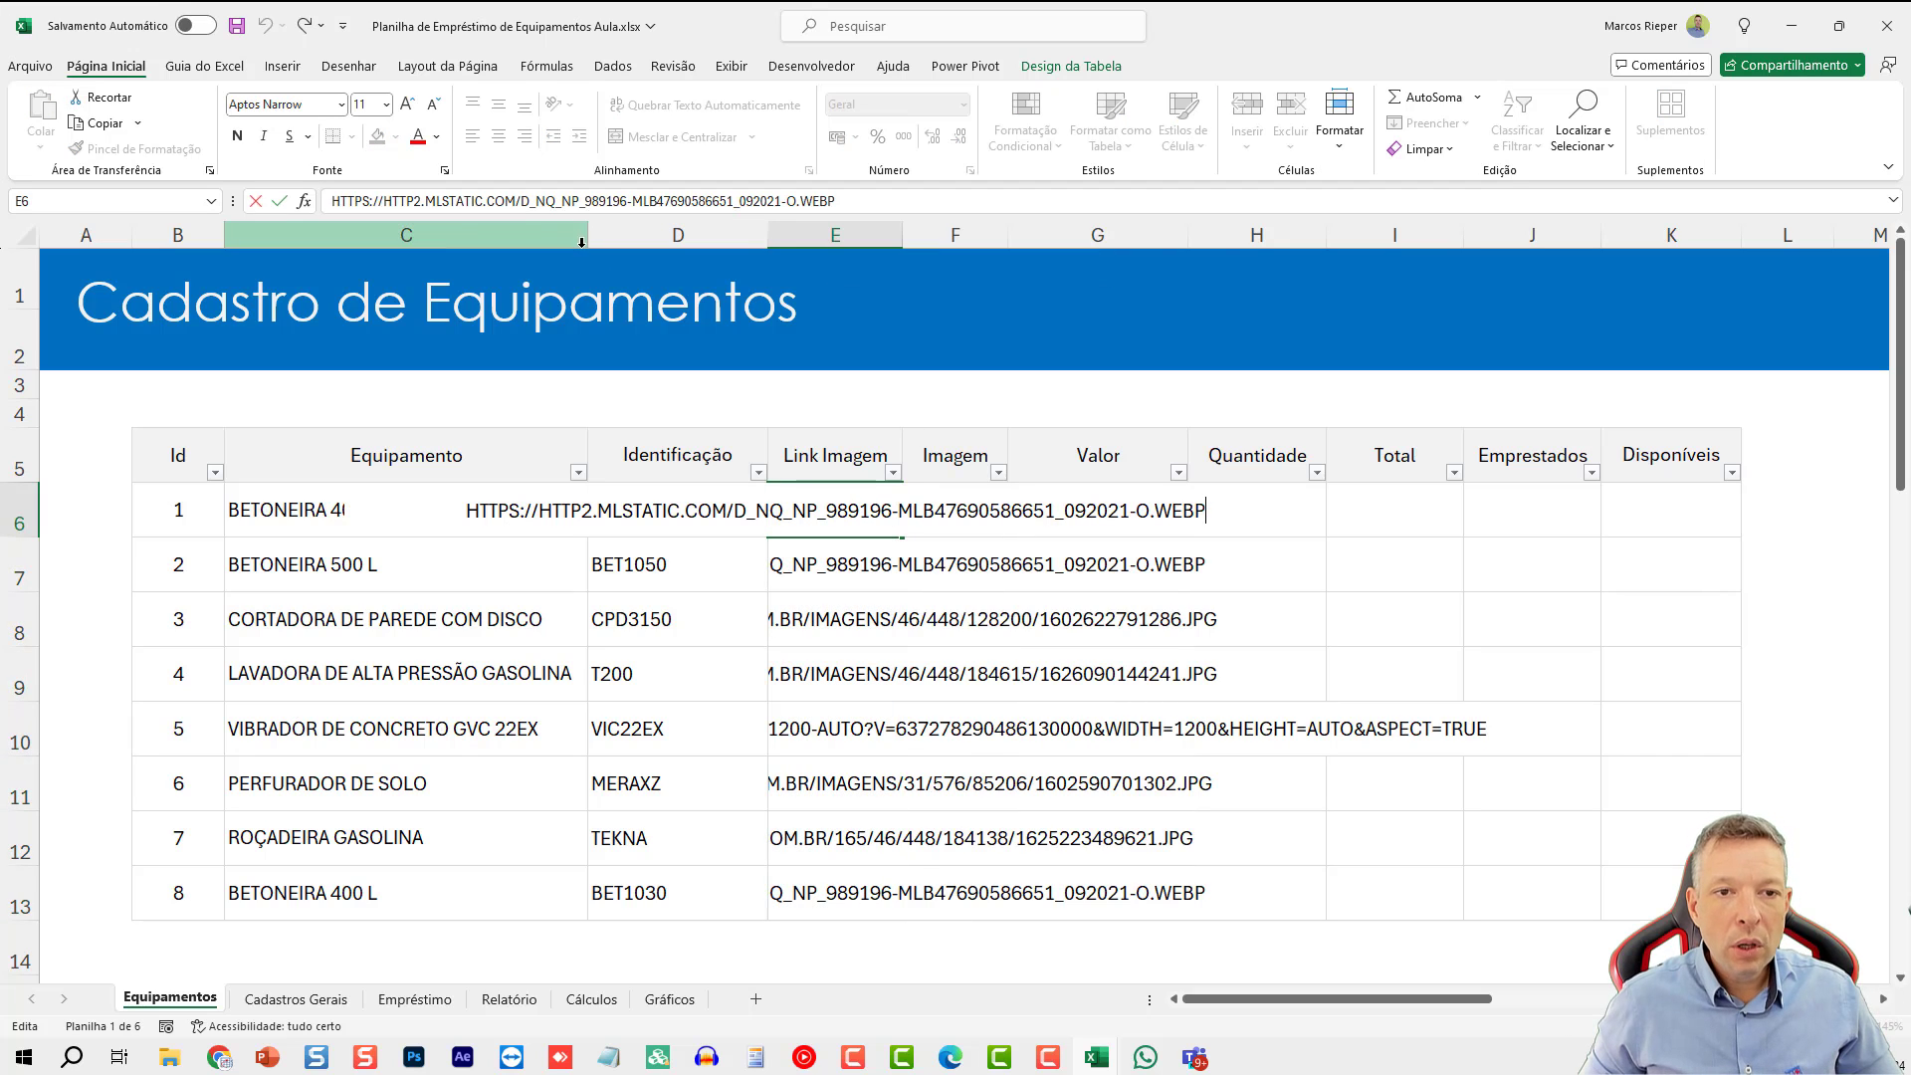
{"action": "left_click_drag", "start_coordinate": [1204, 514], "coordinate": [466, 512]}
{"action": "key", "text": "ctrl+x"}
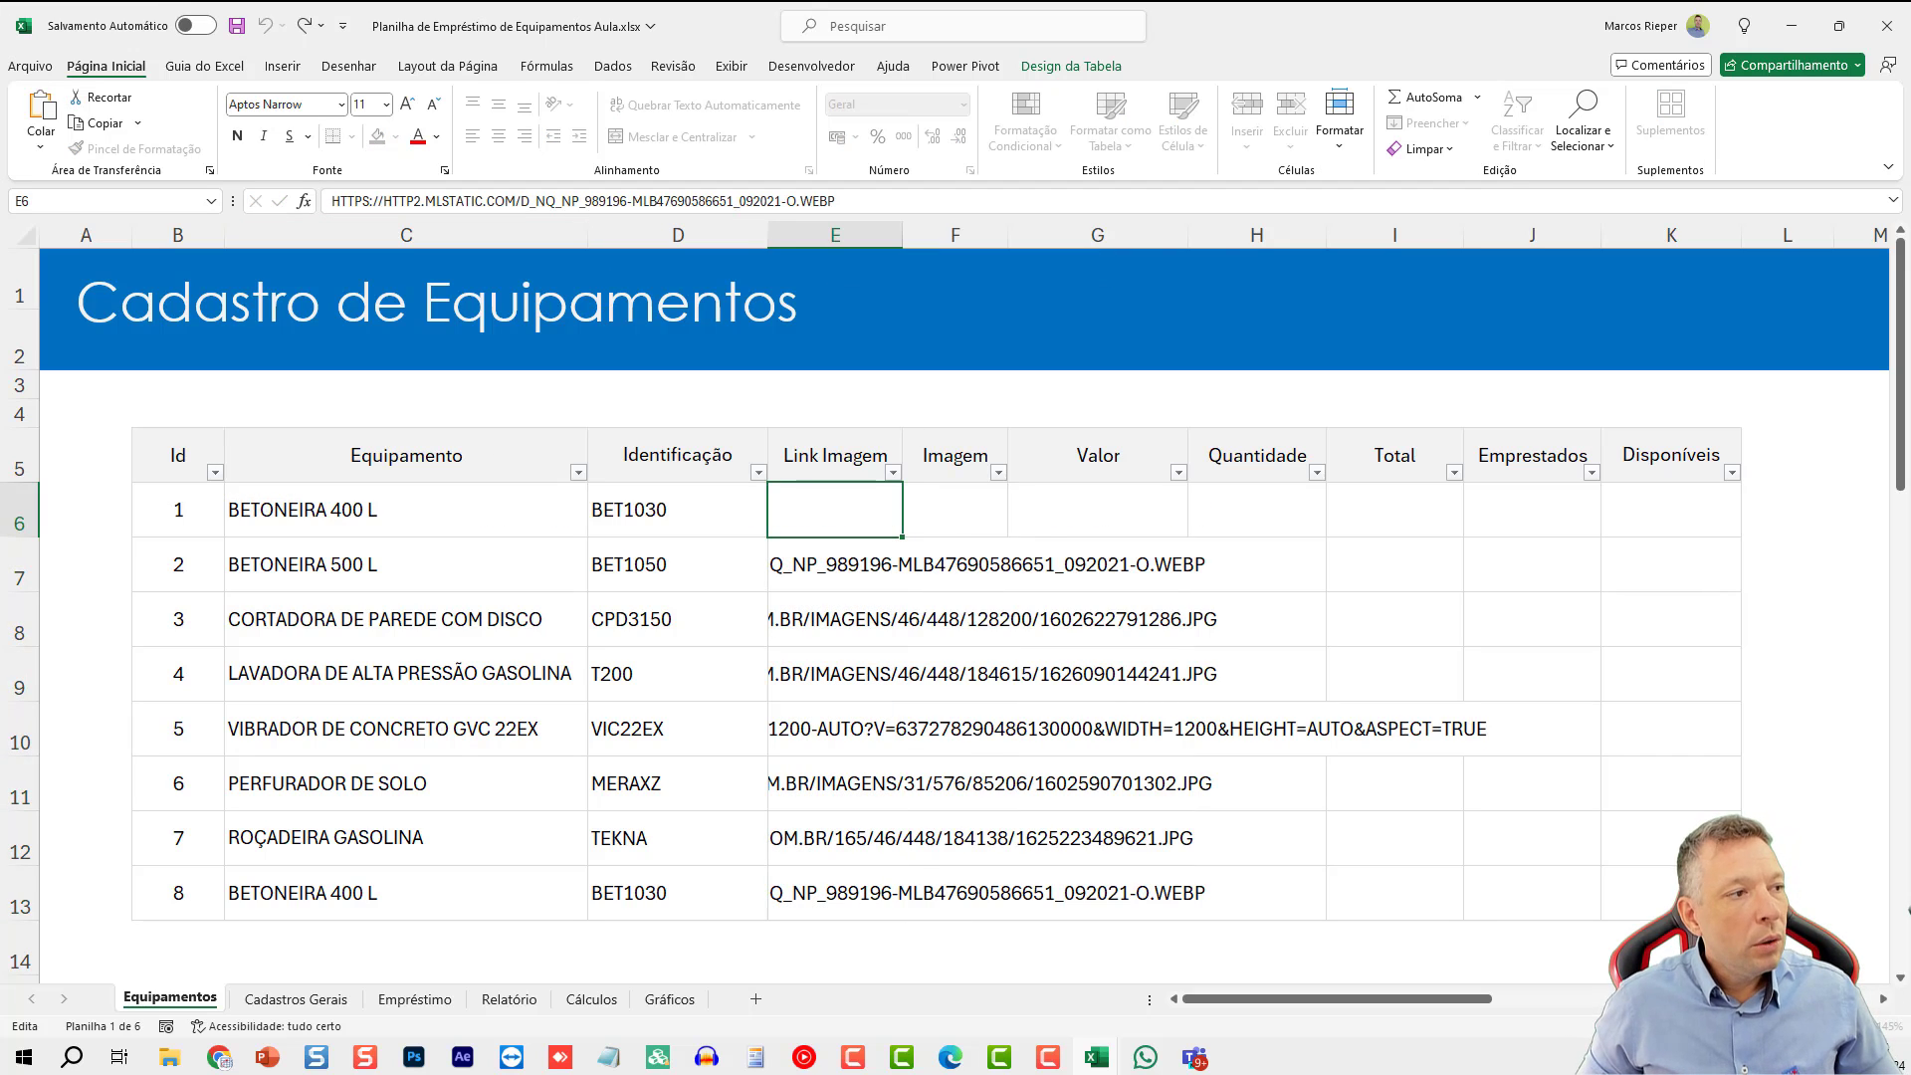
{"action": "key", "text": "Escape"}
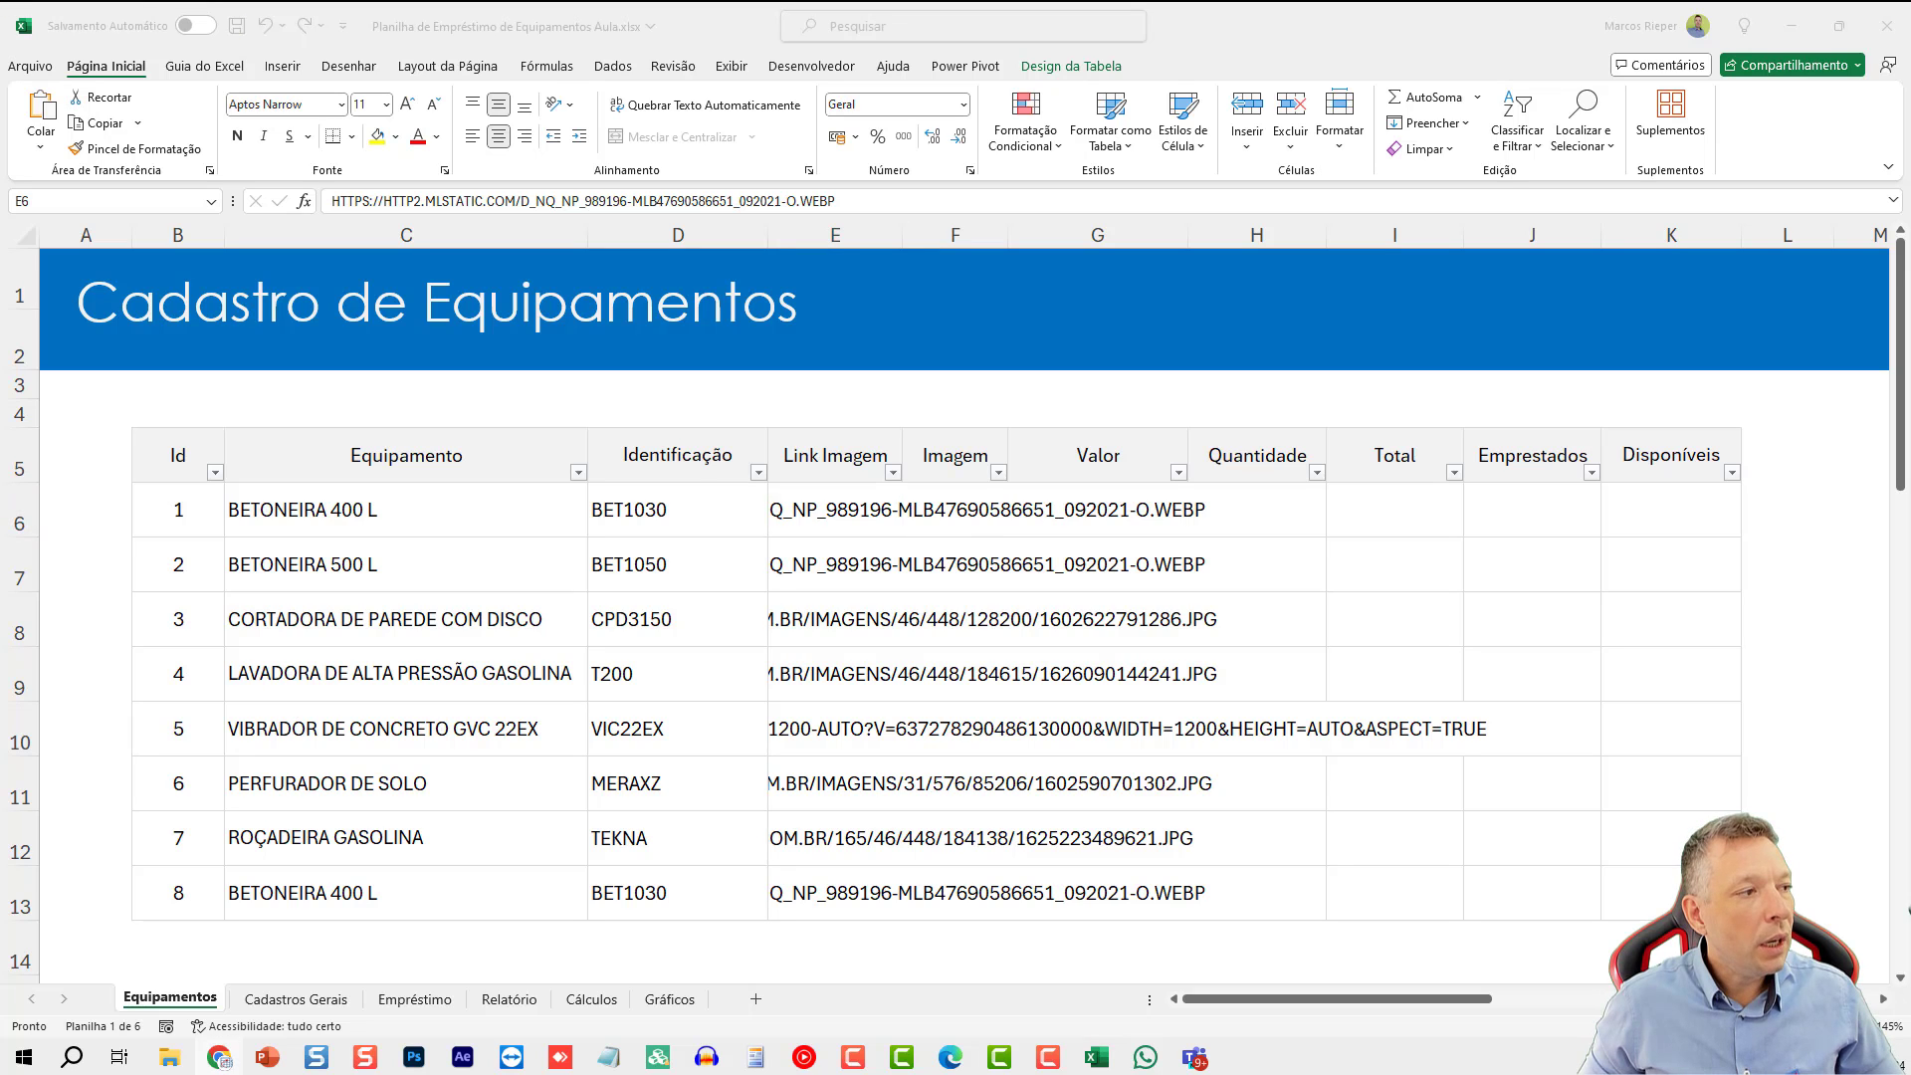
{"action": "key", "text": "ctrl+v"}
{"action": "key", "text": "Return"}
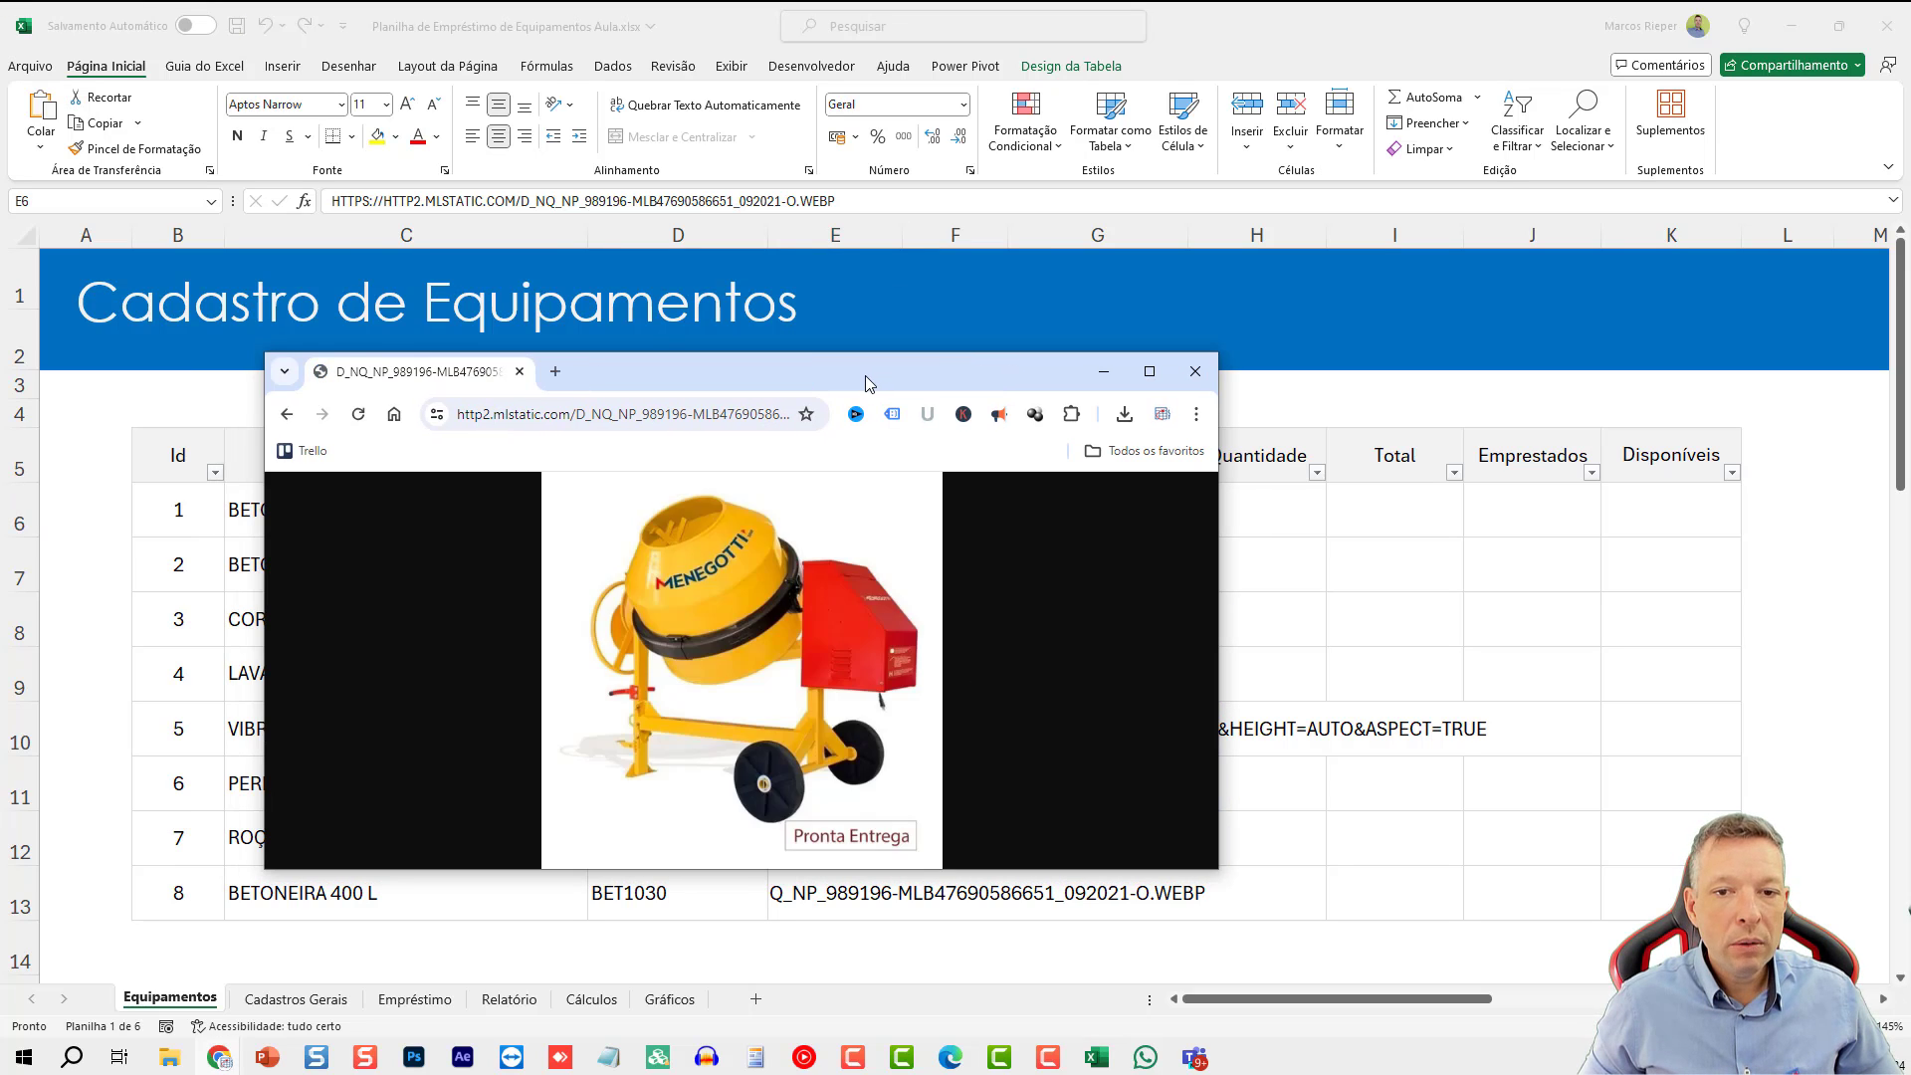
{"action": "double_click", "coordinate": [865, 375]}
{"action": "right_click", "coordinate": [880, 469]}
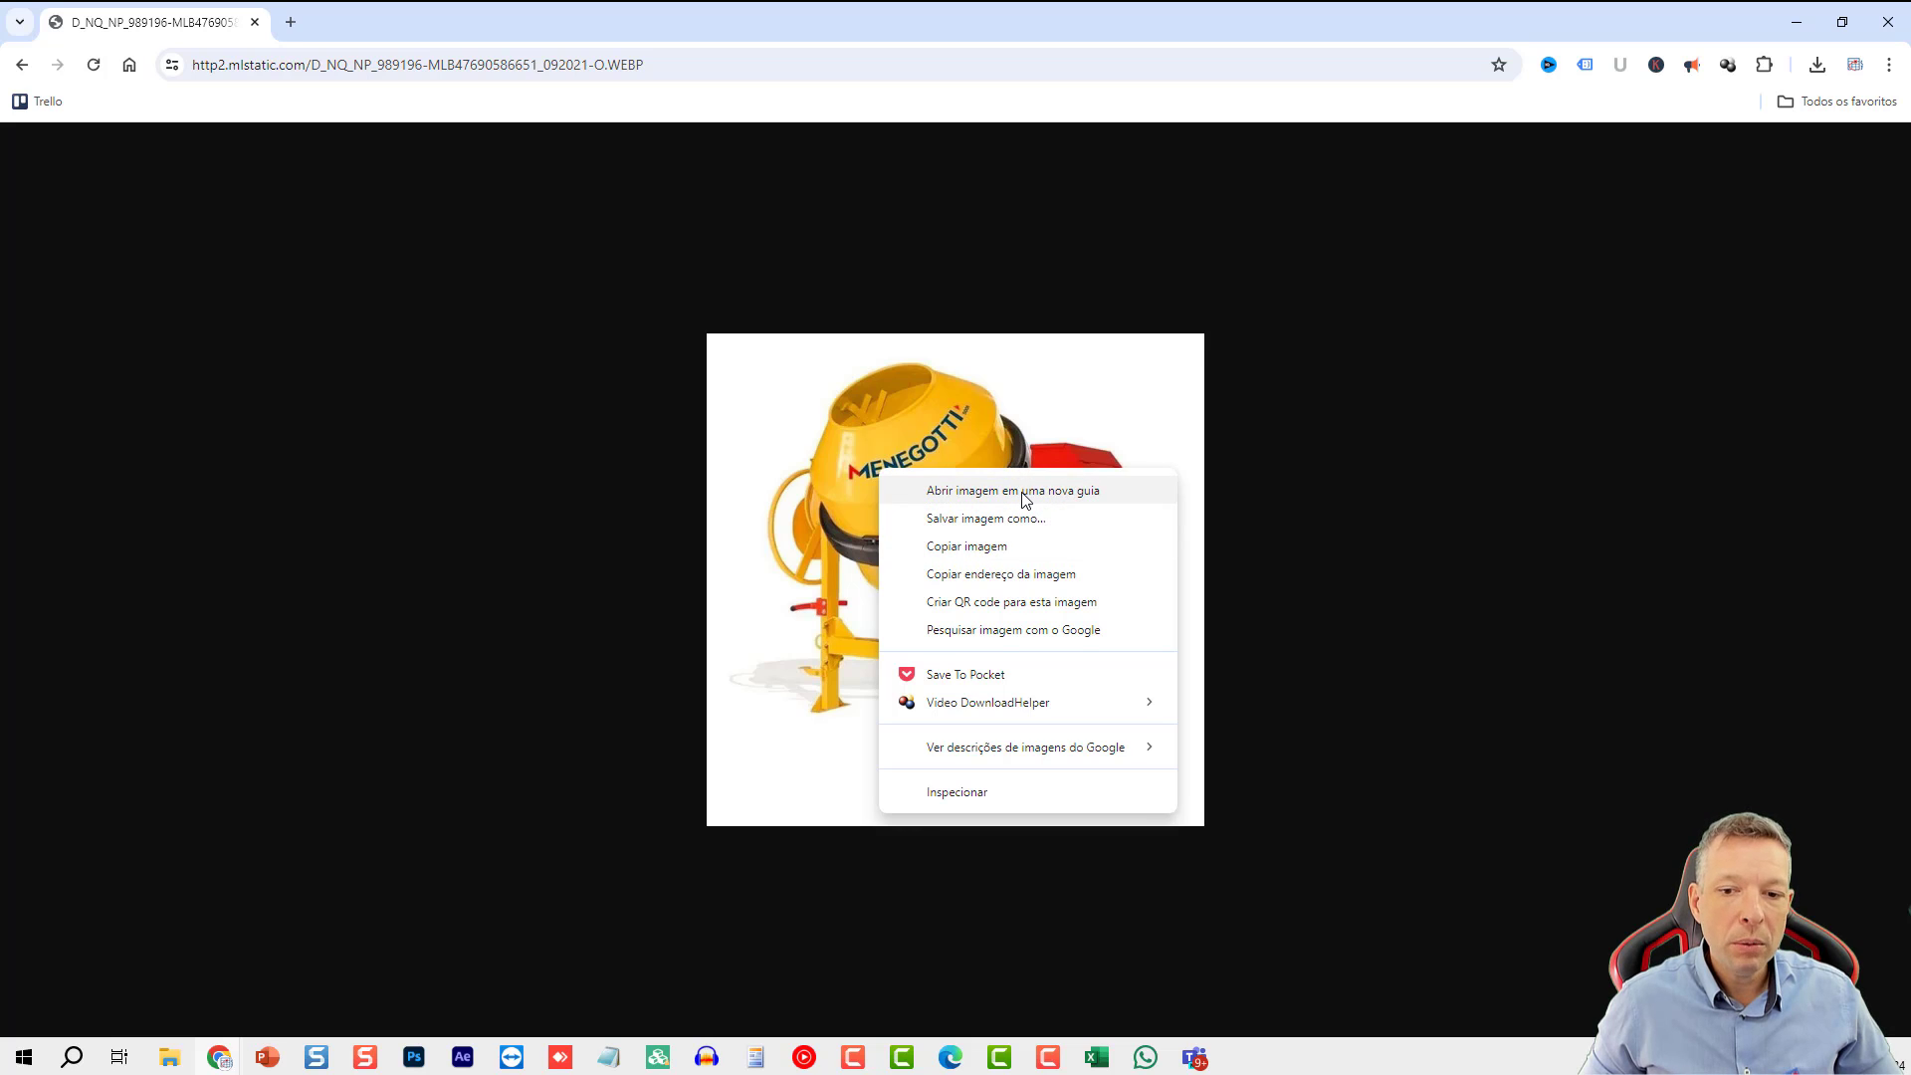
- Search Google Images for betoneira in a new browser tab and preview the Mérito Comercial mixer picture
{"action": "left_click", "coordinate": [291, 24]}
{"action": "type", "text": "betn"}
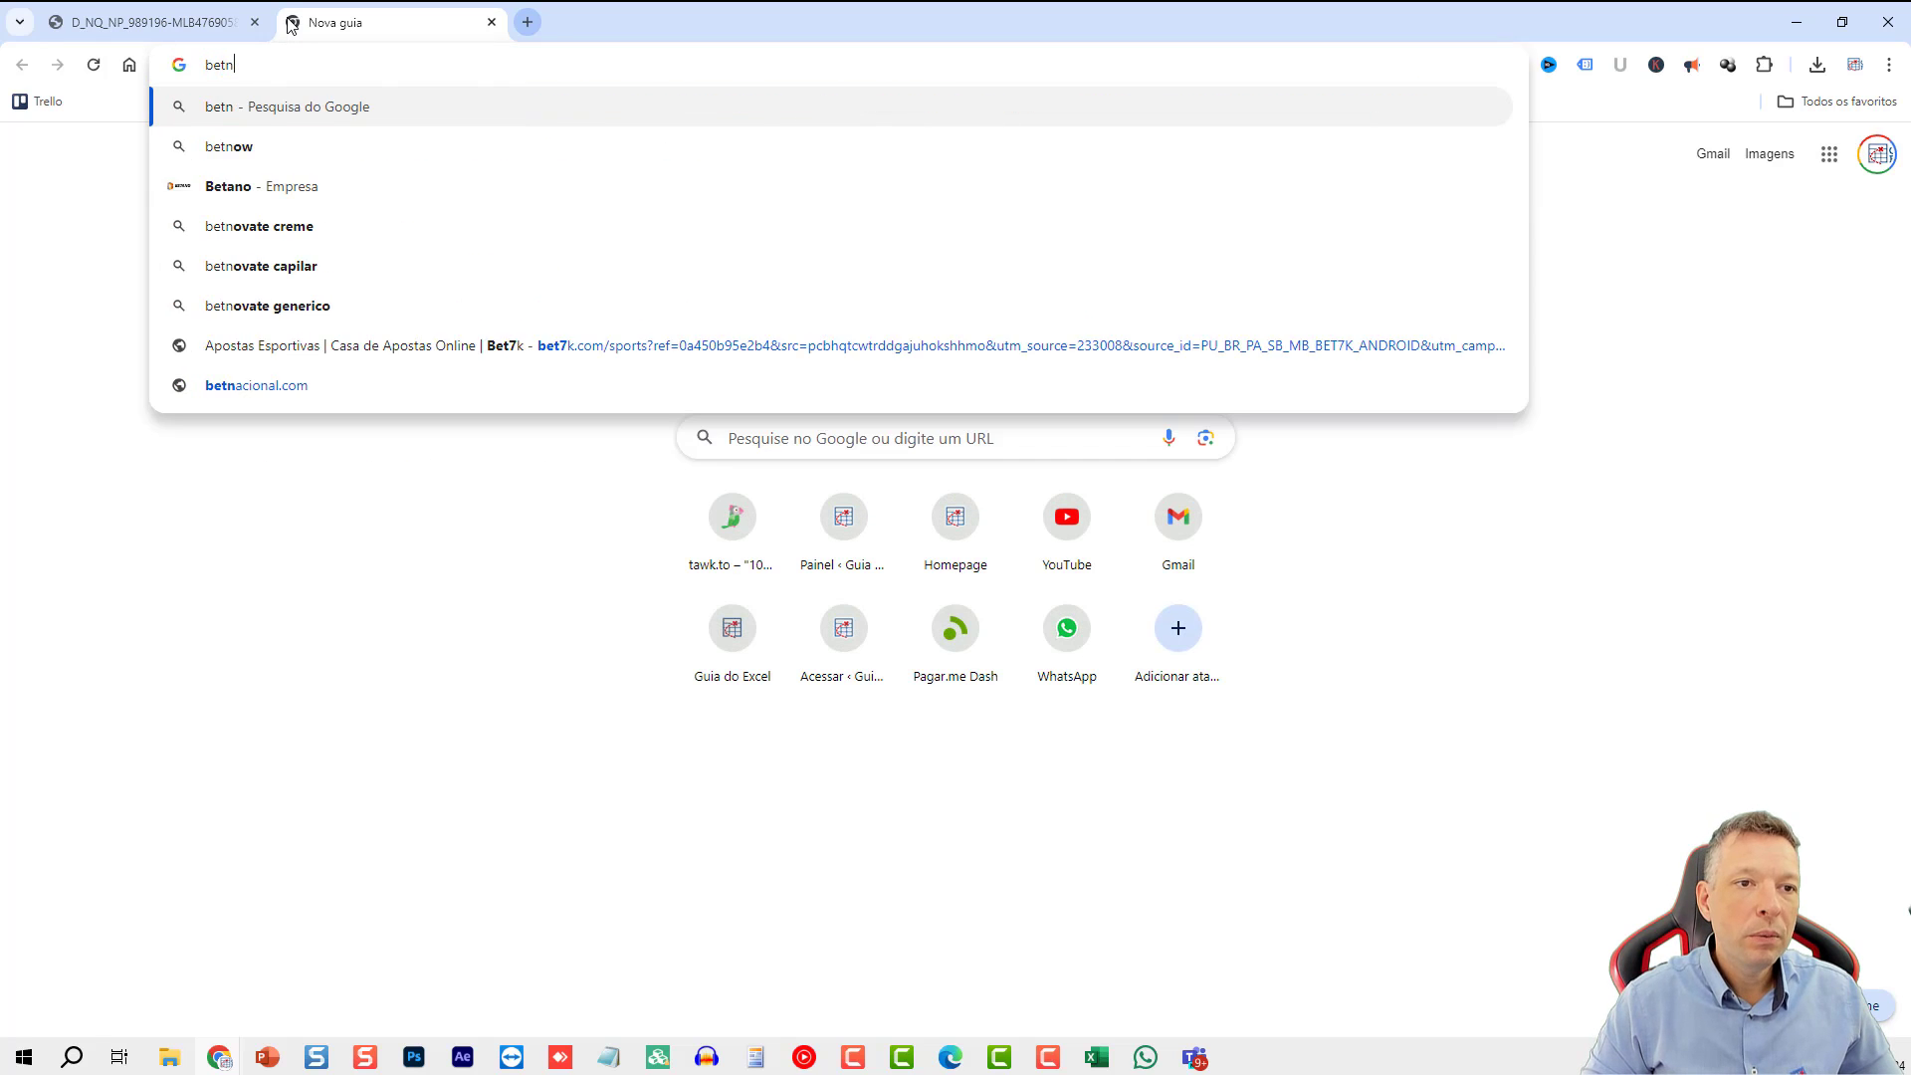
{"action": "key", "text": "BackSpace"}
{"action": "type", "text": "oneira"}
{"action": "key", "text": "Return"}
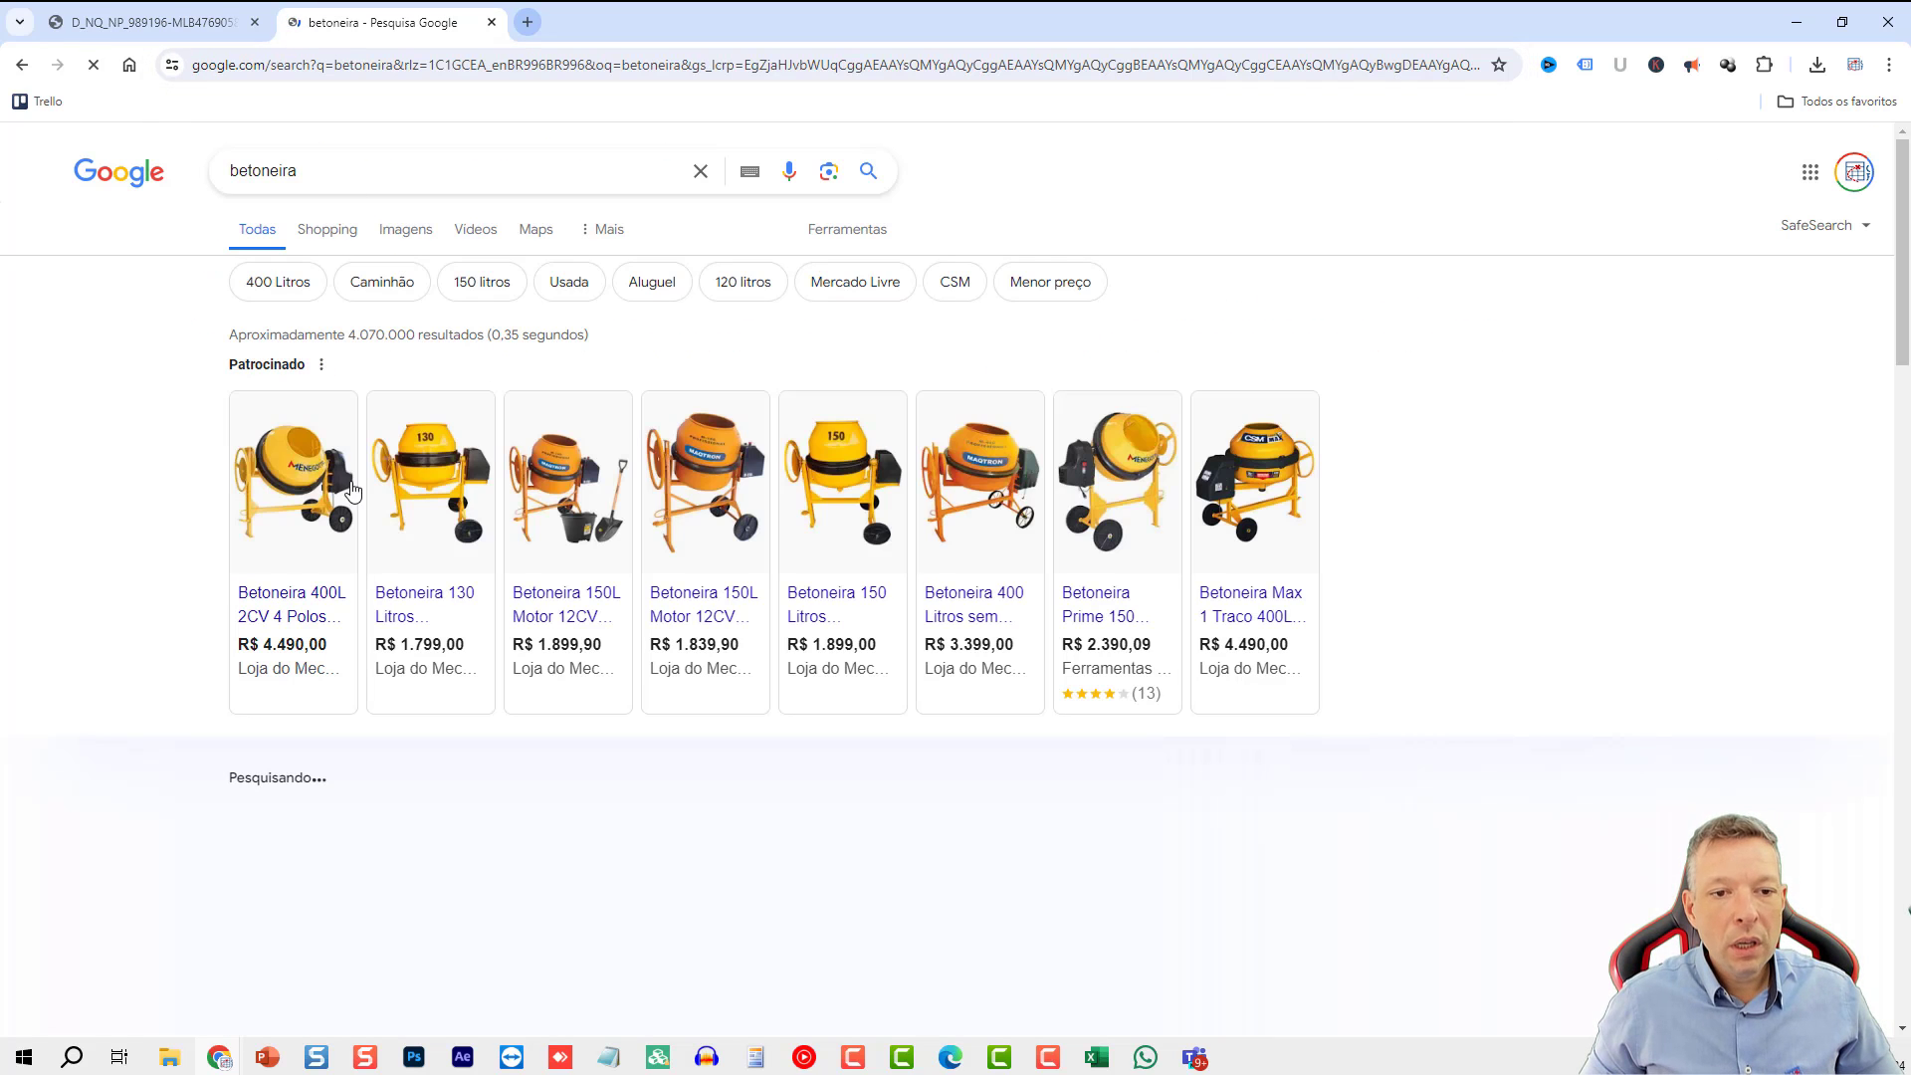
{"action": "left_click", "coordinate": [399, 247]}
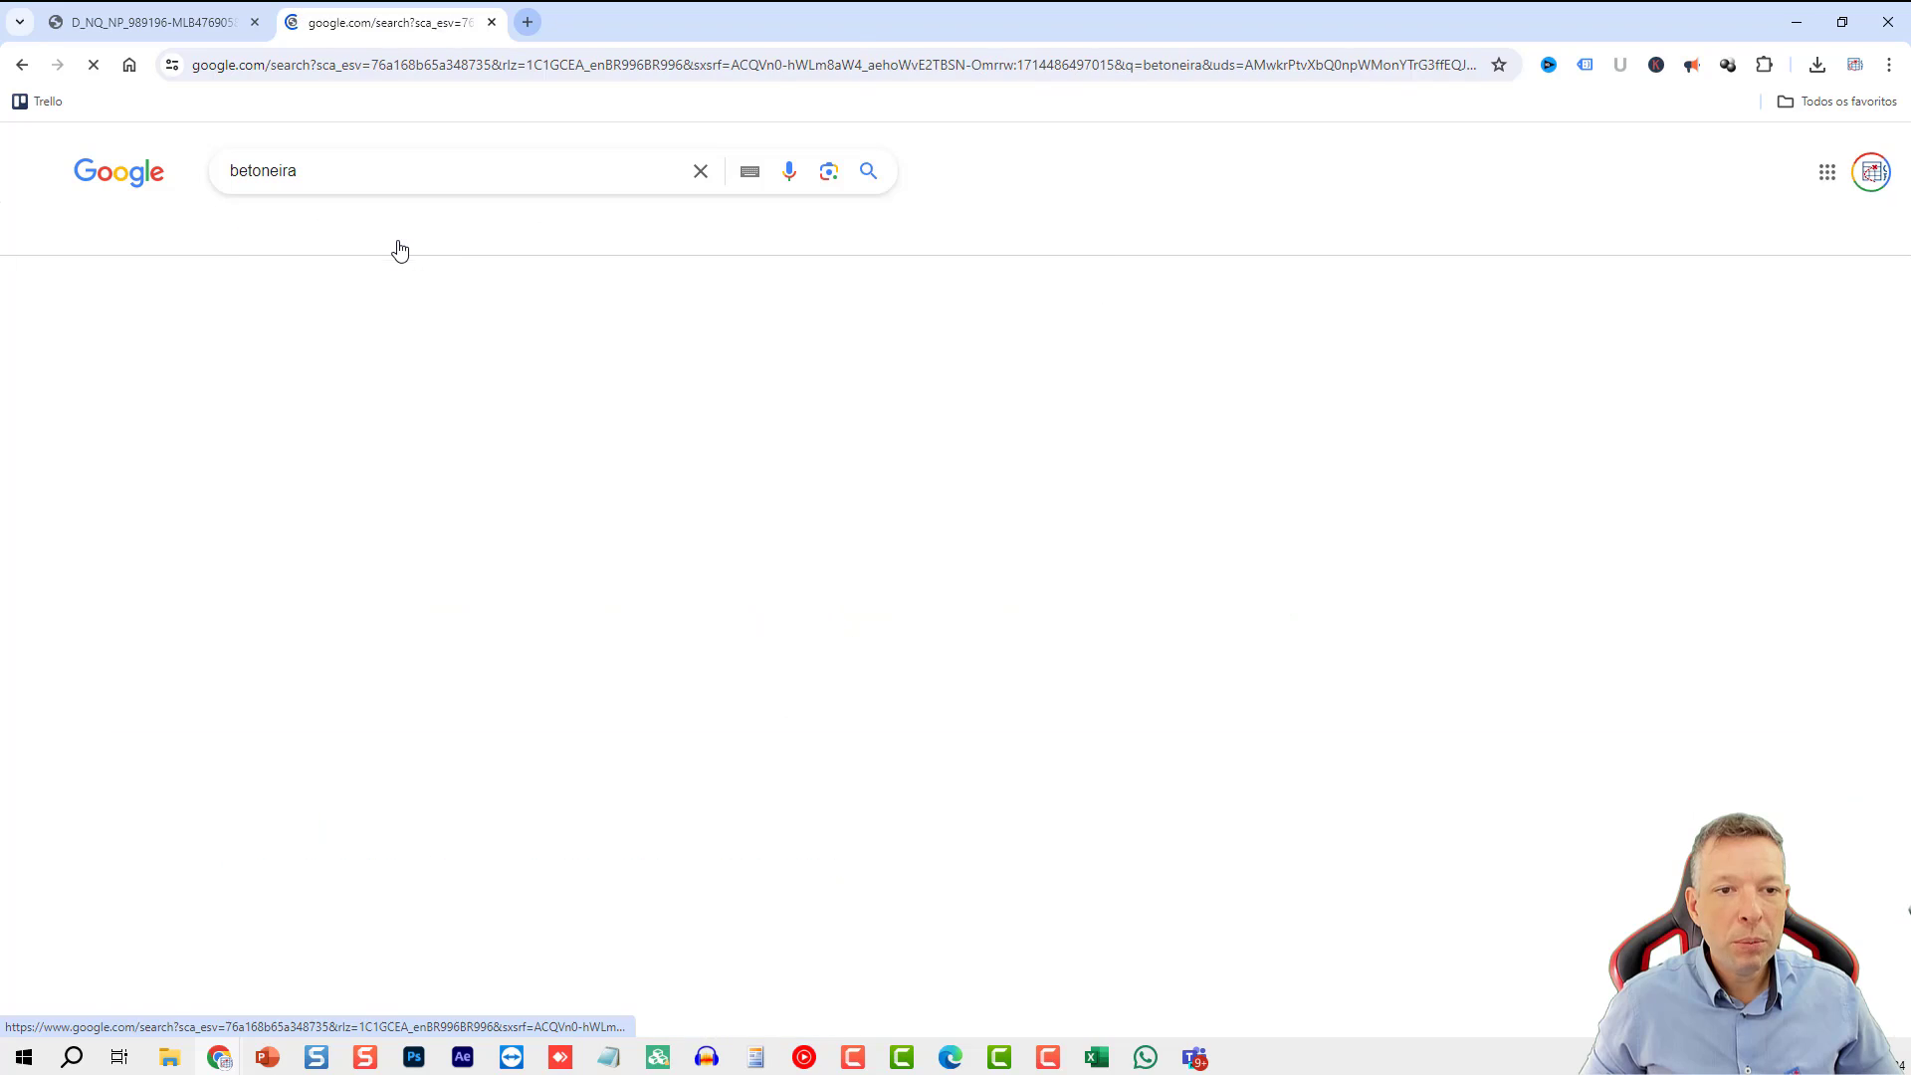
{"action": "left_click", "coordinate": [398, 408]}
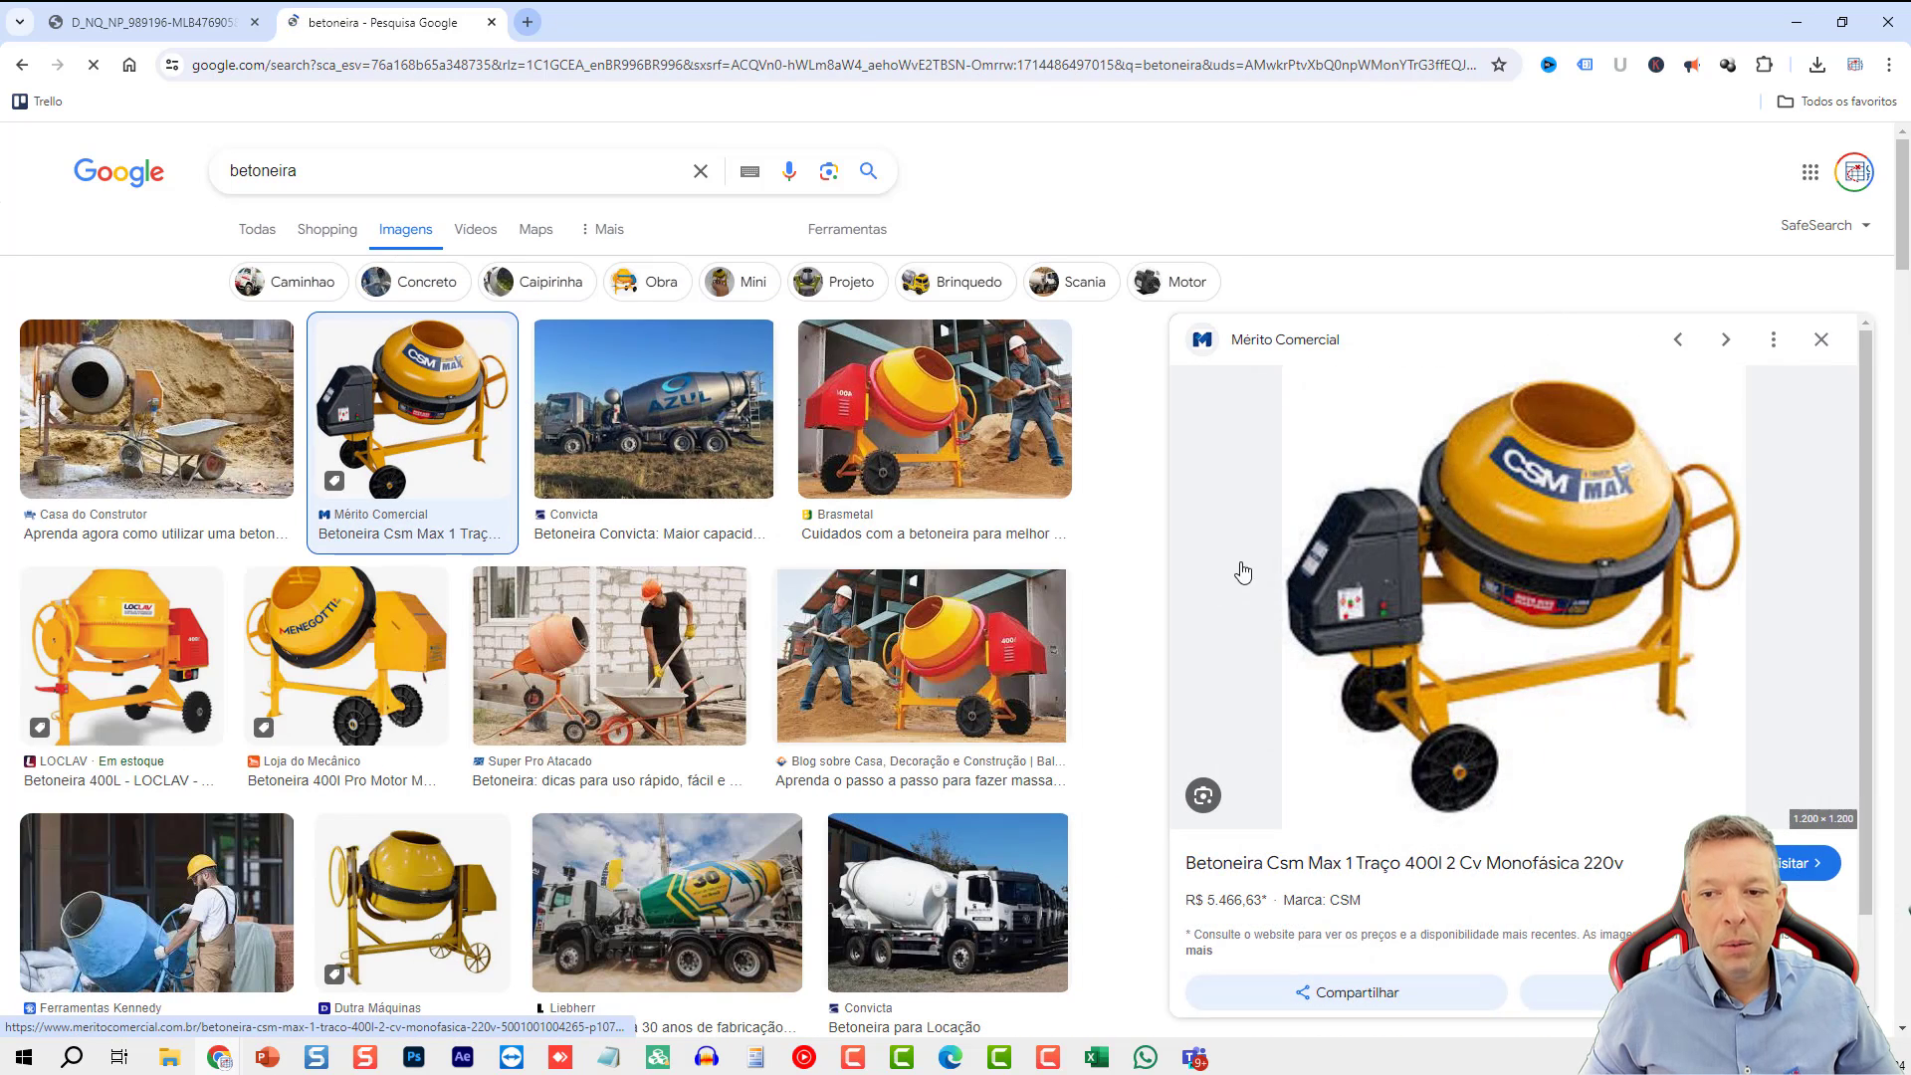
- Open the previewed mixer image in its own tab to view its direct address, close it and return to Excel
{"action": "right_click", "coordinate": [1483, 509]}
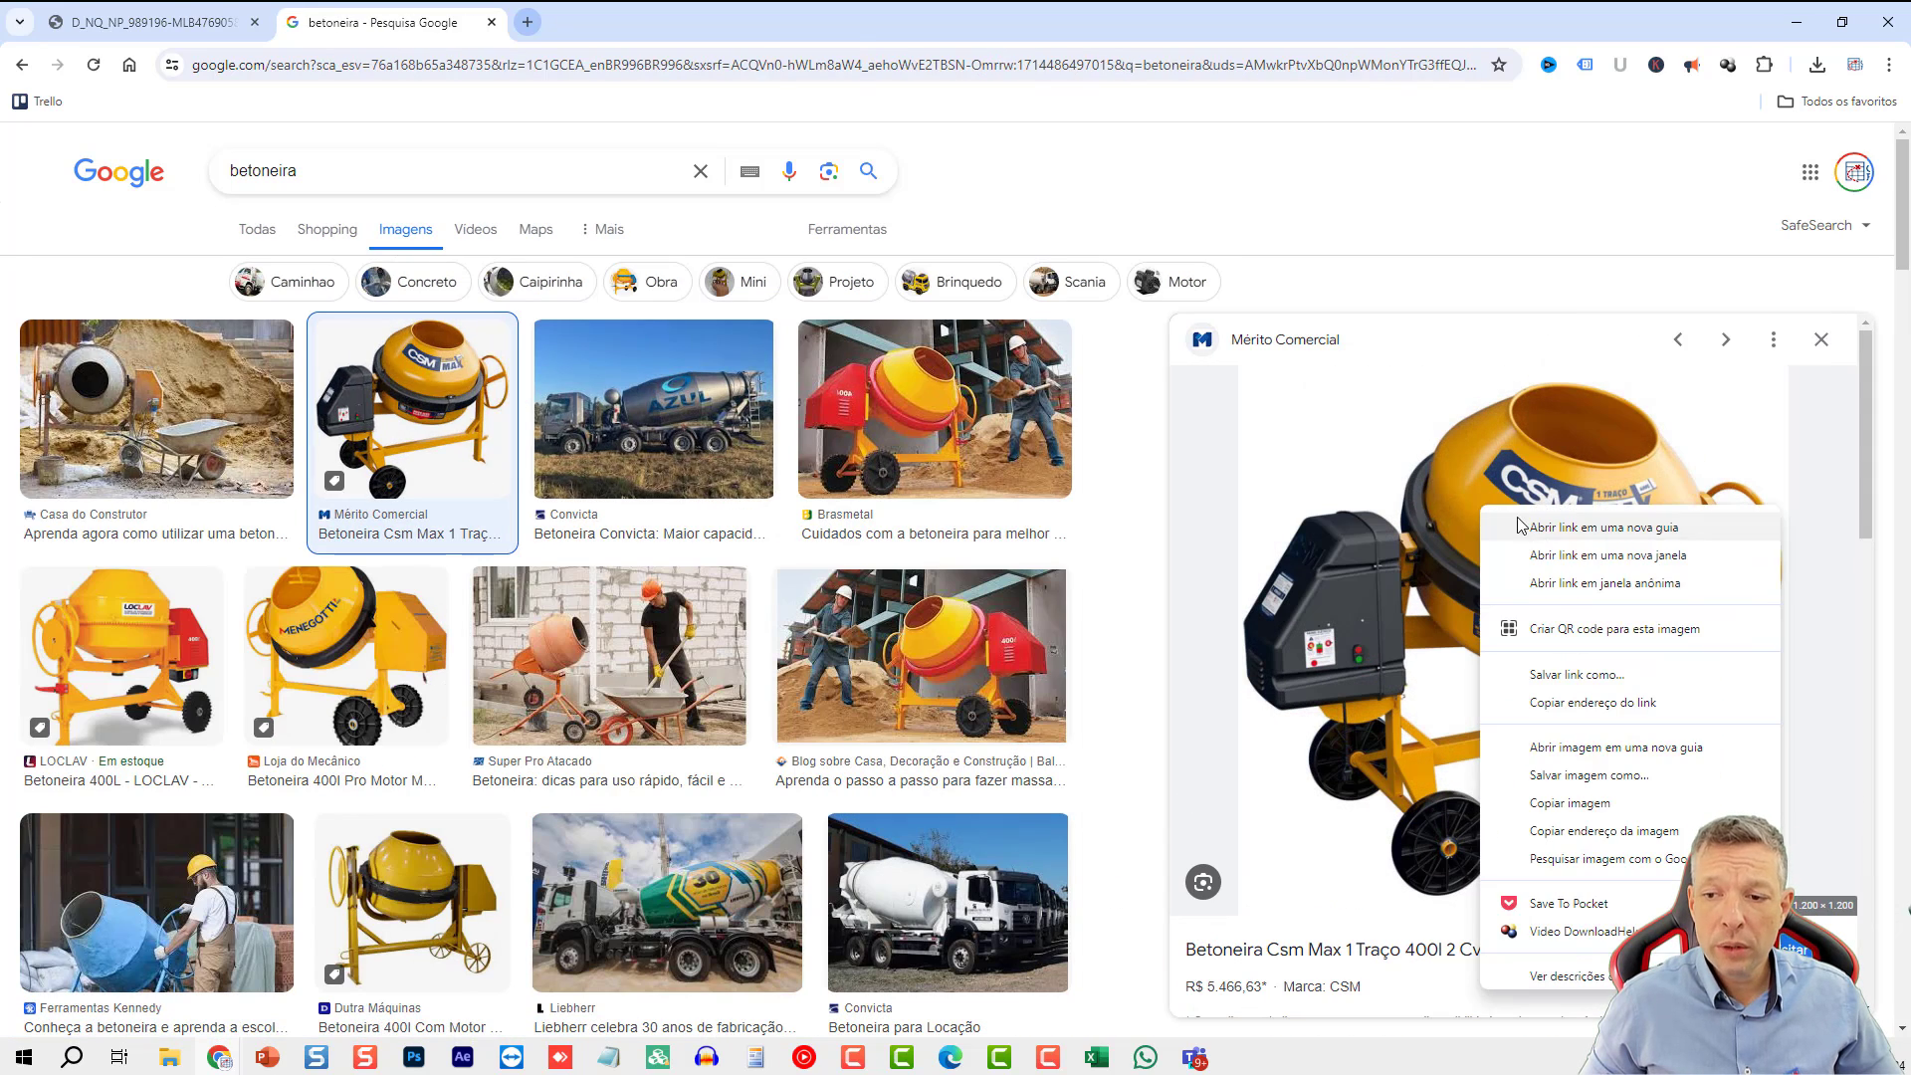
{"action": "left_click", "coordinate": [1608, 747]}
{"action": "left_click", "coordinate": [622, 22]}
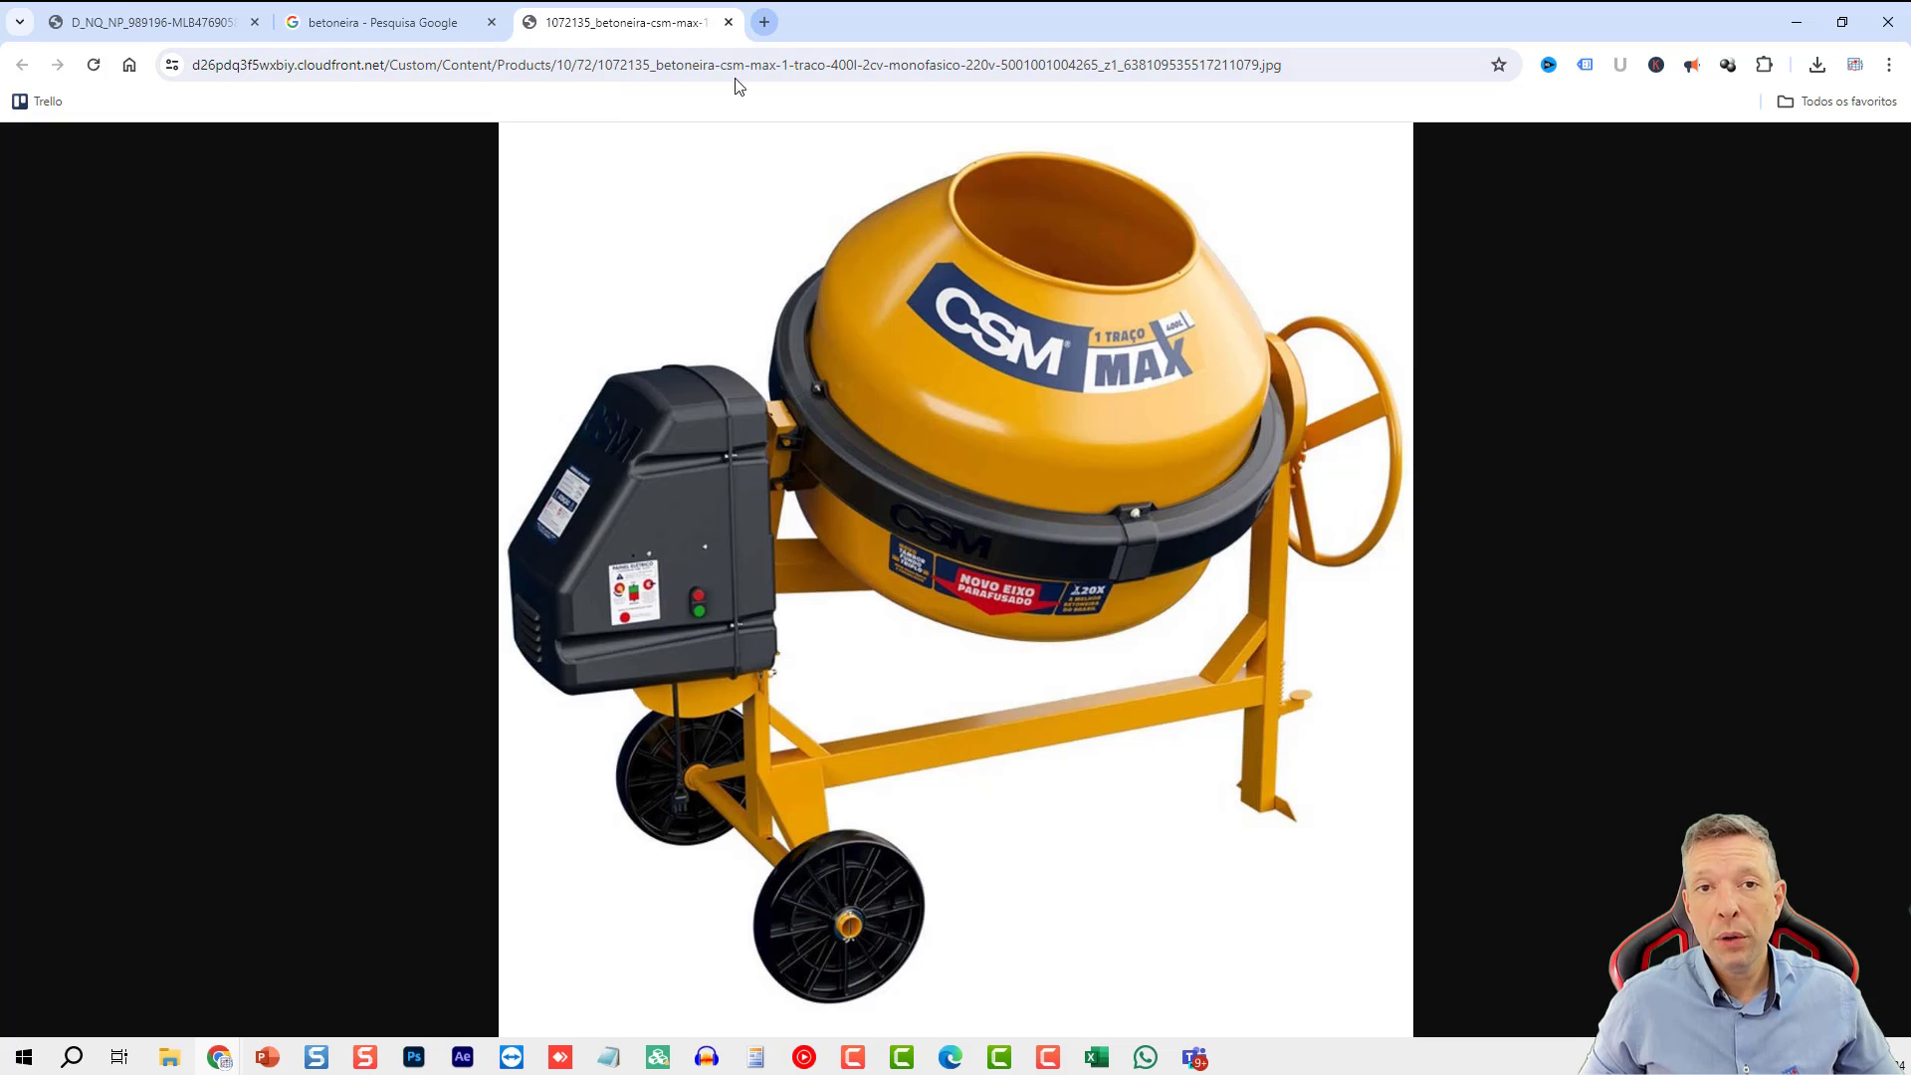
{"action": "left_click", "coordinate": [728, 22]}
{"action": "key", "text": "alt+Tab"}
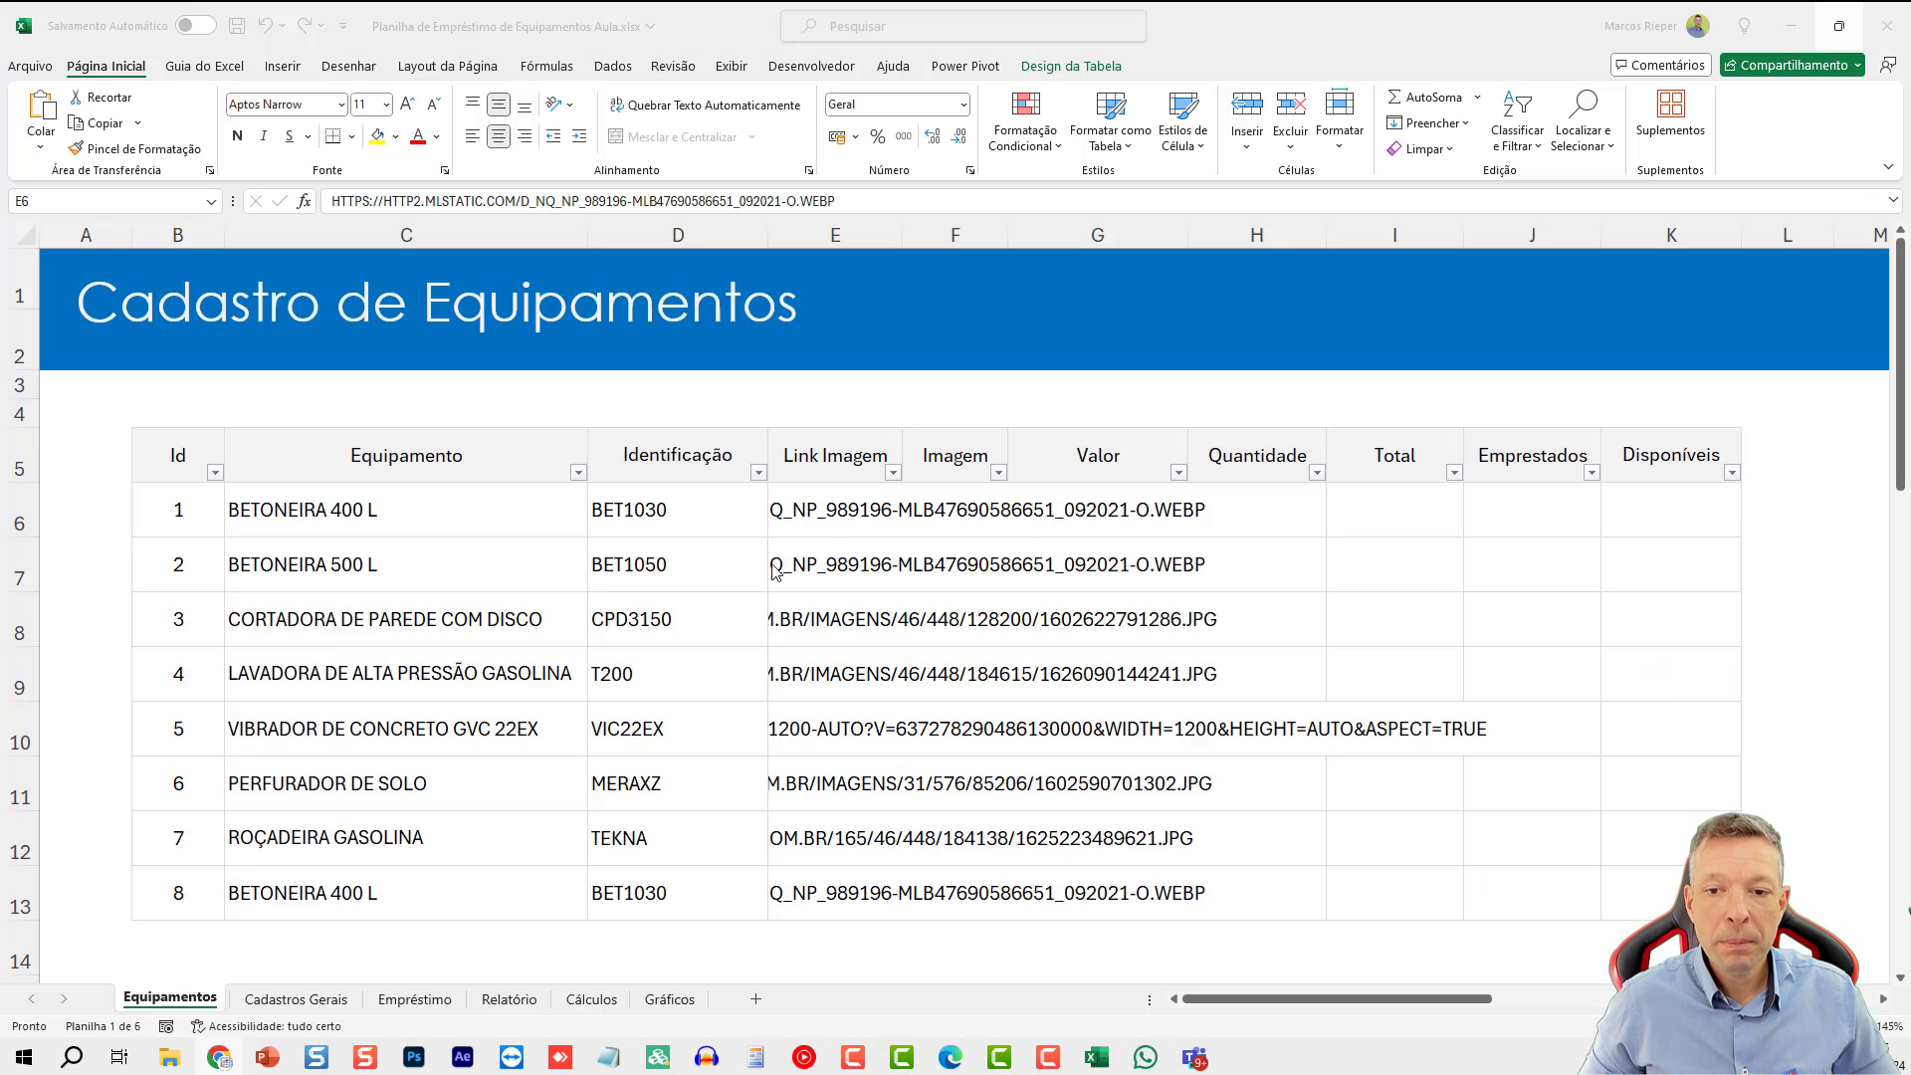
- Left-align the image links in E6:E13 and set their font colour to a very light grey
{"action": "double_click", "coordinate": [823, 512]}
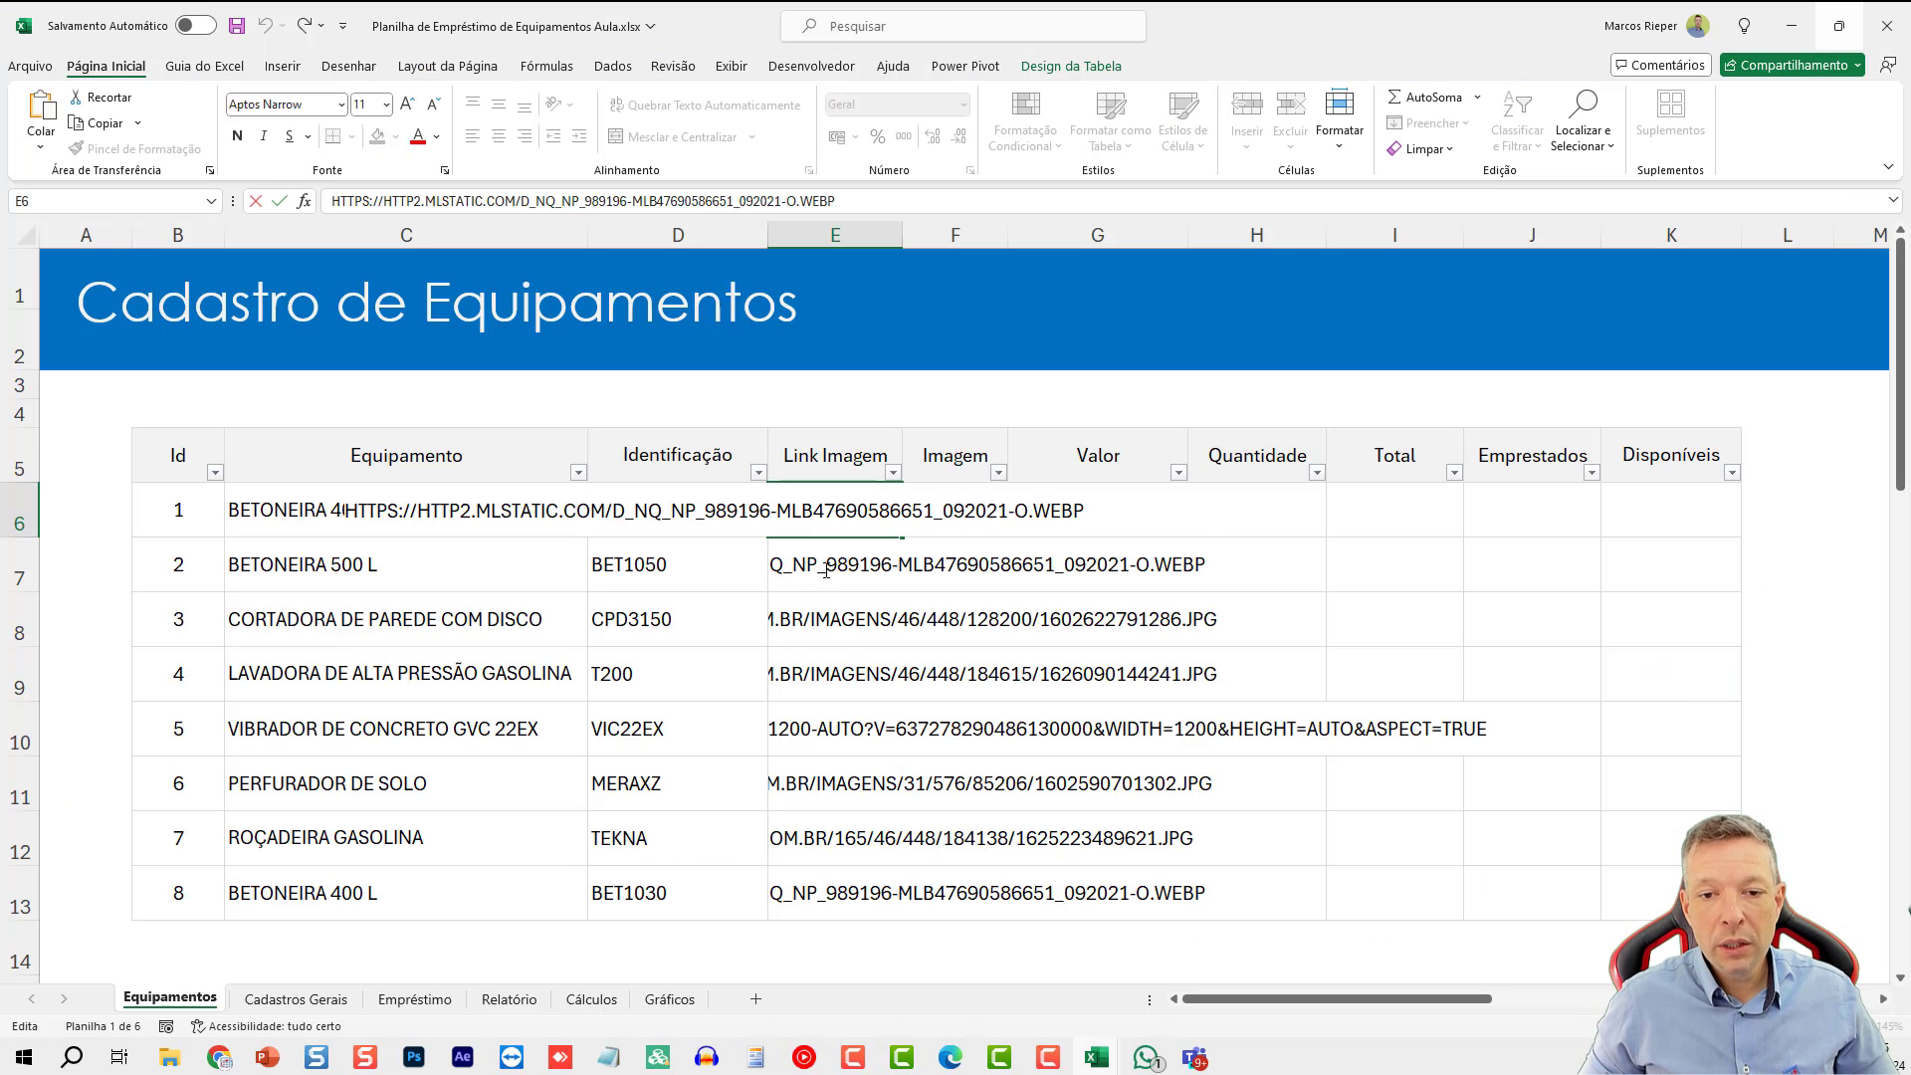
{"action": "key", "text": "Escape"}
{"action": "left_click_drag", "start_coordinate": [826, 509], "coordinate": [827, 896]}
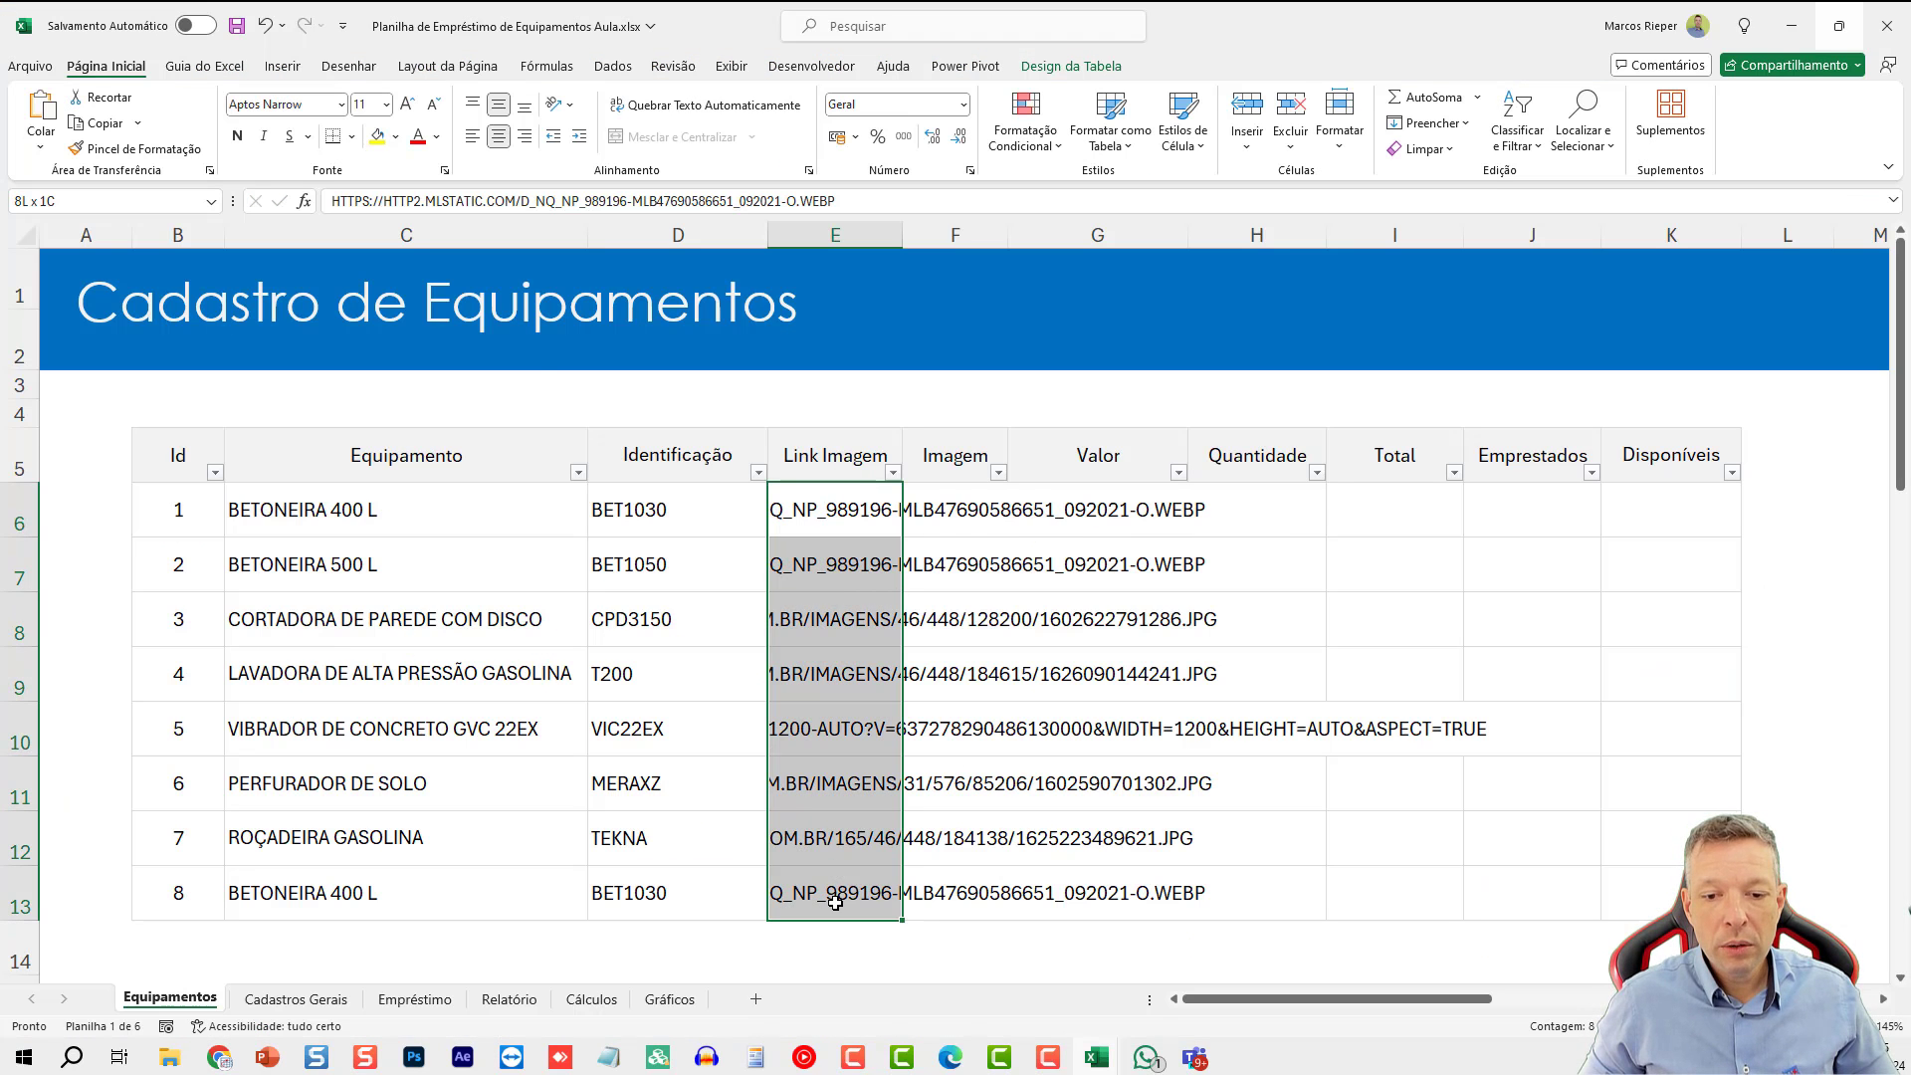
{"action": "left_click", "coordinate": [472, 137]}
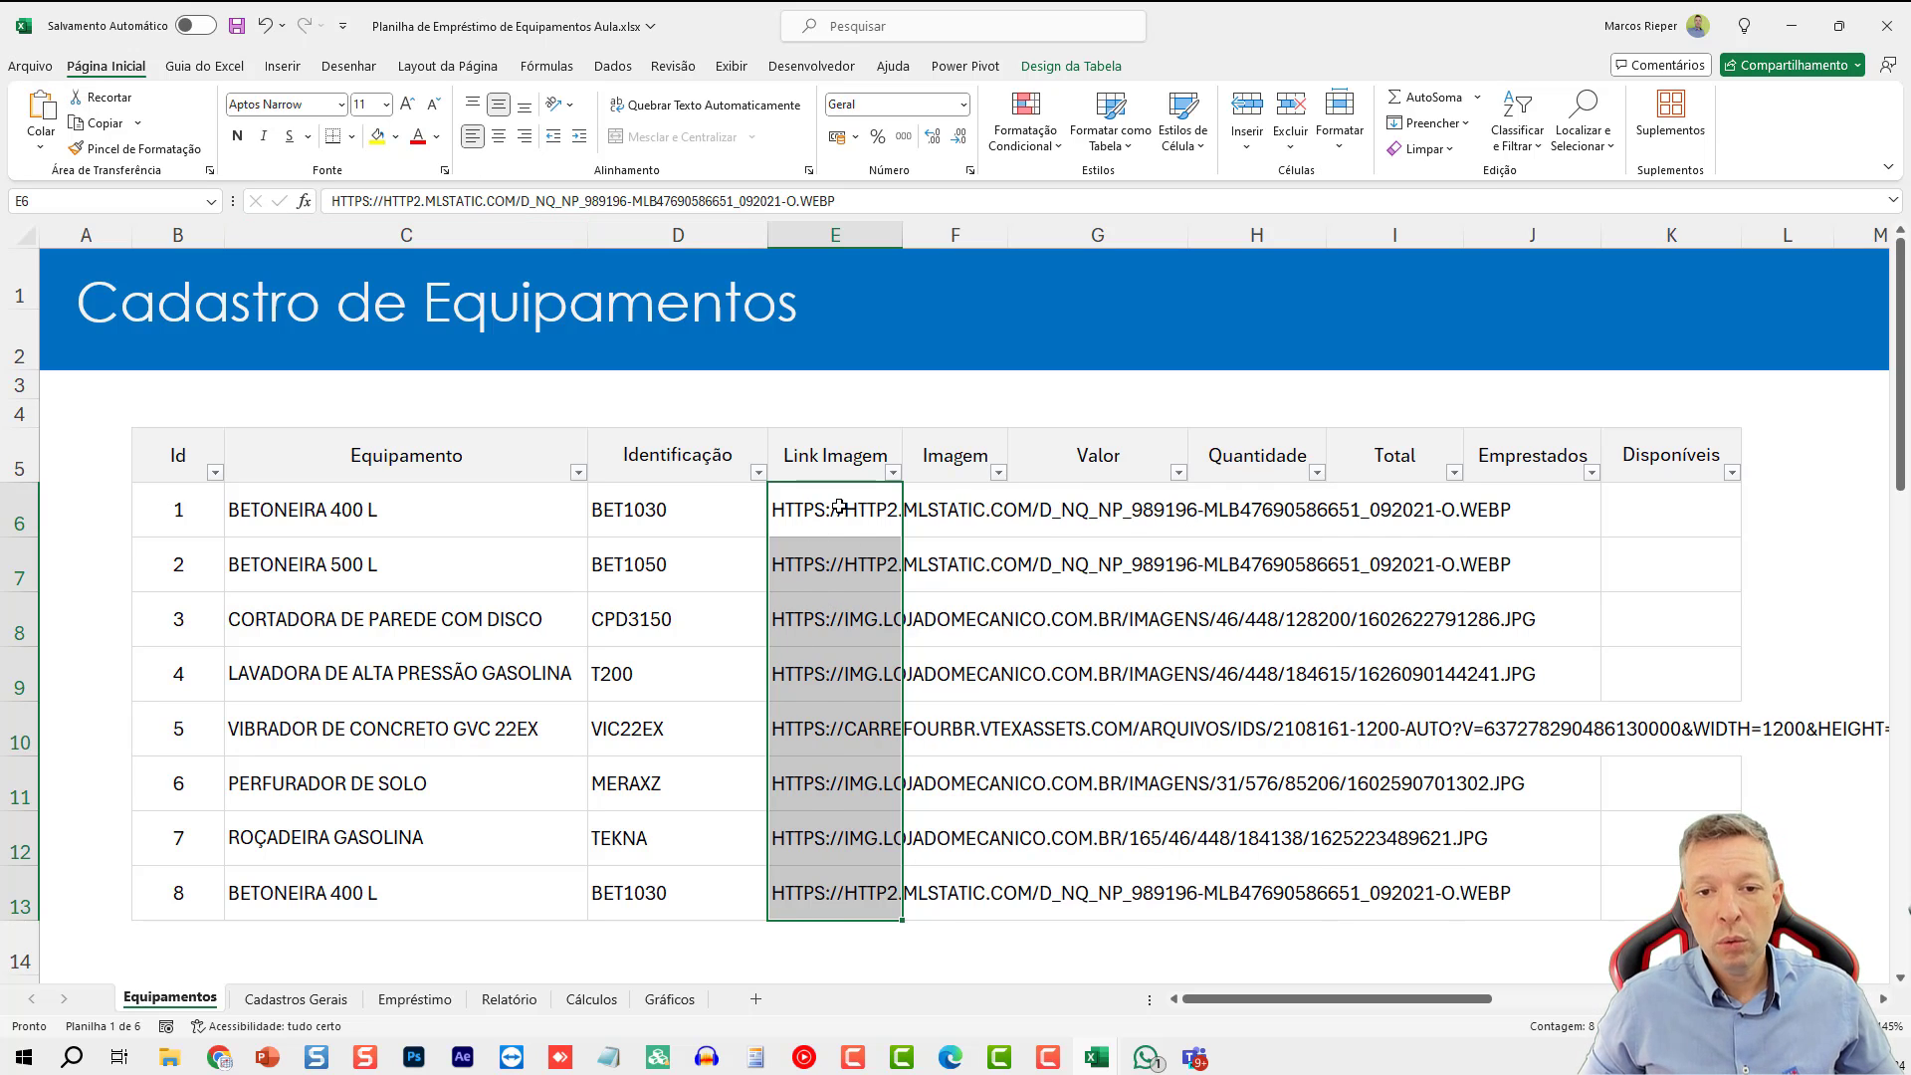
{"action": "left_click", "coordinate": [436, 137]}
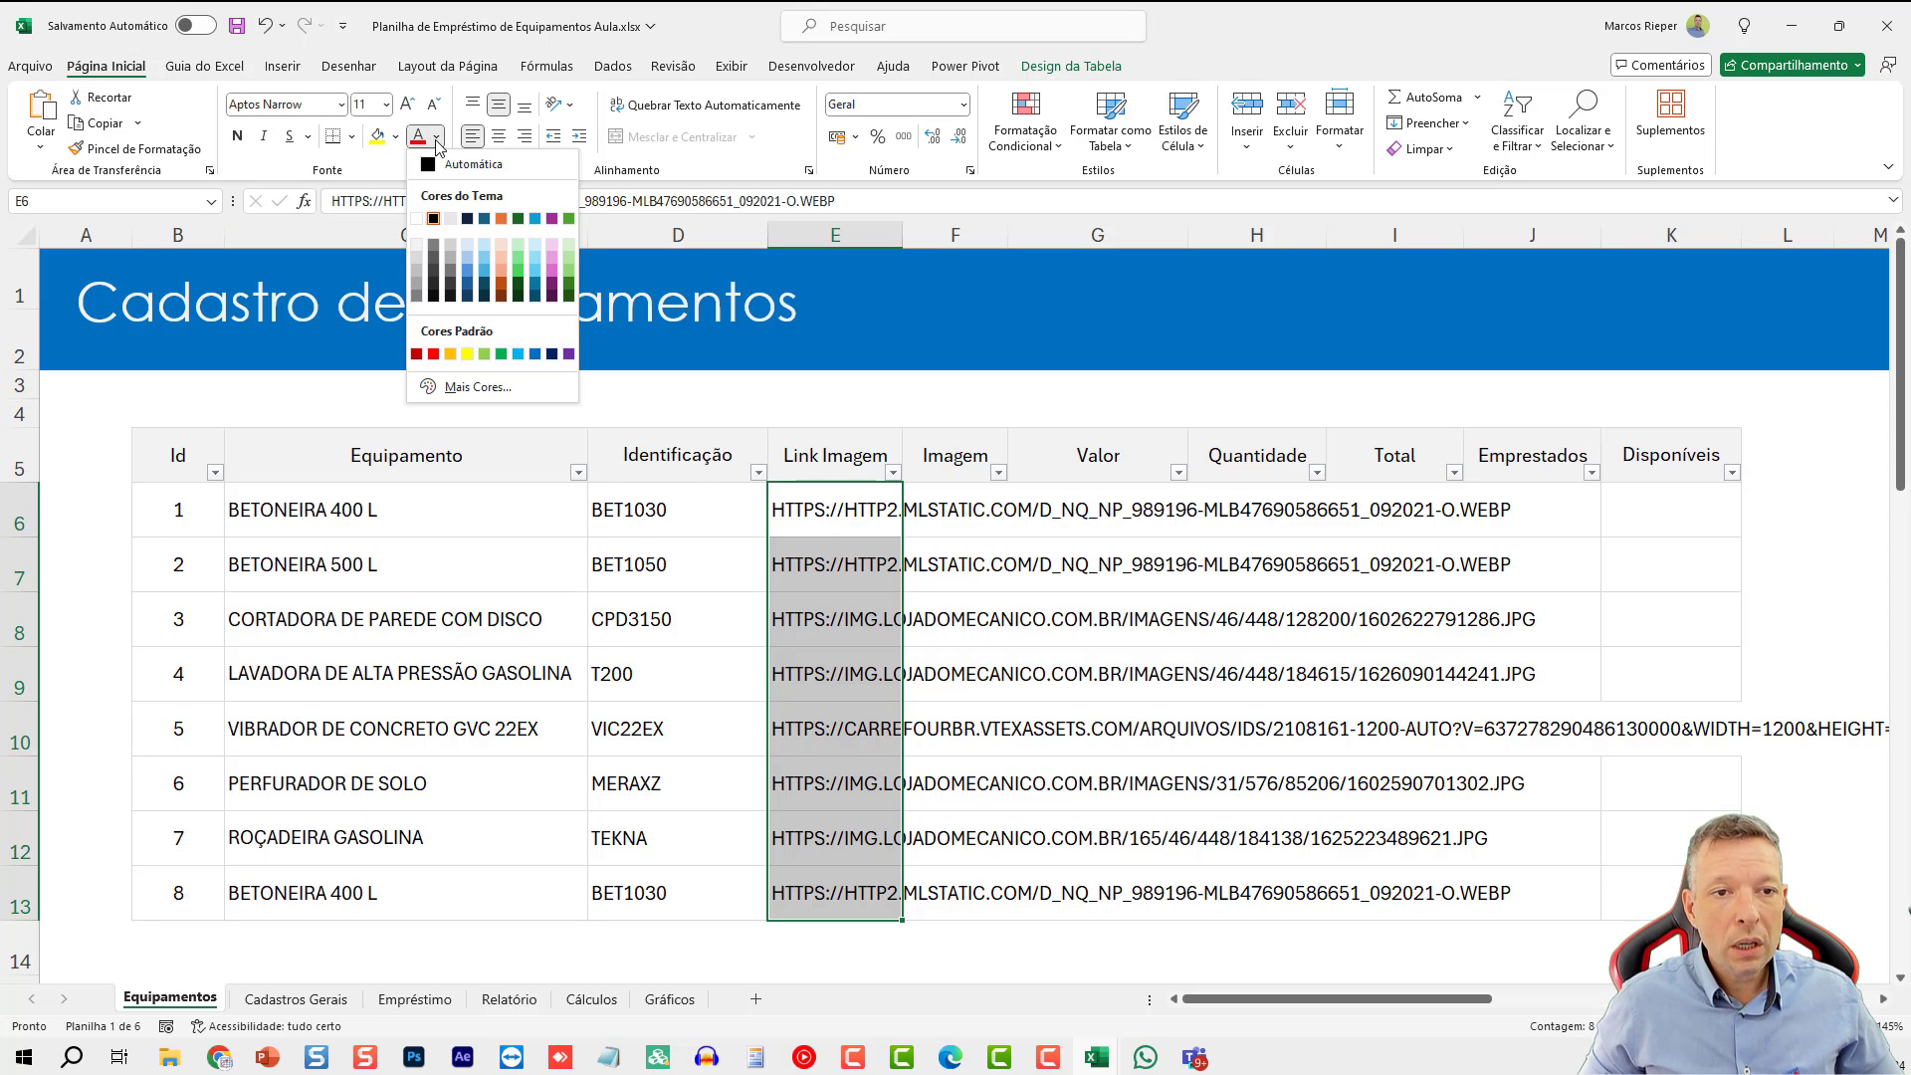
{"action": "left_click", "coordinate": [416, 252]}
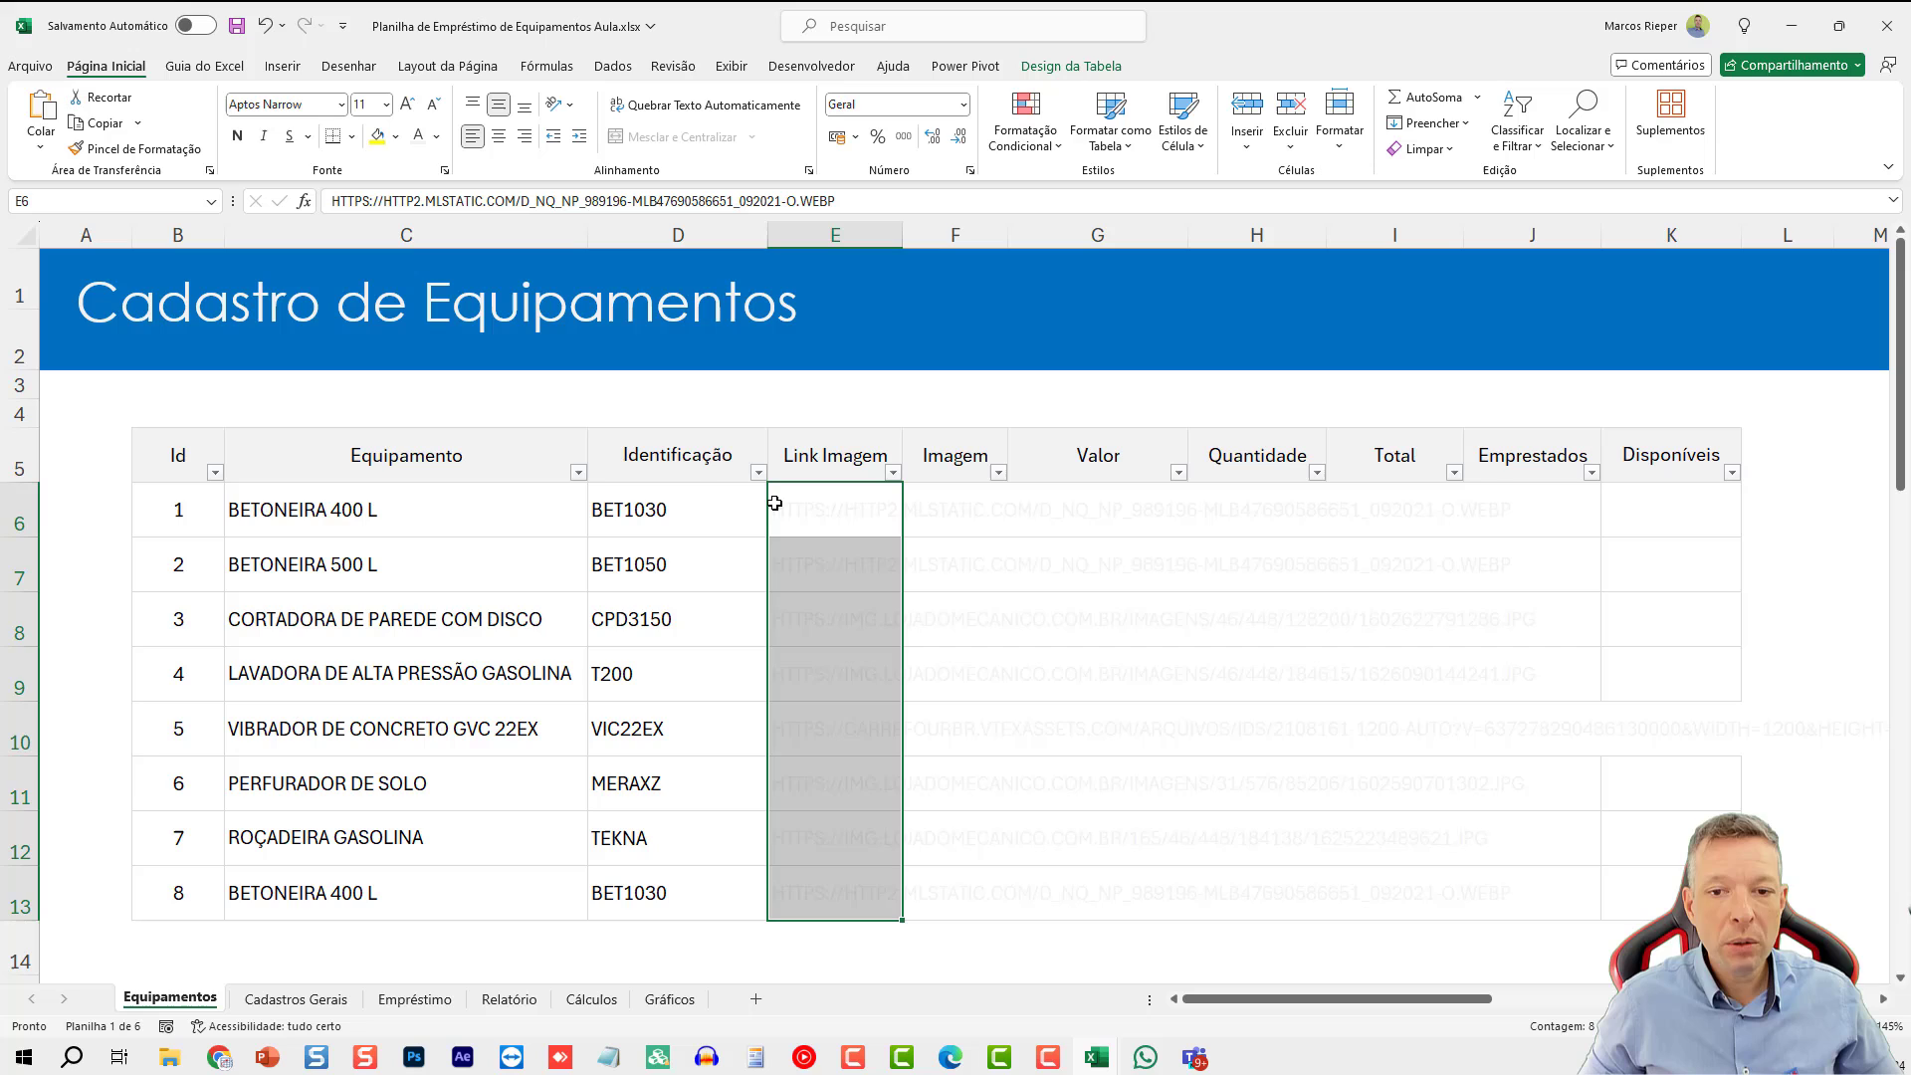
- Enter the formula =IMAGEM([@[Link Imagem]]) in F6 and check the pictures down the Imagem column
{"action": "left_click", "coordinate": [853, 495]}
{"action": "left_click", "coordinate": [951, 510]}
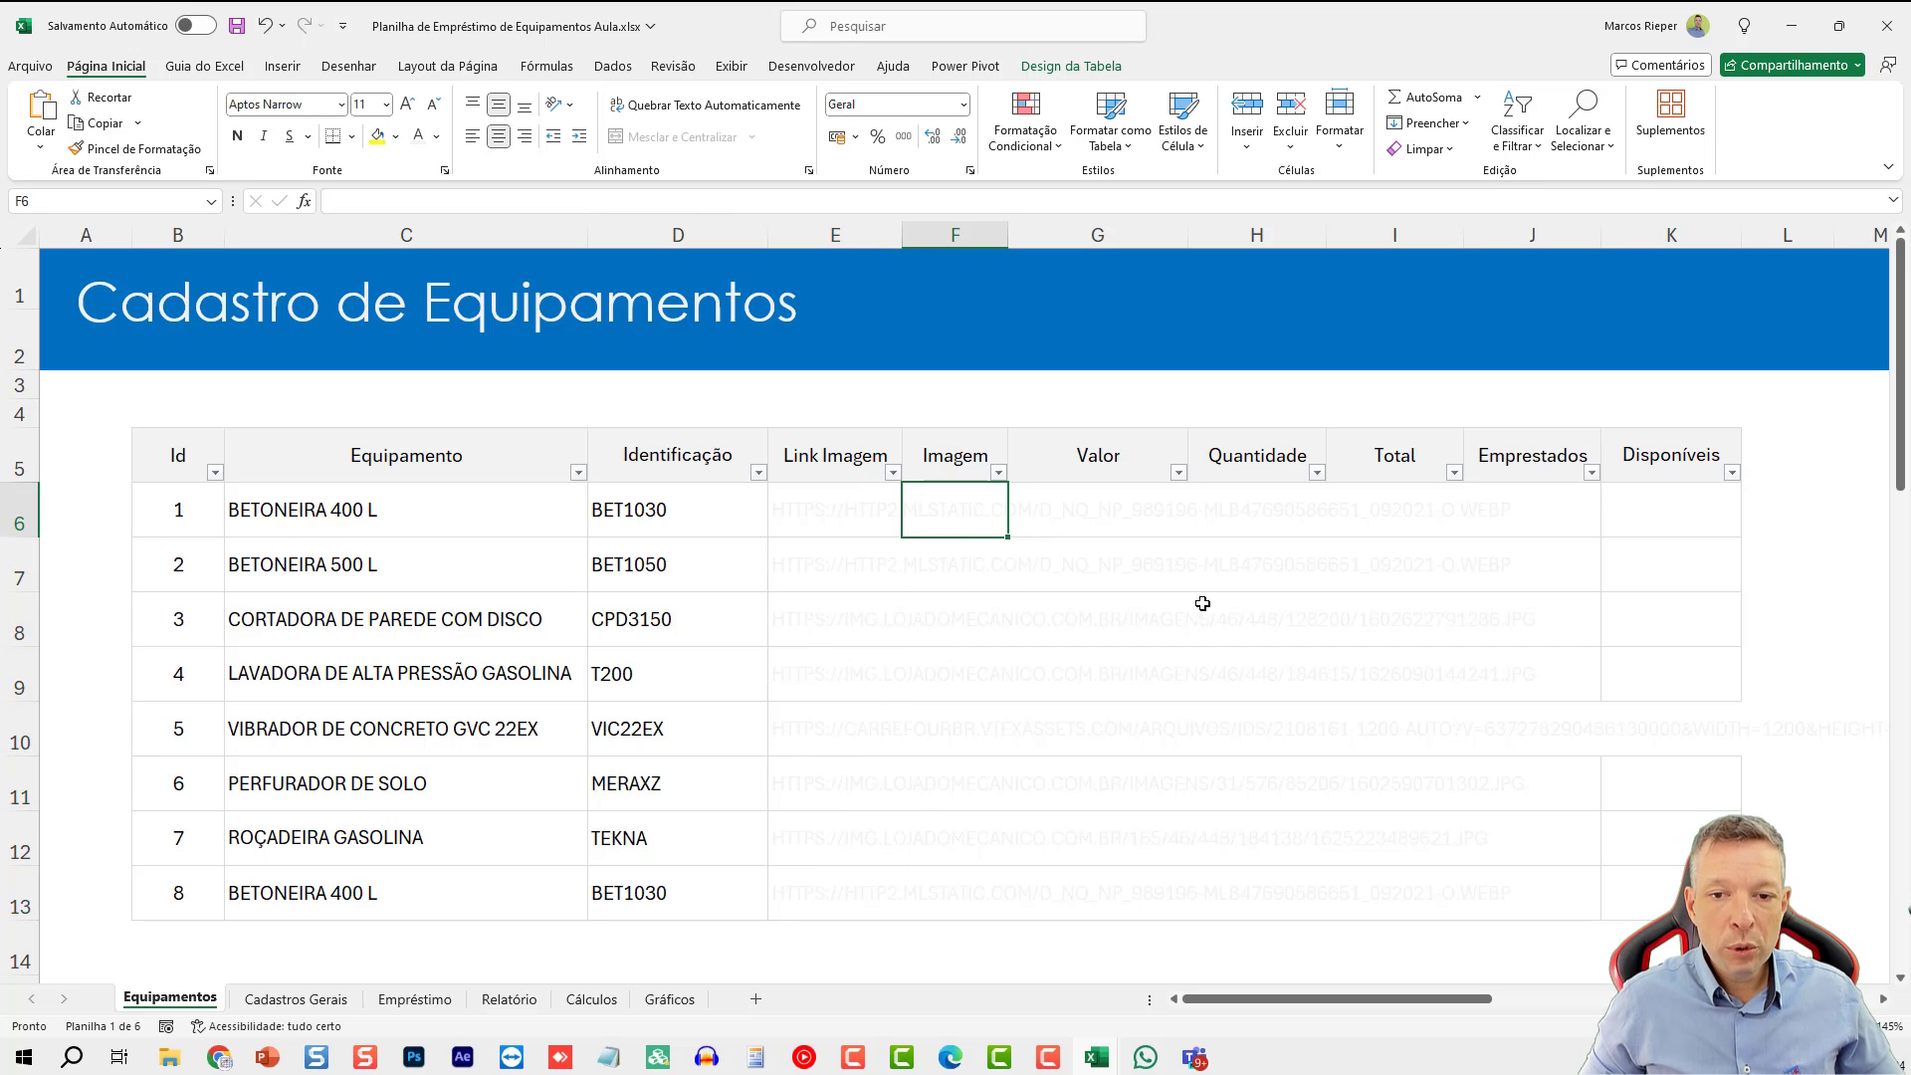
{"action": "type", "text": "=imagem"}
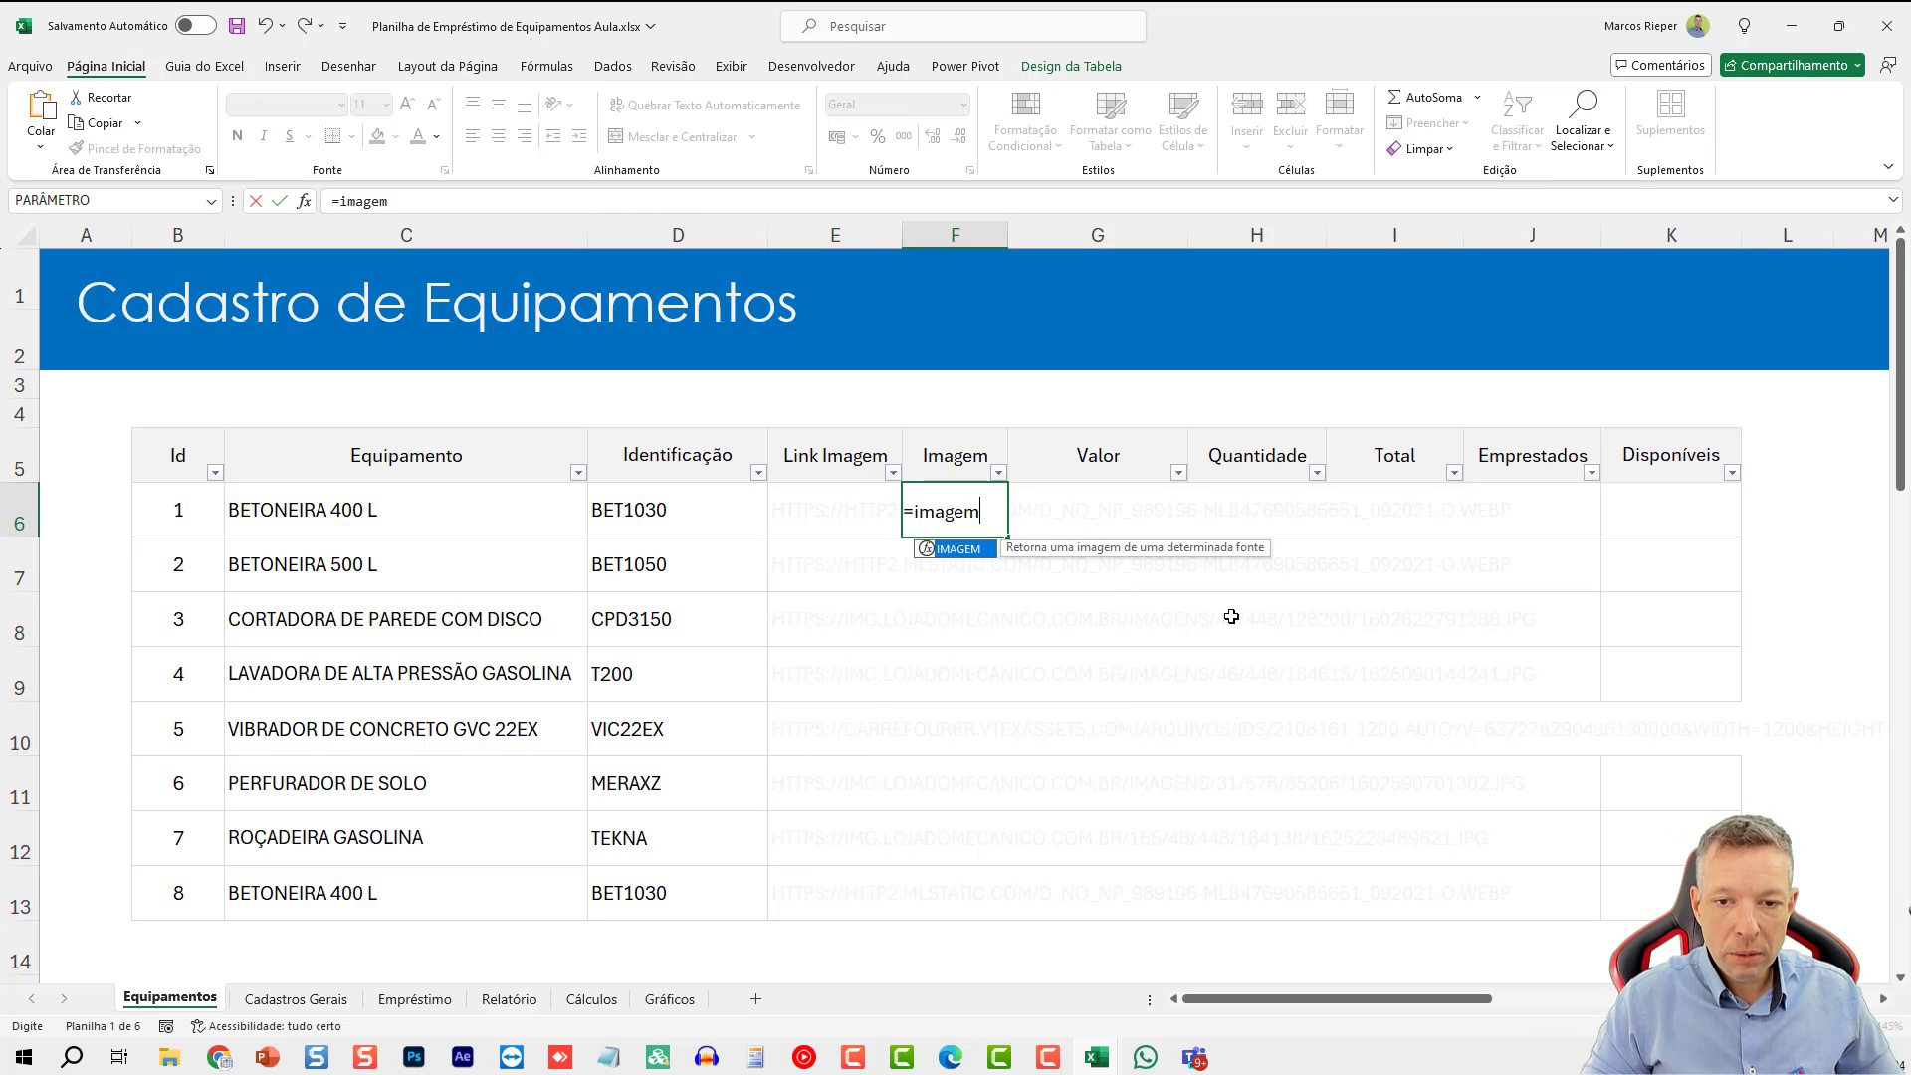
{"action": "type", "text": "("}
{"action": "key", "text": "Left"}
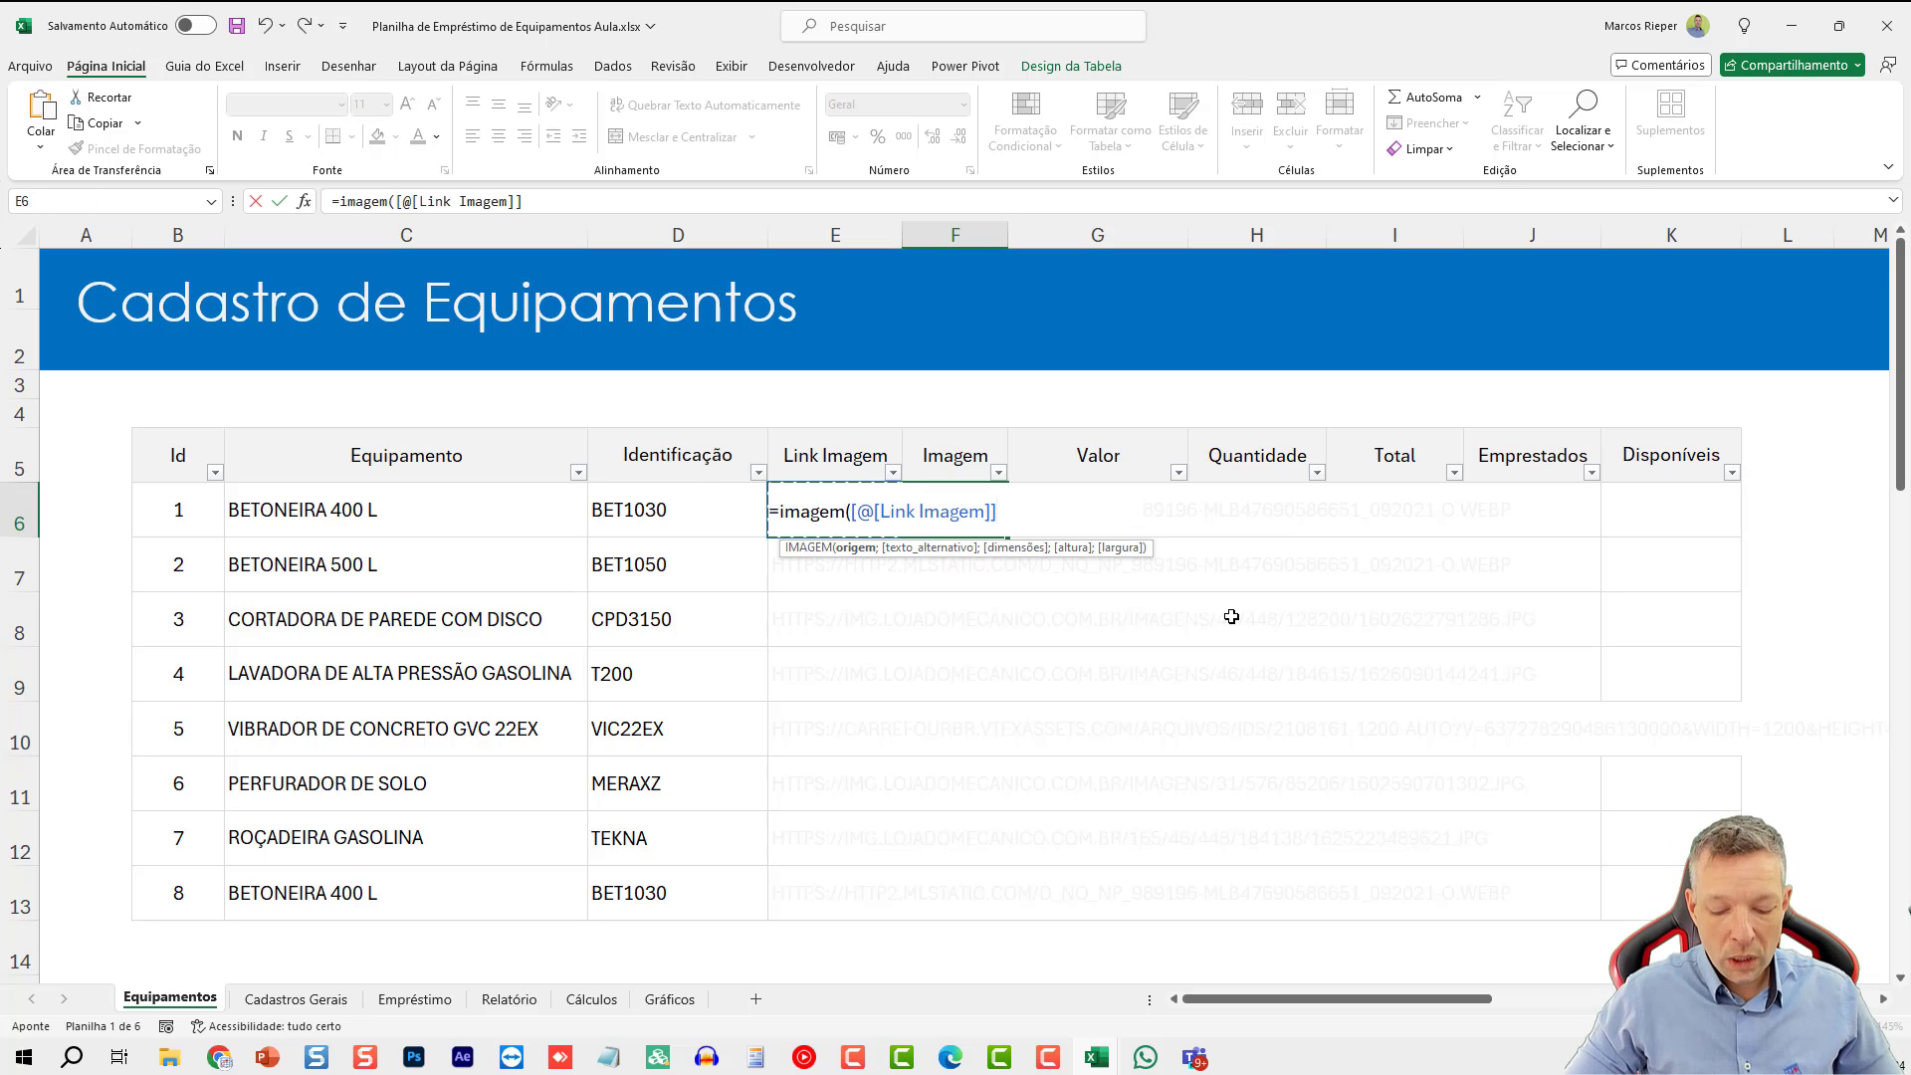
{"action": "type", "text": ")"}
{"action": "key", "text": "Return"}
{"action": "key", "text": "Up"}
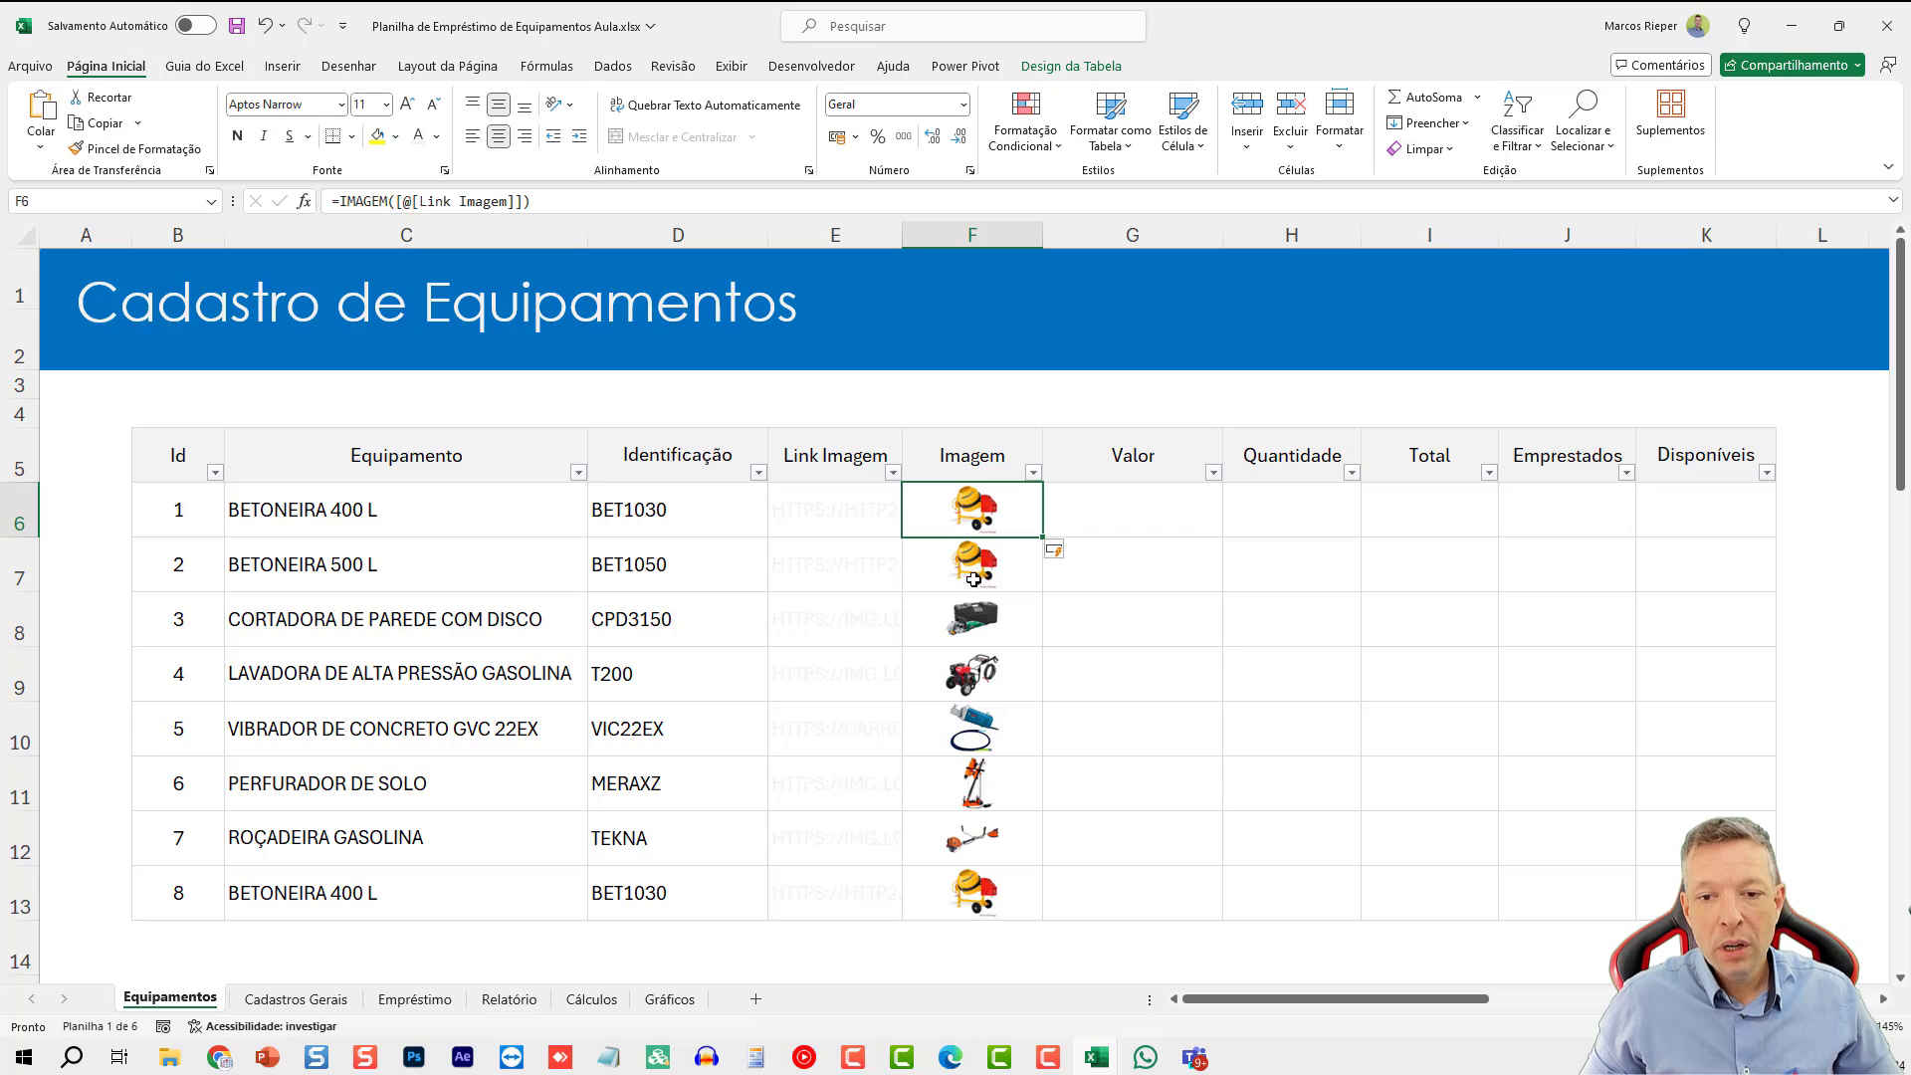
{"action": "left_click_drag", "start_coordinate": [967, 494], "coordinate": [986, 881]}
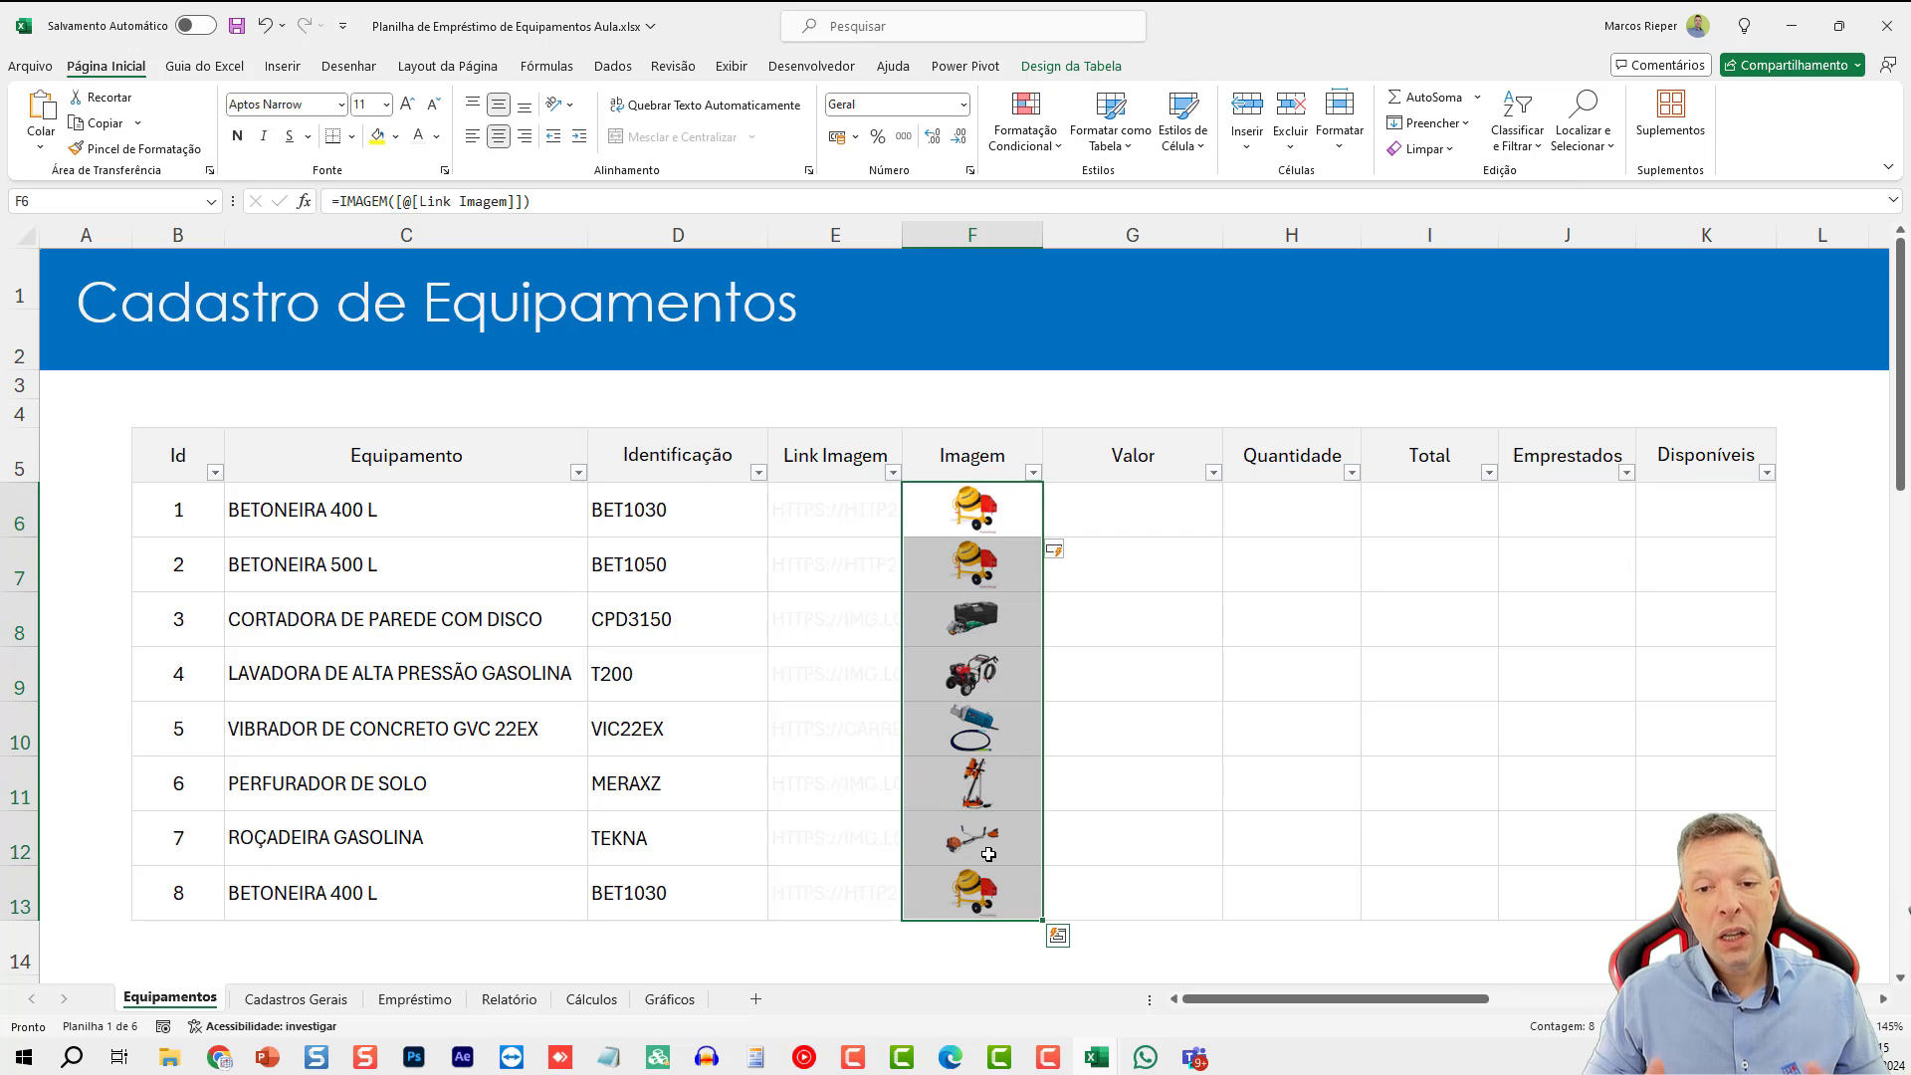
{"action": "left_click", "coordinate": [985, 593]}
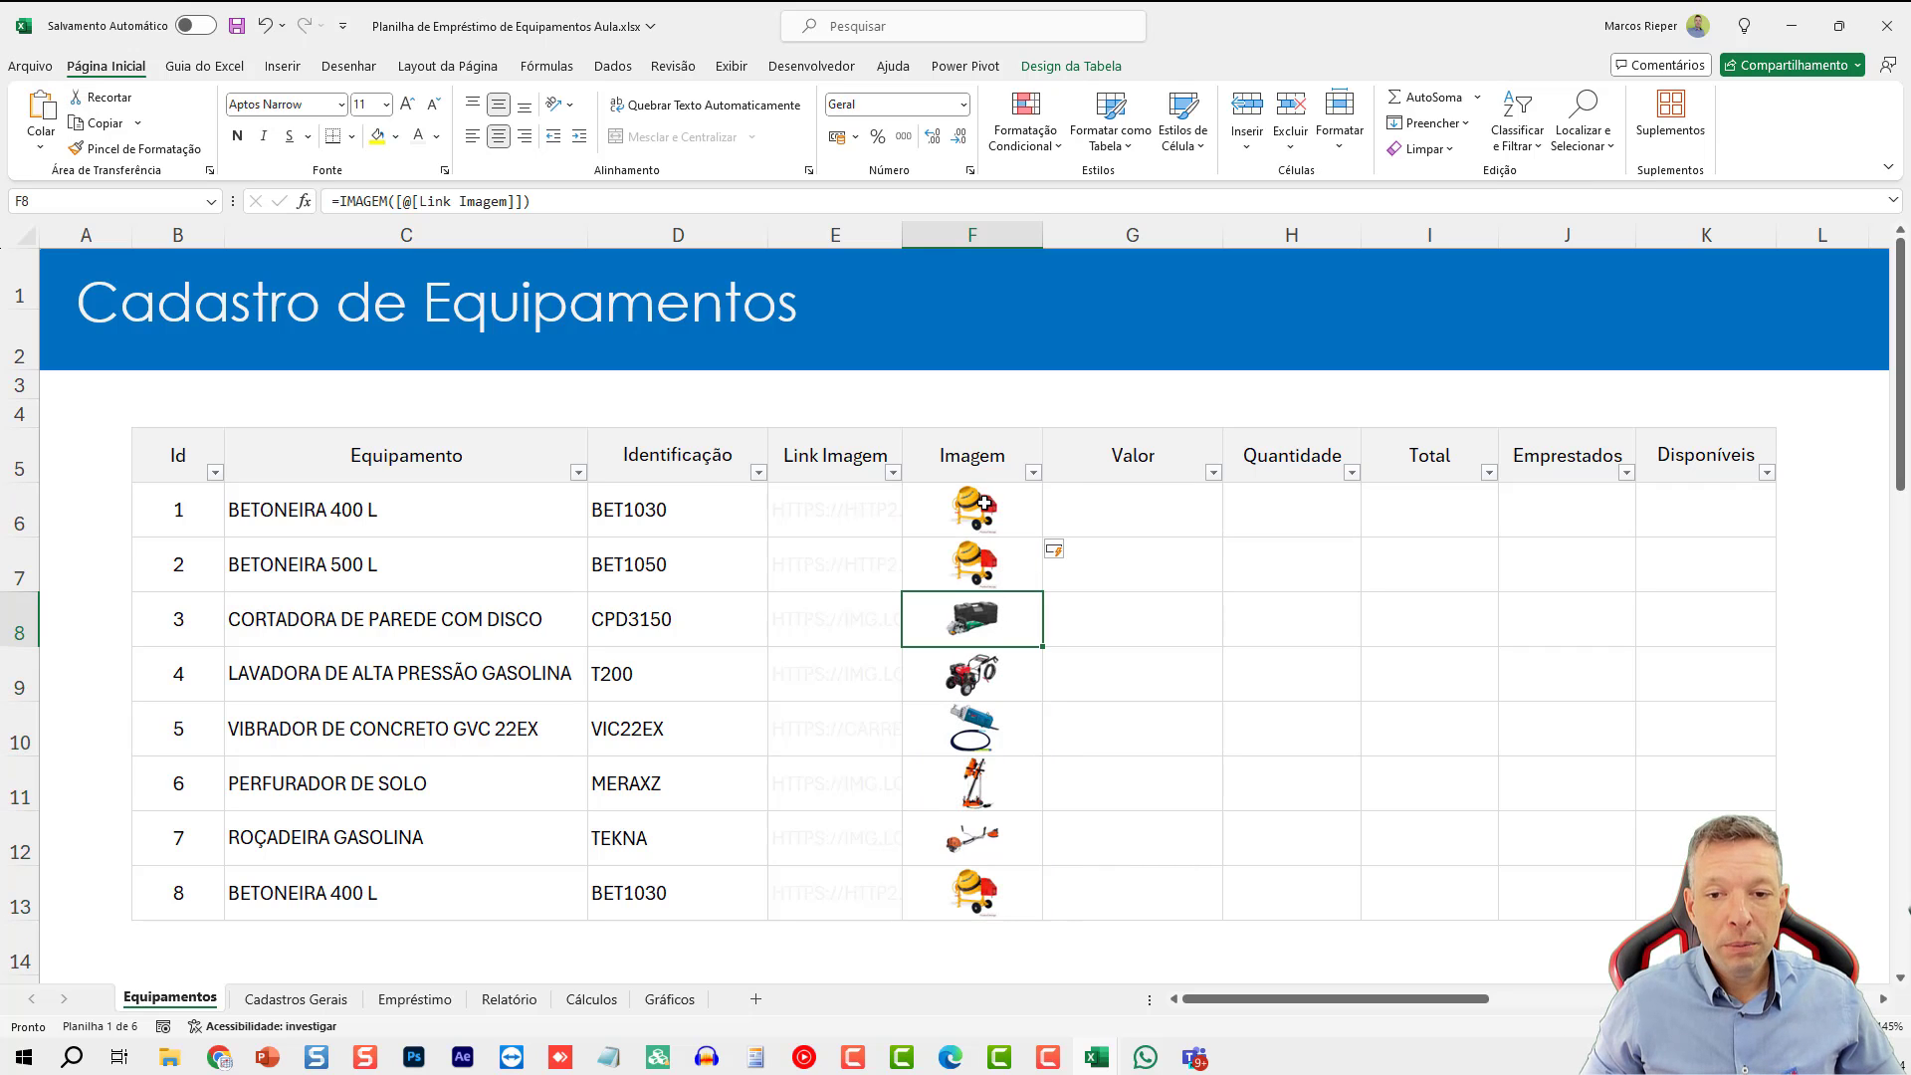
- Paste the prices 3999, 8957,26, 2014,18, 6578,84, 6987,8, 7000, 1179,9 and 3999 into G6:G13 and apply the R$ accounting format
{"action": "left_click", "coordinate": [1110, 513]}
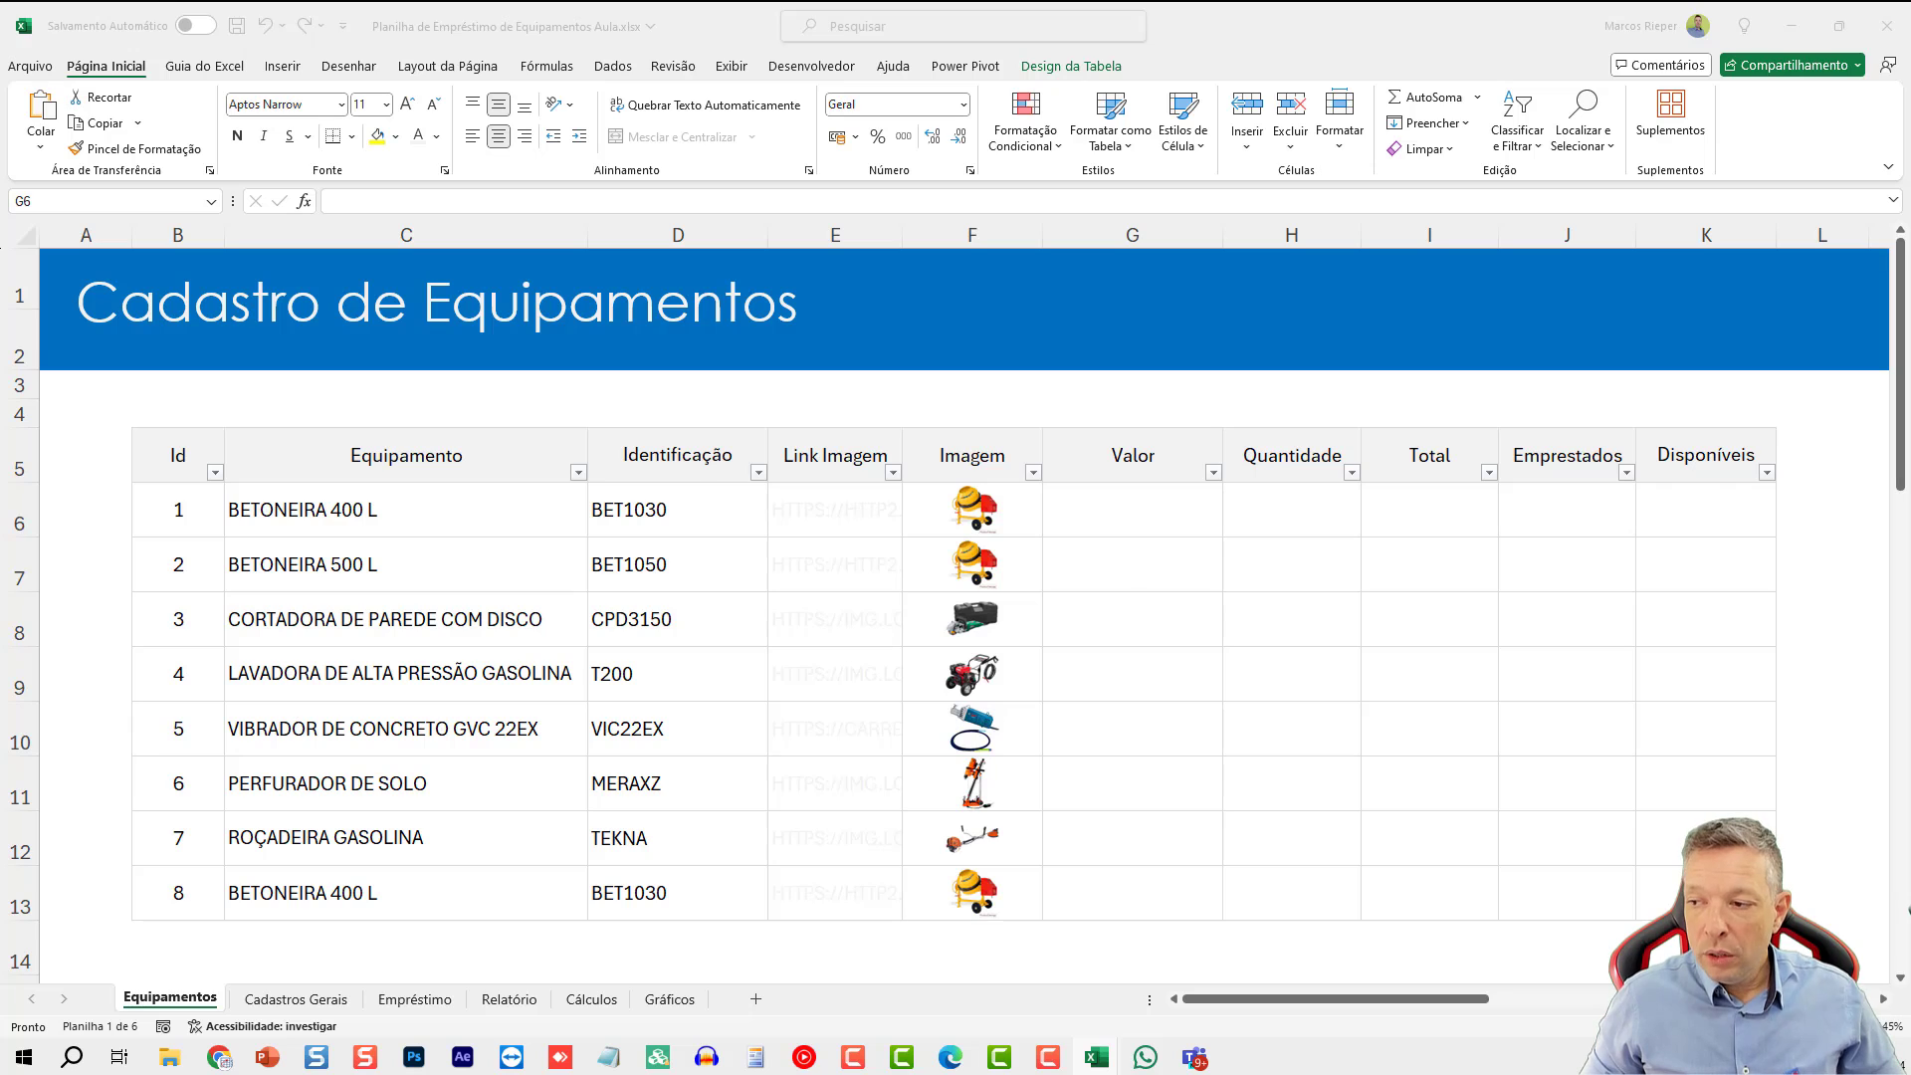
{"action": "right_click", "coordinate": [1131, 518]}
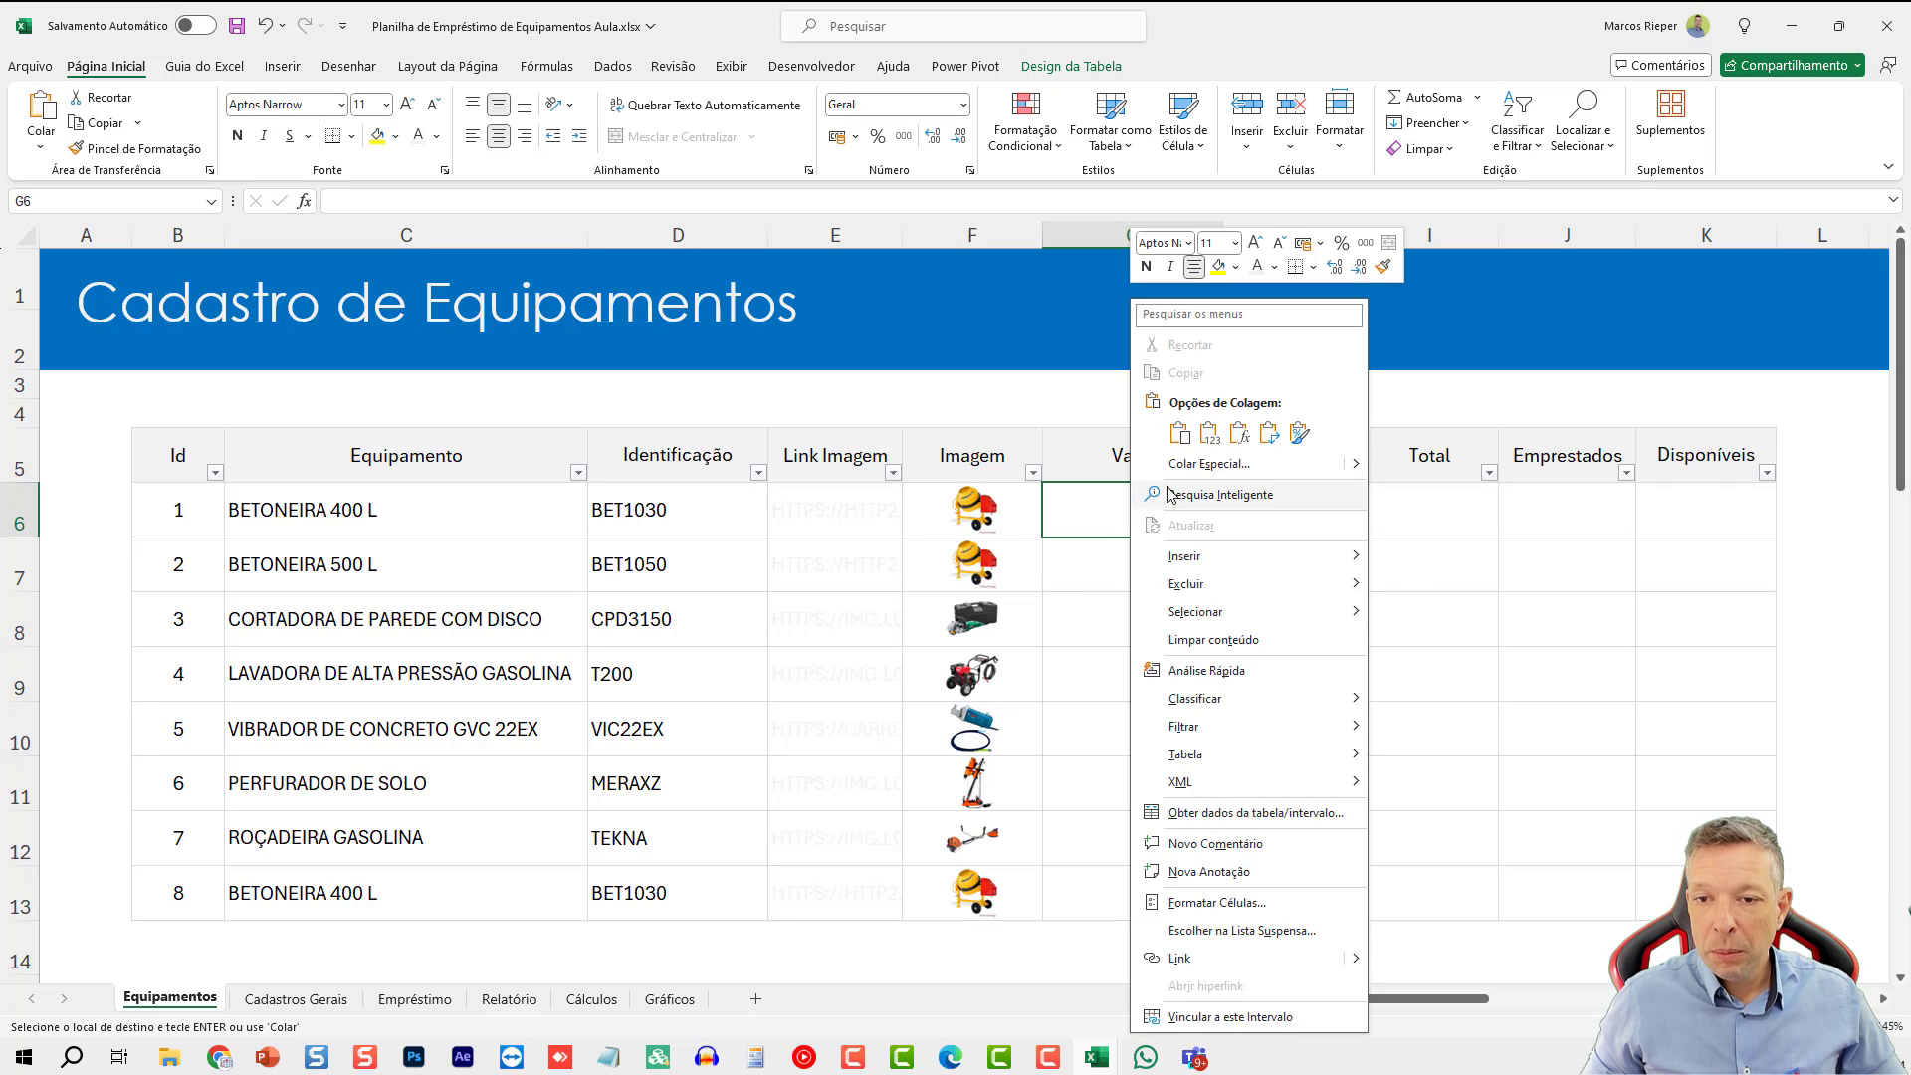
{"action": "key", "text": "Escape"}
{"action": "key", "text": "Return"}
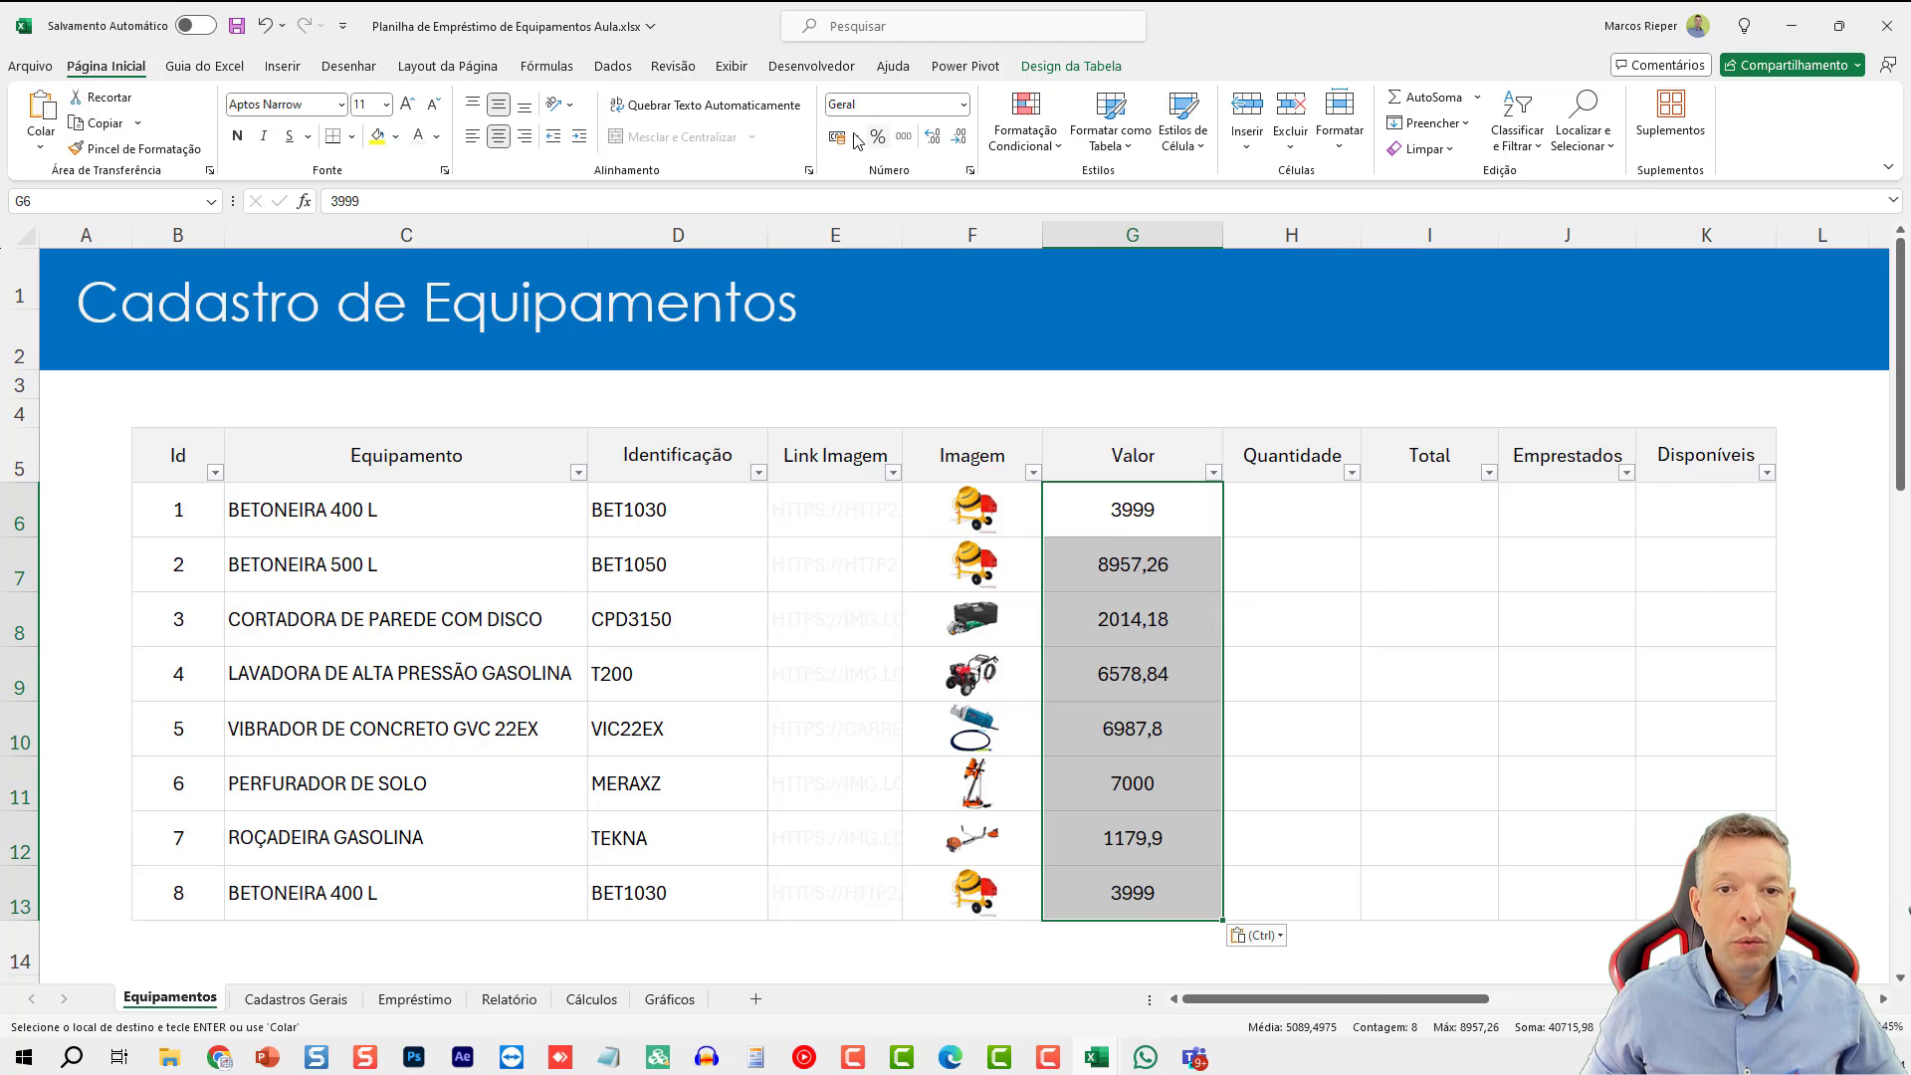
{"action": "left_click", "coordinate": [1153, 513]}
{"action": "left_click", "coordinate": [1148, 580]}
{"action": "left_click", "coordinate": [1139, 711]}
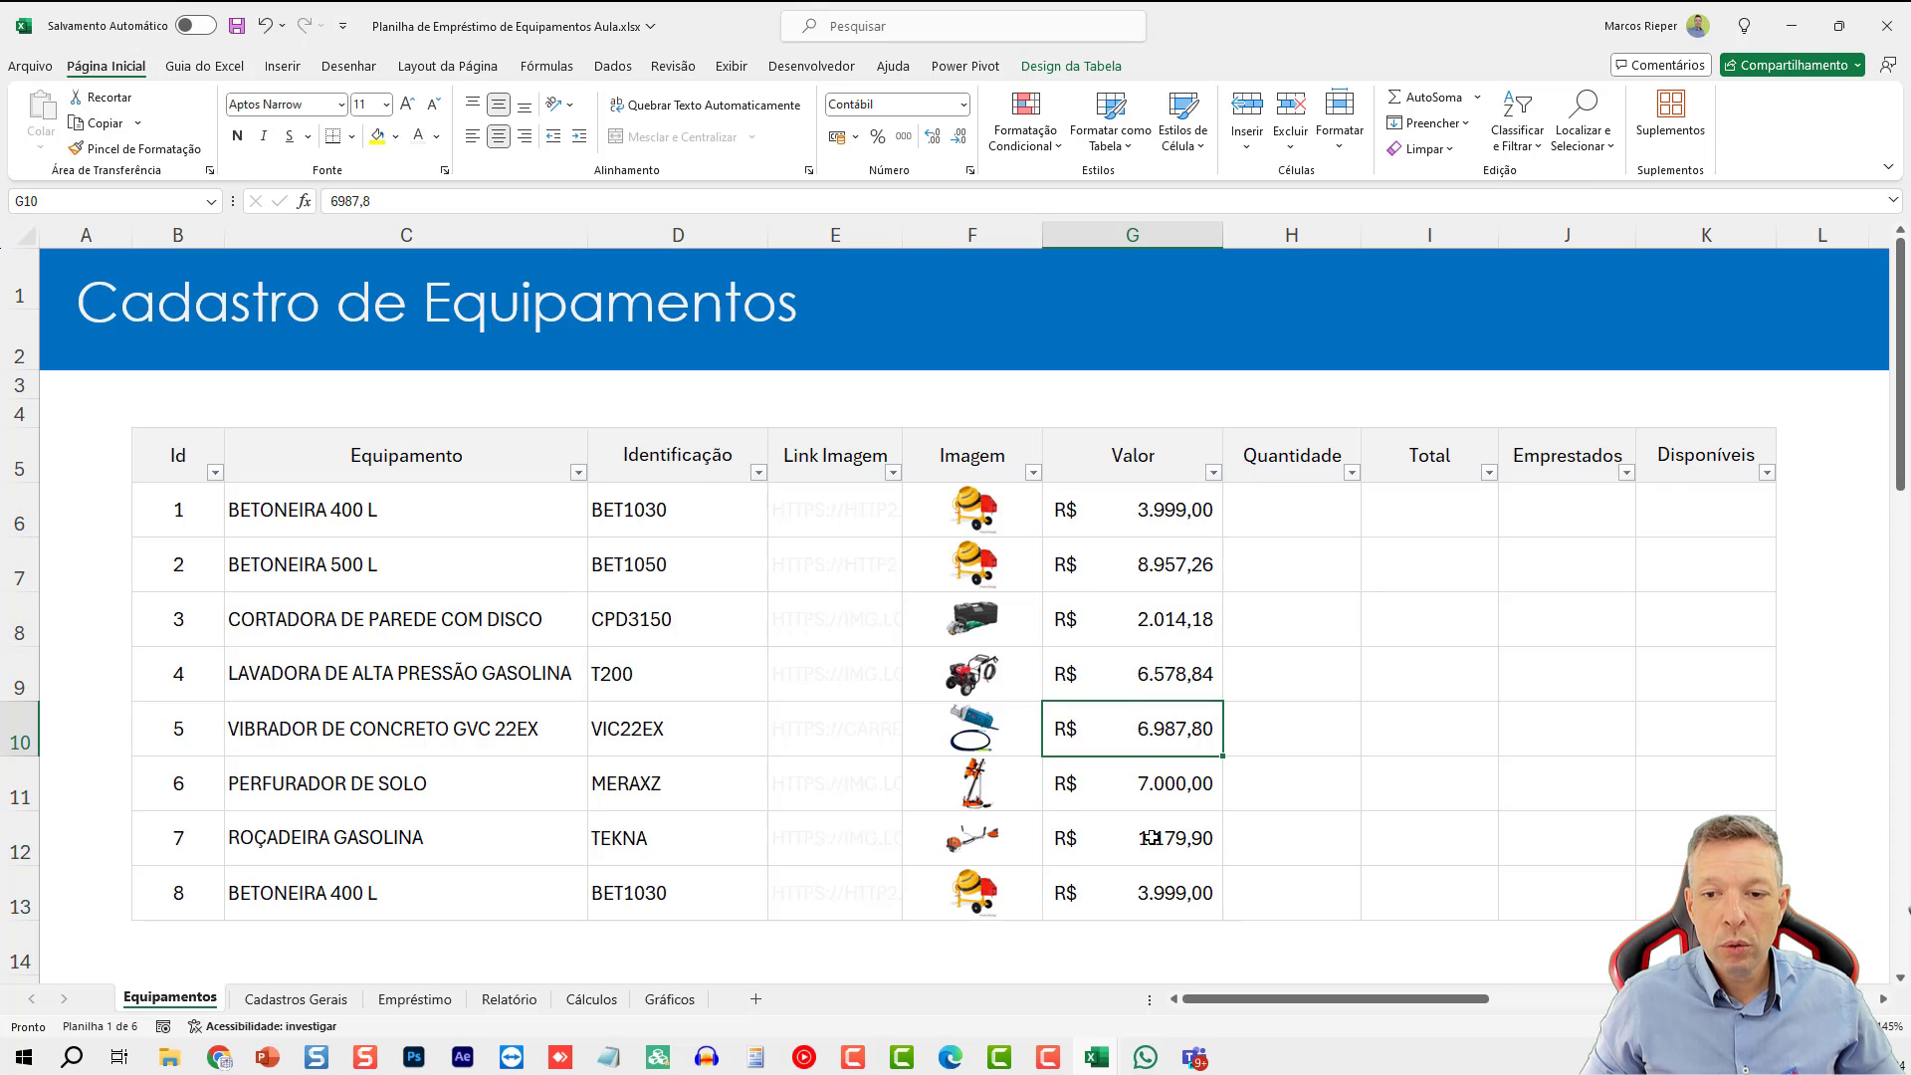
{"action": "key", "text": "Down"}
{"action": "key", "text": "Down"}
- Paste the quantities 1, 1, 1, 1, 2, 1, 1 and 1 as values into H6:H13 of the Quantidade column
{"action": "left_click", "coordinate": [1299, 513]}
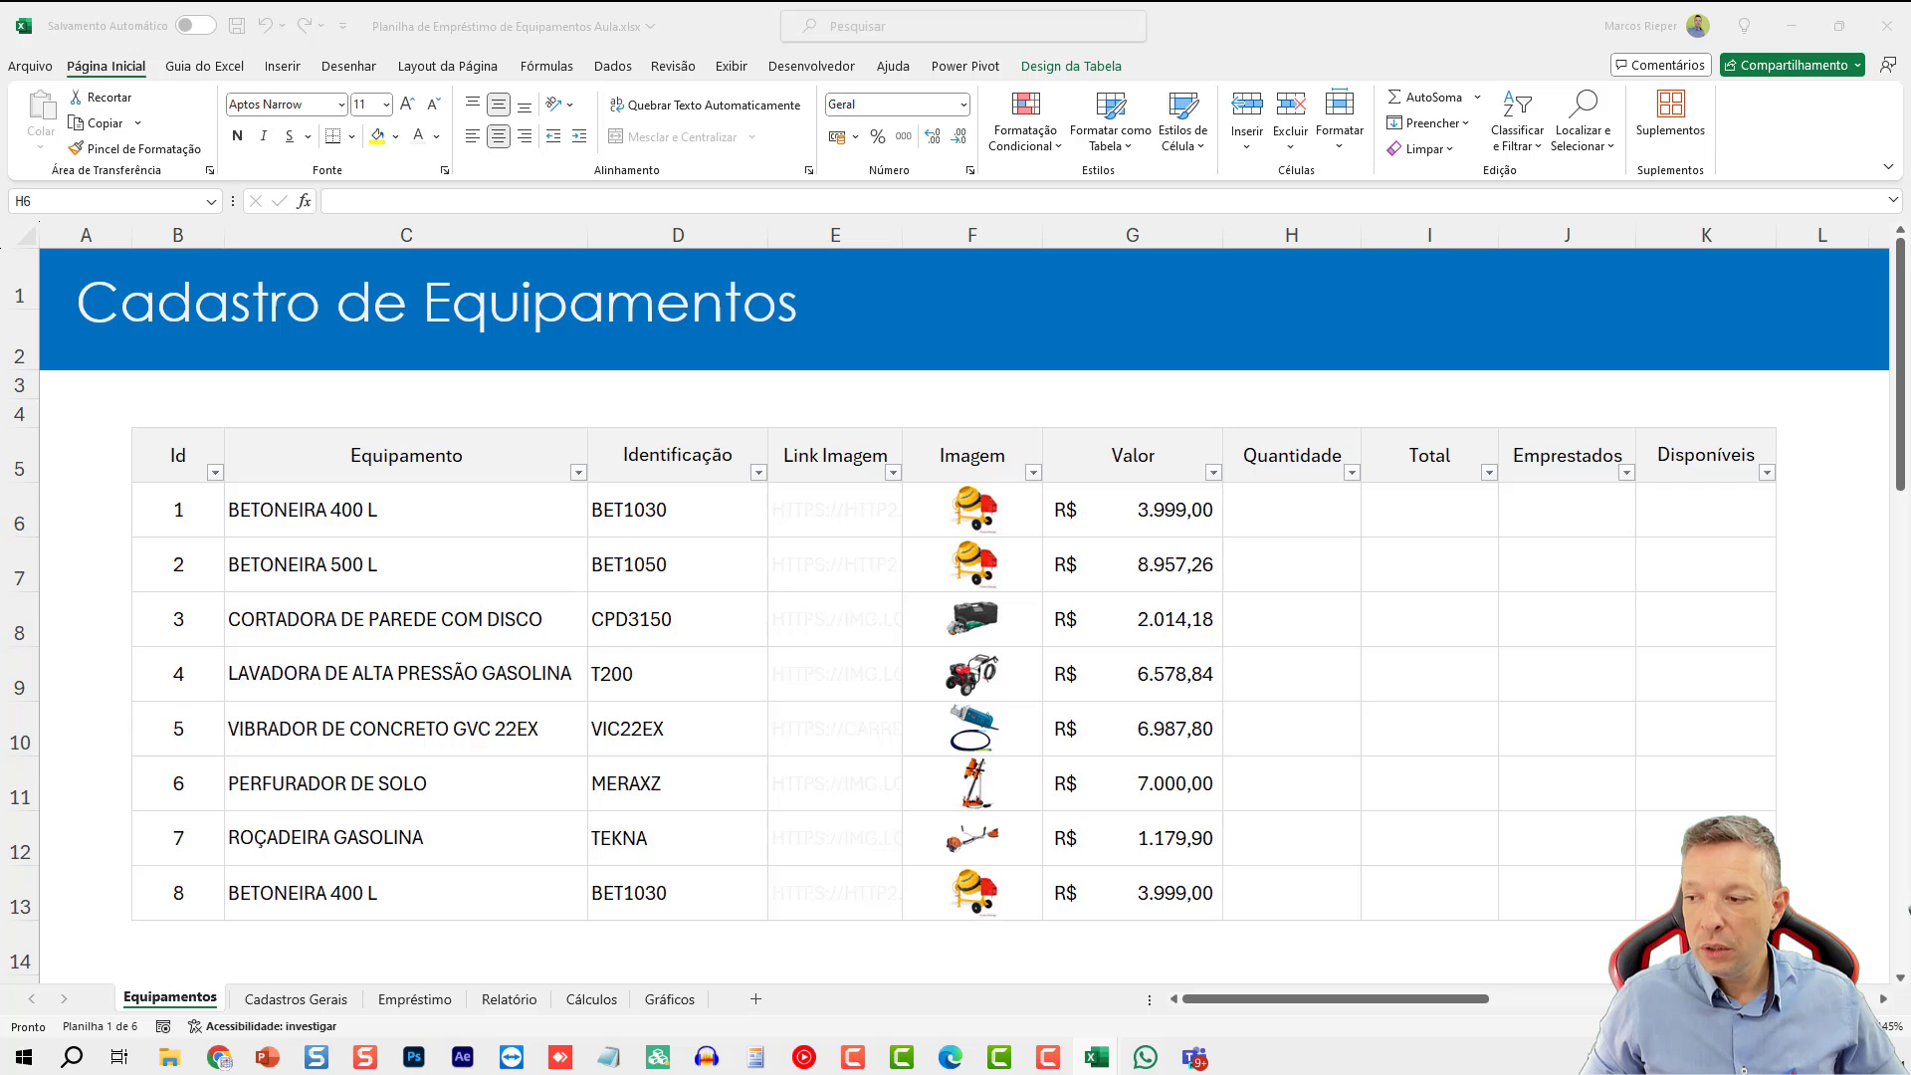
{"action": "left_click", "coordinate": [1310, 499]}
{"action": "right_click", "coordinate": [1310, 499]}
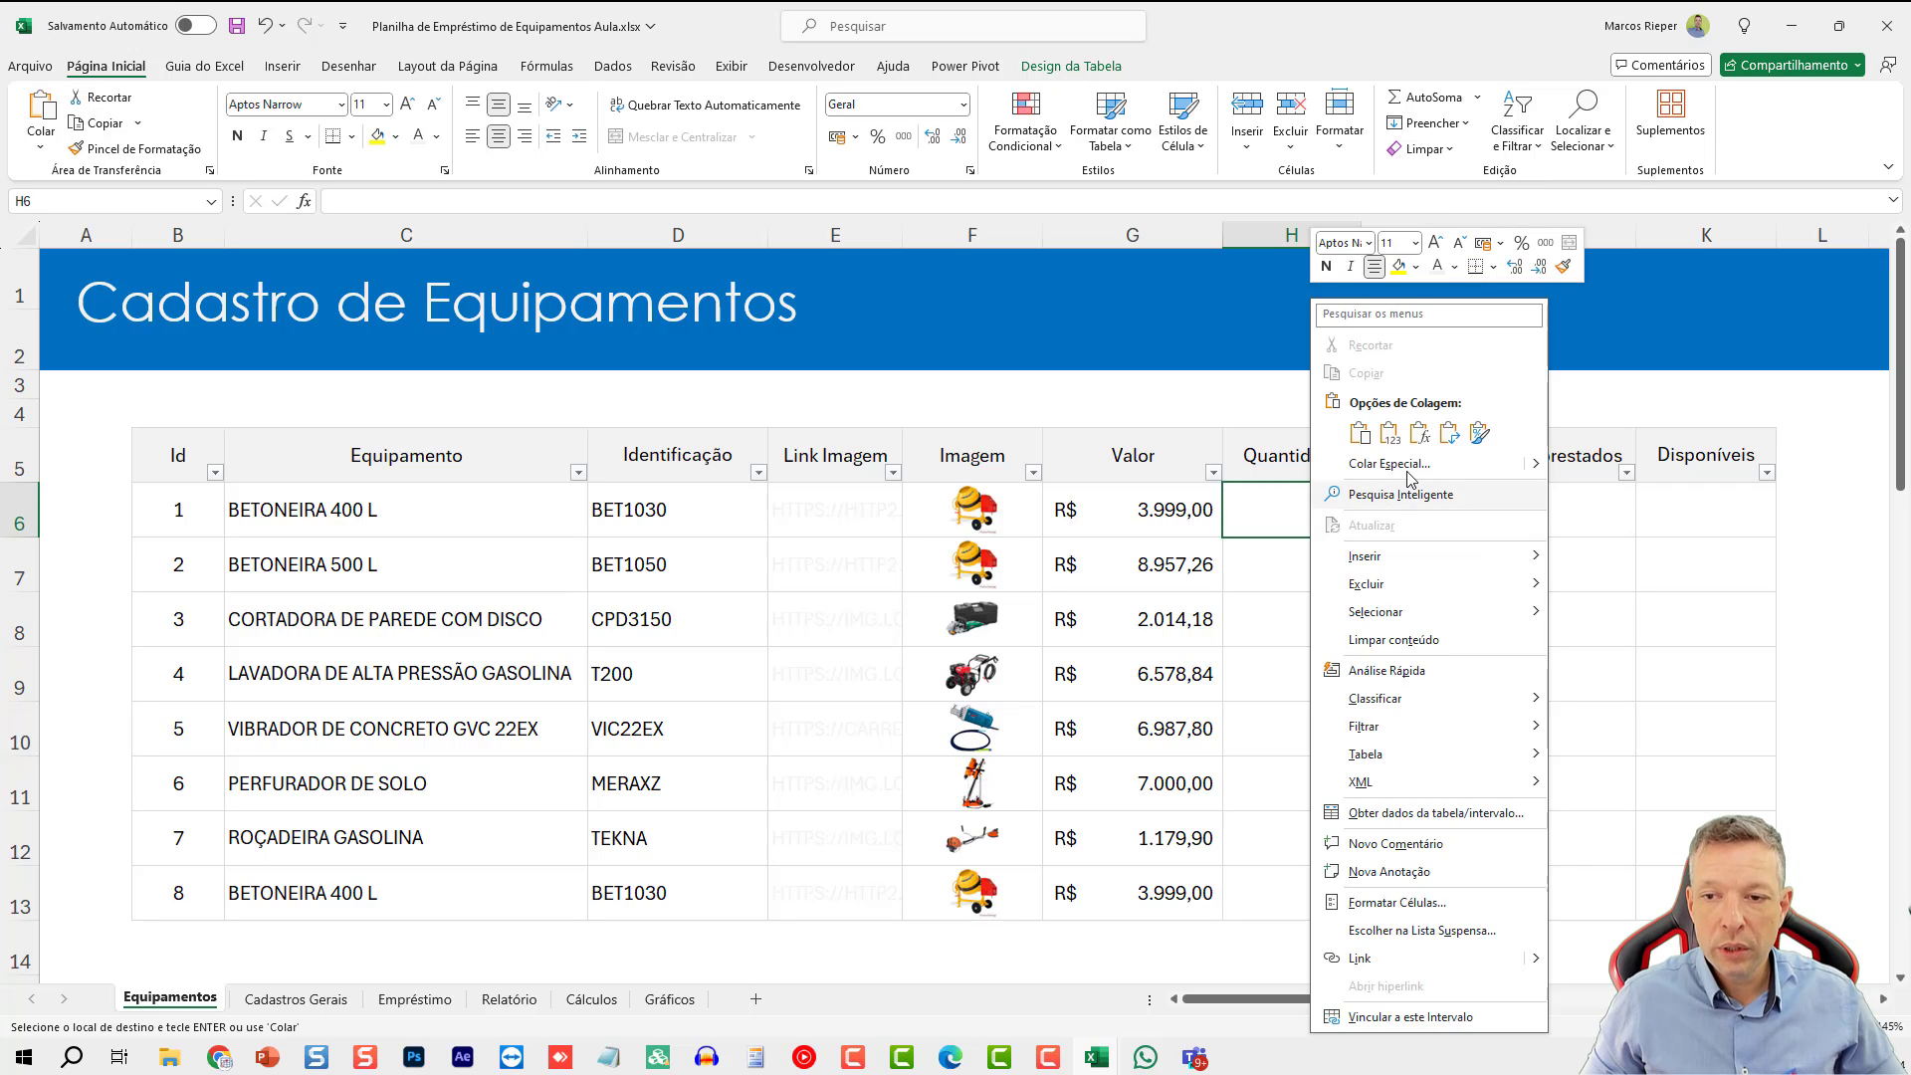
{"action": "left_click", "coordinate": [1390, 432]}
{"action": "key", "text": "Down"}
{"action": "key", "text": "Escape"}
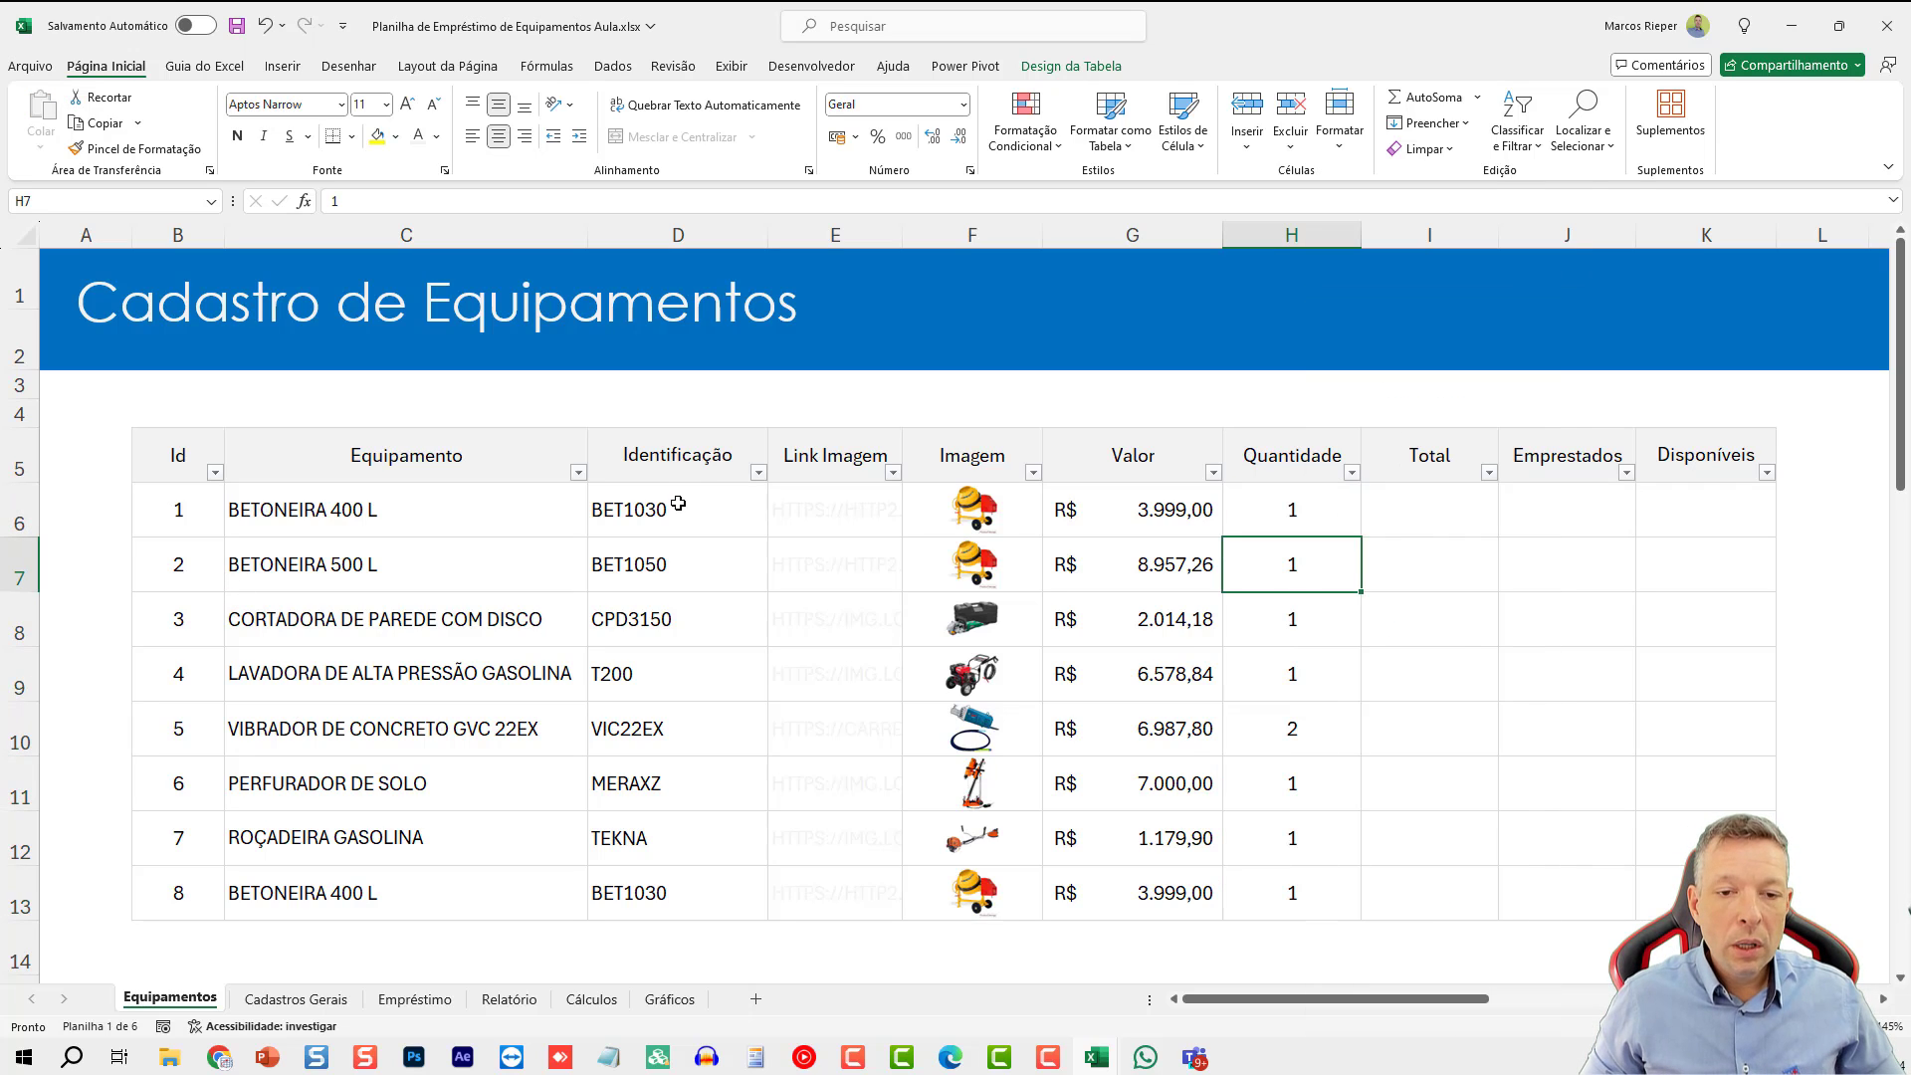
{"action": "left_click_drag", "start_coordinate": [678, 503], "coordinate": [645, 878]}
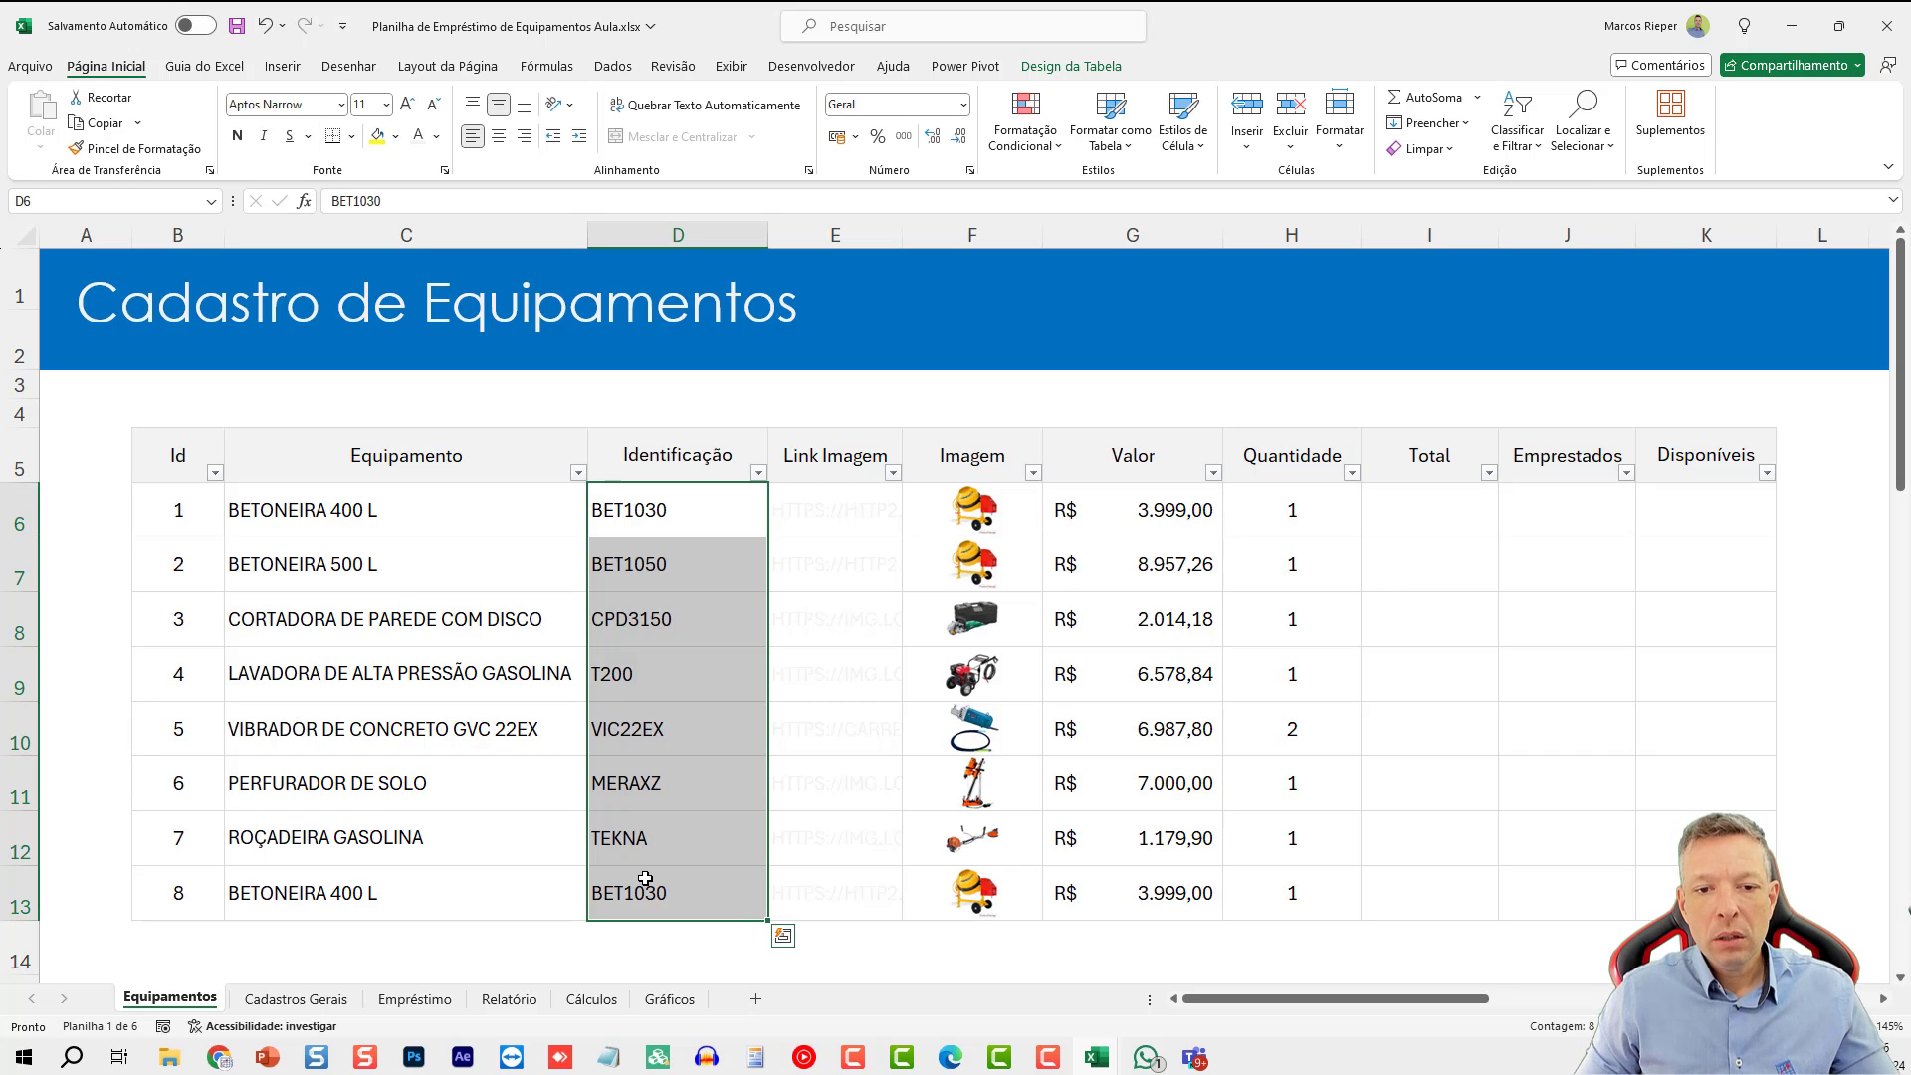
{"action": "left_click_drag", "start_coordinate": [649, 510], "coordinate": [617, 876]}
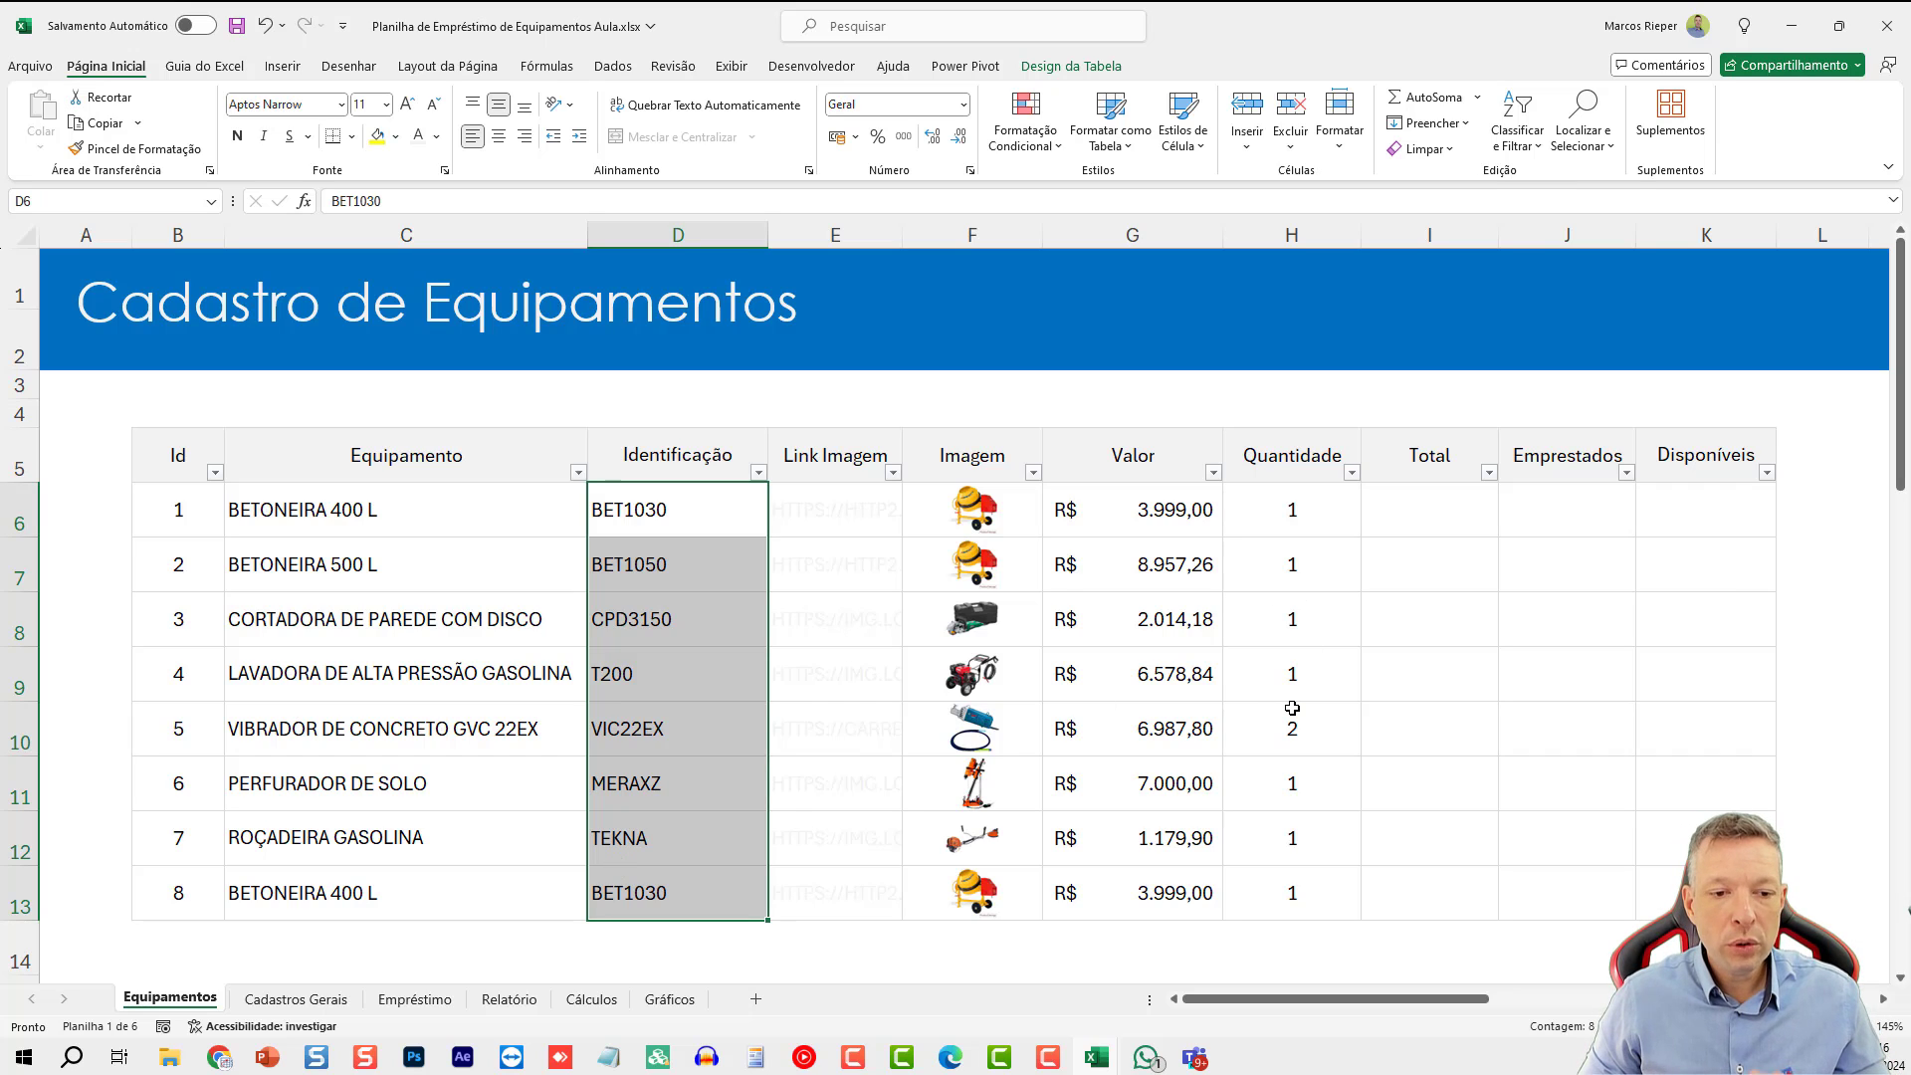
{"action": "left_click_drag", "start_coordinate": [1288, 725], "coordinate": [557, 729]}
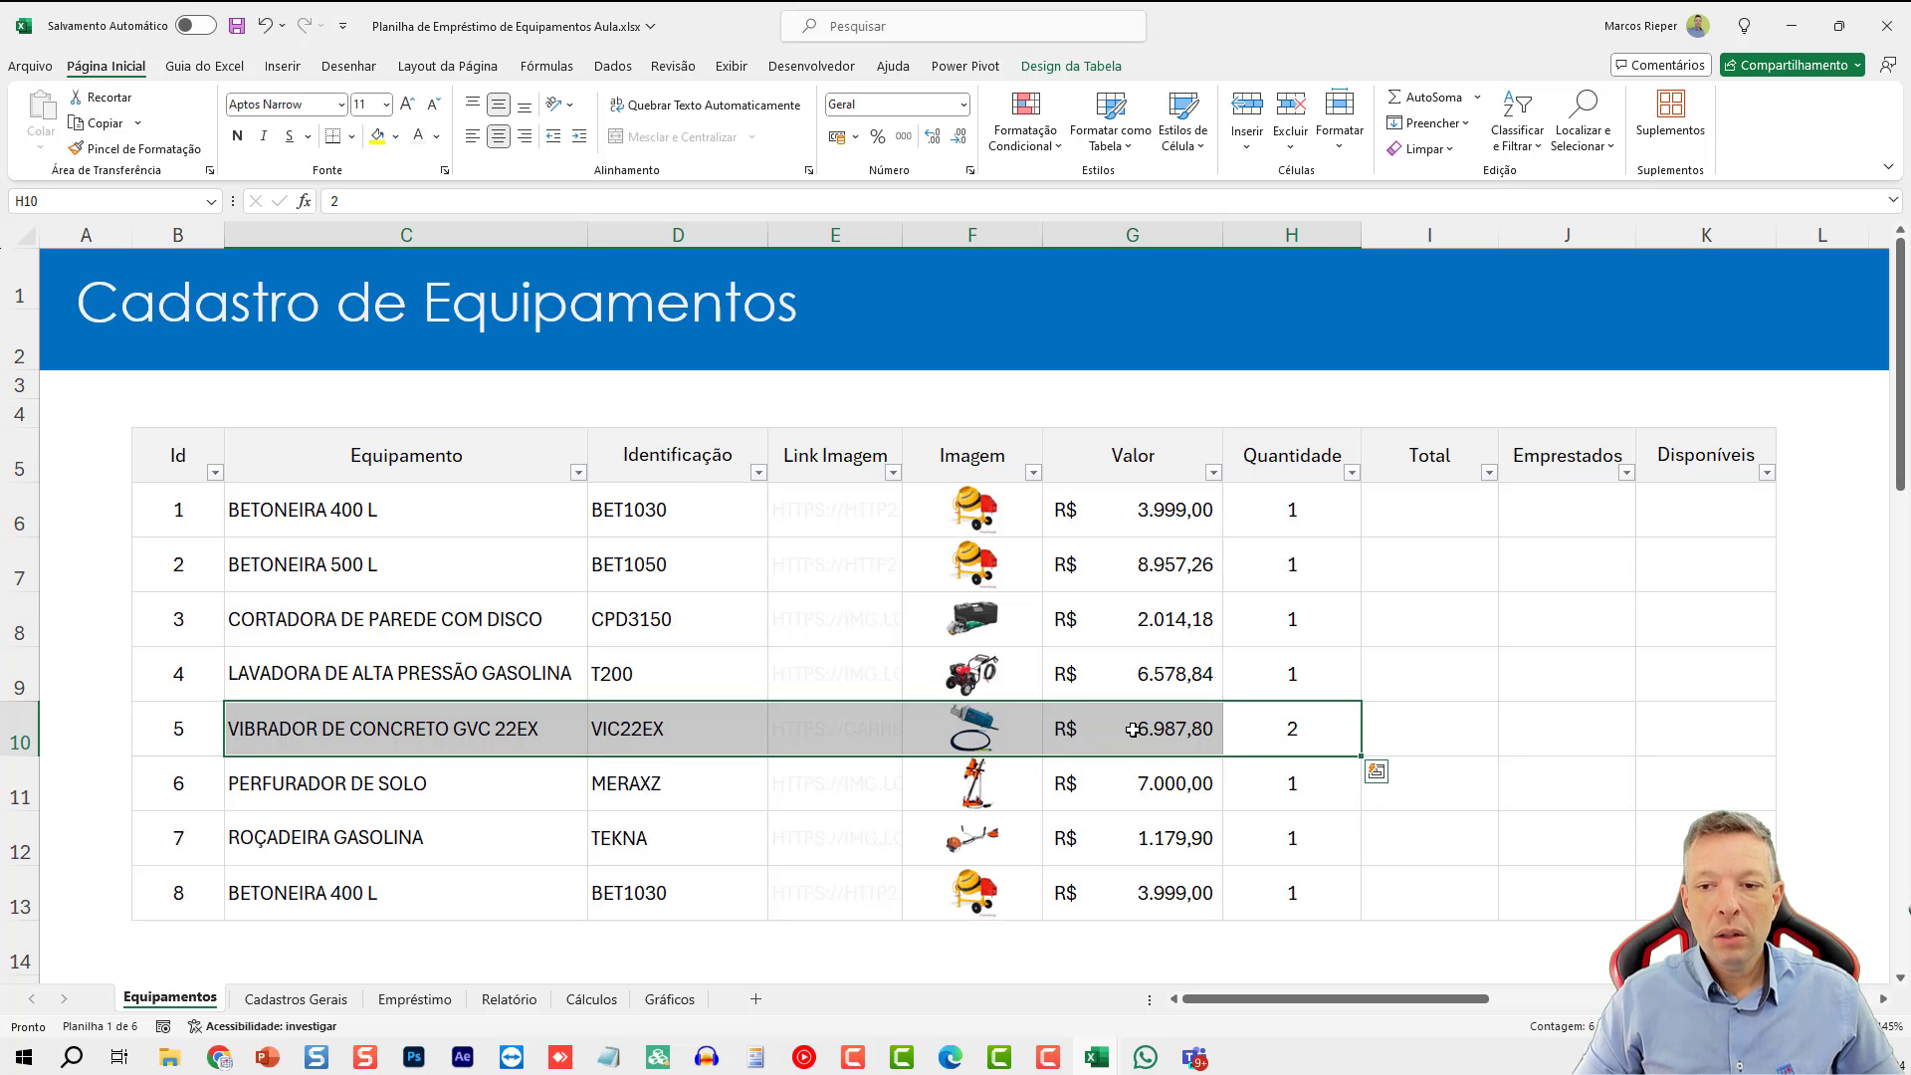
{"action": "left_click", "coordinate": [1456, 519]}
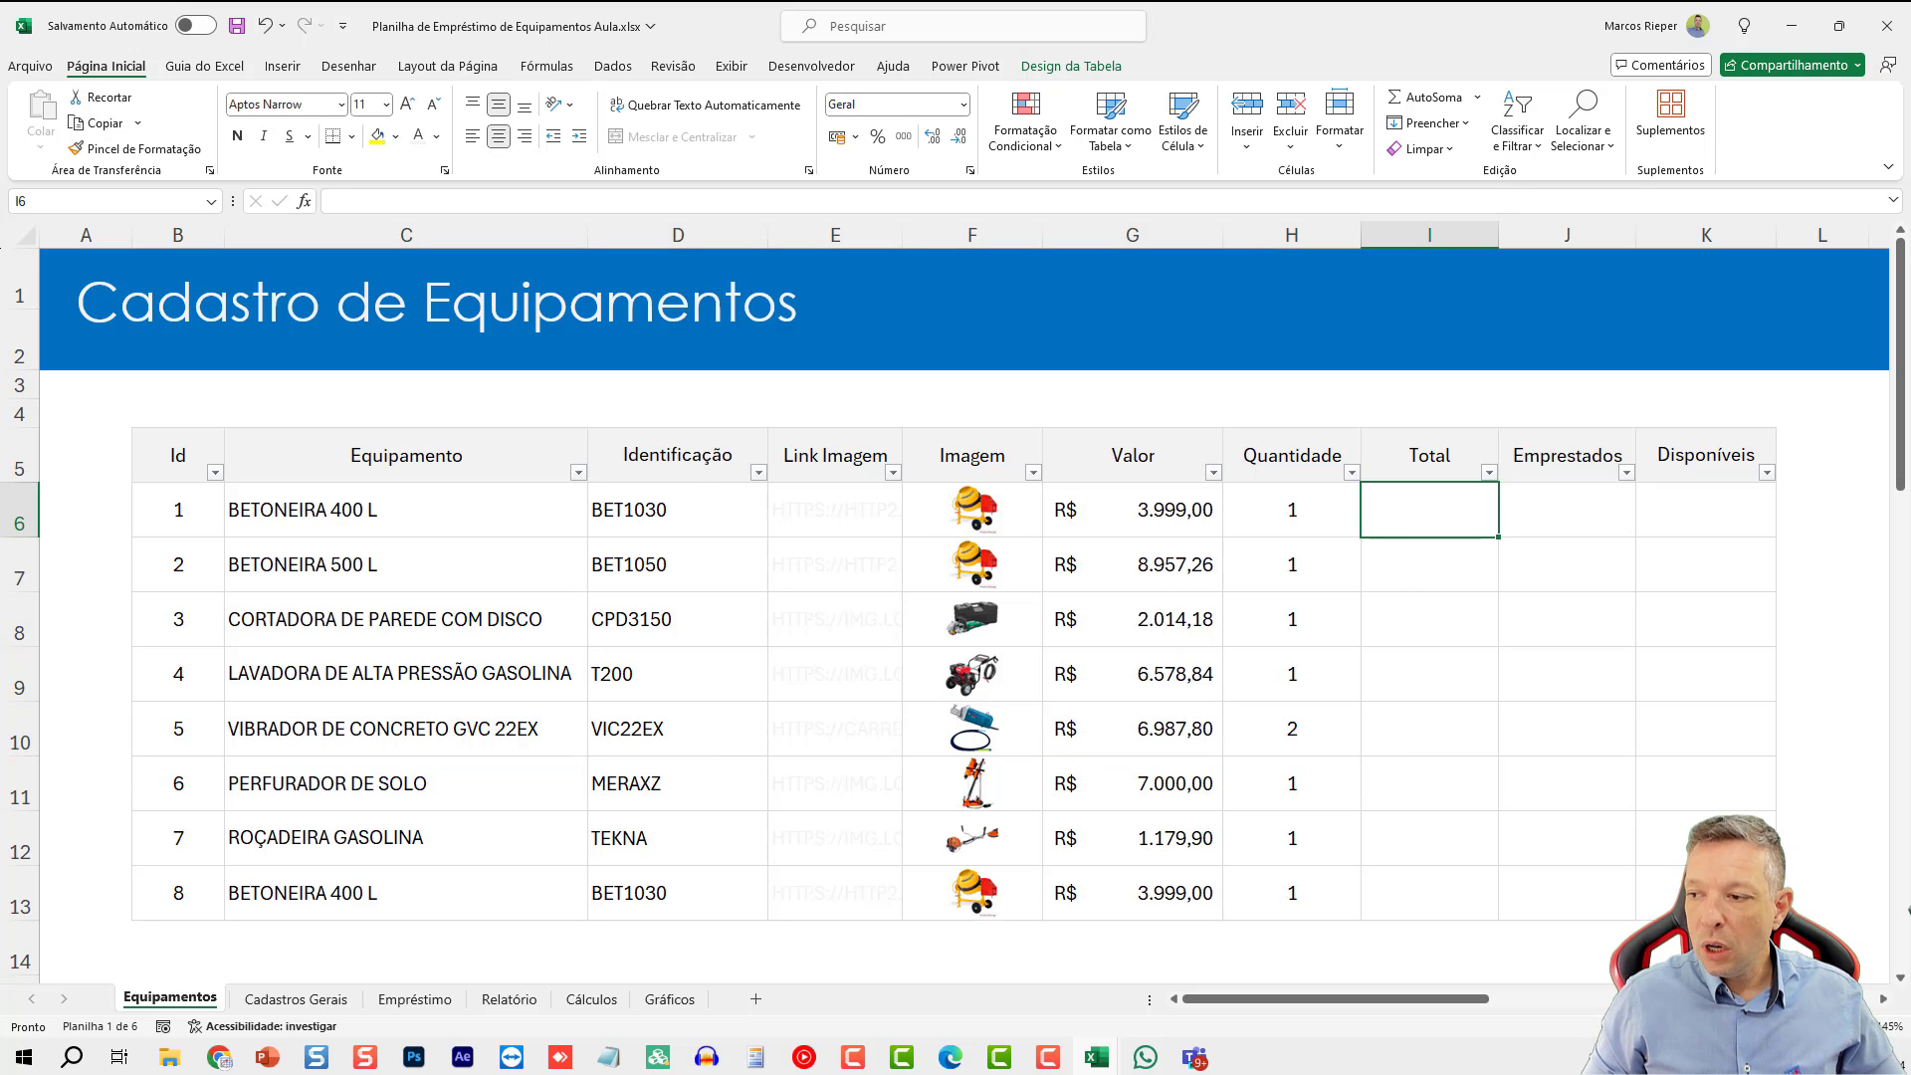
{"action": "left_click", "coordinate": [1419, 510]}
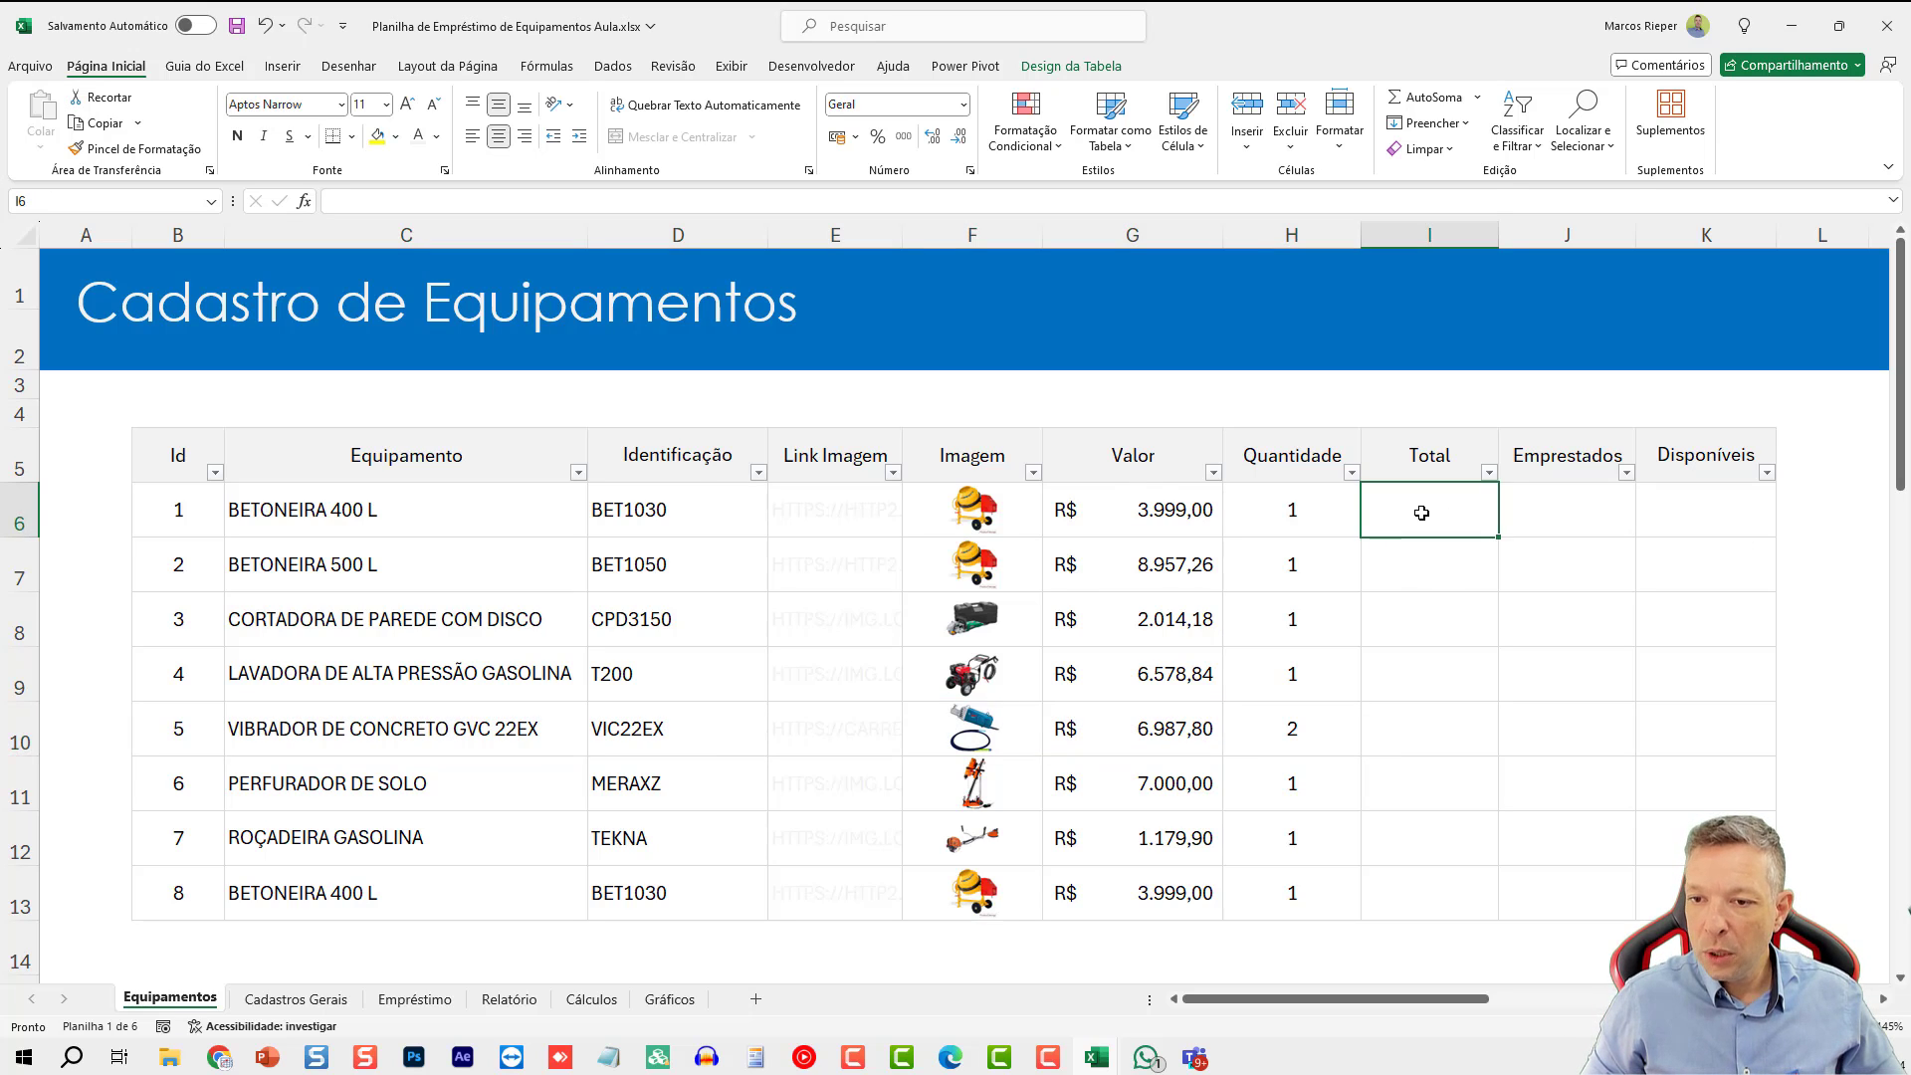
{"action": "type", "text": "="}
{"action": "key", "text": "Left"}
{"action": "key", "text": "Left"}
{"action": "type", "text": "*"}
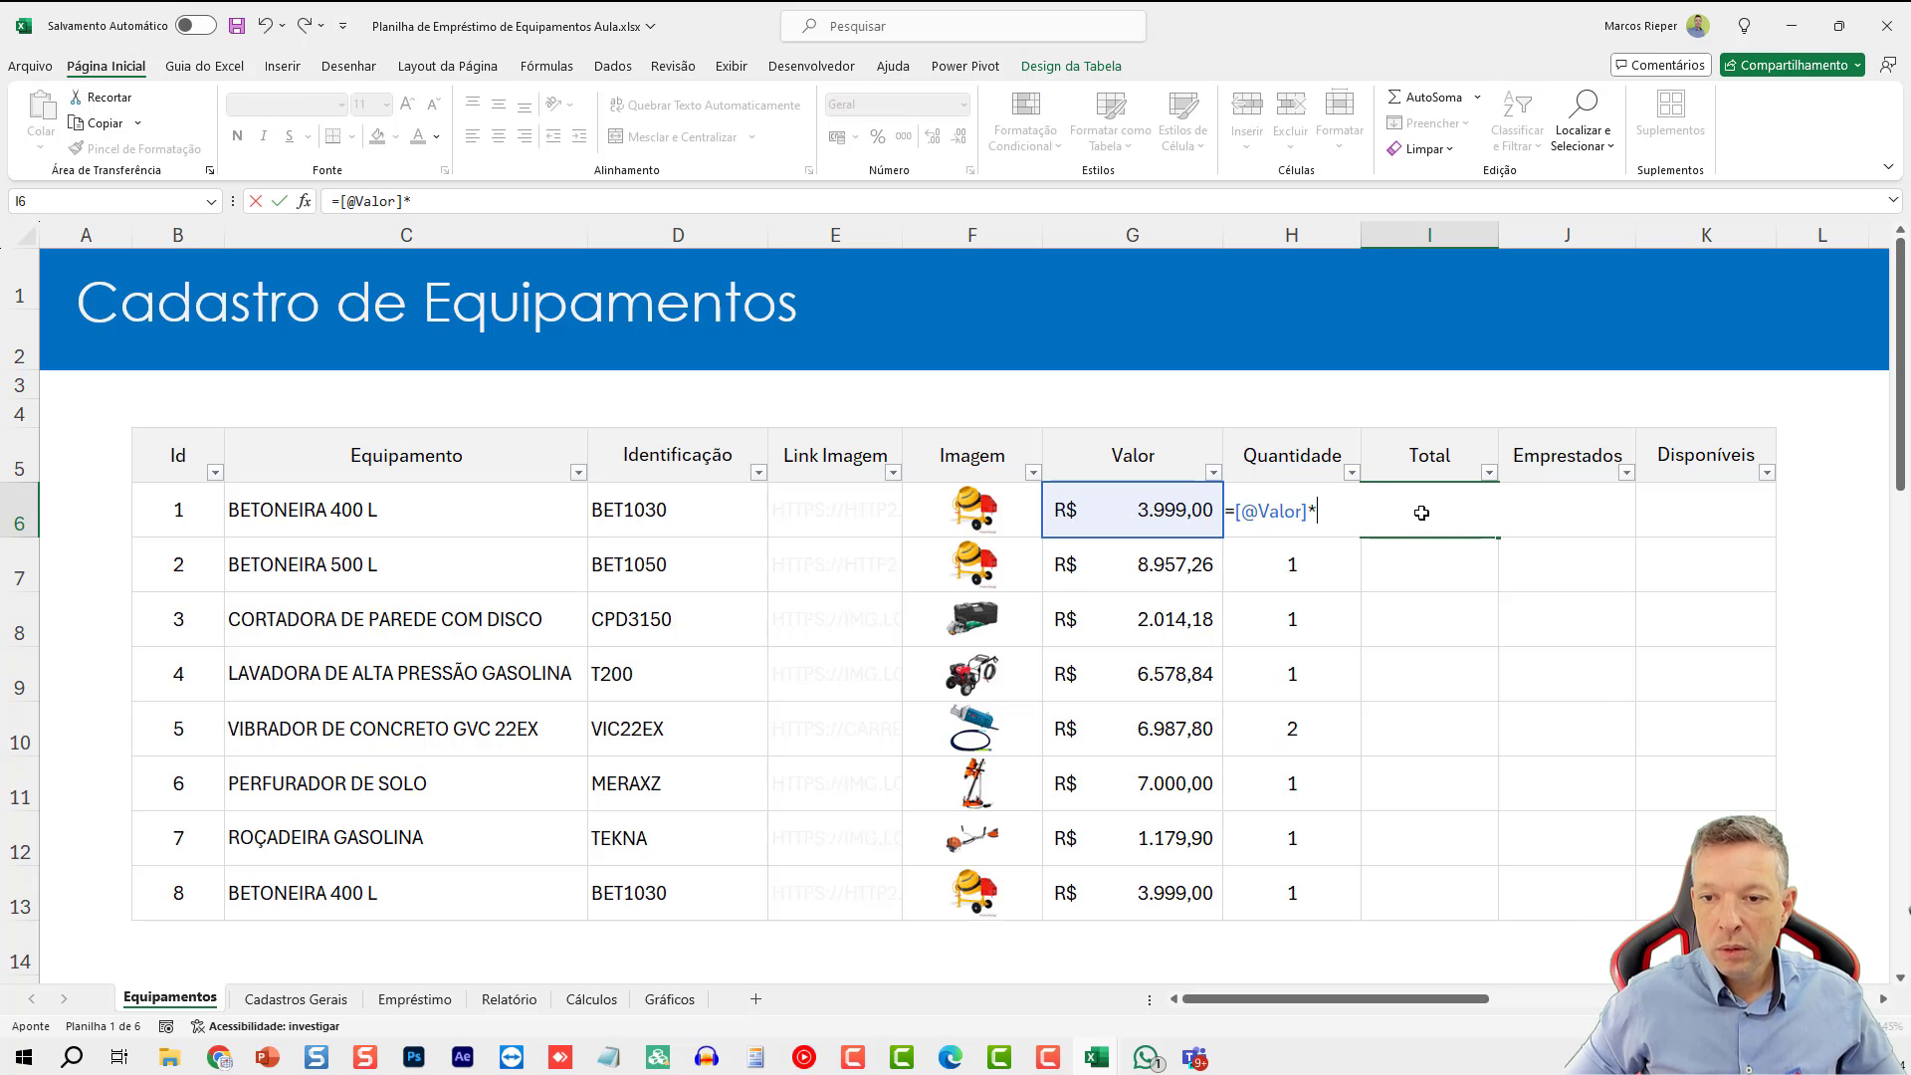
{"action": "key", "text": "Left"}
{"action": "key", "text": "Return"}
{"action": "left_click", "coordinate": [1422, 513]}
{"action": "double_click", "coordinate": [1421, 512]}
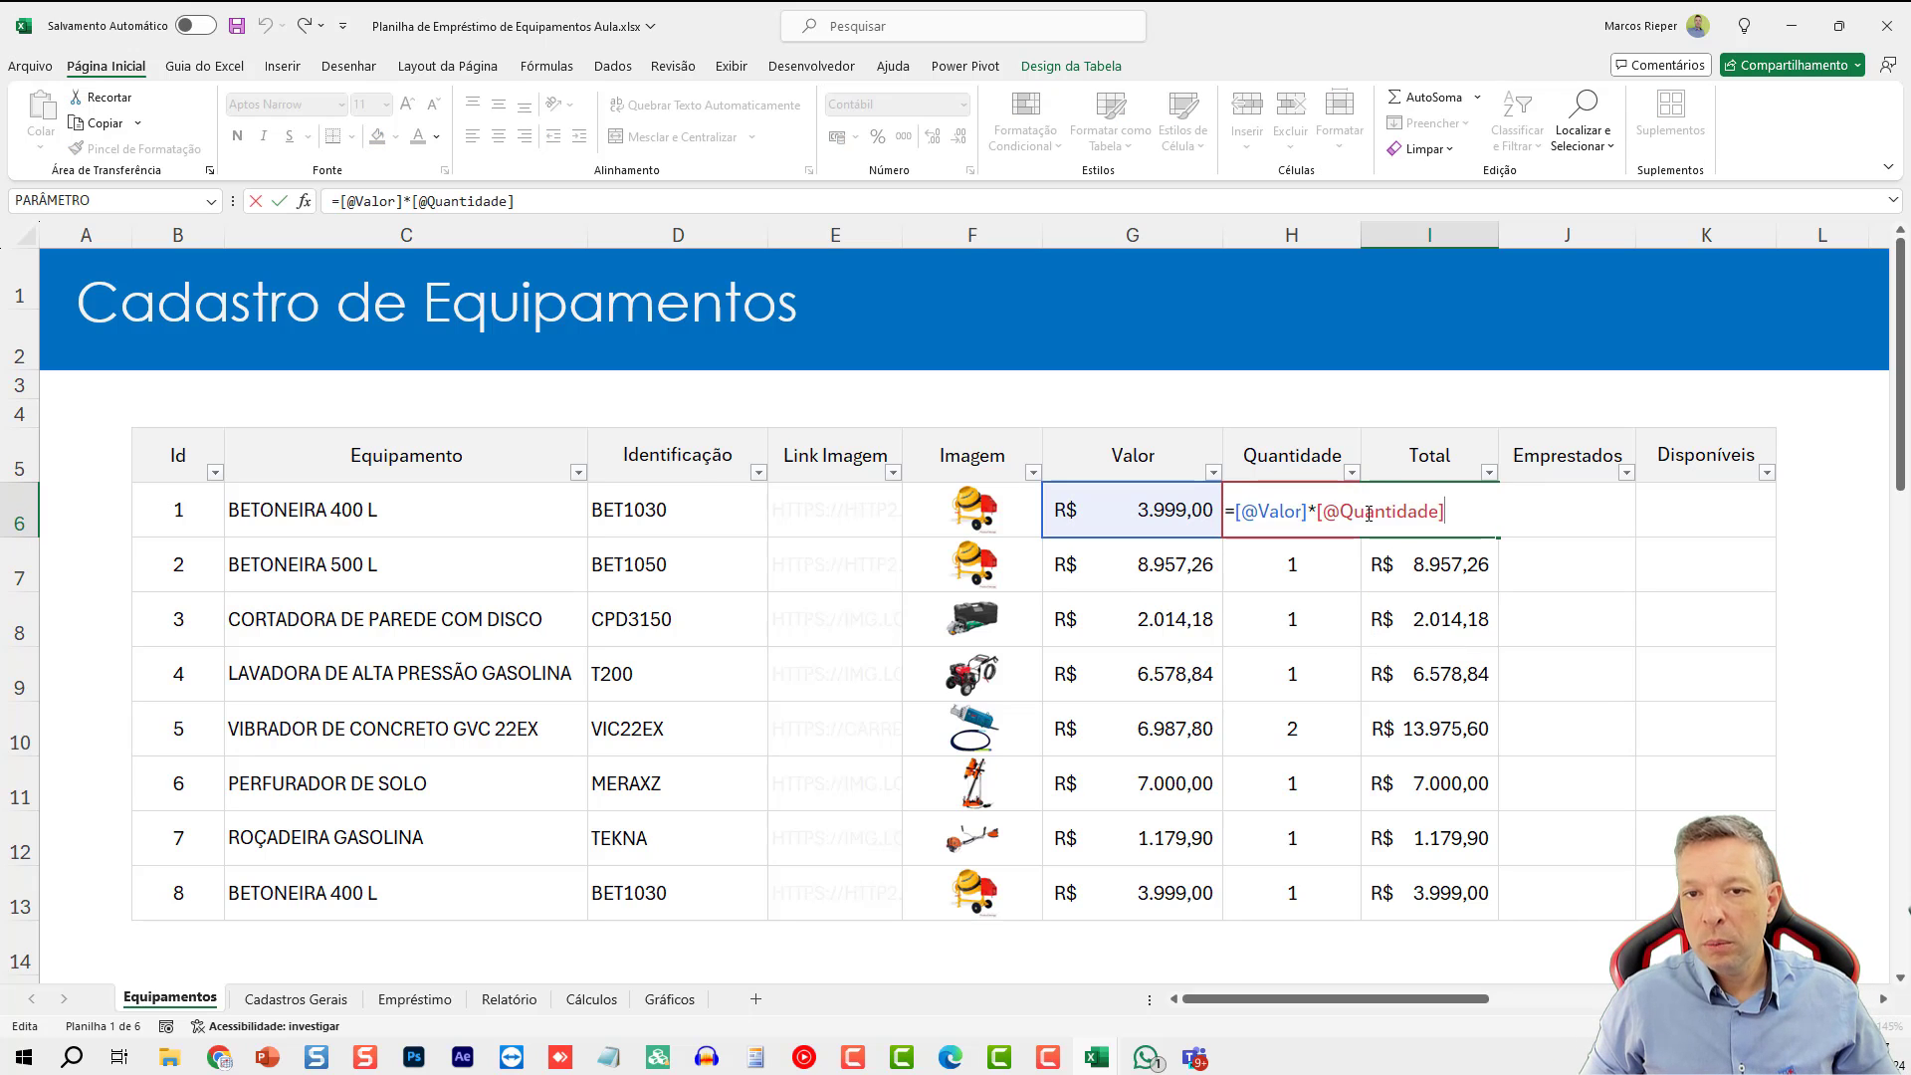
{"action": "key", "text": "Escape"}
{"action": "key", "text": "F2"}
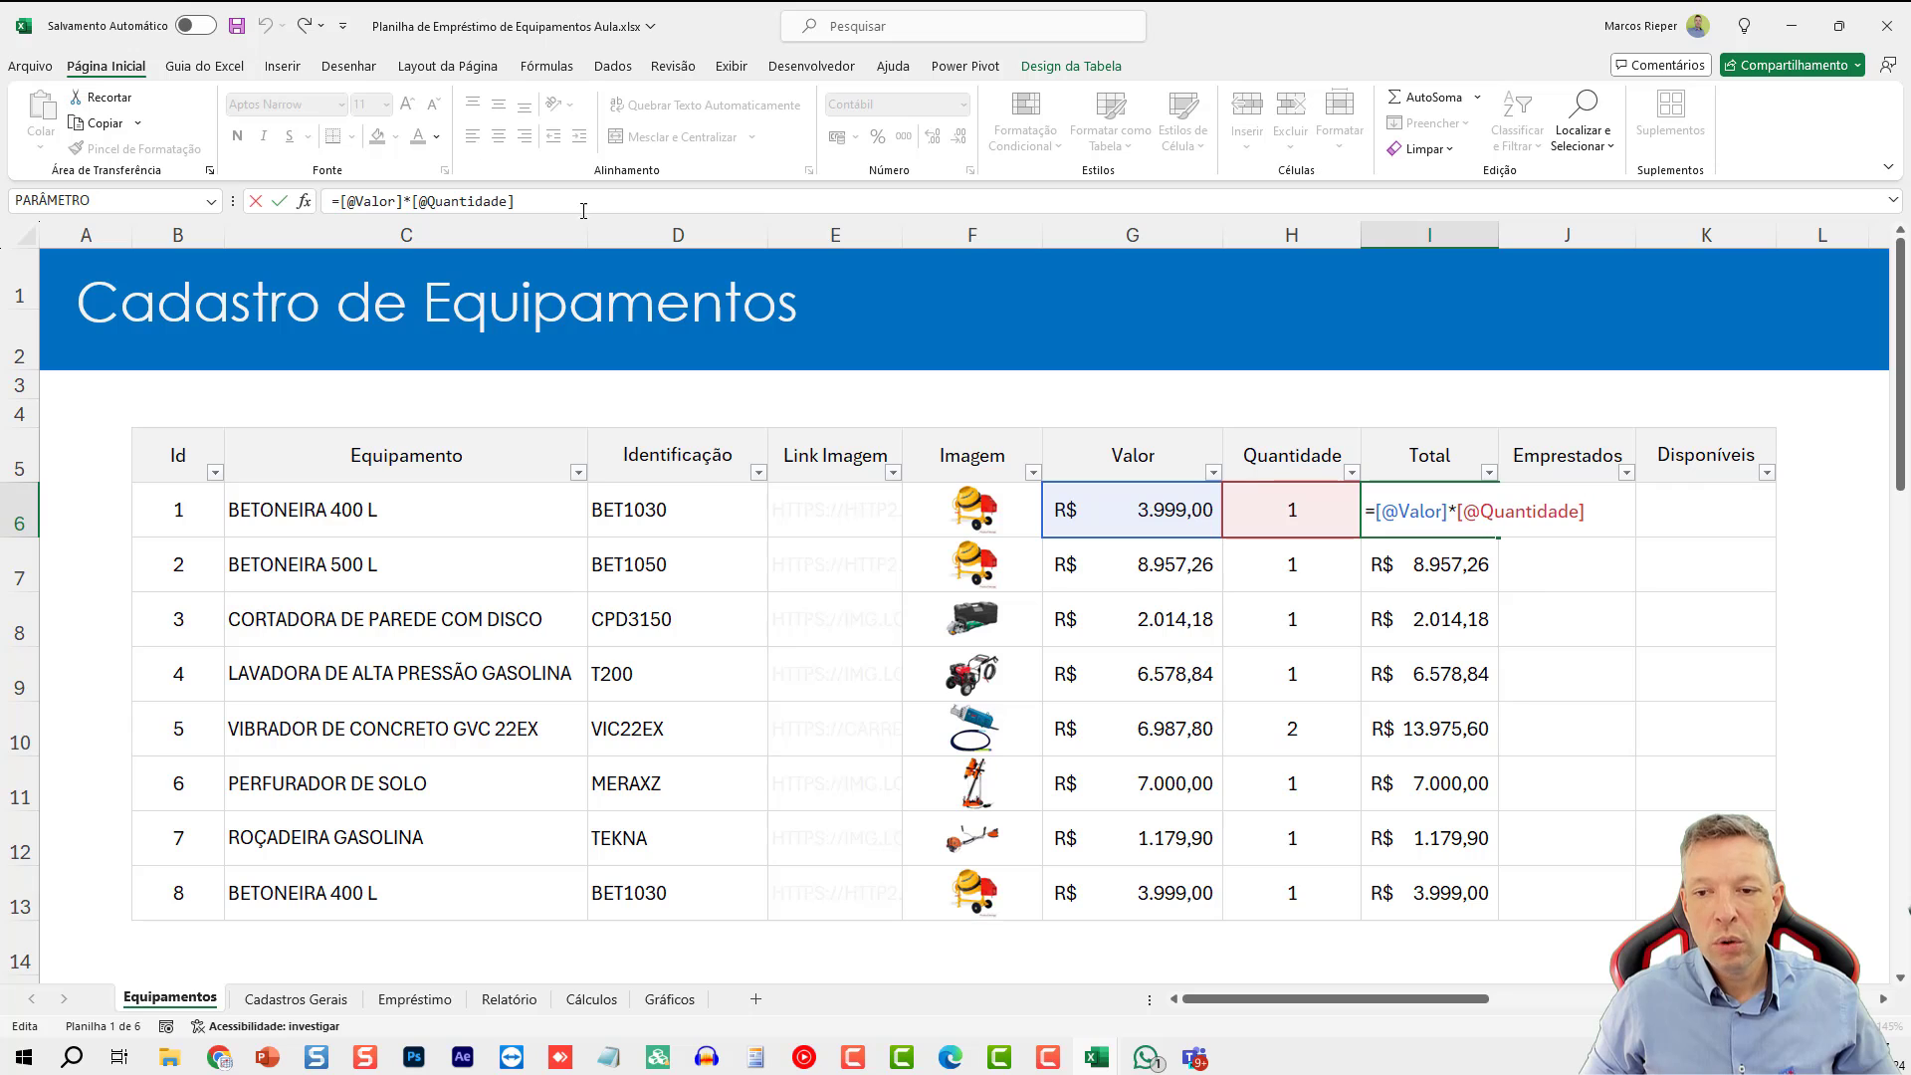
{"action": "key", "text": "Escape"}
- Test the equipment table's automatic expansion by adding a ninth row twice and deleting it each time
{"action": "key", "text": "ctrl+End"}
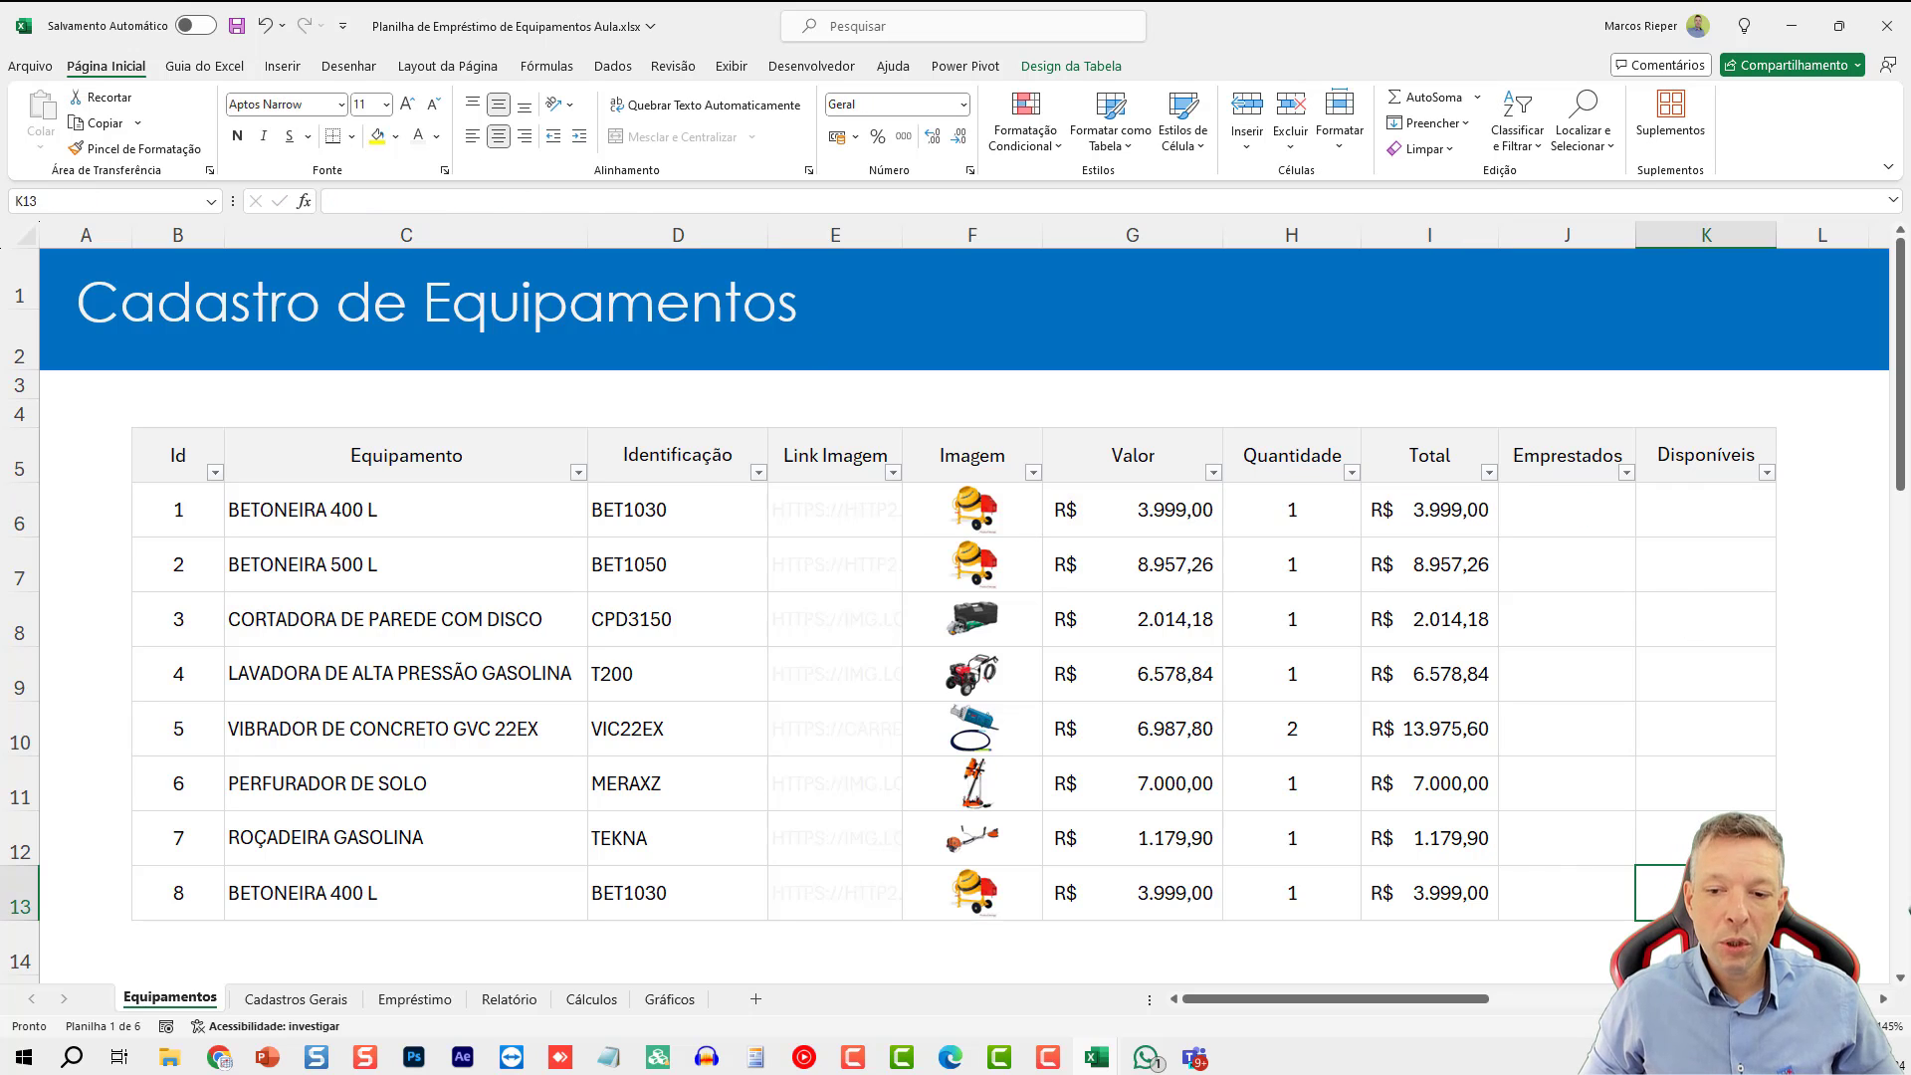
{"action": "key", "text": "Tab"}
{"action": "scroll", "coordinate": [1141, 924], "scroll_direction": "down", "scroll_amount": 2}
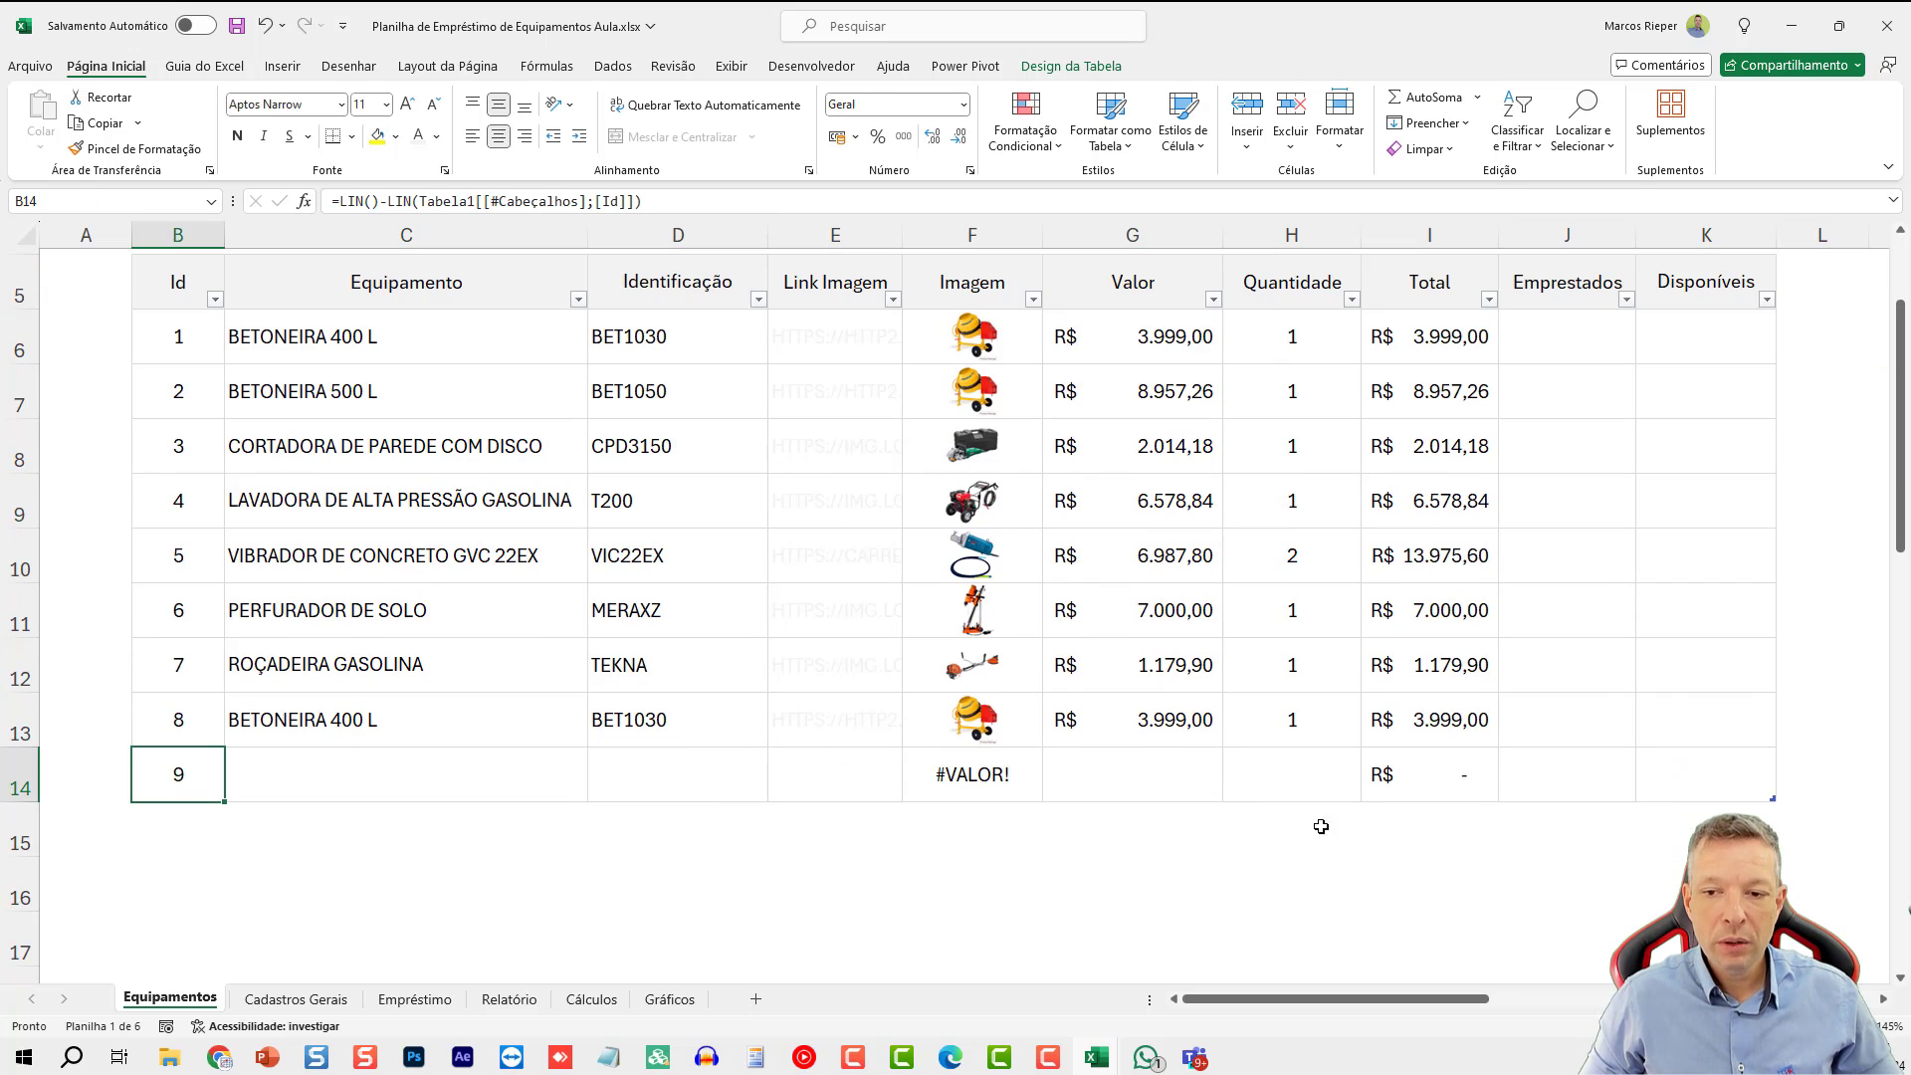
{"action": "left_click", "coordinate": [1747, 789]}
{"action": "key", "text": "shift+space"}
{"action": "key", "text": "ctrl+minus"}
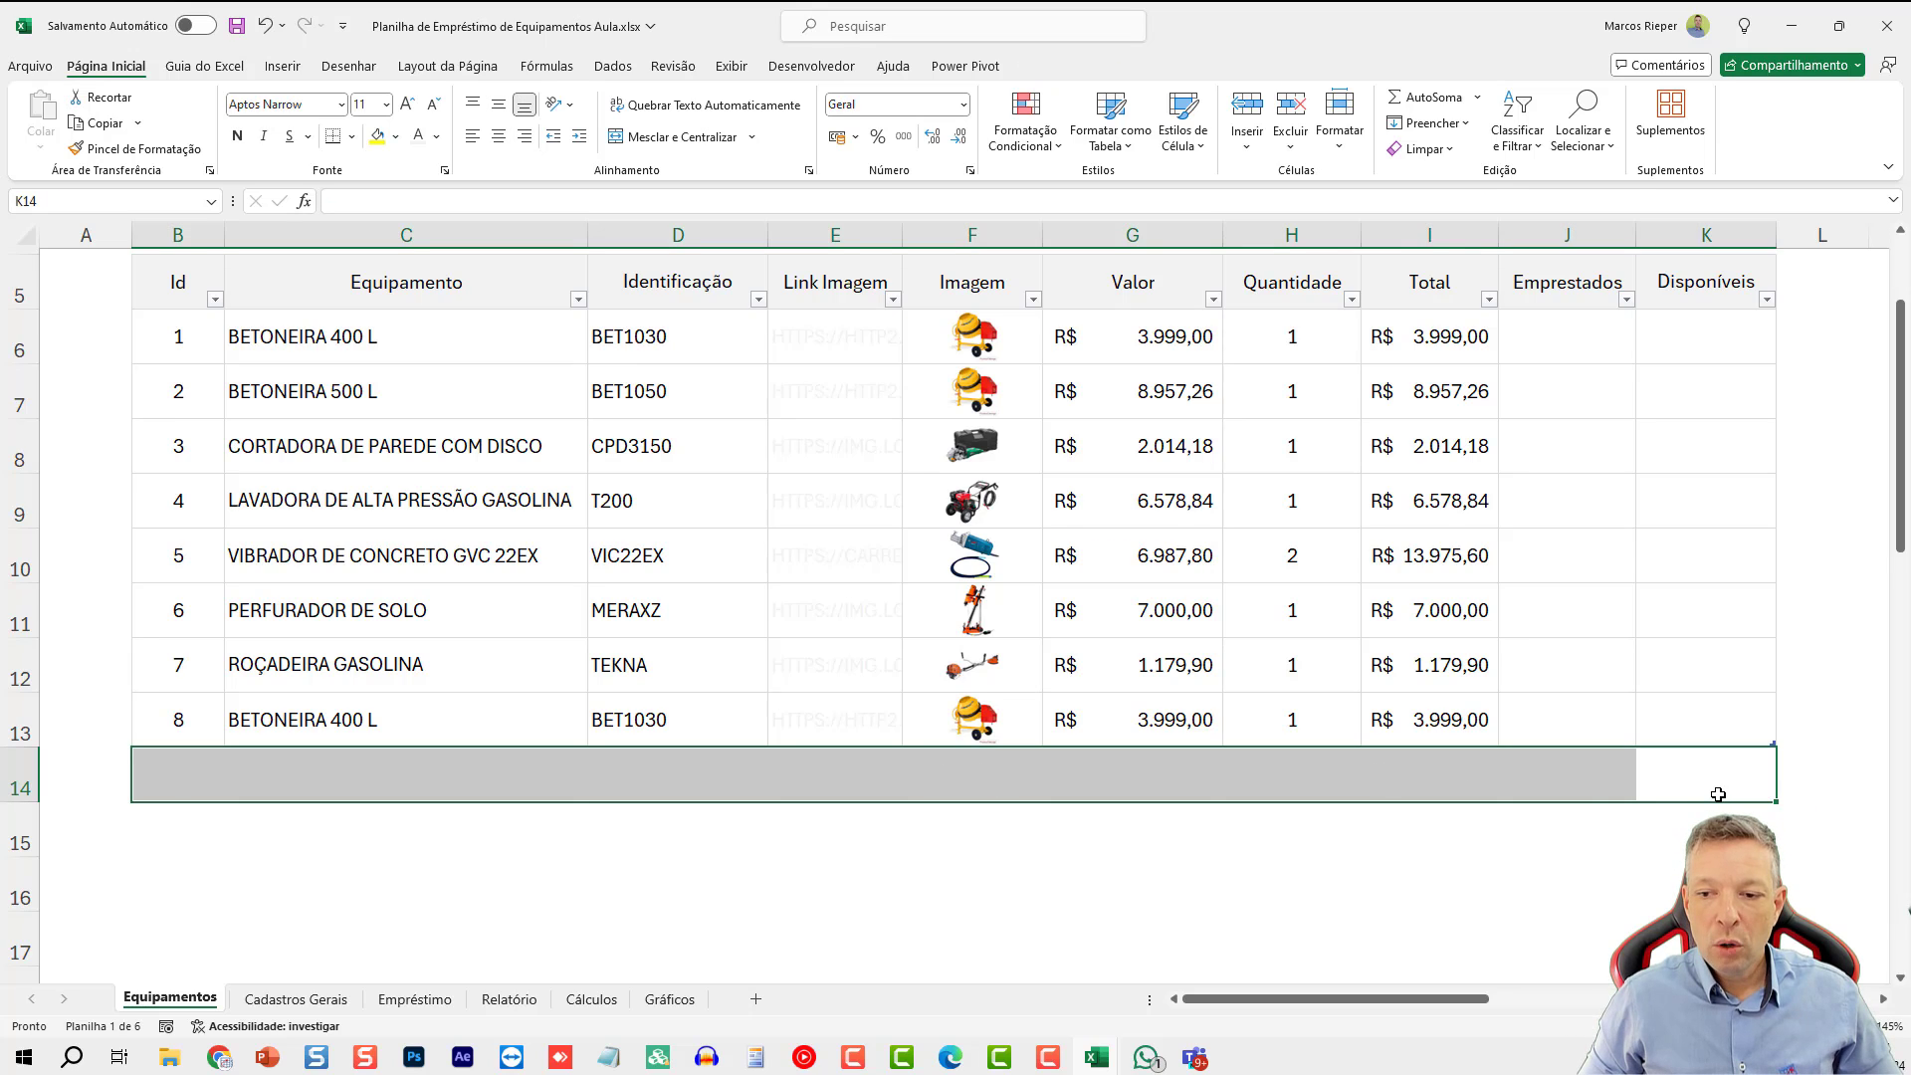
{"action": "left_click", "coordinate": [1037, 699]}
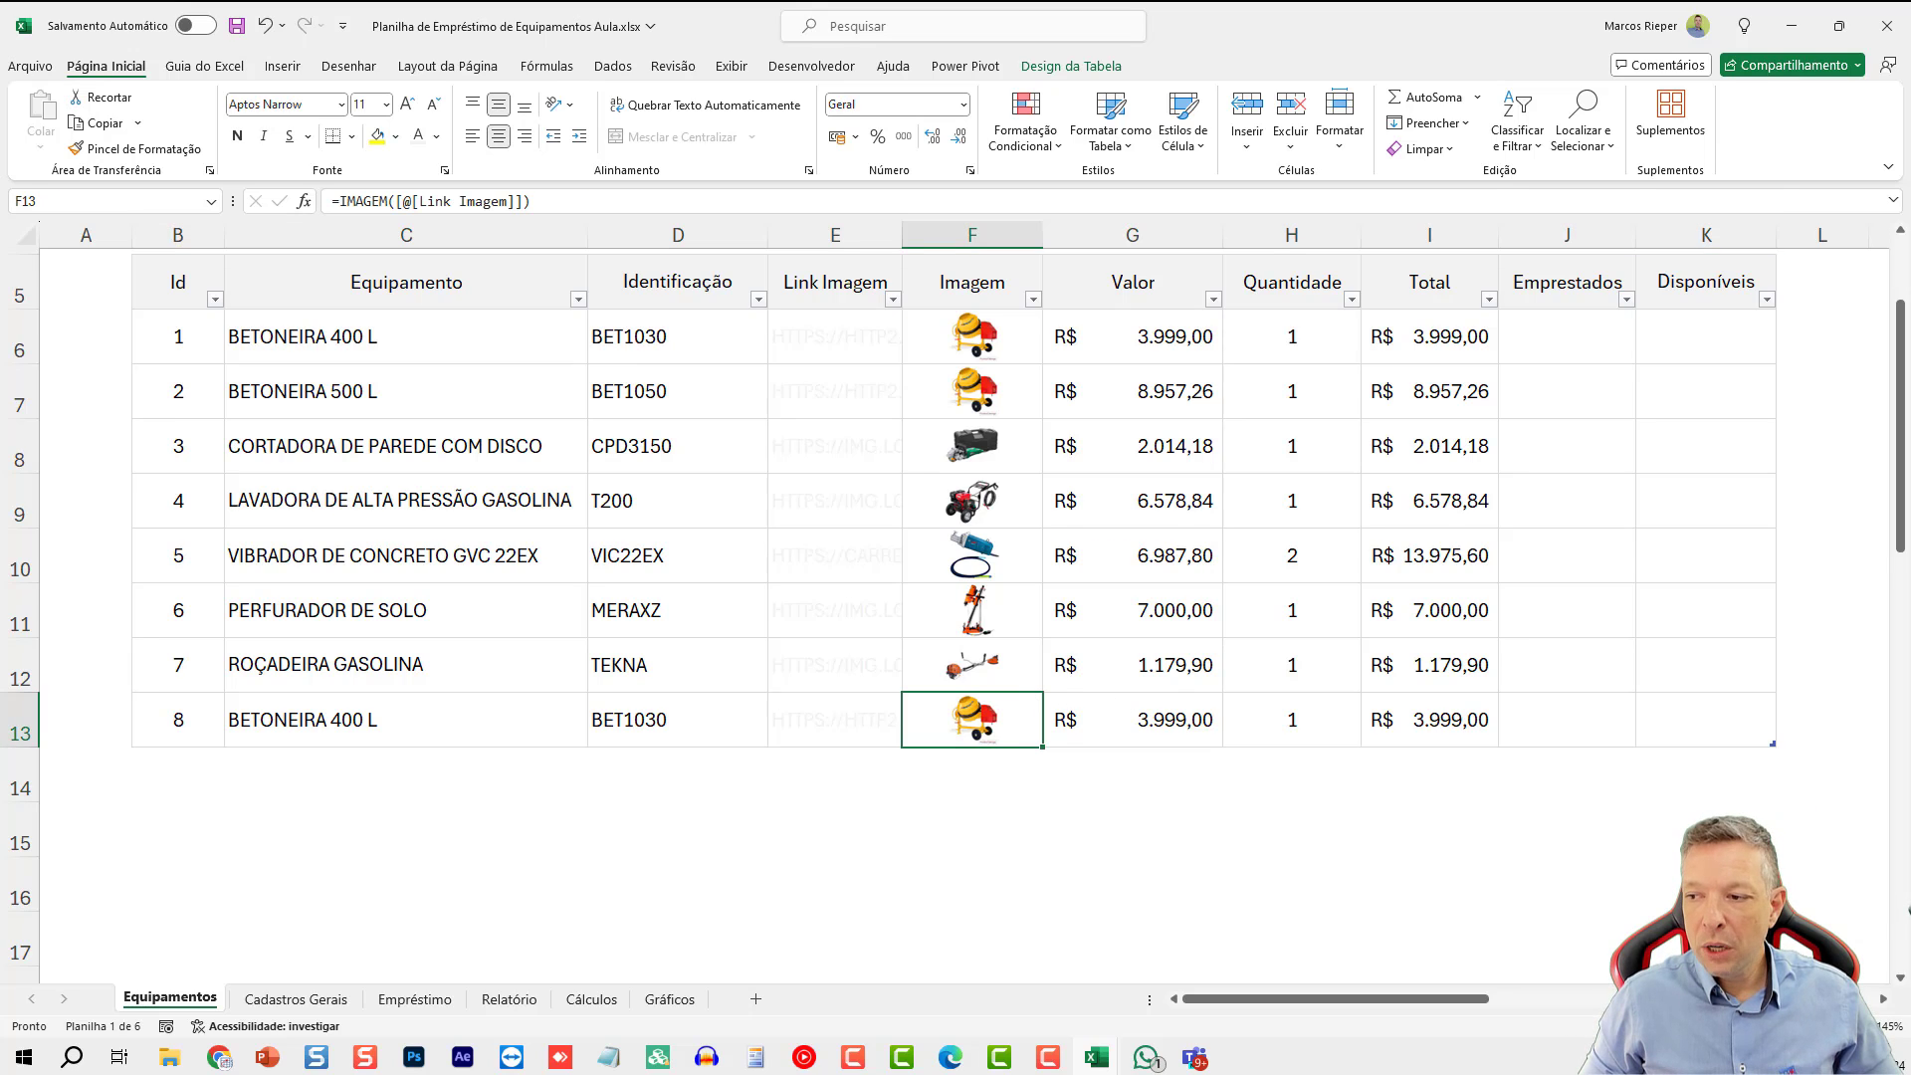
{"action": "left_click", "coordinate": [1177, 370]}
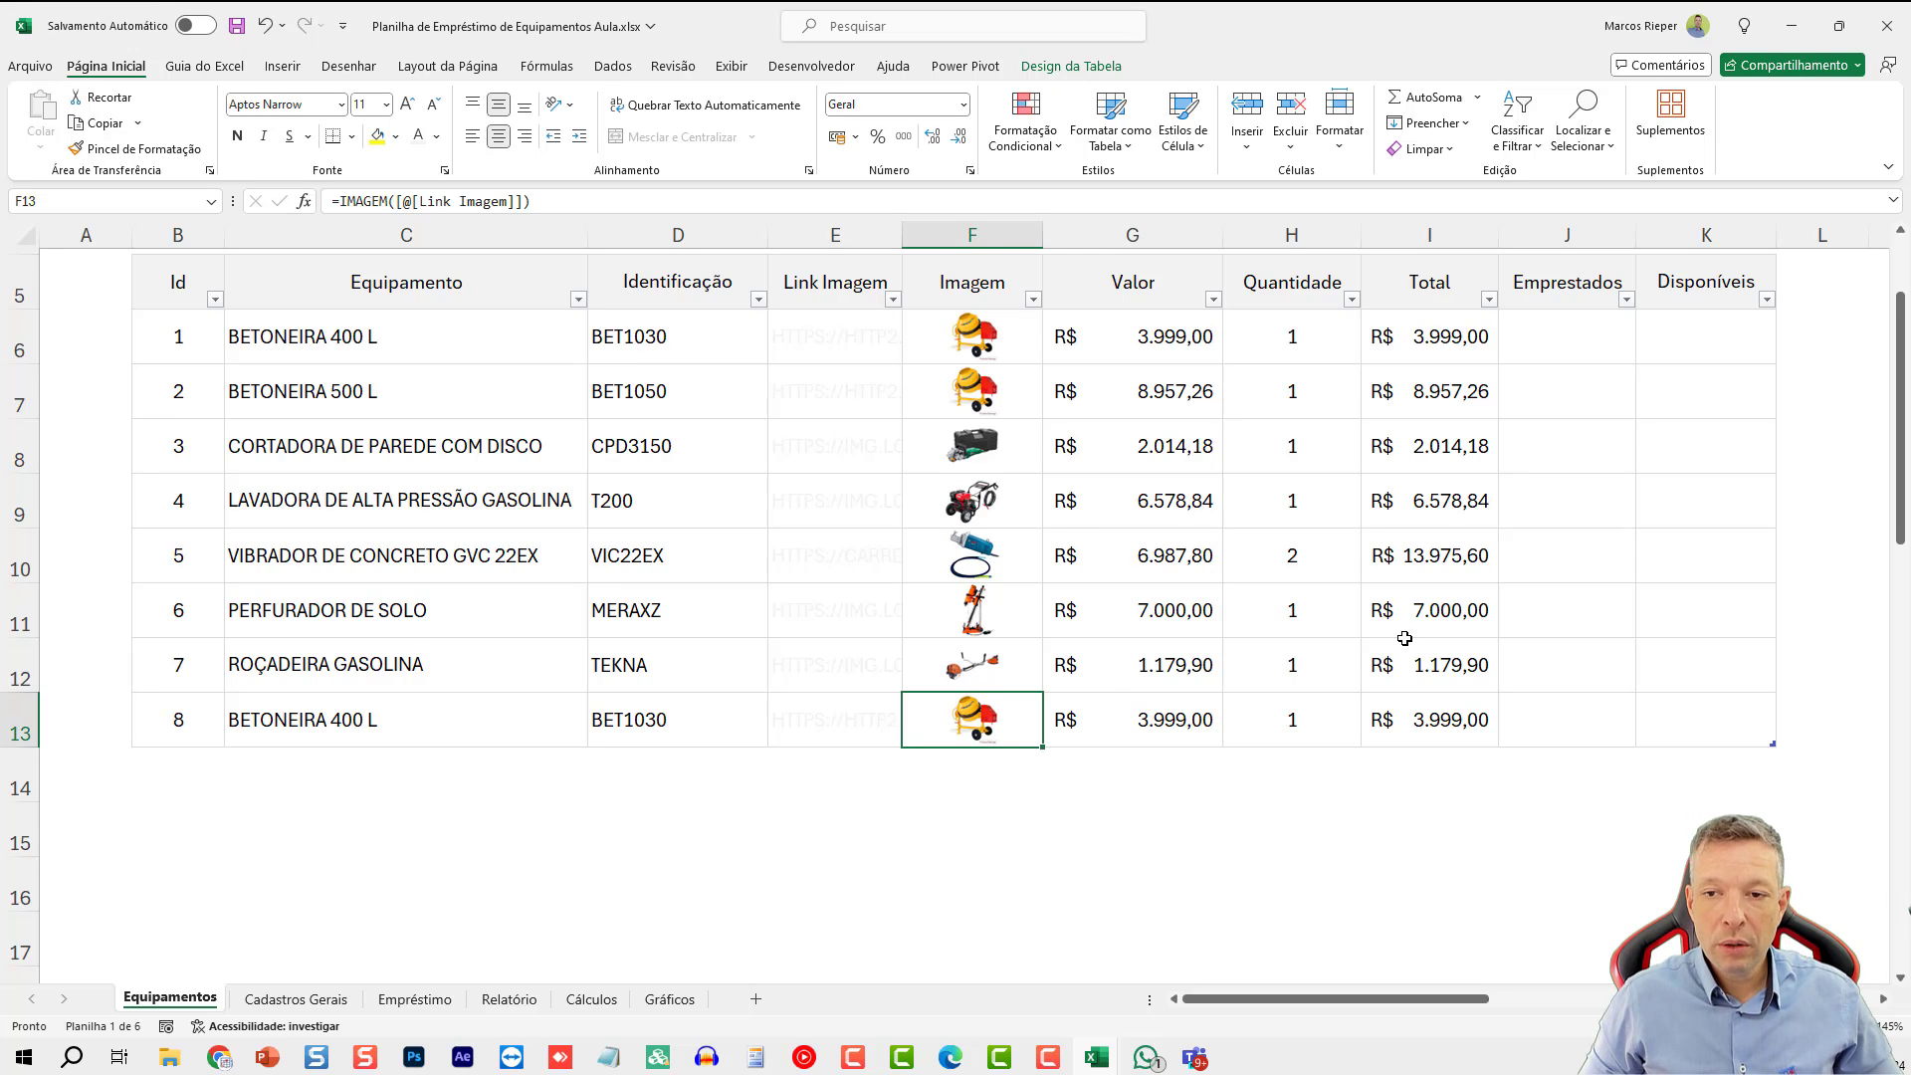
{"action": "scroll", "coordinate": [1534, 568], "scroll_direction": "up", "scroll_amount": 2}
{"action": "left_click", "coordinate": [1706, 893]}
{"action": "key", "text": "Tab"}
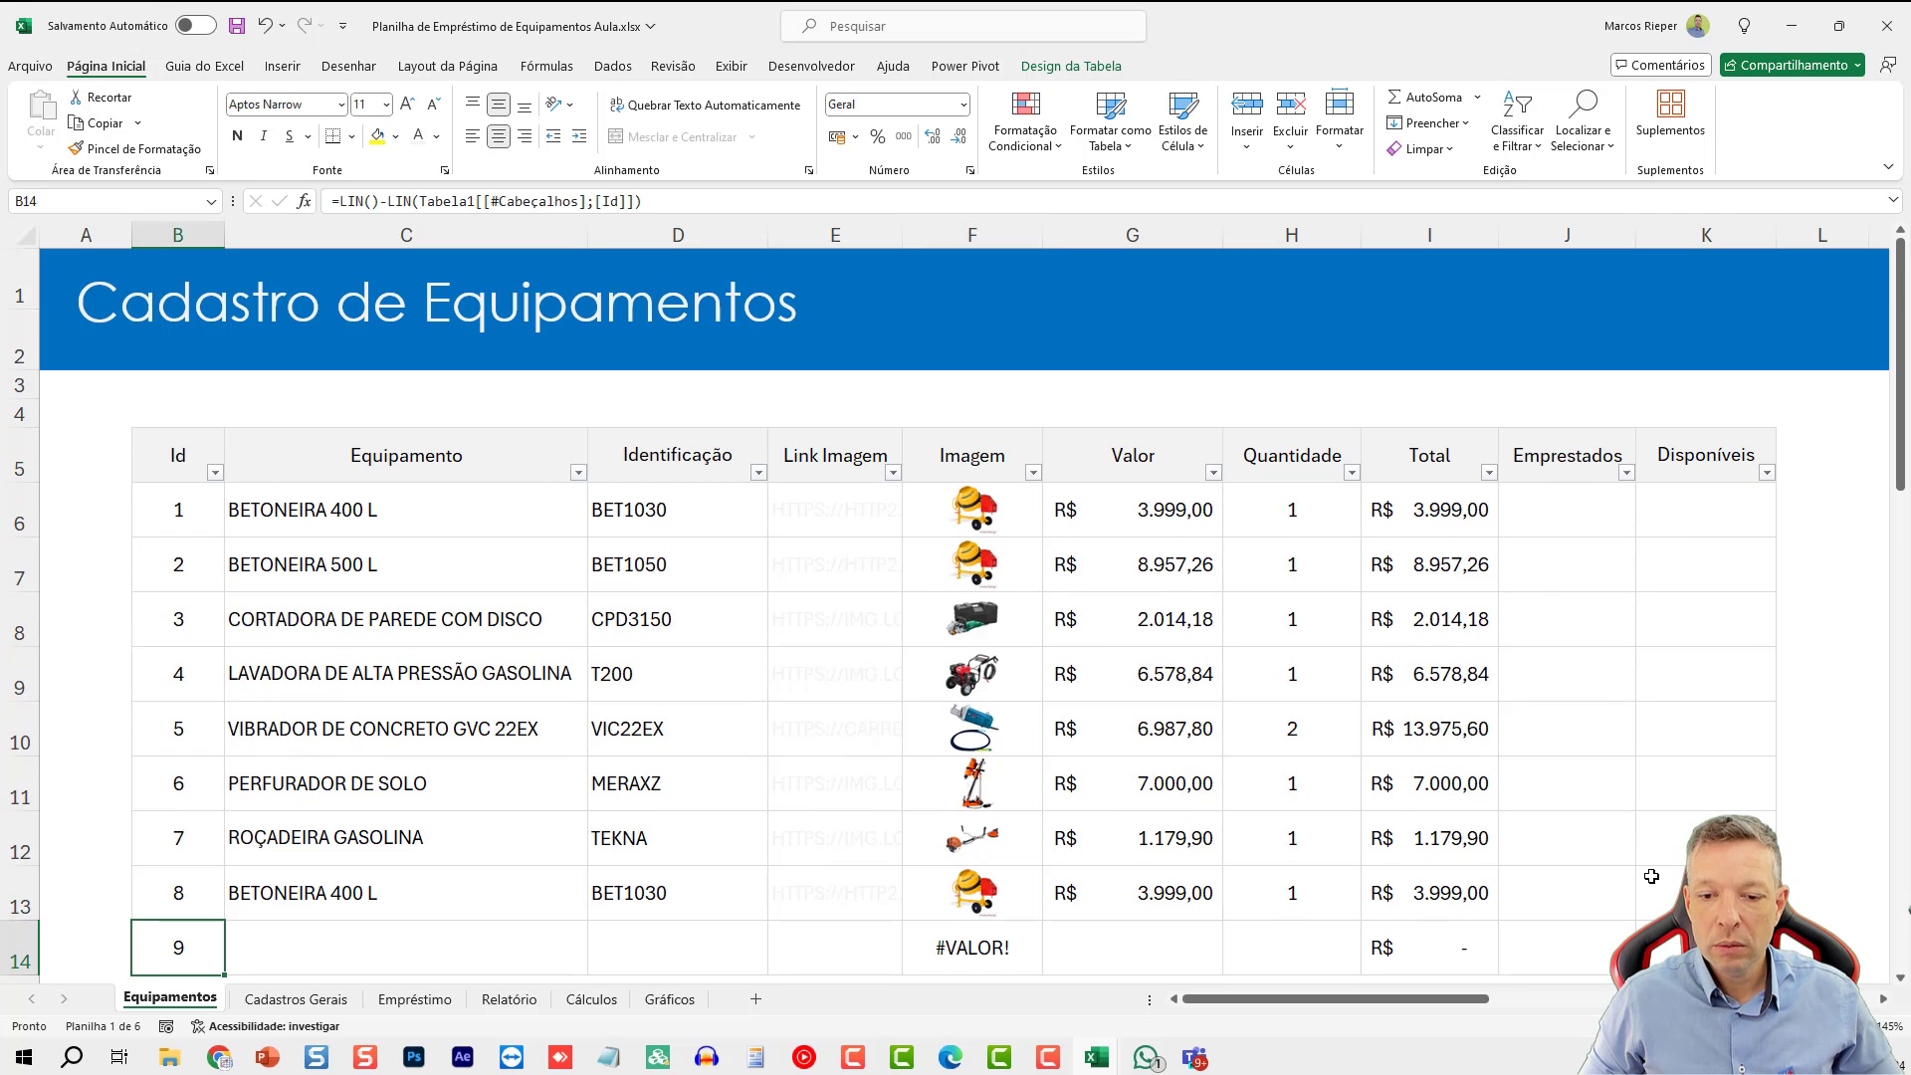
{"action": "left_click", "coordinate": [1499, 947]}
{"action": "key", "text": "shift+space"}
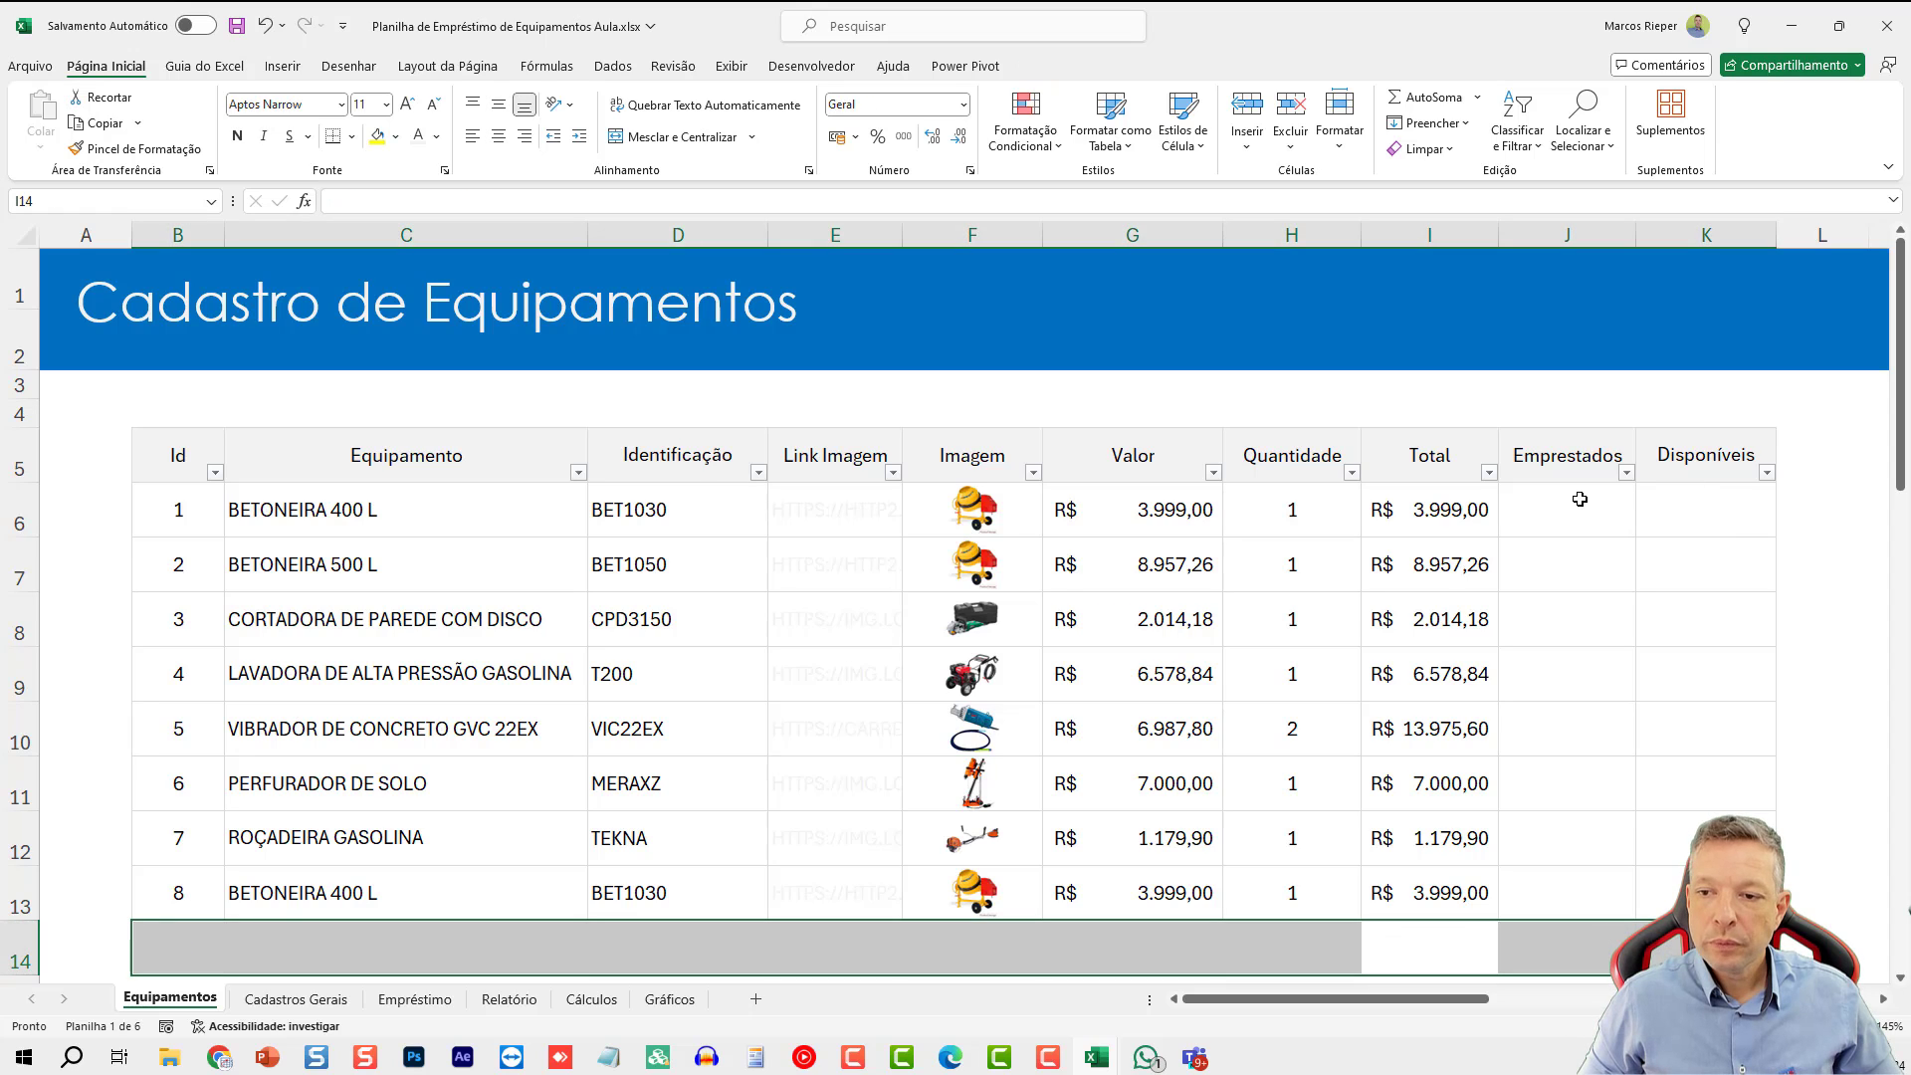
{"action": "left_click", "coordinate": [1578, 503]}
{"action": "key", "text": "alt+Tab"}
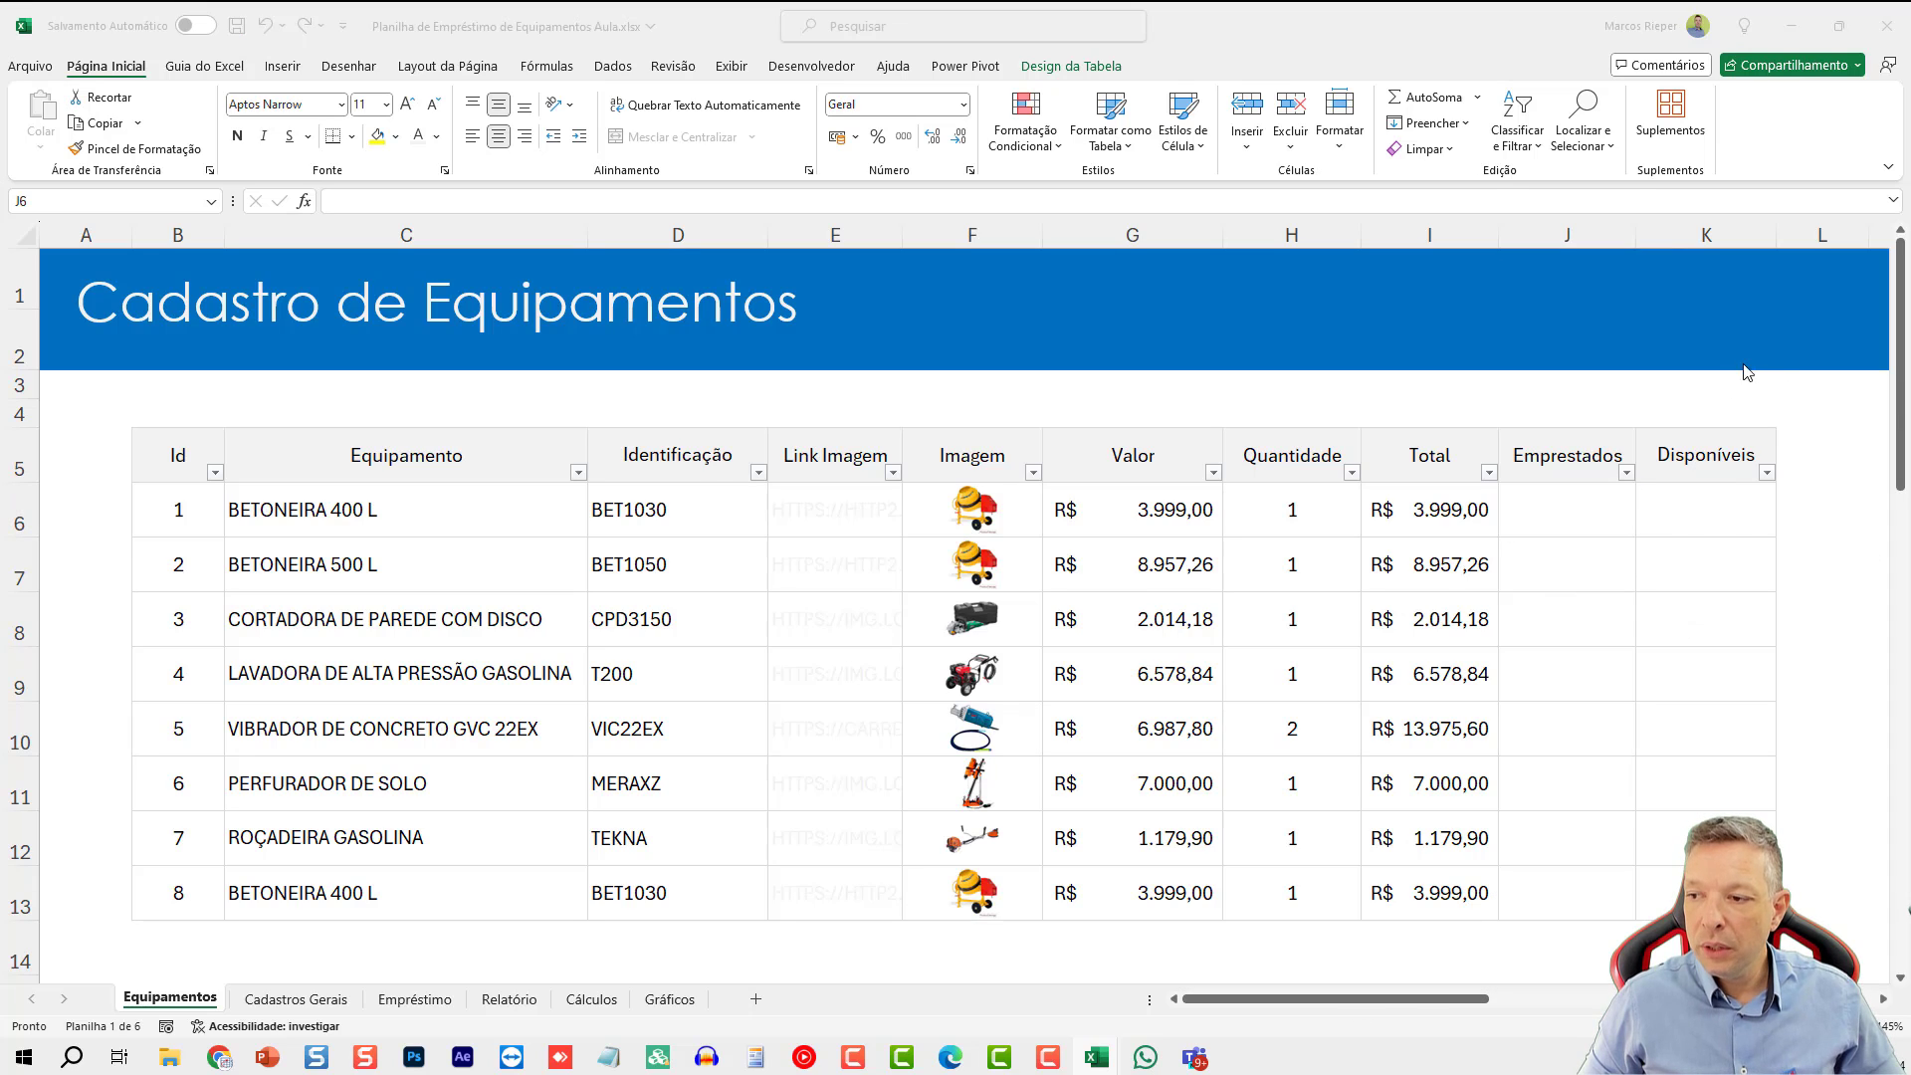
{"action": "left_click", "coordinate": [1687, 508]}
{"action": "type", "text": "="}
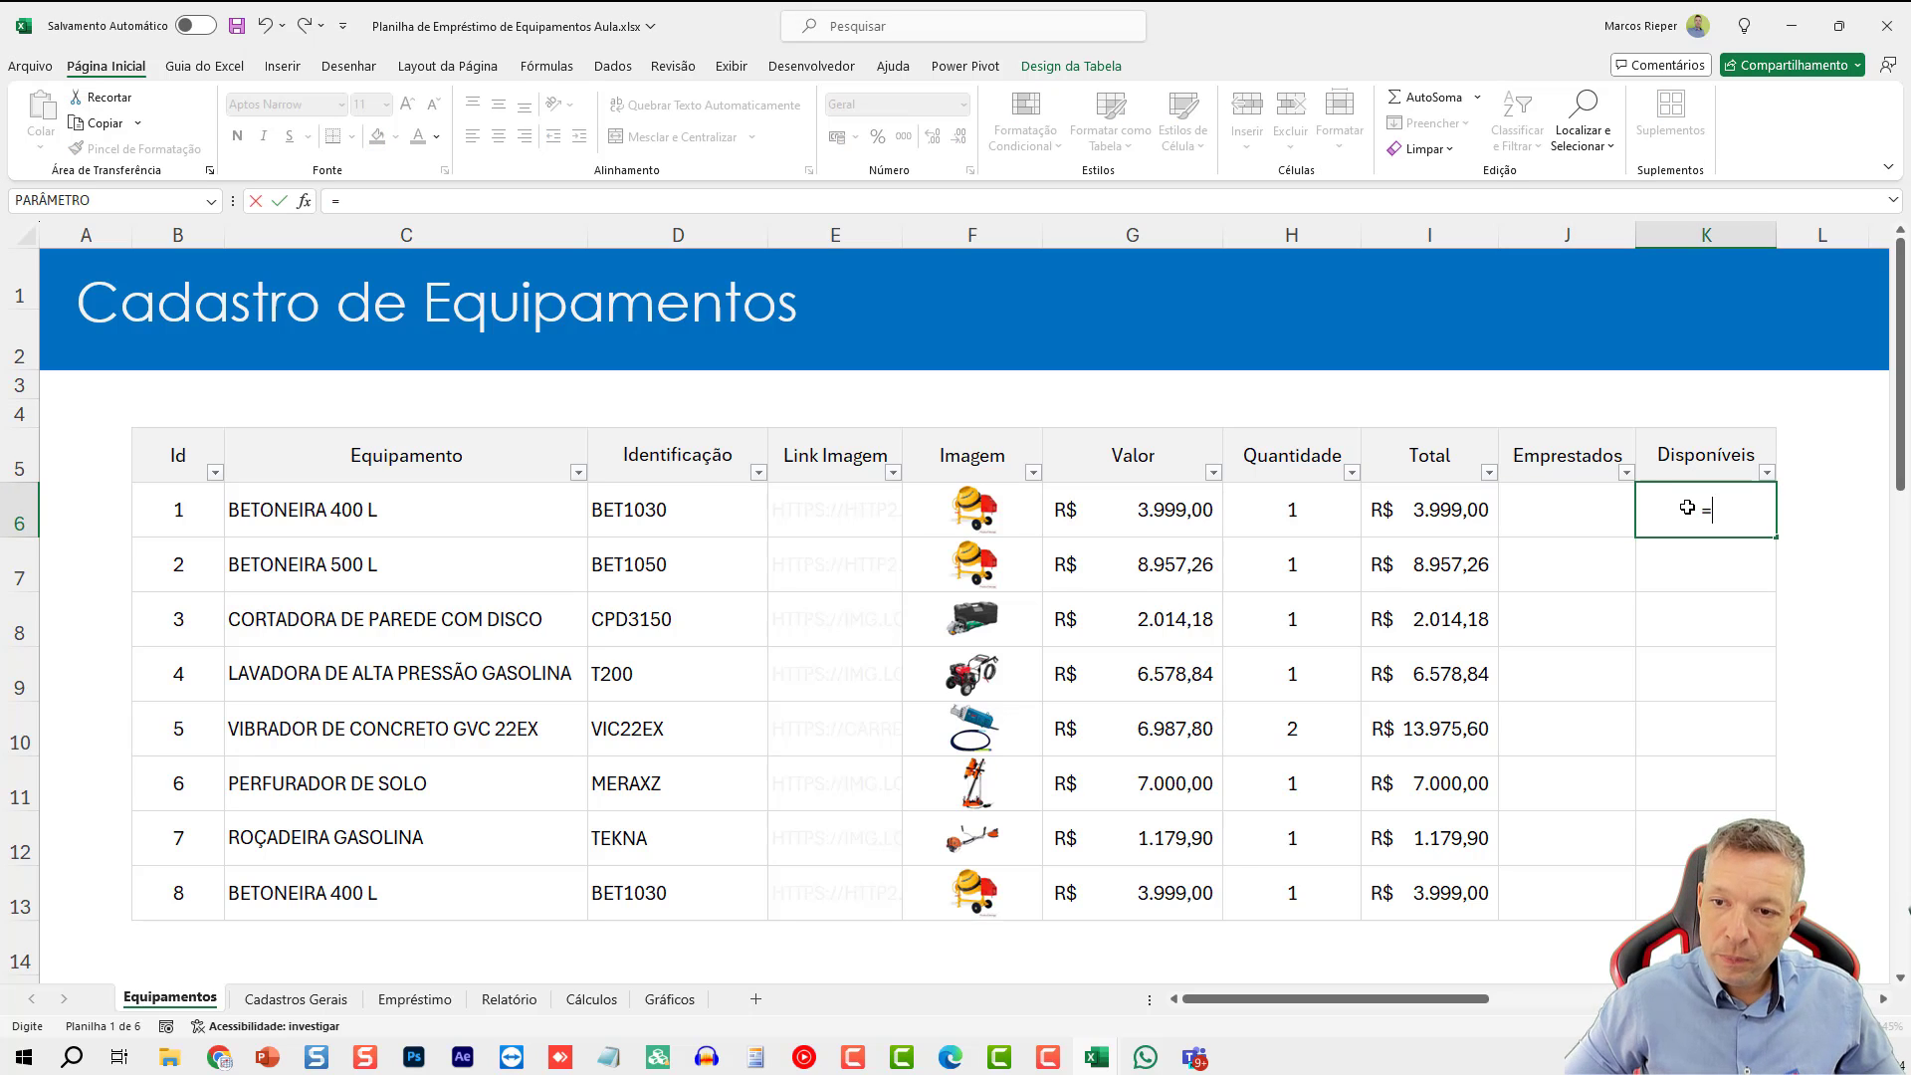
{"action": "key", "text": "Left"}
{"action": "key", "text": "Left"}
{"action": "key", "text": "Left"}
{"action": "type", "text": "-"}
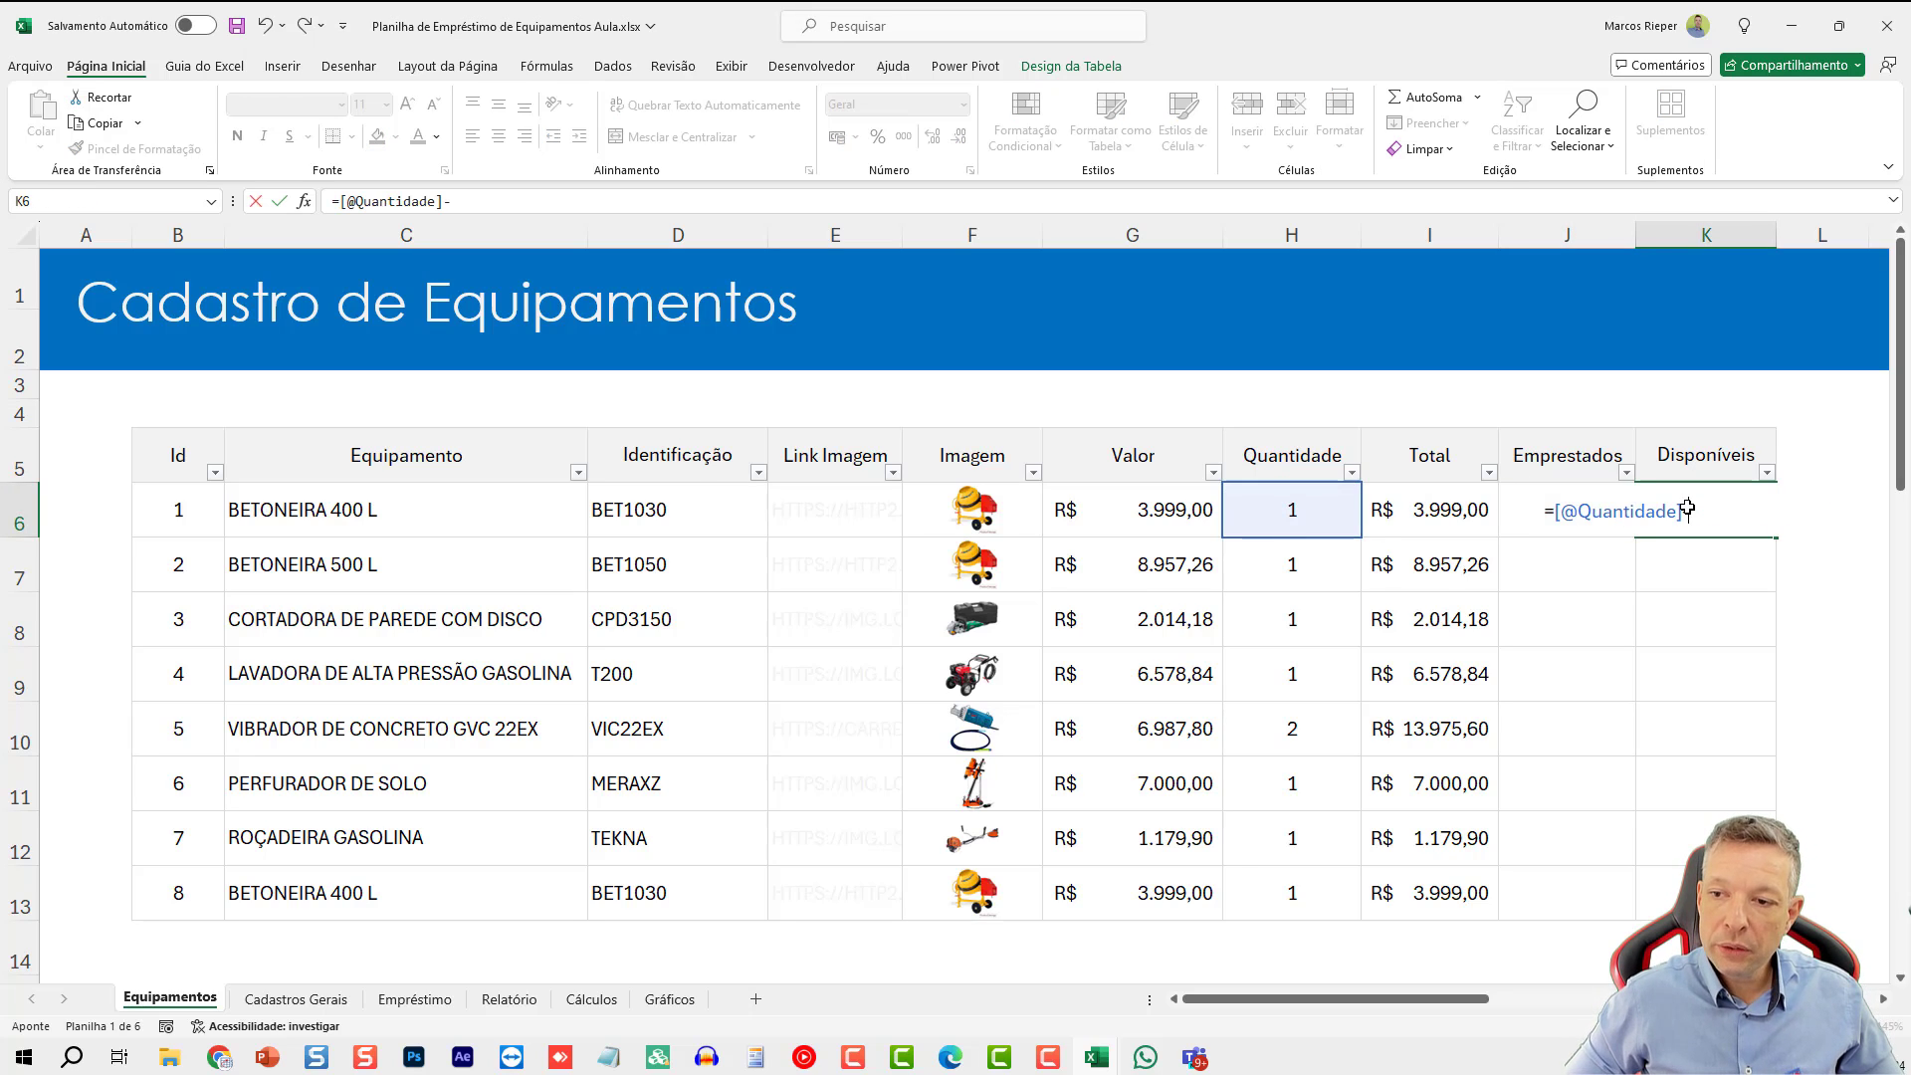
{"action": "key", "text": "Left"}
{"action": "key", "text": "Return"}
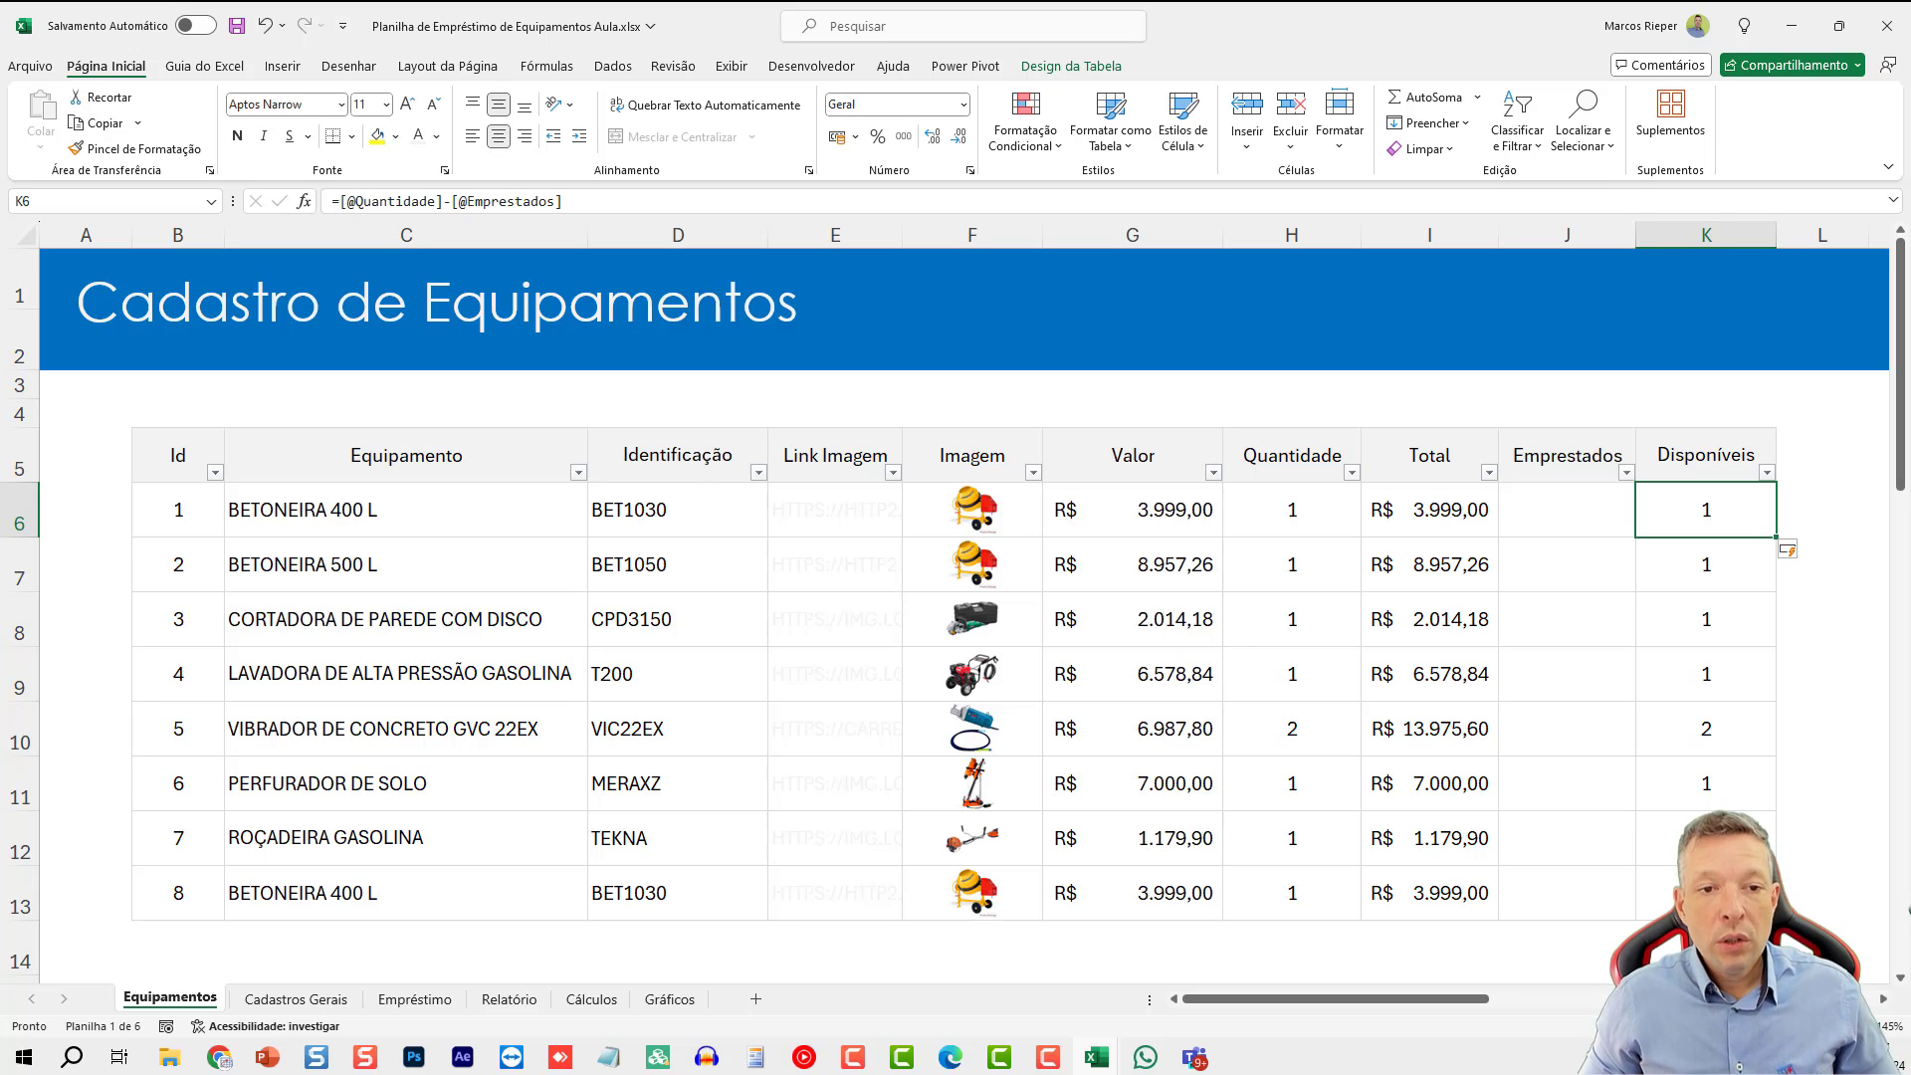
- On the Cadastros Gerais sheet, enter the headers Id in G5 and Departamento in H5
{"action": "left_click", "coordinate": [287, 1000]}
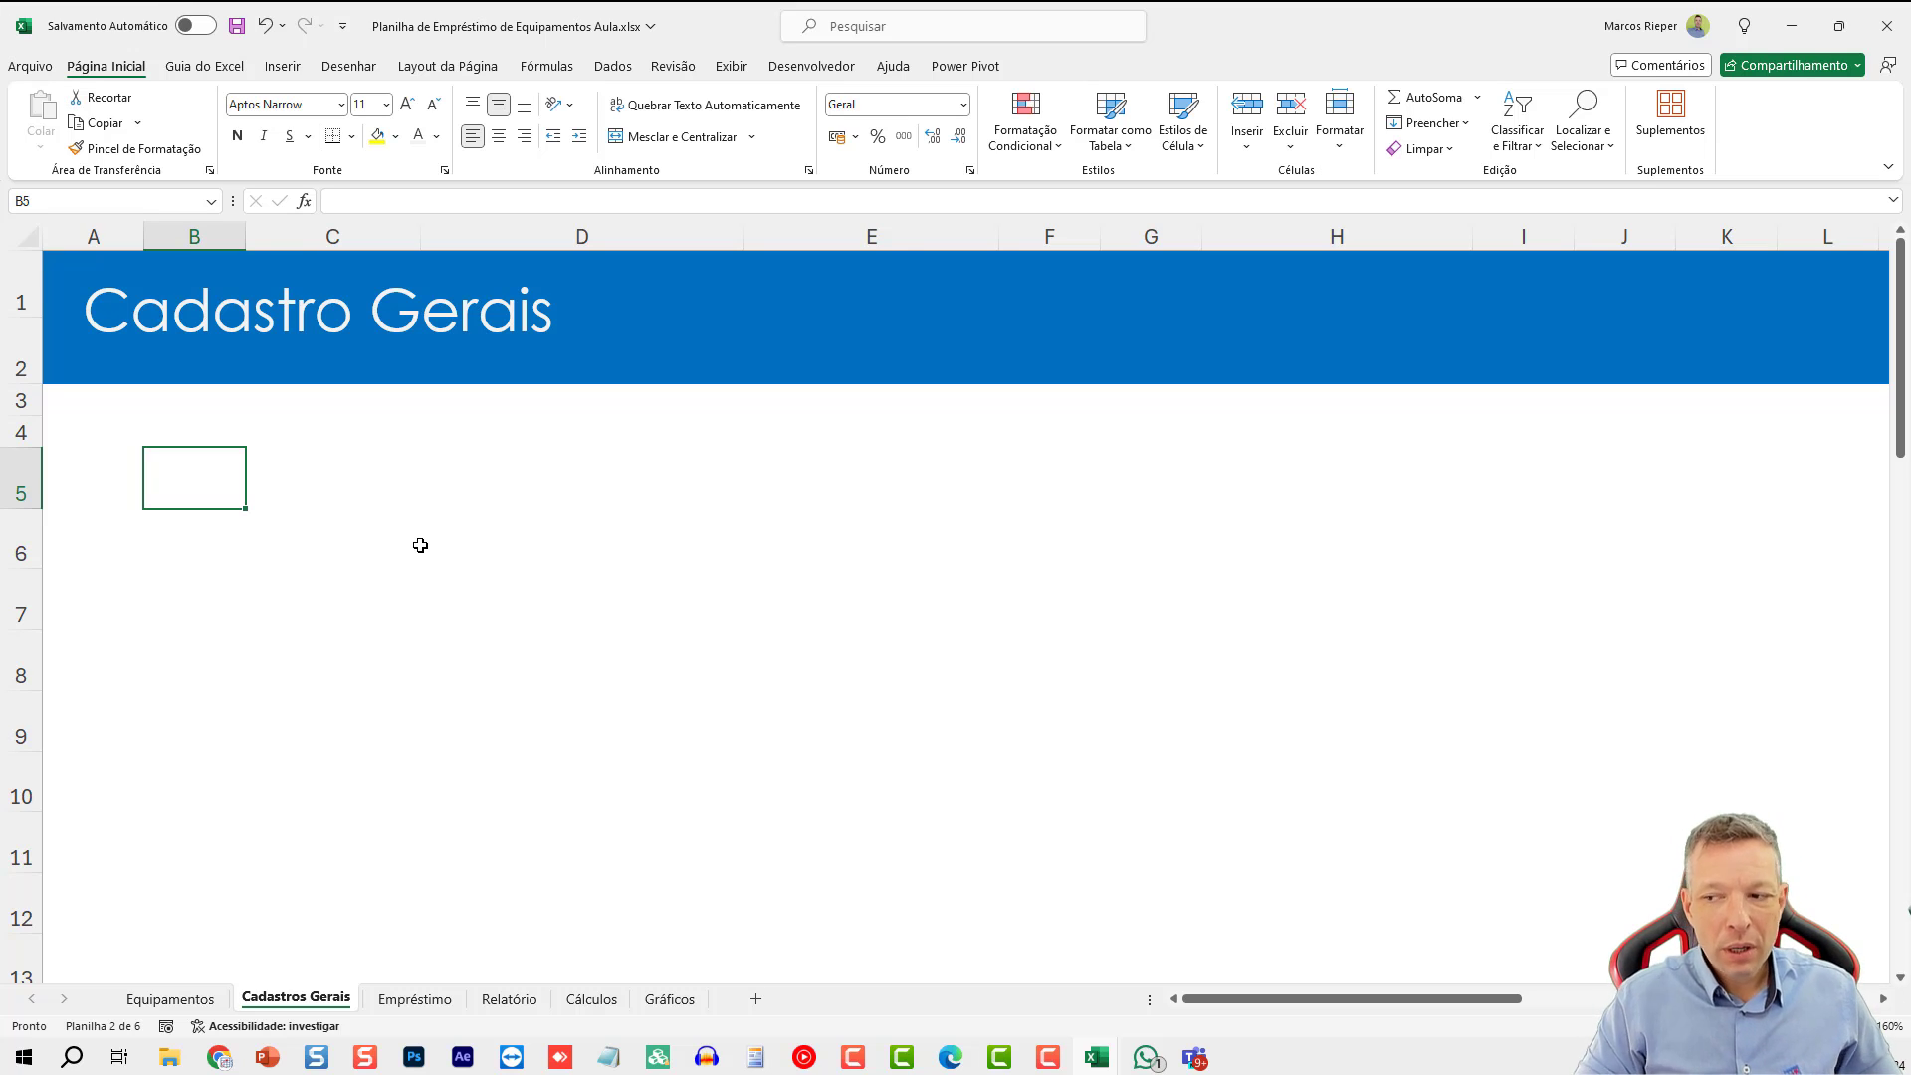
{"action": "key", "text": "Right"}
{"action": "key", "text": "Right"}
{"action": "key", "text": "Right"}
{"action": "key", "text": "Right"}
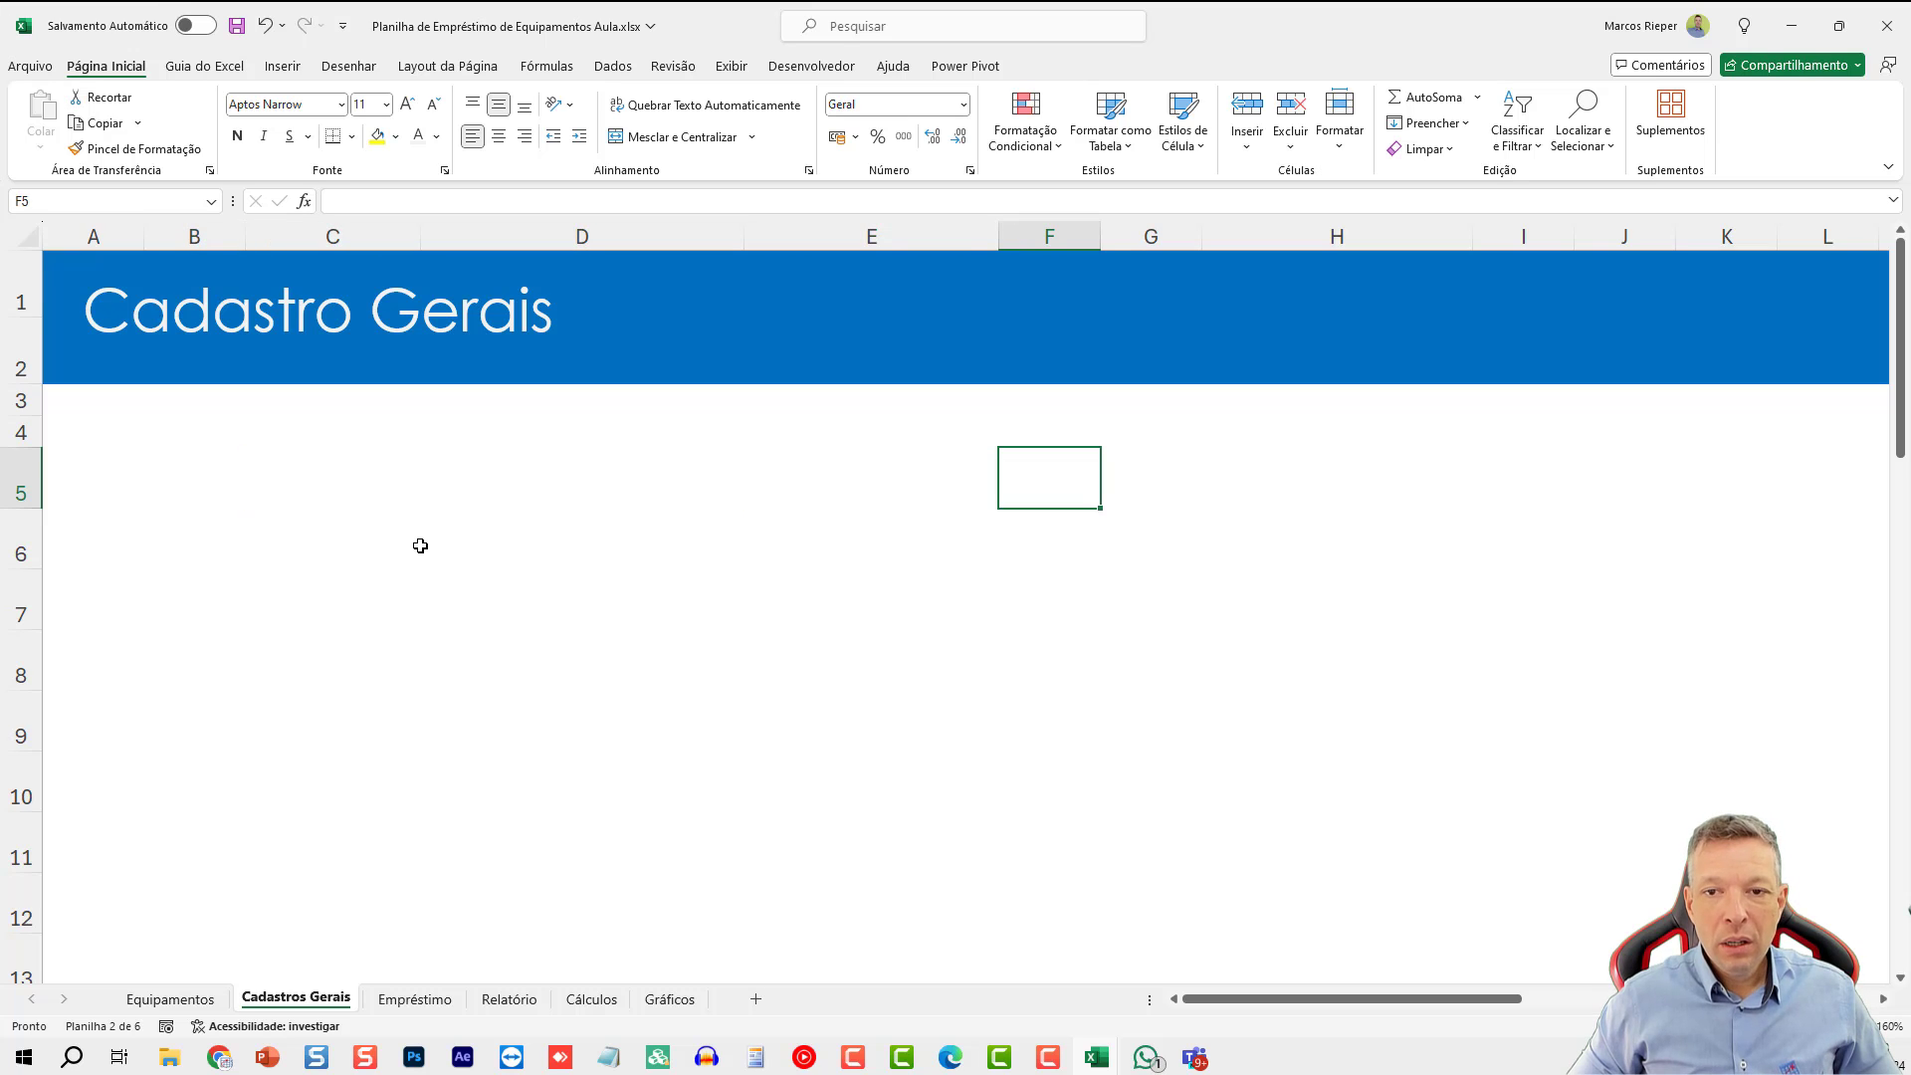
{"action": "key", "text": "Right"}
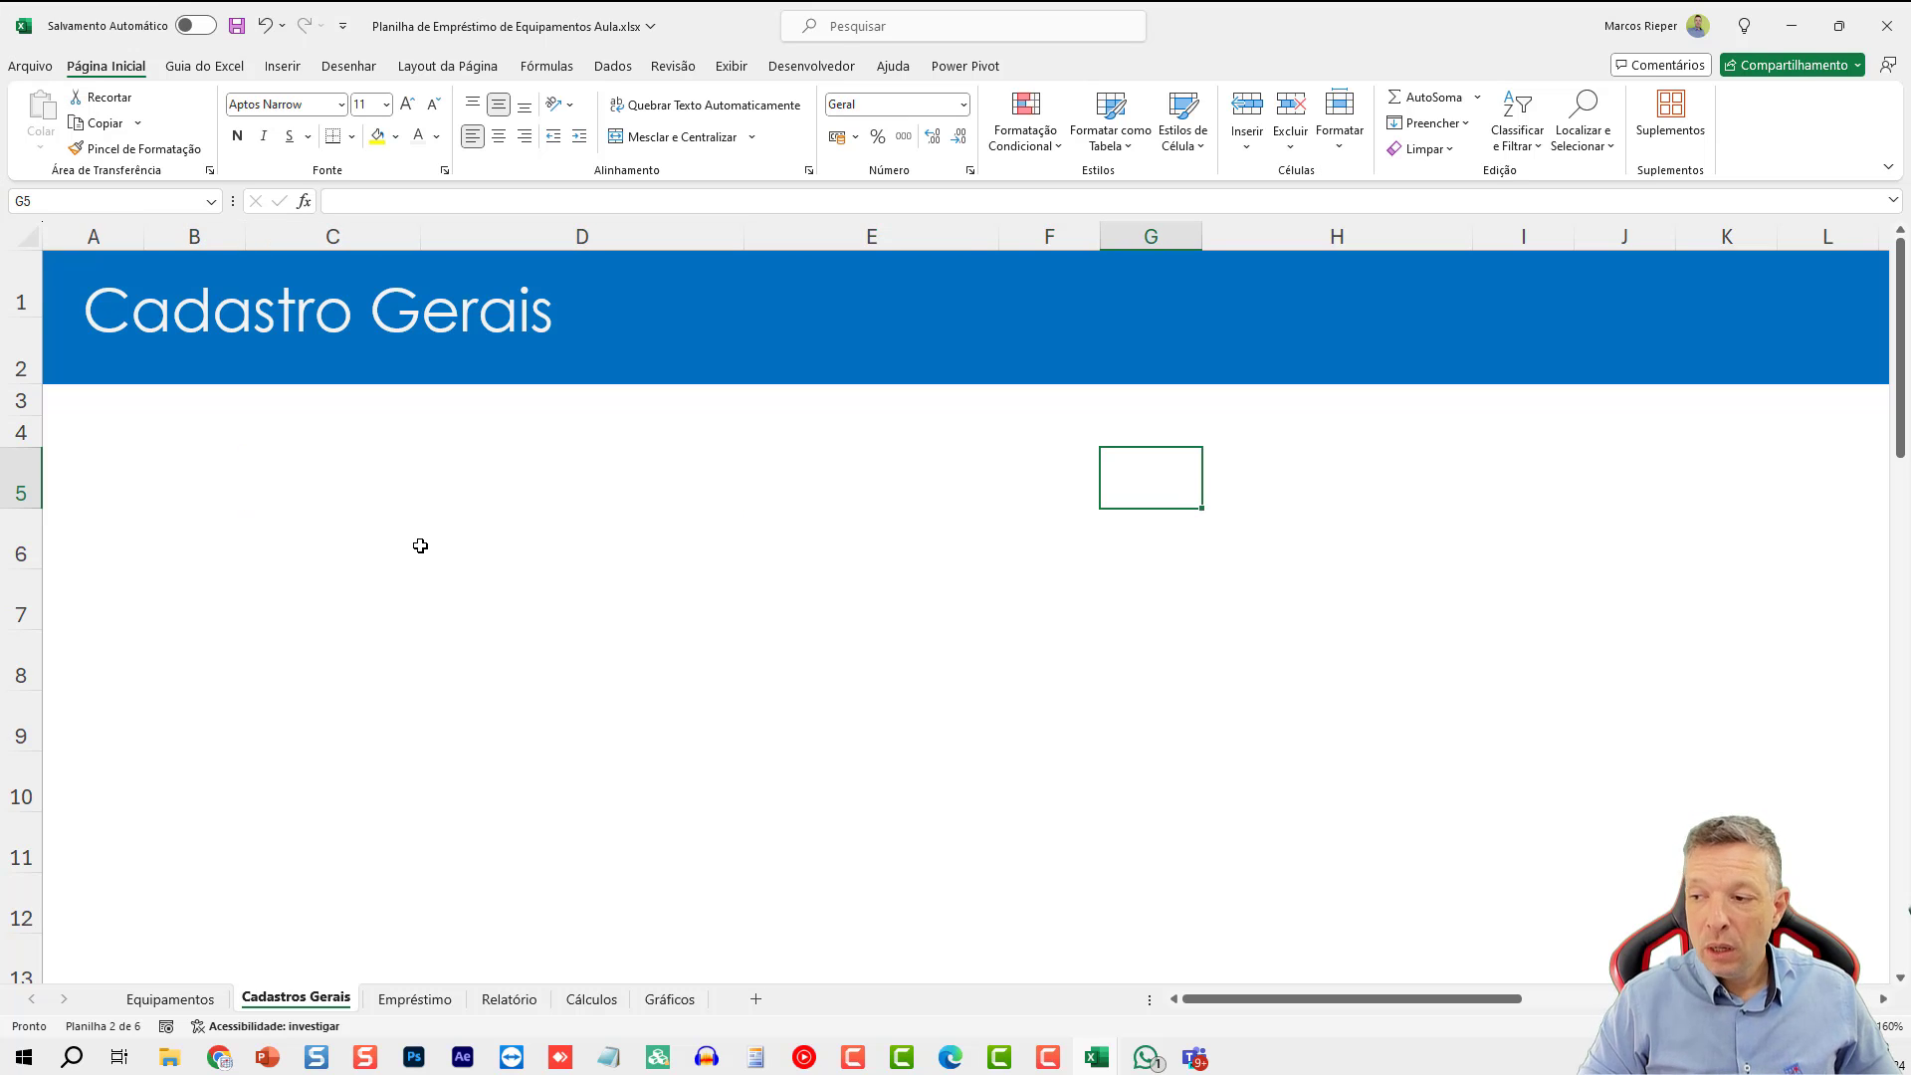
{"action": "type", "text": "id"}
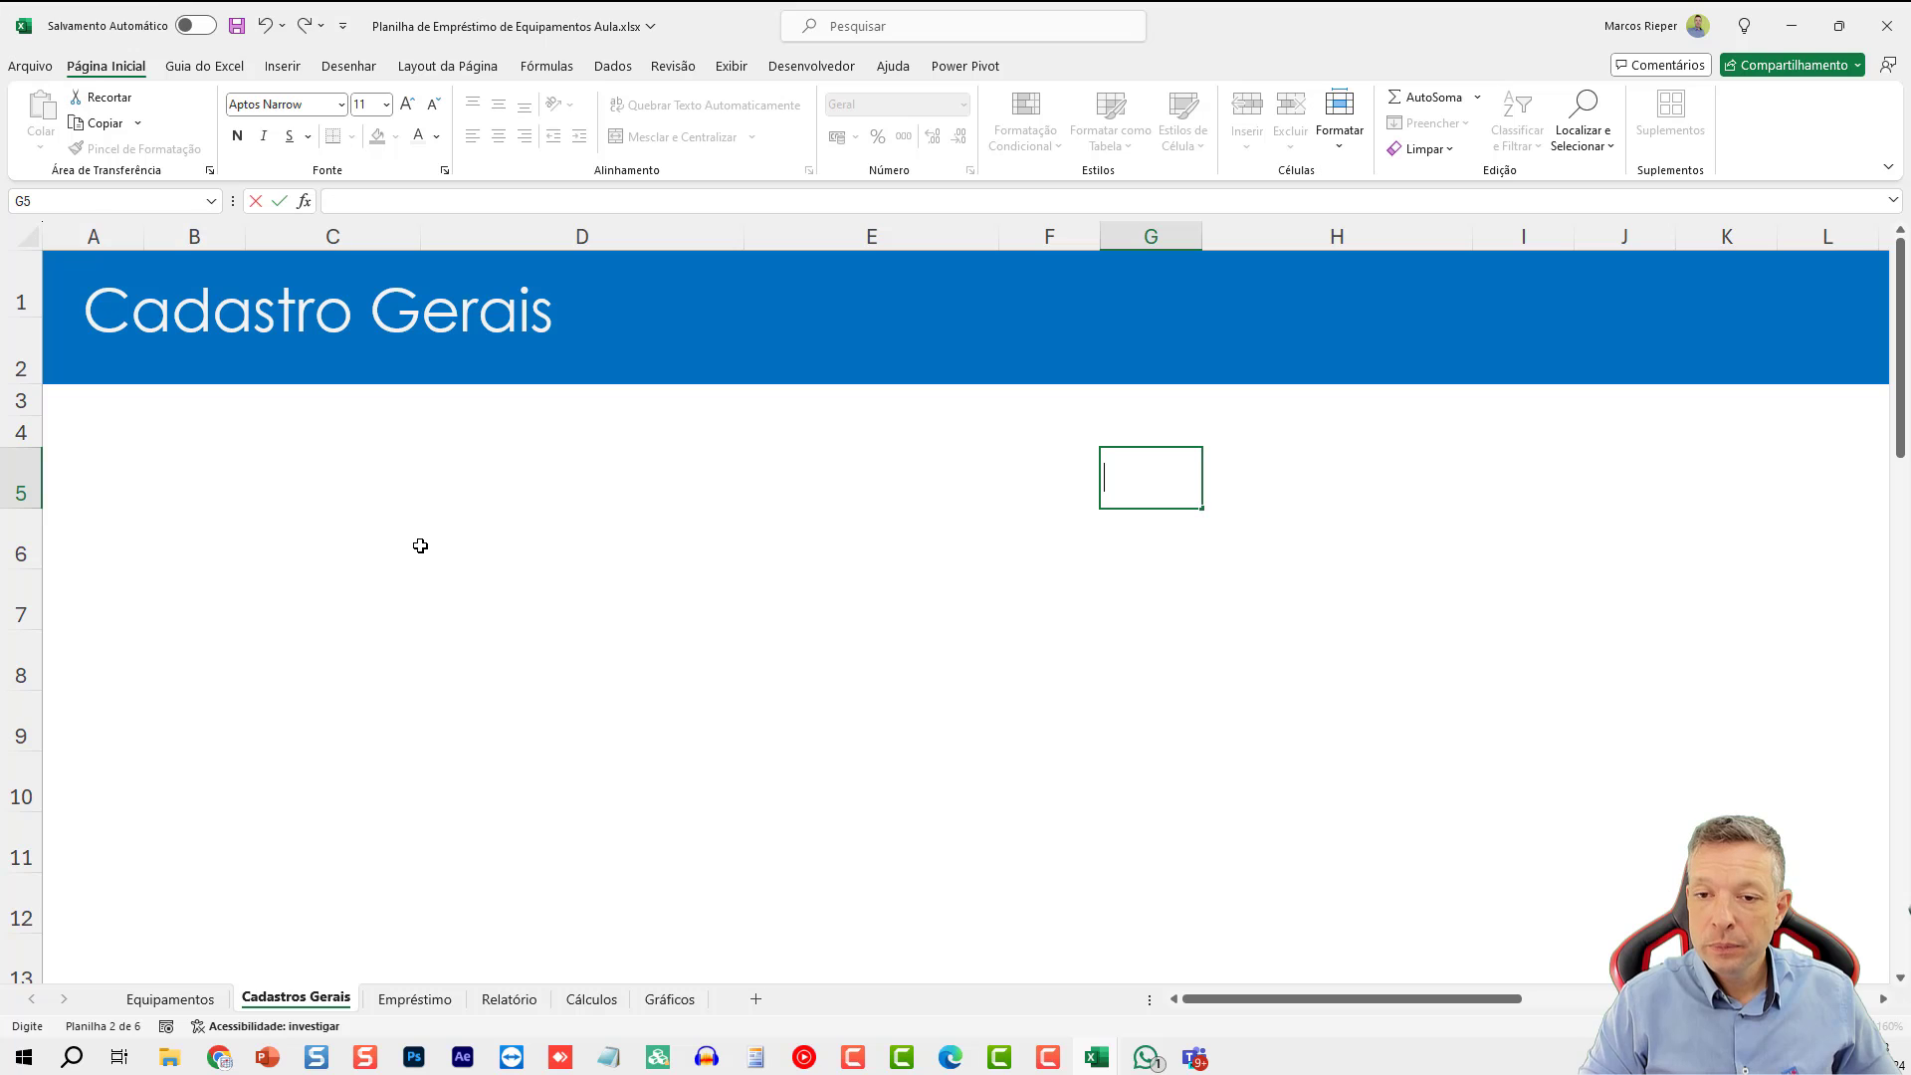
{"action": "type", "text": "Id"}
{"action": "key", "text": "Return"}
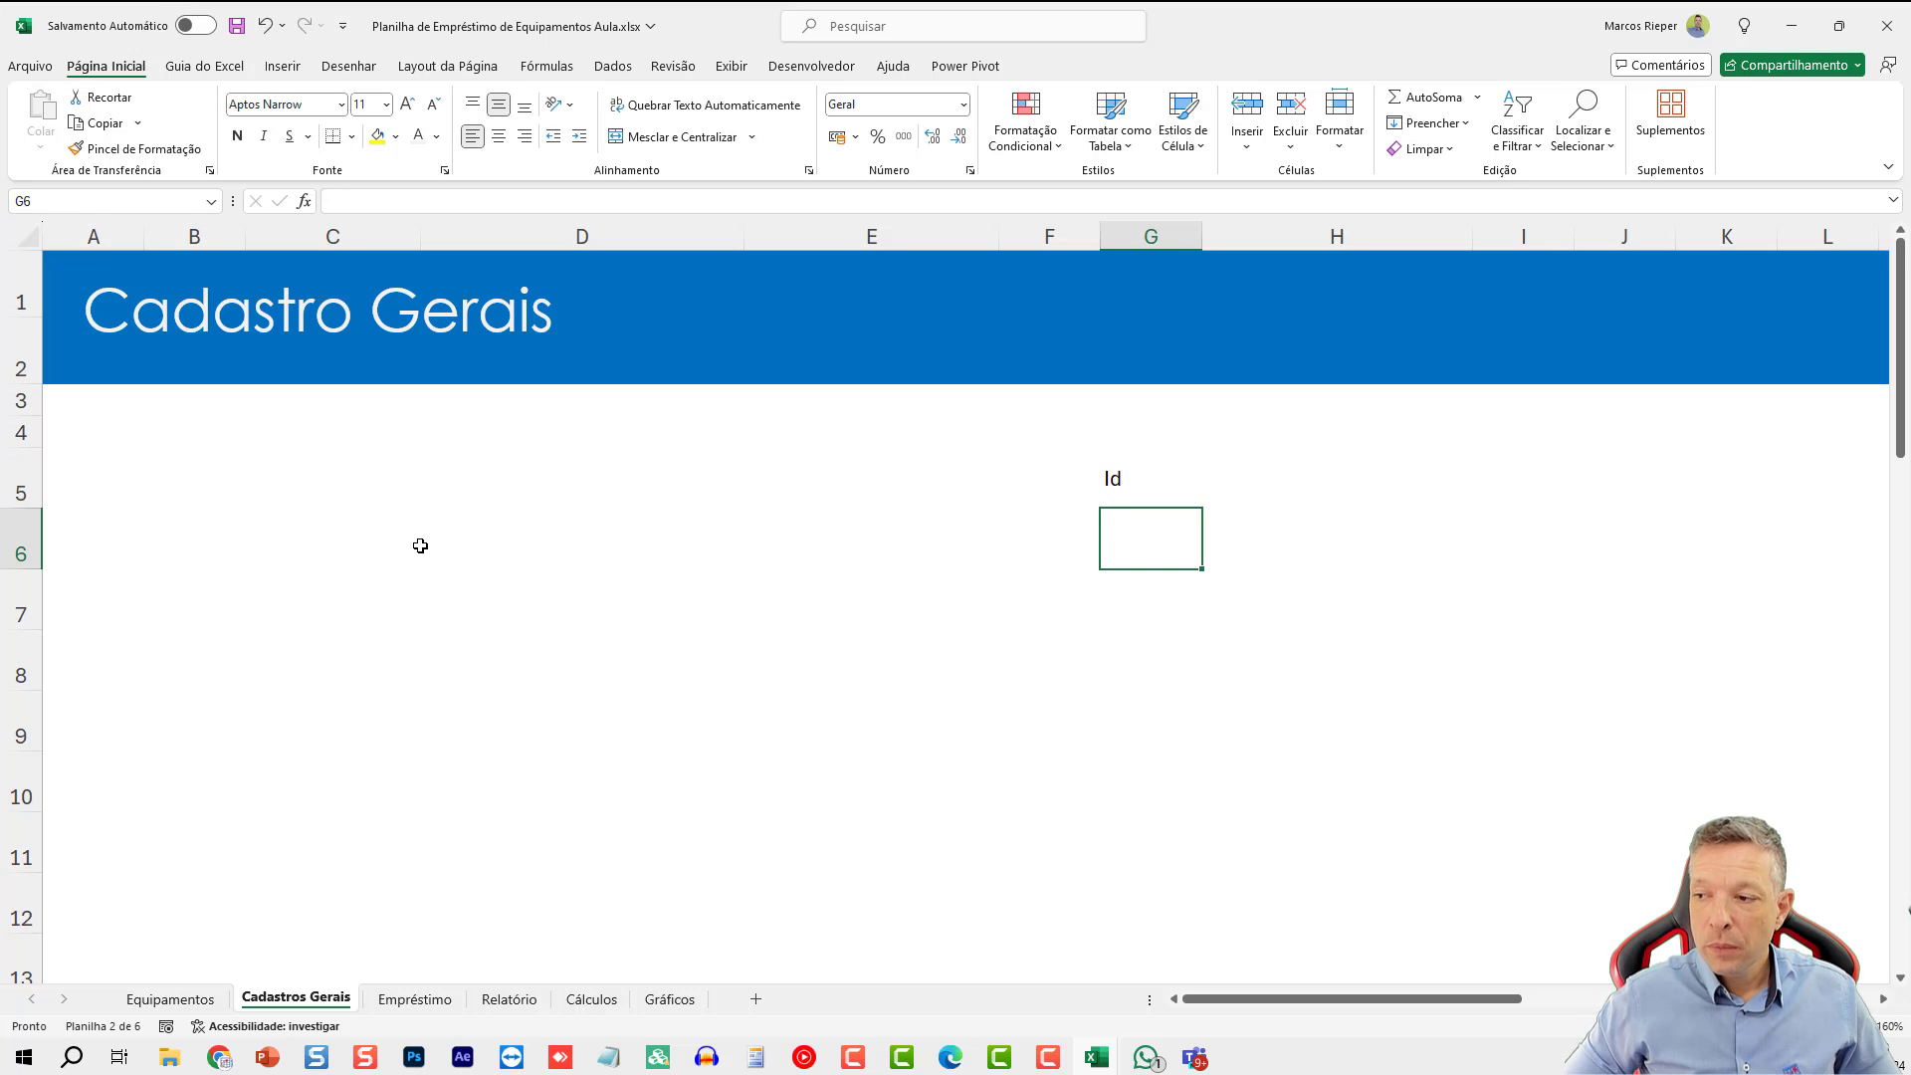
{"action": "key", "text": "Up"}
{"action": "key", "text": "Right"}
{"action": "type", "text": "Departamento"}
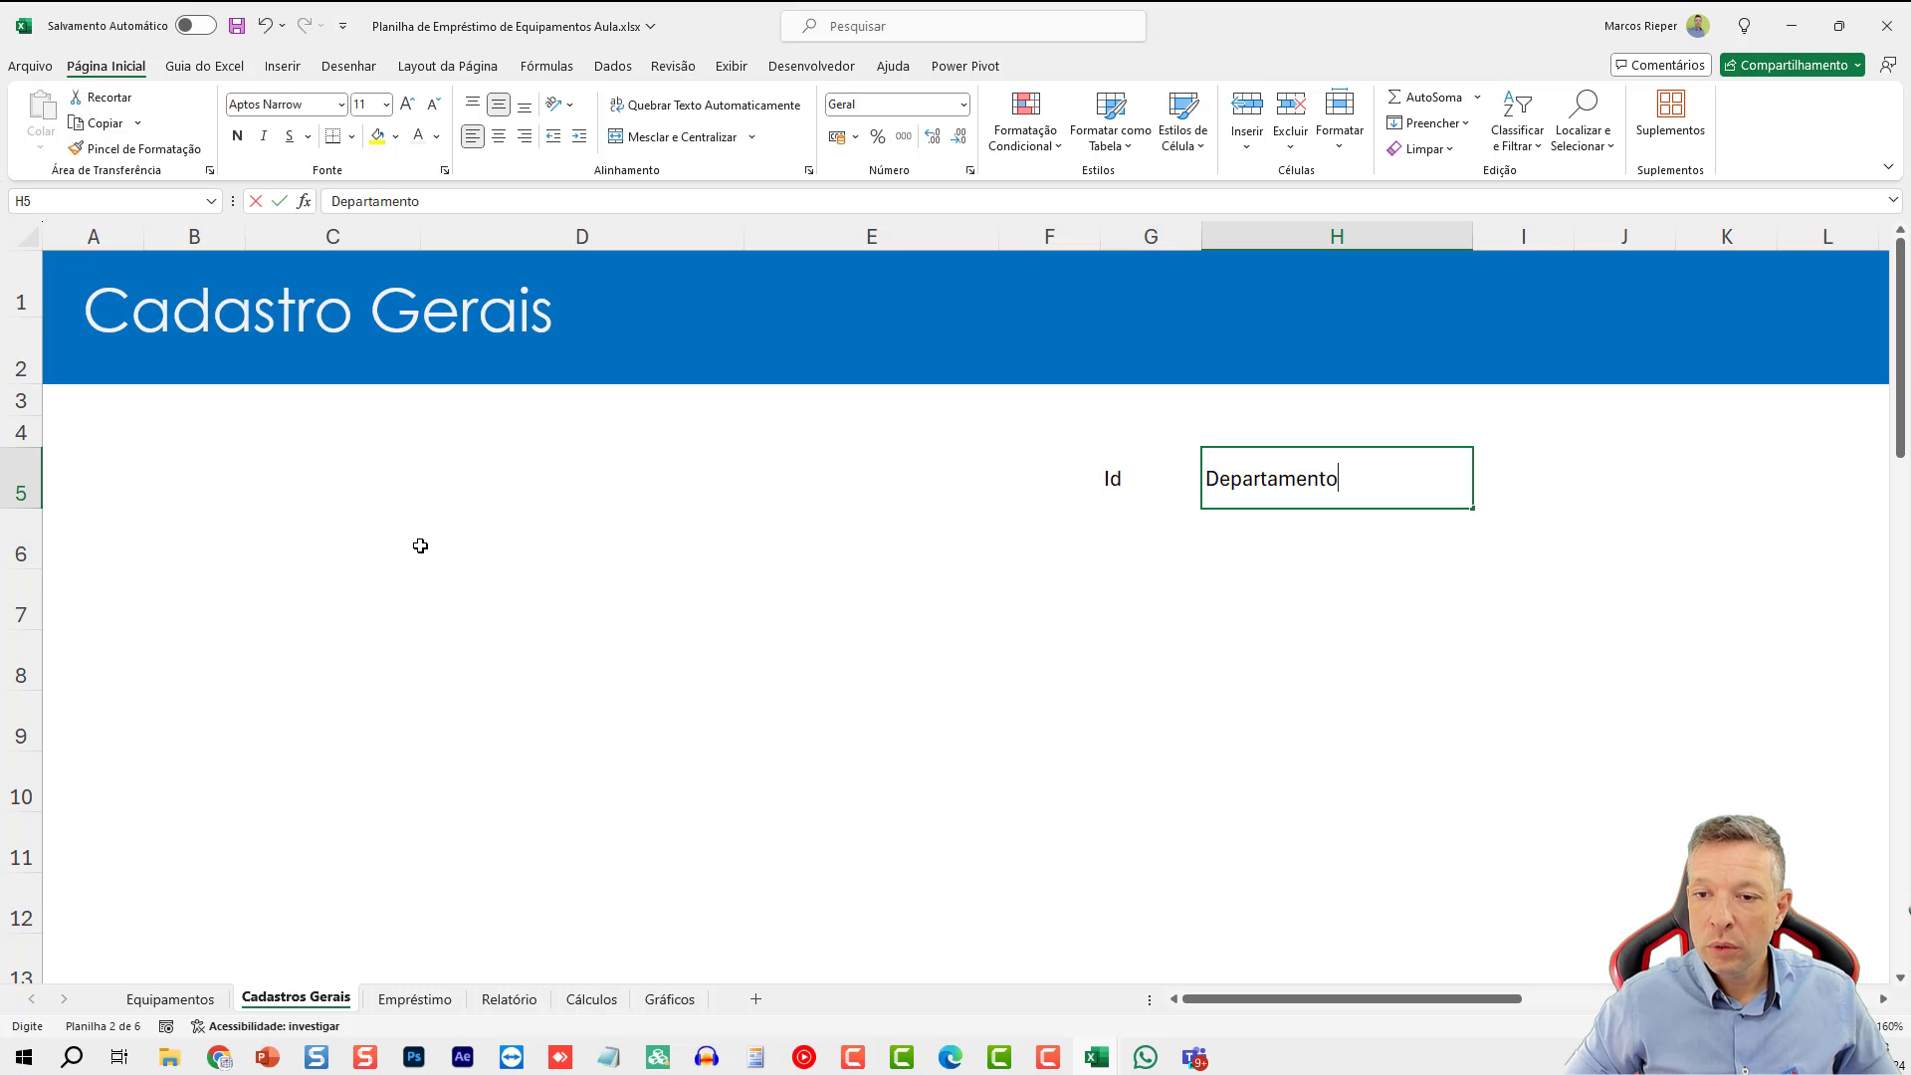
{"action": "key", "text": "Return"}
{"action": "key", "text": "Left"}
{"action": "type", "text": "=lin"}
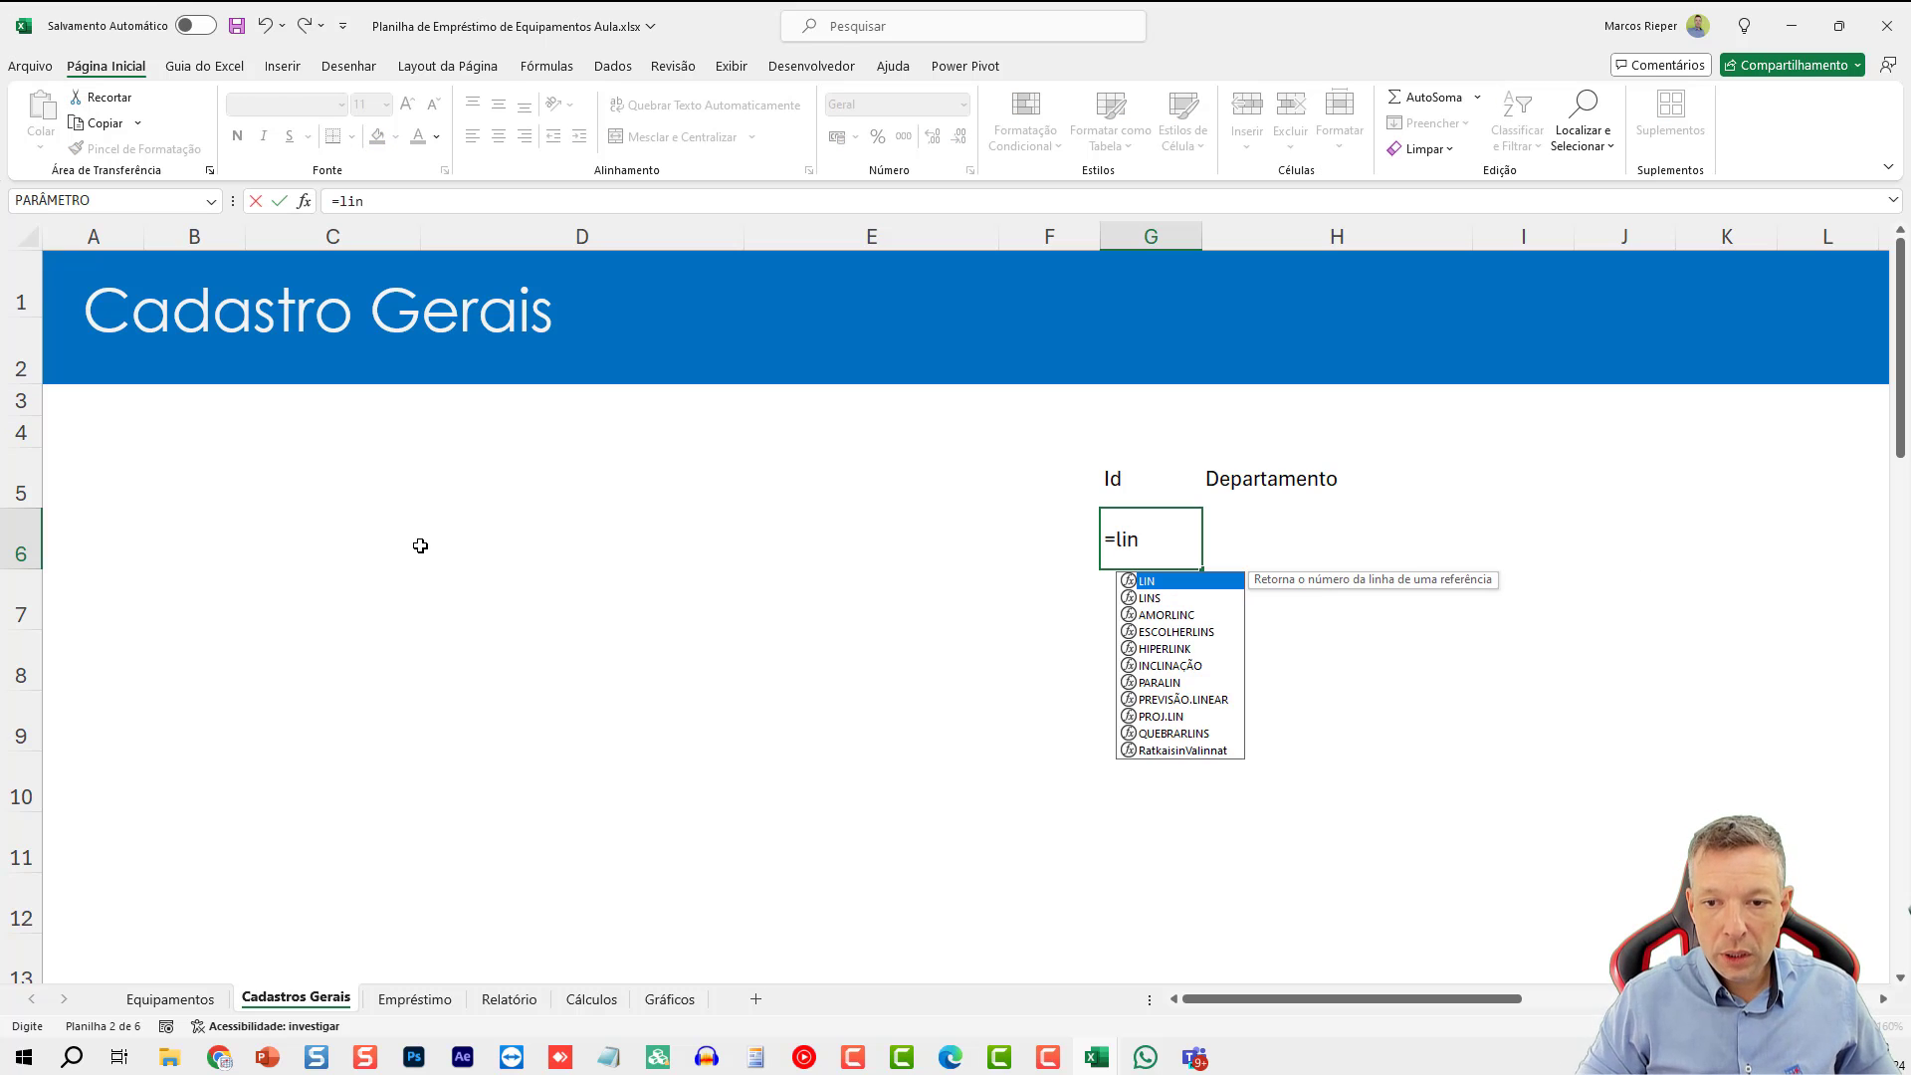
{"action": "key", "text": "Escape"}
- Convert the range G5:H6 into a table with headers
{"action": "key", "text": "shift+Up"}
{"action": "key", "text": "shift+Right"}
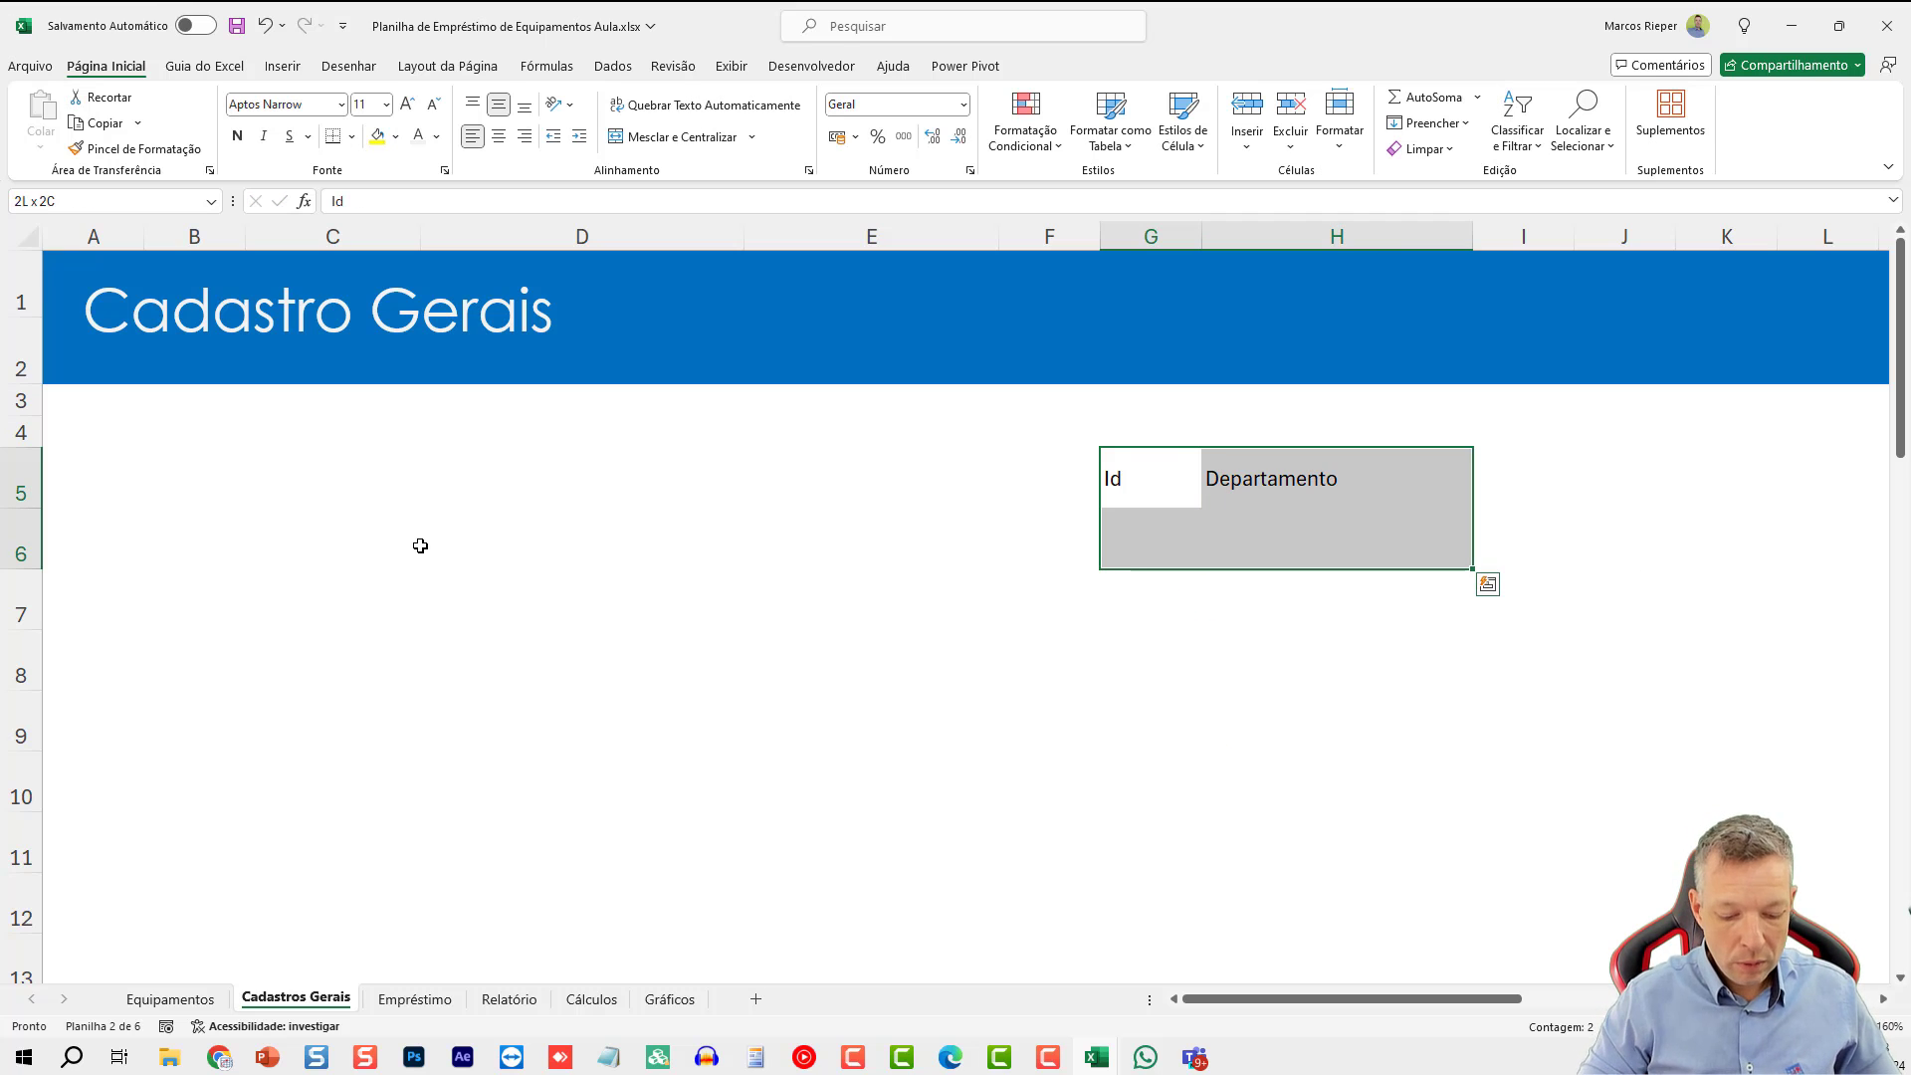
{"action": "key", "text": "alt+t"}
{"action": "key", "text": "a"}
{"action": "key", "text": "space"}
{"action": "key", "text": "Return"}
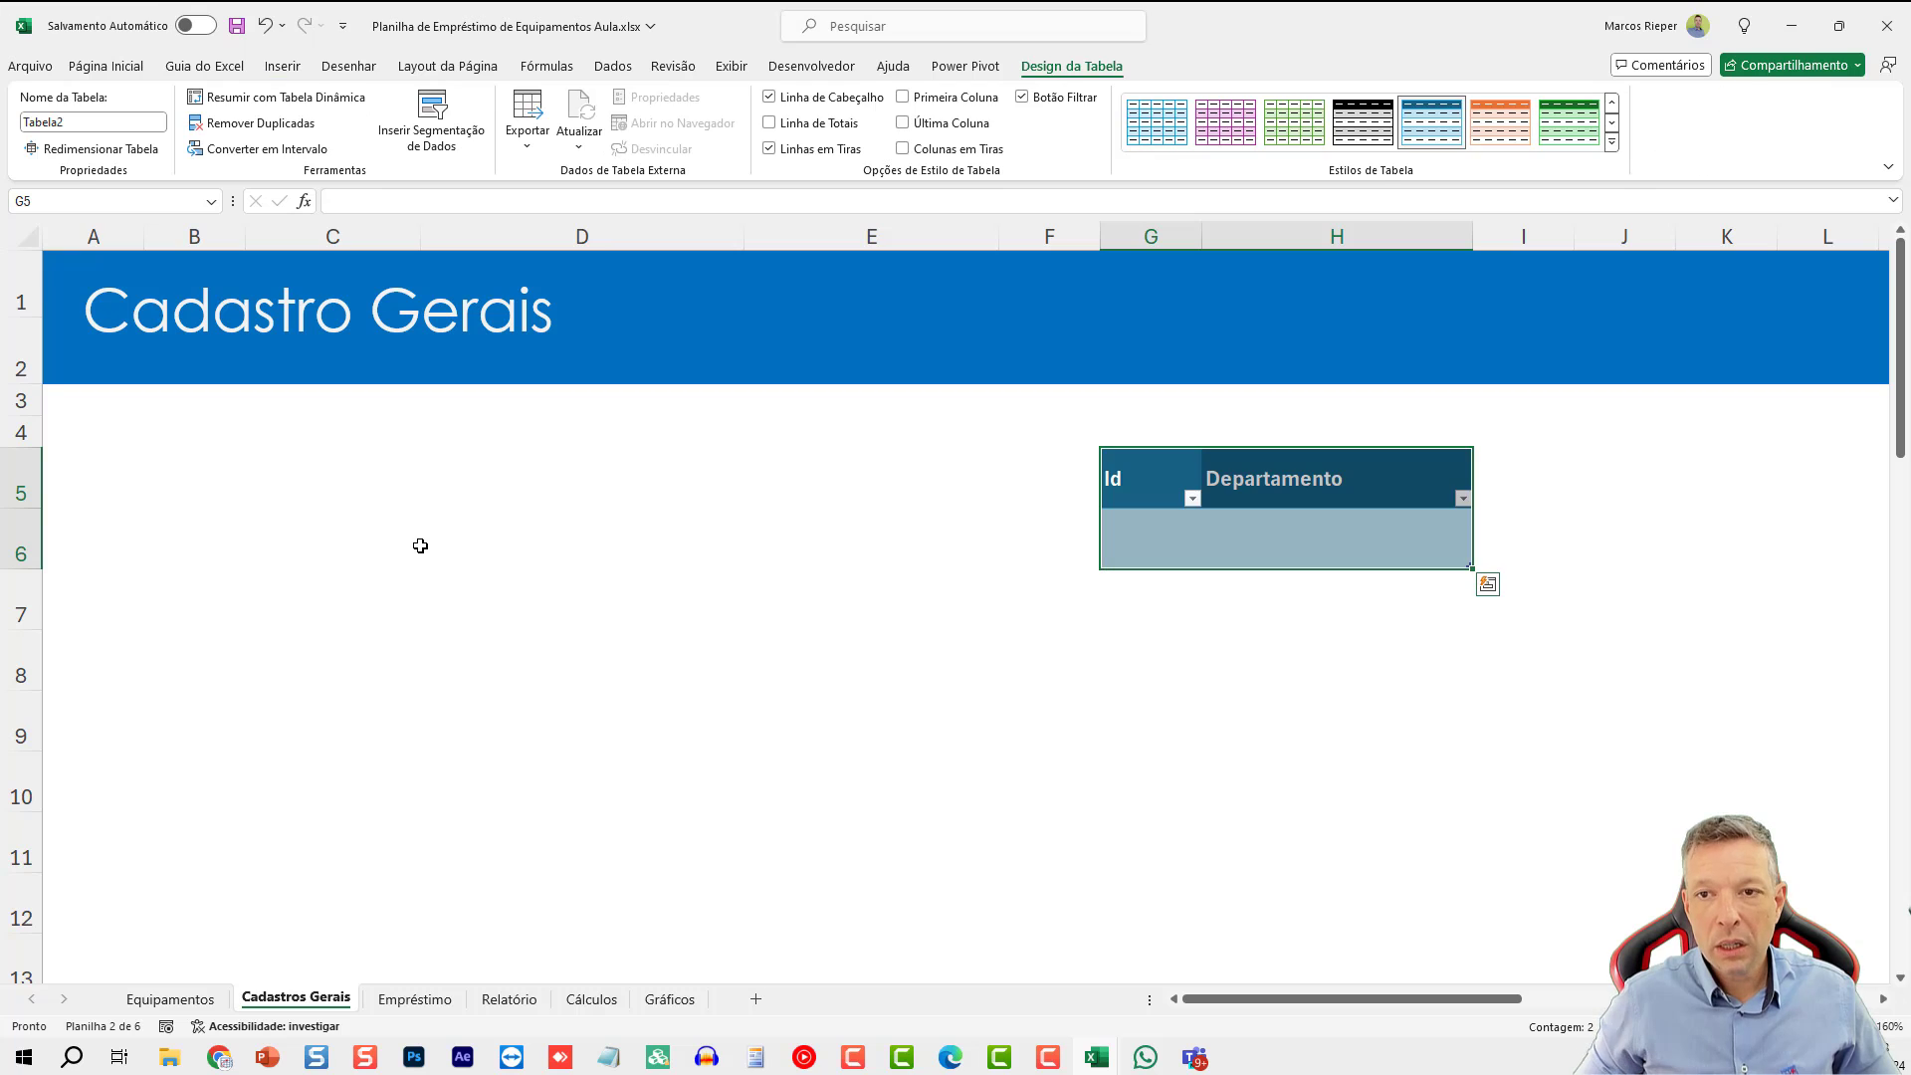
- Apply the first custom table style to the departments table and centre its Id header in G5
{"action": "left_click", "coordinate": [1208, 546]}
{"action": "left_click", "coordinate": [1610, 145]}
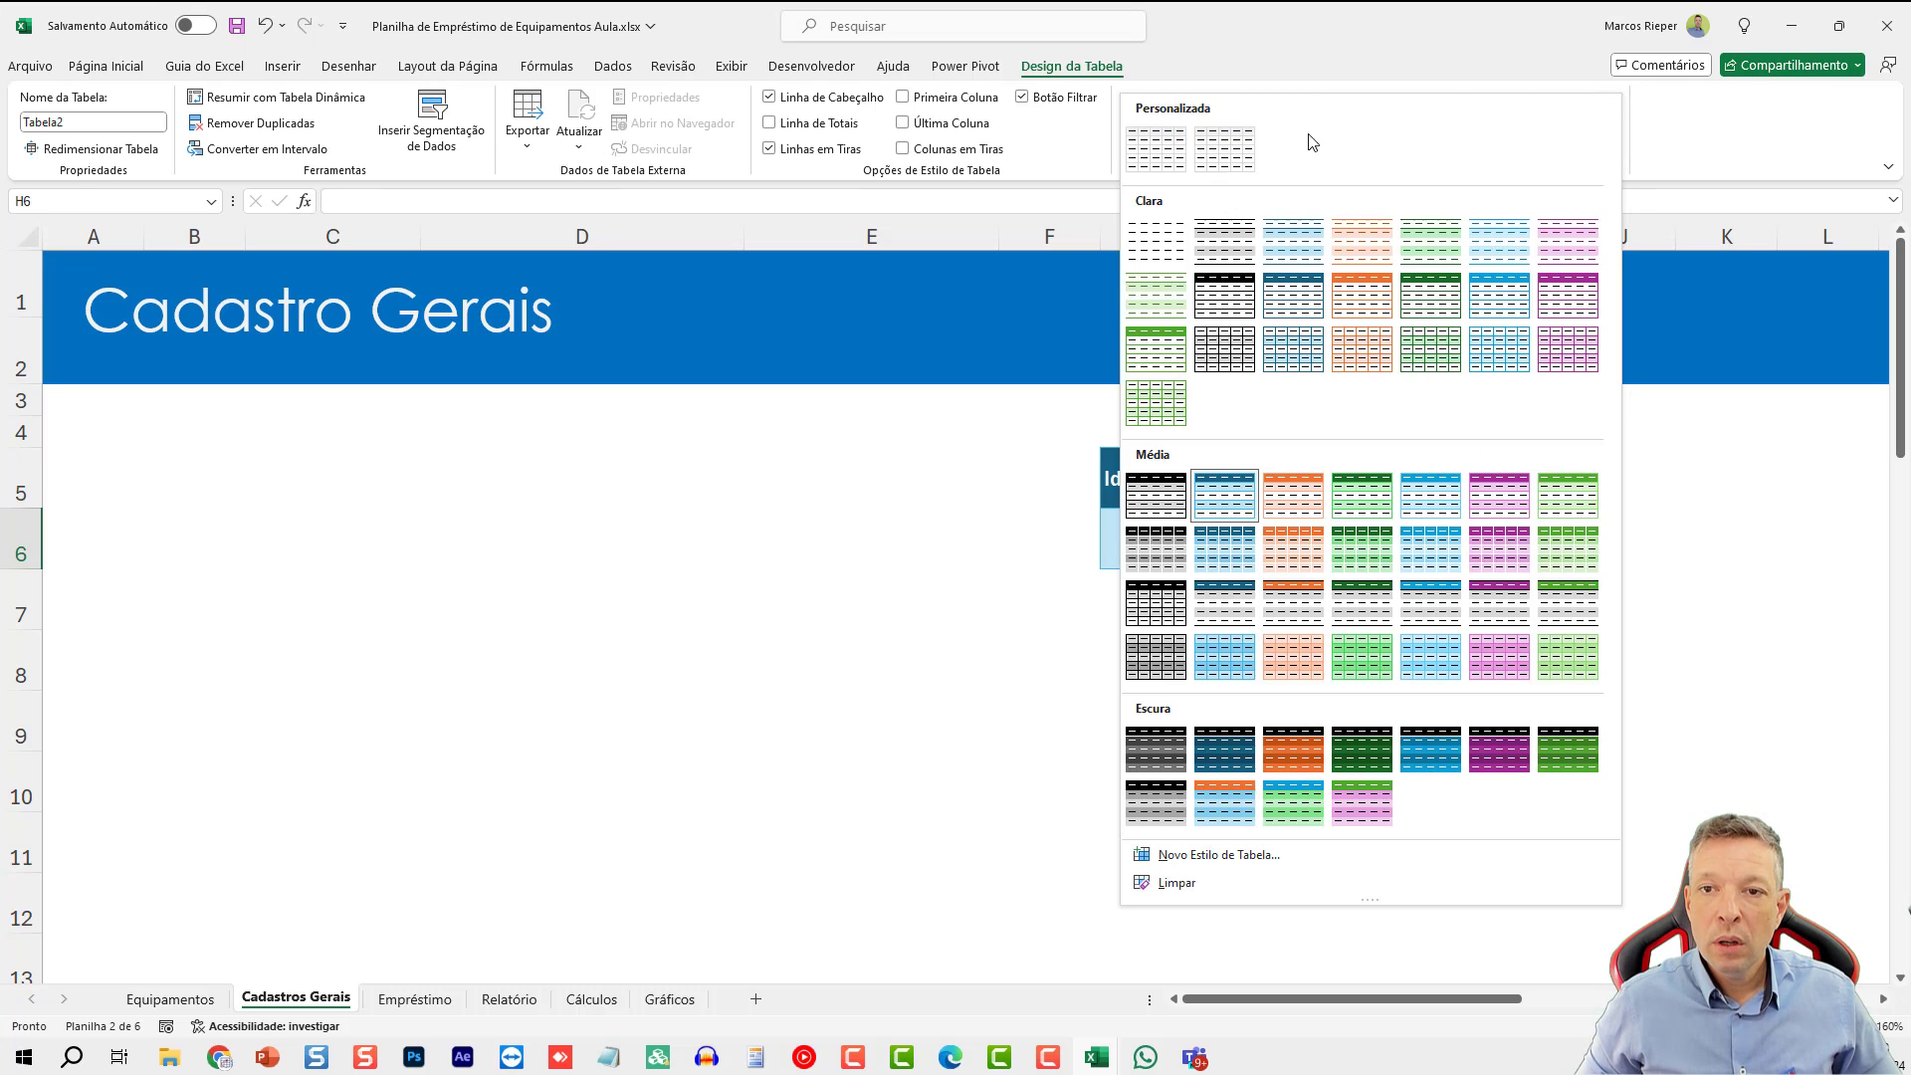
{"action": "left_click", "coordinate": [1152, 244]}
{"action": "left_click_drag", "start_coordinate": [1185, 477], "coordinate": [1224, 480]}
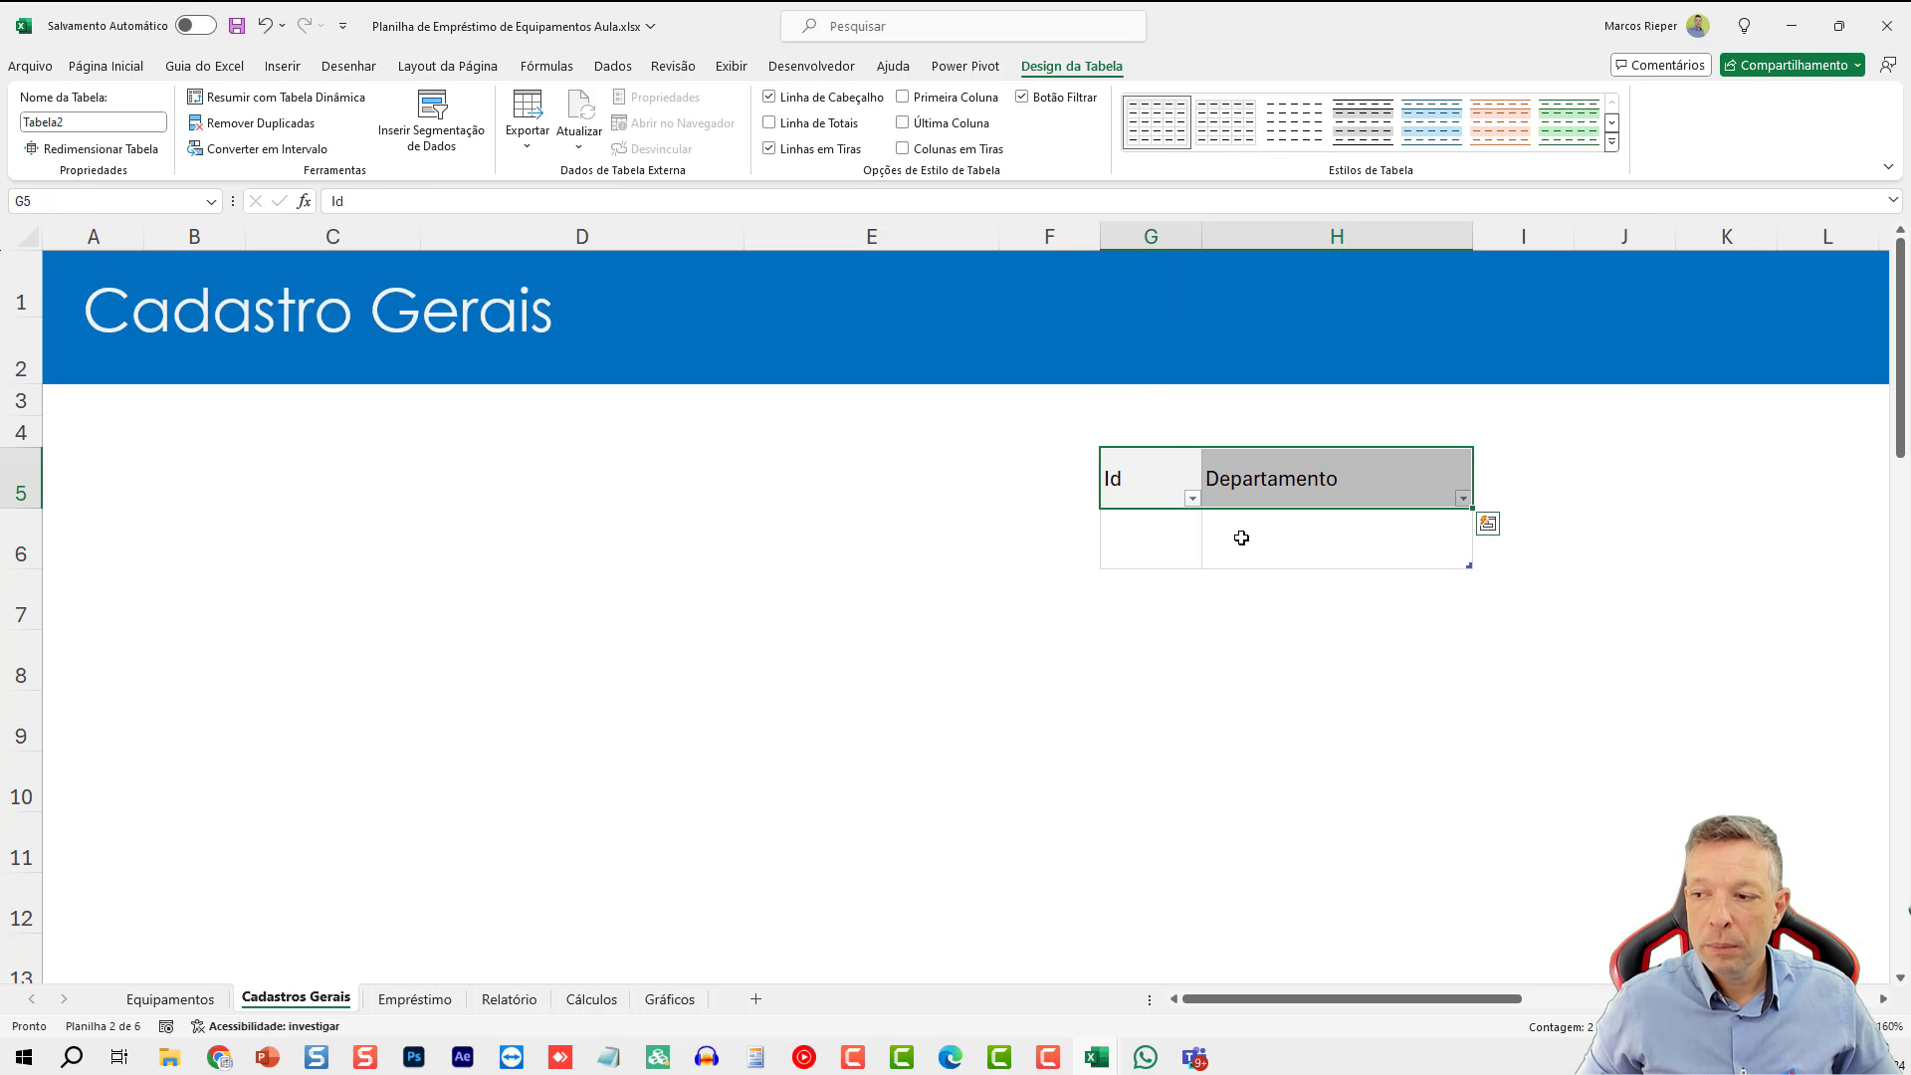
{"action": "left_click", "coordinate": [1162, 490]}
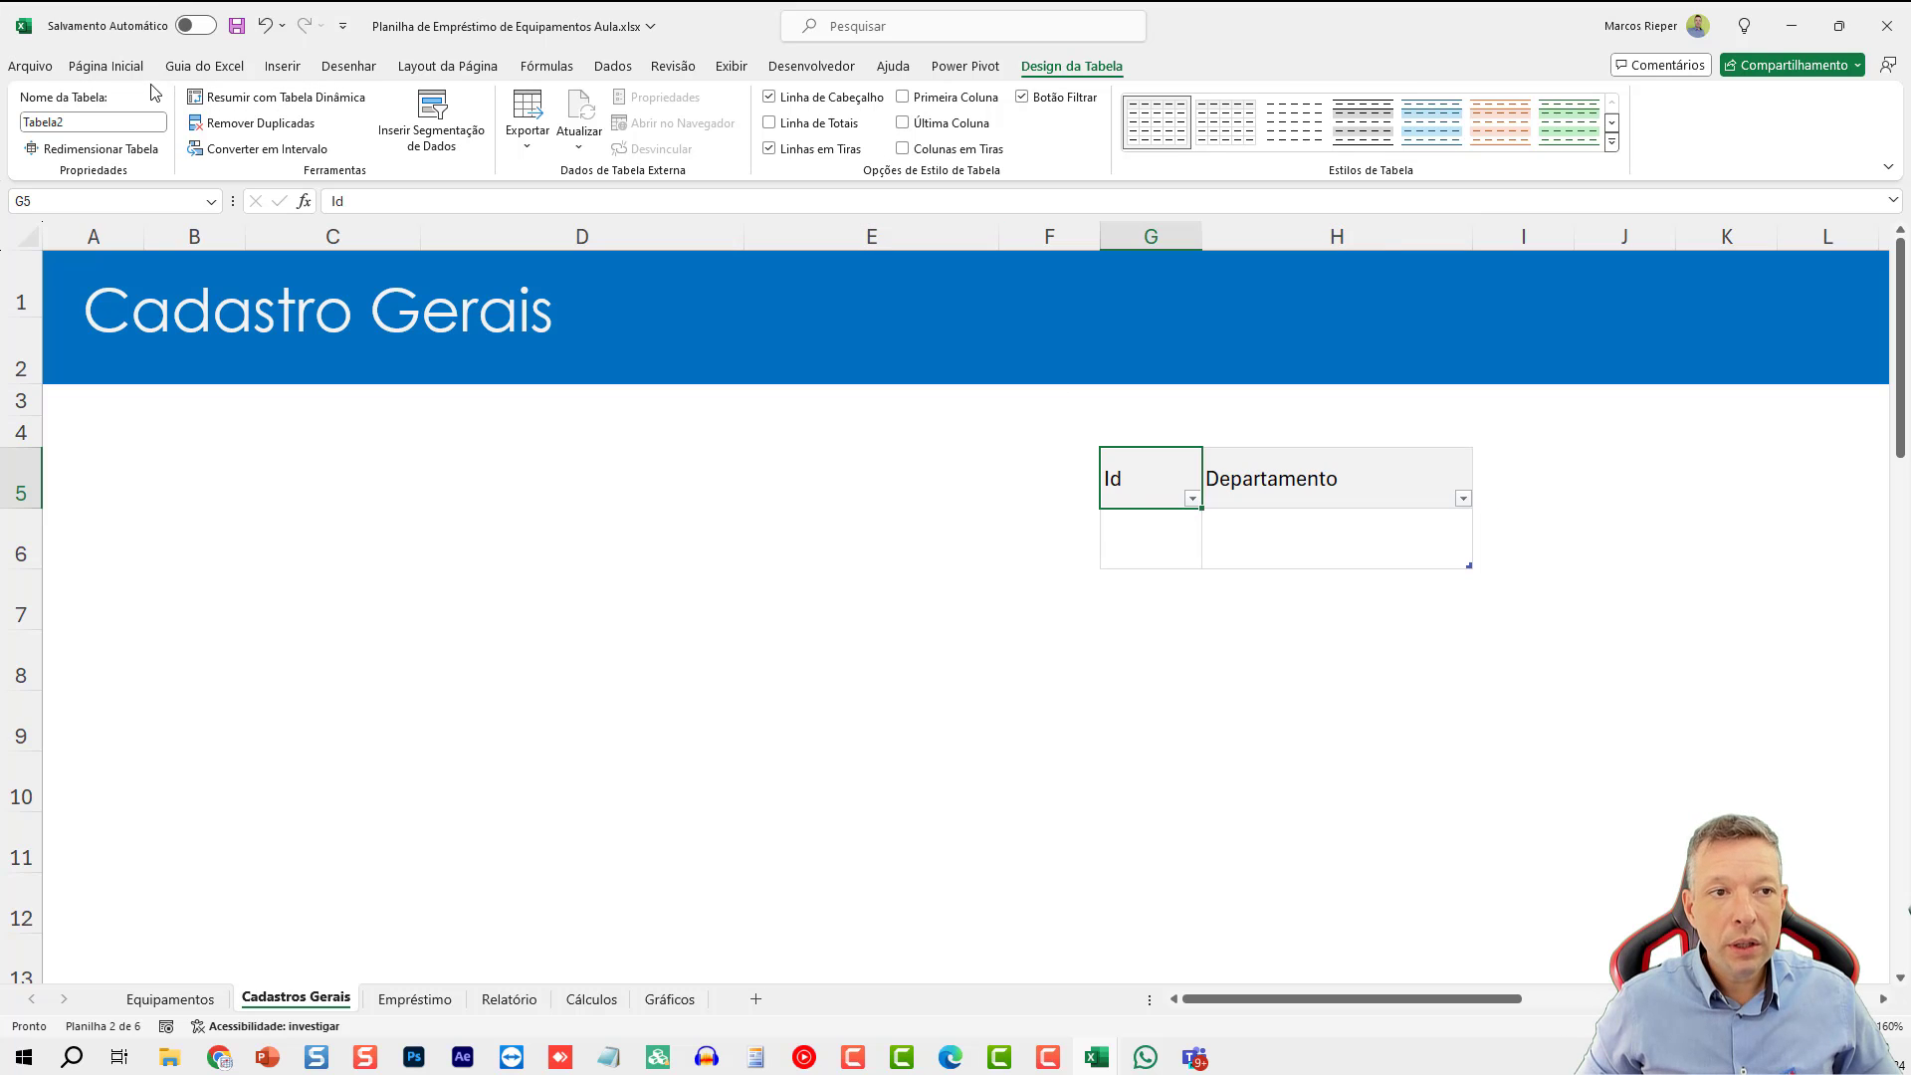
{"action": "left_click", "coordinate": [128, 61]}
{"action": "left_click", "coordinate": [502, 140]}
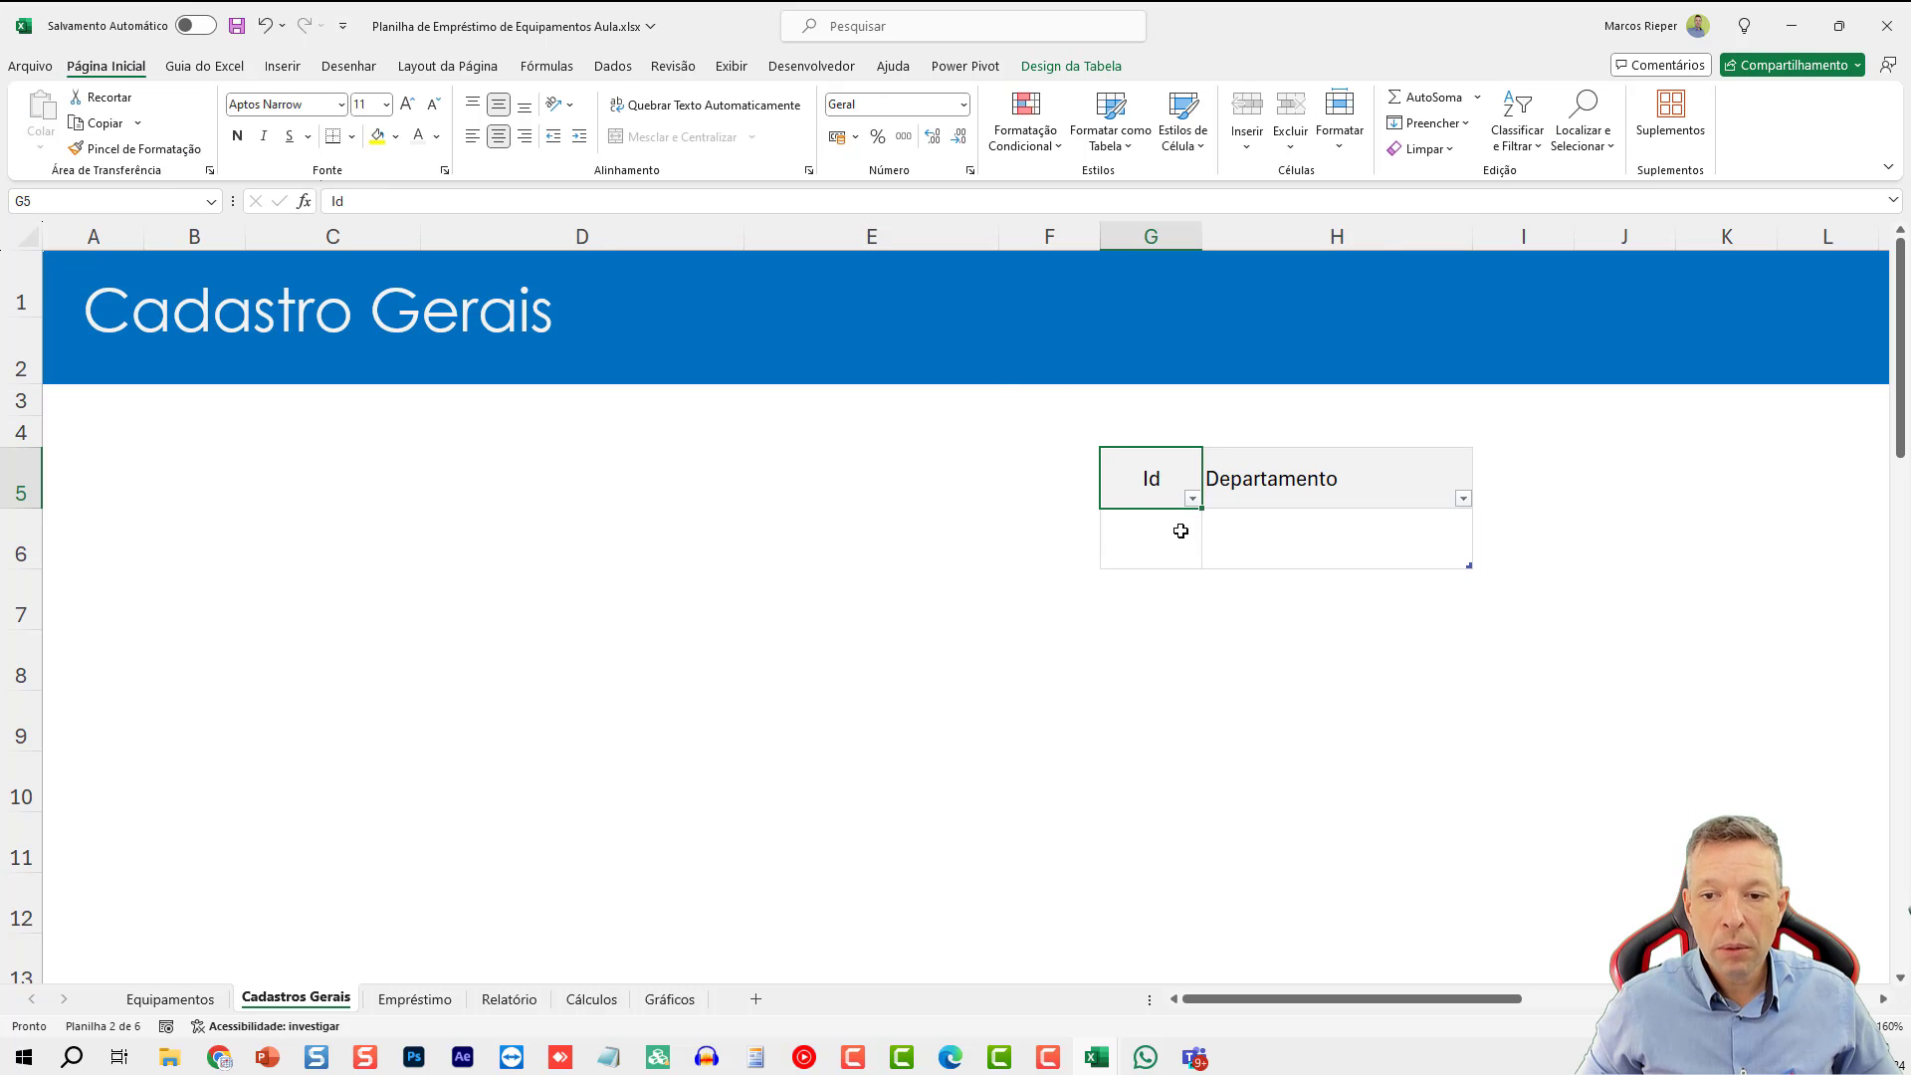
- Enter the formula =LIN()-LIN(Tabela2[[#Cabeçalhos];[Id]]) in G6 and centre the cell
{"action": "key", "text": "Down"}
{"action": "type", "text": "=lin"}
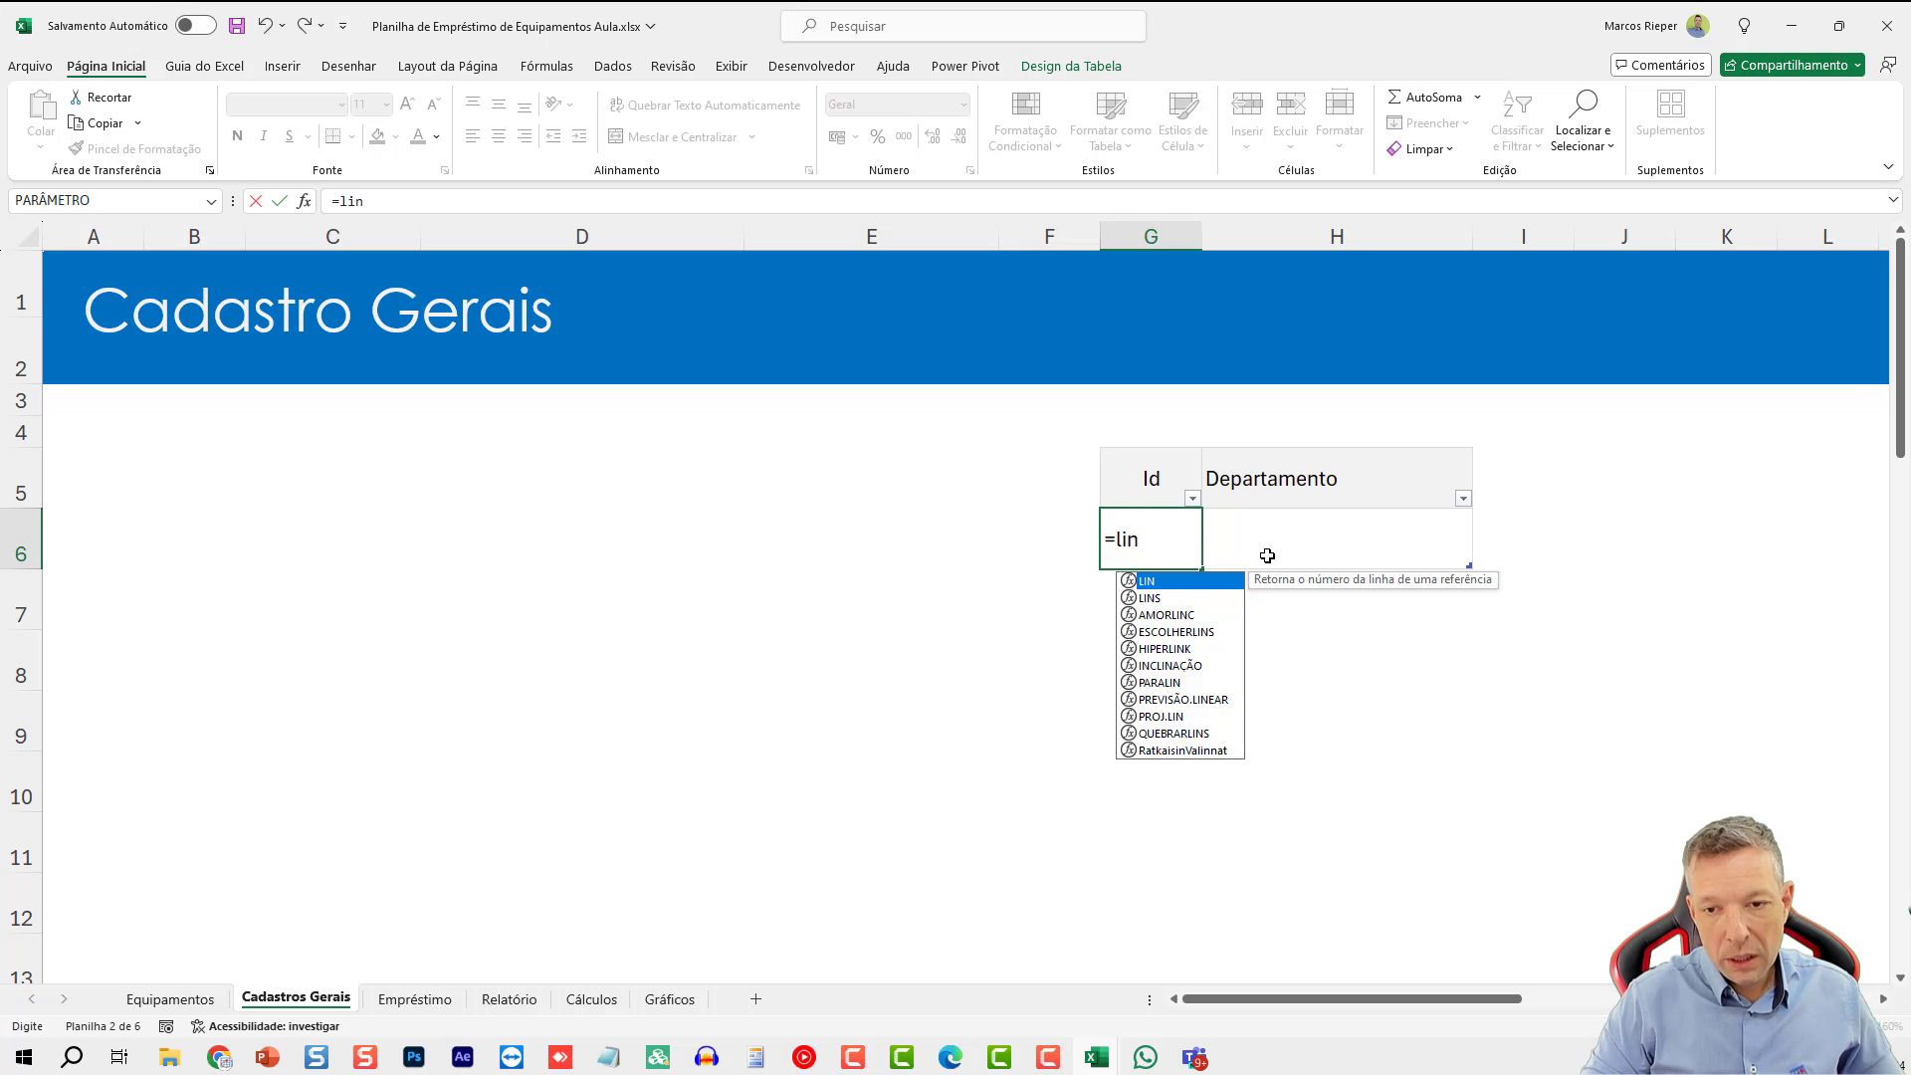
{"action": "type", "text": "()-lin("}
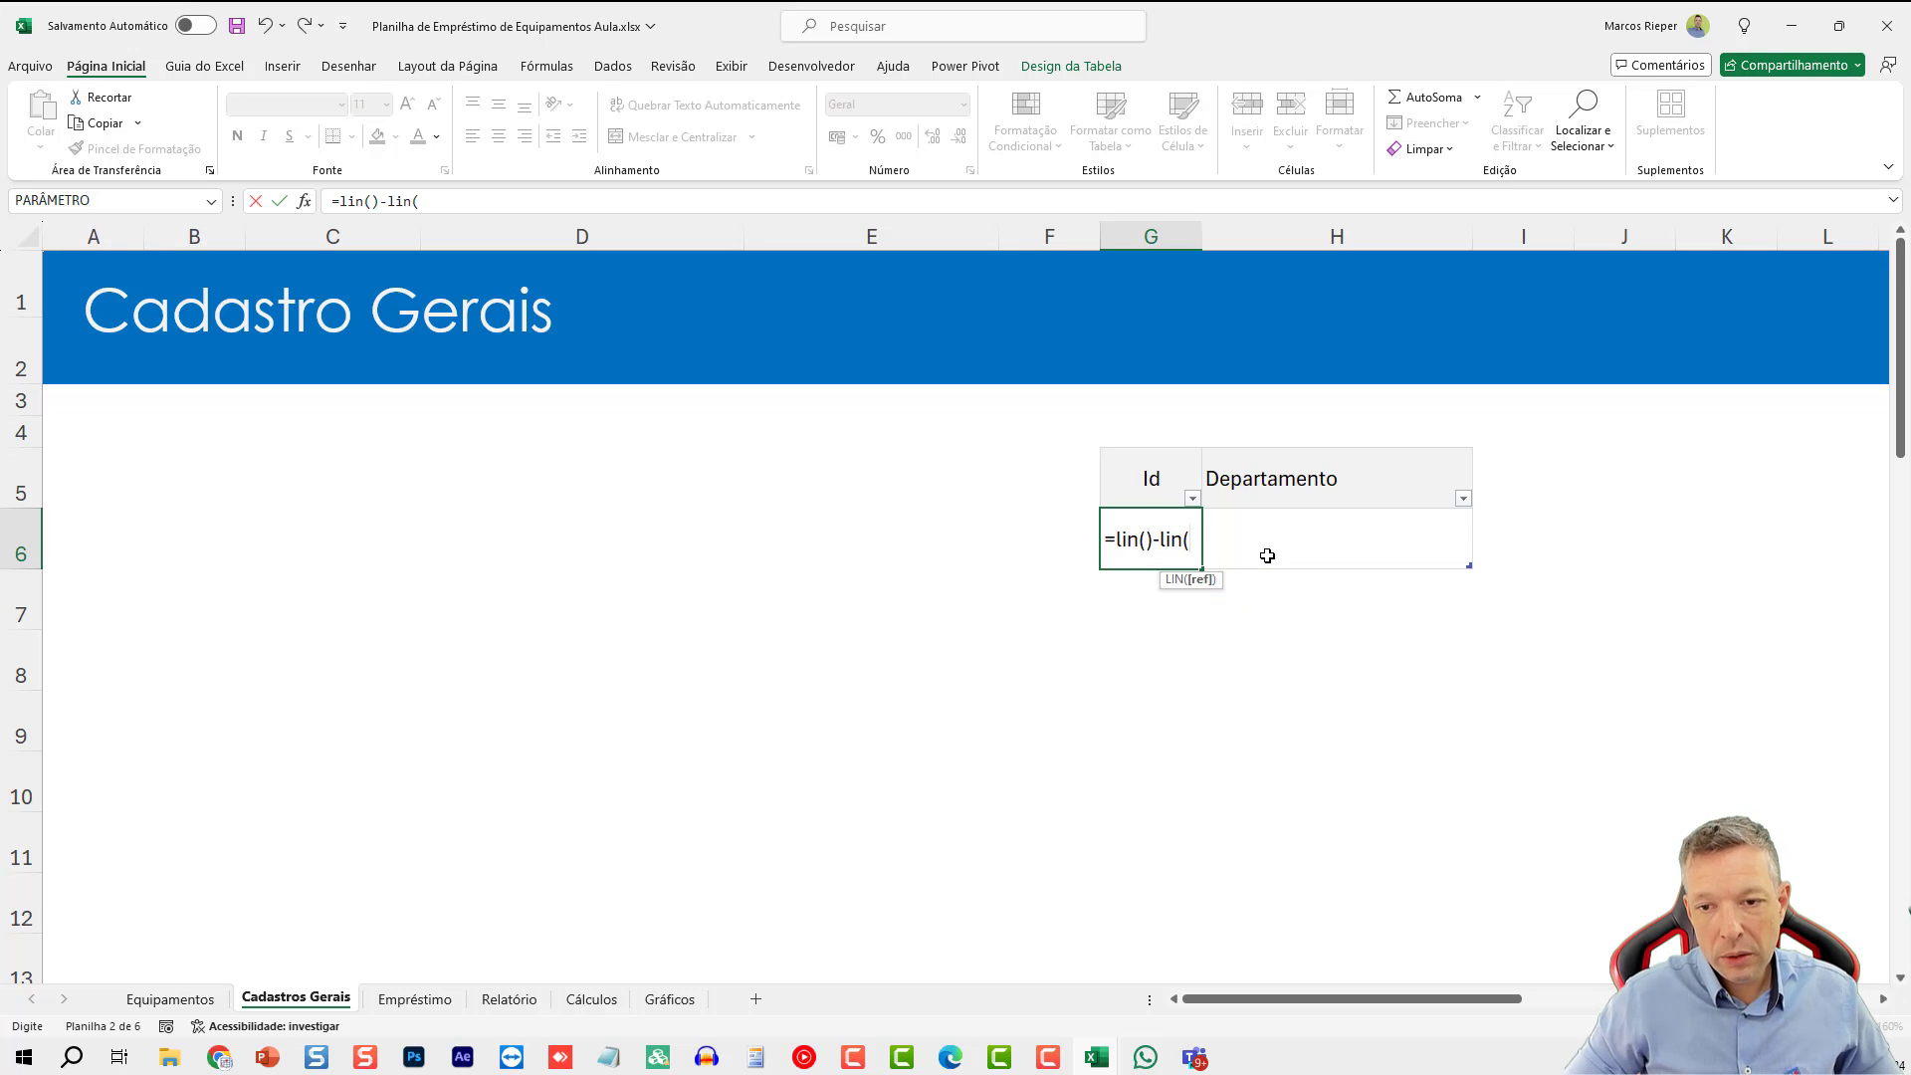
{"action": "key", "text": "Up"}
{"action": "key", "text": "Tab"}
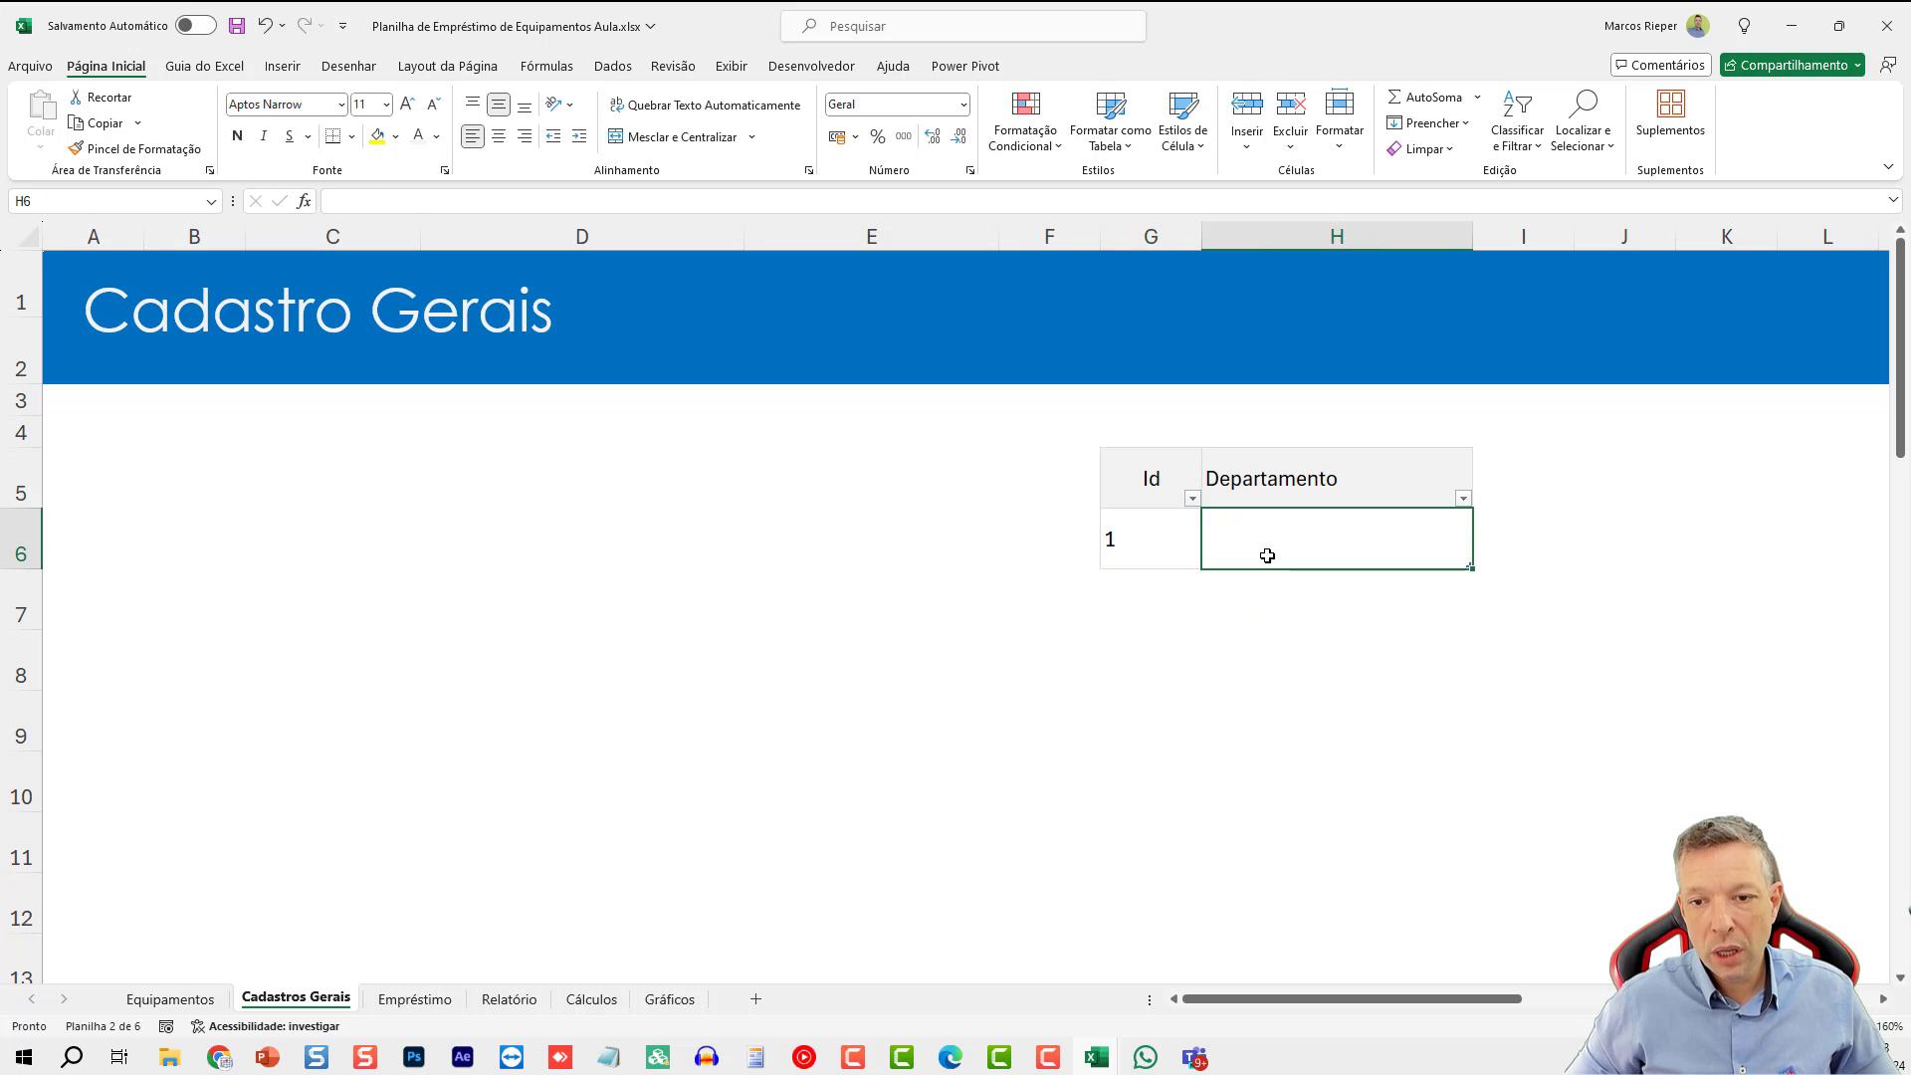
{"action": "key", "text": "shift+Tab"}
{"action": "left_click", "coordinate": [500, 137]}
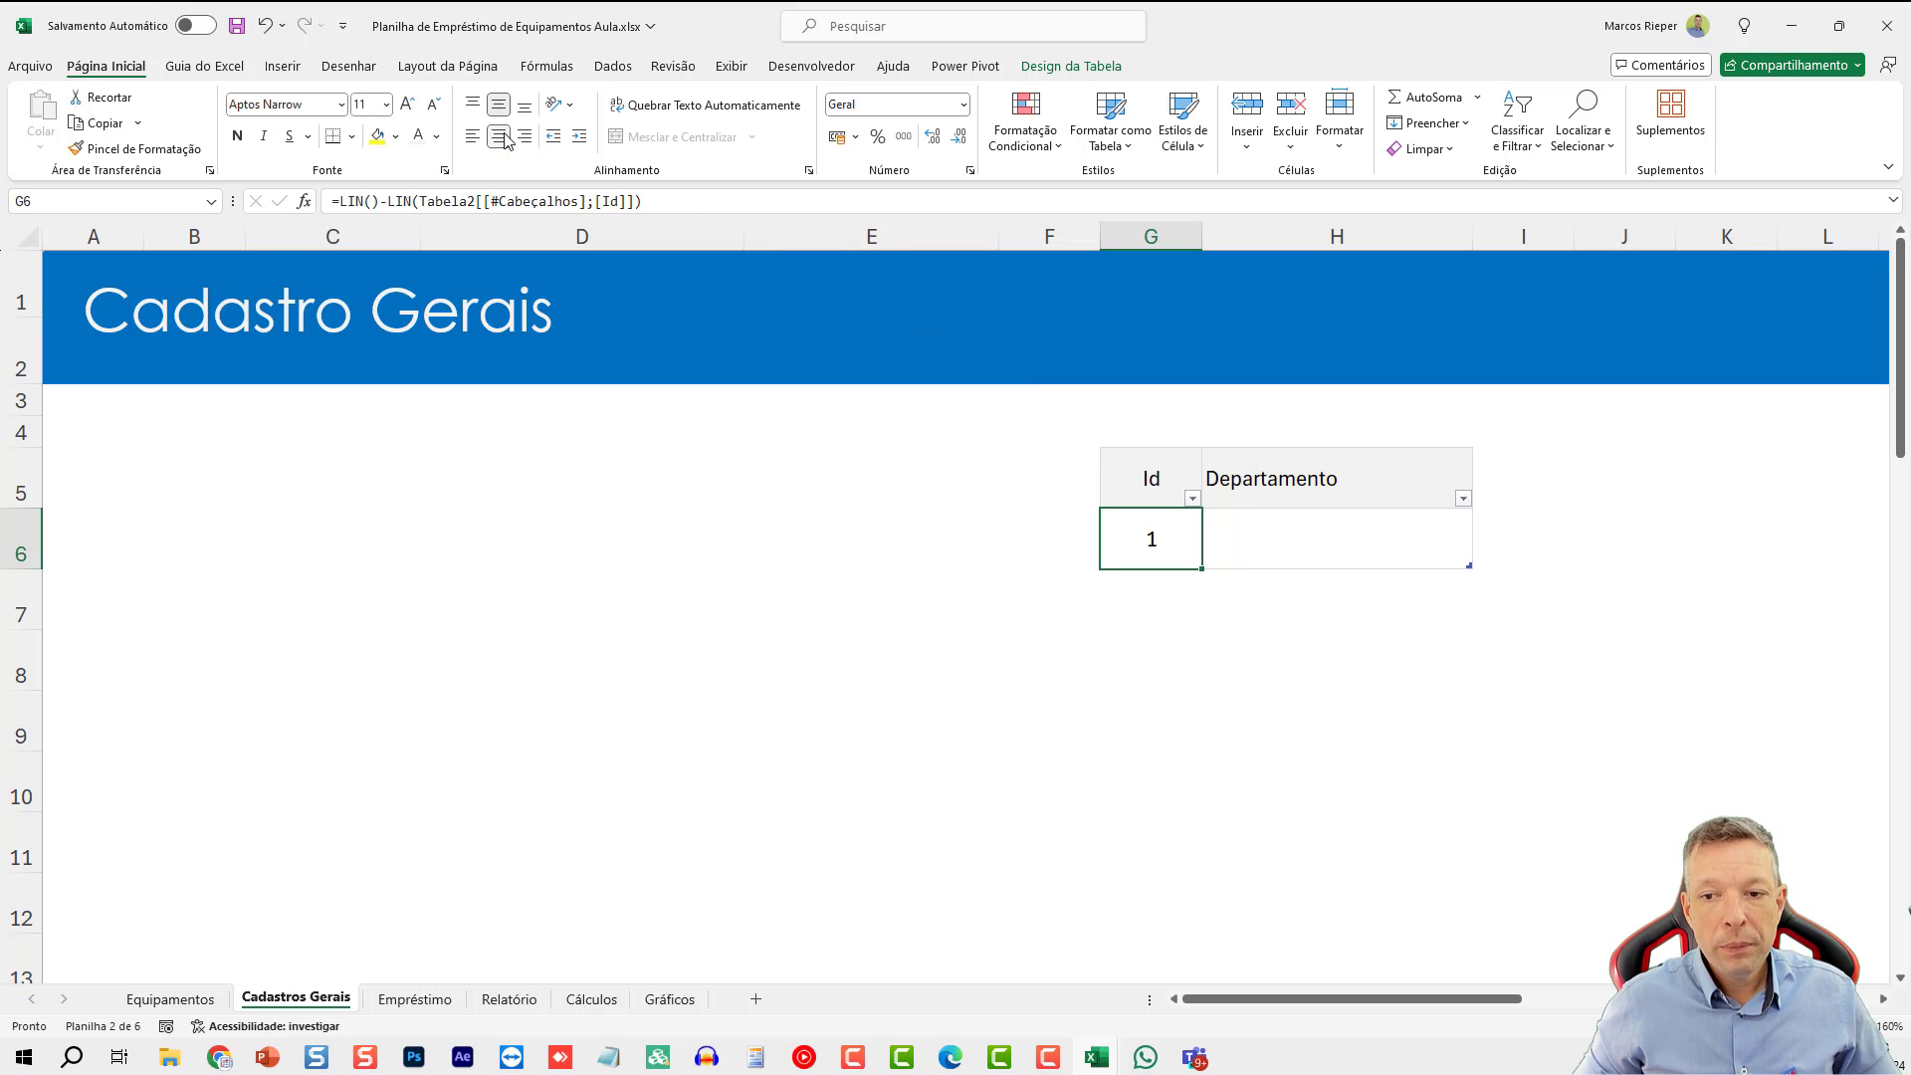
- Enter the departments Produção, Almoxarifado and Logística in H6 to H8
{"action": "key", "text": "Tab"}
{"action": "type", "text": "Produção"}
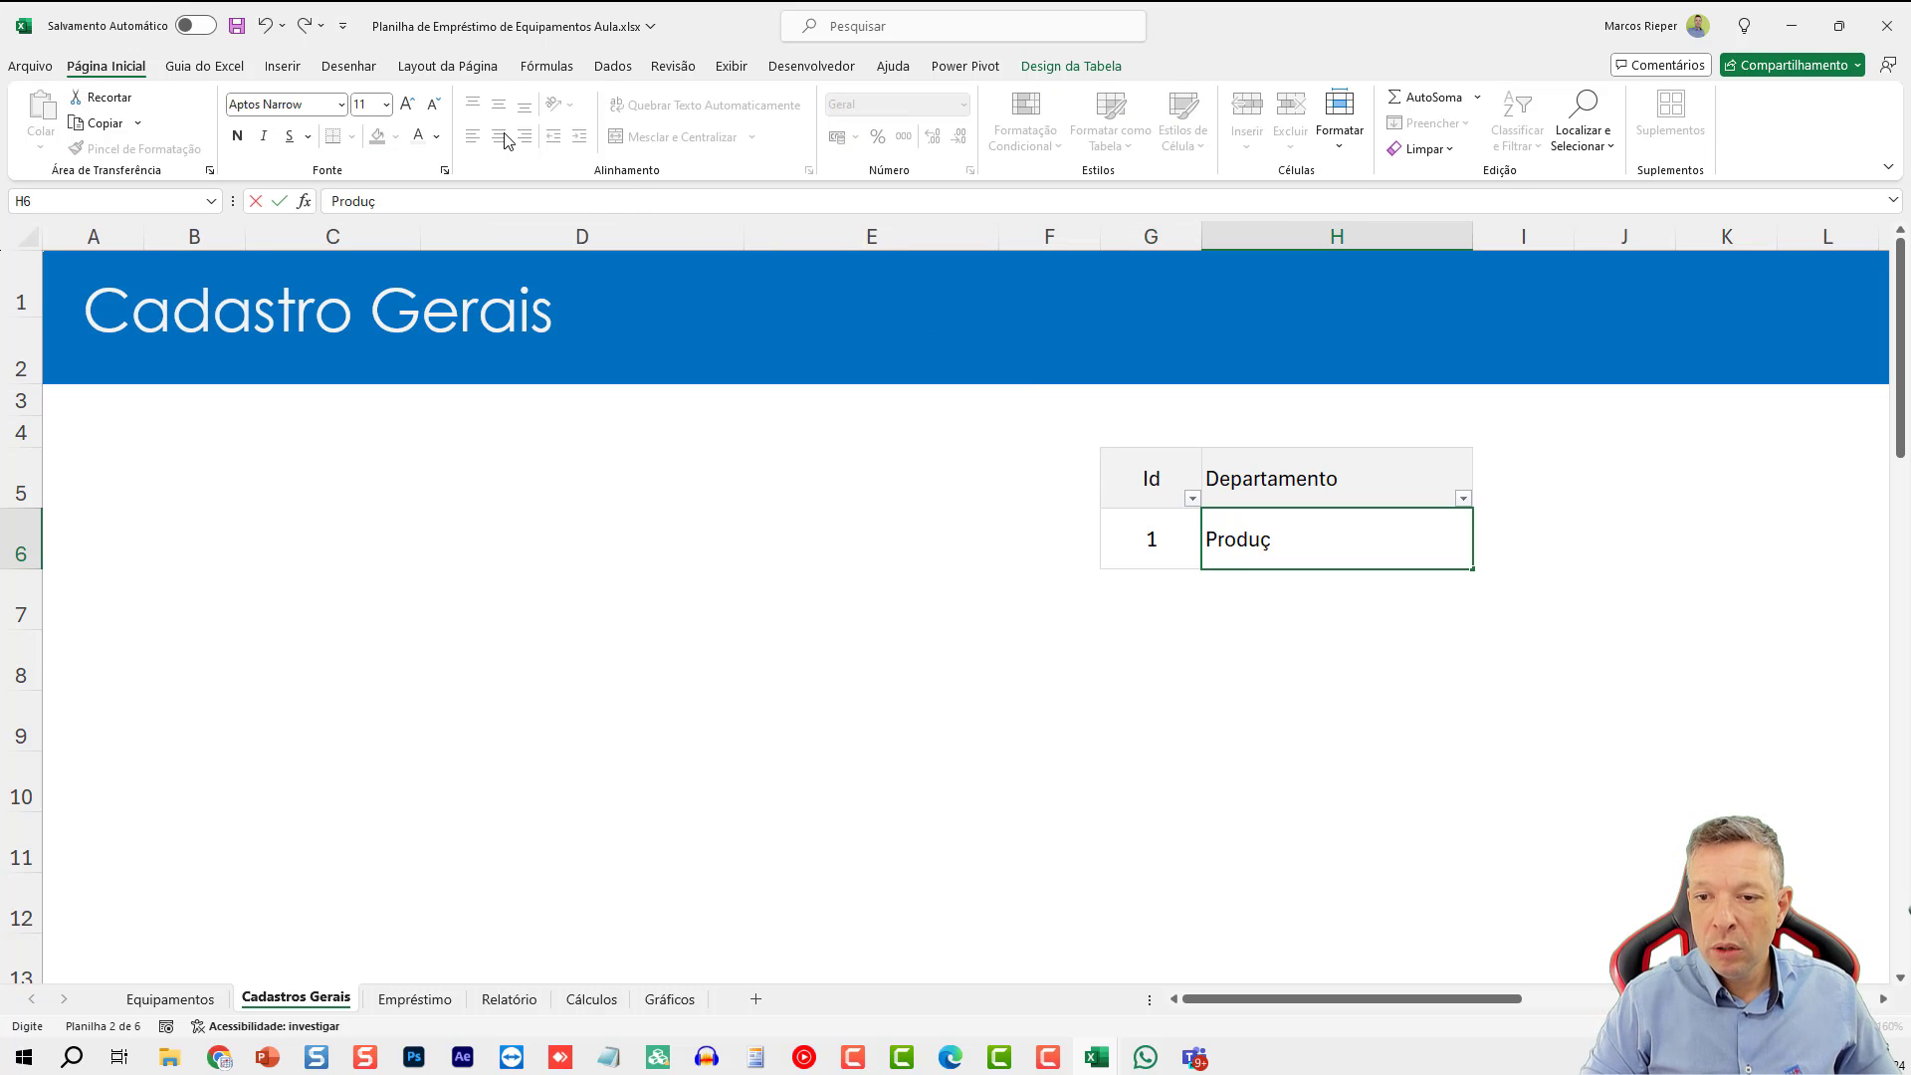
{"action": "key", "text": "Return"}
{"action": "type", "text": "Alm"}
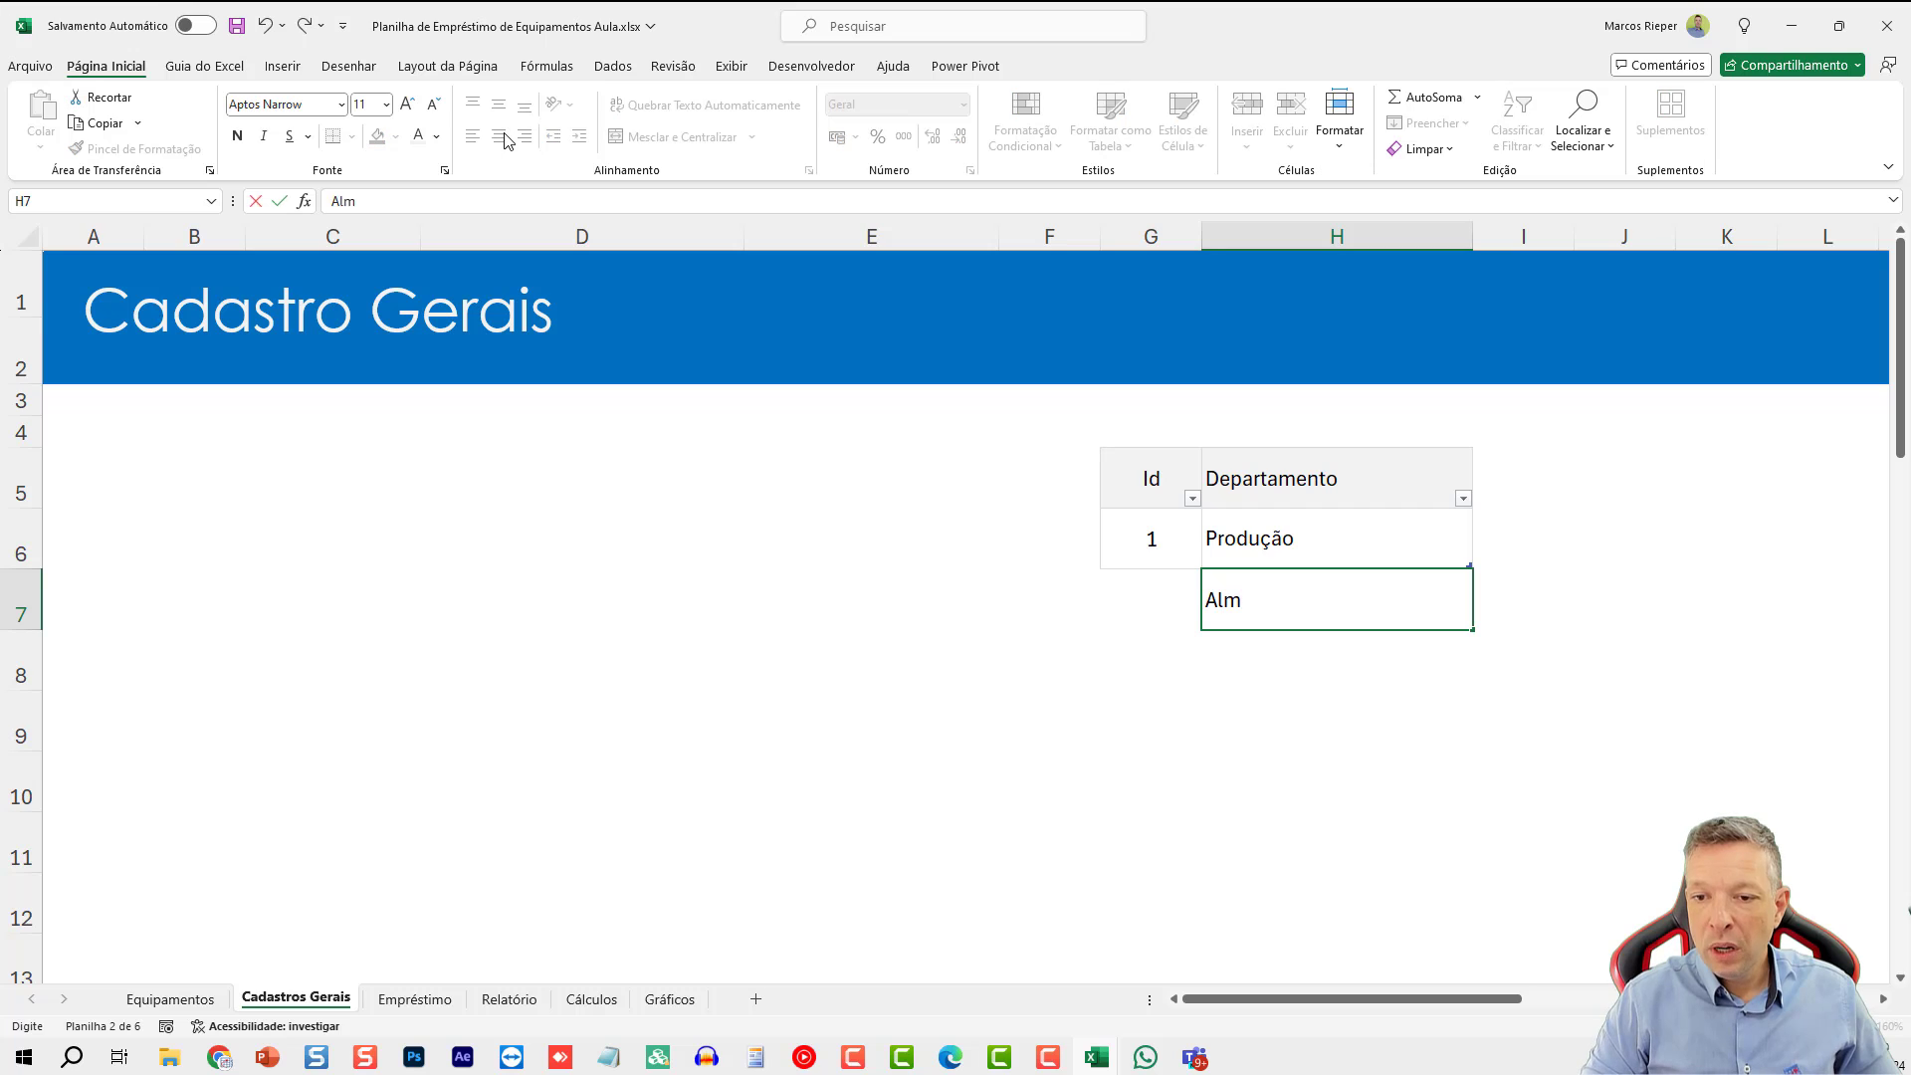
{"action": "type", "text": "oxarifado"}
{"action": "key", "text": "Return"}
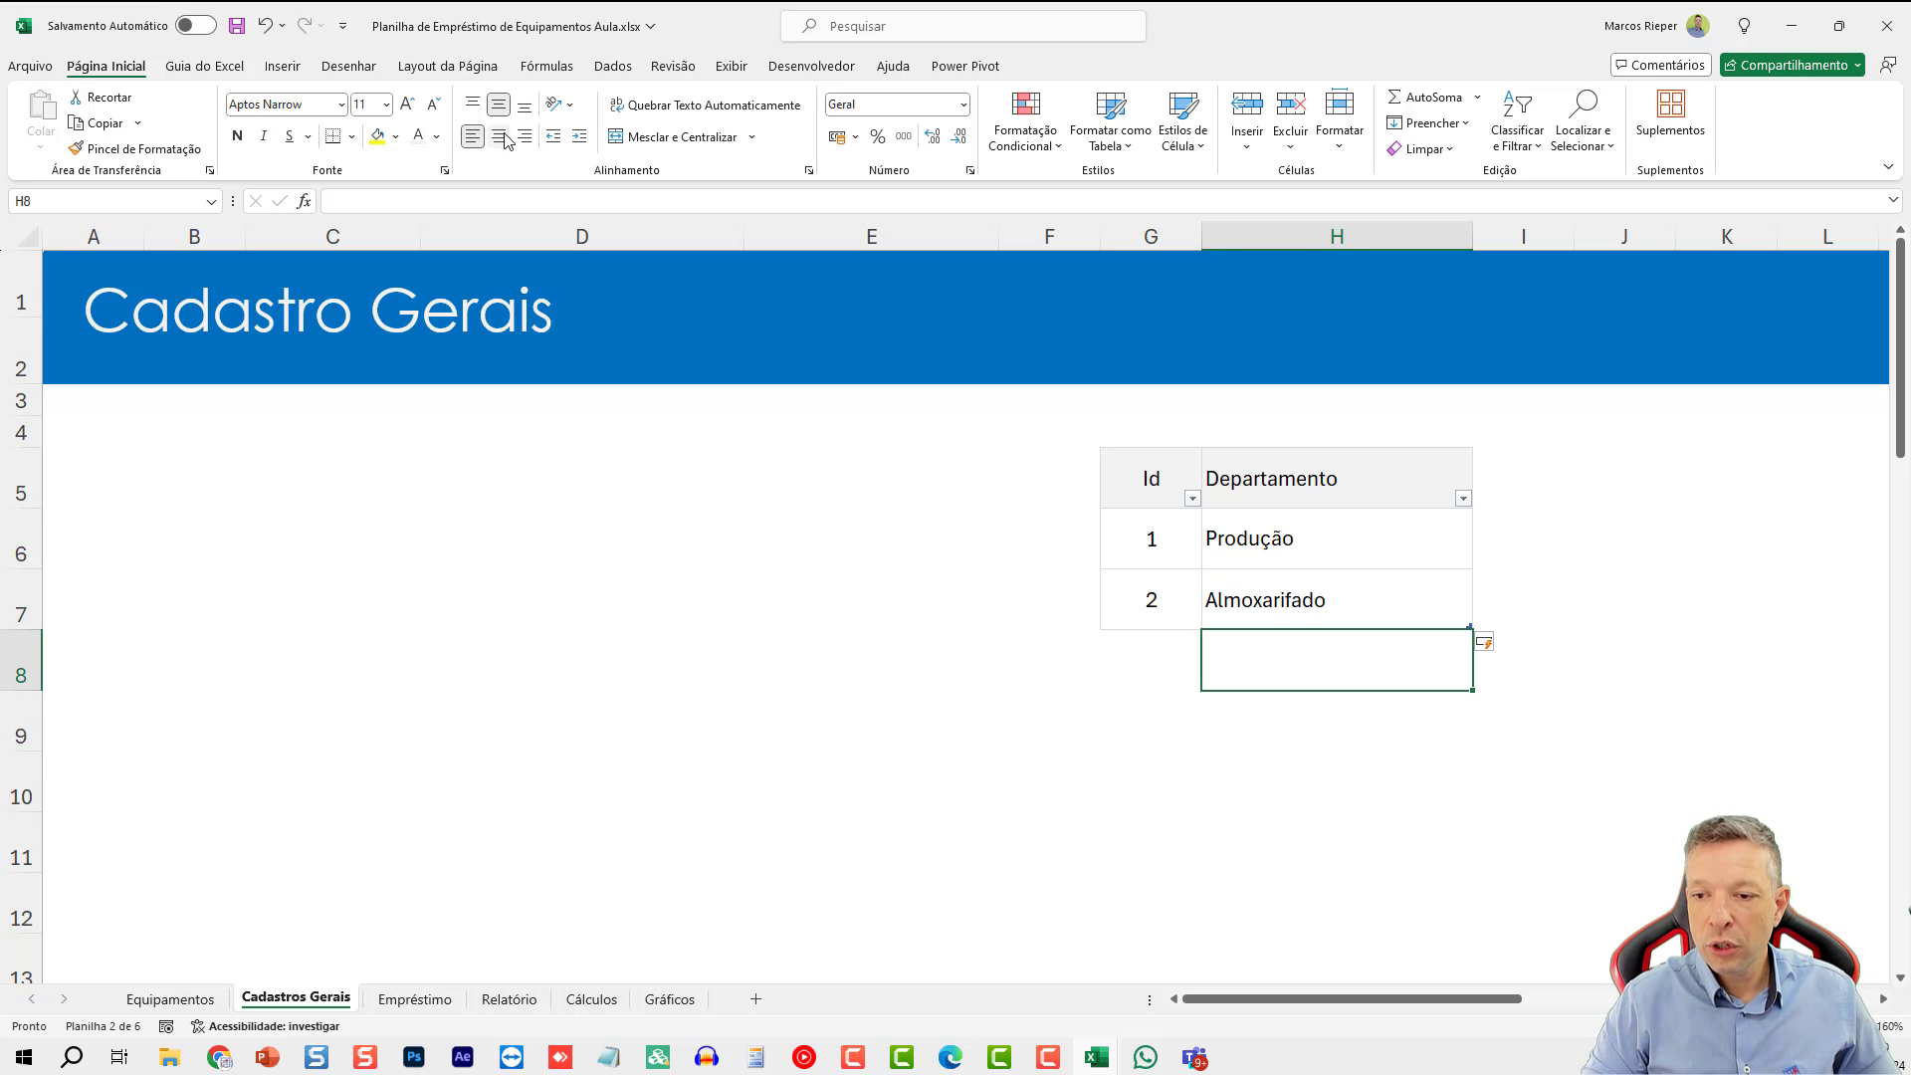
{"action": "type", "text": "Logística"}
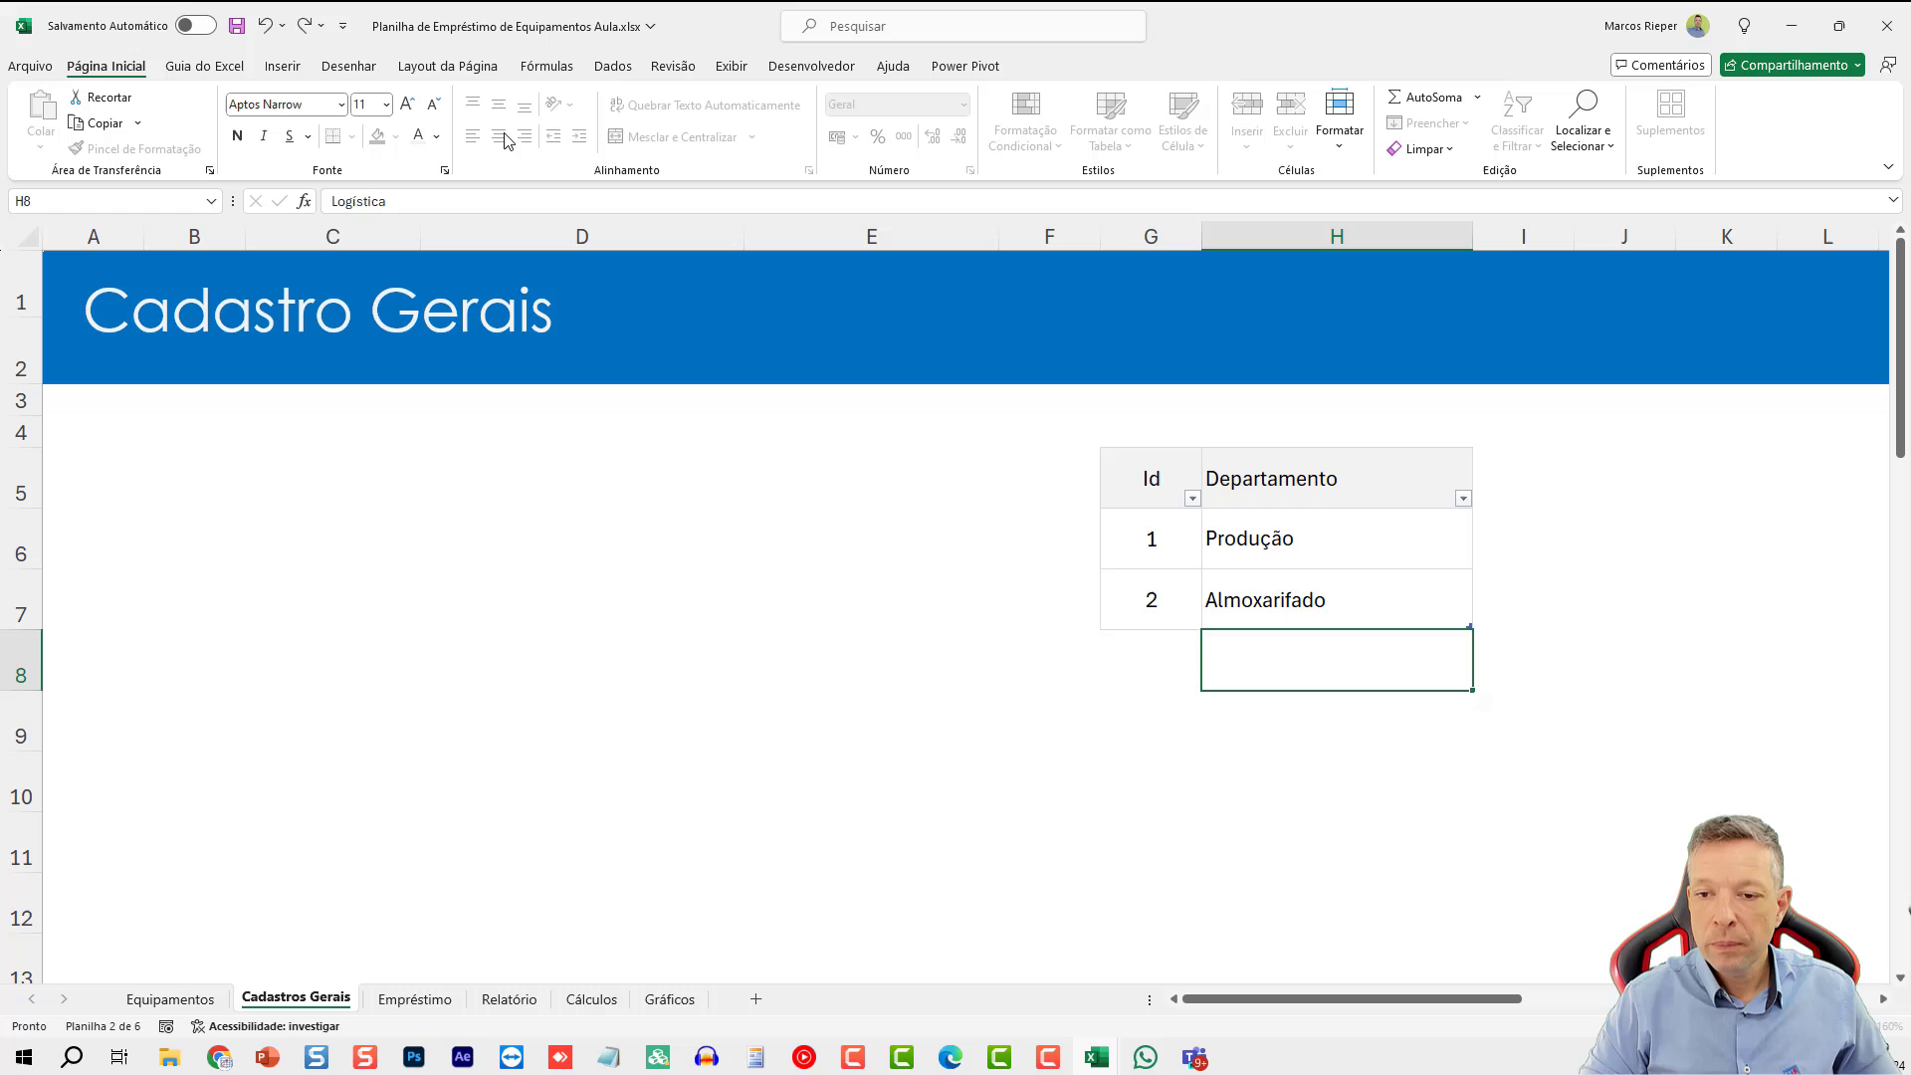
{"action": "key", "text": "Return"}
- Rename the departments table as tDepartamentos
{"action": "left_click", "coordinate": [1262, 526]}
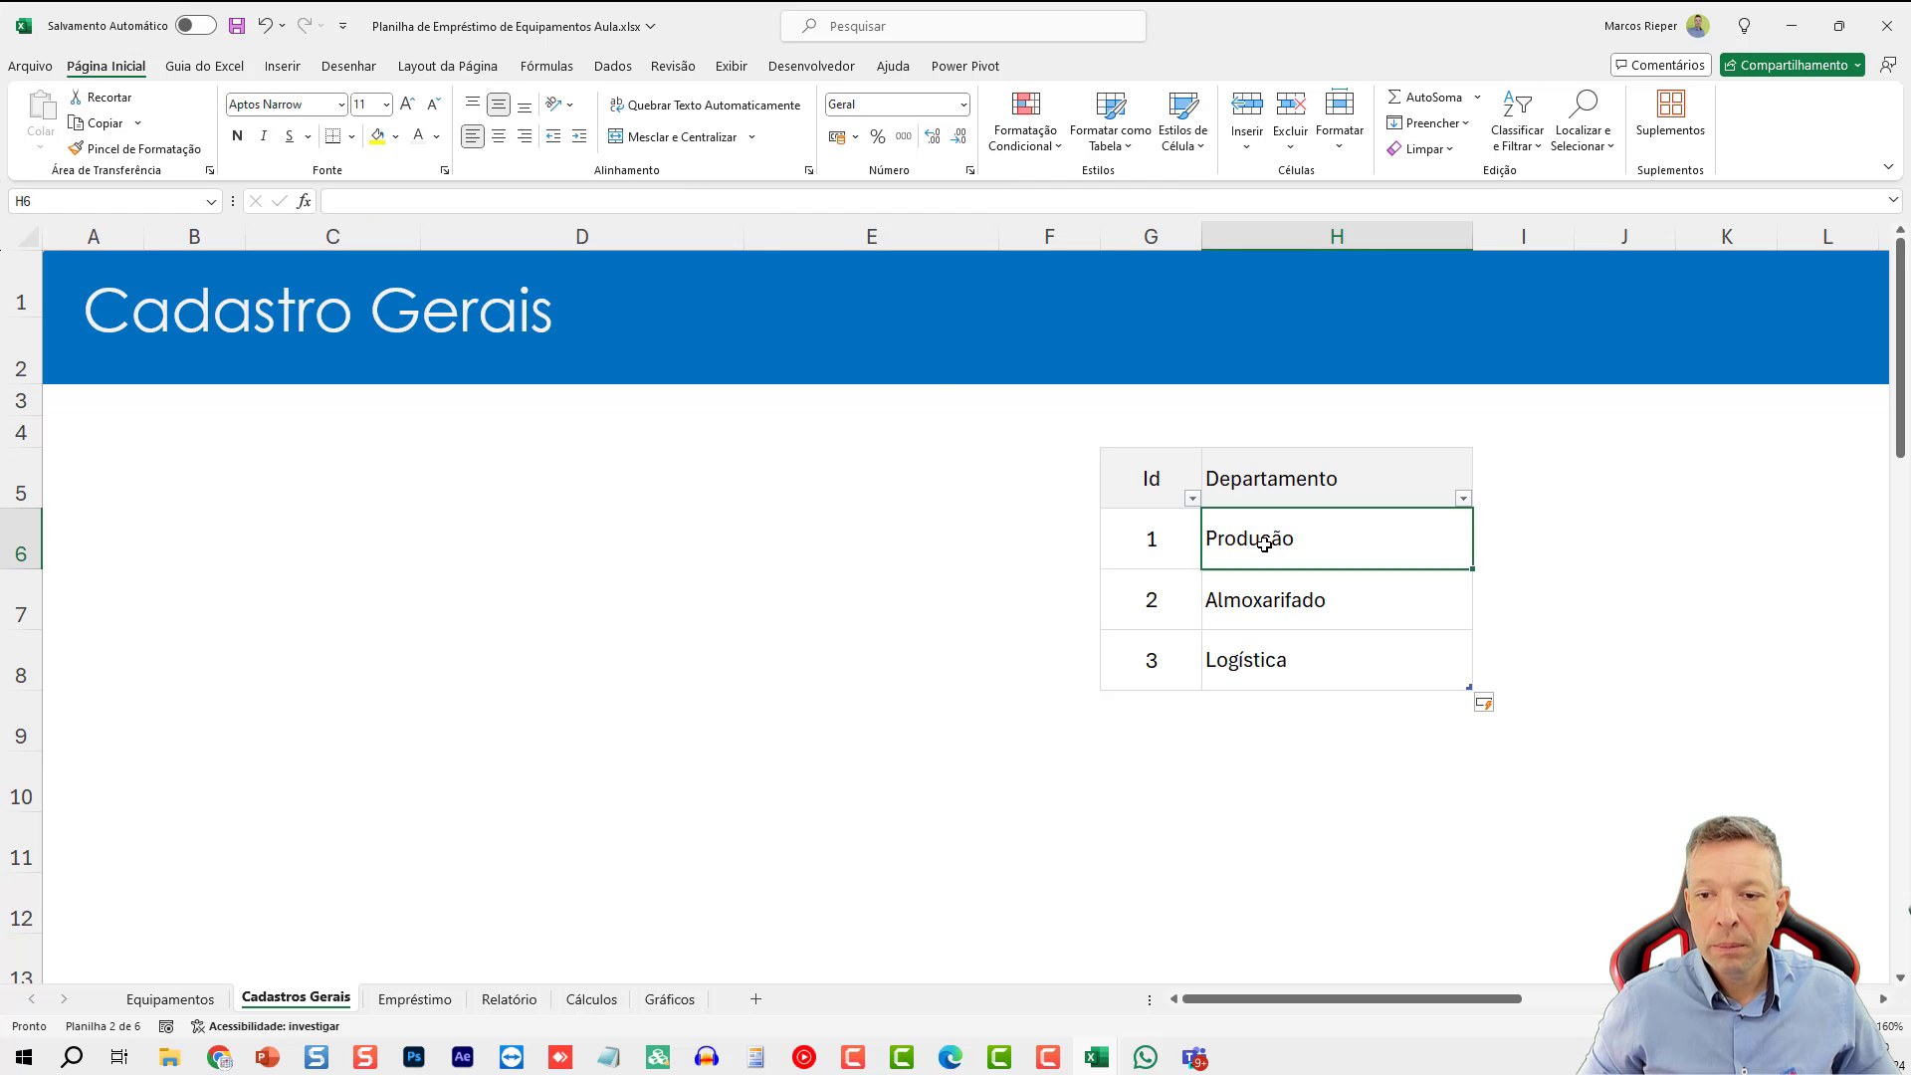
{"action": "left_click", "coordinate": [1095, 74]}
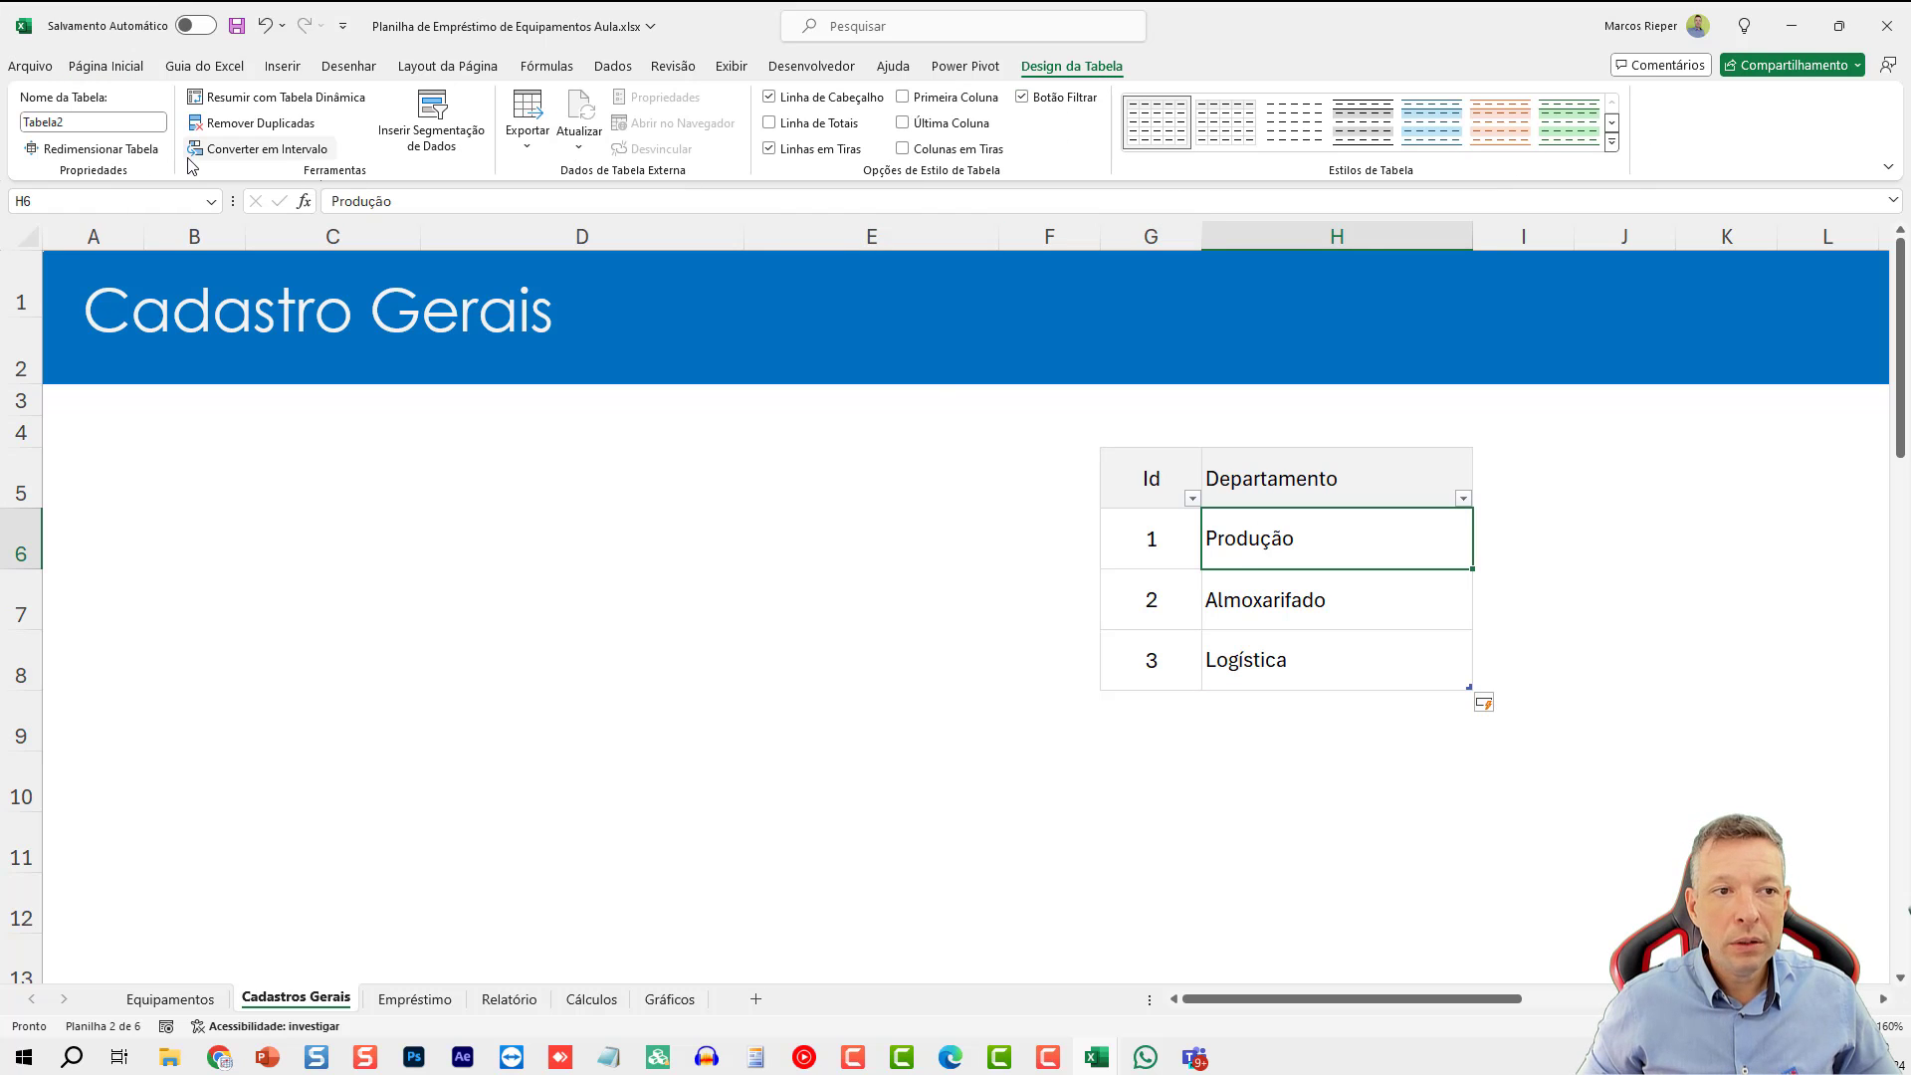
{"action": "left_click", "coordinate": [130, 120]}
{"action": "type", "text": "tDepar"}
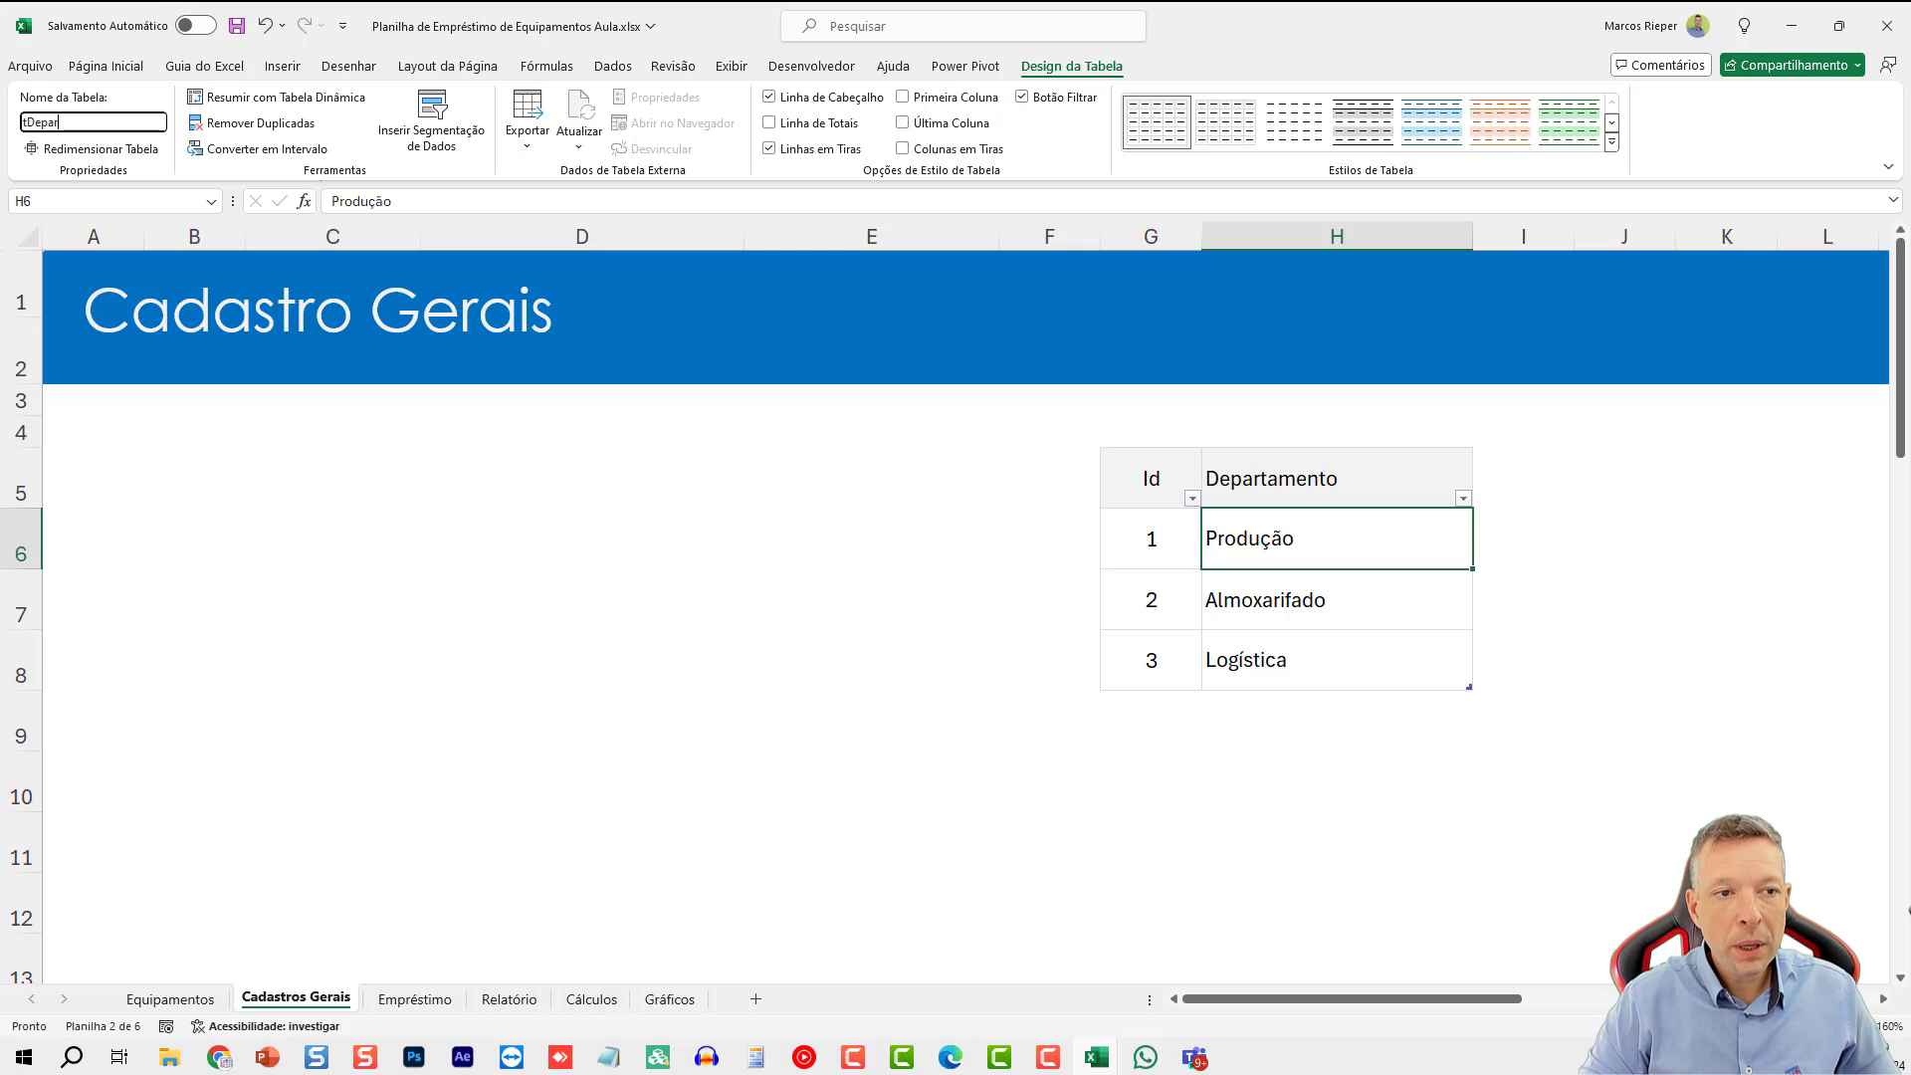
{"action": "type", "text": "tamentos"}
{"action": "key", "text": "Return"}
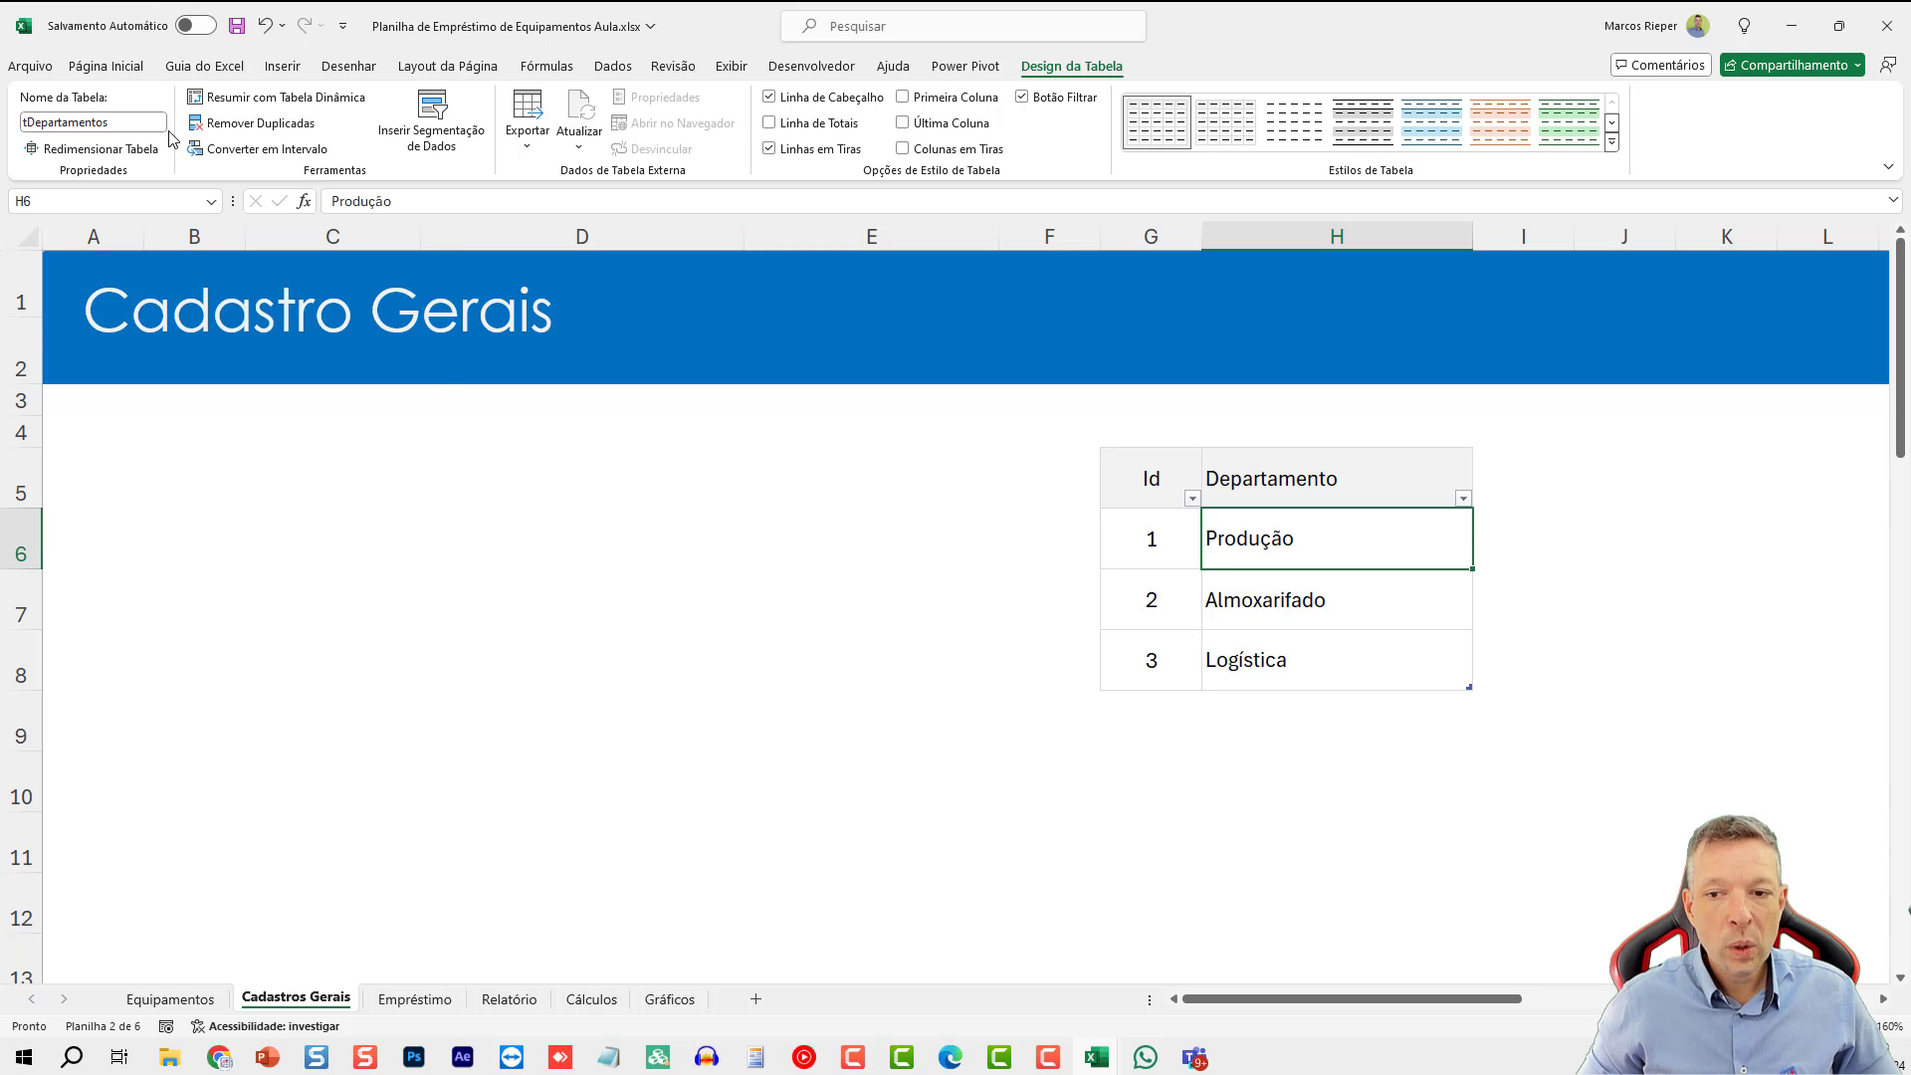
- Enter the headers Id, Matrícula, Funcionário and Departamento in B5 to E5
{"action": "left_click", "coordinate": [205, 474]}
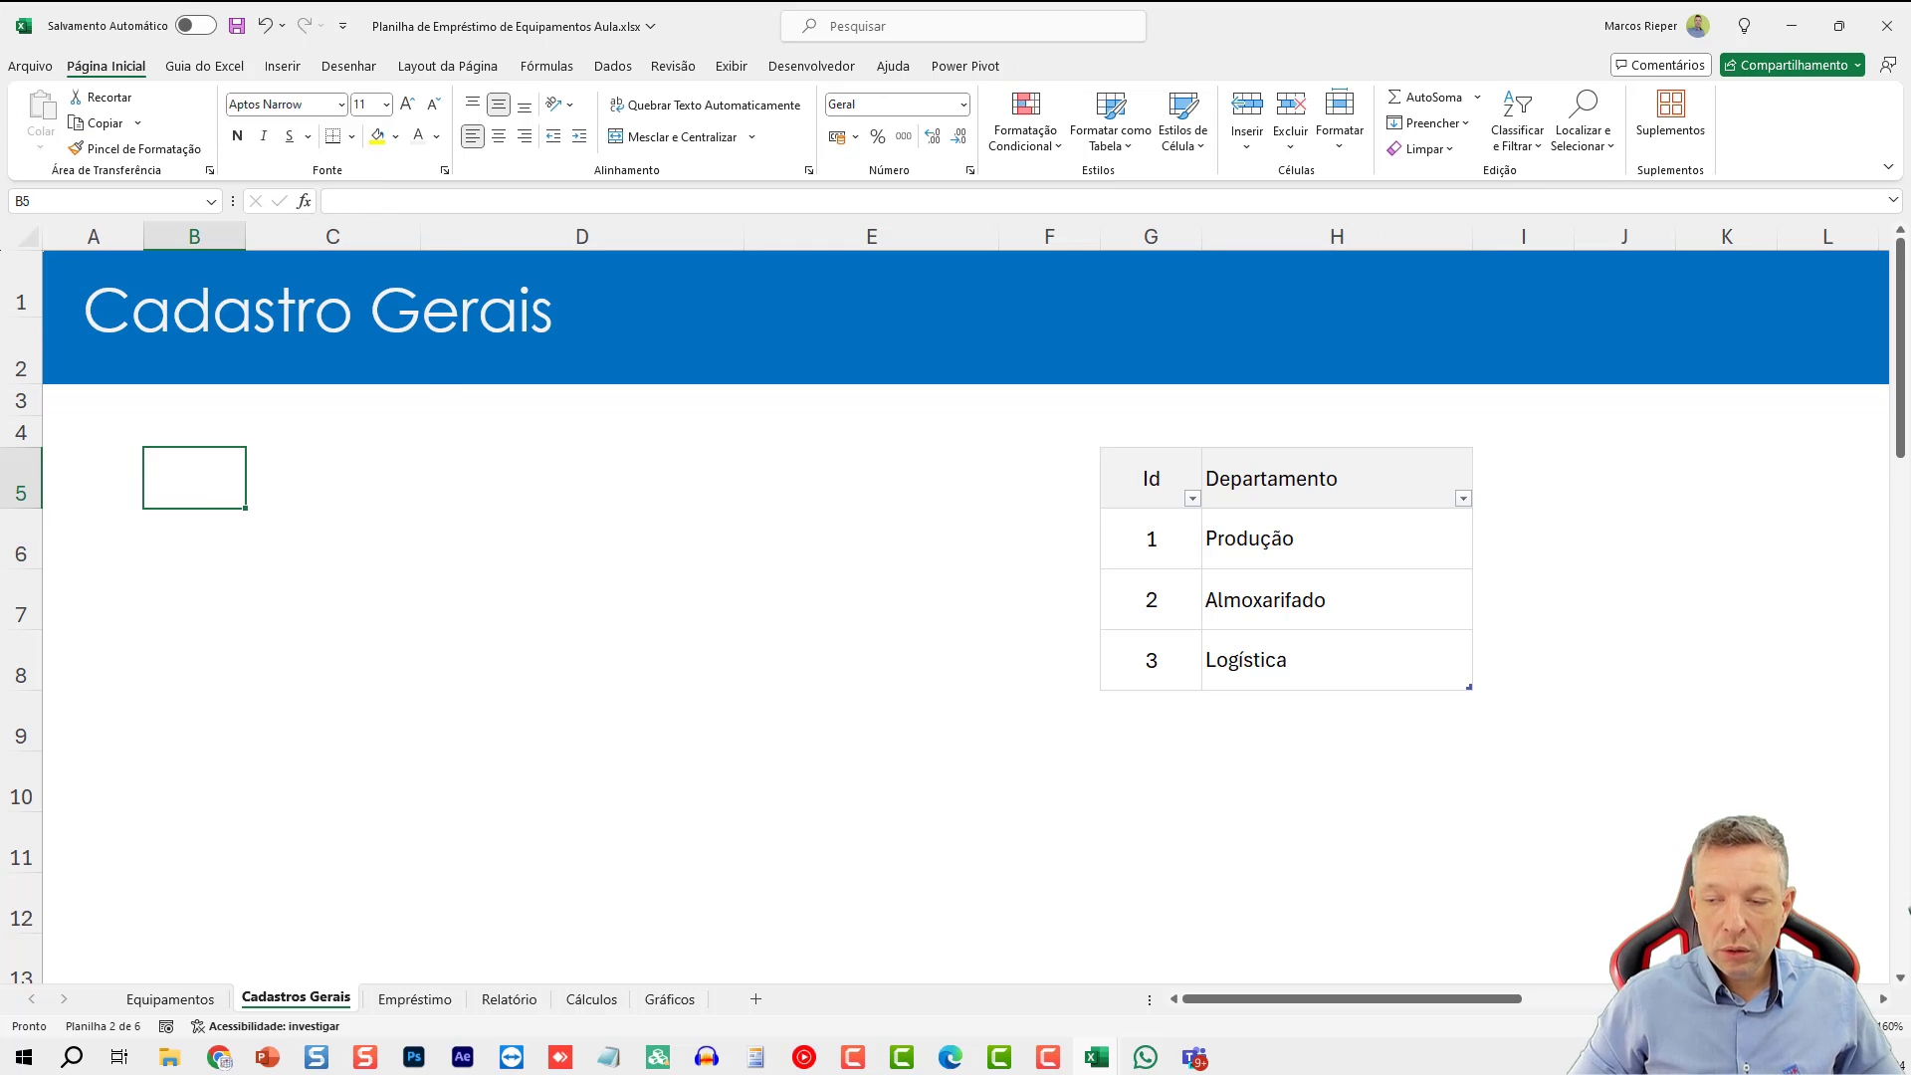
{"action": "type", "text": "l"}
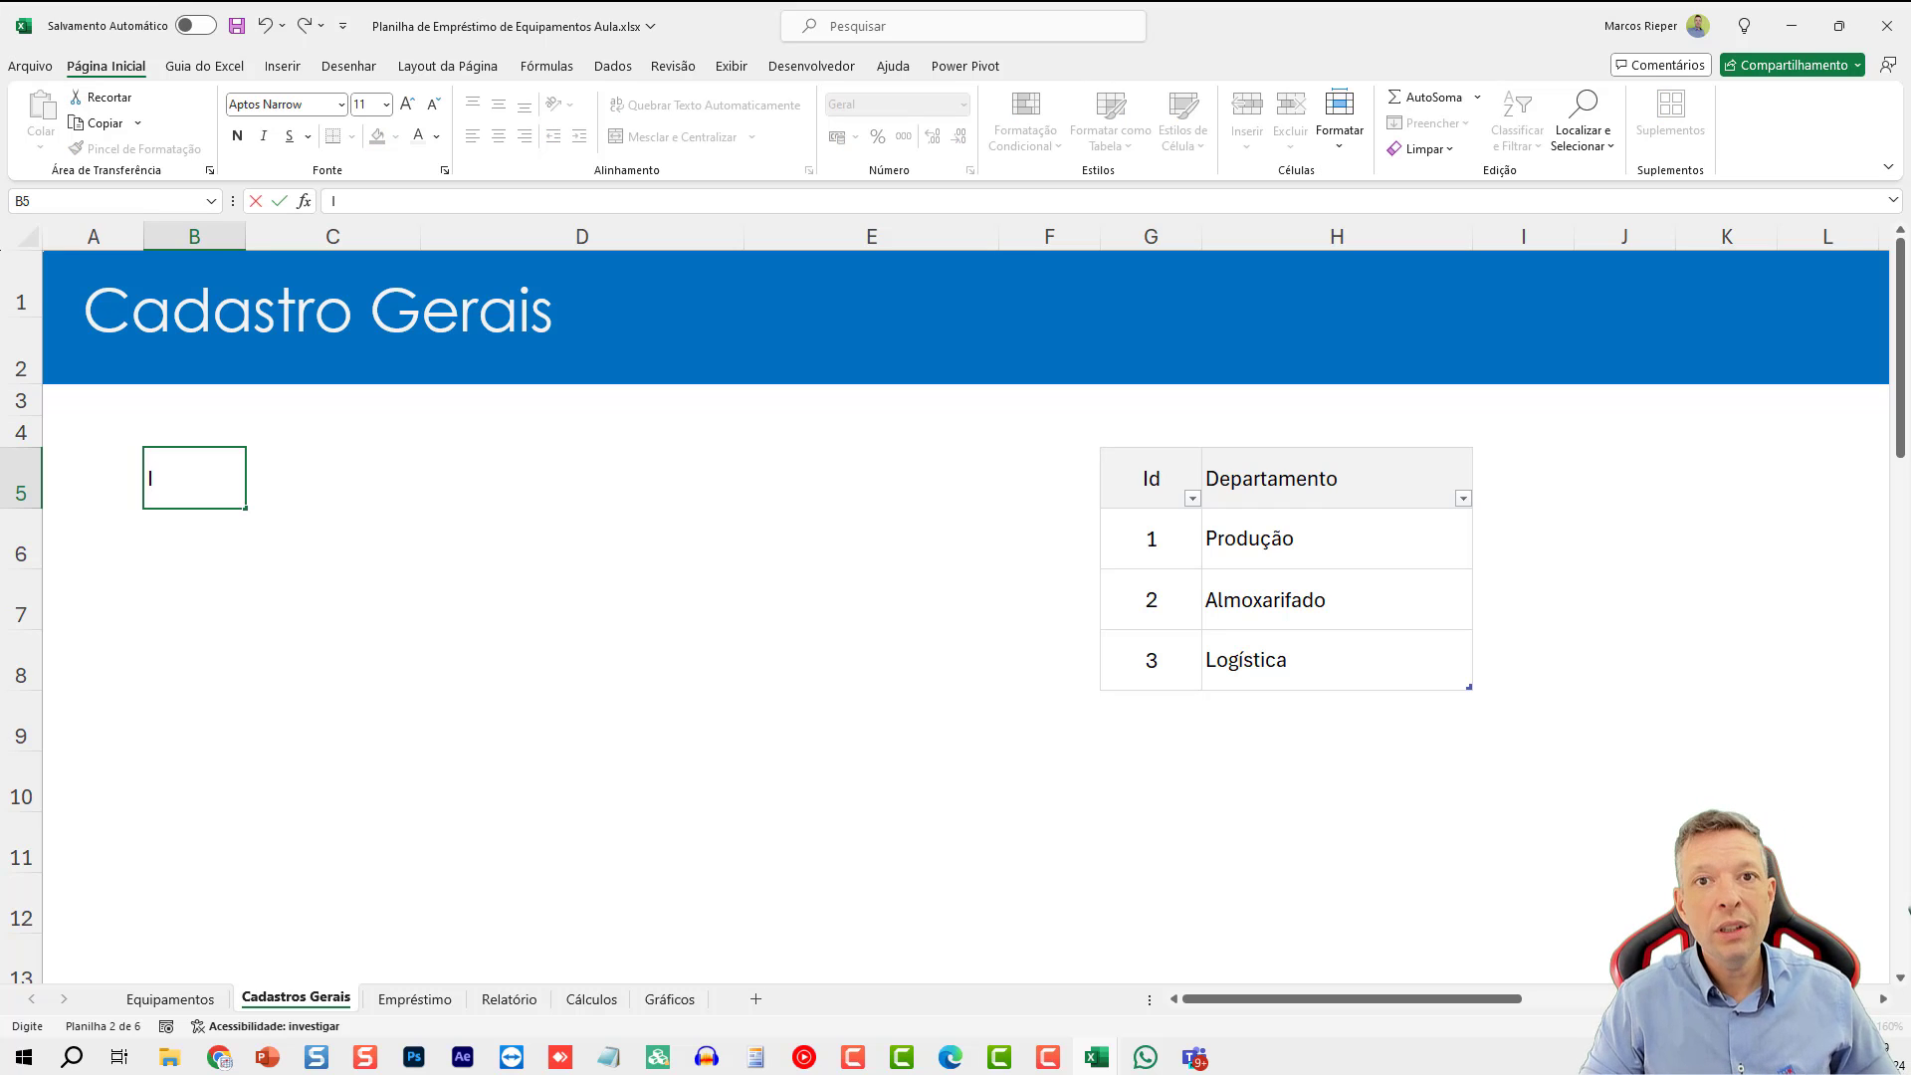
{"action": "key", "text": "Tab"}
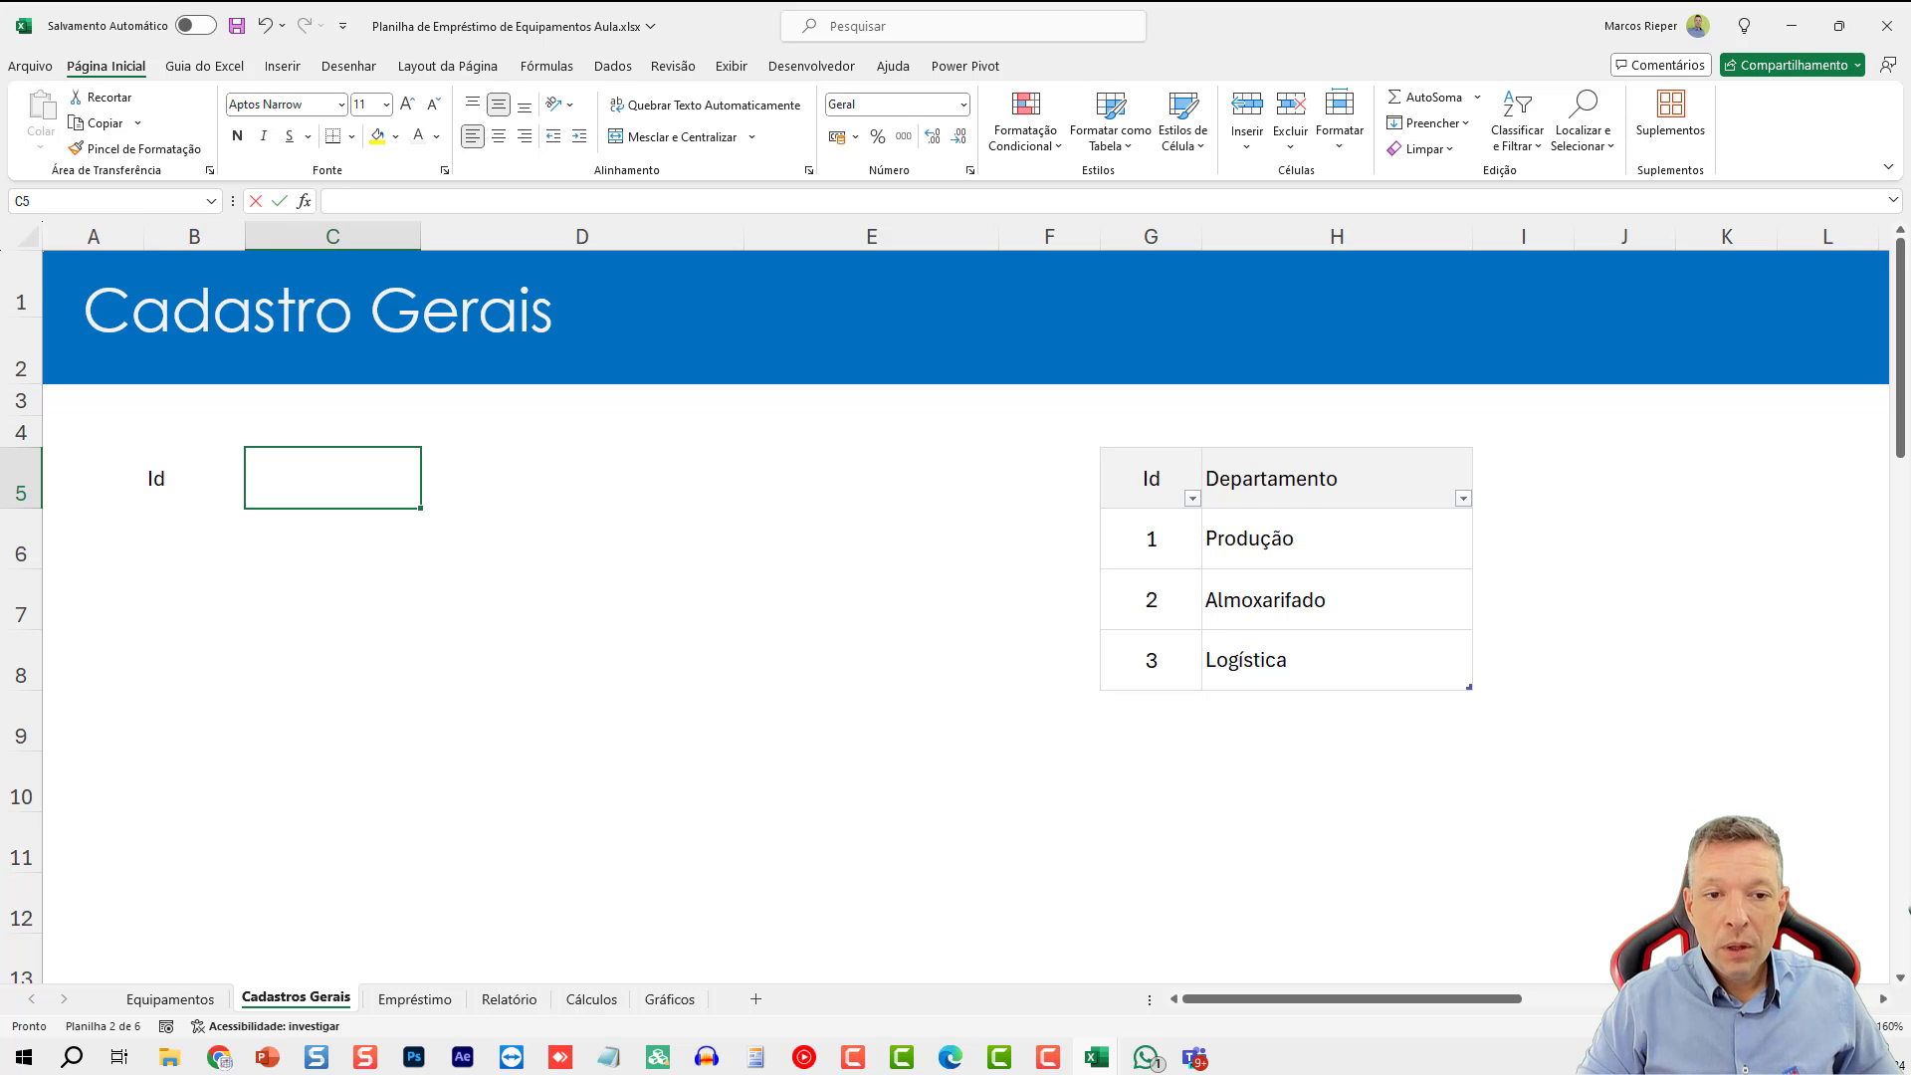
{"action": "type", "text": "Matrícula"}
{"action": "key", "text": "Tab"}
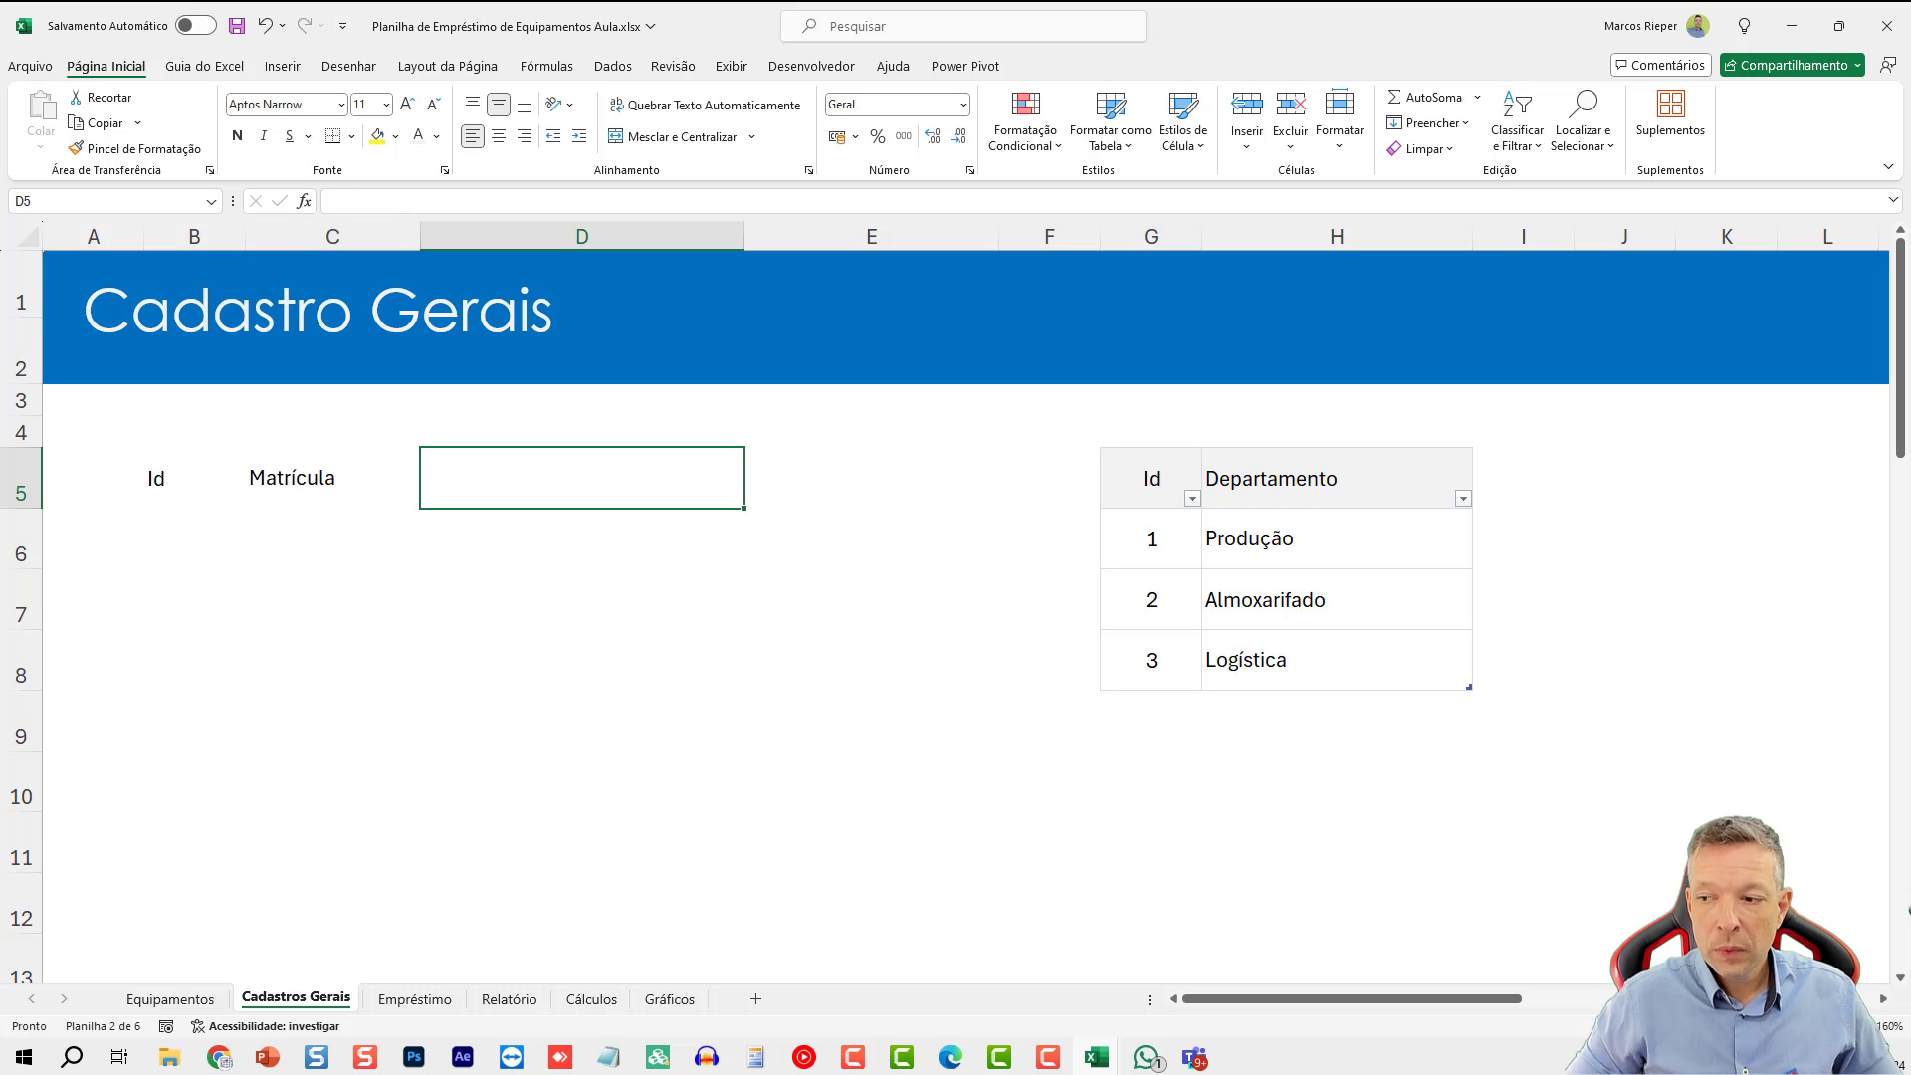
{"action": "type", "text": "Funcionário"}
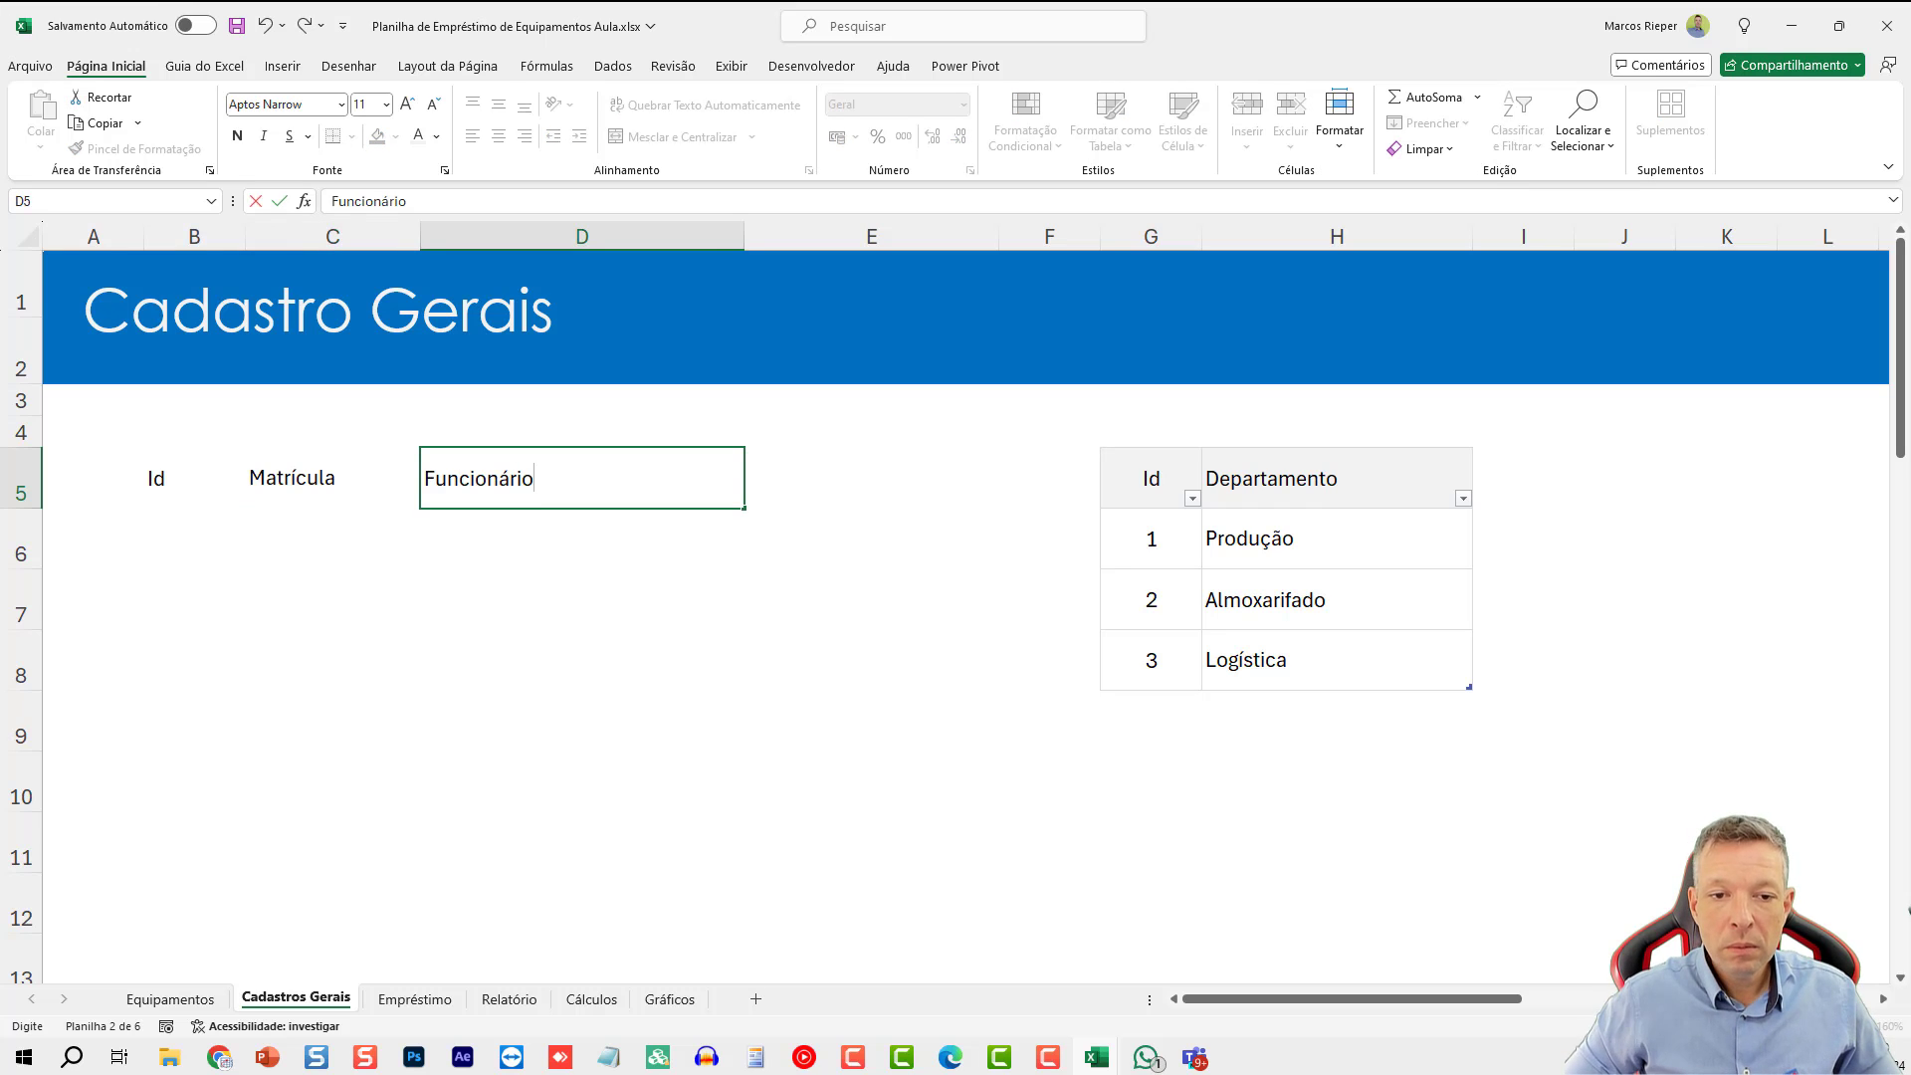
{"action": "key", "text": "Tab"}
{"action": "type", "text": "Departamento"}
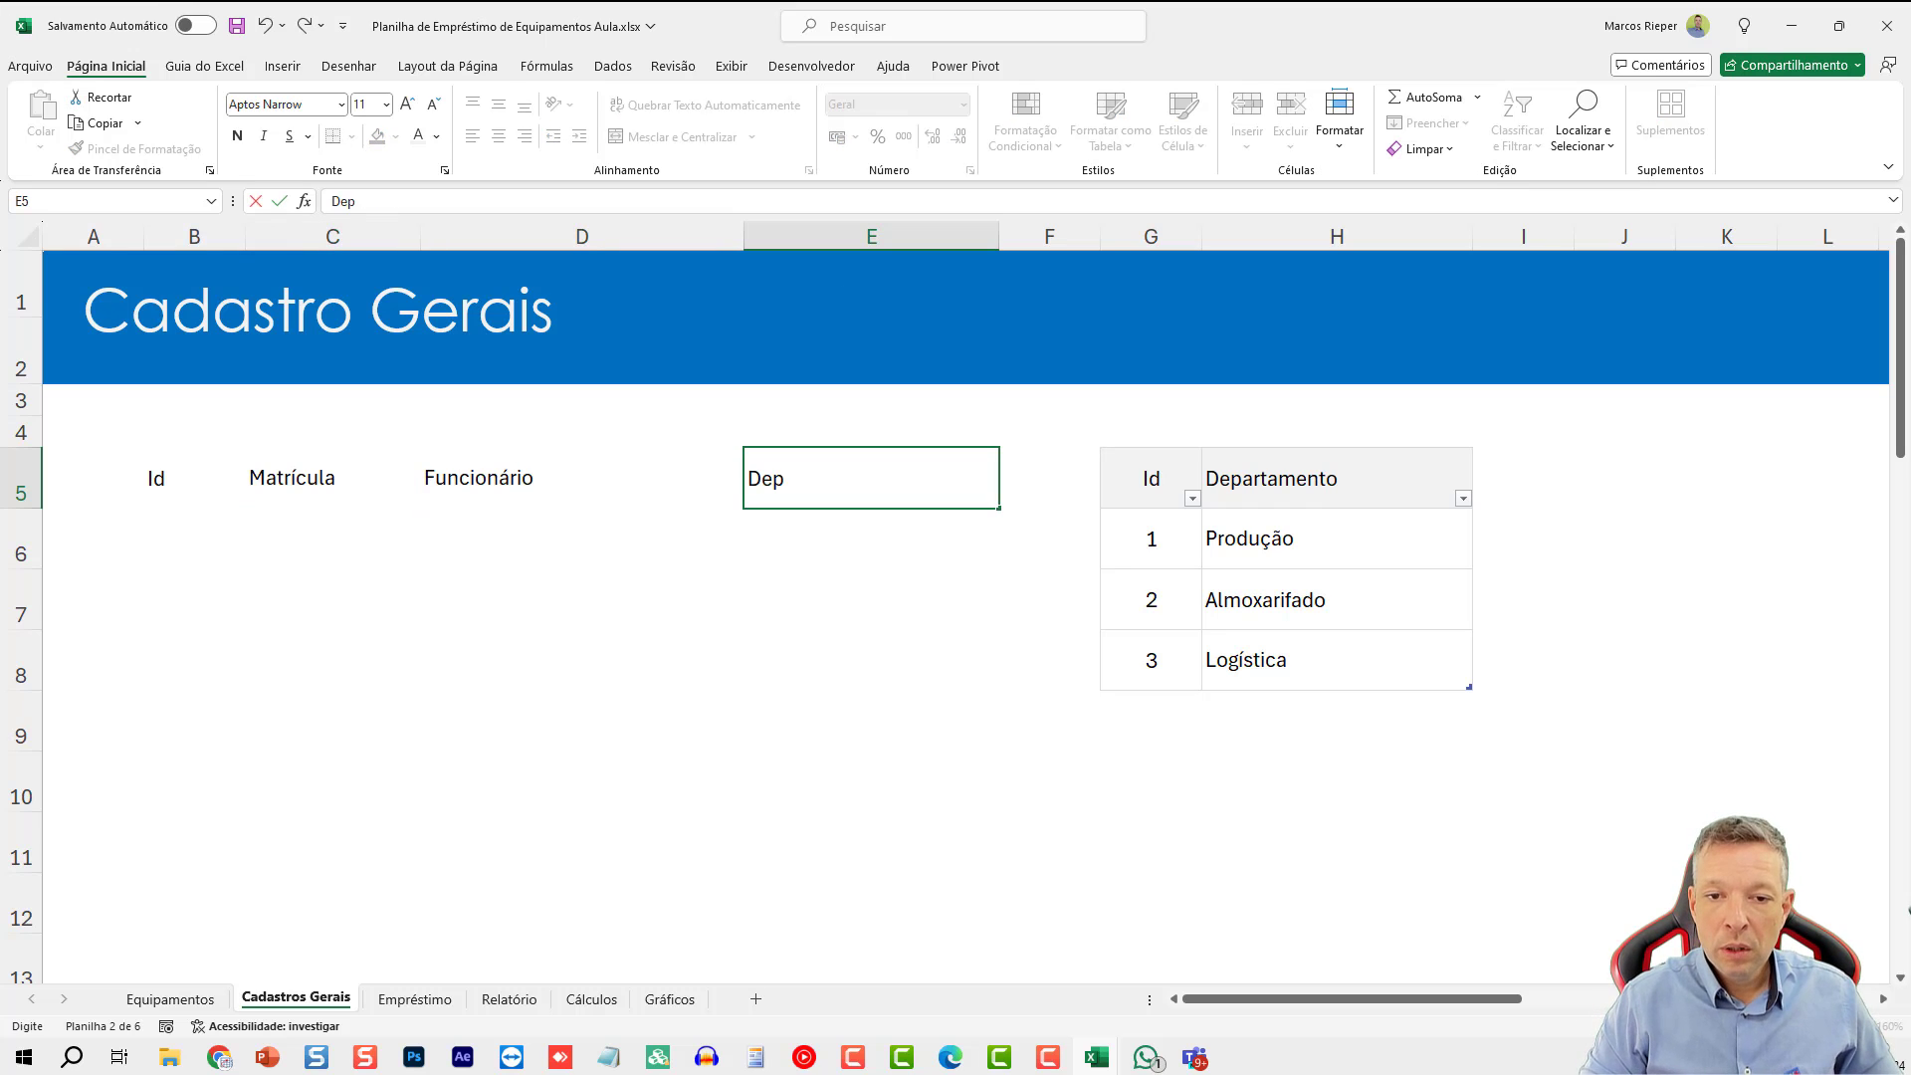
{"action": "key", "text": "ctrl+Return"}
- Convert the range B5:E6 into a table with headers
{"action": "key", "text": "ctrl+Left"}
{"action": "key", "text": "shift+Down"}
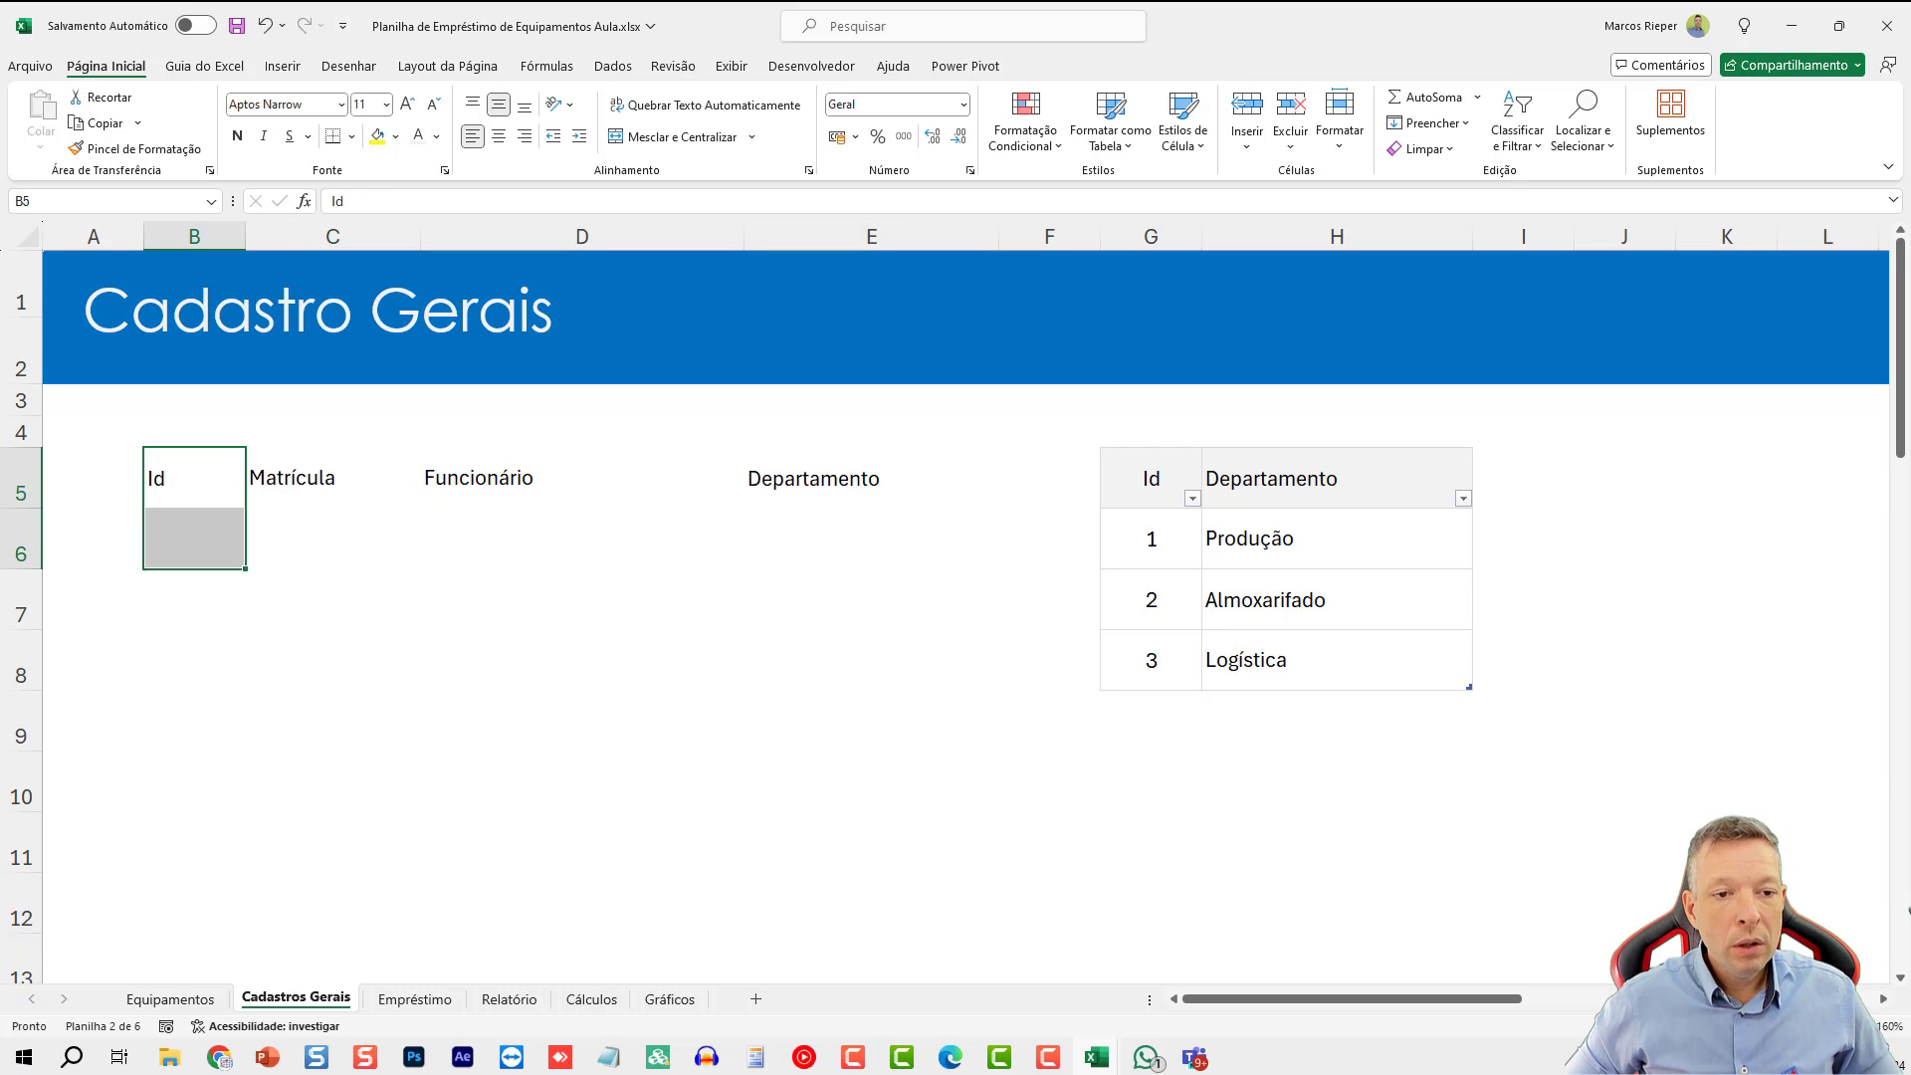
{"action": "key", "text": "shift+Right"}
{"action": "key", "text": "shift+Right"}
{"action": "key", "text": "shift+Right"}
{"action": "key", "text": "alt"}
{"action": "key", "text": "alt"}
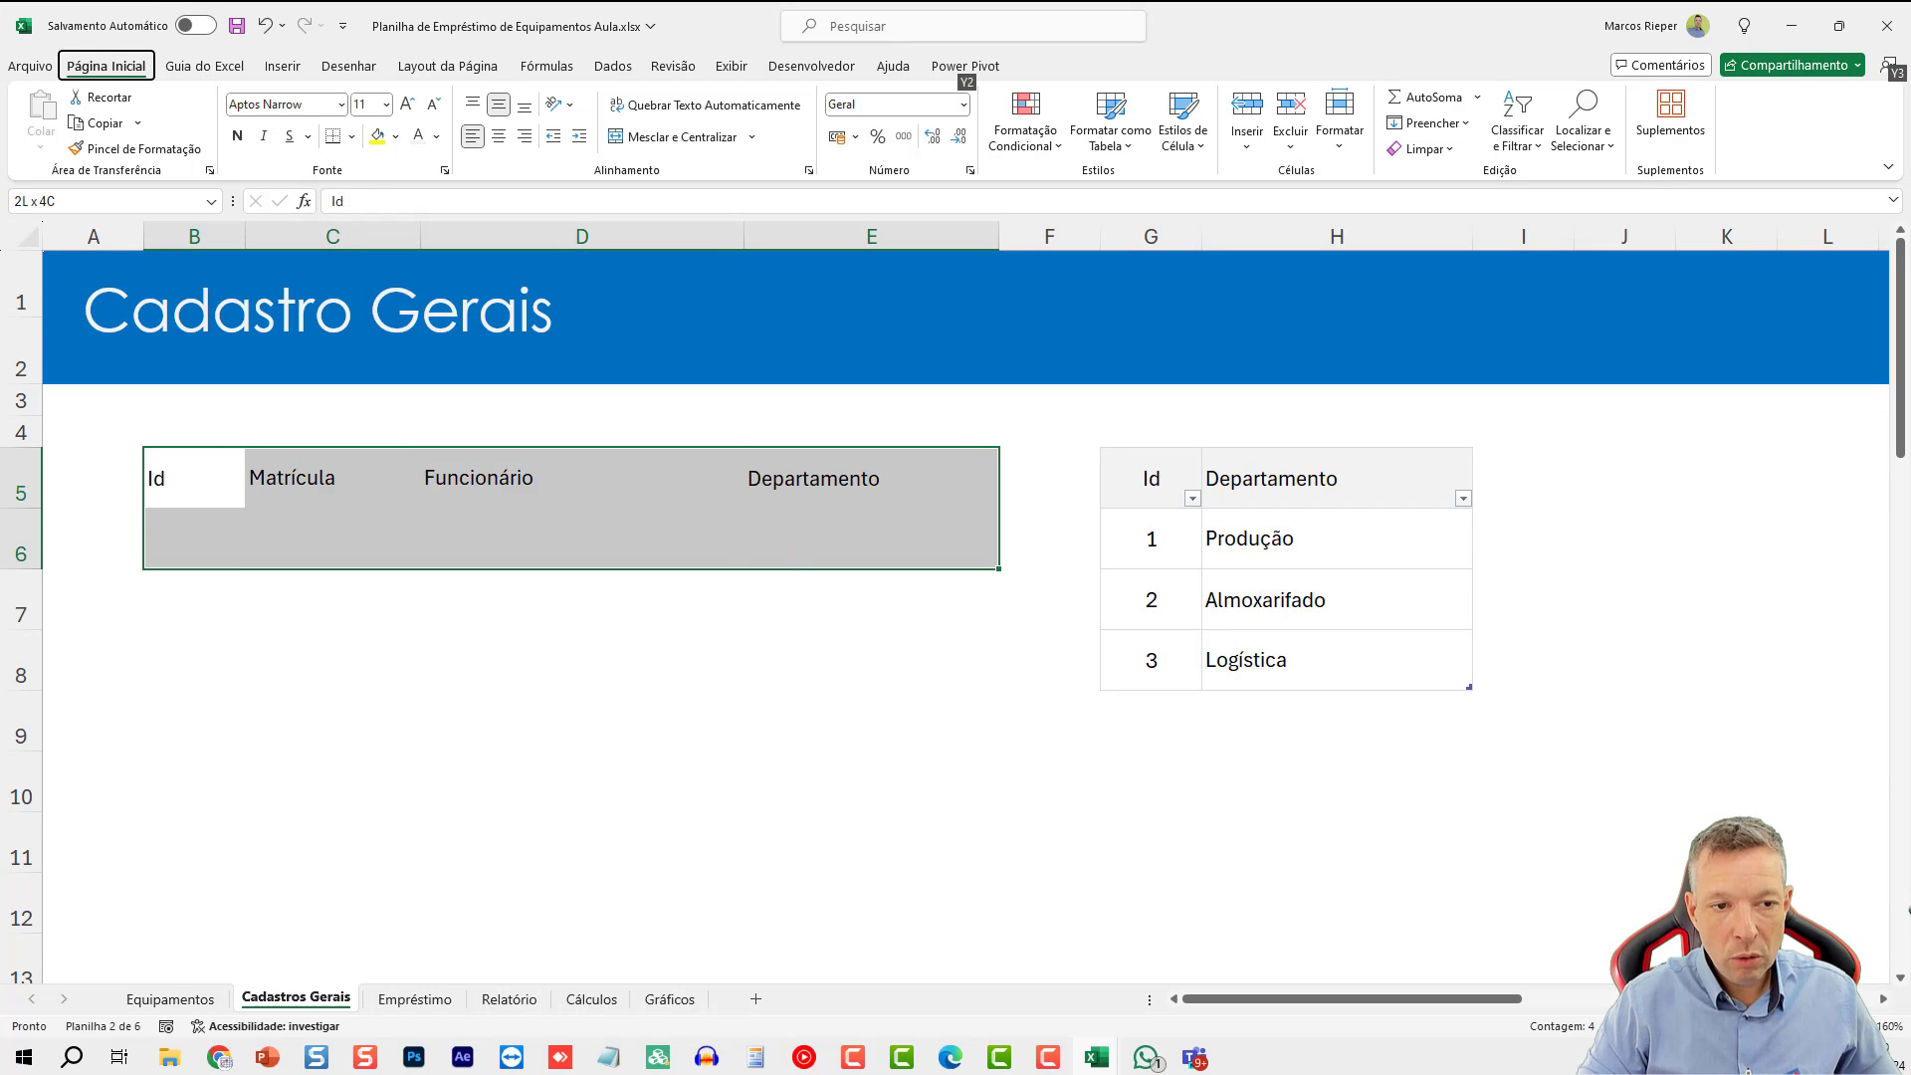
{"action": "key", "text": "alt"}
{"action": "key", "text": "alt"}
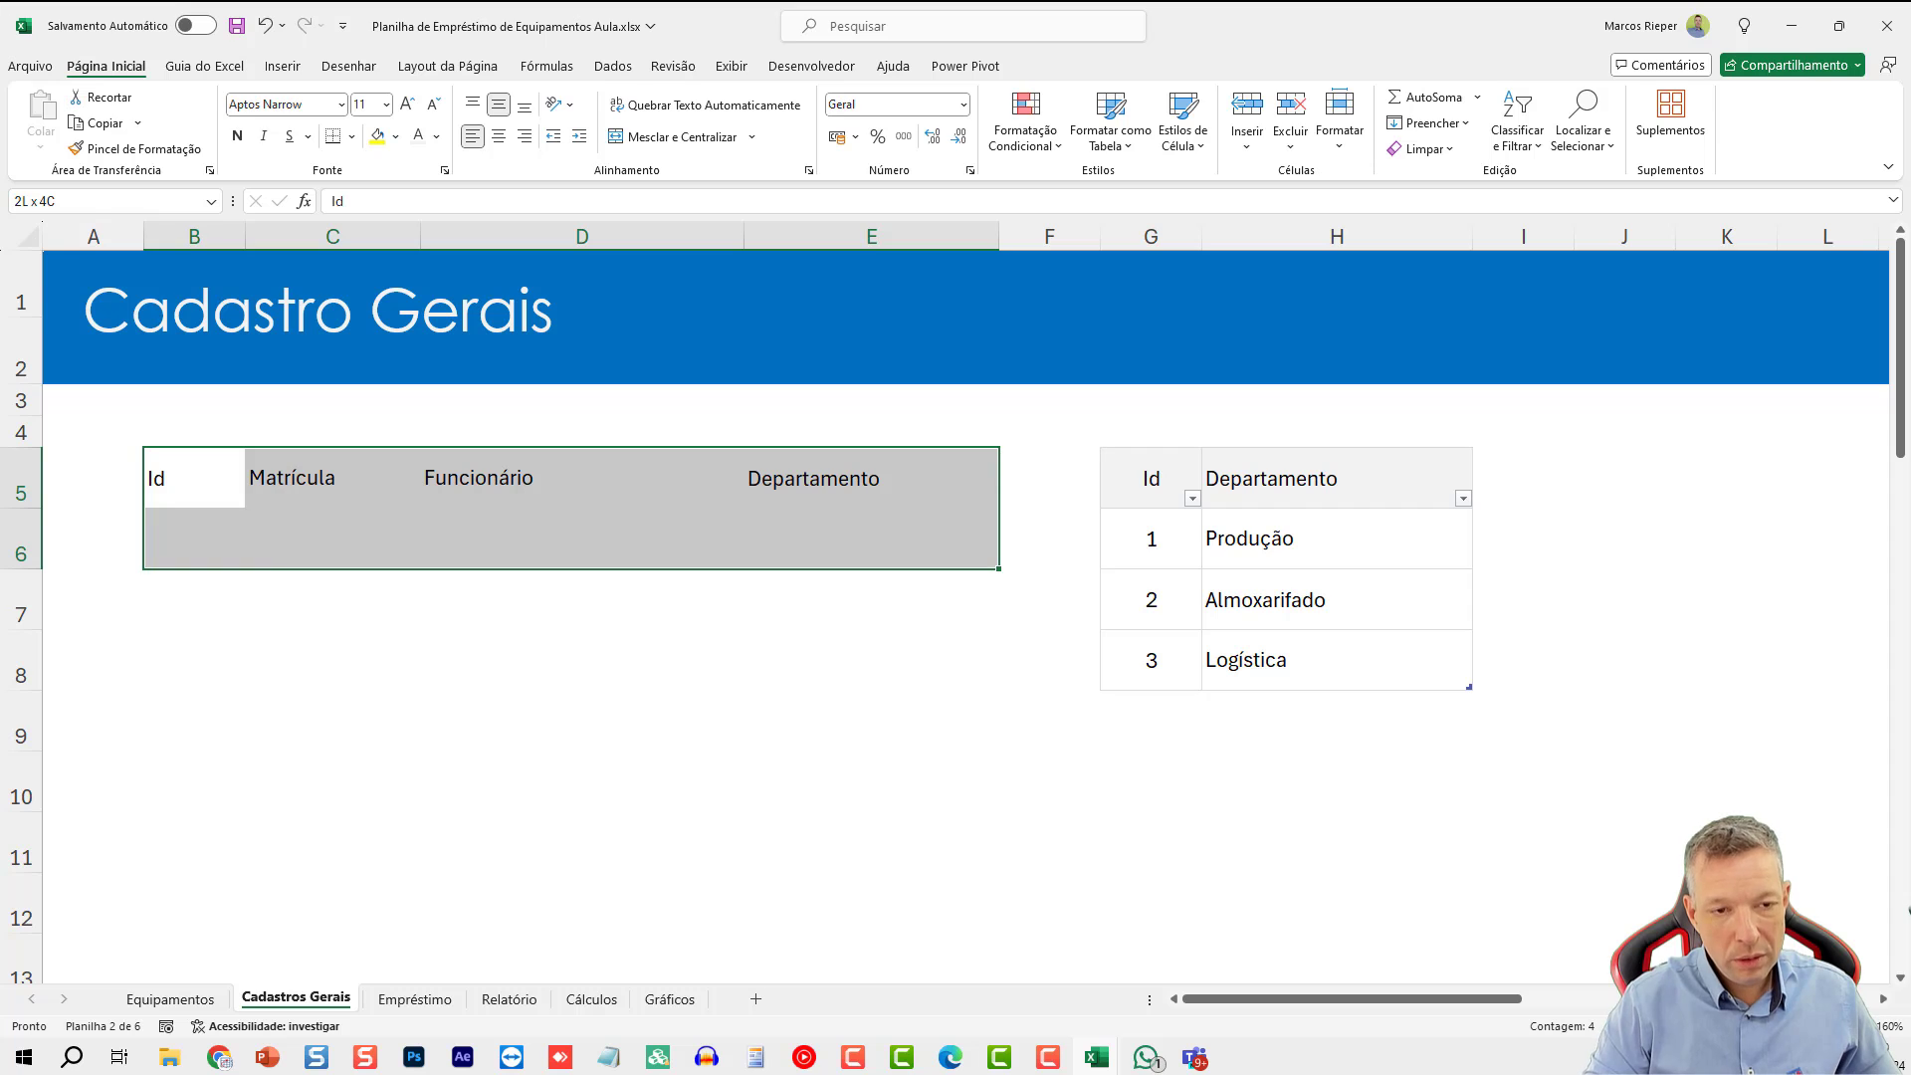
{"action": "key", "text": "alt+t"}
{"action": "key", "text": "a"}
{"action": "key", "text": "Return"}
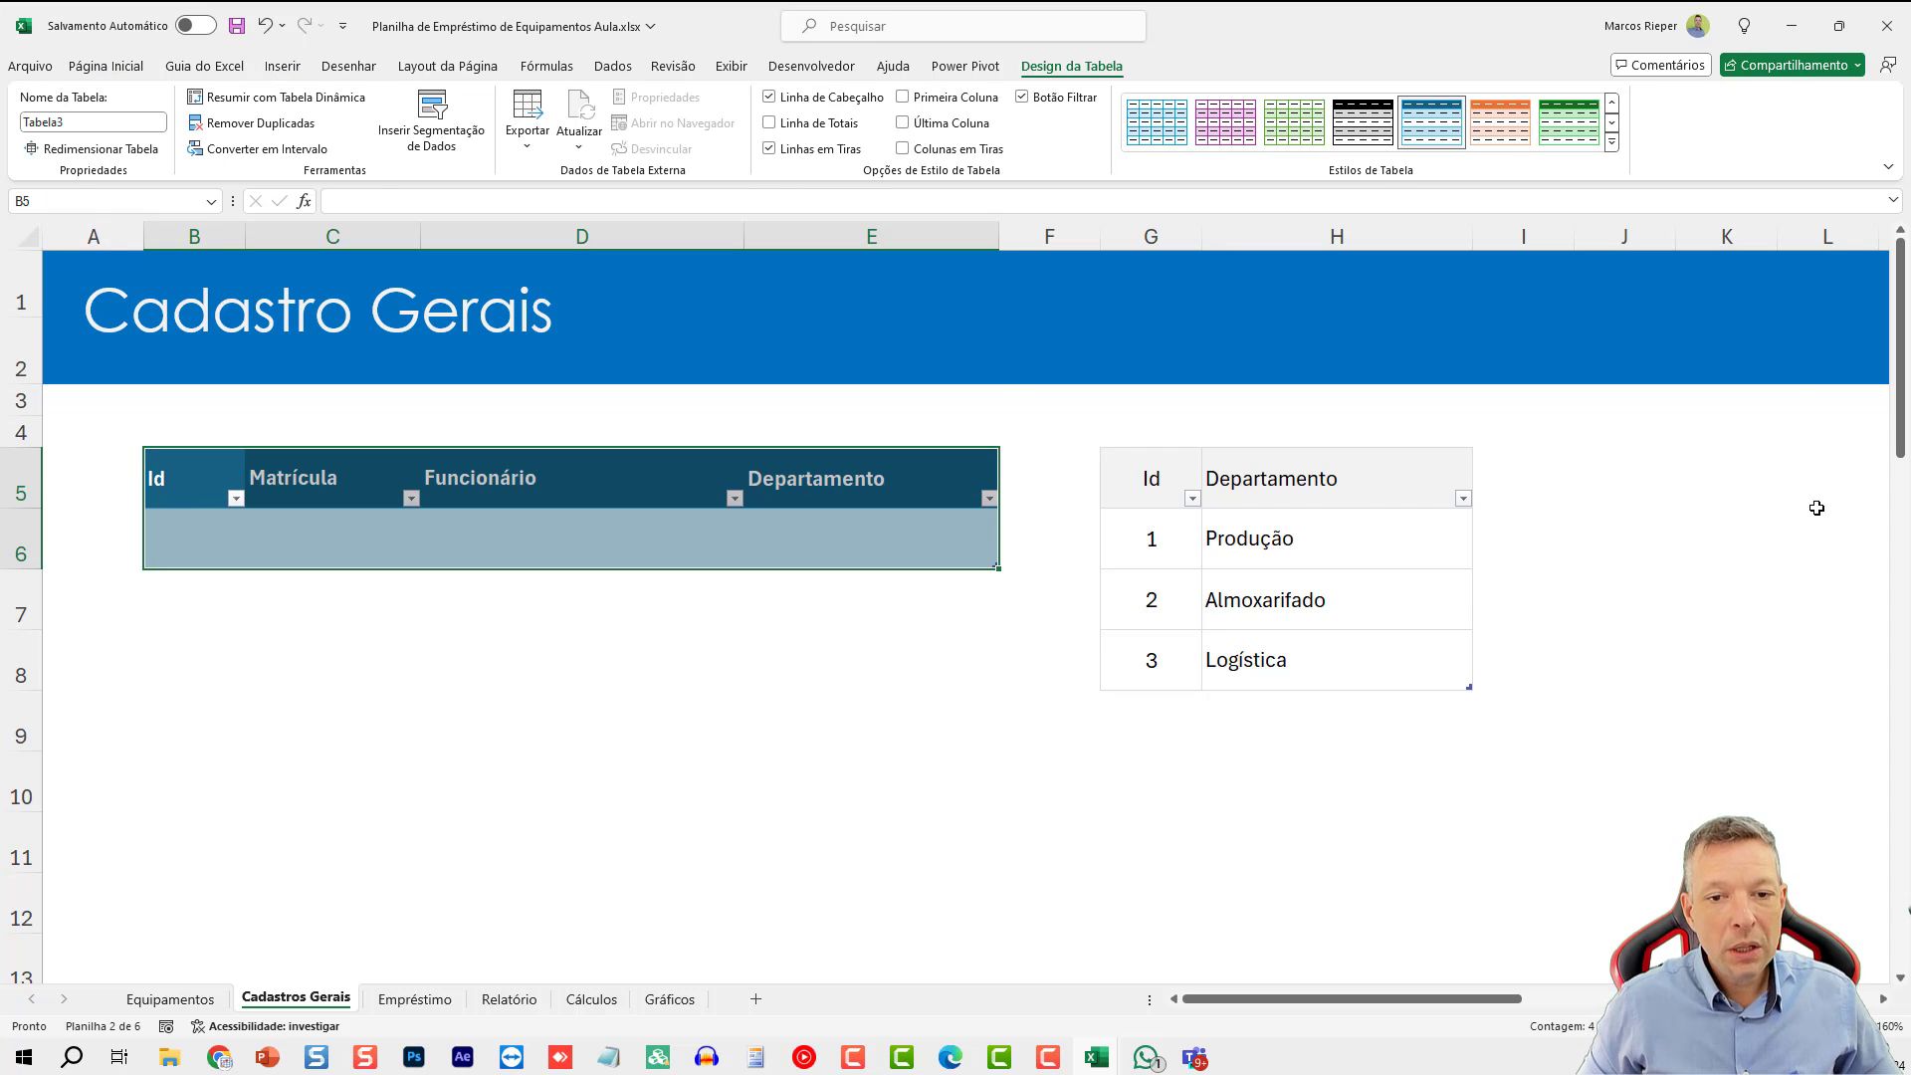
- Apply the first custom table style to the employees table
{"action": "left_click", "coordinate": [942, 543]}
{"action": "left_click", "coordinate": [1611, 142]}
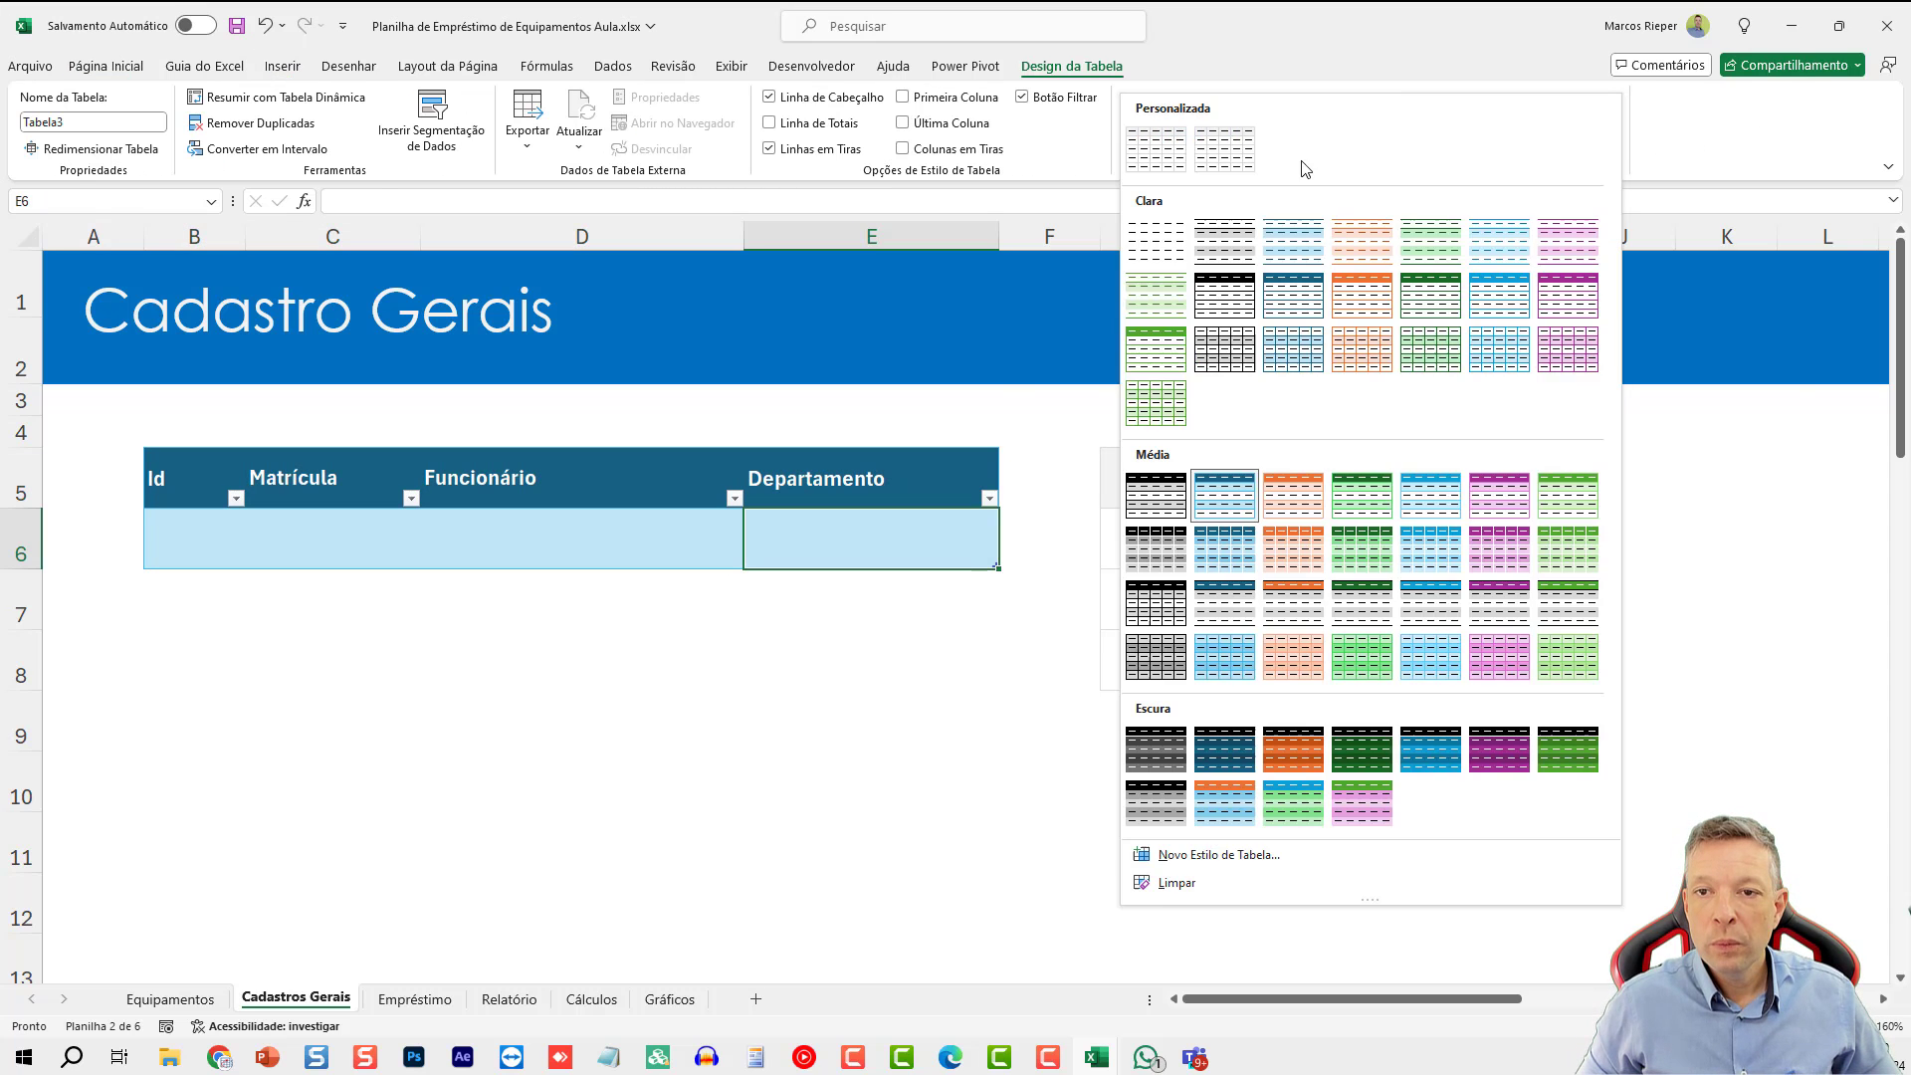
{"action": "left_click", "coordinate": [1173, 142]}
- Enter the formula =LIN()-LIN(Tabela3[[#Cabeçalhos];[Id]]) in B6 to number the employee rows
{"action": "left_click", "coordinate": [184, 524]}
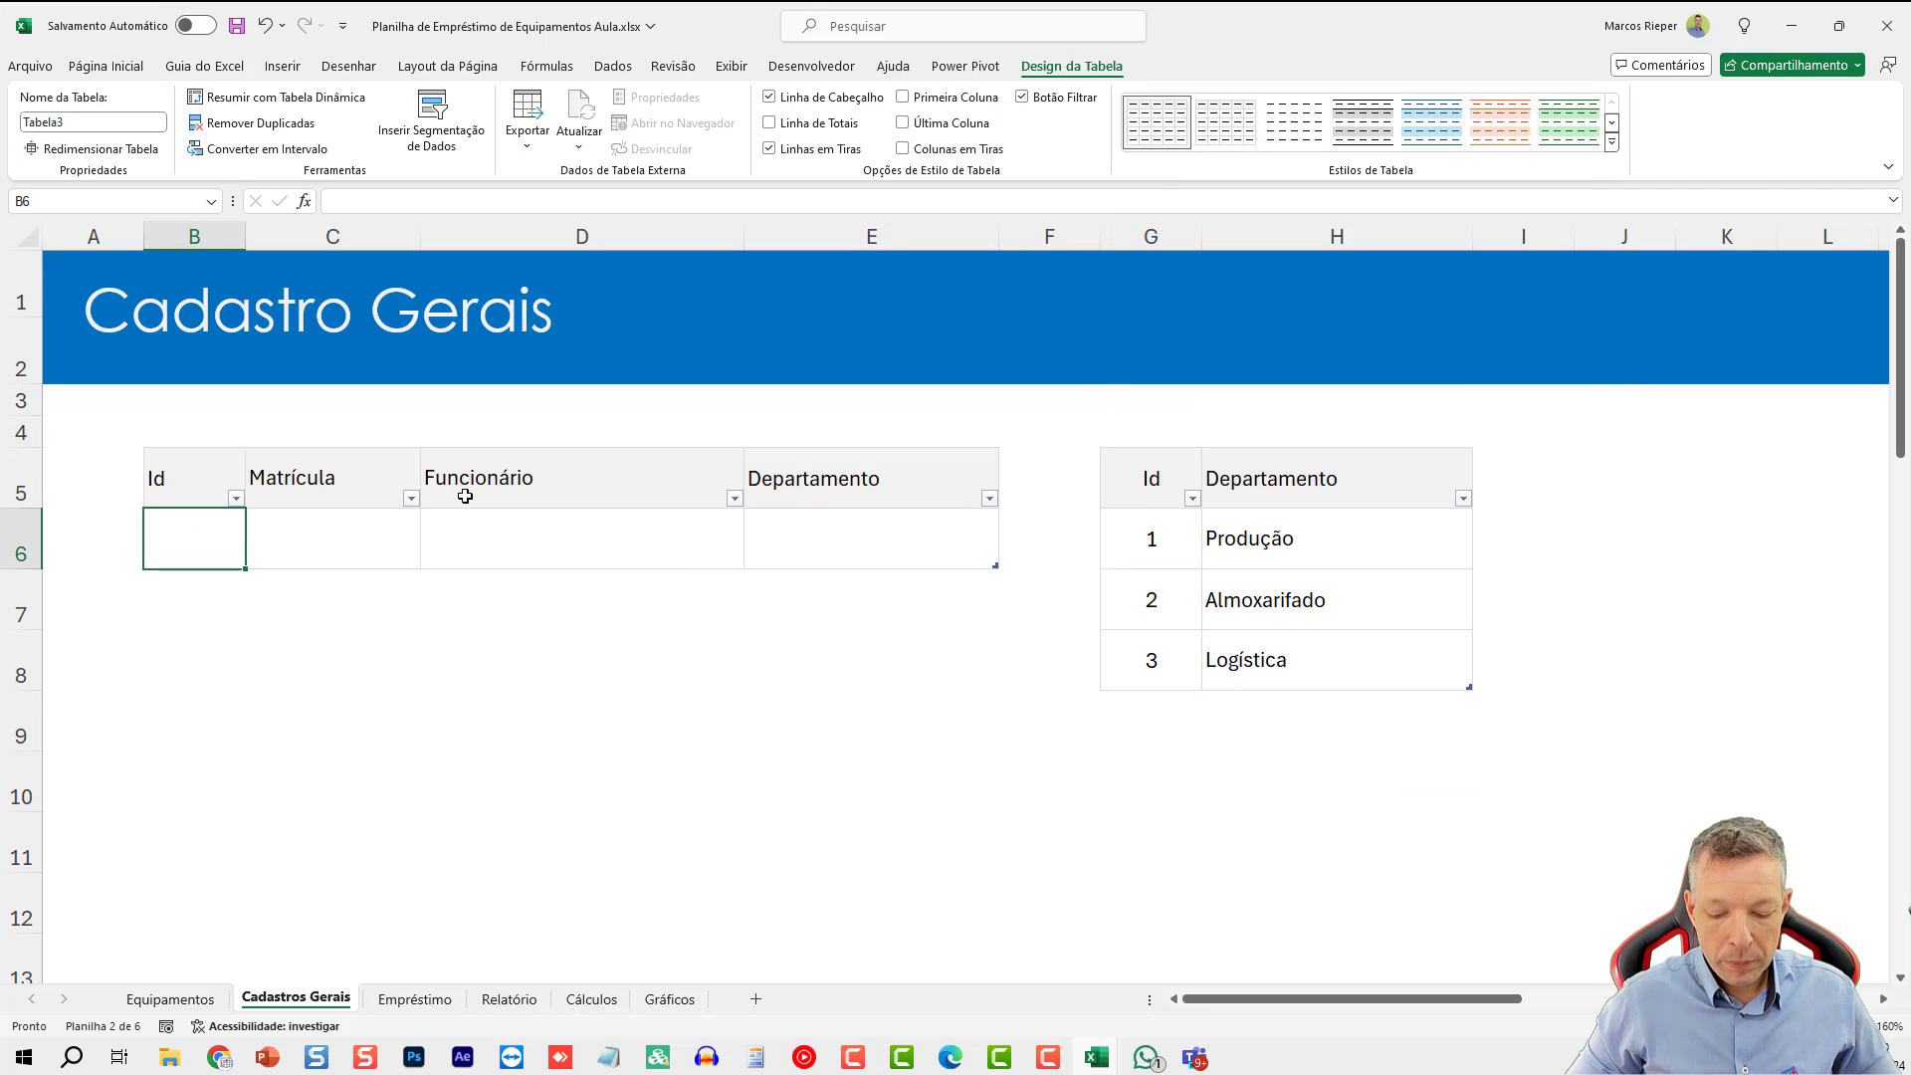
{"action": "type", "text": "=lin()-"}
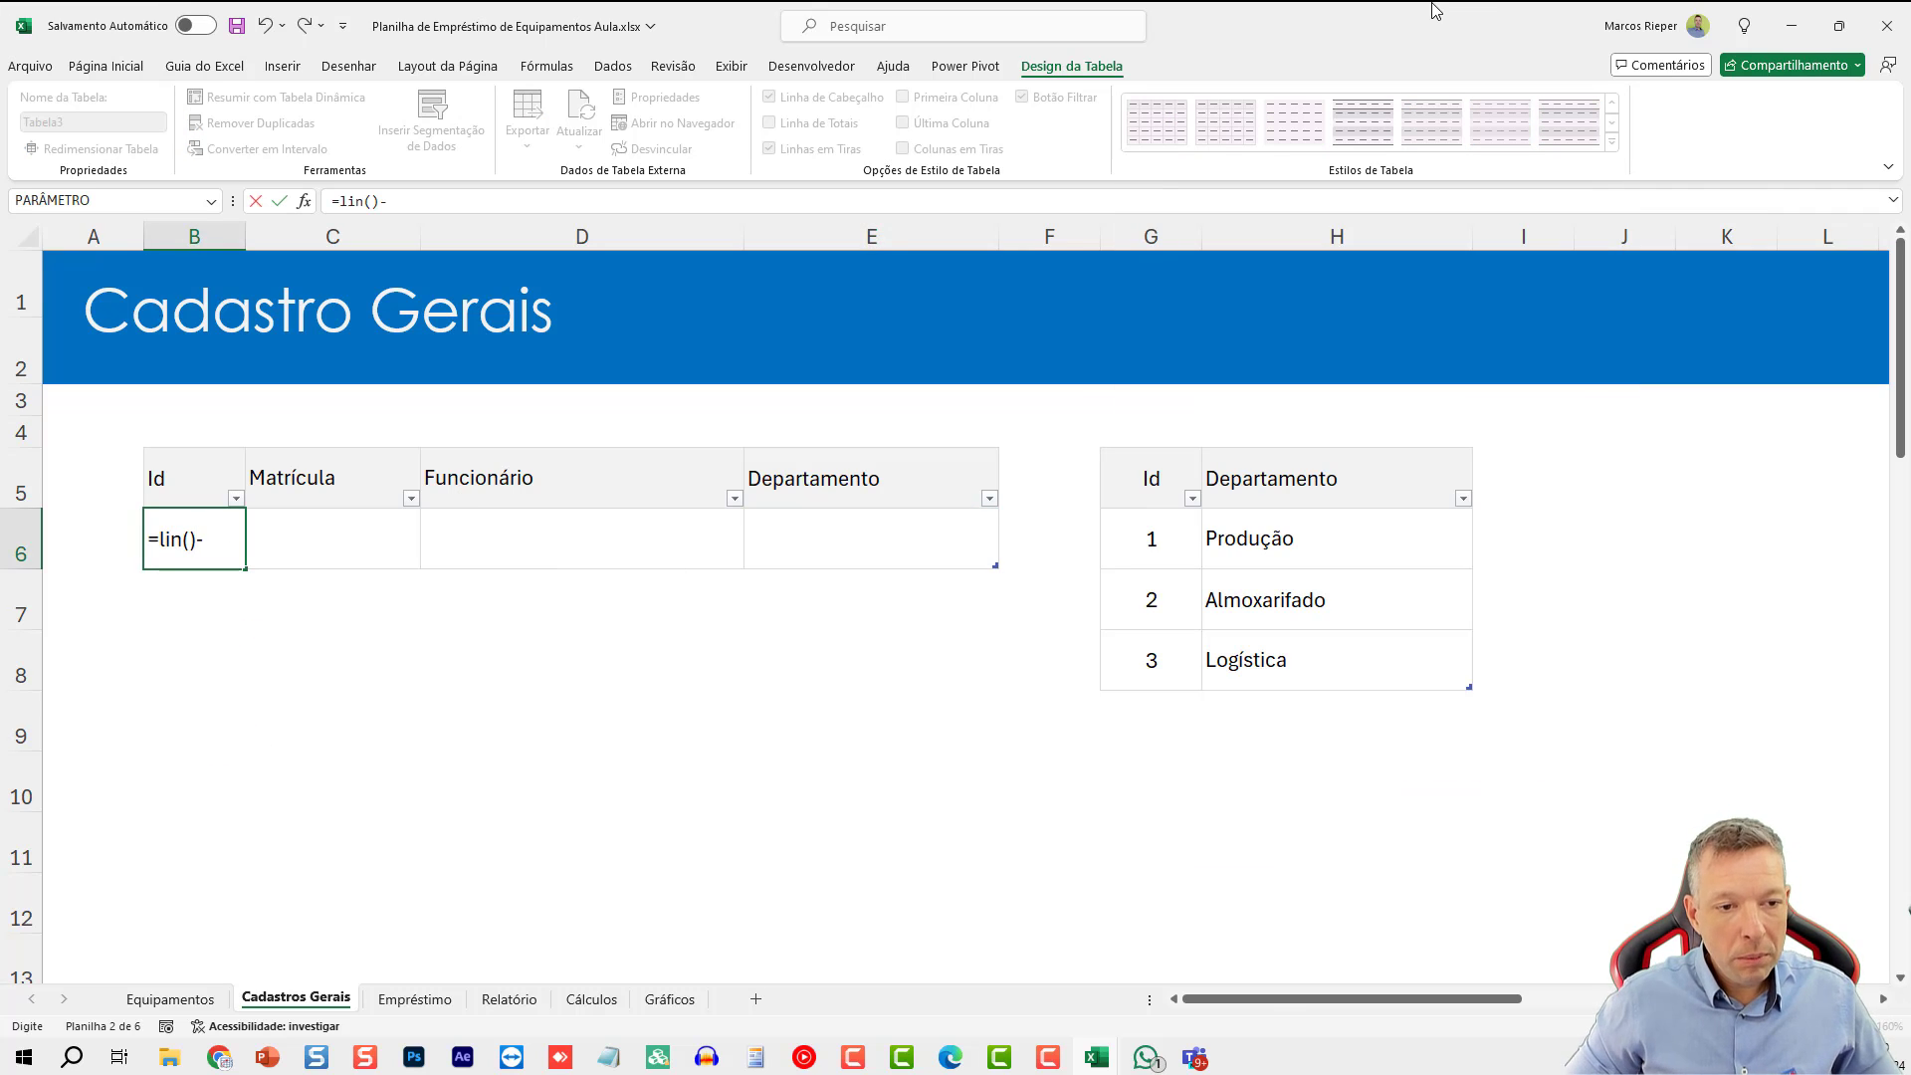
{"action": "type", "text": "lin("}
{"action": "key", "text": "Up"}
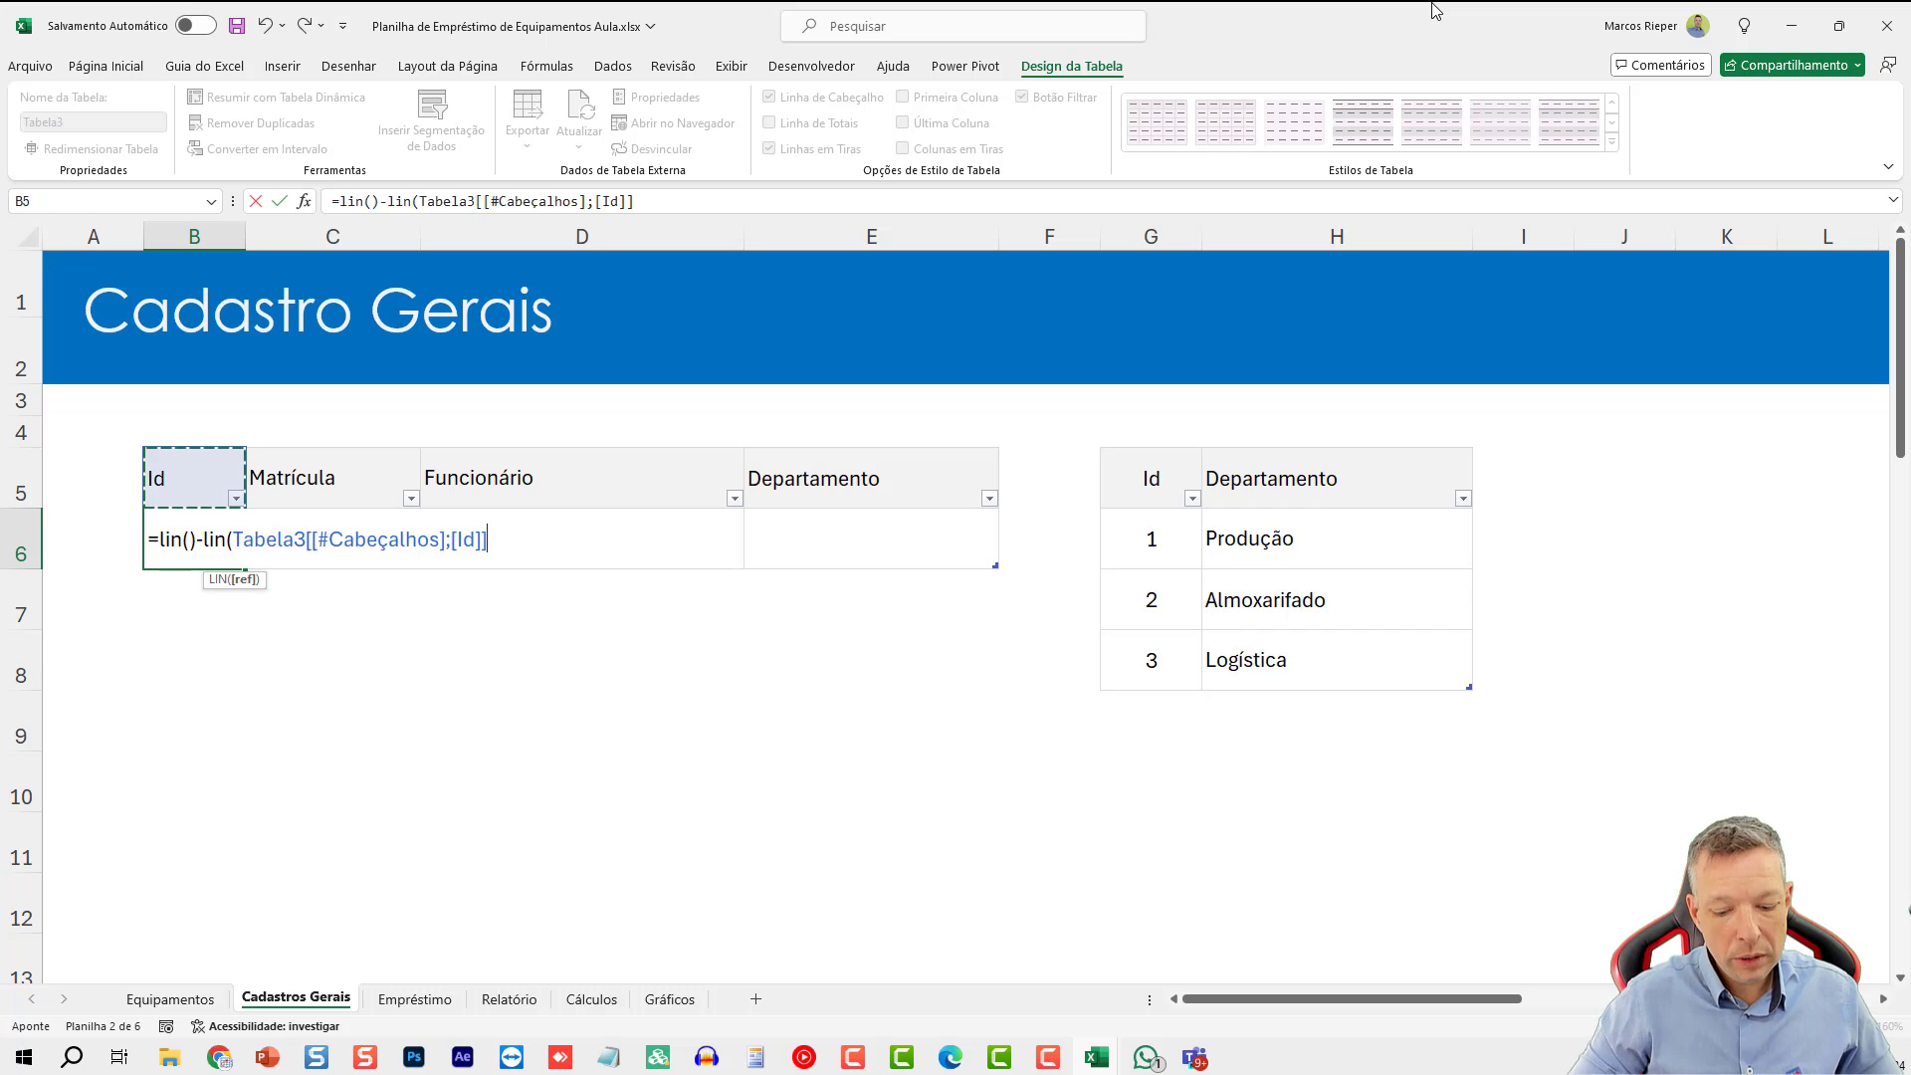
{"action": "type", "text": ")"}
{"action": "key", "text": "ctrl+Return"}
- Fill C6:D10 with the registration codes and full names of five employees
{"action": "key", "text": "Right"}
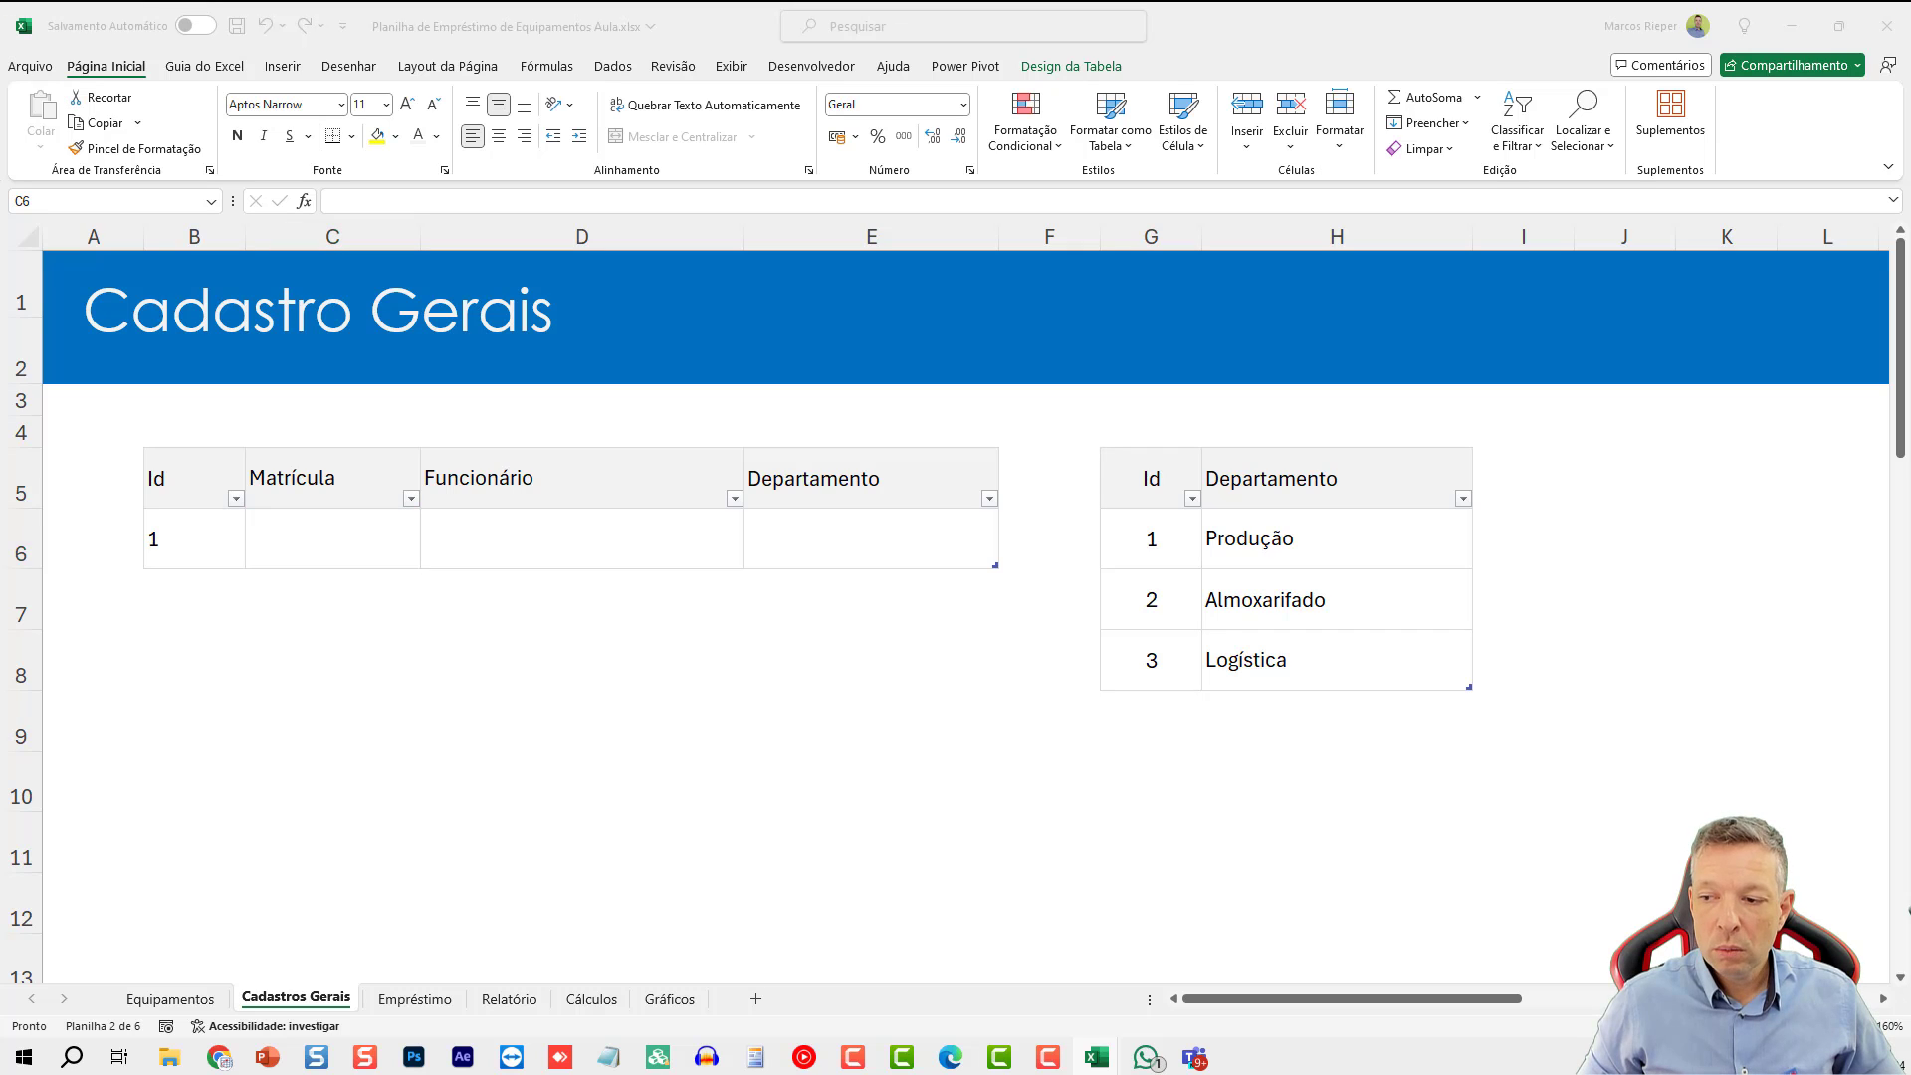
{"action": "left_click", "coordinate": [363, 538]}
{"action": "type", "text": "M1010 M1011 M1012 M1013 M1014"}
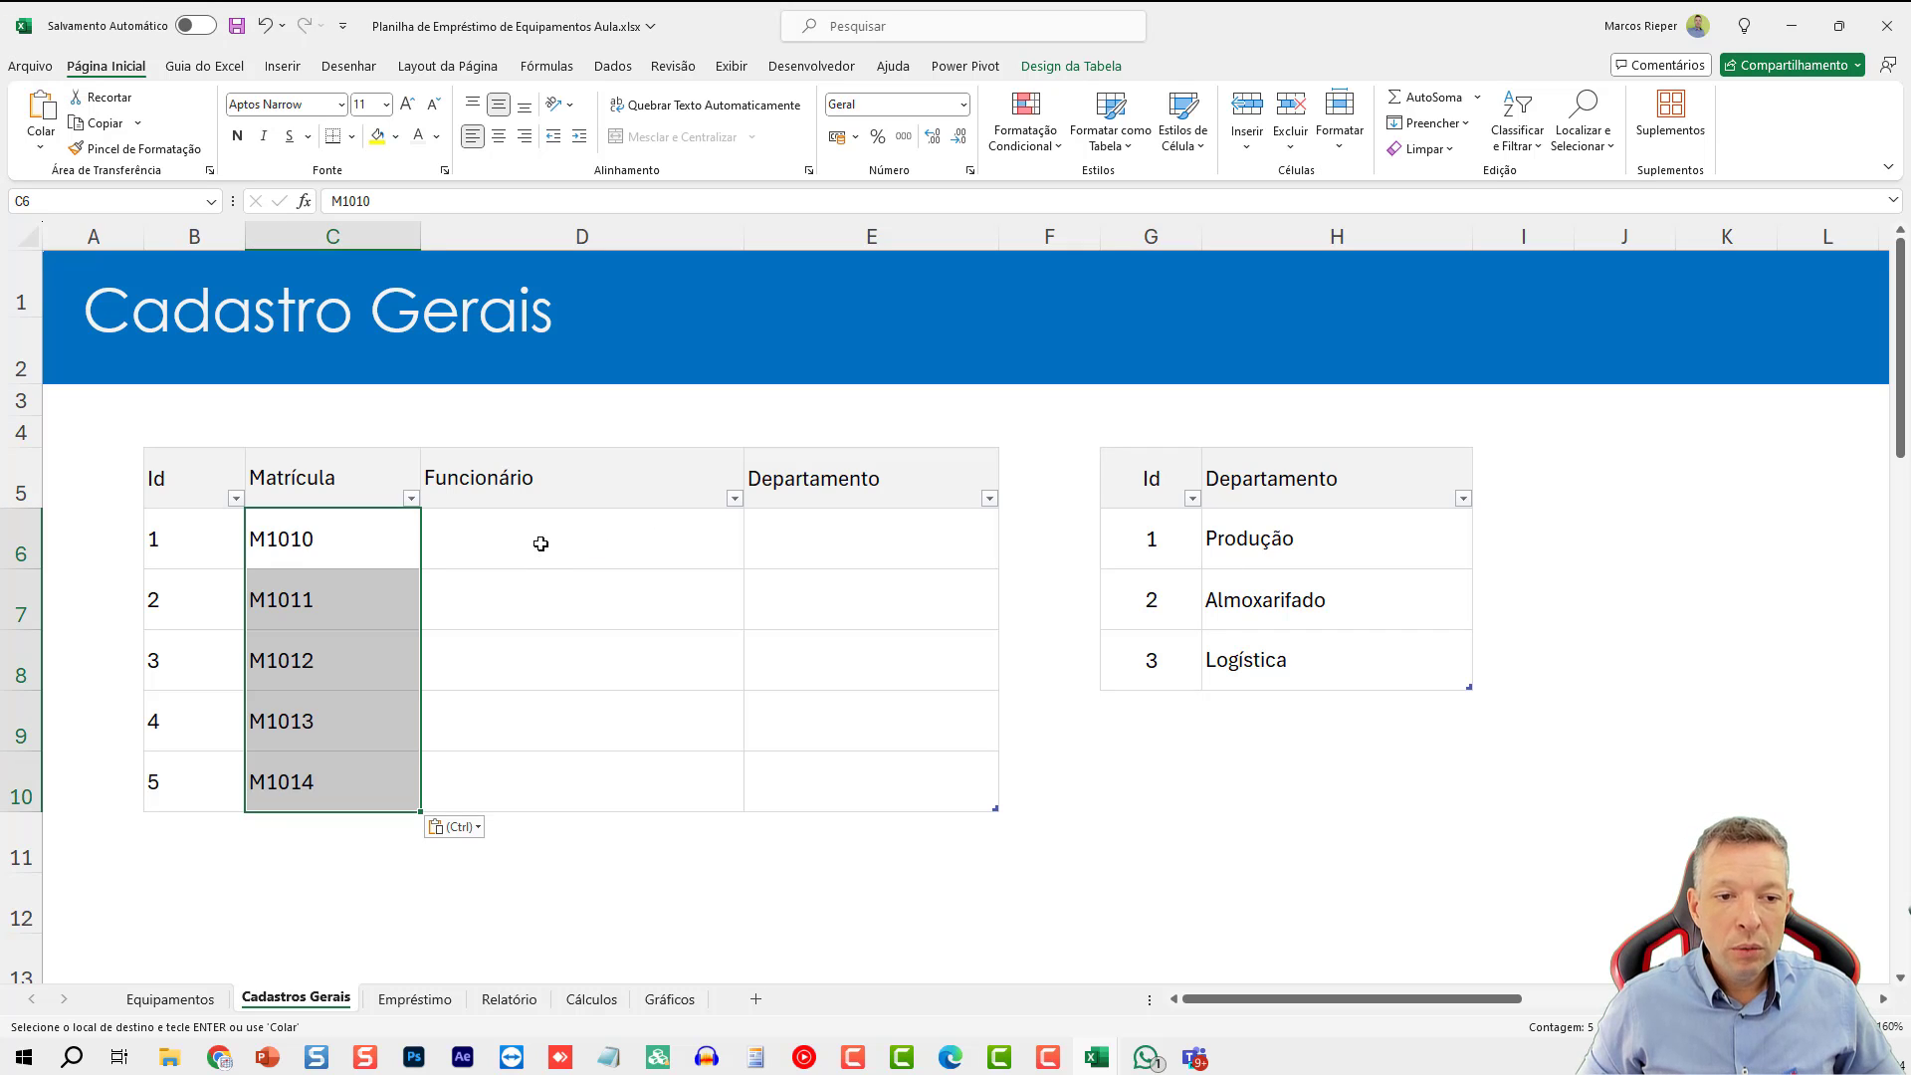
{"action": "left_click", "coordinate": [541, 543]}
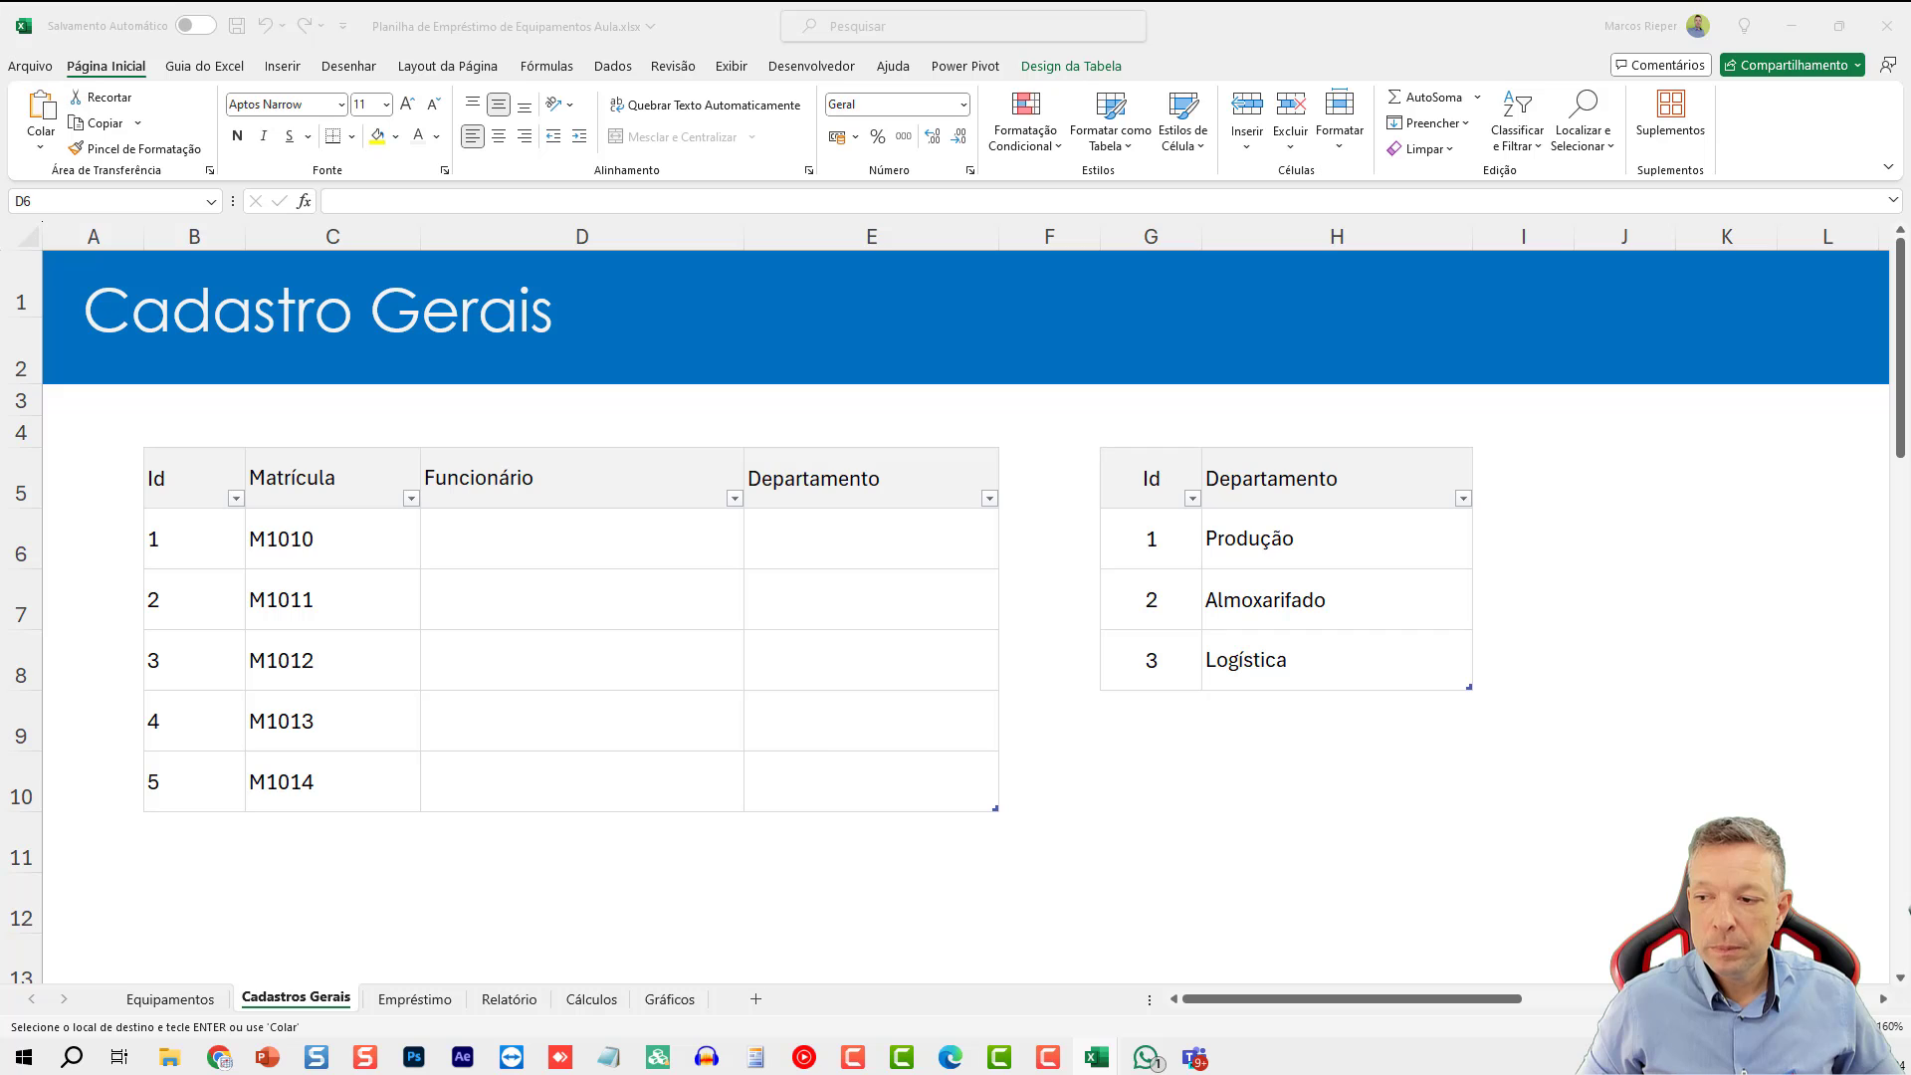
{"action": "left_click", "coordinate": [523, 538]}
{"action": "type", "text": "MARCELO ALVES JOAQUIM FERREIRA BENJAMIN MOURA MARIA LOPES ELISA RIBEIRO"}
- Centre the Id values in B6:B10 of the employees table
{"action": "left_click", "coordinate": [189, 526]}
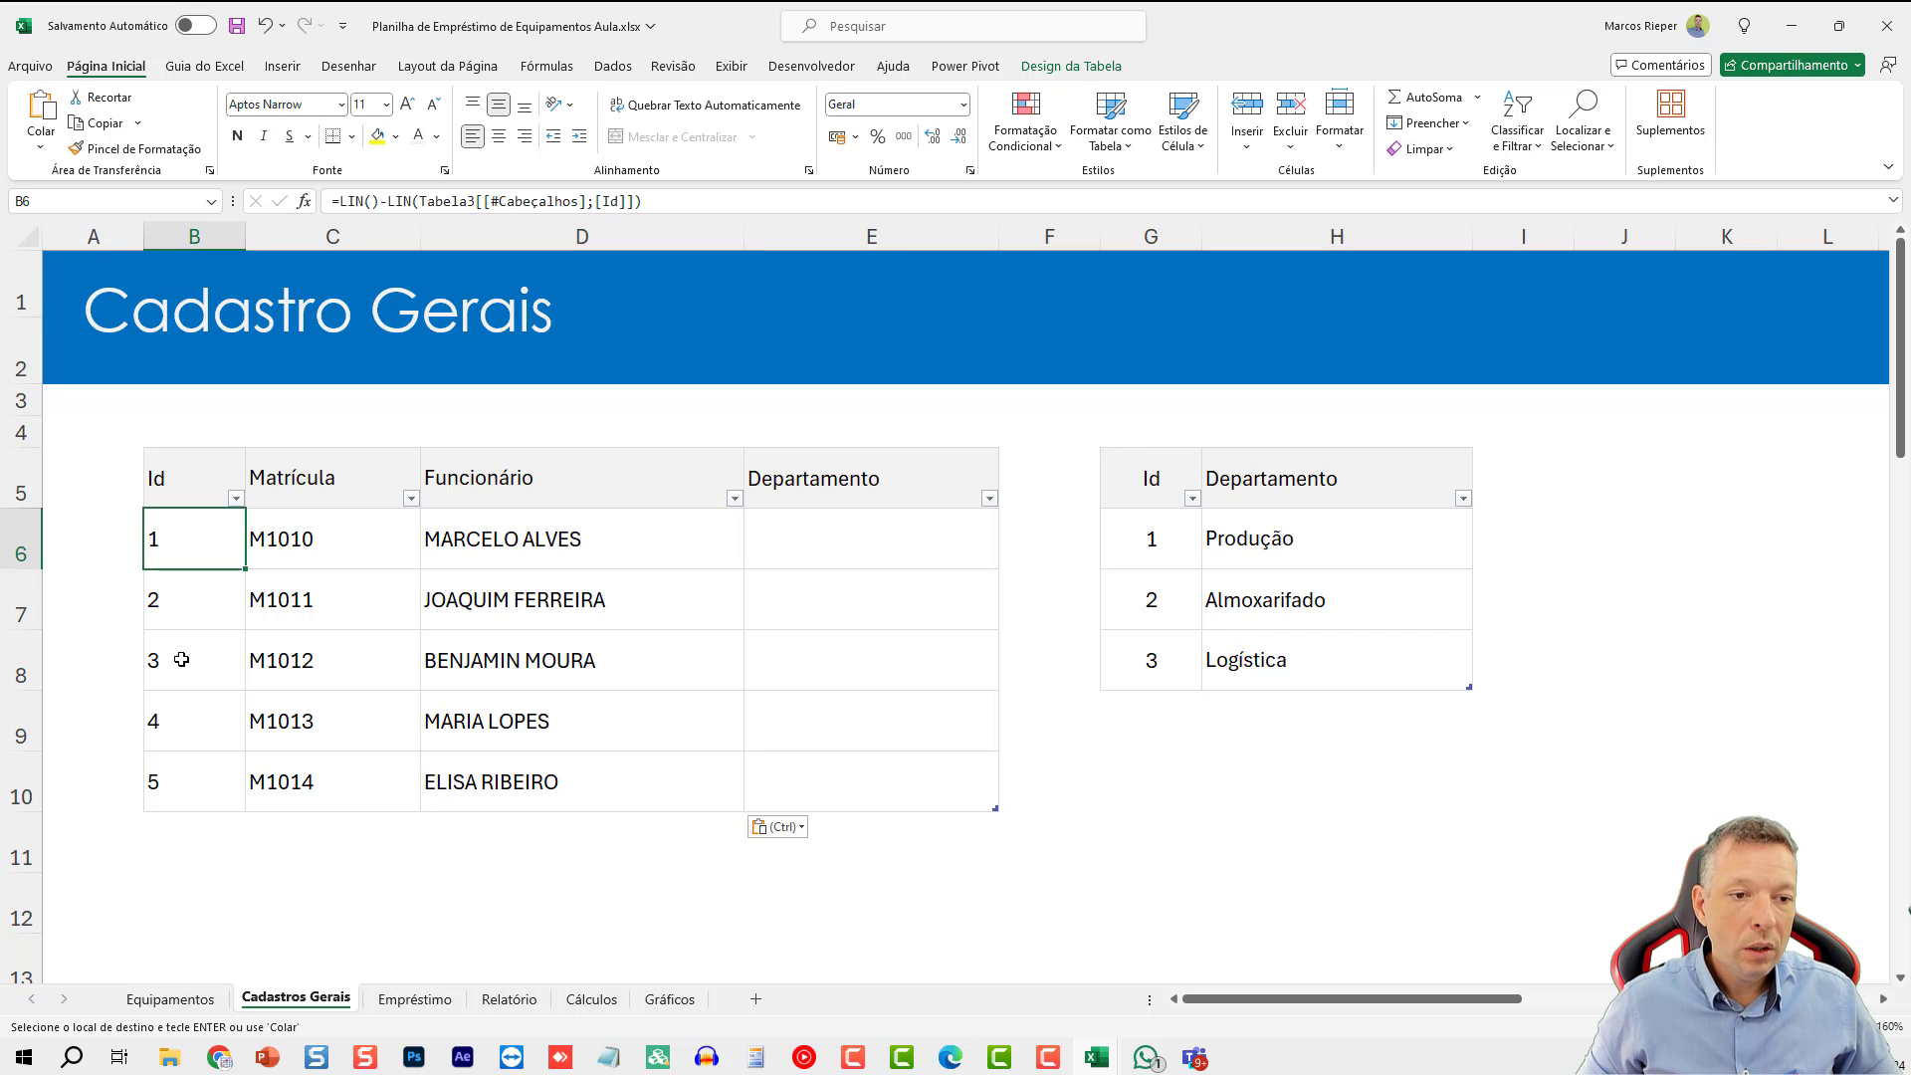
{"action": "left_click_drag", "start_coordinate": [181, 660], "coordinate": [174, 779]}
{"action": "left_click", "coordinate": [499, 135]}
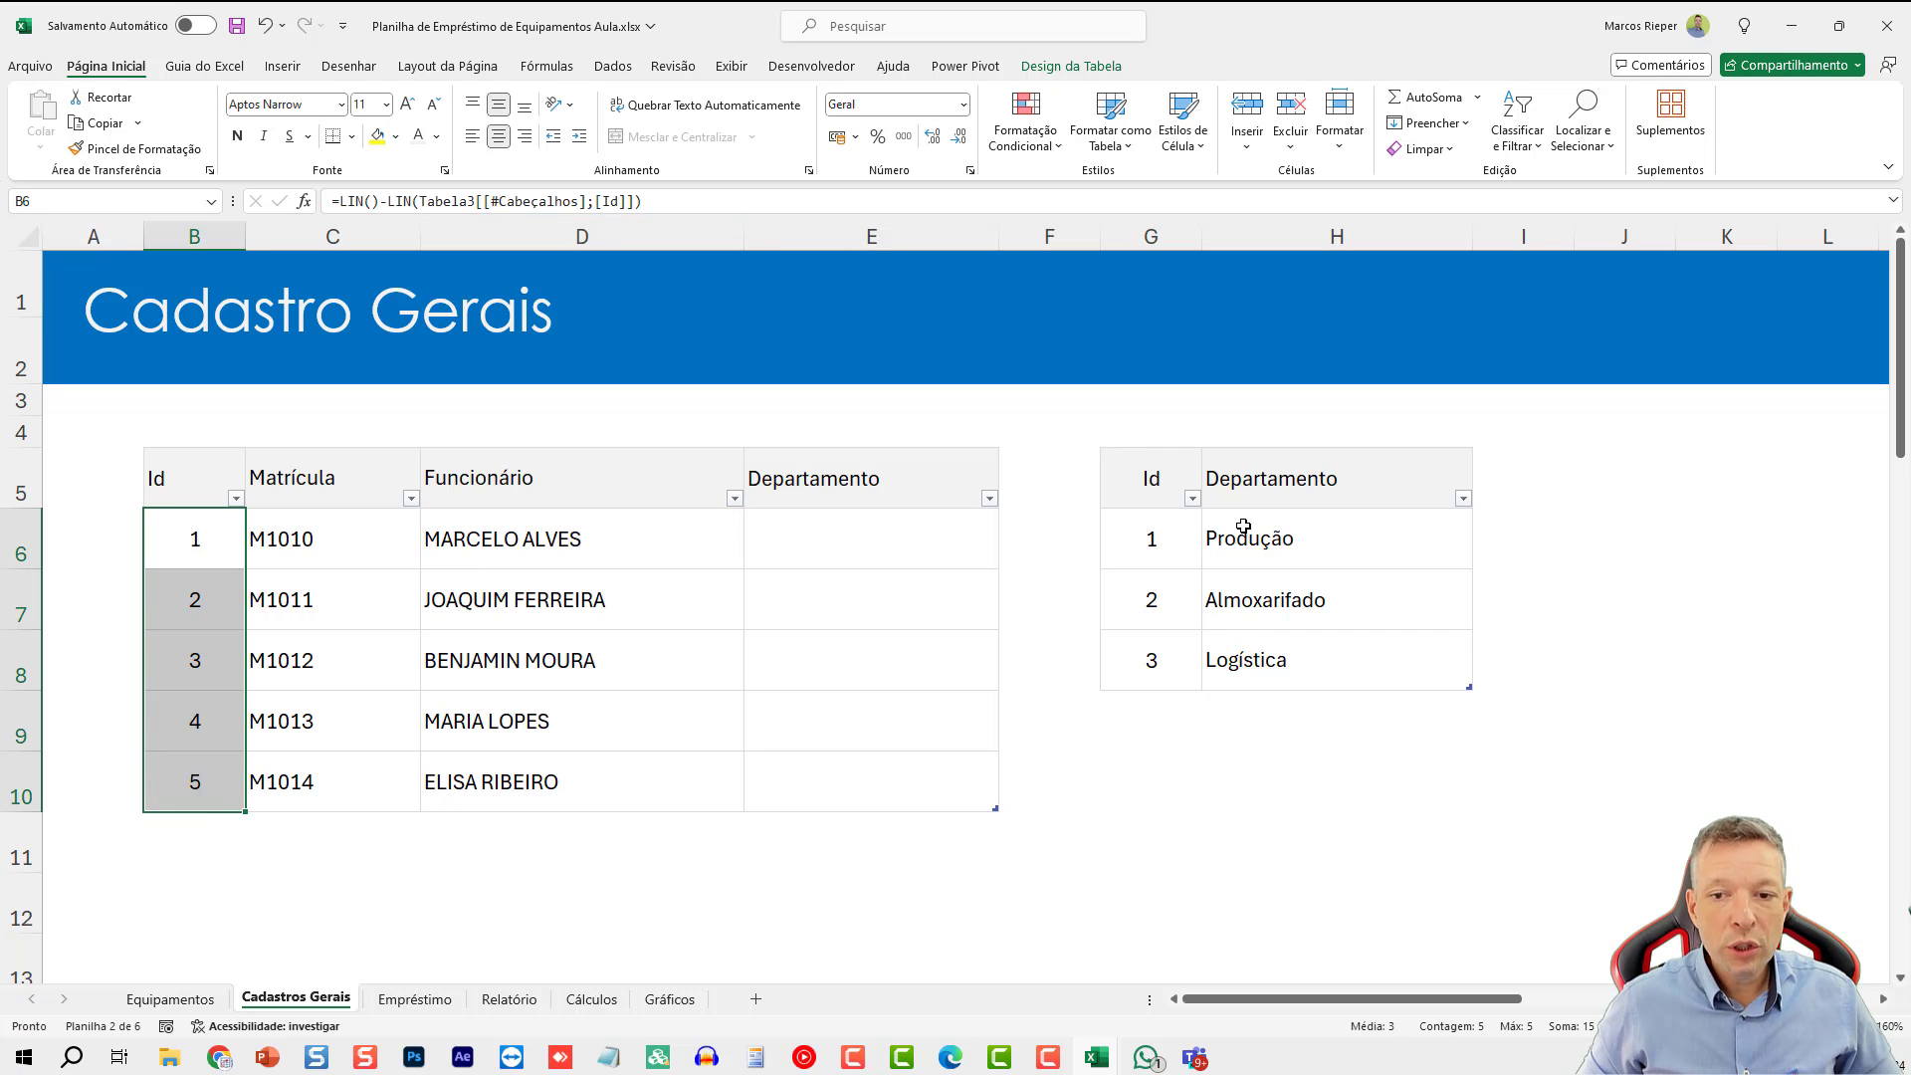
- Build the reference =tDepartamentos[Departamento] in H10 to copy its text, then cancel the cell entry
{"action": "left_click", "coordinate": [1243, 526]}
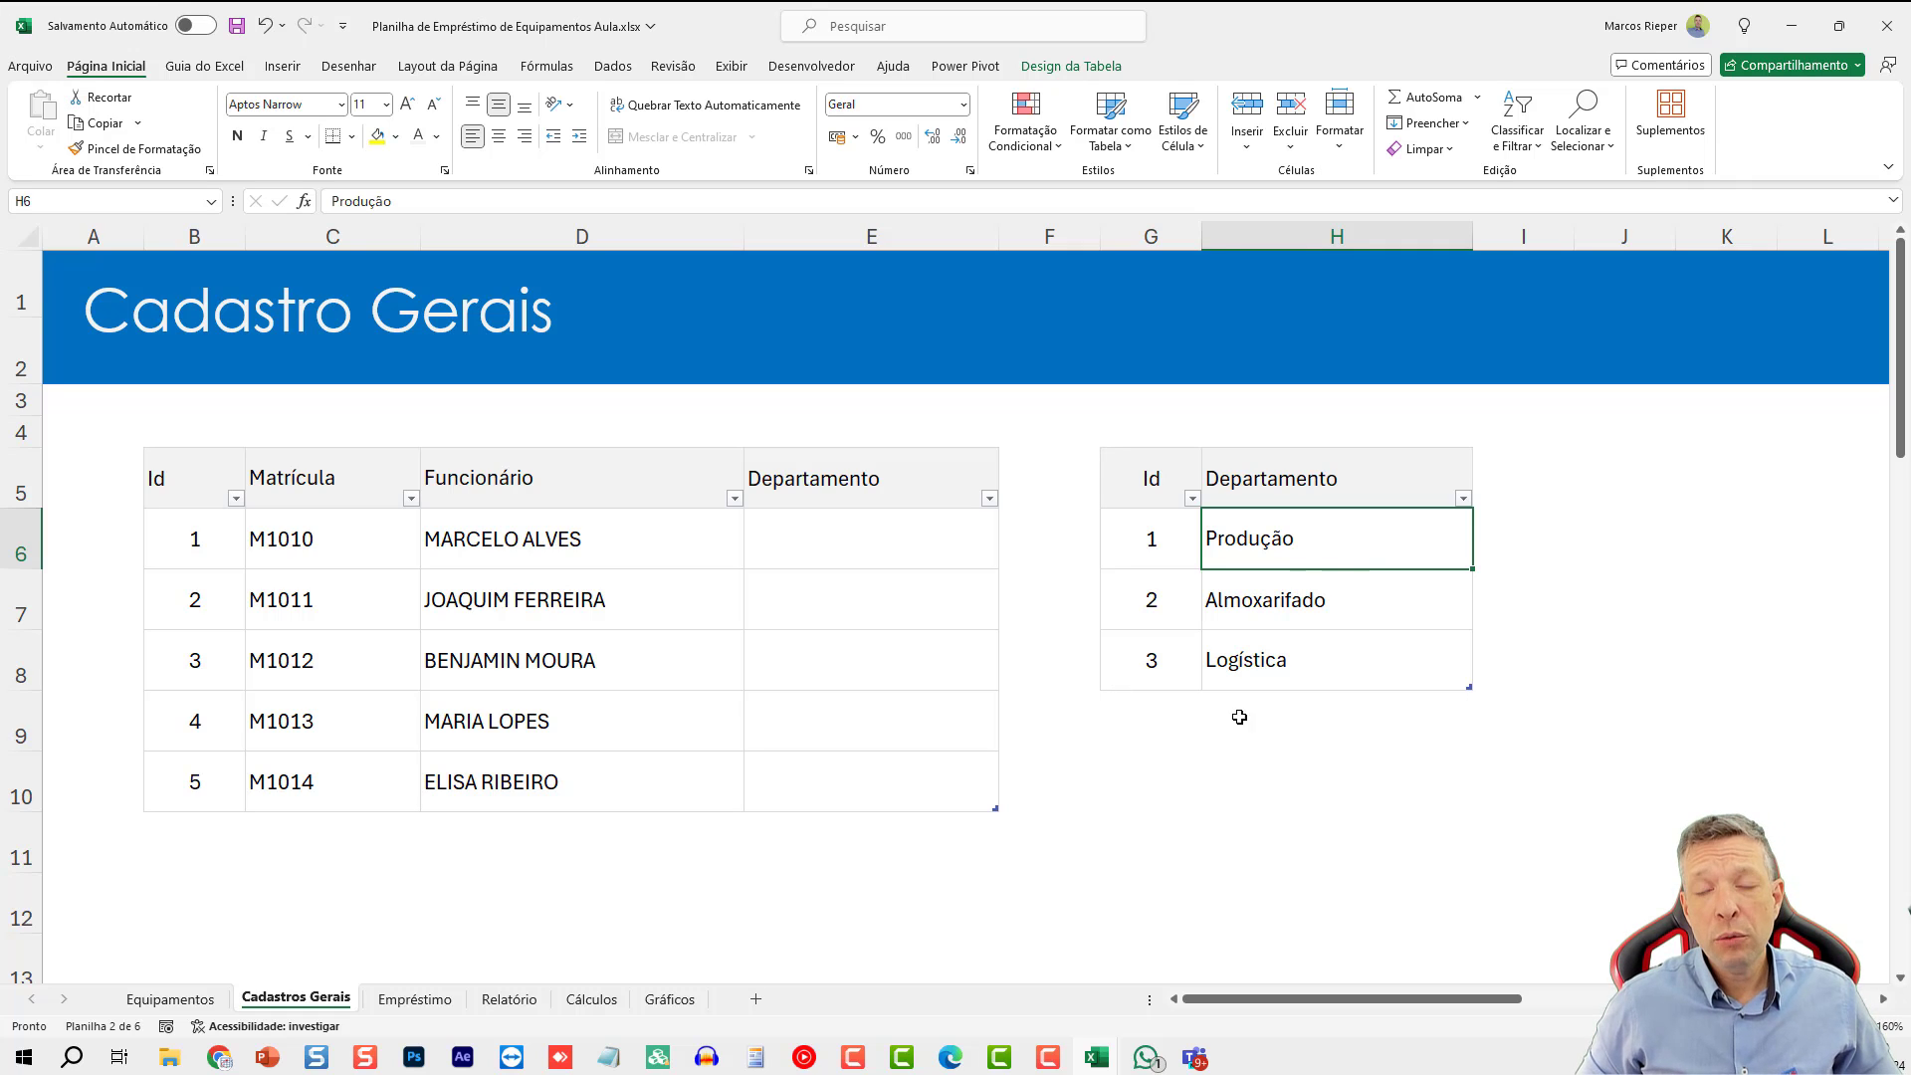
{"action": "left_click", "coordinate": [1334, 777]}
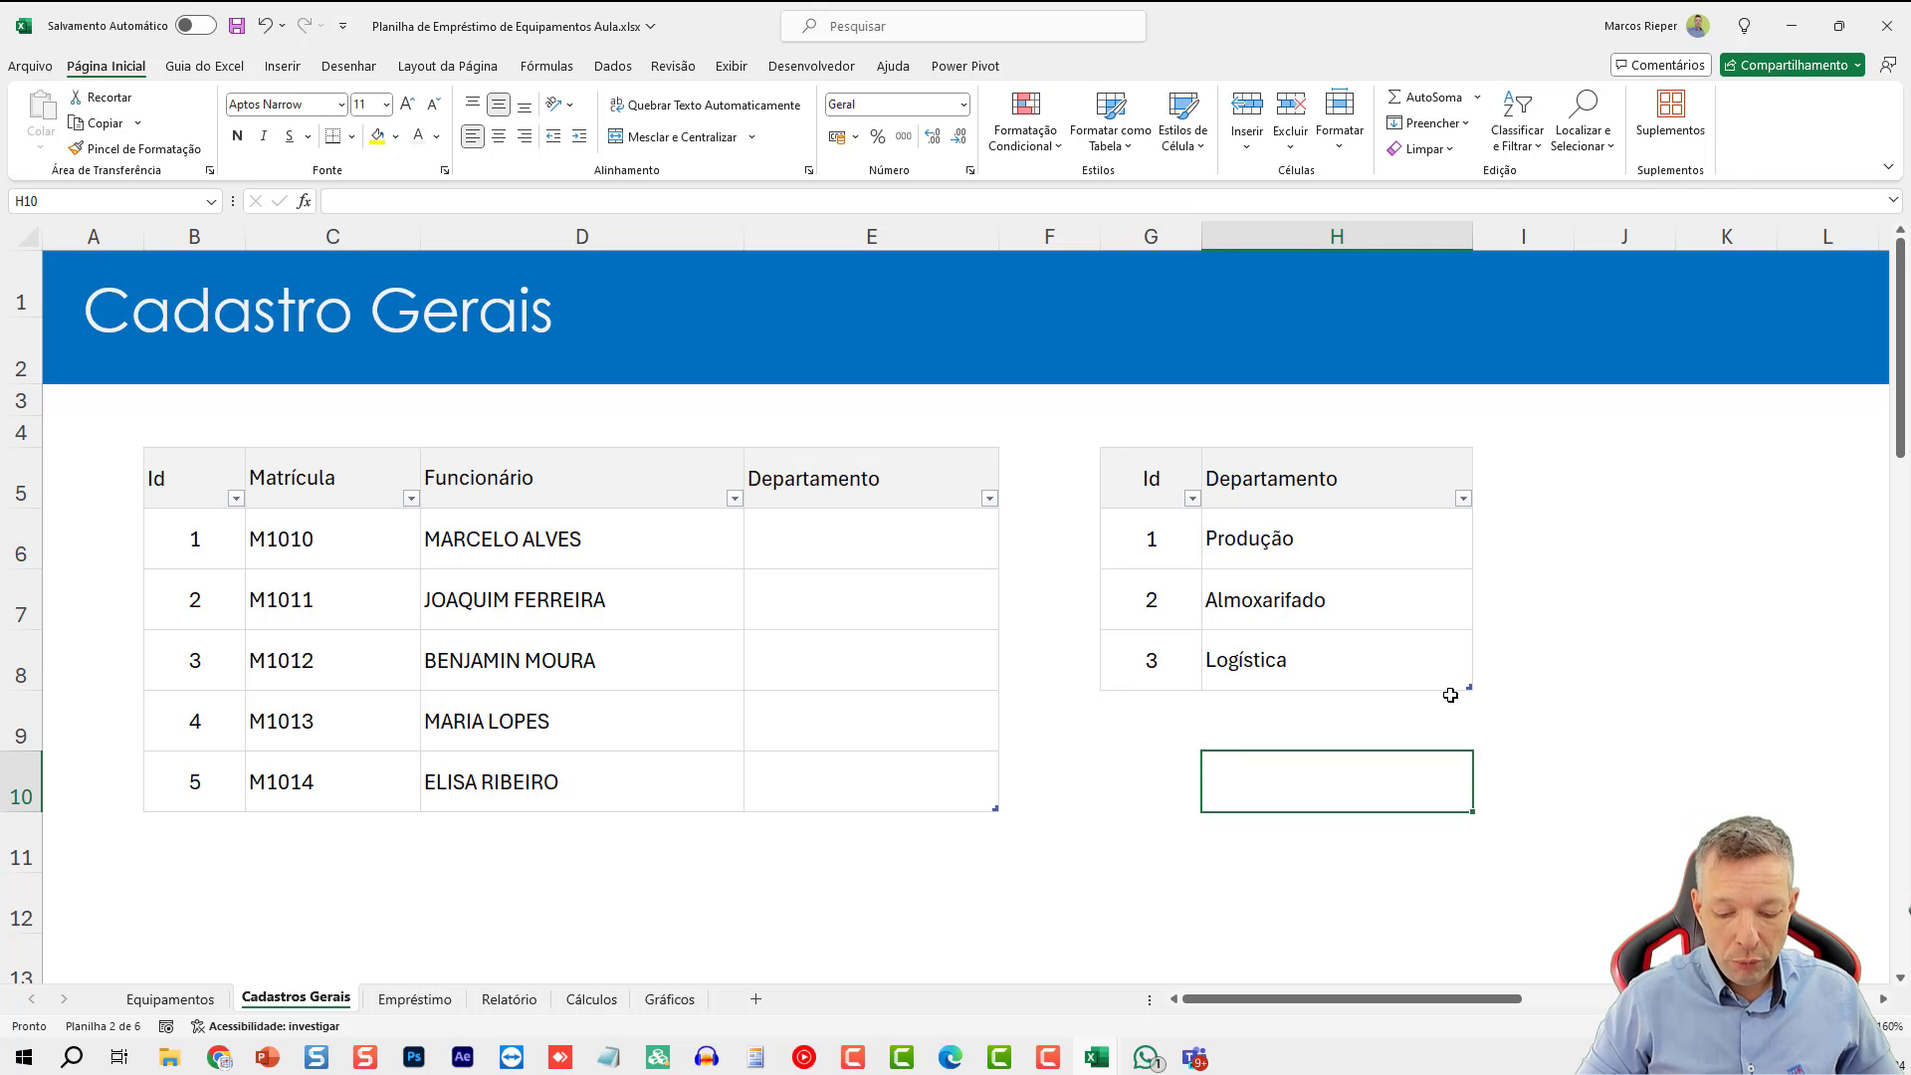
{"action": "type", "text": "="}
{"action": "left_click_drag", "start_coordinate": [1309, 542], "coordinate": [1286, 668]}
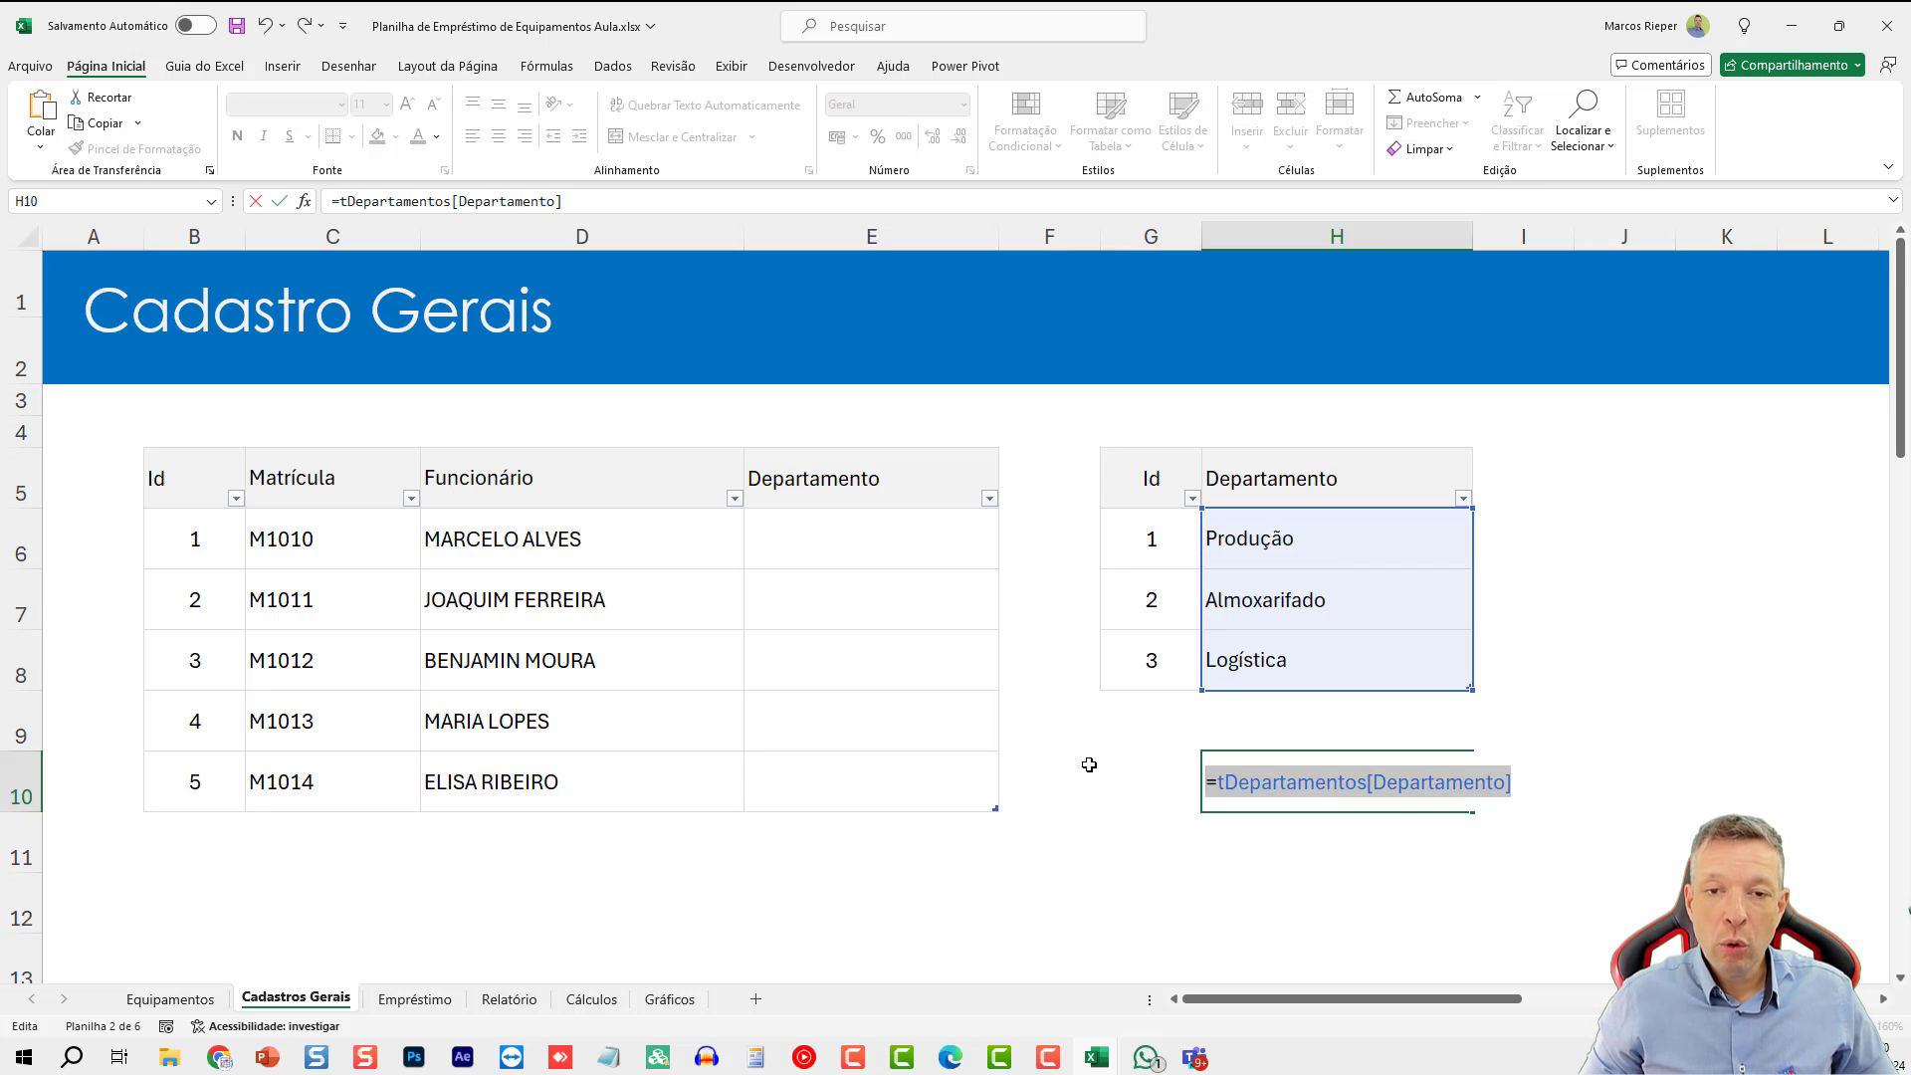
{"action": "key", "text": "Escape"}
- Delete all the broken #REF! defined names for departments and equipment from the workbook
{"action": "left_click", "coordinate": [613, 68]}
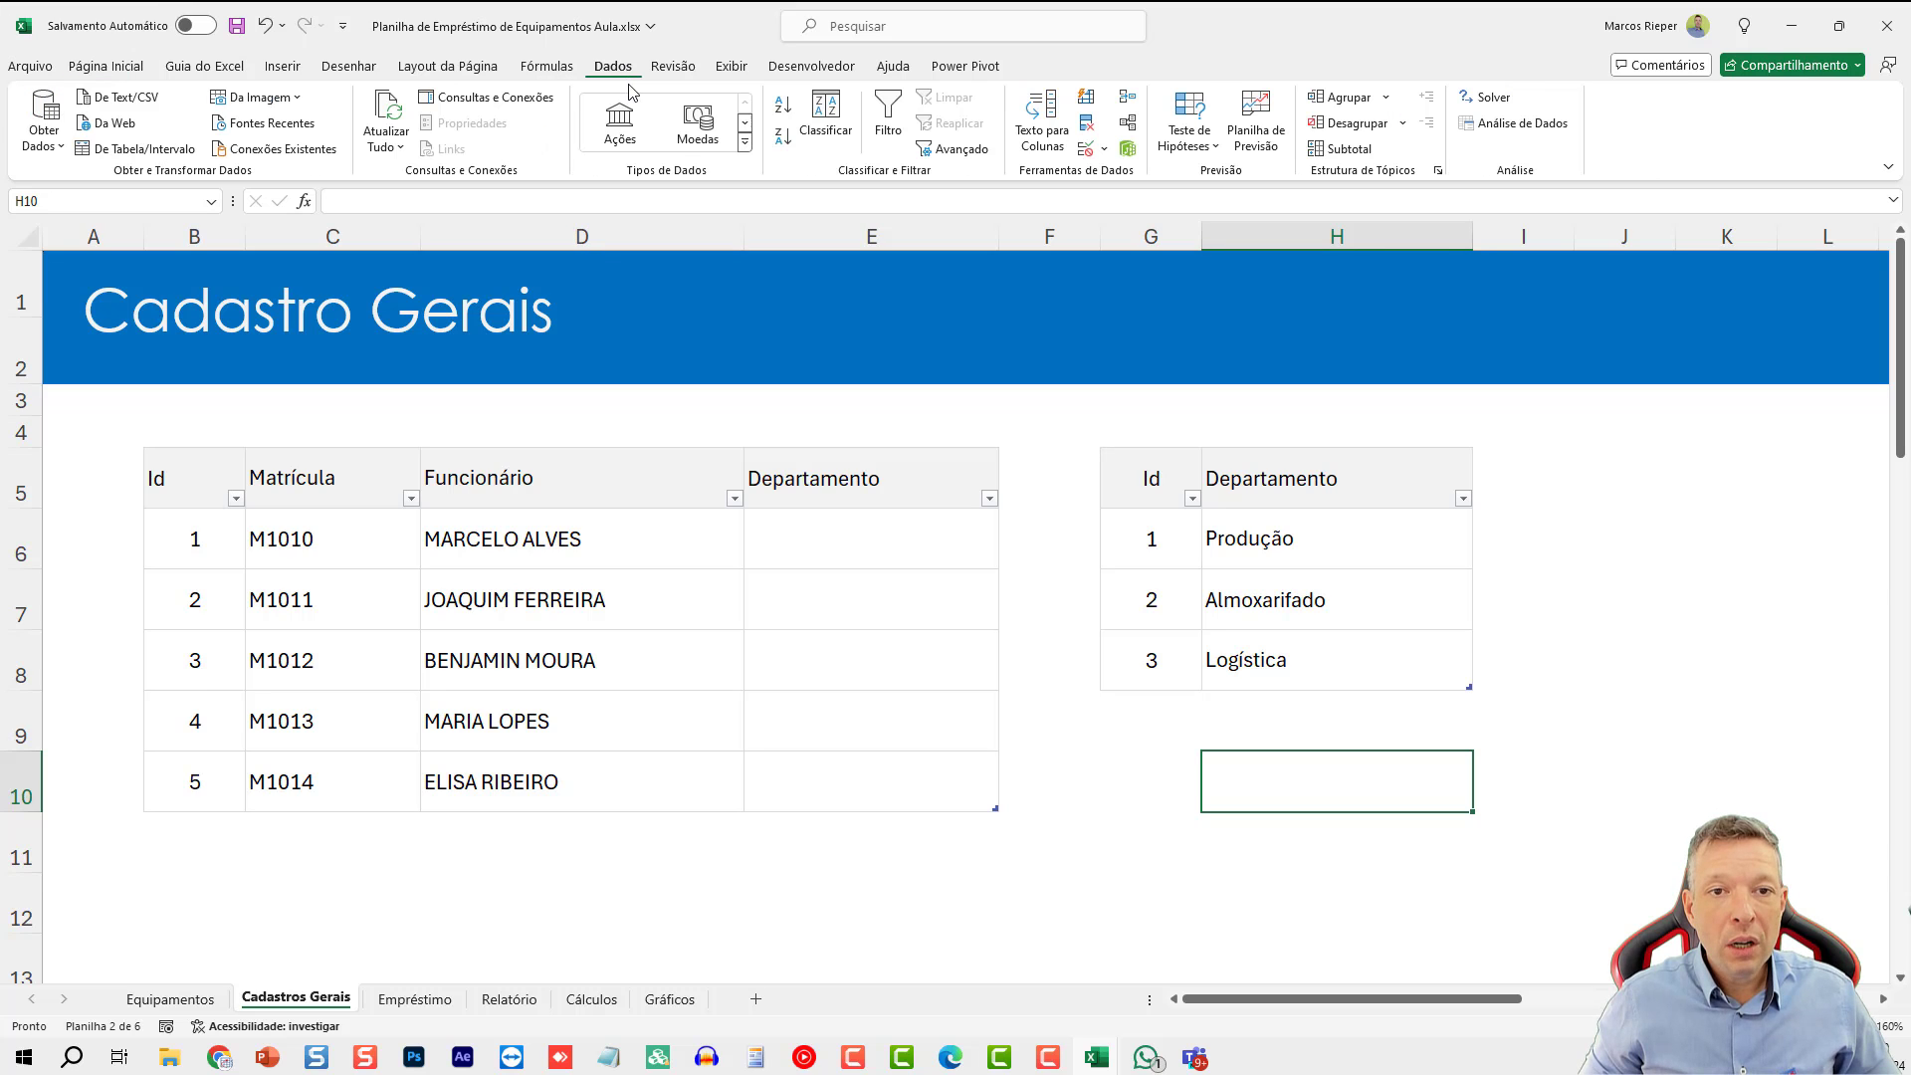
{"action": "left_click", "coordinate": [561, 70]}
{"action": "left_click", "coordinate": [698, 117]}
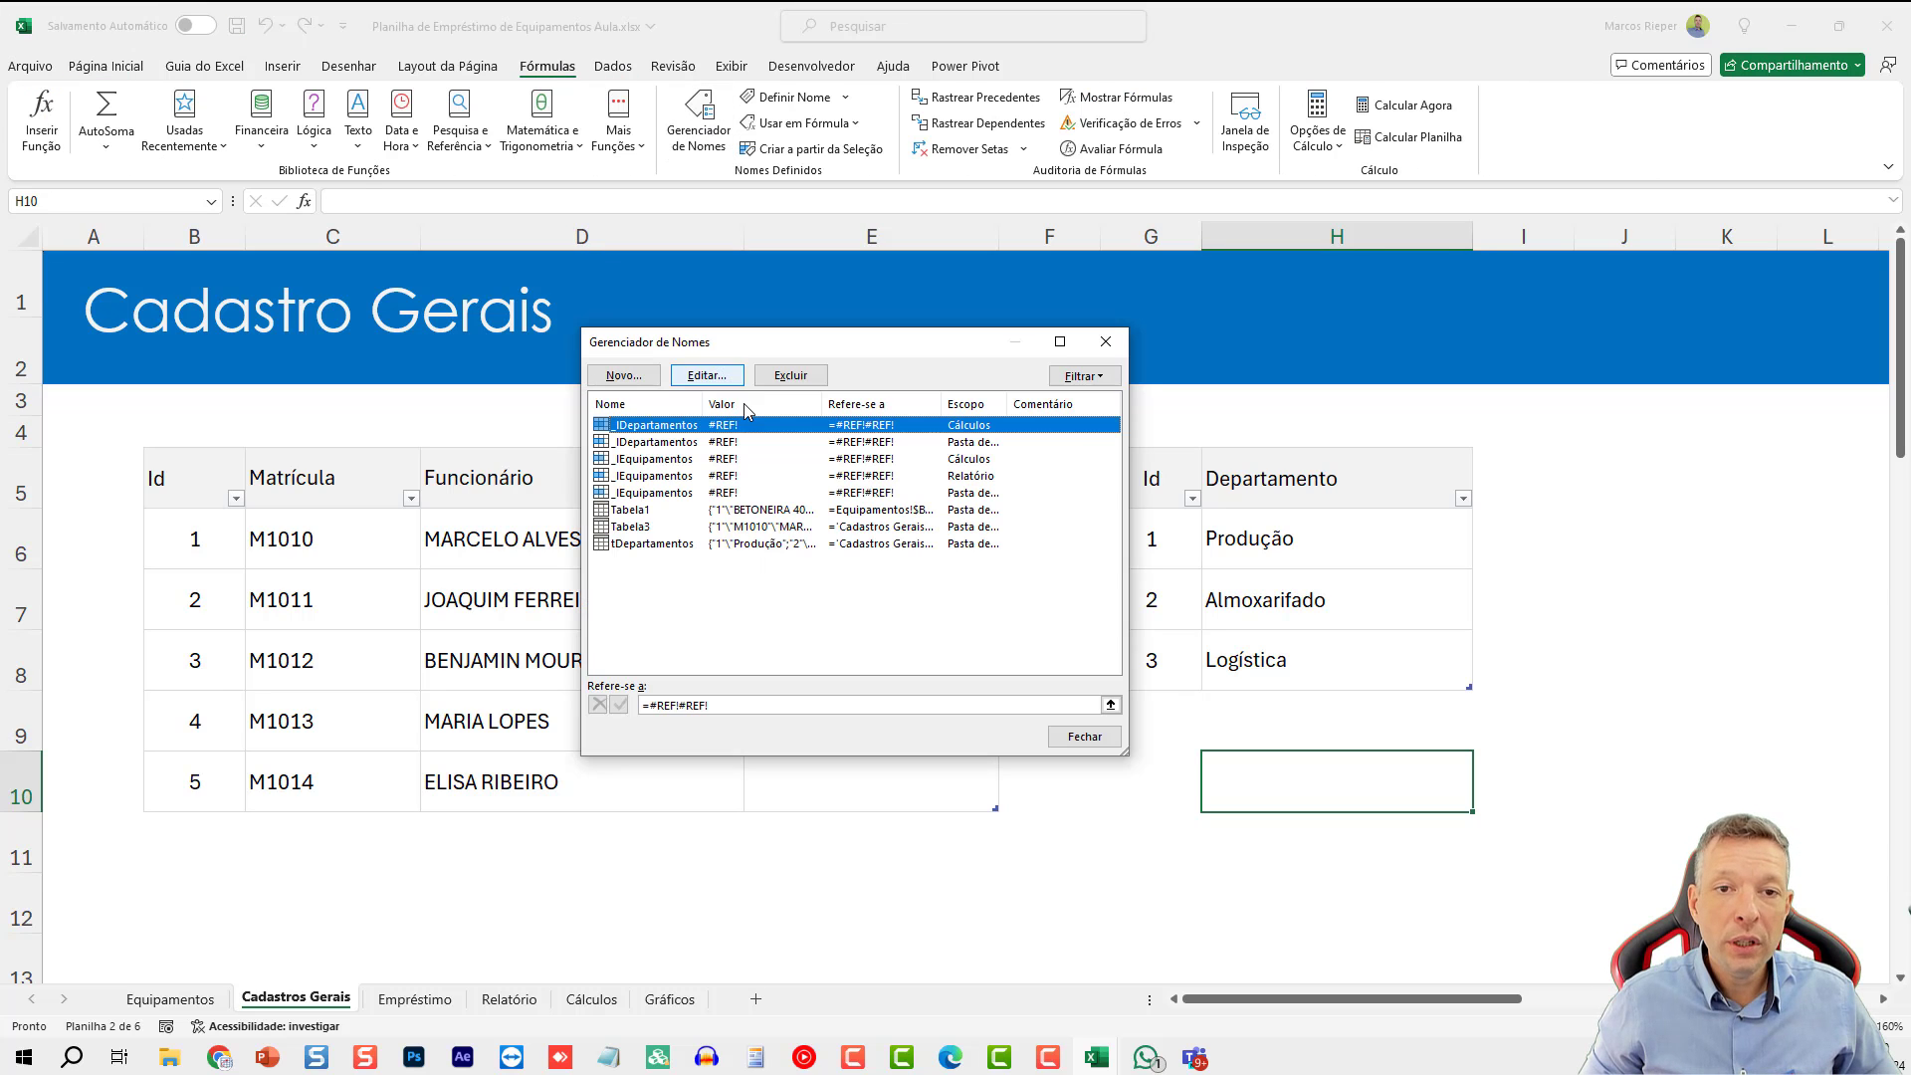
{"action": "left_click", "coordinate": [715, 493], "text": "shift"}
{"action": "left_click", "coordinate": [791, 375]}
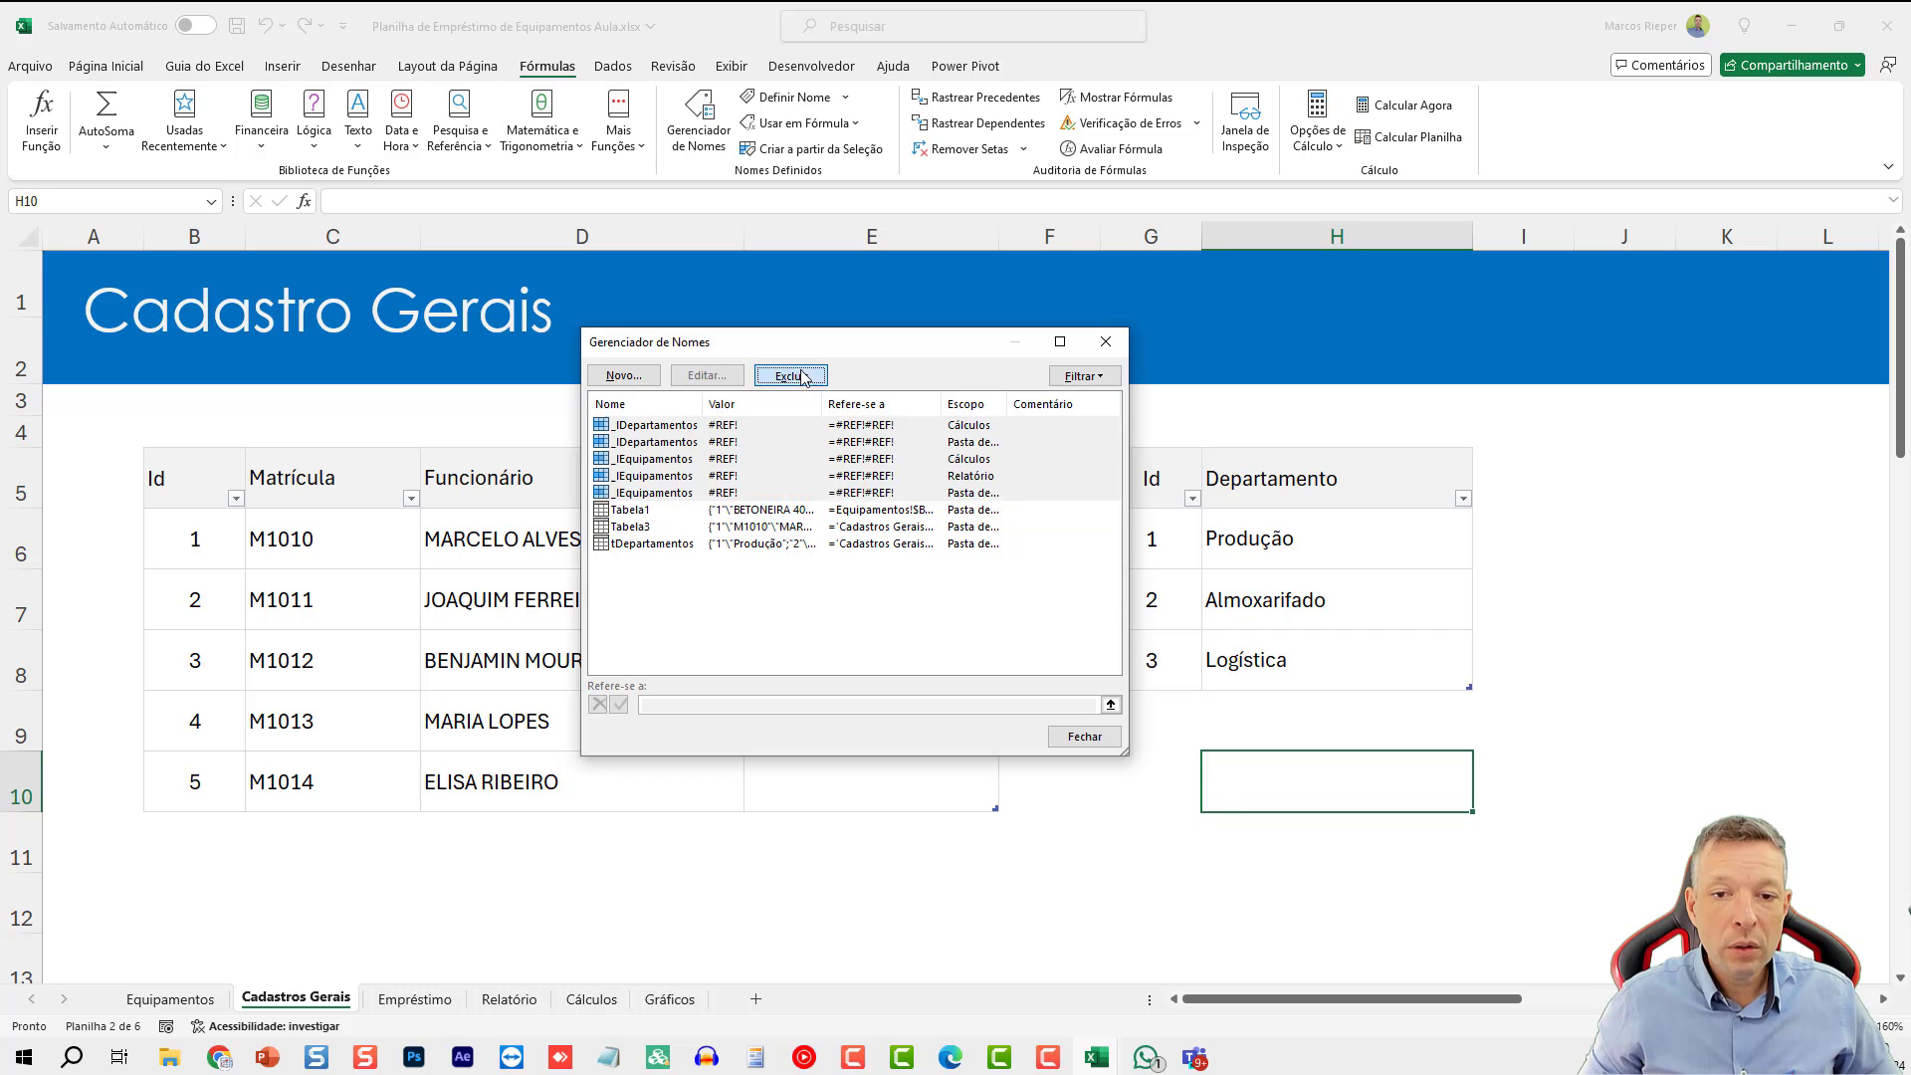
{"action": "left_click", "coordinate": [919, 585]}
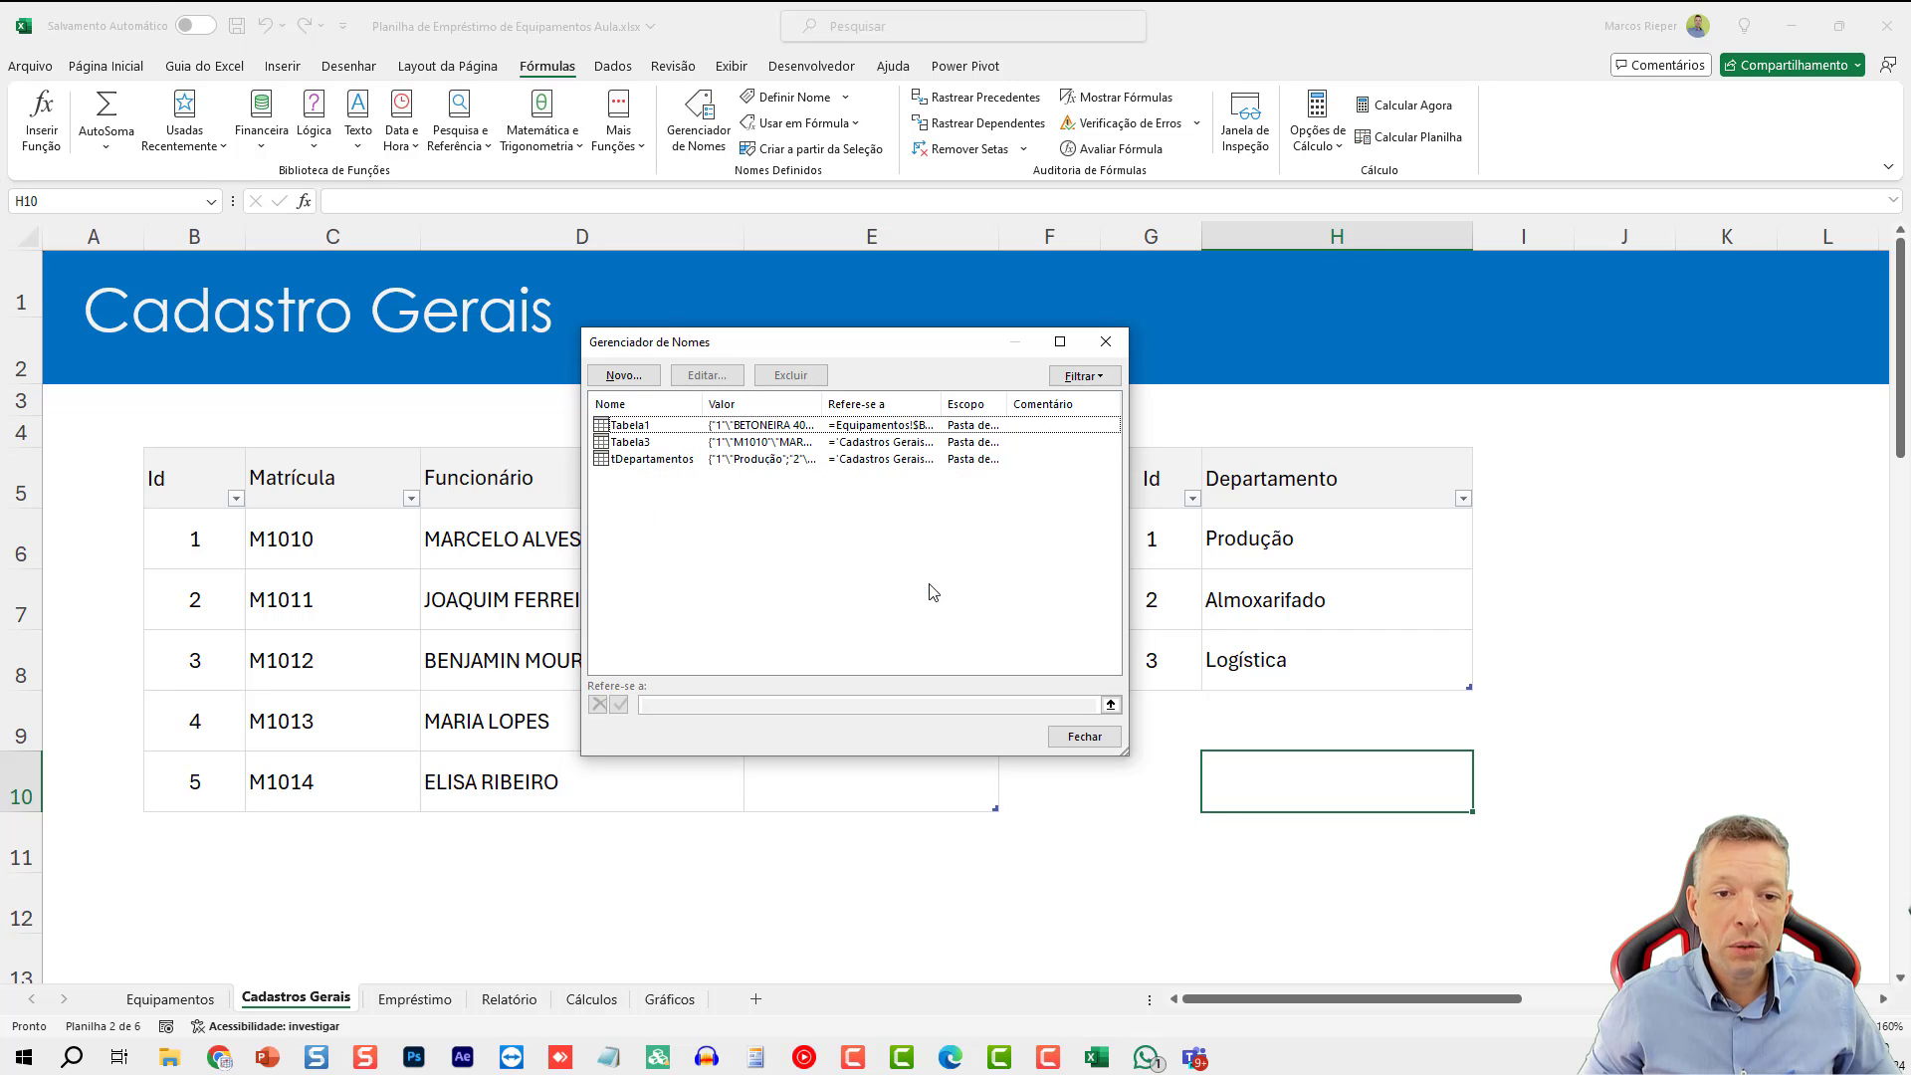
- Define a workbook-level name _lDepartamentos that refers to =tDepartamentos[Departamento]
{"action": "left_click", "coordinate": [624, 375]}
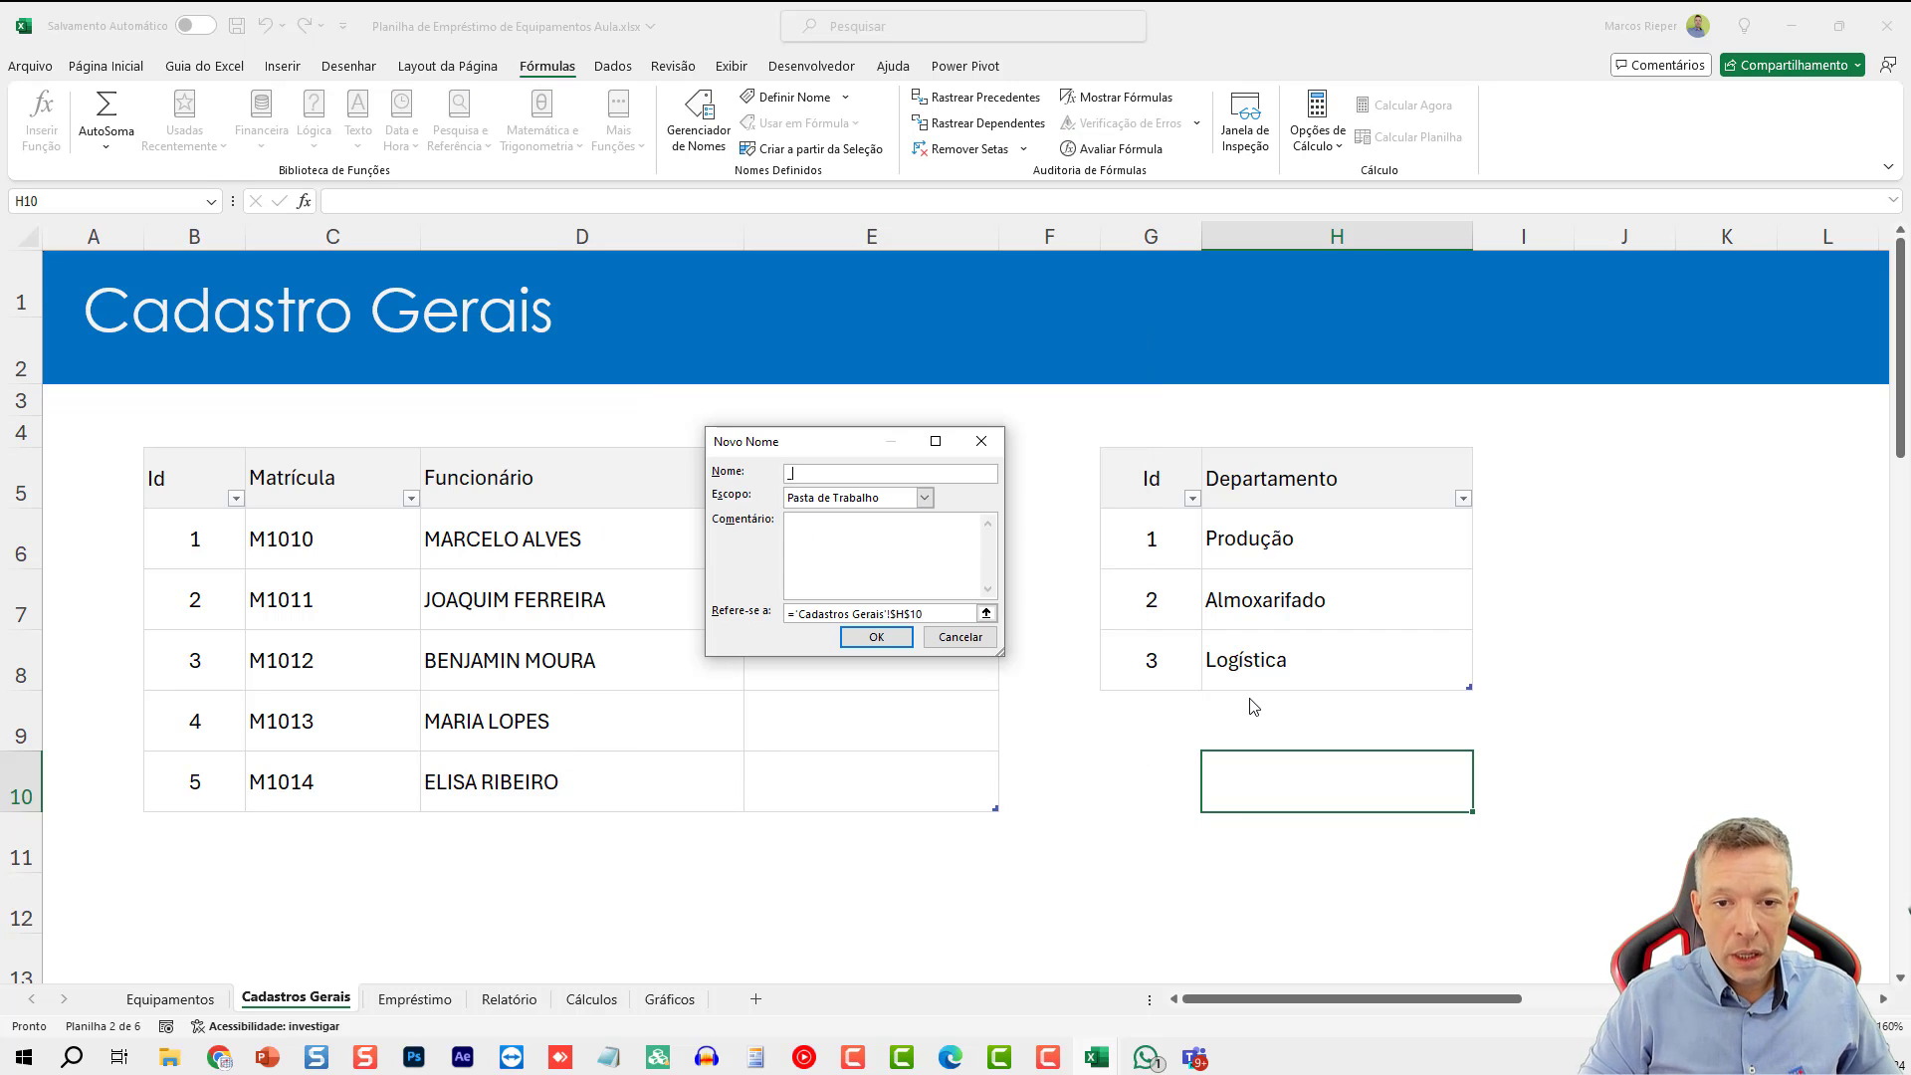
{"action": "type", "text": "_lDepartamentos"}
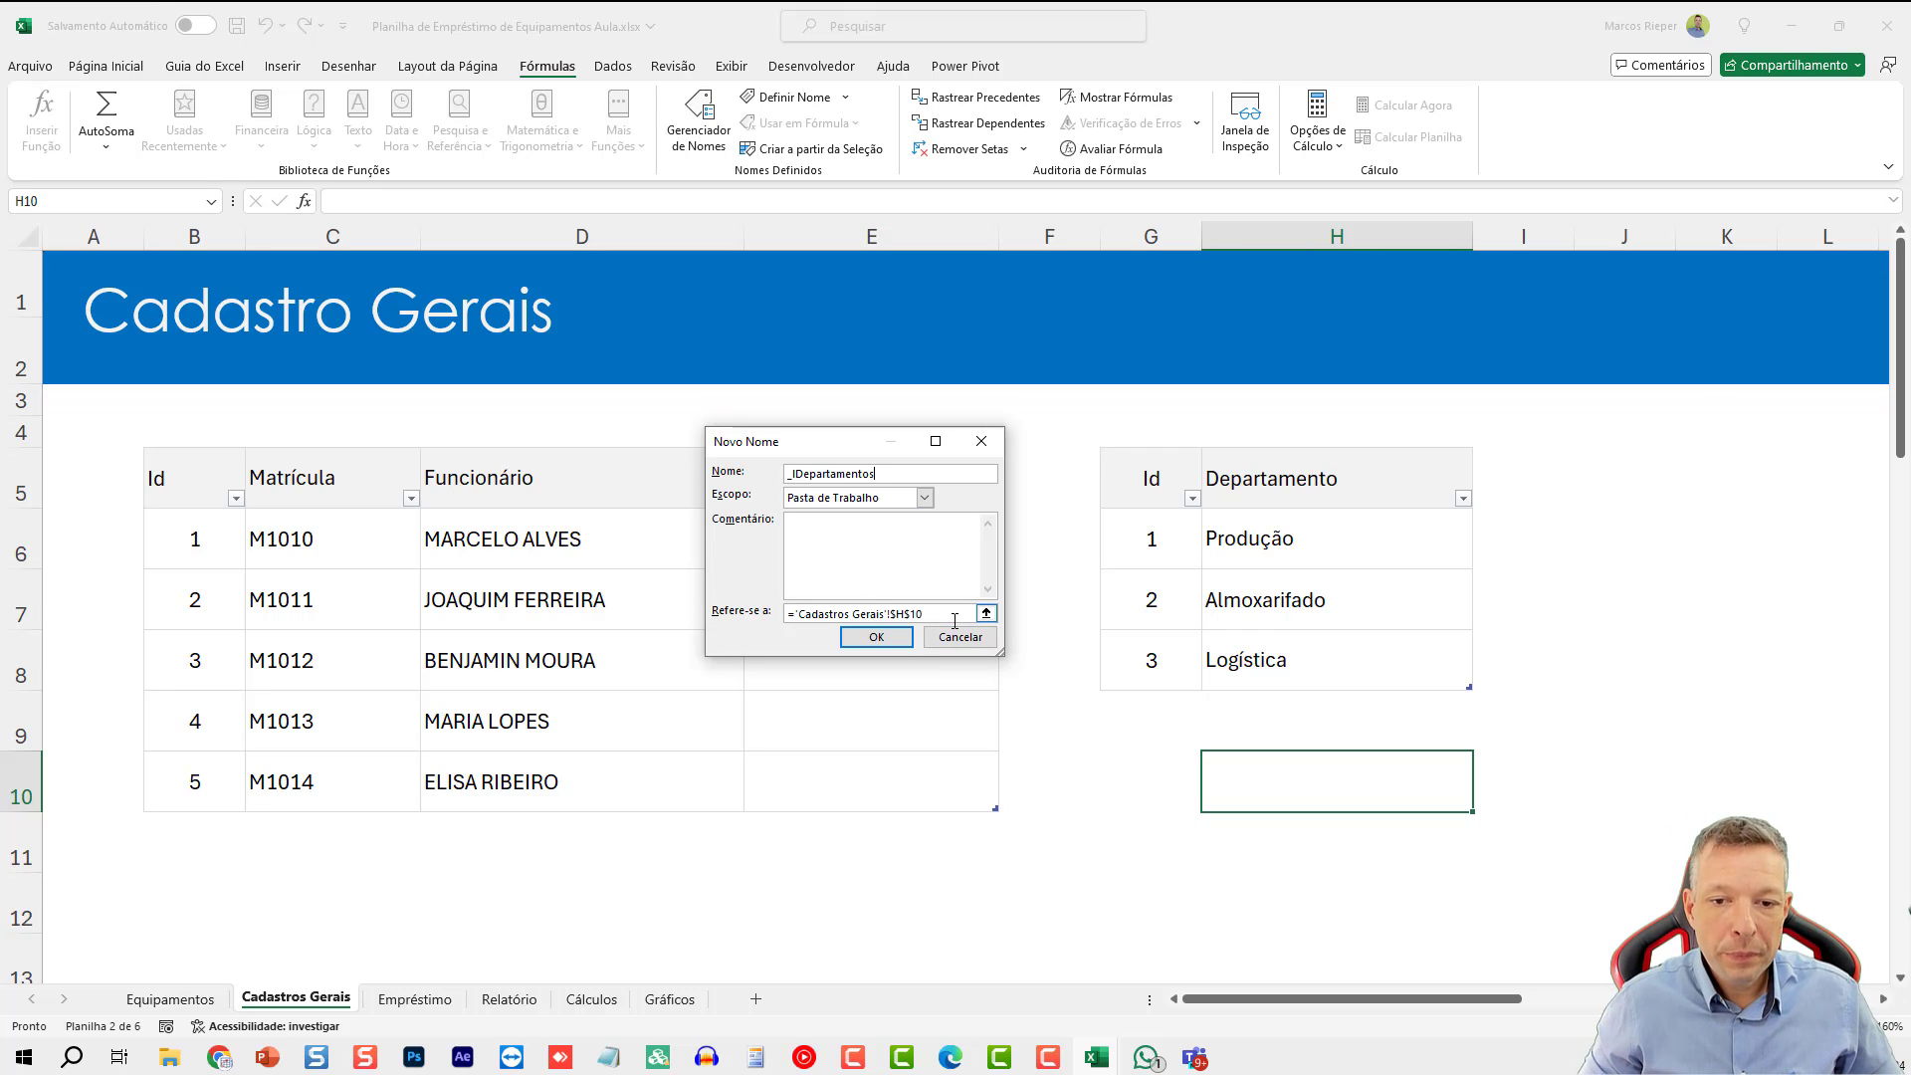
{"action": "left_click_drag", "start_coordinate": [954, 614], "coordinate": [702, 542]}
{"action": "type", "text": "=tDepartamentos[Departamento]"}
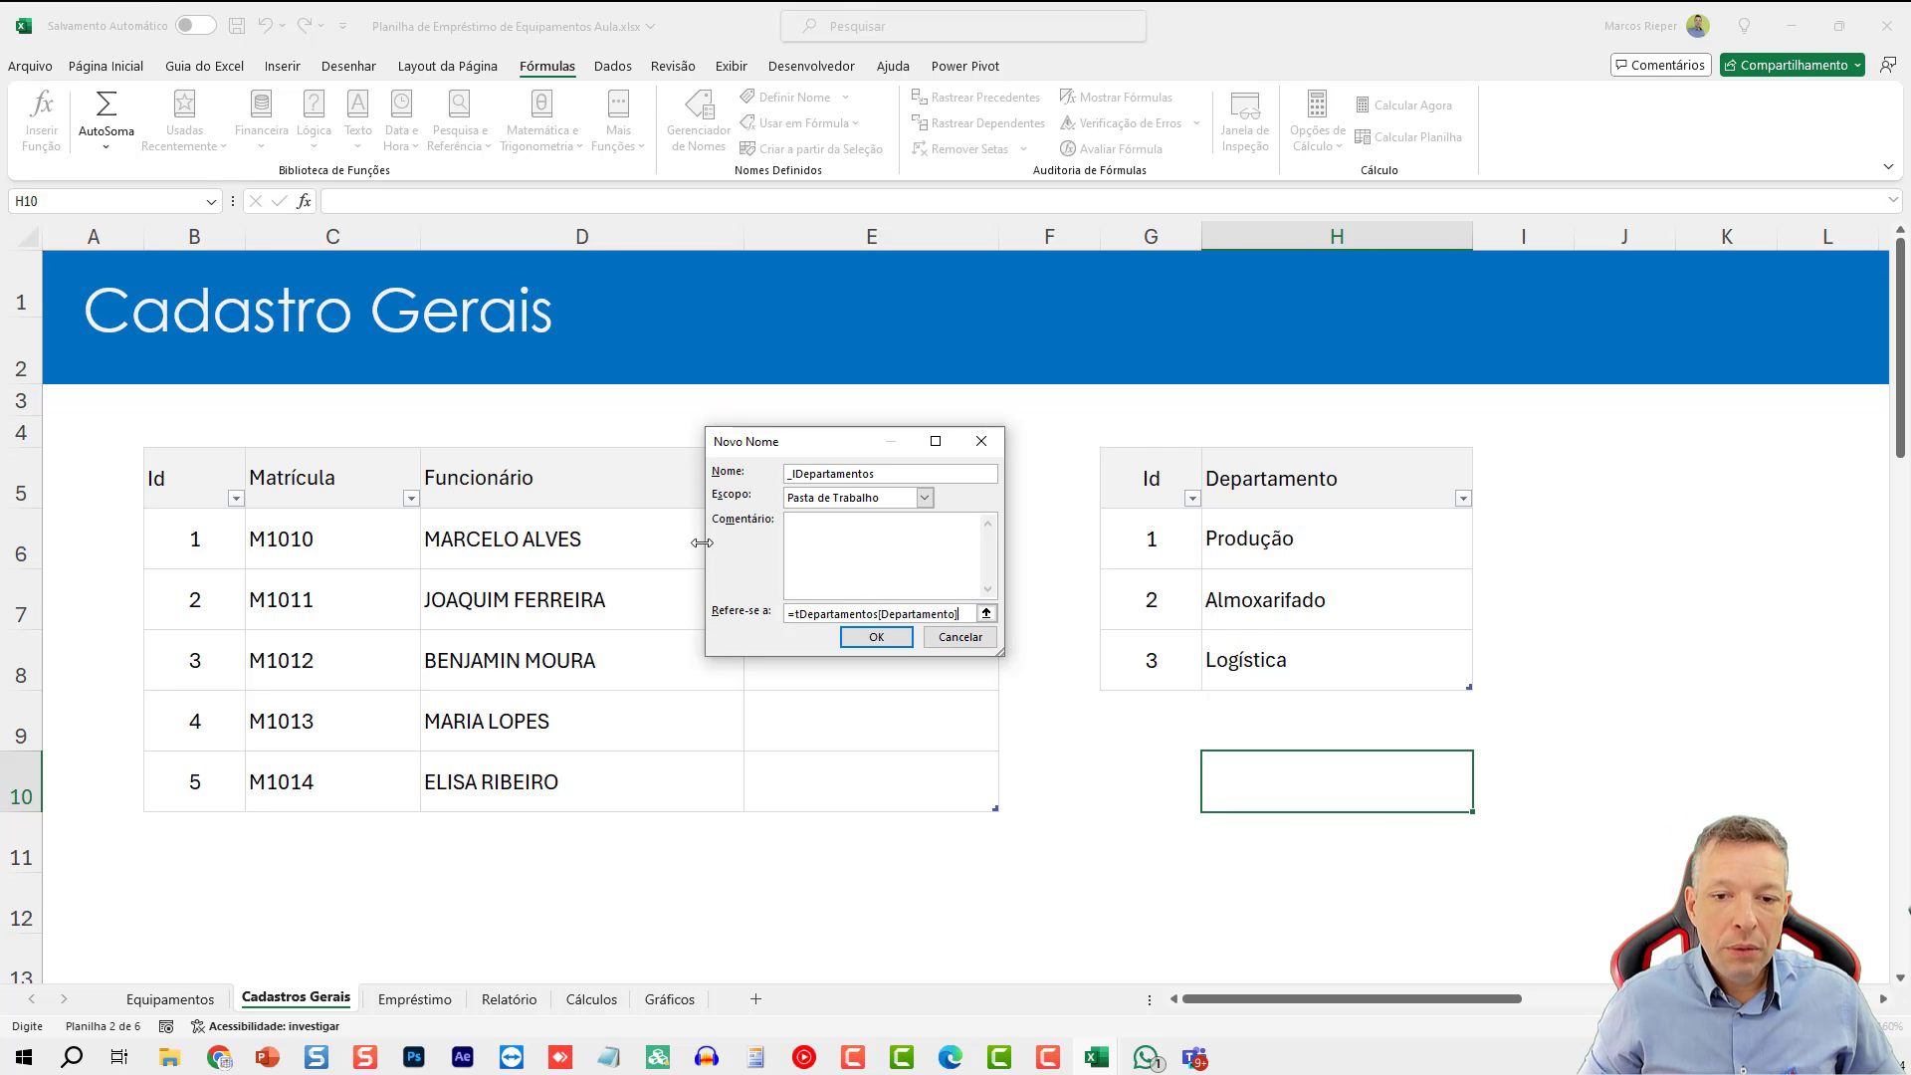
{"action": "left_click", "coordinate": [875, 637]}
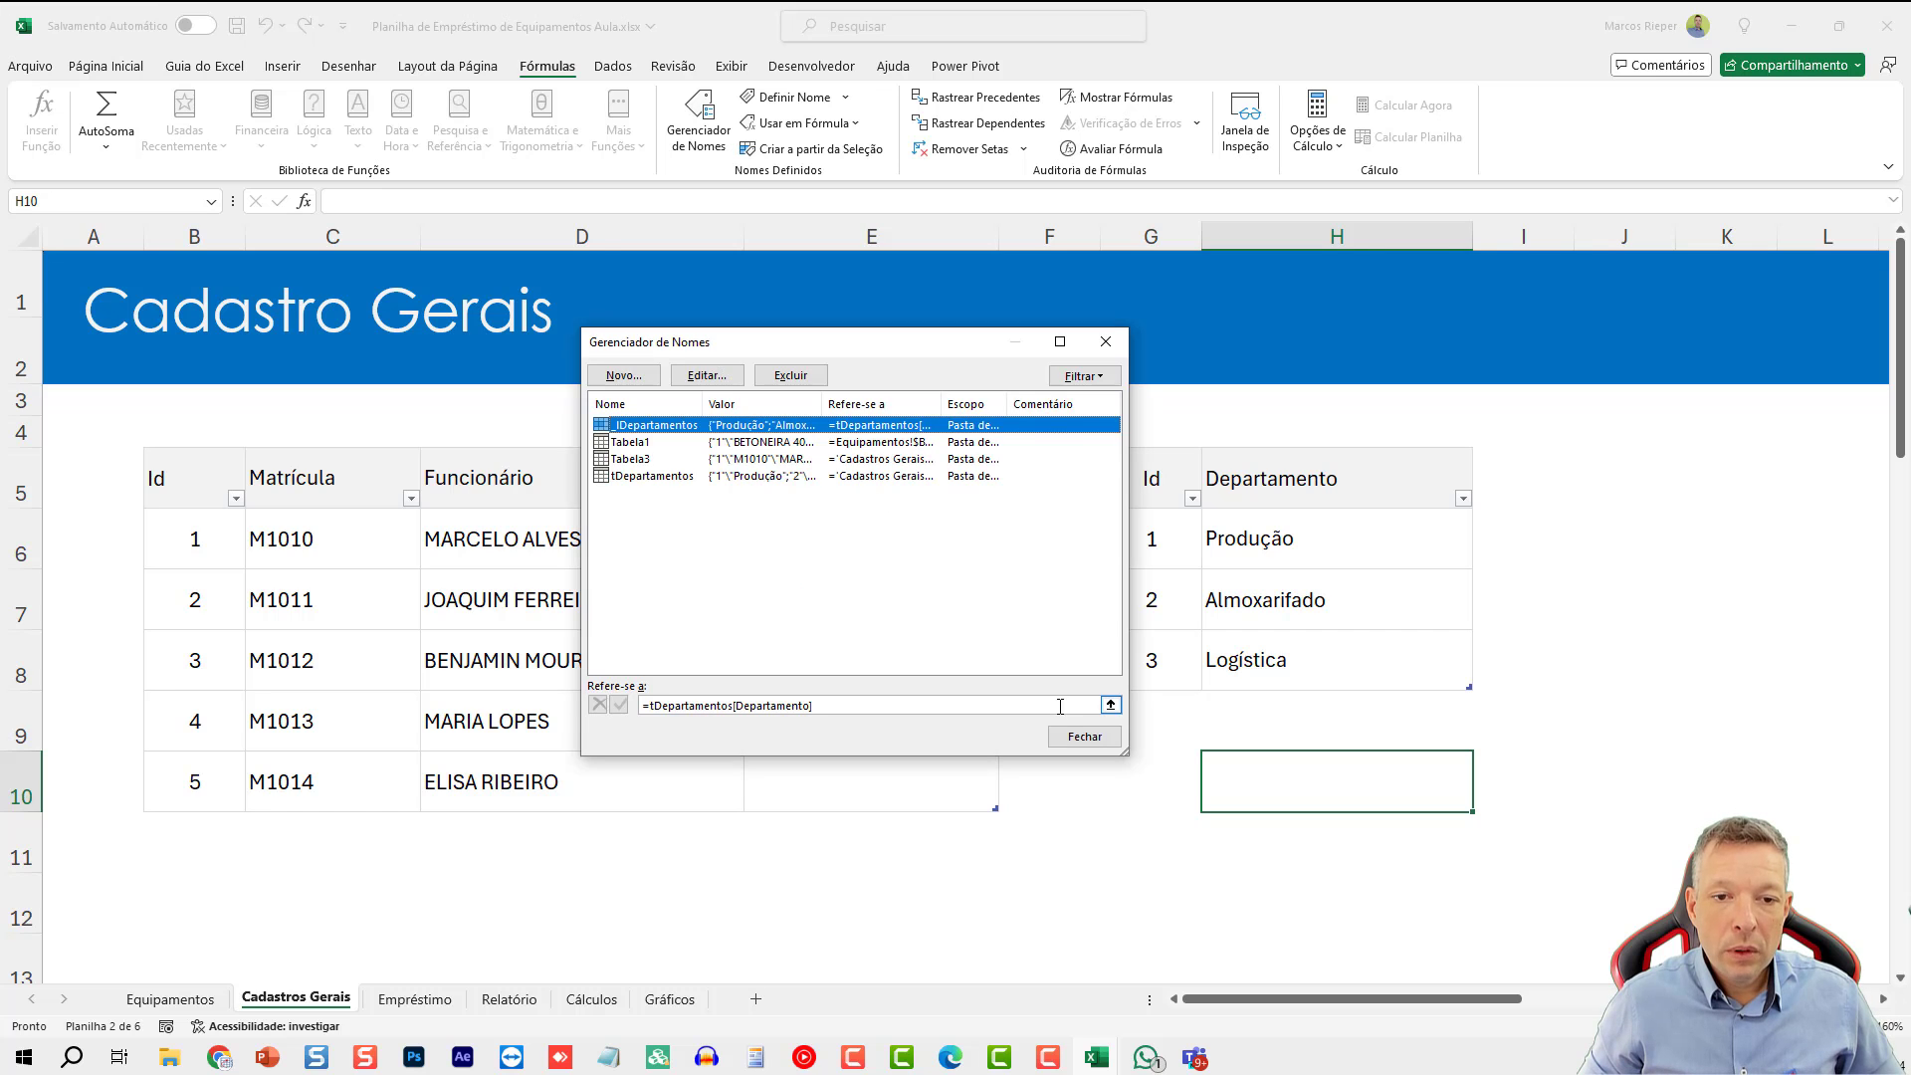
{"action": "left_click", "coordinate": [1085, 737]}
- Add list data validation with the source =_lDepartamentos to the Departamento cells E6:E10 of the employees table
{"action": "left_click_drag", "start_coordinate": [879, 529], "coordinate": [848, 787]}
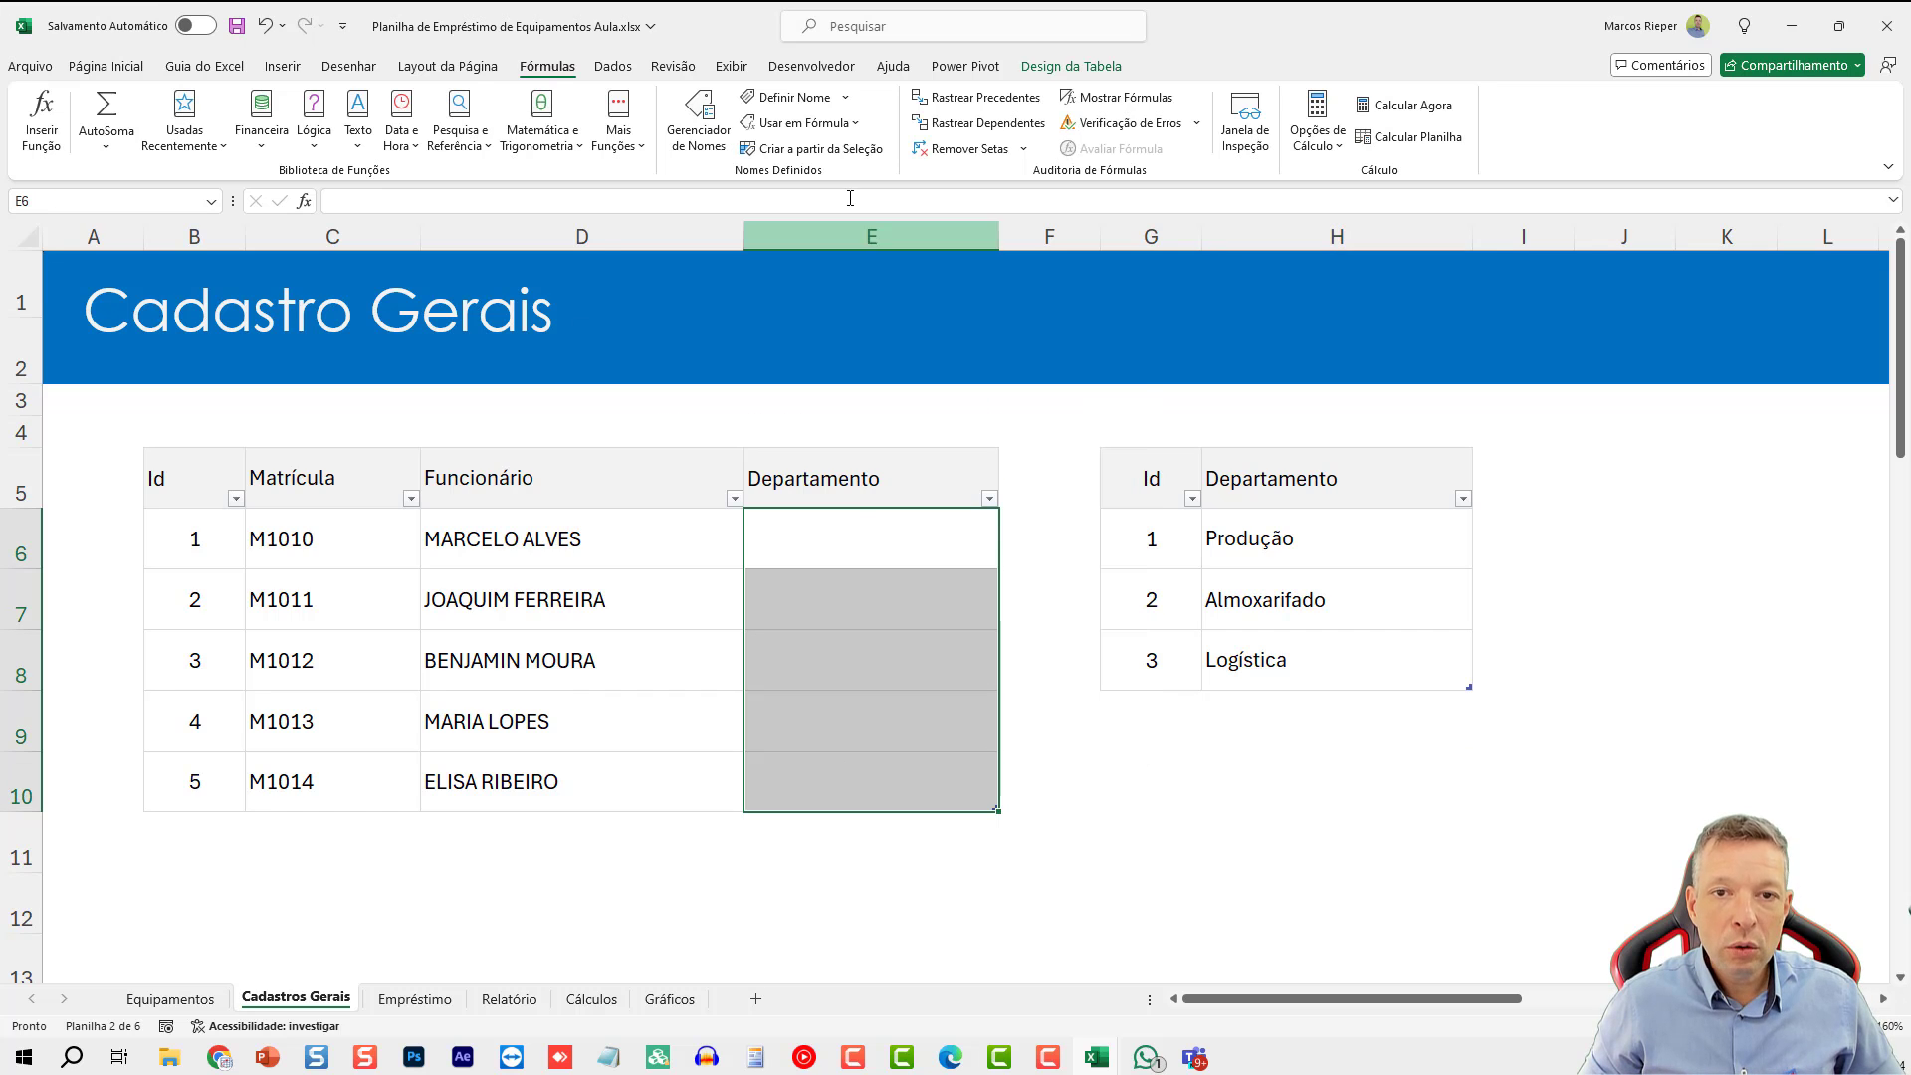
{"action": "left_click", "coordinate": [614, 66]}
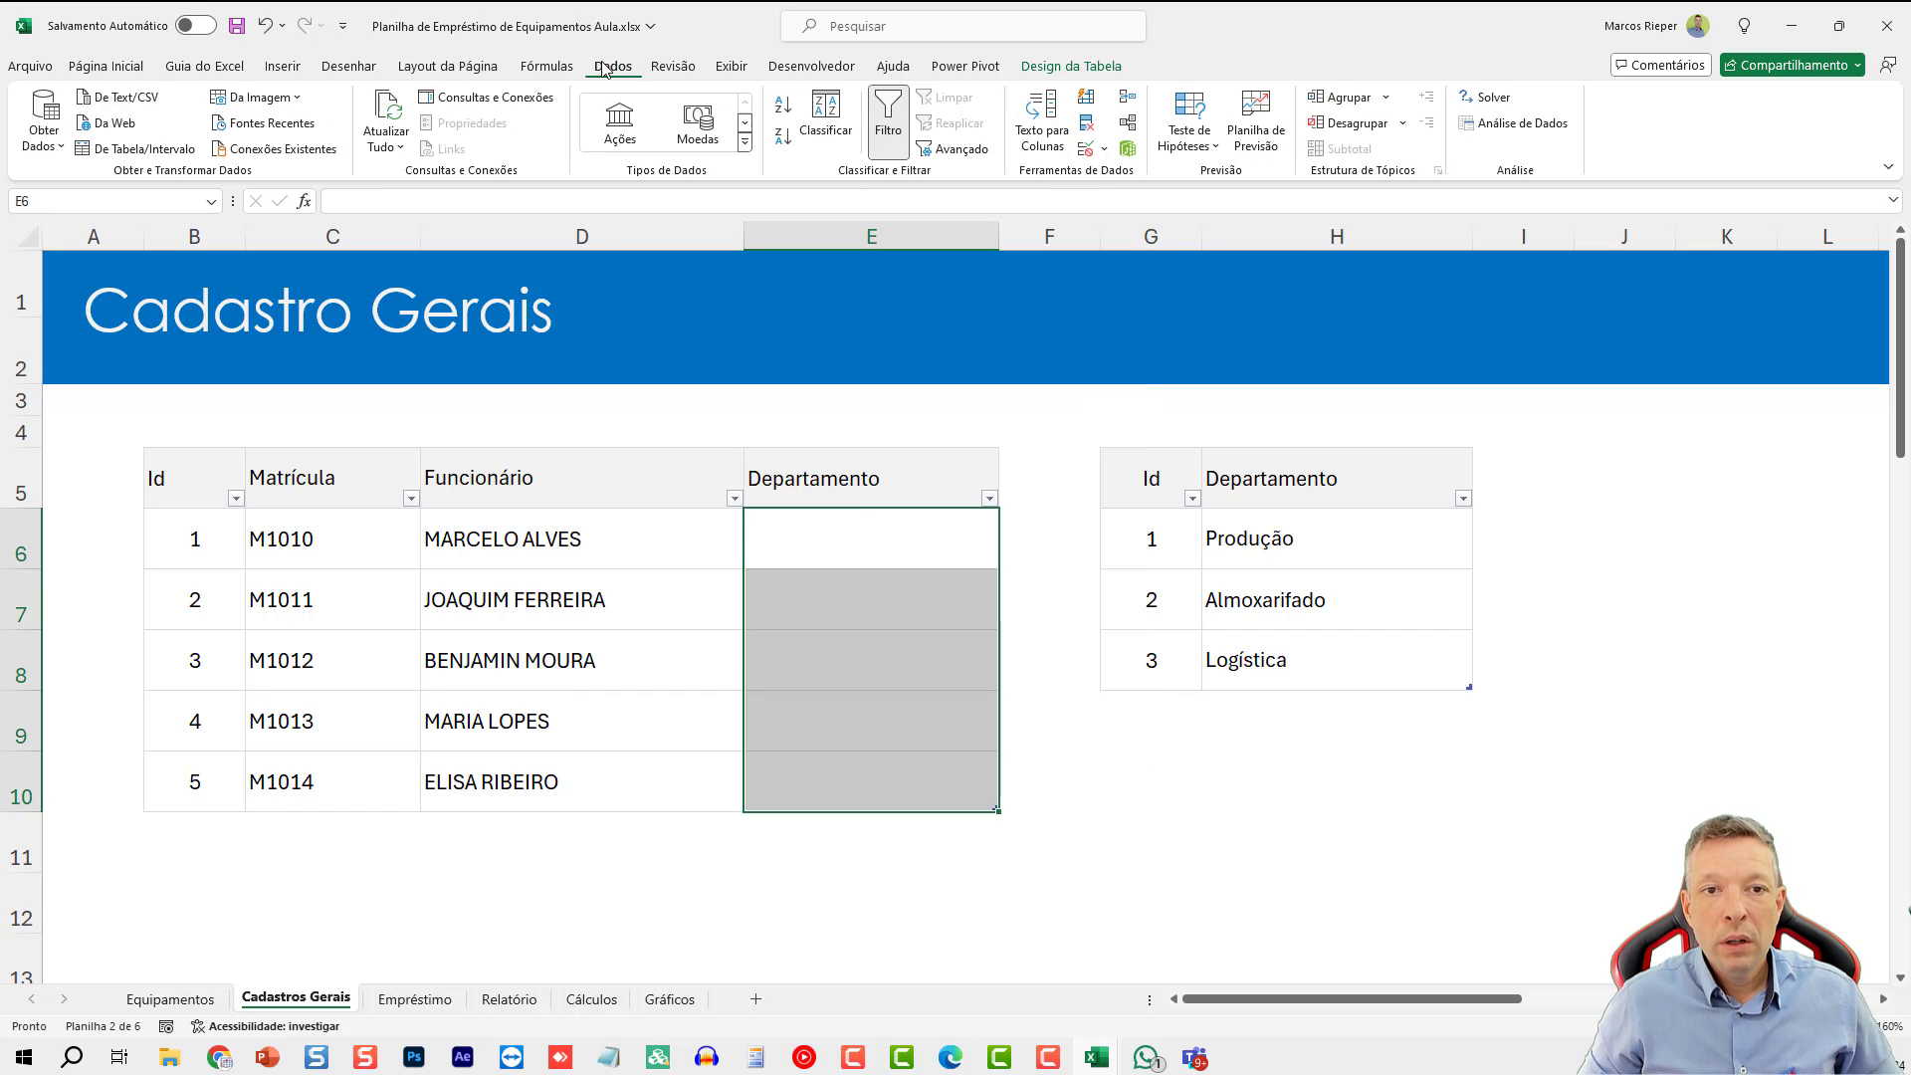
{"action": "left_click", "coordinate": [1087, 149]}
{"action": "left_click", "coordinate": [812, 498]}
{"action": "left_click", "coordinate": [711, 555]}
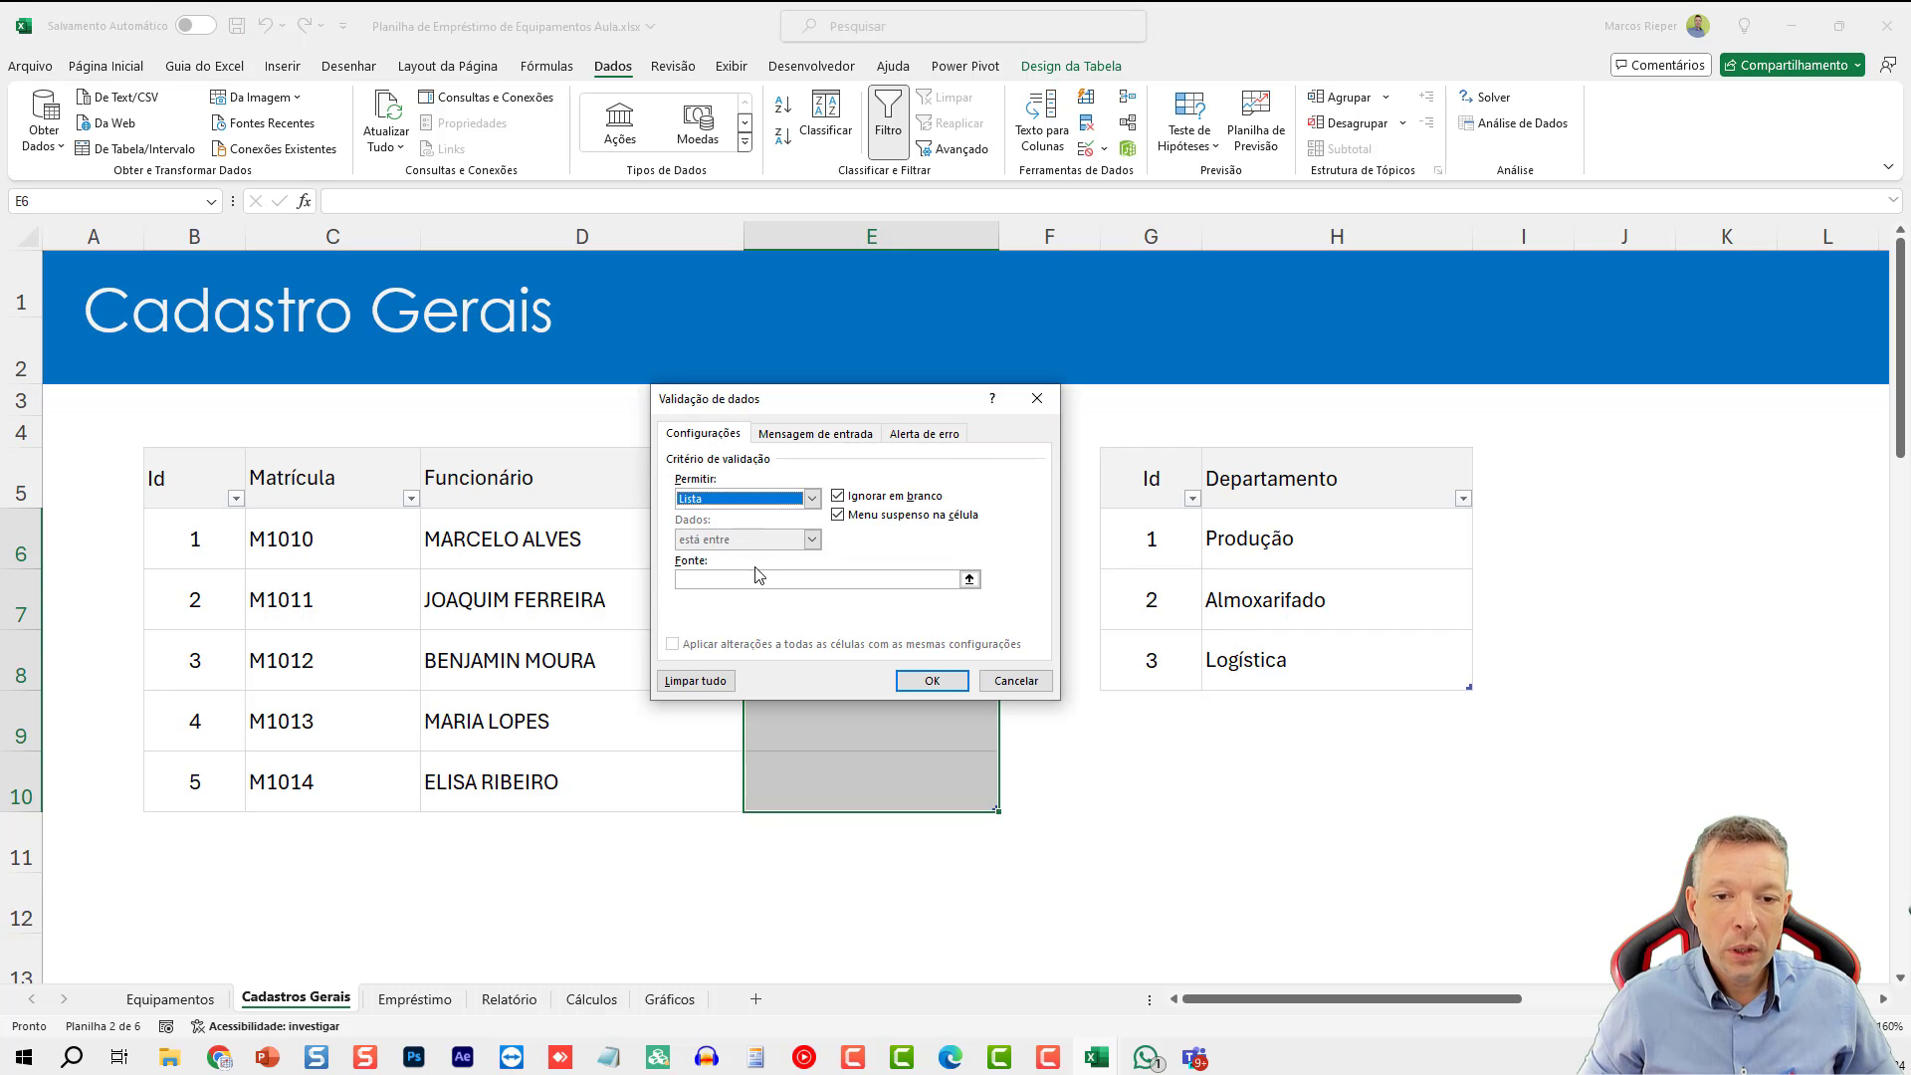
{"action": "left_click", "coordinate": [758, 580]}
{"action": "type", "text": "=_"}
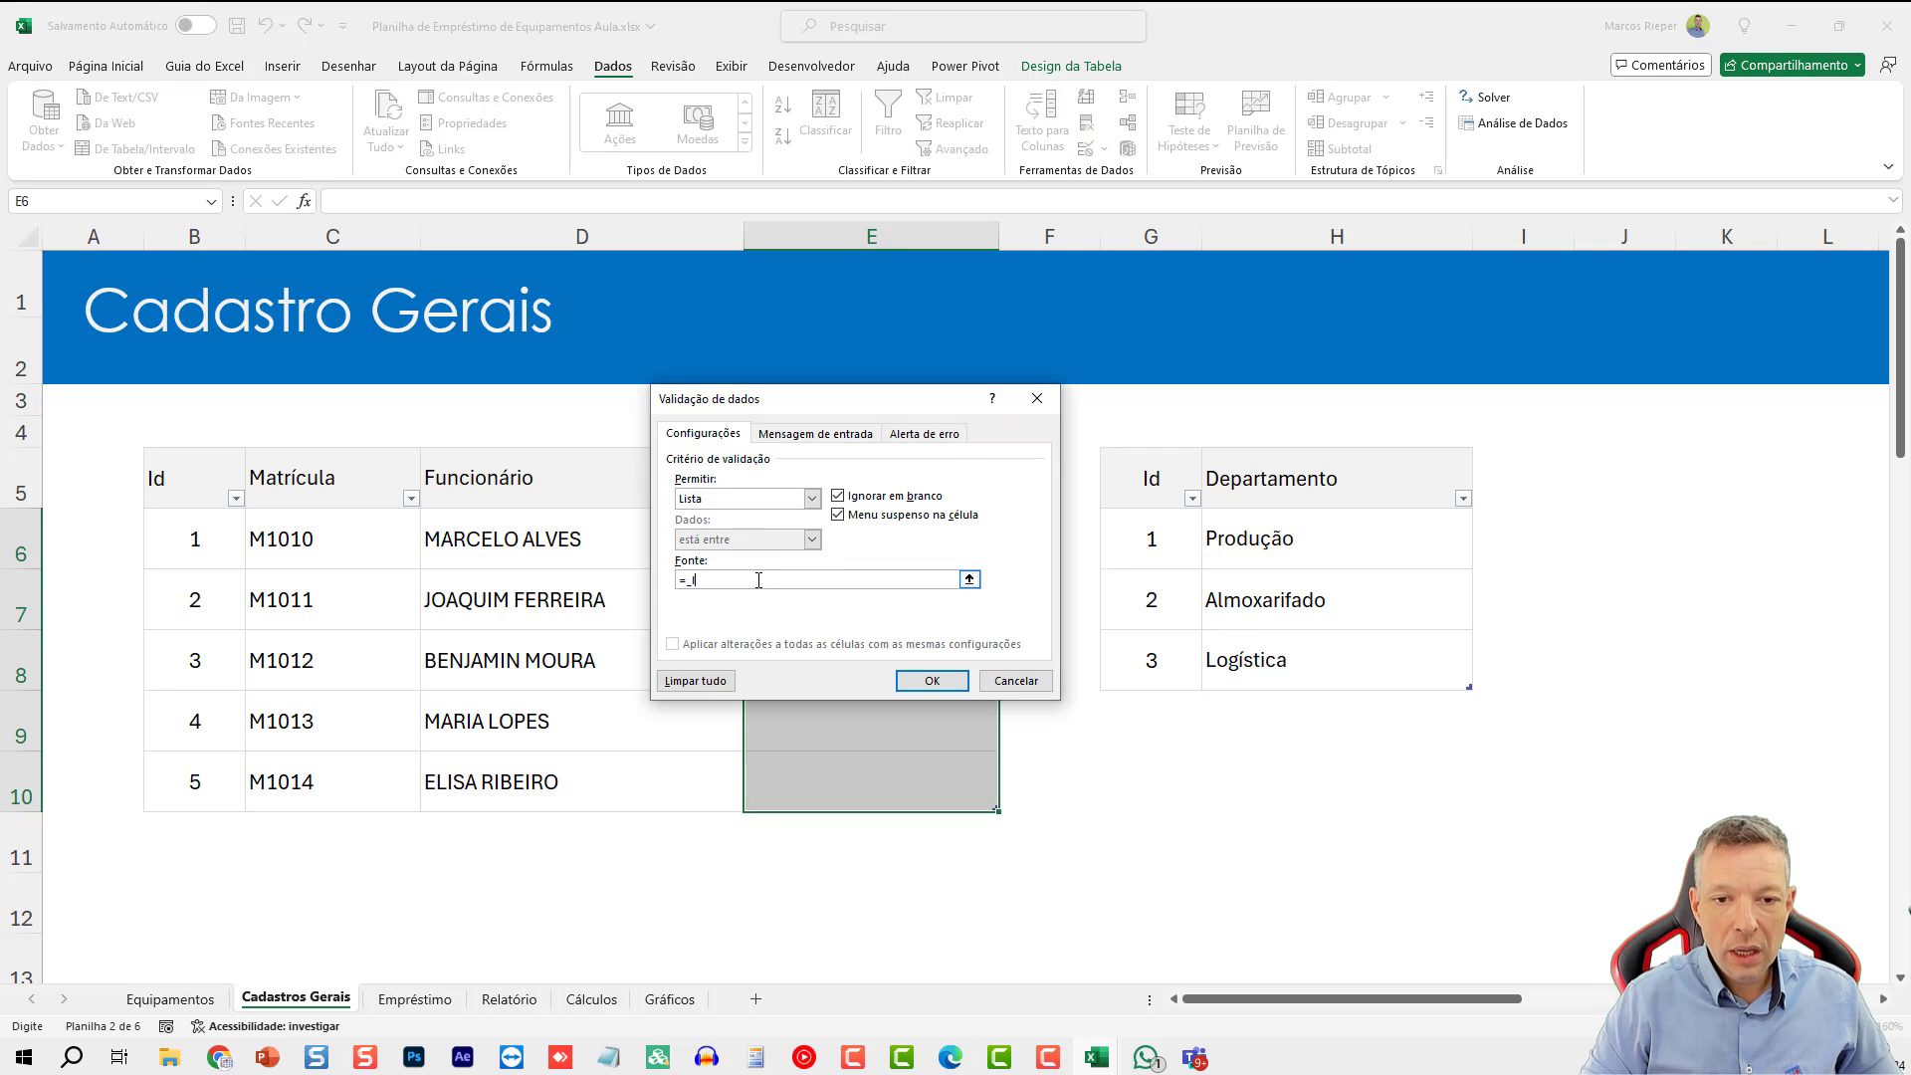
{"action": "type", "text": "lDepartamentos"}
{"action": "key", "text": "Return"}
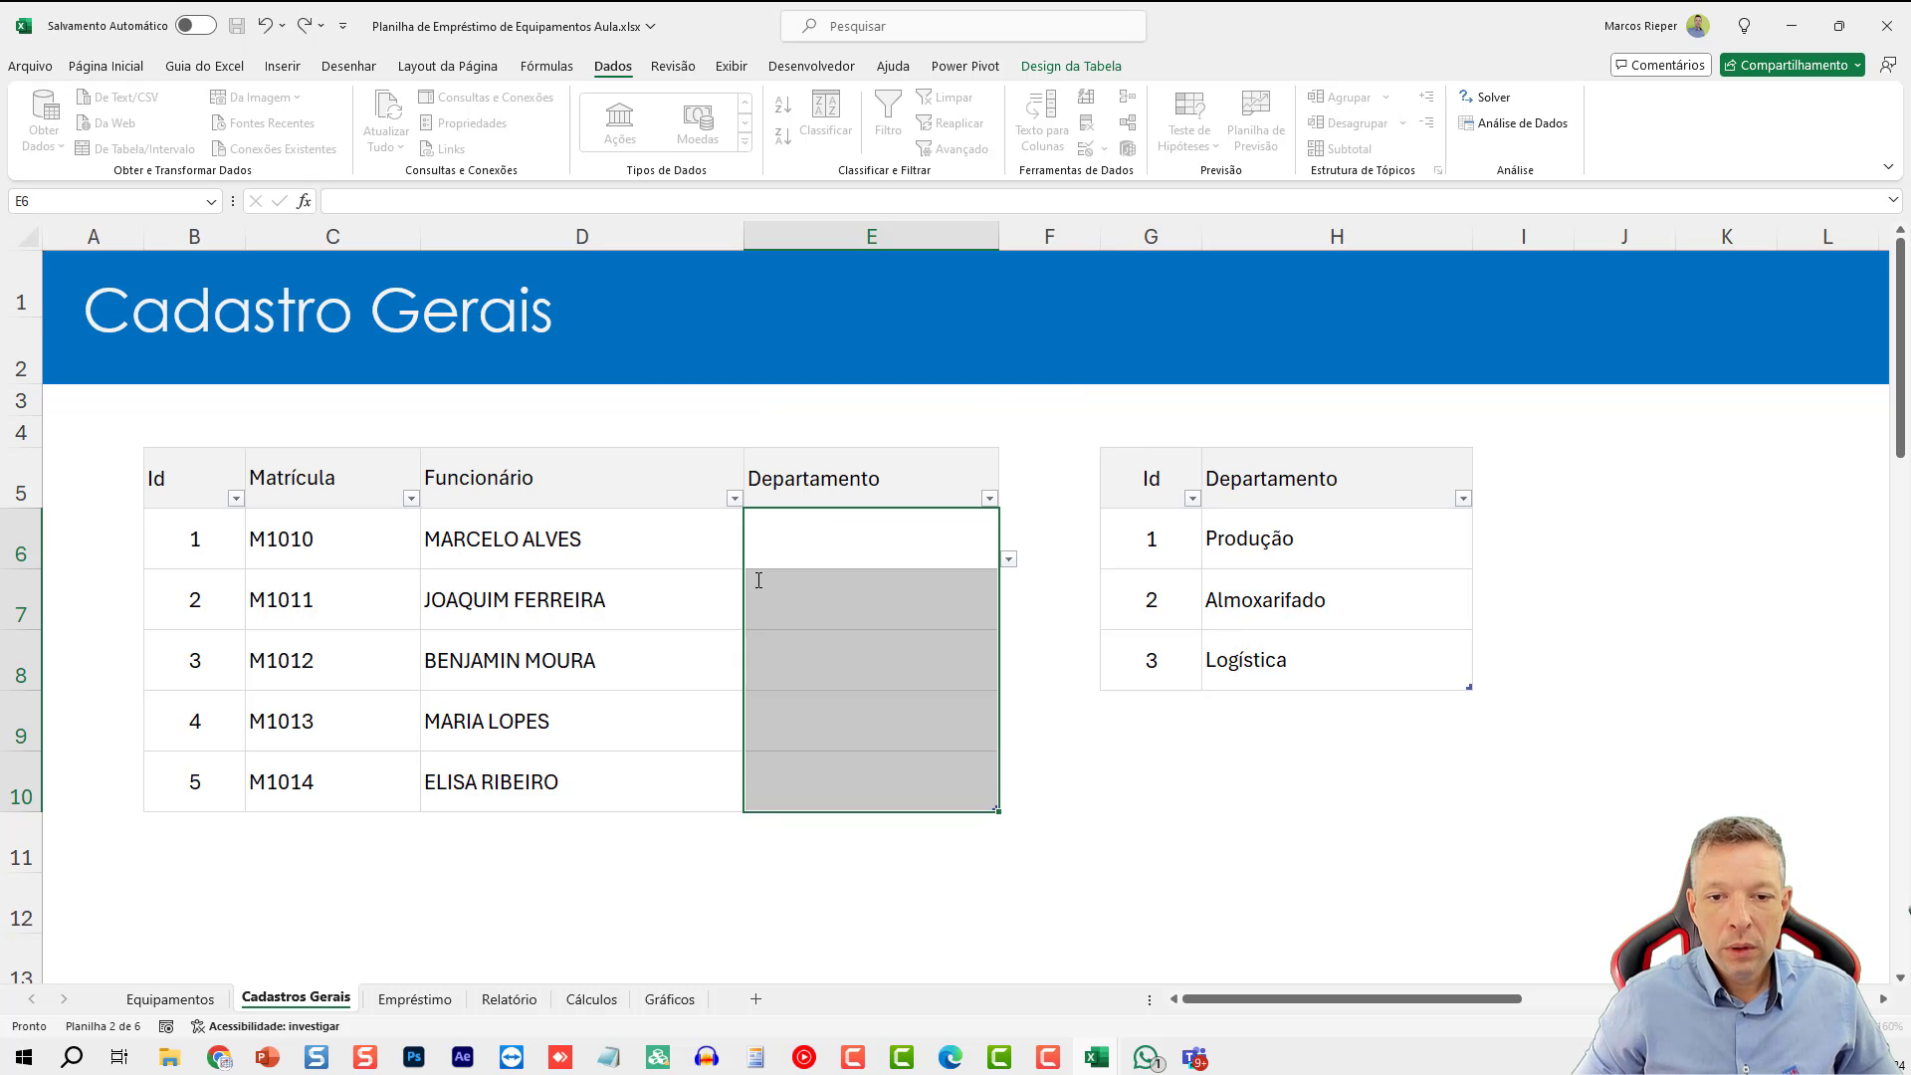
- Choose Almoxarifado from the validation list in E6 as the first employee's department
{"action": "left_click", "coordinate": [906, 538]}
{"action": "left_click", "coordinate": [1005, 567]}
{"action": "left_click", "coordinate": [948, 554]}
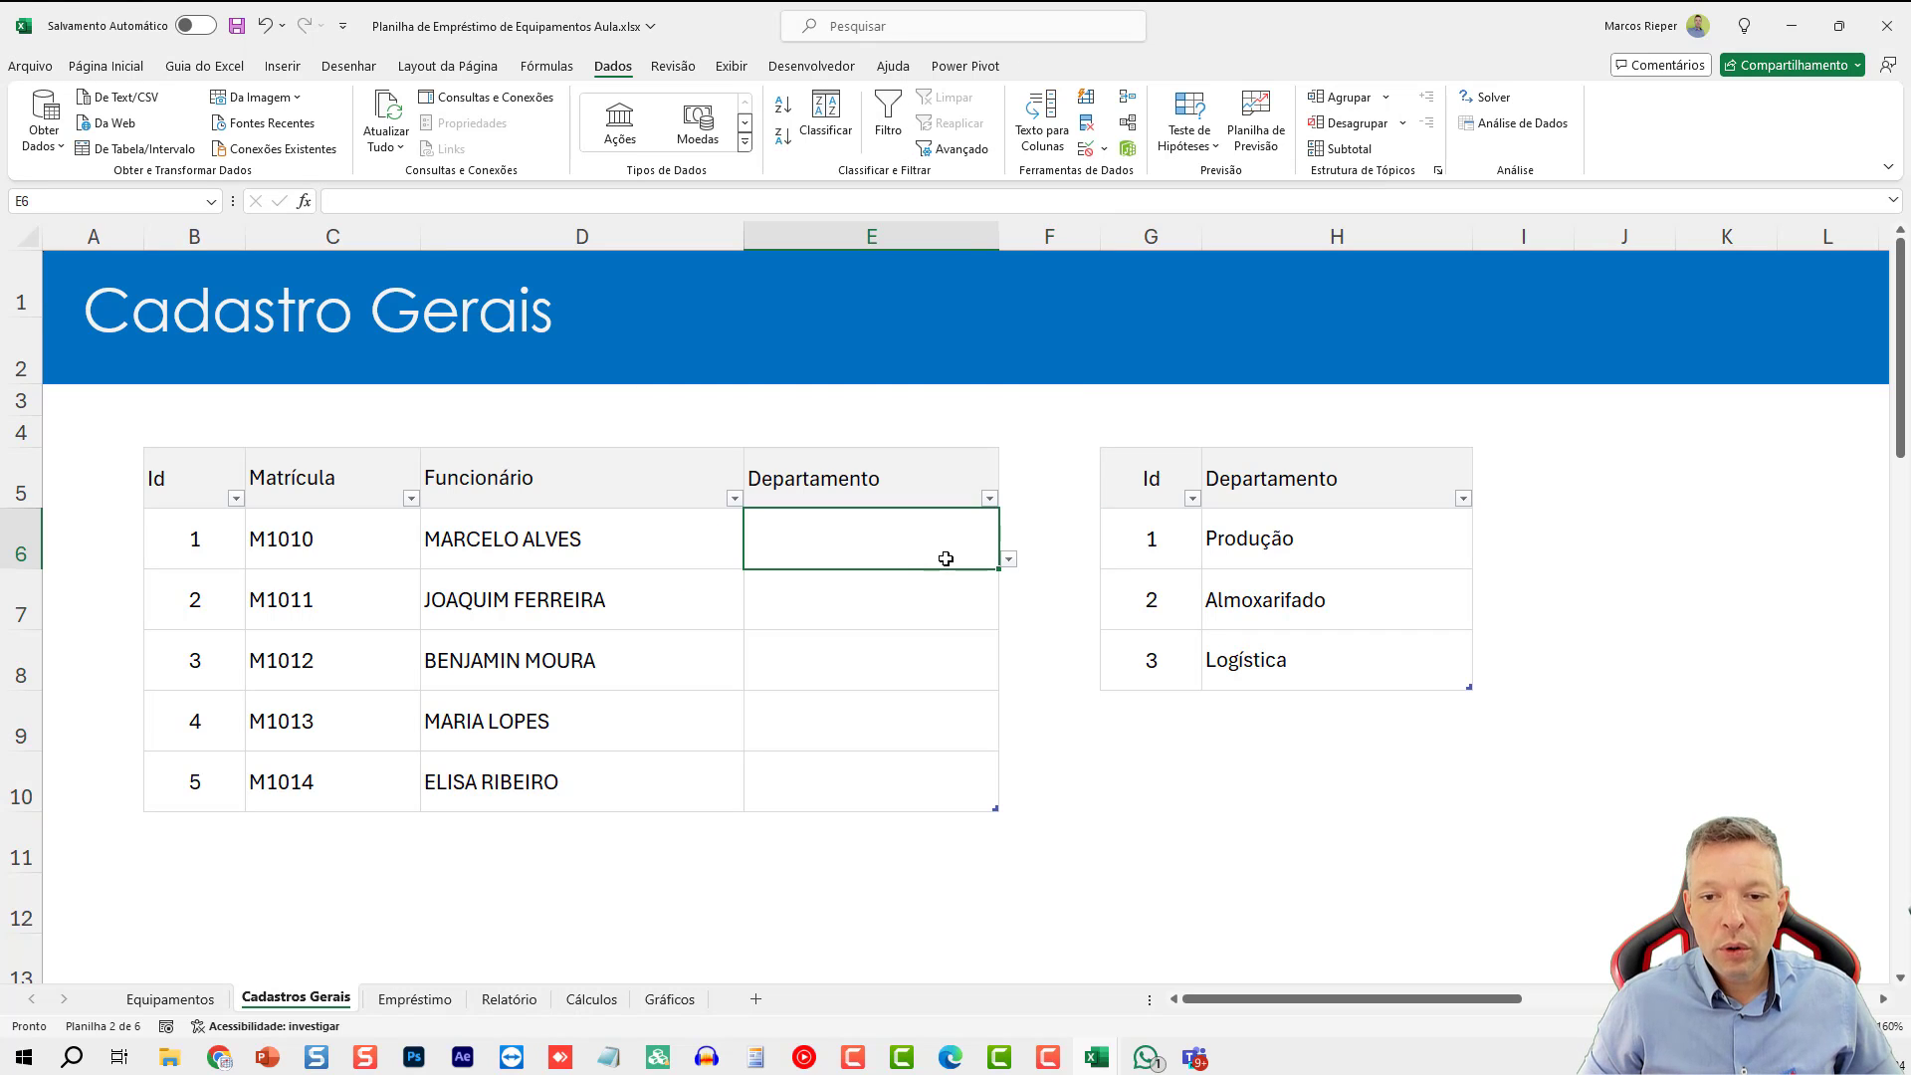
{"action": "left_click", "coordinate": [1010, 560]}
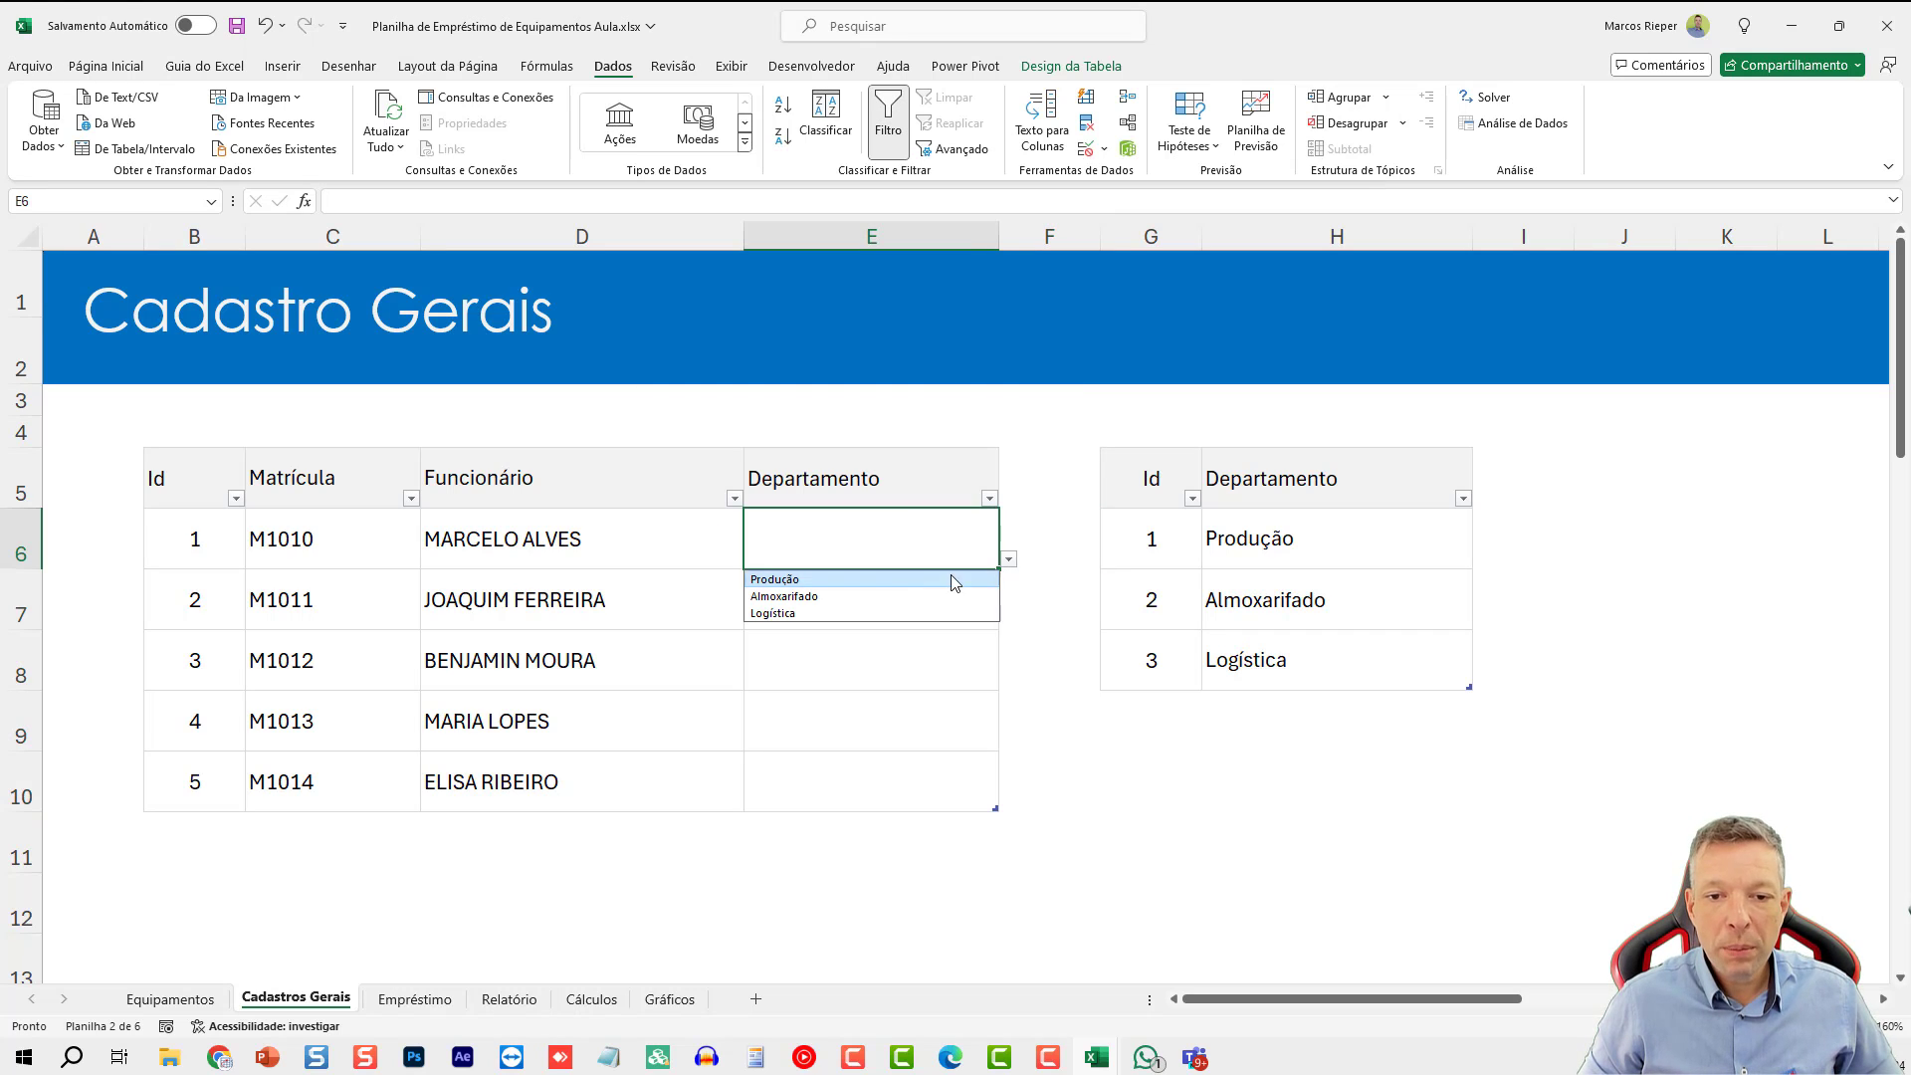
{"action": "left_click", "coordinate": [866, 598]}
- Add the department teste in H9 below Logística and check the validation list offered in E7
{"action": "left_click", "coordinate": [1297, 697]}
{"action": "type", "text": "teste"}
{"action": "key", "text": "Return"}
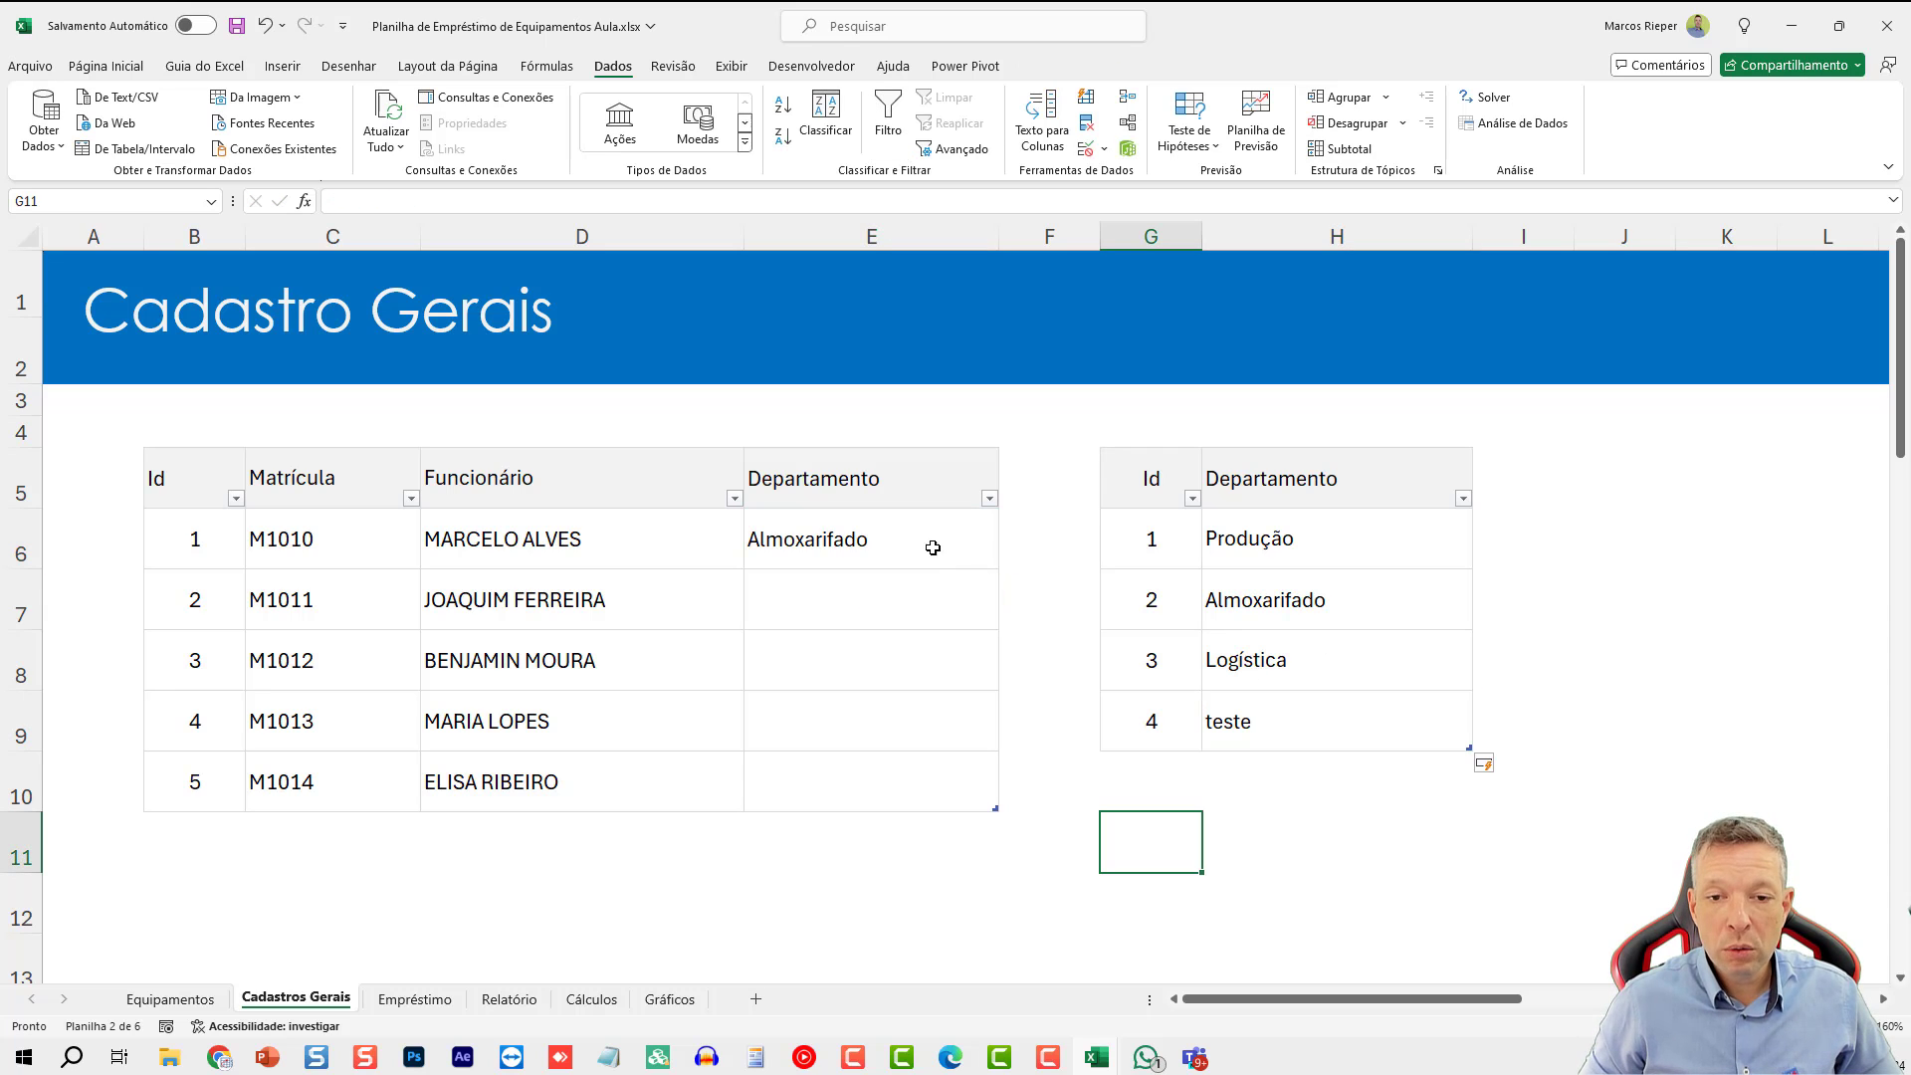
{"action": "left_click", "coordinate": [904, 593]}
{"action": "left_click", "coordinate": [1009, 619]}
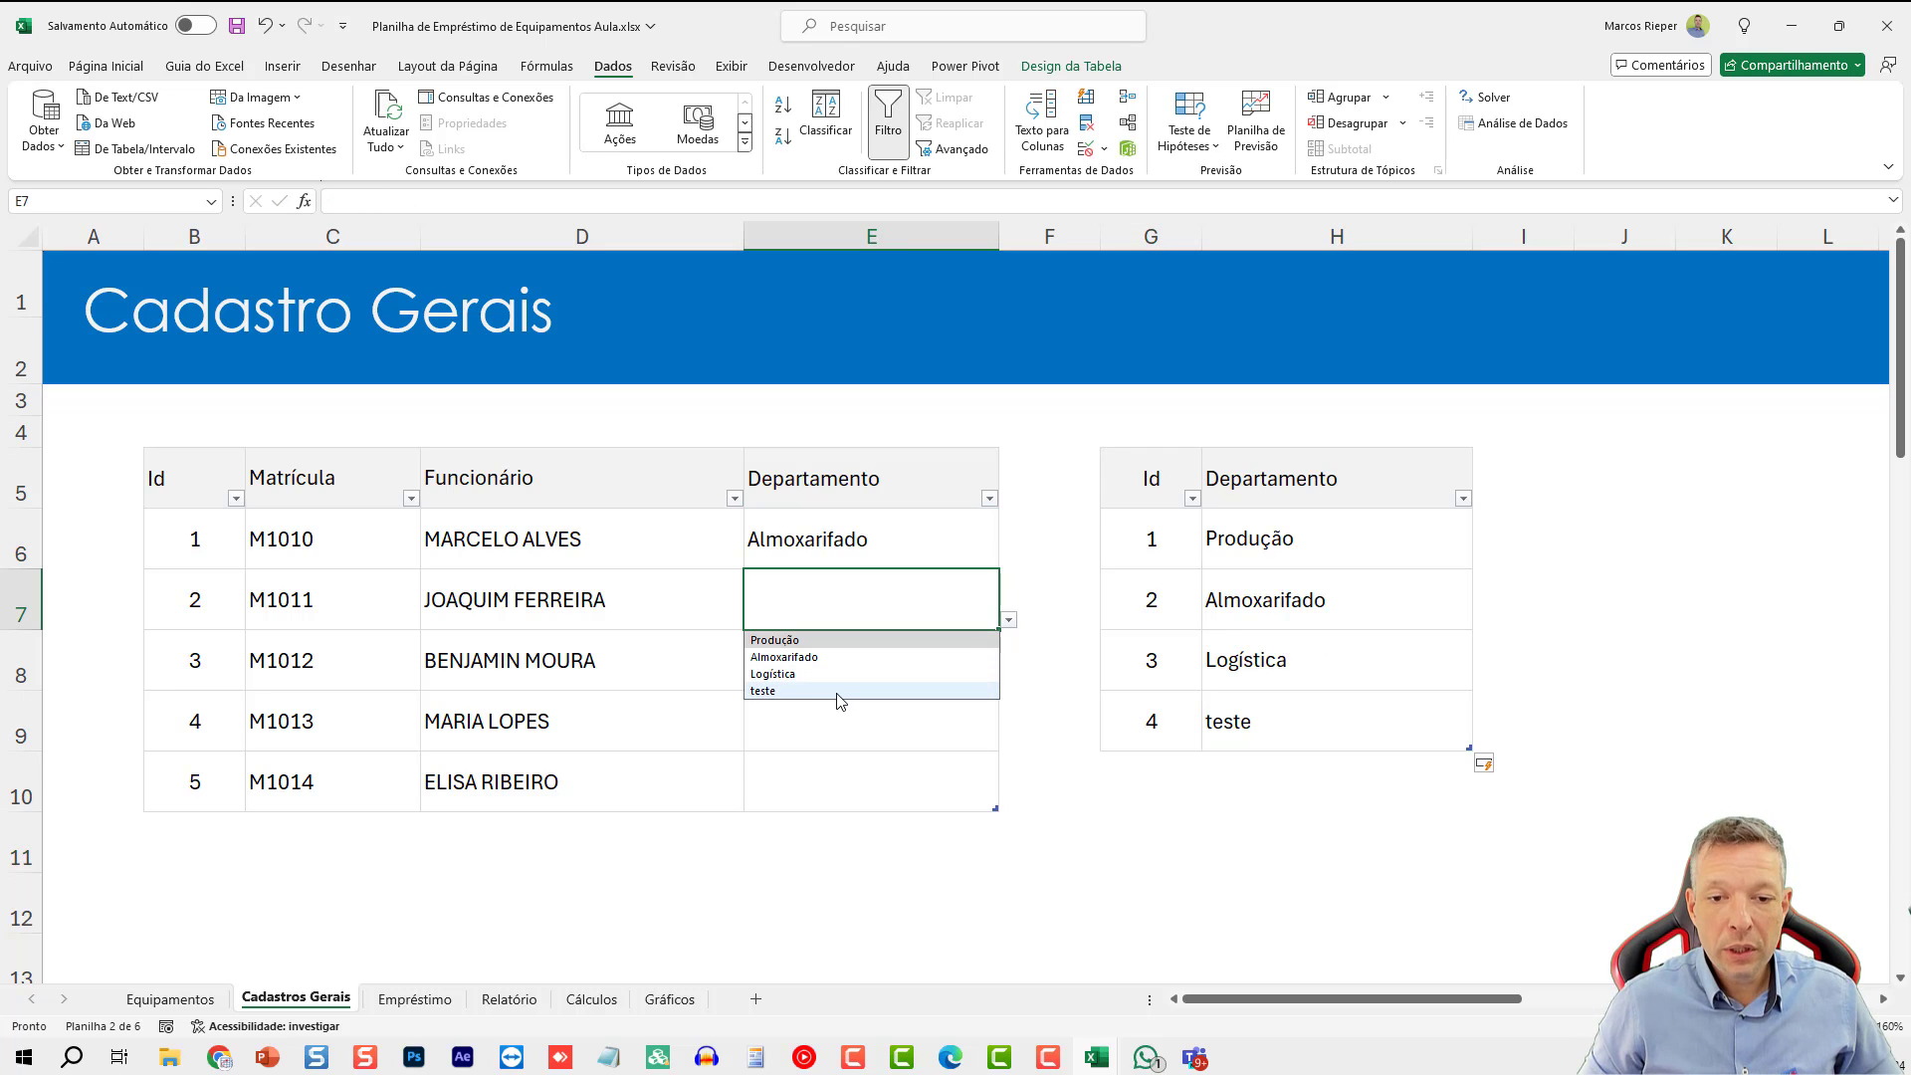
{"action": "left_click", "coordinate": [876, 602]}
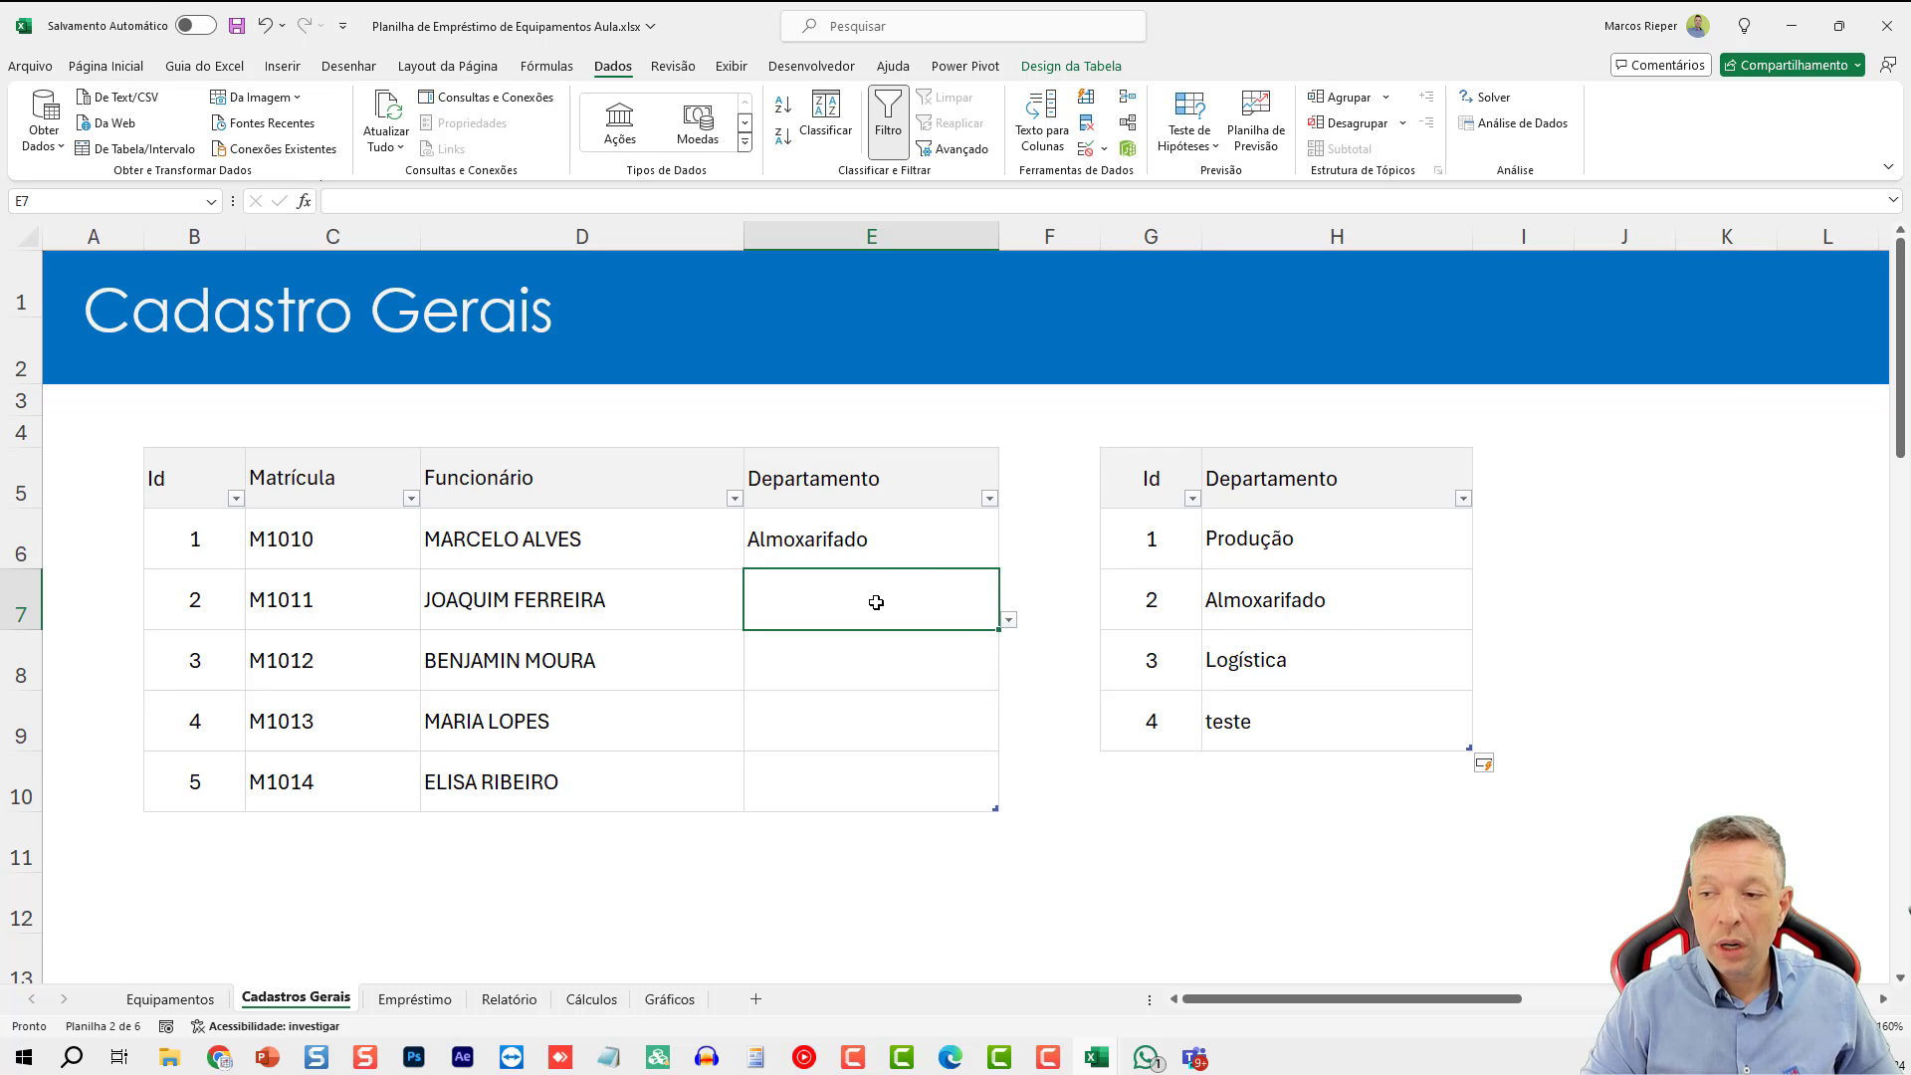
- Set the departments of the first two employees to Produção in E6 and Almoxarifado in E7
{"action": "key", "text": "Up"}
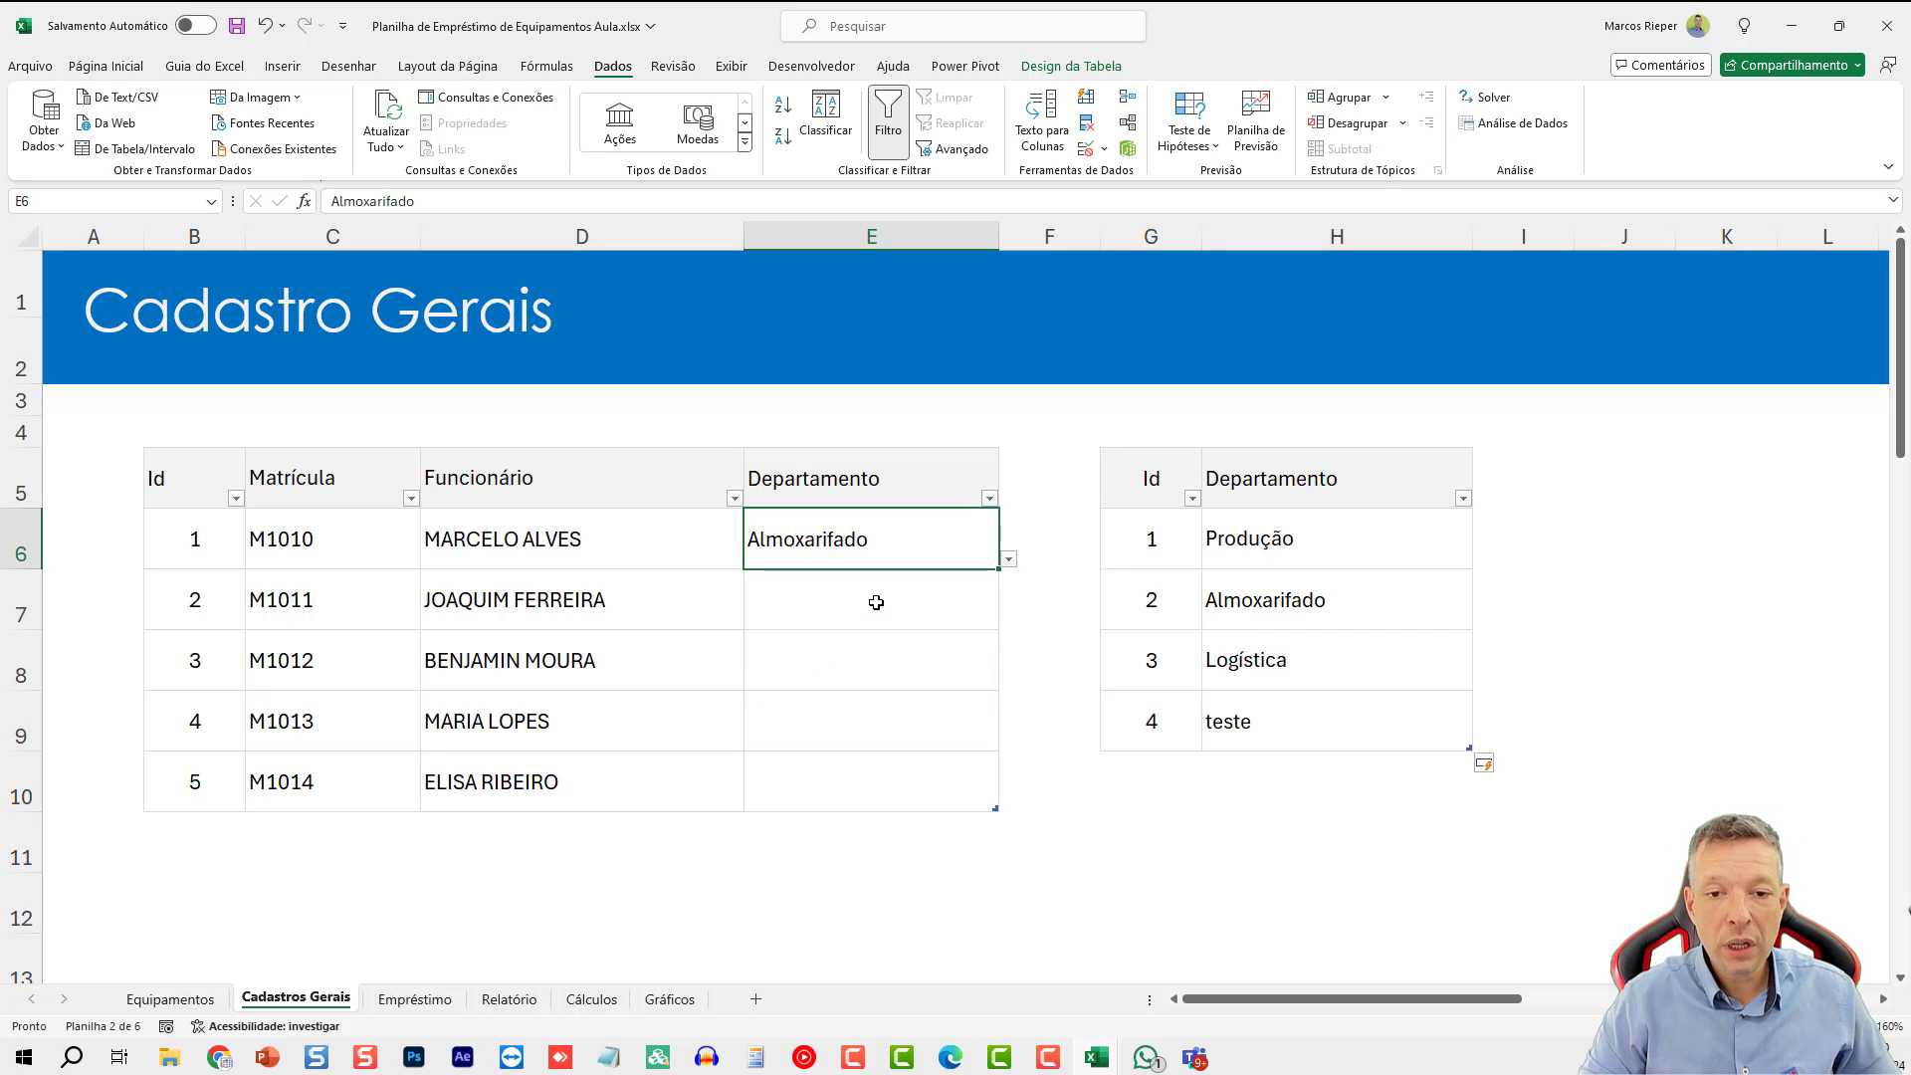
{"action": "type", "text": "pro"}
{"action": "key", "text": "Down"}
{"action": "key", "text": "Return"}
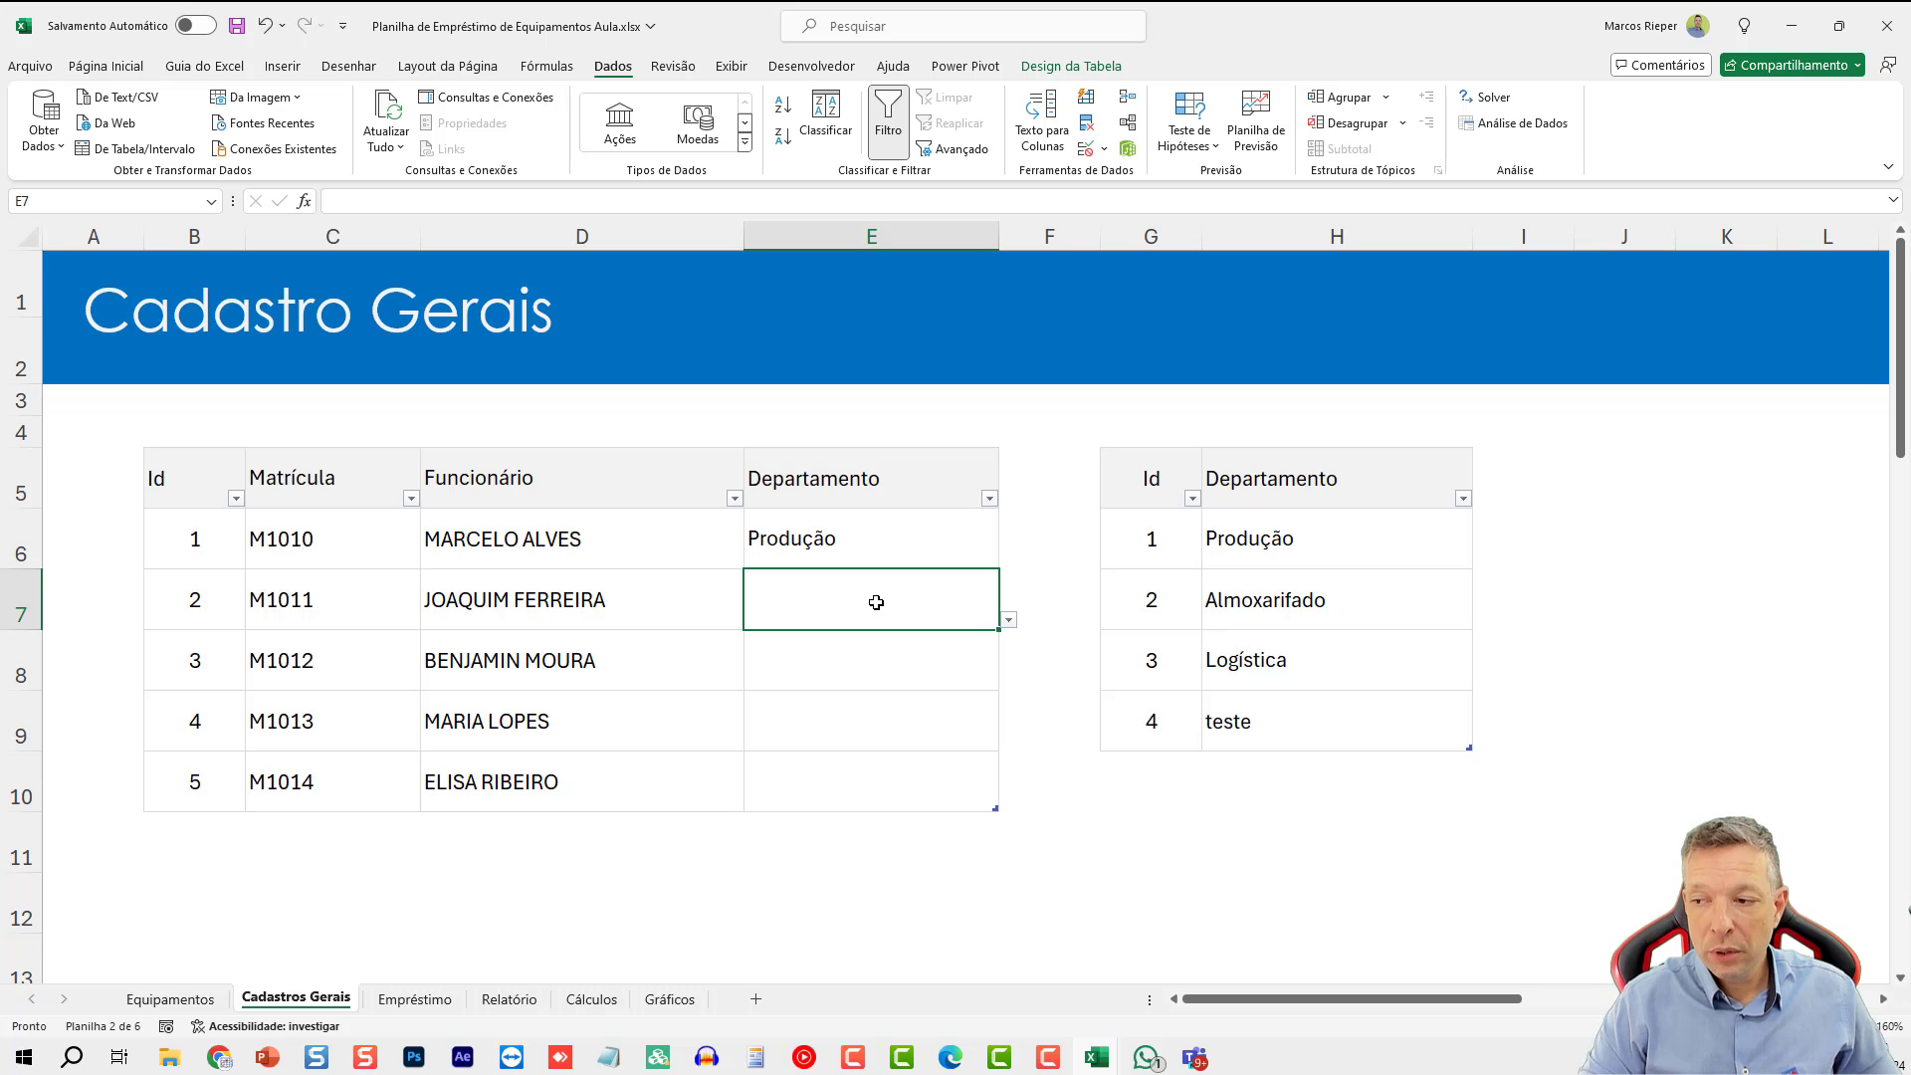
{"action": "type", "text": "almo"}
{"action": "key", "text": "Down"}
{"action": "key", "text": "Return"}
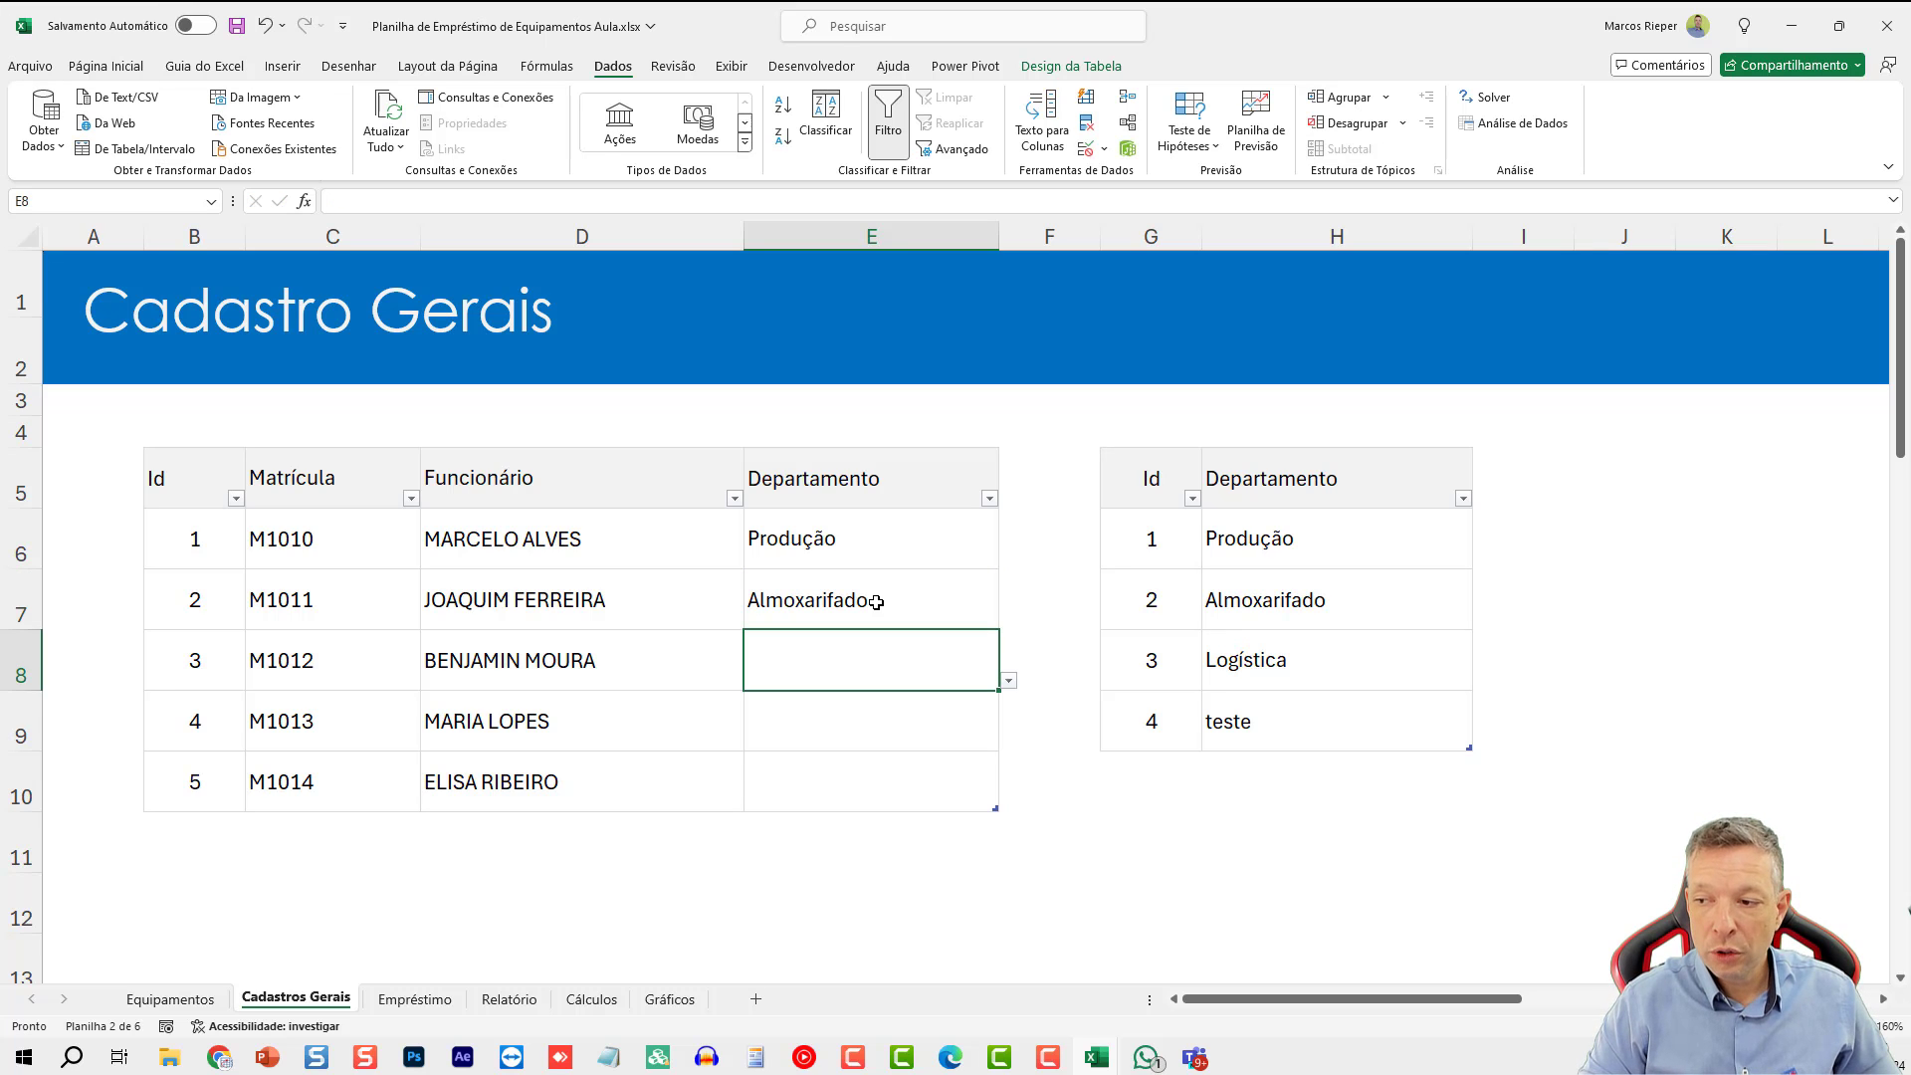
- Set the third employee's department in E8 to Logística
{"action": "type", "text": "logi"}
{"action": "key", "text": "Return"}
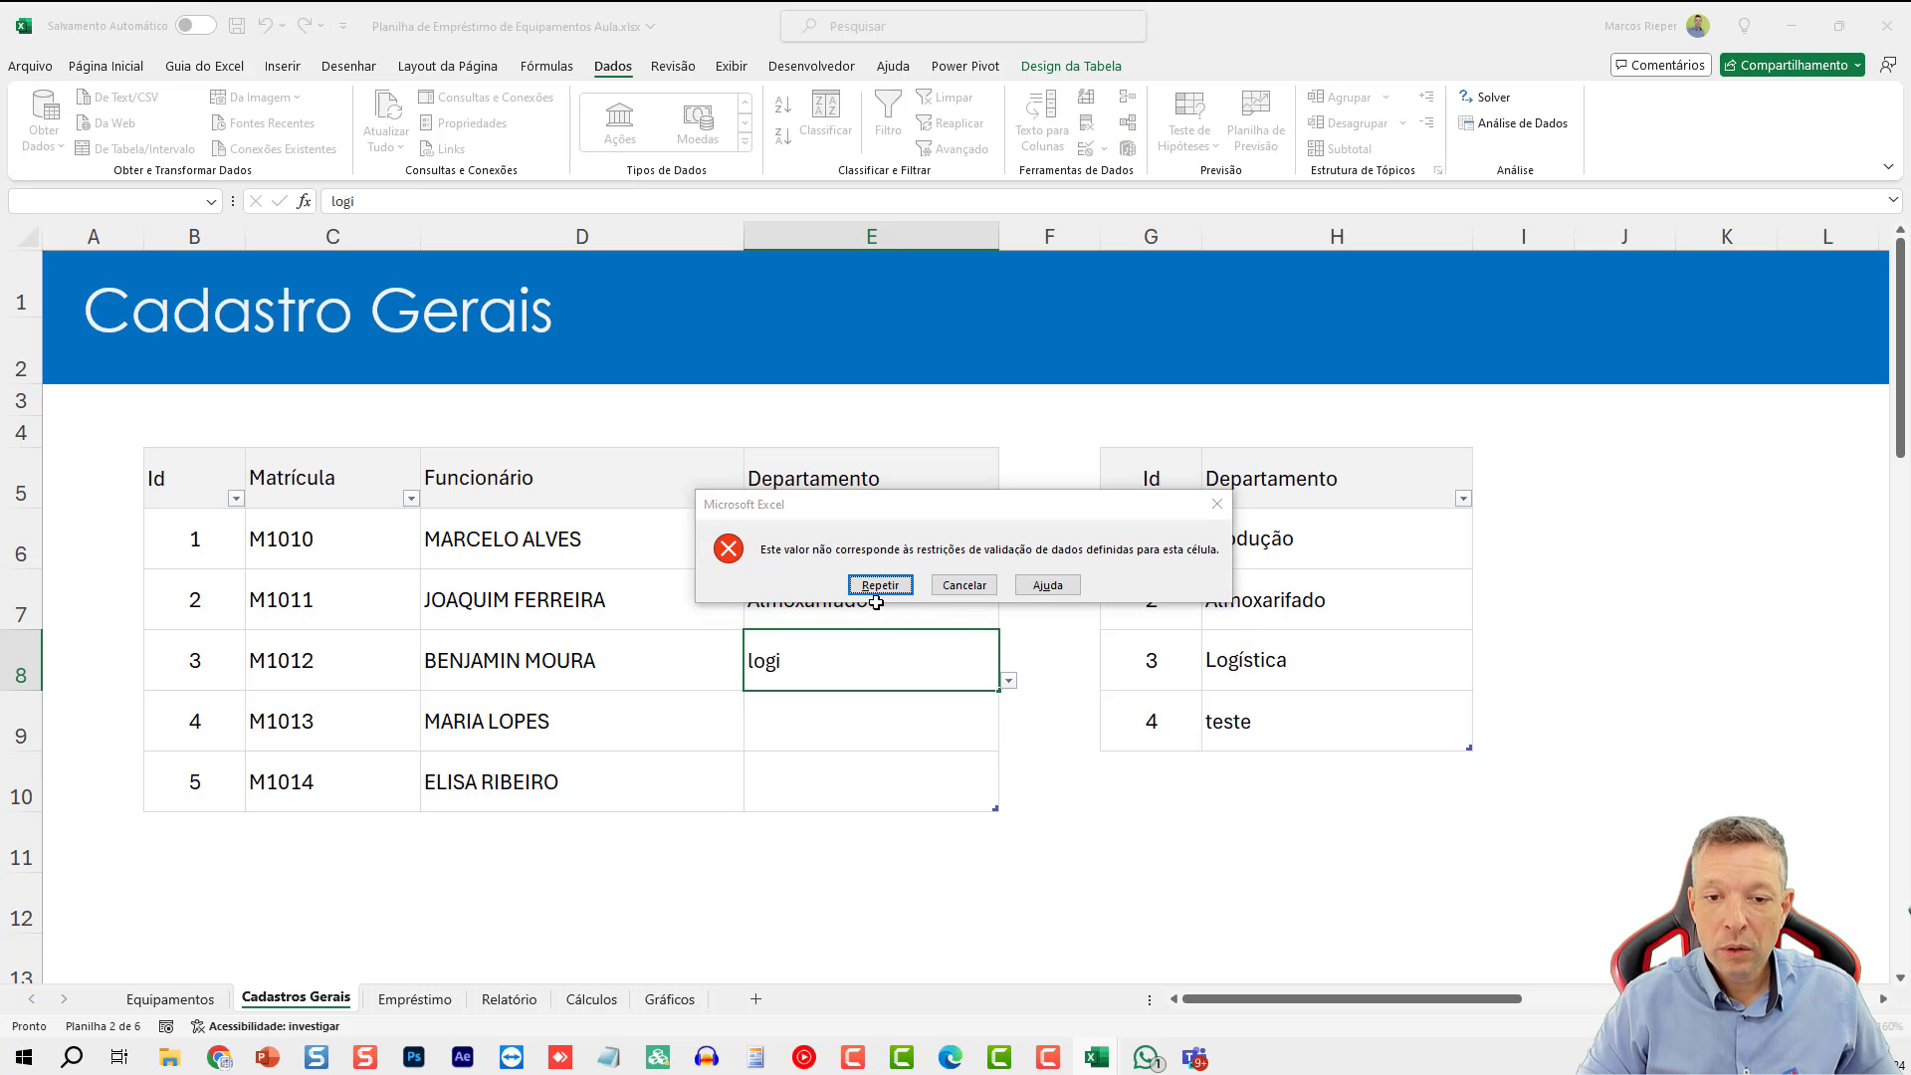
{"action": "key", "text": "Escape"}
{"action": "type", "text": "lo"}
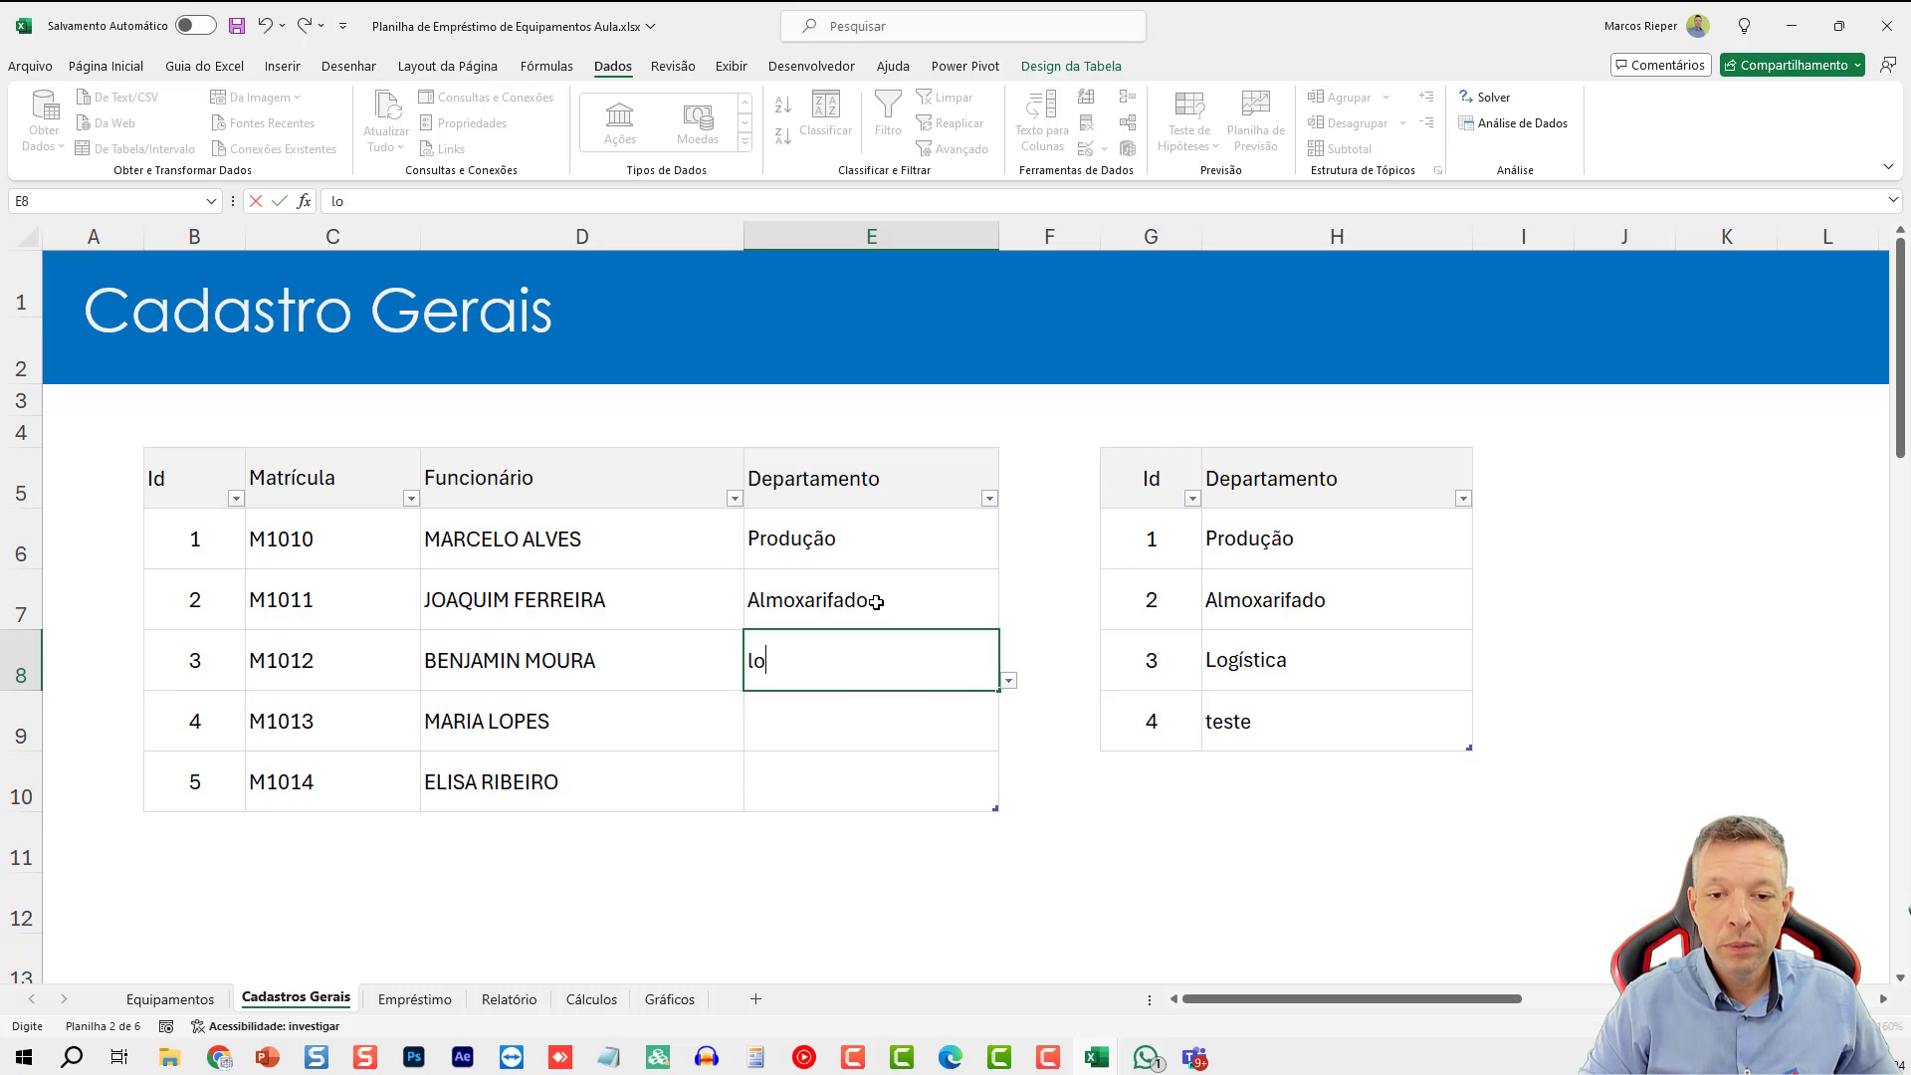
{"action": "type", "text": "gg"}
{"action": "key", "text": "Down"}
{"action": "key", "text": "Return"}
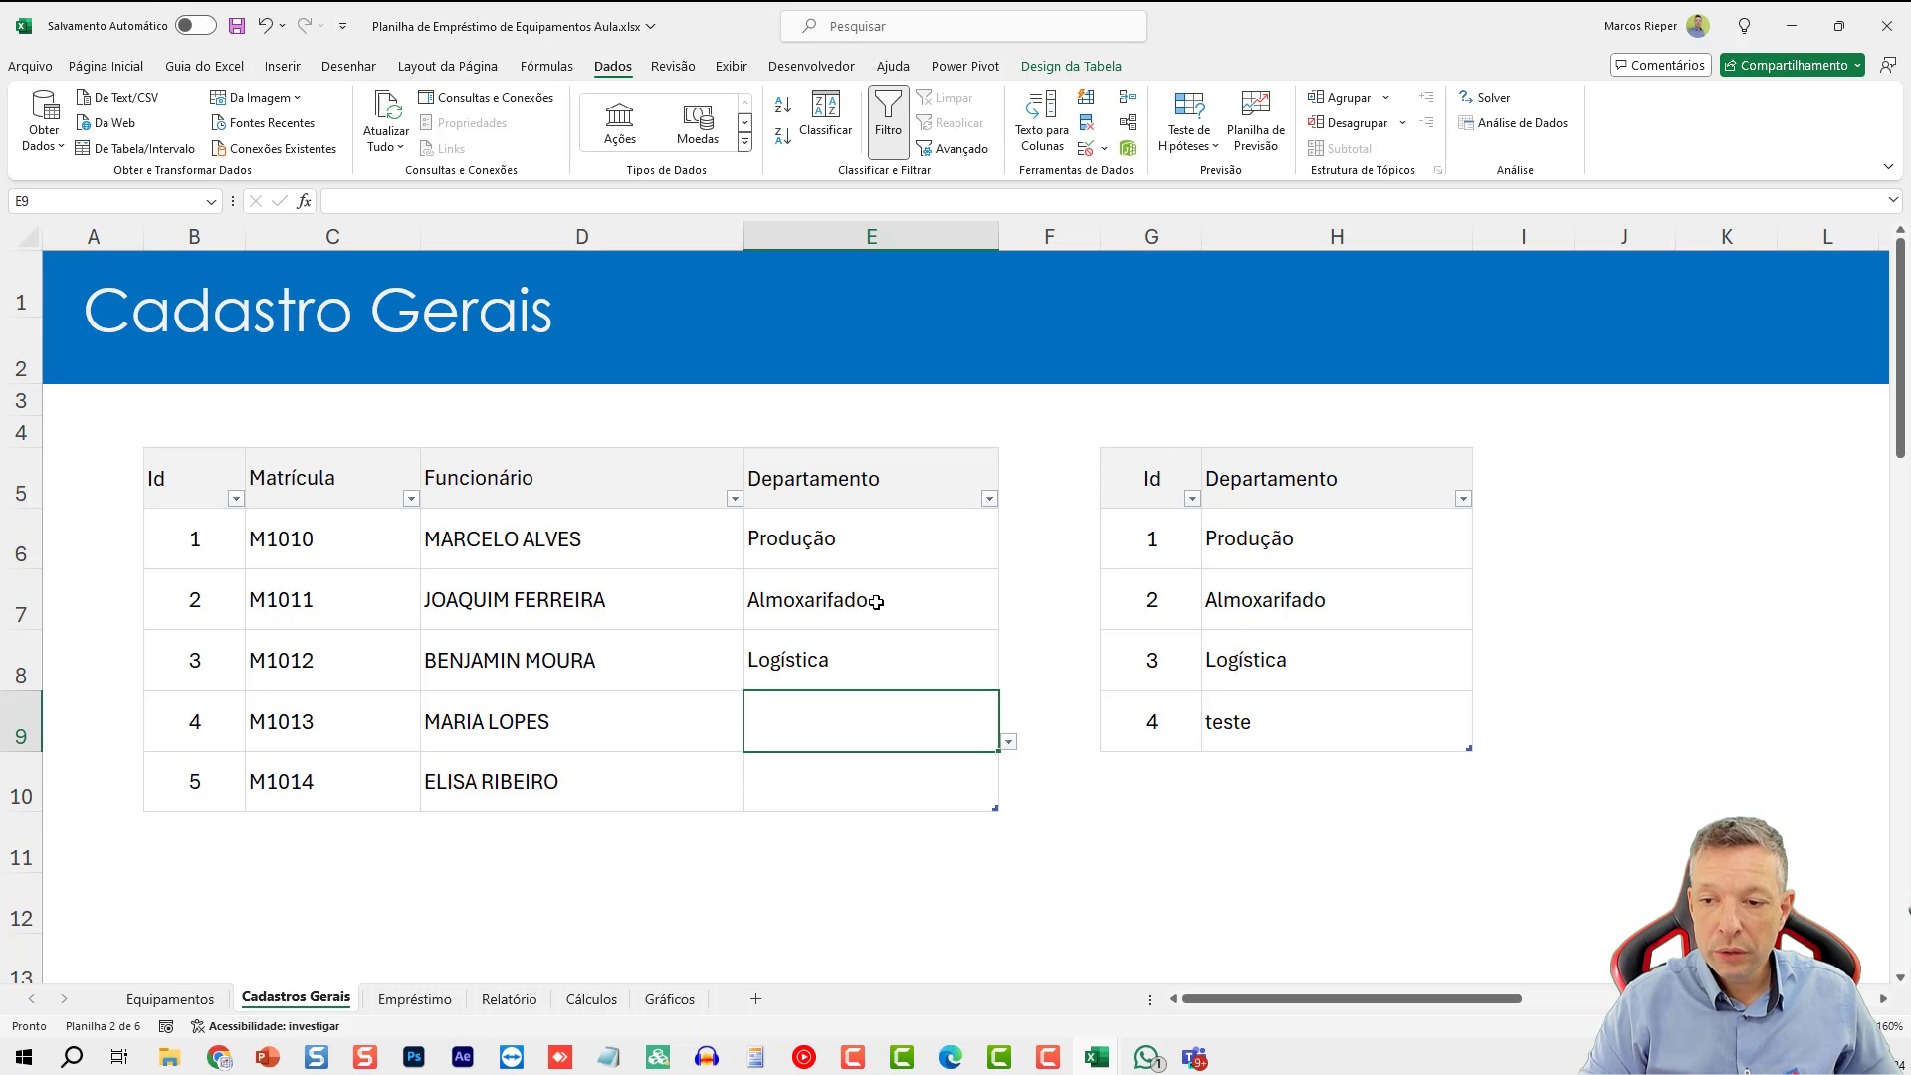
- Set the departments of the last two employees to Produção in E9 and Almoxarifado in E10
{"action": "type", "text": "pro"}
{"action": "key", "text": "Down"}
{"action": "key", "text": "Return"}
{"action": "type", "text": "al"}
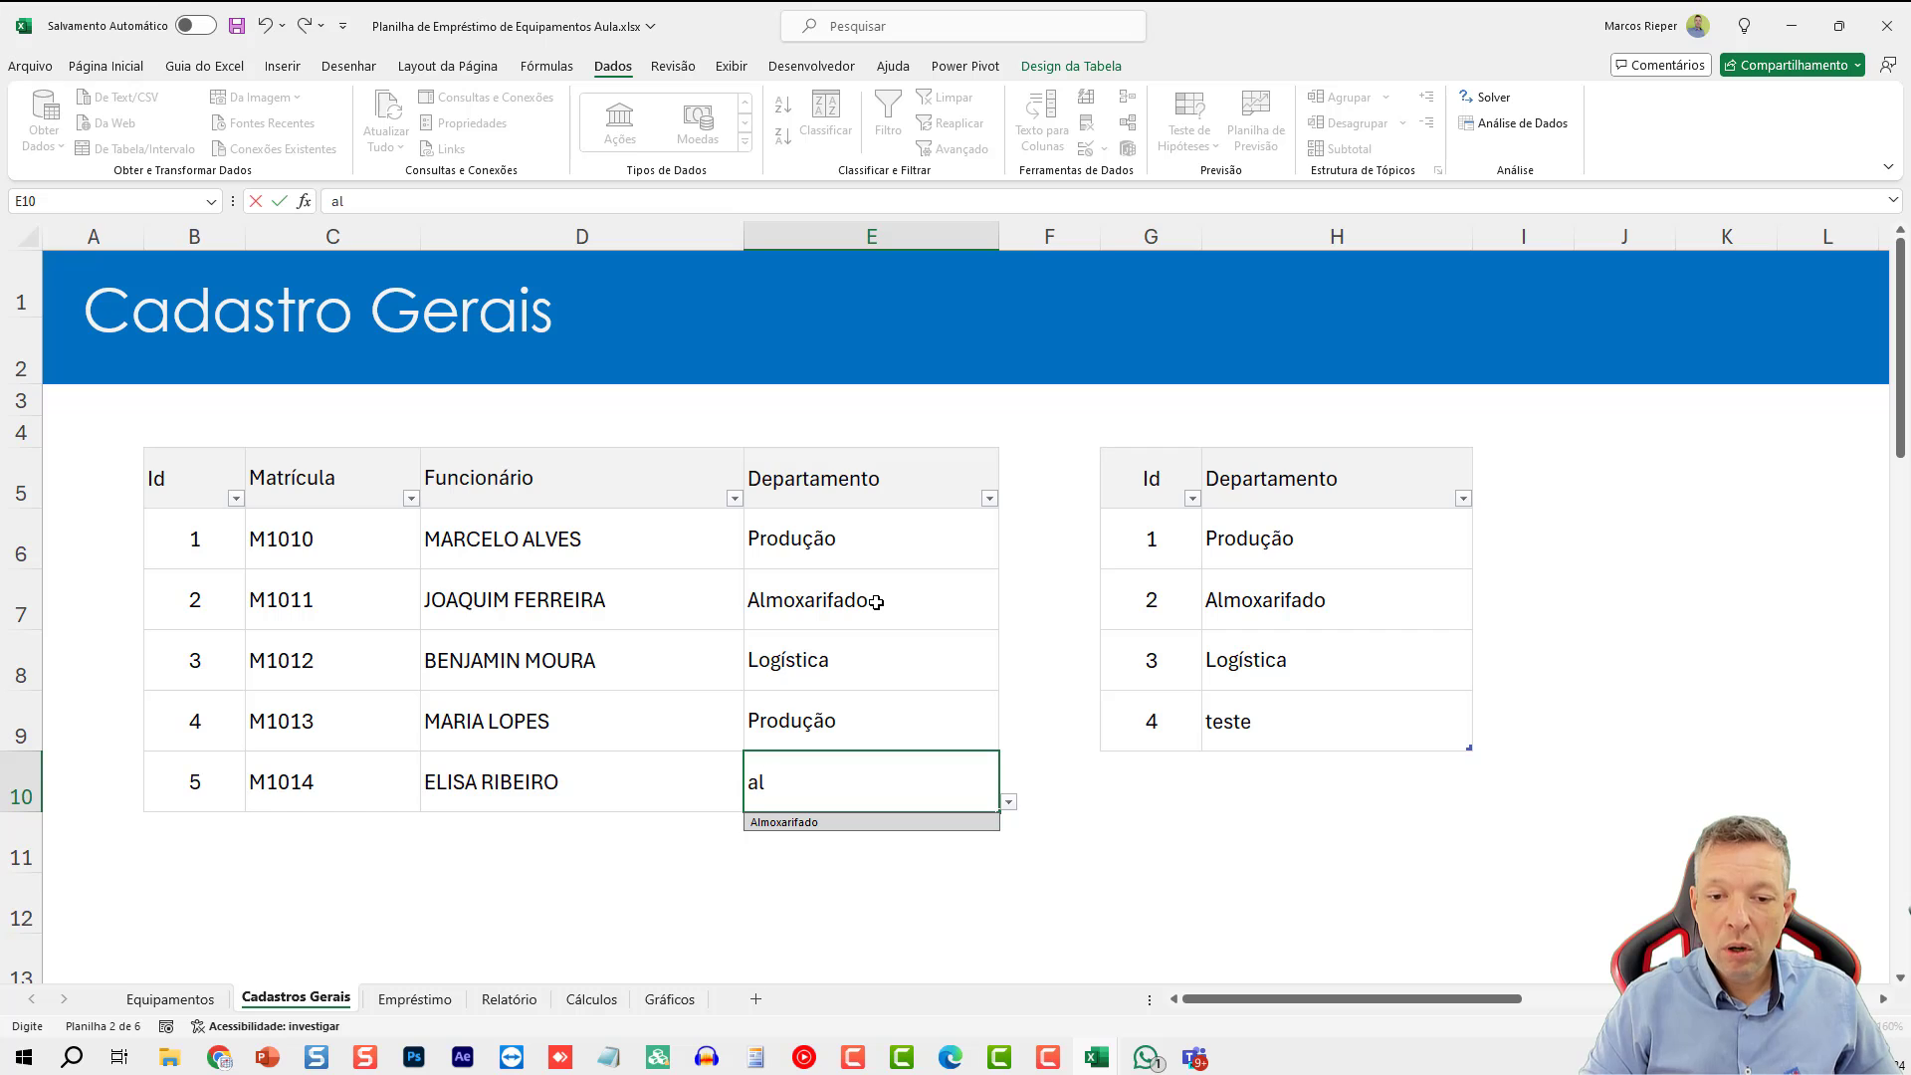
{"action": "key", "text": "Down"}
{"action": "key", "text": "Return"}
- Rename the employees table as tFuncionarios
{"action": "left_click", "coordinate": [388, 610]}
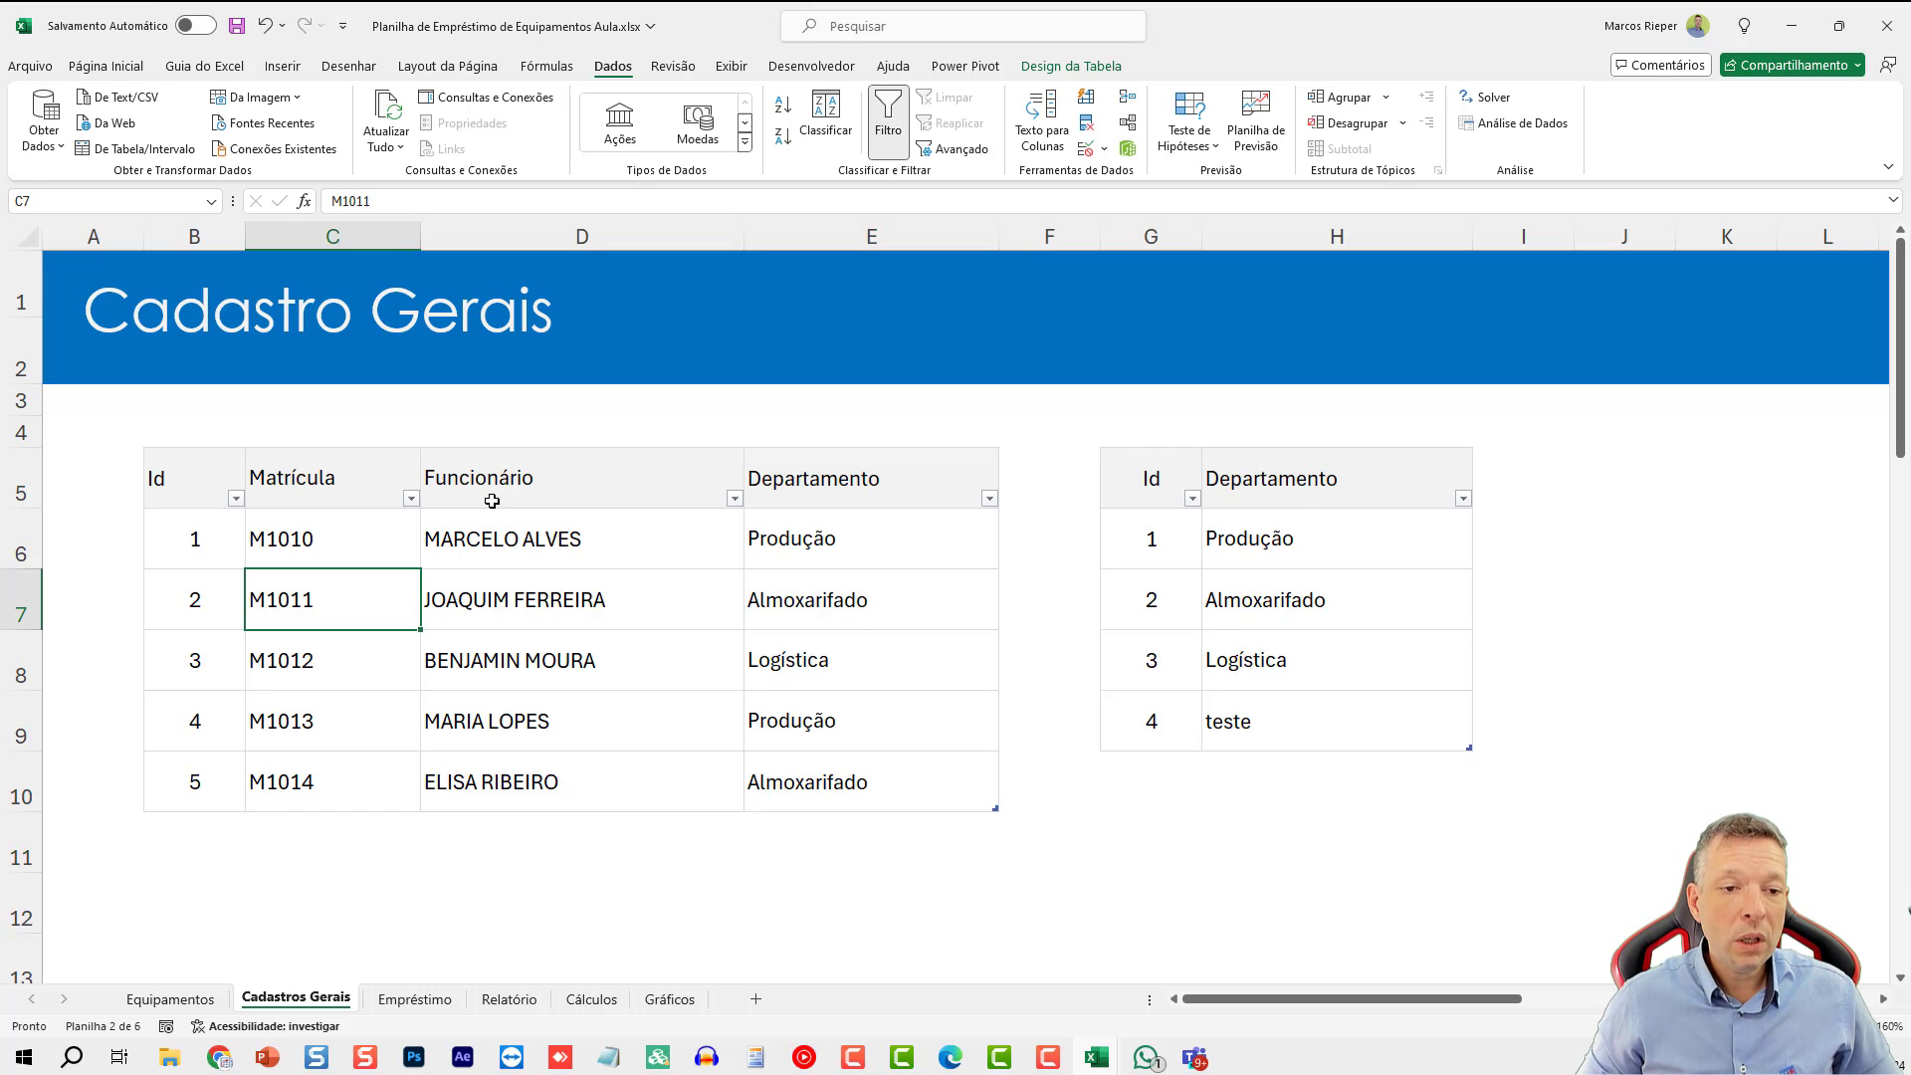
{"action": "left_click", "coordinate": [1071, 65]}
{"action": "left_click", "coordinate": [128, 121]}
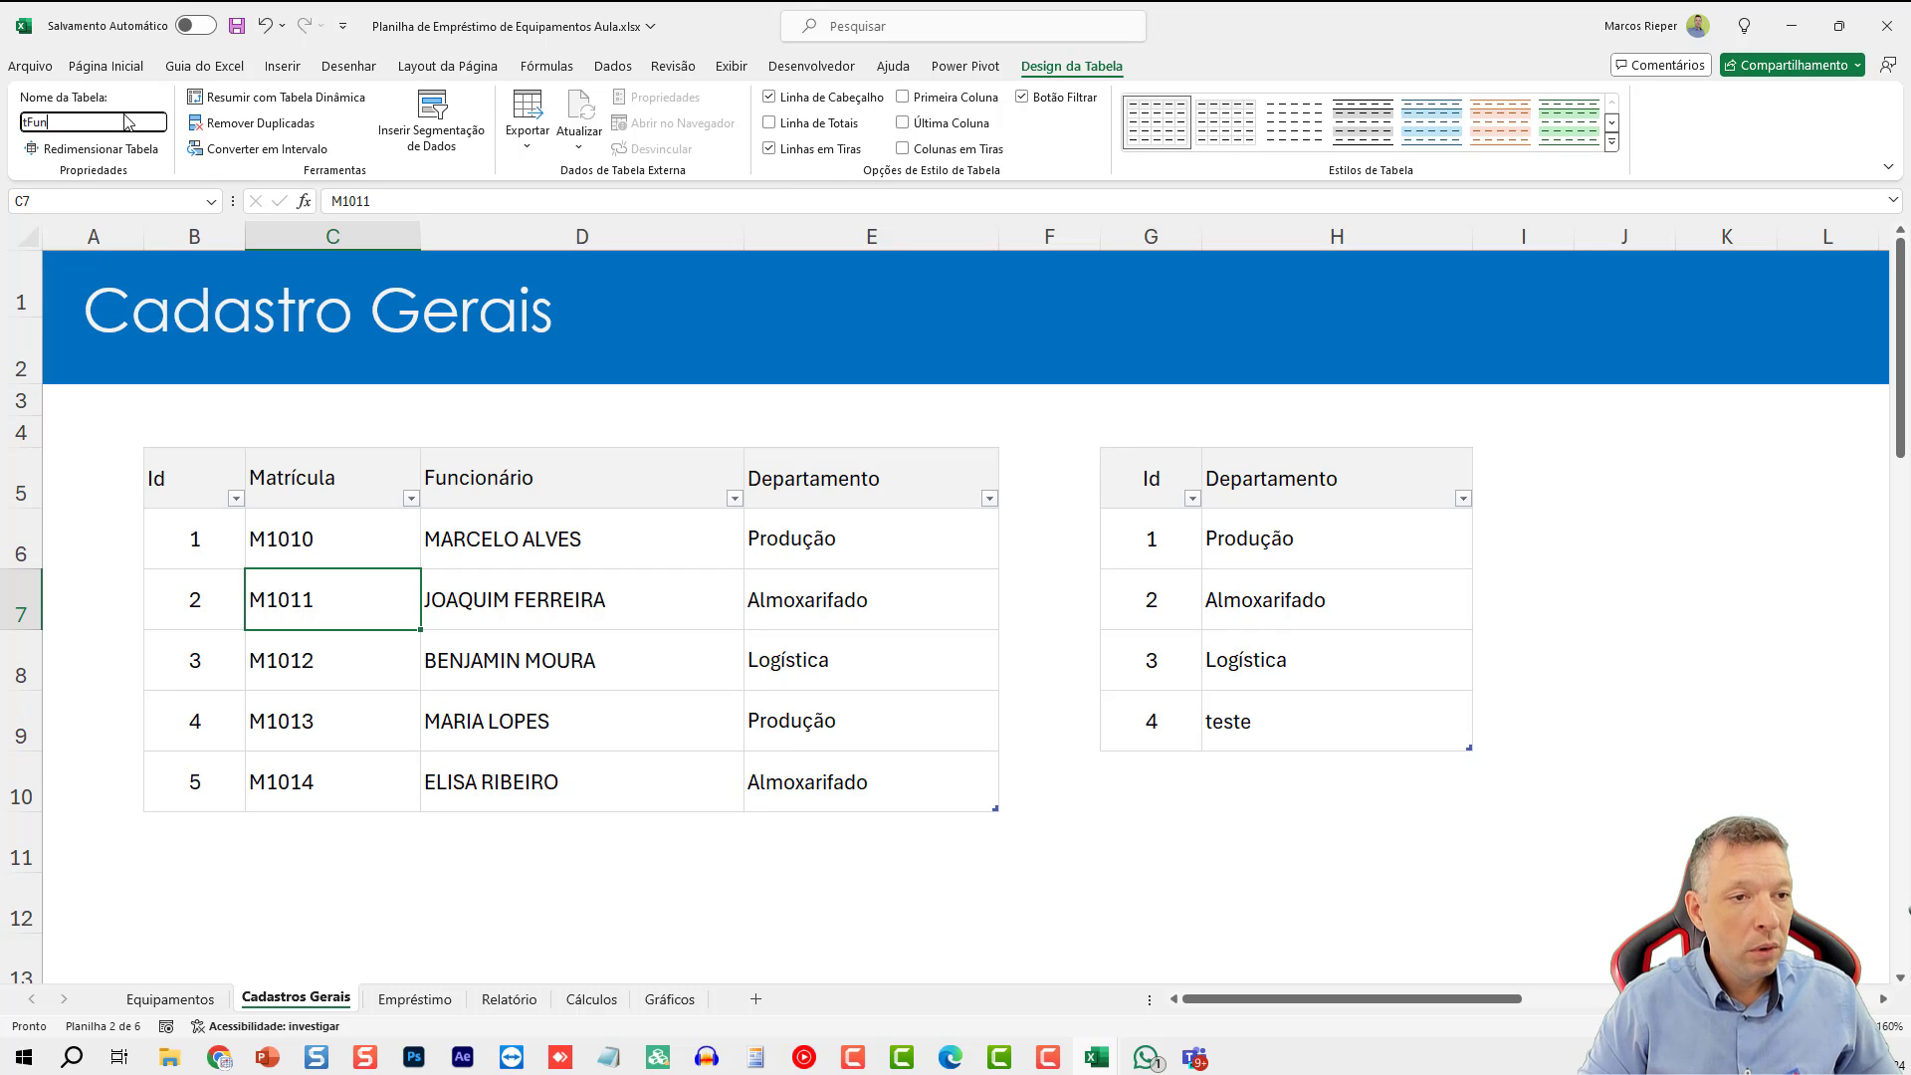
{"action": "key", "text": "Return"}
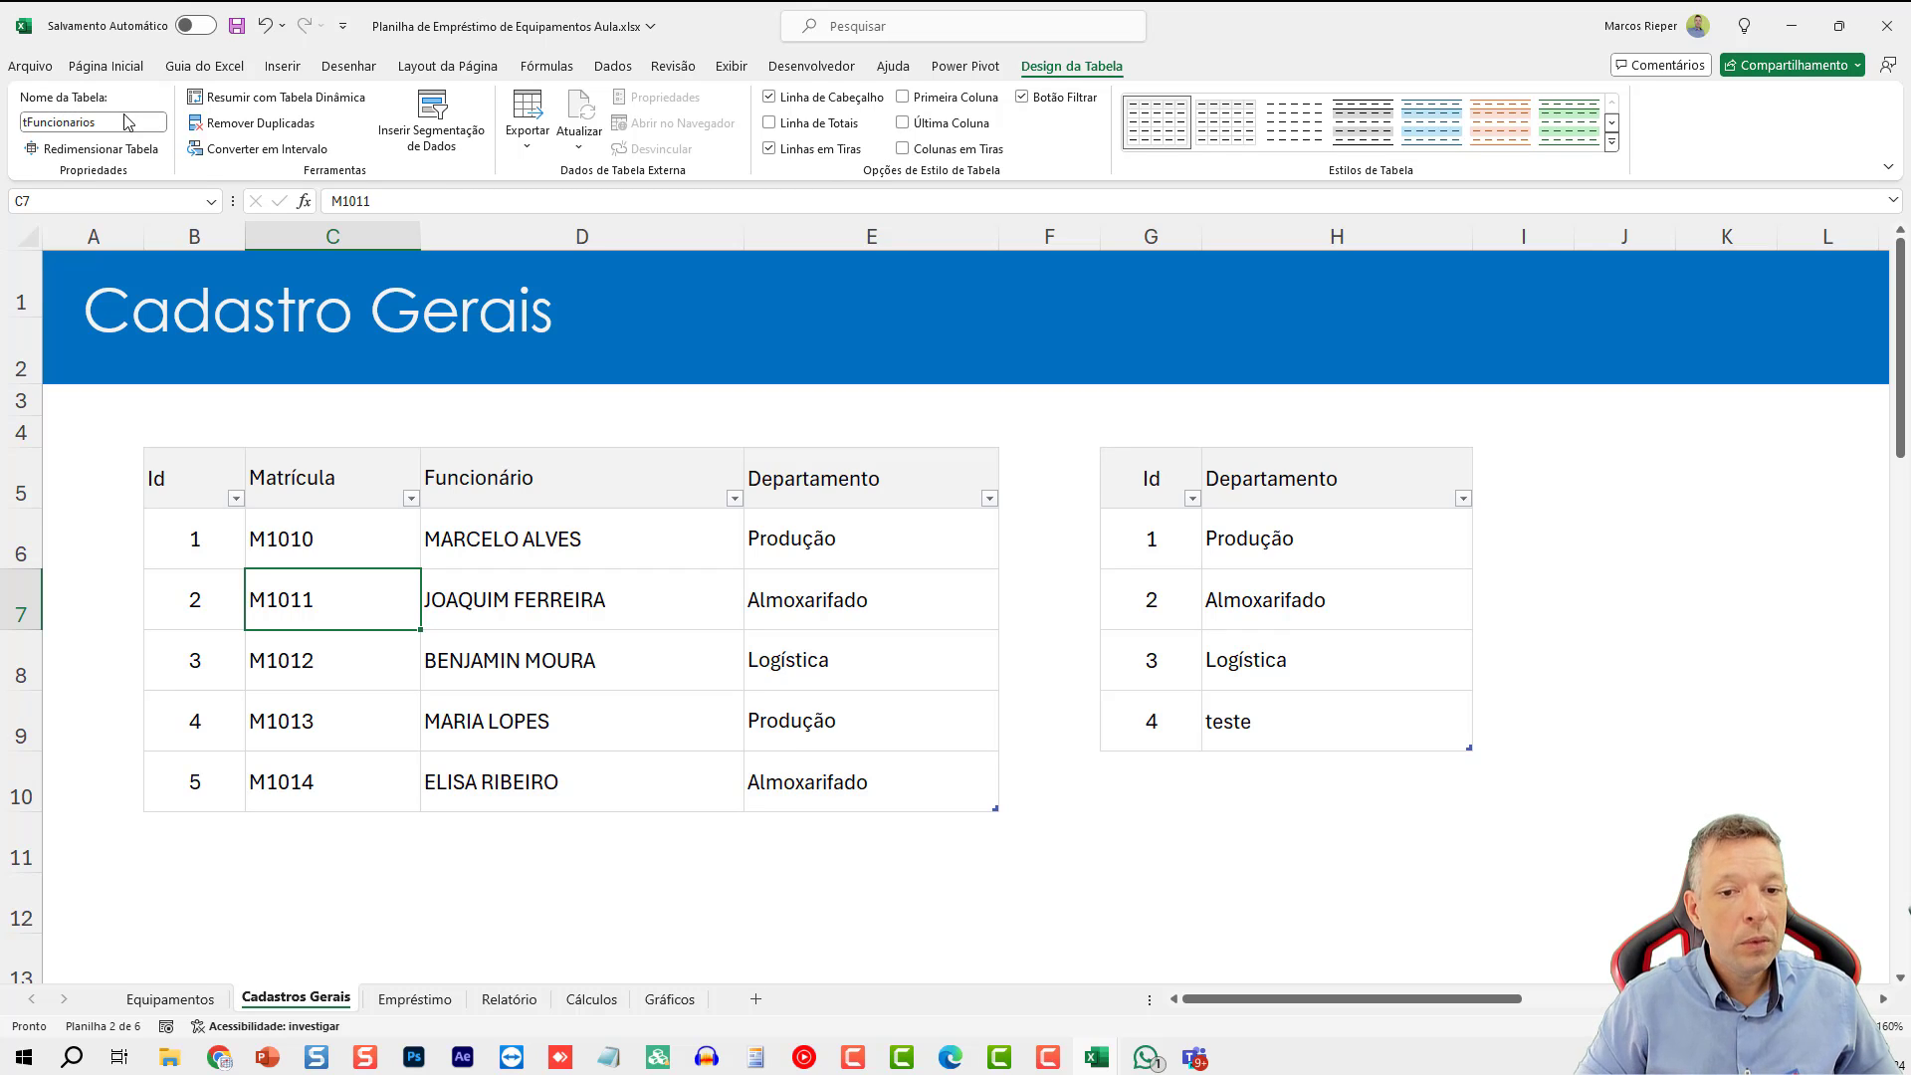
- Rename the table on the Equipamentos sheet as tEquipamentos and open the Empréstimo sheet
{"action": "left_click", "coordinate": [179, 998]}
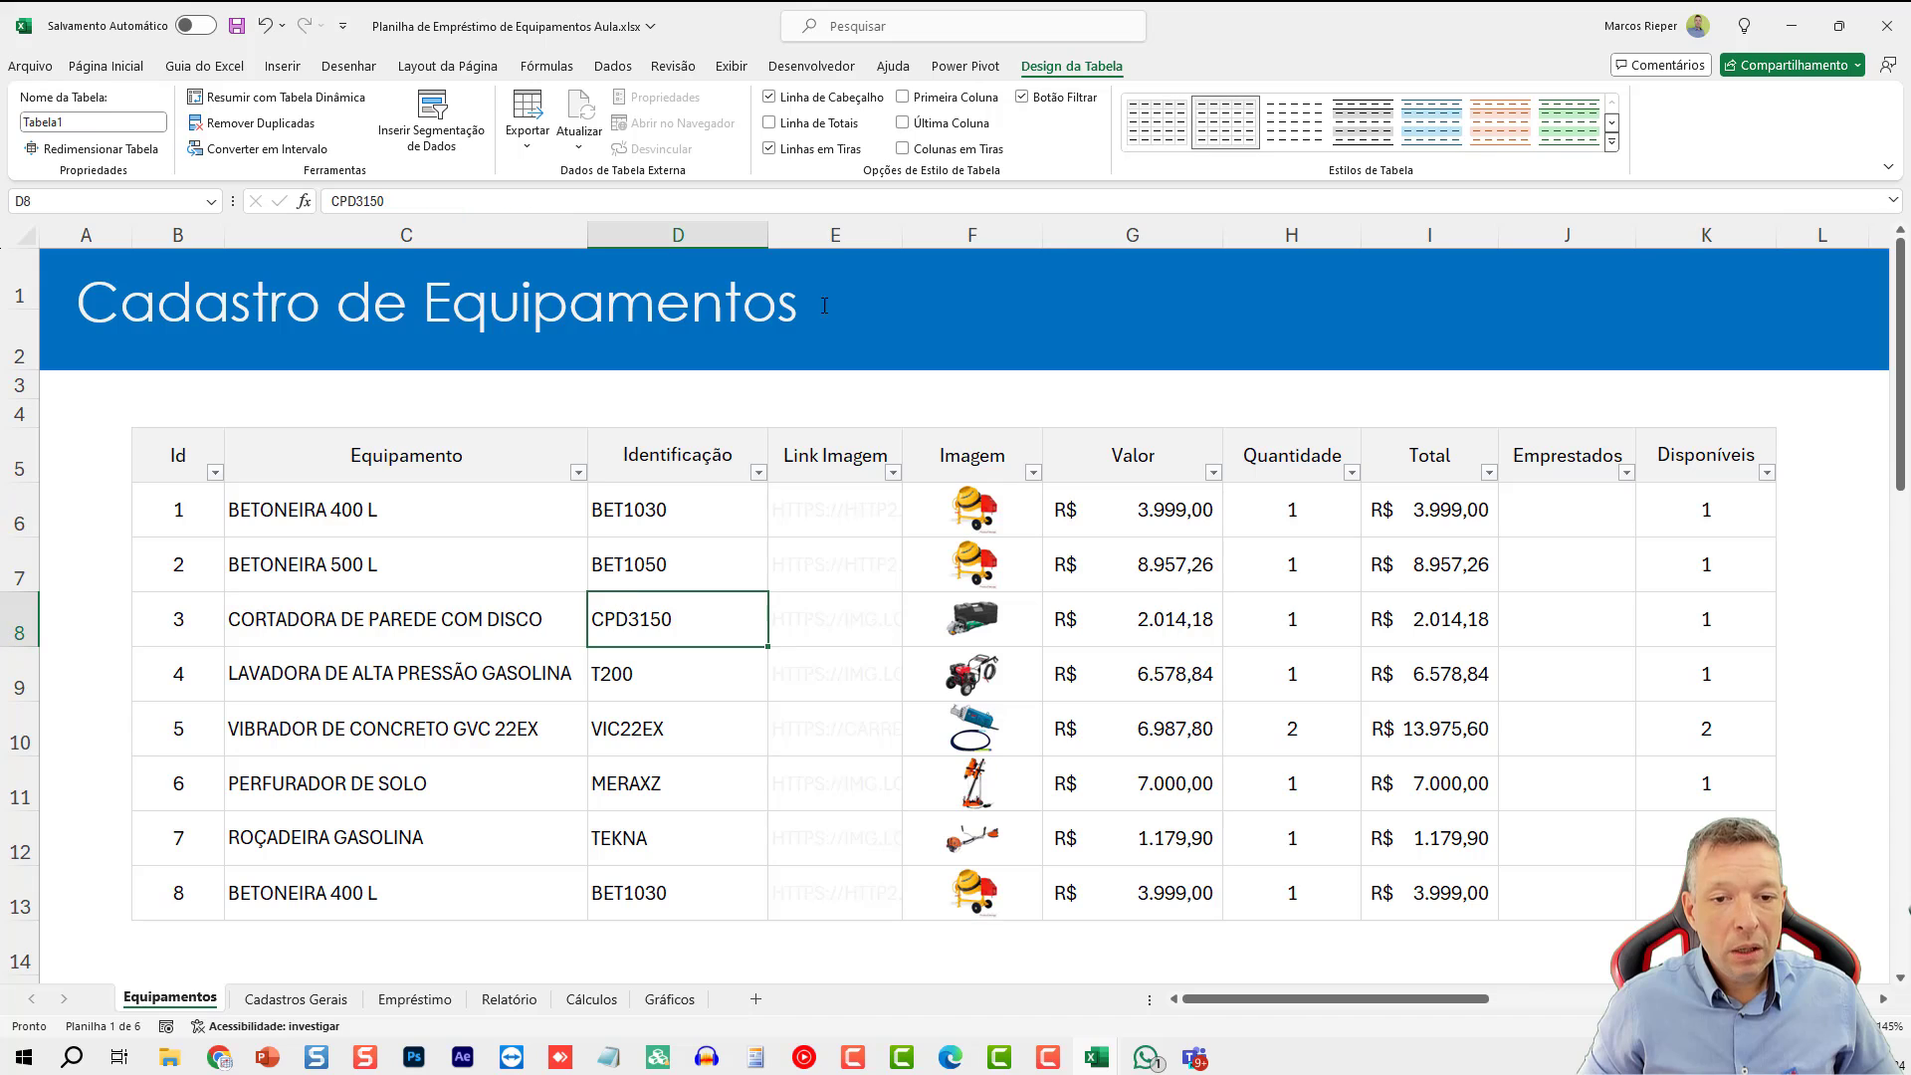
{"action": "left_click", "coordinate": [100, 124]}
{"action": "type", "text": "t"}
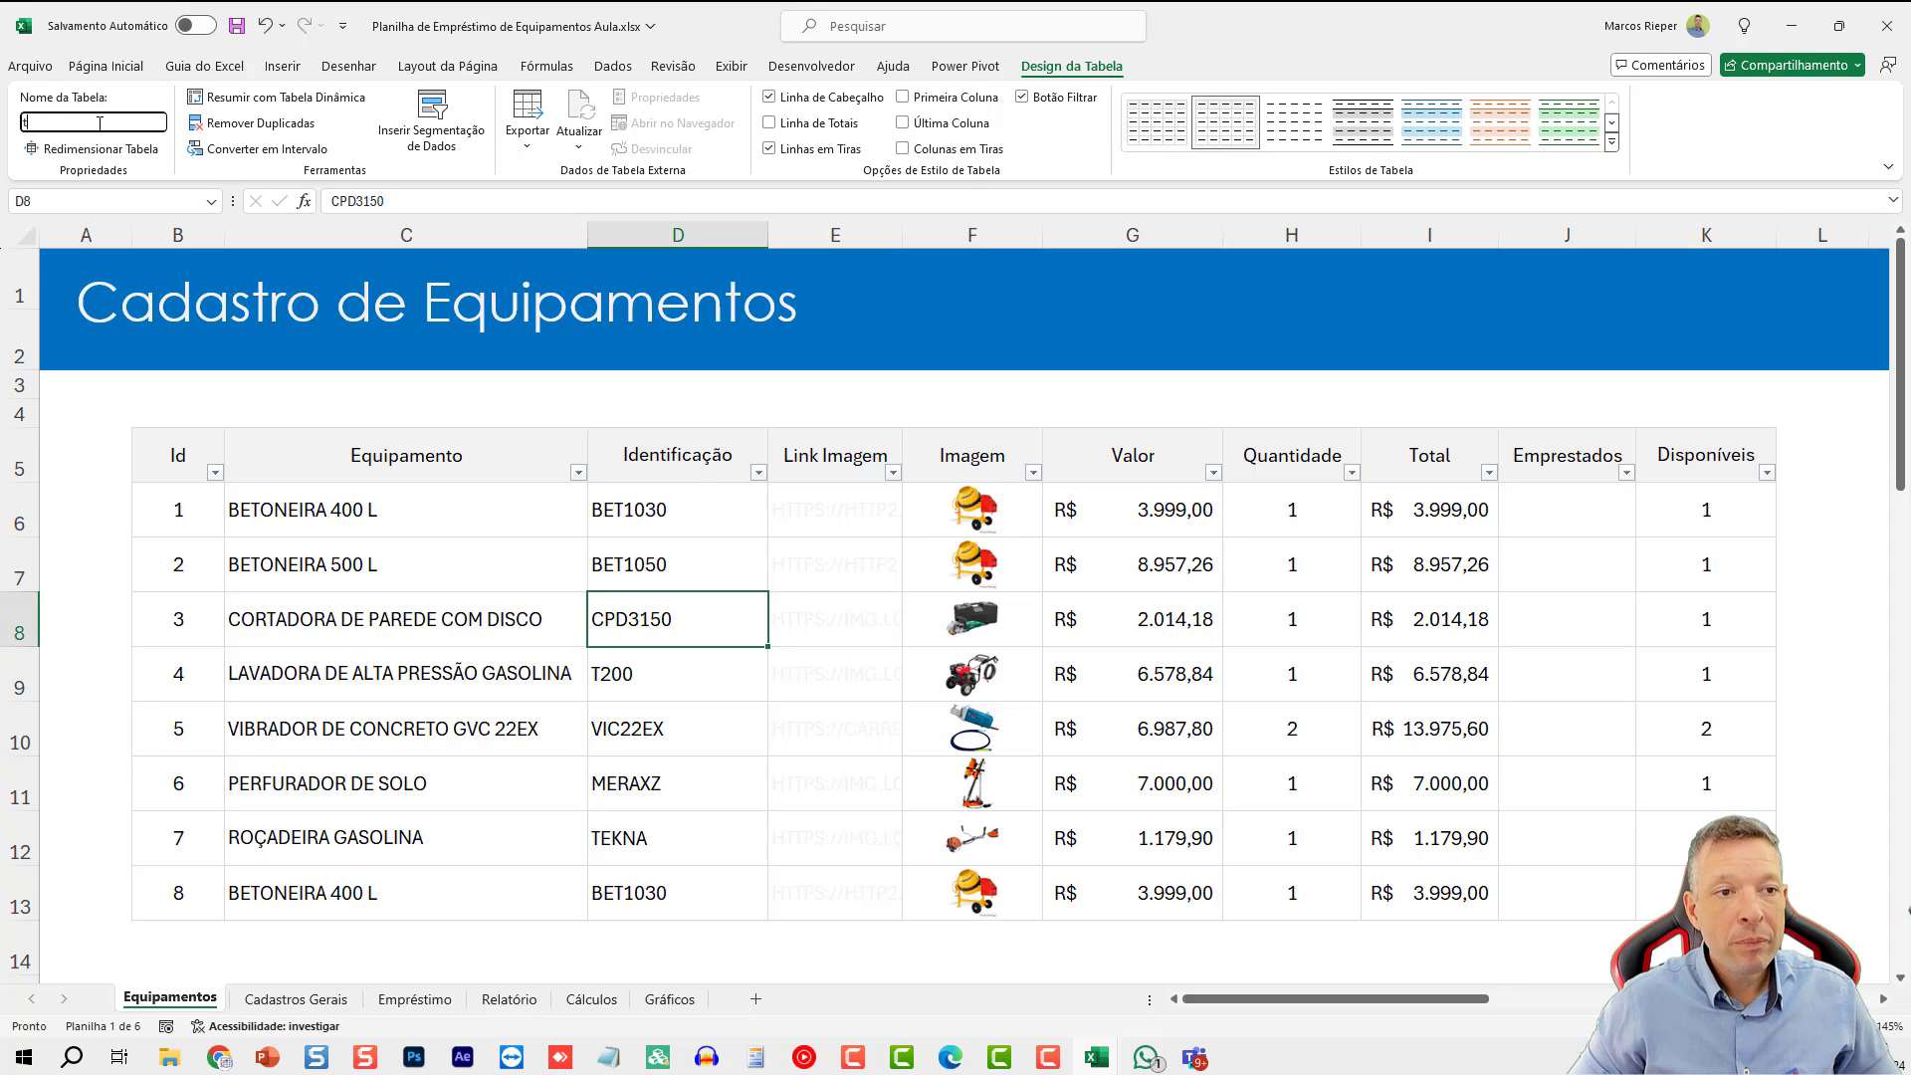
{"action": "type", "text": "Equipamentos"}
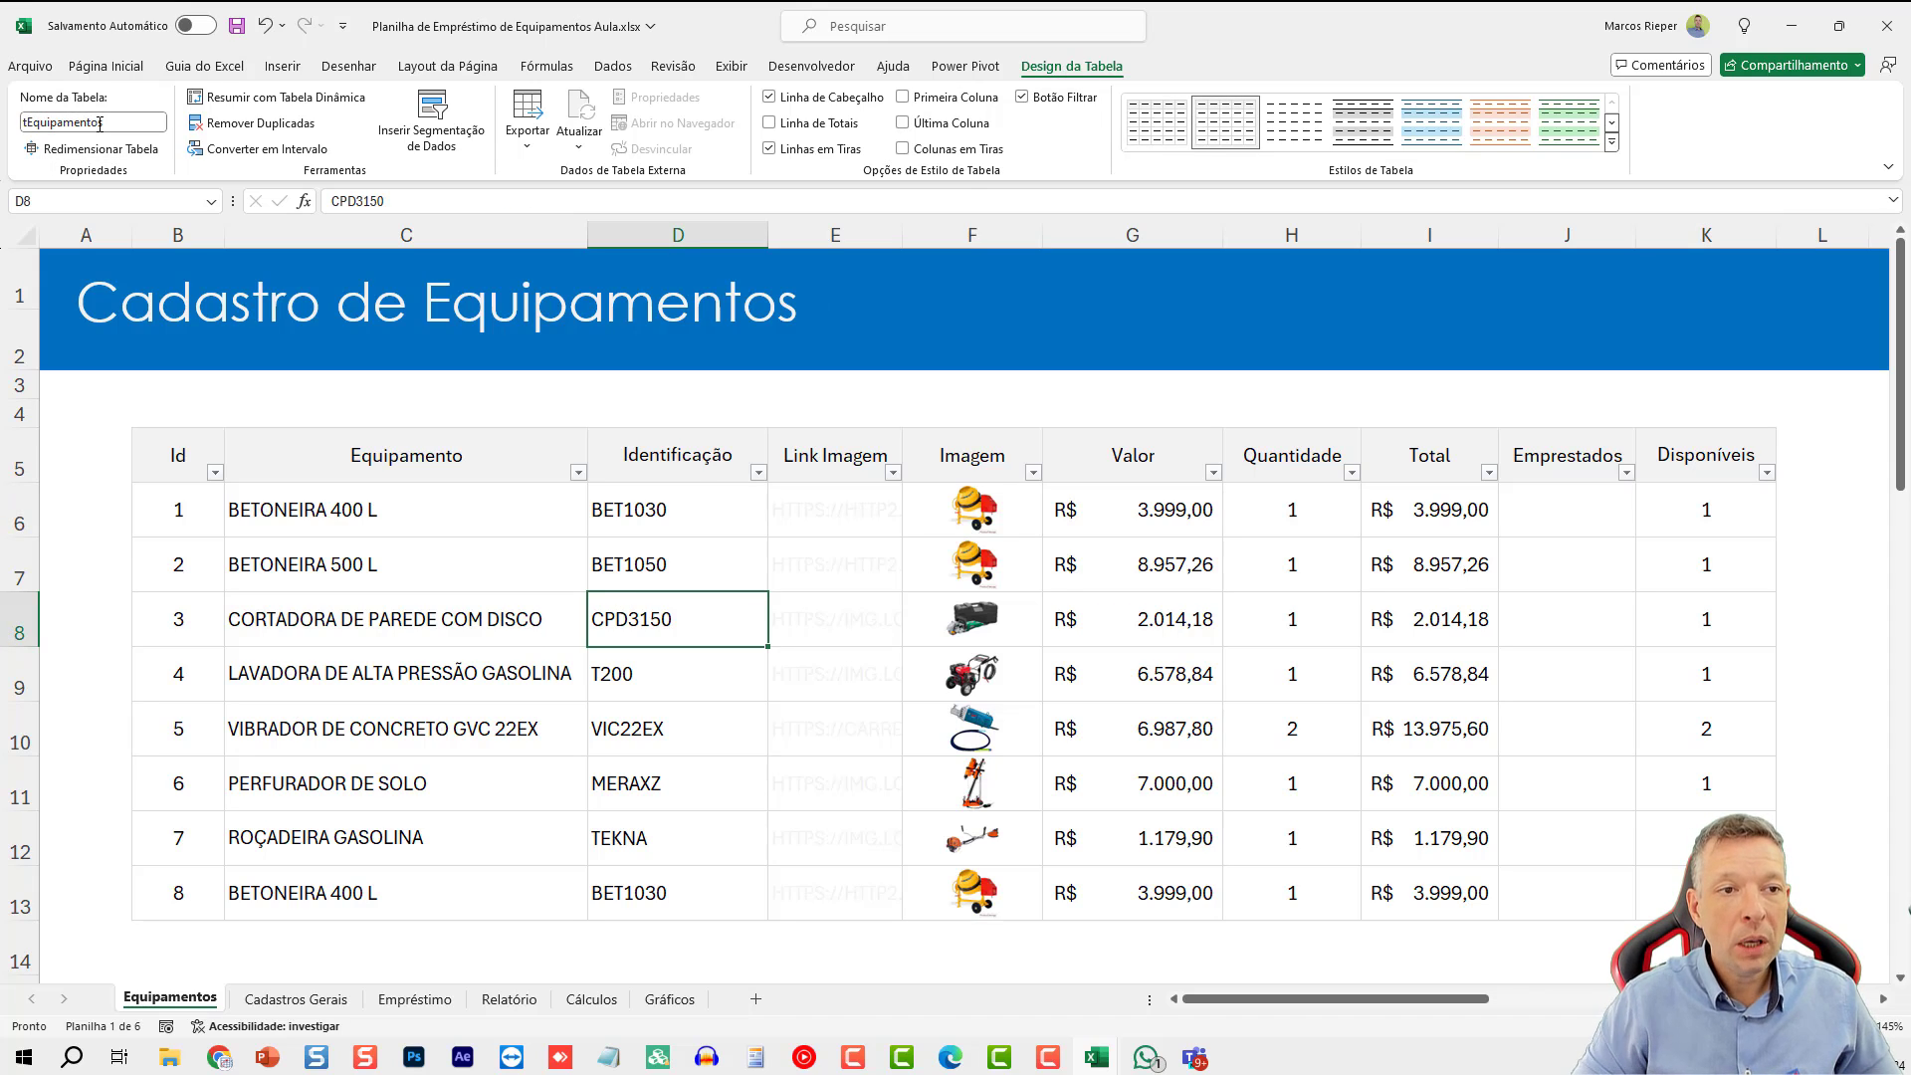
{"action": "key", "text": "Return"}
{"action": "left_click", "coordinate": [438, 532]}
{"action": "left_click", "coordinate": [414, 998]}
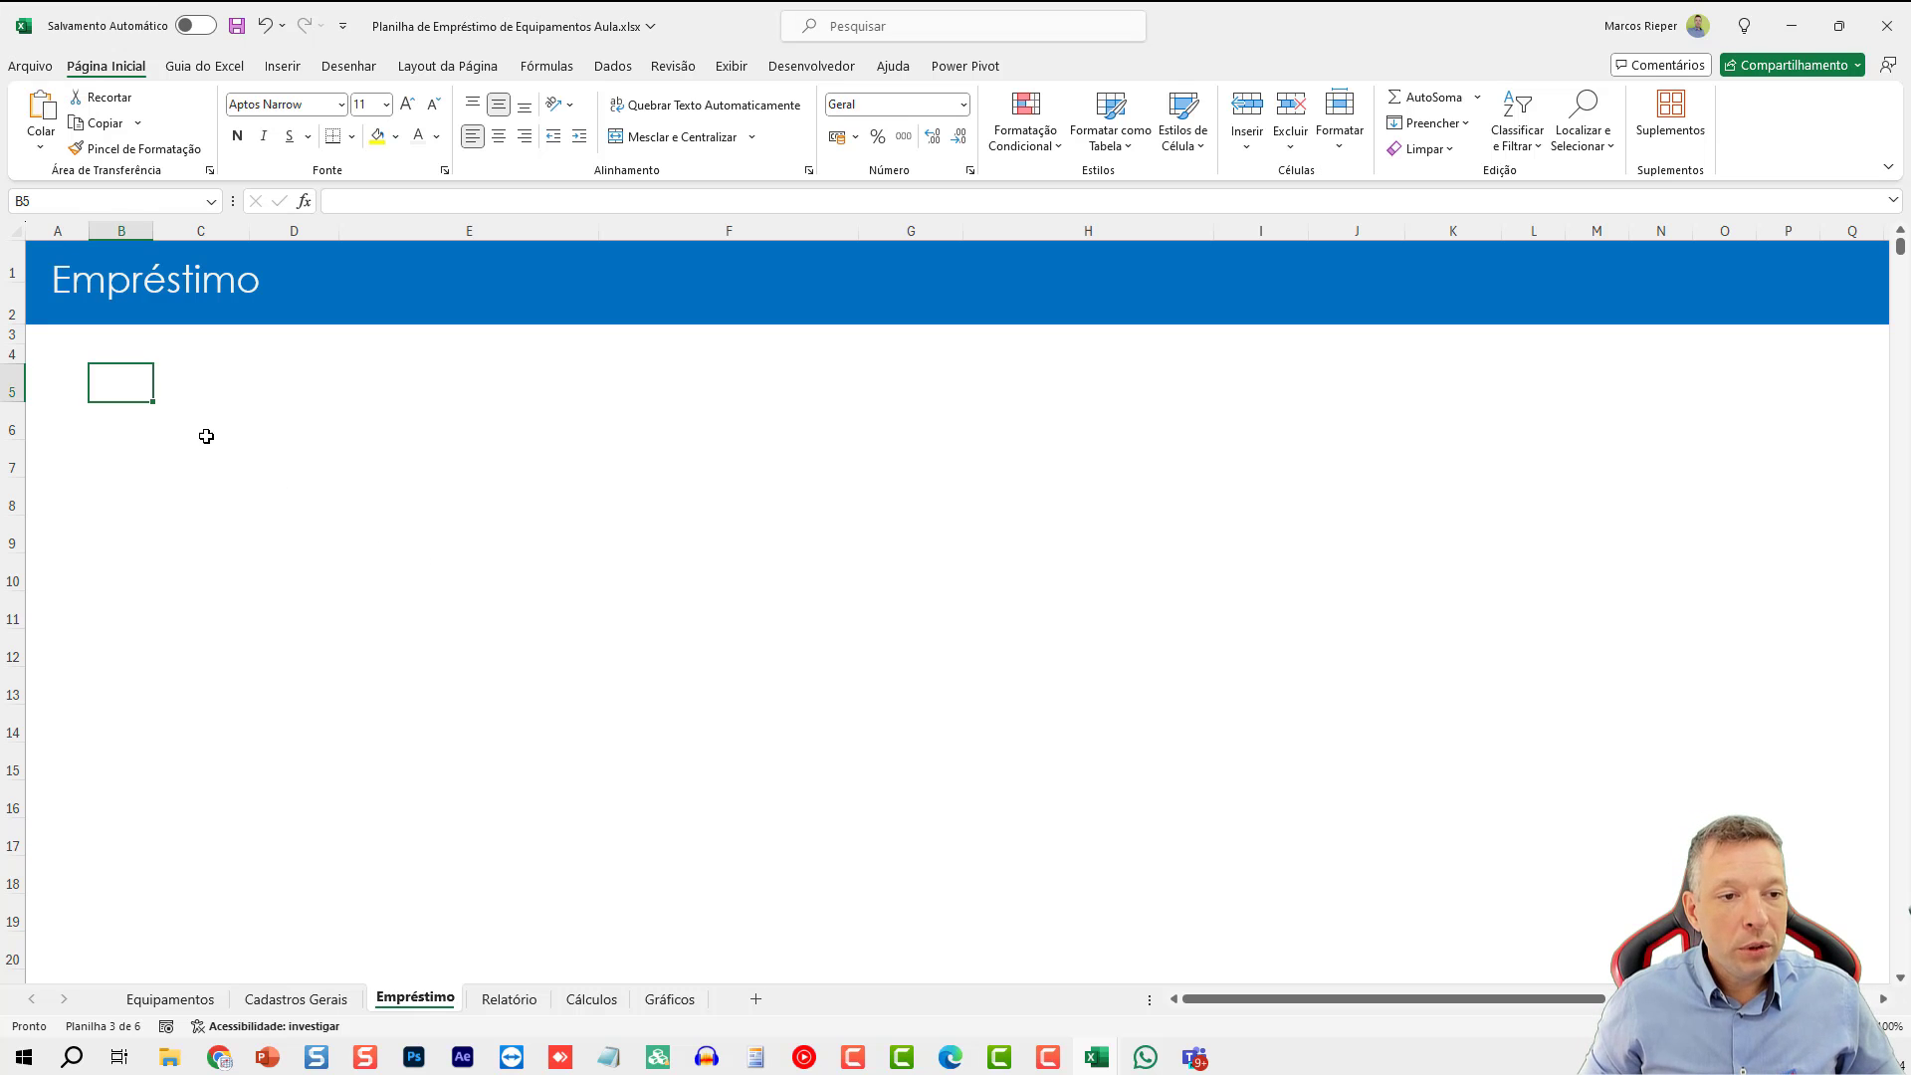
- Enter the header Id in B5 of the Empréstimo sheet and centre it horizontally
{"action": "type", "text": "Id"}
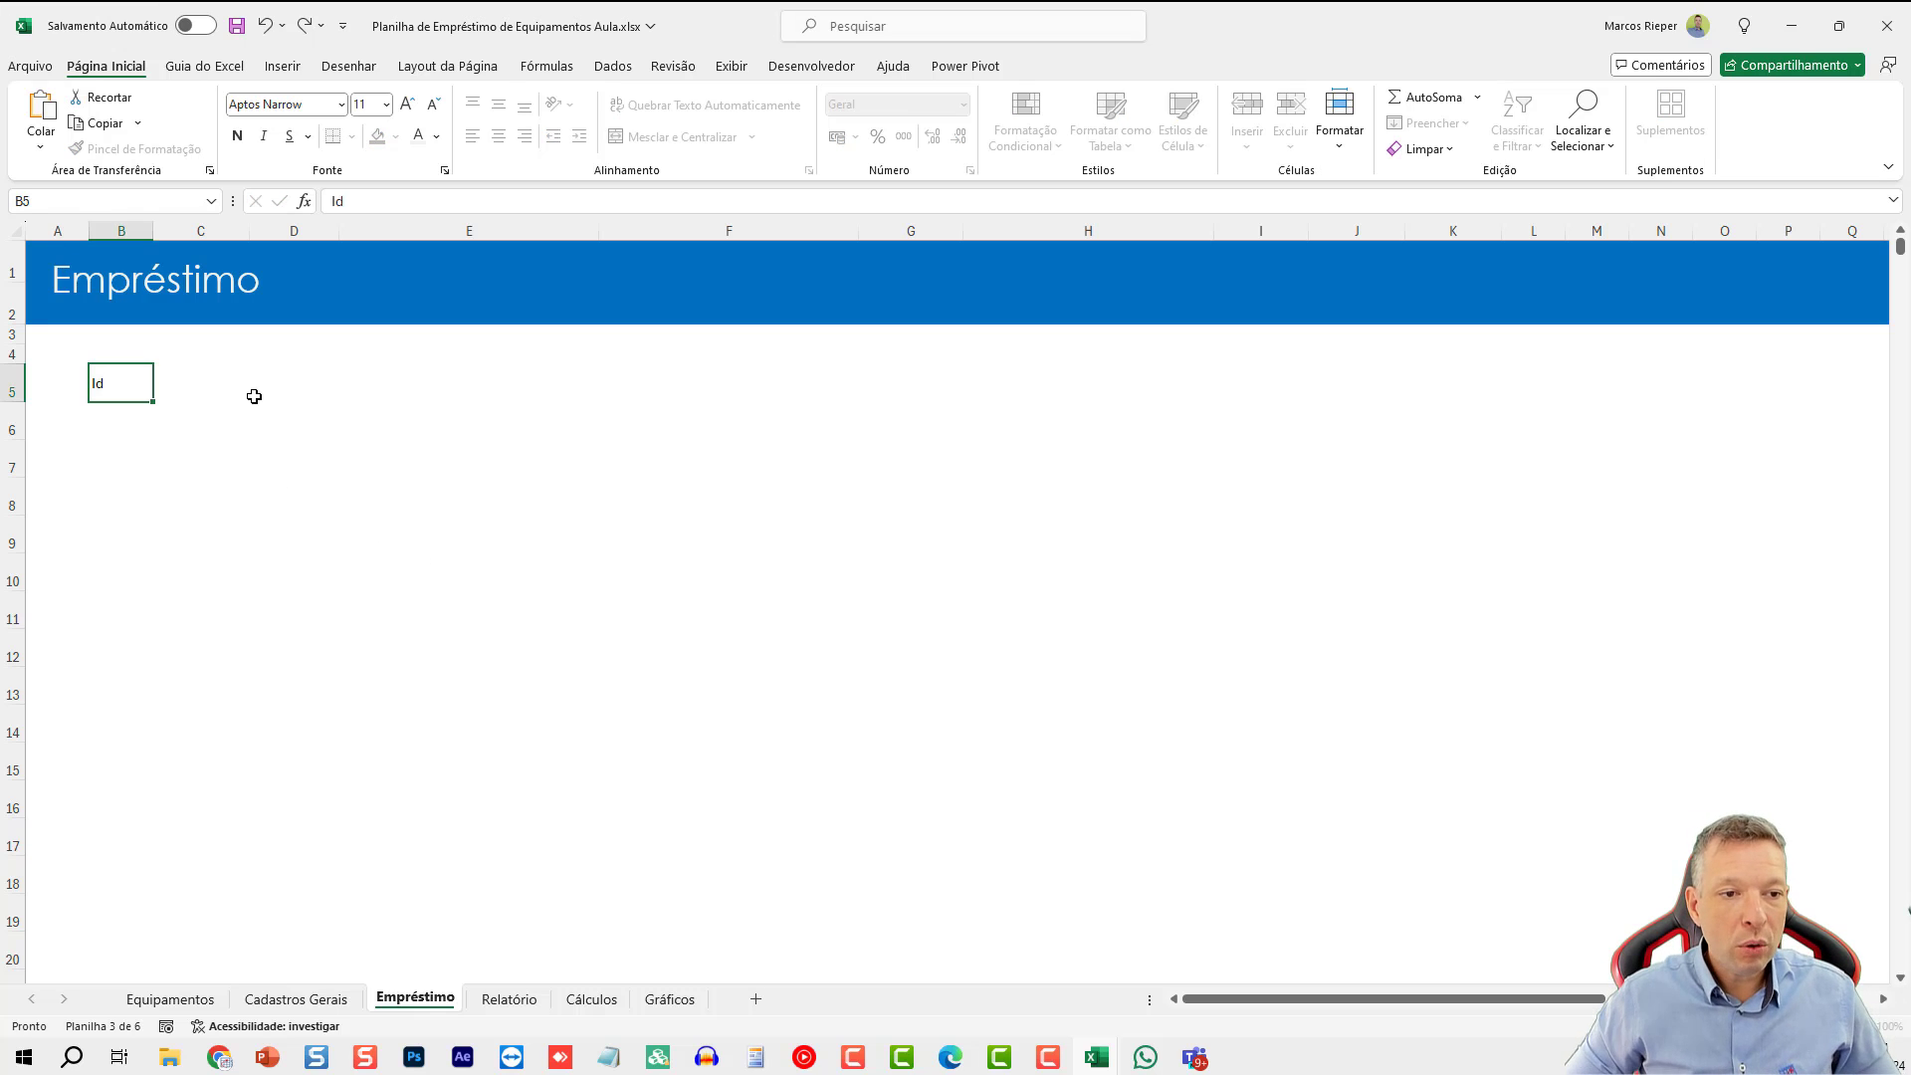
{"action": "key", "text": "ctrl+Return"}
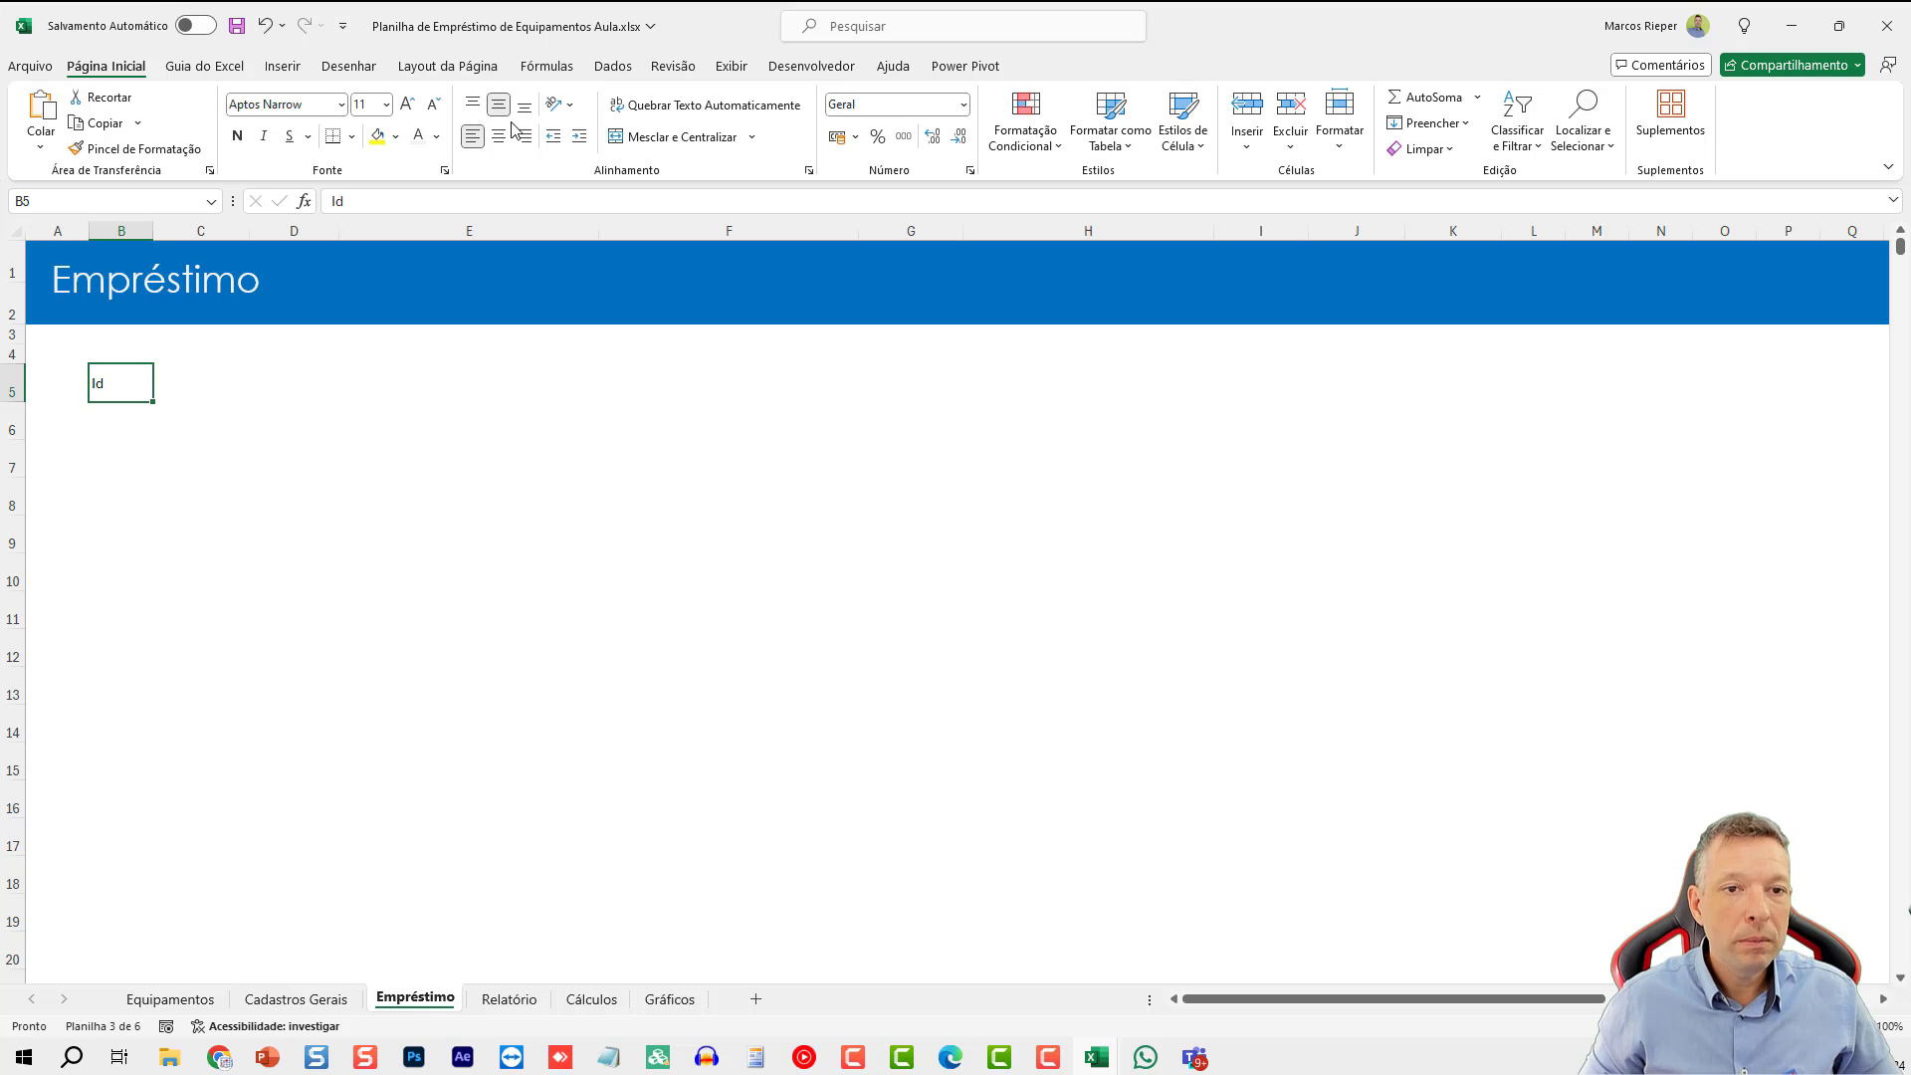
{"action": "left_click", "coordinate": [502, 133]}
- Enter the headers Data in C5 and Matrícula in D5
{"action": "key", "text": "Right"}
{"action": "type", "text": "D"}
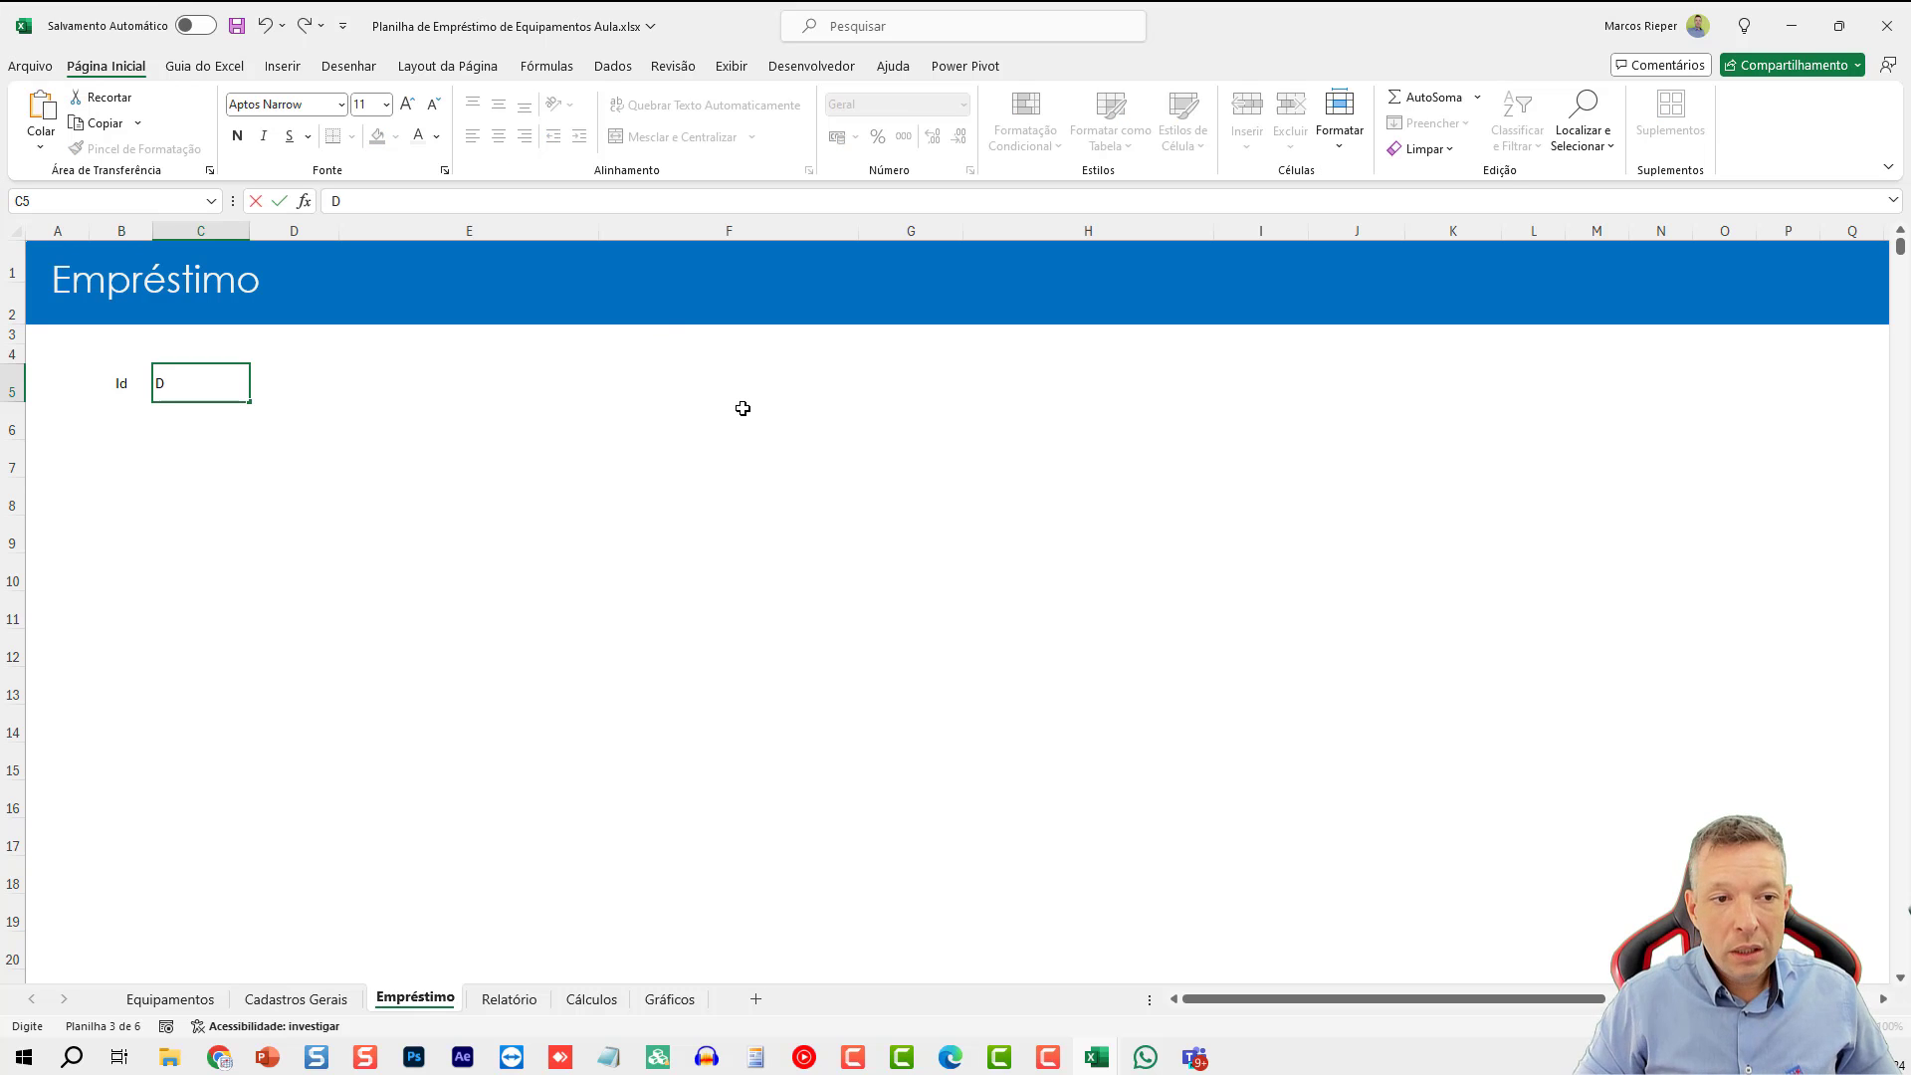
{"action": "type", "text": "ata"}
{"action": "key", "text": "Tab"}
{"action": "type", "text": "Mat"}
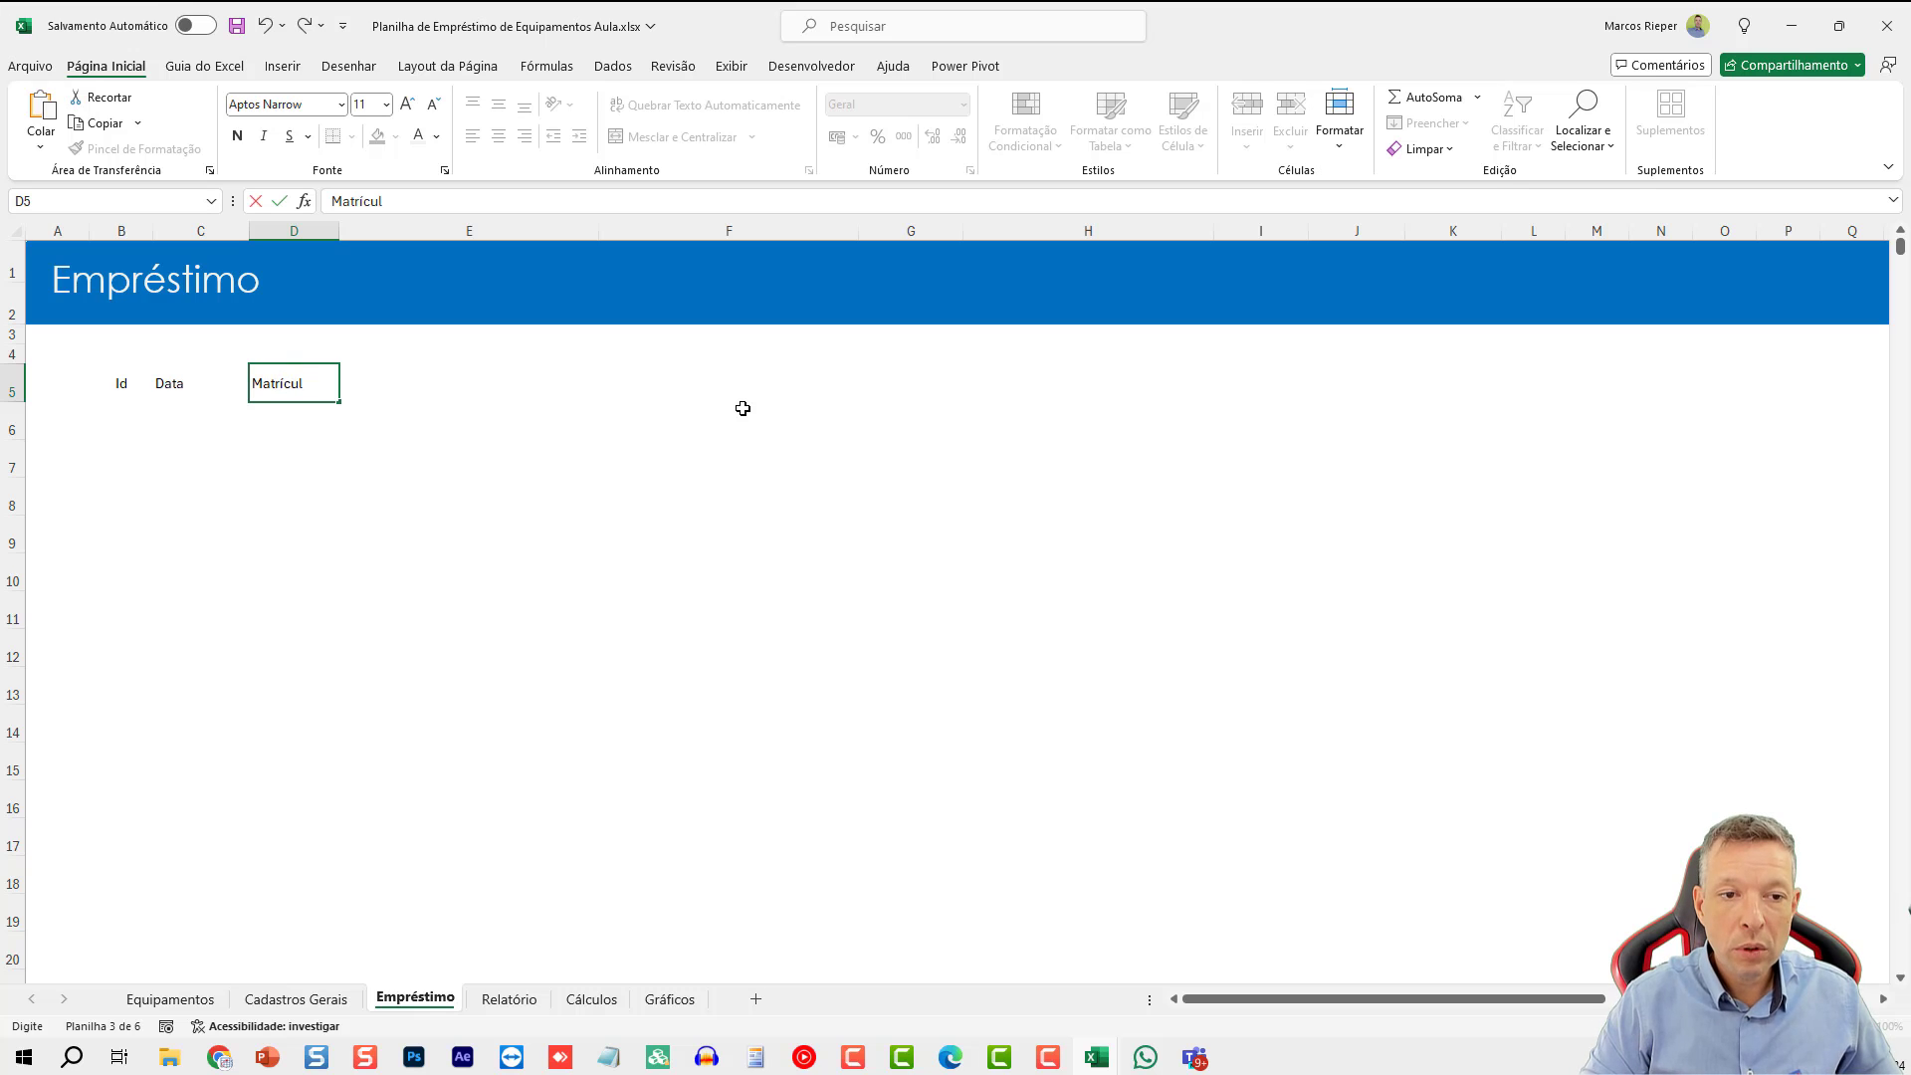
{"action": "type", "text": "rícula"}
{"action": "key", "text": "Tab"}
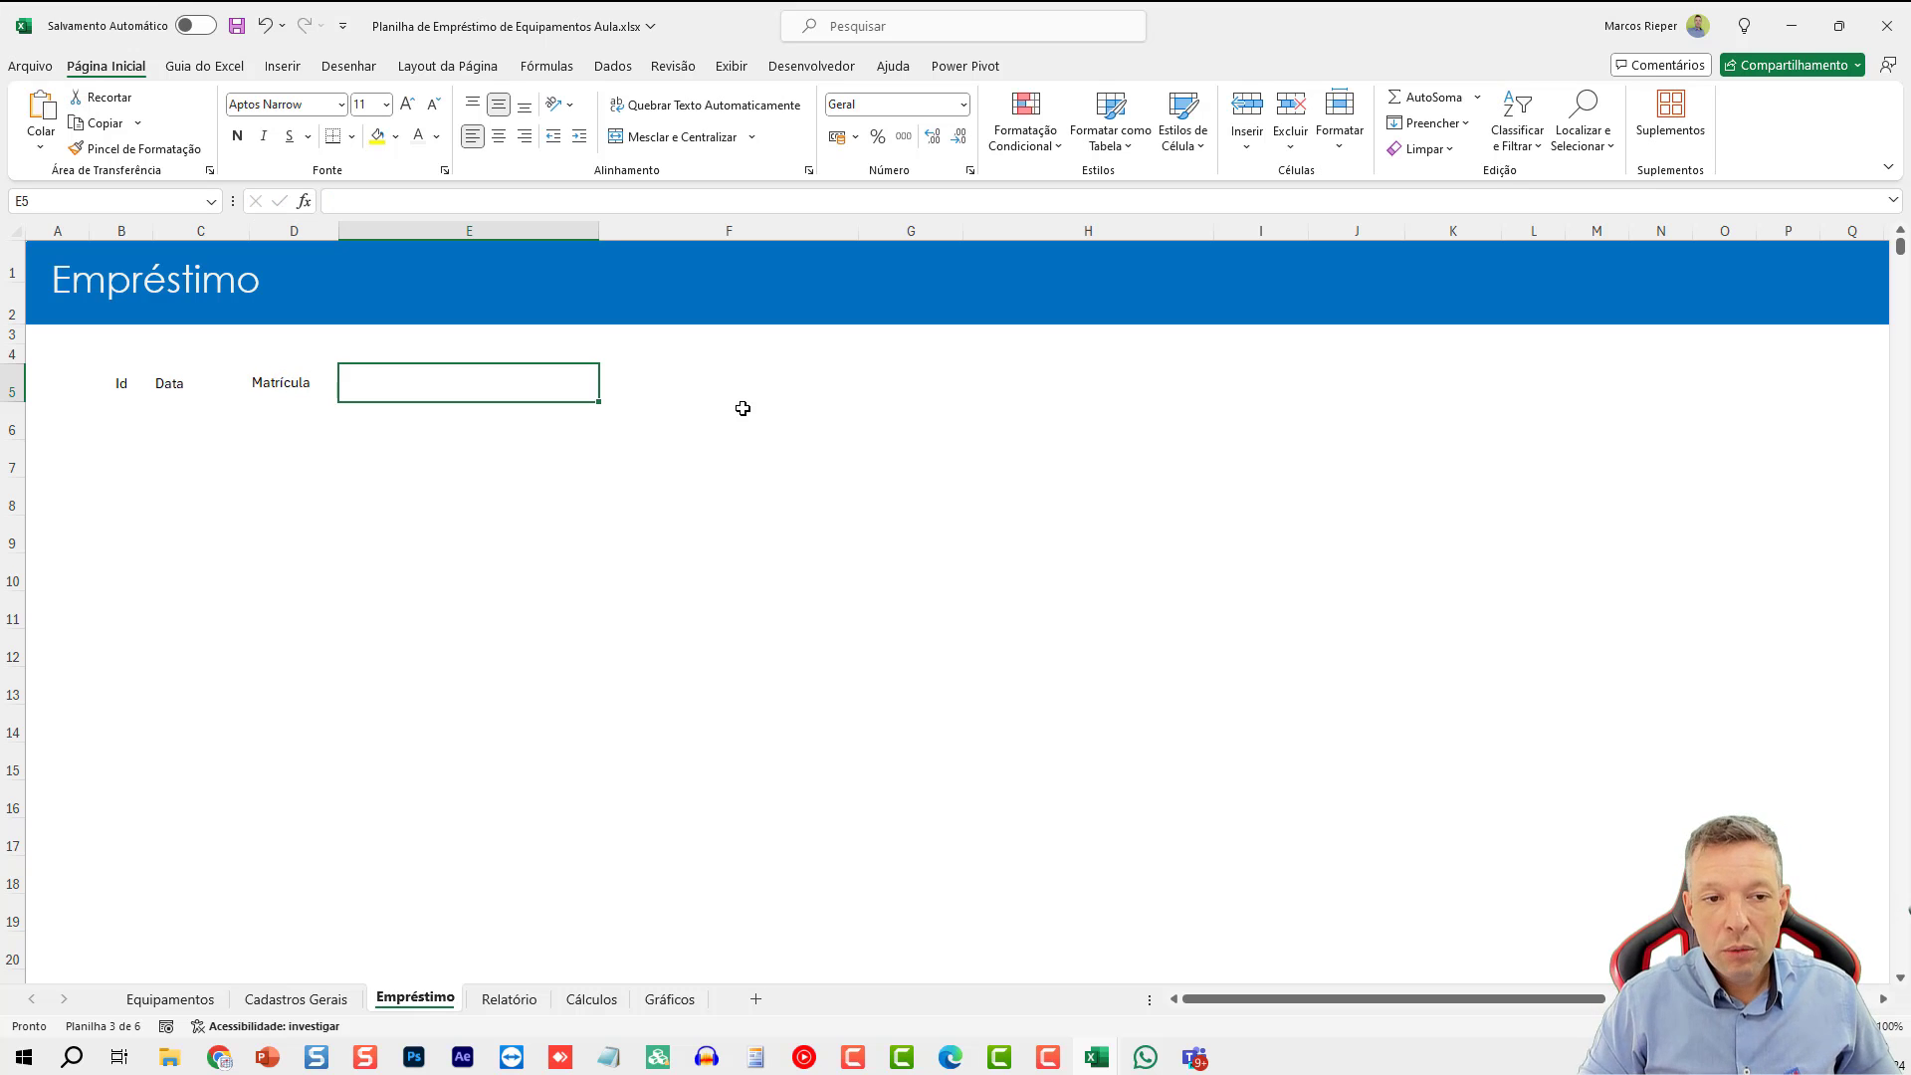
- Enter the headers Funcionário in E5, Departamento in F5 and Identificação in G5
{"action": "type", "text": "Funcionário"}
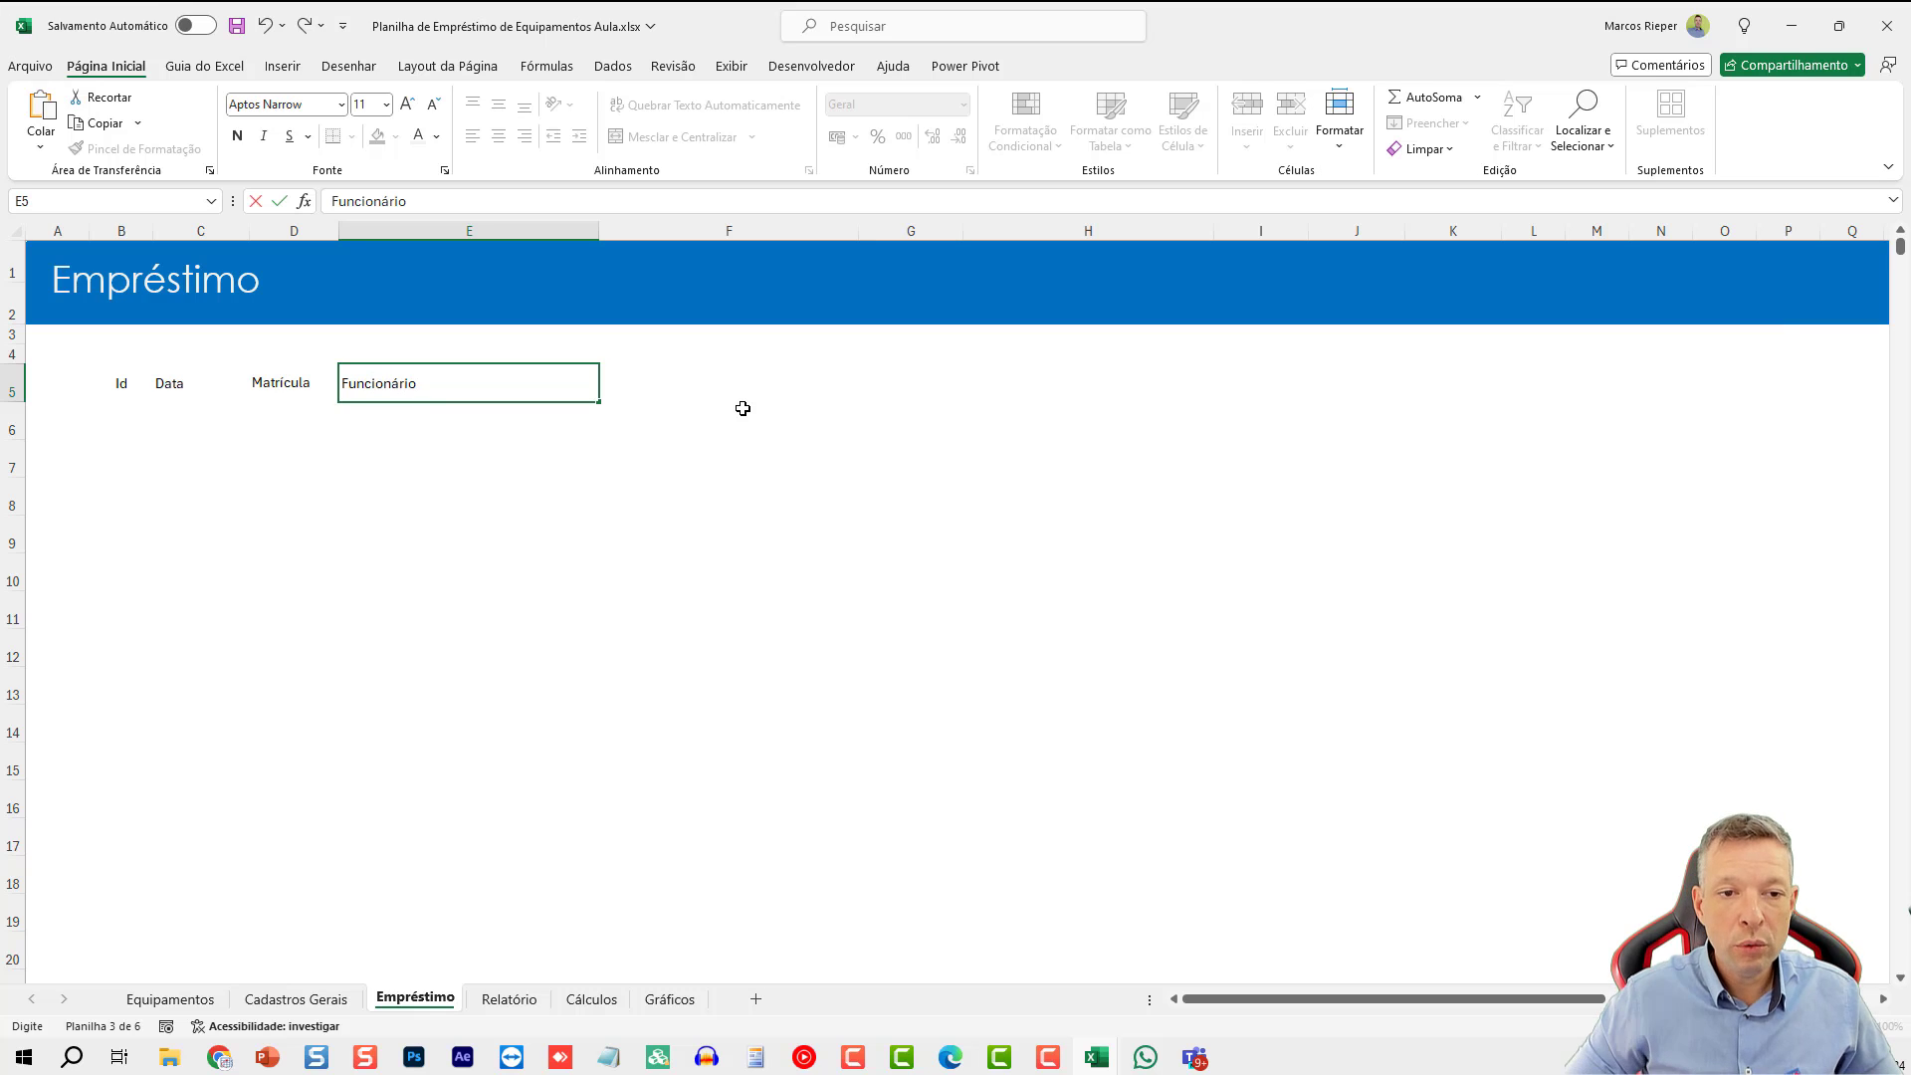
{"action": "key", "text": "Tab"}
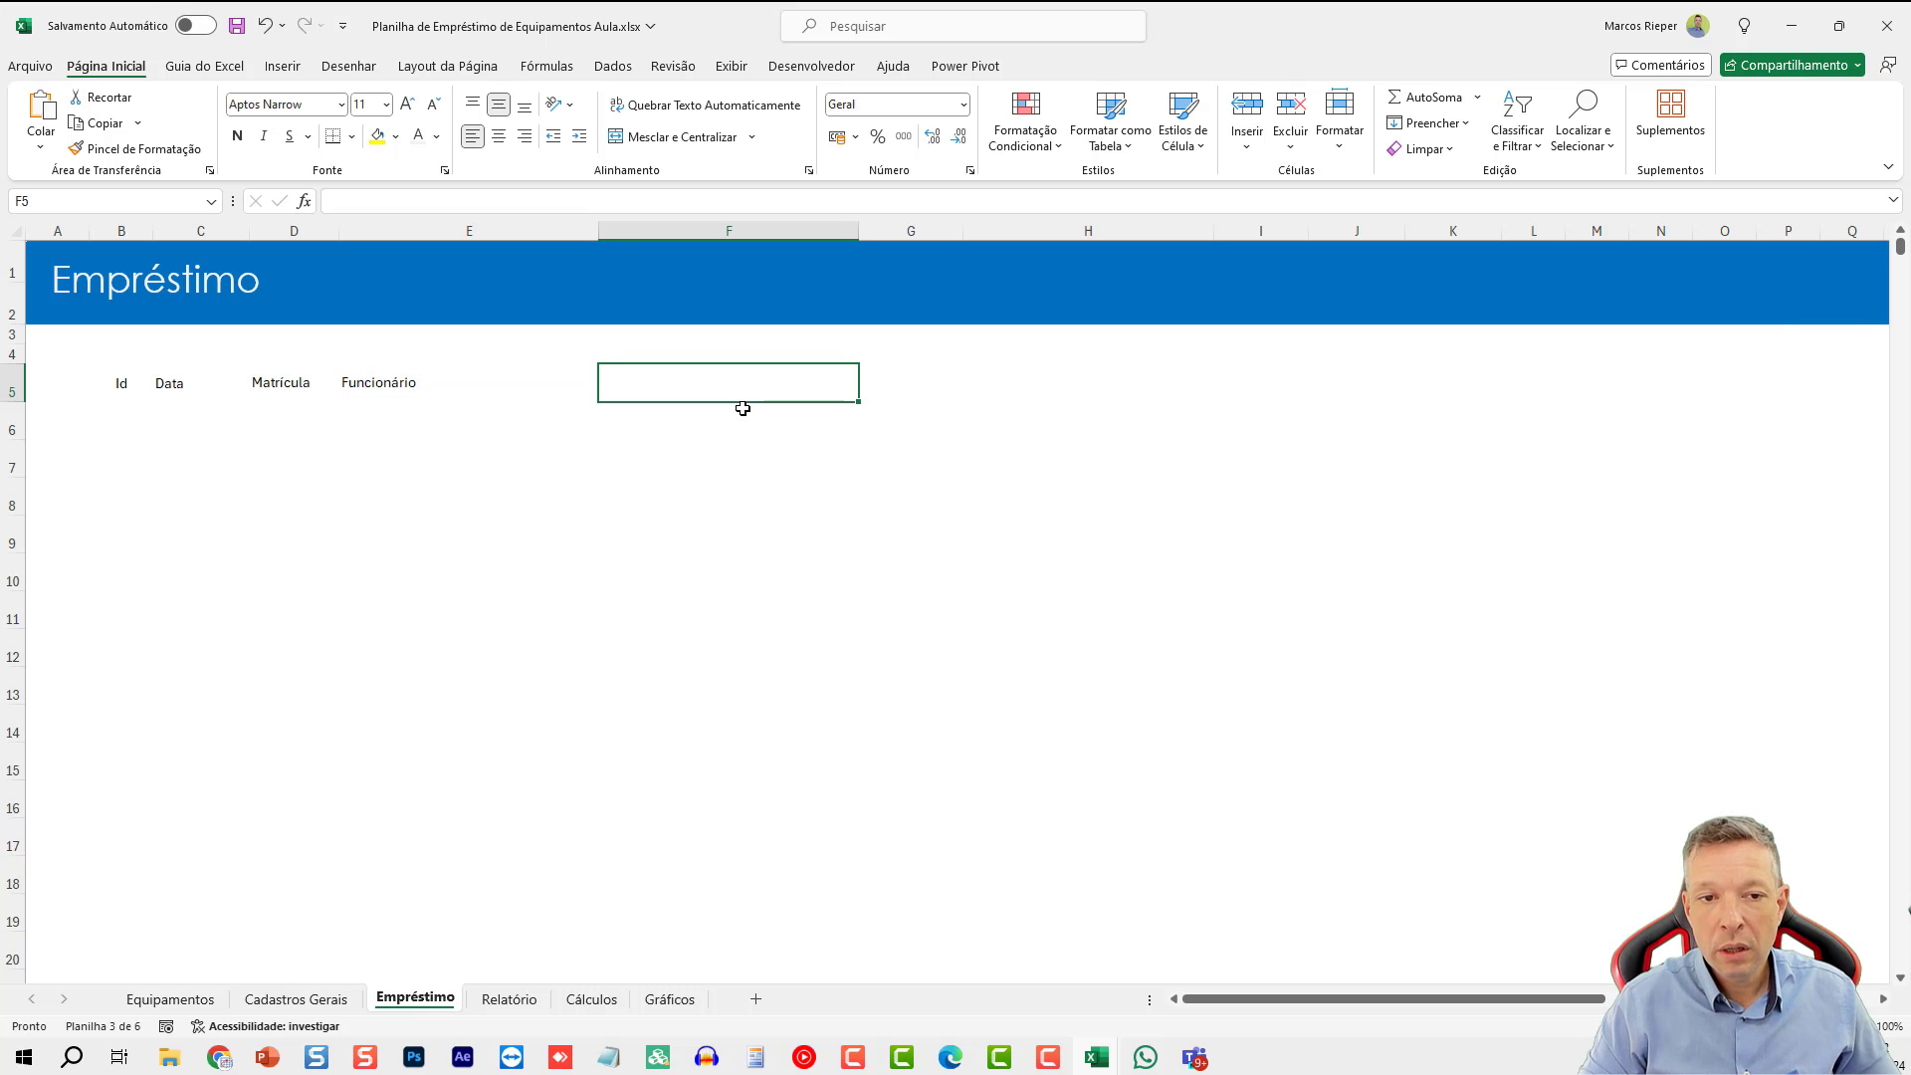
{"action": "type", "text": "Departamento"}
{"action": "key", "text": "Tab"}
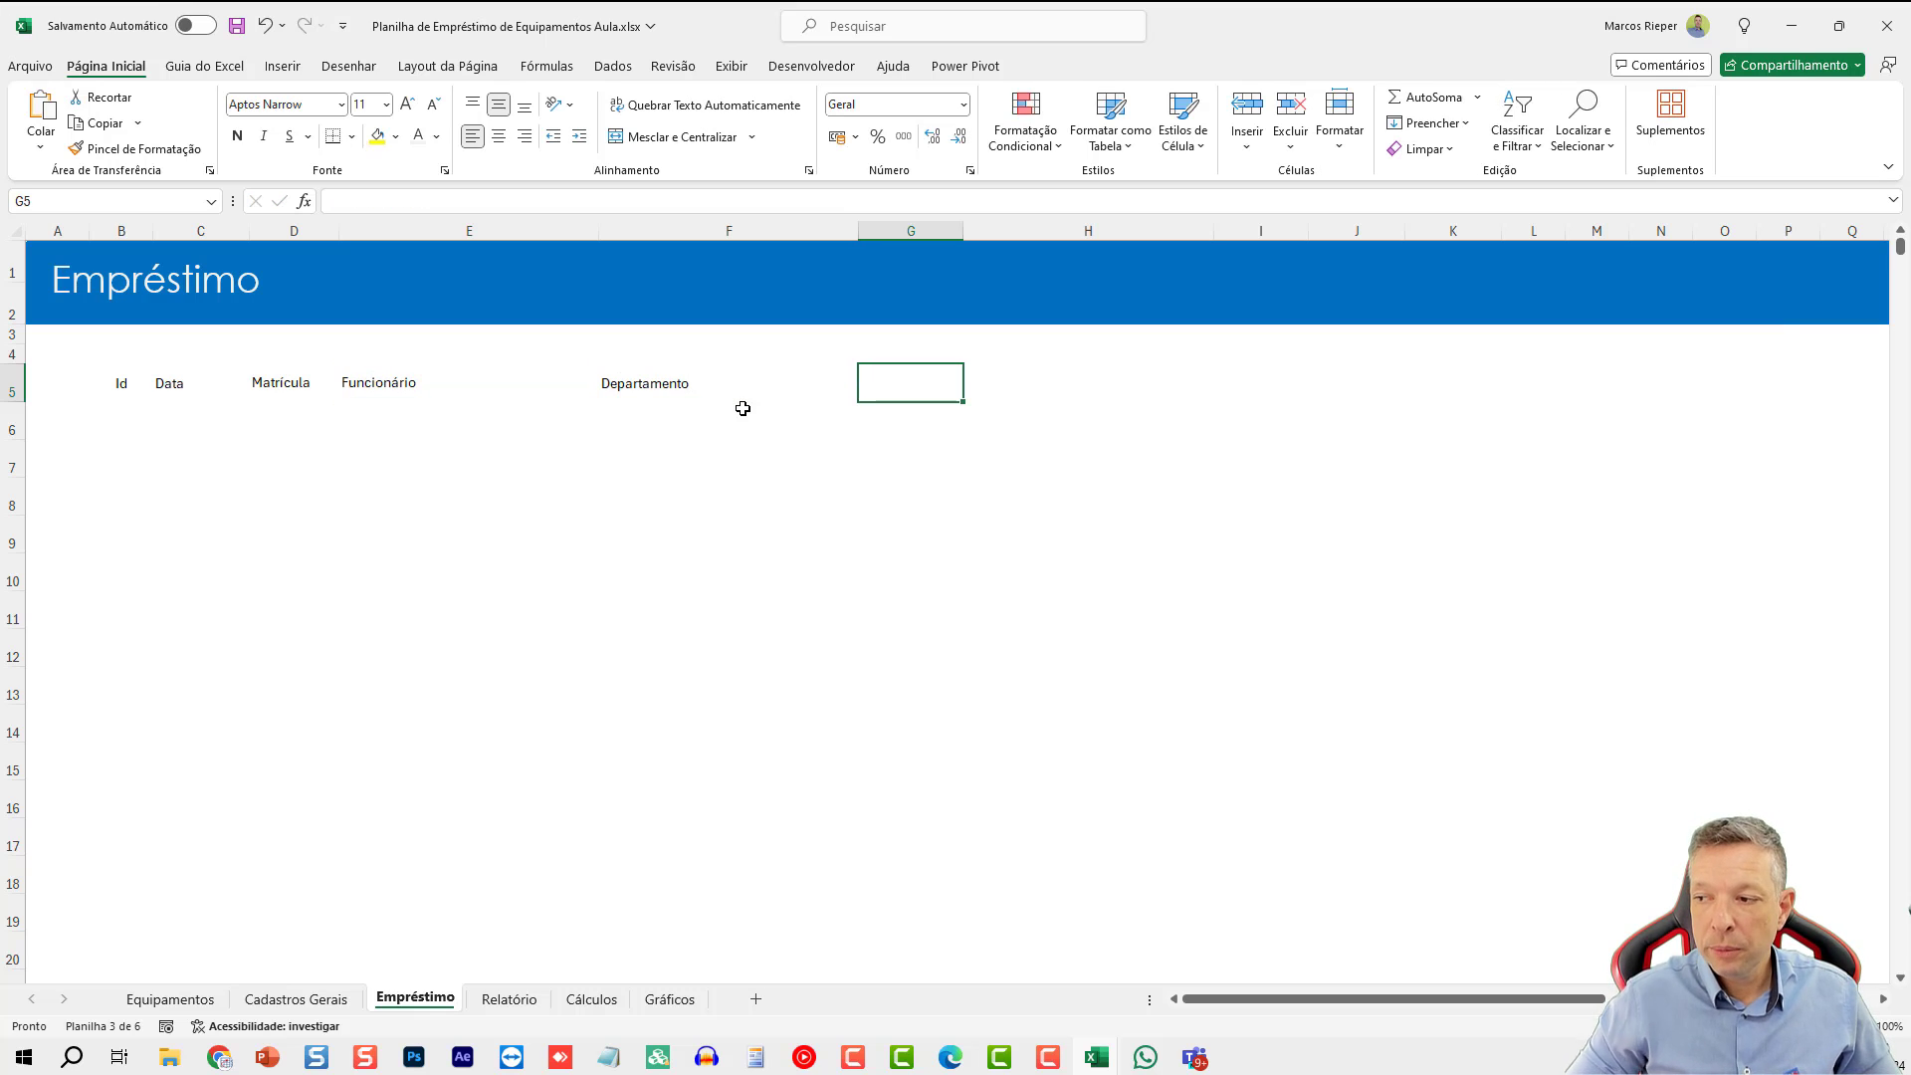
{"action": "type", "text": "Identificação"}
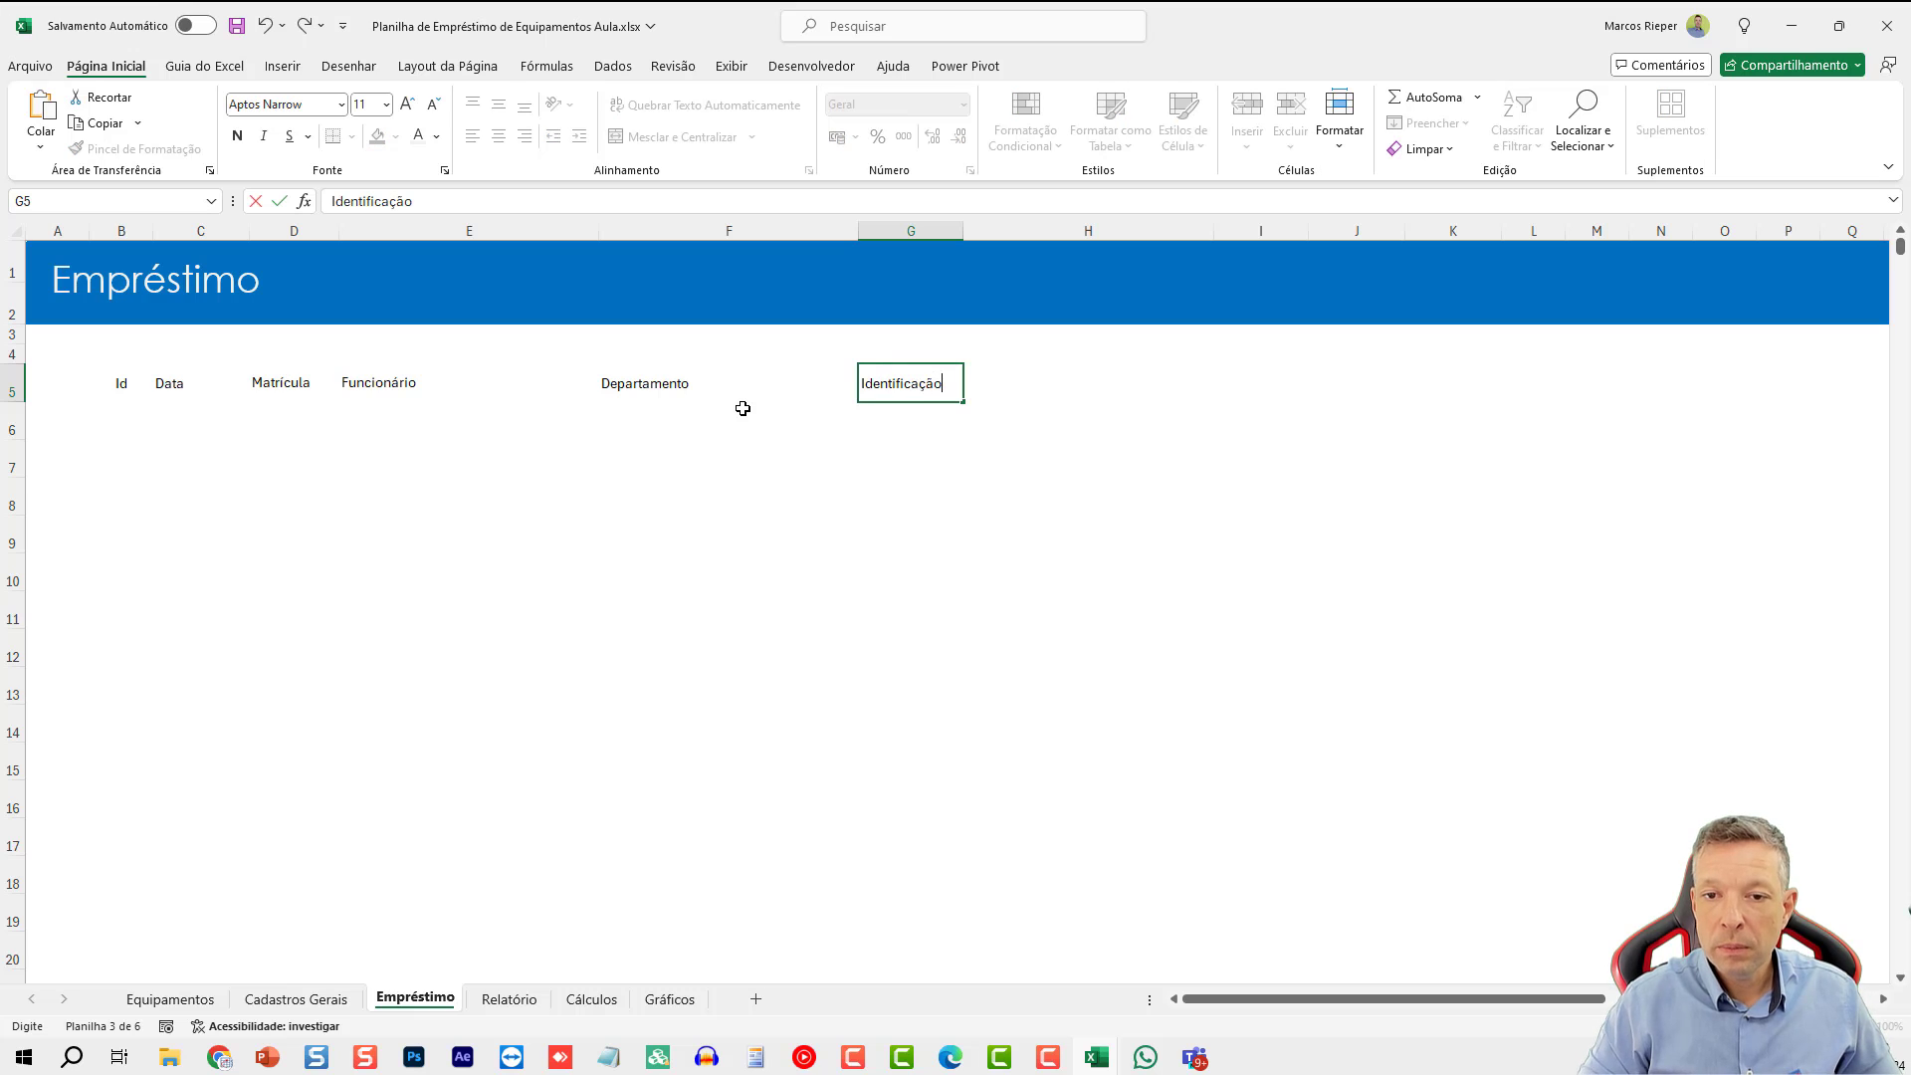
{"action": "key", "text": "Tab"}
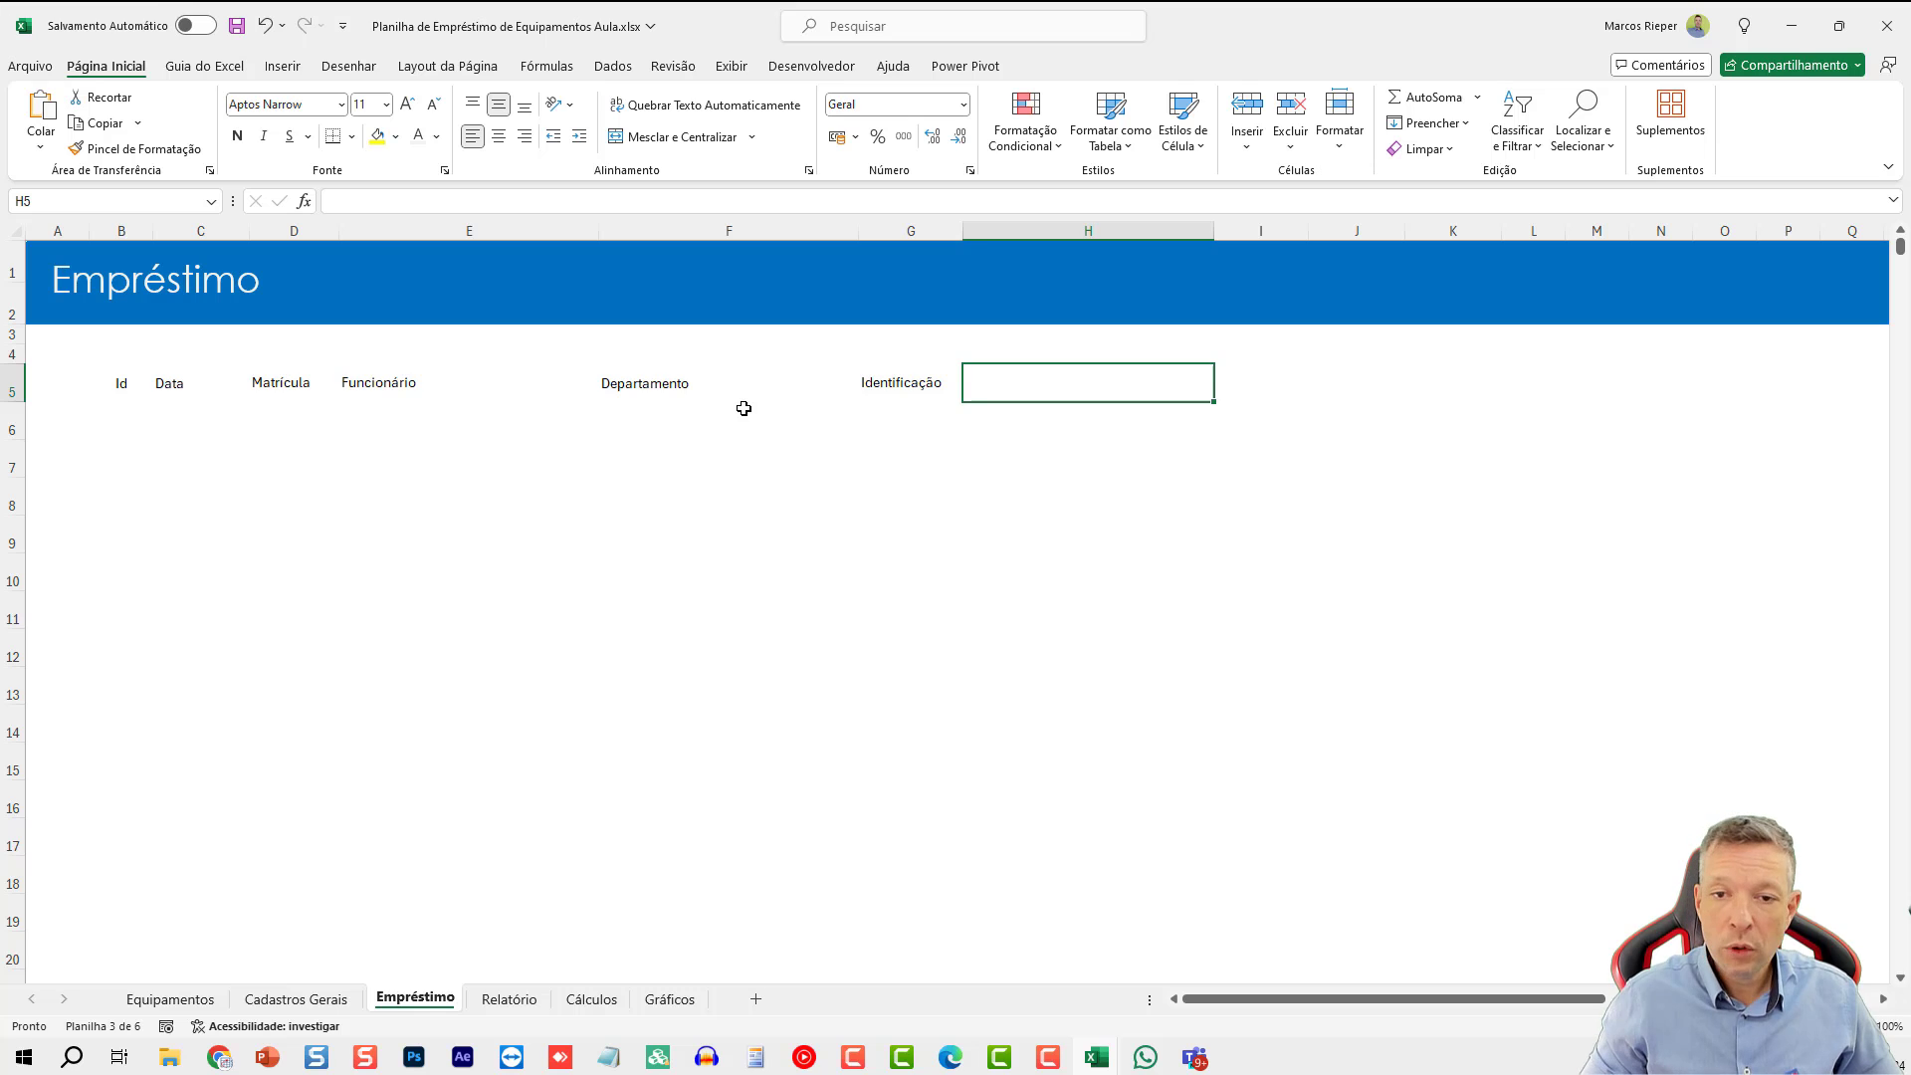
- Enter the headers Equipamento in H5 and Disponível in I5
{"action": "scroll", "coordinate": [997, 563], "scroll_direction": "up", "scroll_amount": 5}
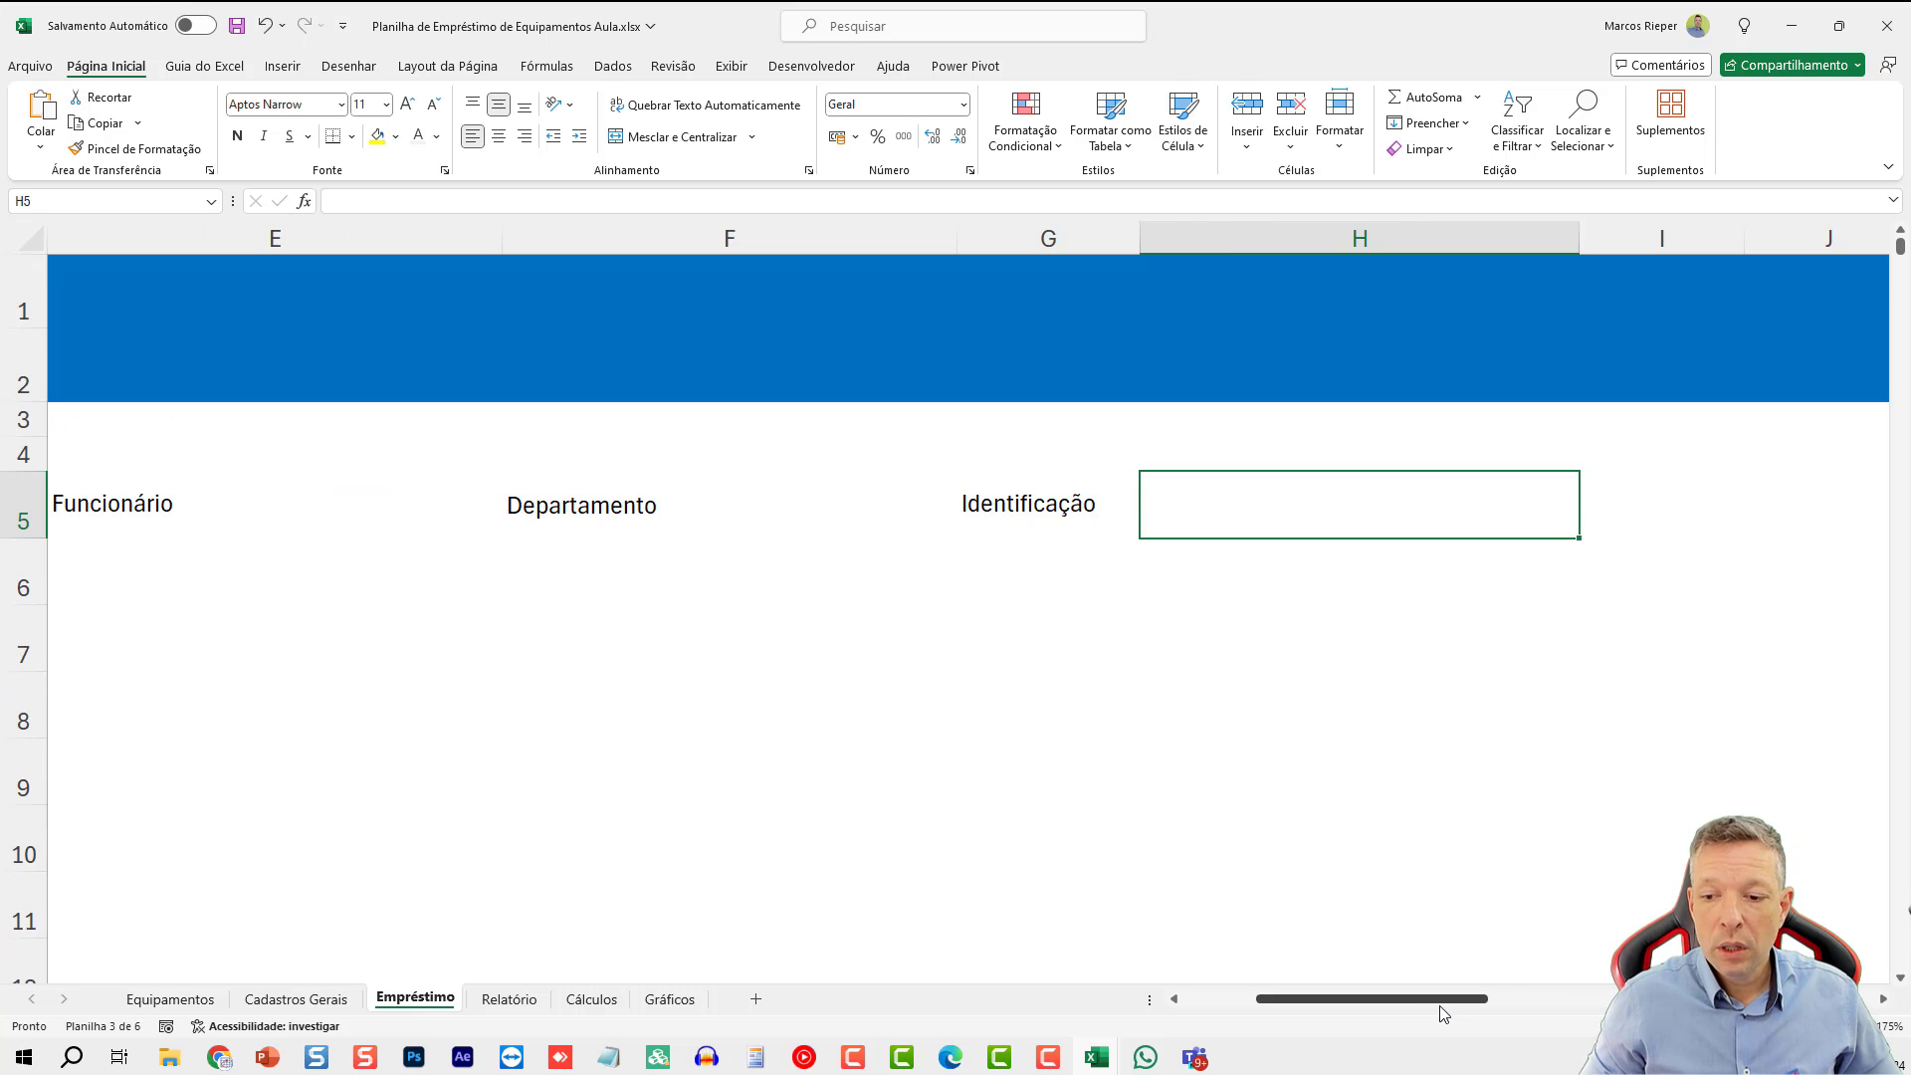
{"action": "left_click_drag", "start_coordinate": [1417, 1007], "coordinate": [1521, 1020]}
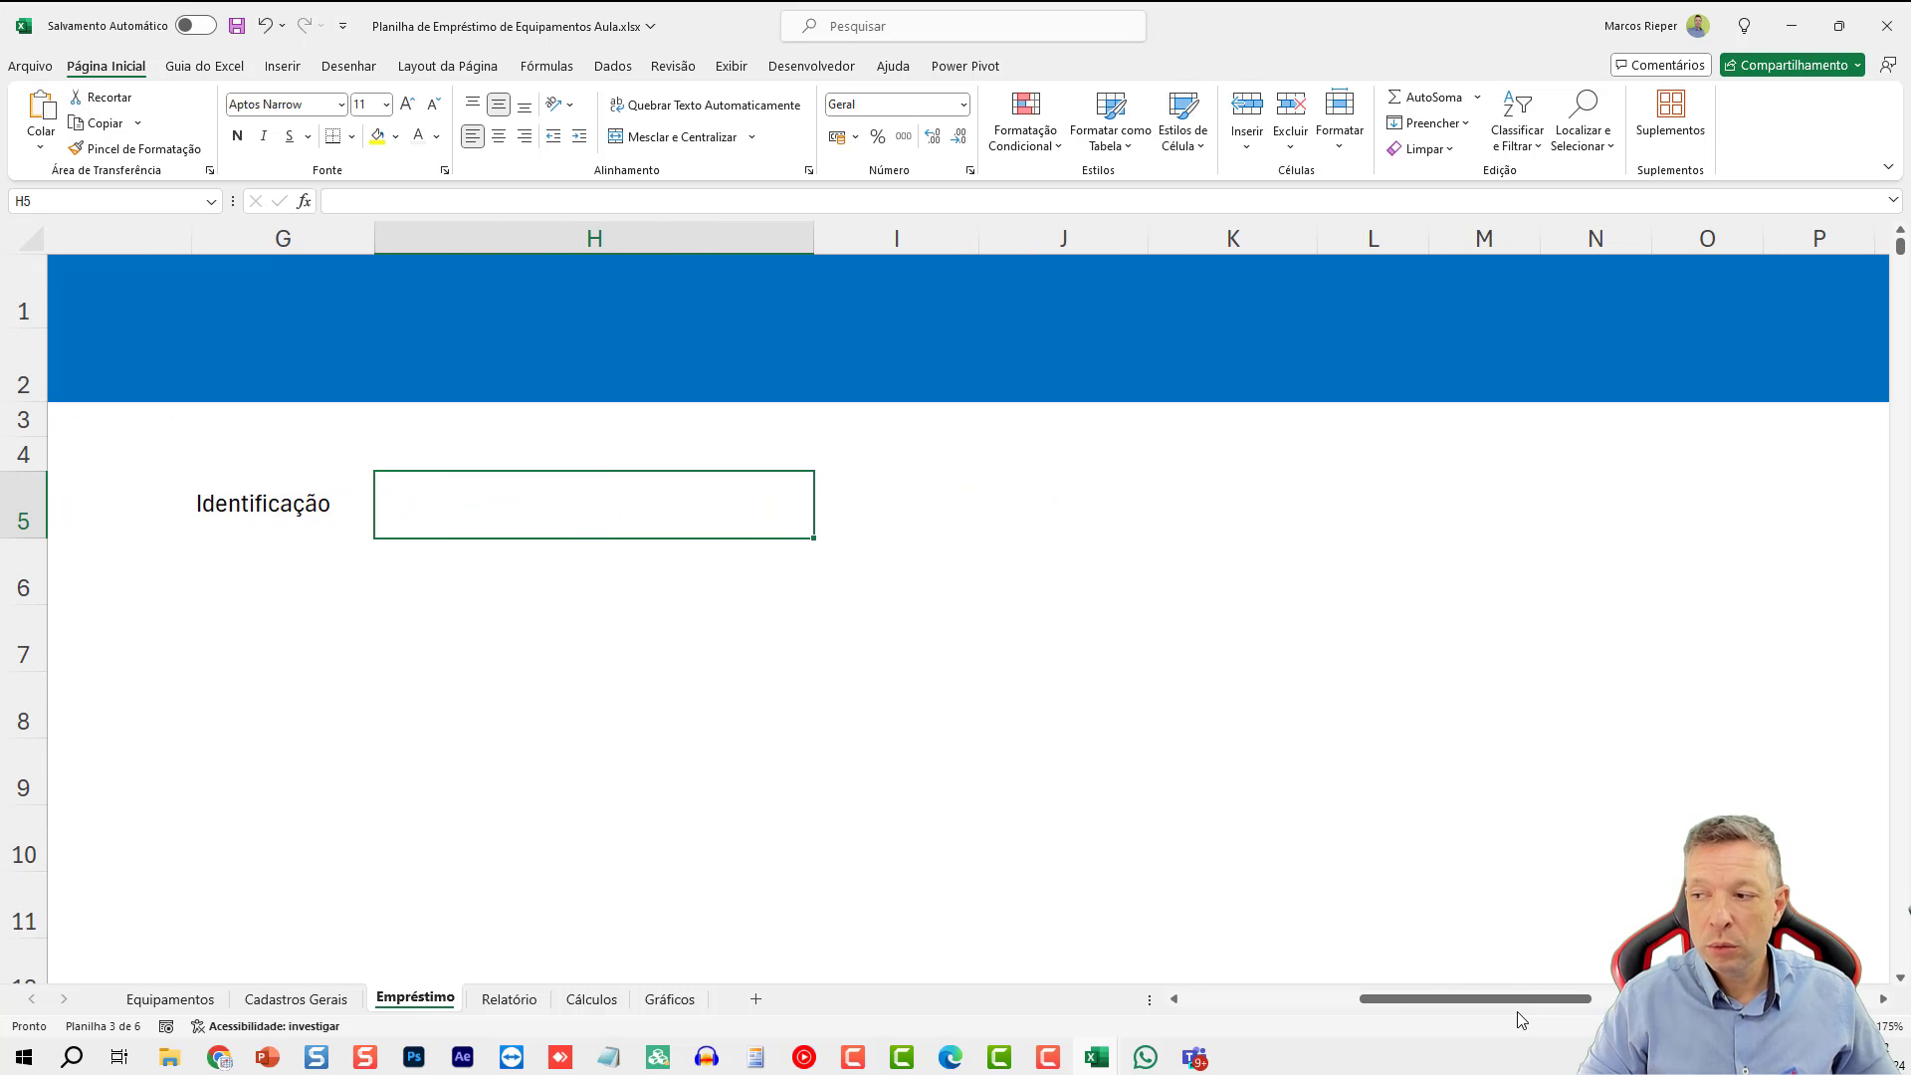
{"action": "type", "text": "Equipamento"}
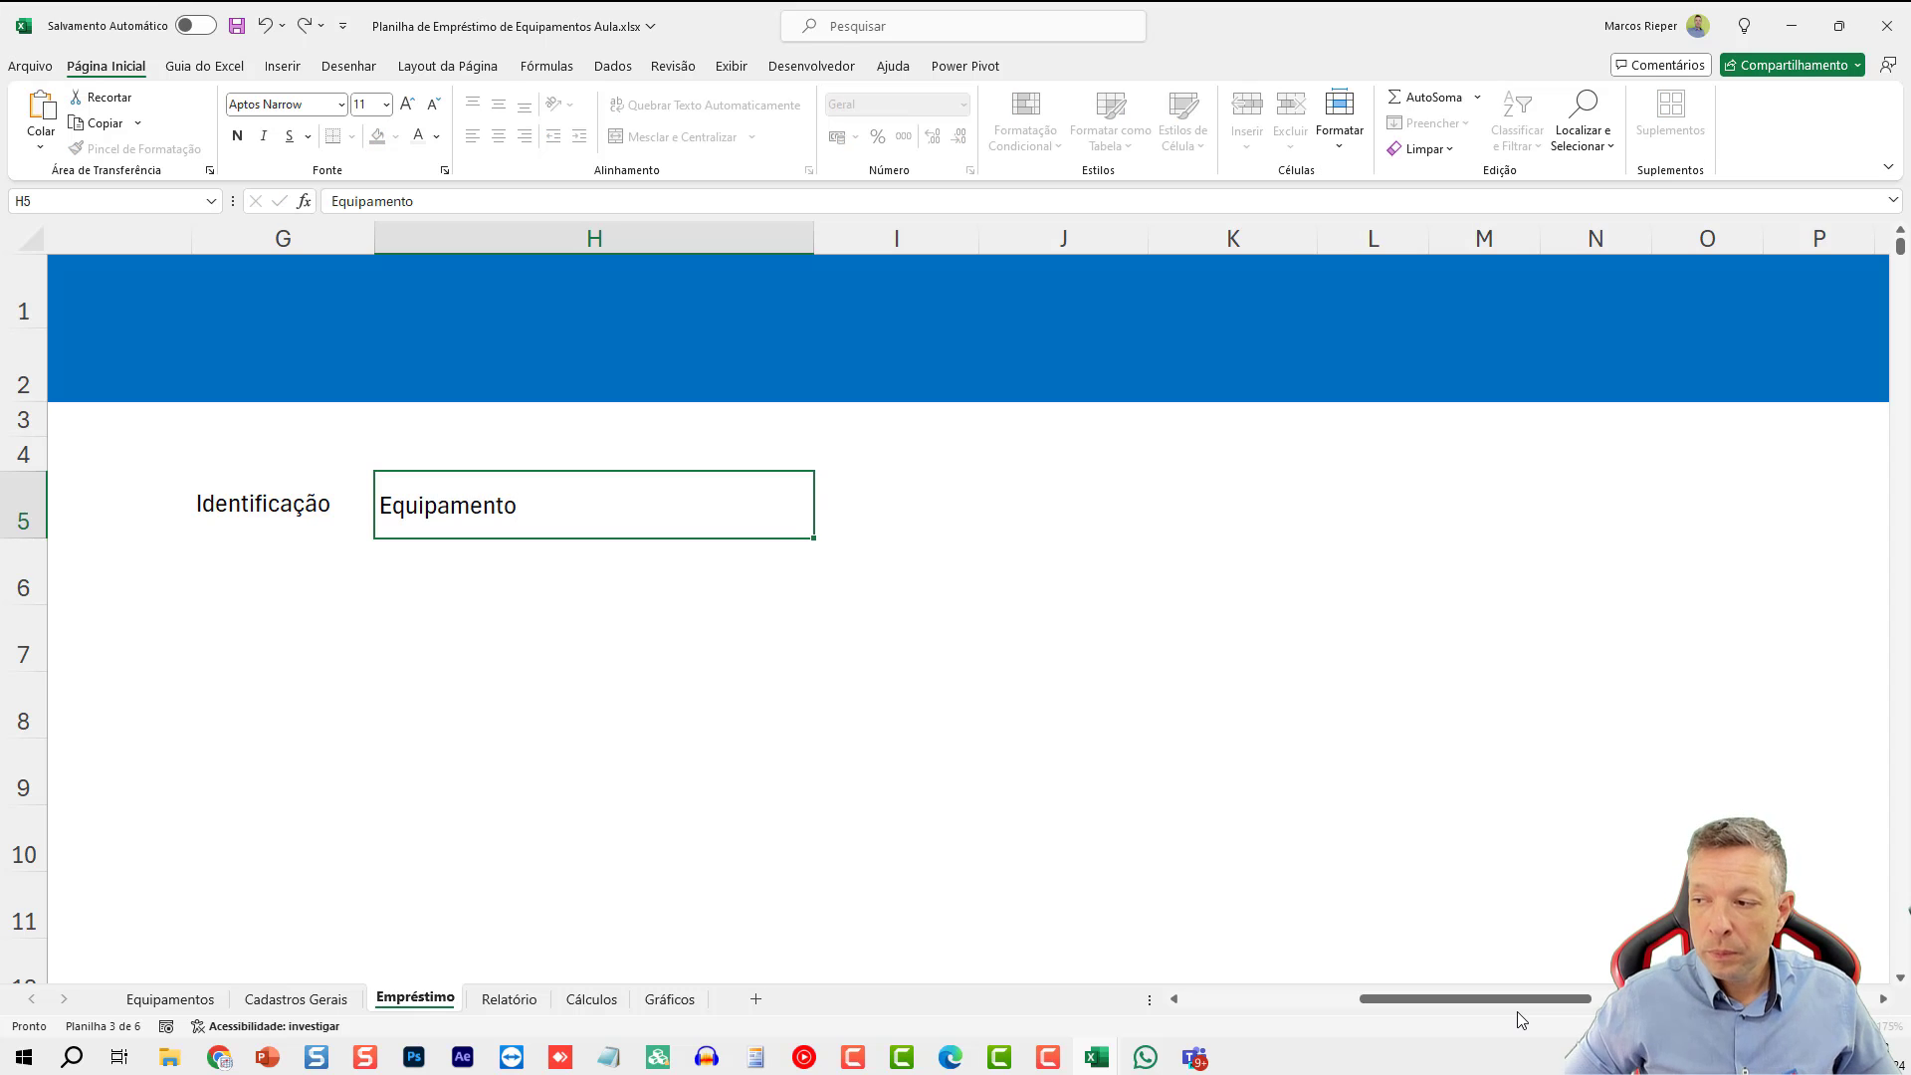
{"action": "key", "text": "Tab"}
{"action": "type", "text": "Disponível"}
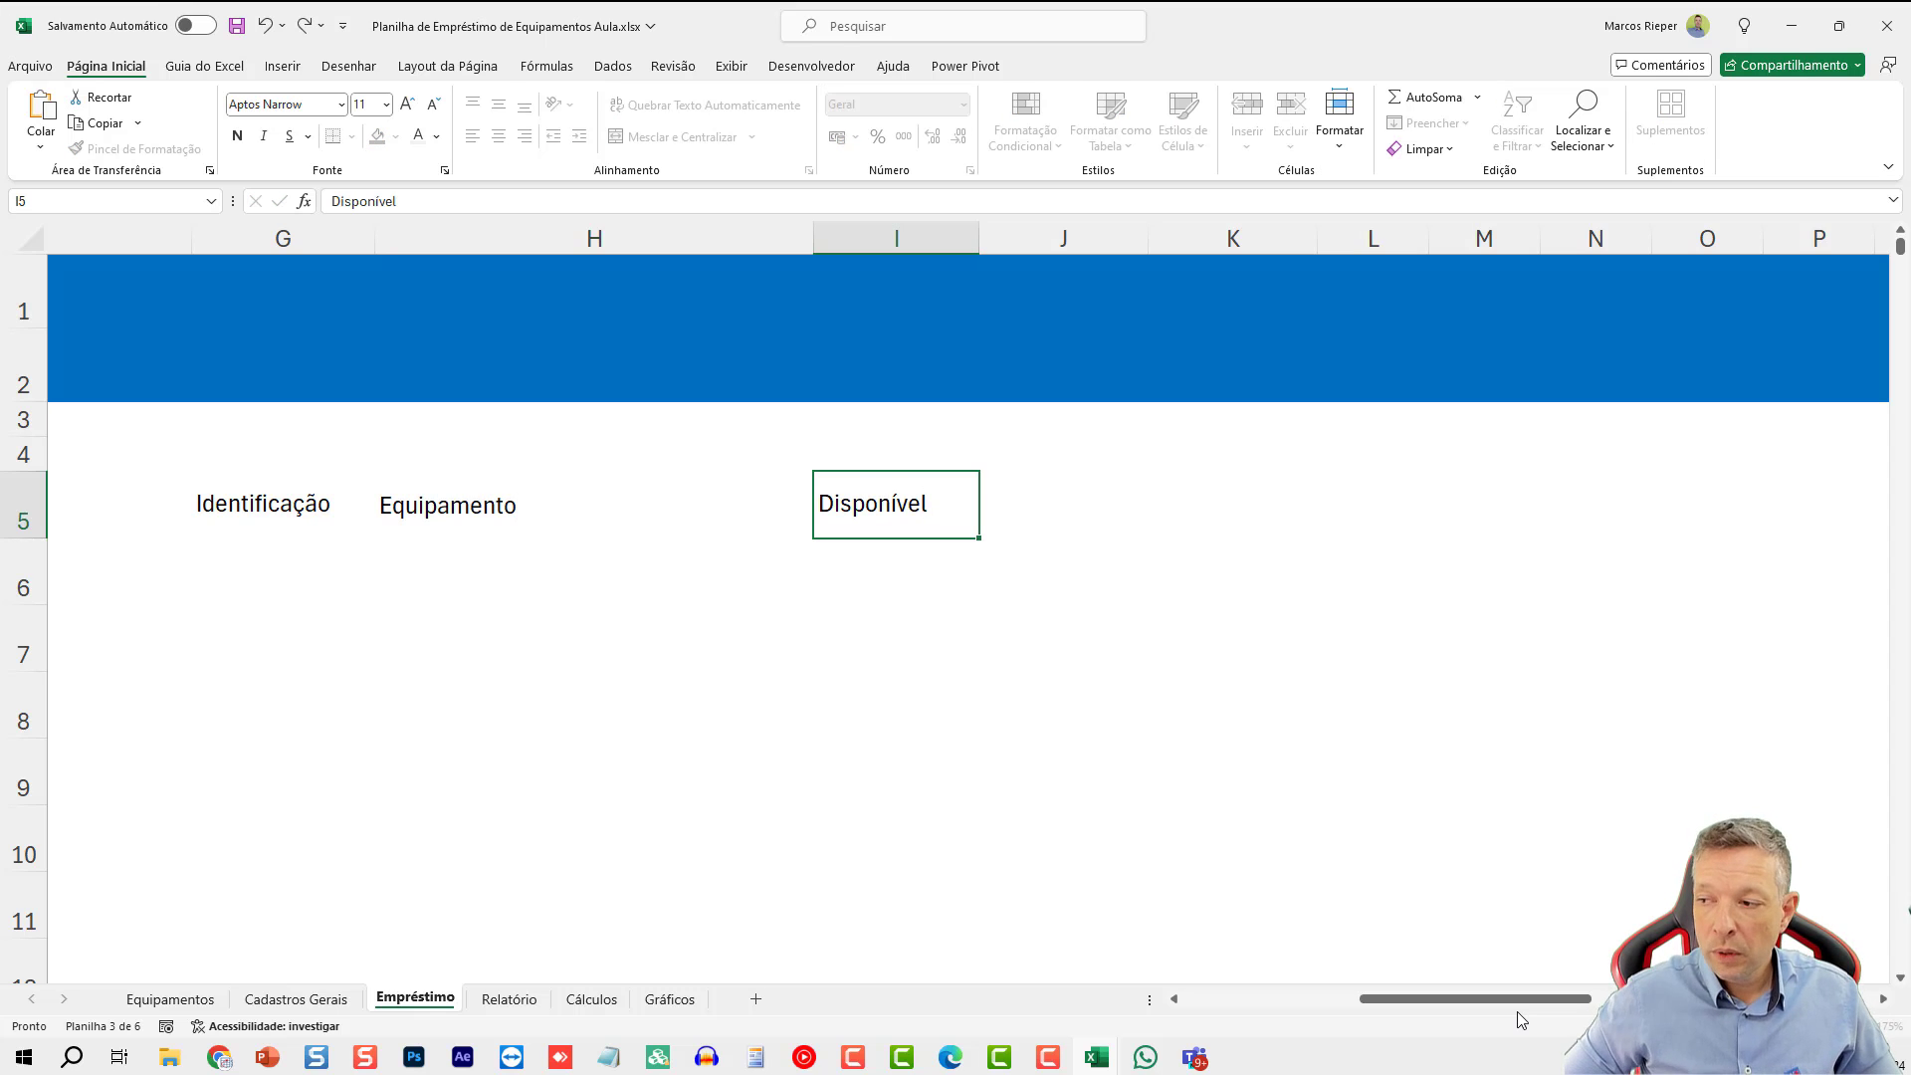
{"action": "key", "text": "Tab"}
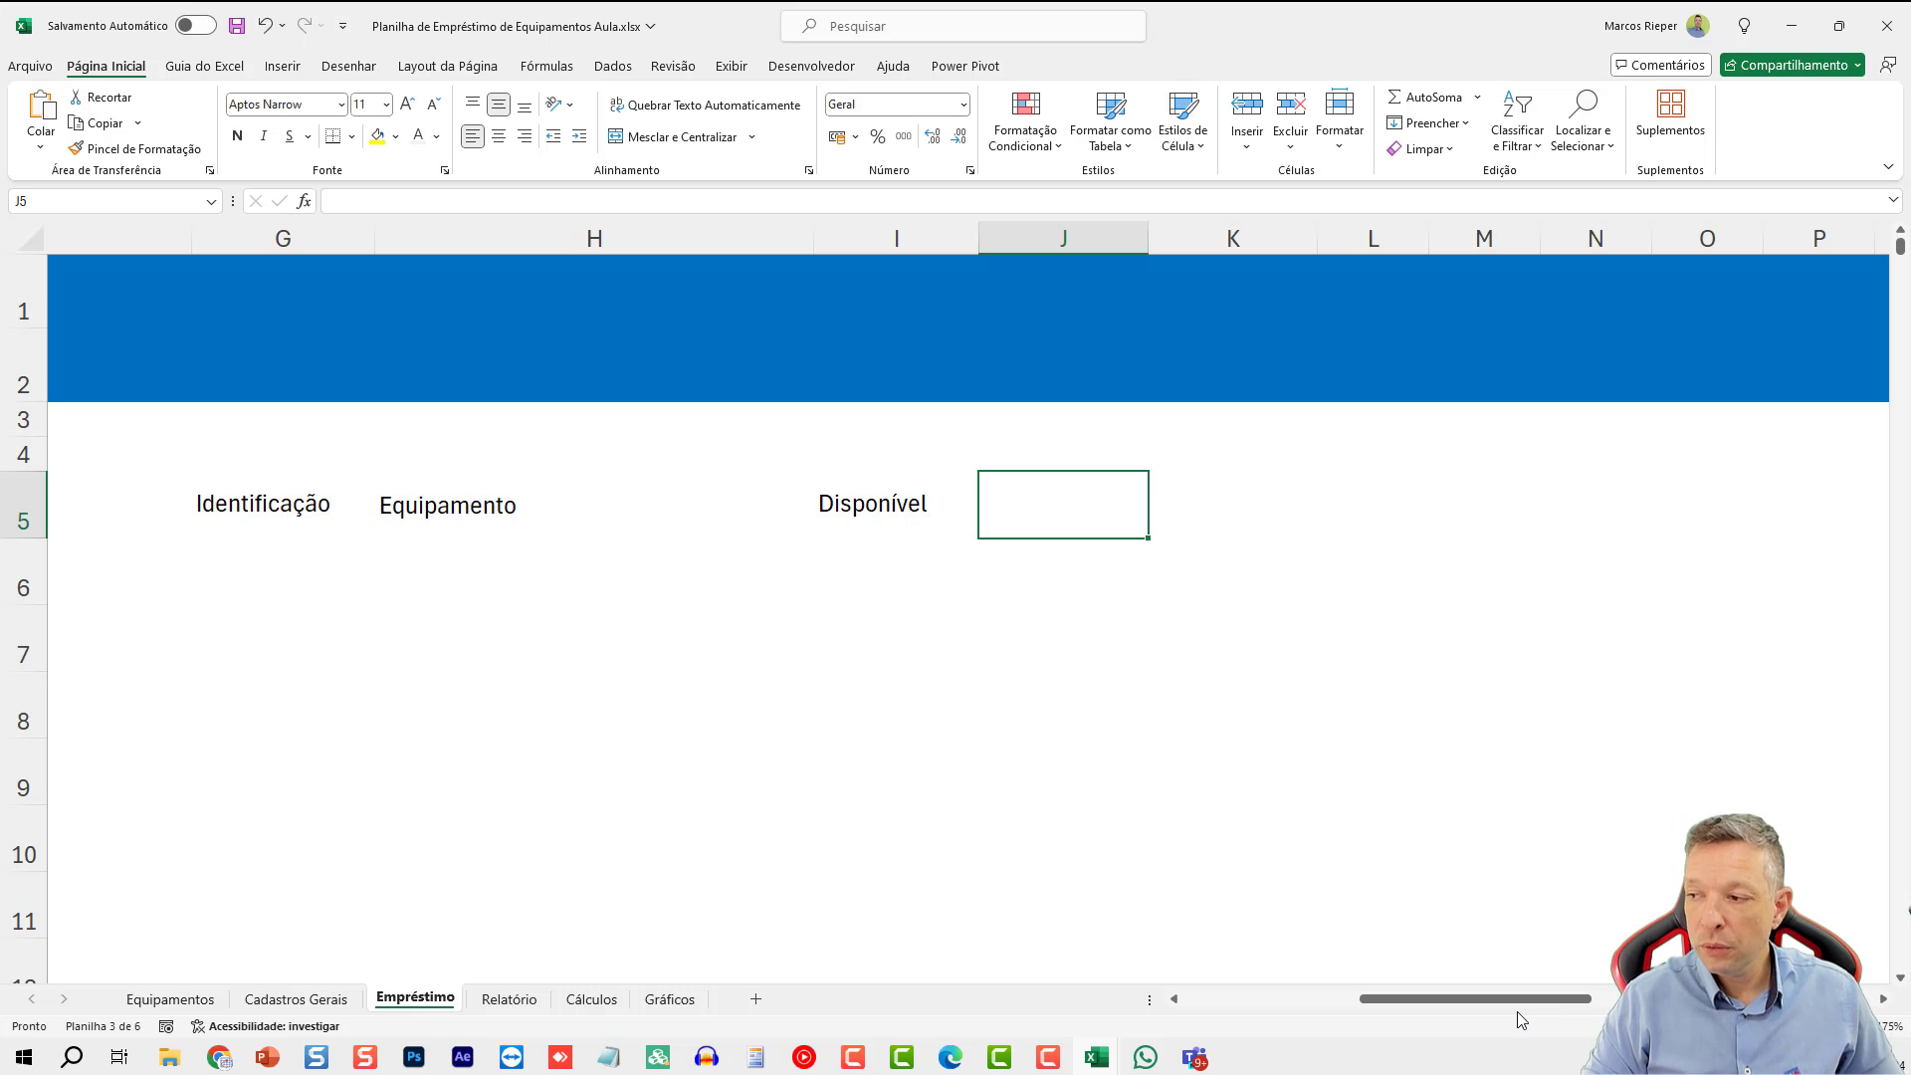
- Enter the last headers: Qtde. Empréstimo in J5, Data Devolução in K5 and Imagem in L5
{"action": "type", "text": "Qtde. Empréstimo"}
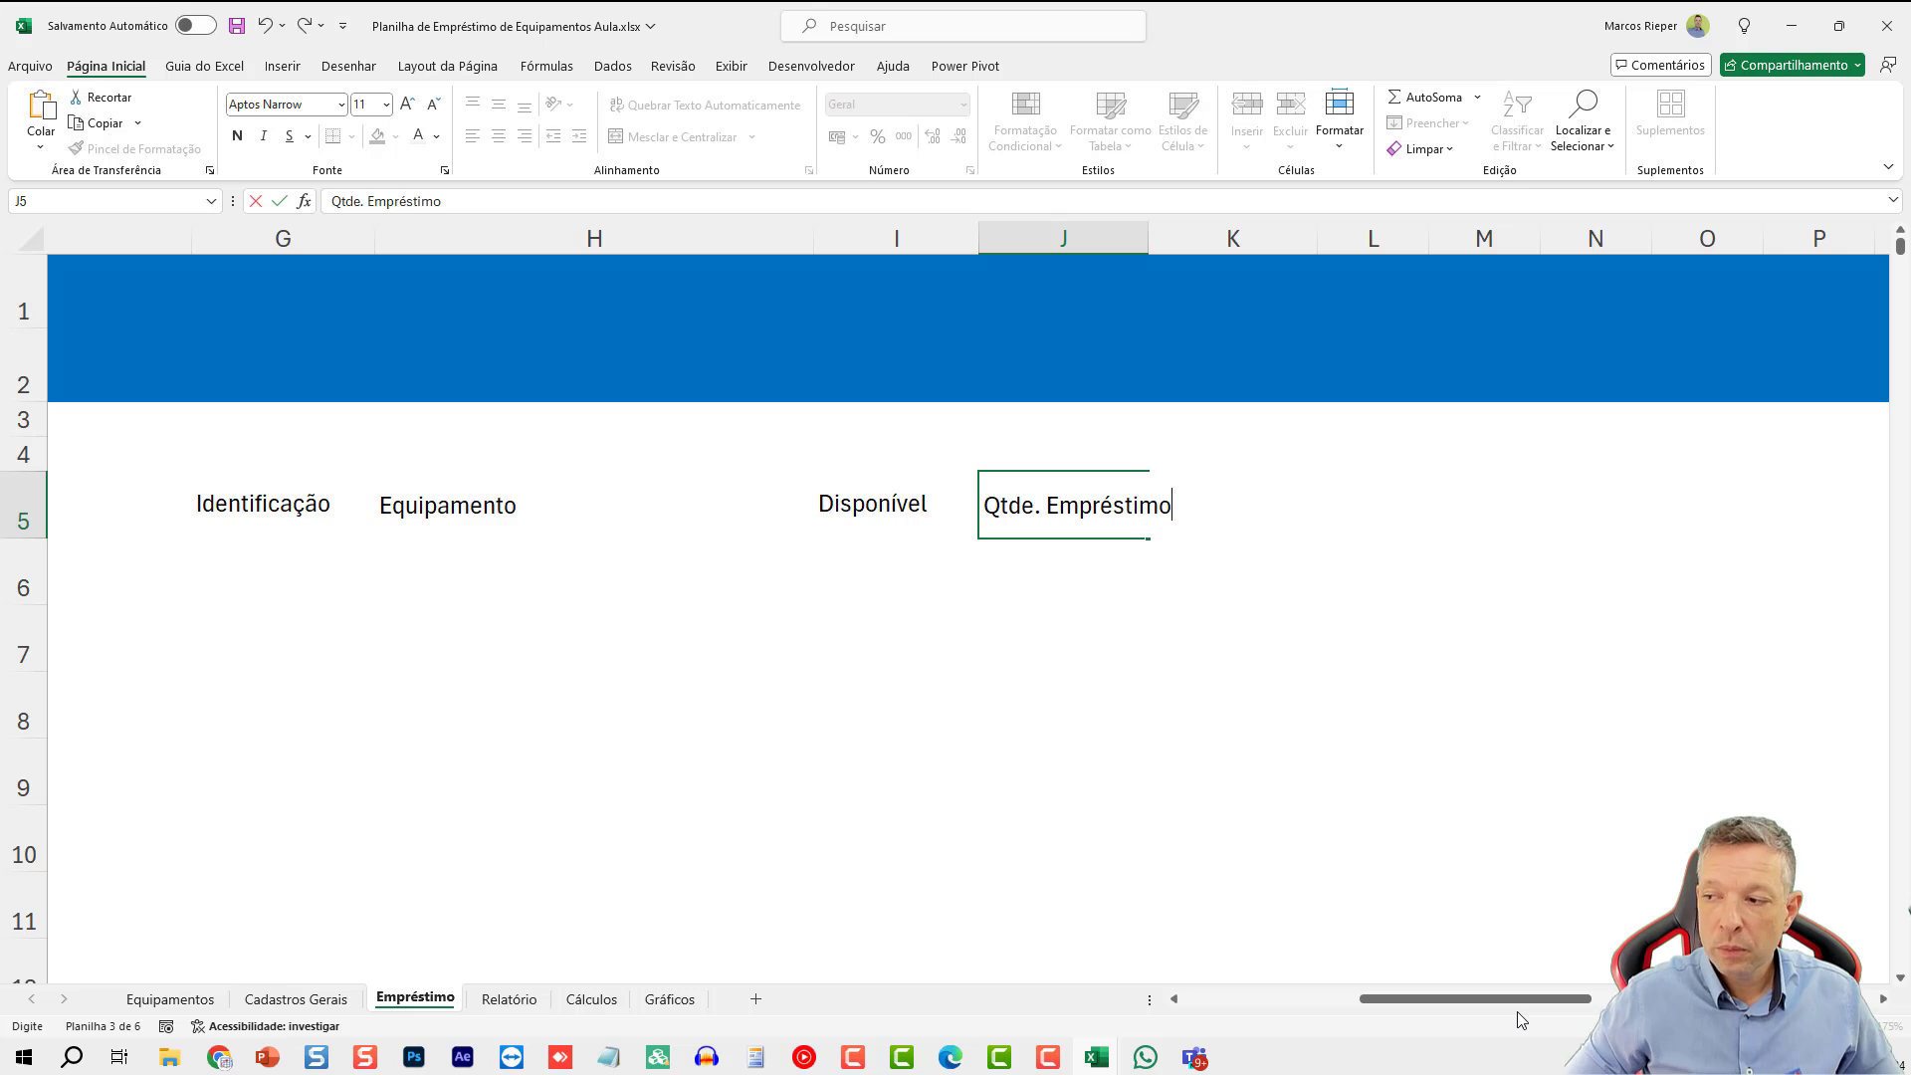
{"action": "key", "text": "Tab"}
{"action": "type", "text": "Data Devoluç"}
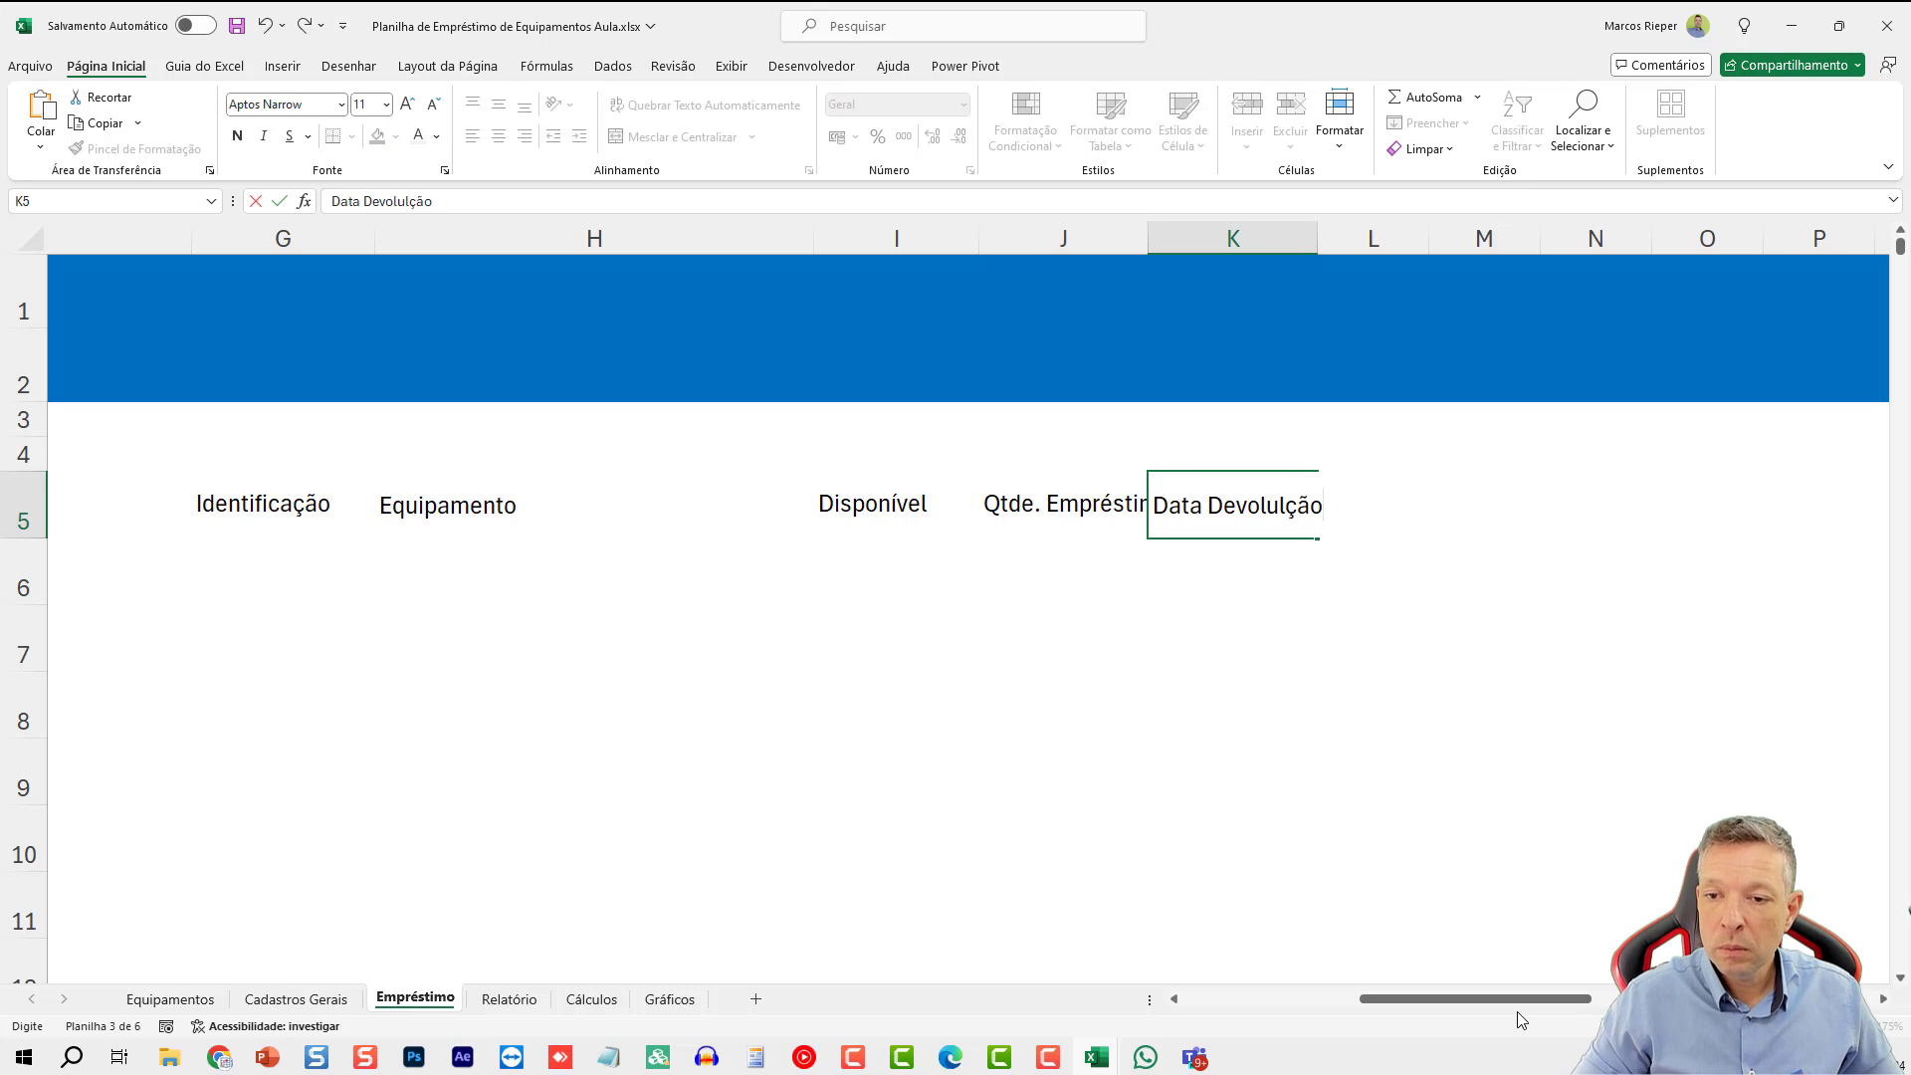
{"action": "key", "text": "BackSpace"}
{"action": "type", "text": "ão"}
{"action": "key", "text": "Tab"}
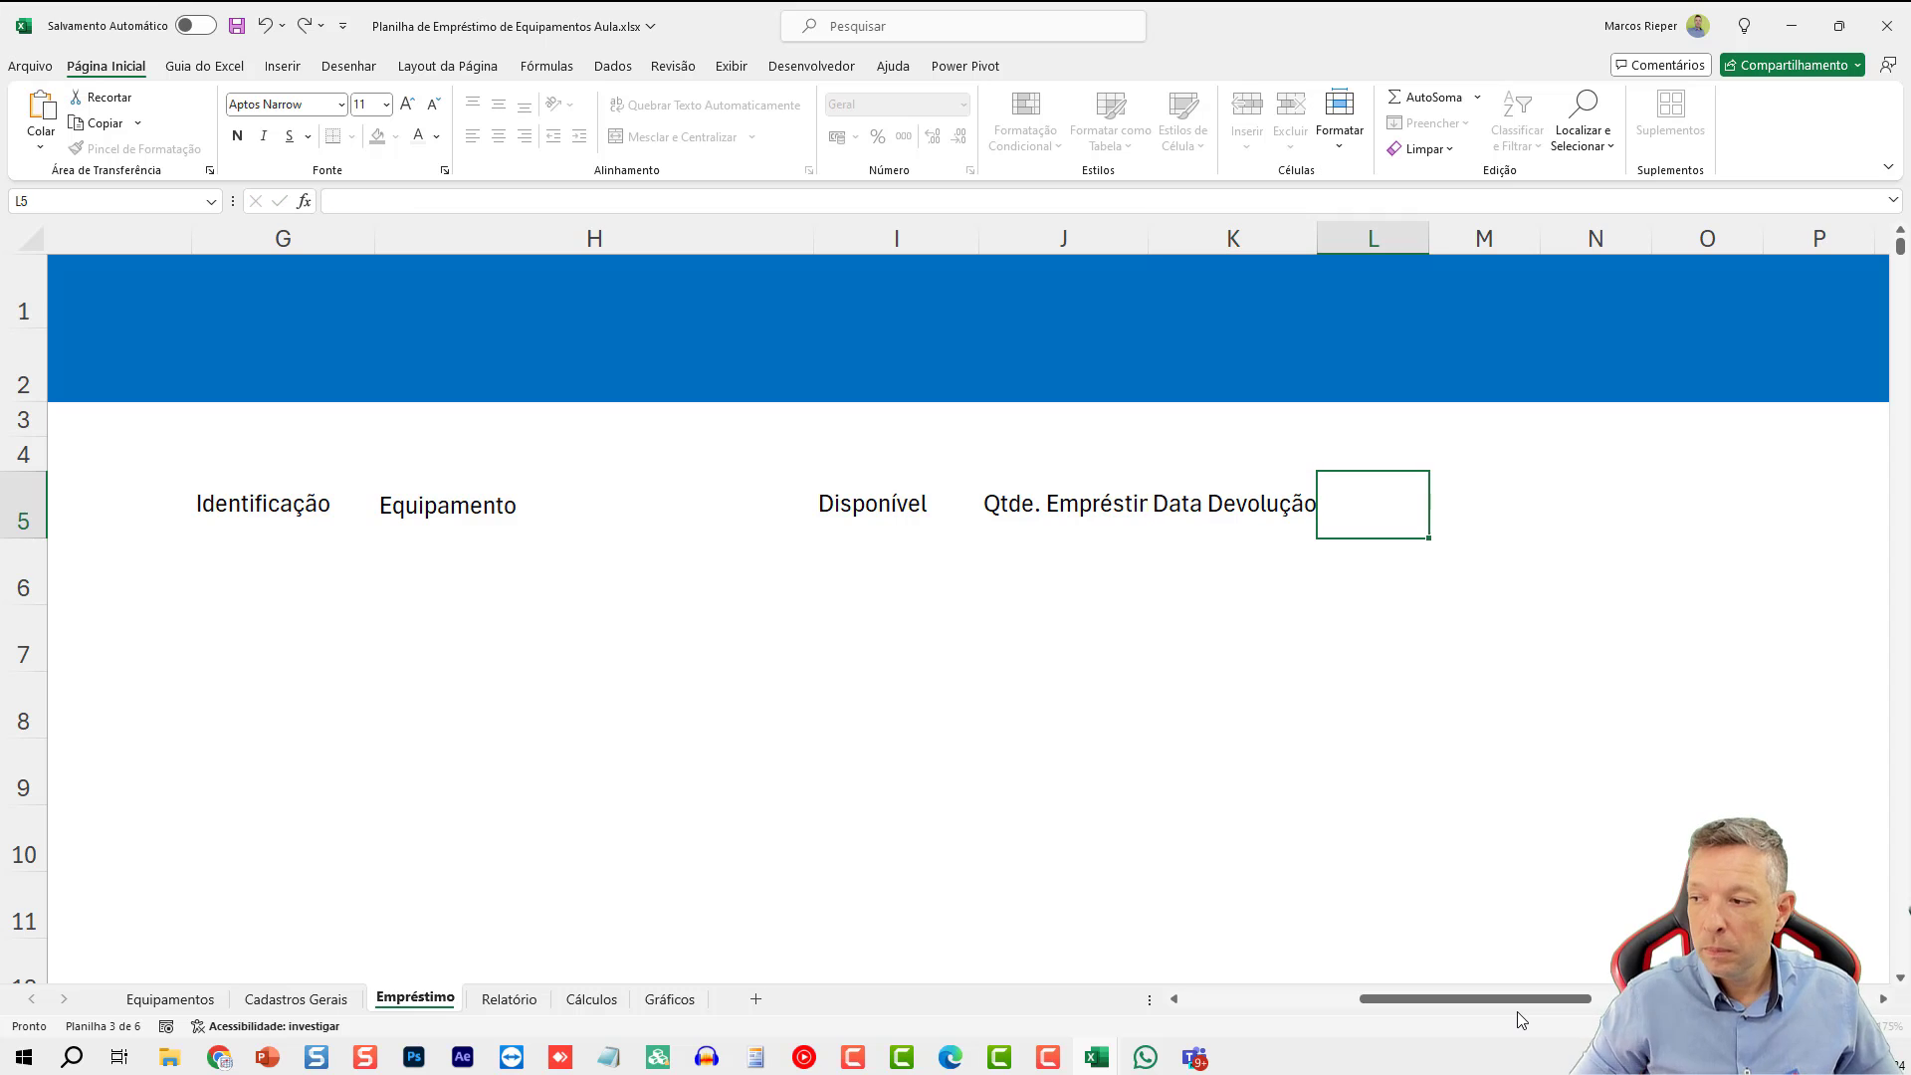
{"action": "type", "text": "Imagens"}
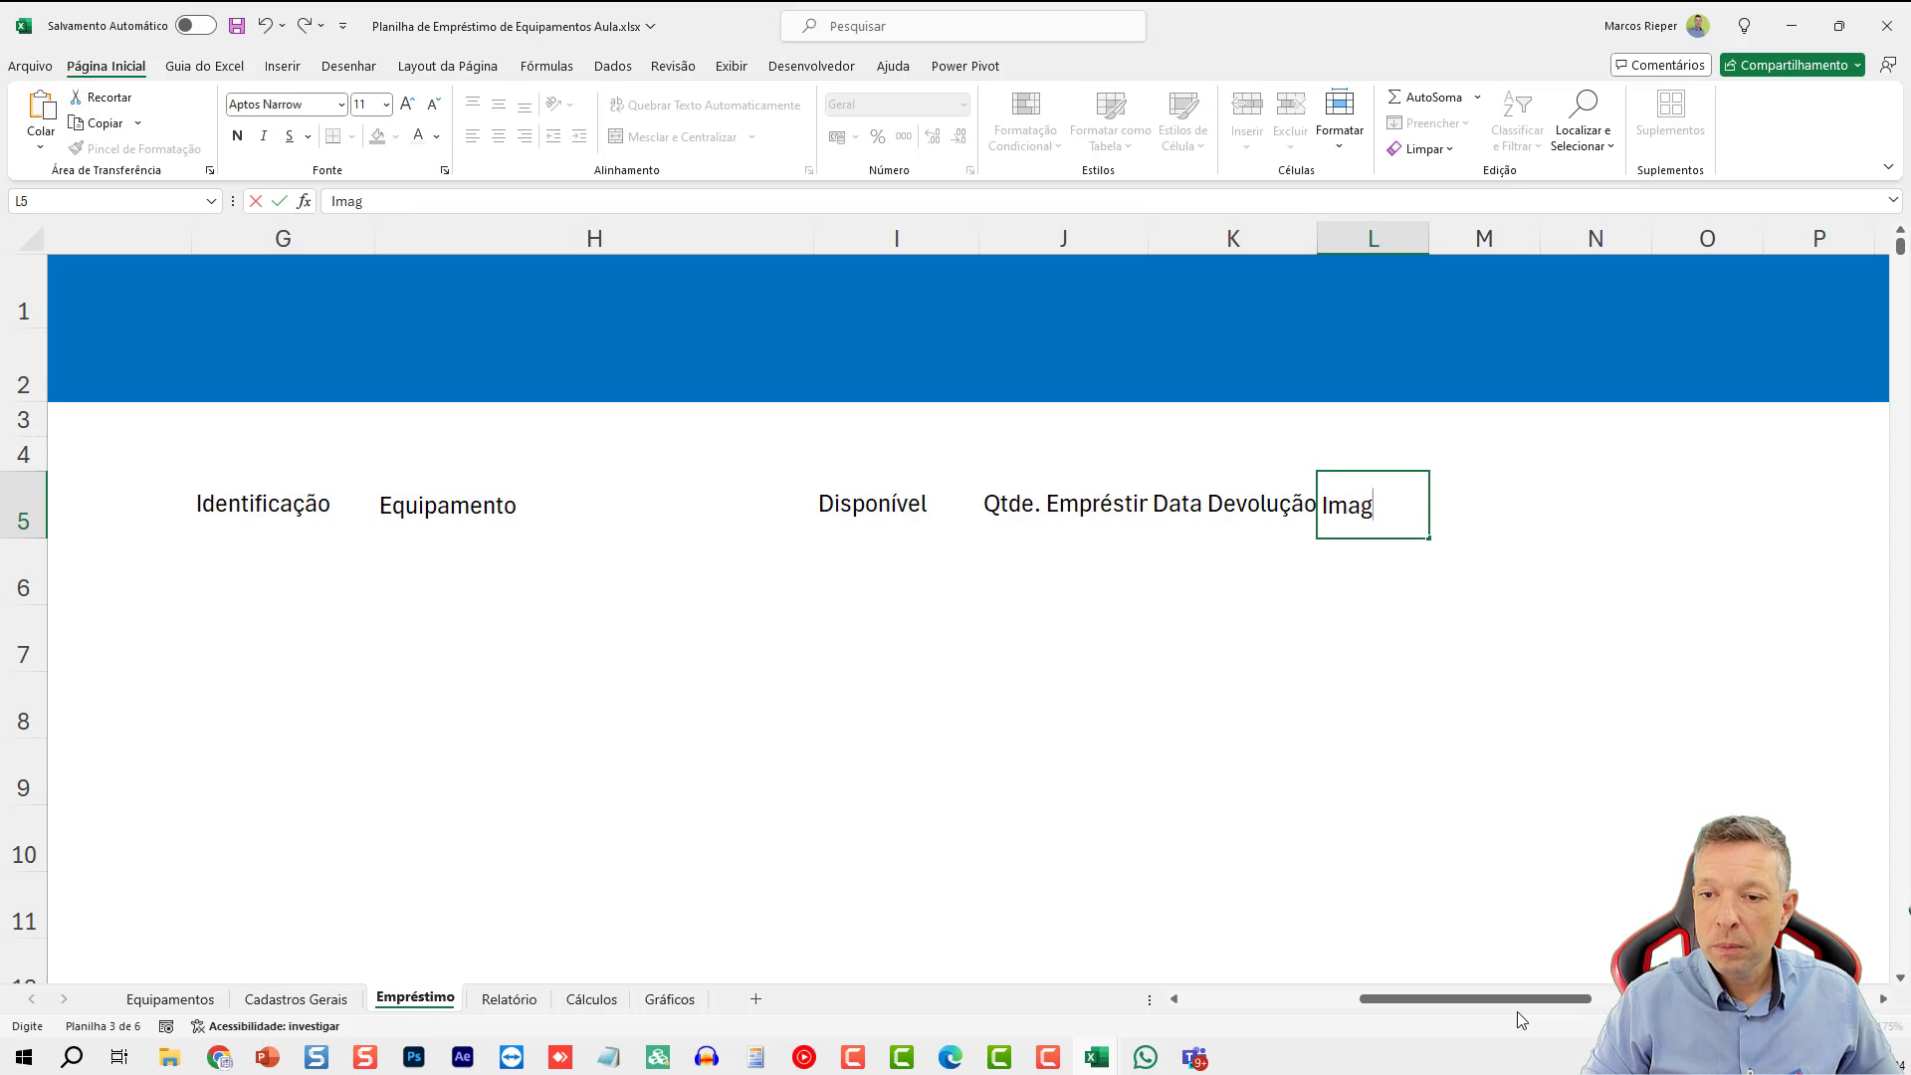
{"action": "key", "text": "Return"}
{"action": "key", "text": "Up"}
{"action": "key", "text": "Home"}
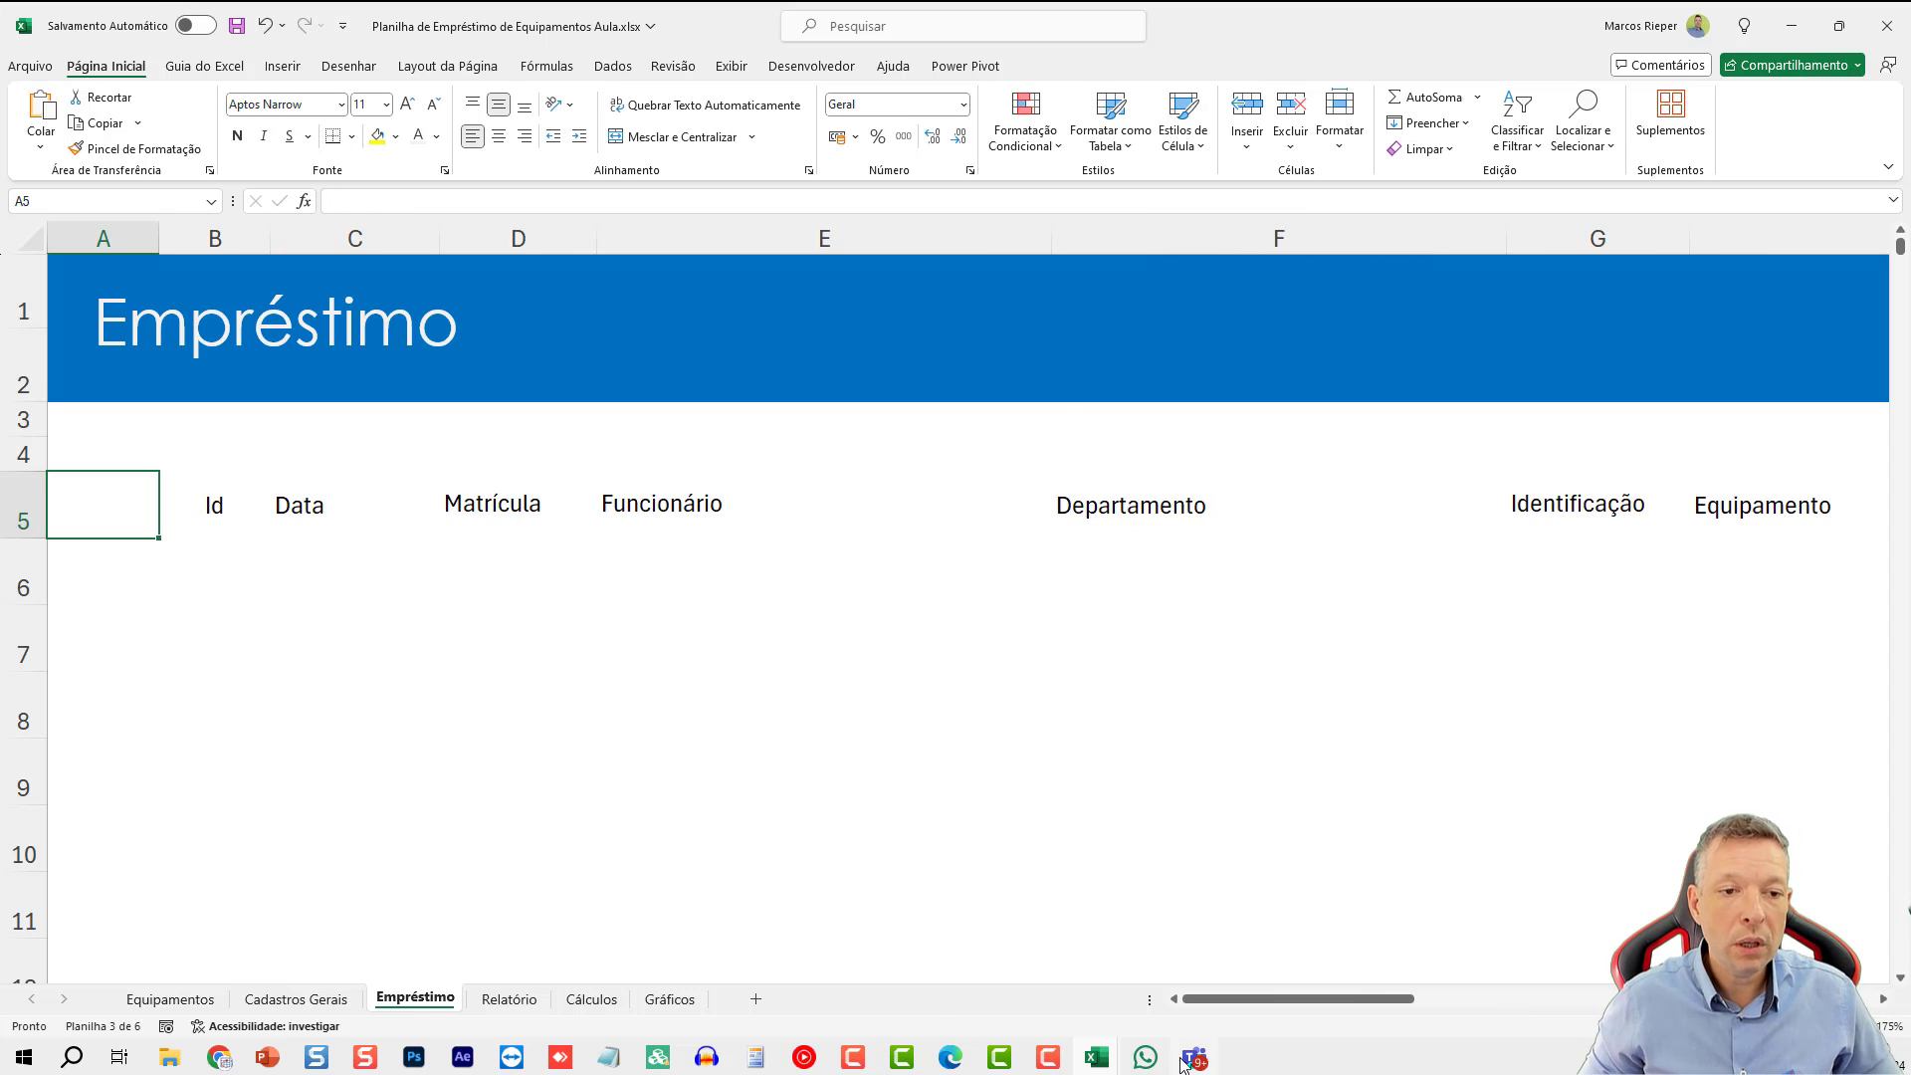
- Turn on text wrapping for the header cells B5:L5 and centre them horizontally
{"action": "scroll", "coordinate": [841, 674], "scroll_direction": "down", "scroll_amount": 4}
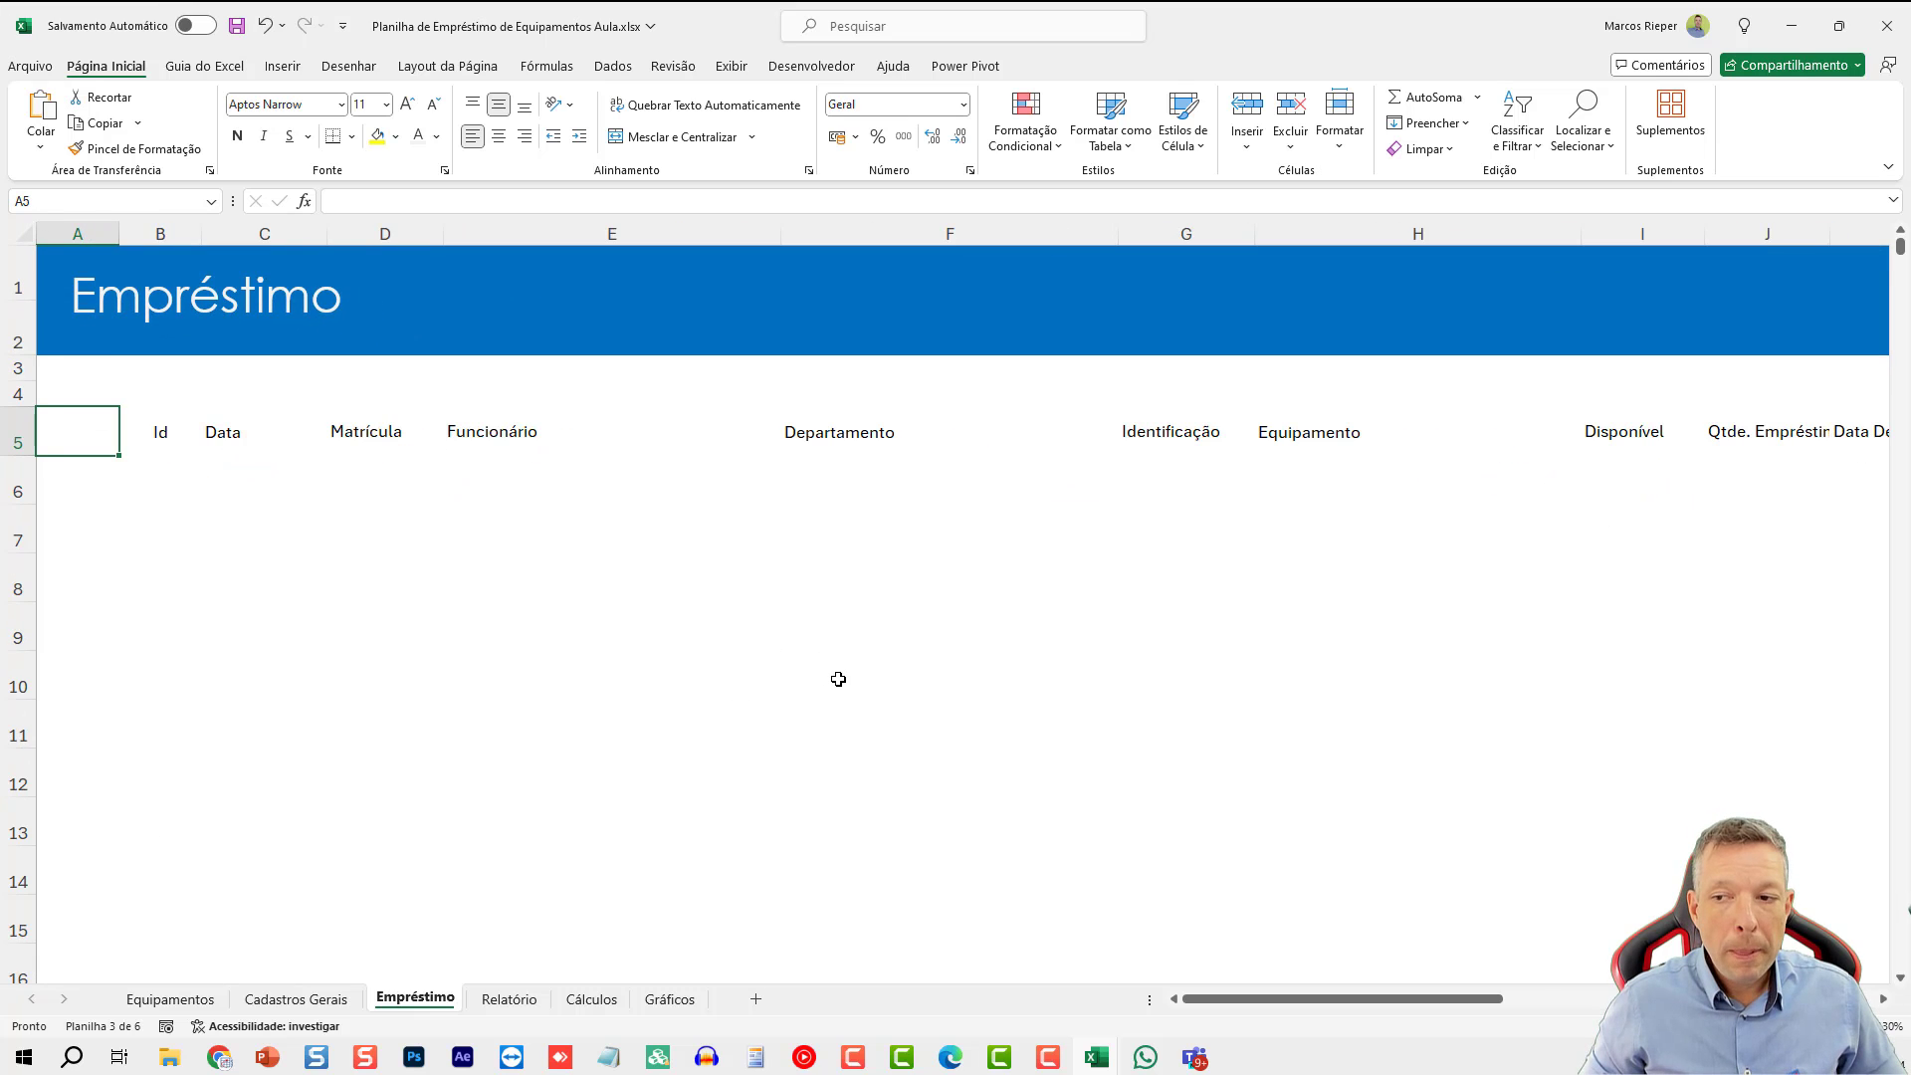
{"action": "left_click_drag", "start_coordinate": [1773, 400], "coordinate": [162, 418]}
{"action": "key", "text": "ctrl+1"}
{"action": "left_click", "coordinate": [765, 352]}
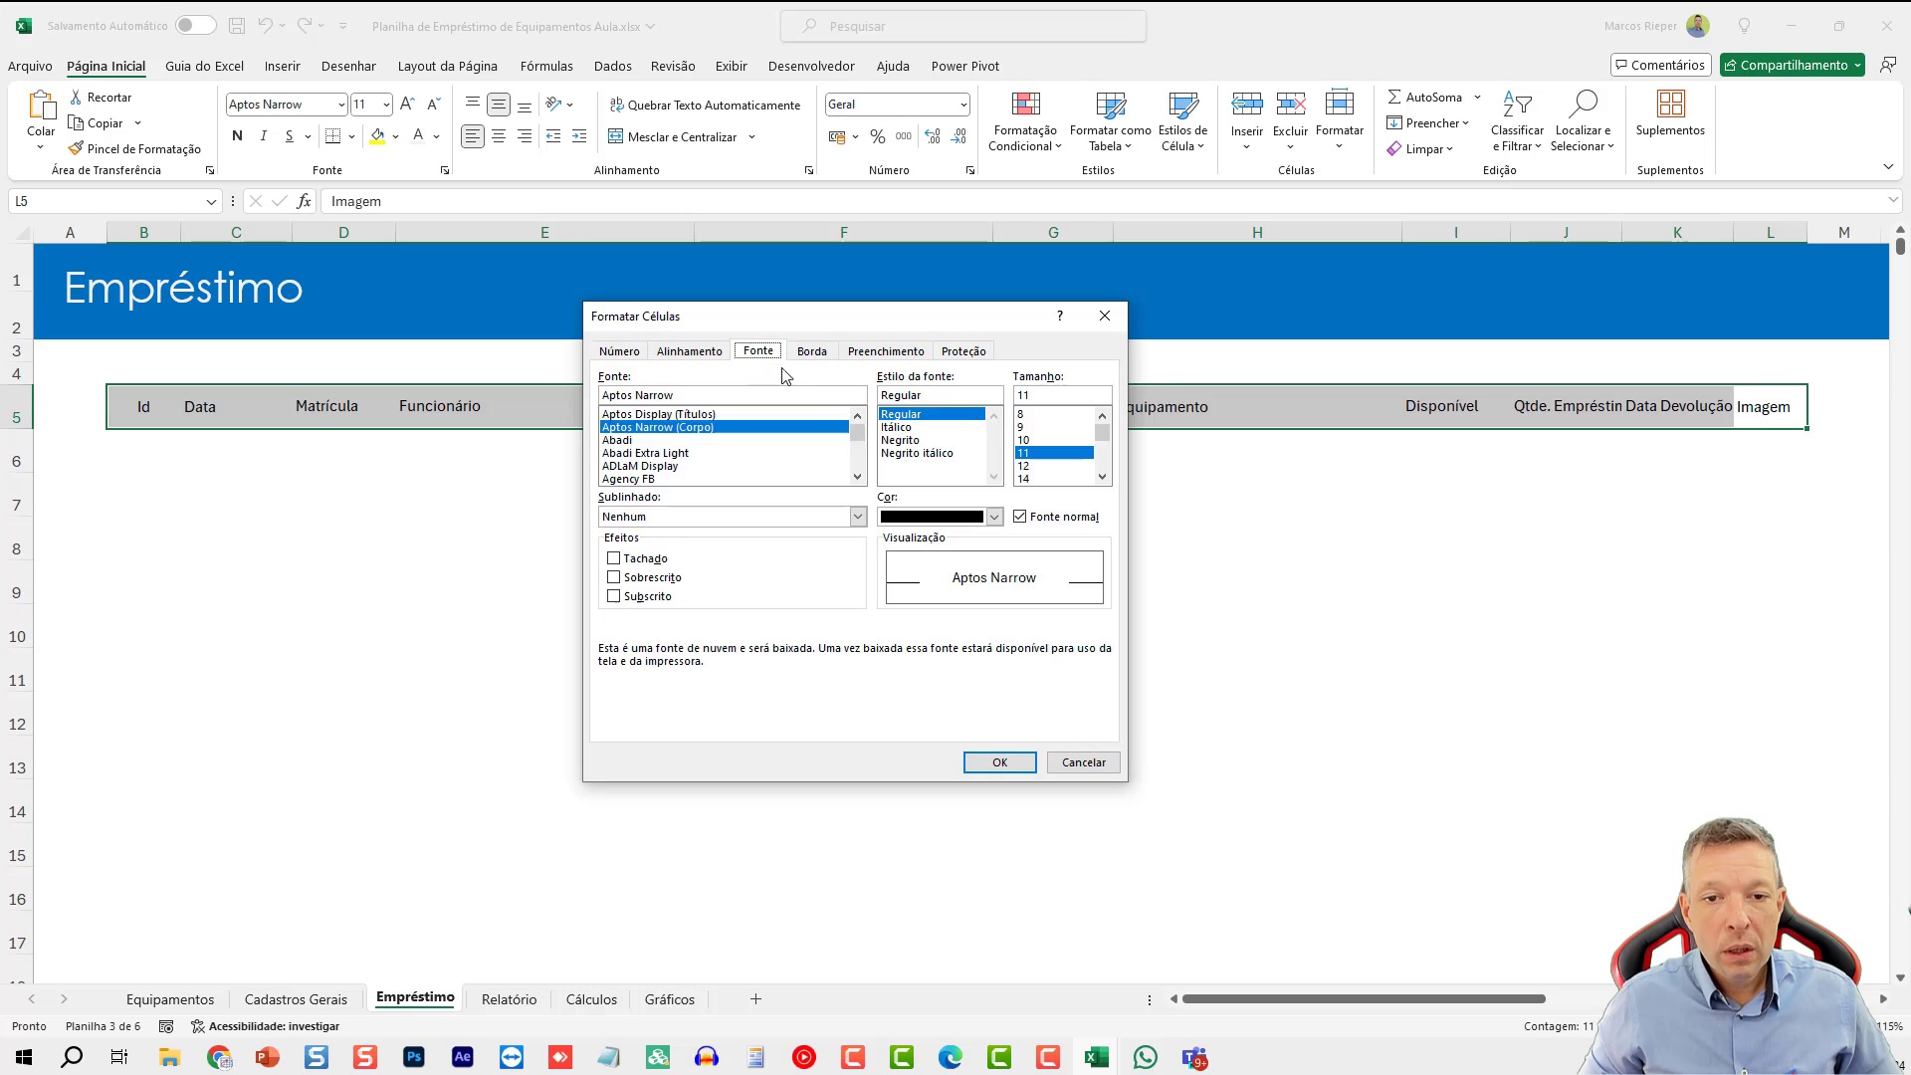
{"action": "left_click", "coordinate": [811, 354]}
{"action": "left_click", "coordinate": [868, 355]}
{"action": "left_click", "coordinate": [694, 354]}
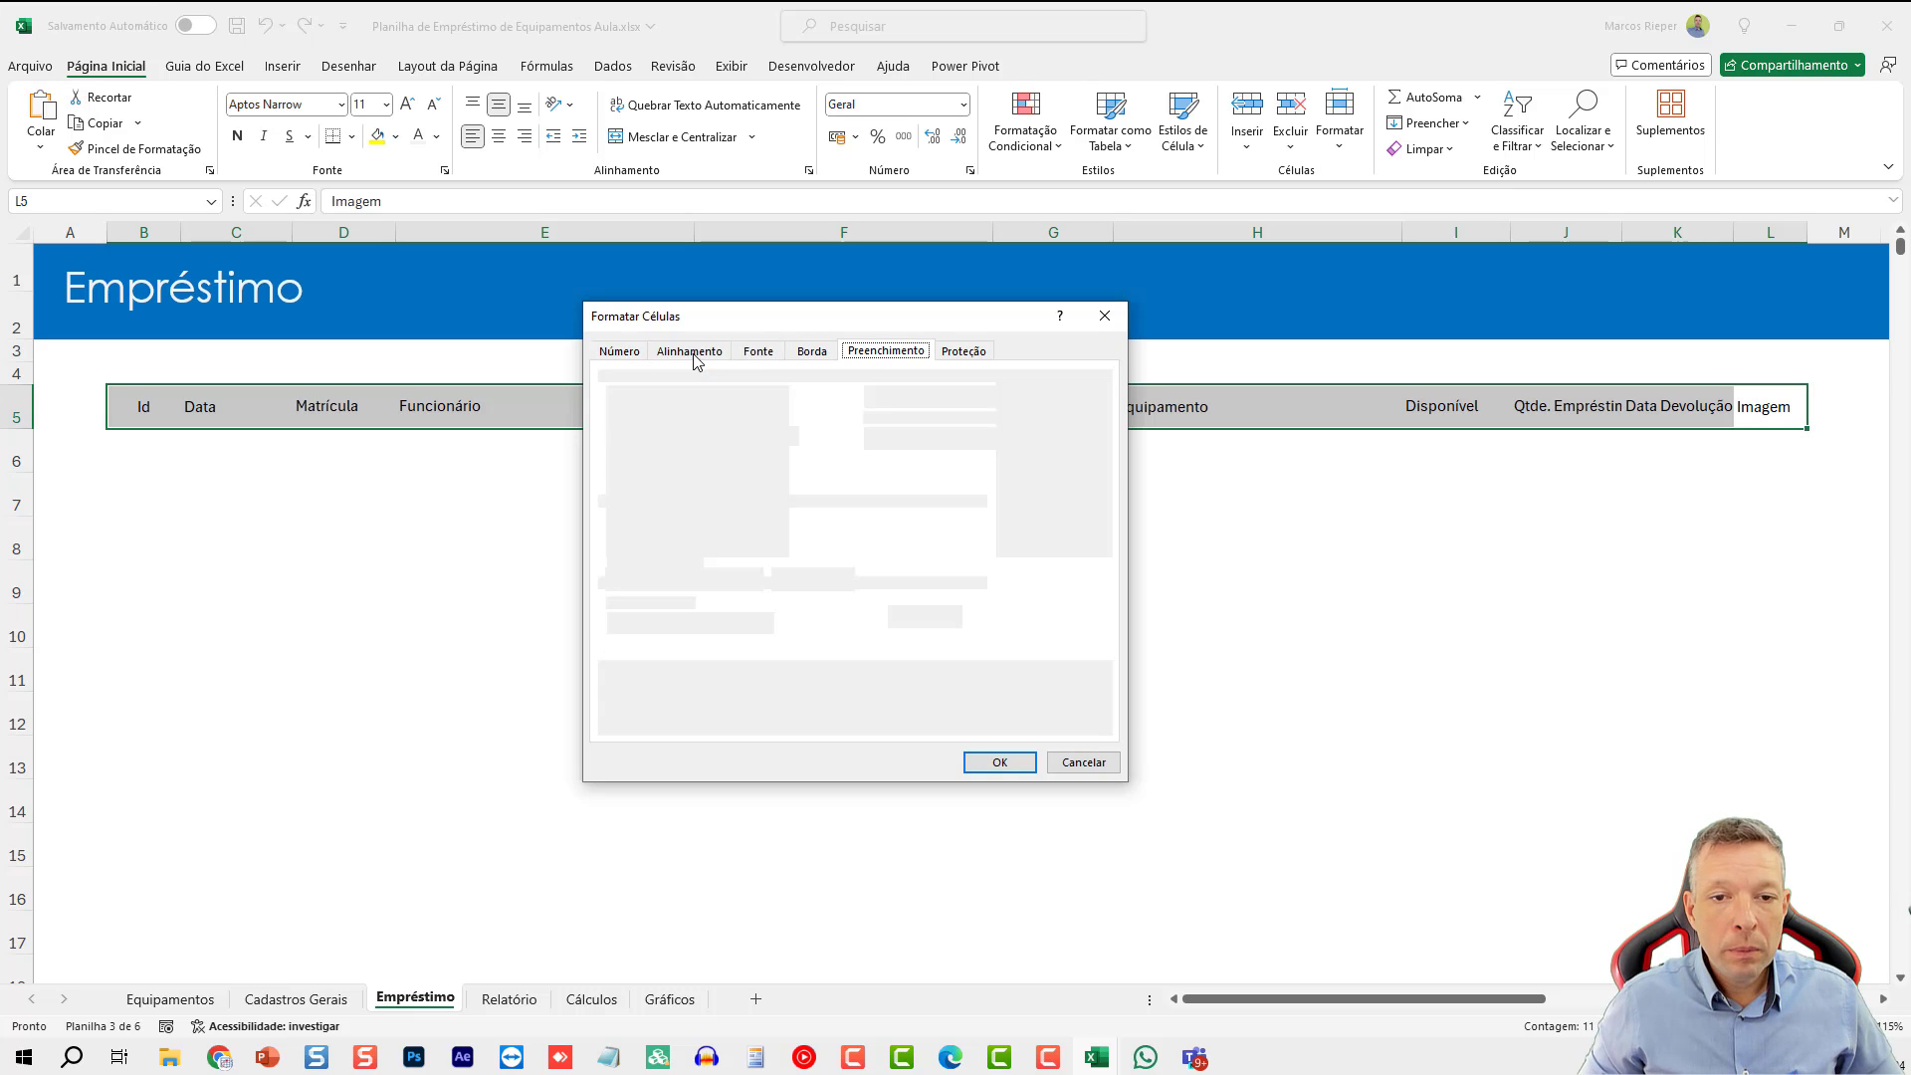
{"action": "left_click", "coordinate": [643, 523]}
{"action": "left_click", "coordinate": [1000, 762]}
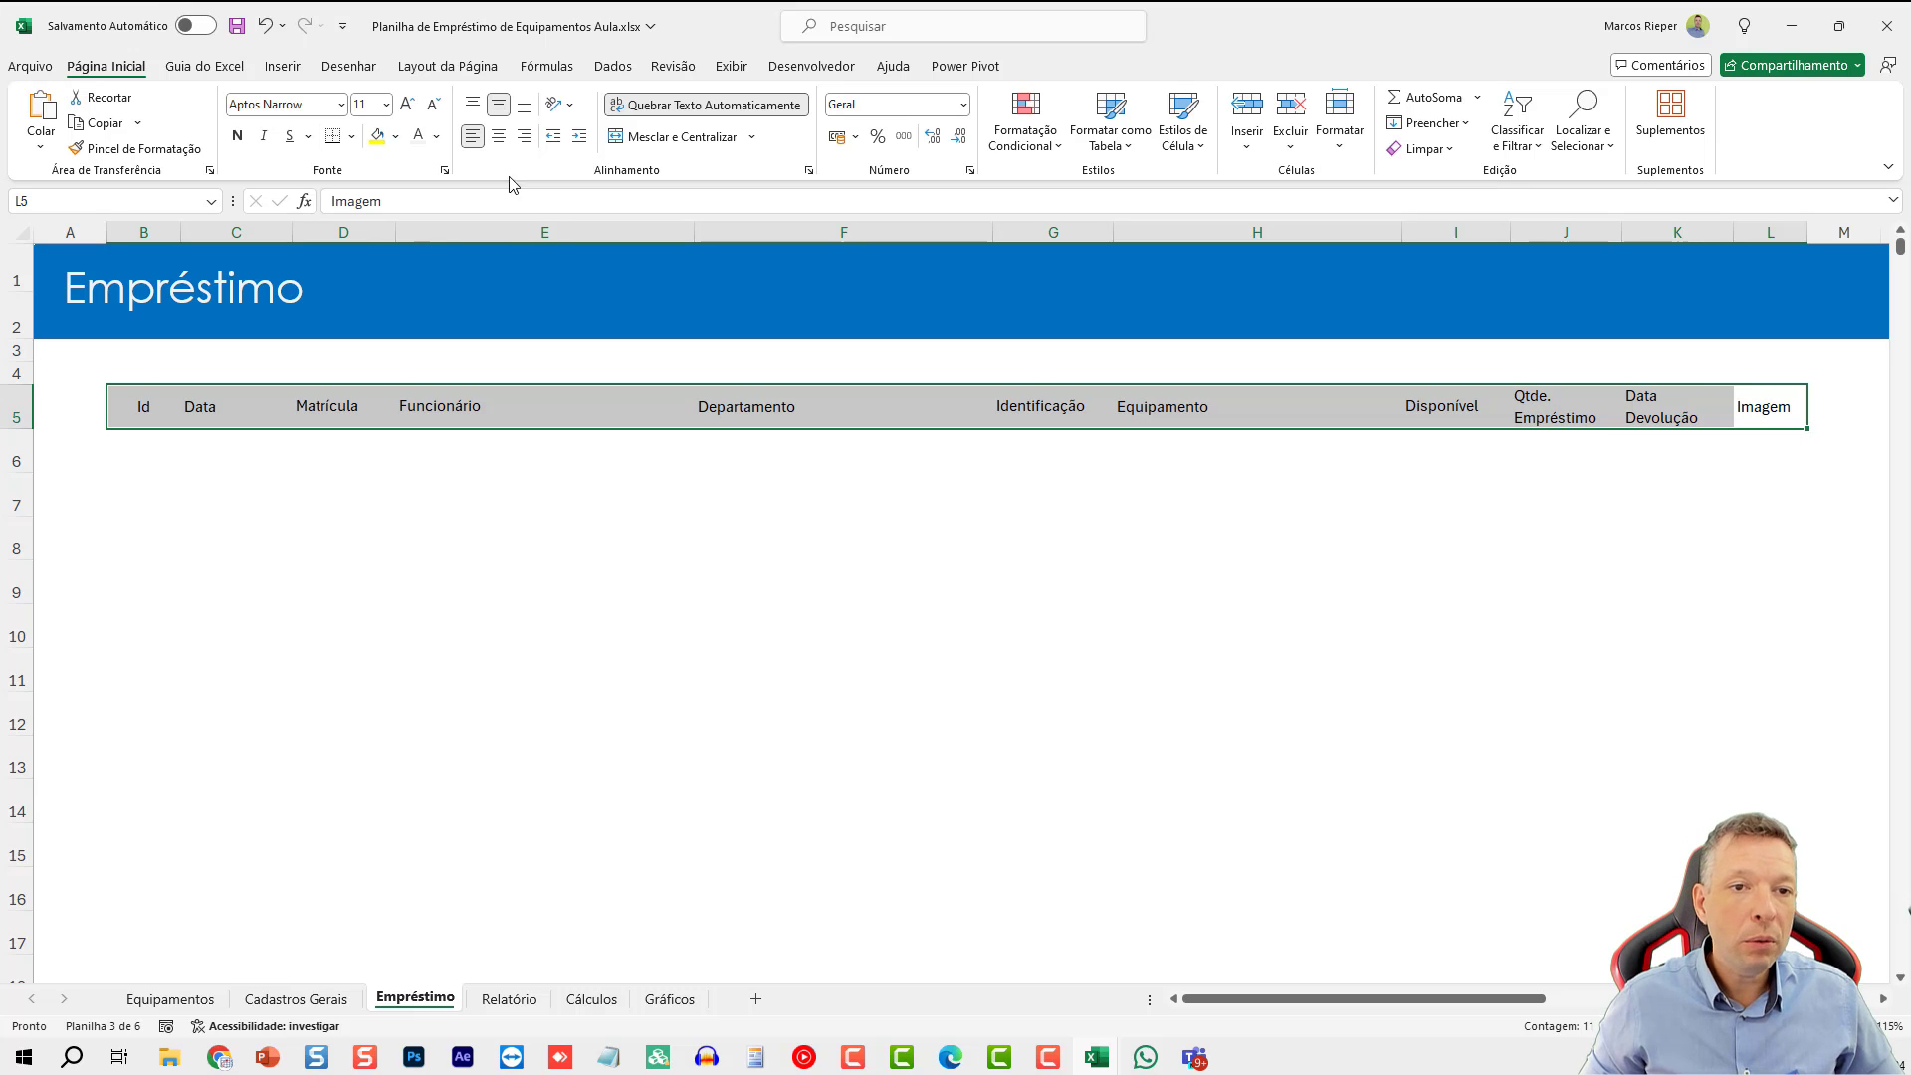
{"action": "left_click", "coordinate": [498, 136]}
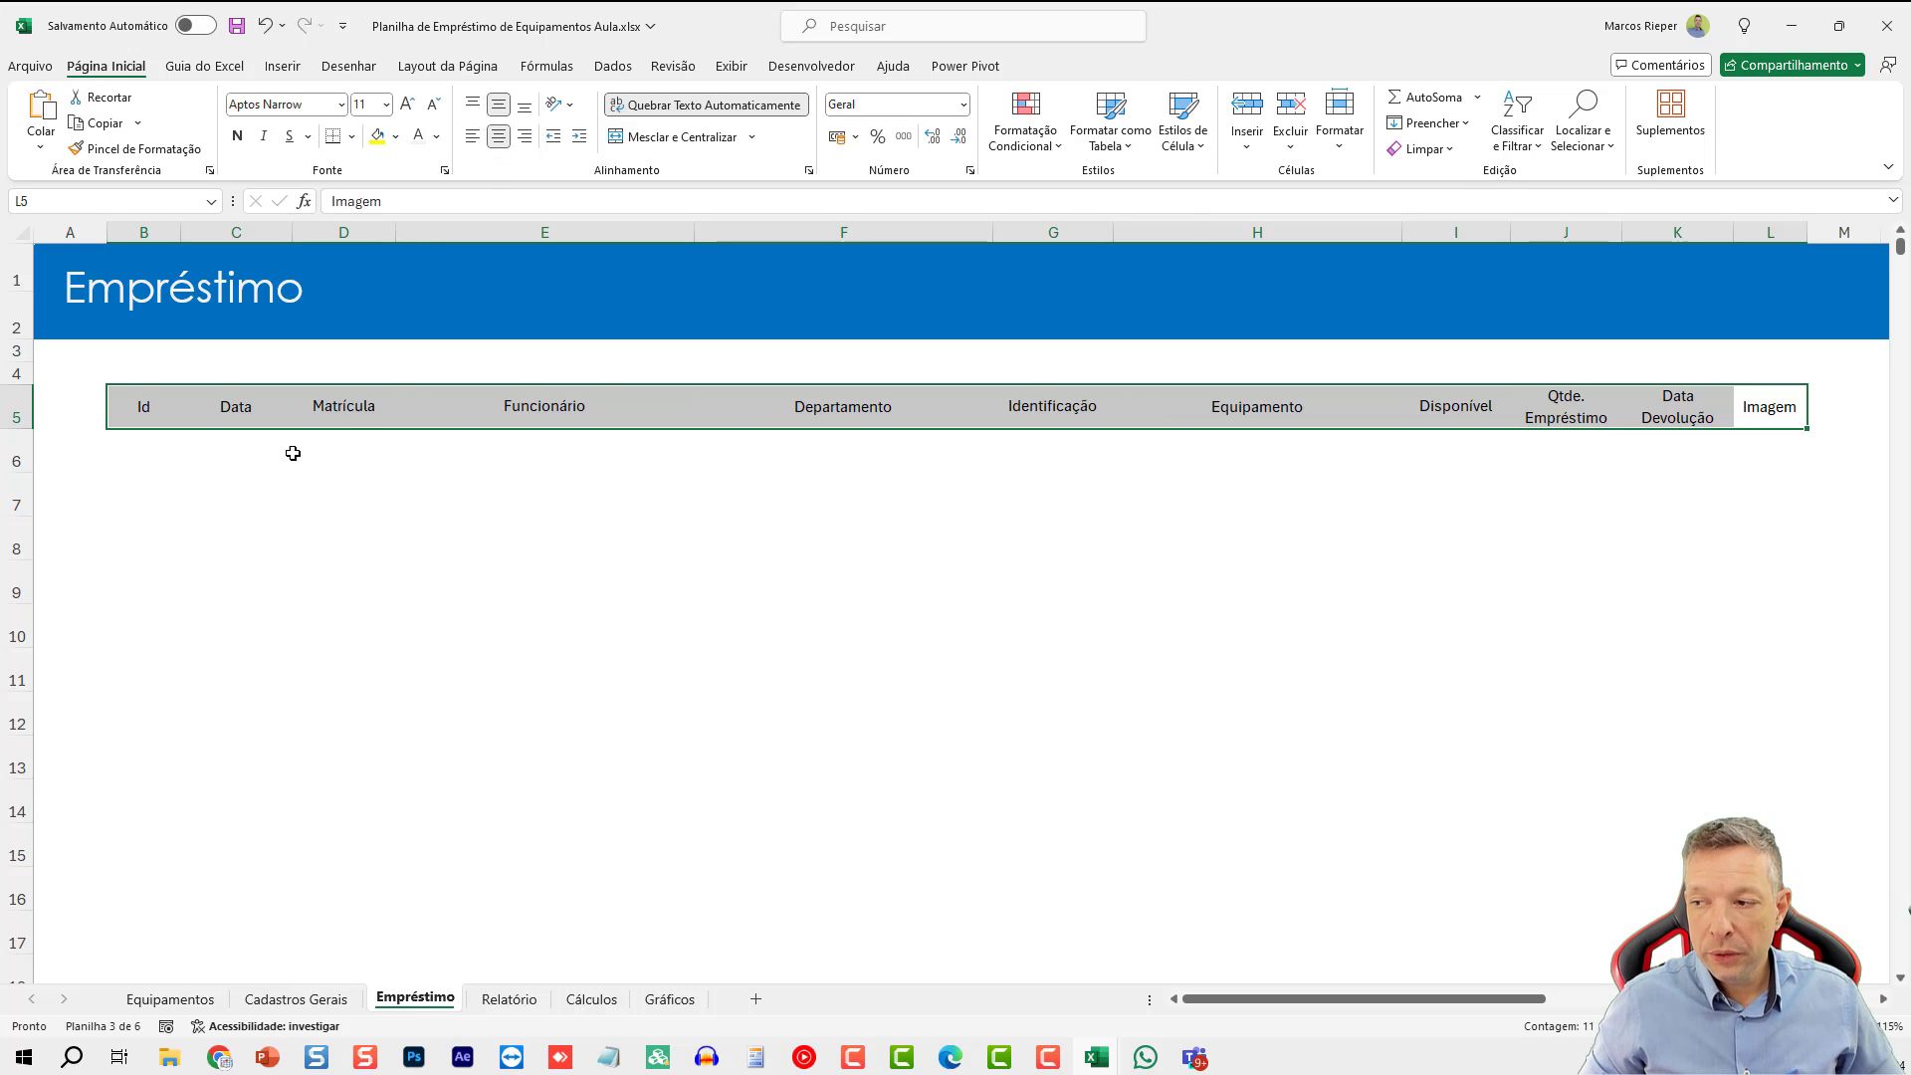
- Create a table from B5:L6, using row 5 as its headers
{"action": "left_click_drag", "start_coordinate": [150, 408], "coordinate": [1757, 447]}
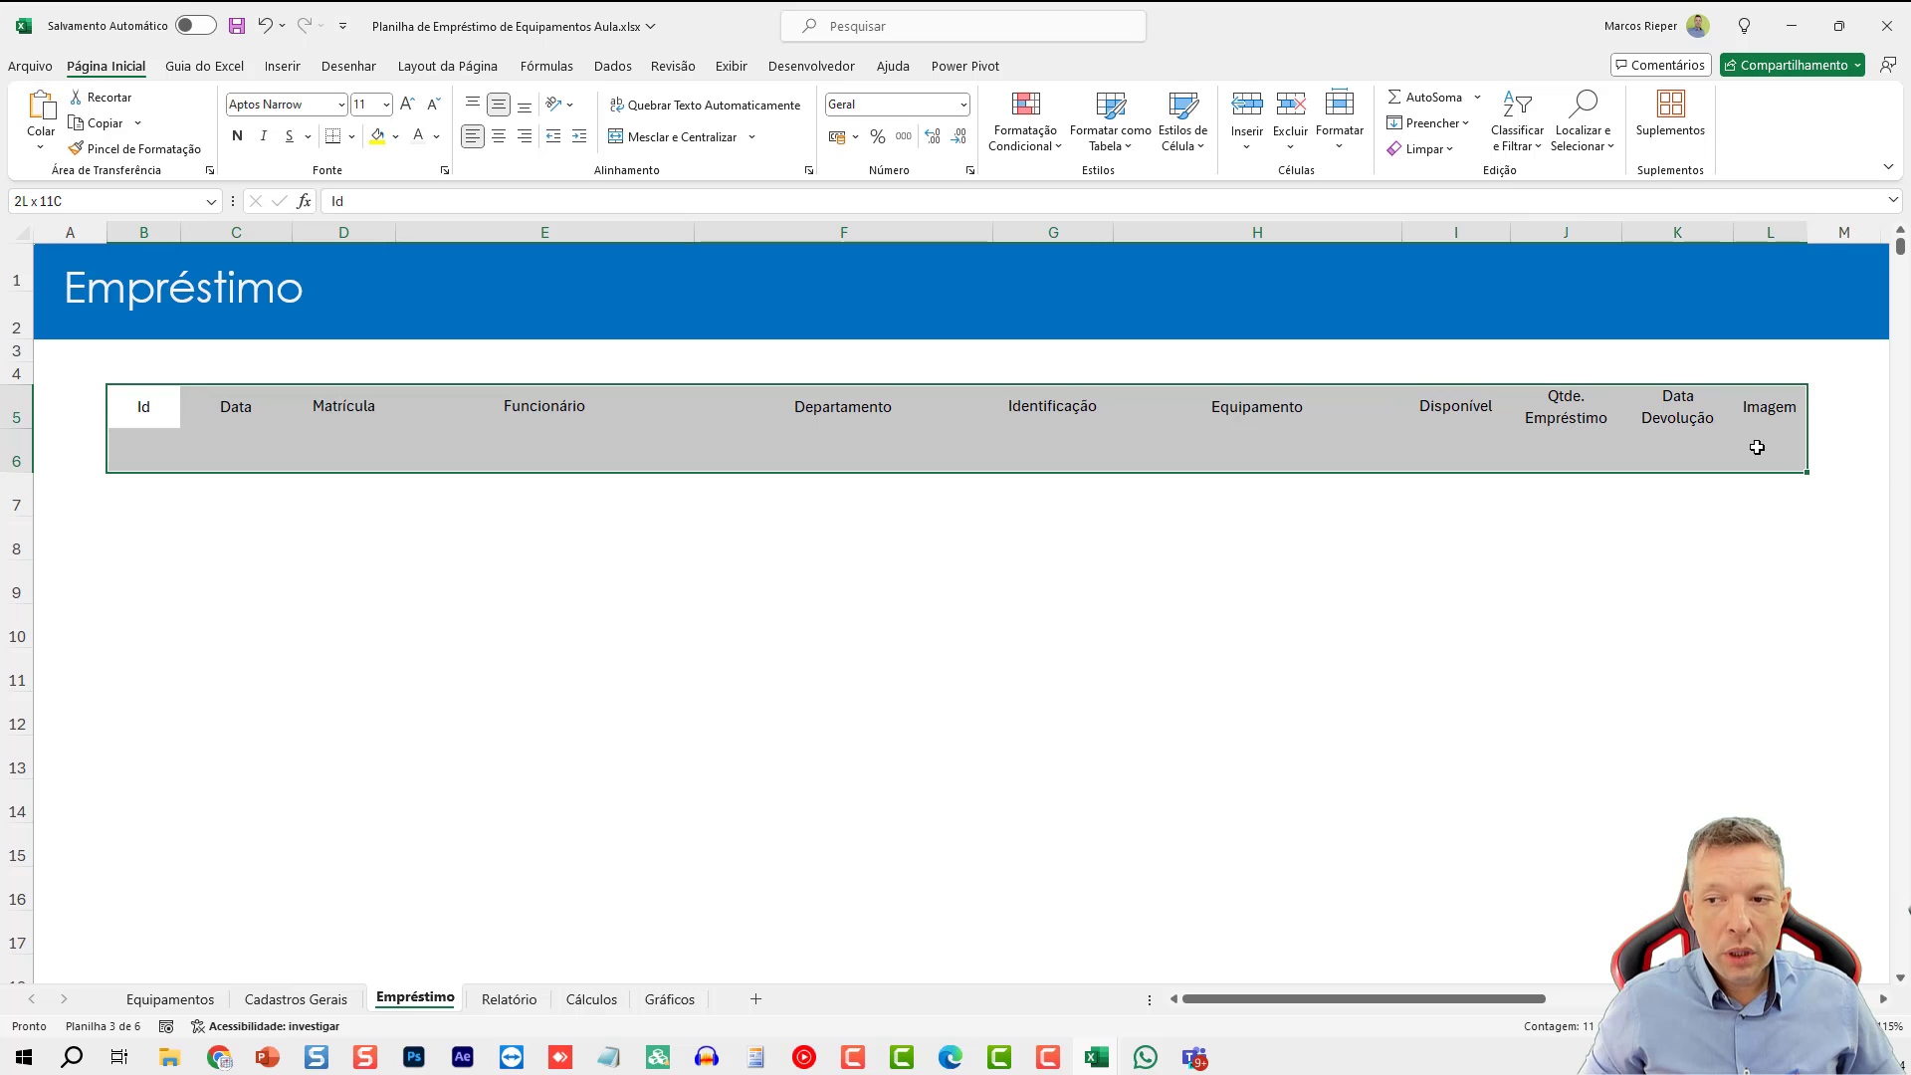
{"action": "key", "text": "alt"}
{"action": "key", "text": "t"}
{"action": "key", "text": "a"}
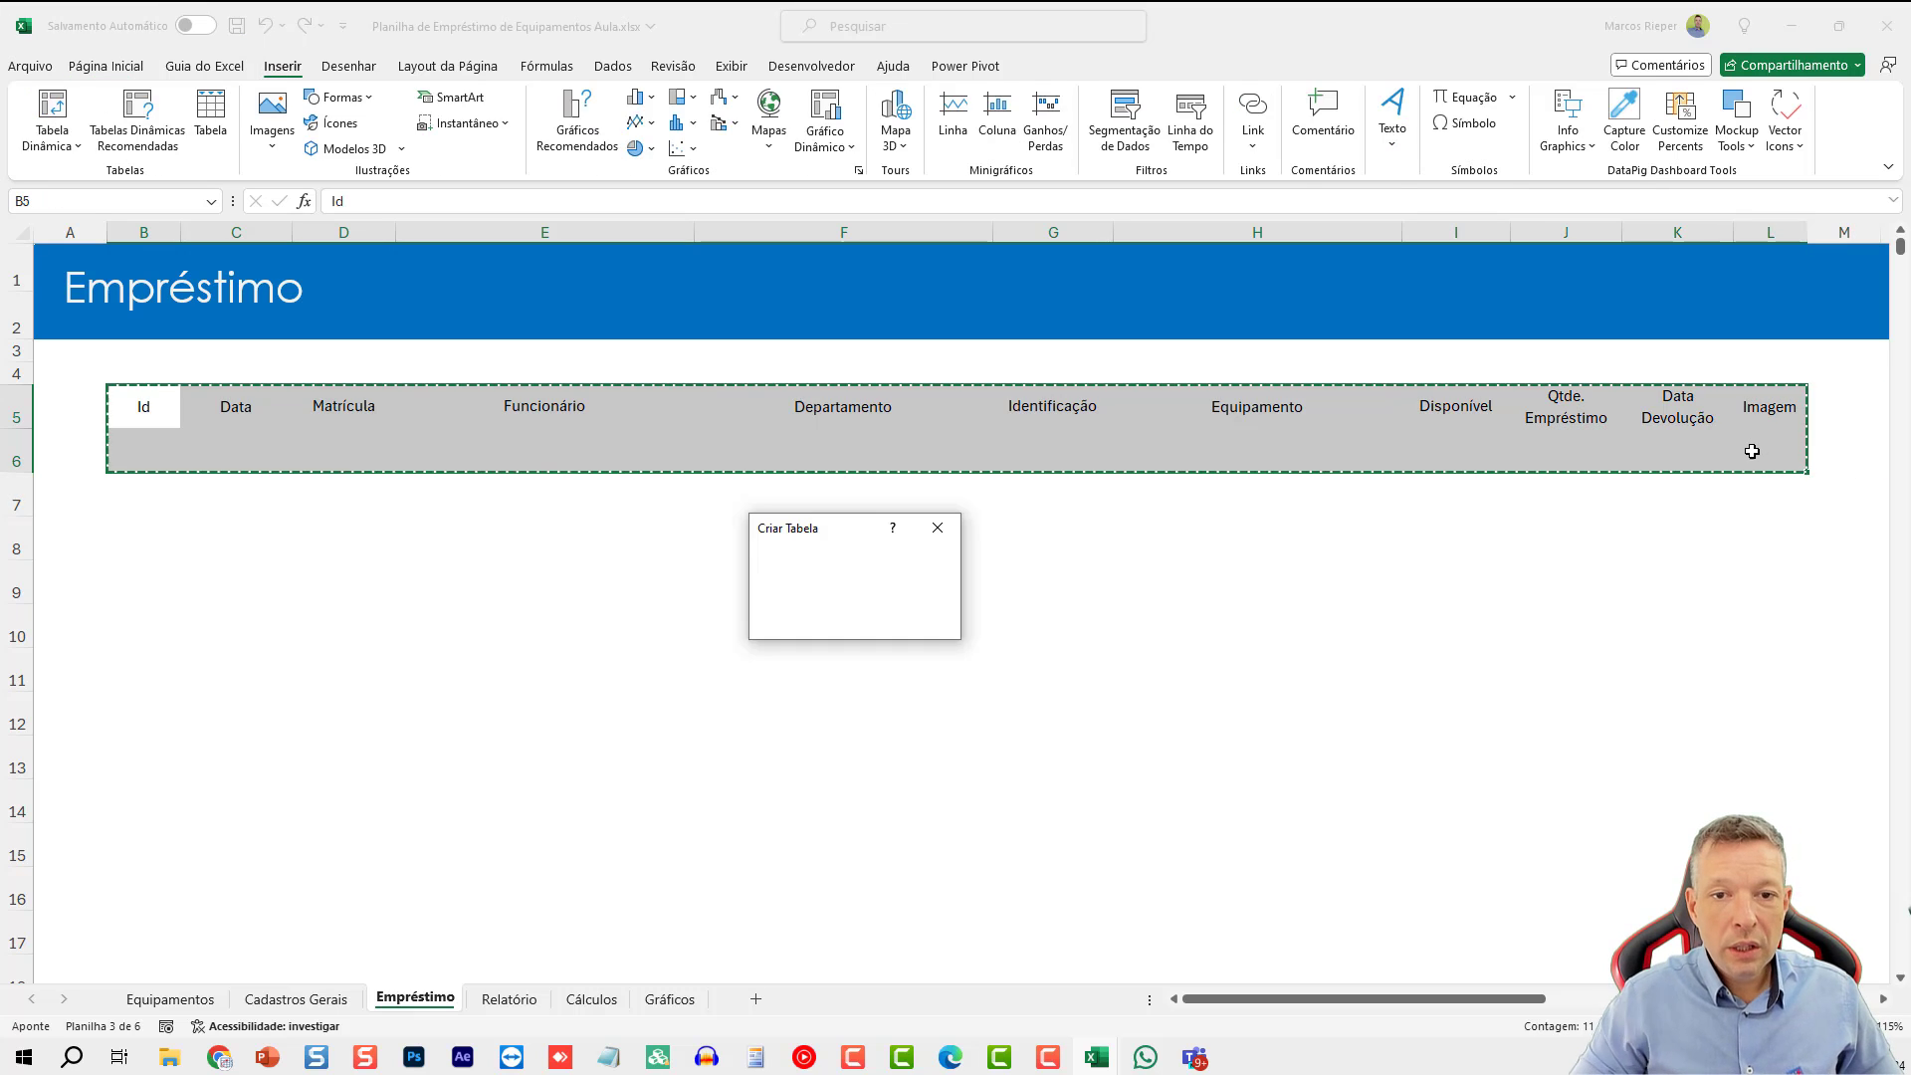
{"action": "key", "text": "Return"}
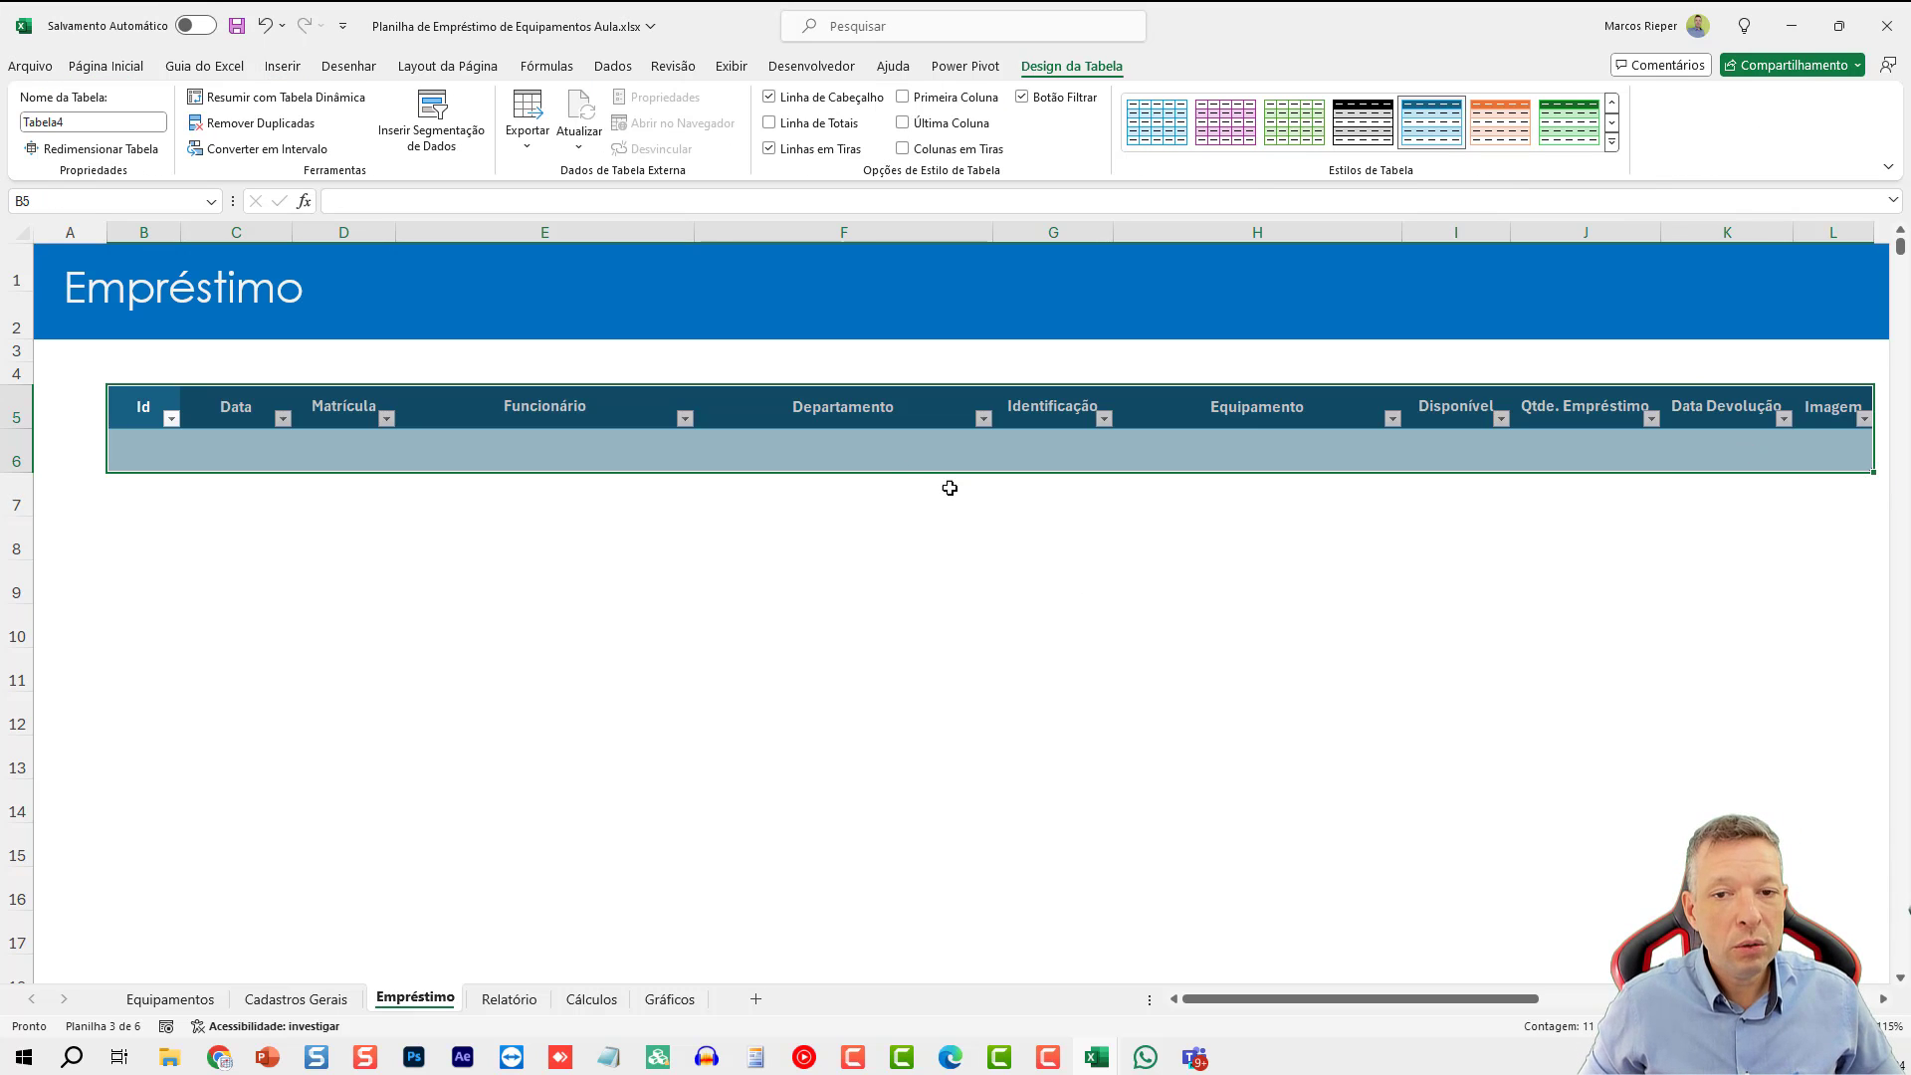
- Apply the first custom table style to the new loan table
{"action": "left_click", "coordinate": [913, 439]}
{"action": "left_click", "coordinate": [1612, 143]}
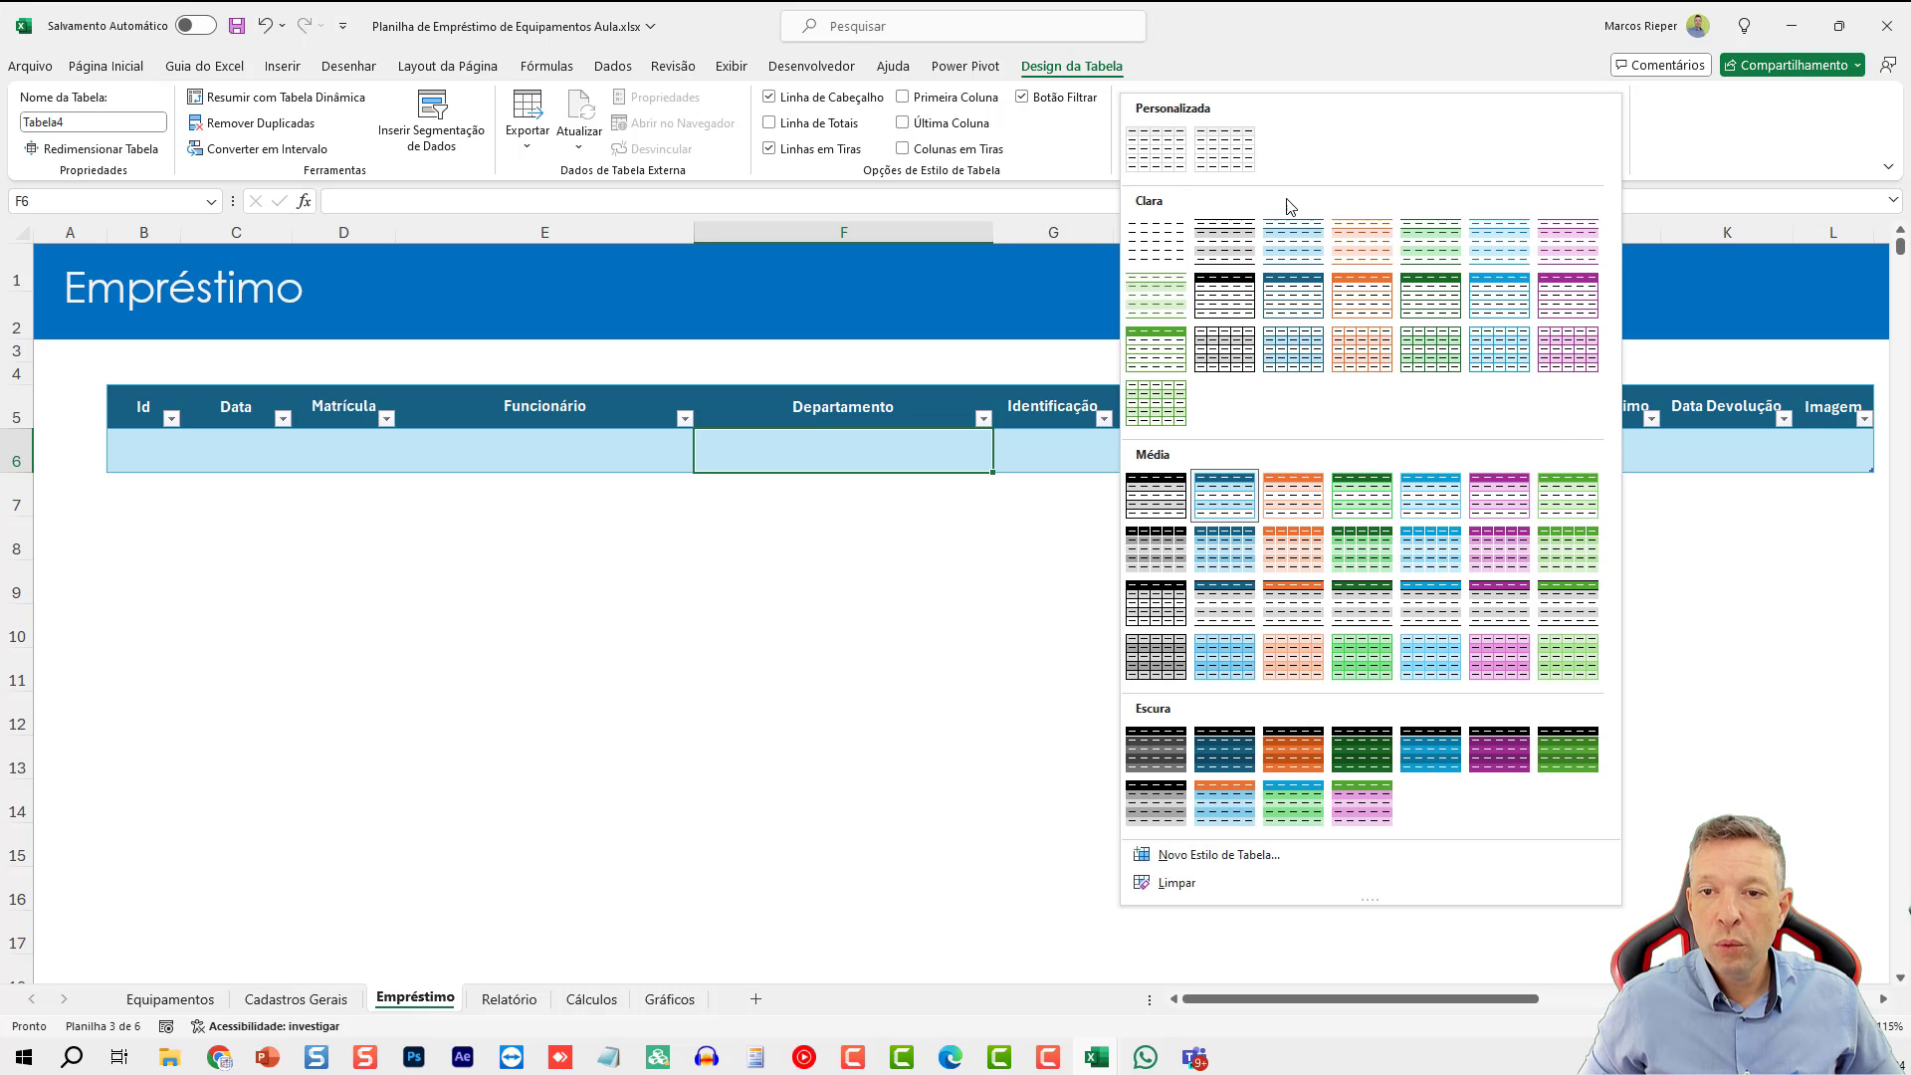
{"action": "left_click", "coordinate": [1156, 149]}
- Enter the row-numbering formula =LIN()-LIN(Tabela4[[#Cabeçalhos];[Id]]) in B6 of the Id column
{"action": "double_click", "coordinate": [154, 448]}
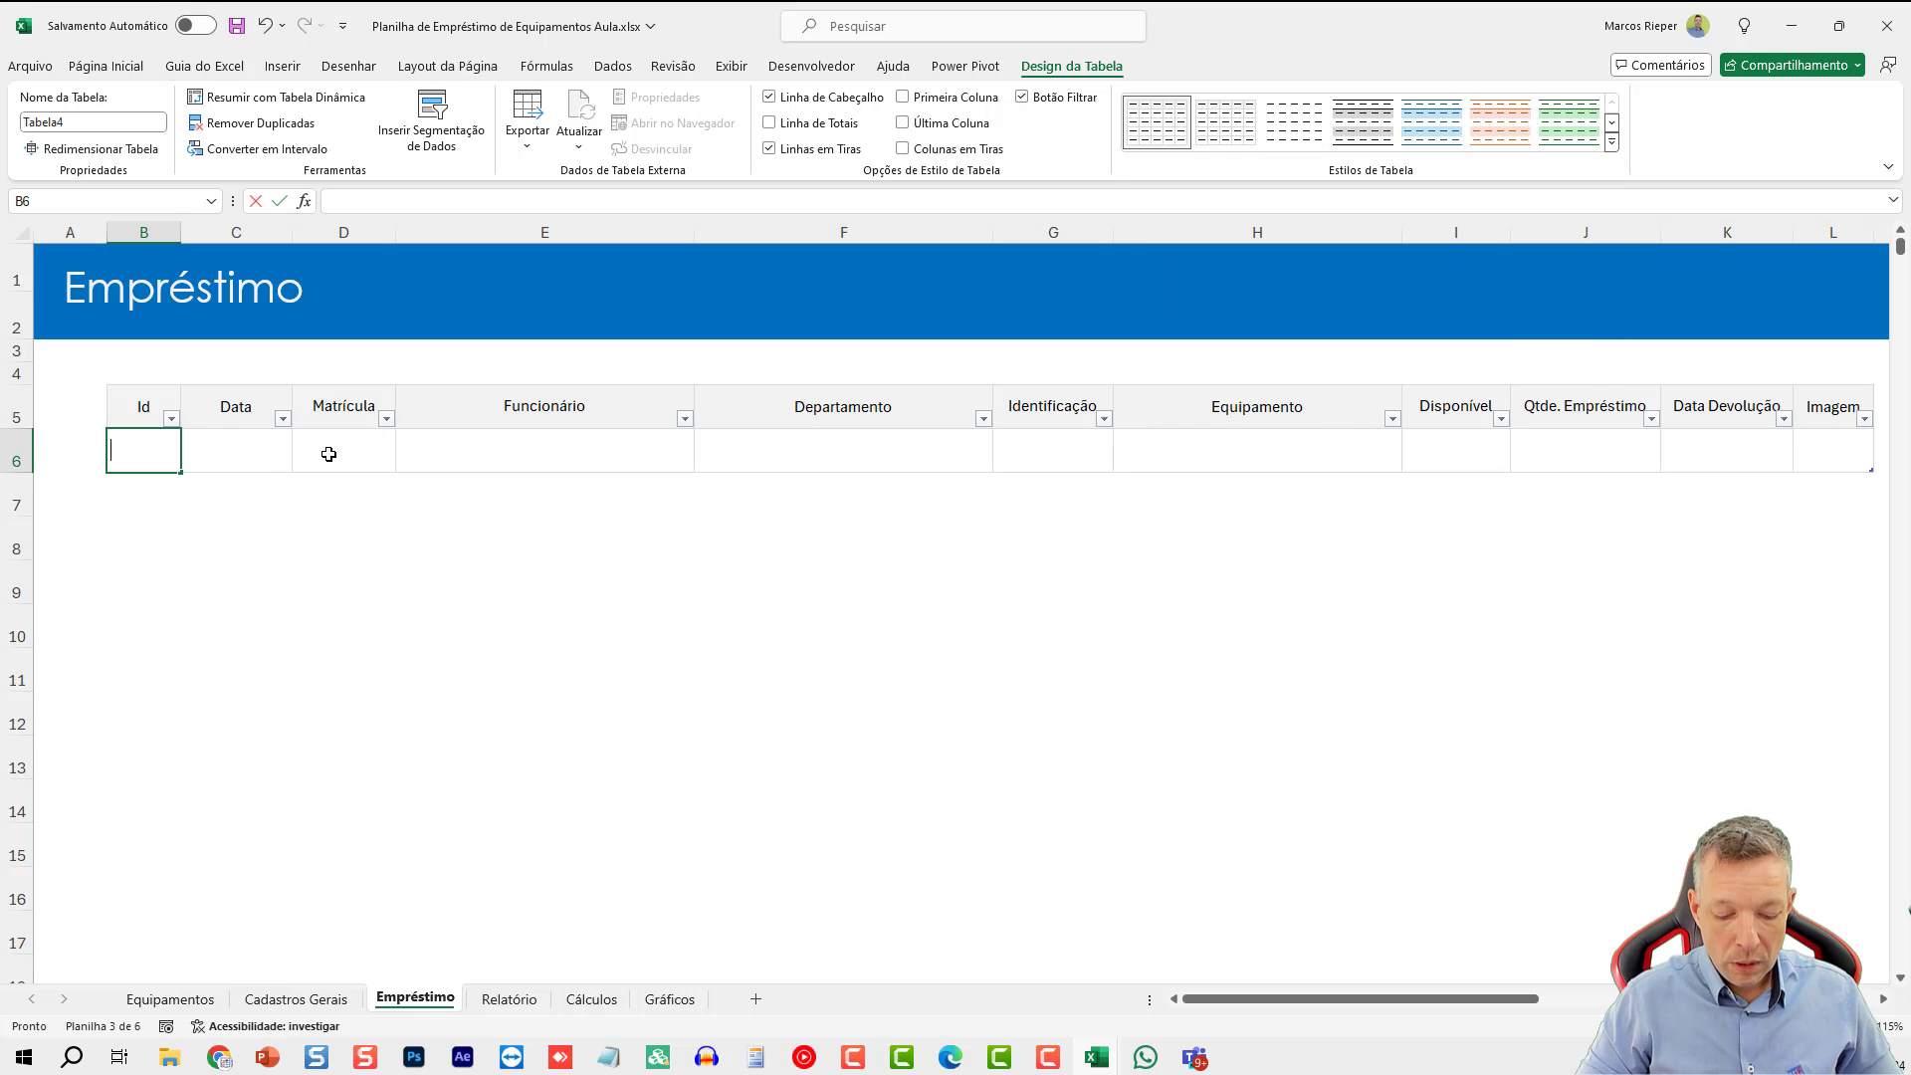
{"action": "type", "text": "=lin()-"}
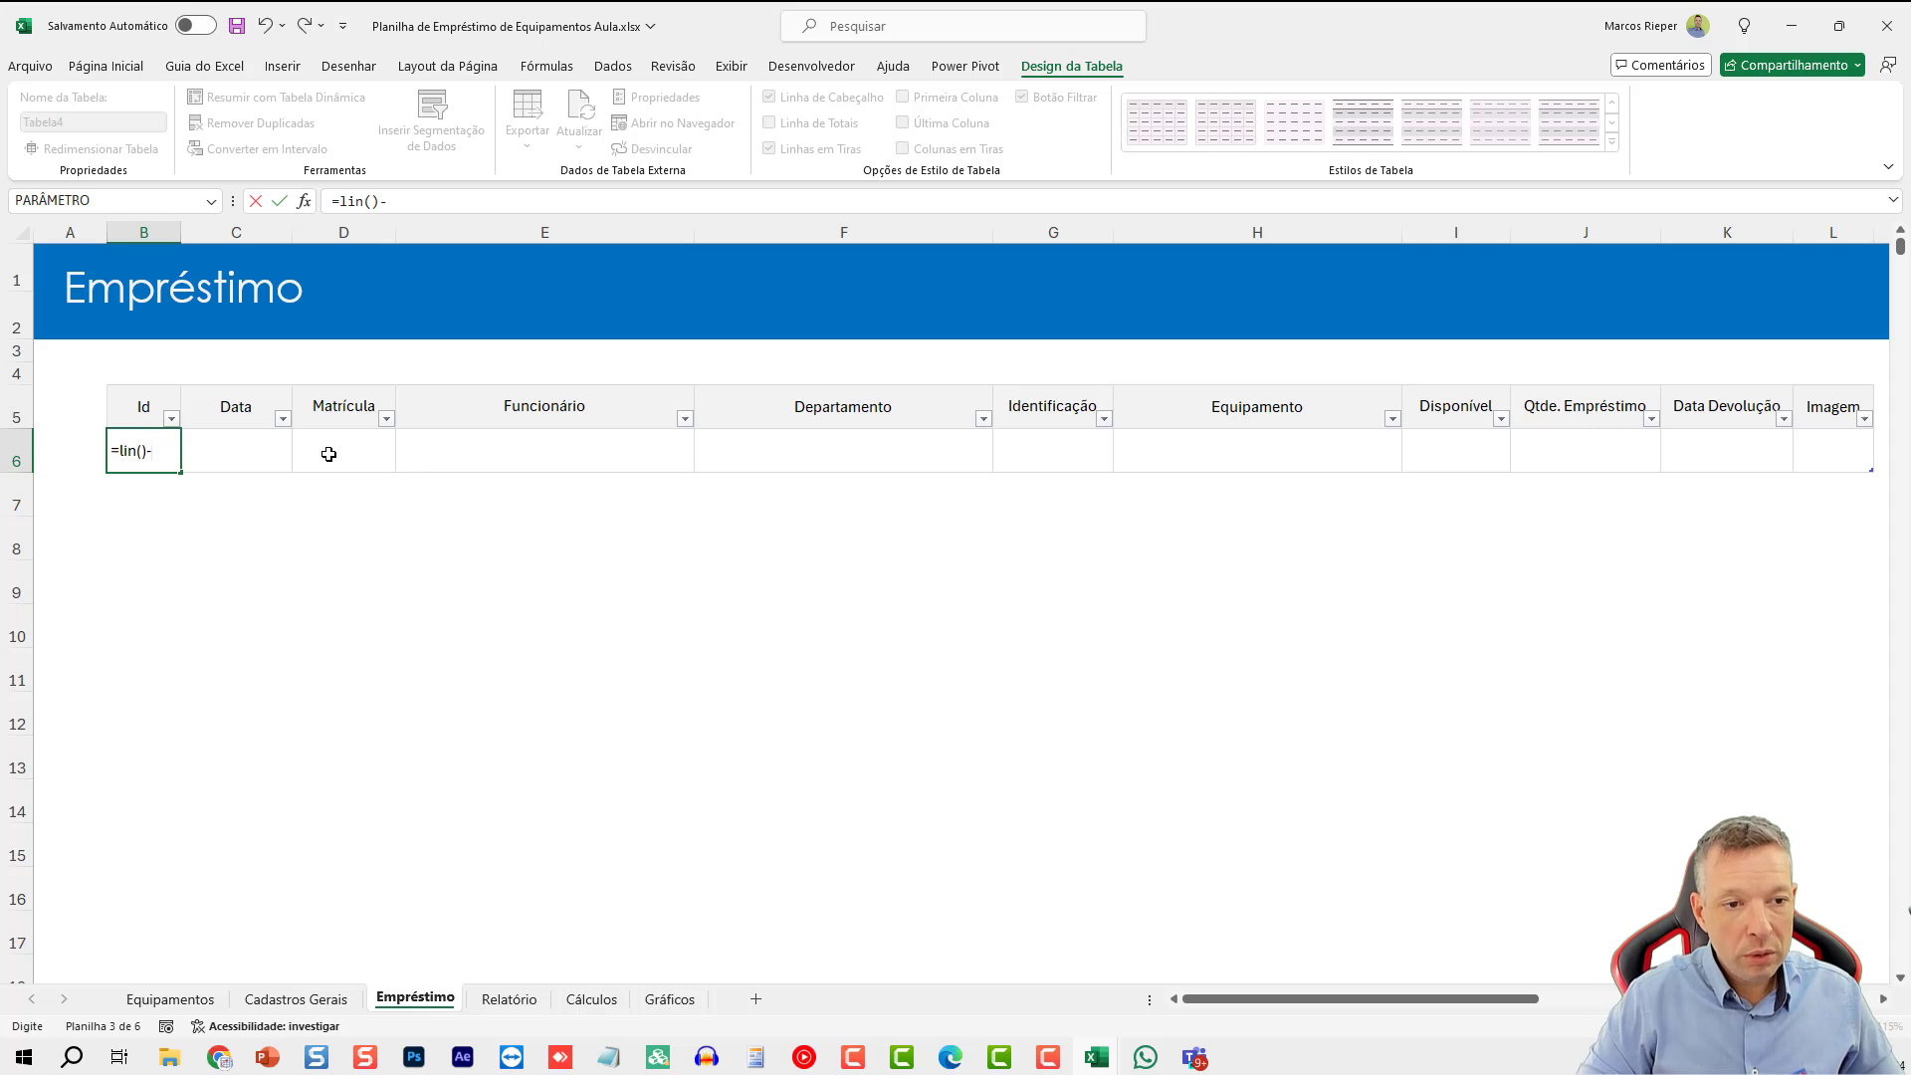
{"action": "type", "text": "lin("}
{"action": "key", "text": "Up"}
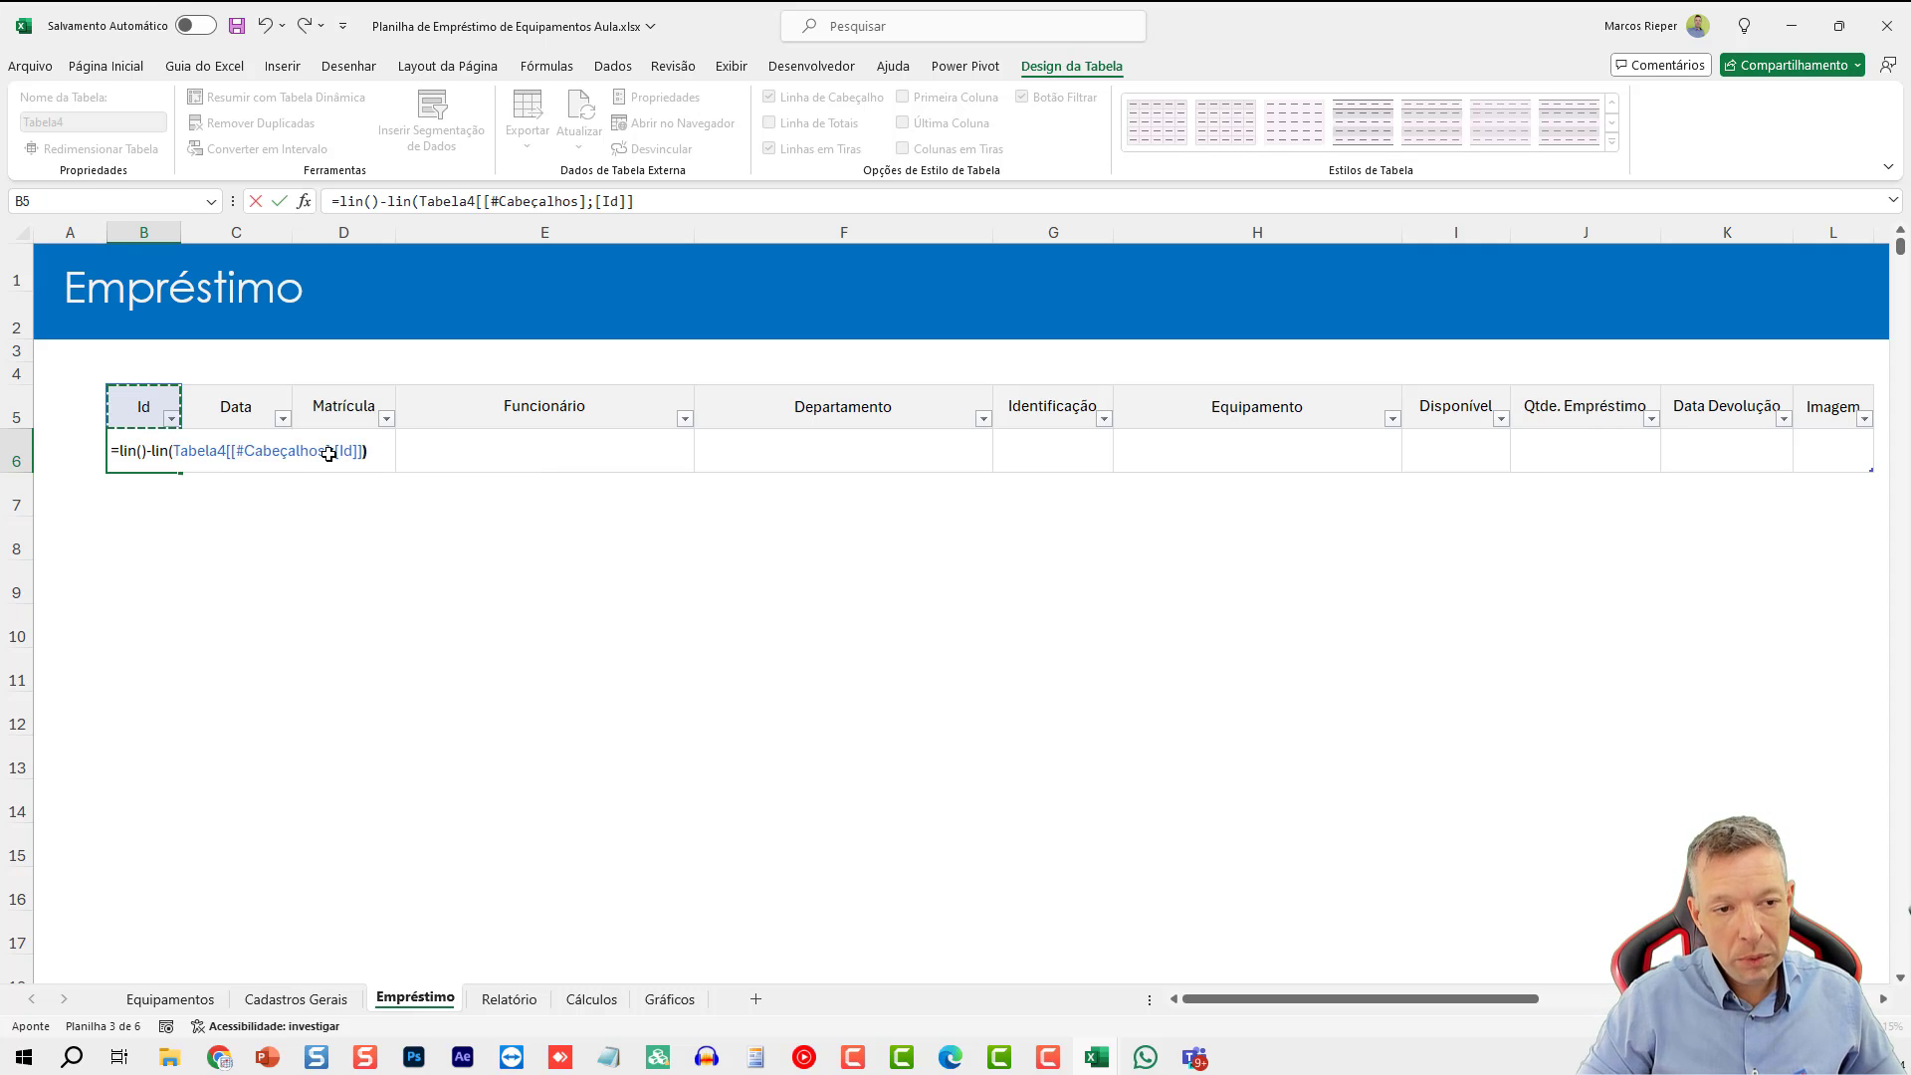
{"action": "type", "text": ")"}
{"action": "key", "text": "Return"}
{"action": "left_click", "coordinate": [154, 460]}
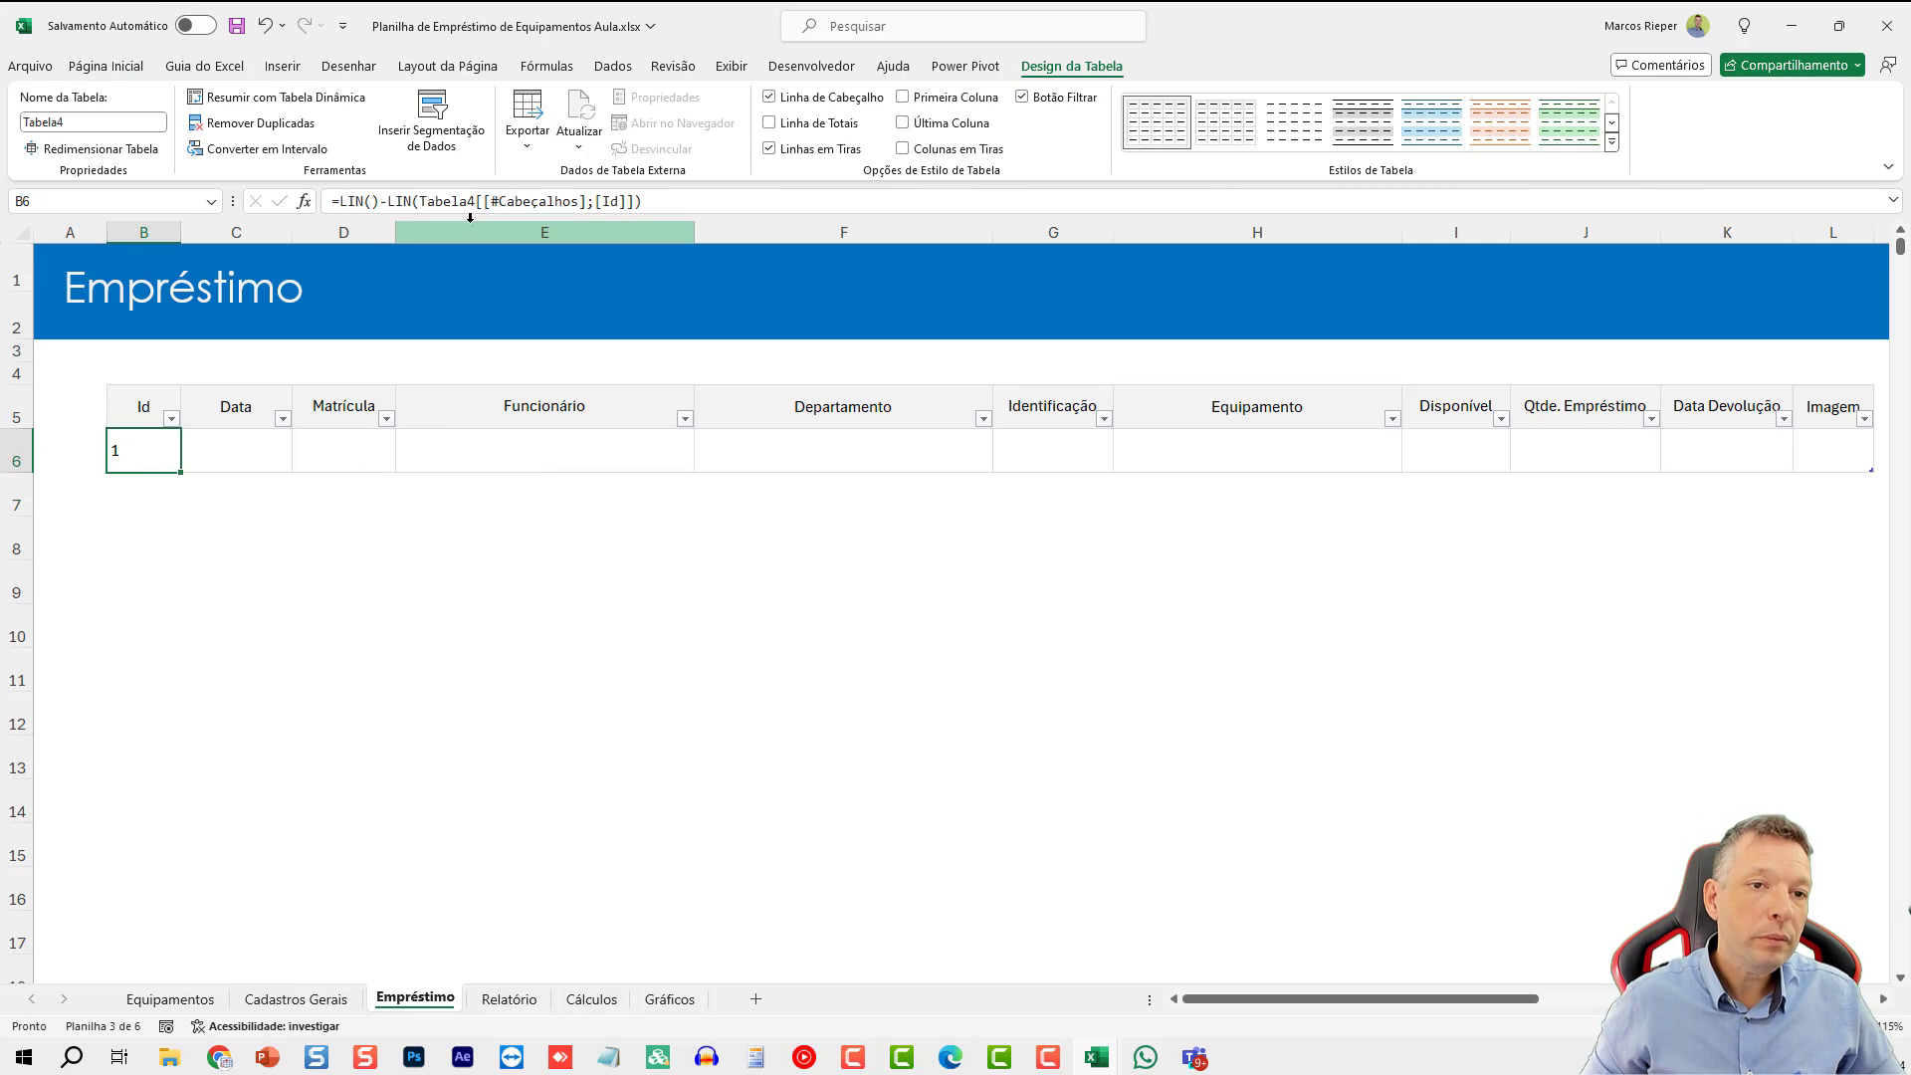
- Centre the Id cell B6 horizontally and move on to the Data cell C6
{"action": "left_click", "coordinate": [106, 66]}
{"action": "left_click", "coordinate": [498, 136]}
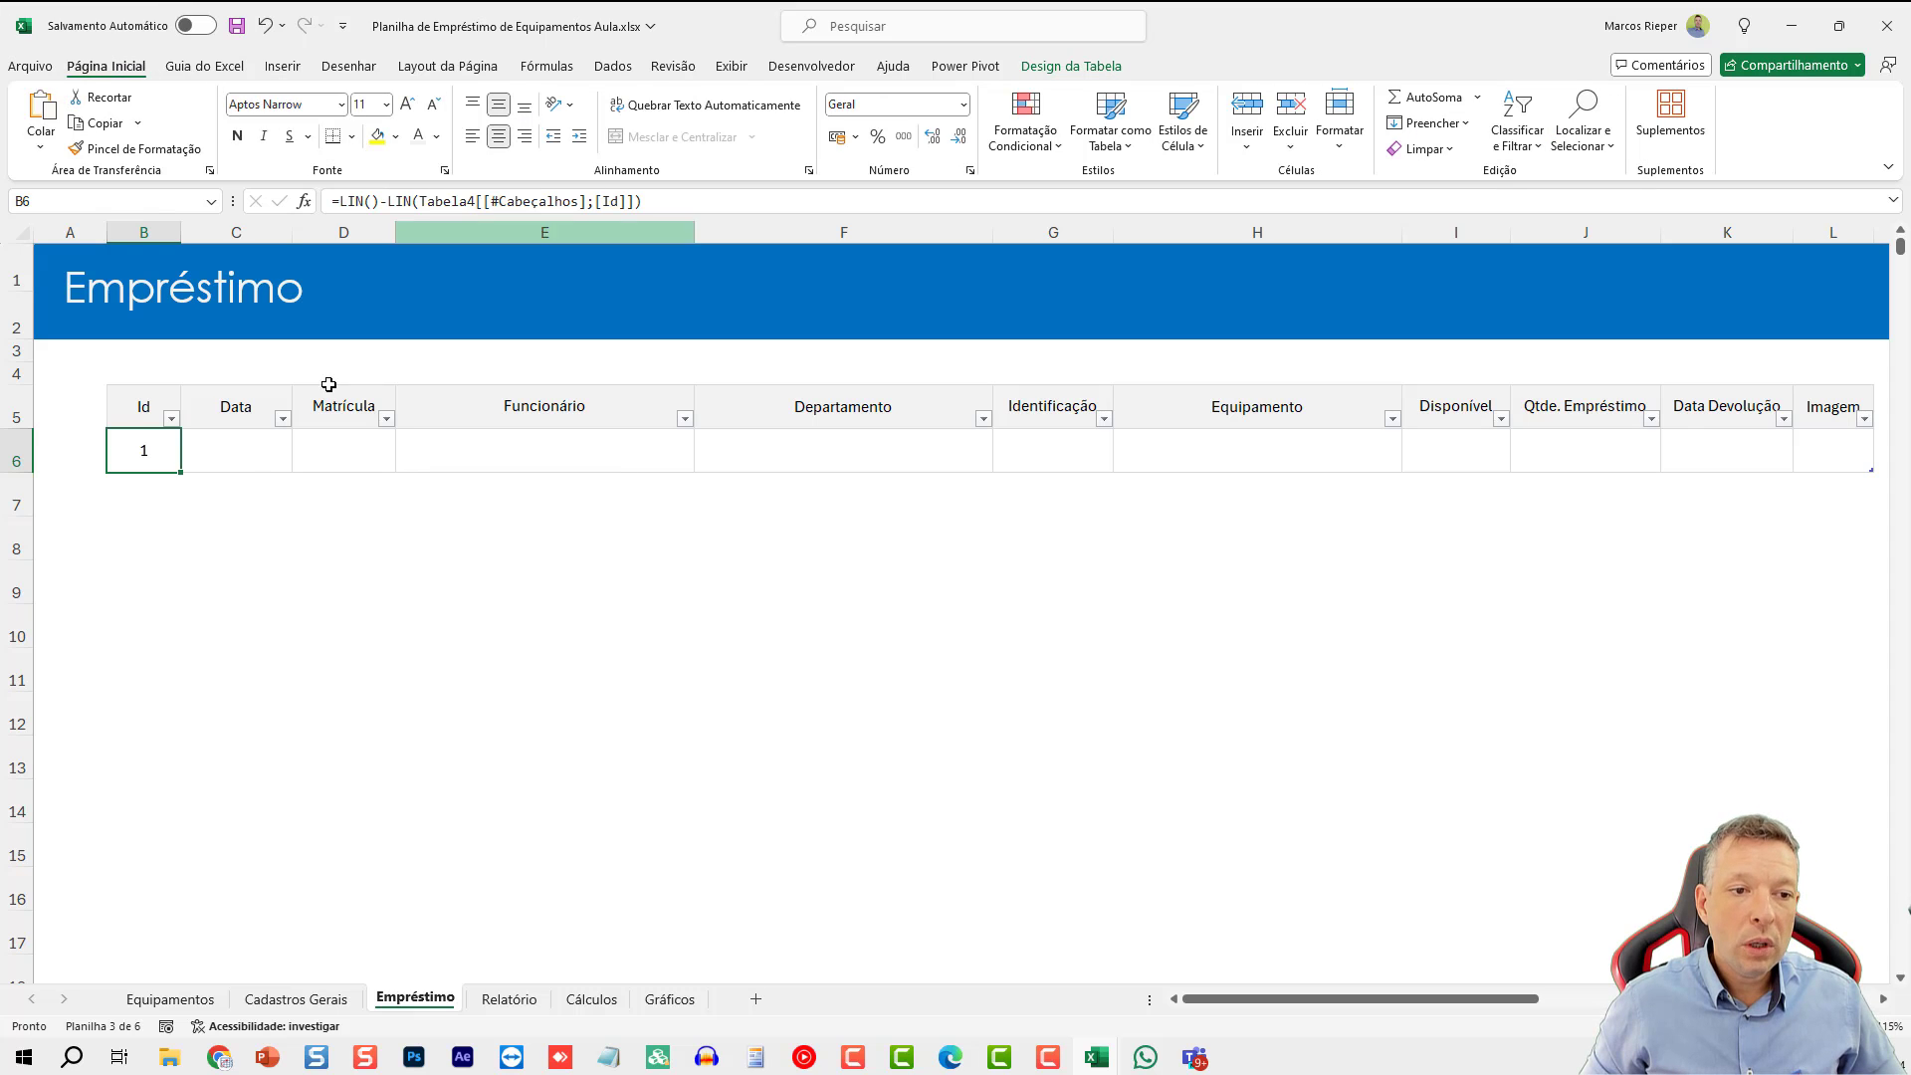
{"action": "key", "text": "Tab"}
{"action": "scroll", "coordinate": [355, 619], "scroll_direction": "up", "scroll_amount": 5, "text": "ctrl"}
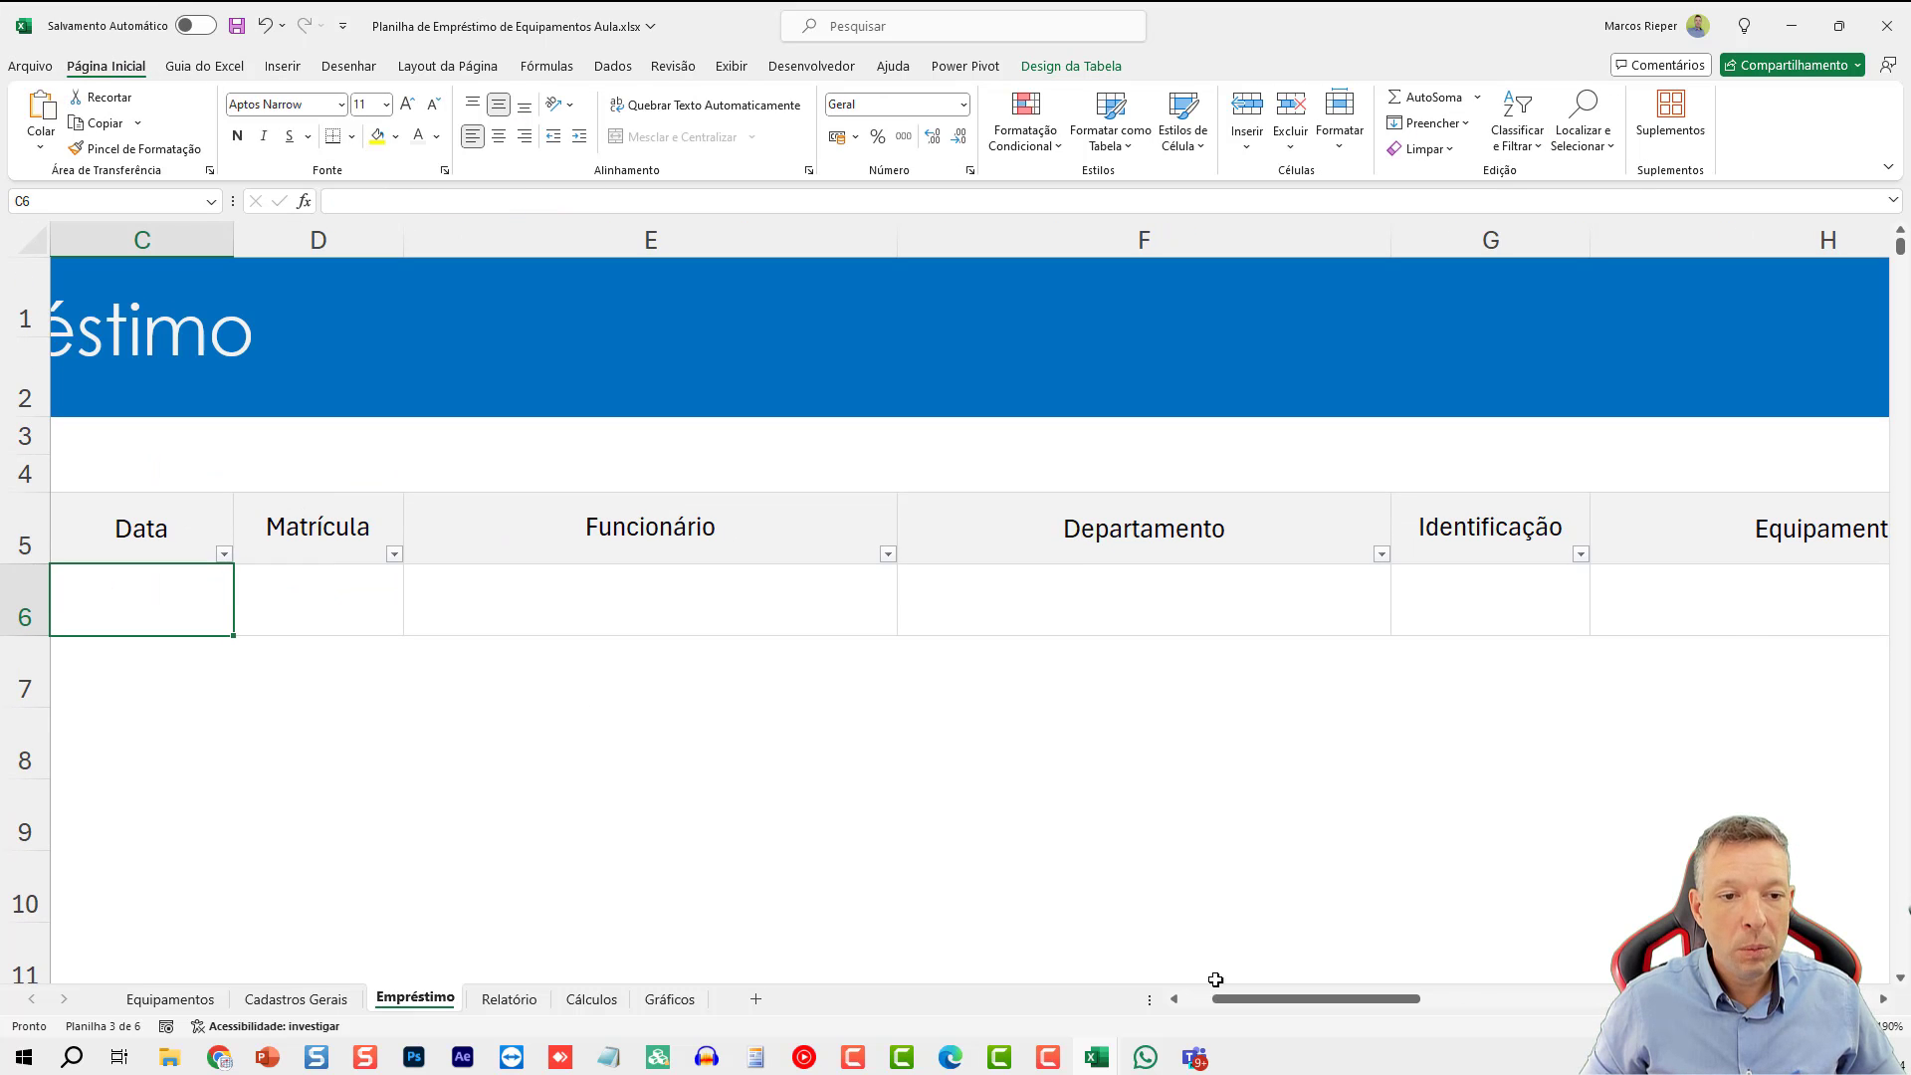
- Fill the Funcionário and Departamento header cells E5:F5 with a medium grey theme colour
{"action": "left_click_drag", "start_coordinate": [1284, 999], "coordinate": [1254, 999]}
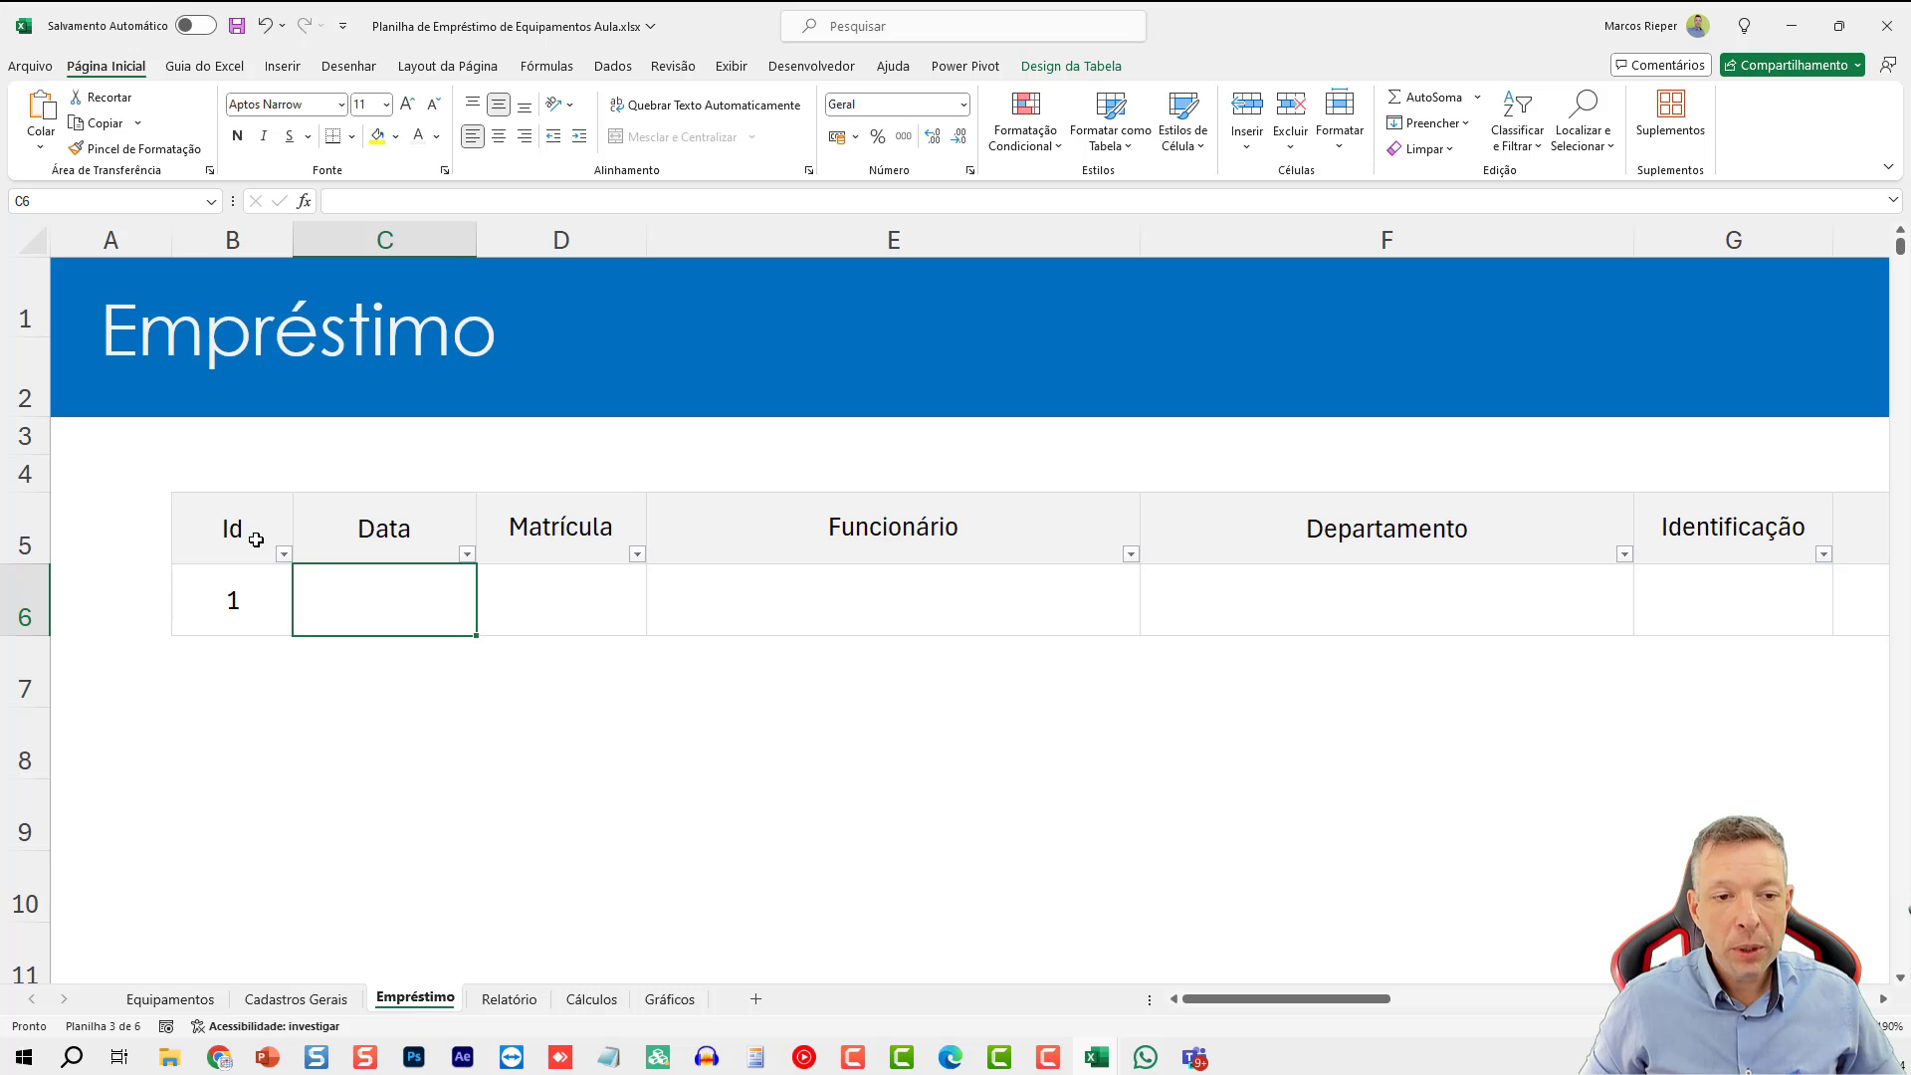
{"action": "left_click", "coordinate": [189, 599]}
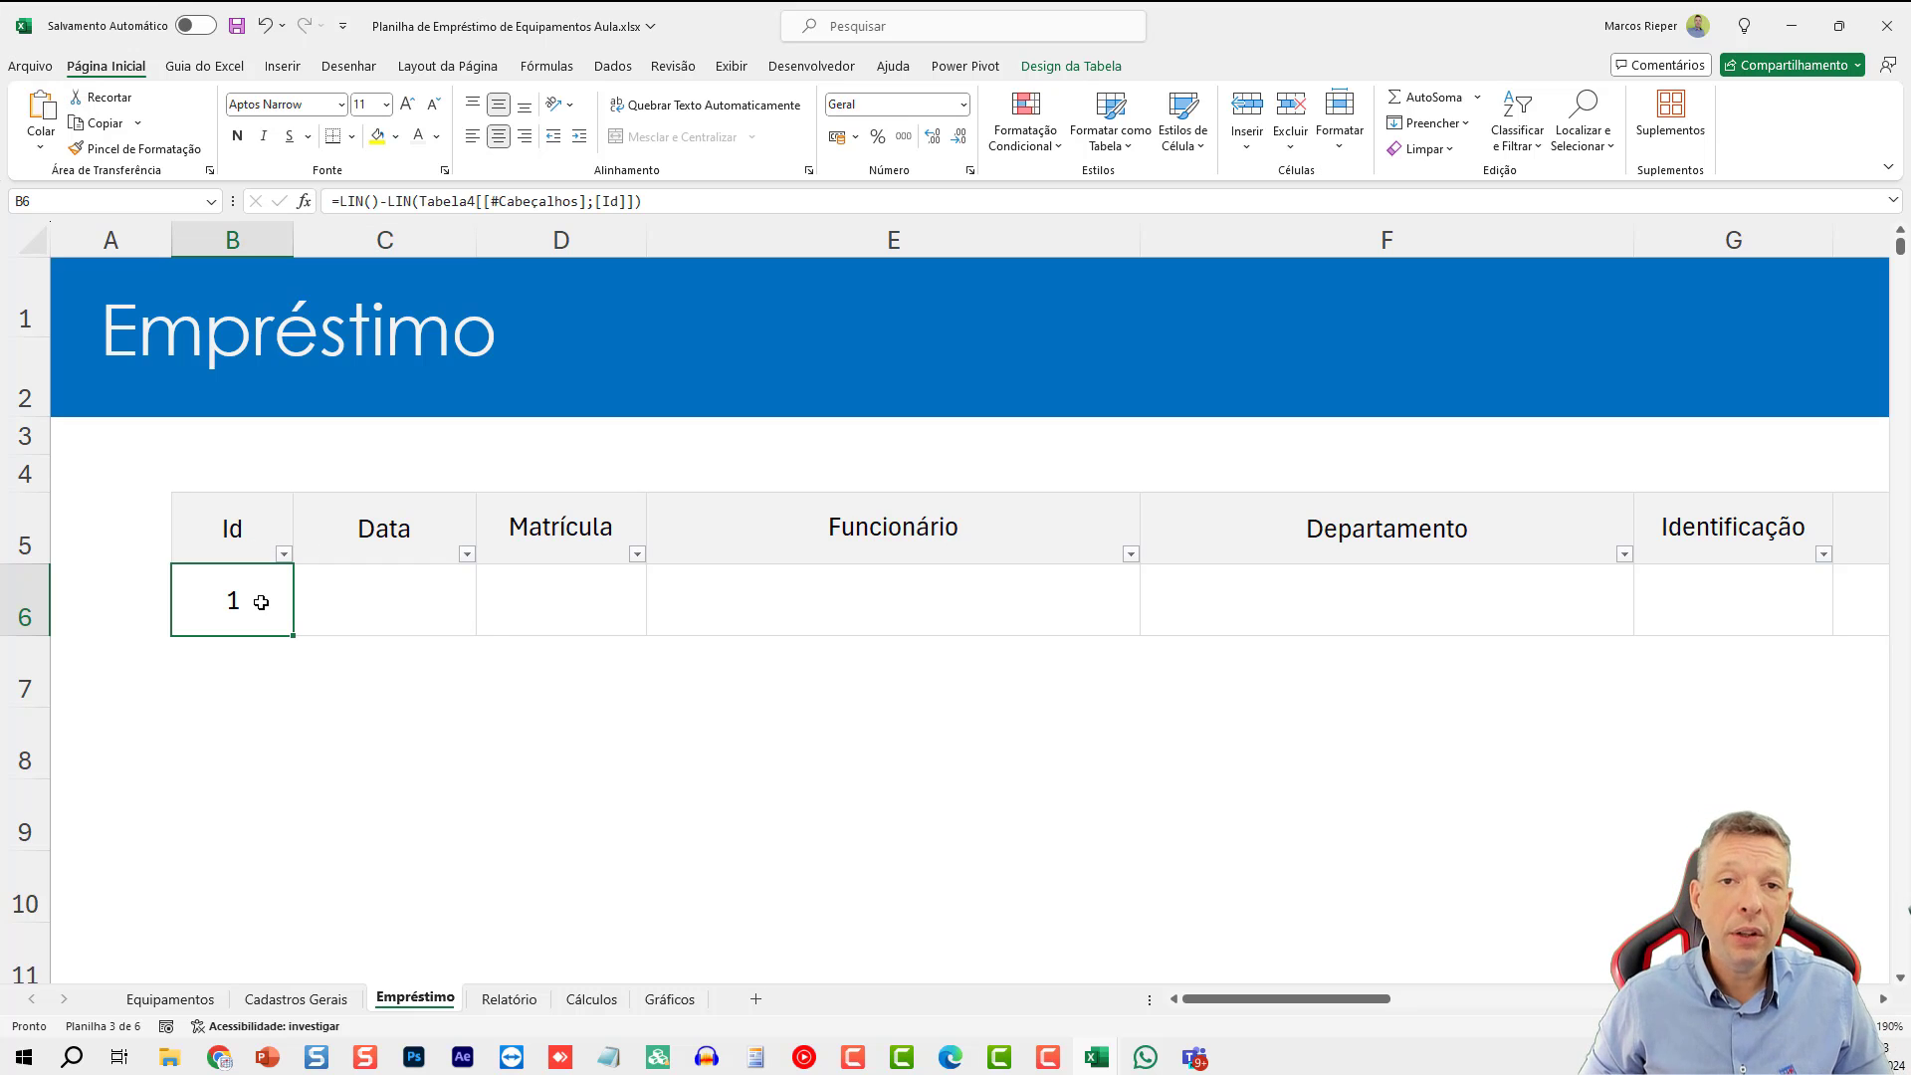
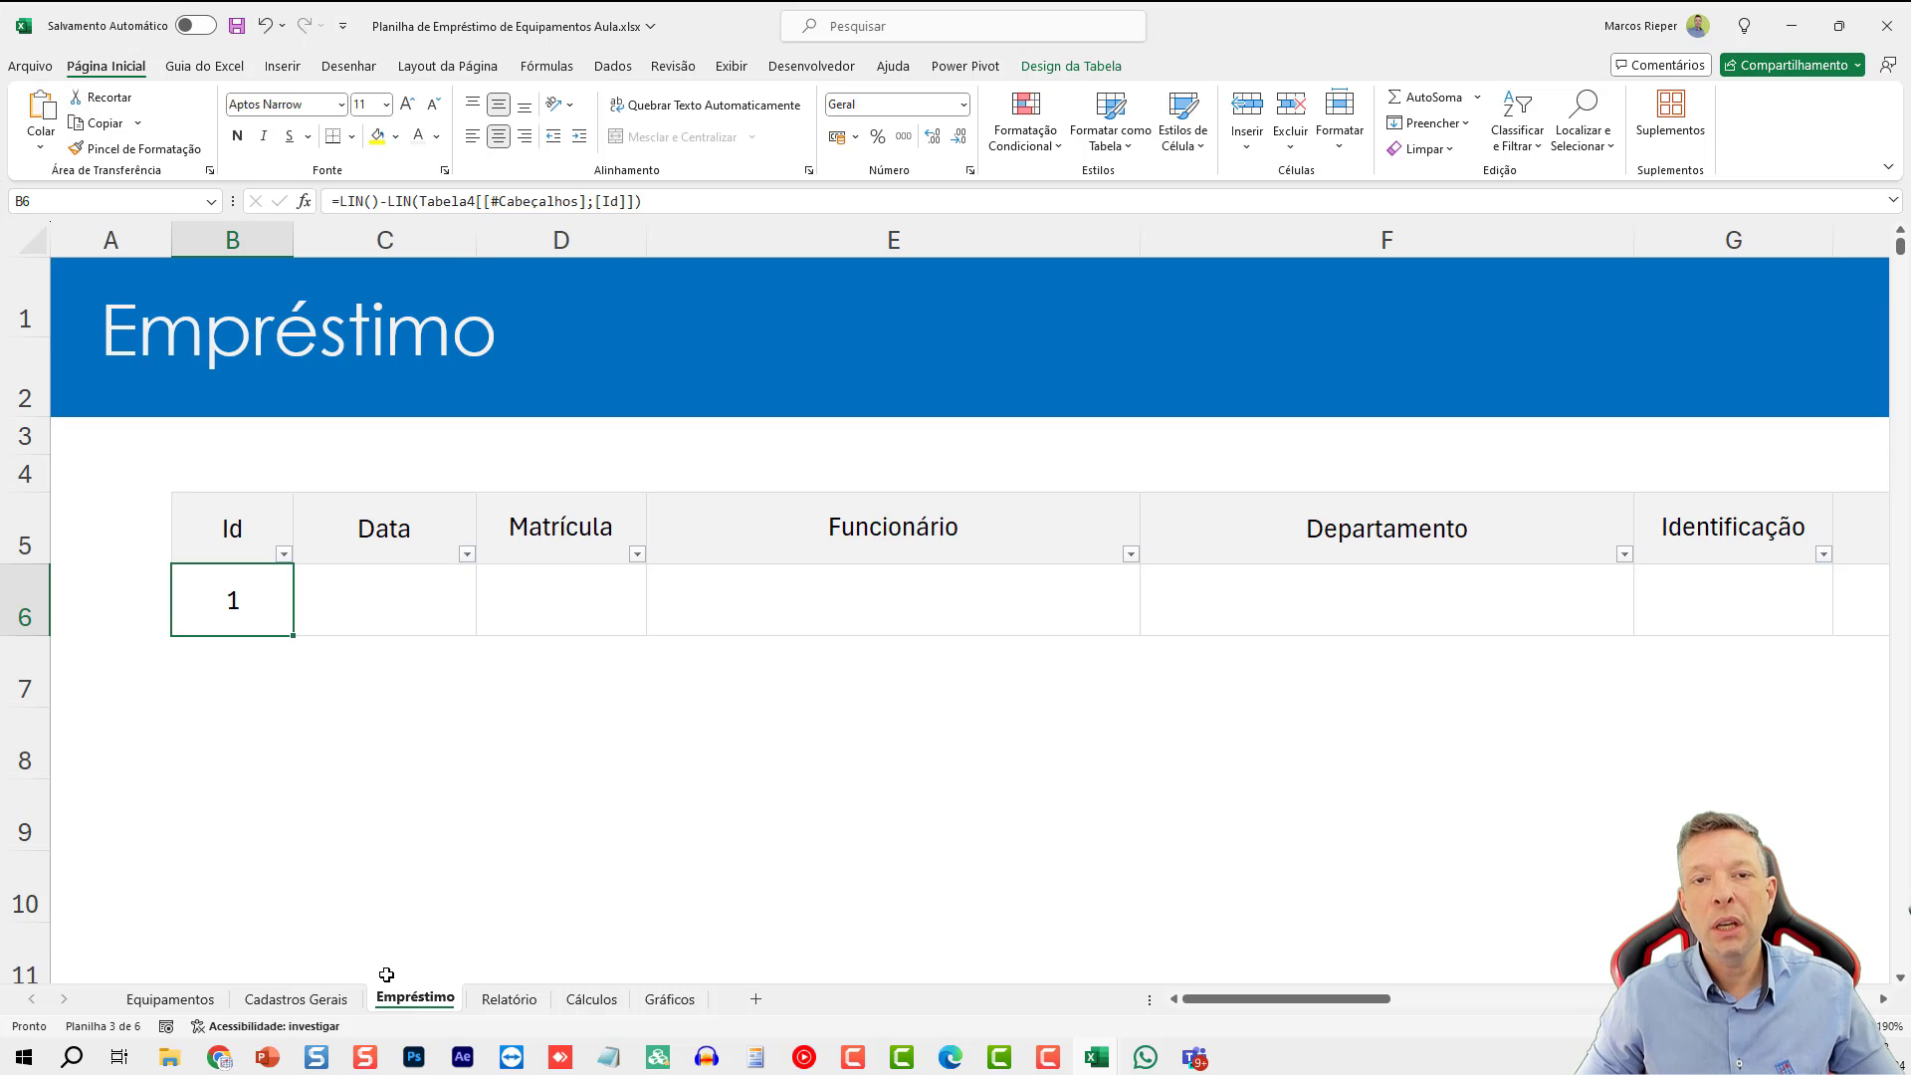
{"action": "left_click", "coordinate": [842, 531]}
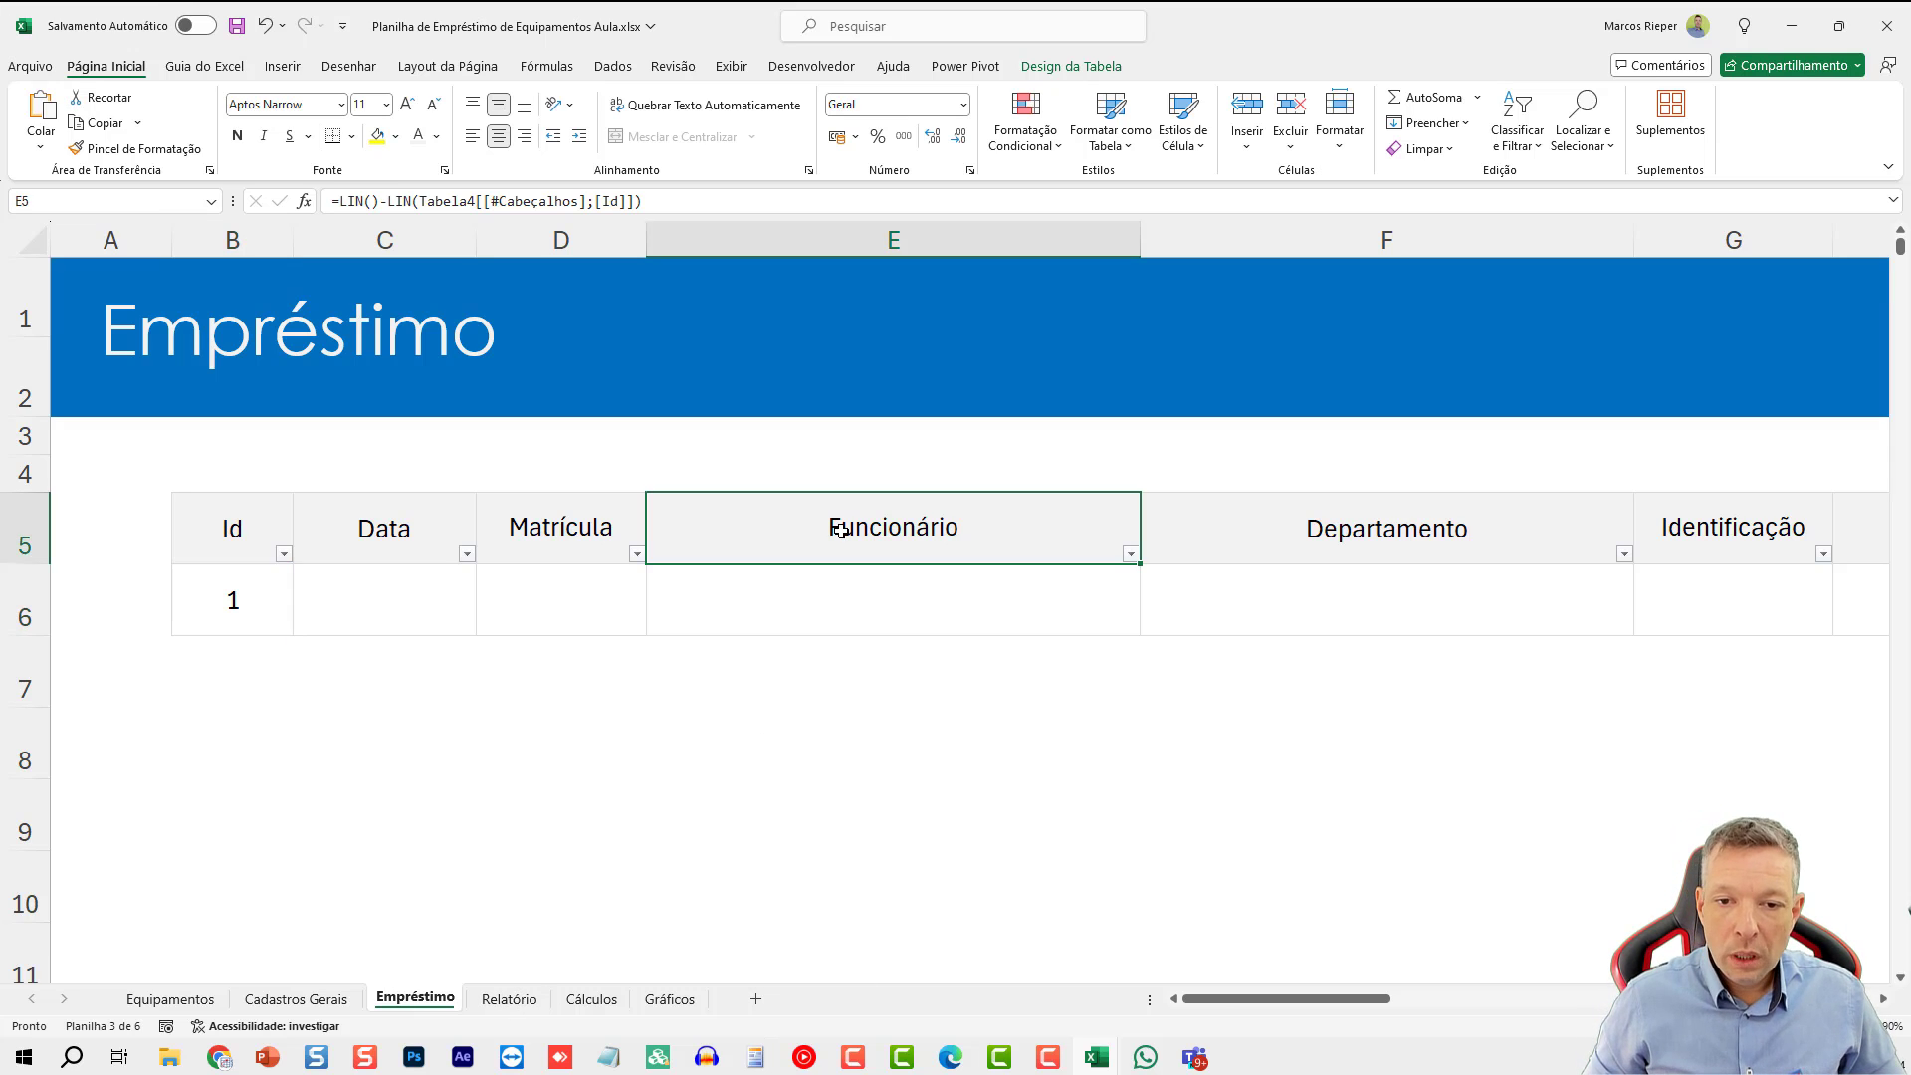
{"action": "left_click_drag", "start_coordinate": [841, 531], "coordinate": [1292, 538]}
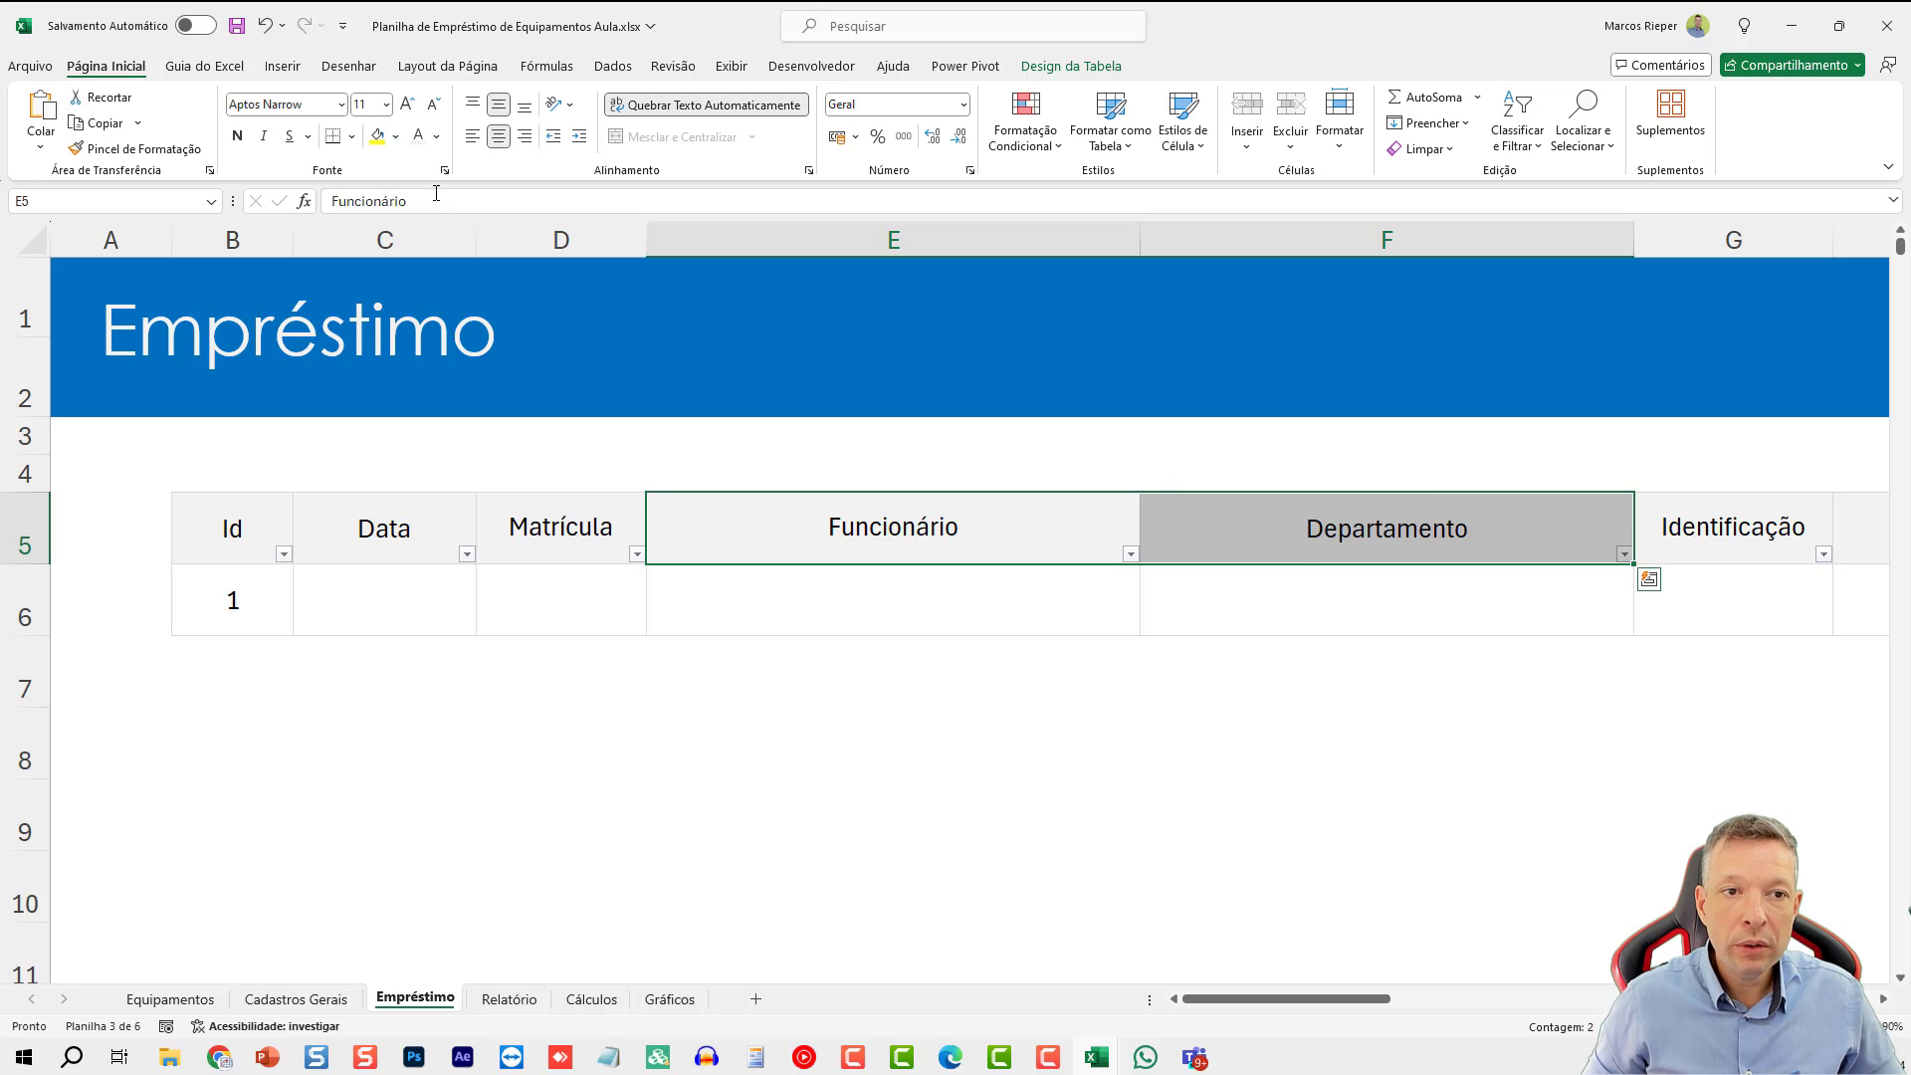
{"action": "left_click", "coordinate": [396, 136]}
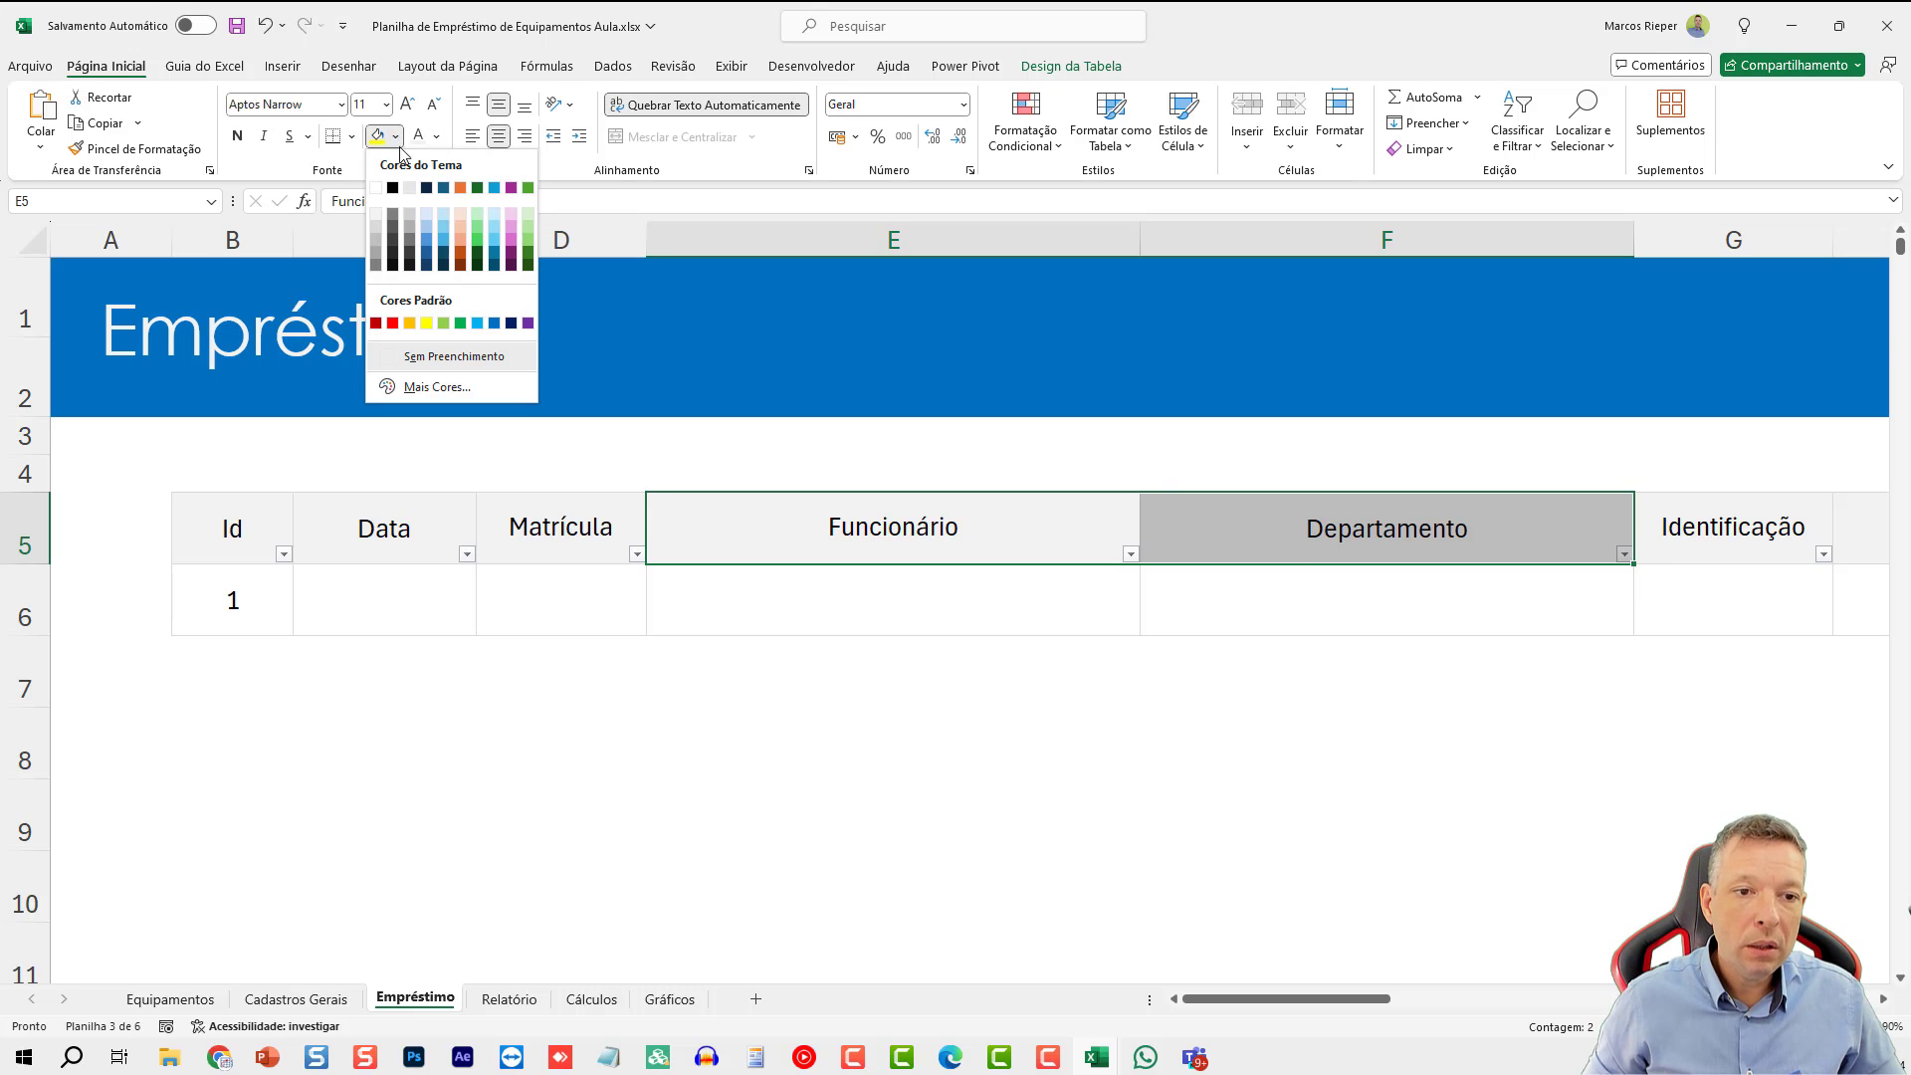
{"action": "left_click", "coordinate": [376, 247]}
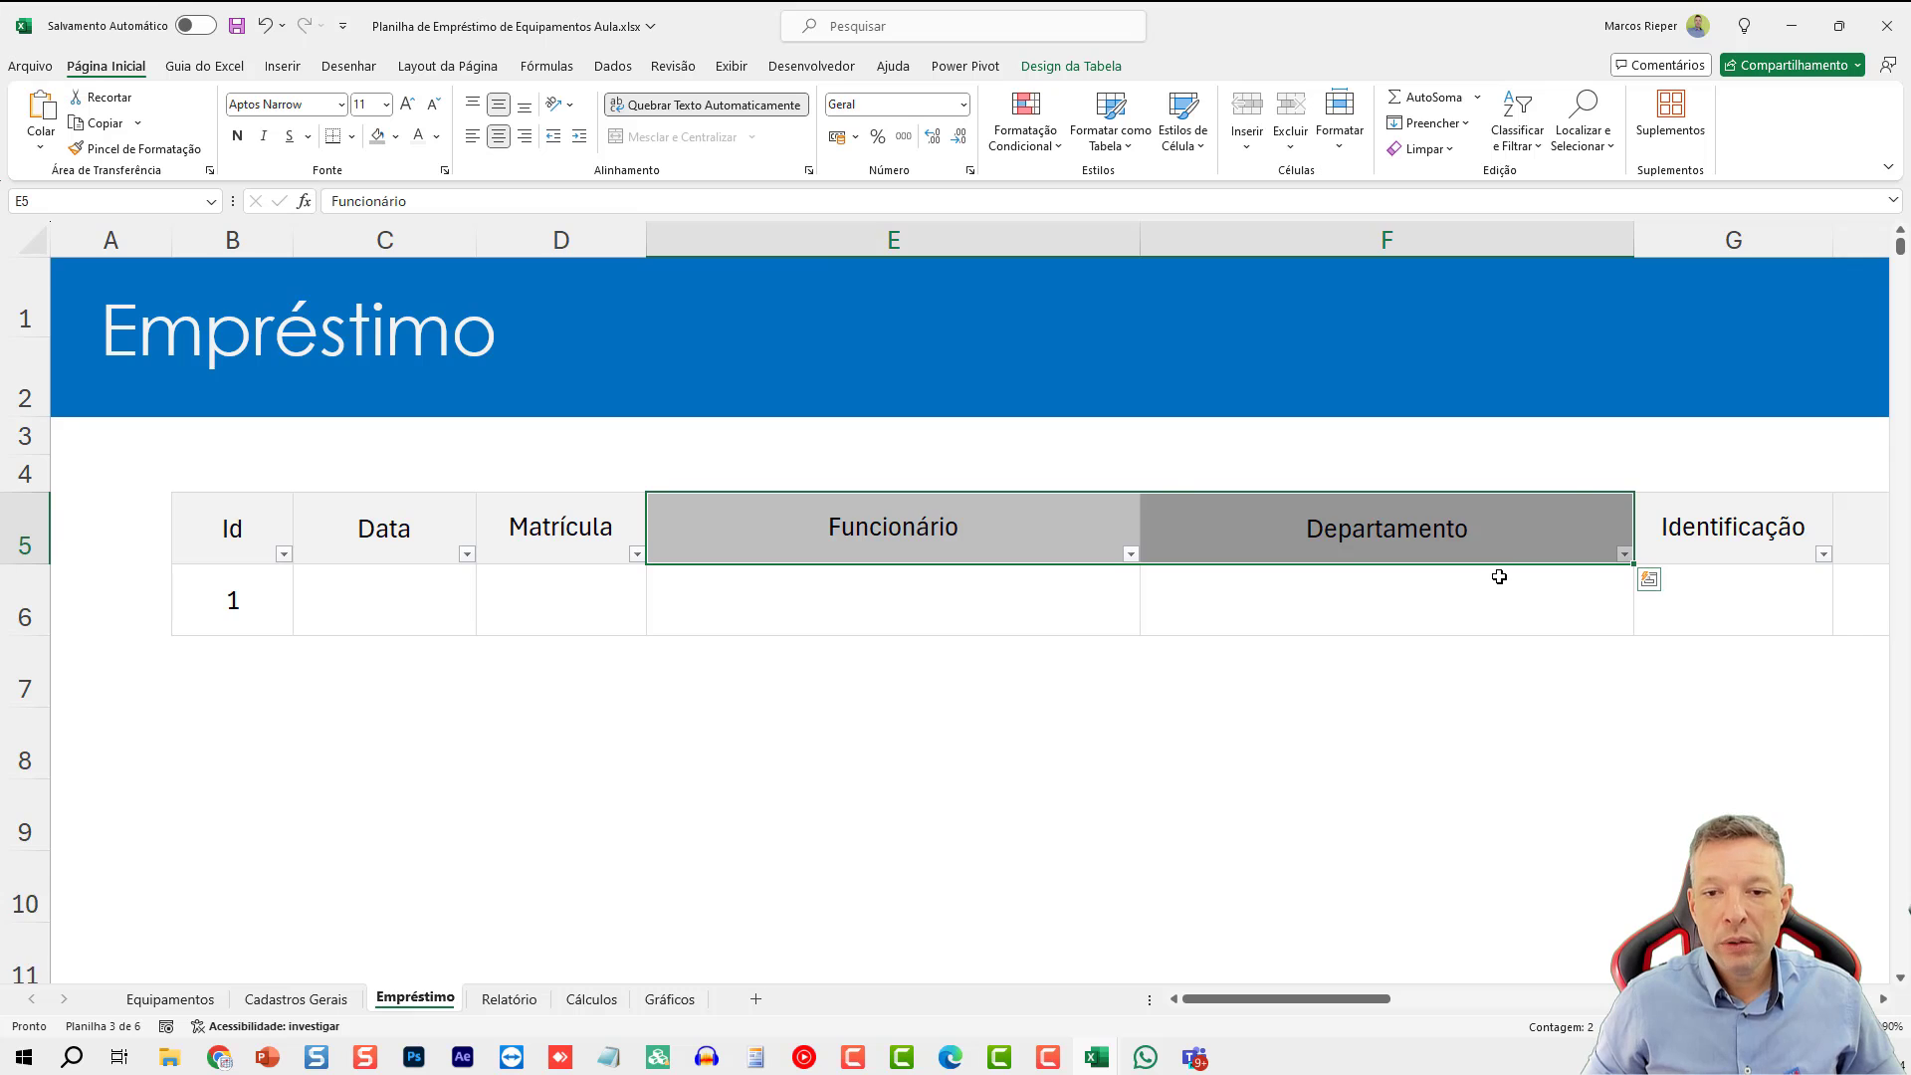
- Apply the same grey fill to the Equipamento and Disponível header cells H5:I5
{"action": "scroll", "coordinate": [1493, 571], "scroll_direction": "down", "scroll_amount": 2}
{"action": "left_click_drag", "start_coordinate": [1334, 999], "coordinate": [1444, 1001]}
{"action": "left_click_drag", "start_coordinate": [978, 446], "coordinate": [1100, 451]}
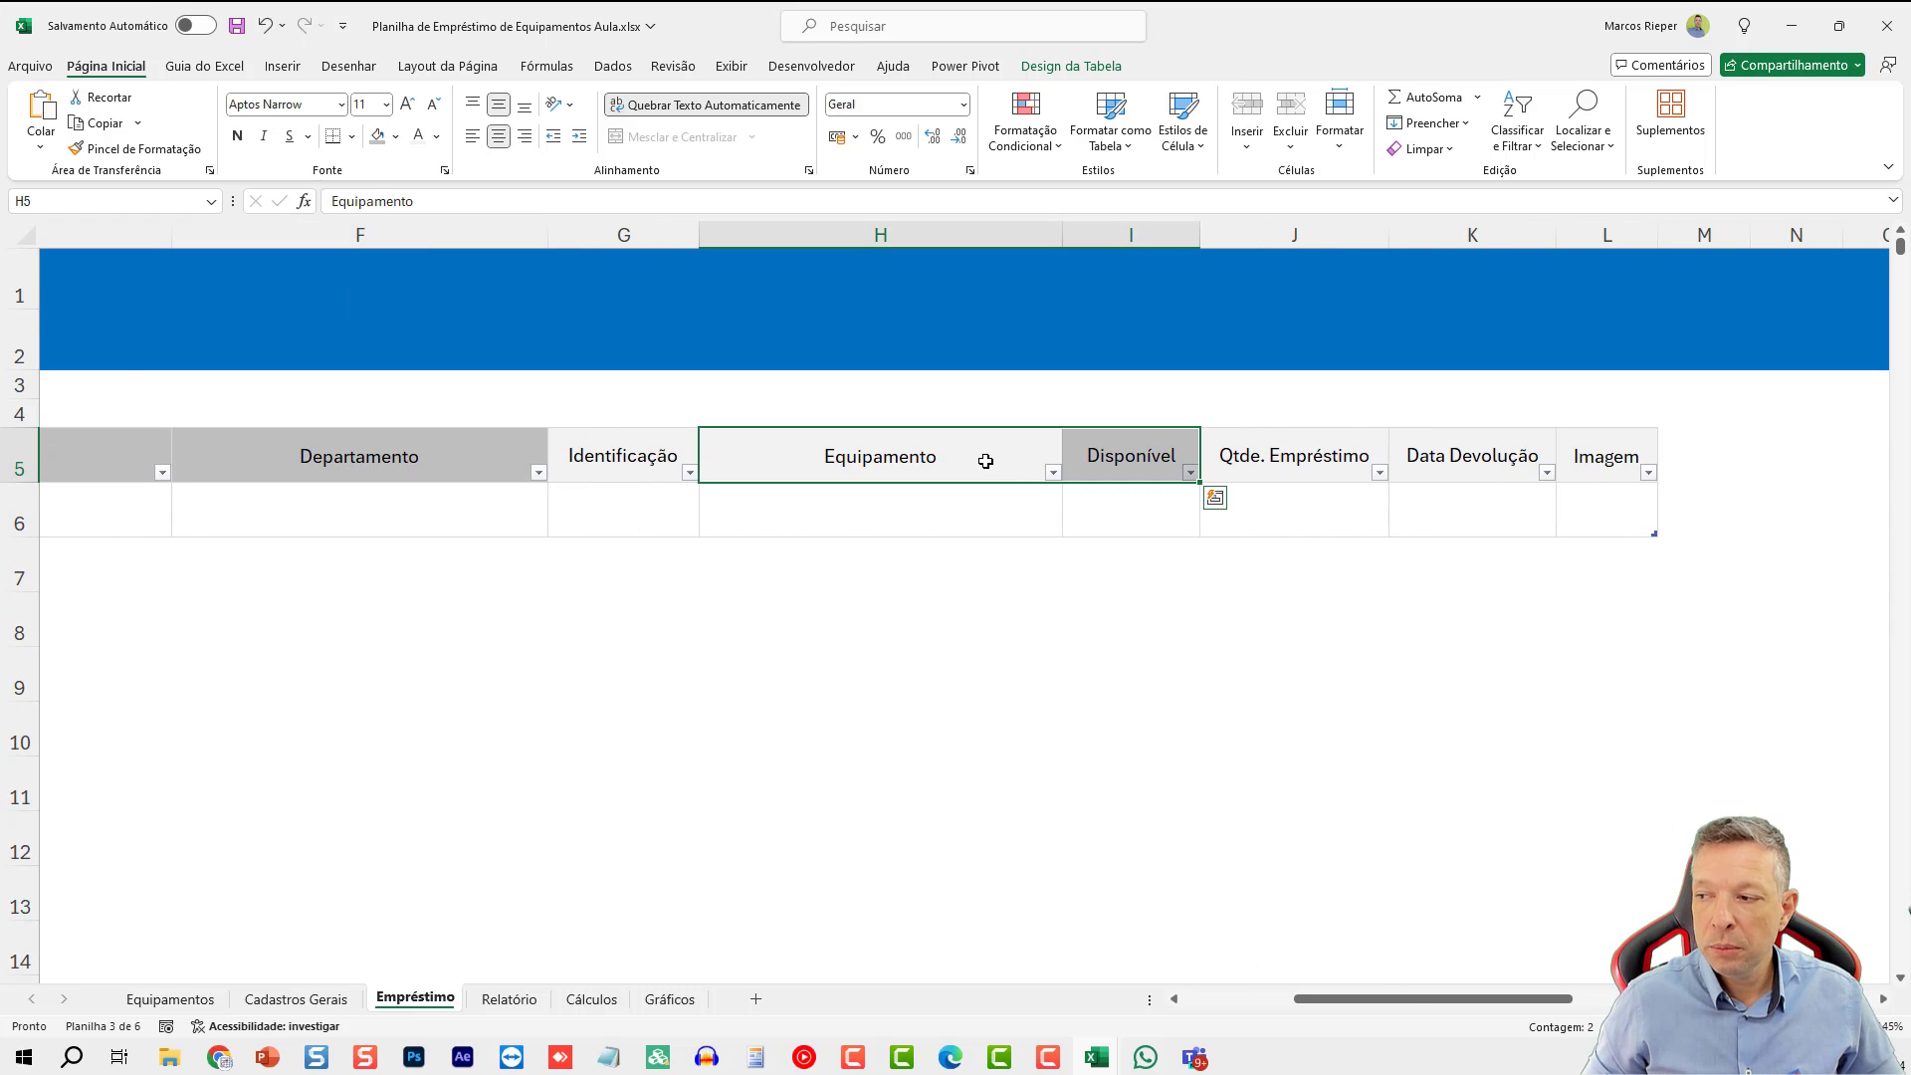
{"action": "left_click", "coordinate": [378, 136]}
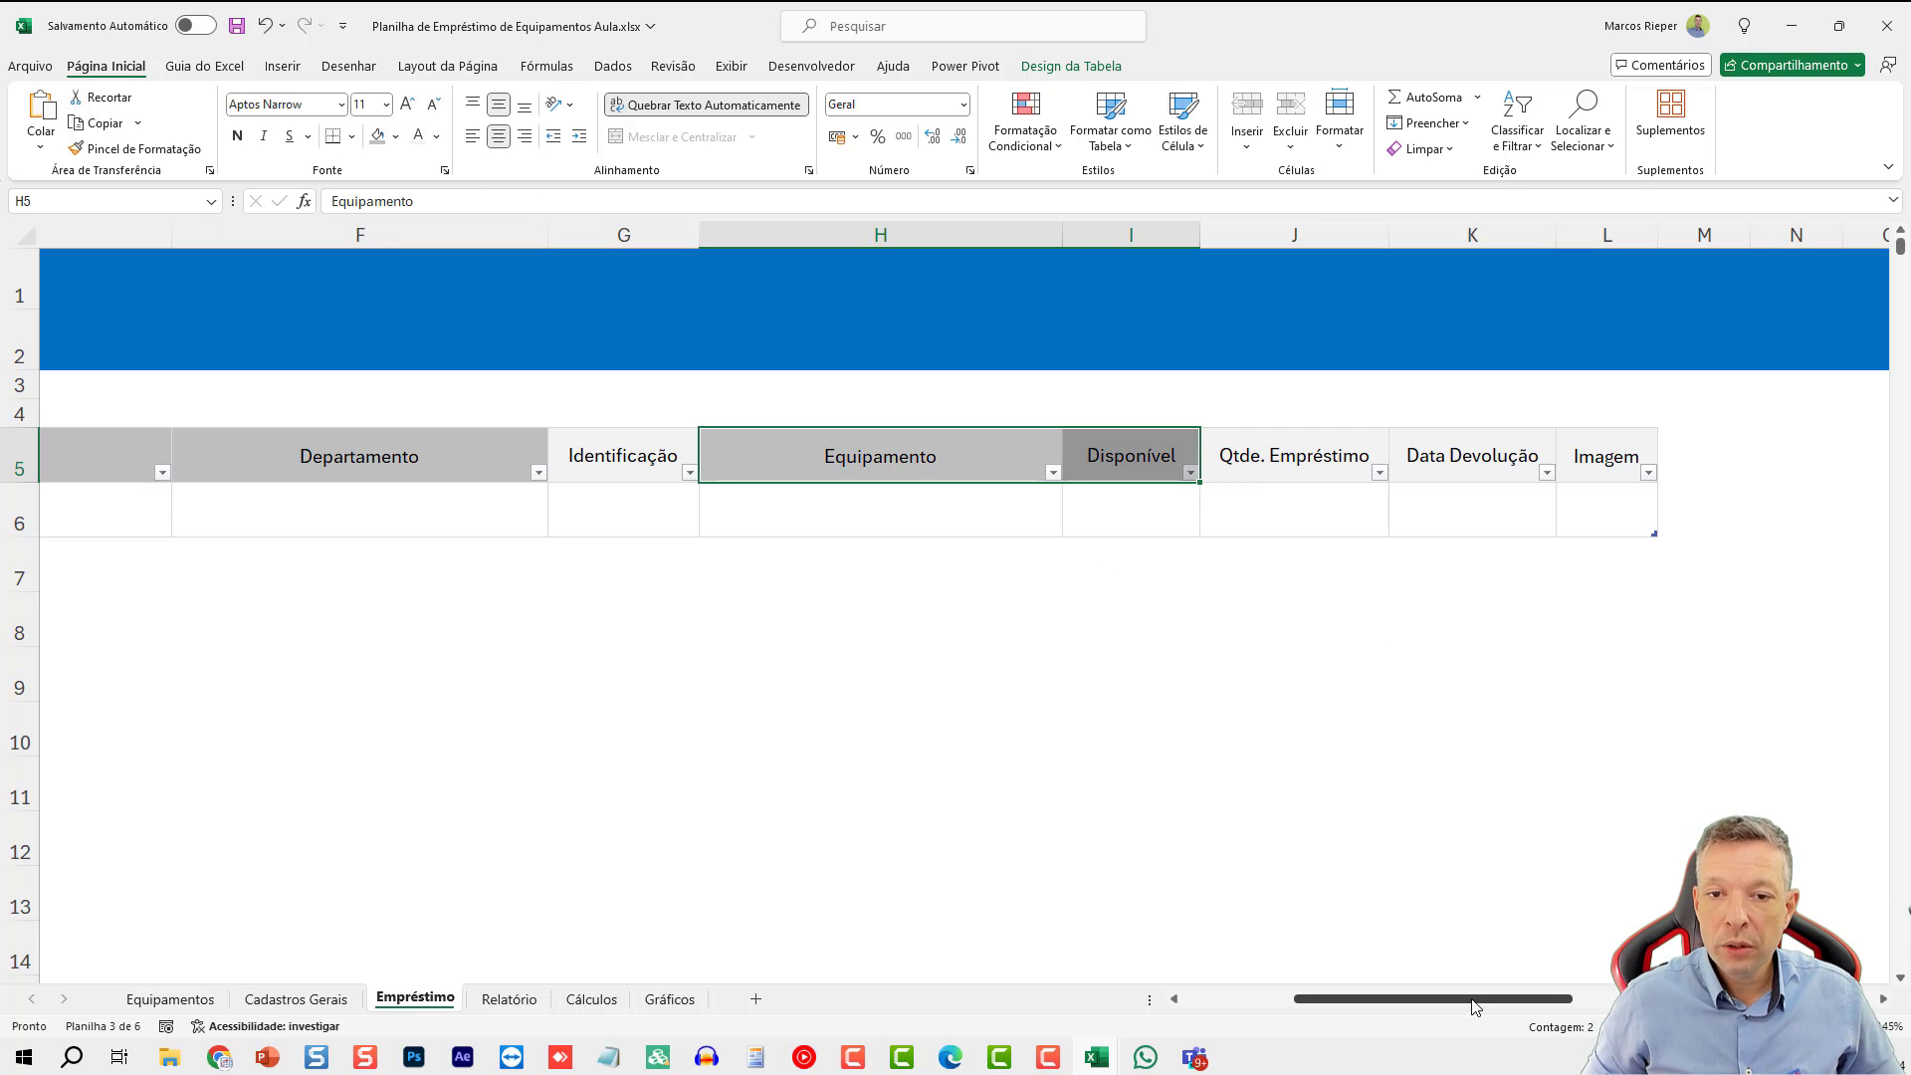
{"action": "left_click", "coordinate": [1267, 610]}
{"action": "left_click", "coordinate": [1332, 528]}
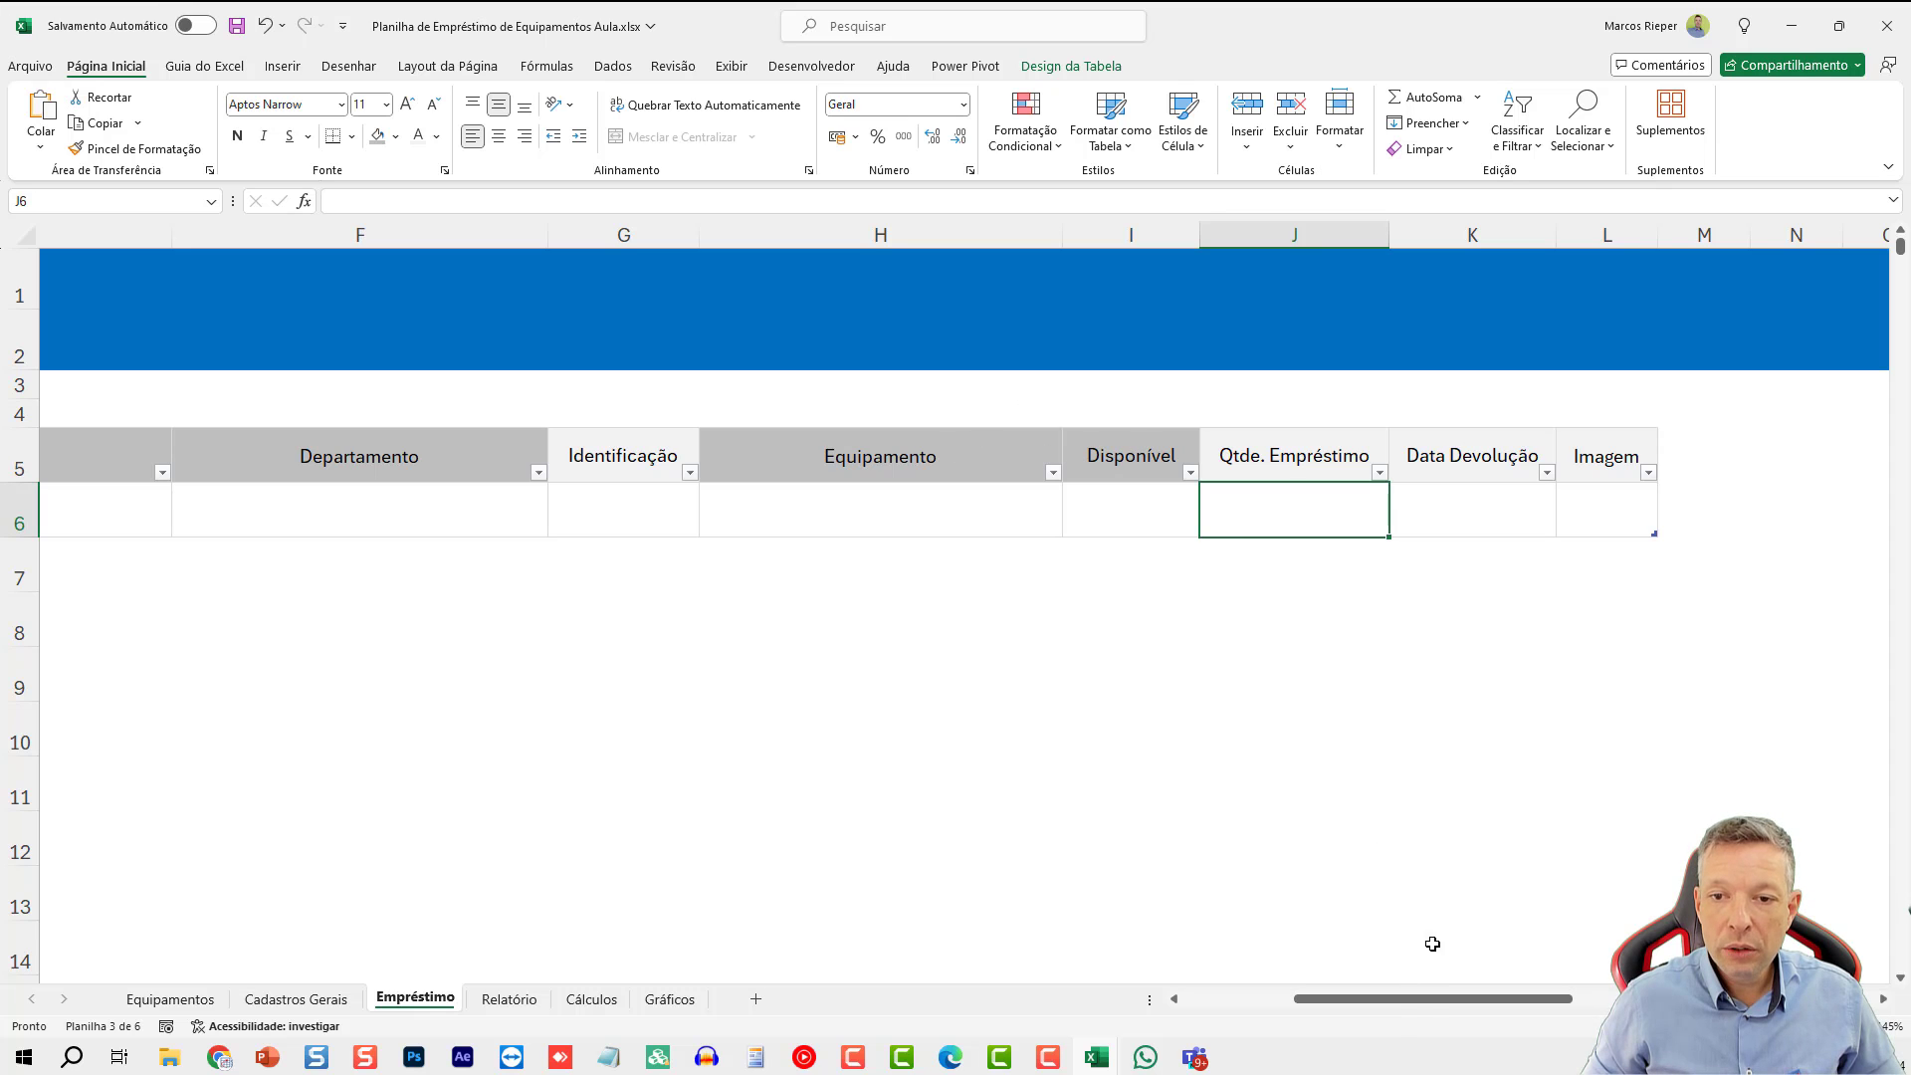
- Enter the date 1/1 in the Data cell C6, centre it horizontally and move on to the Matrícula cell D6
{"action": "left_click_drag", "start_coordinate": [1425, 1000], "coordinate": [1311, 1000]}
{"action": "scroll", "coordinate": [471, 561], "scroll_direction": "up", "scroll_amount": 1}
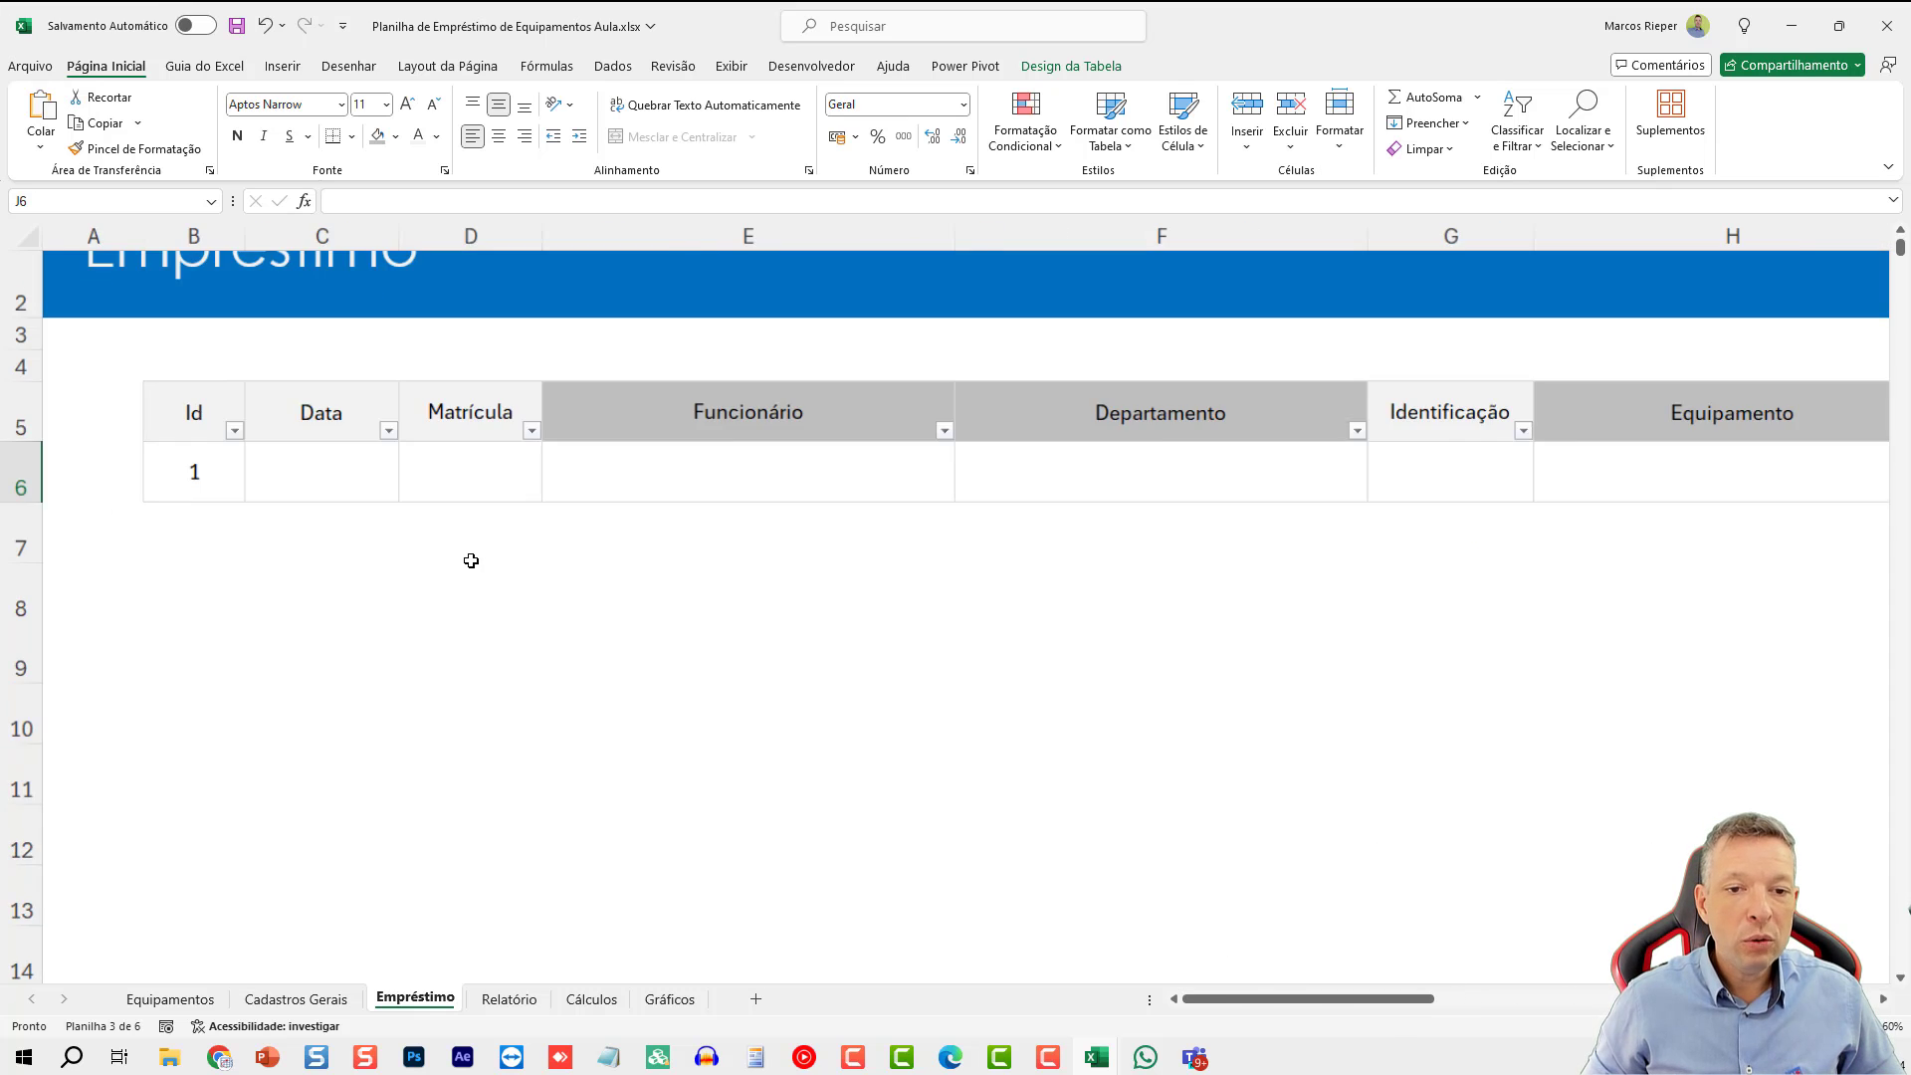
{"action": "scroll", "coordinate": [471, 560], "scroll_direction": "up", "scroll_amount": 2}
{"action": "left_click_drag", "start_coordinate": [803, 702], "coordinate": [329, 497]}
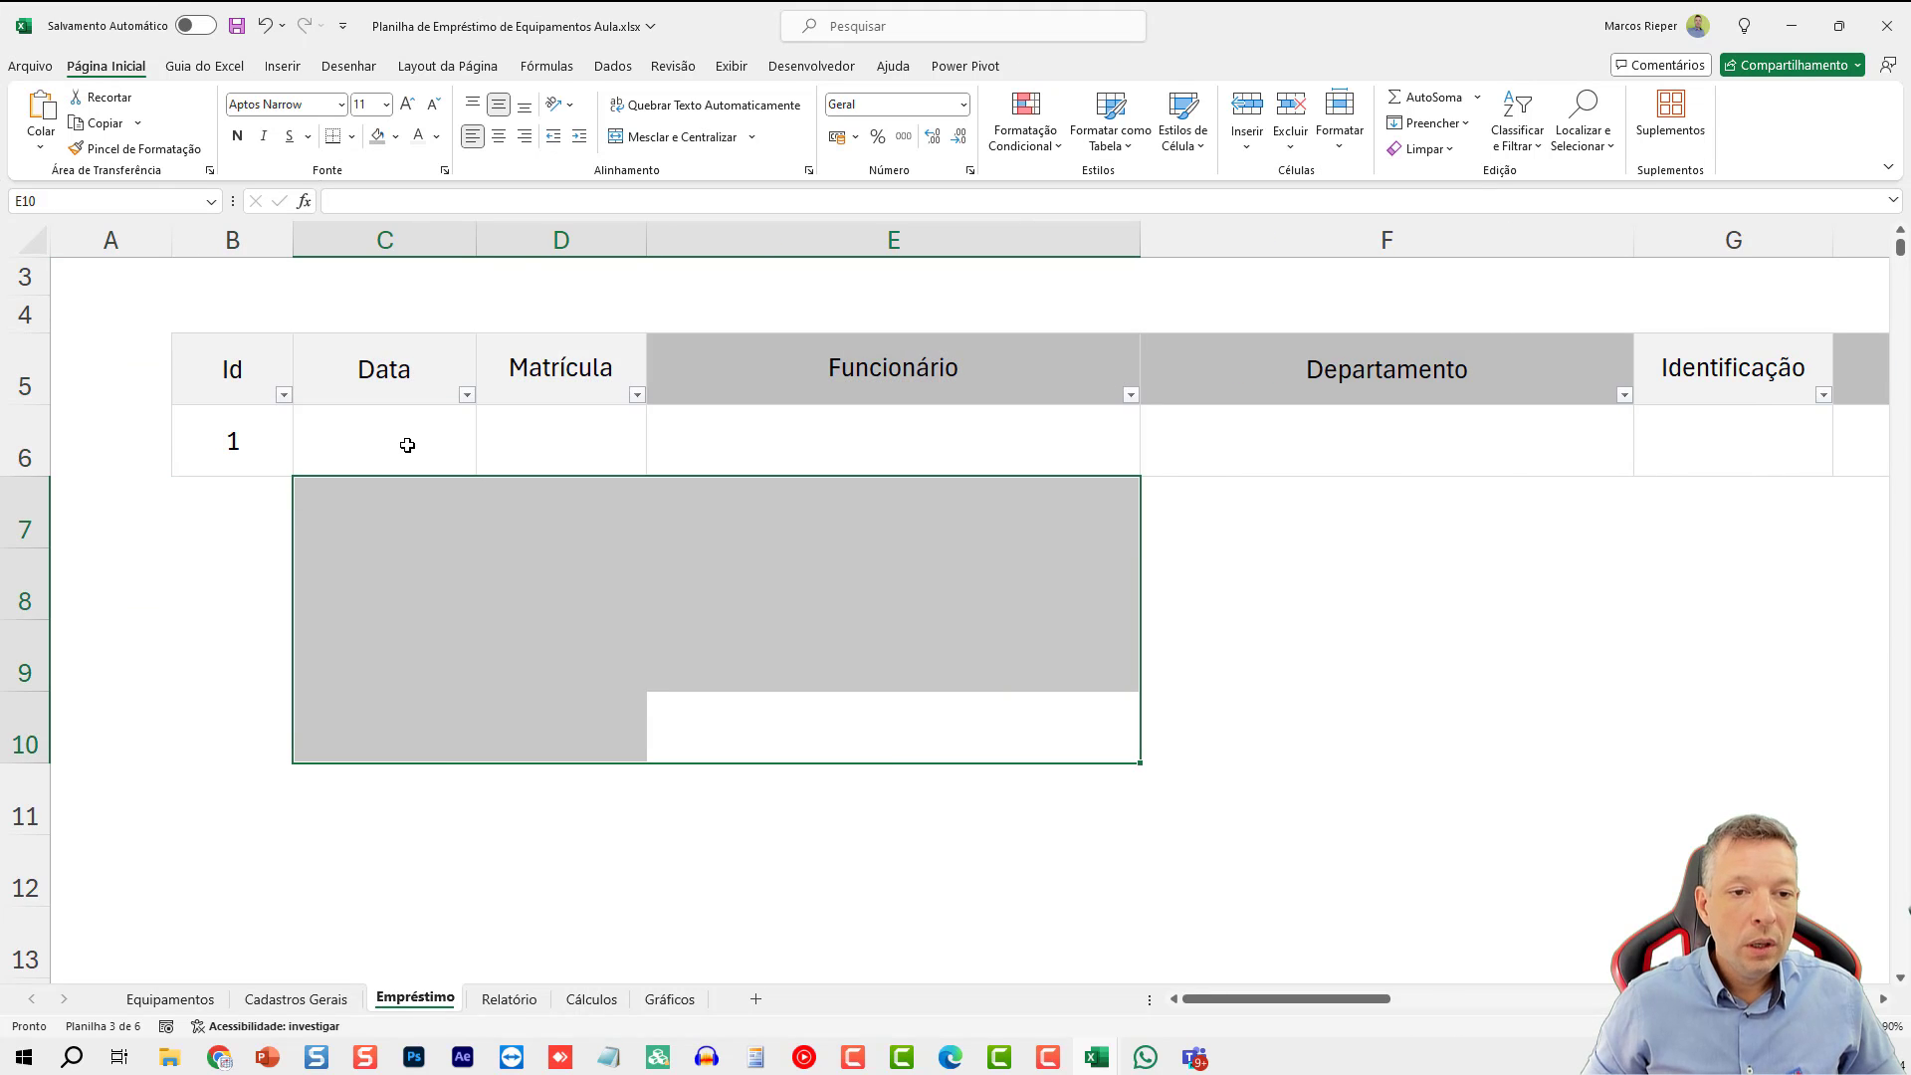
{"action": "left_click", "coordinate": [407, 445]}
{"action": "scroll", "coordinate": [407, 445], "scroll_direction": "up", "scroll_amount": 1}
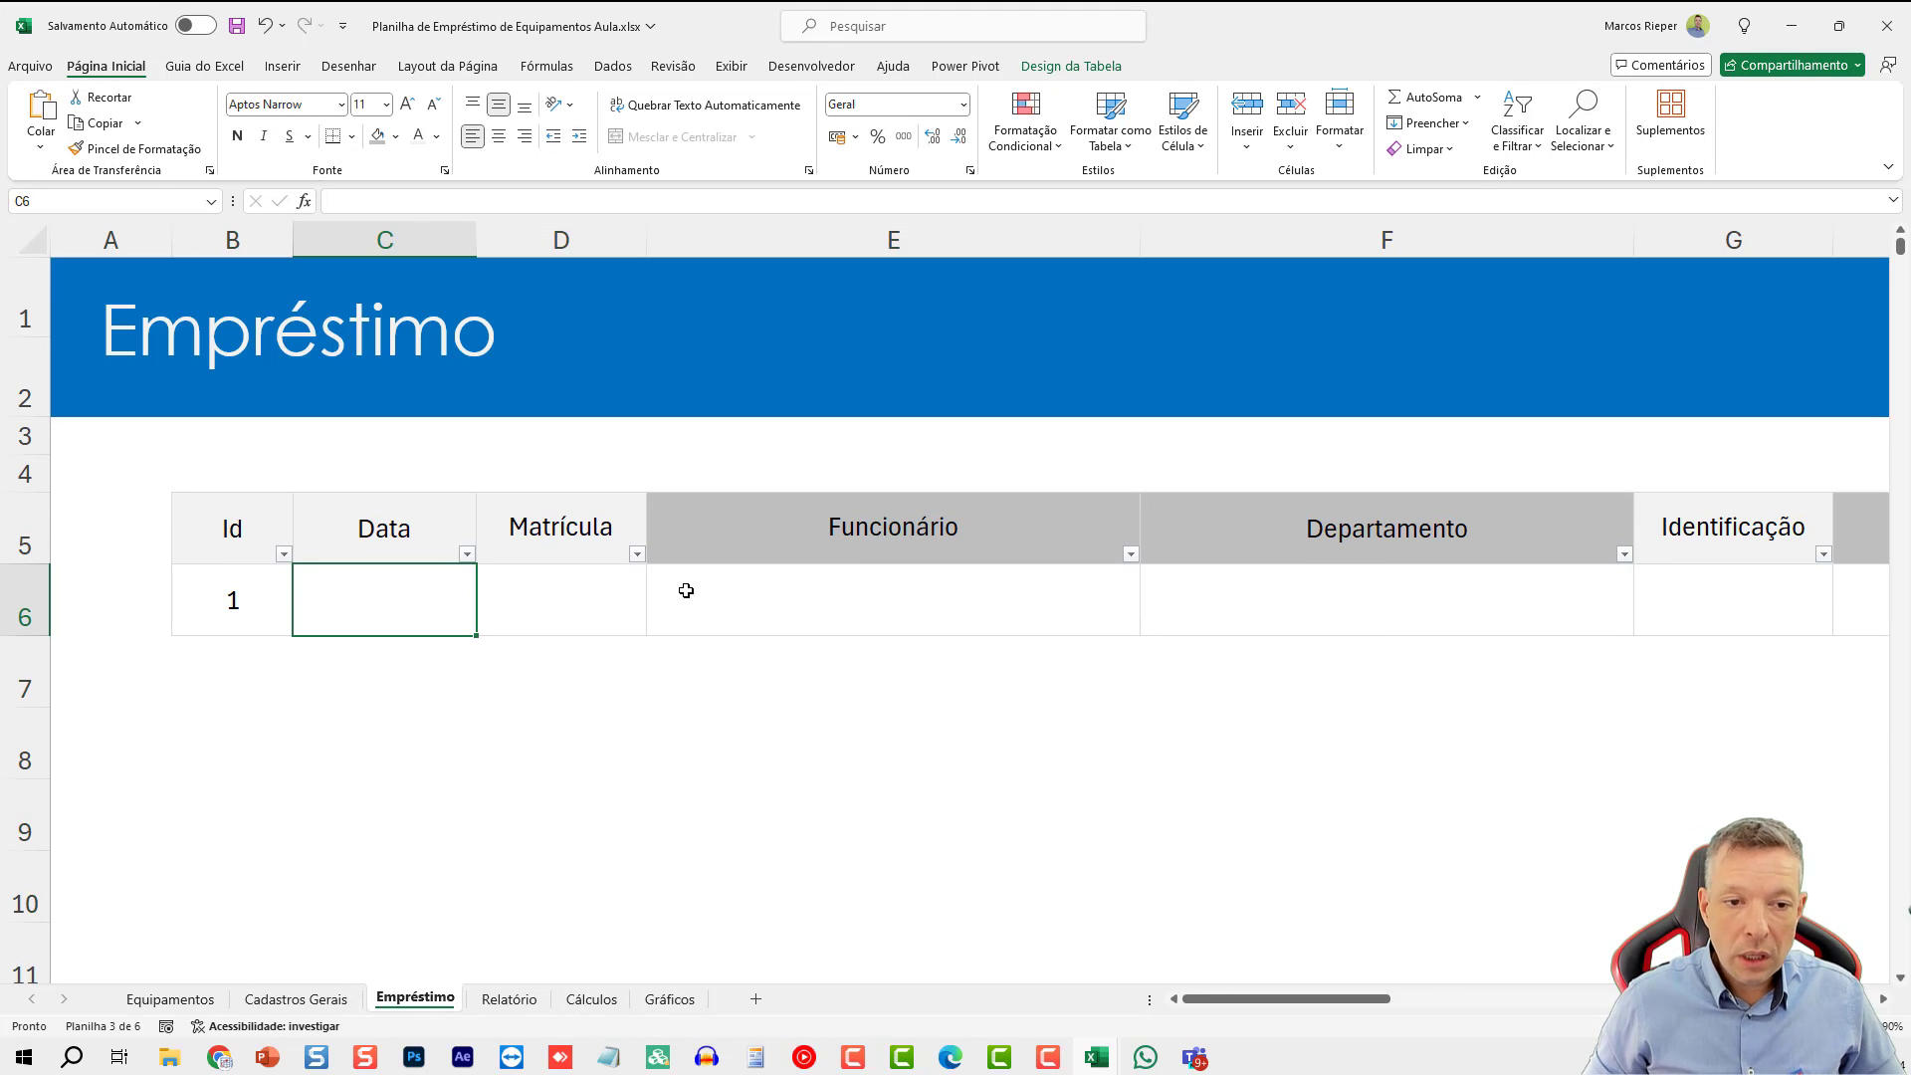
{"action": "type", "text": "1/1"}
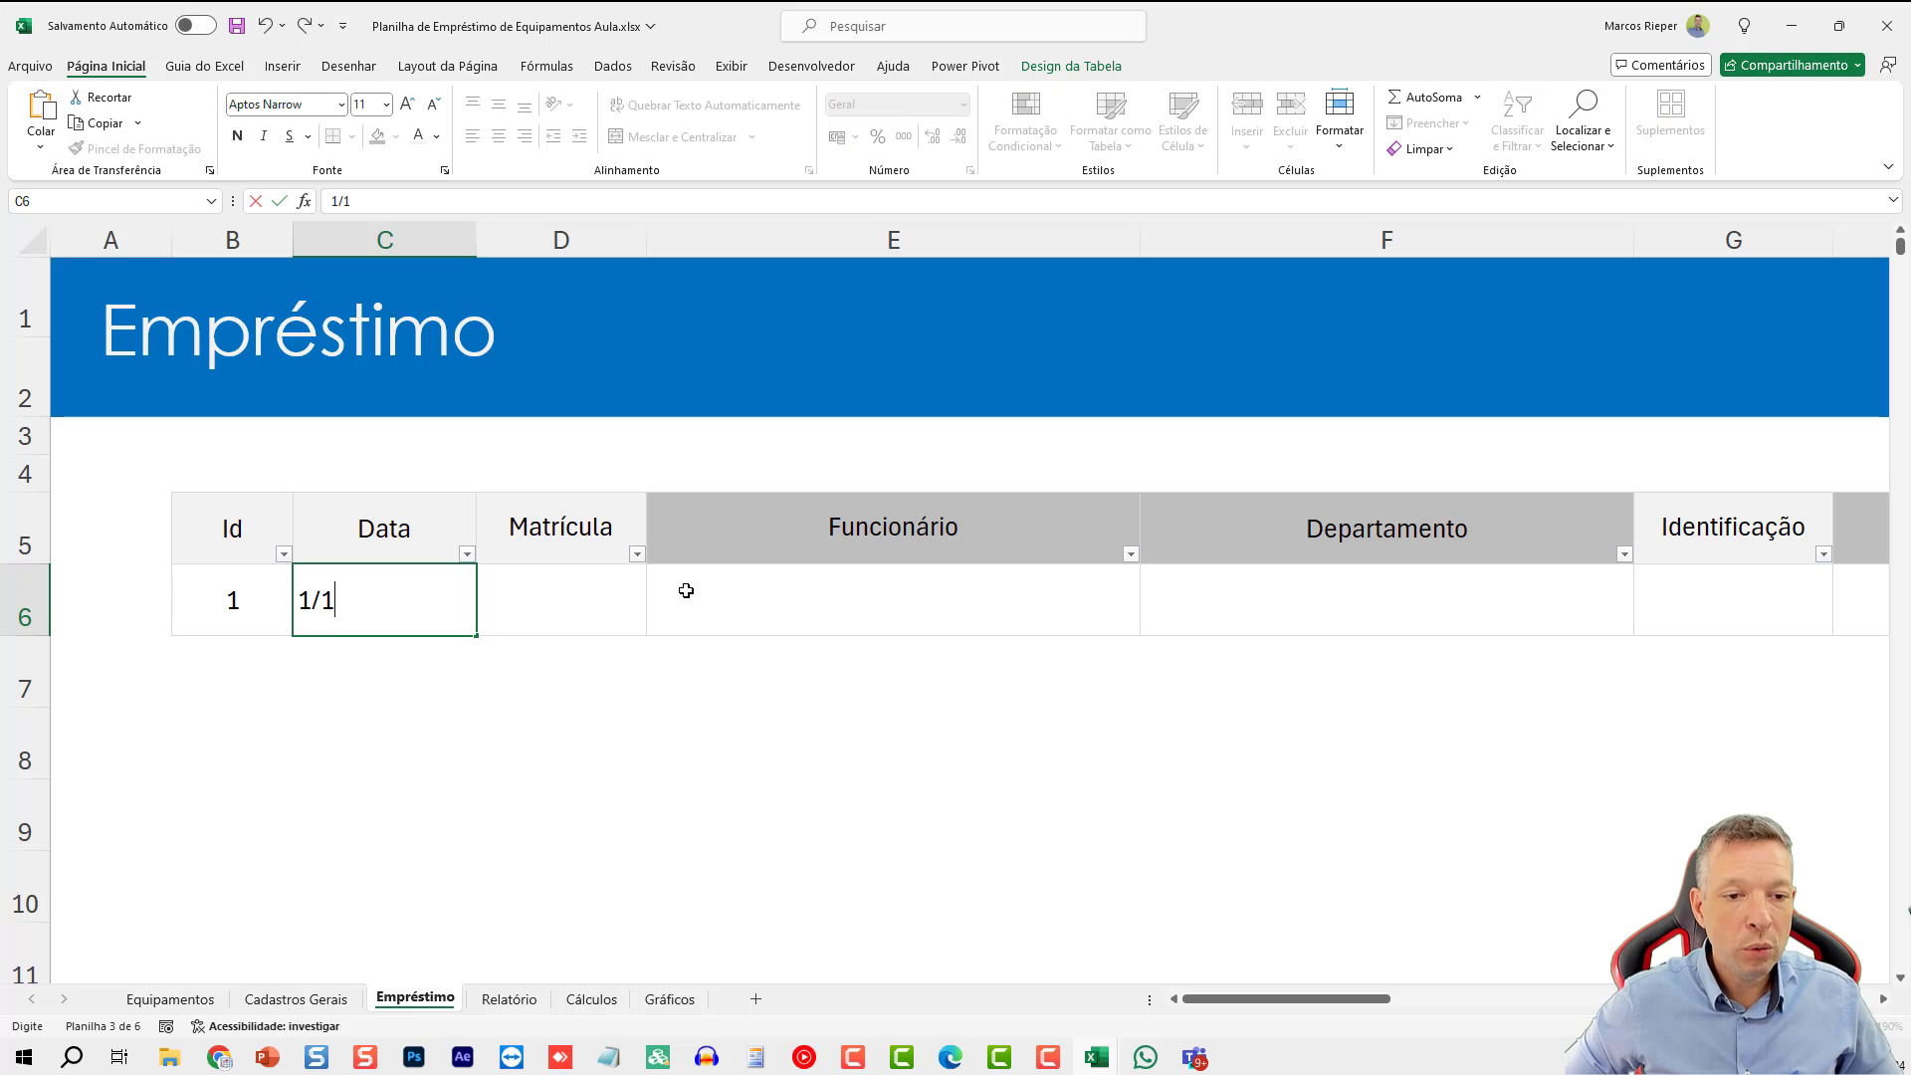
{"action": "key", "text": "ctrl+Return"}
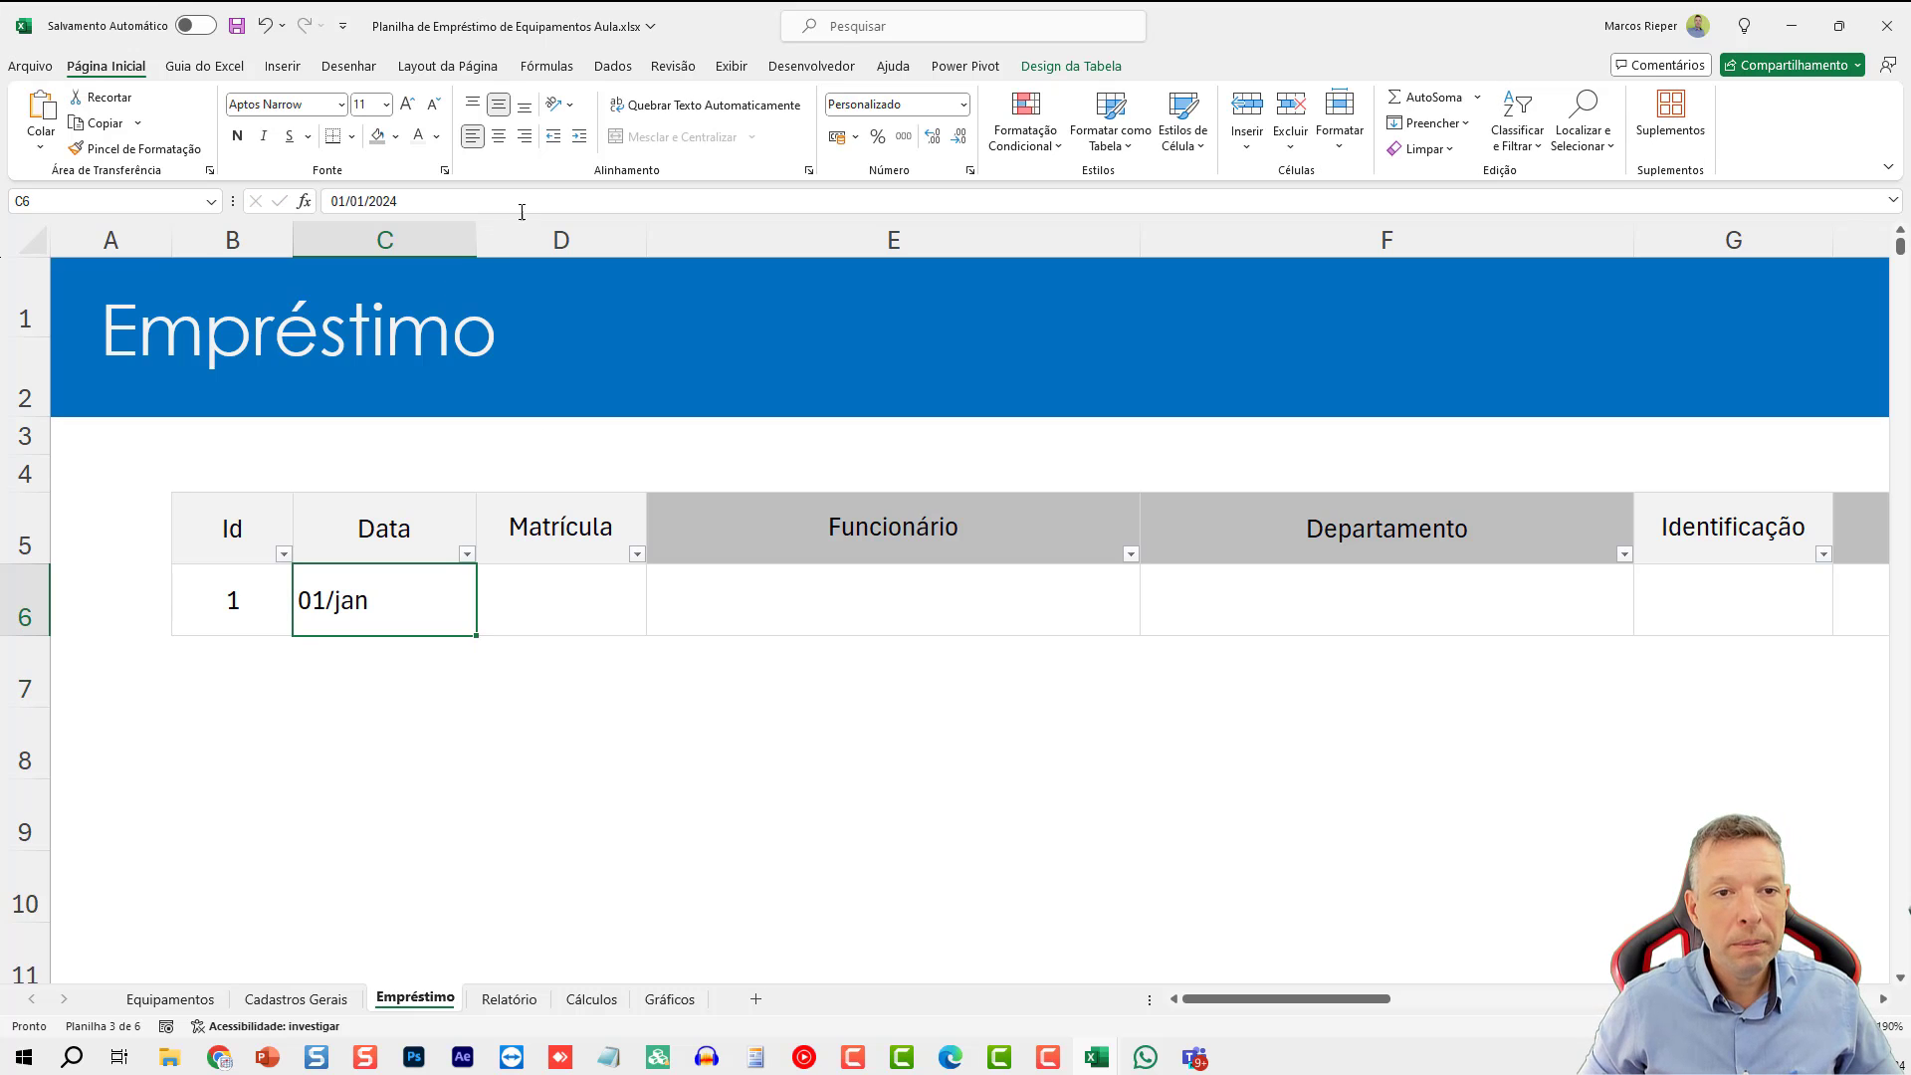
{"action": "left_click", "coordinate": [499, 136]}
{"action": "key", "text": "Tab"}
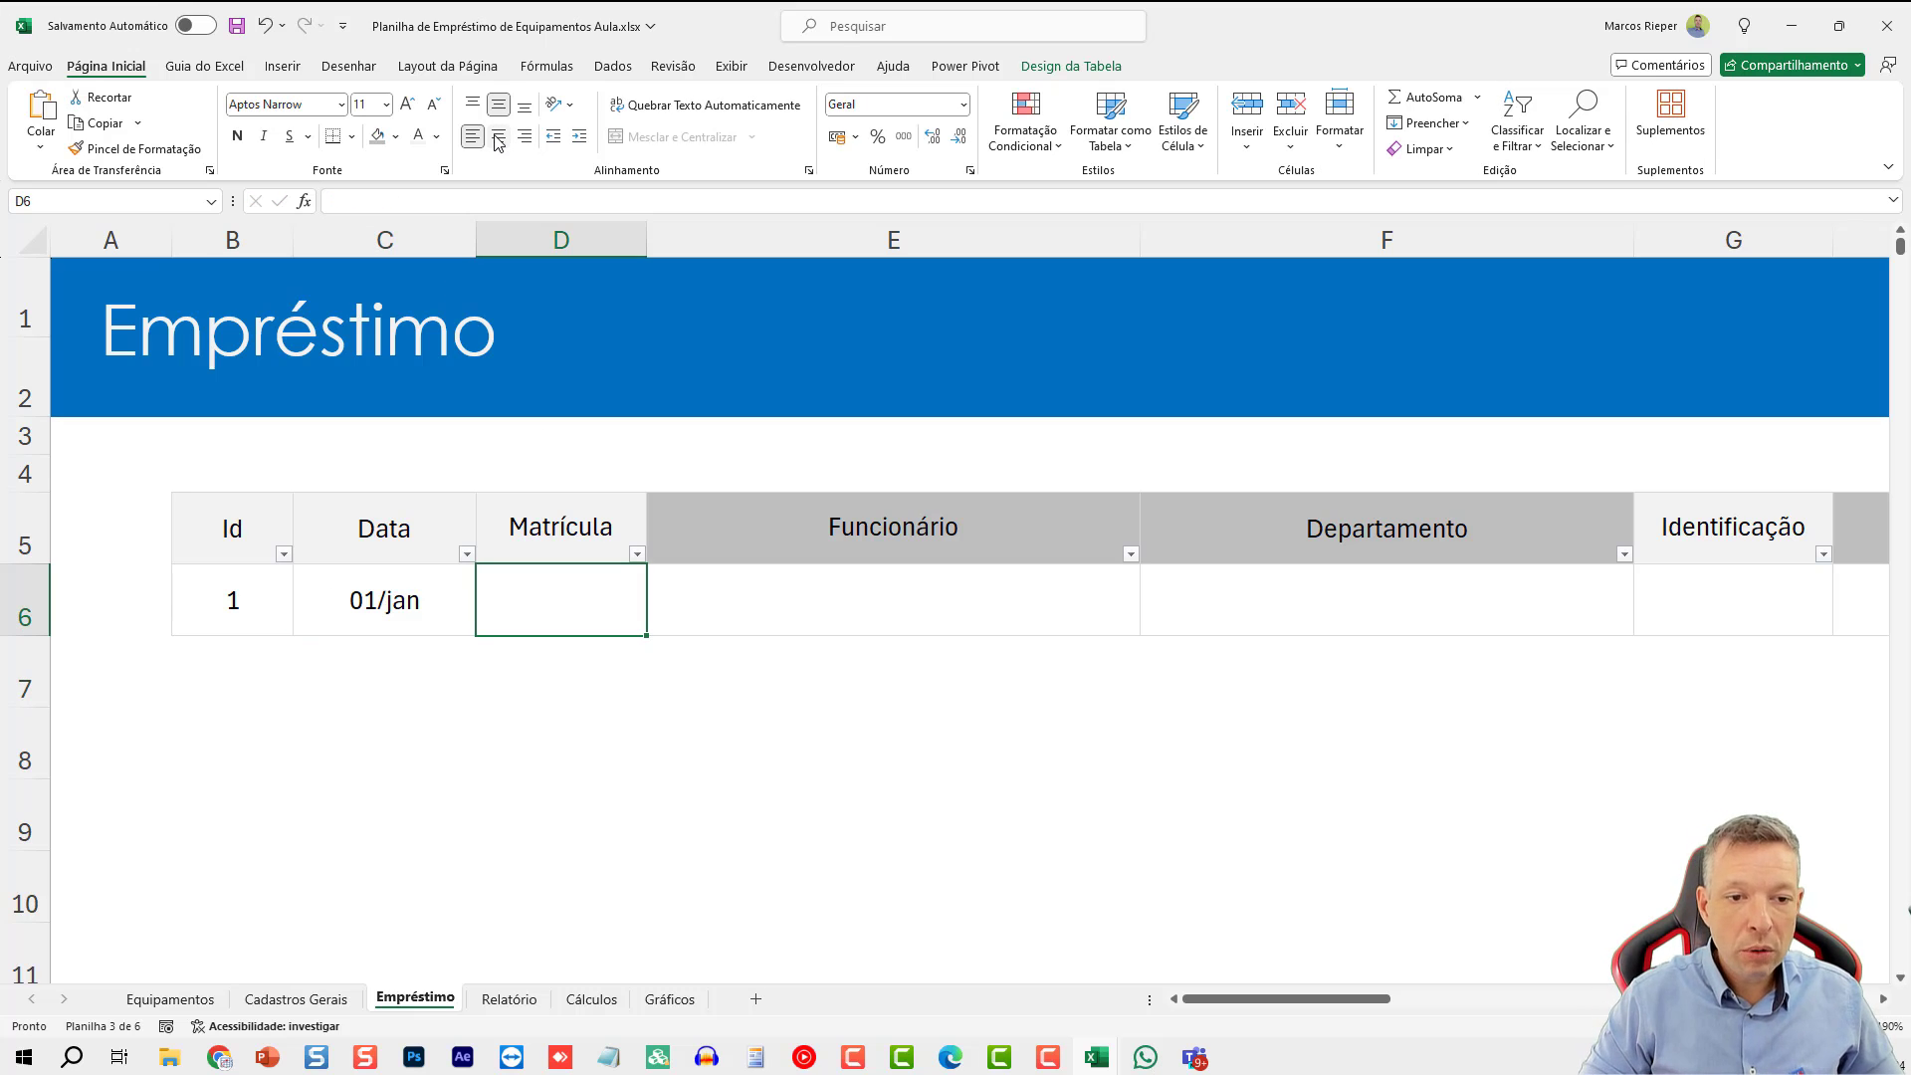
- On the Cadastros Gerais sheet, enter a formula in the spare cell D13 that references the employee table's Matrícula column
{"action": "left_click", "coordinate": [299, 999]}
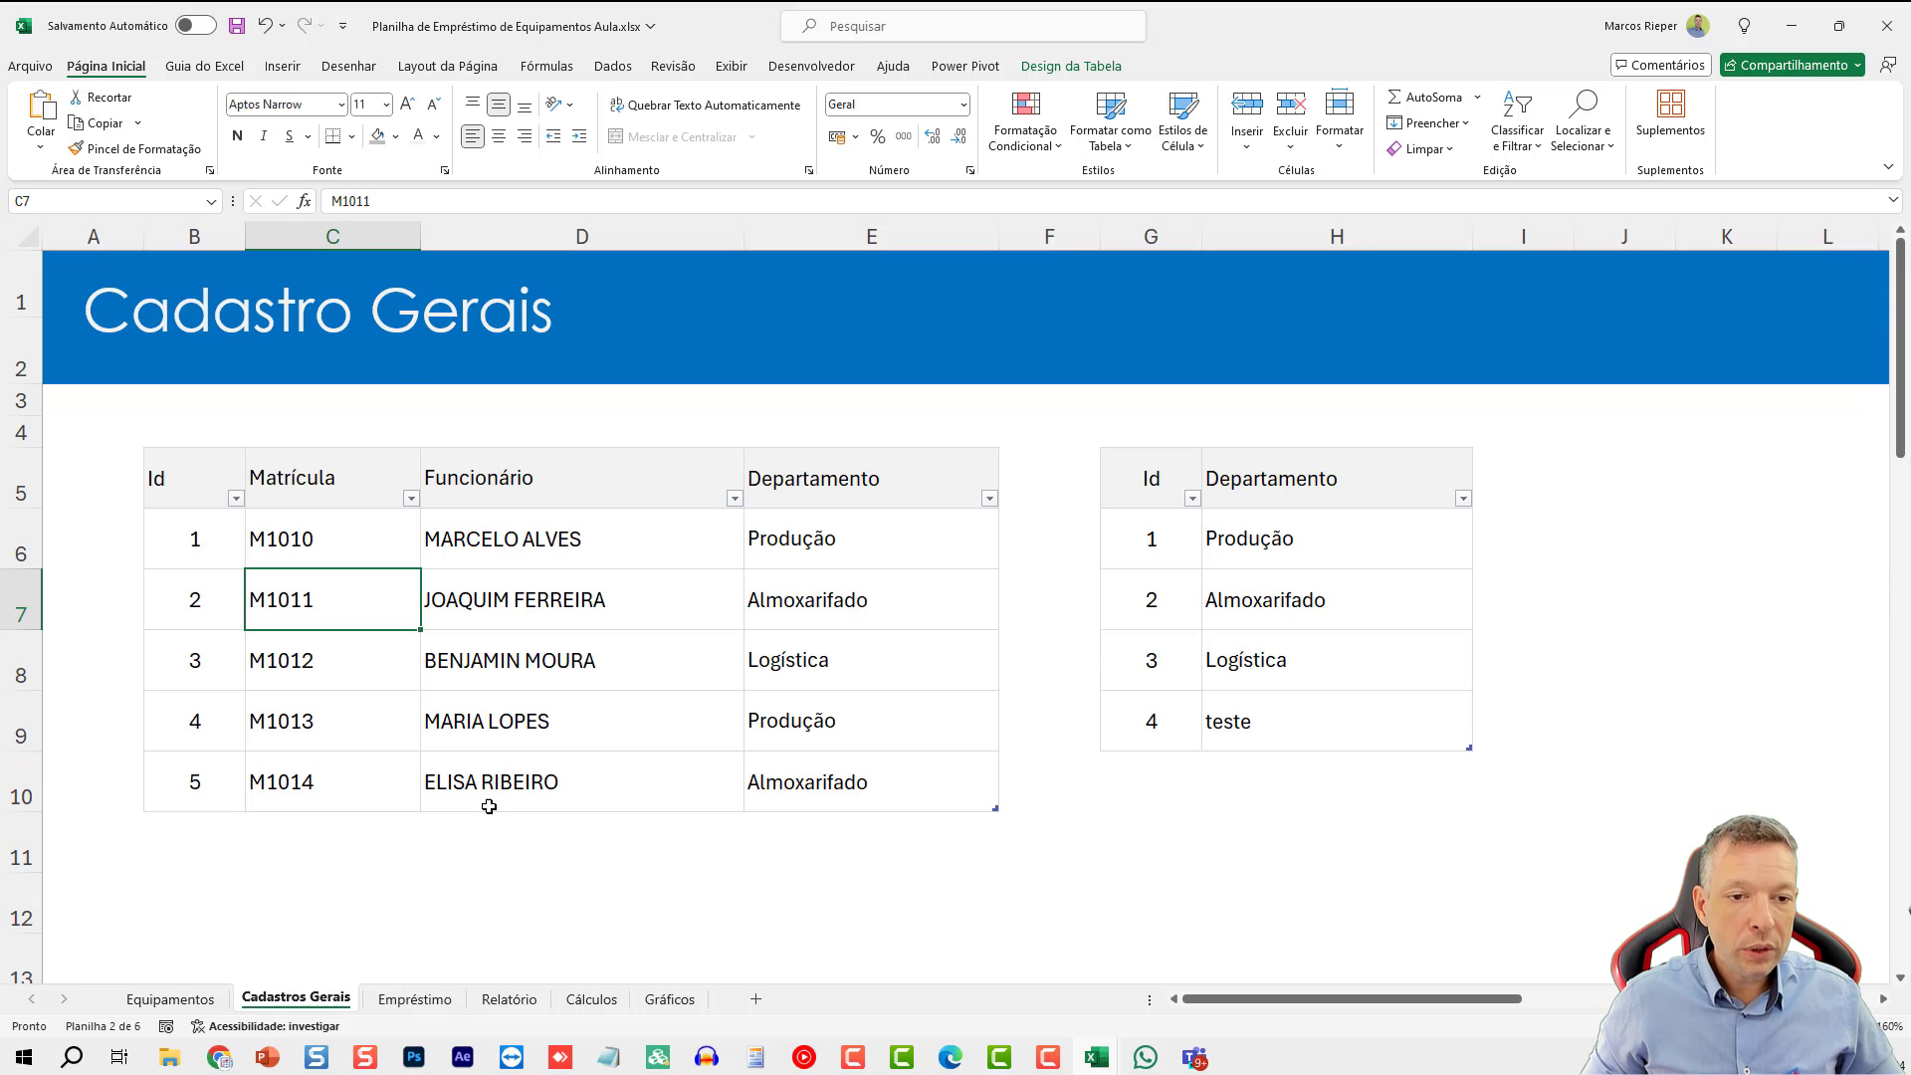
{"action": "left_click", "coordinate": [498, 841]}
{"action": "key", "text": "Down"}
{"action": "key", "text": "Down"}
{"action": "type", "text": "="}
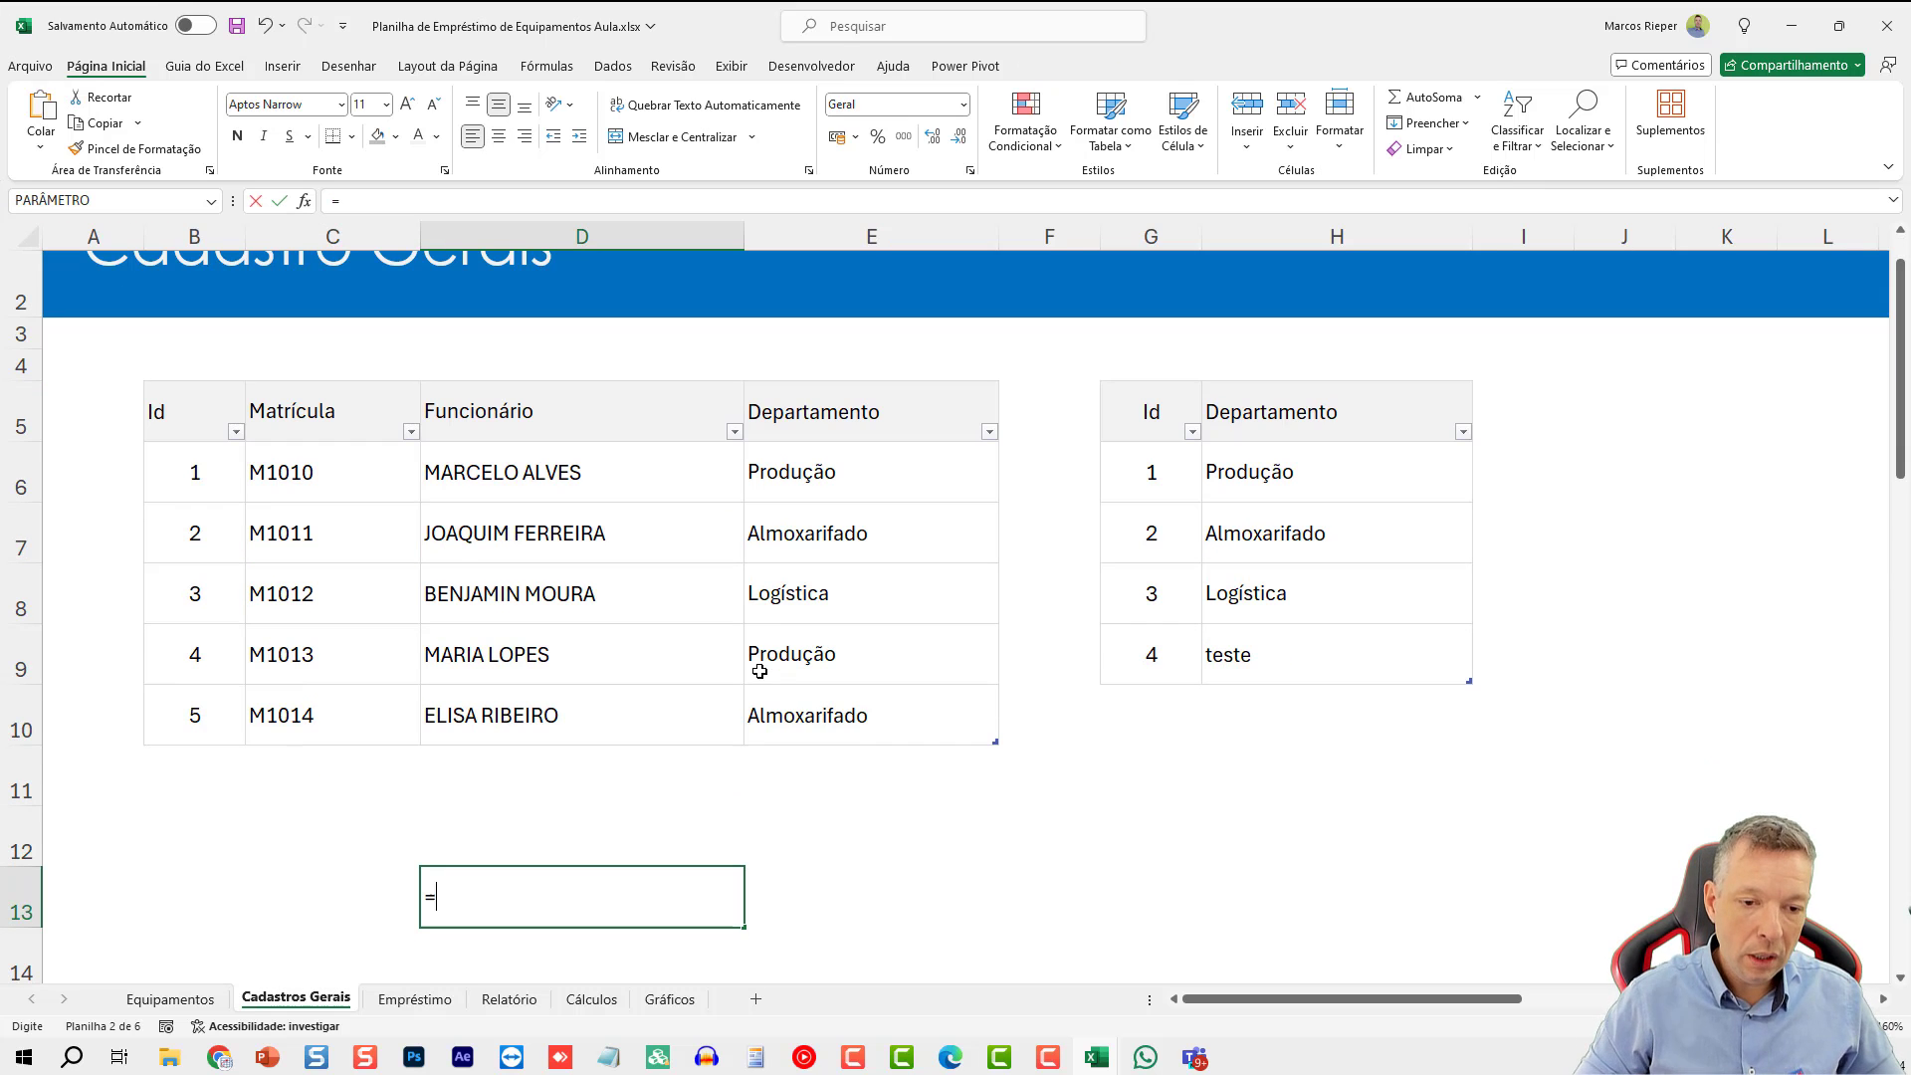
{"action": "left_click_drag", "start_coordinate": [341, 473], "coordinate": [317, 708]}
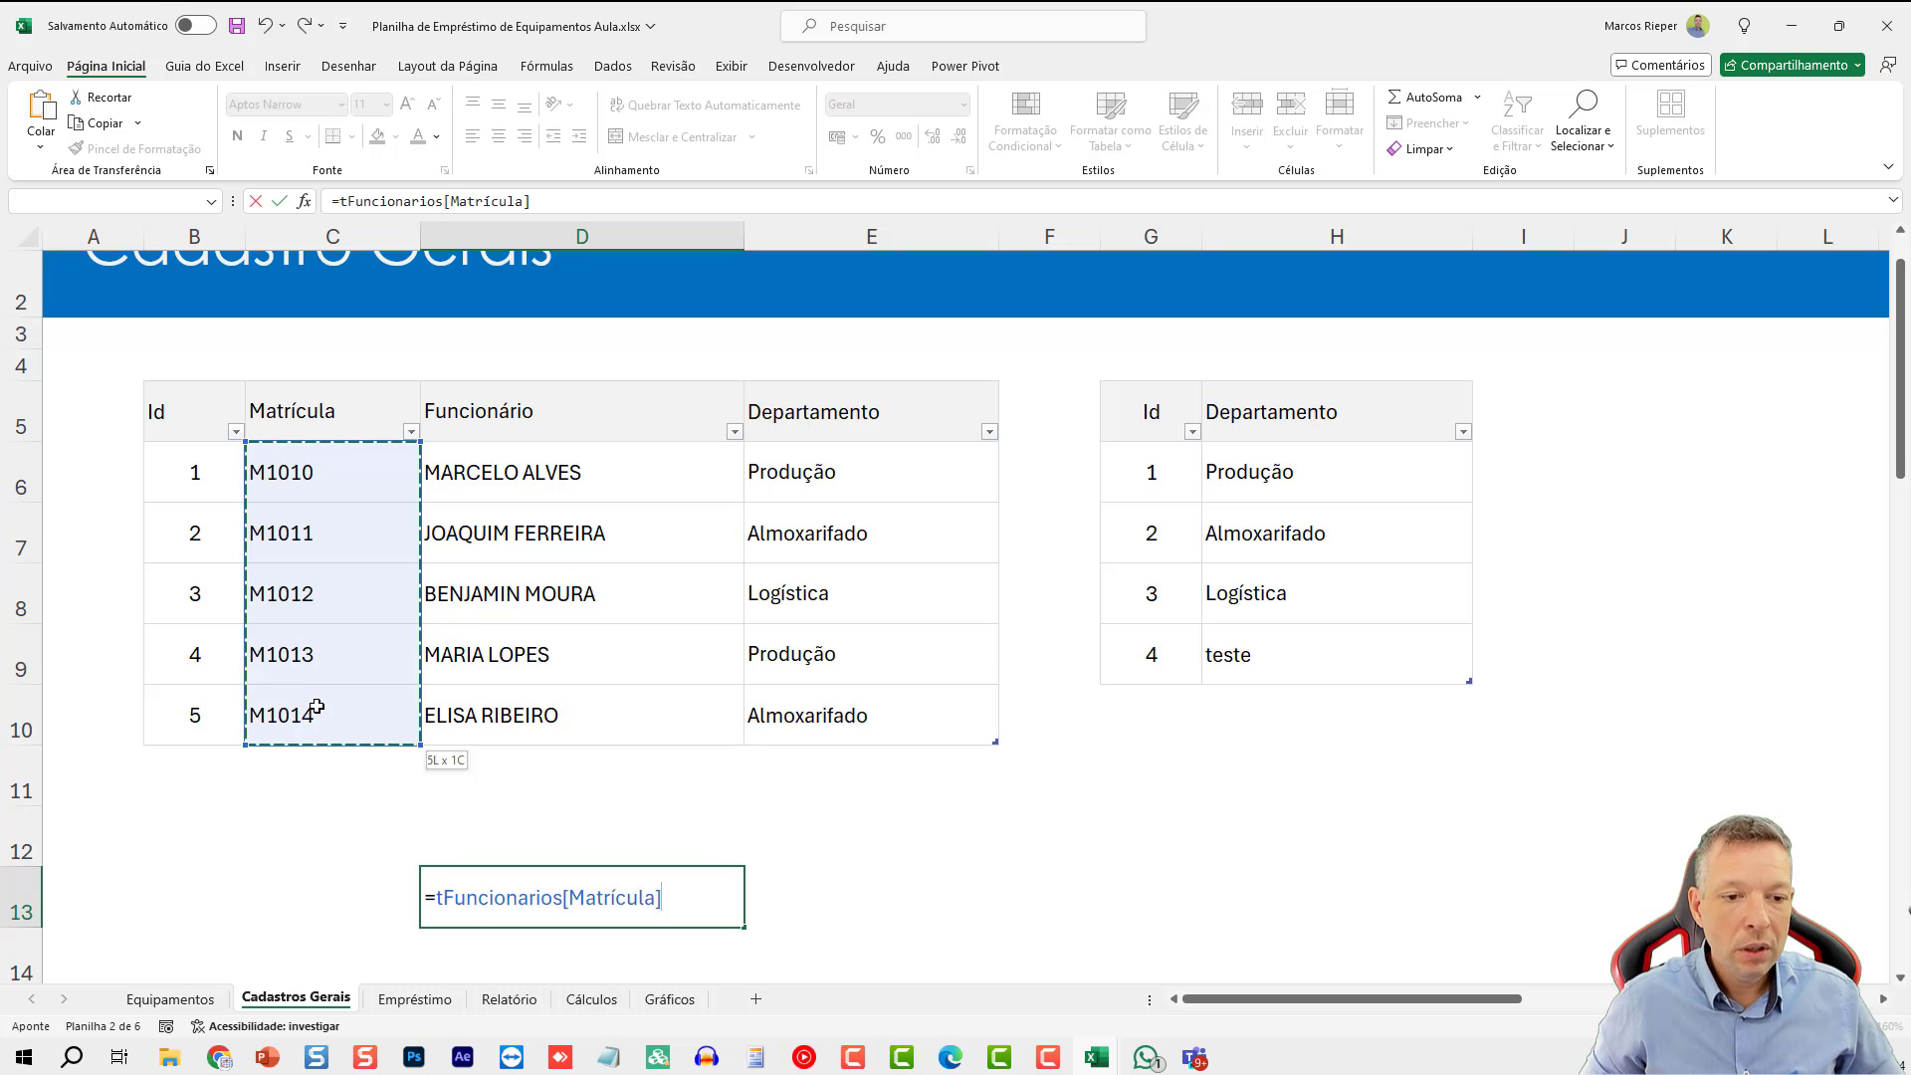
{"action": "key", "text": "shift+Left"}
{"action": "key", "text": "shift+Left"}
{"action": "key", "text": "Right"}
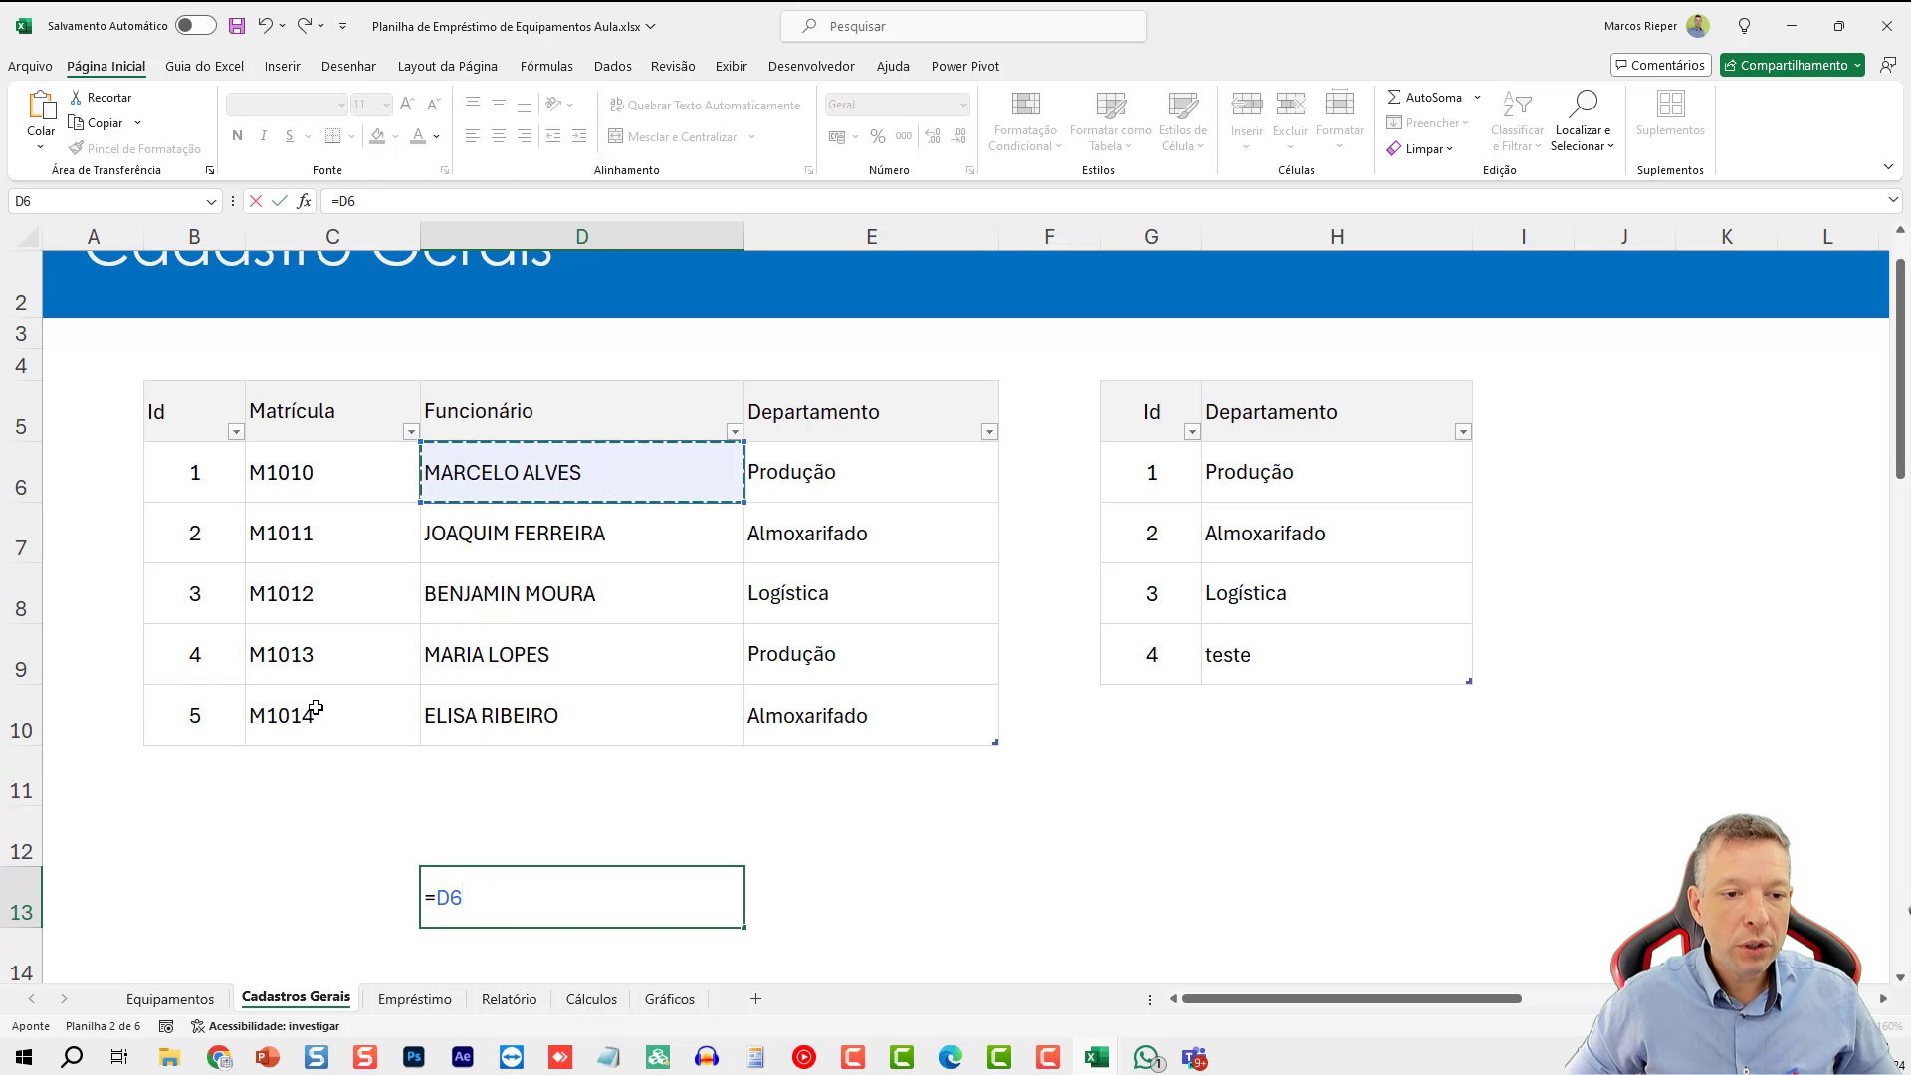
{"action": "key", "text": "Left"}
{"action": "key", "text": "shift+Down"}
{"action": "key", "text": "shift+Down"}
{"action": "key", "text": "shift+Down"}
{"action": "key", "text": "shift+Down"}
{"action": "key", "text": "Return"}
- Copy the formula text =tFuncionarios[Matrícula] from D13 and clear the cell
{"action": "key", "text": "Up"}
{"action": "key", "text": "F2"}
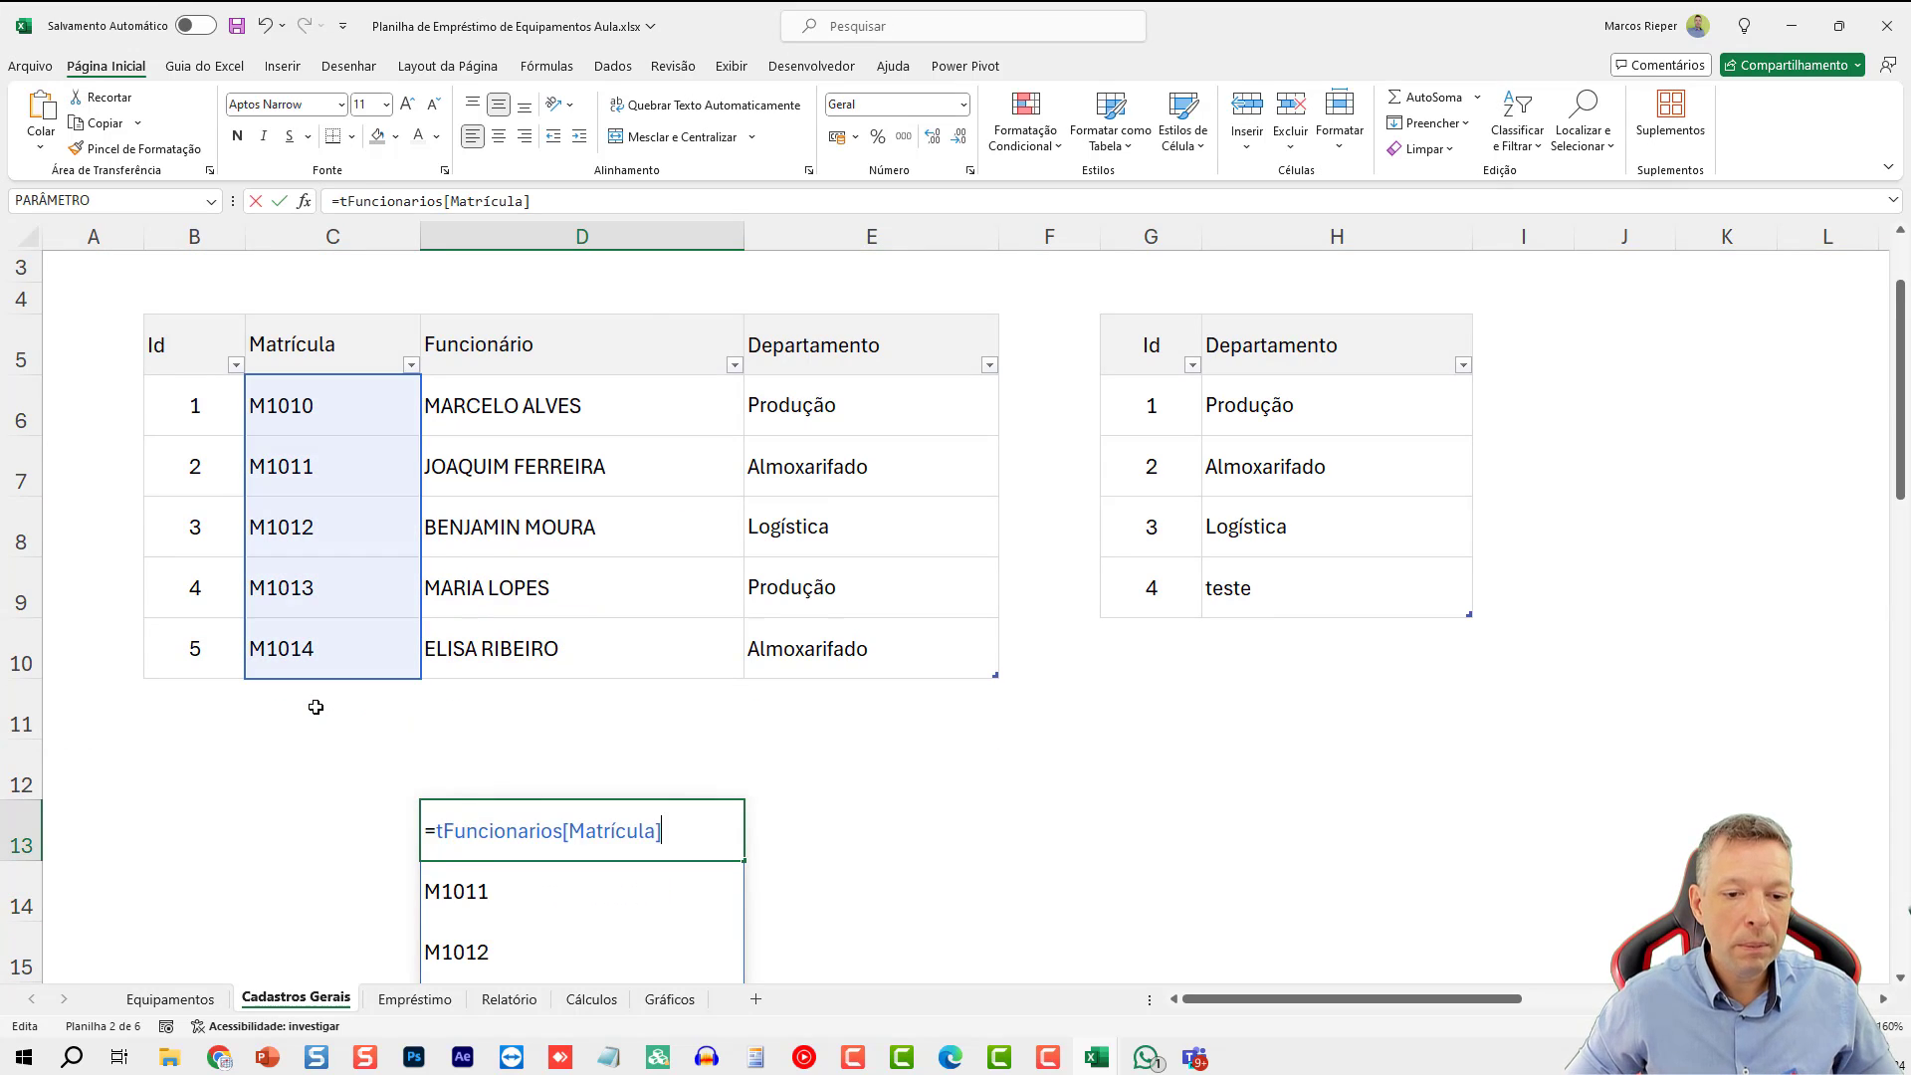
{"action": "key", "text": "shift+Home"}
{"action": "key", "text": "ctrl+c"}
{"action": "key", "text": "Escape"}
{"action": "key", "text": "Delete"}
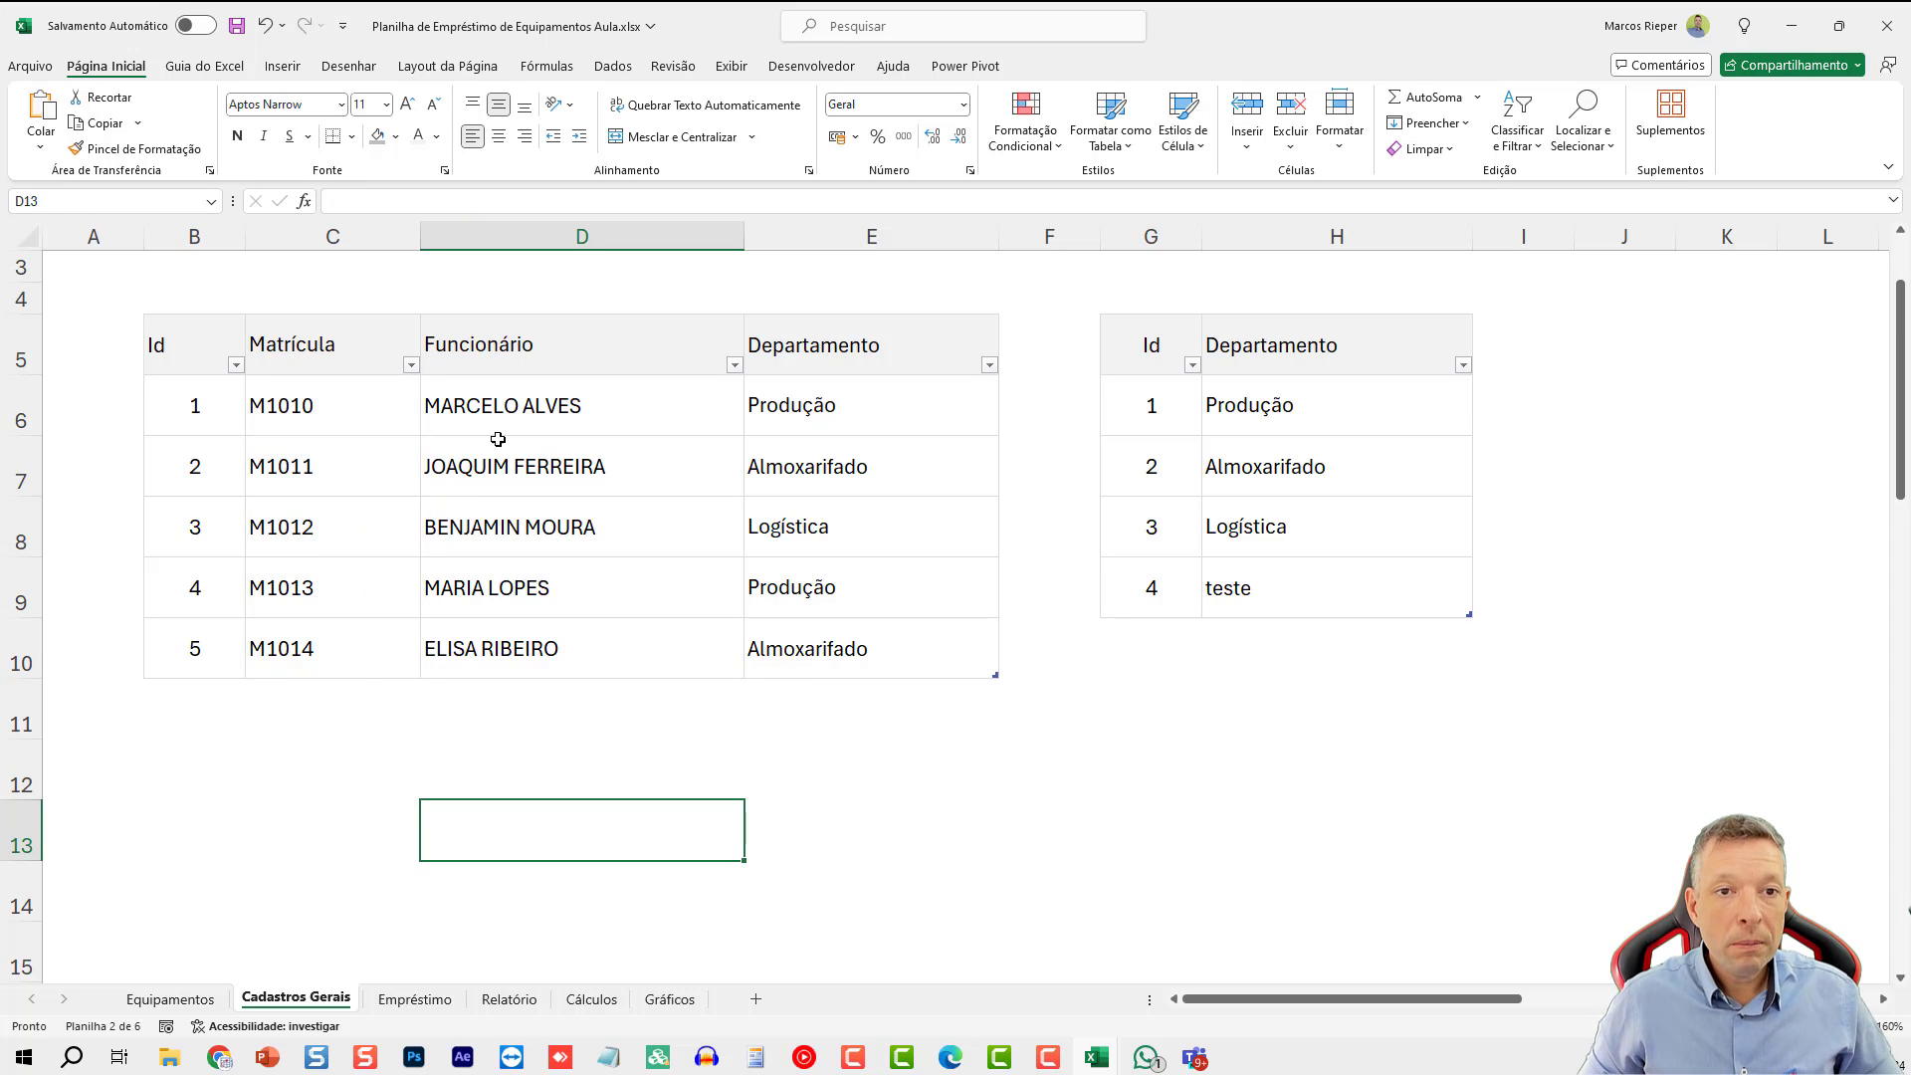
- Define a workbook-scoped name _lMatriculas that refers to =tFuncionarios[Matrícula]
{"action": "left_click", "coordinate": [546, 65]}
{"action": "left_click", "coordinate": [700, 118]}
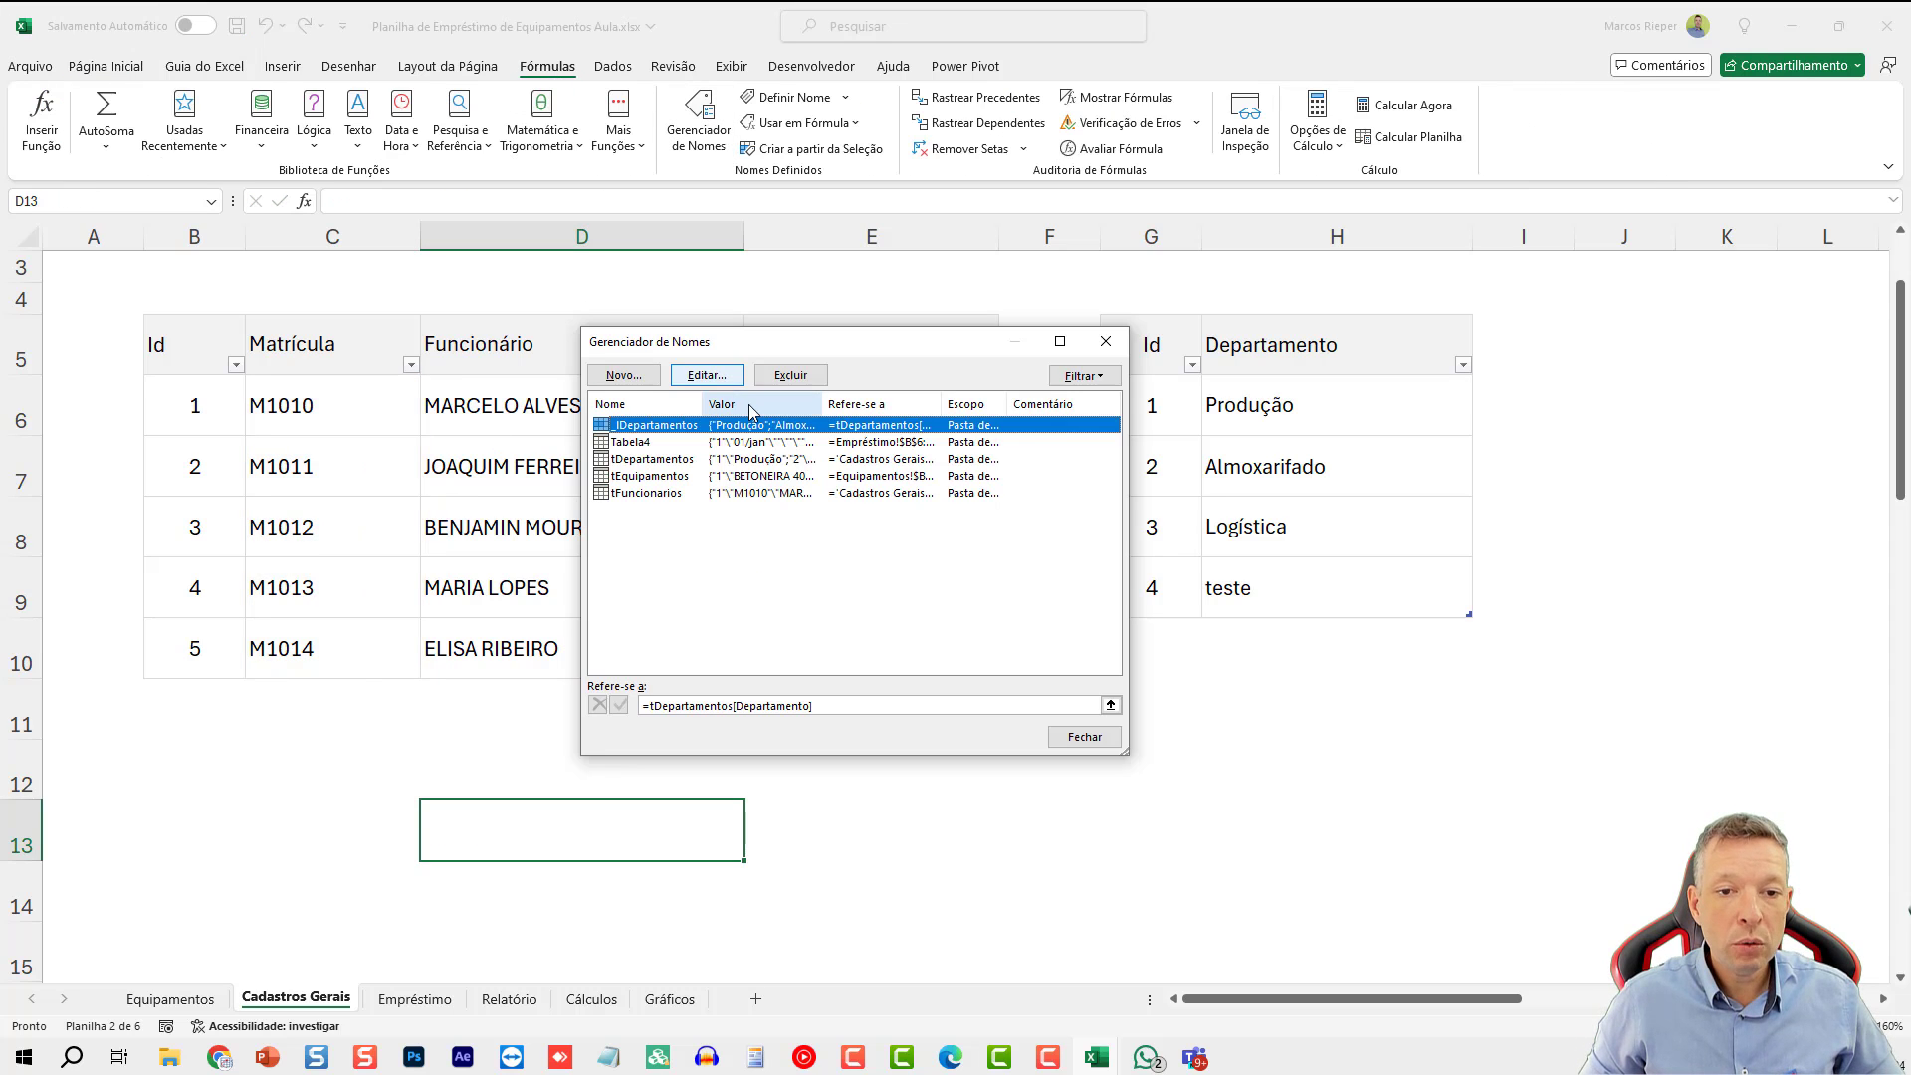
{"action": "left_click", "coordinate": [624, 376]}
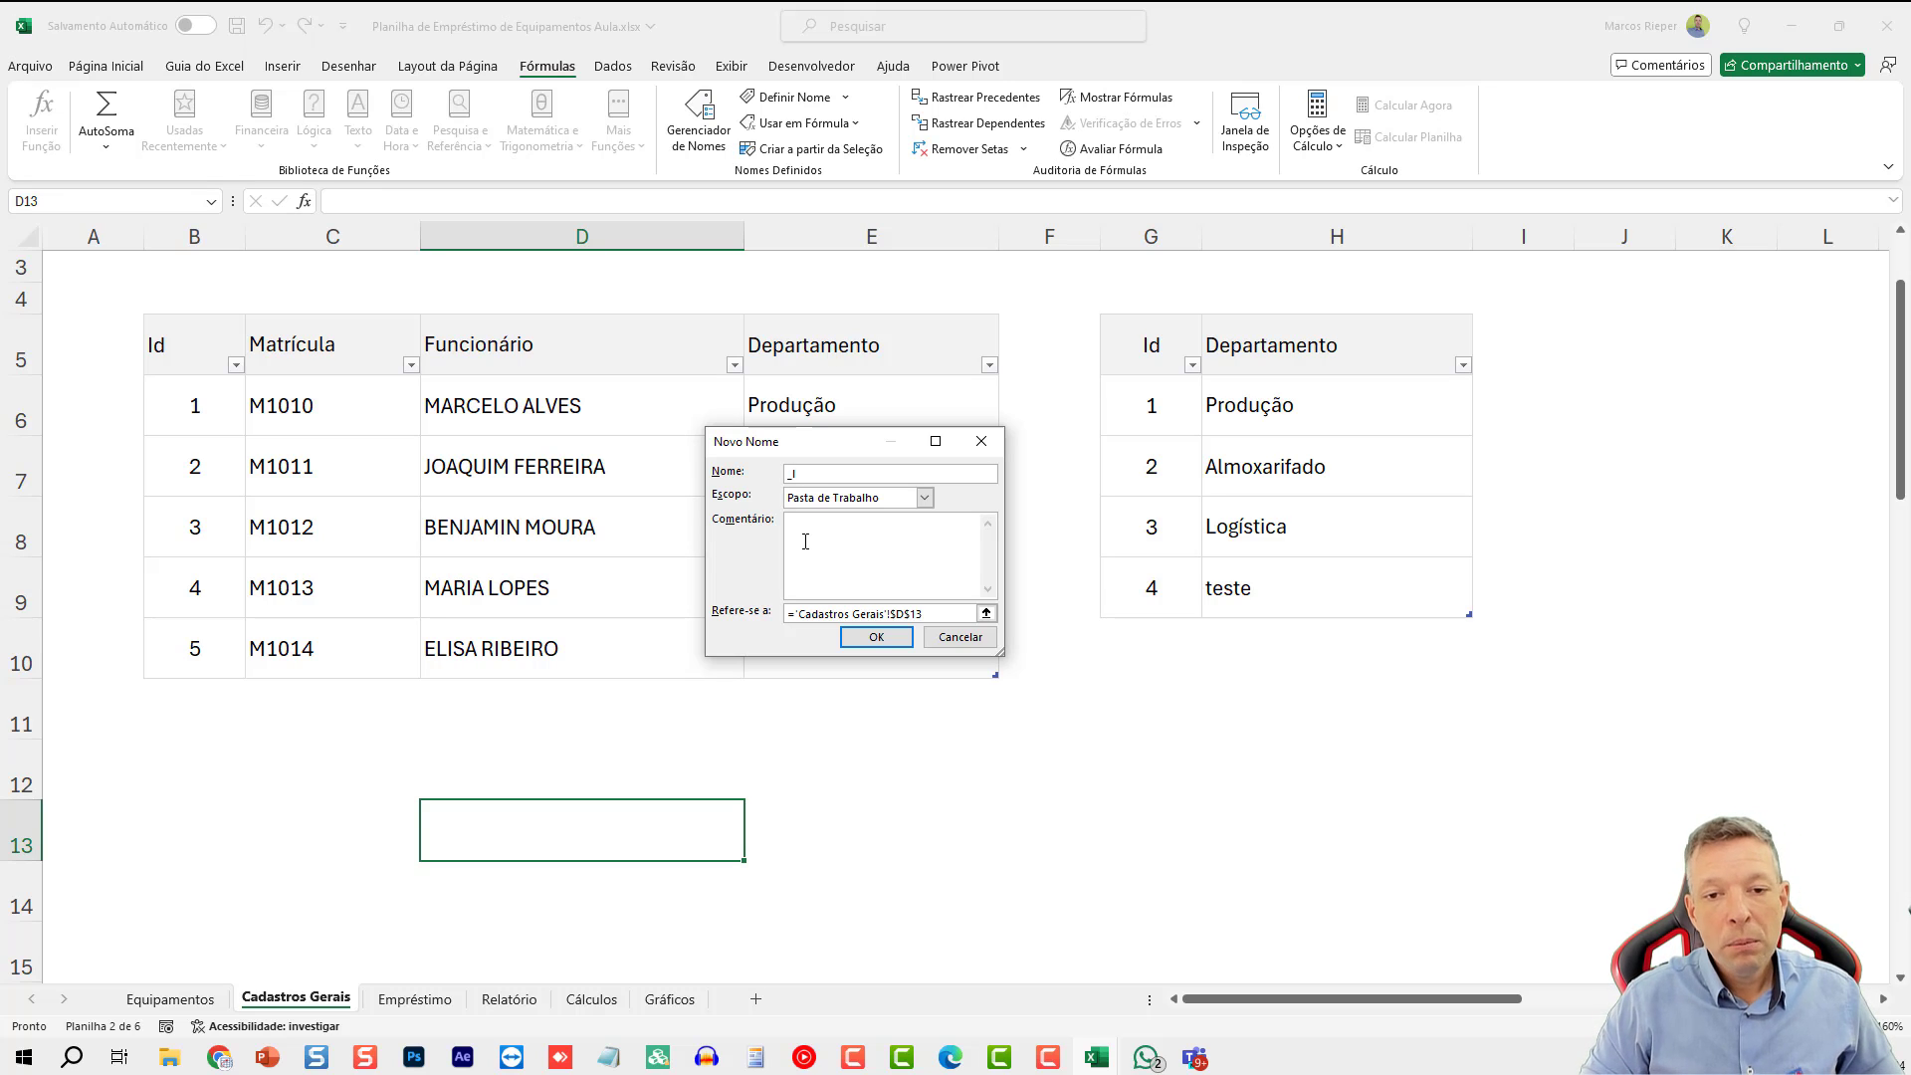
{"action": "type", "text": "las"}
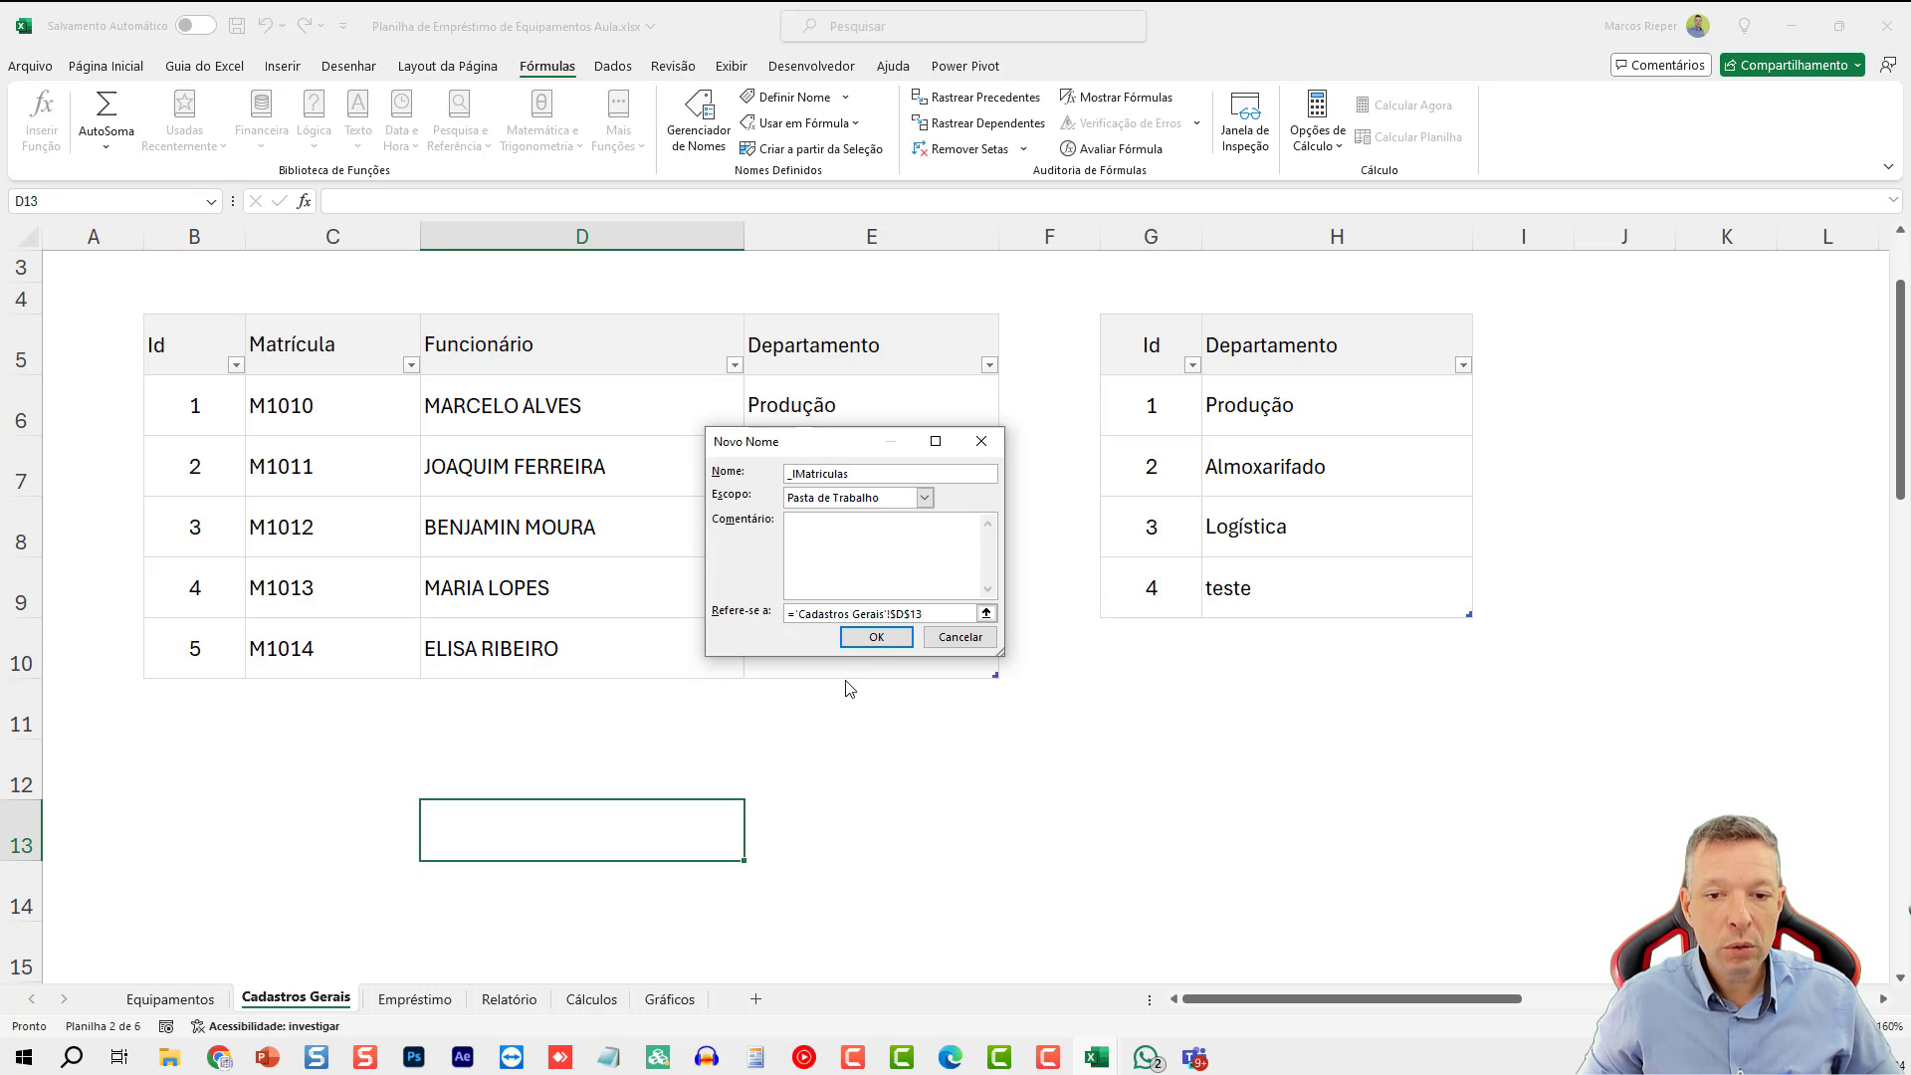
{"action": "left_click_drag", "start_coordinate": [956, 614], "coordinate": [788, 613]}
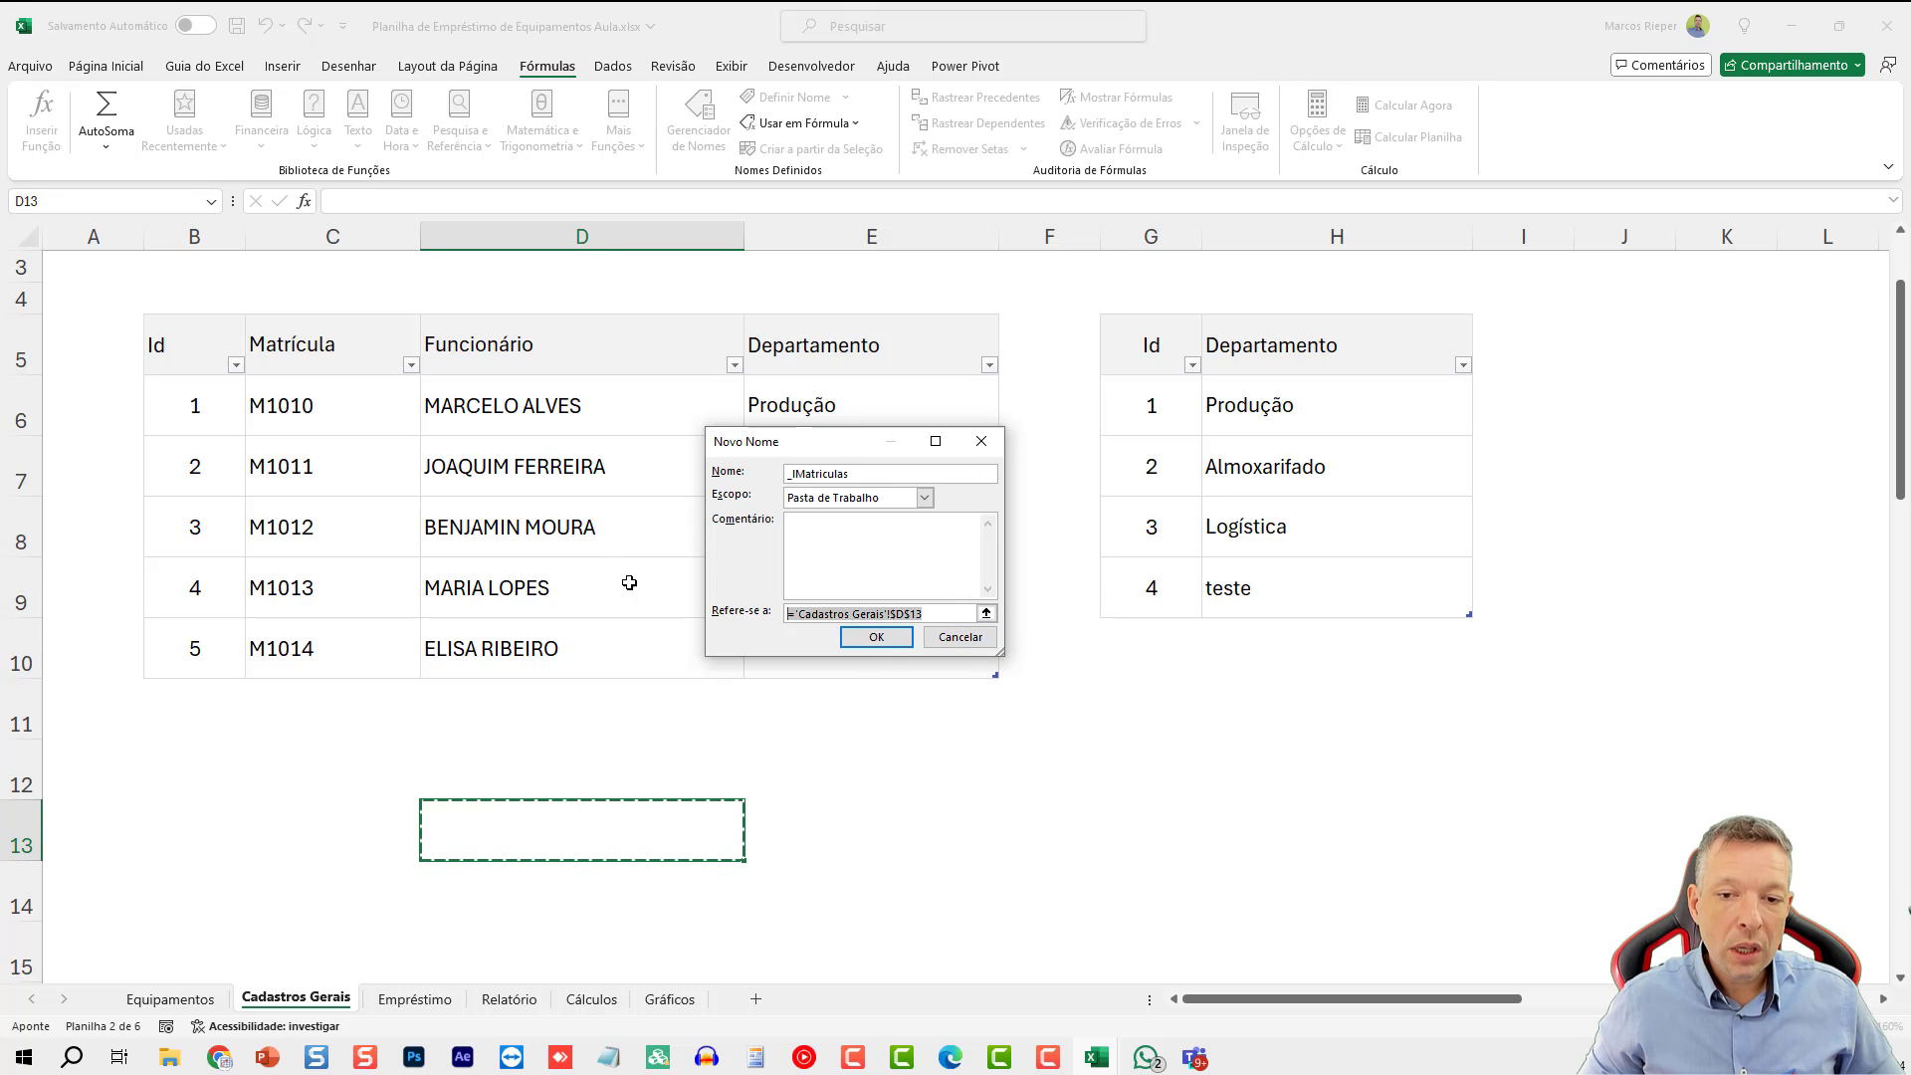
{"action": "key", "text": "ctrl+v"}
{"action": "left_click", "coordinate": [876, 637]}
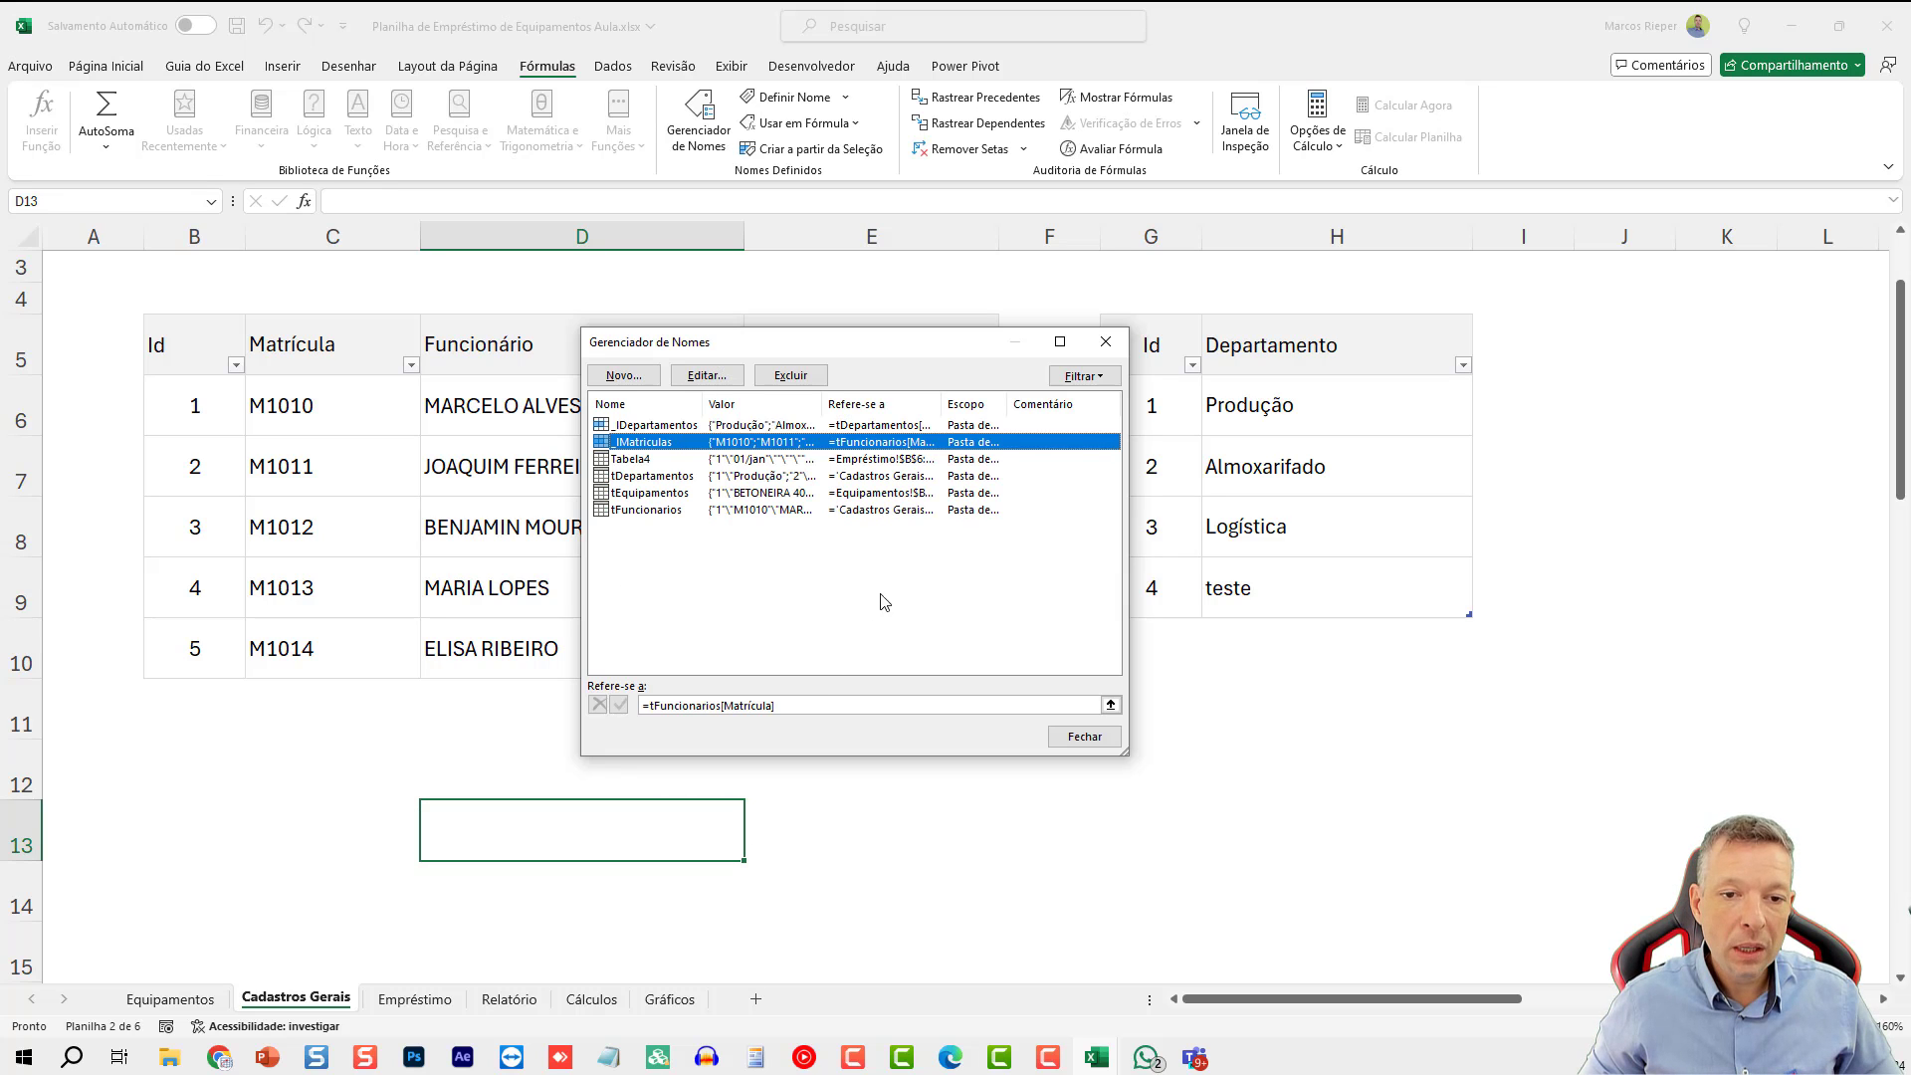
{"action": "left_click", "coordinate": [1084, 737]}
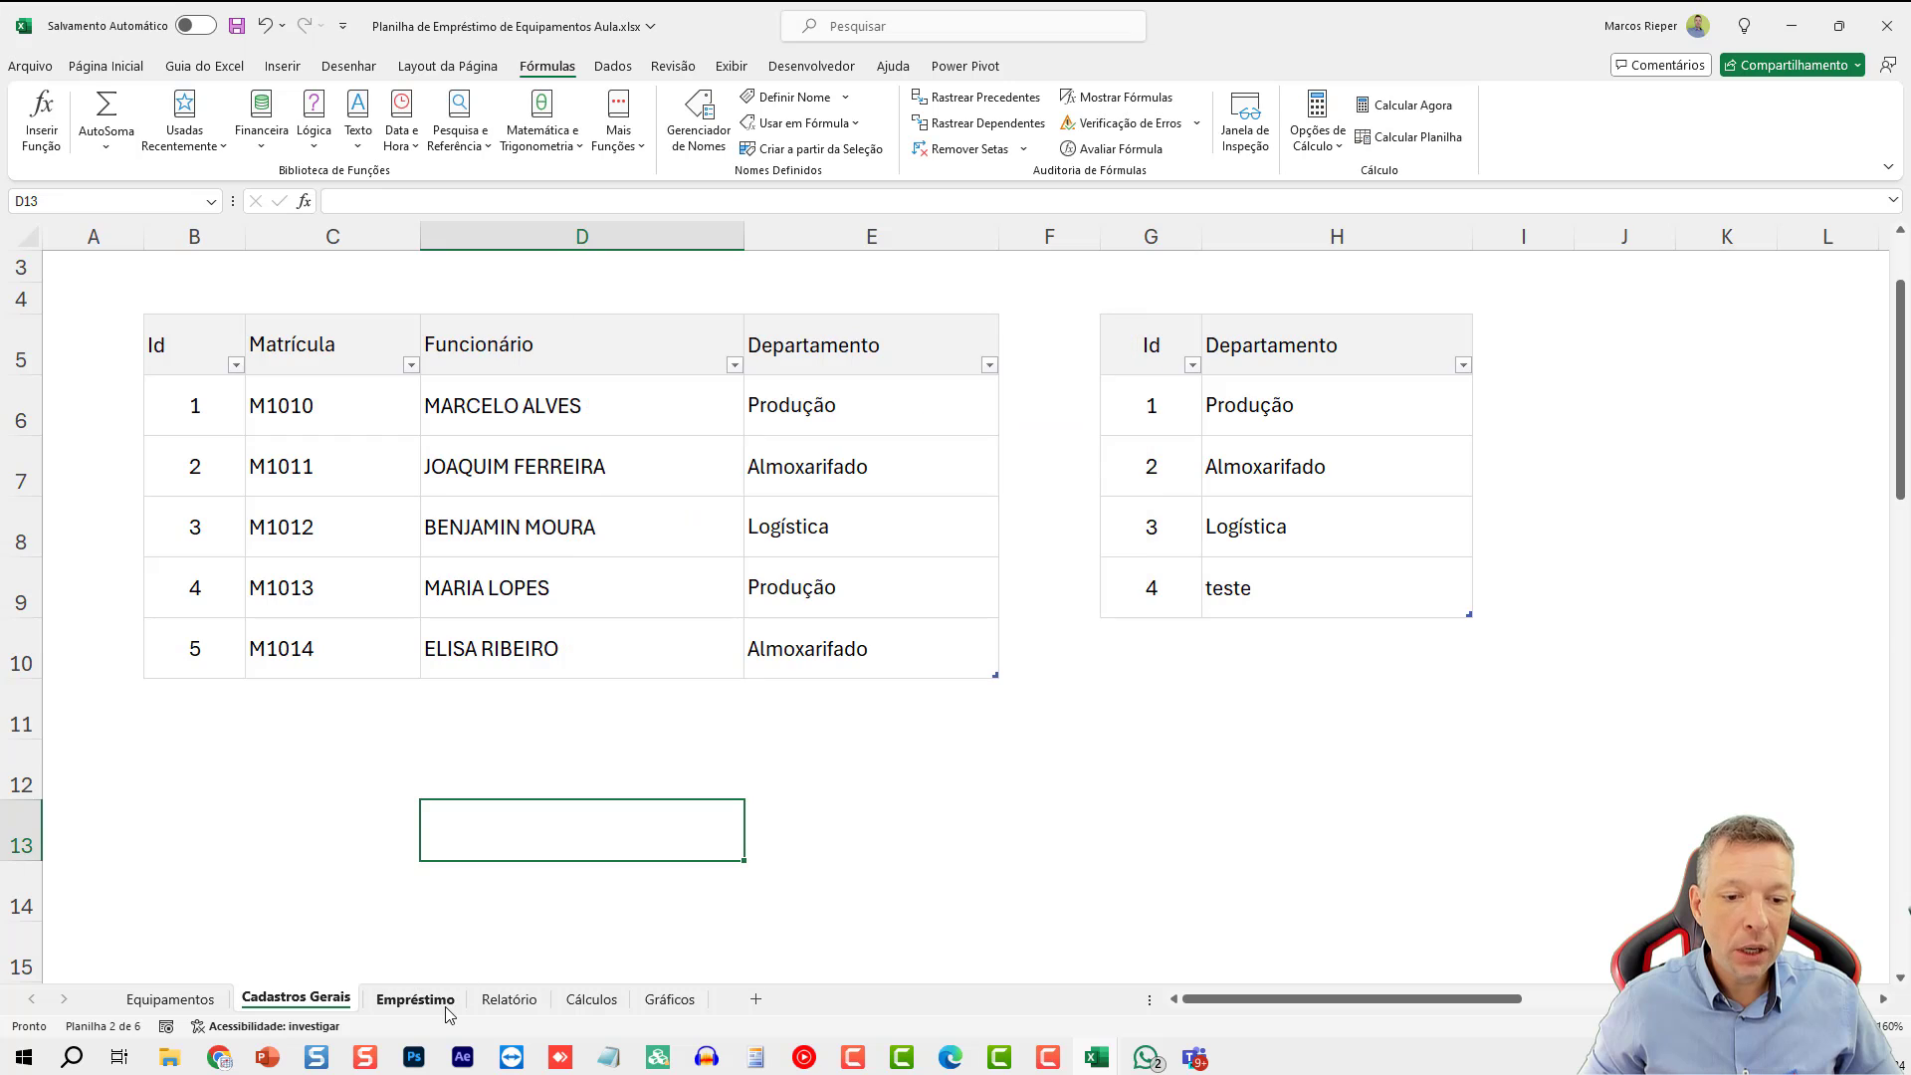
- On the Empréstimo sheet, add list data validation to the Matrícula cell D6 with the named range _lMatriculas as its source
{"action": "left_click", "coordinate": [415, 999]}
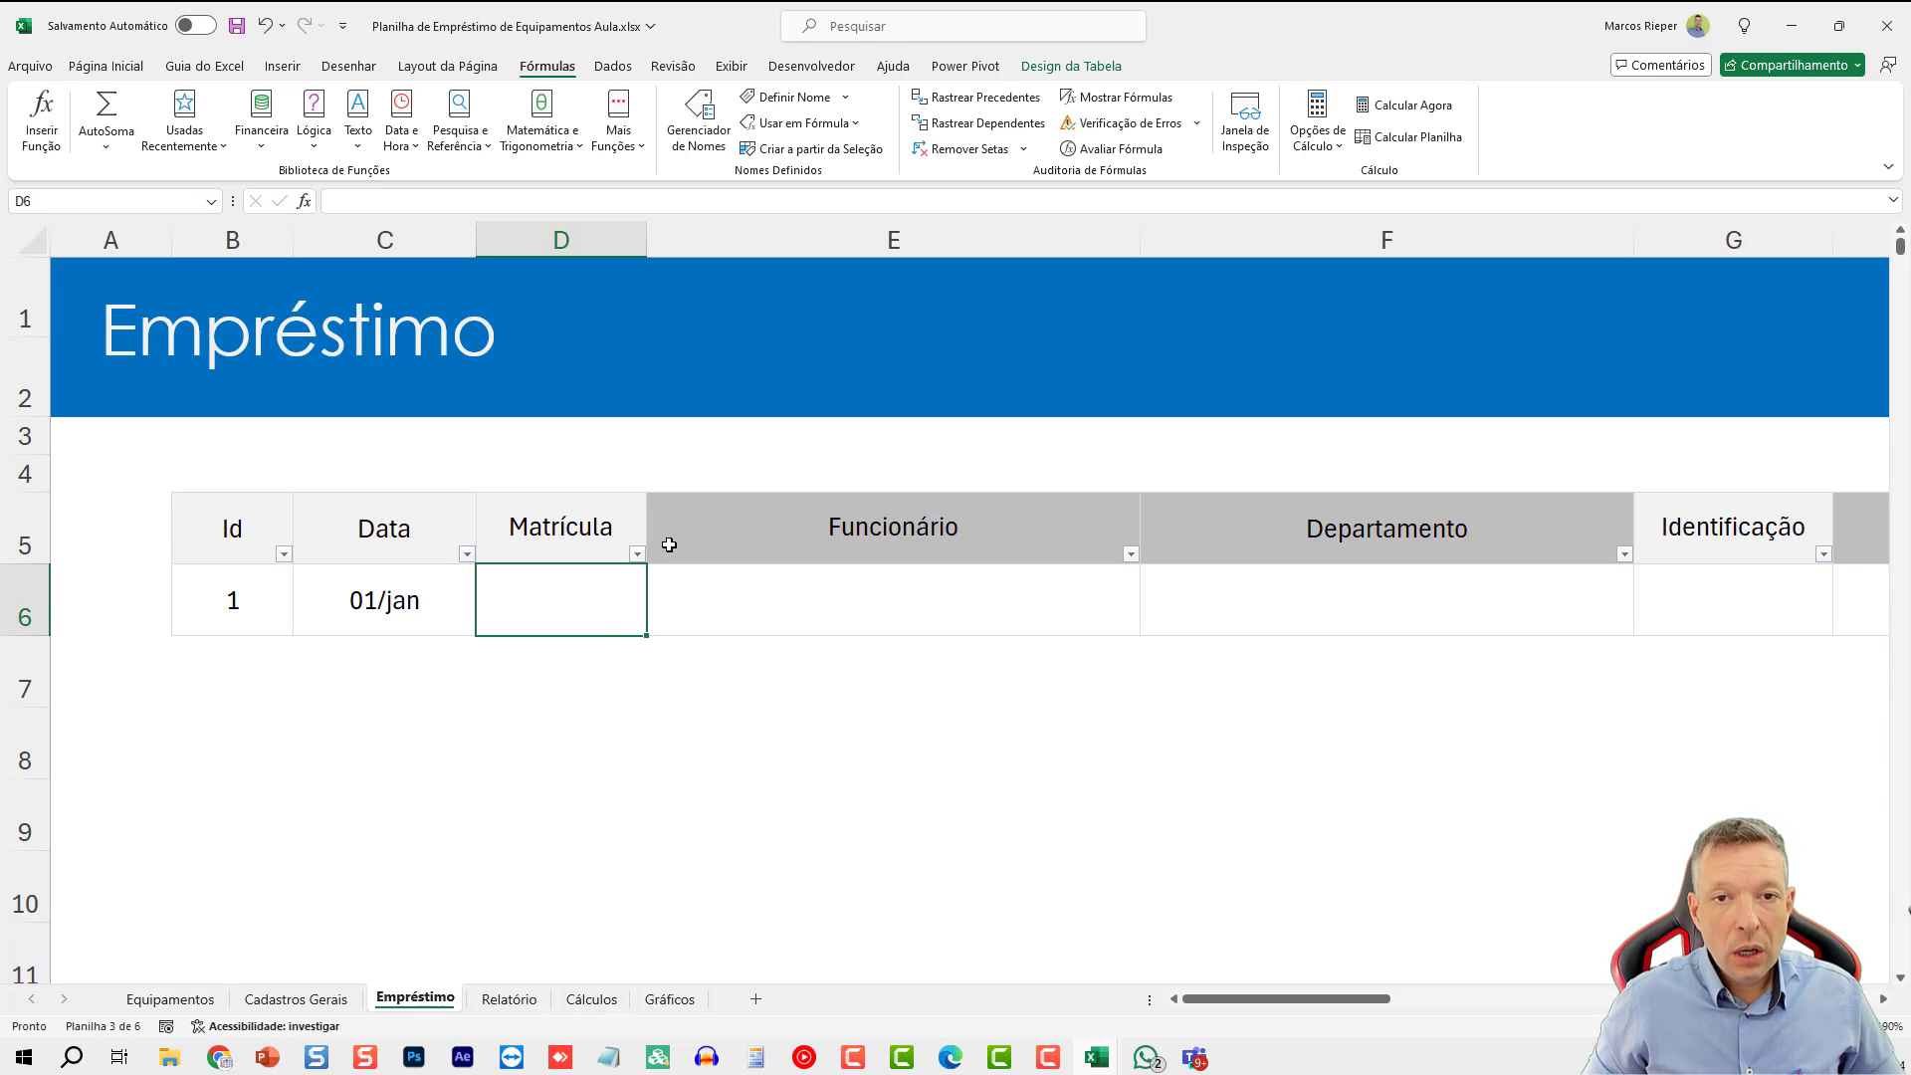
{"action": "left_click", "coordinate": [612, 65]}
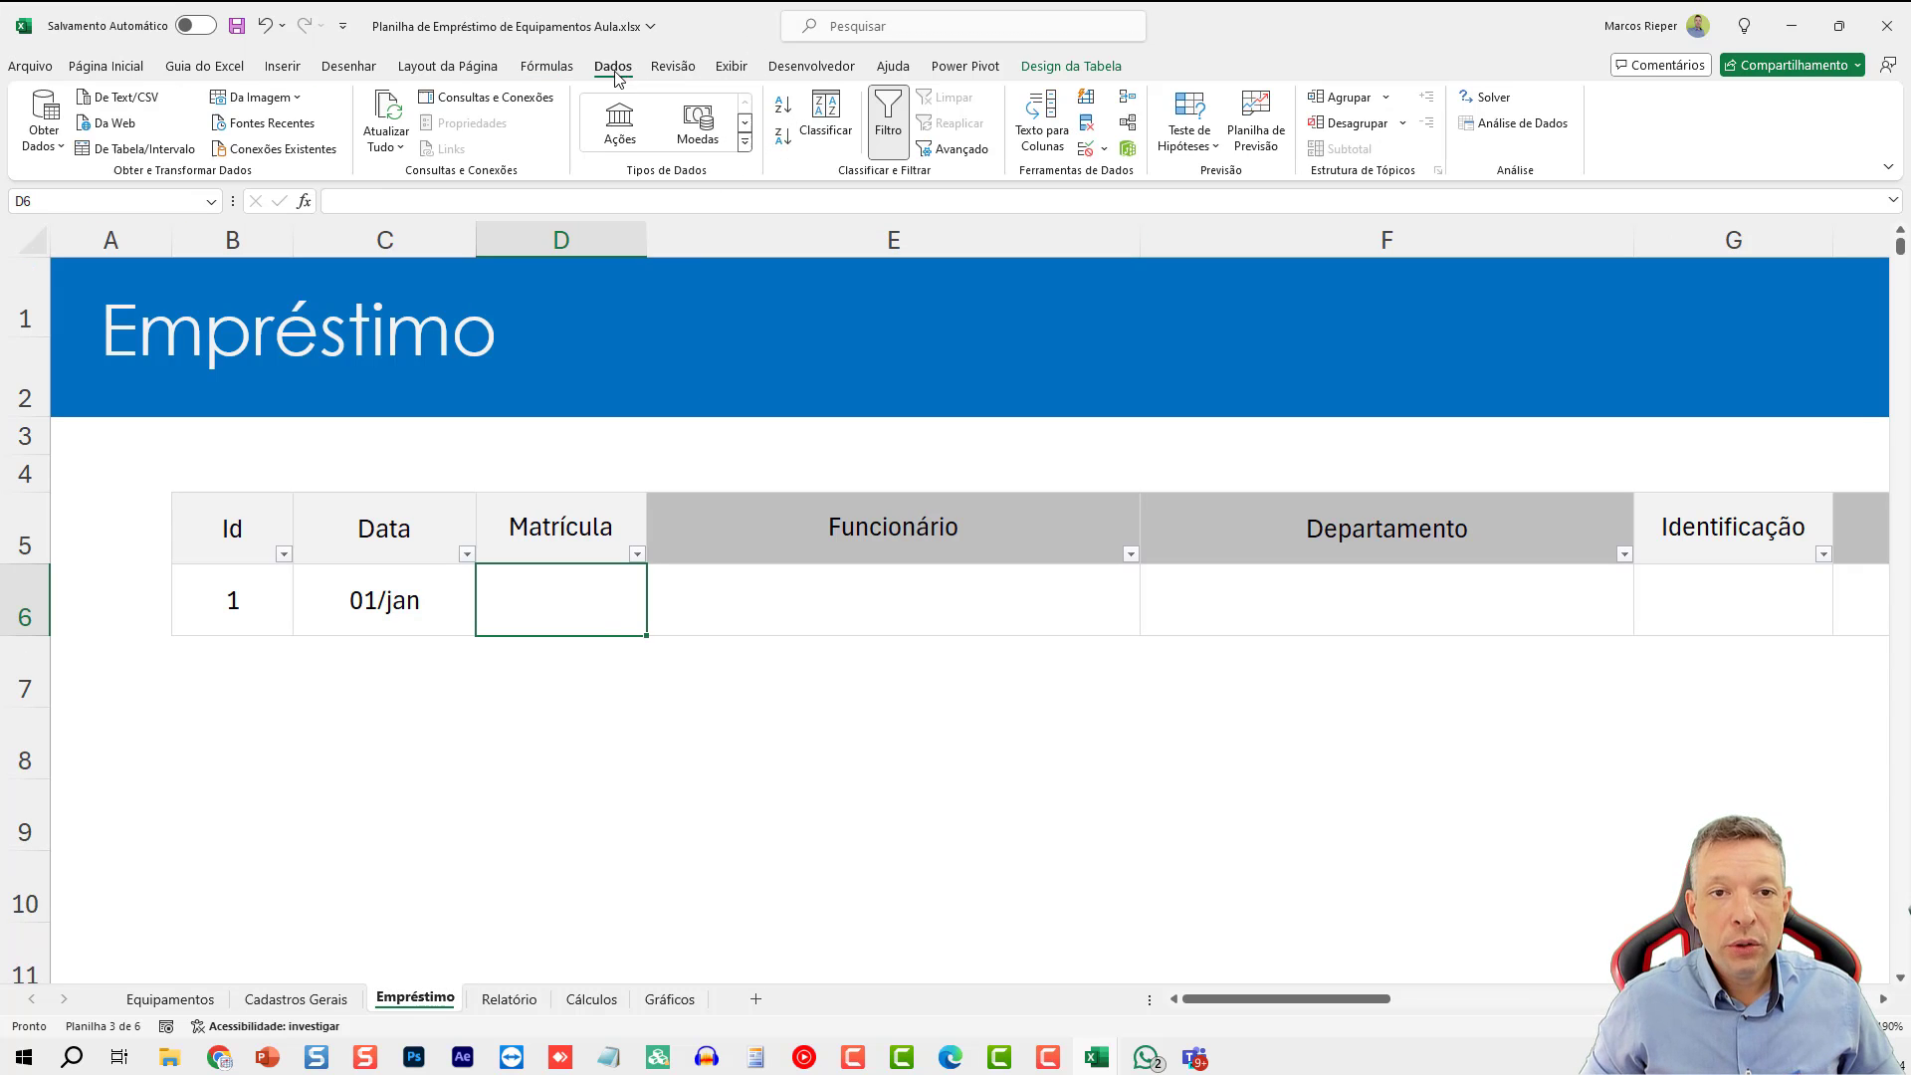
{"action": "left_click", "coordinate": [1085, 149]}
{"action": "left_click", "coordinate": [813, 497]}
{"action": "left_click", "coordinate": [713, 557]}
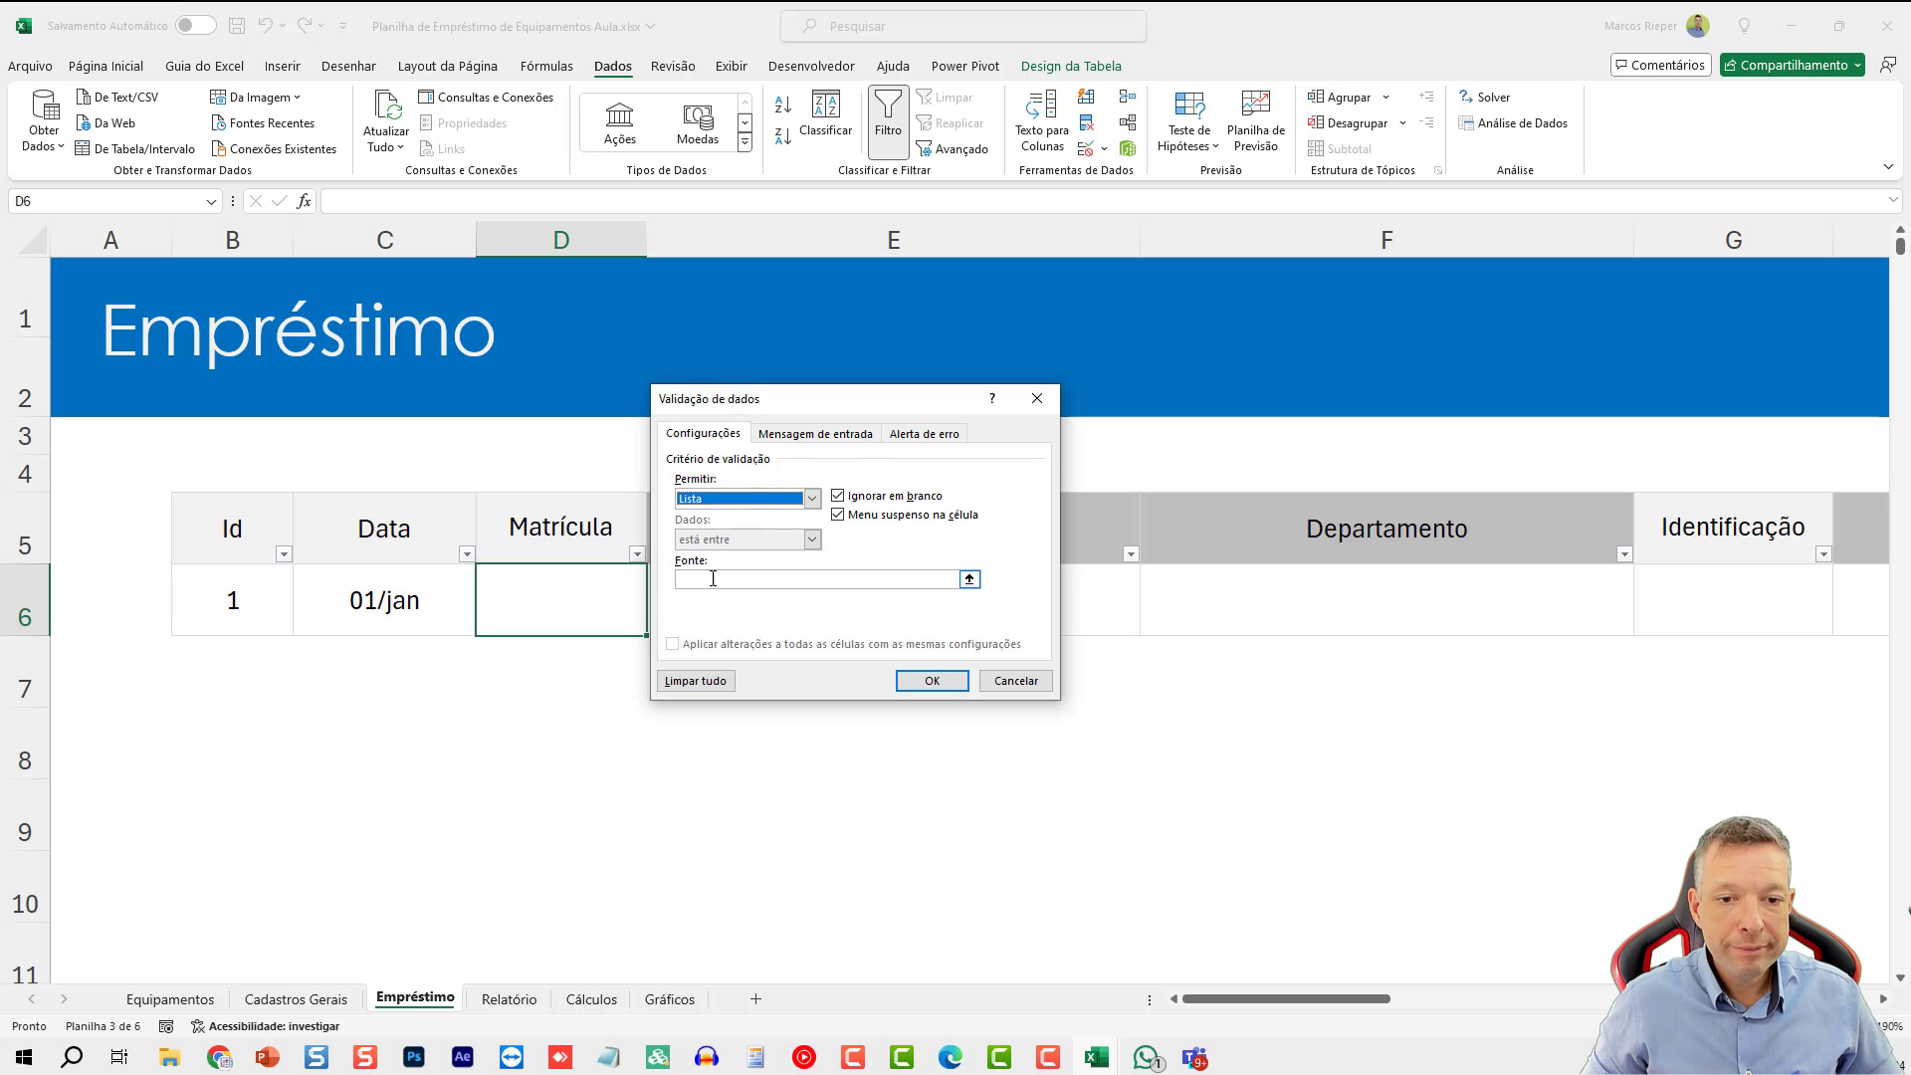
{"action": "left_click", "coordinate": [739, 579]}
{"action": "type", "text": "=_lMa"}
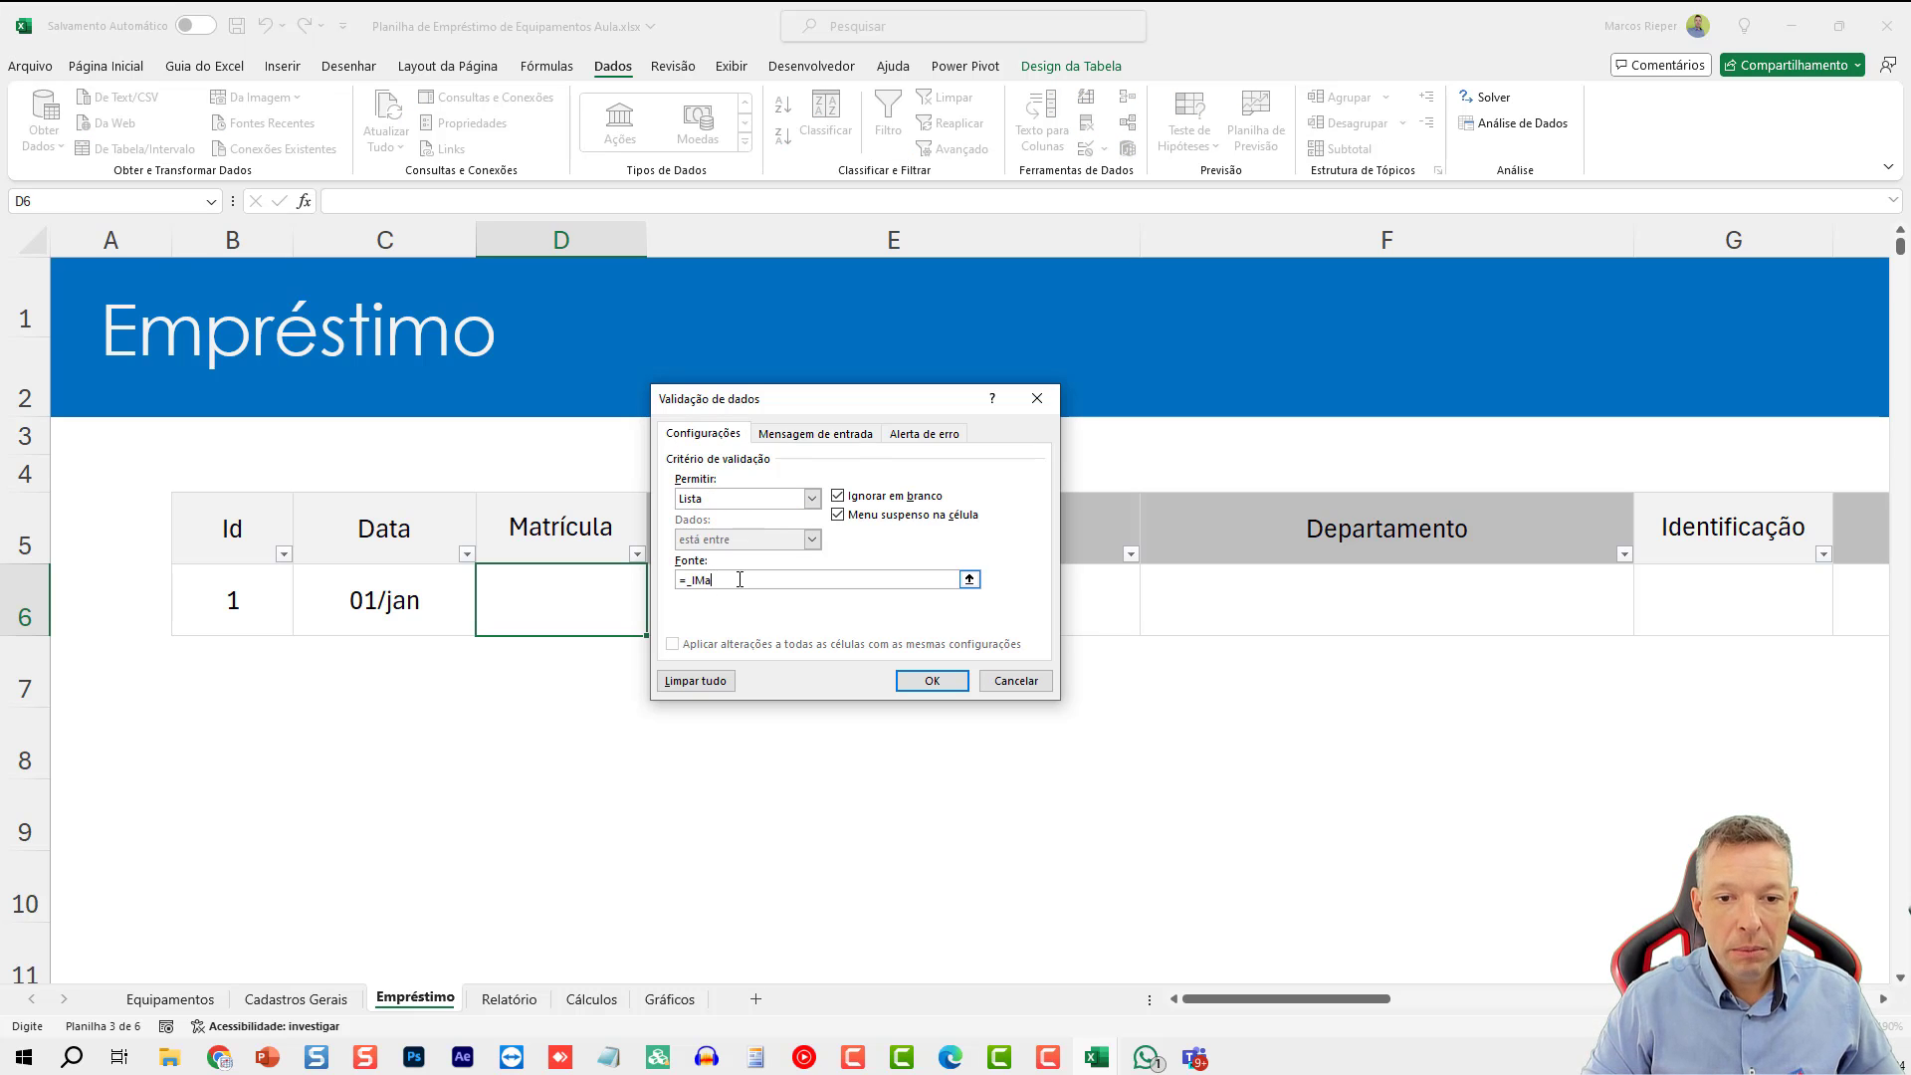
{"action": "type", "text": "tricula"}
{"action": "key", "text": "Return"}
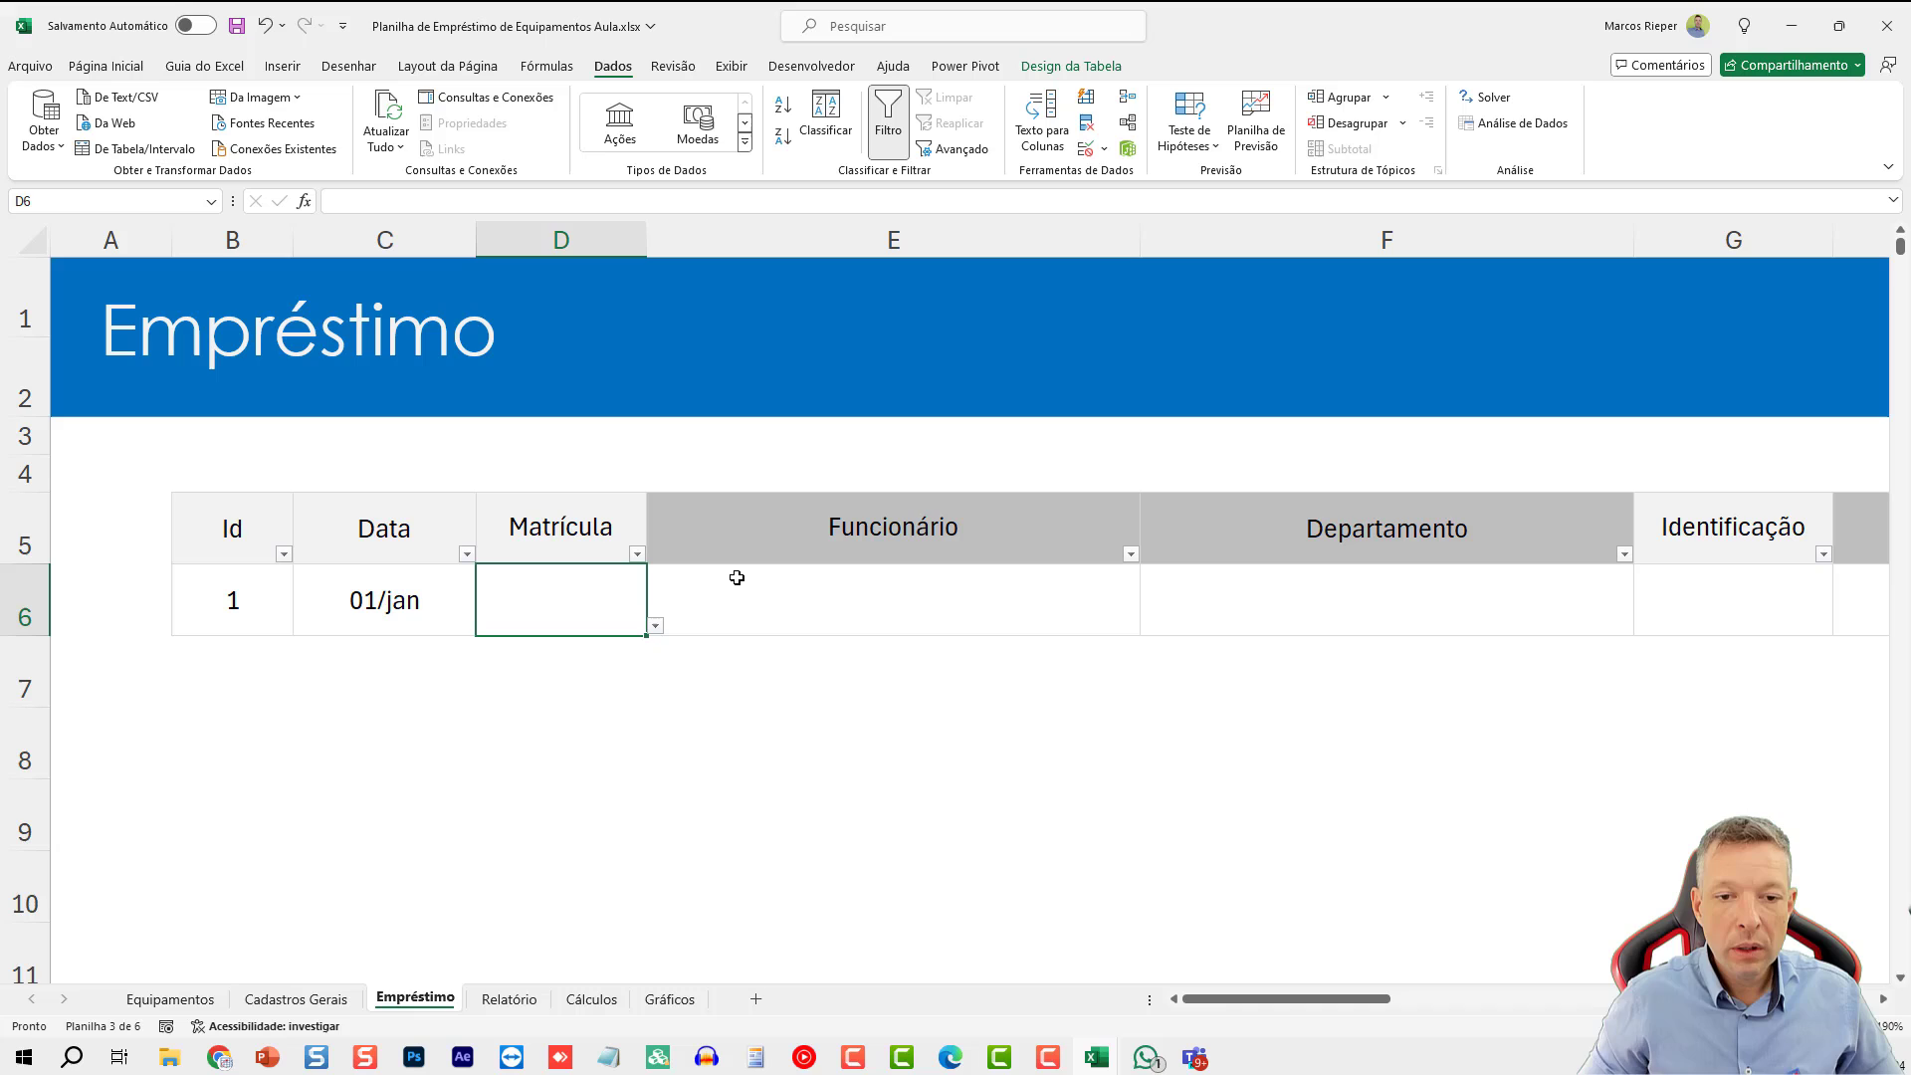
- Choose the first registration number from the D6 drop-down list and move on to the Funcionário cell E6
{"action": "left_click", "coordinate": [655, 625]}
{"action": "key", "text": "Return"}
{"action": "key", "text": "Tab"}
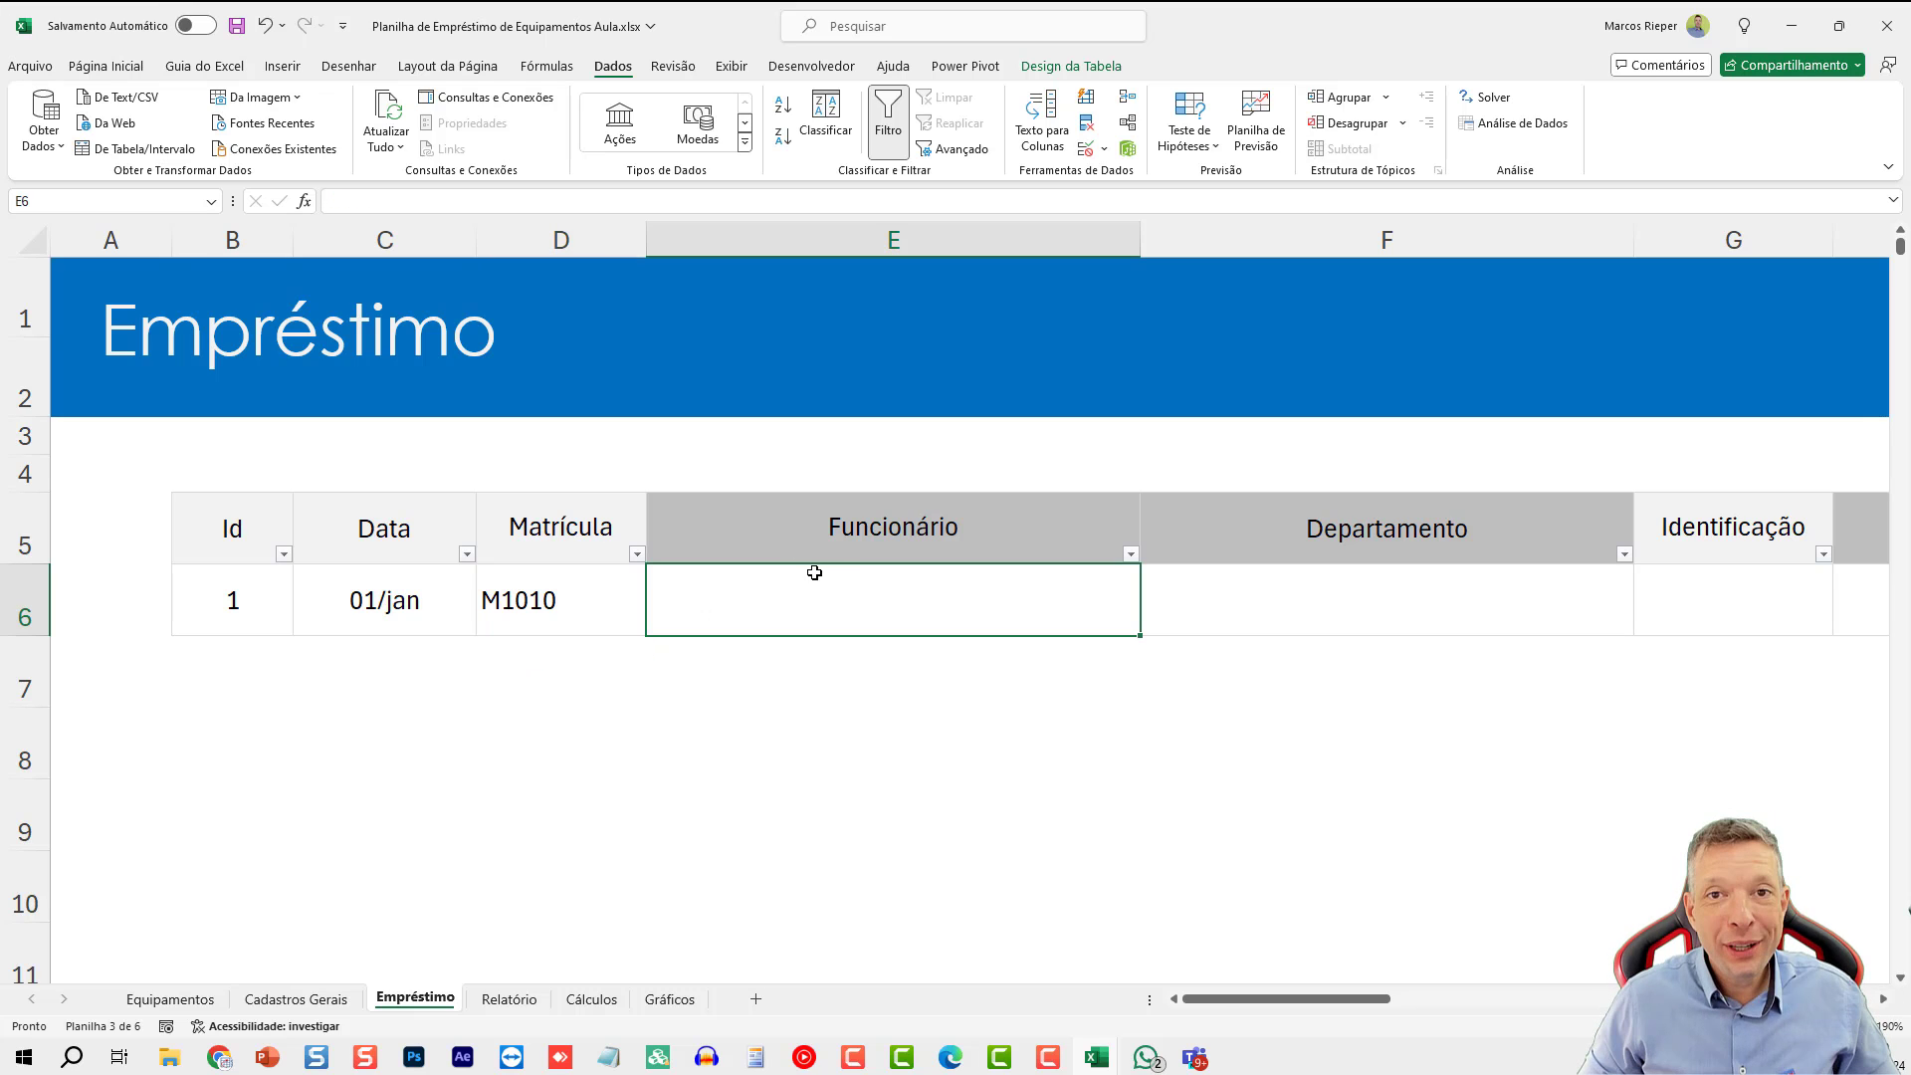
- Examine the Matrícula and Funcionário columns of the employee table on the Cadastros Gerais sheet
{"action": "left_click", "coordinate": [329, 1000]}
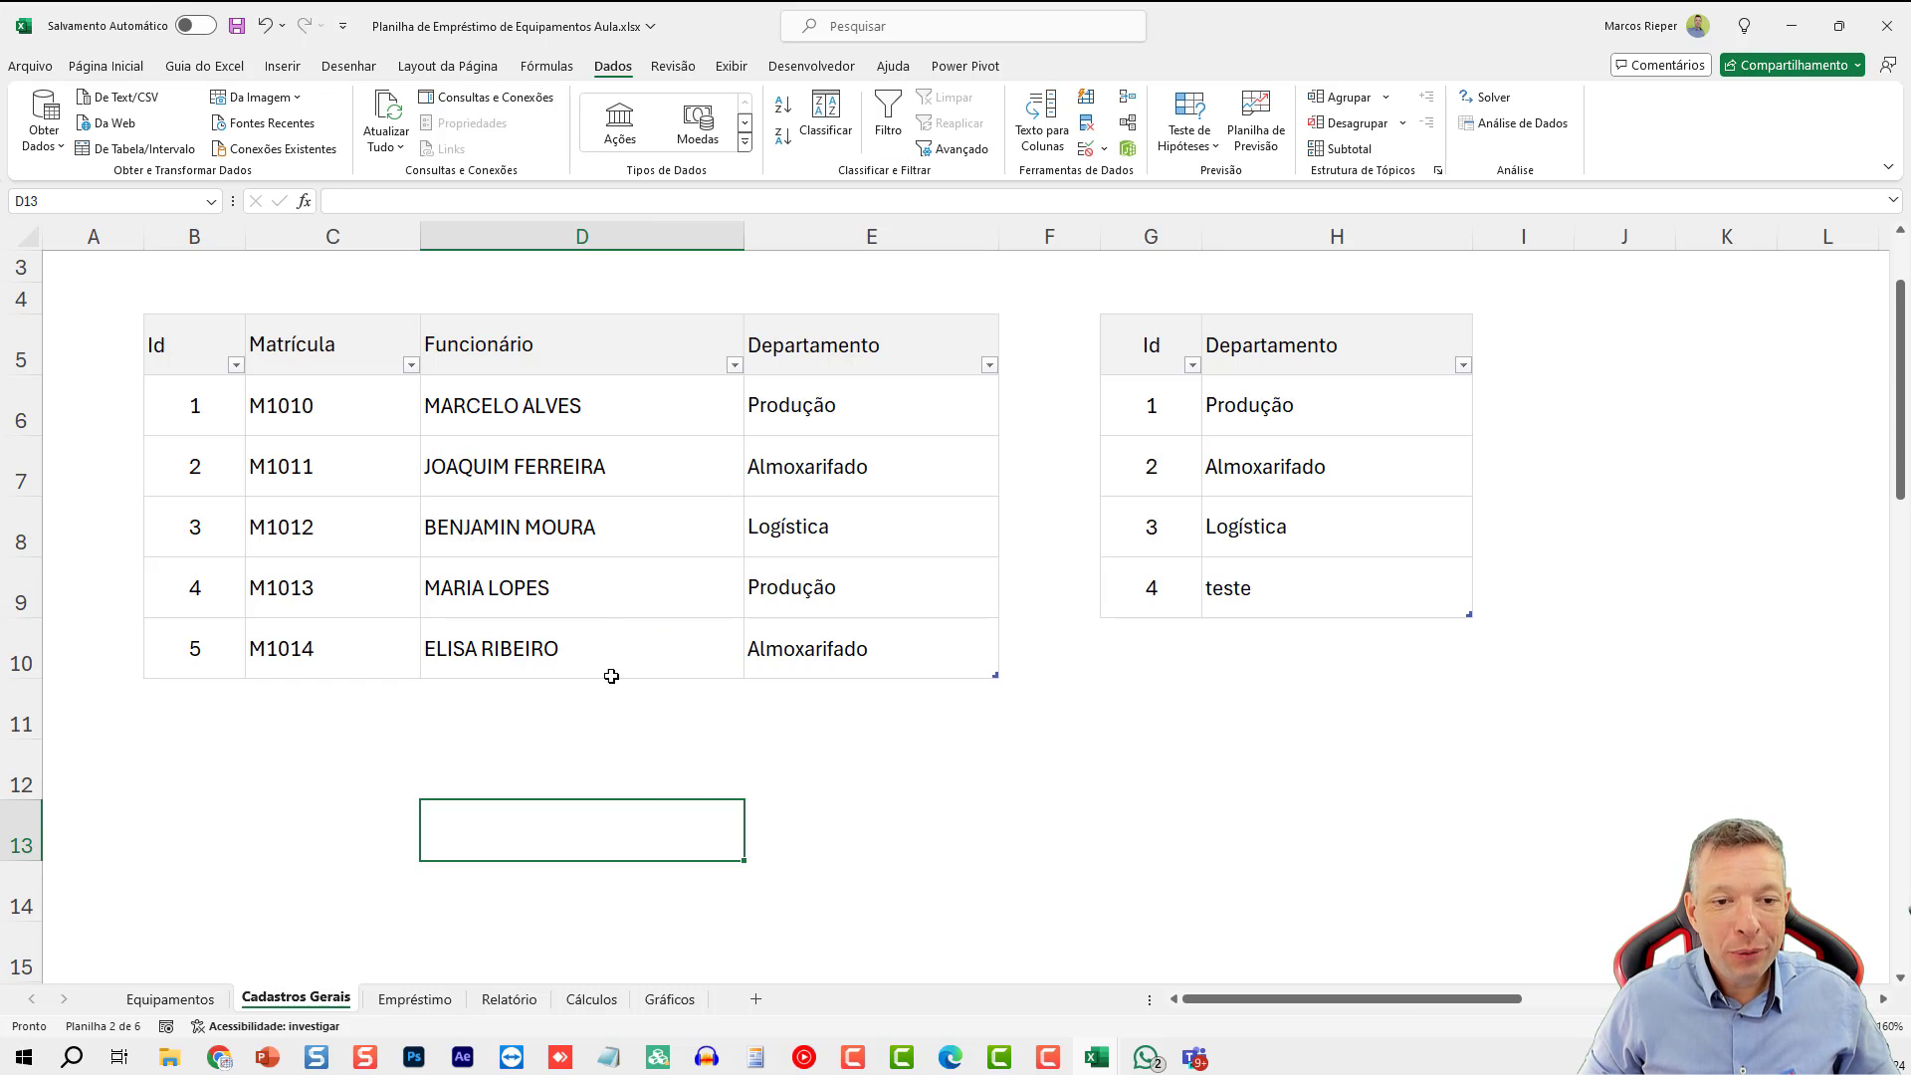
{"action": "left_click", "coordinate": [684, 745]}
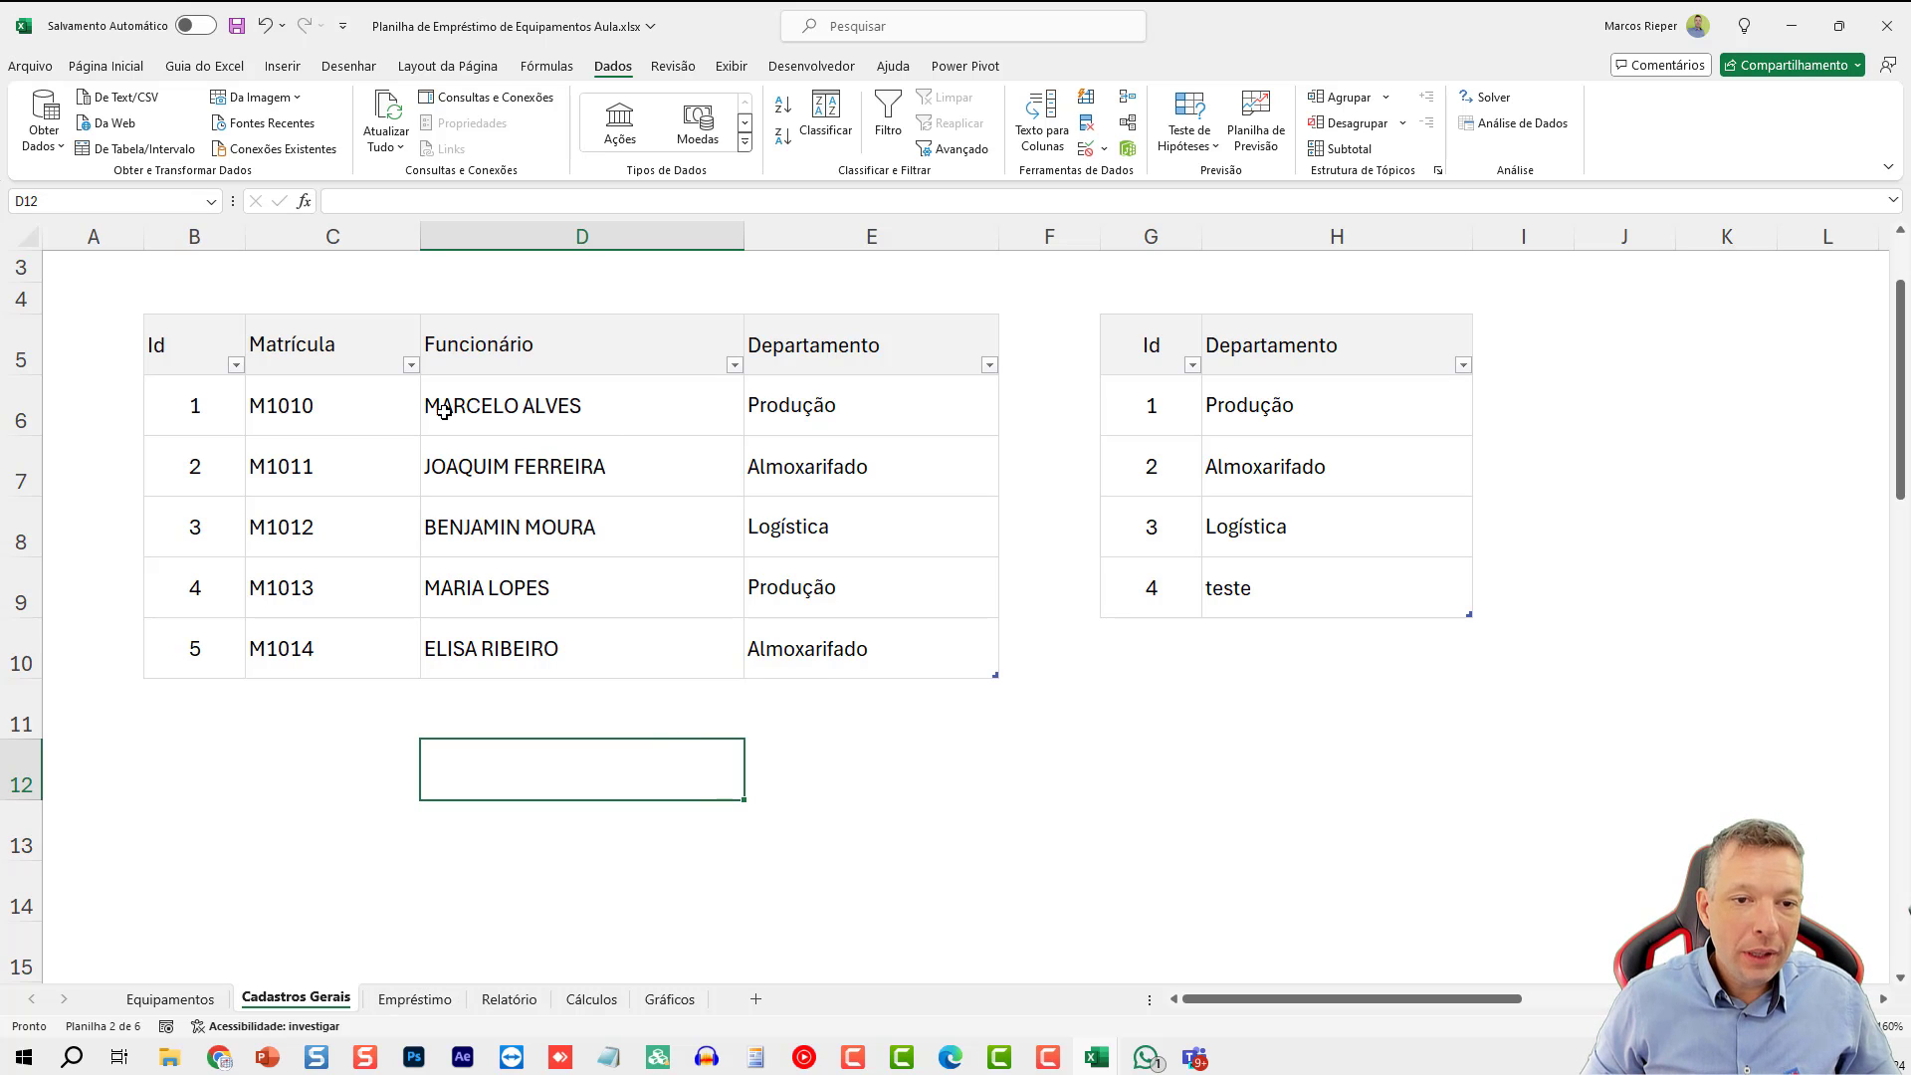
{"action": "left_click_drag", "start_coordinate": [338, 403], "coordinate": [337, 652]}
{"action": "left_click_drag", "start_coordinate": [448, 409], "coordinate": [542, 592]}
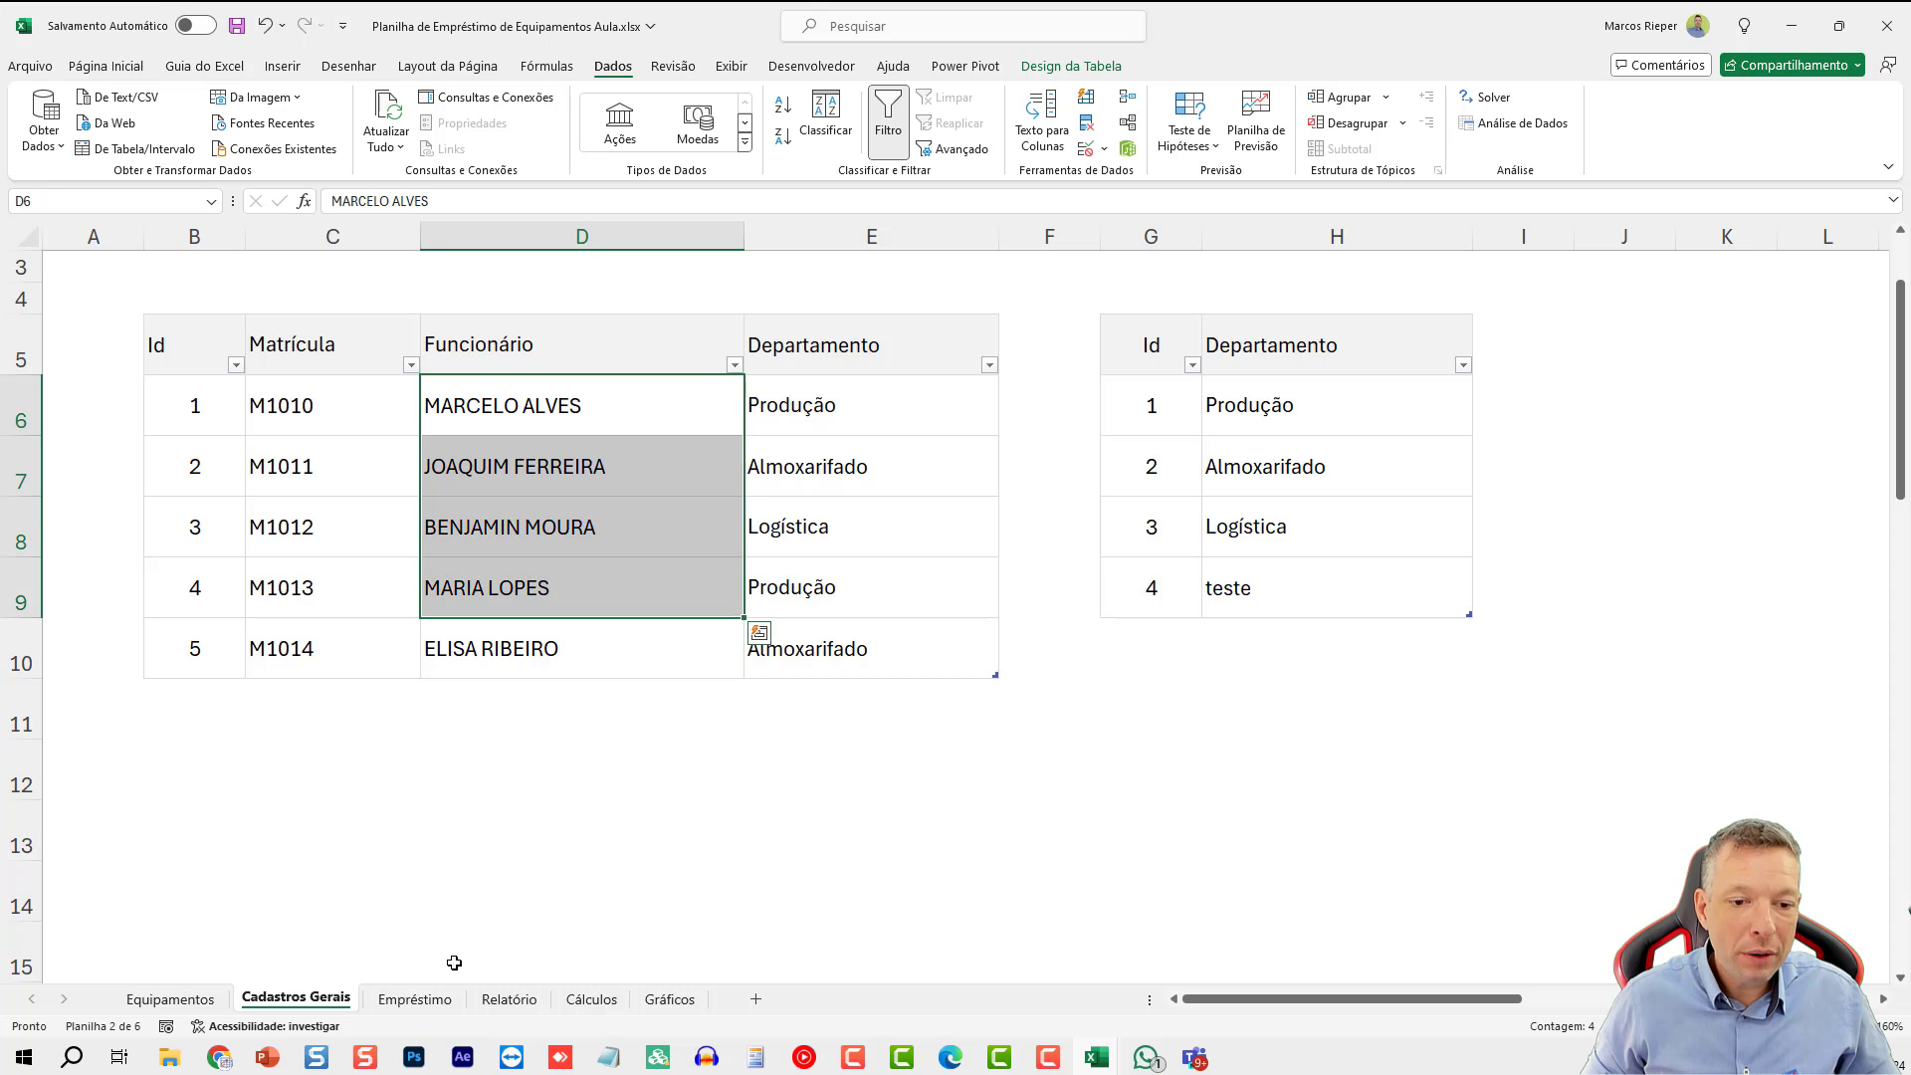
{"action": "left_click", "coordinate": [414, 999]}
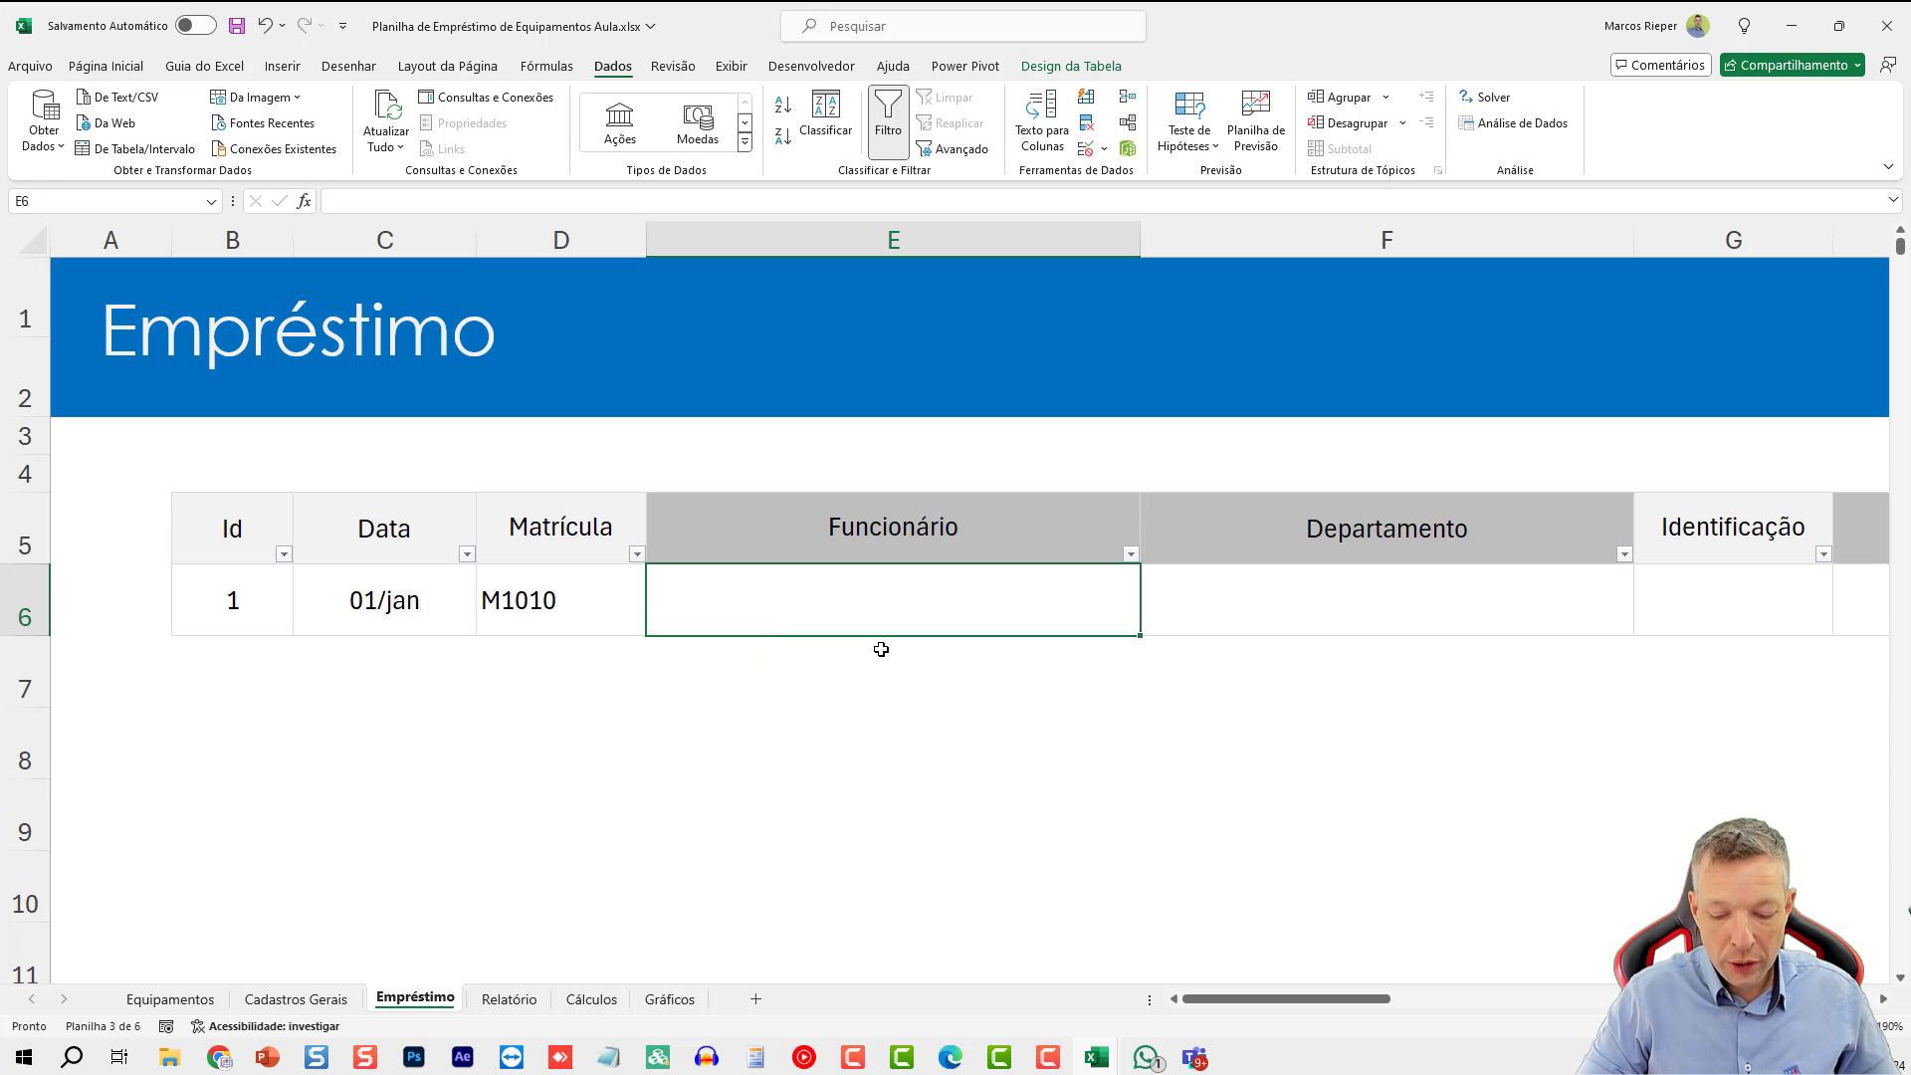
{"action": "type", "text": "=procx("}
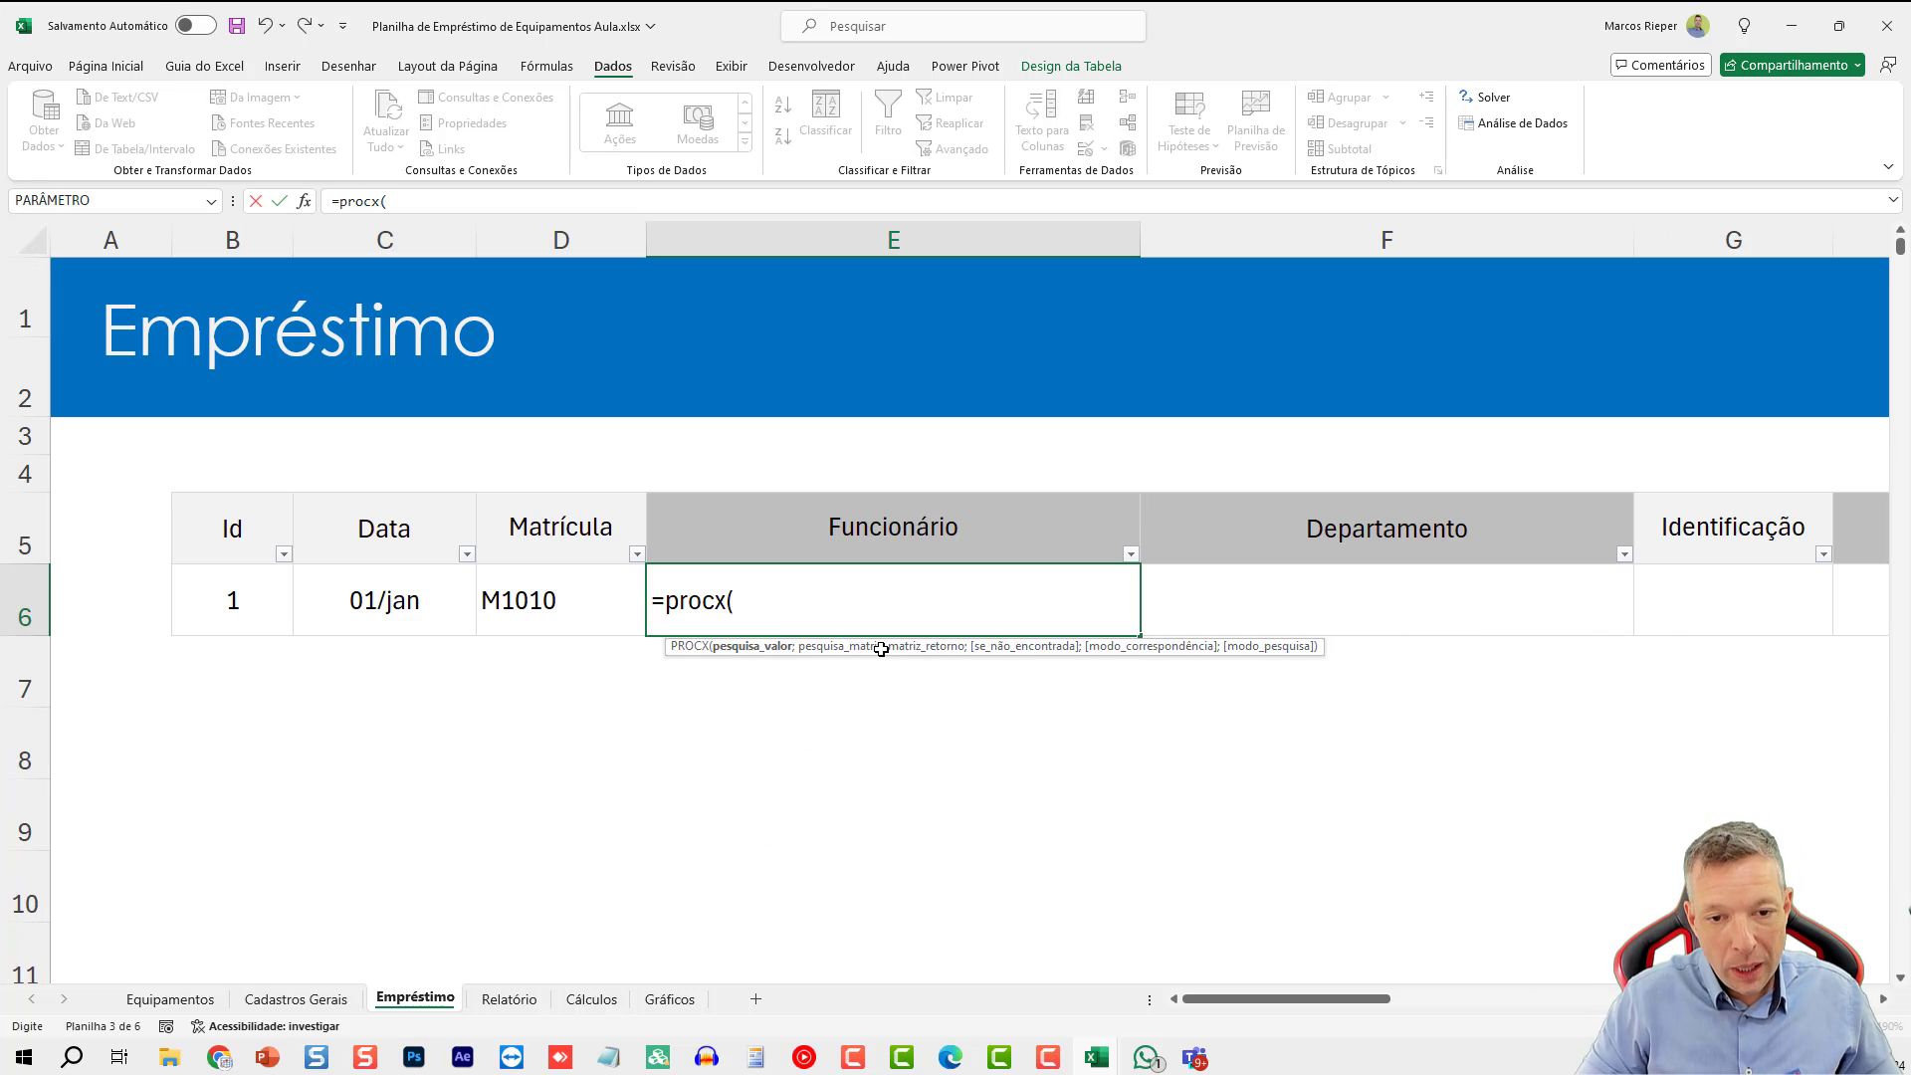
{"action": "left_click", "coordinate": [585, 602]}
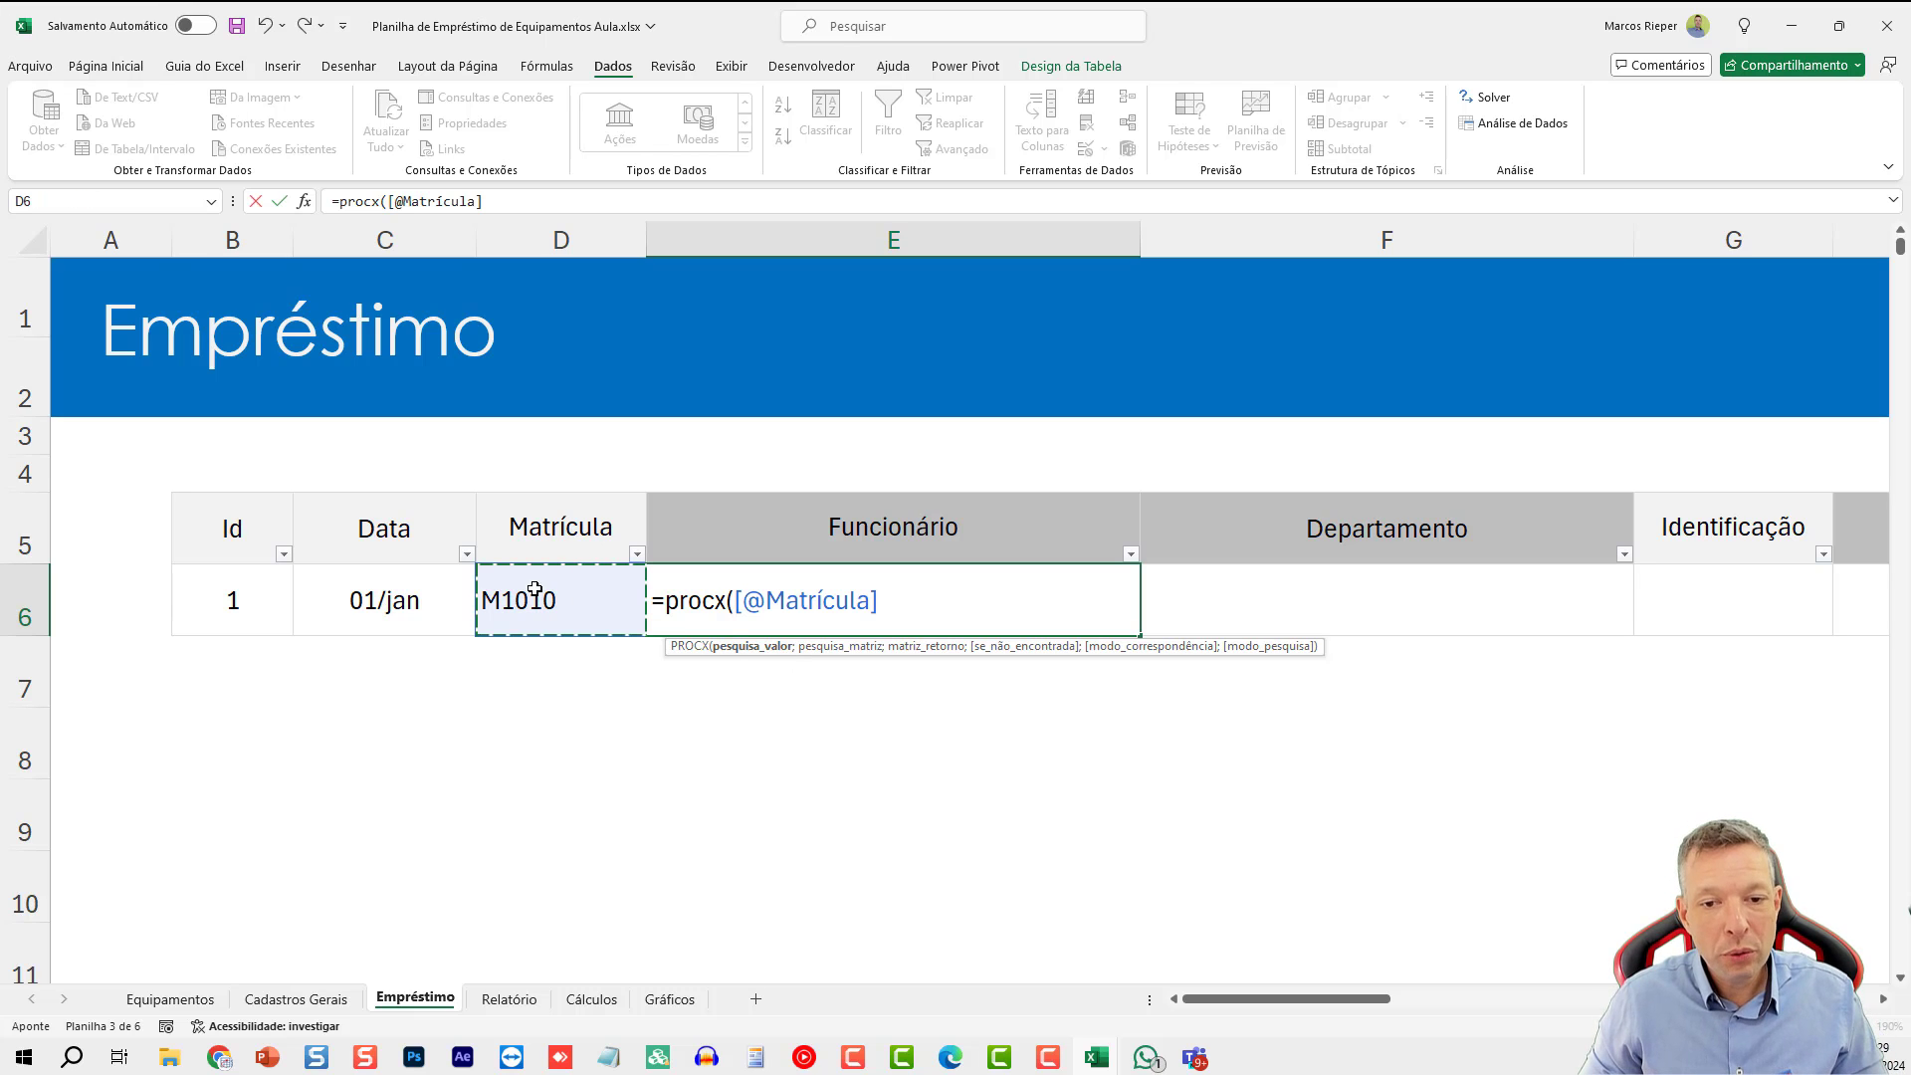
{"action": "type", "text": ";"}
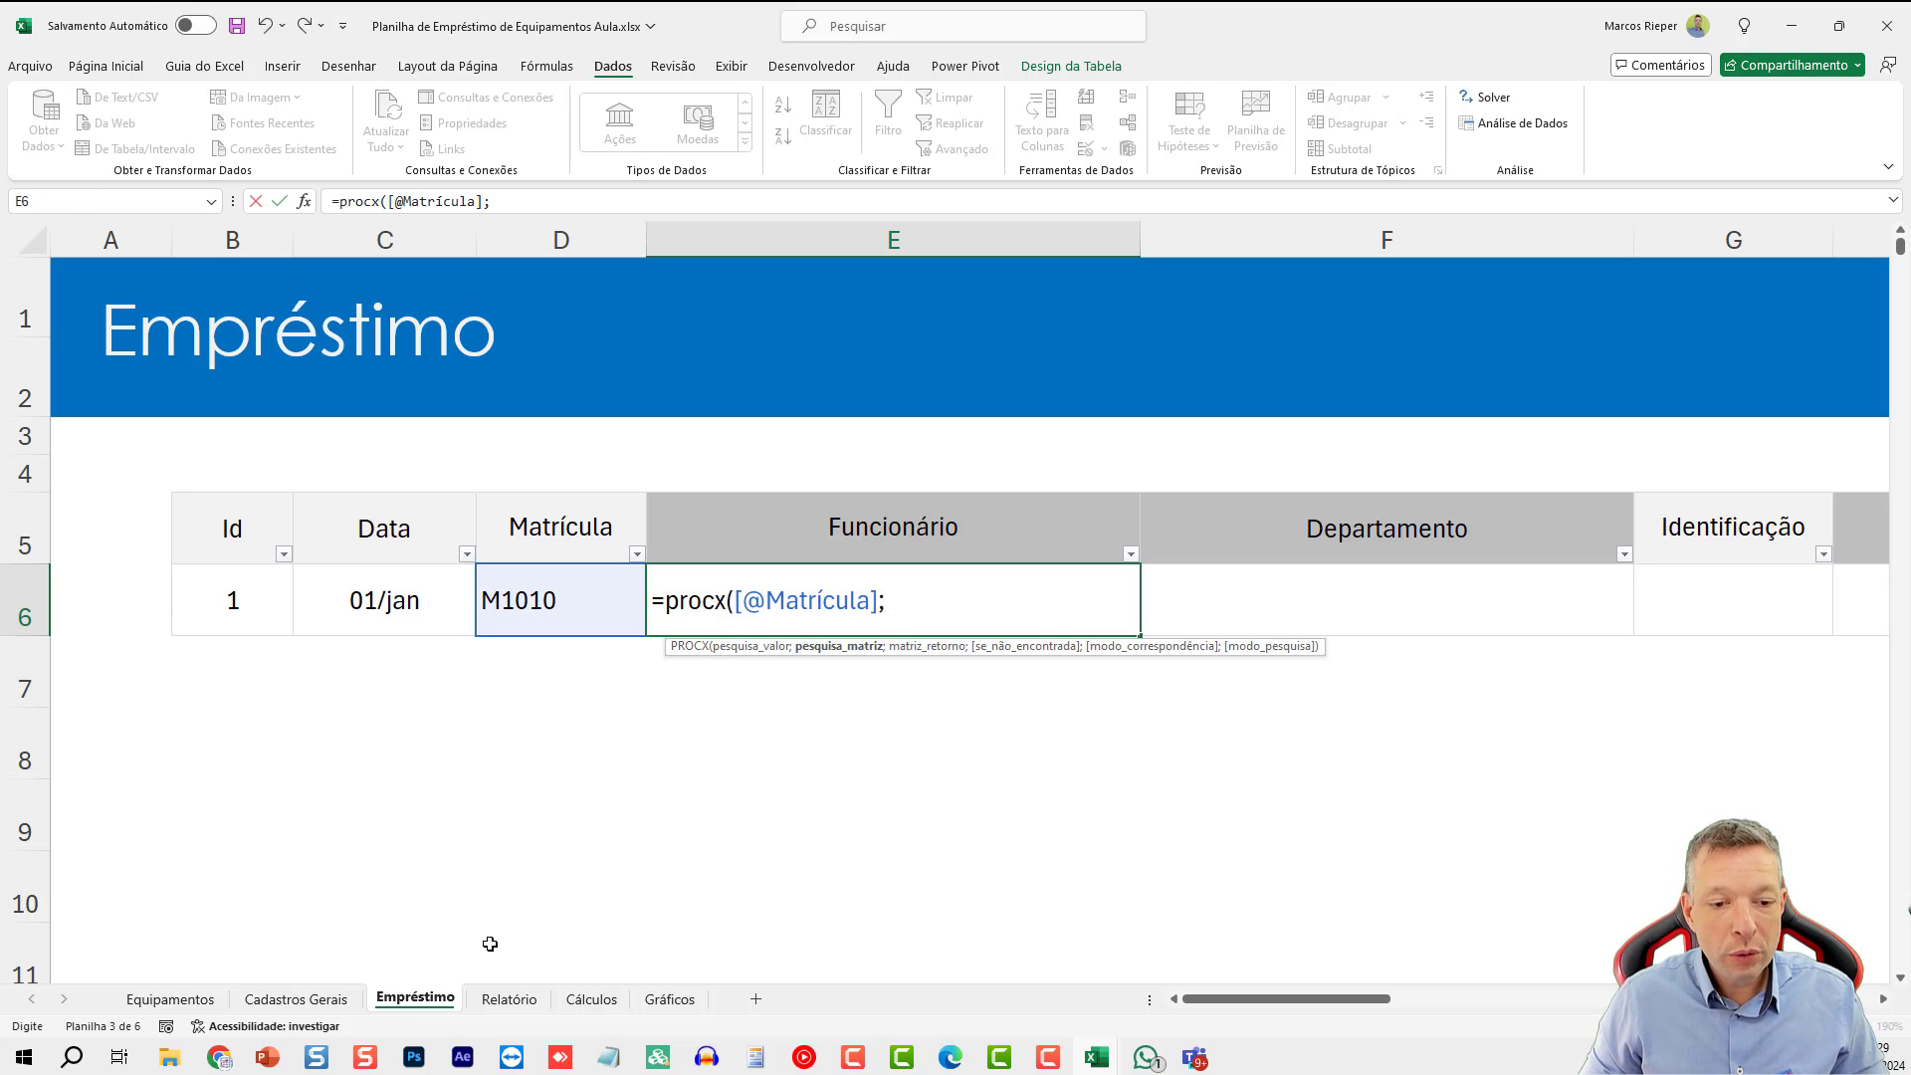
- Continue the Funcionário PROCX formula in E6 with tFuncionarios[Matrícula] as the lookup array and tFuncionarios[Funcionário] as the return array
{"action": "left_click", "coordinate": [304, 1000]}
{"action": "left_click_drag", "start_coordinate": [334, 403], "coordinate": [326, 625]}
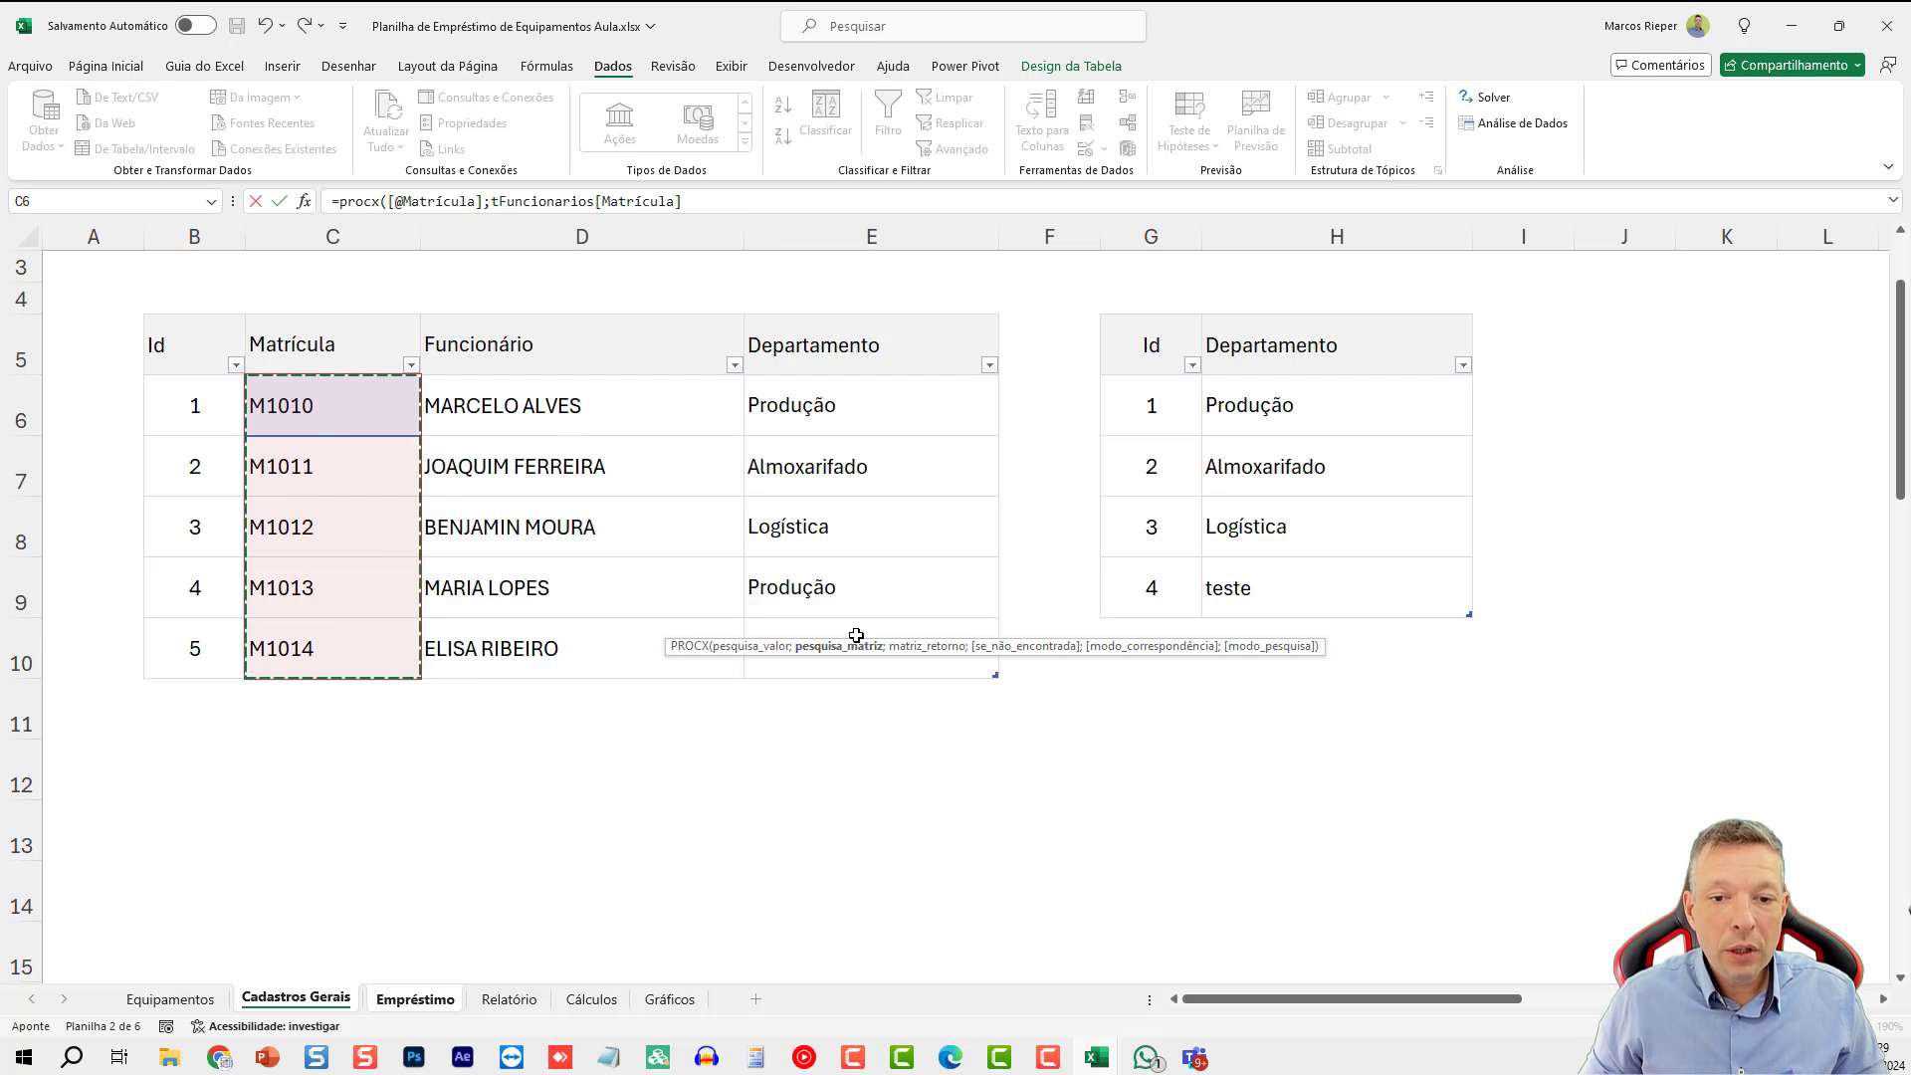
{"action": "left_click_drag", "start_coordinate": [802, 643], "coordinate": [491, 282]}
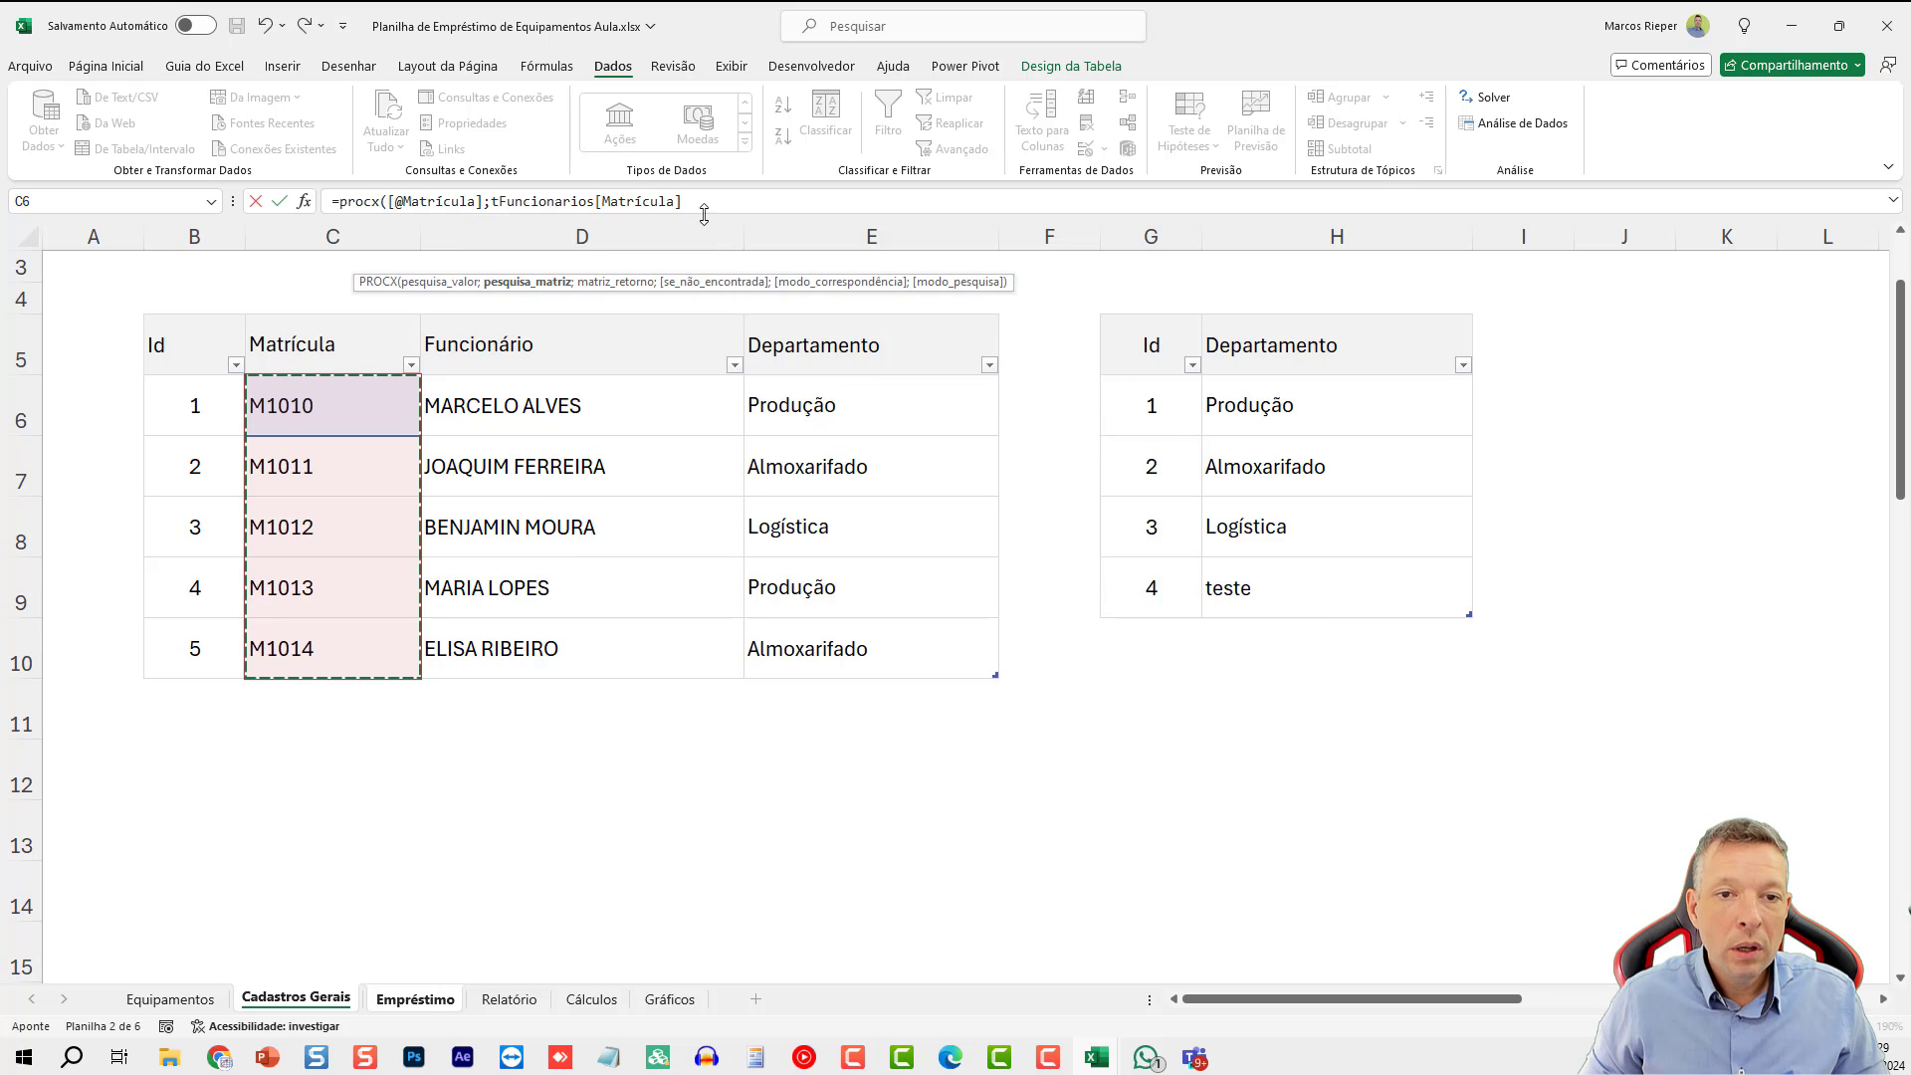
{"action": "type", "text": ";"}
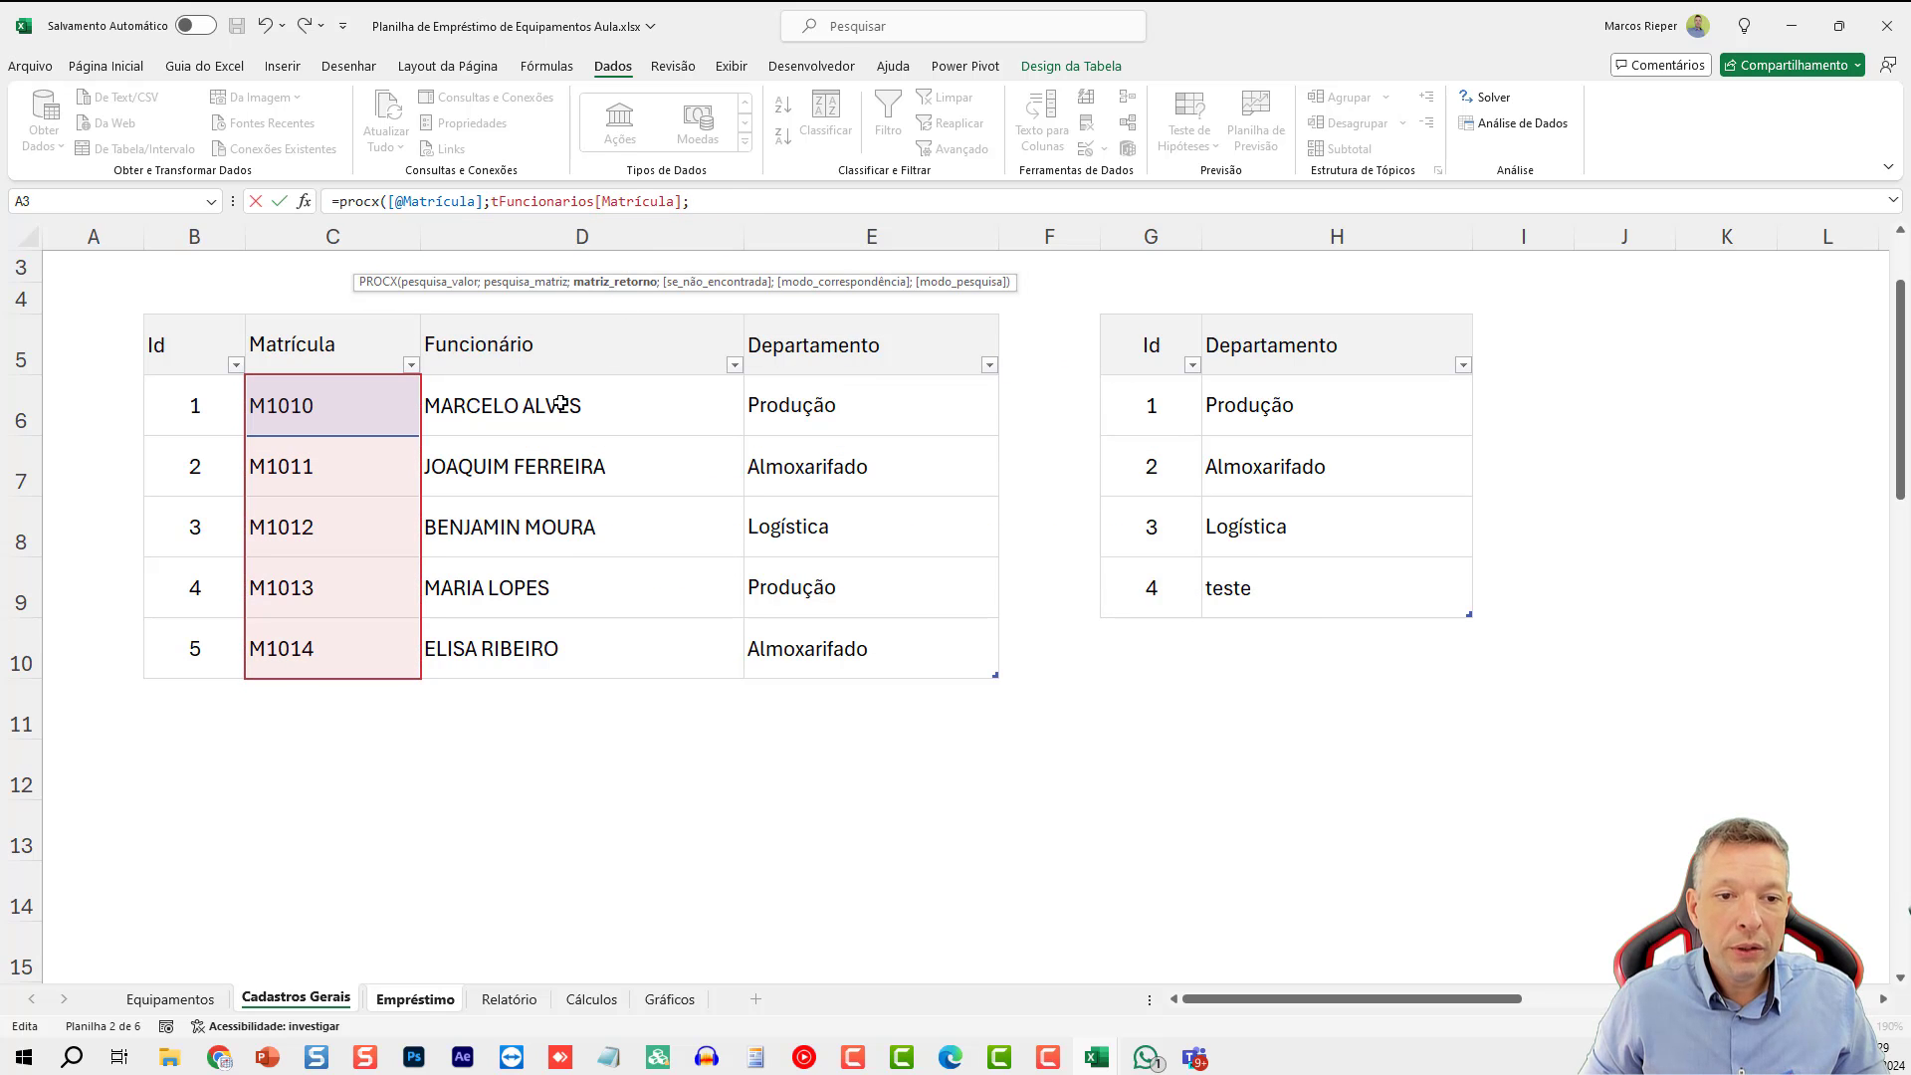
{"action": "left_click_drag", "start_coordinate": [551, 416], "coordinate": [529, 635]}
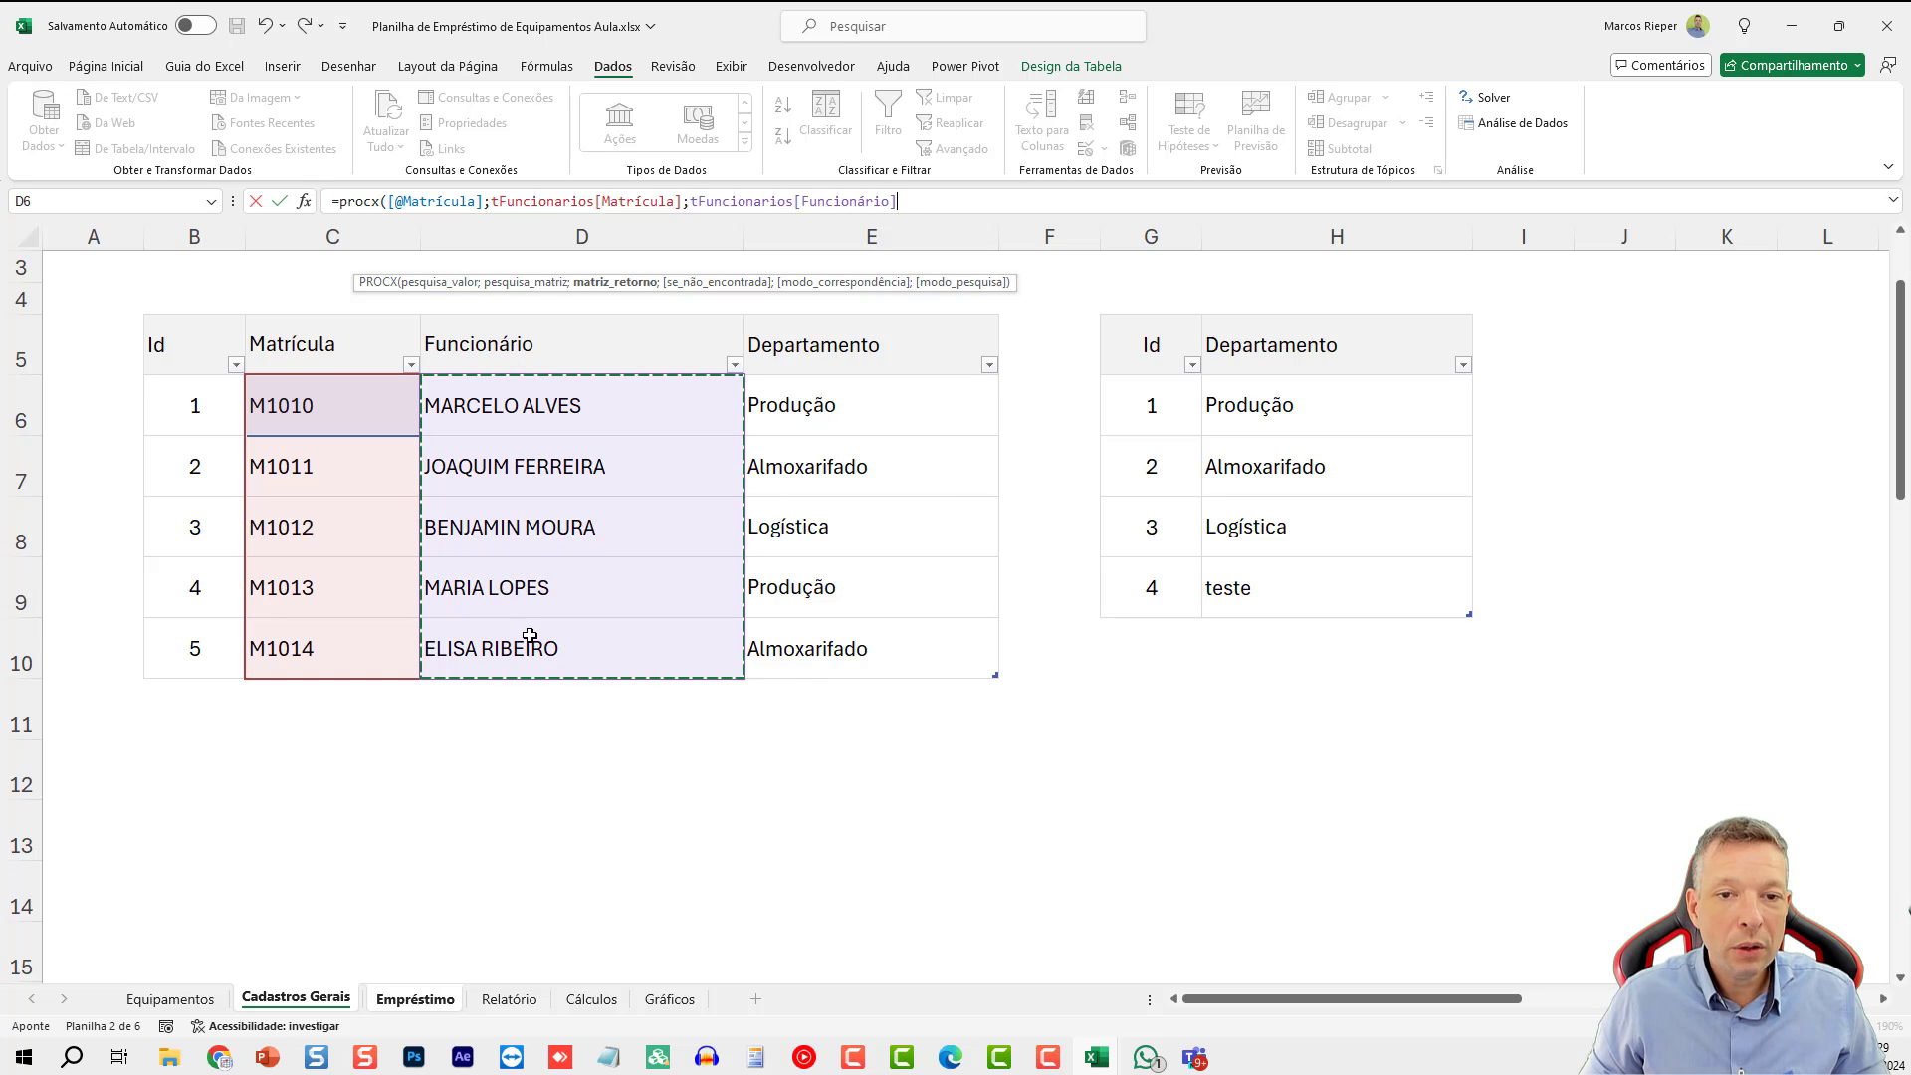
- Give the PROCX formula the not-found text "Não encontrado" and complete it in the Funcionário cell
{"action": "type", "text": ";"}
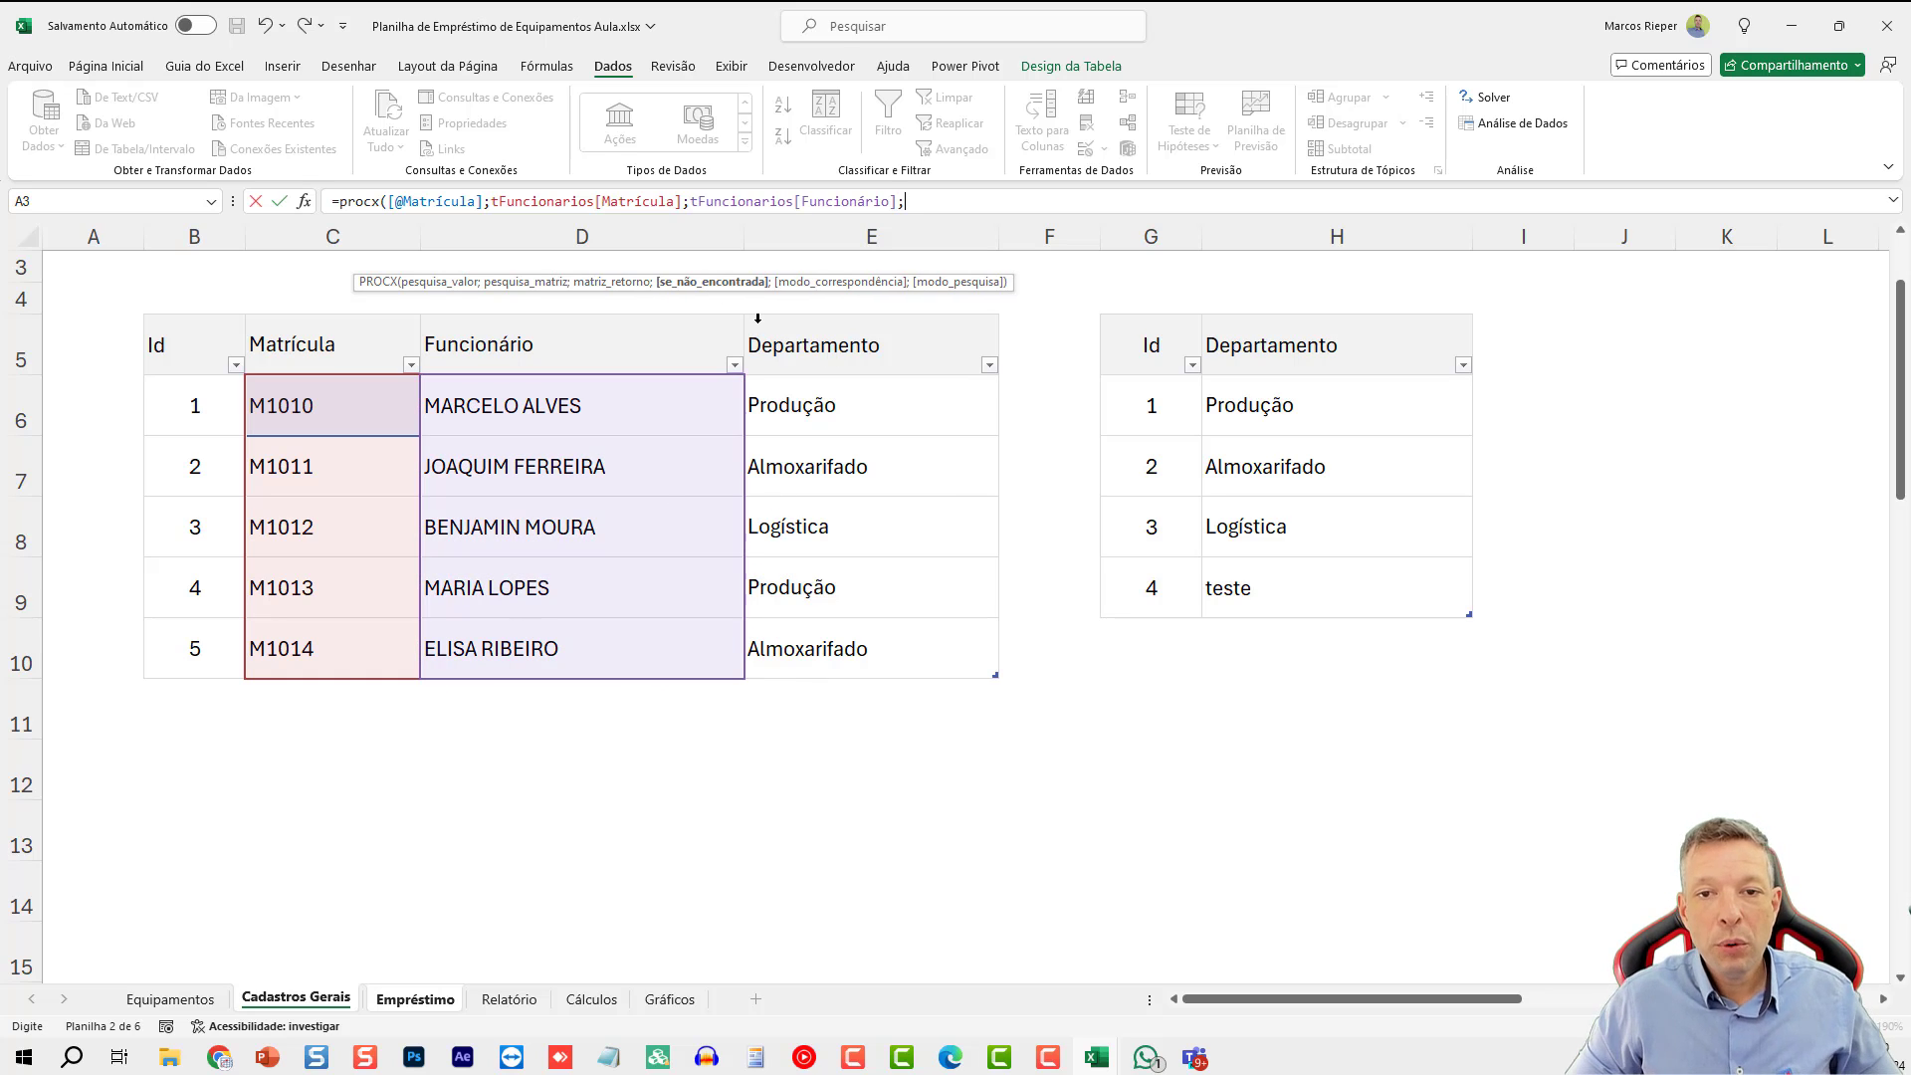
{"action": "type", "text": "\"\""}
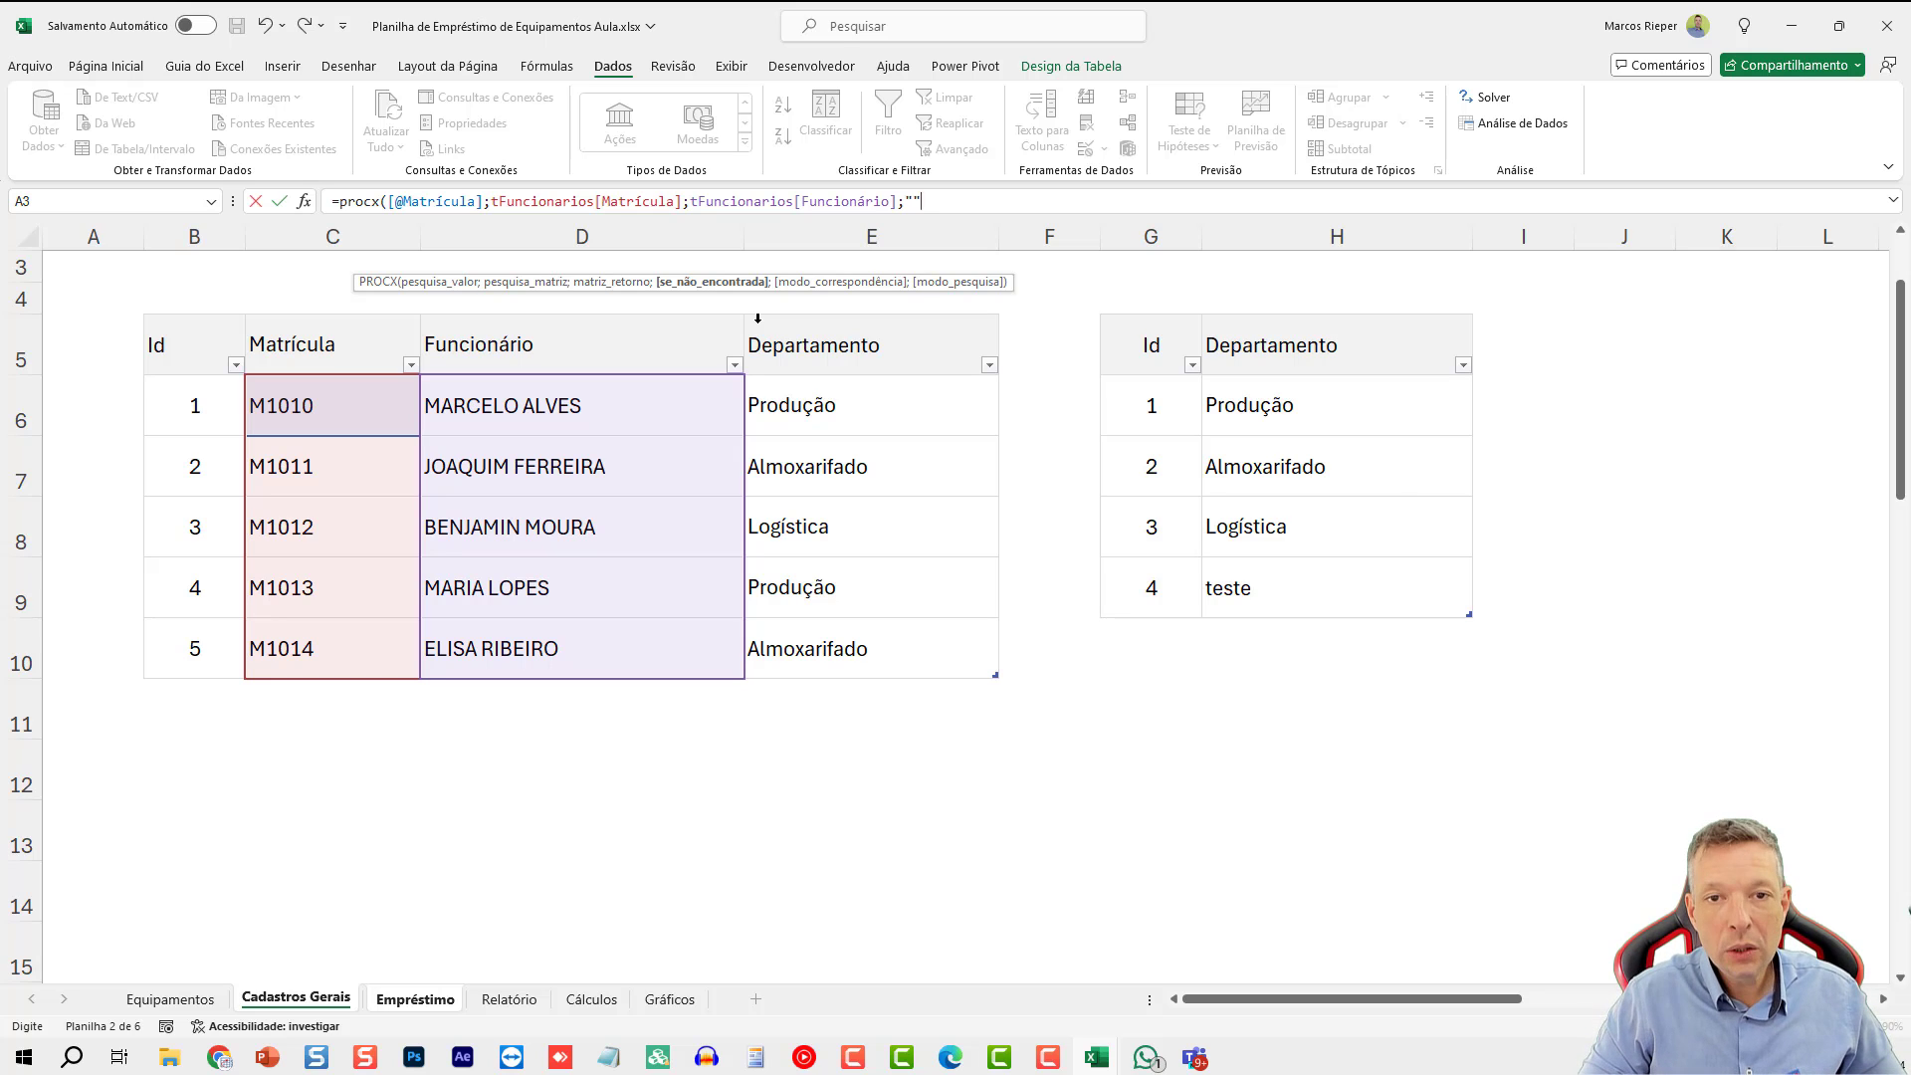
{"action": "type", "text": ")"}
{"action": "key", "text": "BackSpace"}
{"action": "key", "text": "BackSpace"}
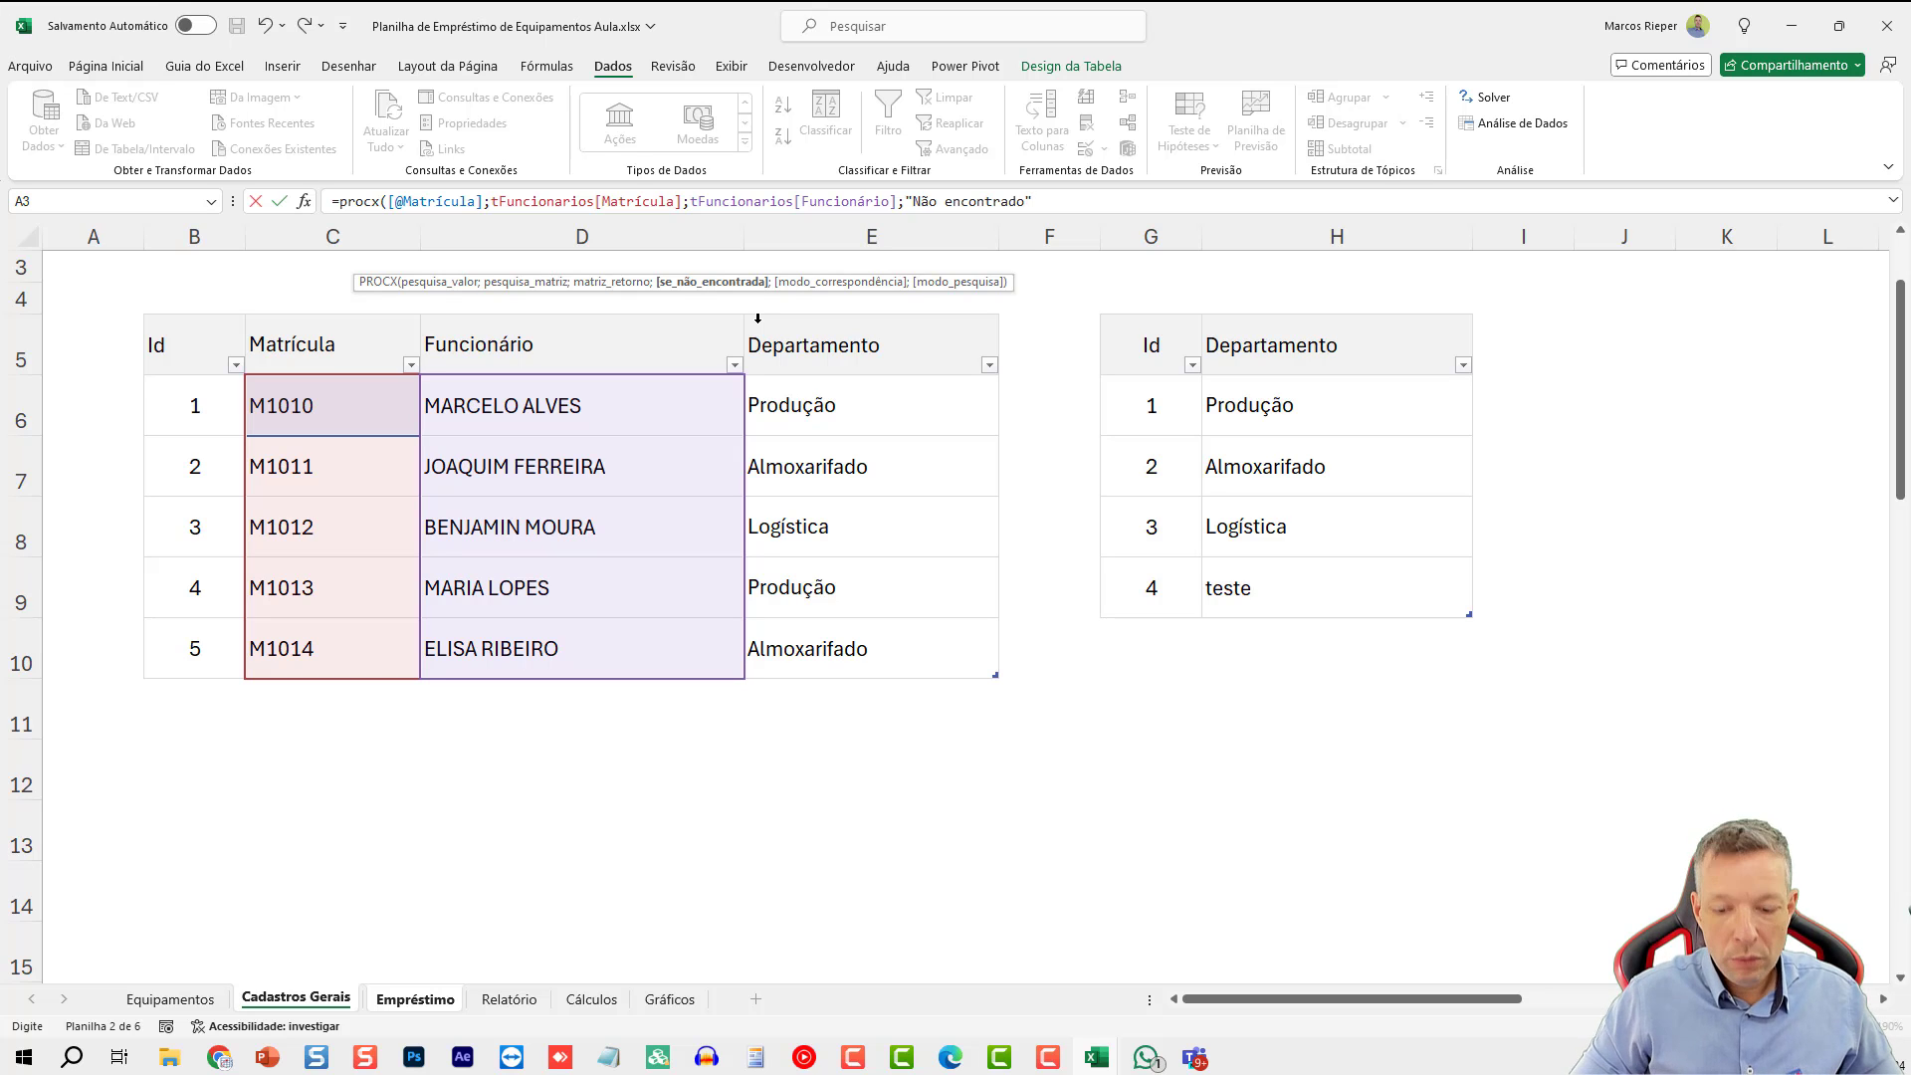
{"action": "type", "text": "Não encontrado\""}
{"action": "key", "text": "Return"}
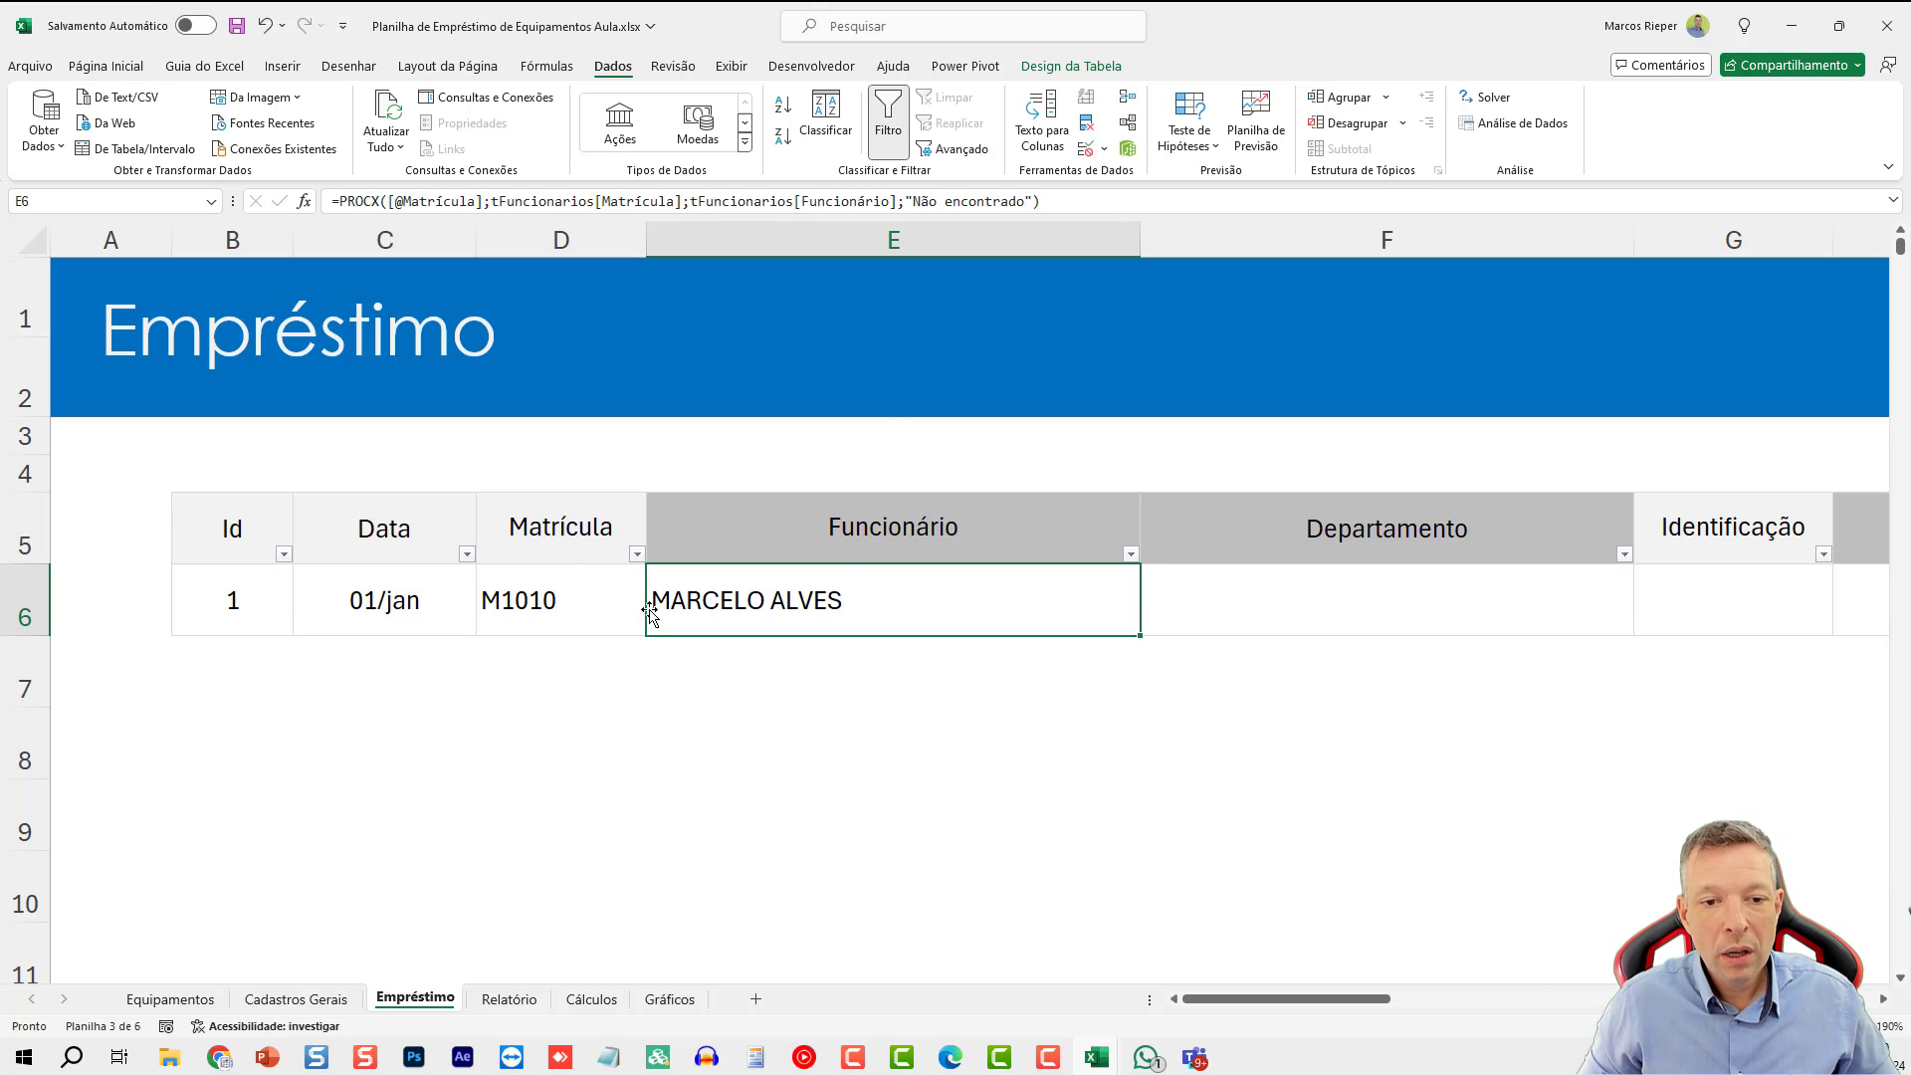
- Test the not-found case by clearing the Matrícula in D6, and undo the deletion
{"action": "left_click", "coordinate": [575, 578]}
{"action": "key", "text": "Delete"}
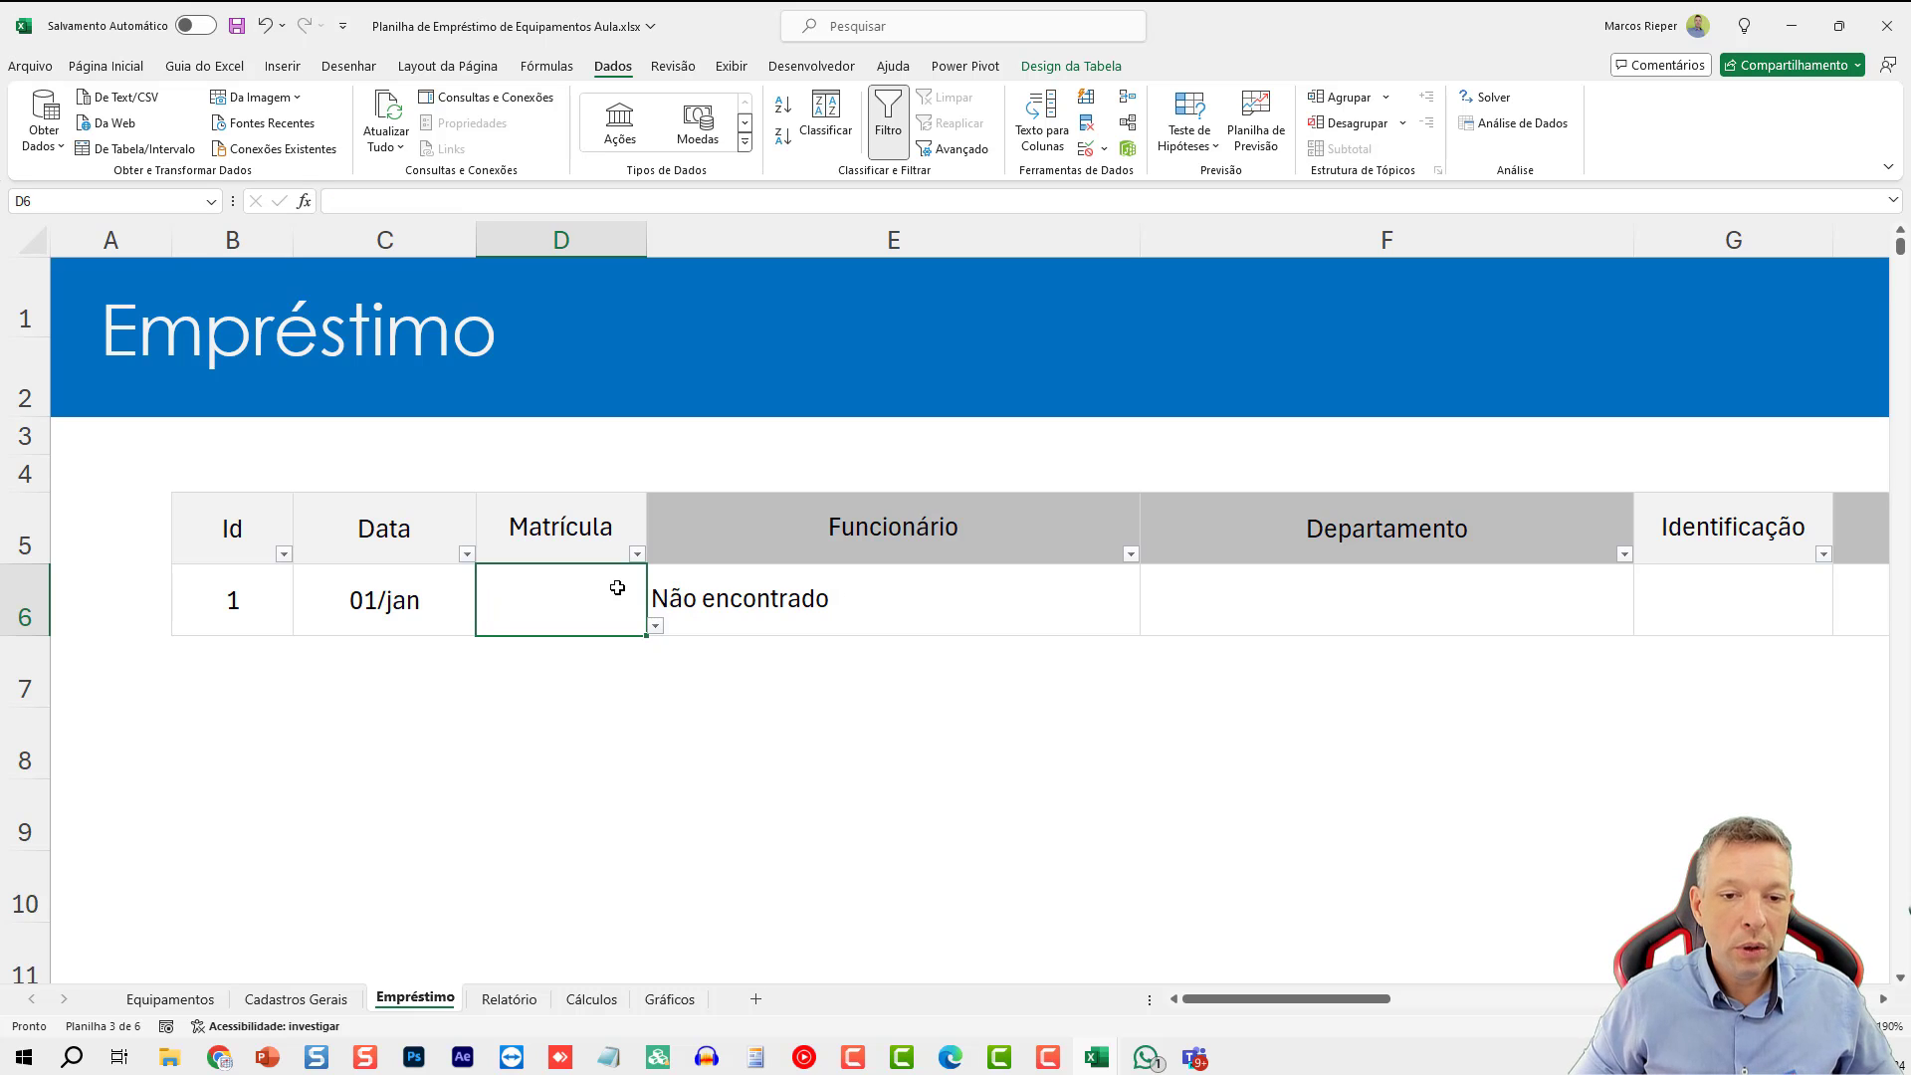
{"action": "key", "text": "ctrl+z"}
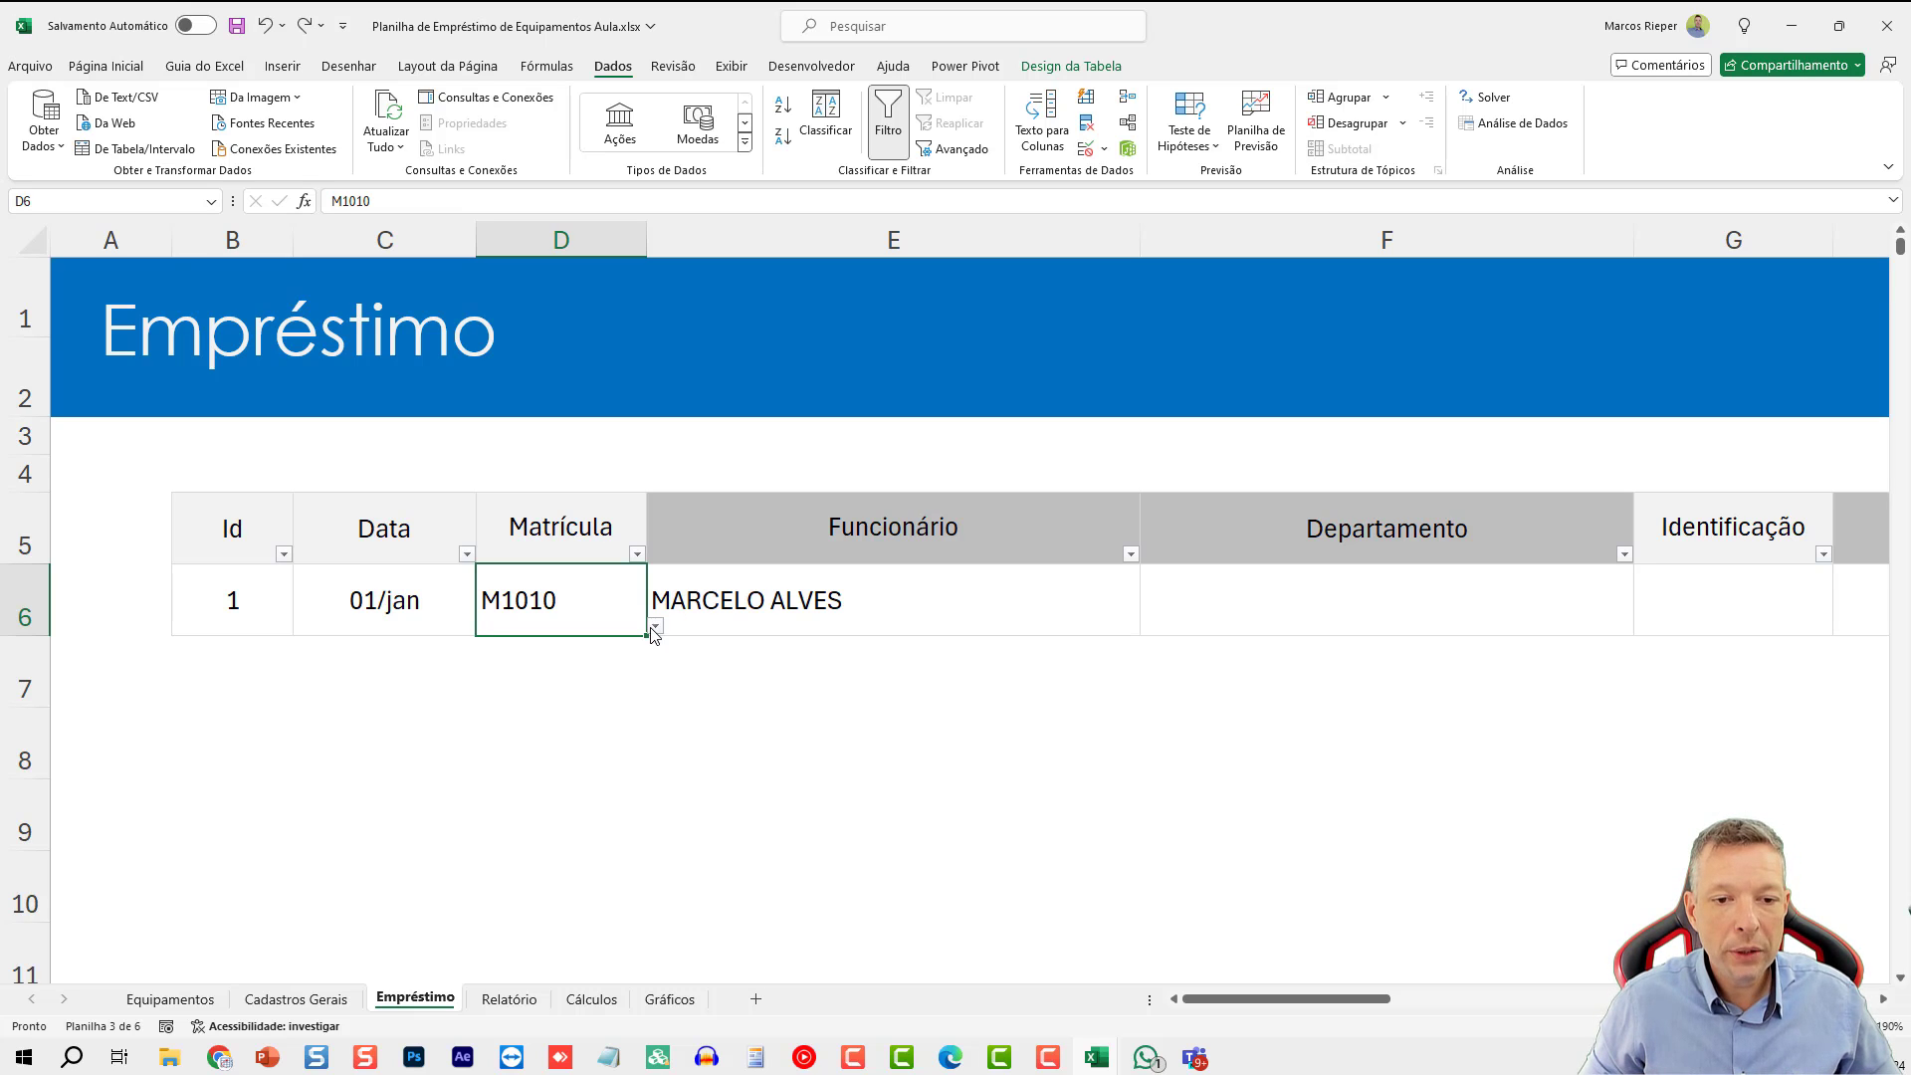
- Test the Funcionário lookup by choosing M1011, M1012 and M1010 as the Matrícula in D6
{"action": "left_click", "coordinate": [655, 627]}
{"action": "left_click", "coordinate": [500, 663]}
{"action": "left_click", "coordinate": [655, 627]}
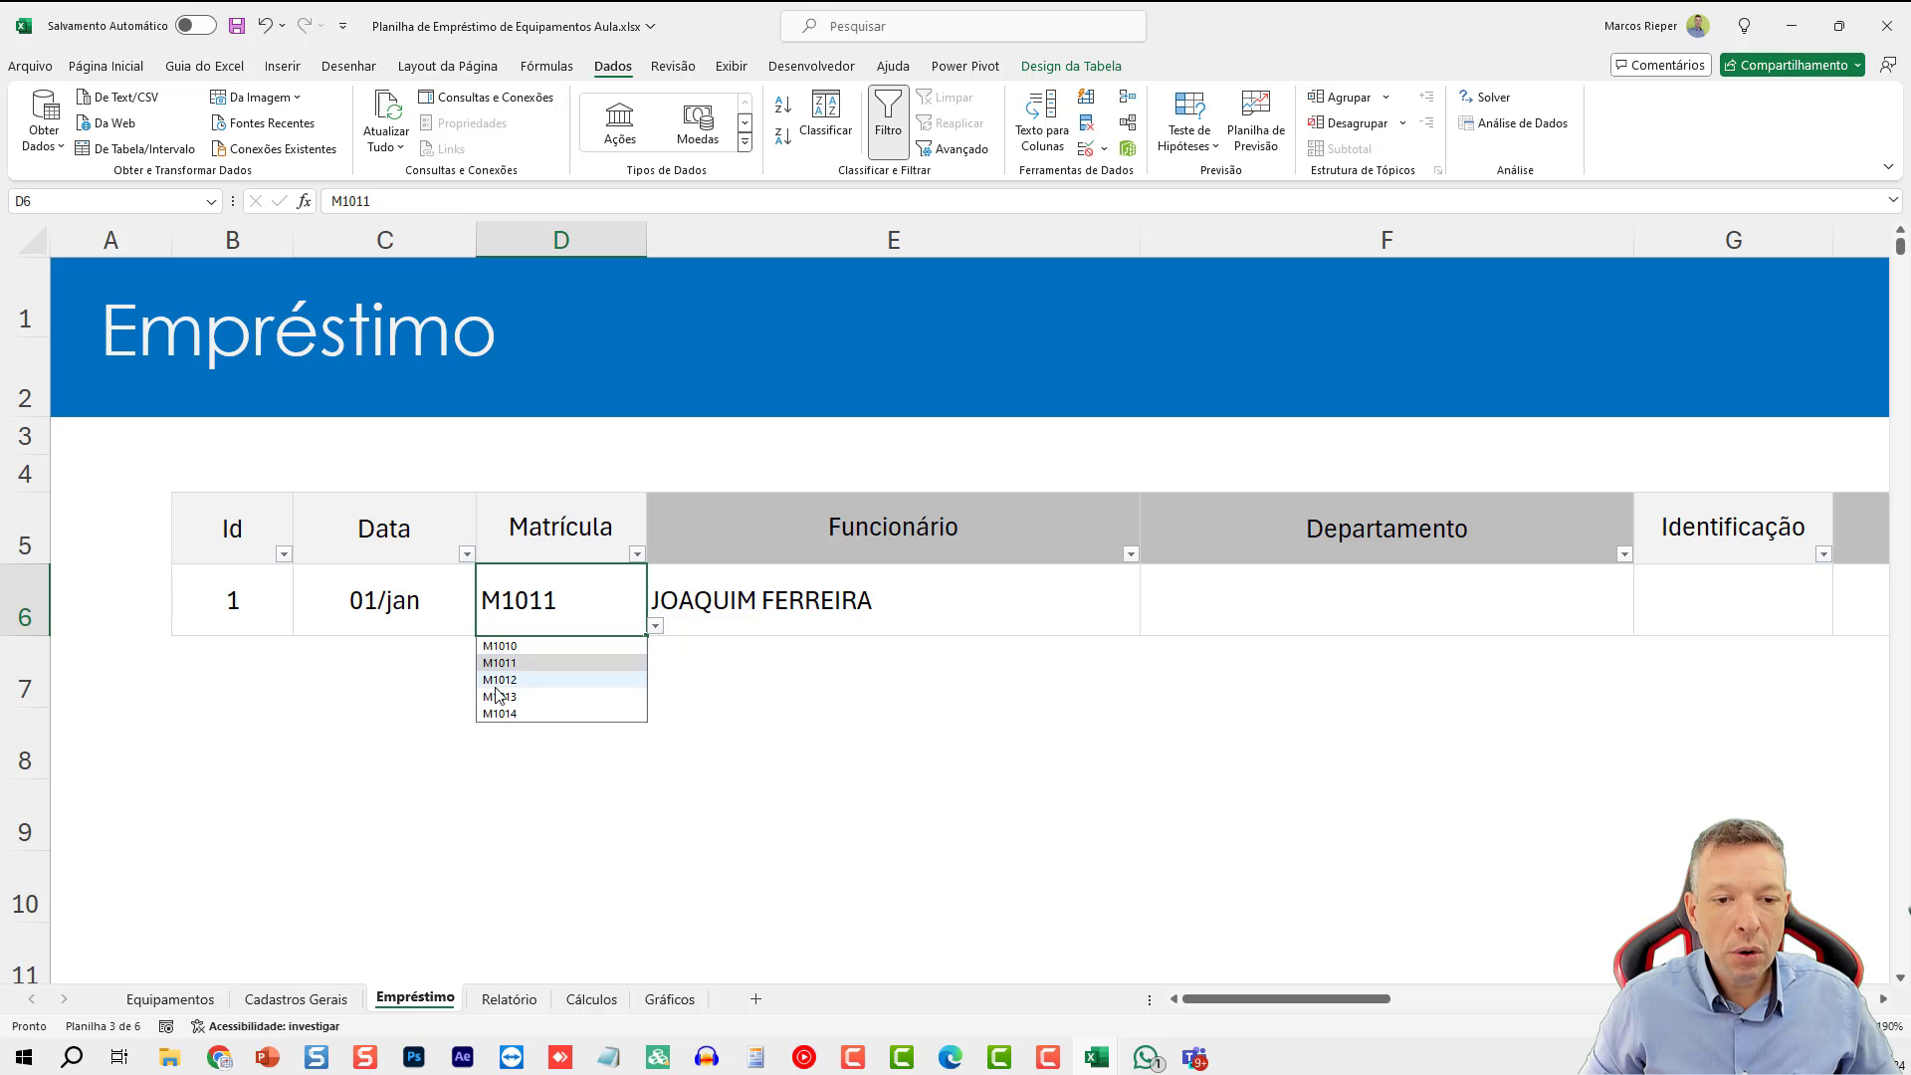
{"action": "left_click", "coordinate": [500, 680]}
{"action": "left_click", "coordinate": [655, 627]}
{"action": "left_click", "coordinate": [528, 646]}
- Copy the PROCX formula from the Funcionário cell E6 into the Departamento cell F6
{"action": "left_click", "coordinate": [1345, 602]}
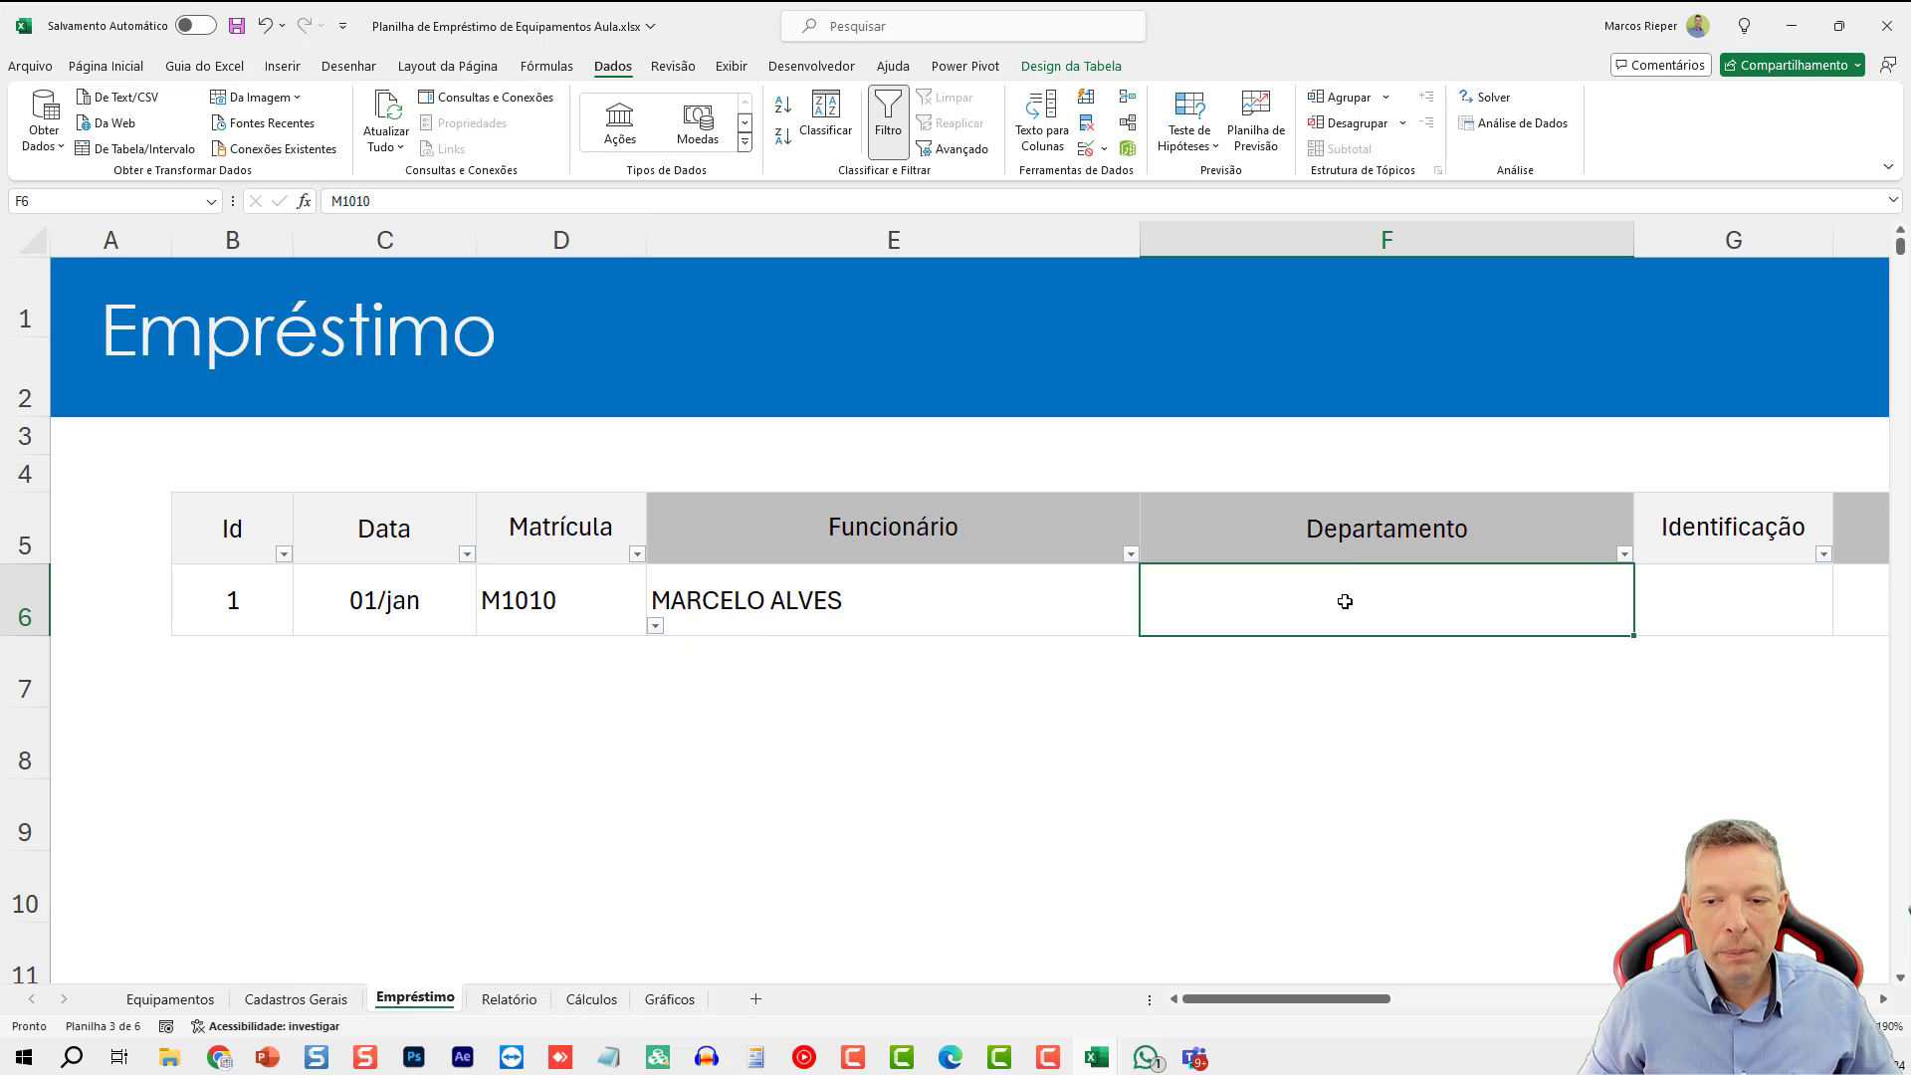
{"action": "left_click", "coordinate": [797, 597]}
{"action": "left_click", "coordinate": [1216, 592]}
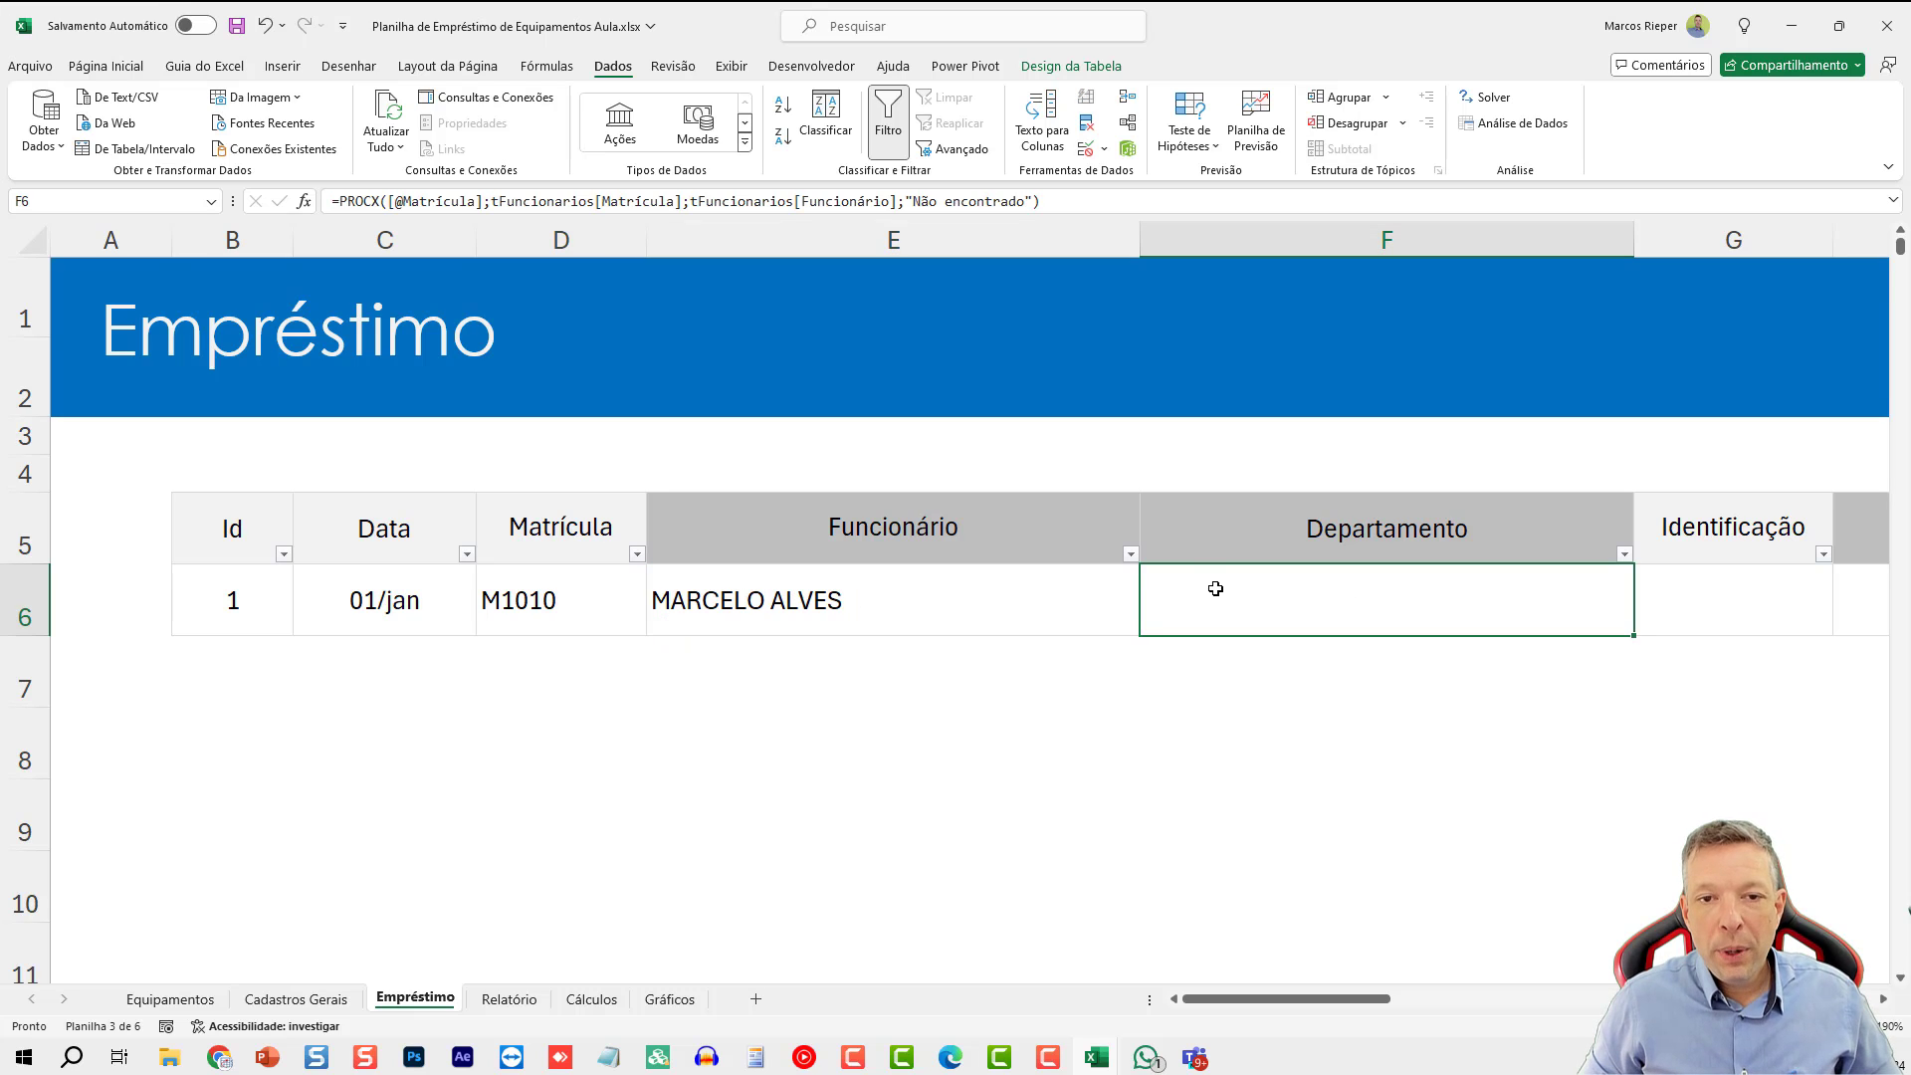
{"action": "left_click", "coordinate": [1031, 596]}
{"action": "left_click", "coordinate": [296, 999]}
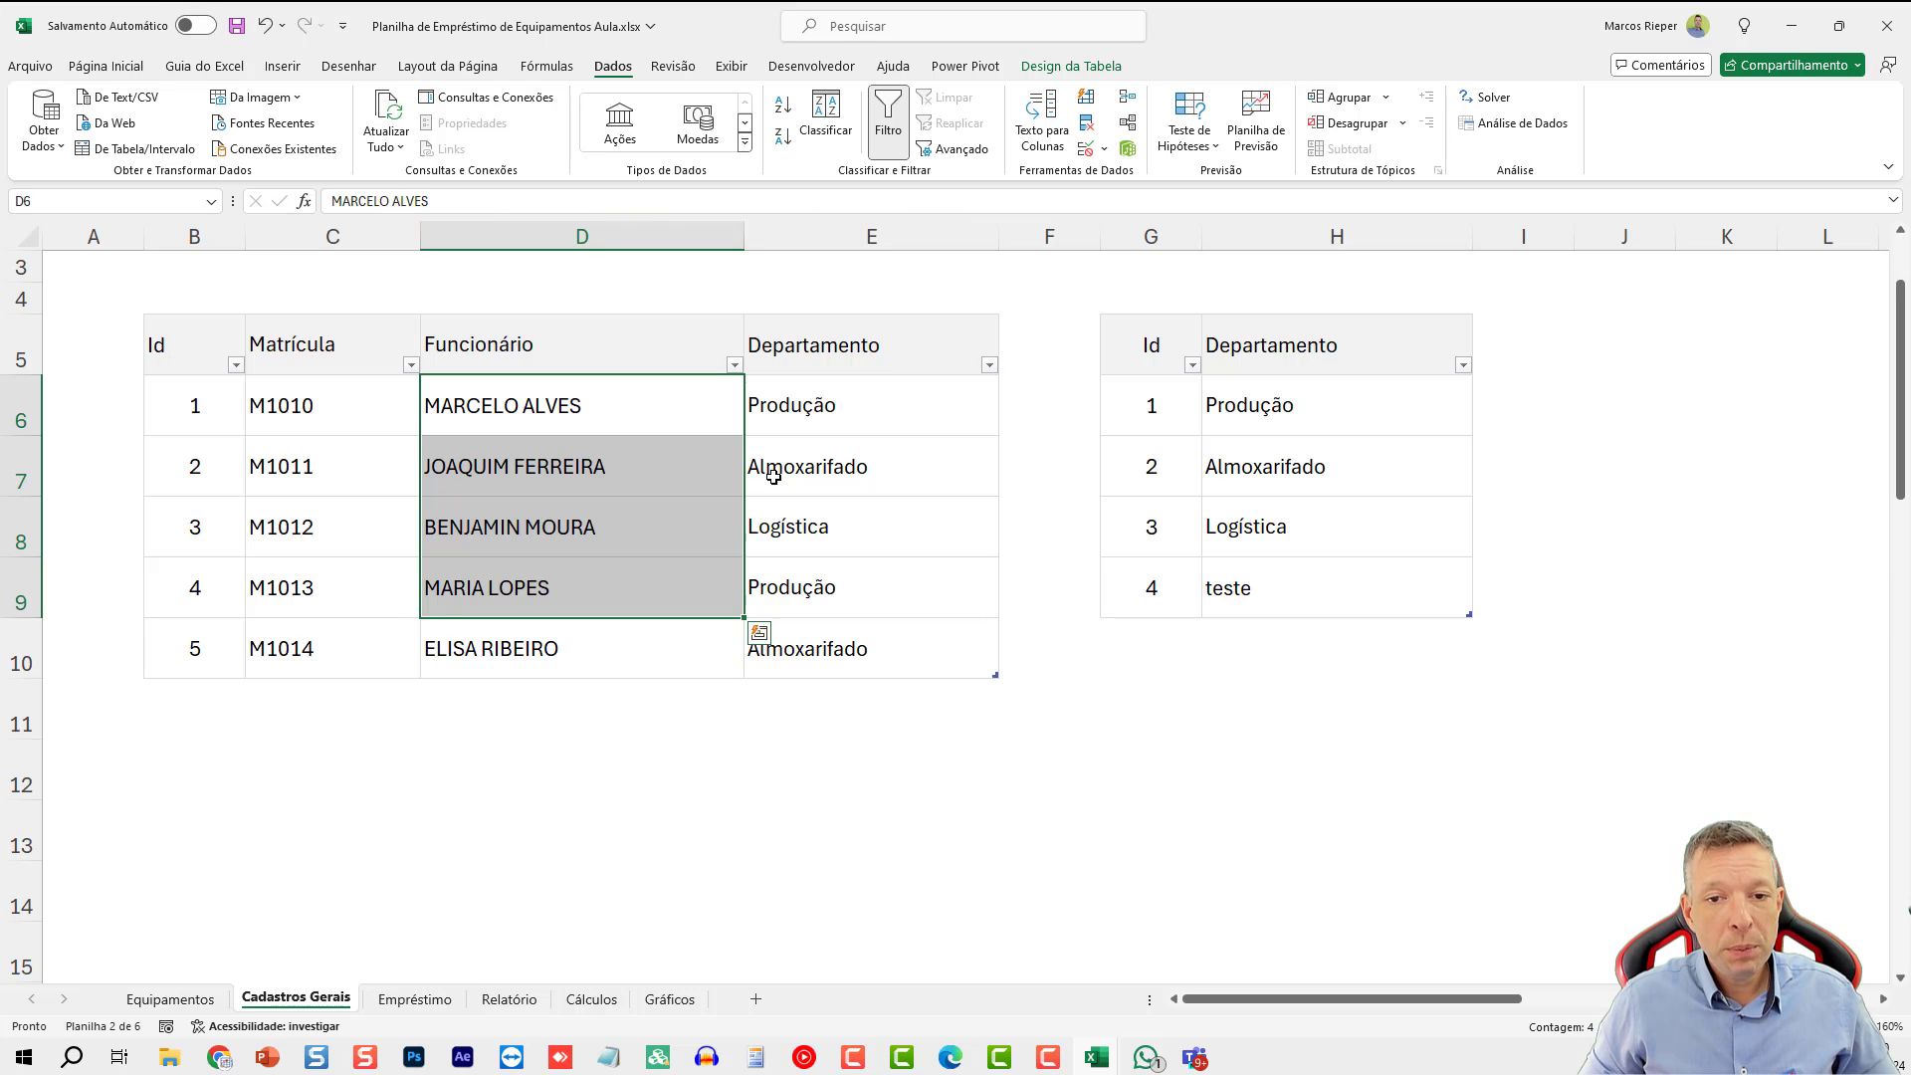
{"action": "left_click", "coordinate": [415, 999]}
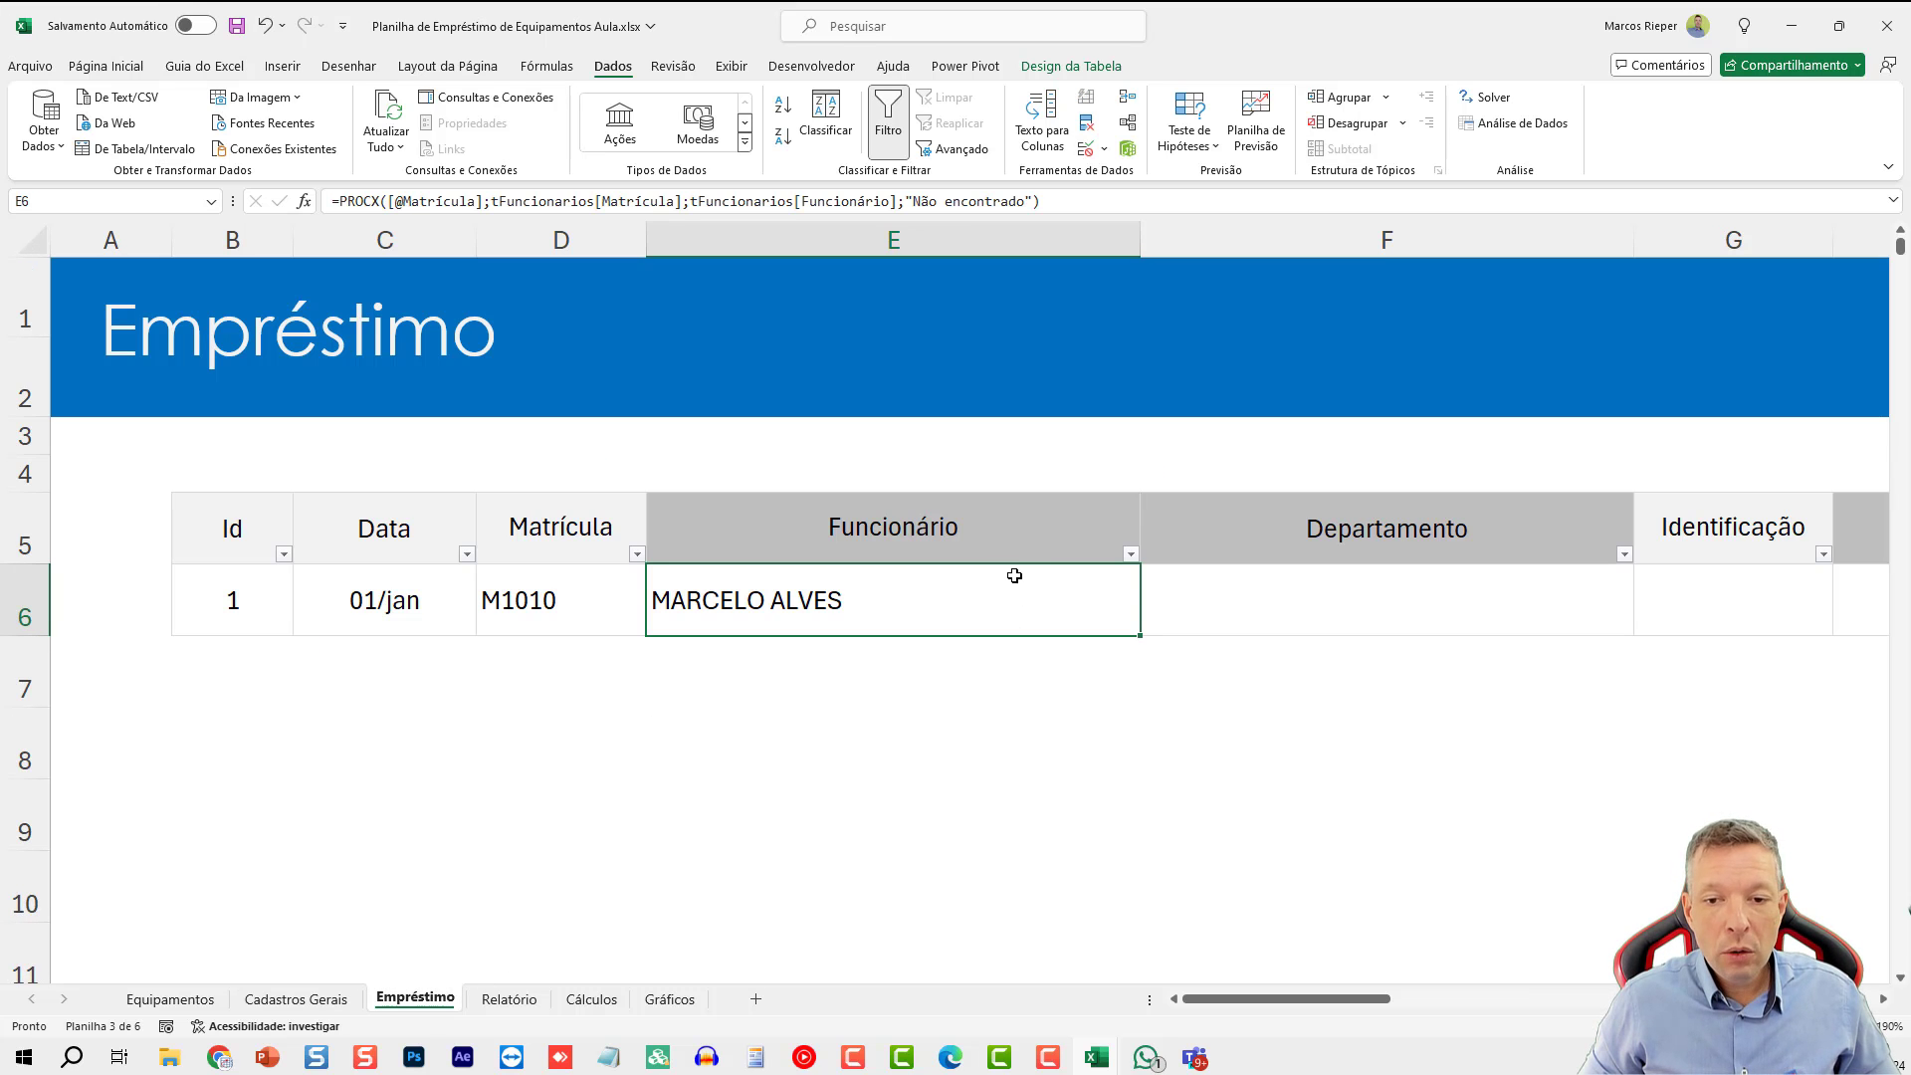
{"action": "key", "text": "F2"}
{"action": "key", "text": "Tab"}
{"action": "key", "text": "F2"}
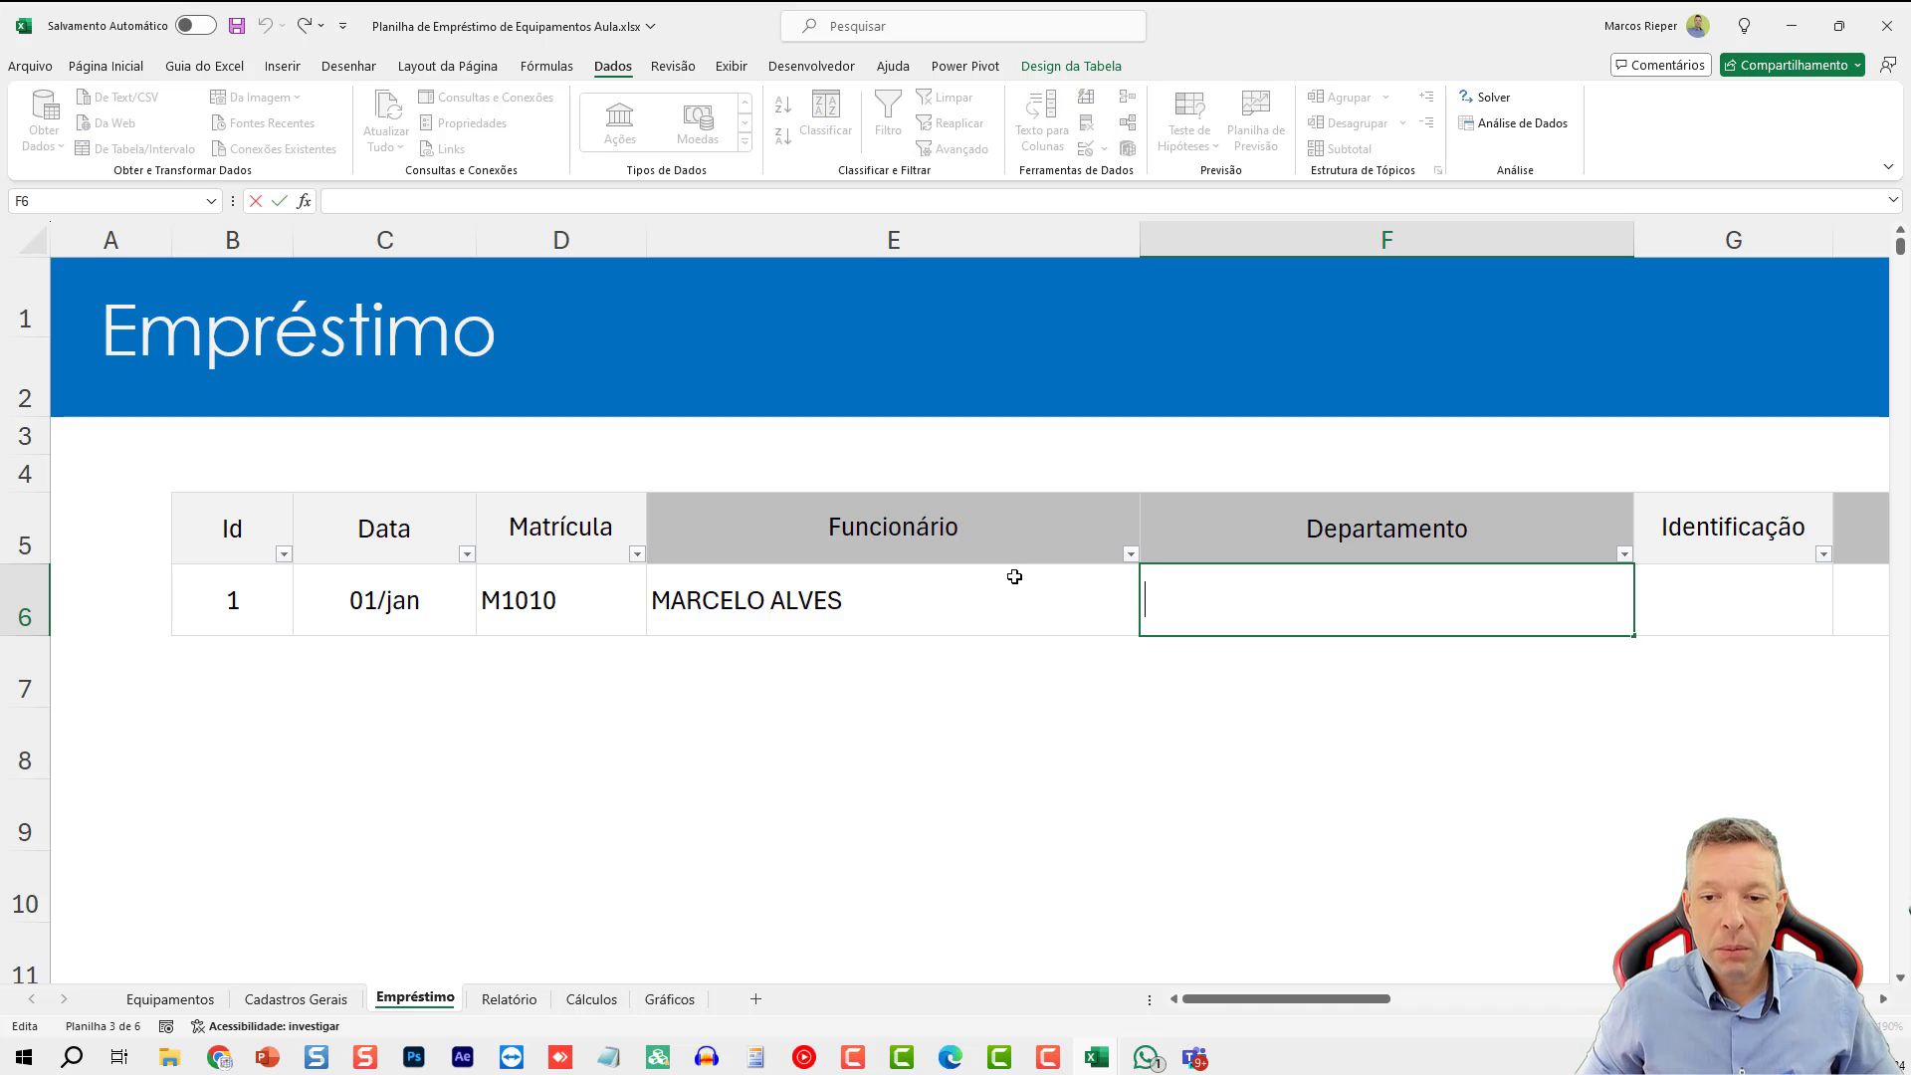
{"action": "type", "text": "=PROCX([@Matrícula];tFuncionarios[Matrícula];tFuncionarios[Funcionário];\"Não encontrado\")"}
{"action": "key", "text": "ctrl+Return"}
- Change the return array of the PROCX formula in F6 to tFuncionarios[Departamento]
{"action": "key", "text": "F2"}
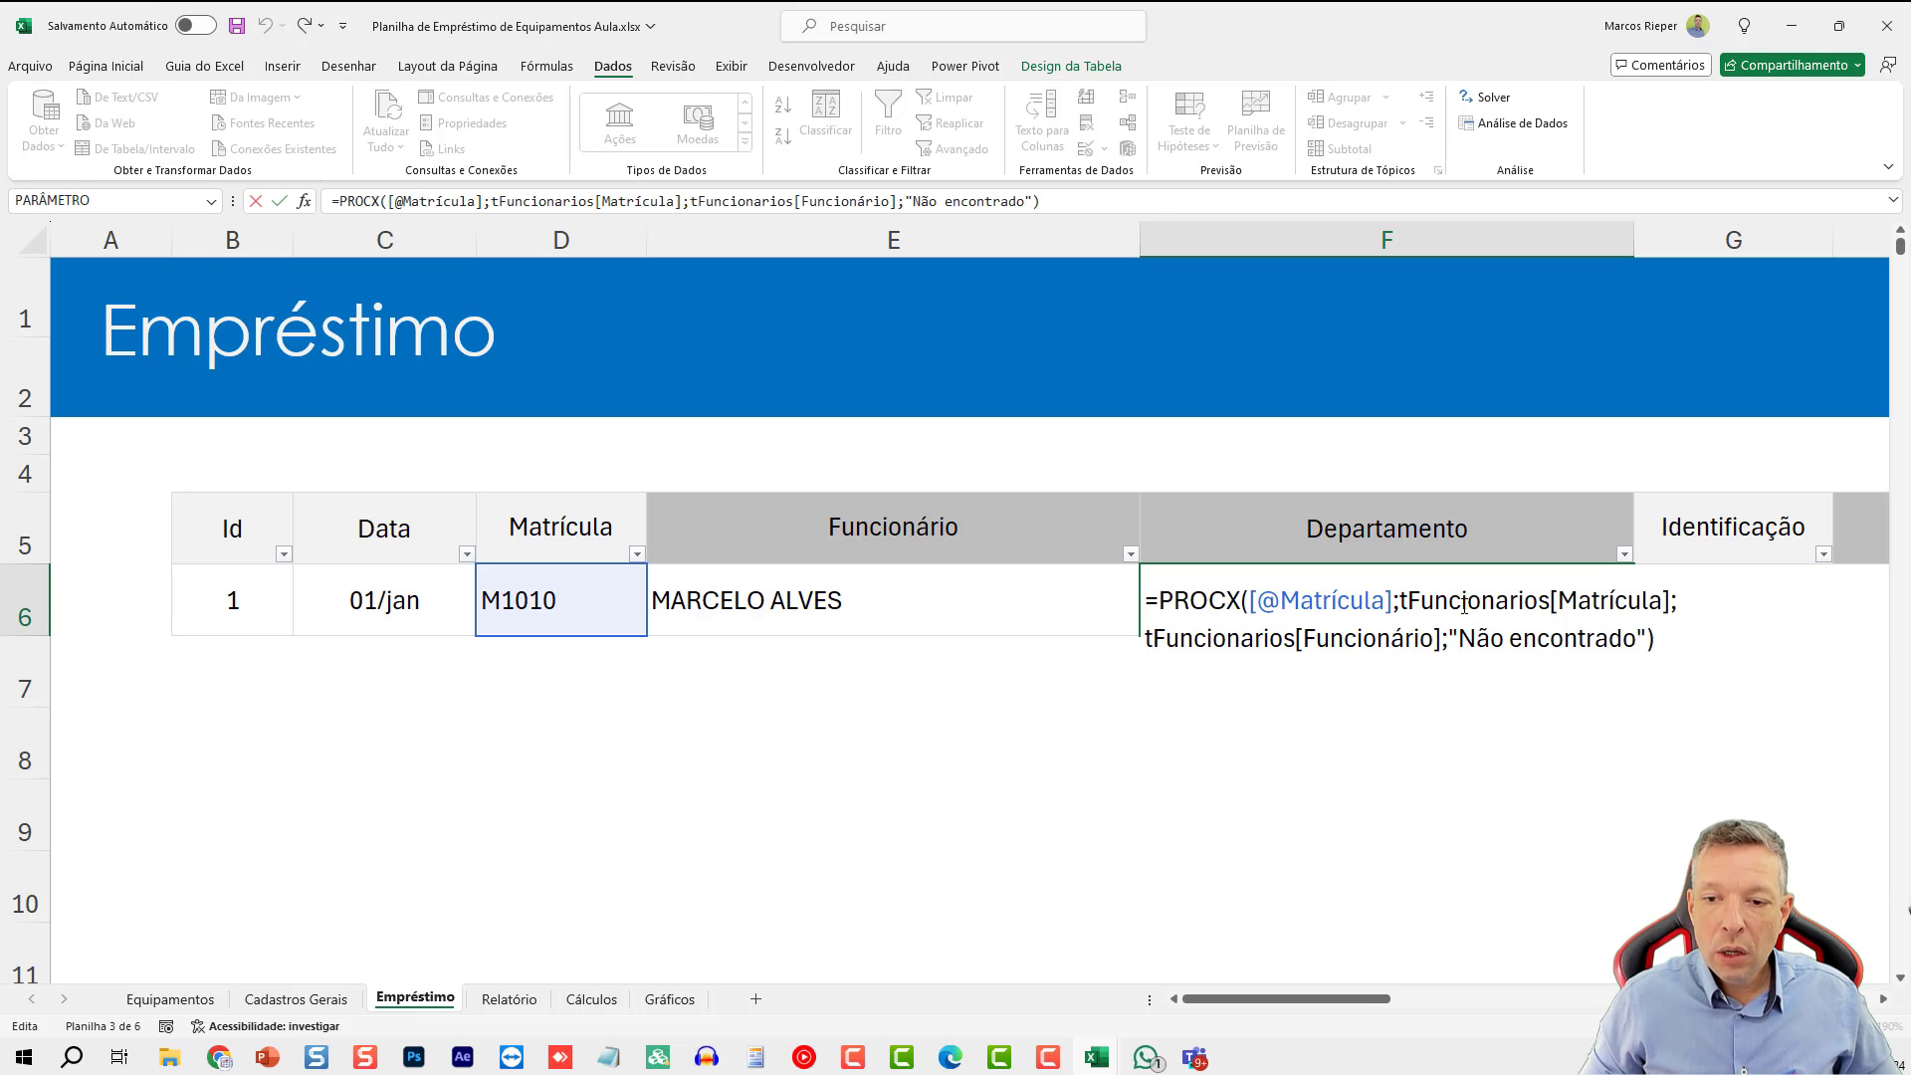
{"action": "double_click", "coordinate": [1351, 642]}
{"action": "left_click", "coordinate": [1312, 640]}
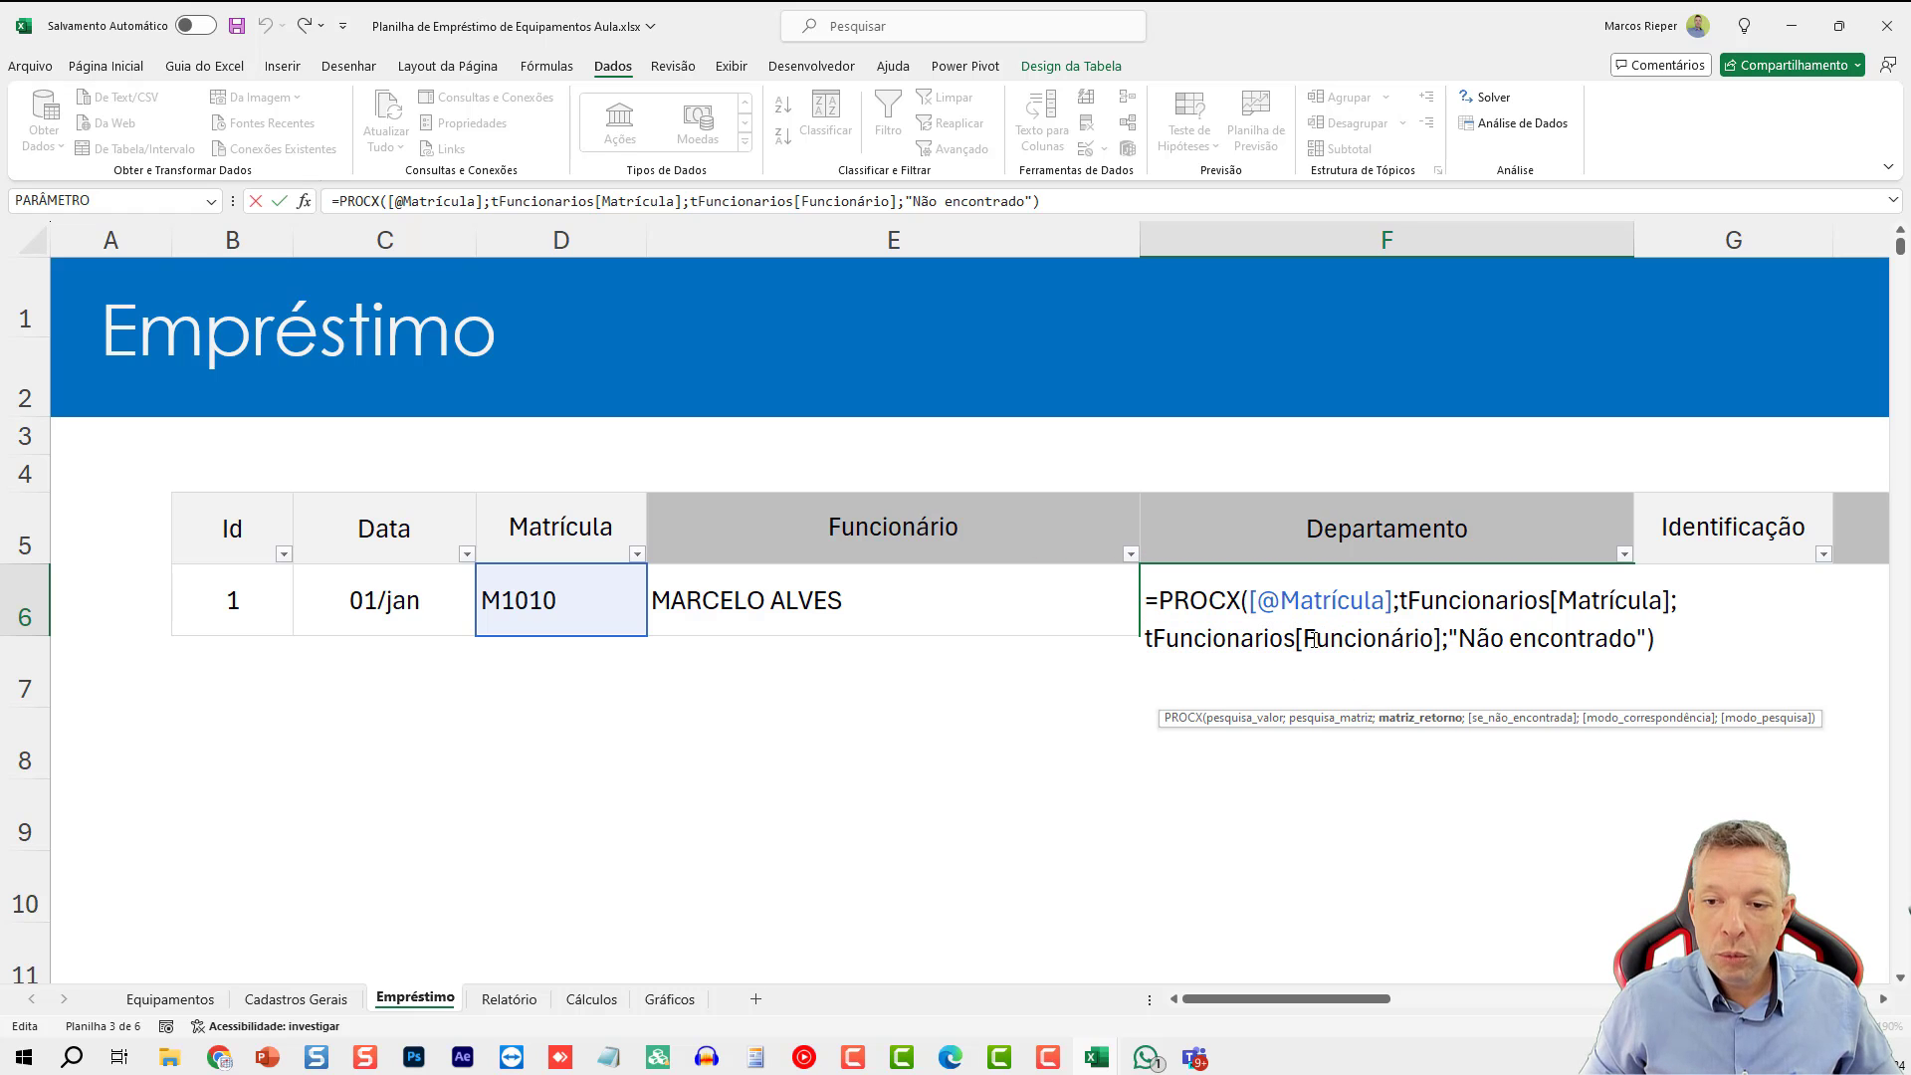
{"action": "left_click", "coordinate": [1440, 634], "text": "shift"}
{"action": "type", "text": "De"}
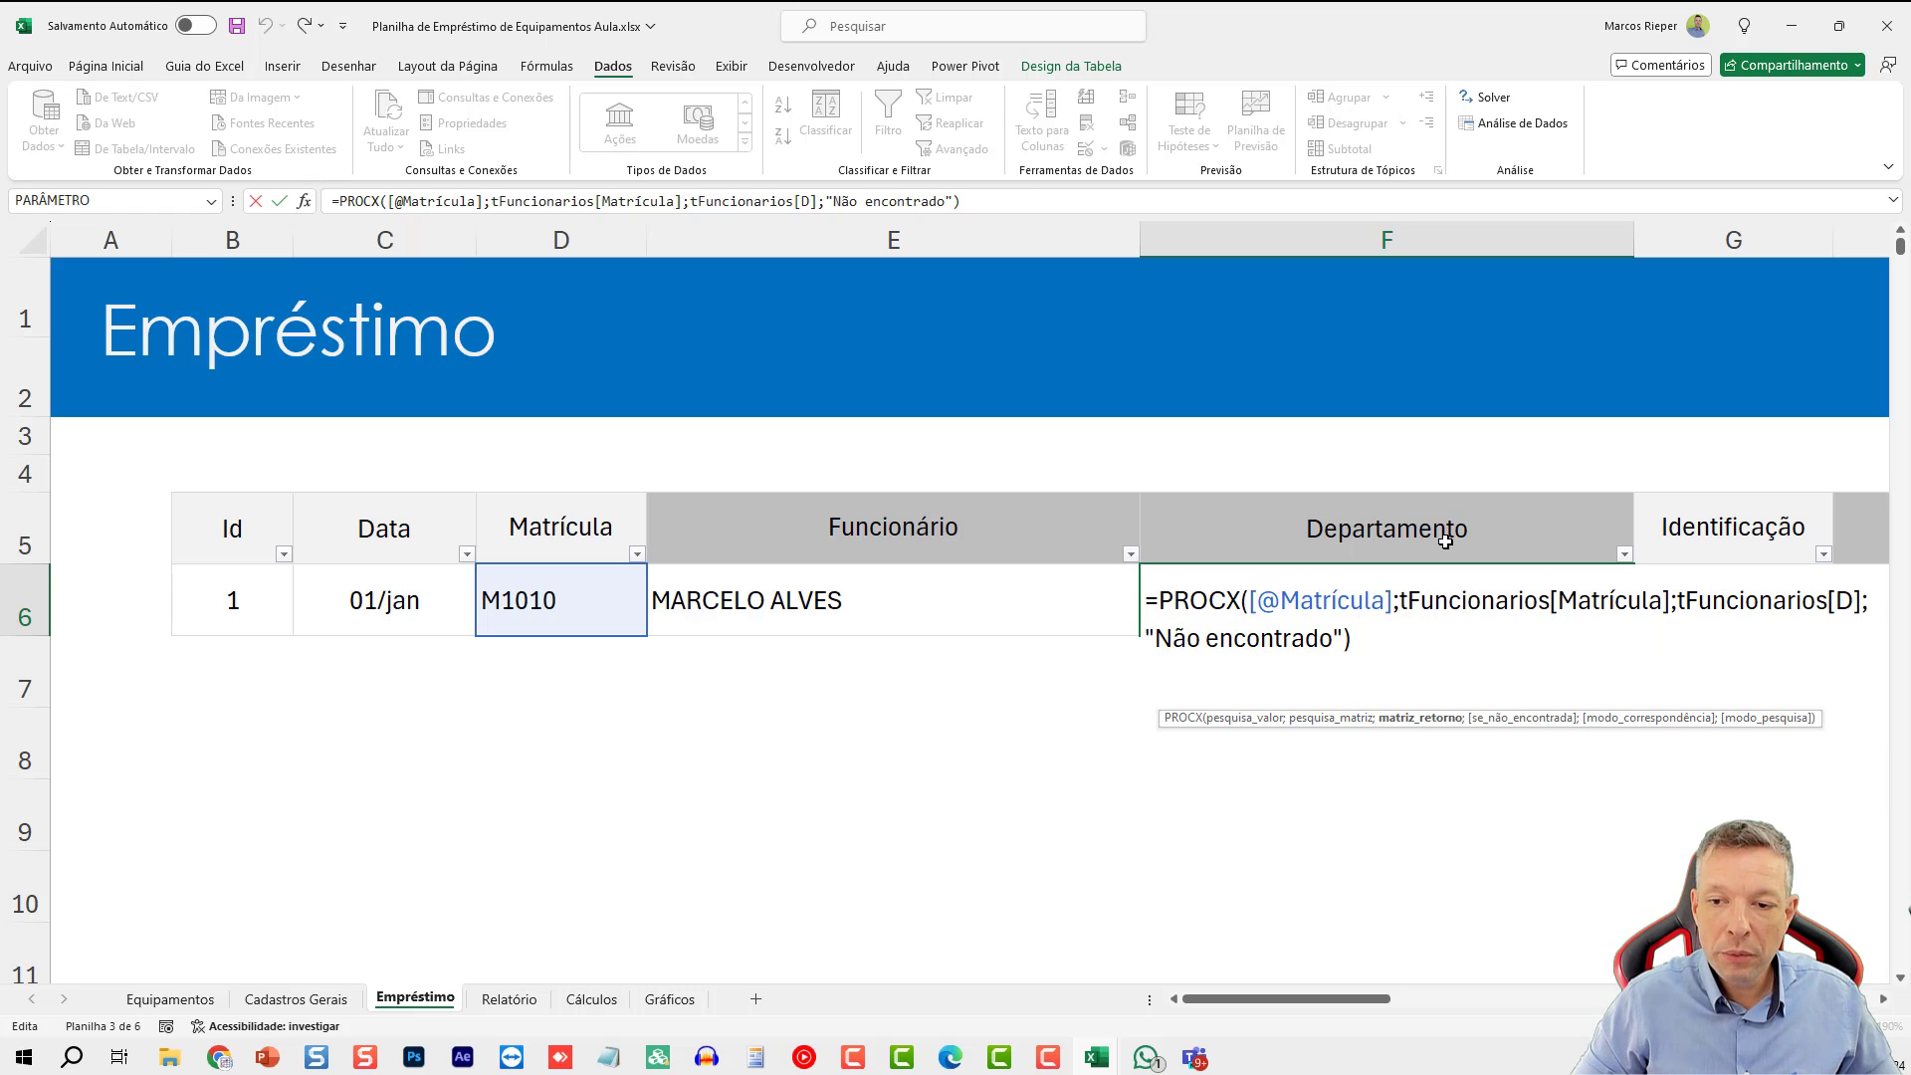
{"action": "type", "text": "part"}
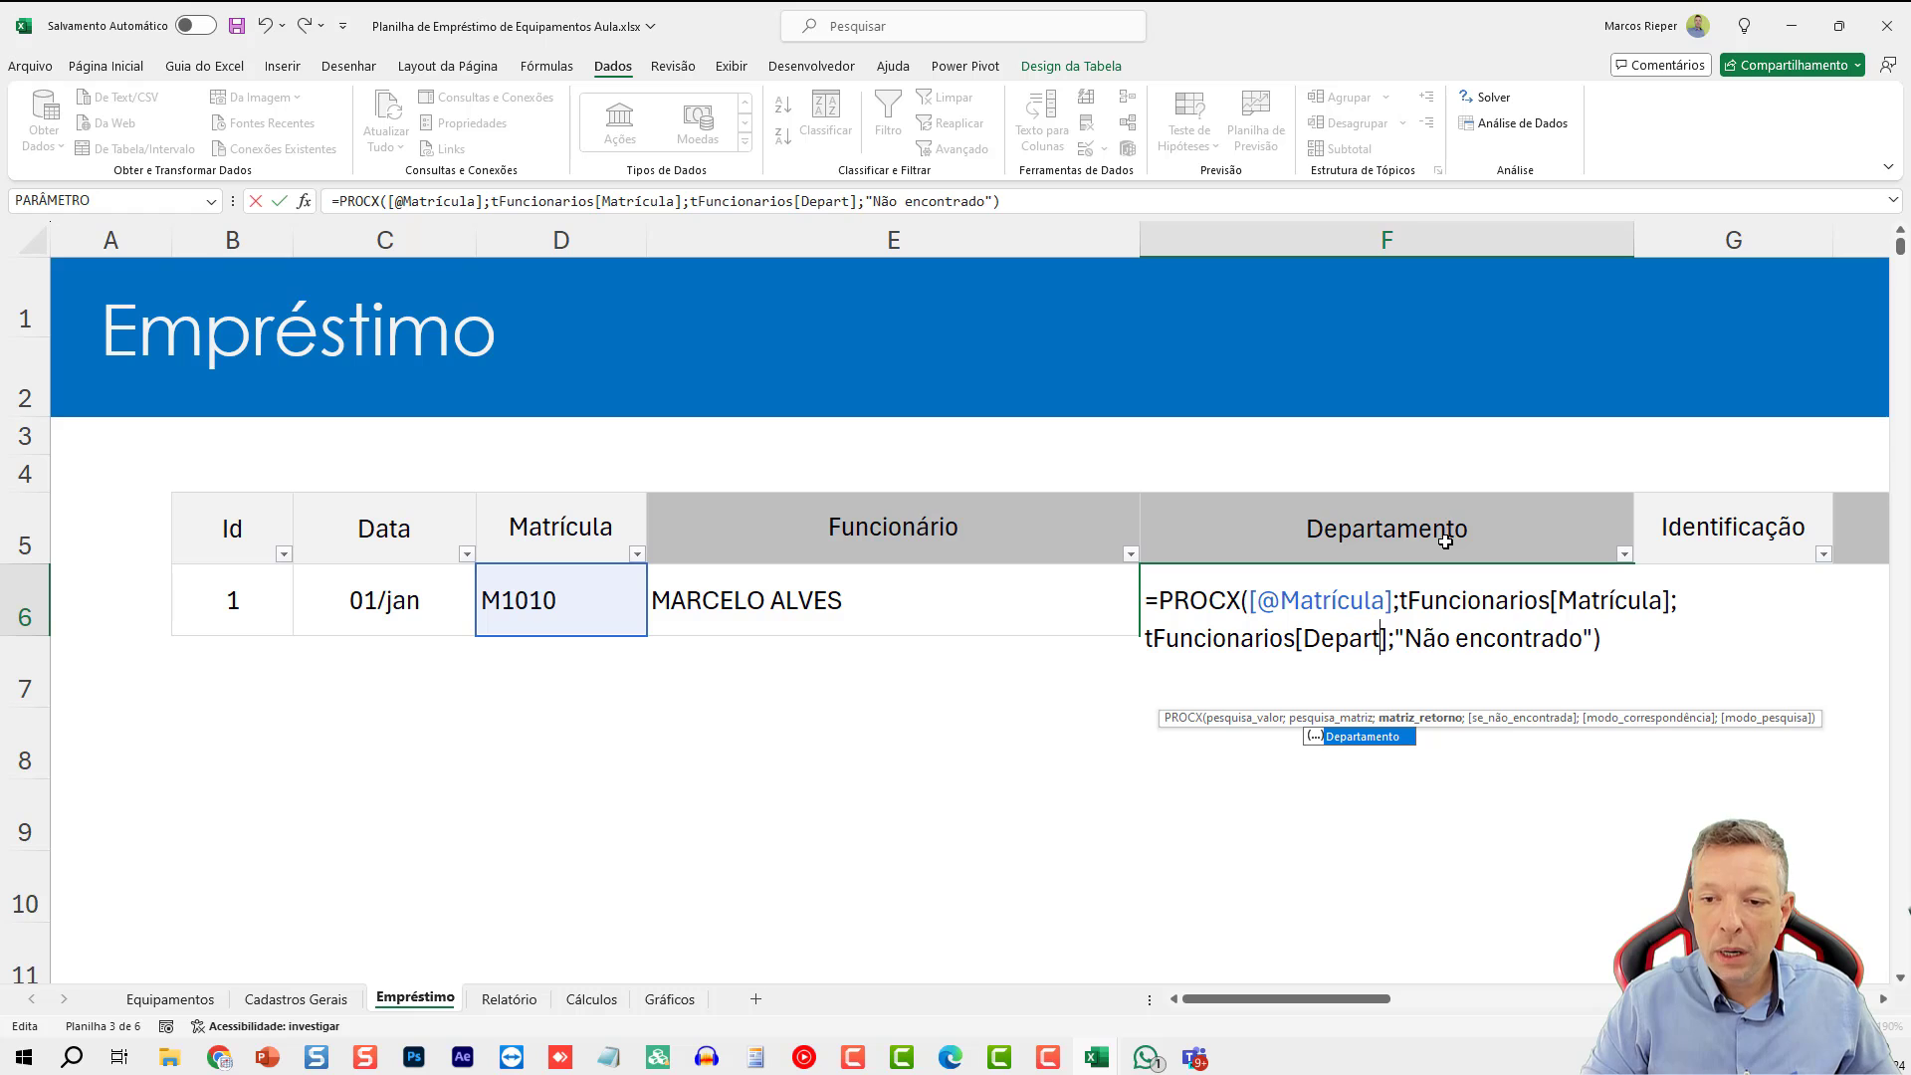
{"action": "key", "text": "Tab"}
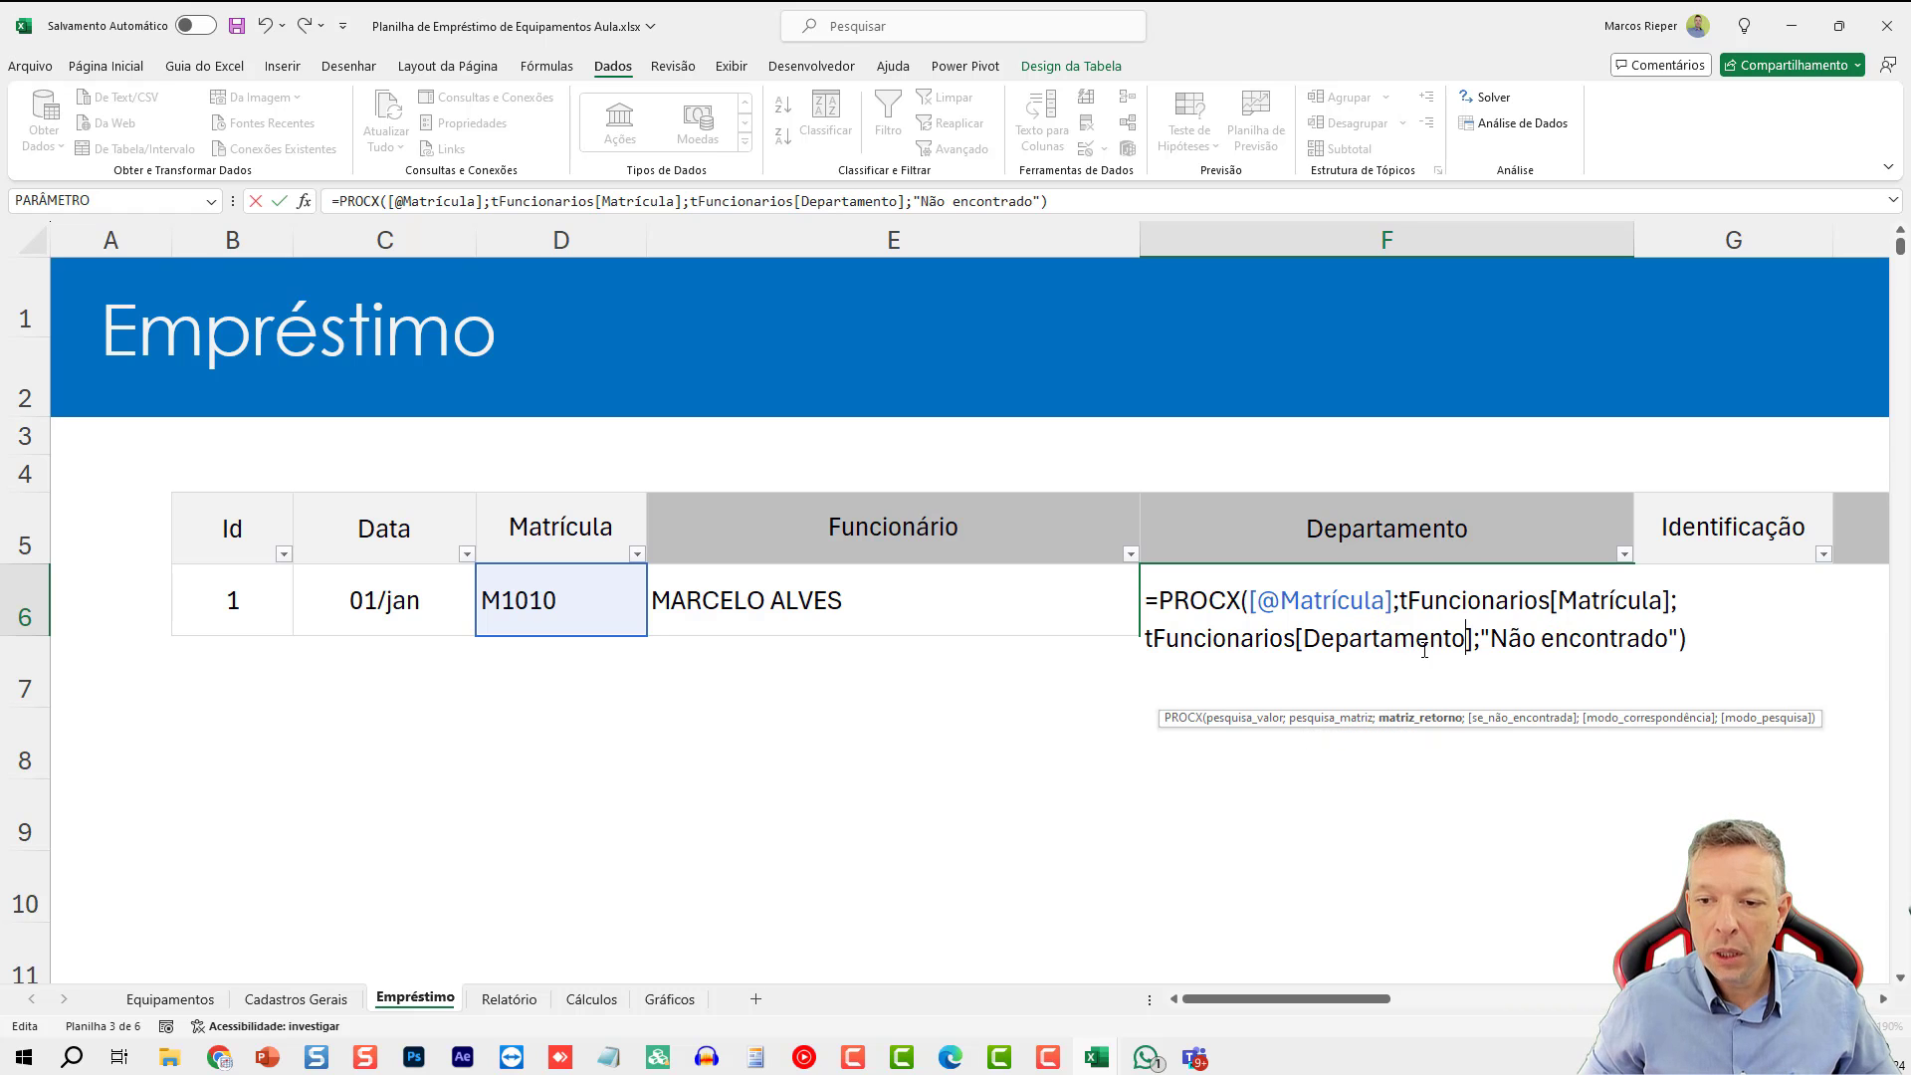
{"action": "key", "text": "Return"}
{"action": "key", "text": "Up"}
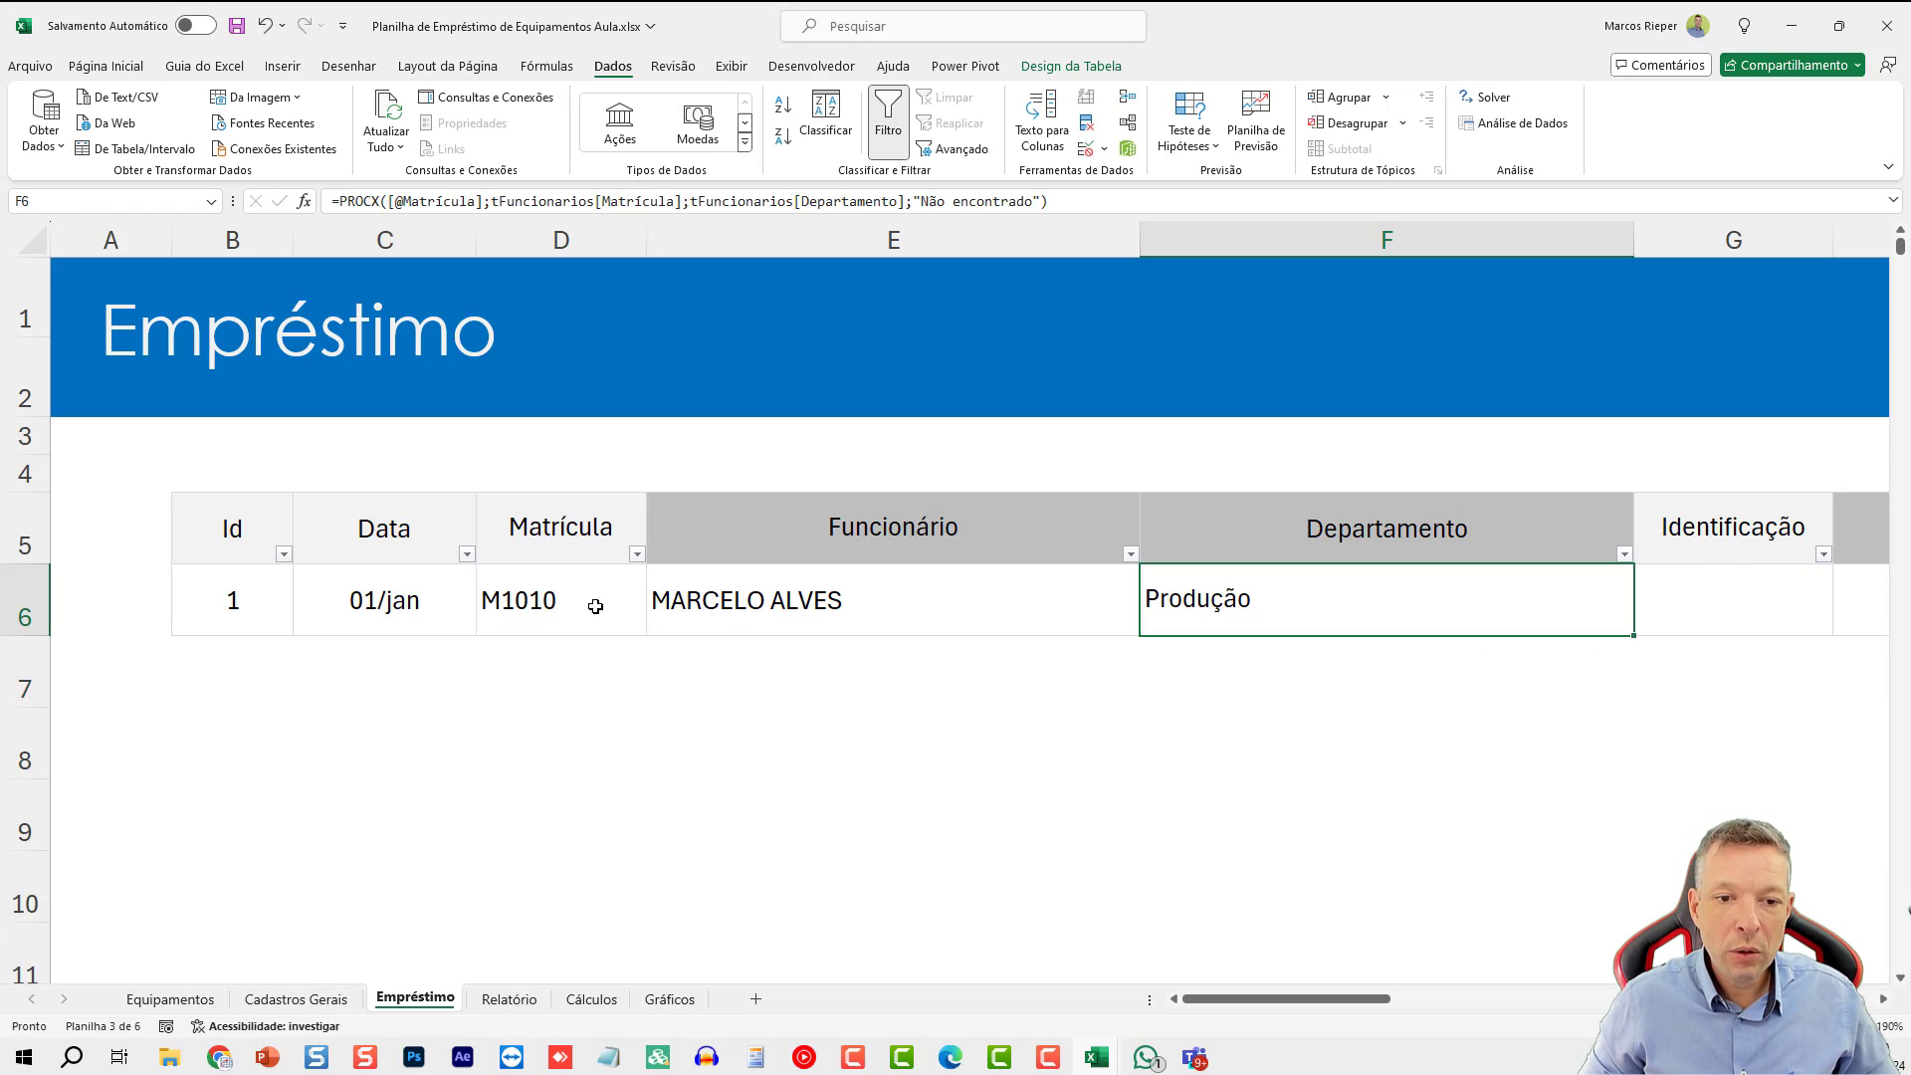
- Test the Funcionário and Departamento lookups by setting the Matrícula in D6 to M1012 and back to M1010
{"action": "left_click", "coordinate": [638, 629]}
{"action": "key", "text": "alt+Down"}
{"action": "key", "text": "Down"}
{"action": "key", "text": "Down"}
{"action": "key", "text": "Return"}
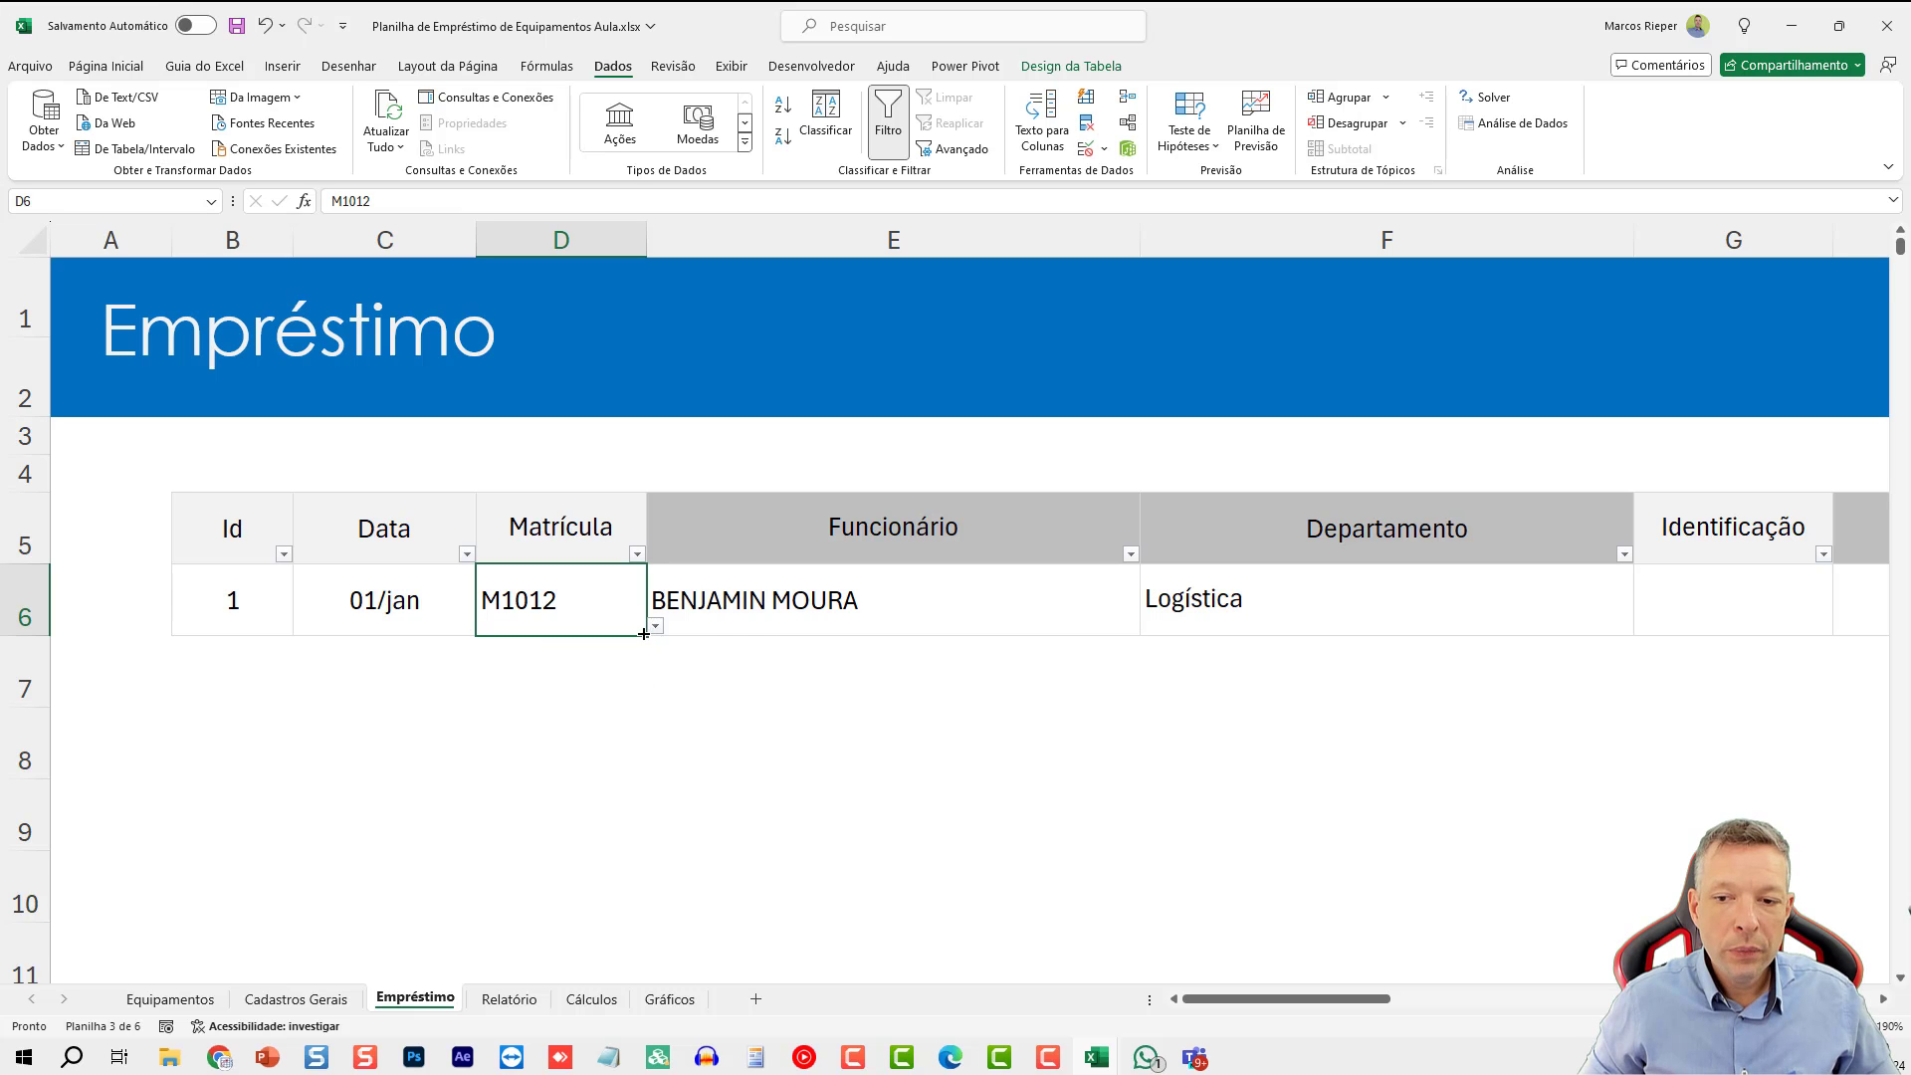
{"action": "left_click", "coordinate": [656, 627]}
{"action": "left_click", "coordinate": [513, 647]}
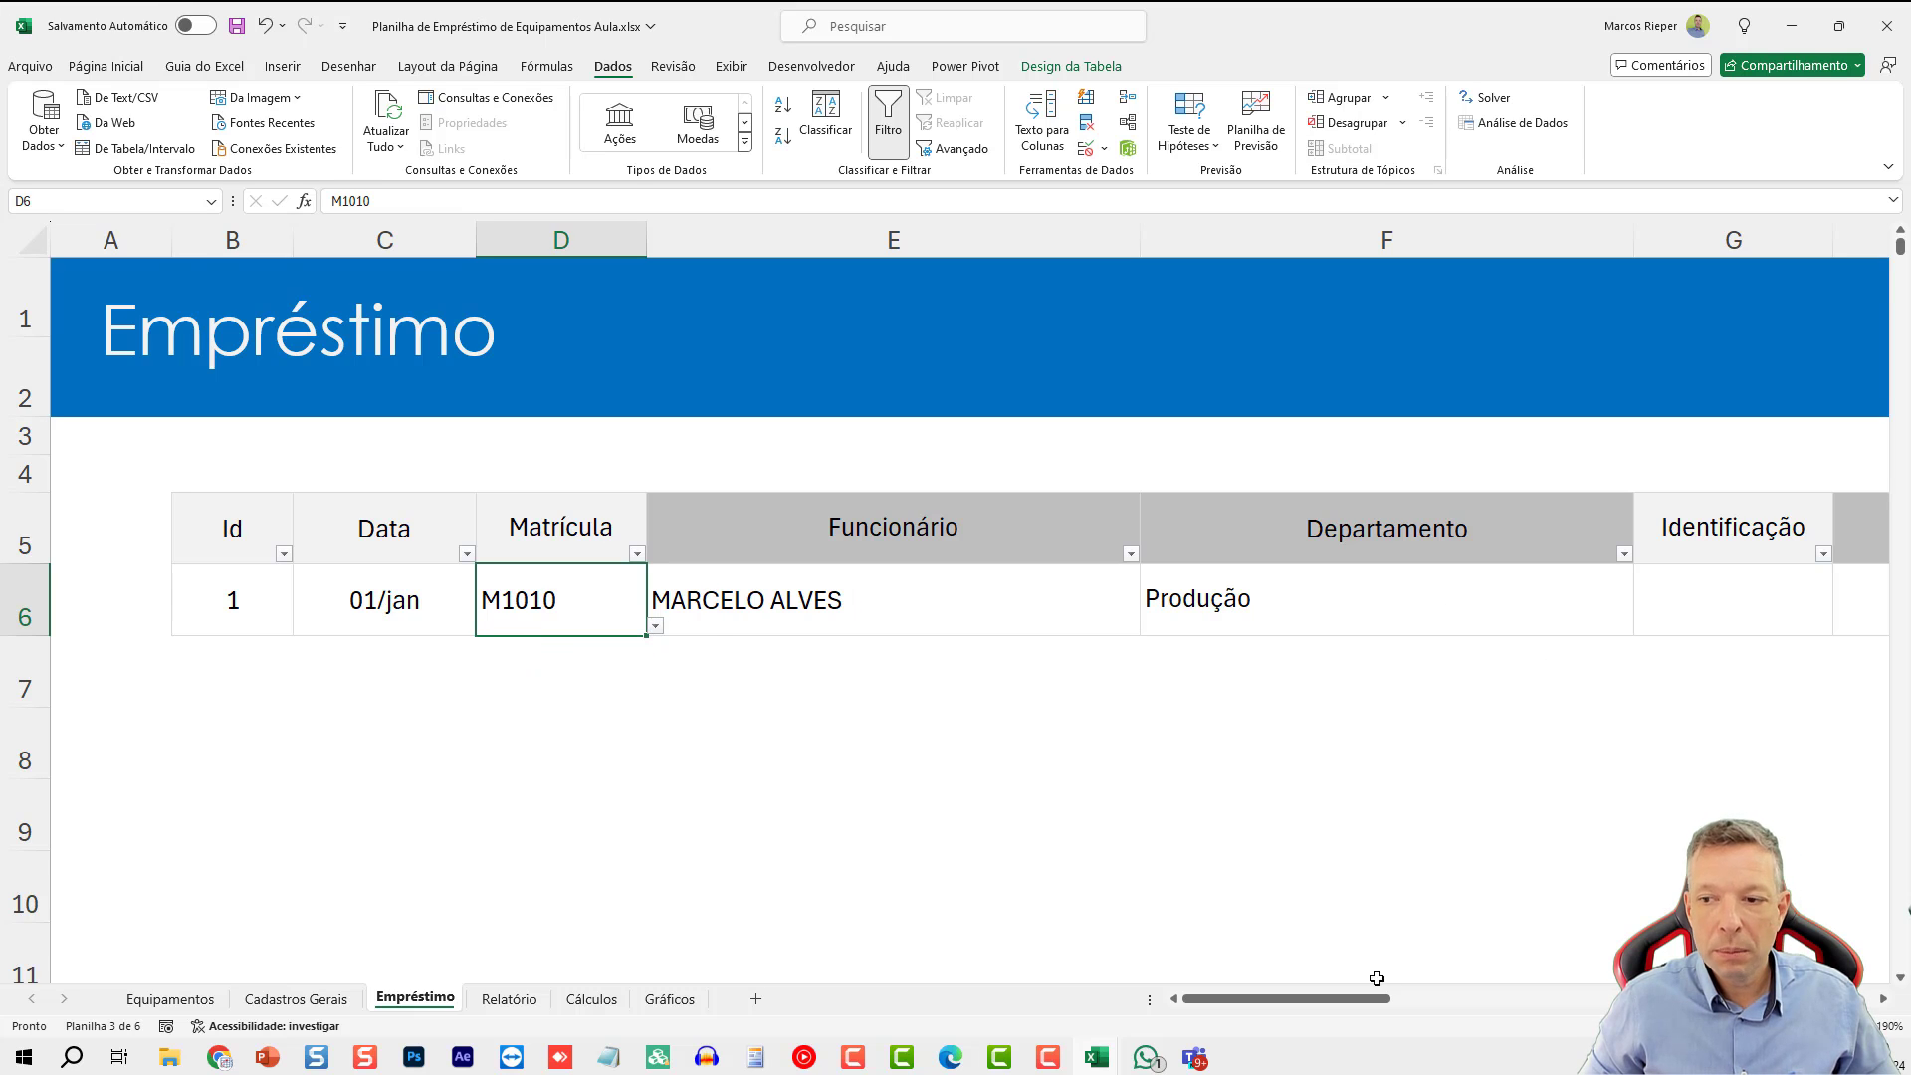
- Locate the Identificação column of the loan table and review the matching column on the Equipamentos sheet
{"action": "left_click_drag", "start_coordinate": [1294, 1005], "coordinate": [1427, 1007]}
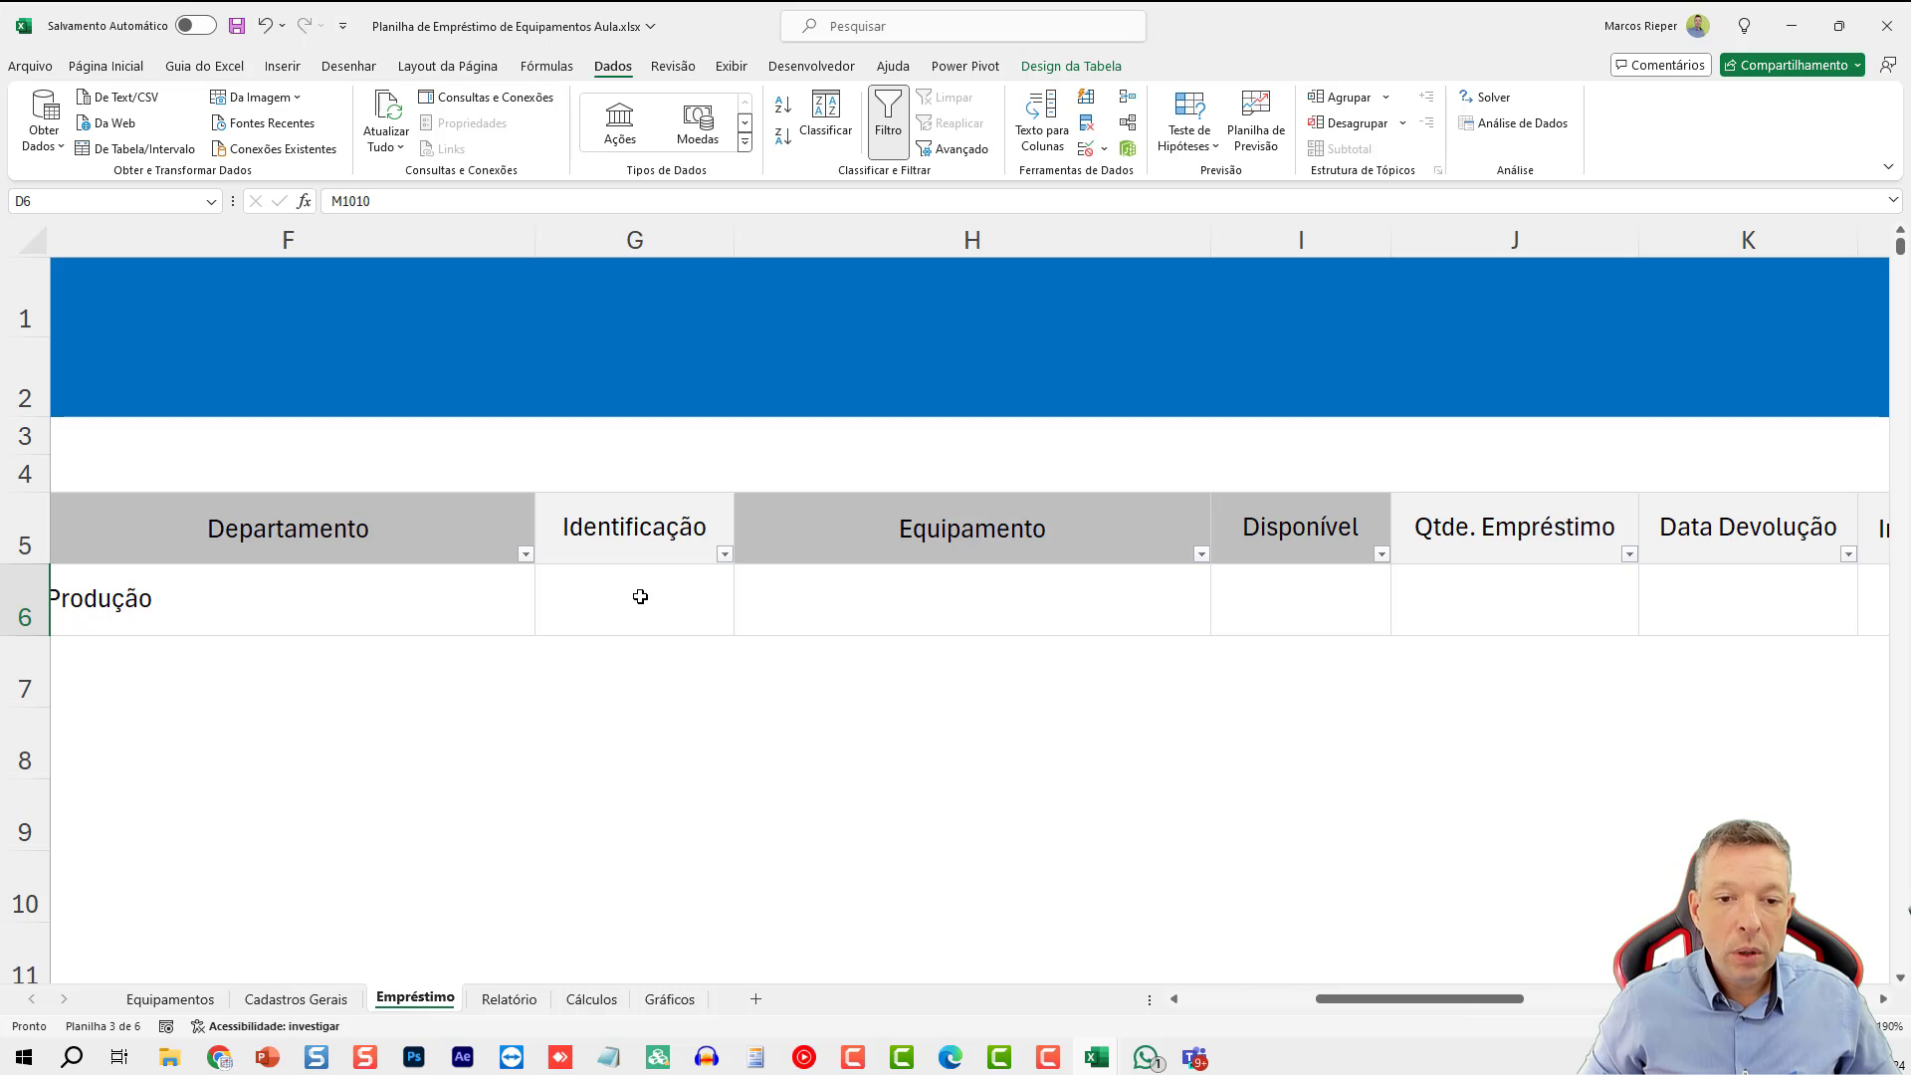
{"action": "left_click", "coordinate": [695, 622]}
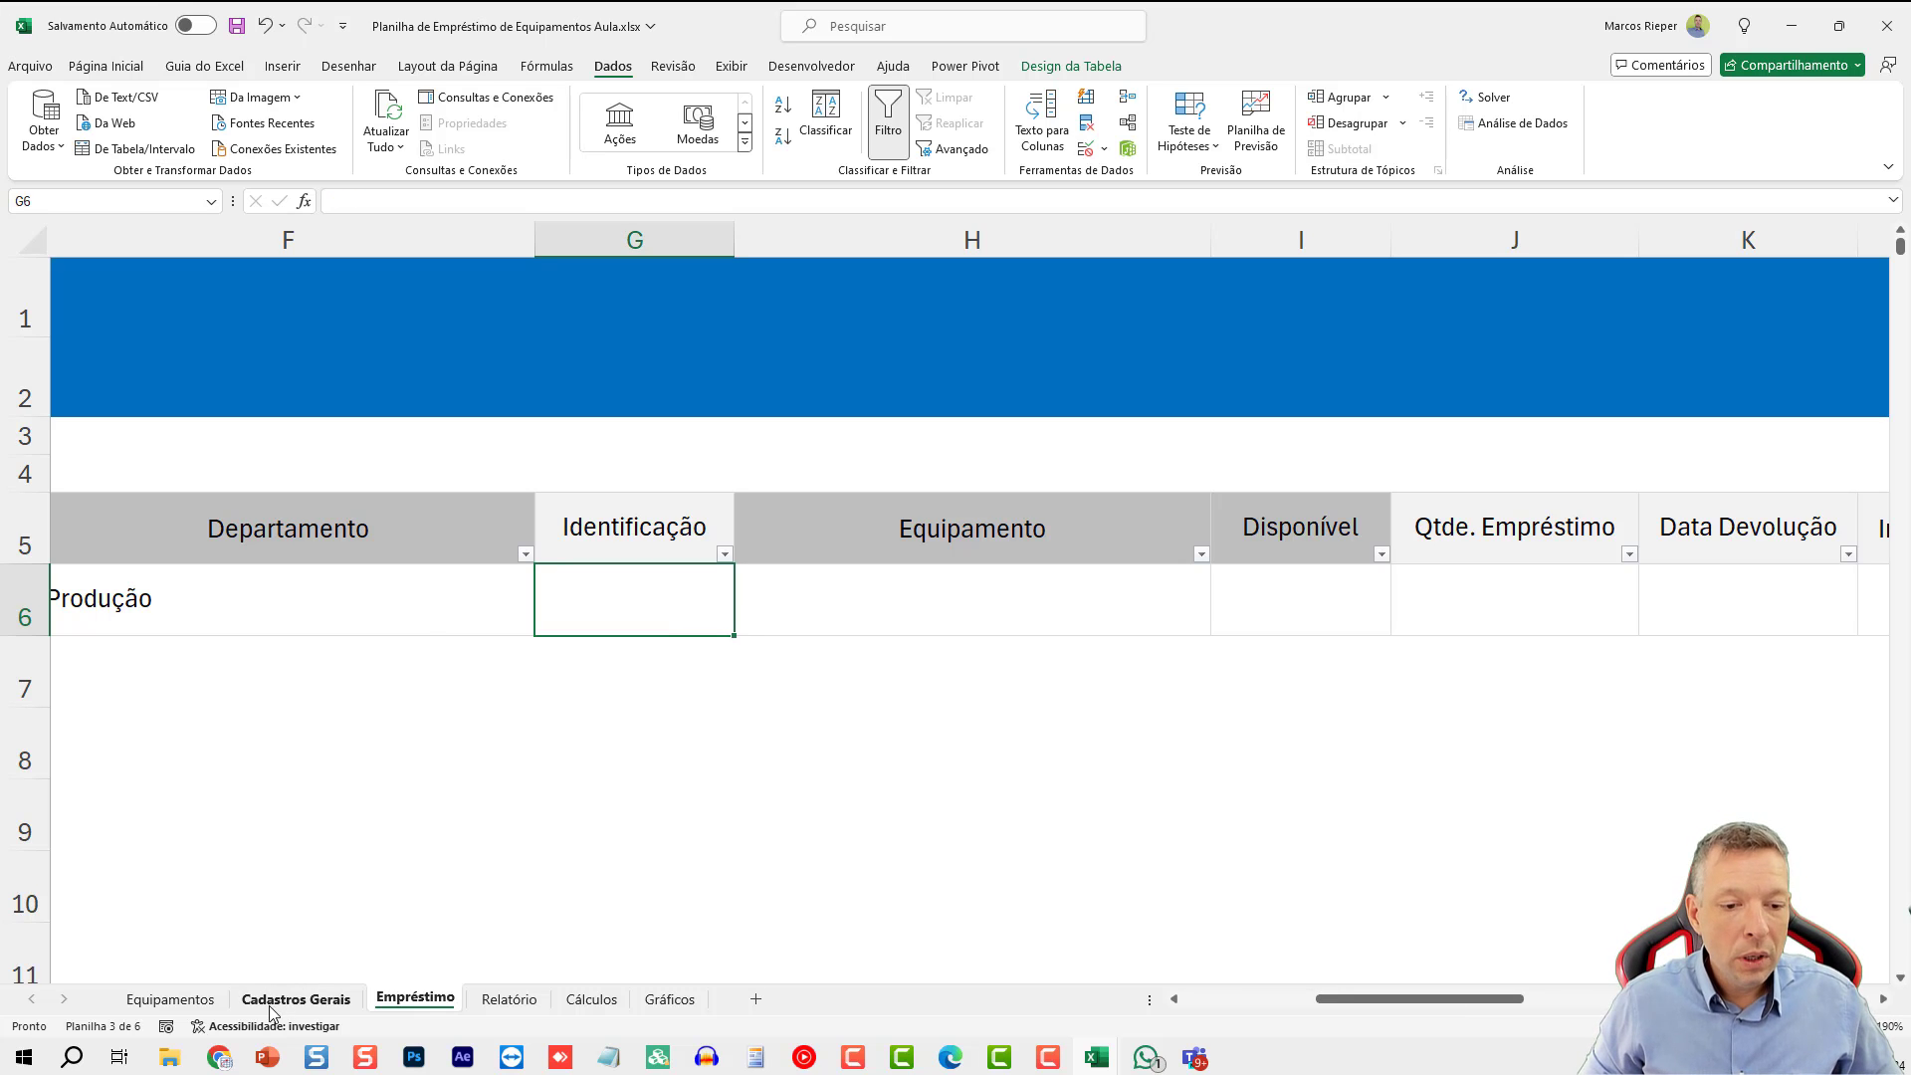
{"action": "left_click", "coordinate": [167, 999]}
{"action": "left_click_drag", "start_coordinate": [664, 510], "coordinate": [697, 901]}
{"action": "scroll", "coordinate": [697, 901], "scroll_direction": "down", "scroll_amount": 3}
- Build the reference =tEquipamentos[Identificação] in cell D15 below the equipment table and cut the formula text
{"action": "left_click", "coordinate": [687, 826]}
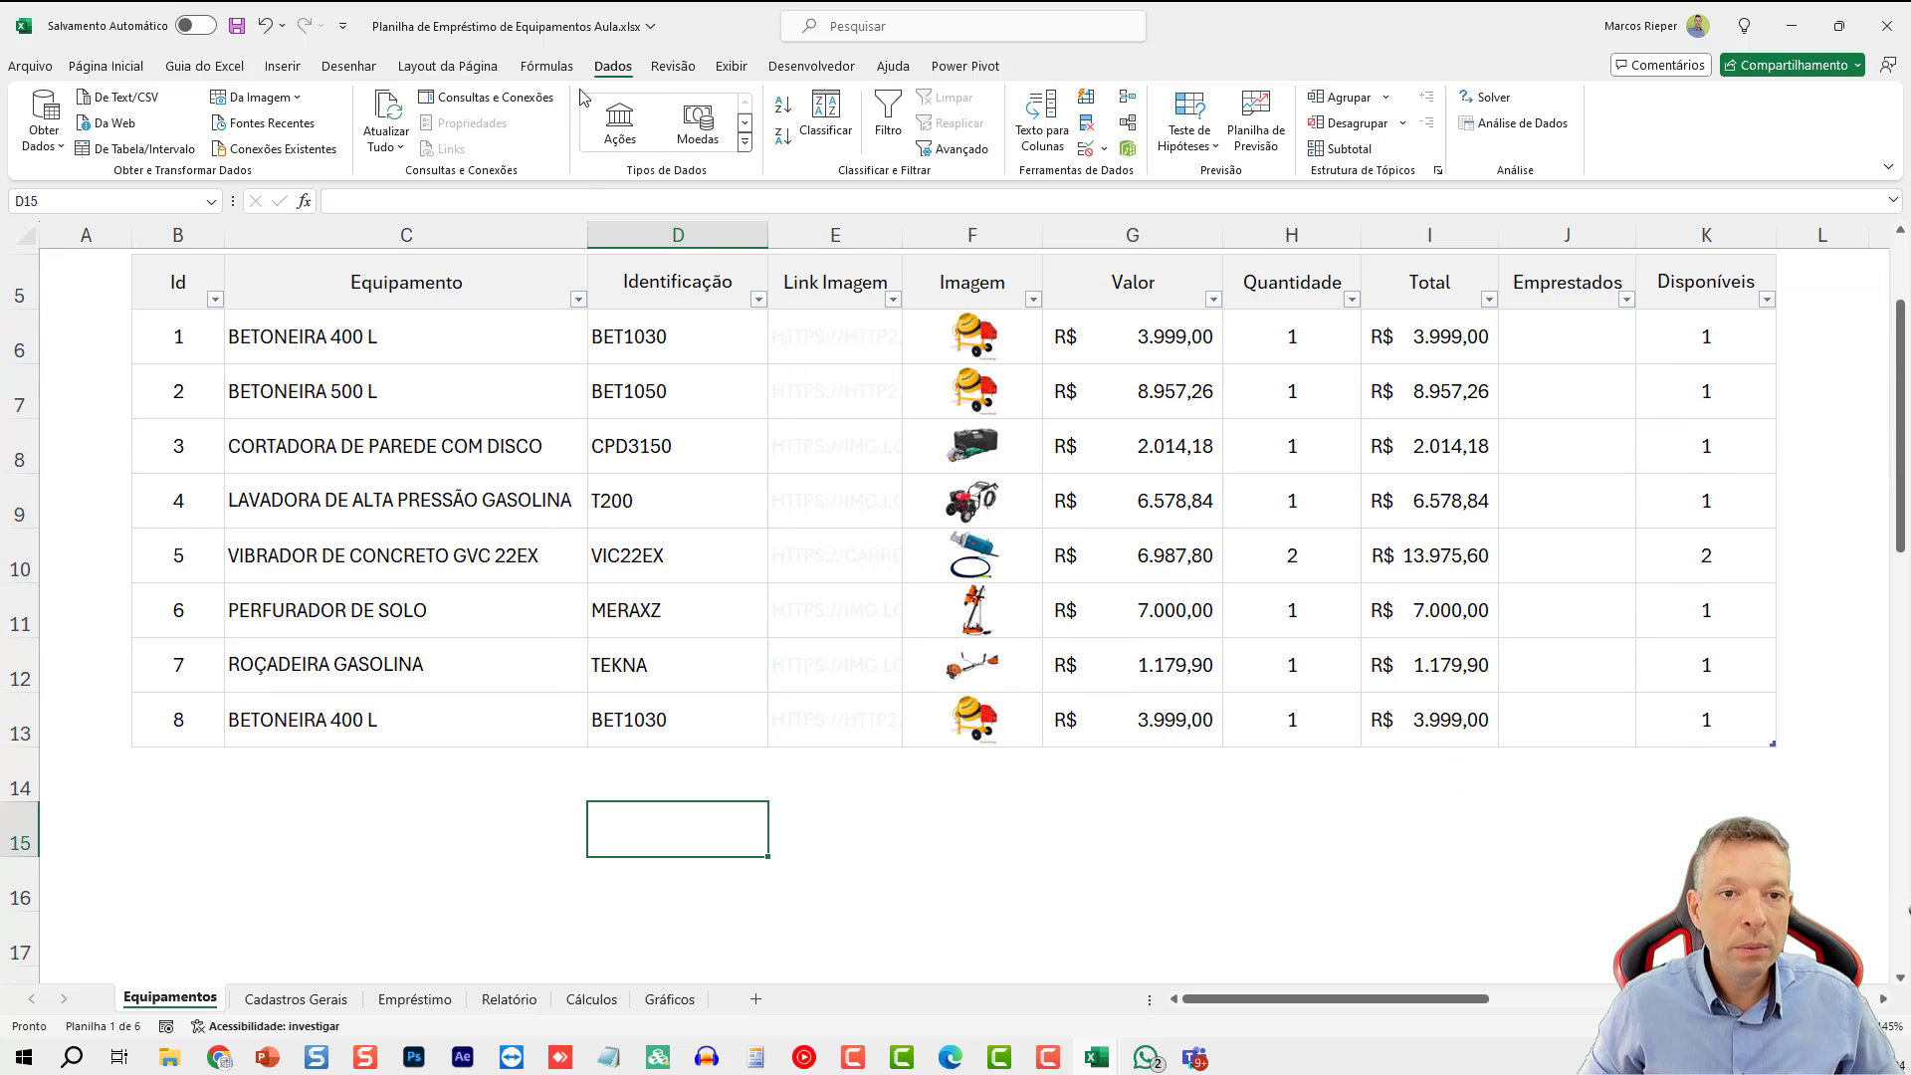
{"action": "left_click", "coordinate": [546, 66]}
{"action": "left_click", "coordinate": [699, 121]}
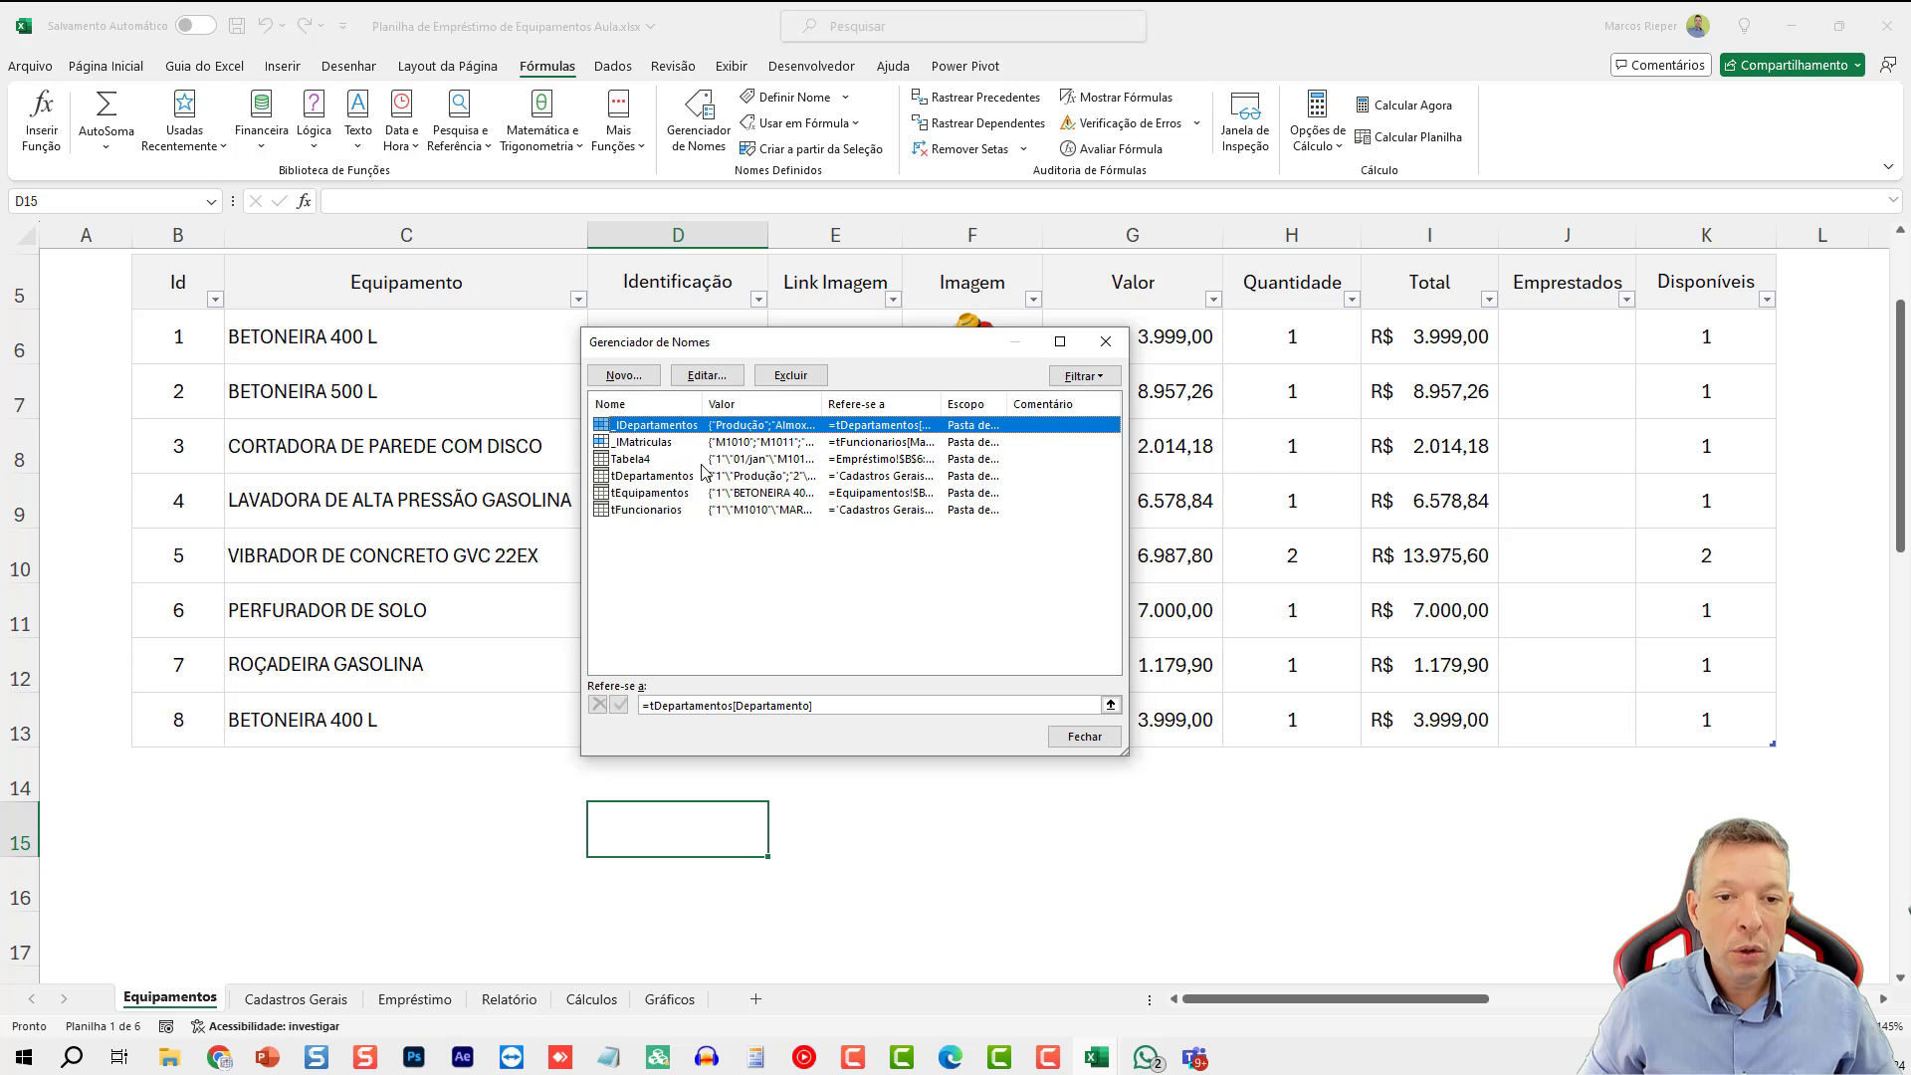
{"action": "key", "text": "Escape"}
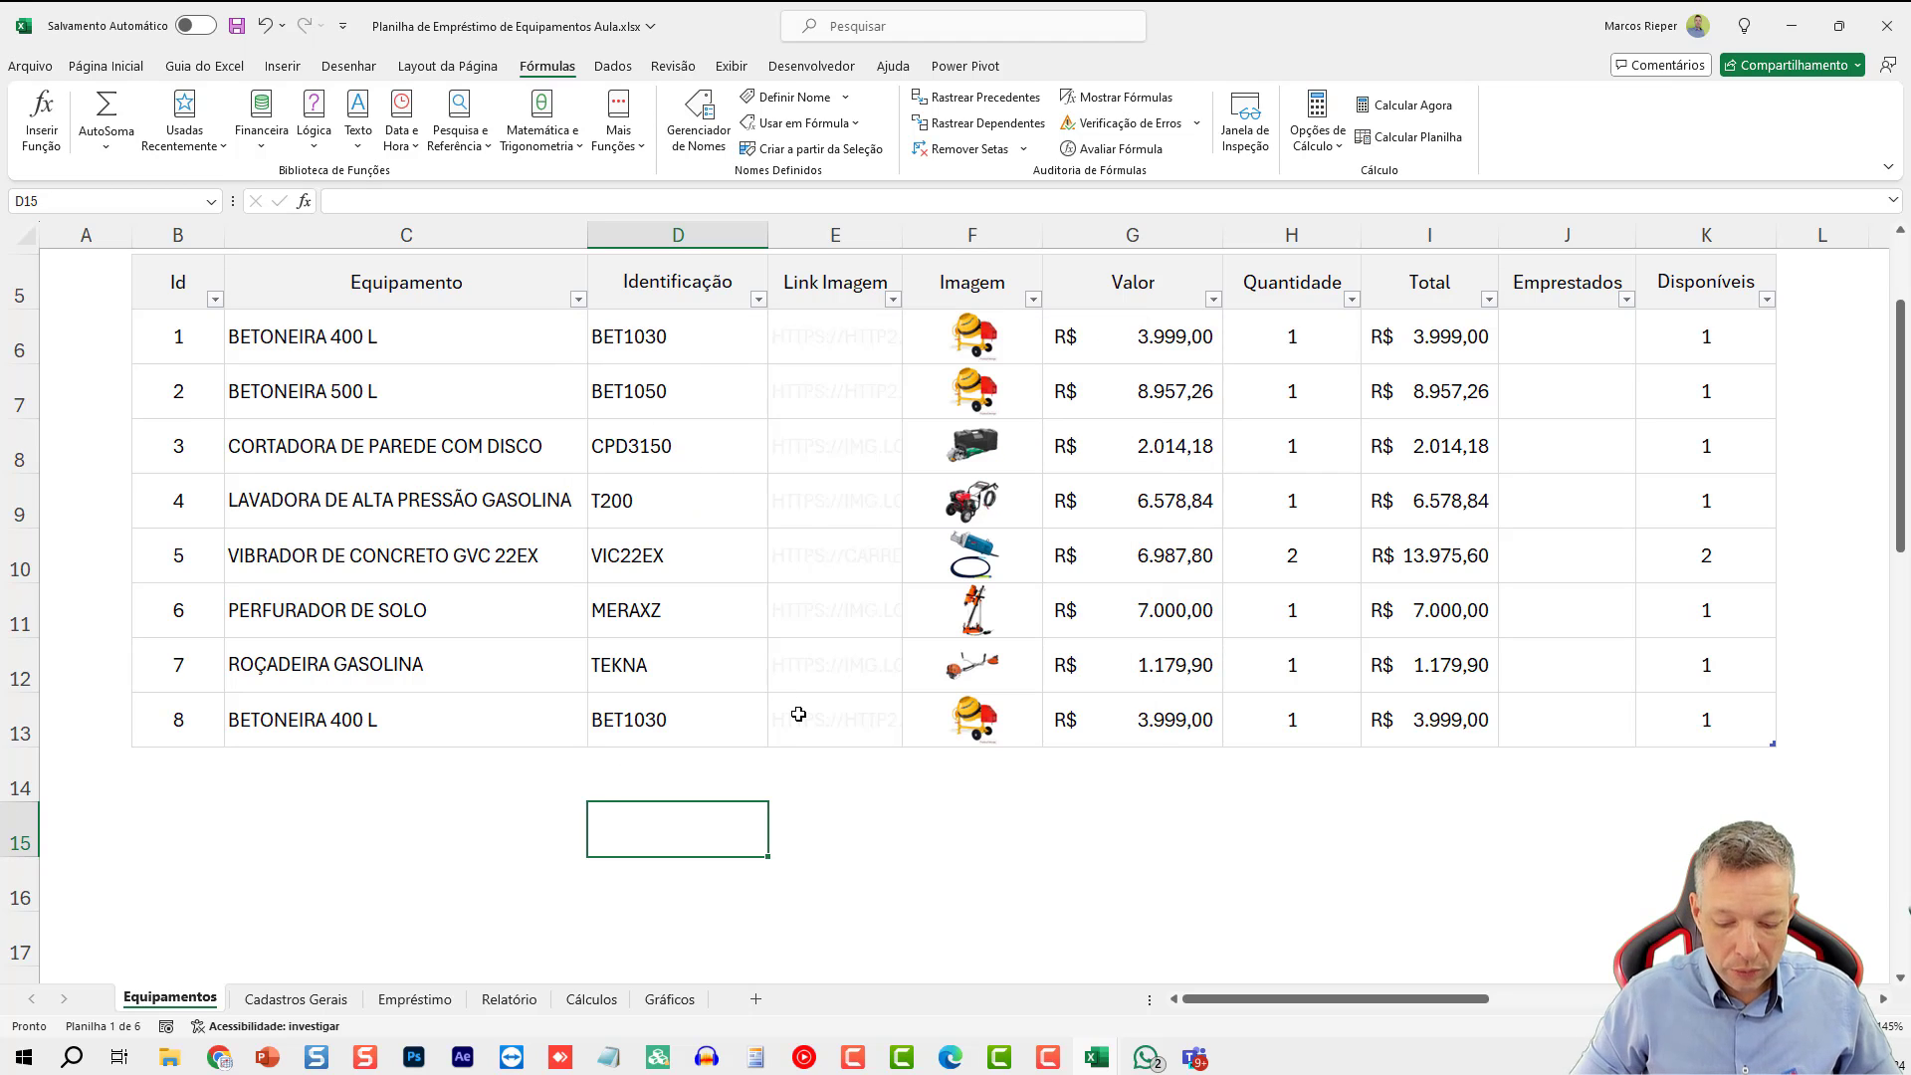
{"action": "type", "text": "="}
{"action": "left_click_drag", "start_coordinate": [683, 344], "coordinate": [647, 685]}
{"action": "key", "text": "F2"}
{"action": "key", "text": "shift+Home"}
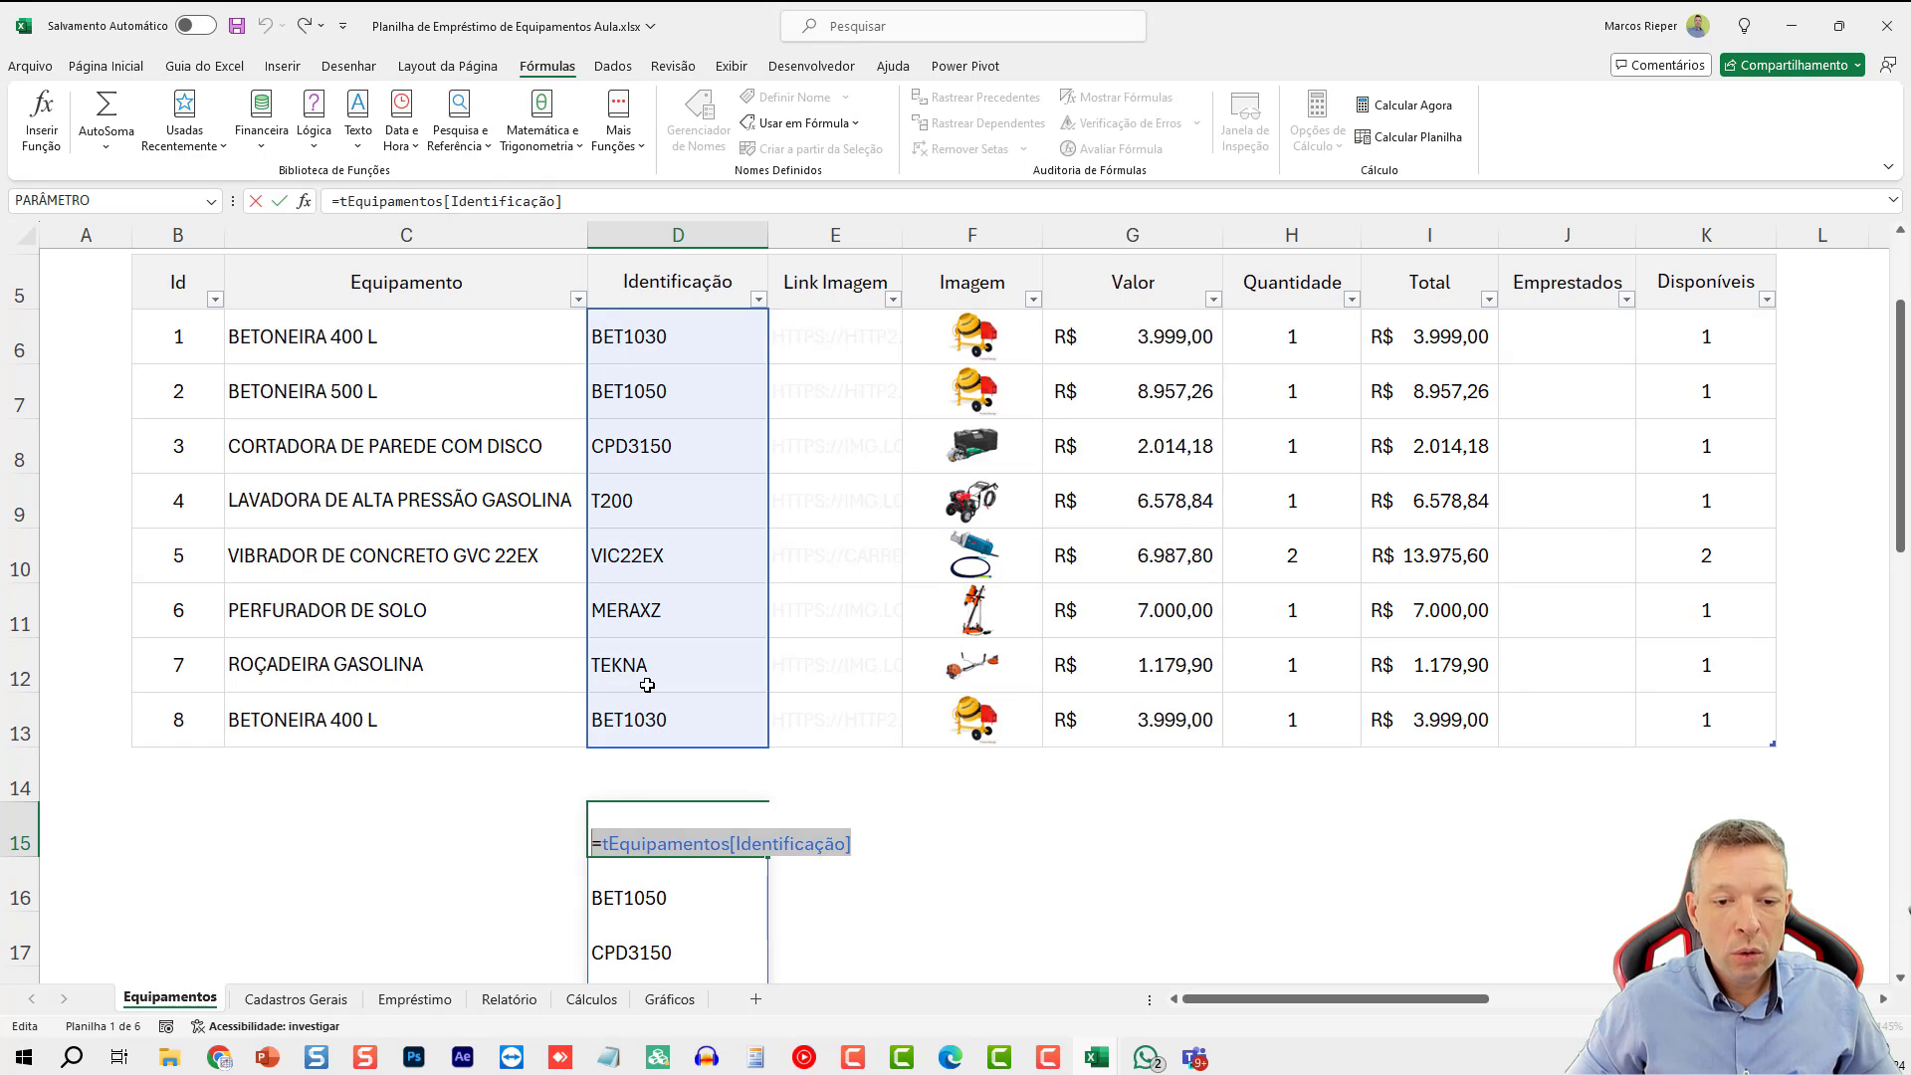
{"action": "key", "text": "ctrl+x"}
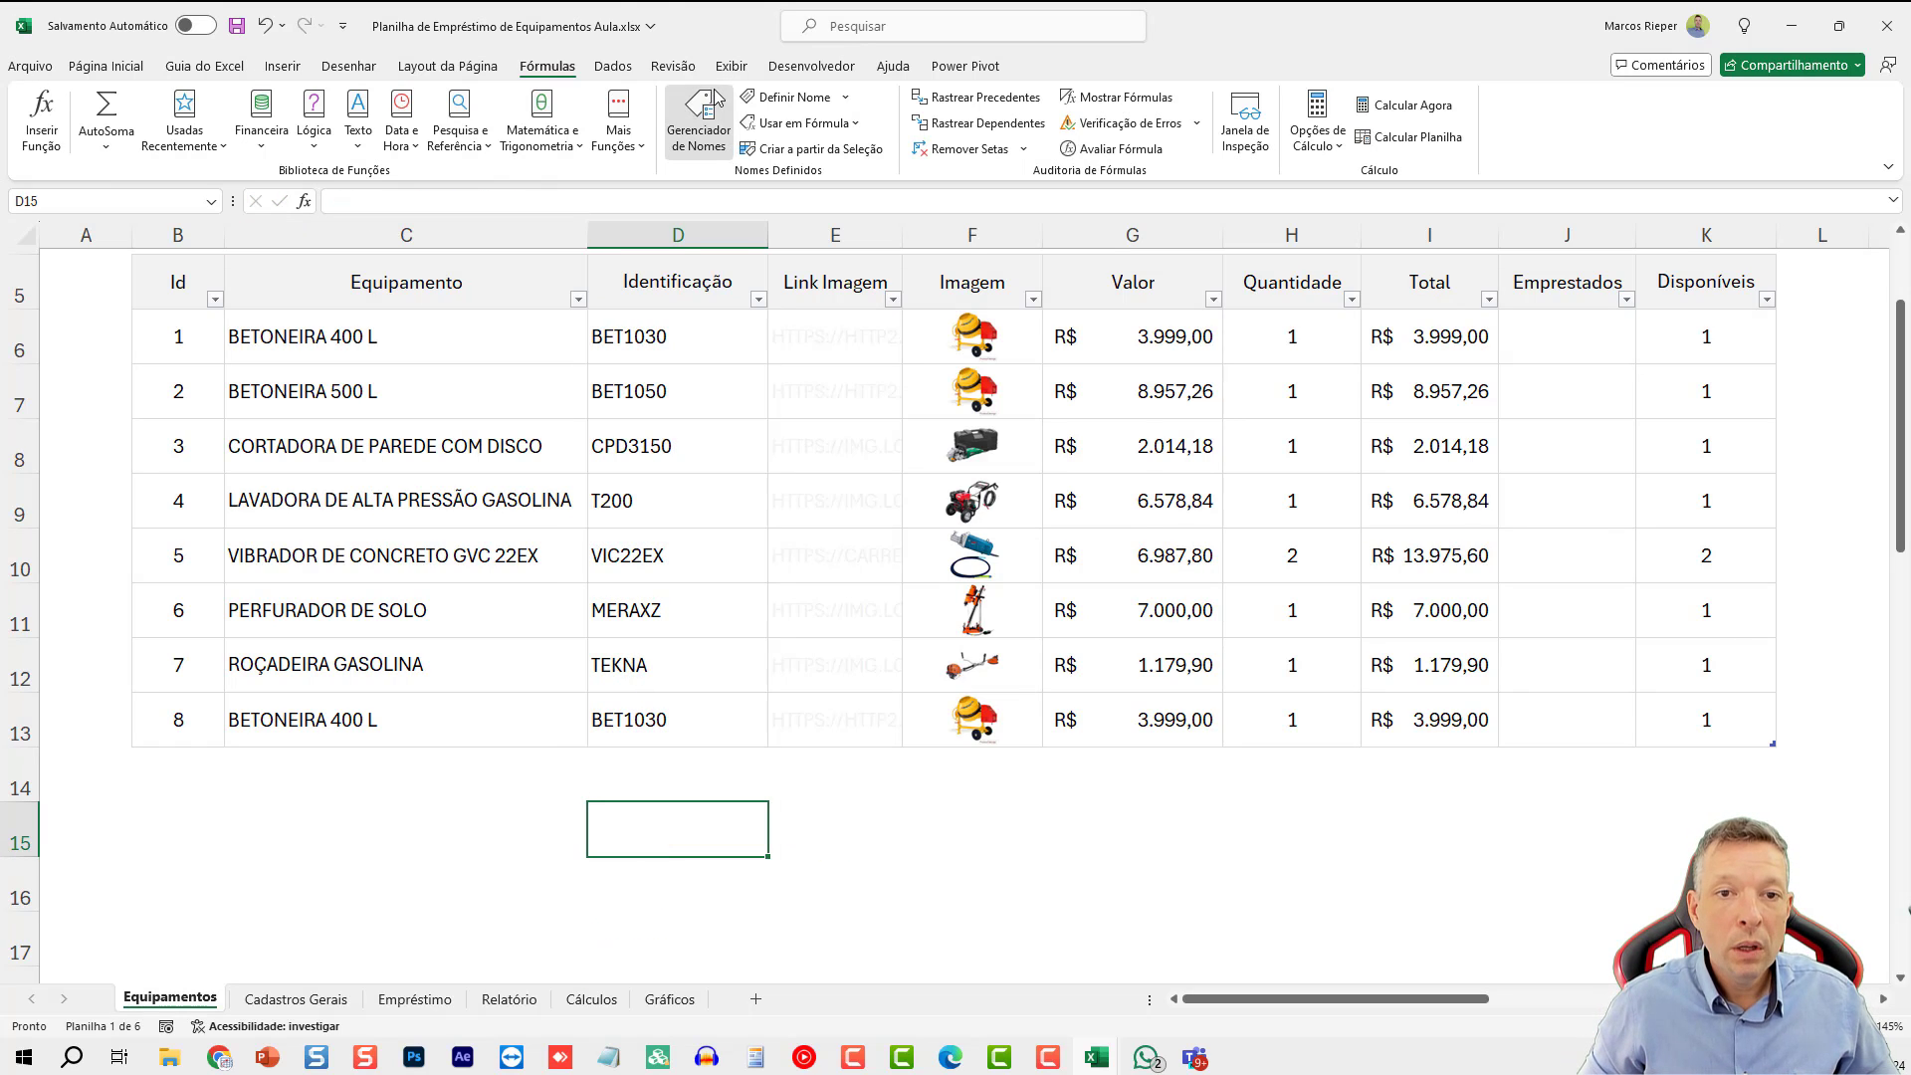
- Define a workbook-scoped name _lPlacasIdentificacao that refers to =tEquipamentos[Identificação]
{"action": "left_click", "coordinate": [699, 120]}
{"action": "left_click", "coordinate": [646, 379]}
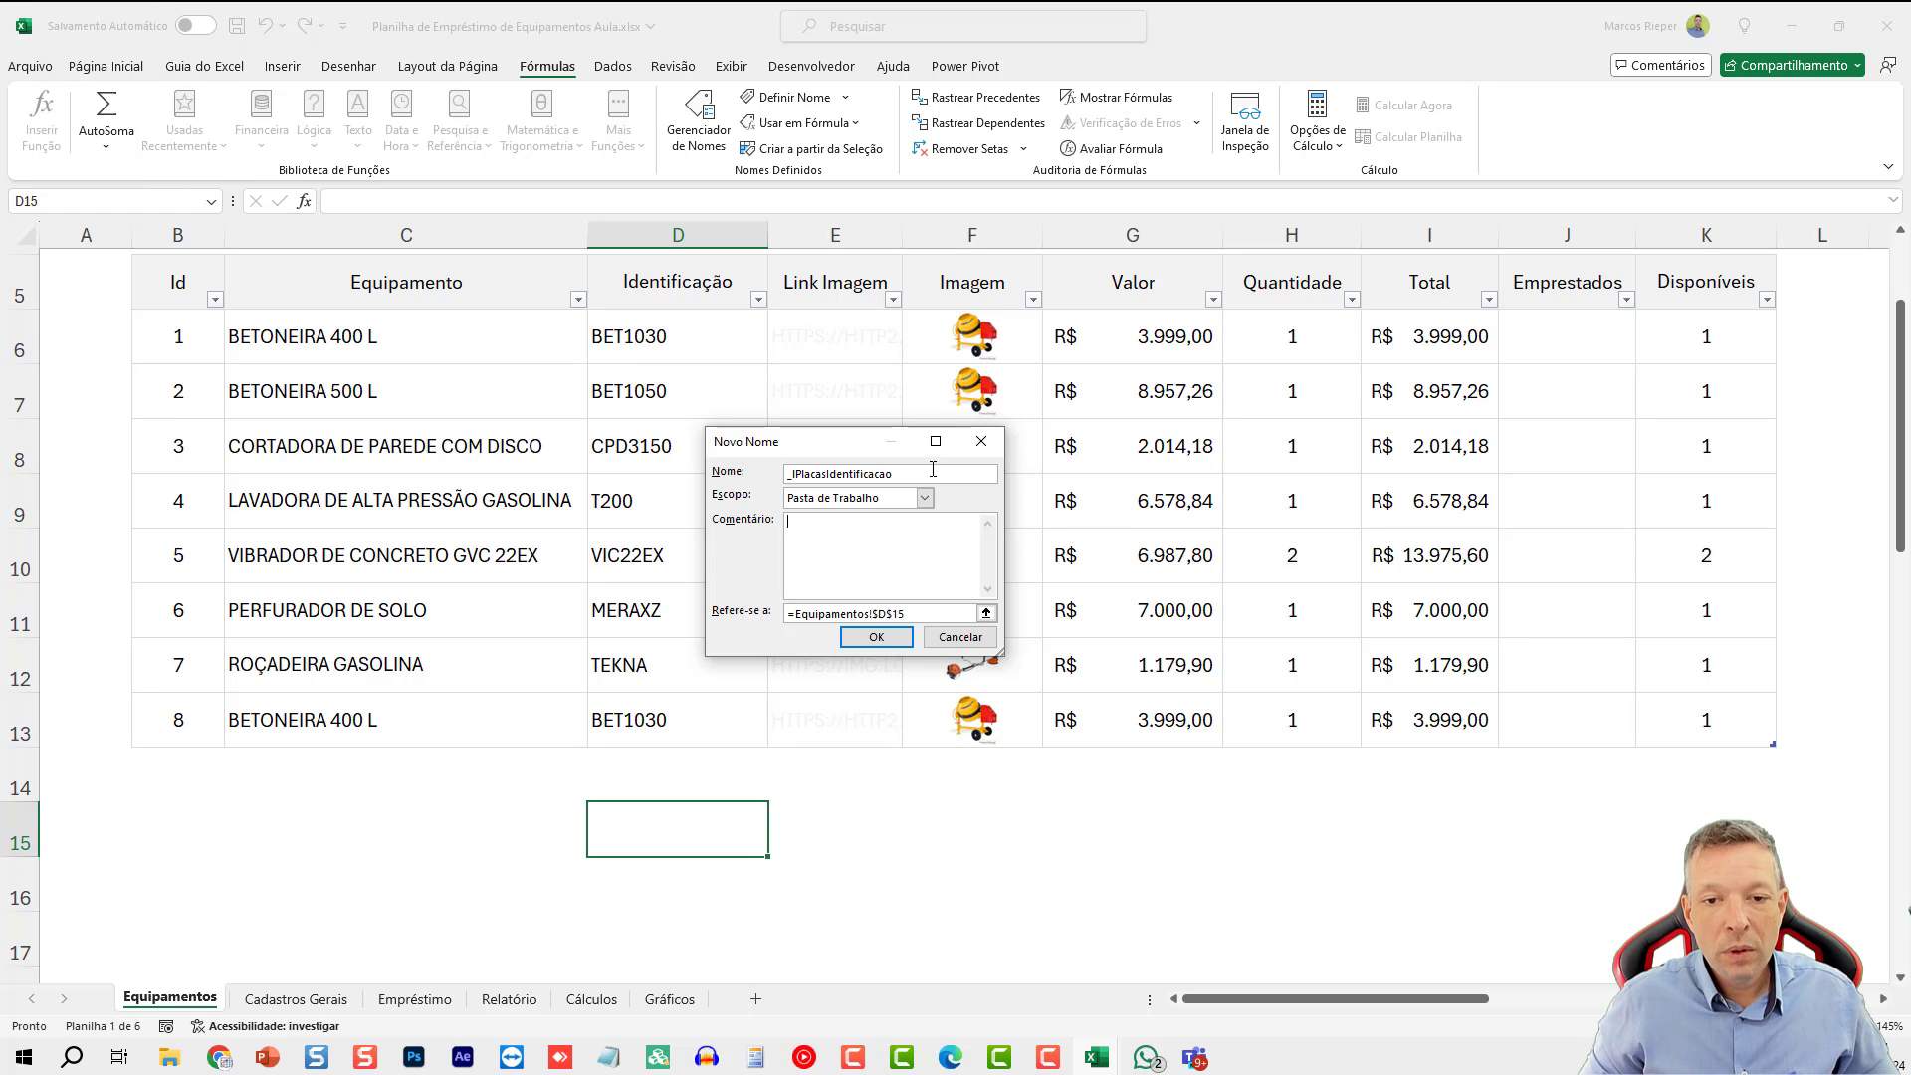
{"action": "left_click", "coordinate": [896, 614]}
{"action": "key", "text": "ctrl+v"}
{"action": "left_click", "coordinate": [876, 638]}
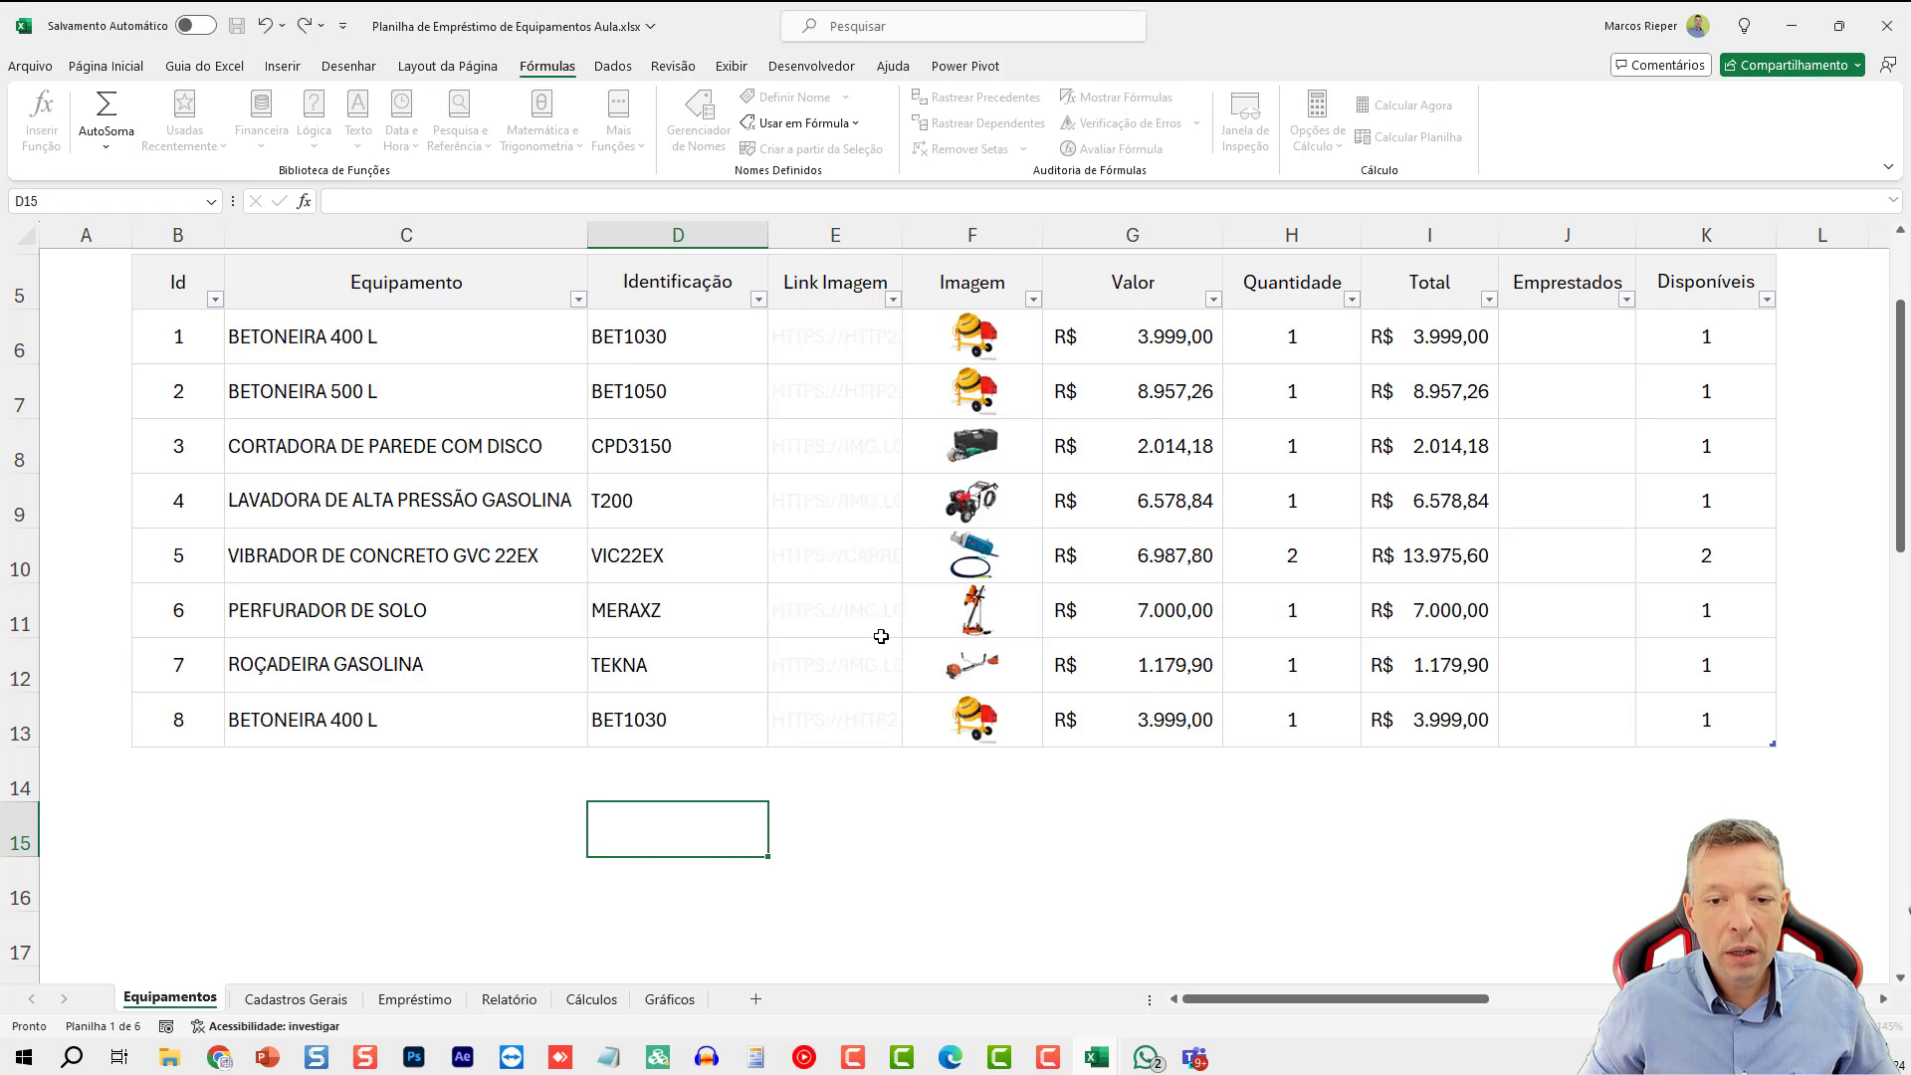
{"action": "left_click", "coordinate": [1085, 737]}
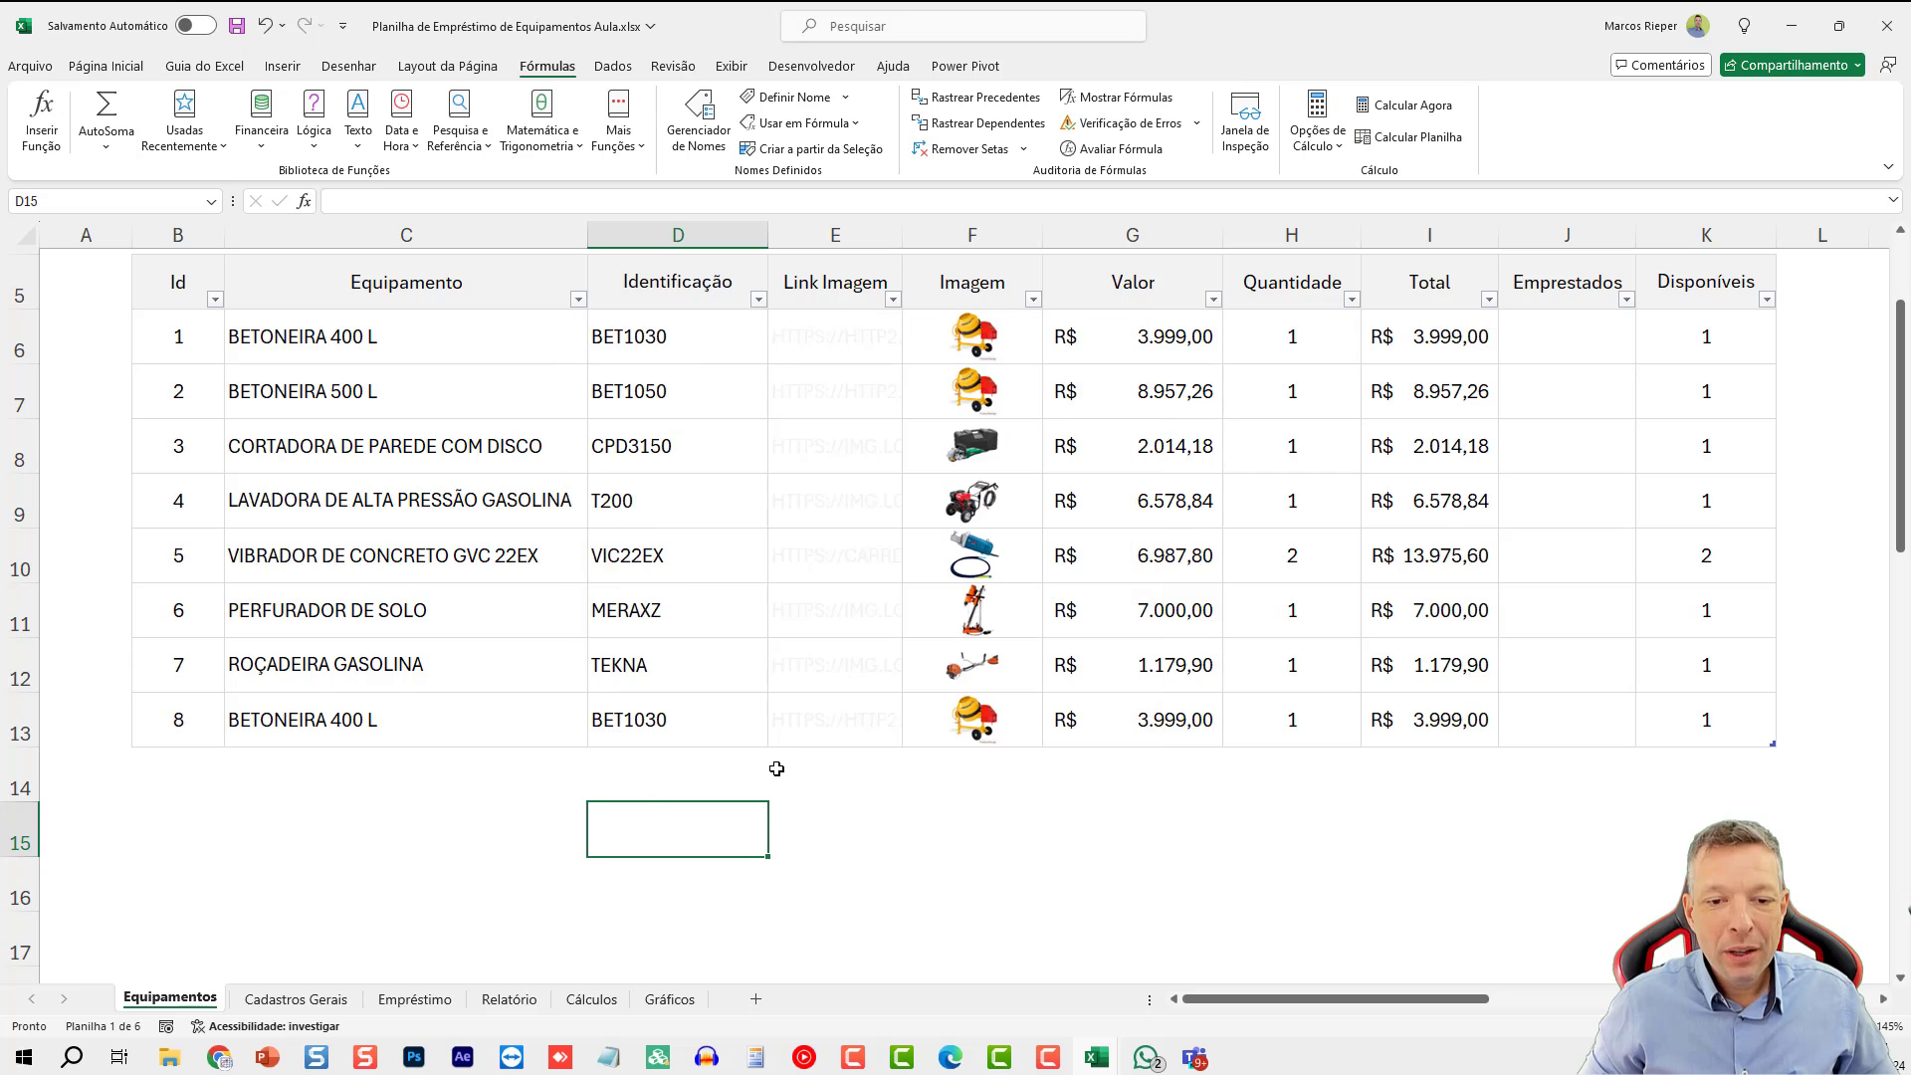
- Build the reference =_lPlacasIdentificacao in cell D15 of the Equipamentos sheet, copy its text and discard the entry
{"action": "type", "text": "="}
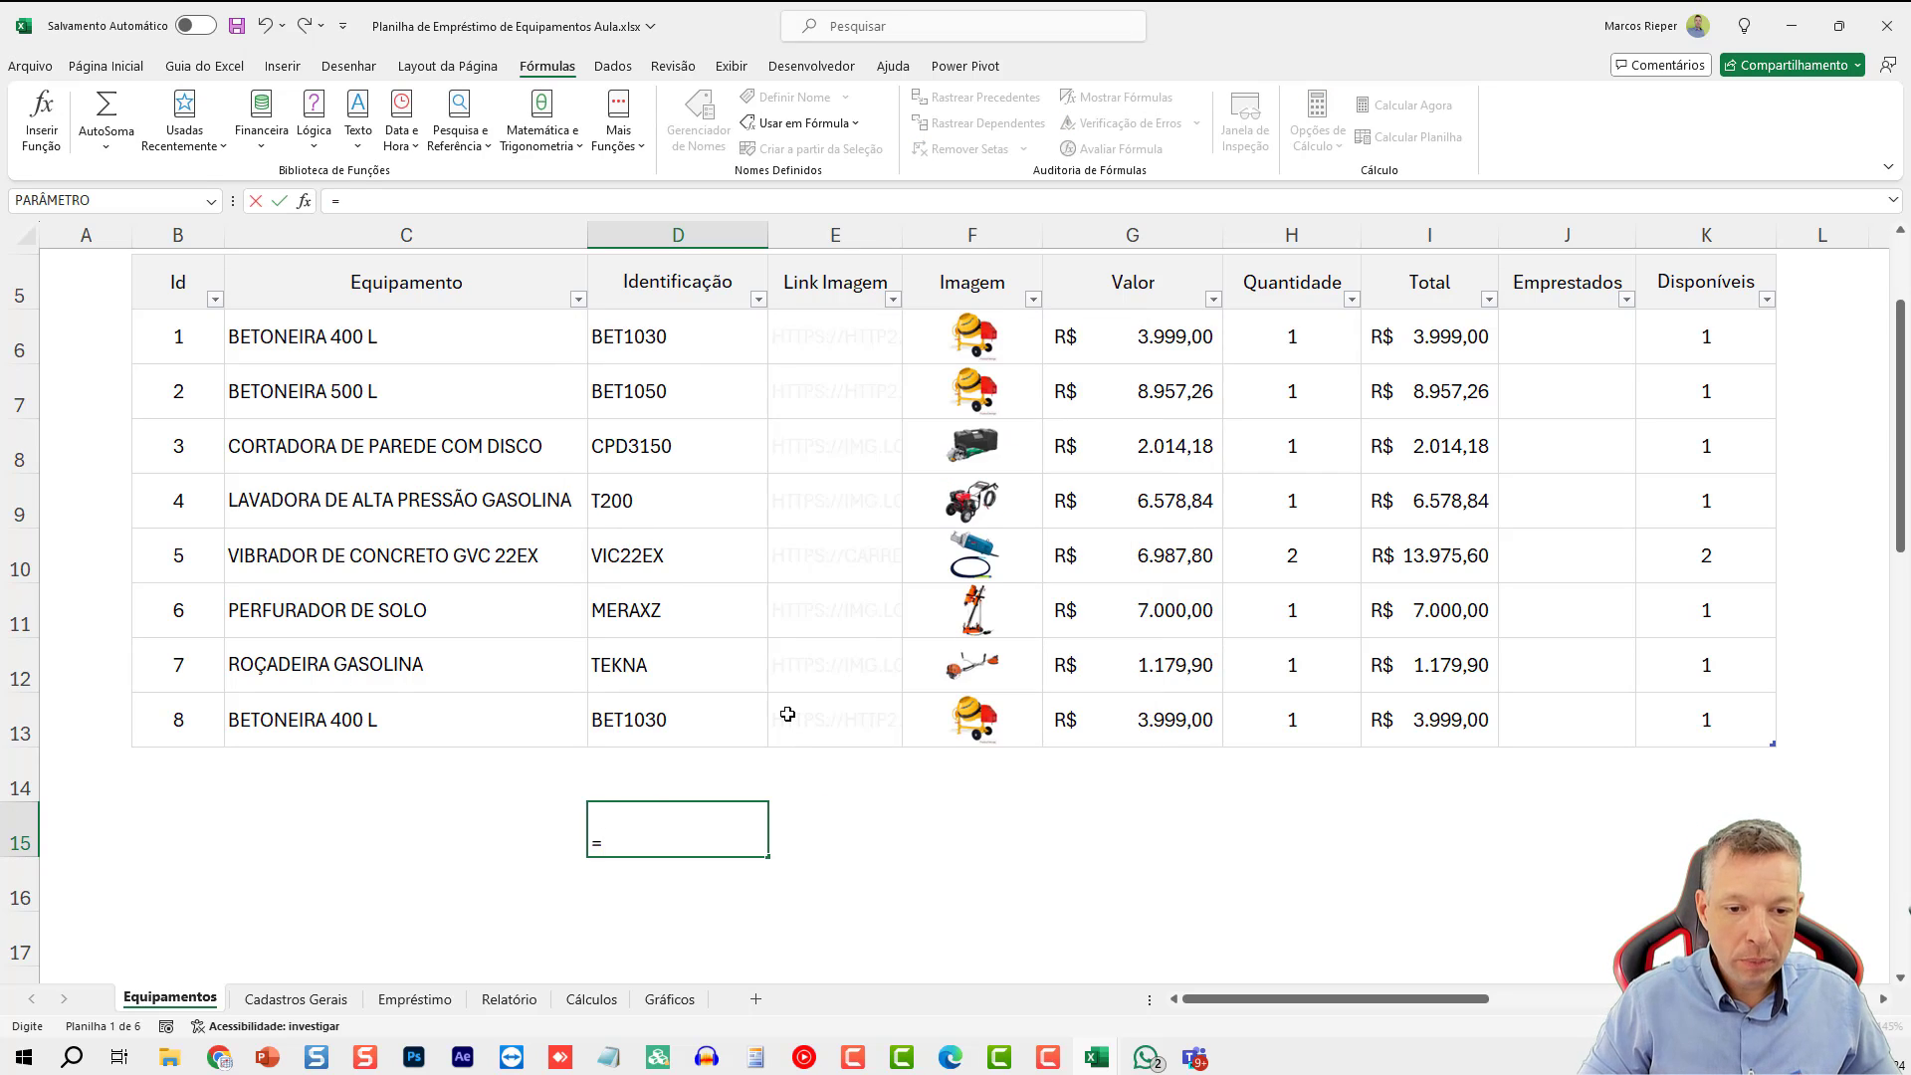
{"action": "type", "text": "_lpl"}
{"action": "key", "text": "Tab"}
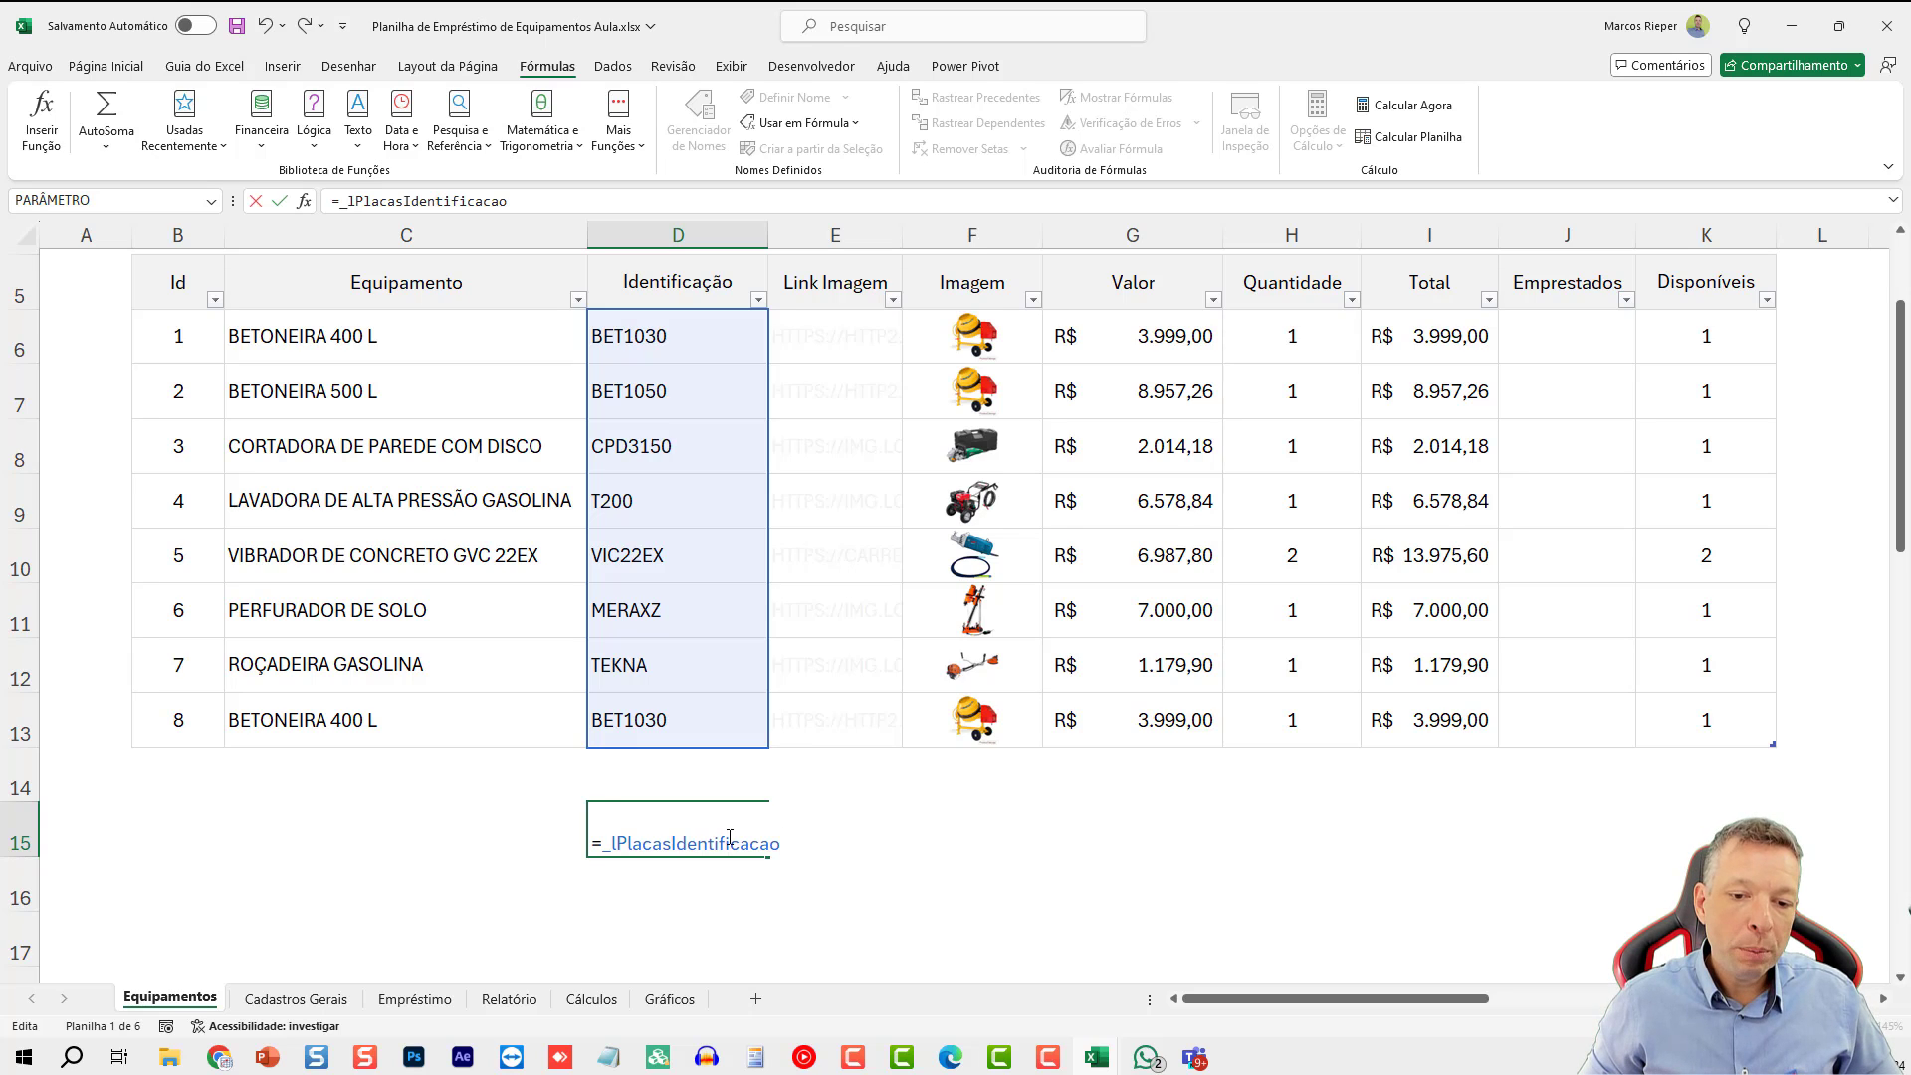
{"action": "key", "text": "Escape"}
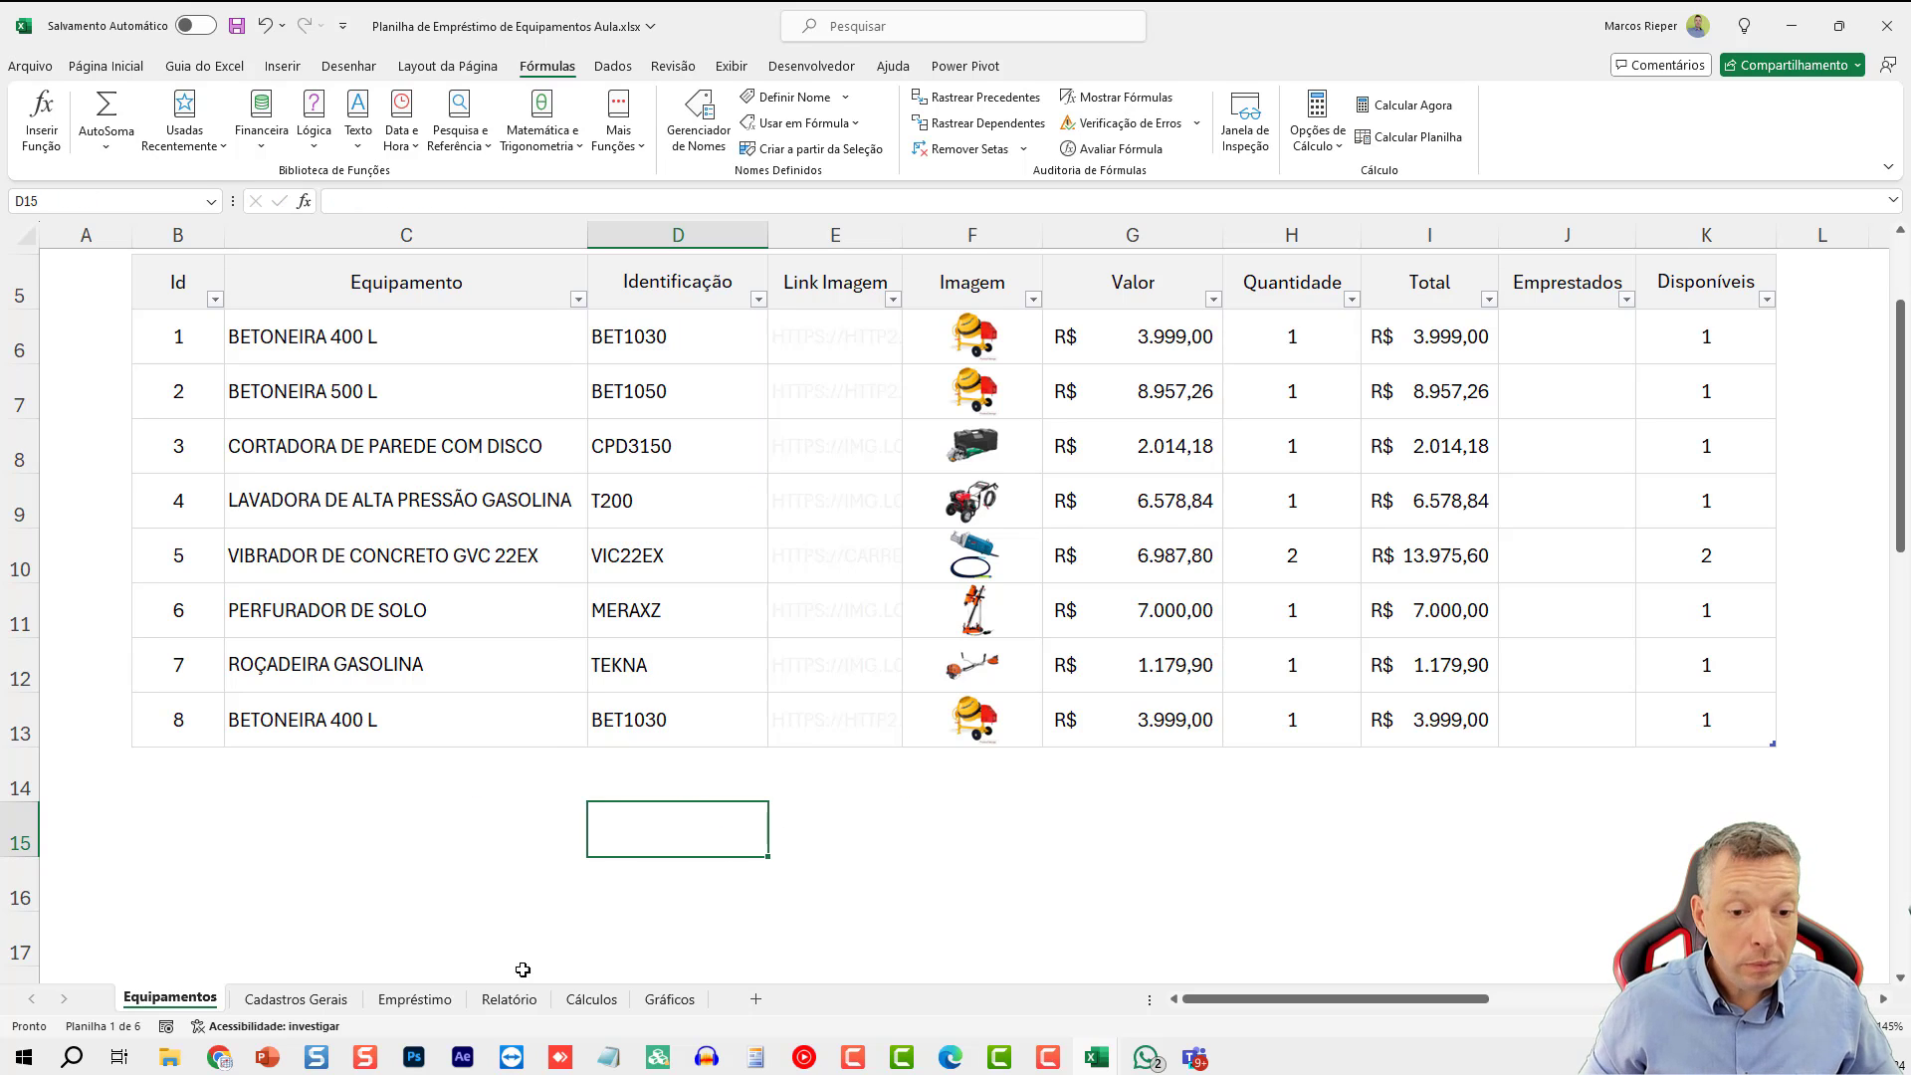
- Restrict cell G6 of the Empréstimo sheet to a validation list (Lista) sourced from =_lPlacasIdentificacao
{"action": "left_click", "coordinate": [416, 1000]}
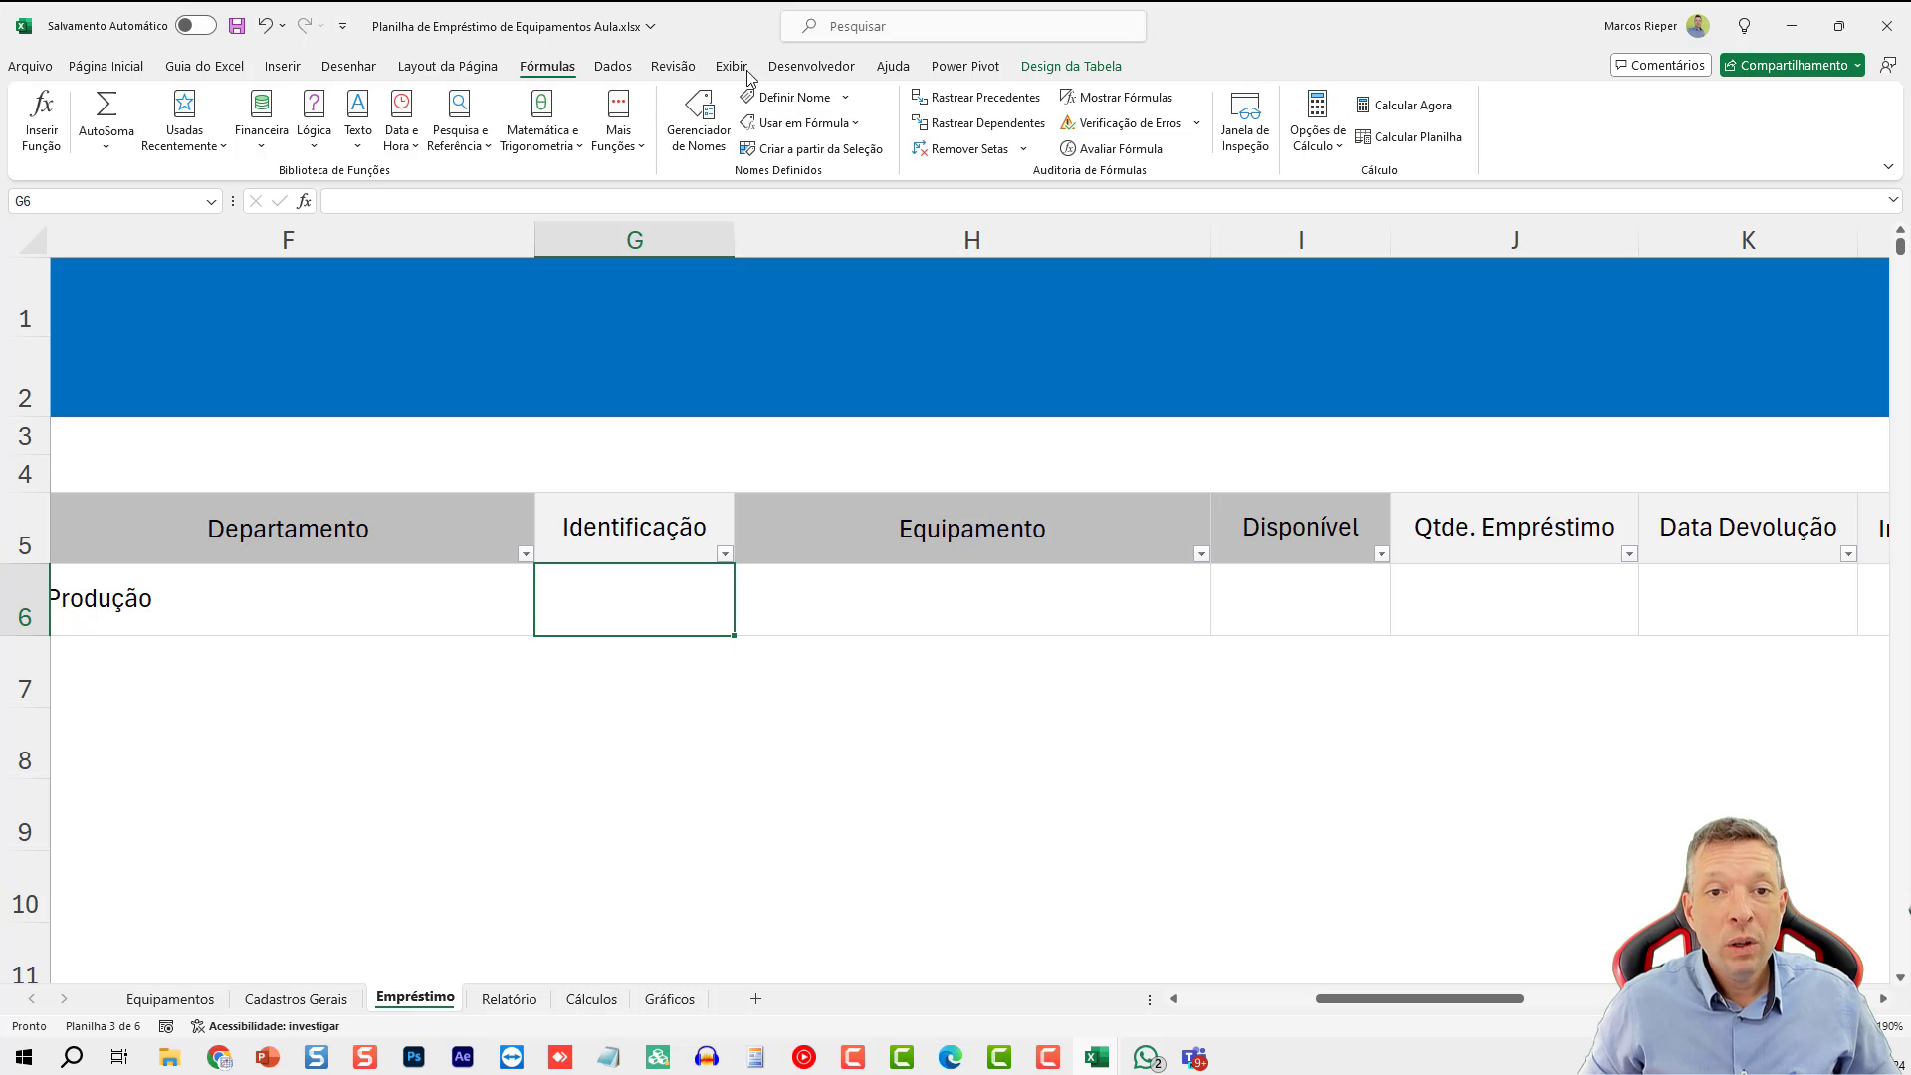
{"action": "left_click", "coordinate": [608, 69]}
{"action": "left_click", "coordinate": [1086, 148]}
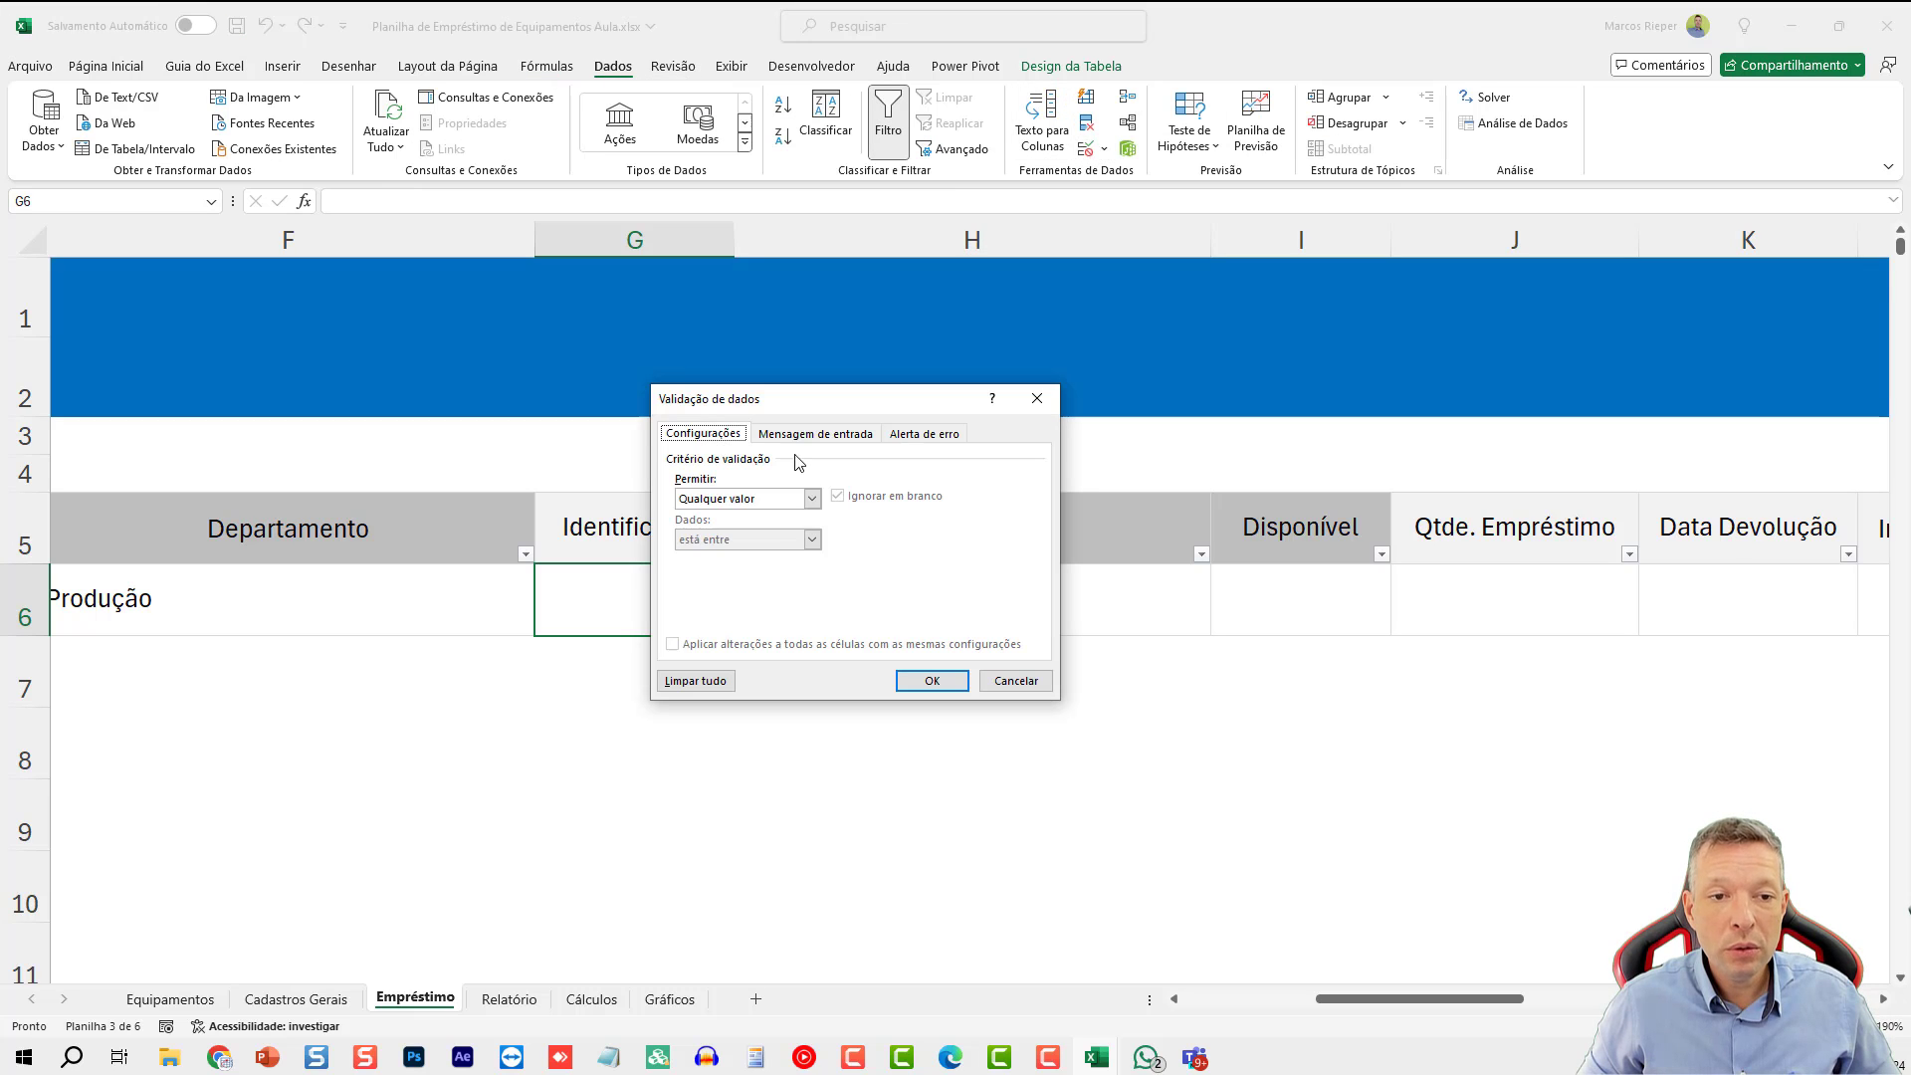
{"action": "left_click", "coordinate": [811, 497]}
{"action": "left_click", "coordinate": [709, 566]}
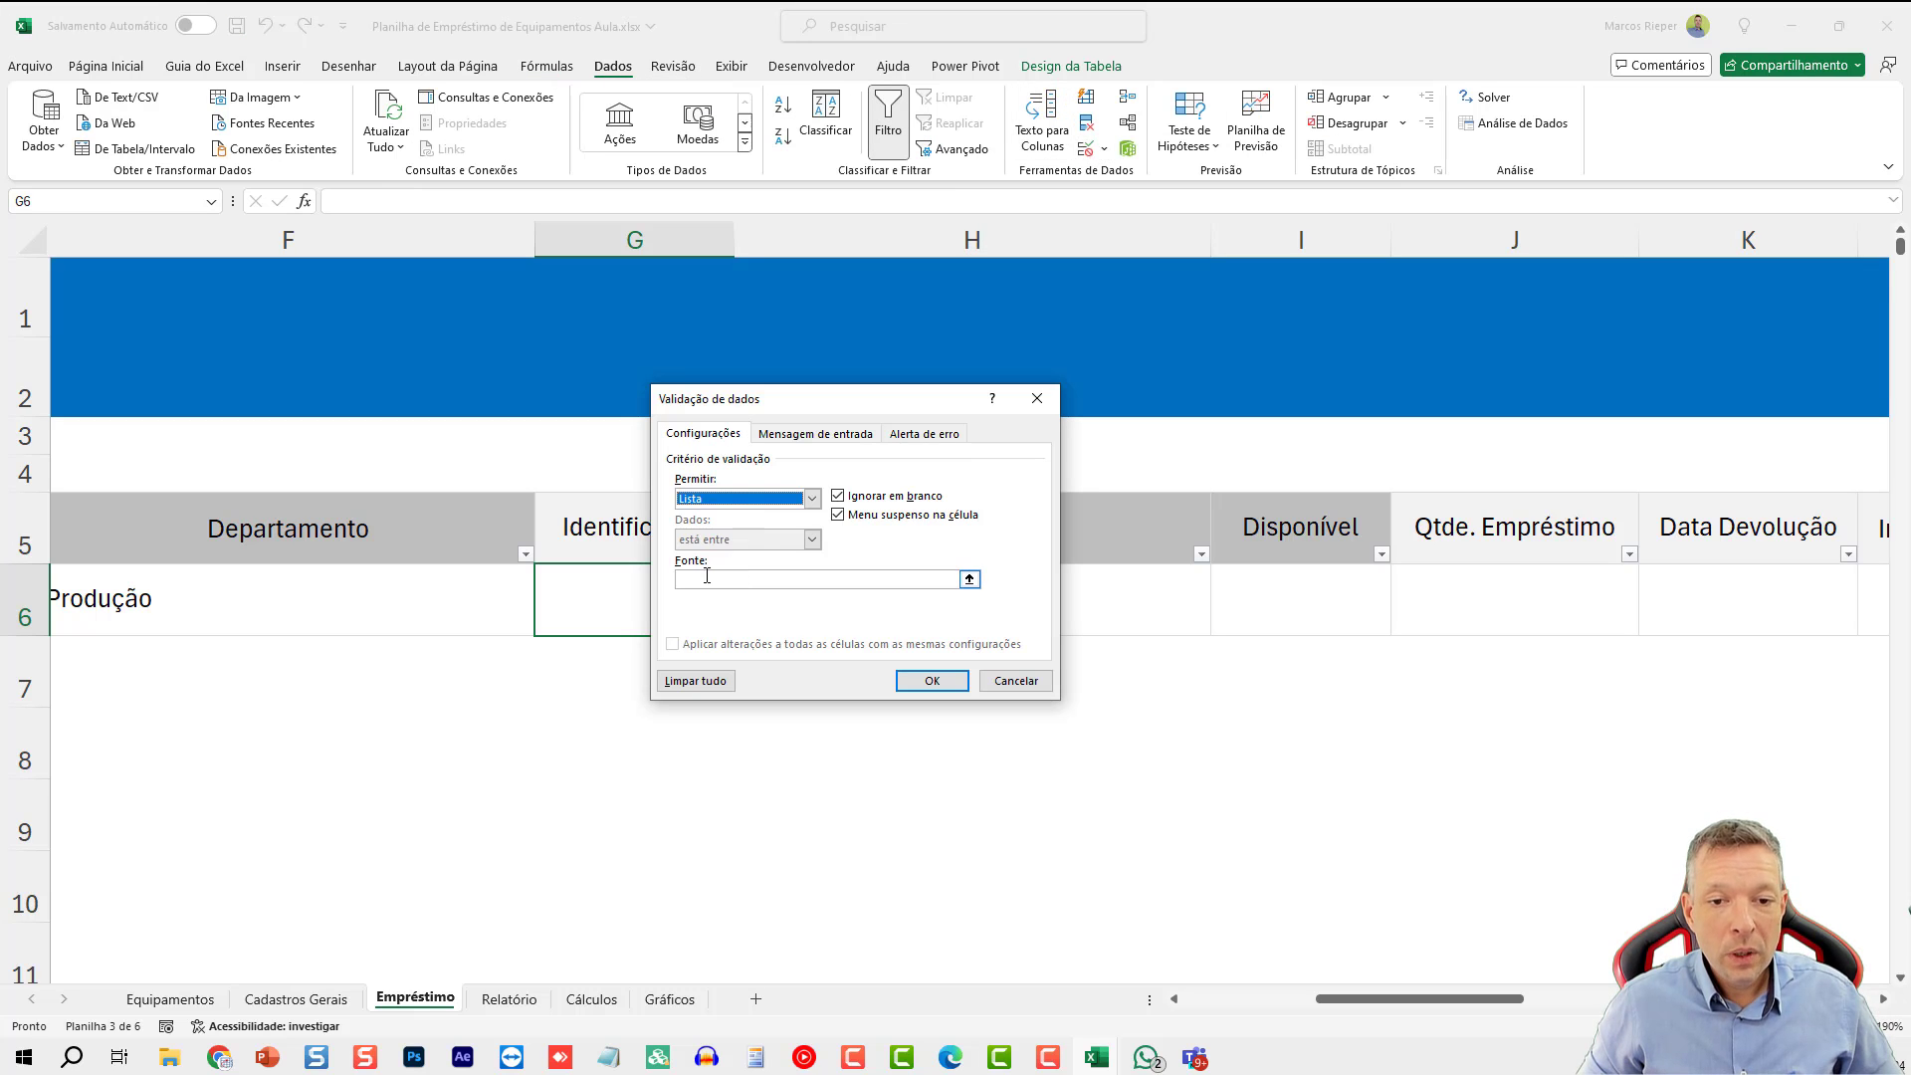
{"action": "key", "text": "ctrl+v"}
{"action": "left_click", "coordinate": [932, 681]}
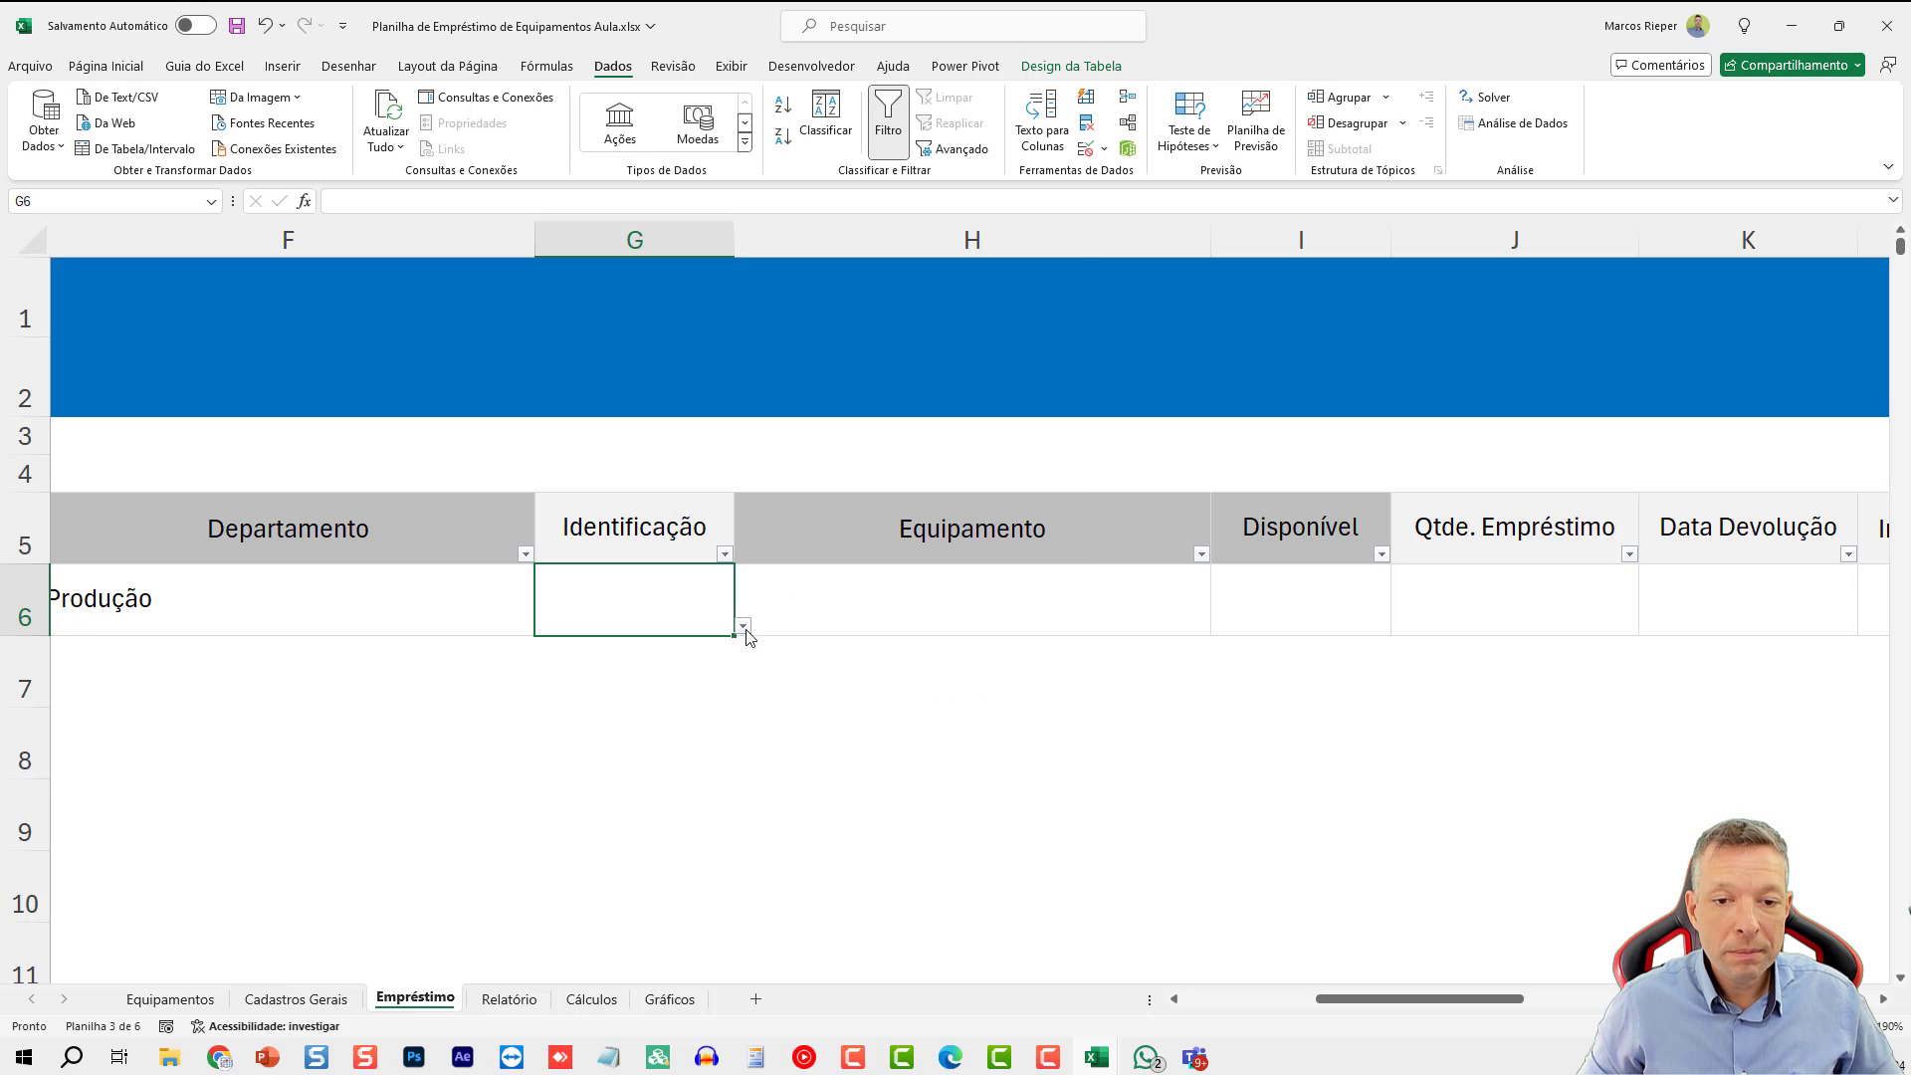
- Choose BET1030 from the validation list as the Identificação in G6
{"action": "left_click", "coordinate": [742, 626]}
{"action": "left_click", "coordinate": [612, 647]}
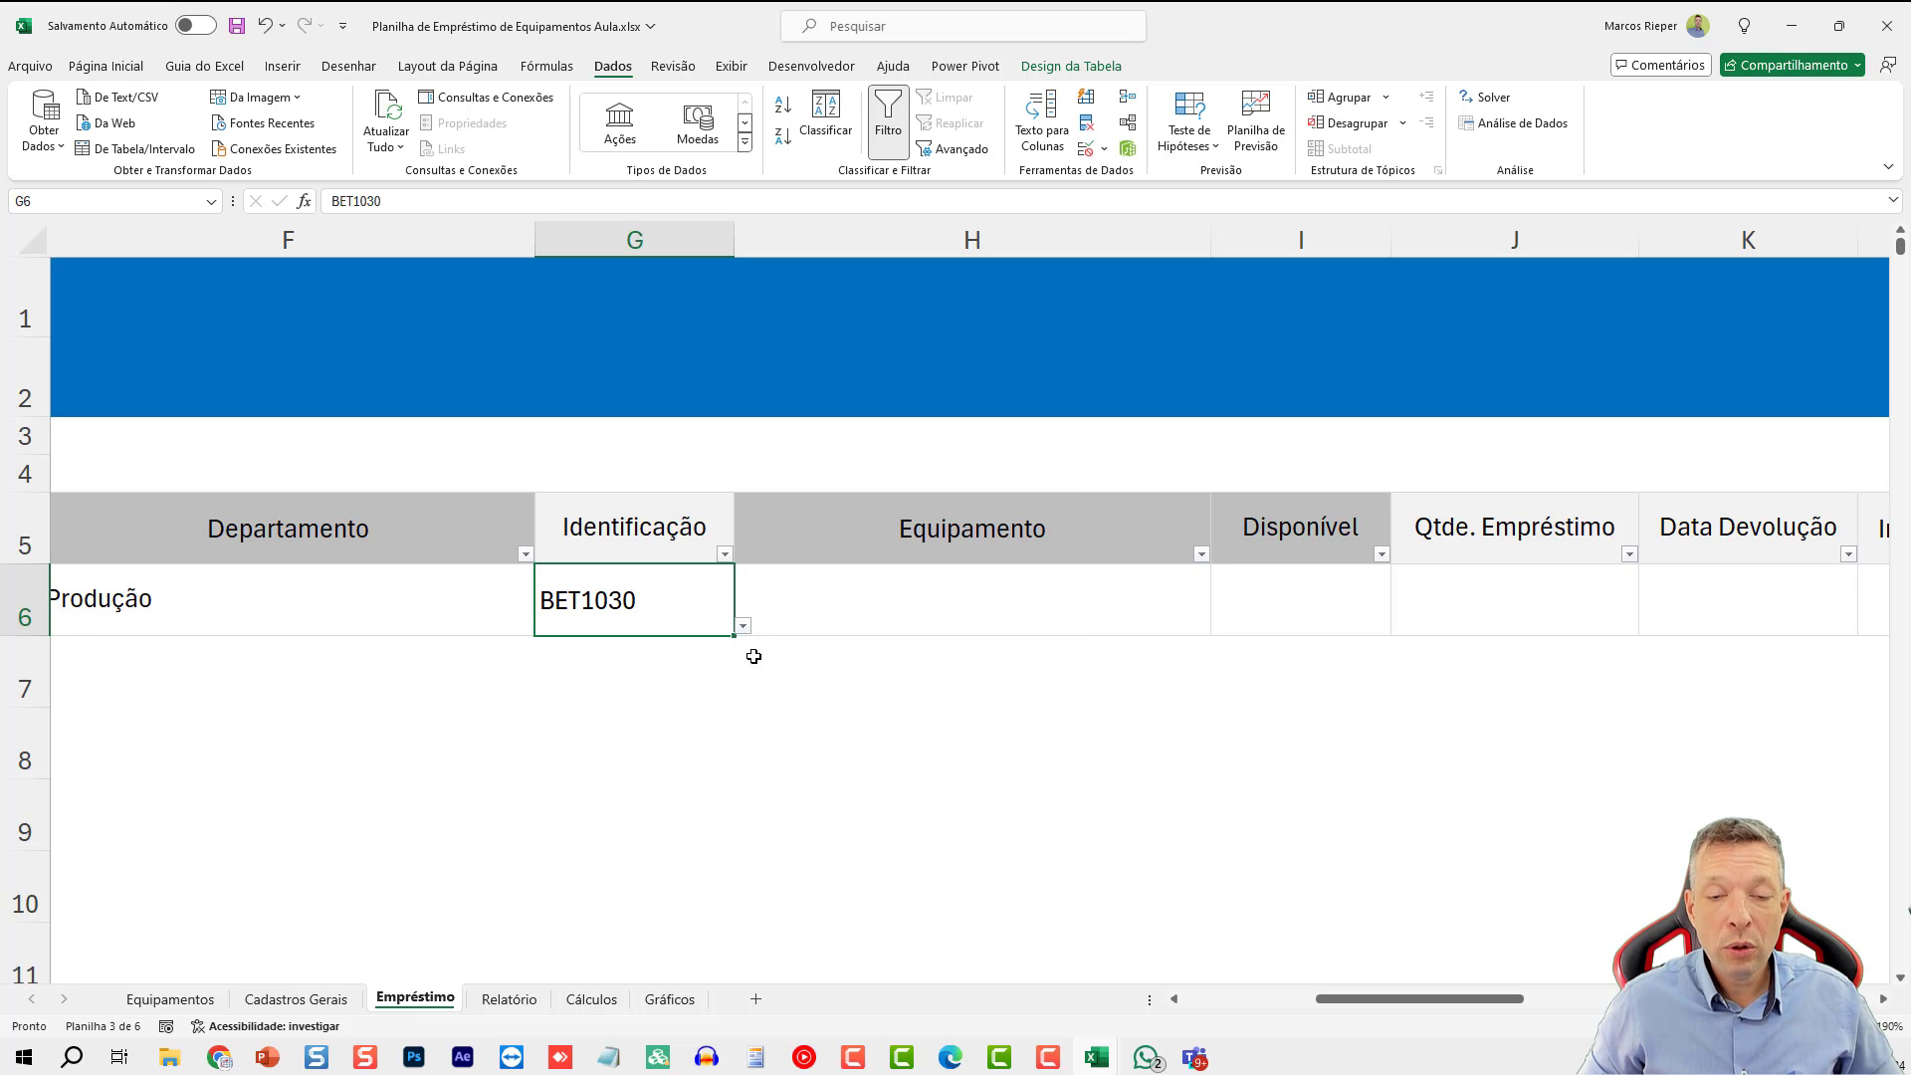
{"action": "left_click", "coordinate": [743, 627]}
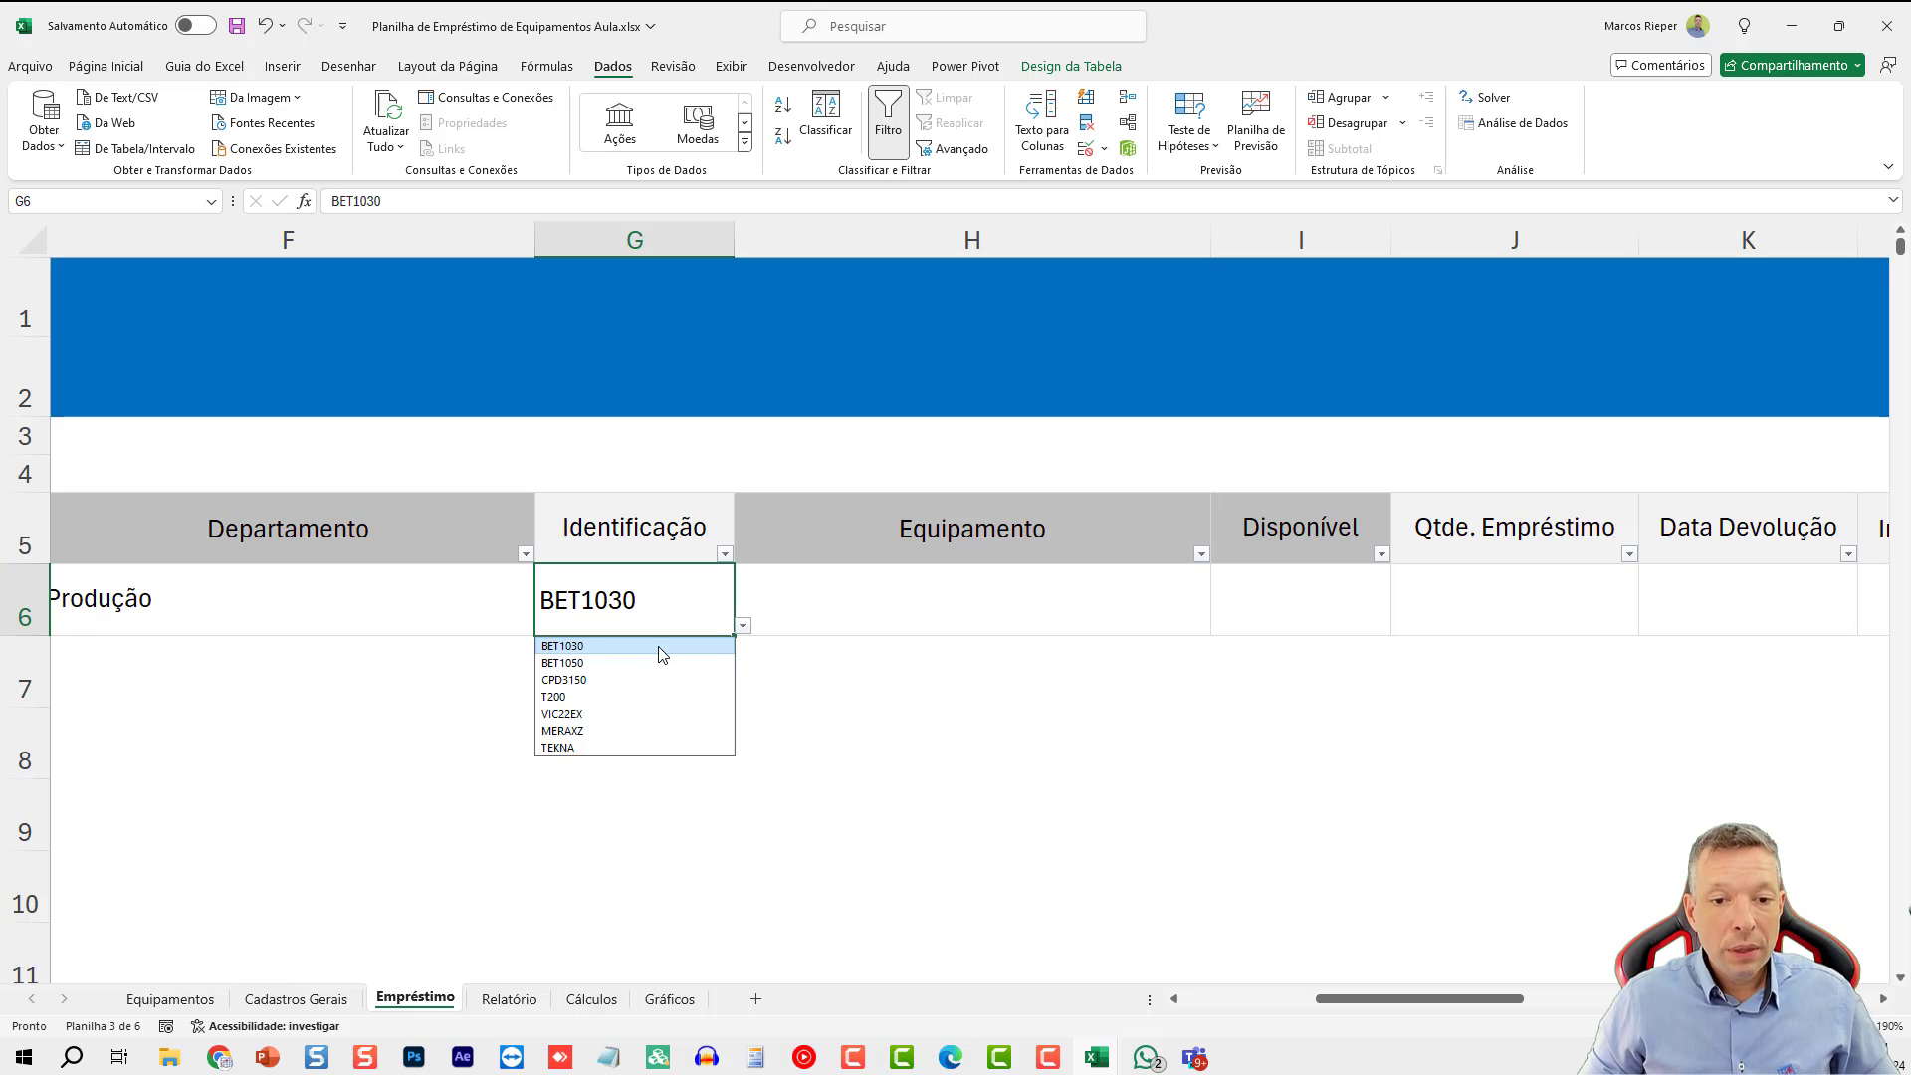
{"action": "left_click", "coordinate": [663, 654]}
{"action": "left_click", "coordinate": [751, 586]}
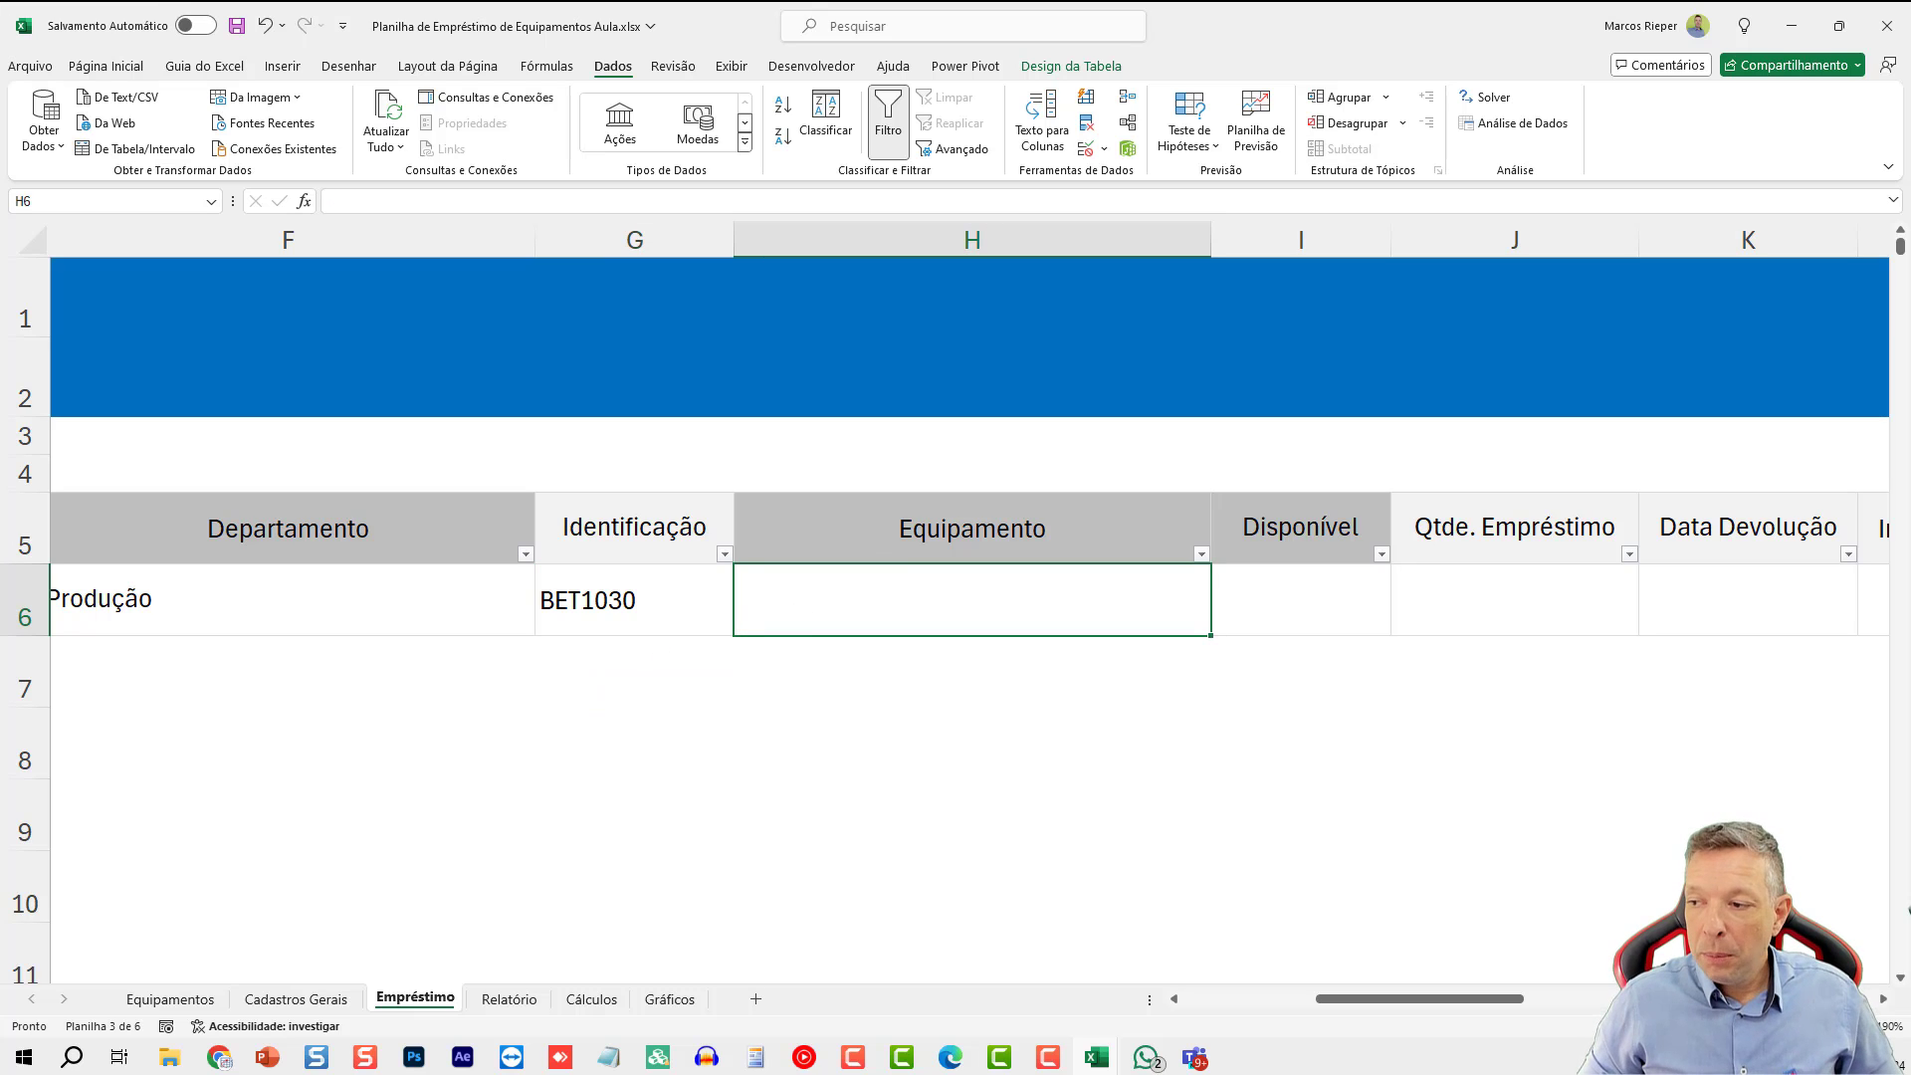
{"action": "left_click", "coordinate": [891, 588]}
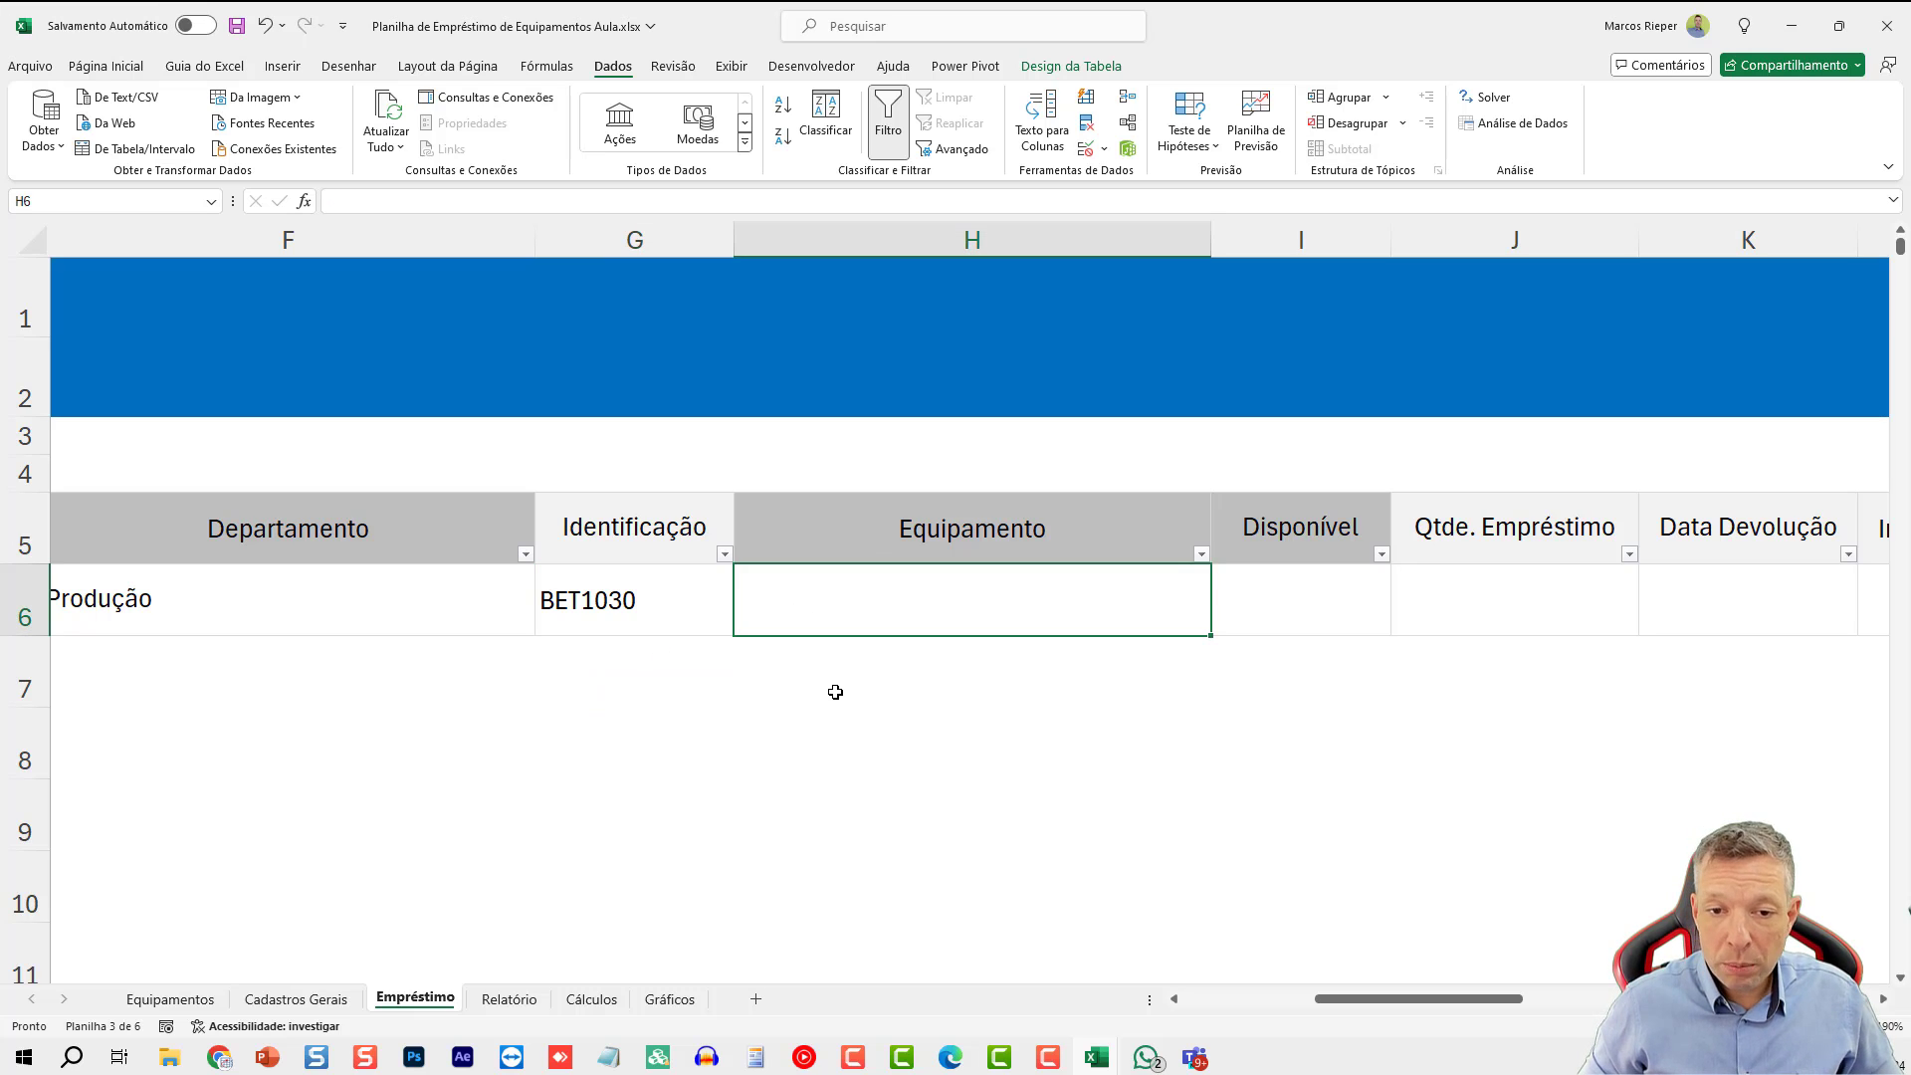
{"action": "type", "text": "=procx"}
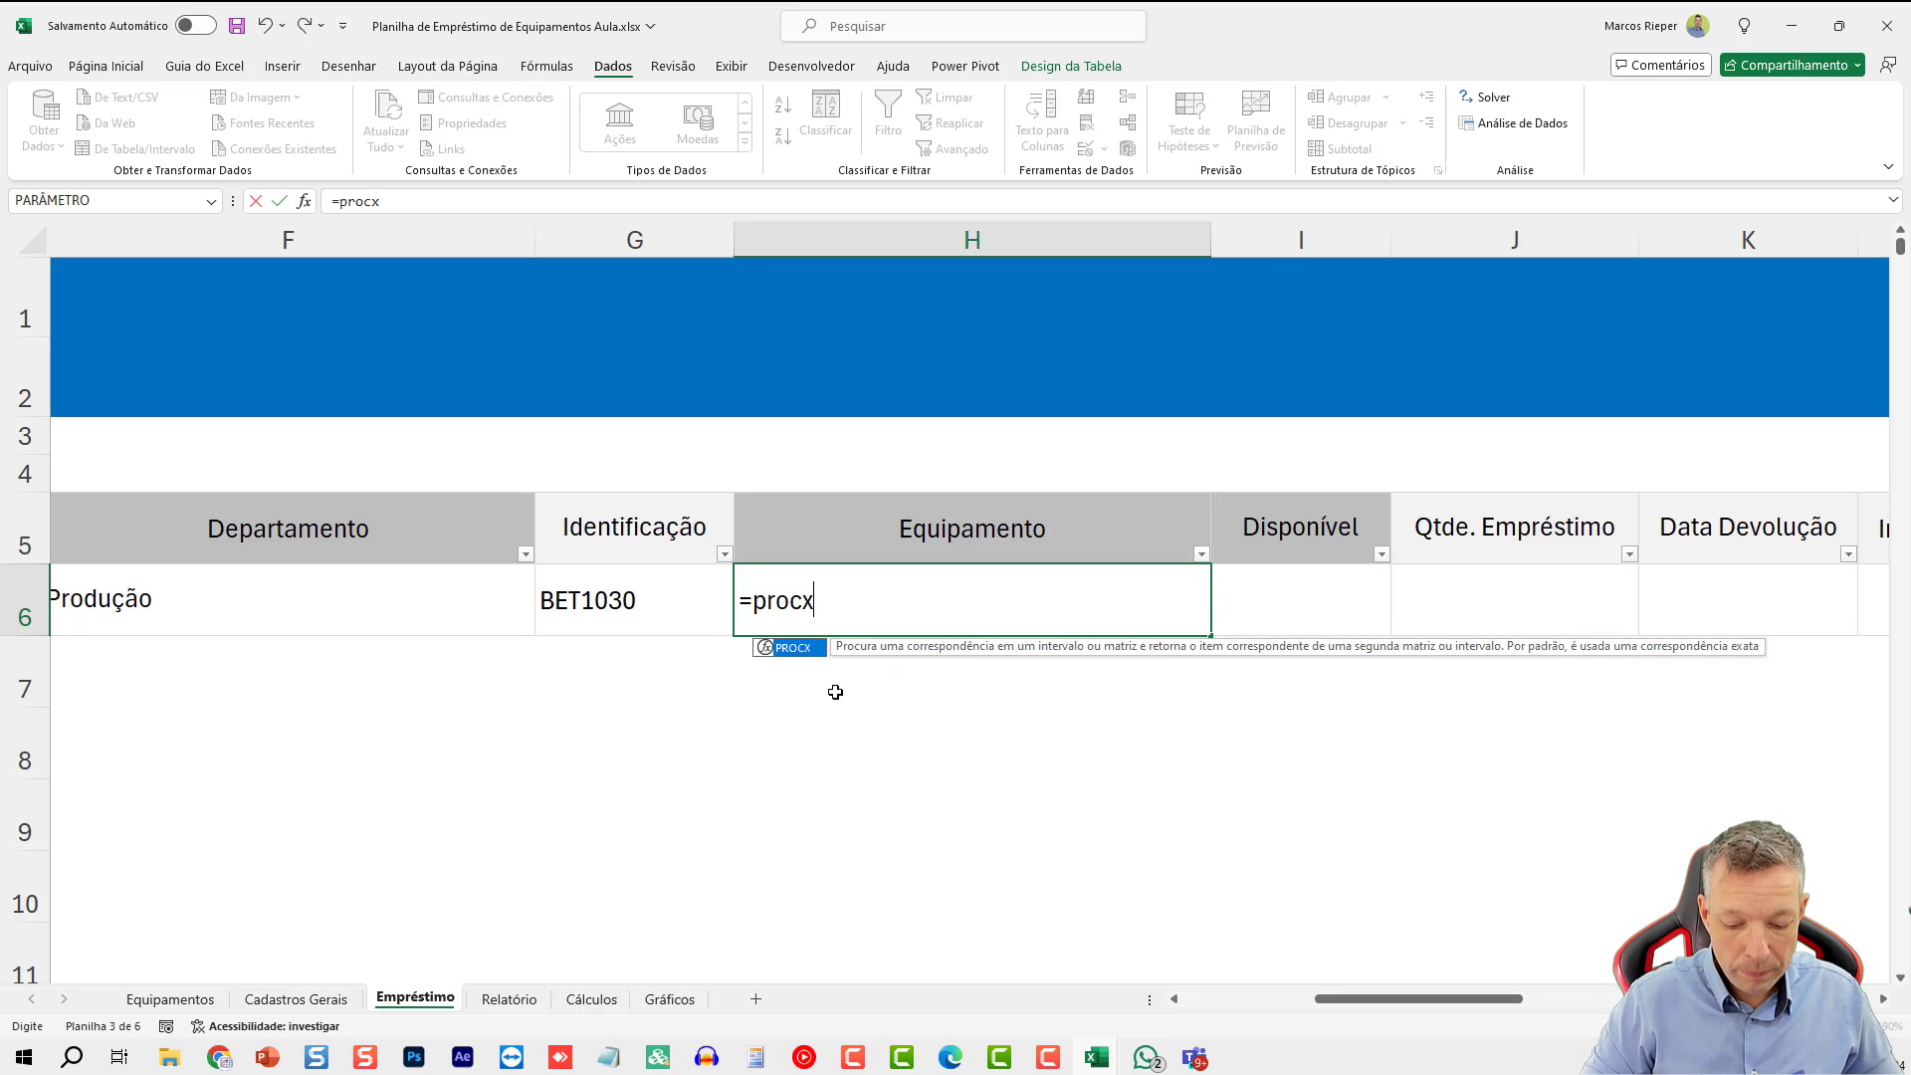
{"action": "type", "text": "("}
{"action": "key", "text": "Left"}
{"action": "type", "text": ";"}
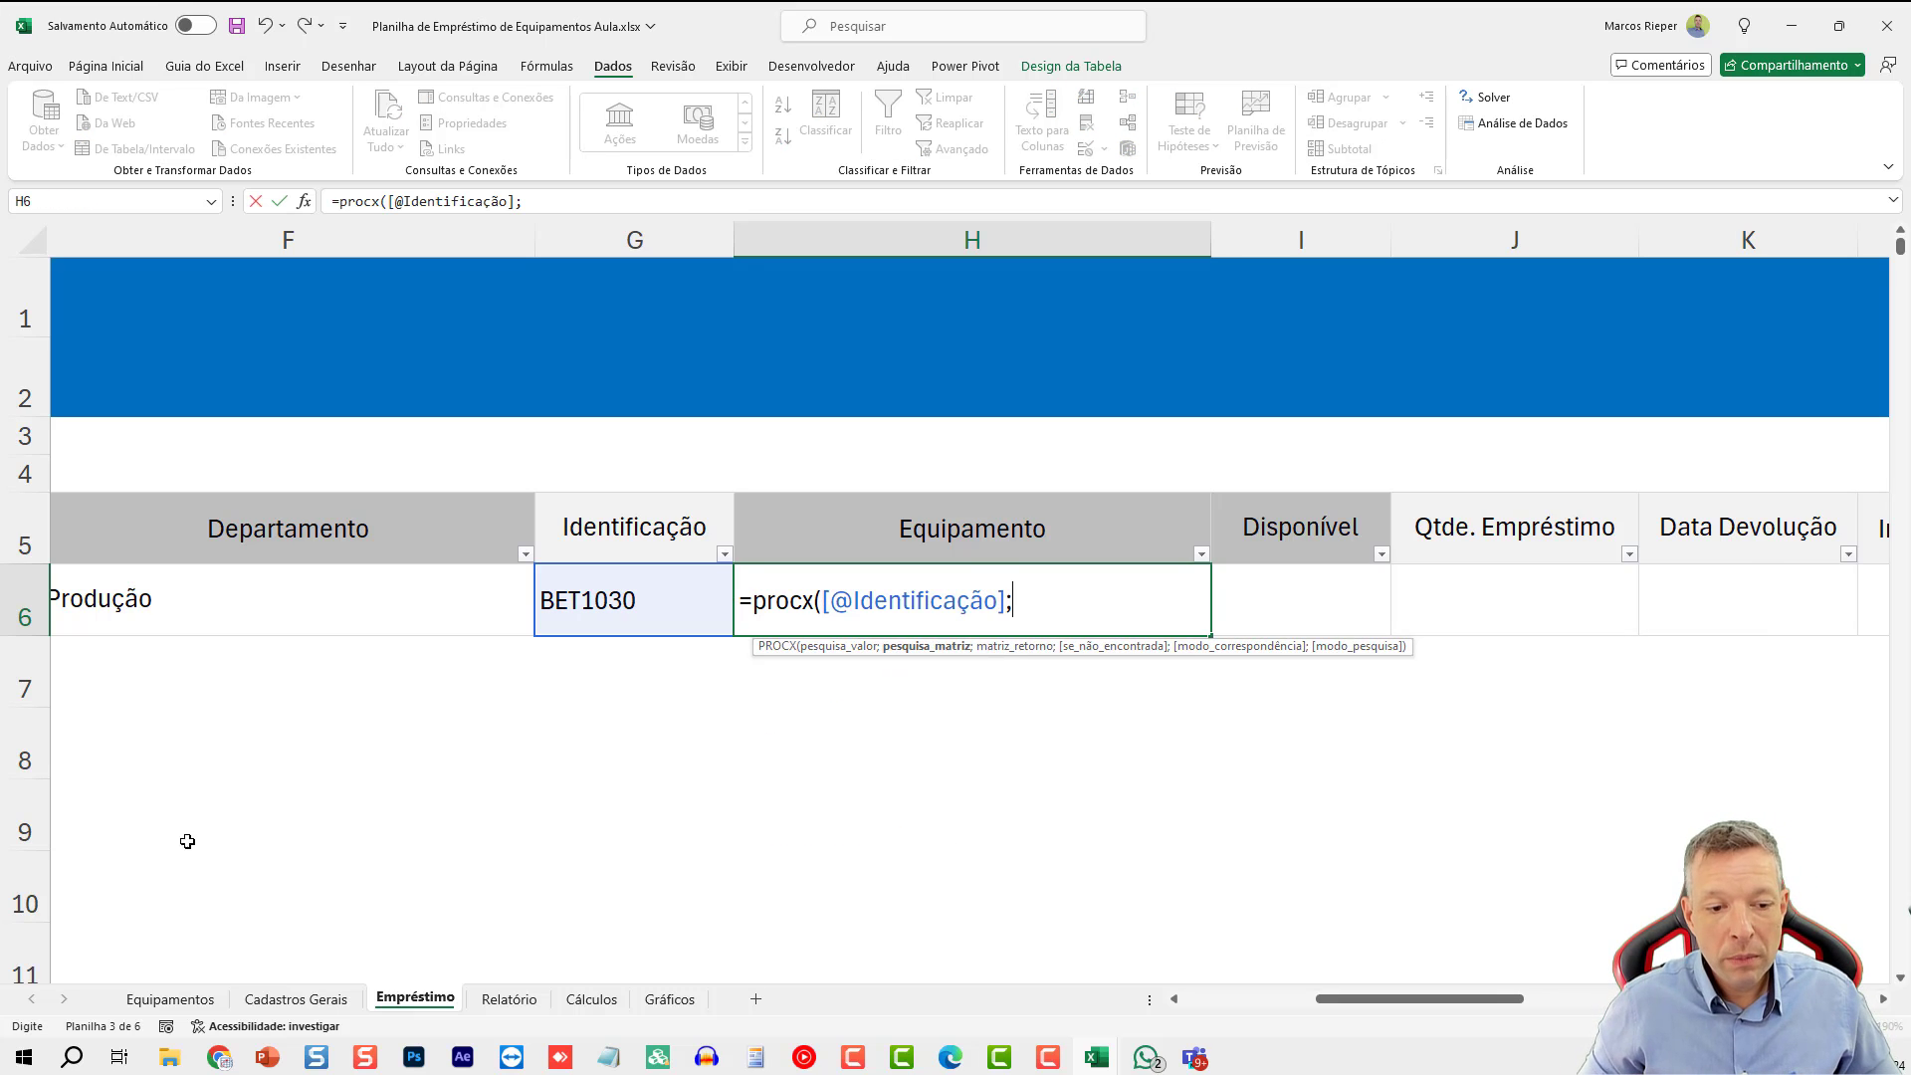
{"action": "left_click", "coordinate": [171, 999]}
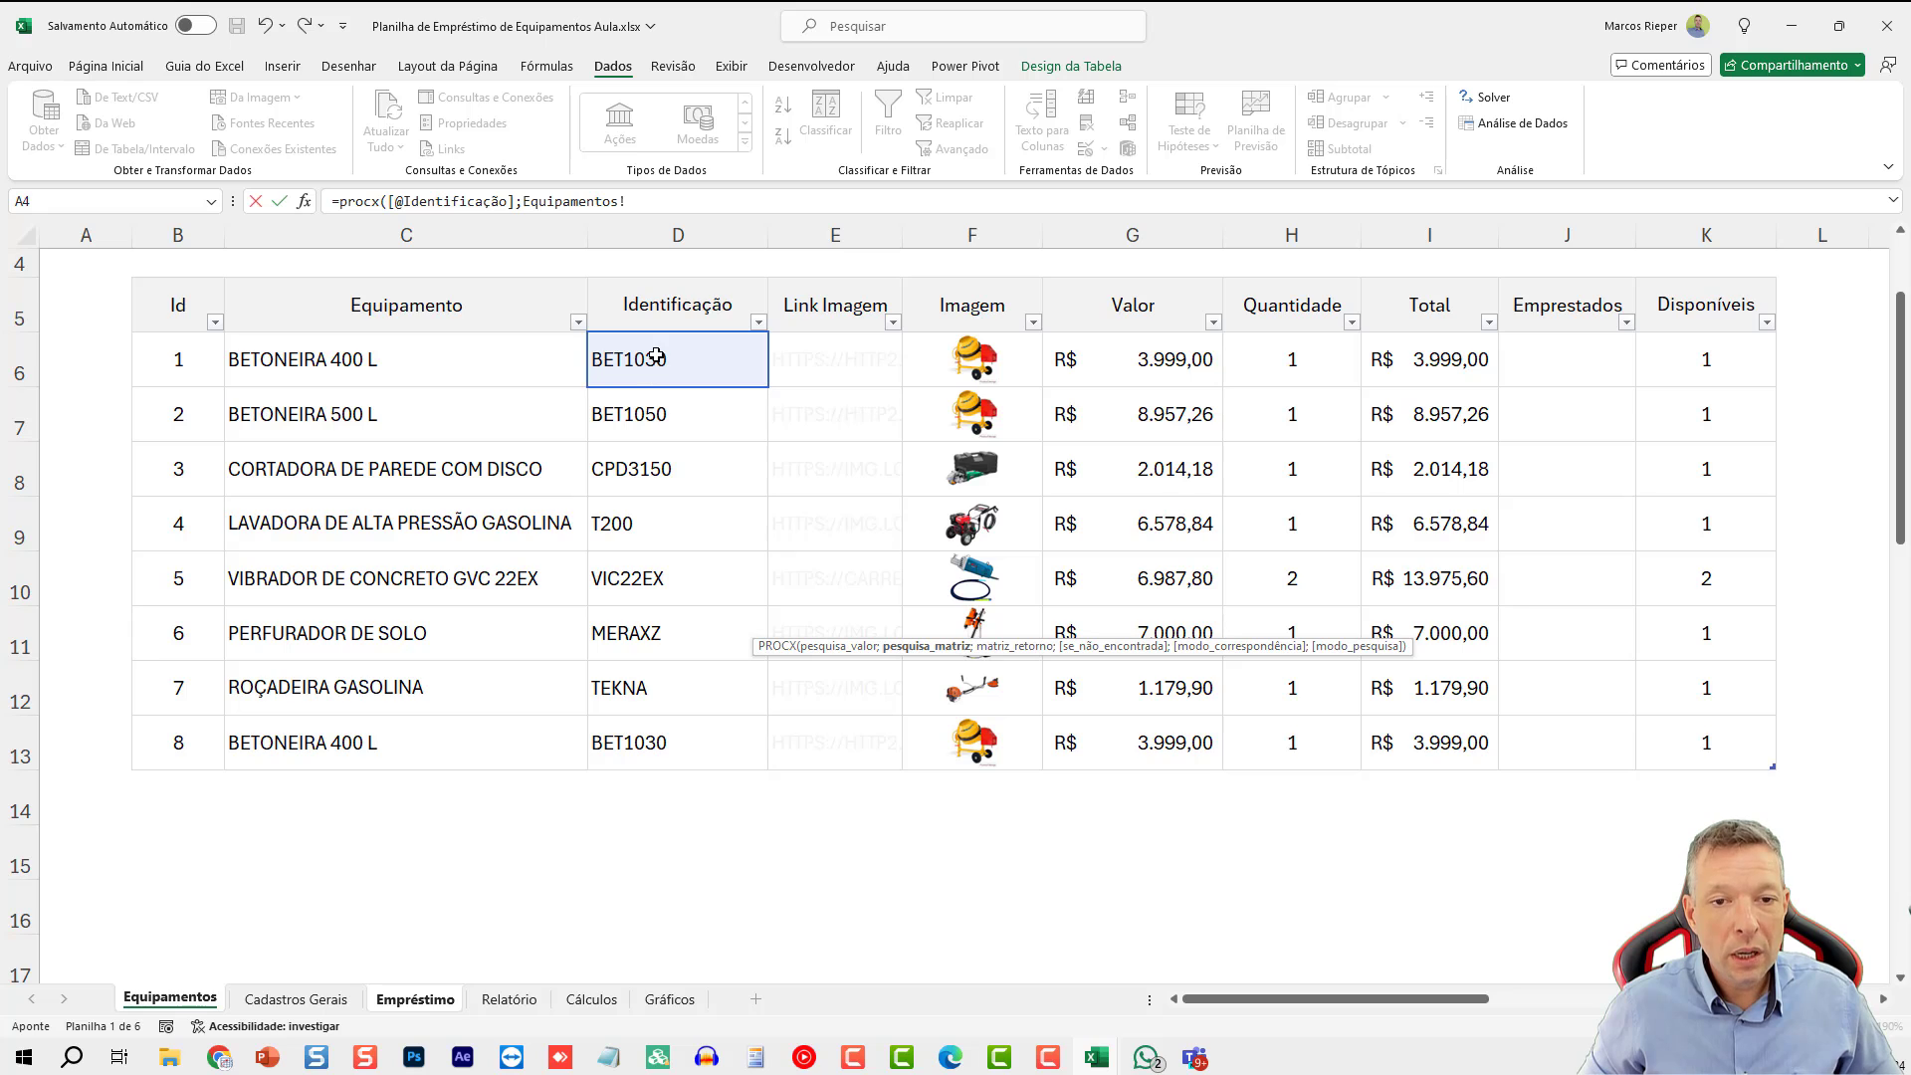
{"action": "left_click", "coordinate": [717, 366]}
{"action": "key", "text": "ctrl+shift+Down"}
{"action": "type", "text": ";"}
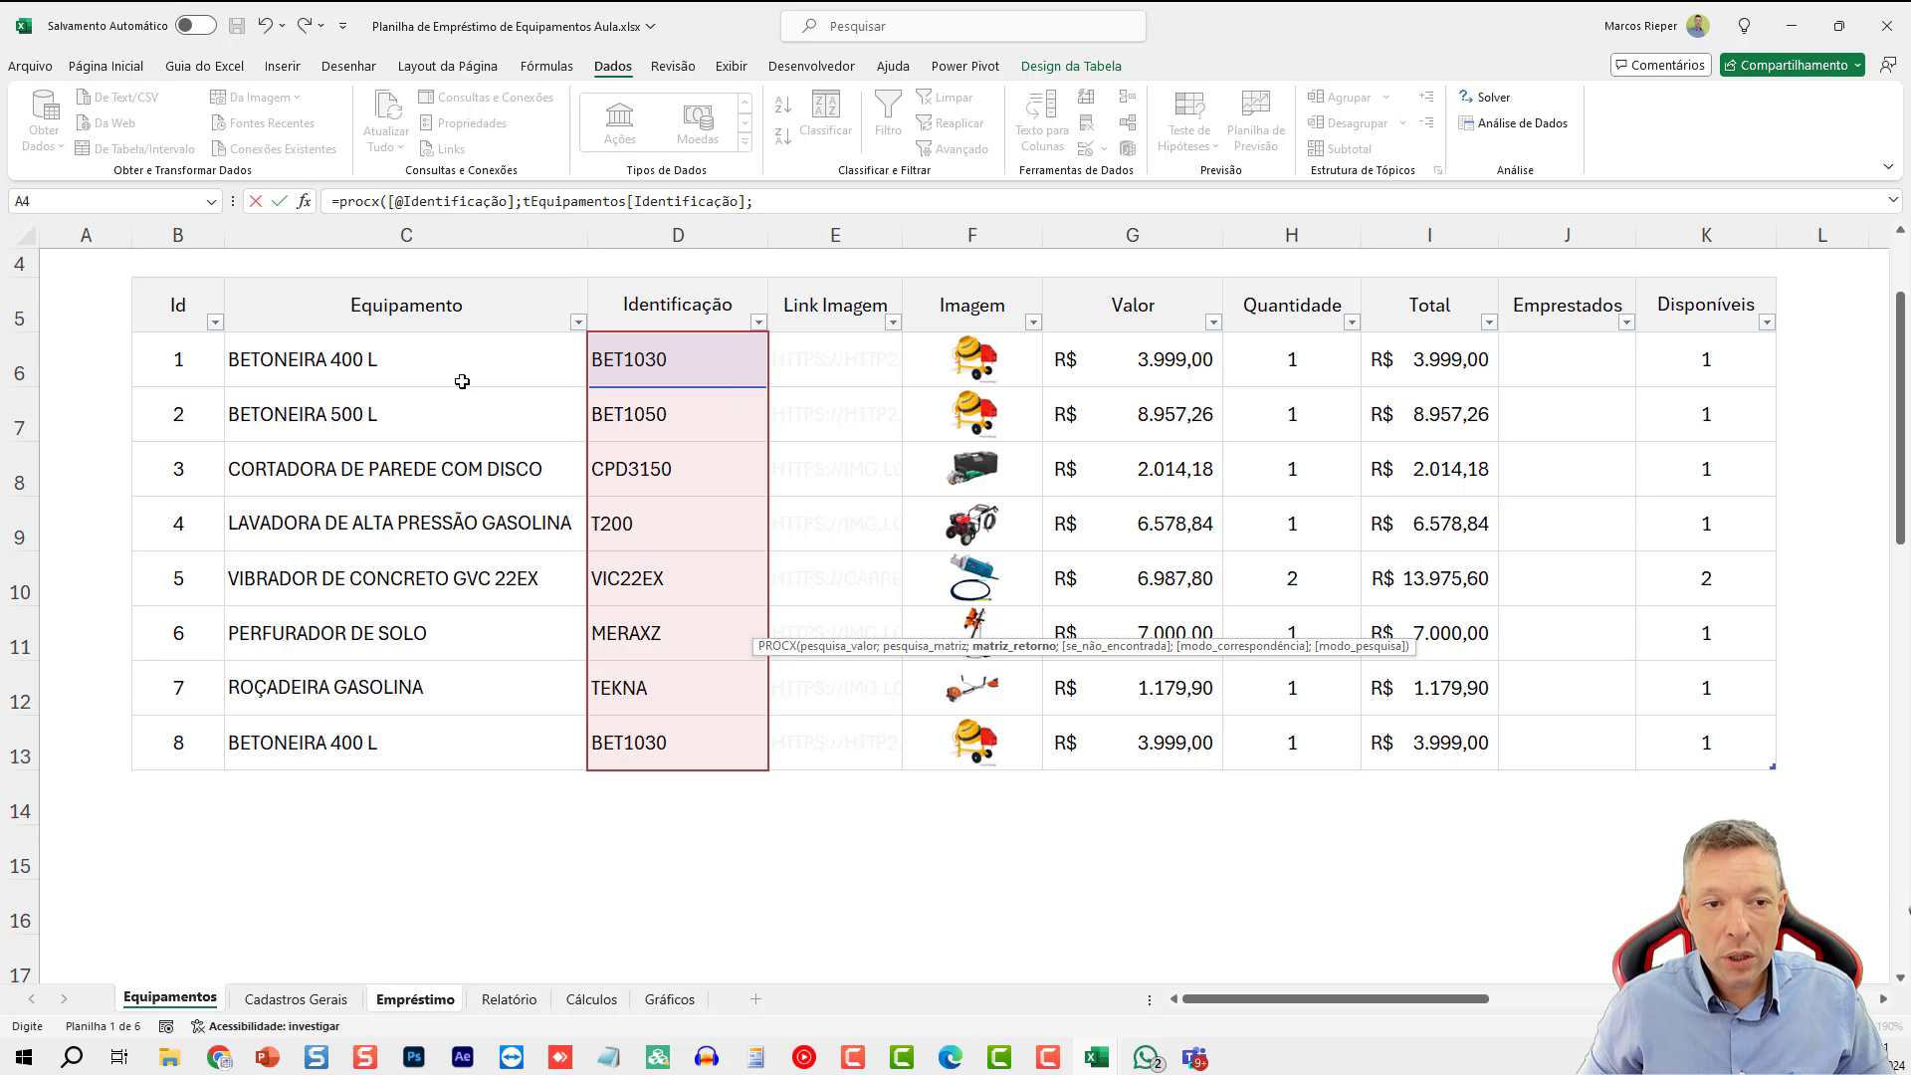
- Complete the PROCX formula with tEquipamentos[Equipamento] as the return array and "Não encontrado" as the not-found text
{"action": "left_click", "coordinate": [528, 364]}
{"action": "key", "text": "ctrl+shift+Down"}
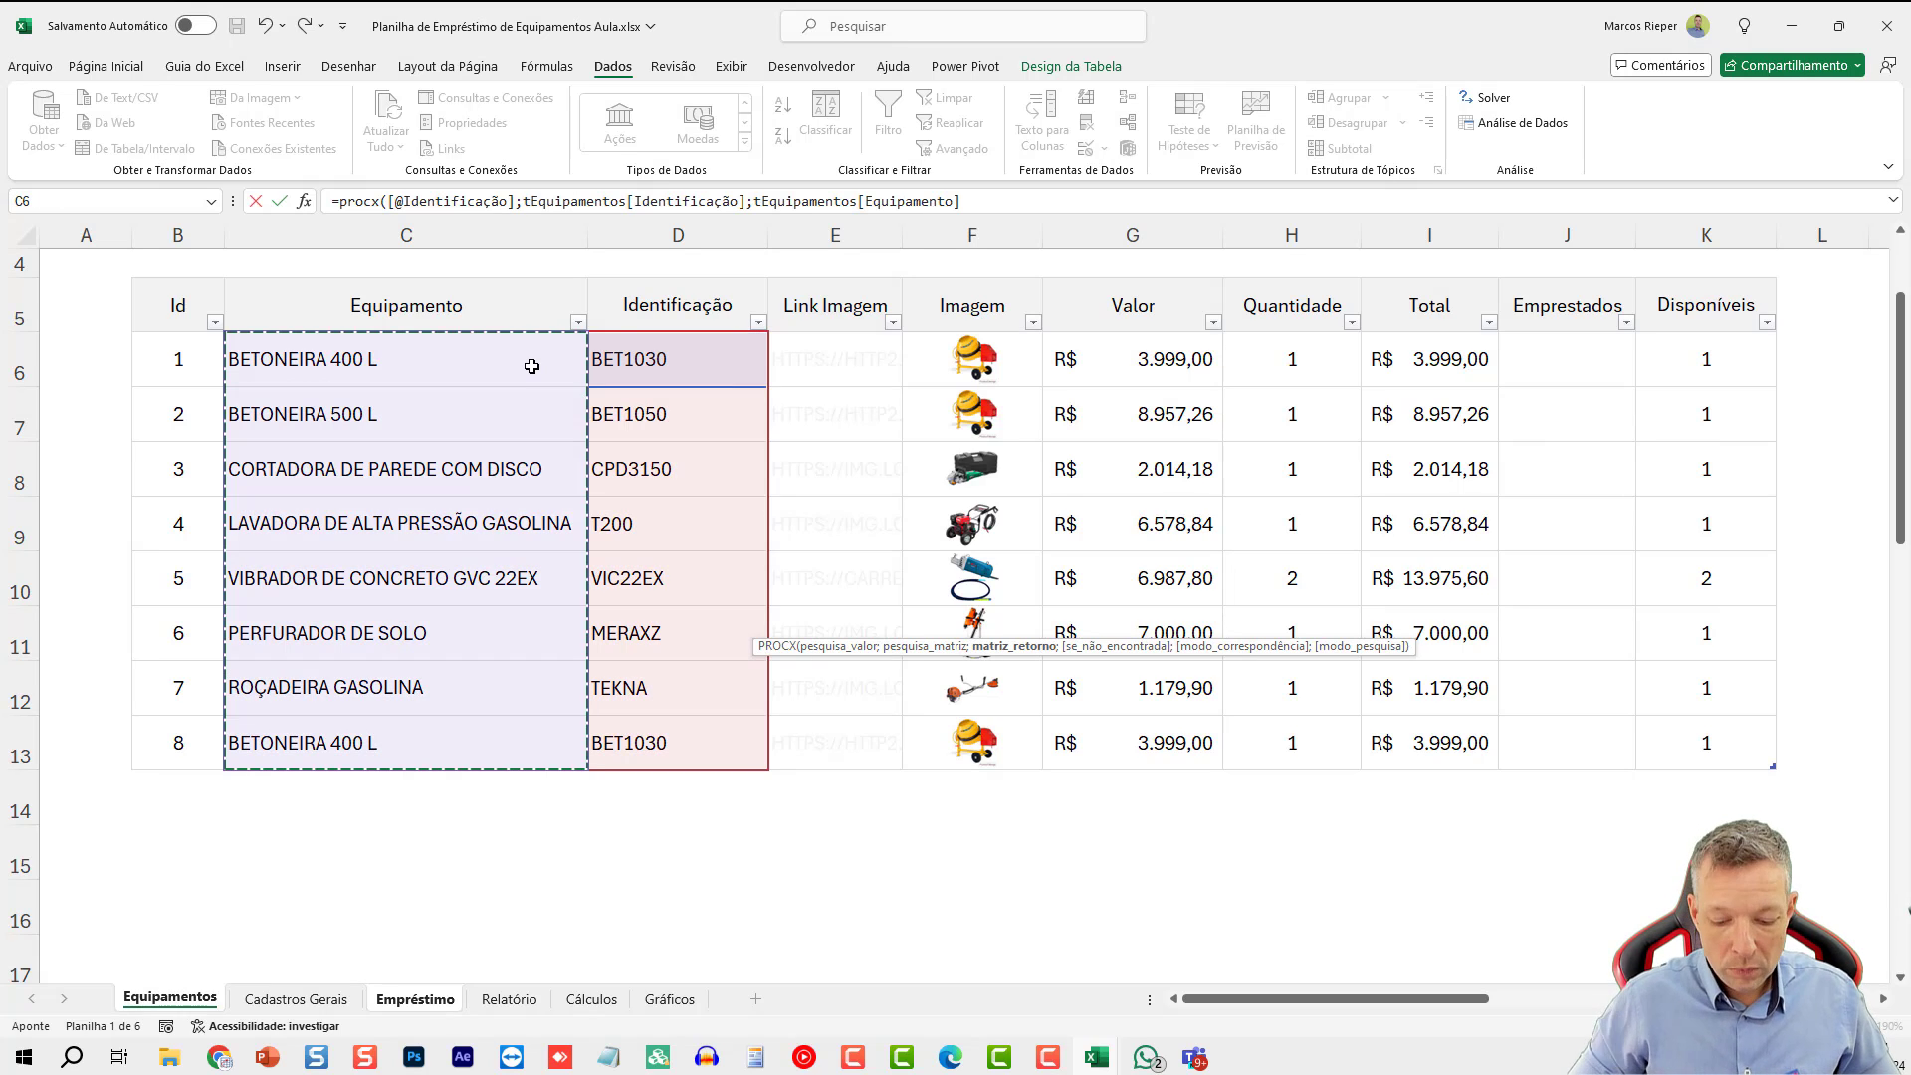
{"action": "type", "text": ";"}
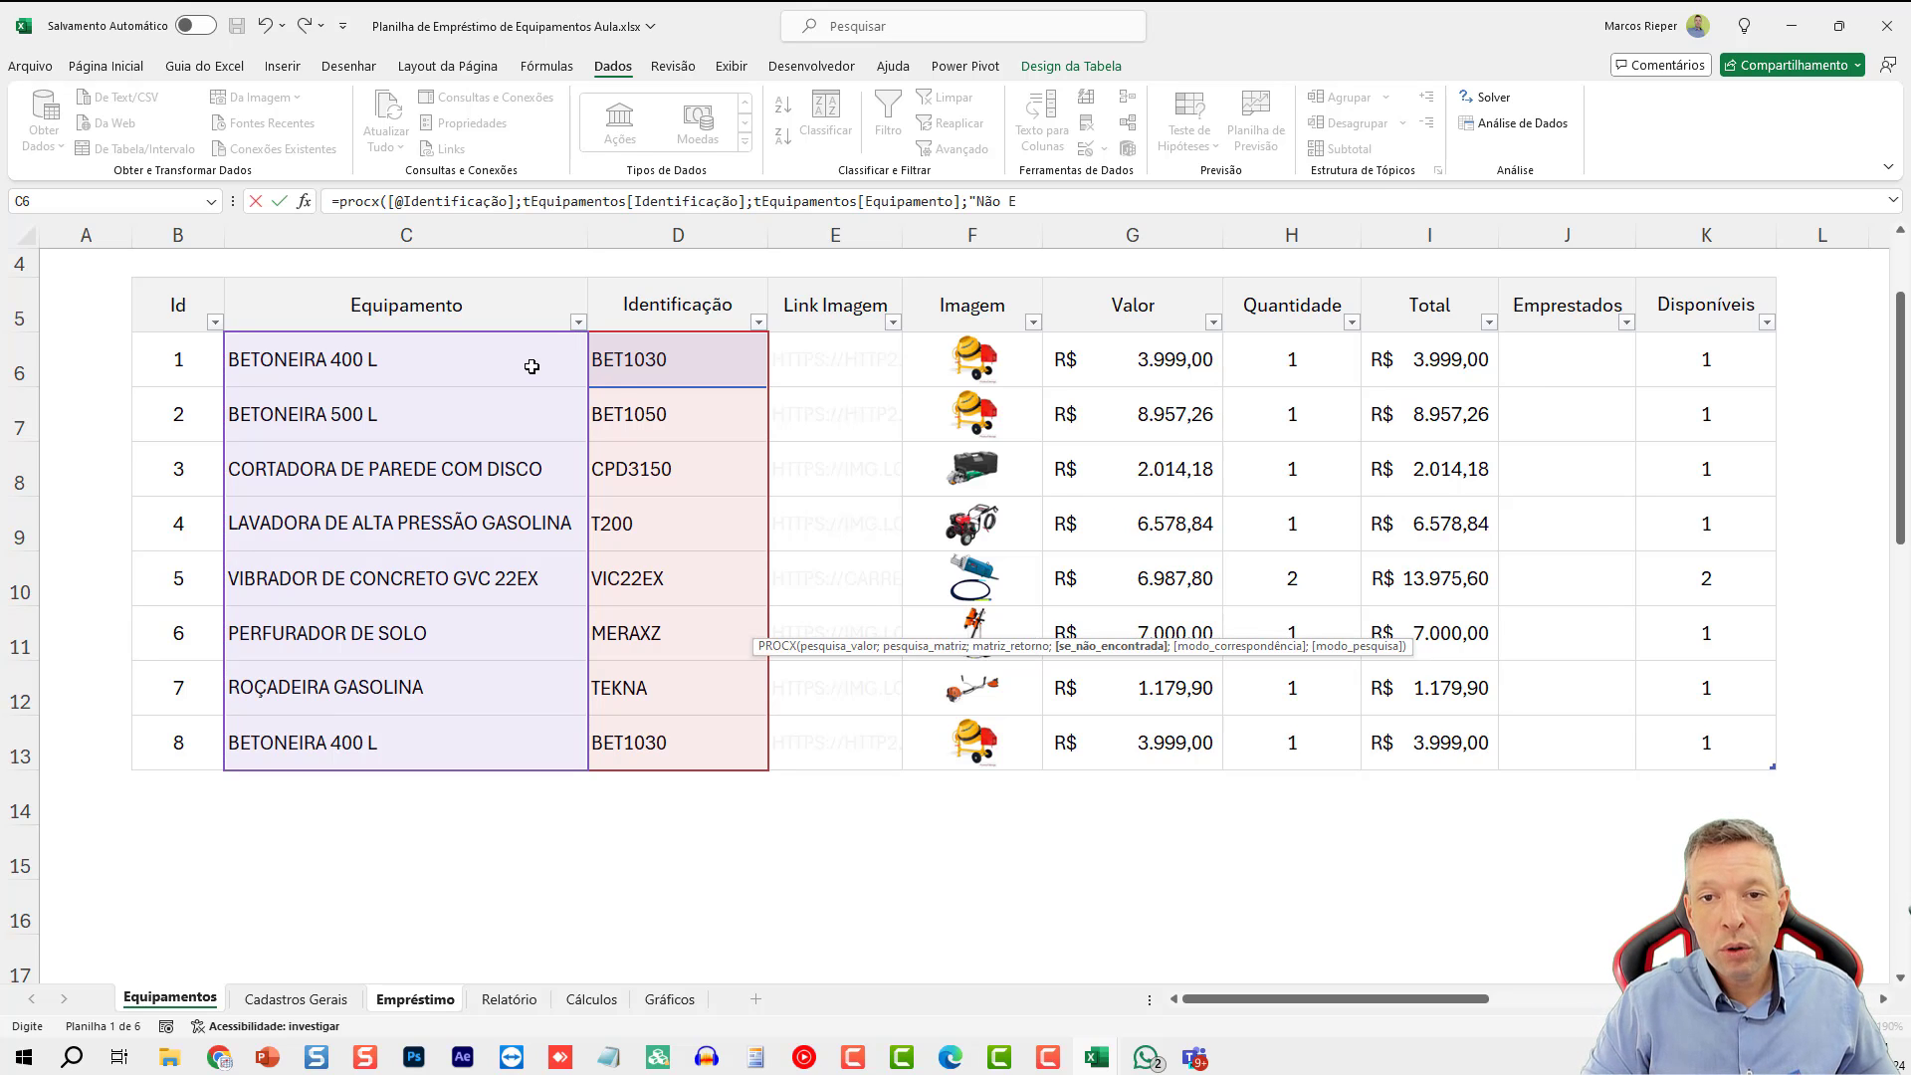
{"action": "type", "text": "\"Não encontrado"}
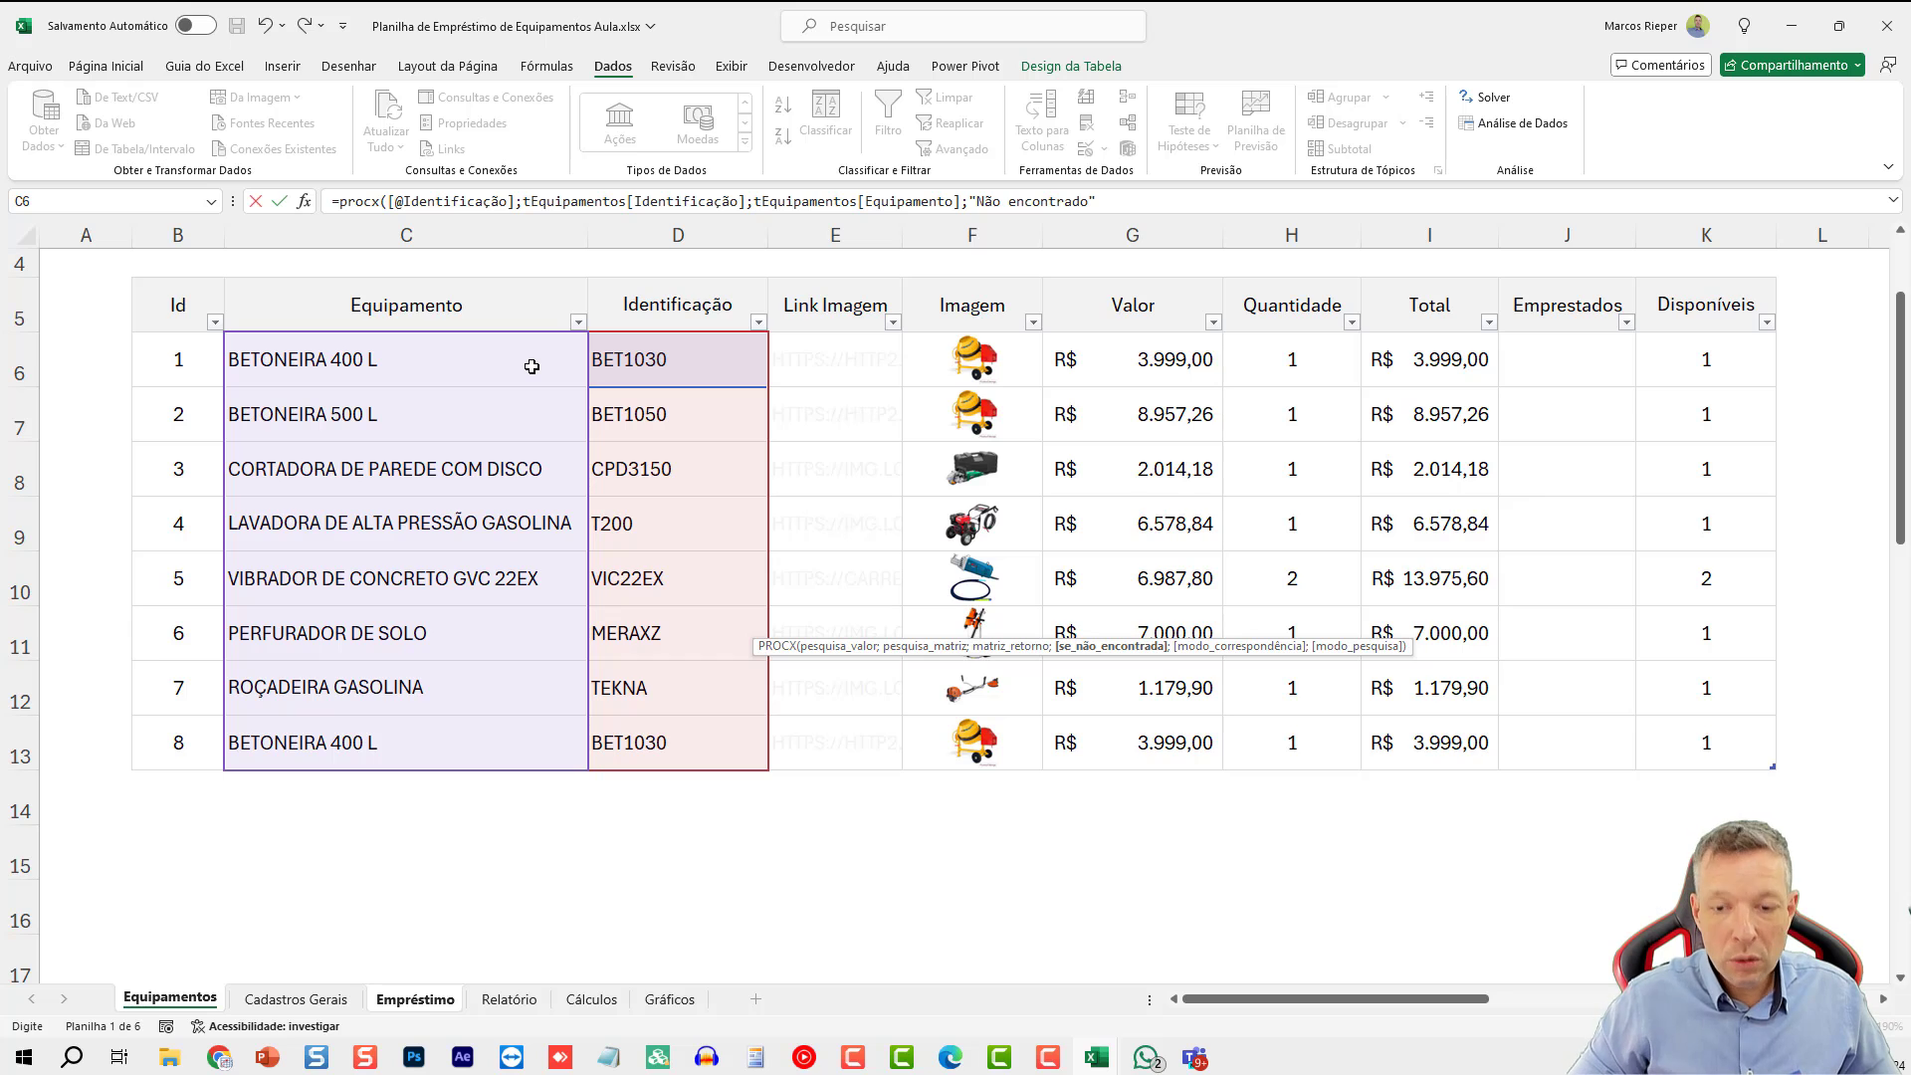
{"action": "key", "text": "Return"}
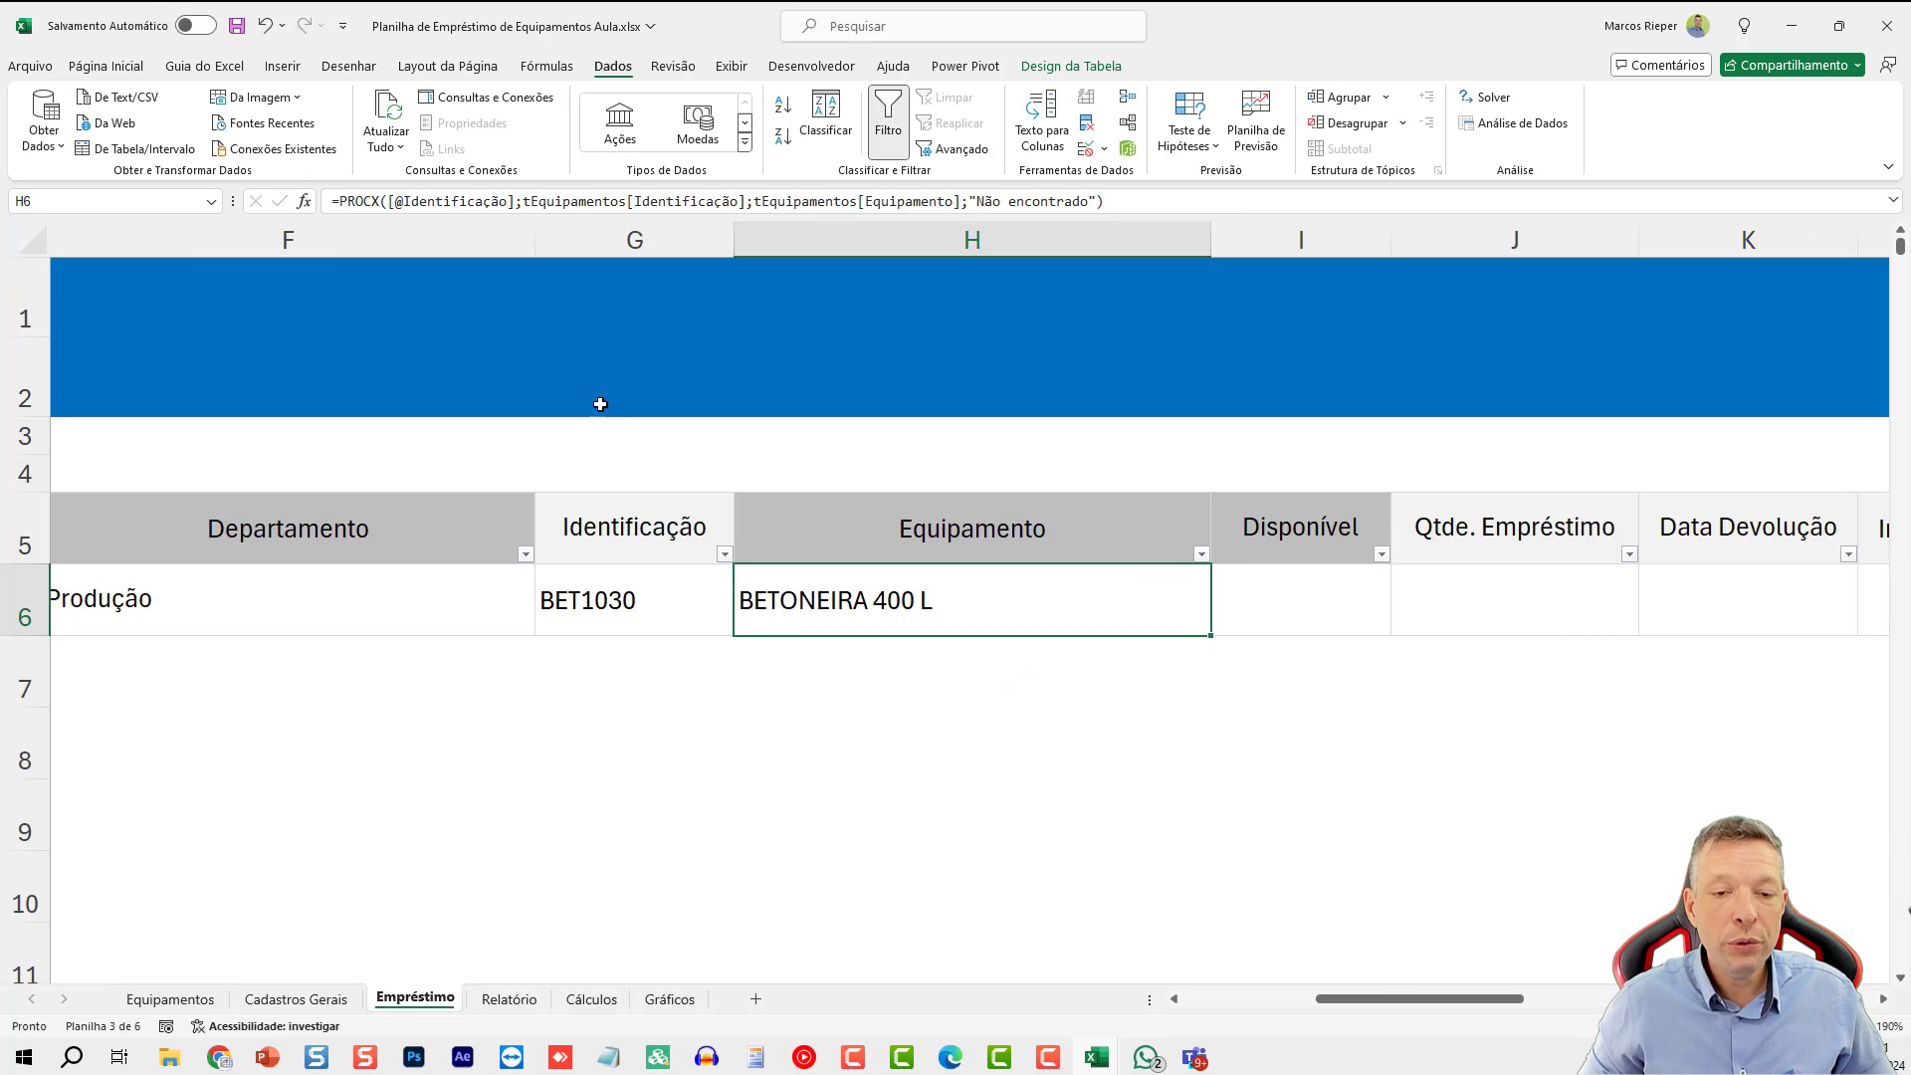
- Test the Equipamento lookup by setting the Identificação in G6 to VIC22EX and back to BET1030
{"action": "left_click", "coordinate": [661, 612]}
{"action": "key", "text": "alt+Down"}
{"action": "left_click", "coordinate": [634, 713]}
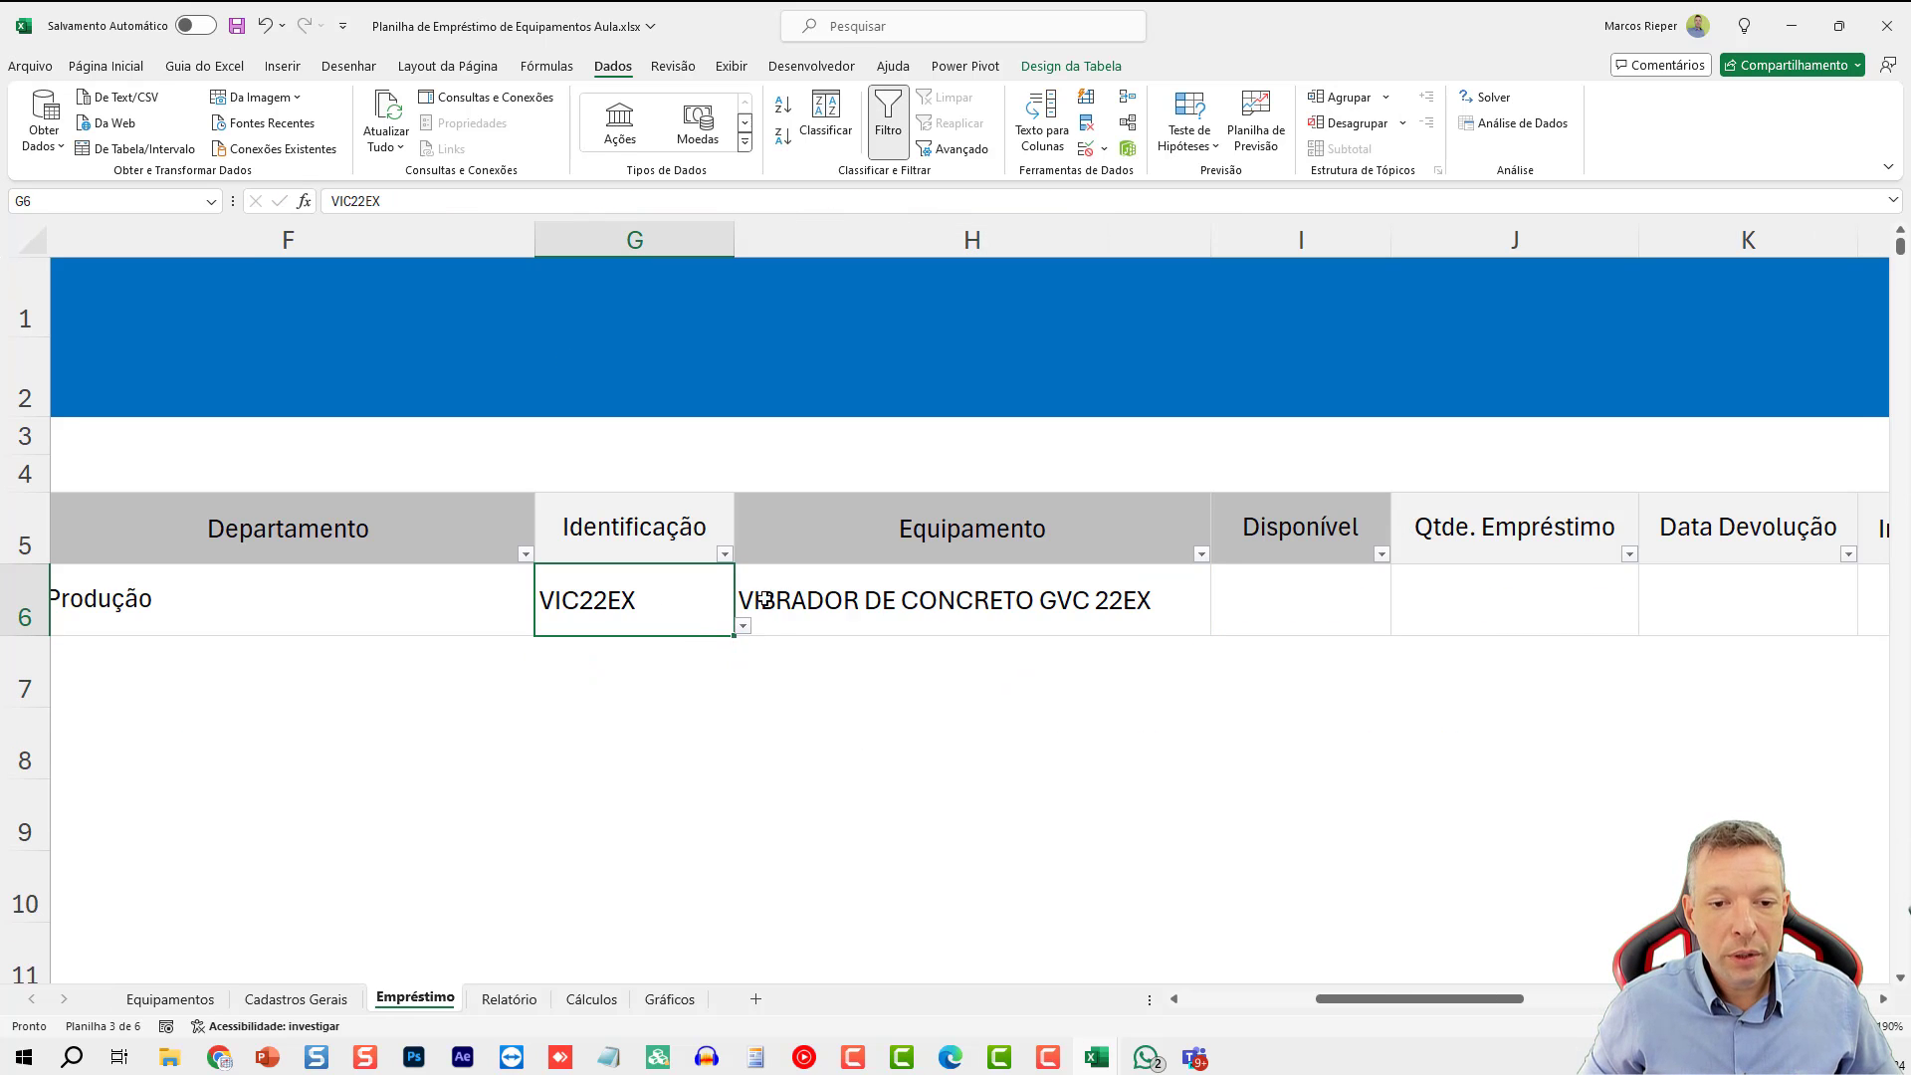
{"action": "left_click", "coordinate": [739, 620]}
{"action": "left_click", "coordinate": [700, 621]}
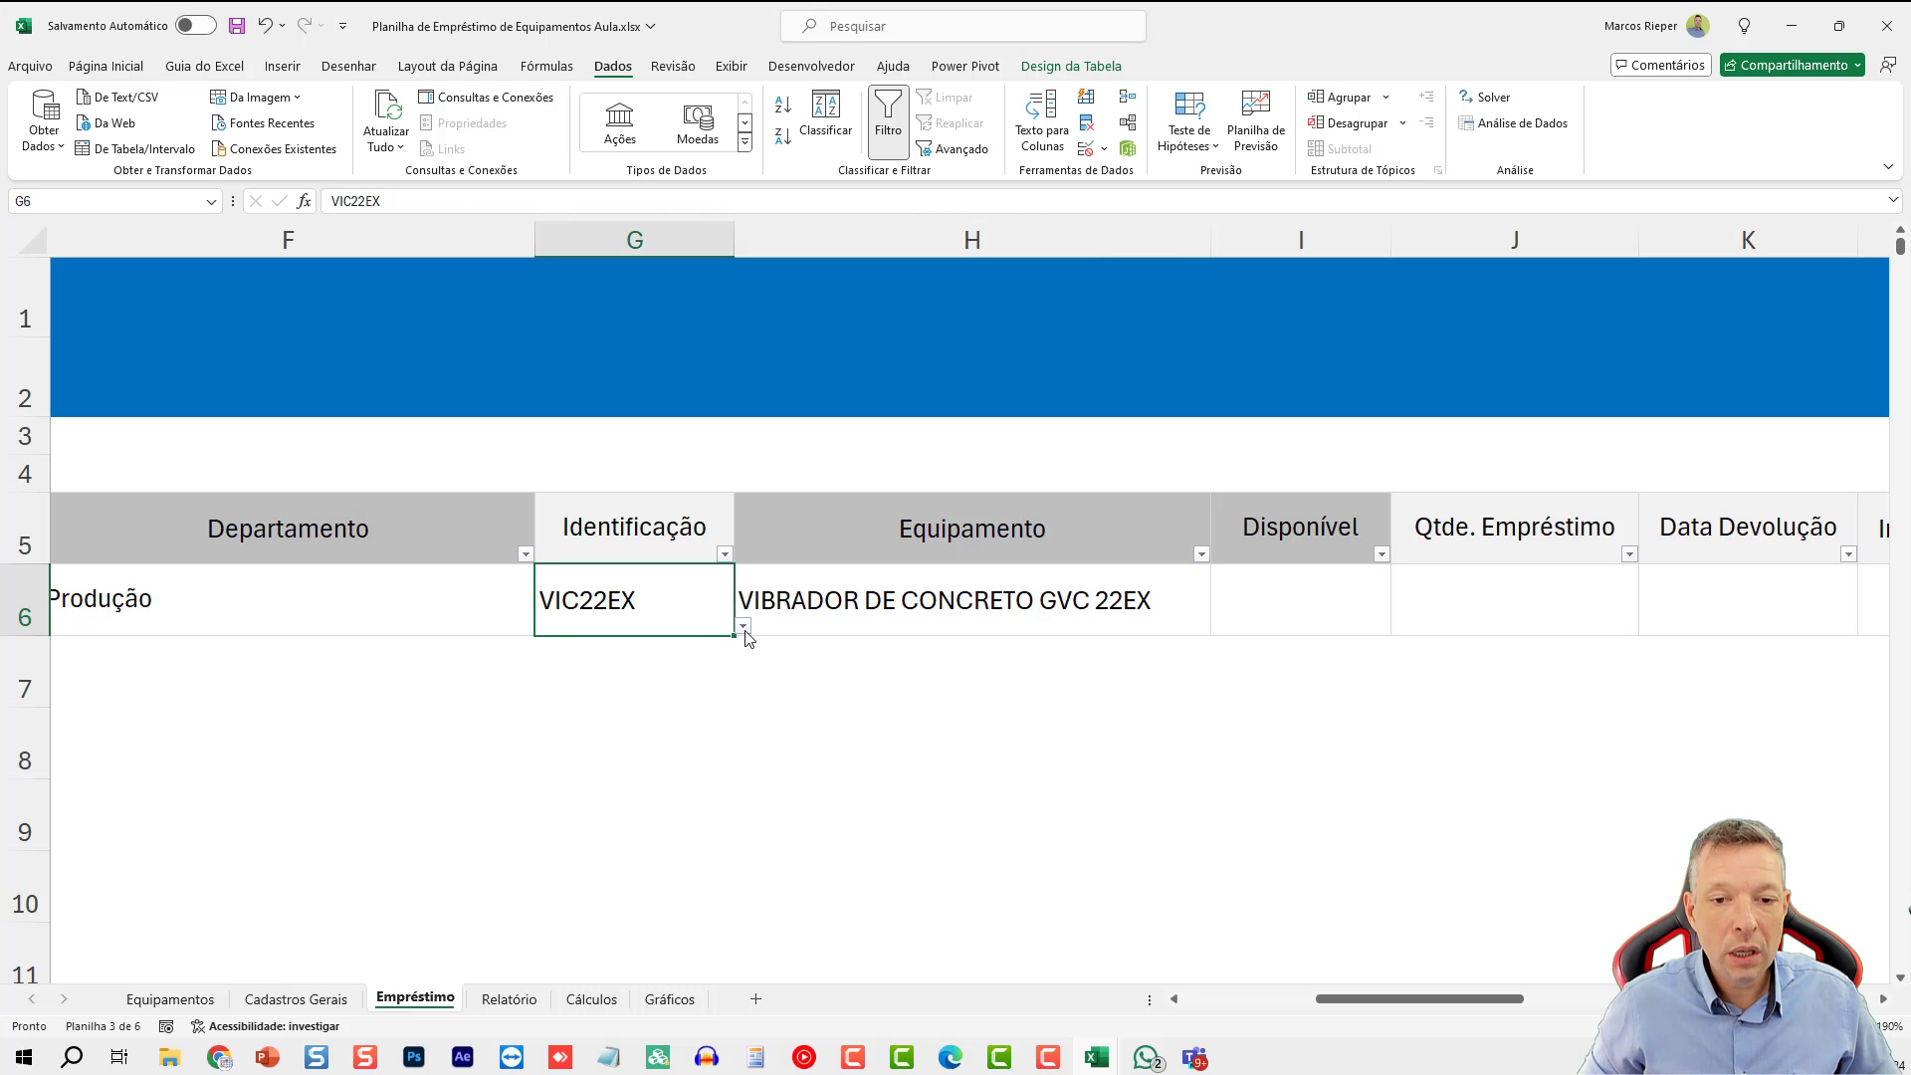
{"action": "key", "text": "alt+Down"}
{"action": "key", "text": "Up"}
{"action": "key", "text": "Up"}
{"action": "key", "text": "Up"}
{"action": "key", "text": "Up"}
{"action": "key", "text": "Return"}
- Enter 1 as the Qtde. Empréstimo in J6
{"action": "left_click", "coordinate": [1261, 594]}
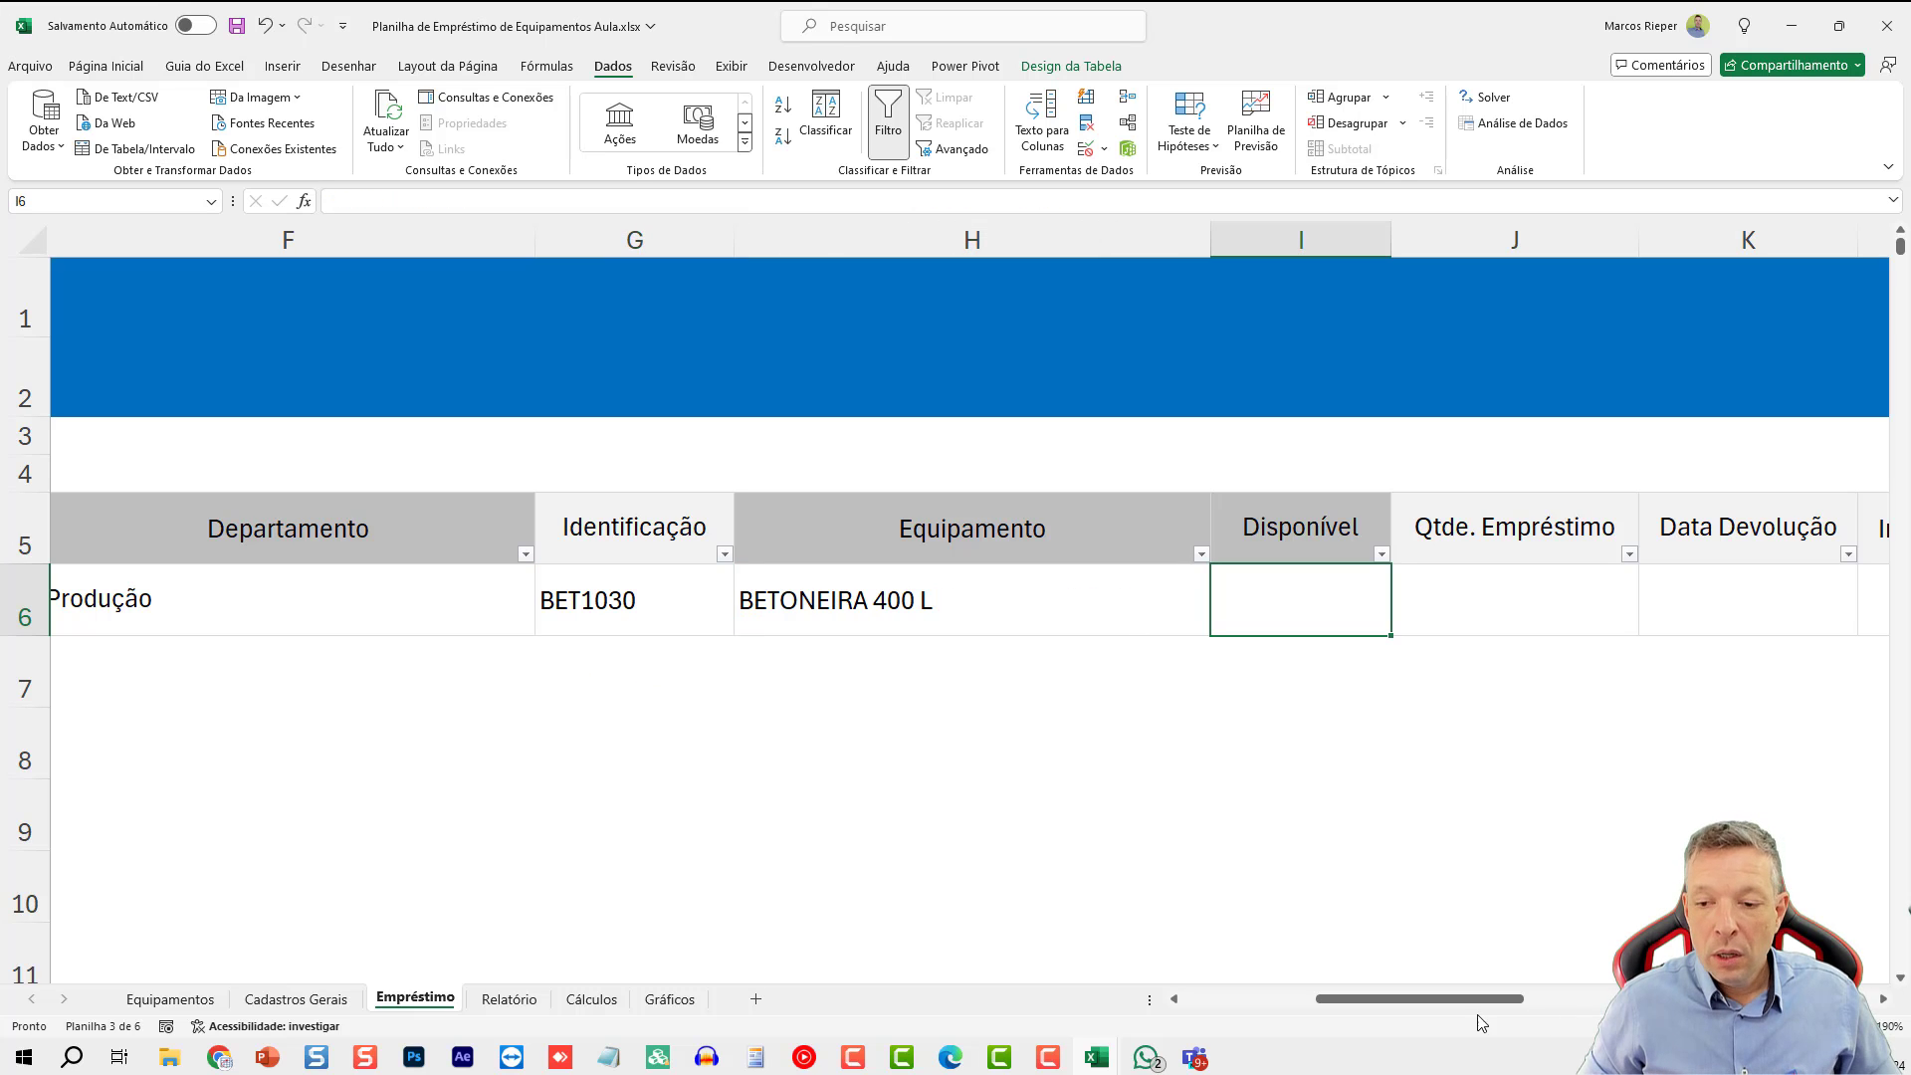
{"action": "left_click_drag", "start_coordinate": [1443, 998], "coordinate": [1565, 998]}
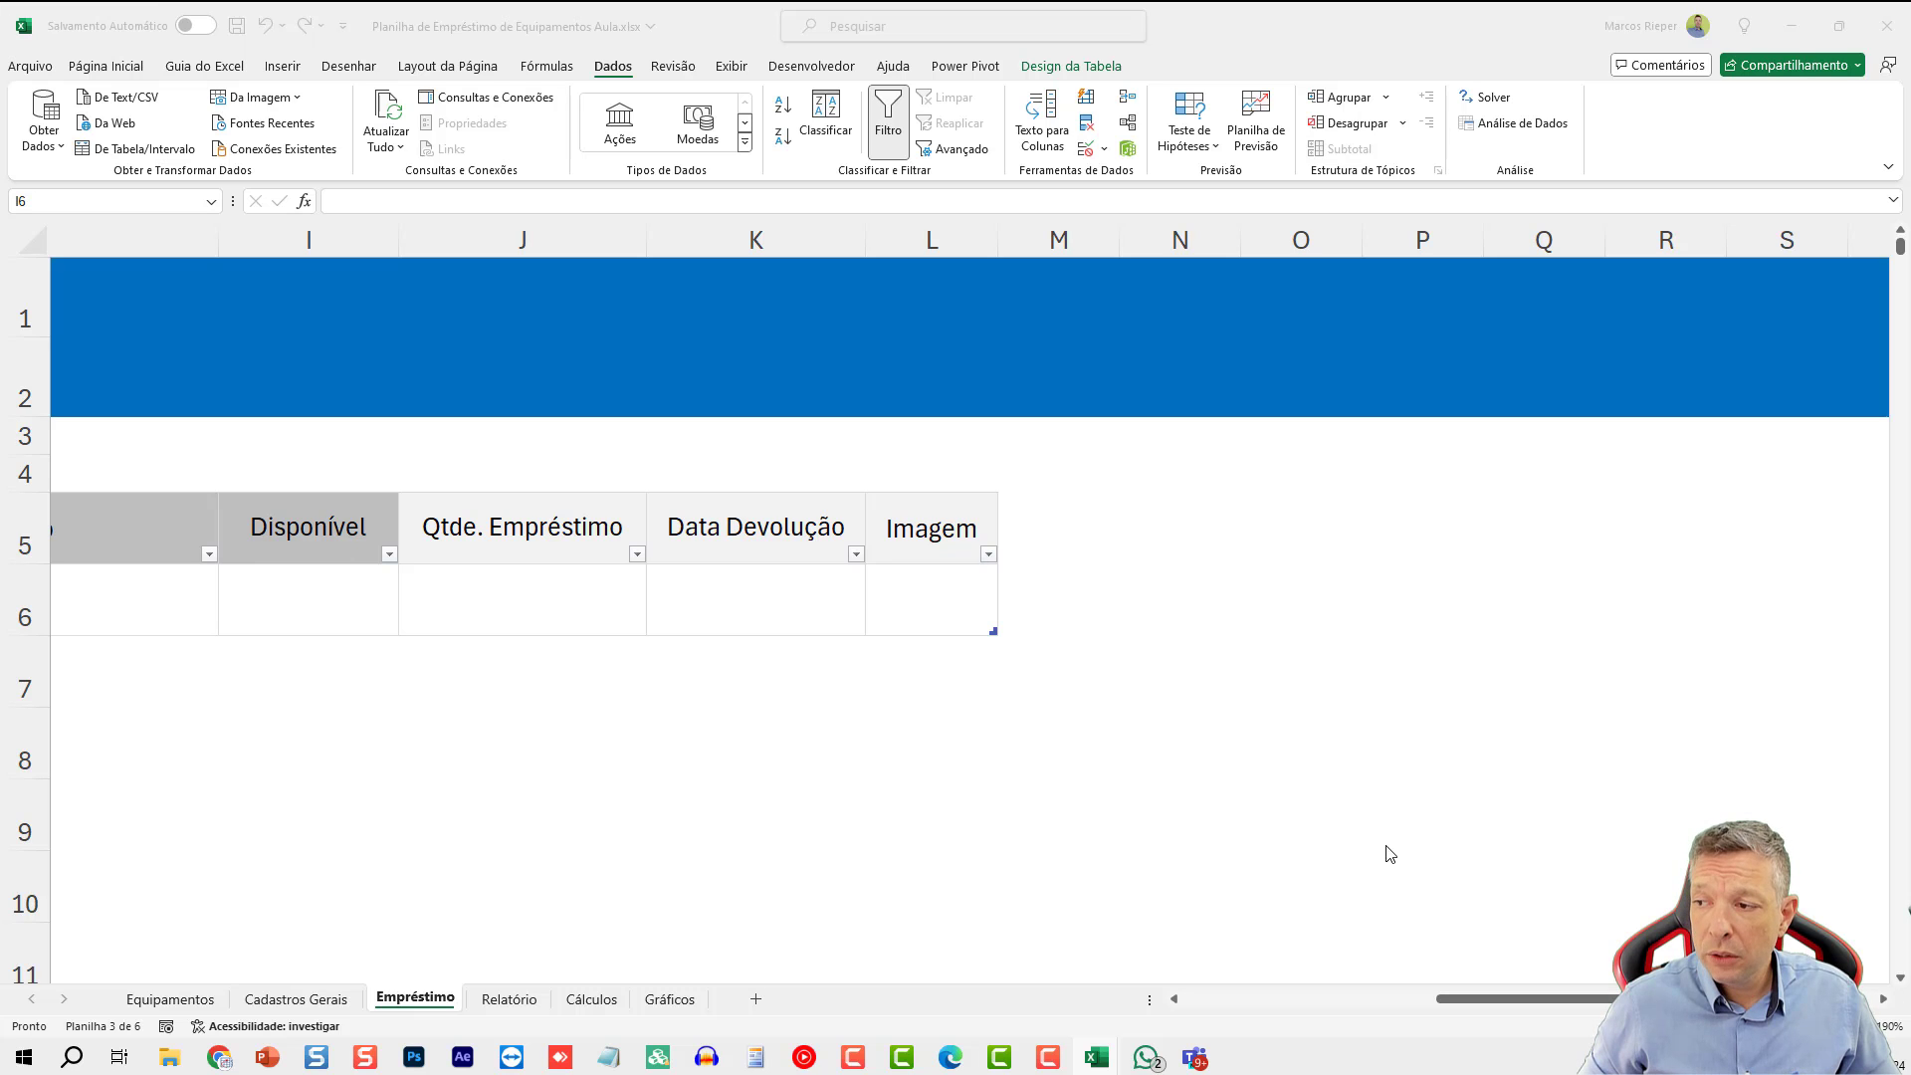
{"action": "left_click_drag", "start_coordinate": [1484, 1002], "coordinate": [1419, 1003]}
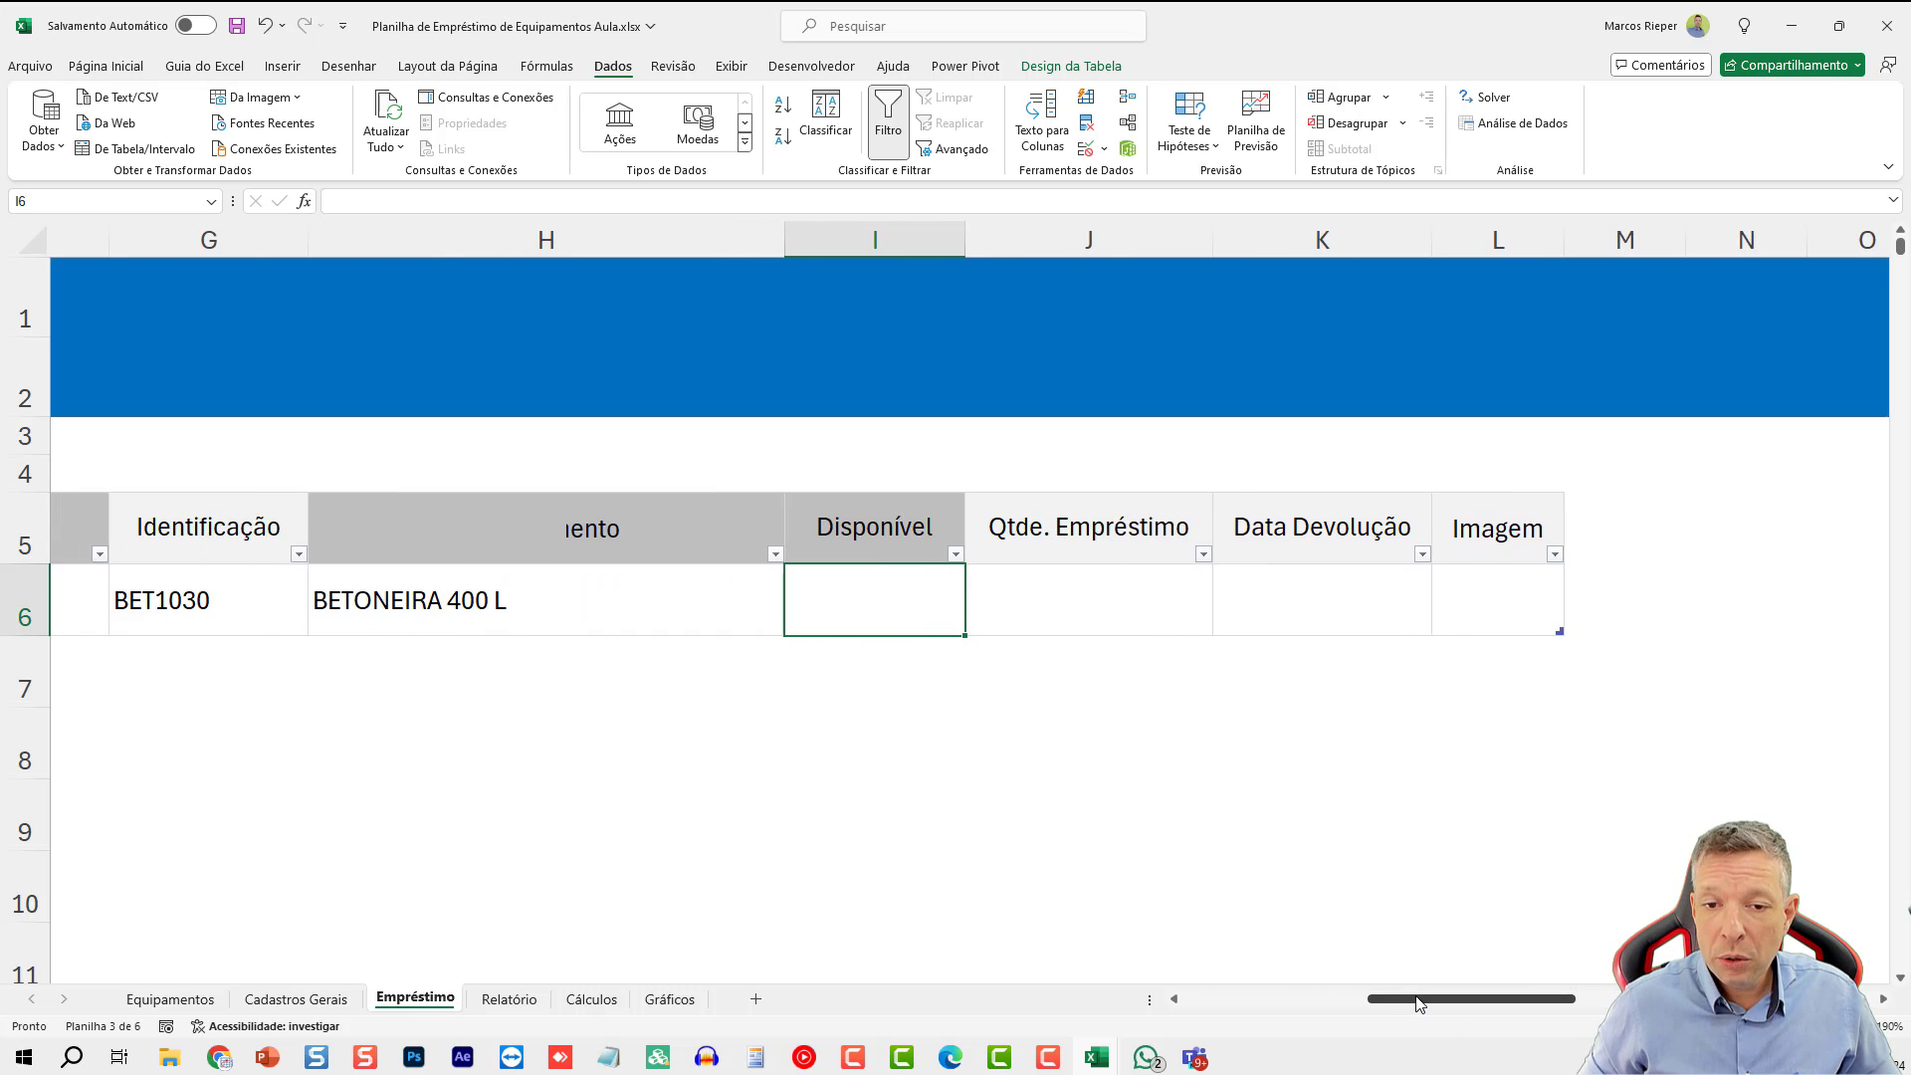
{"action": "left_click", "coordinate": [1077, 611]}
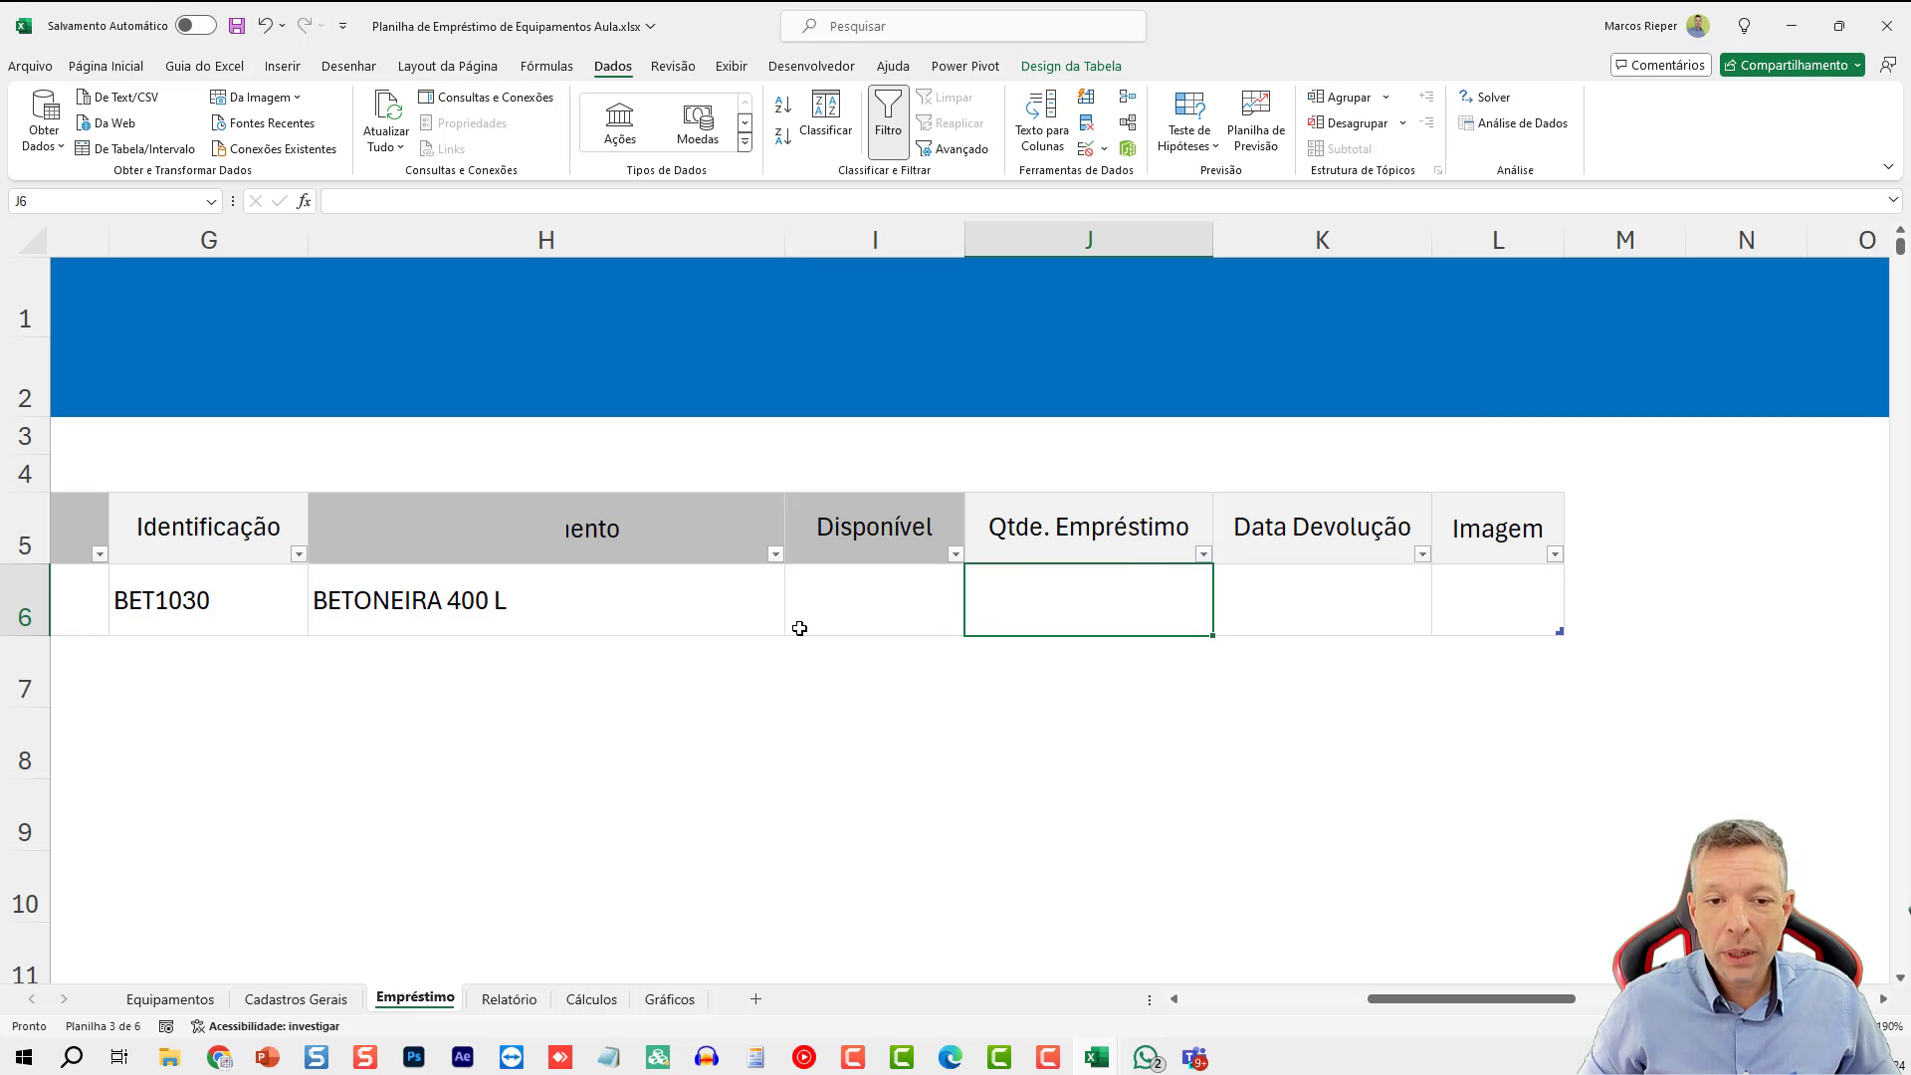
{"action": "left_click", "coordinate": [866, 615]}
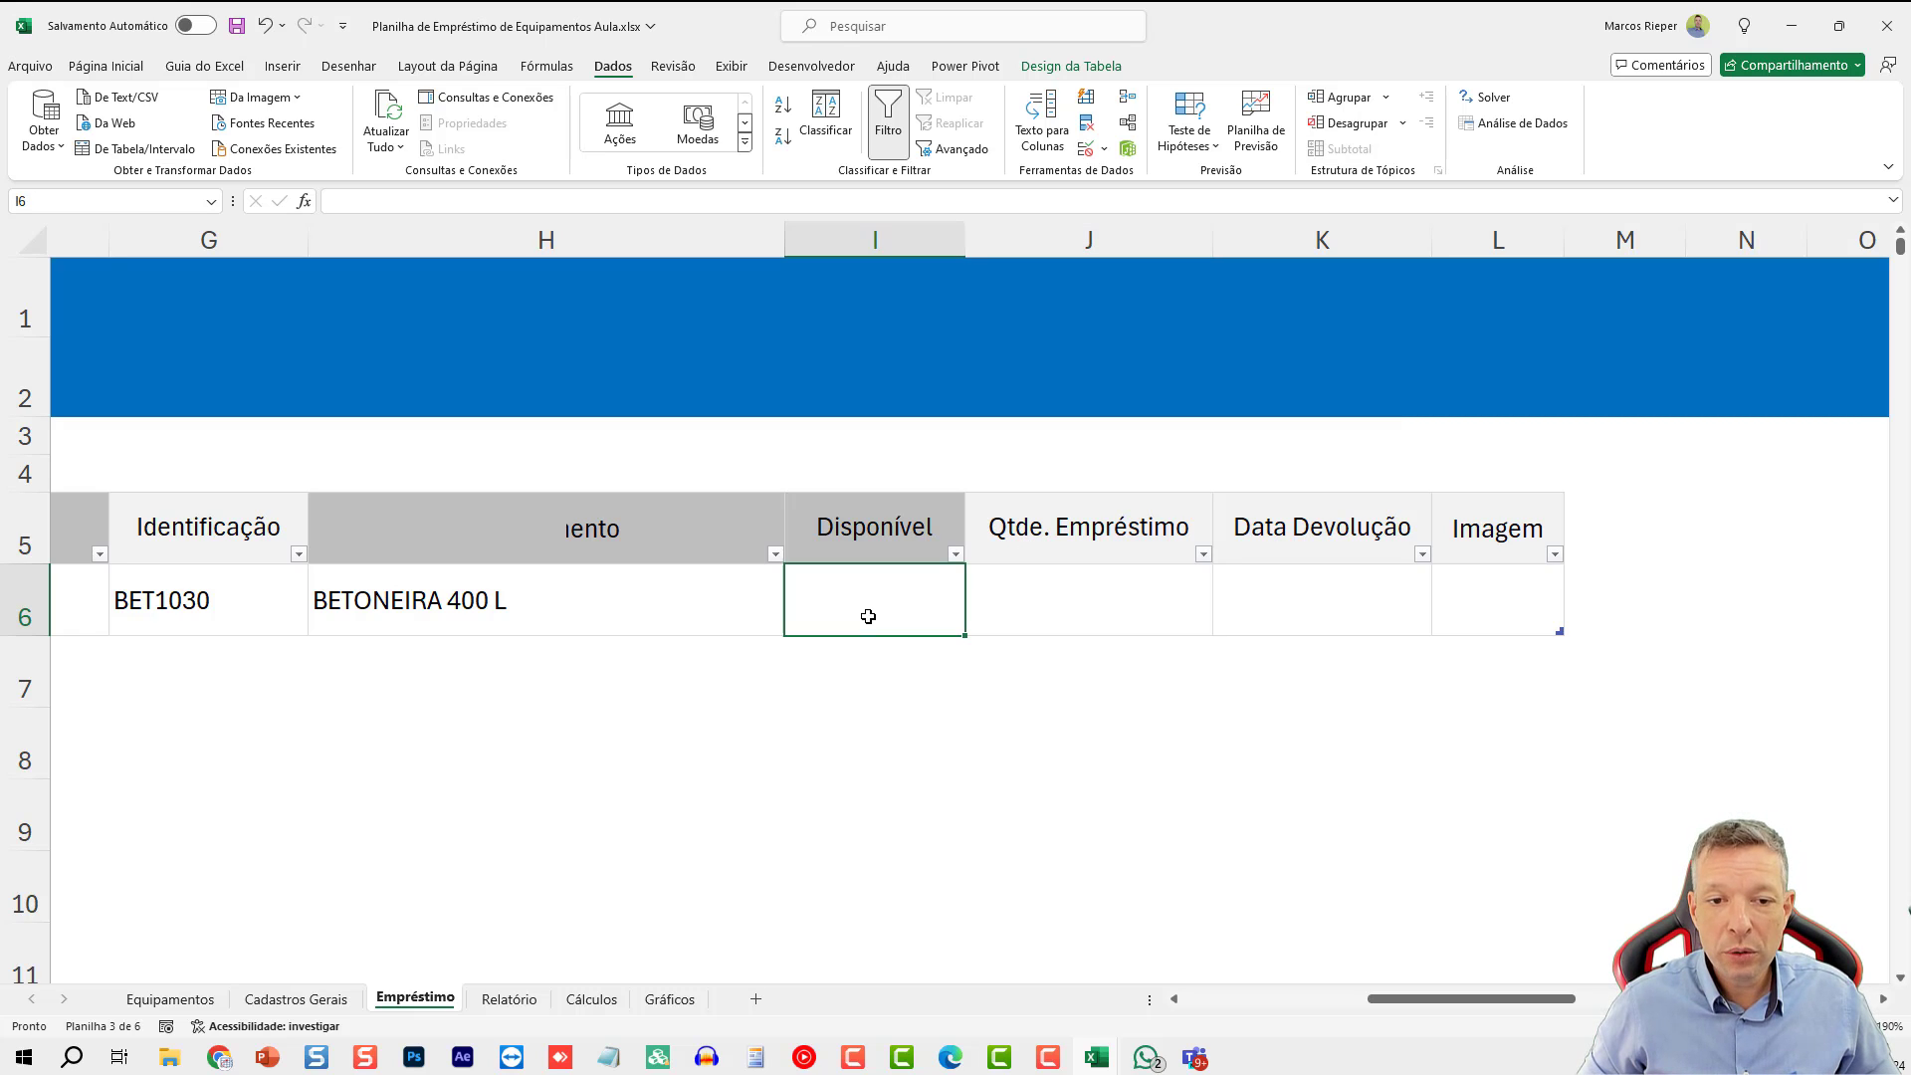
{"action": "left_click", "coordinate": [1135, 589]}
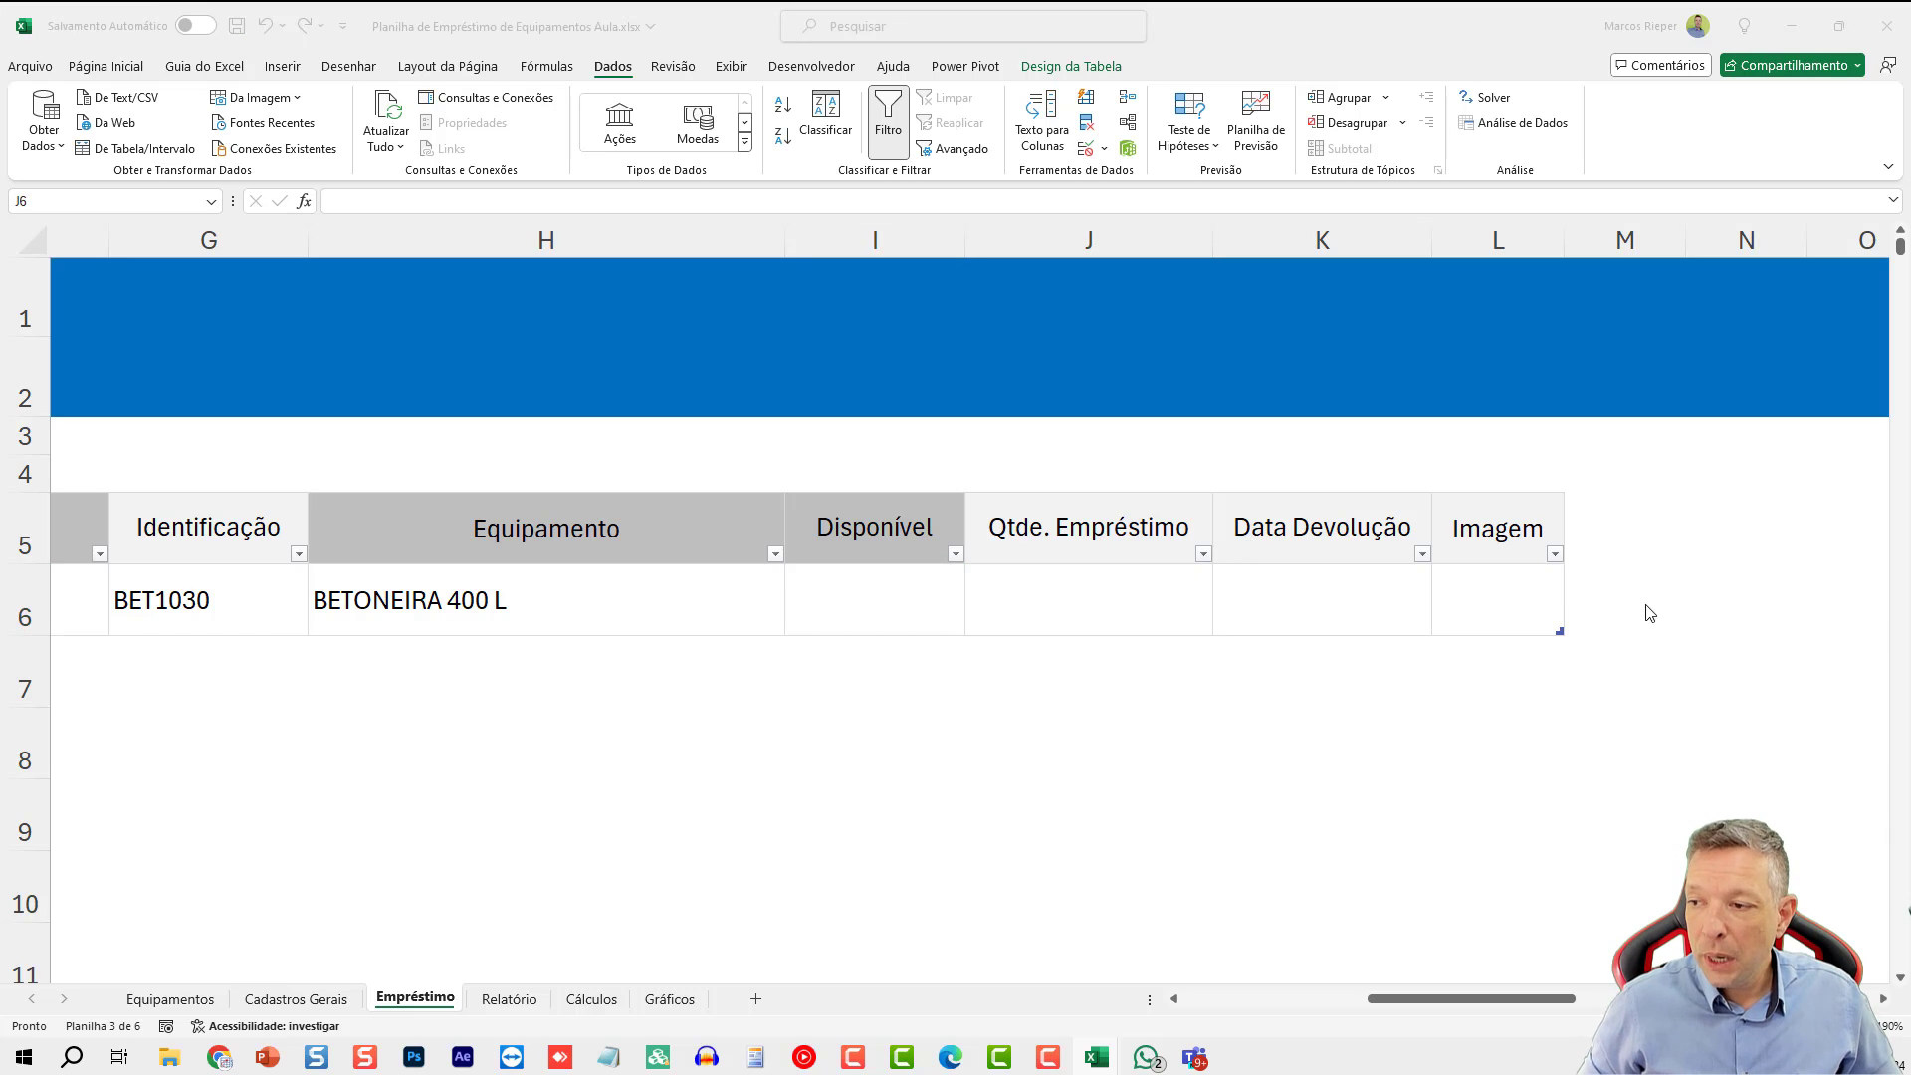
{"action": "left_click", "coordinate": [1177, 611]}
{"action": "type", "text": "1"}
{"action": "key", "text": "Return"}
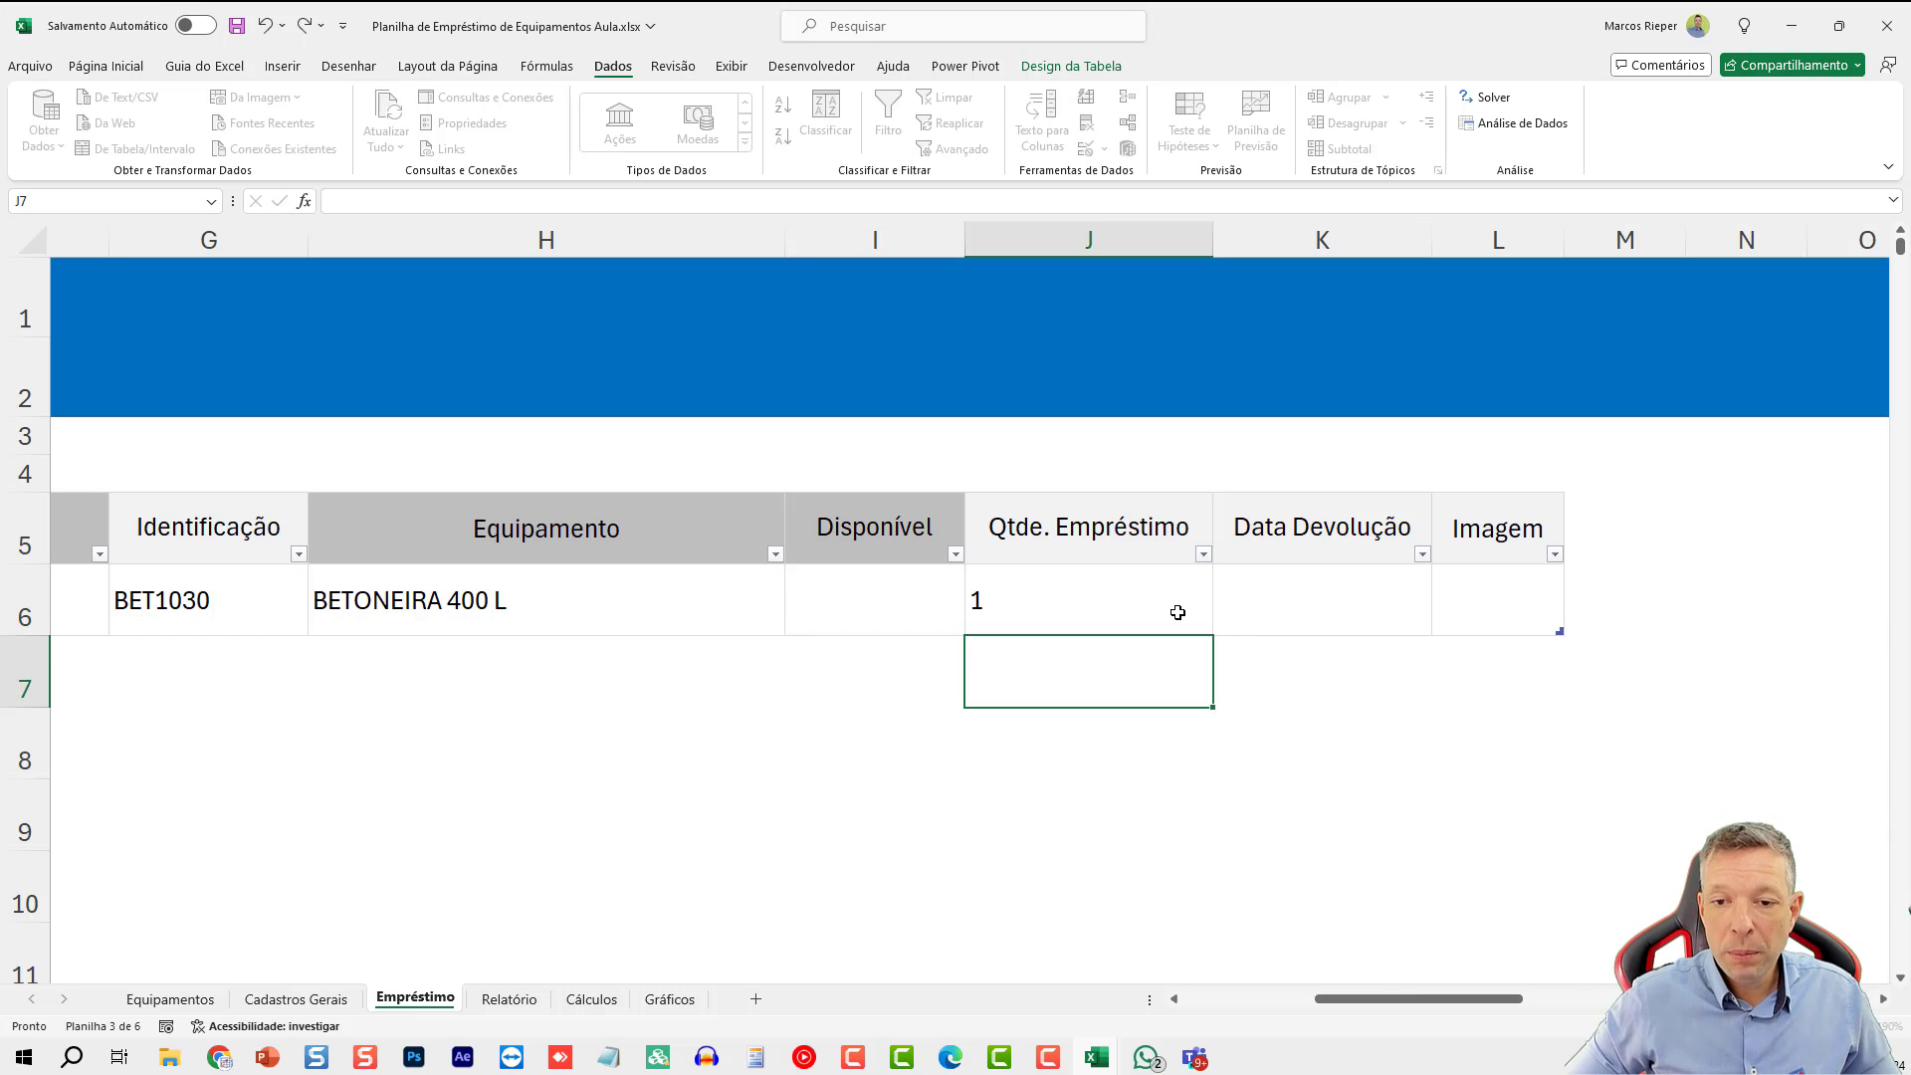
- Center the loan quantity in J6 horizontally
{"action": "key", "text": "Up"}
{"action": "key", "text": "Right"}
{"action": "left_click", "coordinate": [1122, 625]}
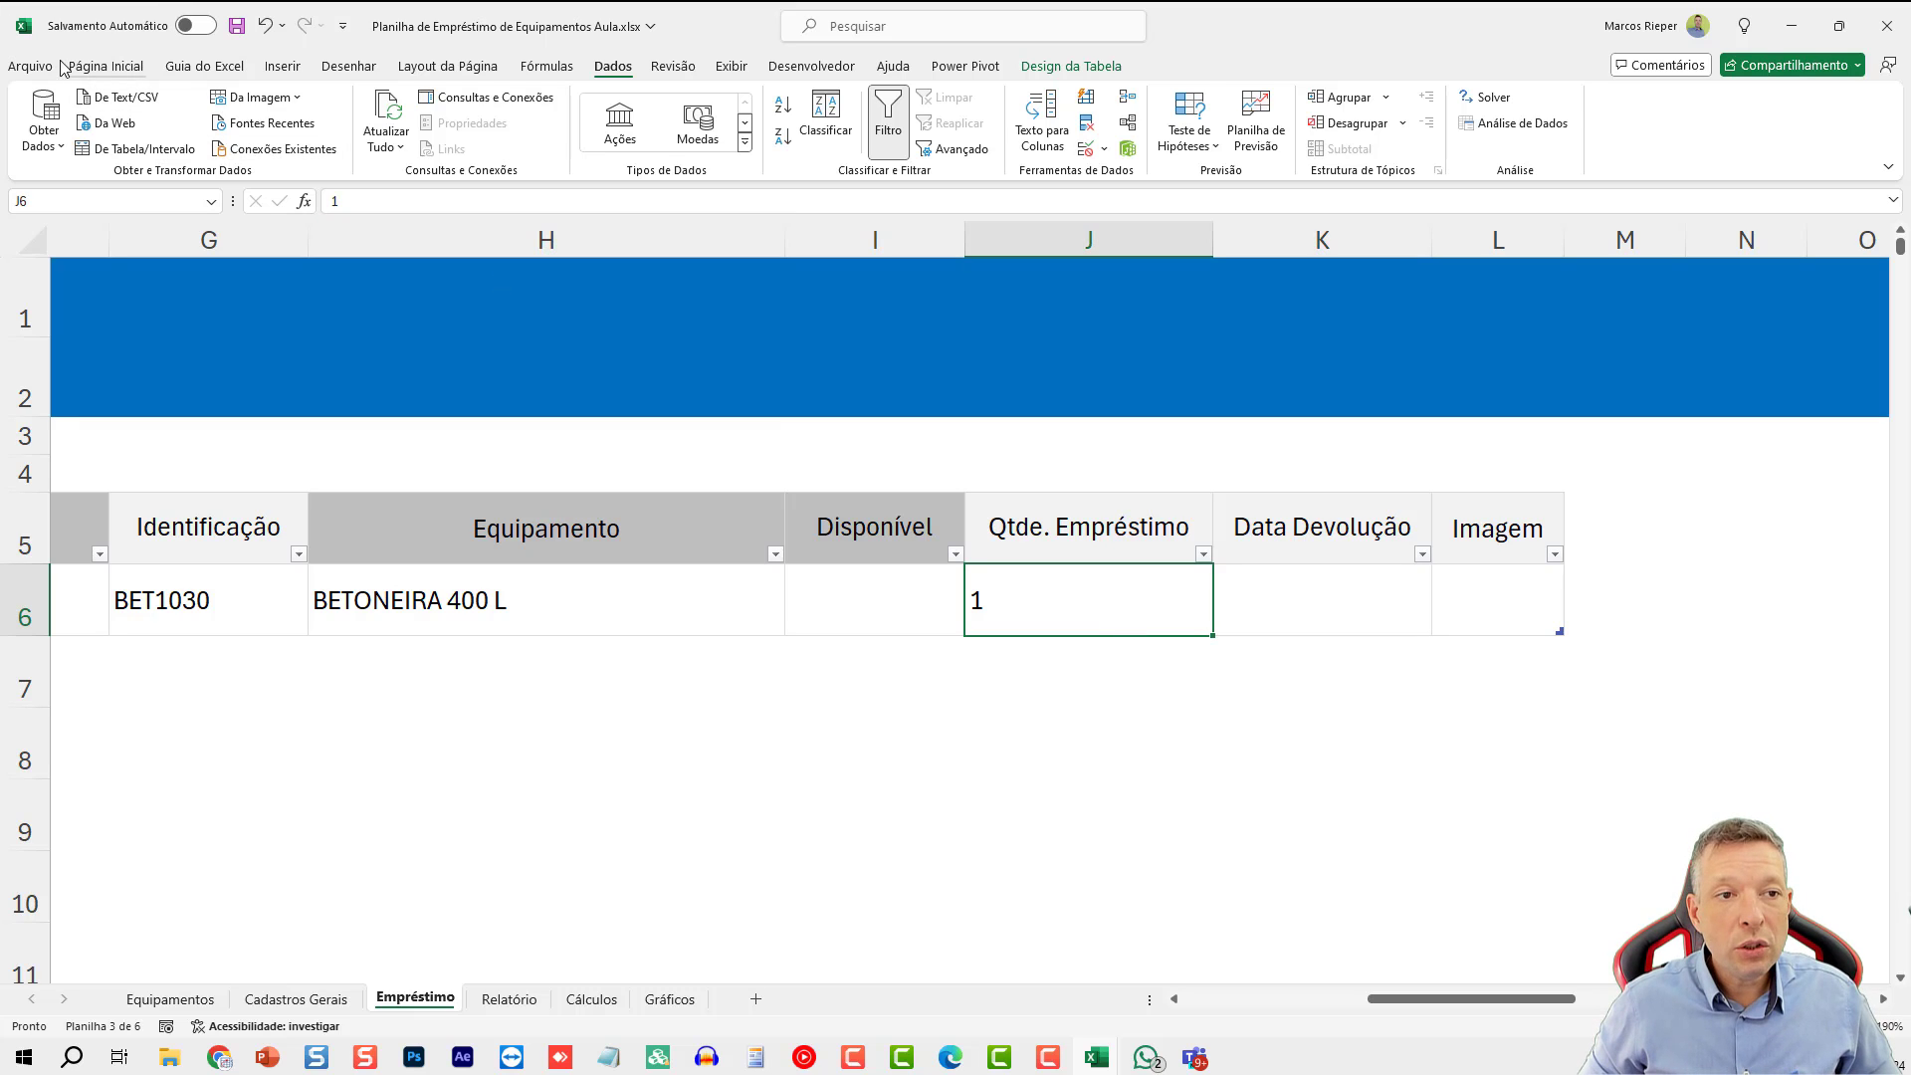
{"action": "left_click", "coordinate": [106, 65]}
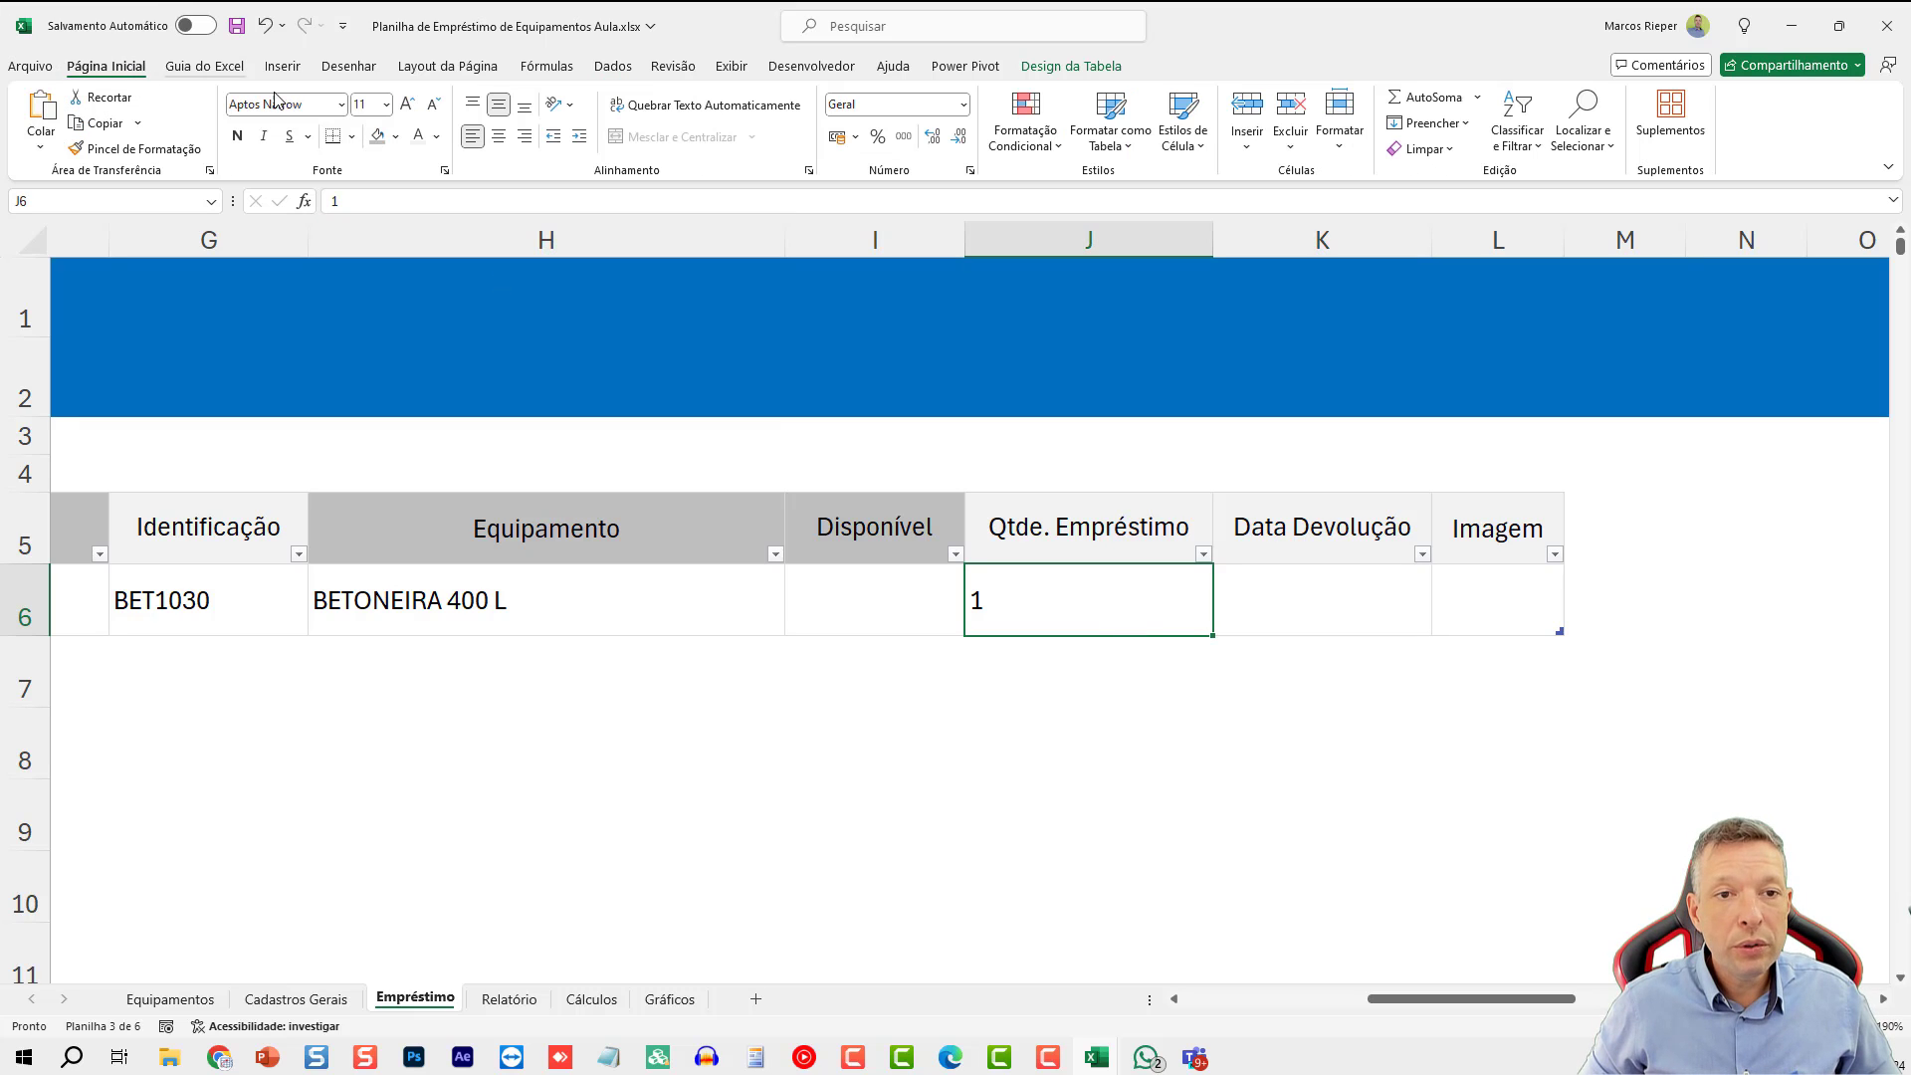
{"action": "left_click", "coordinate": [503, 140]}
- Enter the date 1/1 as the Data Devolução in K6 and center it horizontally
{"action": "left_click", "coordinate": [1370, 597]}
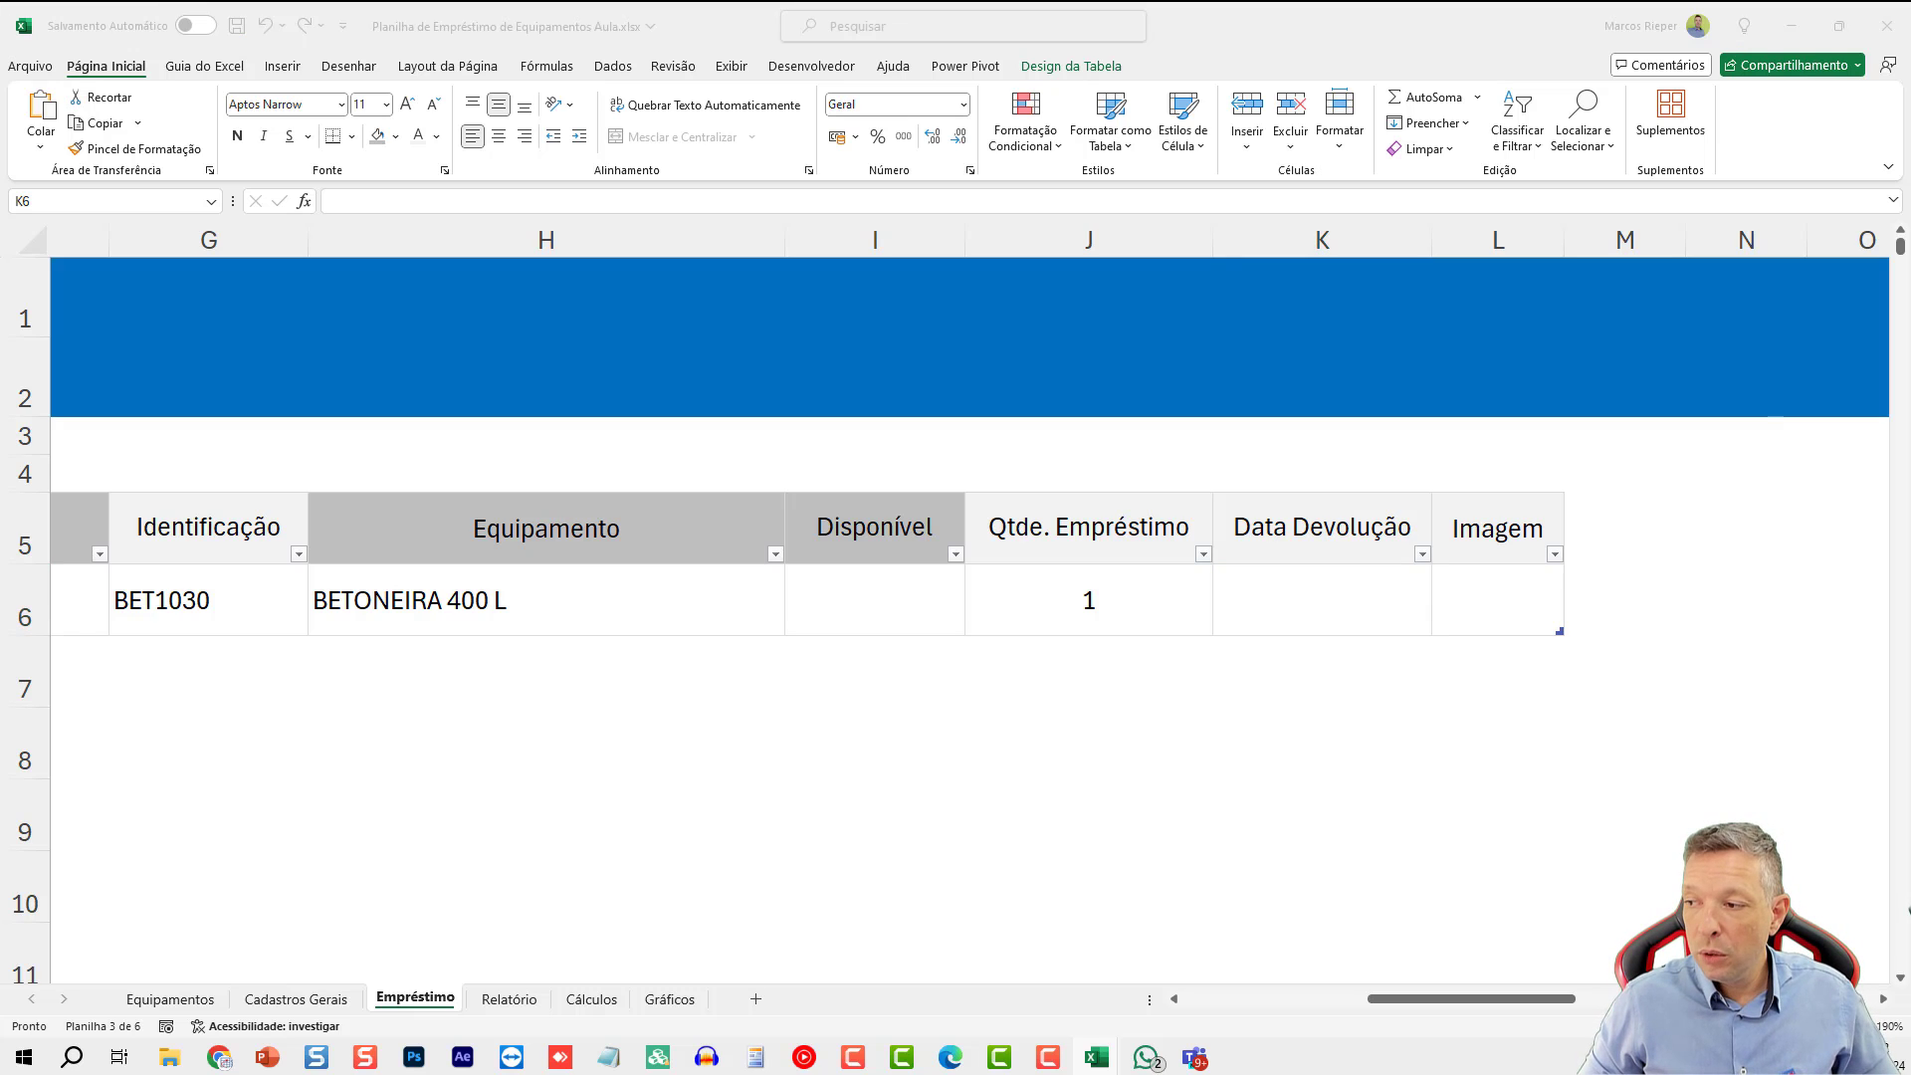
{"action": "left_click", "coordinate": [1288, 601]}
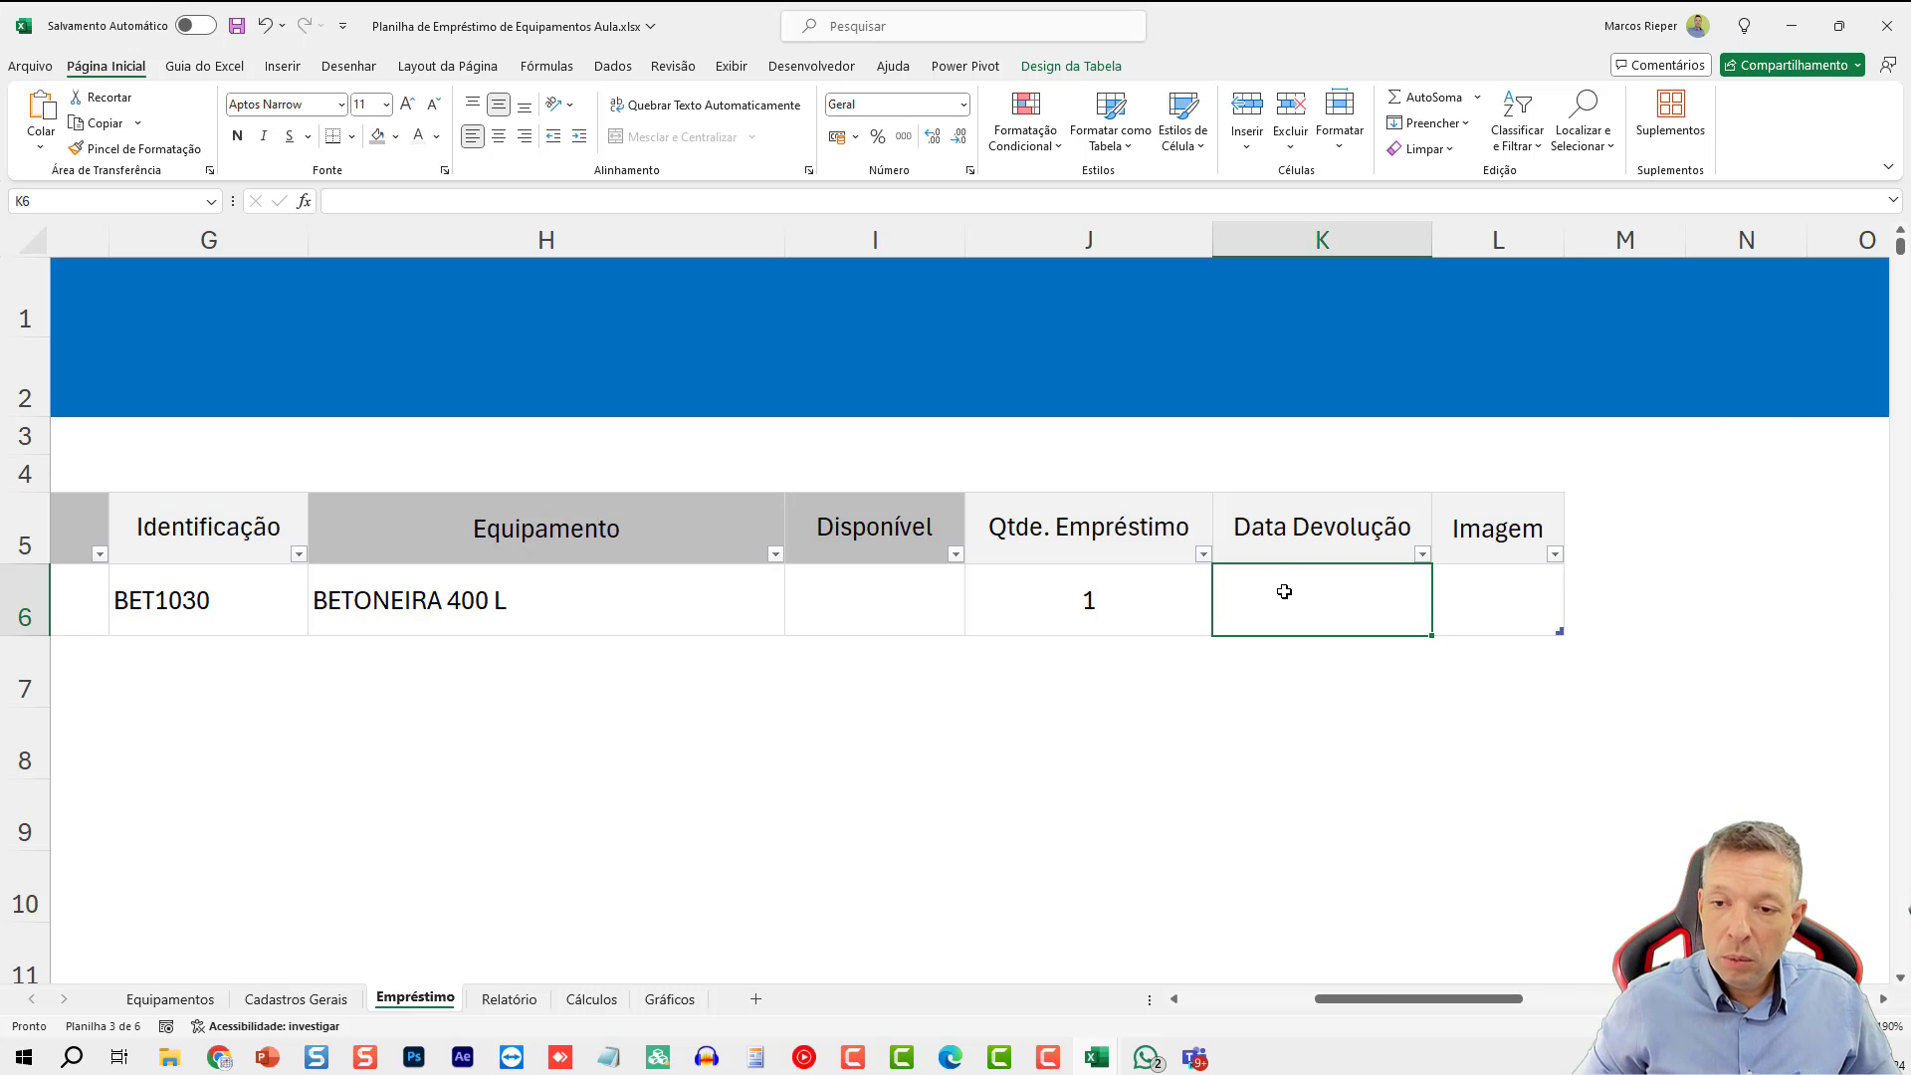
{"action": "type", "text": "1/1"}
{"action": "key", "text": "Return"}
{"action": "left_click", "coordinate": [1284, 597]}
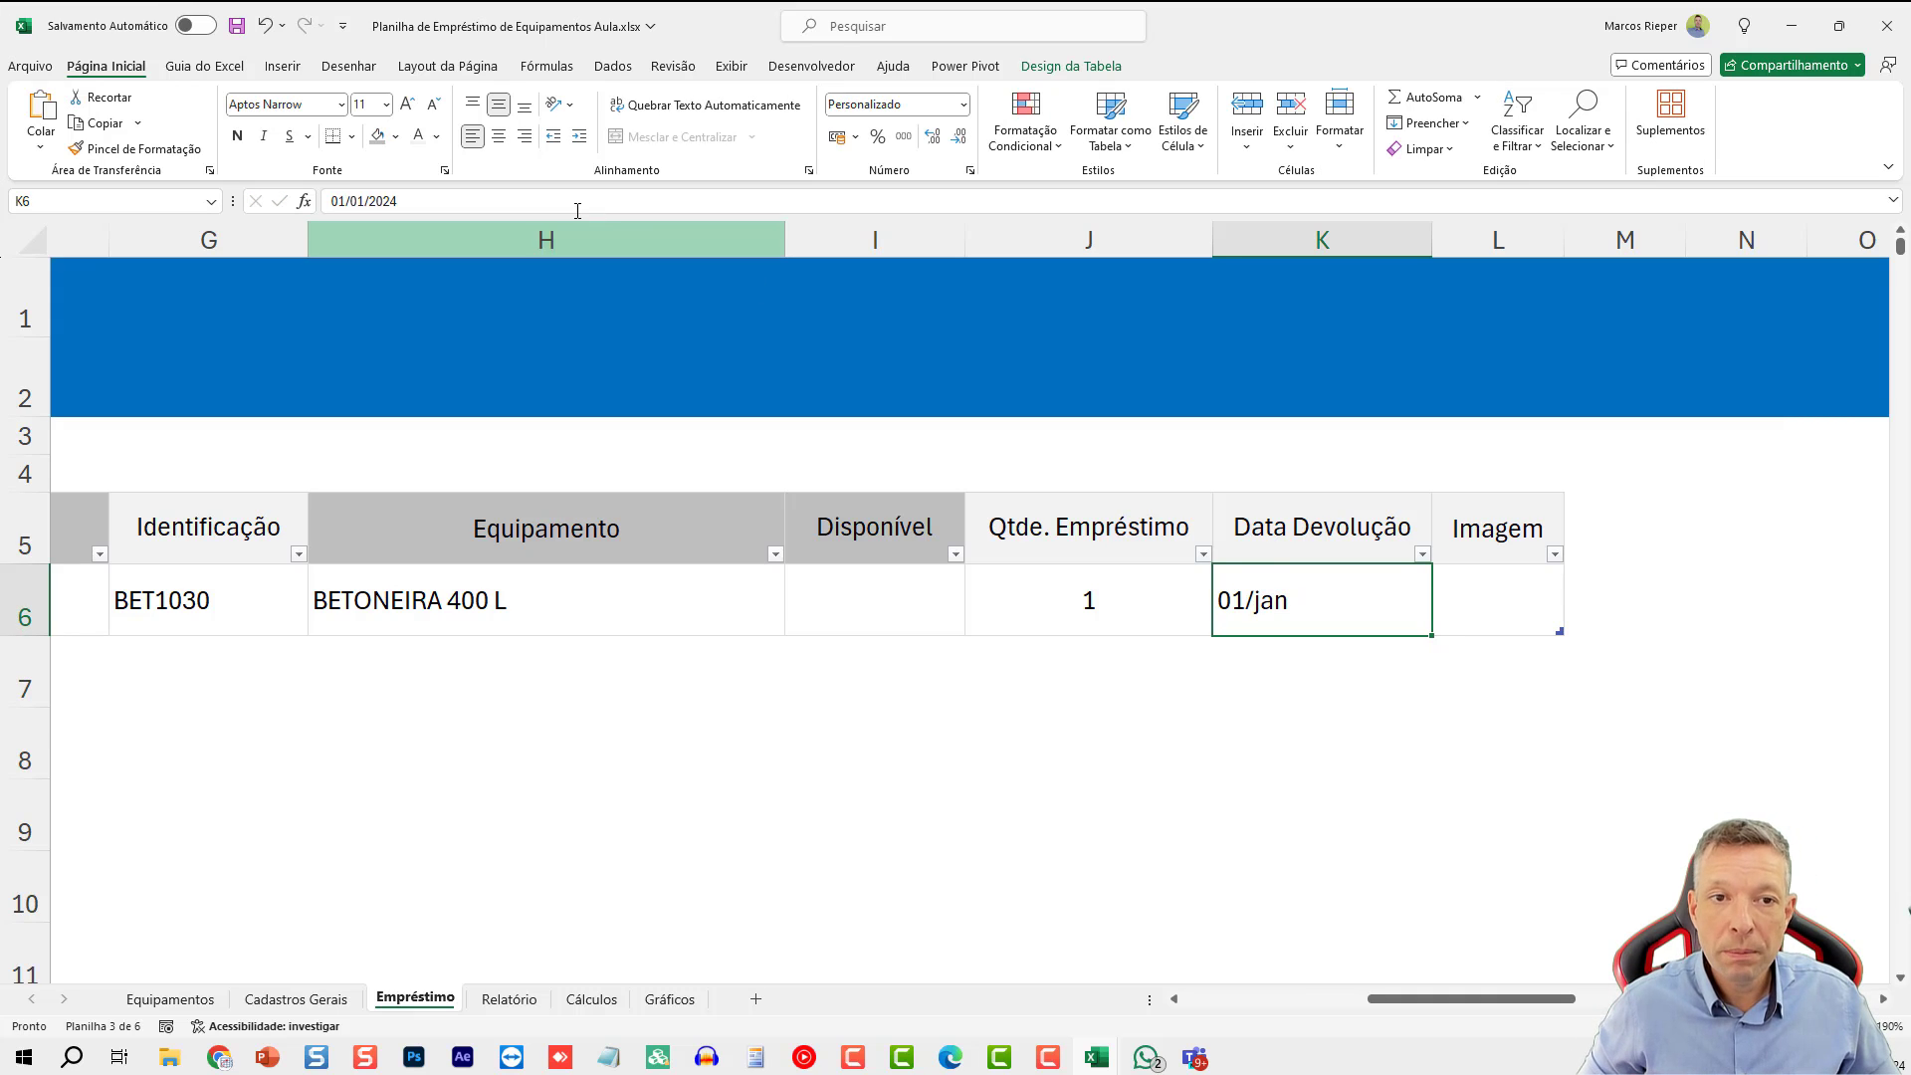
{"action": "left_click", "coordinate": [499, 135]}
- Apply a custom day/month/two-digit-year date format to the loan Data in C6
{"action": "left_click_drag", "start_coordinate": [1473, 1000], "coordinate": [1288, 1000]}
{"action": "left_click", "coordinate": [440, 592]}
{"action": "key", "text": "ctrl+1"}
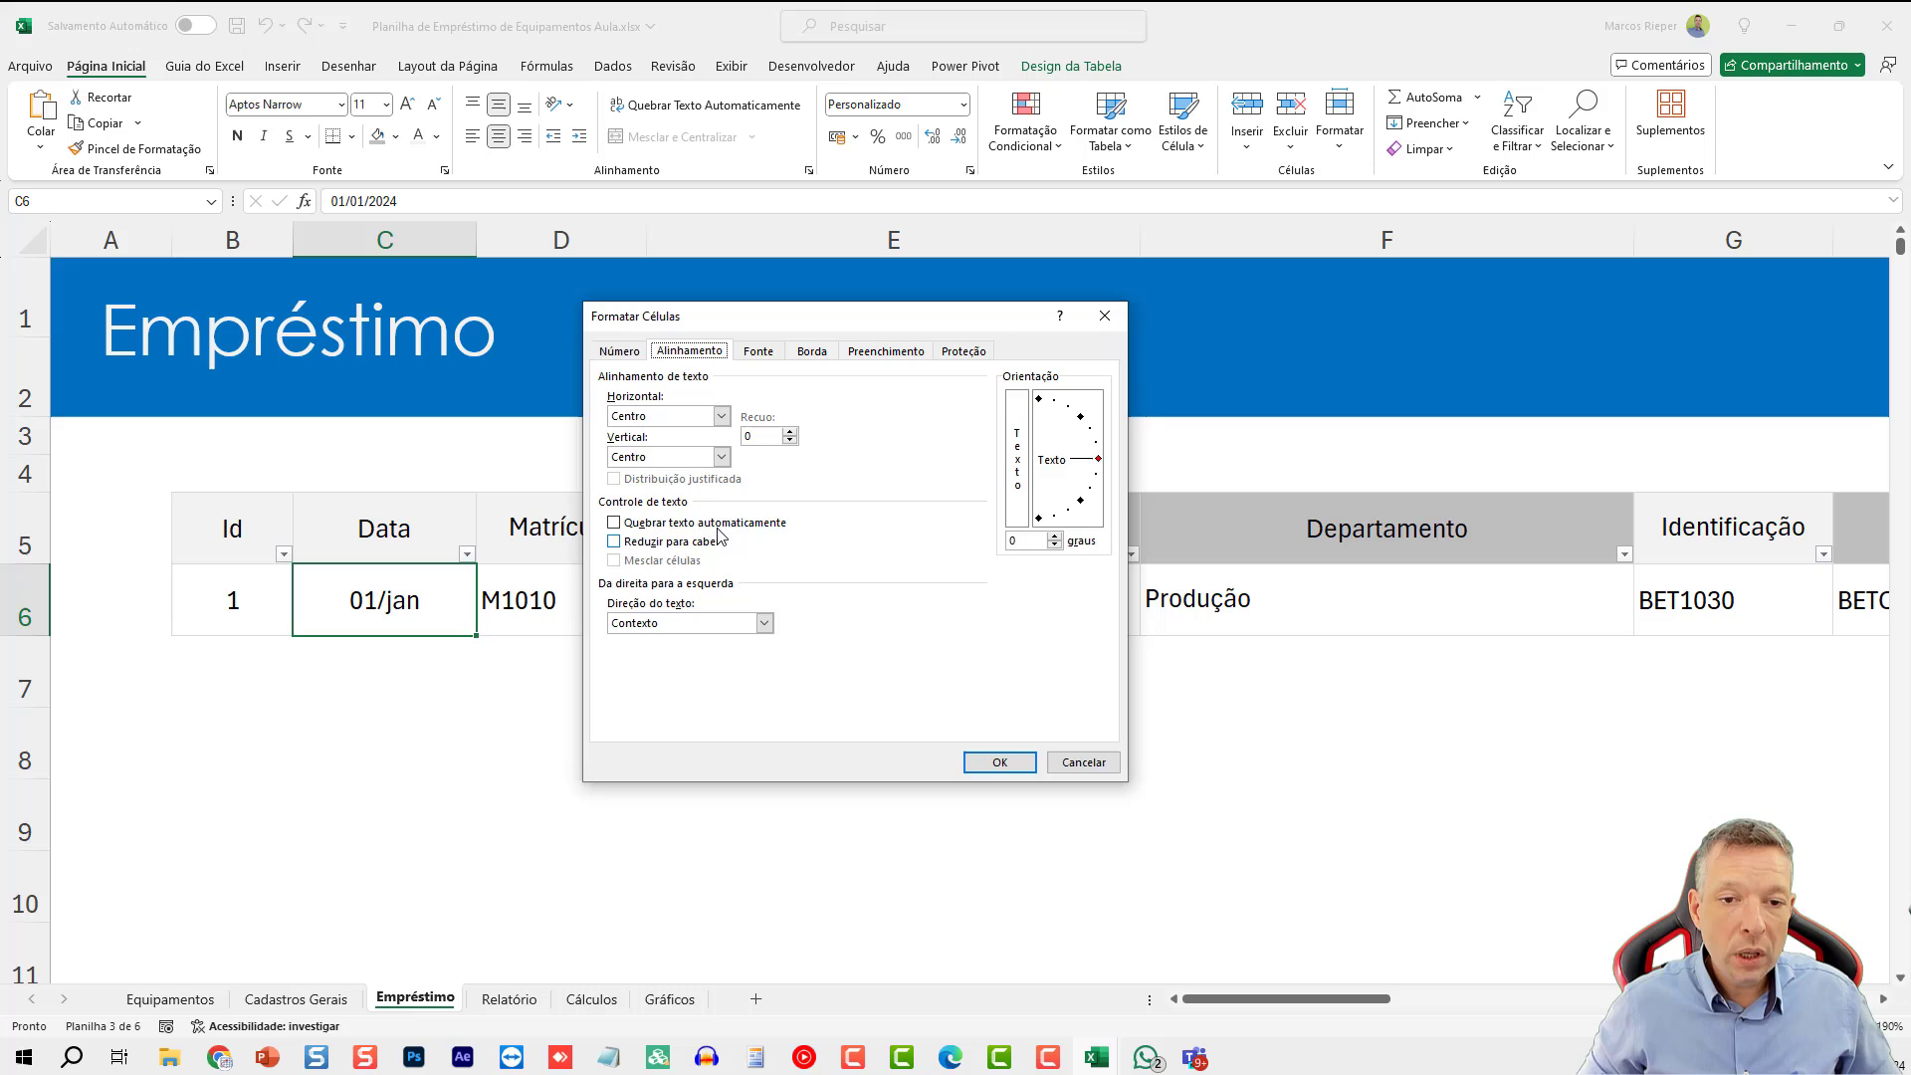
{"action": "left_click", "coordinate": [621, 353]}
{"action": "left_click", "coordinate": [788, 454]}
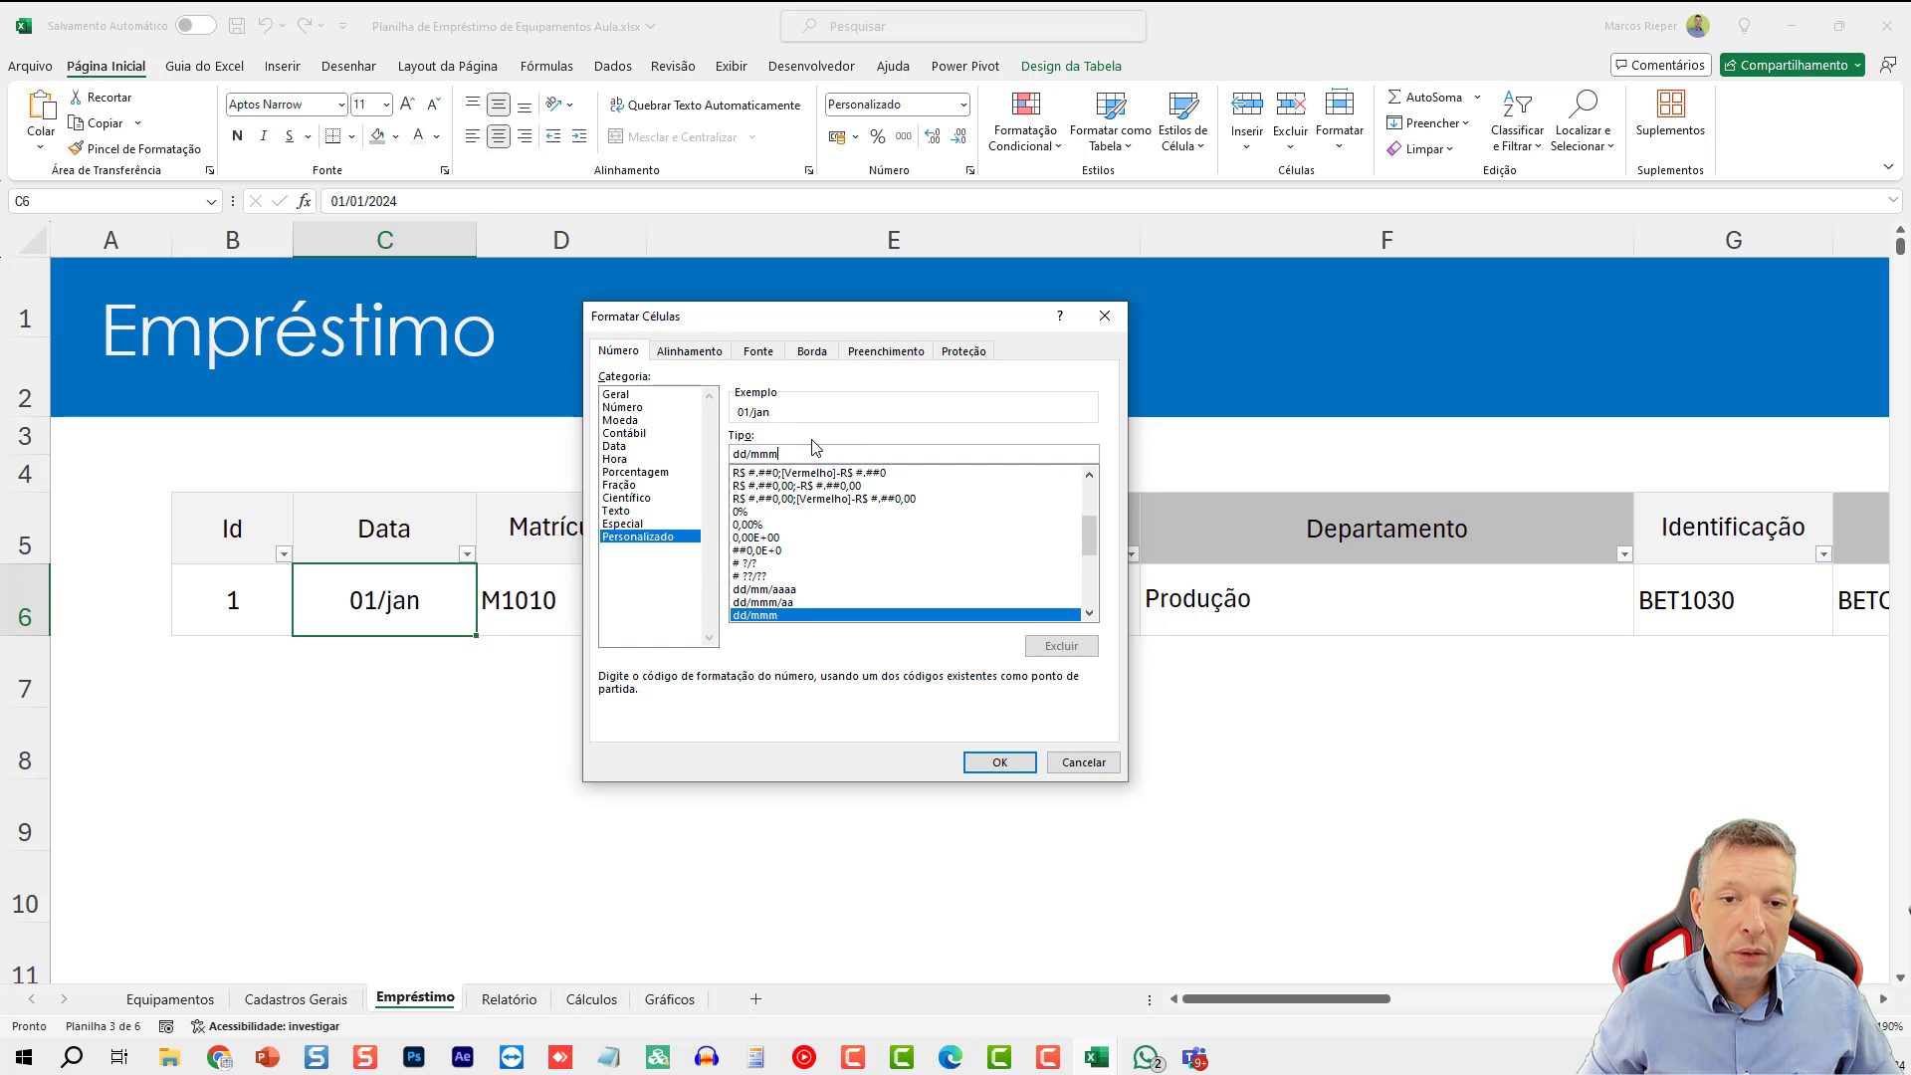
{"action": "key", "text": "BackSpace"}
{"action": "type", "text": "/aa"}
{"action": "key", "text": "Return"}
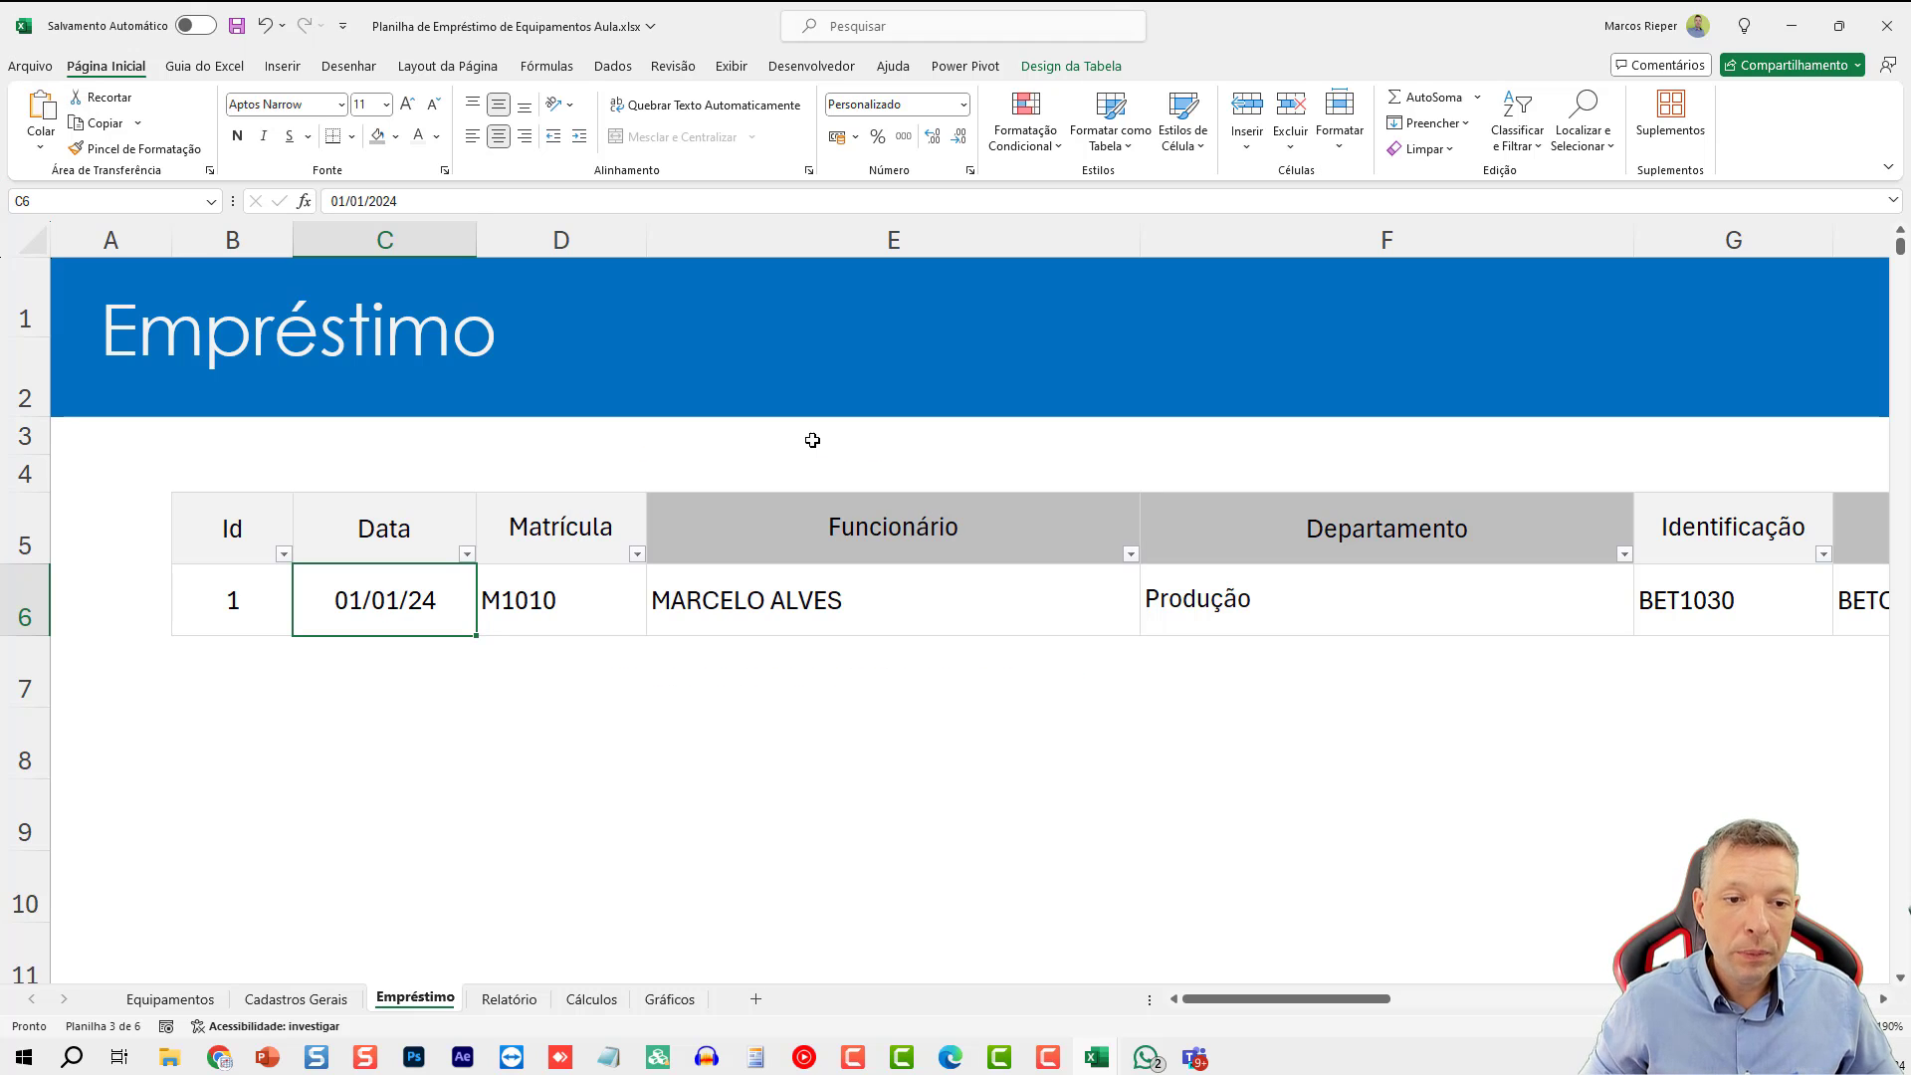
- Copy the formatting of the date in C6 onto the Data Devolução in K6
{"action": "left_click", "coordinate": [140, 149]}
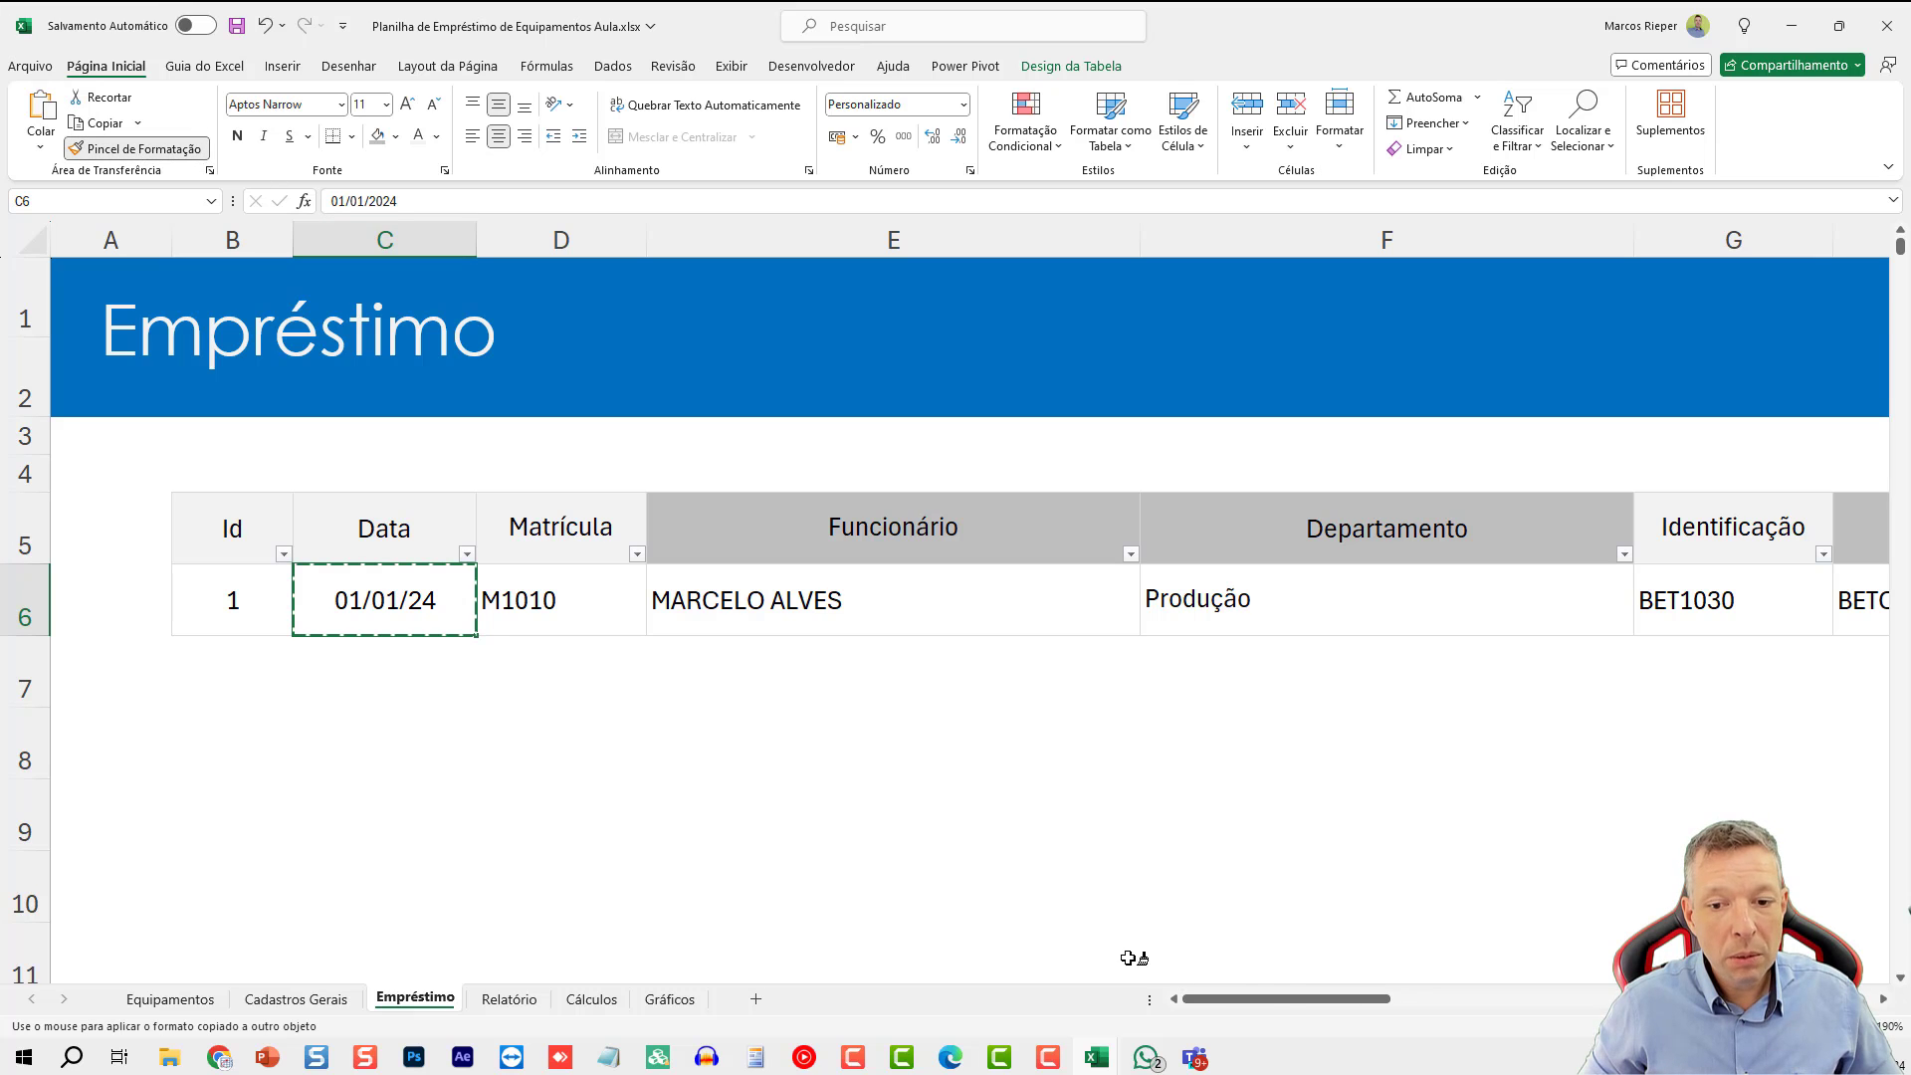
{"action": "left_click_drag", "start_coordinate": [1247, 1000], "coordinate": [1449, 1001]}
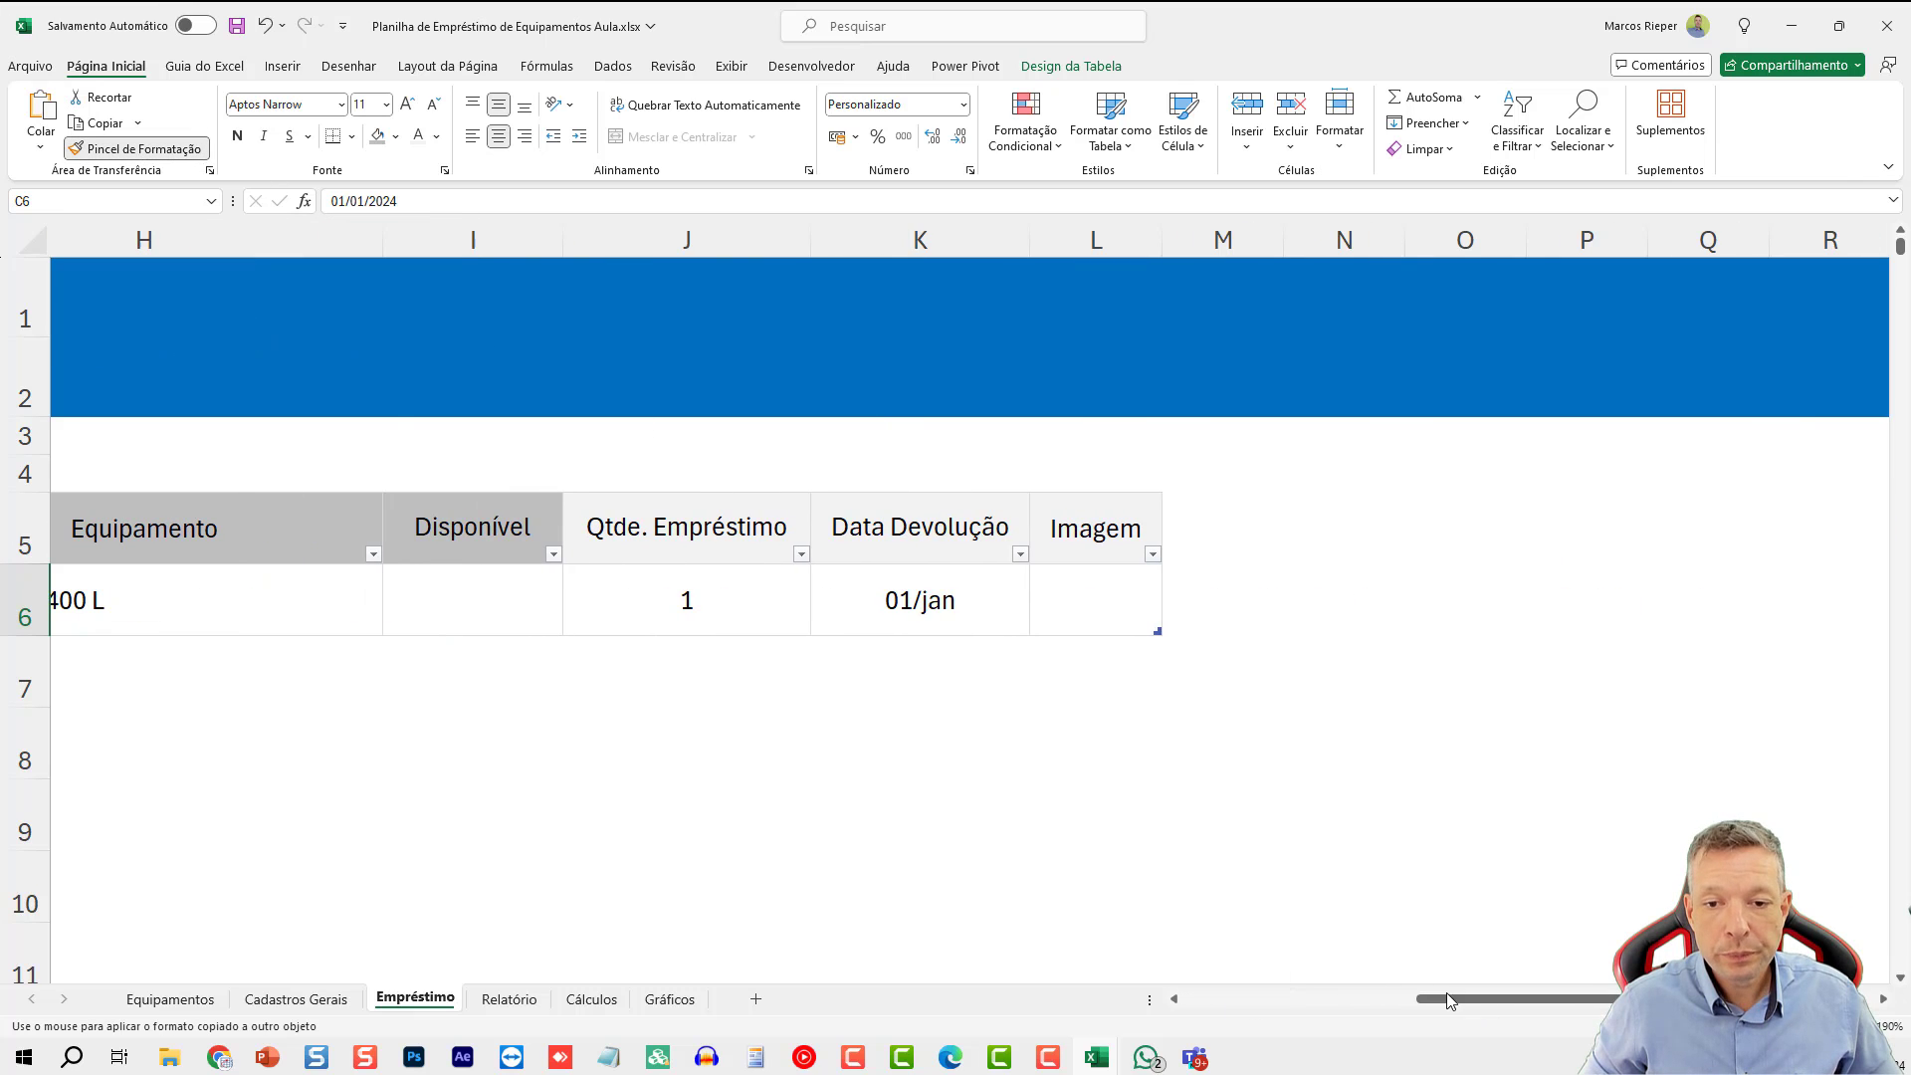
{"action": "left_click", "coordinate": [931, 609]}
- Enter a PROCX in L6 that finds the row's Identificação in tEquipamentos[Identificação] and returns tEquipamentos[Imagem], with "" if not found
{"action": "left_click", "coordinate": [1107, 598]}
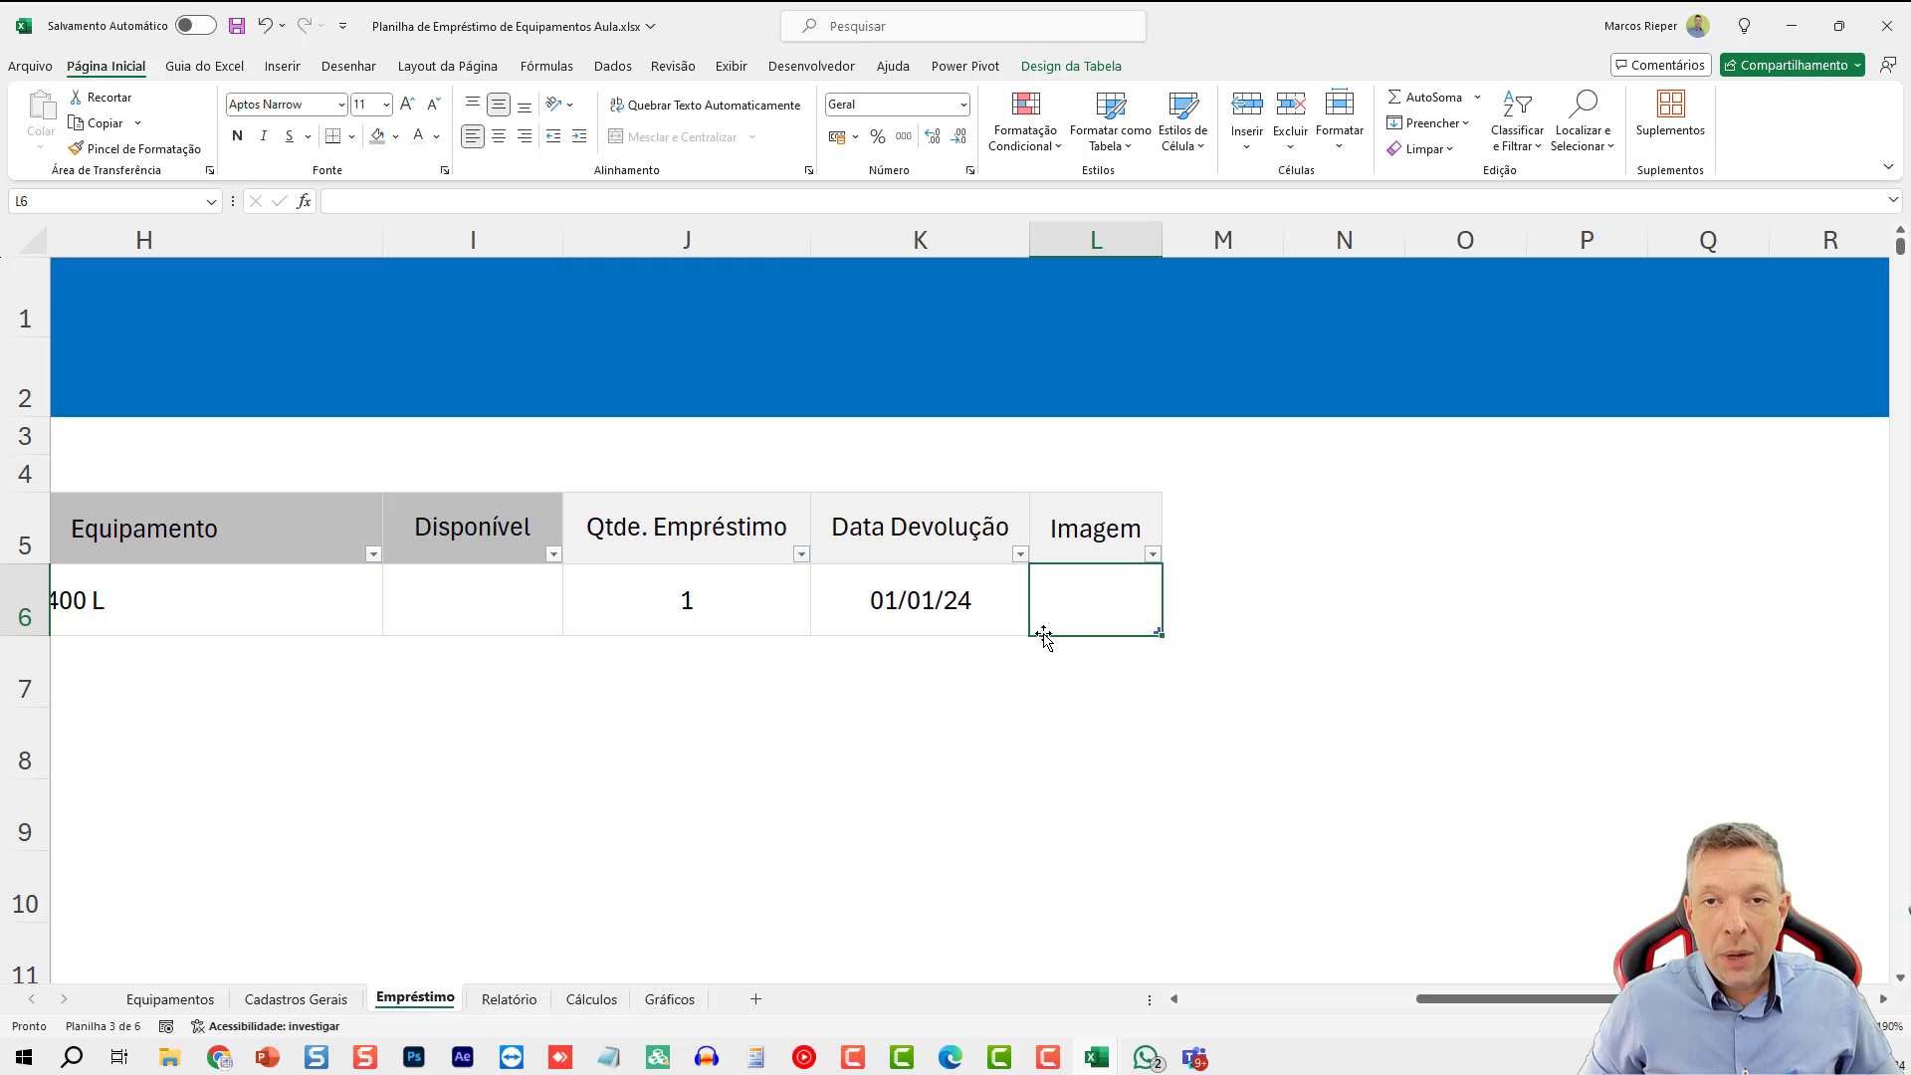
{"action": "left_click", "coordinate": [170, 999]}
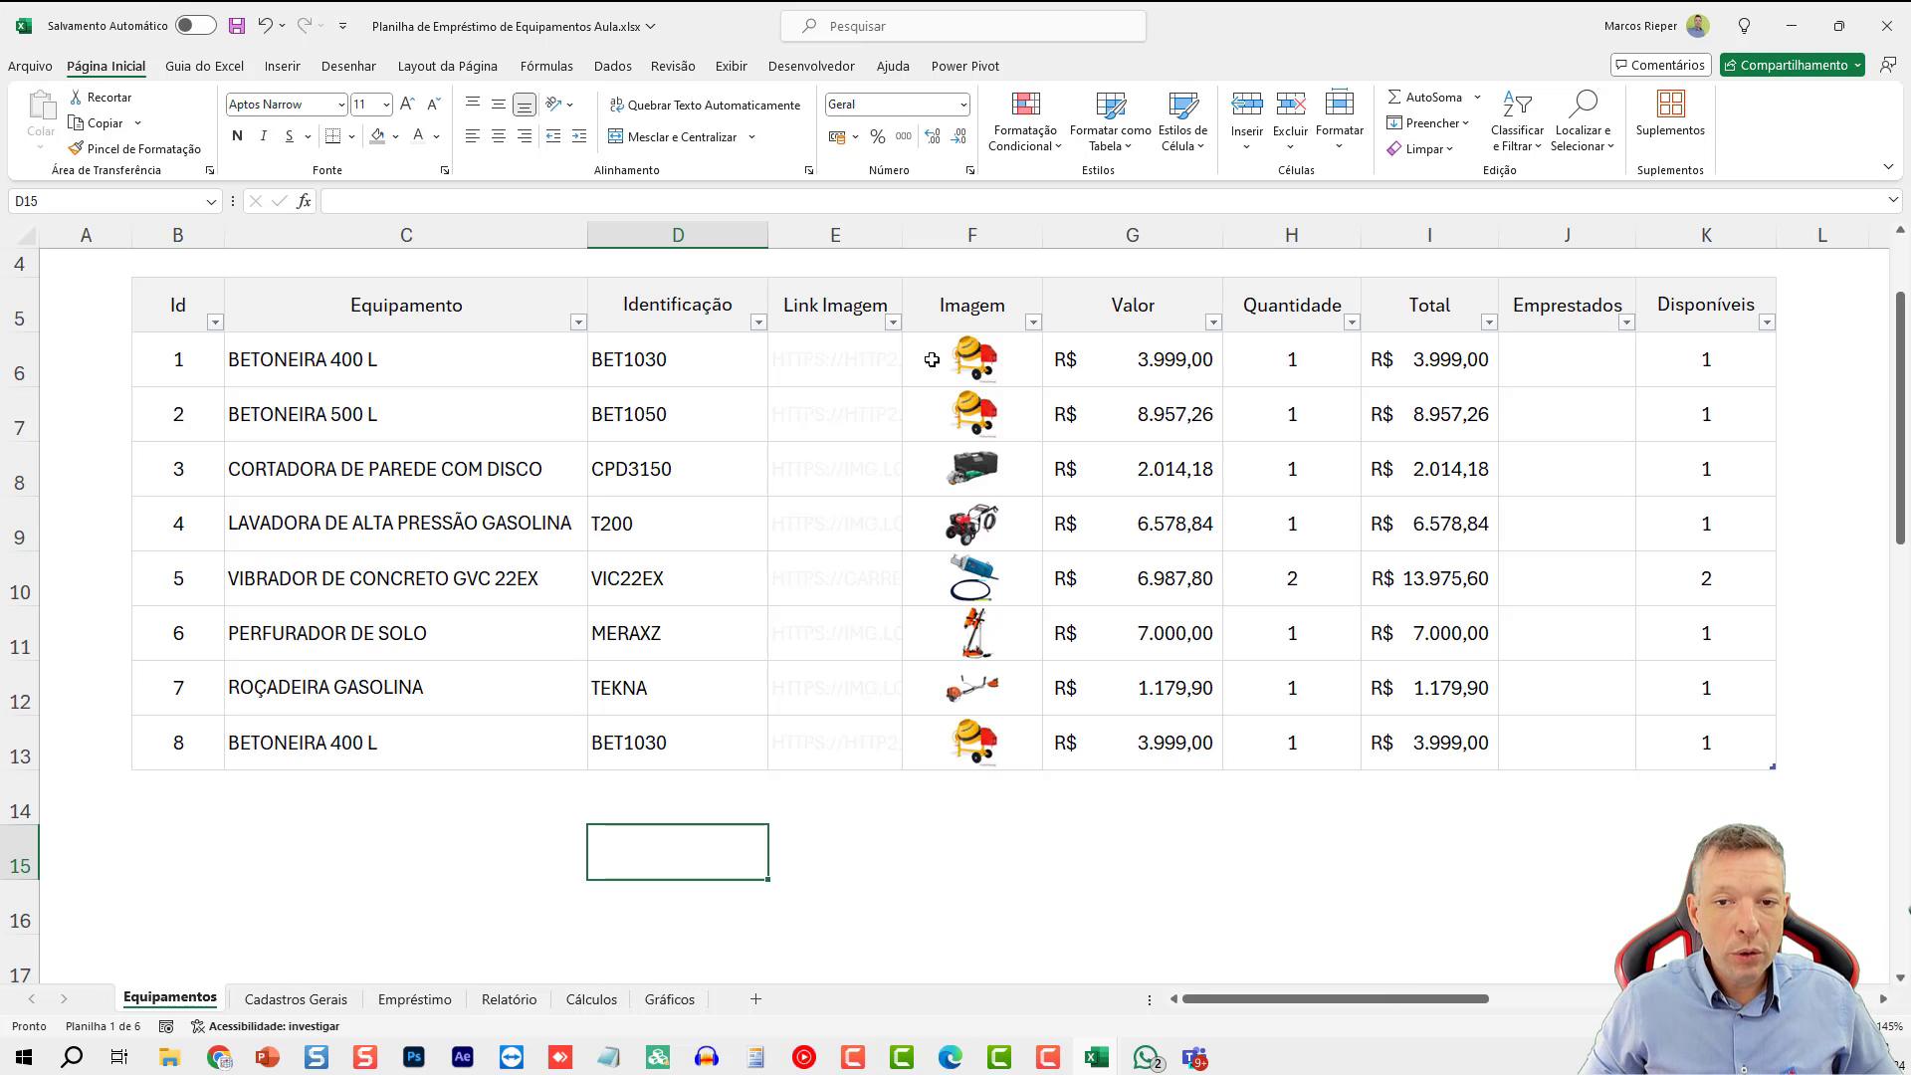
{"action": "left_click", "coordinate": [670, 1000]}
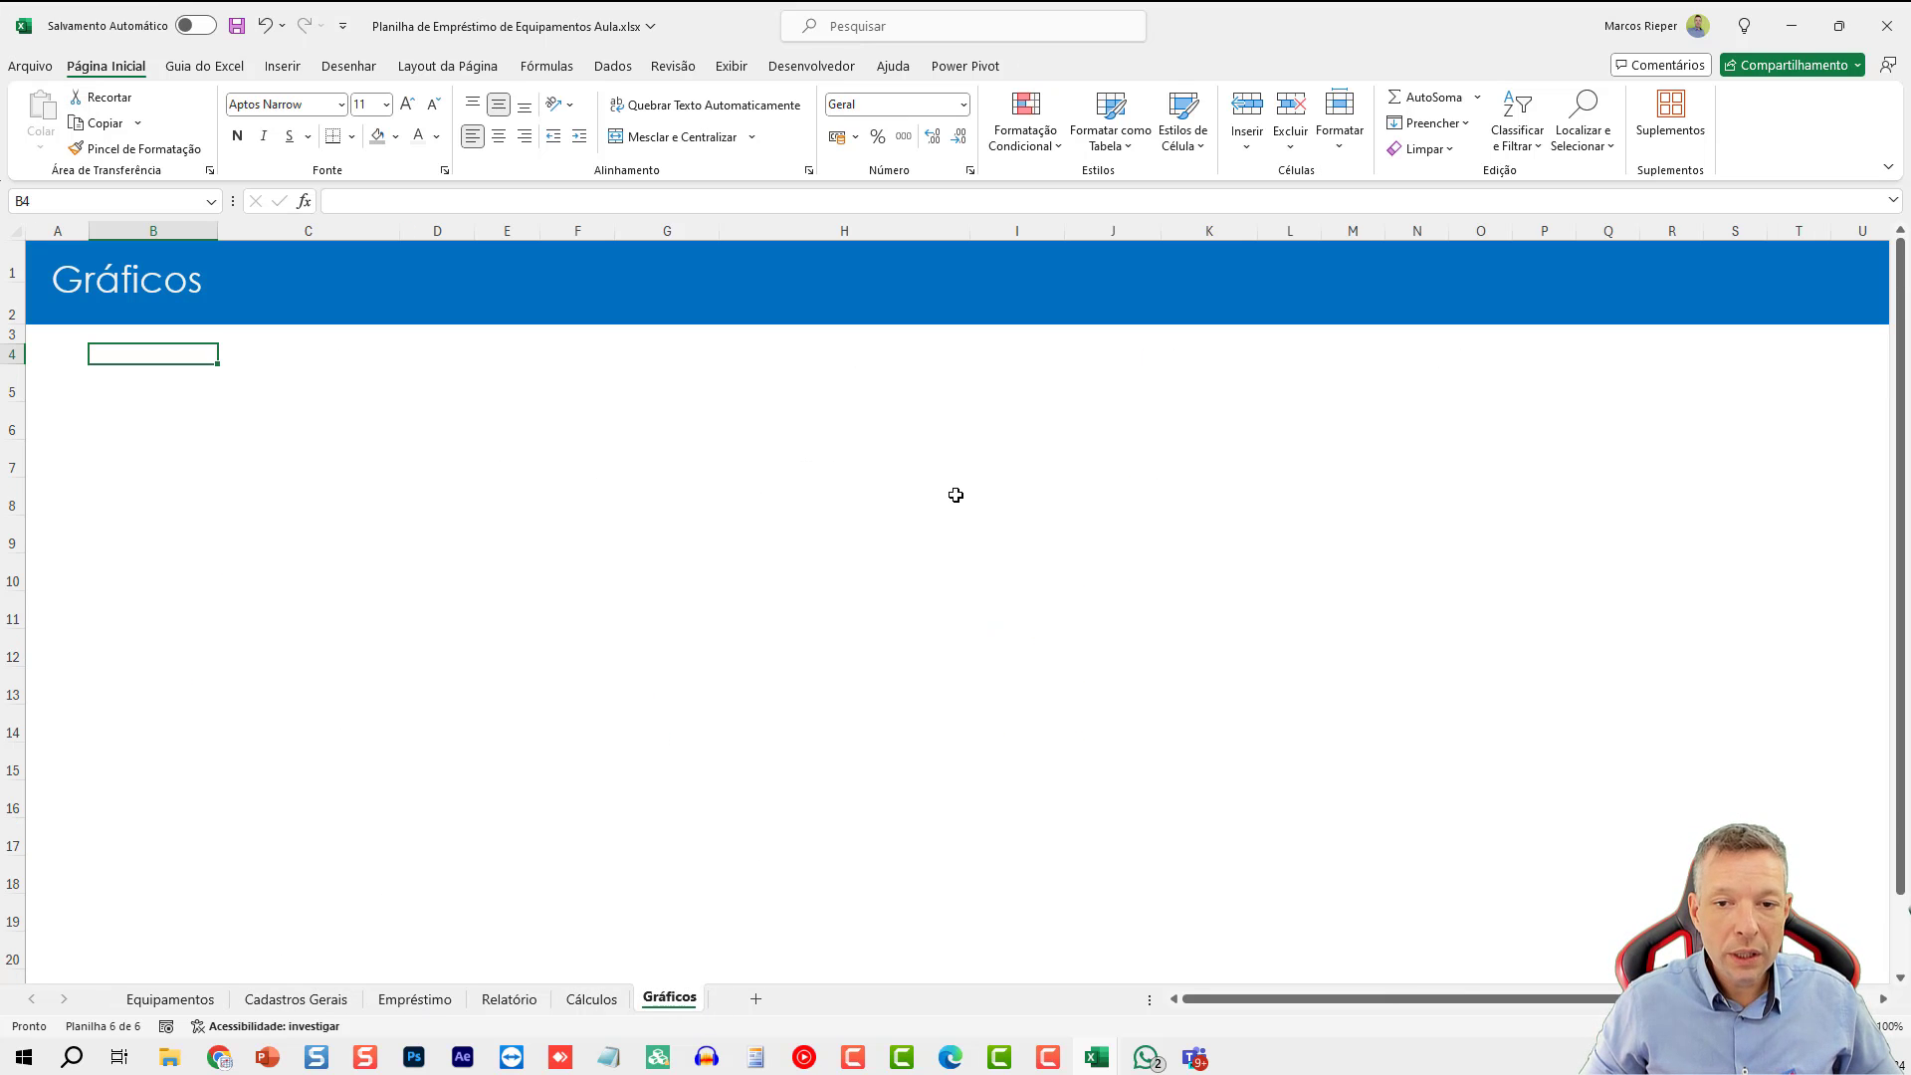
{"action": "left_click", "coordinate": [415, 1000]}
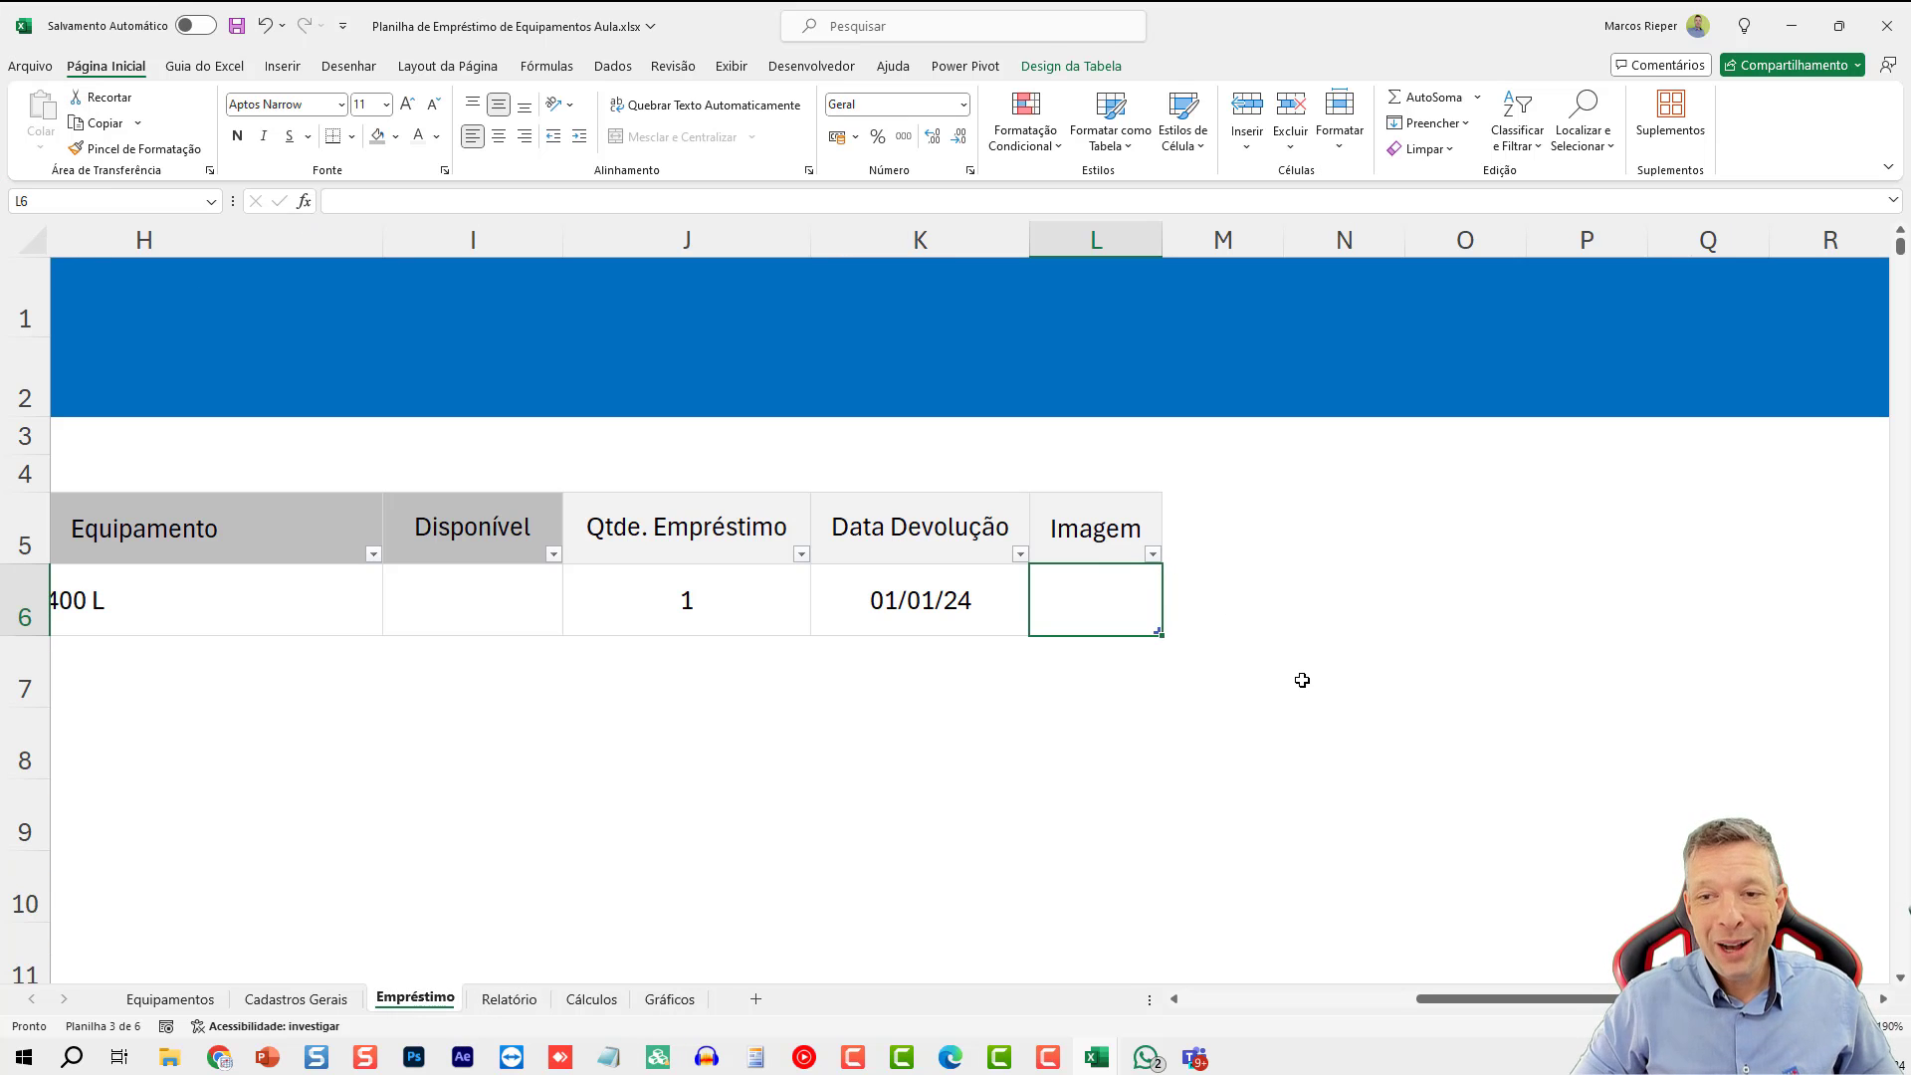
{"action": "type", "text": "=procx("}
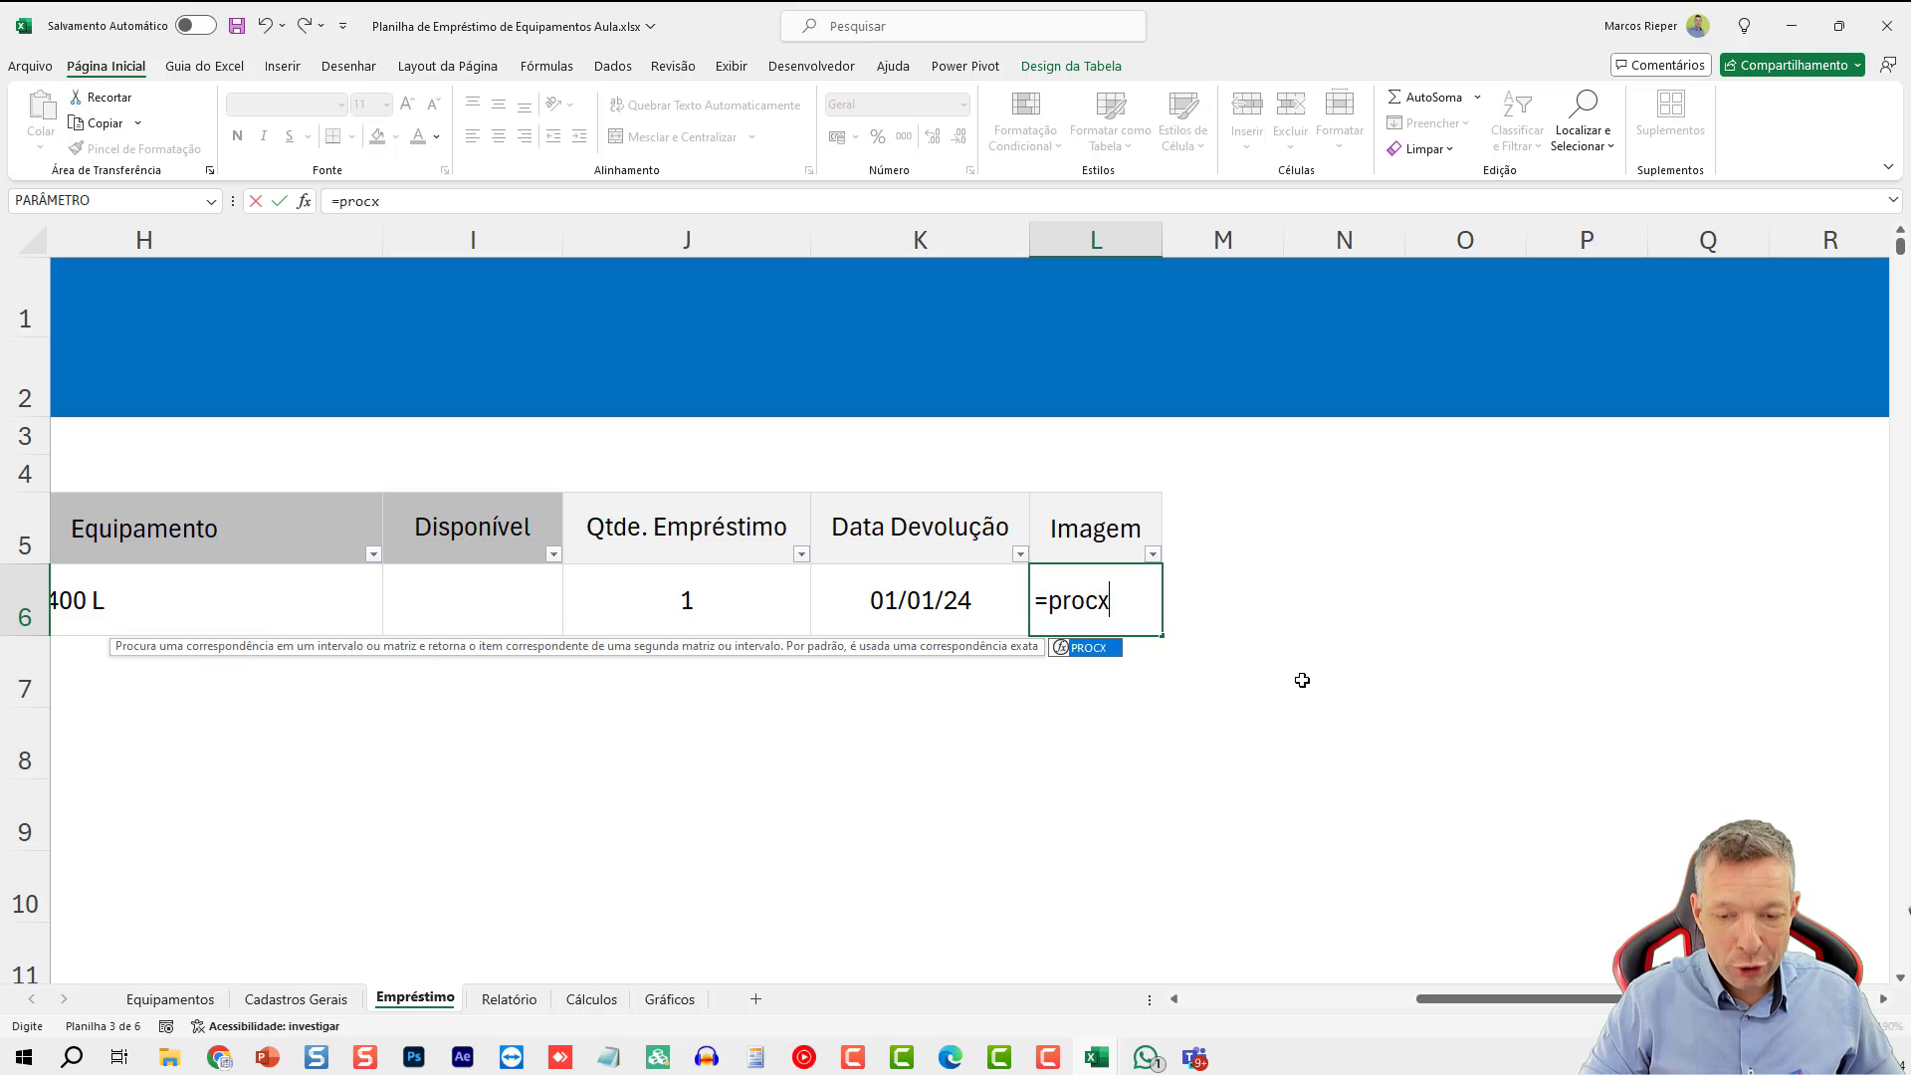
{"action": "key", "text": "Left"}
{"action": "key", "text": "Left"}
{"action": "key", "text": "Left"}
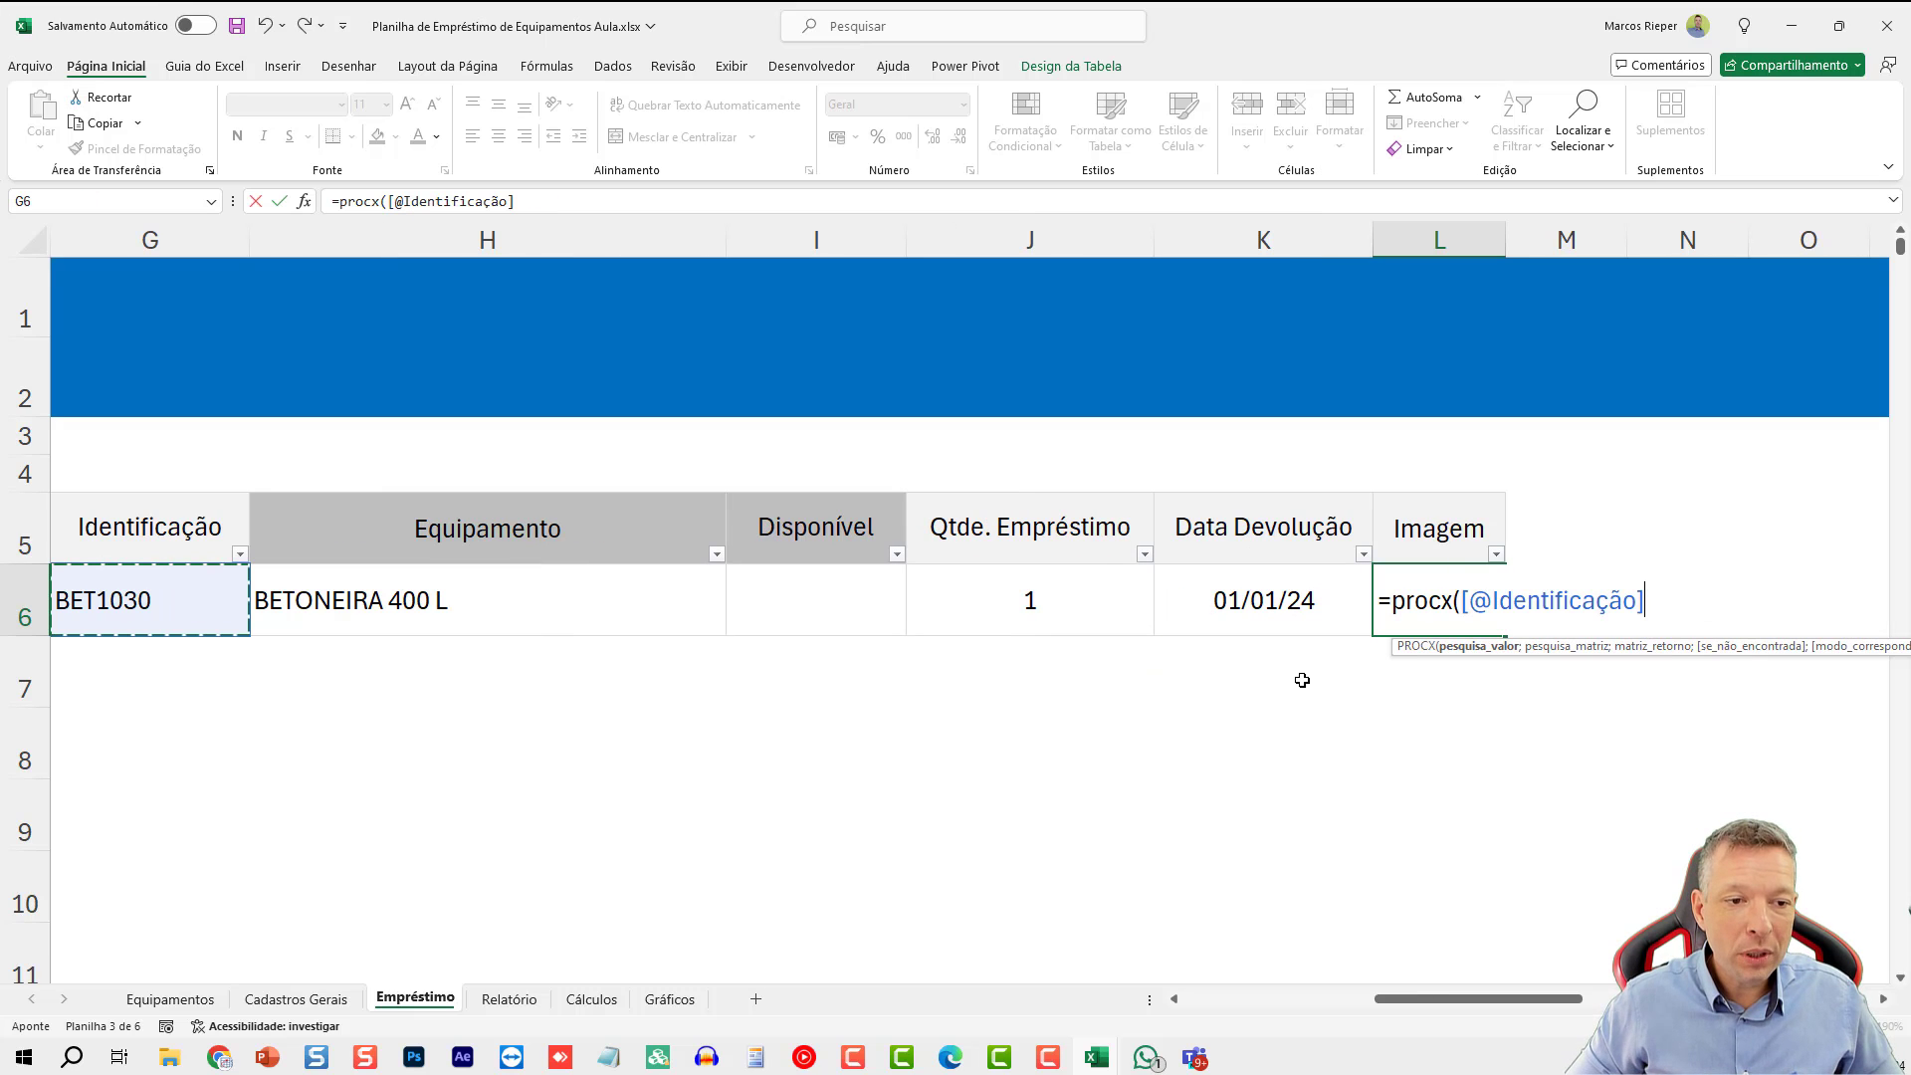
{"action": "type", "text": ";"}
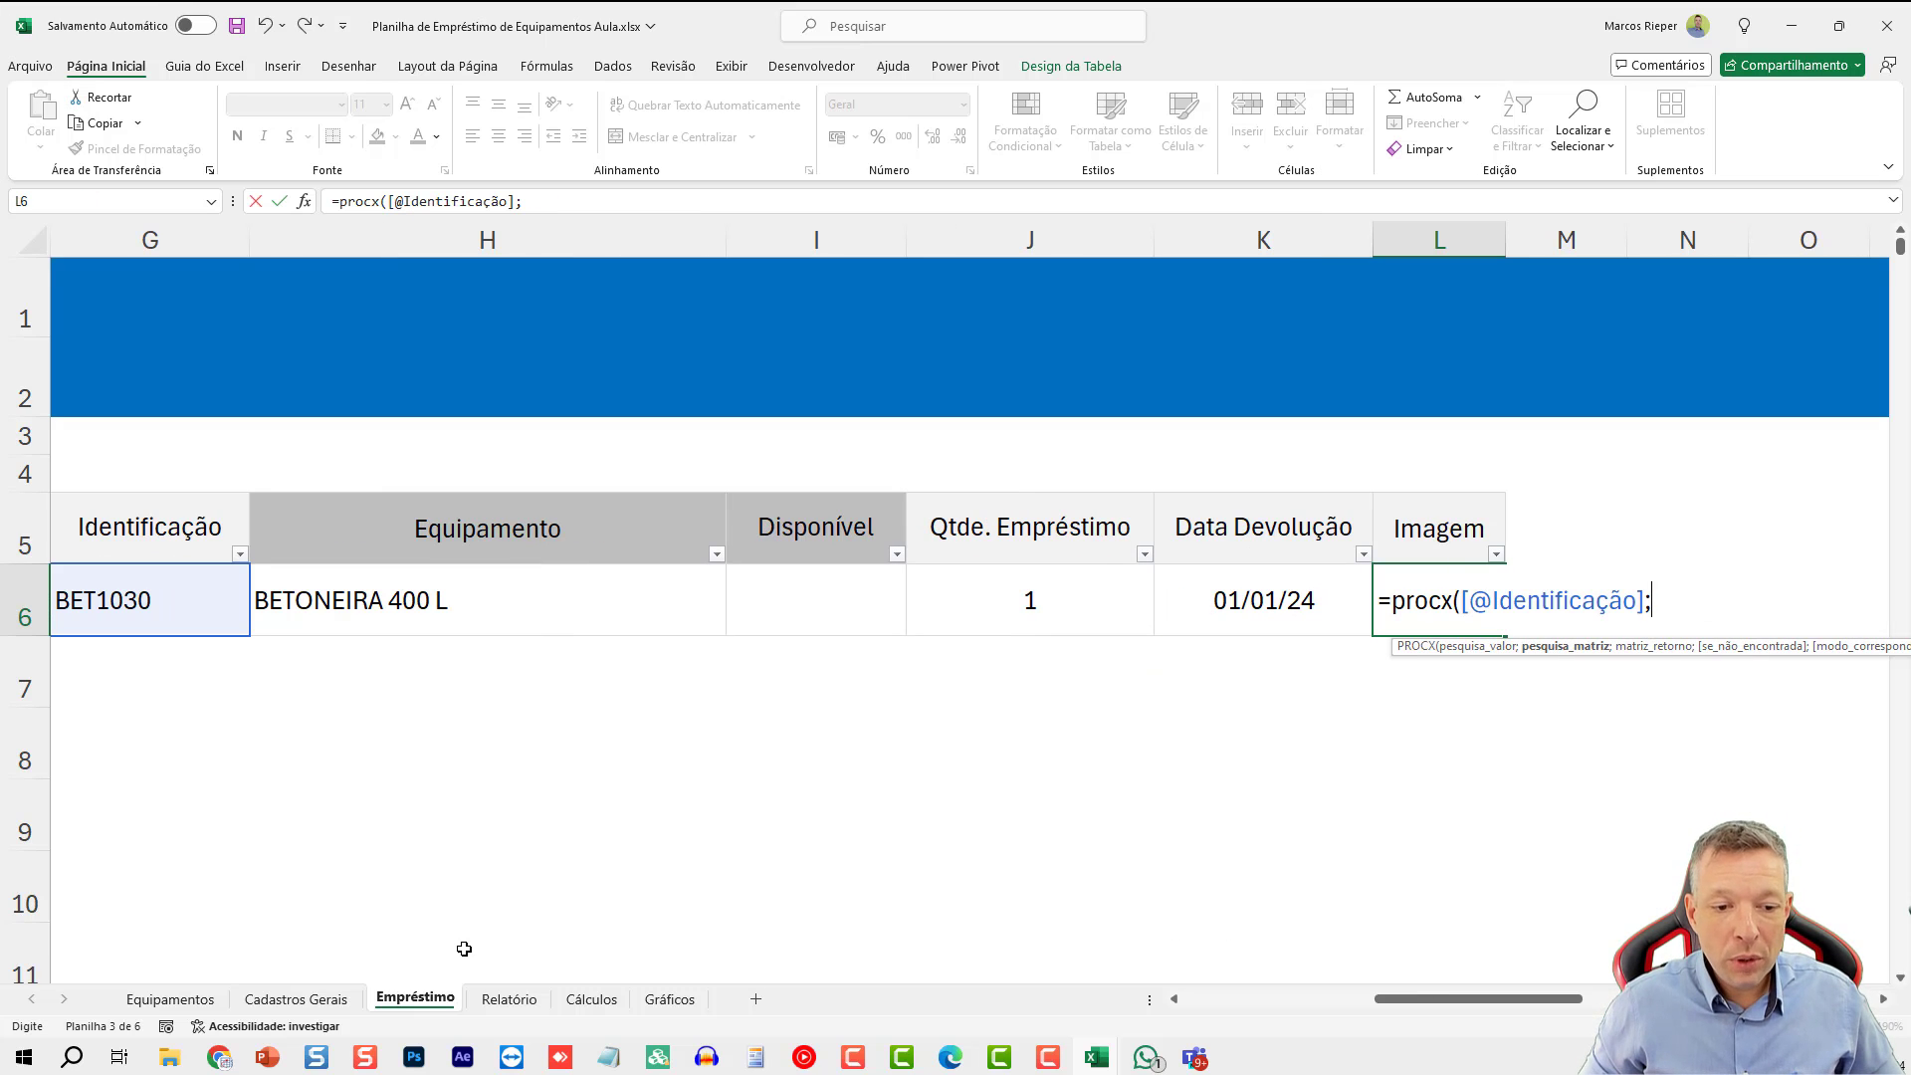
{"action": "left_click", "coordinate": [126, 1008]}
{"action": "left_click_drag", "start_coordinate": [704, 359], "coordinate": [655, 742]}
{"action": "type", "text": ";"}
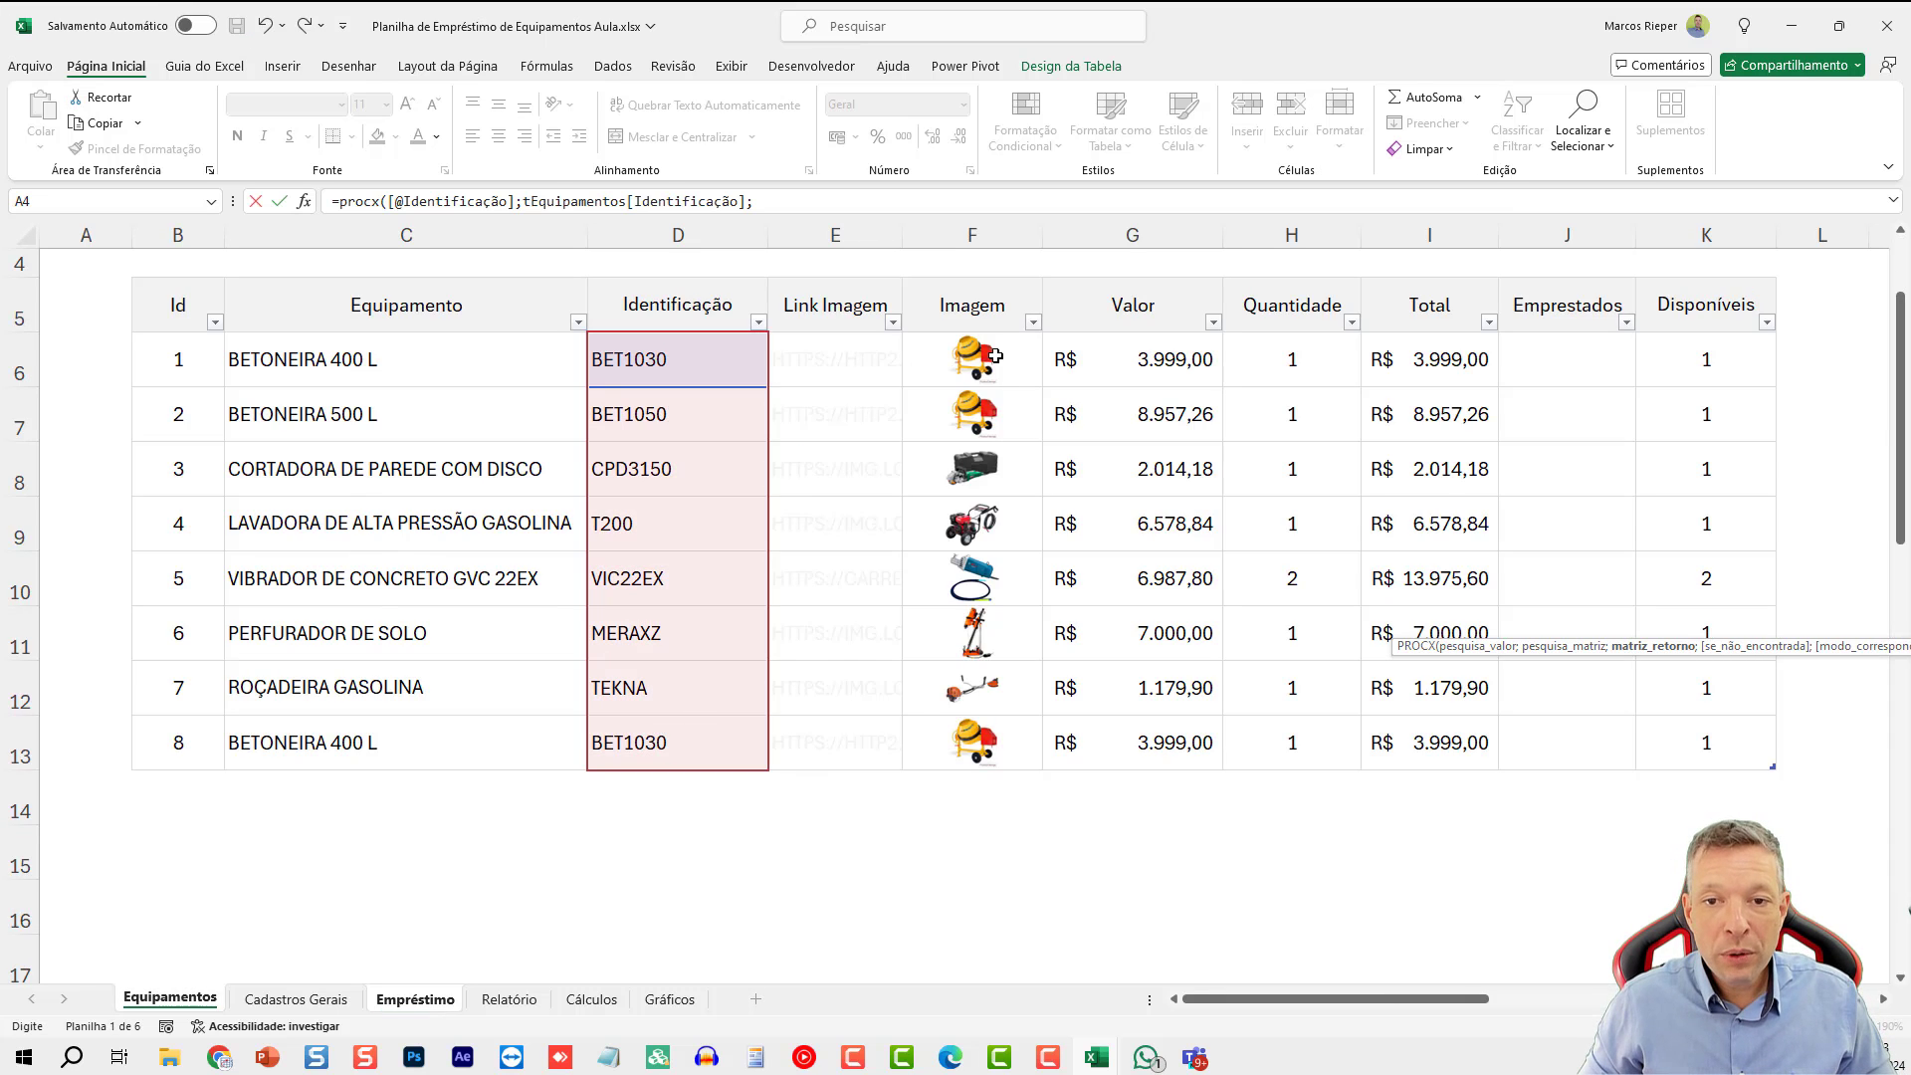
{"action": "left_click_drag", "start_coordinate": [994, 355], "coordinate": [996, 751]}
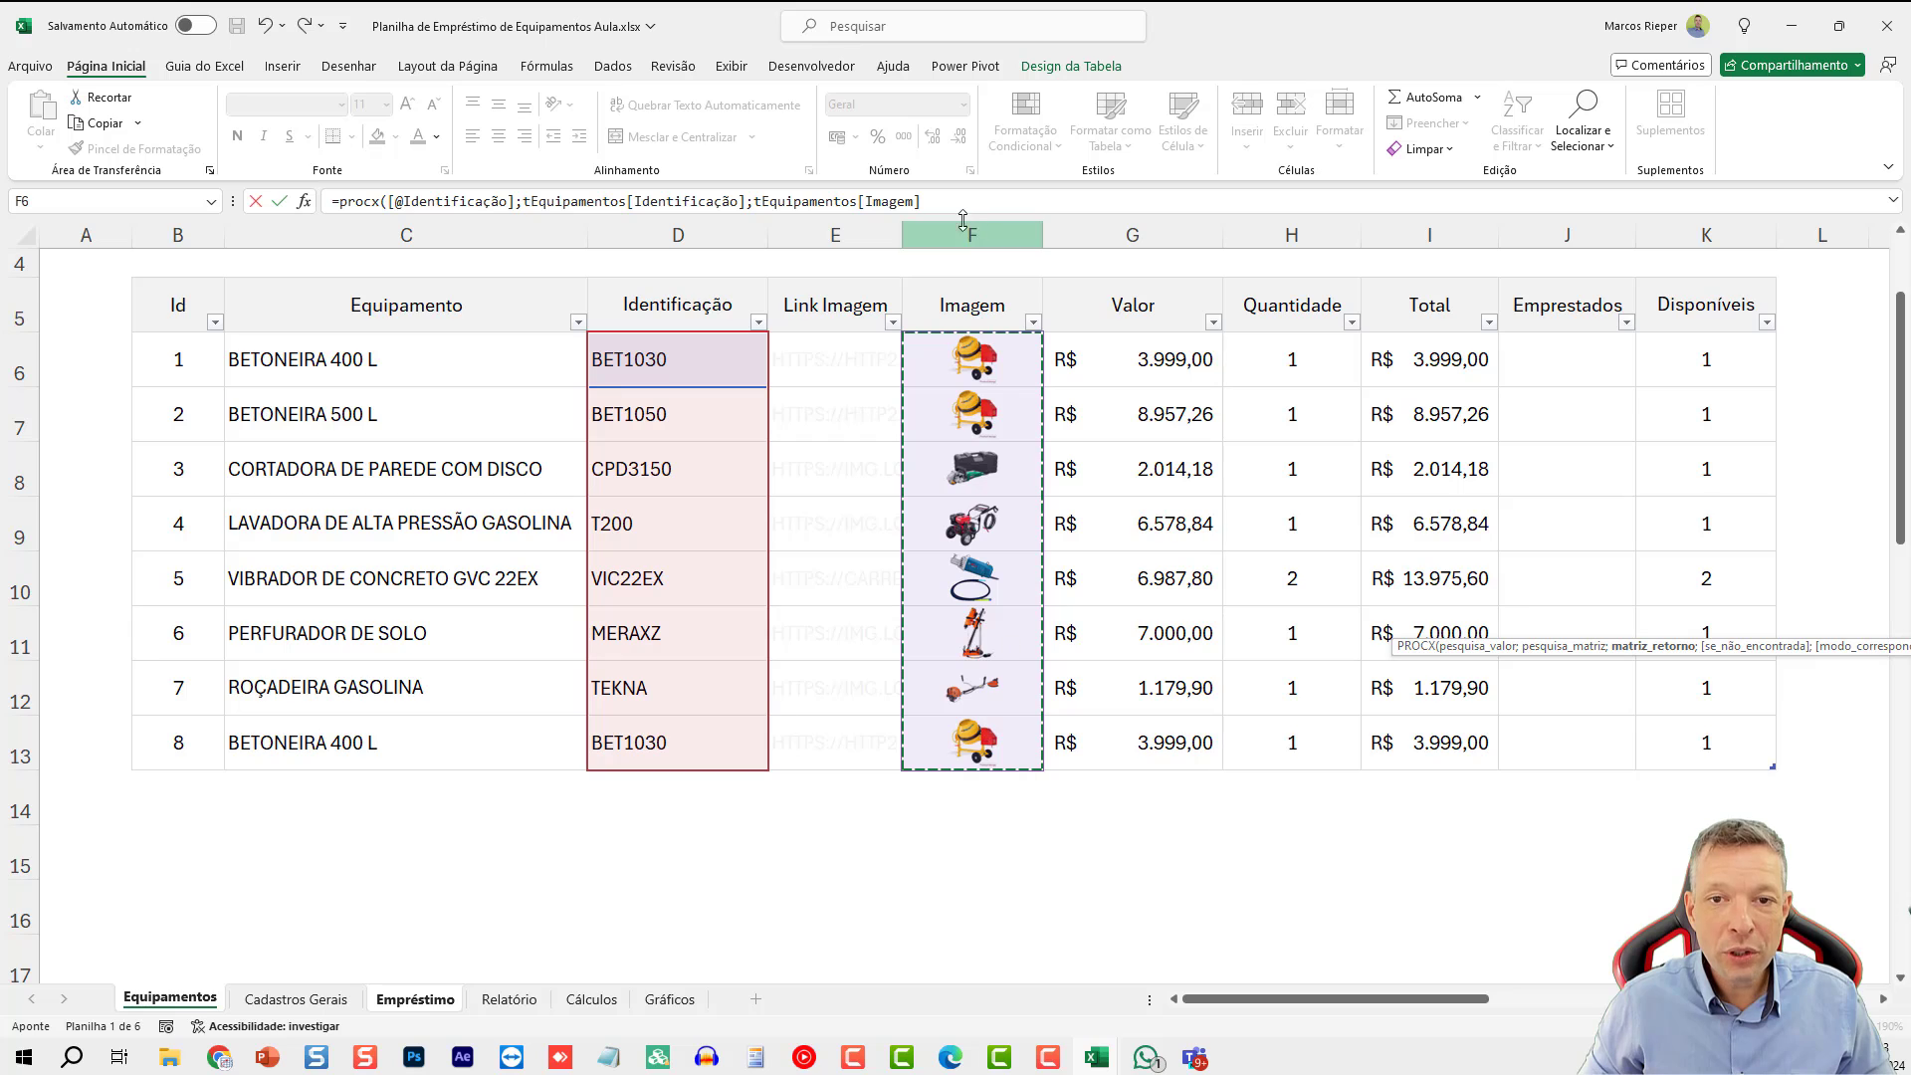
{"action": "type", "text": ";"}
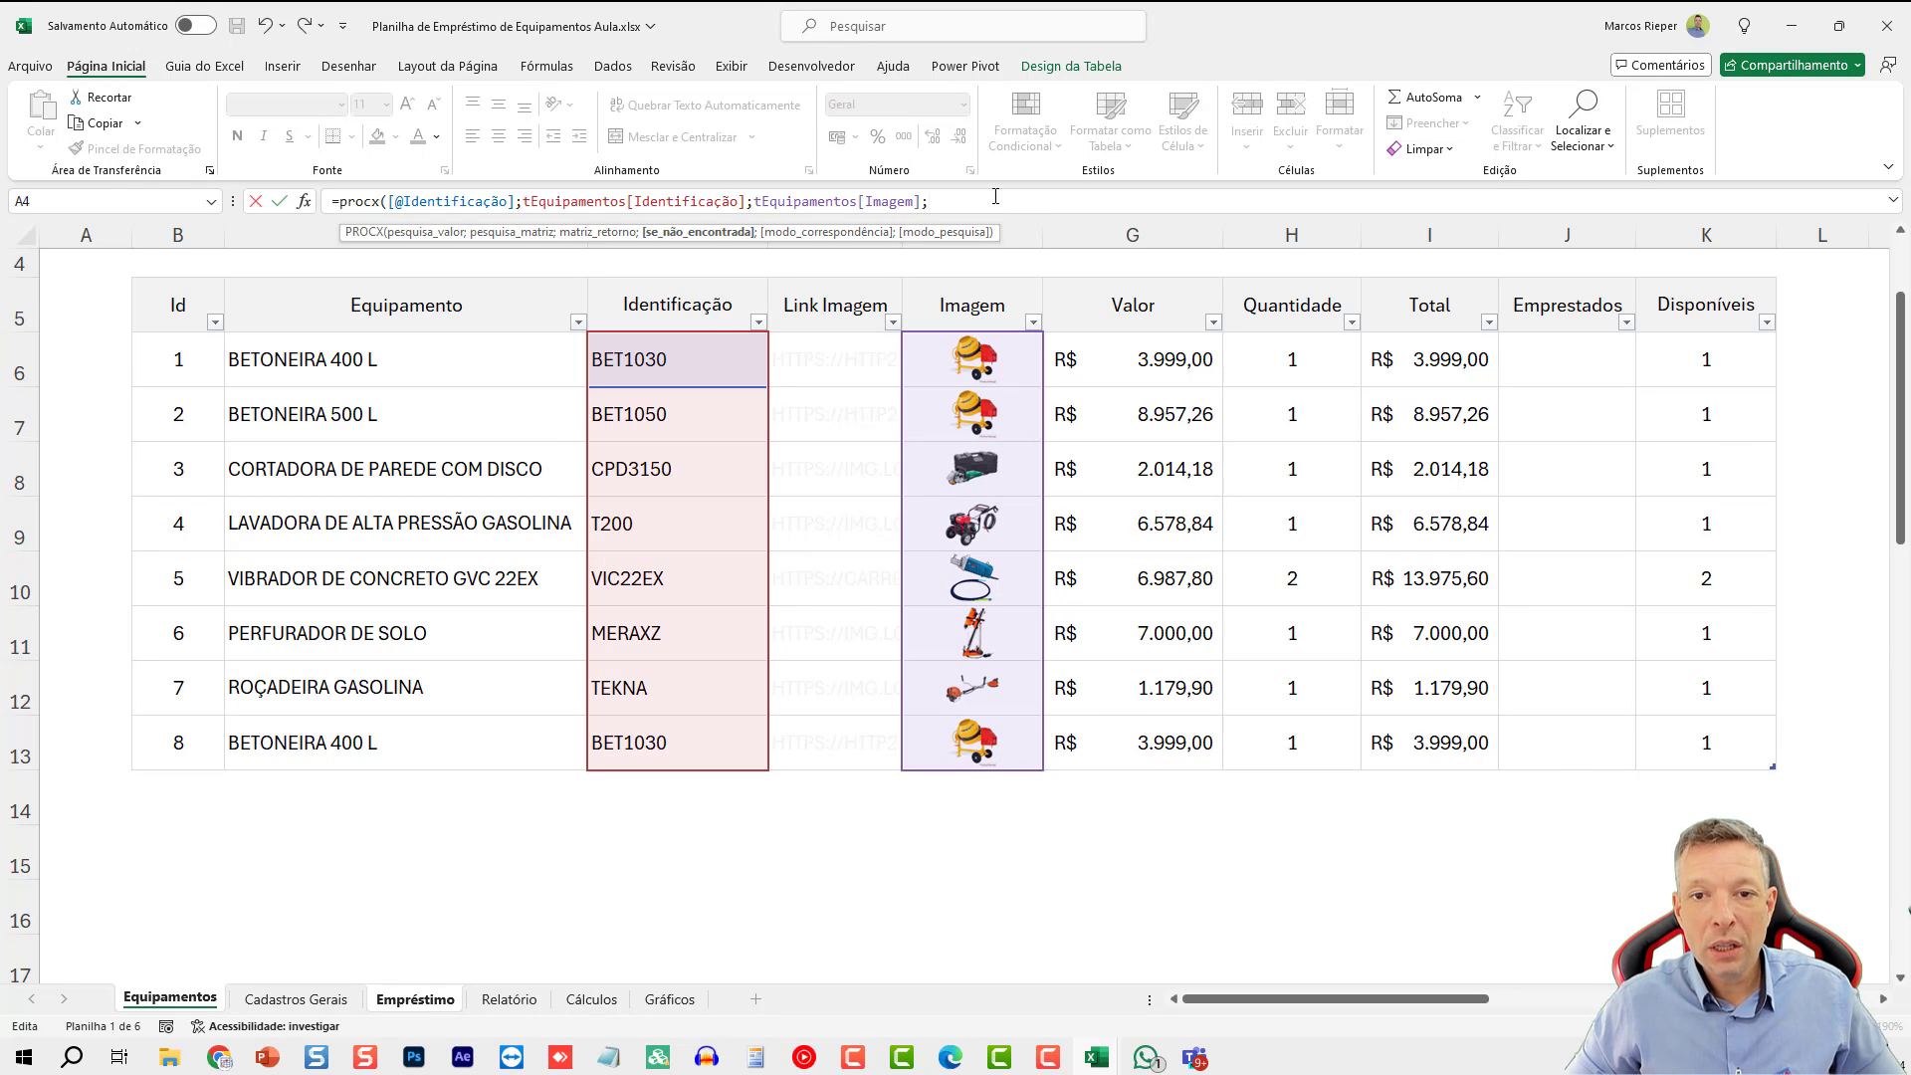
{"action": "type", "text": "\"\")"}
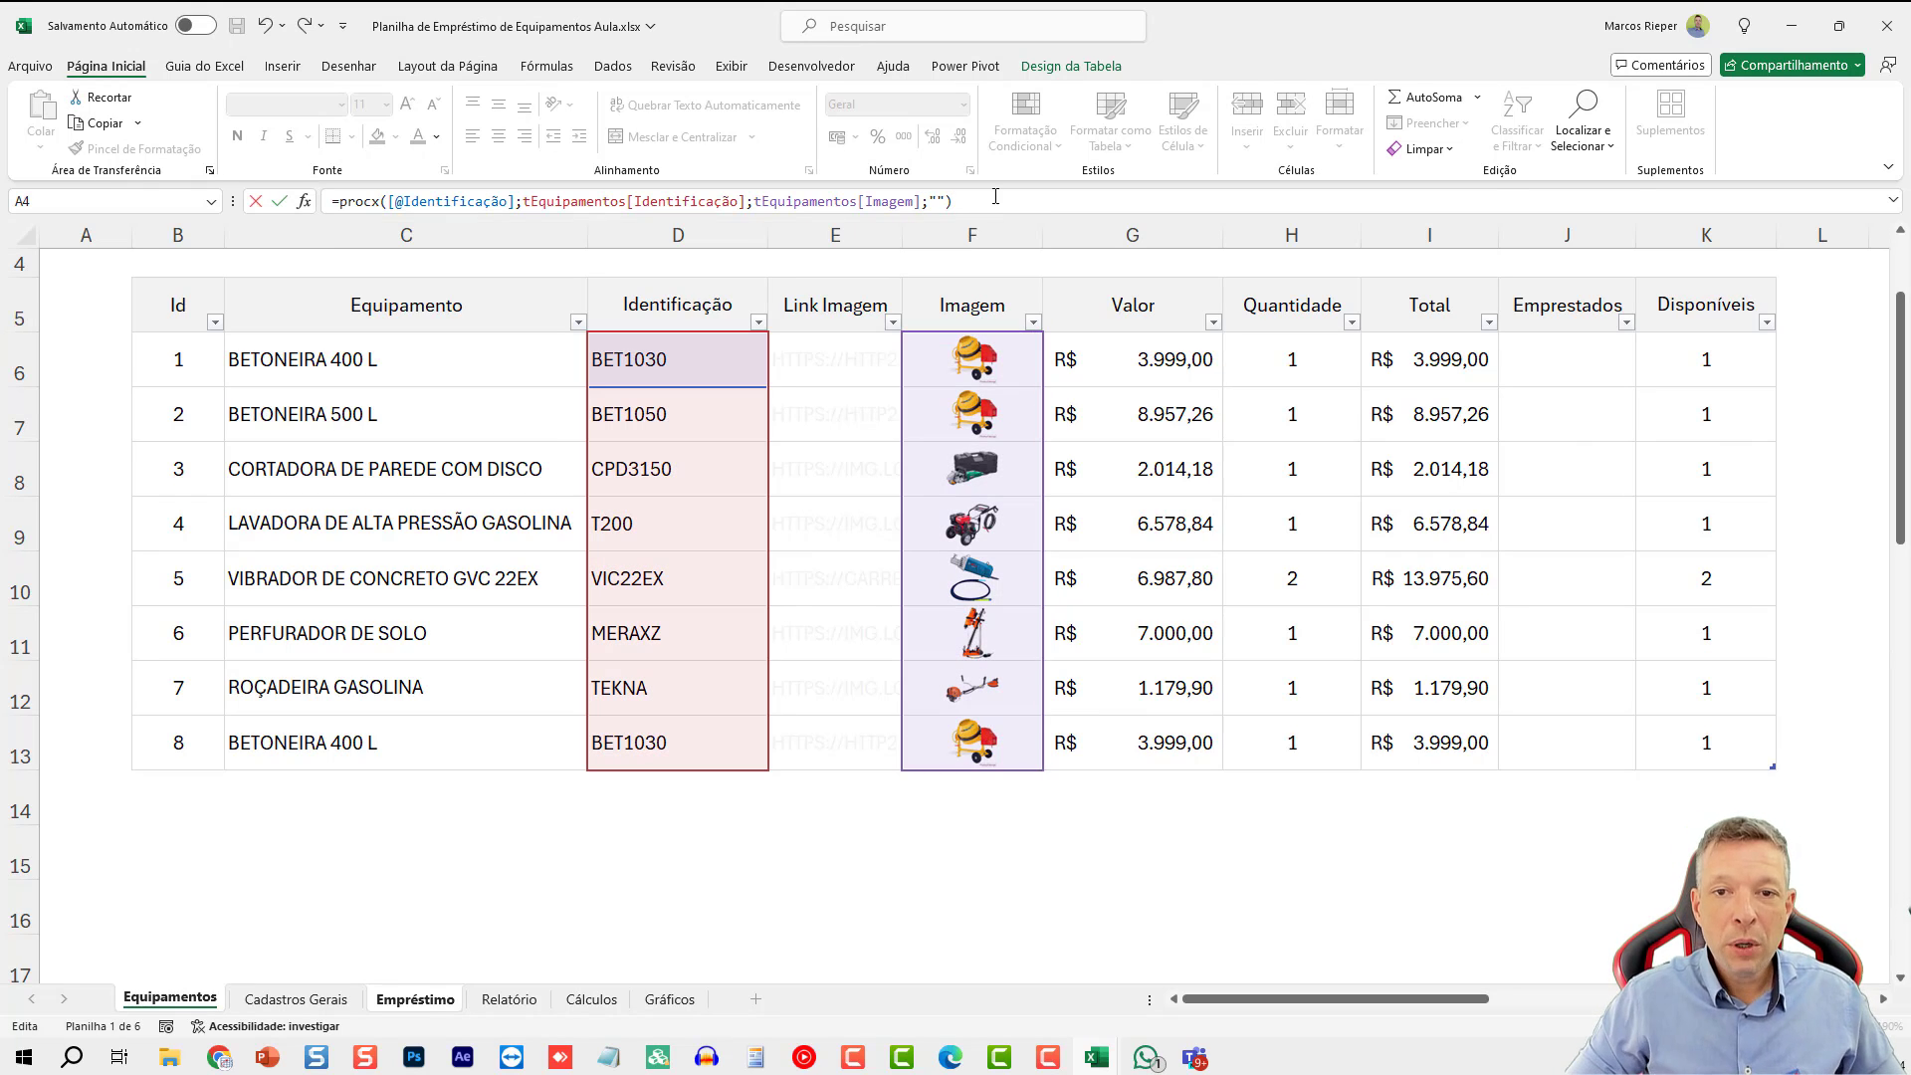
{"action": "key", "text": "Return"}
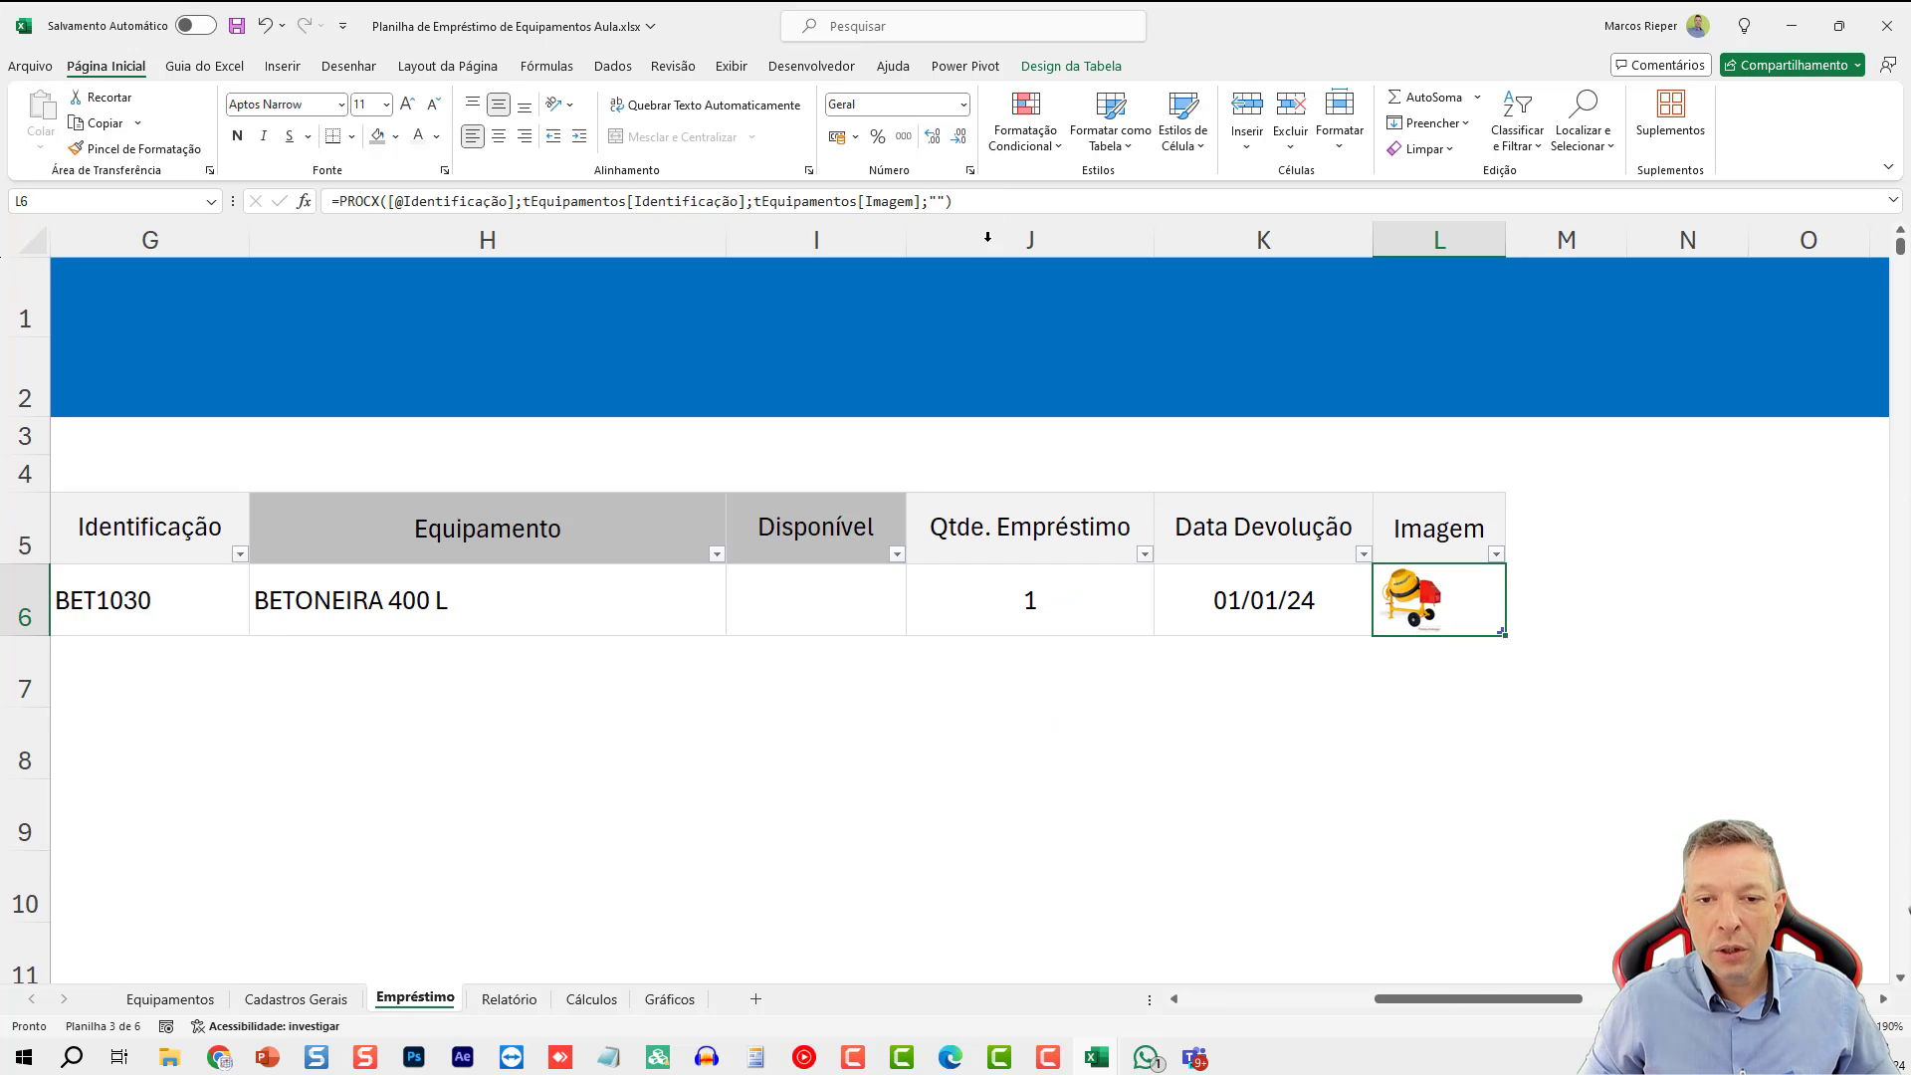
- Center the equipment image in L6 horizontally
{"action": "left_click", "coordinate": [499, 136]}
{"action": "scroll", "coordinate": [1102, 572], "scroll_direction": "down", "scroll_amount": 3, "text": "ctrl"}
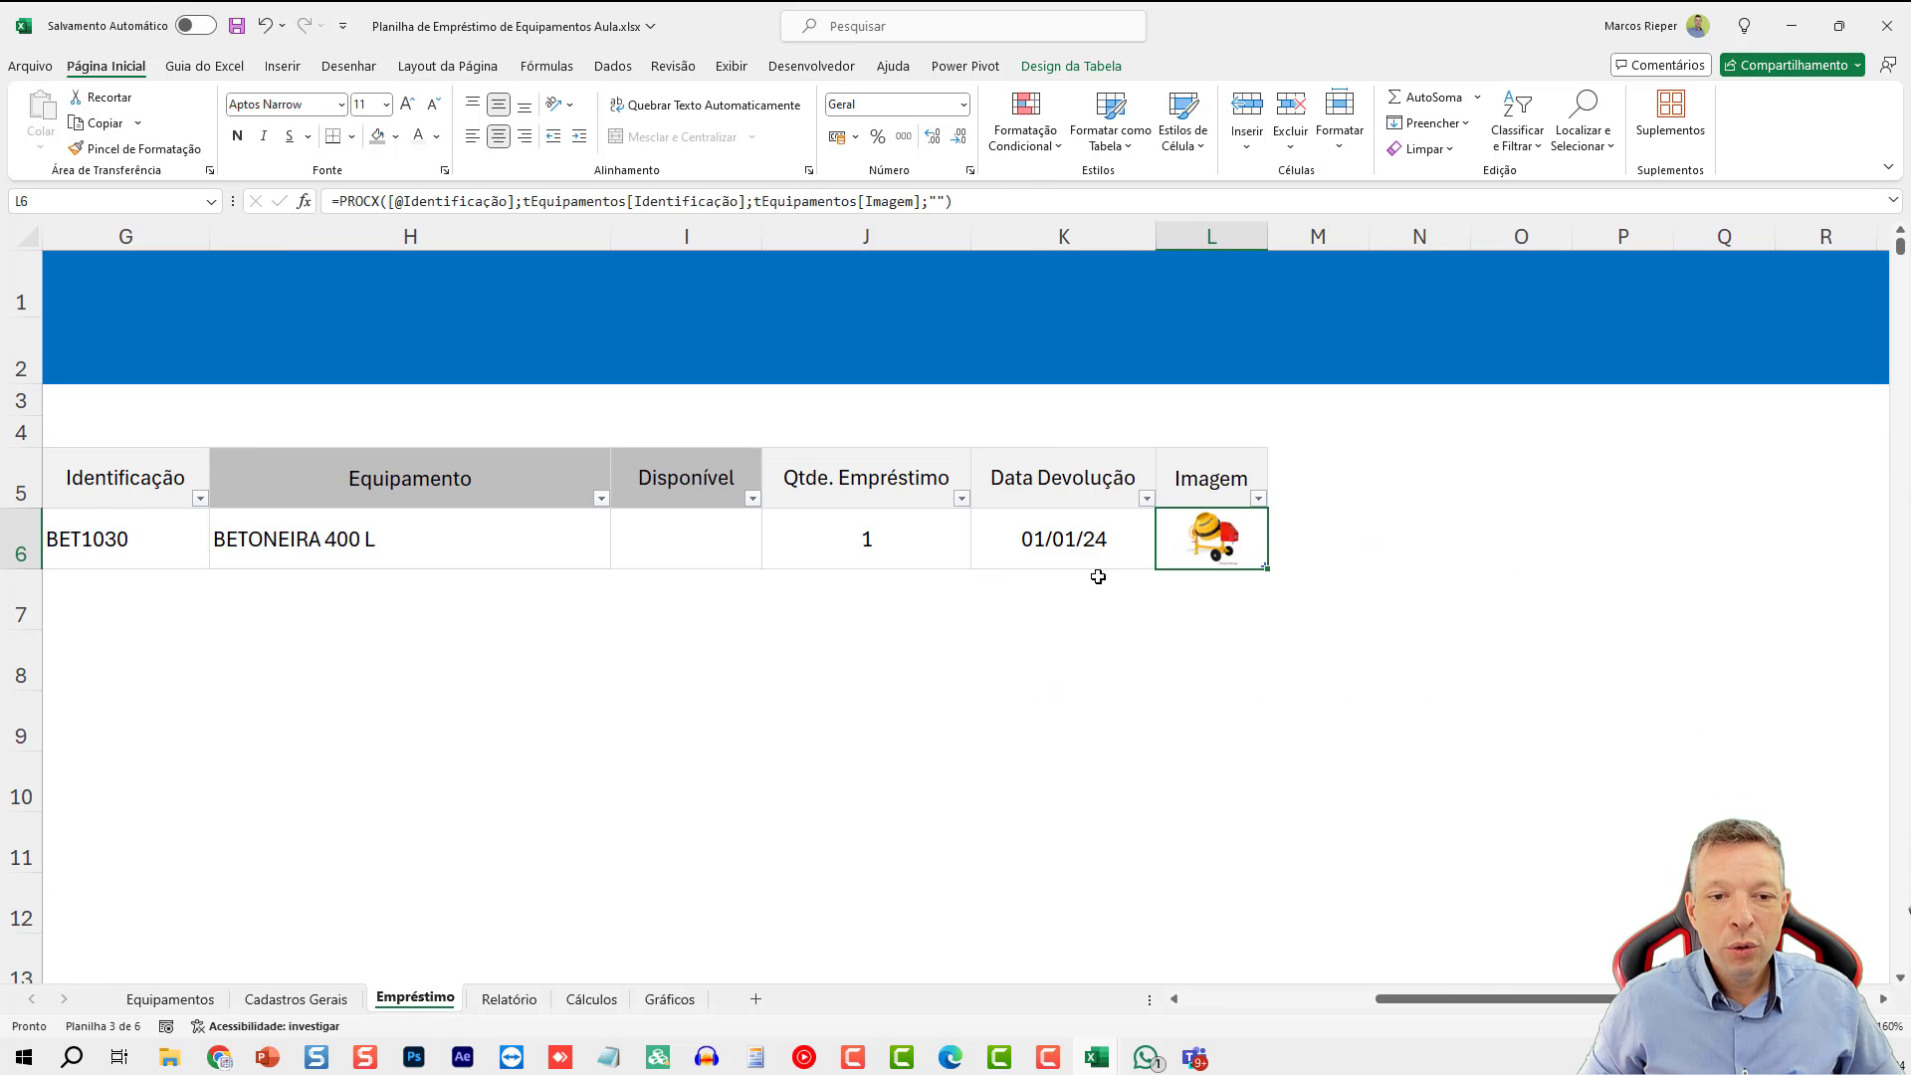
{"action": "left_click_drag", "start_coordinate": [1393, 1000], "coordinate": [1256, 1002]}
{"action": "scroll", "coordinate": [1403, 678], "scroll_direction": "down", "scroll_amount": 2, "text": "ctrl"}
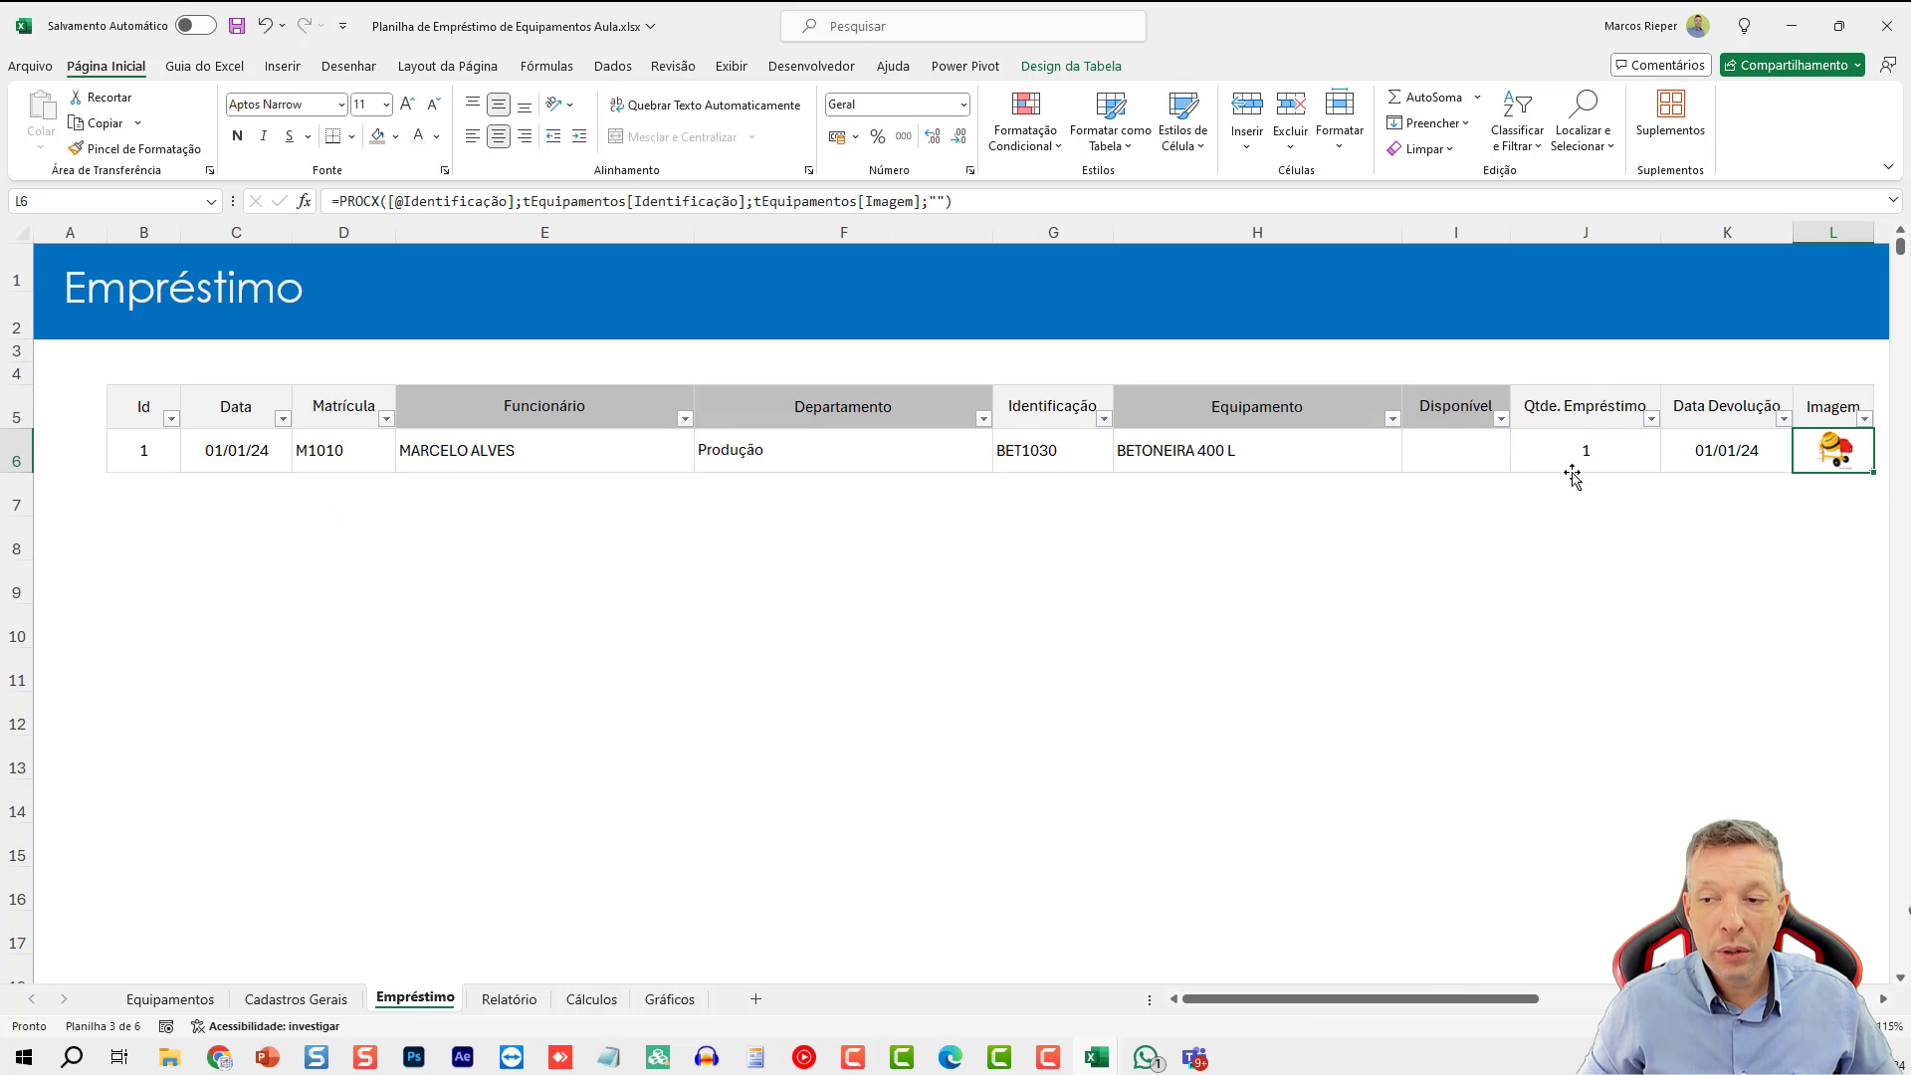
- Examine the Quantidade column on the Equipamentos sheet as the source for the Disponível column of Empréstimo
{"action": "left_click", "coordinate": [1460, 448]}
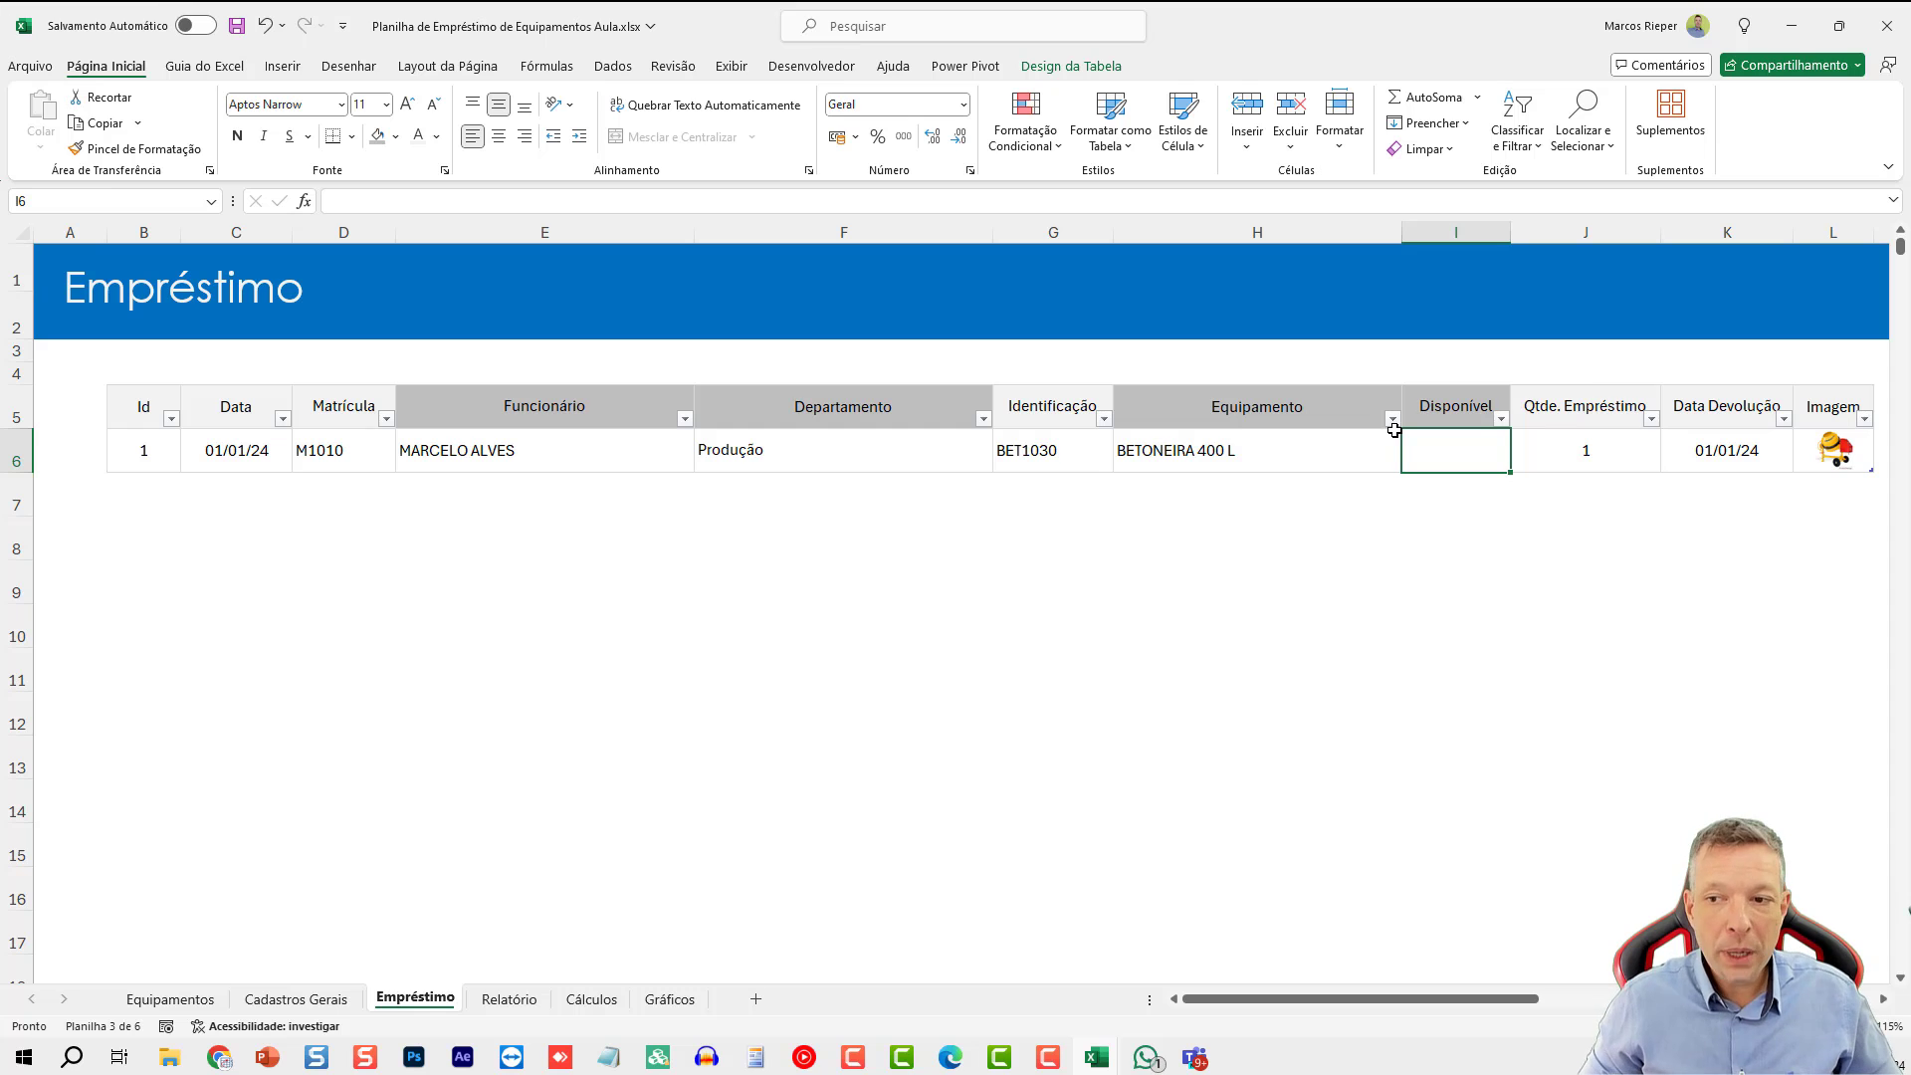
{"action": "left_click_drag", "start_coordinate": [1352, 1003], "coordinate": [1464, 1008]}
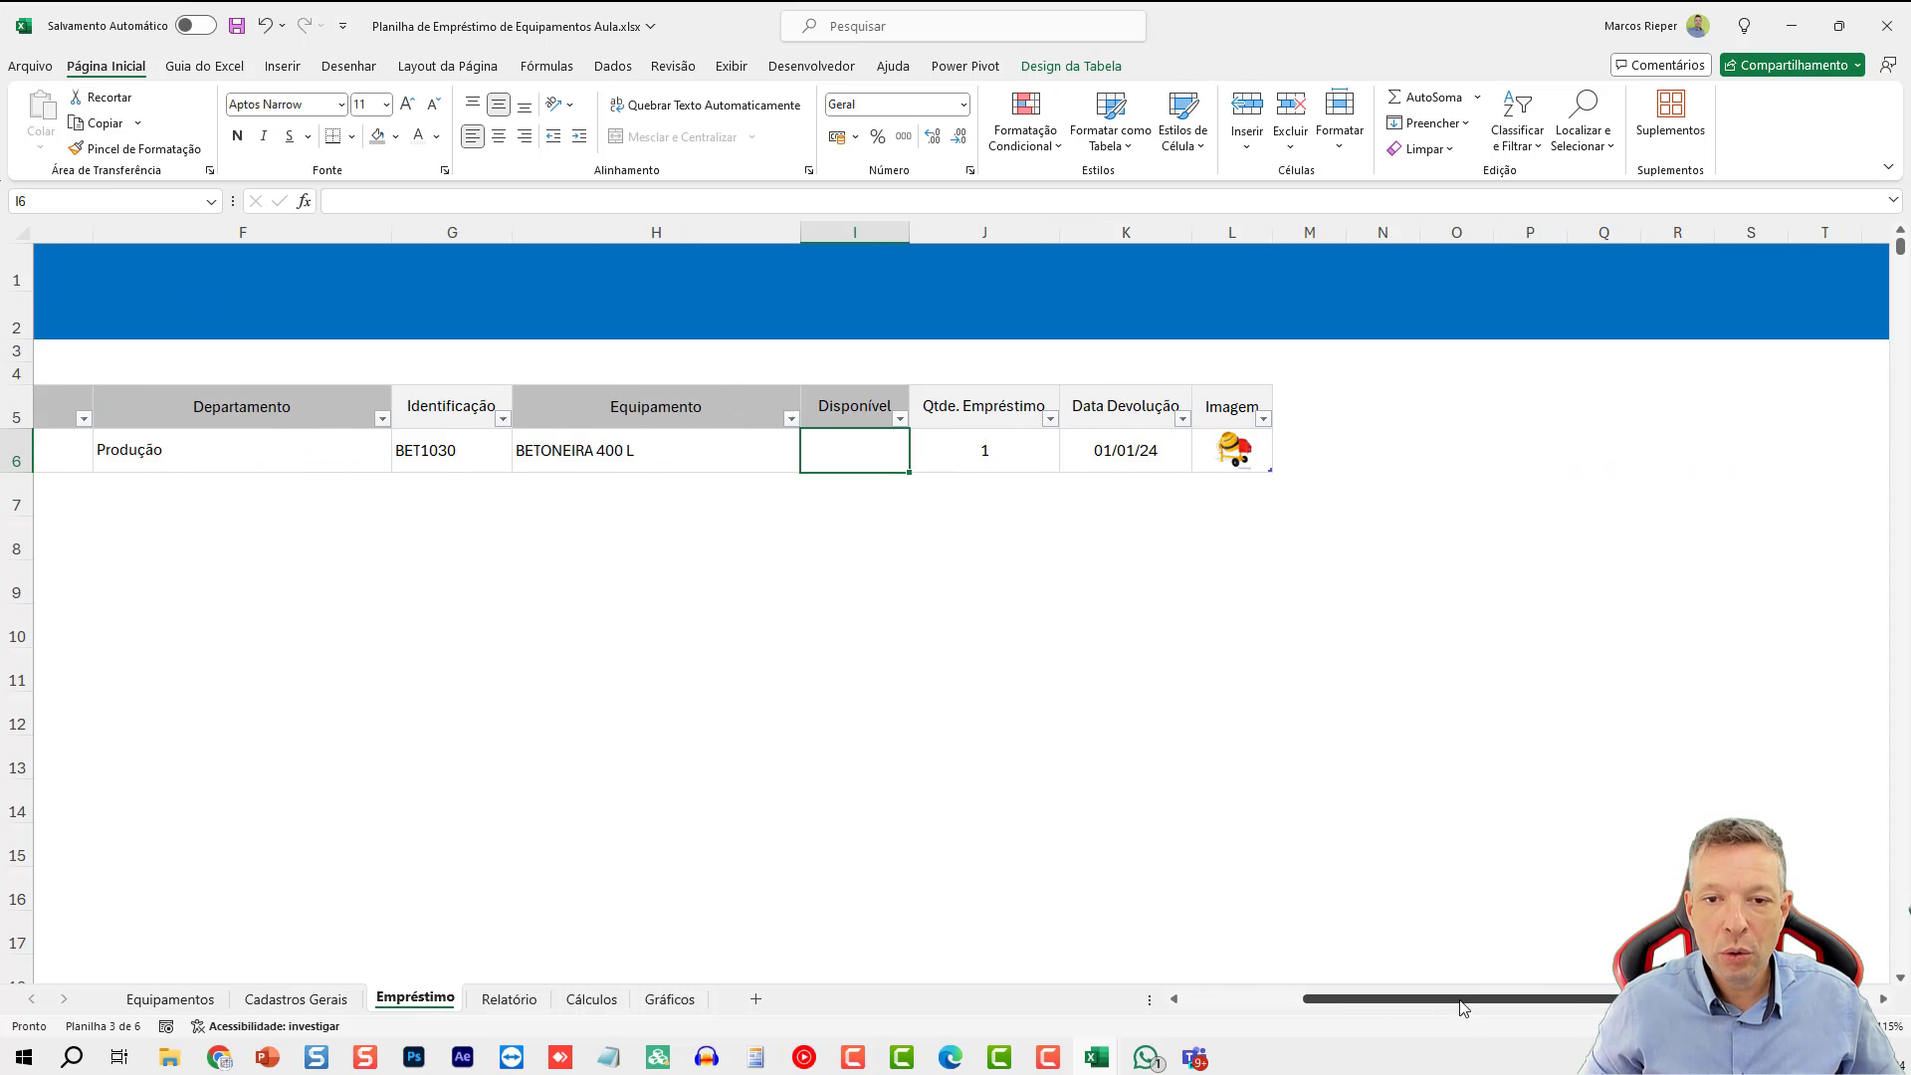
{"action": "scroll", "coordinate": [1292, 741], "scroll_direction": "up", "scroll_amount": 4}
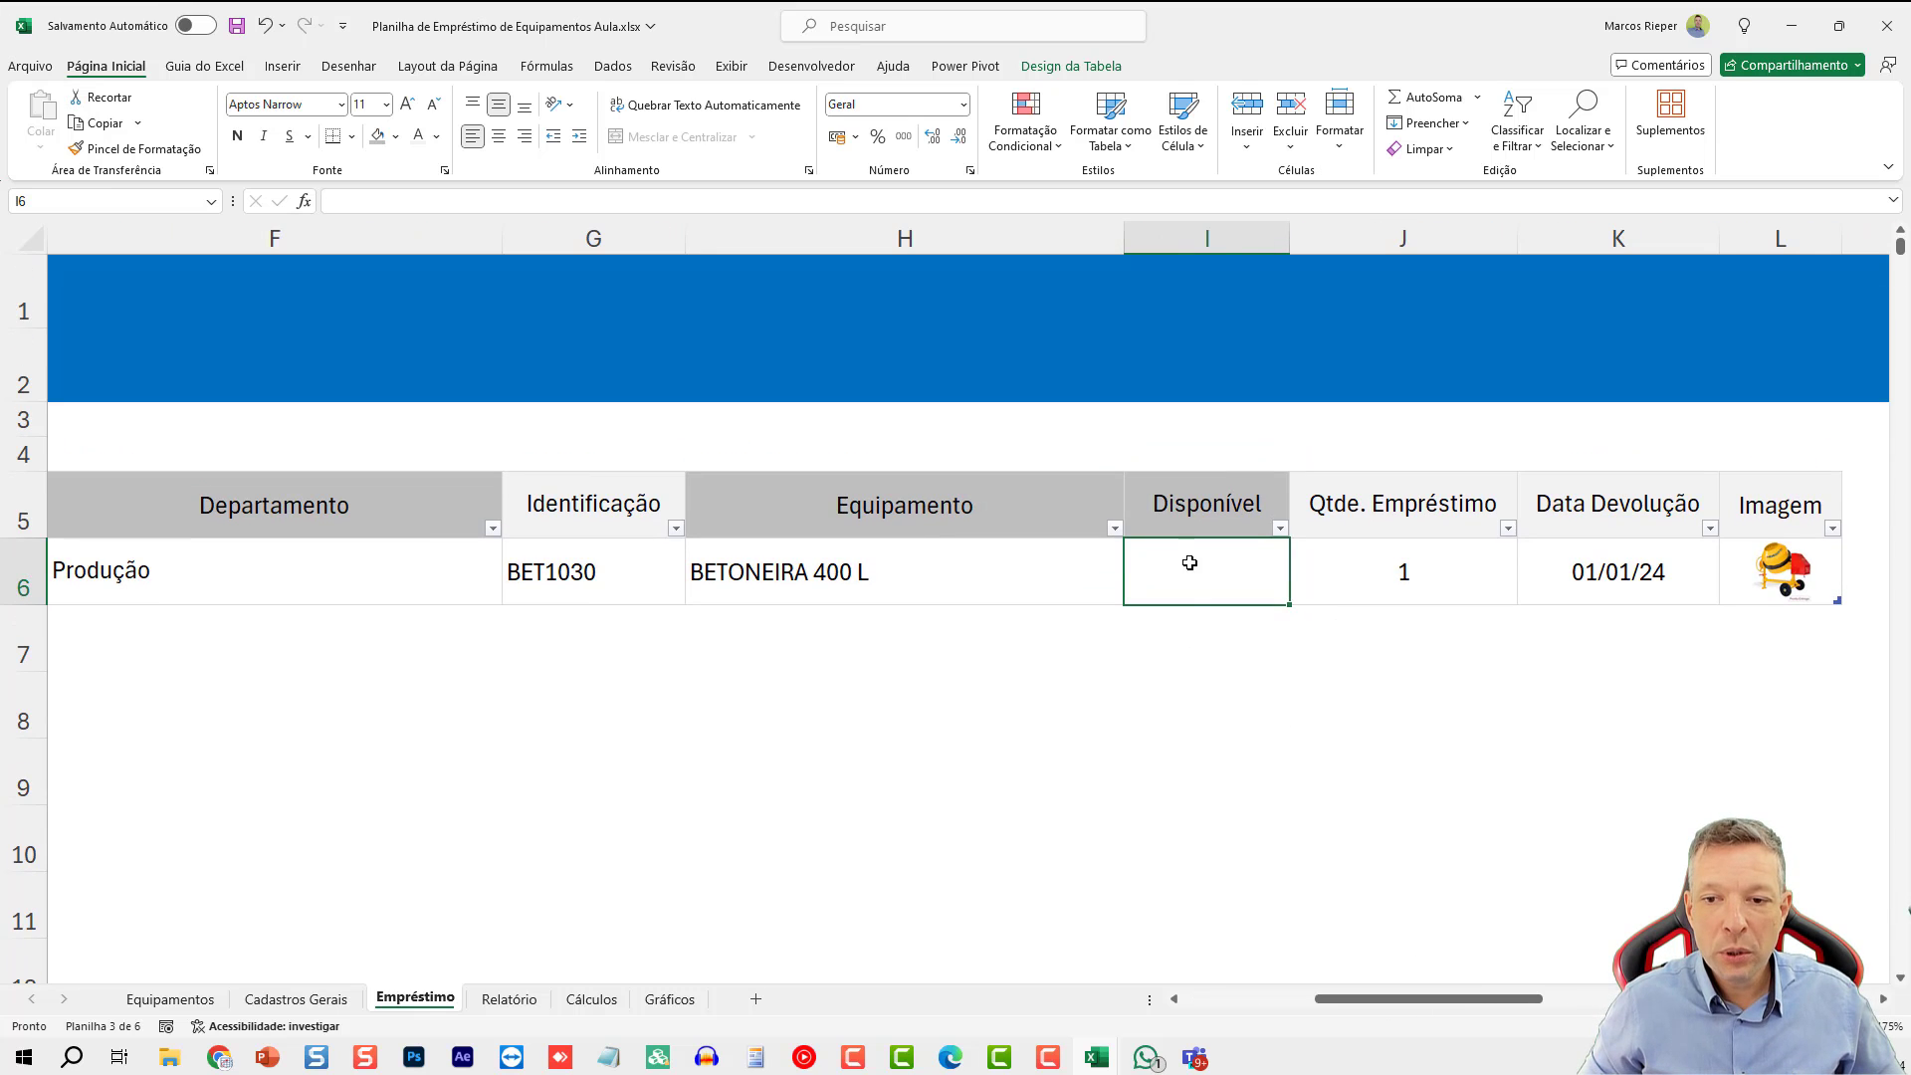
{"action": "left_click", "coordinate": [170, 998]}
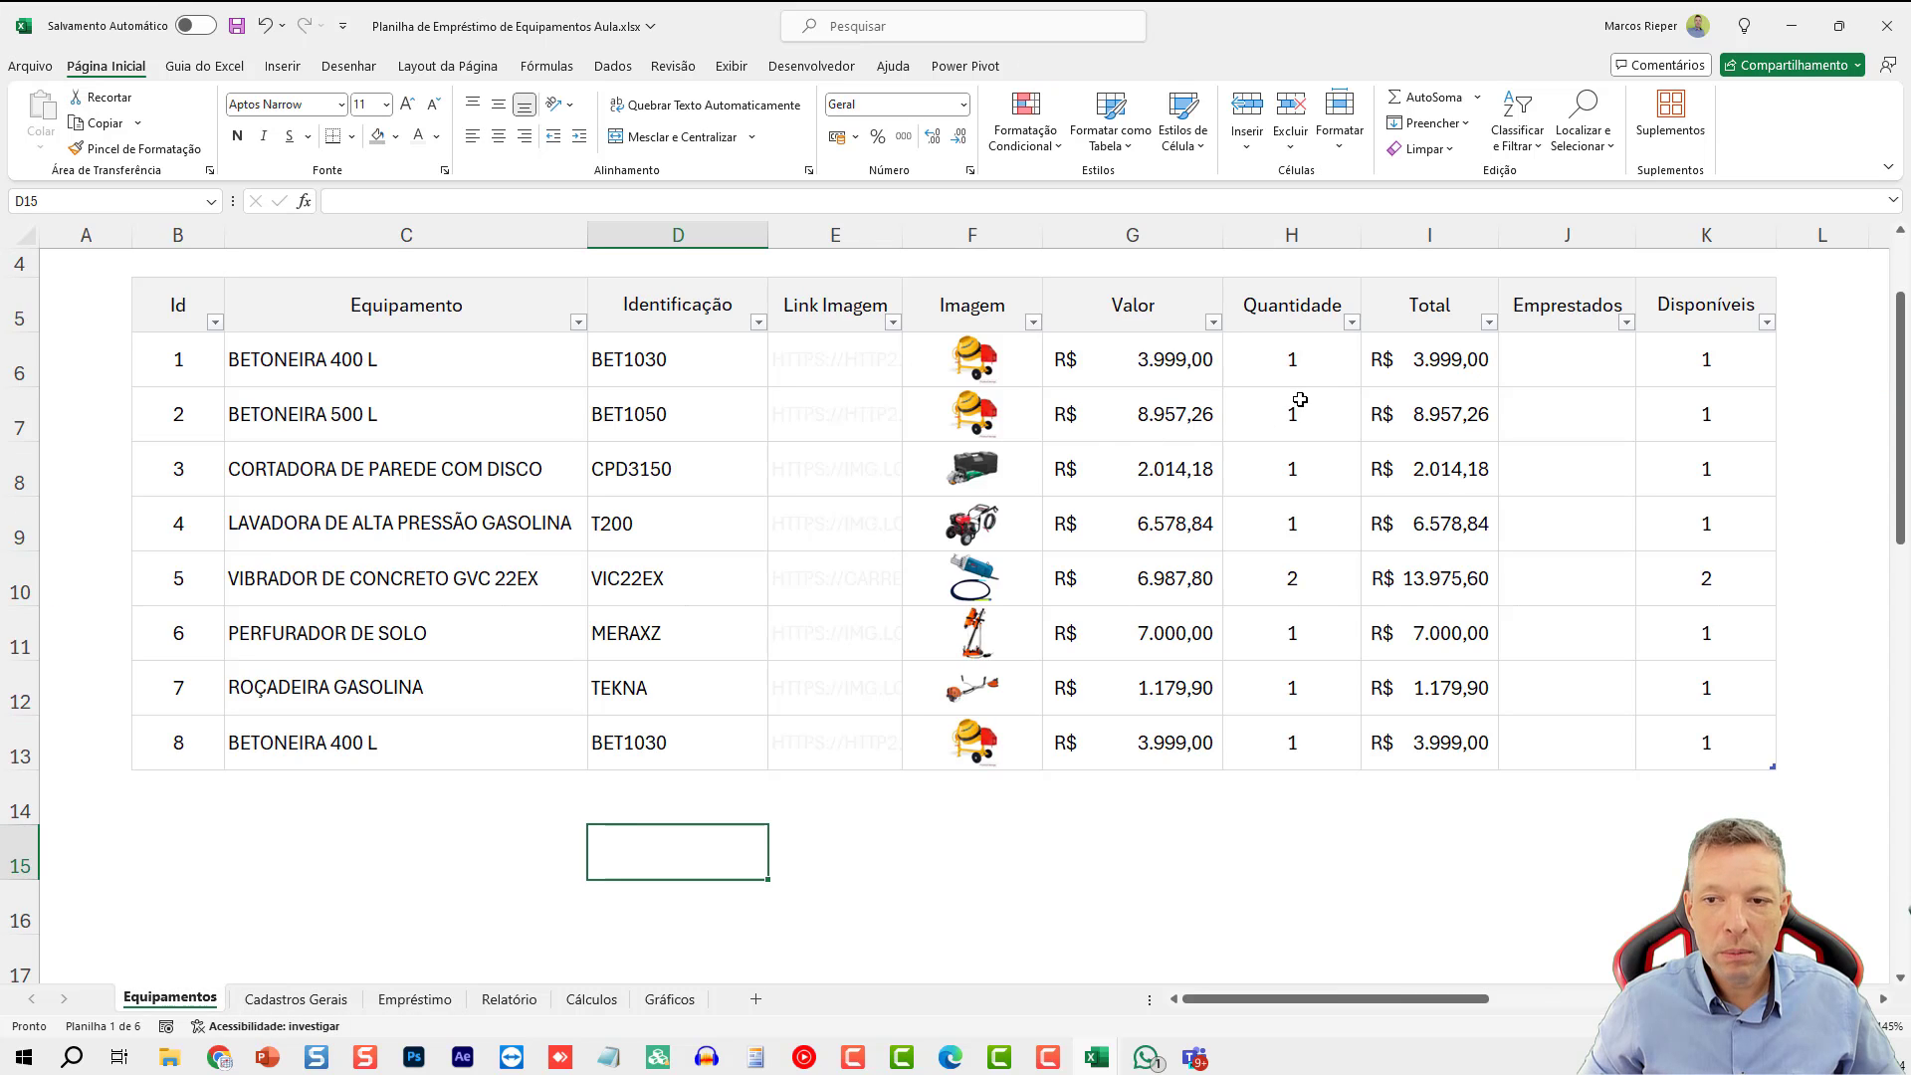
{"action": "left_click_drag", "start_coordinate": [1297, 376], "coordinate": [1264, 732]}
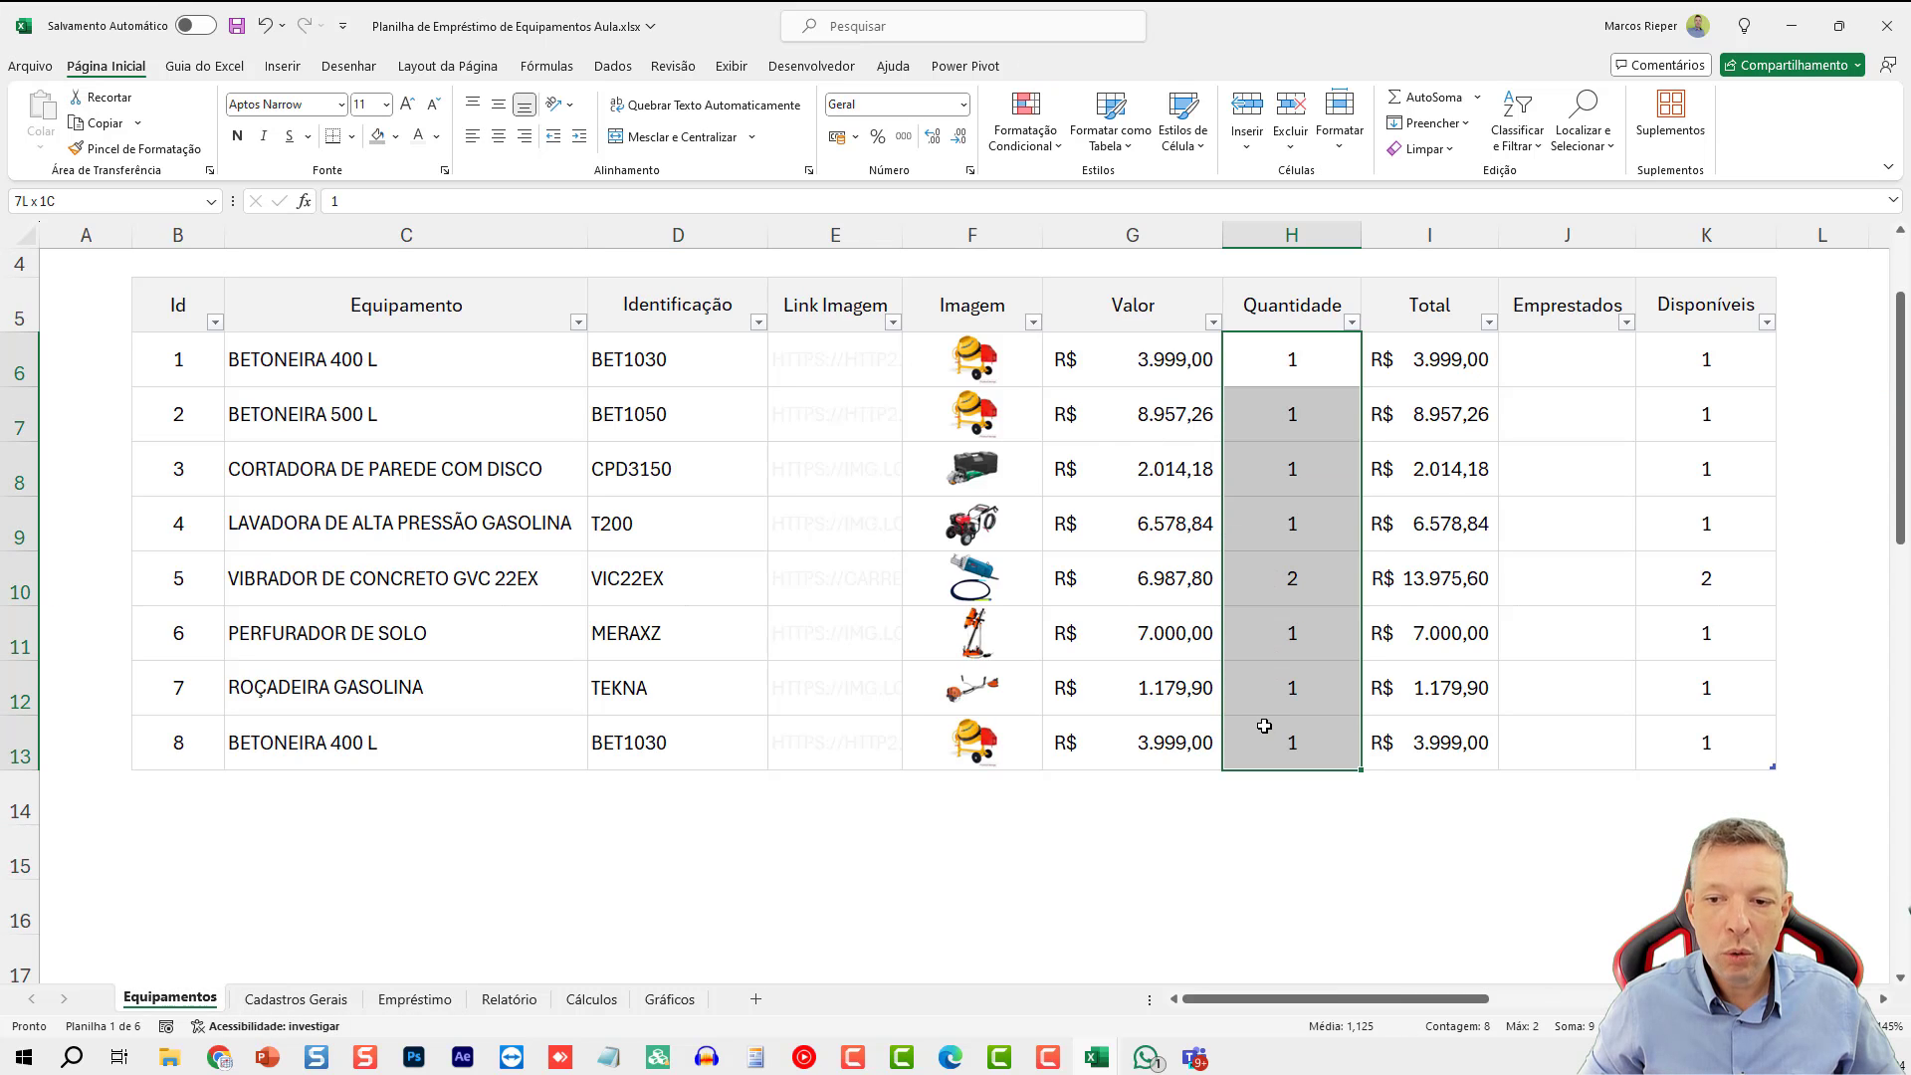
{"action": "left_click", "coordinate": [415, 1000]}
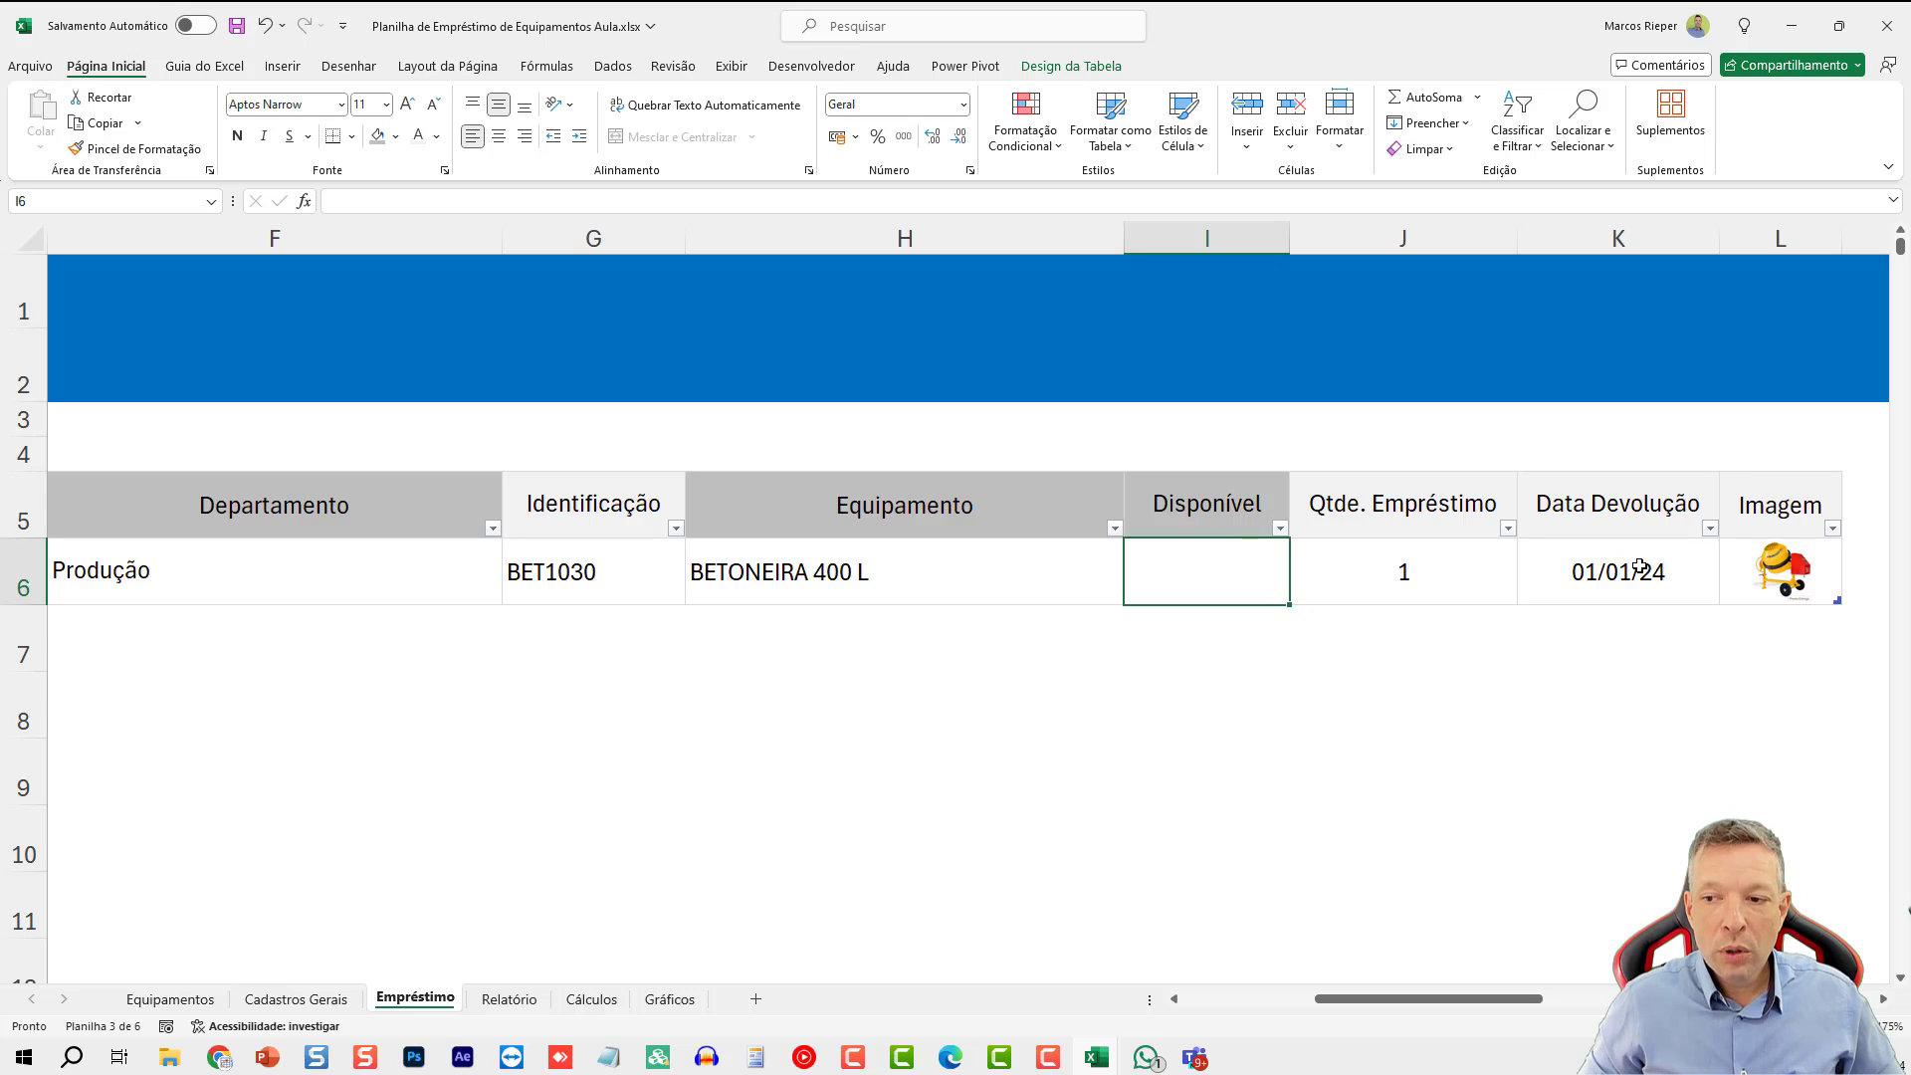
{"action": "left_click_drag", "start_coordinate": [1393, 1001], "coordinate": [1430, 1002]}
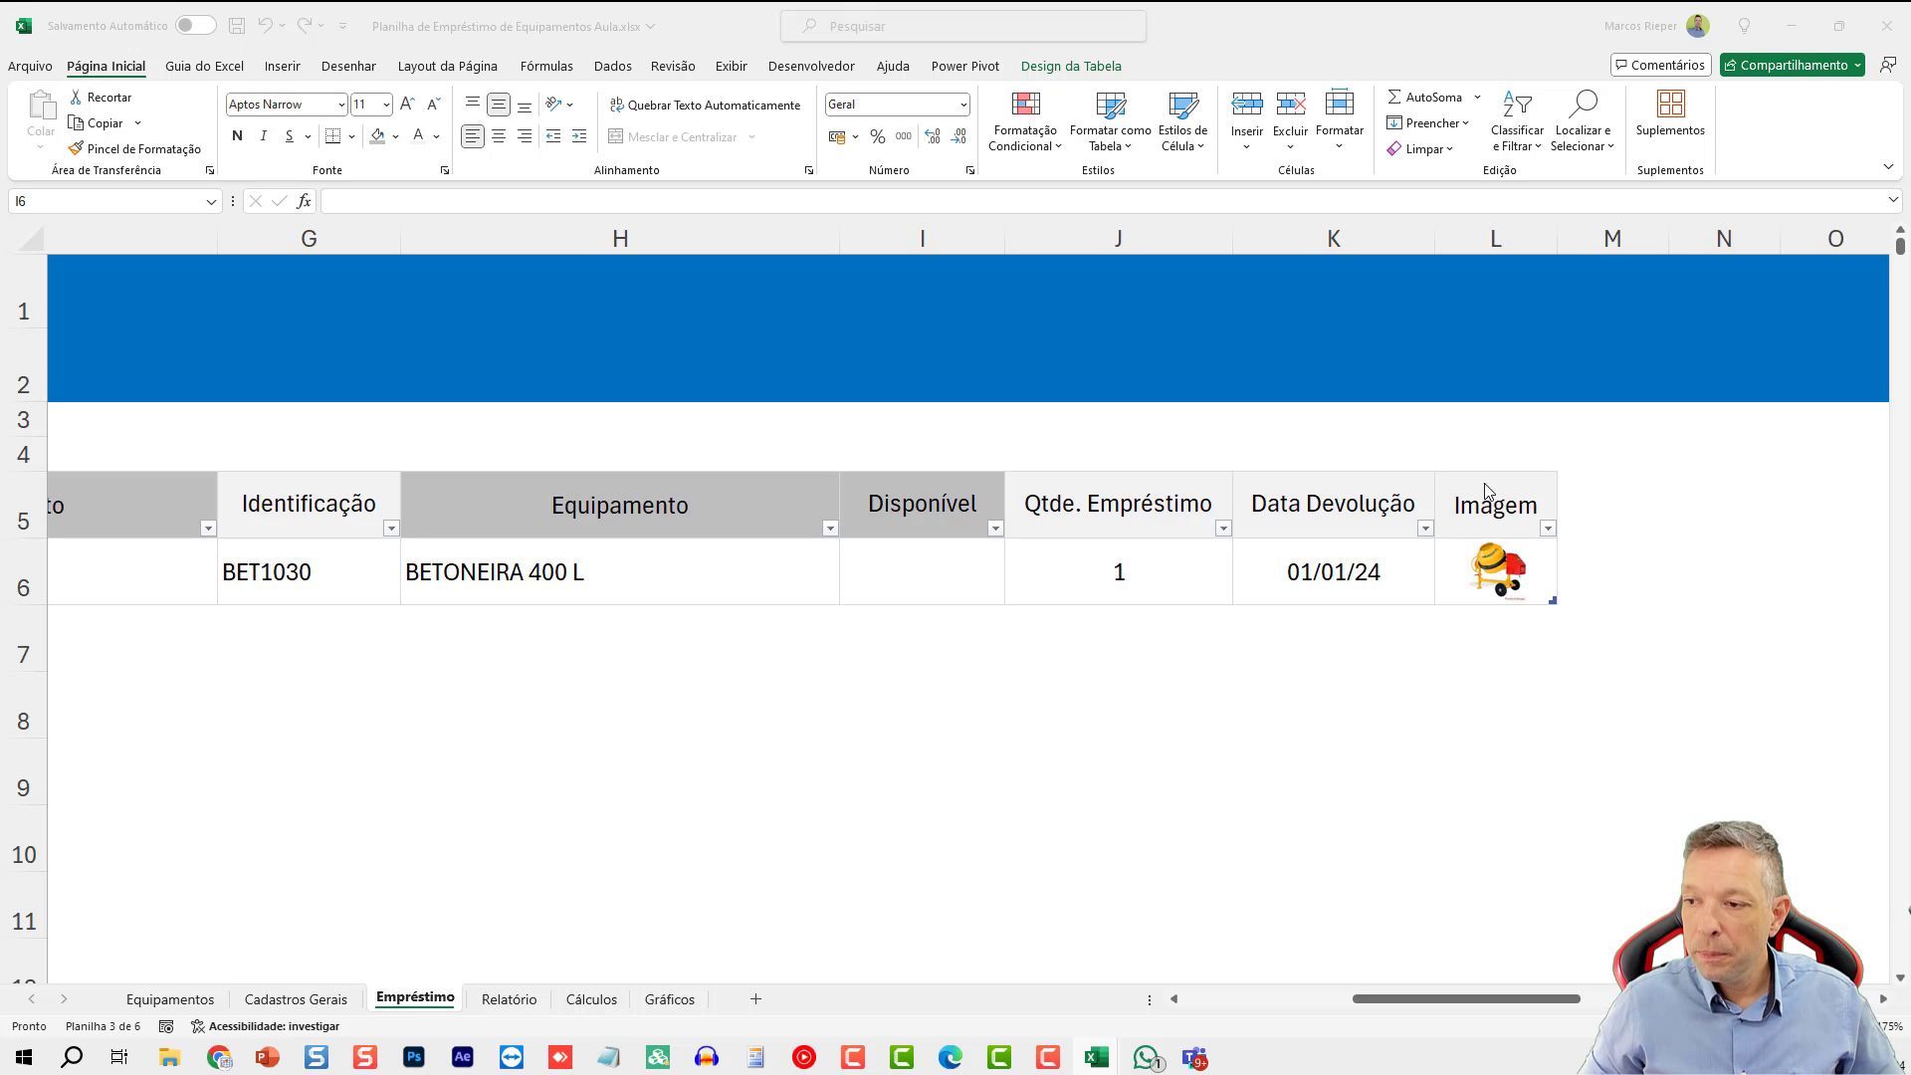
- Enter a PROCX in I6 that finds the row's Identificação in tEquipamentos[Identificação] and returns tEquipamentos[Quantidade], with 0 if not found
{"action": "left_click", "coordinate": [938, 549]}
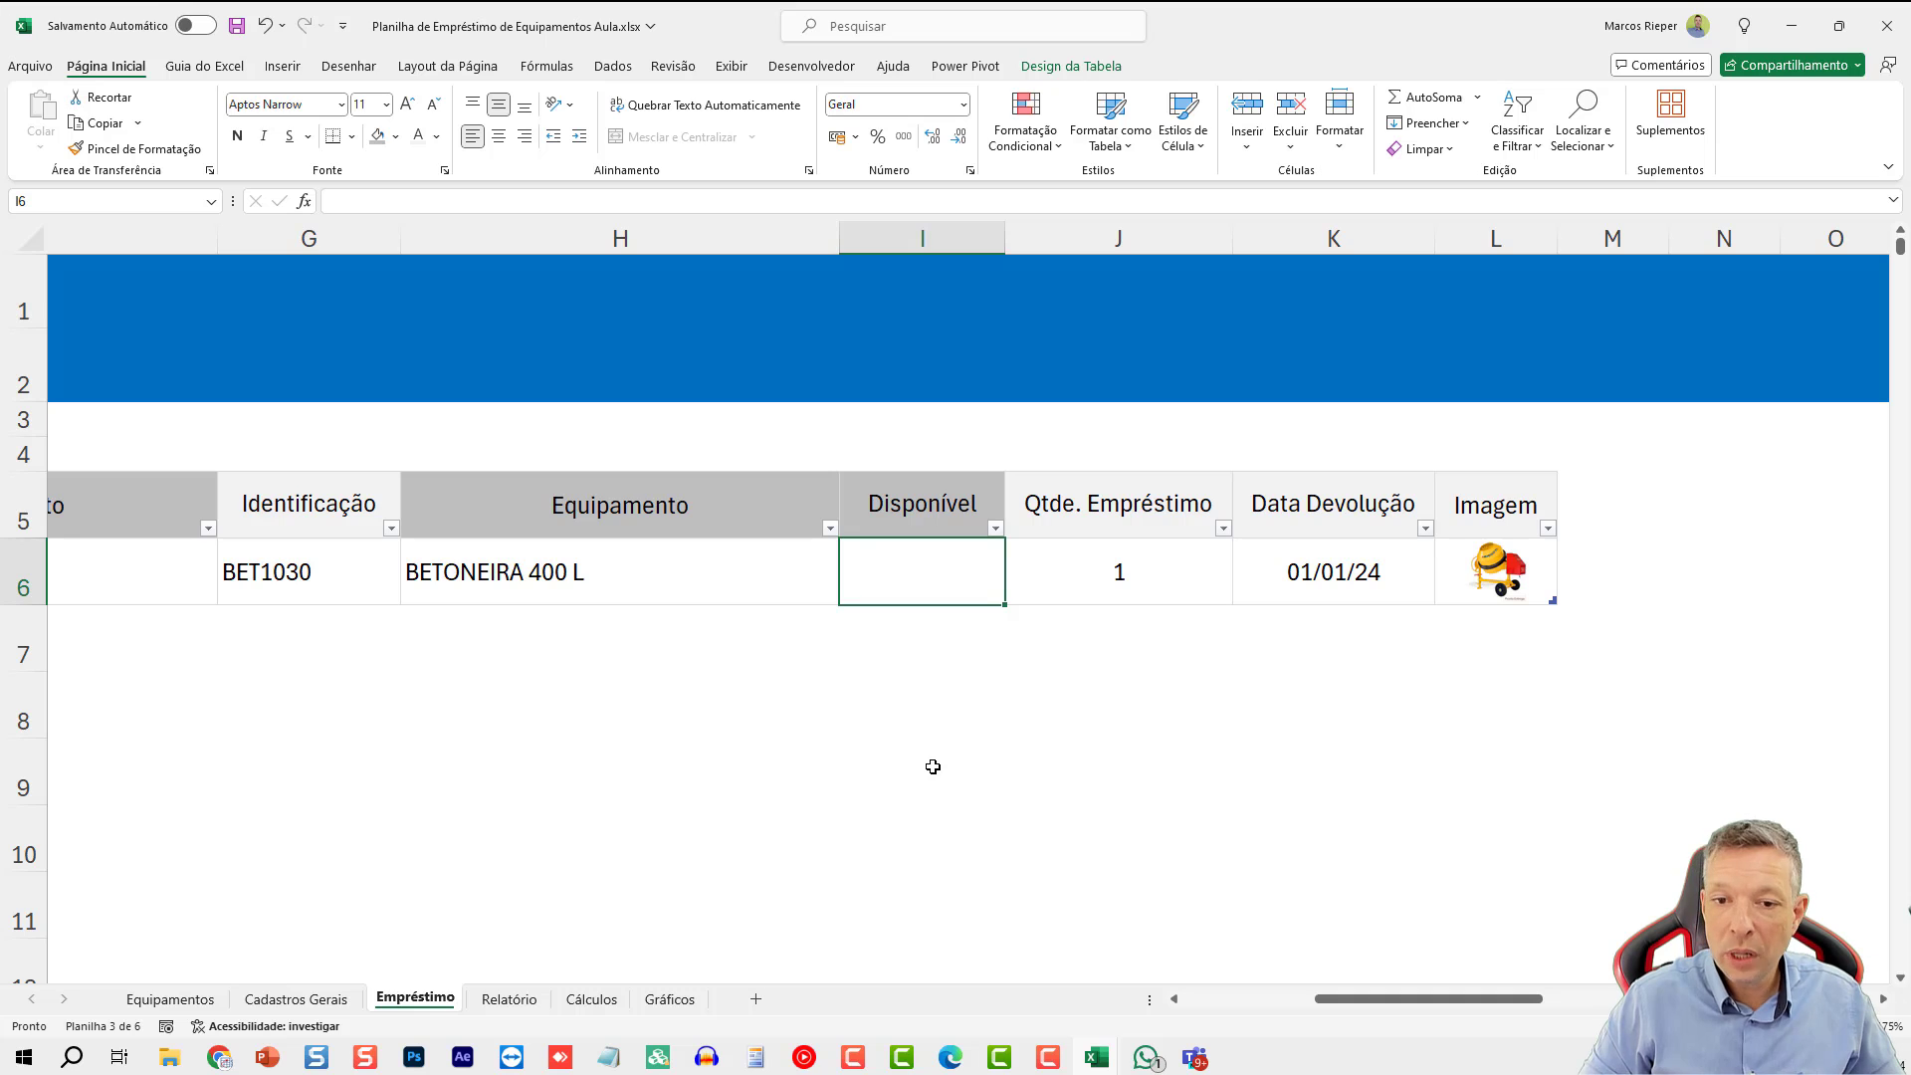
{"action": "type", "text": "=pro"}
{"action": "key", "text": "BackSpace"}
{"action": "key", "text": "BackSpace"}
{"action": "key", "text": "BackSpace"}
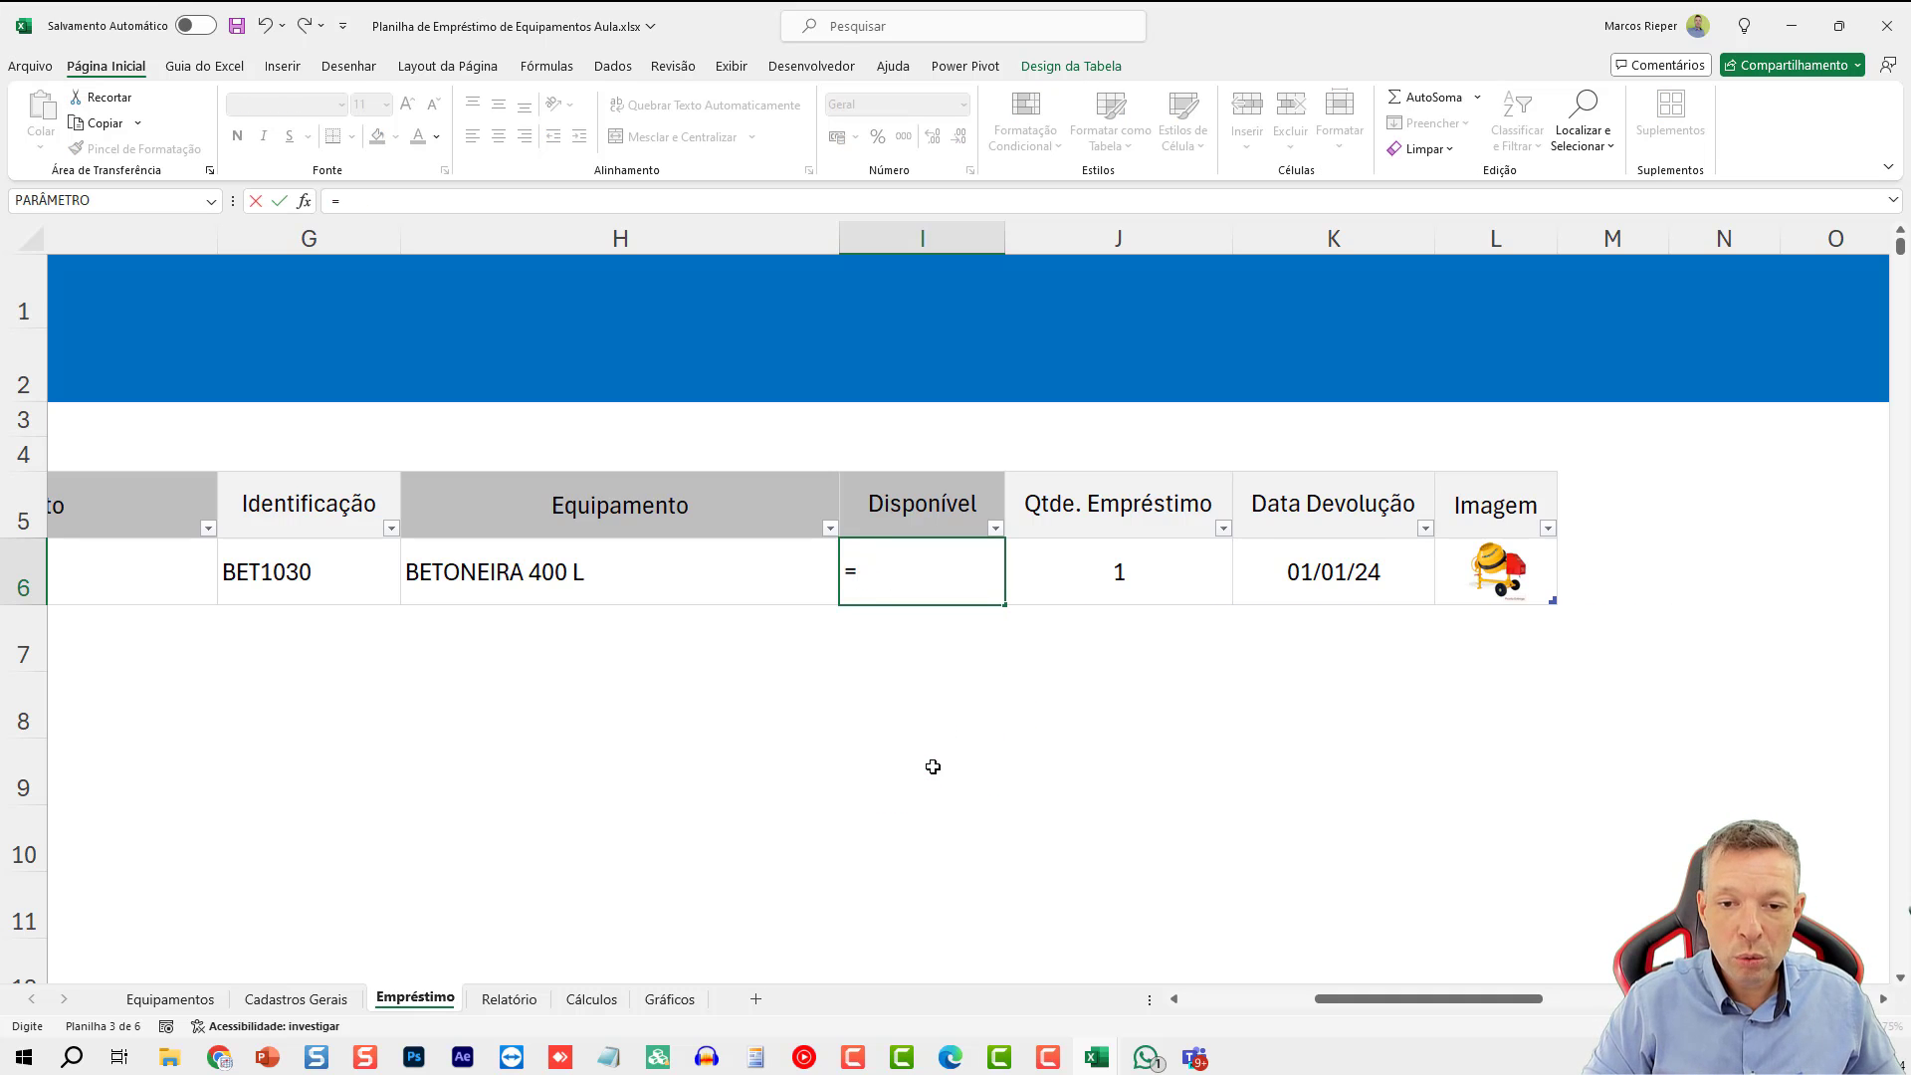
{"action": "type", "text": "PROCX("}
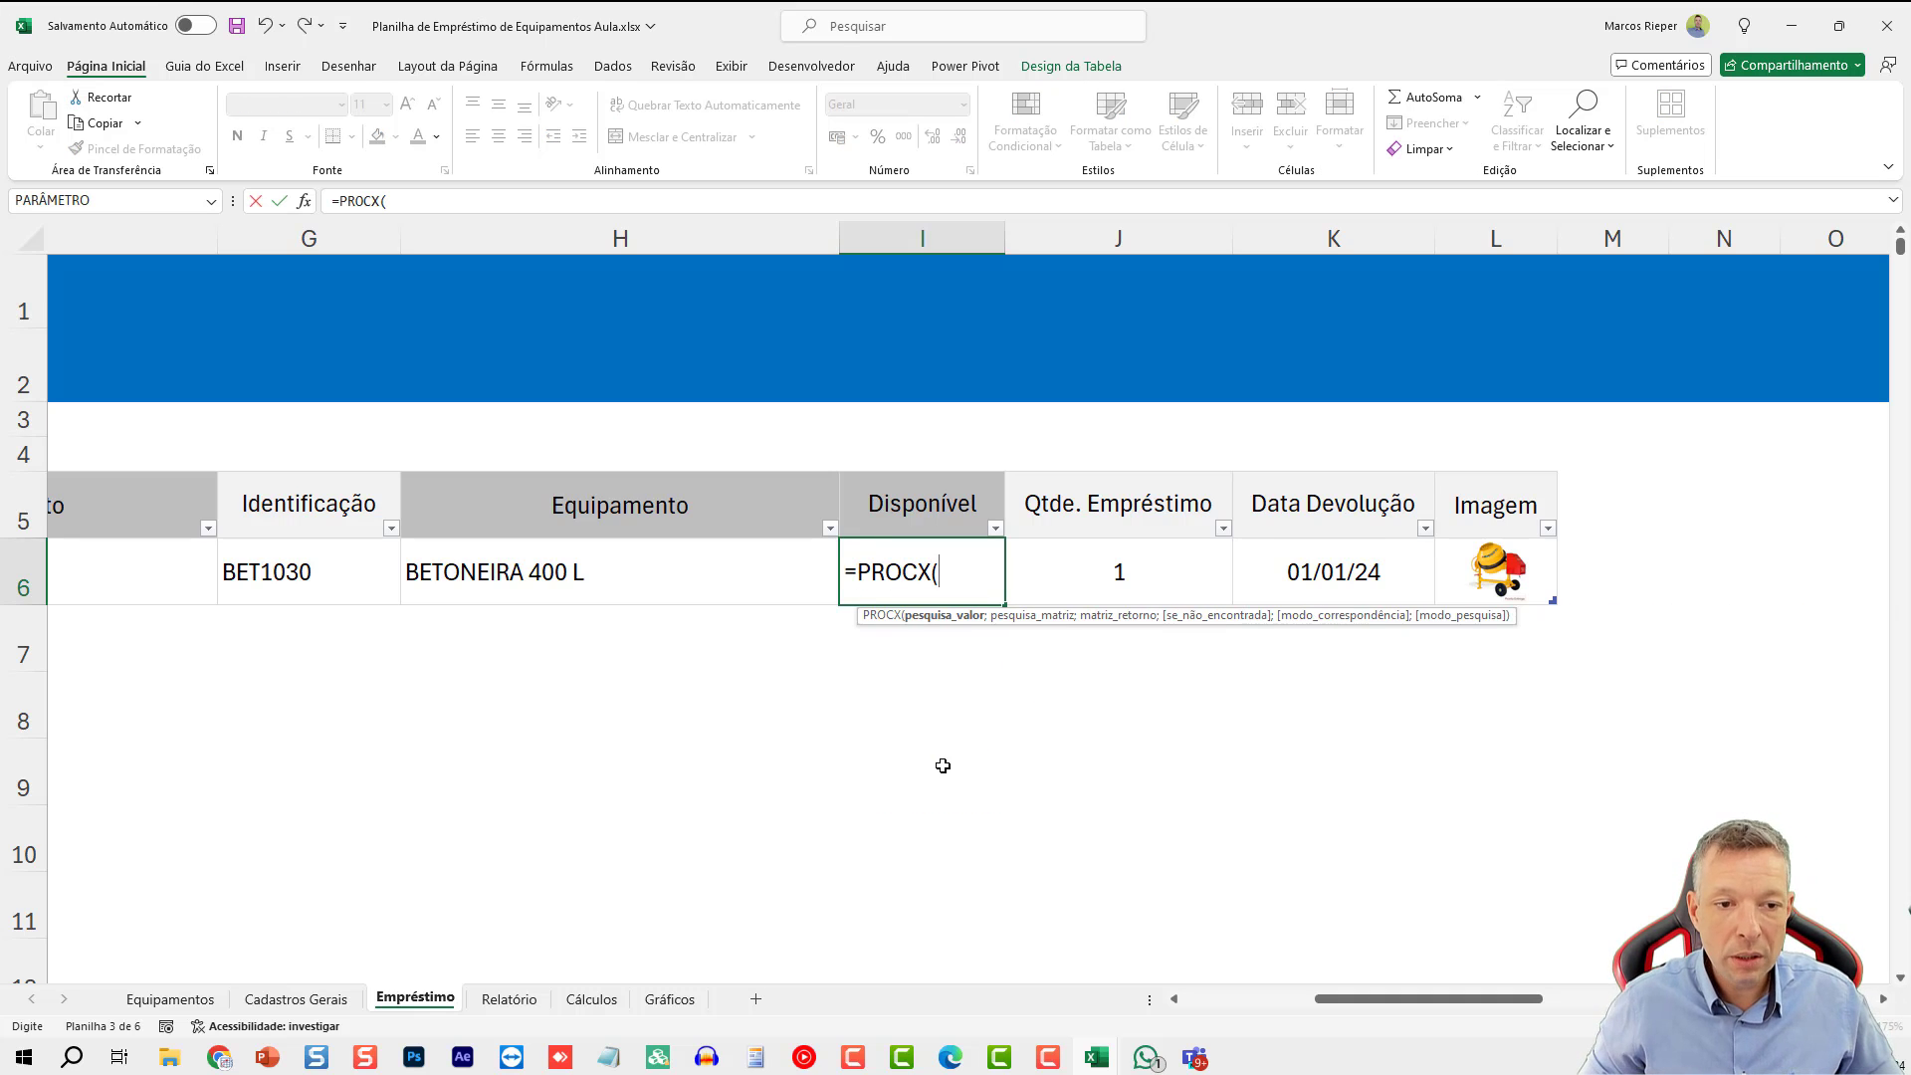
{"action": "left_click", "coordinate": [327, 579]}
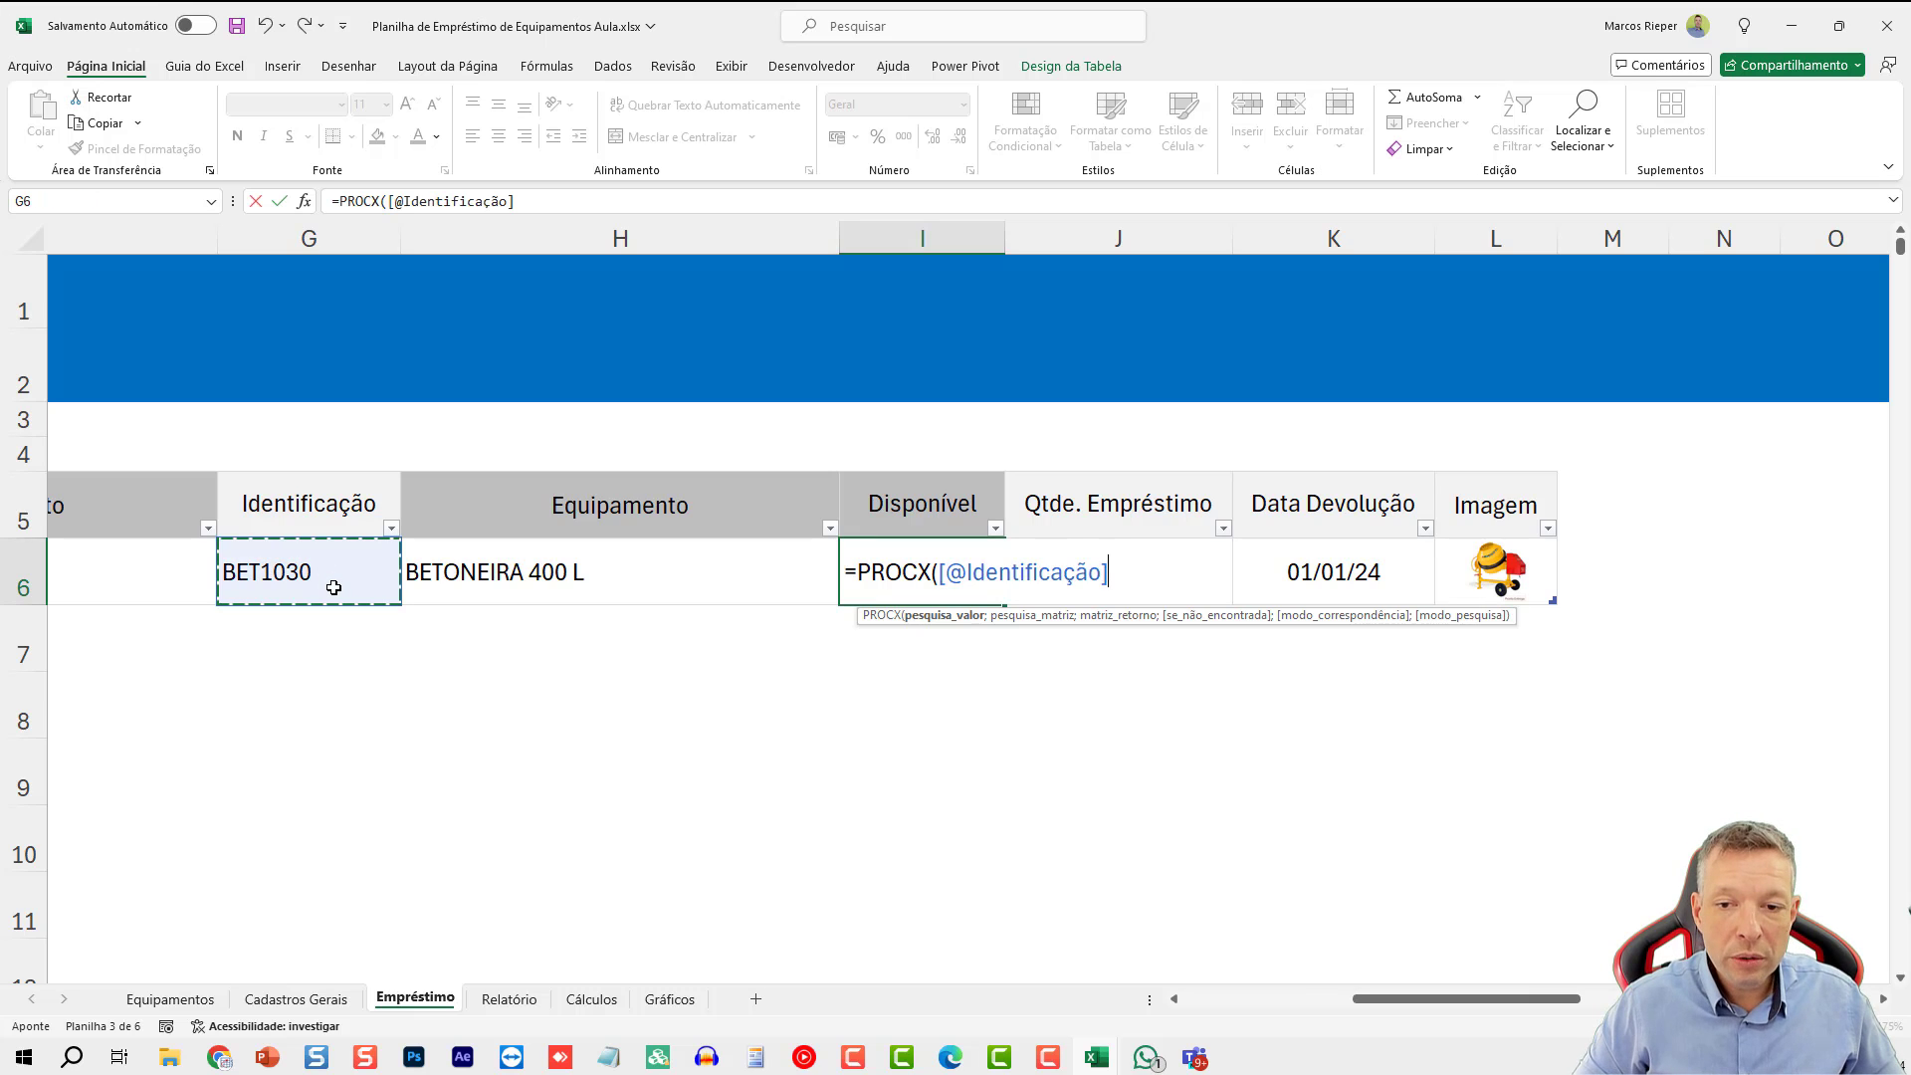
{"action": "type", "text": ";"}
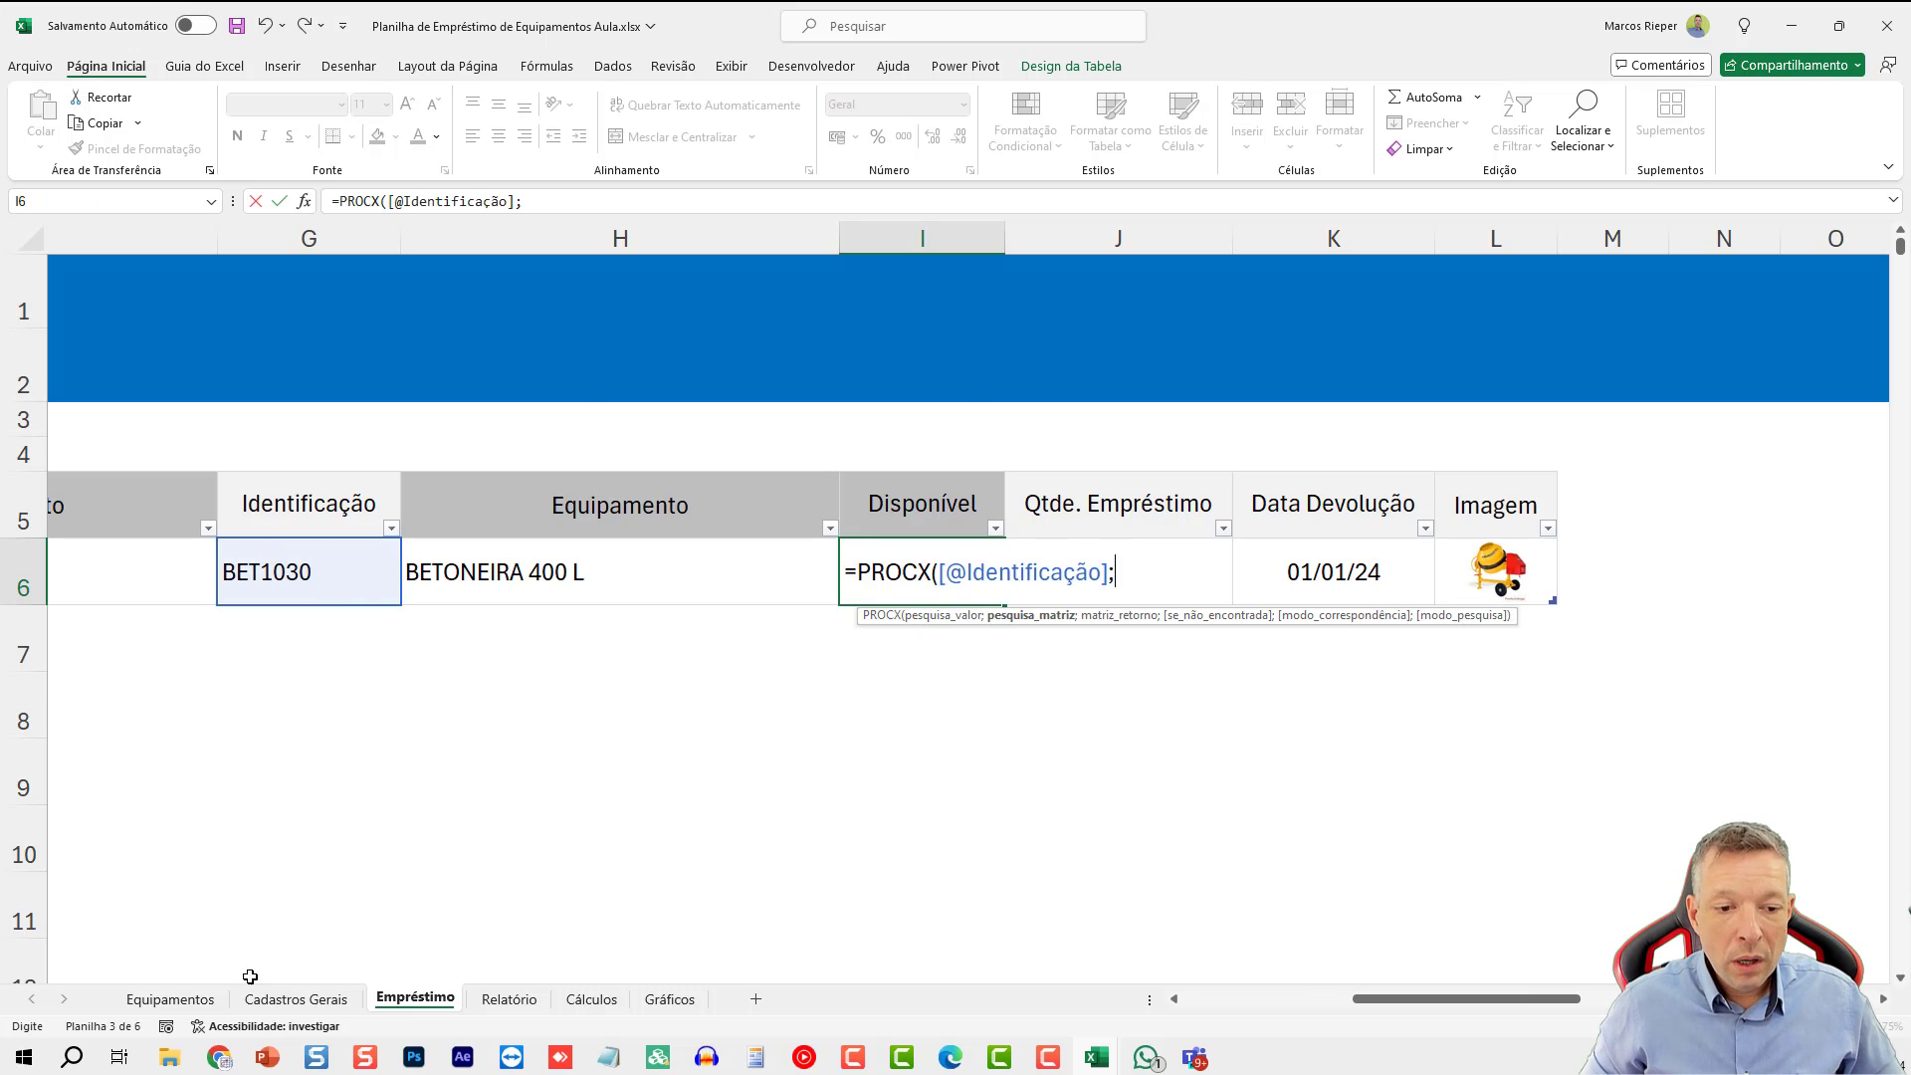
{"action": "left_click", "coordinate": [171, 999]}
{"action": "left_click", "coordinate": [765, 433]}
{"action": "key", "text": "ctrl+space"}
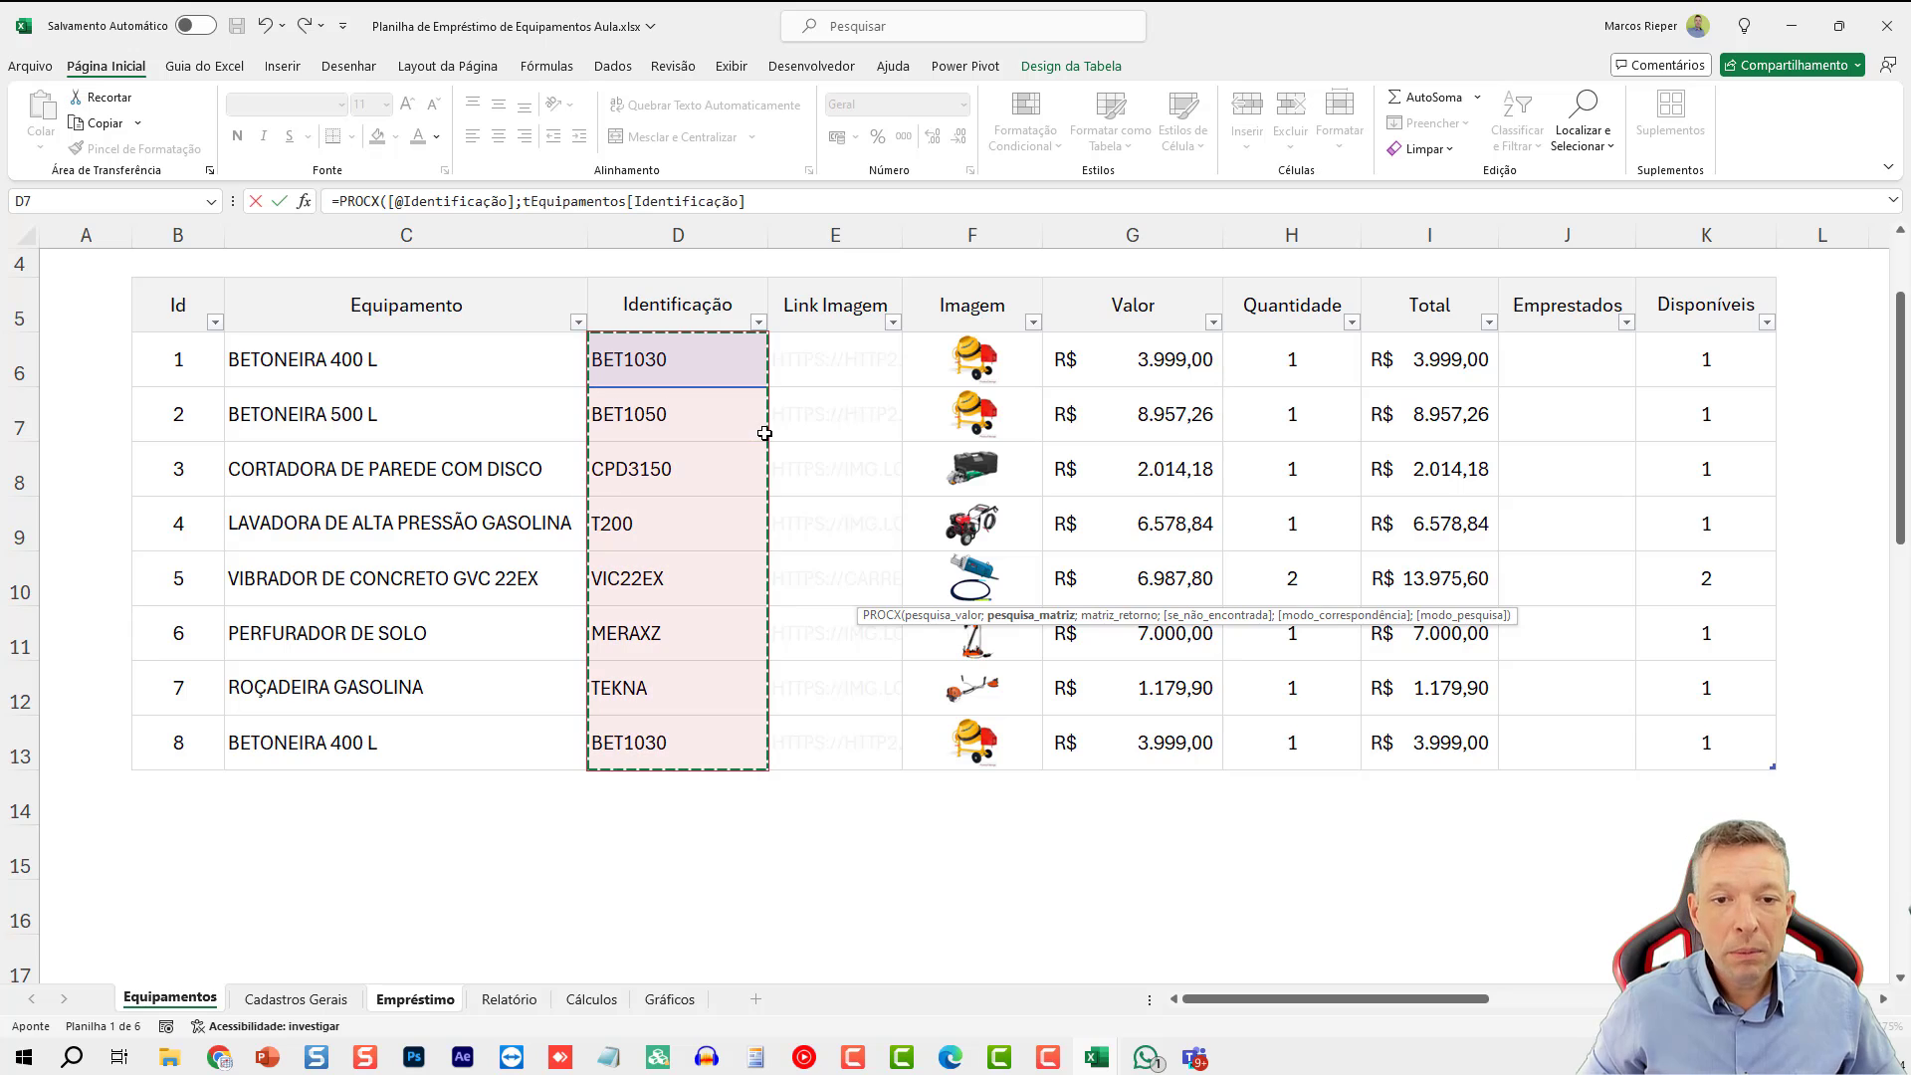
{"action": "type", "text": ";"}
{"action": "left_click", "coordinate": [1299, 379]}
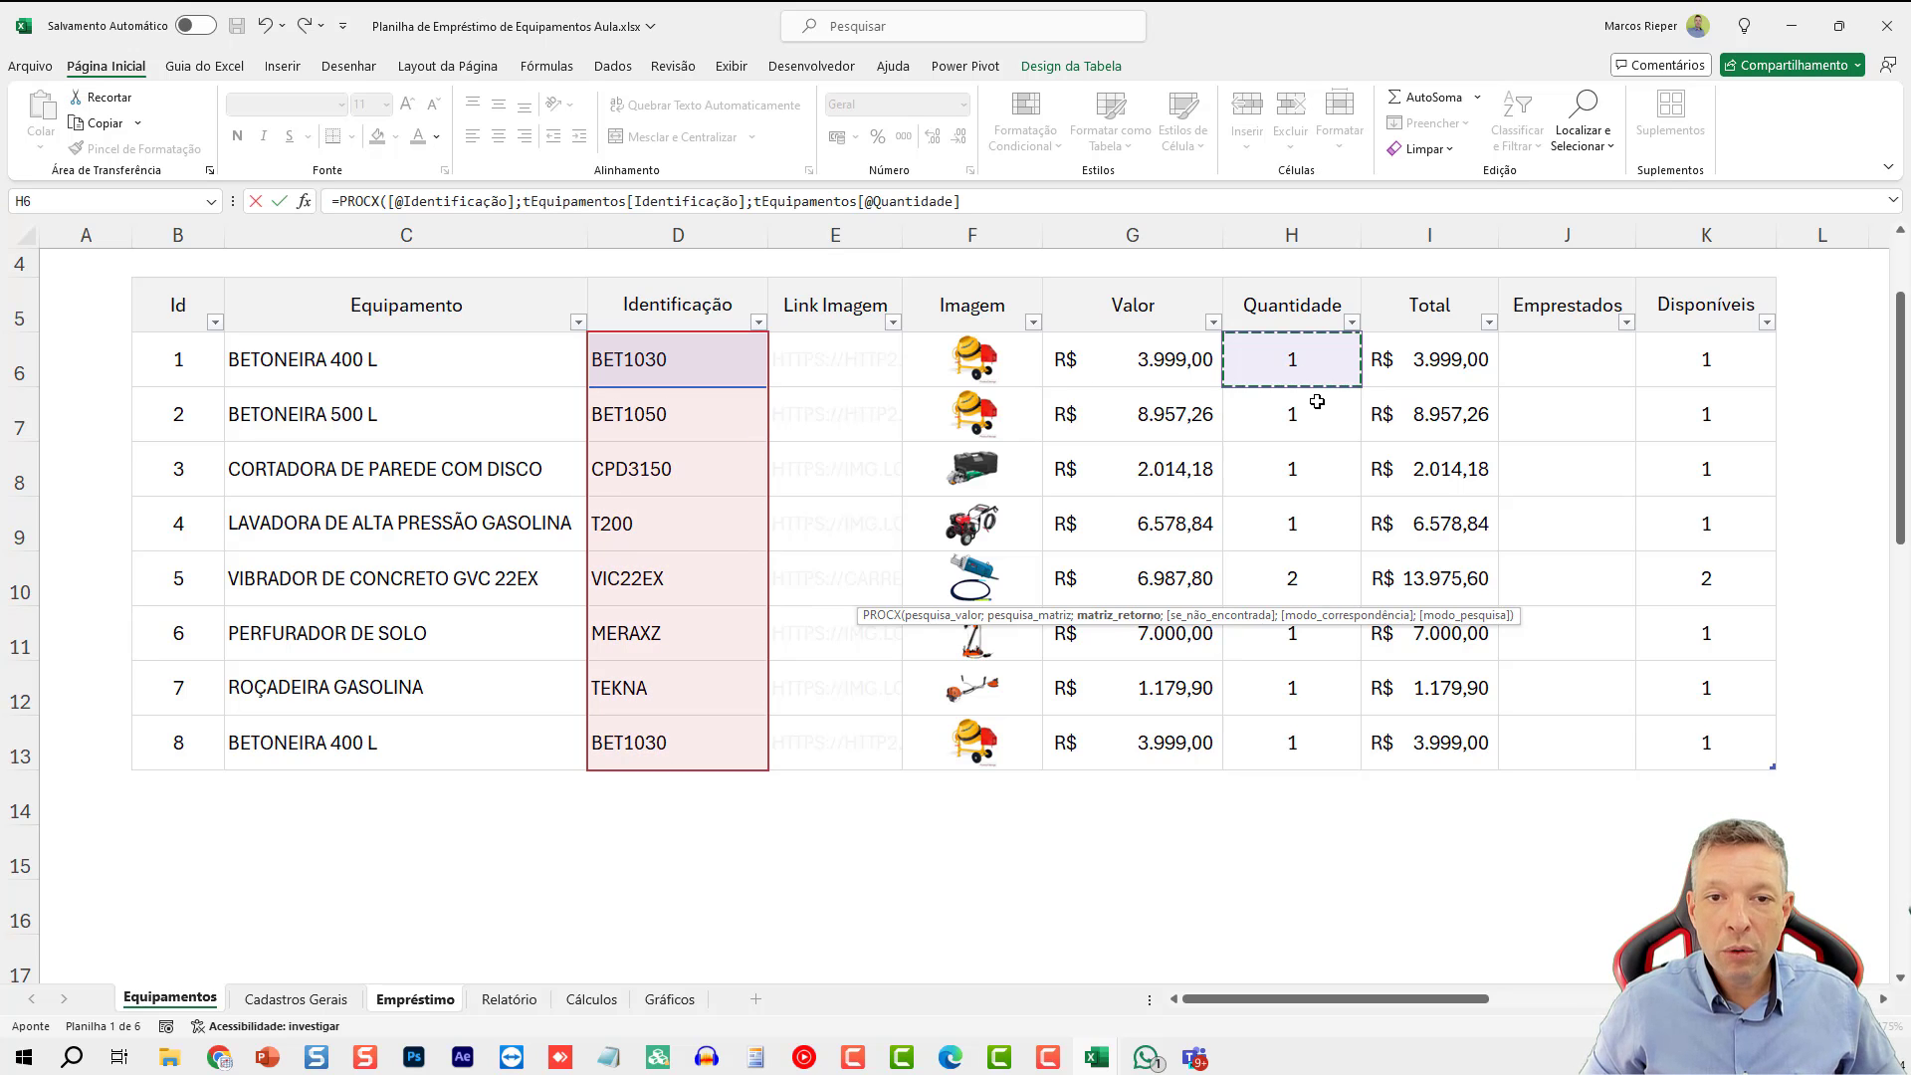
{"action": "key", "text": "ctrl+space"}
{"action": "type", "text": ";"}
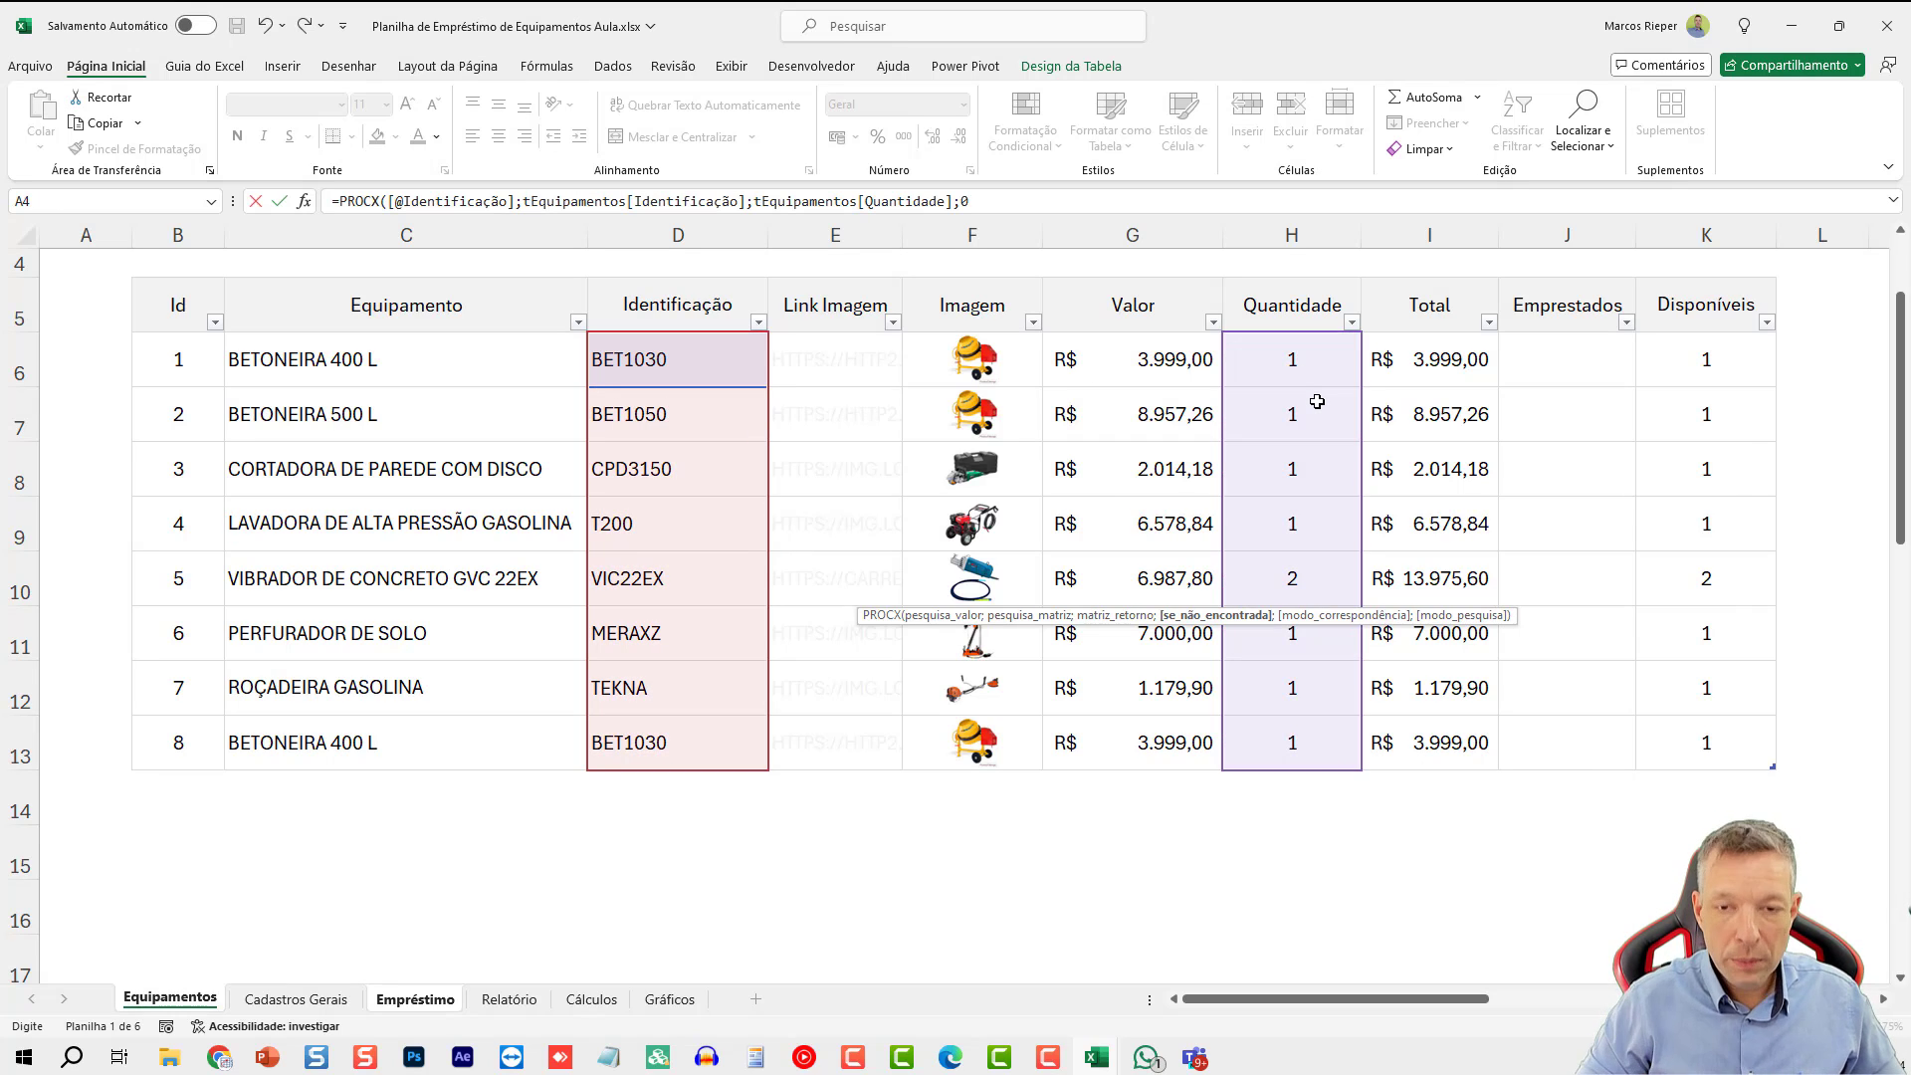
{"action": "type", "text": "0"}
{"action": "key", "text": "Return"}
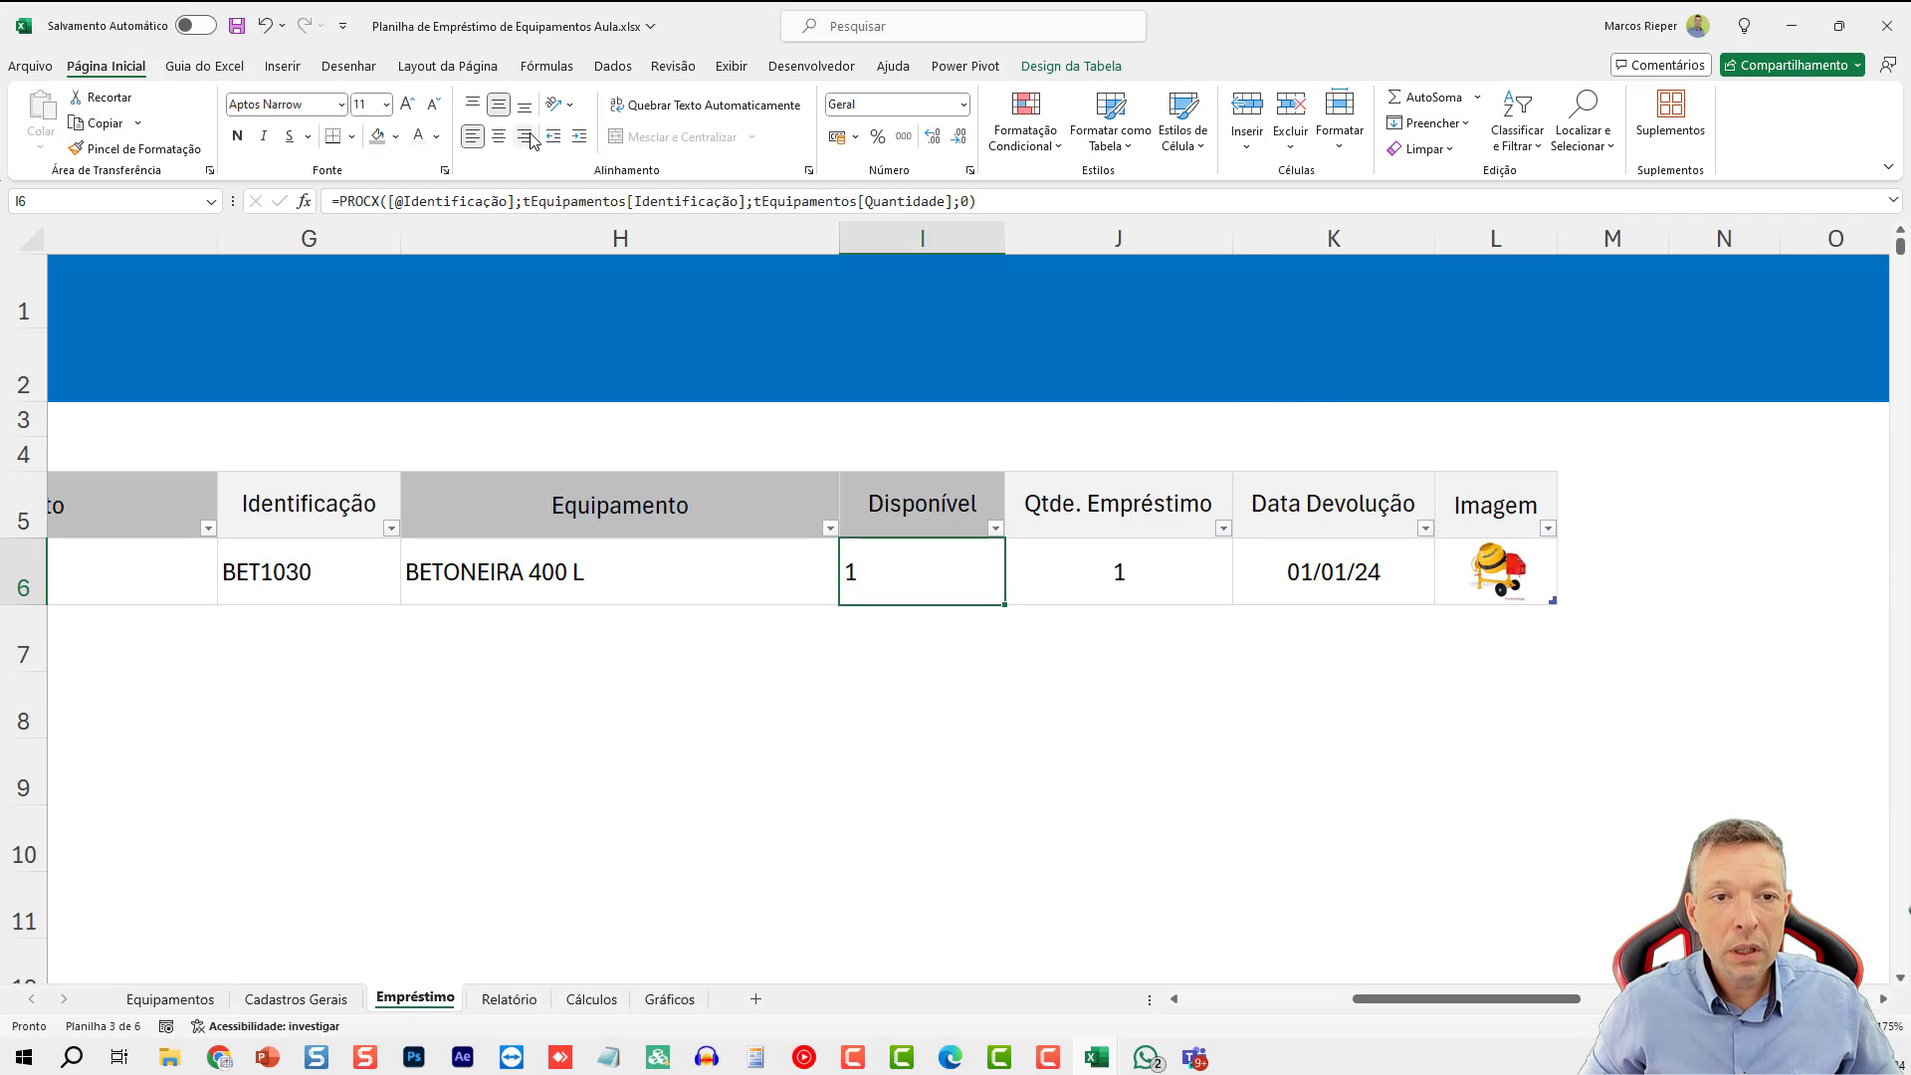
- Try centering the Disponível value in I6 horizontally
{"action": "left_click", "coordinate": [499, 135]}
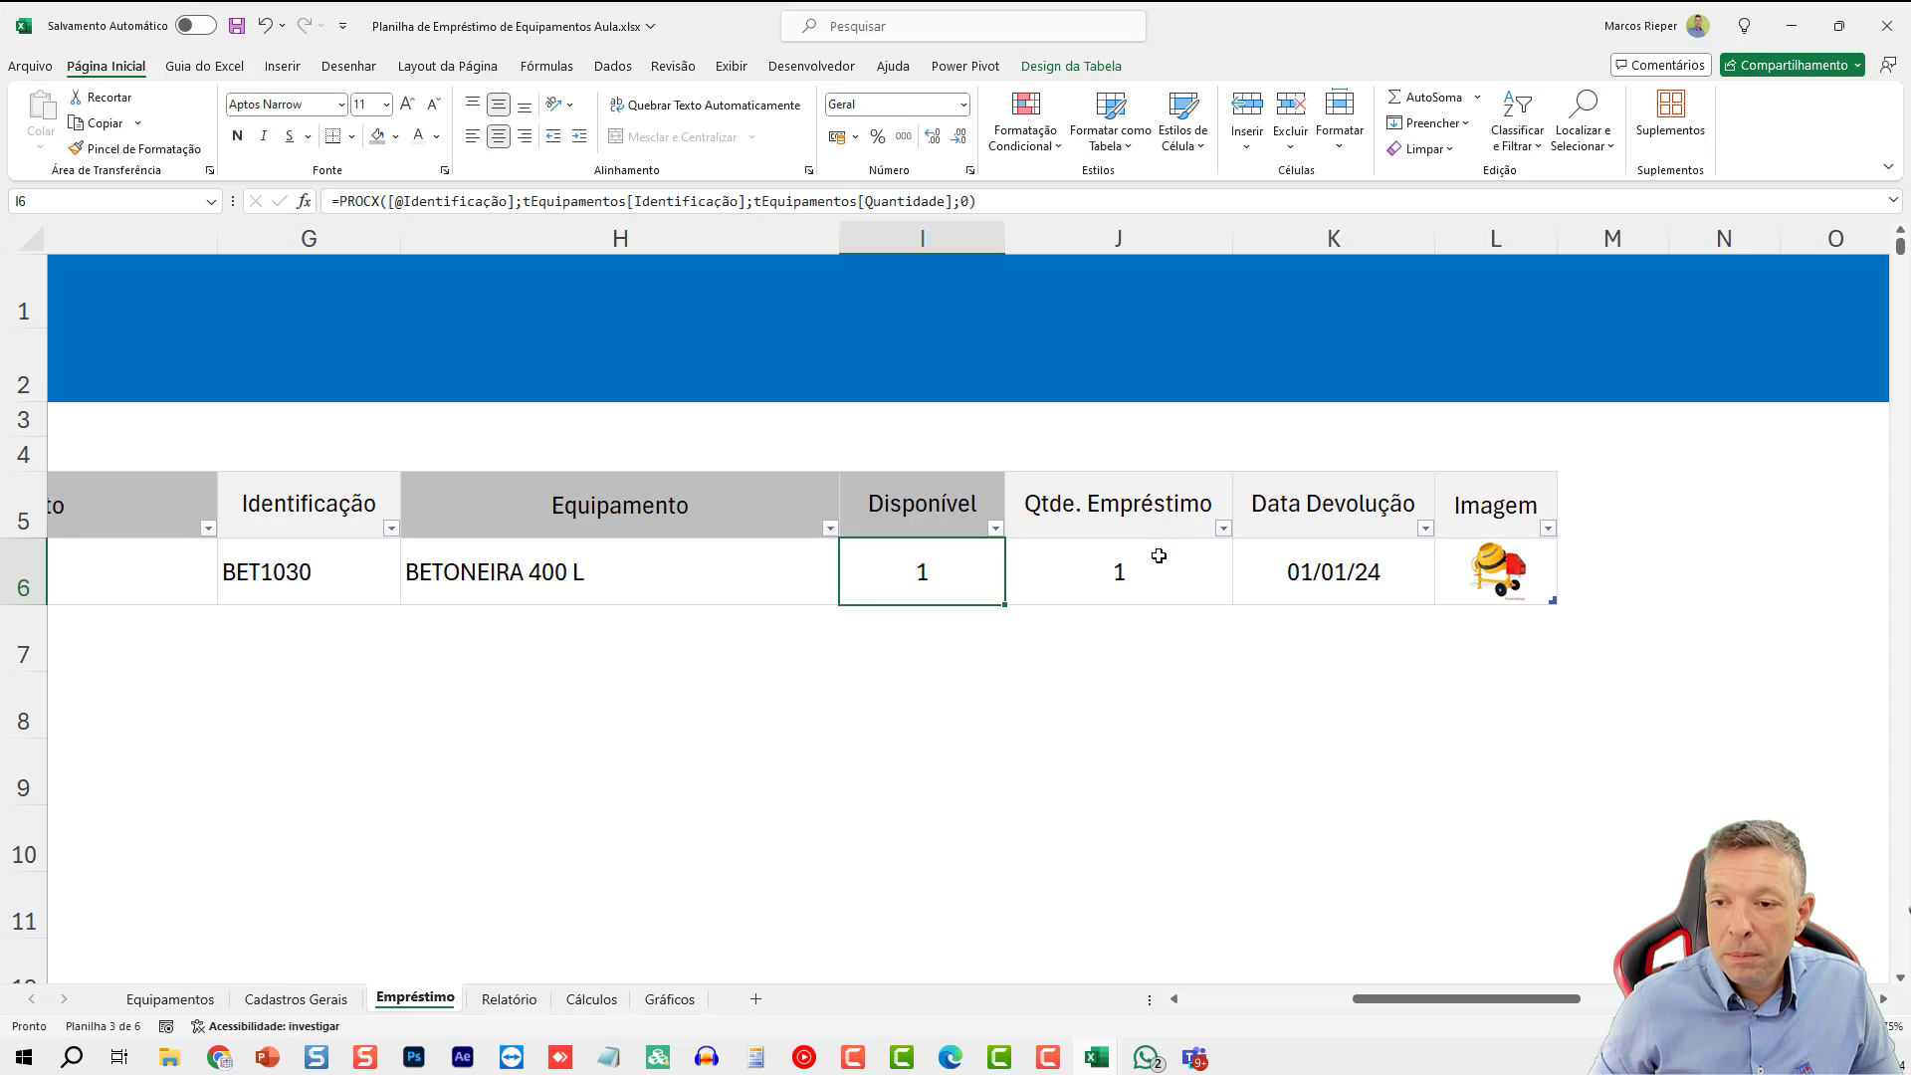
{"action": "key", "text": "F2"}
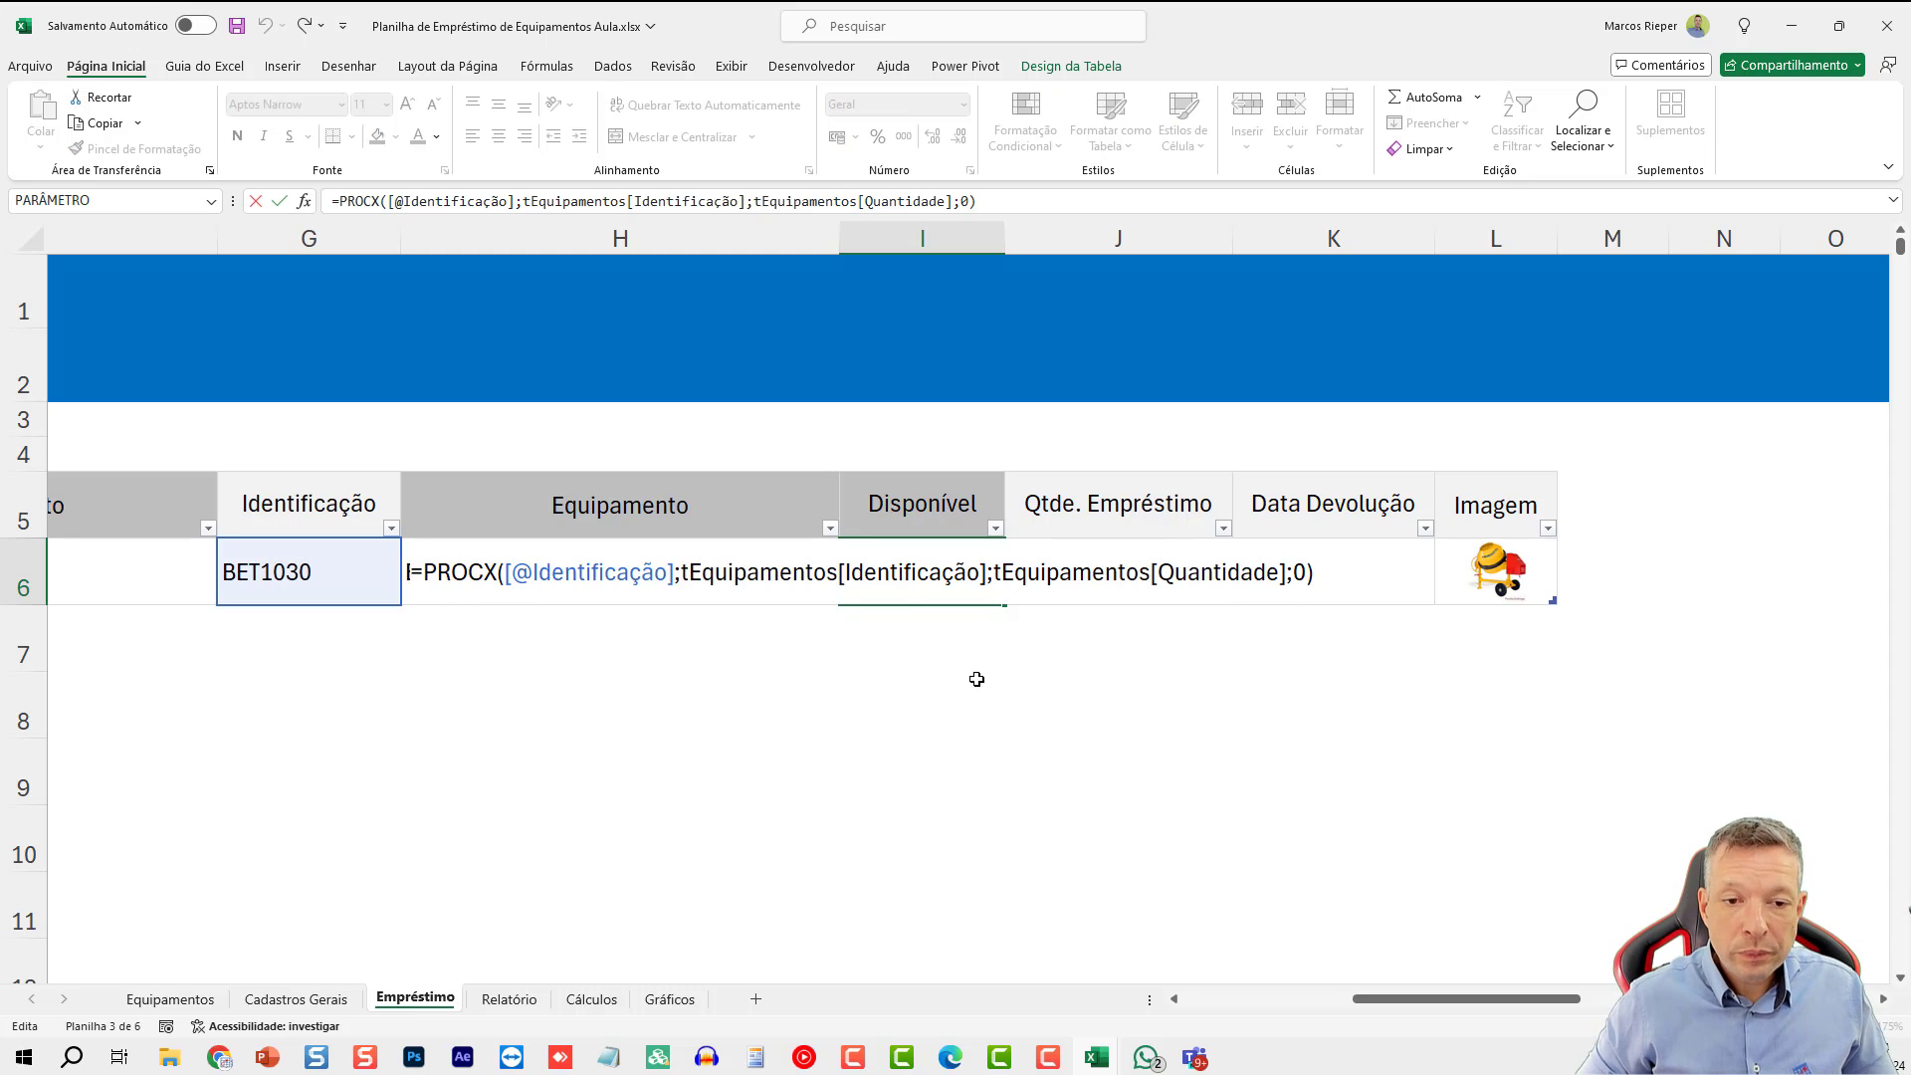
{"action": "key", "text": "Escape"}
{"action": "key", "text": "F2"}
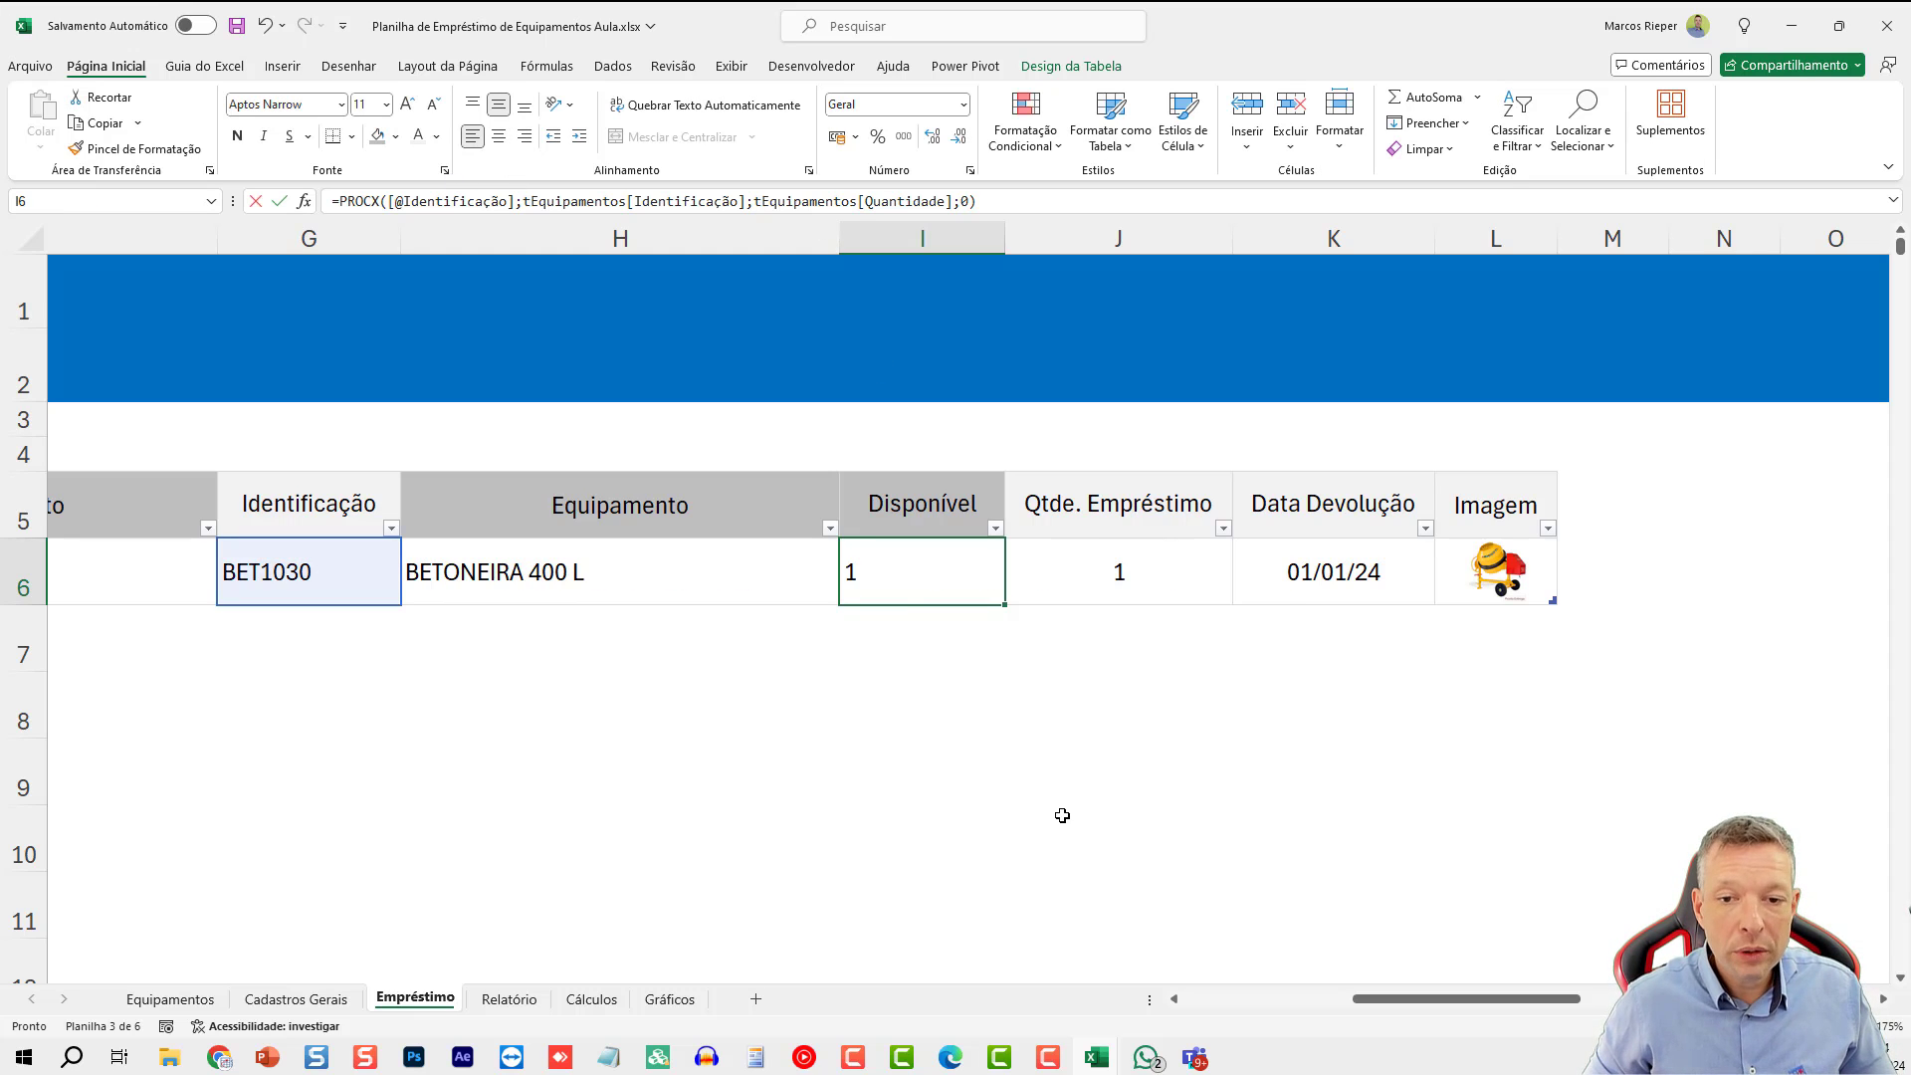
{"action": "type", "text": "-"}
{"action": "key", "text": "alt+Return"}
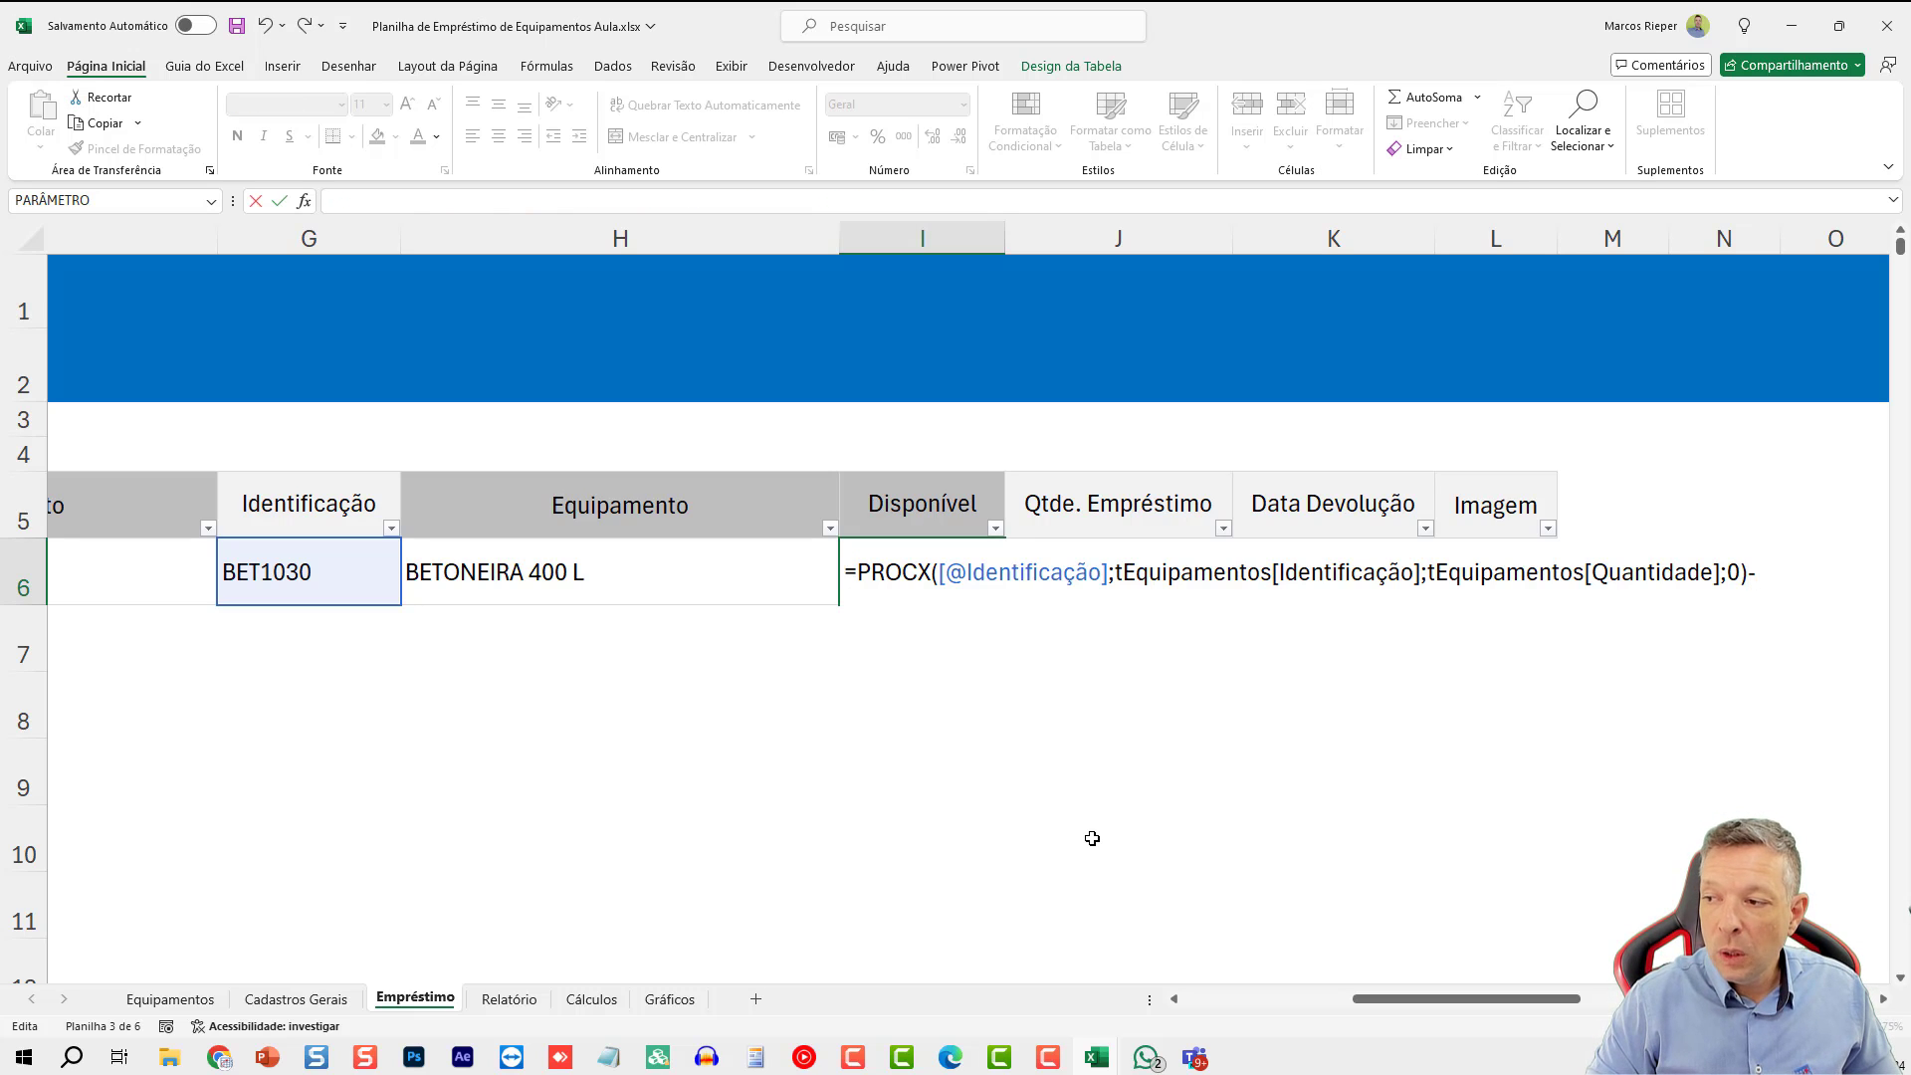
{"action": "type", "text": "soma"}
{"action": "key", "text": "BackSpace"}
{"action": "key", "text": "BackSpace"}
{"action": "key", "text": "BackSpace"}
{"action": "key", "text": "BackSpace"}
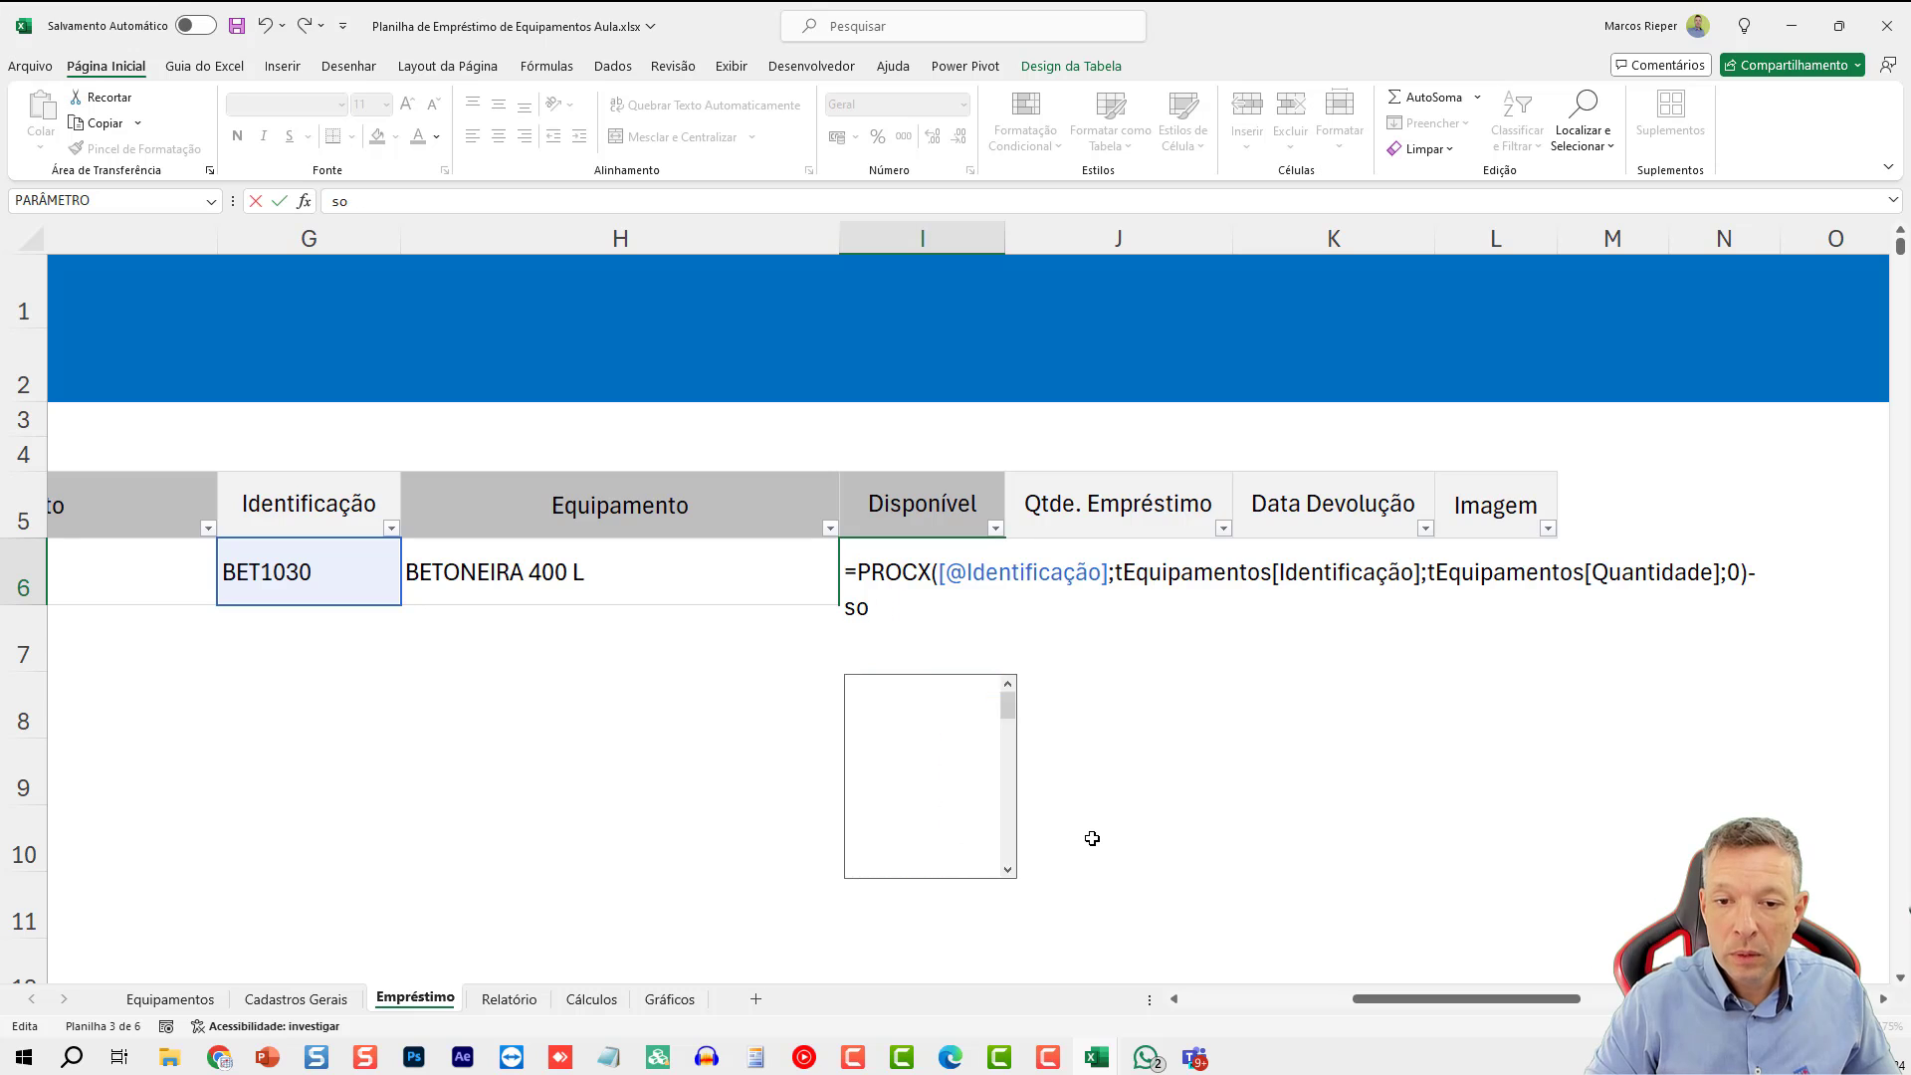
{"action": "type", "text": "SOMASES("}
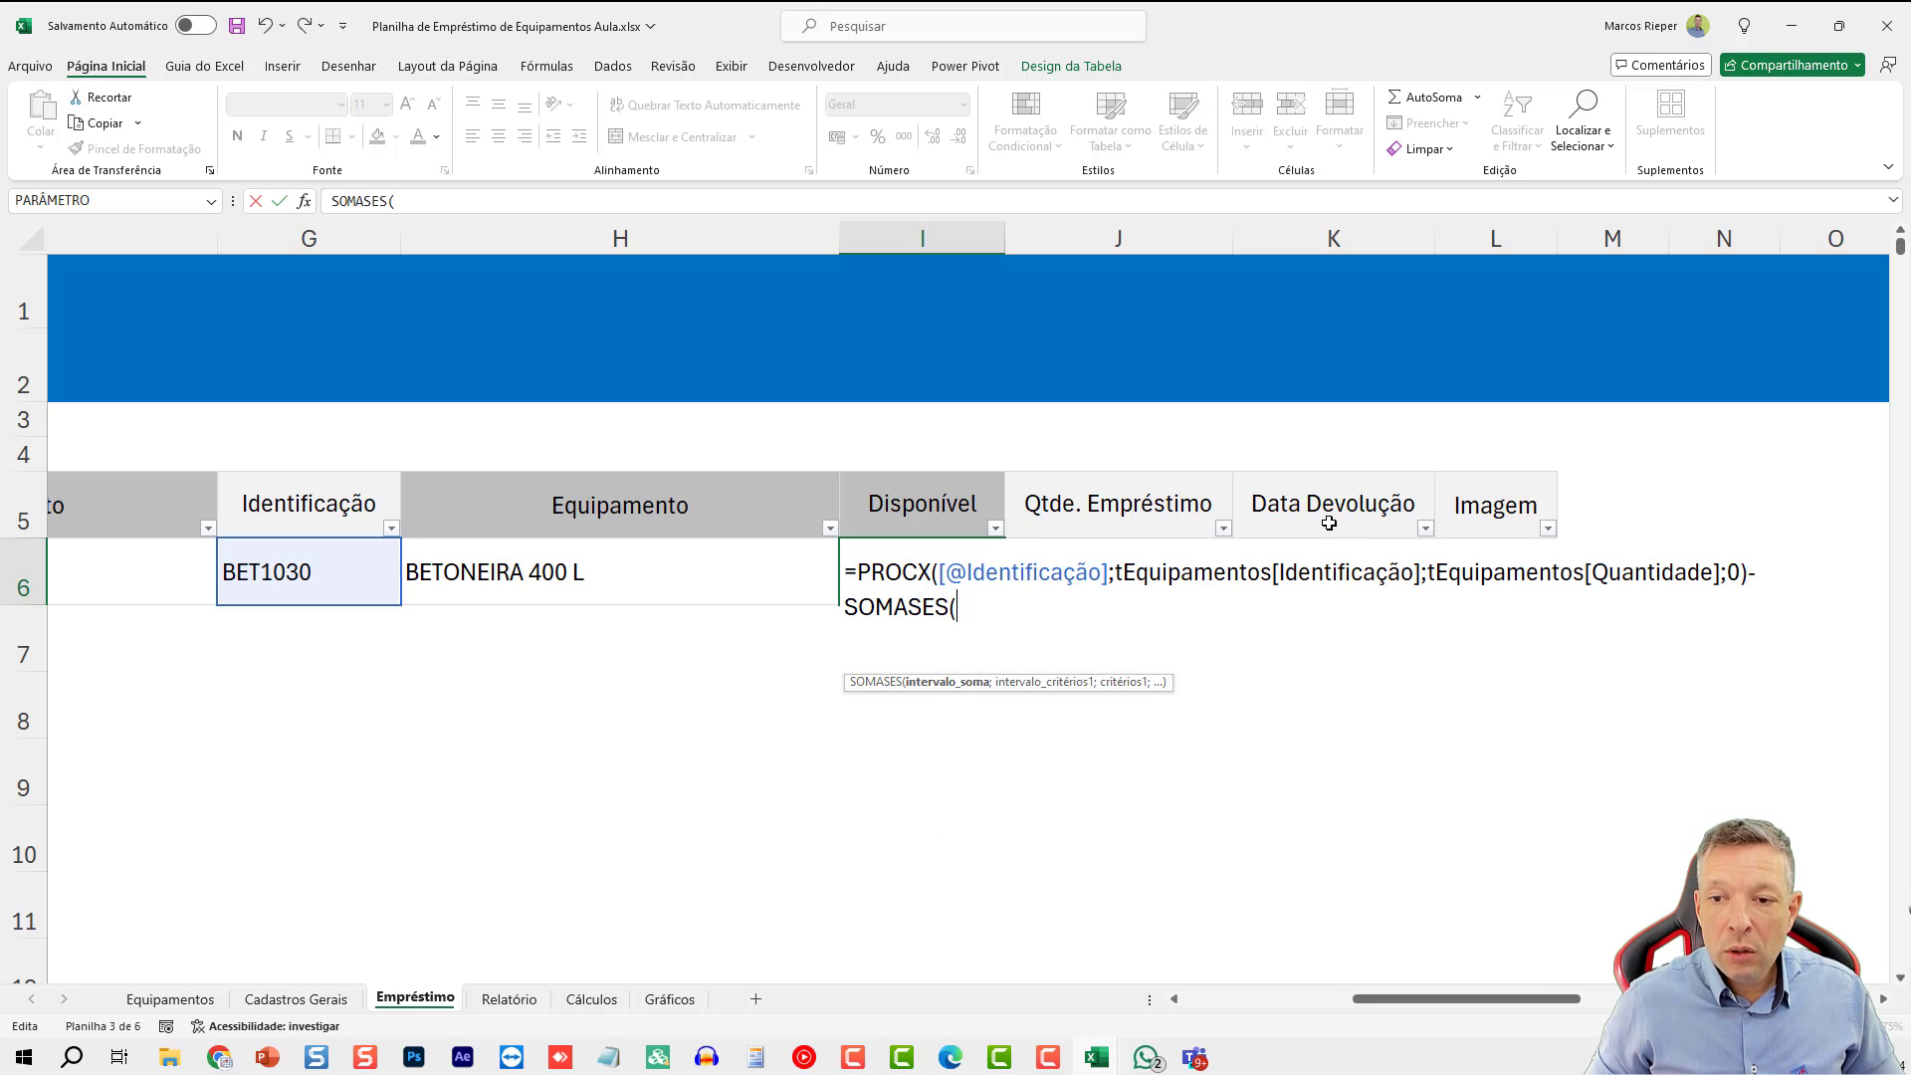
{"action": "left_click", "coordinate": [1228, 532]}
{"action": "left_click", "coordinate": [1234, 542]}
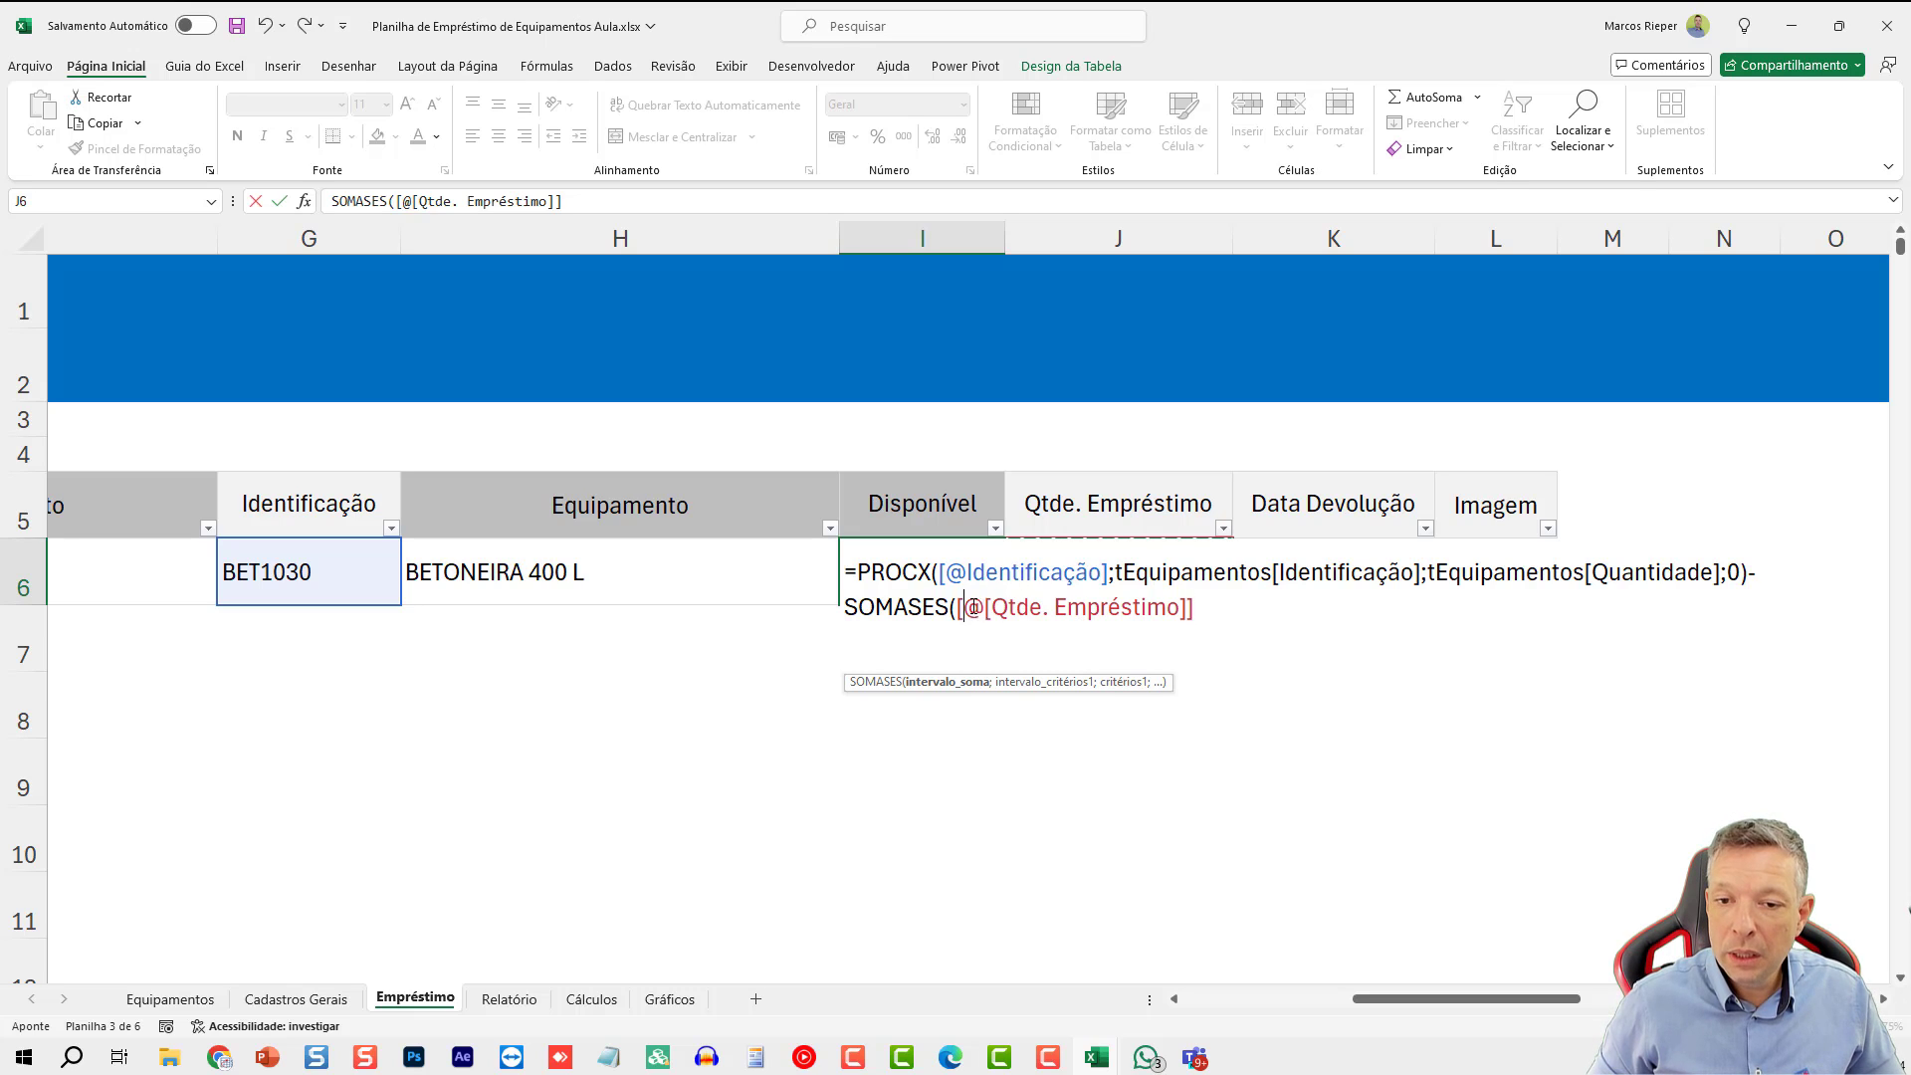
{"action": "left_click_drag", "start_coordinate": [964, 607], "coordinate": [983, 607]}
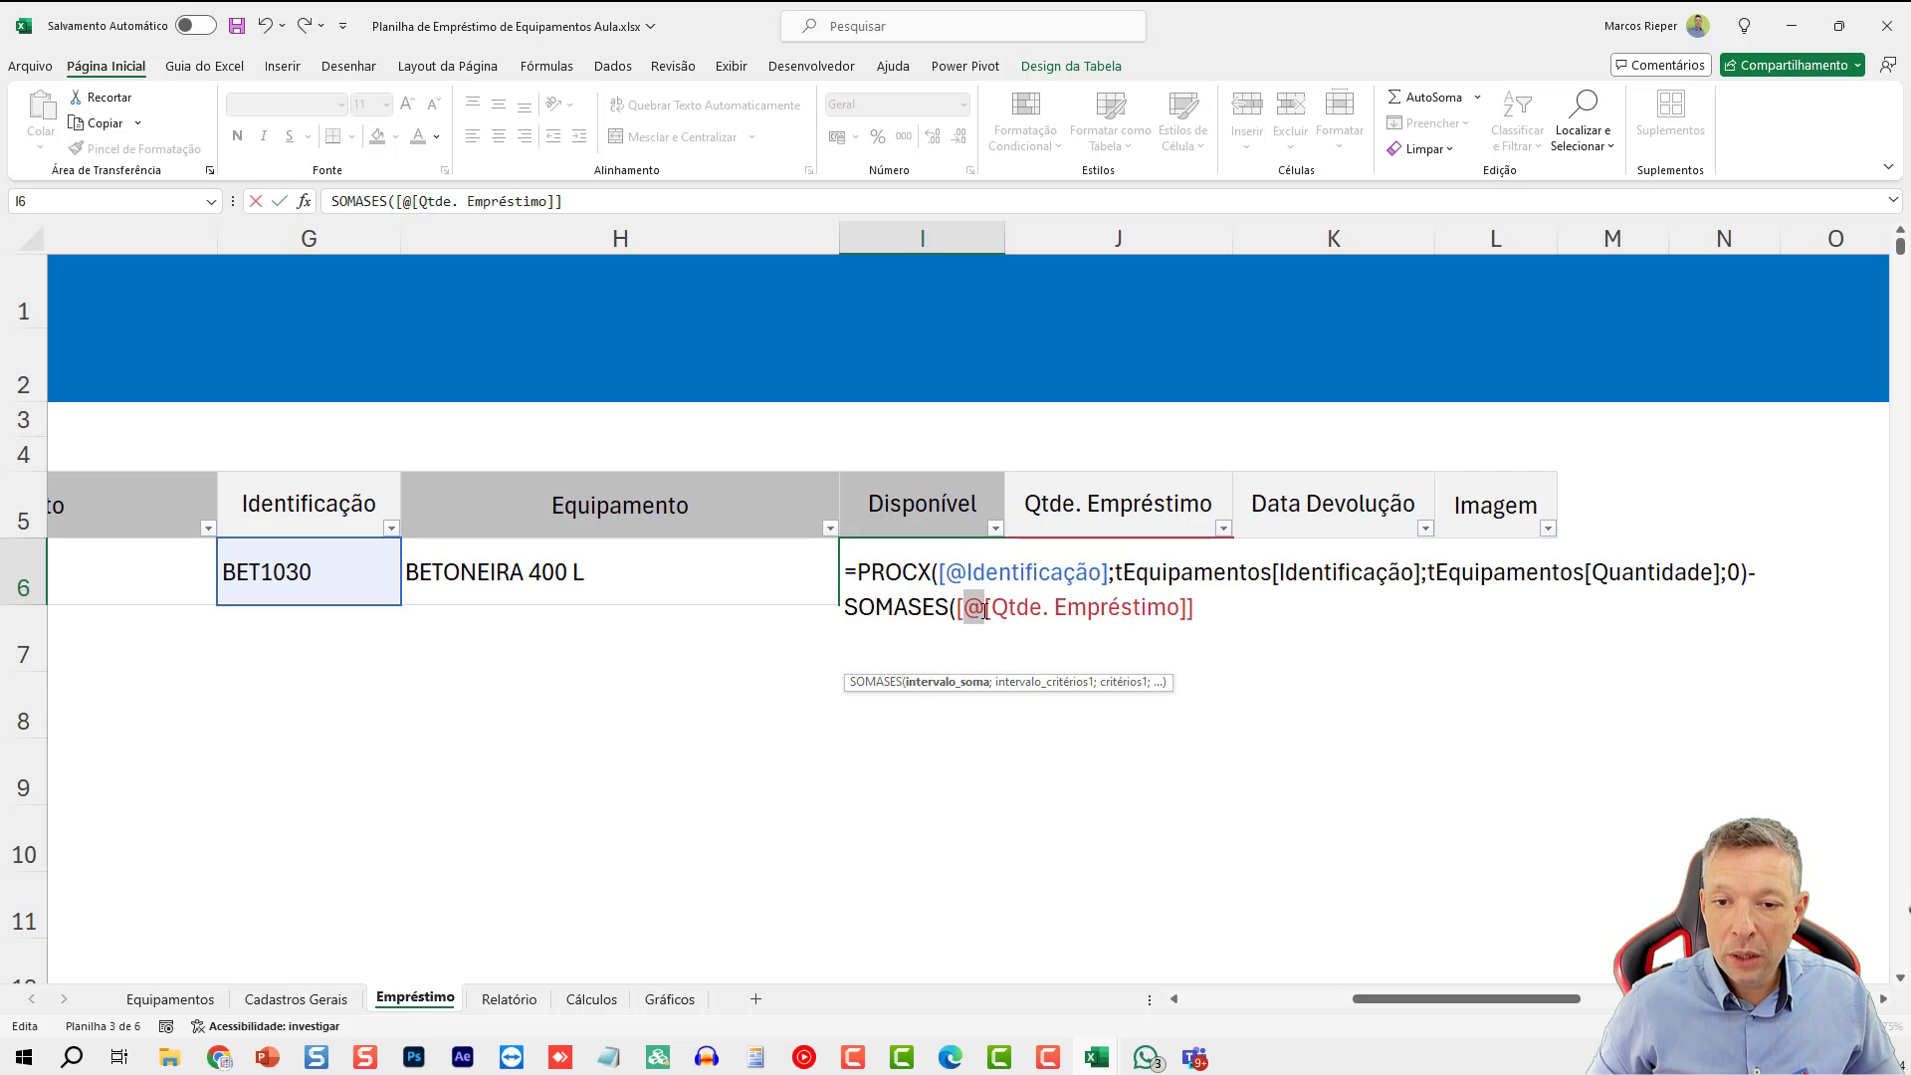
{"action": "key", "text": "Escape"}
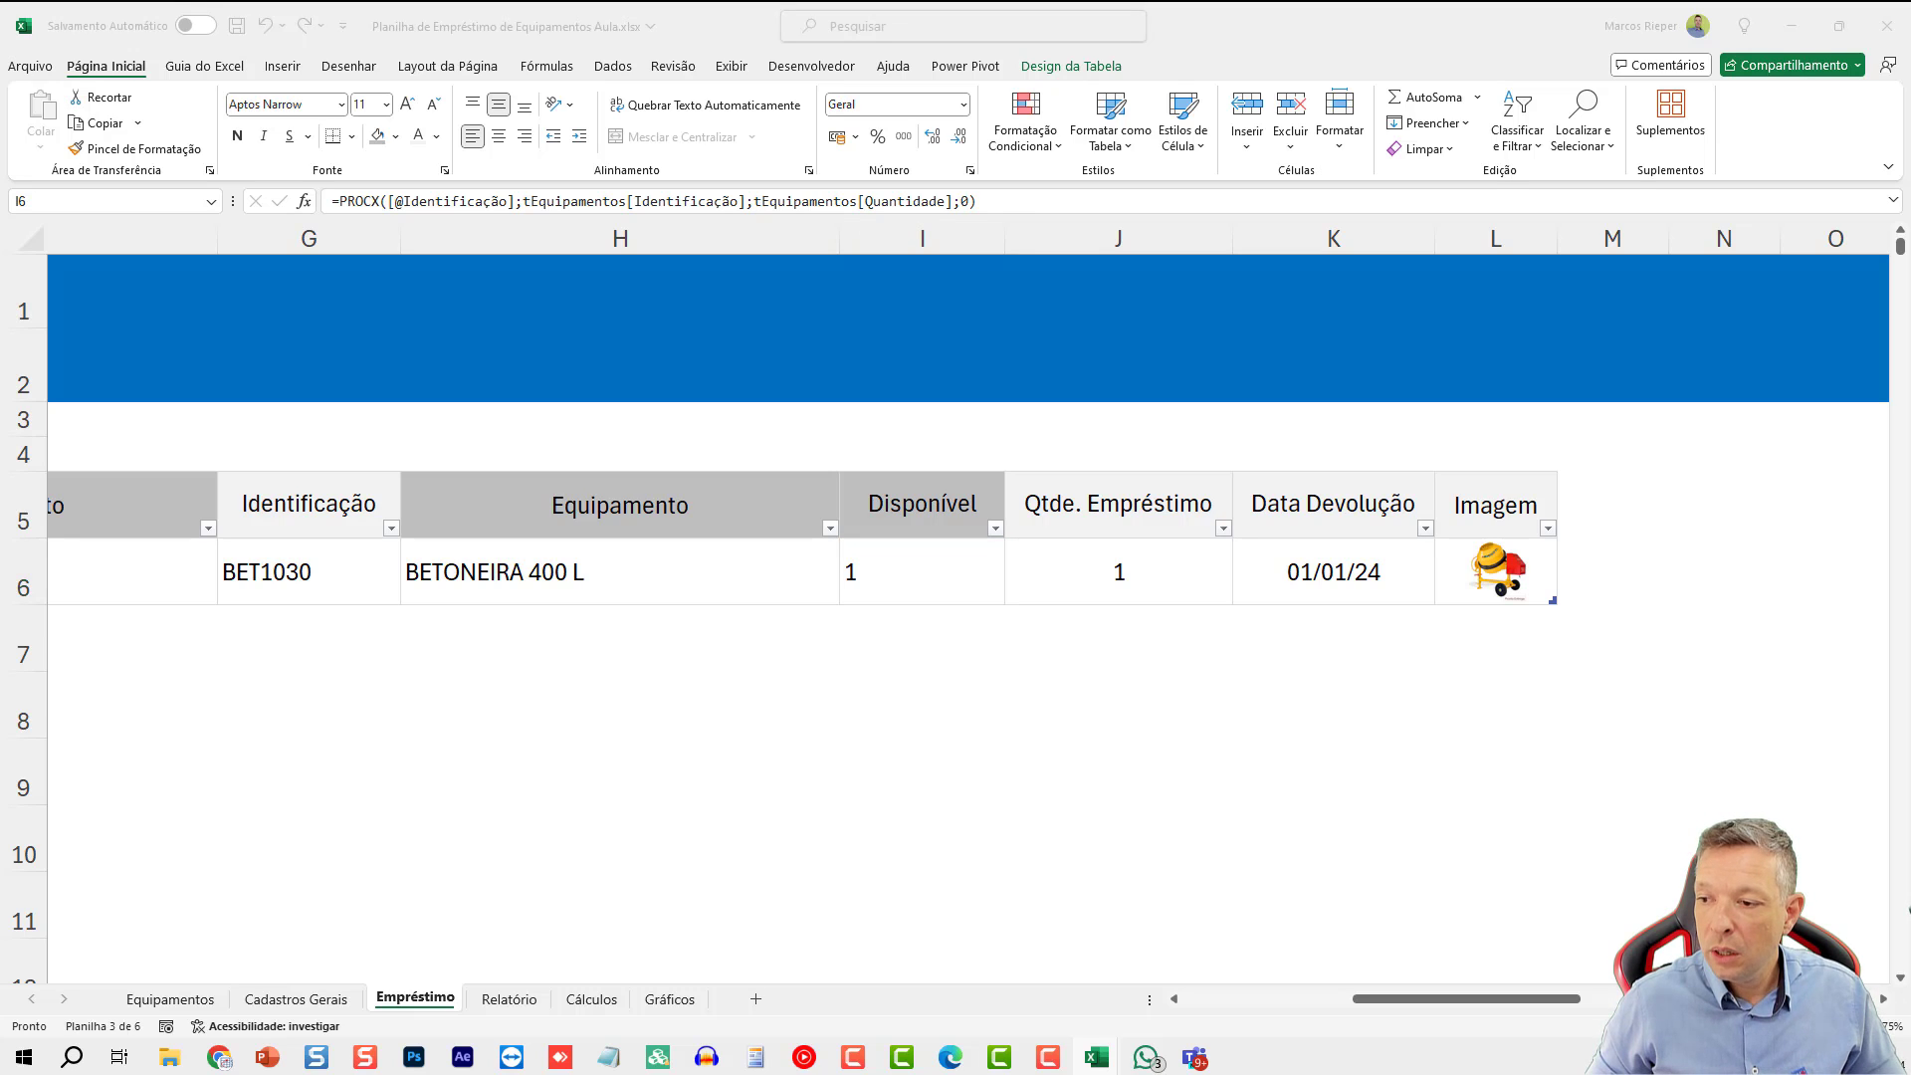
- Paste the copied Id, Data and Matrícula records into B7:D10, with Ids 2 to 5 and dates 02/01/24 to 05/01/24
{"action": "key", "text": "ctrl+c"}
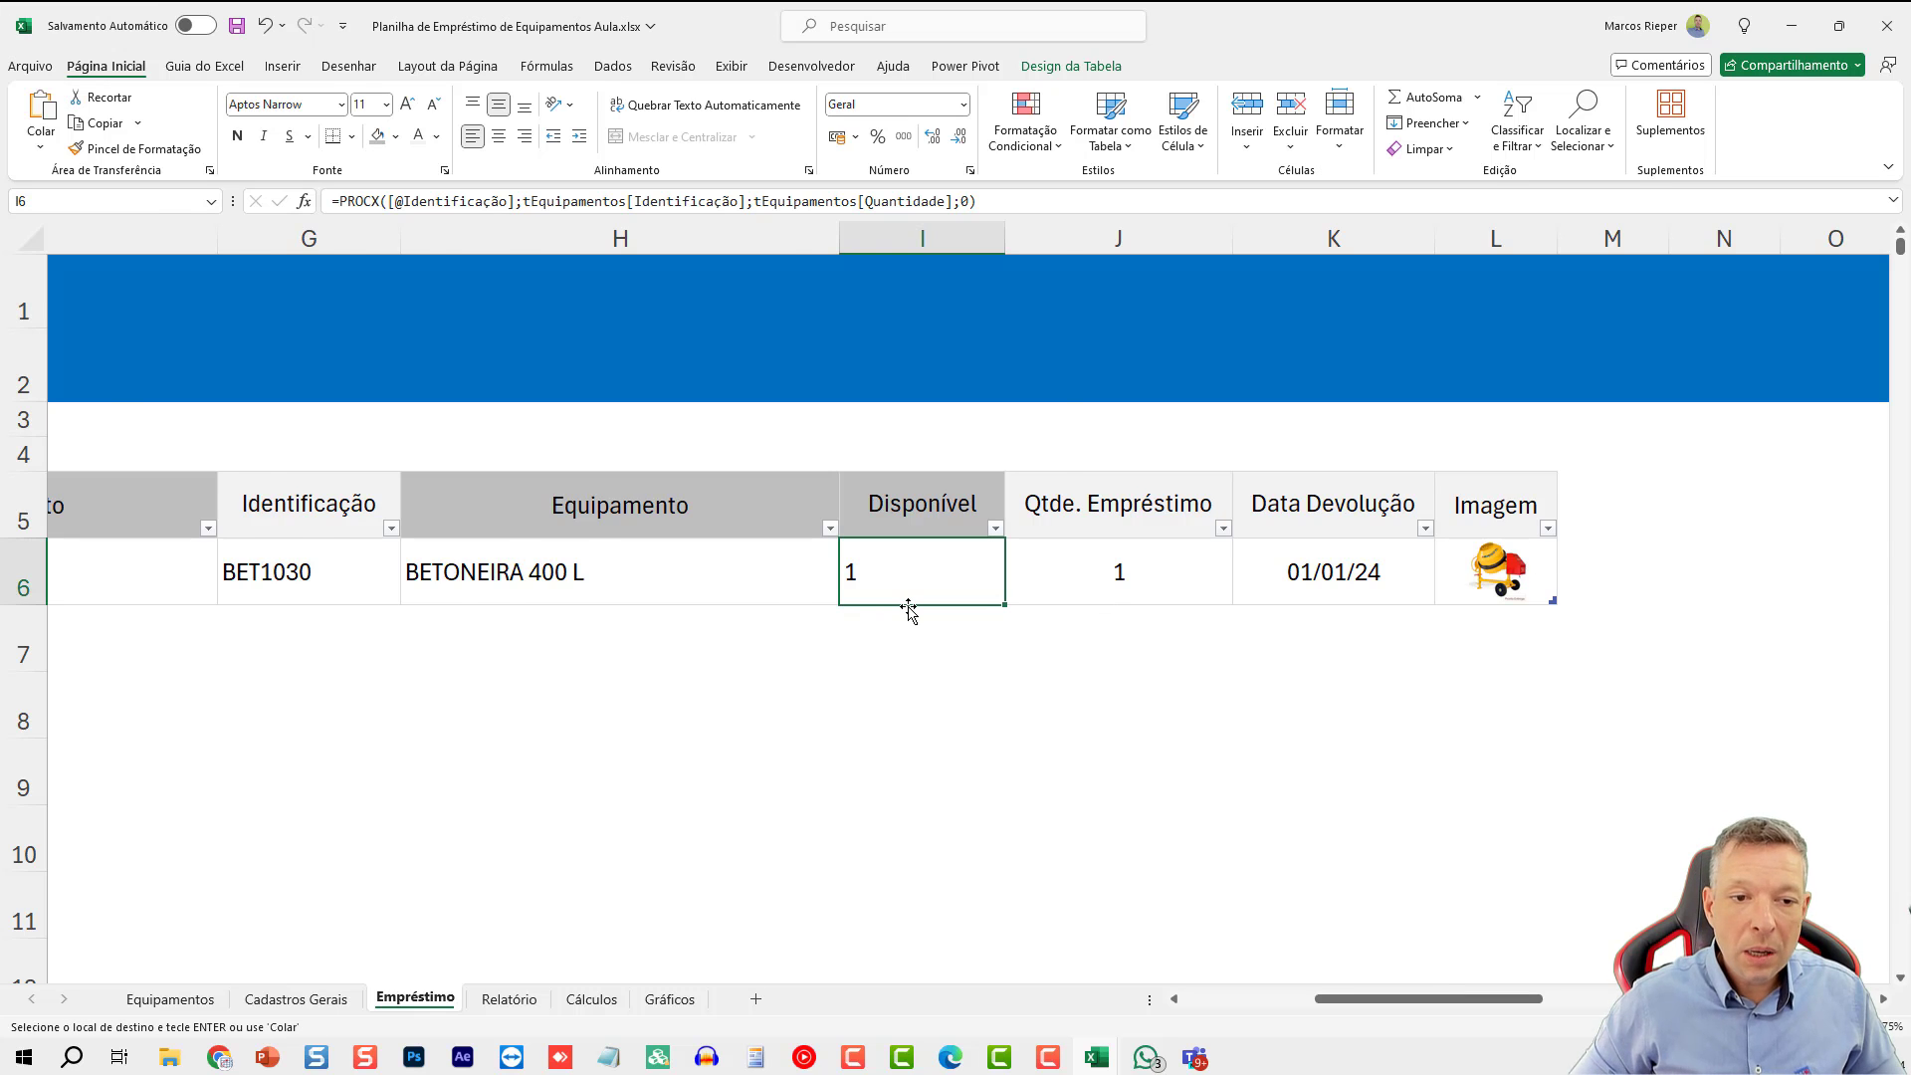
{"action": "key", "text": "Home"}
{"action": "key", "text": "Down"}
{"action": "key", "text": "Right"}
{"action": "key", "text": "Right"}
{"action": "key", "text": "ctrl+v"}
- Copy the equipment codes BET1050, CPD3150, T200 and VIC22EX from the other window and paste them into the Identificação cells G7:G10
{"action": "key", "text": "Right"}
{"action": "key", "text": "Right"}
{"action": "key", "text": "Right"}
{"action": "key", "text": "Right"}
{"action": "key", "text": "Right"}
{"action": "key", "text": "Right"}
{"action": "key", "text": "Right"}
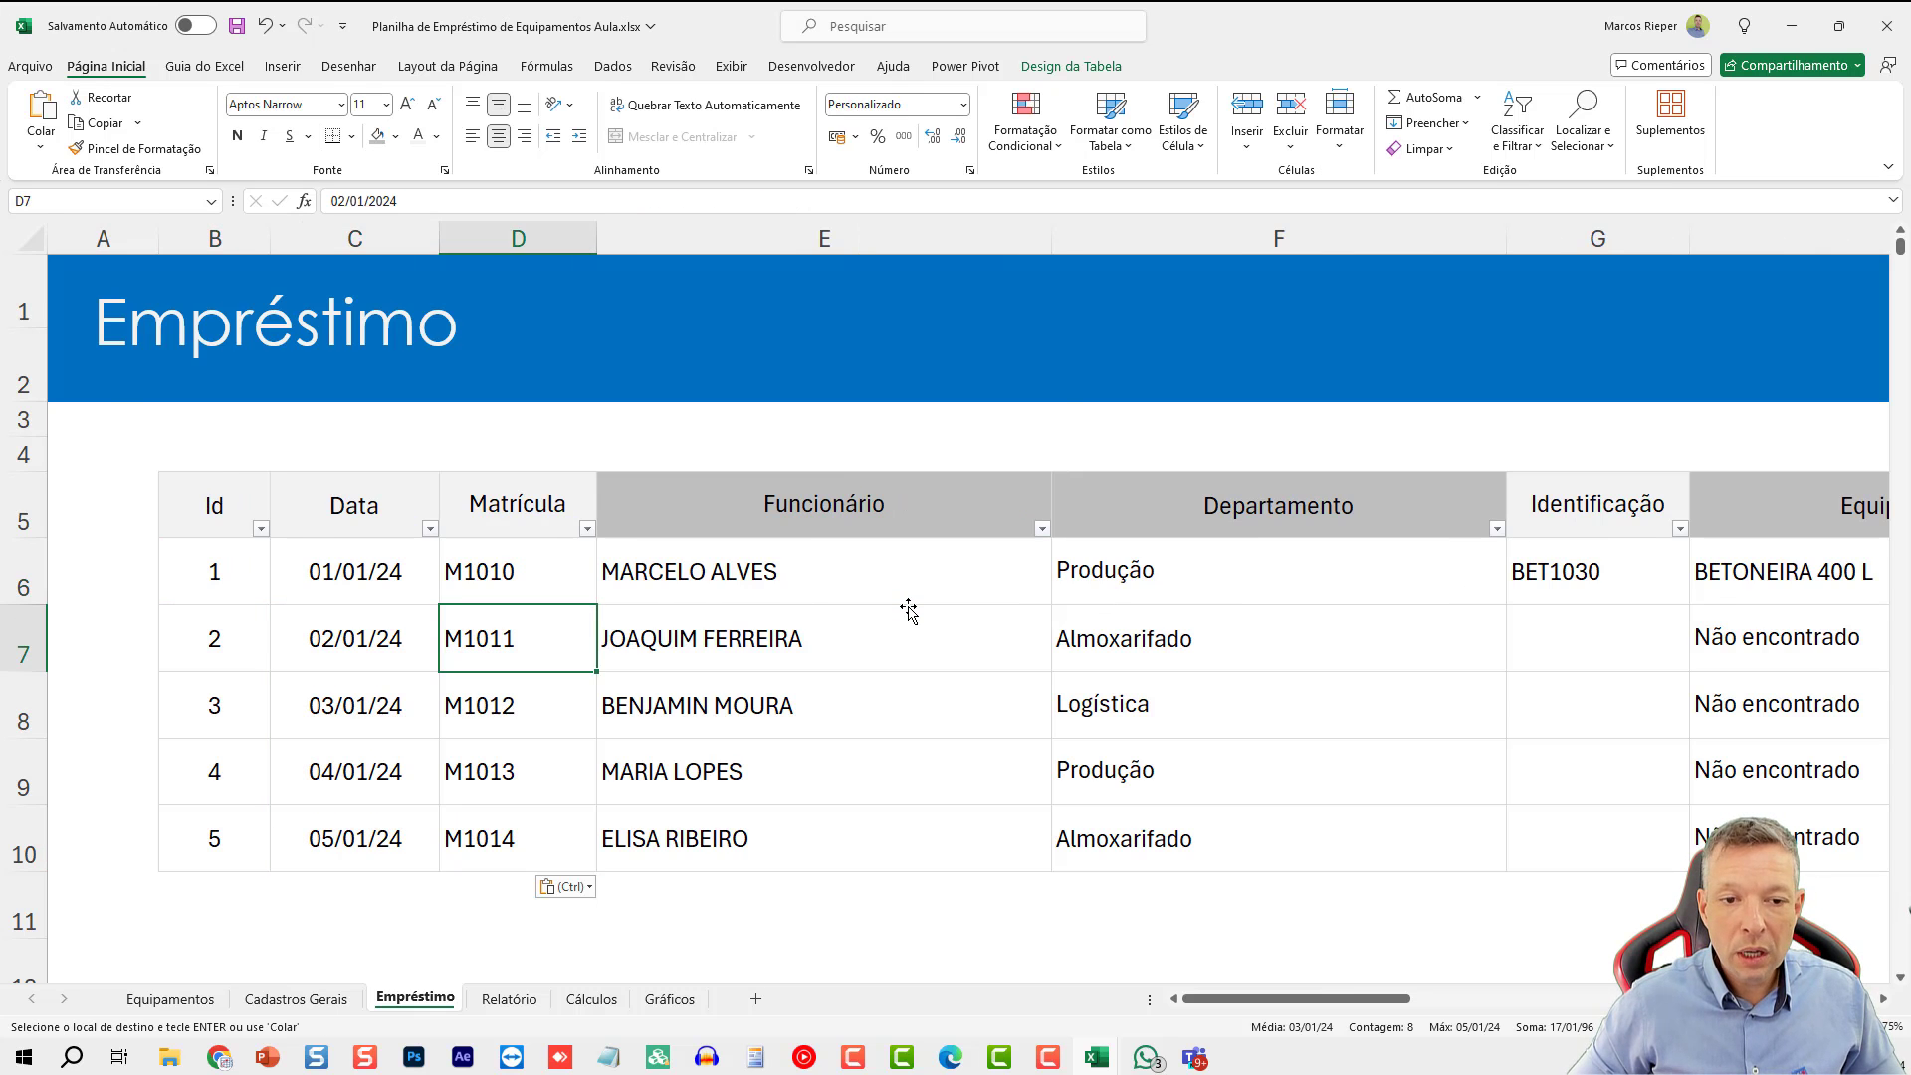
{"action": "key", "text": "Left"}
{"action": "key", "text": "Left"}
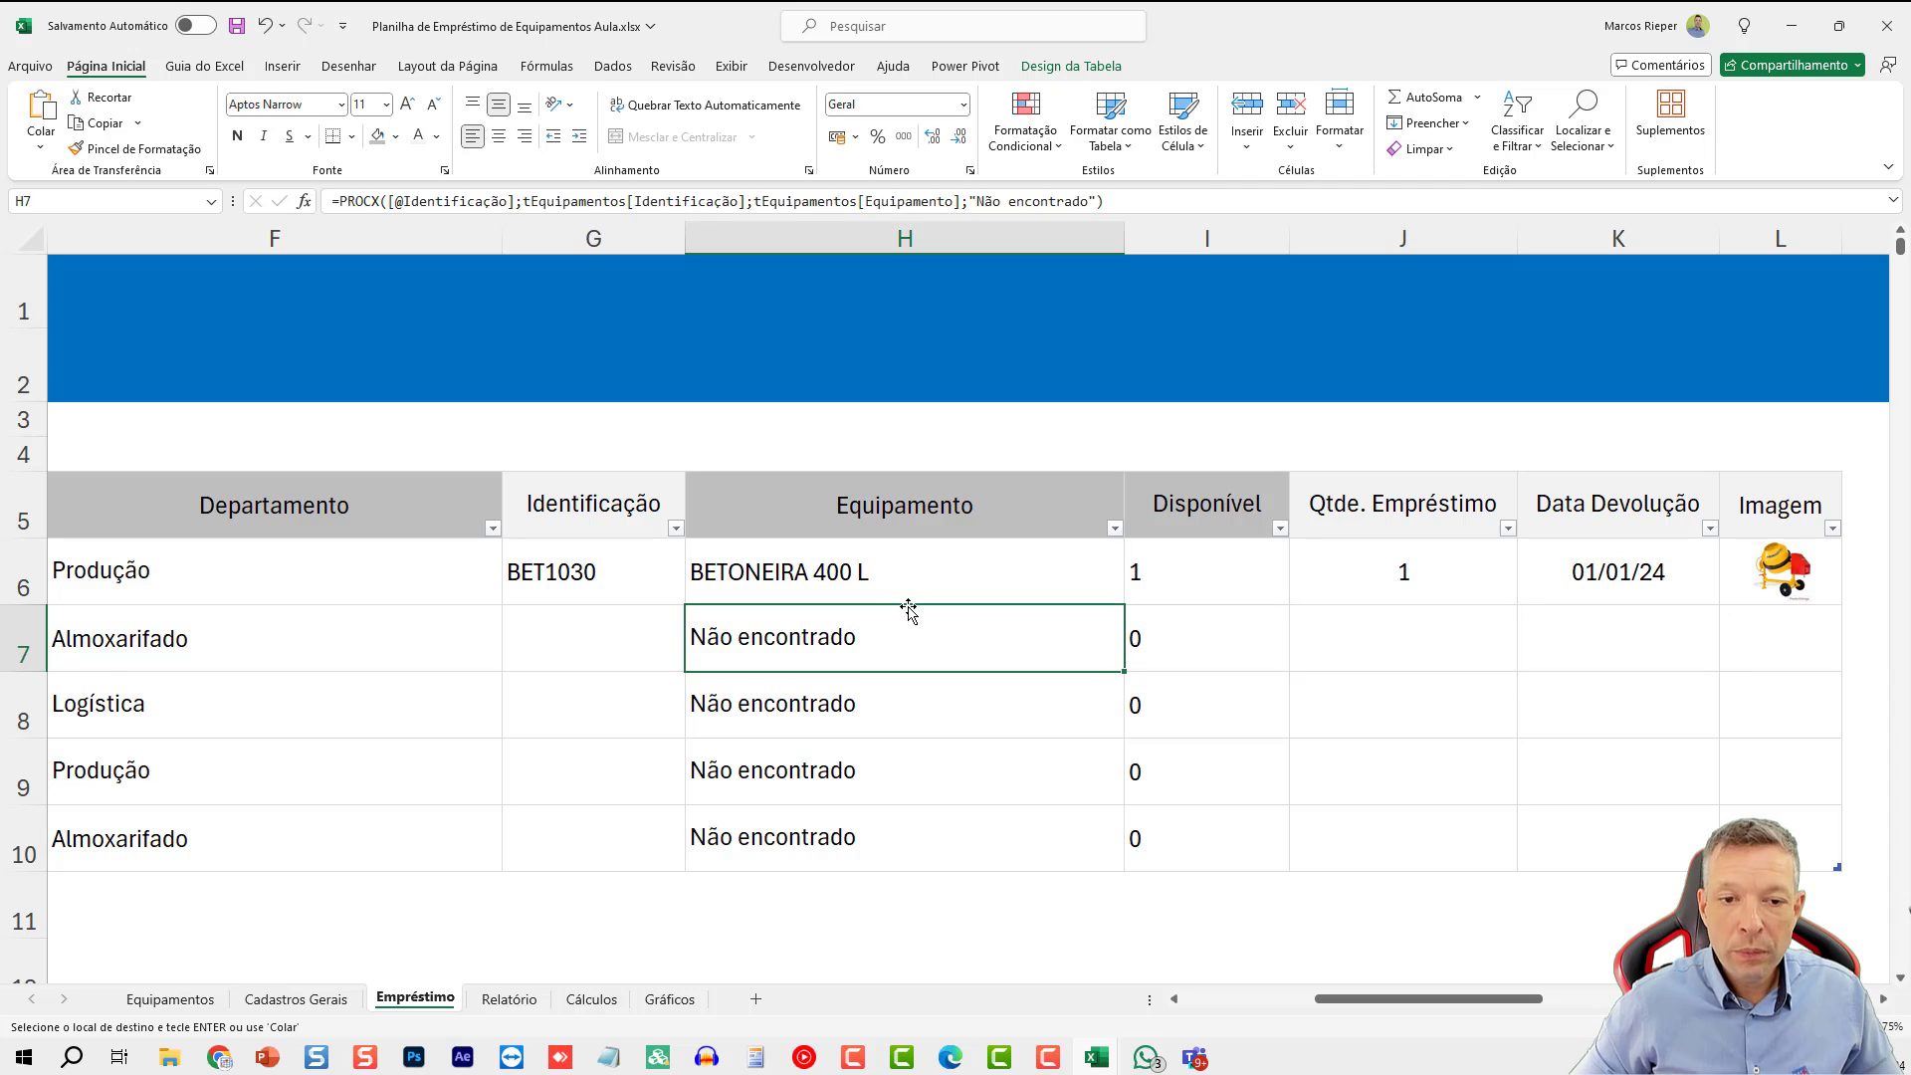
{"action": "key", "text": "alt+Tab"}
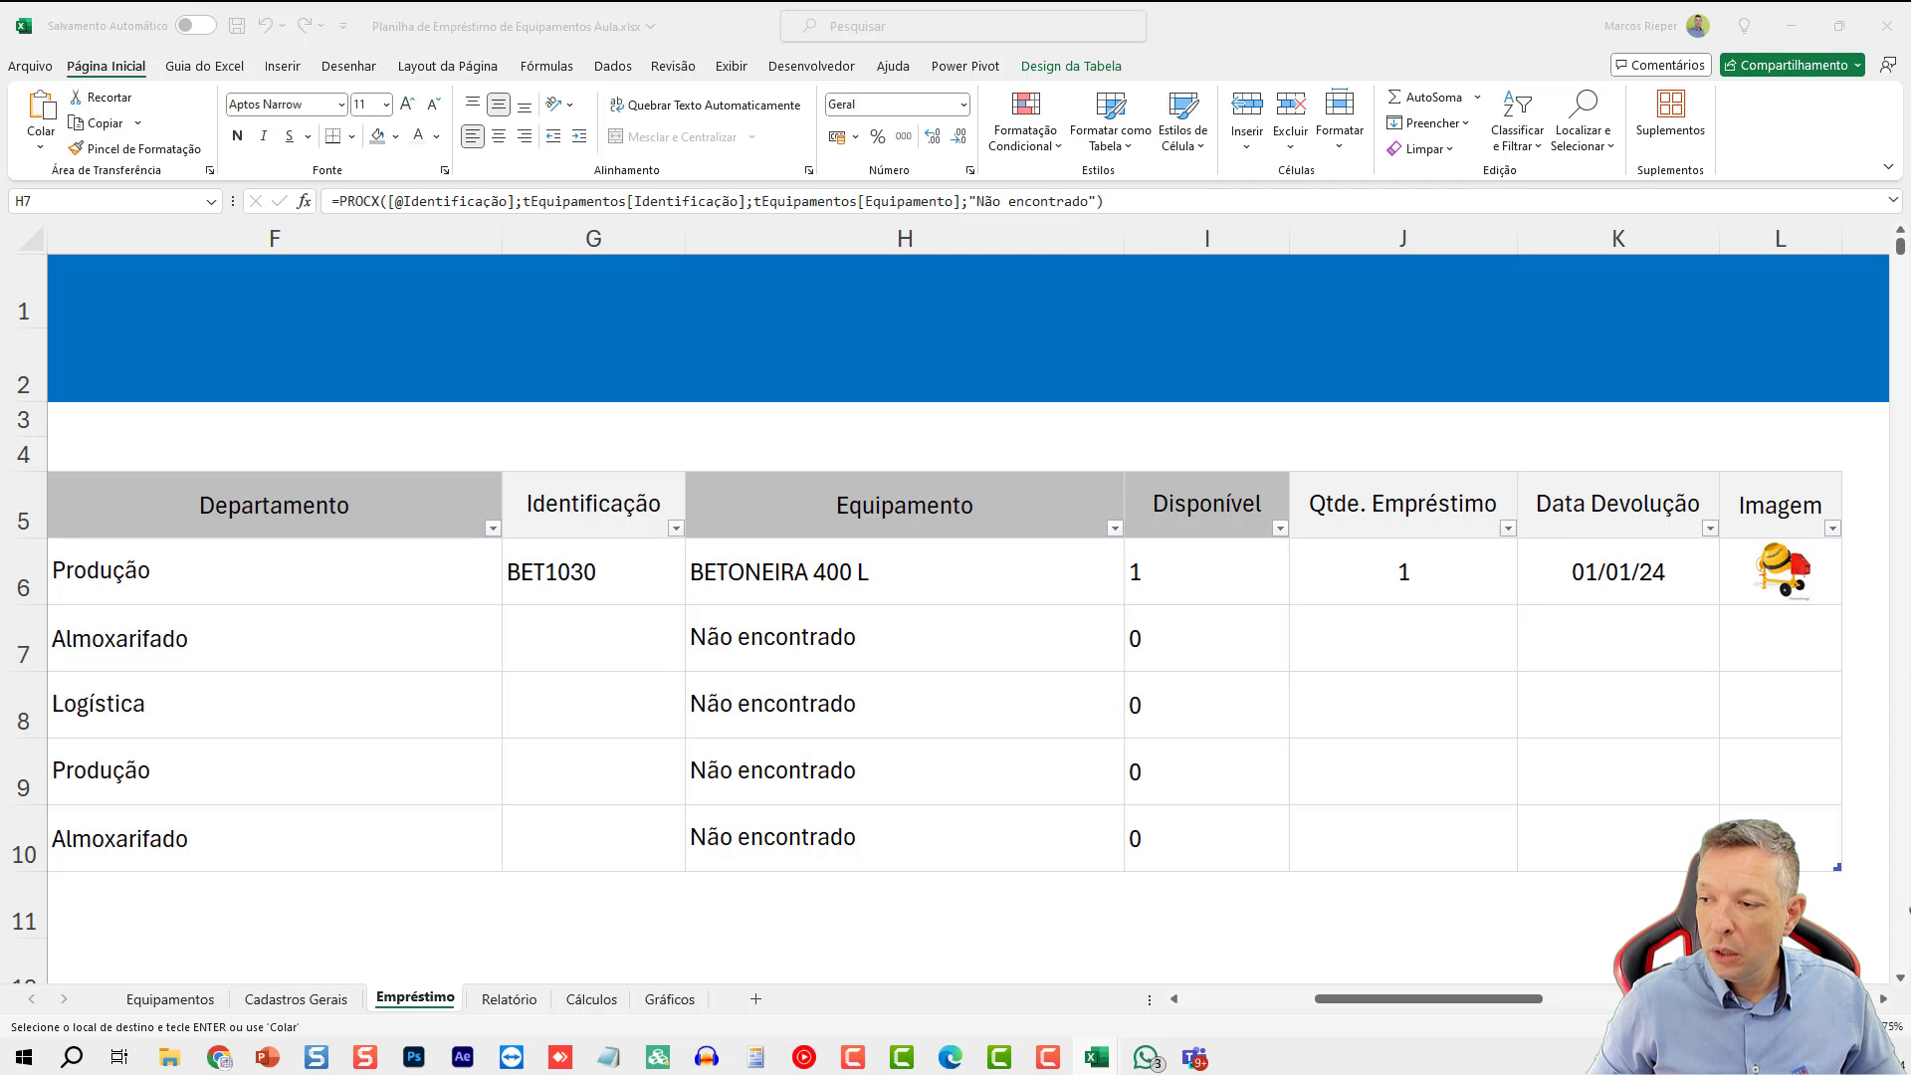
{"action": "key", "text": "alt+Tab"}
{"action": "left_click", "coordinate": [561, 626]}
{"action": "key", "text": "ctrl+v"}
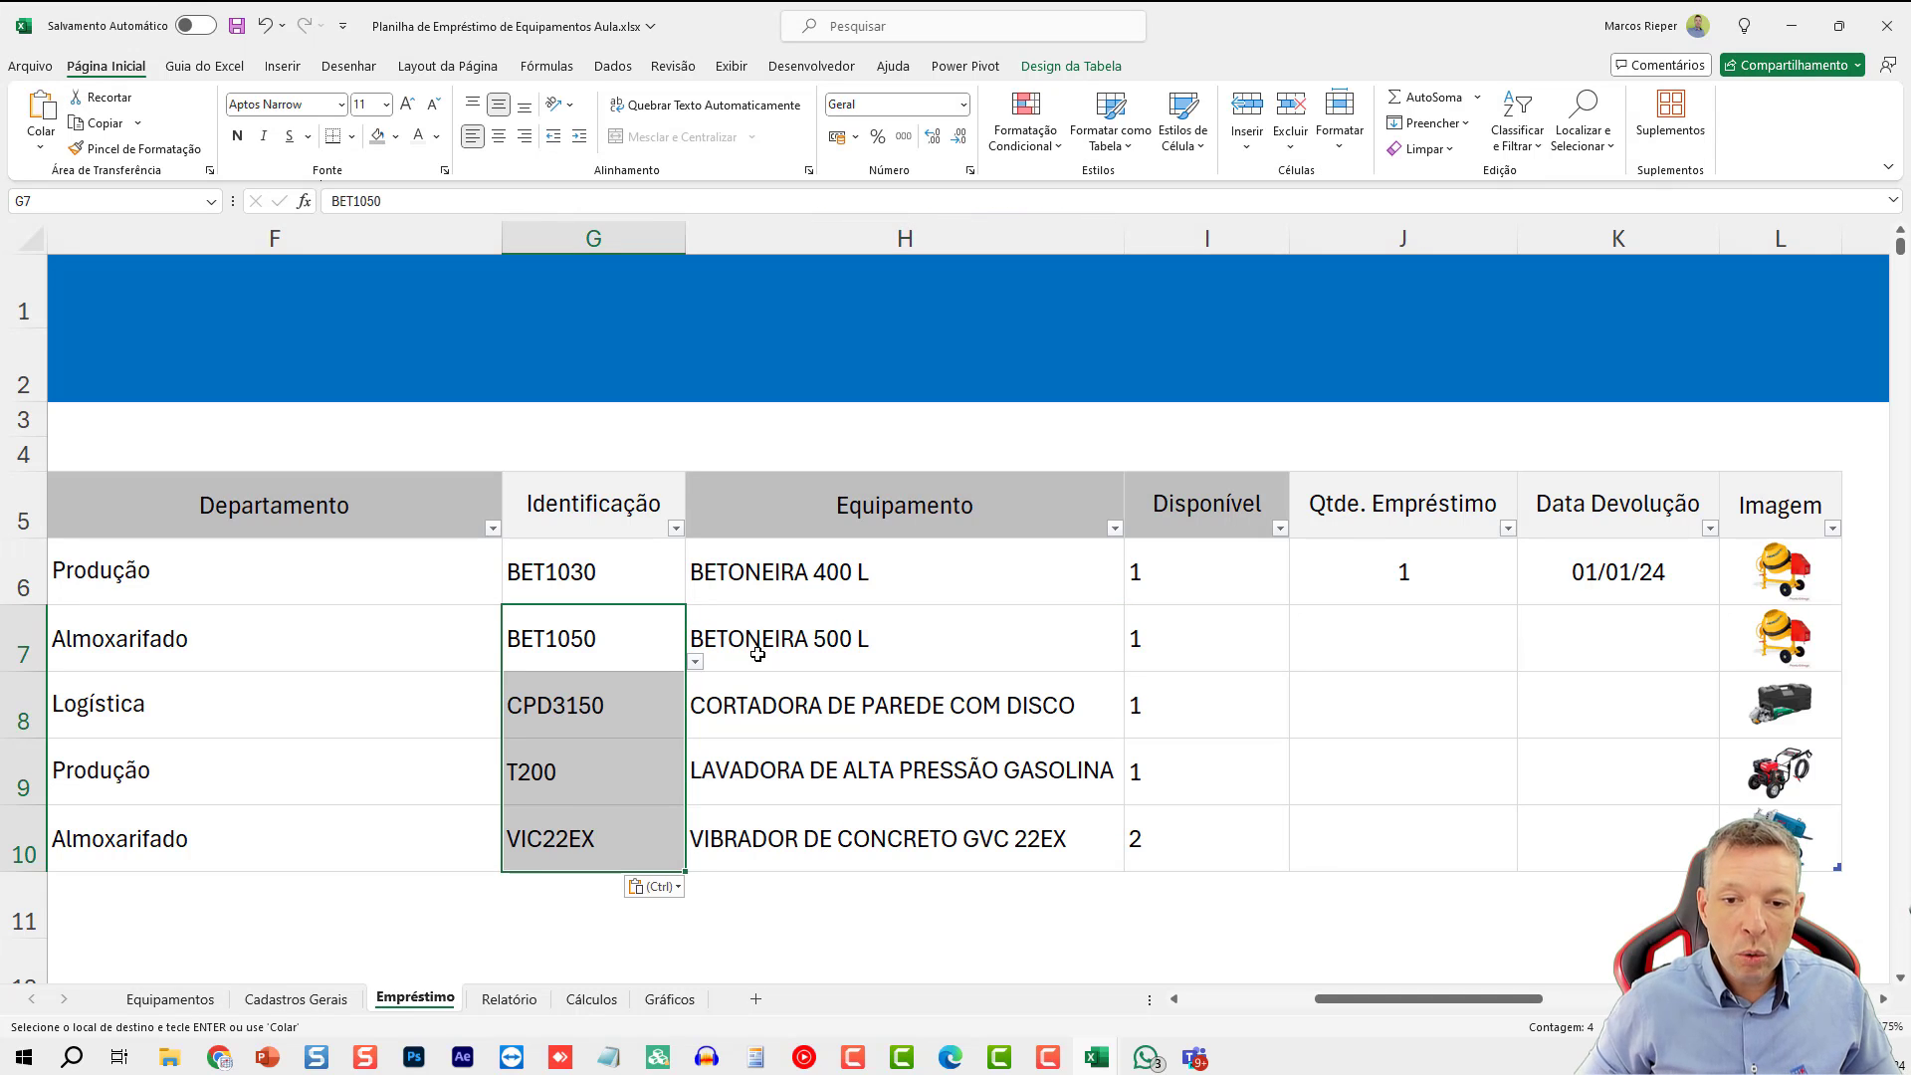
- Enter a Qtde. Empréstimo of 1 in each of the cells J7 to J10
{"action": "key", "text": "Right"}
{"action": "key", "text": "Right"}
{"action": "key", "text": "Right"}
{"action": "key", "text": "Right"}
{"action": "key", "text": "Right"}
{"action": "key", "text": "Right"}
{"action": "key", "text": "Right"}
{"action": "key", "text": "Left"}
{"action": "key", "text": "Left"}
{"action": "key", "text": "Left"}
{"action": "key", "text": "Left"}
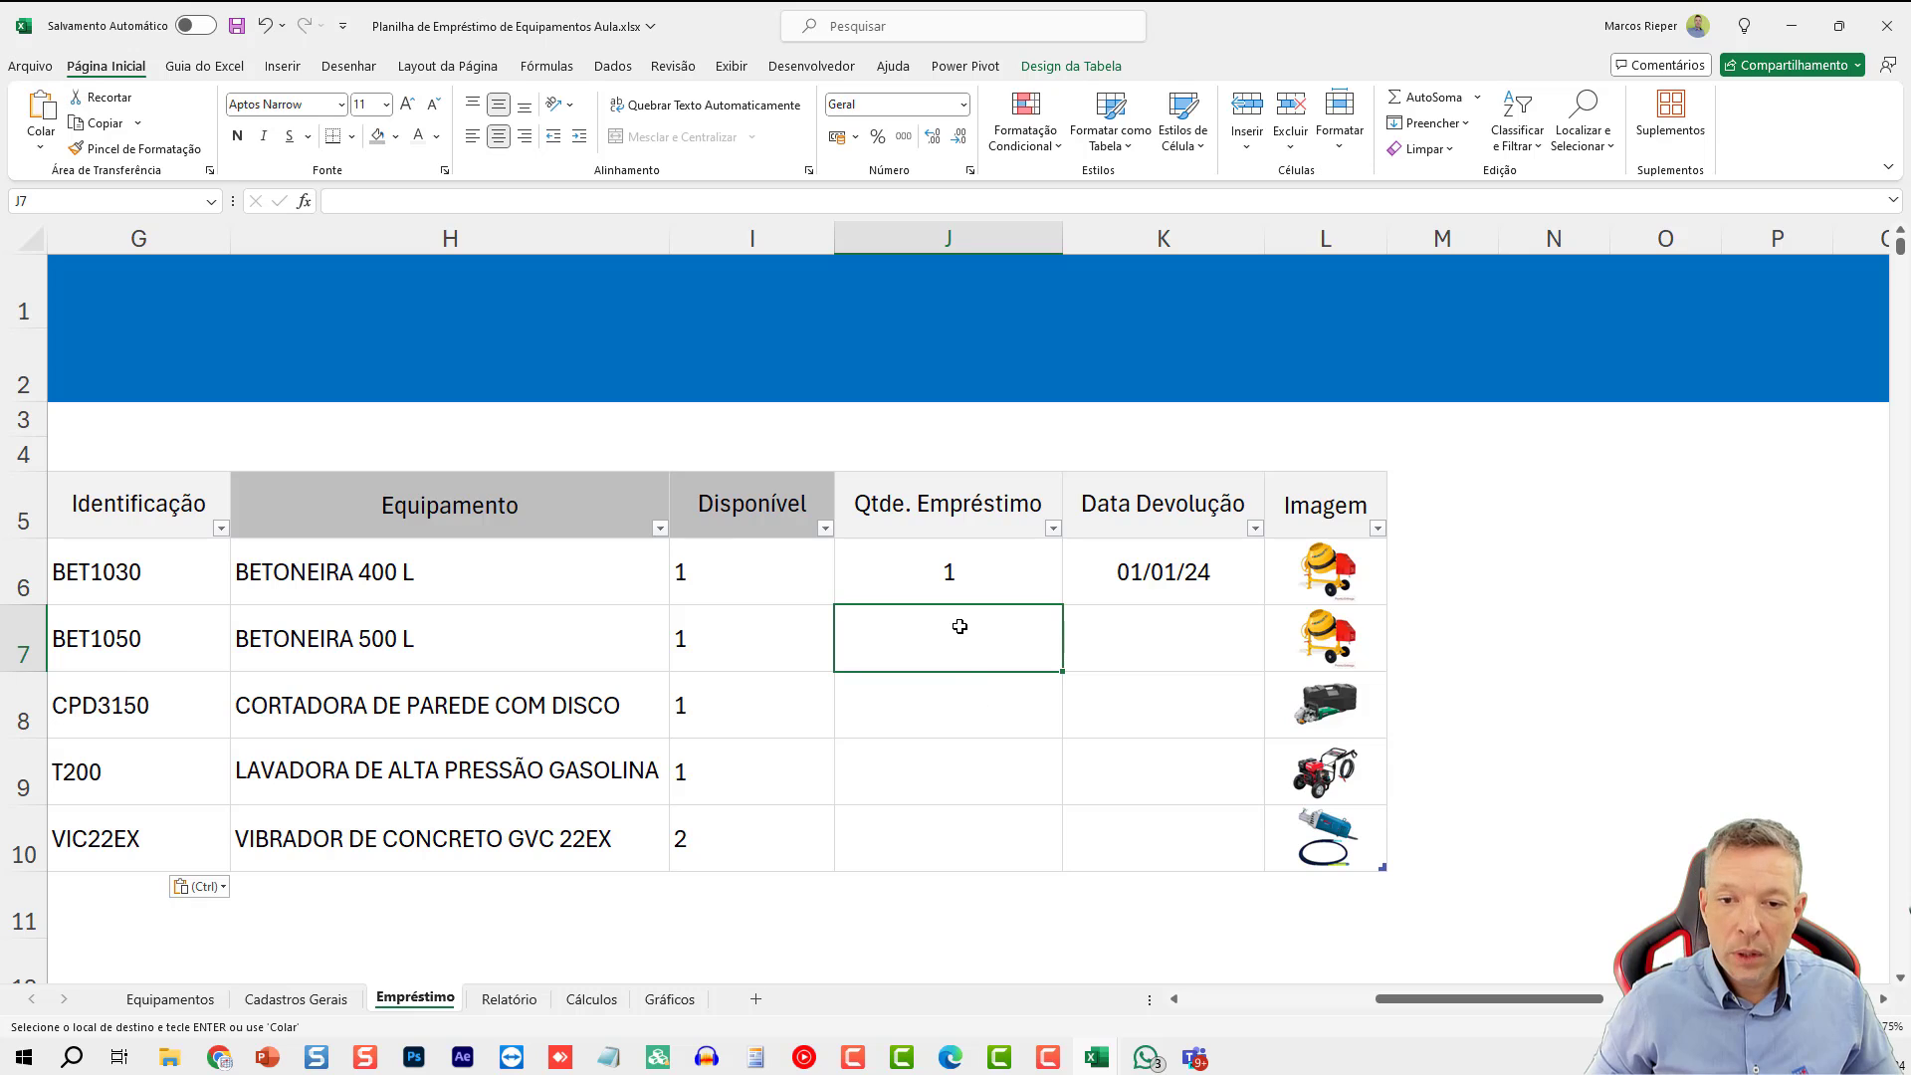
{"action": "type", "text": "1"}
{"action": "key", "text": "Return"}
{"action": "type", "text": "1"}
{"action": "key", "text": "Return"}
{"action": "type", "text": "1"}
{"action": "key", "text": "Return"}
{"action": "type", "text": "1"}
{"action": "key", "text": "Return"}
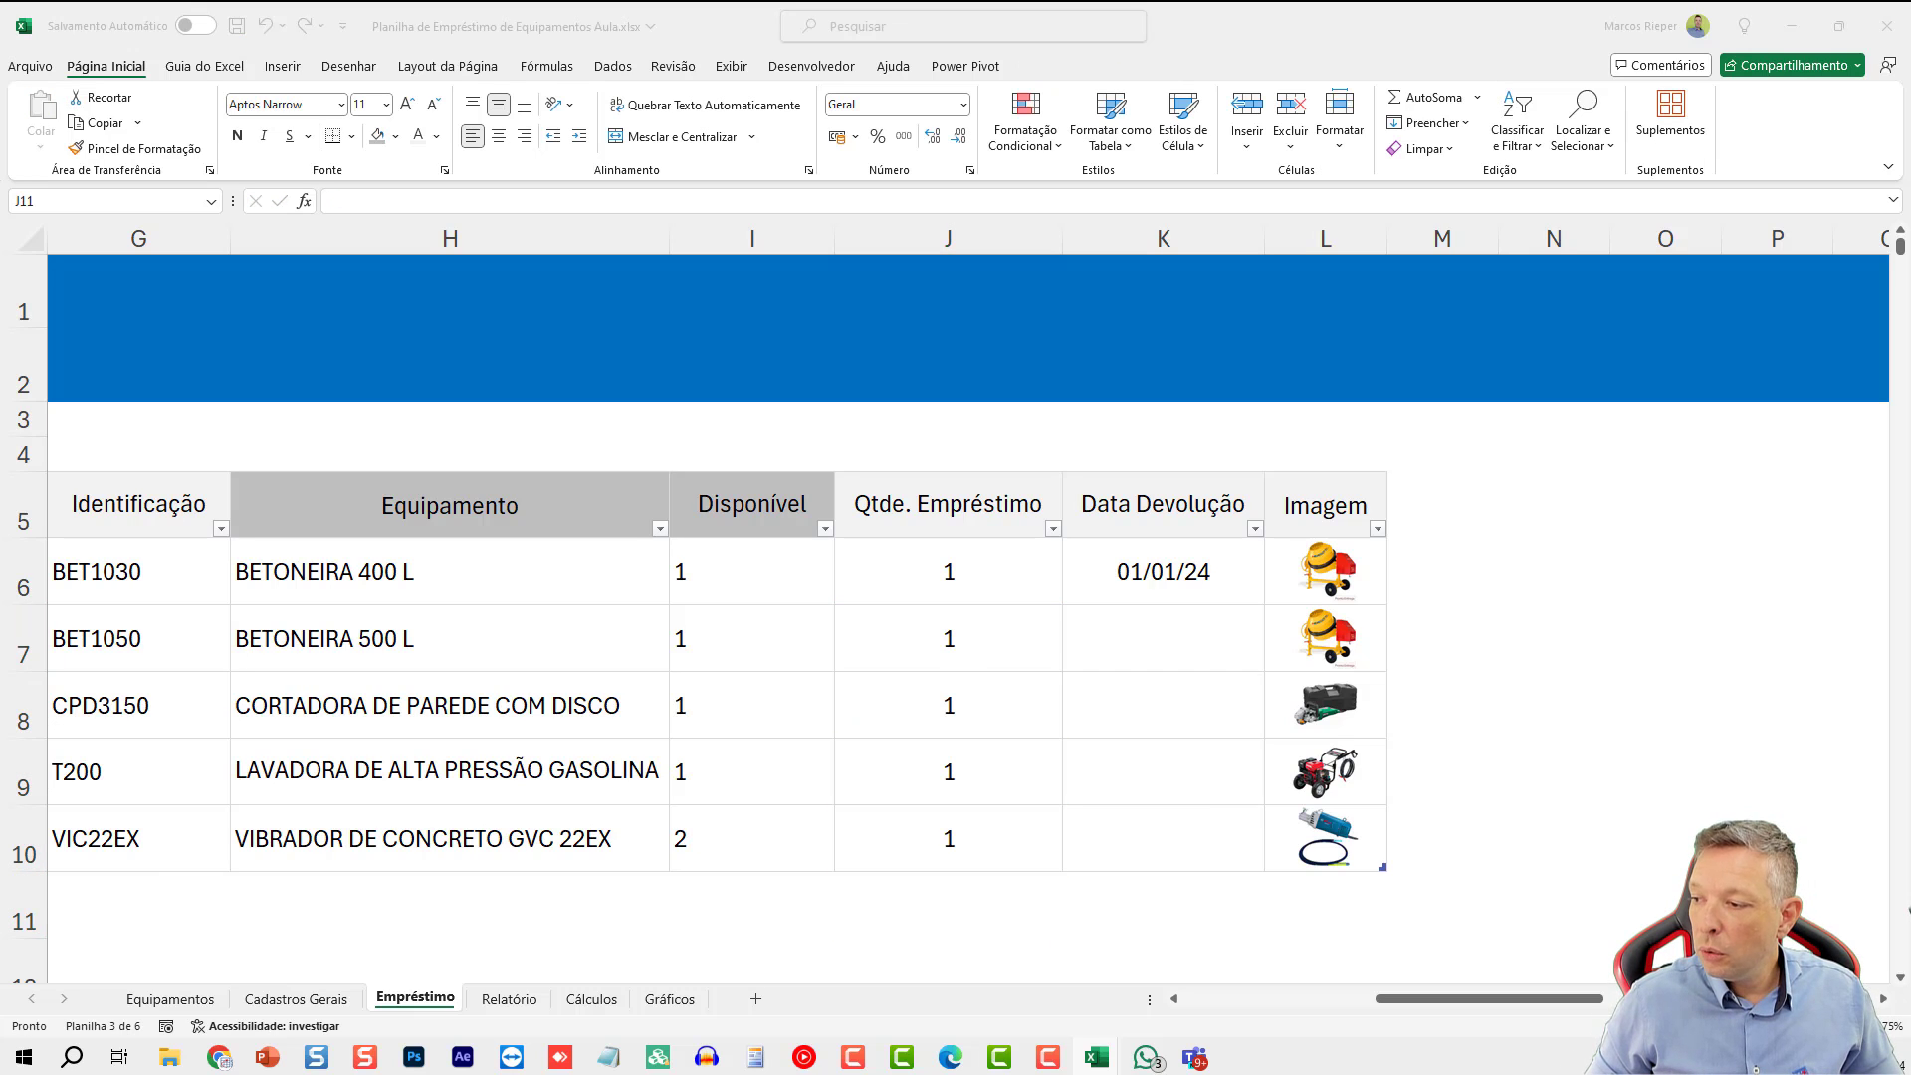
- Copy the return dates from the other window and paste them into Data Devolução, giving 02/01/24 to 05/01/24 in K7:K10
{"action": "key", "text": "ctrl+c"}
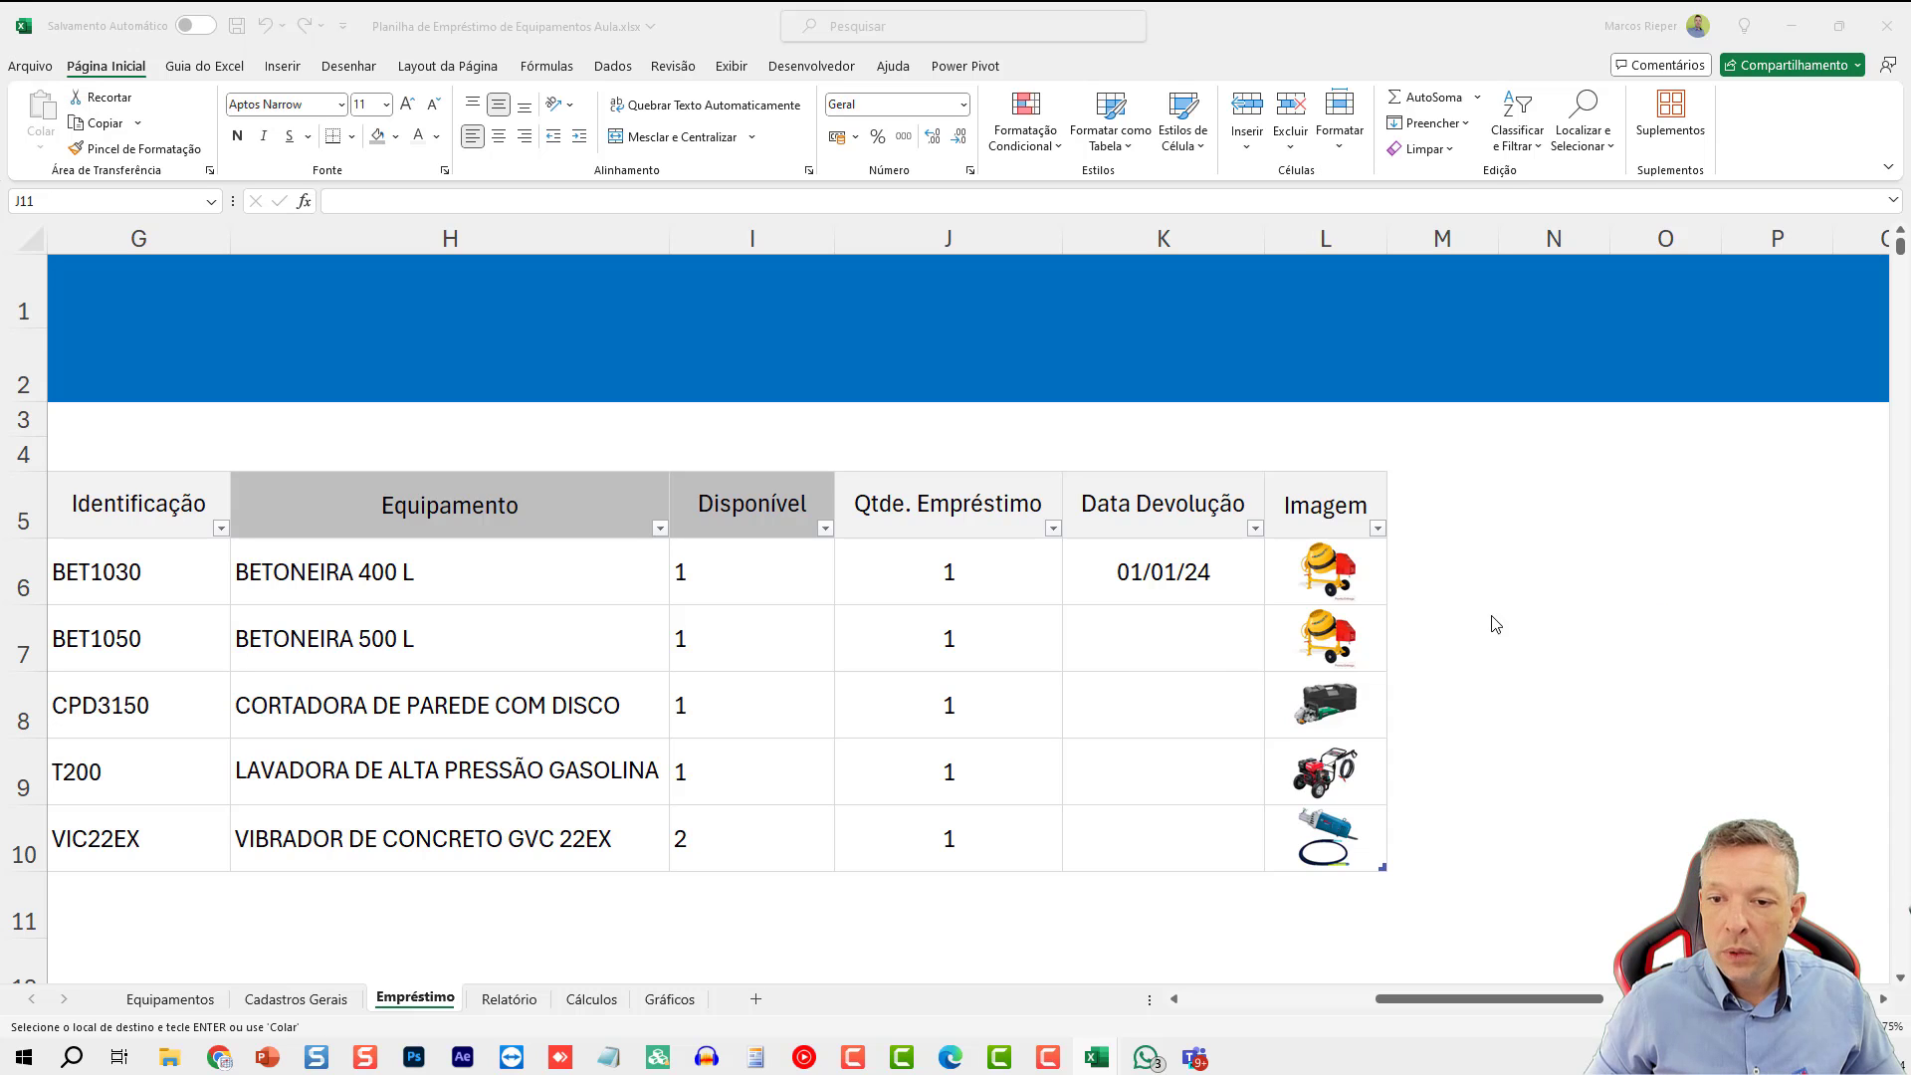
{"action": "left_click", "coordinate": [1184, 571]}
{"action": "key", "text": "ctrl+shift+Down"}
{"action": "key", "text": "ctrl+v"}
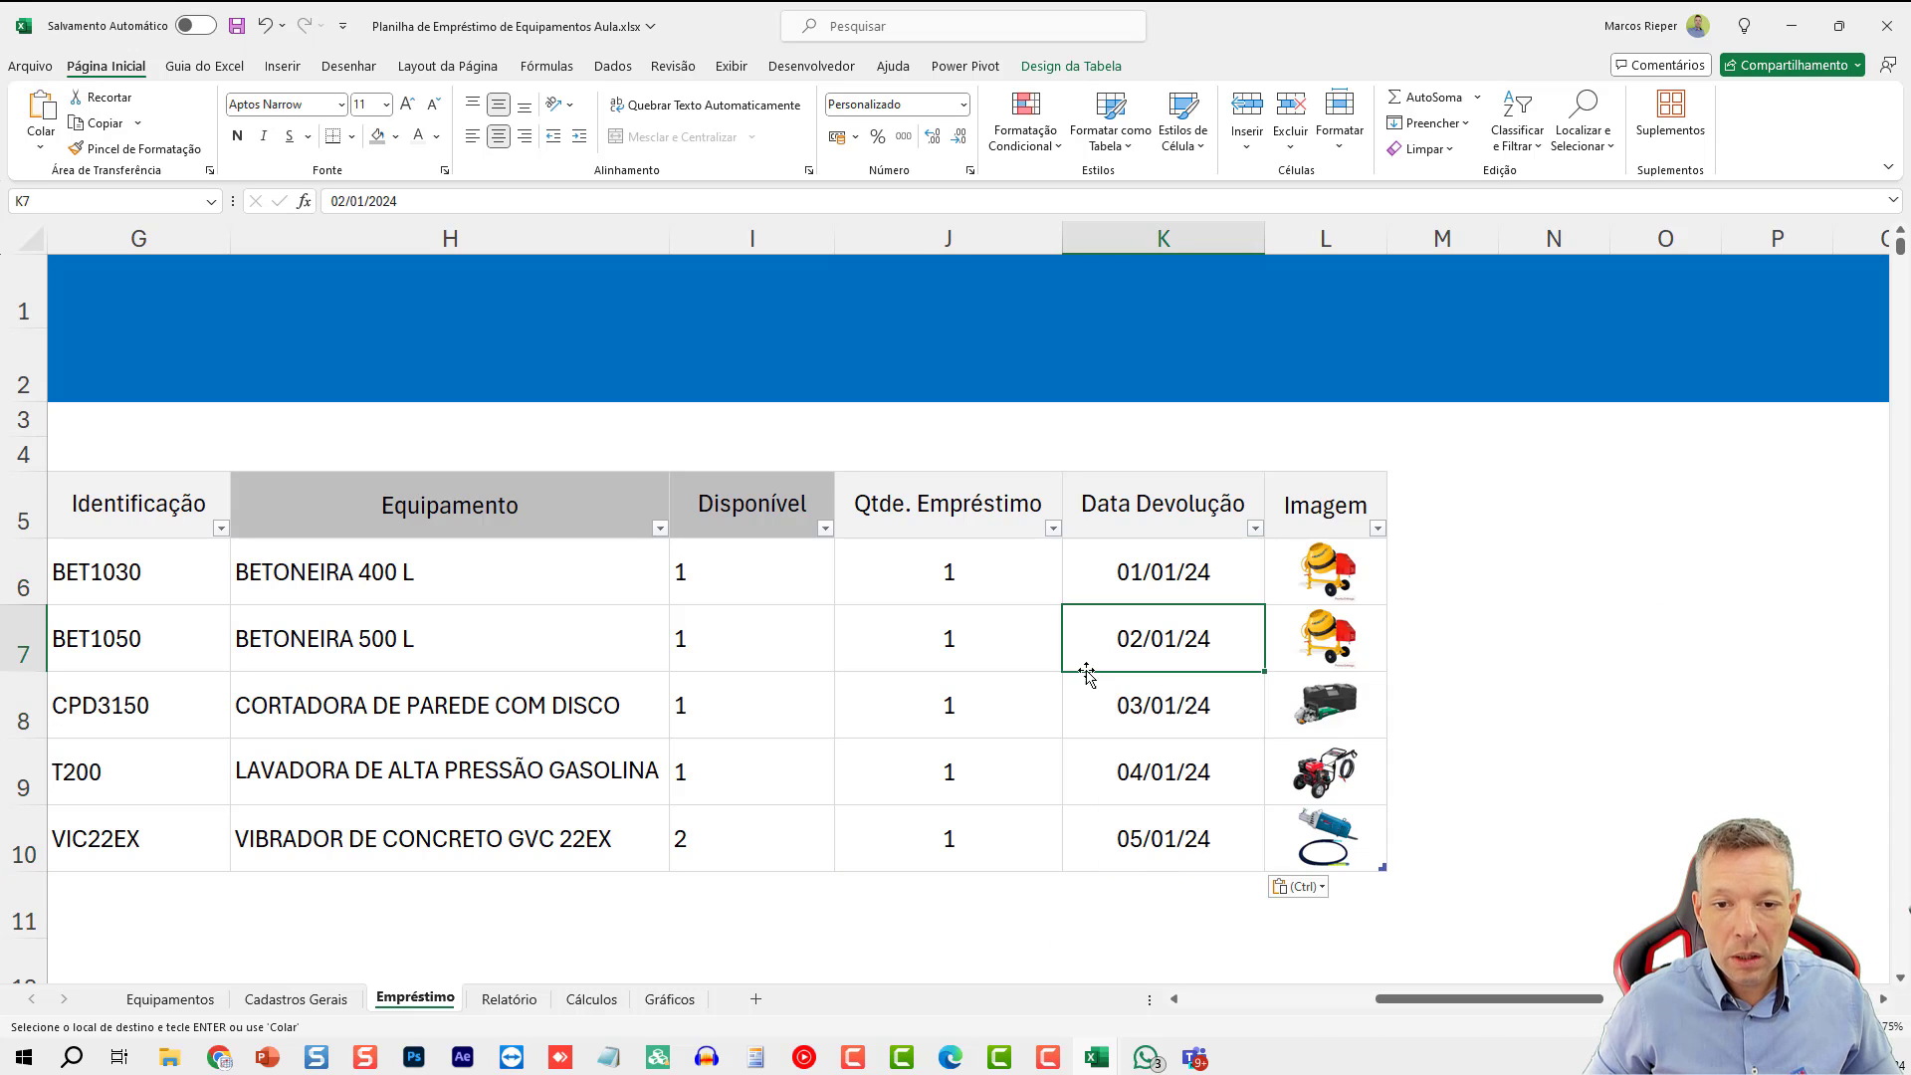
{"action": "key", "text": "Escape"}
- Clear the Disponível formulas from I7:I10, keeping only the one in I6
{"action": "left_click", "coordinate": [781, 572]}
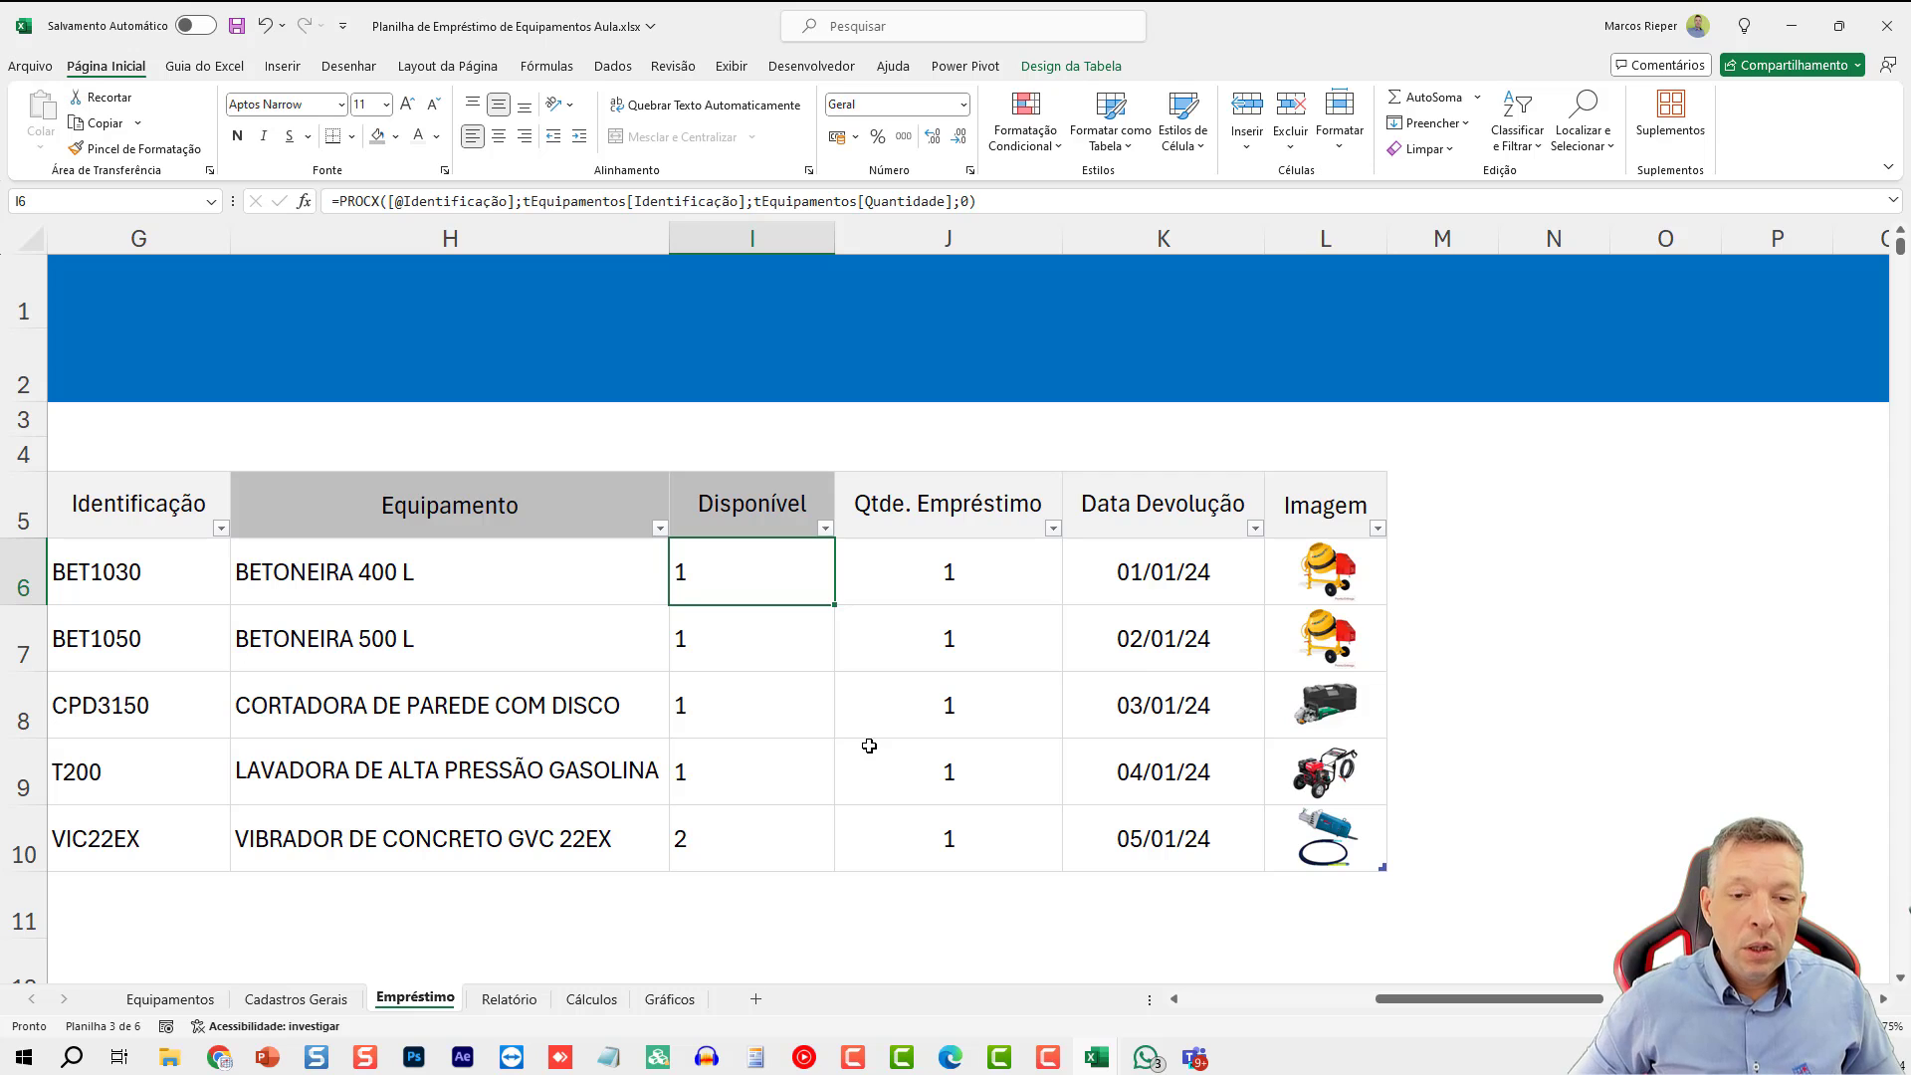
{"action": "key", "text": "Down"}
{"action": "key", "text": "Up"}
{"action": "key", "text": "Down"}
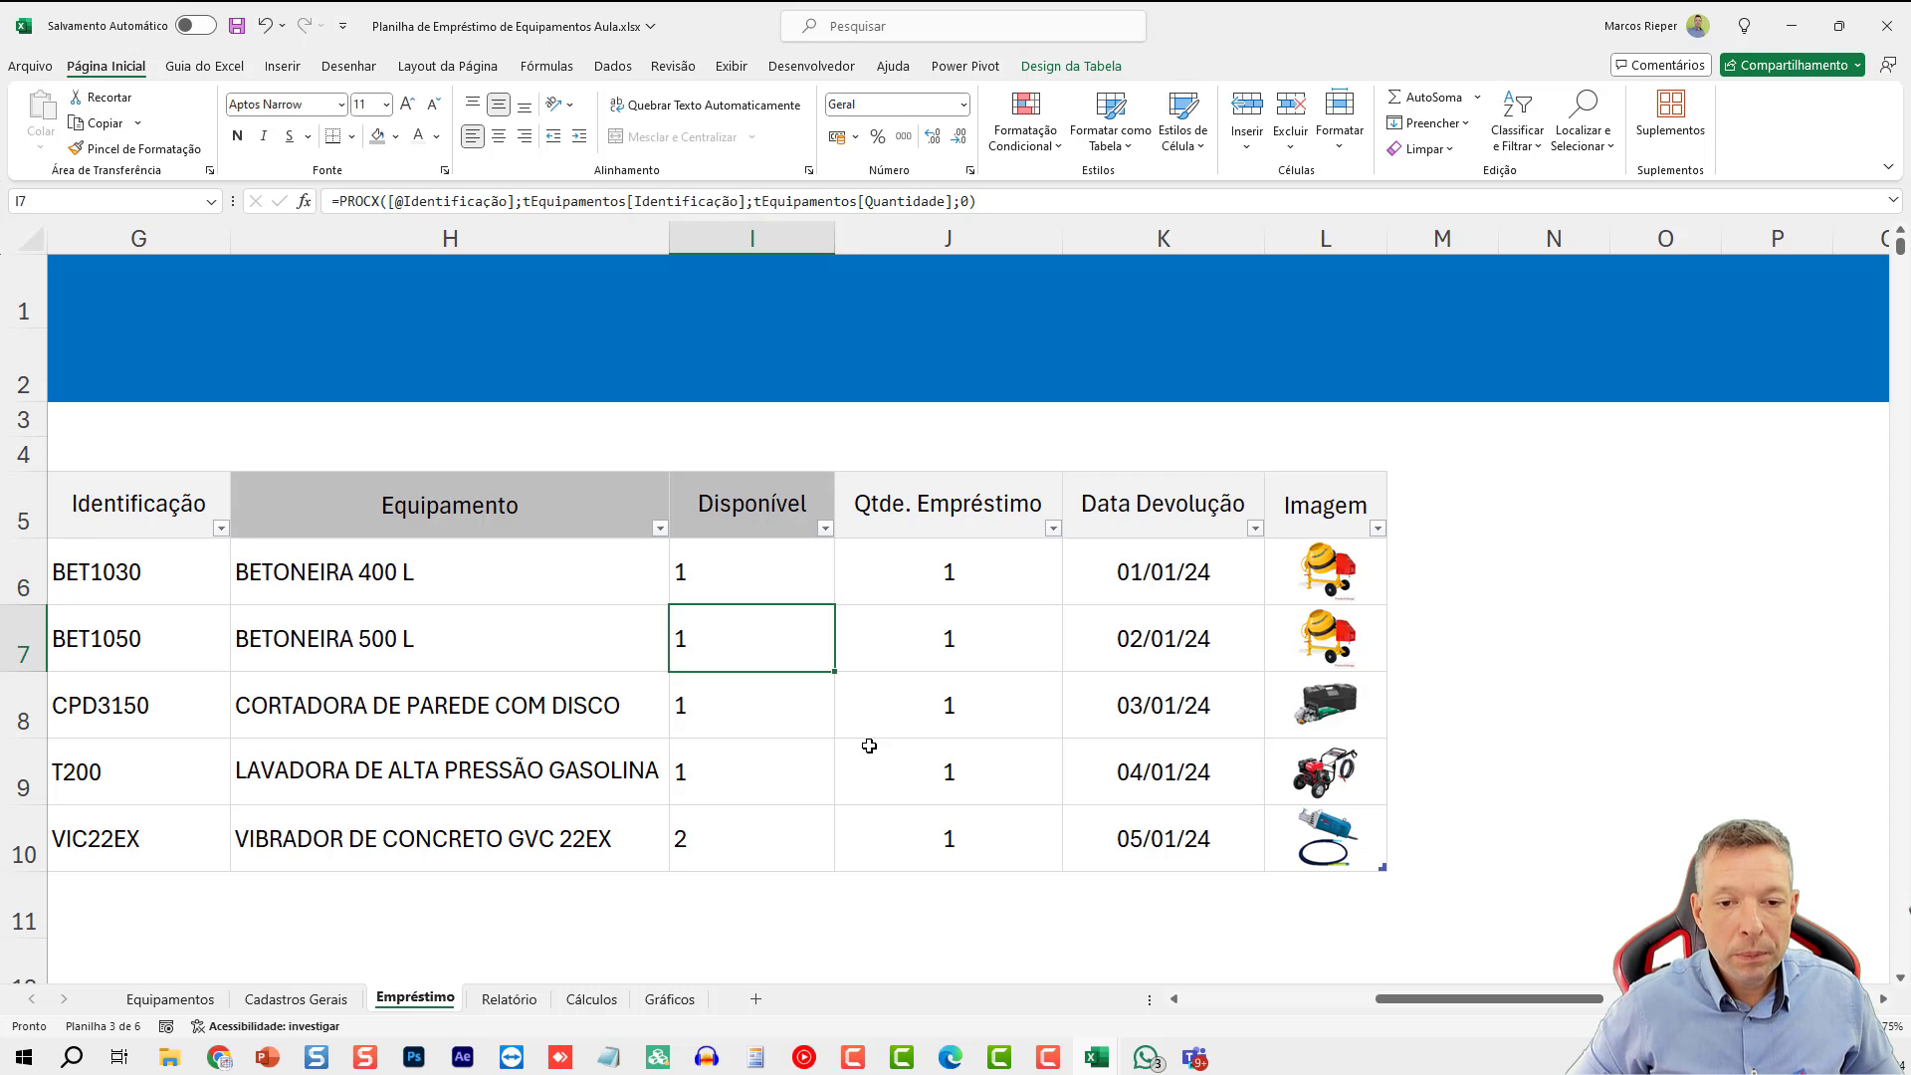
{"action": "key", "text": "ctrl+shift+Down"}
{"action": "key", "text": "Delete"}
{"action": "key", "text": "Up"}
- Extend the PROCX in I6 by subtracting a SOMASES whose sum range is the whole [Qtde. Empréstimo] column
{"action": "key", "text": "F2"}
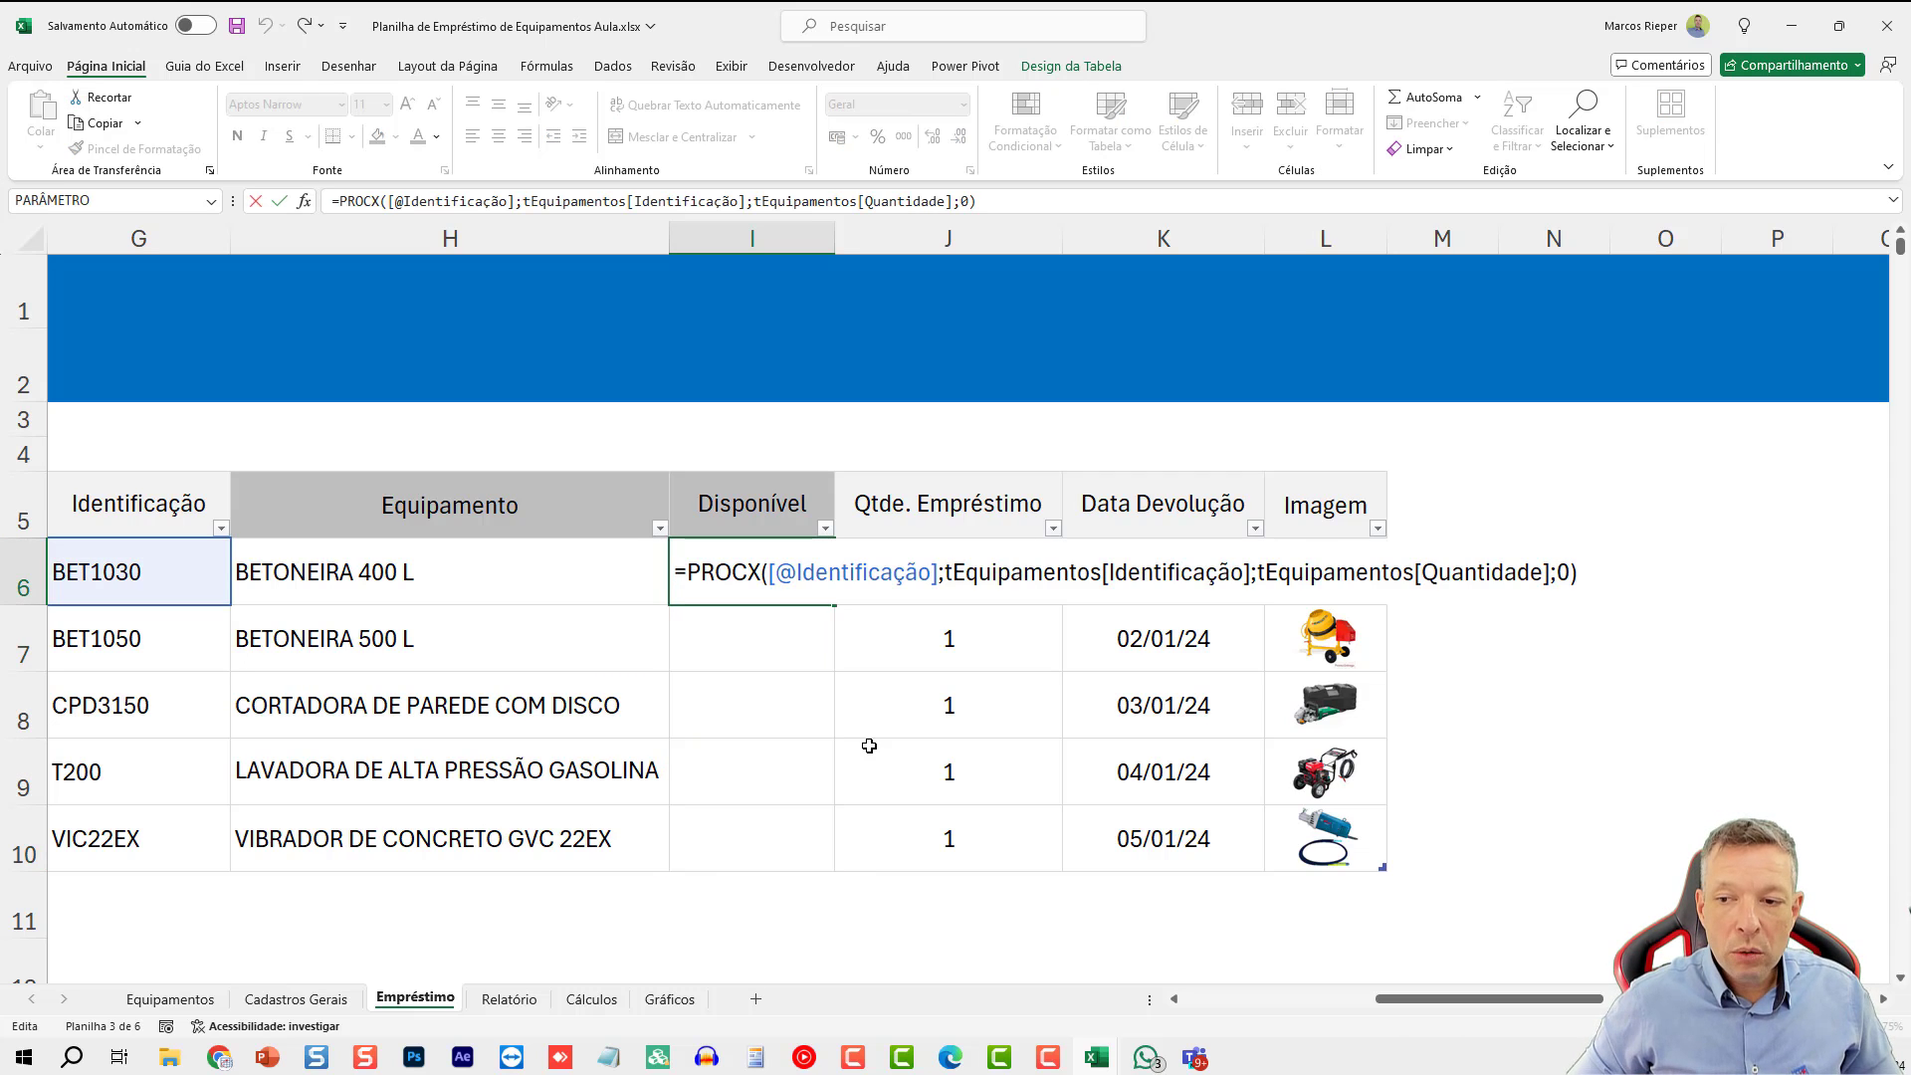
{"action": "type", "text": "-soma"}
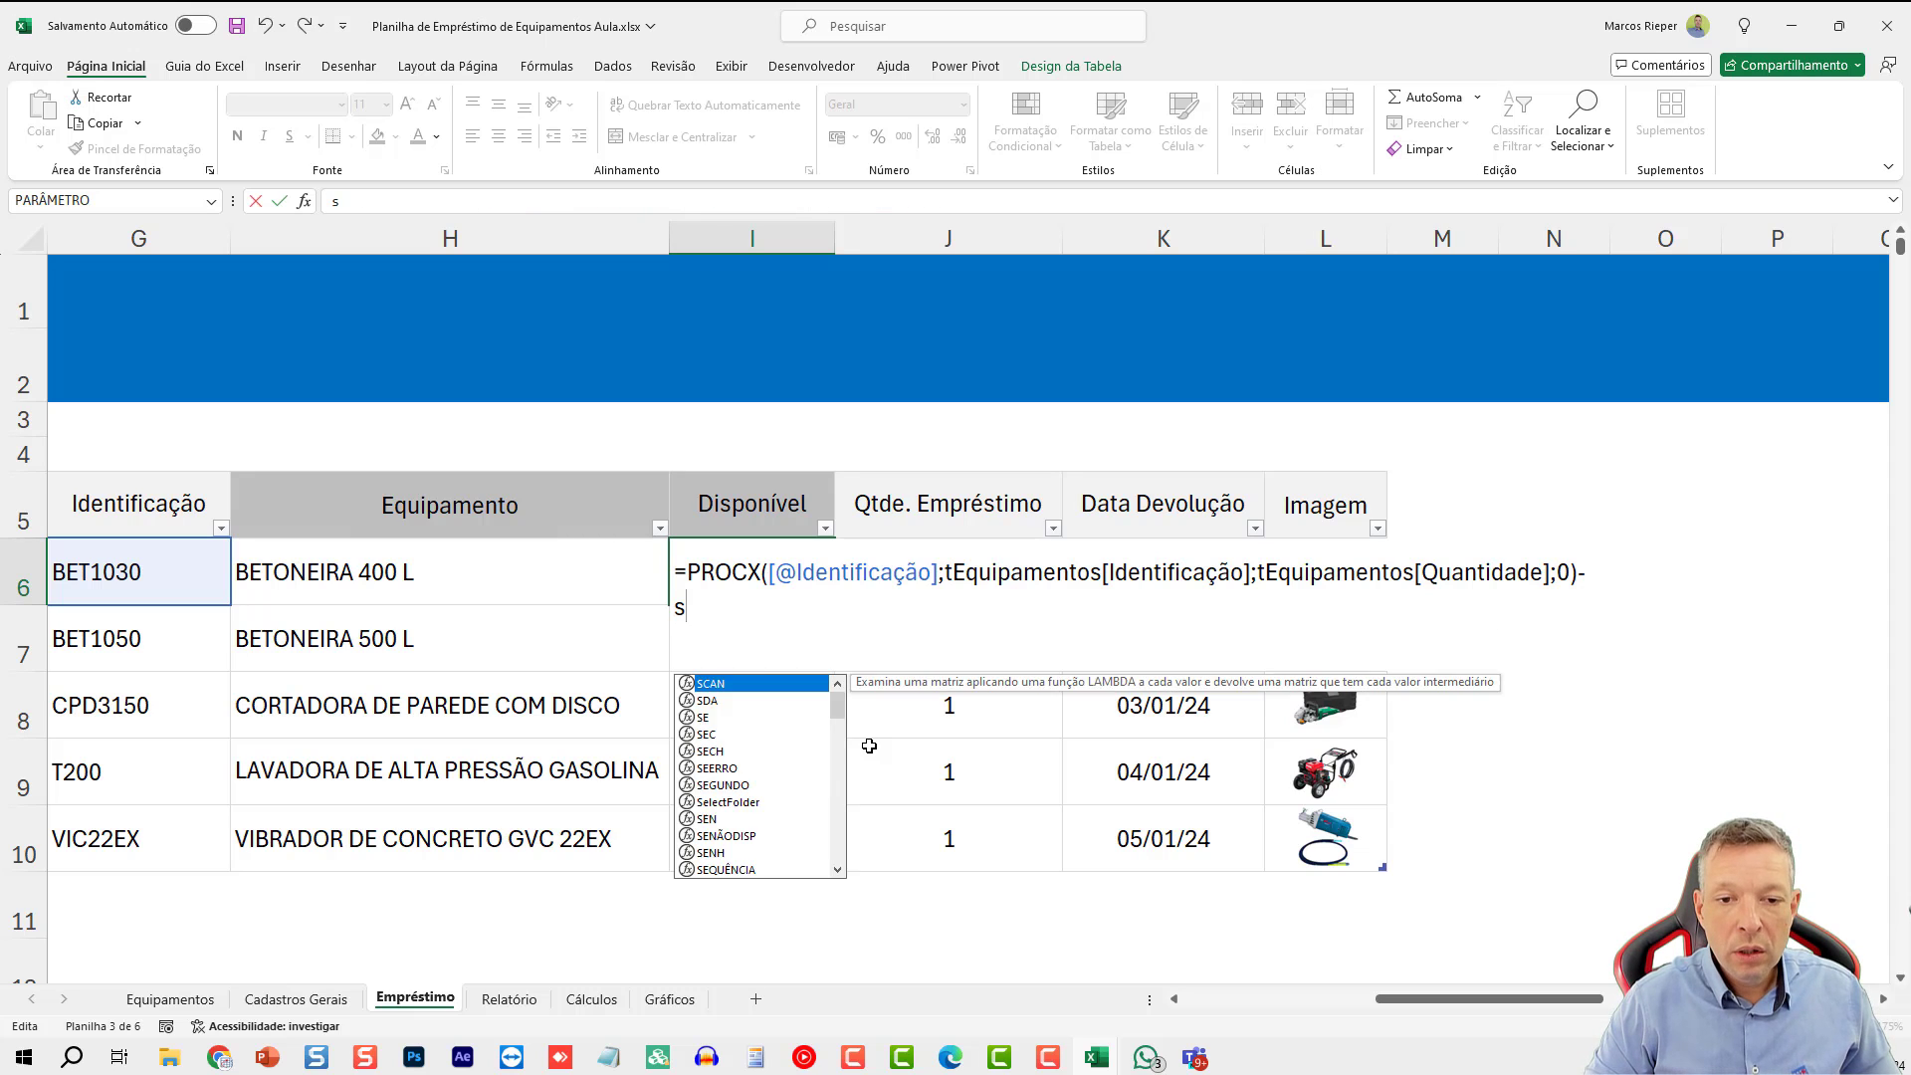
{"action": "key", "text": "BackSpace"}
{"action": "key", "text": "BackSpace"}
{"action": "key", "text": "BackSpace"}
{"action": "type", "text": "omases"}
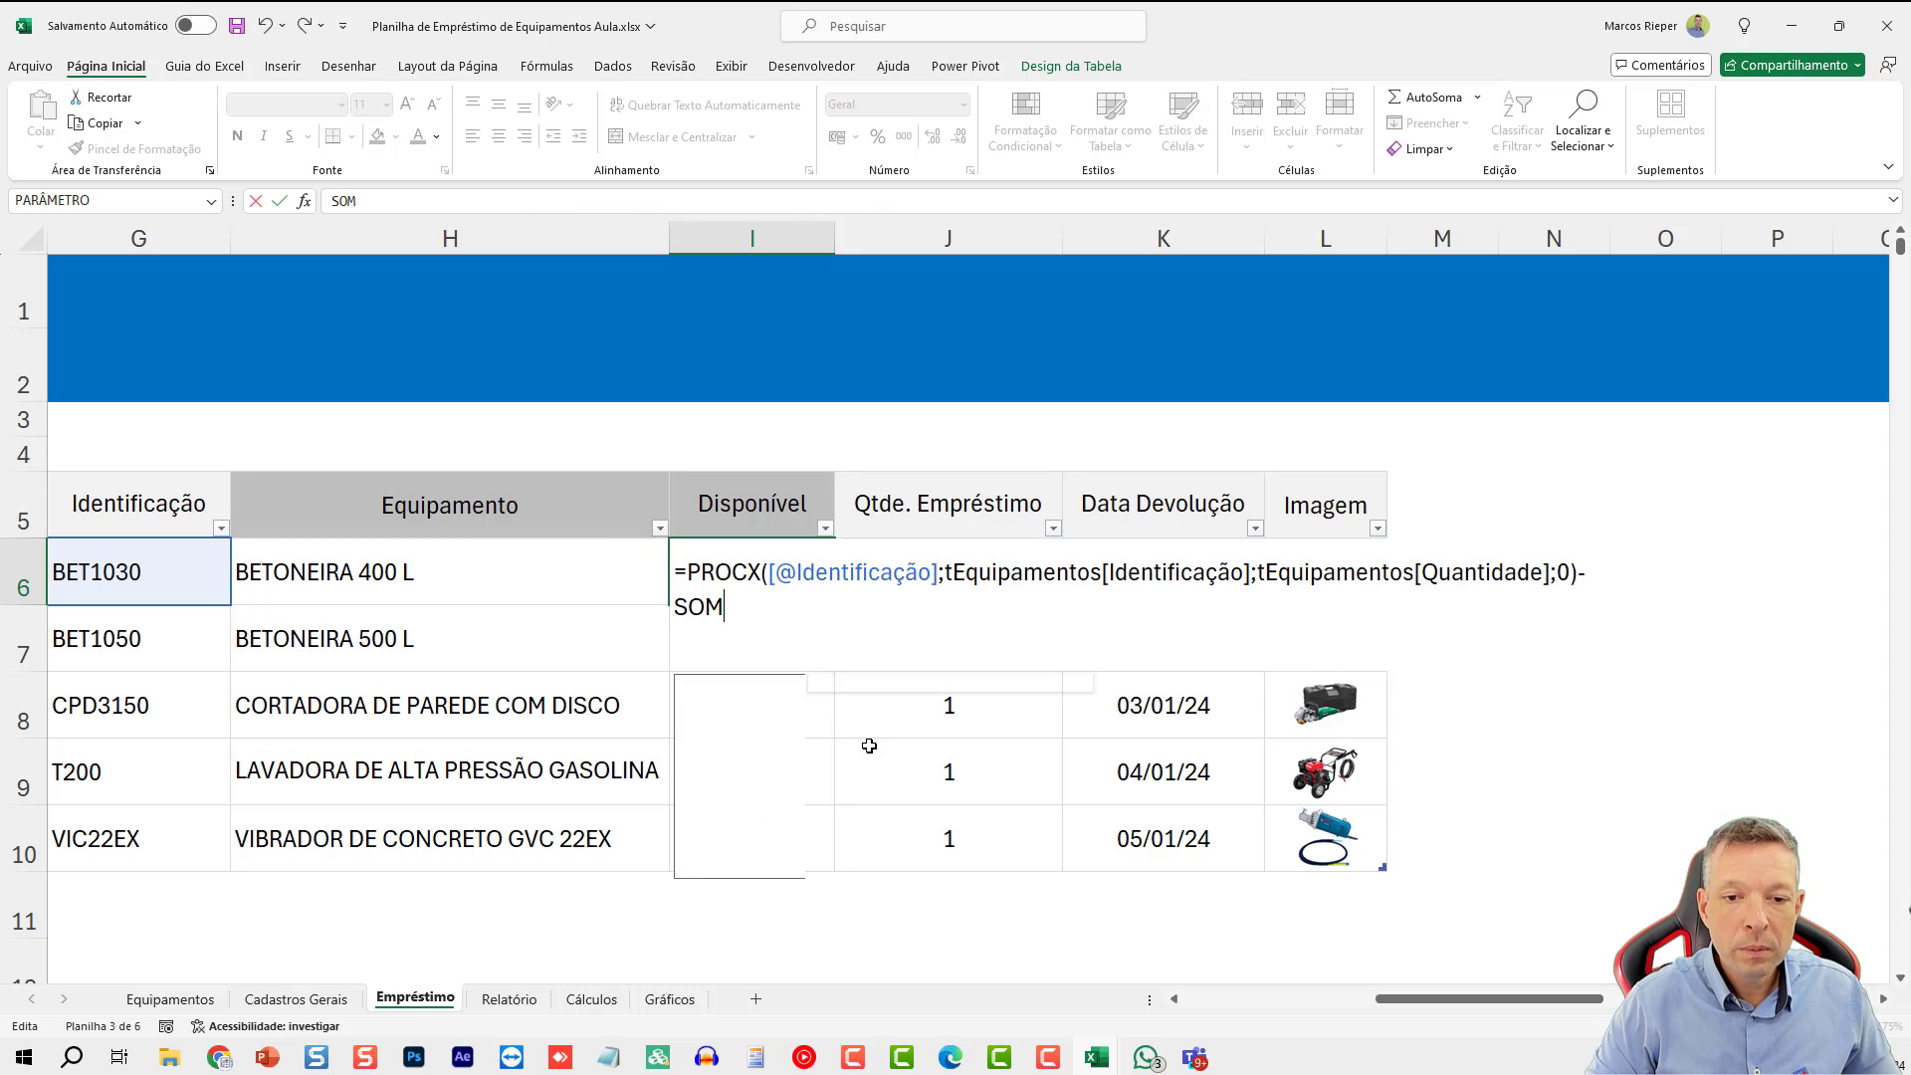
{"action": "type", "text": "("}
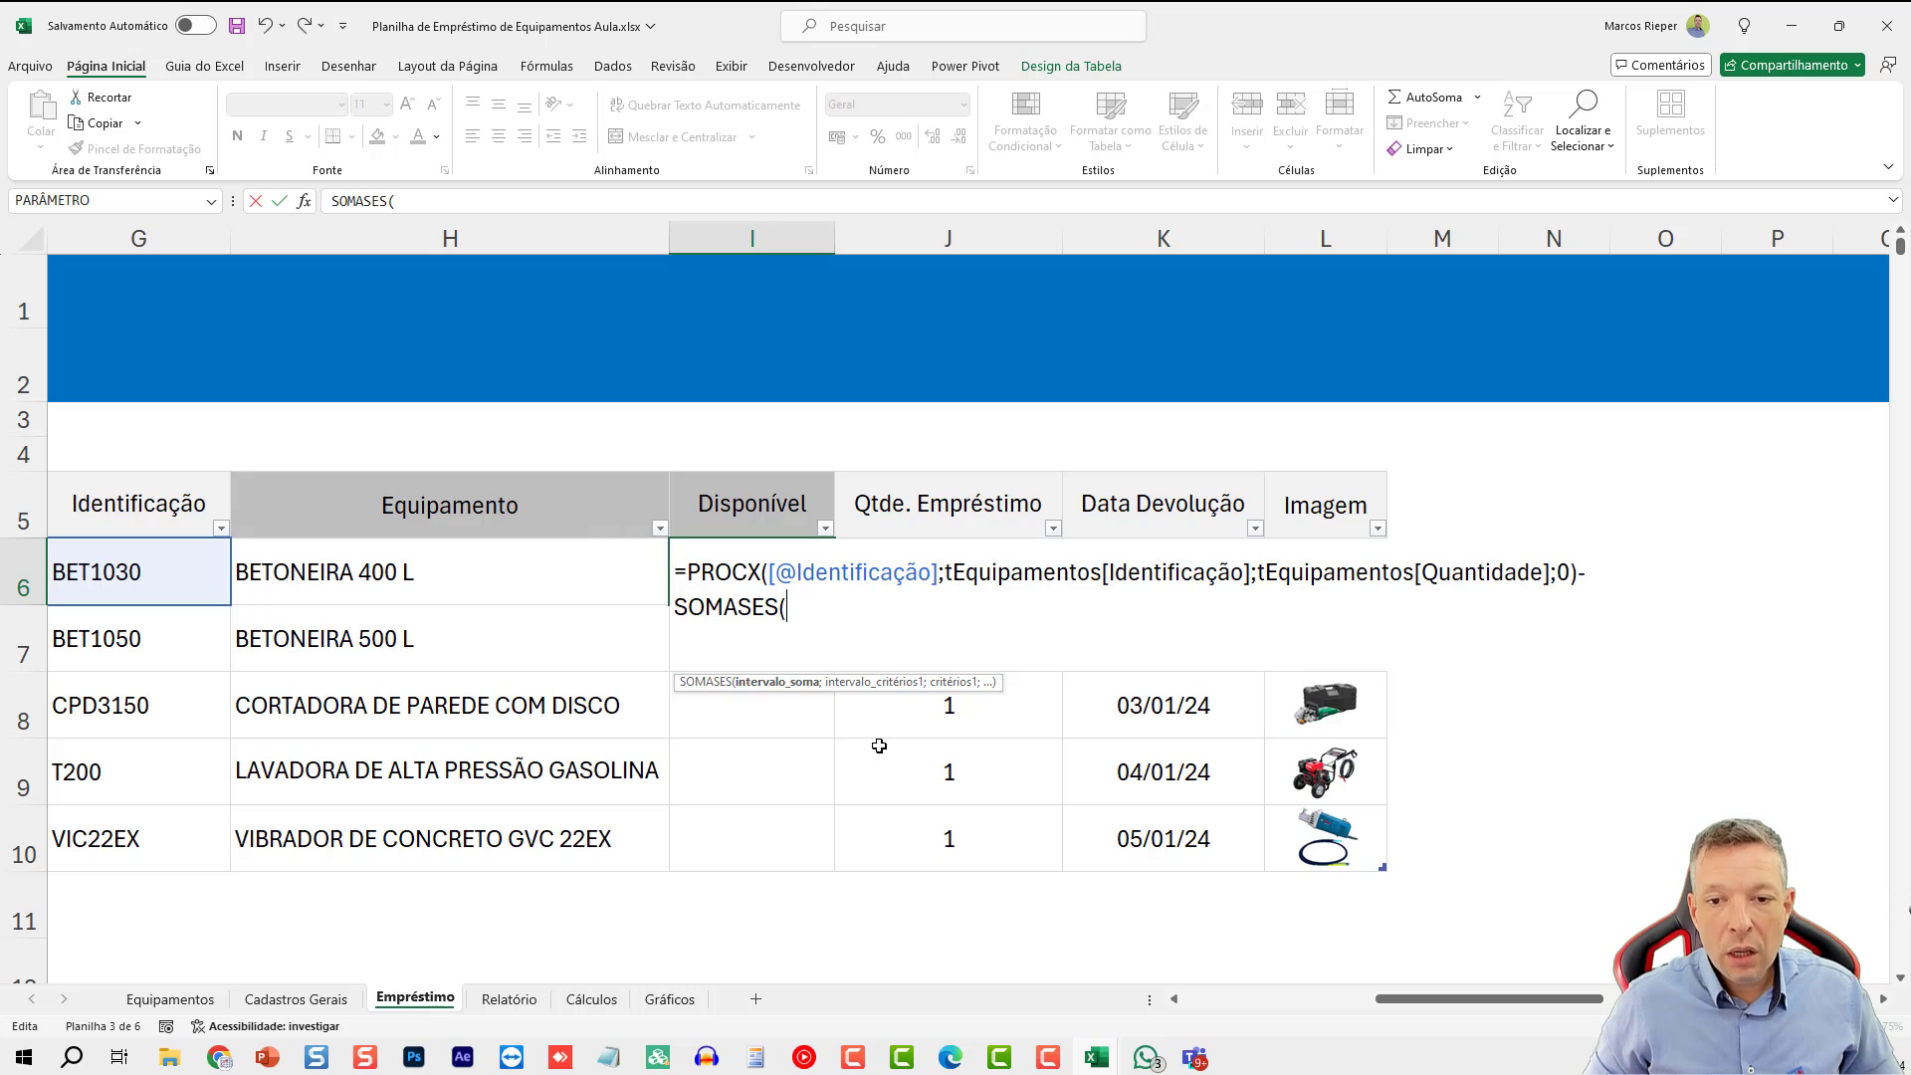
{"action": "left_click", "coordinate": [970, 768]}
{"action": "key", "text": "ctrl+space"}
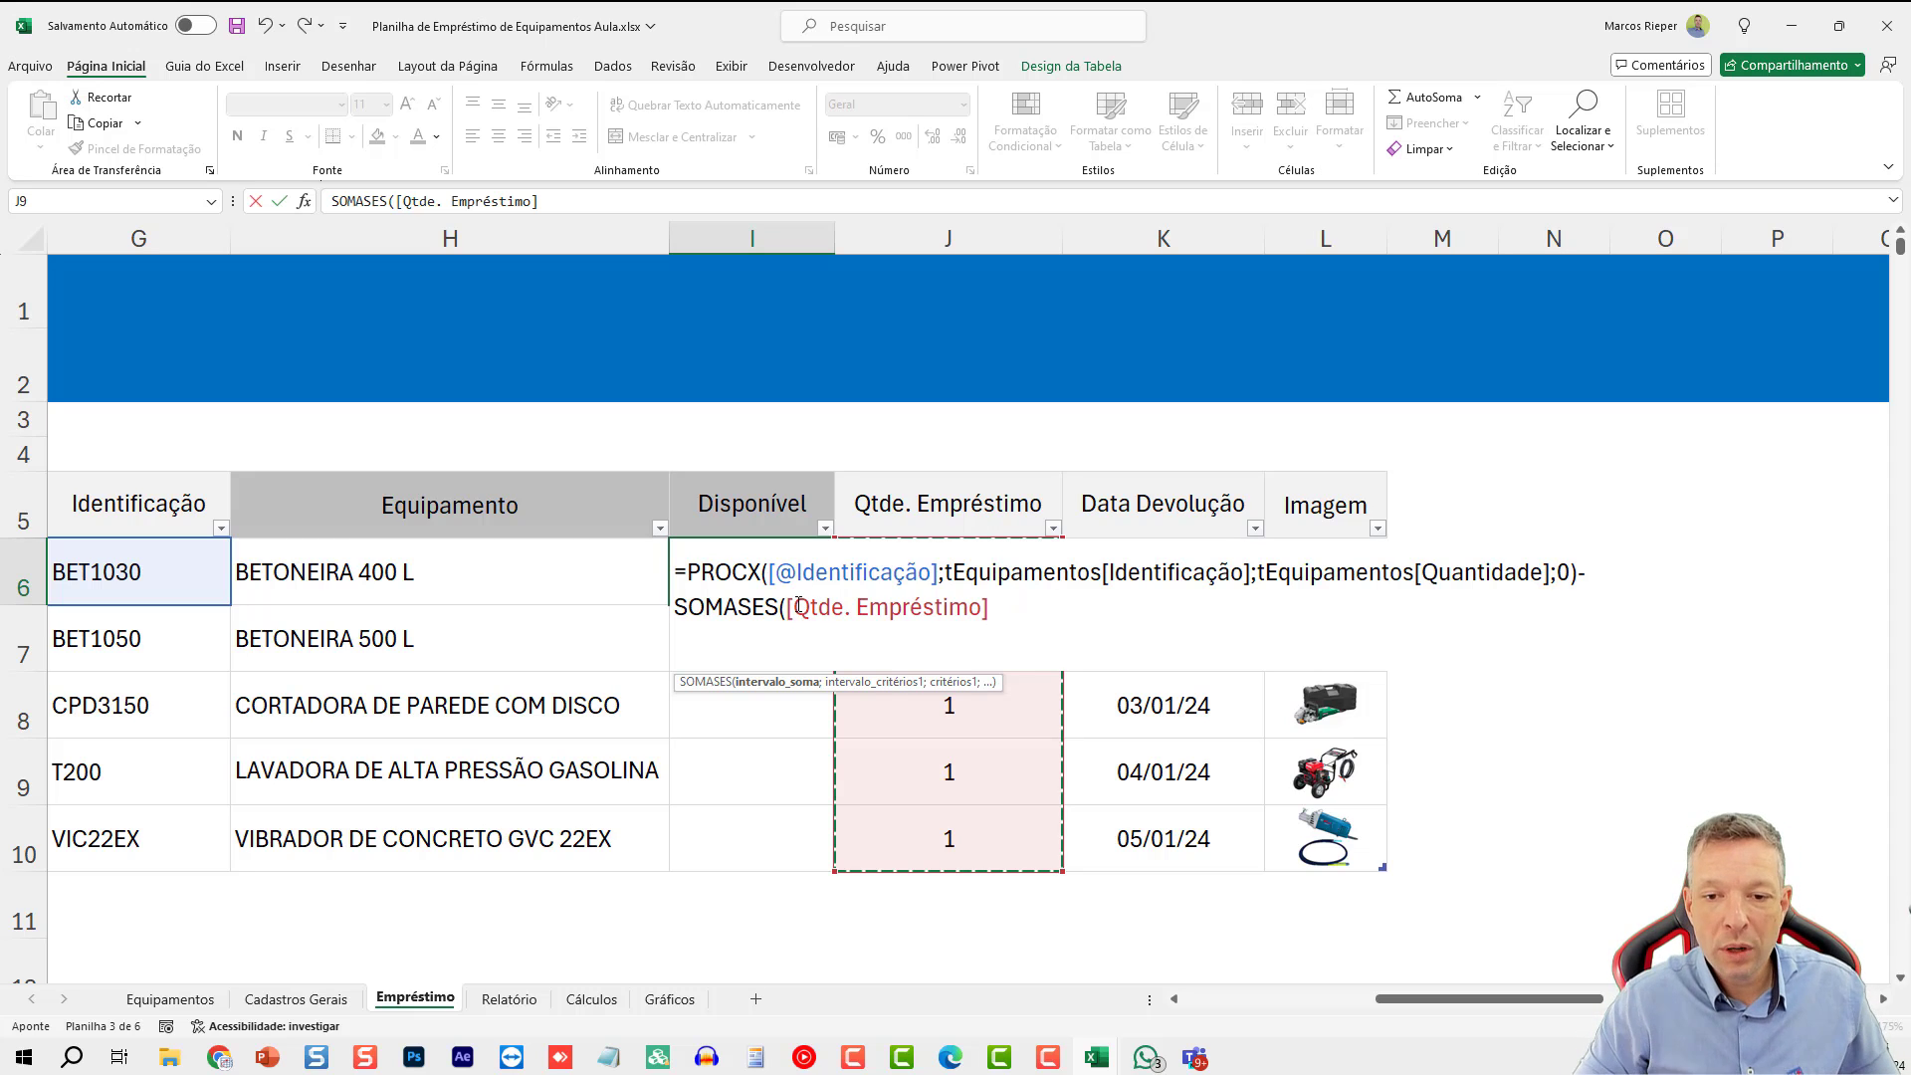
- Add the whole [Data Devolução] column as the first SOMASES criteria range in I6, with empty text "" as its criterion
{"action": "type", "text": ";"}
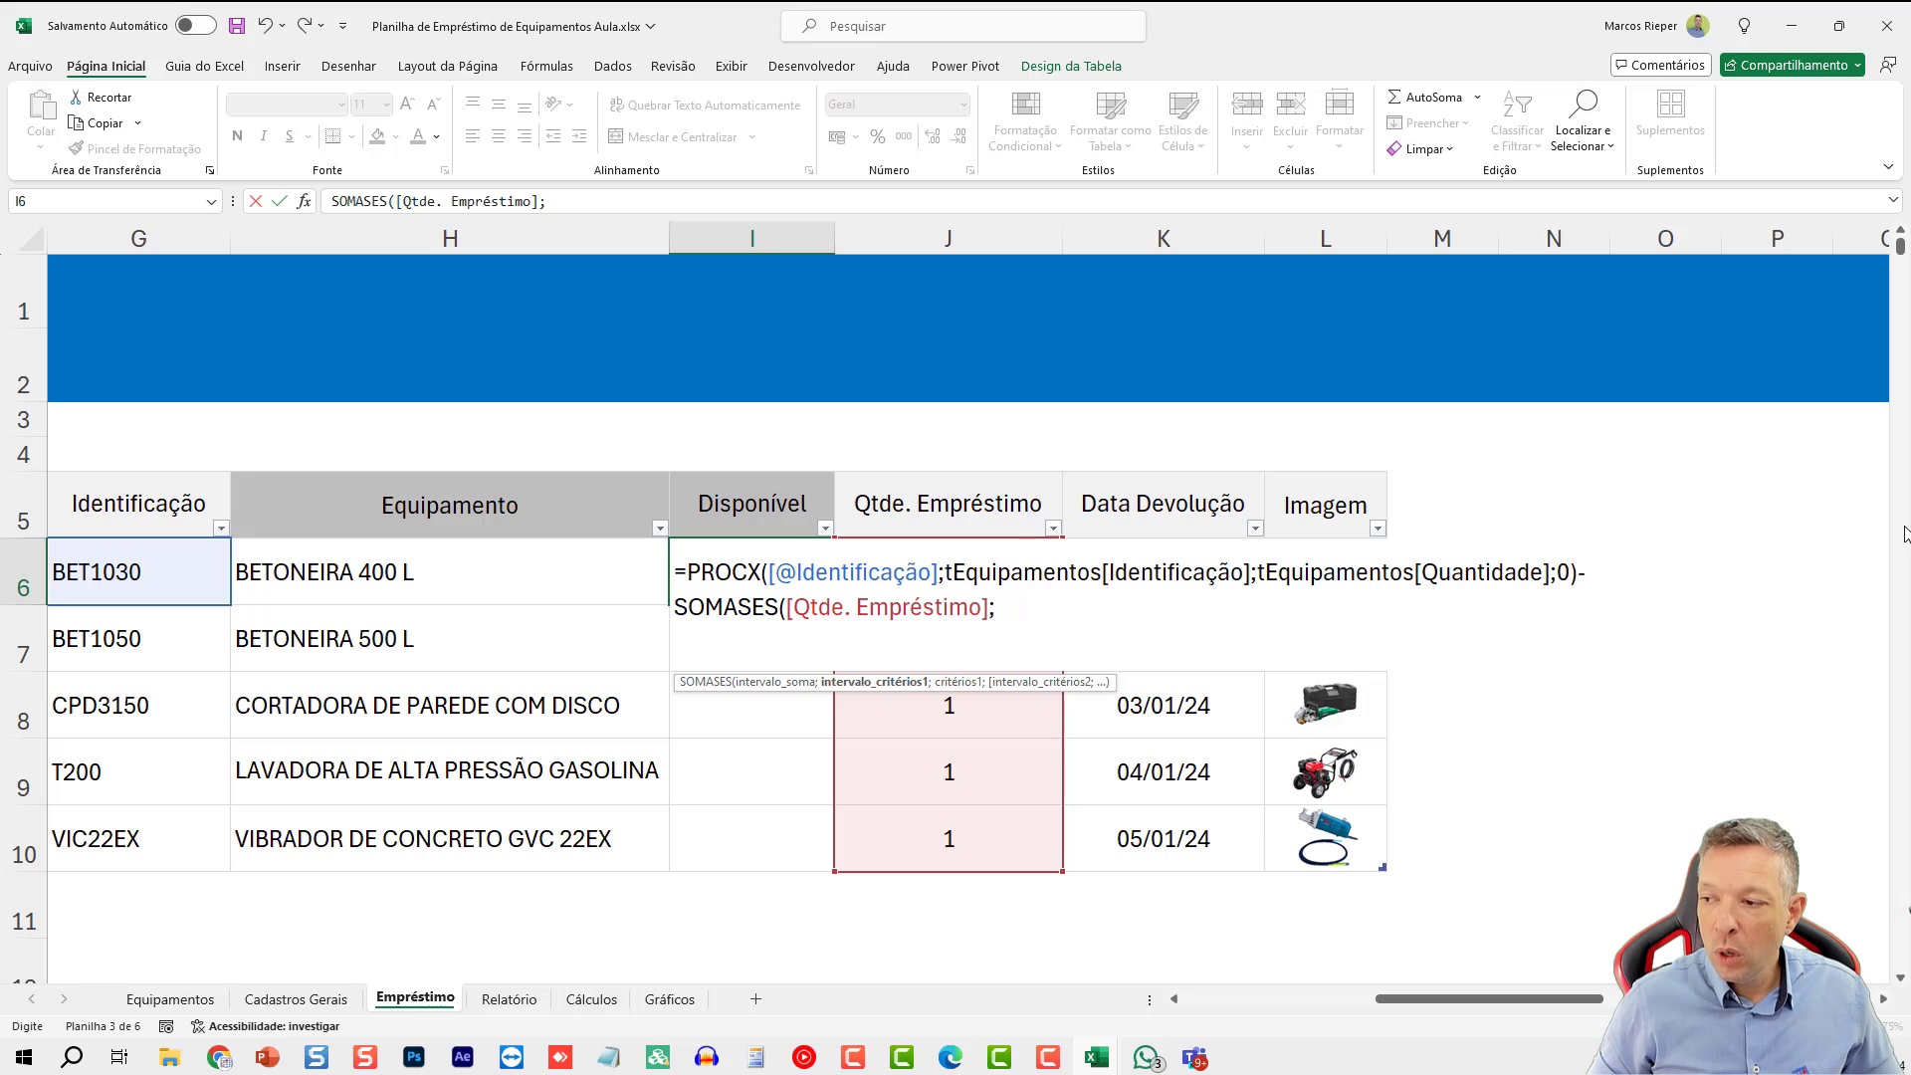
{"action": "left_click", "coordinate": [1165, 754]}
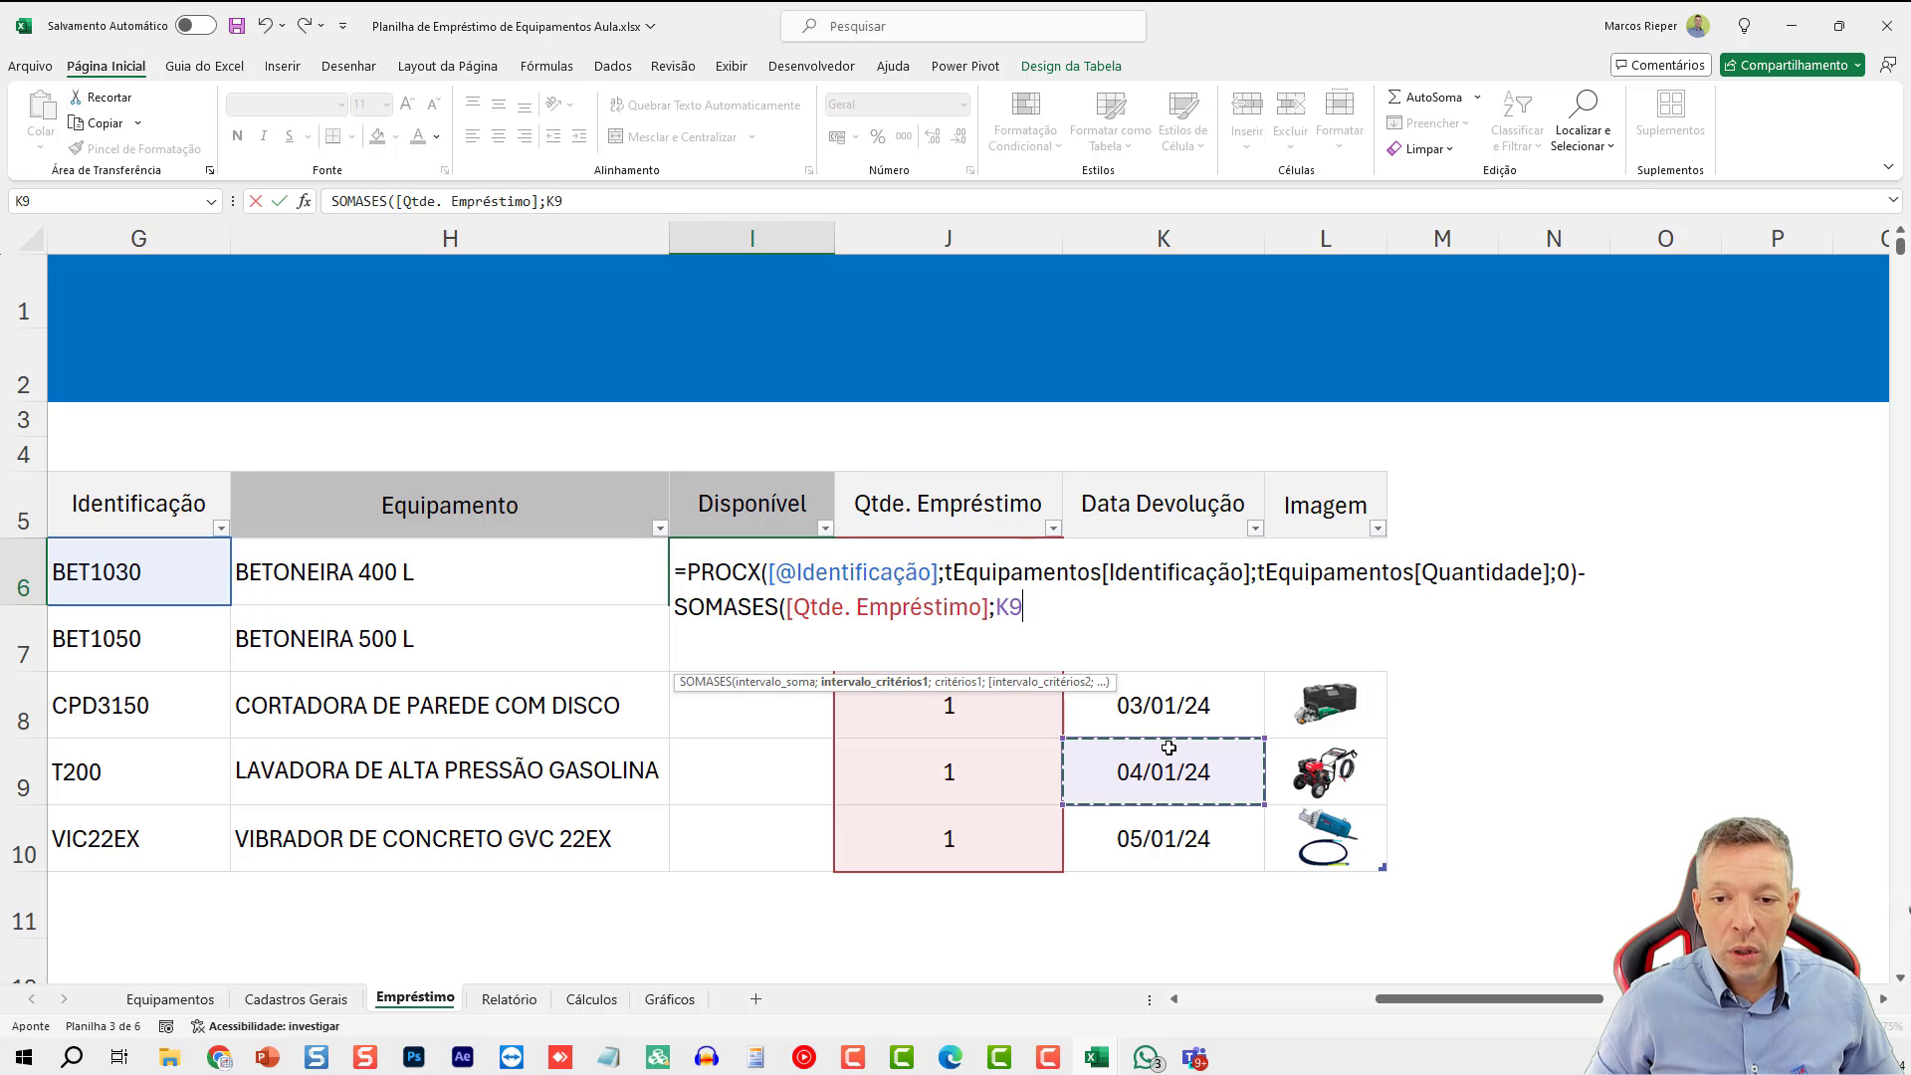
{"action": "key", "text": "ctrl+space"}
{"action": "type", "text": "="}
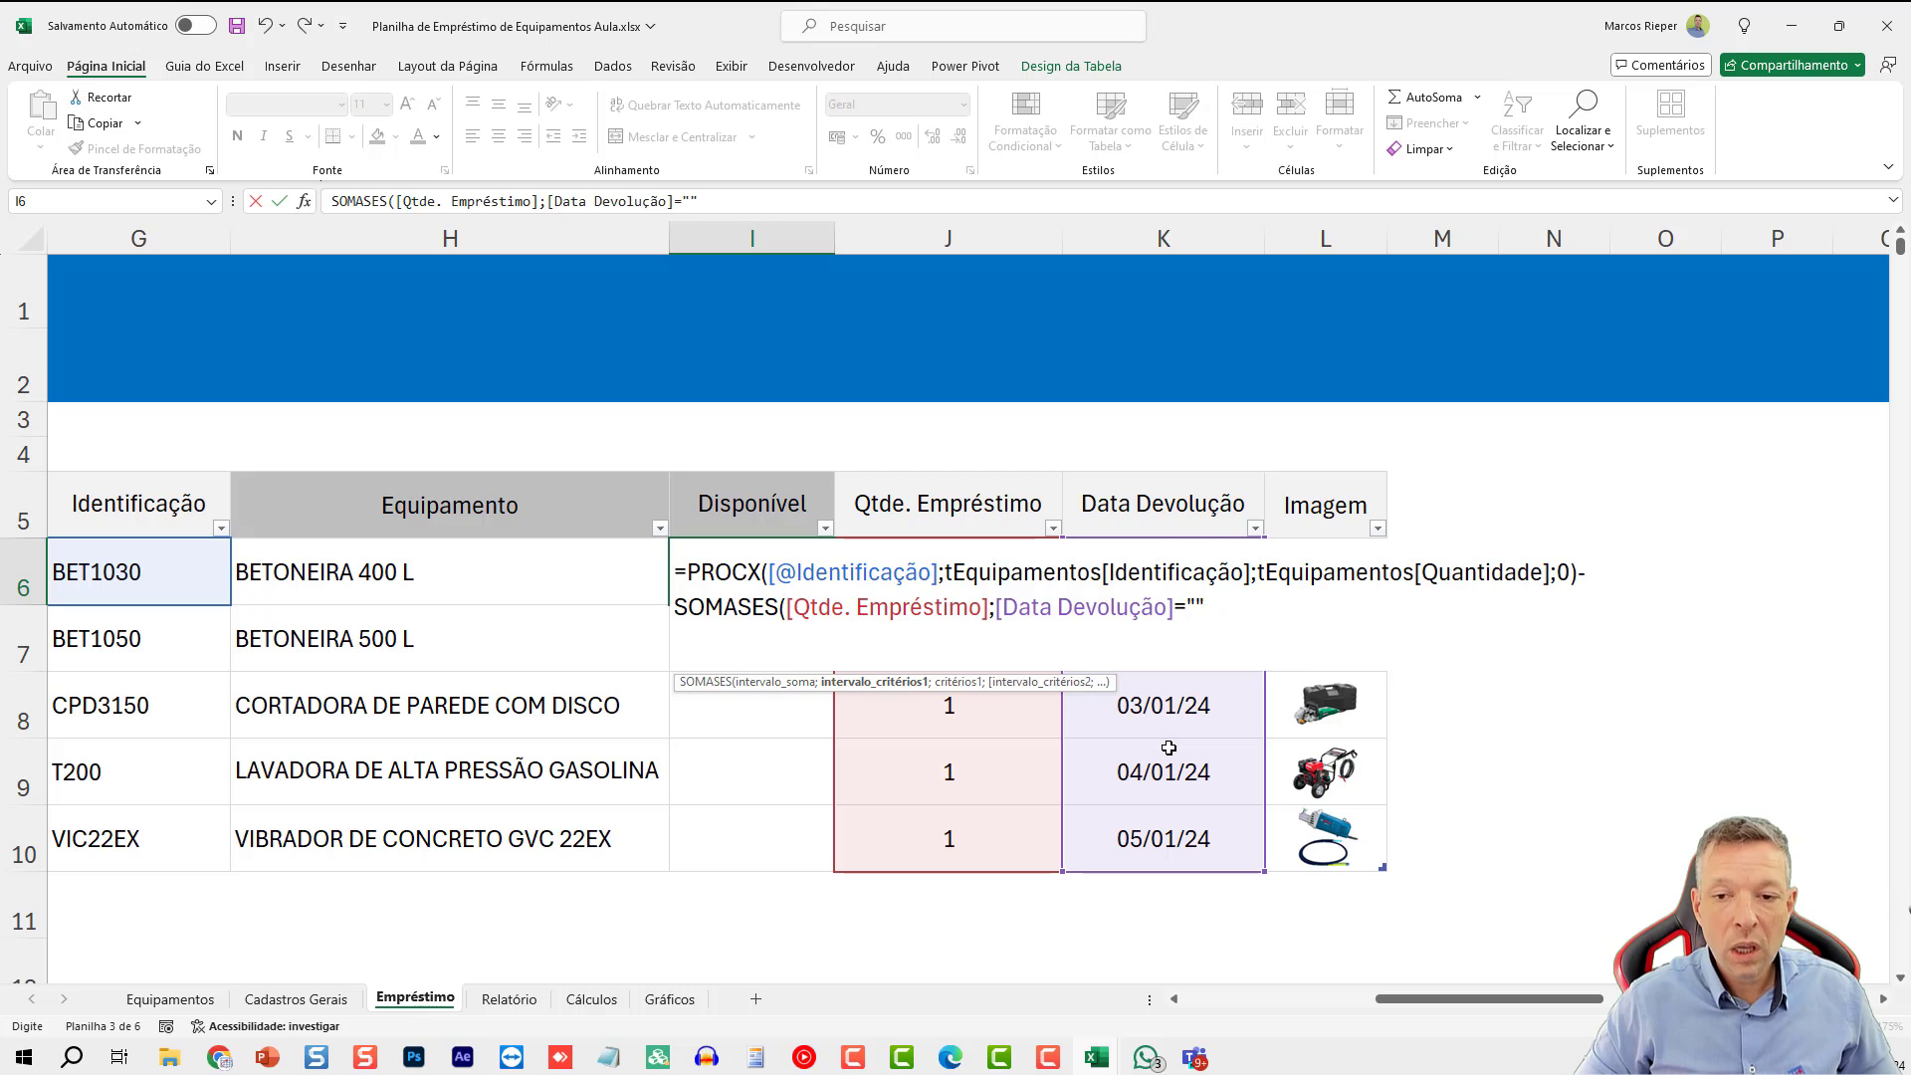
{"action": "key", "text": "BackSpace"}
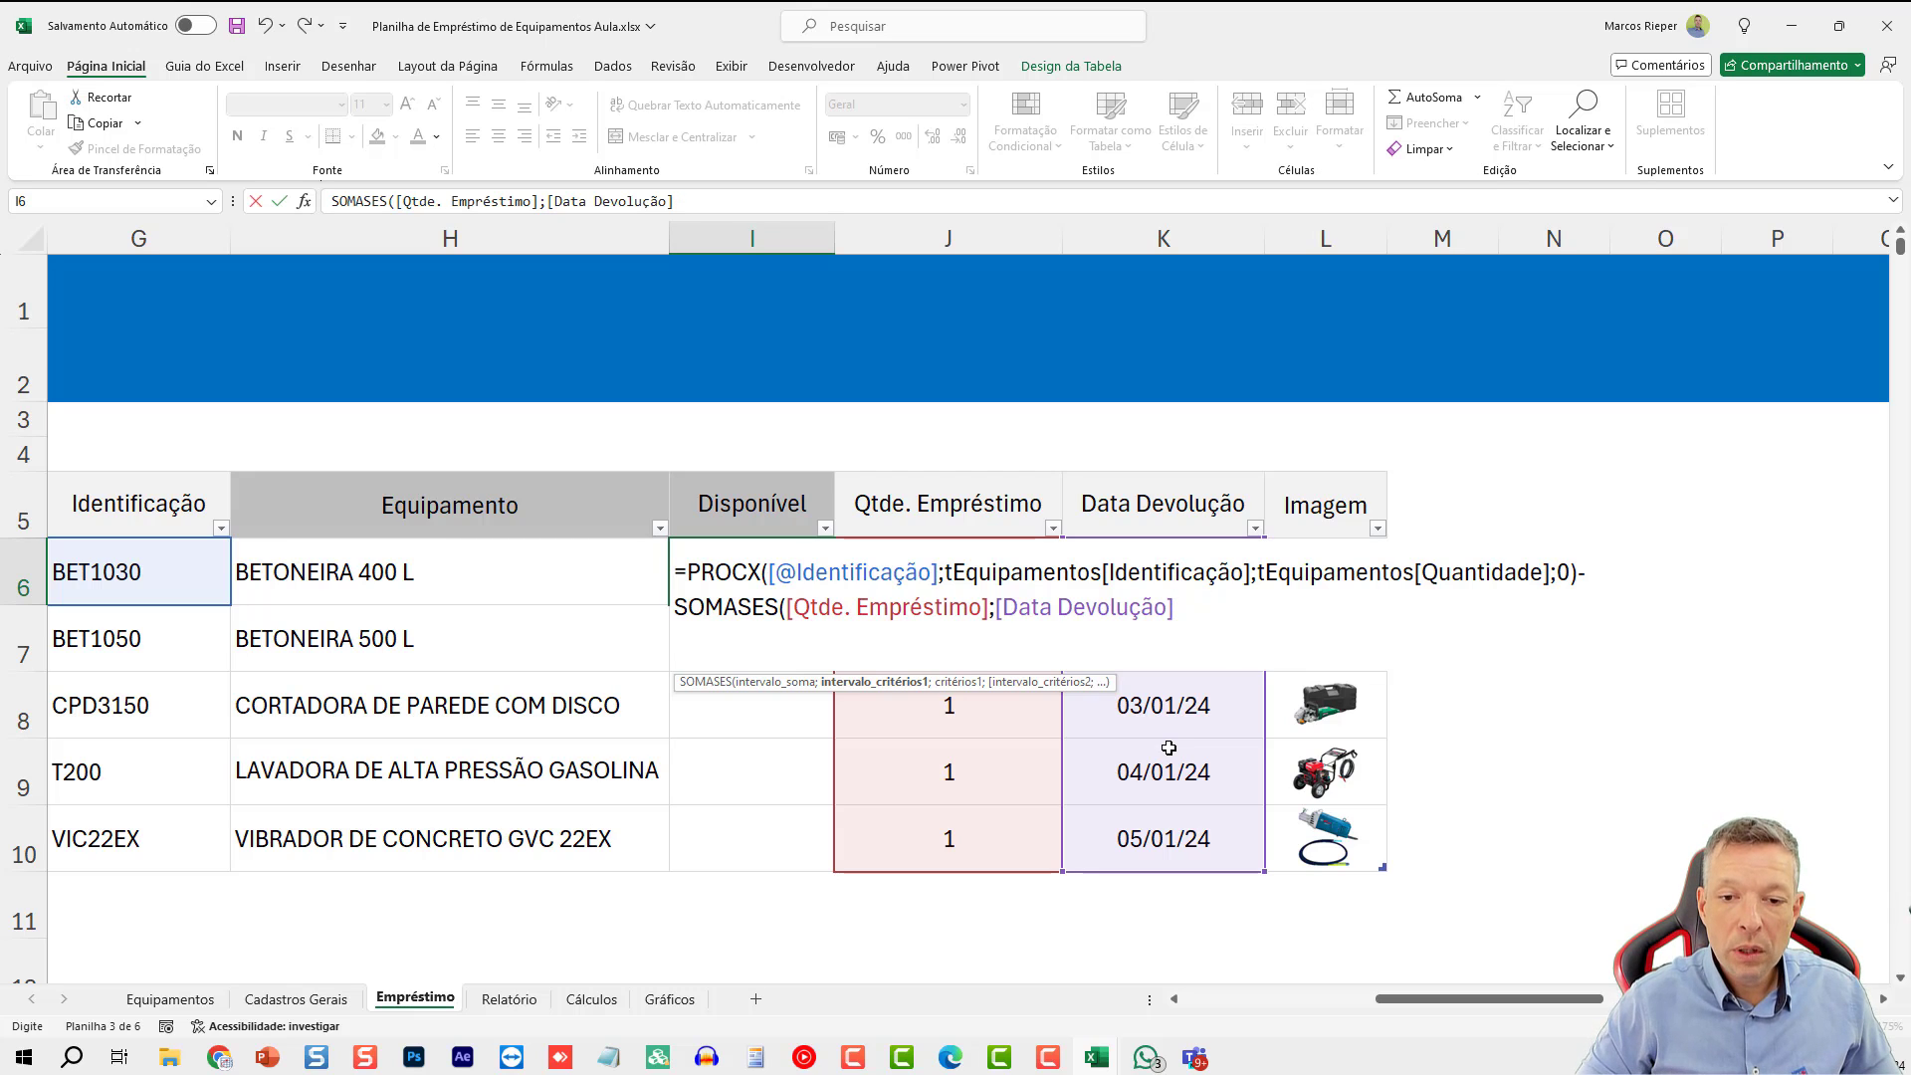
{"action": "type", "text": ";"}
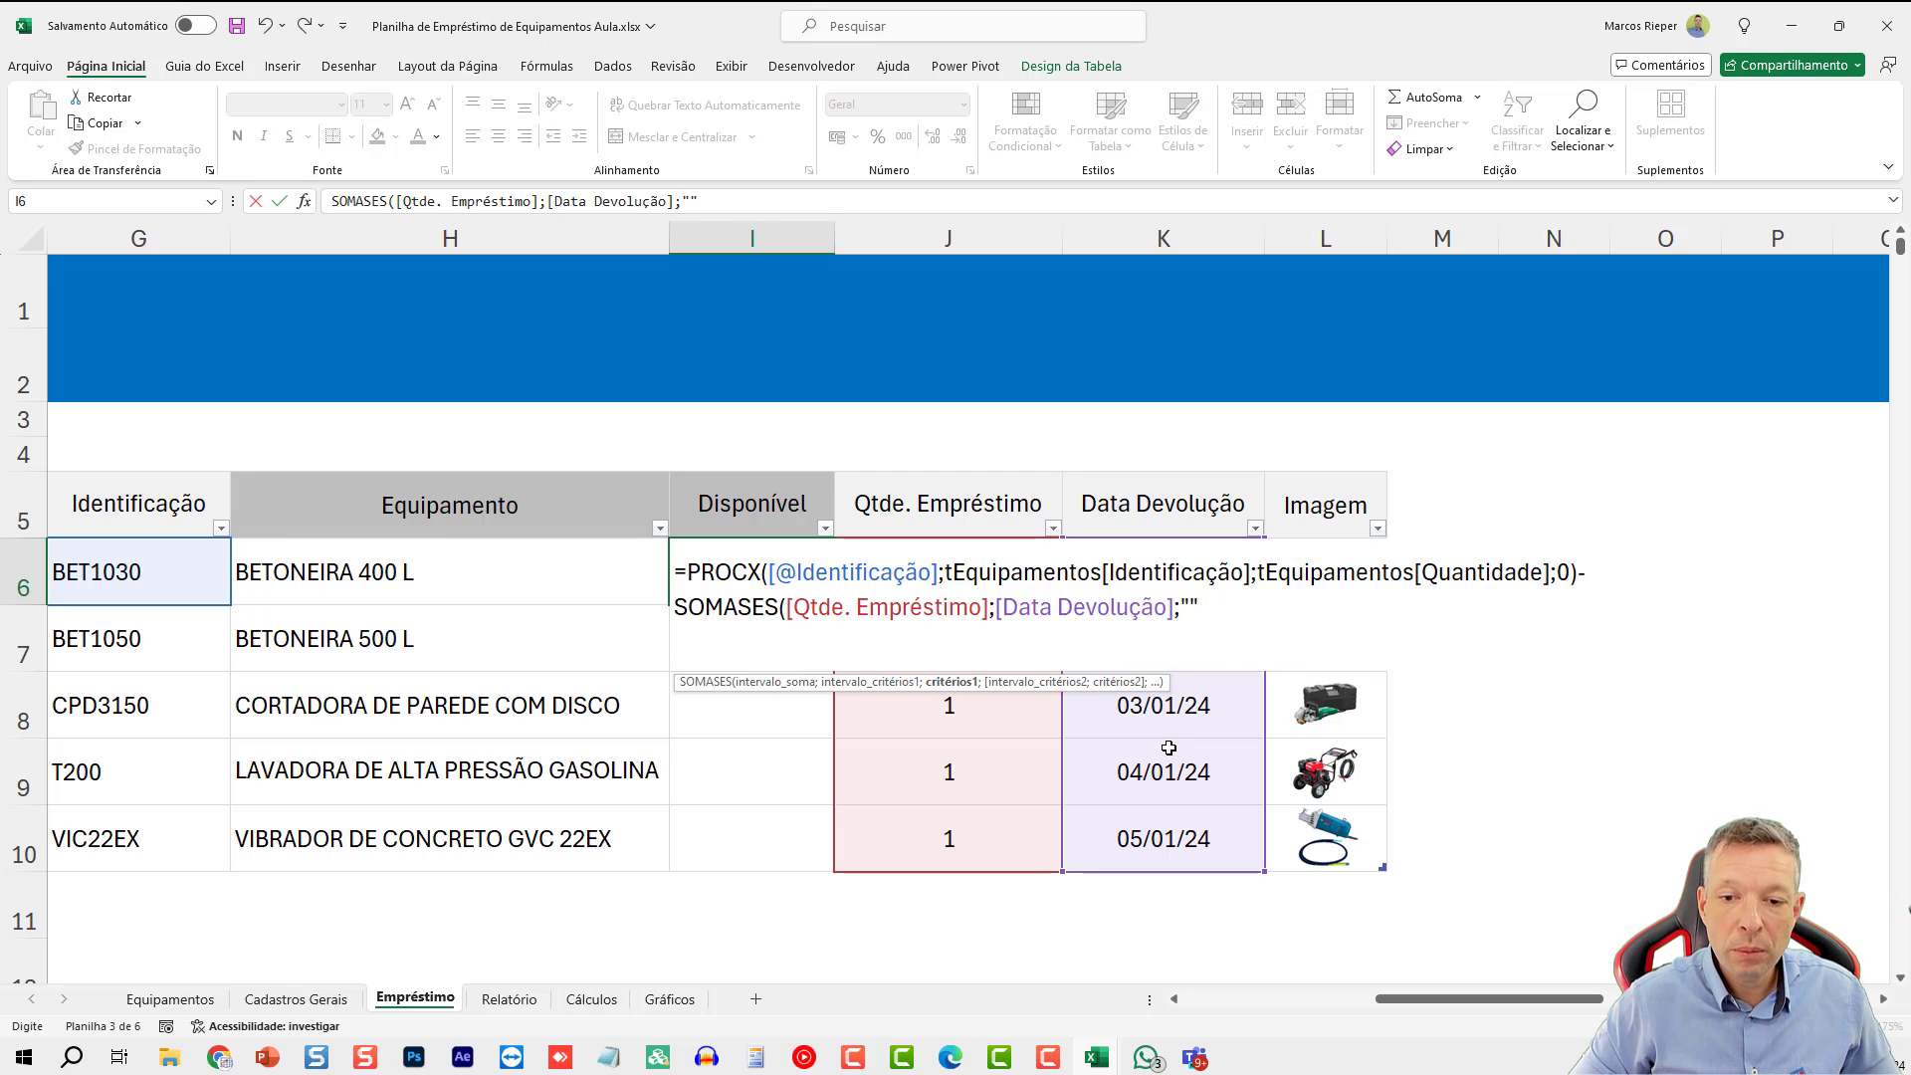
{"action": "left_click", "coordinate": [1072, 606]}
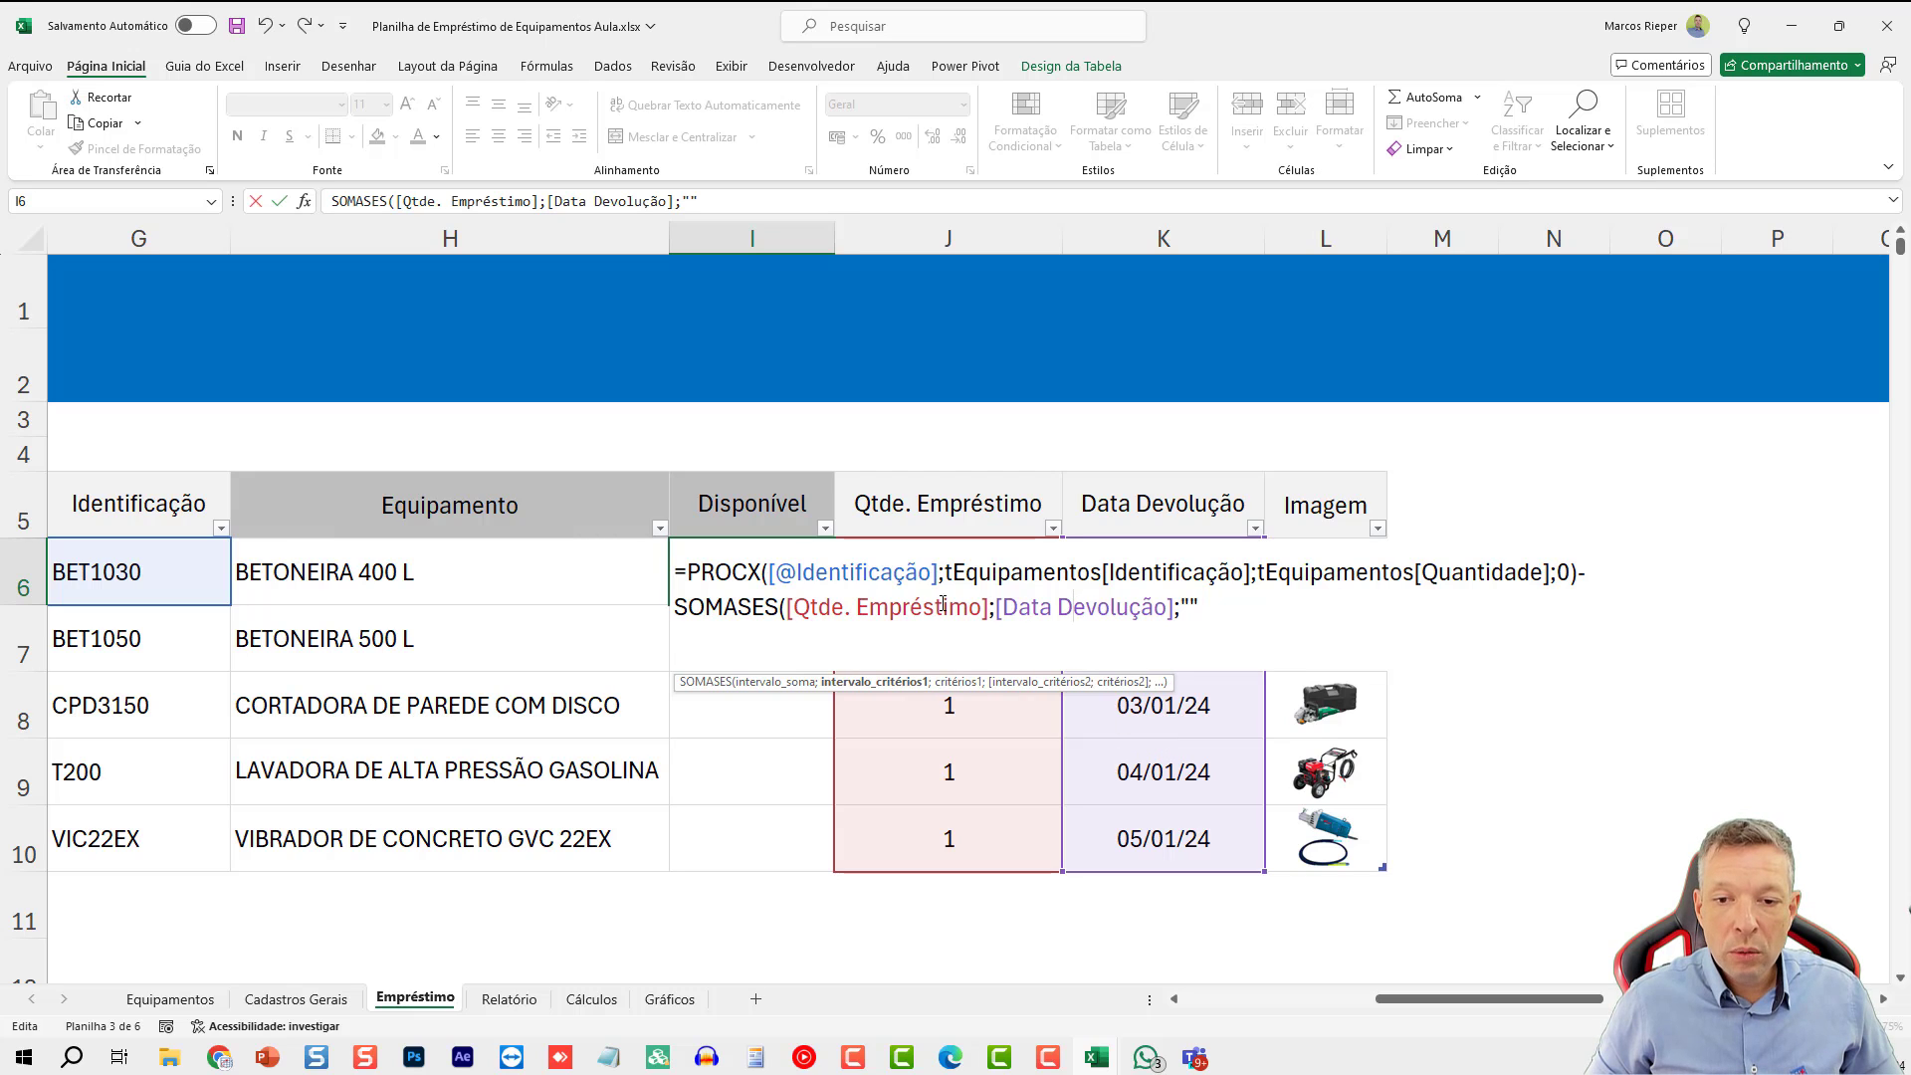
{"action": "left_click", "coordinate": [933, 603]}
{"action": "left_click", "coordinate": [1021, 609]}
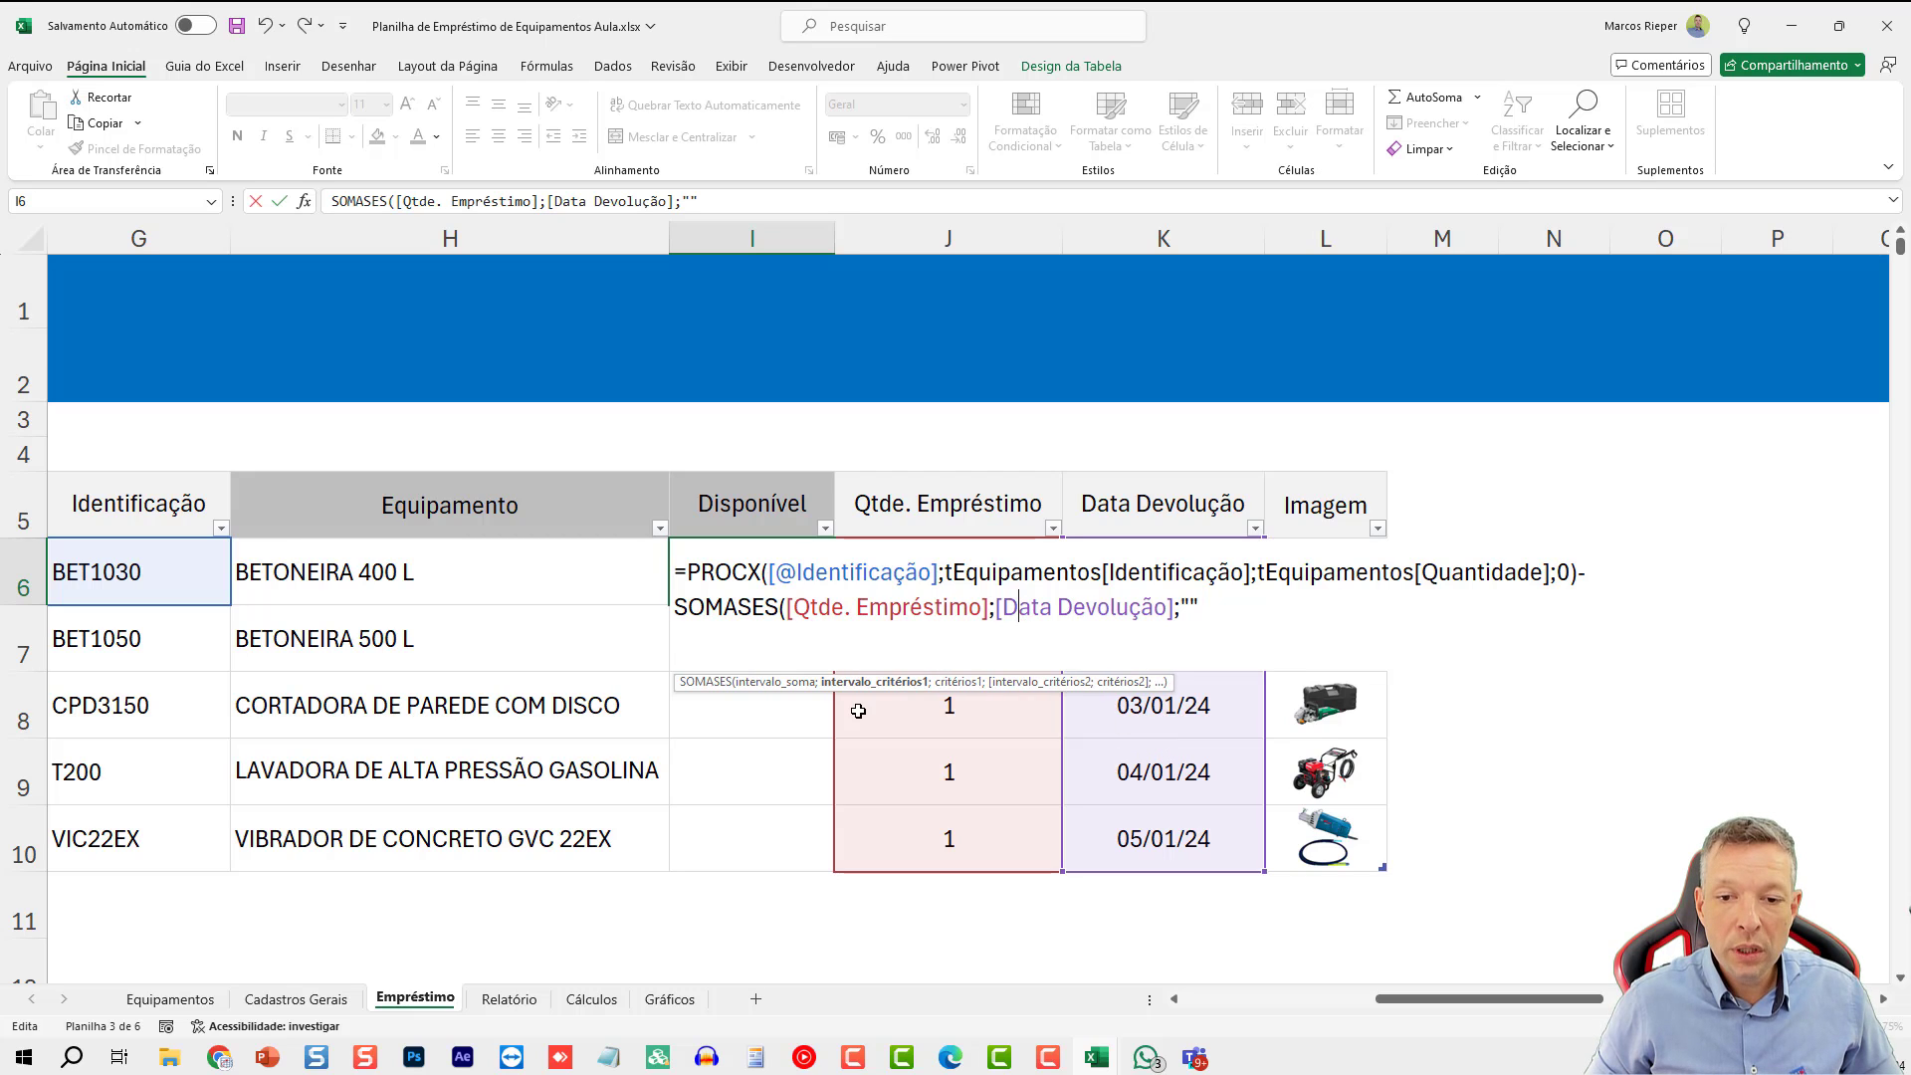
{"action": "left_click", "coordinate": [1189, 605]}
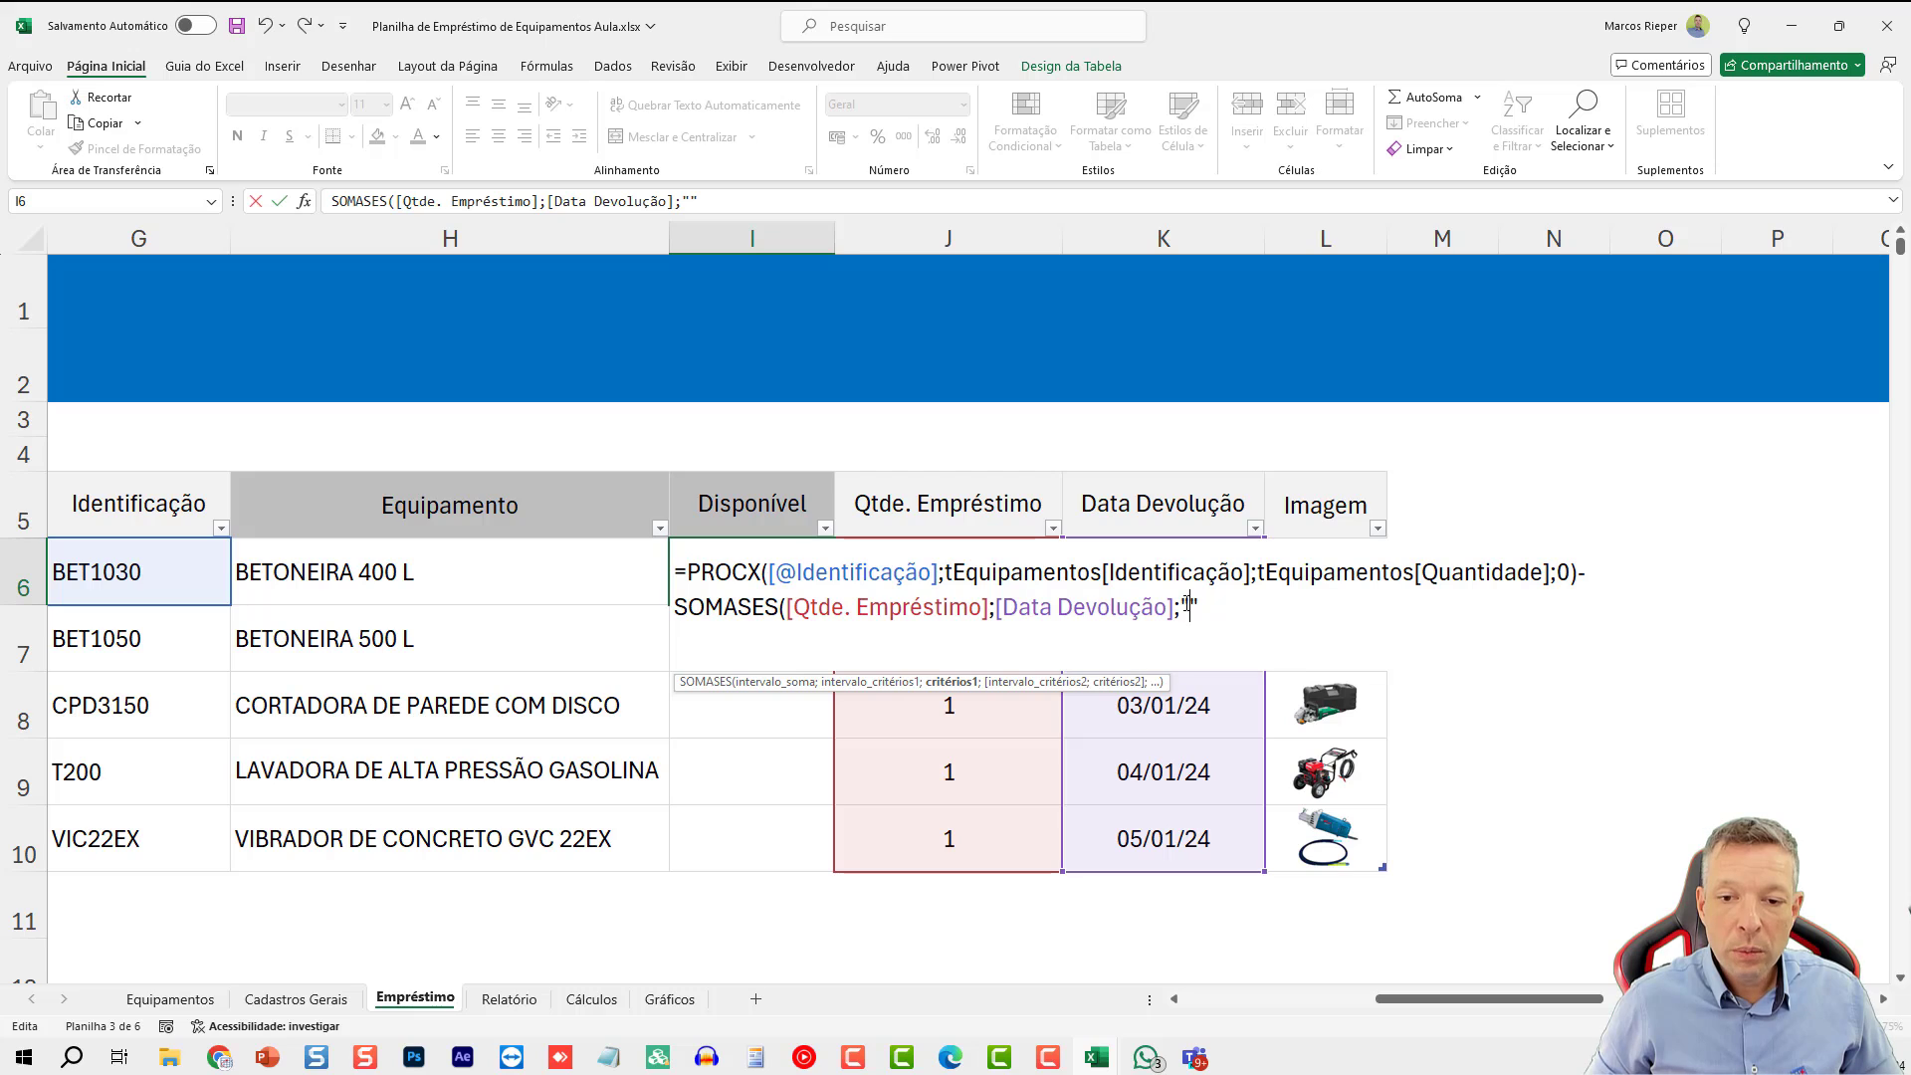
{"action": "double_click", "coordinate": [1189, 604]}
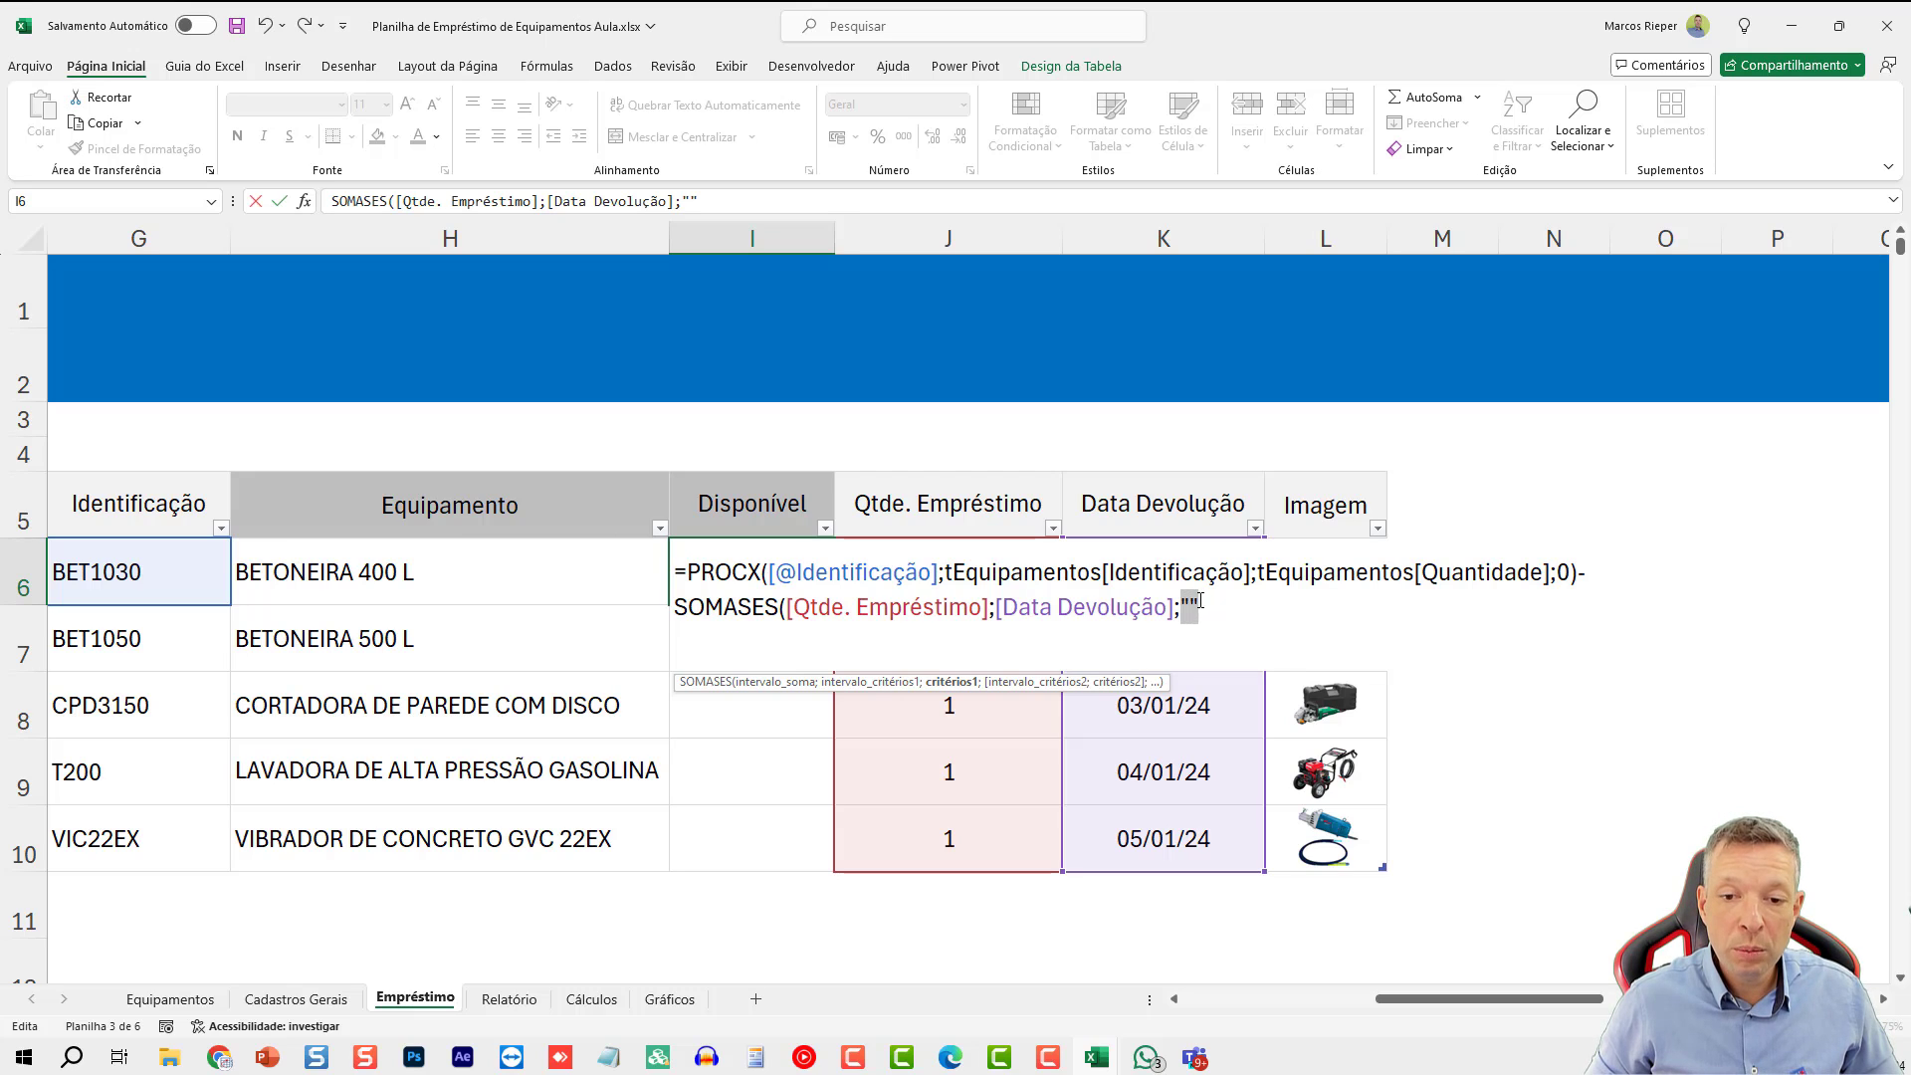
{"action": "key", "text": "Right"}
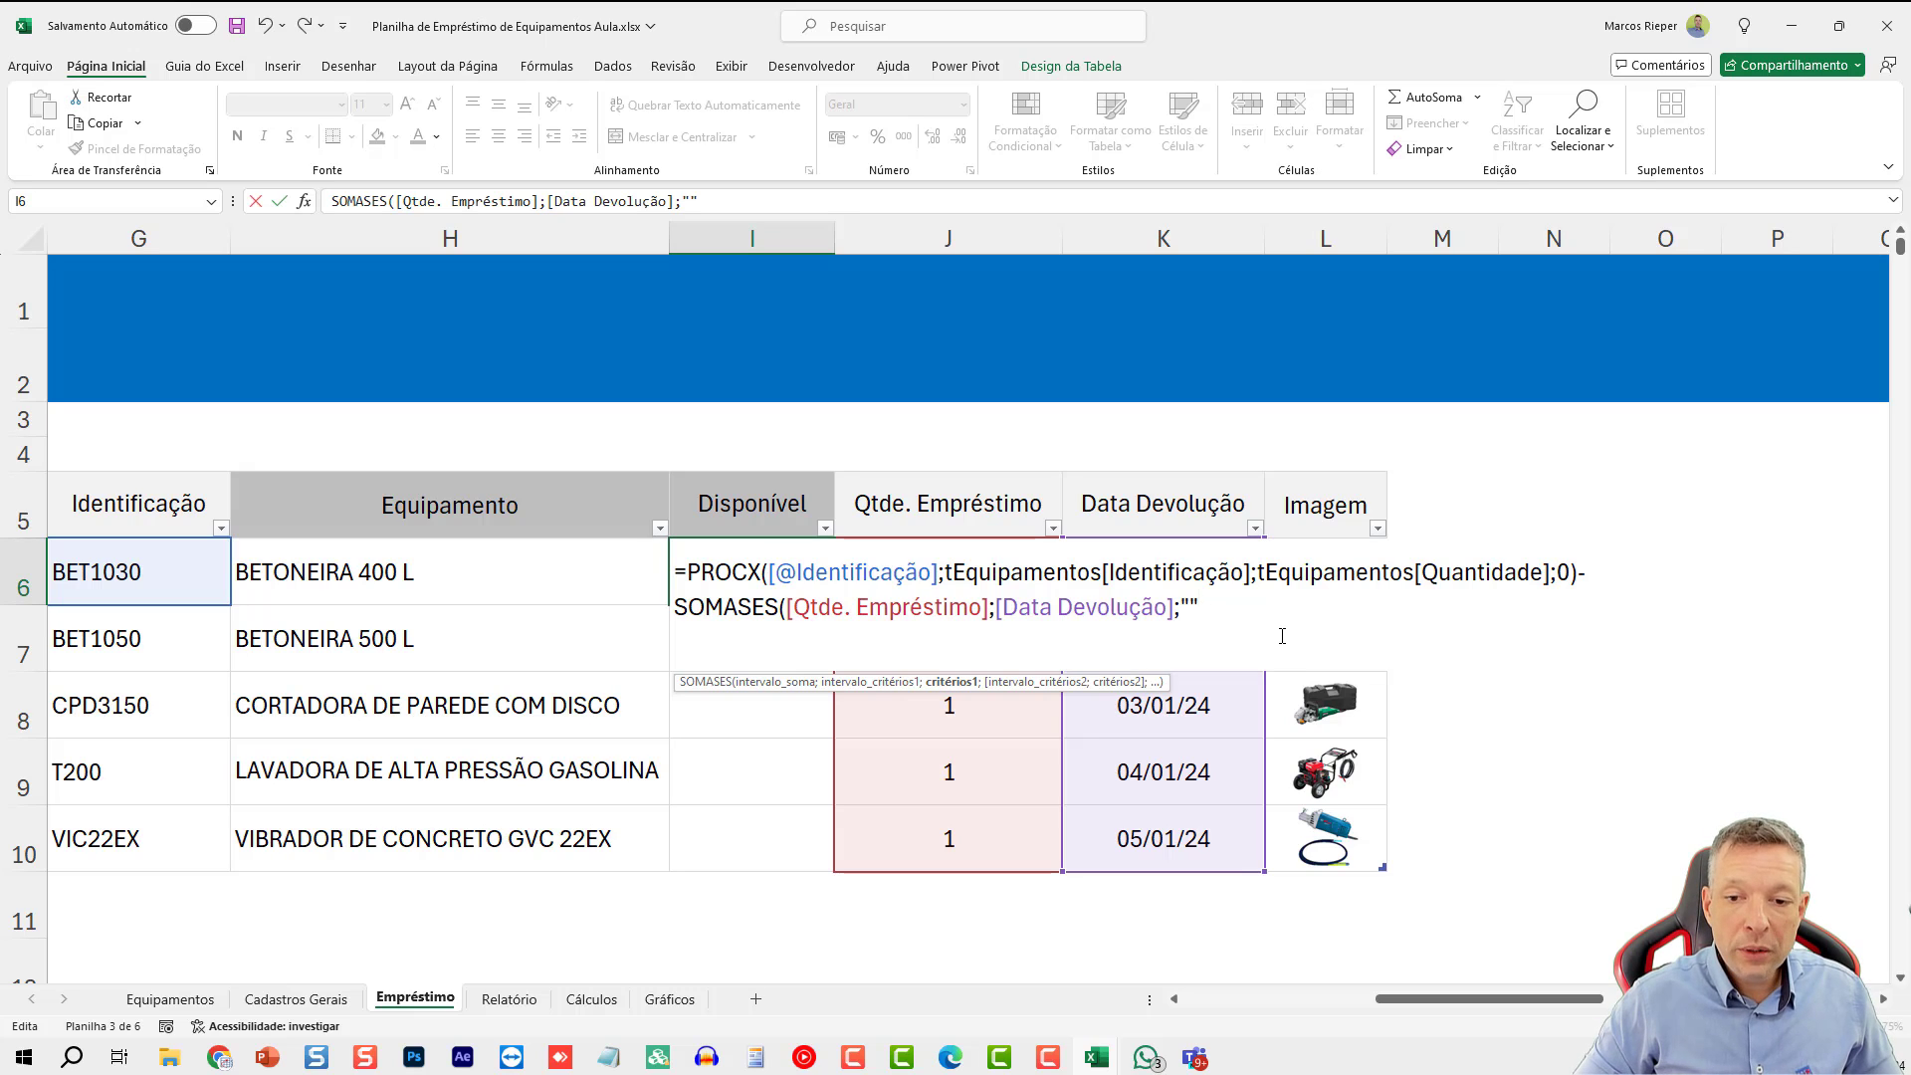
{"action": "type", "text": ";"}
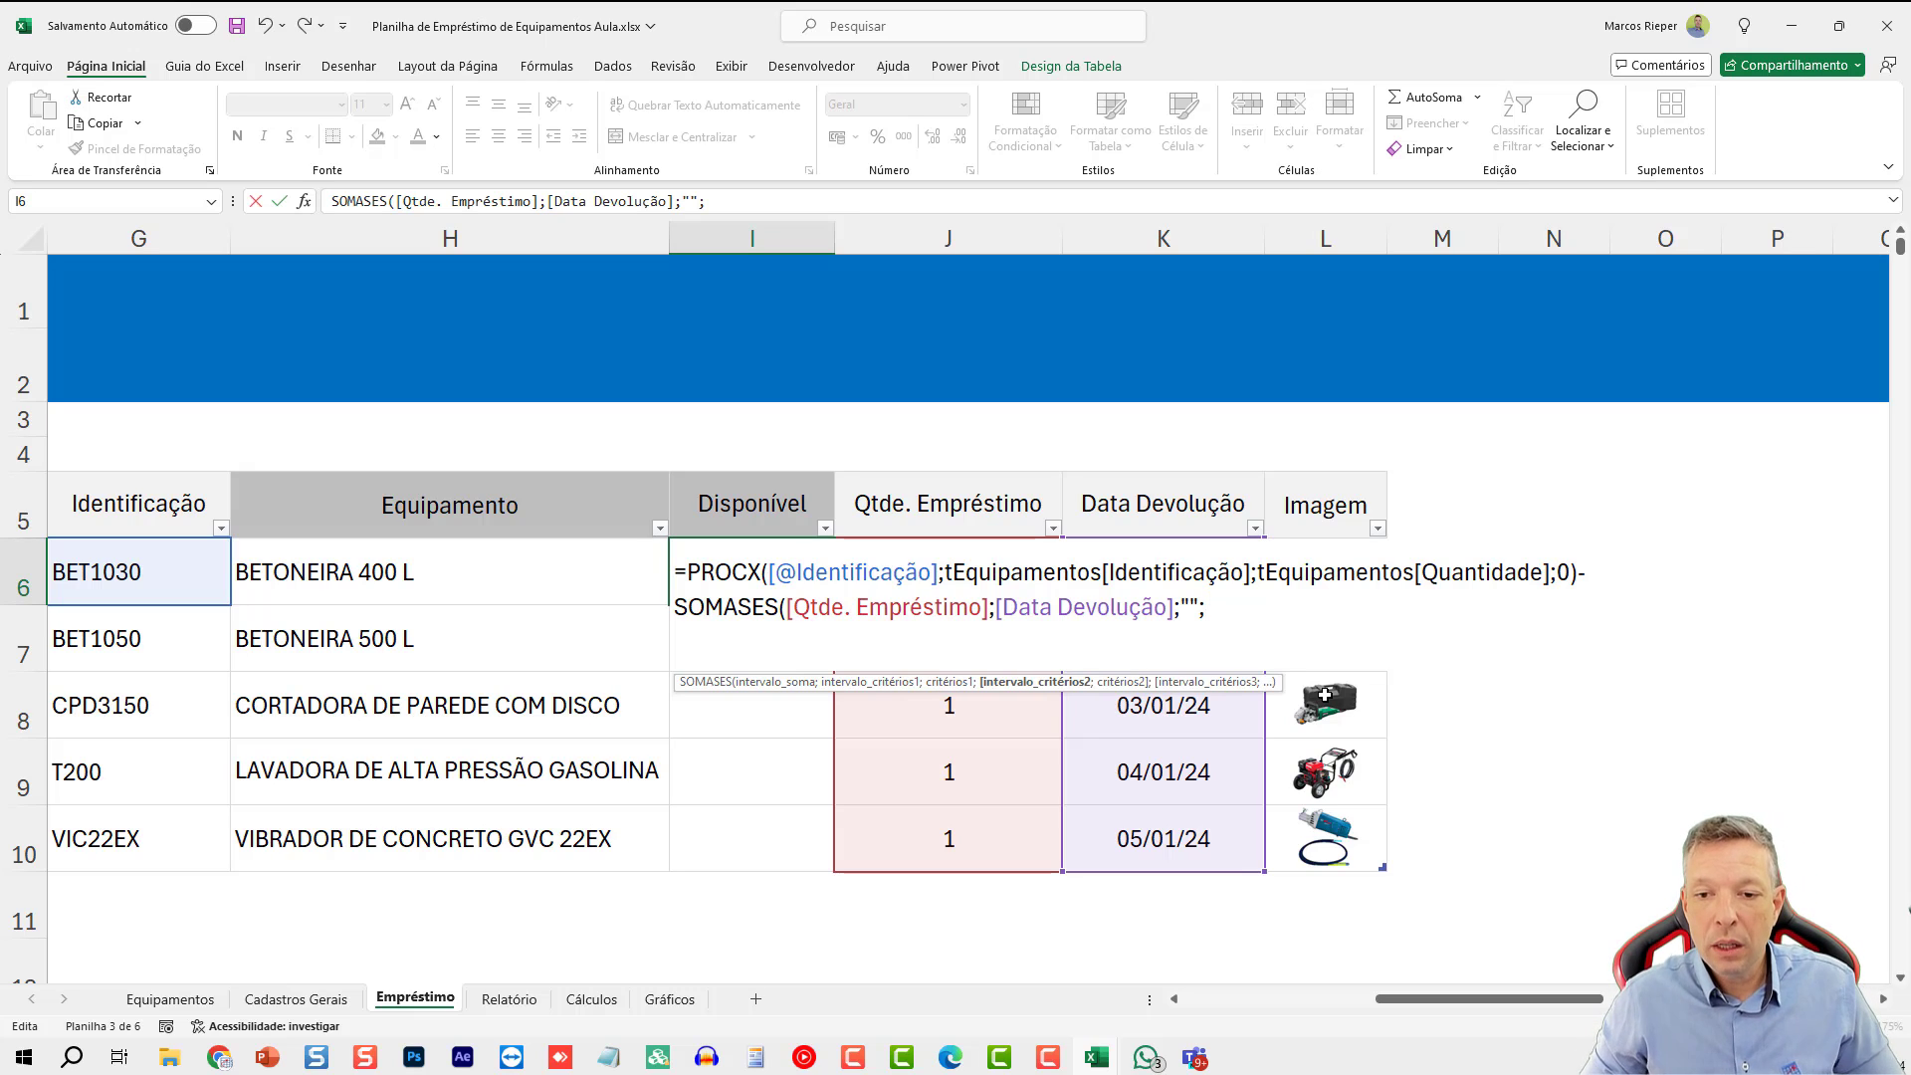
{"action": "left_click", "coordinate": [1426, 1005]}
{"action": "left_click_drag", "start_coordinate": [1425, 1006], "coordinate": [1345, 1005]}
{"action": "left_click", "coordinate": [708, 690]}
{"action": "key", "text": "ctrl+space"}
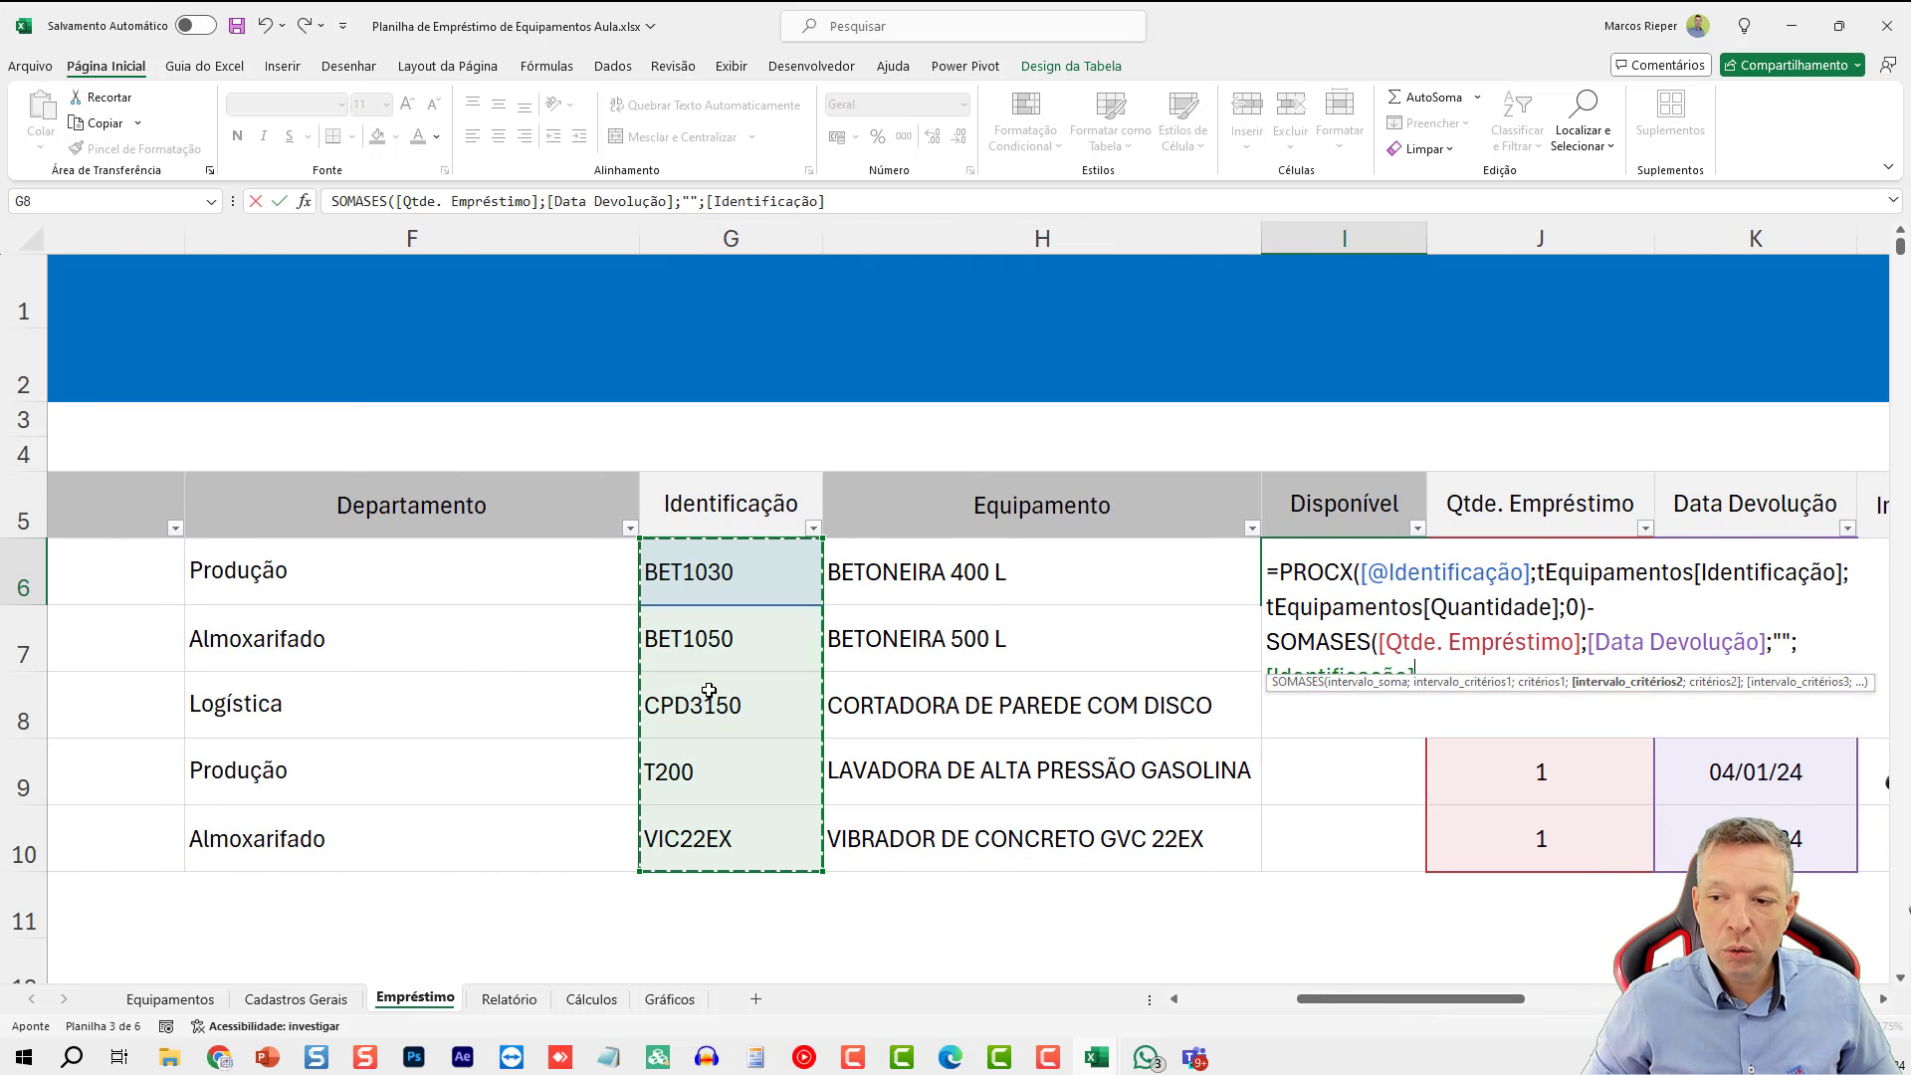
{"action": "left_click_drag", "start_coordinate": [1396, 1006], "coordinate": [1473, 1004]}
{"action": "type", "text": ";"}
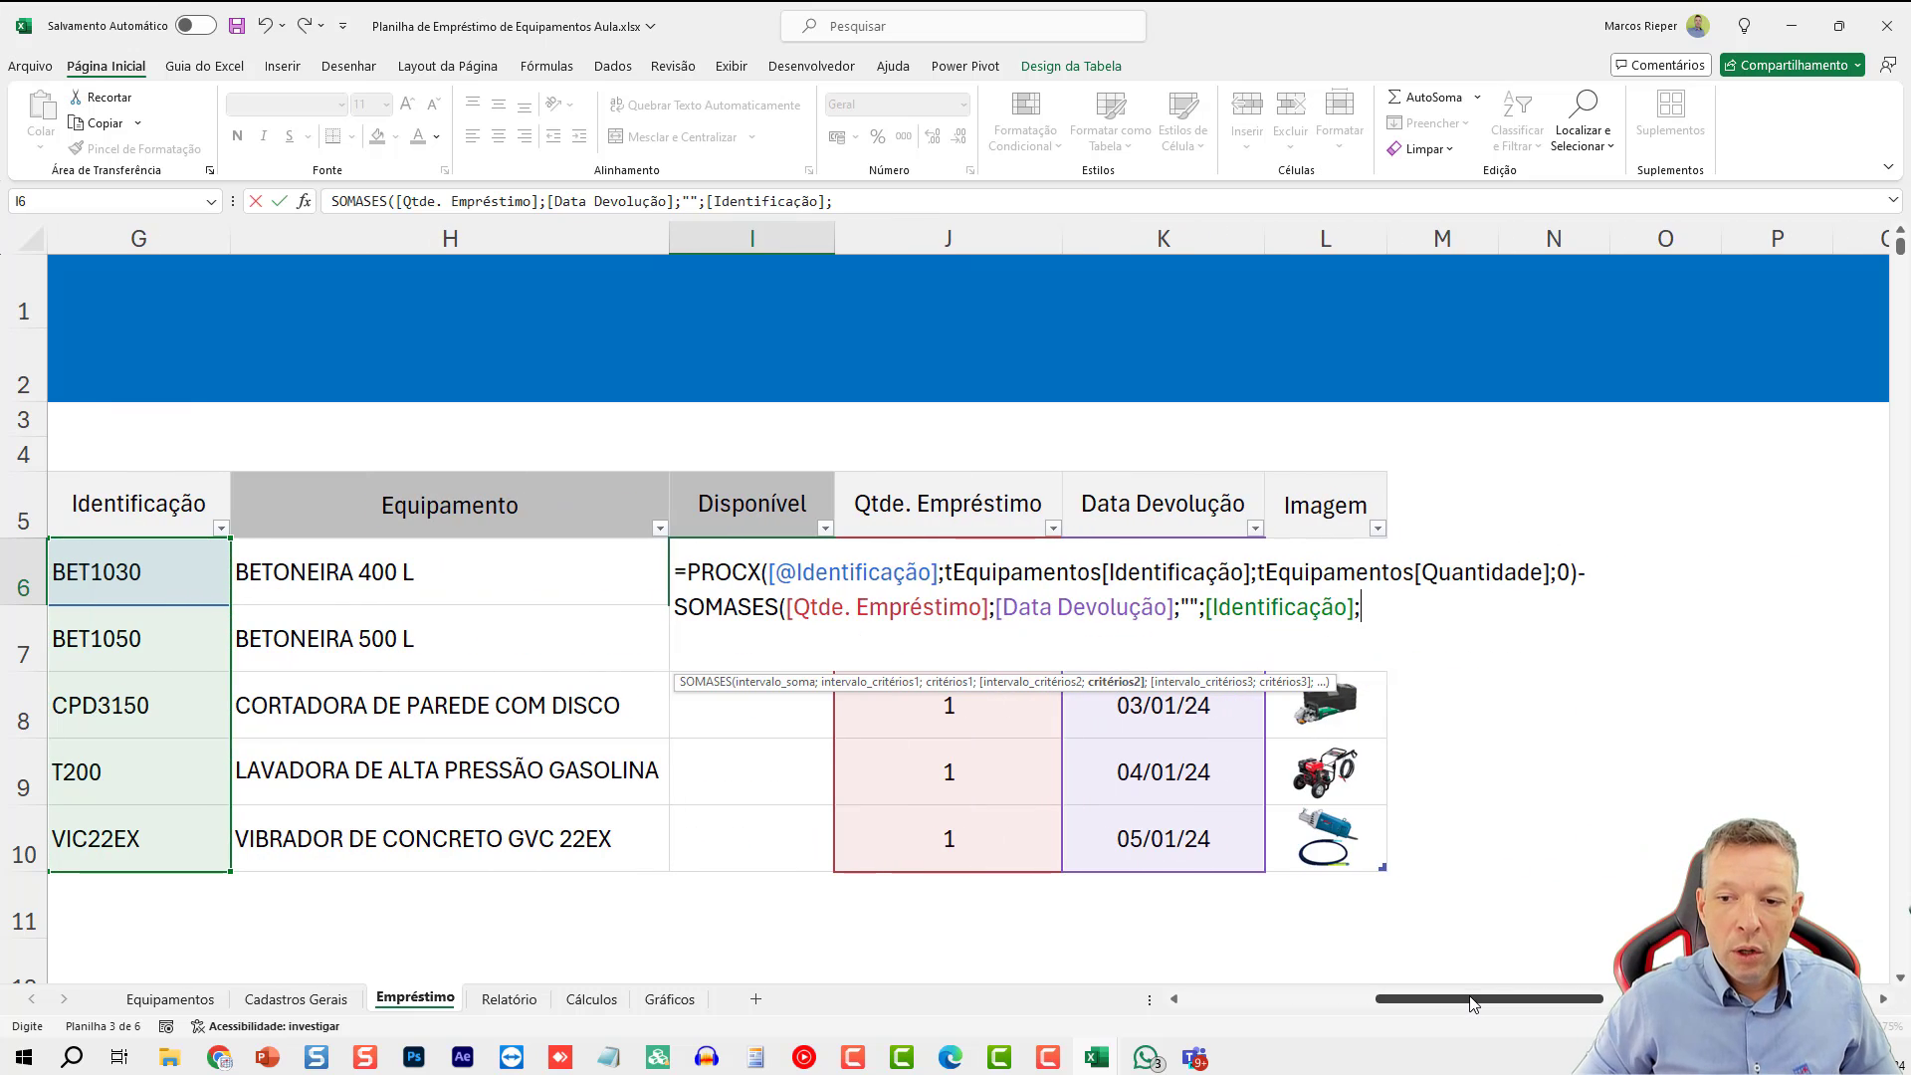
{"action": "left_click", "coordinate": [218, 579]}
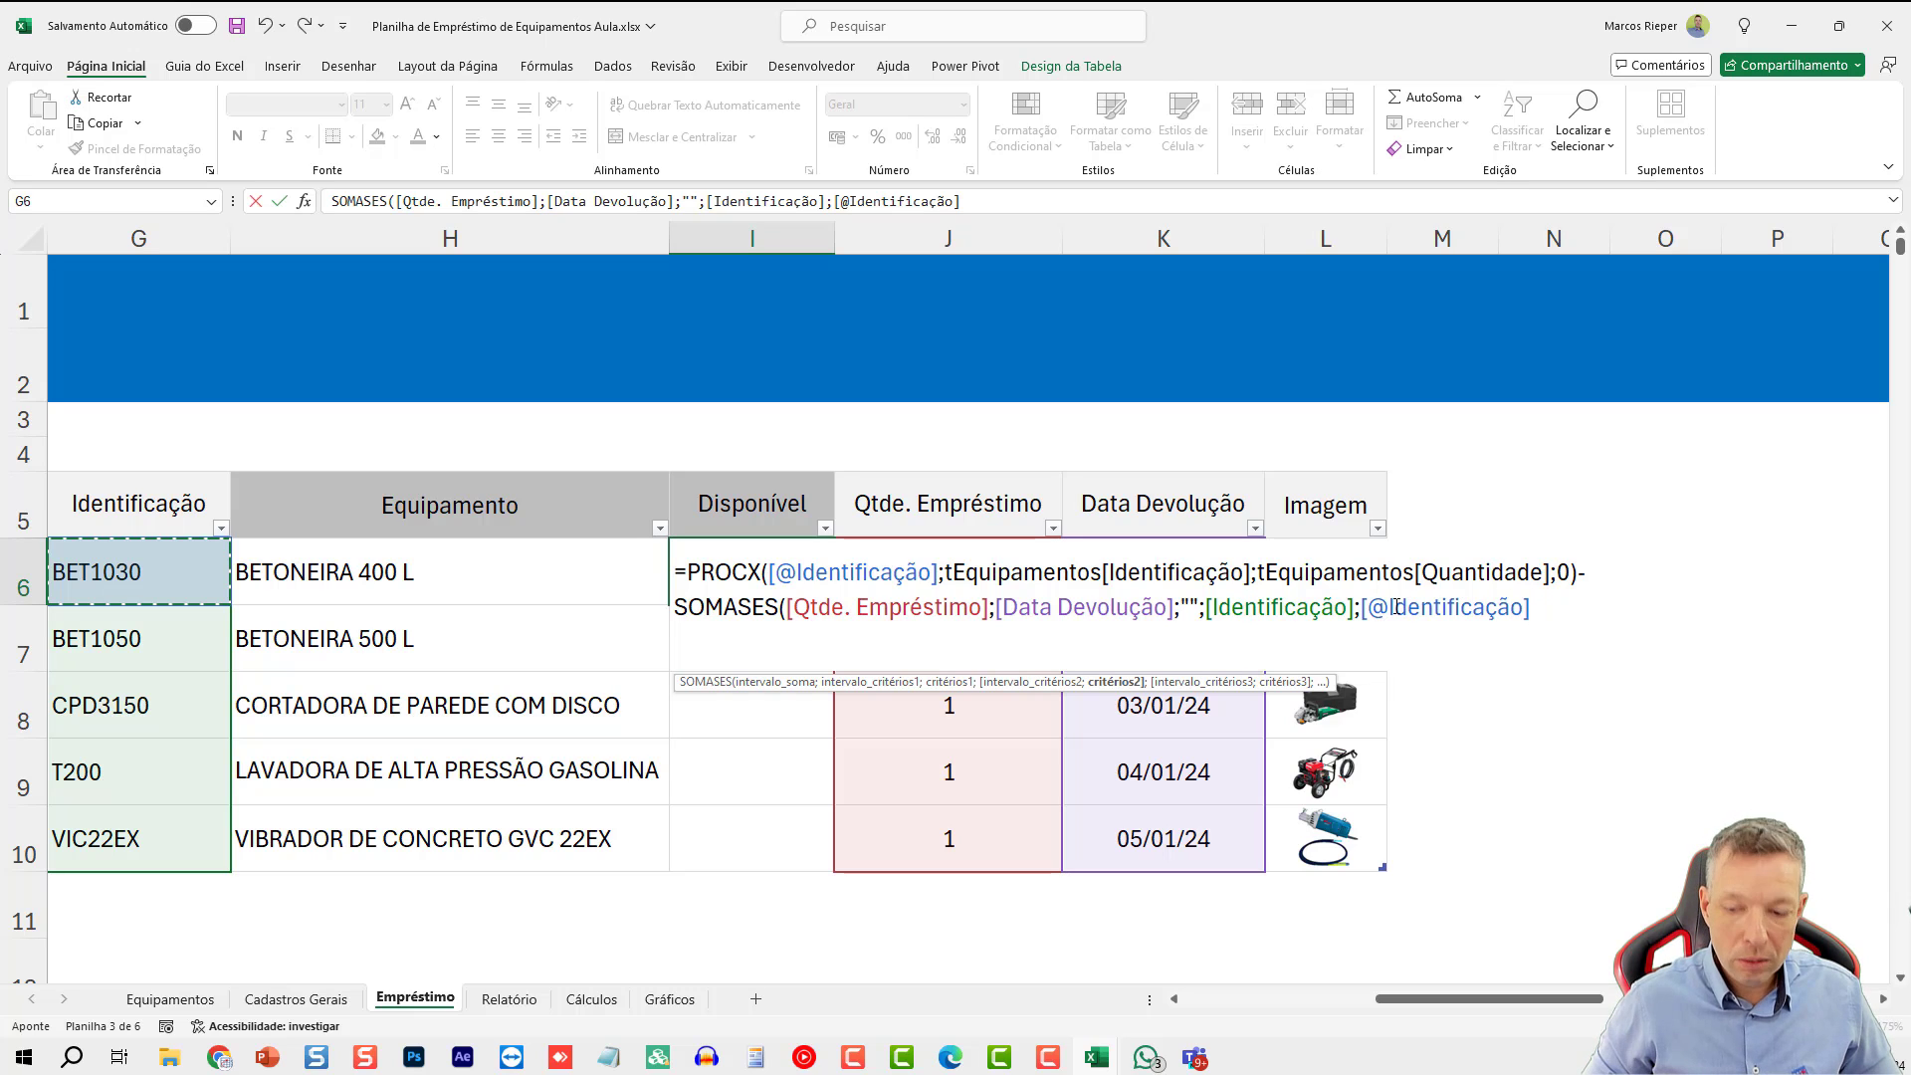
{"action": "type", "text": ")"}
{"action": "key", "text": "Return"}
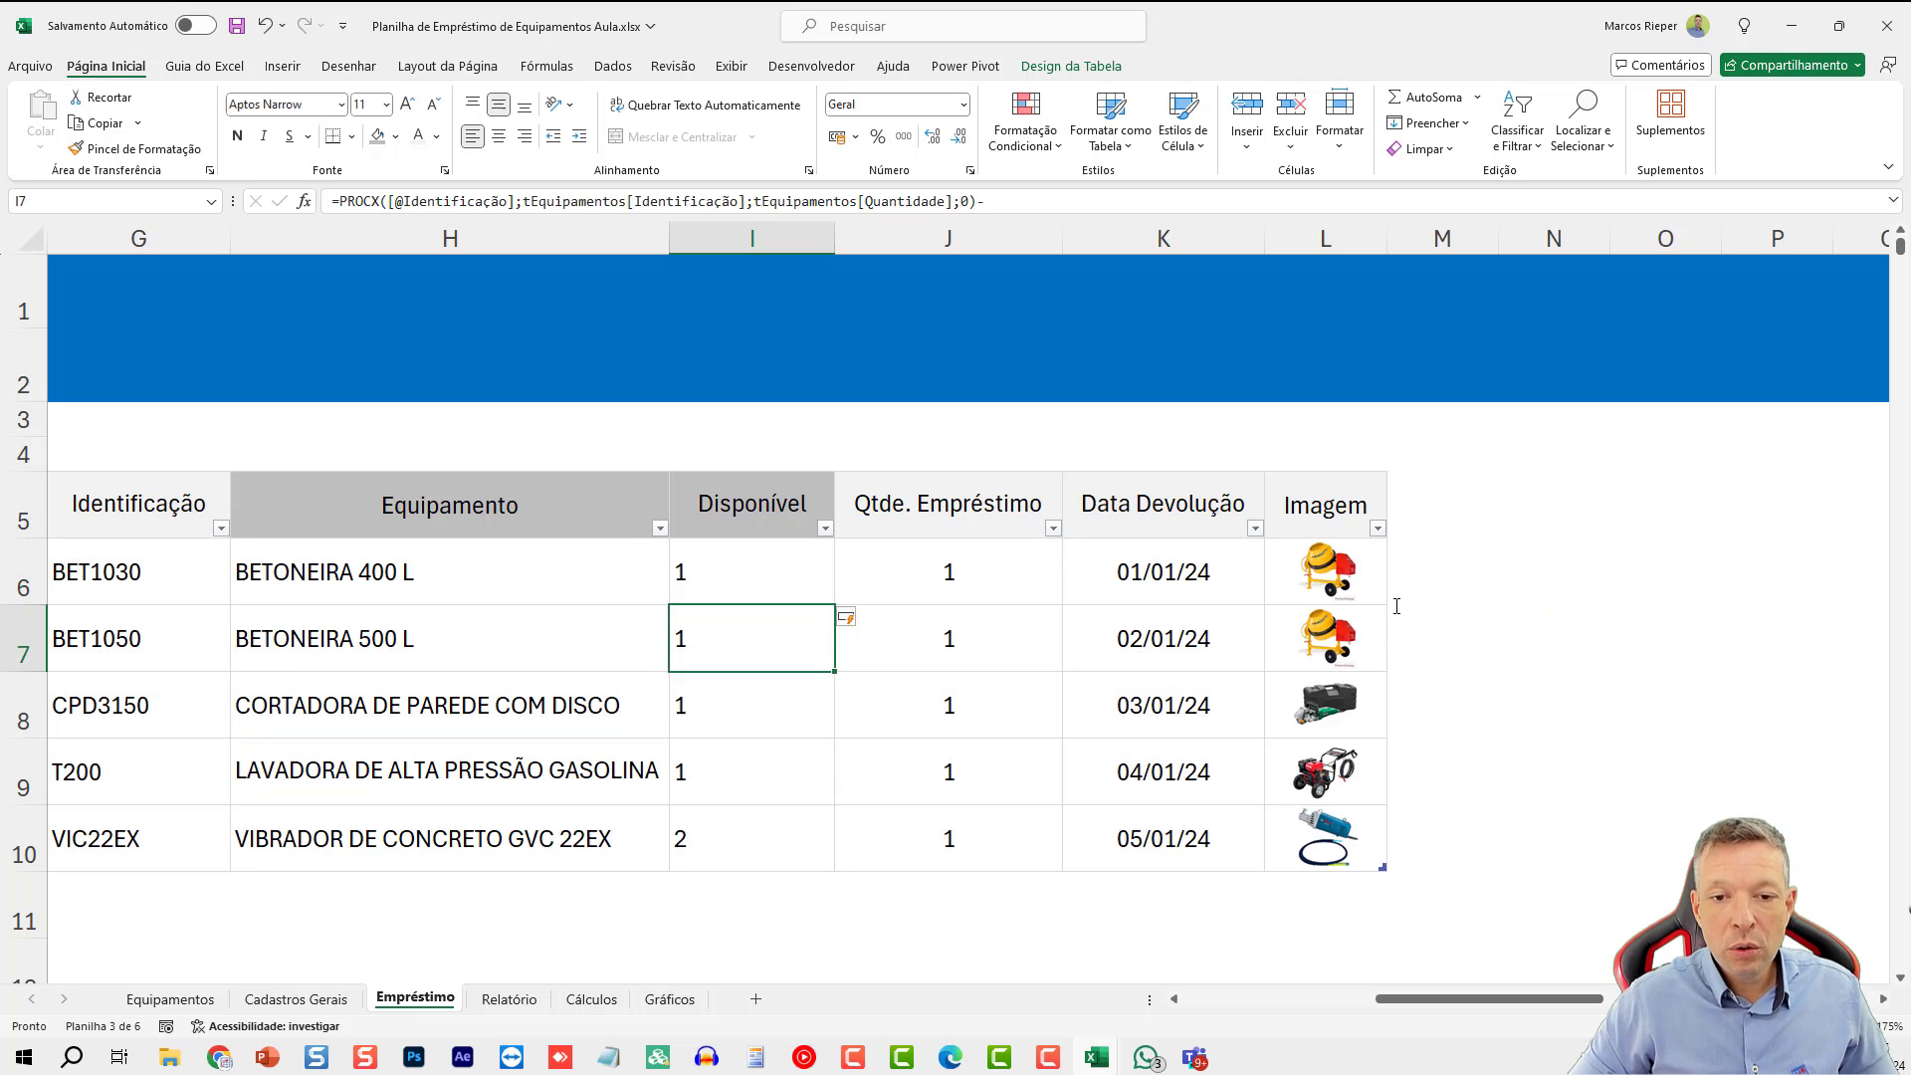
- Center the Disponível values in I6:I10 horizontally
{"action": "key", "text": "Up"}
{"action": "left_click", "coordinate": [738, 838], "text": "shift"}
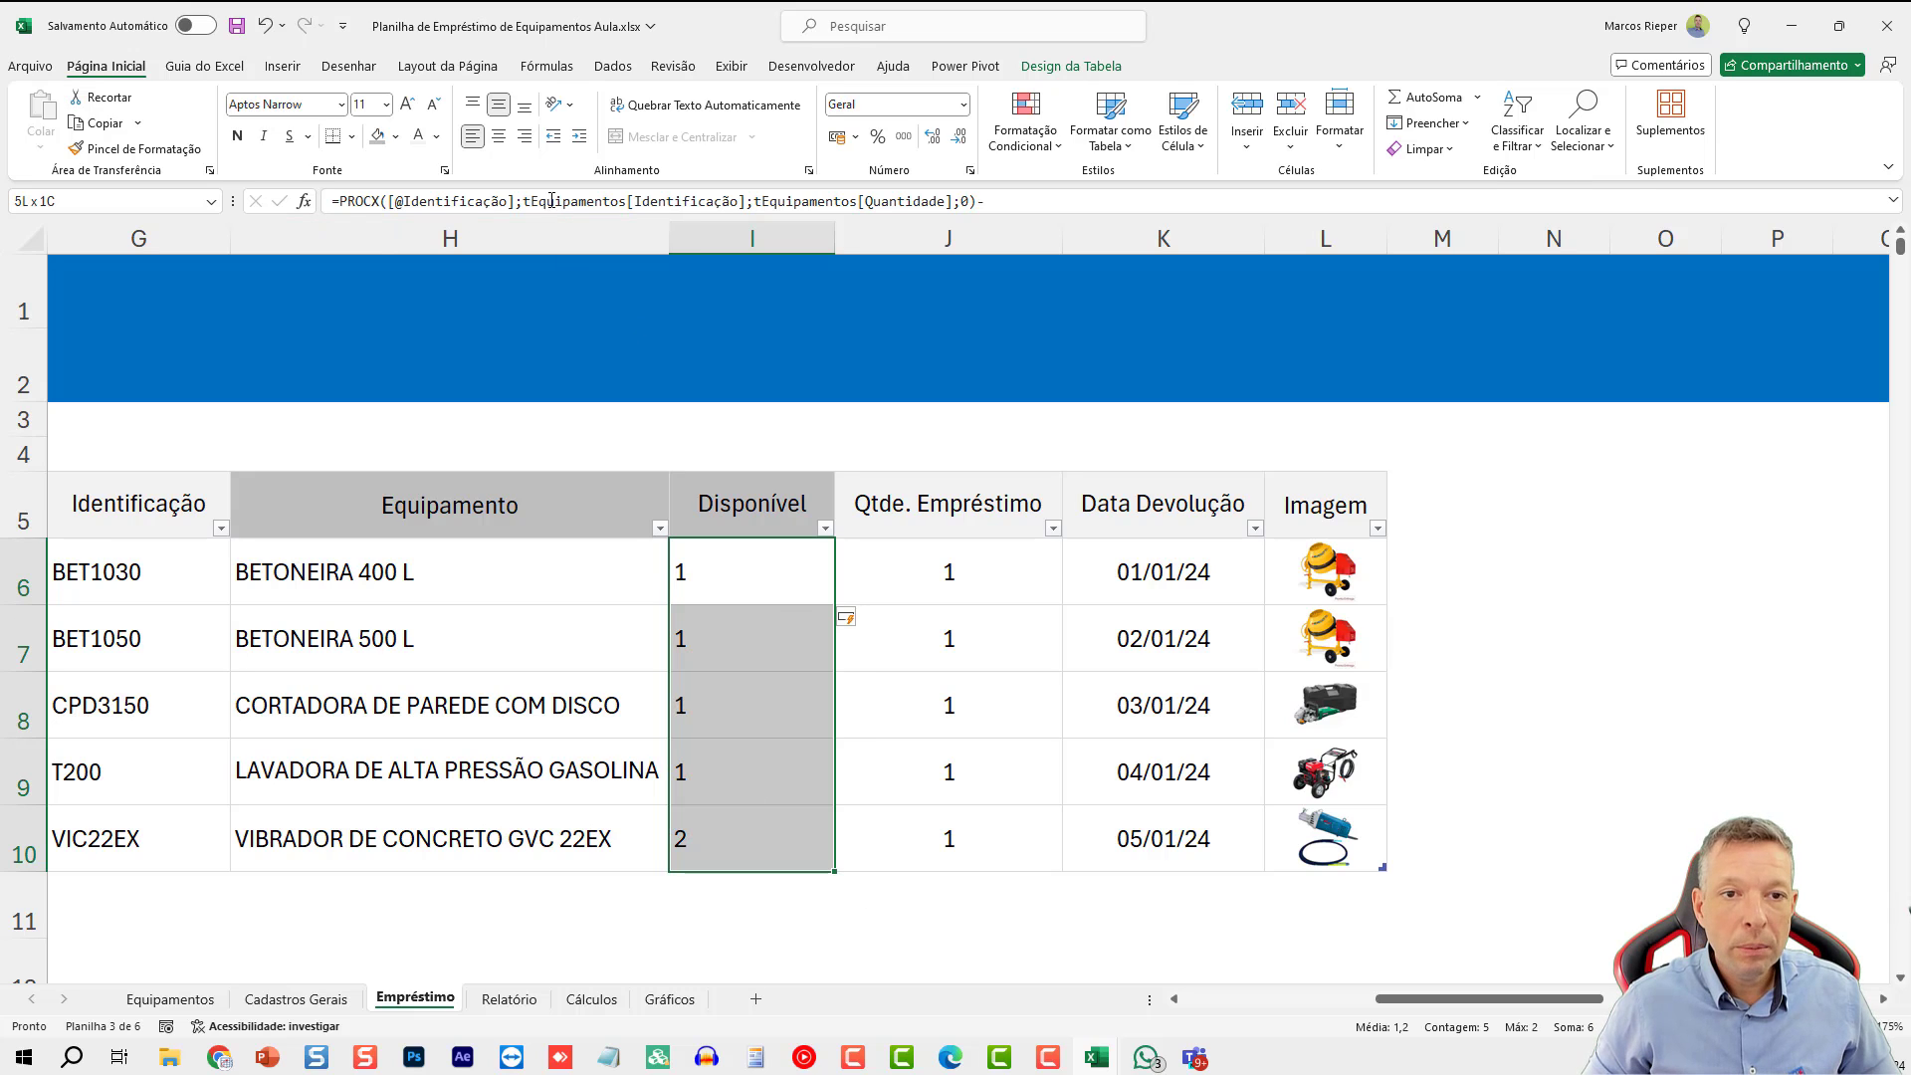
{"action": "left_click", "coordinate": [498, 135]}
- Test the Disponível formula by clearing the return date in K6 and entering 1/1 there again
{"action": "left_click", "coordinate": [1207, 575]}
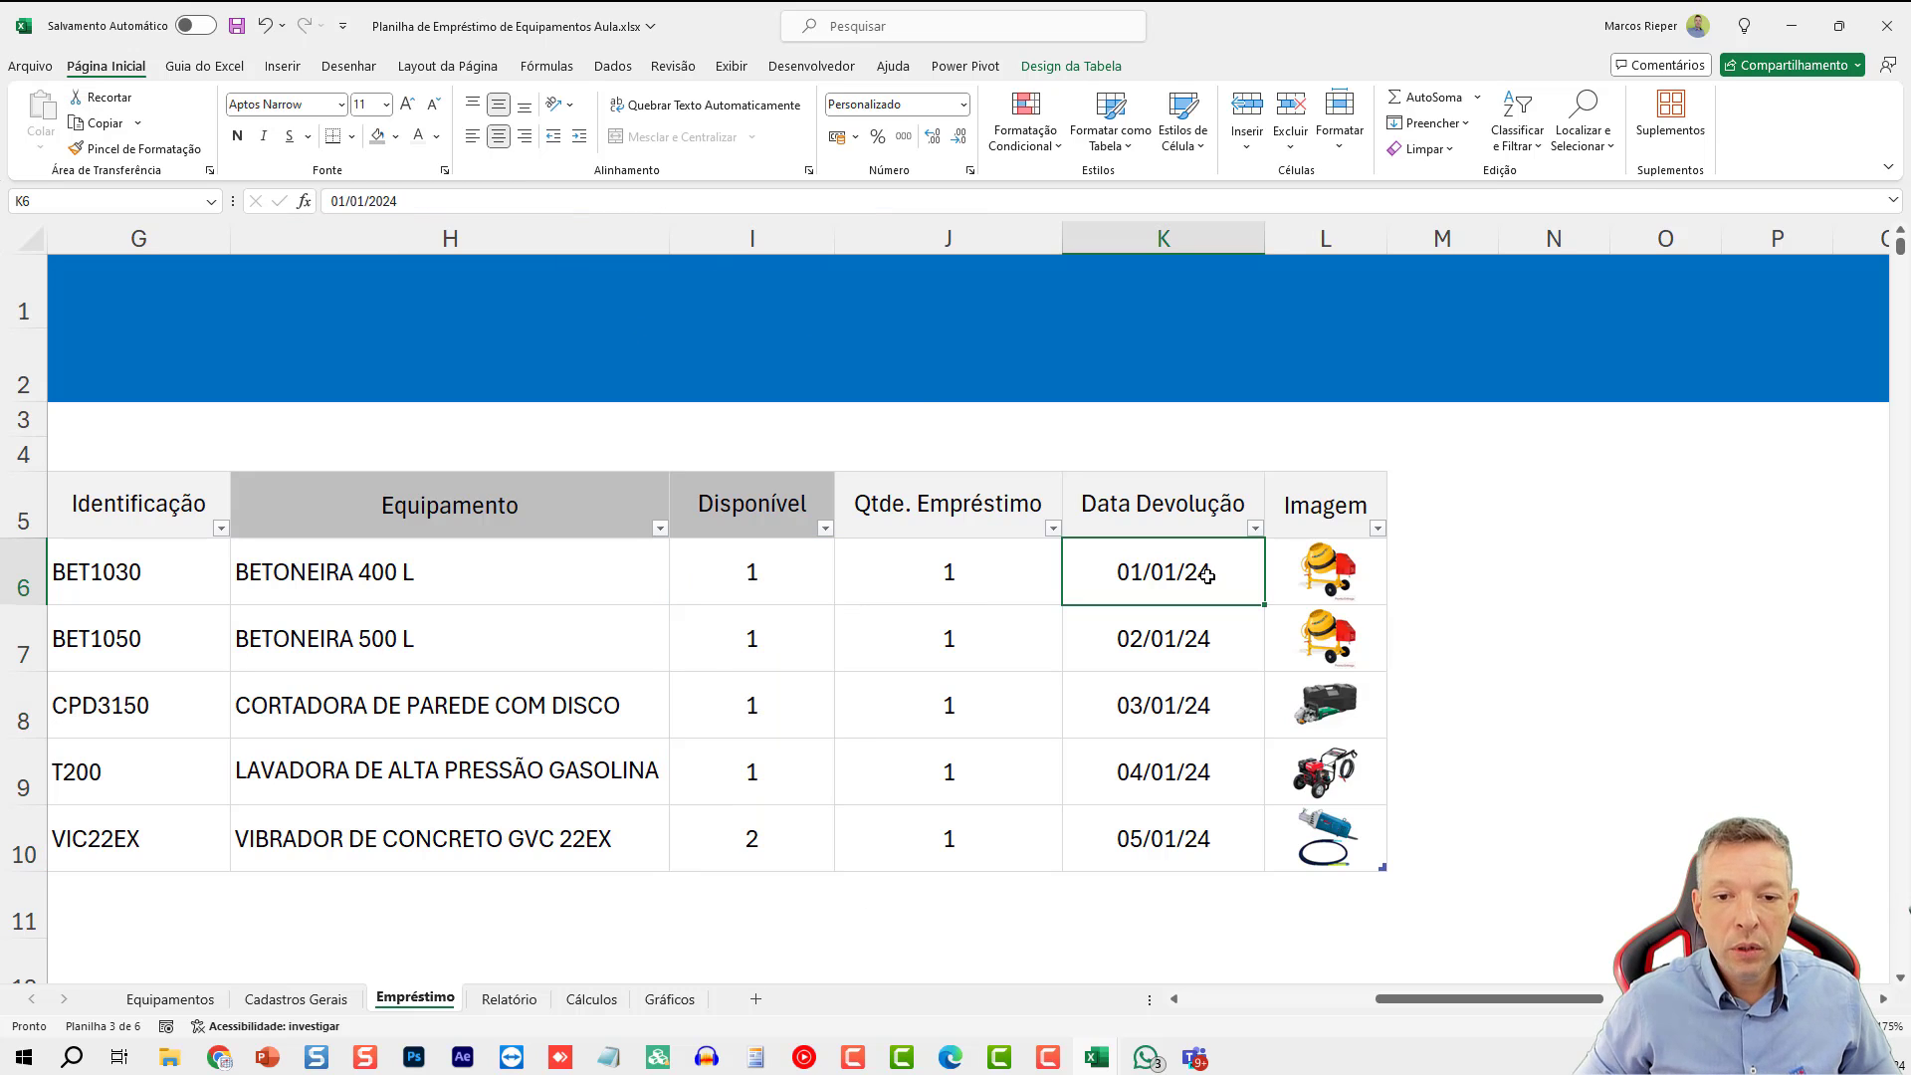
{"action": "key", "text": "Delete"}
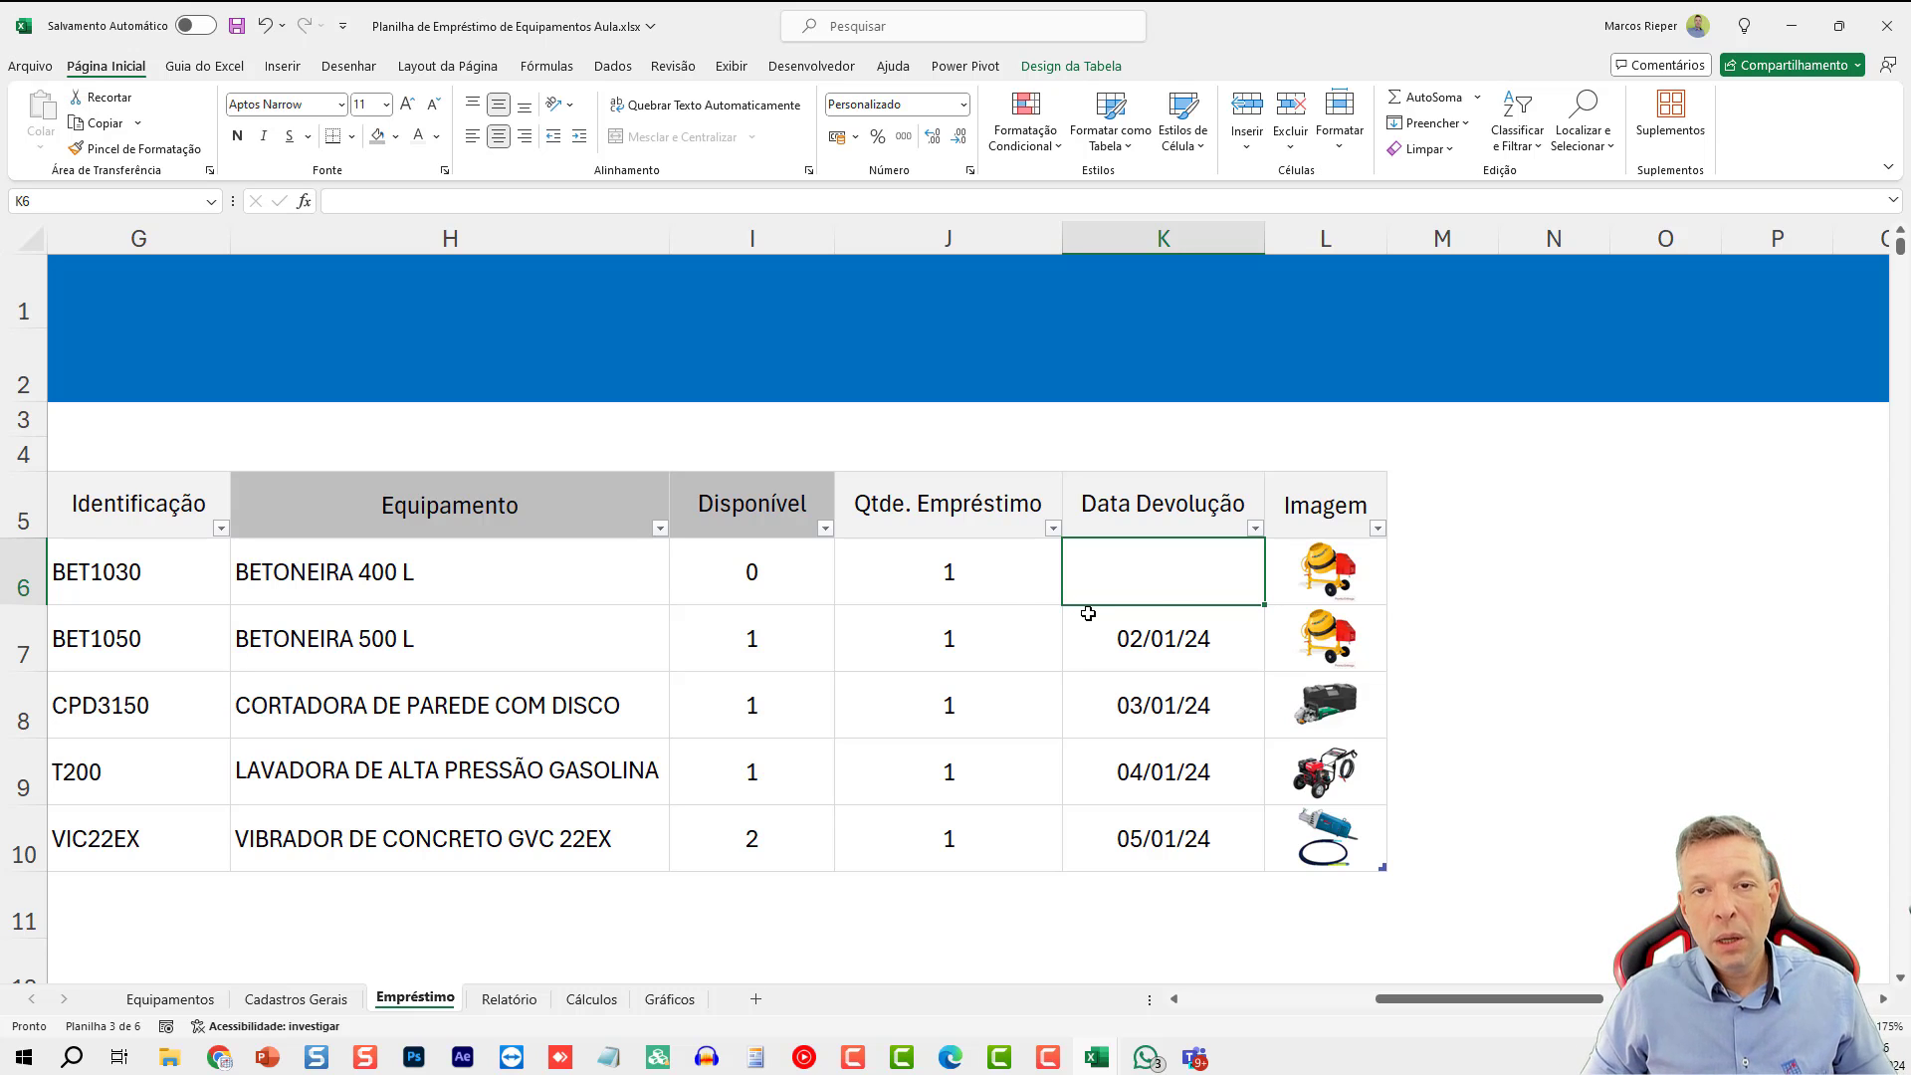
{"action": "type", "text": "1/4"}
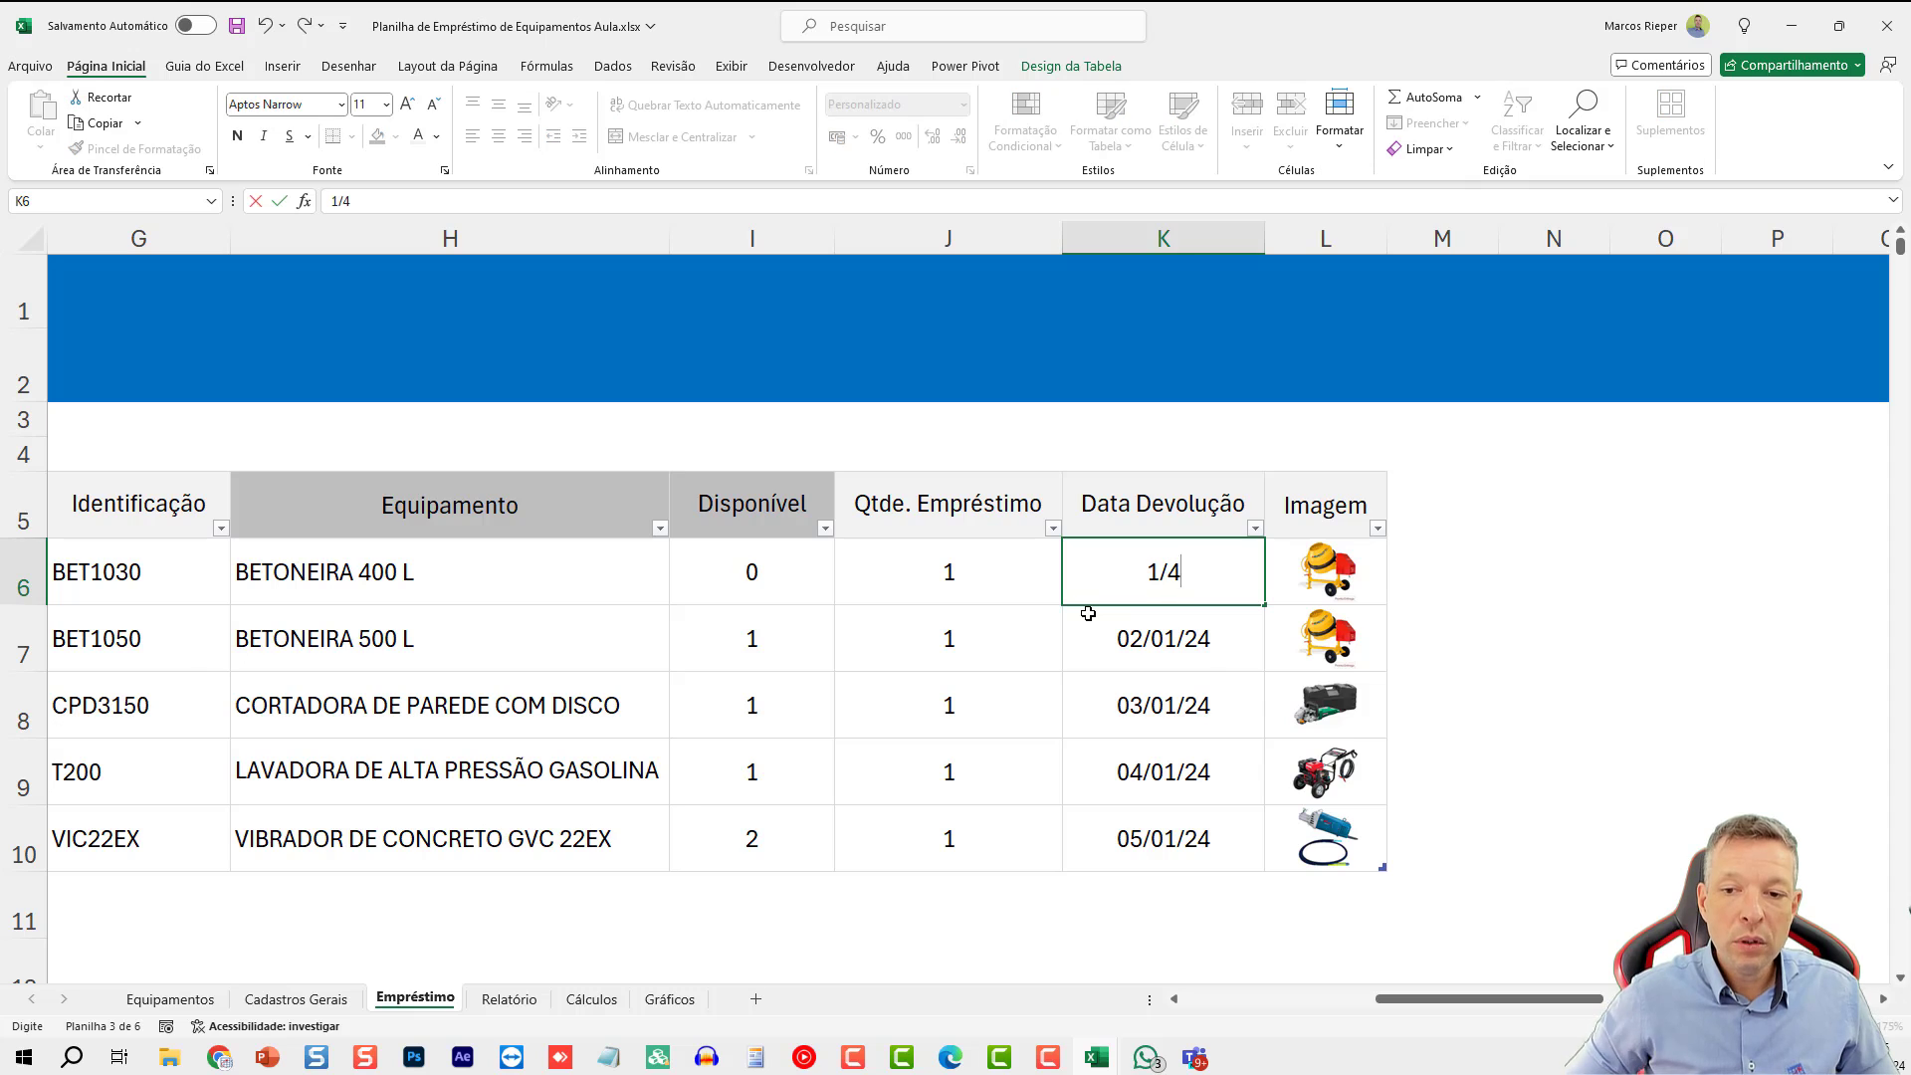
{"action": "key", "text": "BackSpace"}
{"action": "type", "text": "1"}
{"action": "key", "text": "Return"}
{"action": "key", "text": "Up"}
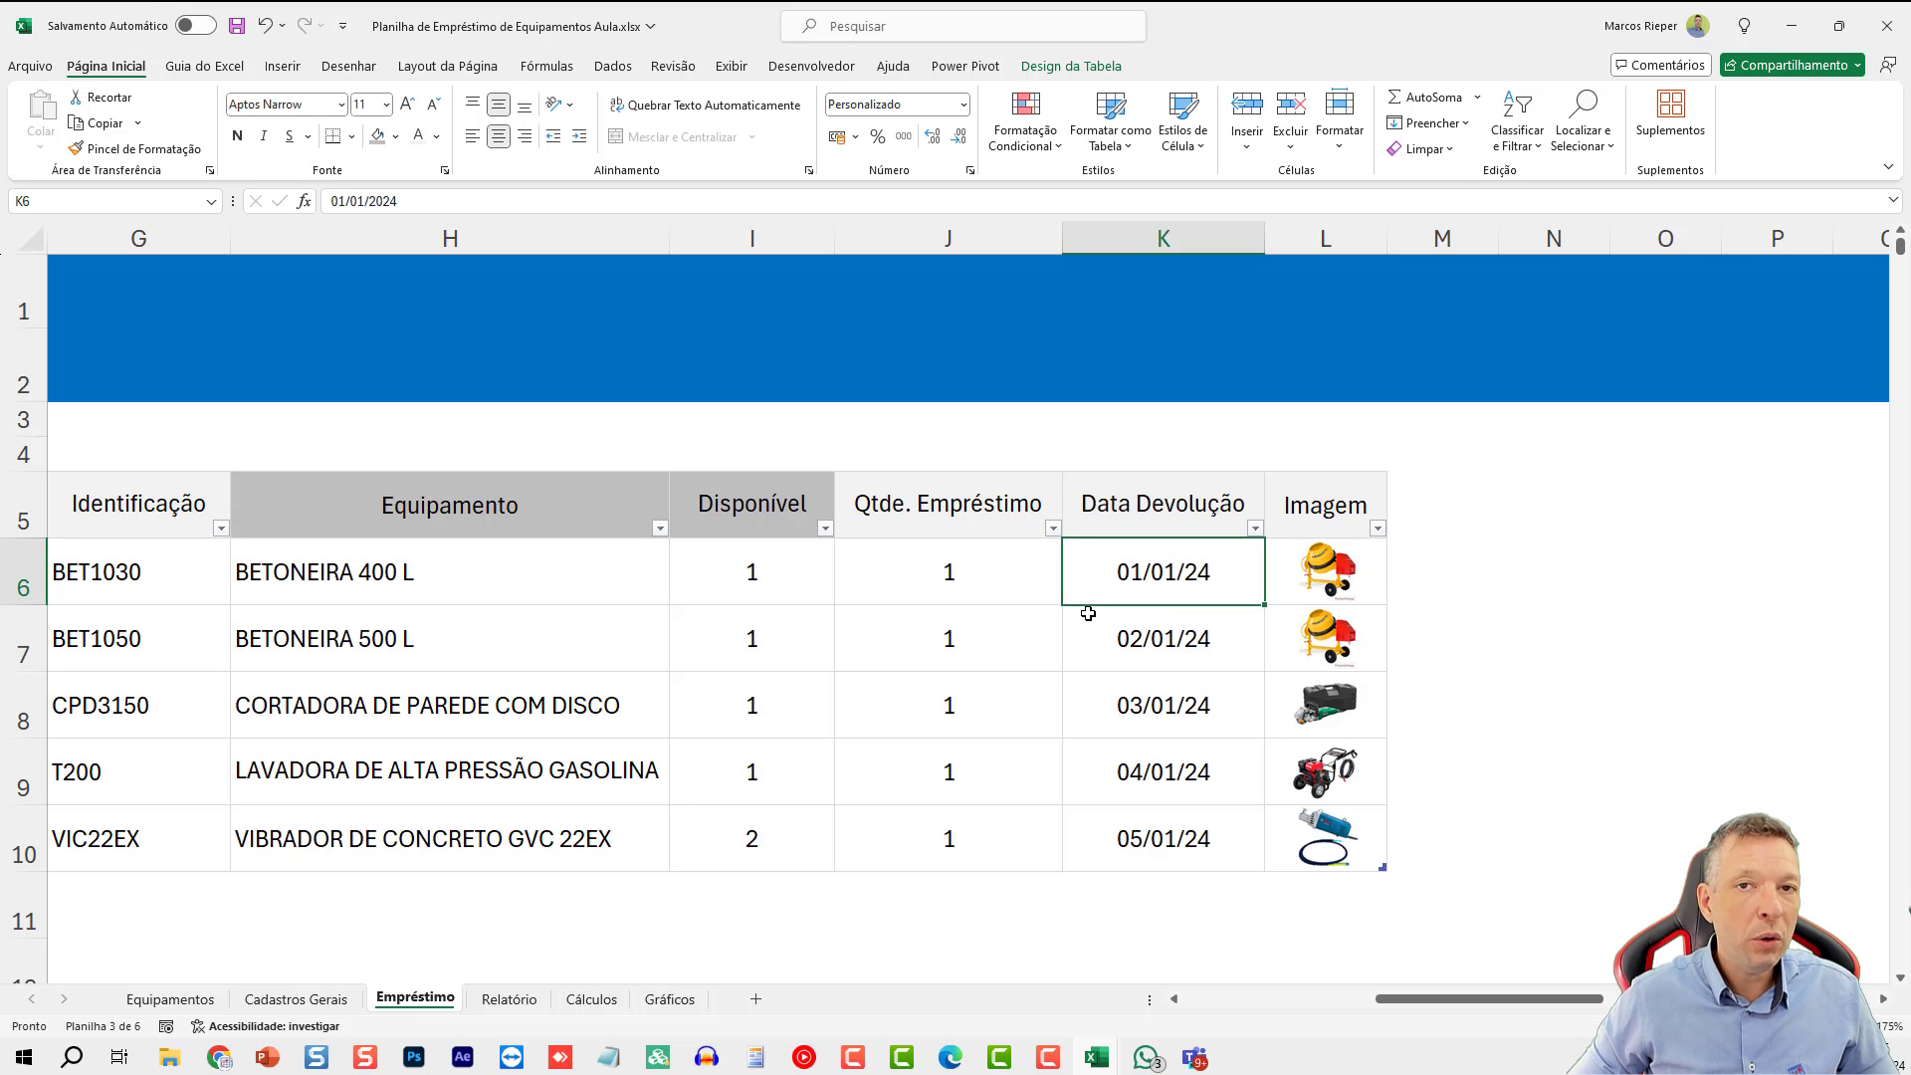
- Test a quantity of 2 in J6 with K6 cleared, undo the quantity and re-enter 1/1 in K6
{"action": "key", "text": "Left"}
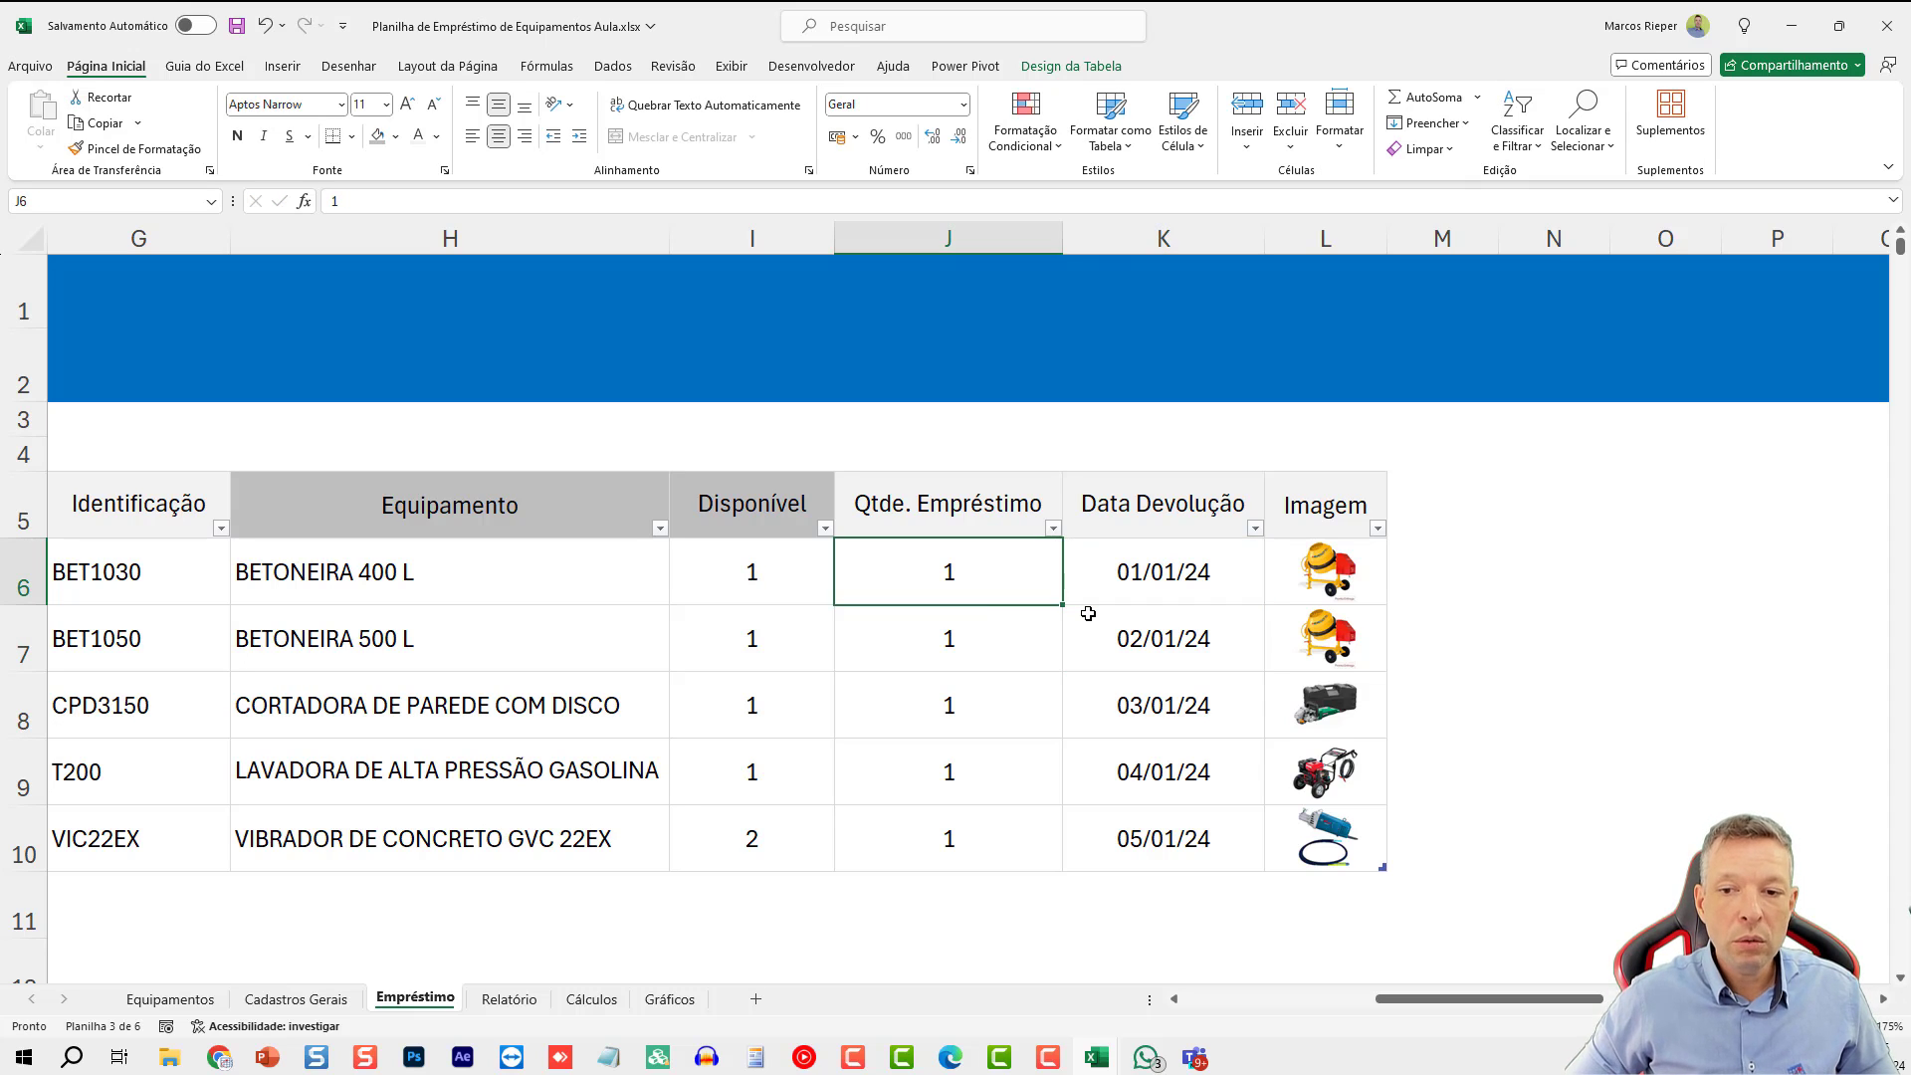
{"action": "key", "text": "Right"}
{"action": "key", "text": "Delete"}
{"action": "key", "text": "Left"}
{"action": "type", "text": "2"}
{"action": "key", "text": "Return"}
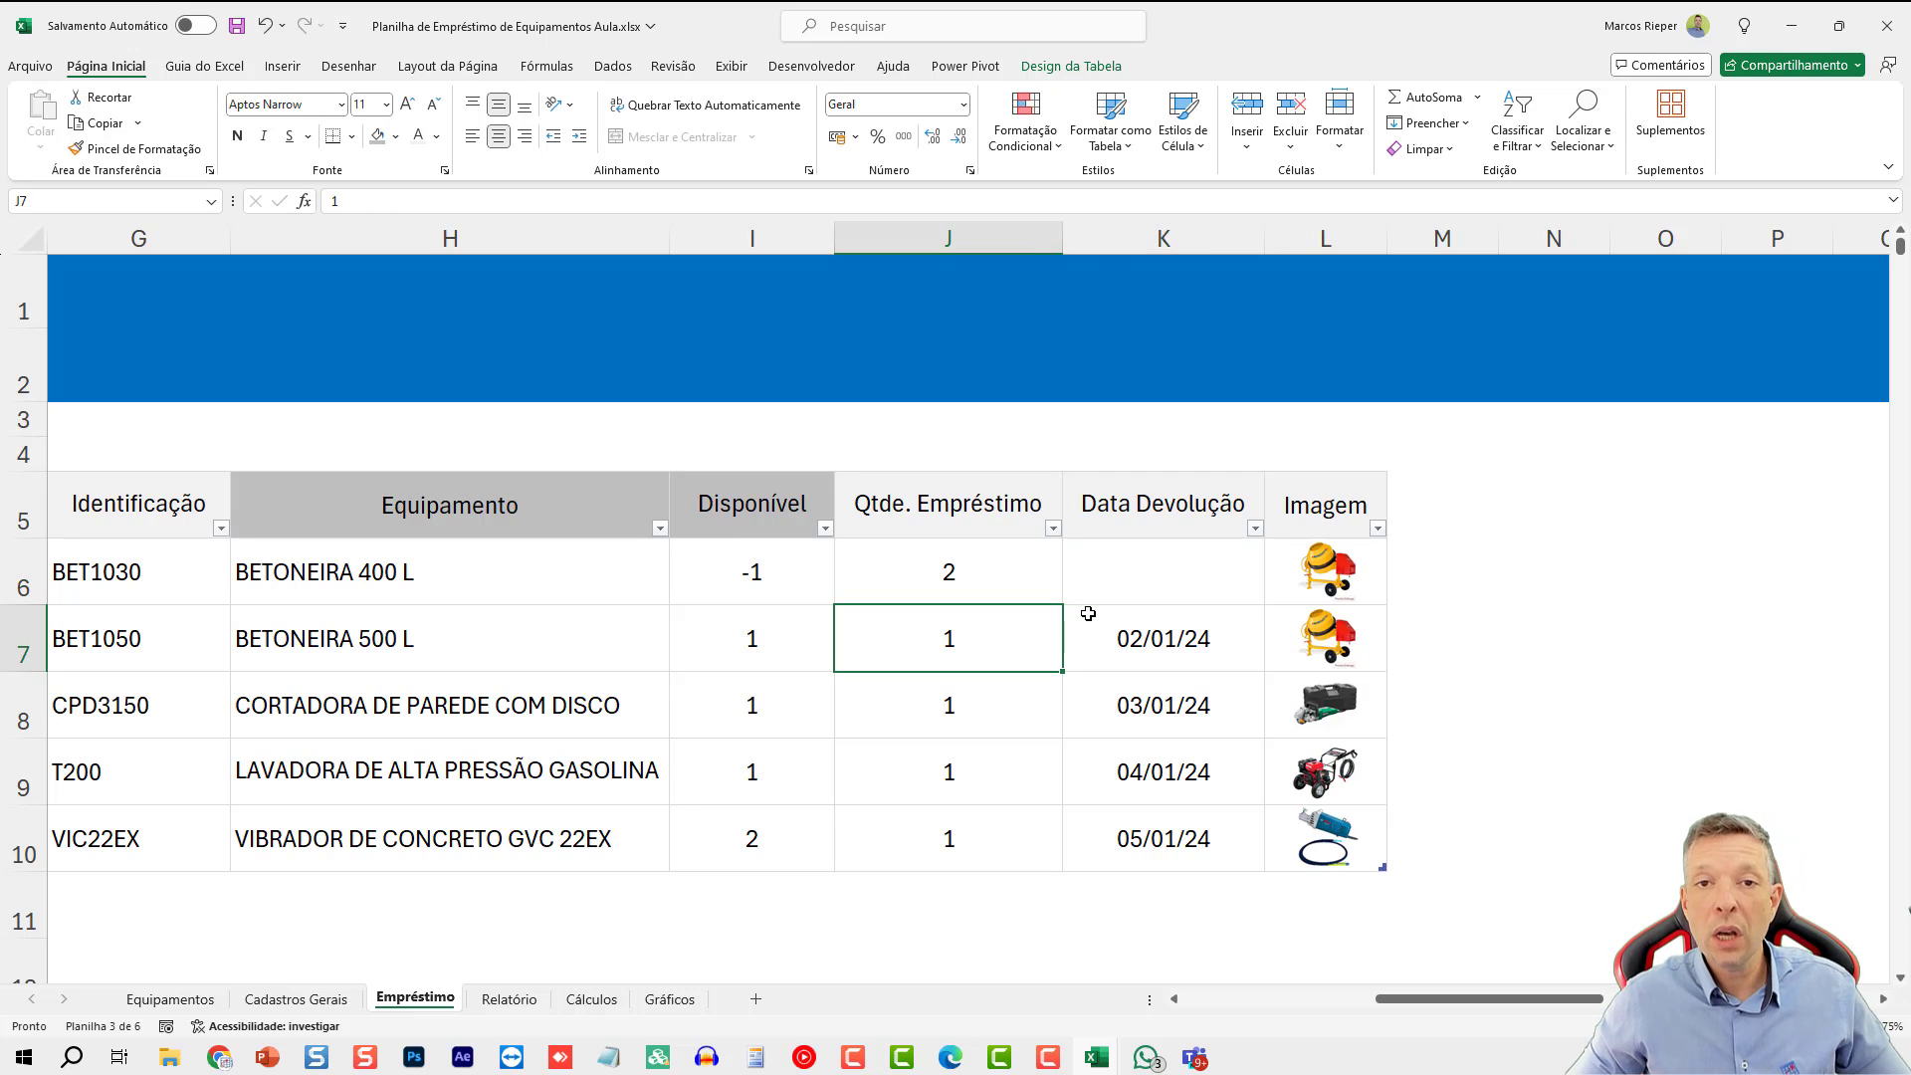
{"action": "key", "text": "ctrl+z"}
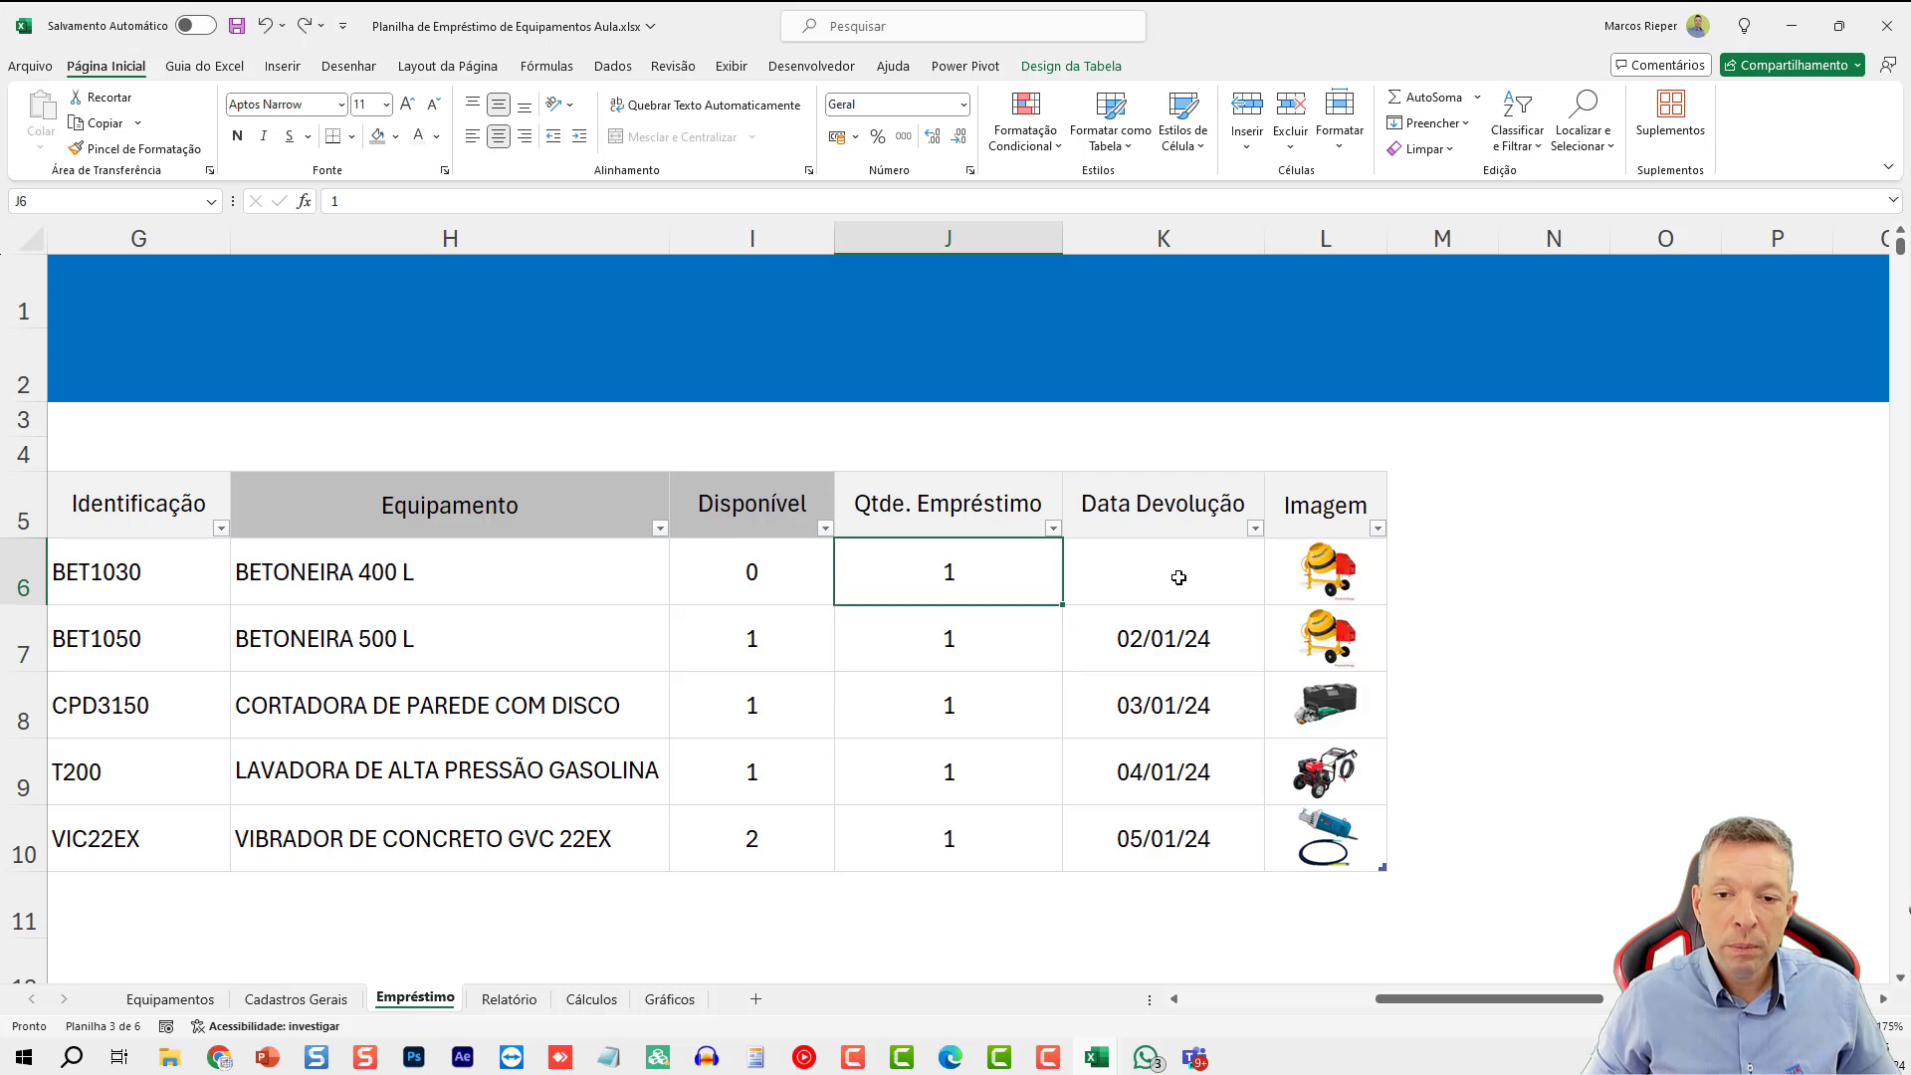
{"action": "left_click", "coordinate": [1178, 571]}
{"action": "type", "text": "1/1"}
{"action": "key", "text": "Return"}
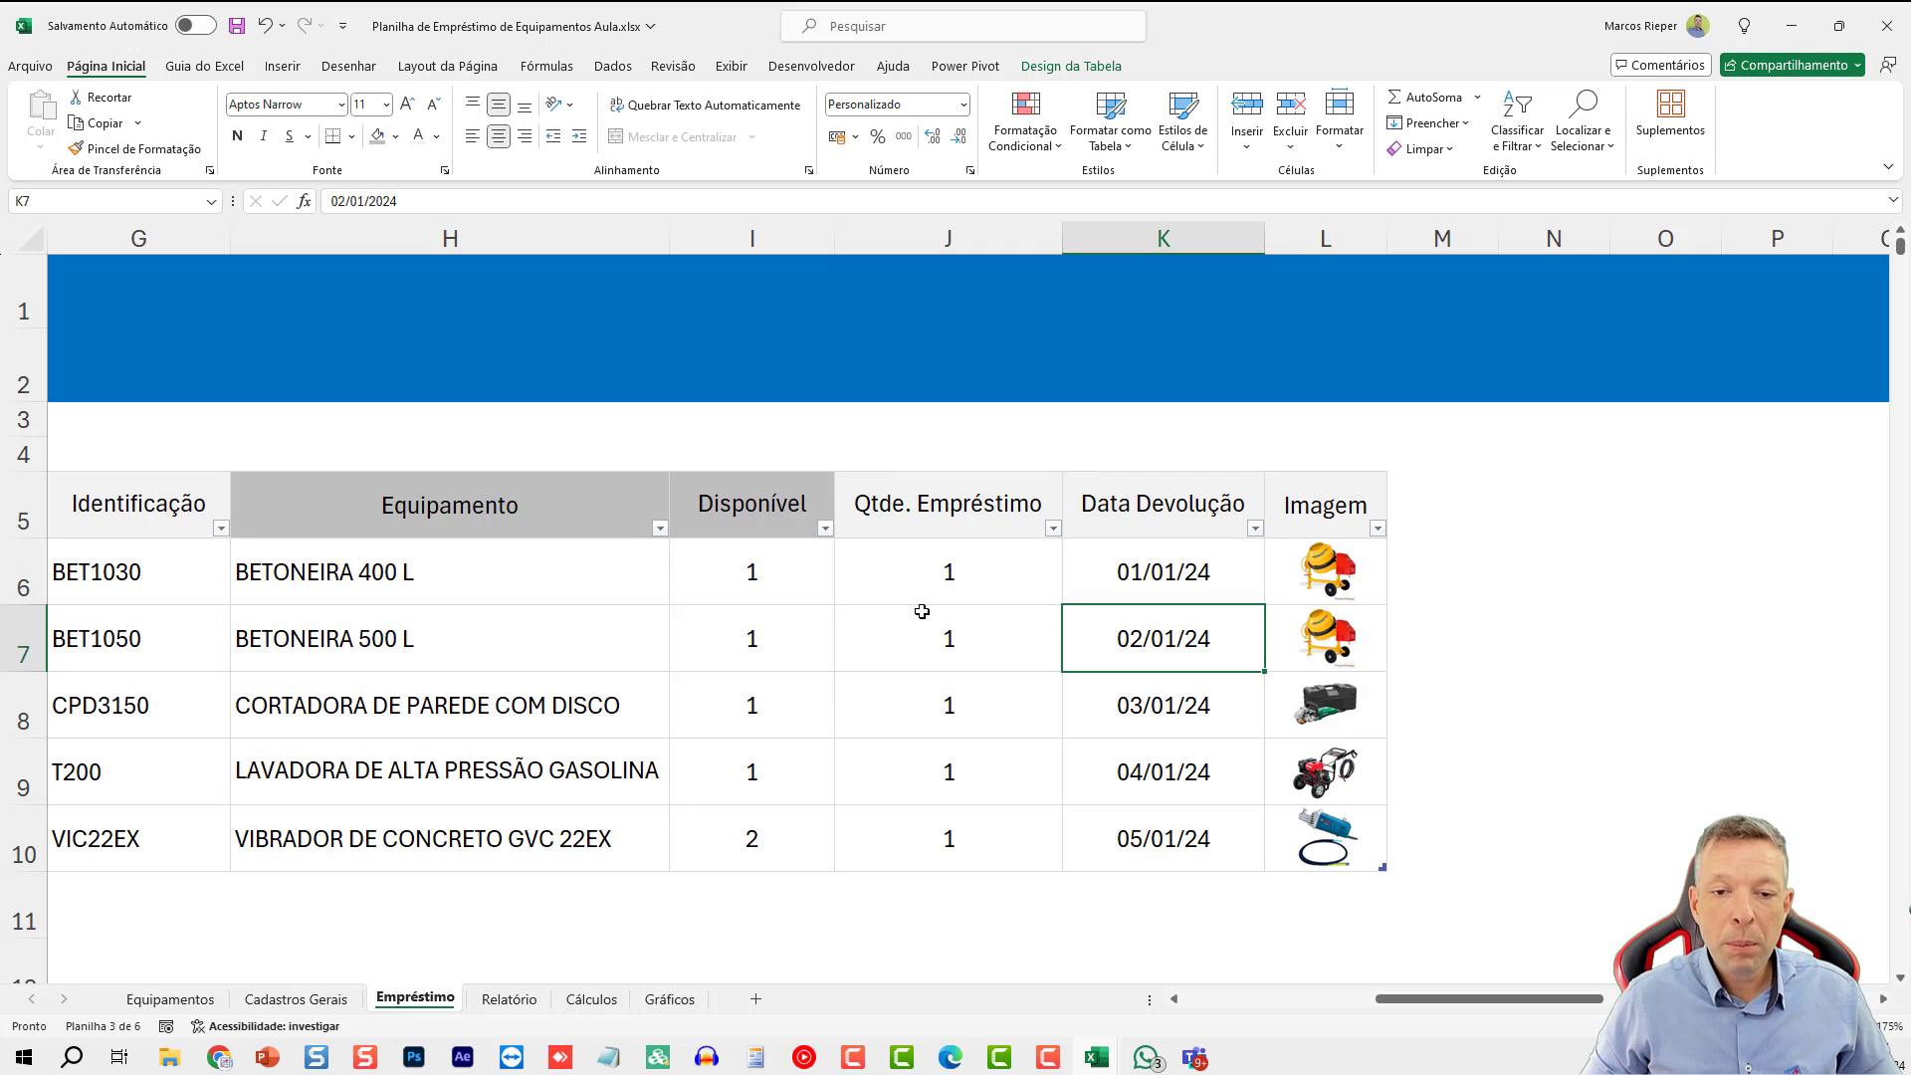
- Copy the loan dates and Matrícula codes from the other window and paste them into the table starting at C6
{"action": "scroll", "coordinate": [906, 702], "scroll_direction": "down", "scroll_amount": 1}
{"action": "scroll", "coordinate": [908, 709], "scroll_direction": "down", "scroll_amount": 2}
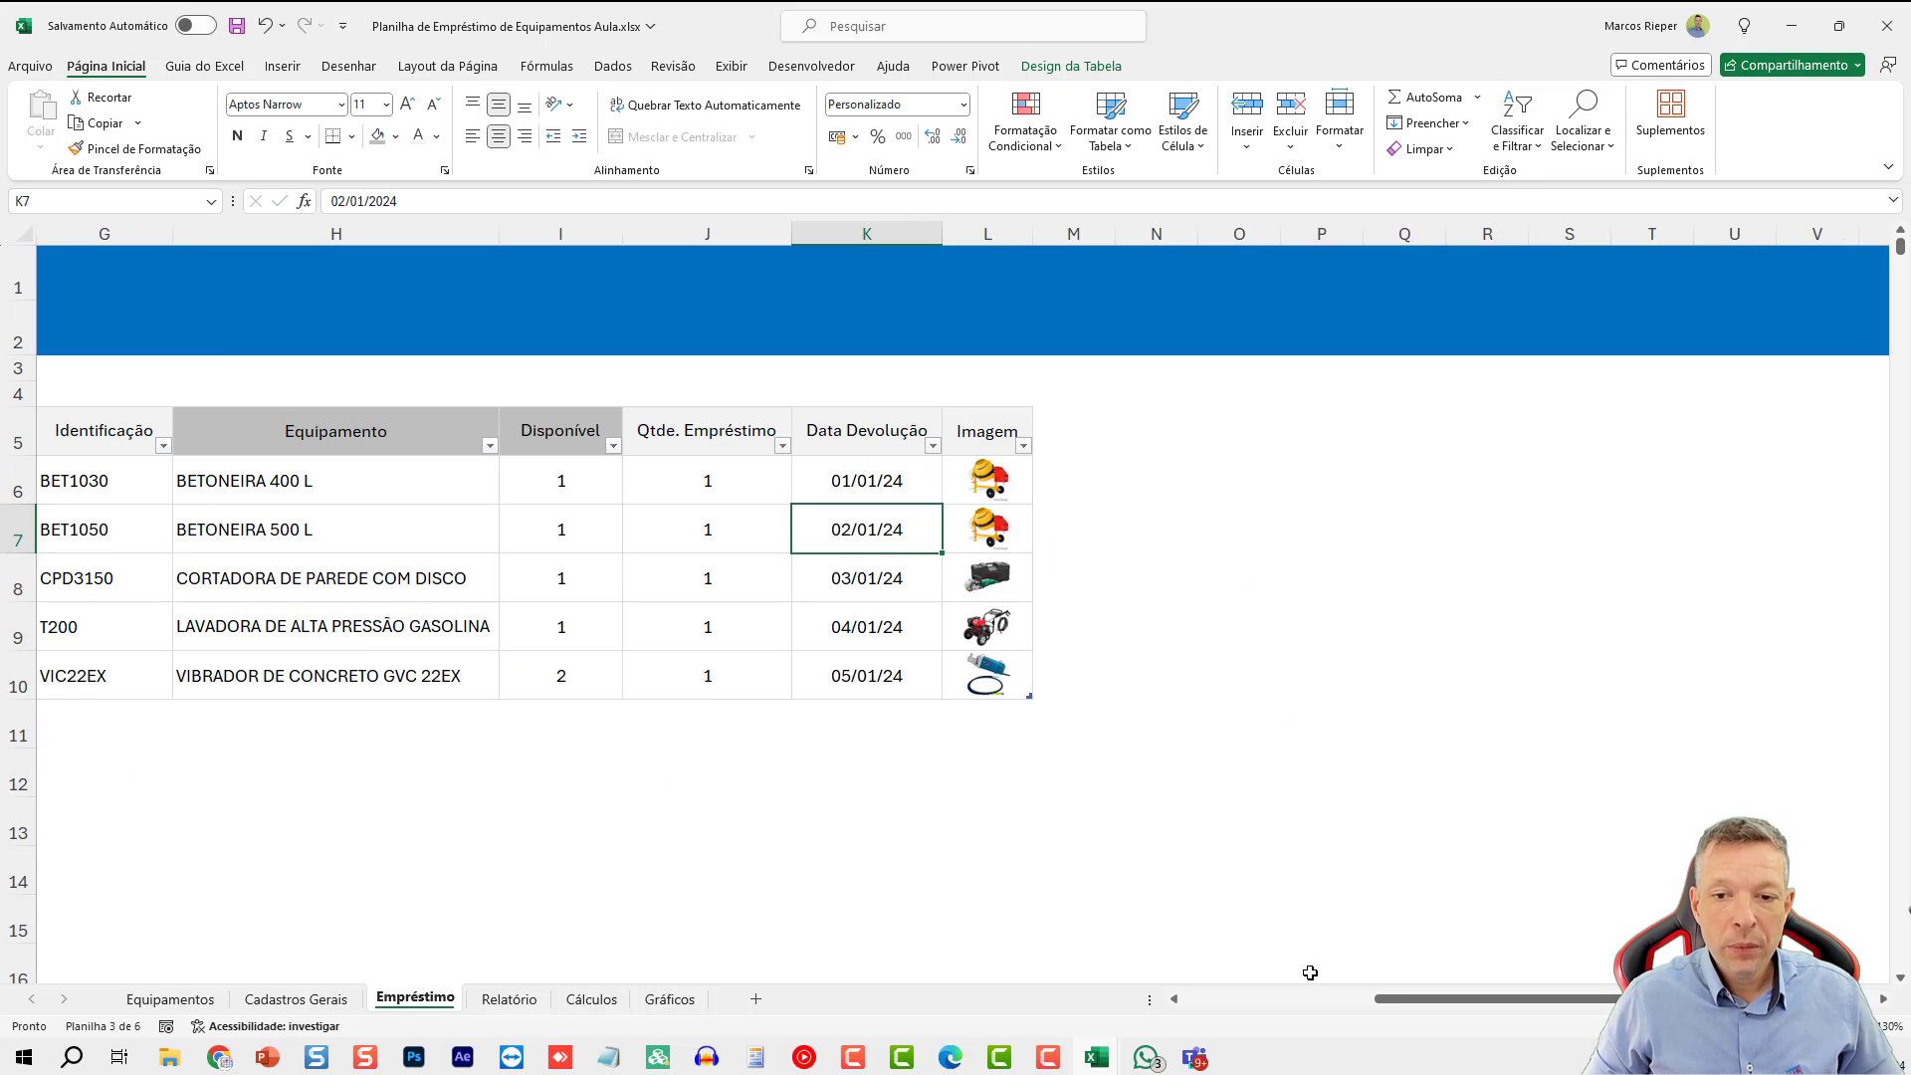
{"action": "left_click_drag", "start_coordinate": [1420, 999], "coordinate": [1228, 993]}
{"action": "scroll", "coordinate": [1263, 828], "scroll_direction": "down", "scroll_amount": 2}
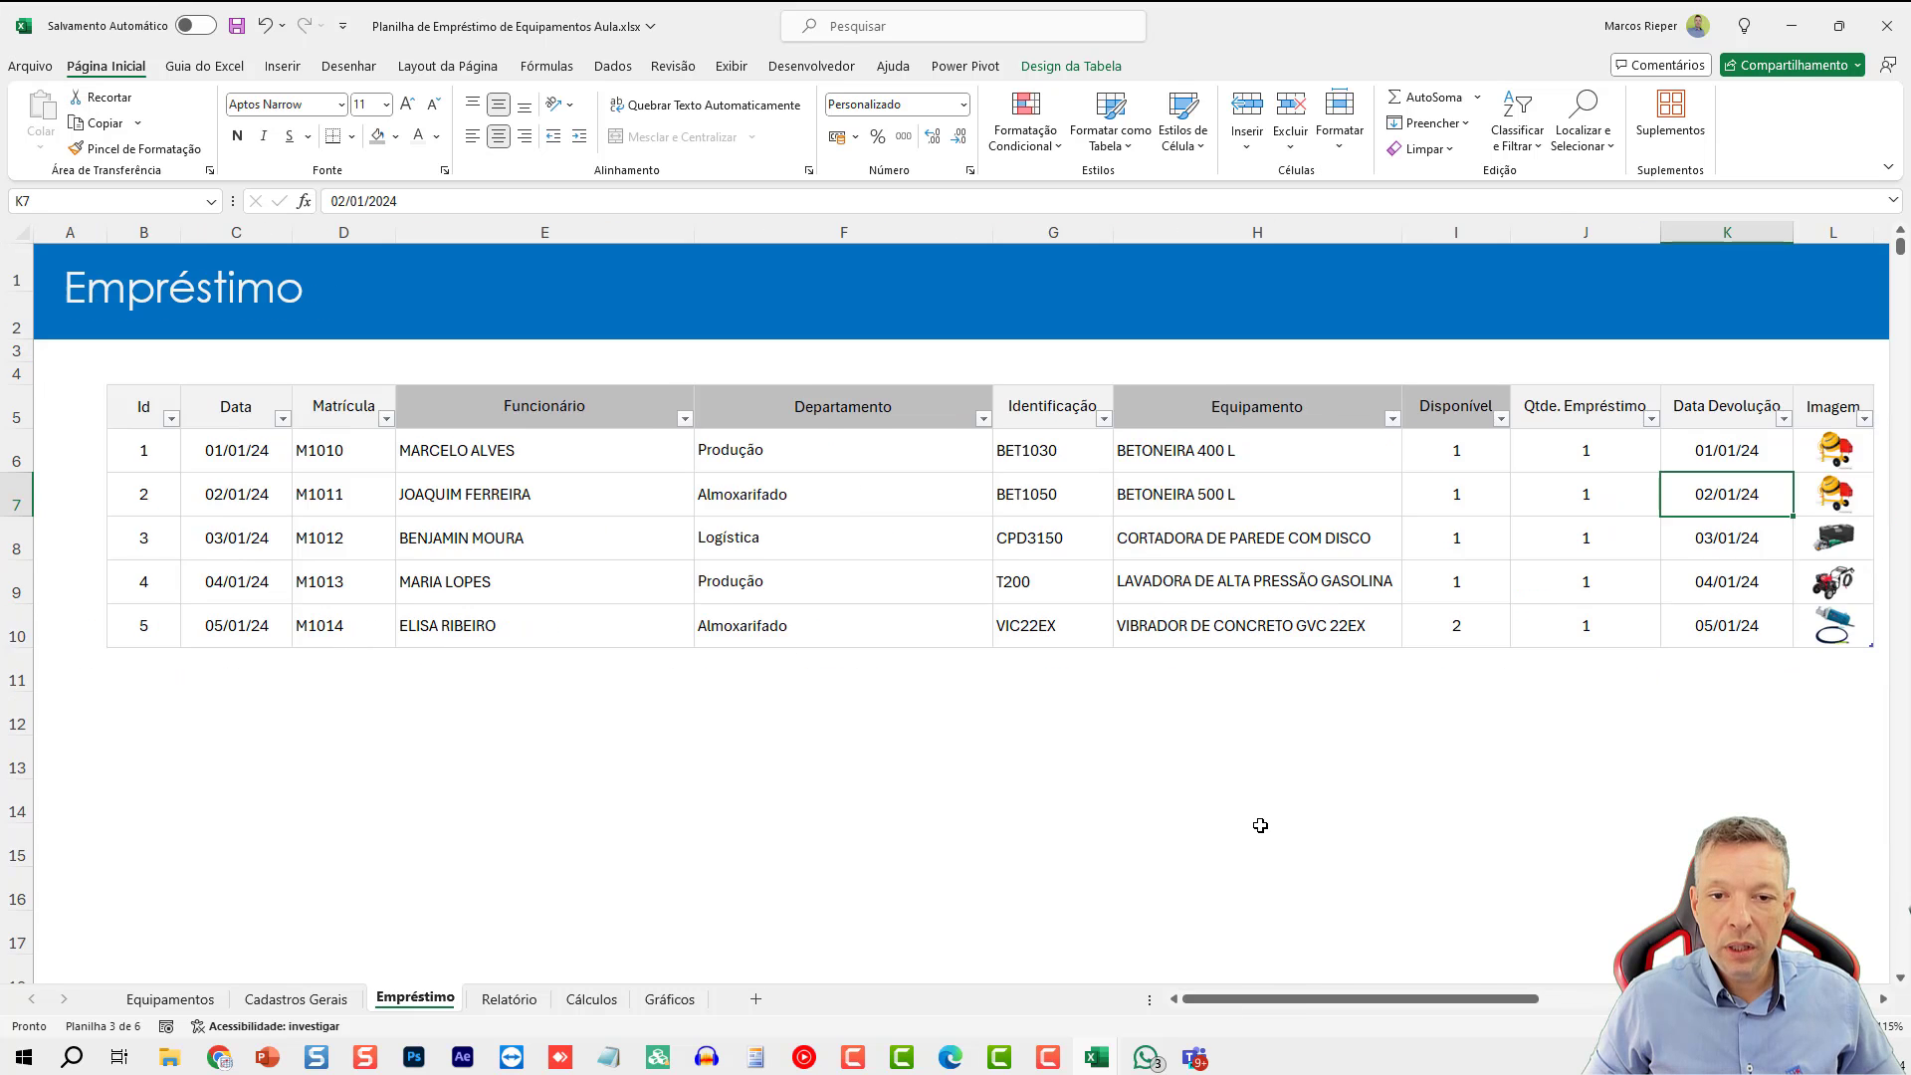
{"action": "left_click_drag", "start_coordinate": [1270, 422], "coordinate": [1256, 569]}
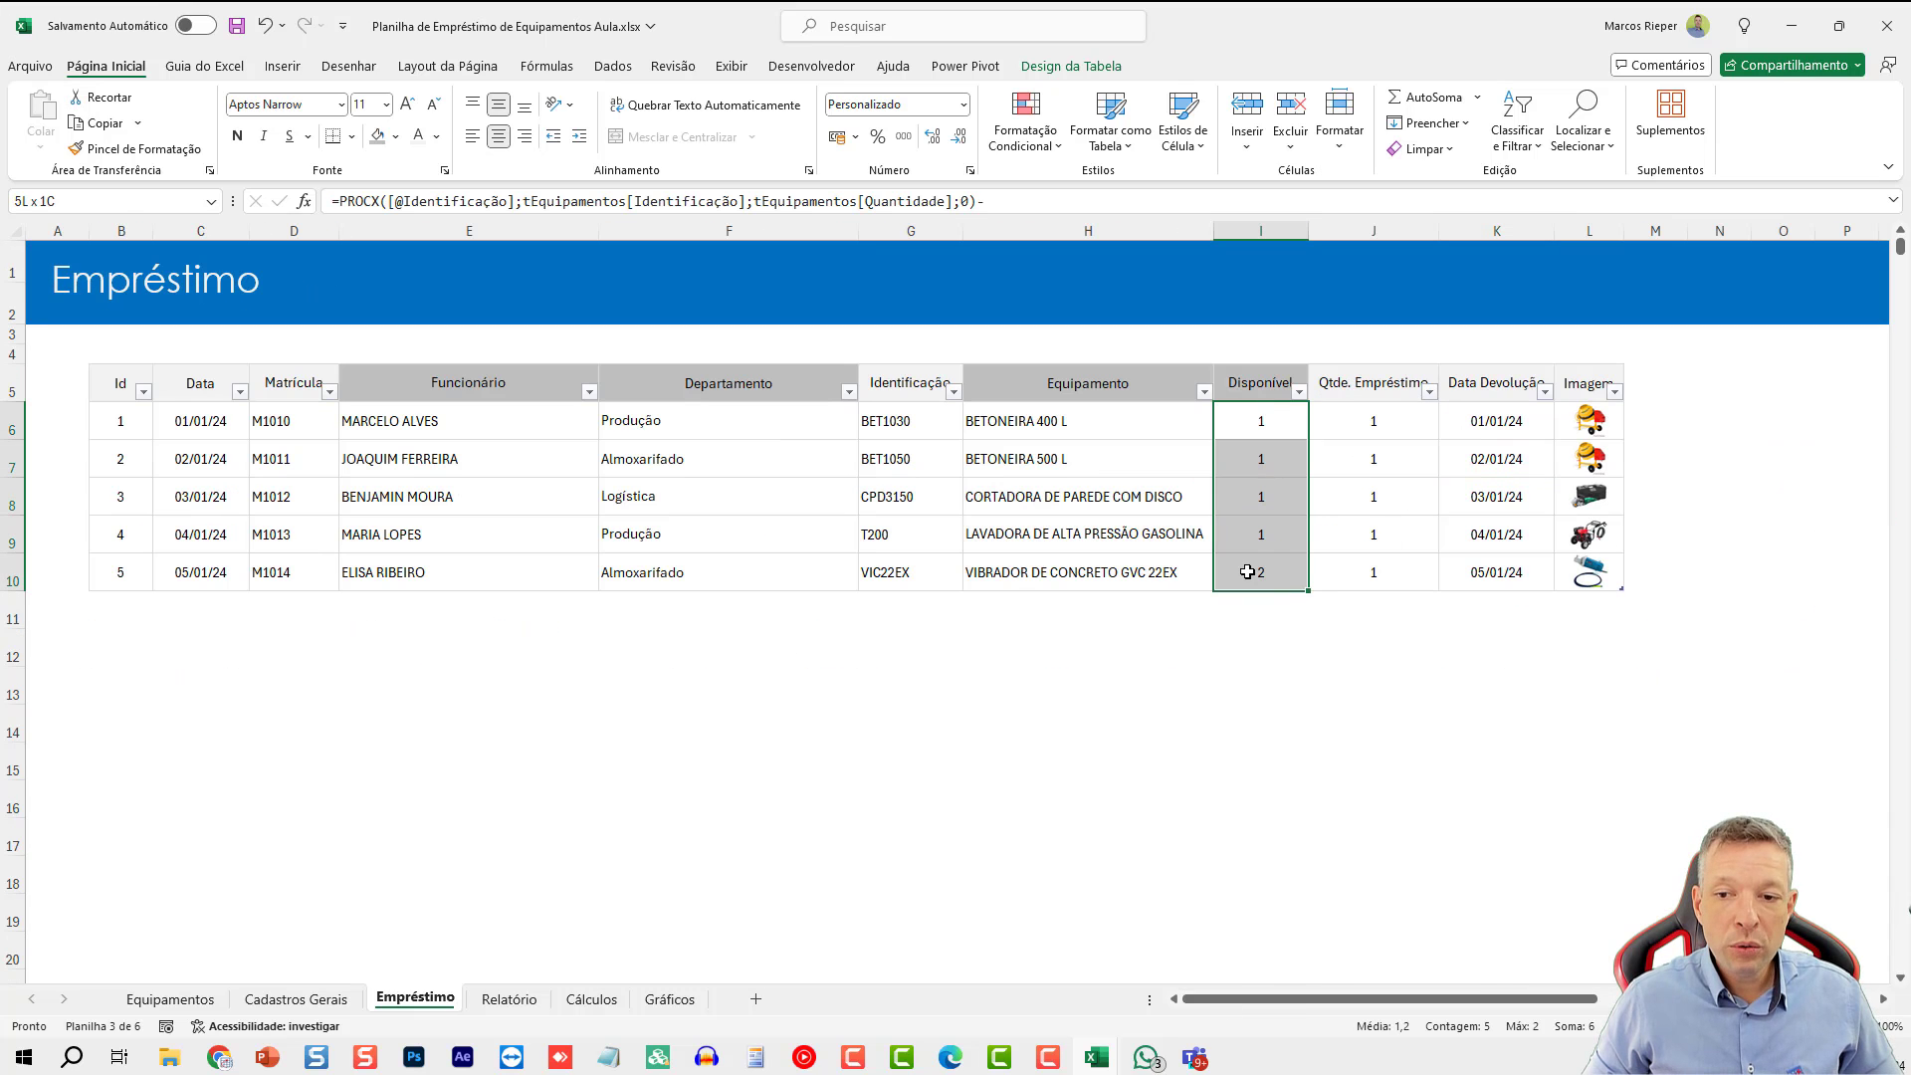
{"action": "left_click", "coordinate": [183, 610]}
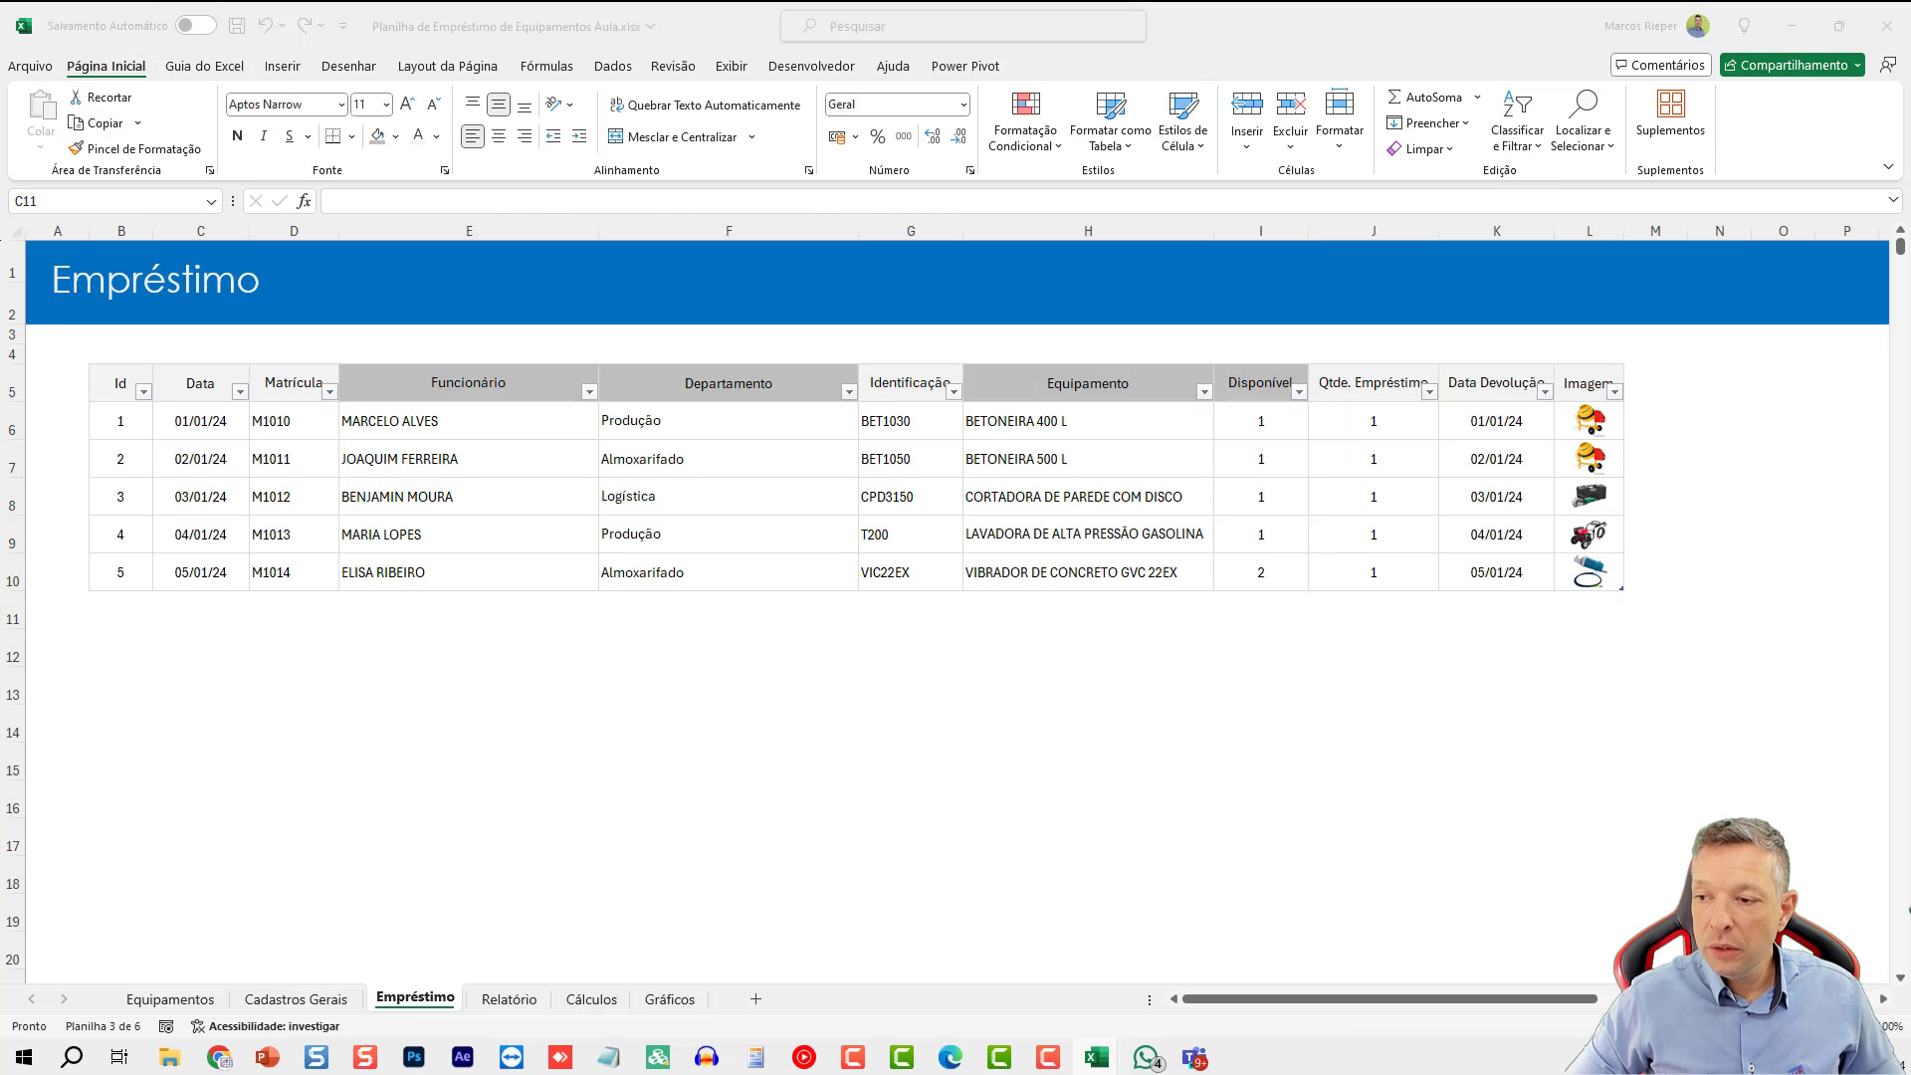
{"action": "key", "text": "ctrl+c"}
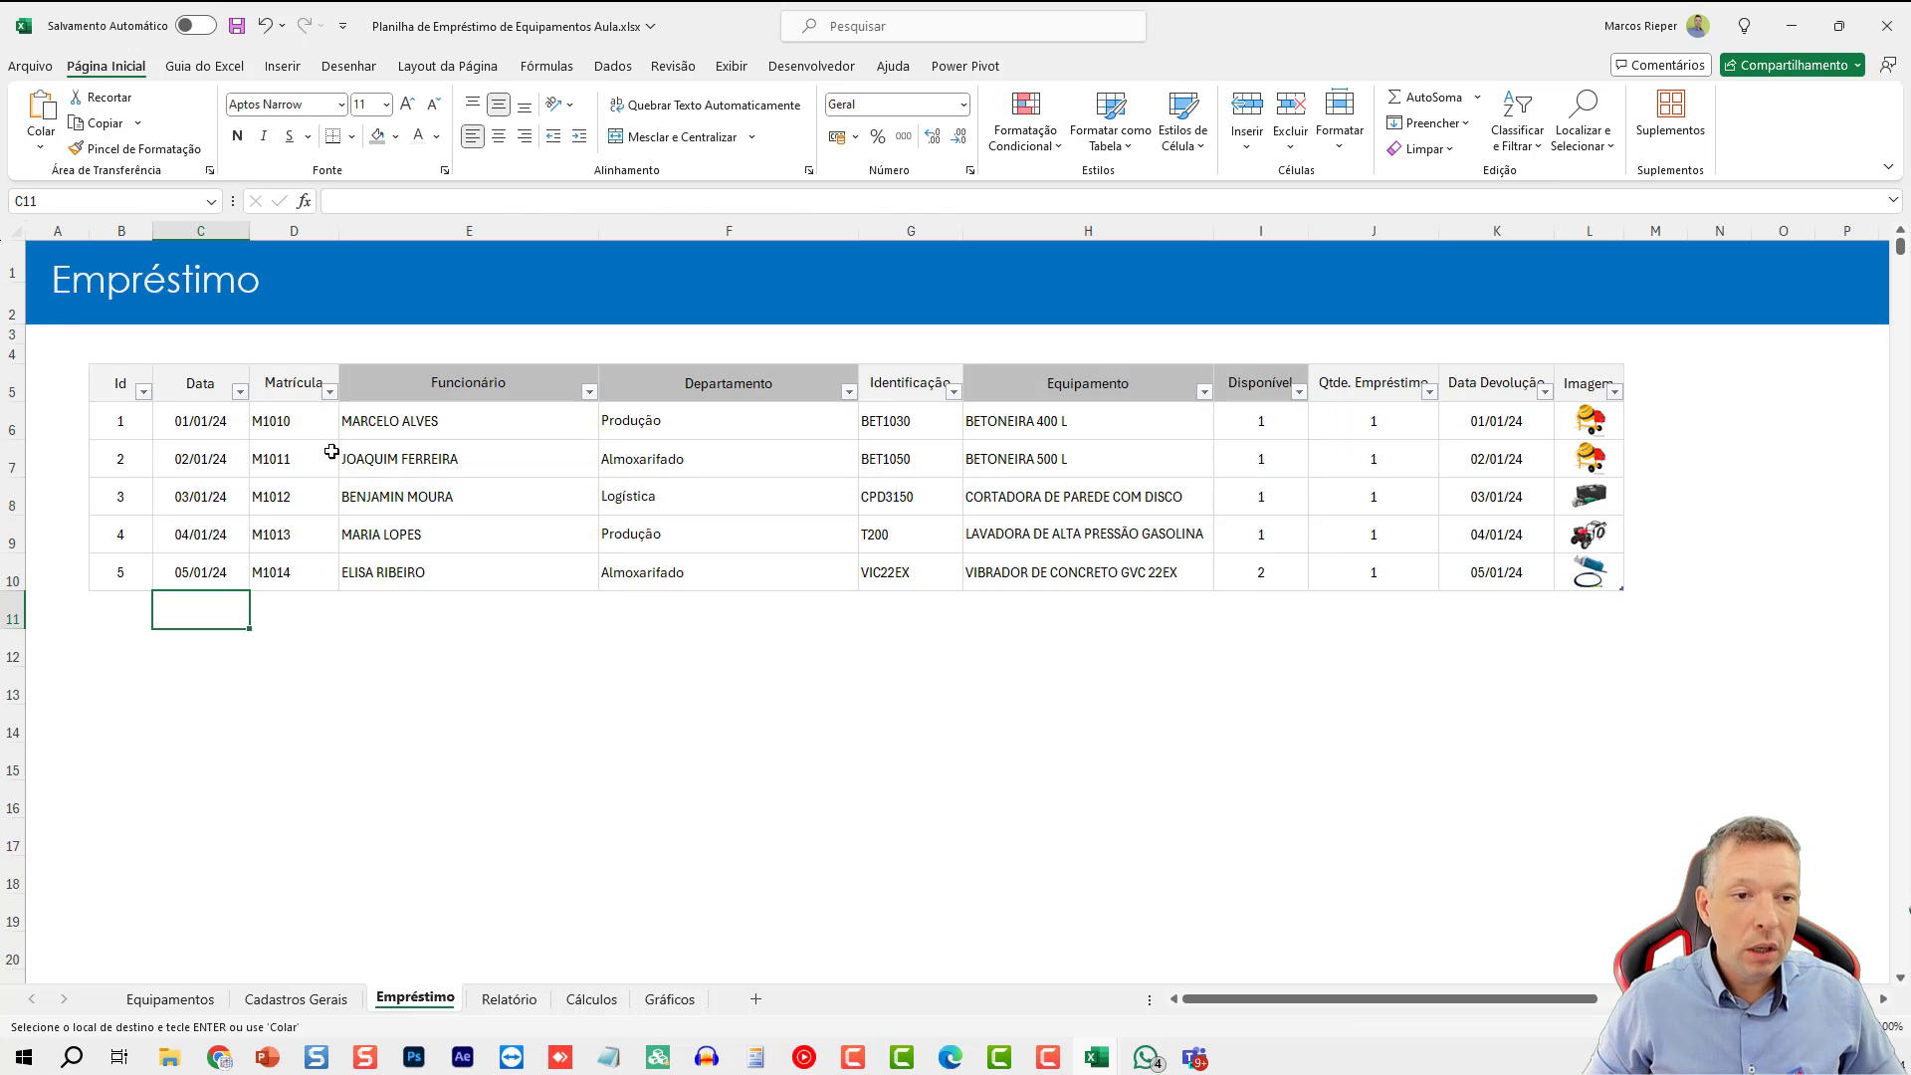
{"action": "left_click", "coordinate": [204, 422]}
{"action": "key", "text": "ctrl+v"}
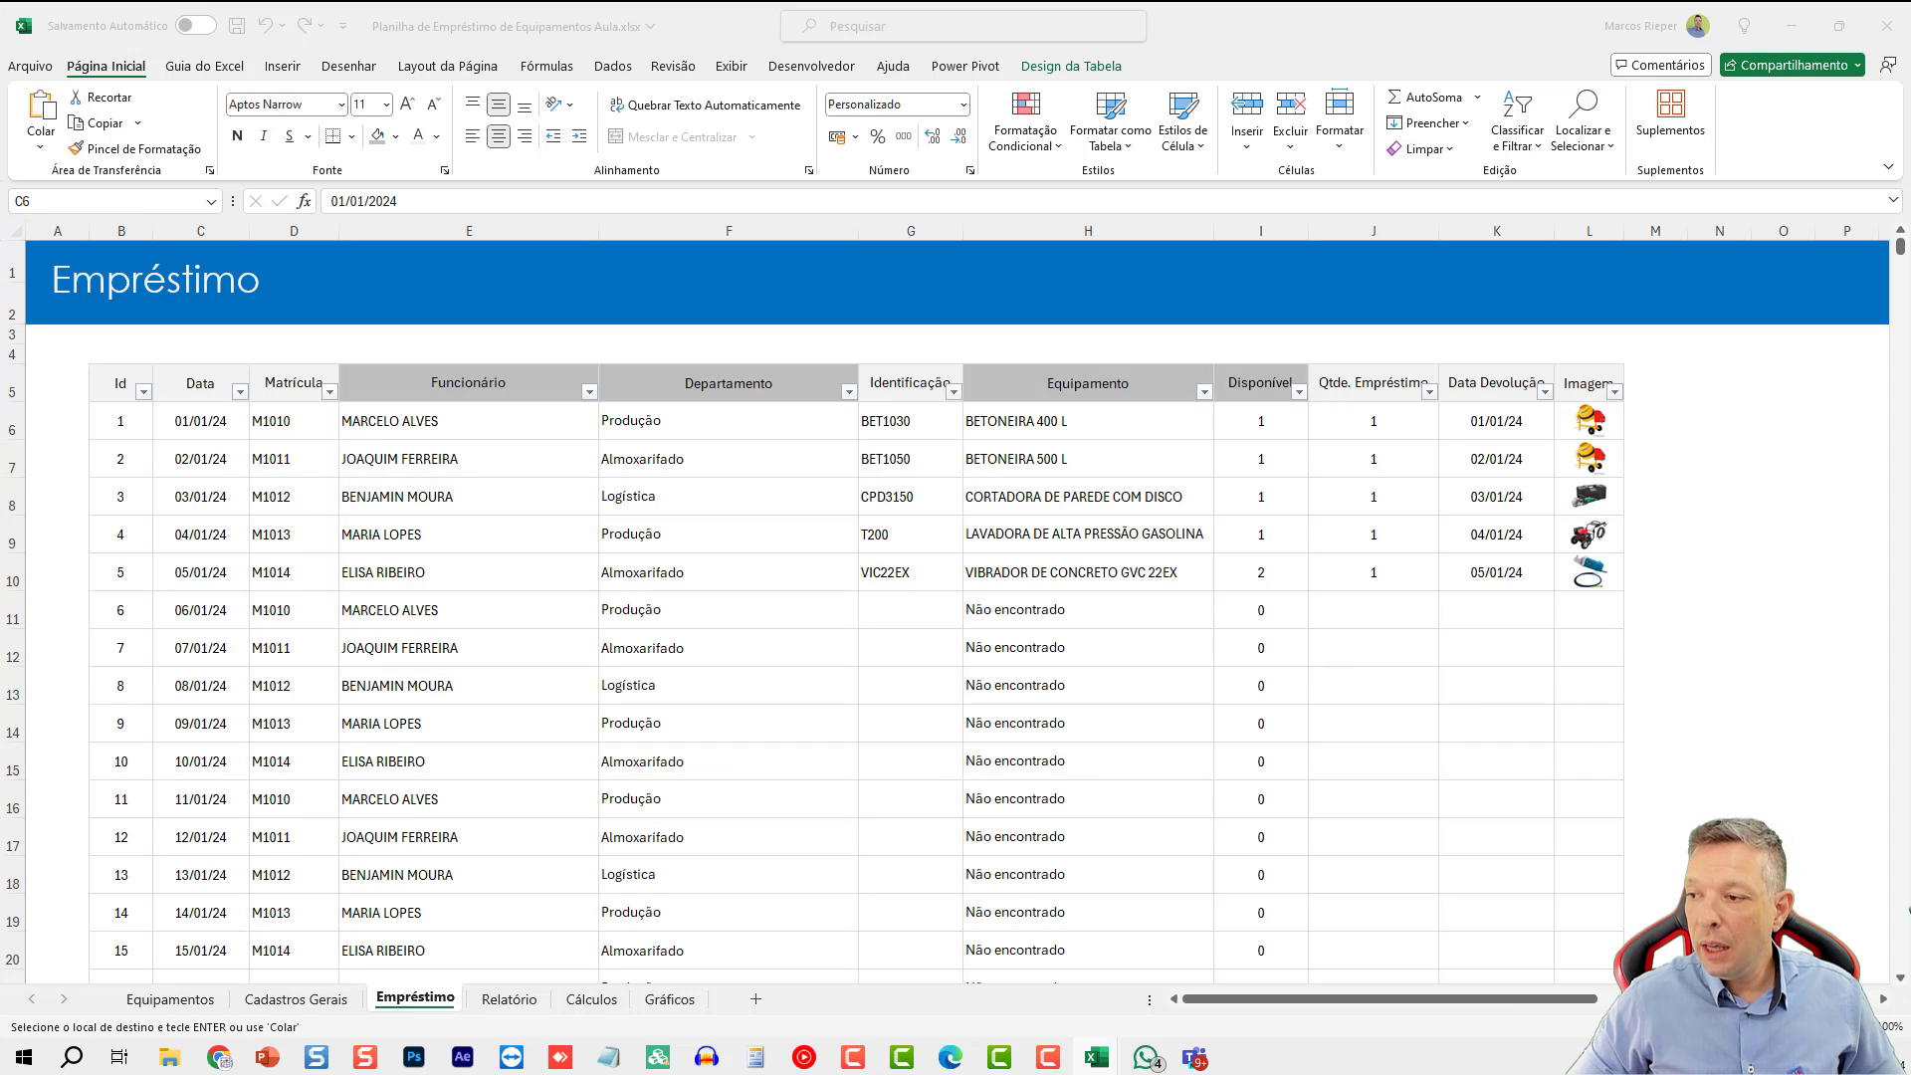
- Copy the equipment codes from the other window and paste them into the Identificação column from G6 down
{"action": "left_click", "coordinate": [935, 423]}
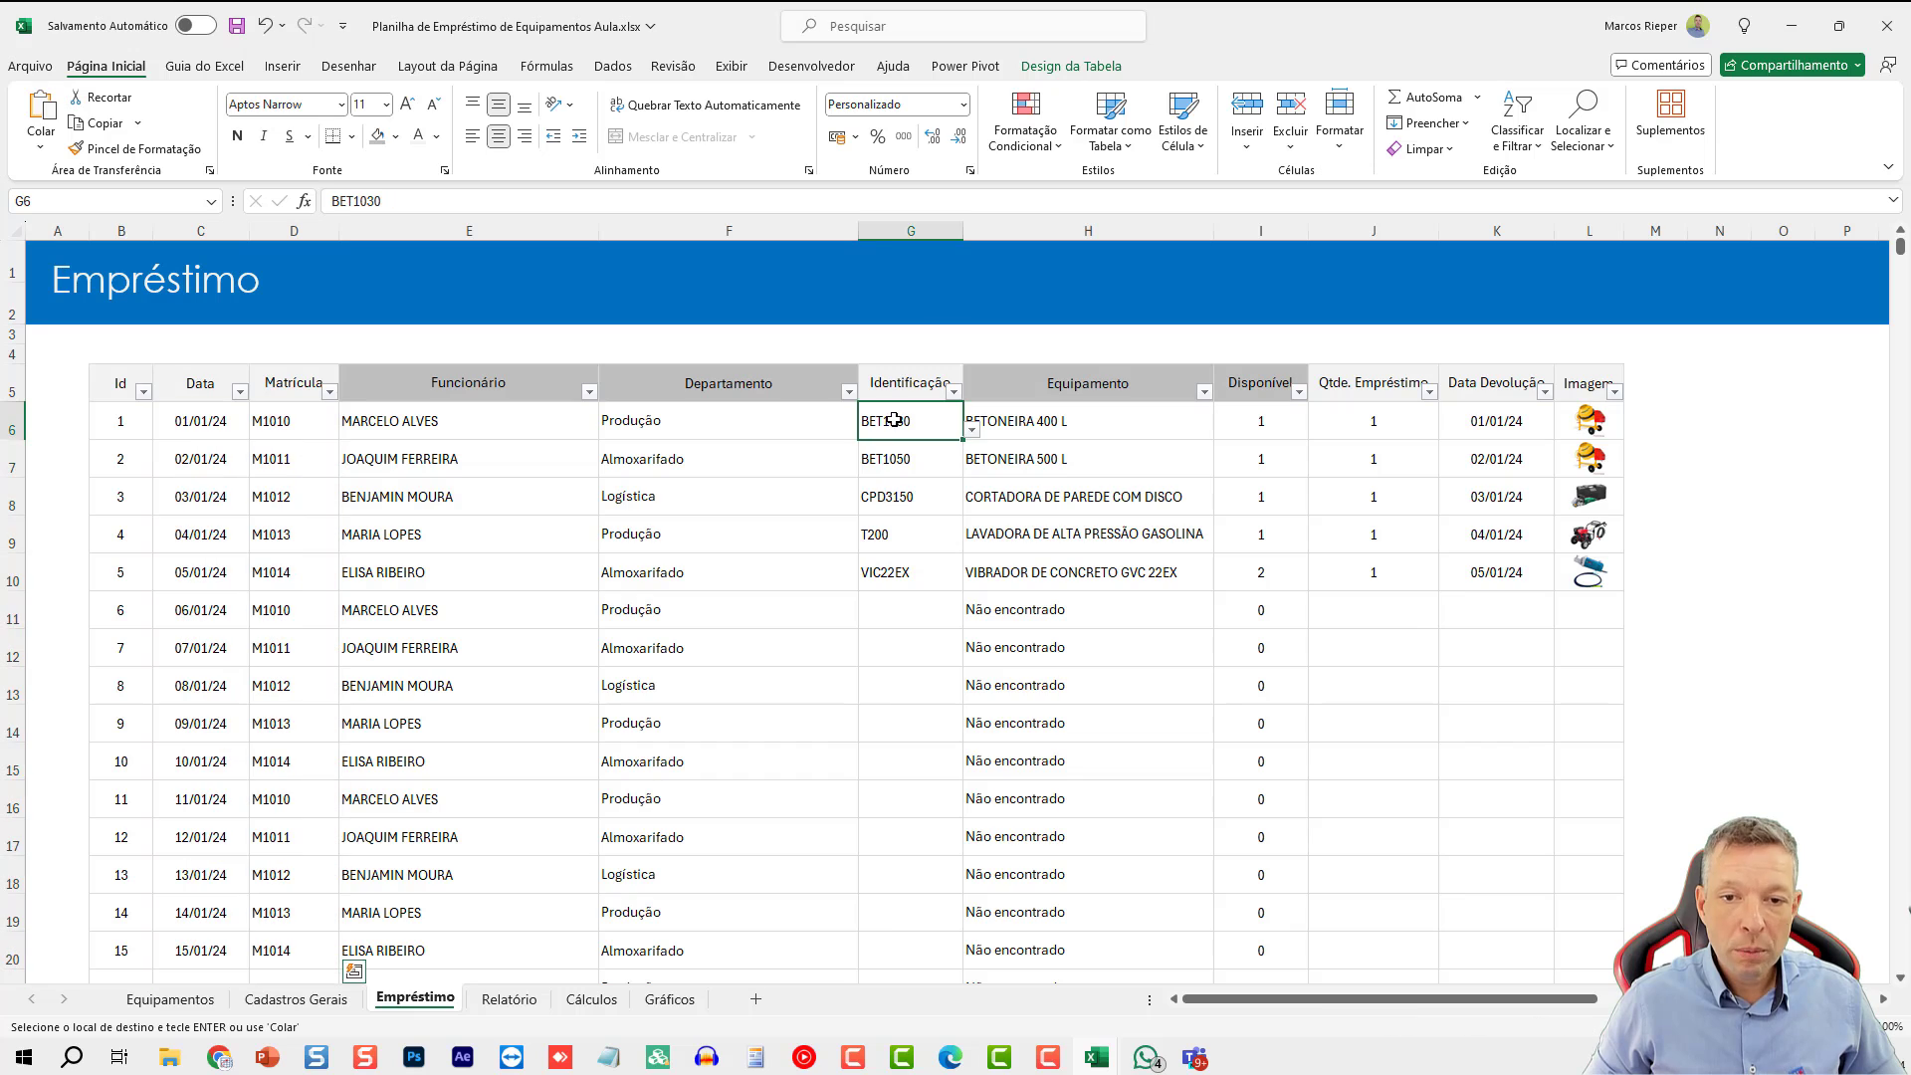
{"action": "key", "text": "ctrl+shift+Down"}
{"action": "key", "text": "ctrl+v"}
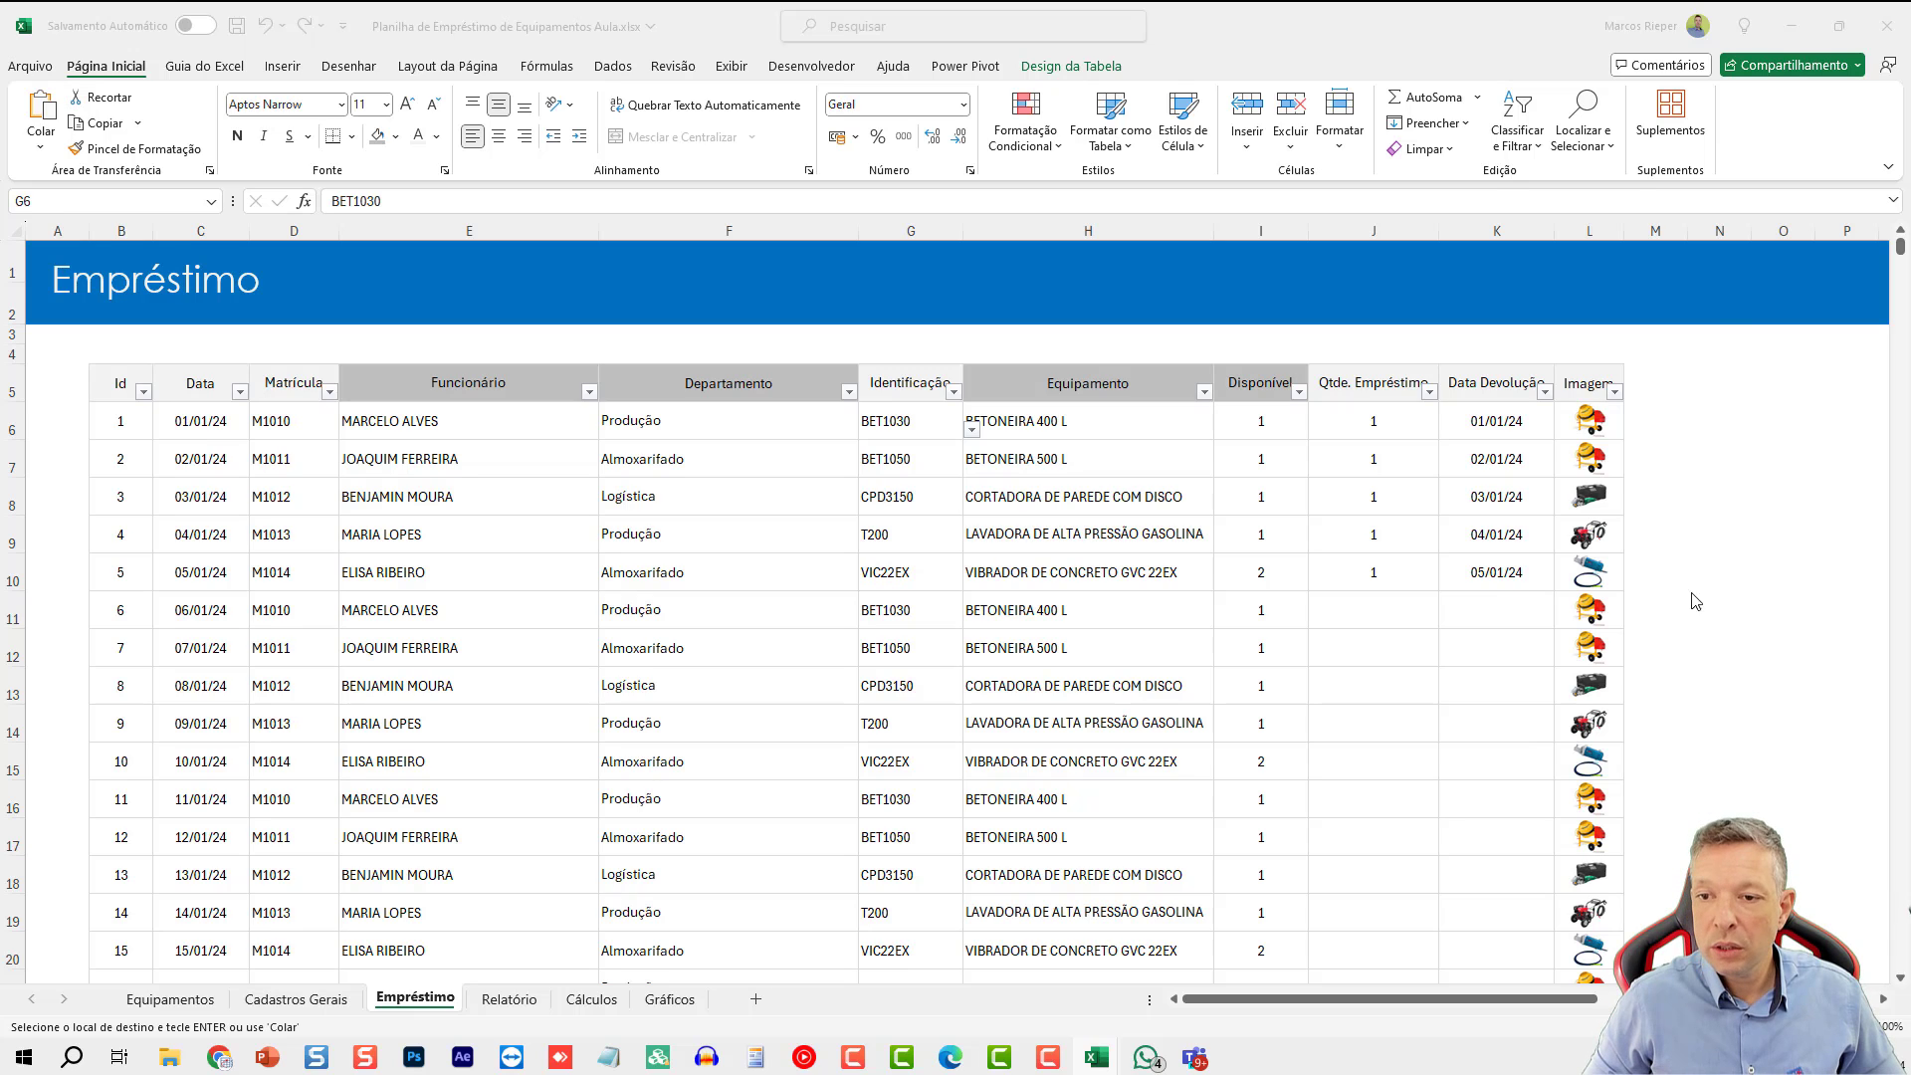
- Copy the loan quantities and return dates from the other window and paste them into Qtde. Empréstimo and Data Devolução from J6 down
{"action": "key", "text": "alt+Tab"}
{"action": "left_click", "coordinate": [1388, 426]}
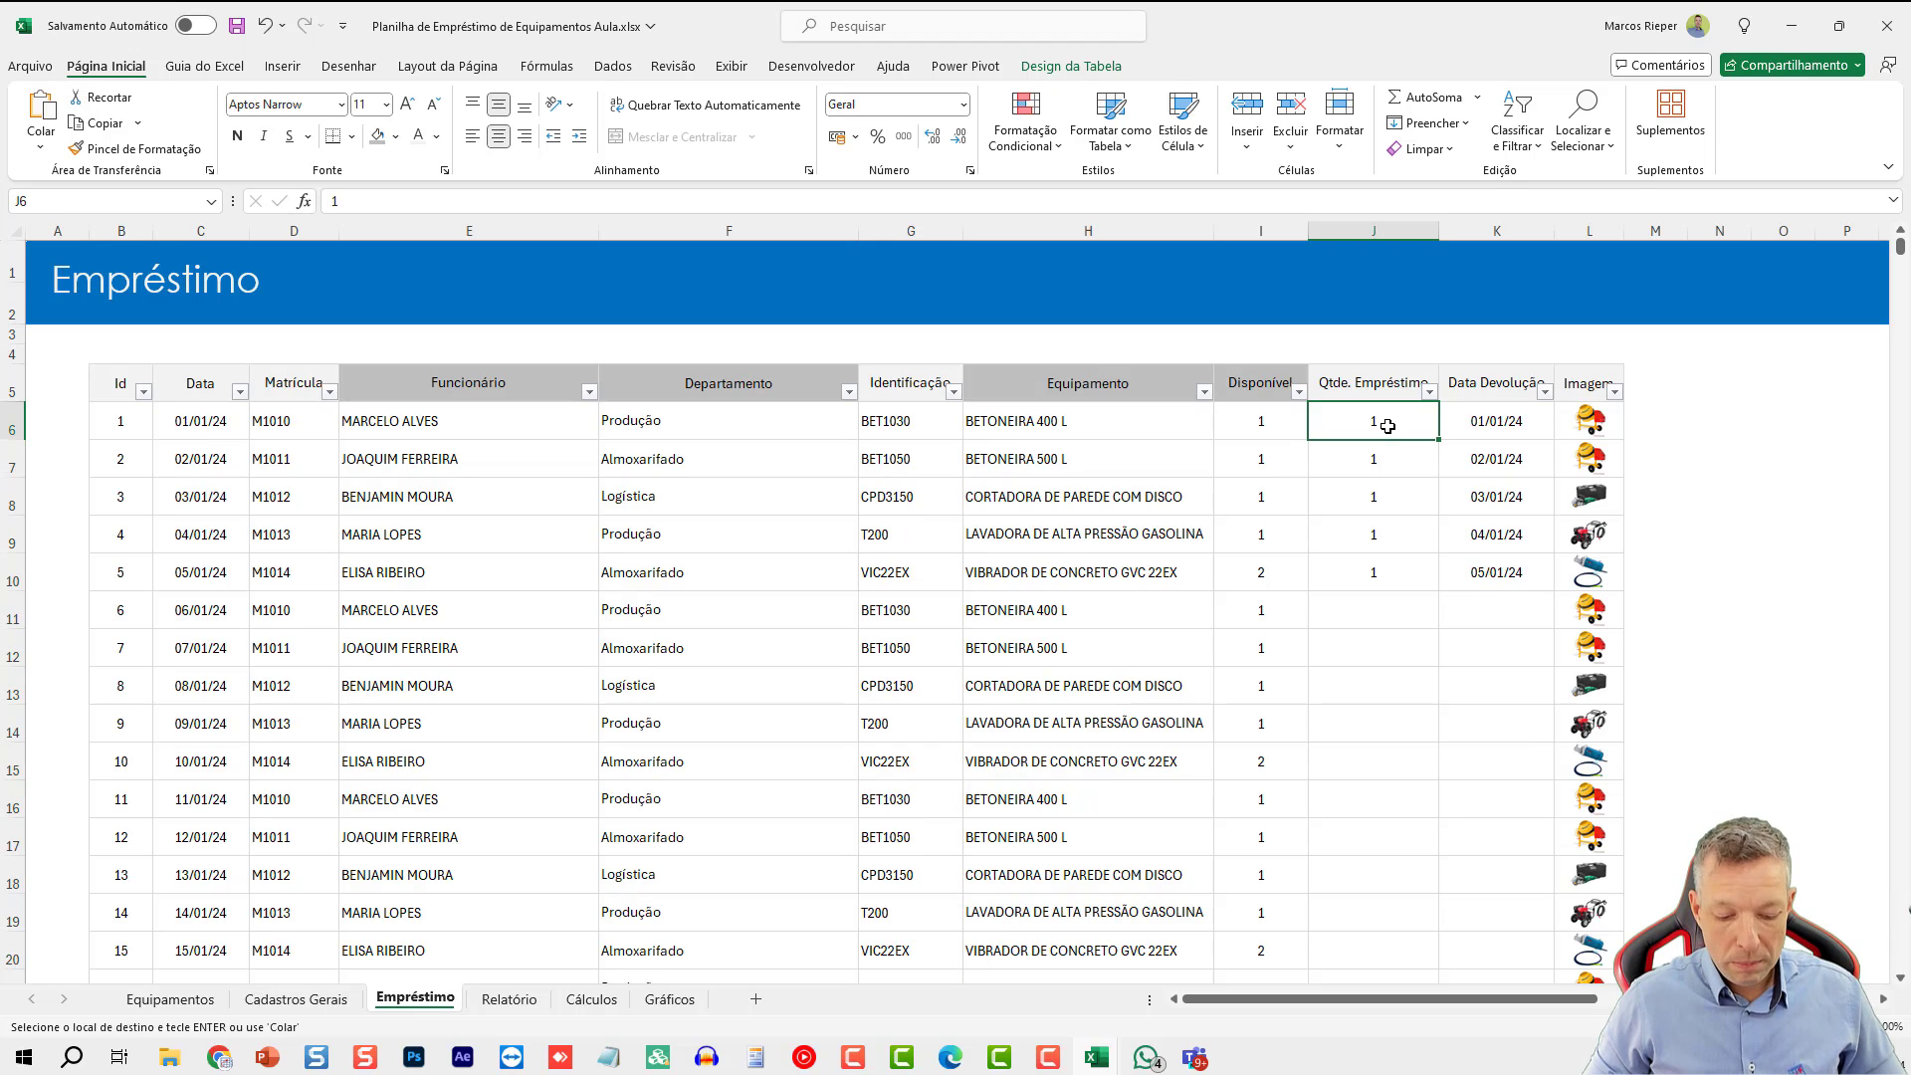
{"action": "key", "text": "Return"}
- Copy the formatting of the Disponível header onto the Imagem header in L5
{"action": "left_click", "coordinate": [1256, 386]}
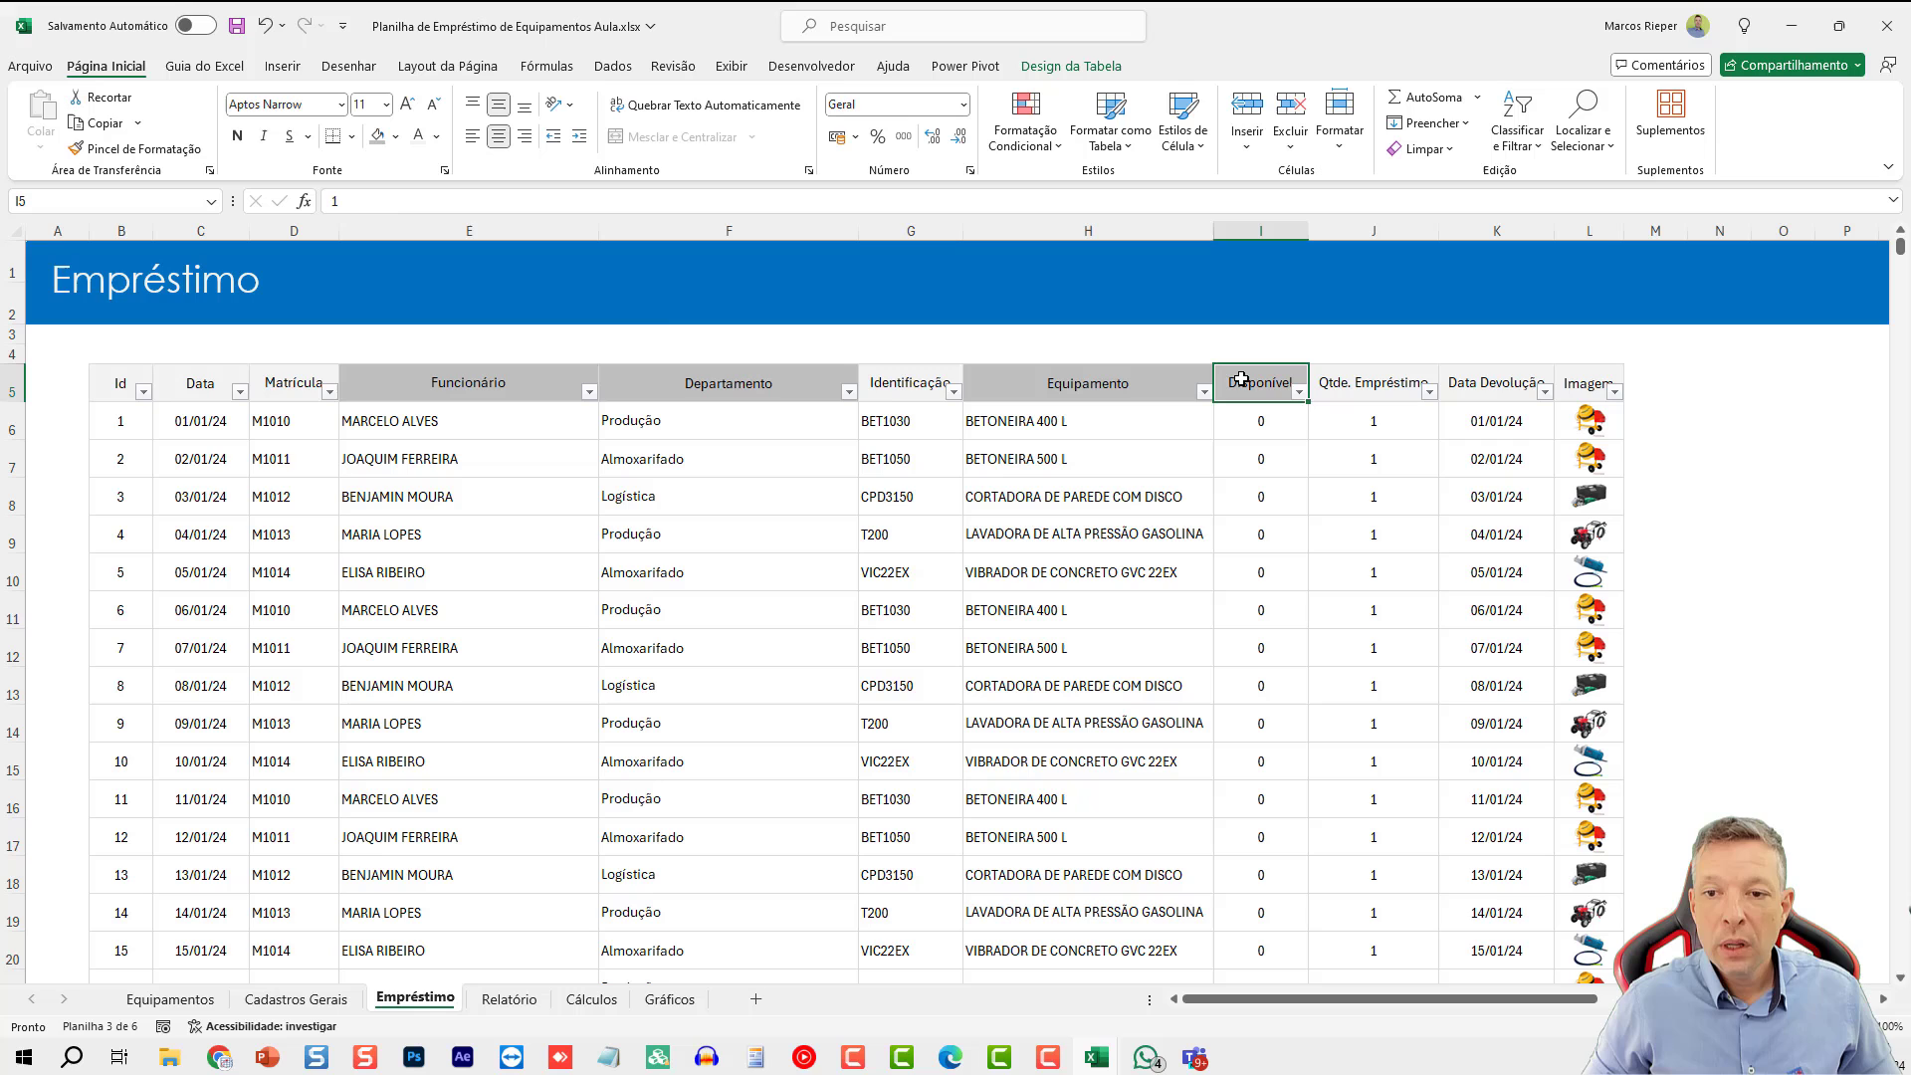
{"action": "left_click", "coordinate": [140, 148]}
{"action": "left_click", "coordinate": [1587, 383]}
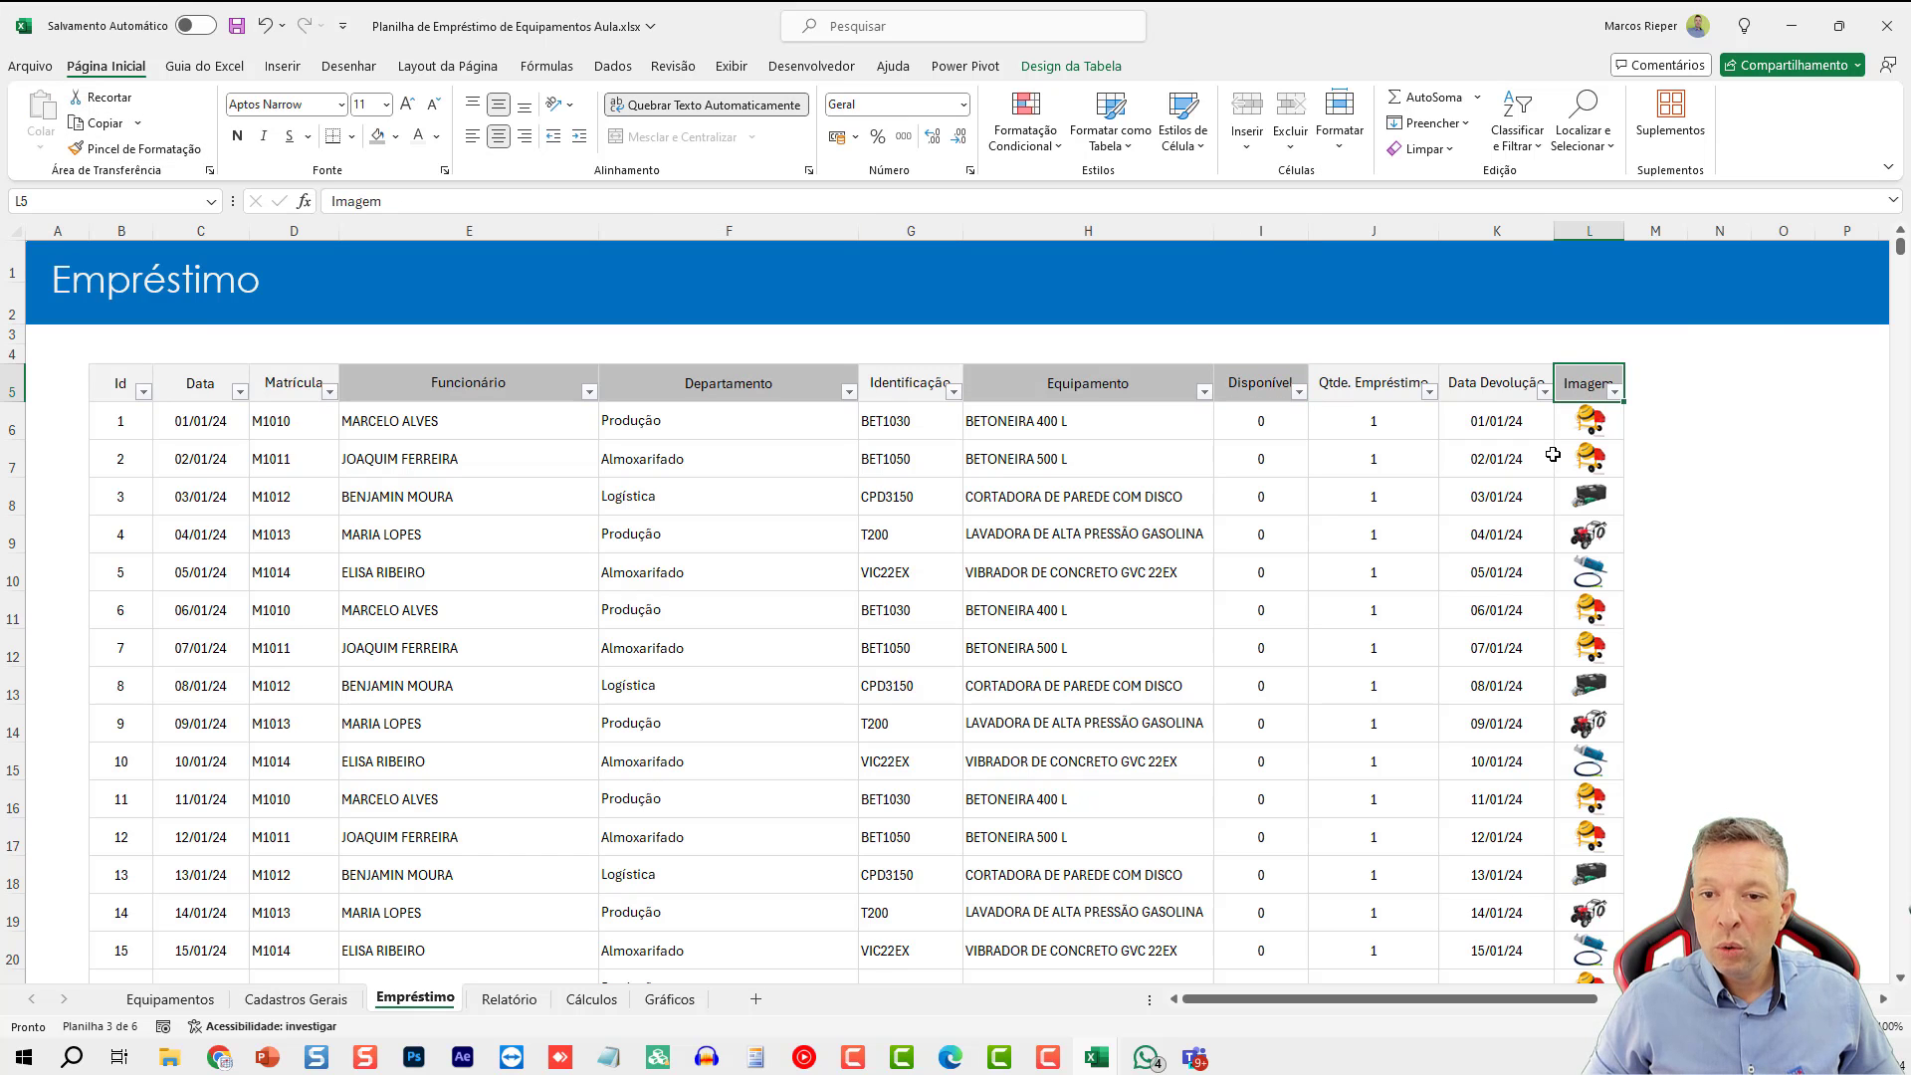
- Freeze the rows above row 6 on the Empréstimo sheet to keep the title and table header fixed
{"action": "left_click", "coordinate": [1523, 460]}
{"action": "scroll", "coordinate": [1483, 597], "scroll_direction": "down", "scroll_amount": 3}
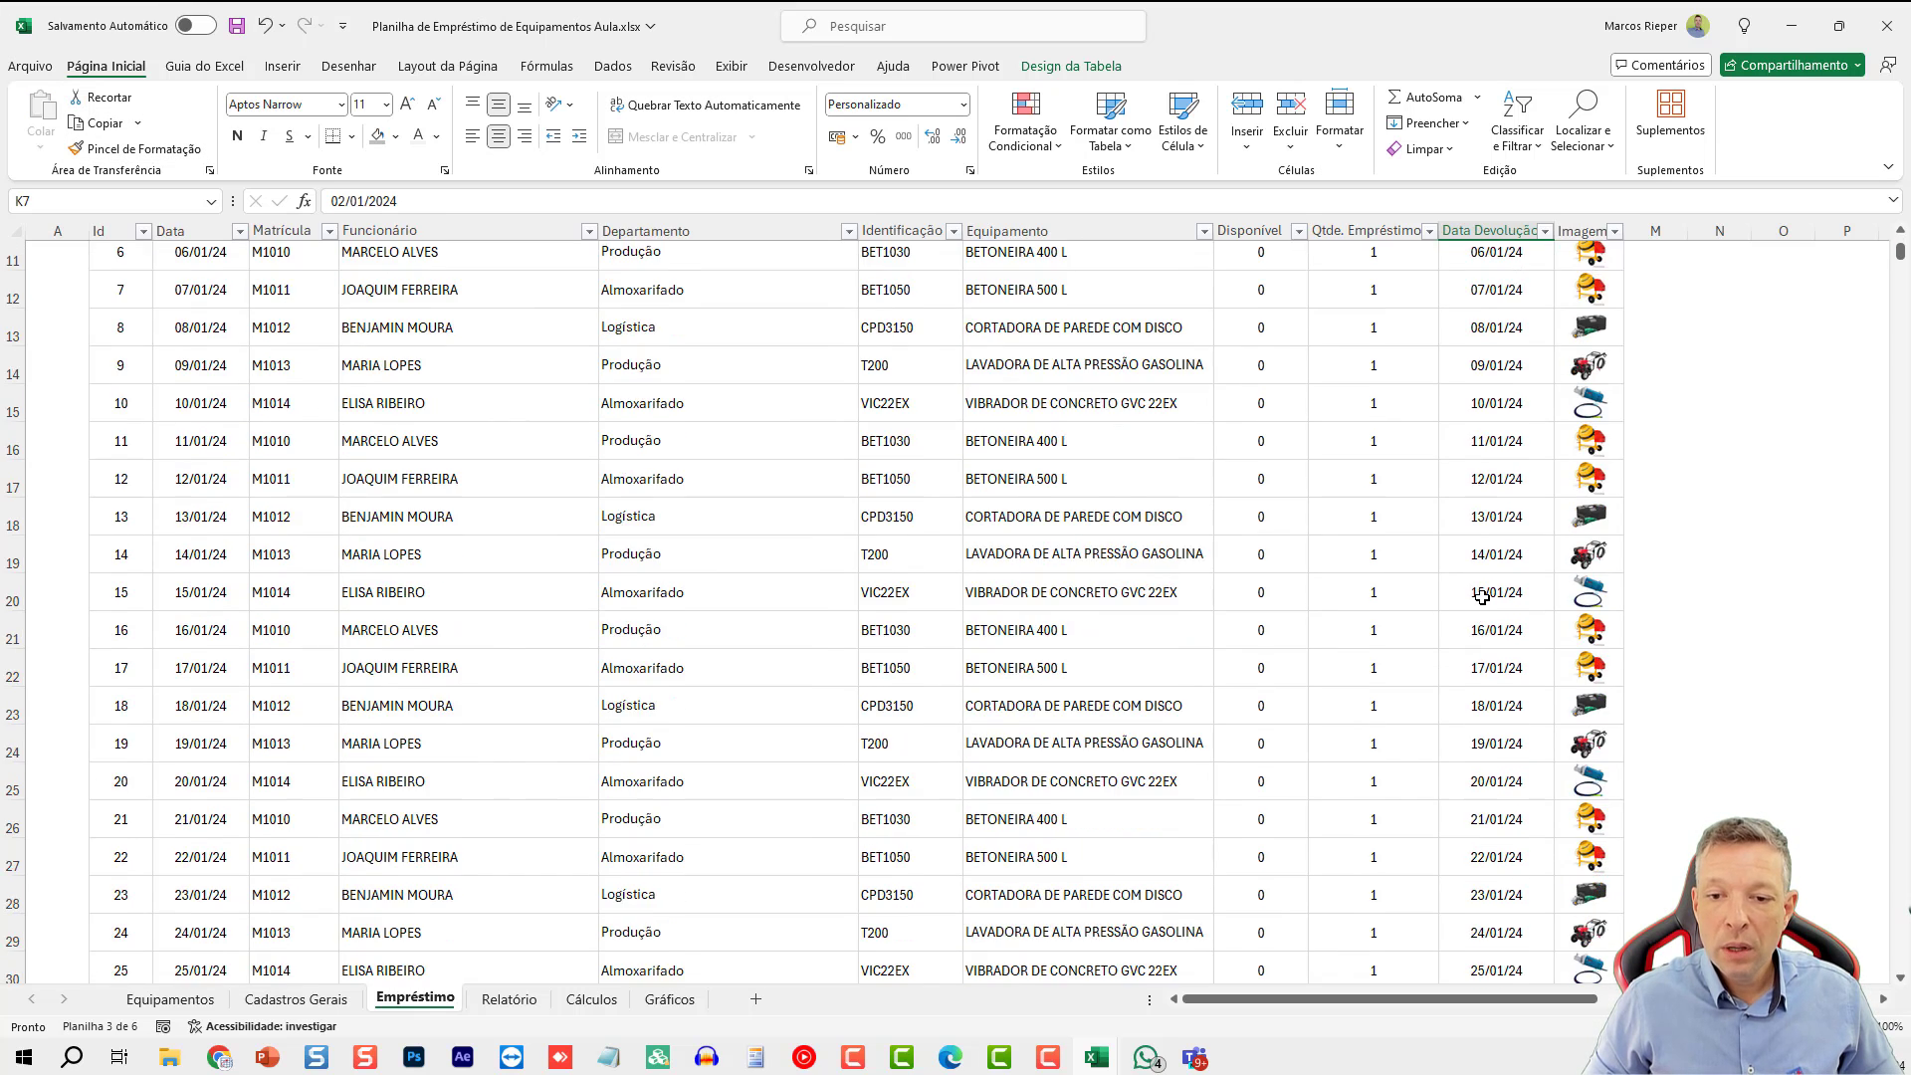
{"action": "scroll", "coordinate": [1482, 597], "scroll_direction": "down", "scroll_amount": 8}
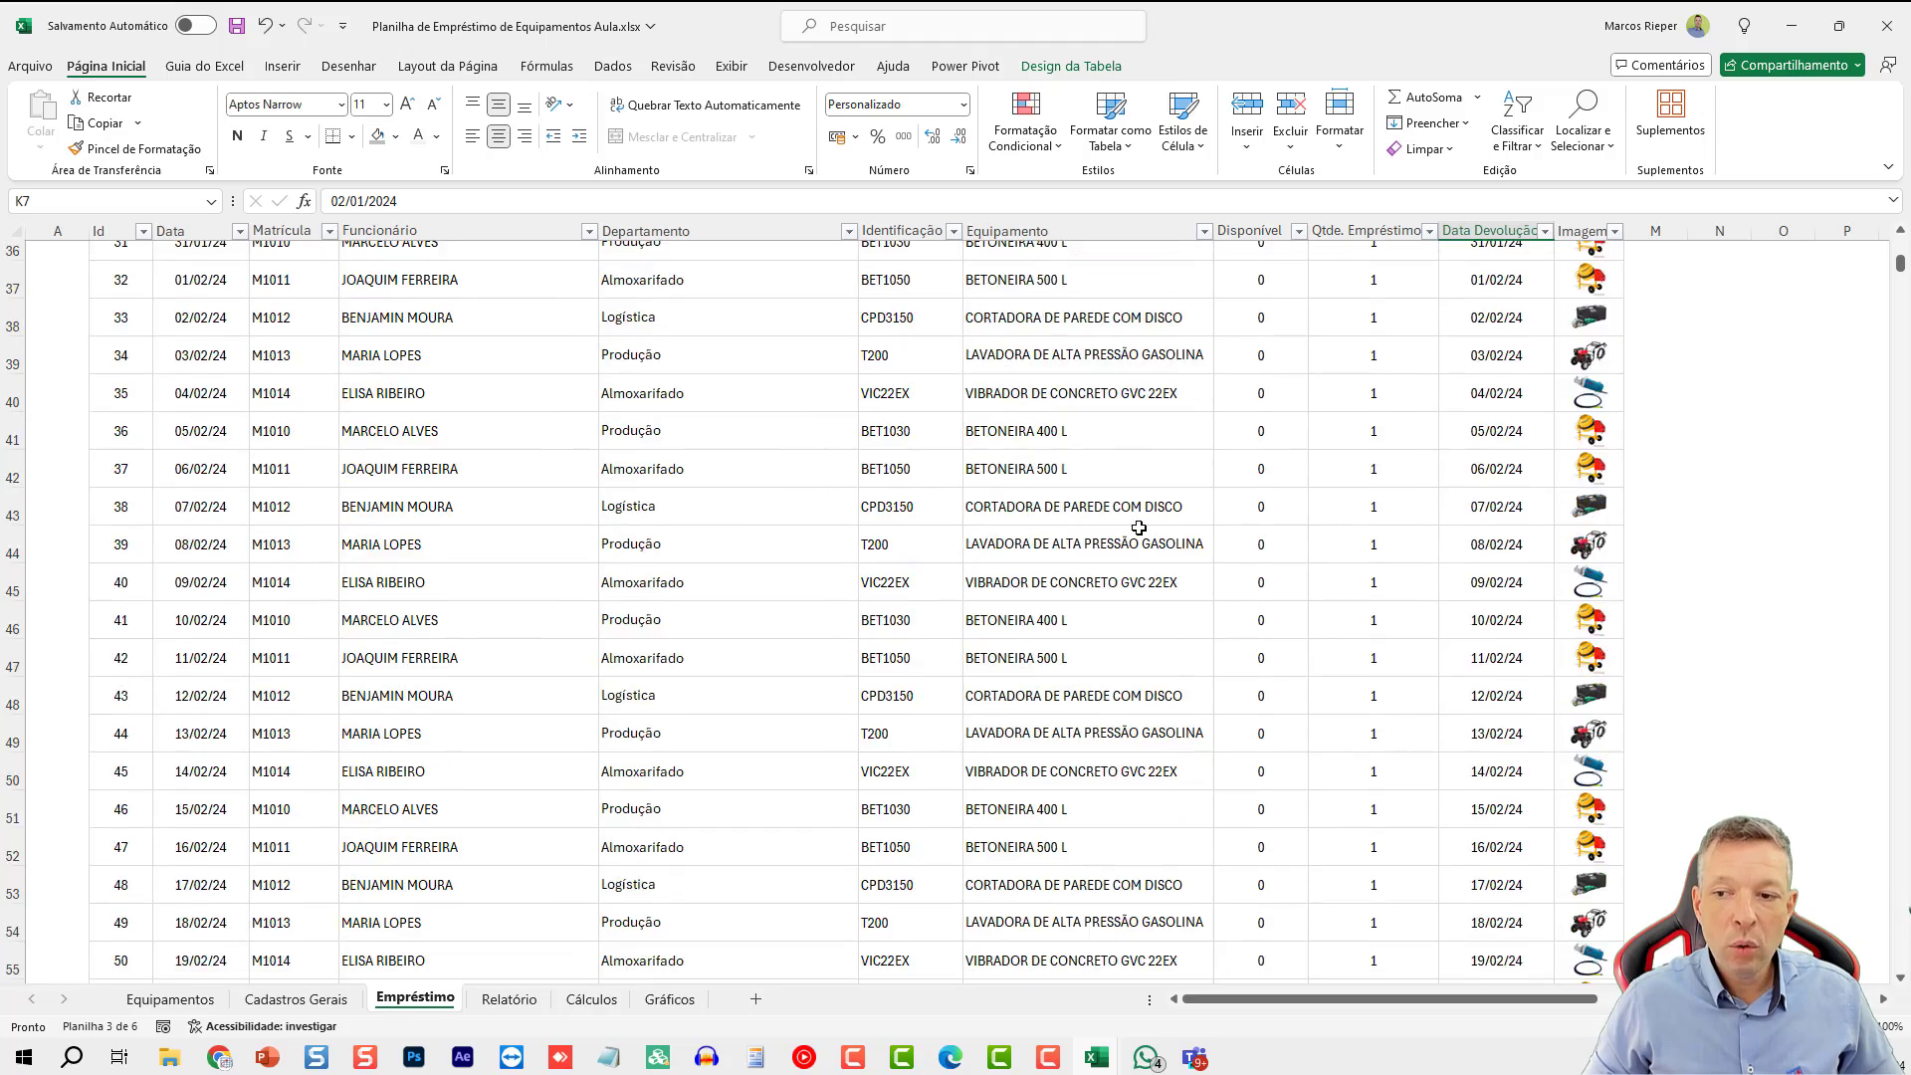
{"action": "scroll", "coordinate": [1145, 533], "scroll_direction": "down", "scroll_amount": 9}
{"action": "left_click", "coordinate": [1155, 535]}
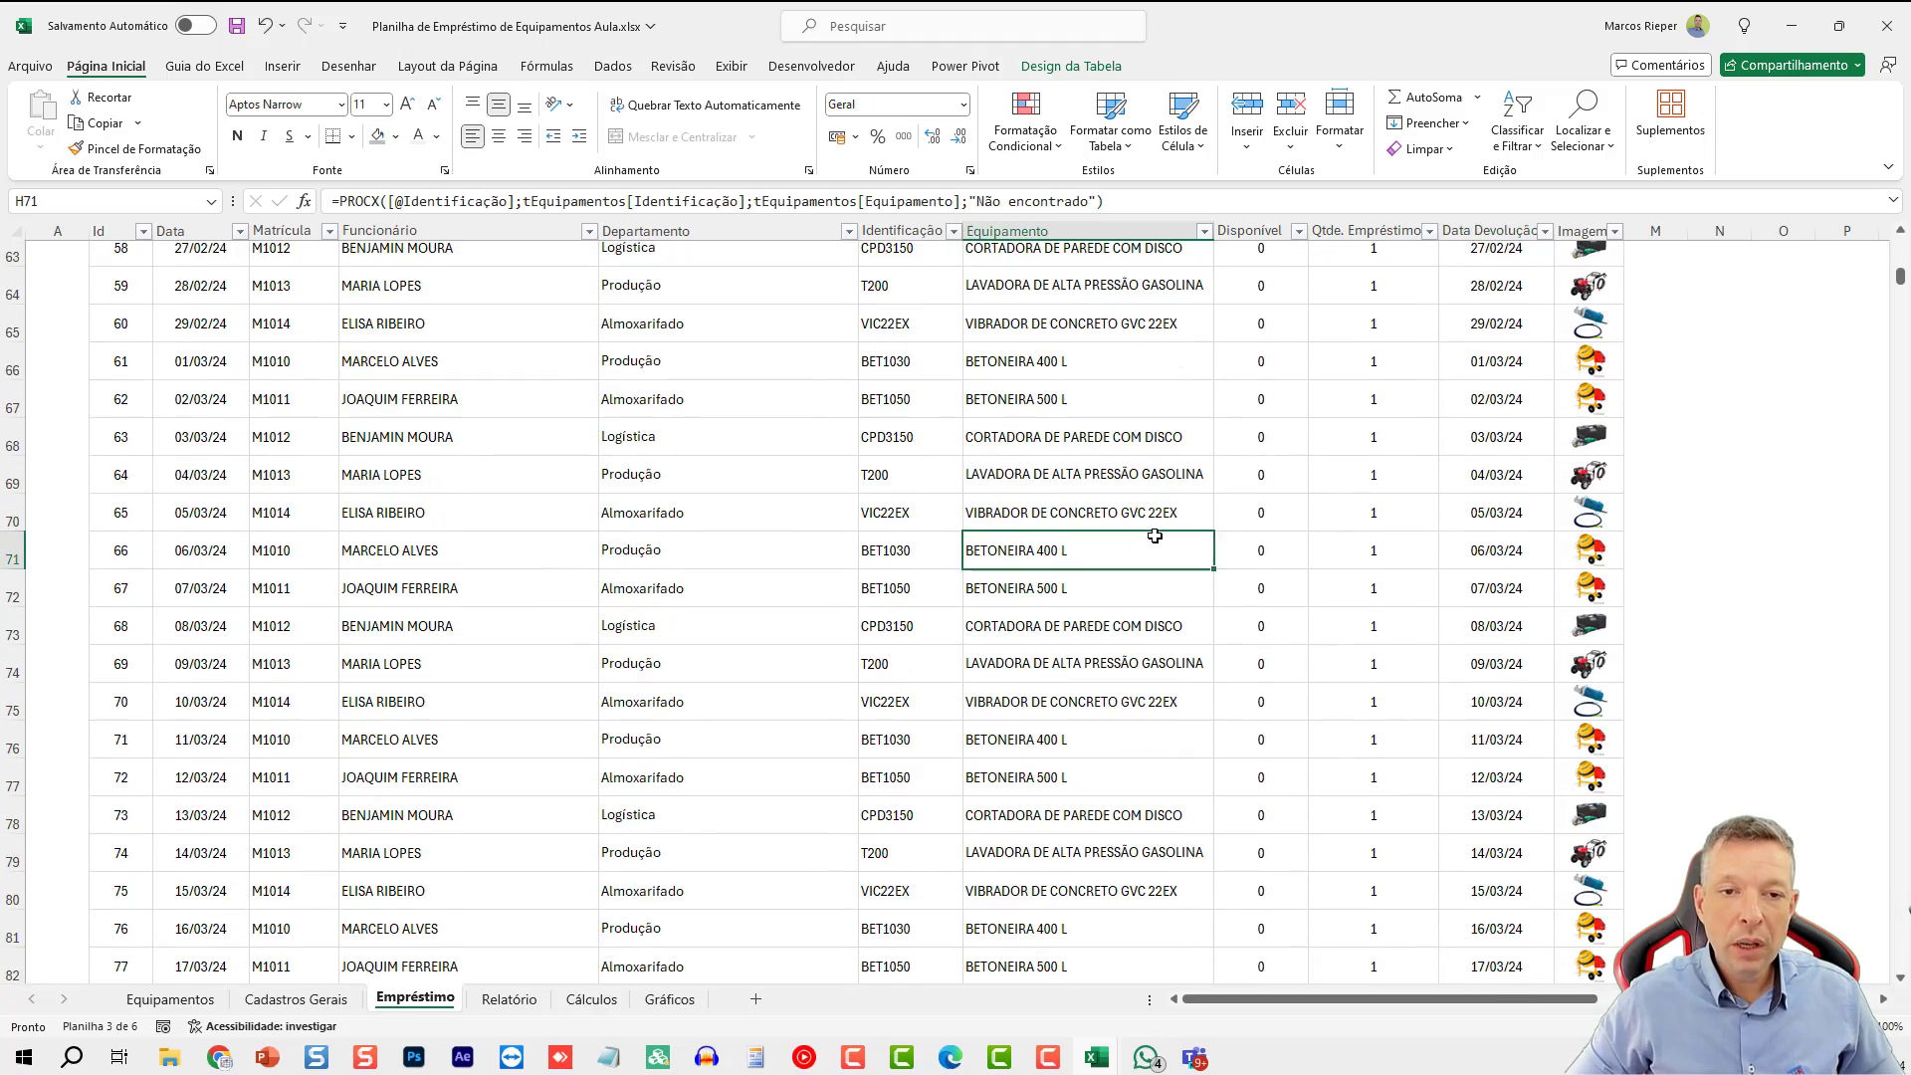
{"action": "key", "text": "ctrl+Home"}
{"action": "left_click", "coordinate": [12, 423]}
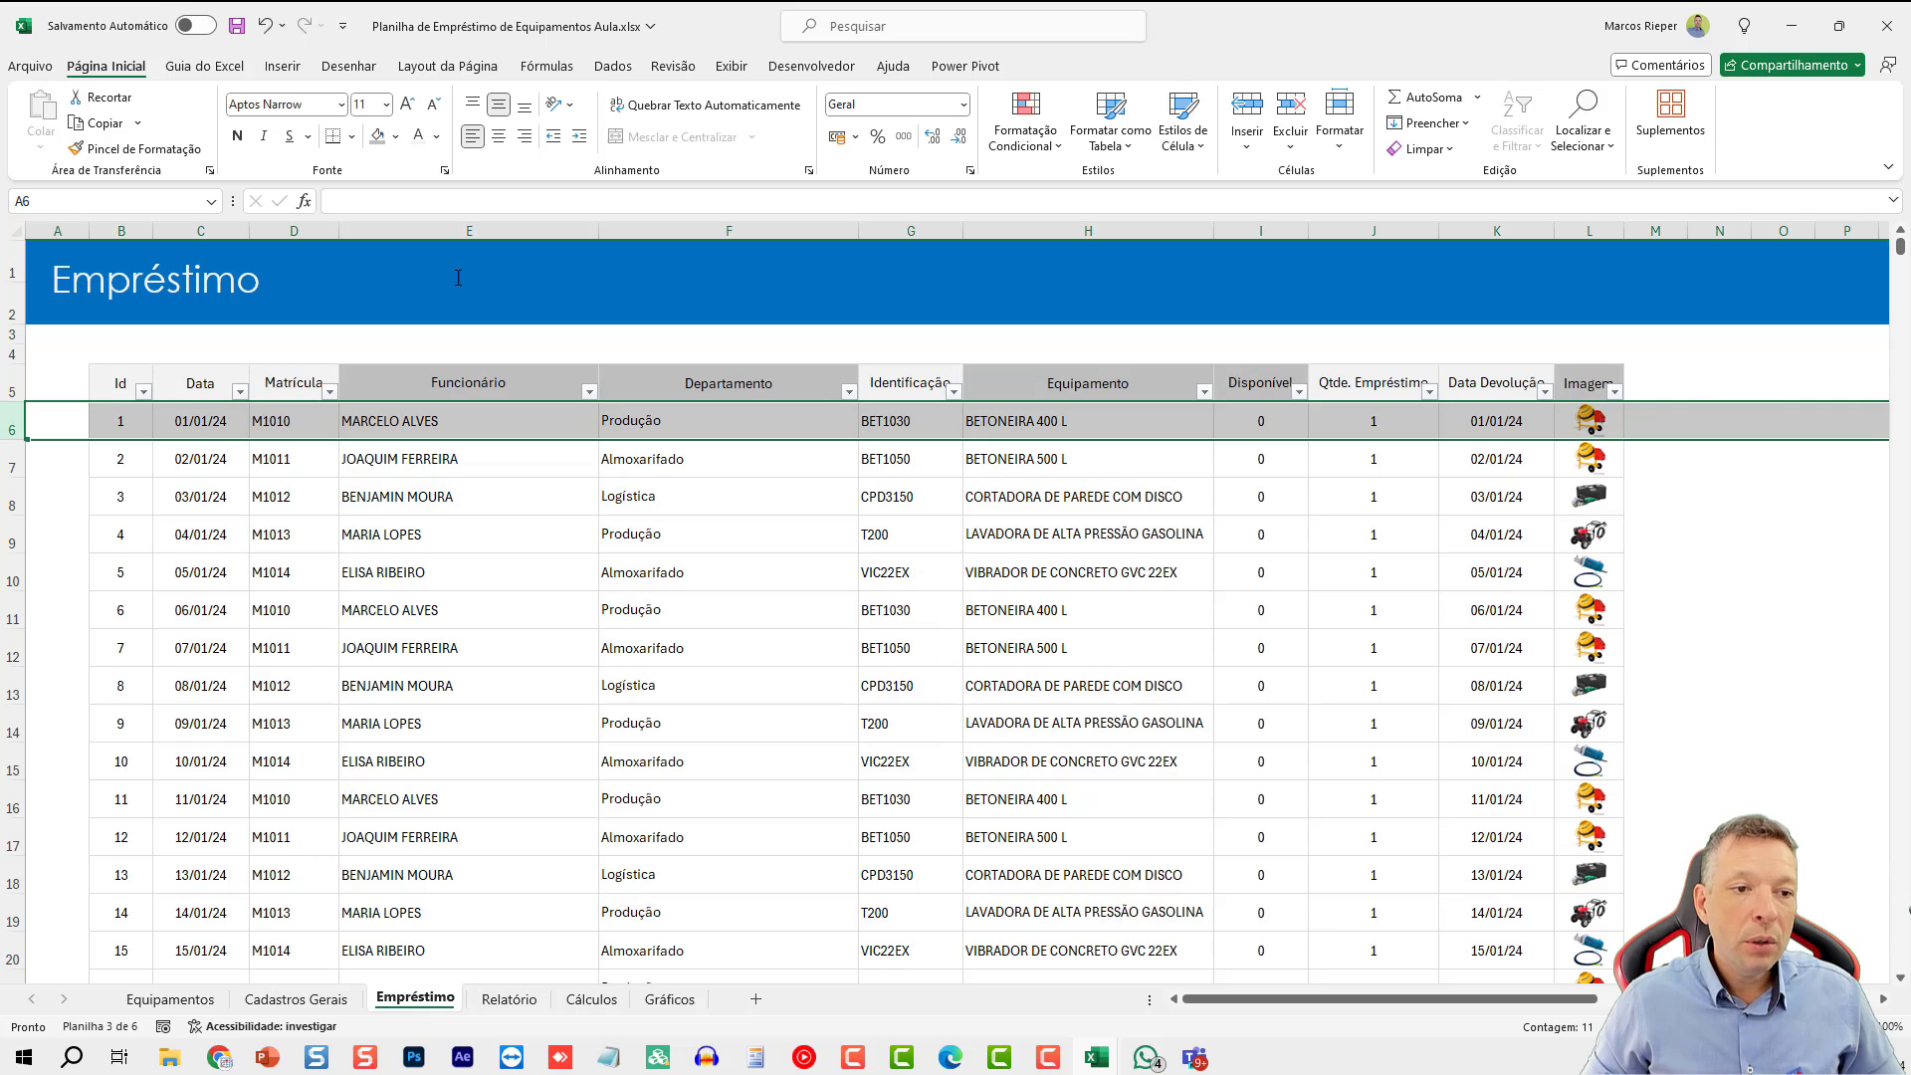
{"action": "left_click", "coordinate": [732, 66]}
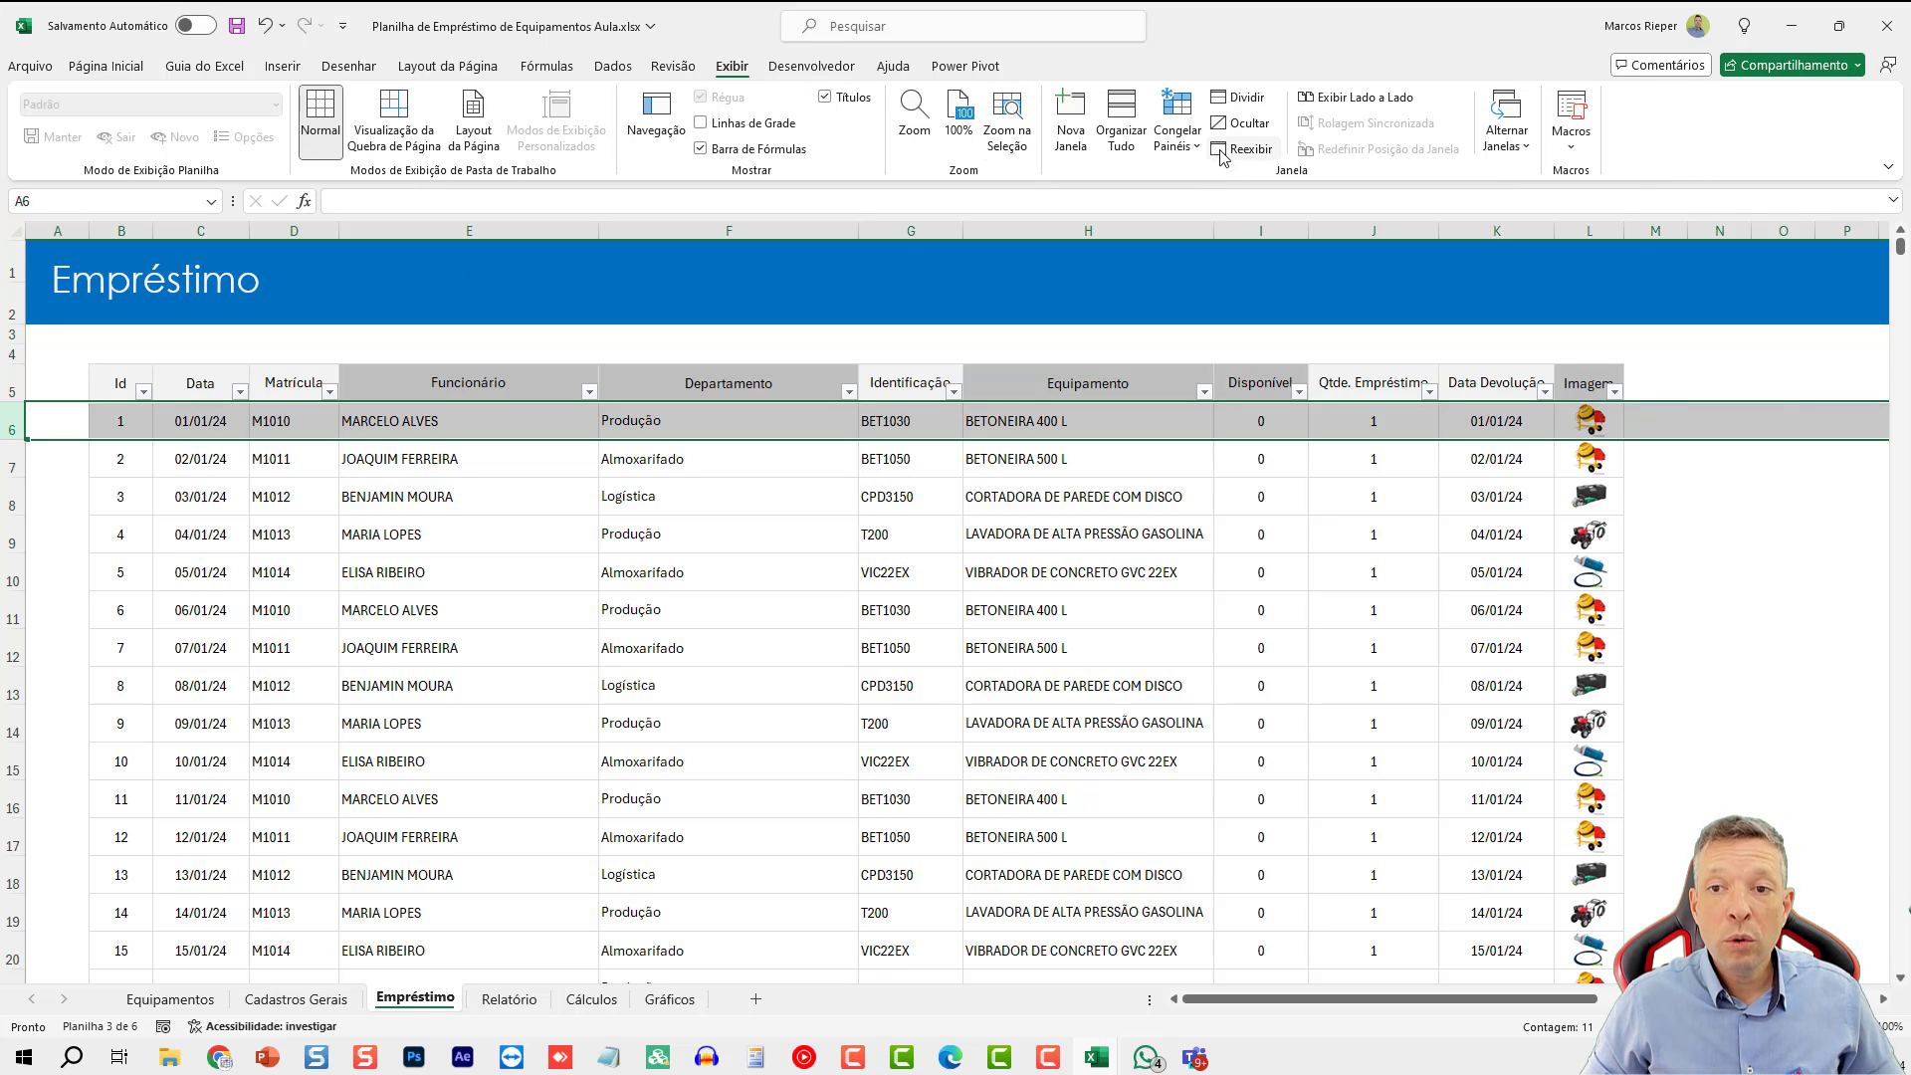
{"action": "left_click", "coordinate": [1178, 130]}
{"action": "left_click", "coordinate": [1244, 184]}
{"action": "left_click", "coordinate": [886, 573]}
{"action": "scroll", "coordinate": [1304, 672], "scroll_direction": "down", "scroll_amount": 3}
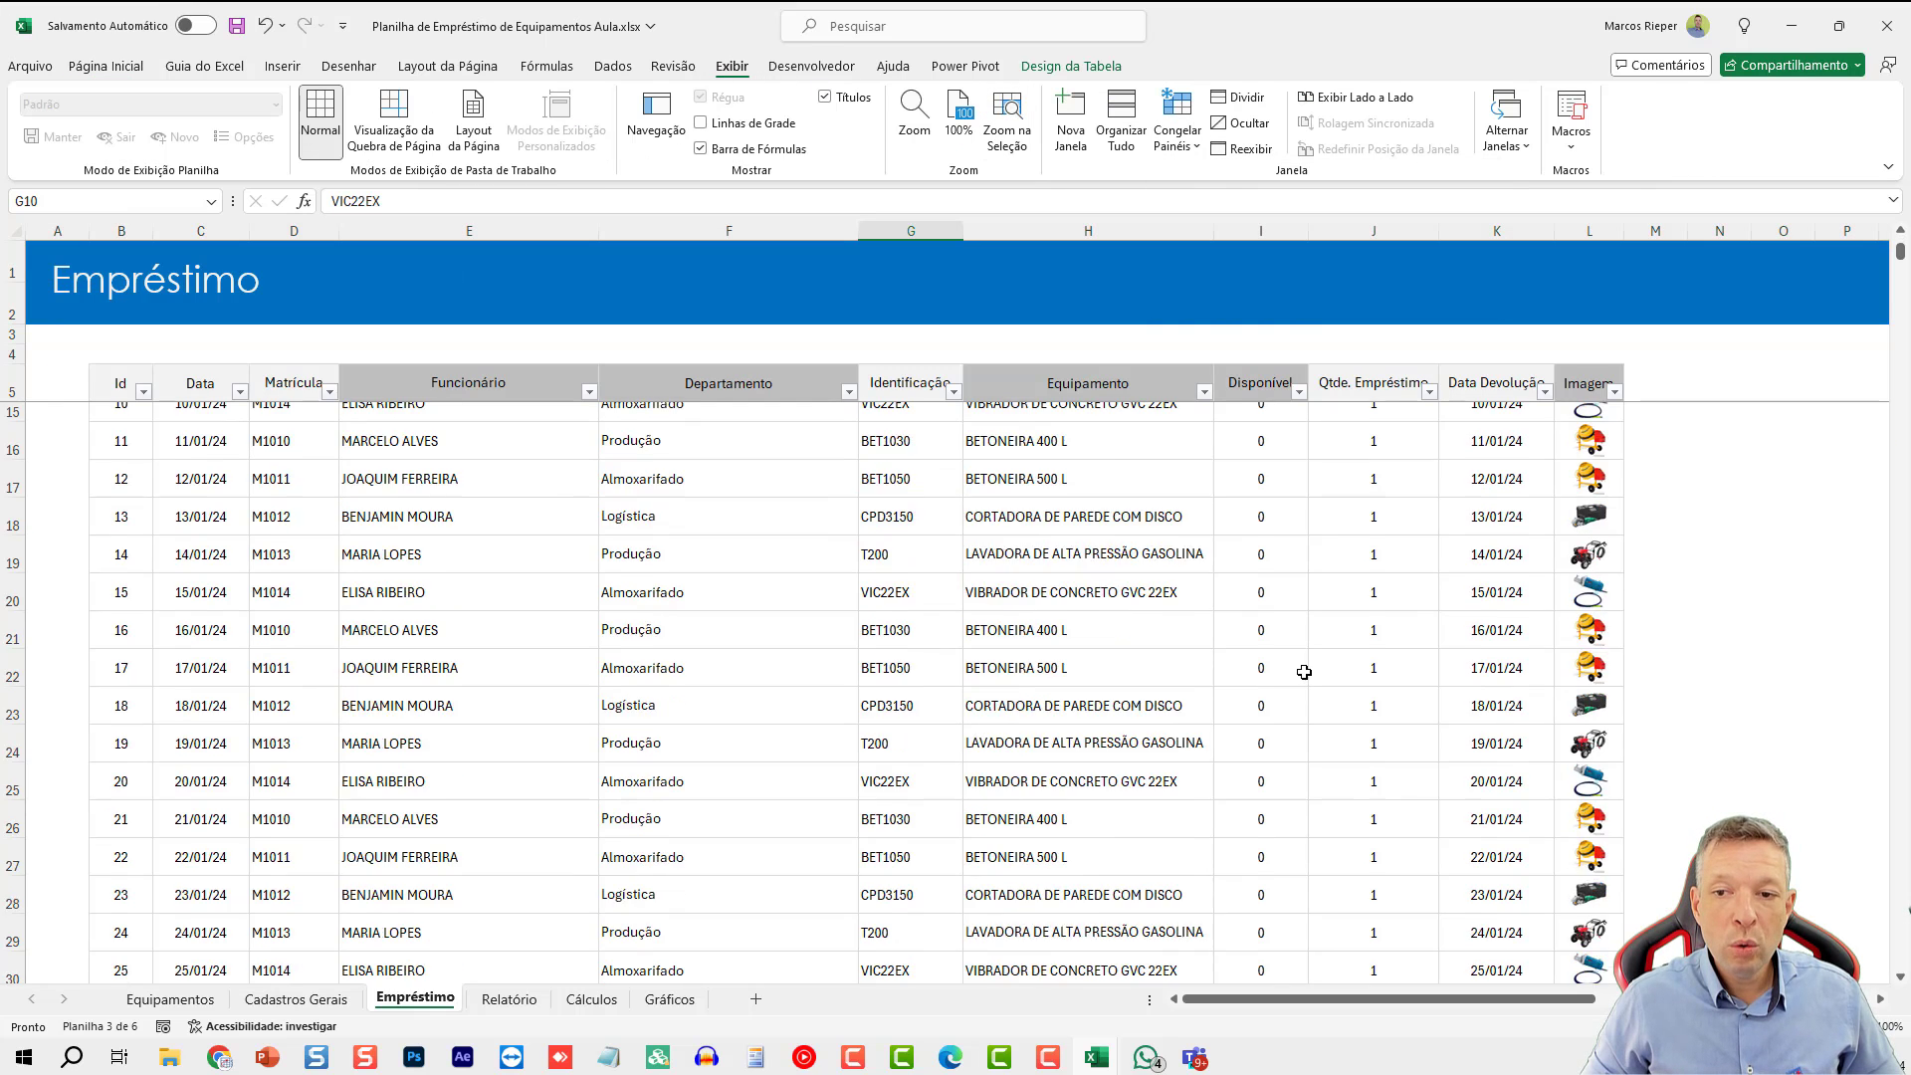
{"action": "scroll", "coordinate": [1304, 672], "scroll_direction": "down", "scroll_amount": 20}
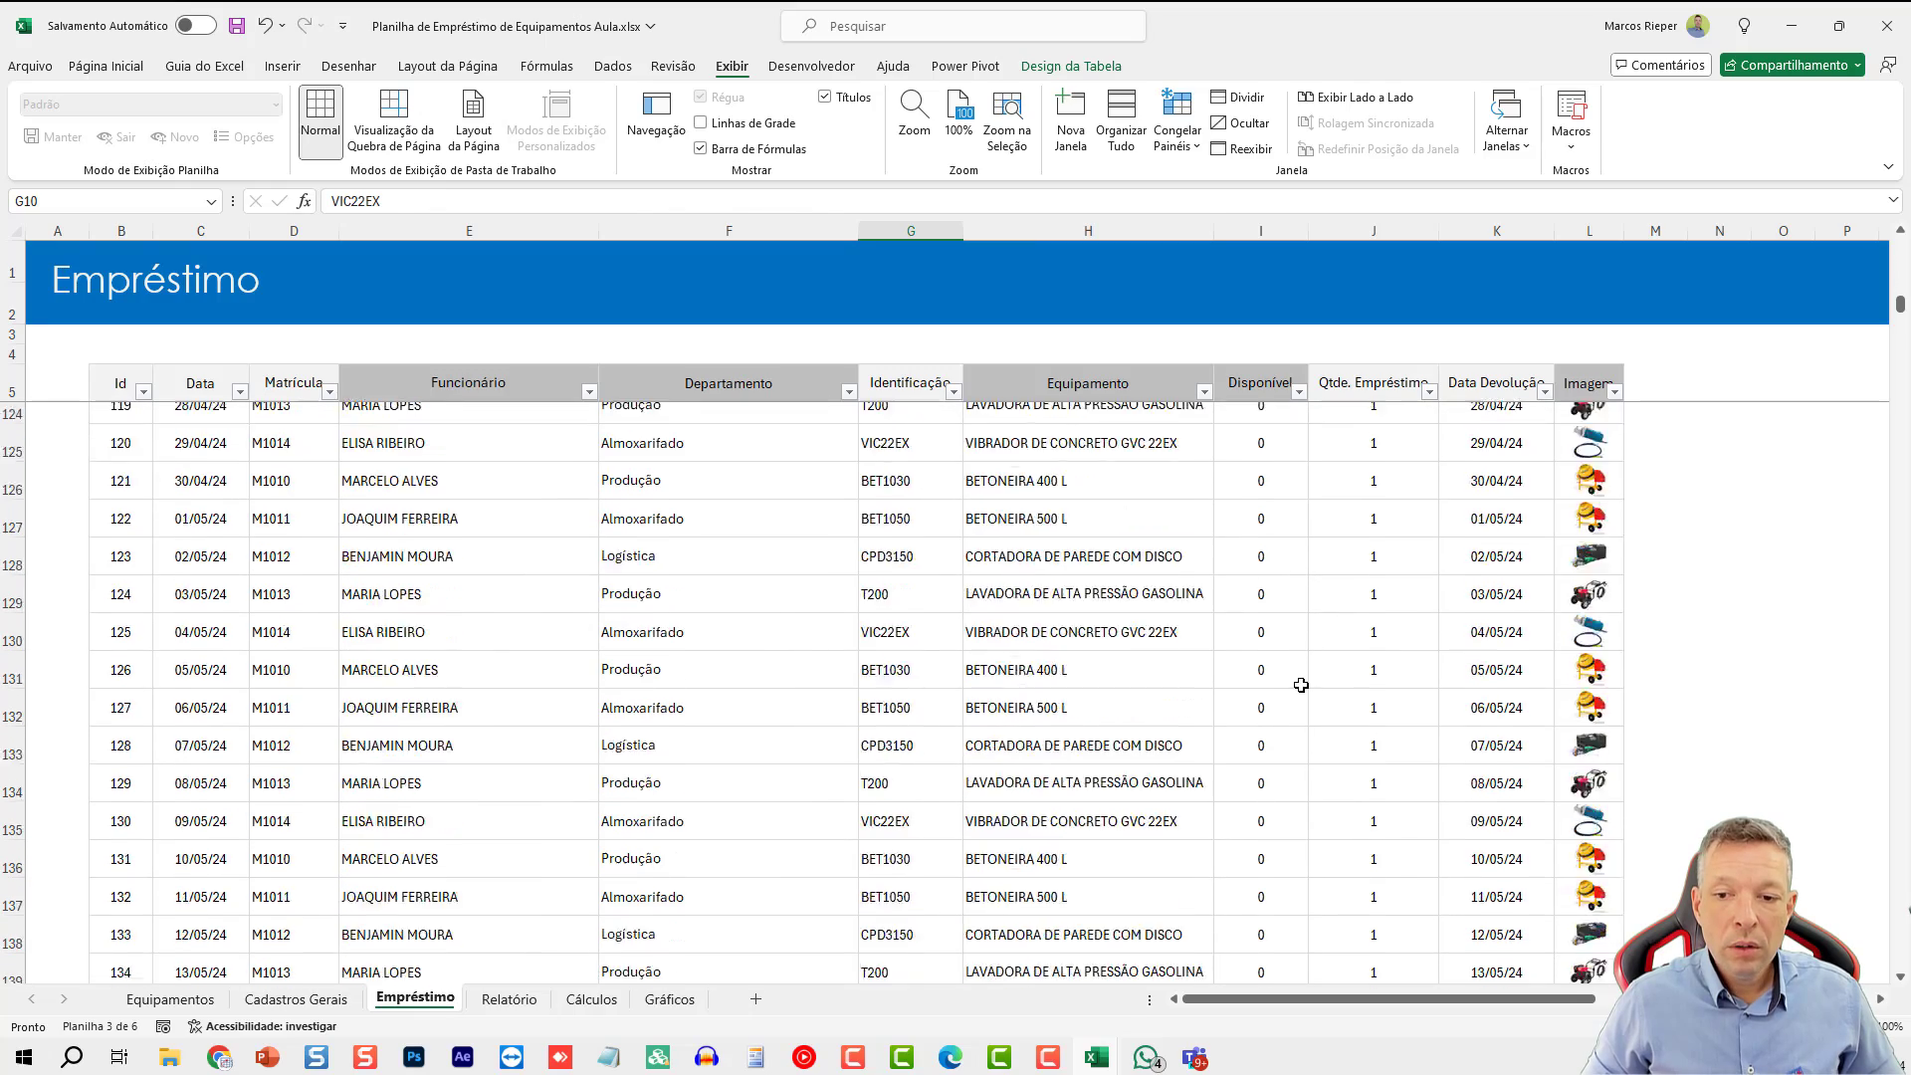
- Add a new row after the last loan record in the table and enter 26/12 as its loan date
{"action": "left_click", "coordinate": [1131, 593]}
{"action": "key", "text": "ctrl+Down"}
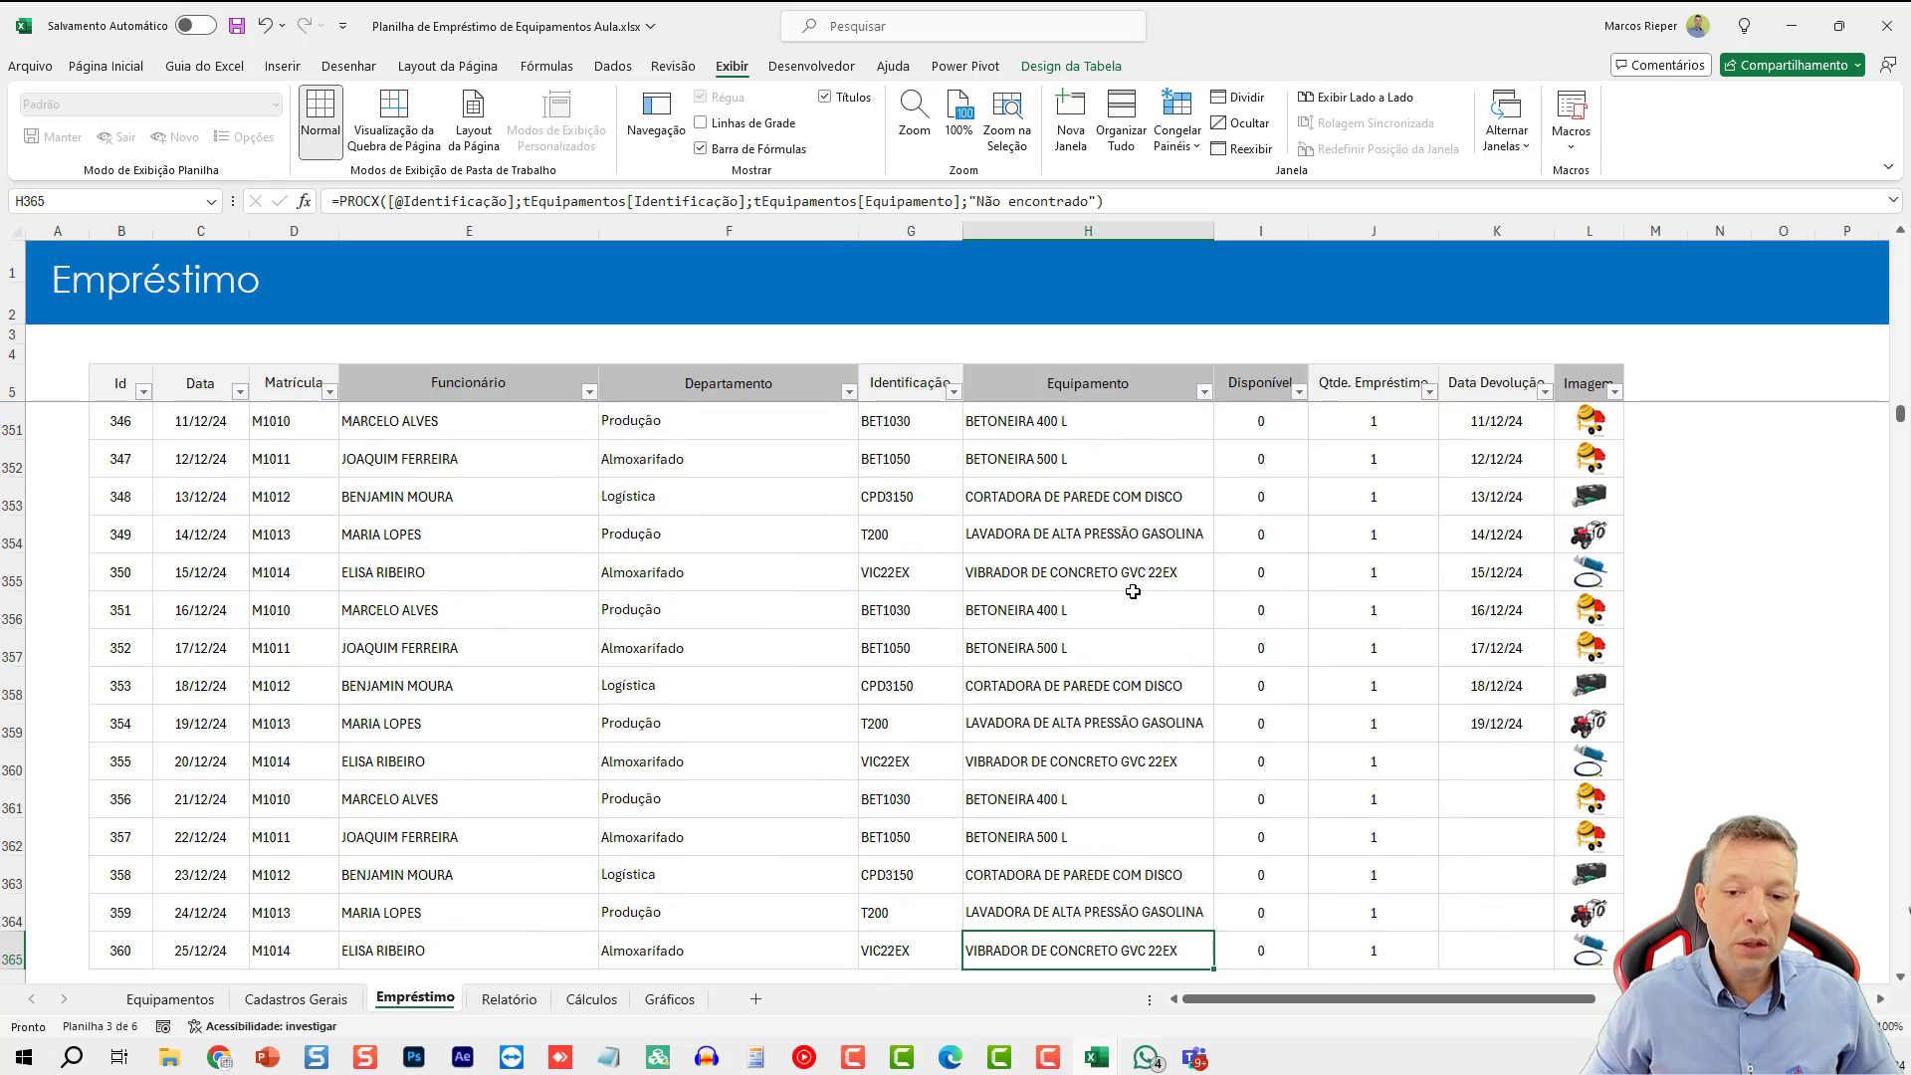
{"action": "scroll", "coordinate": [1115, 657], "scroll_direction": "down", "scroll_amount": 3}
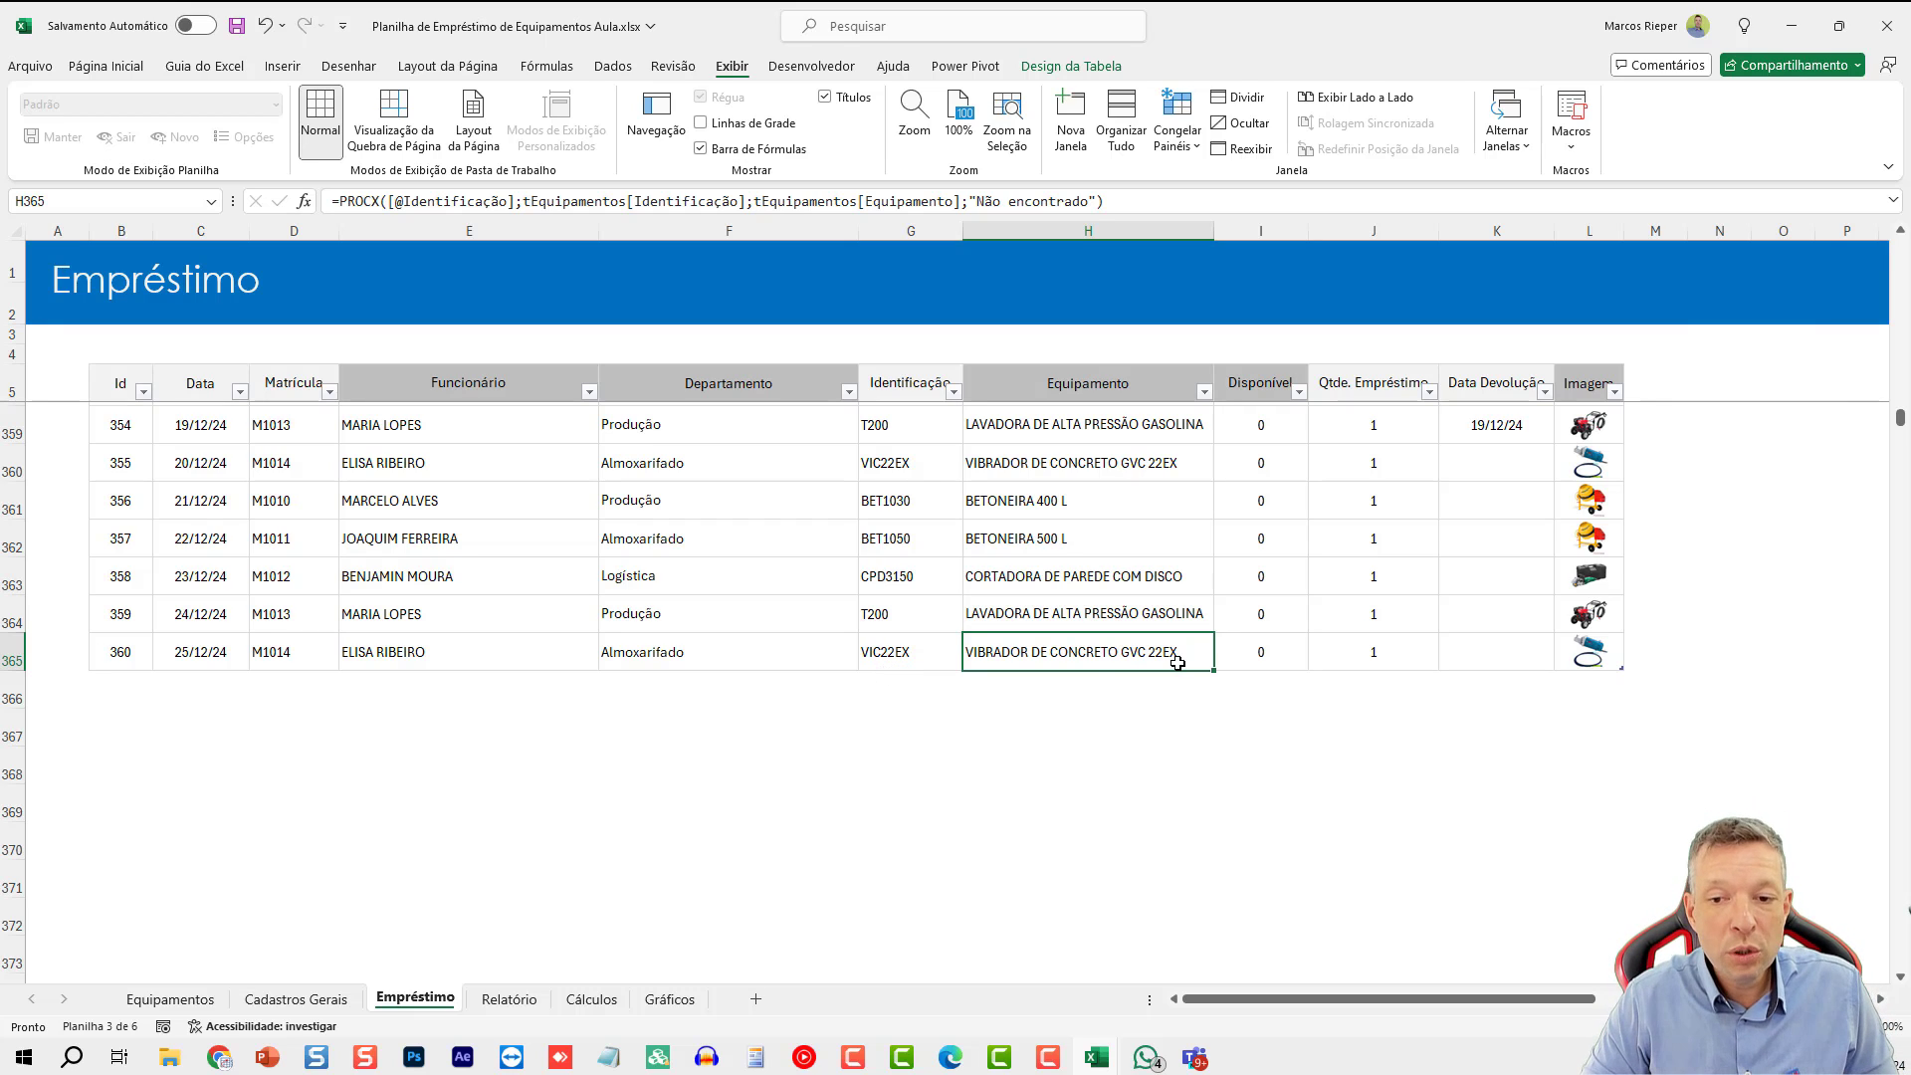
{"action": "key", "text": "Right"}
{"action": "key", "text": "Right"}
{"action": "key", "text": "Right"}
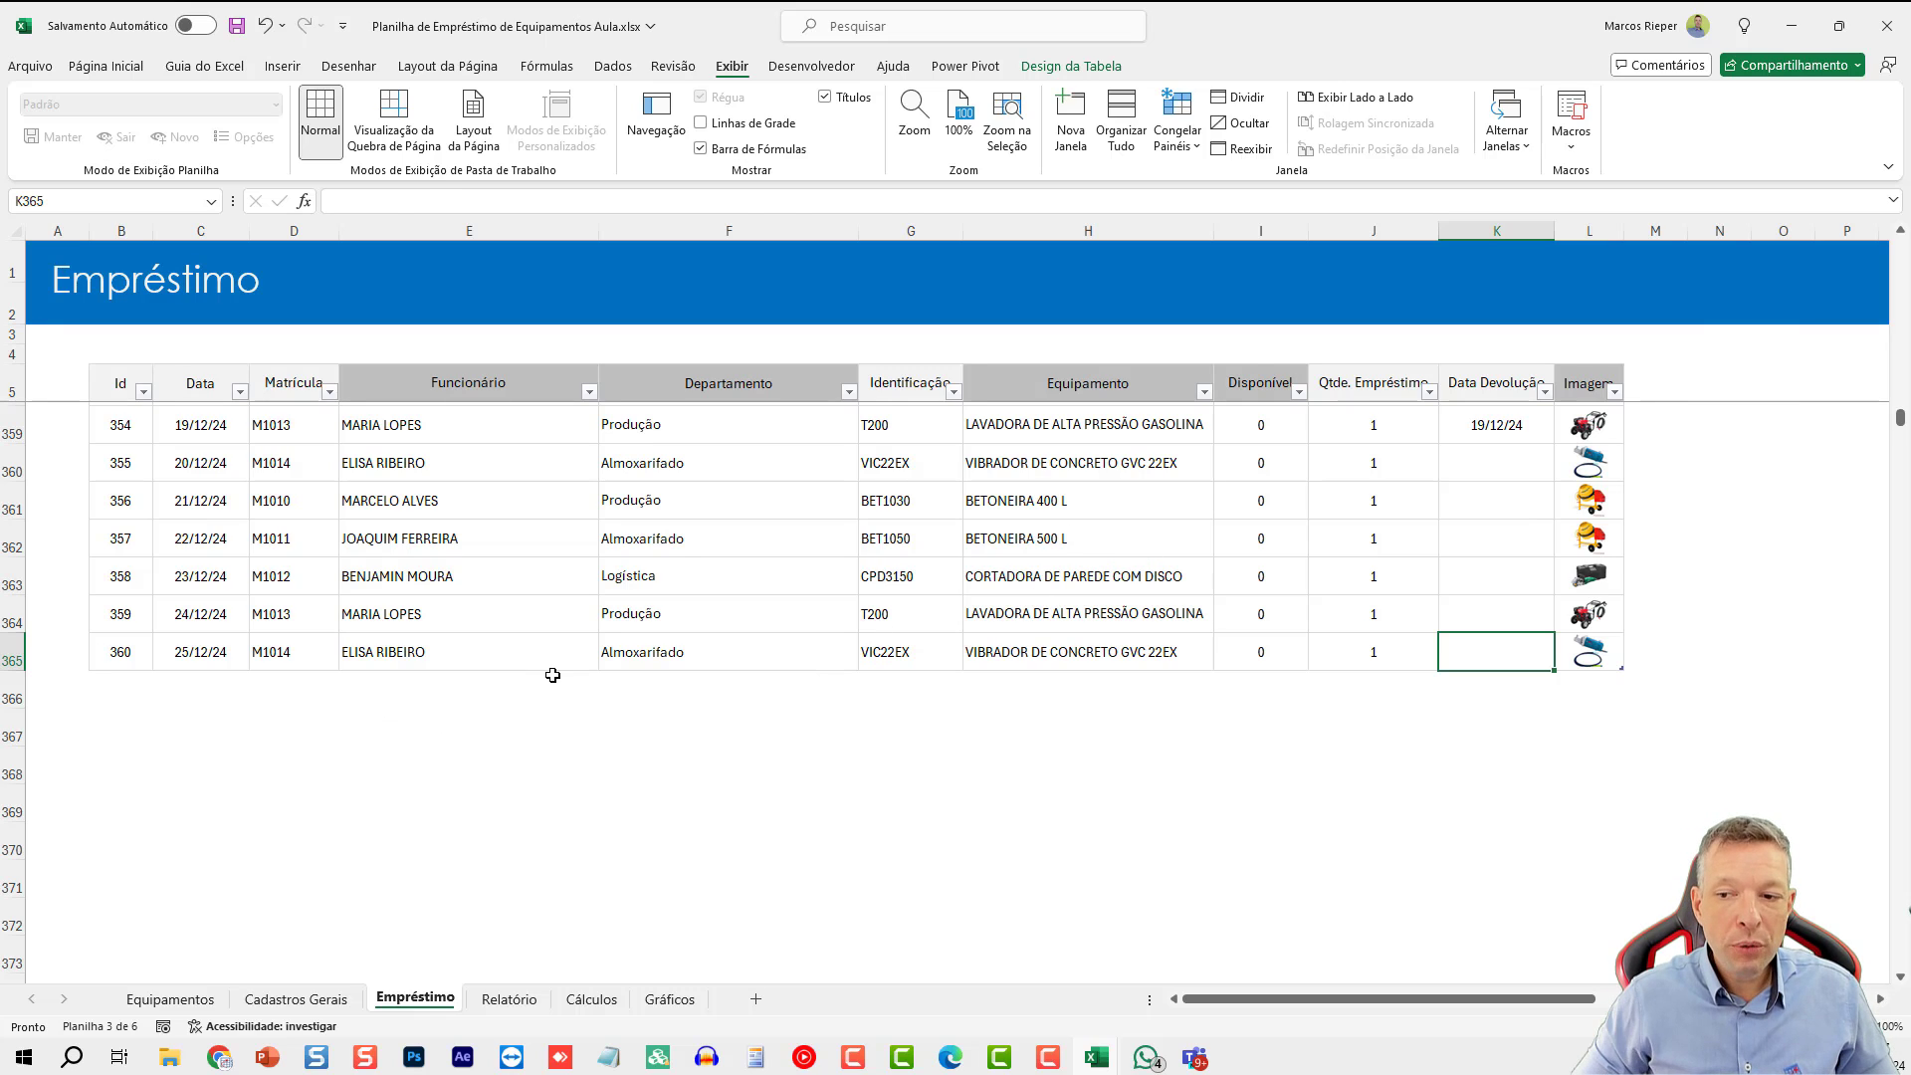
{"action": "key", "text": "Tab"}
{"action": "key", "text": "Tab"}
{"action": "key", "text": "Tab"}
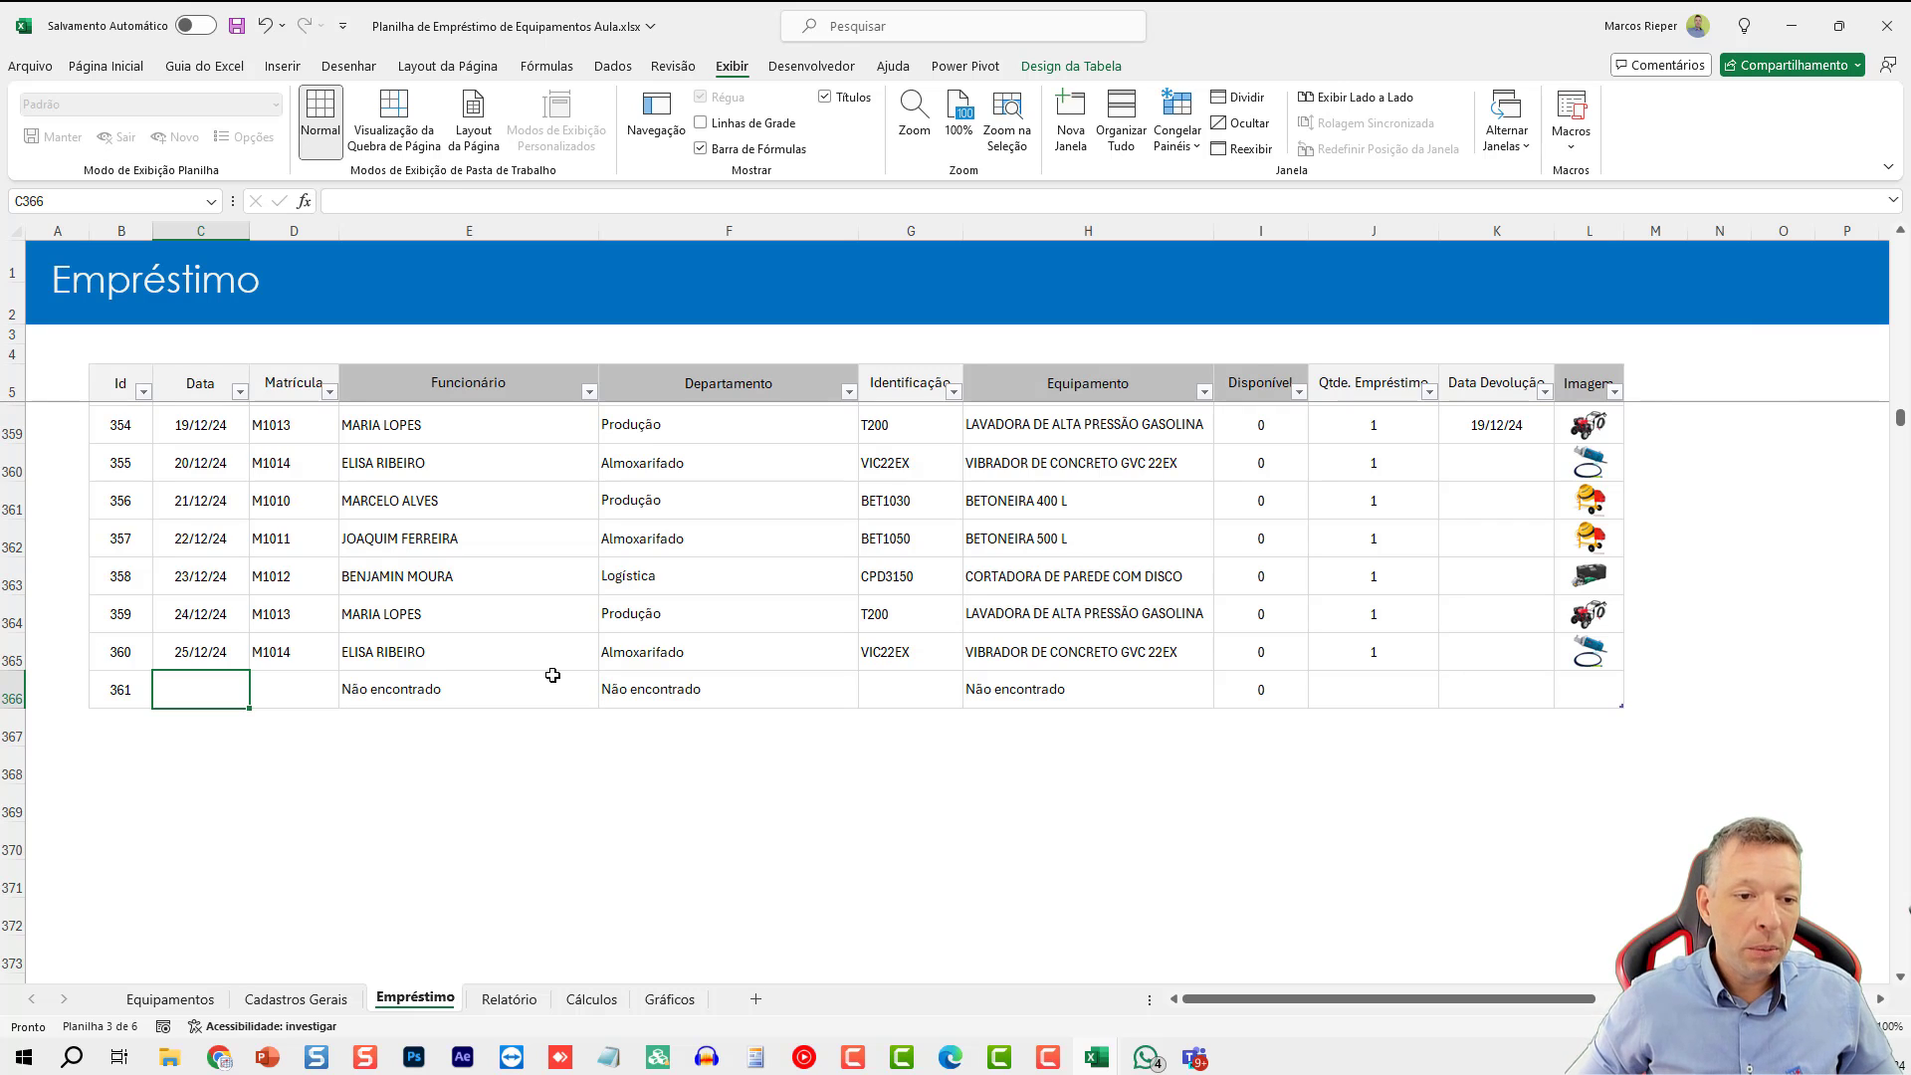
{"action": "type", "text": "26/12"}
{"action": "key", "text": "Tab"}
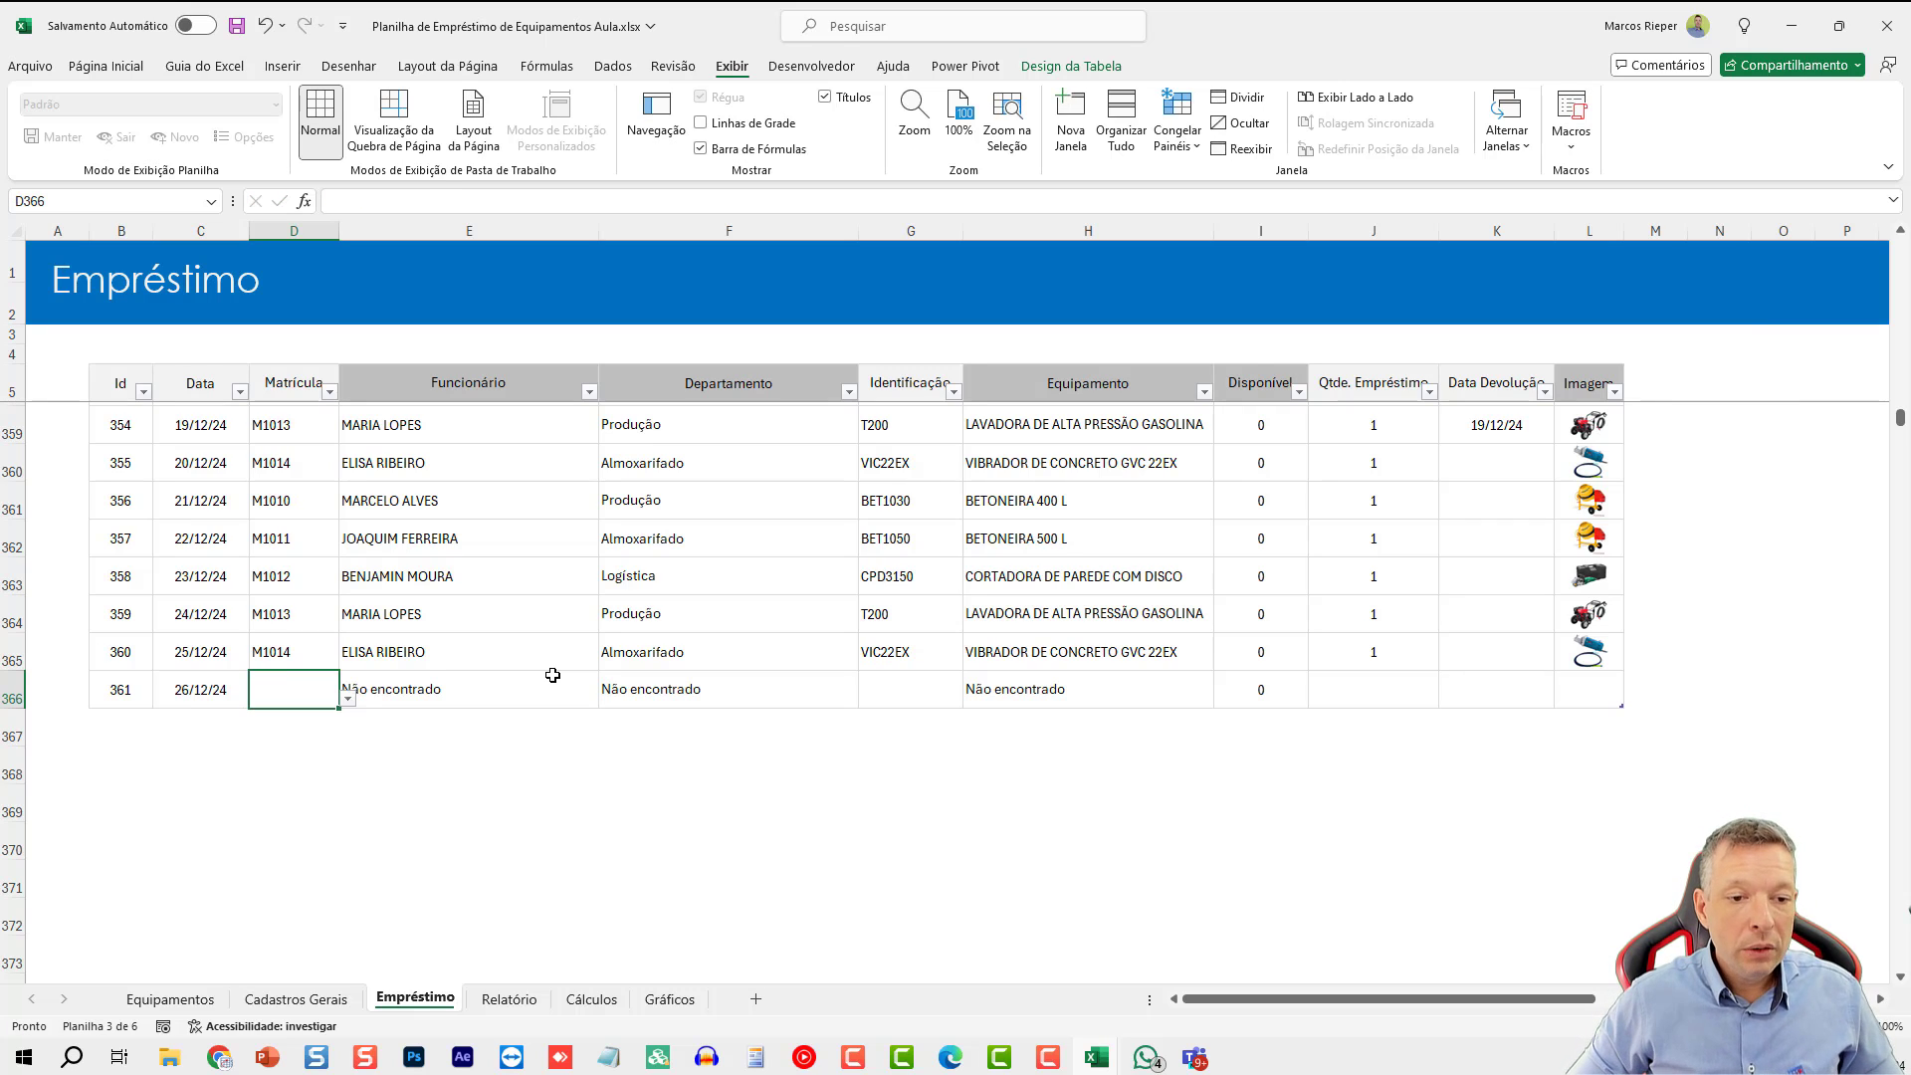
- Pick Matrícula M1011 and Identificação CPD3150 from the dropdown lists for the new 26/12 loan
{"action": "key", "text": "alt+Down"}
{"action": "key", "text": "Return"}
{"action": "key", "text": "Tab"}
{"action": "key", "text": "Tab"}
{"action": "key", "text": "Tab"}
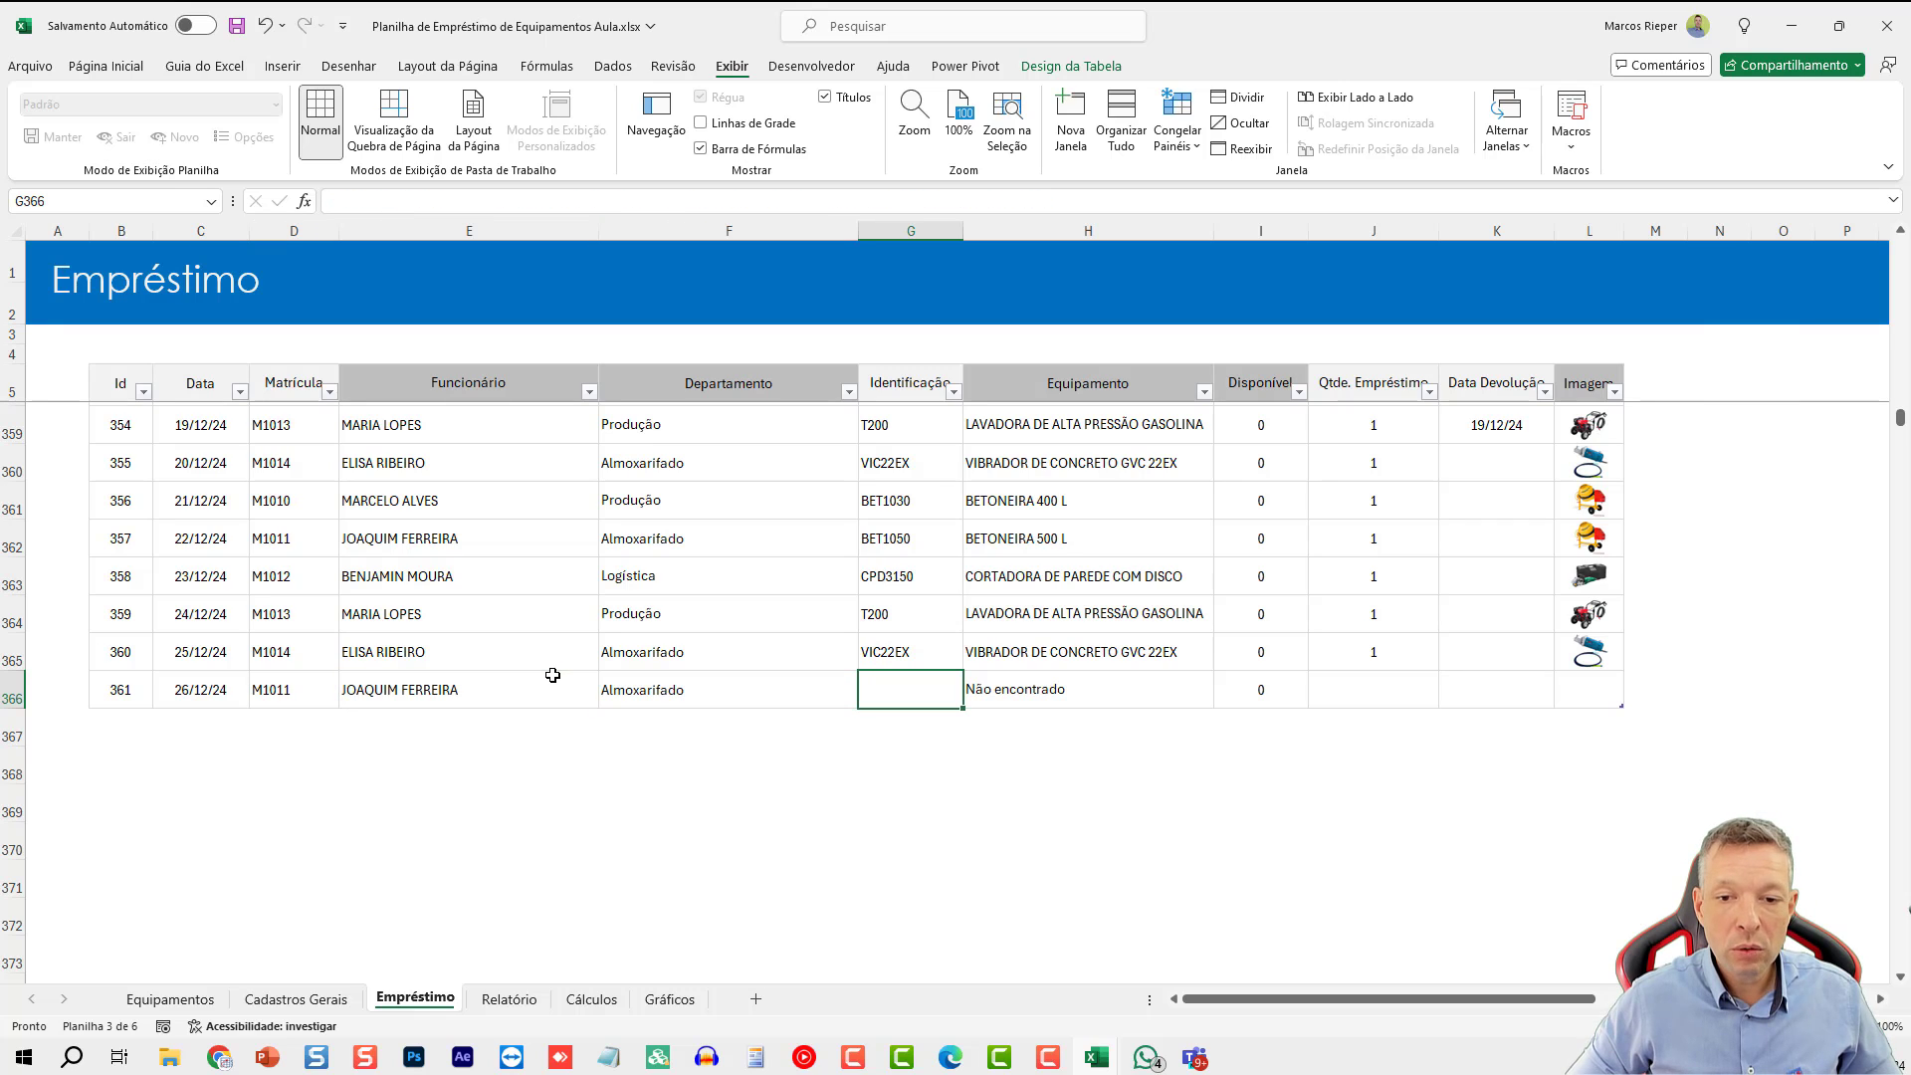
{"action": "key", "text": "alt+Down"}
{"action": "key", "text": "Down"}
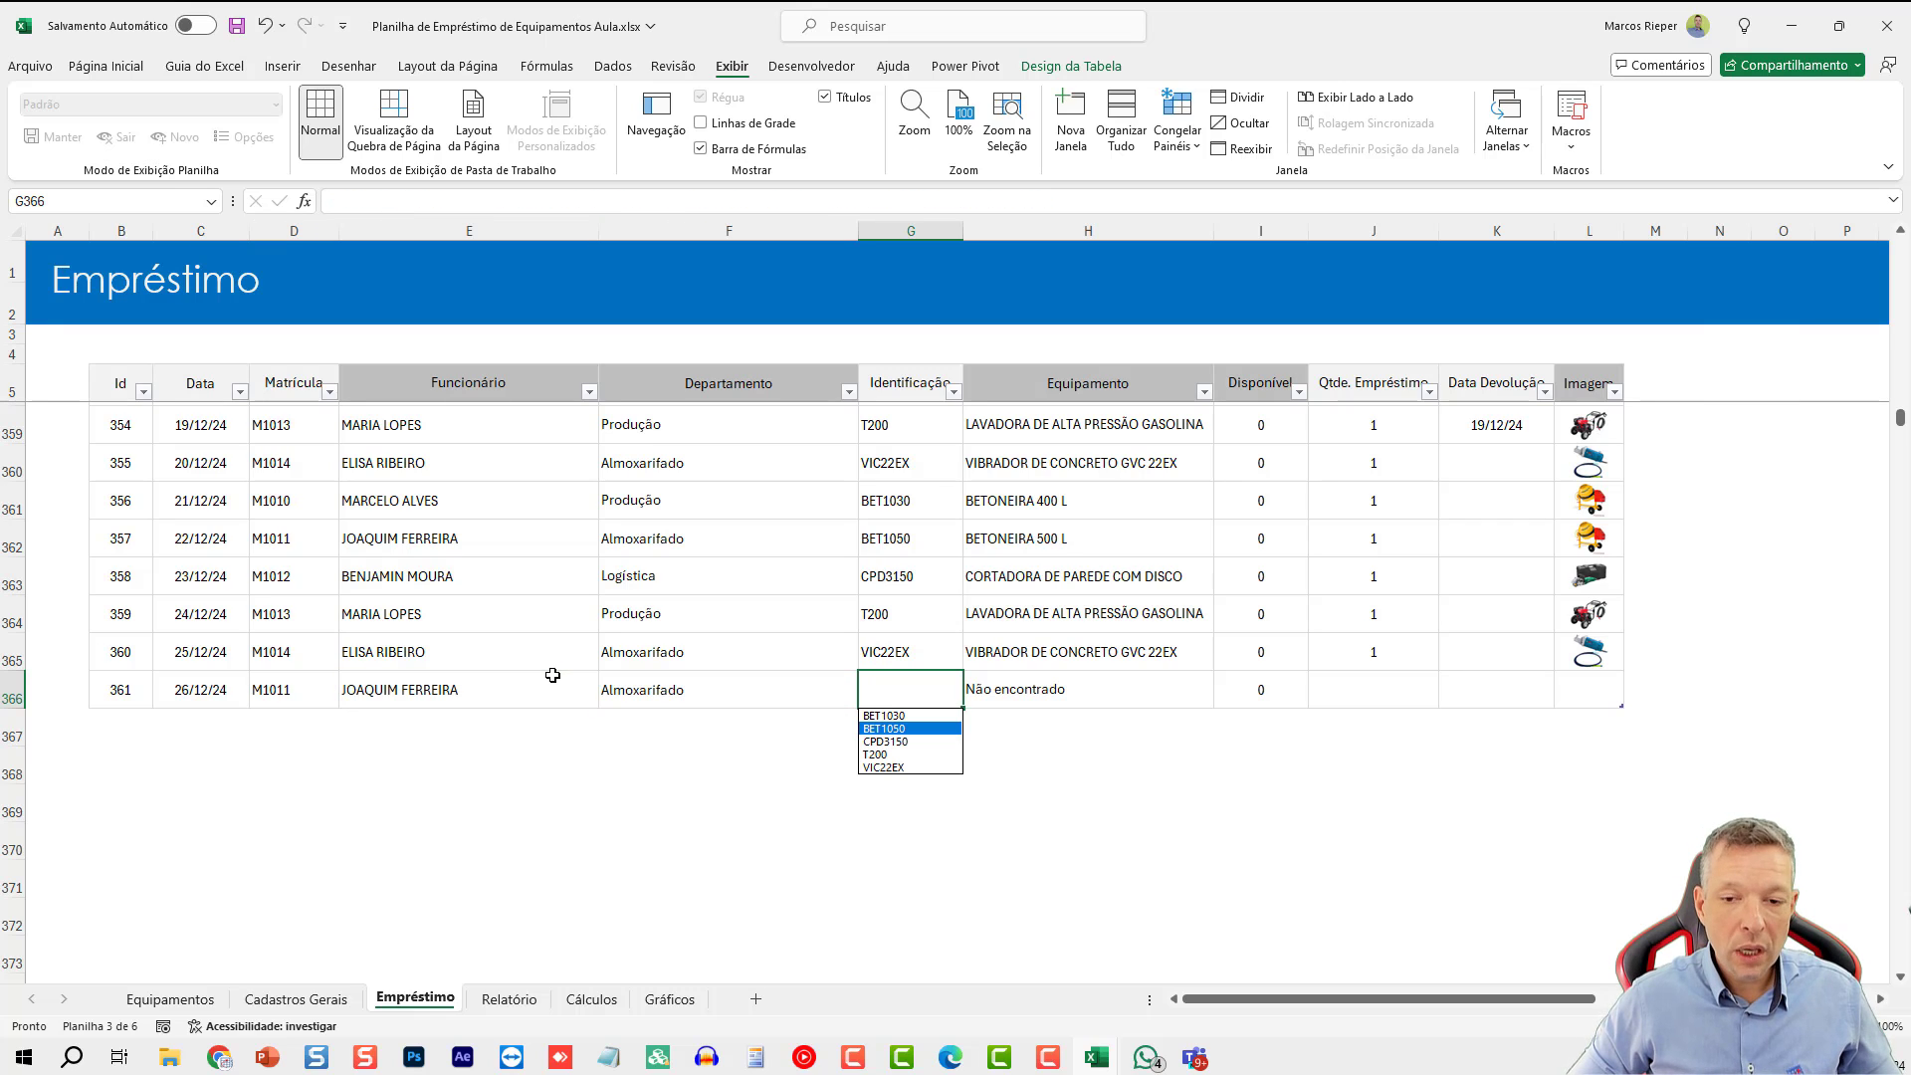
{"action": "key", "text": "Down"}
{"action": "key", "text": "Return"}
{"action": "key", "text": "Tab"}
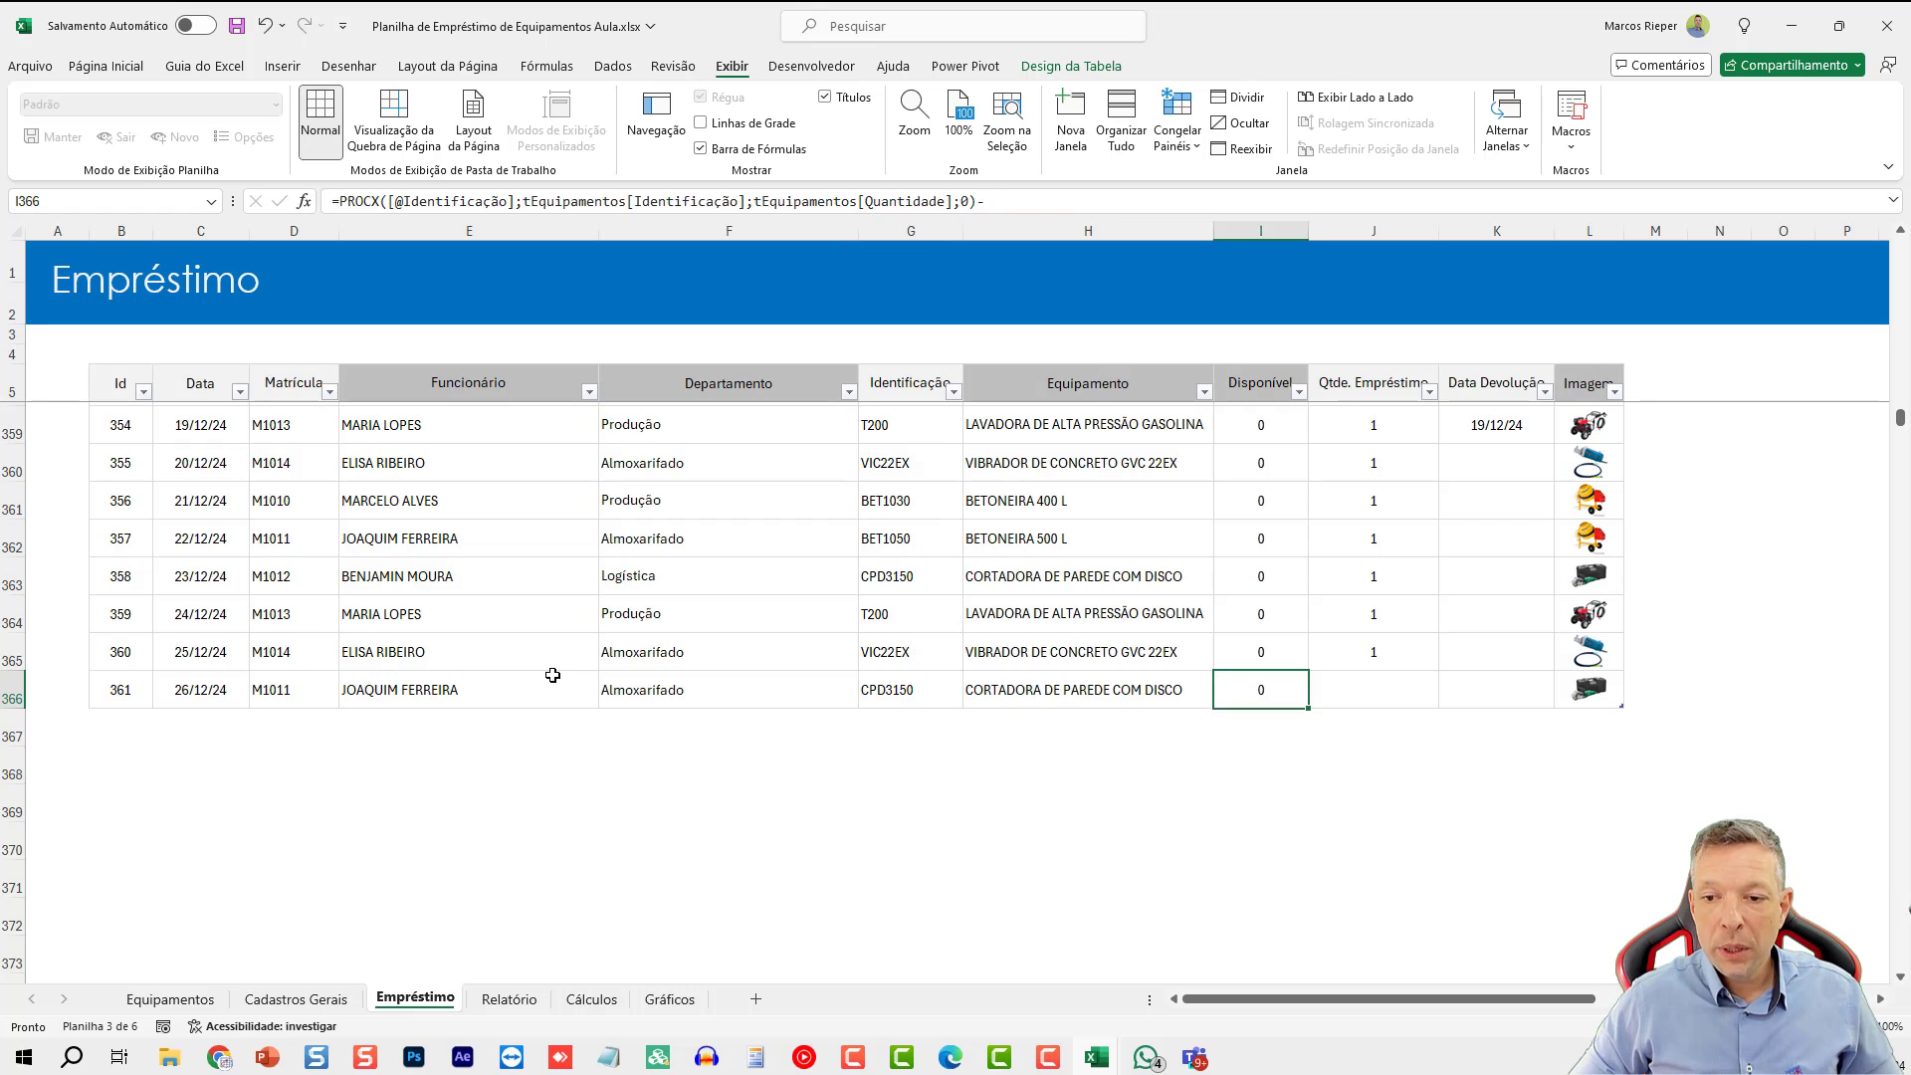
- Enter 23/12 as the return date of the unreturned CPD3150 loan in row 363
{"action": "key", "text": "Tab"}
{"action": "key", "text": "shift+Tab"}
{"action": "key", "text": "Tab"}
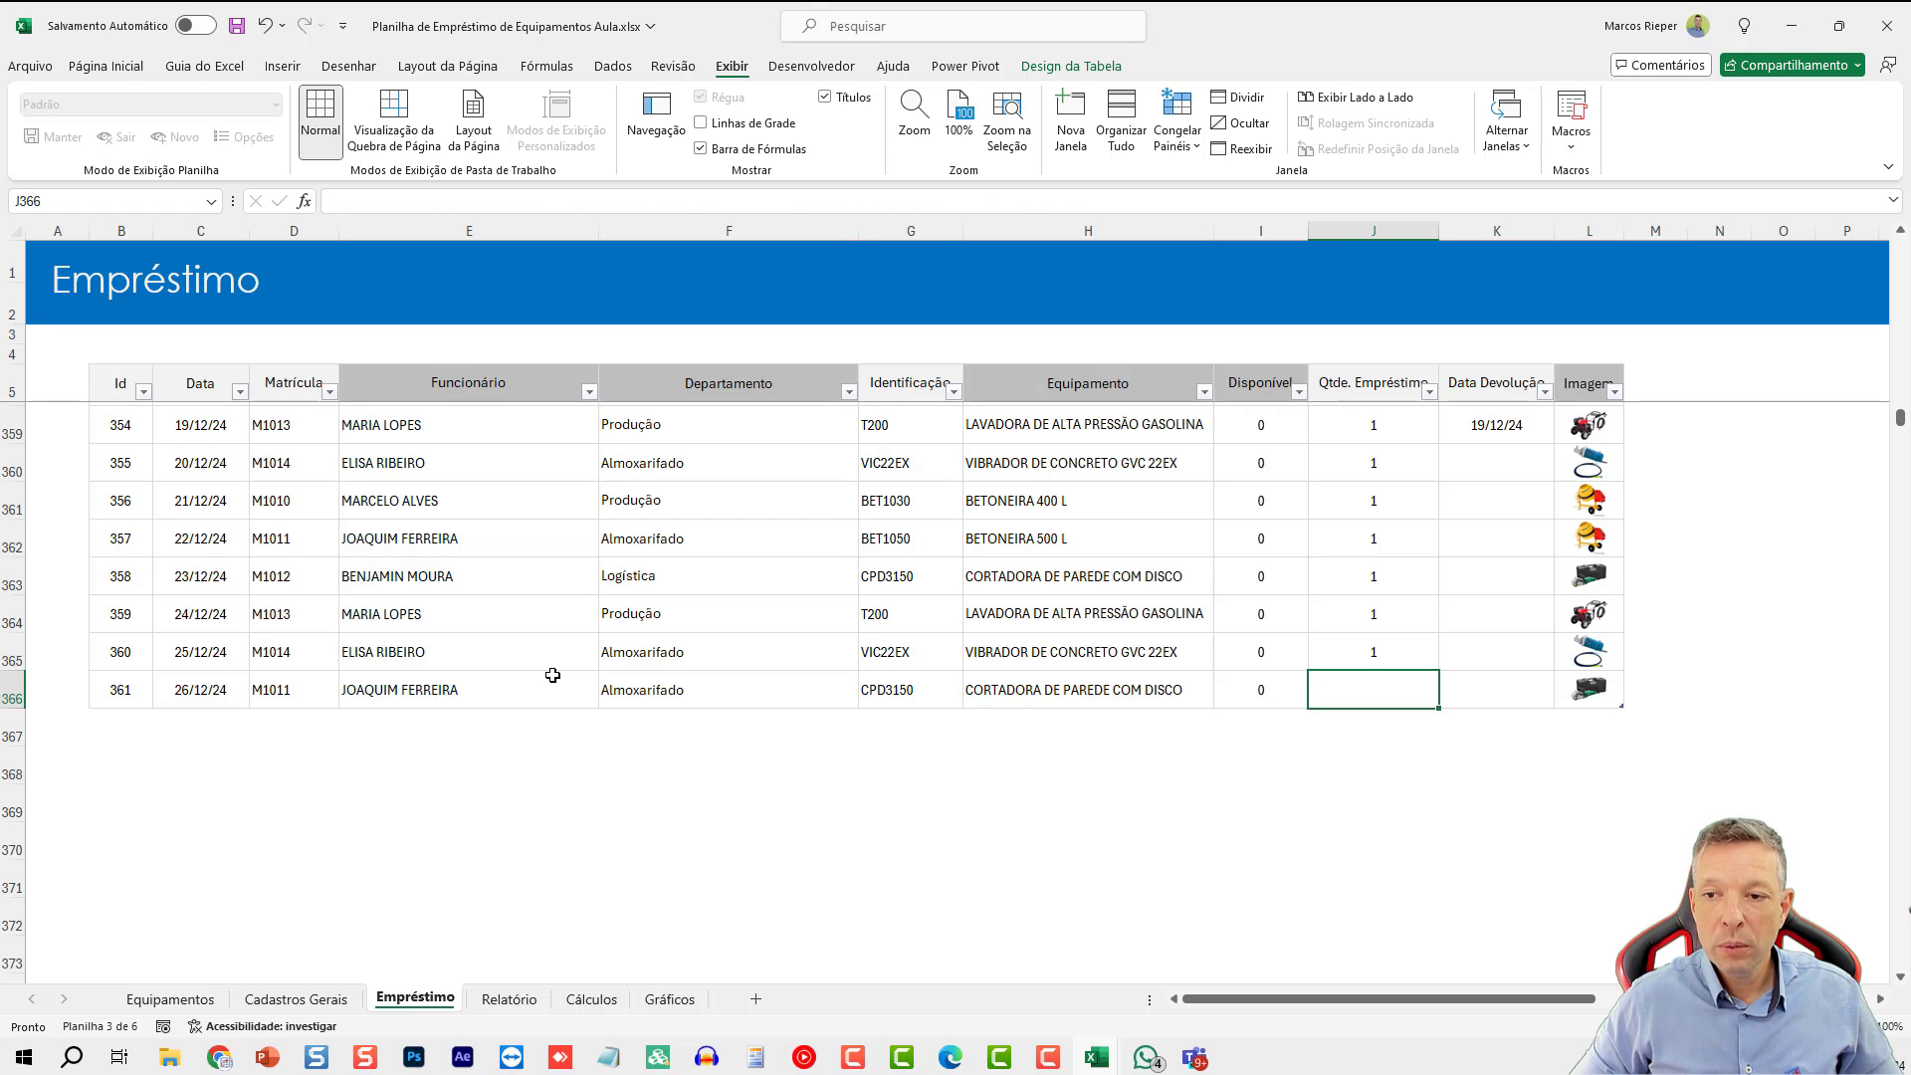
{"action": "key", "text": "Tab"}
{"action": "key", "text": "Up"}
{"action": "key", "text": "Up"}
{"action": "key", "text": "Up"}
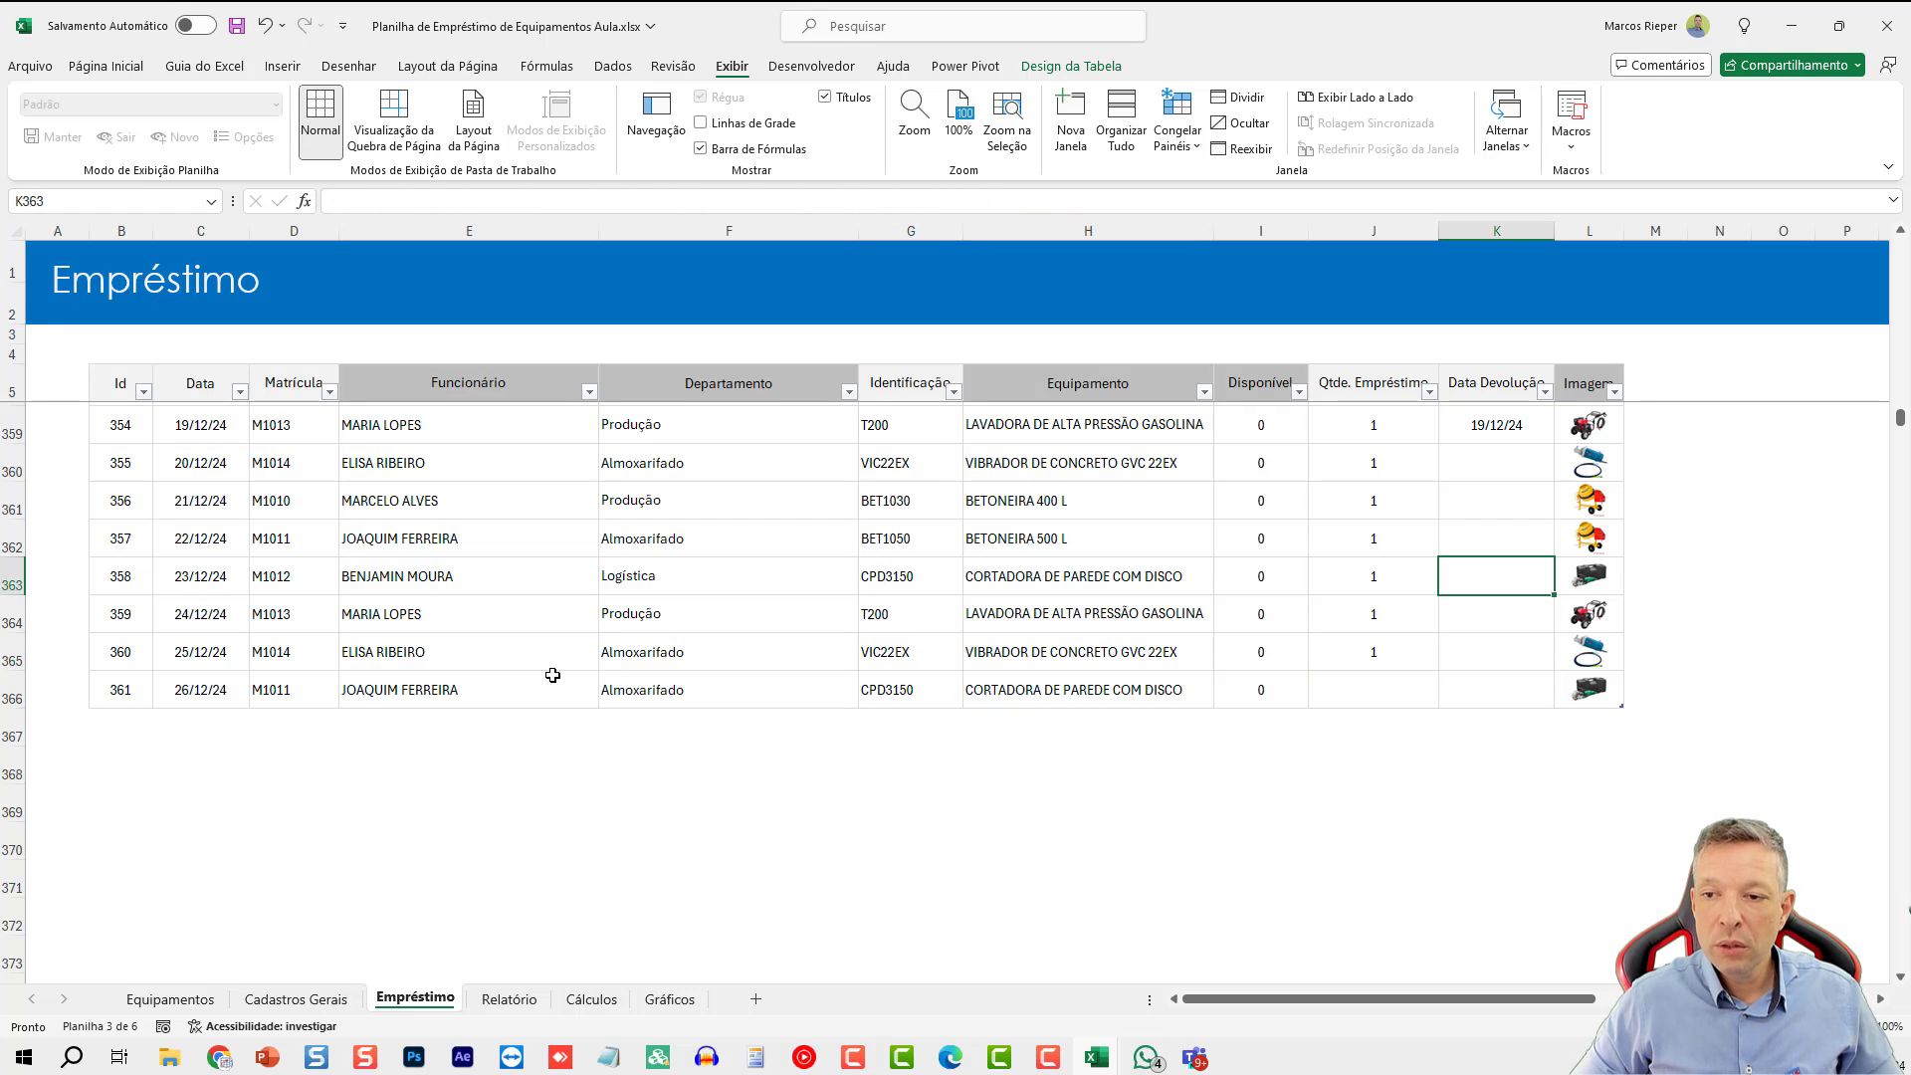
{"action": "type", "text": "23/12"}
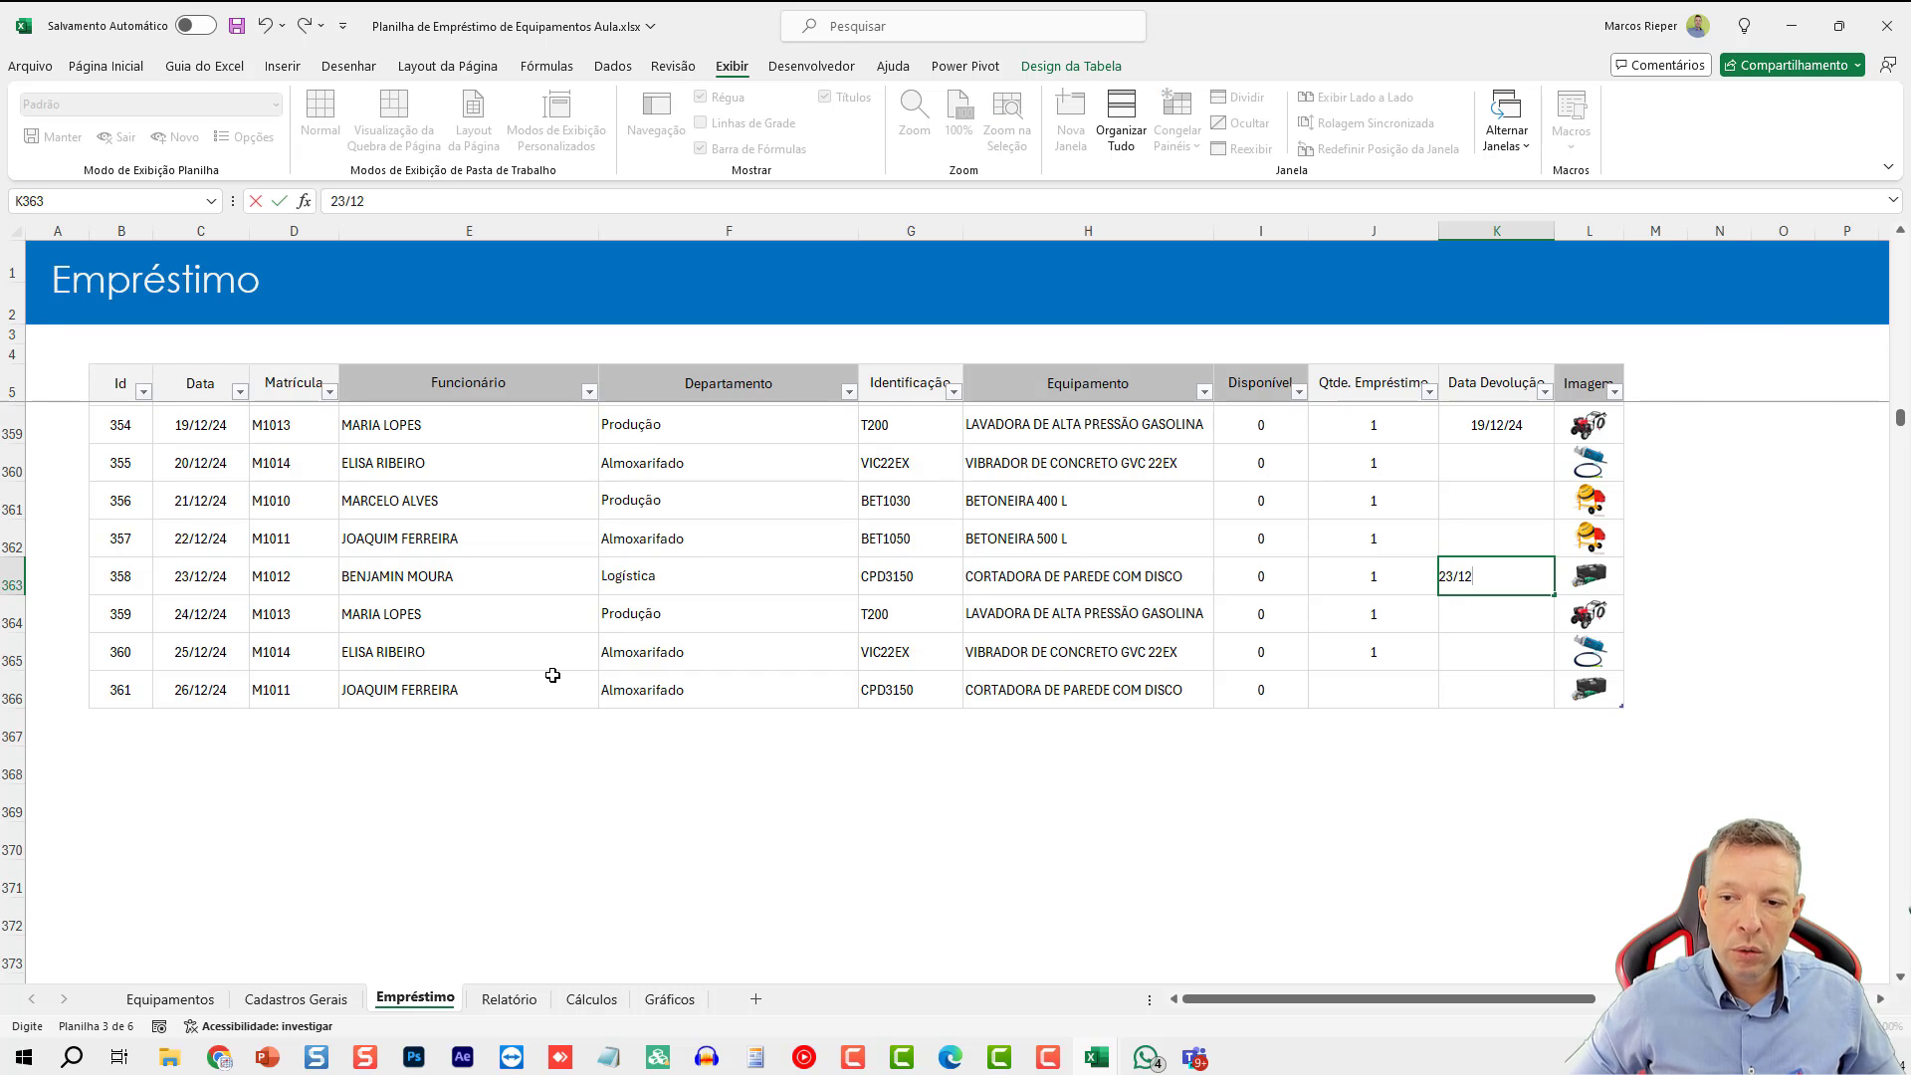
{"action": "key", "text": "Return"}
- Complete the new loan in row 366 with a quantity of 1 and a return date of 27/12
{"action": "key", "text": "Down"}
{"action": "key", "text": "Down"}
{"action": "key", "text": "Left"}
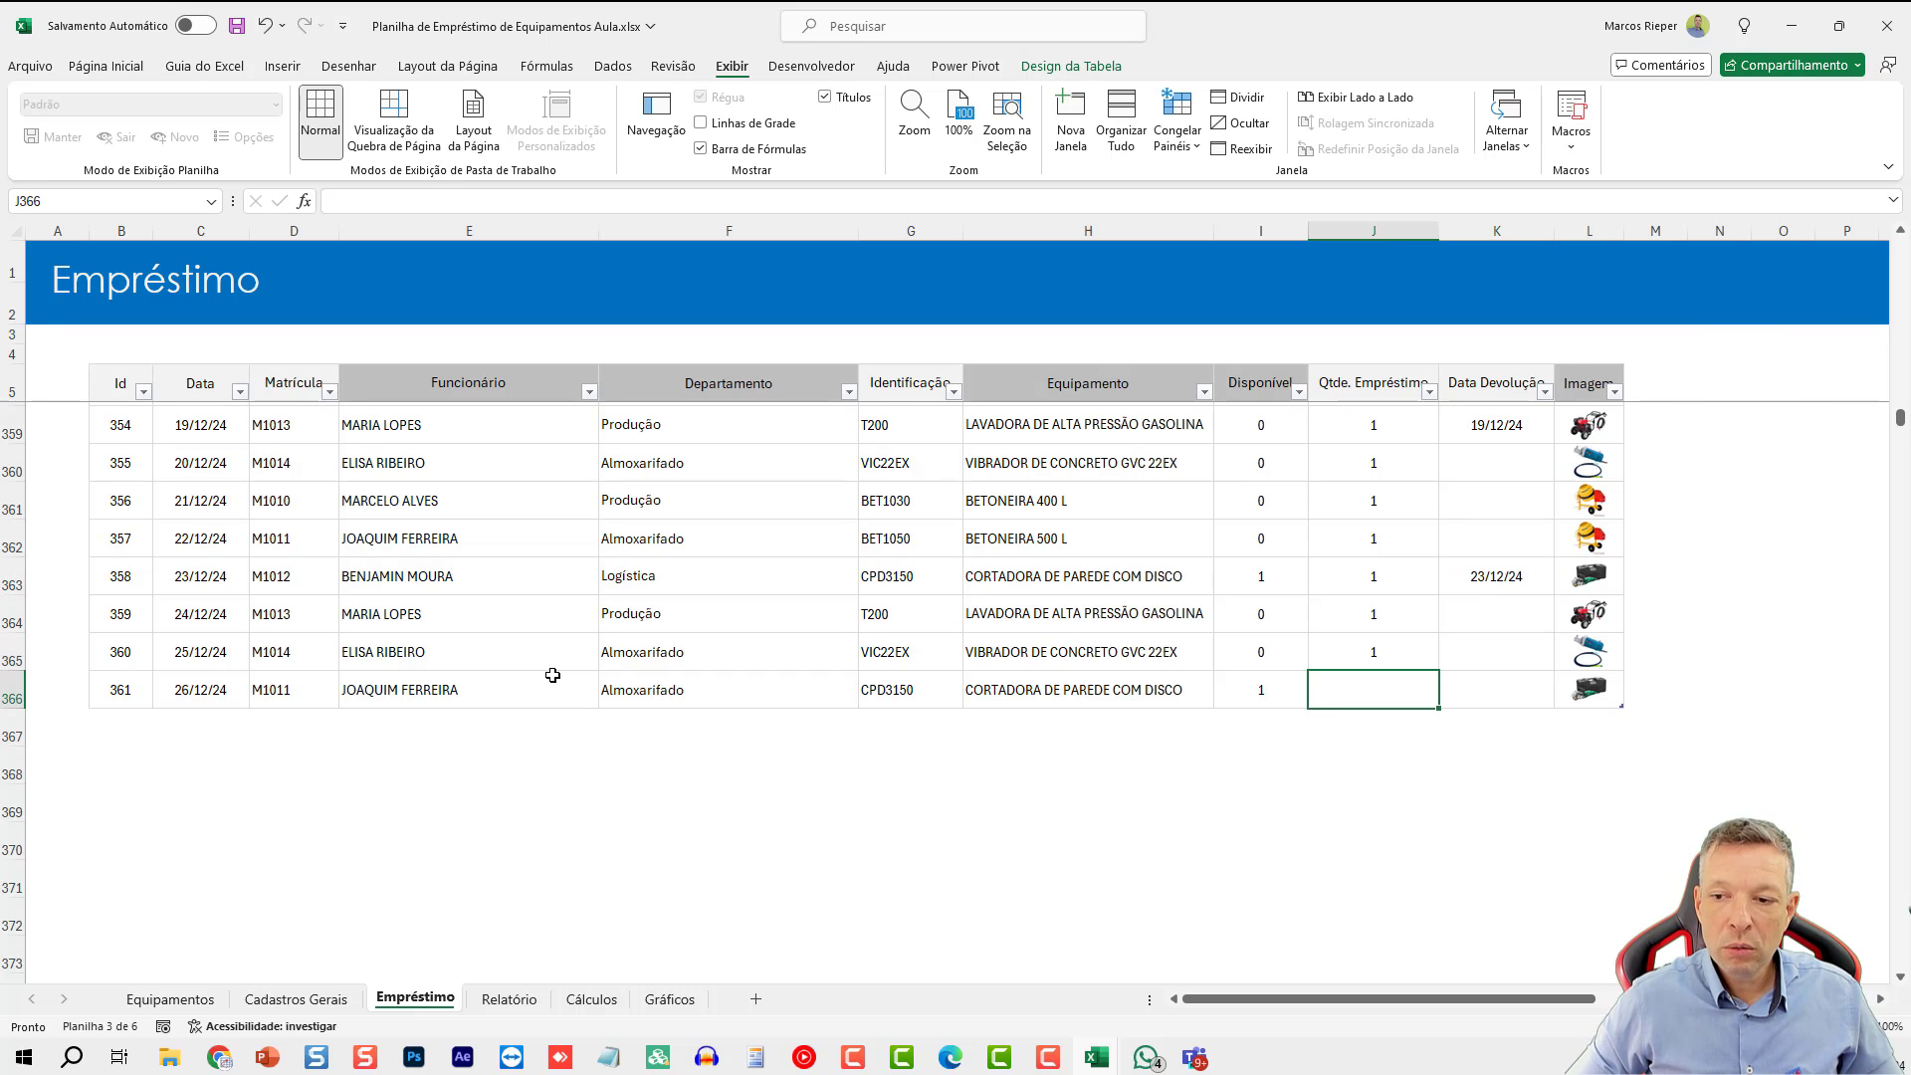
{"action": "type", "text": "1"}
{"action": "key", "text": "Tab"}
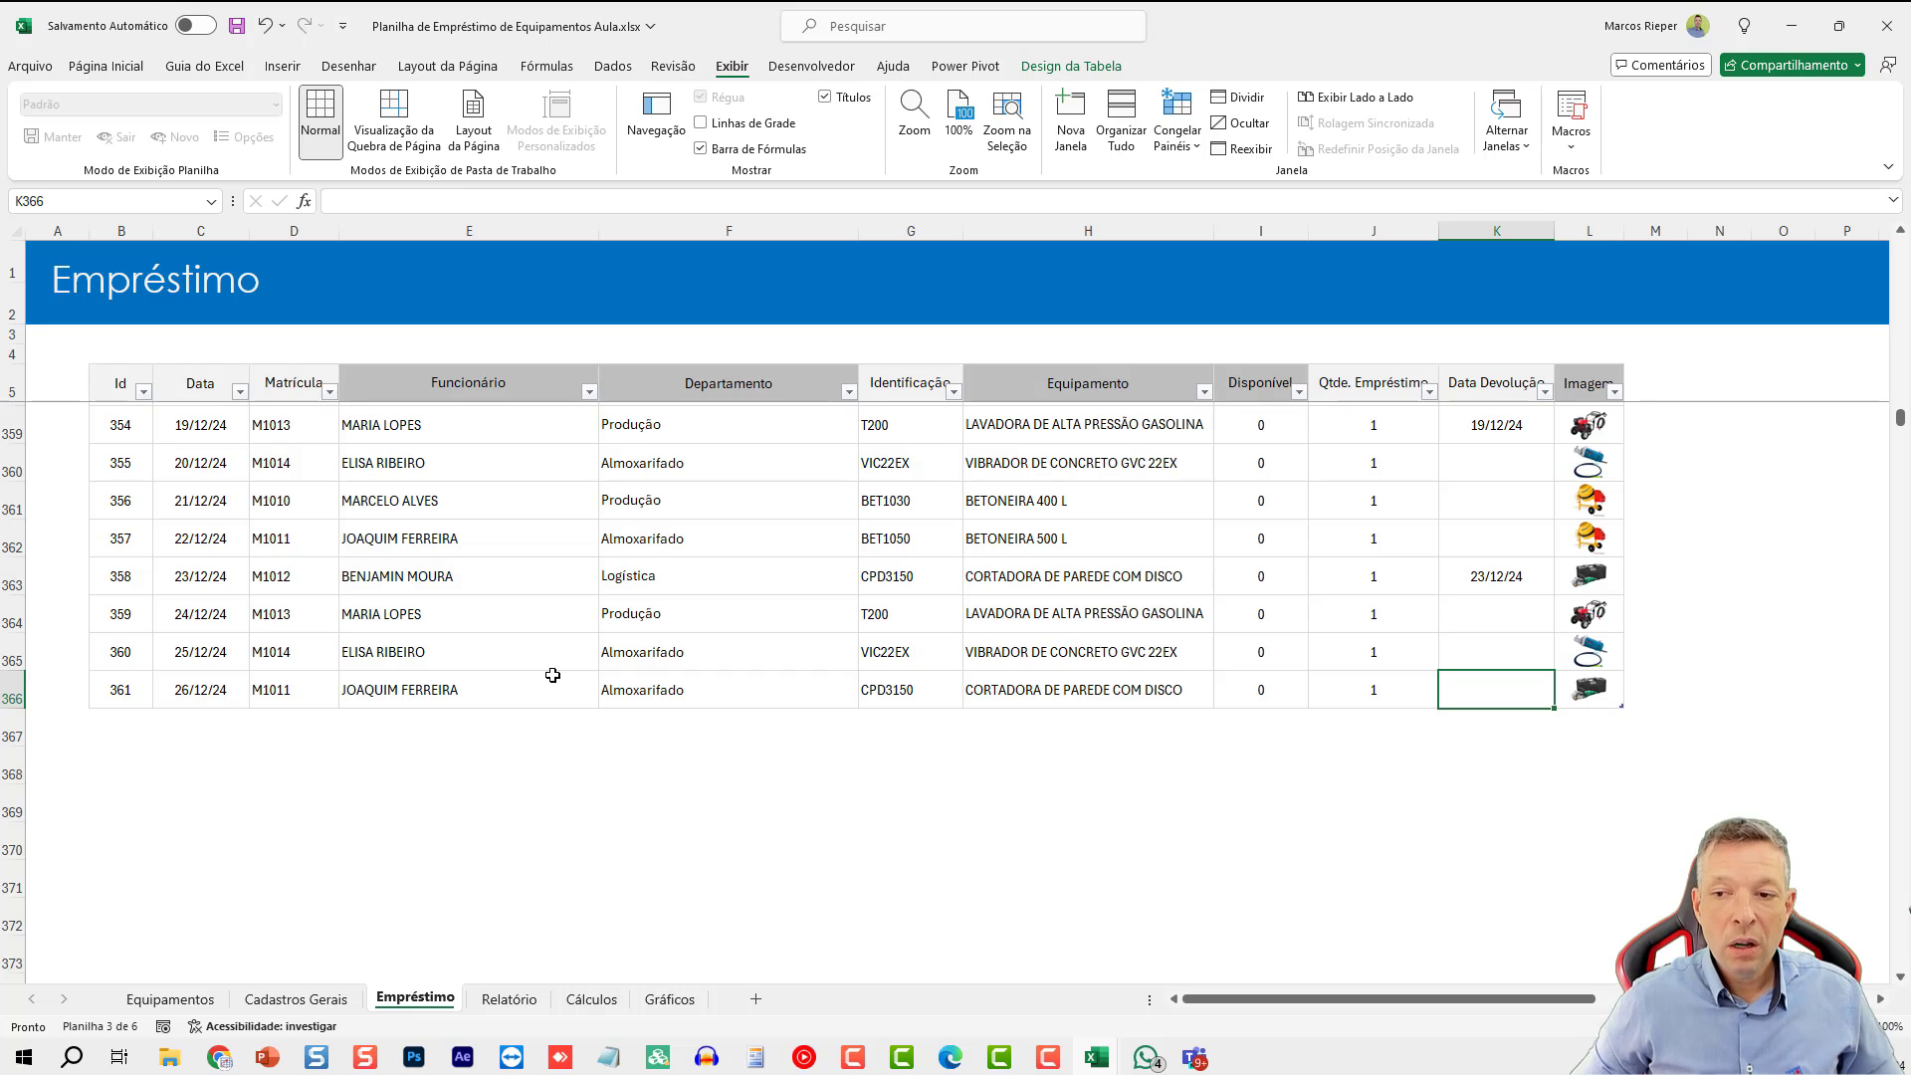
{"action": "type", "text": "26/12"}
{"action": "key", "text": "Return"}
{"action": "key", "text": "Up"}
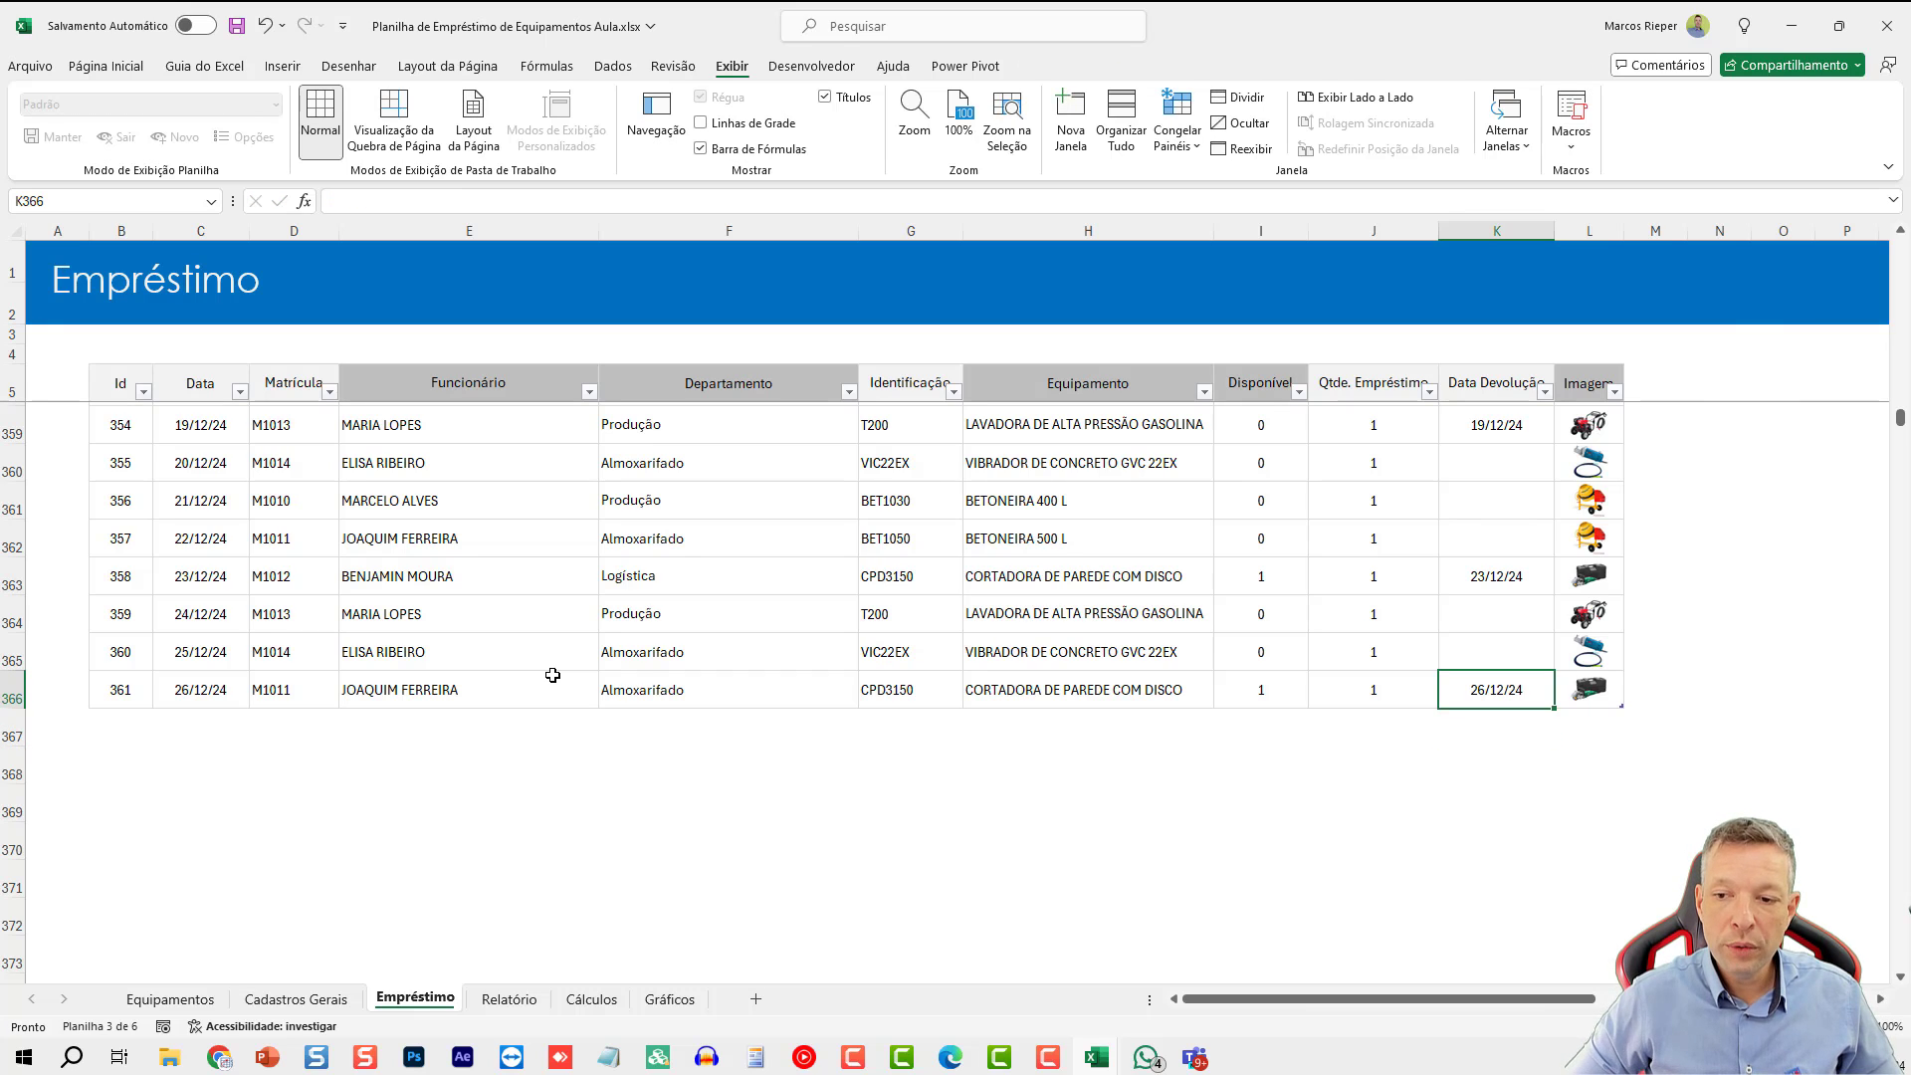
{"action": "type", "text": "27/12"}
{"action": "key", "text": "Return"}
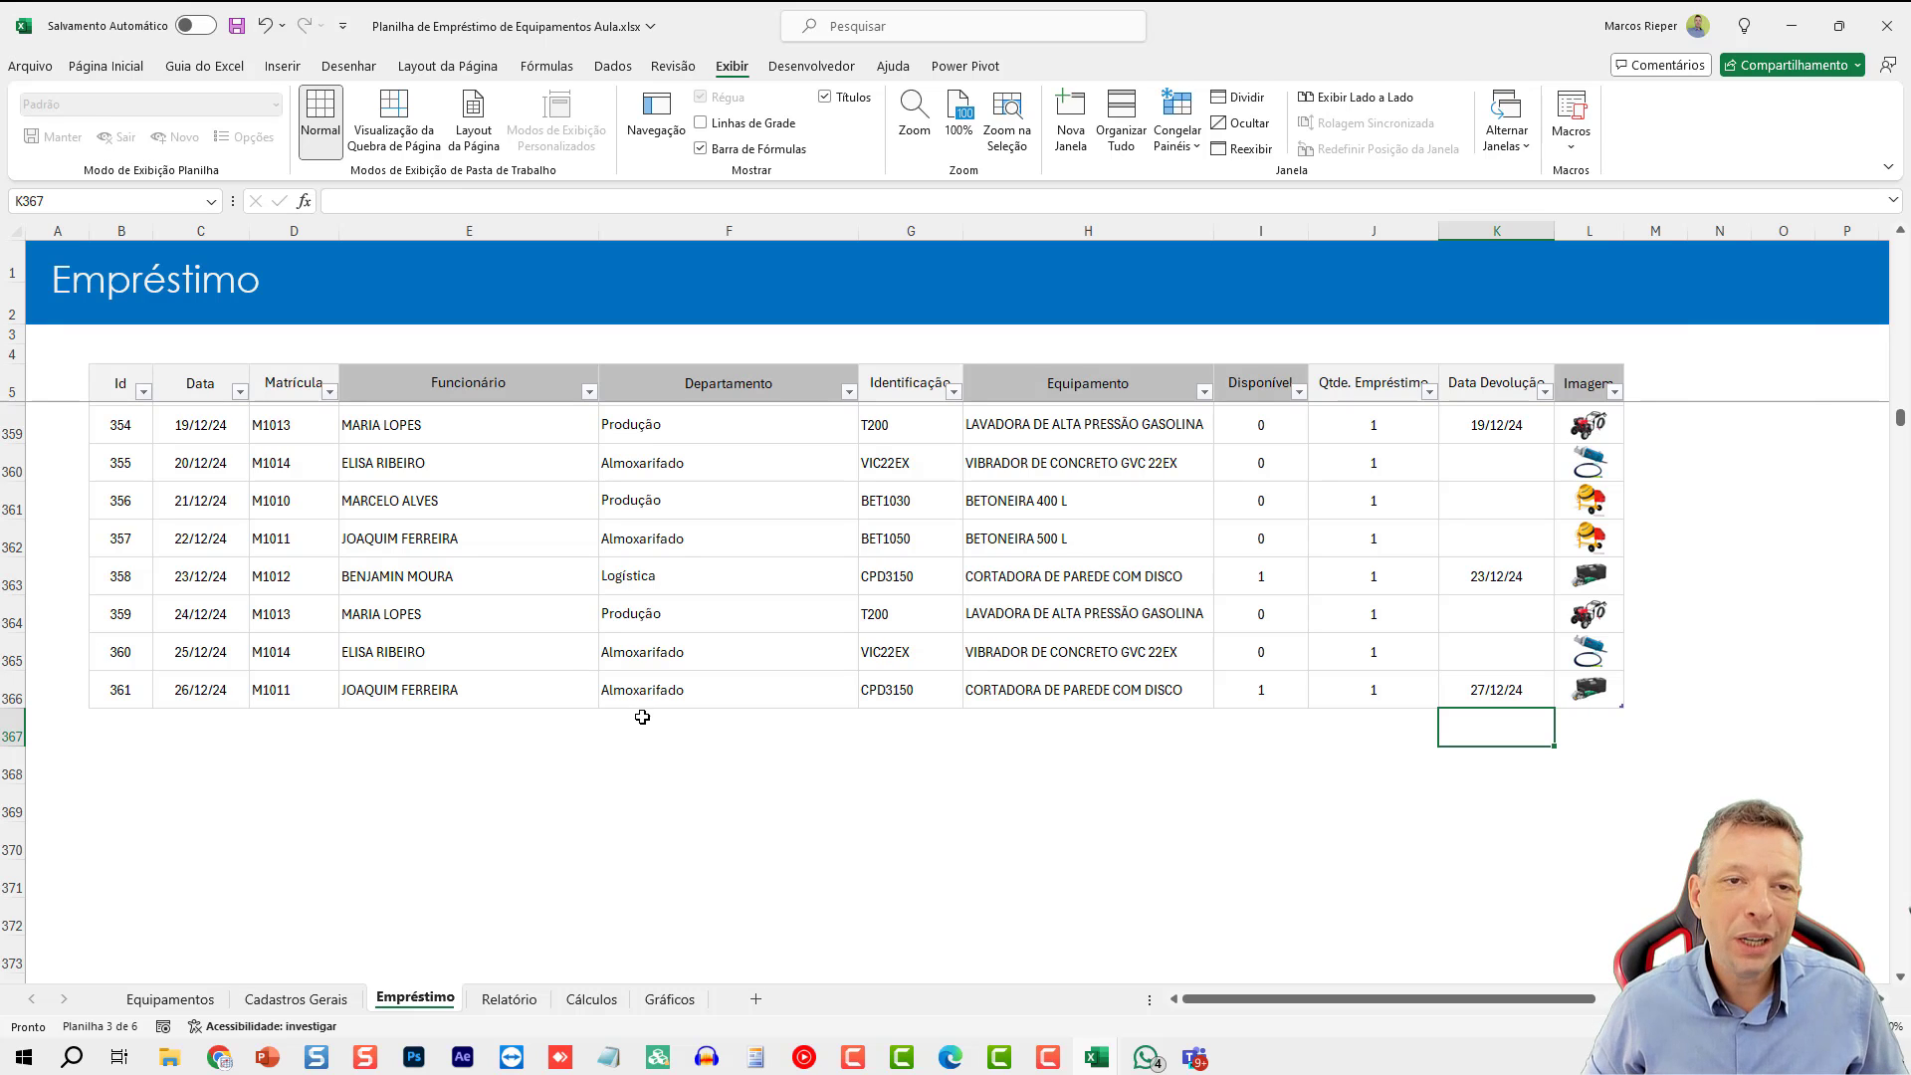
- On the Relatório sheet, clear all data validation from the Depto cell C7
{"action": "scroll", "coordinate": [558, 823], "scroll_direction": "up", "scroll_amount": 1}
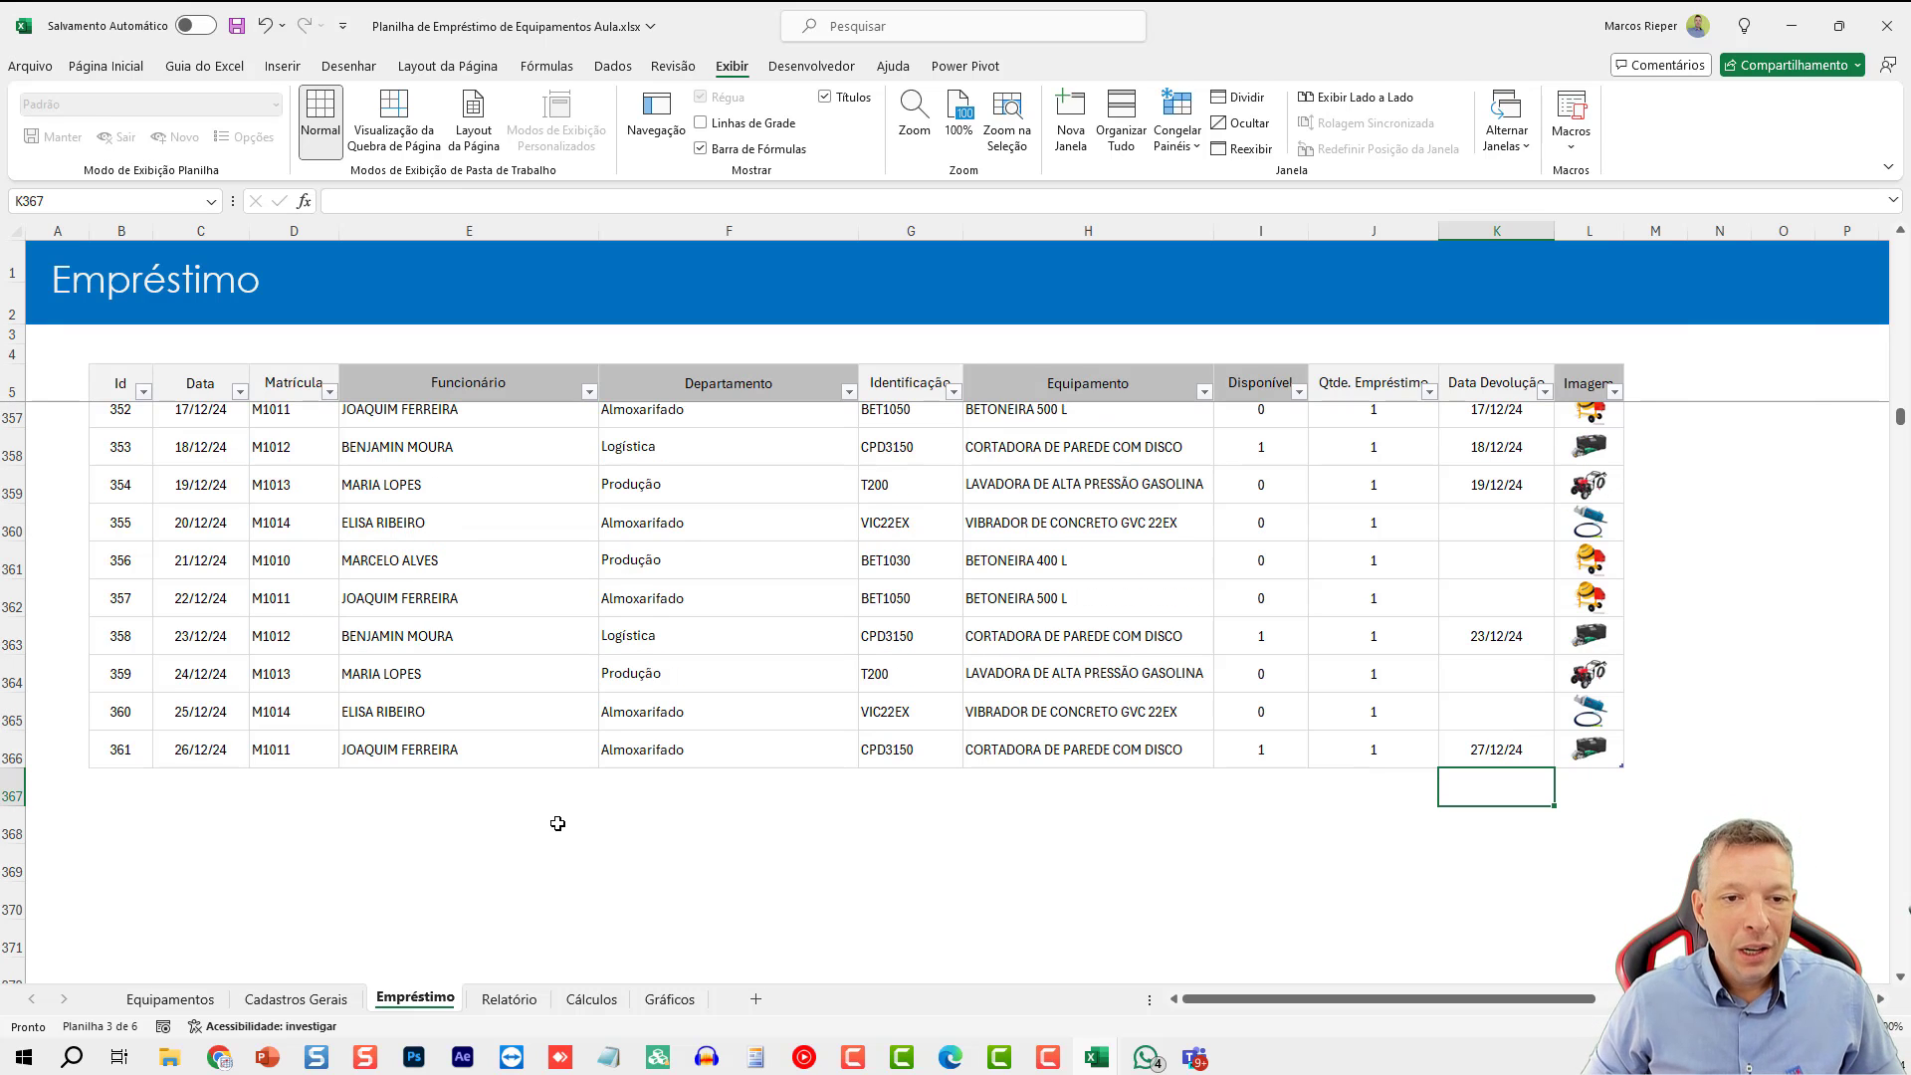
{"action": "left_click", "coordinate": [508, 999]}
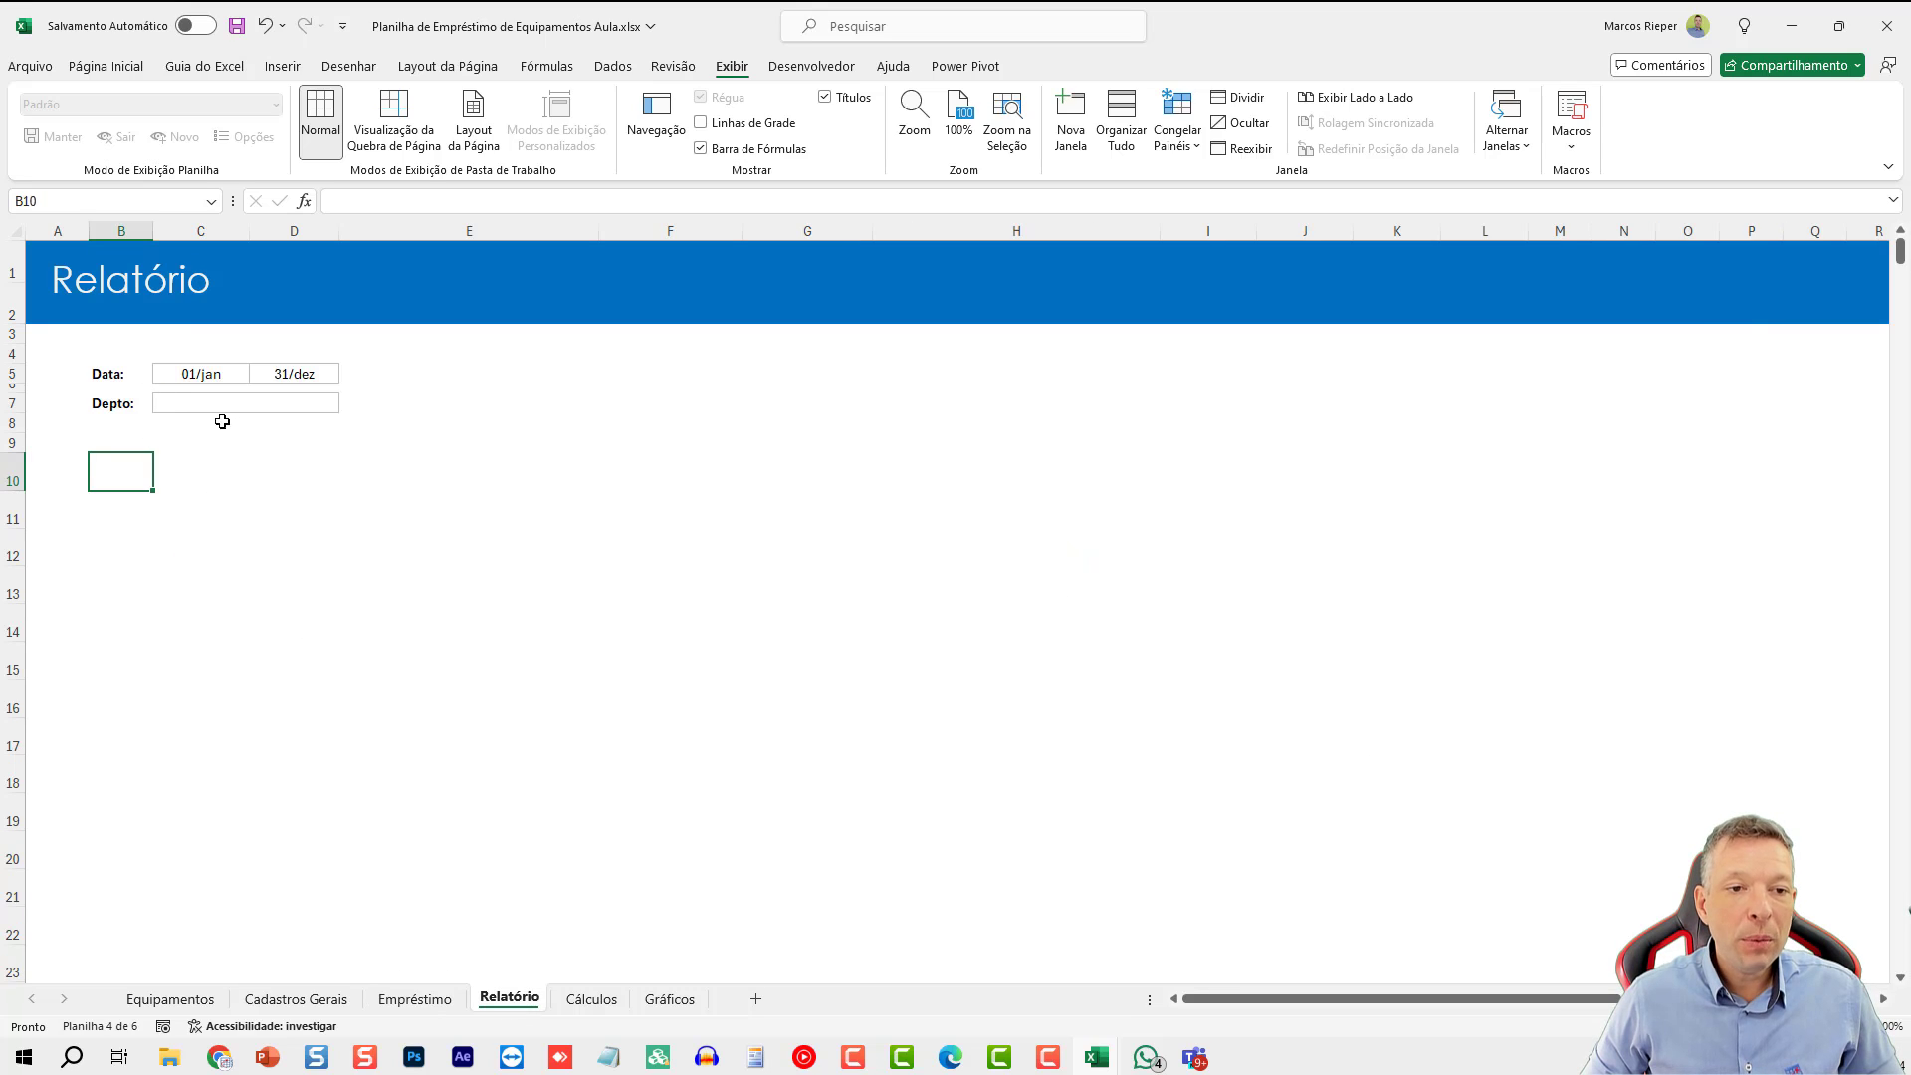
{"action": "left_click", "coordinate": [192, 399]}
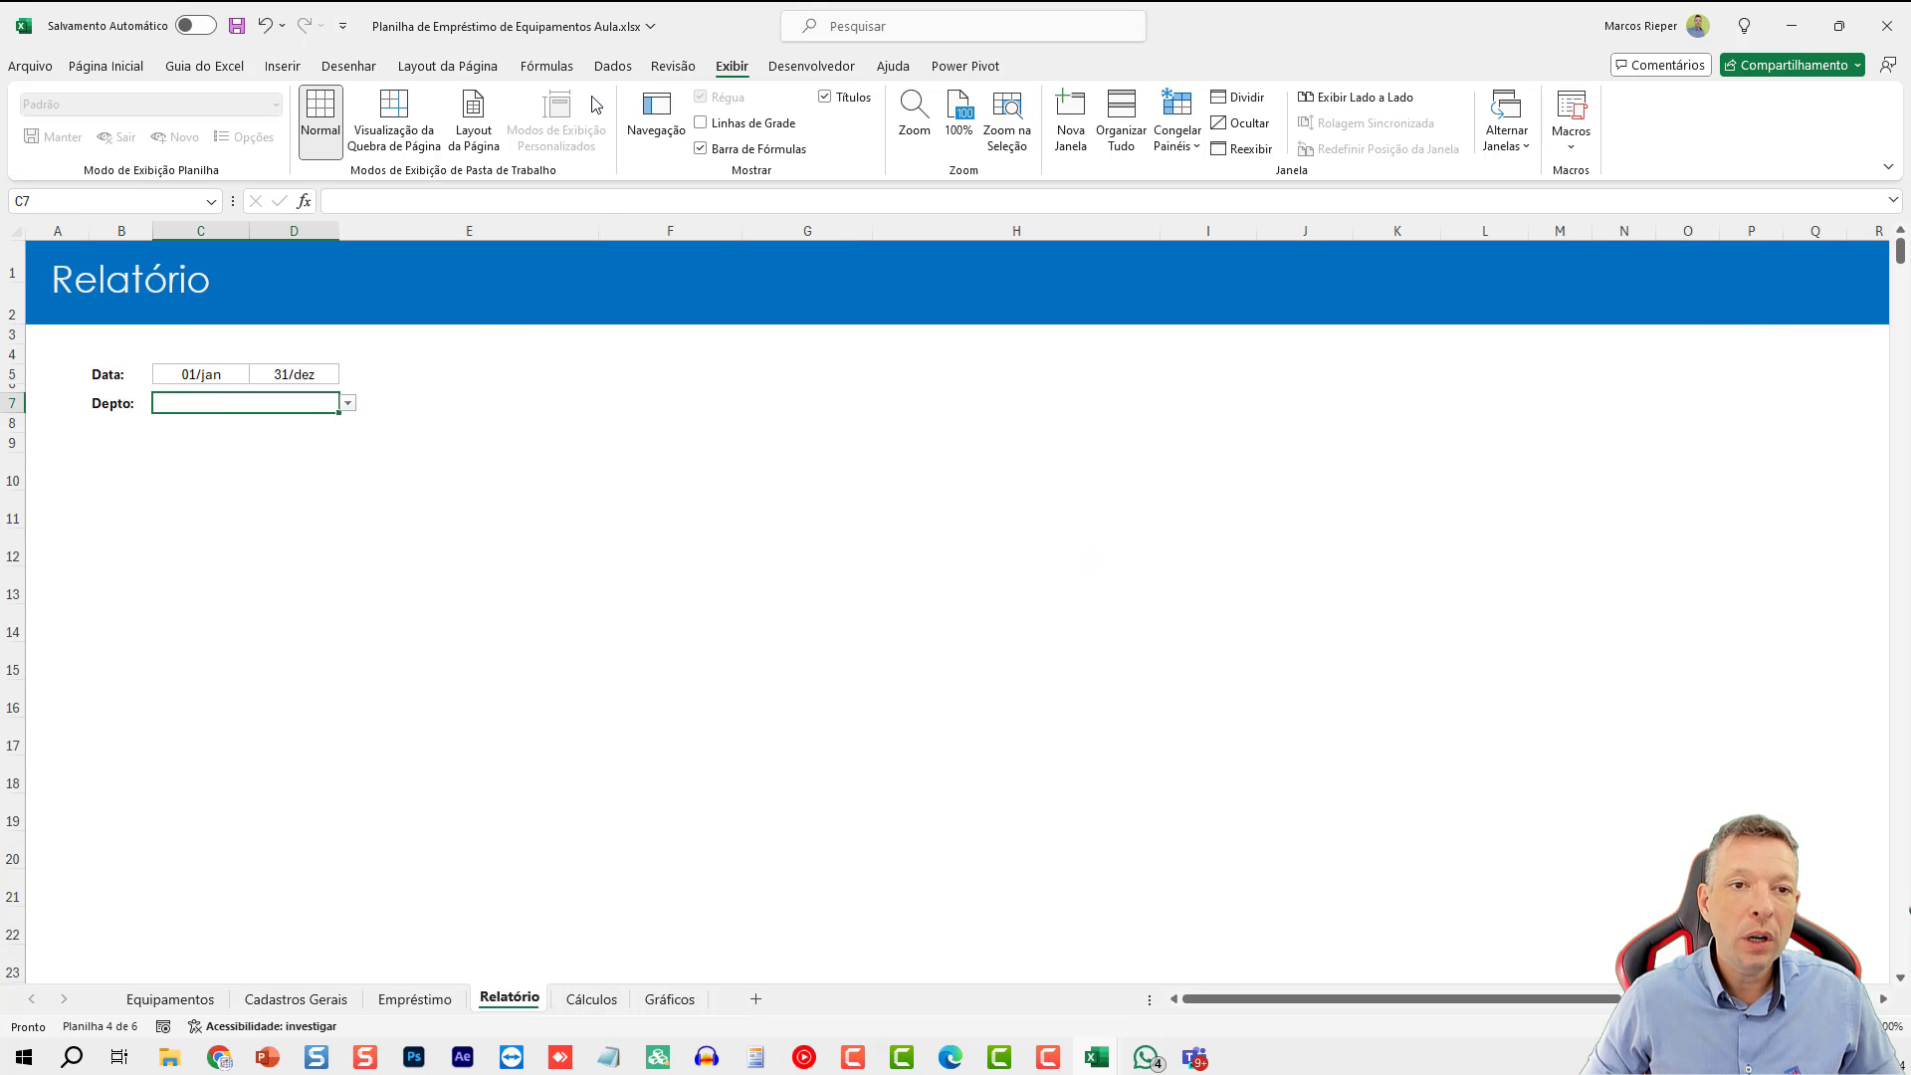
{"action": "left_click", "coordinate": [677, 71]}
{"action": "left_click", "coordinate": [625, 75]}
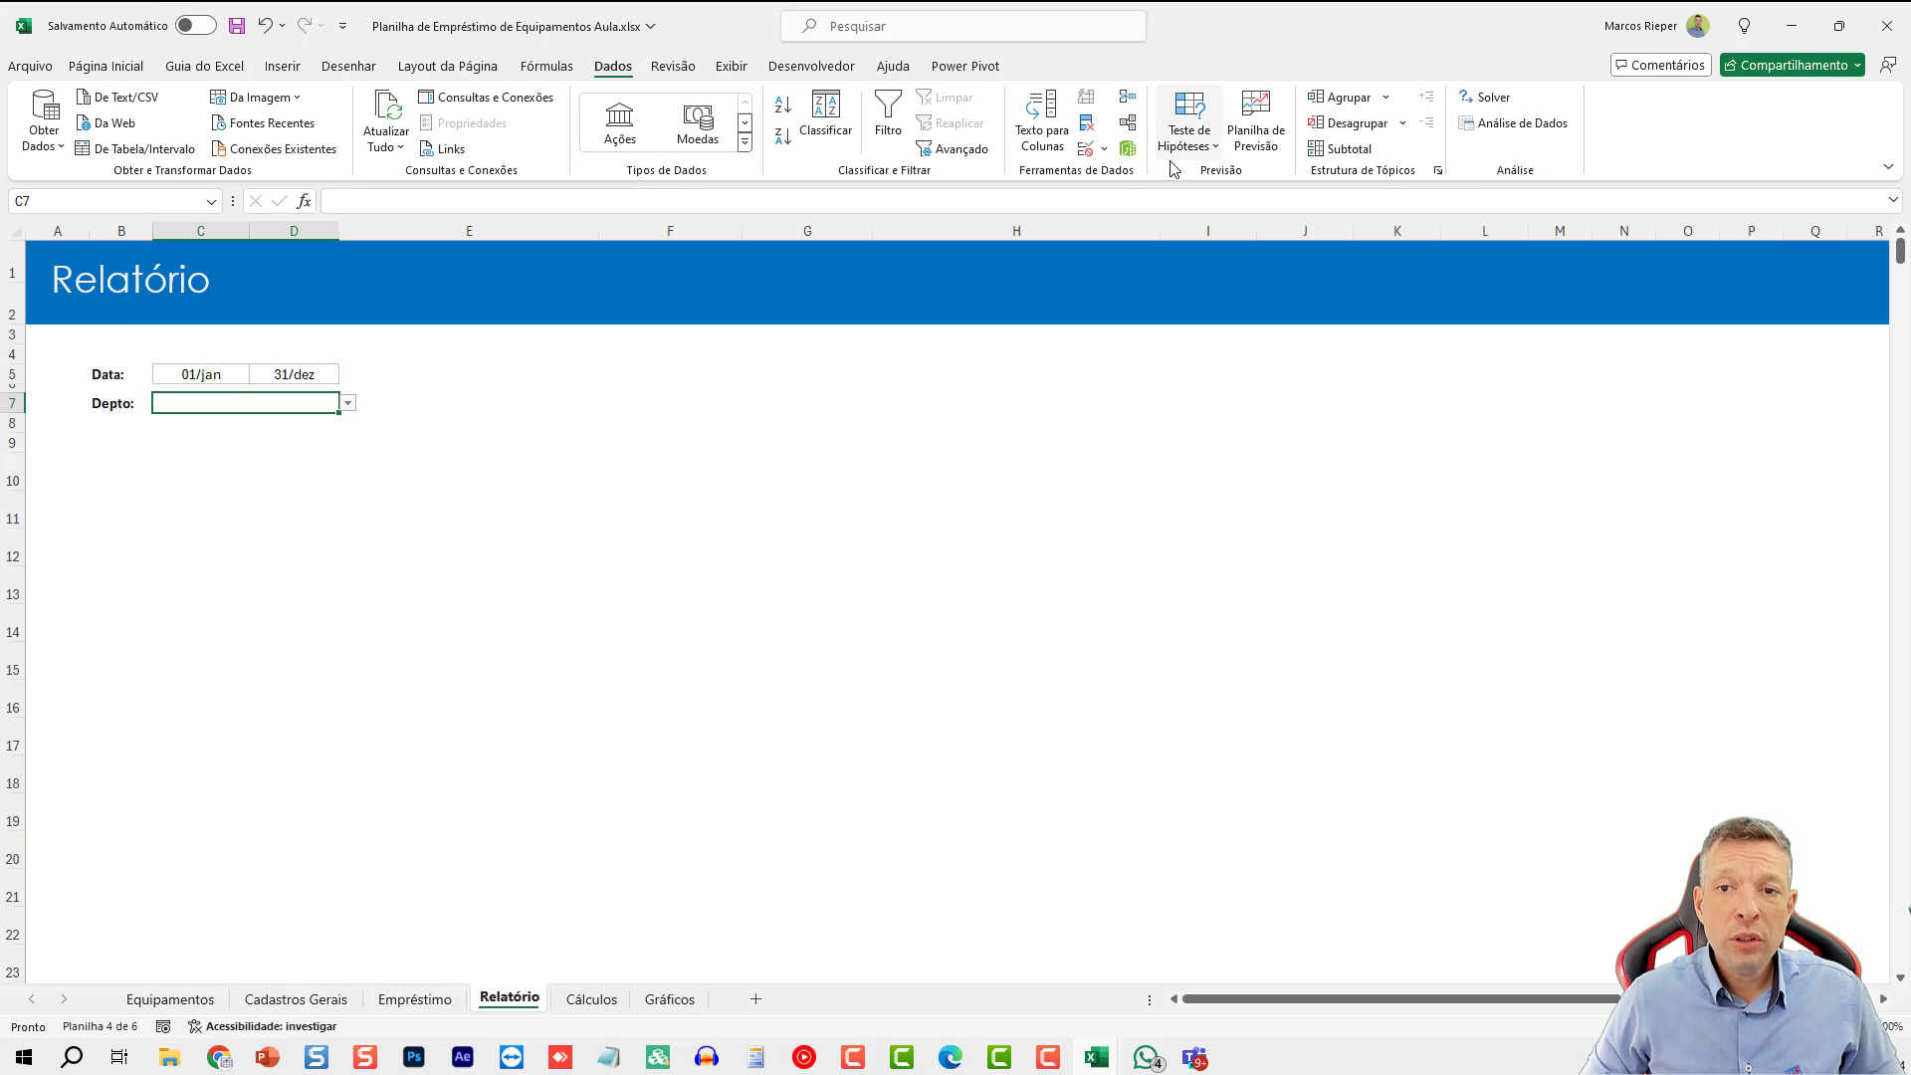
{"action": "left_click", "coordinate": [1086, 149]}
{"action": "left_click", "coordinate": [702, 681]}
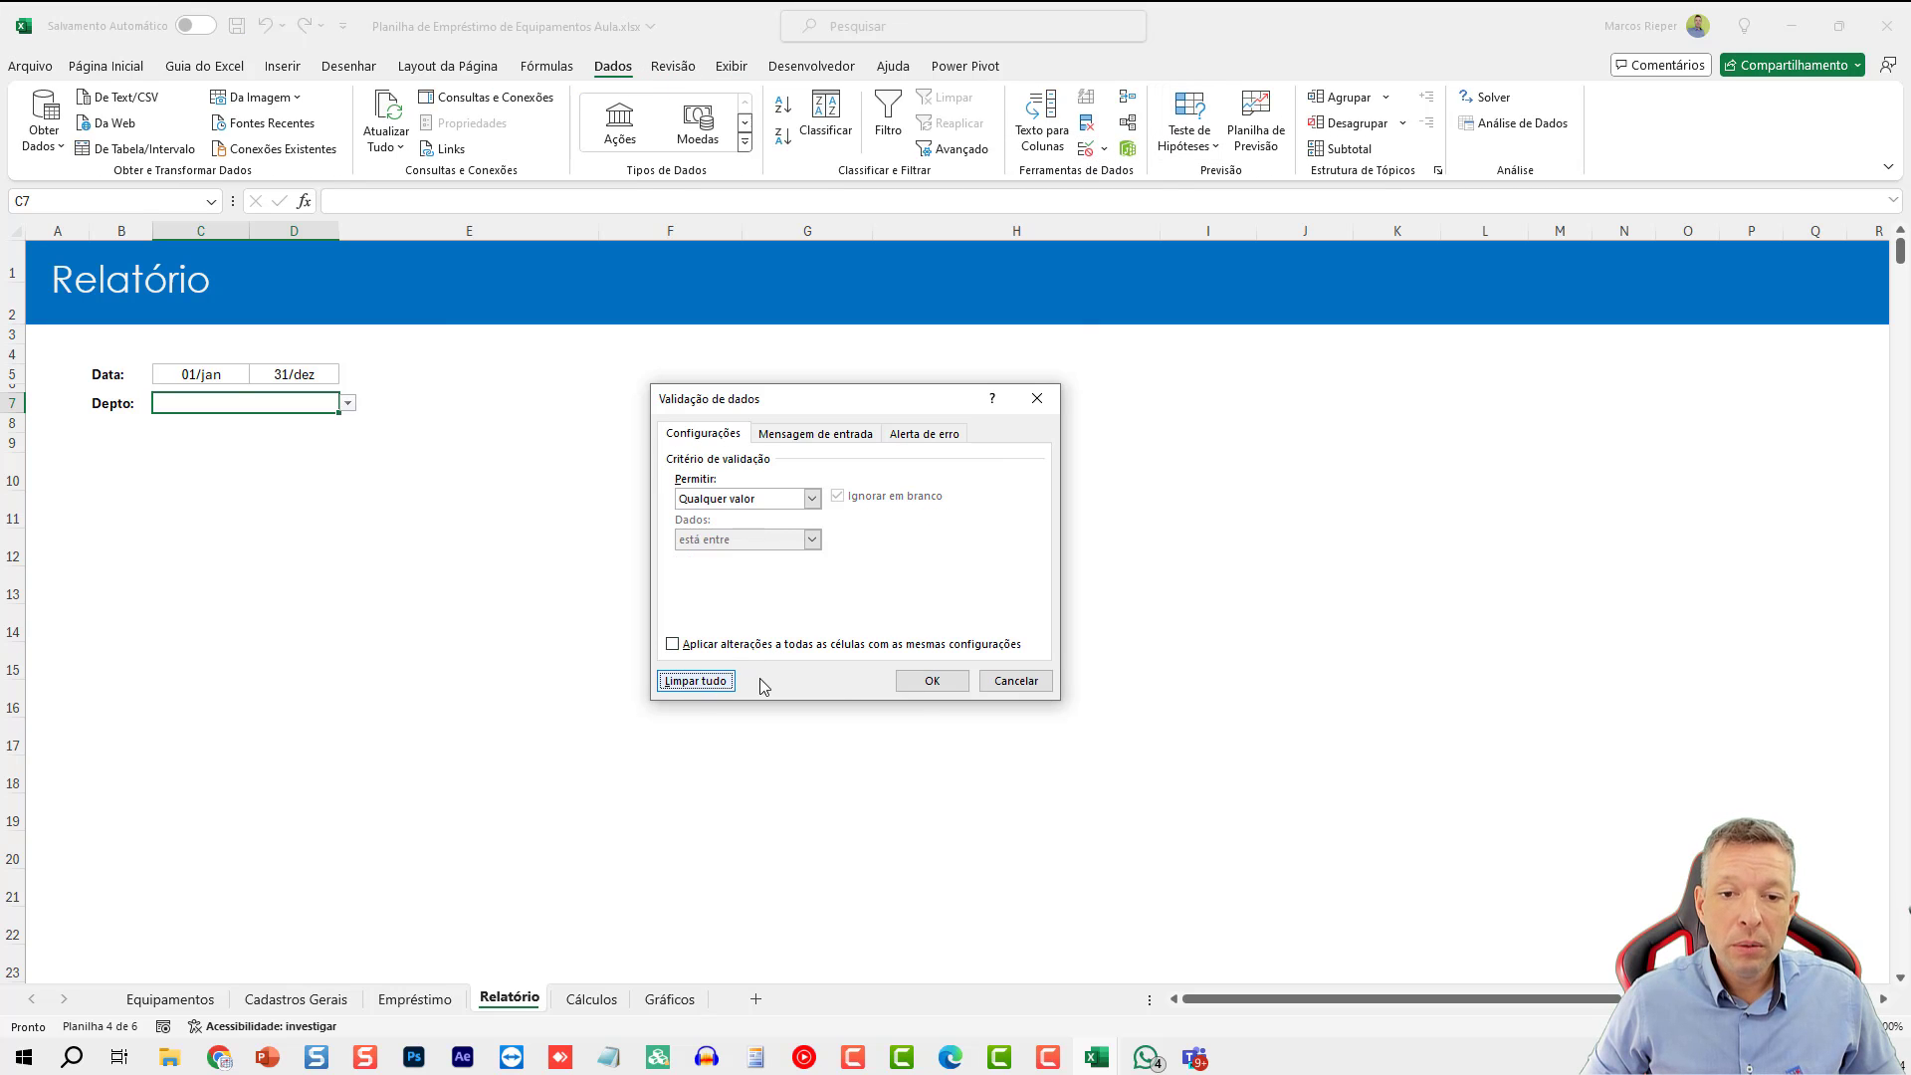
{"action": "left_click", "coordinate": [924, 681]}
- Format the report's start and end dates in C5:D5 with the custom format dd/mm/aa
{"action": "left_click", "coordinate": [223, 373]}
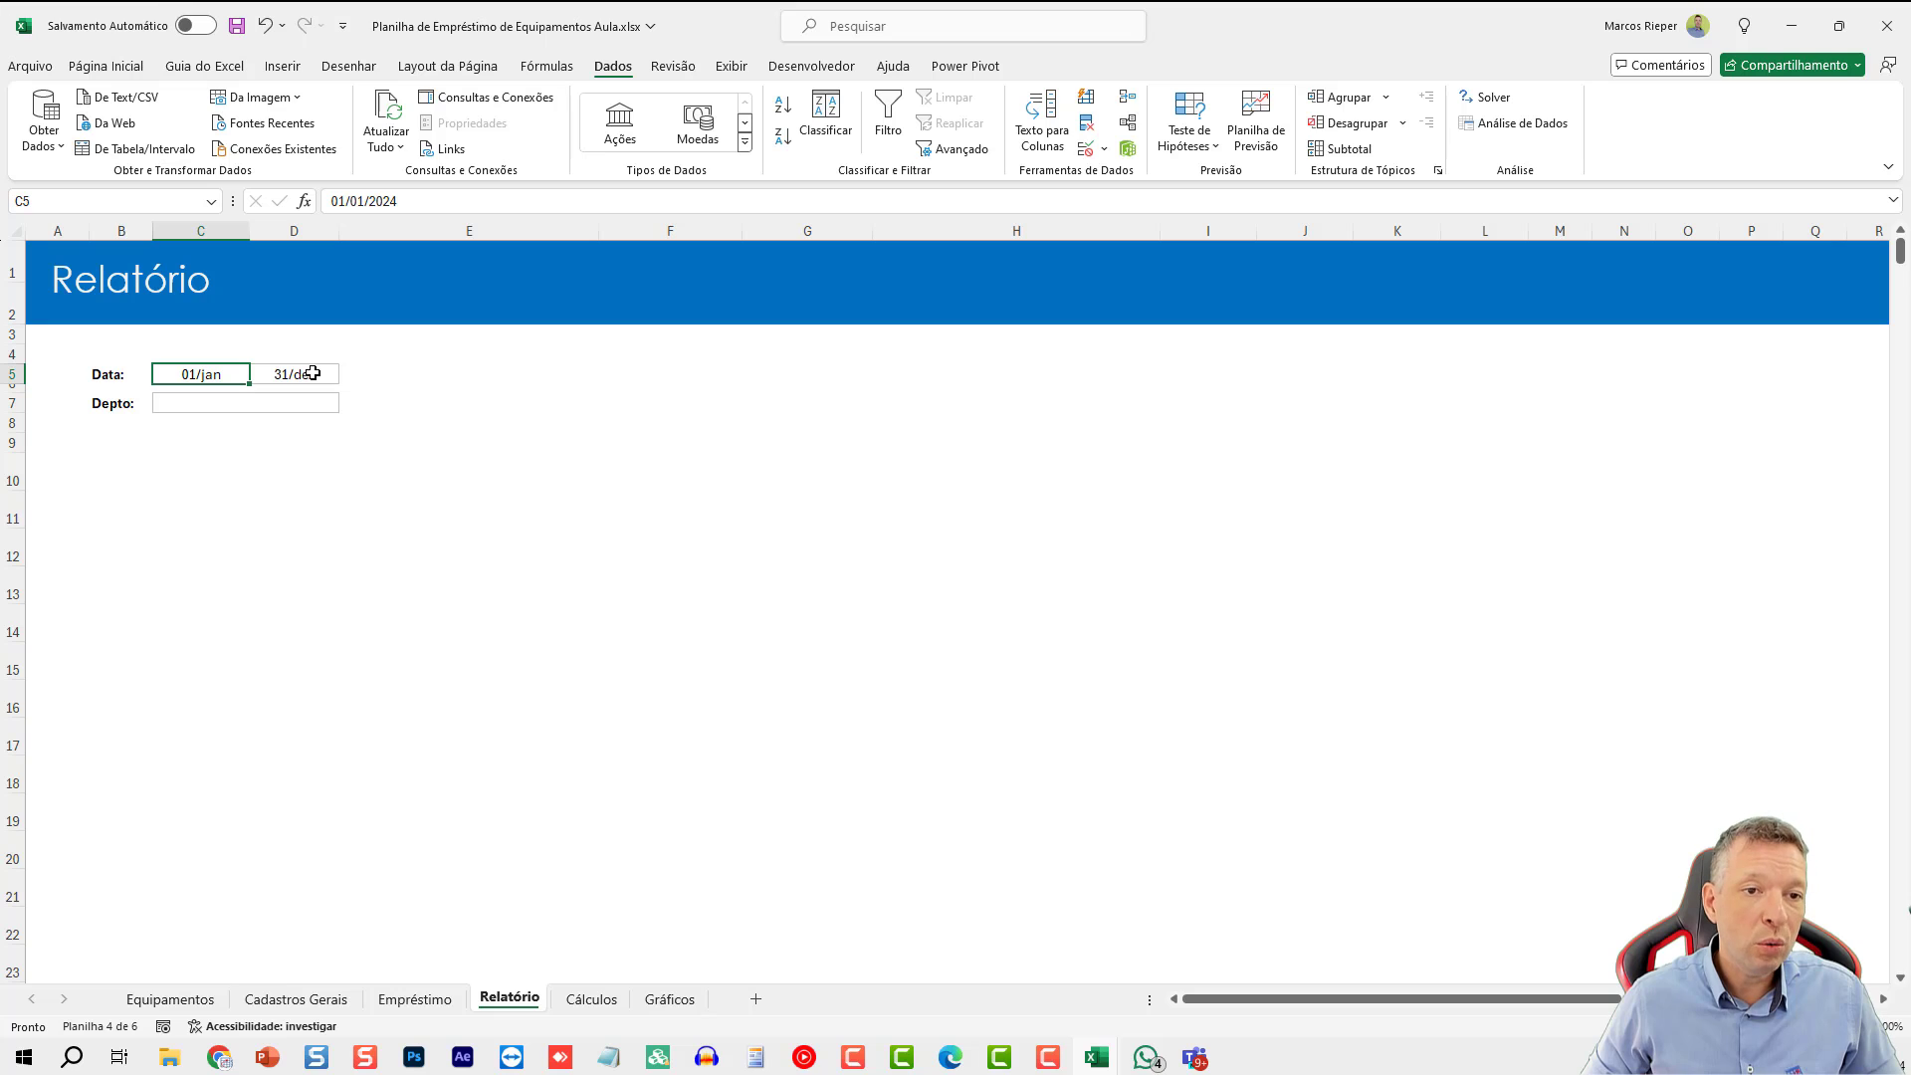
{"action": "left_click_drag", "start_coordinate": [235, 373], "coordinate": [304, 373]}
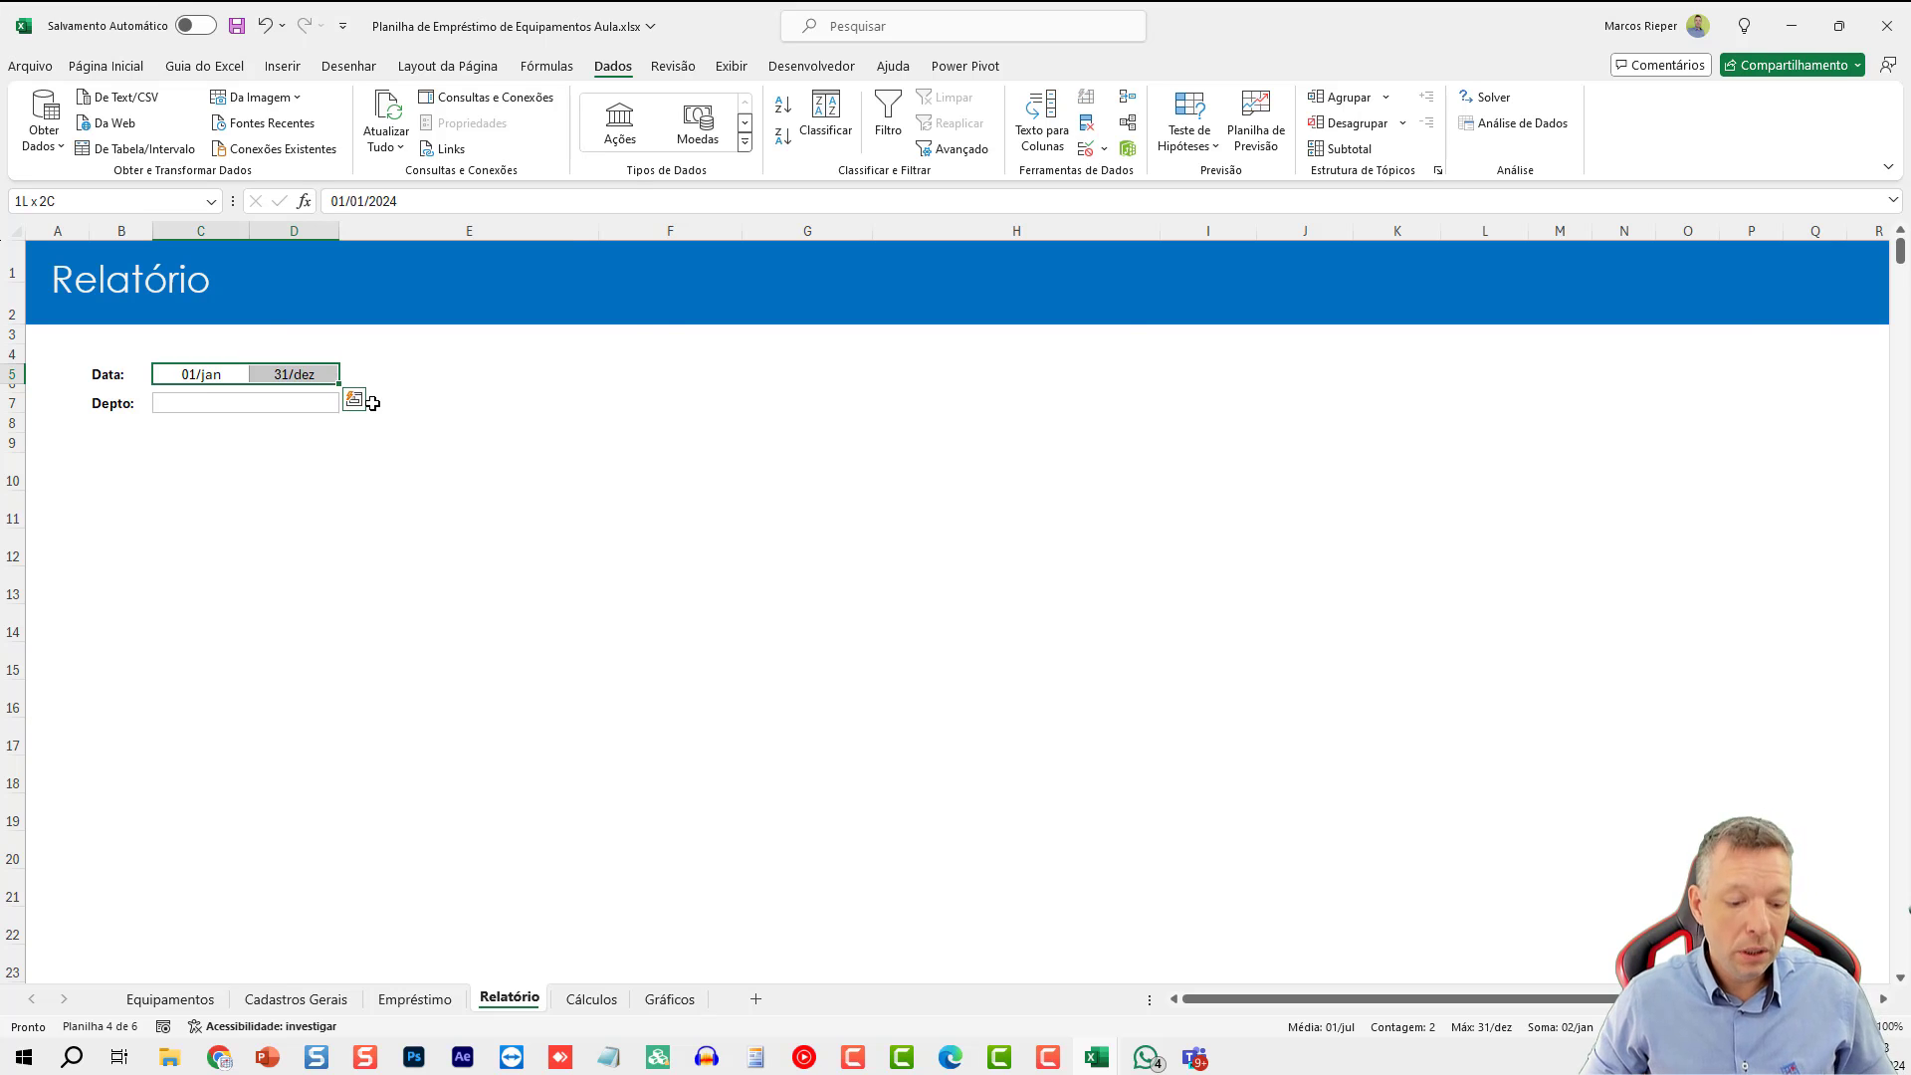
{"action": "key", "text": "ctrl+1"}
{"action": "left_click", "coordinate": [817, 453]}
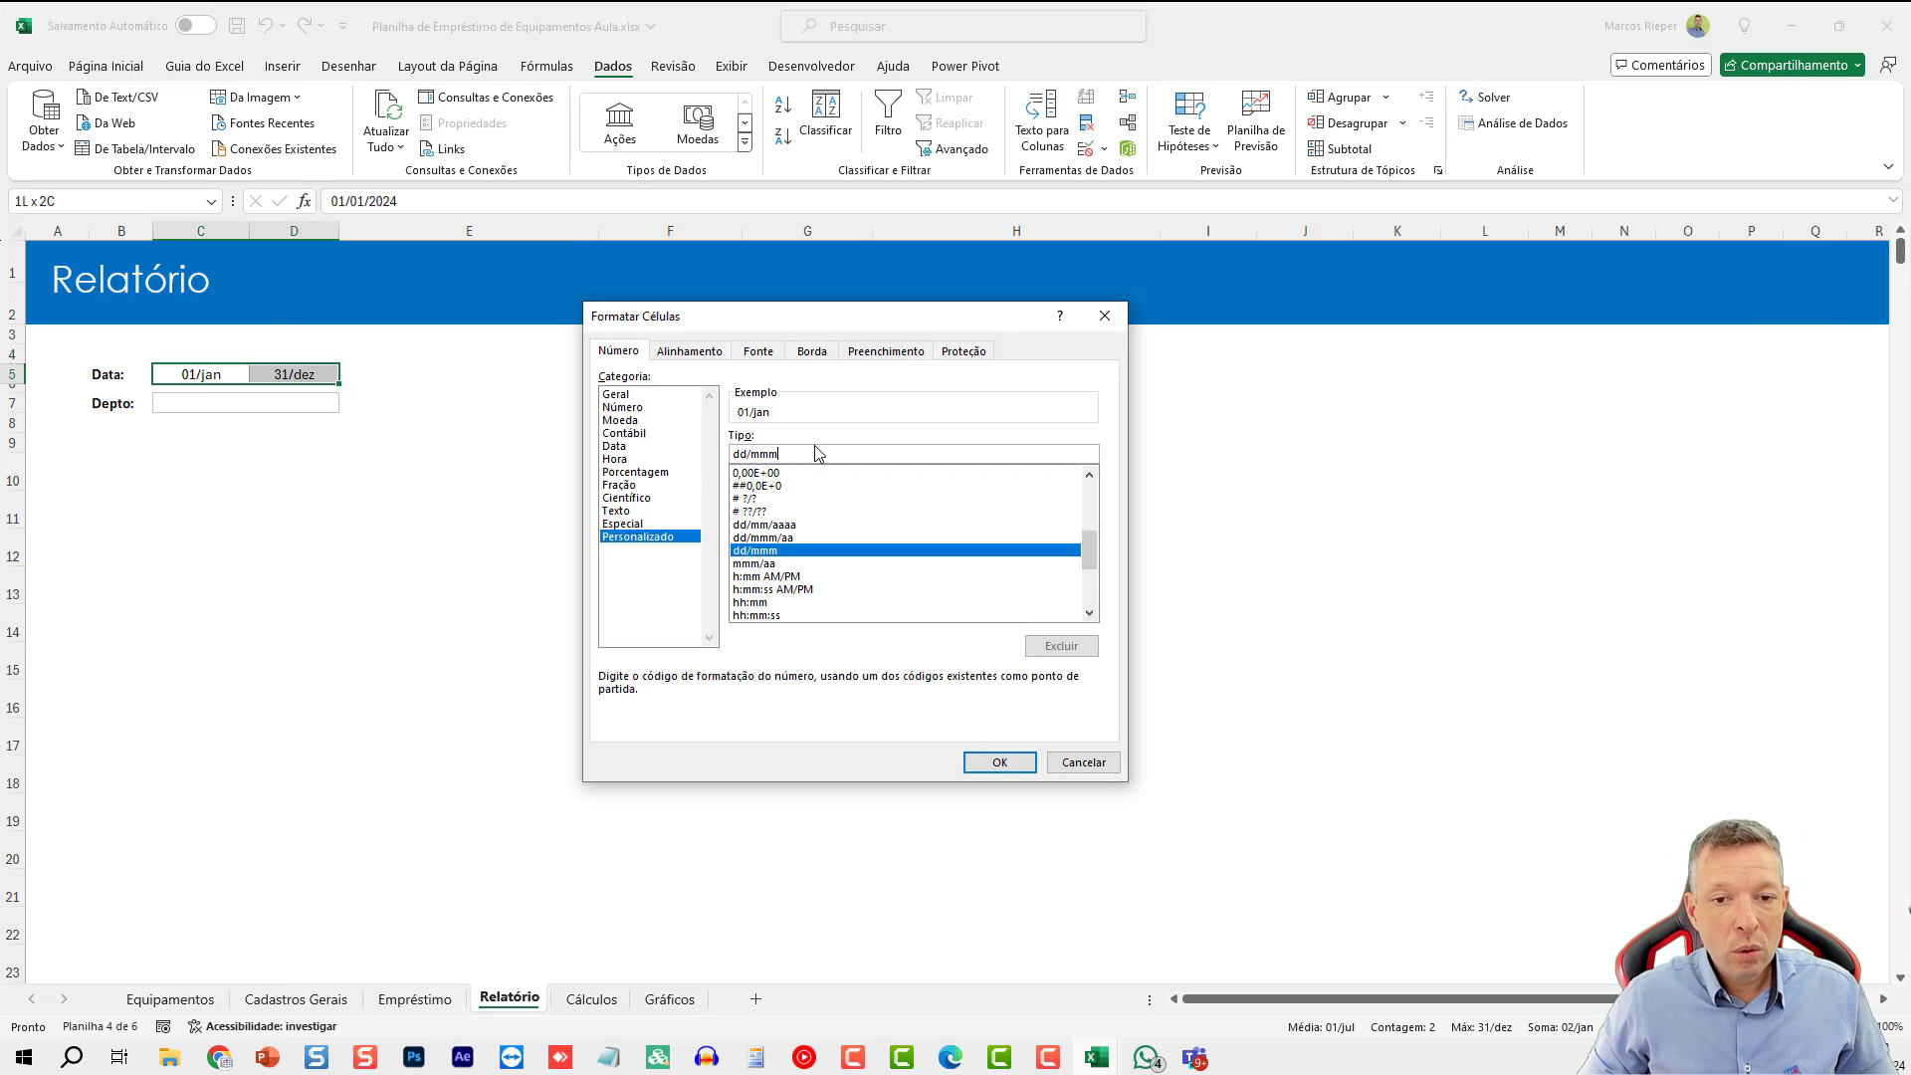
{"action": "key", "text": "BackSpace"}
{"action": "type", "text": "/aa"}
{"action": "key", "text": "Return"}
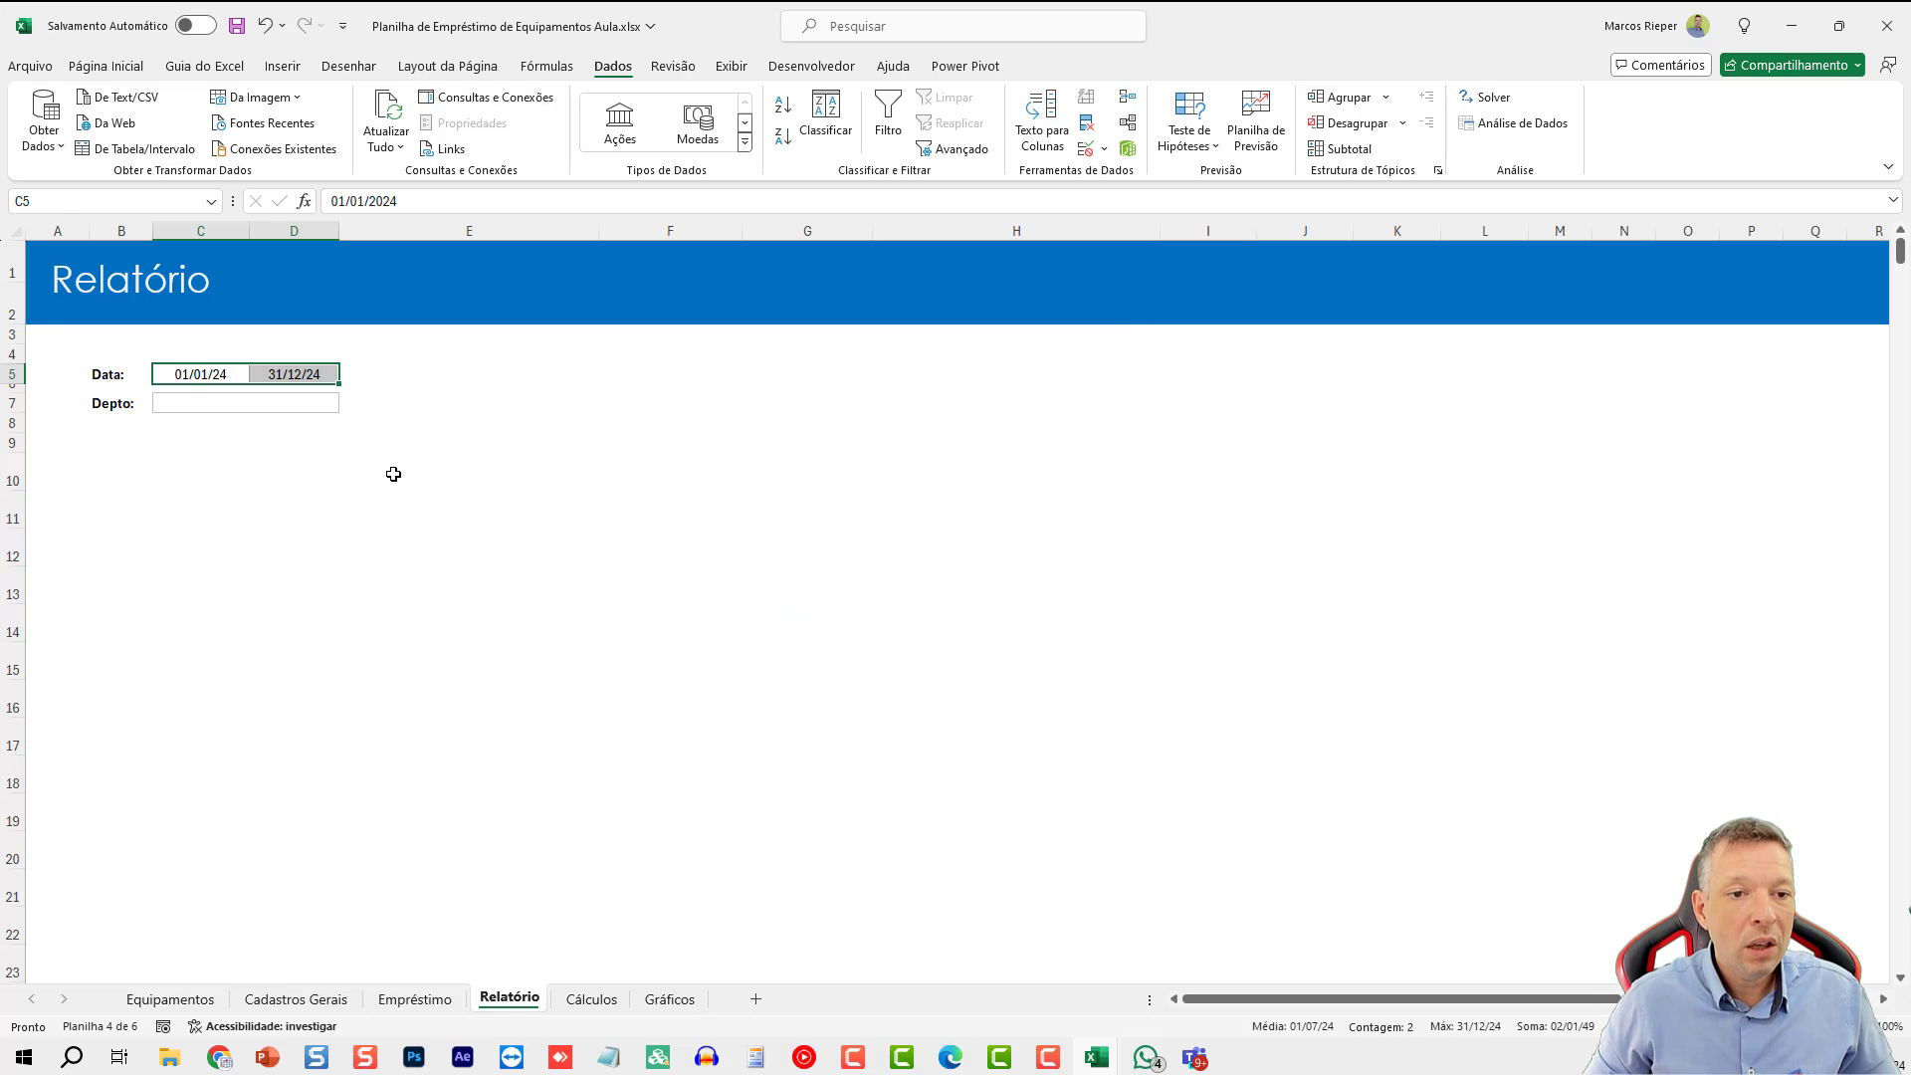
- Look up the defined name of the department list among the workbook's named ranges, with the Depto cell C7 selected
{"action": "left_click", "coordinate": [233, 406]}
{"action": "scroll", "coordinate": [542, 573], "scroll_direction": "up", "scroll_amount": 9}
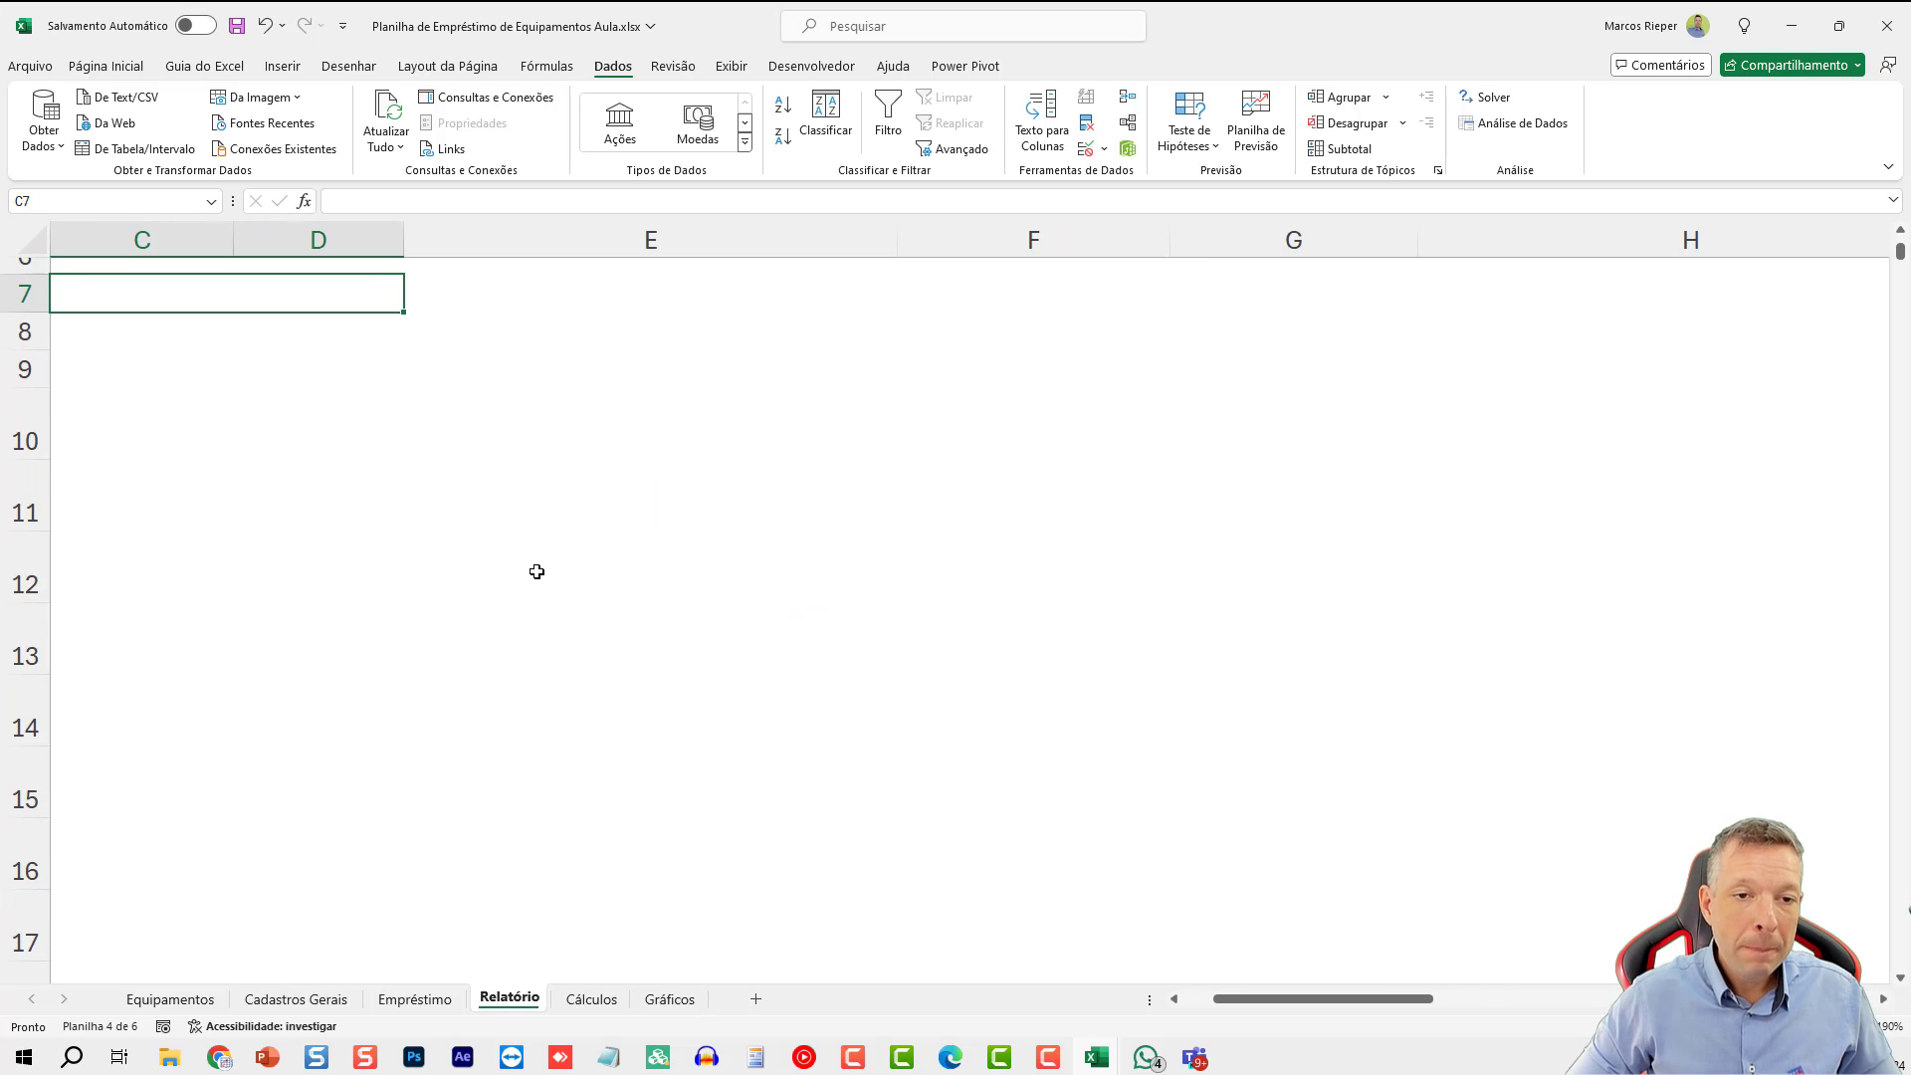
{"action": "key", "text": "ctrl+Home"}
{"action": "left_click", "coordinate": [487, 582]}
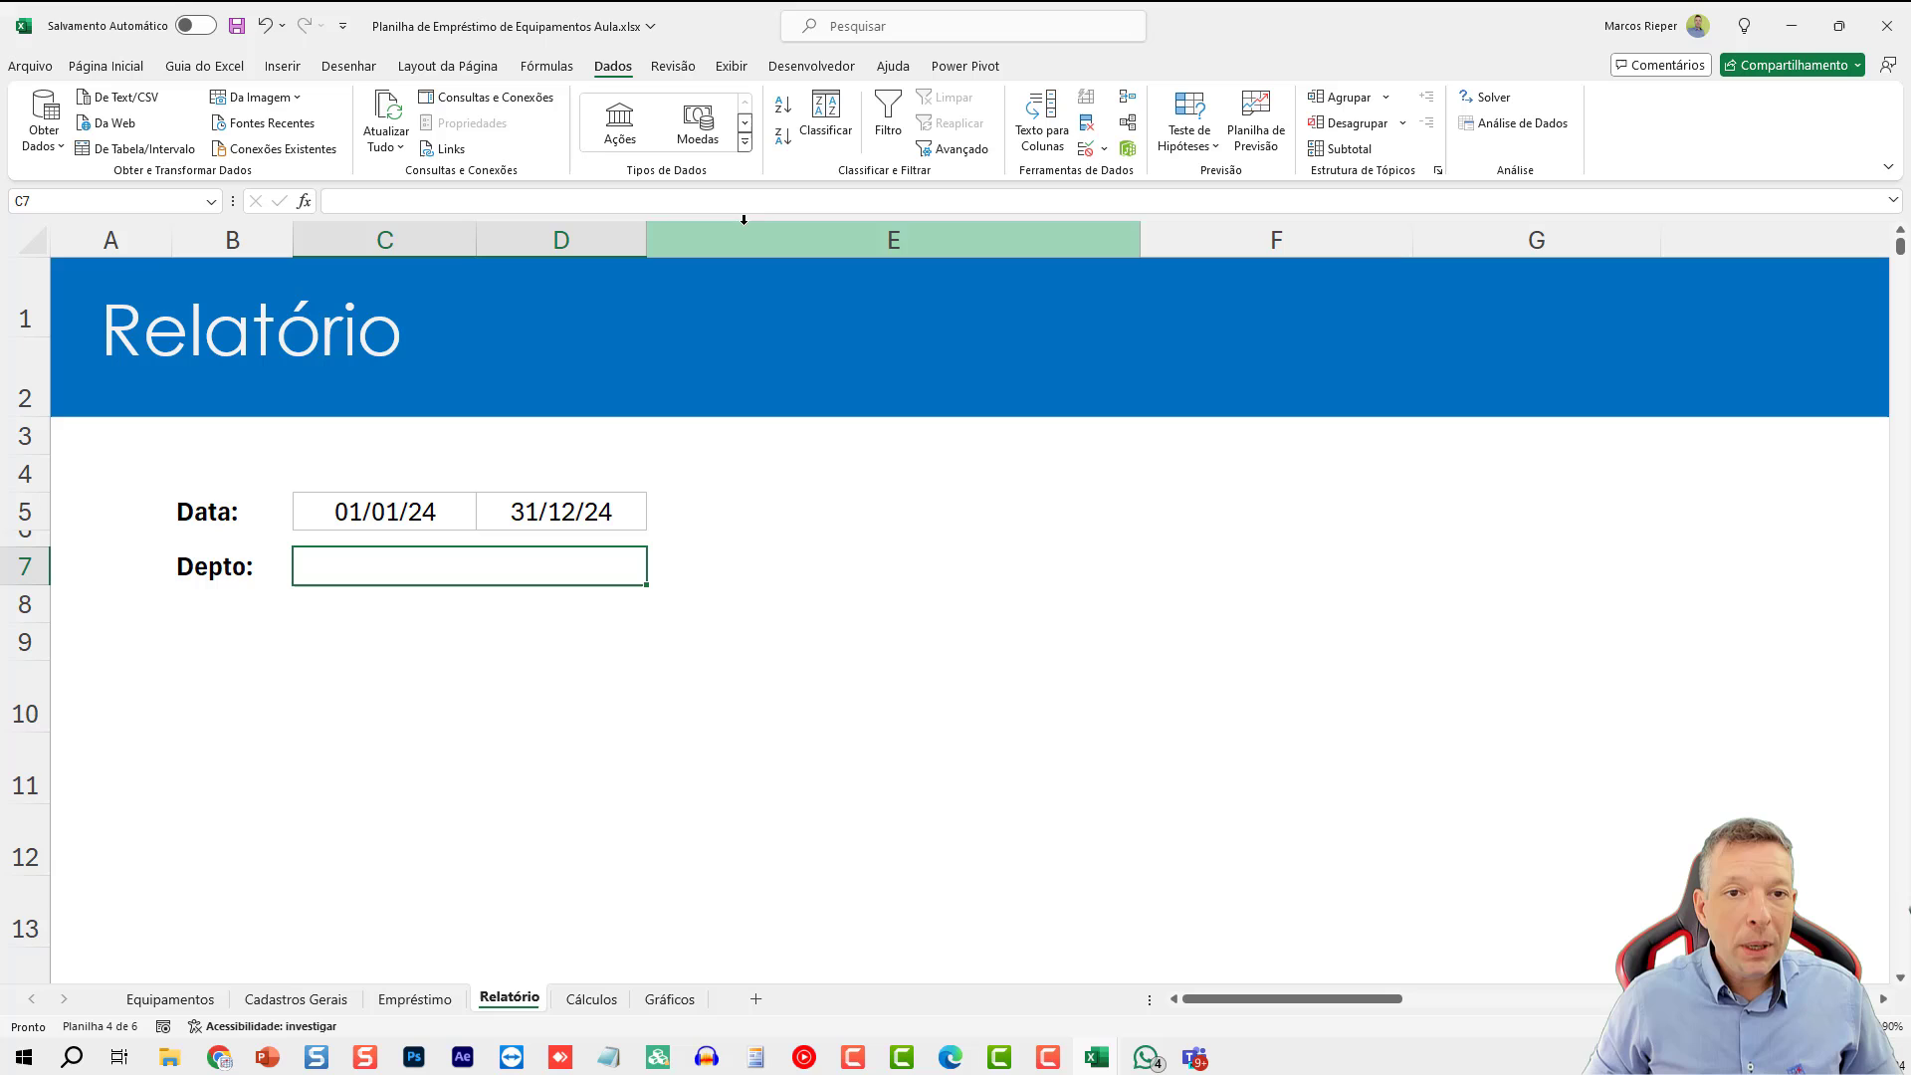
{"action": "left_click", "coordinate": [546, 65]}
{"action": "left_click", "coordinate": [730, 139]}
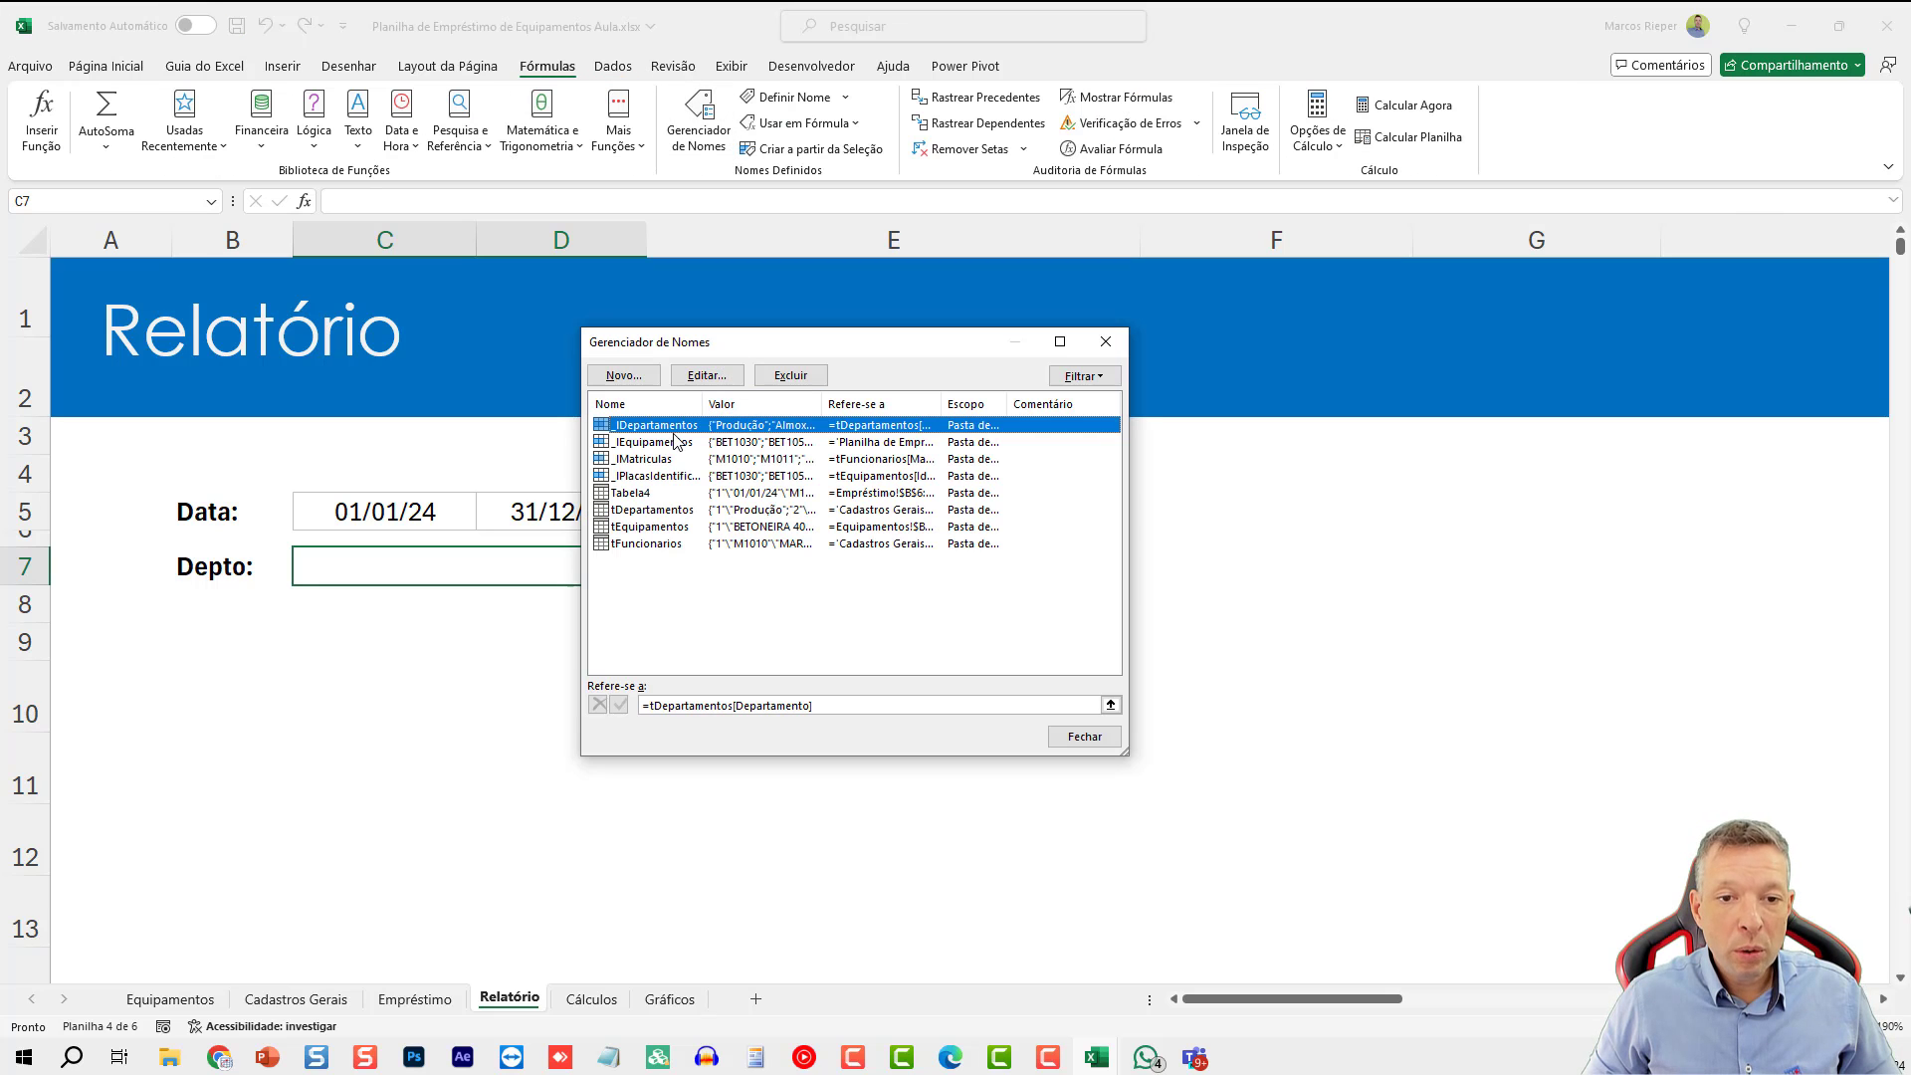
{"action": "key", "text": "Escape"}
- Add list data validation to the Depto cell C7 with the source =_lDepartamentos
{"action": "left_click", "coordinate": [612, 66]}
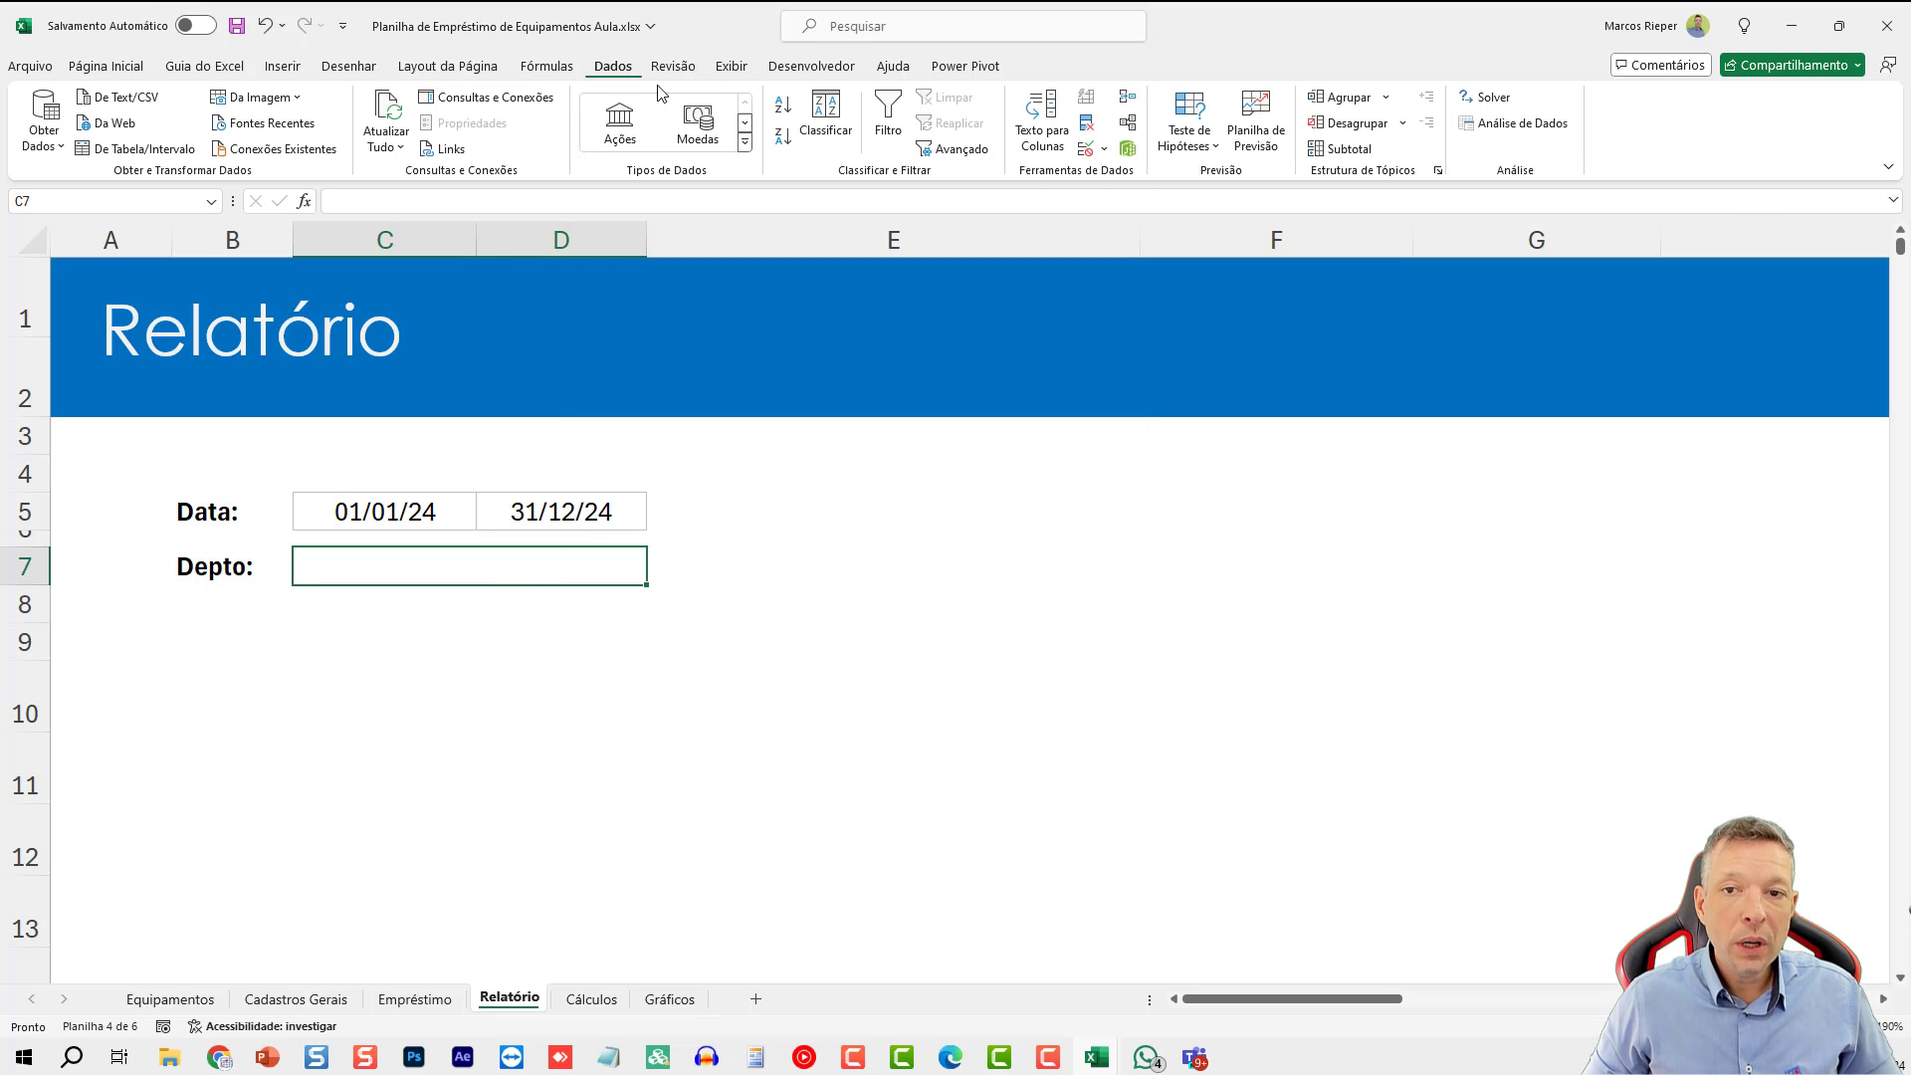
{"action": "left_click", "coordinate": [1084, 149]}
{"action": "left_click", "coordinate": [812, 498]}
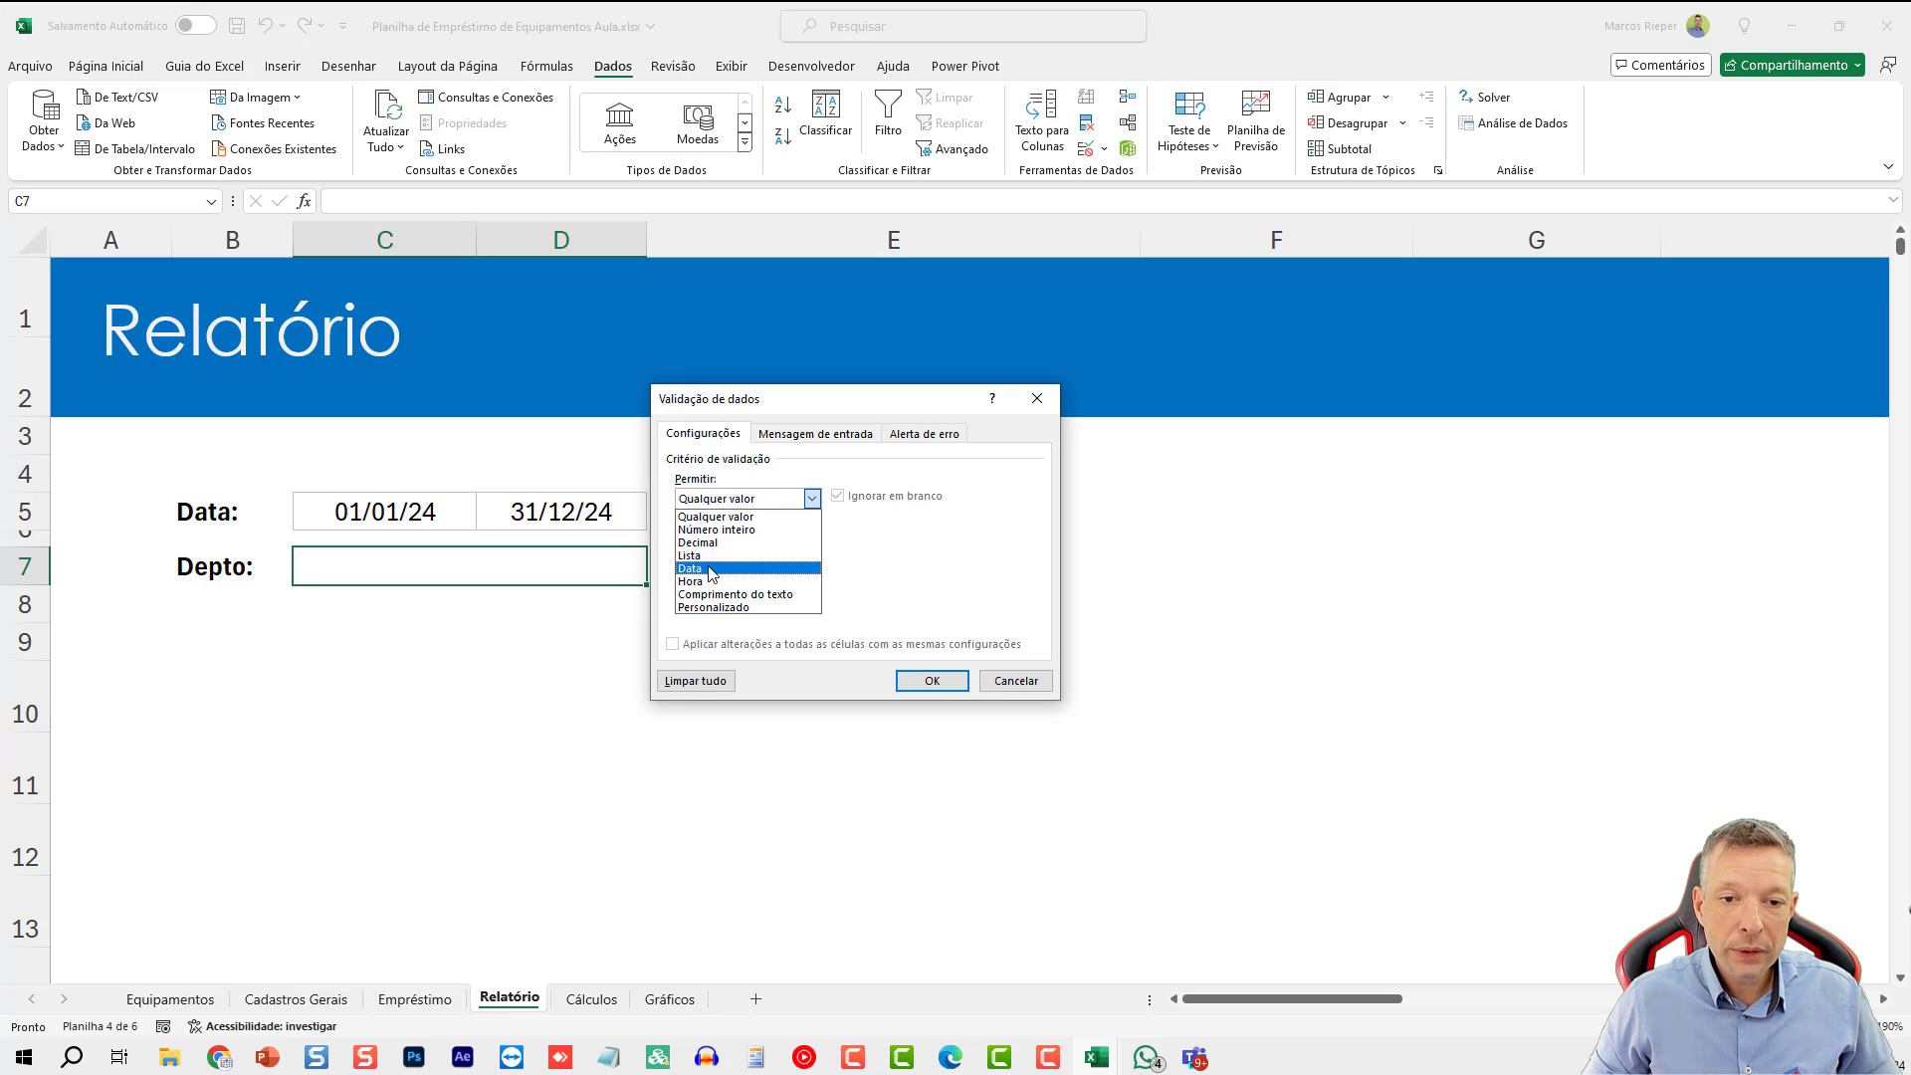
{"action": "left_click", "coordinate": [709, 555]}
{"action": "left_click", "coordinate": [729, 577]}
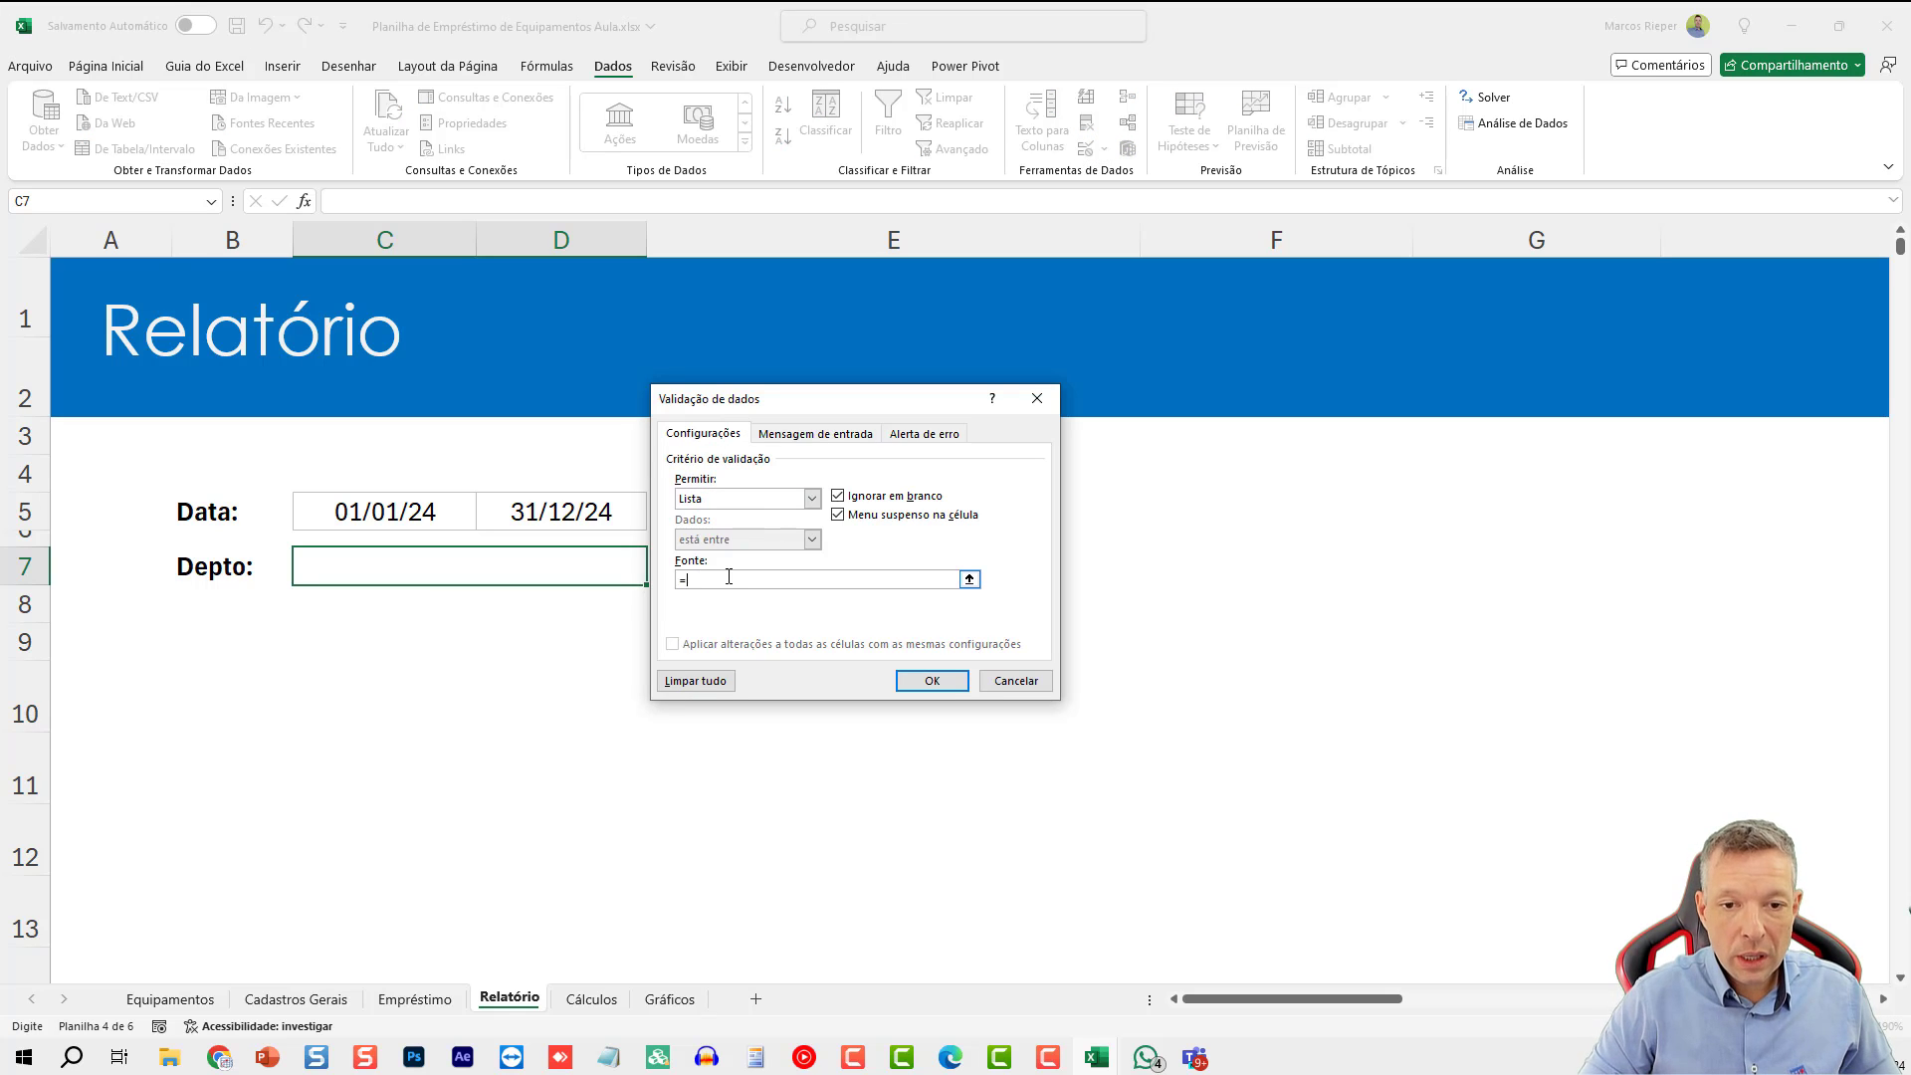
{"action": "type", "text": "=_lDe"}
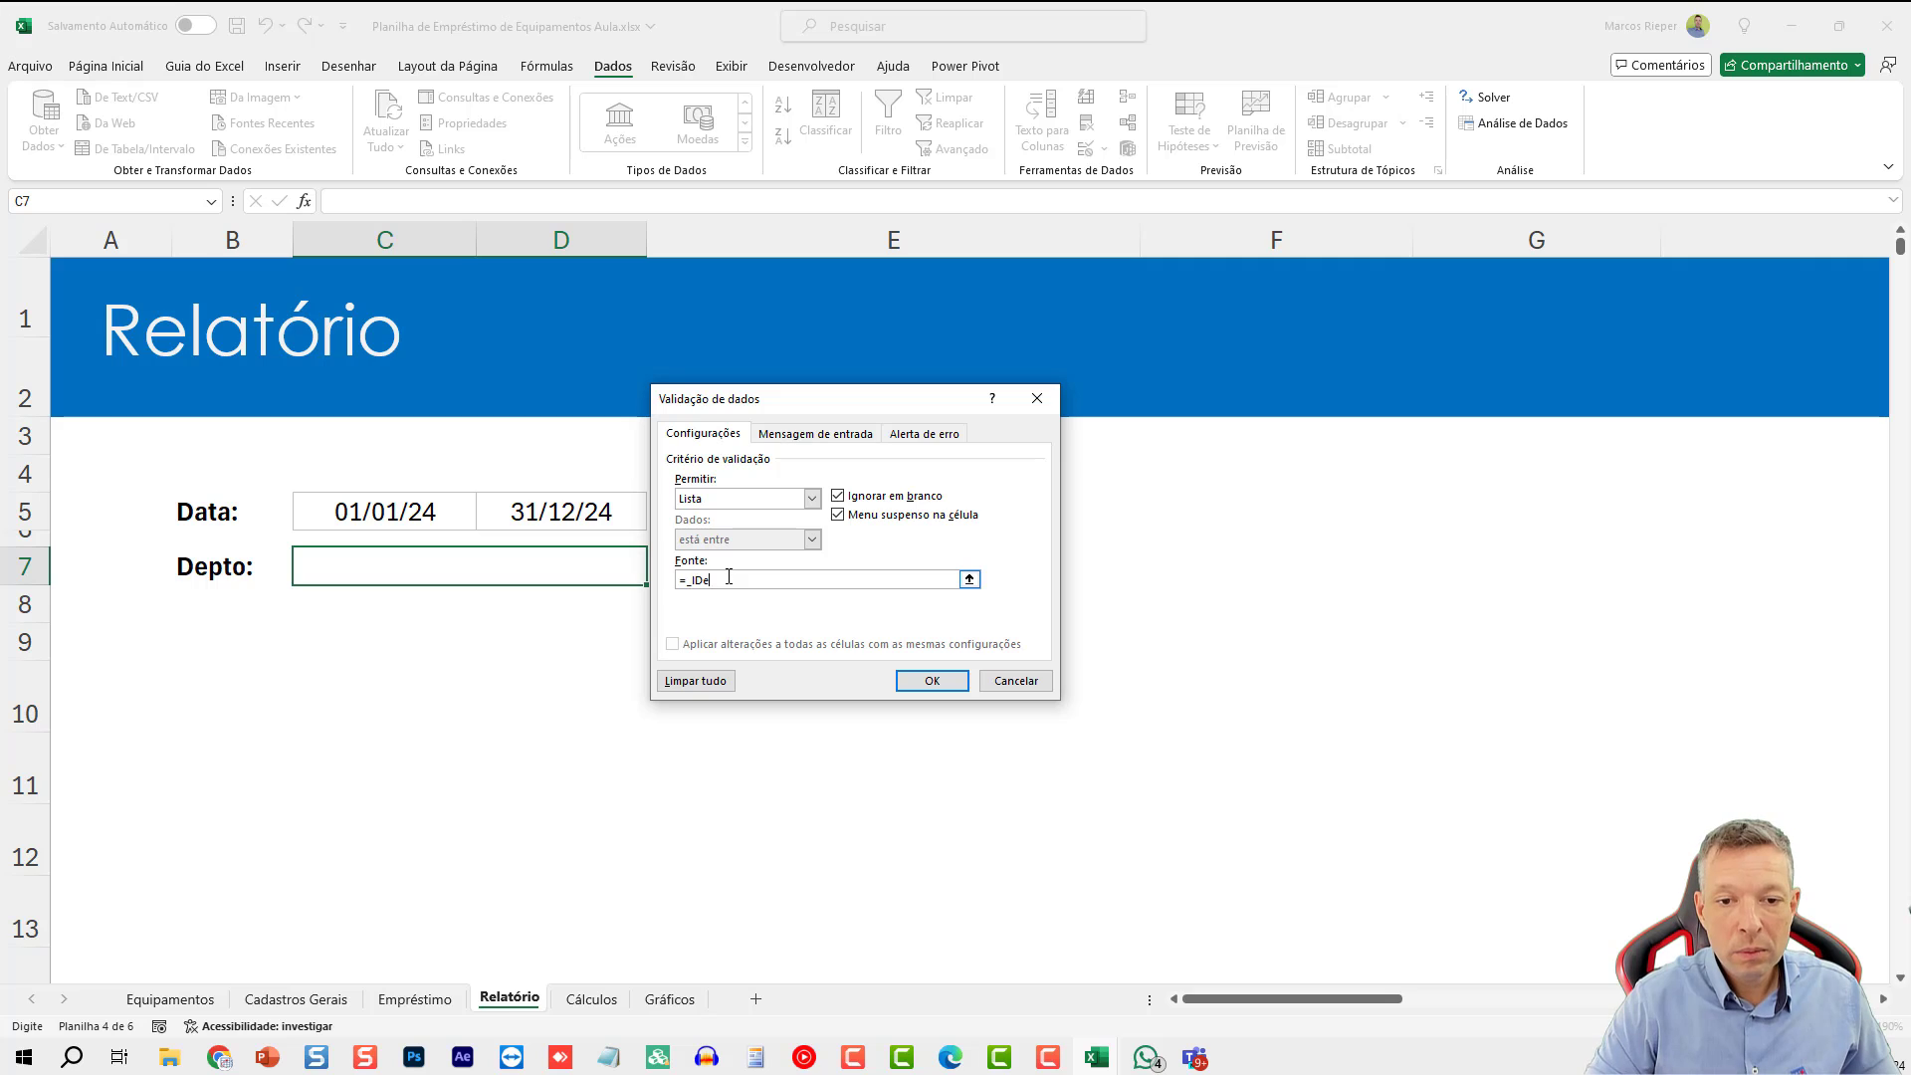
{"action": "type", "text": "partame"}
{"action": "key", "text": "Return"}
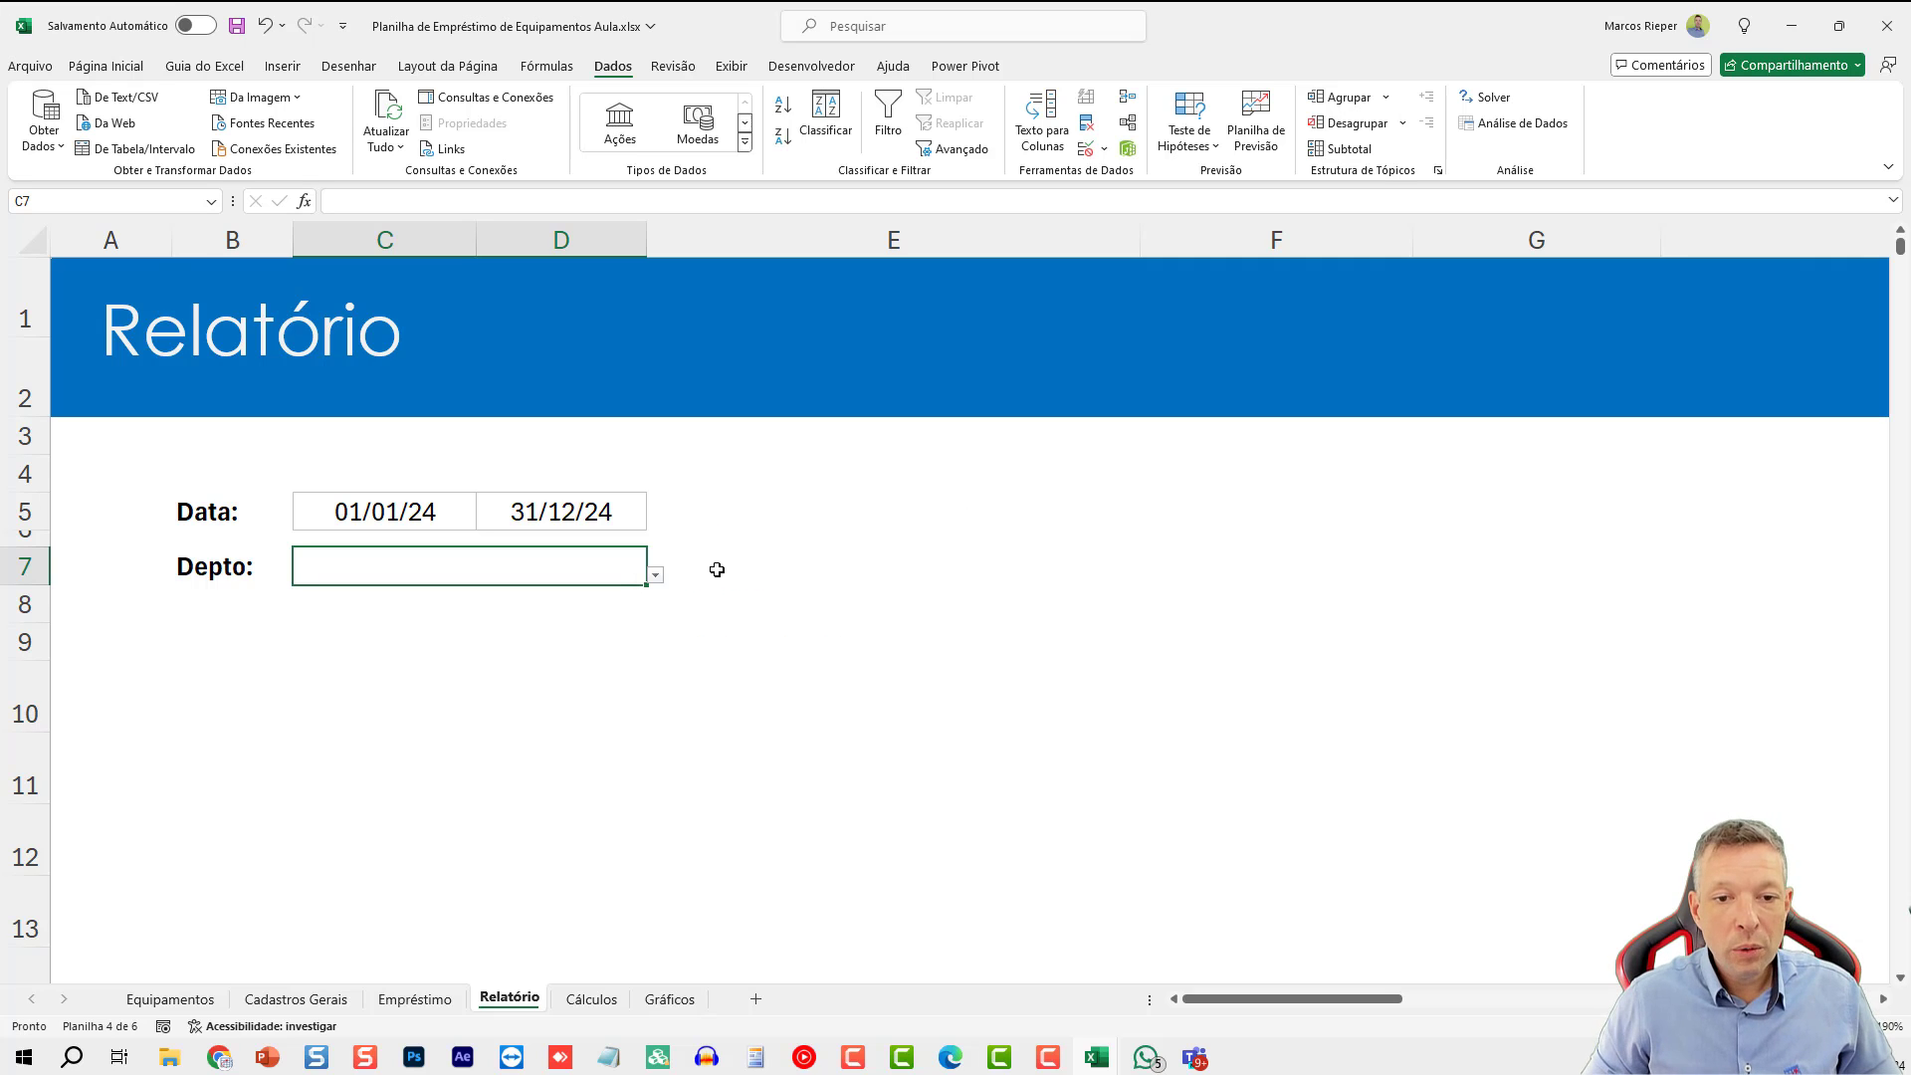
- Test the Depto dropdown by choosing Logística, and clear the cell again
{"action": "left_click", "coordinate": [655, 575]}
{"action": "left_click", "coordinate": [493, 629]}
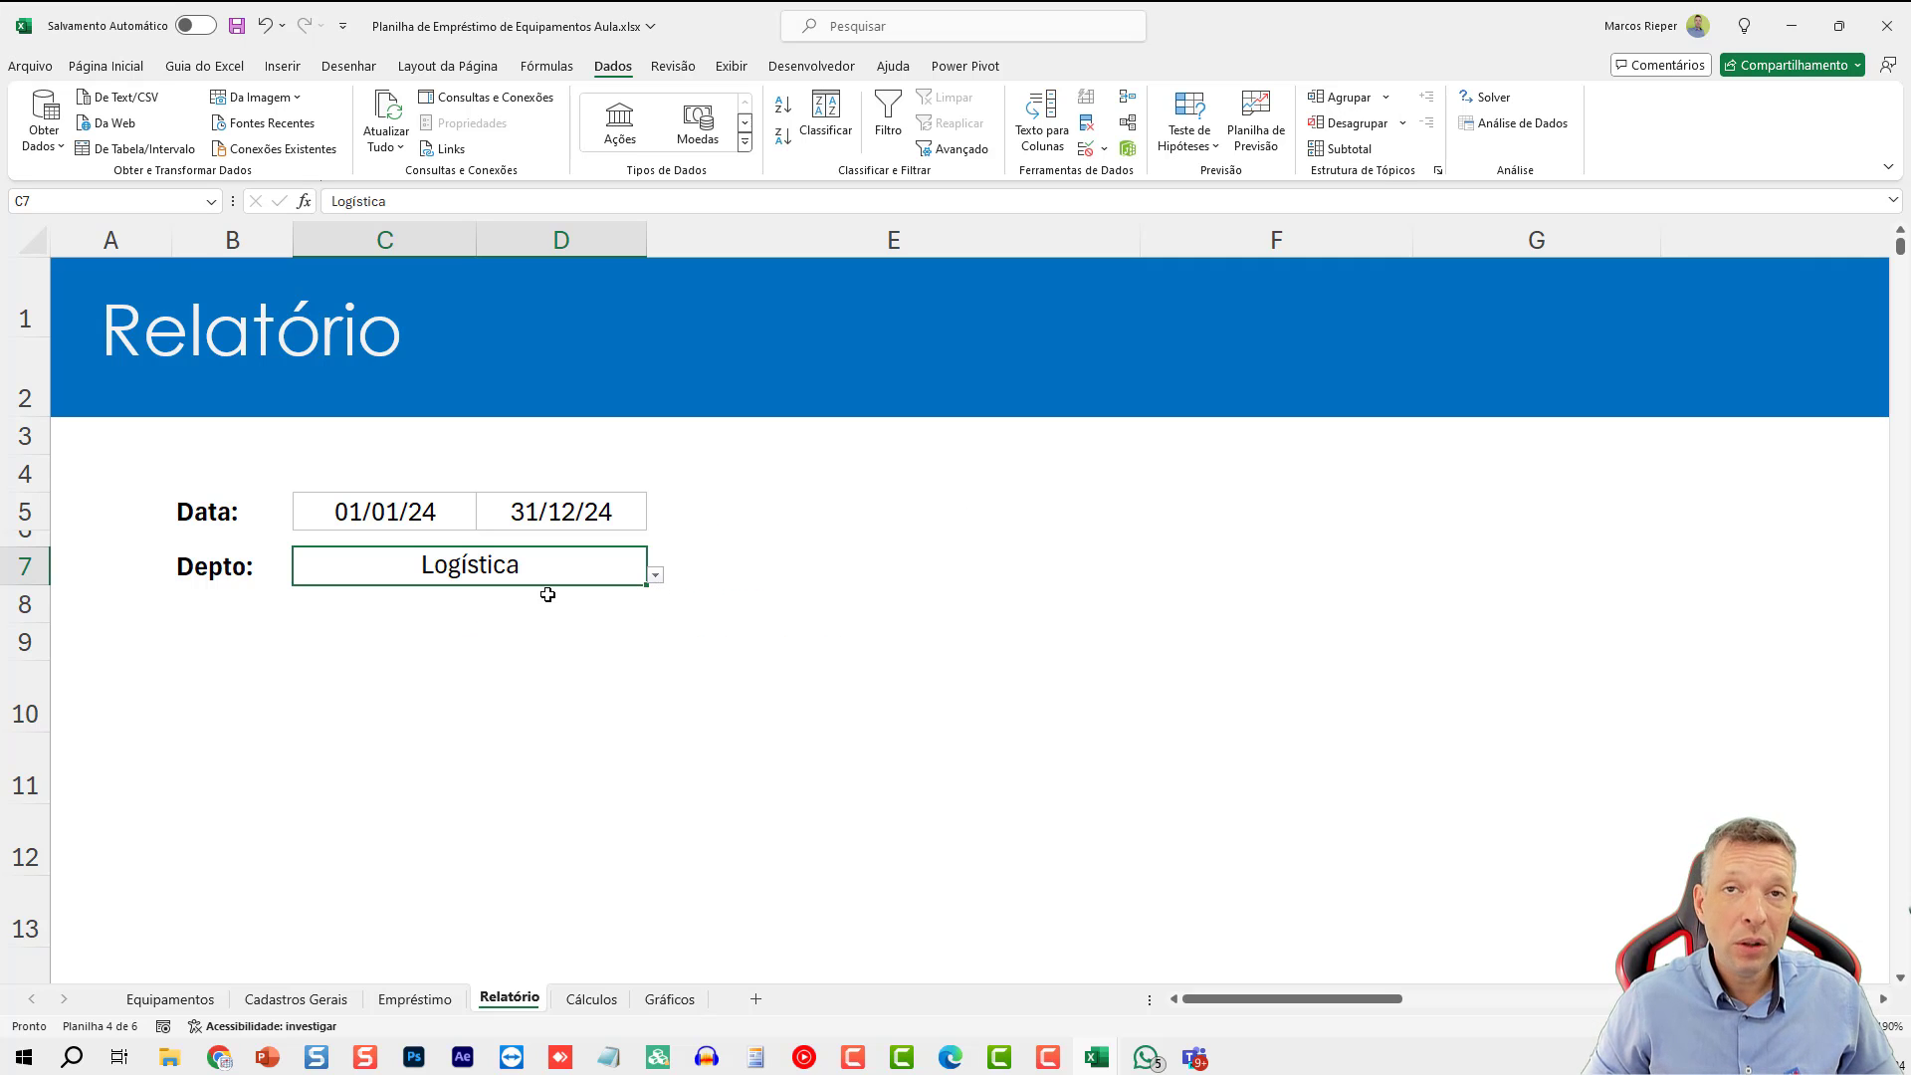
{"action": "key", "text": "Delete"}
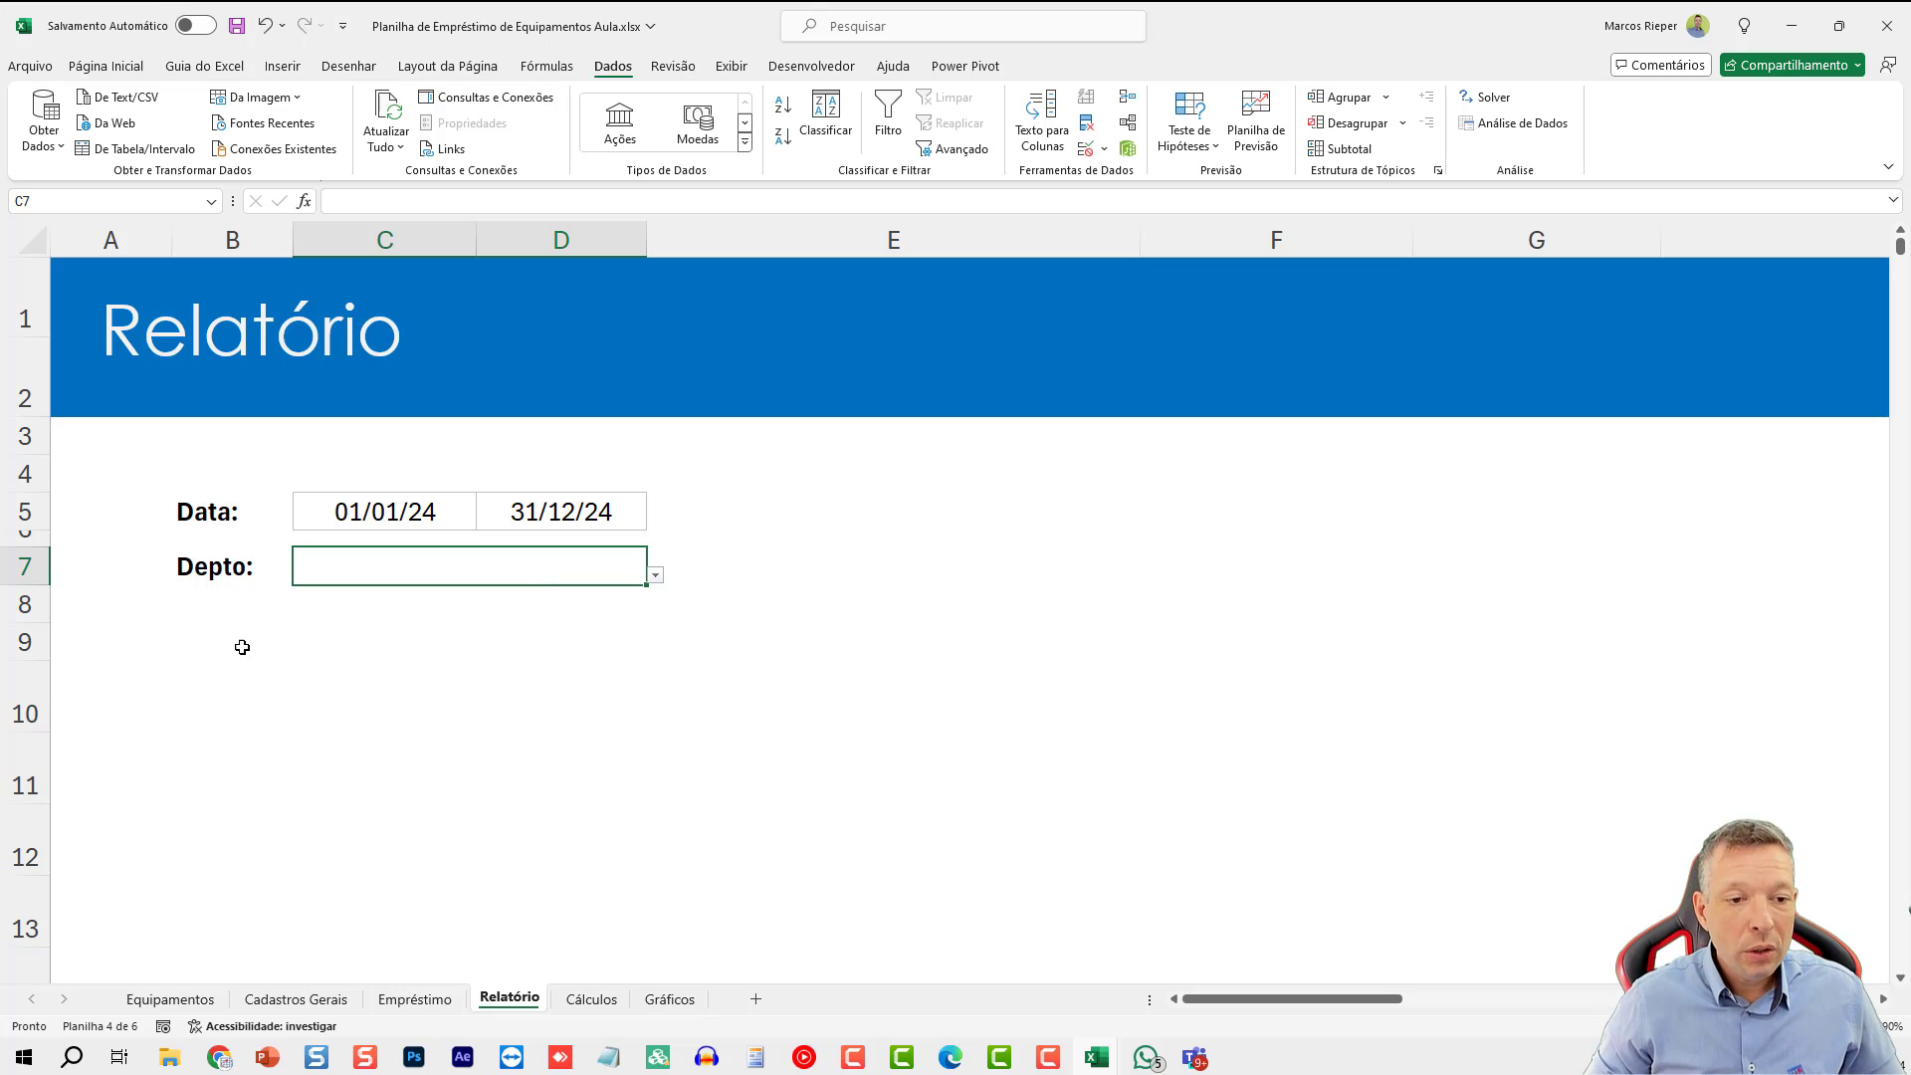
{"action": "left_click", "coordinate": [214, 682]}
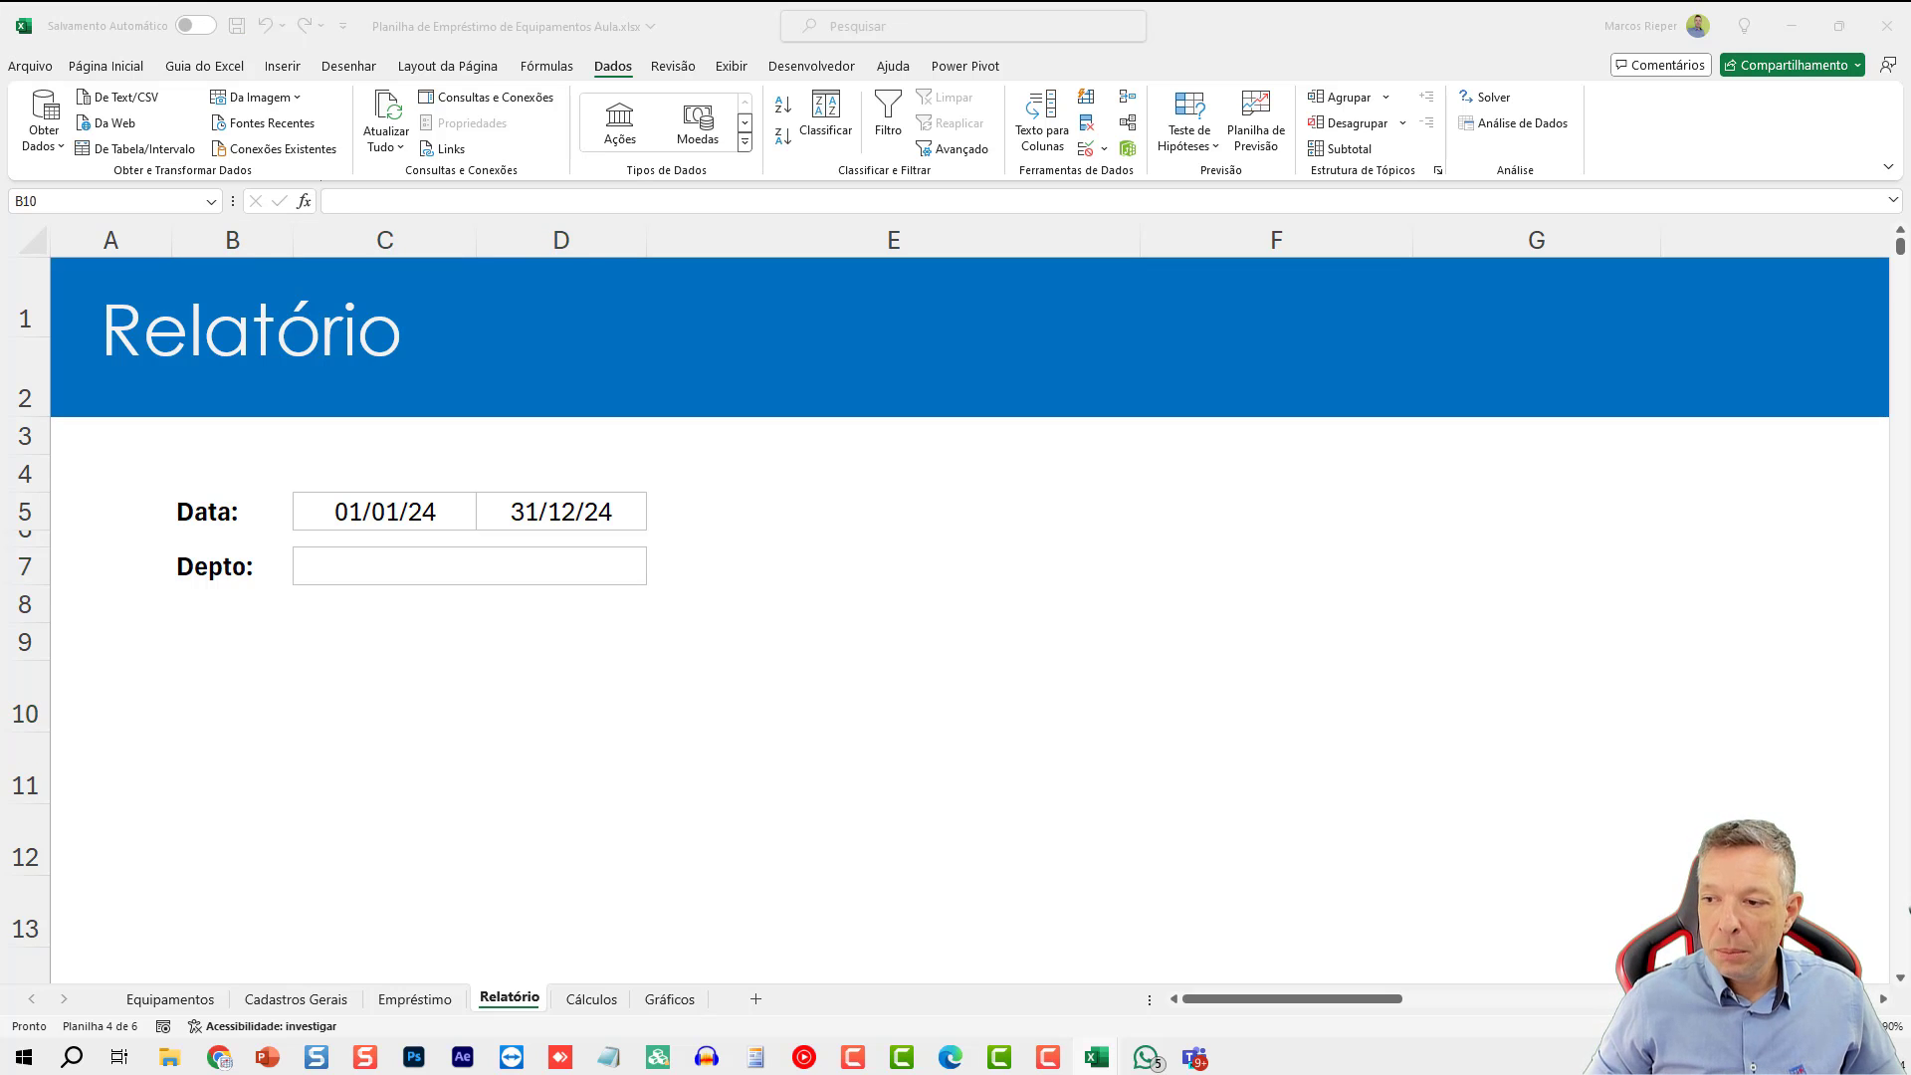
{"action": "key", "text": "ctrl+c"}
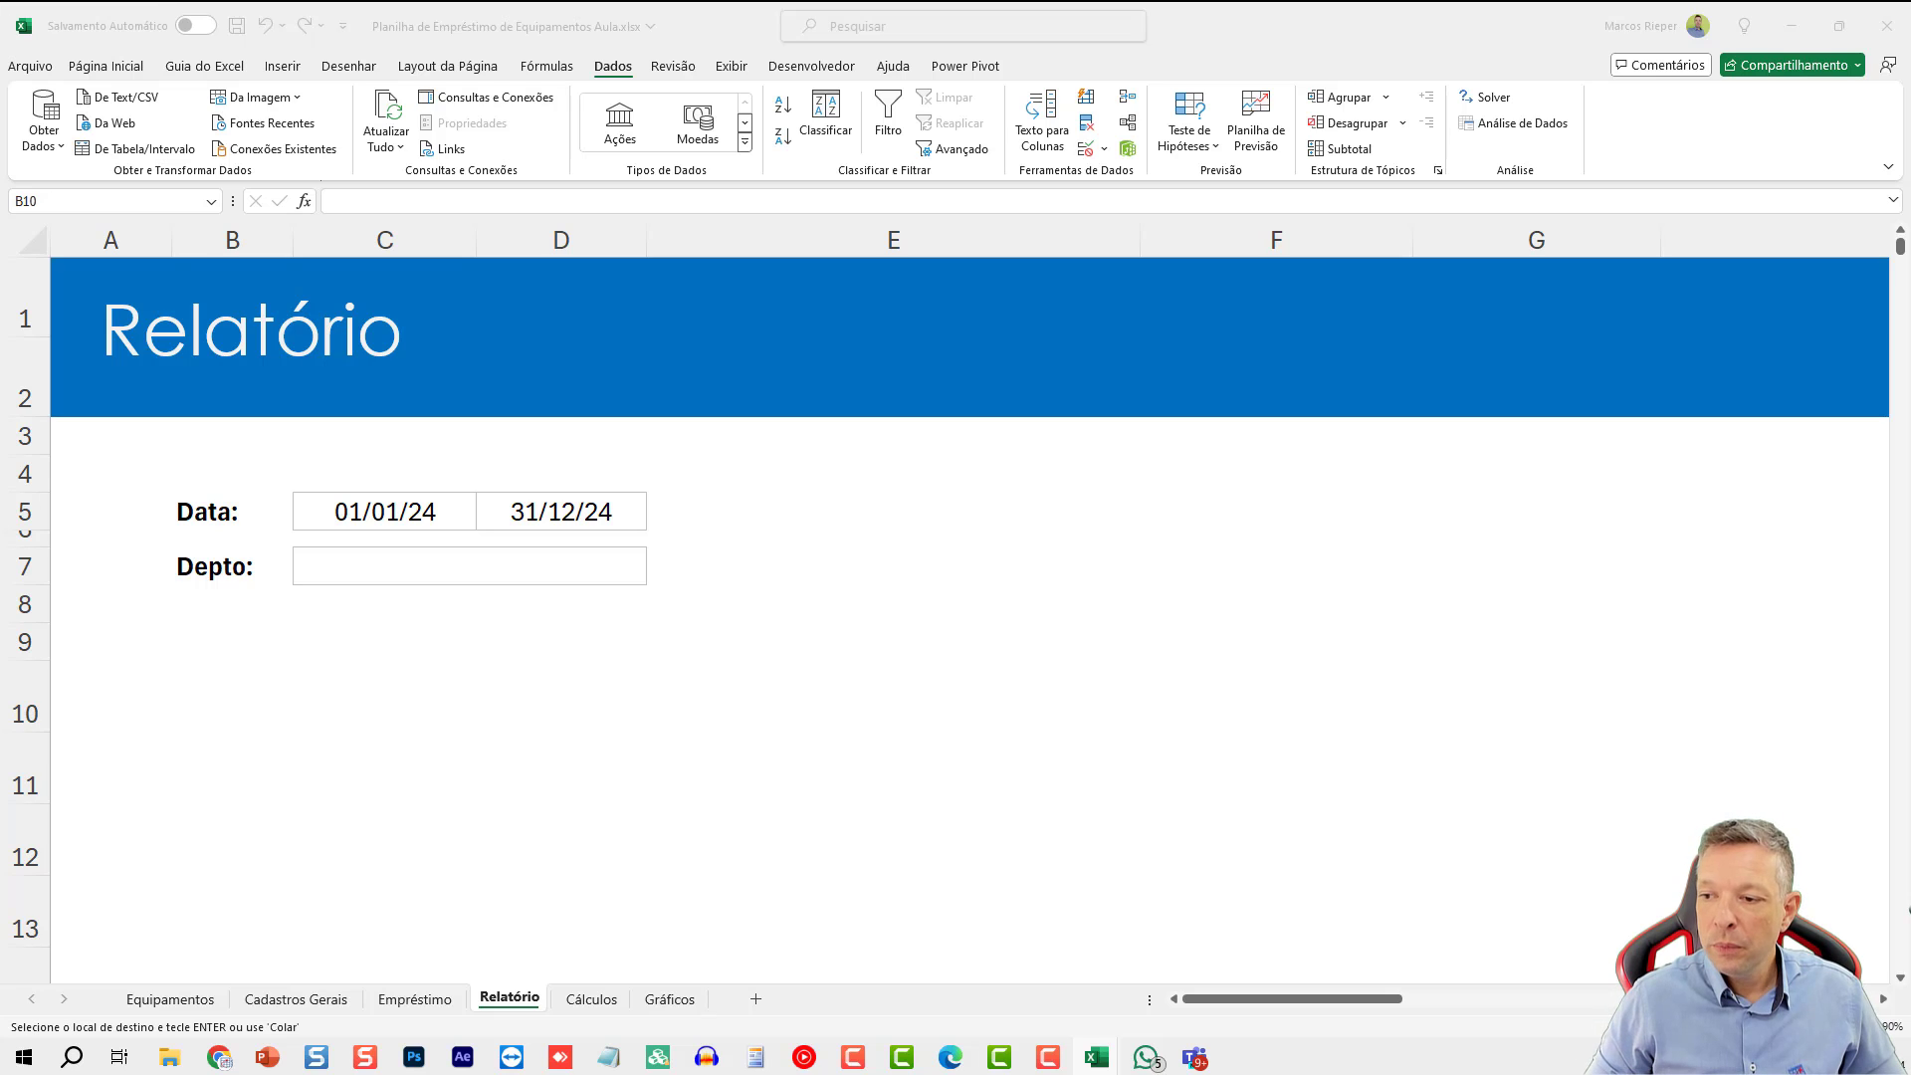
{"action": "left_click", "coordinate": [256, 694]}
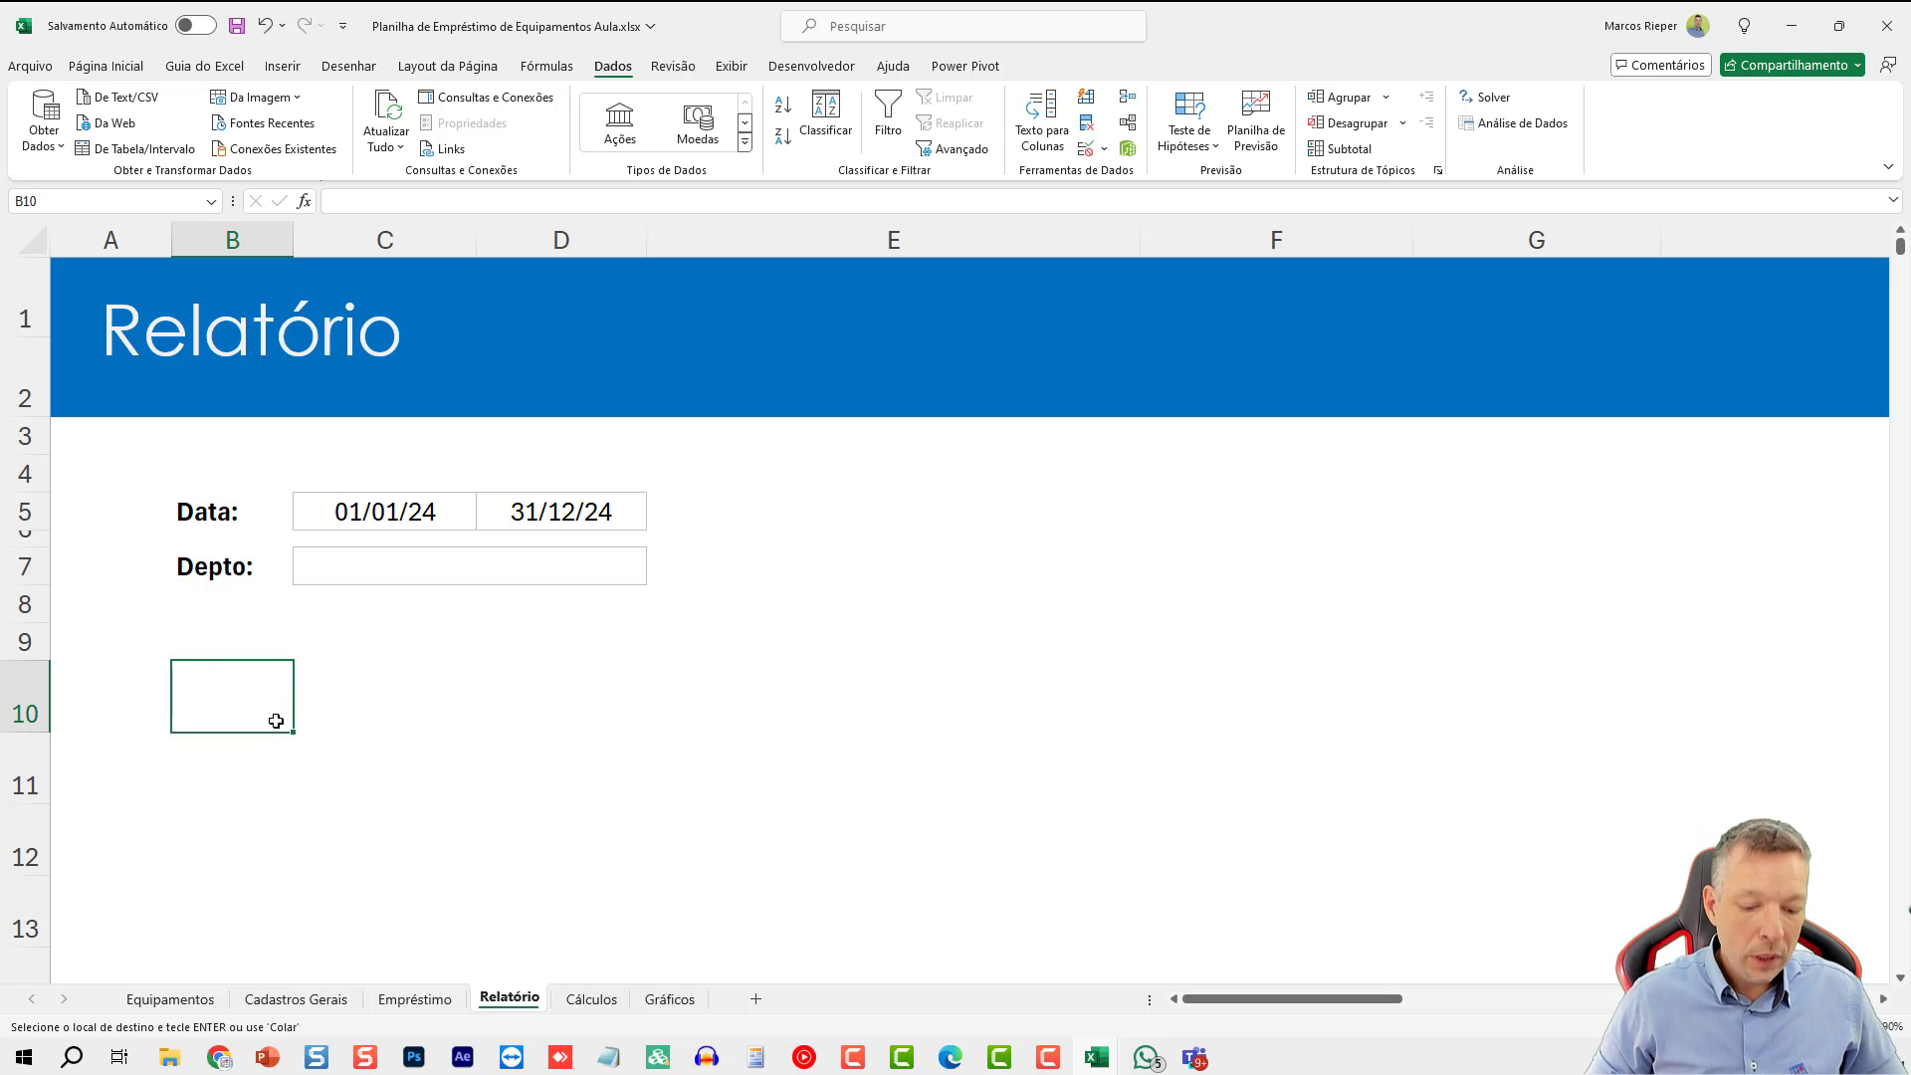
{"action": "key", "text": "ctrl+v"}
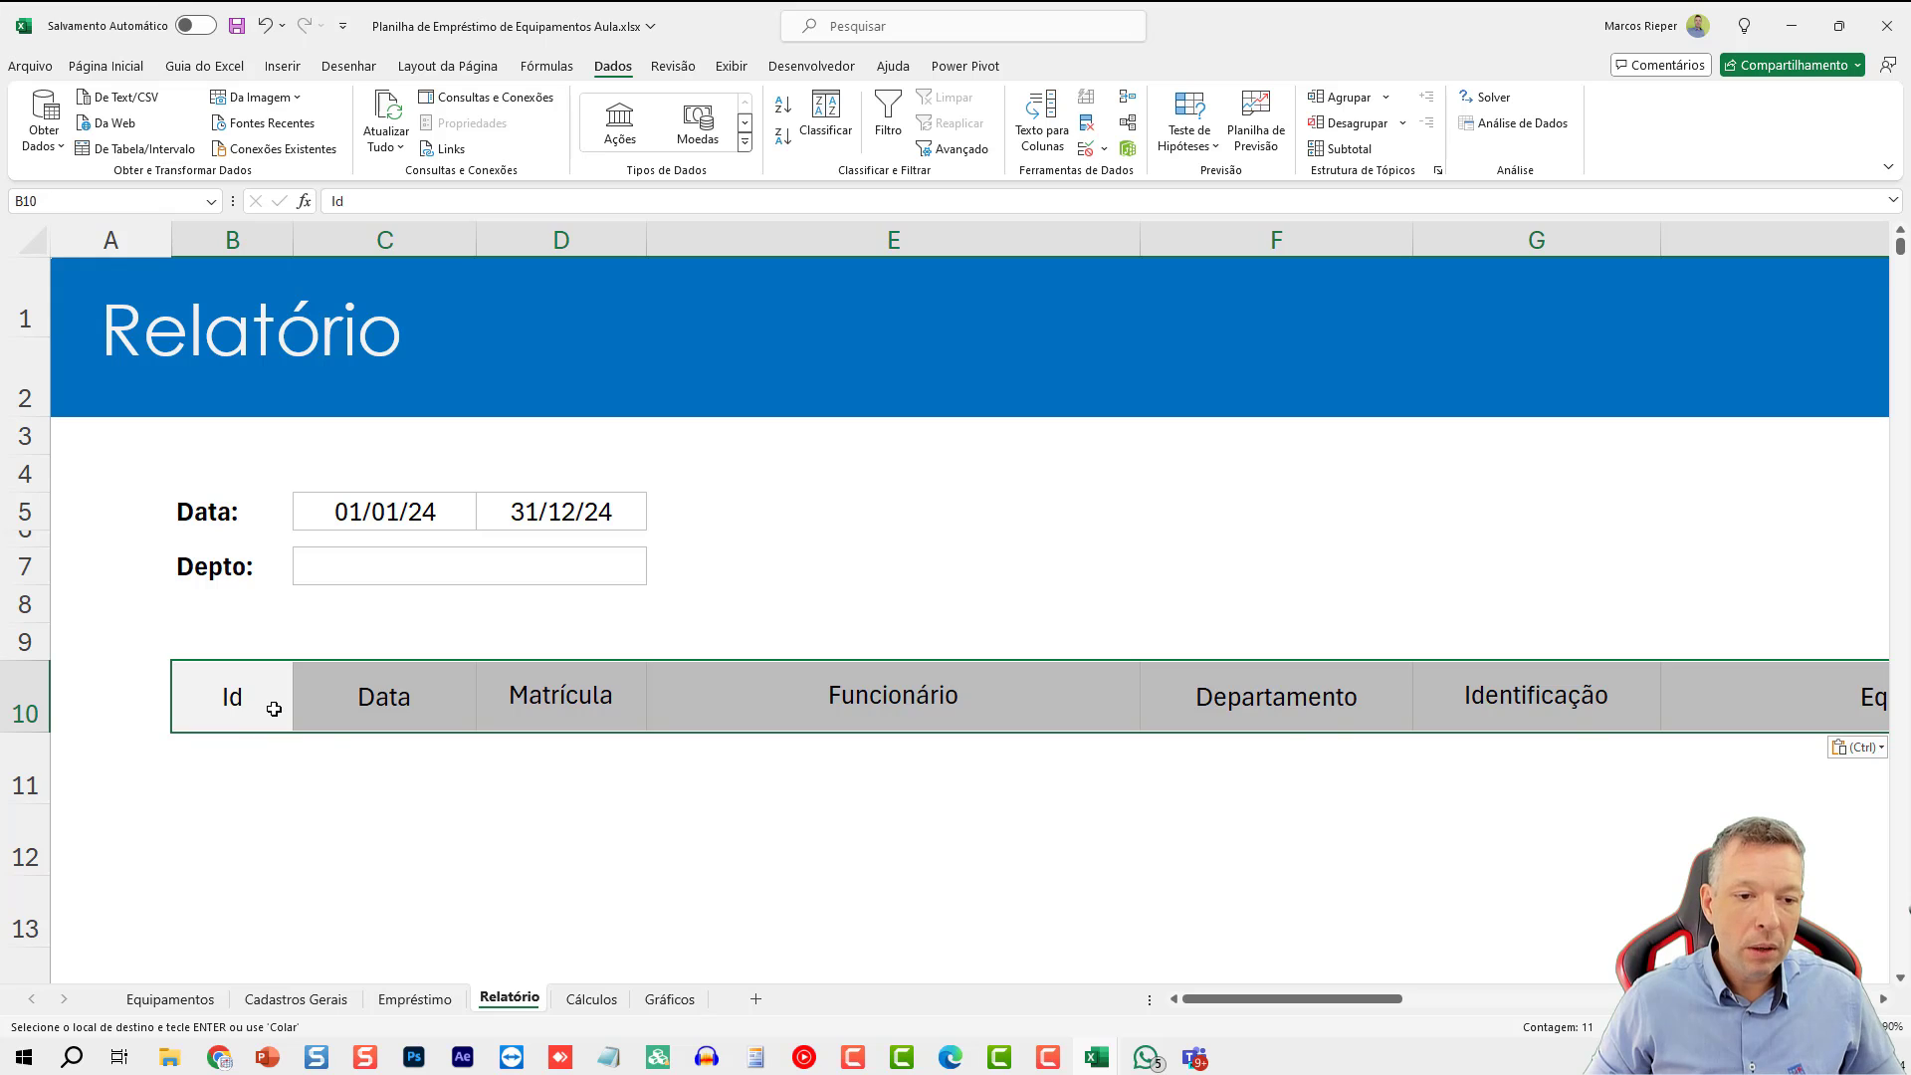
{"action": "key", "text": "ctrl+z"}
- Copy the full header row of the Empréstimo table, from Id to Imagem, into the Relatório sheet starting at B10
{"action": "left_click", "coordinate": [415, 999]}
{"action": "left_click", "coordinate": [124, 373]}
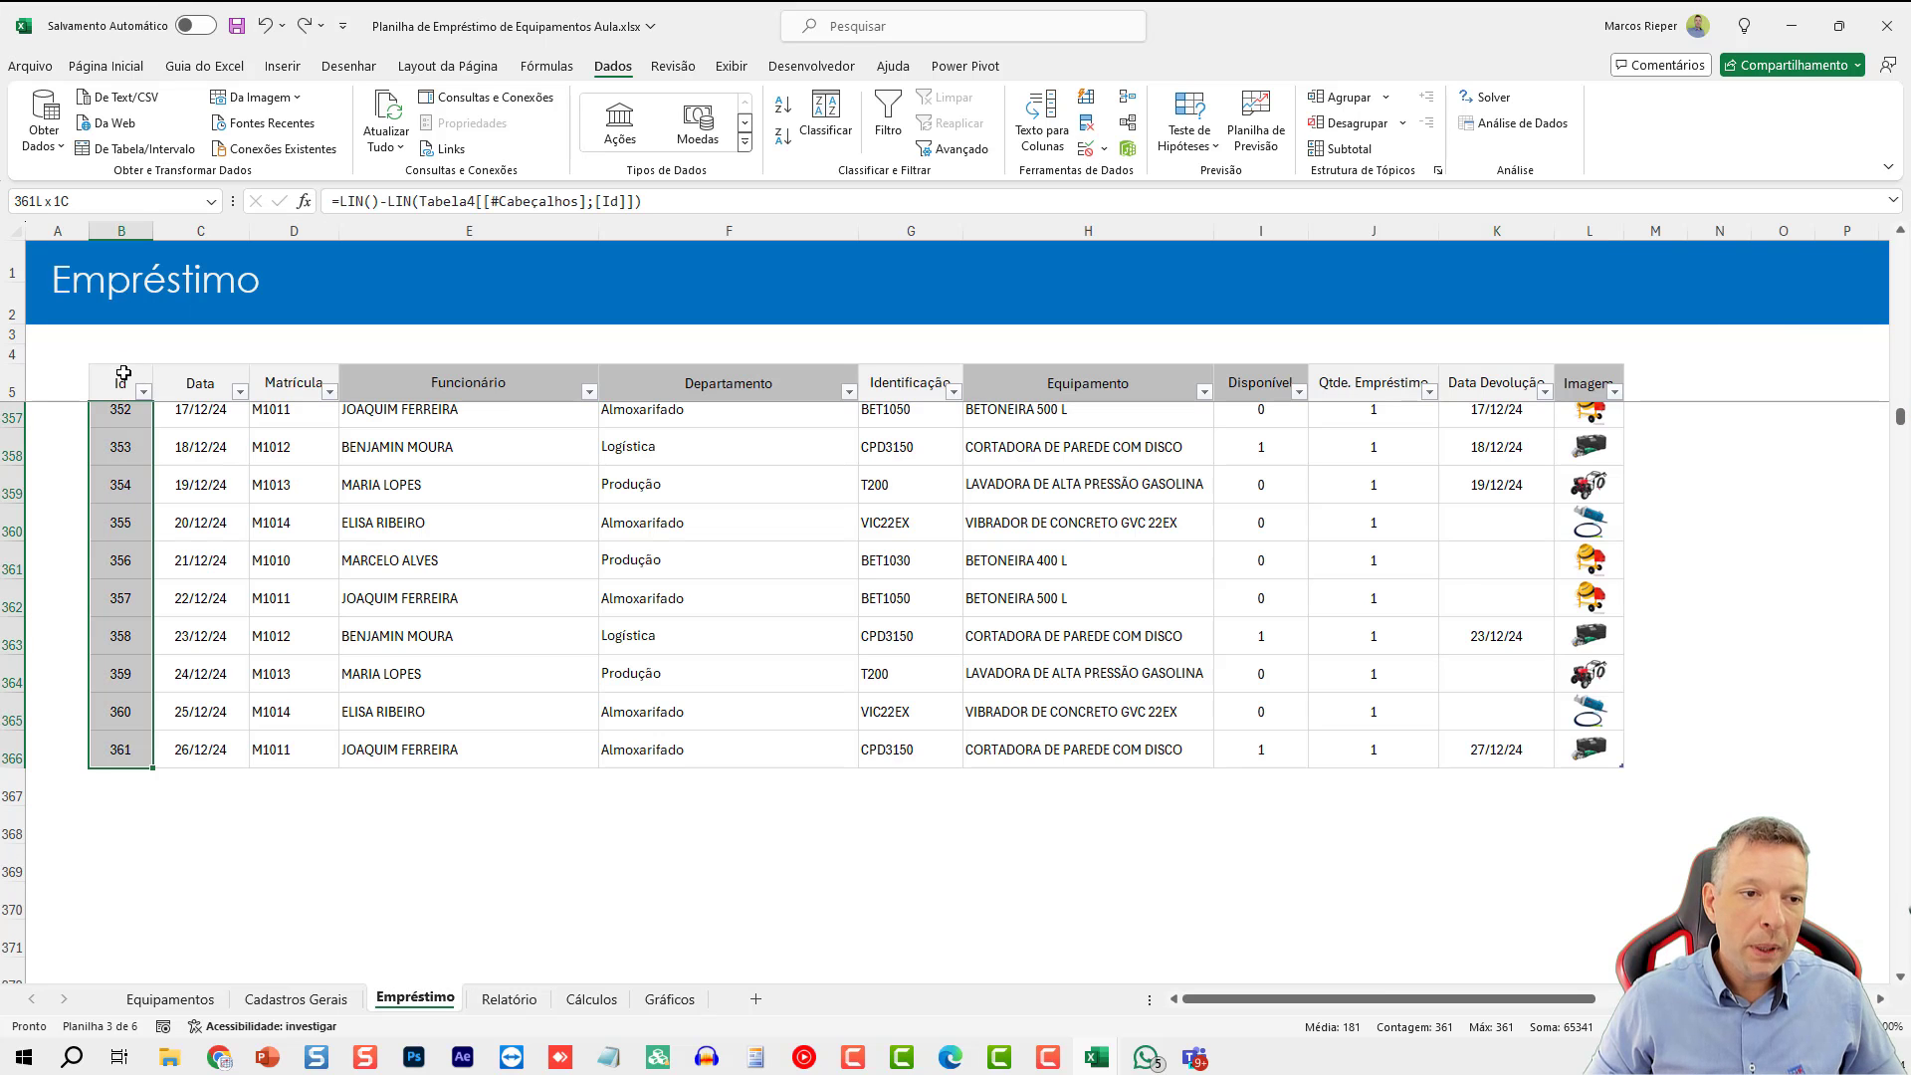
{"action": "left_click", "coordinate": [120, 384]}
{"action": "key", "text": "ctrl+shift+Right"}
{"action": "key", "text": "ctrl+c"}
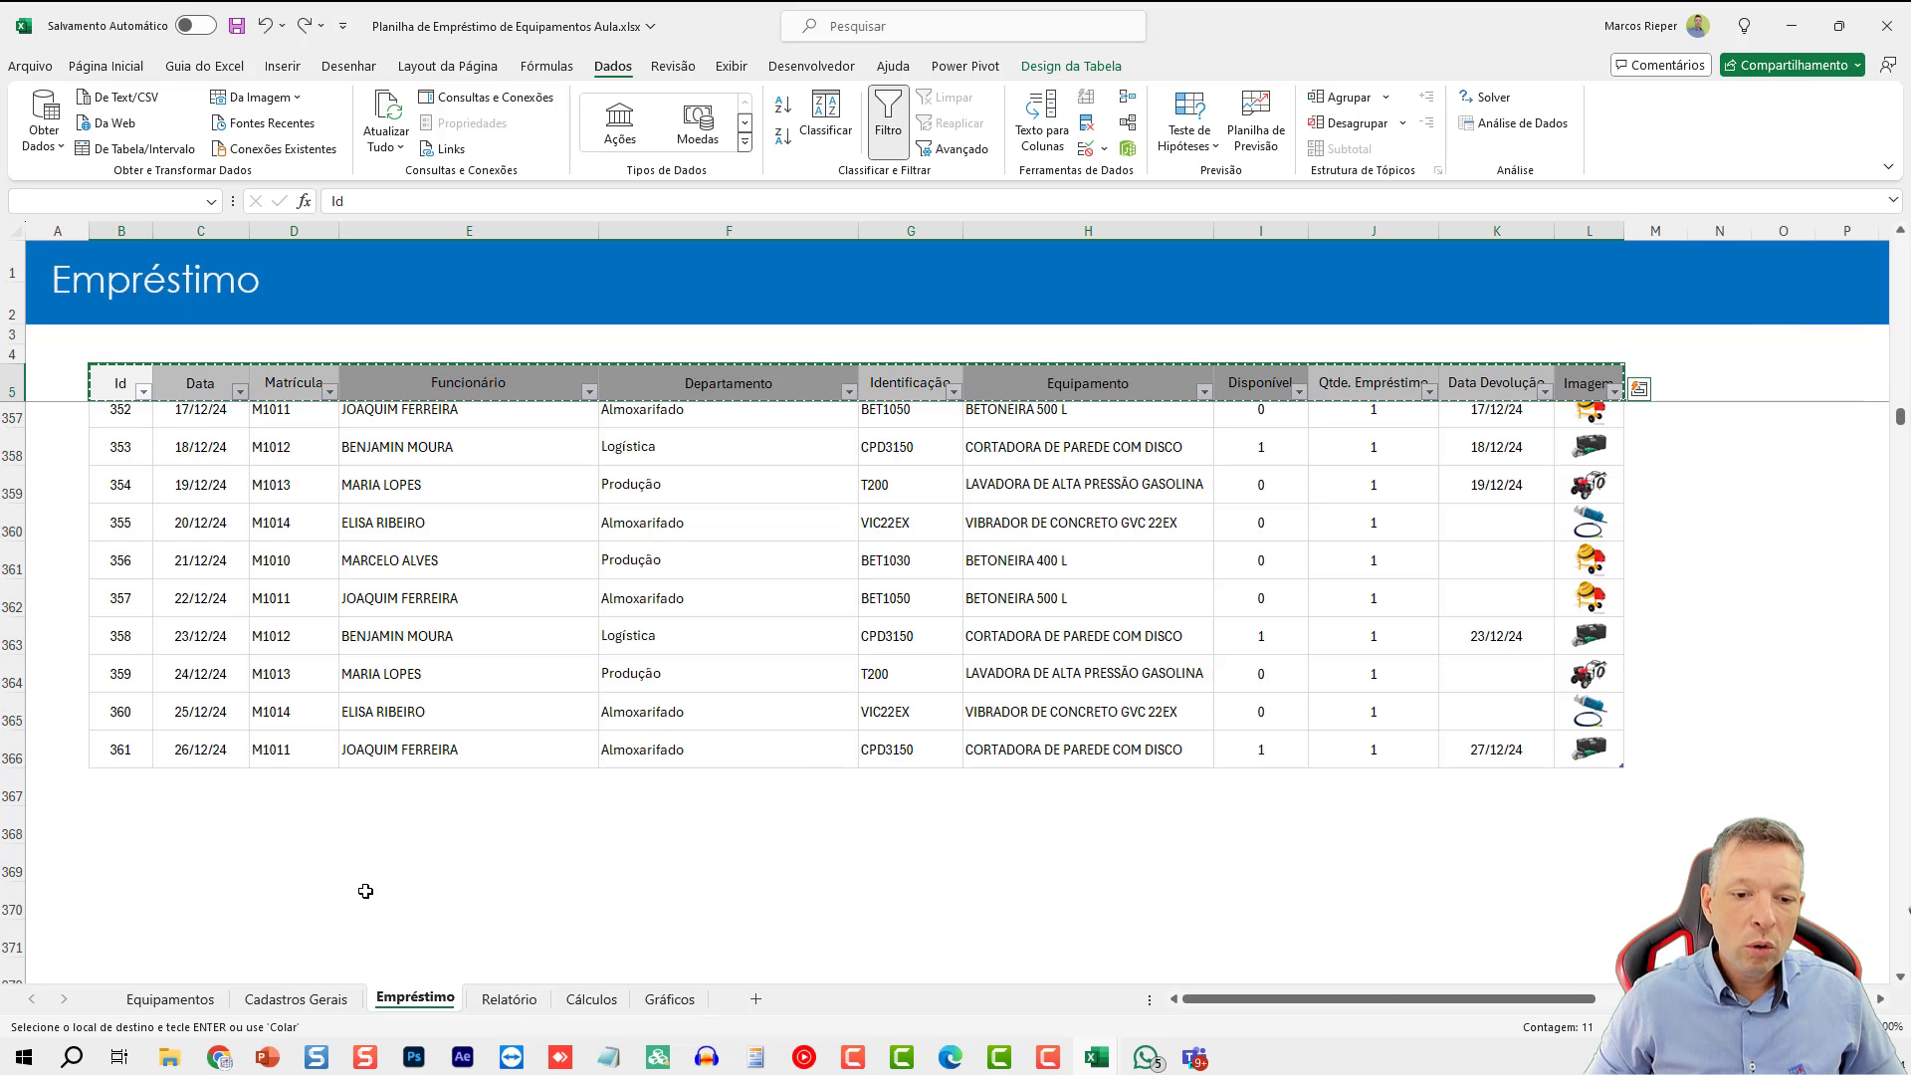
{"action": "left_click", "coordinate": [508, 1000]}
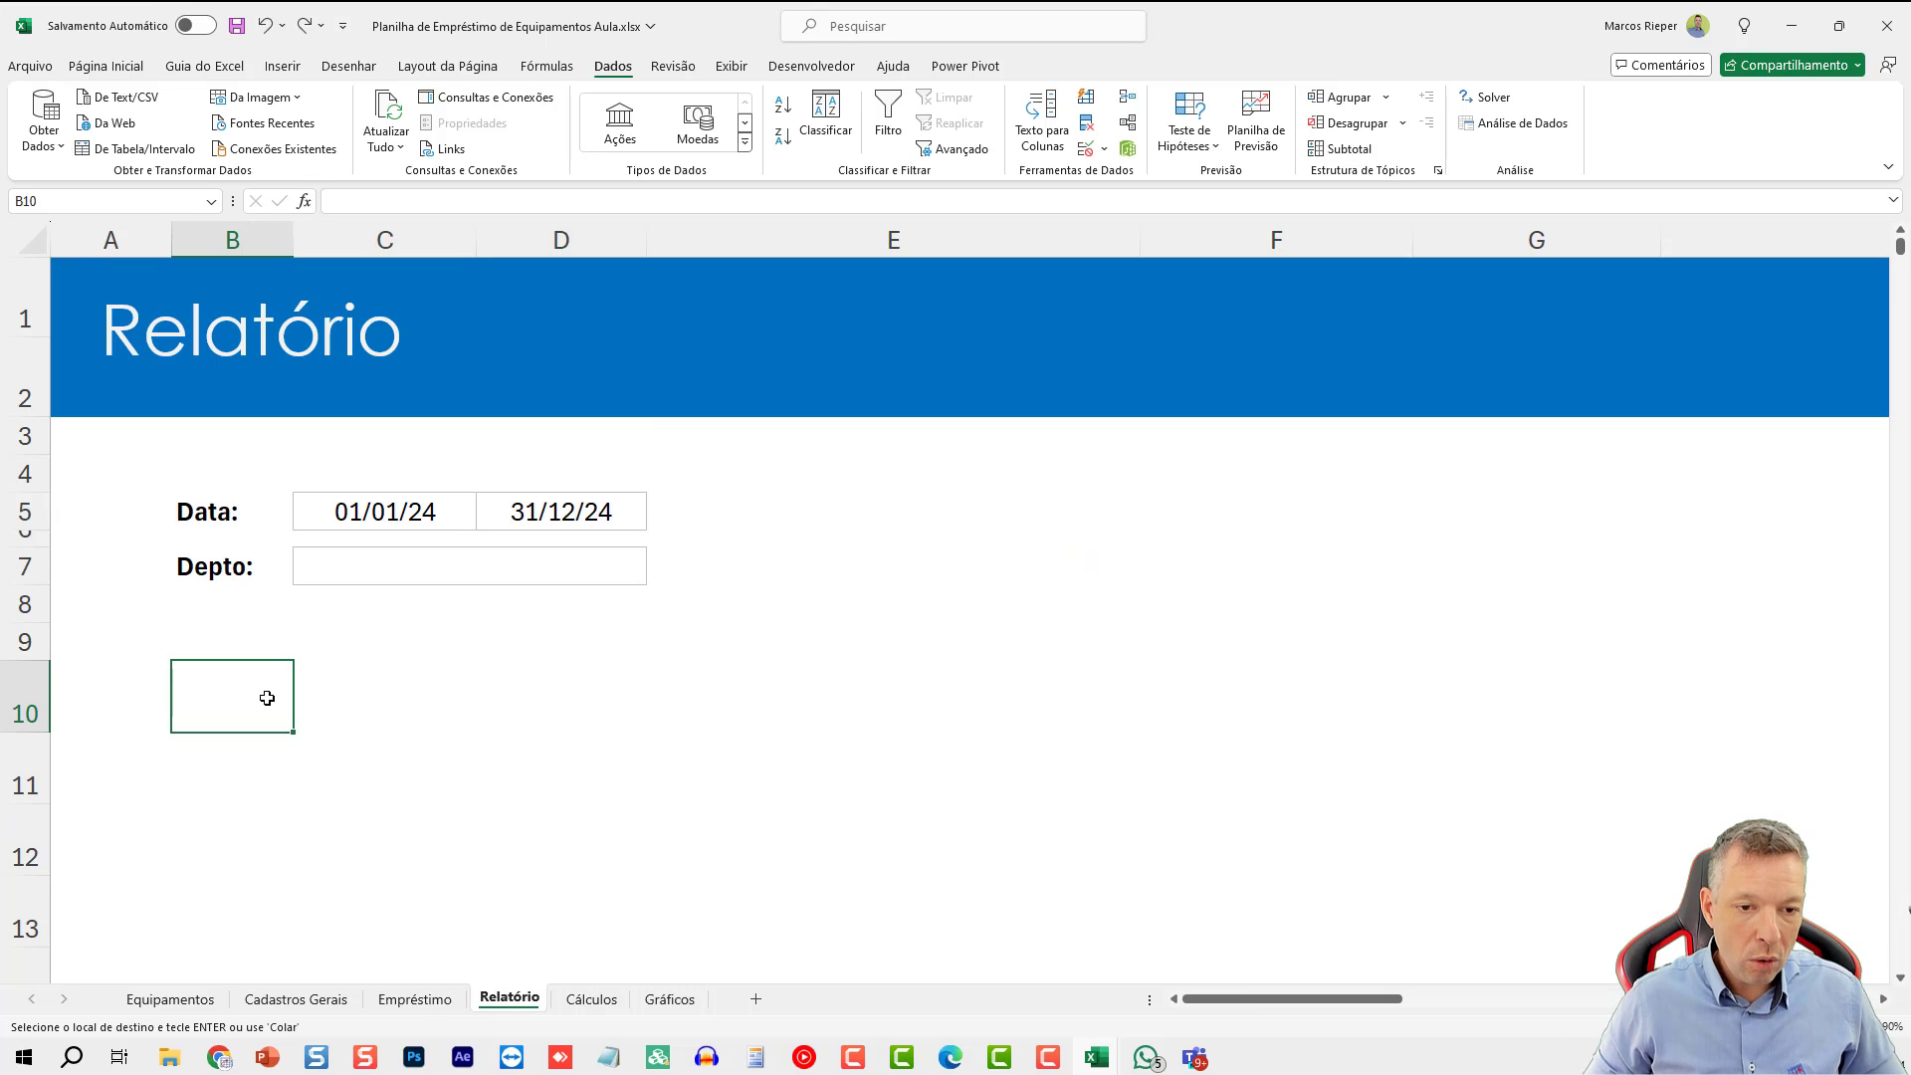
{"action": "key", "text": "ctrl+v"}
- Fill the report's header cells B10:L10 with a light grey background
{"action": "scroll", "coordinate": [1208, 909], "scroll_direction": "down", "scroll_amount": 3}
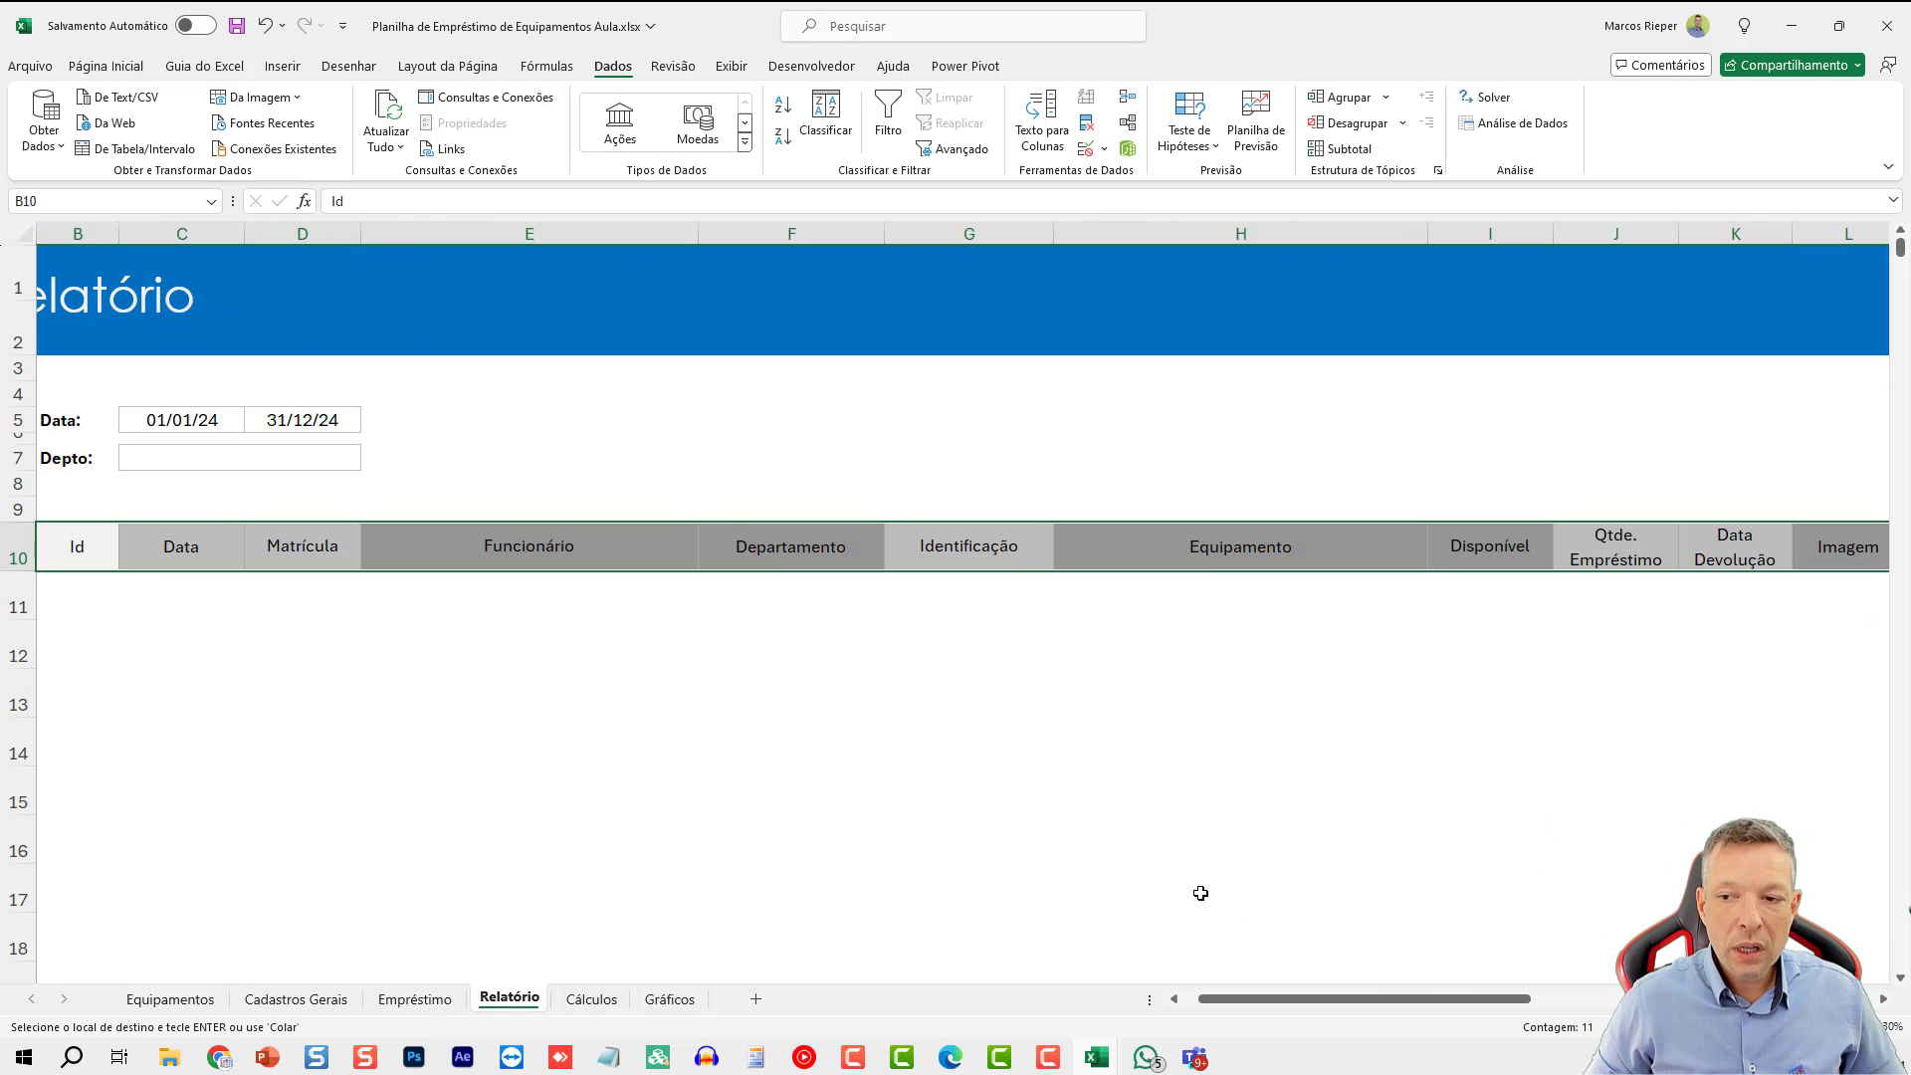
{"action": "scroll", "coordinate": [1201, 893], "scroll_direction": "down", "scroll_amount": 1}
{"action": "key", "text": "ctrl+1"}
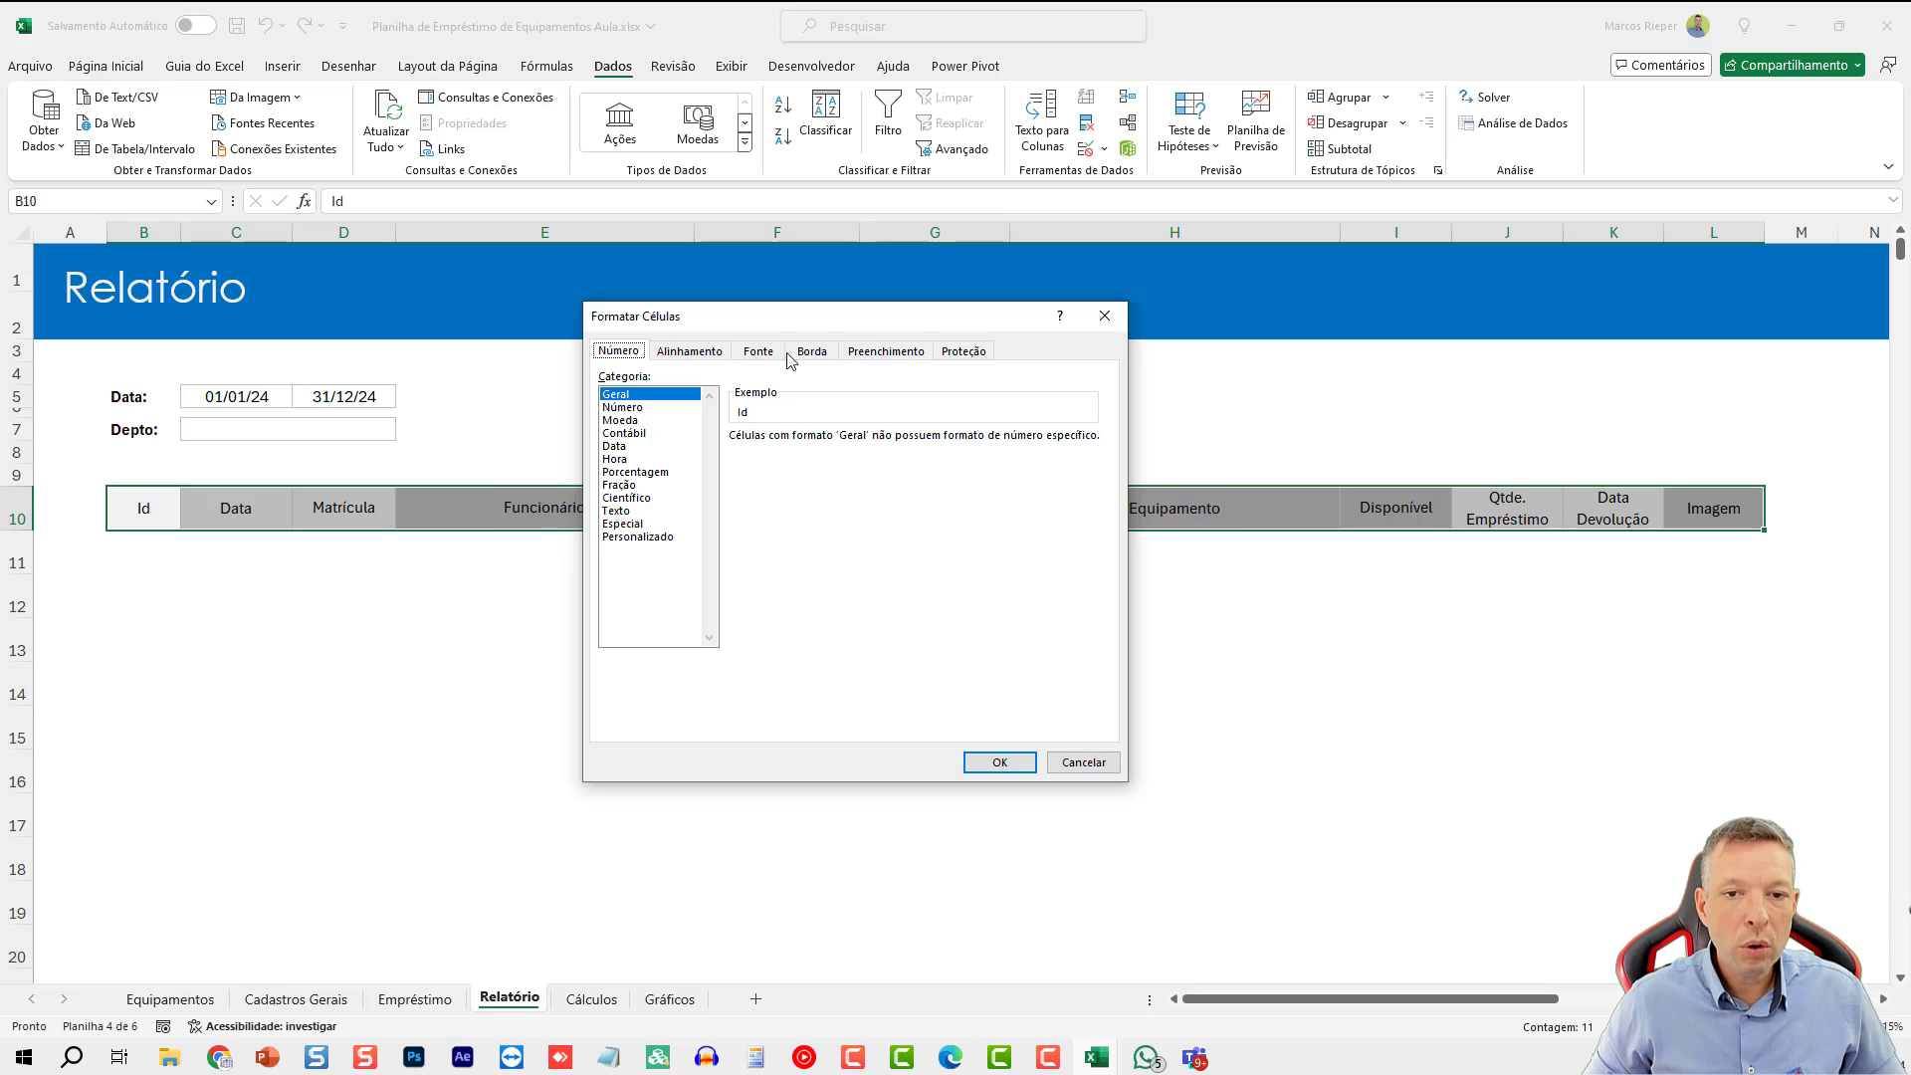
{"action": "left_click", "coordinate": [819, 354]}
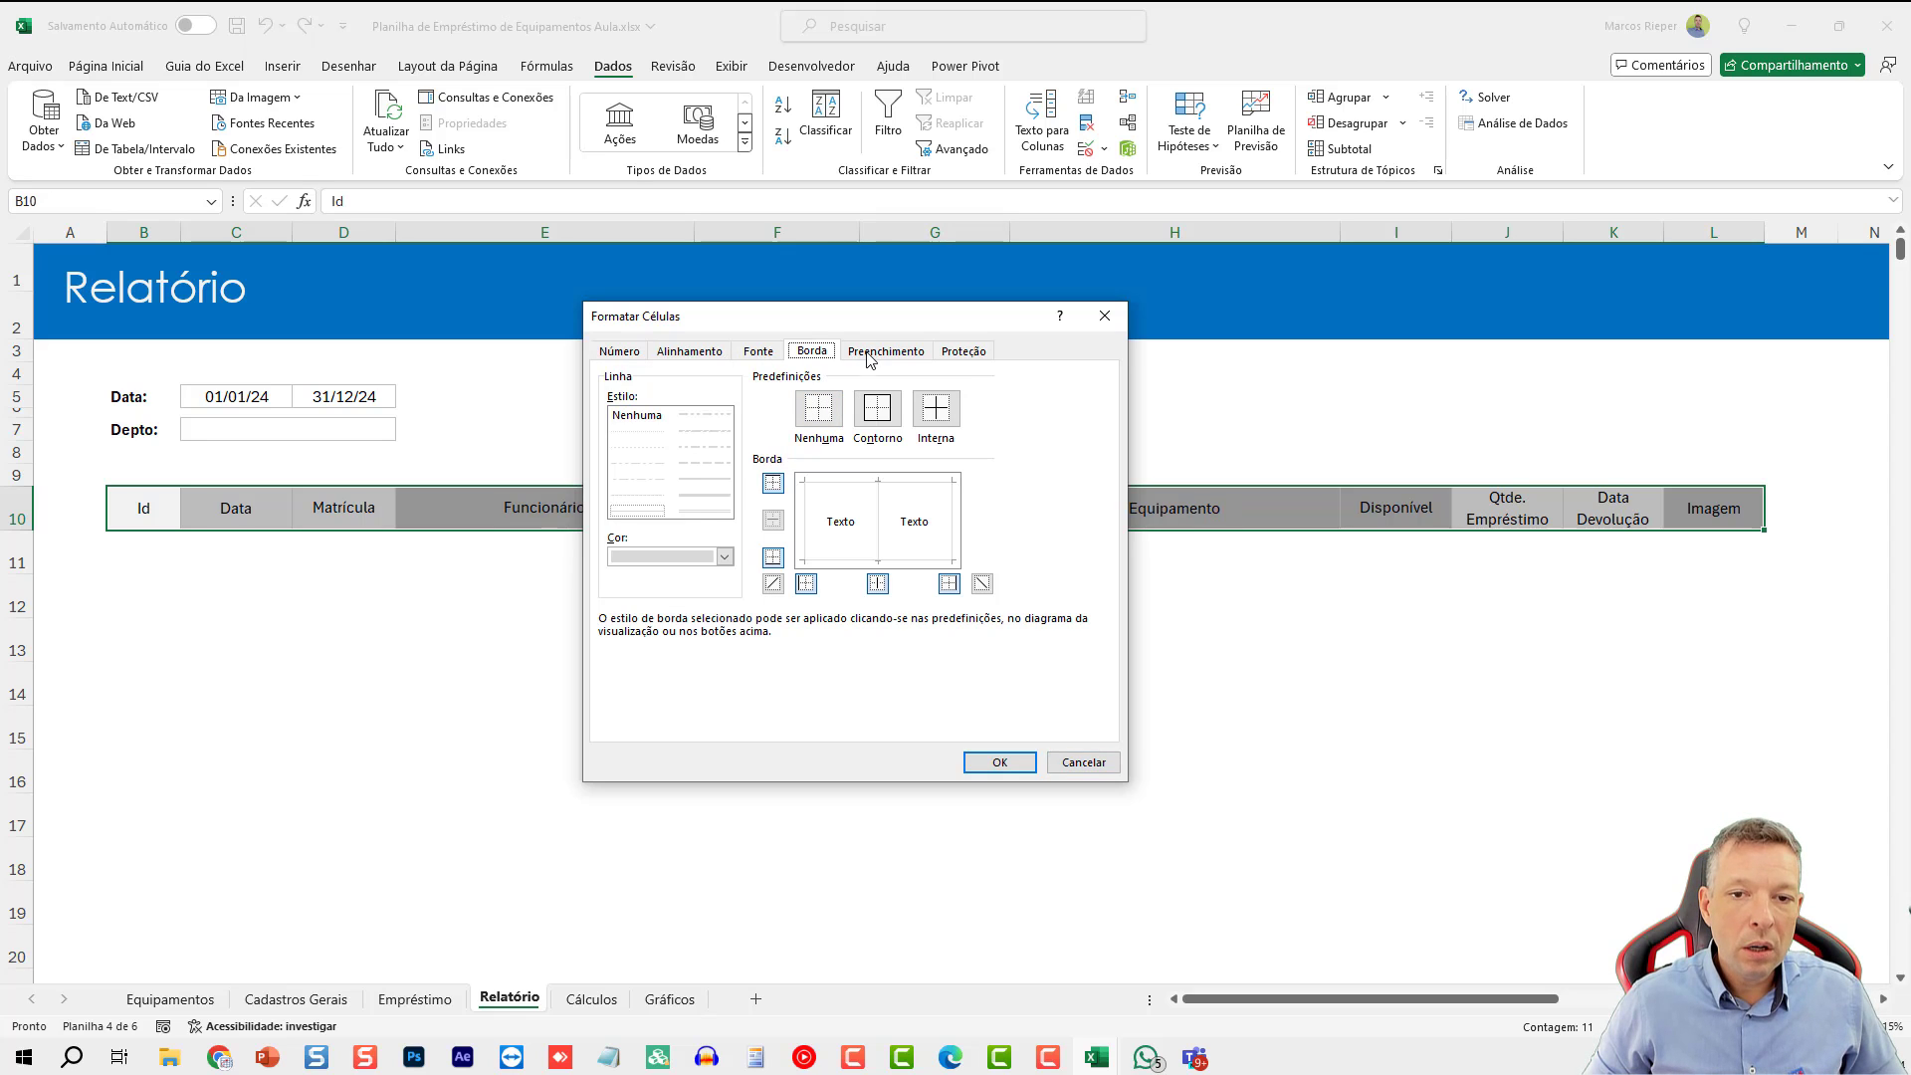
{"action": "left_click", "coordinate": [870, 352]}
{"action": "left_click", "coordinate": [617, 453]}
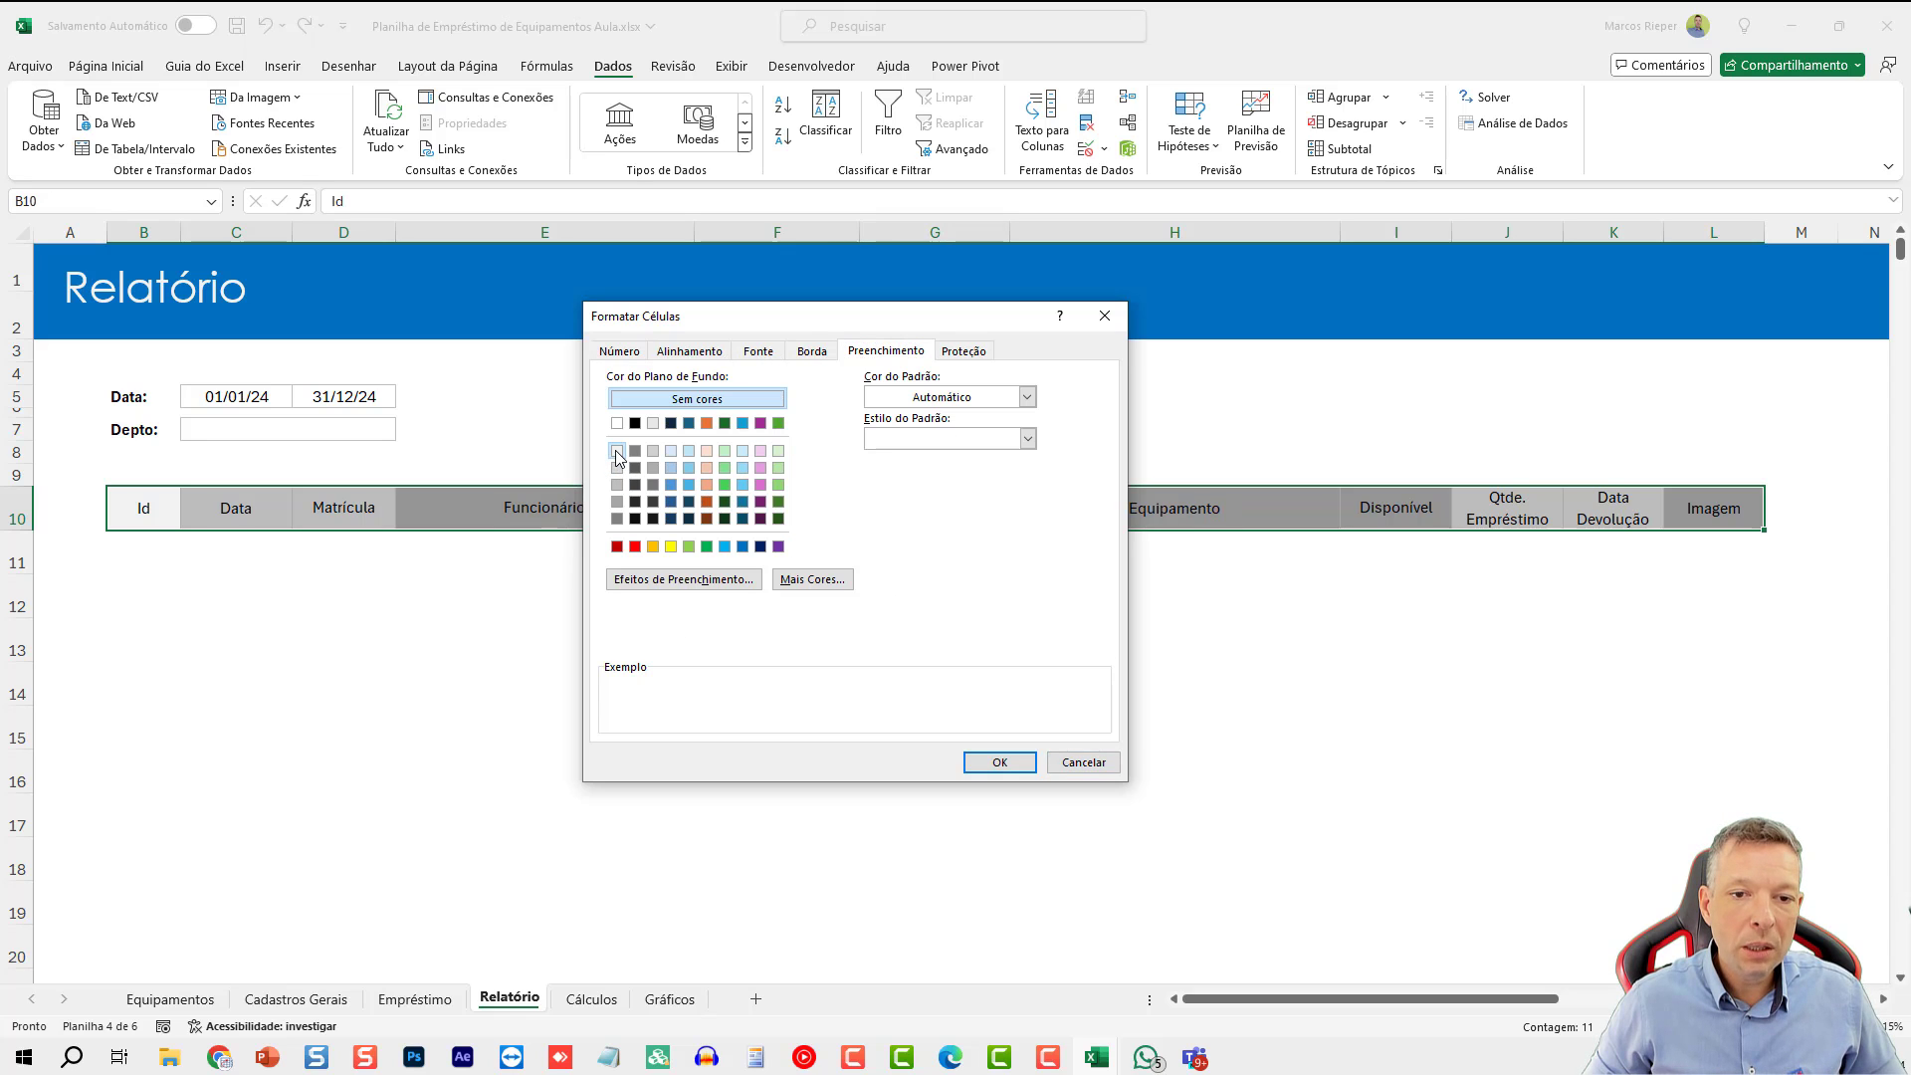
{"action": "left_click", "coordinate": [1000, 763]}
{"action": "left_click", "coordinate": [545, 595]}
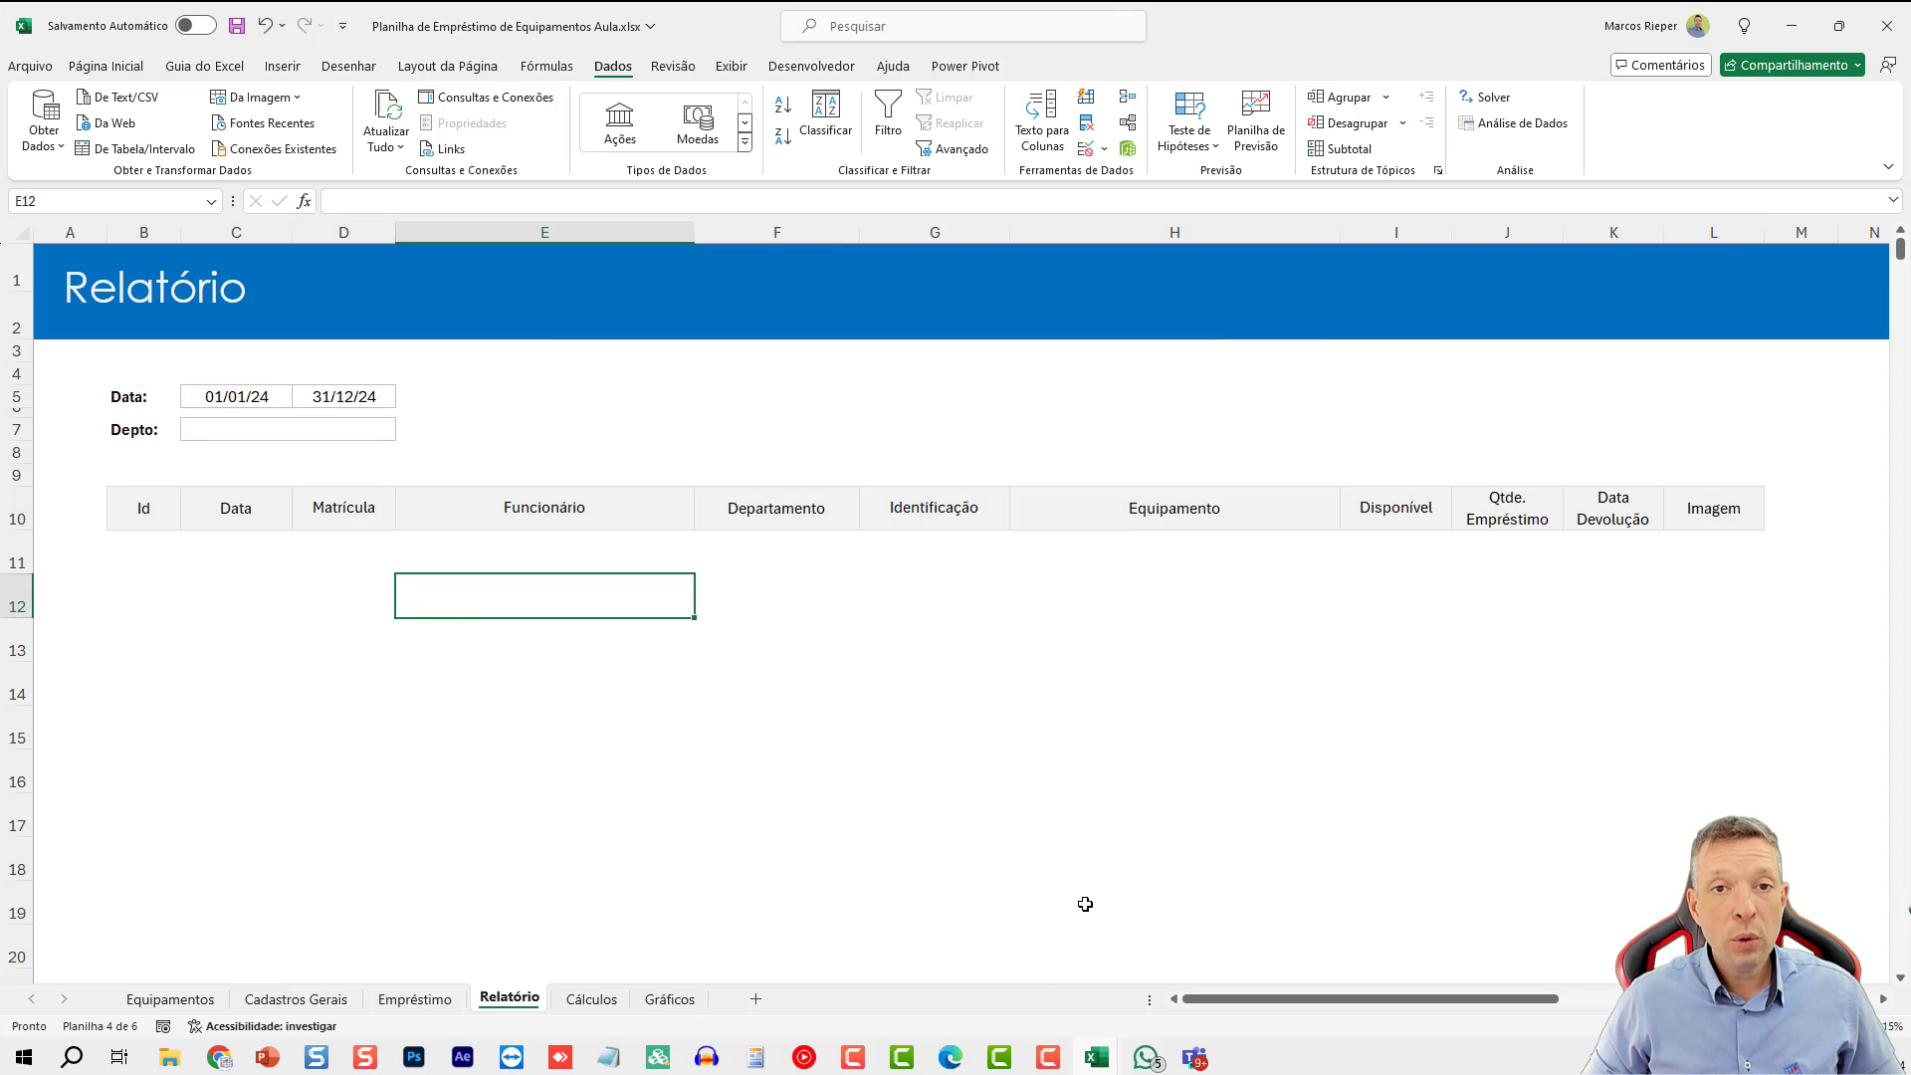
{"action": "left_click", "coordinate": [173, 547]}
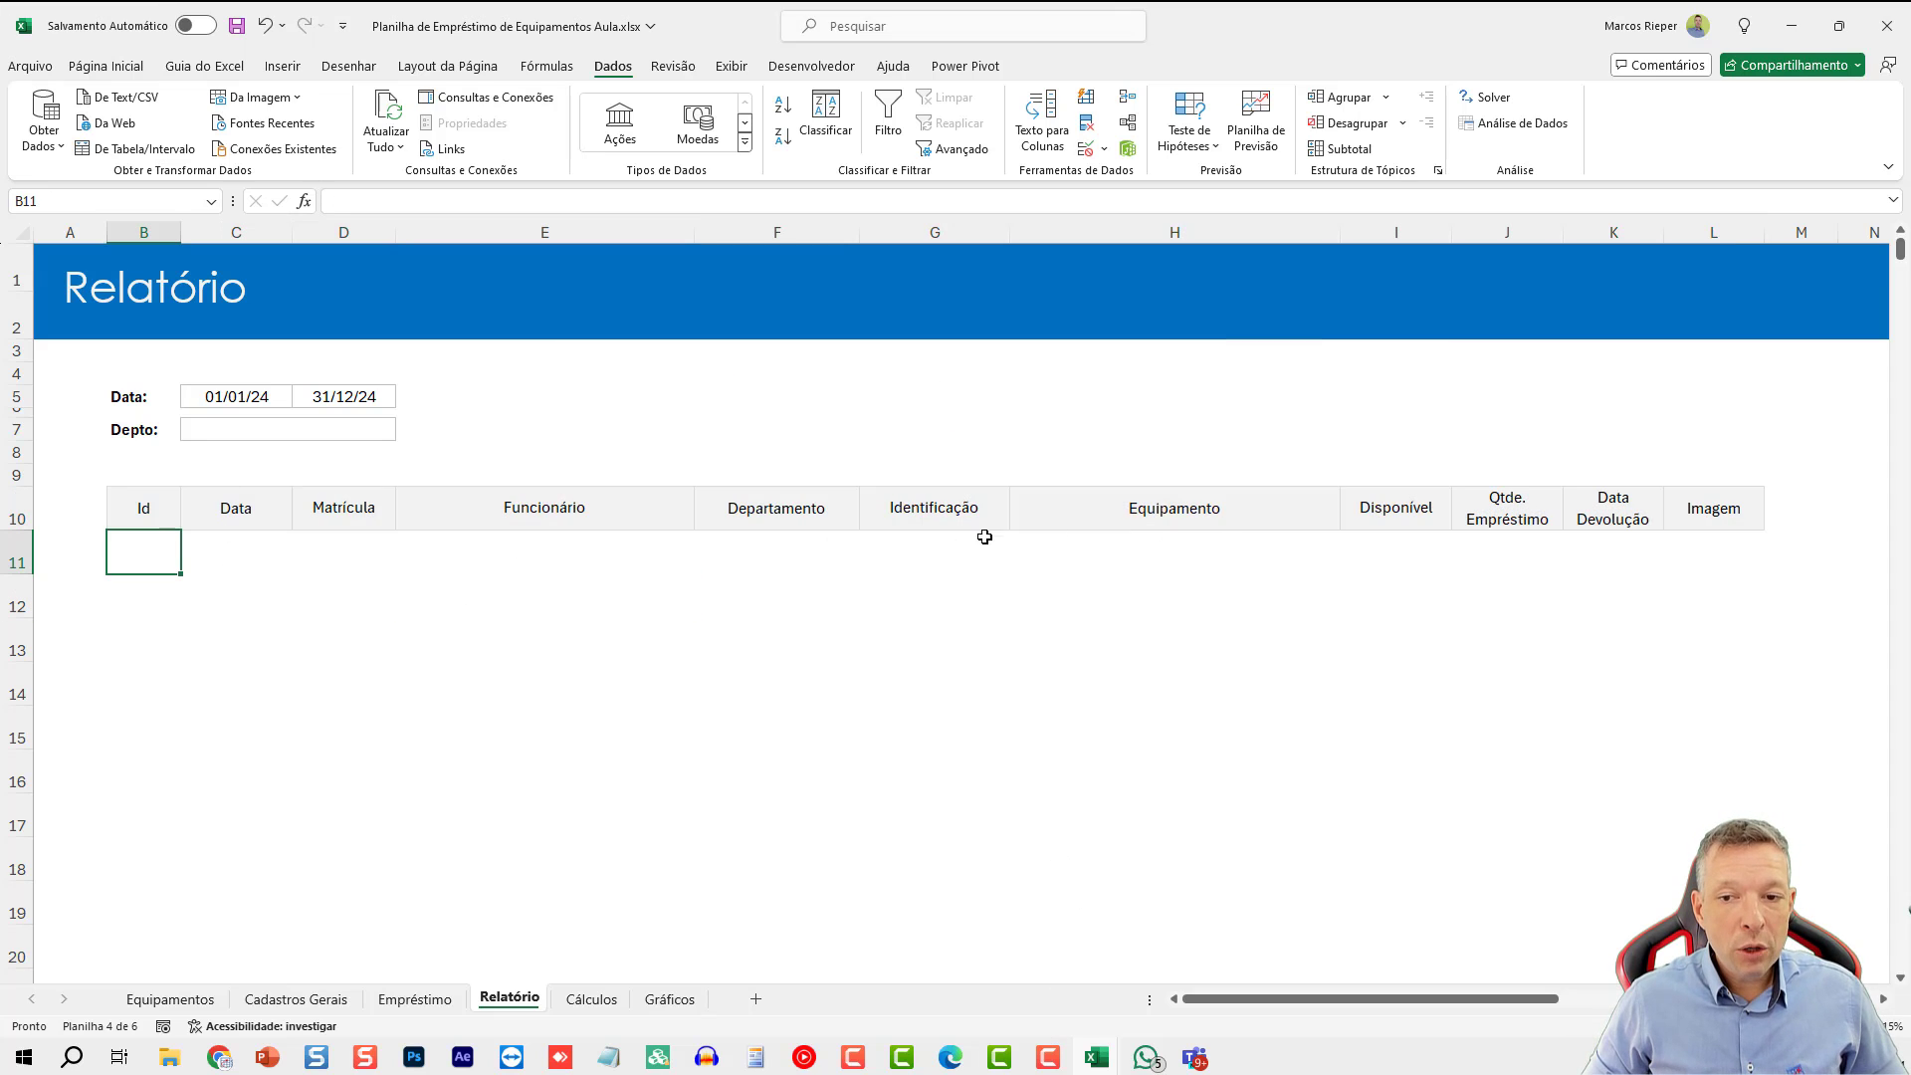
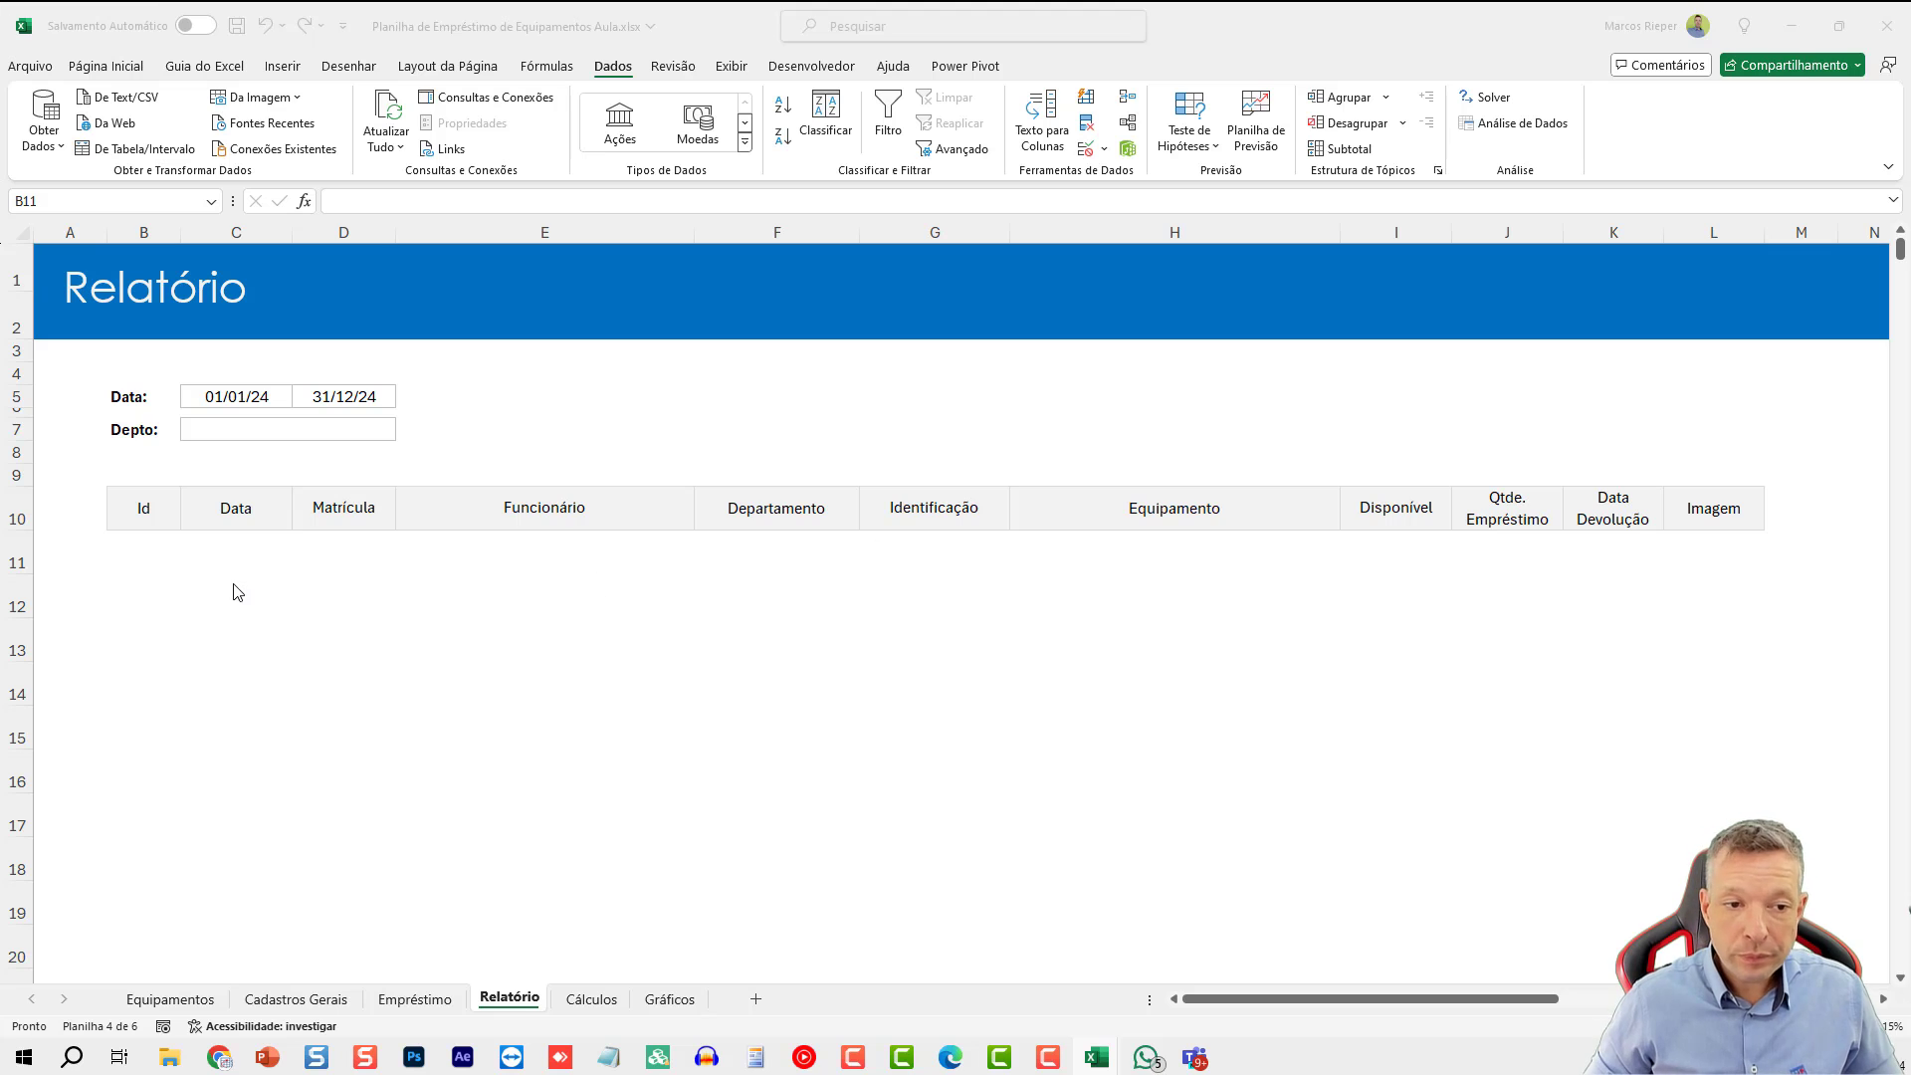
{"action": "left_click", "coordinate": [179, 563]}
{"action": "type", "text": "=FILTRO("}
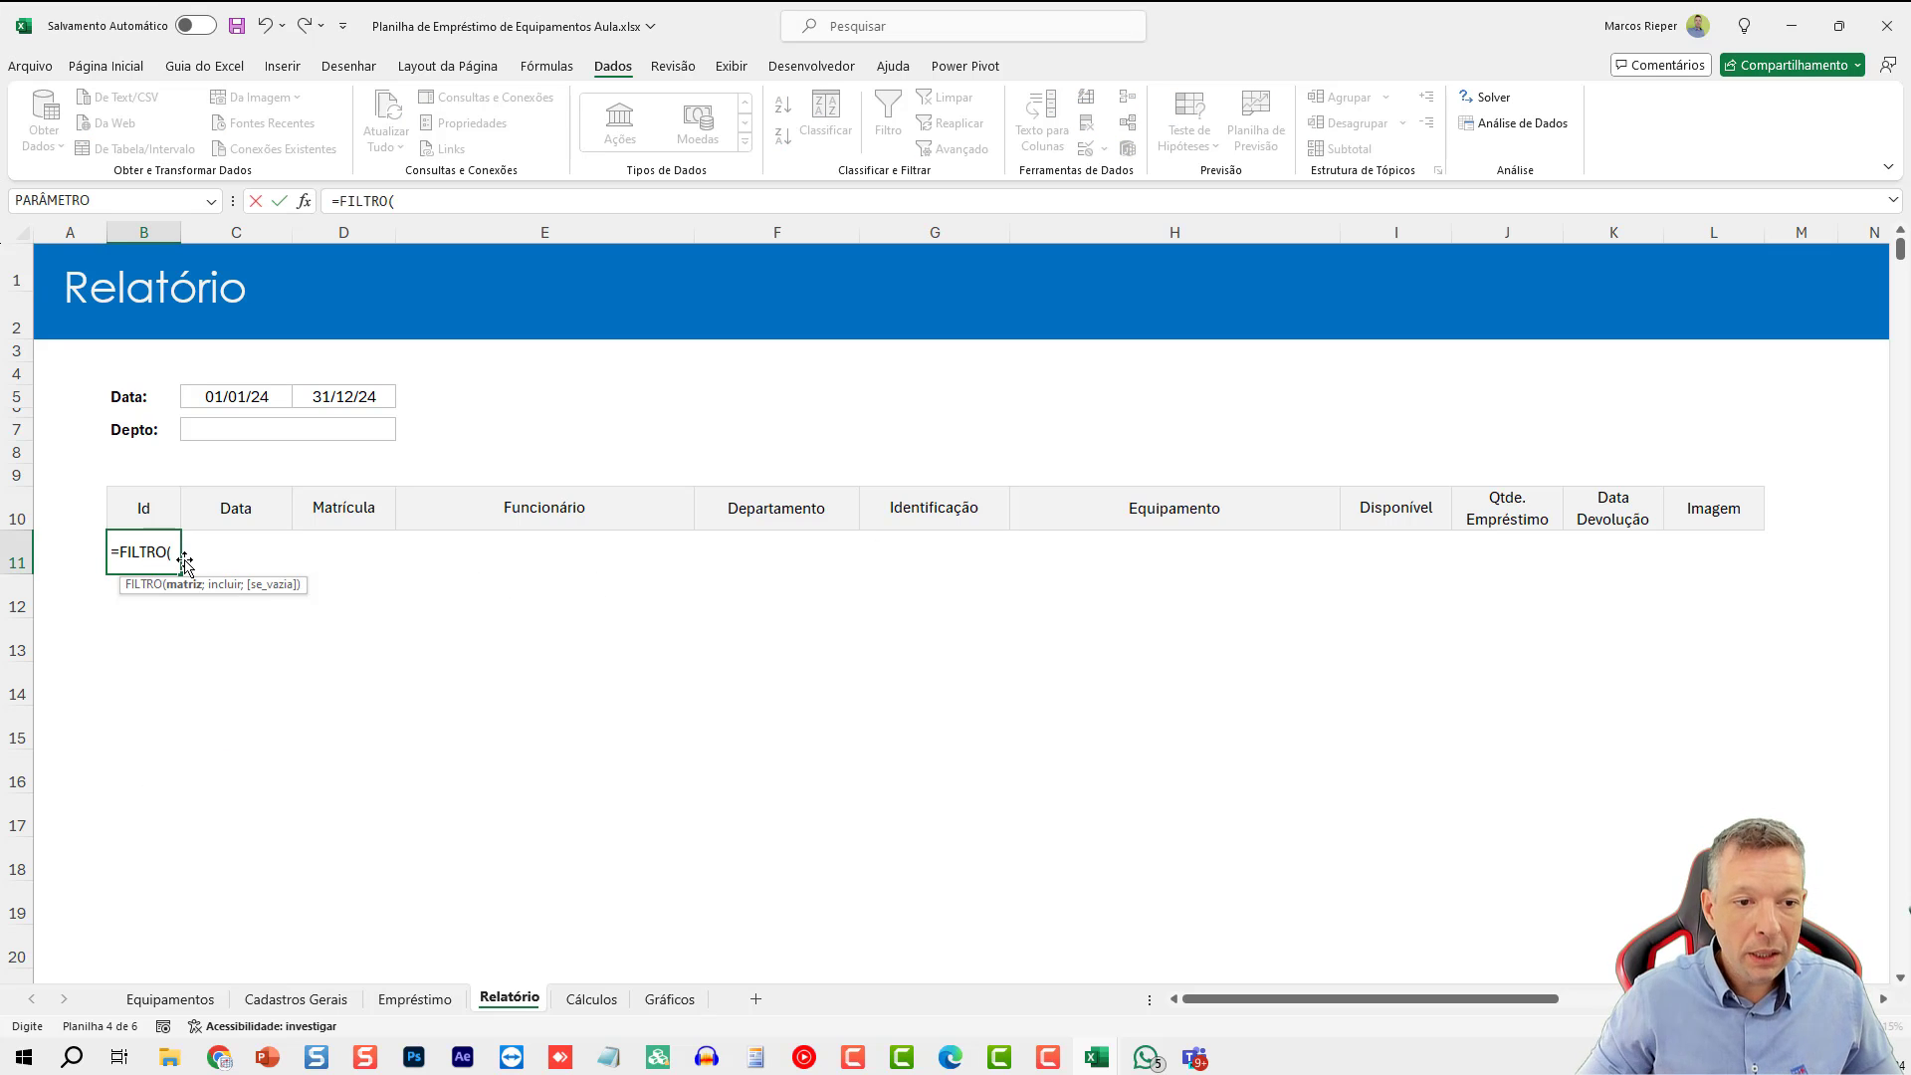
{"action": "key", "text": "Escape"}
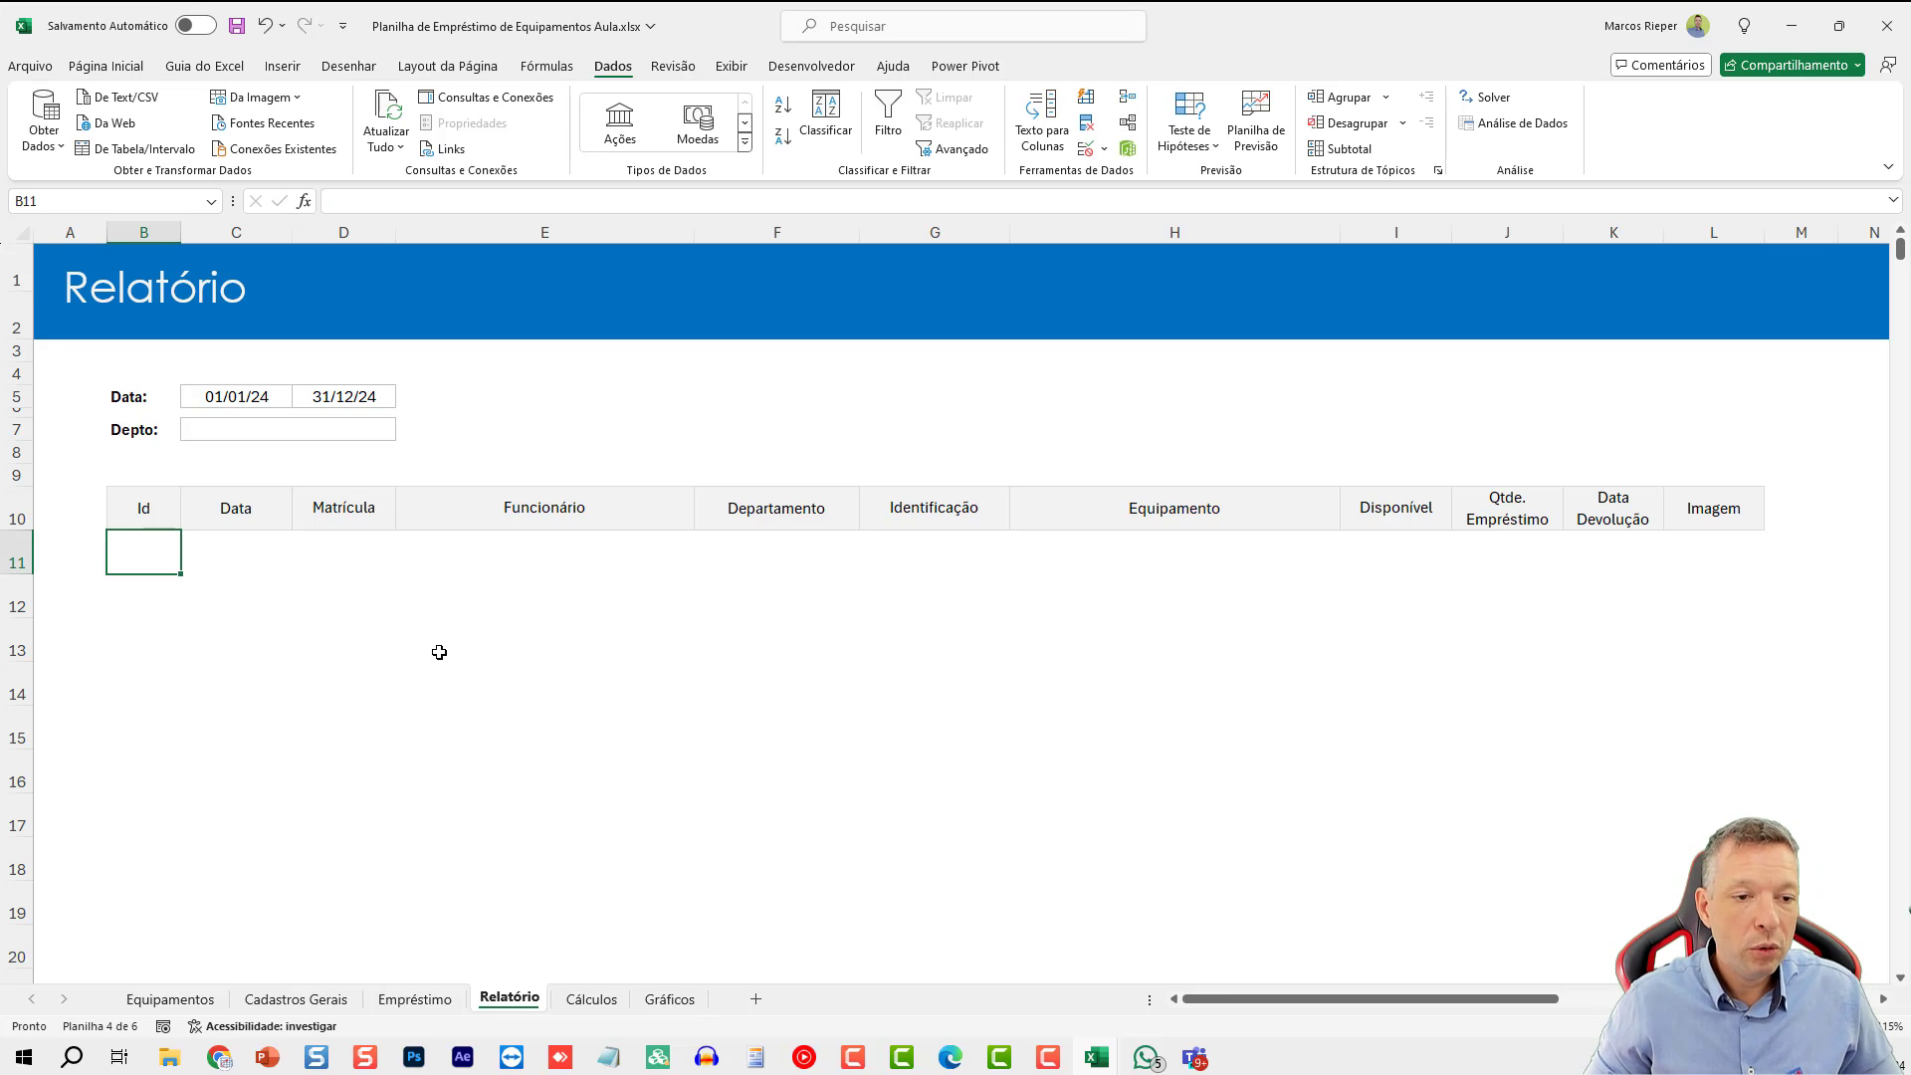
- Start a FILTRO formula in B11 with all columns of the Empréstimo table, Tabela4, as its array
{"action": "scroll", "coordinate": [442, 650], "scroll_direction": "up", "scroll_amount": 5, "text": "ctrl"}
{"action": "type", "text": "="}
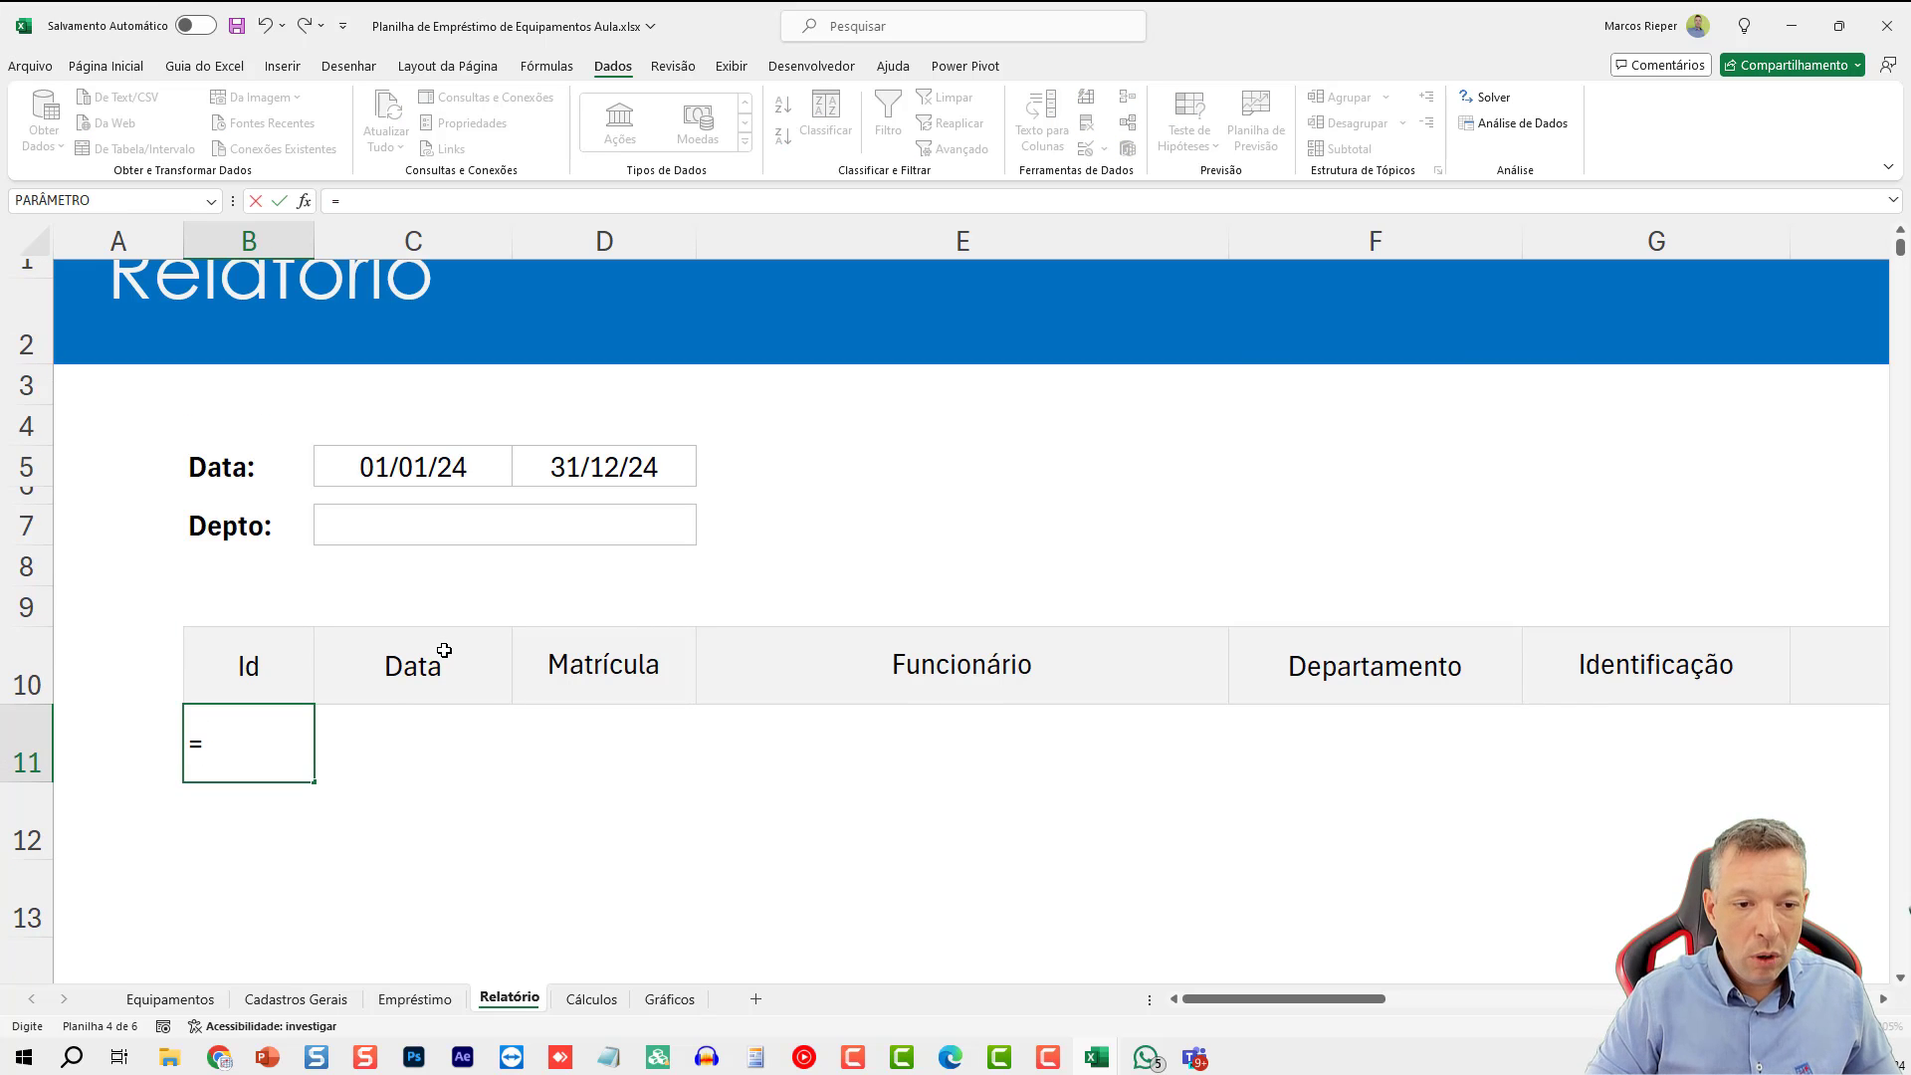
{"action": "type", "text": "FILTRO("}
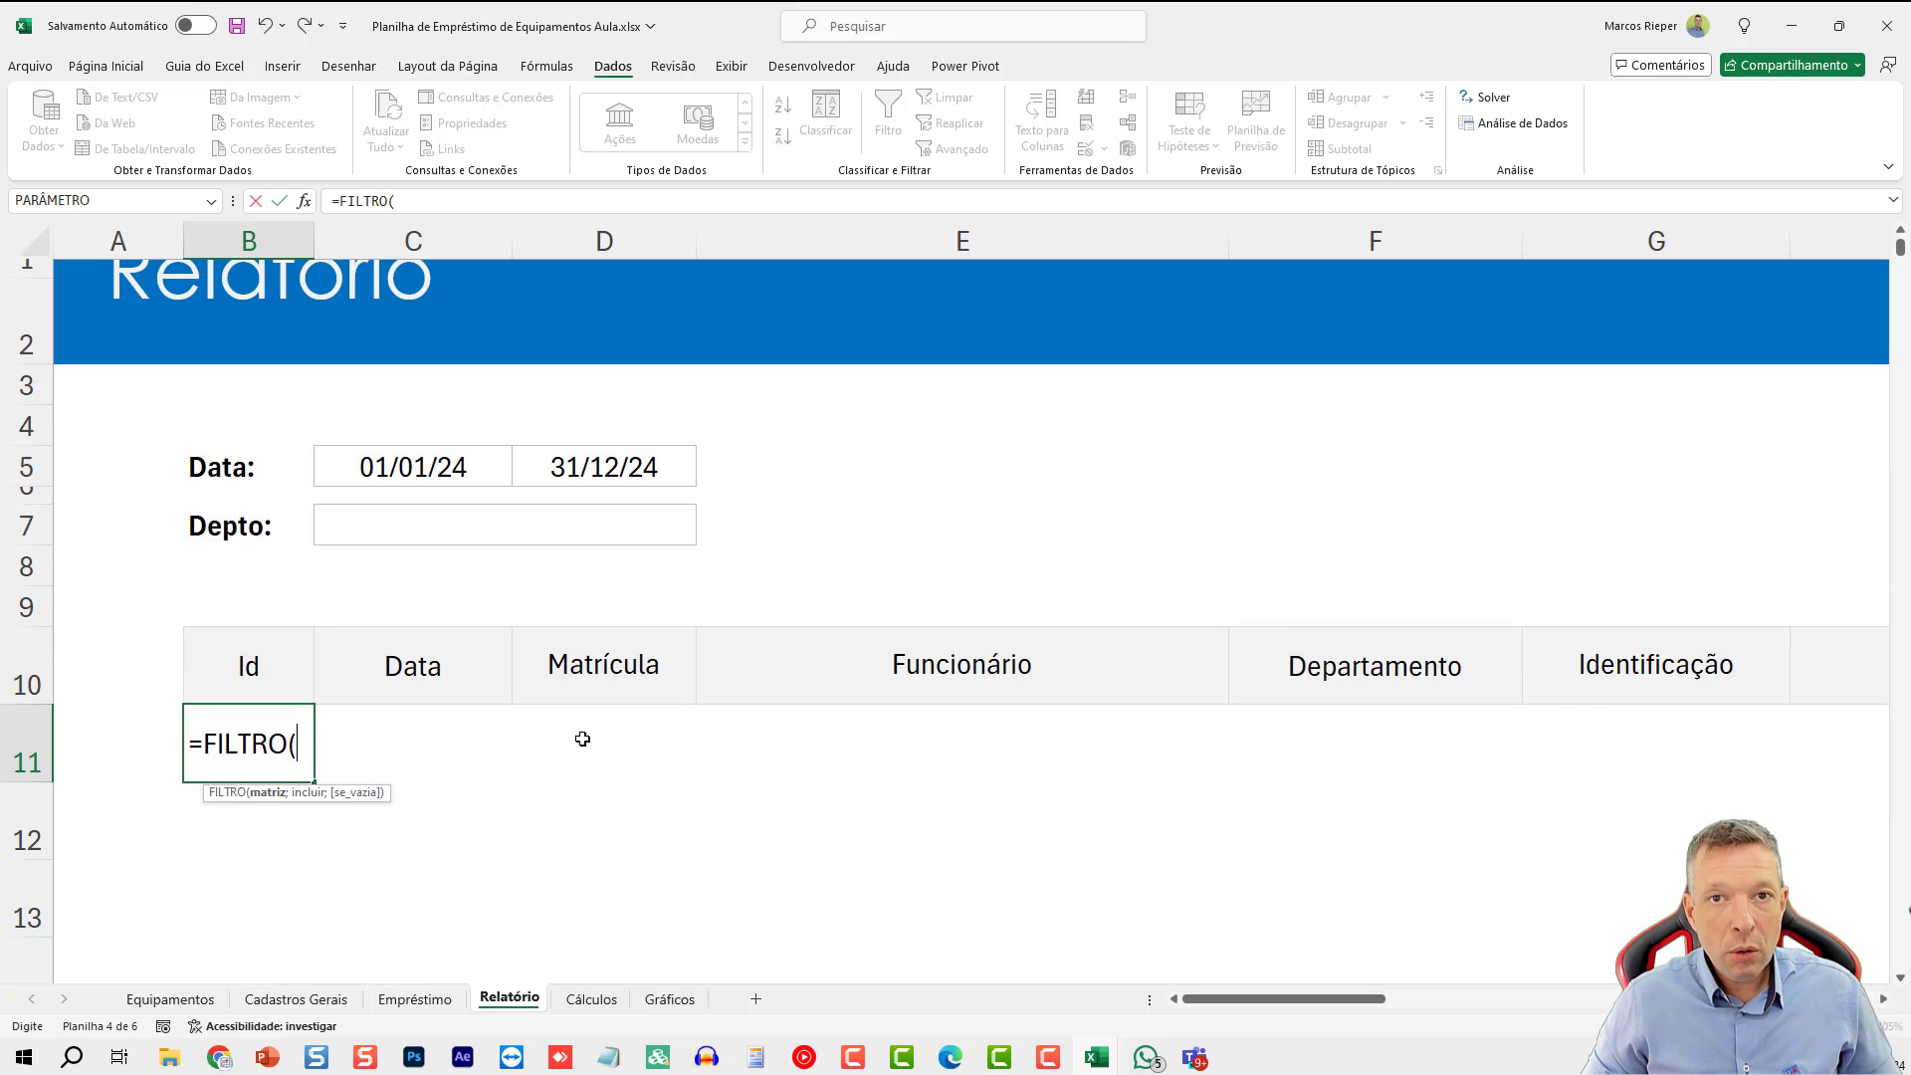
{"action": "left_click", "coordinate": [418, 998]}
{"action": "left_click", "coordinate": [134, 482]}
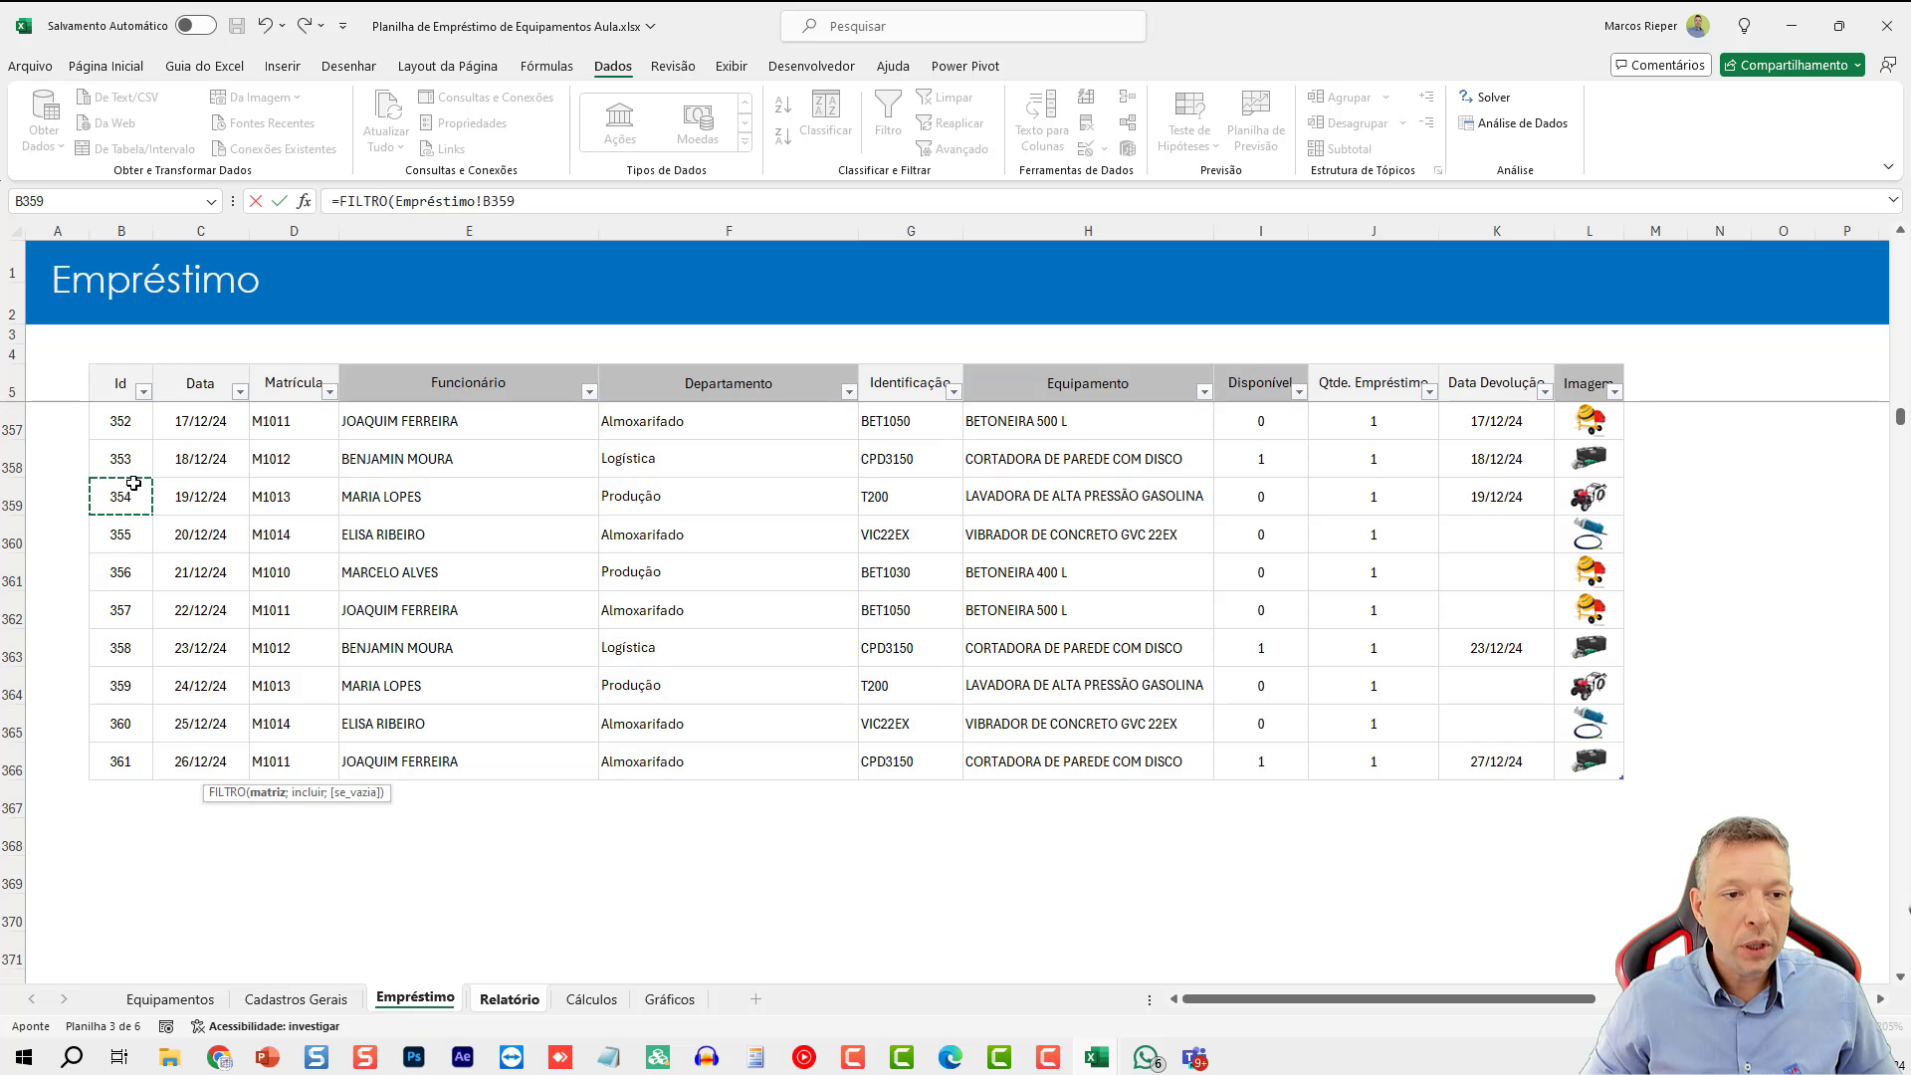
{"action": "key", "text": "ctrl+space"}
{"action": "key", "text": "shift+Right"}
{"action": "key", "text": "shift+Right"}
{"action": "key", "text": "shift+Right"}
{"action": "key", "text": "shift+Right"}
{"action": "key", "text": "shift+Right"}
{"action": "key", "text": "shift+Right"}
{"action": "key", "text": "shift+Right"}
{"action": "key", "text": "shift+Right"}
{"action": "key", "text": "shift+Right"}
{"action": "key", "text": "shift+Right"}
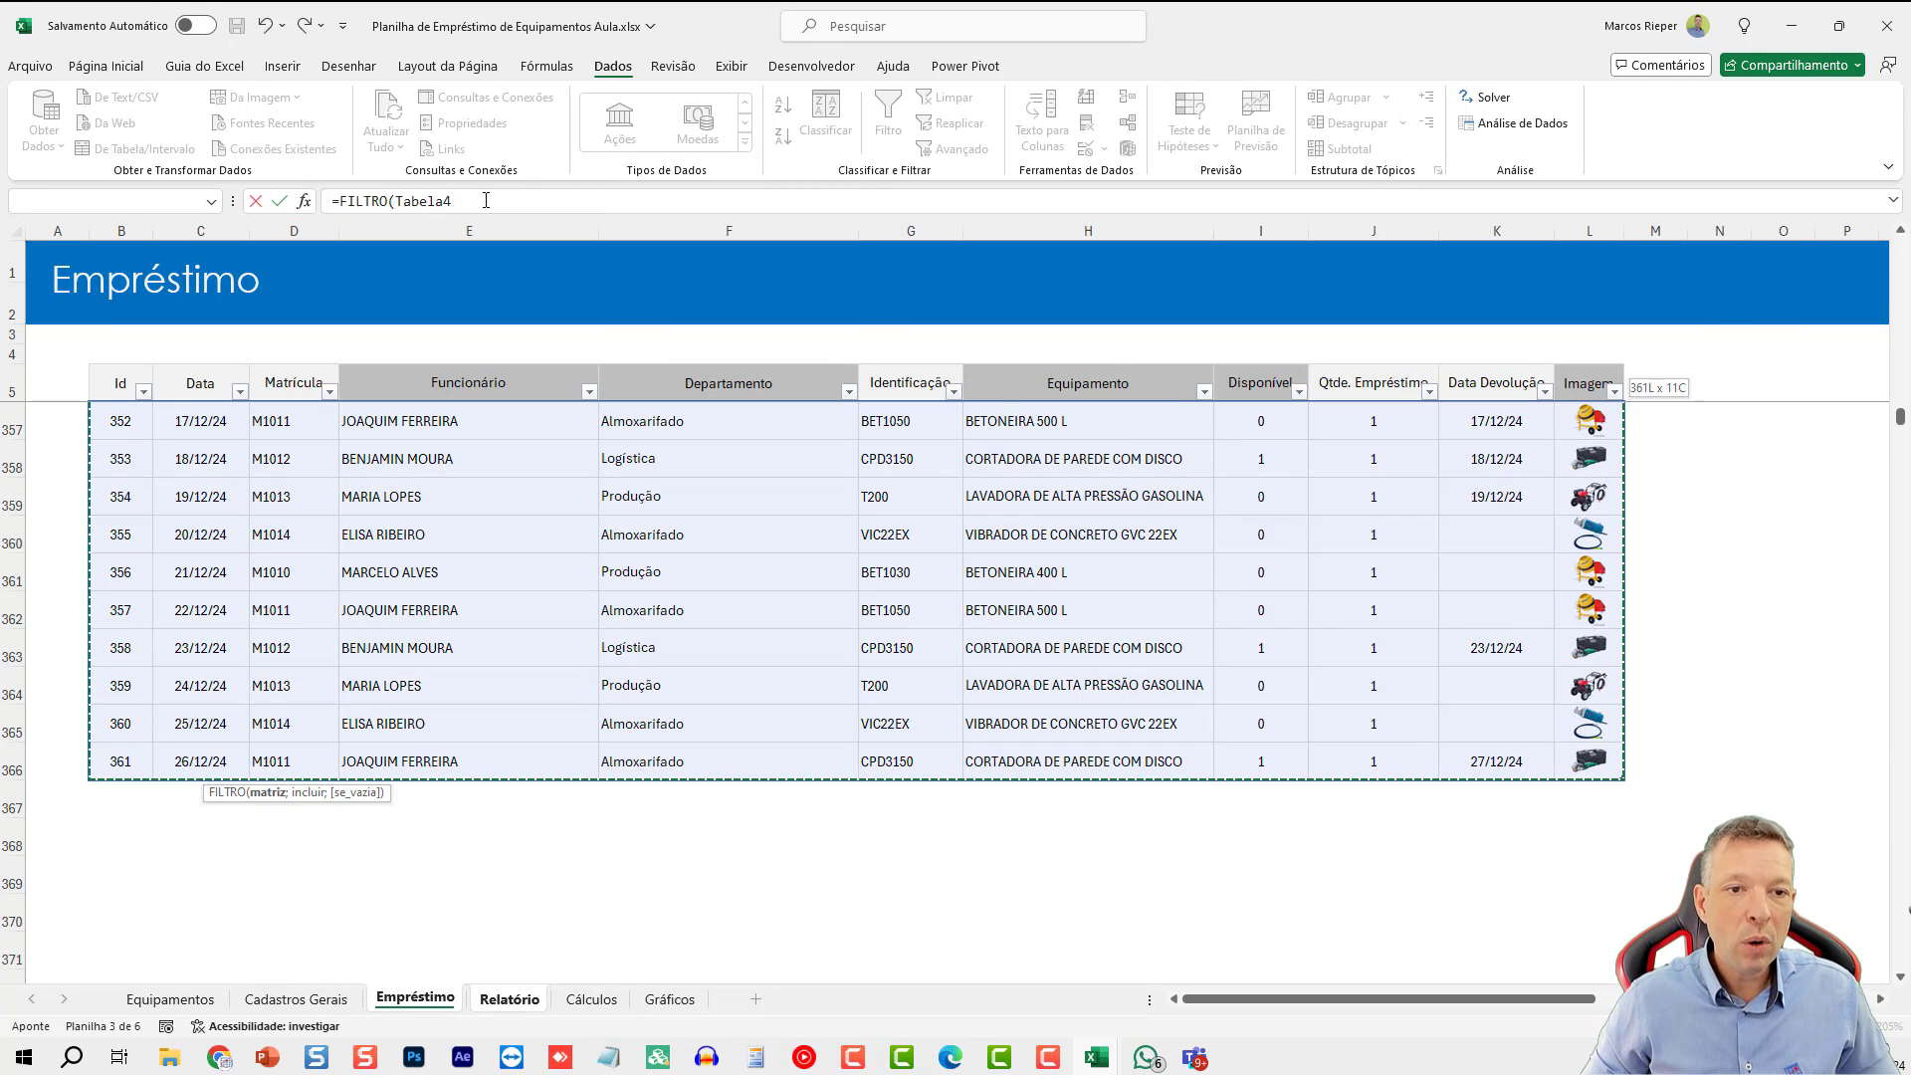
{"action": "left_click", "coordinate": [522, 210]}
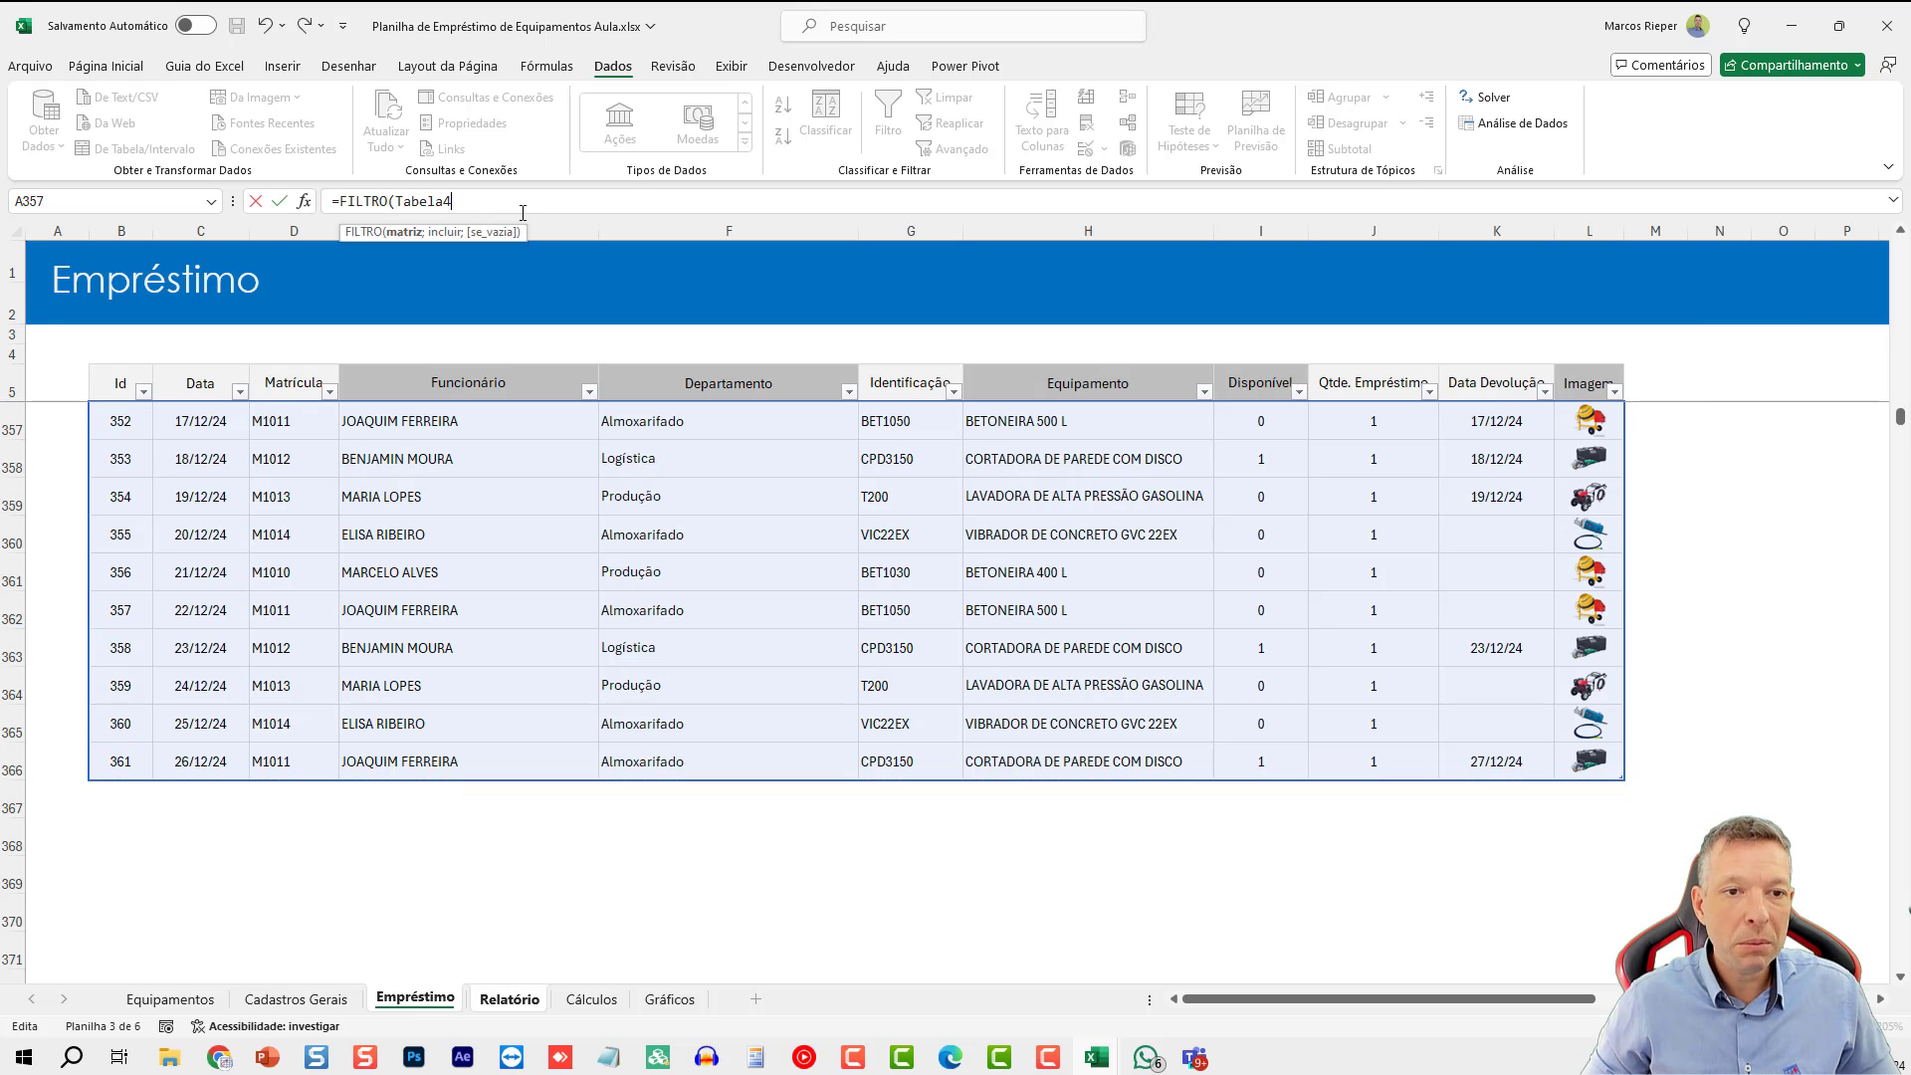
- Add an include condition to the FILTRO formula that matches Tabela4[Departamento] to the Depto cell $C$7
{"action": "type", "text": ";(("}
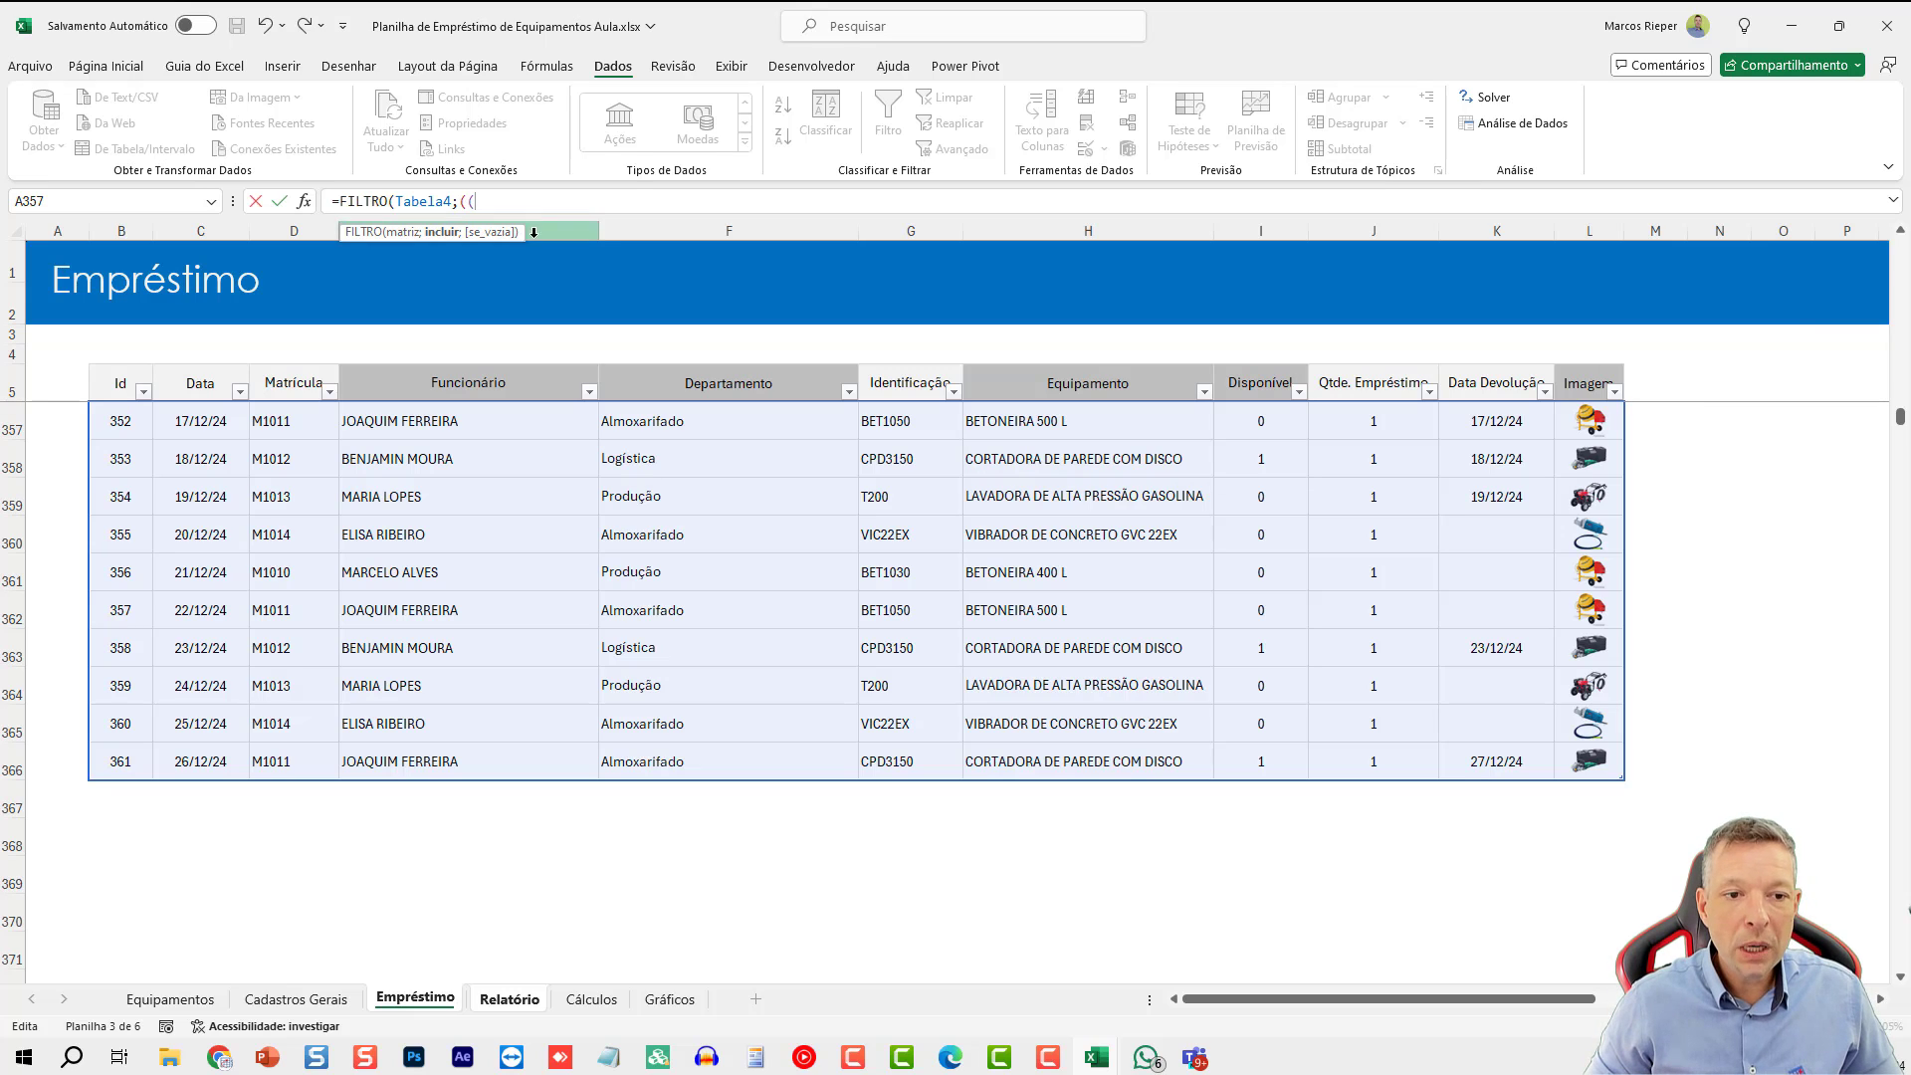
{"action": "left_click", "coordinate": [714, 524]}
{"action": "key", "text": "ctrl+space"}
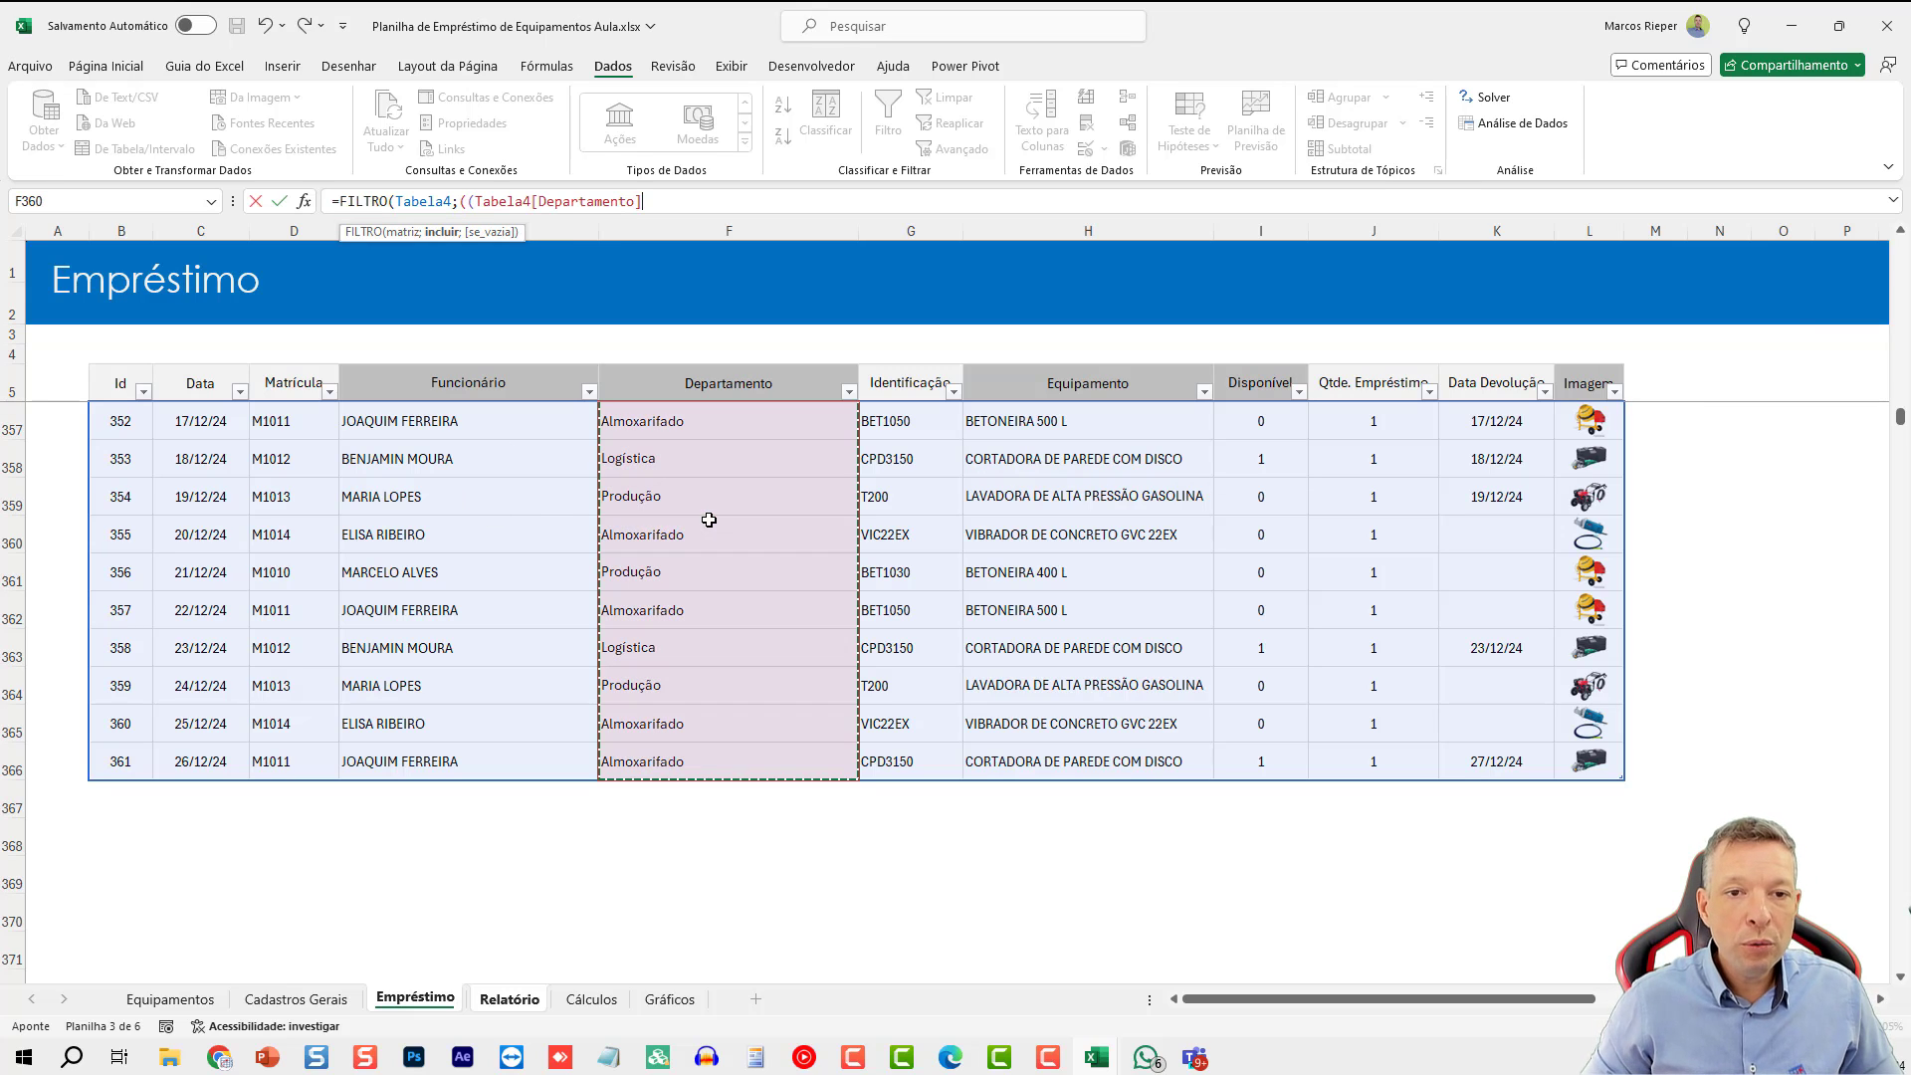
{"action": "type", "text": "="}
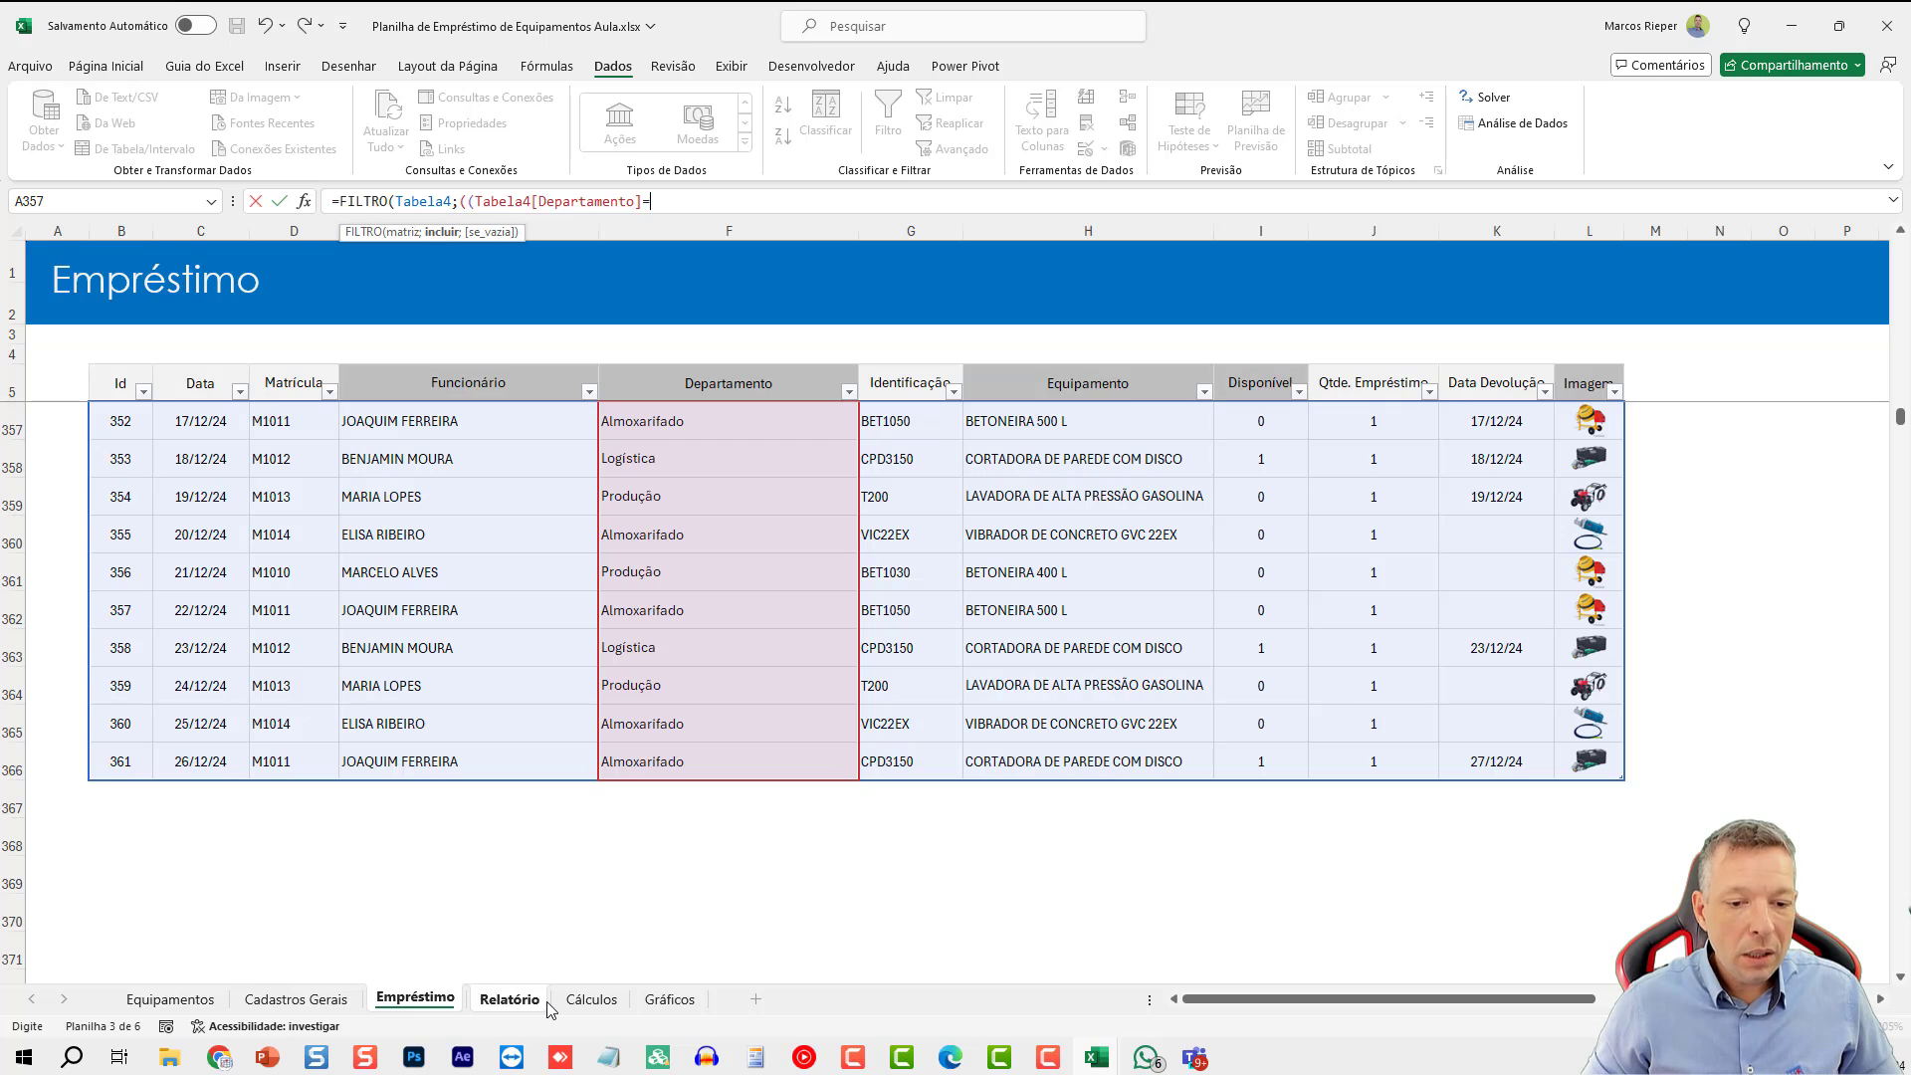
{"action": "left_click", "coordinate": [510, 998]}
{"action": "left_click", "coordinate": [415, 527]}
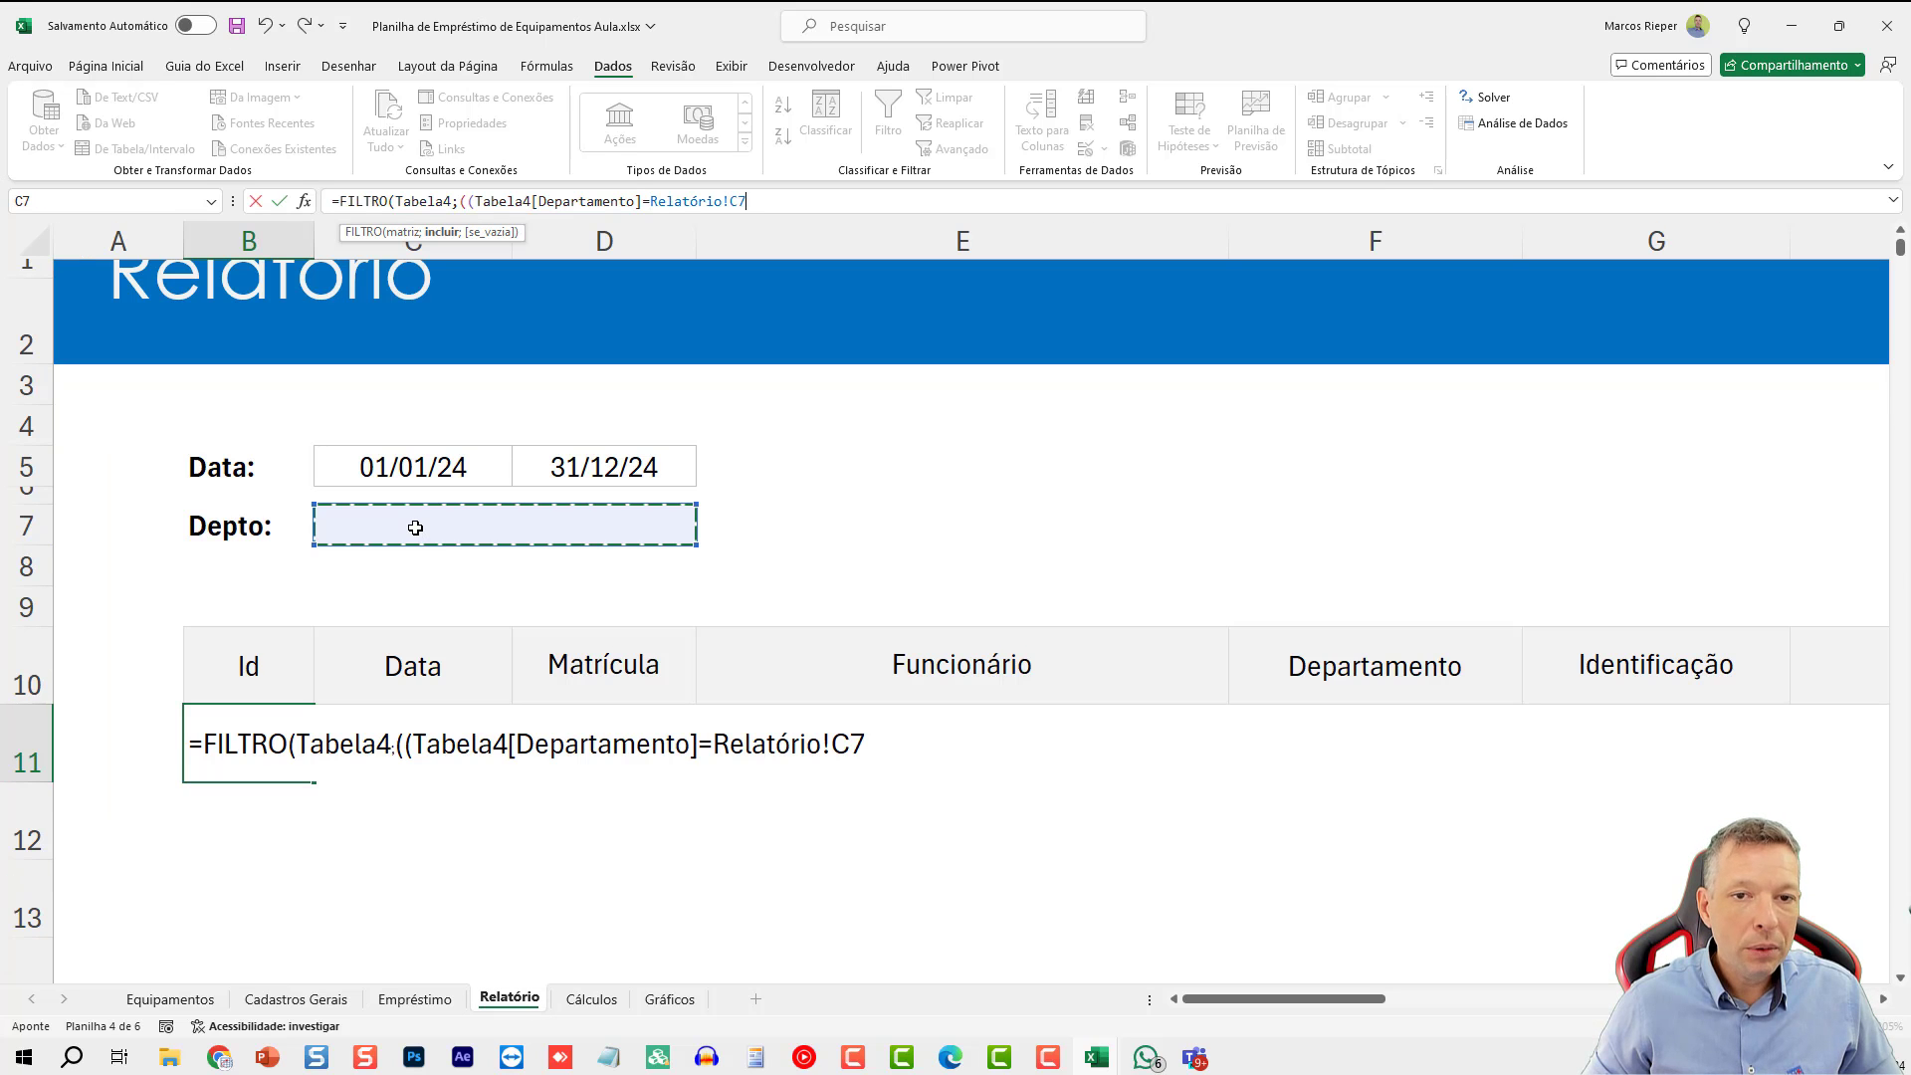
{"action": "key", "text": "F4"}
{"action": "type", "text": ")"}
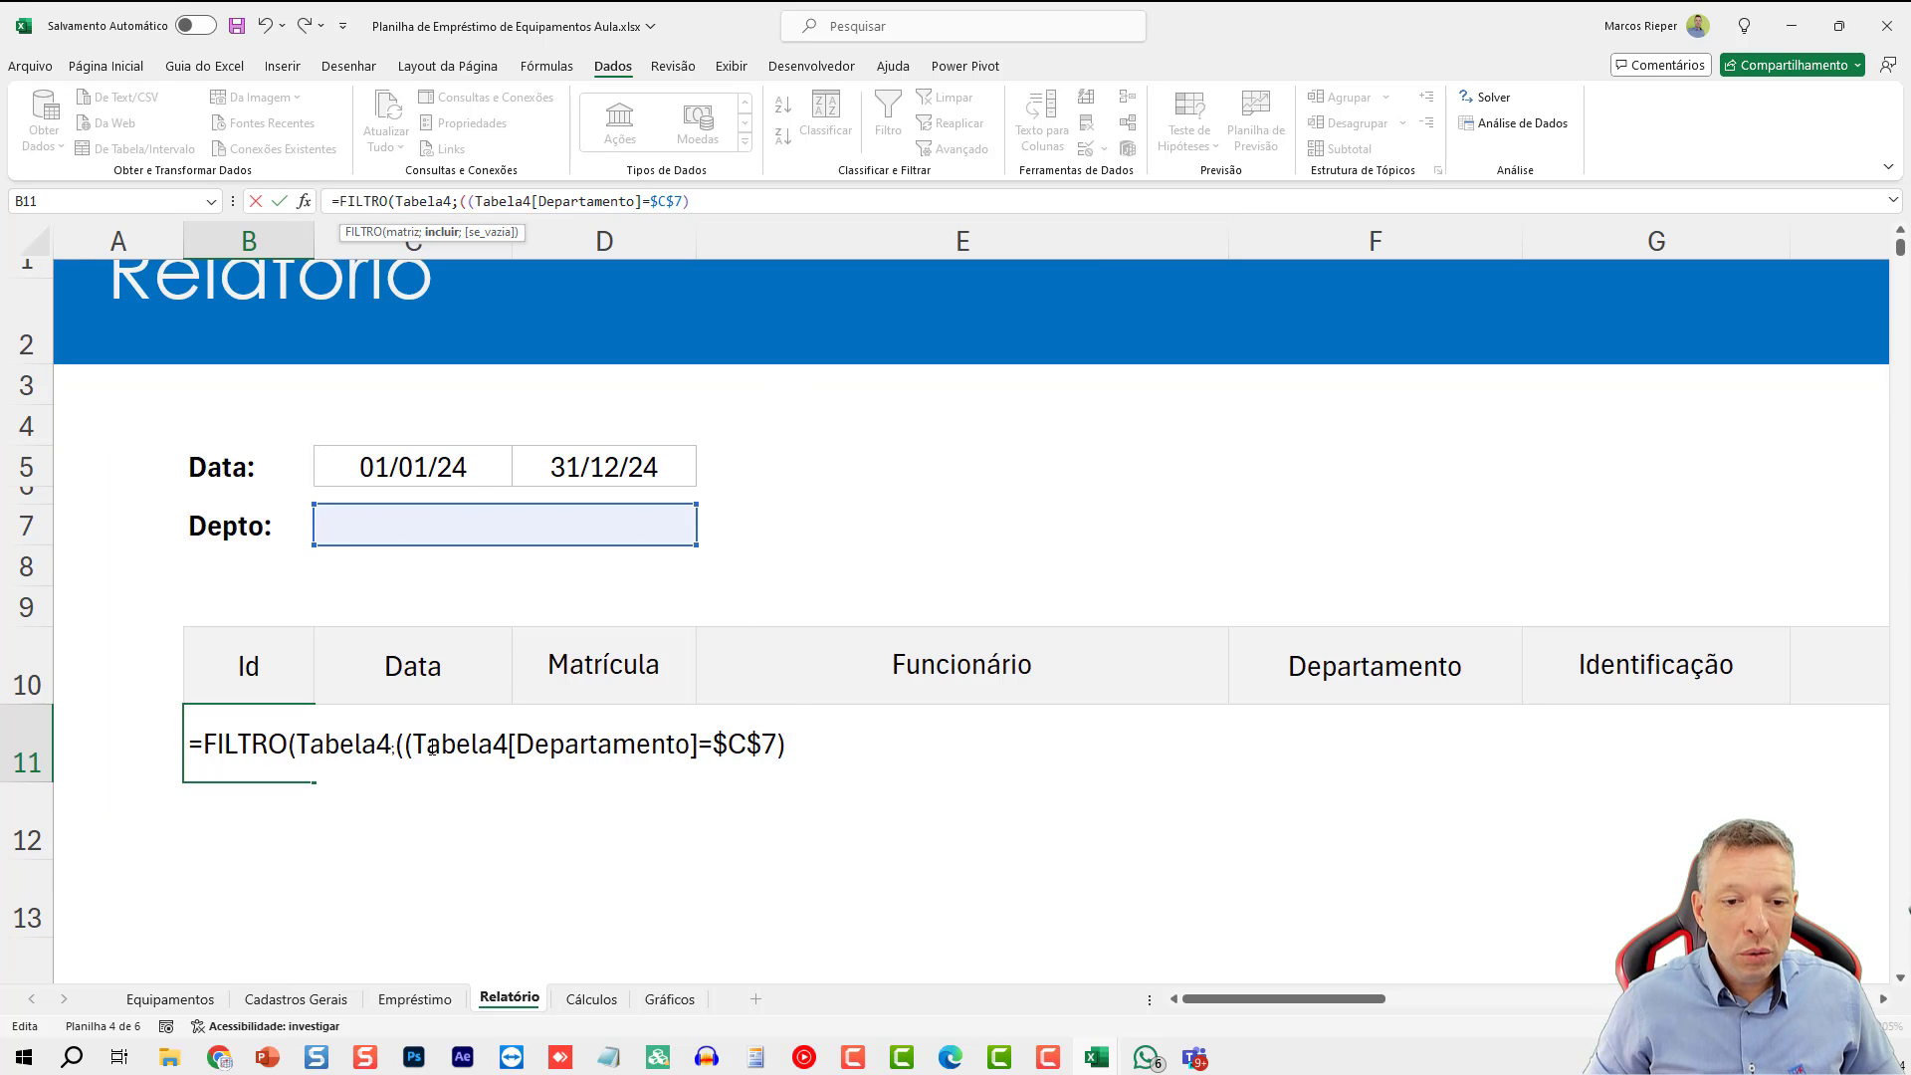
{"action": "left_click_drag", "start_coordinate": [404, 747], "coordinate": [794, 742]}
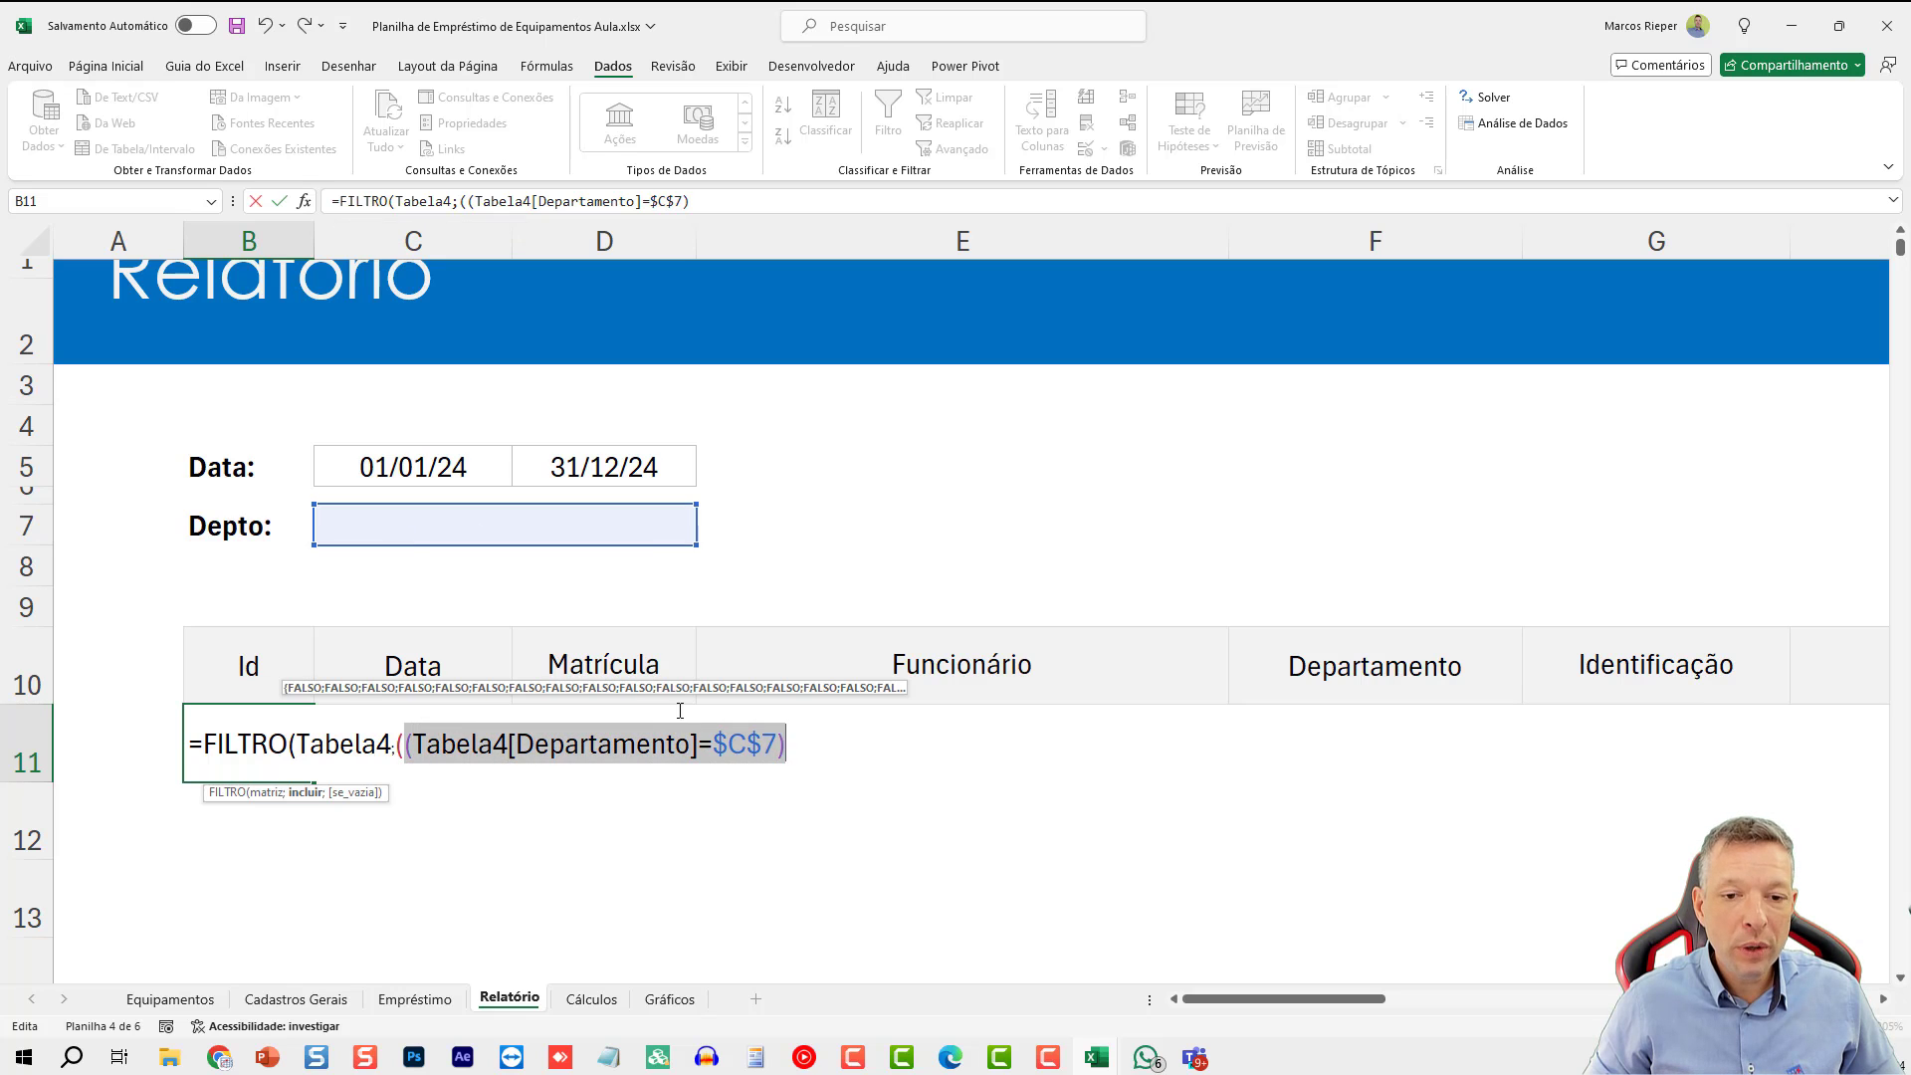
{"action": "key", "text": "Right"}
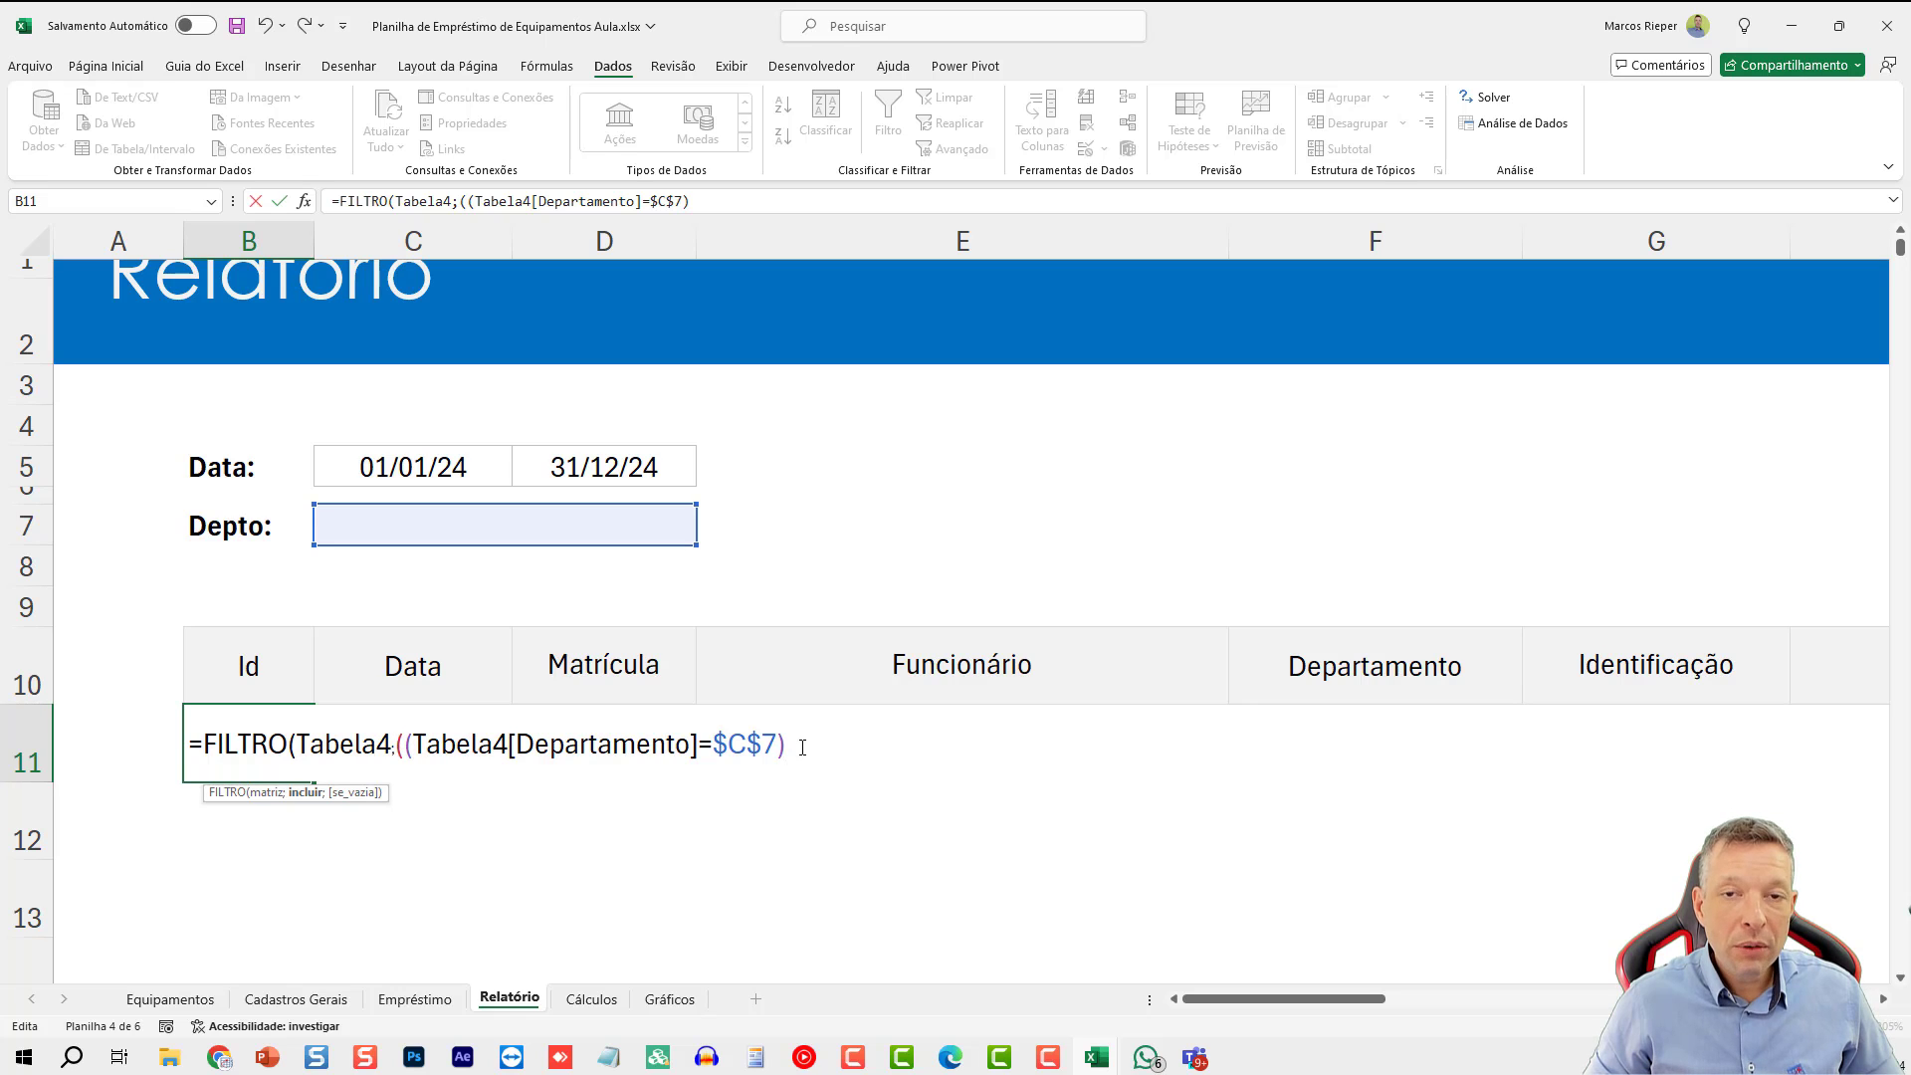
- Add the alternative condition +($C$7="") so an empty Depto matches all departments, and complete the FILTRO formula in B11
{"action": "type", "text": "+"}
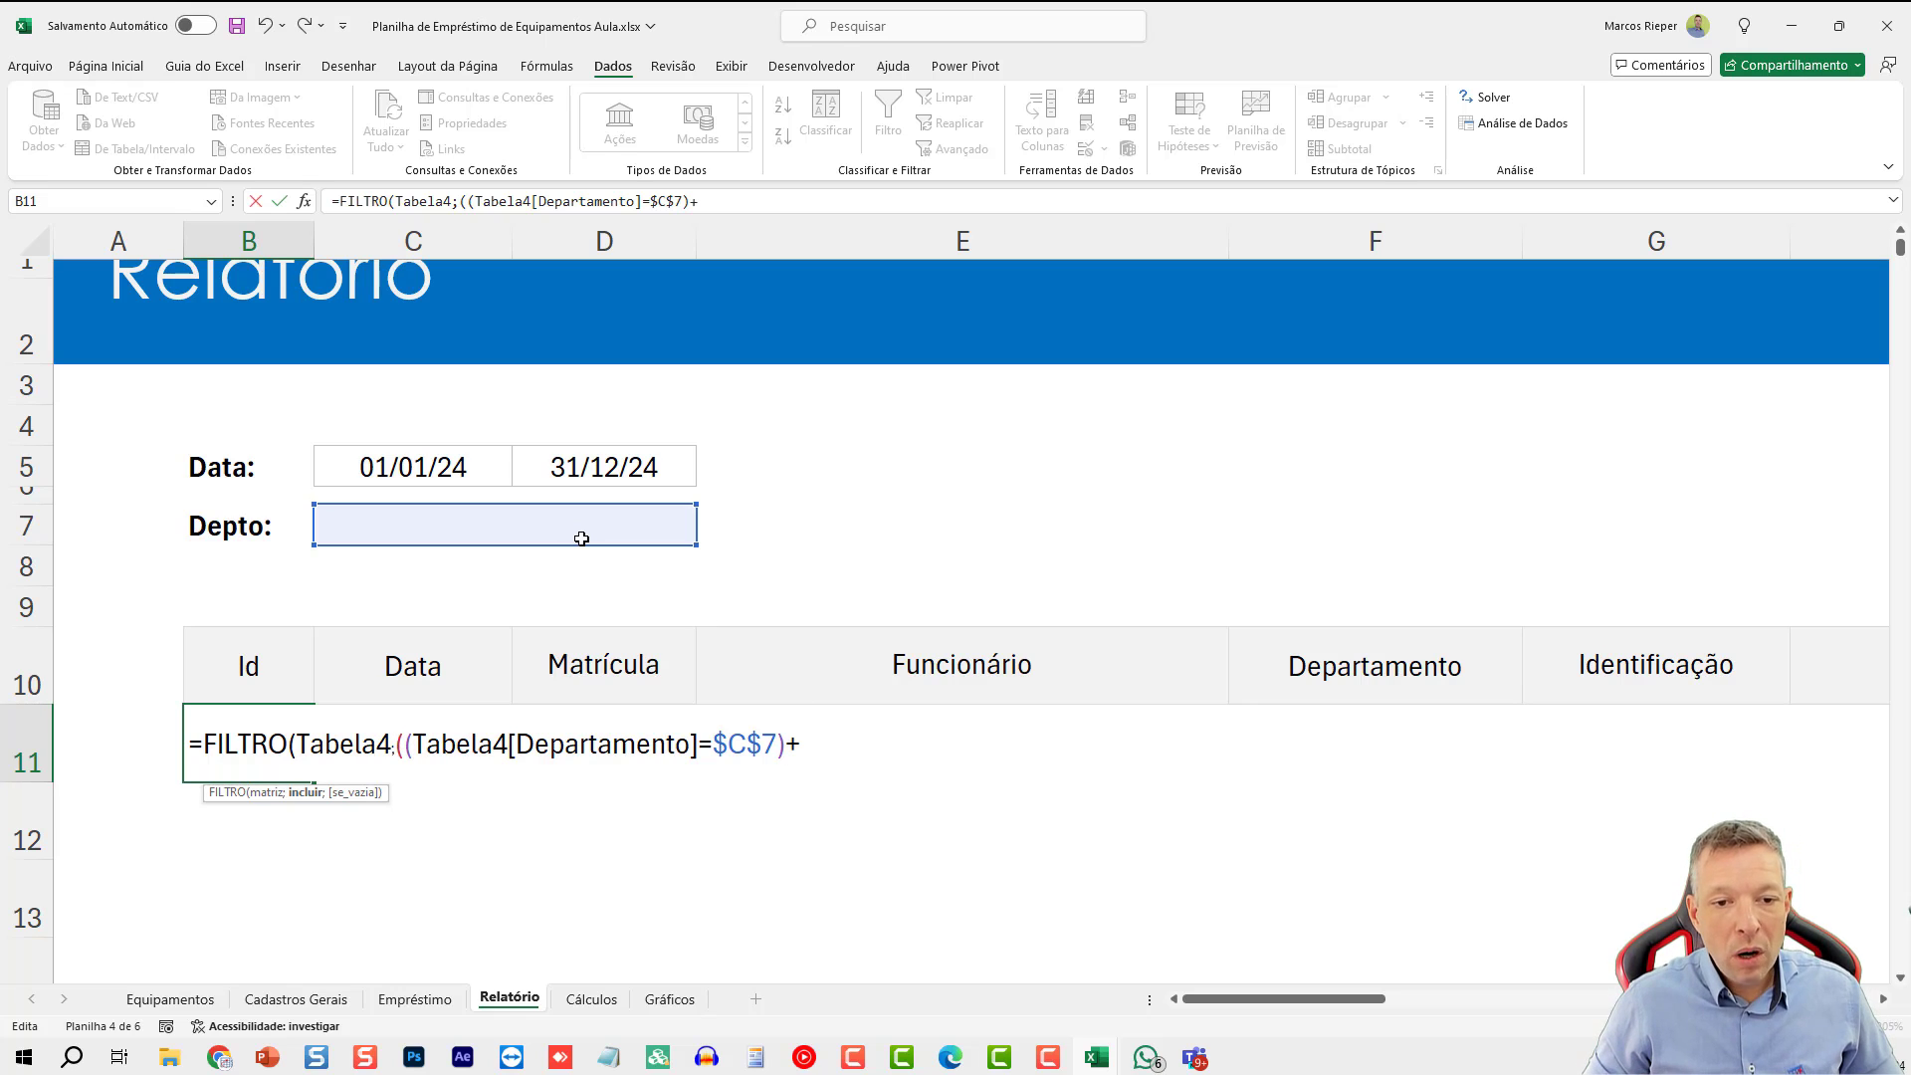
{"action": "type", "text": "("}
{"action": "left_click", "coordinate": [567, 534]}
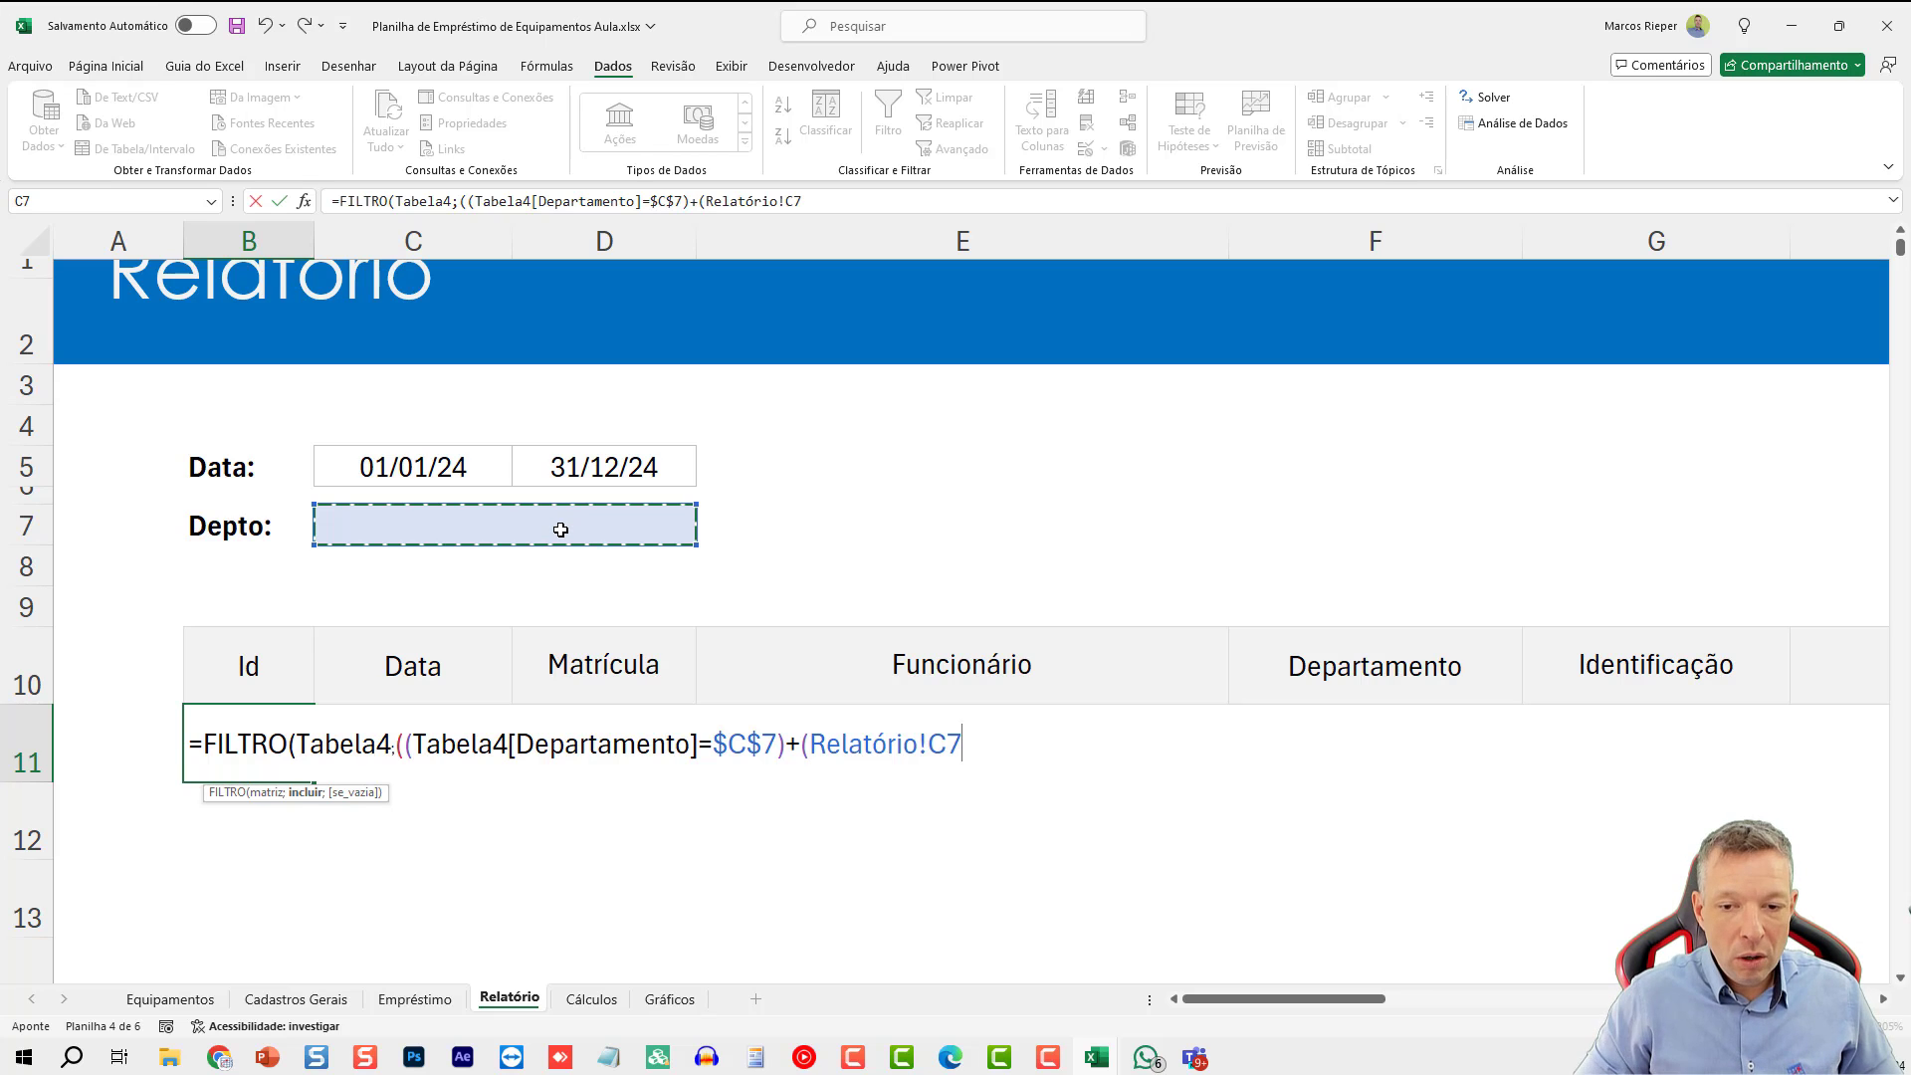
{"action": "key", "text": "BackSpace"}
{"action": "key", "text": "BackSpace"}
{"action": "key", "text": "BackSpace"}
{"action": "key", "text": "BackSpace"}
{"action": "key", "text": "BackSpace"}
{"action": "key", "text": "BackSpace"}
{"action": "key", "text": "BackSpace"}
{"action": "key", "text": "BackSpace"}
{"action": "key", "text": "BackSpace"}
{"action": "key", "text": "BackSpace"}
{"action": "key", "text": "BackSpace"}
{"action": "key", "text": "BackSpace"}
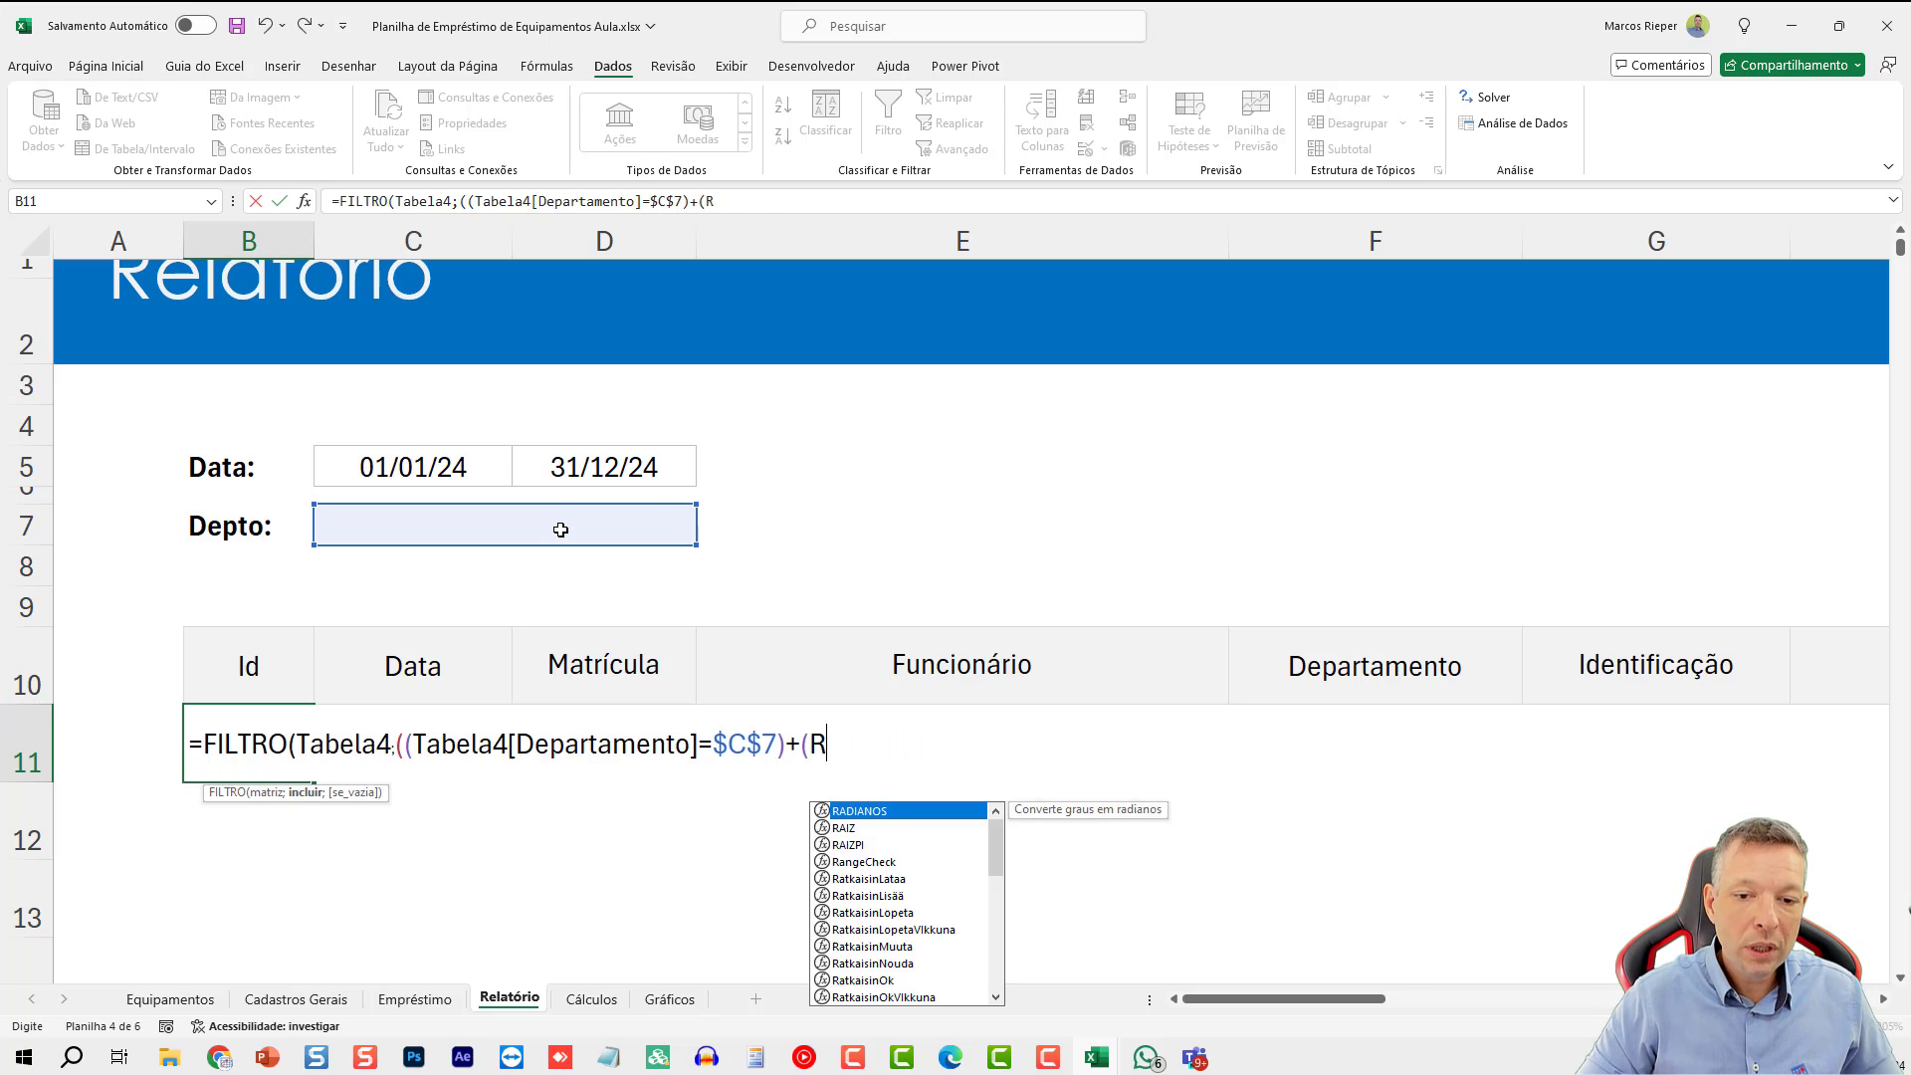
{"action": "type", "text": "C7="}
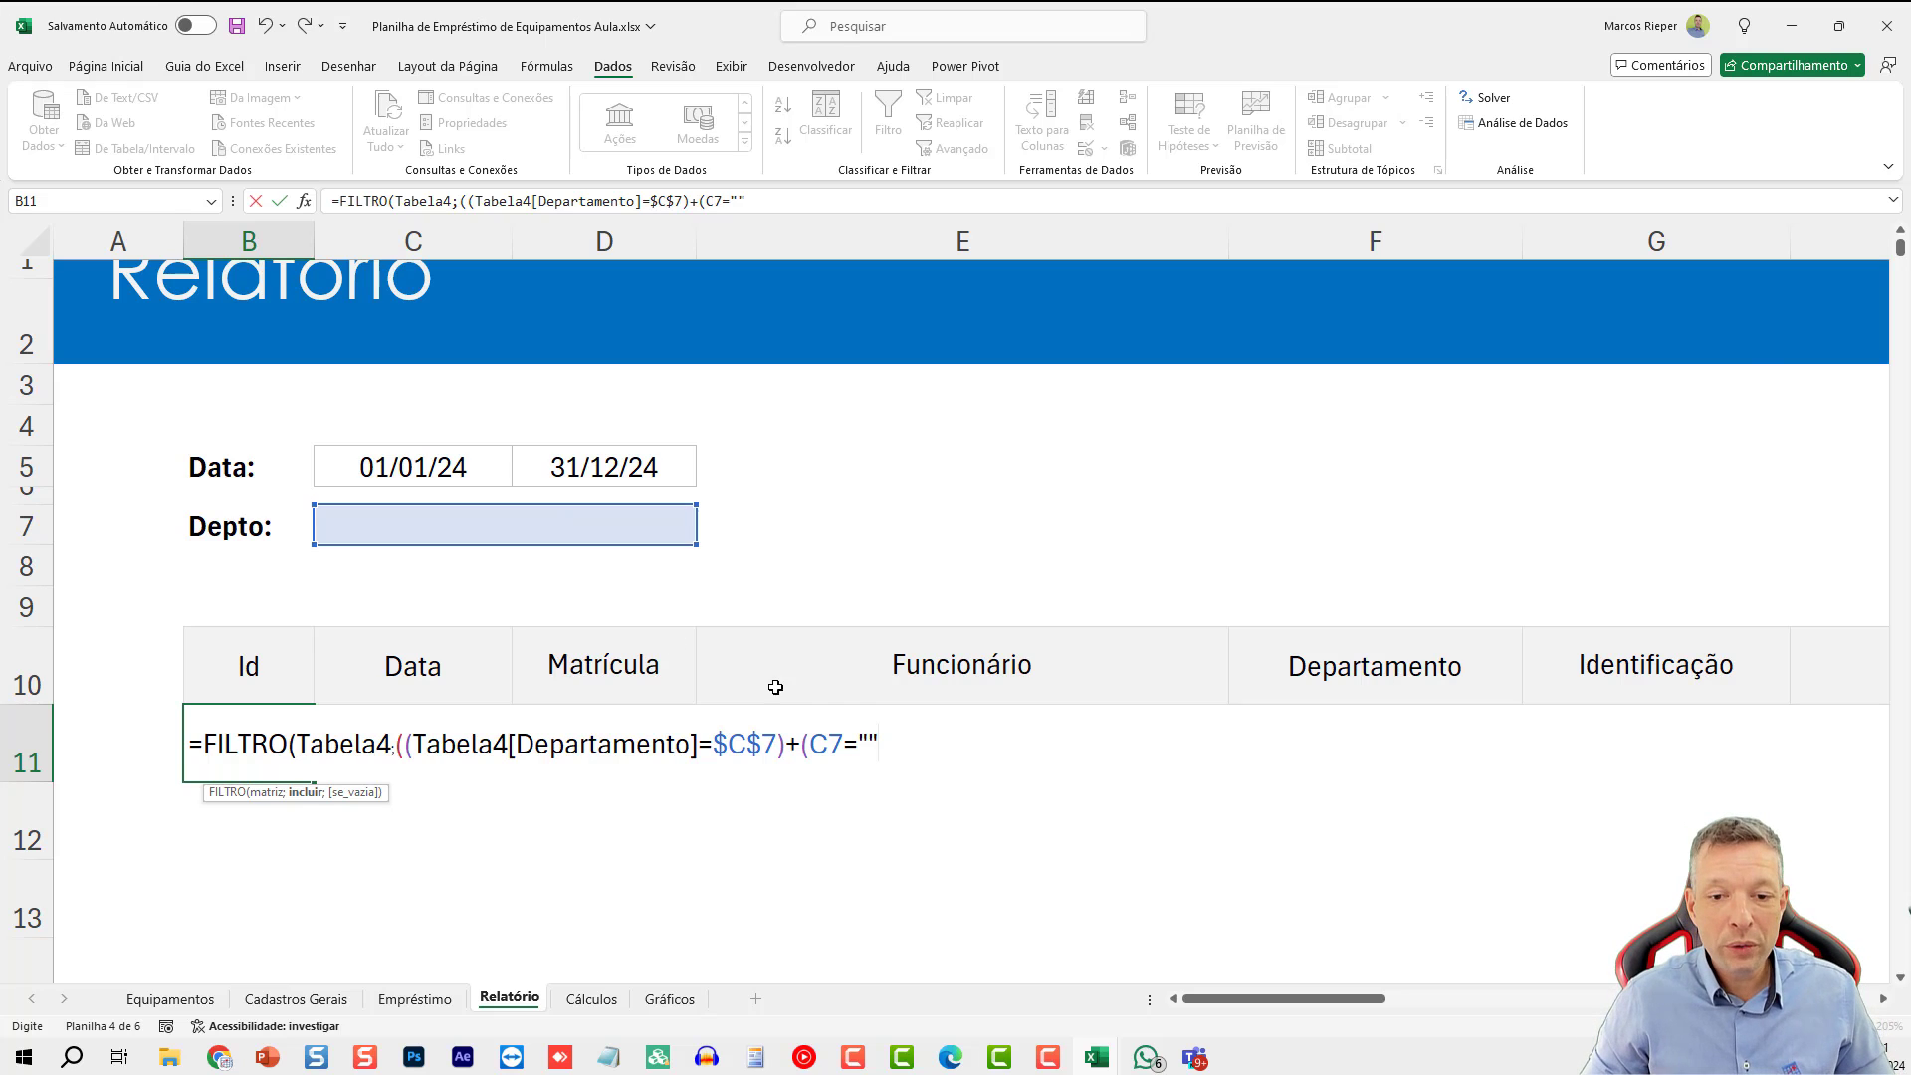
{"action": "left_click", "coordinate": [896, 745]}
{"action": "key", "text": "F4"}
{"action": "left_click", "coordinate": [910, 743]}
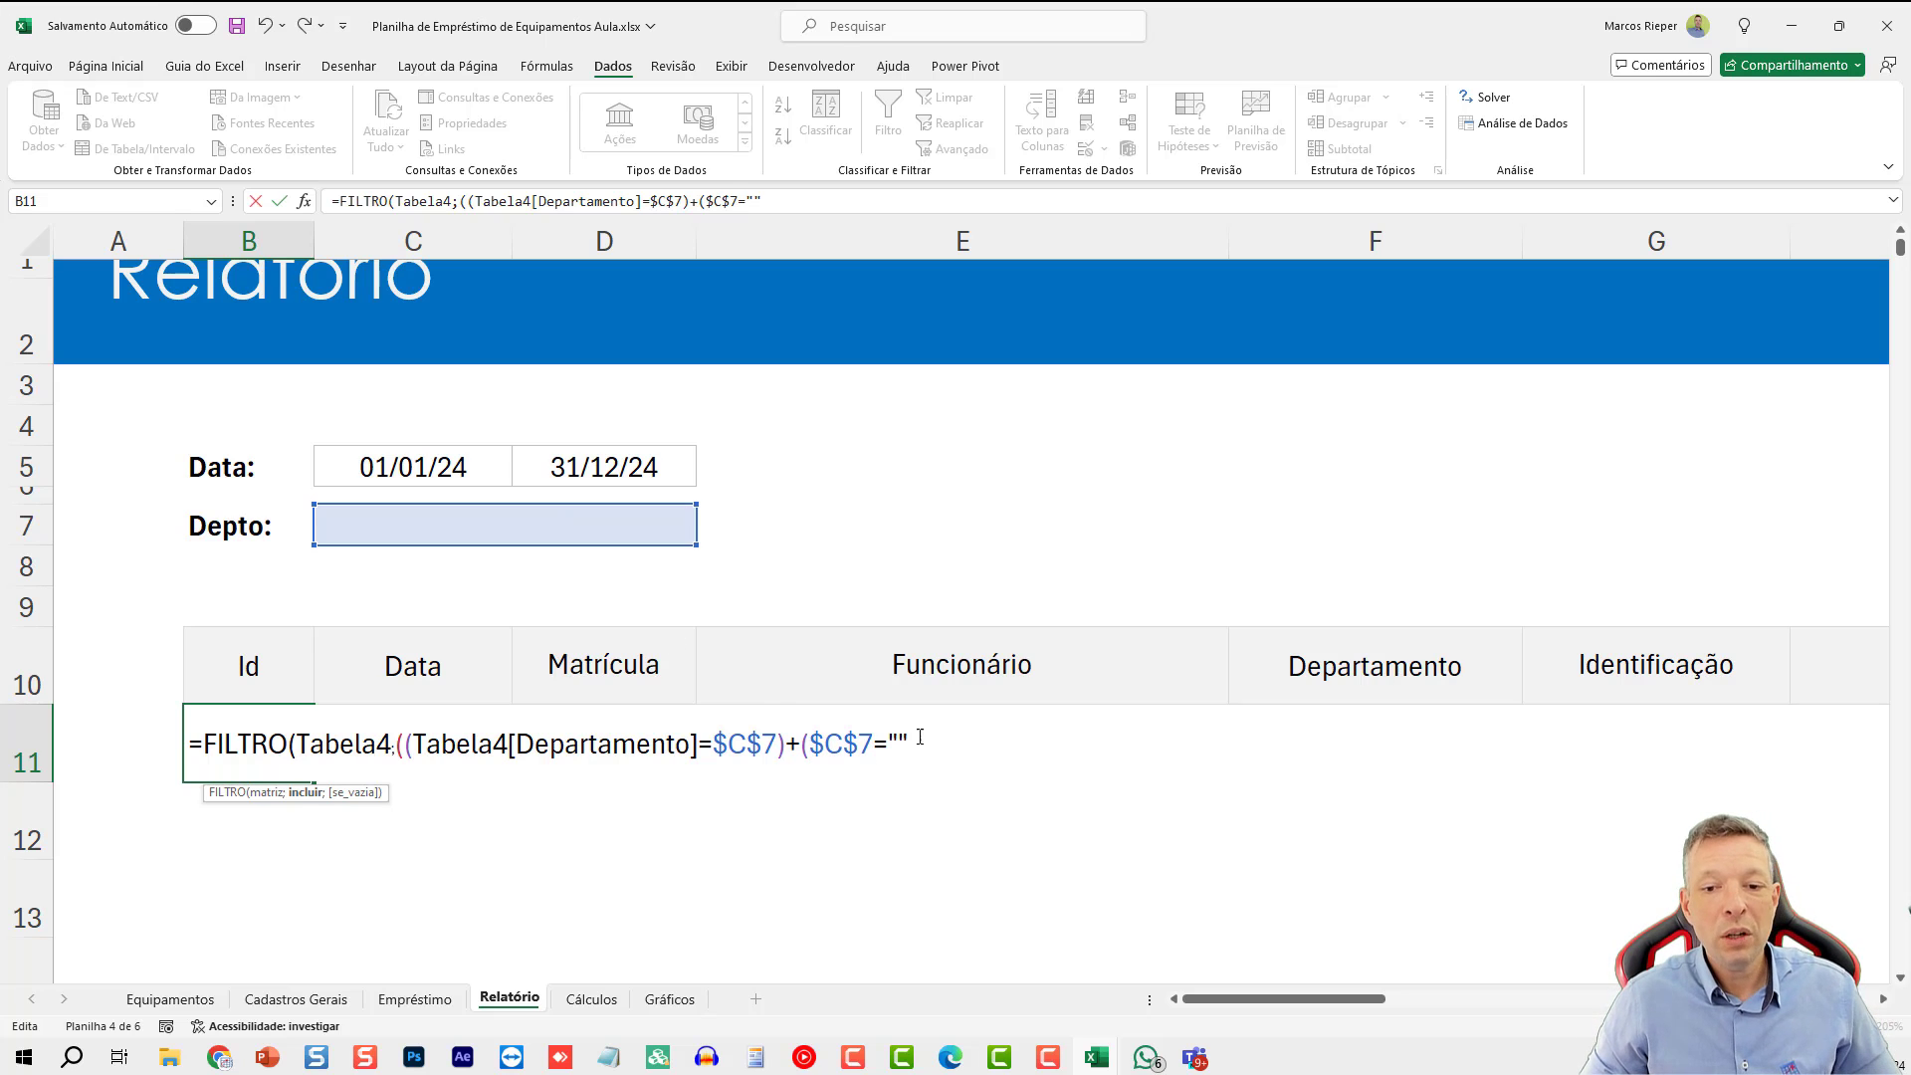
{"action": "type", "text": "))"}
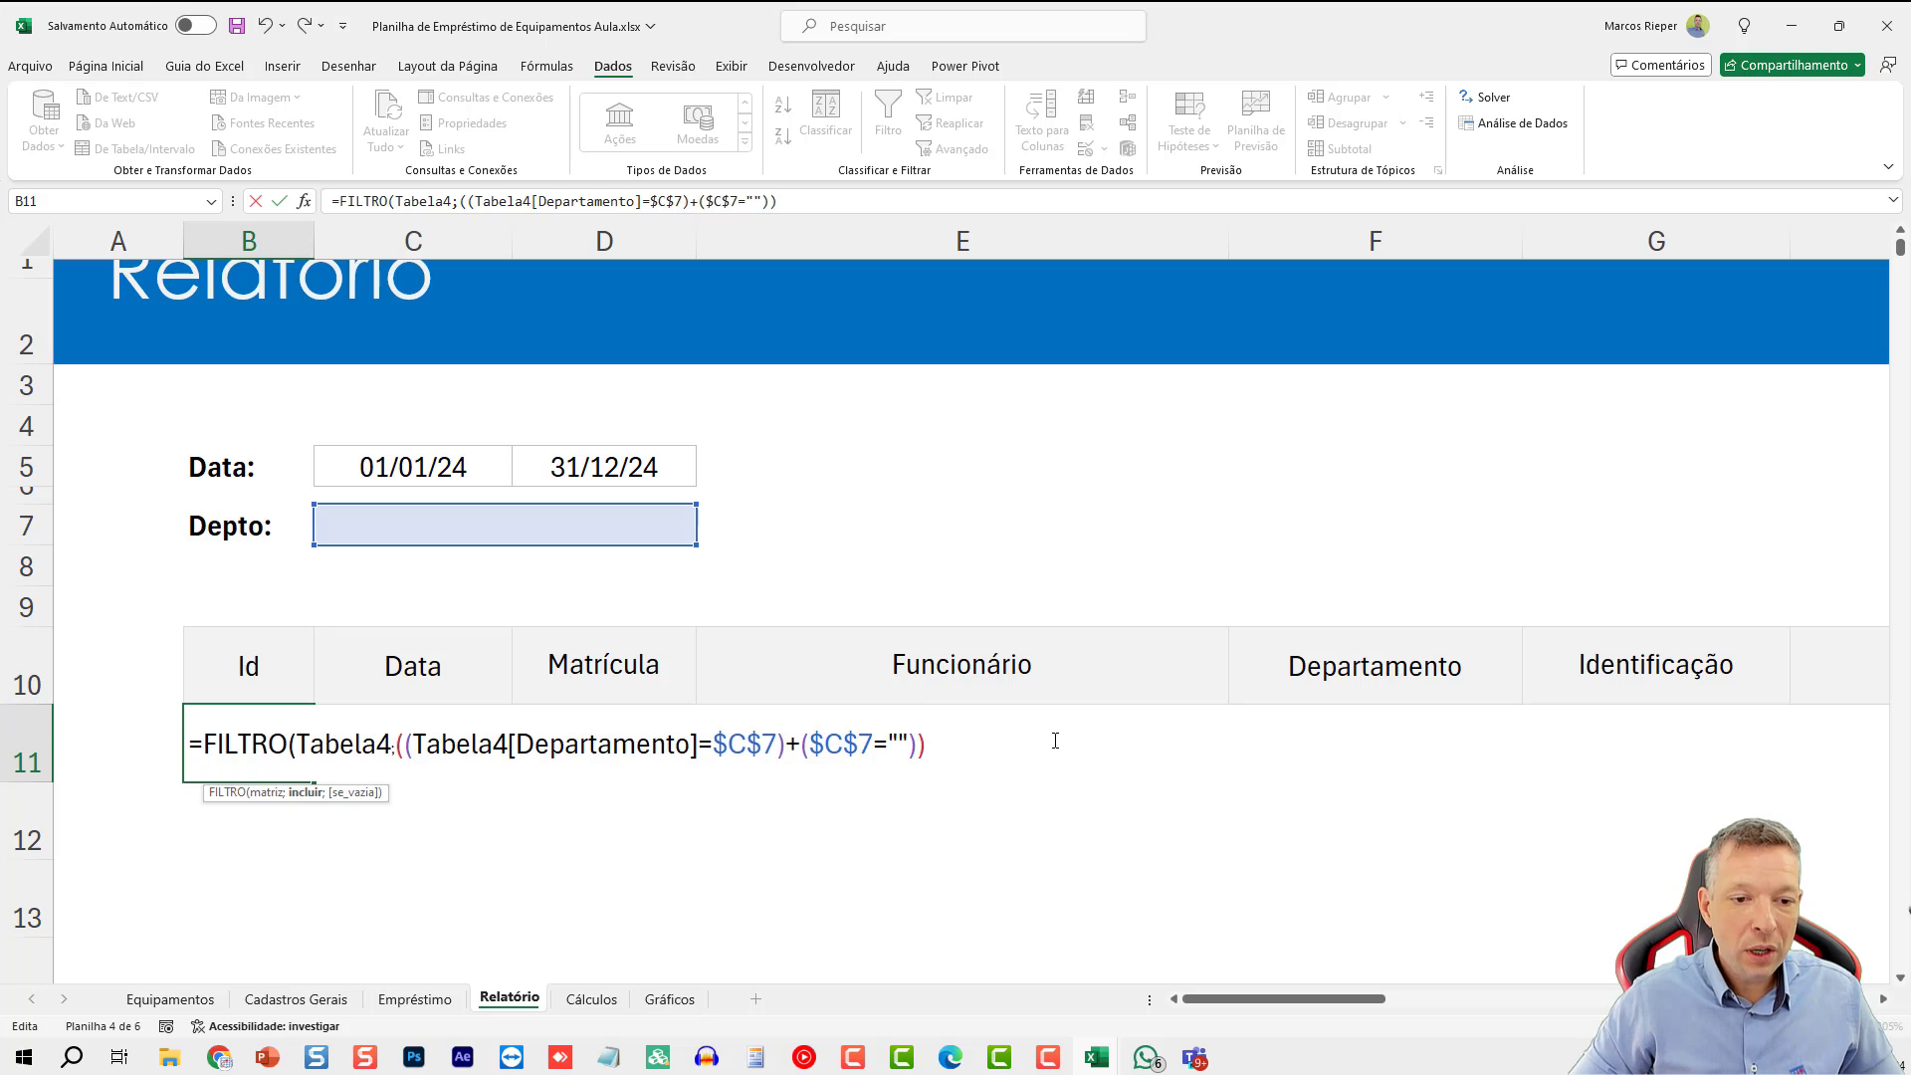
{"action": "type", "text": ")"}
{"action": "key", "text": "Return"}
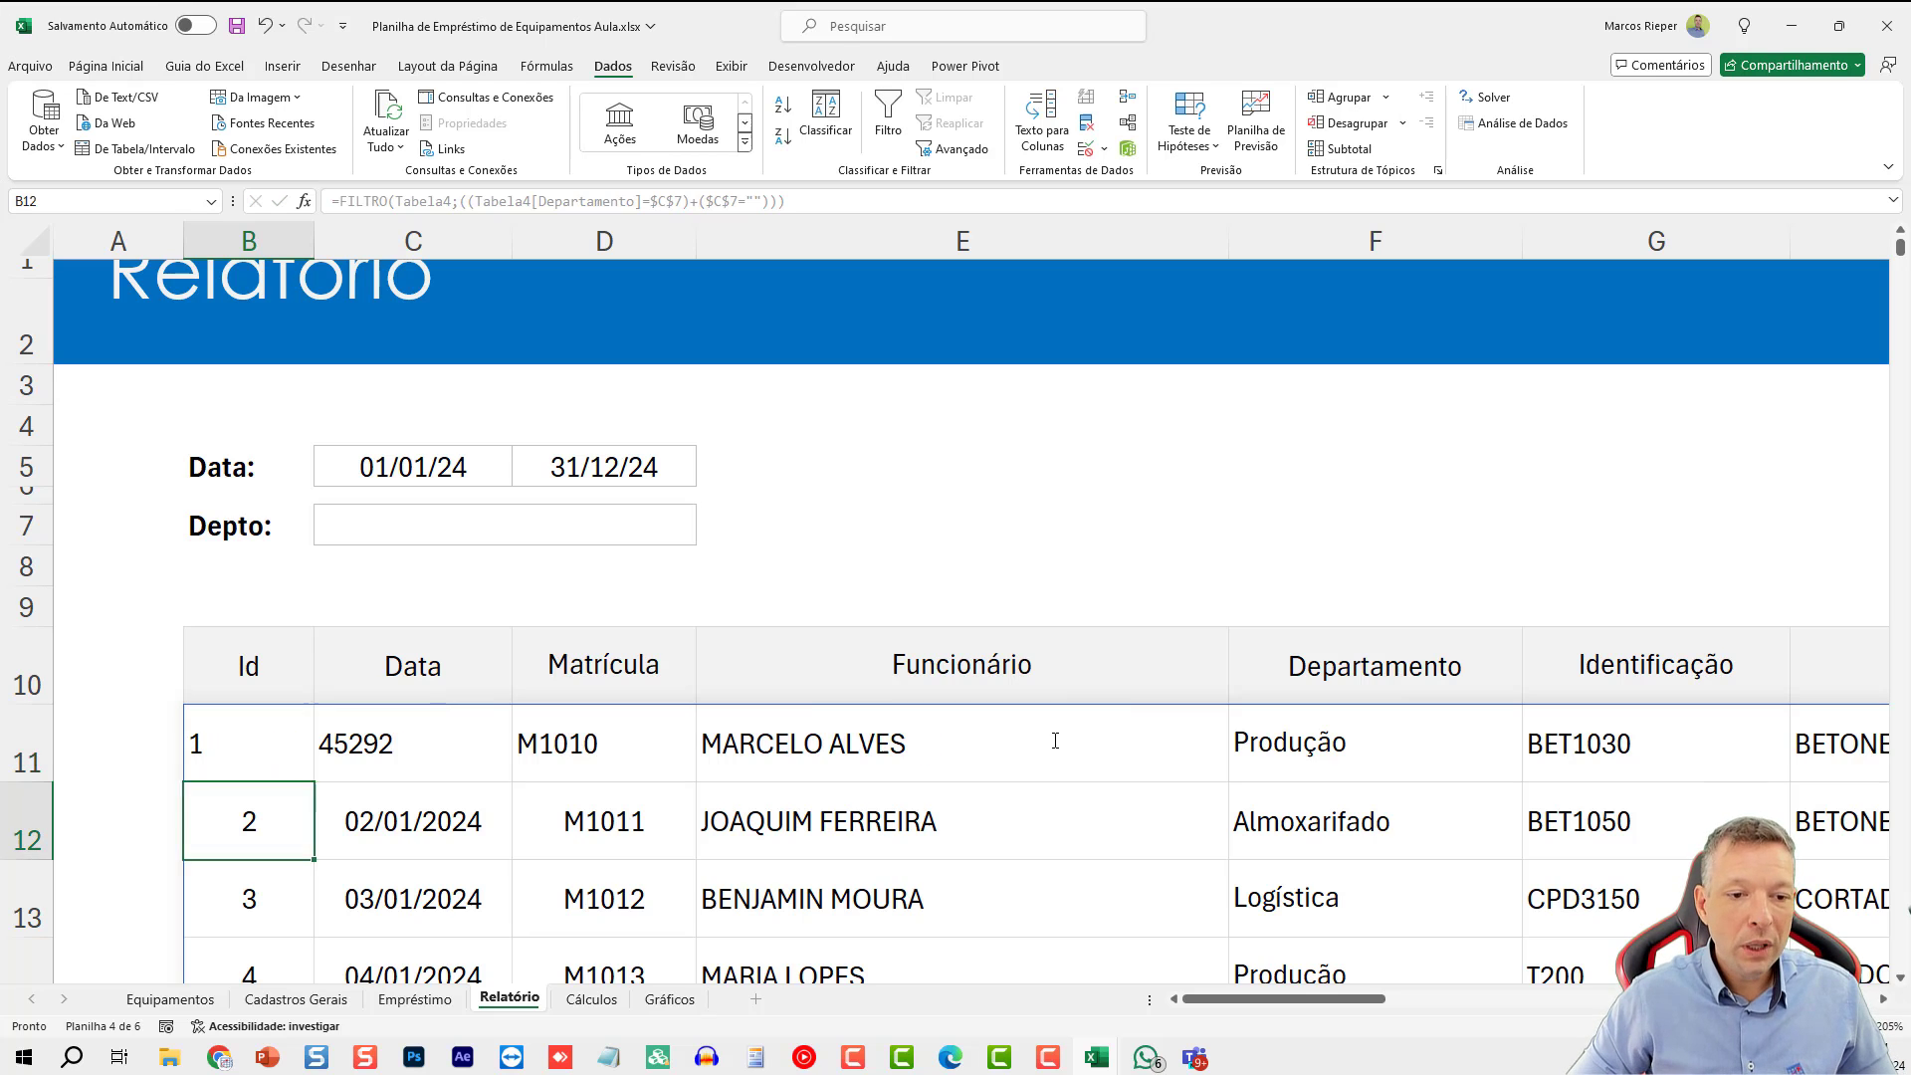
- Copy the formatting of row 12 onto row 11, the first row of the report results
{"action": "key", "text": "Up"}
{"action": "left_click", "coordinate": [430, 822]}
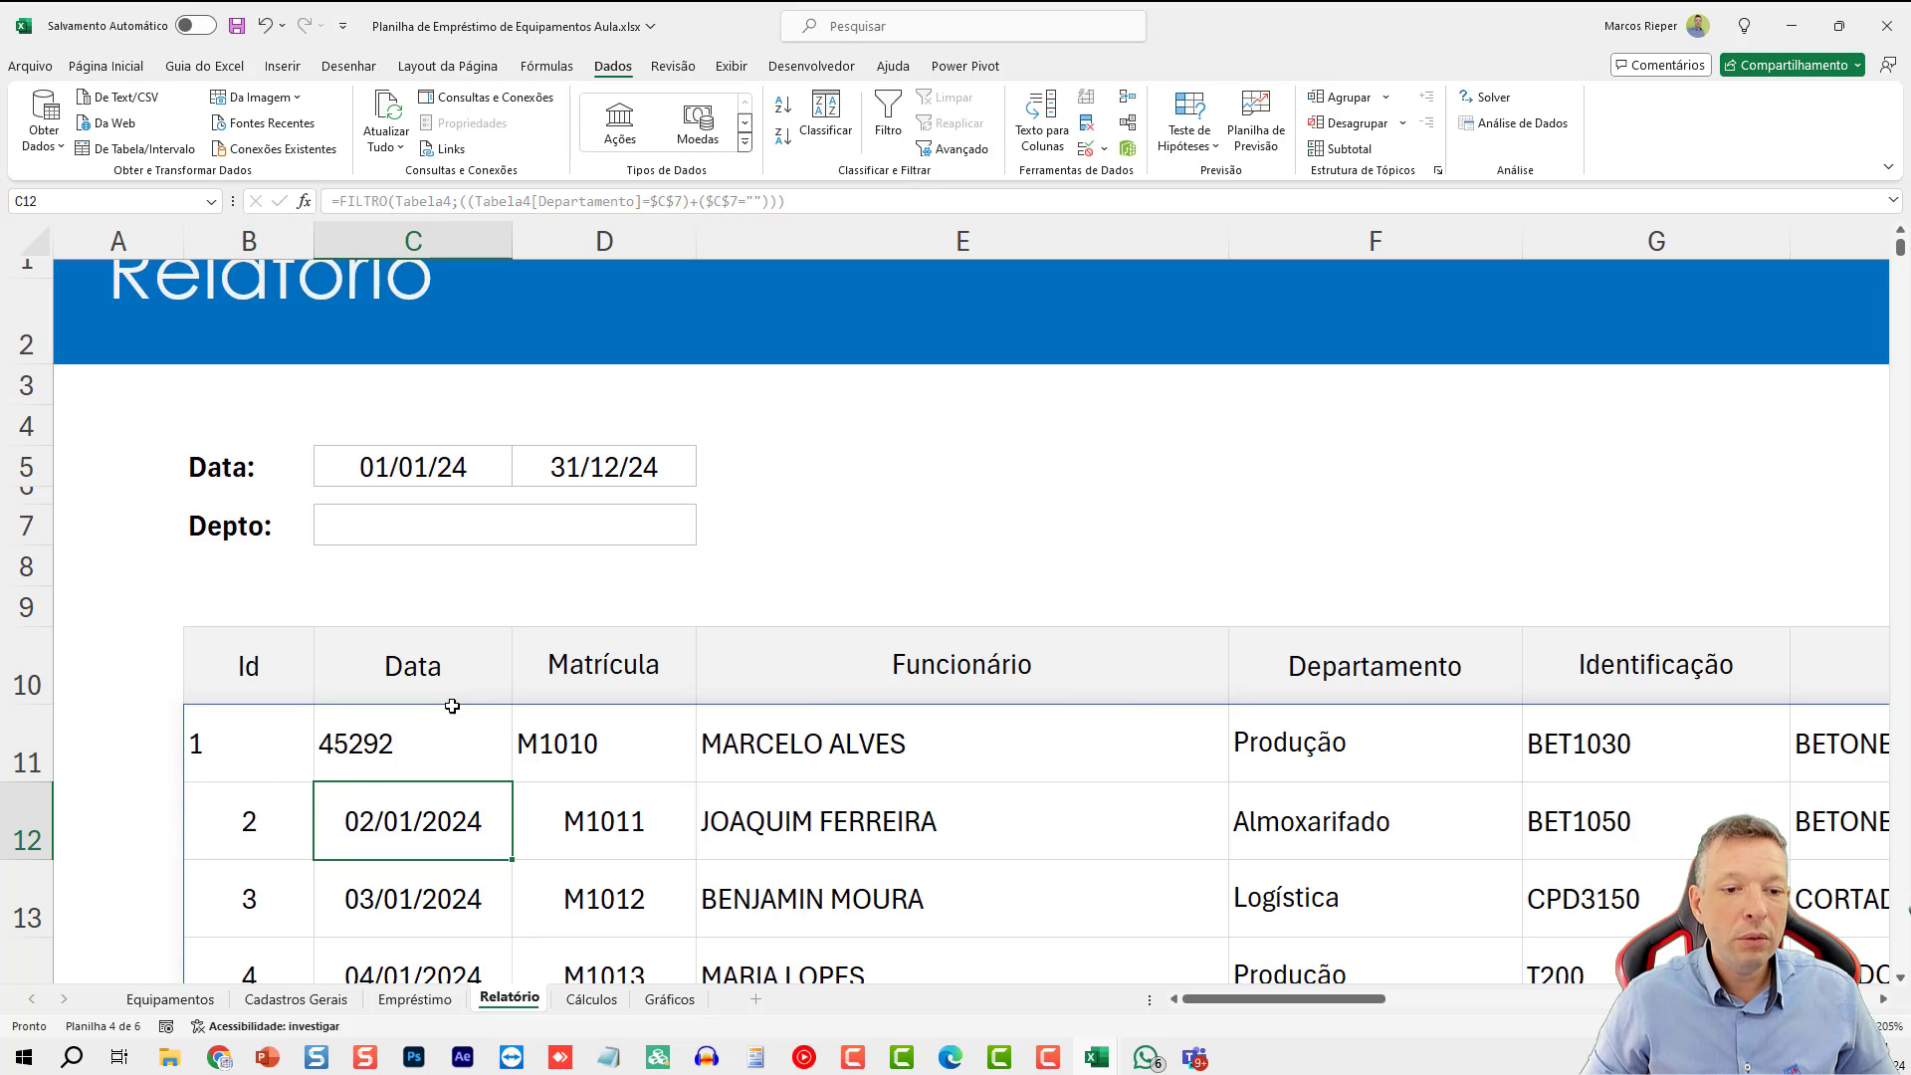
{"action": "left_click", "coordinate": [26, 823]}
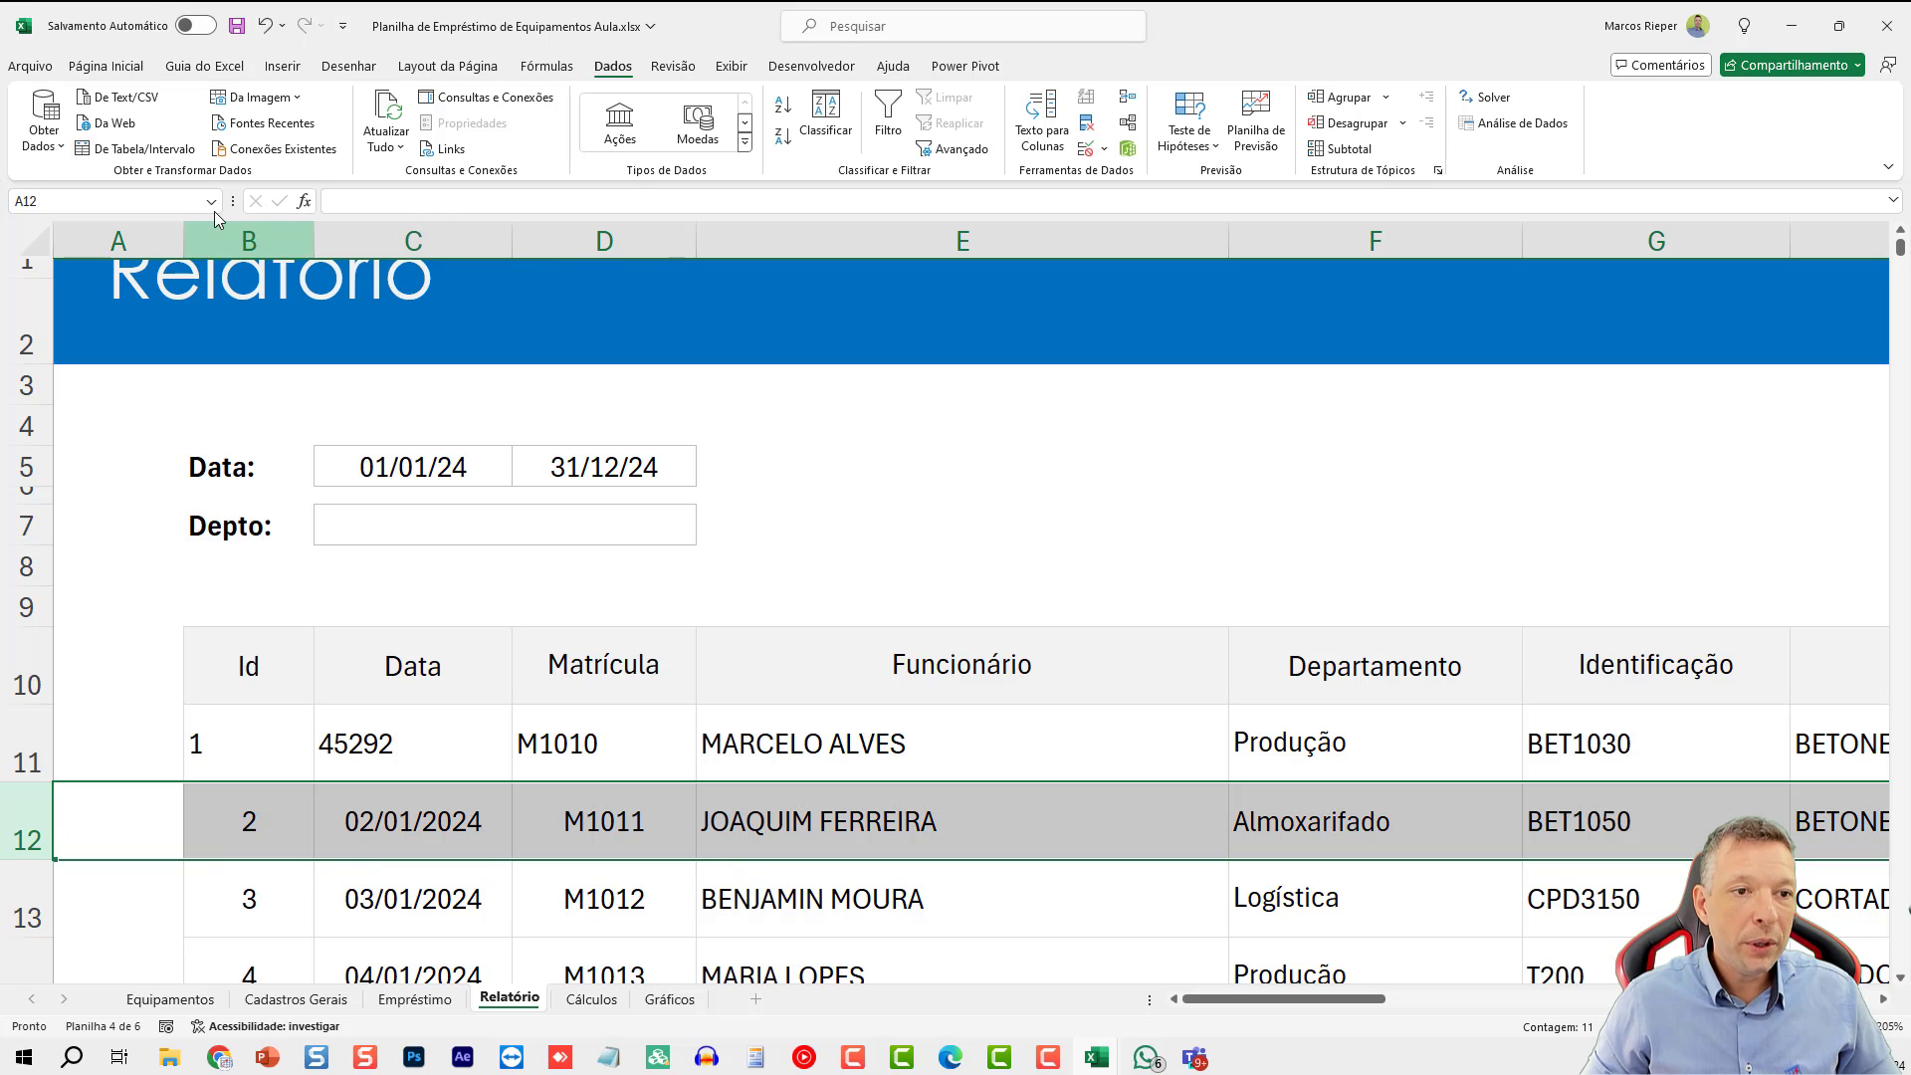
{"action": "left_click", "coordinate": [106, 66]}
{"action": "left_click", "coordinate": [109, 148]}
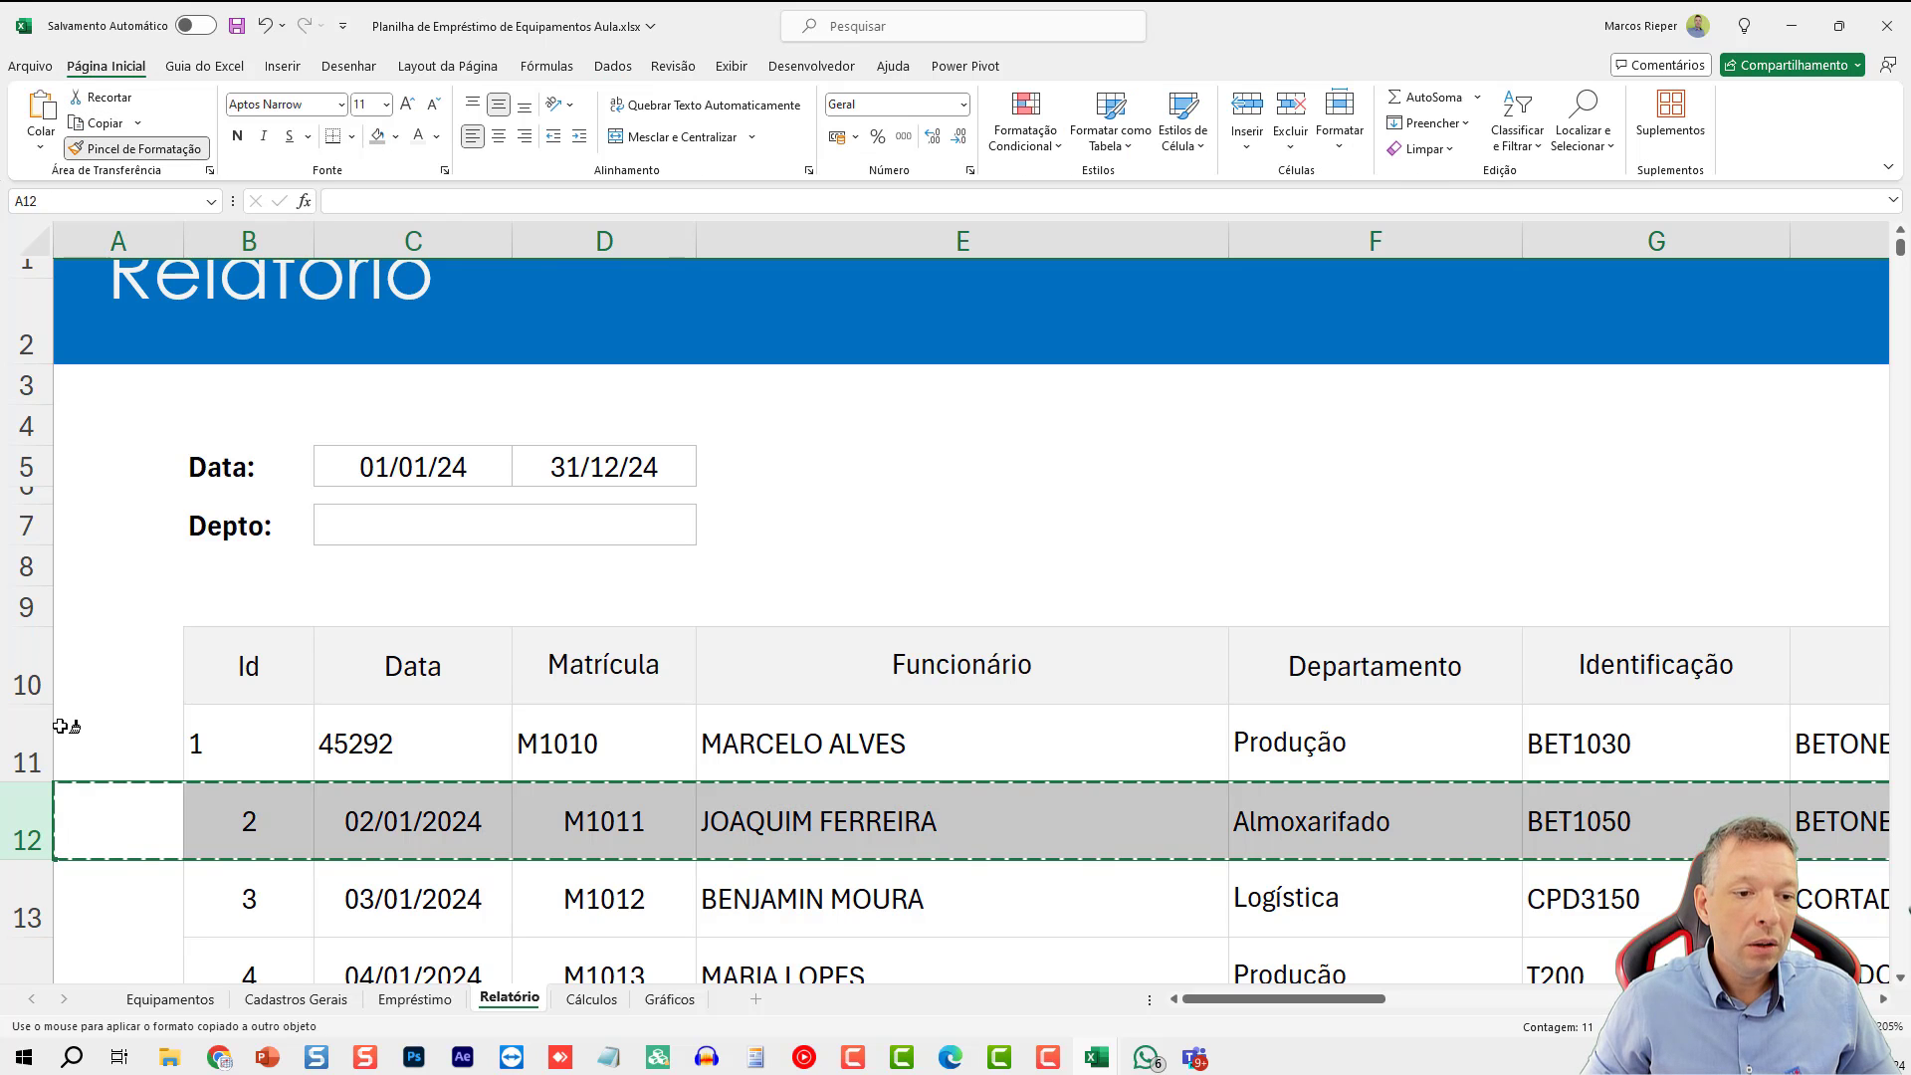
{"action": "left_click", "coordinate": [27, 744]}
{"action": "left_click", "coordinate": [413, 744]}
{"action": "scroll", "coordinate": [931, 748], "scroll_direction": "down", "scroll_amount": 6, "text": "ctrl"}
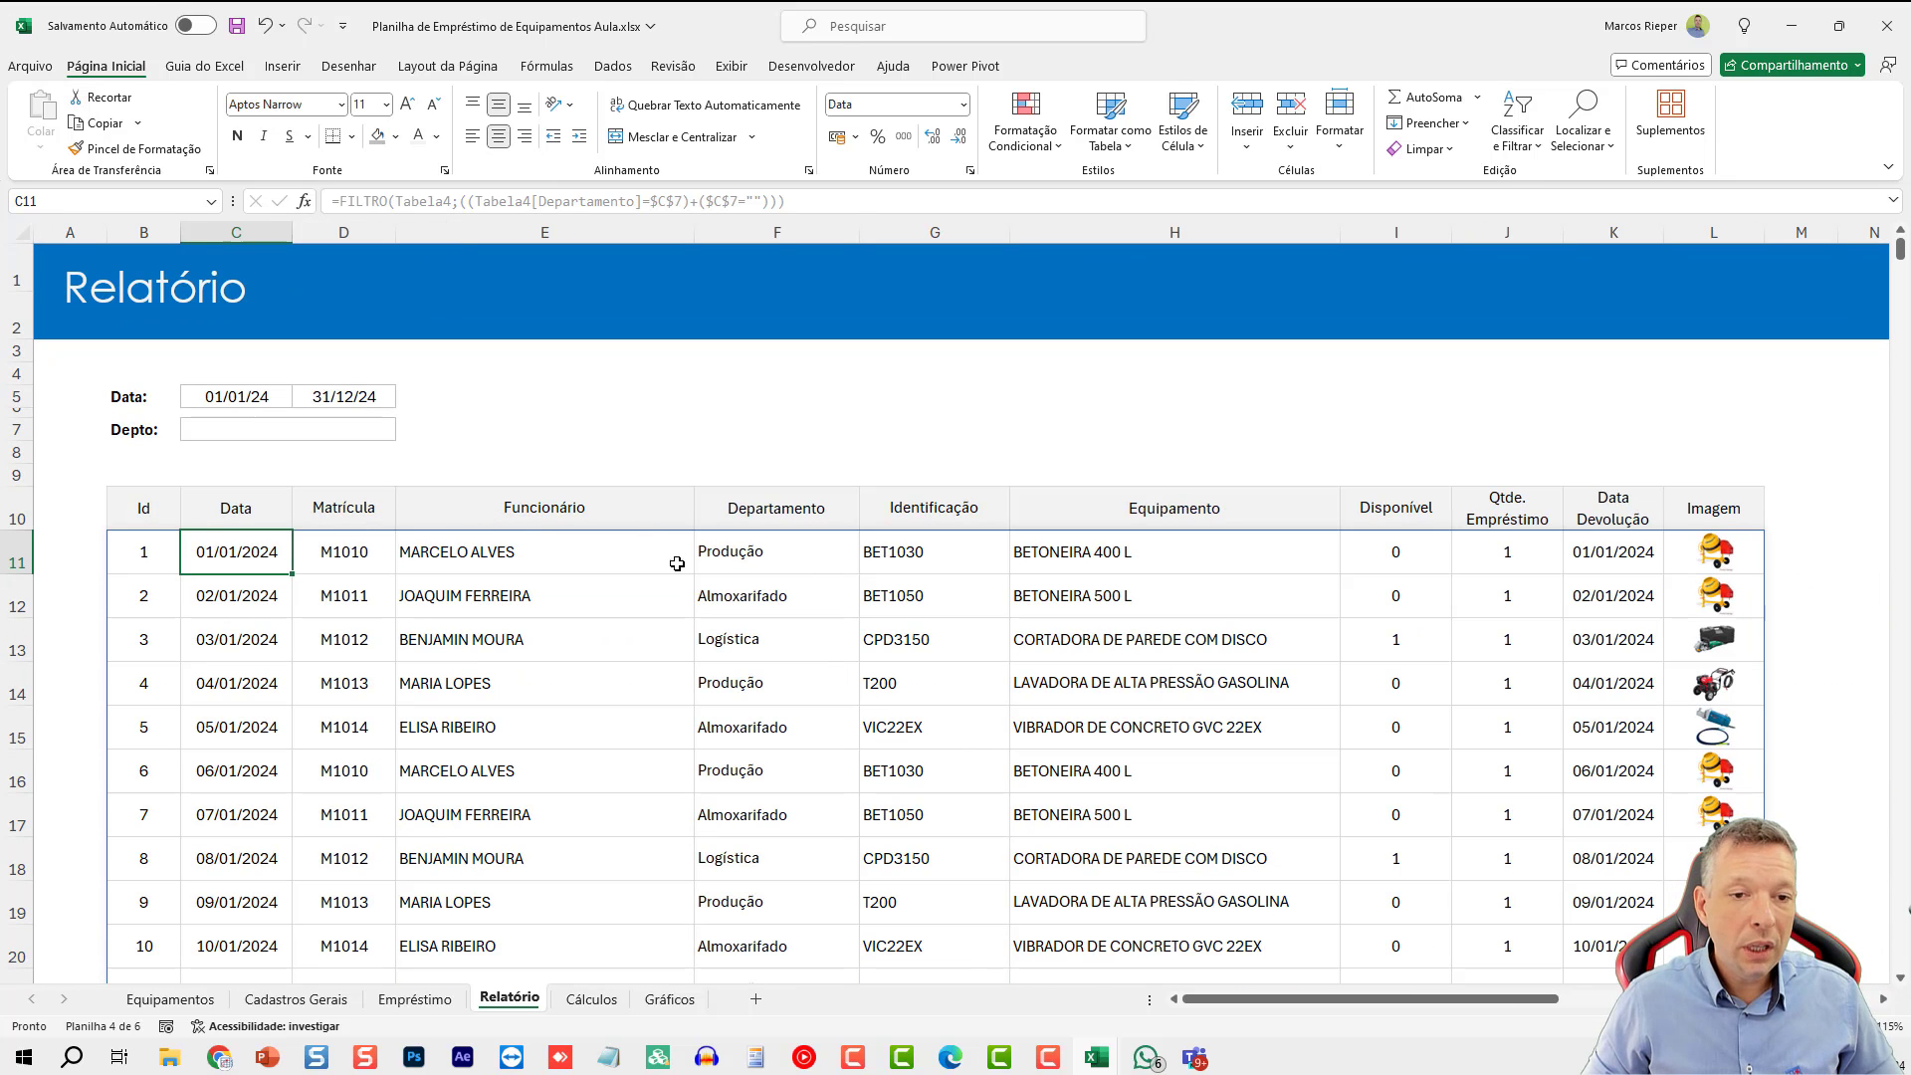
- Test the Depto filter with Almoxarifado, Produção, Logística and teste, and clear the cell again
{"action": "left_click", "coordinate": [722, 566]}
{"action": "left_click", "coordinate": [324, 431]}
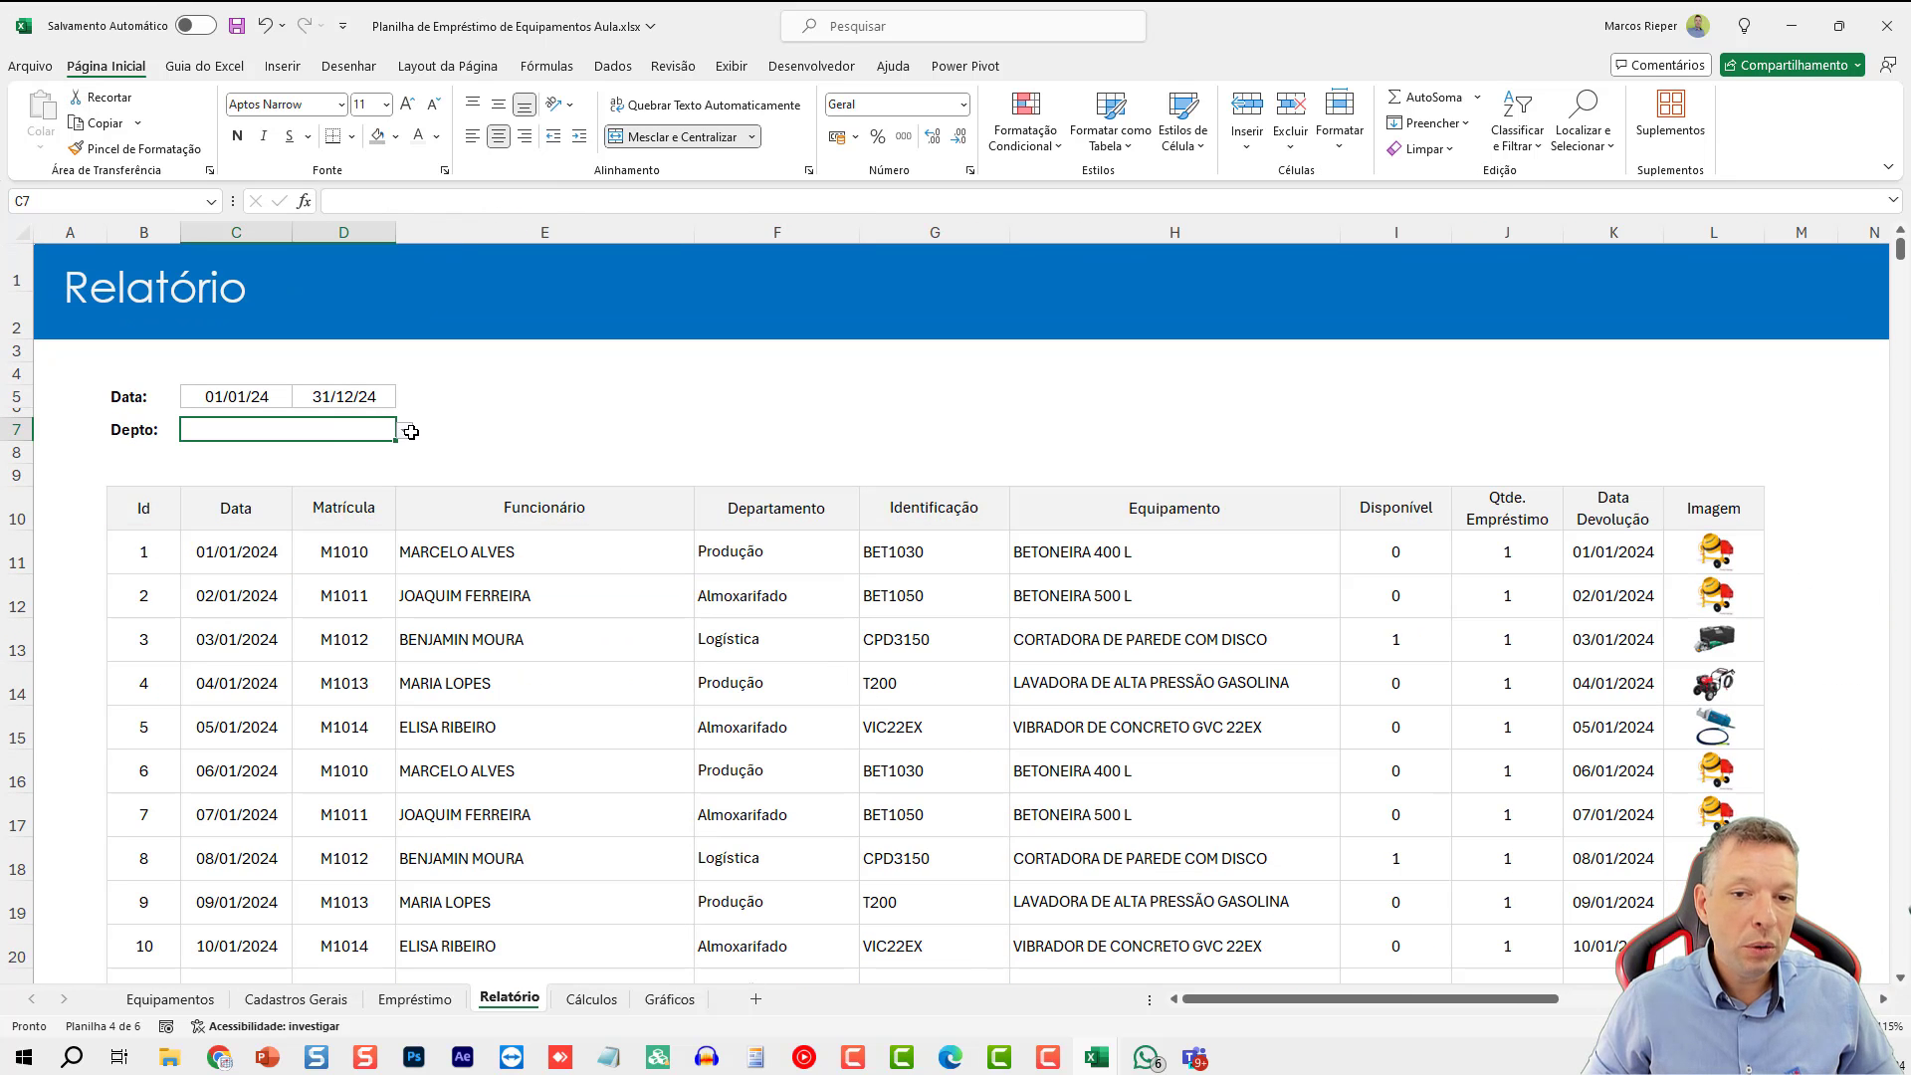
{"action": "left_click", "coordinate": [405, 430]}
{"action": "left_click", "coordinate": [221, 468]}
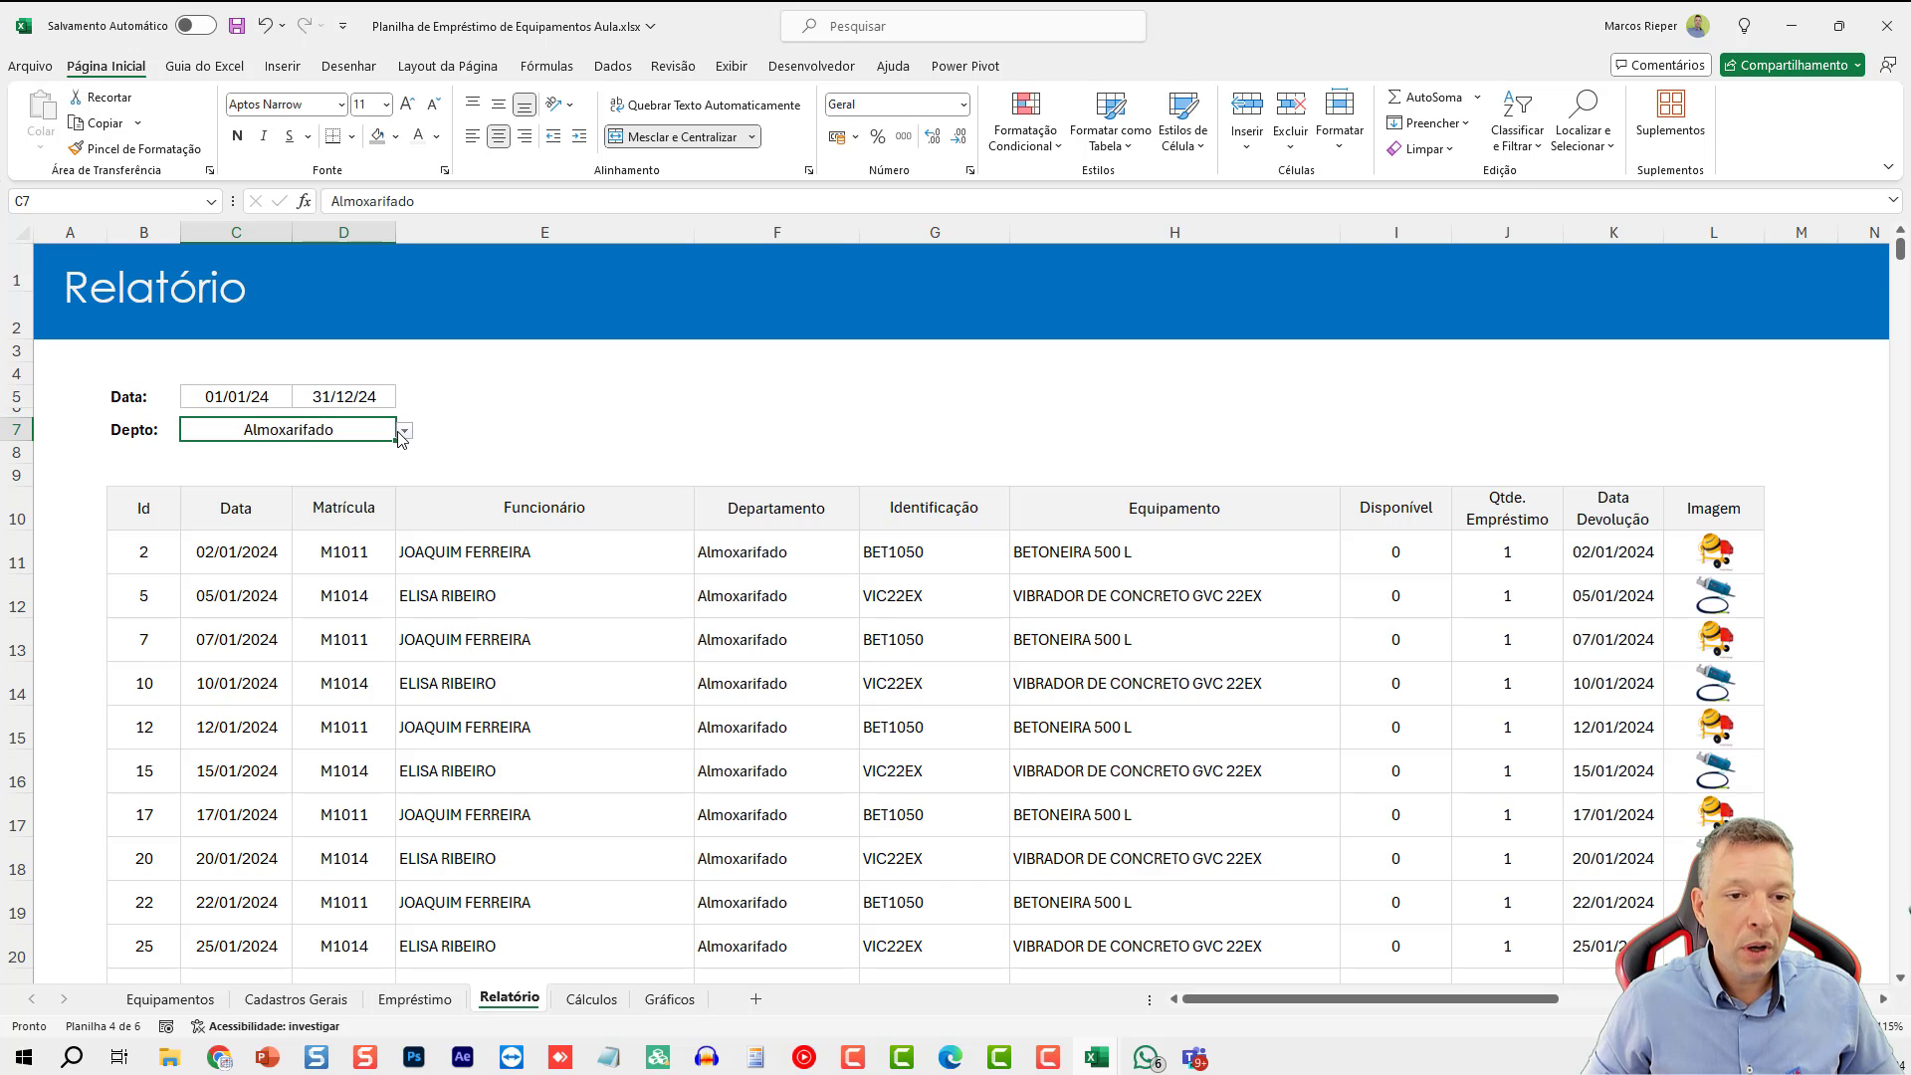
{"action": "left_click", "coordinate": [406, 430]}
{"action": "left_click", "coordinate": [338, 451]}
{"action": "left_click", "coordinate": [405, 430]}
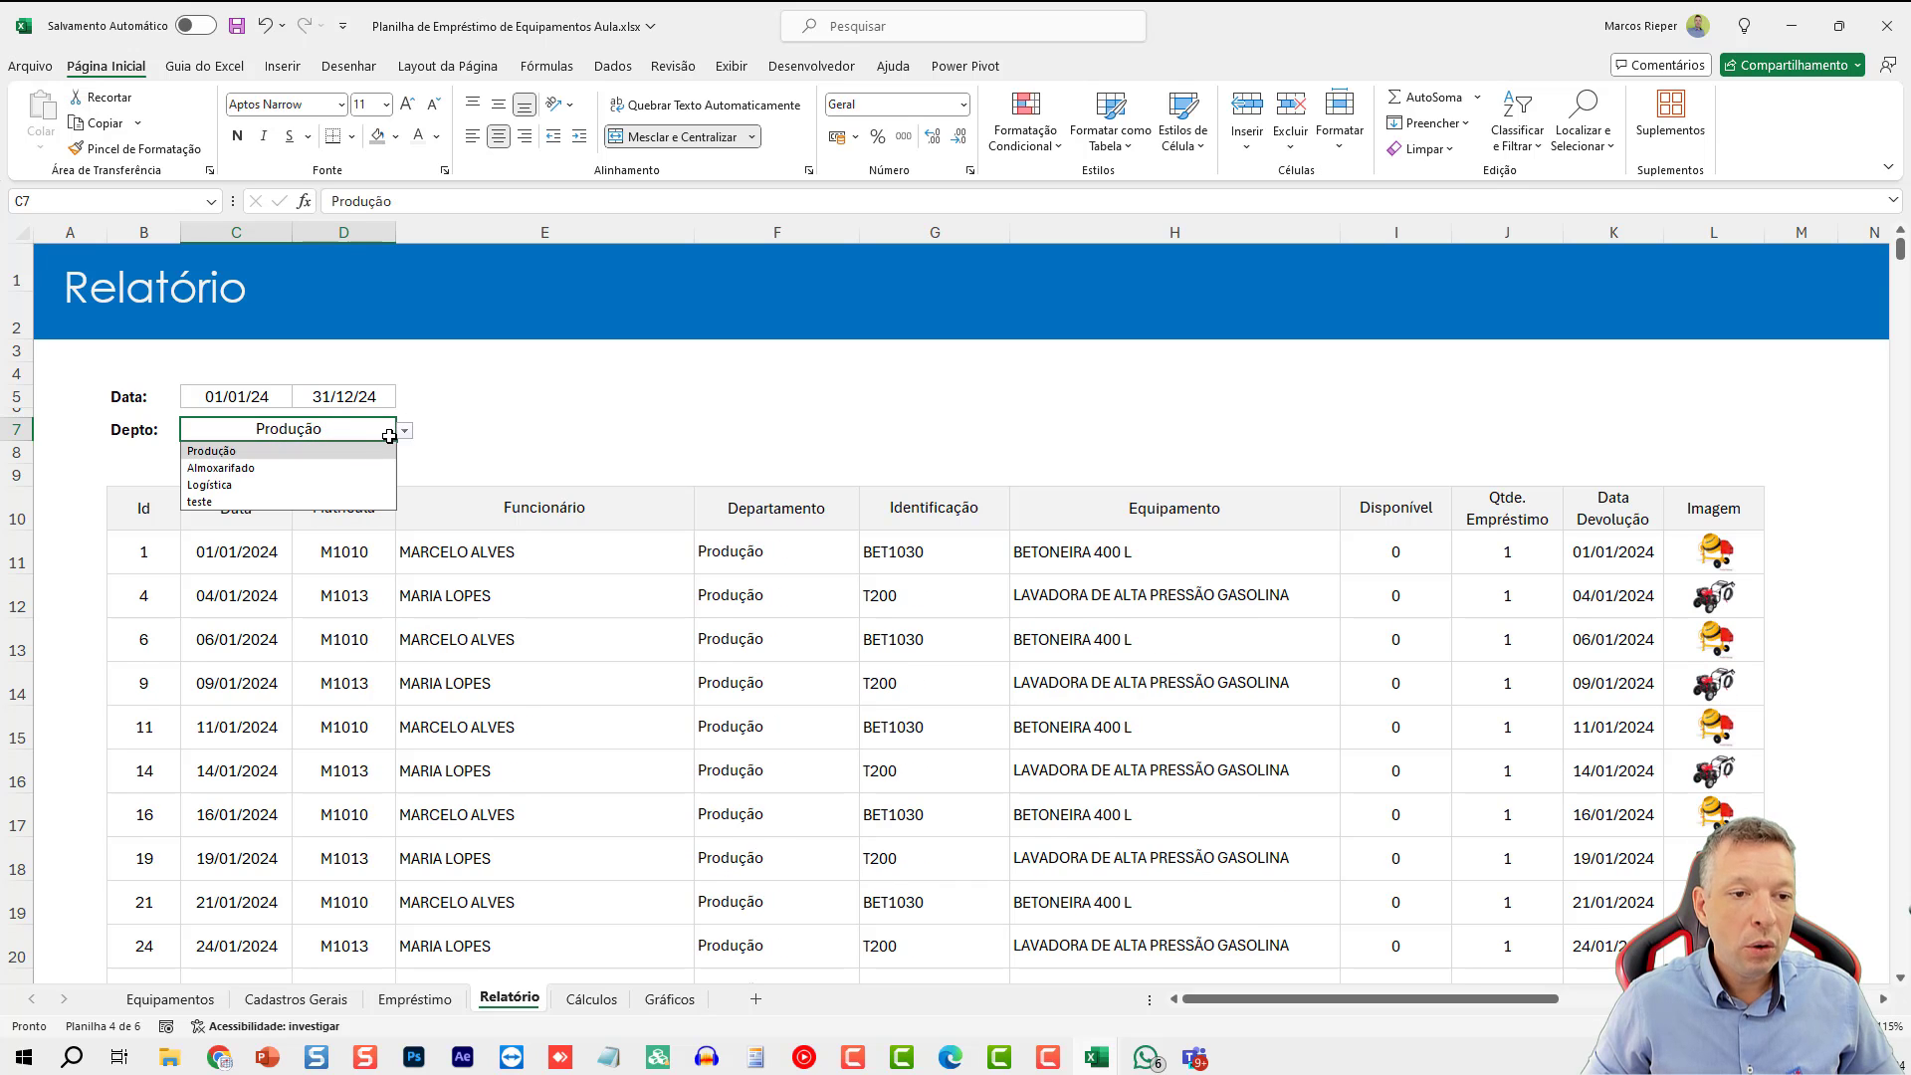
{"action": "left_click", "coordinate": [295, 486]}
{"action": "left_click", "coordinate": [405, 430]}
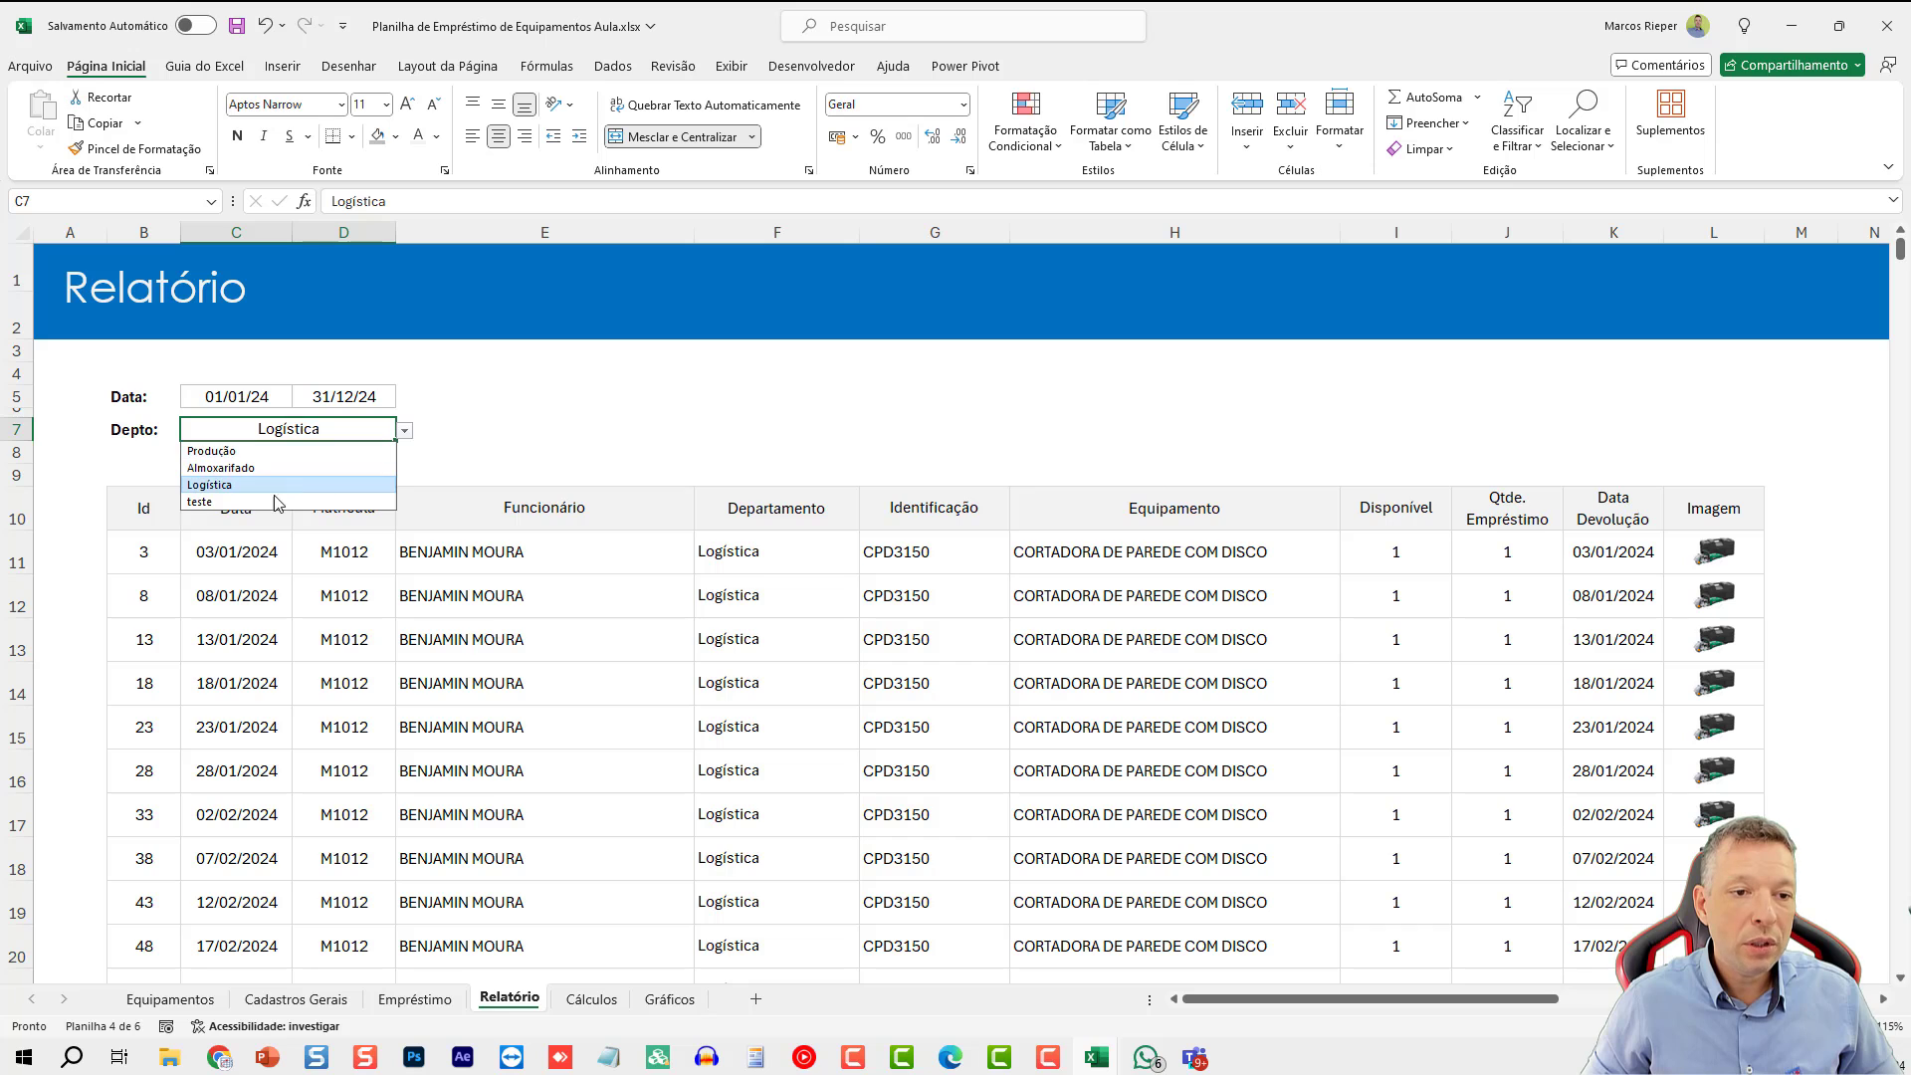
{"action": "left_click", "coordinate": [267, 502]}
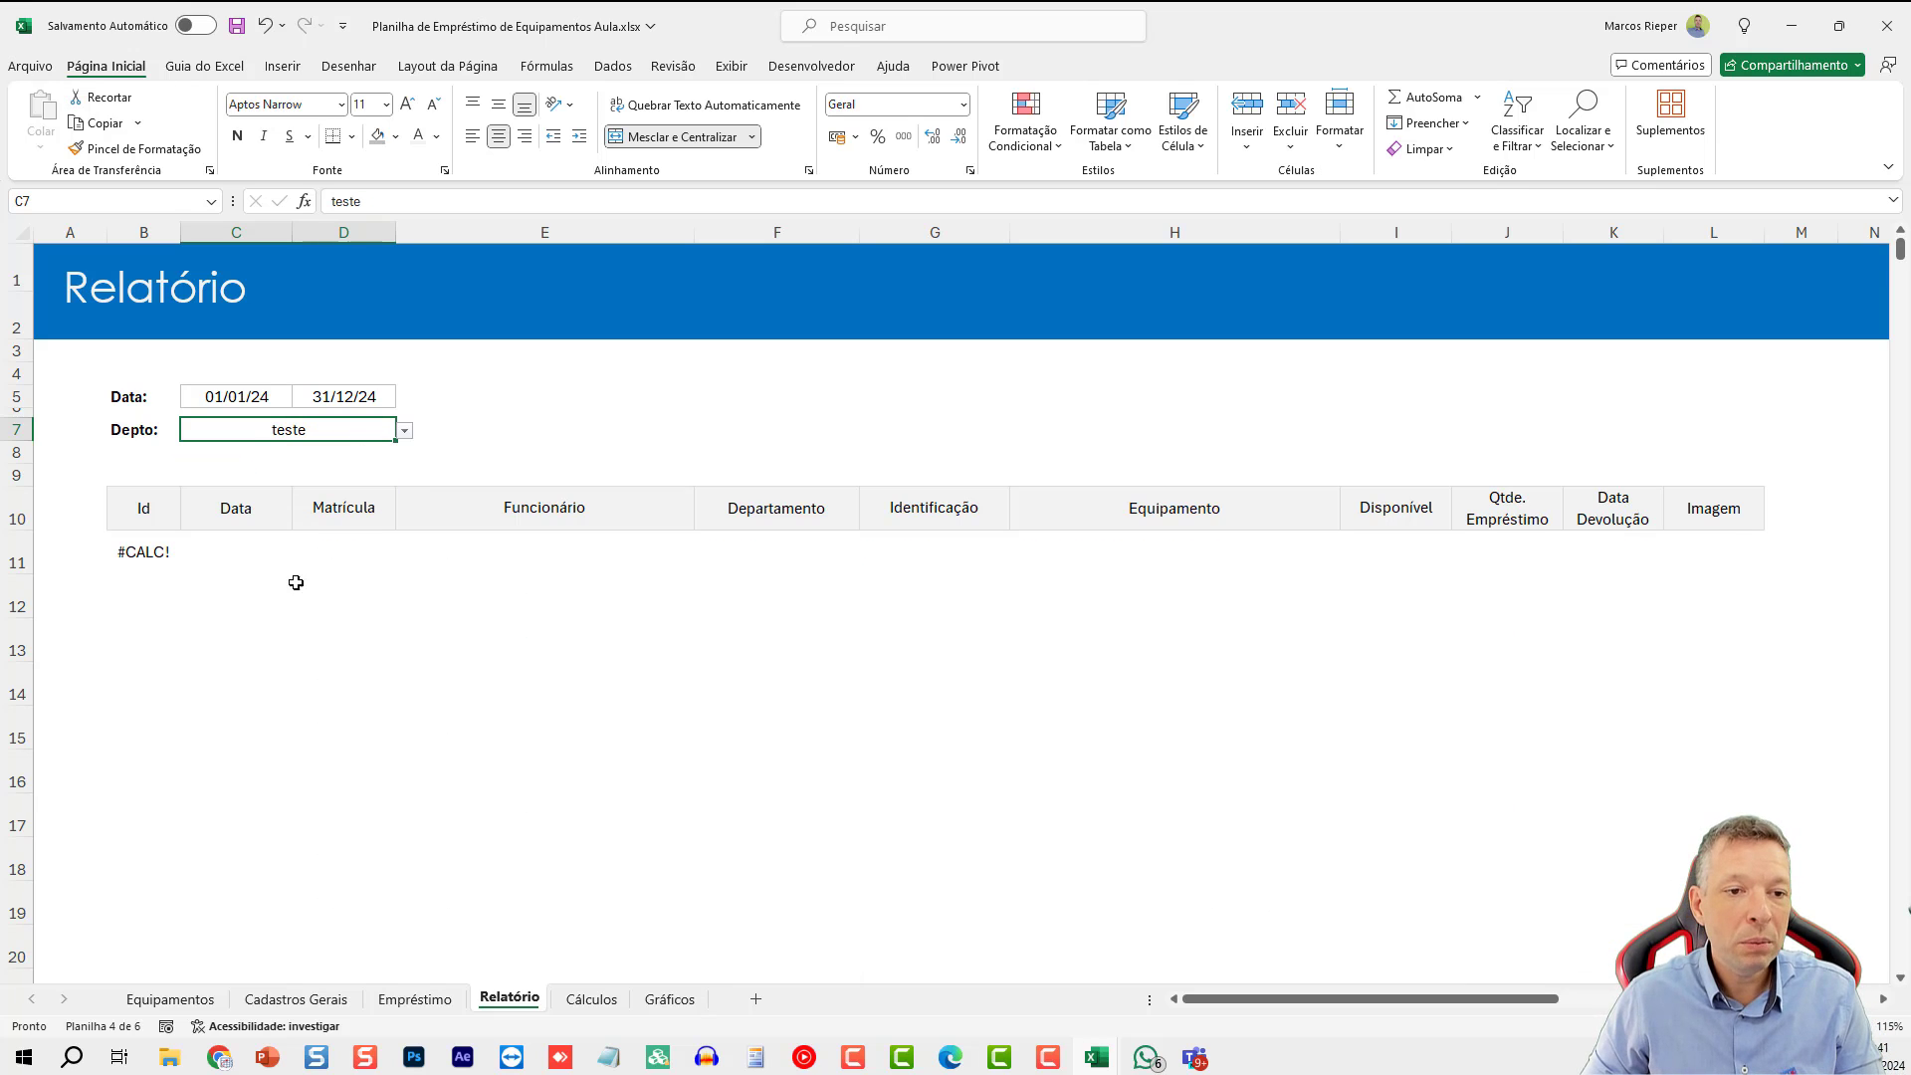
{"action": "key", "text": "Delete"}
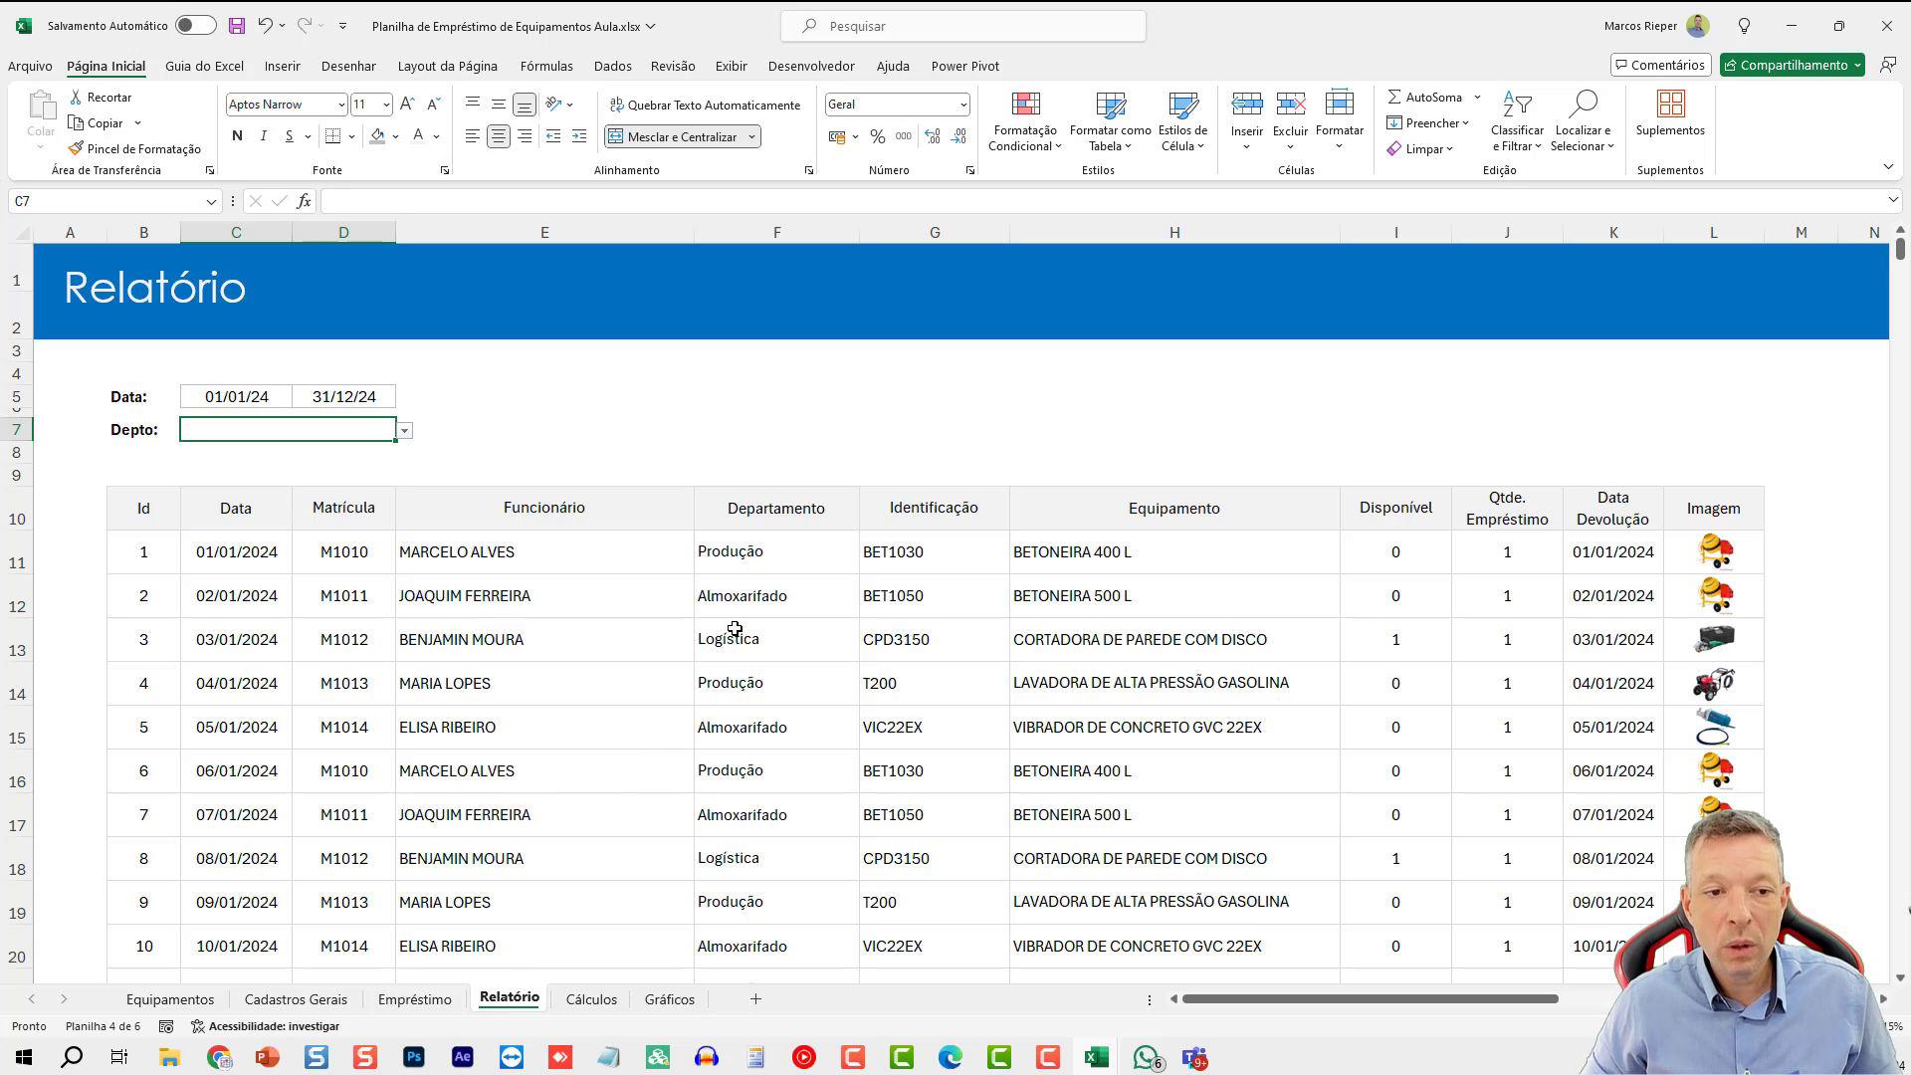
- Empty cell B11 and re-enter its department FILTRO formula there, leaving off the final closing parenthesis
{"action": "double_click", "coordinate": [171, 563]}
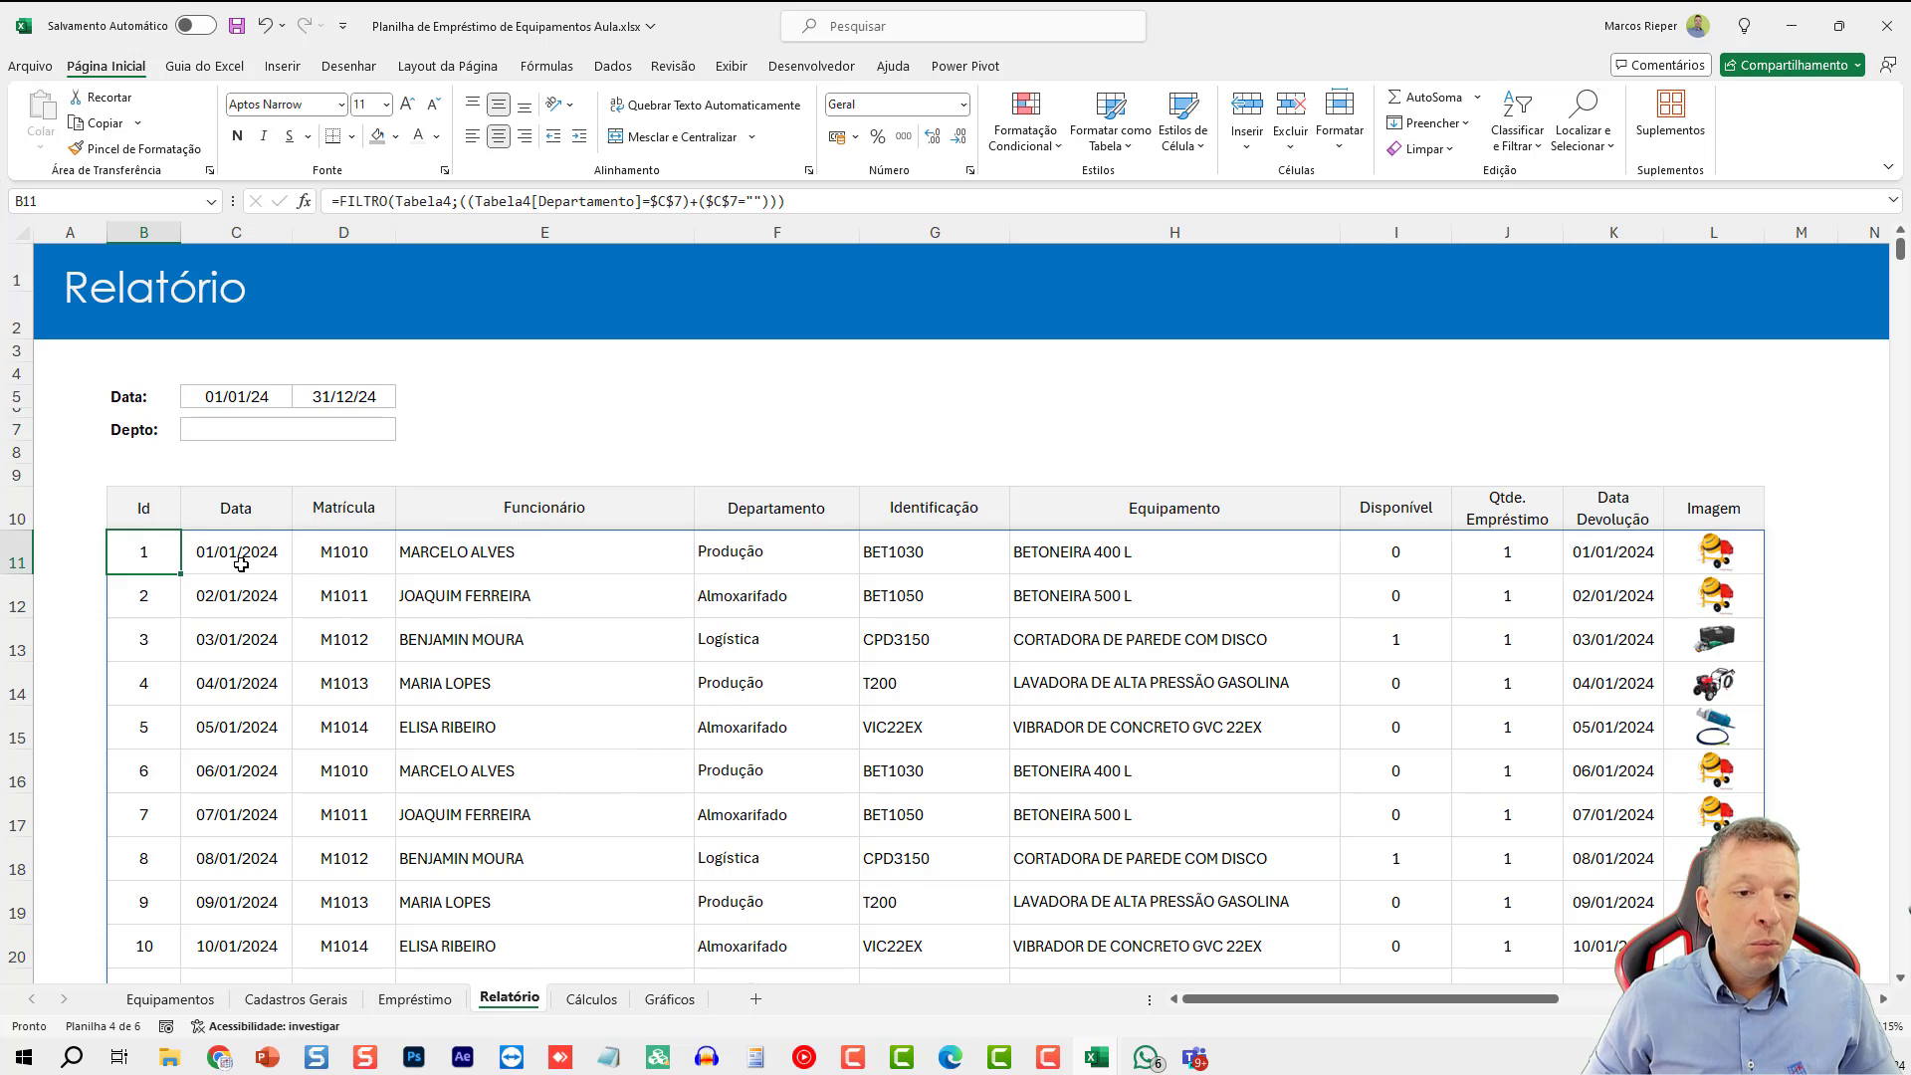
{"action": "key", "text": "Escape"}
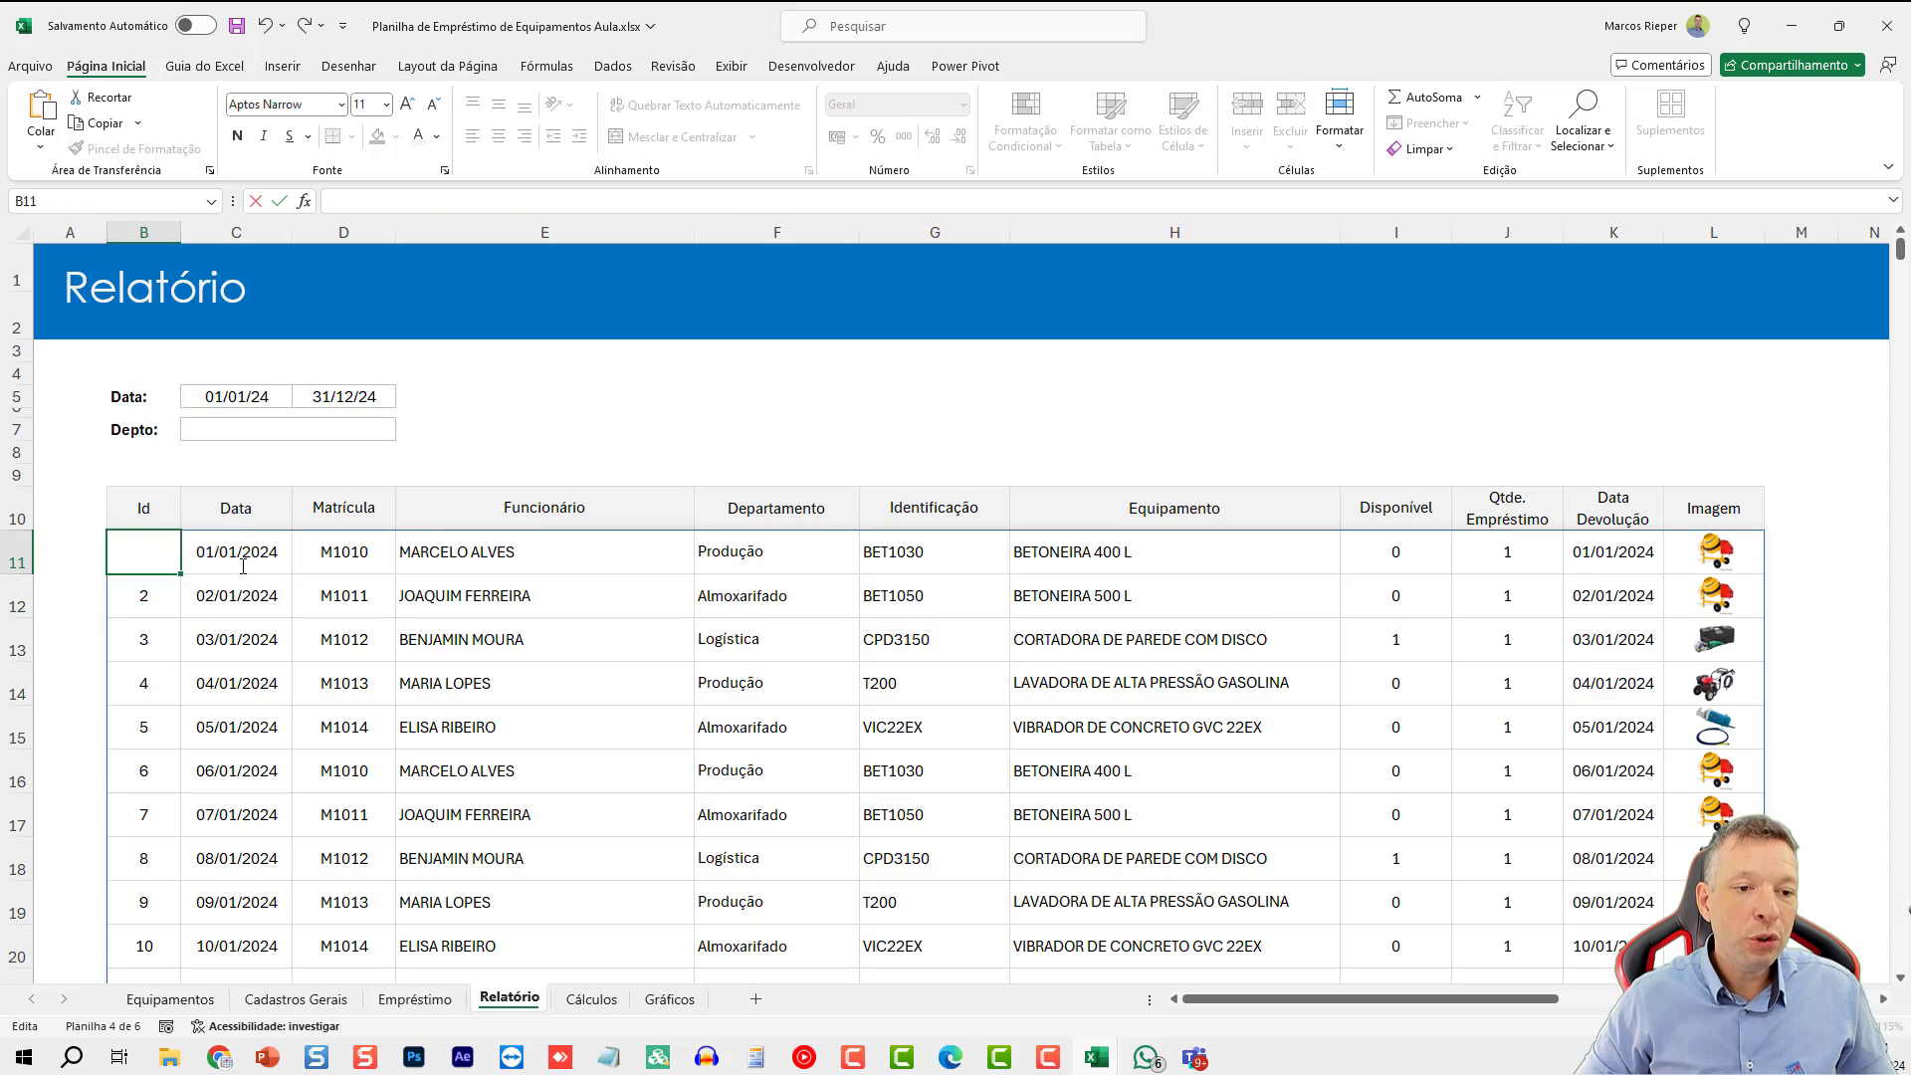
{"action": "key", "text": "Delete"}
{"action": "scroll", "coordinate": [495, 631], "scroll_direction": "up", "scroll_amount": 5}
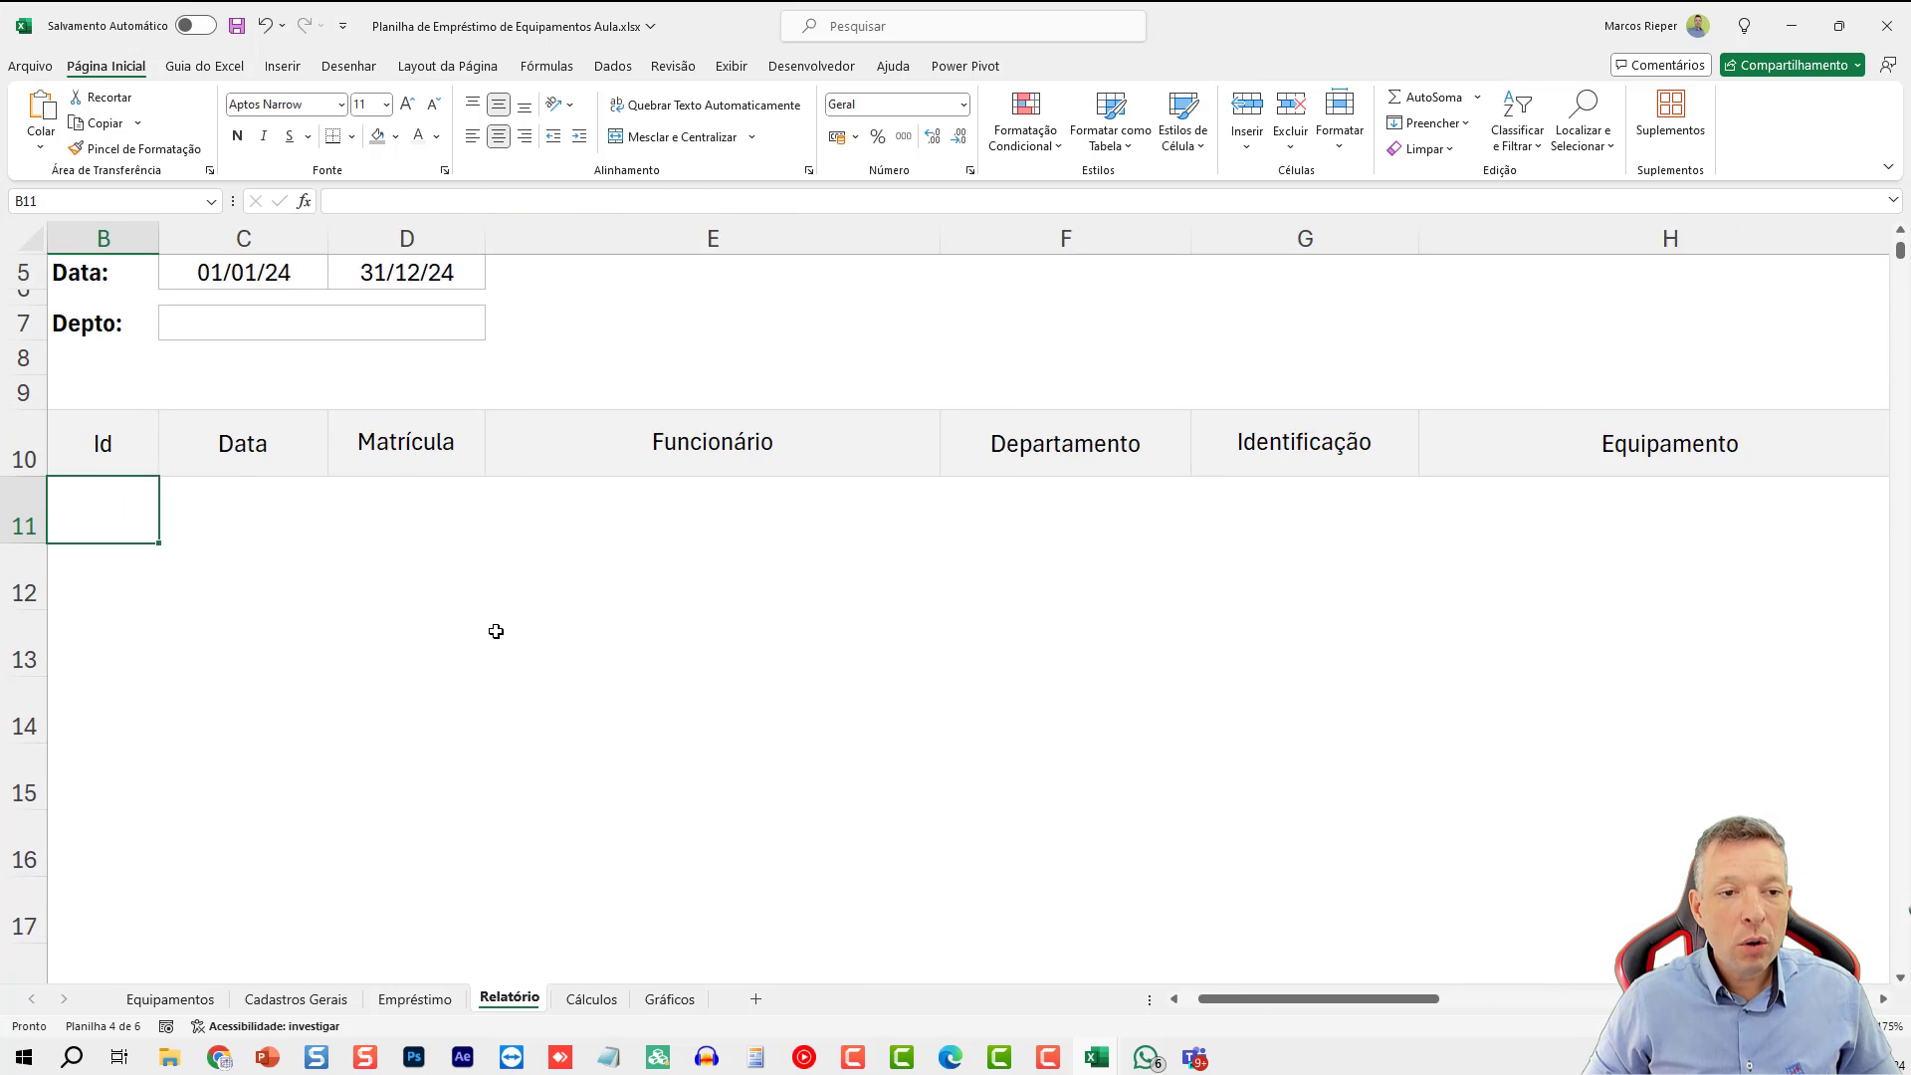
{"action": "scroll", "coordinate": [743, 728], "scroll_direction": "up", "scroll_amount": 2}
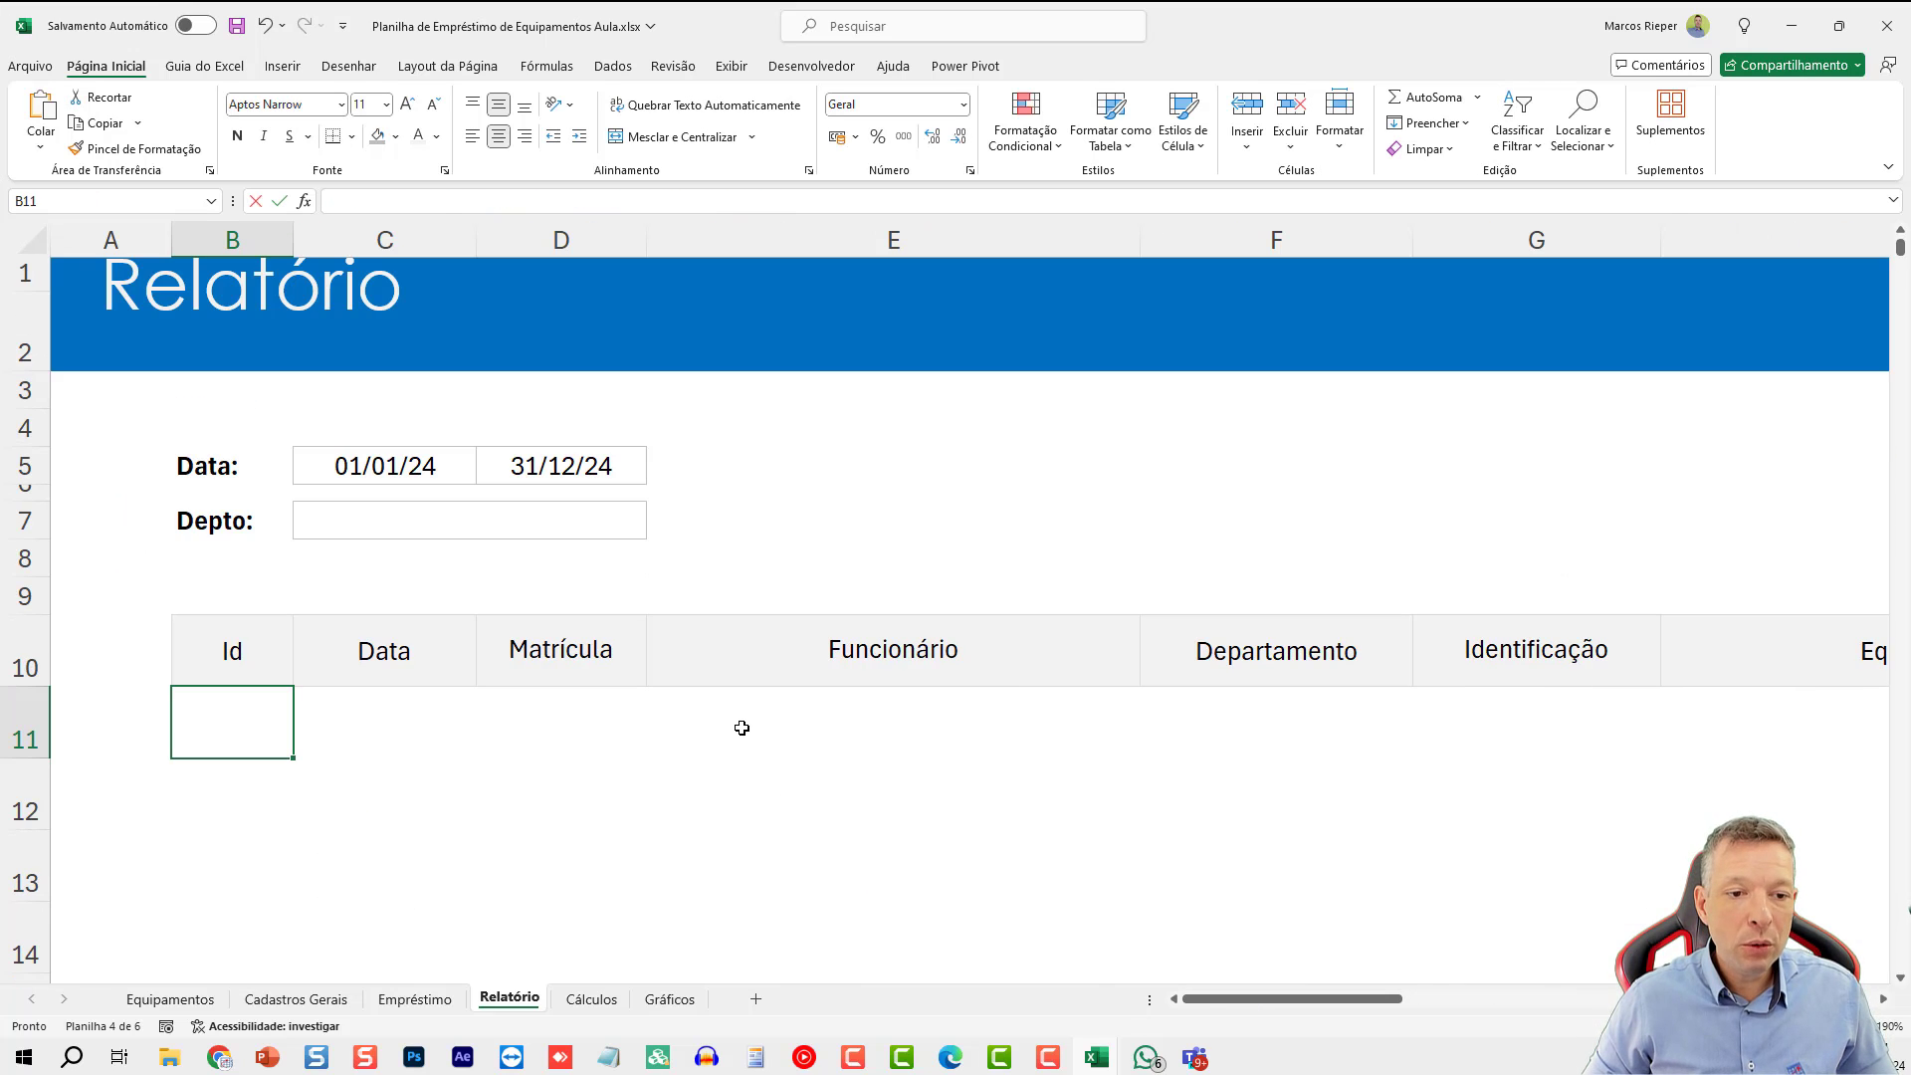
{"action": "key", "text": "ctrl+z"}
{"action": "key", "text": "ctrl+y"}
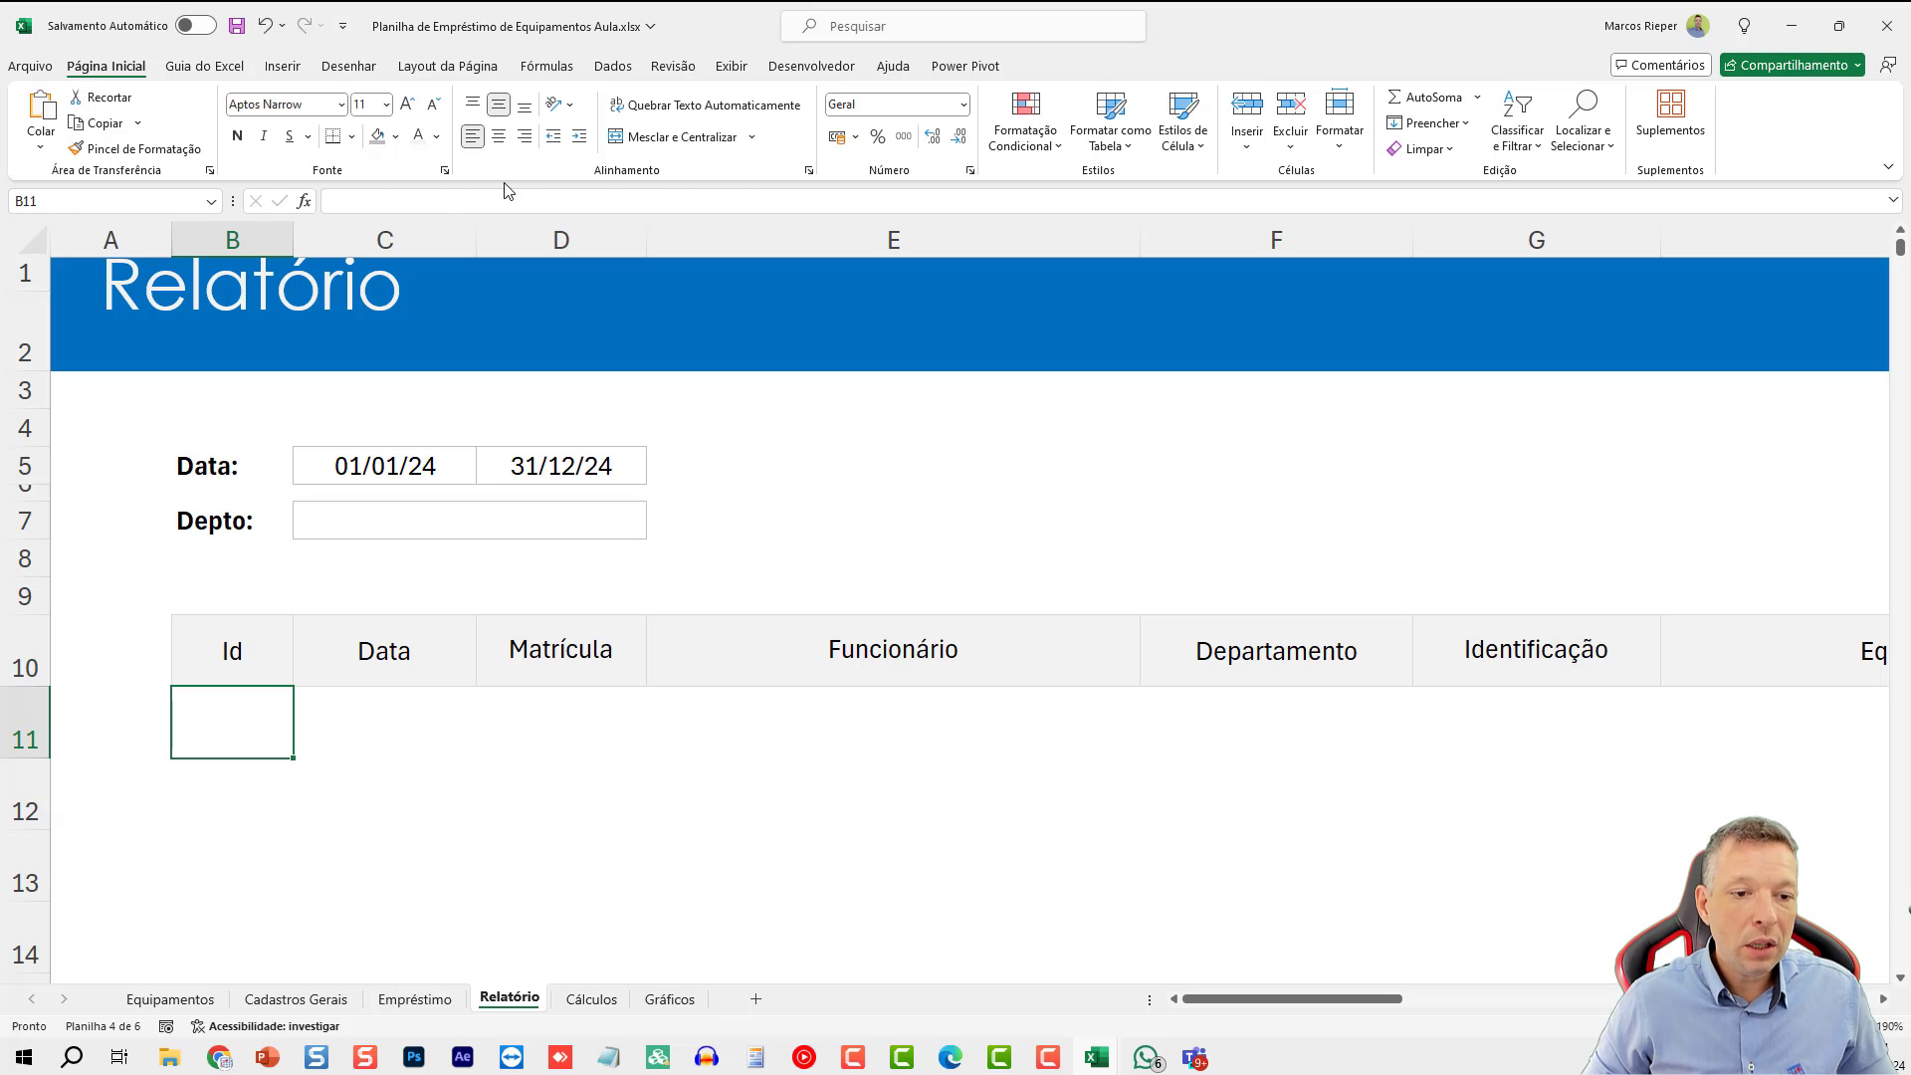
{"action": "key", "text": "F2"}
{"action": "type", "text": "=FILTRO(Tabela4;((Tabela4[Departamento]=$C$7)+($C$7=\"\")))"}
{"action": "key", "text": "BackSpace"}
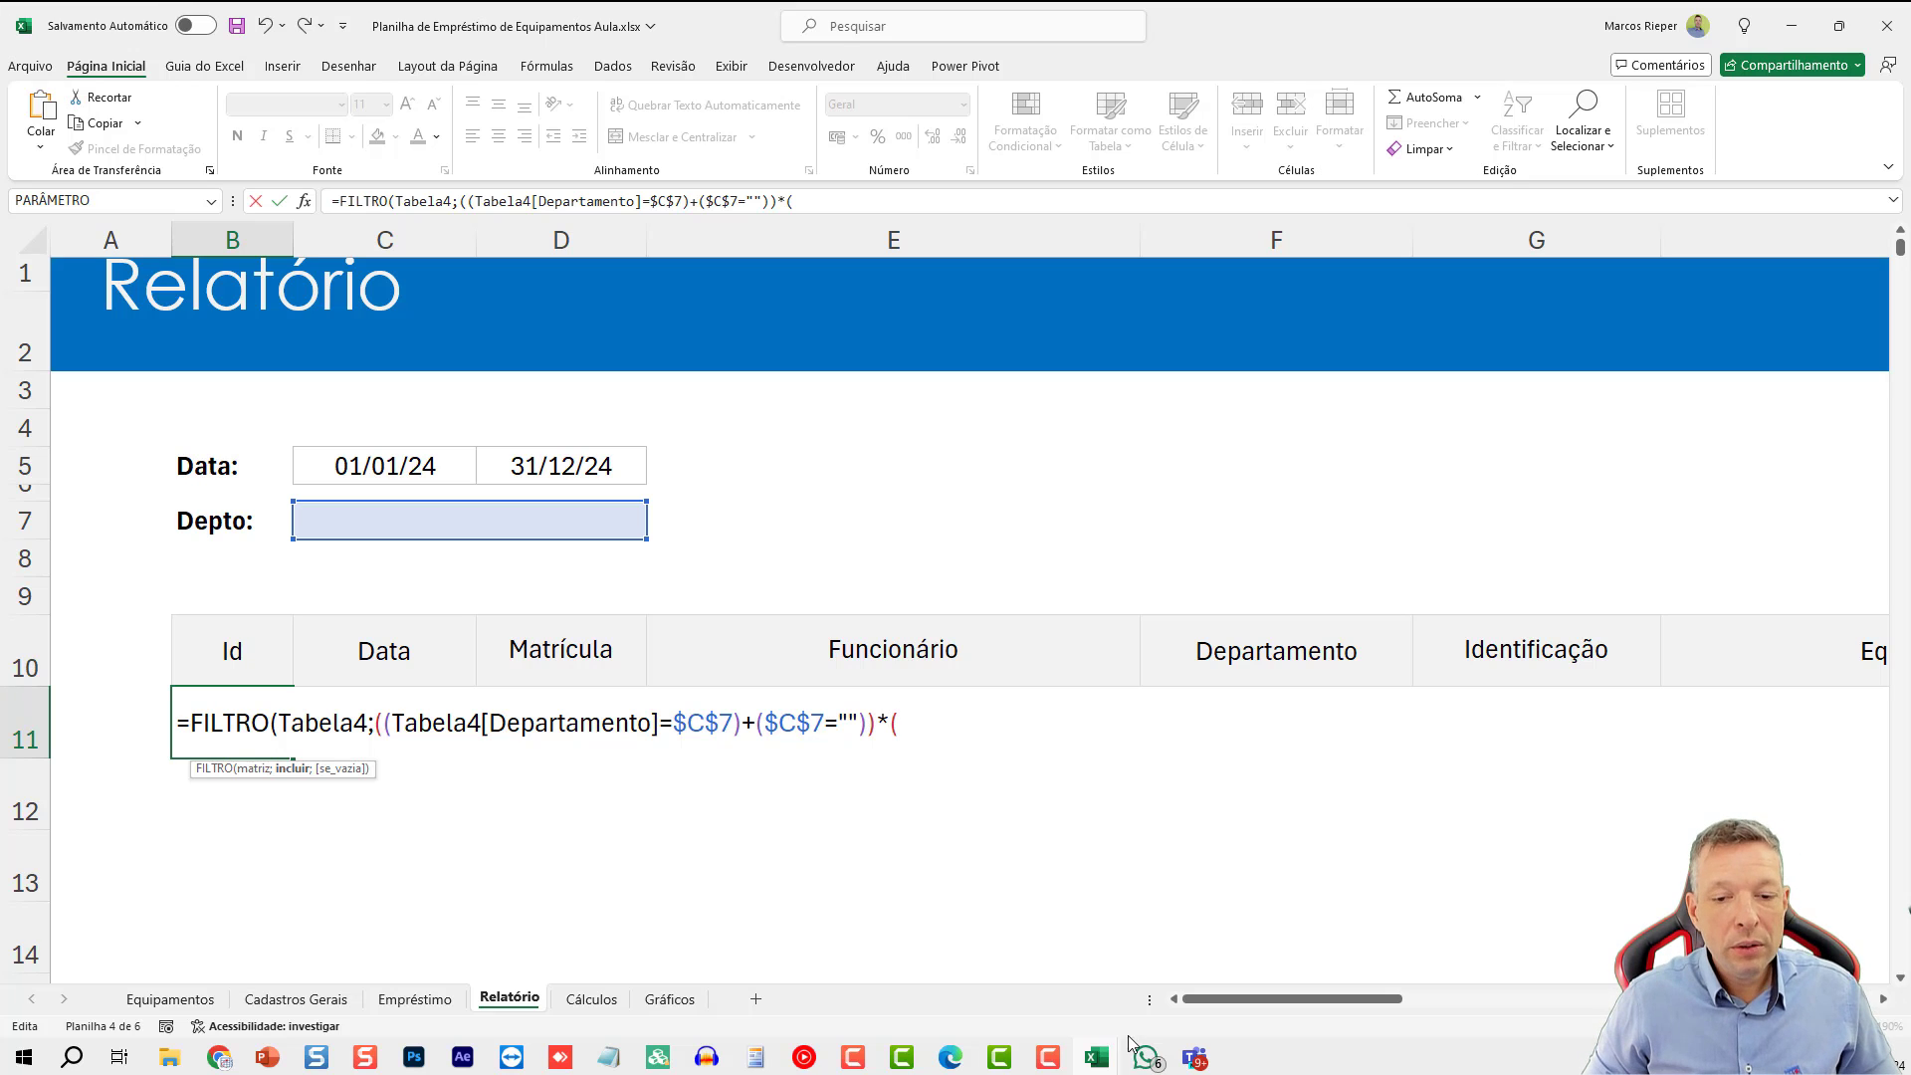
- Add the start-date condition *(Tabela4[Data]>=$C$5) to the FILTRO formula in B11 and open another multiplied condition
{"action": "type", "text": "*("}
{"action": "left_click", "coordinate": [415, 998]}
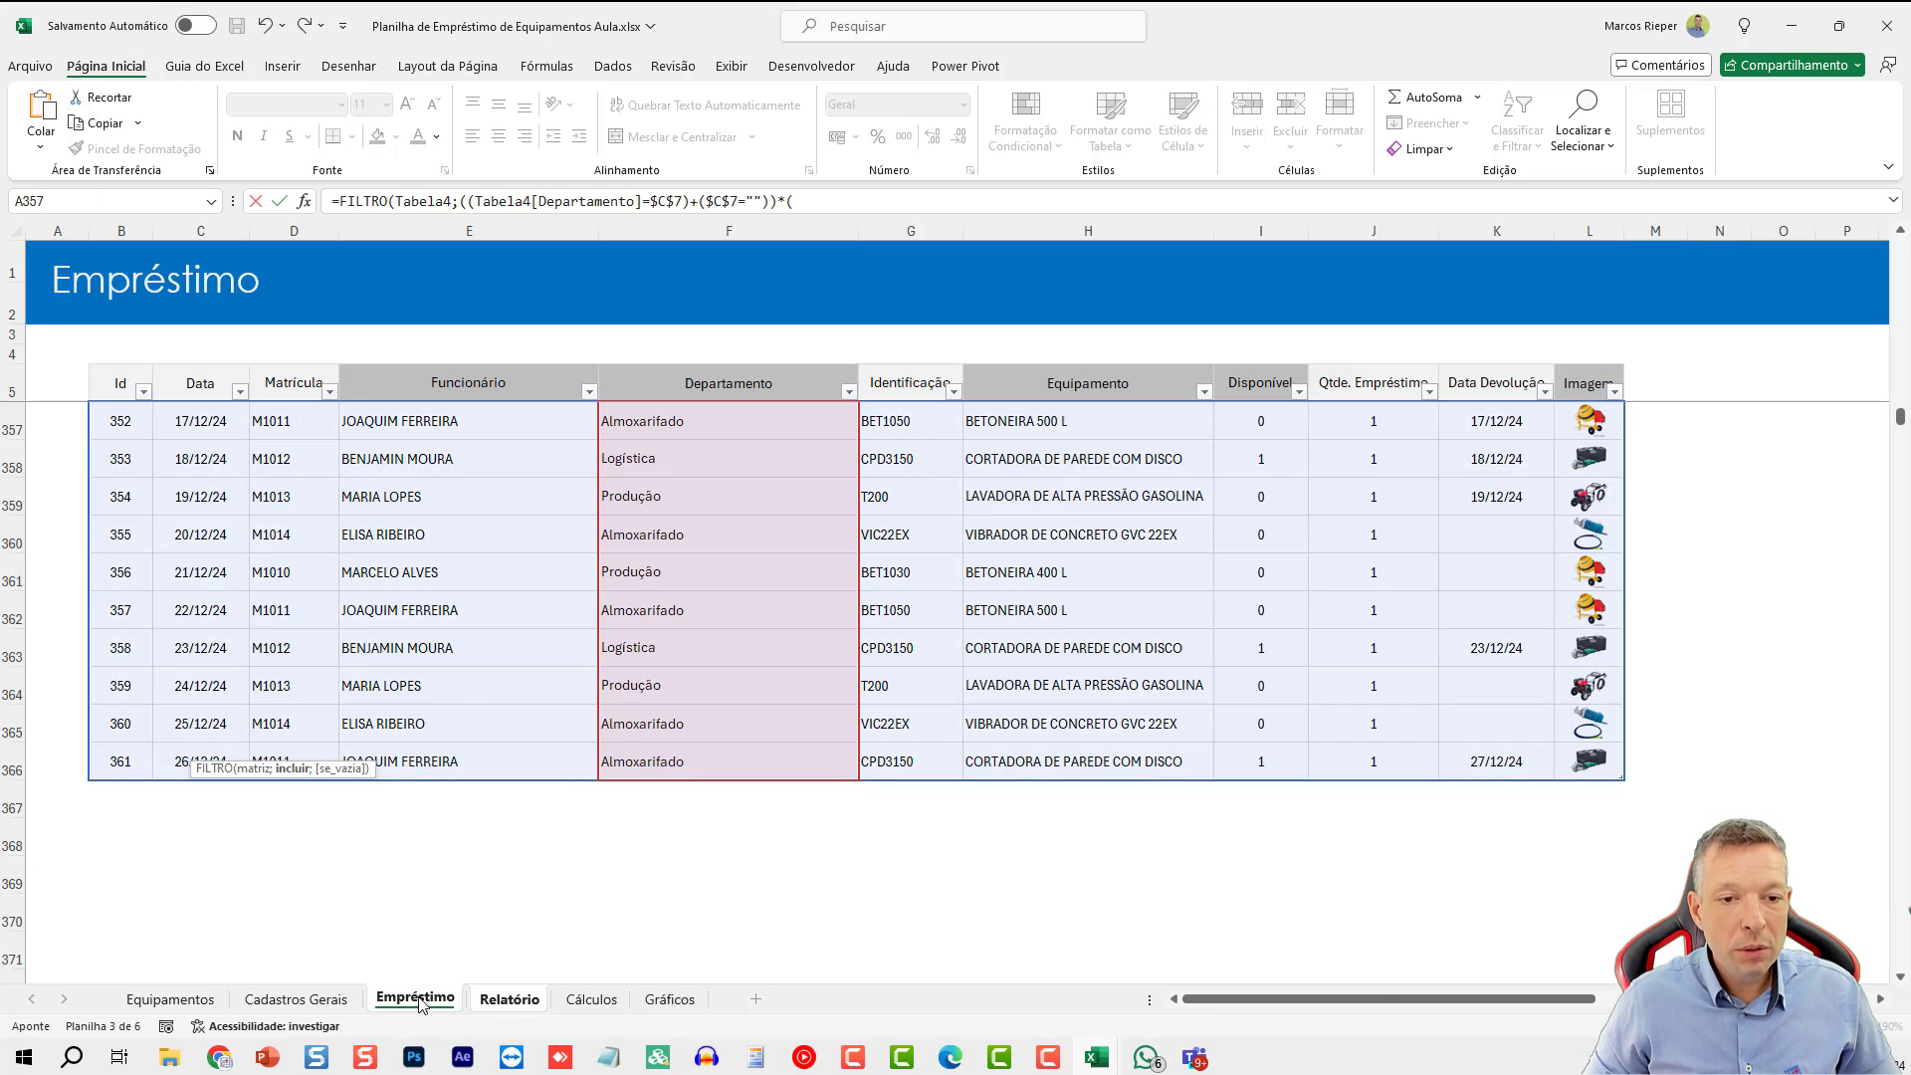
{"action": "left_click", "coordinate": [248, 508]}
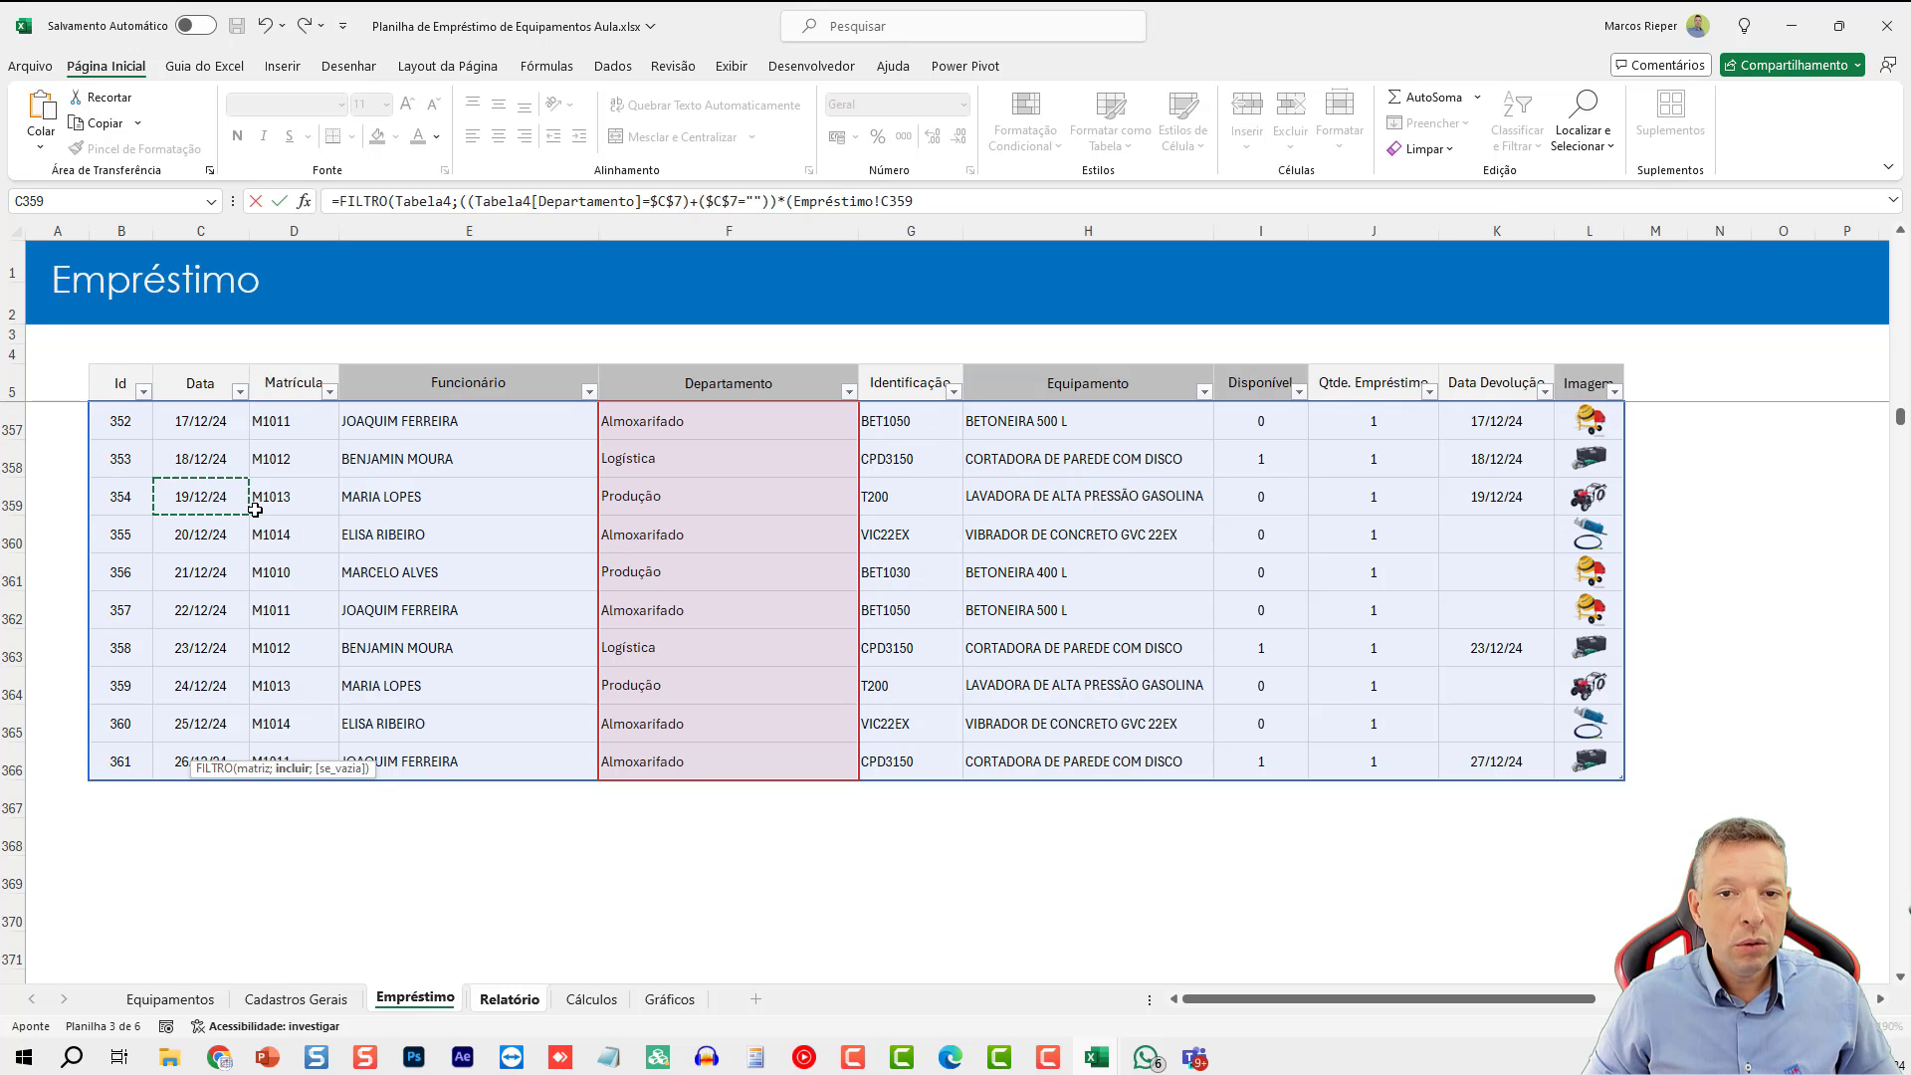
{"action": "key", "text": "ctrl+space"}
{"action": "type", "text": ">"}
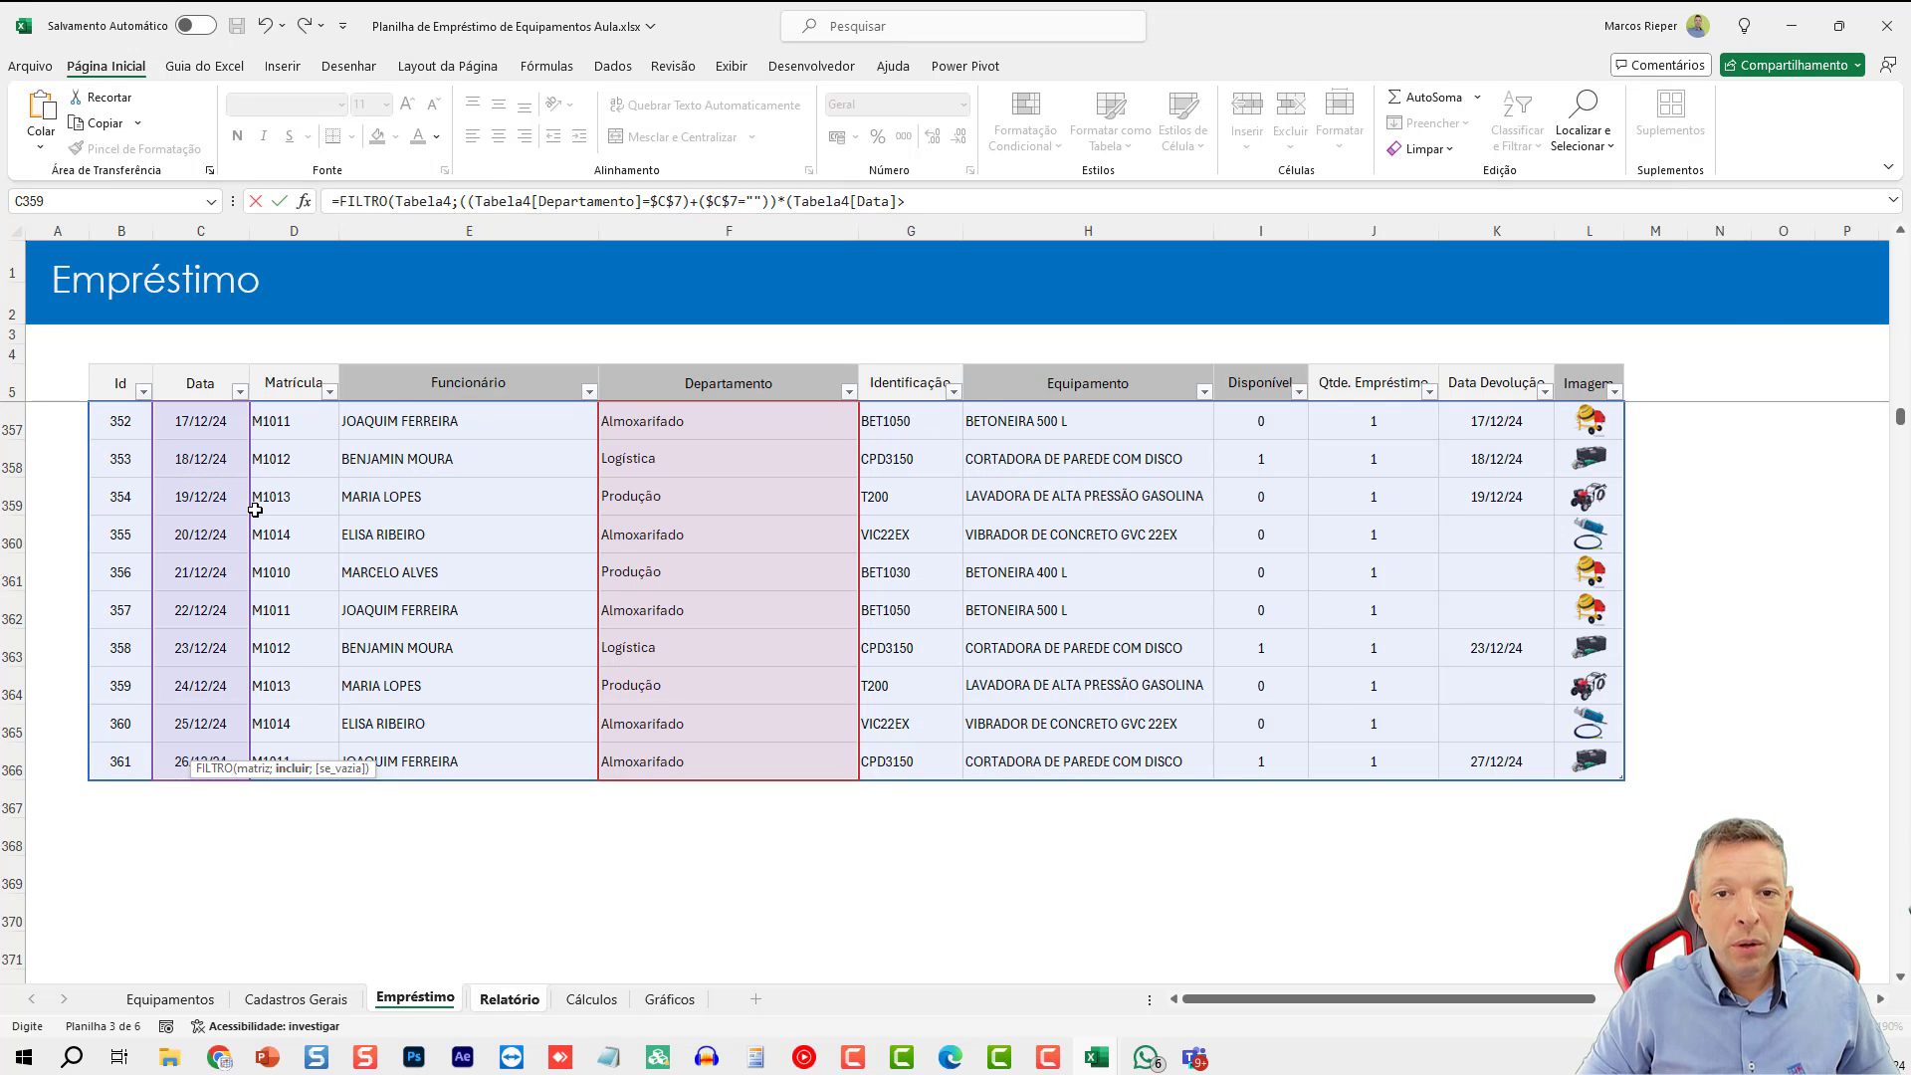
{"action": "left_click", "coordinate": [521, 1001]}
{"action": "left_click", "coordinate": [393, 466]}
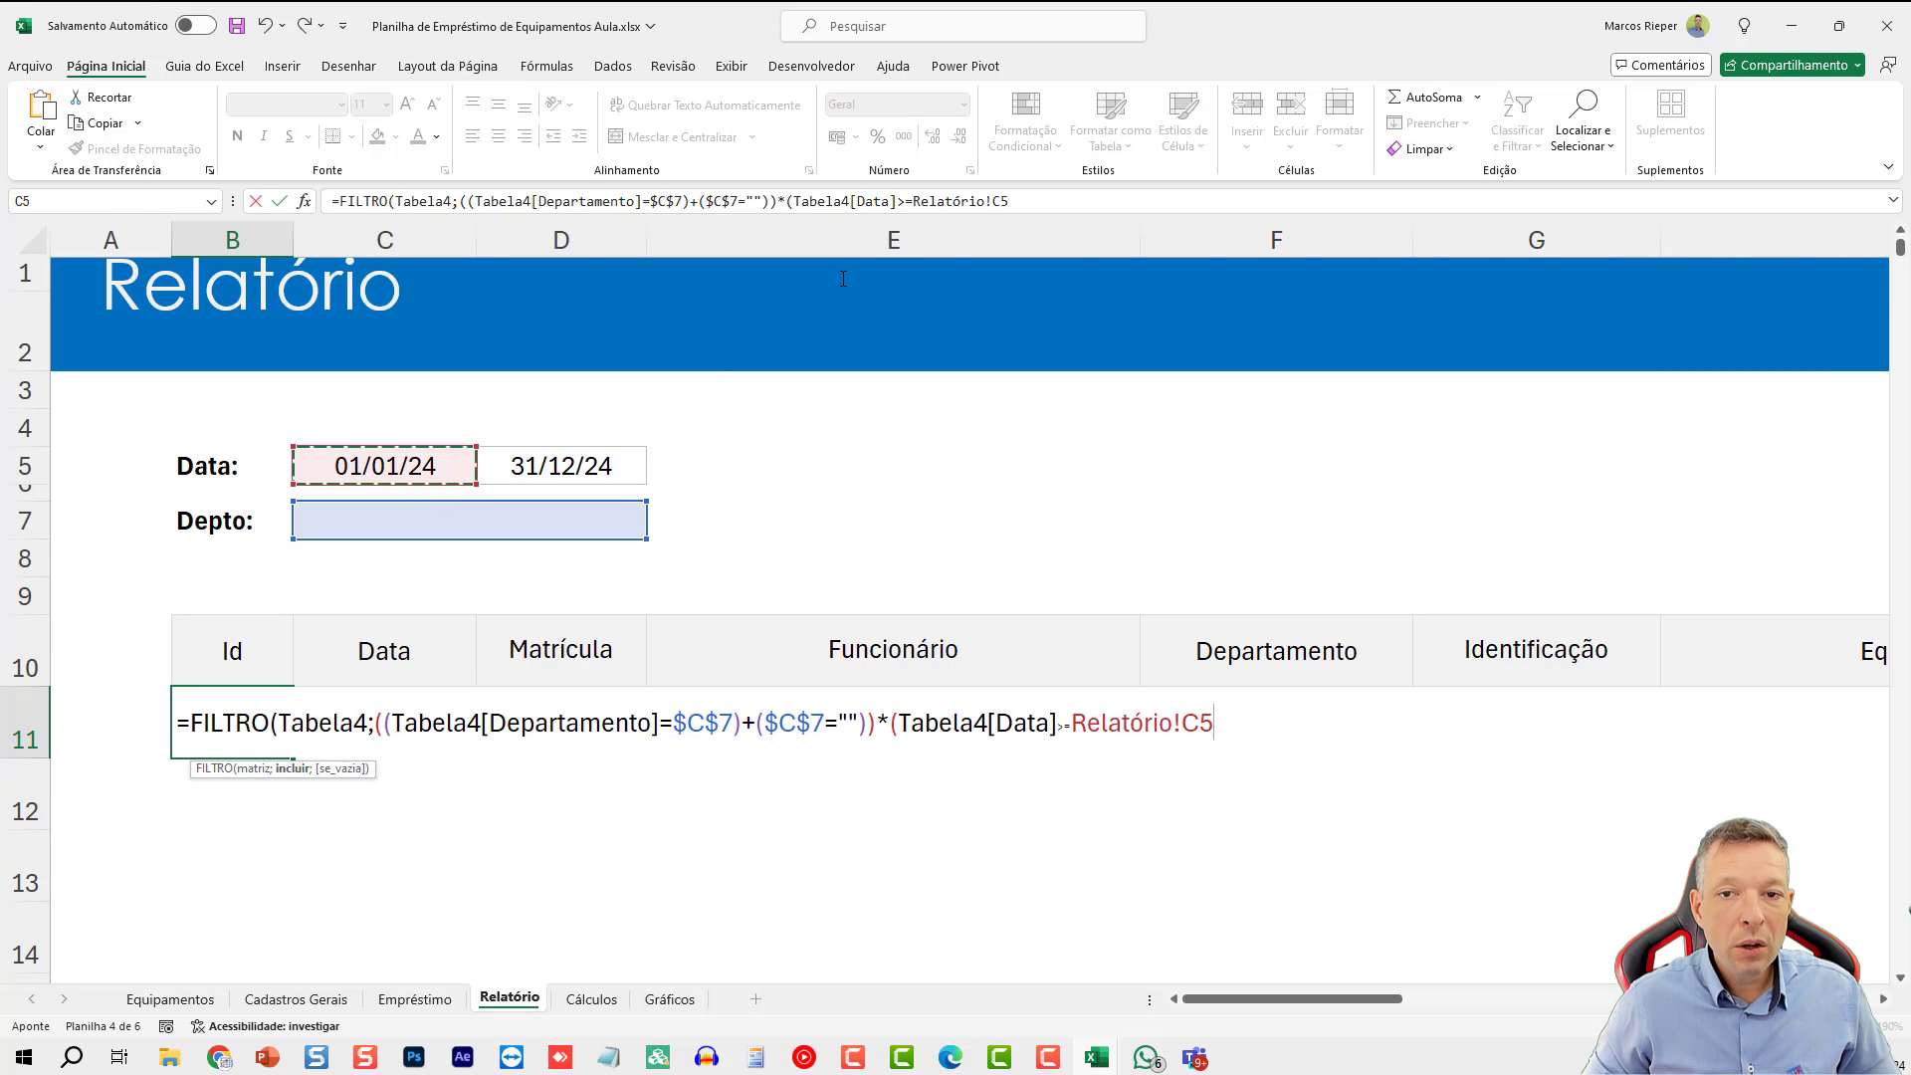
{"action": "double_click", "coordinate": [931, 201]}
{"action": "type", "text": "C5"}
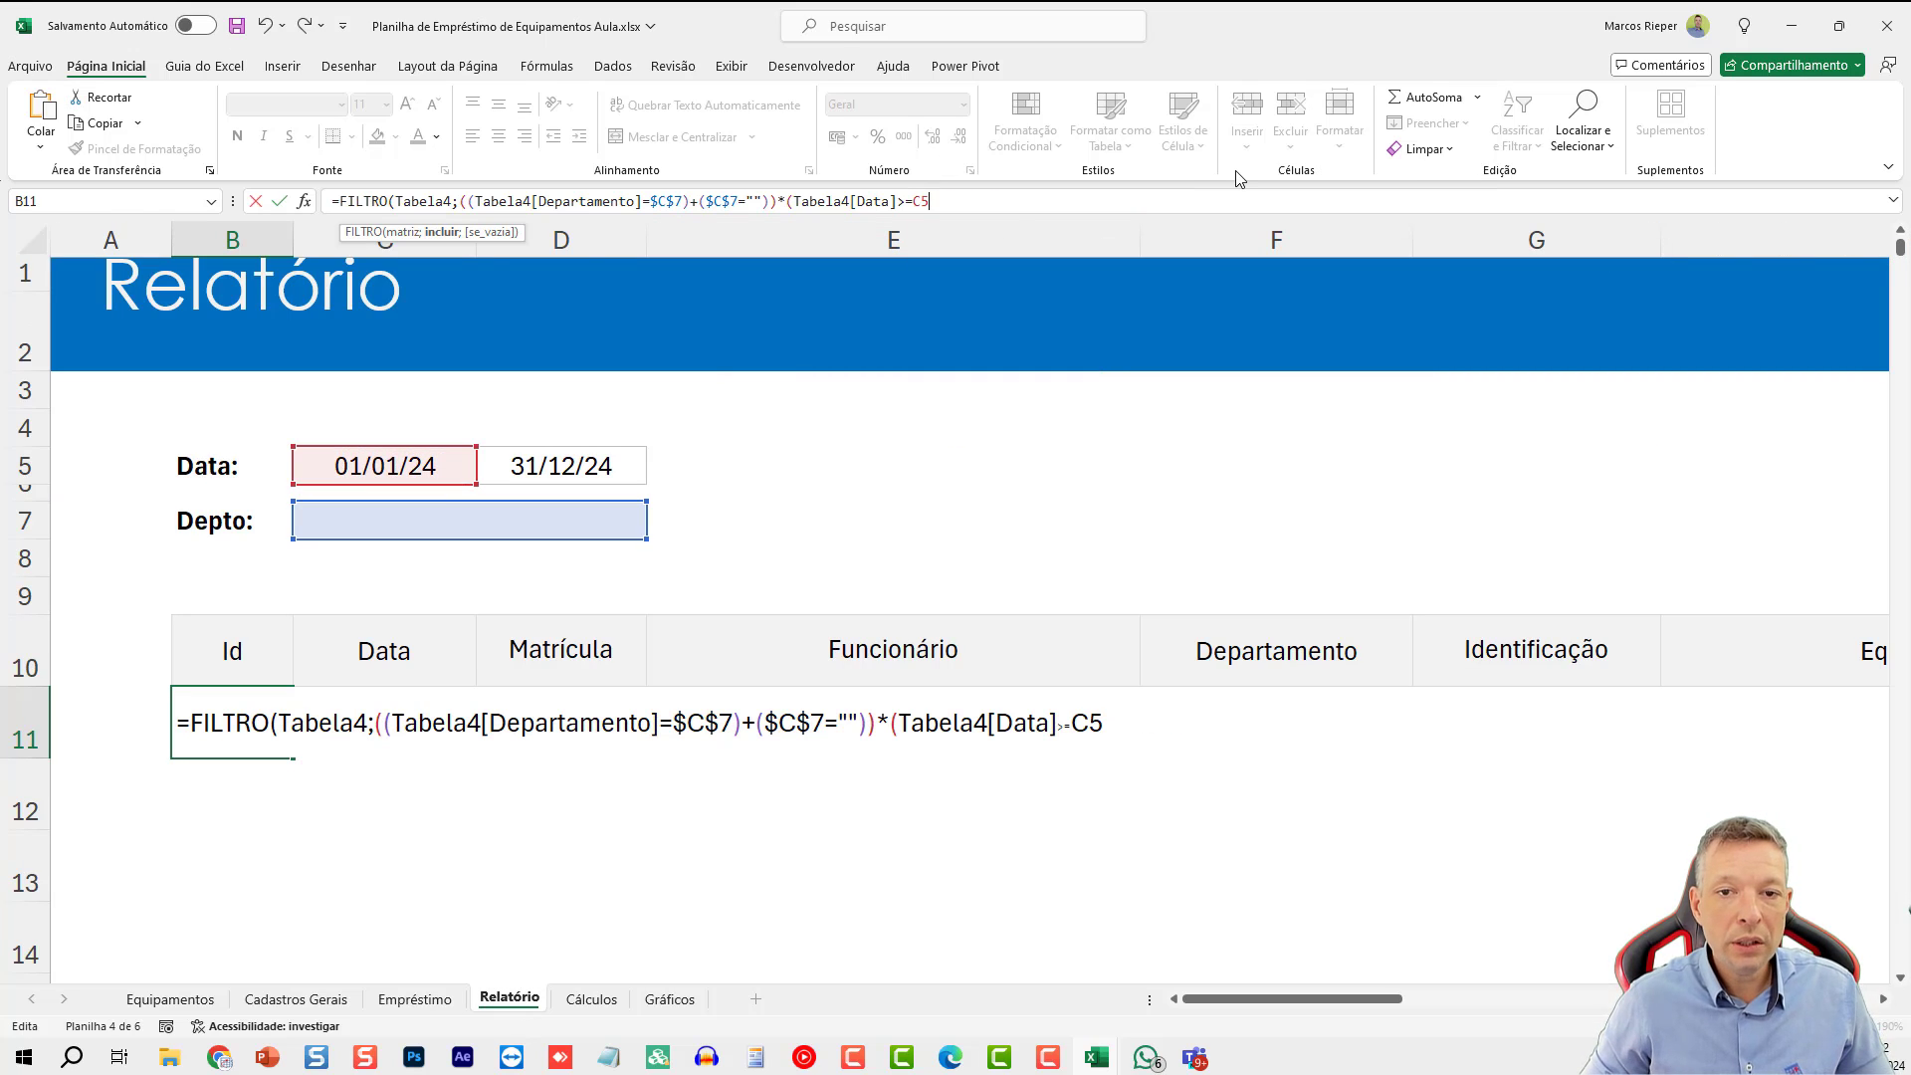
{"action": "key", "text": "F4"}
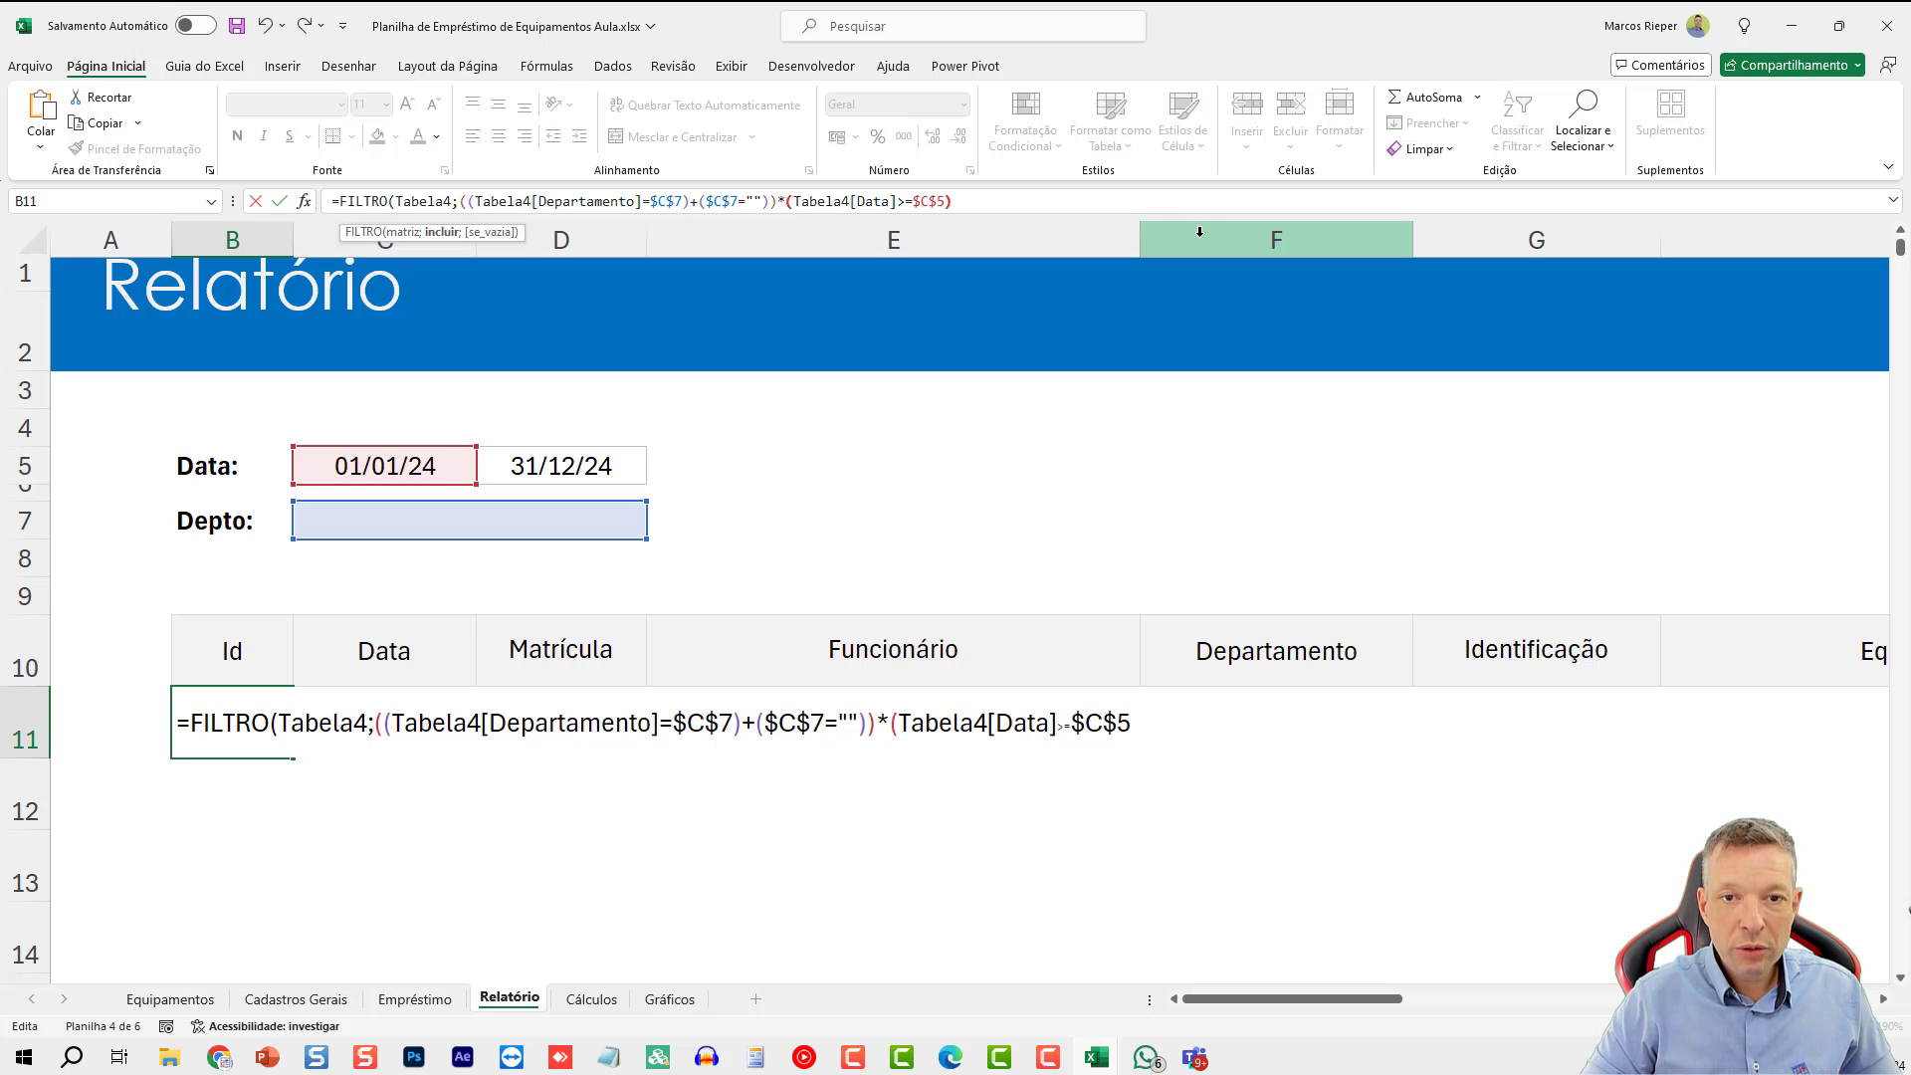
{"action": "type", "text": ")*("}
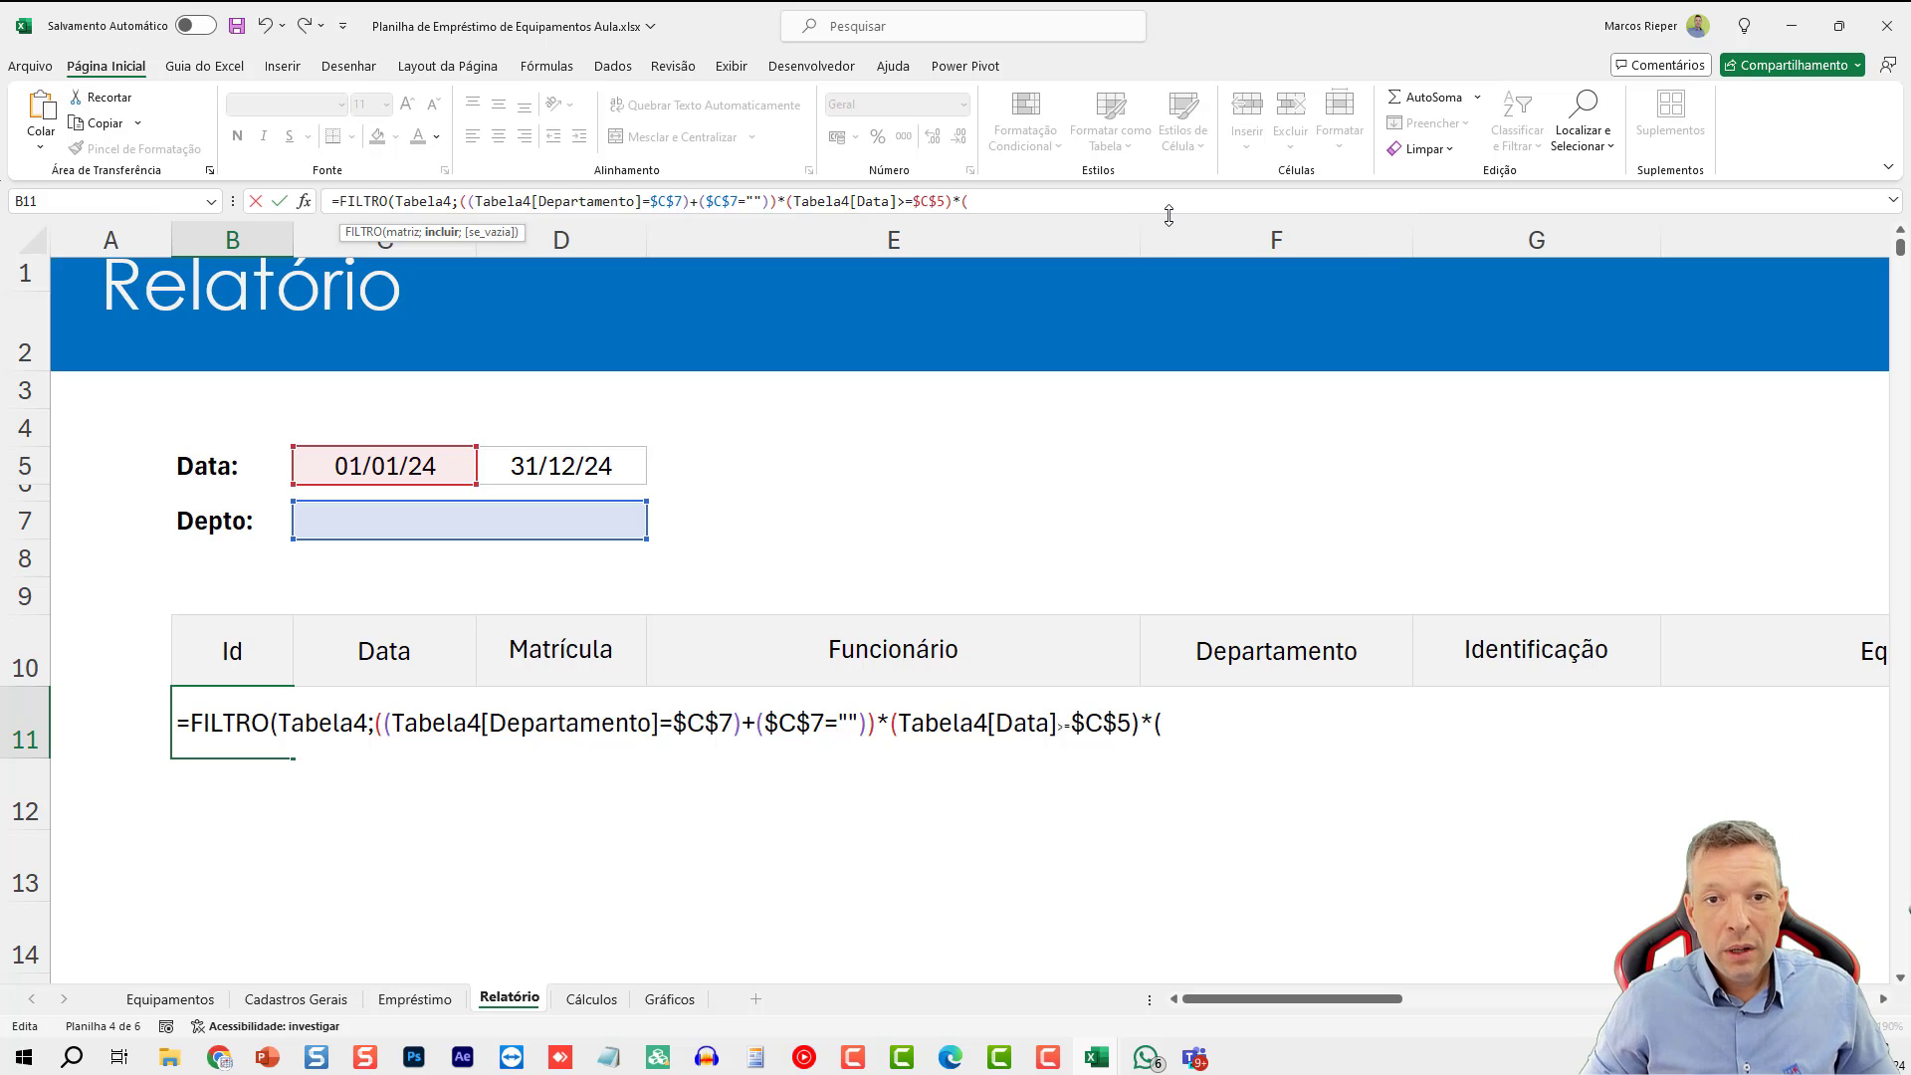
- Add the end-date condition Tabela4[Data]<=$D$5, reusing the copied Tabela4[Data] reference, and close the FILTRO formula's parentheses
{"action": "double_click", "coordinate": [823, 201]}
{"action": "key", "text": "ctrl+c"}
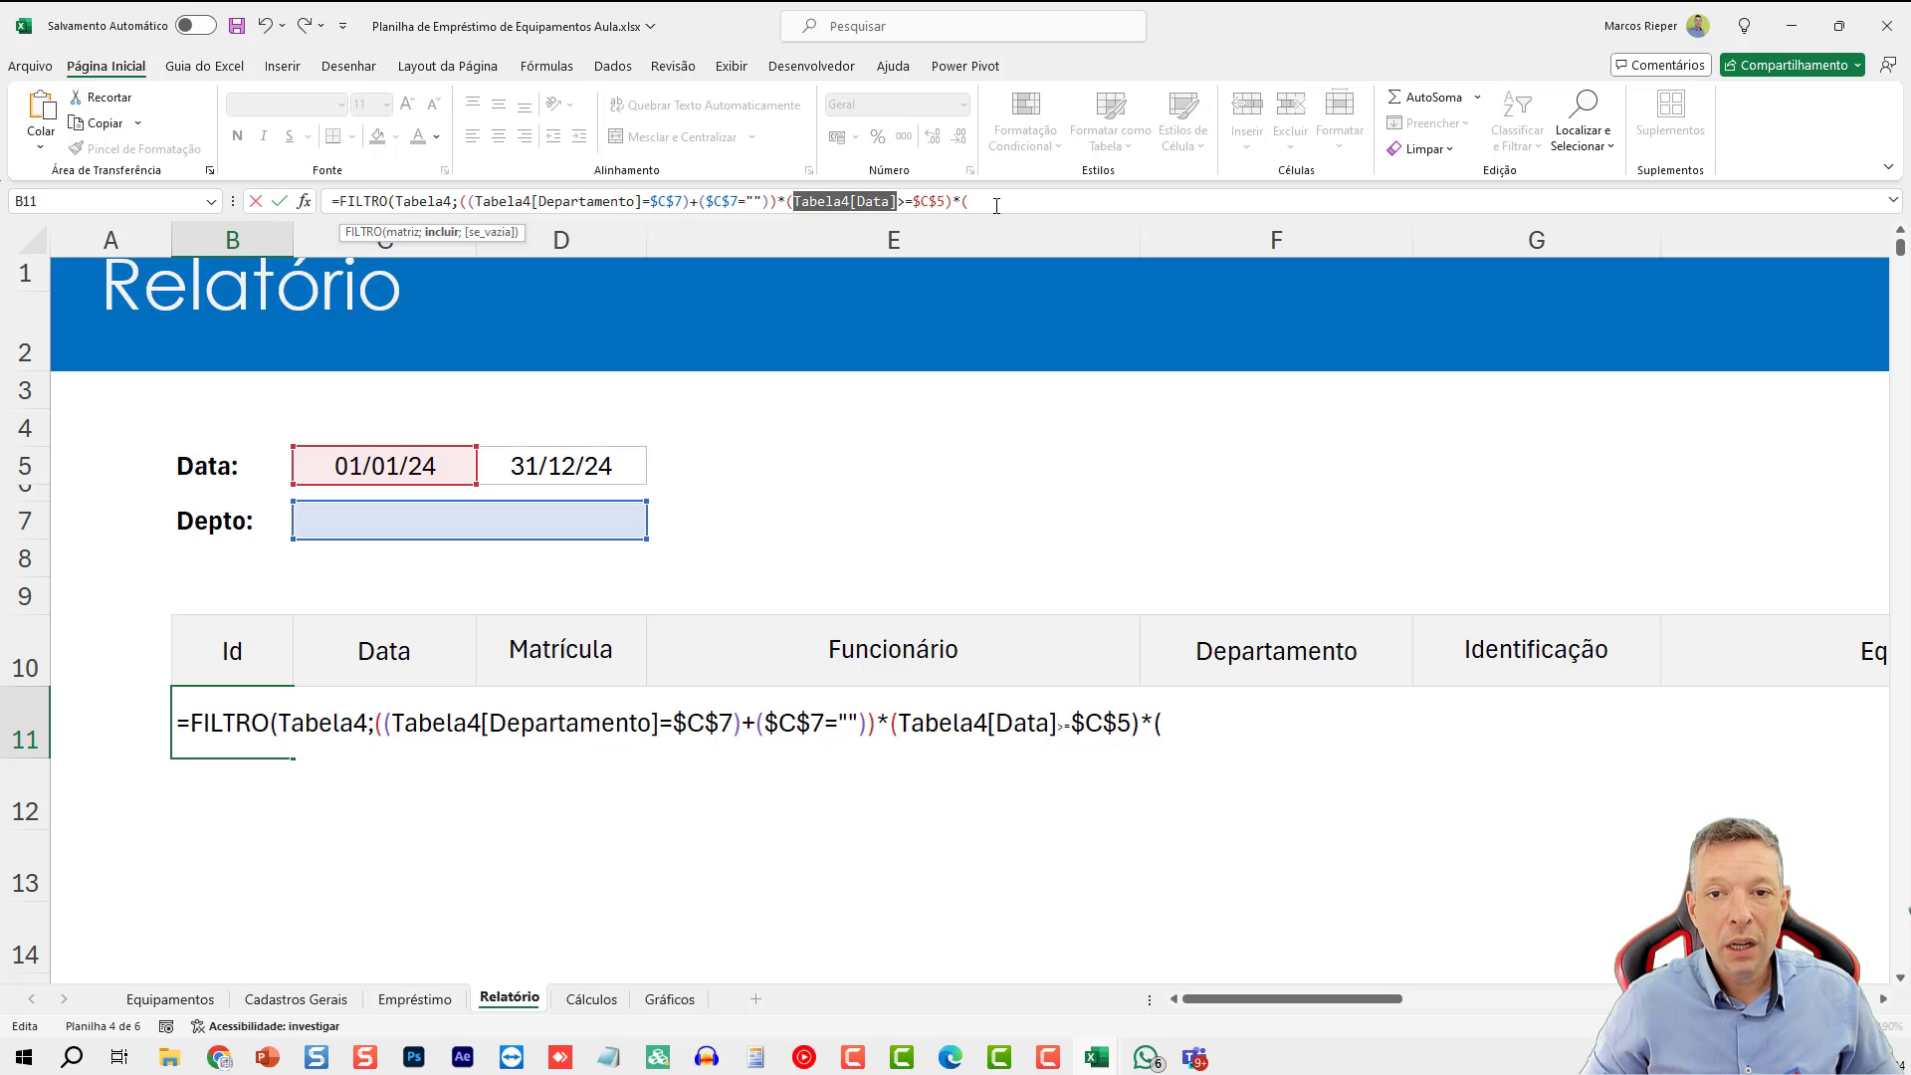
{"action": "left_click", "coordinate": [997, 204]}
{"action": "key", "text": "ctrl+v"}
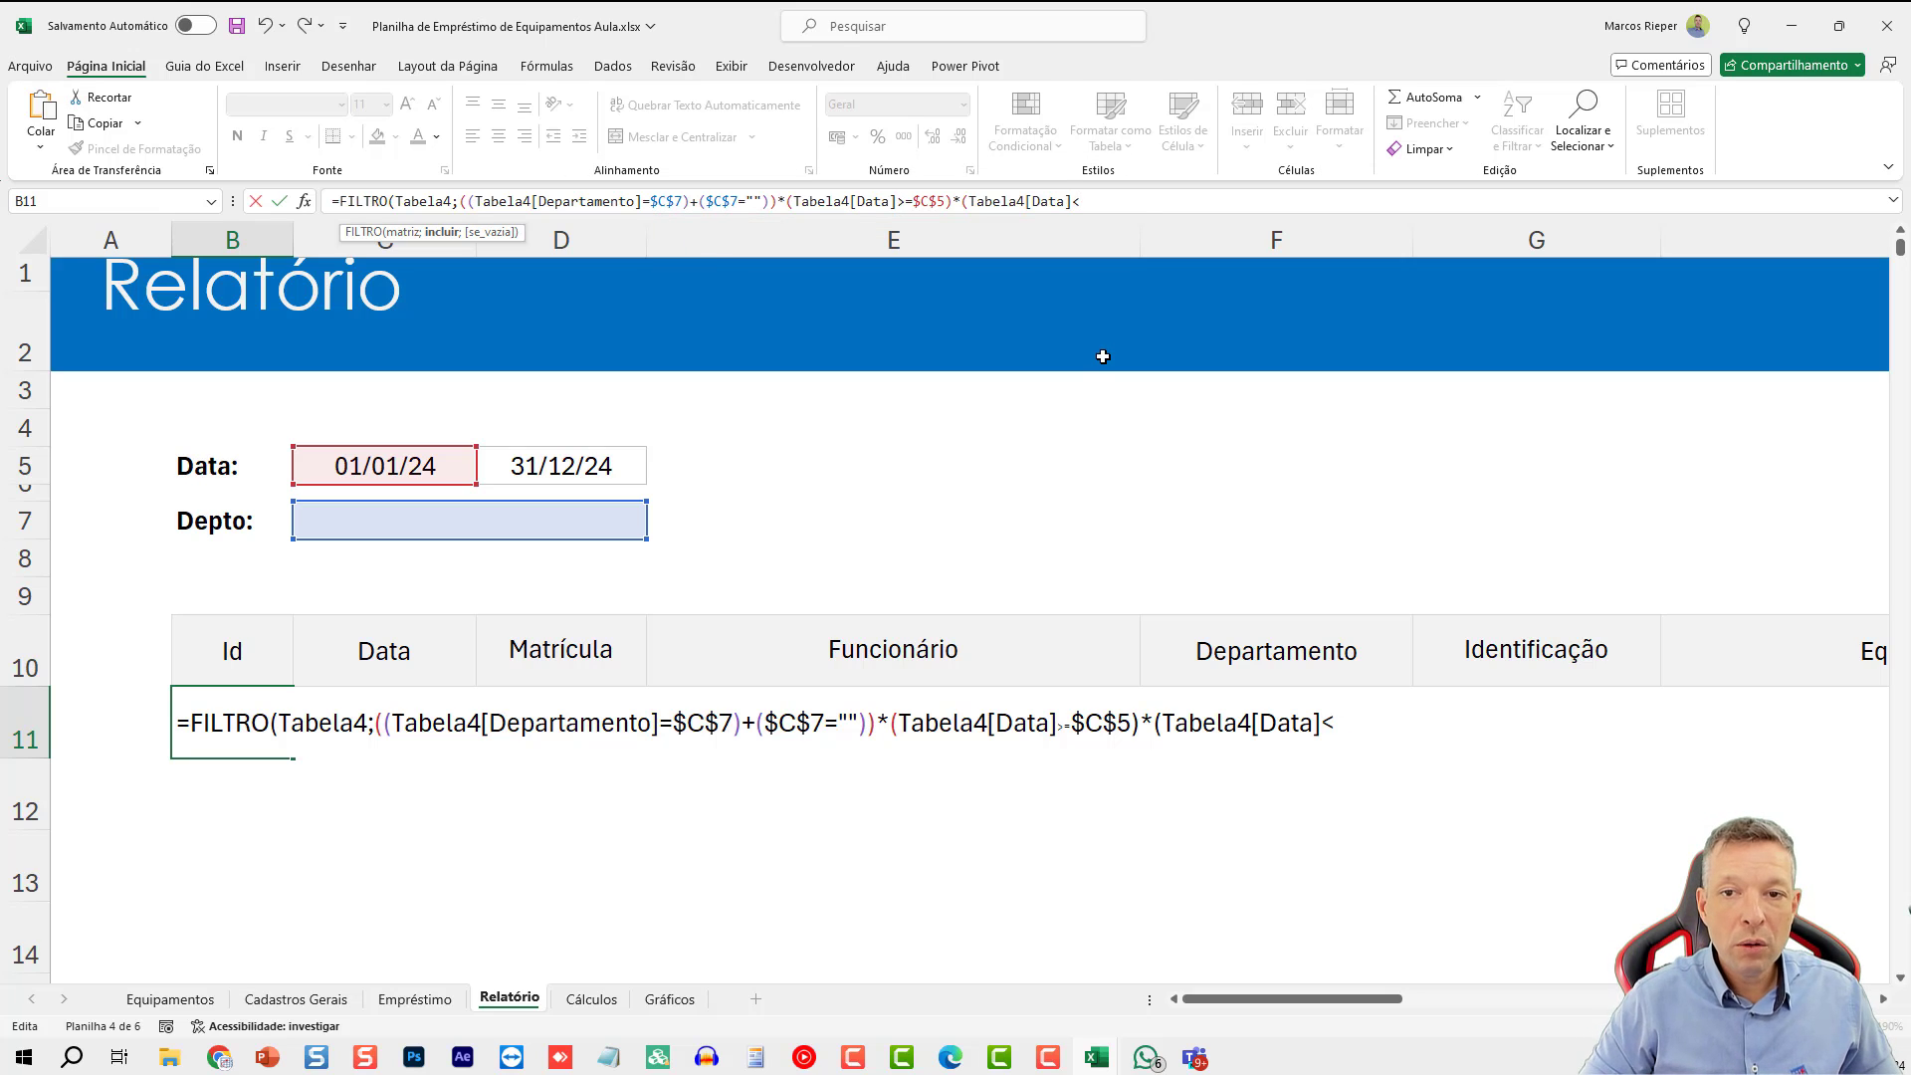
{"action": "left_click", "coordinate": [582, 465]}
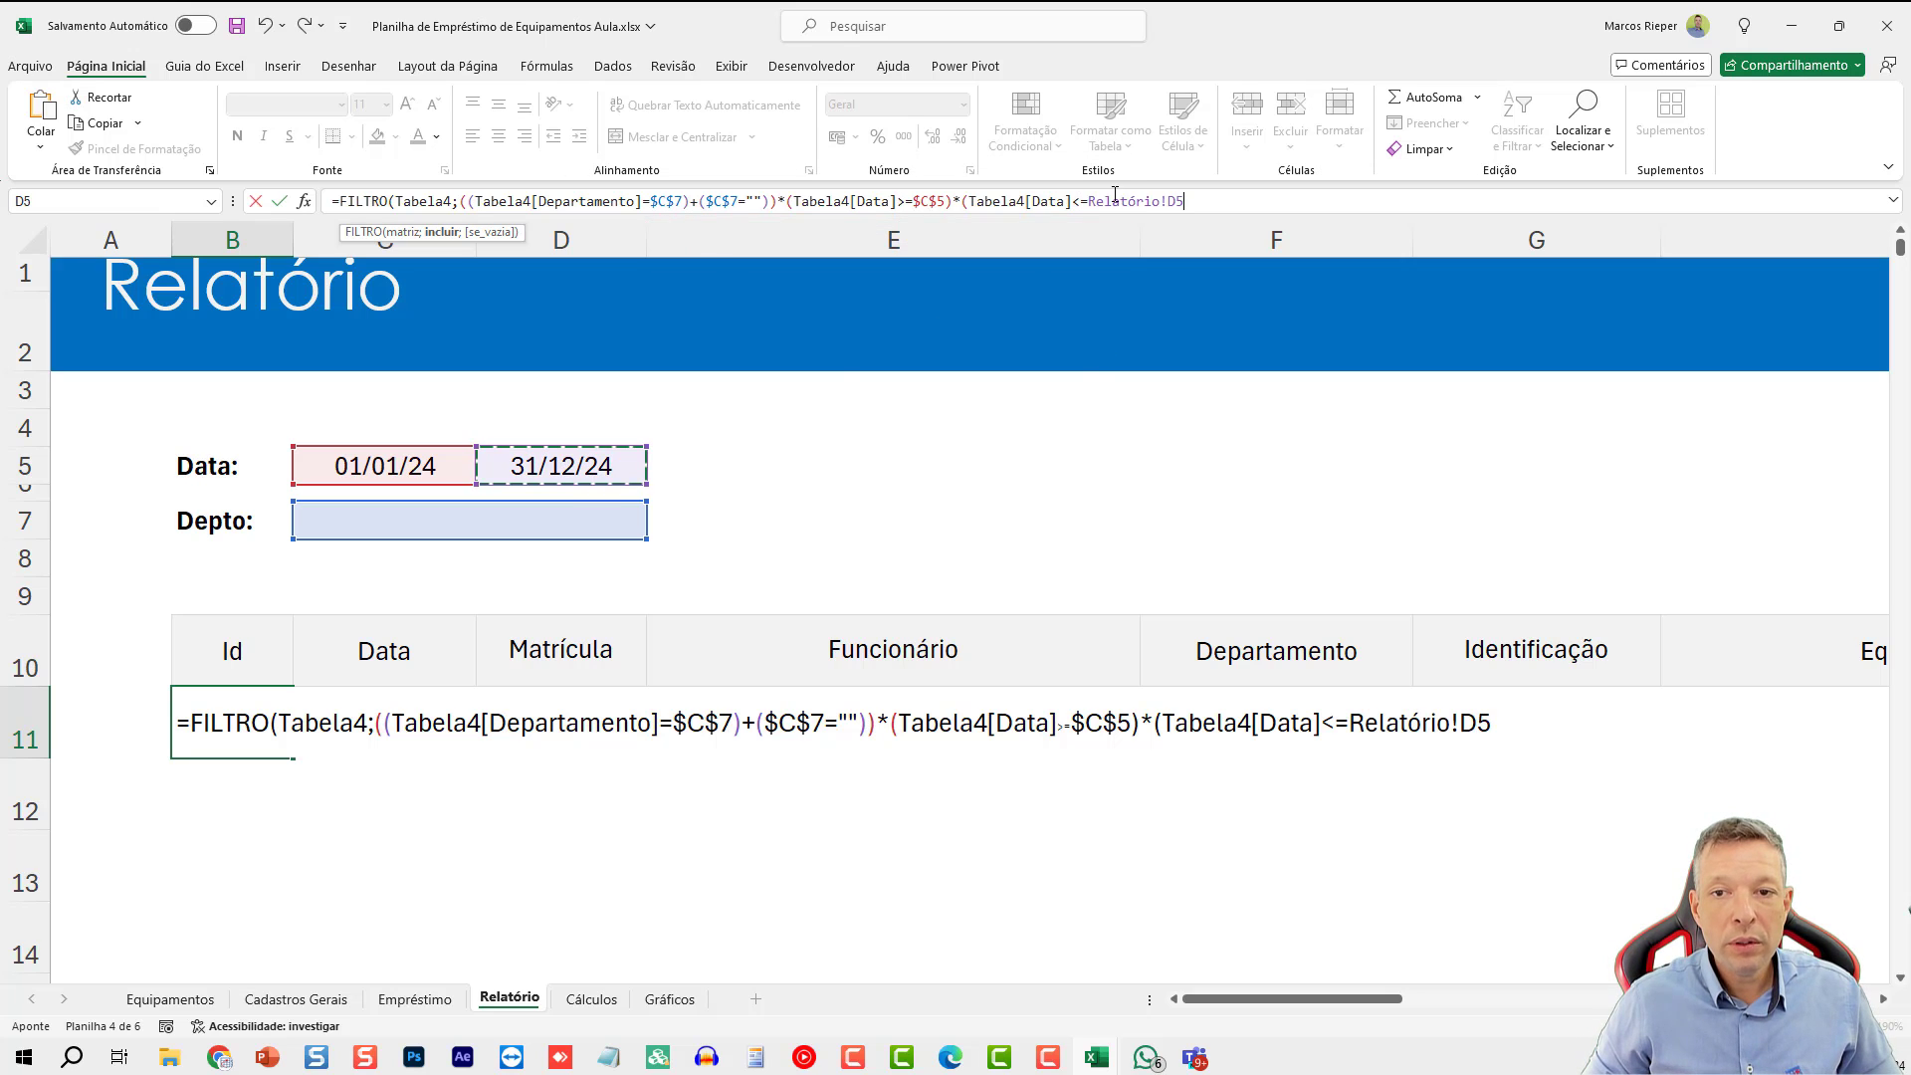
{"action": "left_click", "coordinate": [1477, 198]}
{"action": "key", "text": "Left"}
{"action": "key", "text": "Left"}
{"action": "key", "text": "BackSpace"}
{"action": "key", "text": "BackSpace"}
{"action": "key", "text": "BackSpace"}
{"action": "key", "text": "BackSpace"}
{"action": "key", "text": "BackSpace"}
{"action": "key", "text": "BackSpace"}
{"action": "key", "text": "BackSpace"}
{"action": "key", "text": "BackSpace"}
{"action": "key", "text": "BackSpace"}
{"action": "key", "text": "BackSpace"}
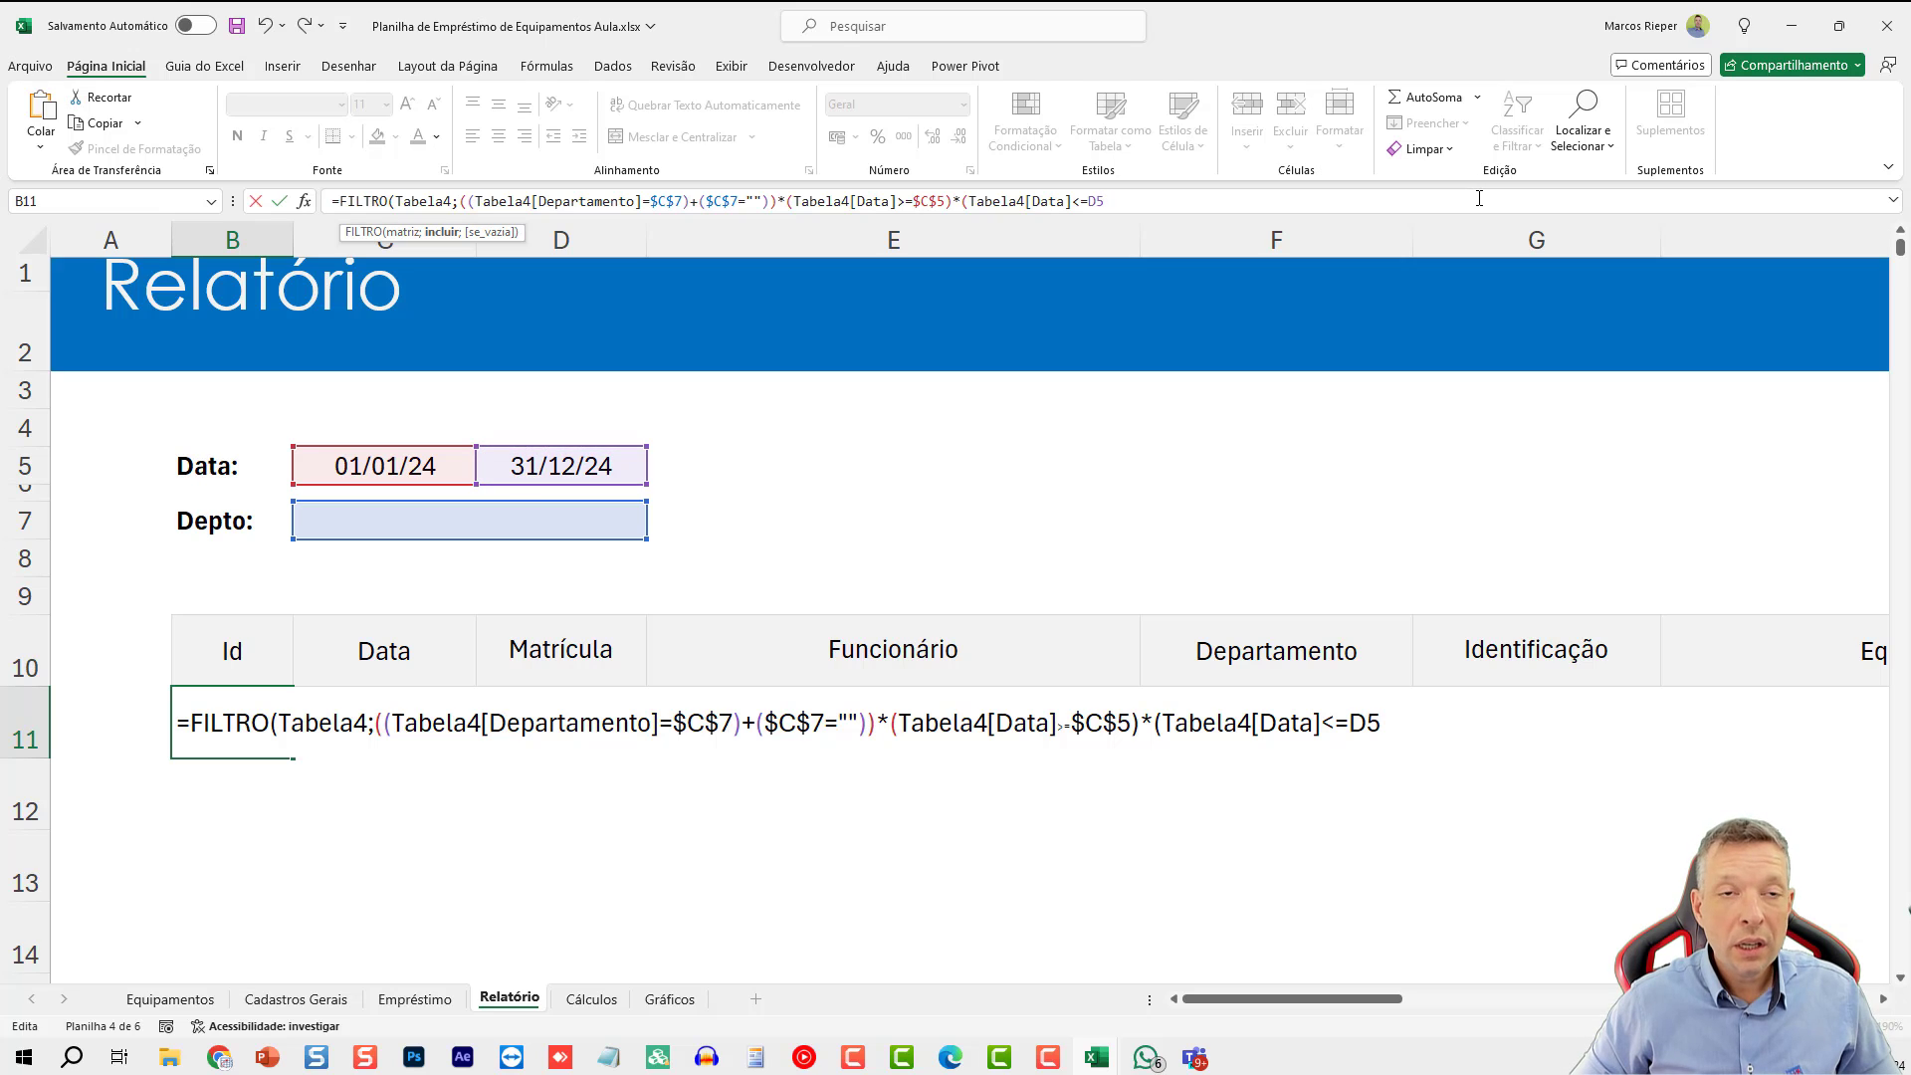
{"action": "key", "text": "F4"}
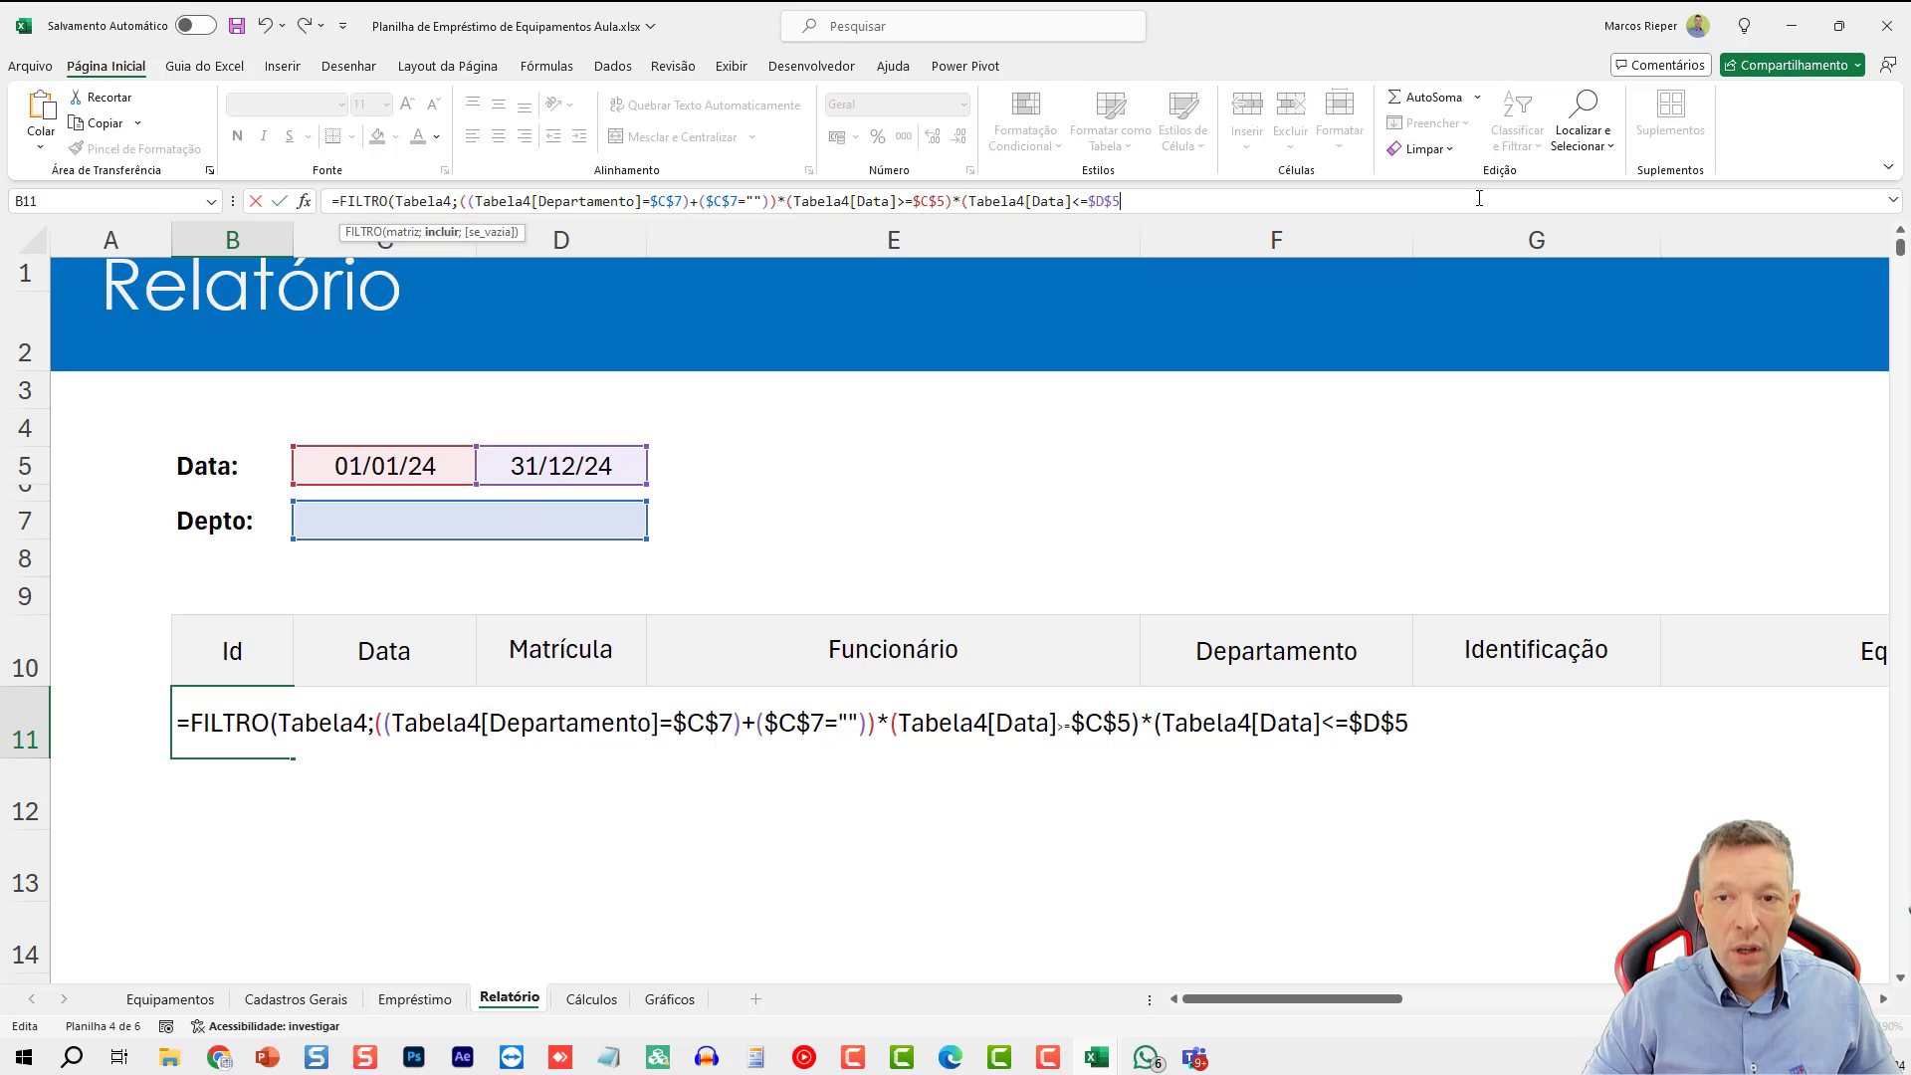
{"action": "type", "text": ")"}
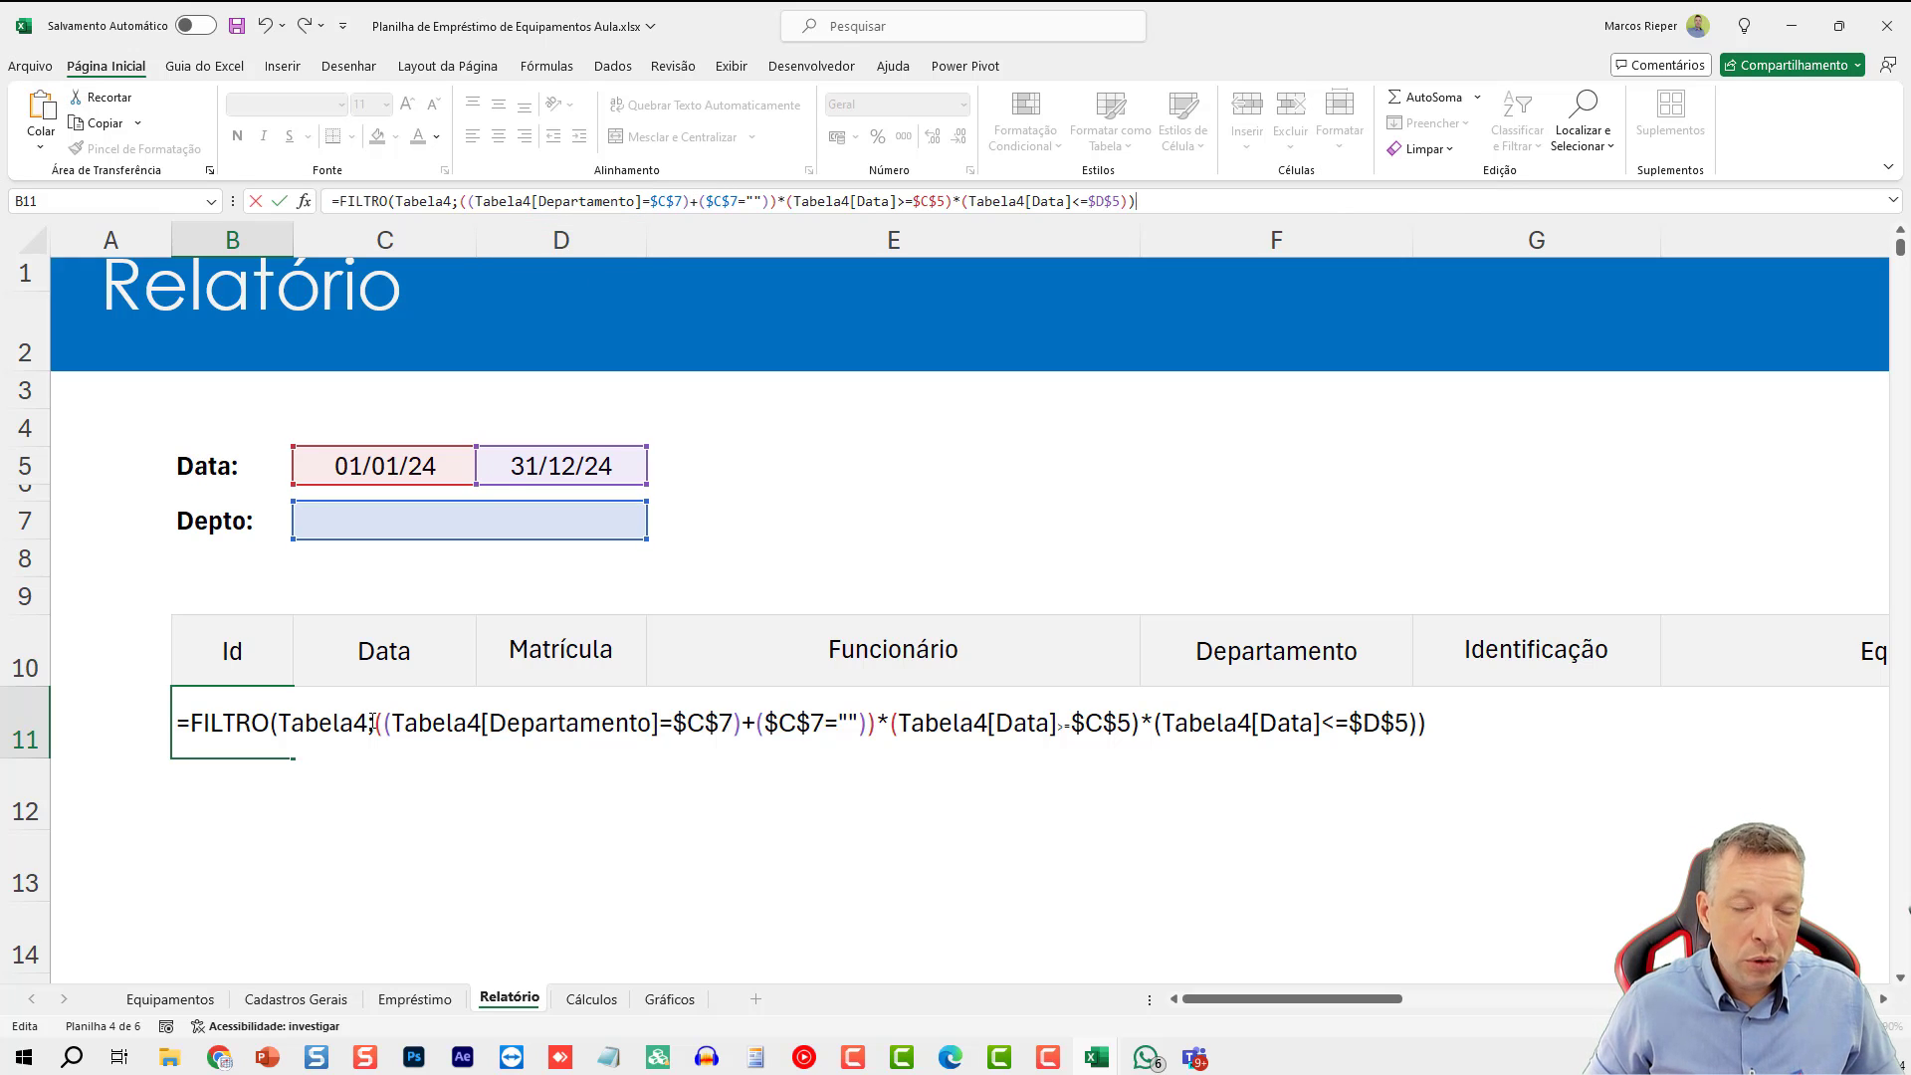
- Examine the FILTRO formula's Tabela4 argument, its full criteria expression, and the two department conditions joined by +
{"action": "left_click_drag", "start_coordinate": [373, 721], "coordinate": [278, 720]}
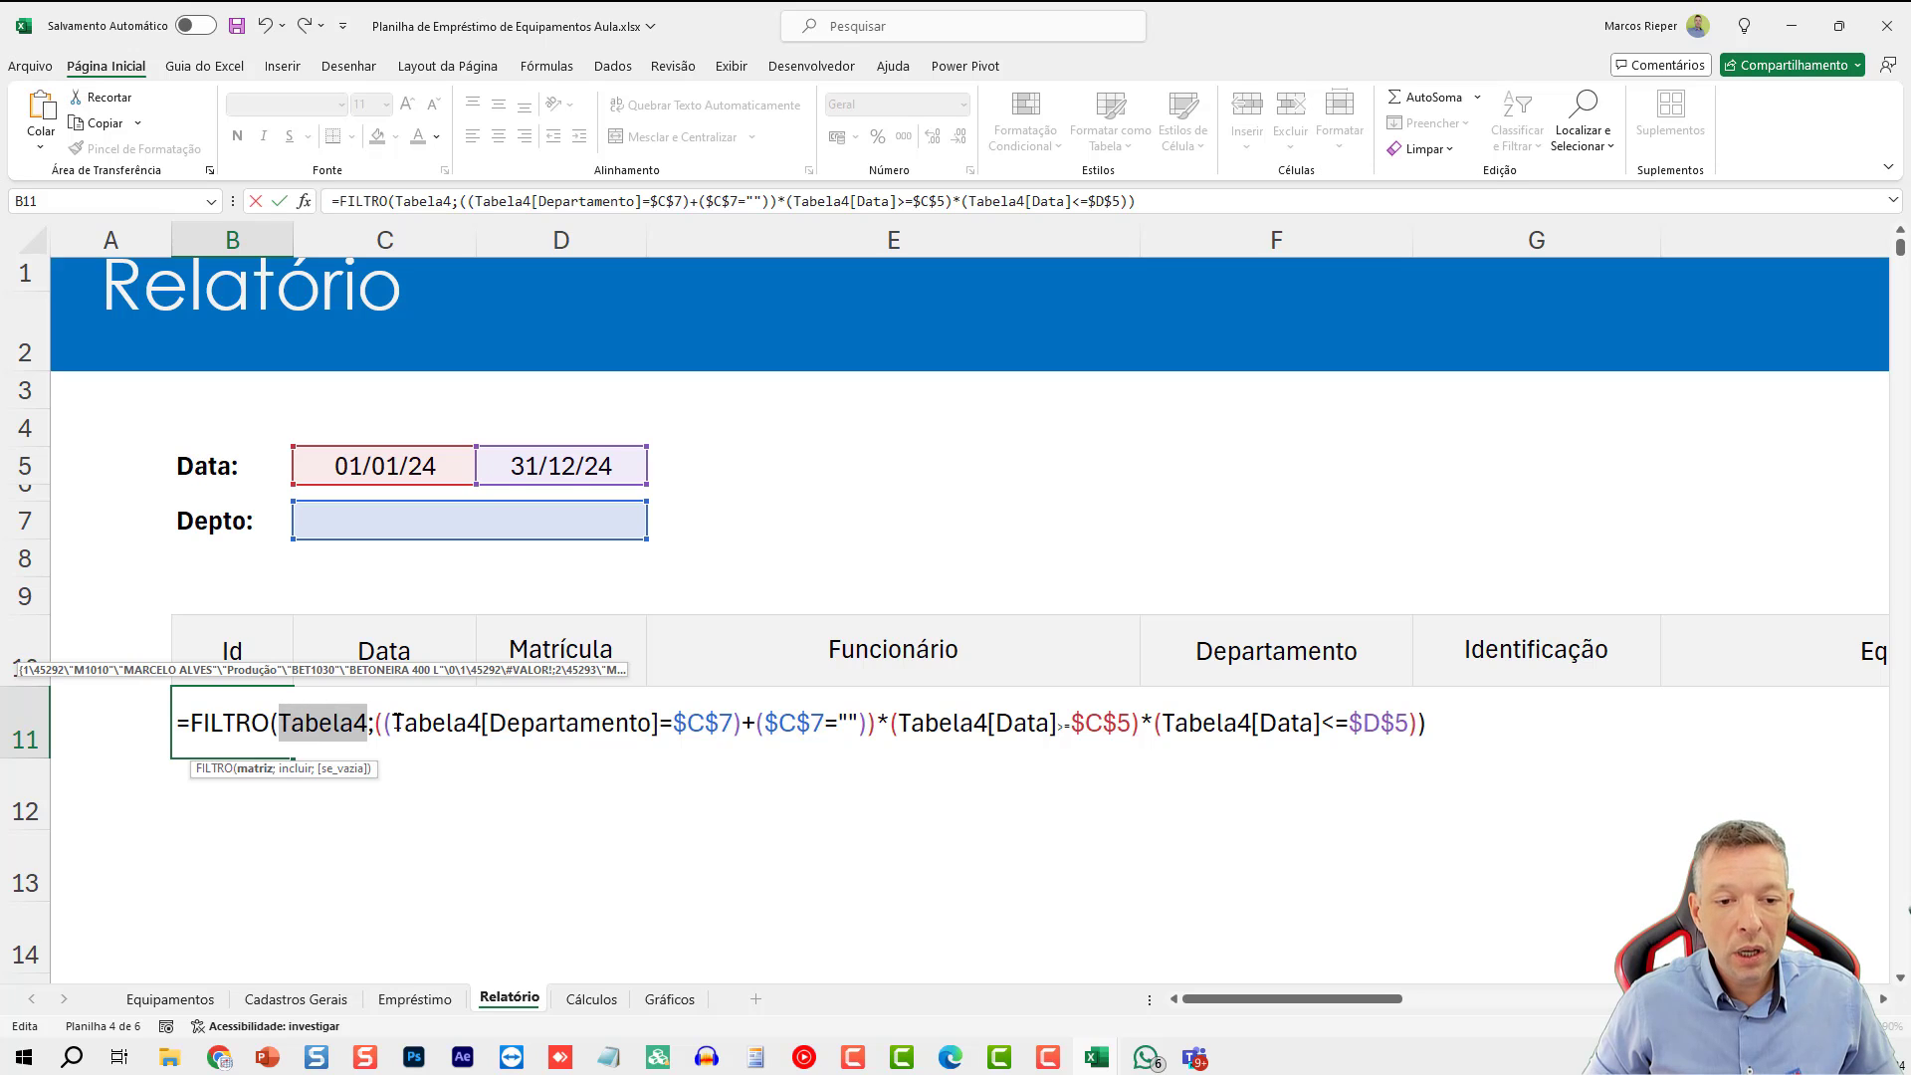
{"action": "left_click", "coordinate": [384, 724]}
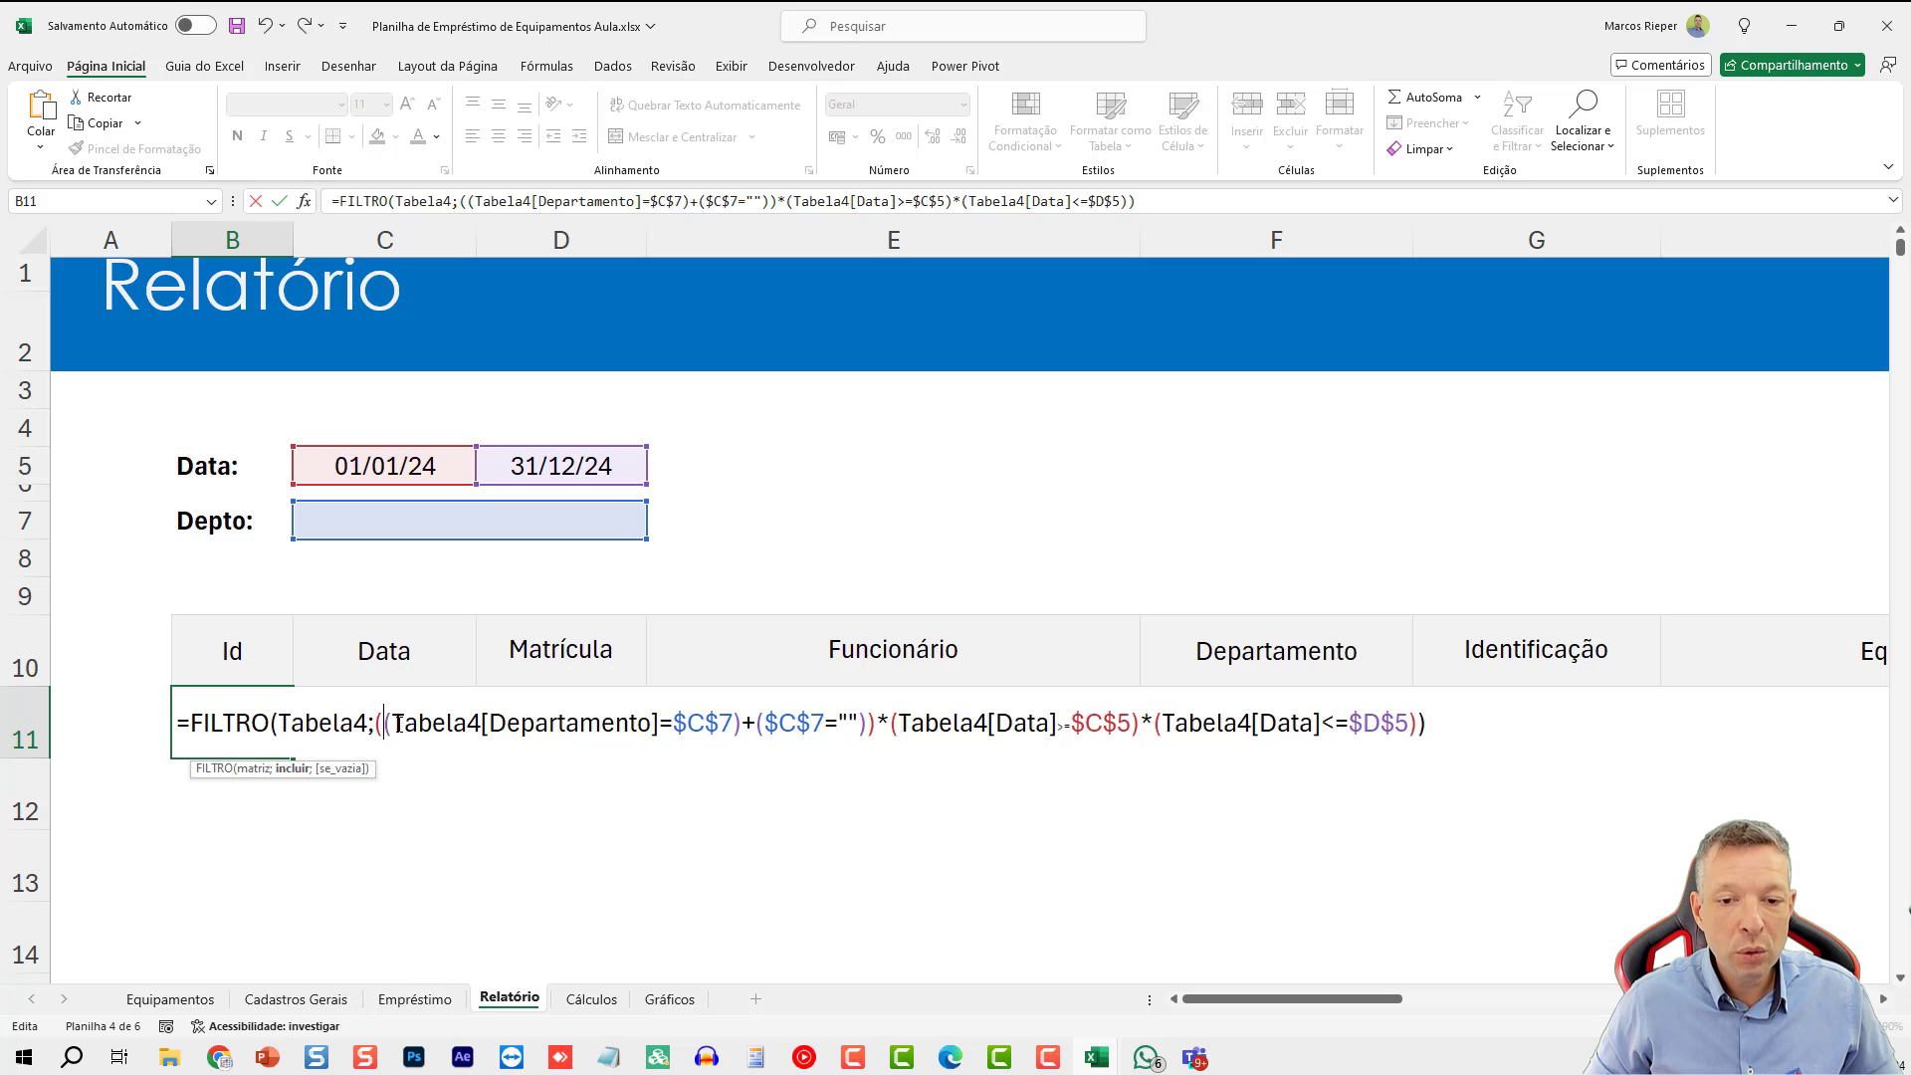
{"action": "left_click_drag", "start_coordinate": [398, 724], "coordinate": [1436, 719]}
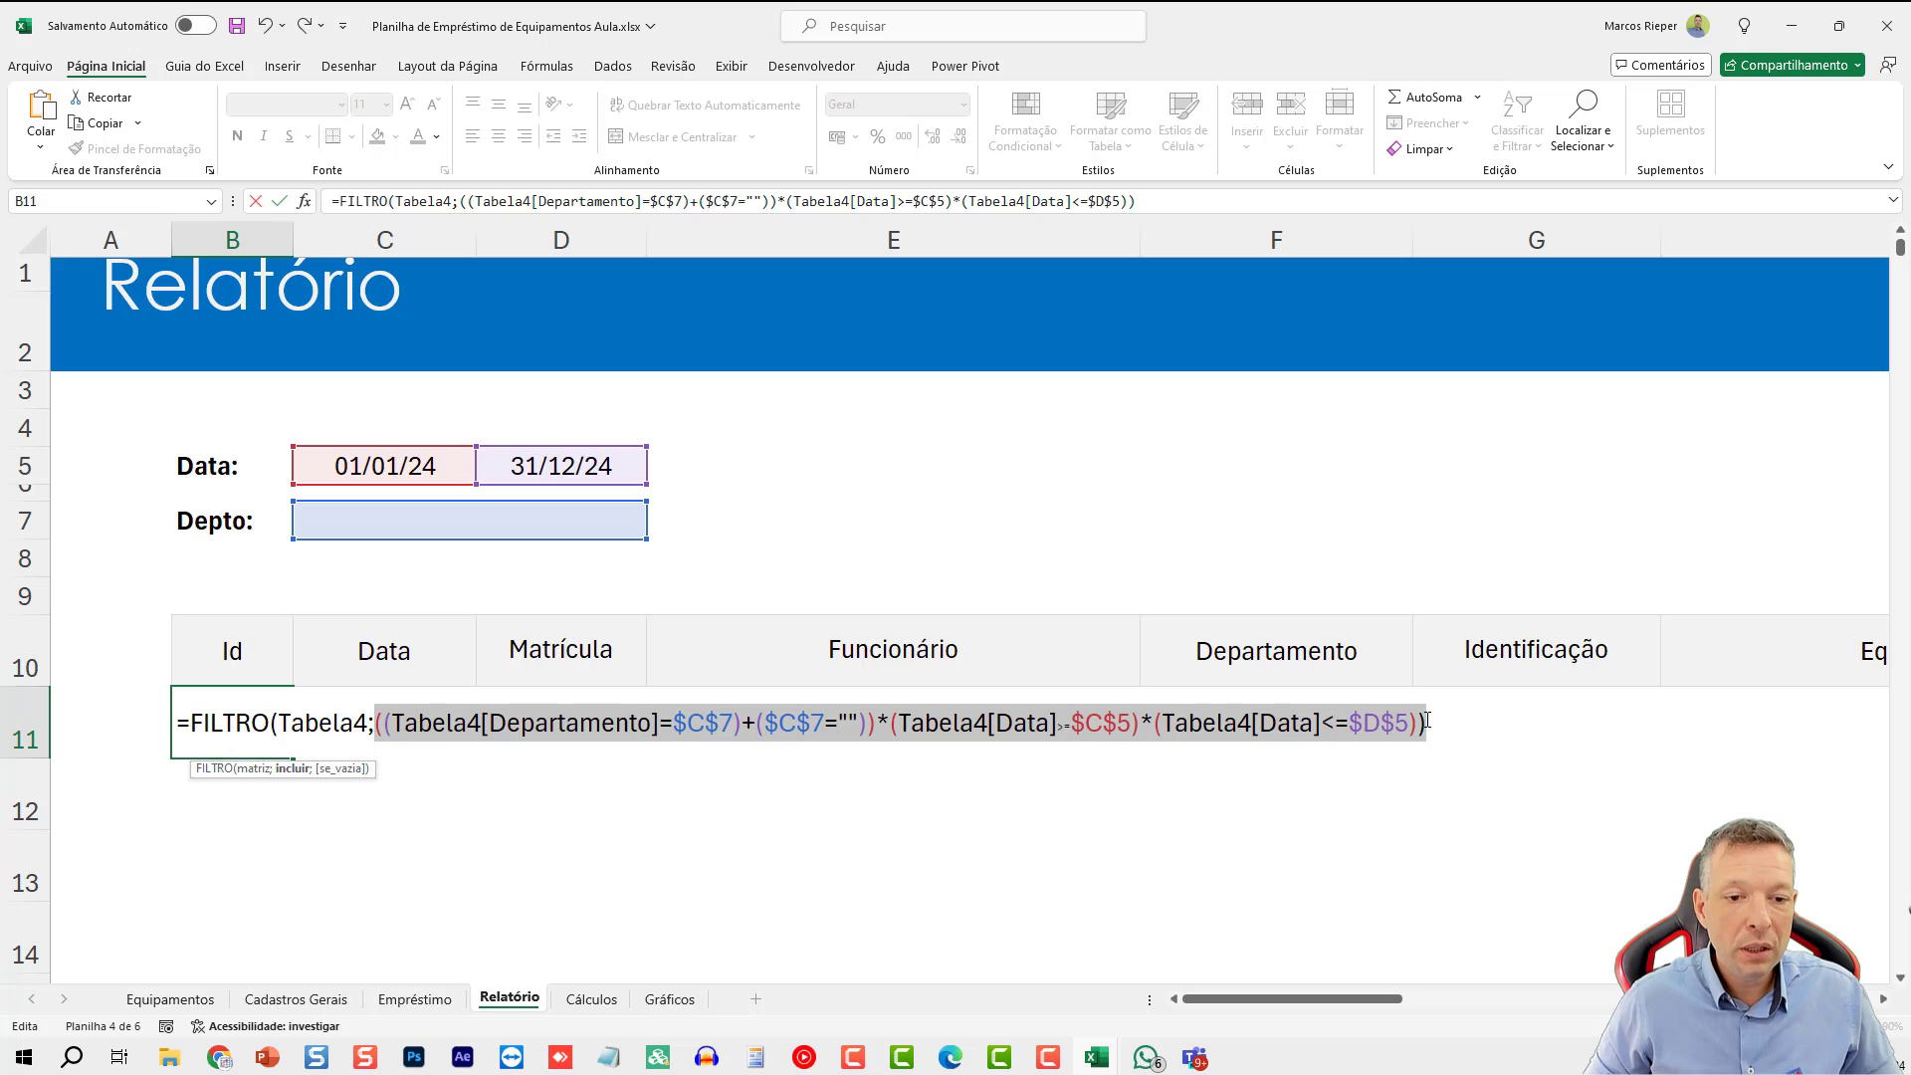
{"action": "left_click", "coordinate": [411, 727]}
{"action": "left_click_drag", "start_coordinate": [384, 725], "coordinate": [745, 713]}
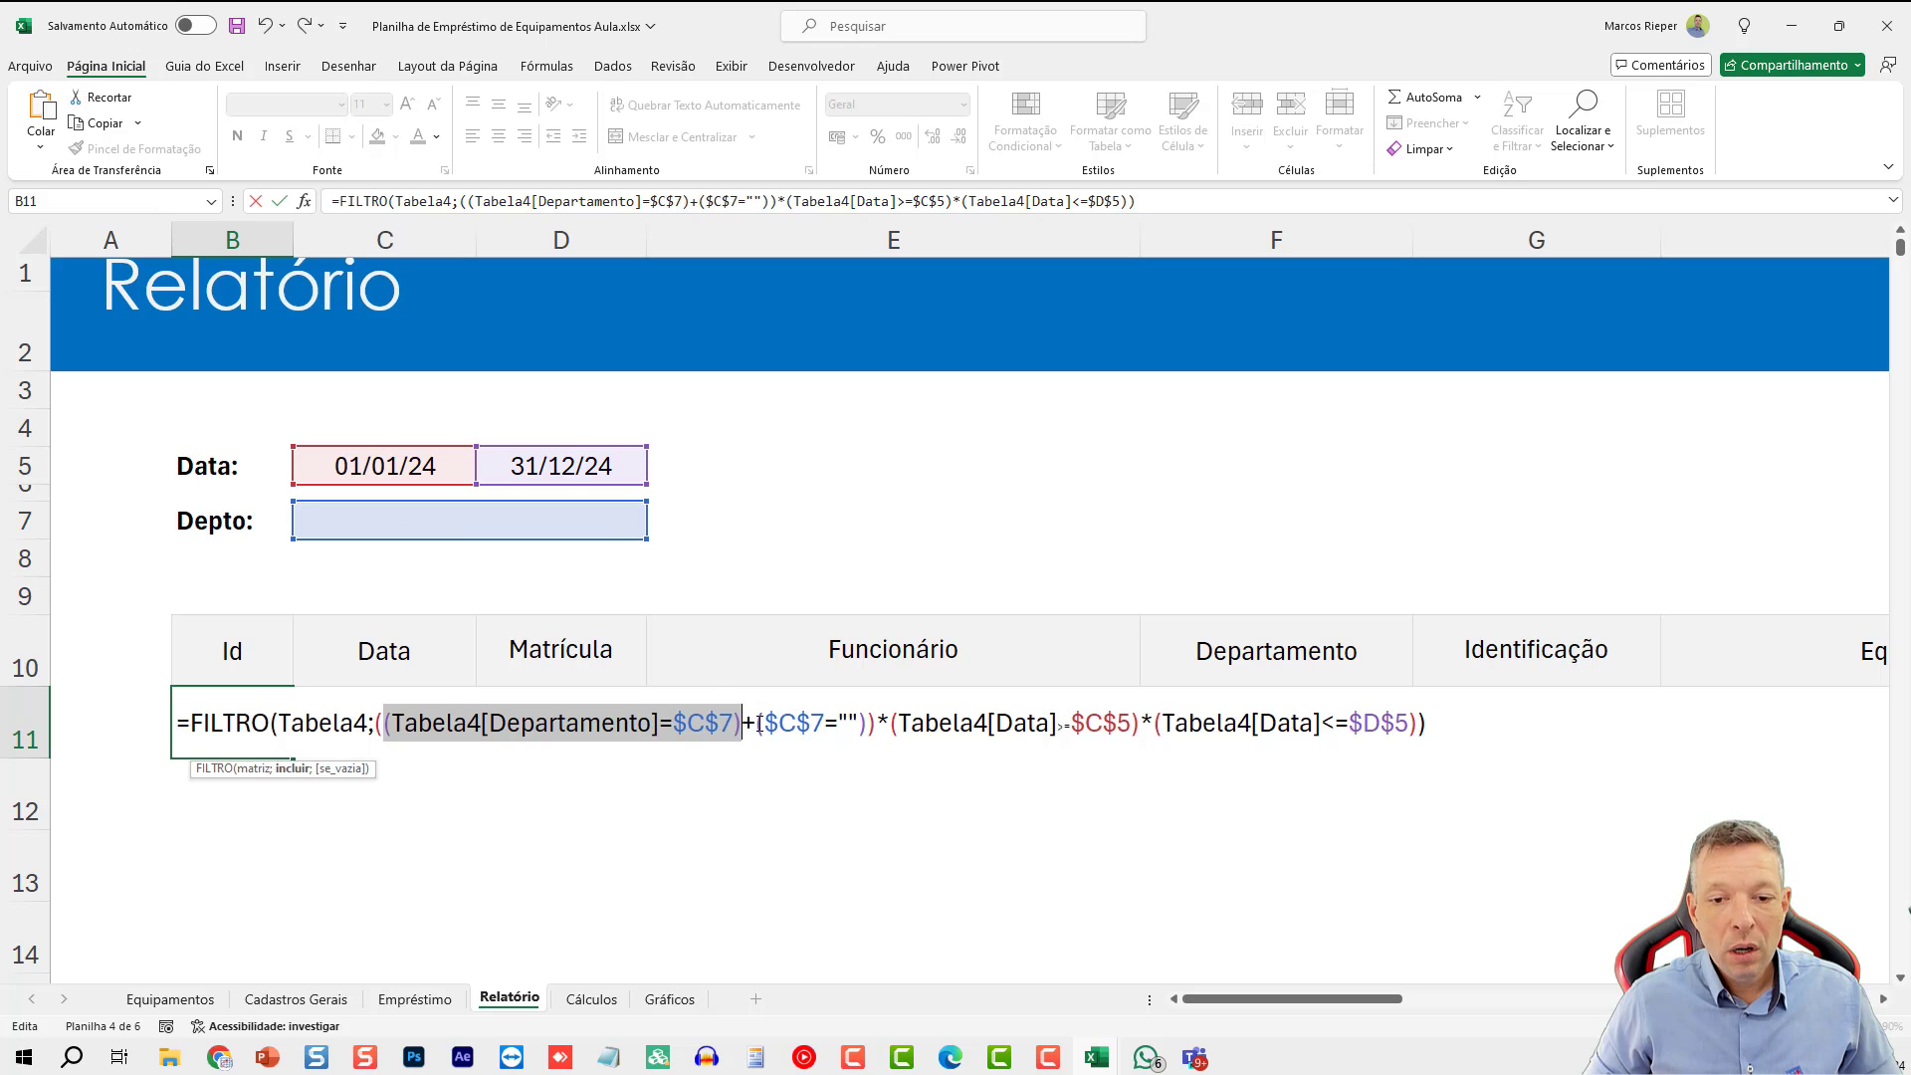
{"action": "left_click_drag", "start_coordinate": [757, 723], "coordinate": [872, 724]}
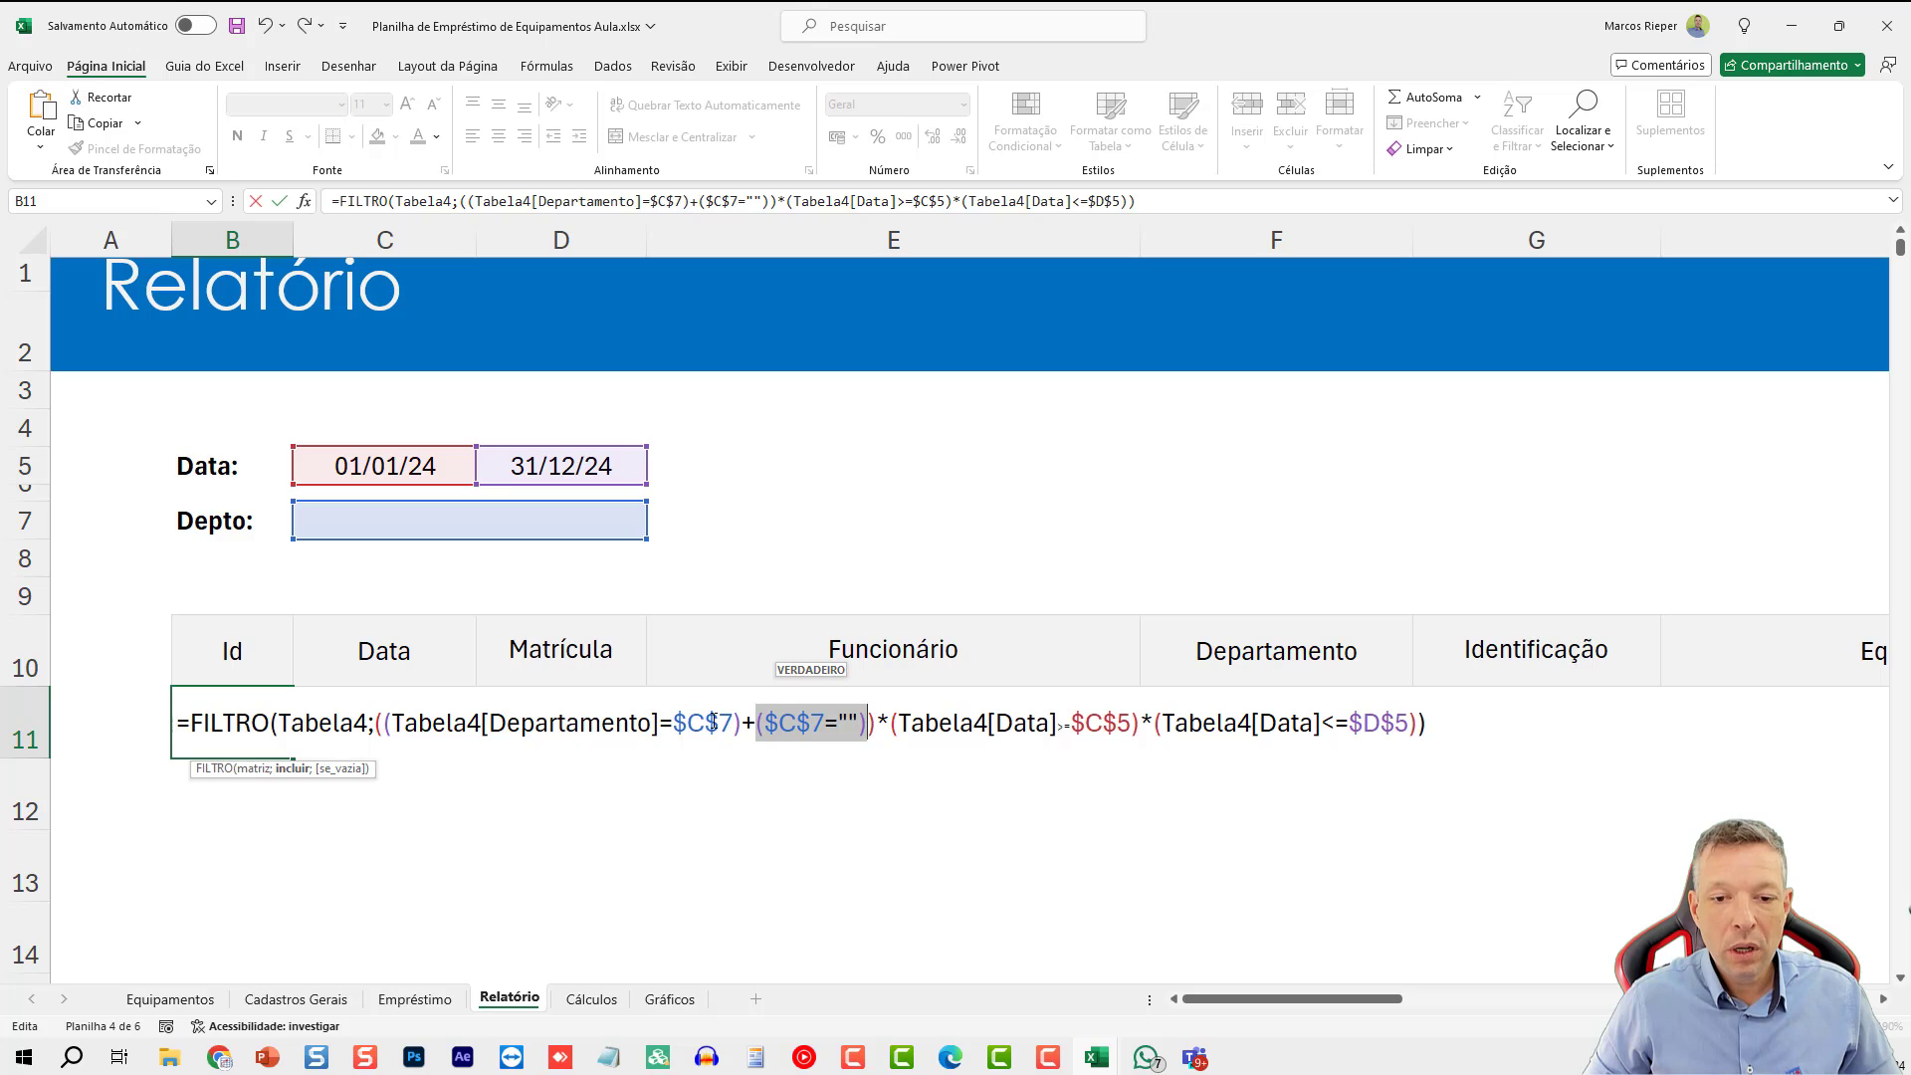
{"action": "double_click", "coordinate": [747, 721]}
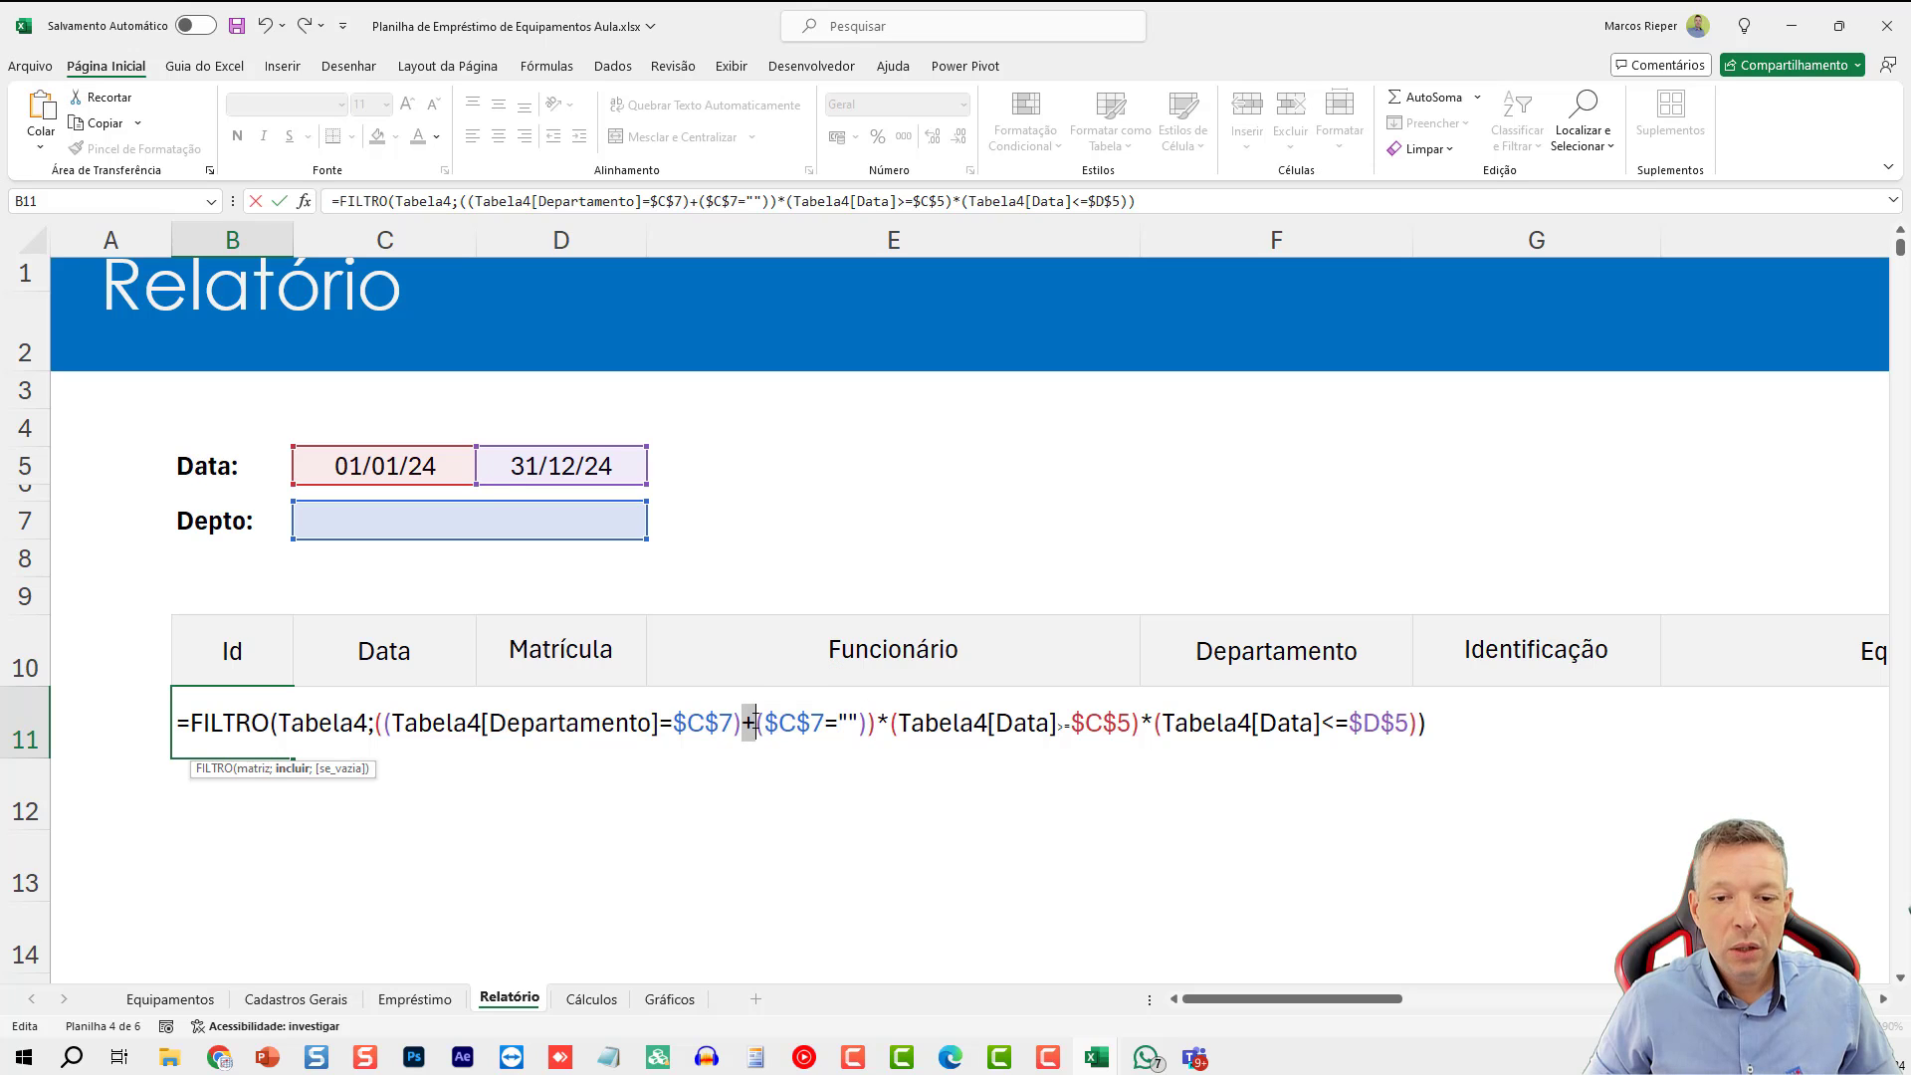
- Evaluate the (Tabela4[Departamento]=$C$7) condition in place within the formula, and undo the evaluation
{"action": "left_click_drag", "start_coordinate": [380, 724], "coordinate": [733, 706]}
{"action": "left_click", "coordinate": [419, 723]}
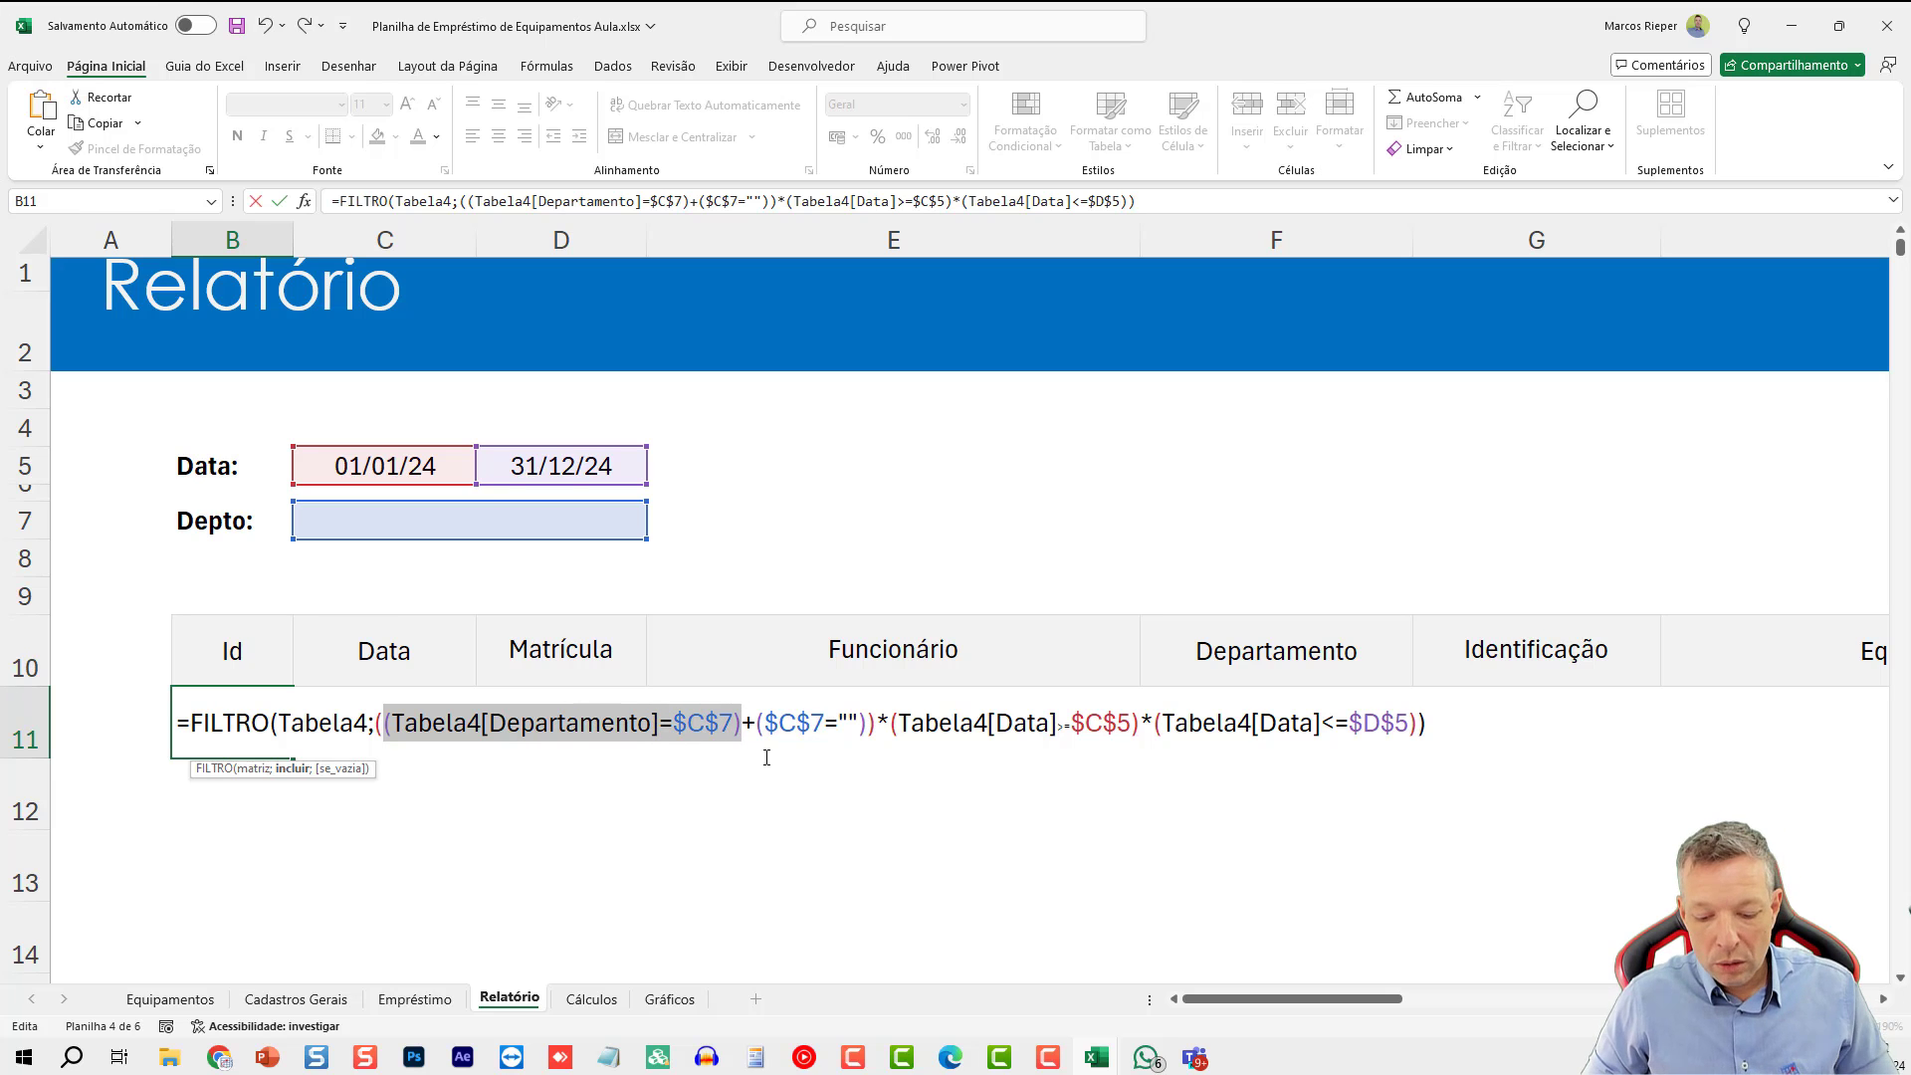
{"action": "key", "text": "F9"}
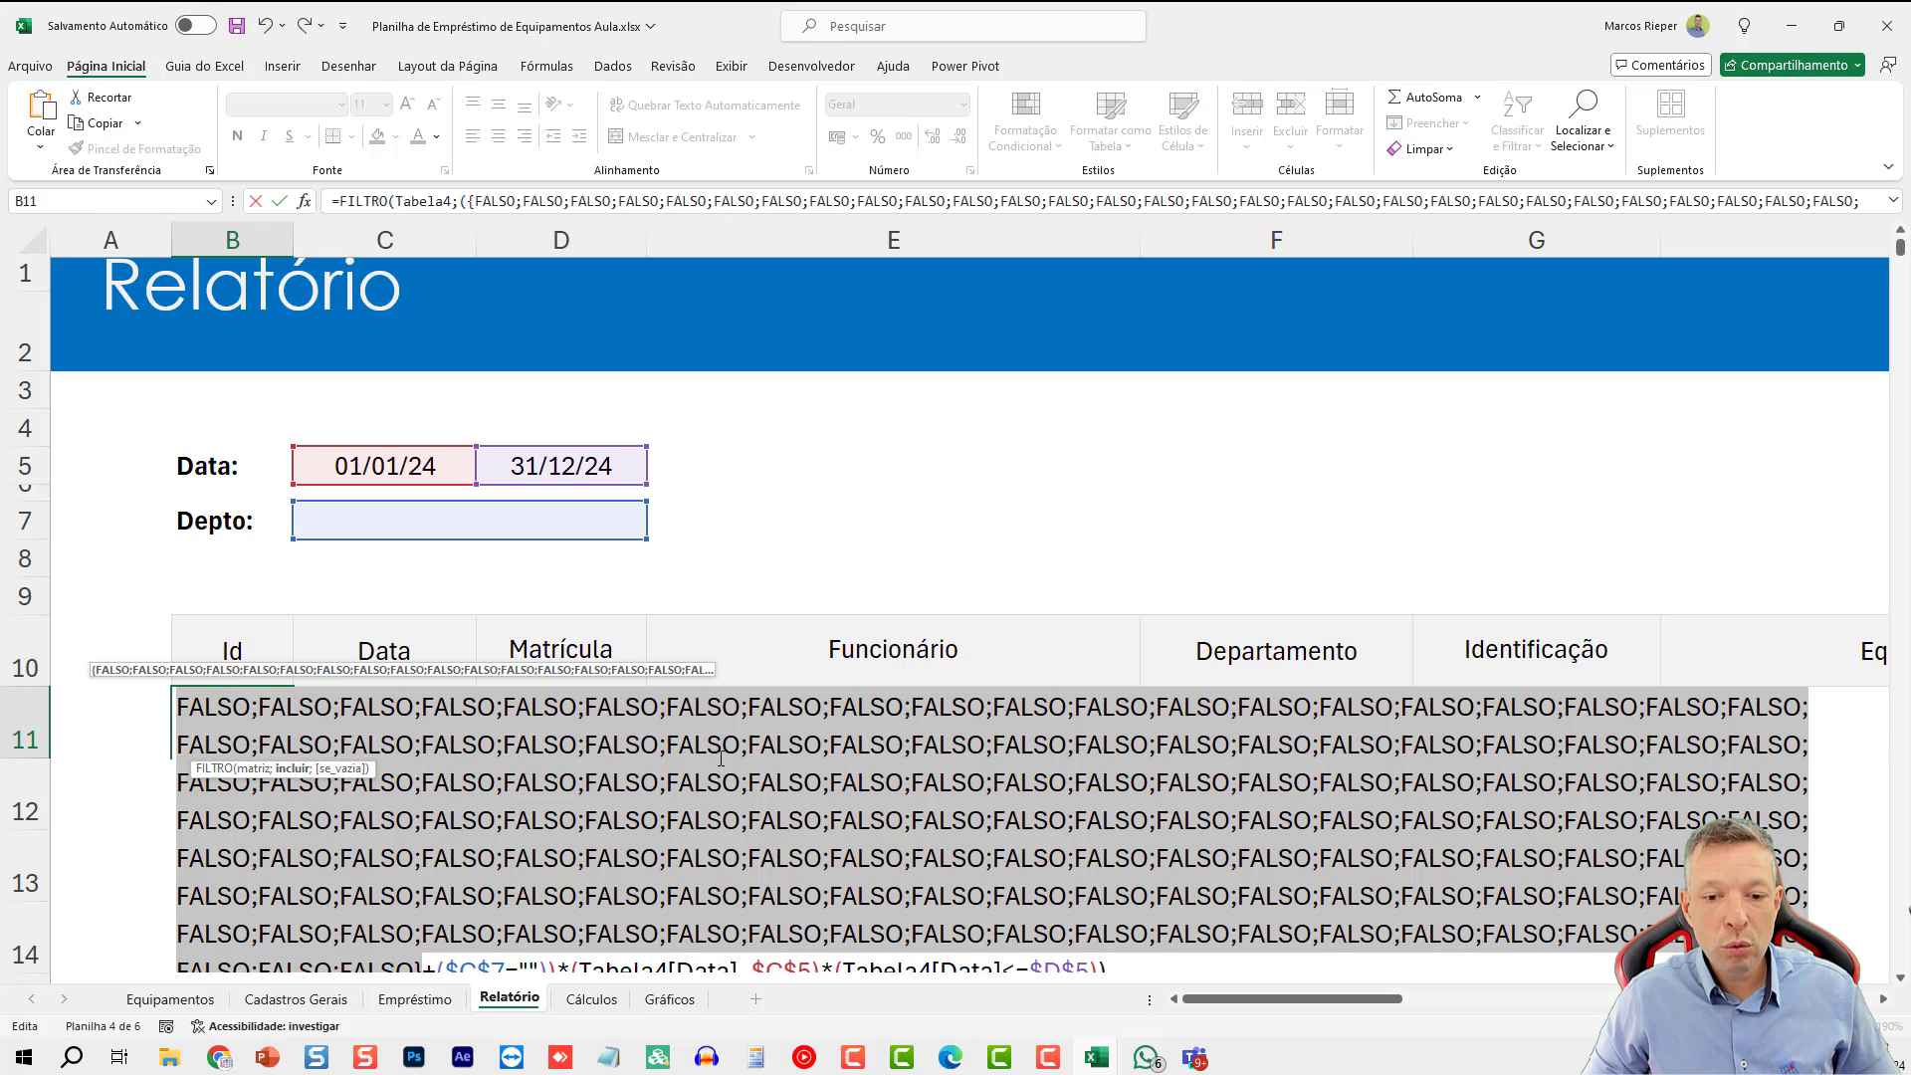
{"action": "key", "text": "ctrl+z"}
- Evaluate the empty-department condition ($C$7="") in place within the formula, and restore the original expression
{"action": "left_click_drag", "start_coordinate": [756, 724], "coordinate": [862, 723]}
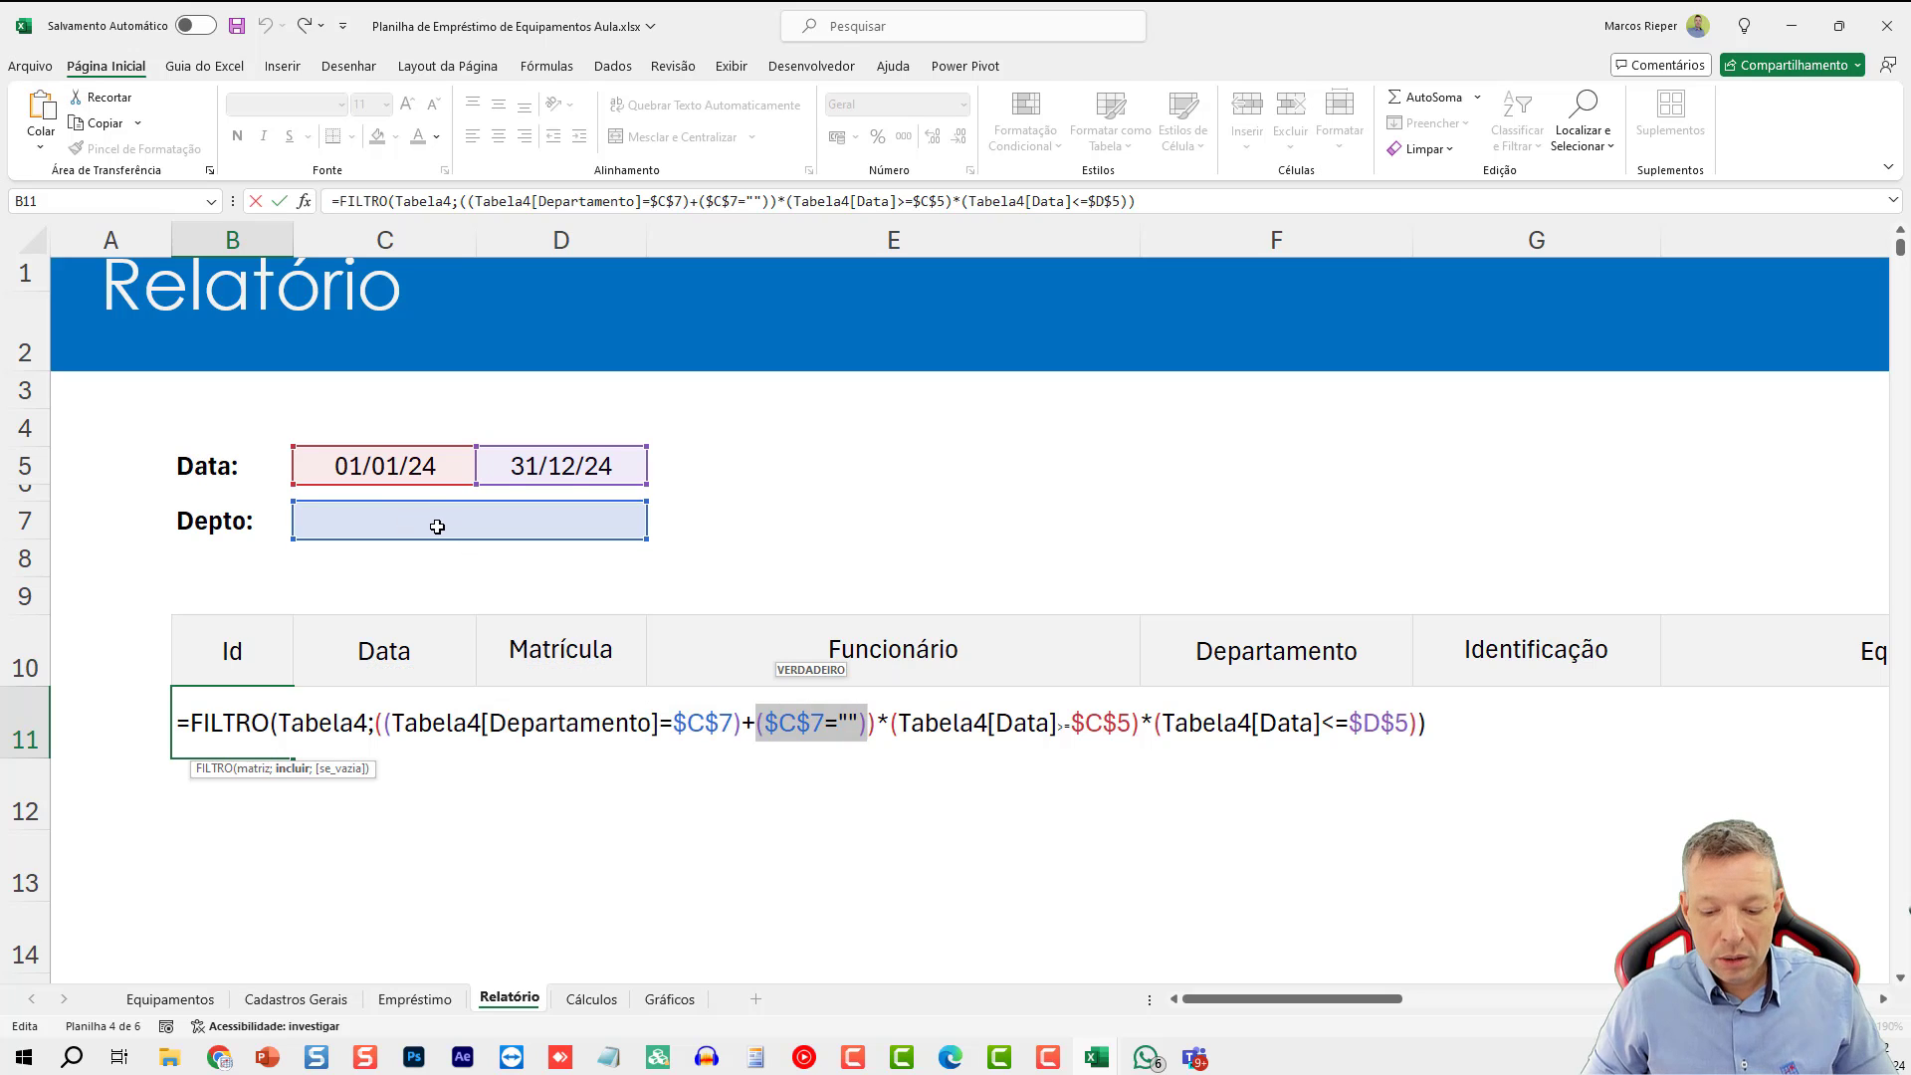
{"action": "key", "text": "shift+Right"}
{"action": "key", "text": "F9"}
{"action": "key", "text": "ctrl+z"}
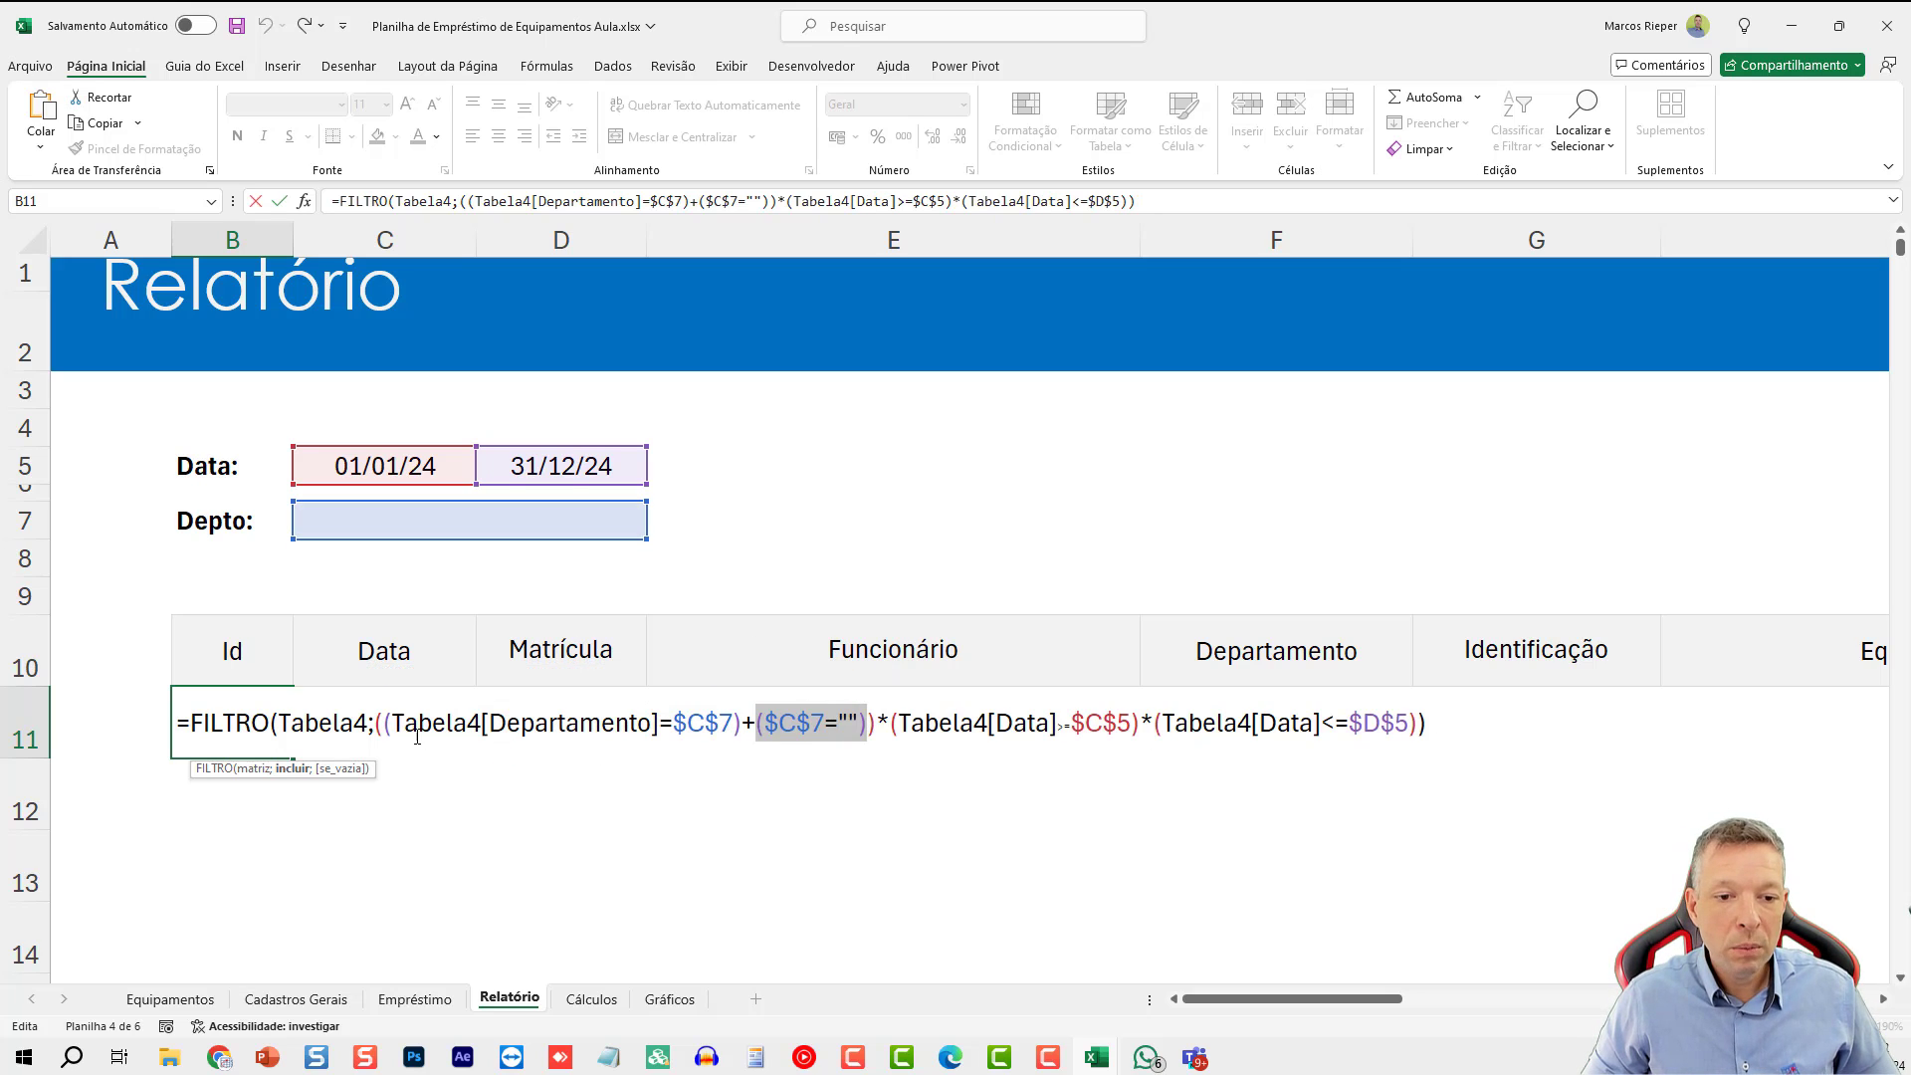
{"action": "key", "text": "ctrl+z"}
- Evaluate both department conditions joined by + as one expression in the formula, and undo the evaluation
{"action": "left_click_drag", "start_coordinate": [673, 724], "coordinate": [858, 718]}
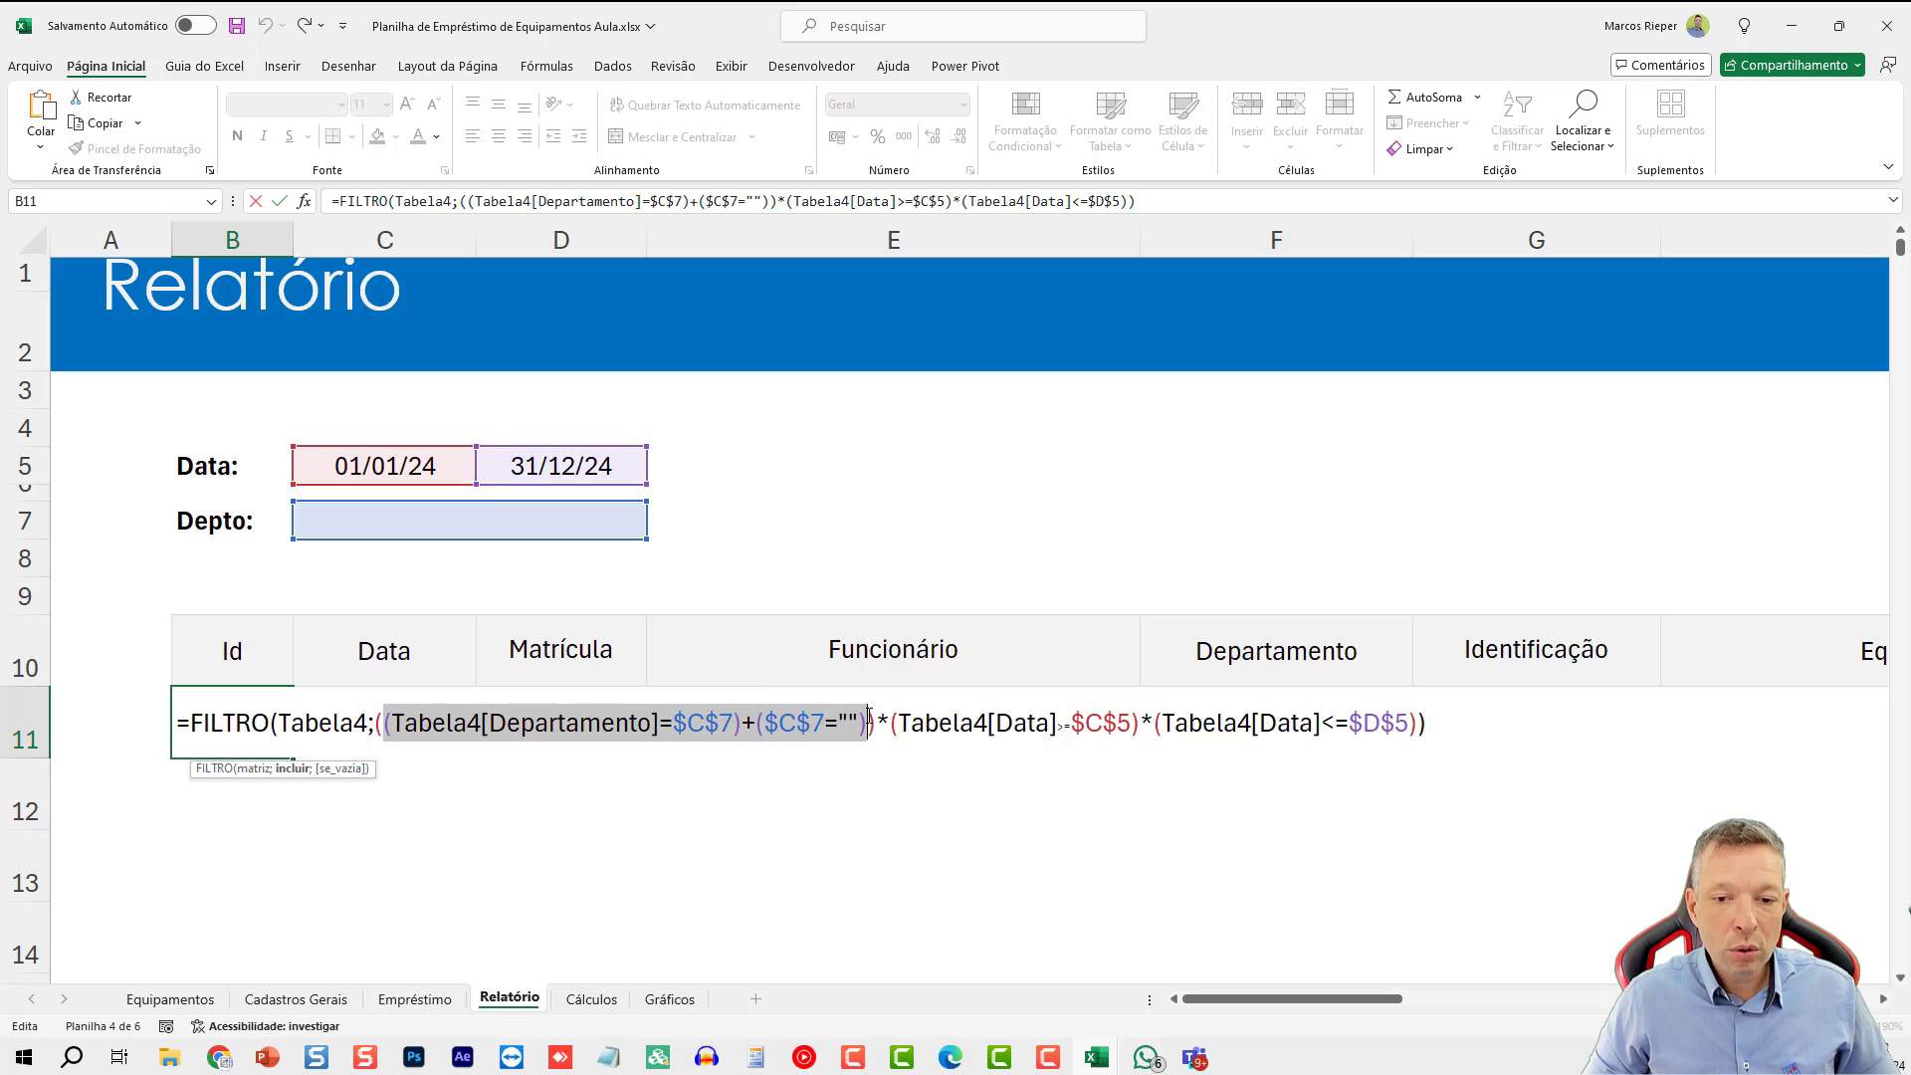
{"action": "key", "text": "F9"}
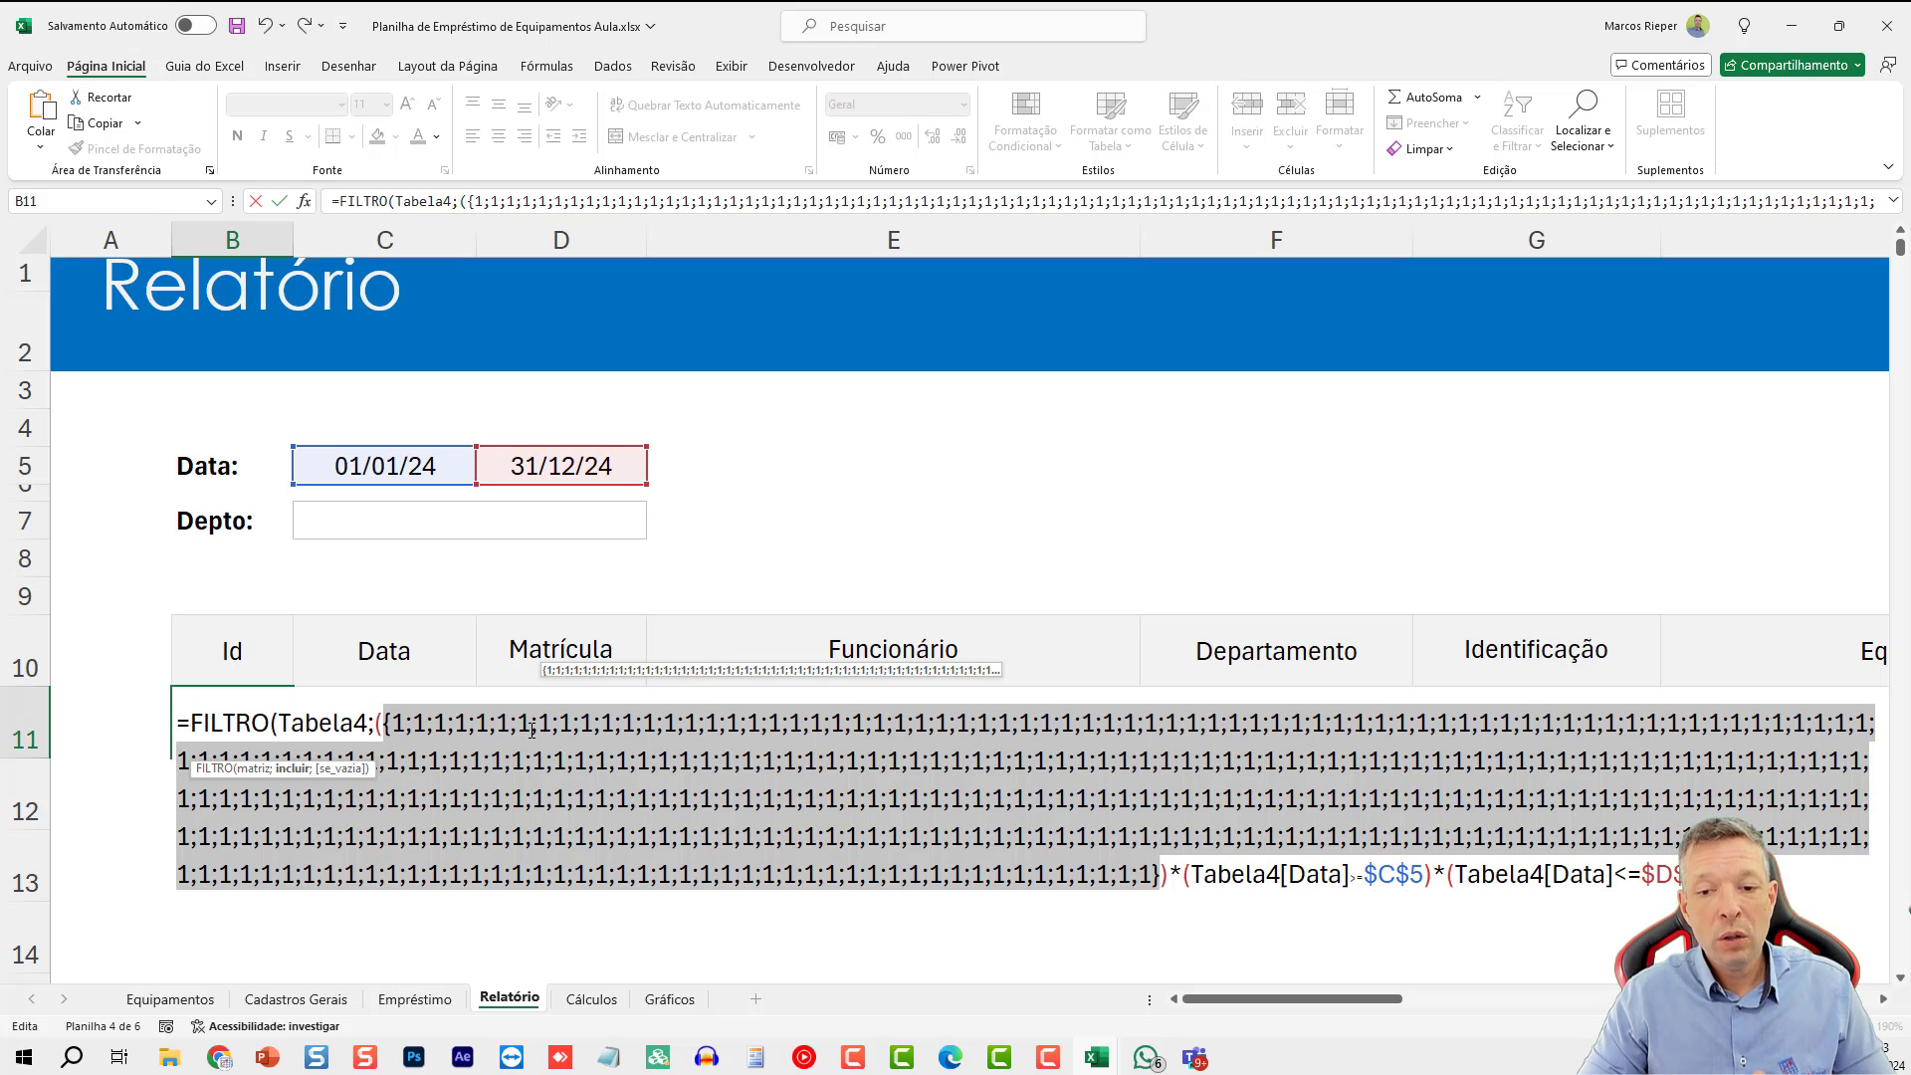
{"action": "key", "text": "ctrl+z"}
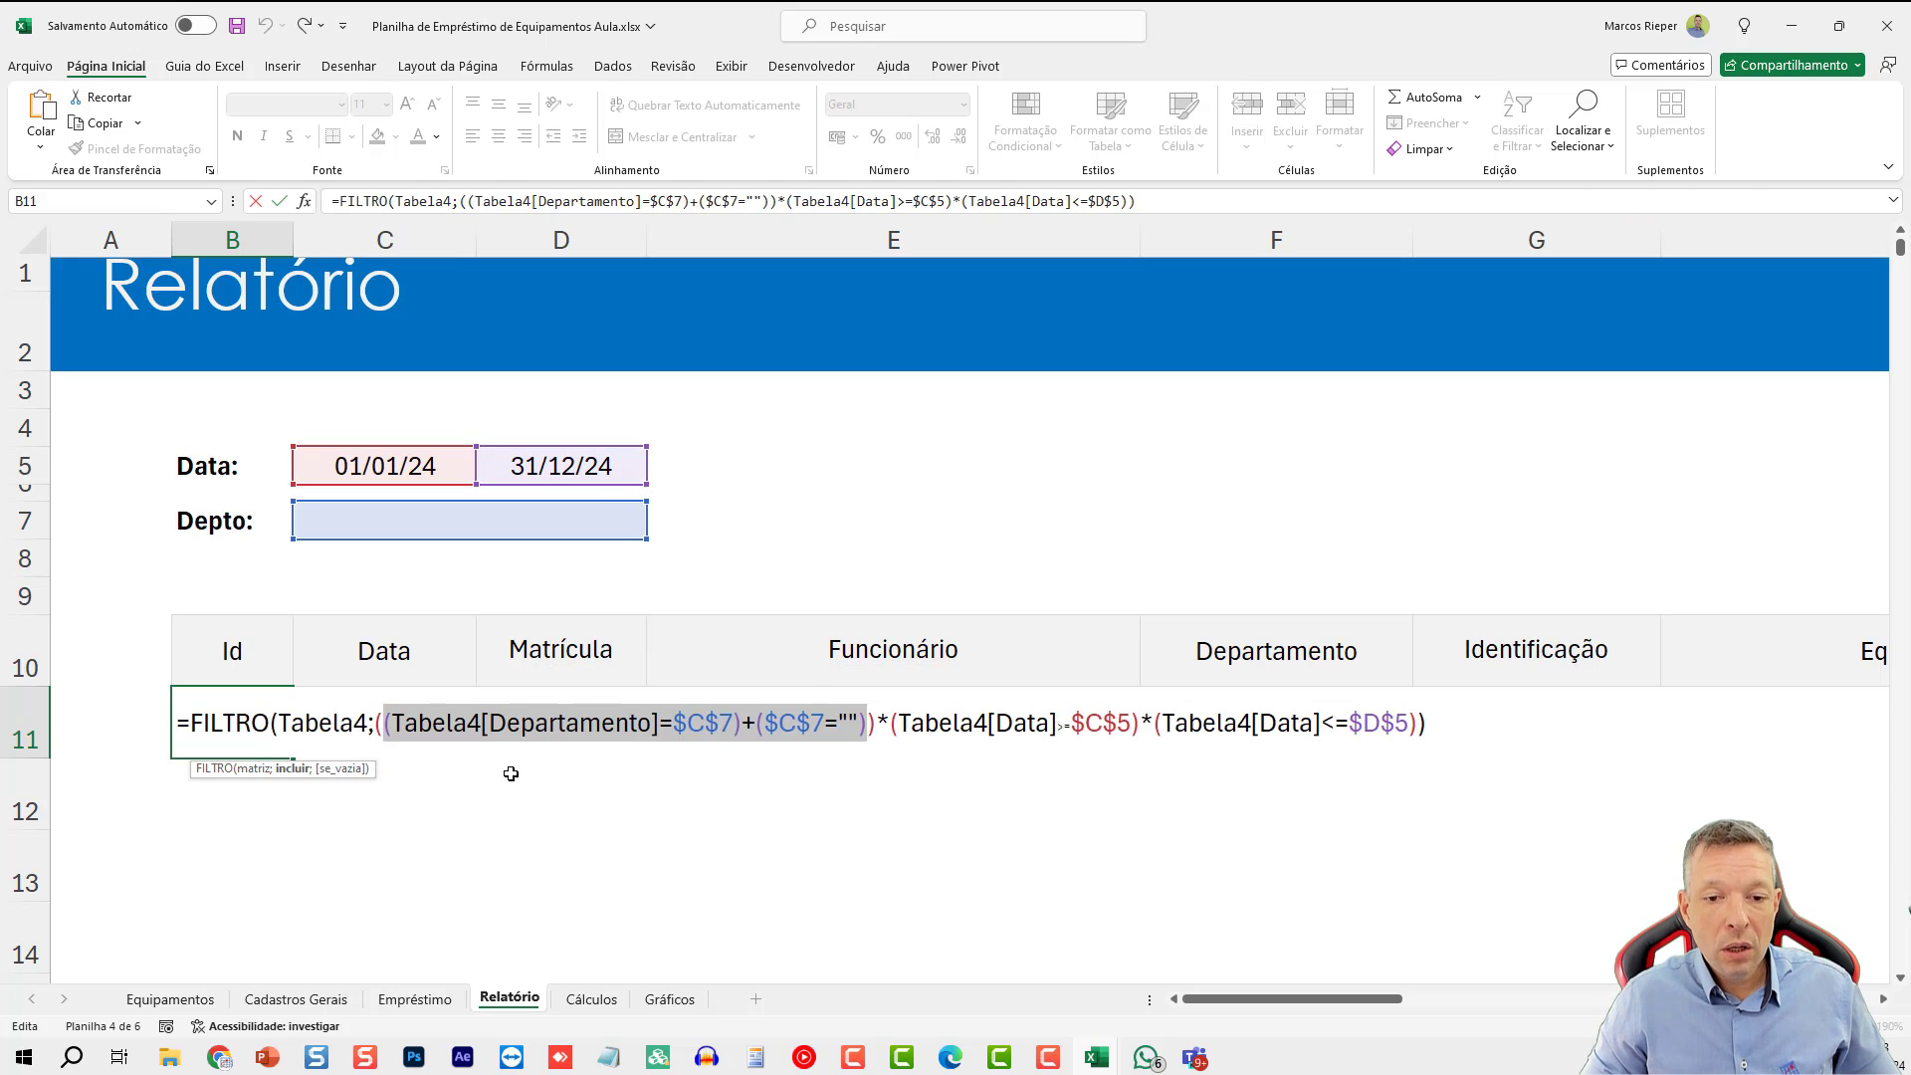
- Examine the start-date condition Tabela4[Data]>=$C$5 by isolating it within the FILTRO formula
{"action": "left_click_drag", "start_coordinate": [901, 723], "coordinate": [1145, 724]}
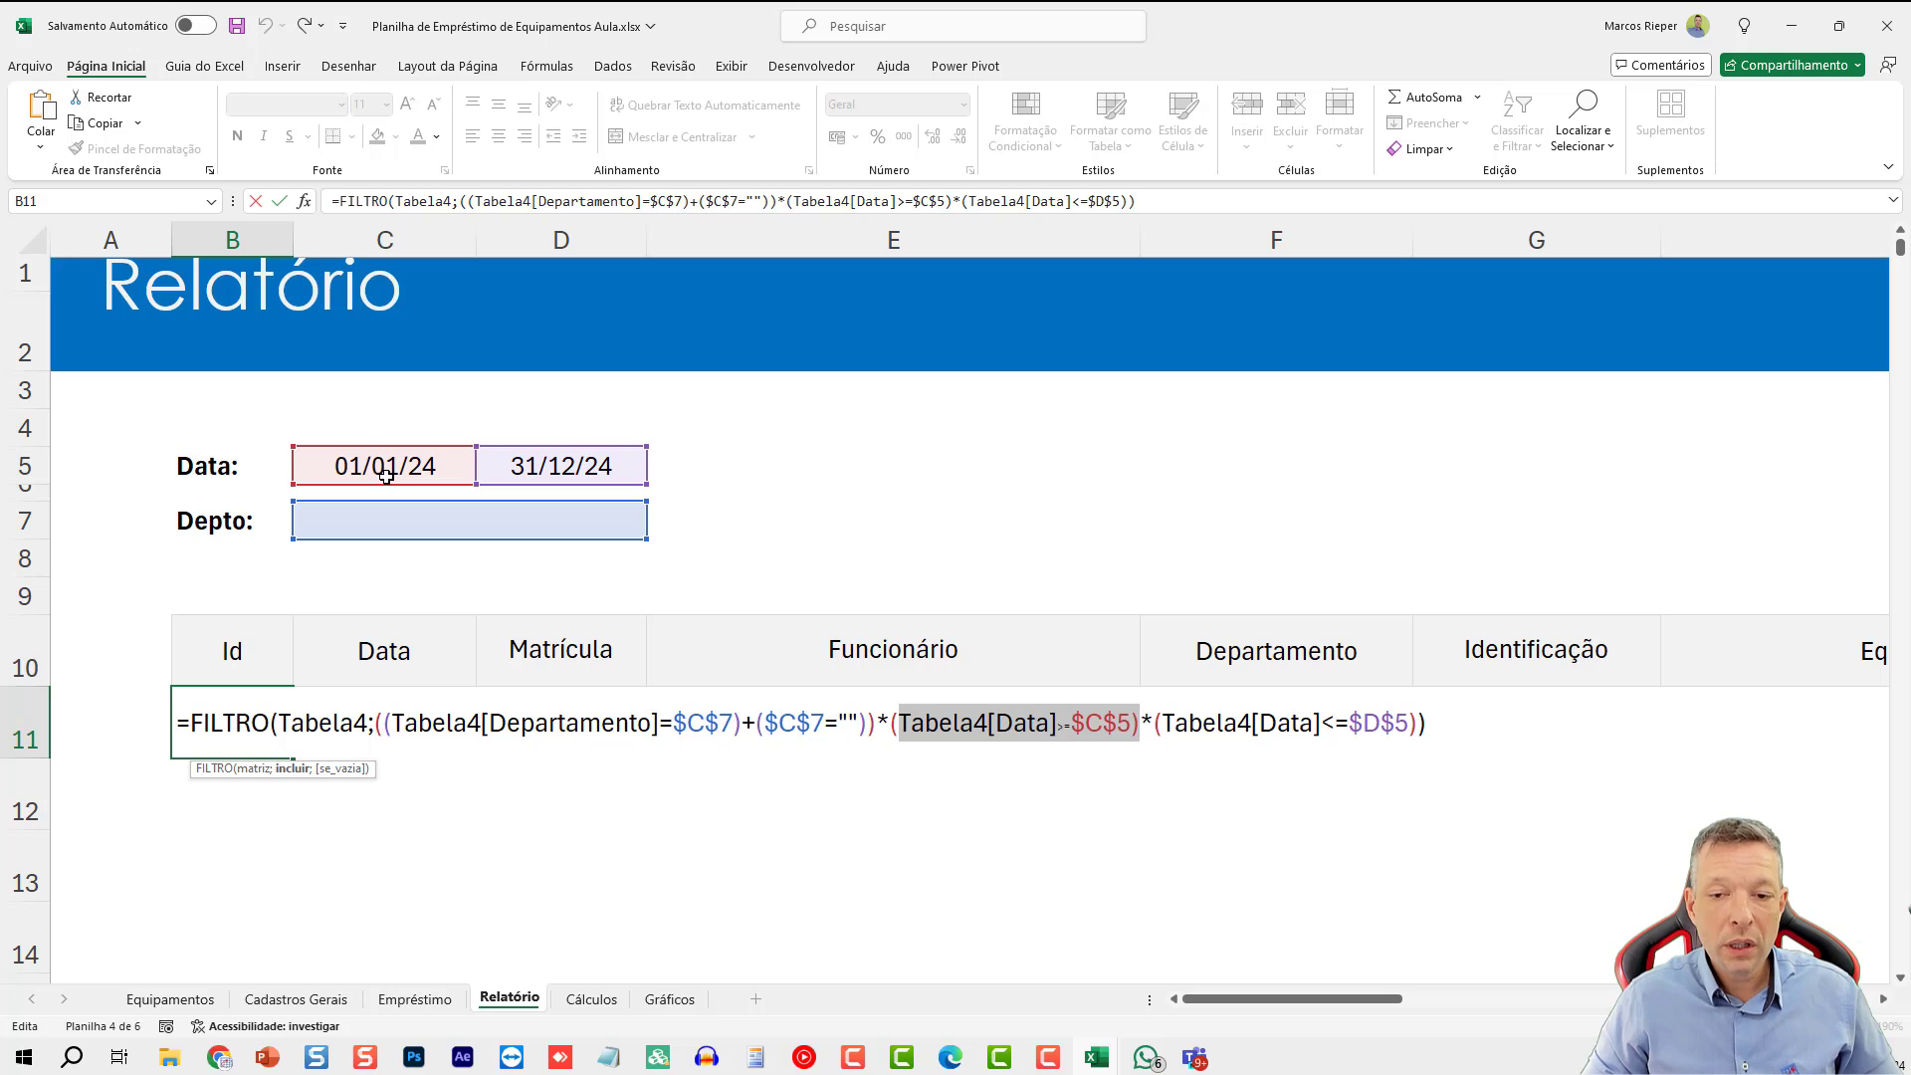
{"action": "key", "text": "F9"}
{"action": "key", "text": "Return"}
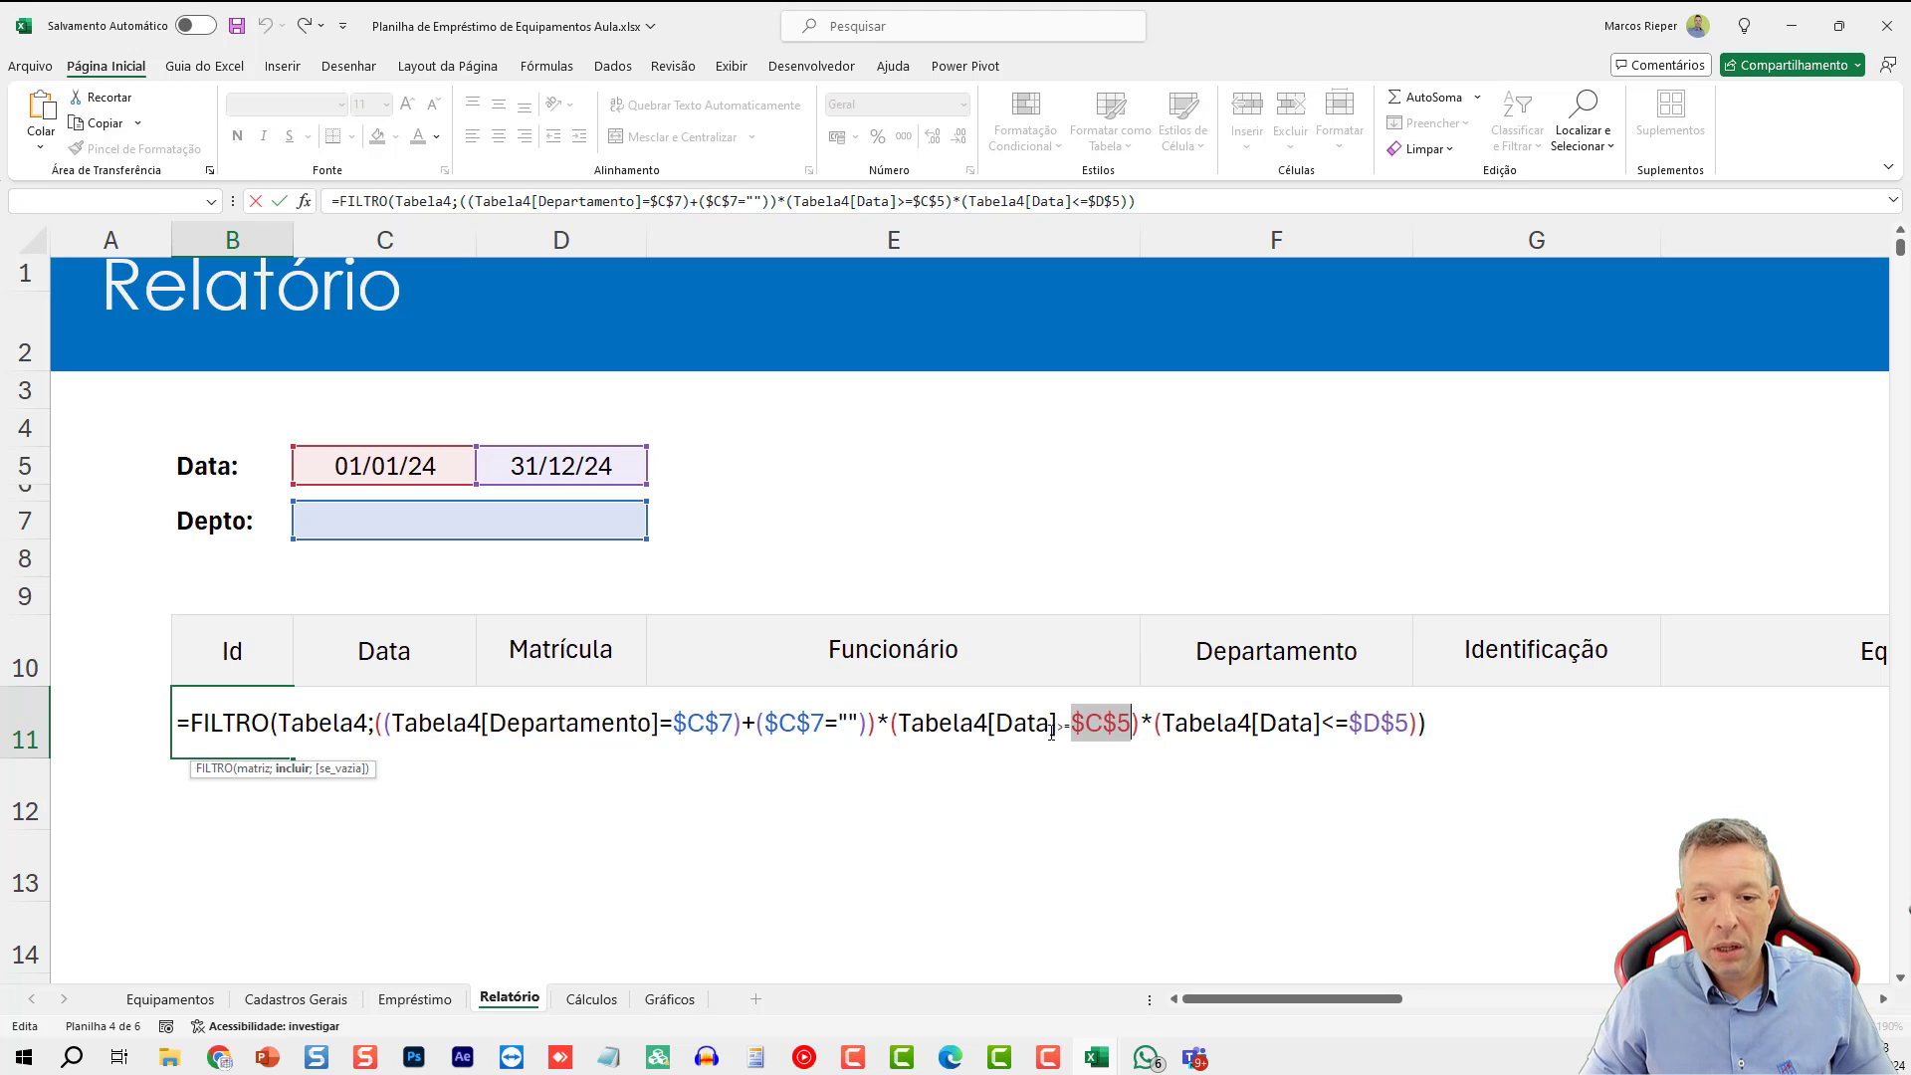
{"action": "left_click_drag", "start_coordinate": [1135, 721], "coordinate": [899, 721]}
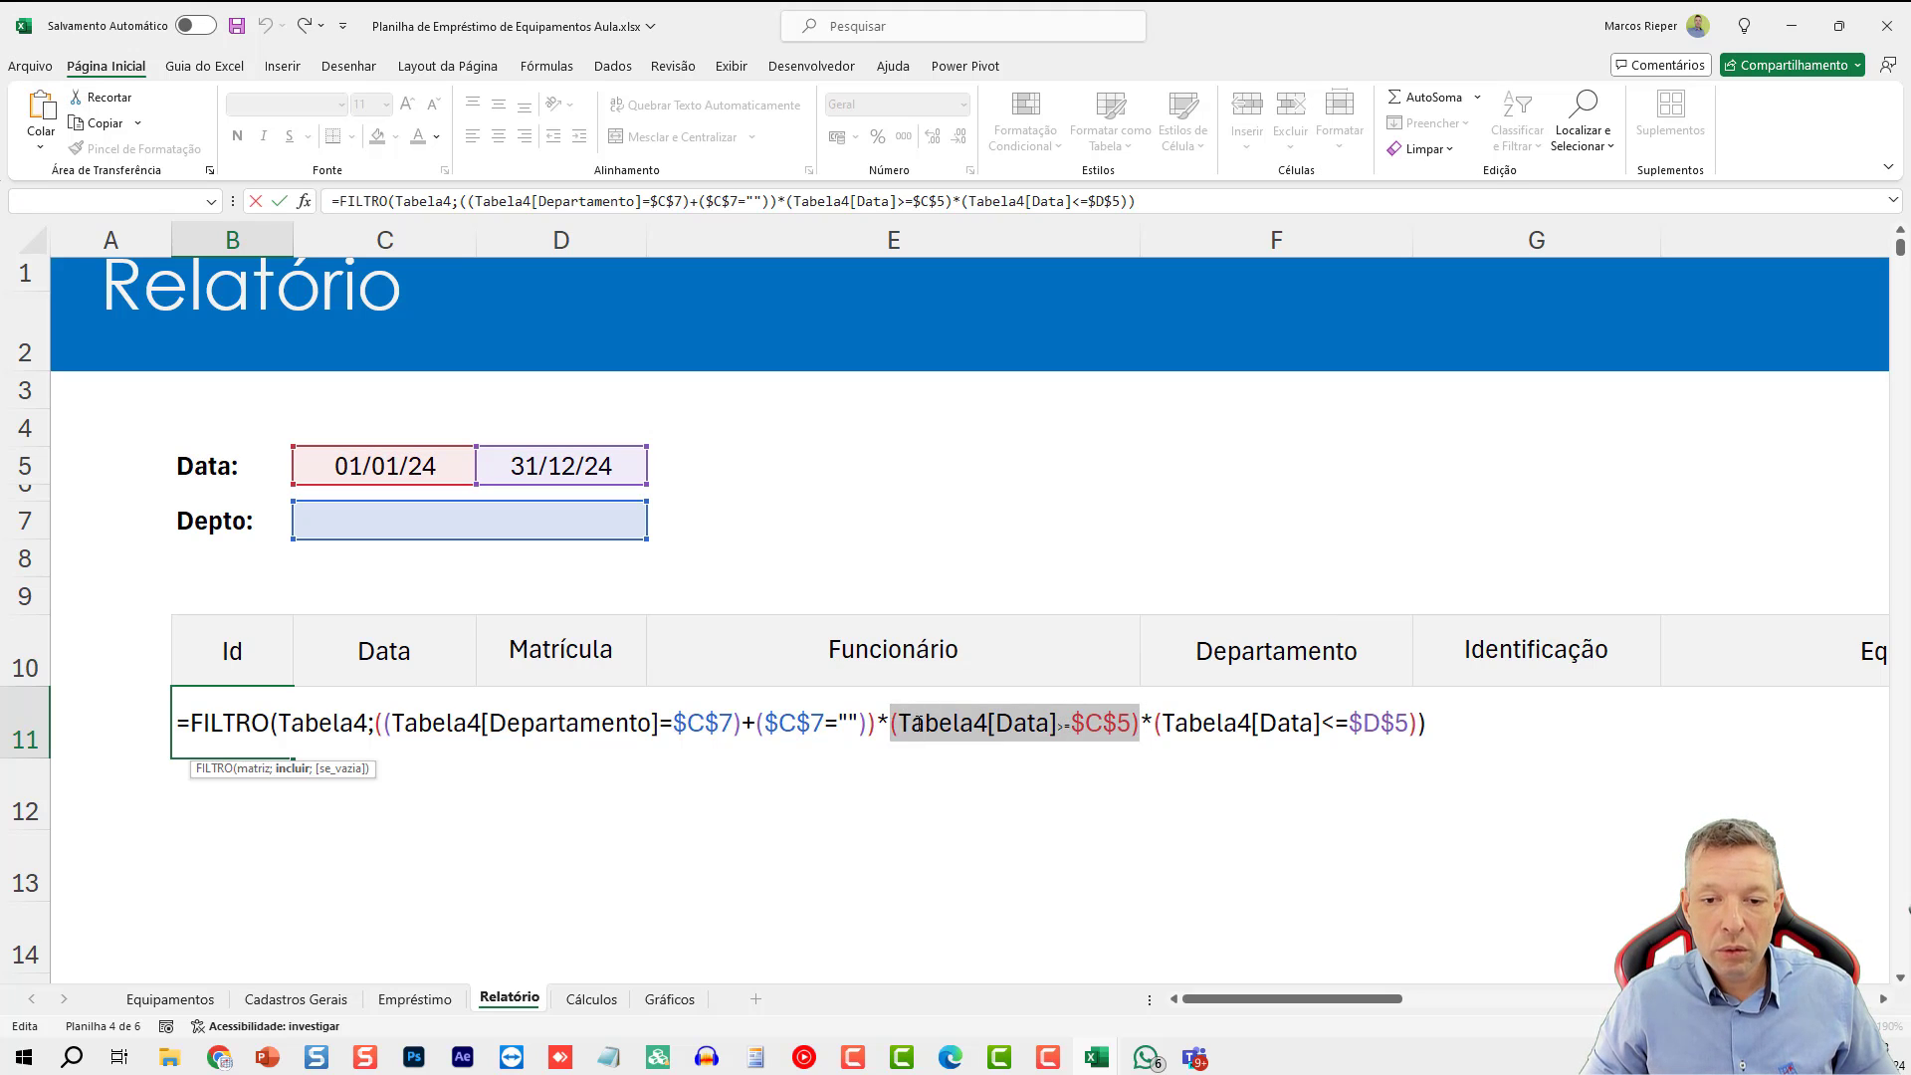
{"action": "left_click", "coordinate": [912, 721]}
{"action": "left_click", "coordinate": [1135, 724], "text": "shift"}
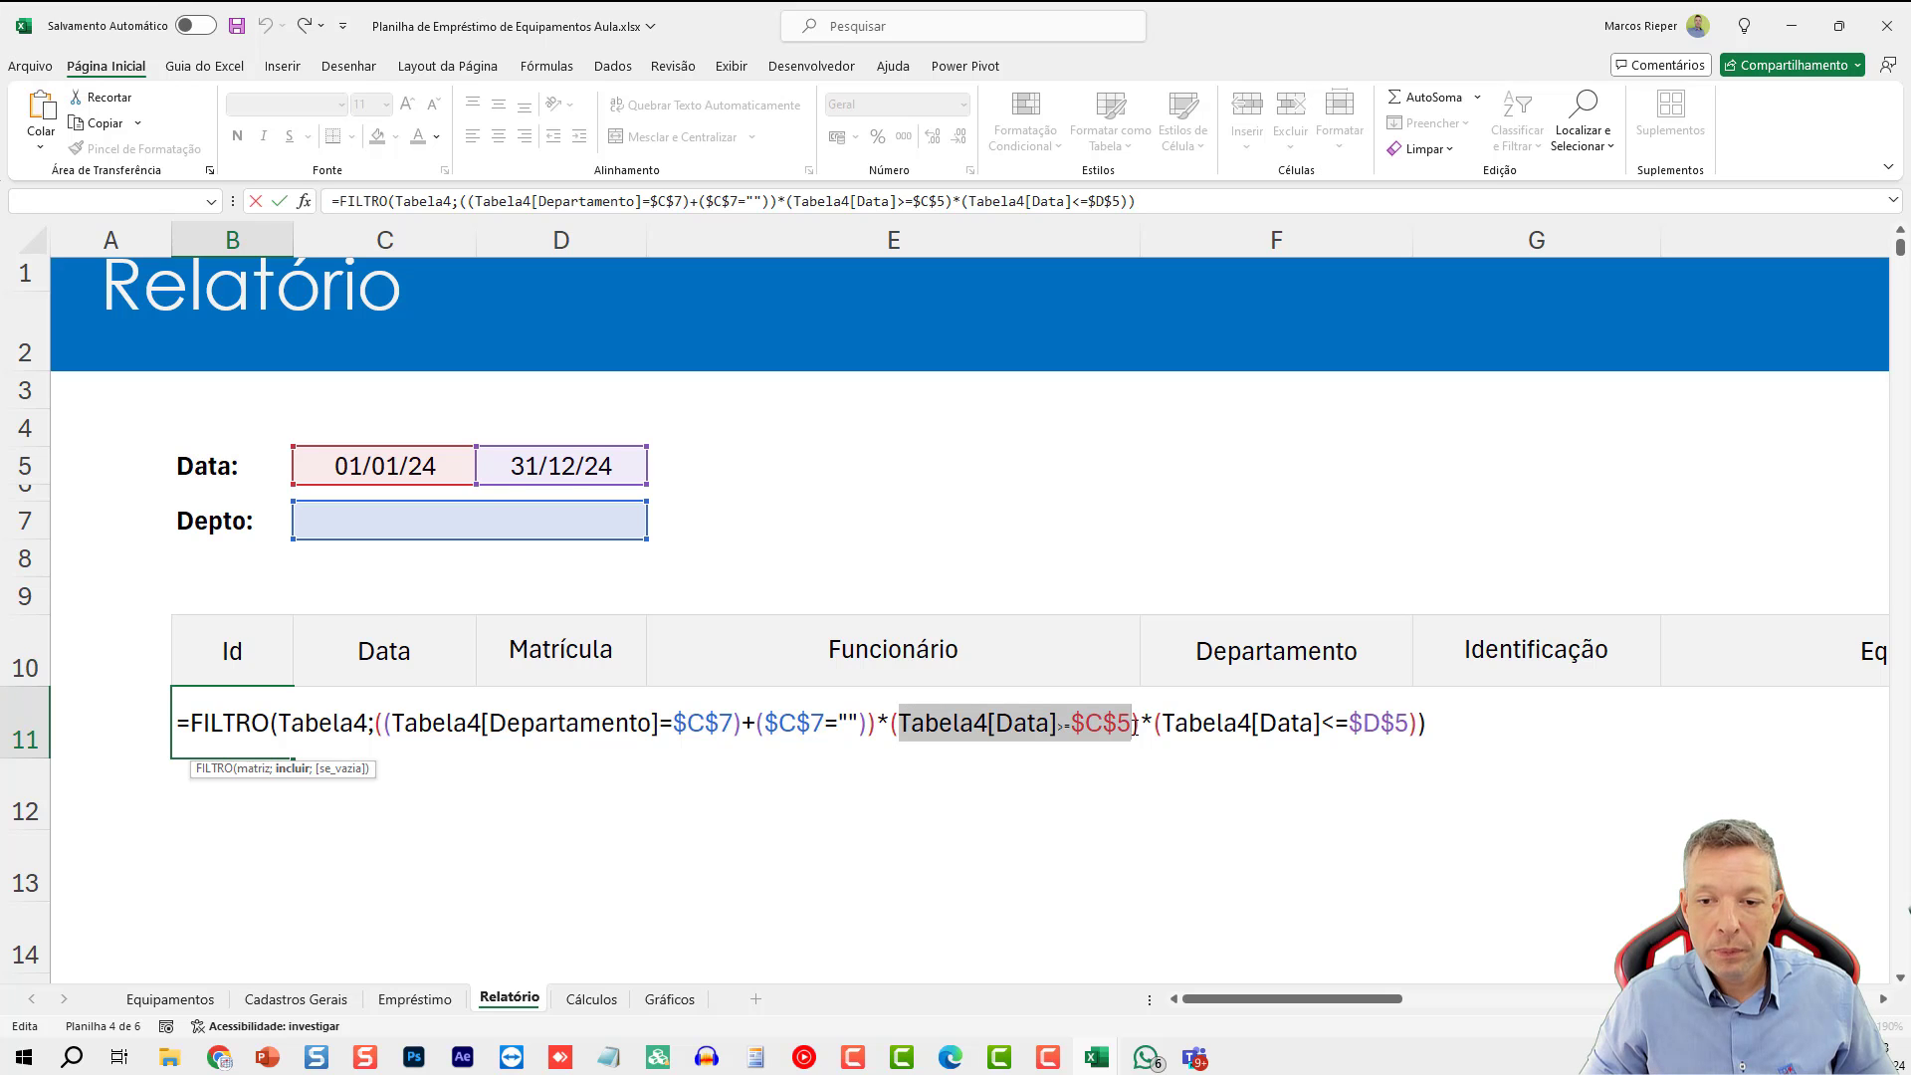
- Evaluate the start-date and end-date conditions inside B11's FILTRO formula one at a time, reverting each evaluation
{"action": "key", "text": "F9"}
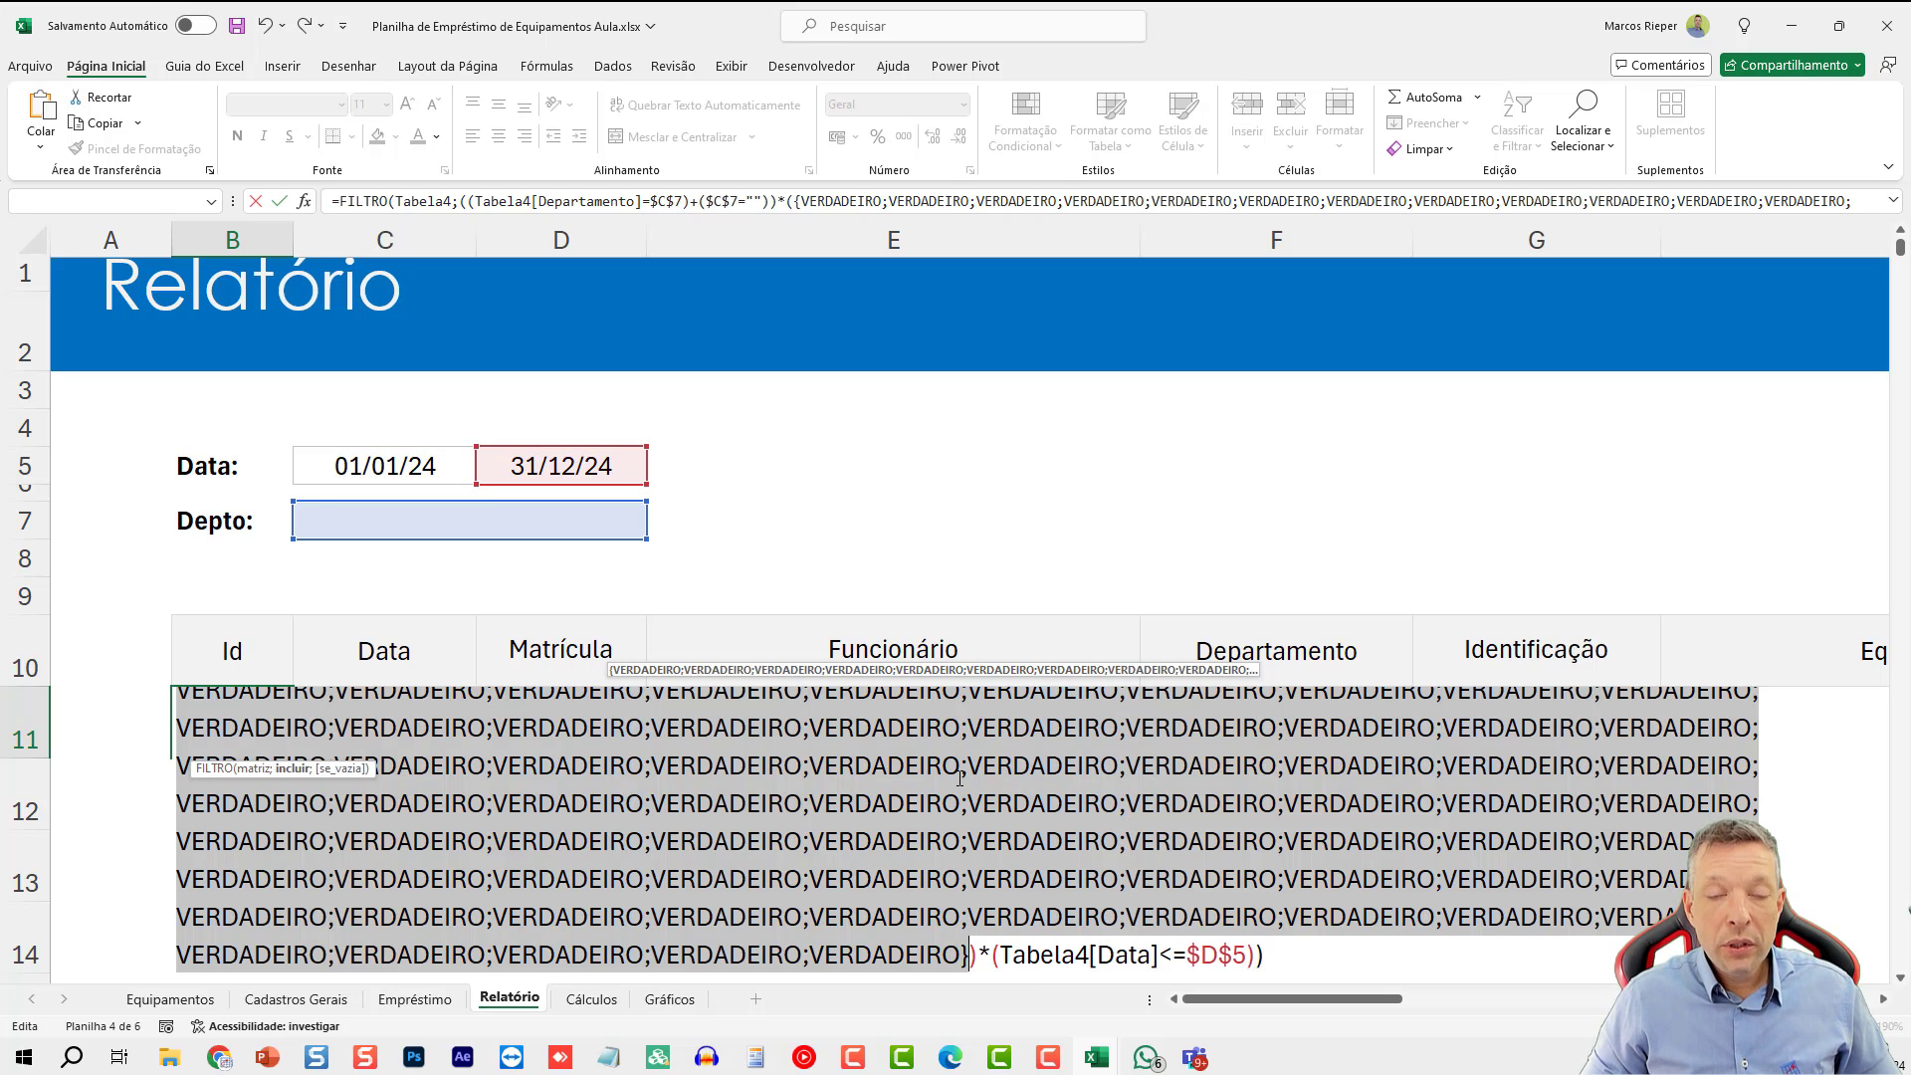
{"action": "key", "text": "ctrl+z"}
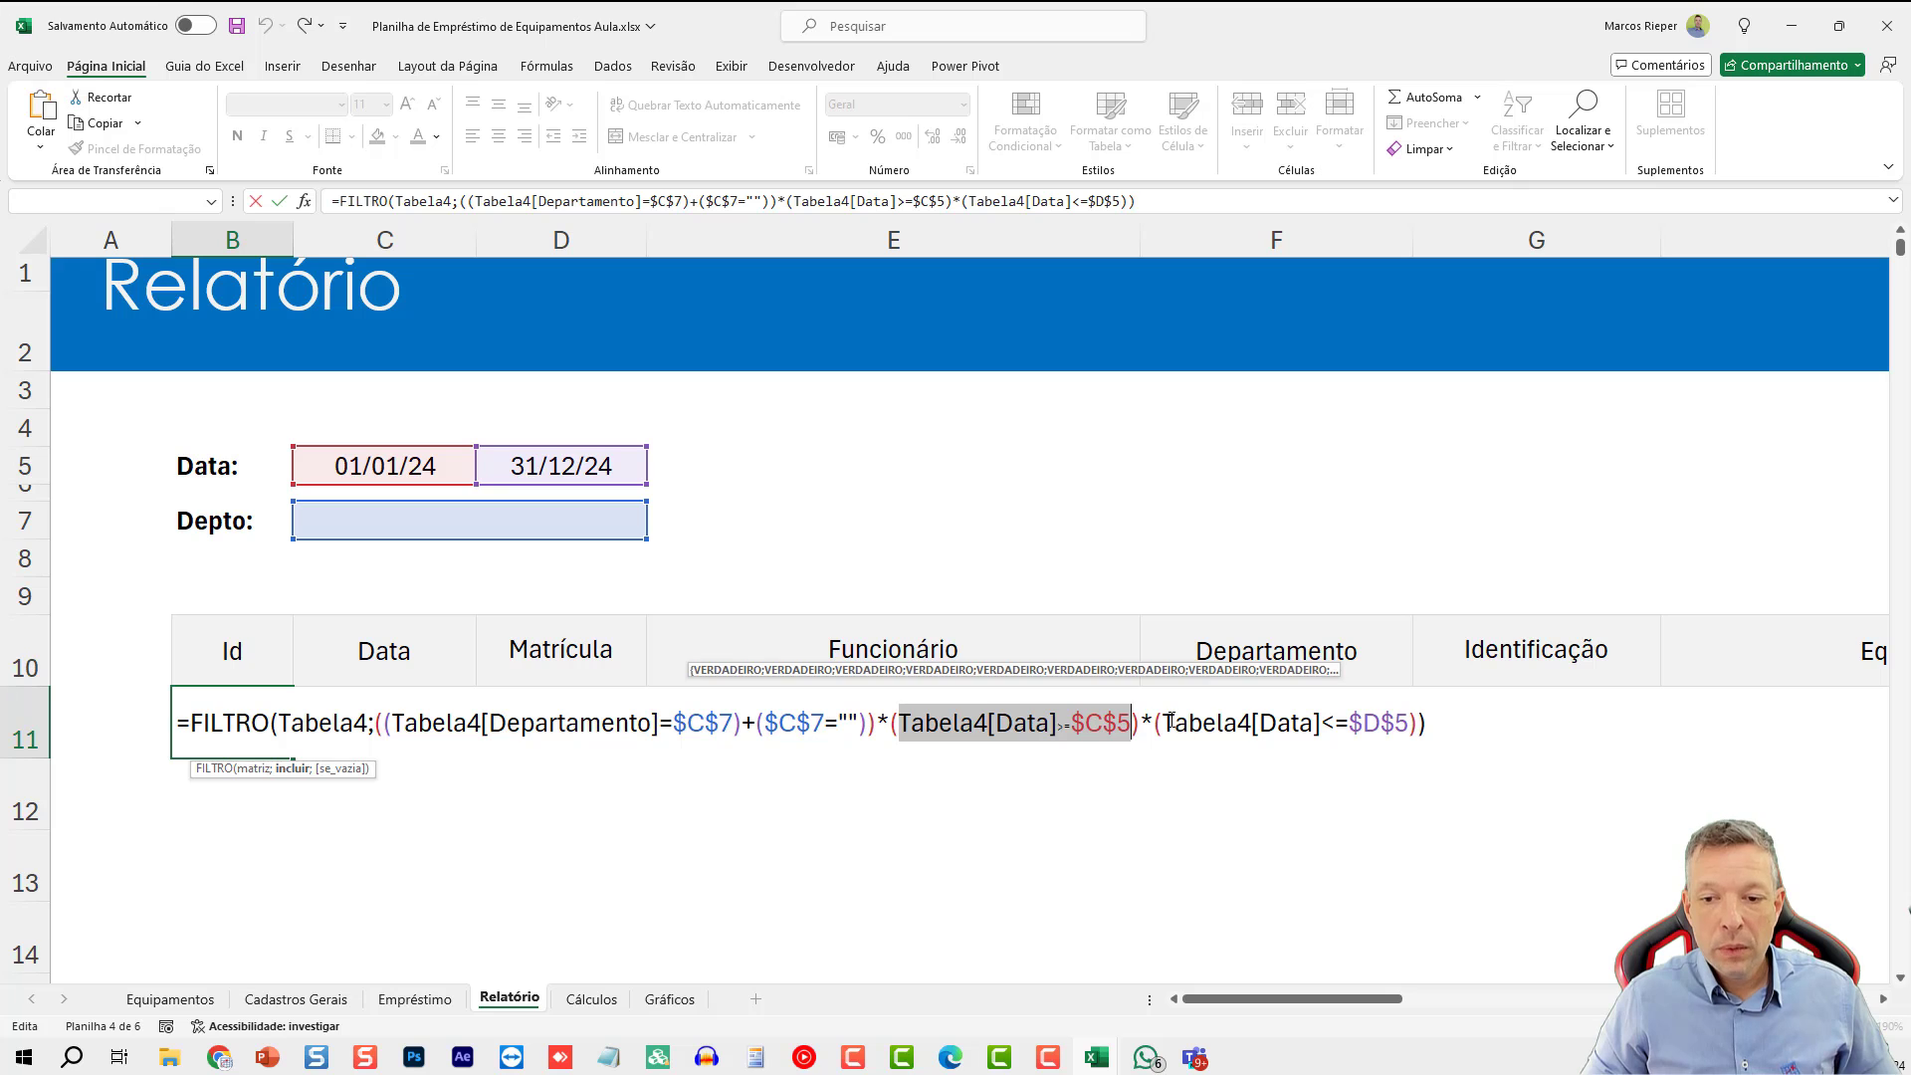
{"action": "left_click", "coordinate": [1168, 719]}
{"action": "left_click_drag", "start_coordinate": [1168, 719], "coordinate": [1412, 724]}
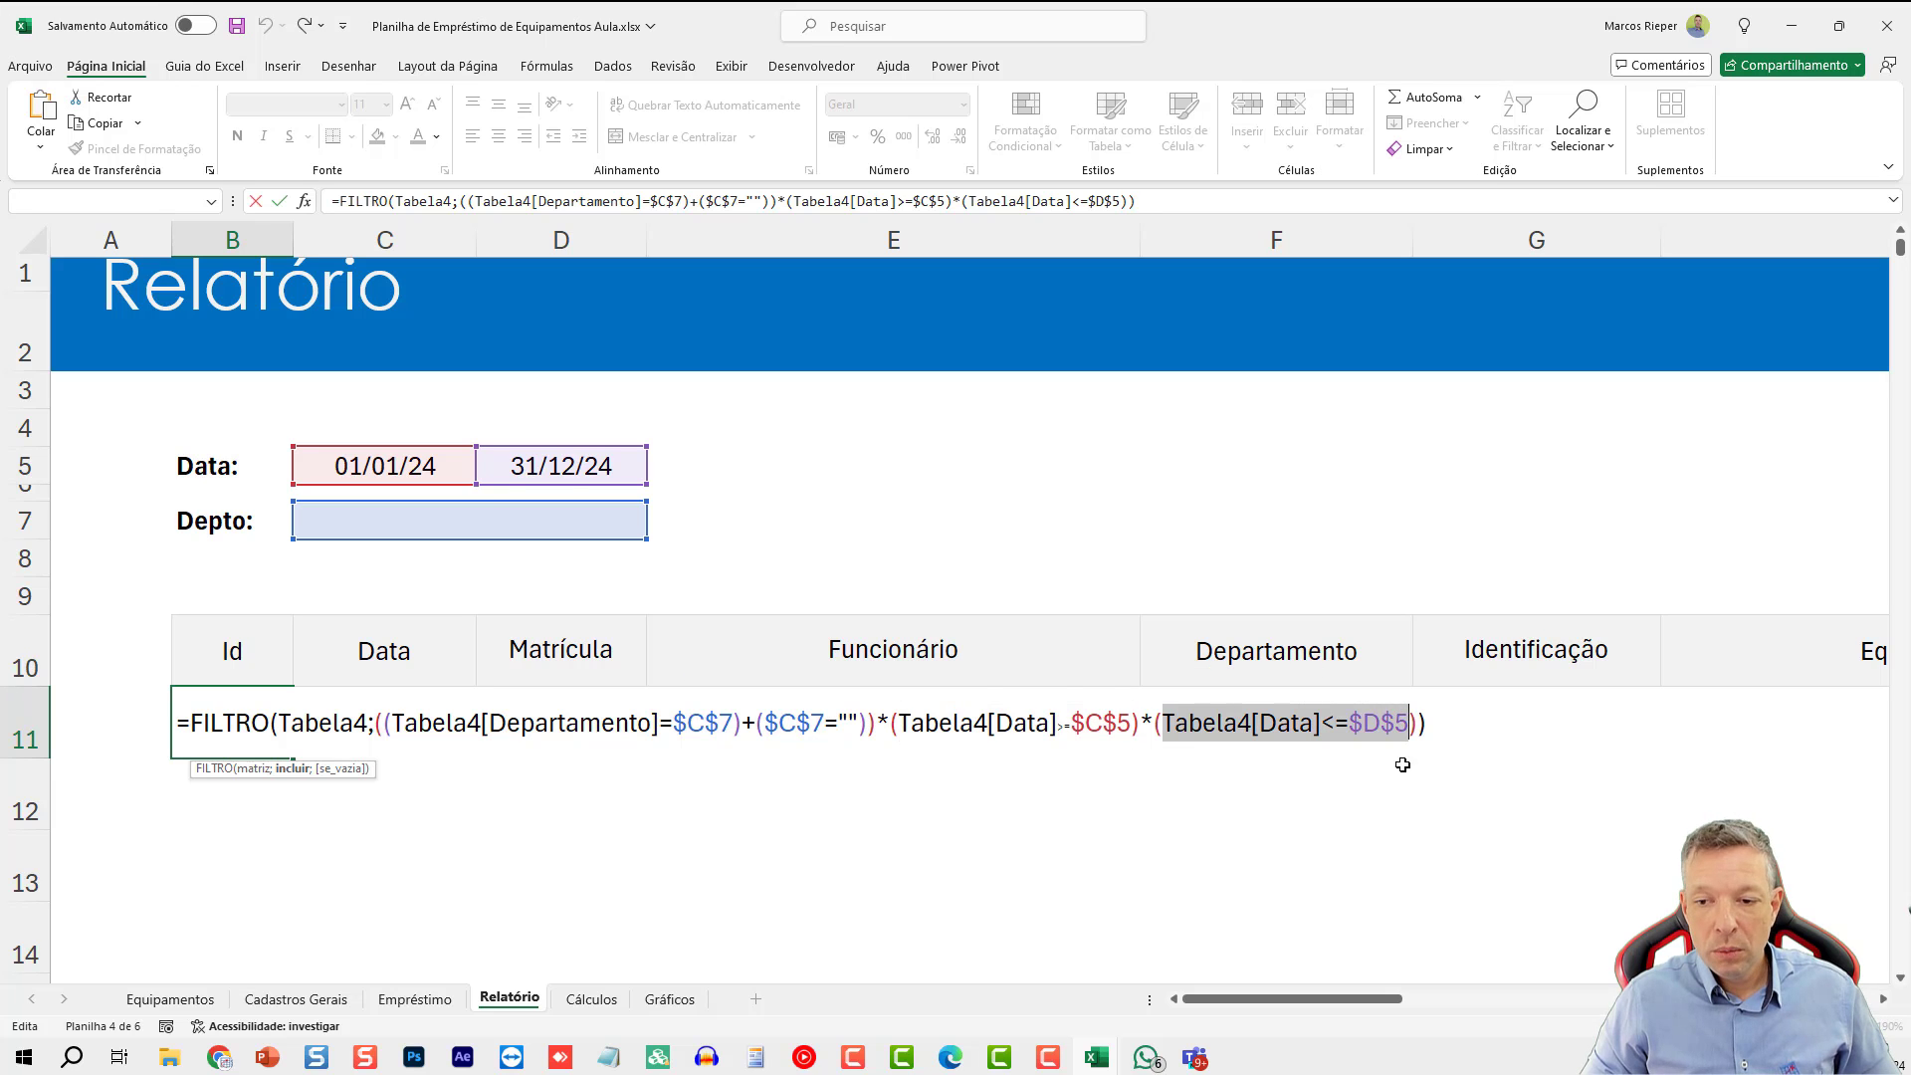
{"action": "key", "text": "F9"}
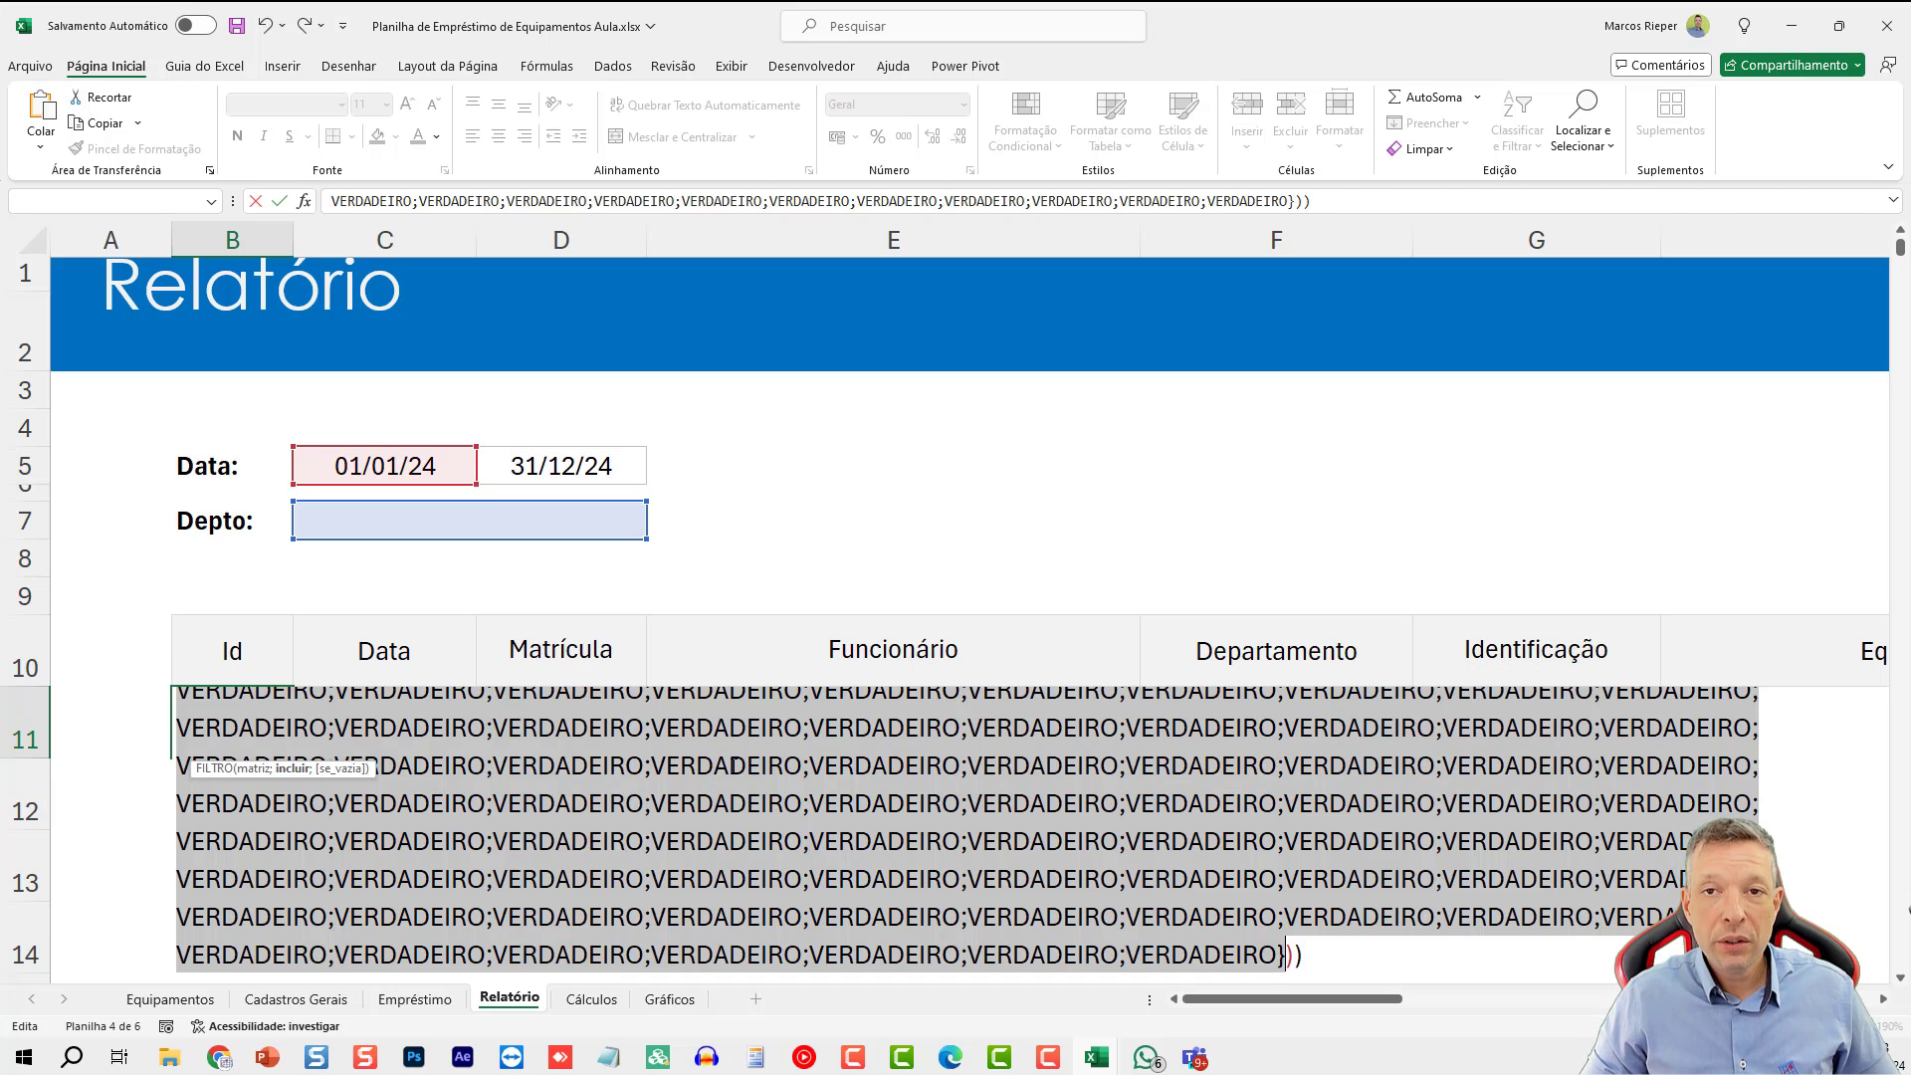
{"action": "key", "text": "ctrl+z"}
- Evaluate the entire include argument of B11's FILTRO formula, restore its original expression and commit the formula
{"action": "left_click_drag", "start_coordinate": [384, 723], "coordinate": [1416, 725]}
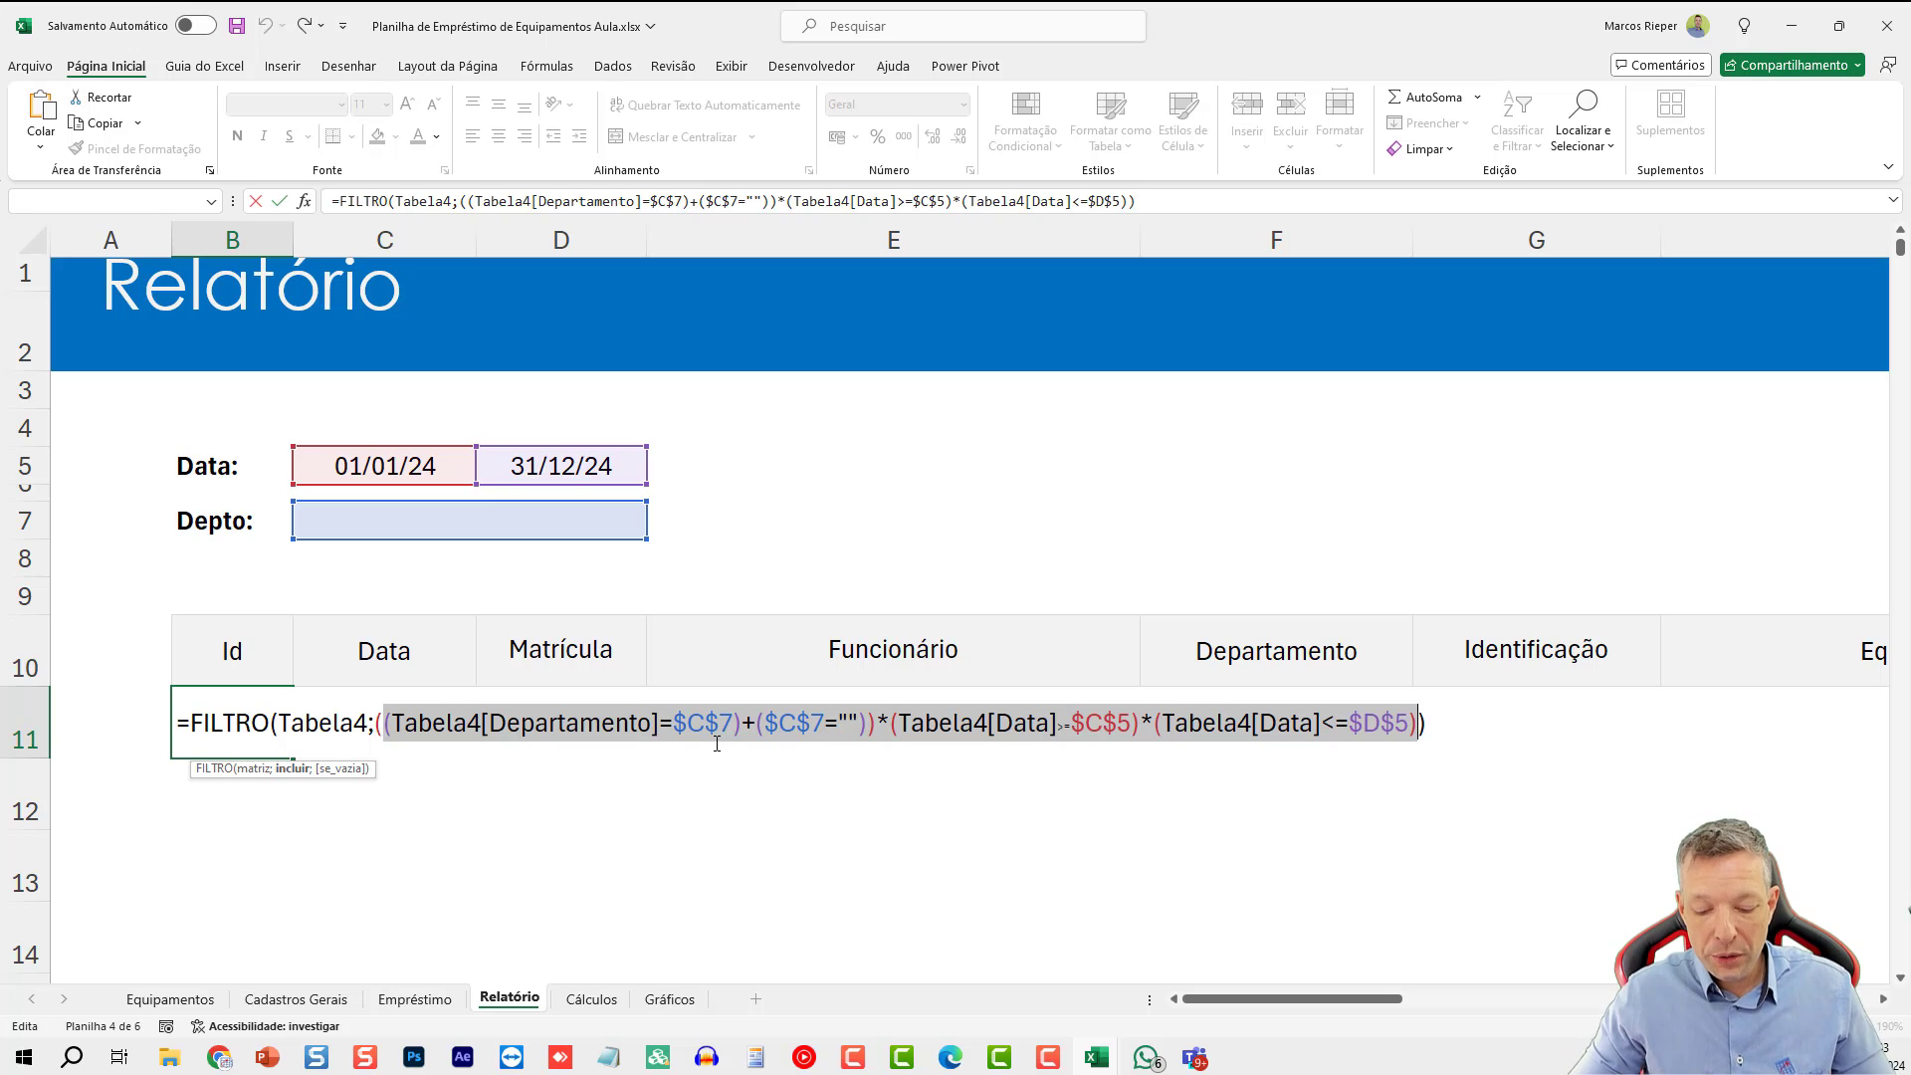
{"action": "key", "text": "F9"}
{"action": "key", "text": "Return"}
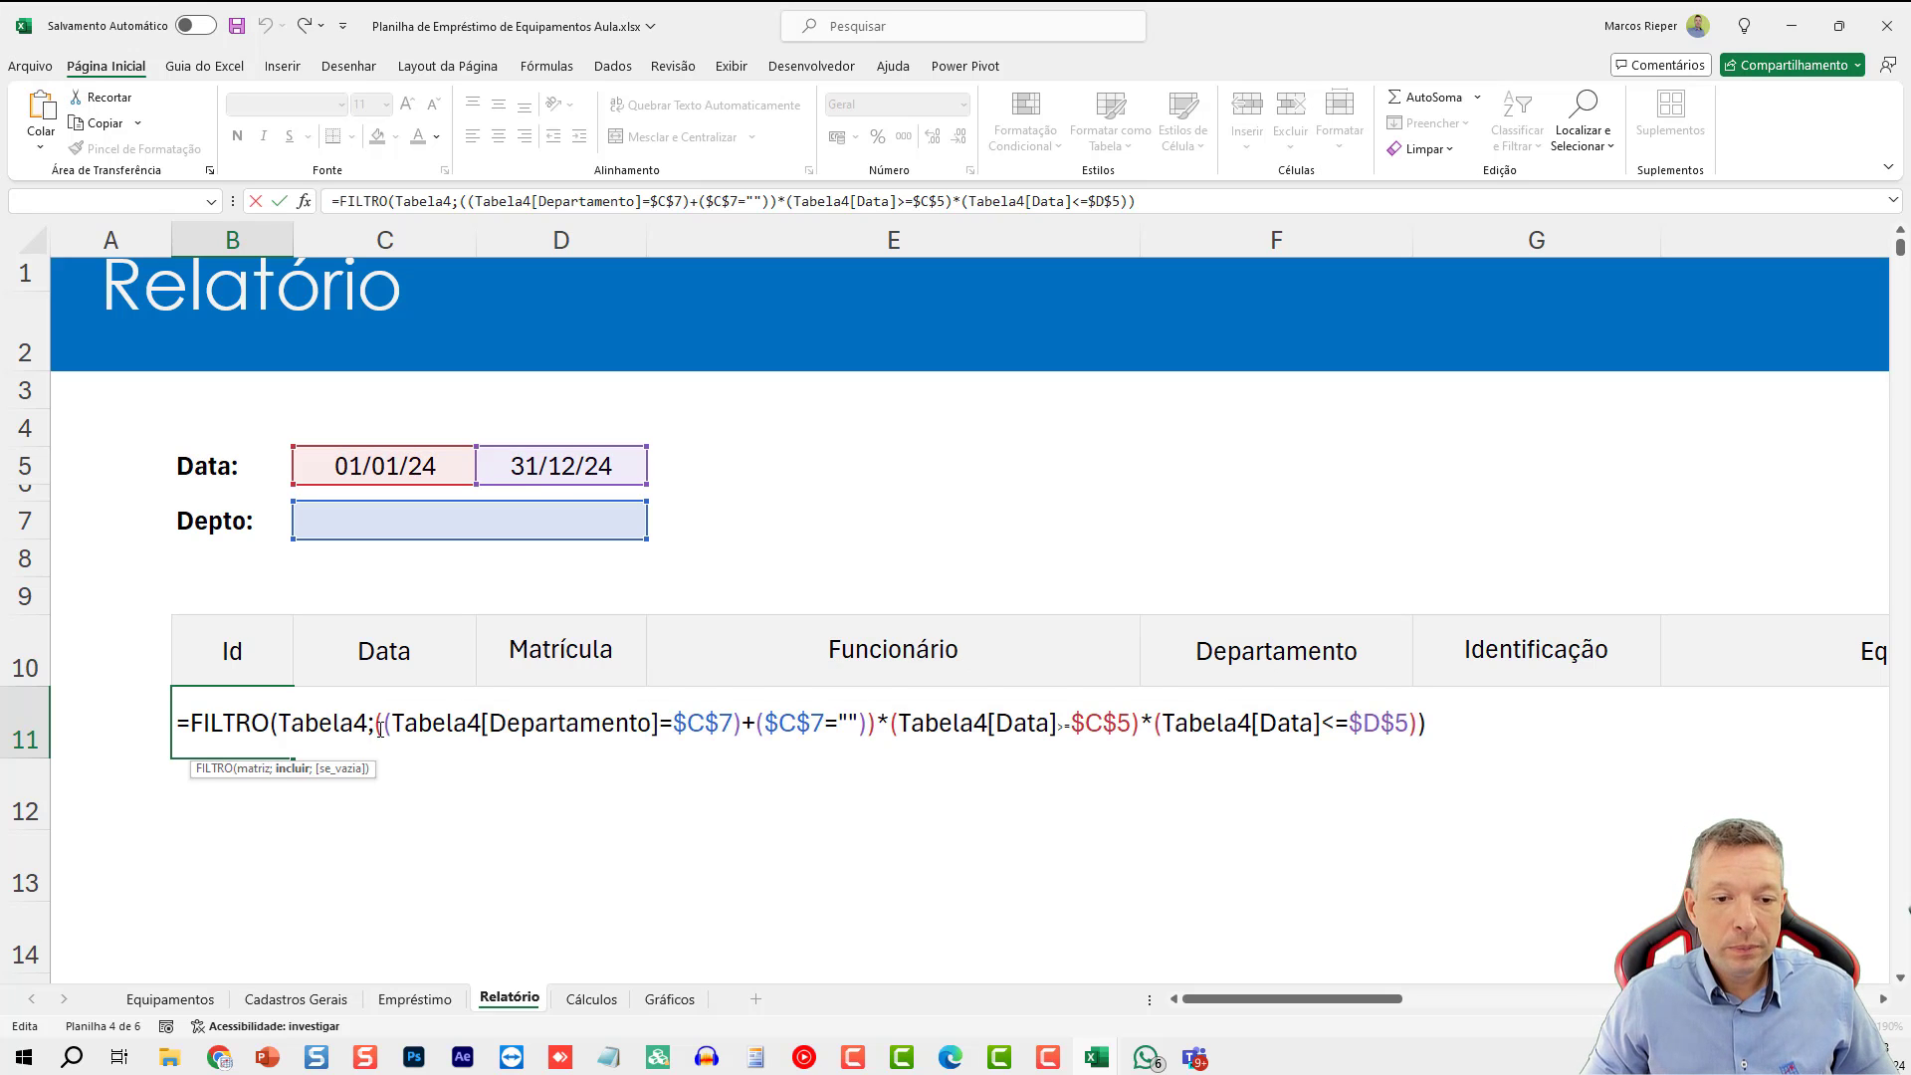
{"action": "left_click", "coordinate": [1414, 725], "text": "shift"}
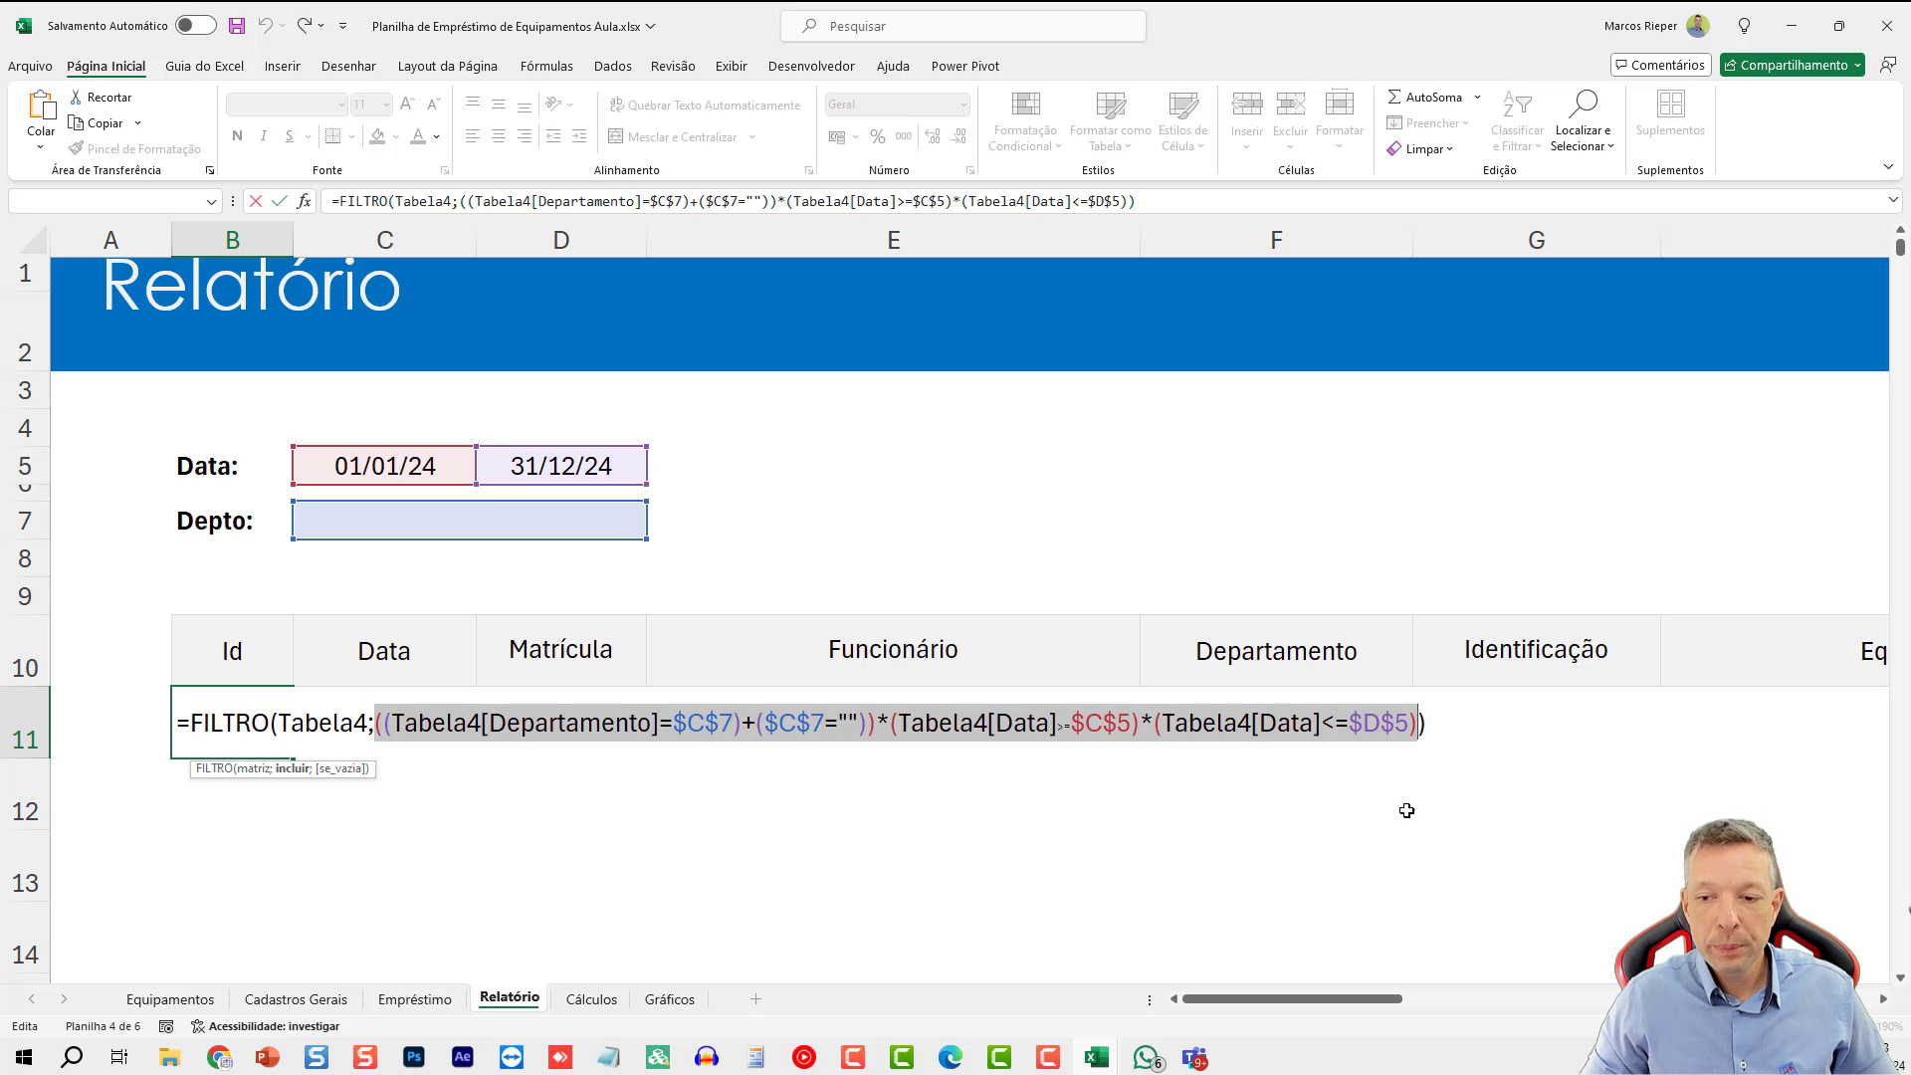
{"action": "key", "text": "F9"}
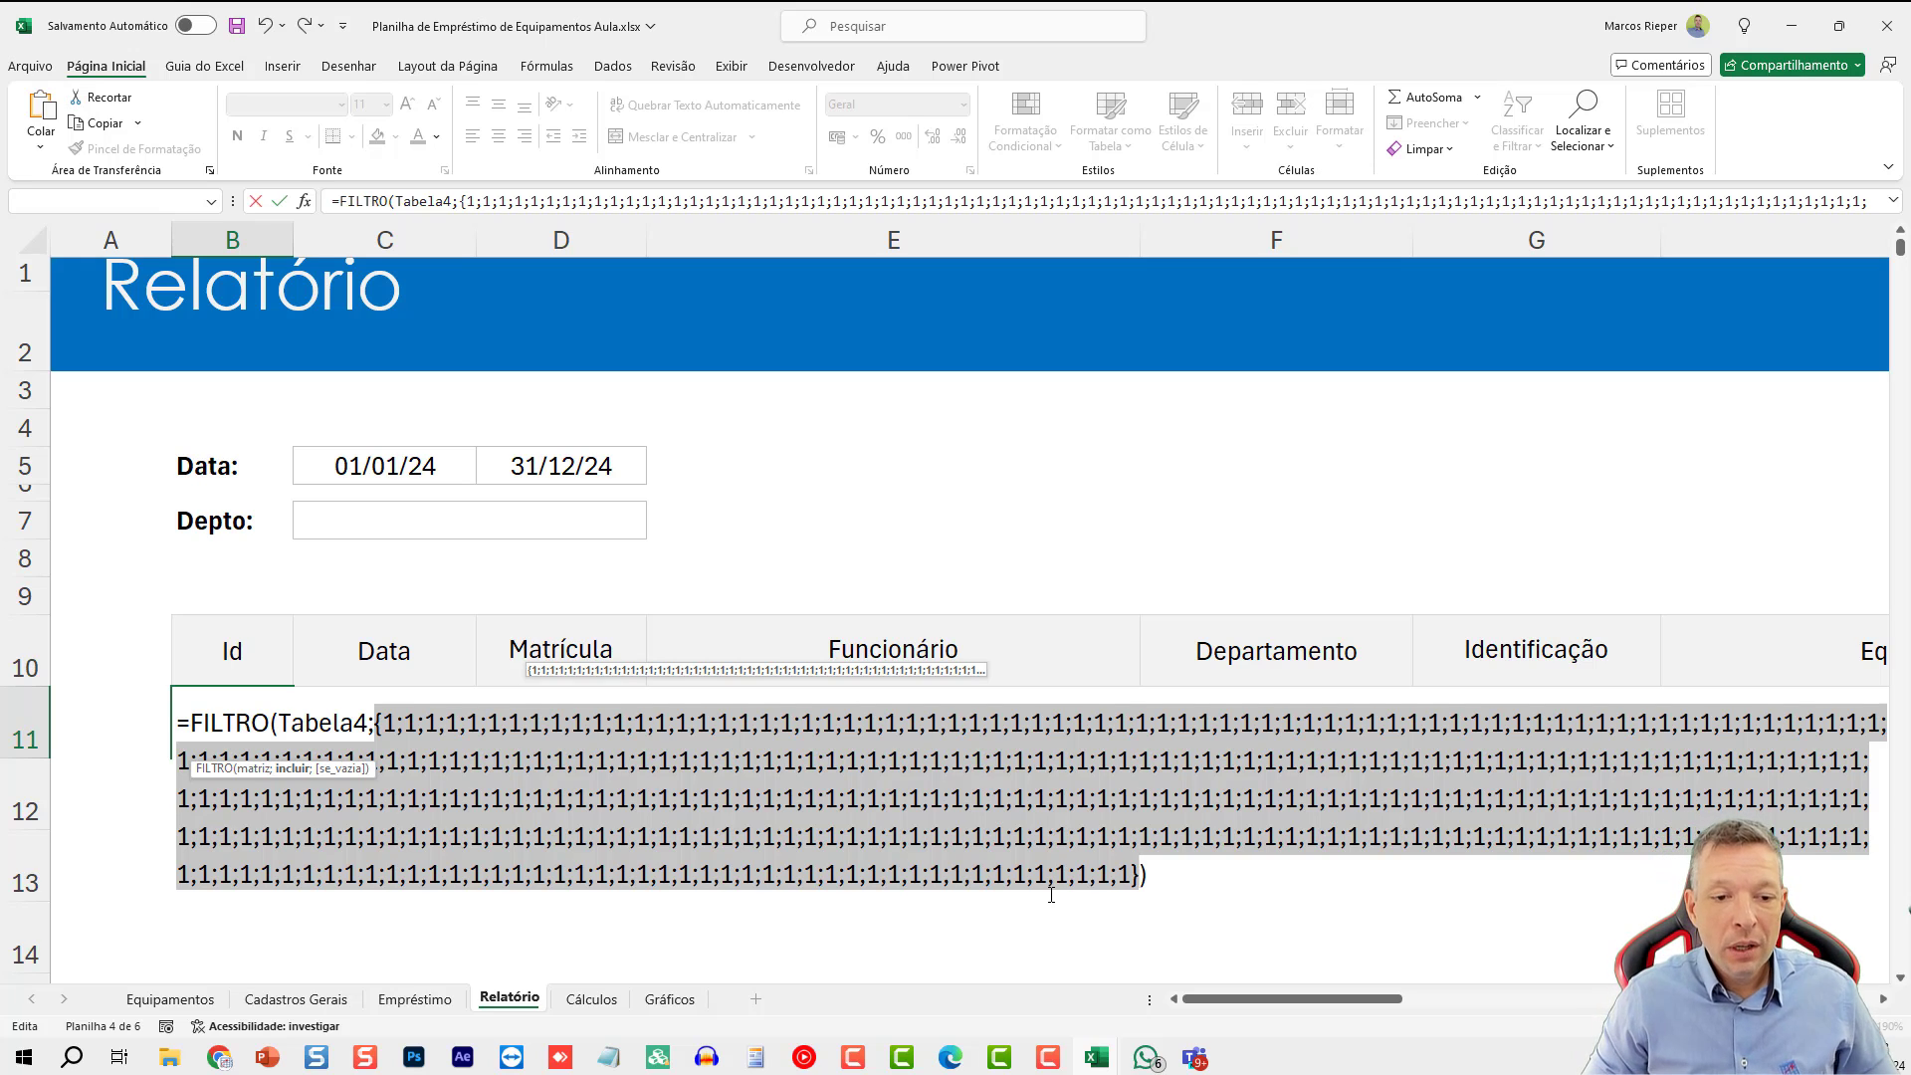
{"action": "key", "text": "ctrl+z"}
{"action": "key", "text": "ctrl+Return"}
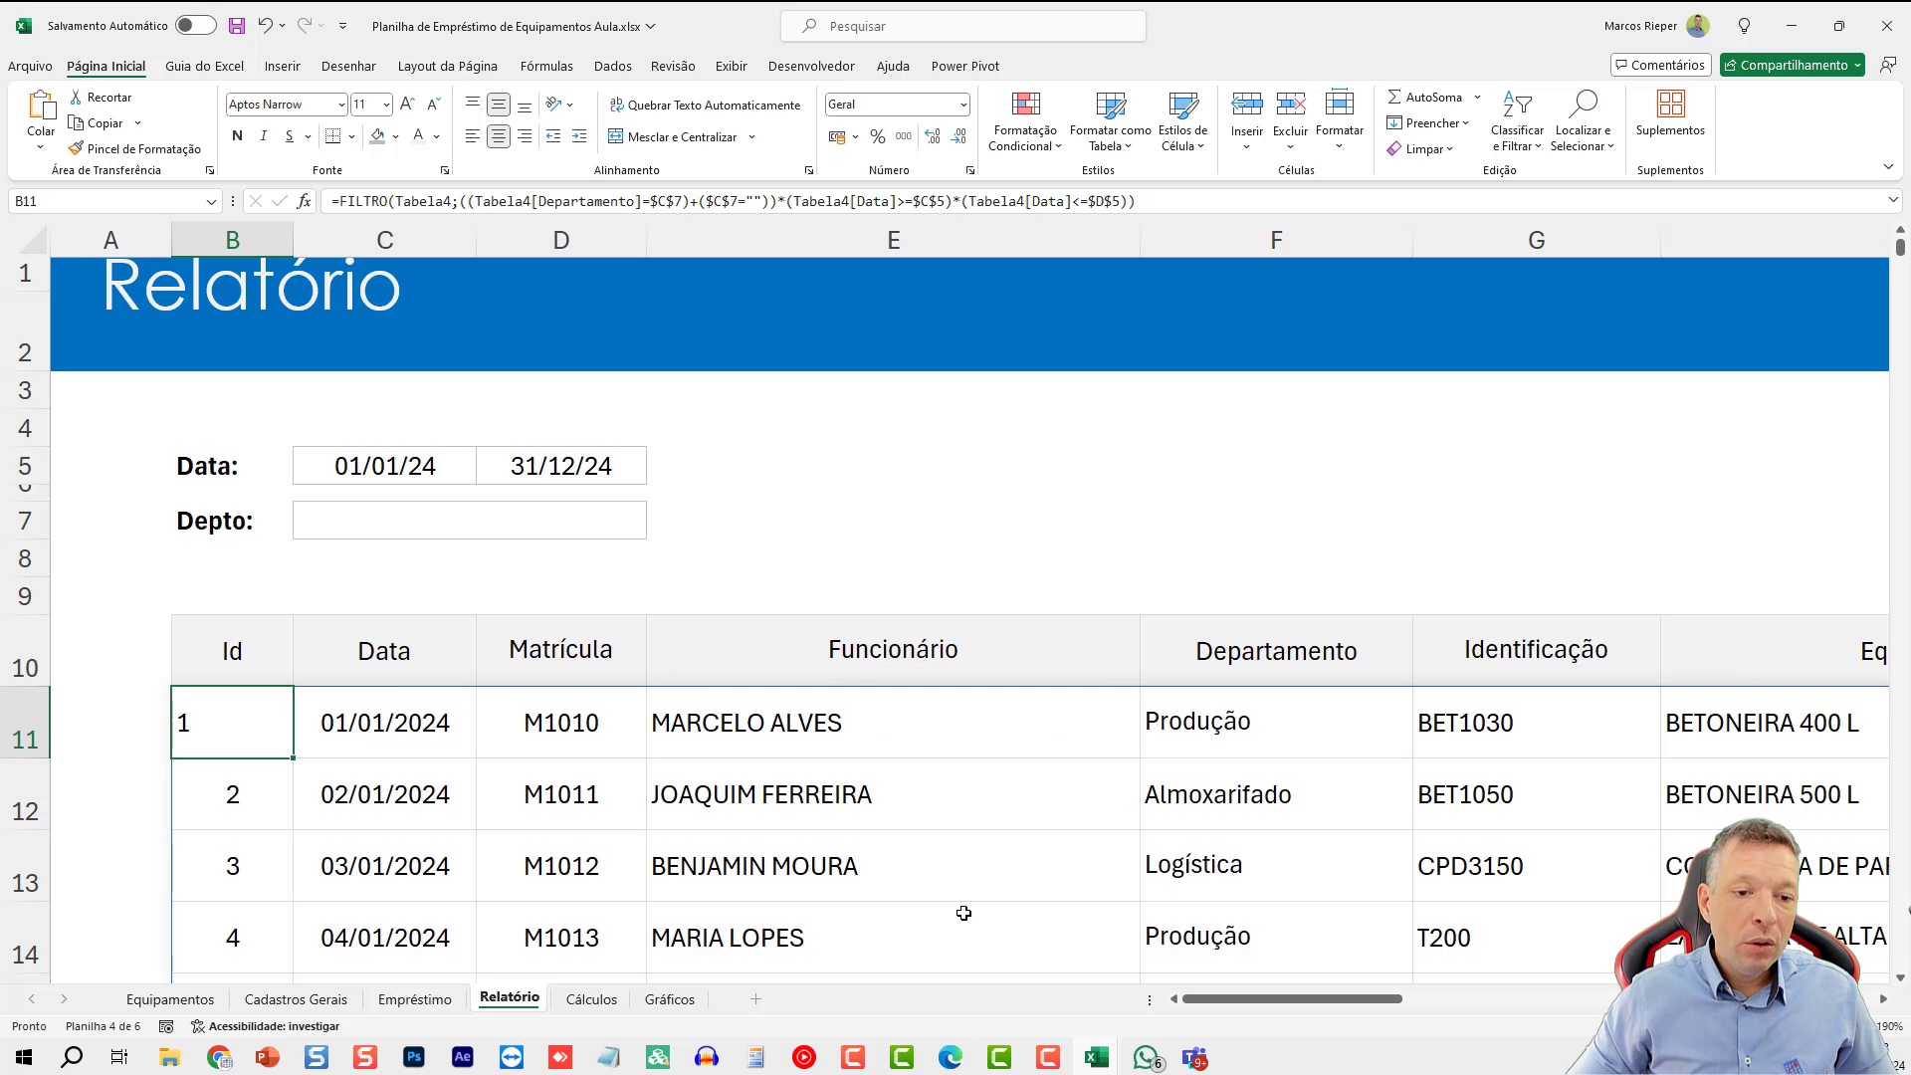
- Center the first Id value in cell B11 horizontally
{"action": "left_click", "coordinate": [497, 135]}
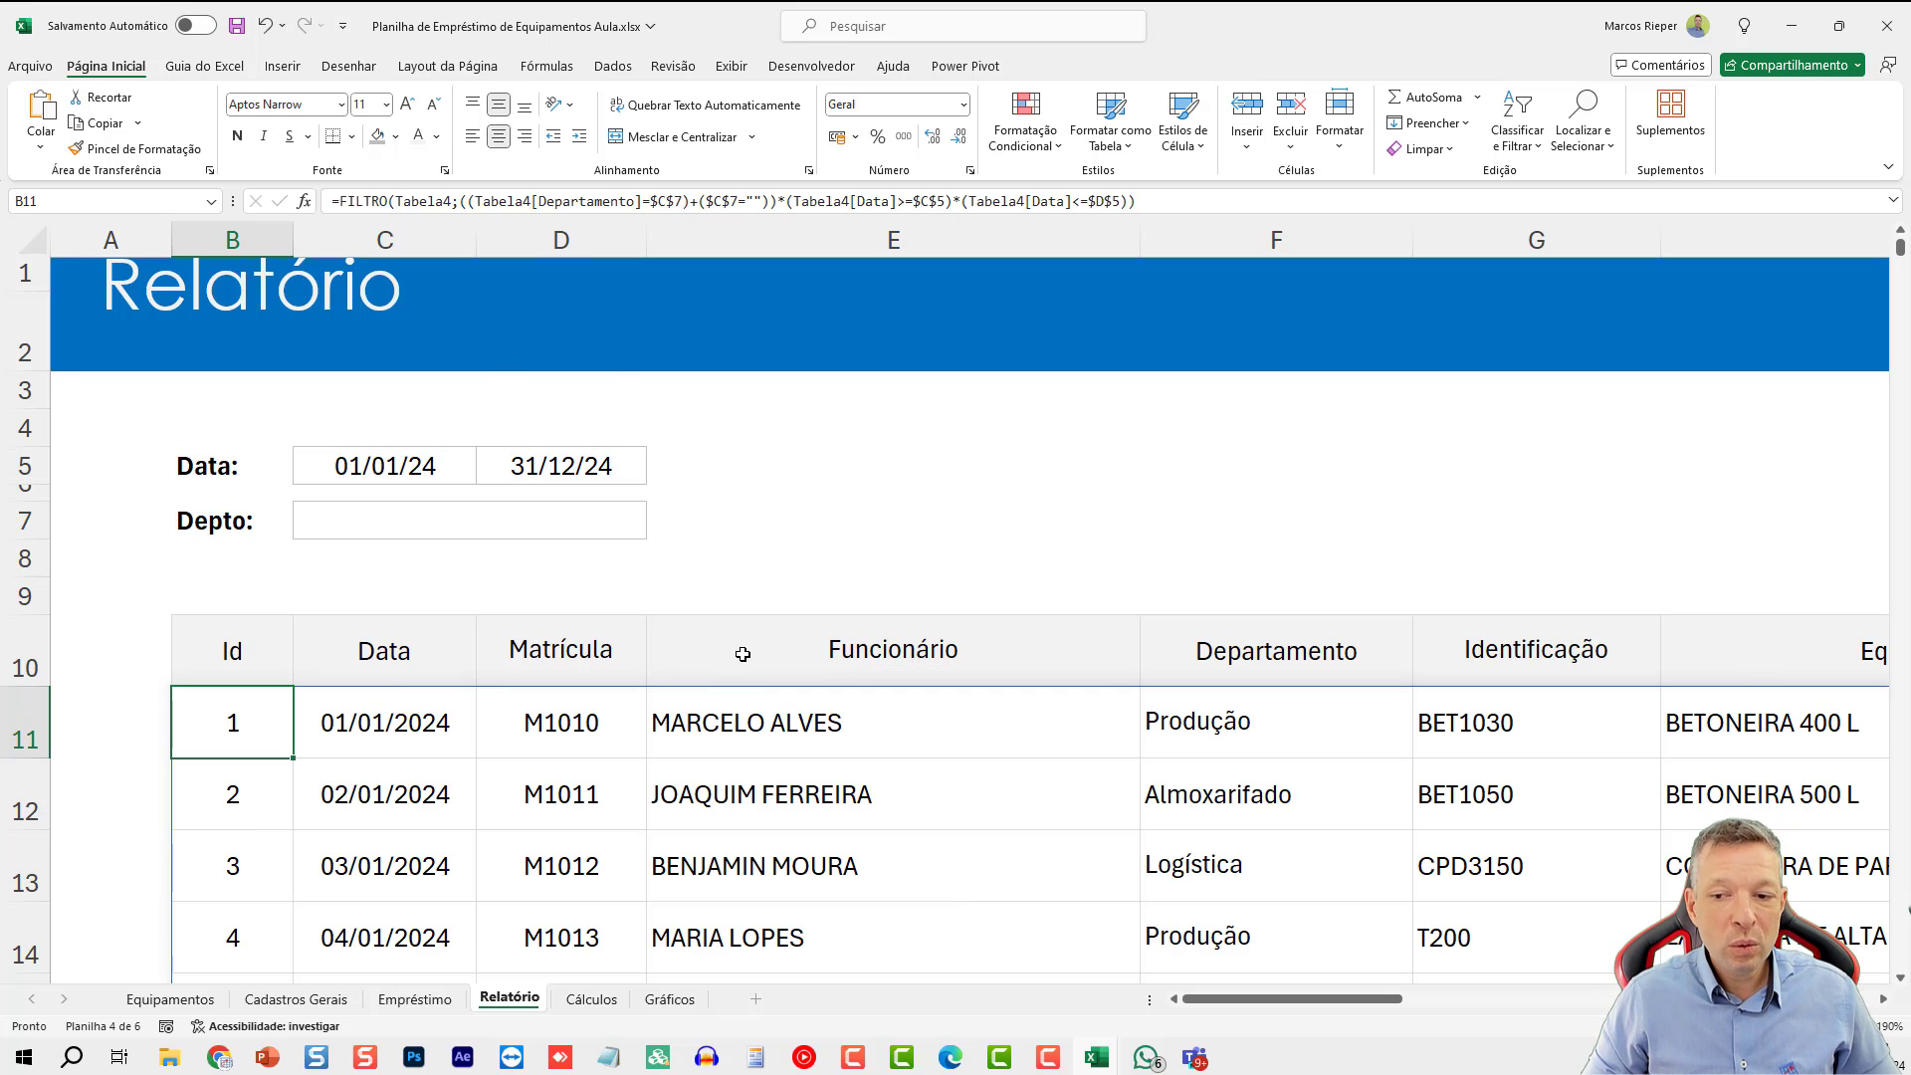
{"action": "scroll", "coordinate": [736, 662], "scroll_direction": "down", "scroll_amount": 4}
{"action": "scroll", "coordinate": [736, 662], "scroll_direction": "down", "scroll_amount": 1}
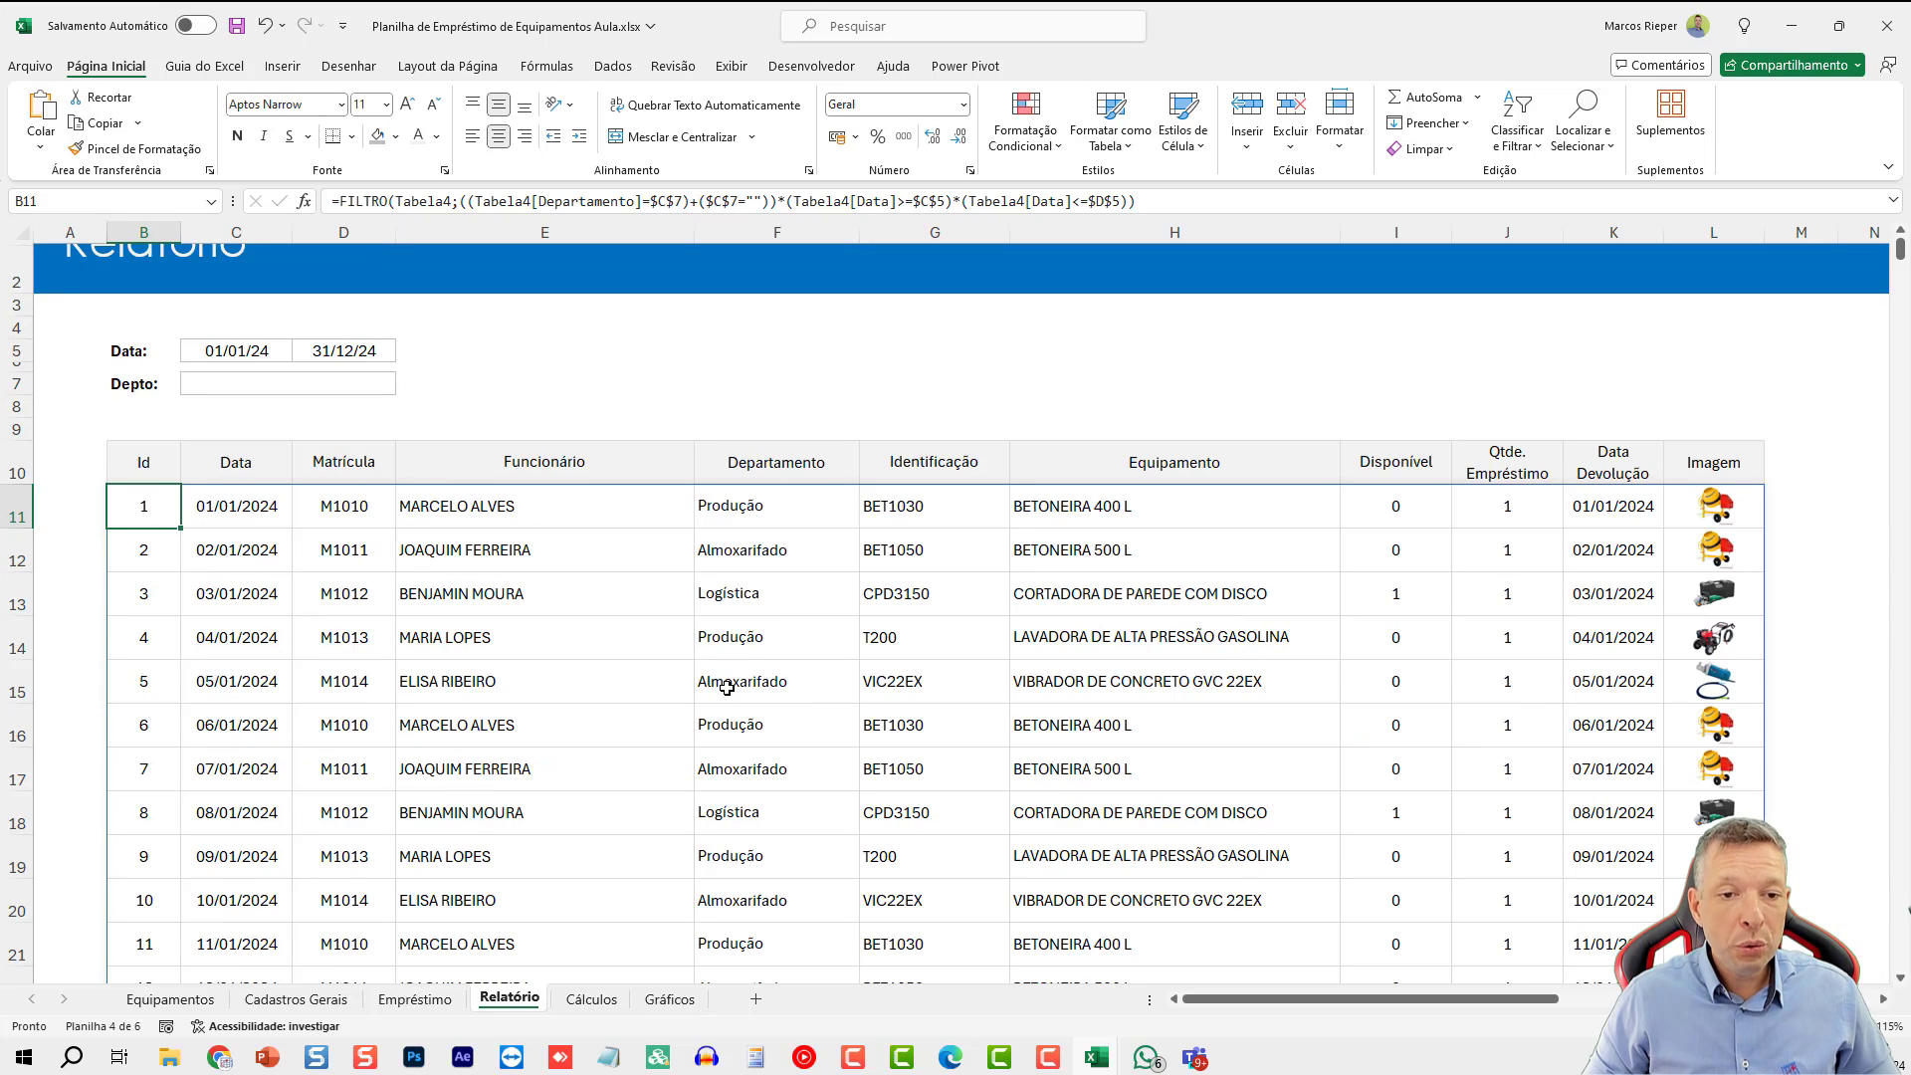
- Freeze the panes above row 11 so the filters and table header stay fixed while the report scrolls
{"action": "left_click", "coordinate": [18, 510]}
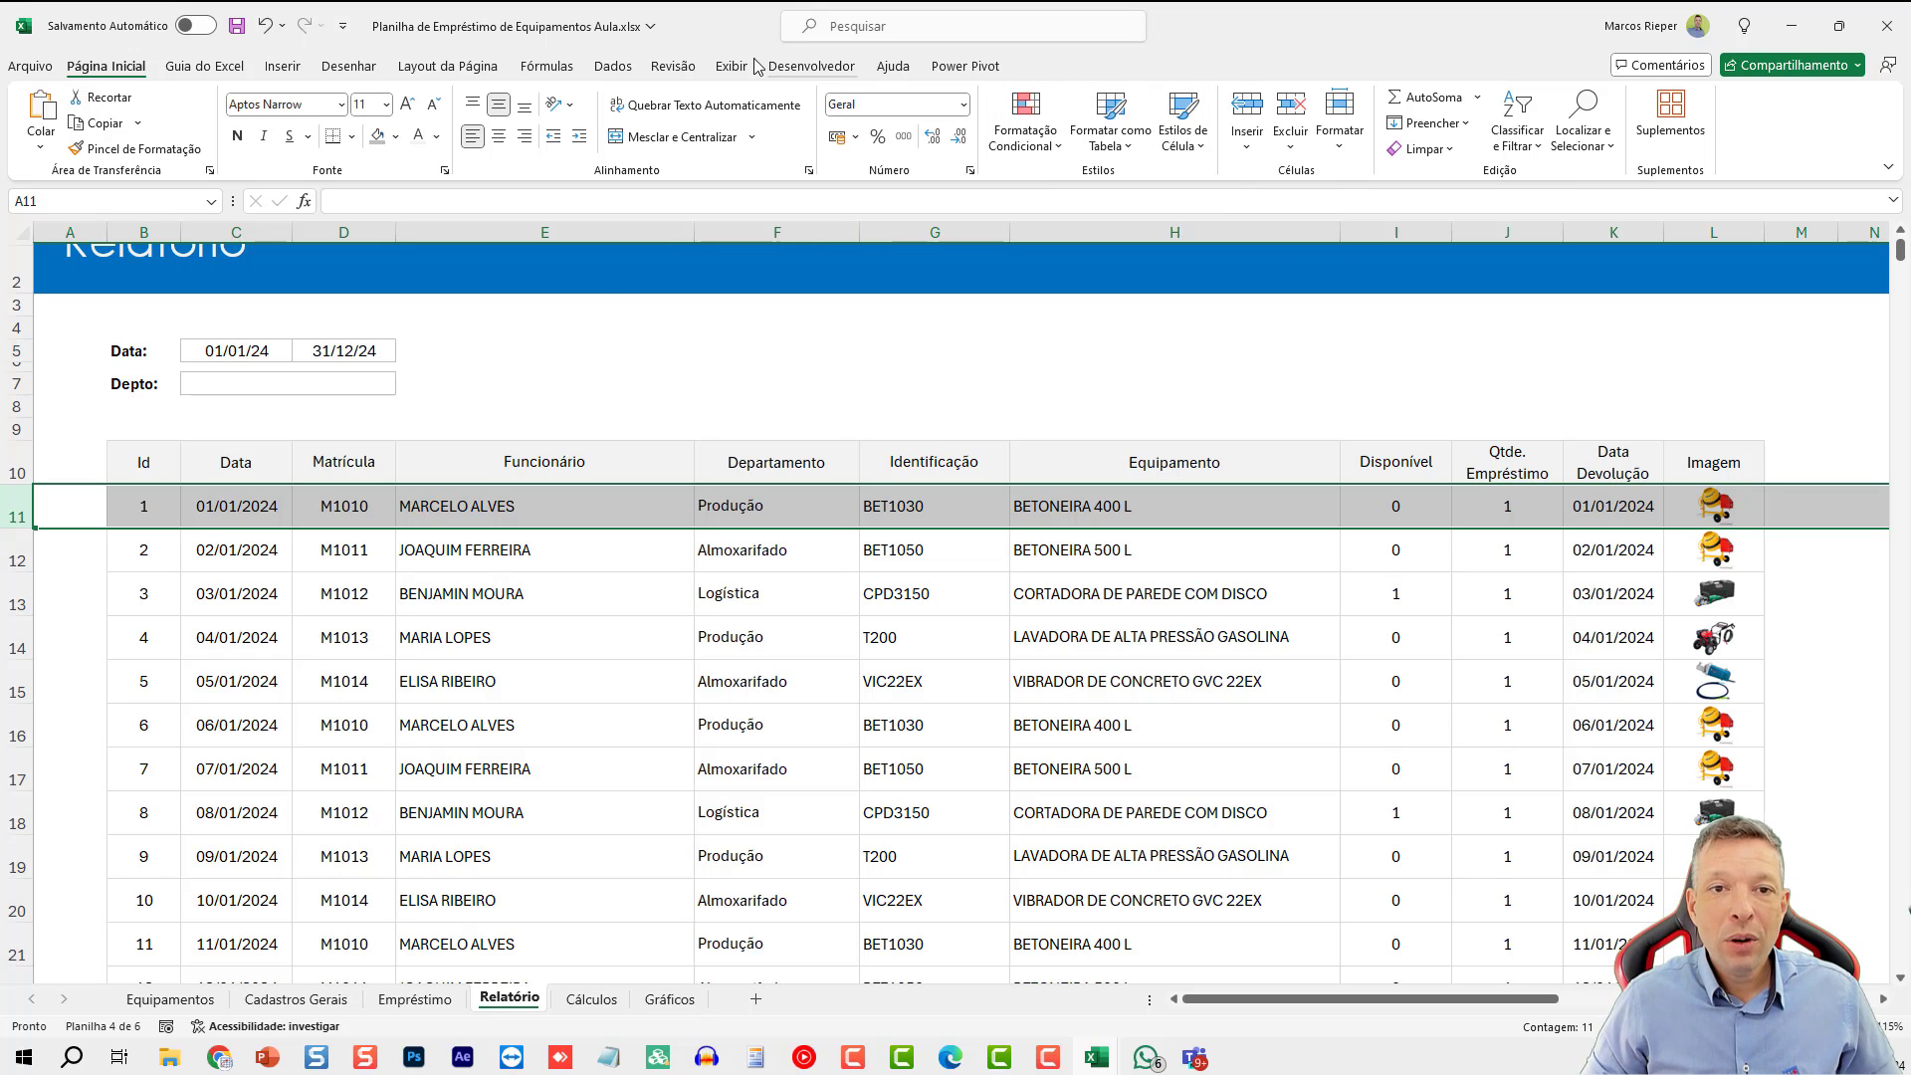
{"action": "left_click", "coordinate": [629, 66]}
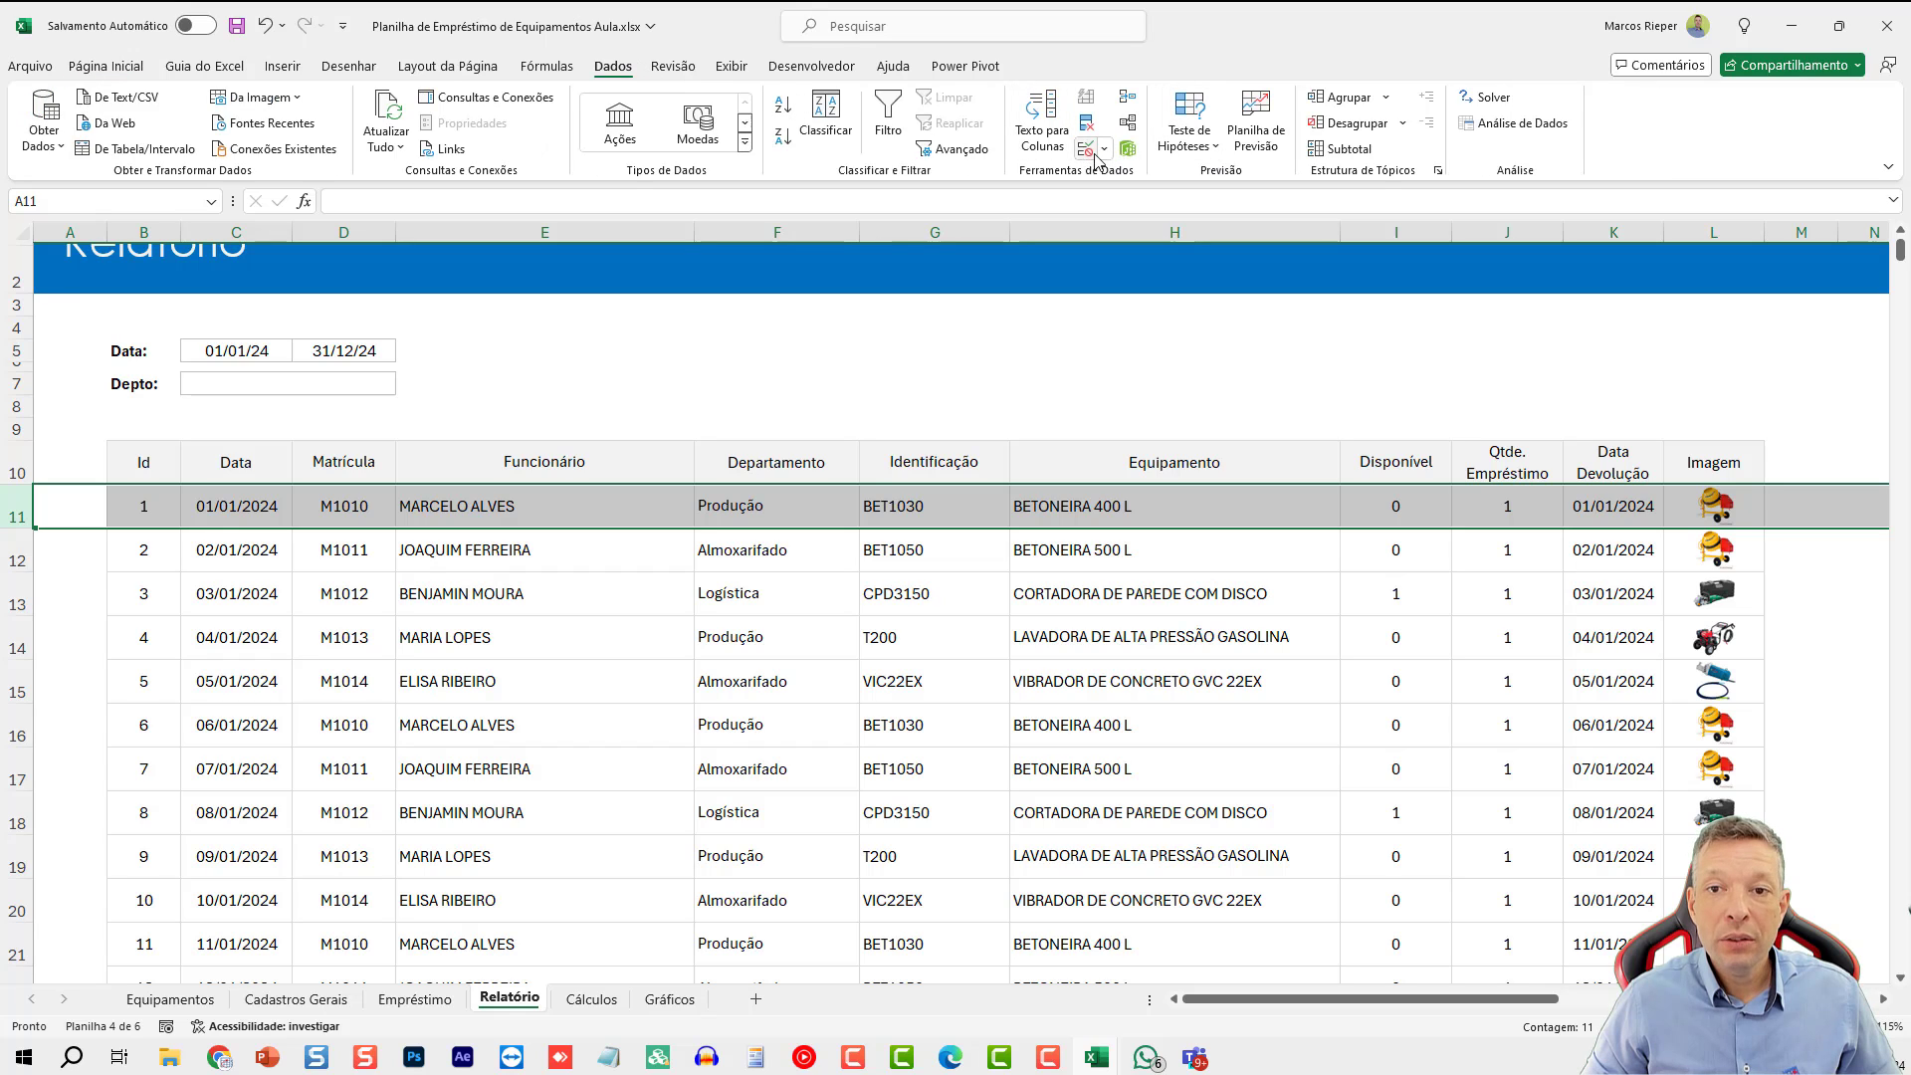
{"action": "left_click", "coordinate": [732, 65]}
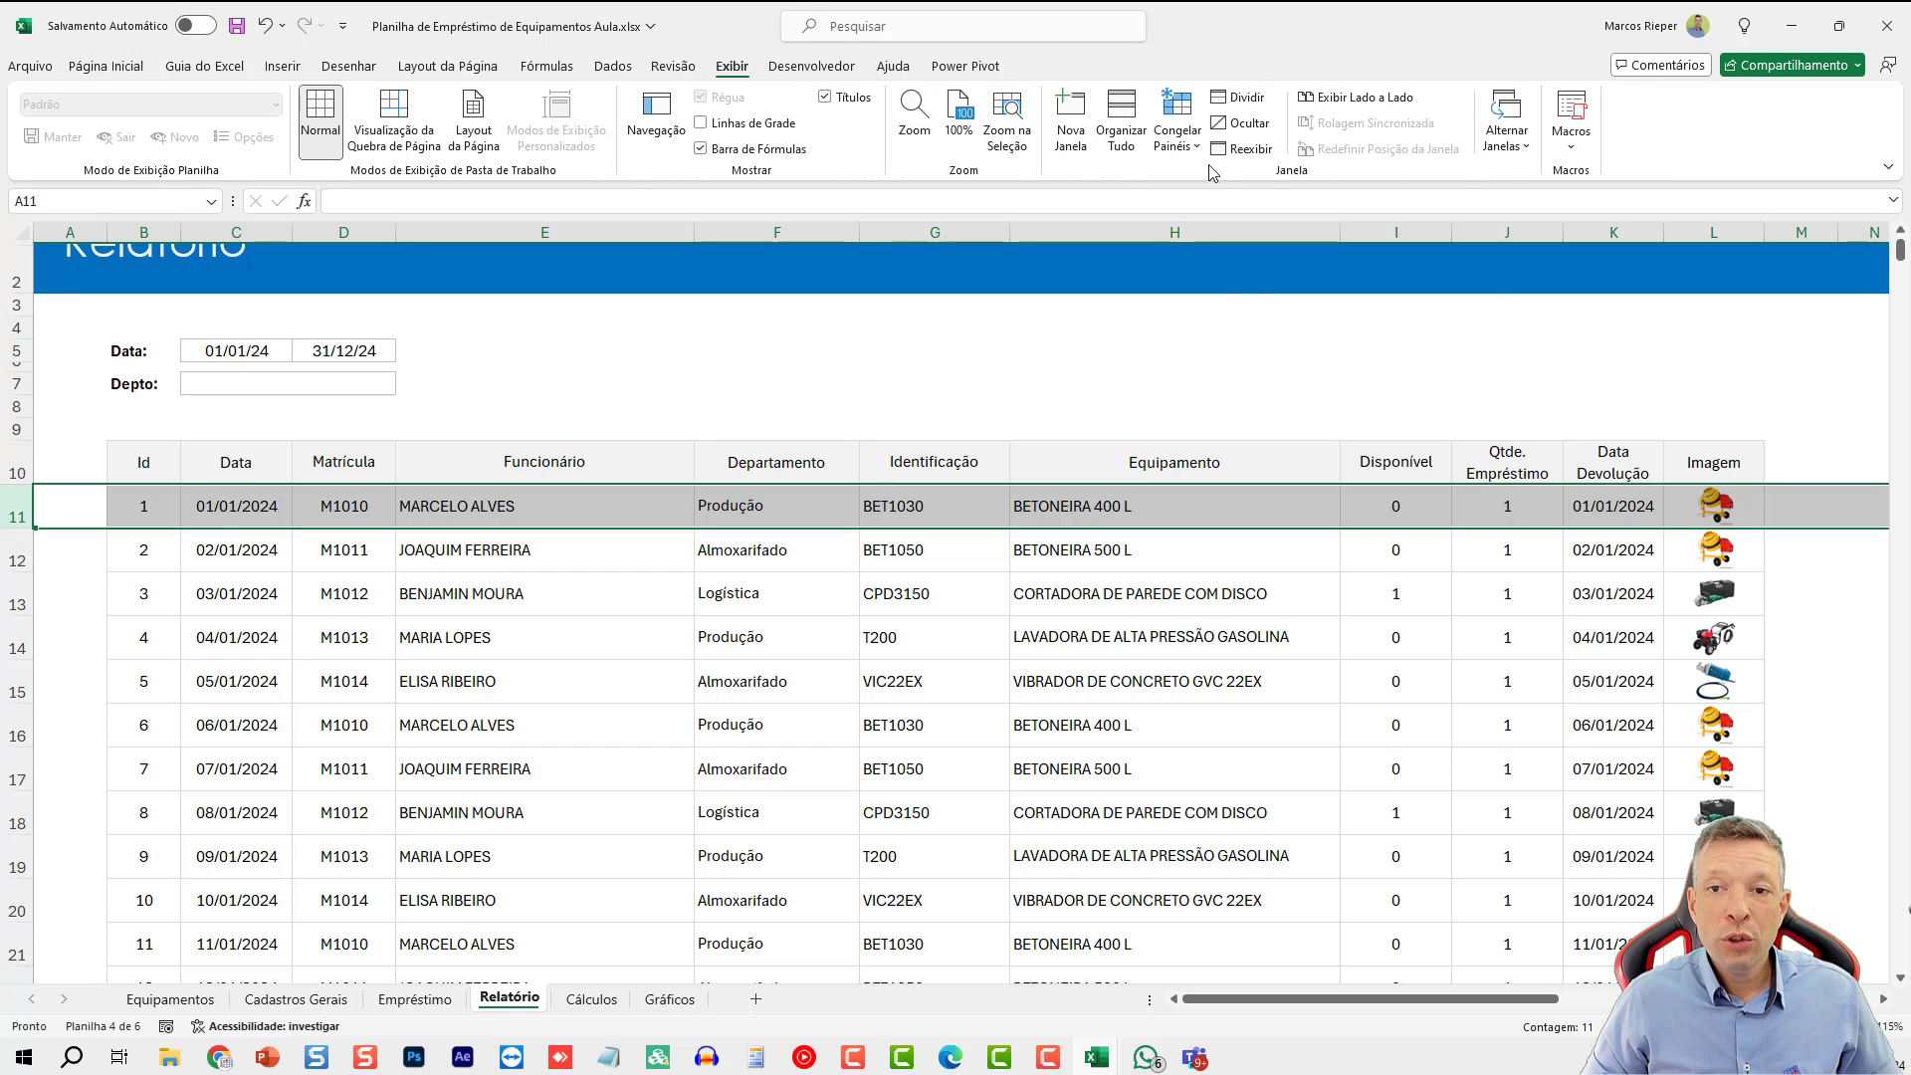
{"action": "left_click", "coordinate": [1178, 124]}
{"action": "left_click", "coordinate": [1209, 189]}
{"action": "left_click", "coordinate": [637, 595]}
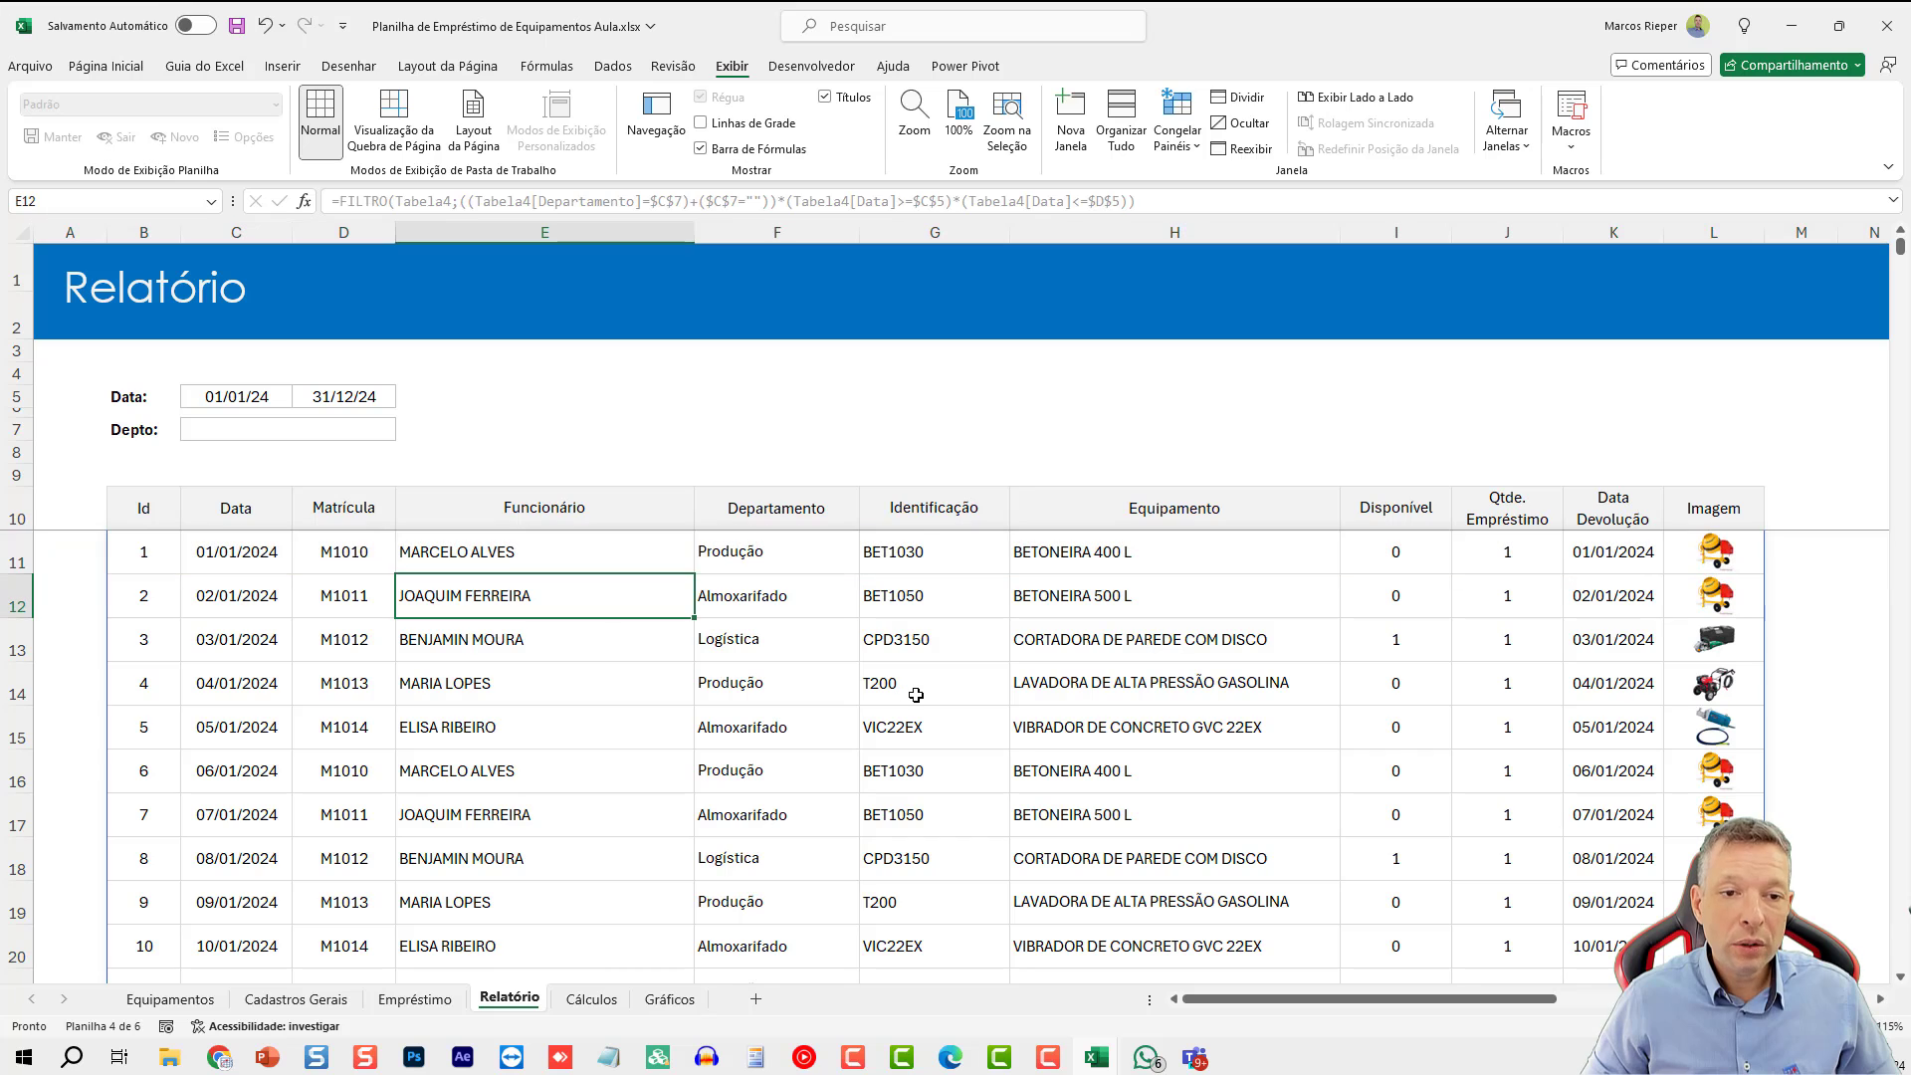
{"action": "scroll", "coordinate": [915, 696], "scroll_direction": "down", "scroll_amount": 2}
{"action": "scroll", "coordinate": [916, 696], "scroll_direction": "up", "scroll_amount": 2}
- Test the report's department filter with Logística and change it to Produção
{"action": "left_click", "coordinate": [314, 423]}
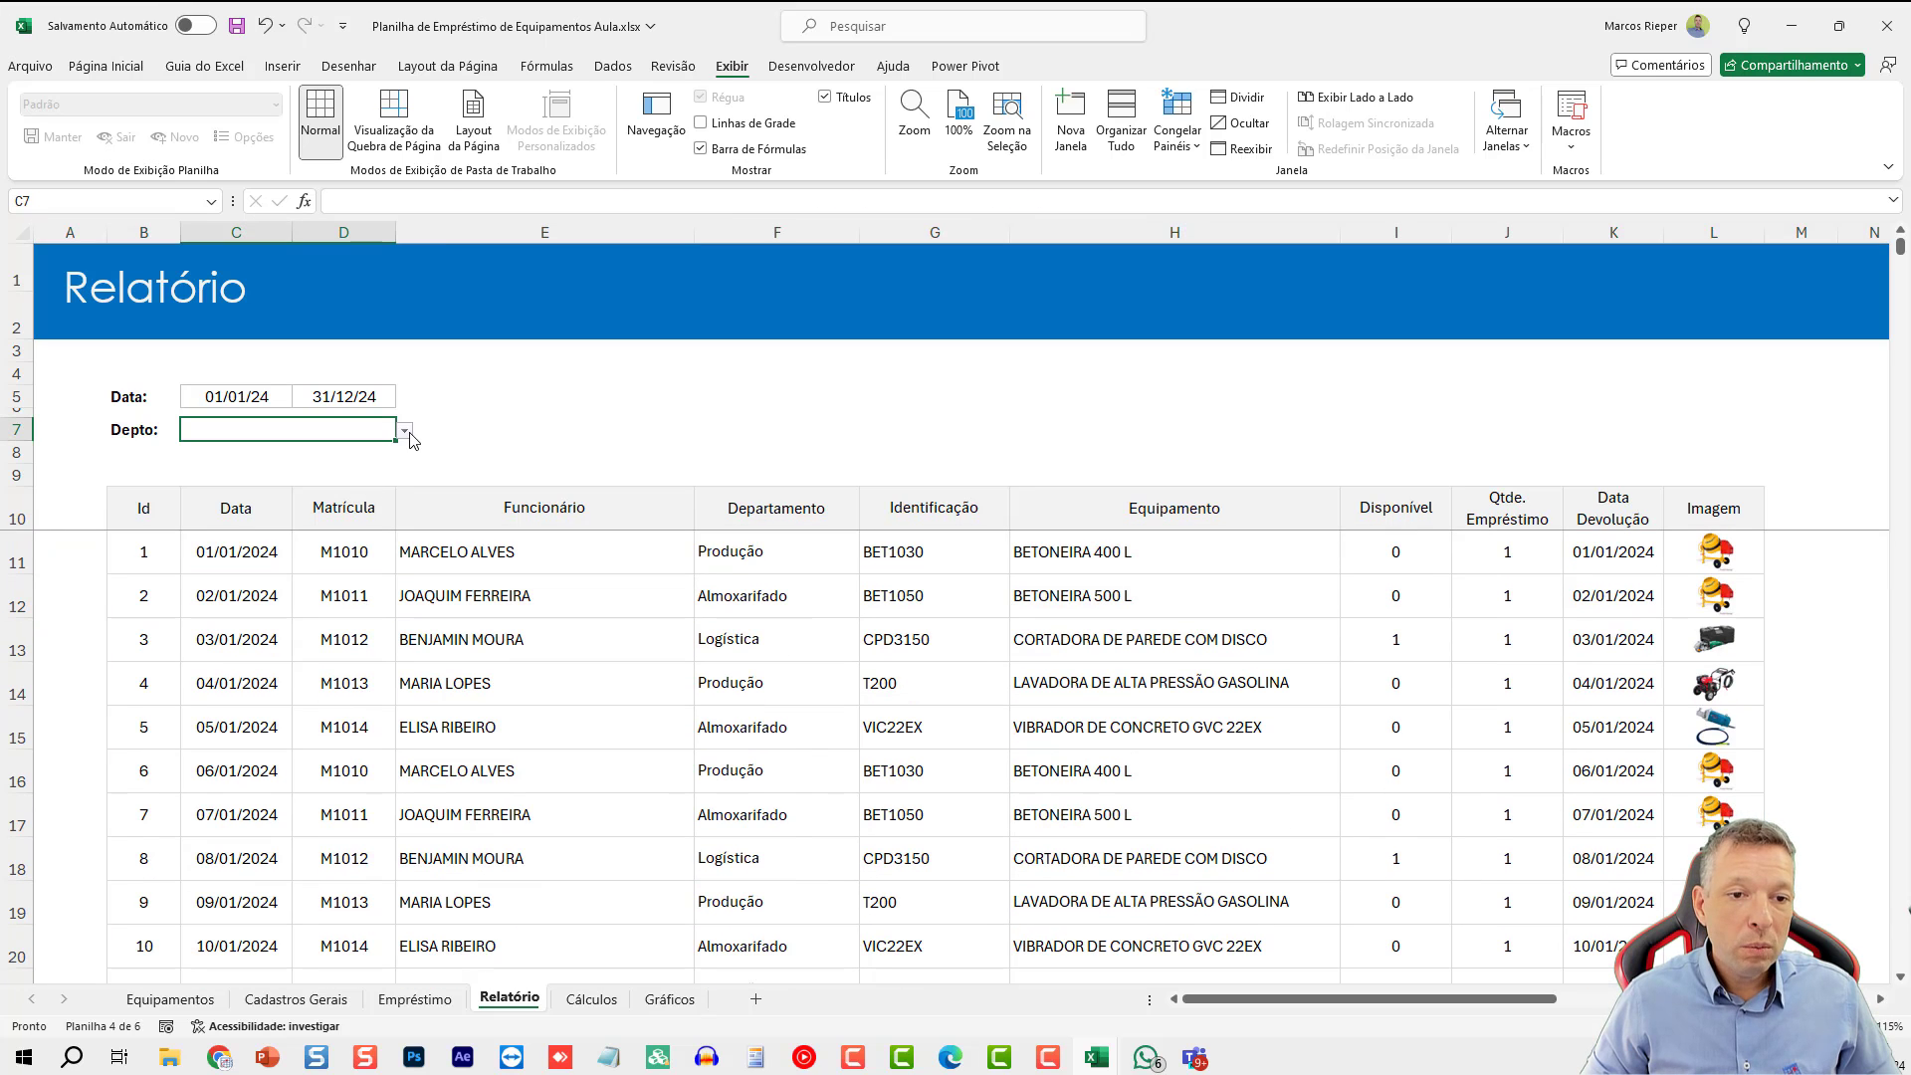
{"action": "key", "text": "alt+Down"}
{"action": "left_click", "coordinate": [309, 485]}
{"action": "left_click", "coordinate": [403, 436]}
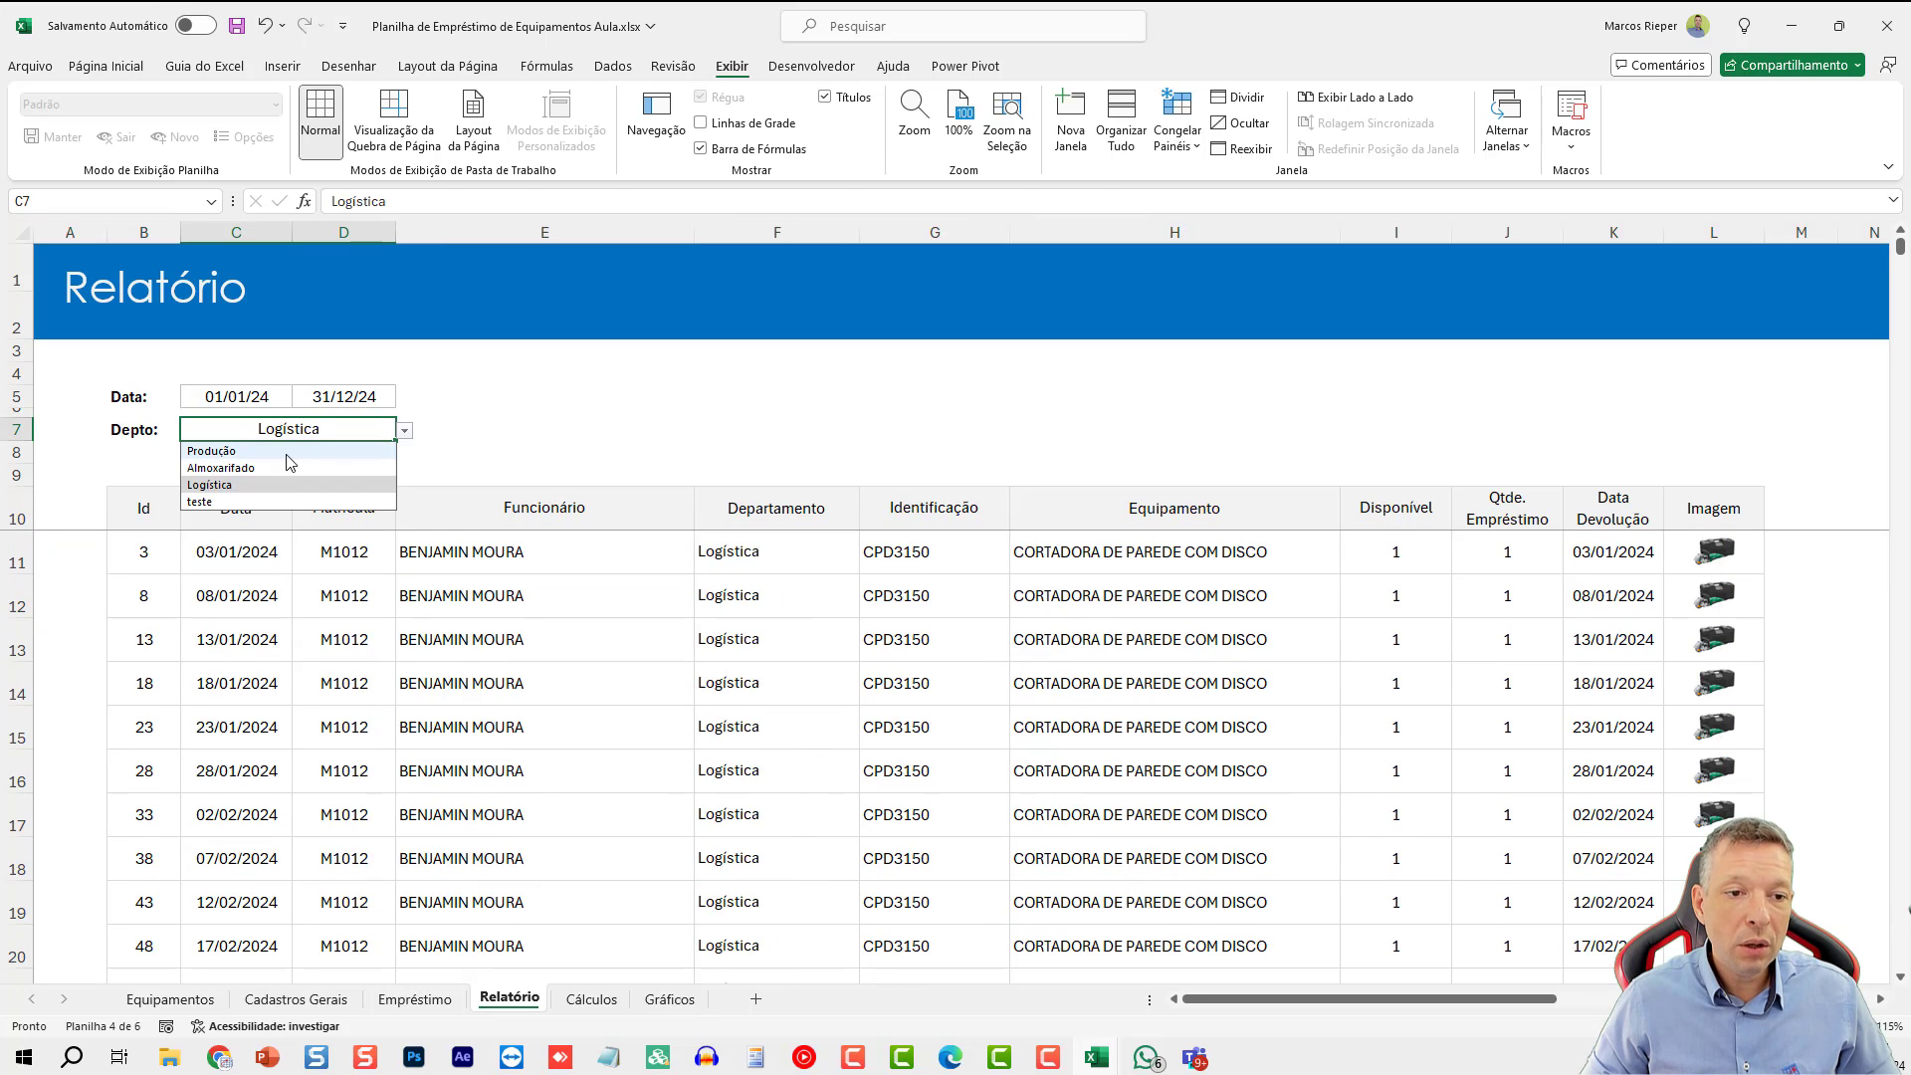
{"action": "left_click", "coordinate": [298, 449]}
- Set the report's end date in D5 to 31/1 and check the filtered rows
{"action": "left_click", "coordinate": [253, 393]}
{"action": "key", "text": "Right"}
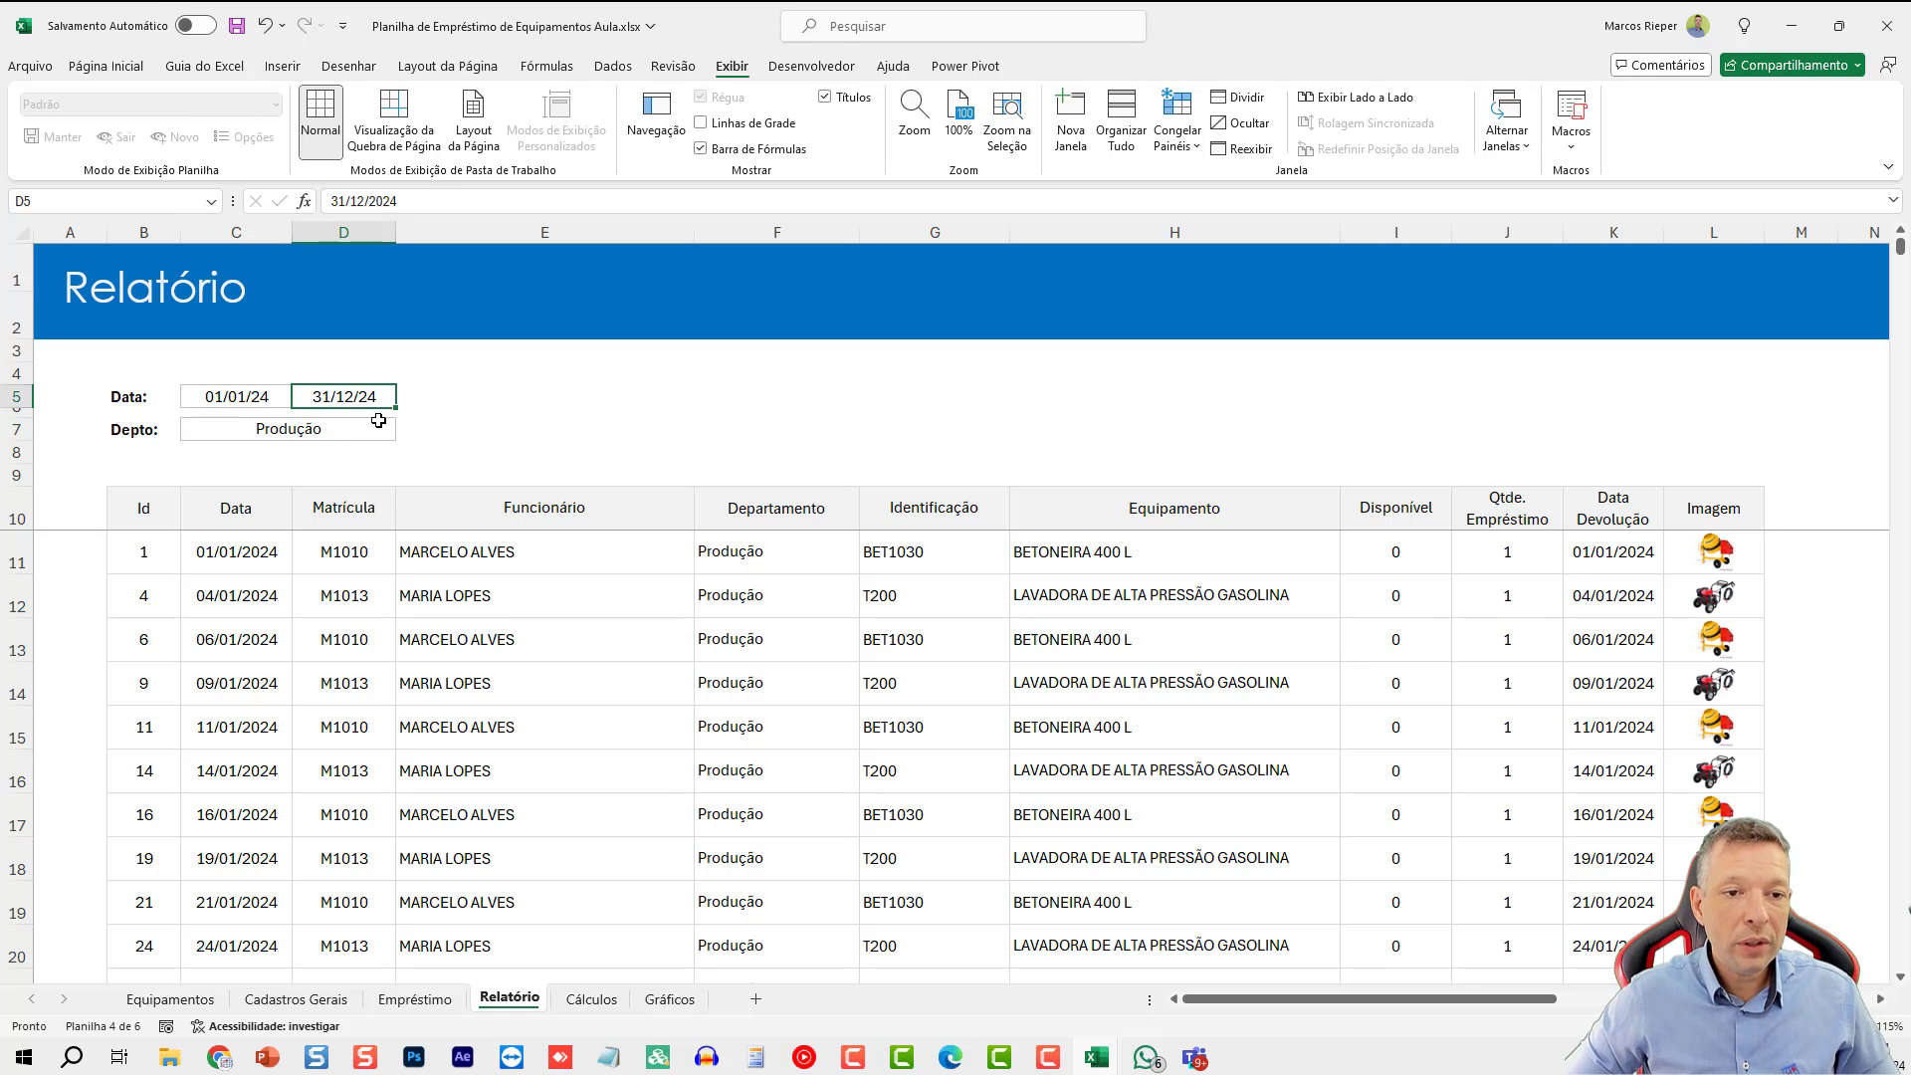
{"action": "type", "text": "31/1"}
{"action": "key", "text": "Return"}
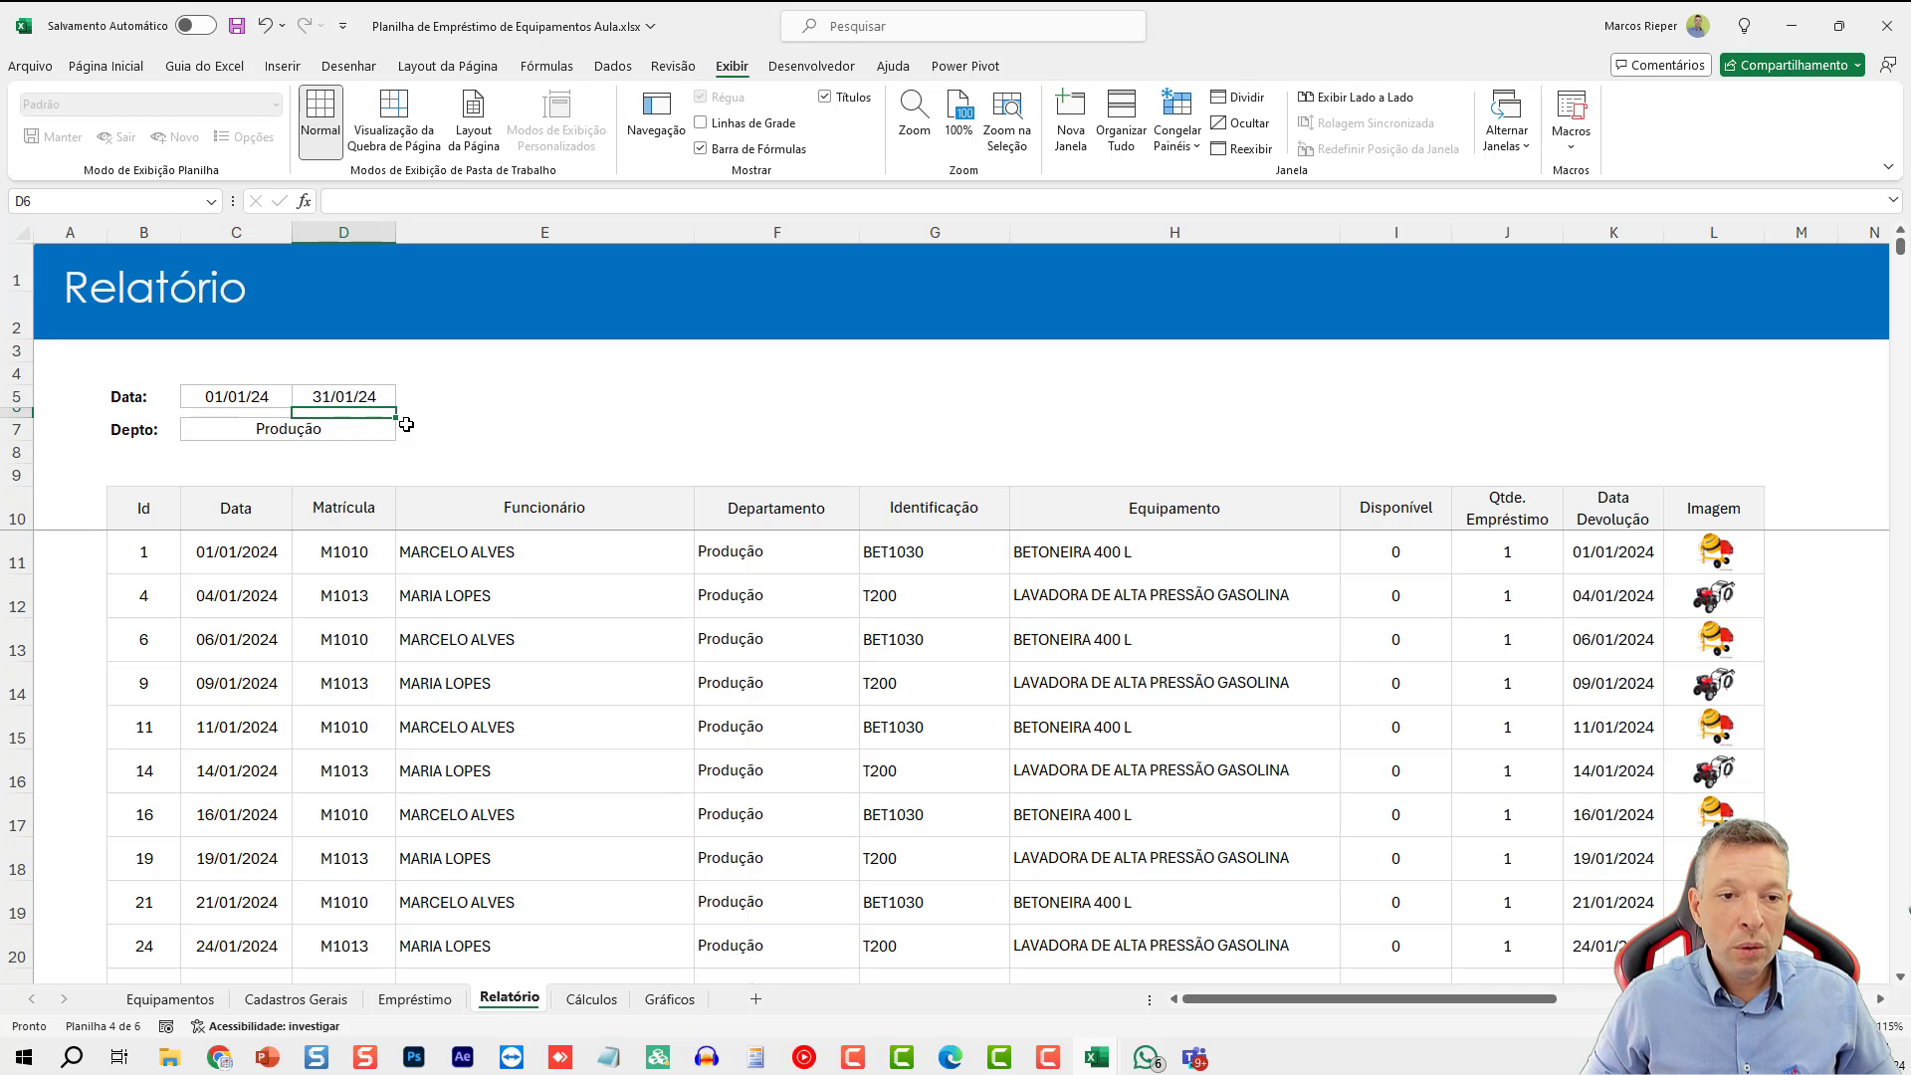
{"action": "scroll", "coordinate": [534, 640], "scroll_direction": "down", "scroll_amount": 4}
{"action": "scroll", "coordinate": [535, 640], "scroll_direction": "up", "scroll_amount": 4}
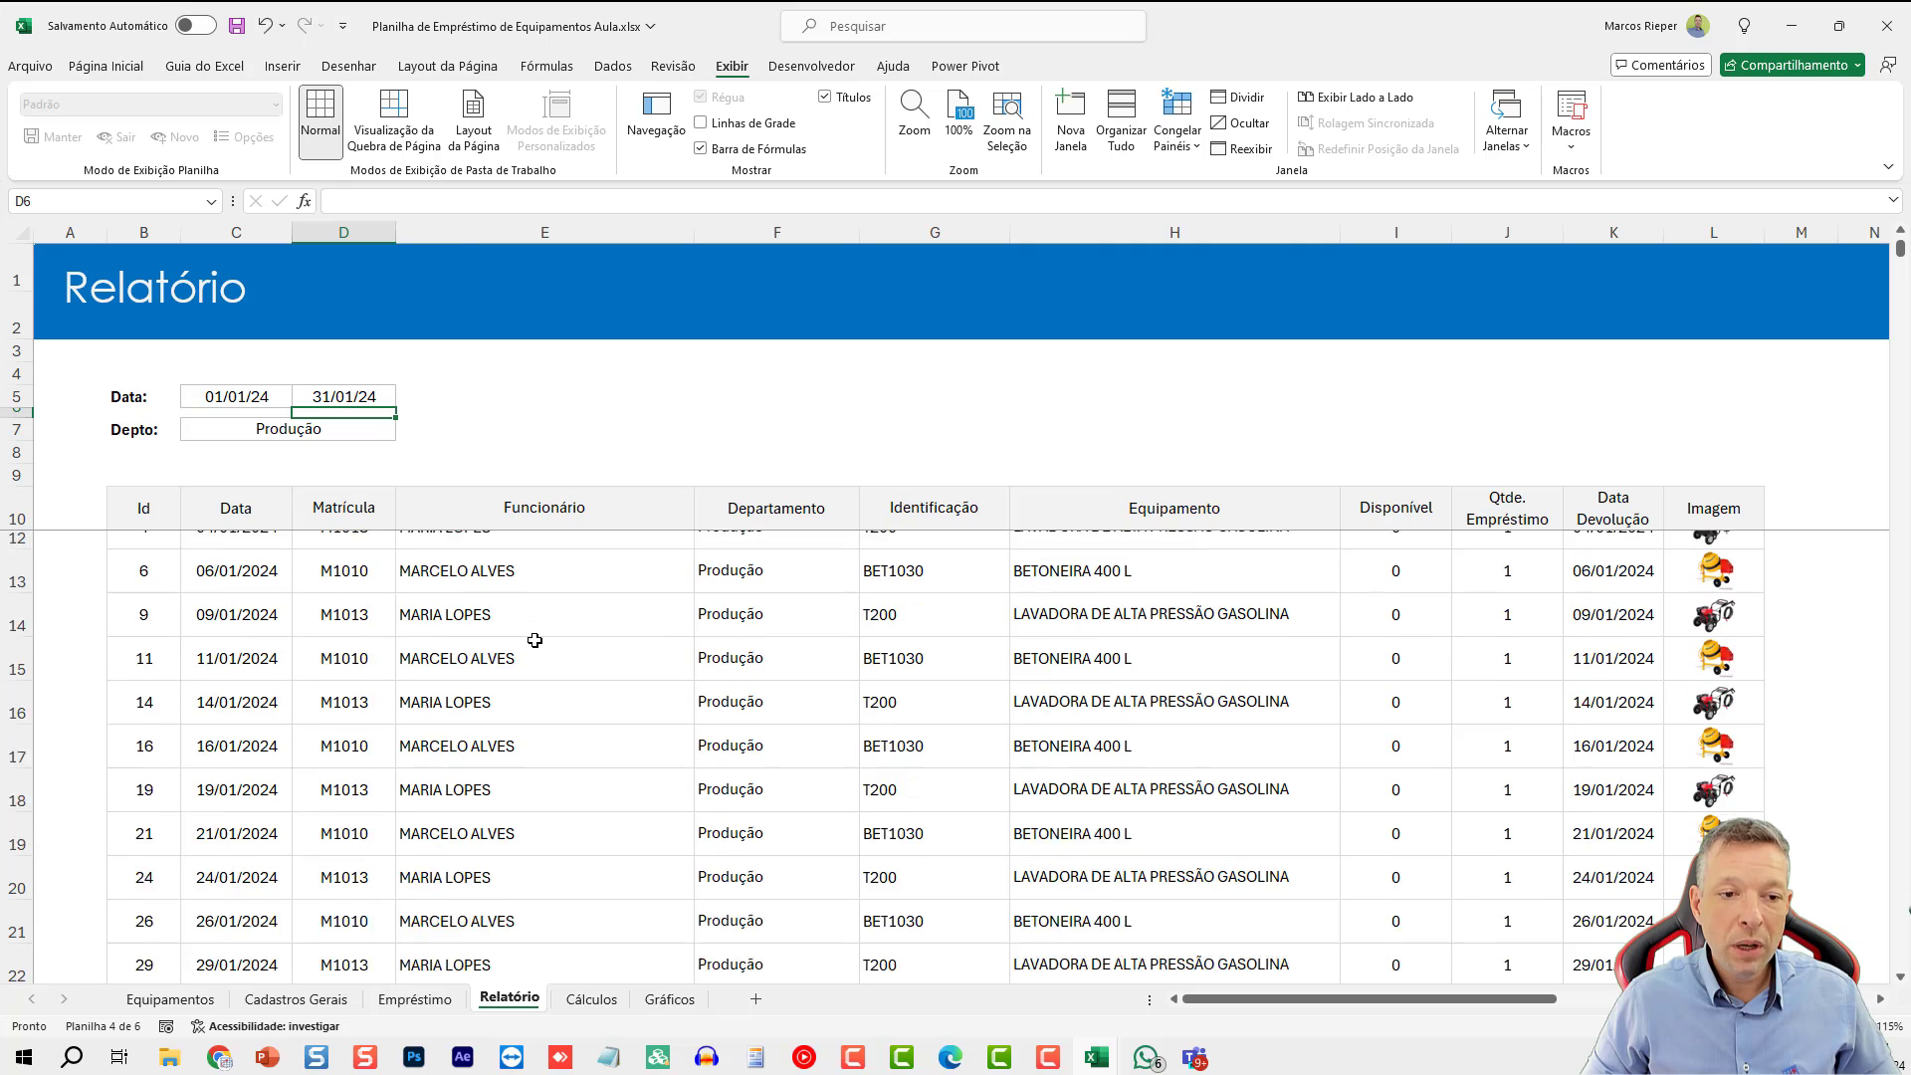
- Set the report period to start on 1/2 in C5 and end on 28/2 in D5
{"action": "left_click", "coordinate": [243, 397]}
{"action": "type", "text": "1/2"}
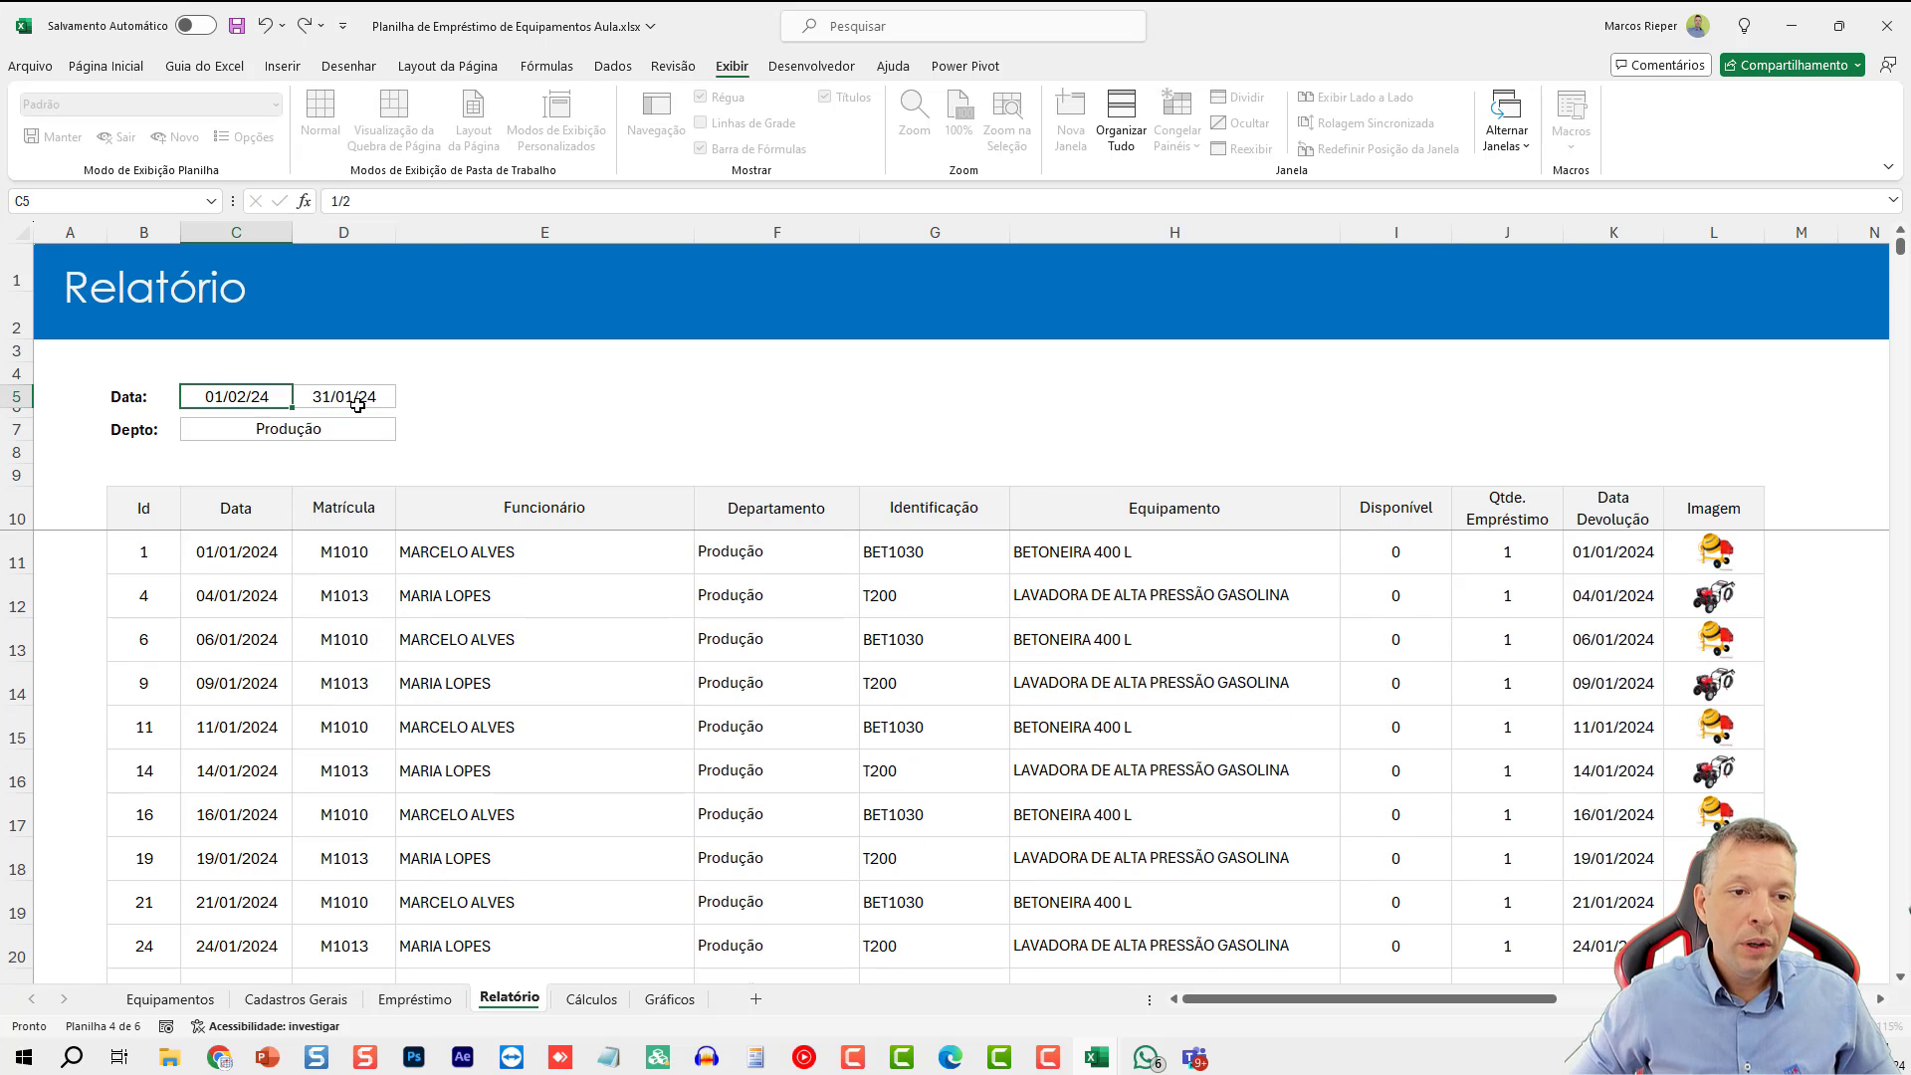
{"action": "key", "text": "Tab"}
{"action": "type", "text": "28/02"}
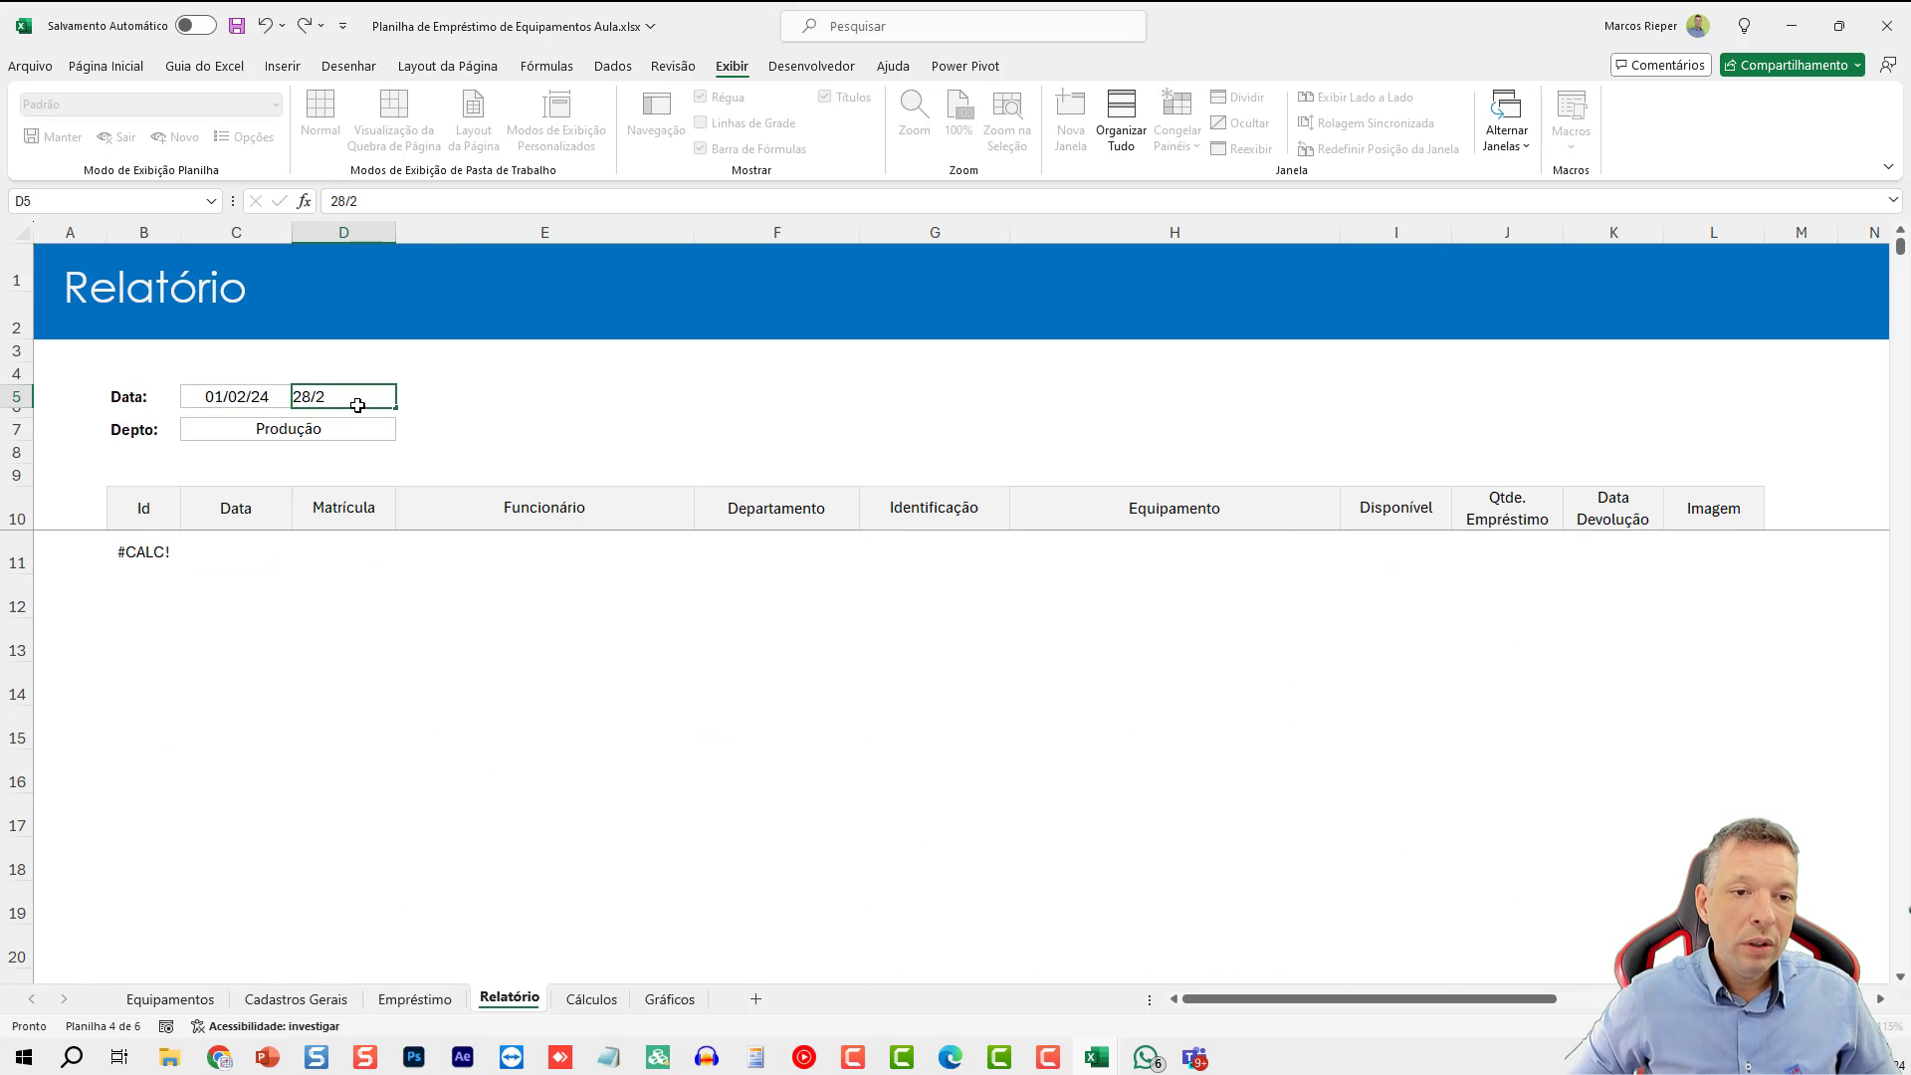
{"action": "key", "text": "ctrl+Return"}
{"action": "left_click", "coordinate": [181, 547]}
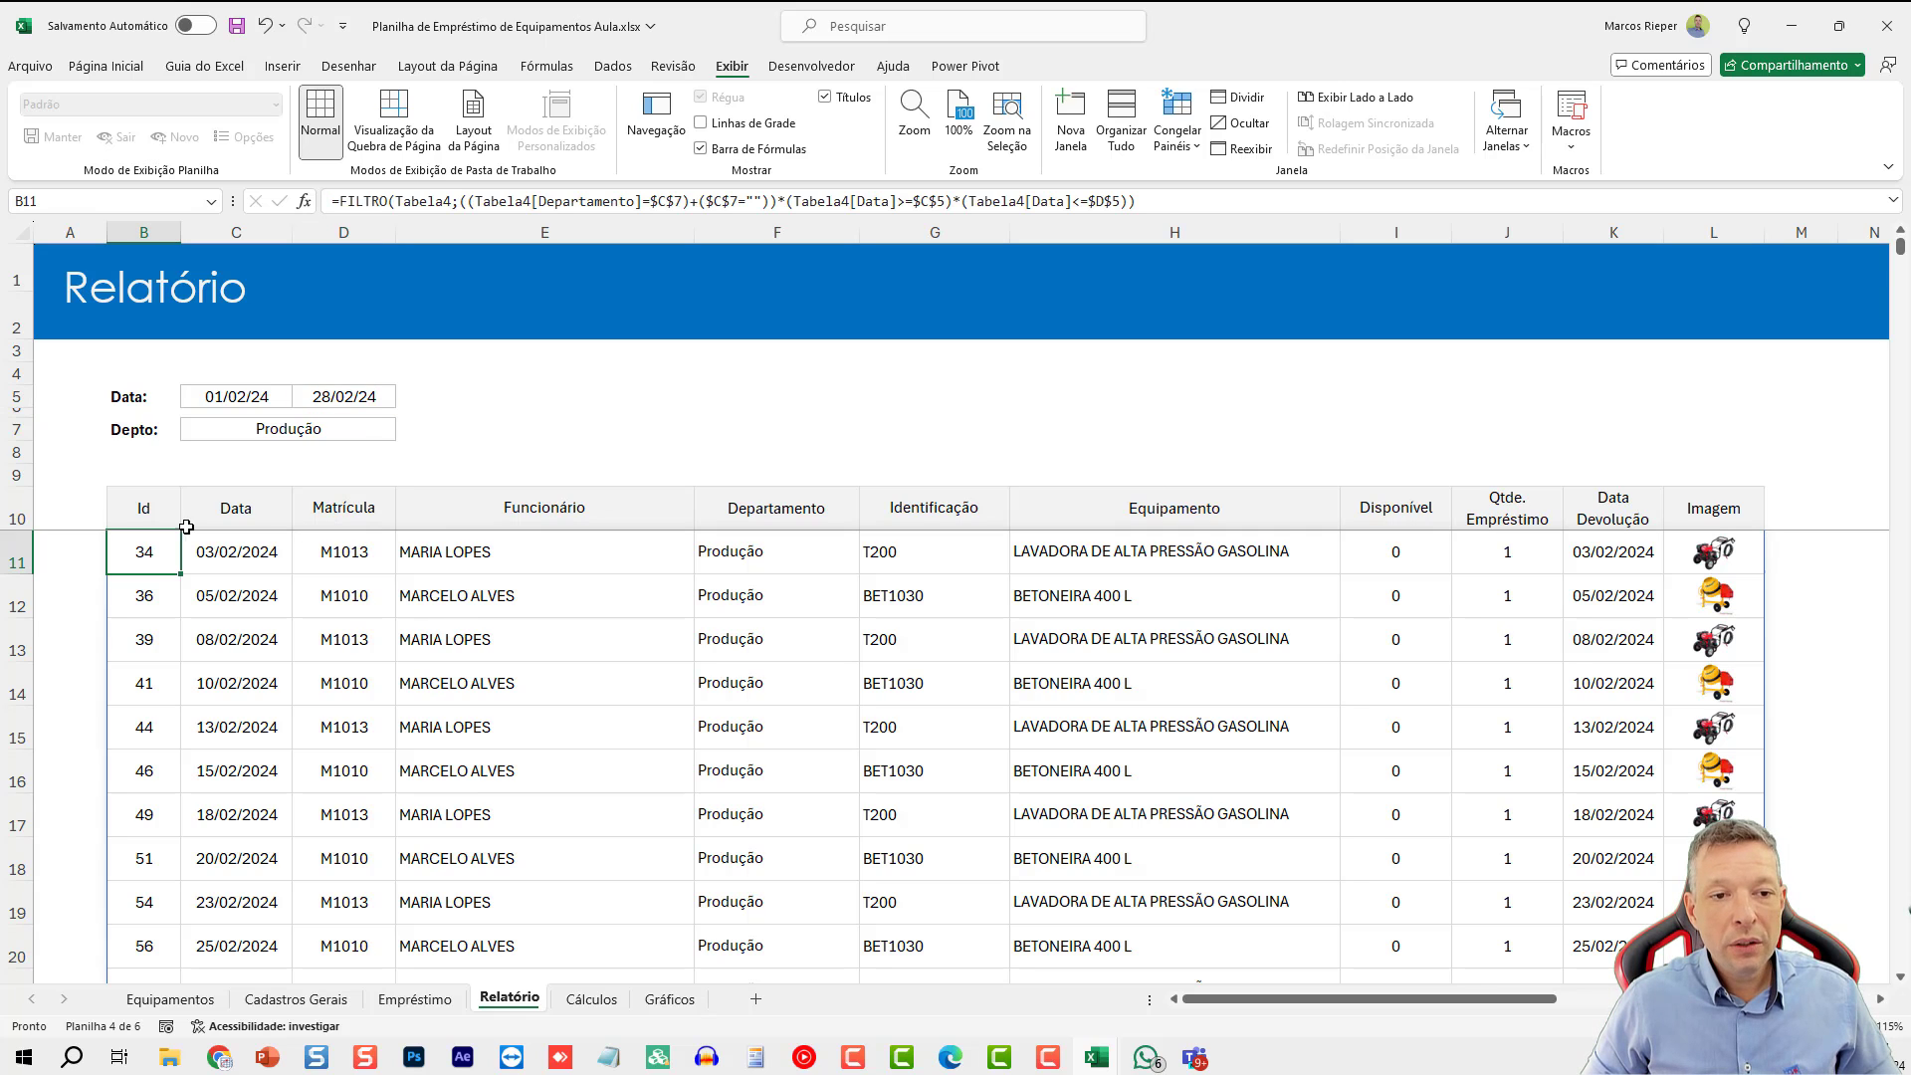
- Clear the end date in D5 and add "Não encontrado" as the if-empty argument of B11's FILTRO formula
{"action": "left_click", "coordinate": [344, 396]}
{"action": "key", "text": "Delete"}
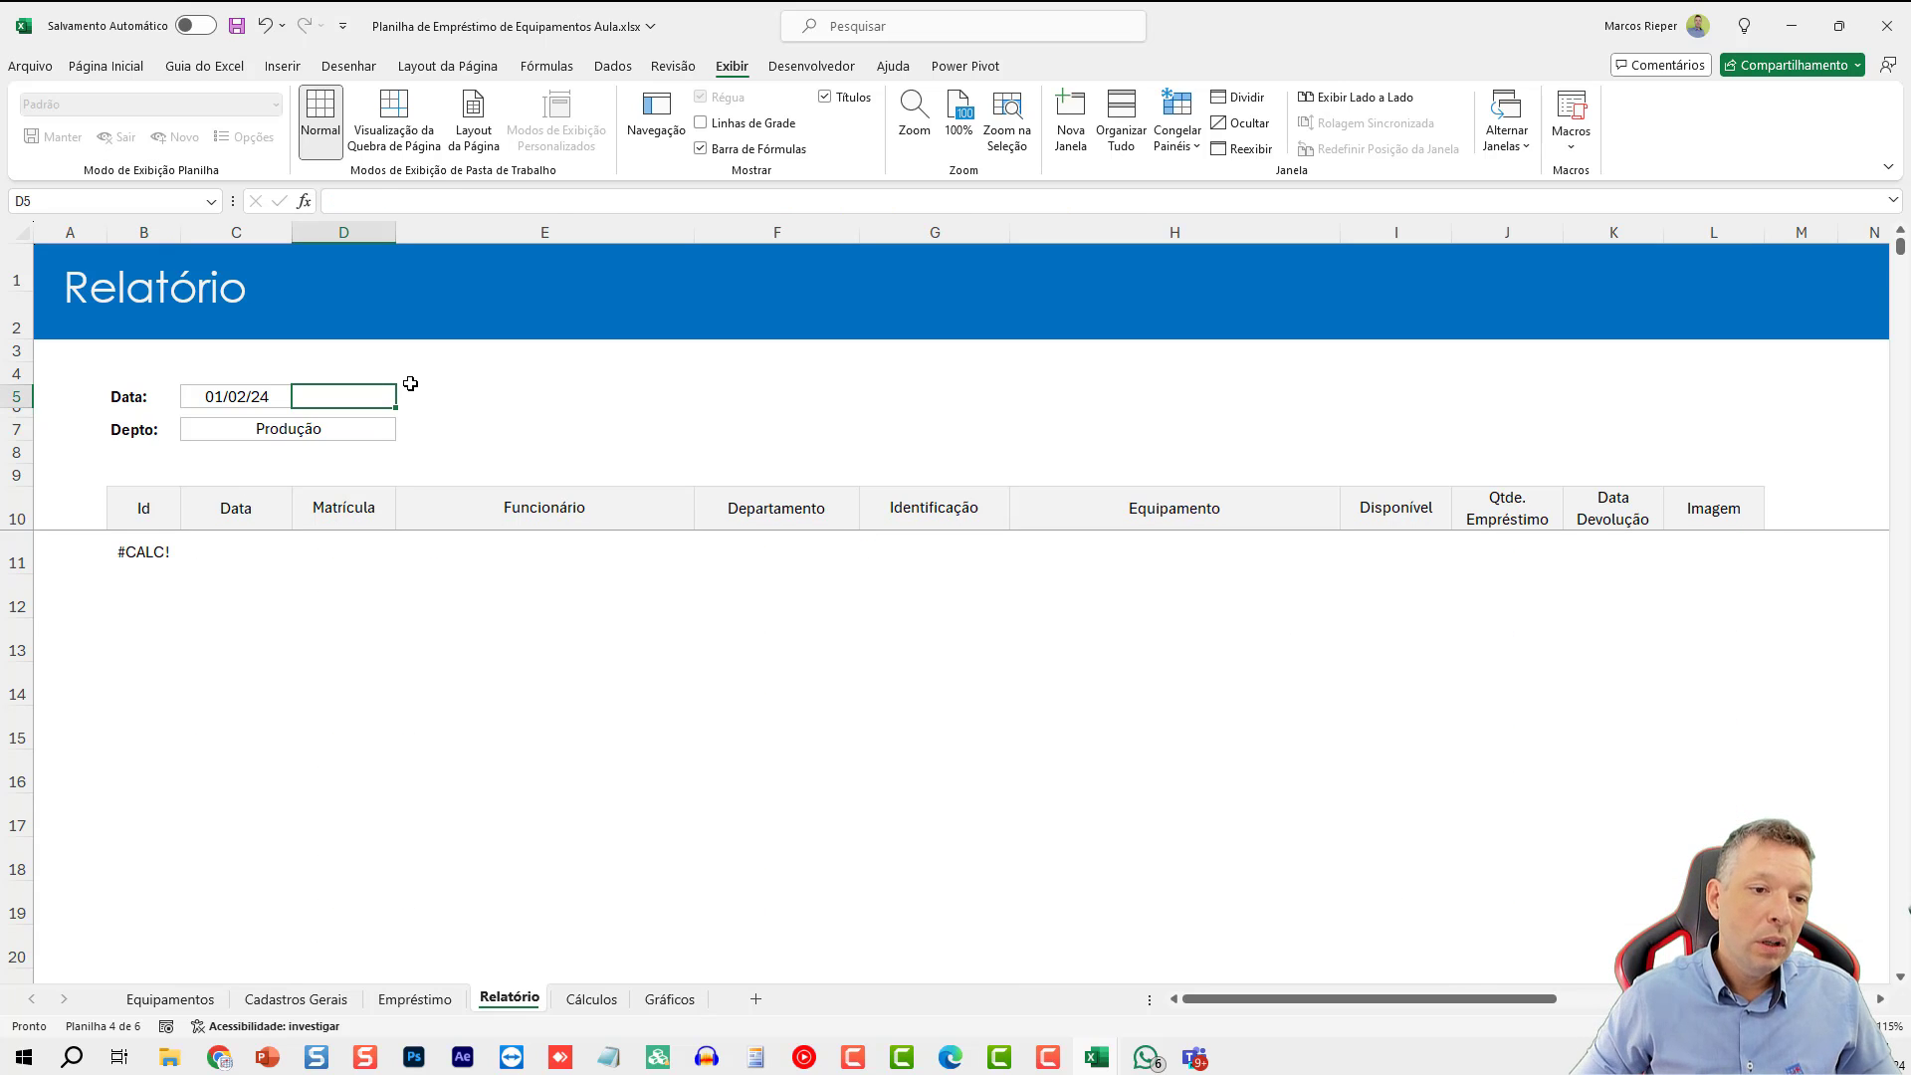
{"action": "left_click", "coordinate": [156, 557]}
{"action": "key", "text": "F2"}
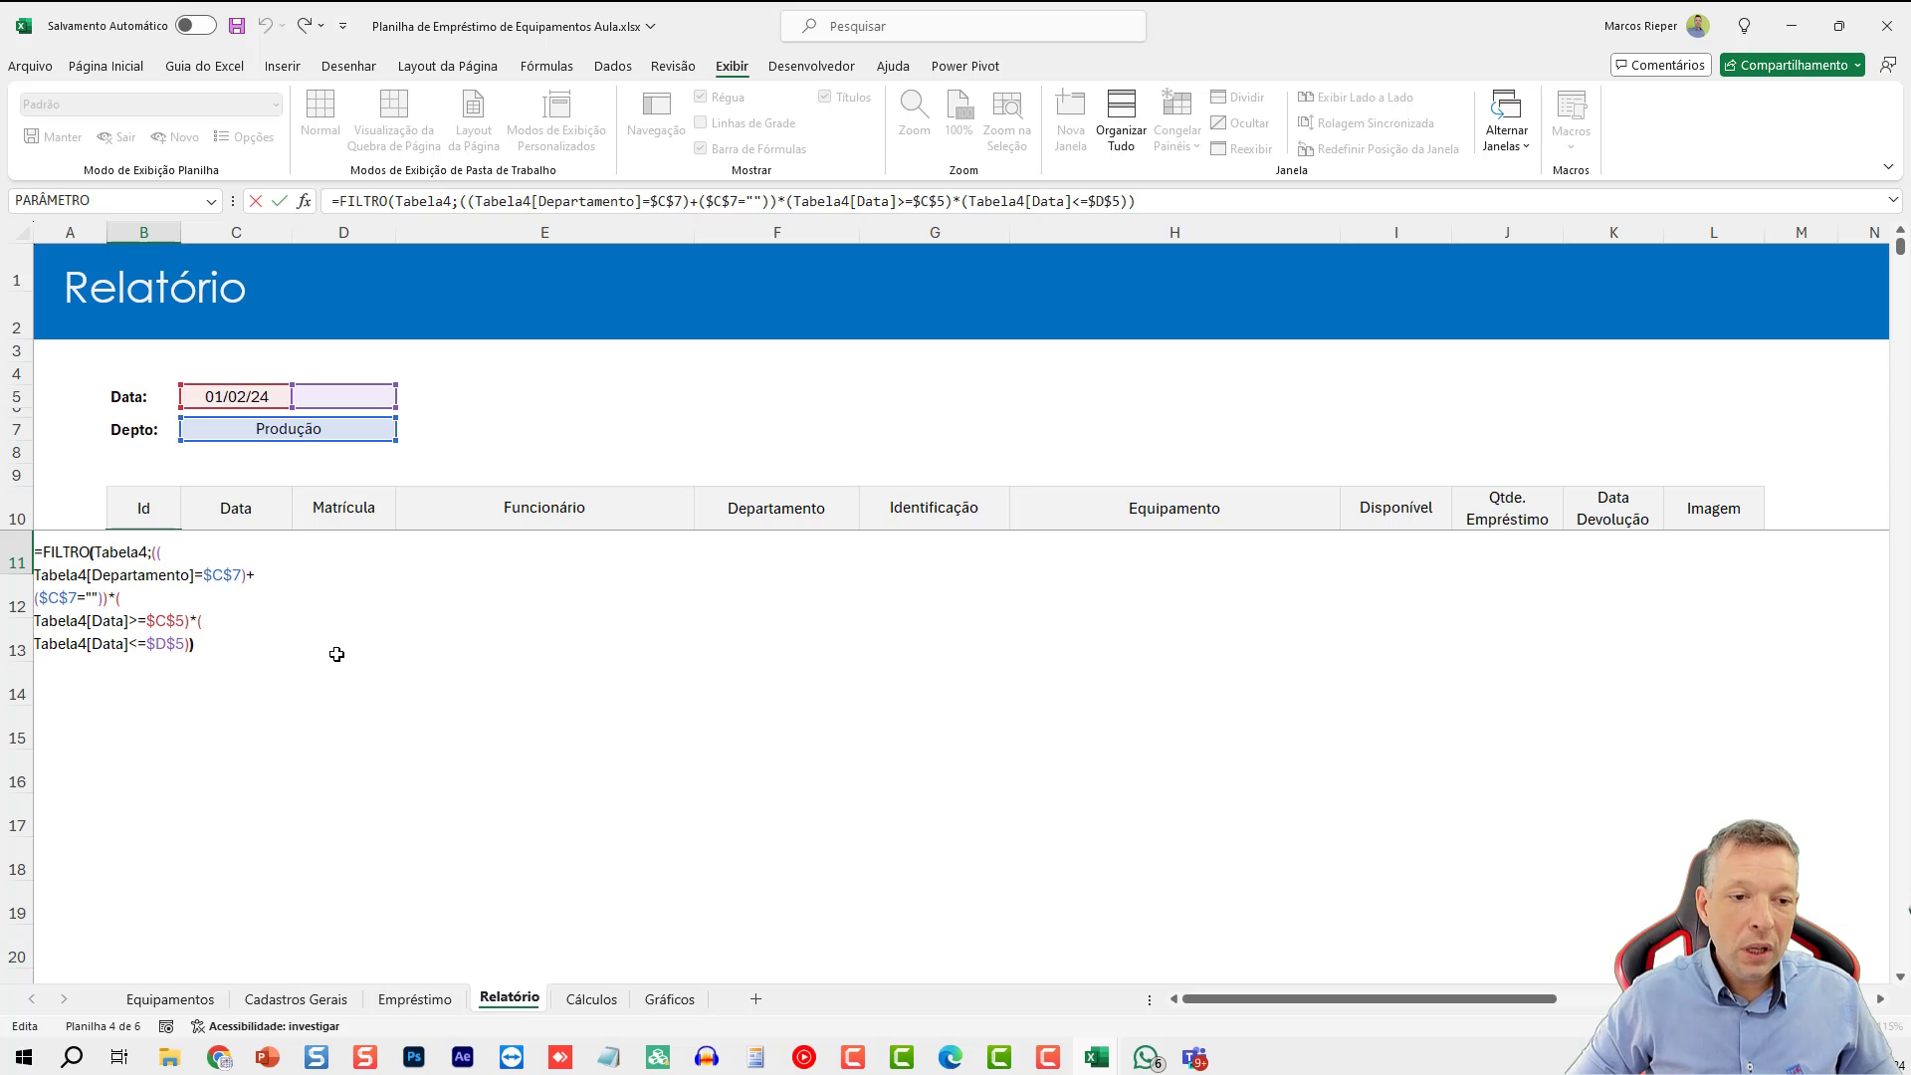
{"action": "key", "text": "Left"}
{"action": "type", "text": ";"}
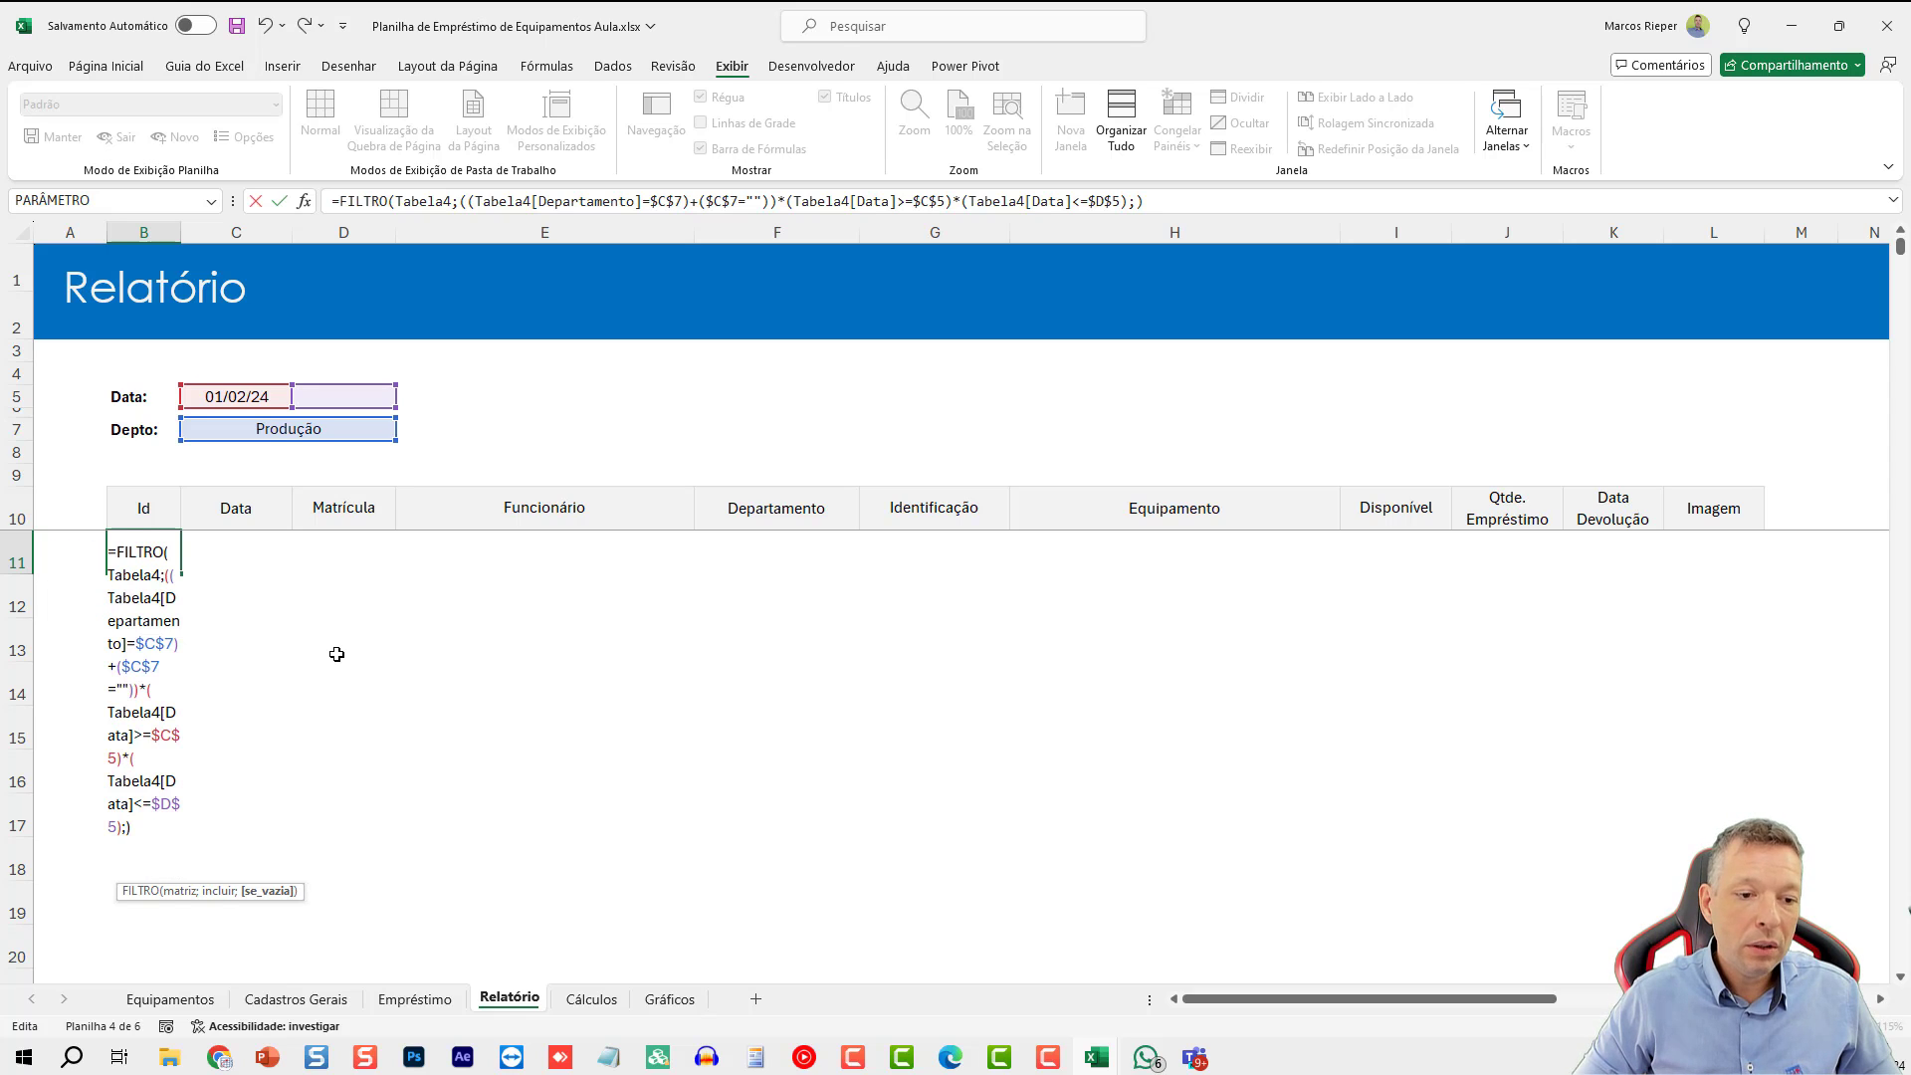
{"action": "type", "text": "\"Não"}
{"action": "key", "text": "BackSpace"}
{"action": "key", "text": "BackSpace"}
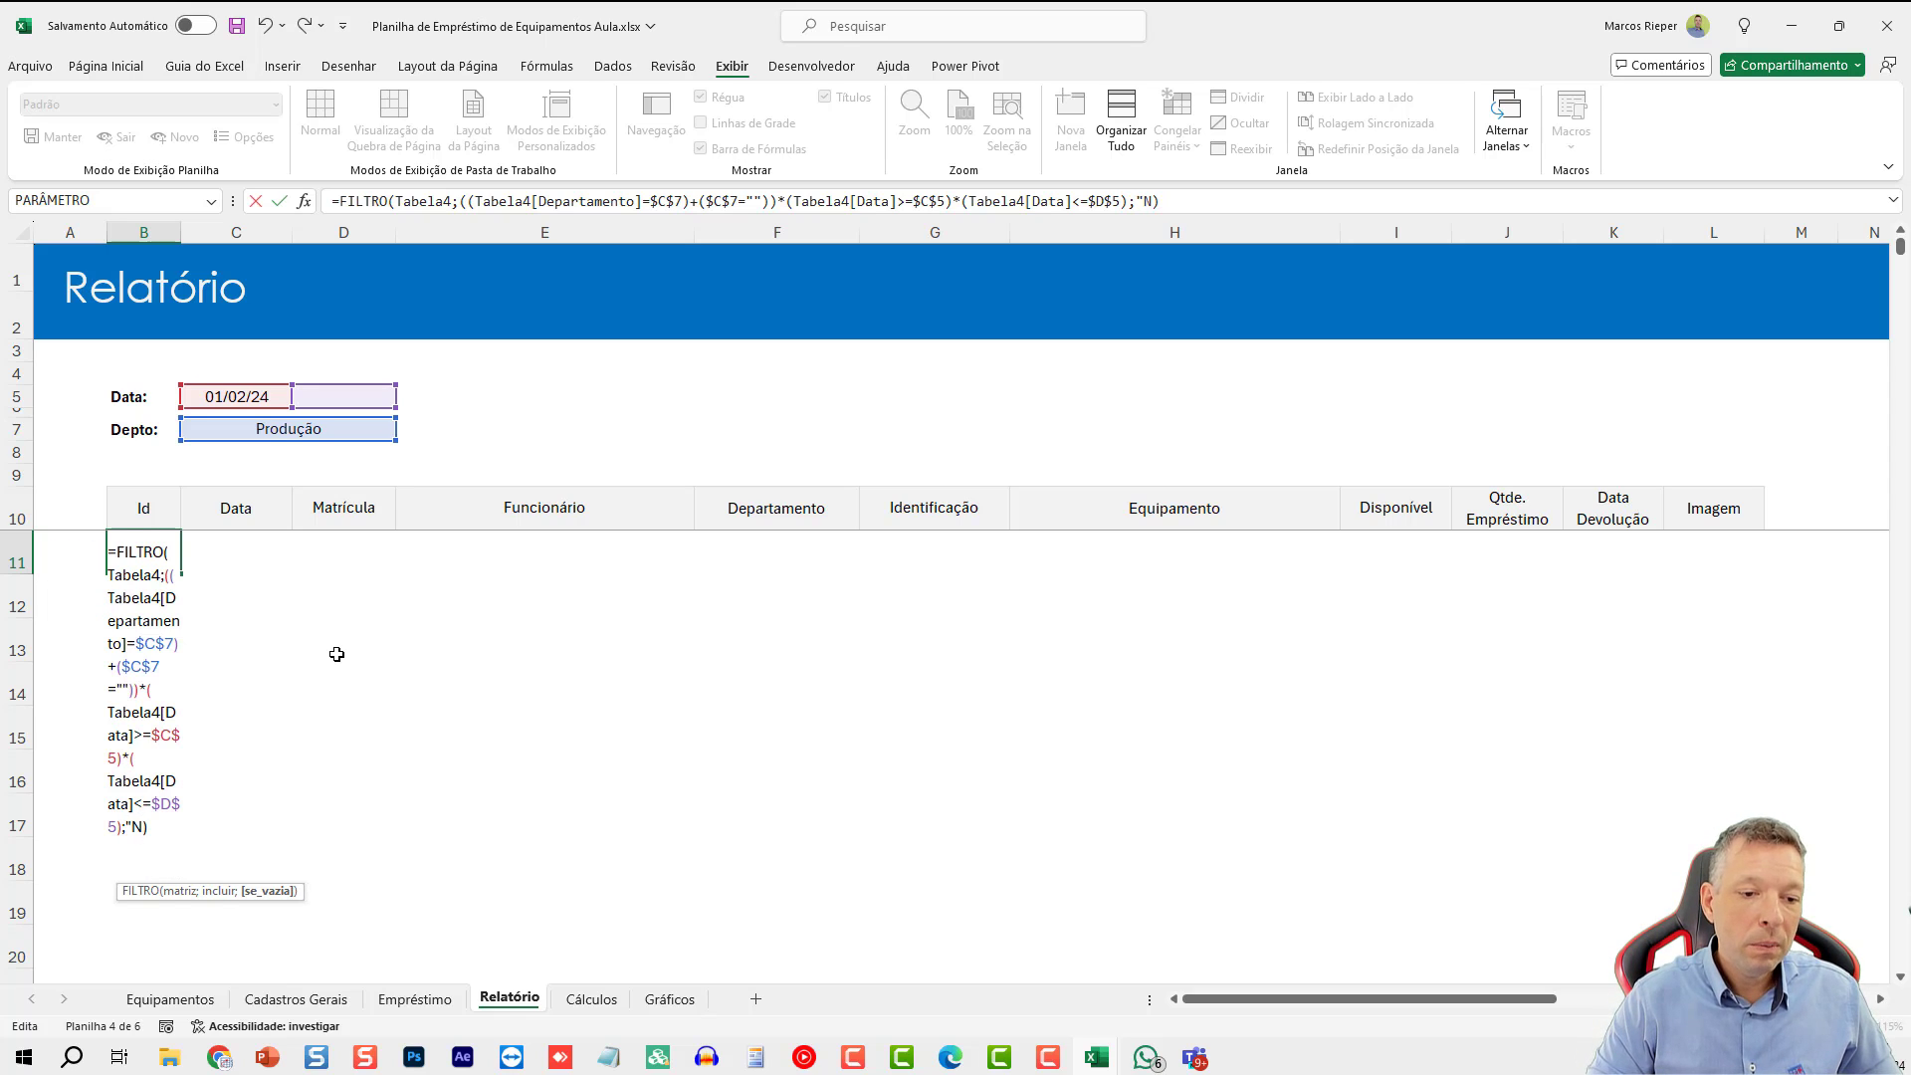
{"action": "type", "text": "ão encontrado"}
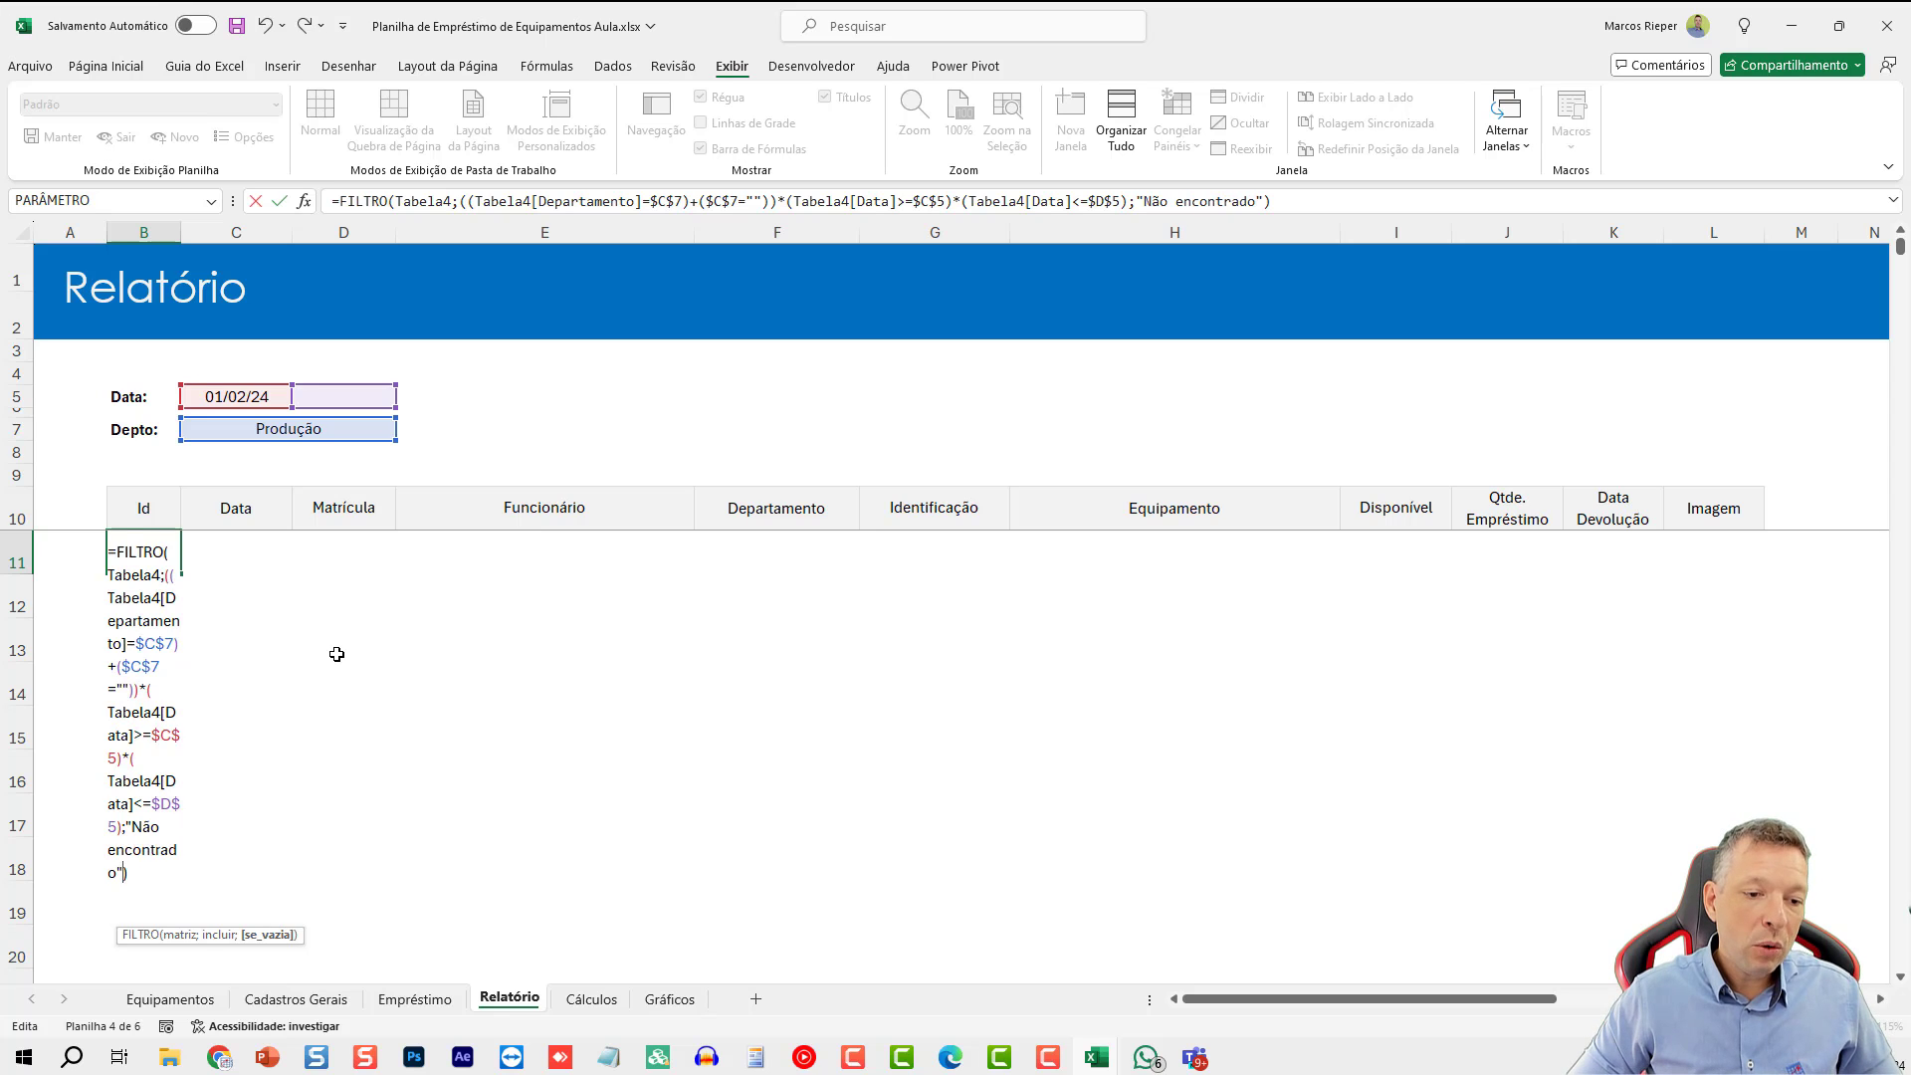
{"action": "type", "text": "\""}
{"action": "key", "text": "Return"}
{"action": "key", "text": "Up"}
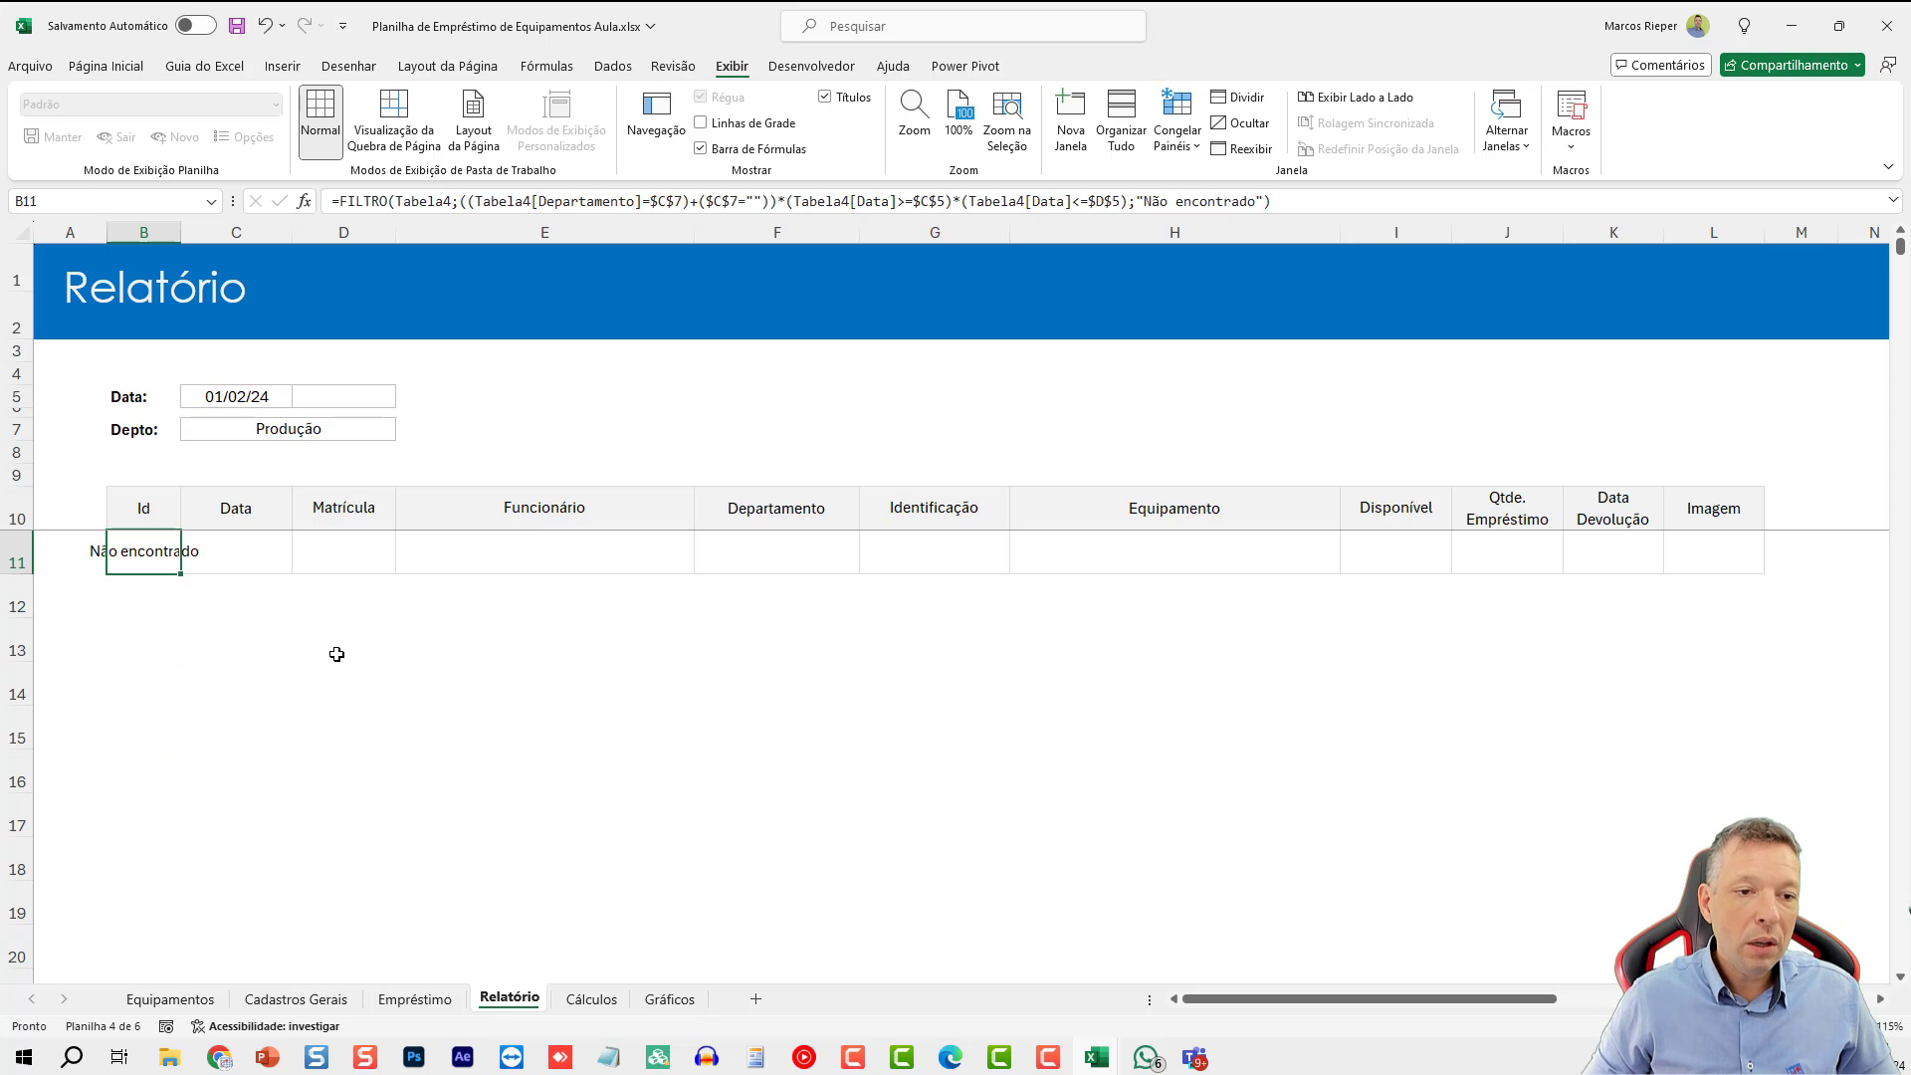
- Change the if-empty text in B11's FILTRO formula to "N/E"
{"action": "left_click", "coordinate": [105, 67]}
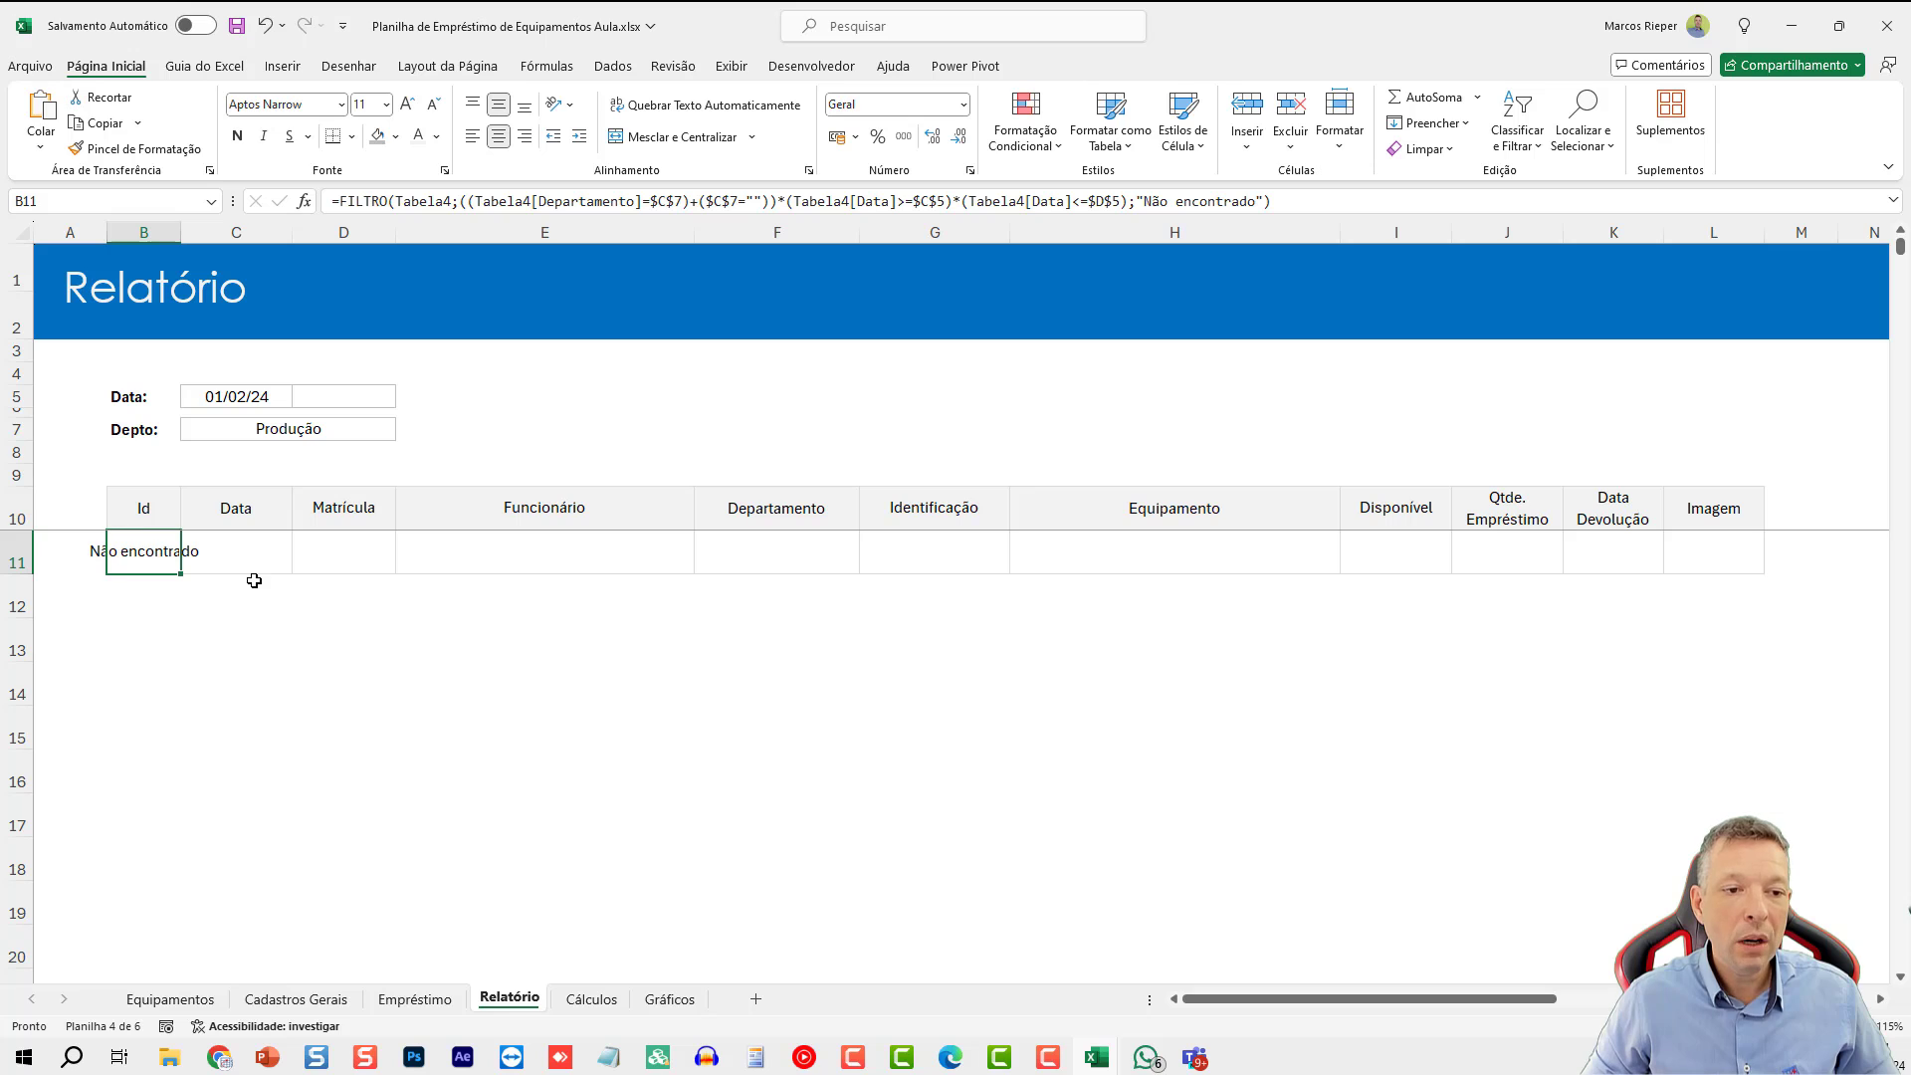
{"action": "key", "text": "F2"}
{"action": "key", "text": "Left"}
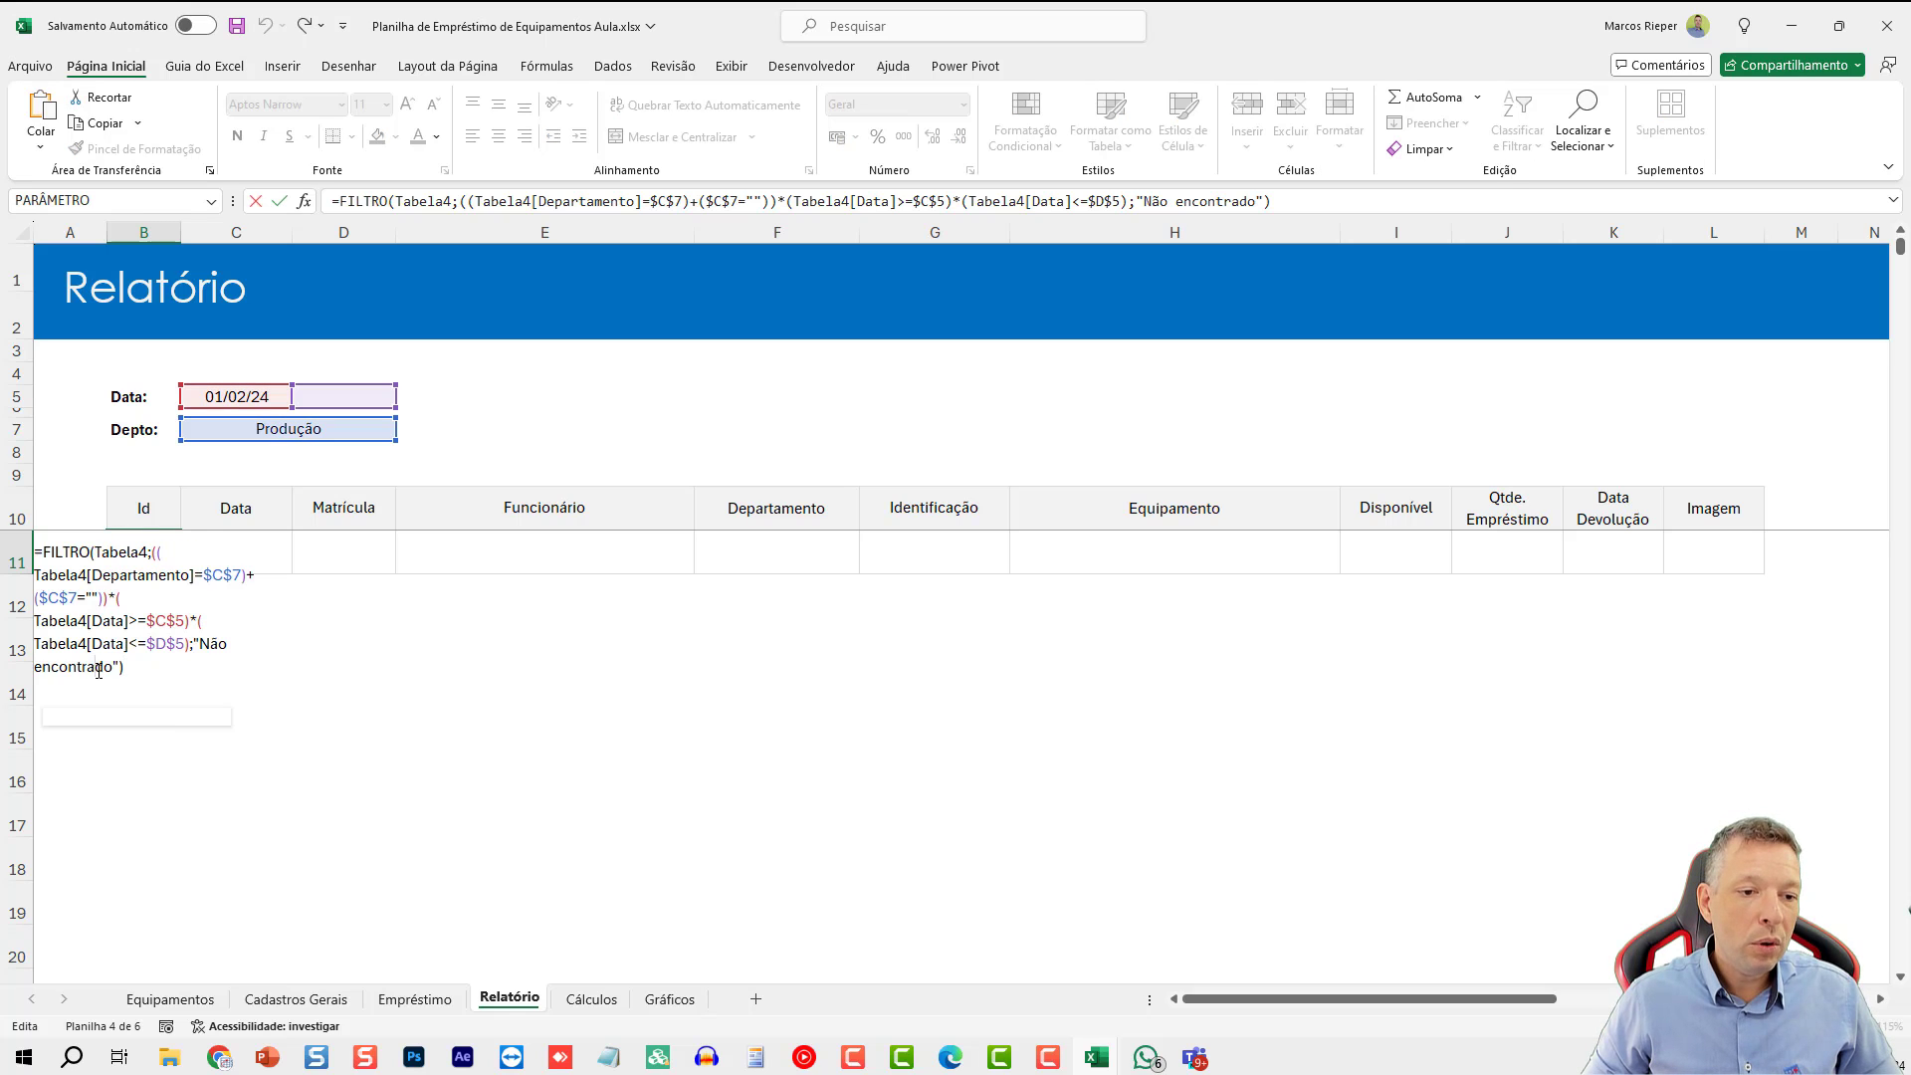
{"action": "key", "text": "ctrl+shift+Left"}
{"action": "key", "text": "BackSpace"}
{"action": "key", "text": "BackSpace"}
{"action": "key", "text": "BackSpace"}
{"action": "key", "text": "BackSpace"}
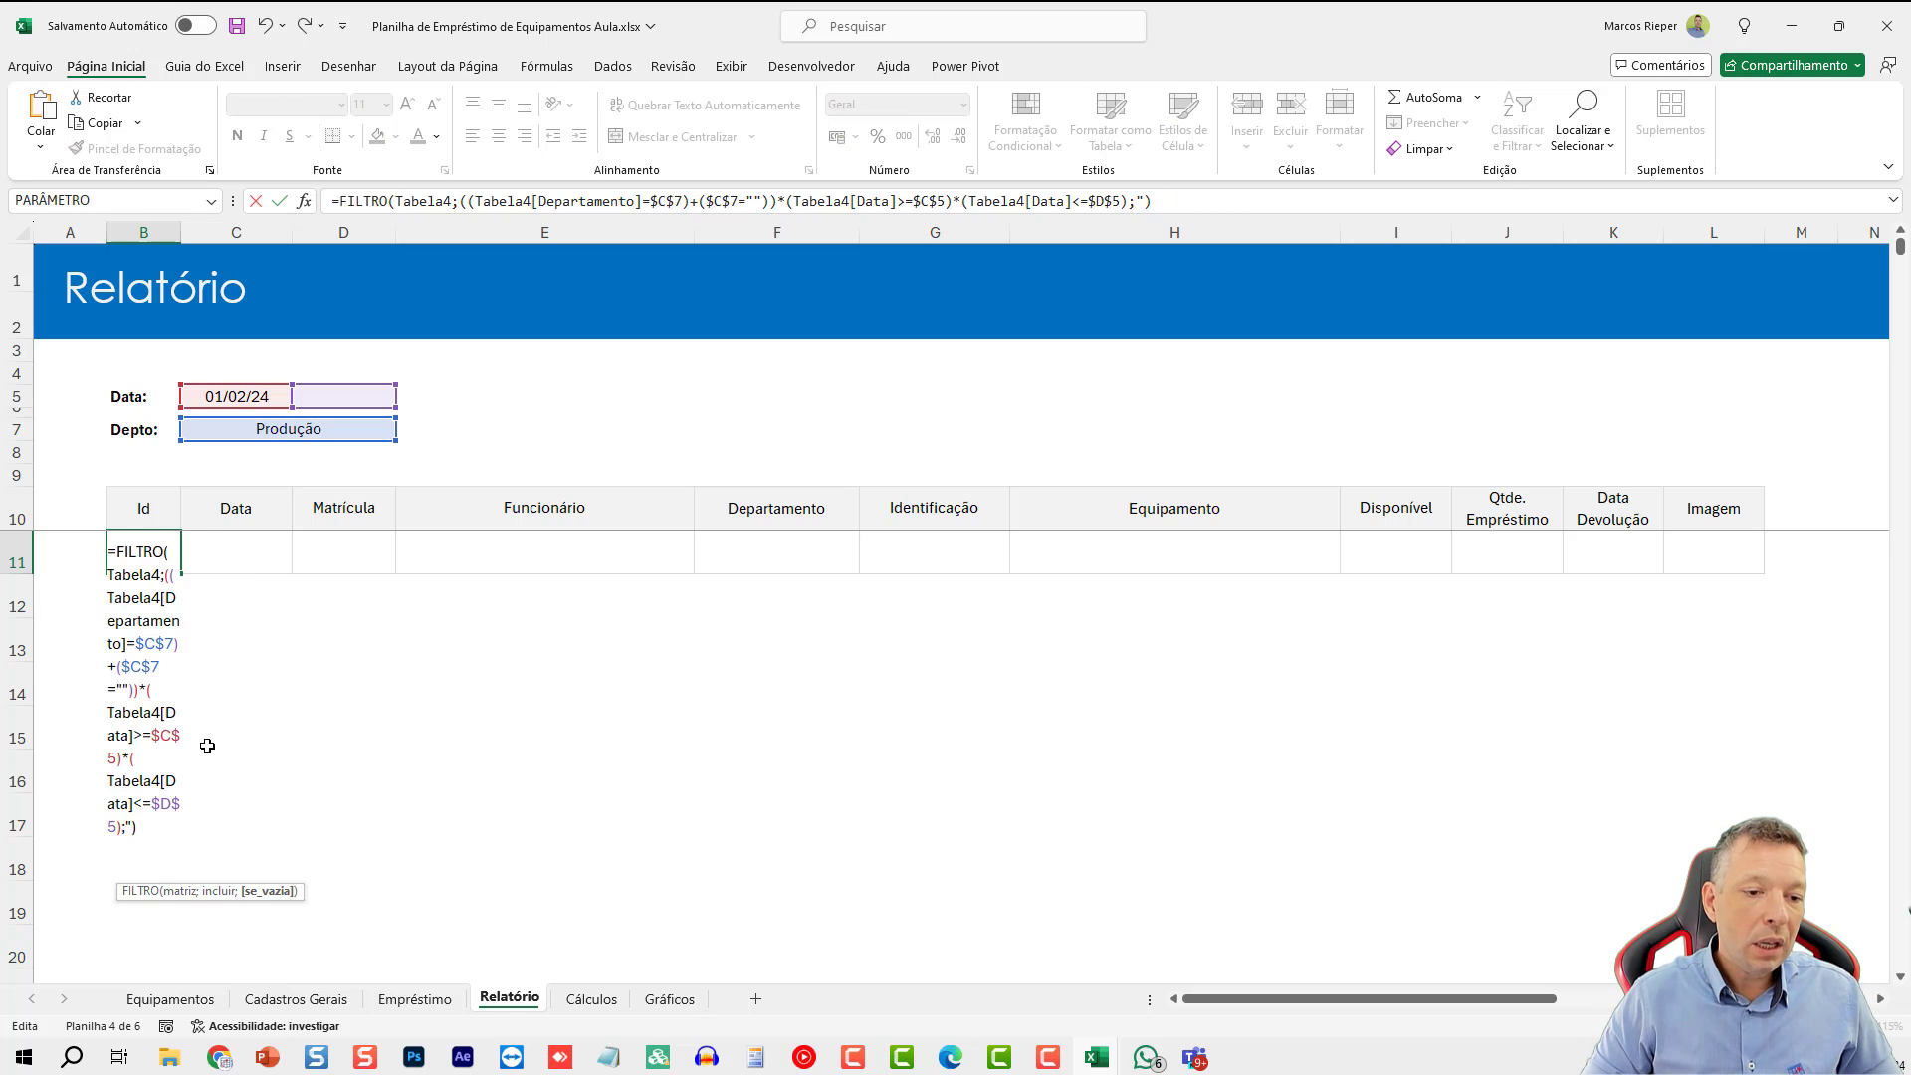
{"action": "type", "text": "N/E"}
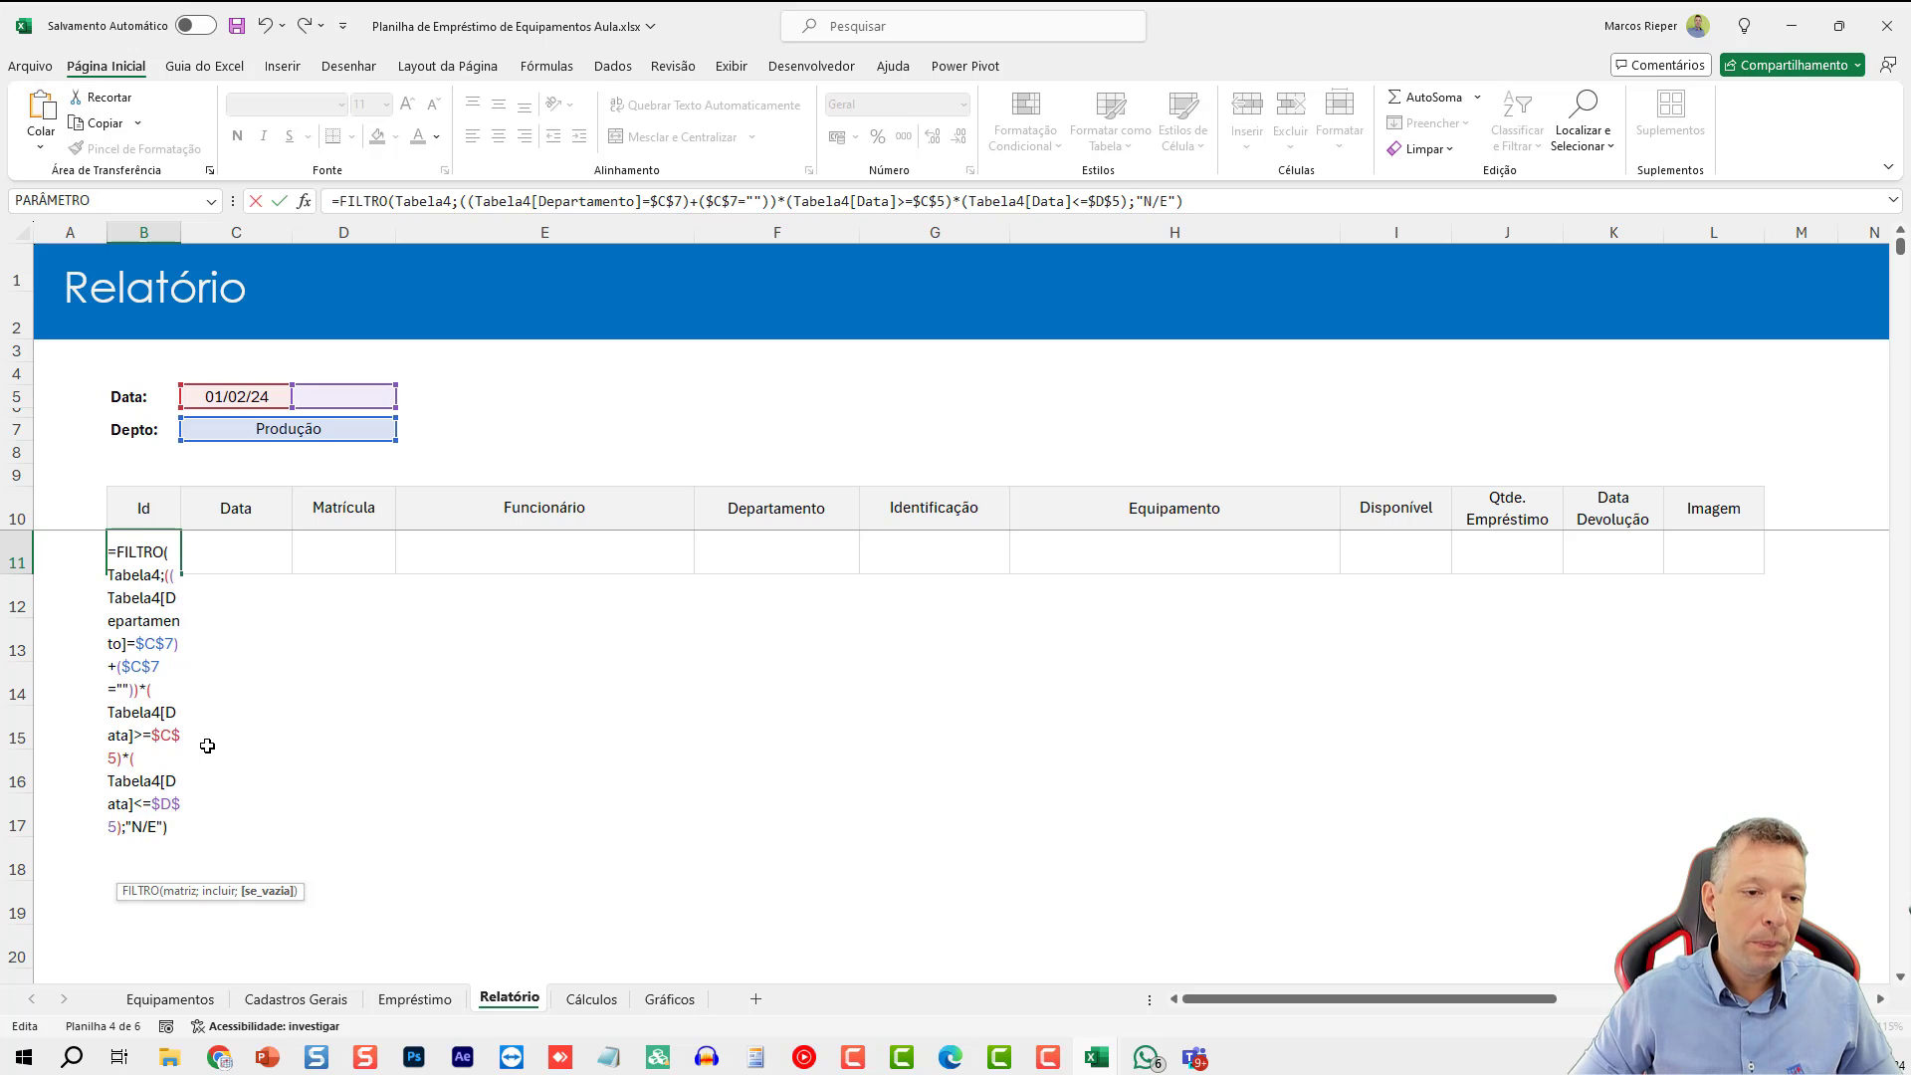
{"action": "key", "text": "ctrl+Return"}
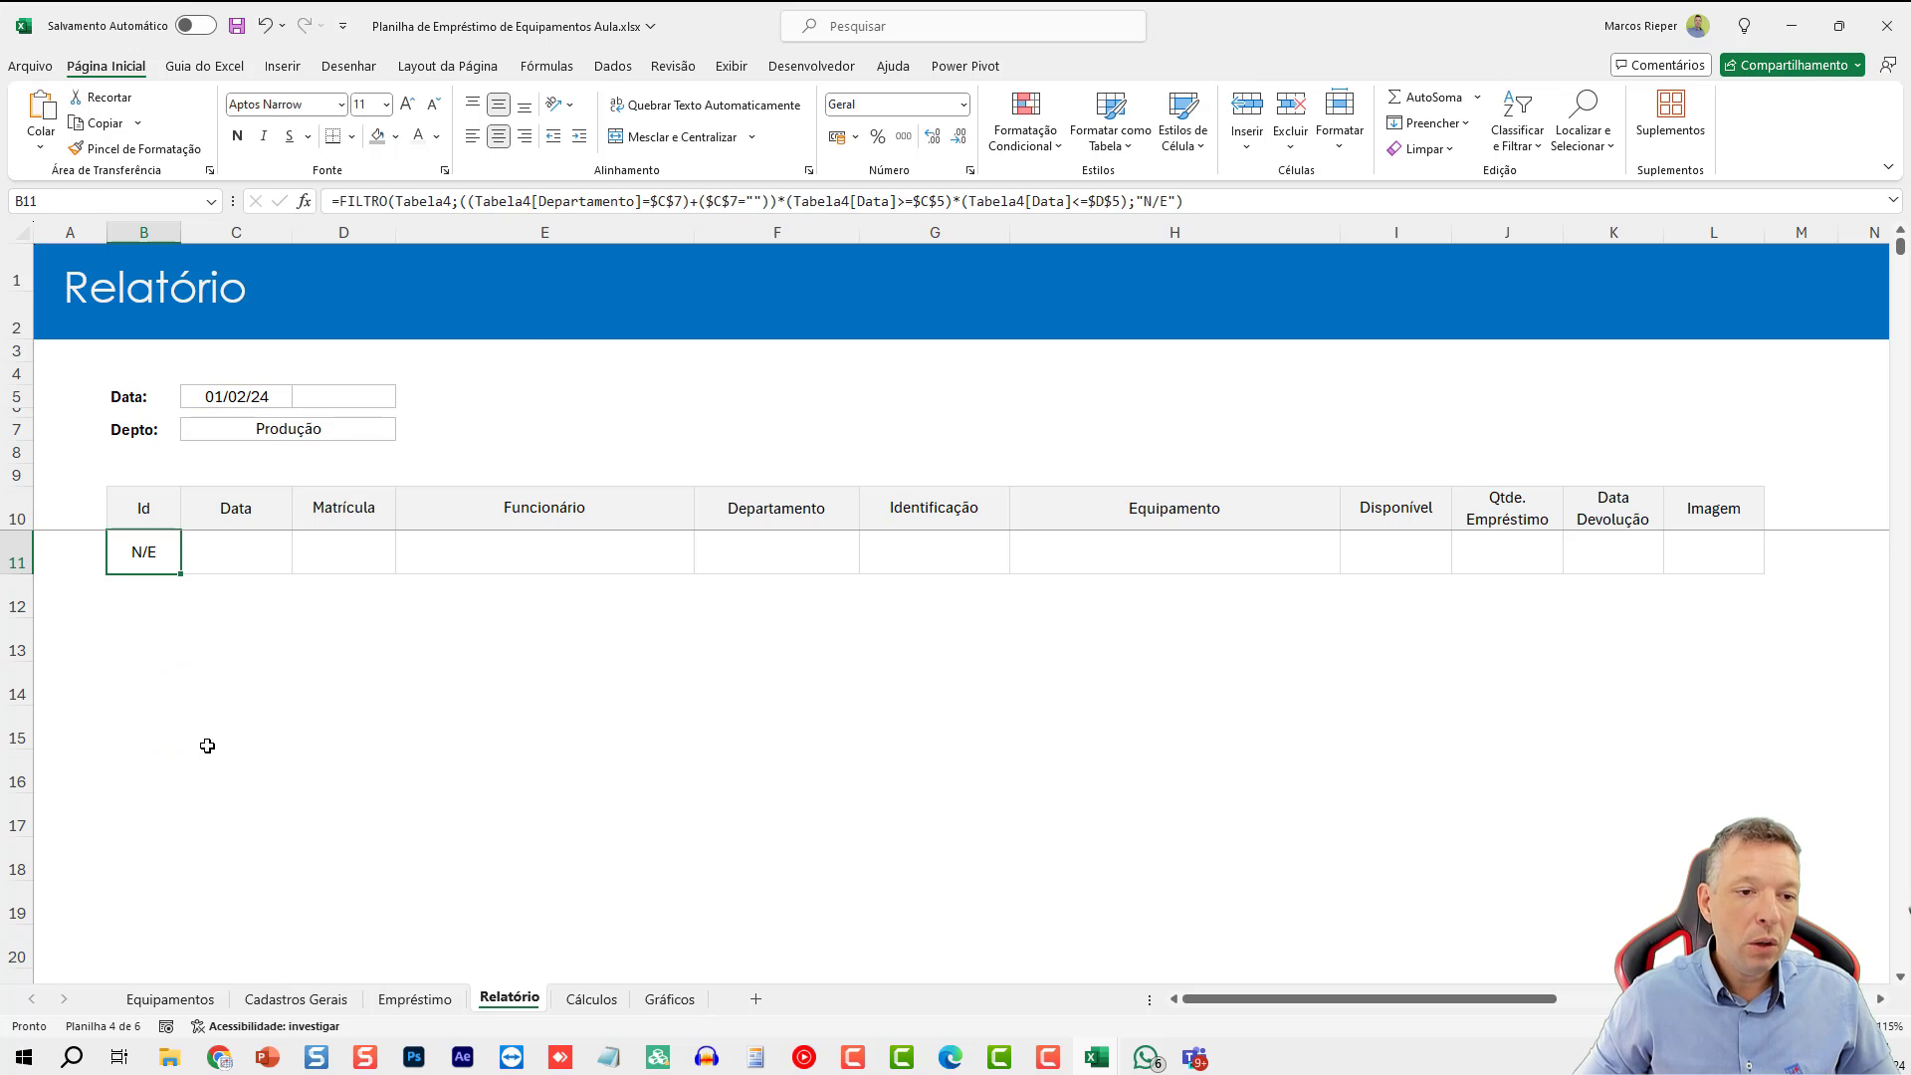
- Set the report's end date in D5 to 15/2 and check the dates of the filtered rows
{"action": "left_click", "coordinate": [368, 393]}
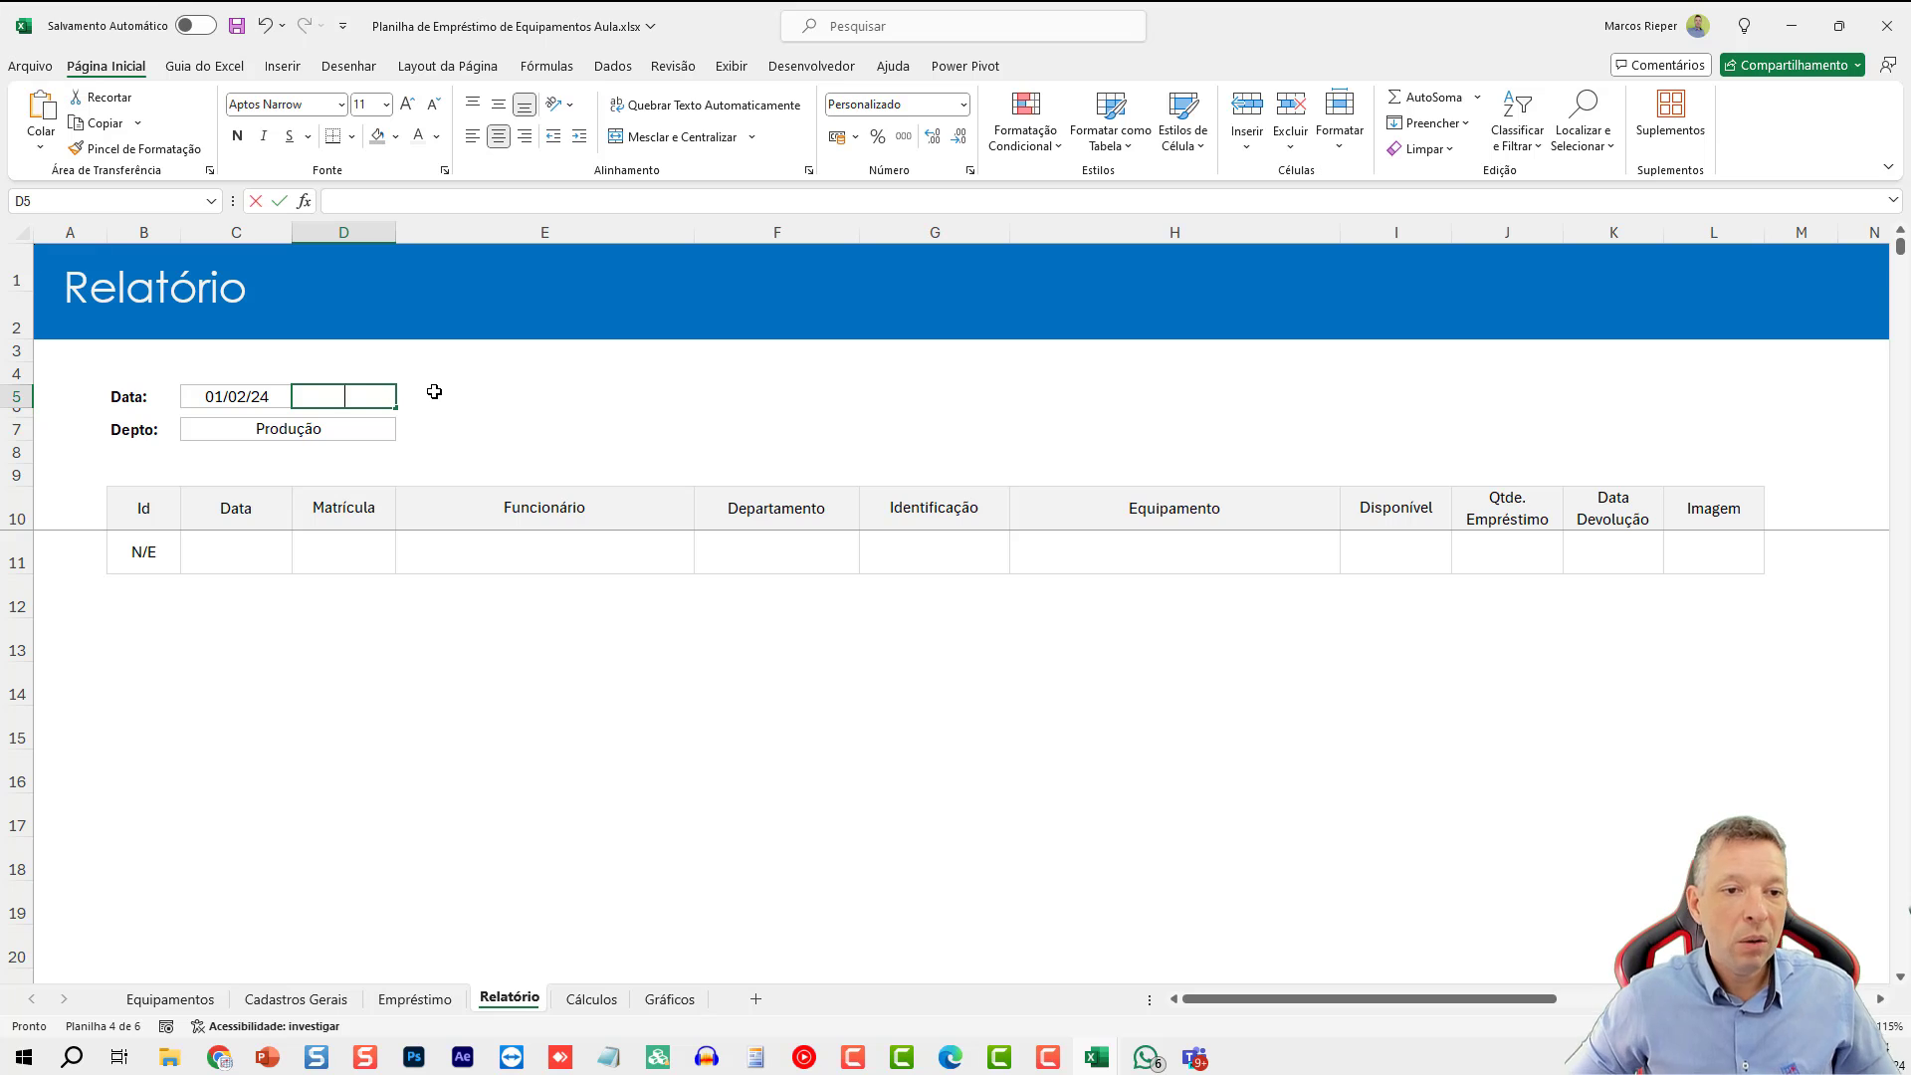
{"action": "type", "text": "2/2"}
{"action": "key", "text": "BackSpace"}
{"action": "key", "text": "BackSpace"}
{"action": "key", "text": "BackSpace"}
{"action": "type", "text": "15/2"}
{"action": "key", "text": "Return"}
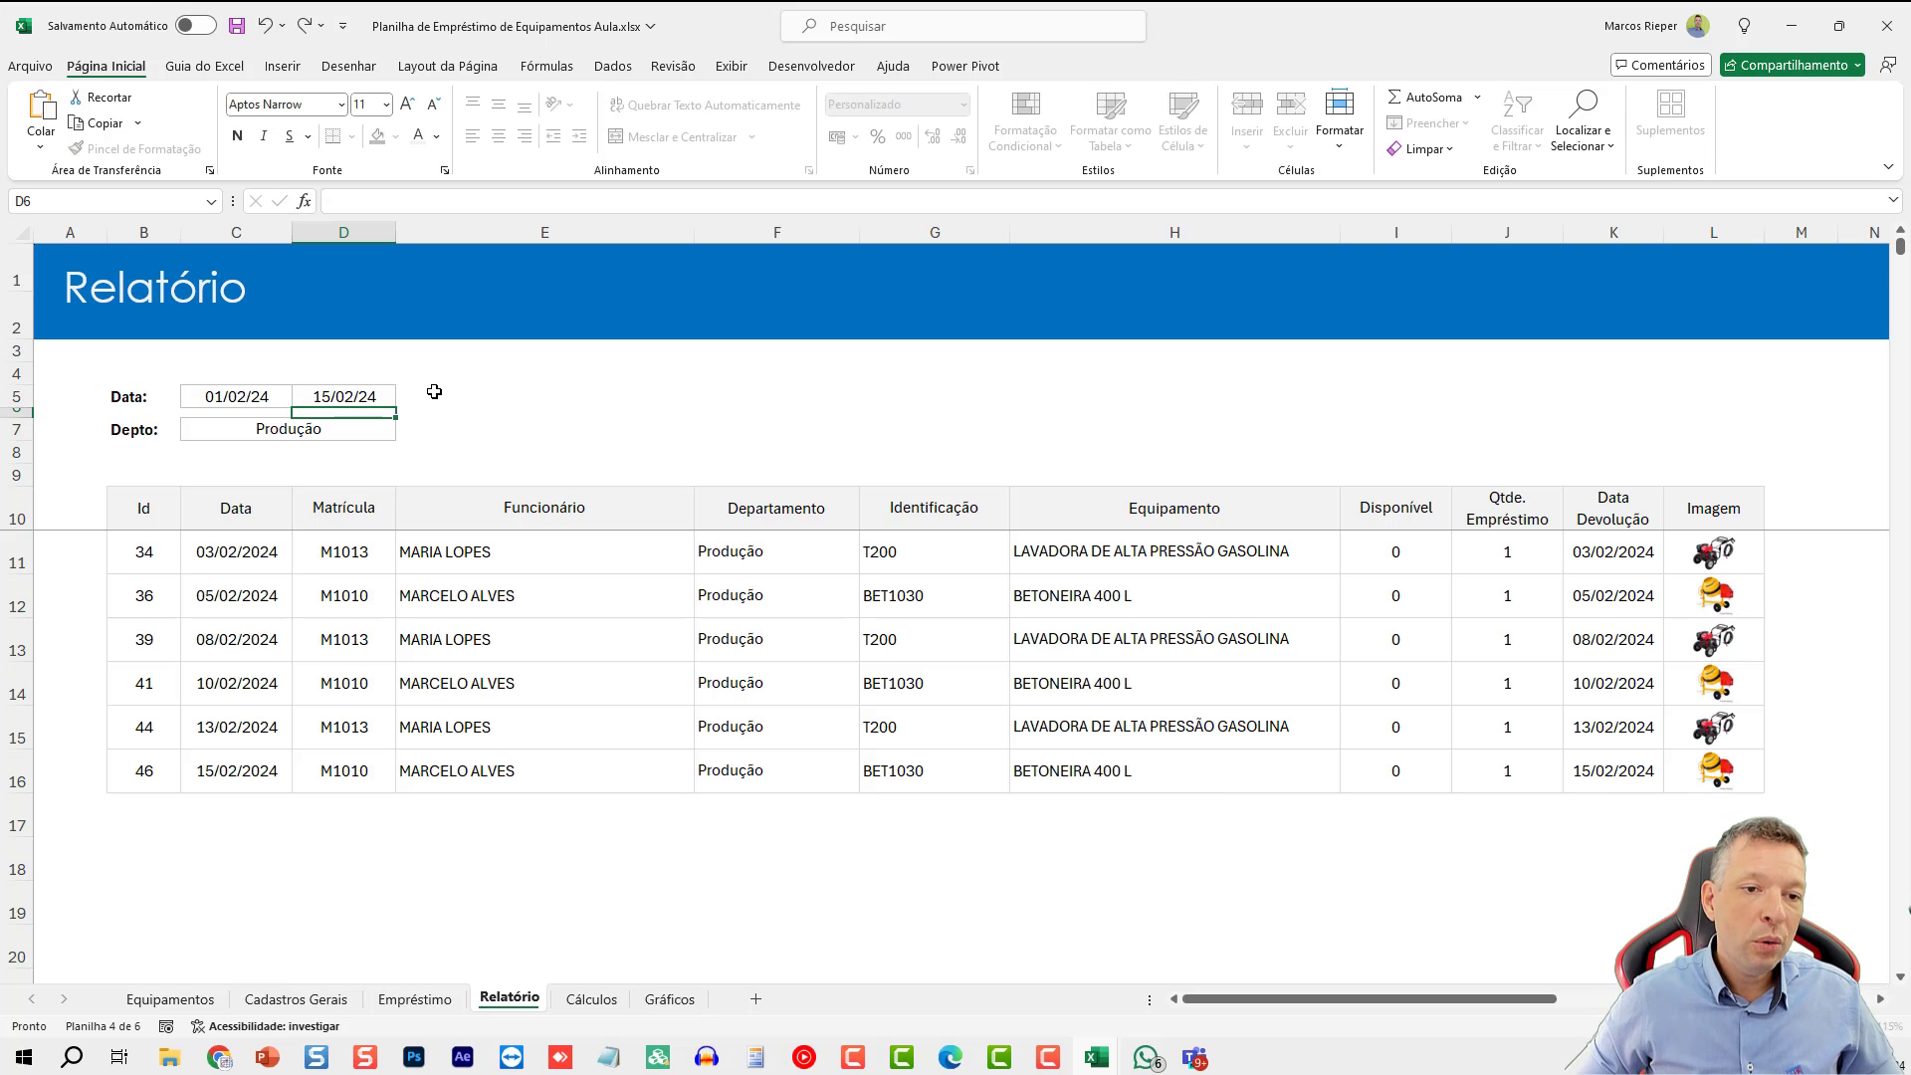
{"action": "left_click_drag", "start_coordinate": [251, 561], "coordinate": [242, 677]}
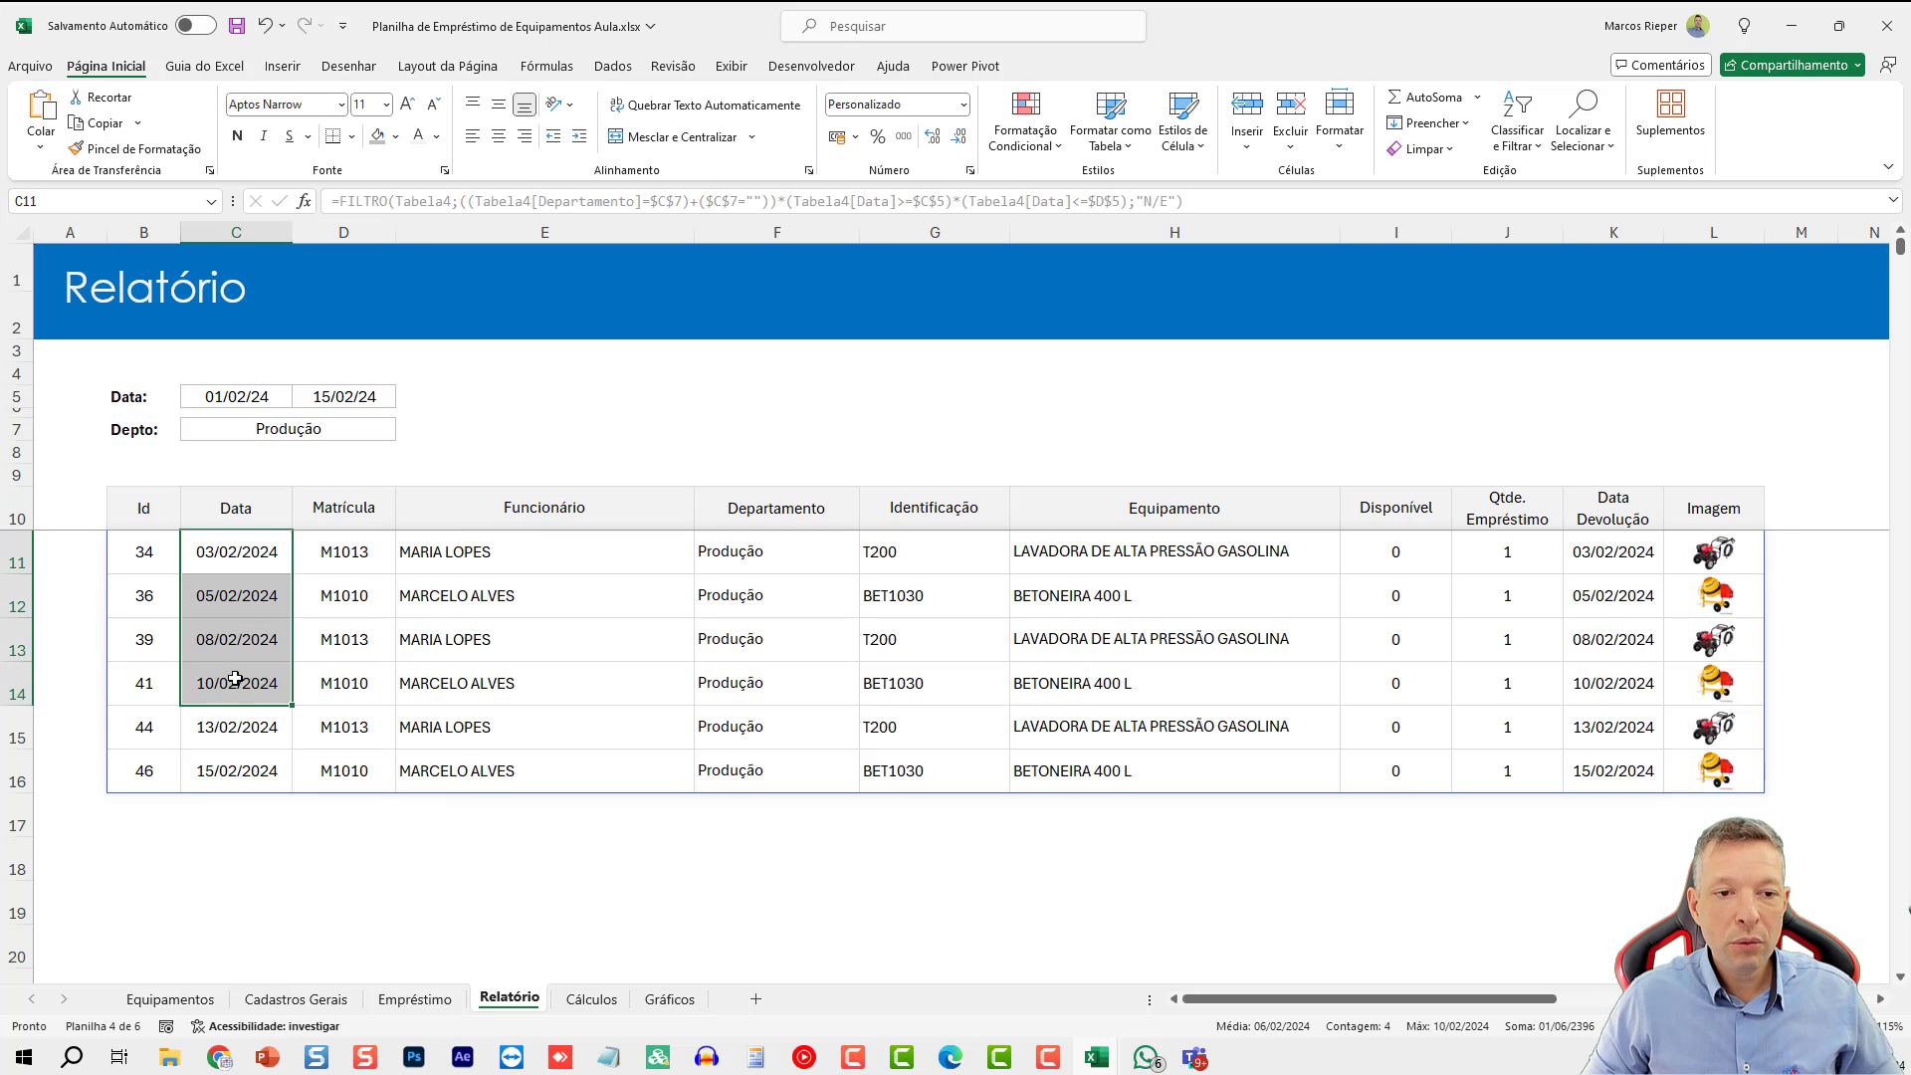
{"action": "left_click", "coordinate": [559, 589]}
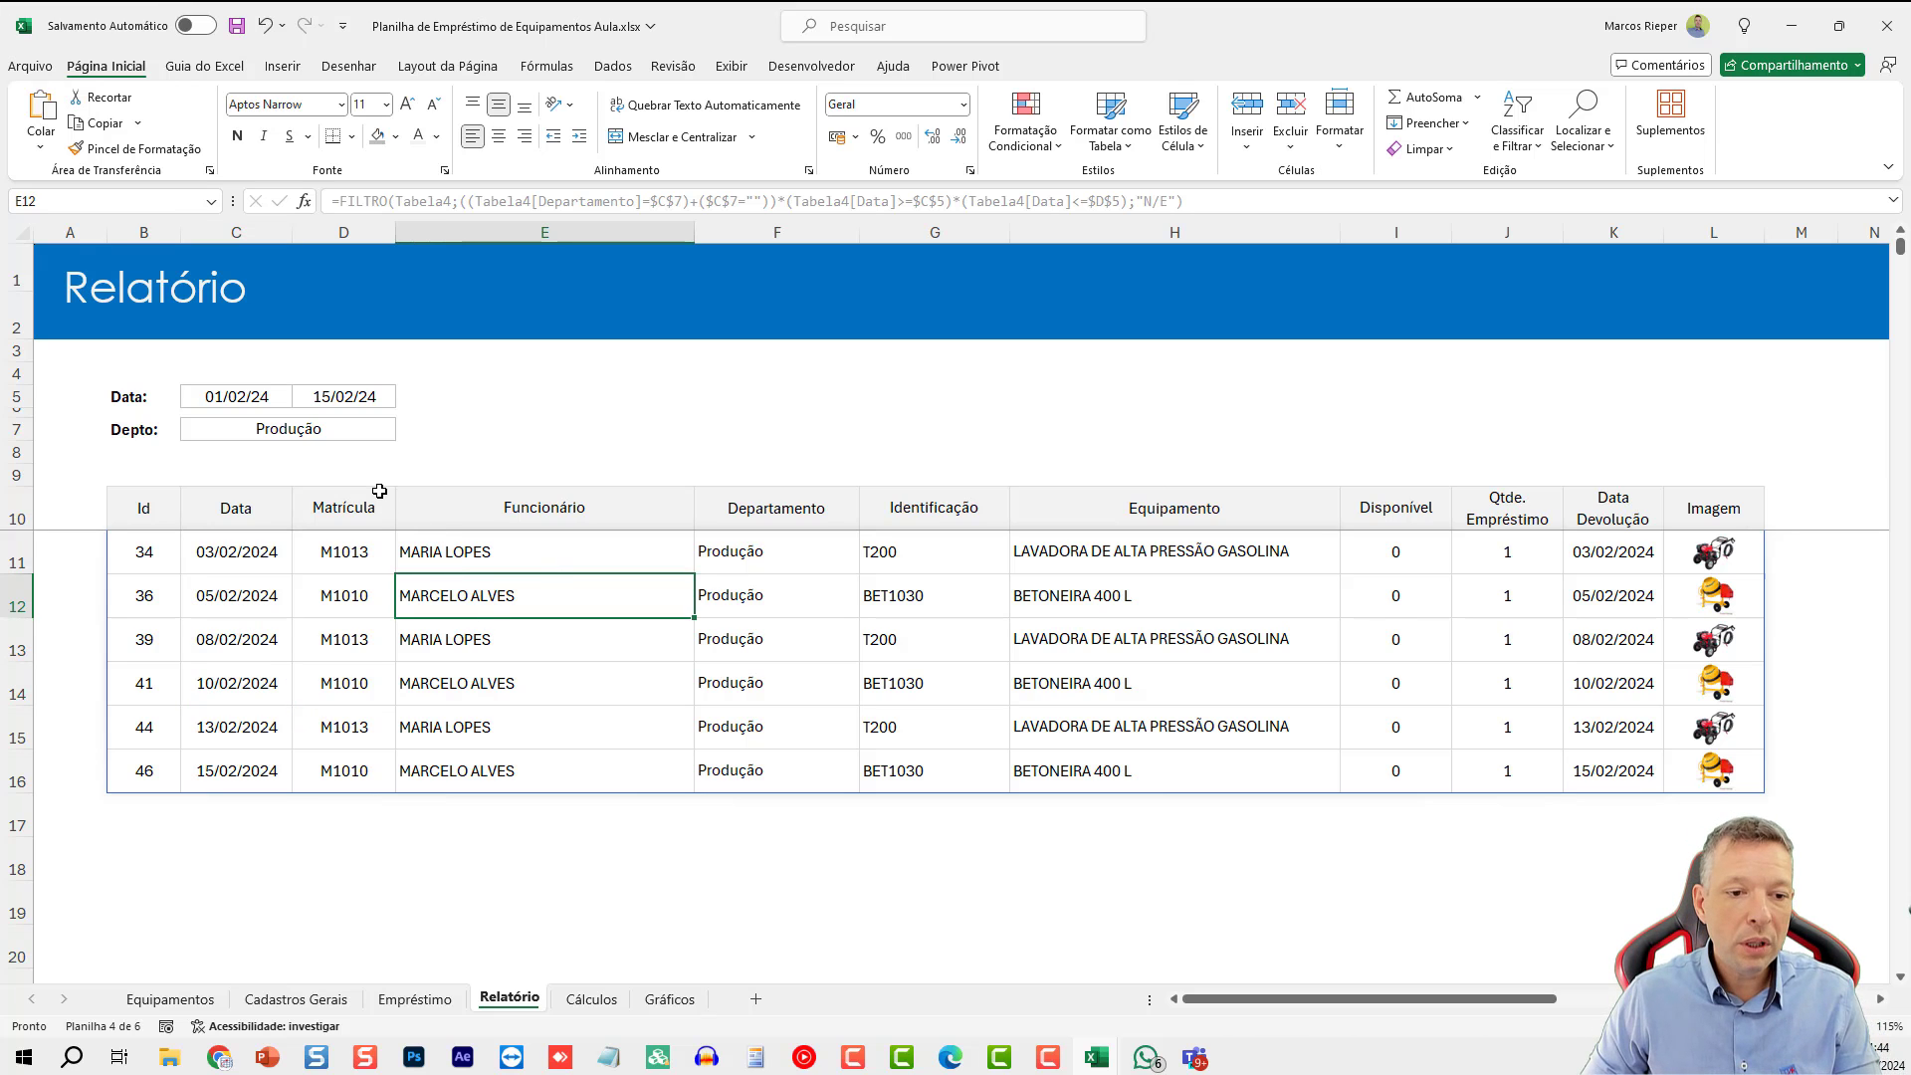
- Clear the department filter in C7 so the report covers all departments
{"action": "left_click", "coordinate": [269, 427]}
{"action": "key", "text": "Delete"}
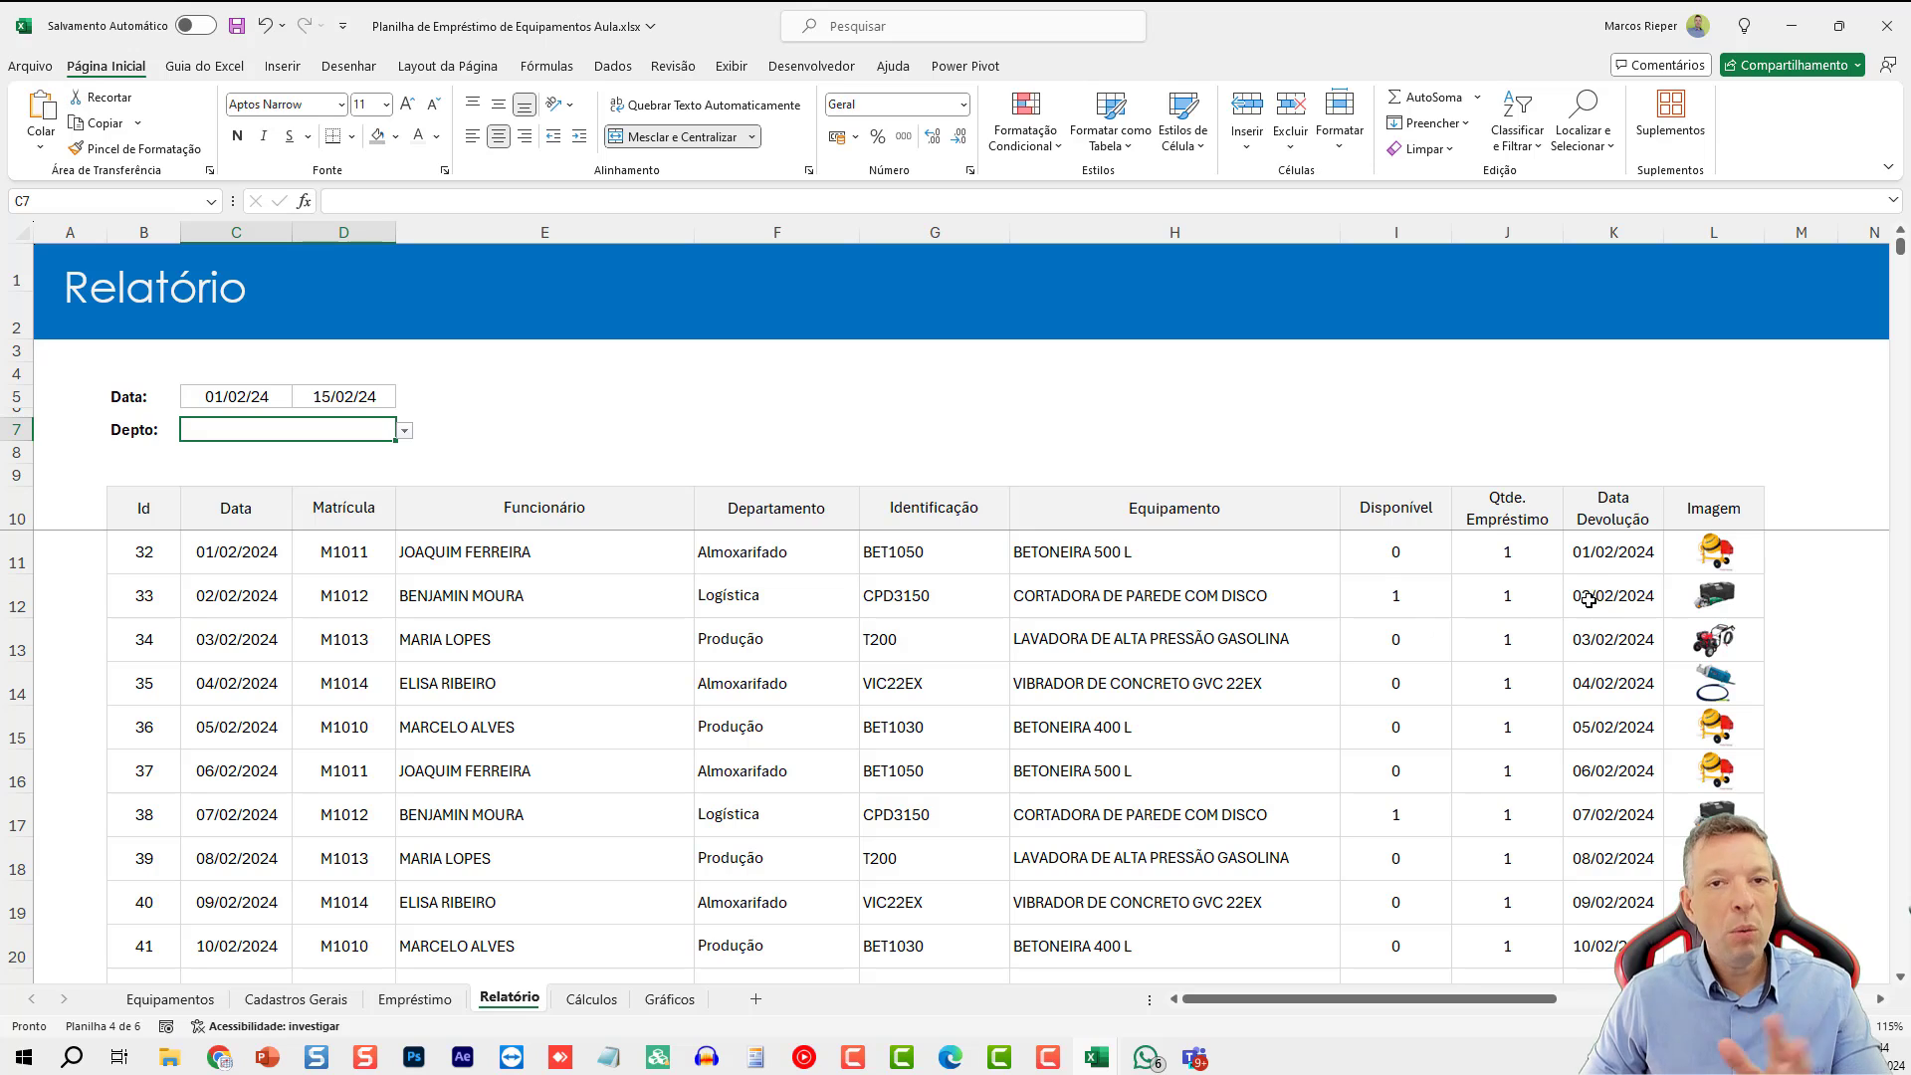
{"action": "left_click", "coordinate": [1734, 555]}
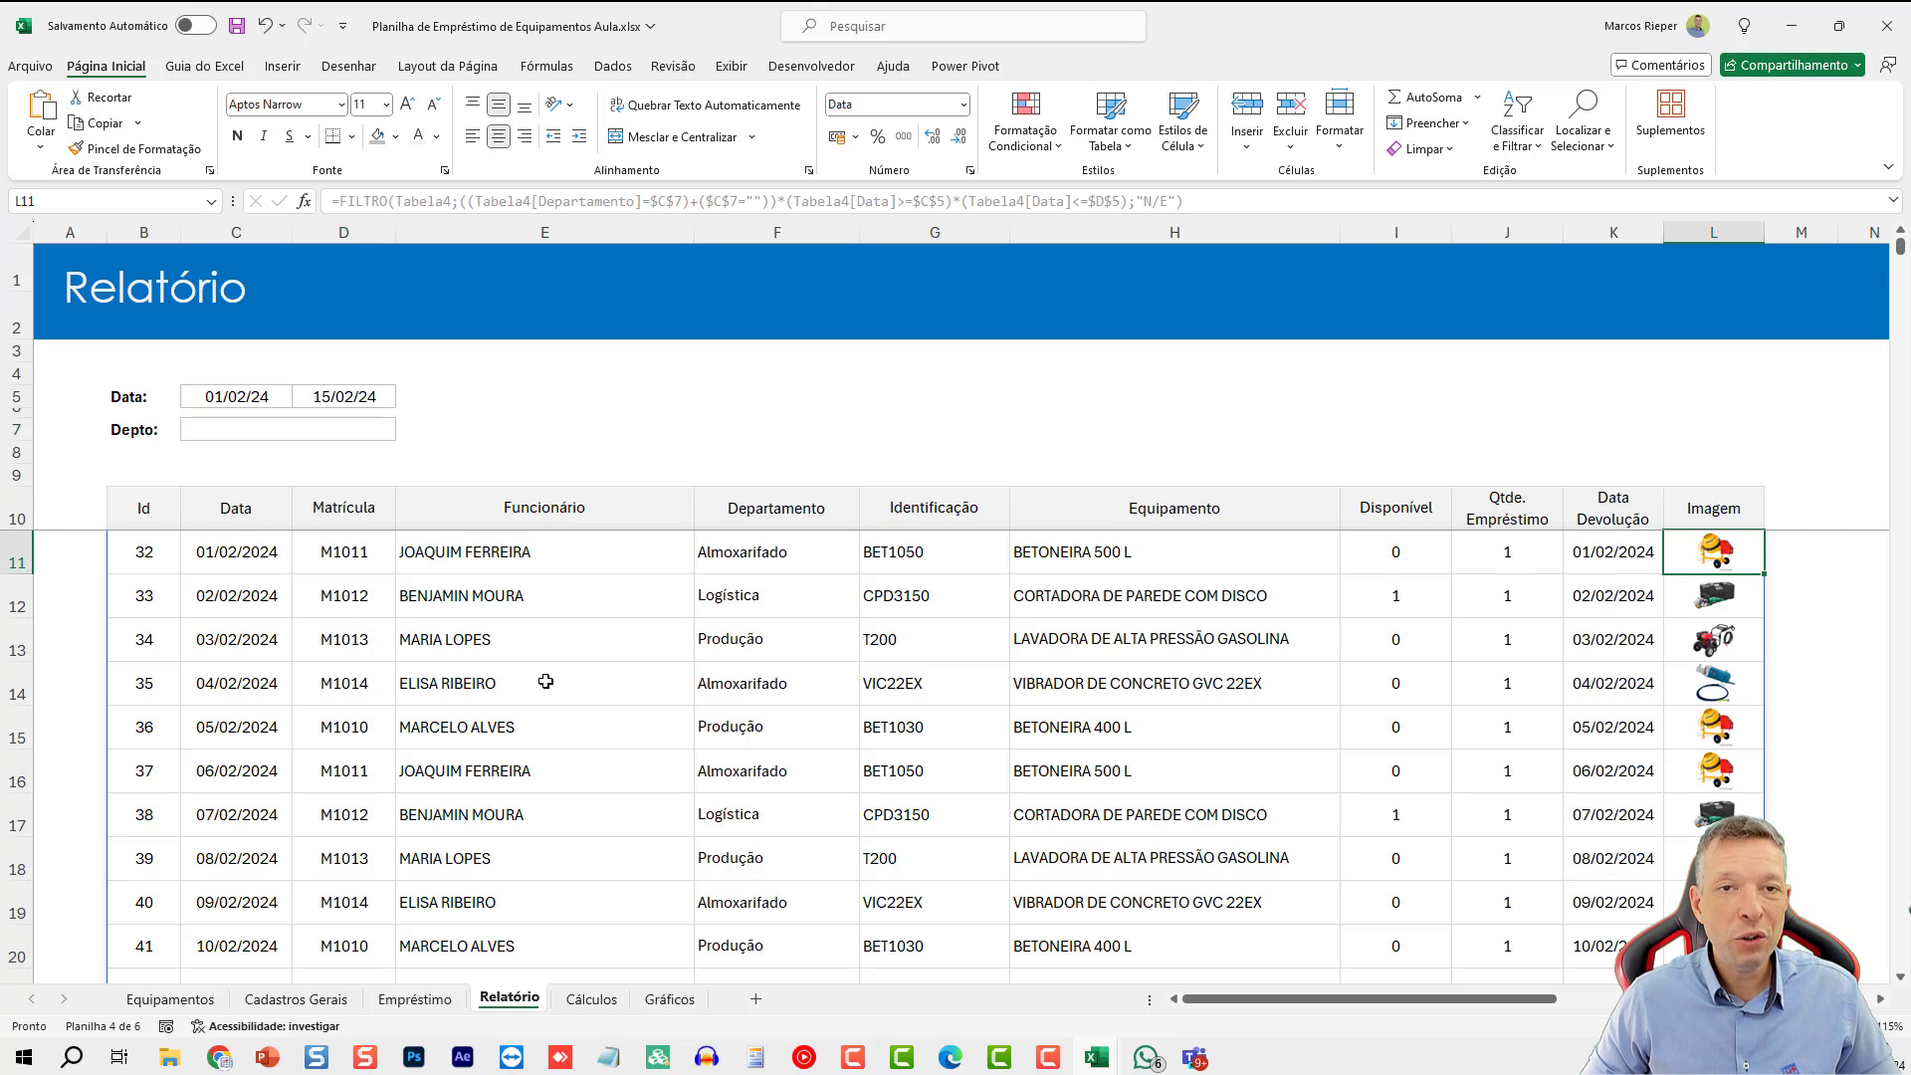
- Create a pivot table from Tabela4 at B5 of the Cálculos sheet, with Departamento as rows and the sum of Qtde. Empréstimo as values
{"action": "left_click", "coordinate": [591, 999]}
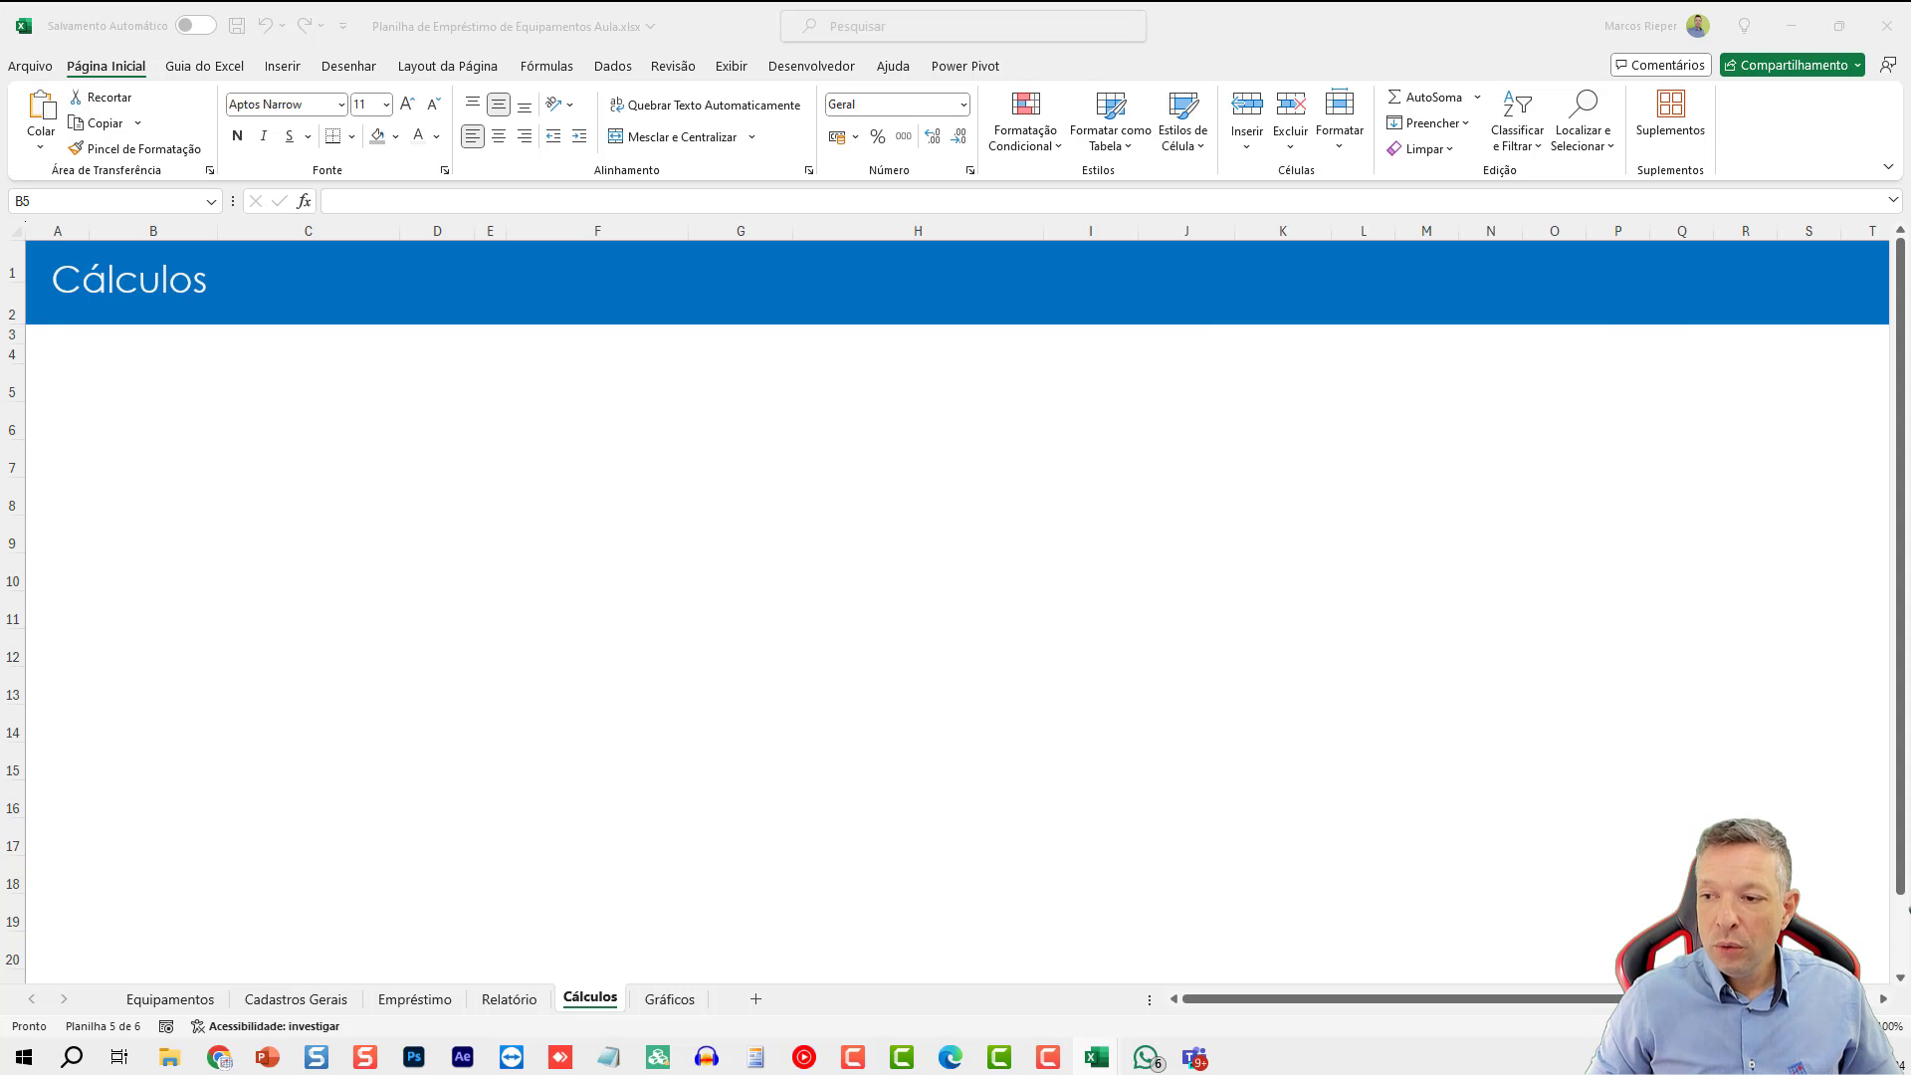
{"action": "left_click", "coordinate": [189, 390]}
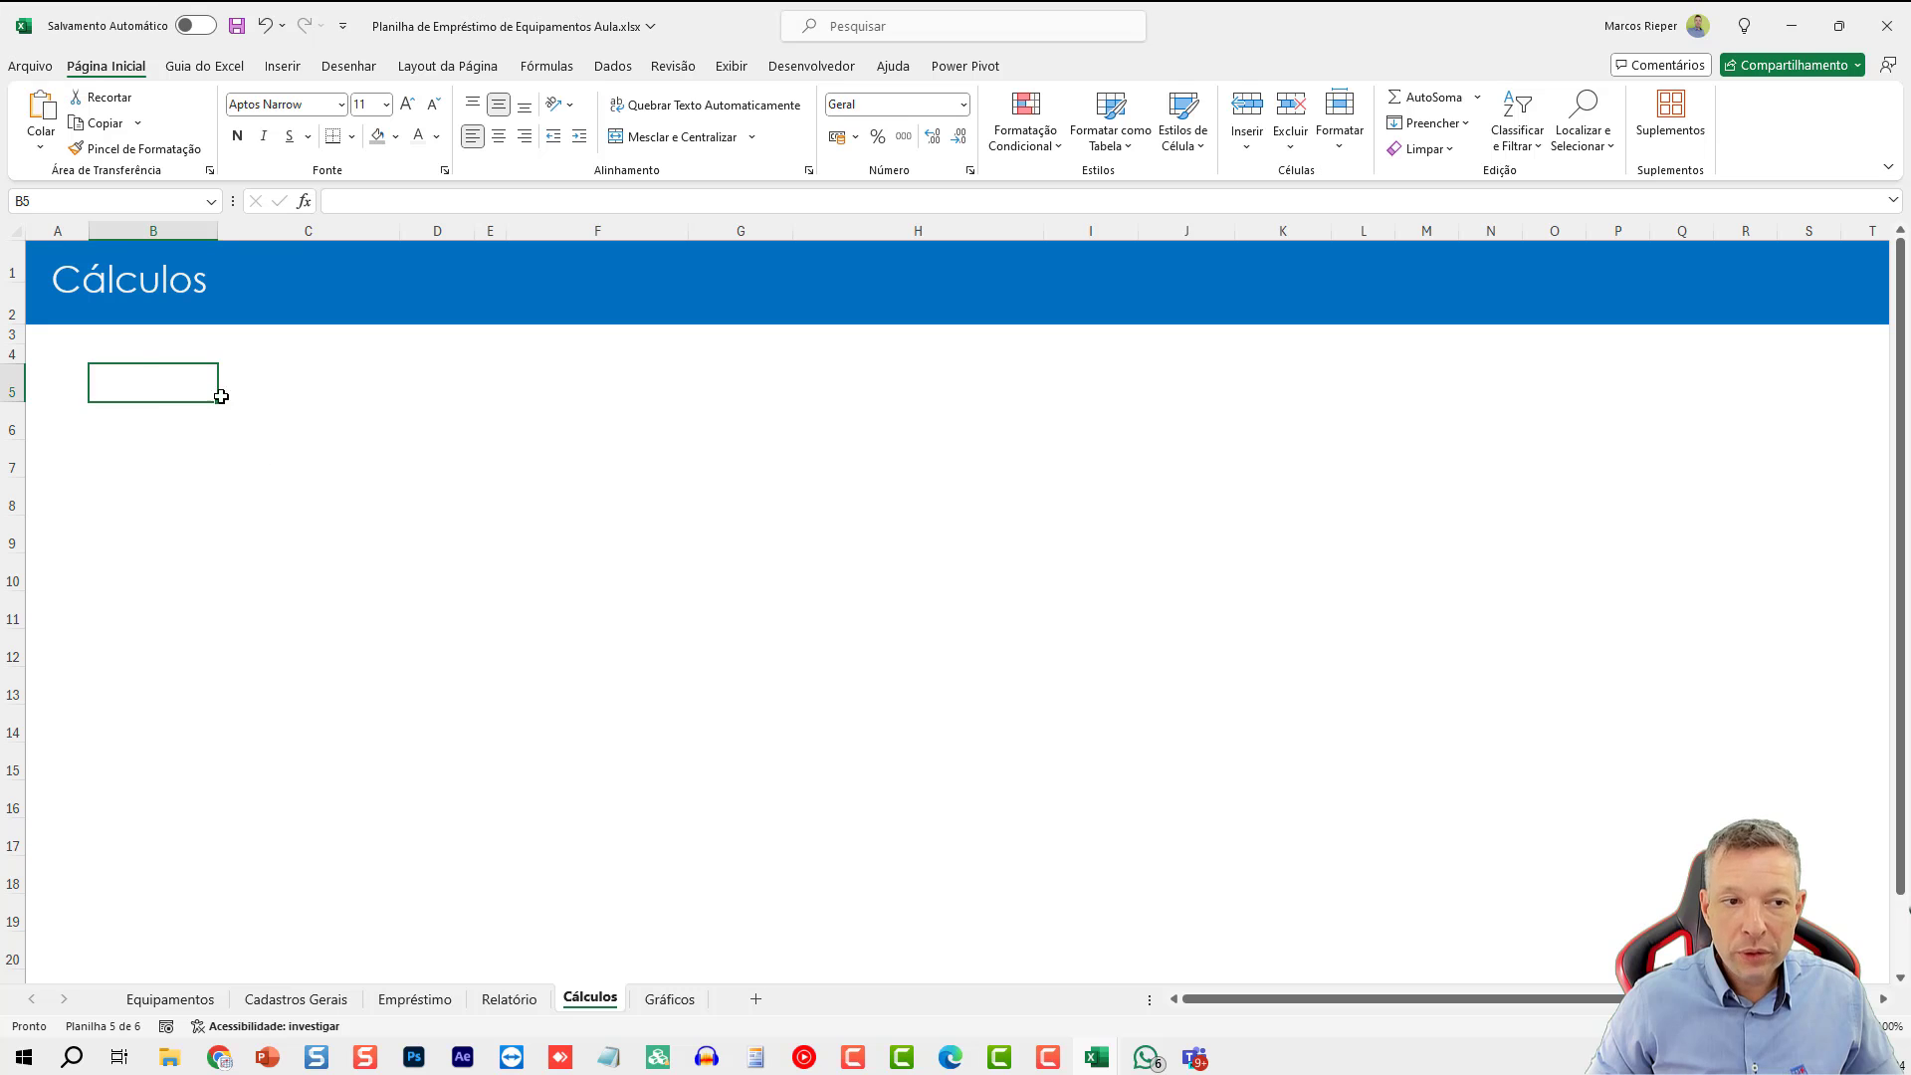
{"action": "left_click", "coordinate": [277, 66]}
{"action": "left_click", "coordinate": [68, 115]}
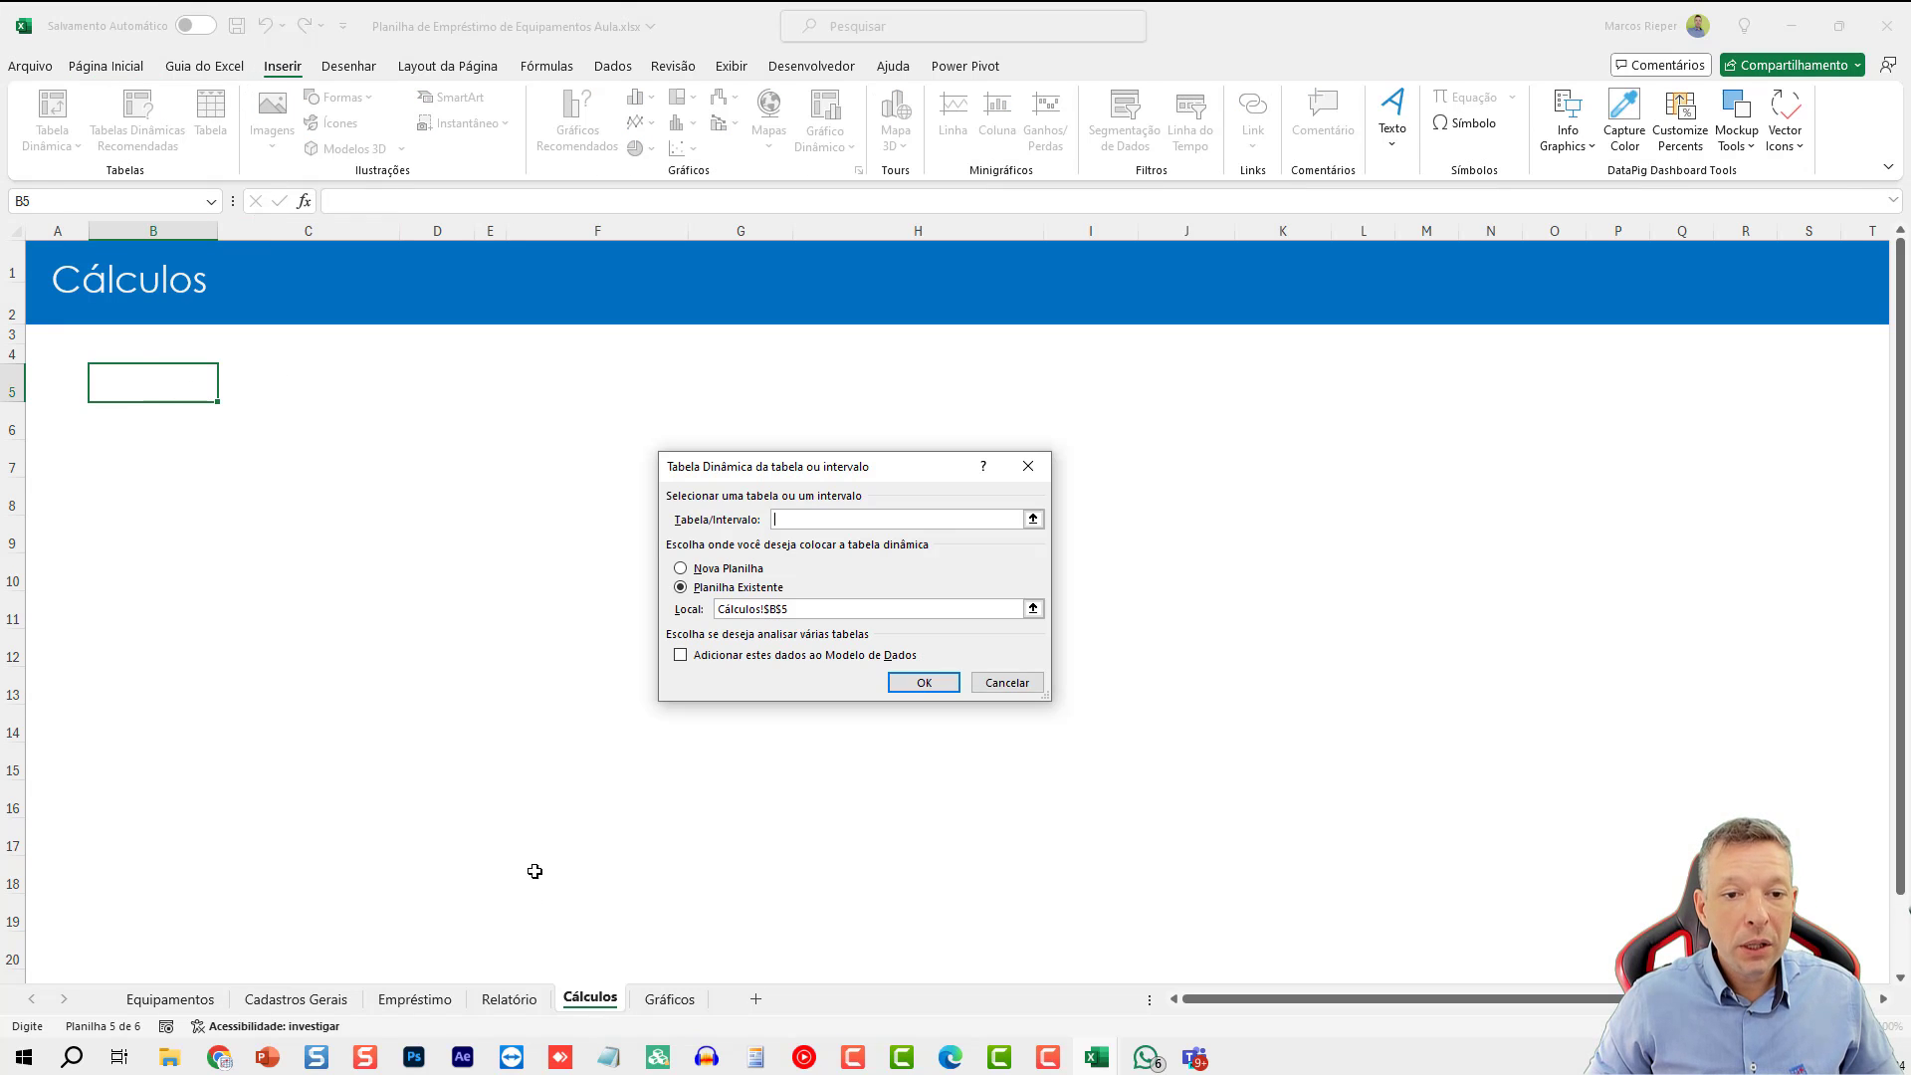
{"action": "left_click", "coordinate": [415, 1000]}
{"action": "left_click_drag", "start_coordinate": [121, 377], "coordinate": [1588, 862]}
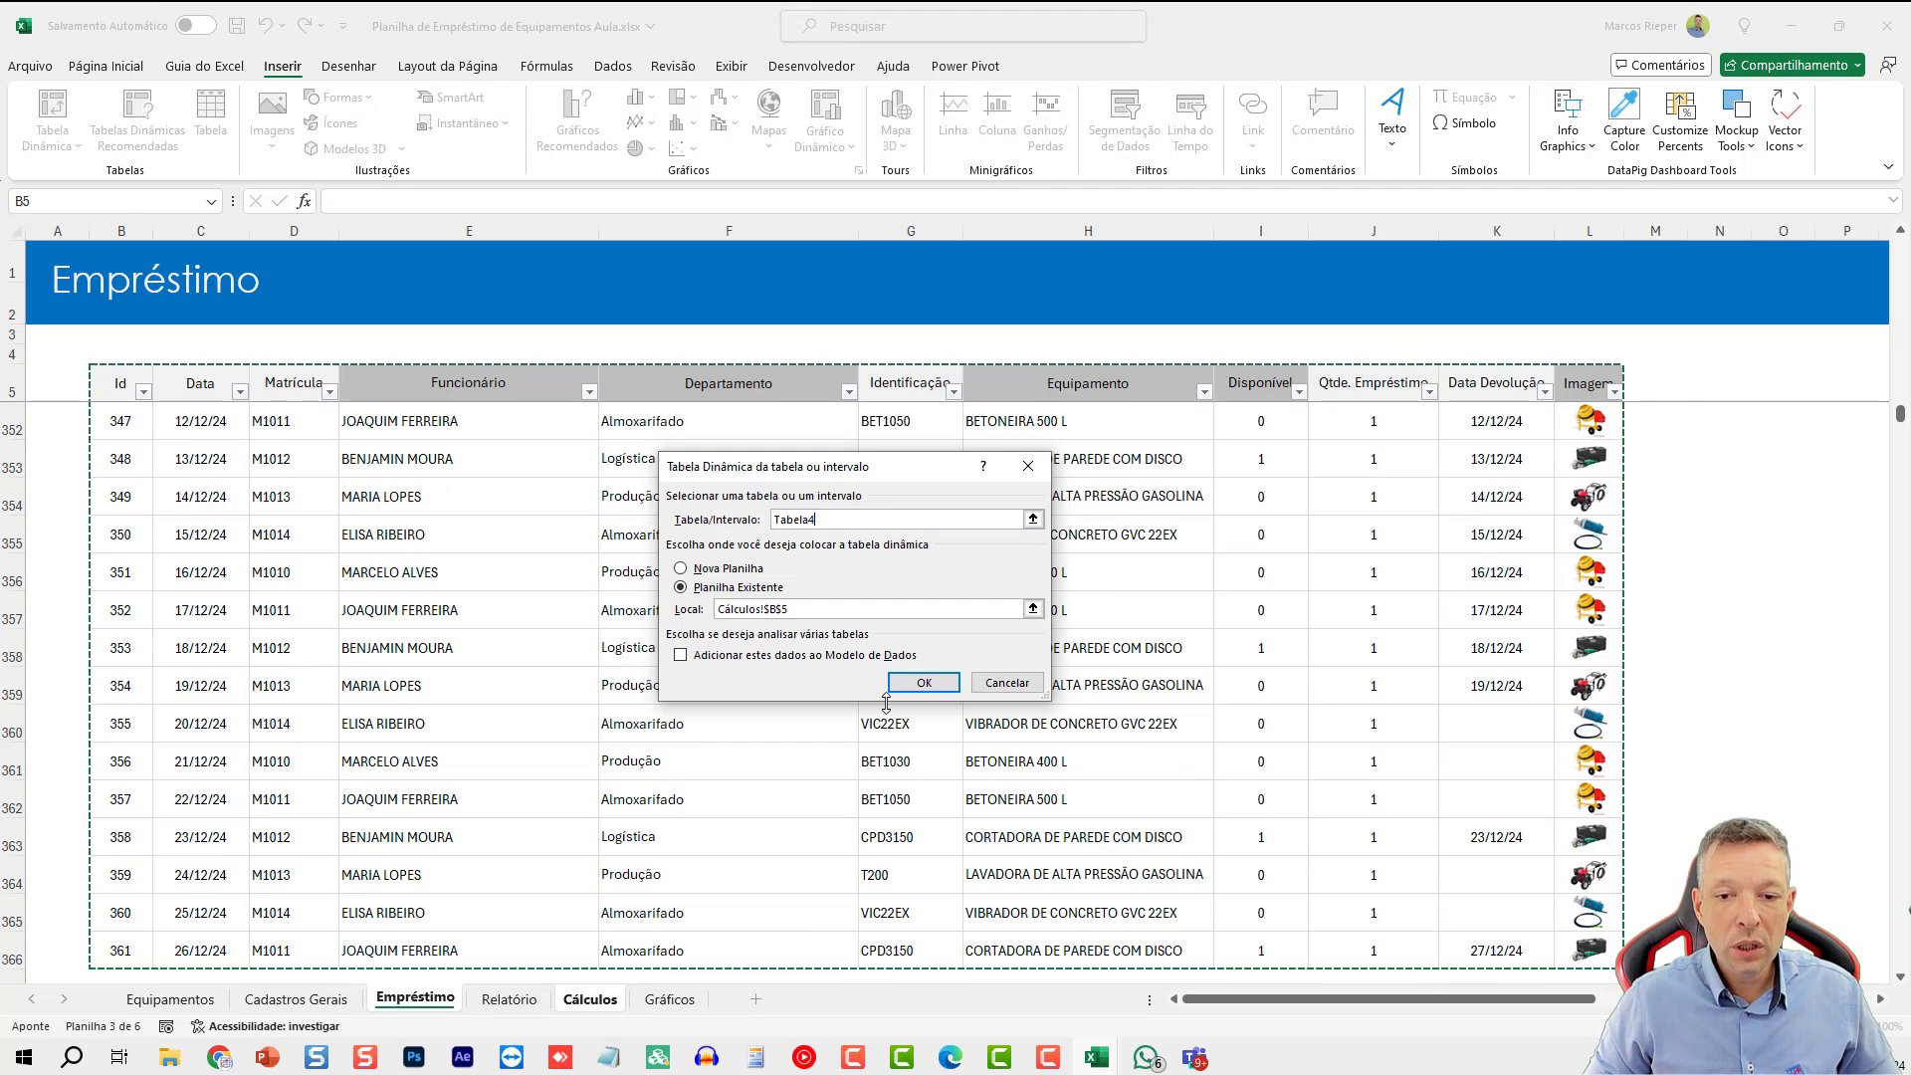
{"action": "left_click", "coordinate": [922, 683]}
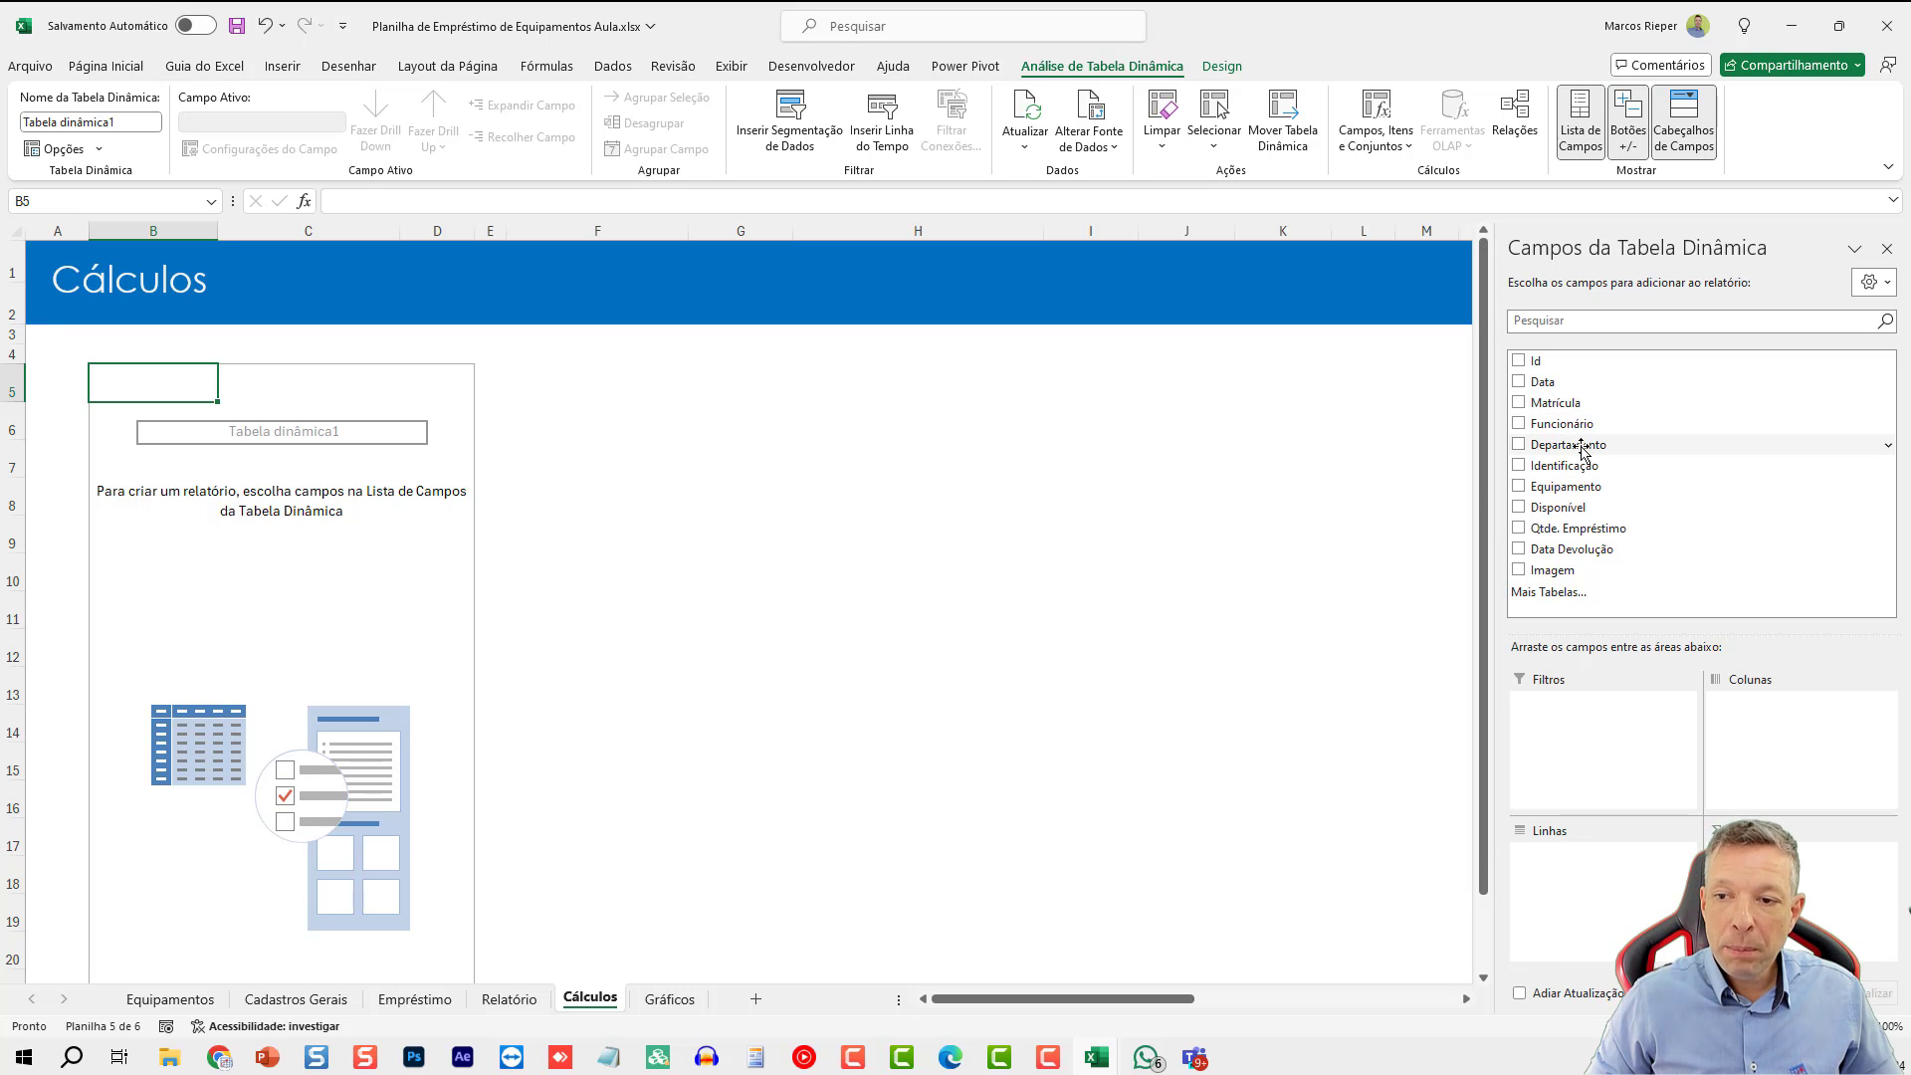
{"action": "left_click_drag", "start_coordinate": [1578, 444], "coordinate": [1593, 923]}
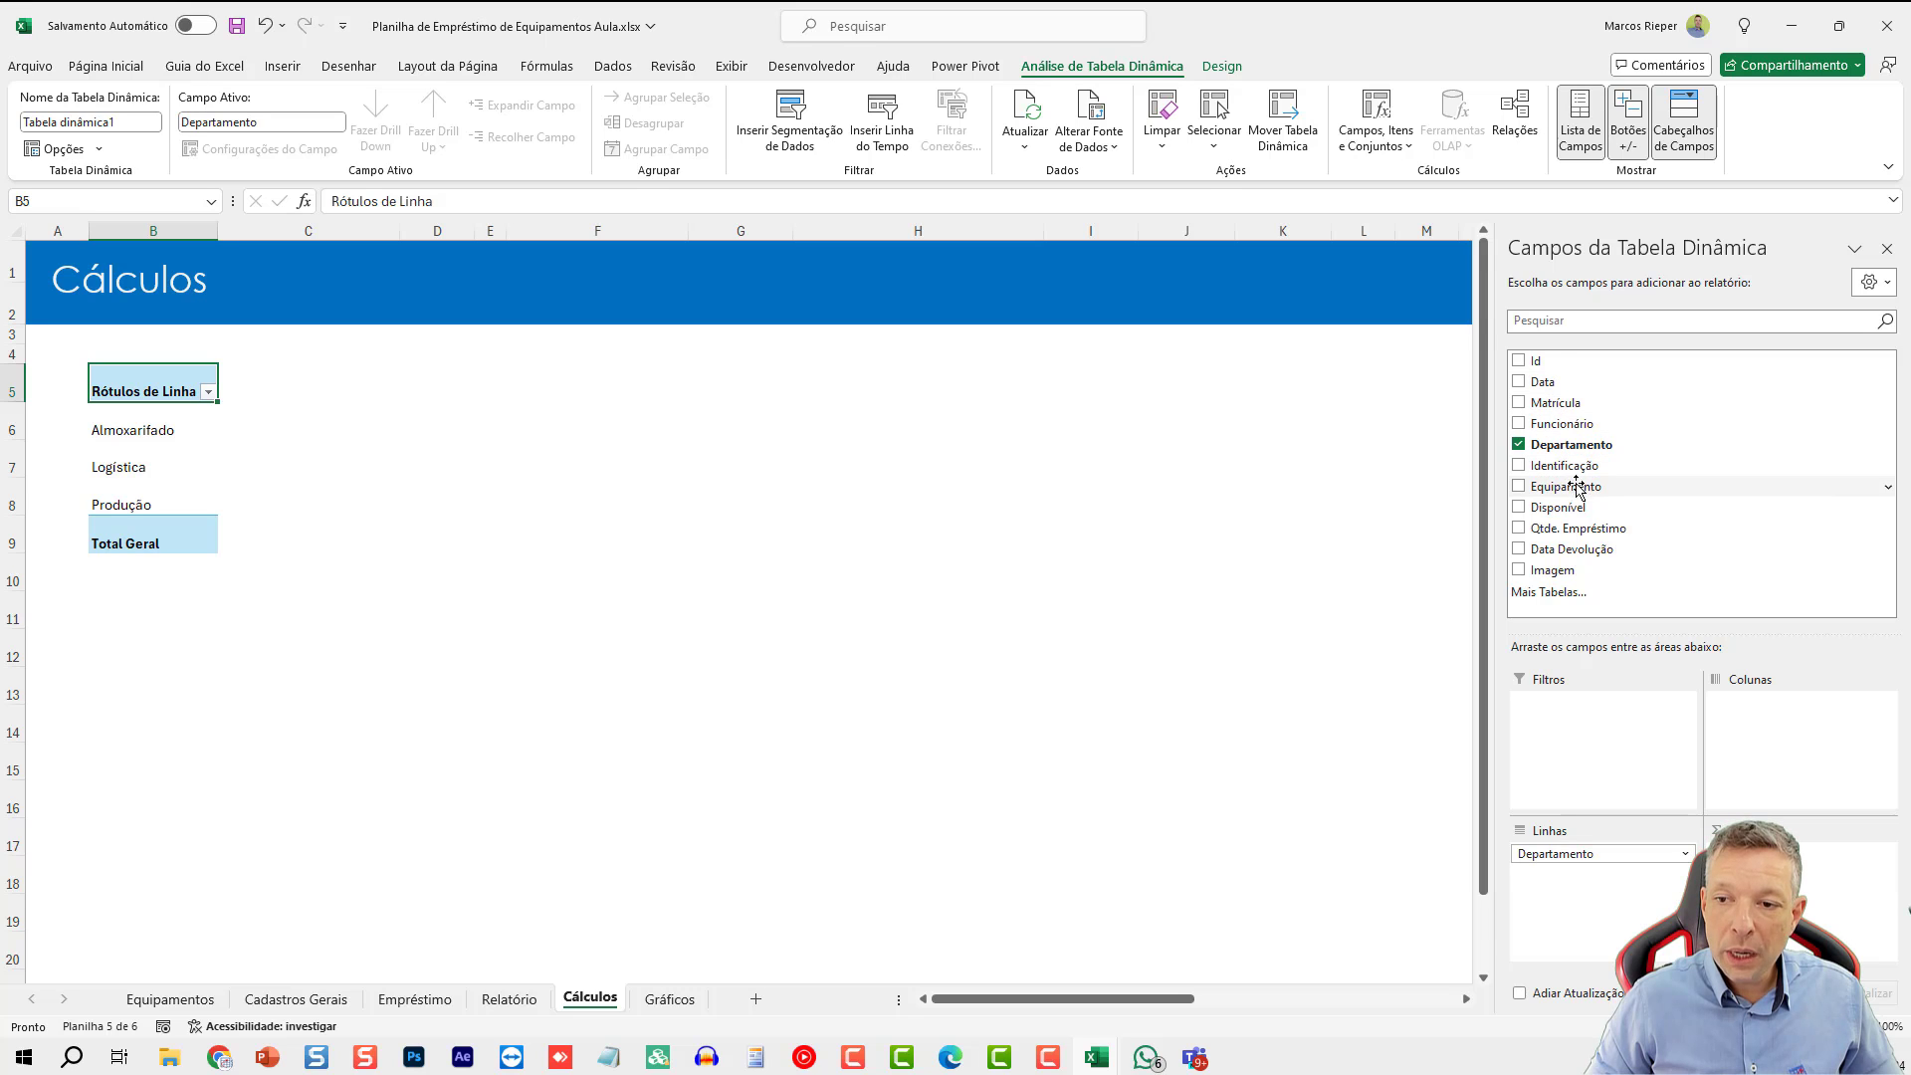
{"action": "left_click_drag", "start_coordinate": [1579, 525], "coordinate": [1782, 871]}
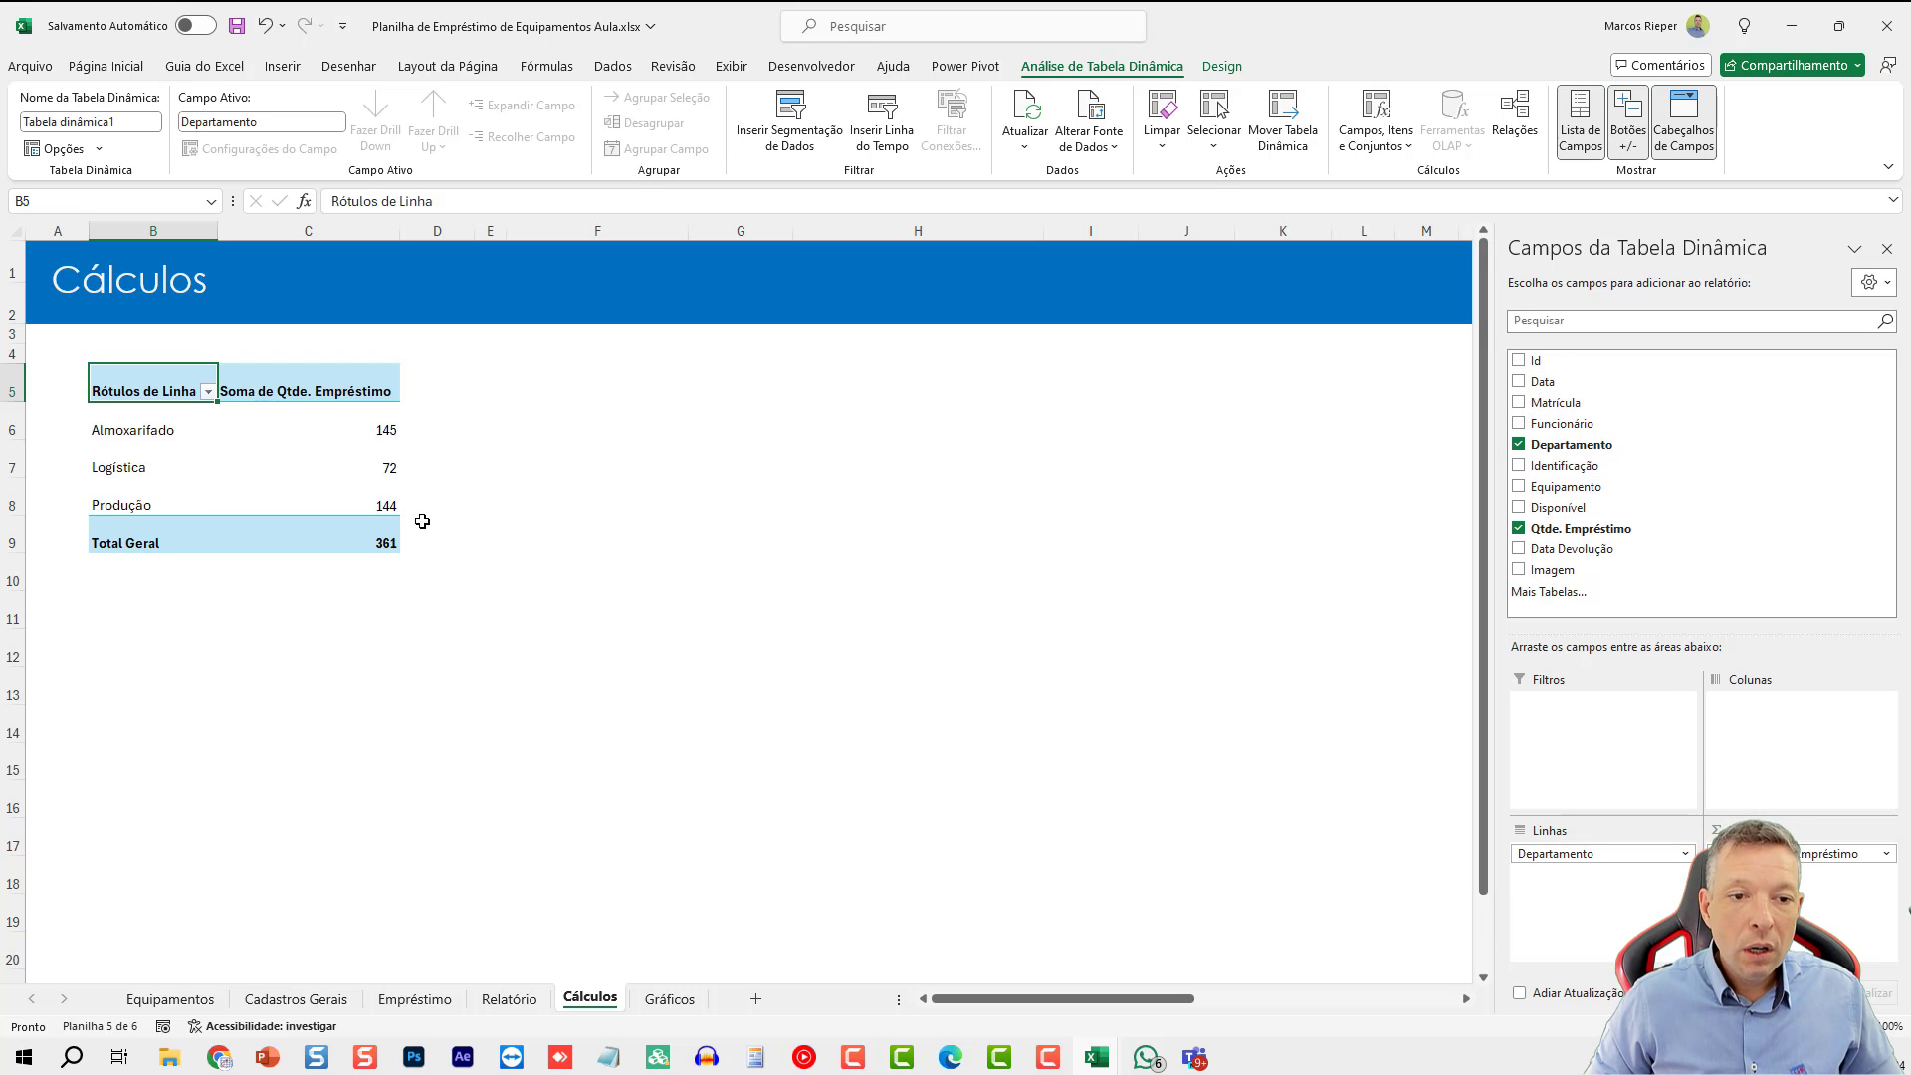
- Turn off the grand totals for both rows and columns in the pivot table's options
{"action": "right_click", "coordinate": [343, 451]}
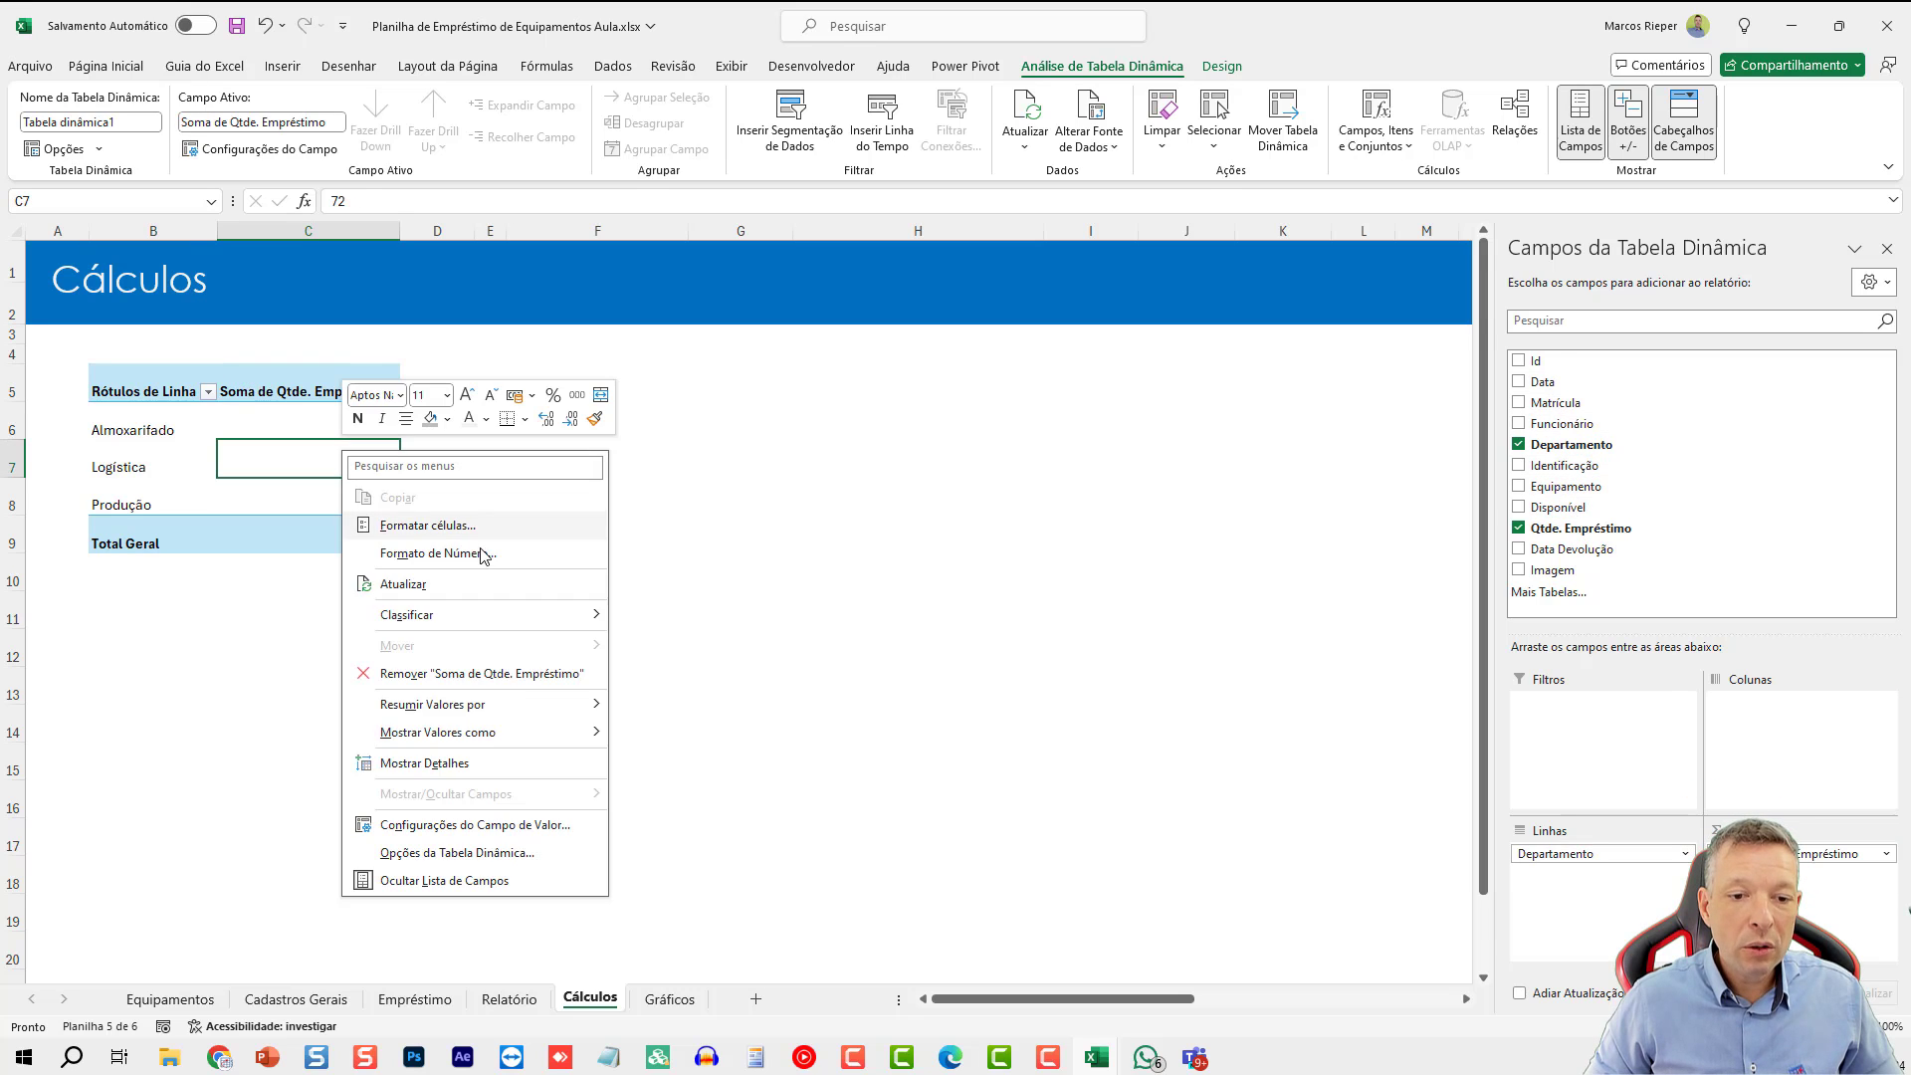
{"action": "left_click", "coordinate": [475, 854]}
{"action": "left_click", "coordinate": [363, 647]}
{"action": "left_click", "coordinate": [304, 694]}
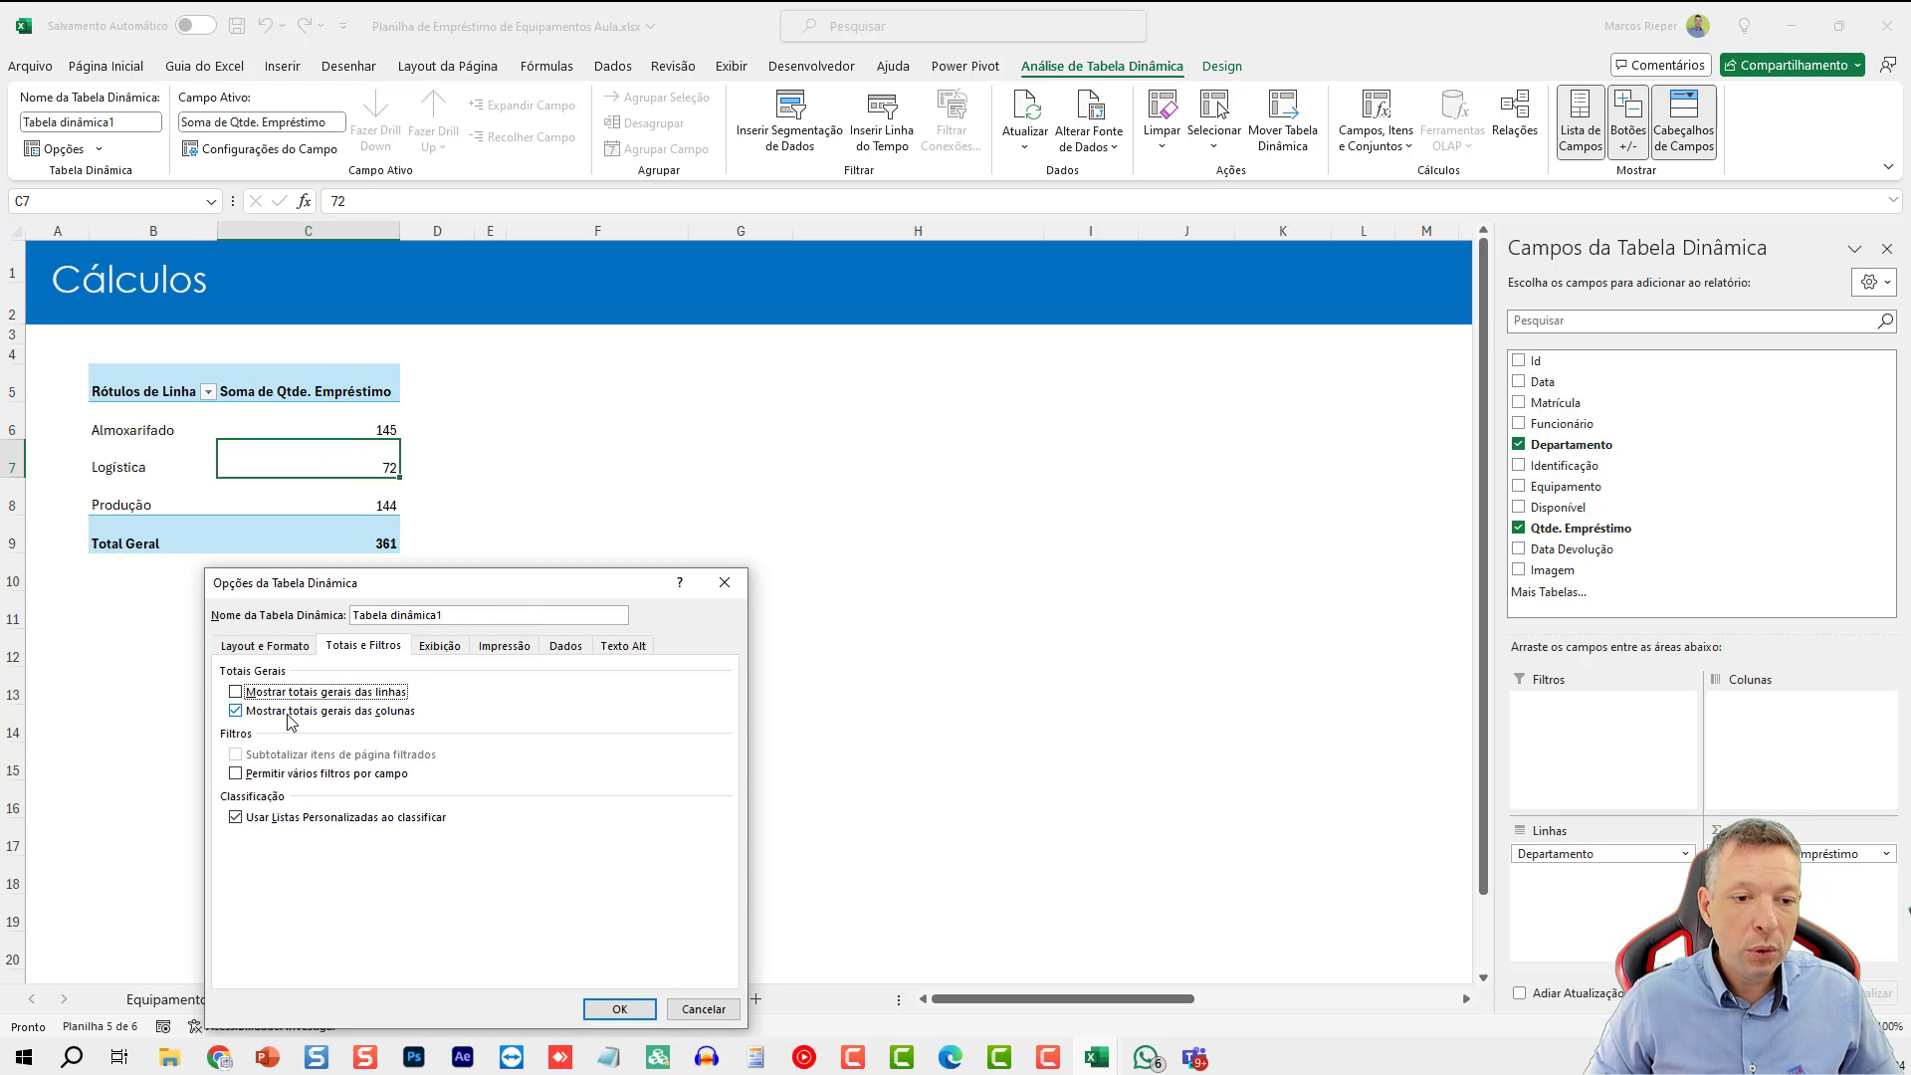
{"action": "left_click", "coordinate": [304, 712]}
{"action": "left_click", "coordinate": [618, 1010]}
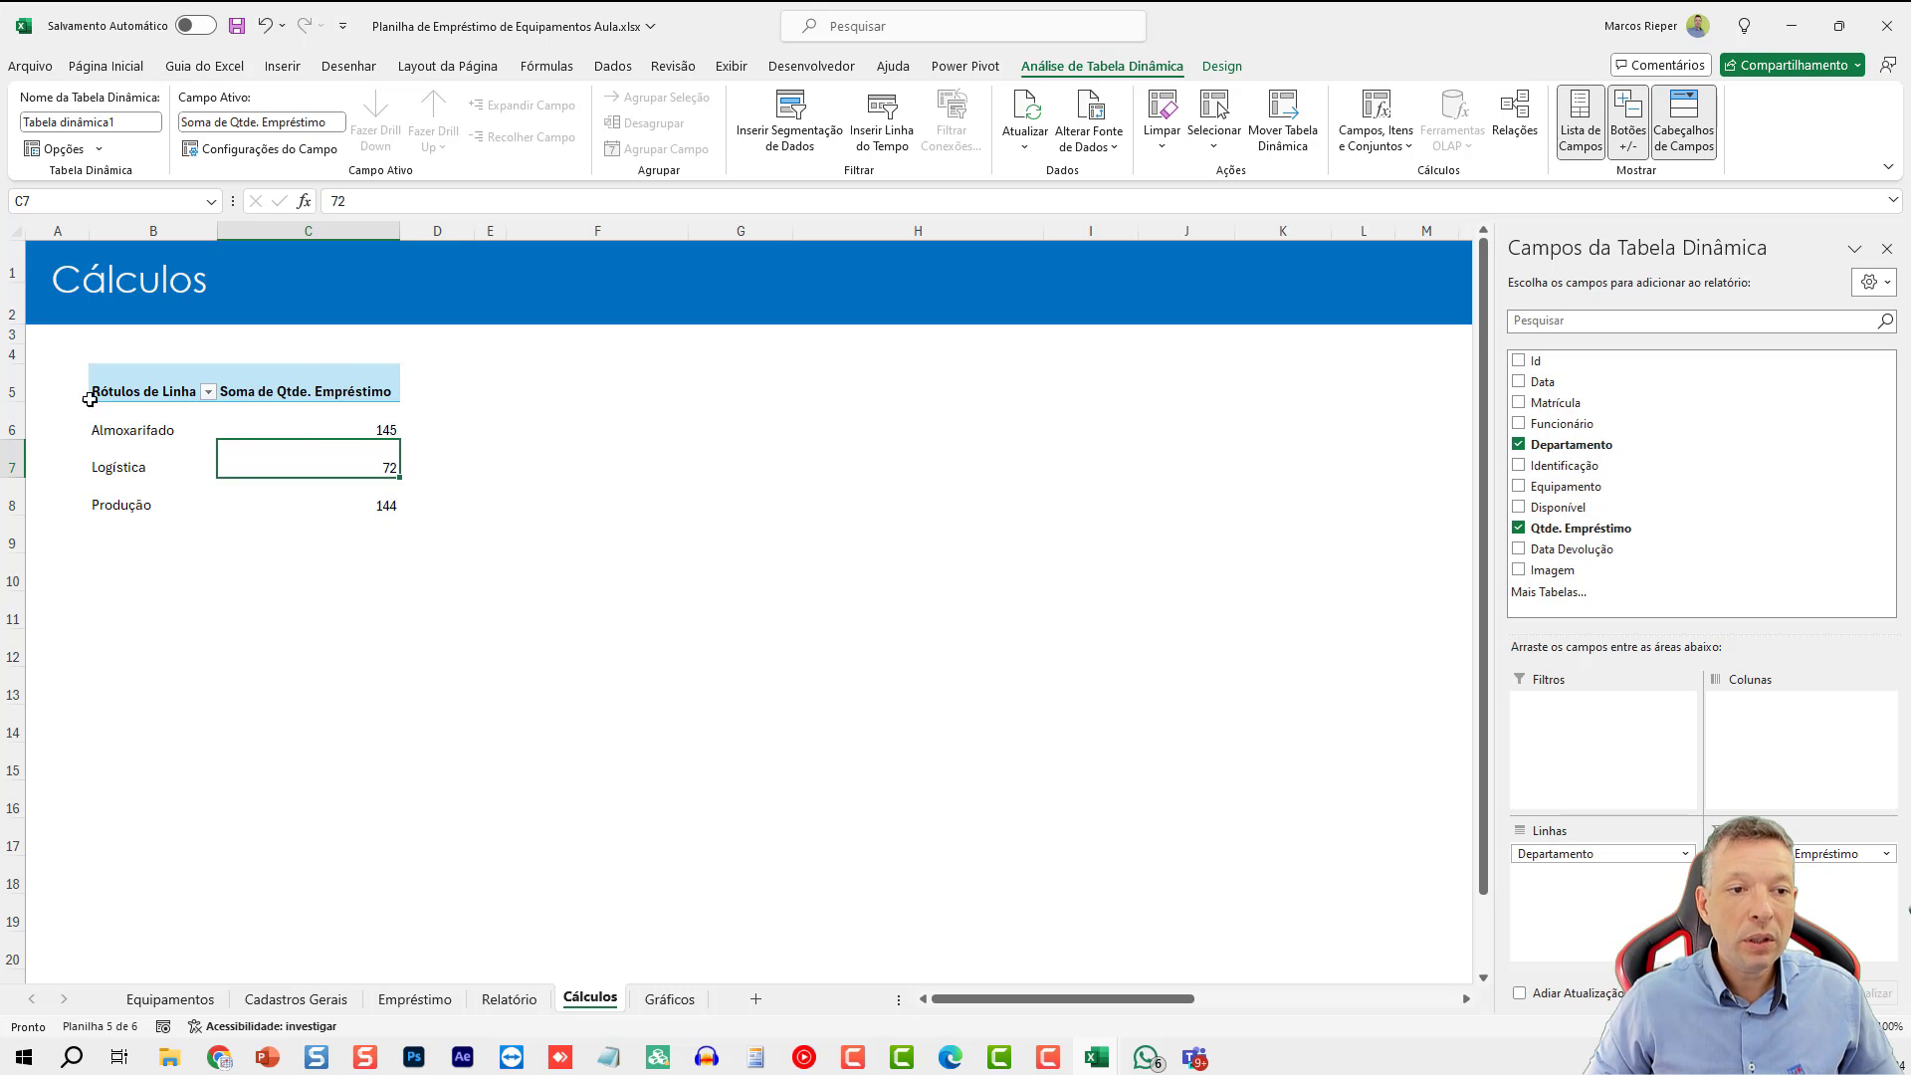
- Insert two rows above the pivot table and enter the title "Empréstimos por departamento" in B5
{"action": "left_click", "coordinate": [9, 390]}
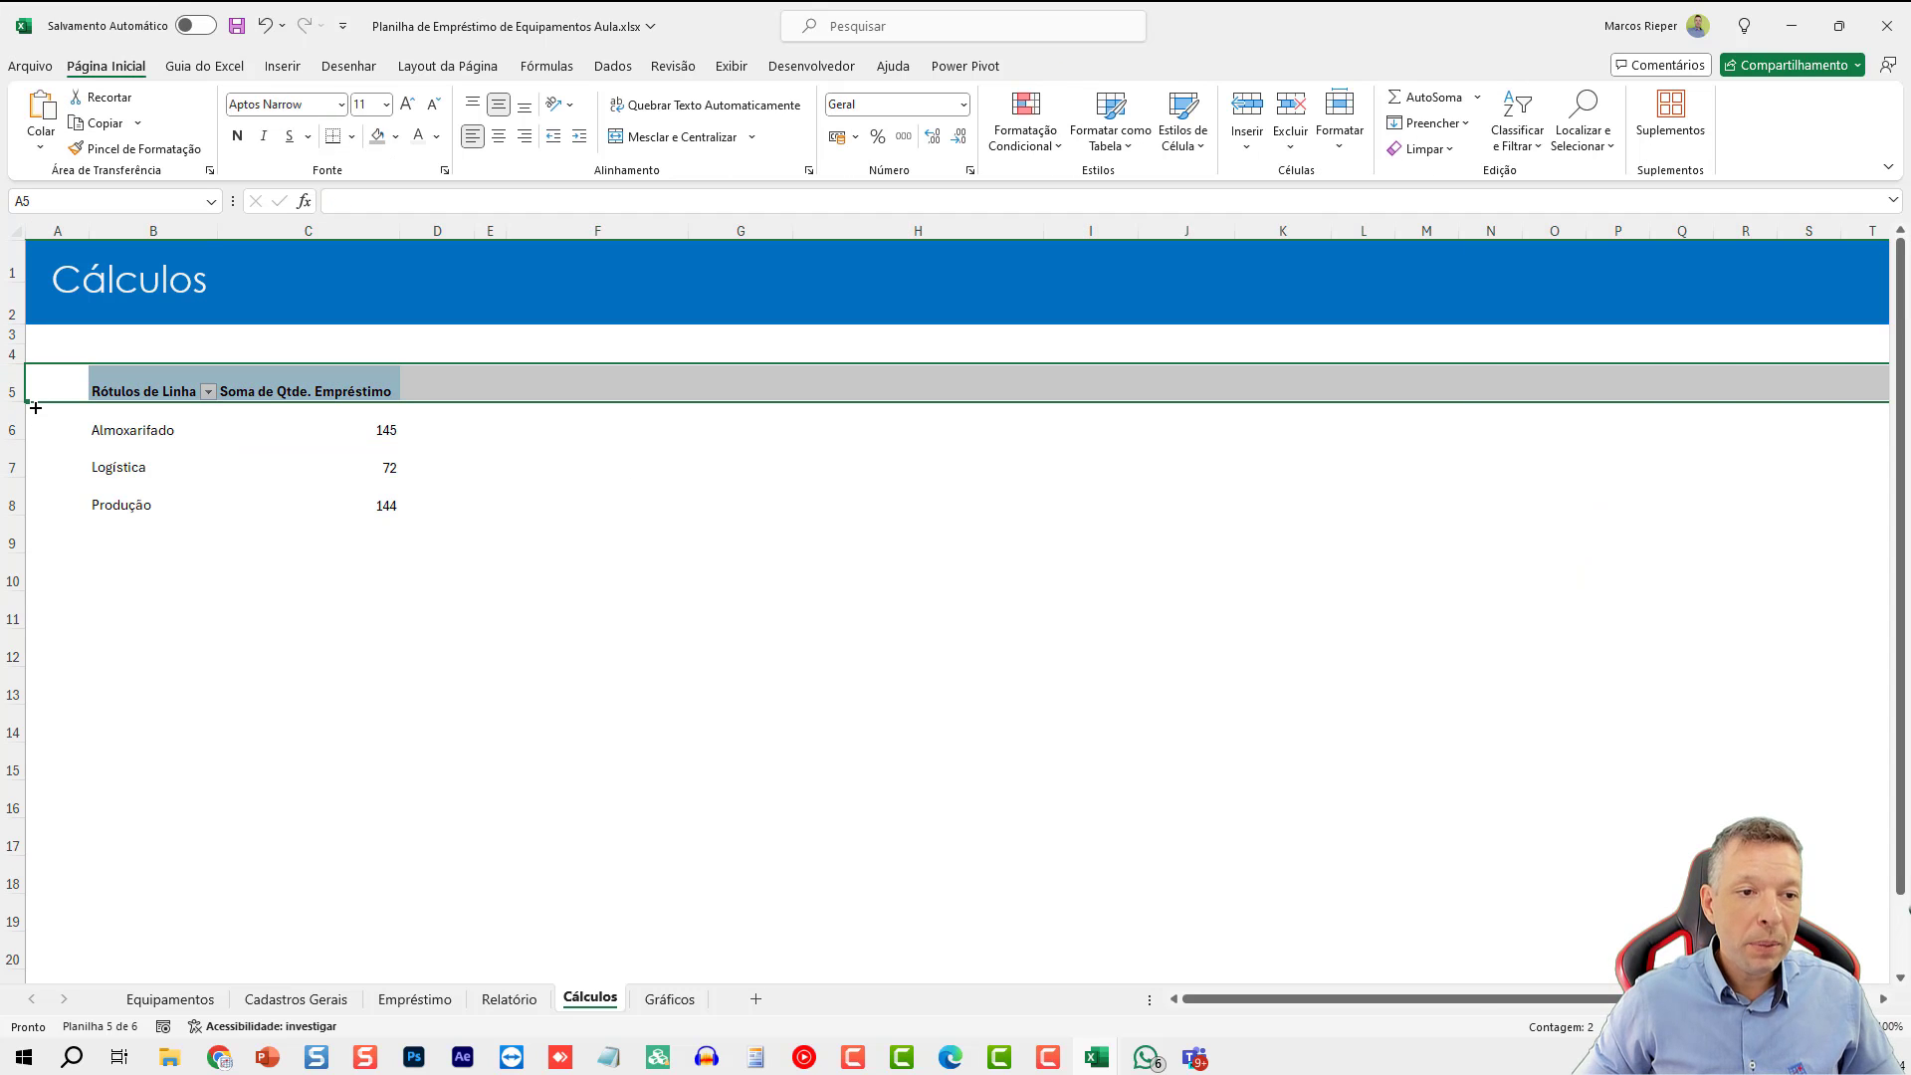
{"action": "key", "text": "ctrl+plus"}
{"action": "key", "text": "ctrl+plus"}
{"action": "key", "text": "Right"}
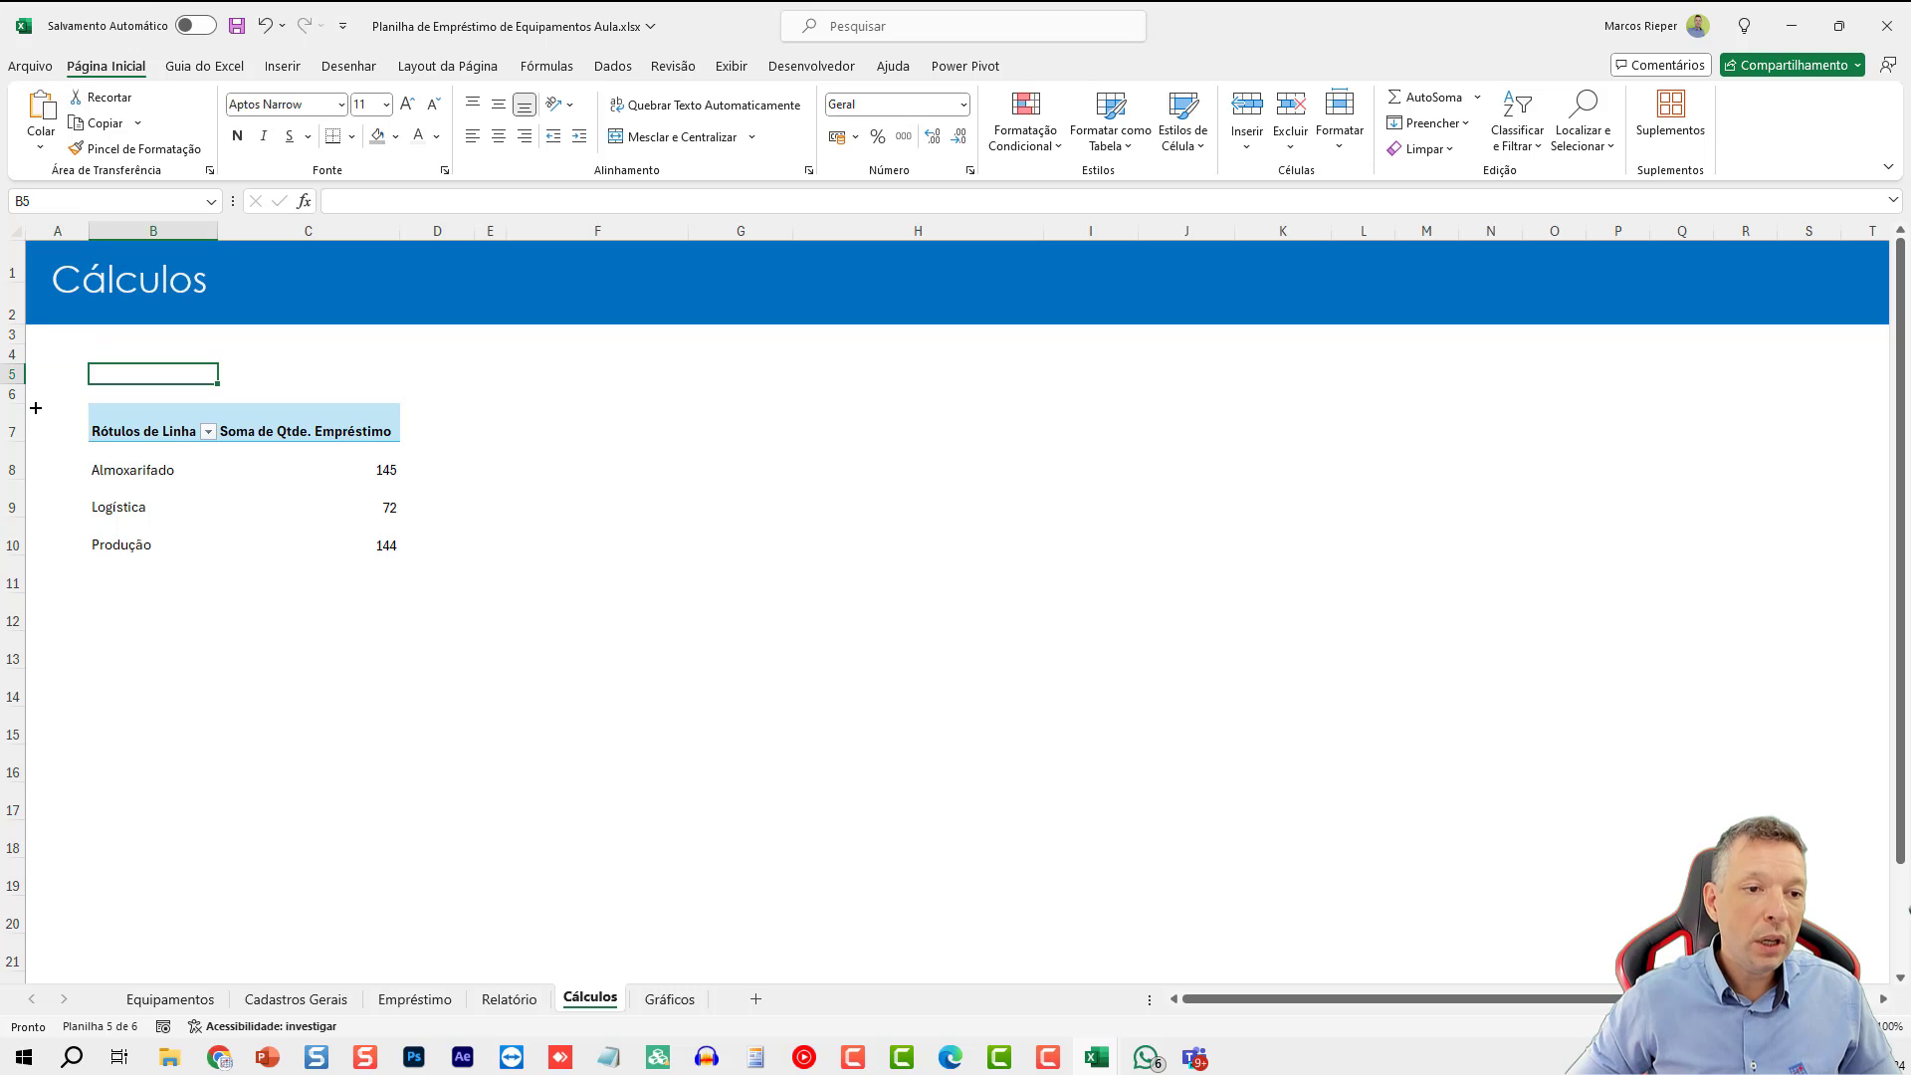
{"action": "type", "text": "e"}
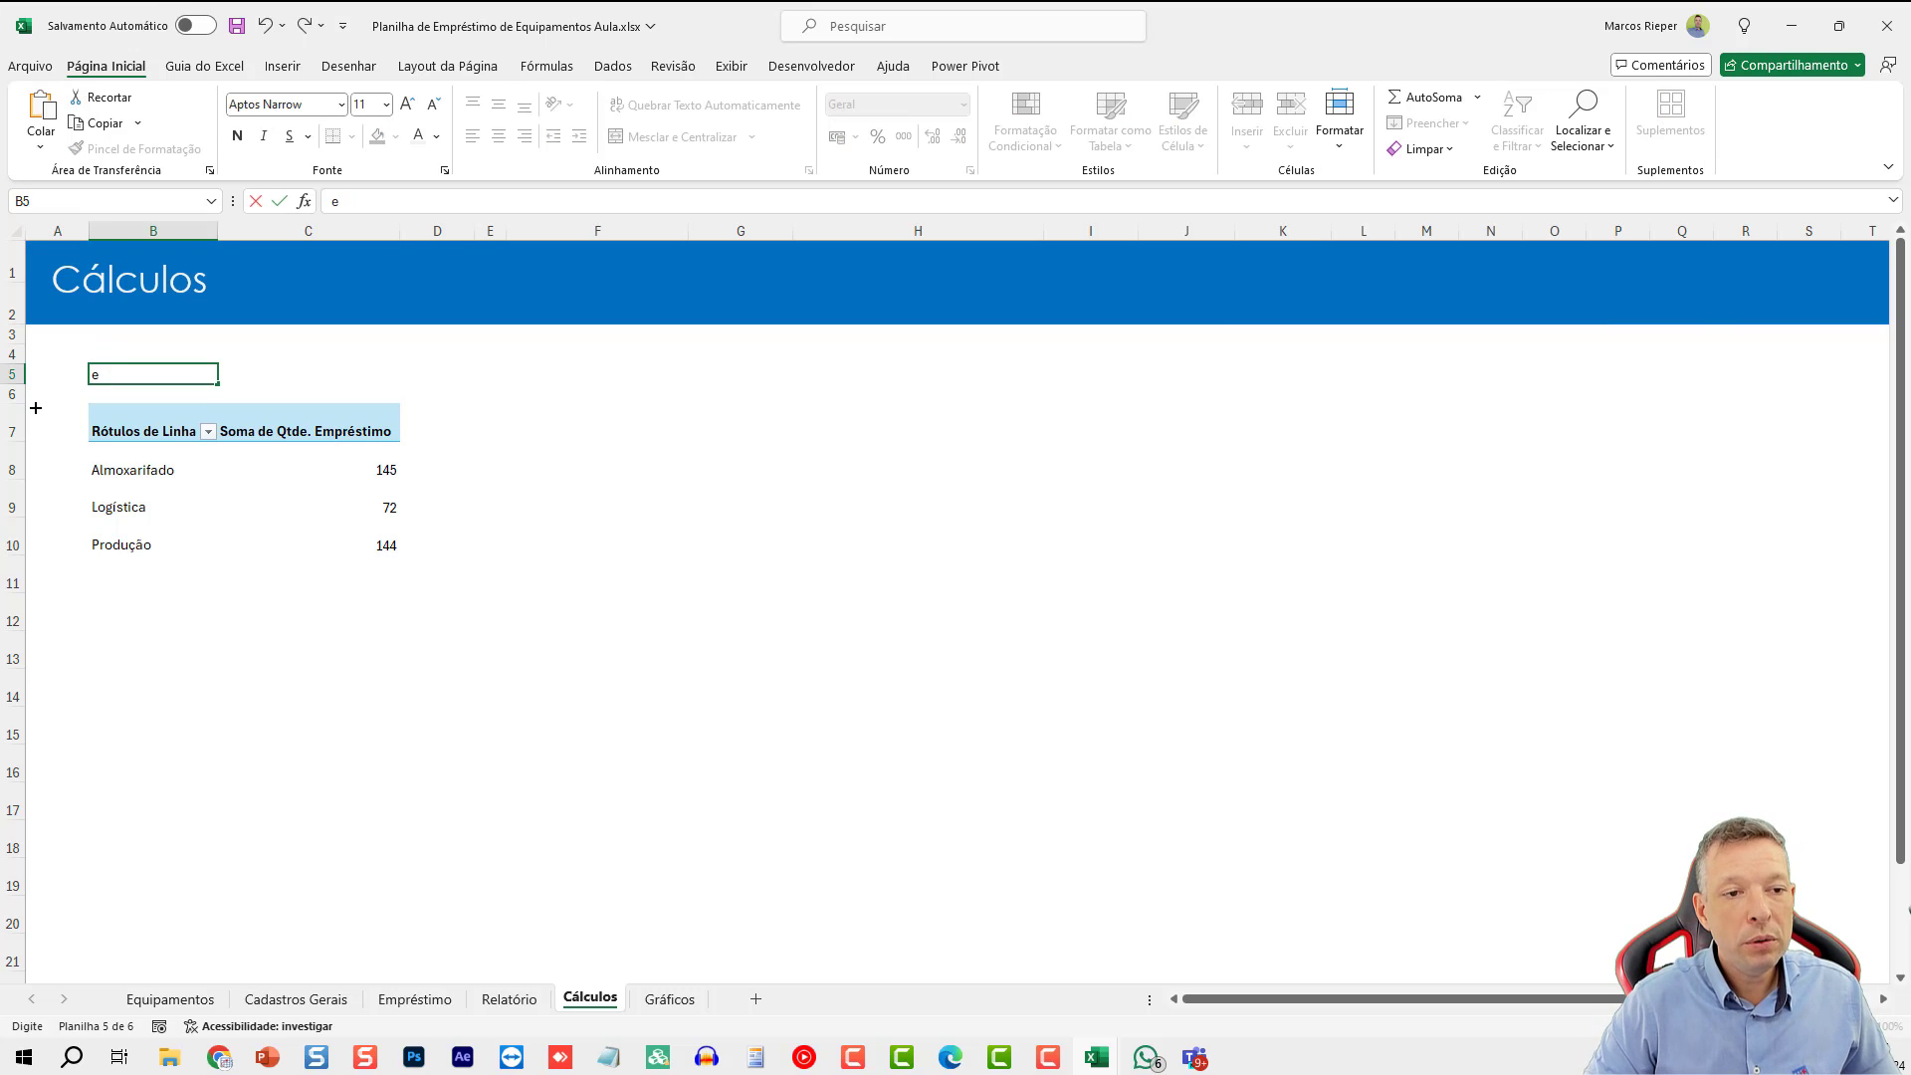
{"action": "type", "text": "mpréstimos p"}
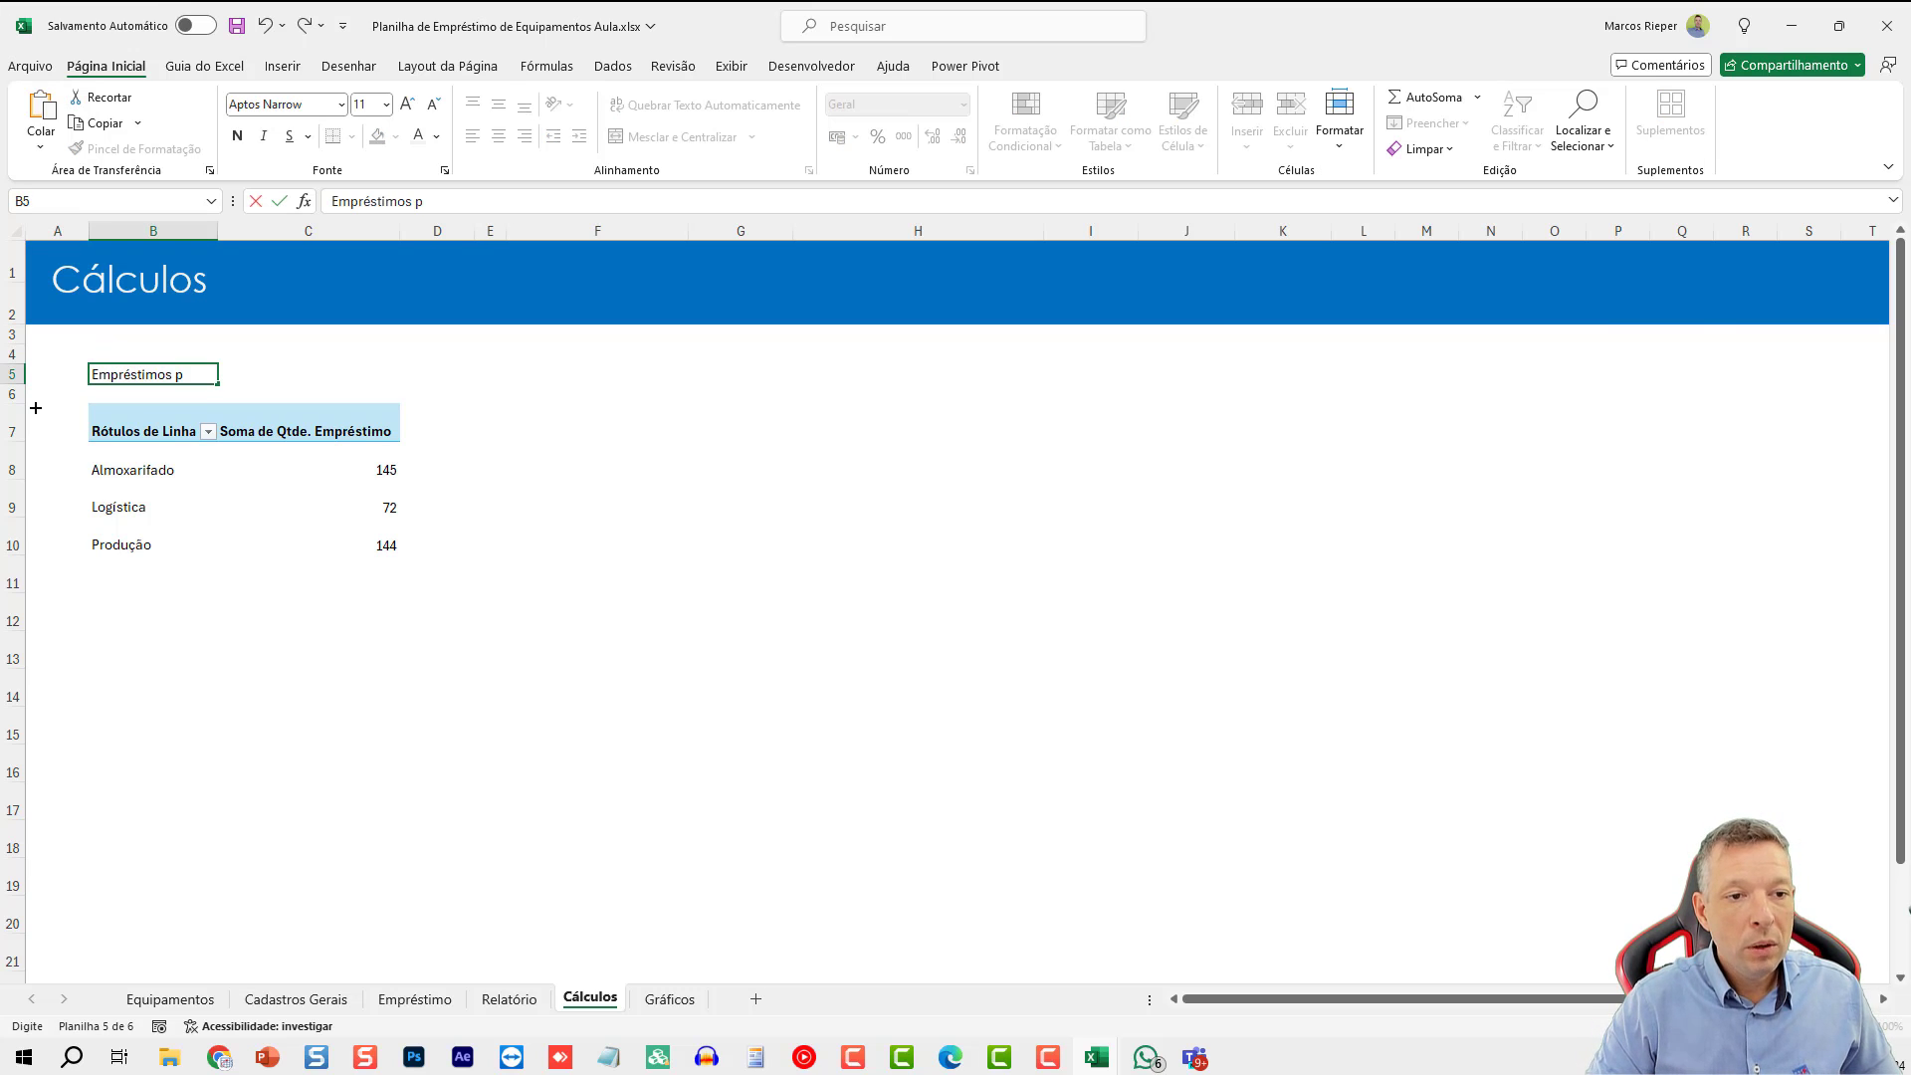
{"action": "type", "text": "or departamento"}
{"action": "key", "text": "Return"}
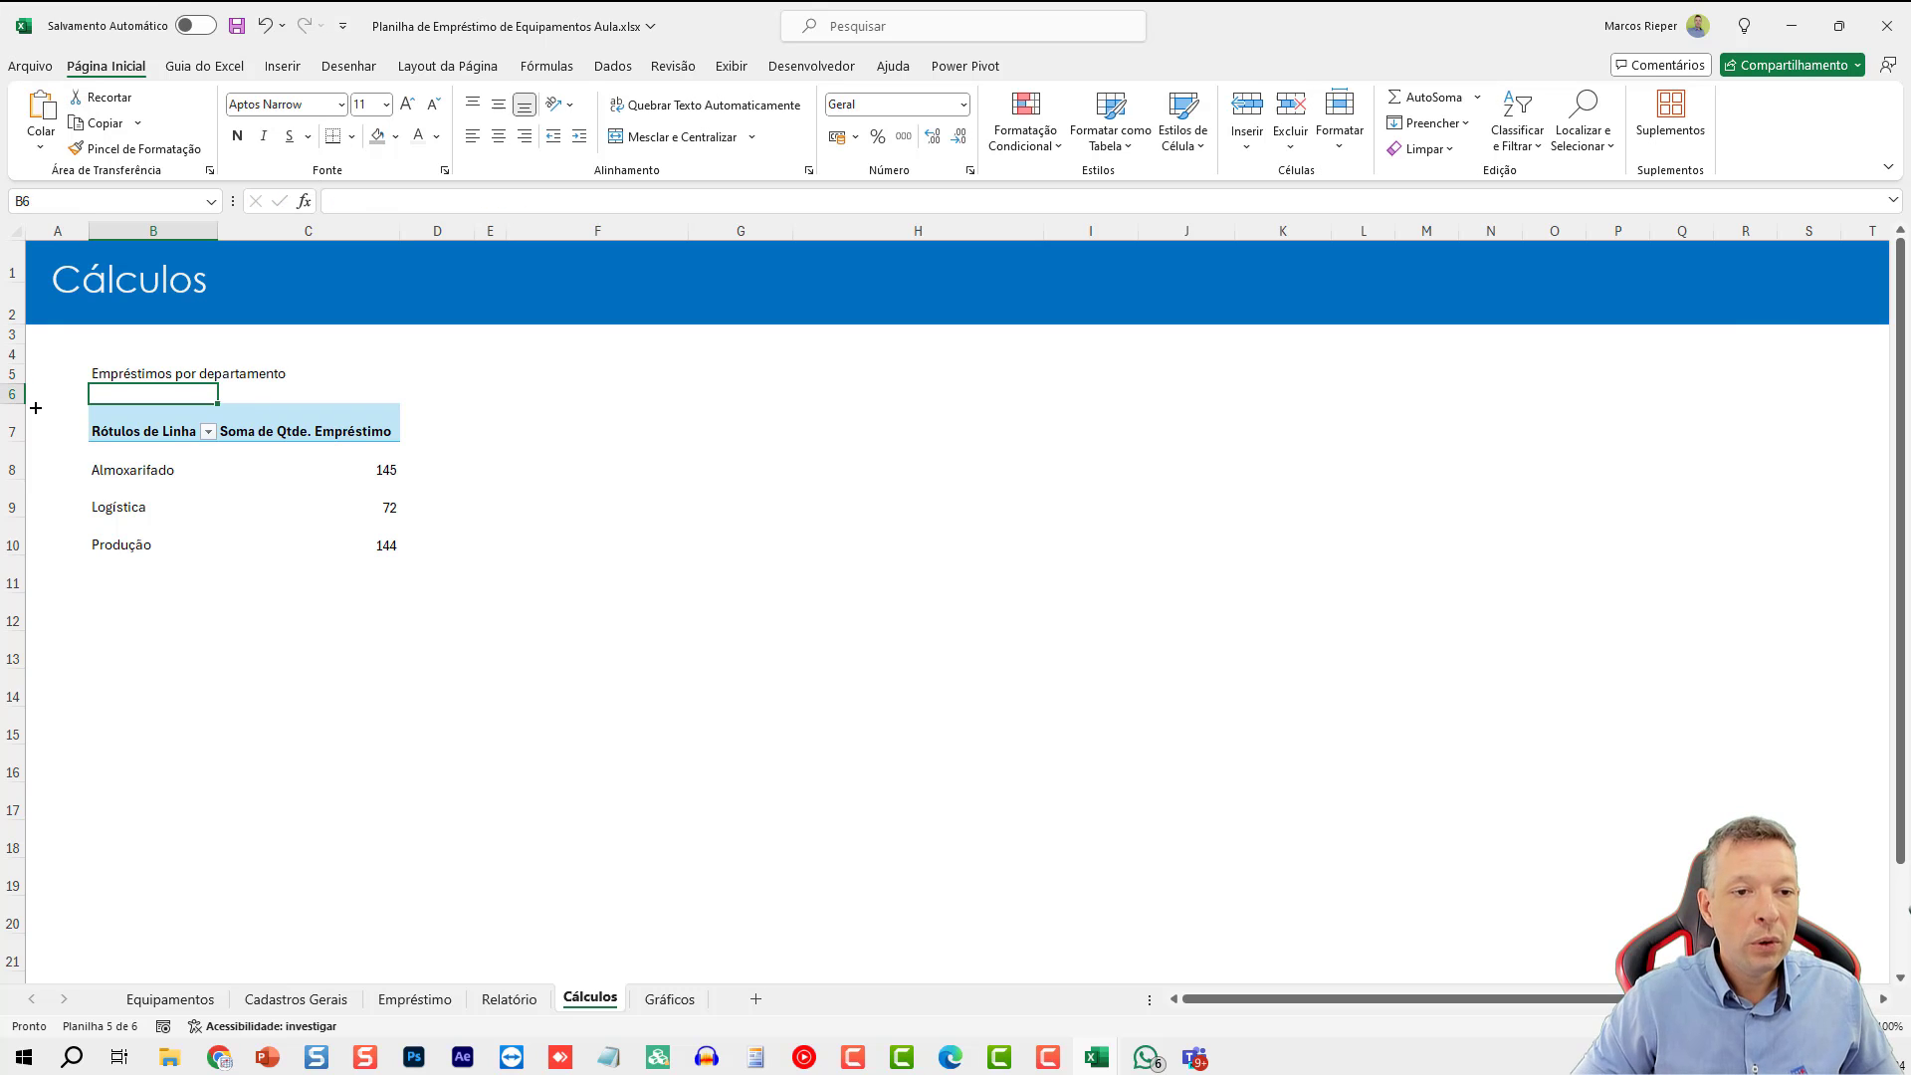
- Give the title range B5:C5 a bottom border and copy it to F5
{"action": "left_click_drag", "start_coordinate": [100, 374], "coordinate": [383, 374]}
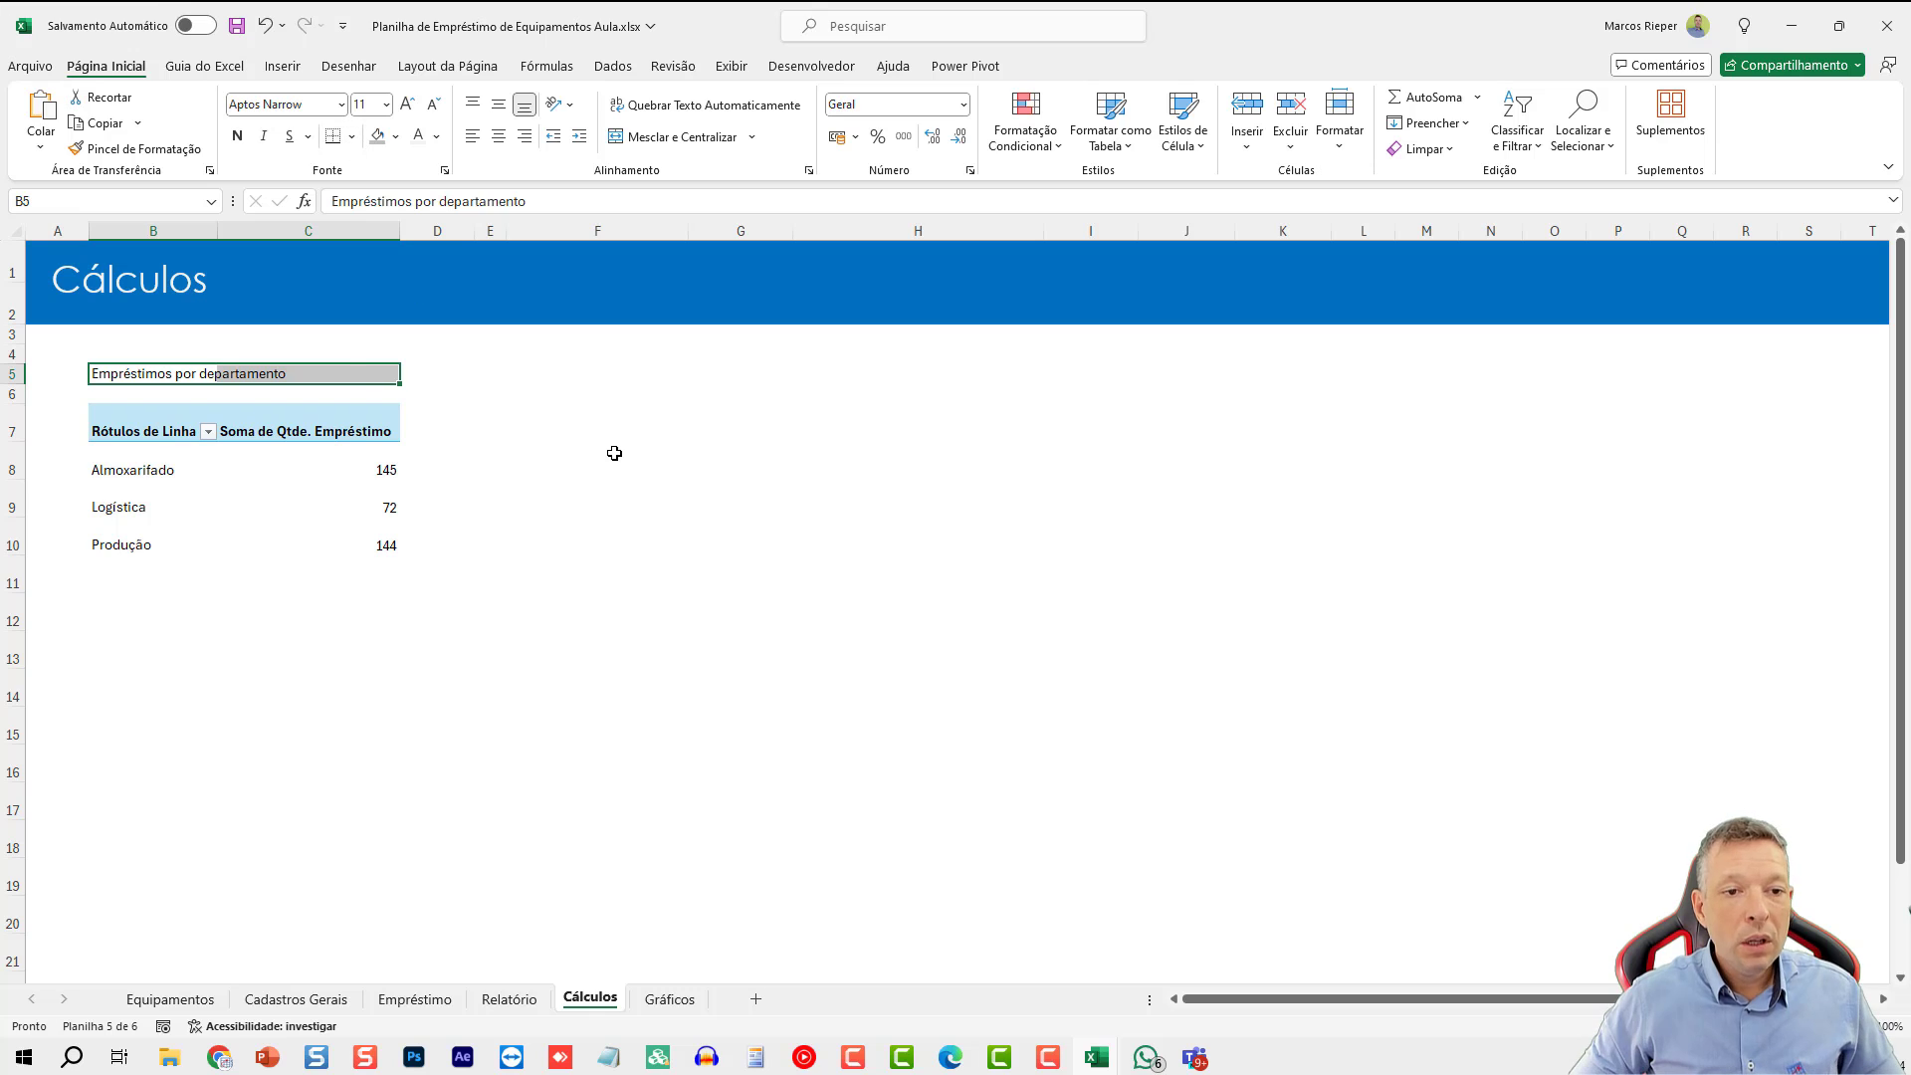
{"action": "key", "text": "ctrl+c"}
{"action": "key", "text": "Right"}
{"action": "key", "text": "Right"}
{"action": "key", "text": "Right"}
{"action": "key", "text": "Right"}
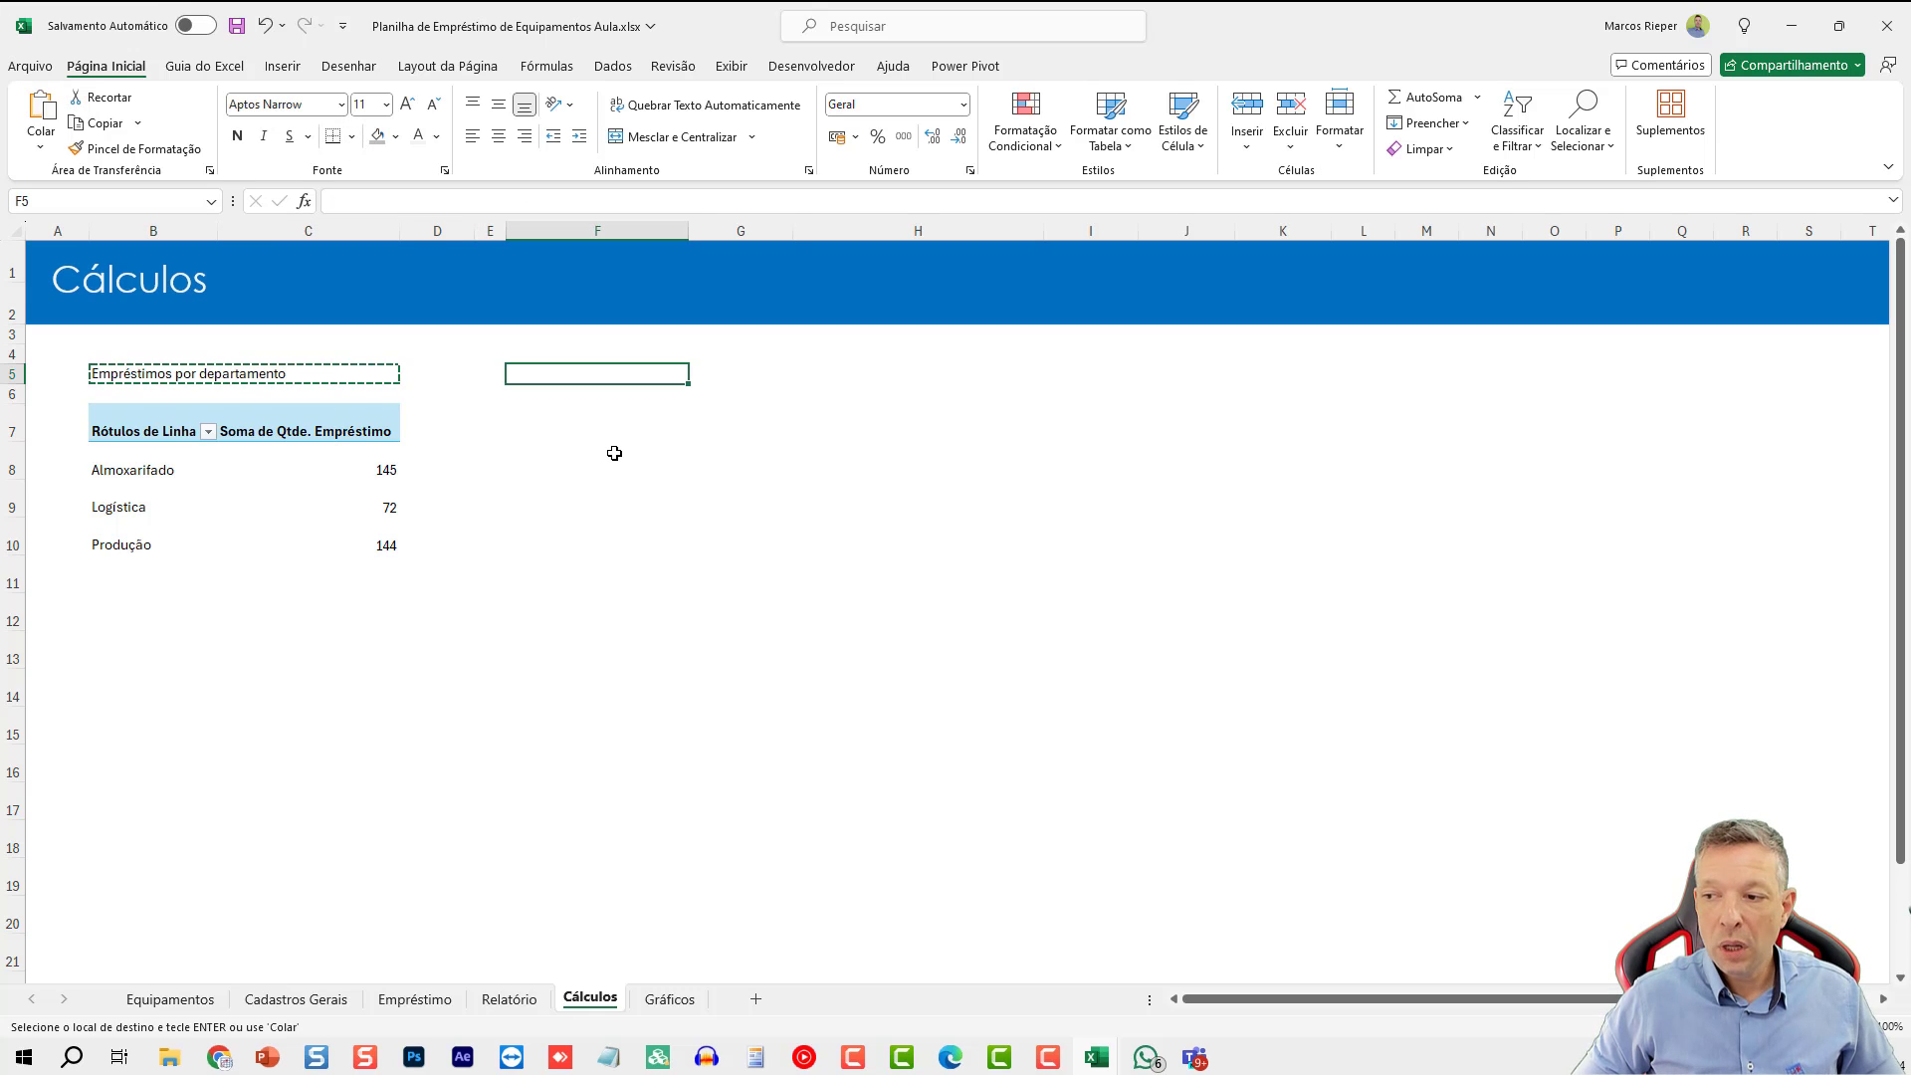
{"action": "key", "text": "ctrl+v"}
{"action": "key", "text": "Escape"}
- Copy the department pivot table in B7:C10 to F7
{"action": "left_click", "coordinate": [629, 433]}
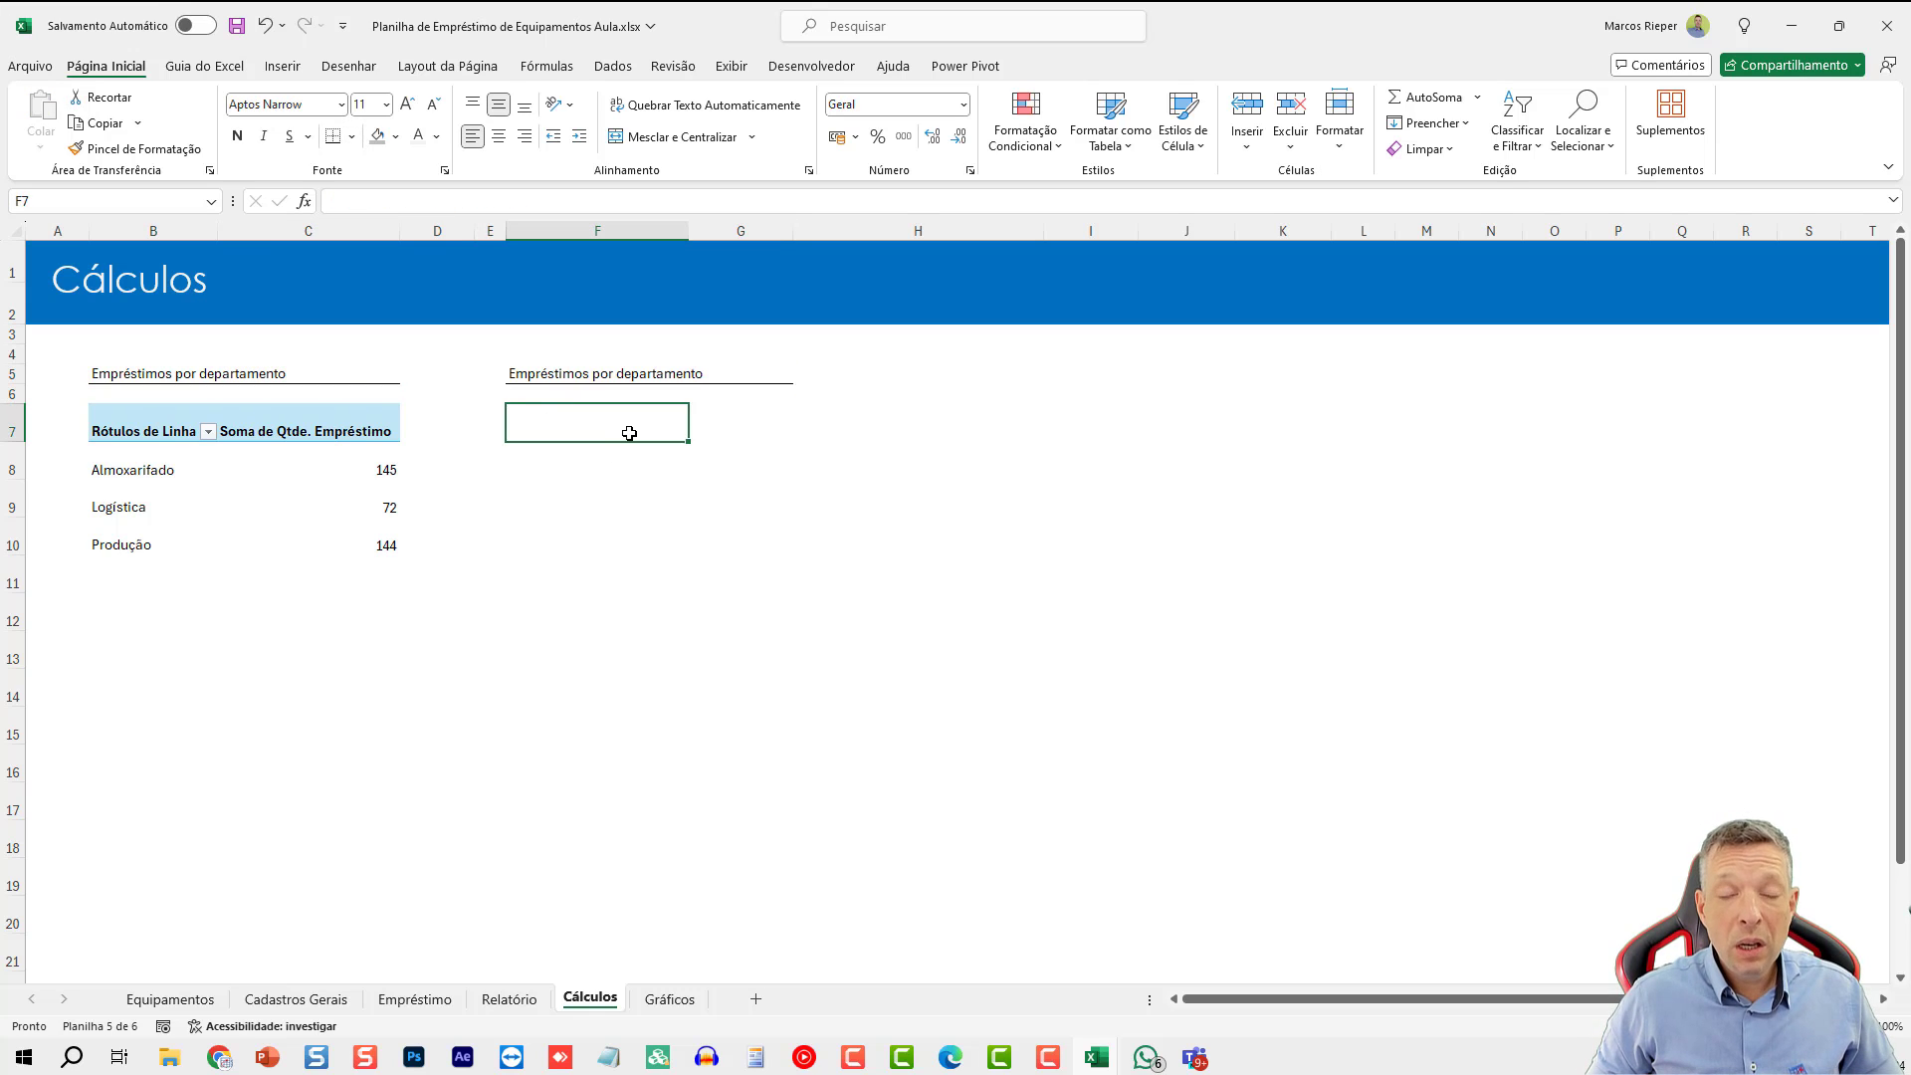
{"action": "left_click_drag", "start_coordinate": [157, 428], "coordinate": [361, 543]}
{"action": "key", "text": "ctrl+c"}
{"action": "left_click", "coordinate": [583, 428]}
{"action": "key", "text": "ctrl+v"}
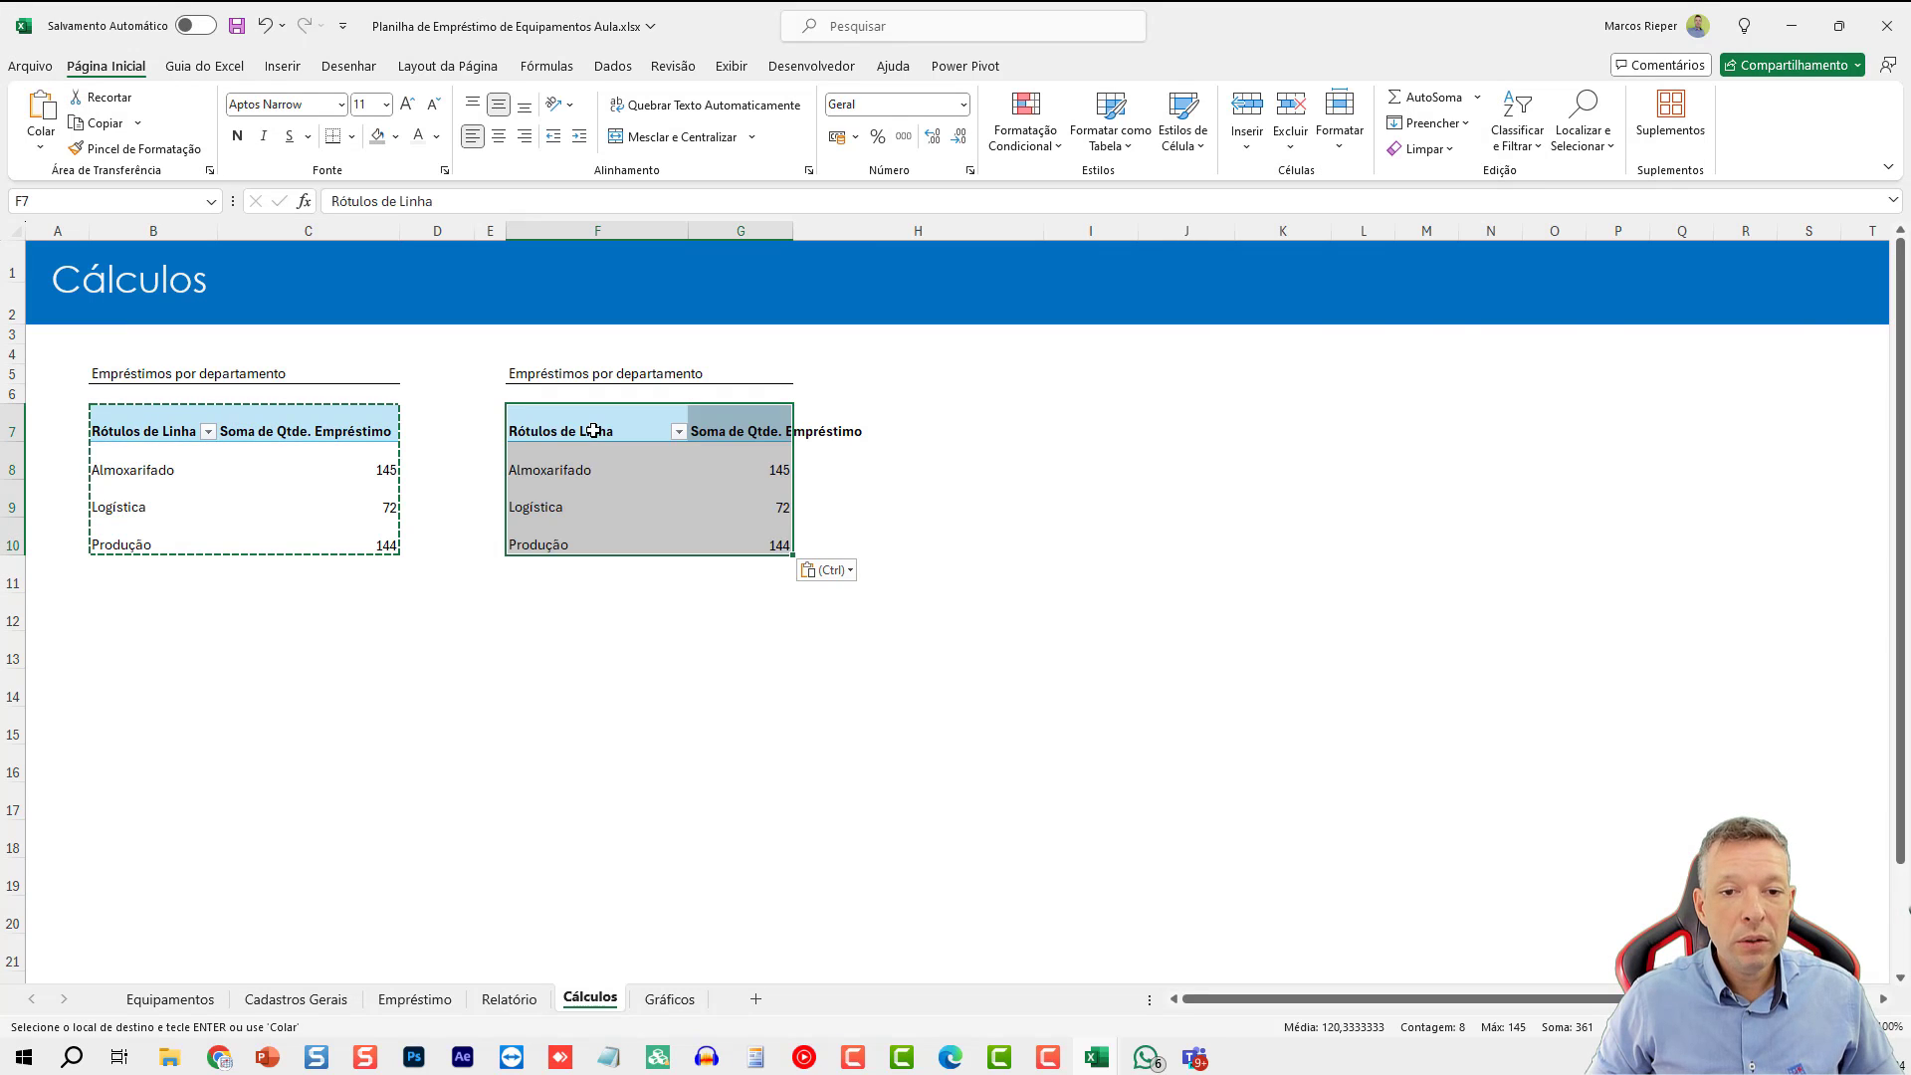
{"action": "left_click", "coordinate": [595, 430]}
{"action": "key", "text": "Escape"}
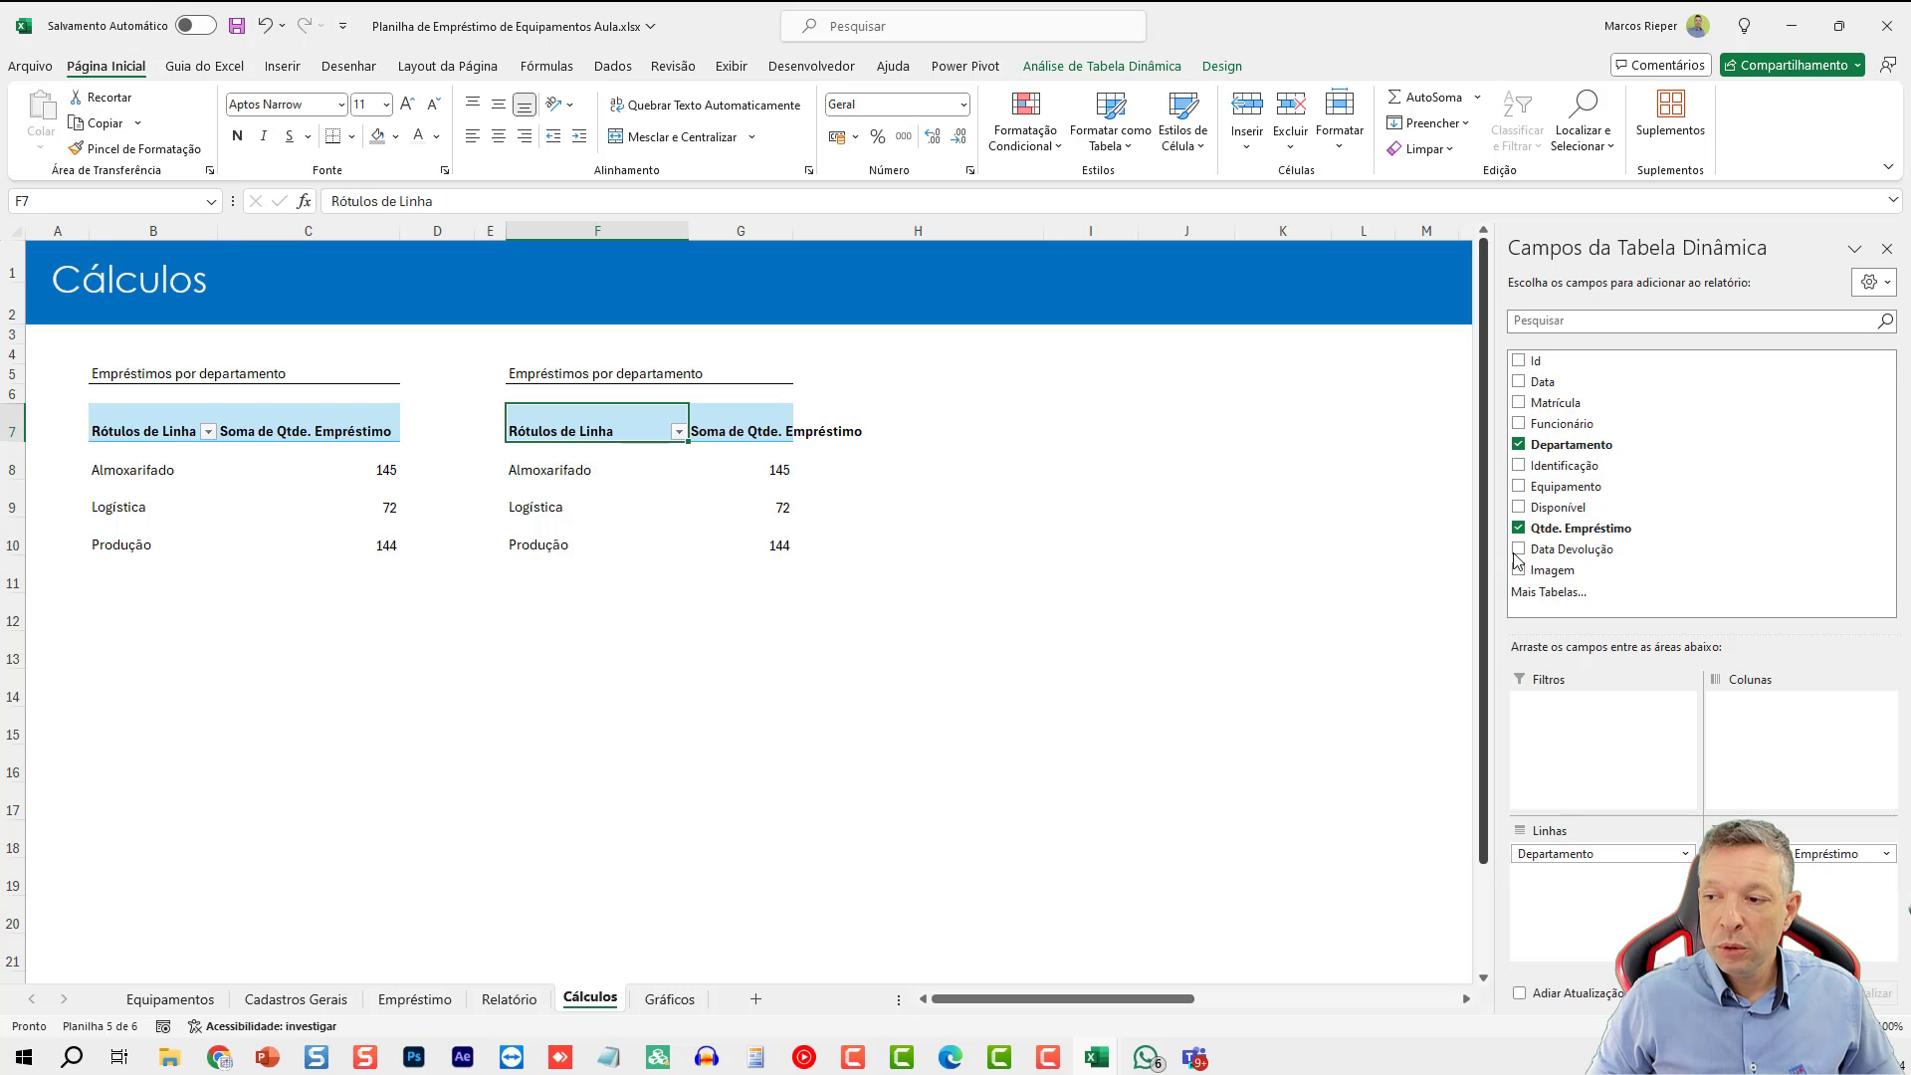
- Replace Departamento with Data as the copied pivot table's row field and ungroup its dates
{"action": "left_click", "coordinate": [1519, 445]}
{"action": "left_click", "coordinate": [1519, 381]}
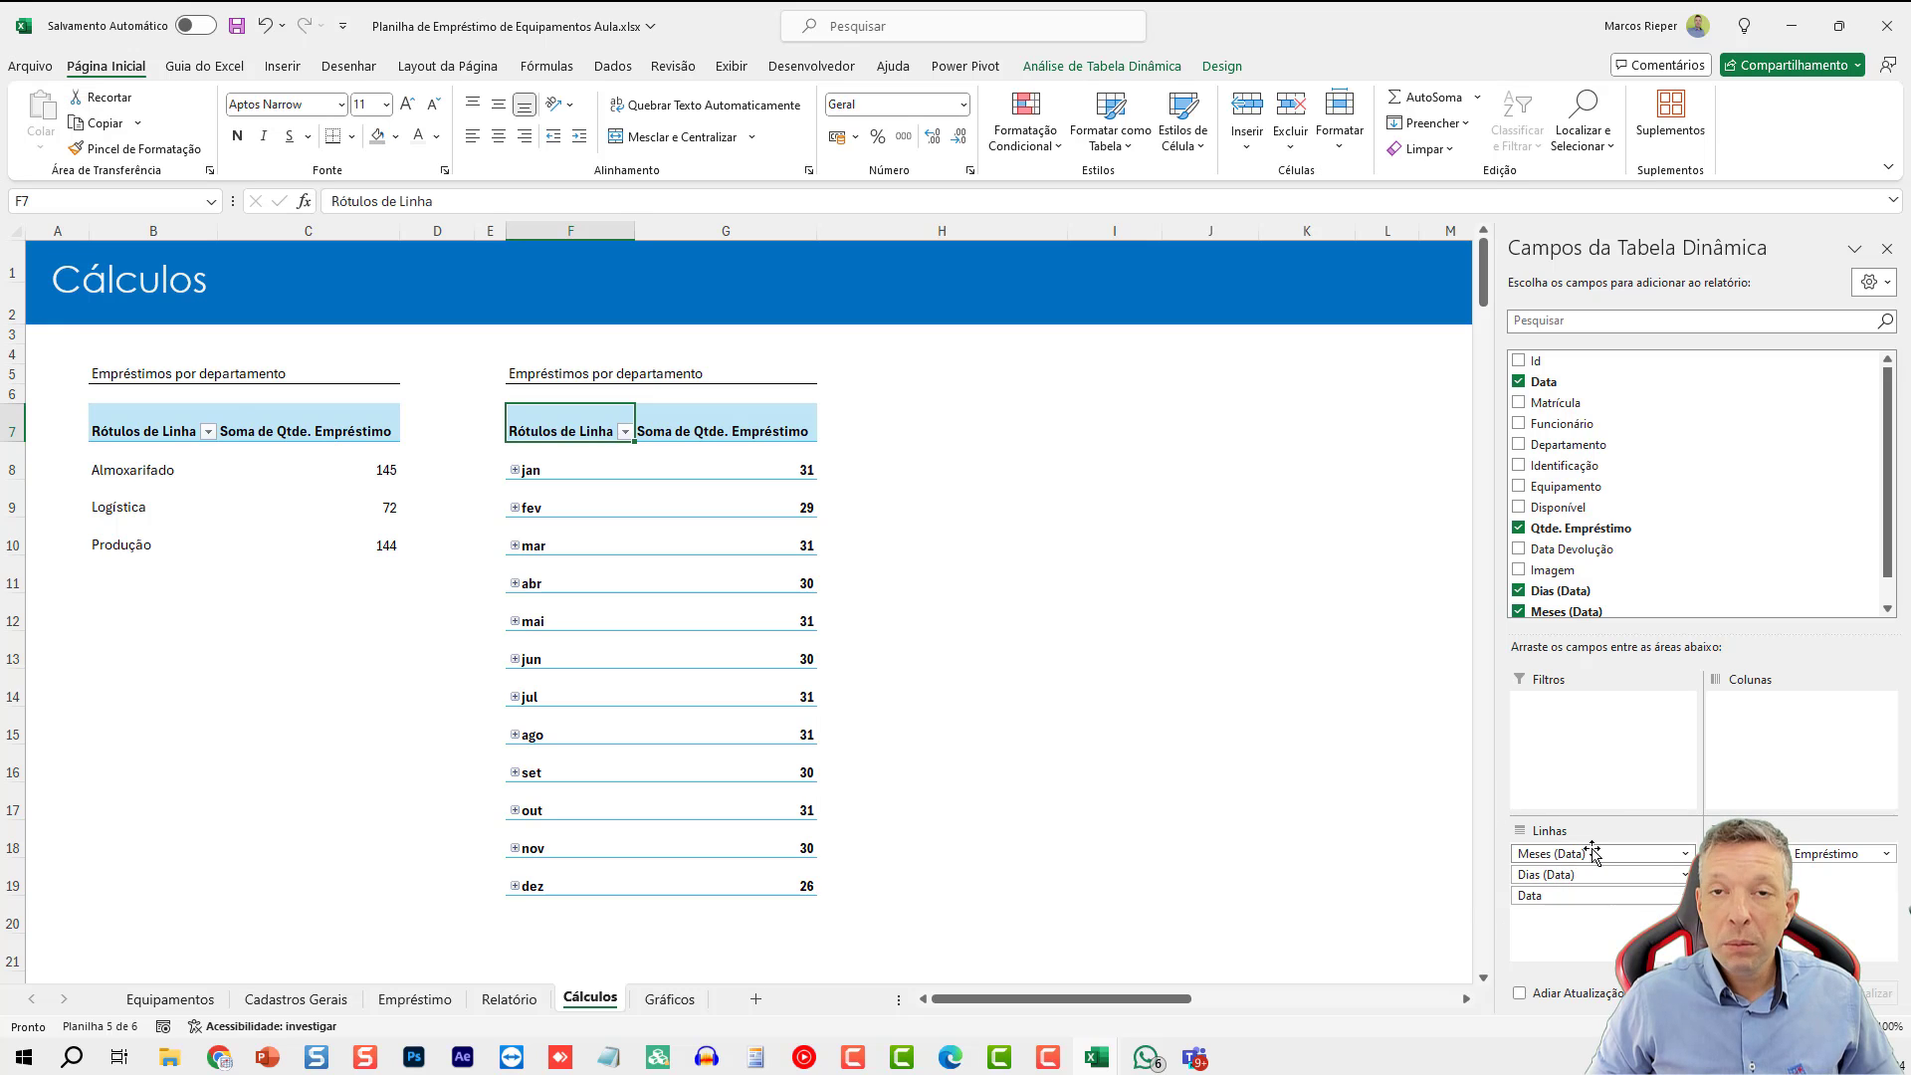
{"action": "right_click", "coordinate": [600, 503]}
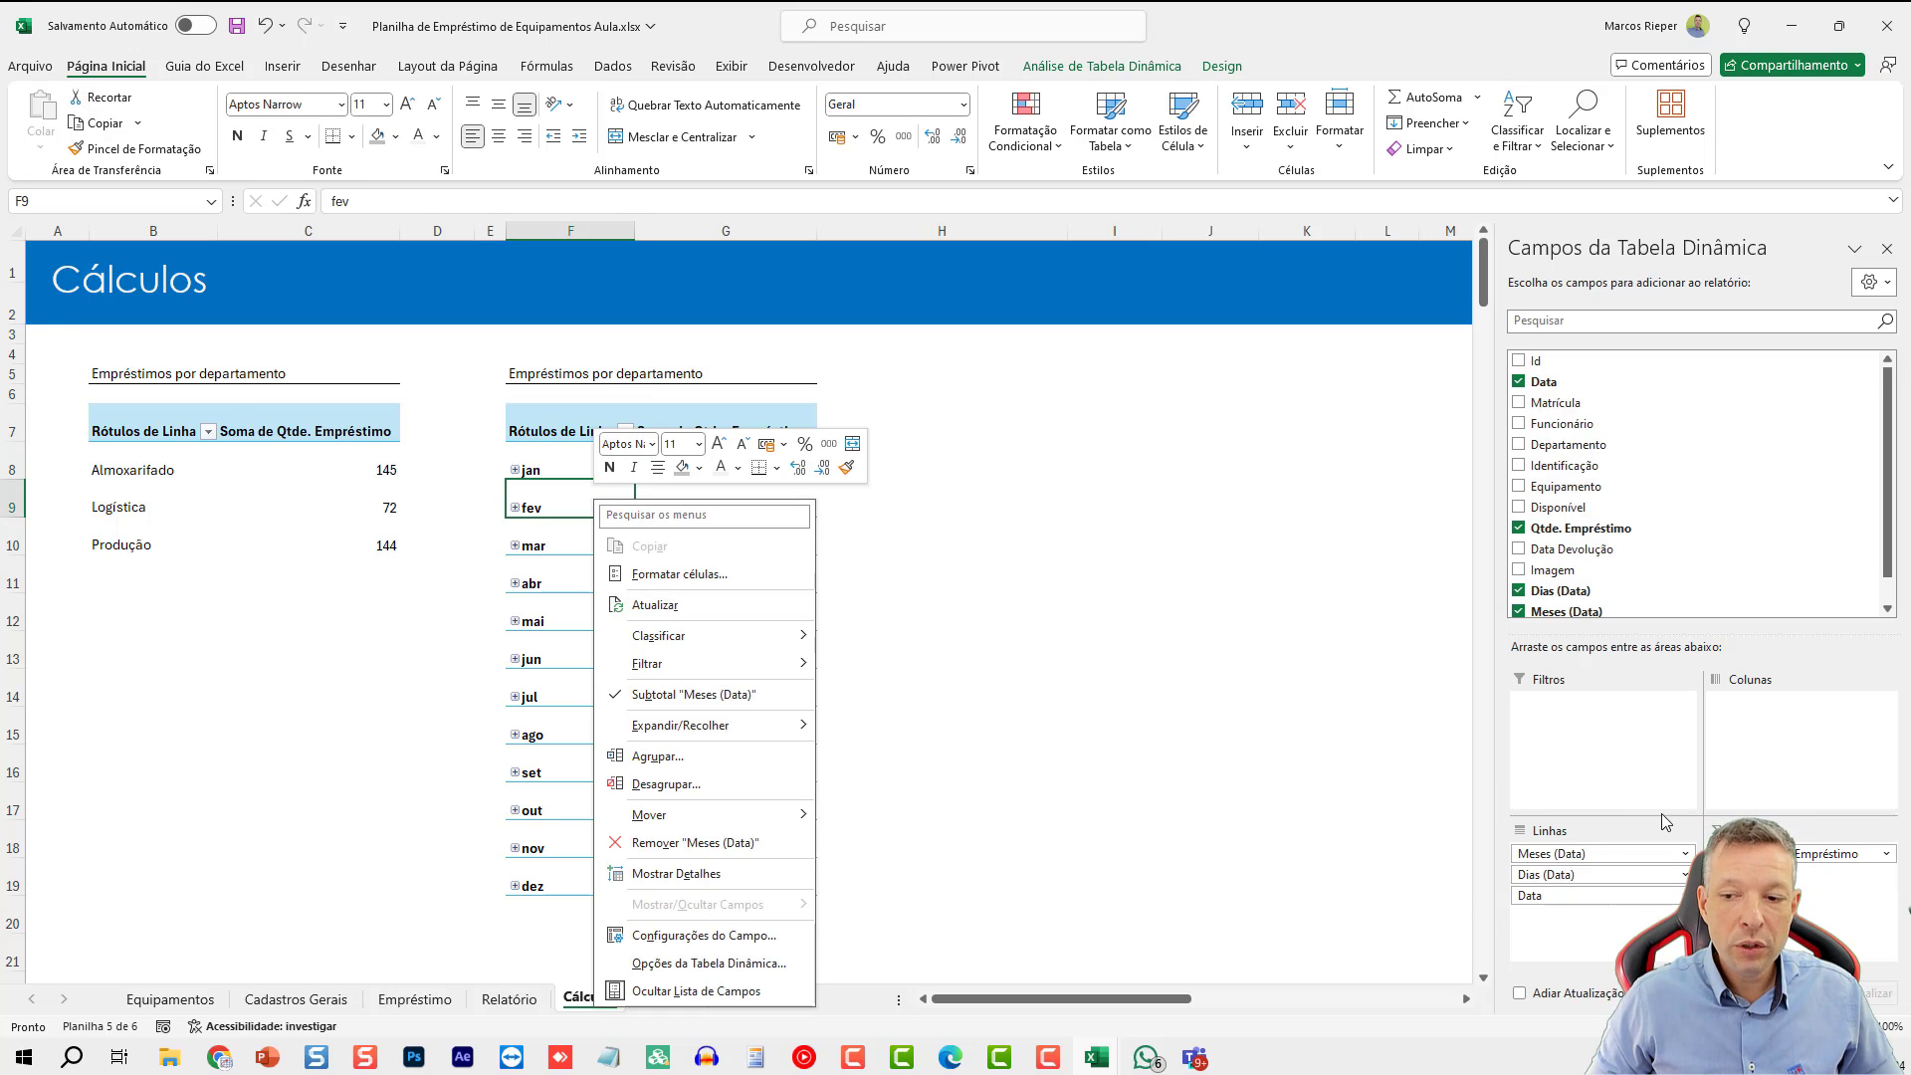
{"action": "left_click", "coordinate": [714, 783]}
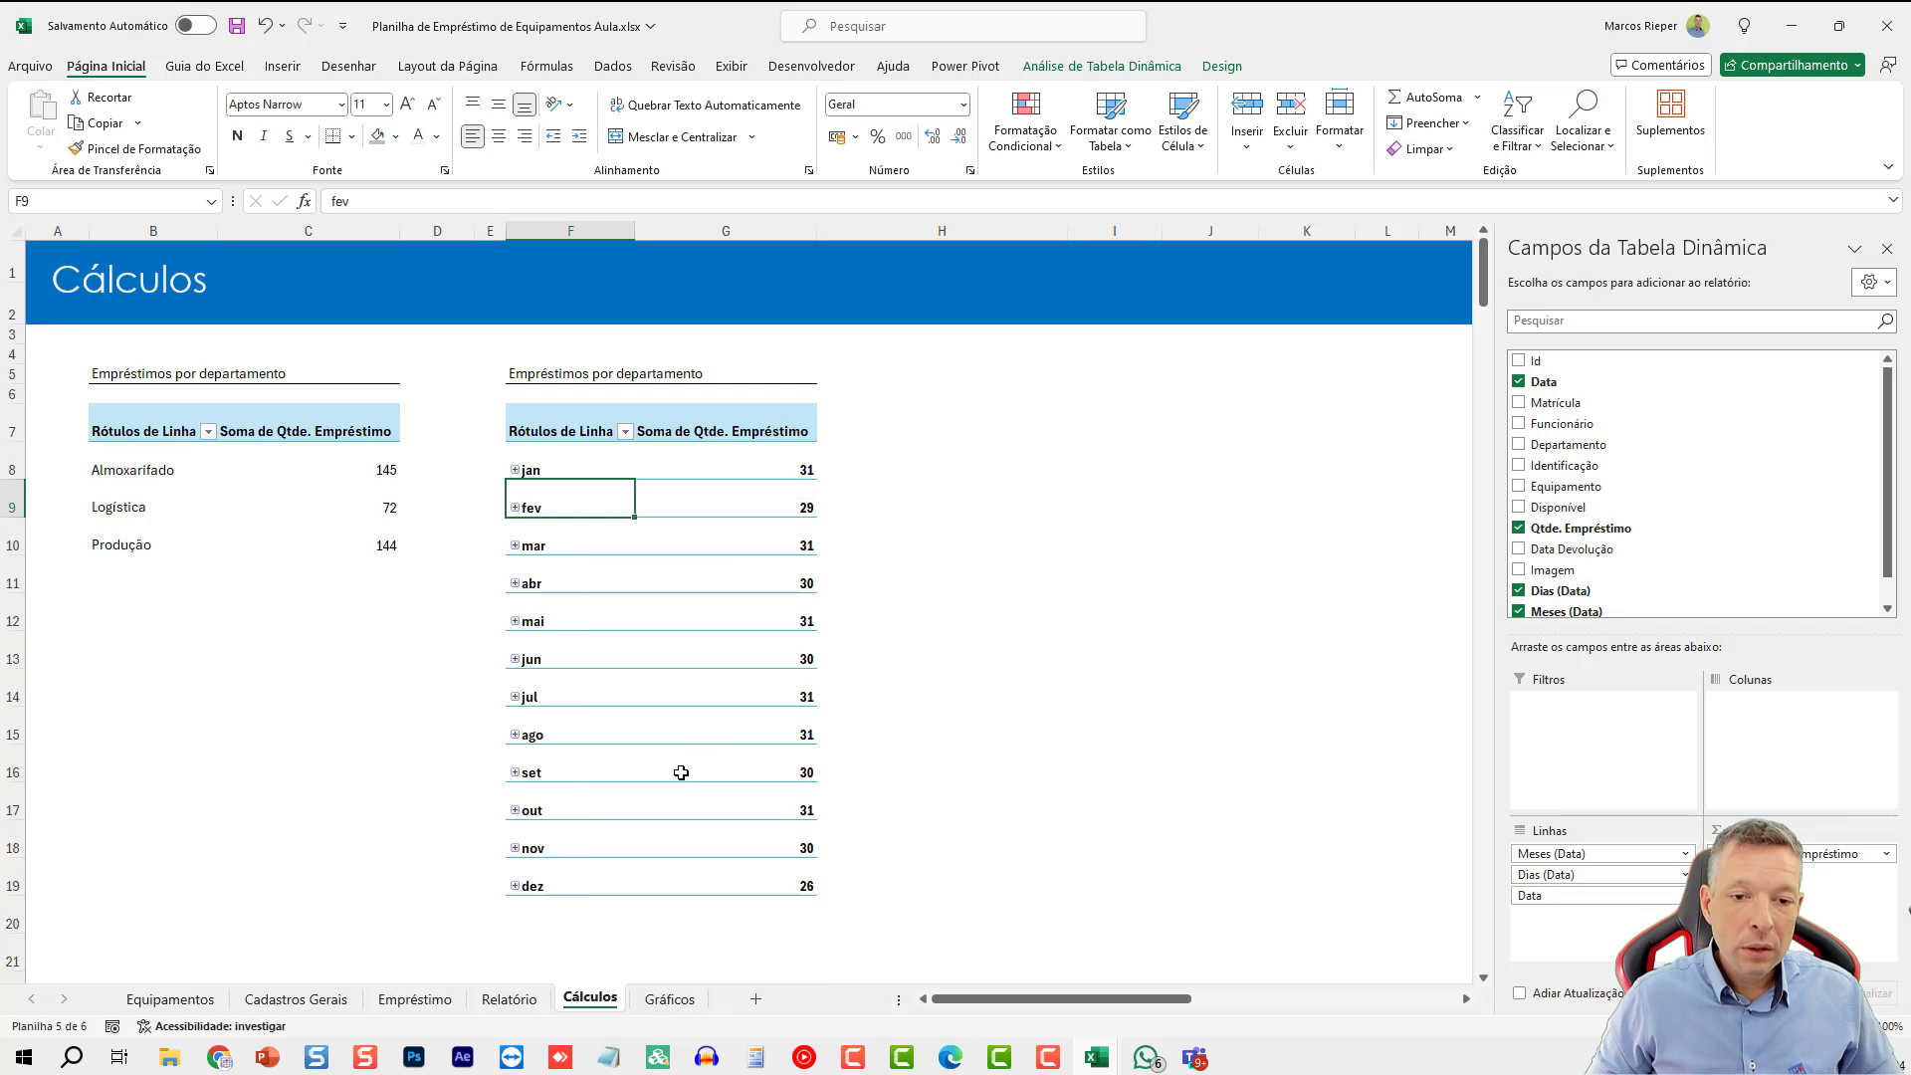
{"action": "scroll", "coordinate": [643, 562], "scroll_direction": "down", "scroll_amount": 1}
{"action": "scroll", "coordinate": [632, 584], "scroll_direction": "up", "scroll_amount": 1}
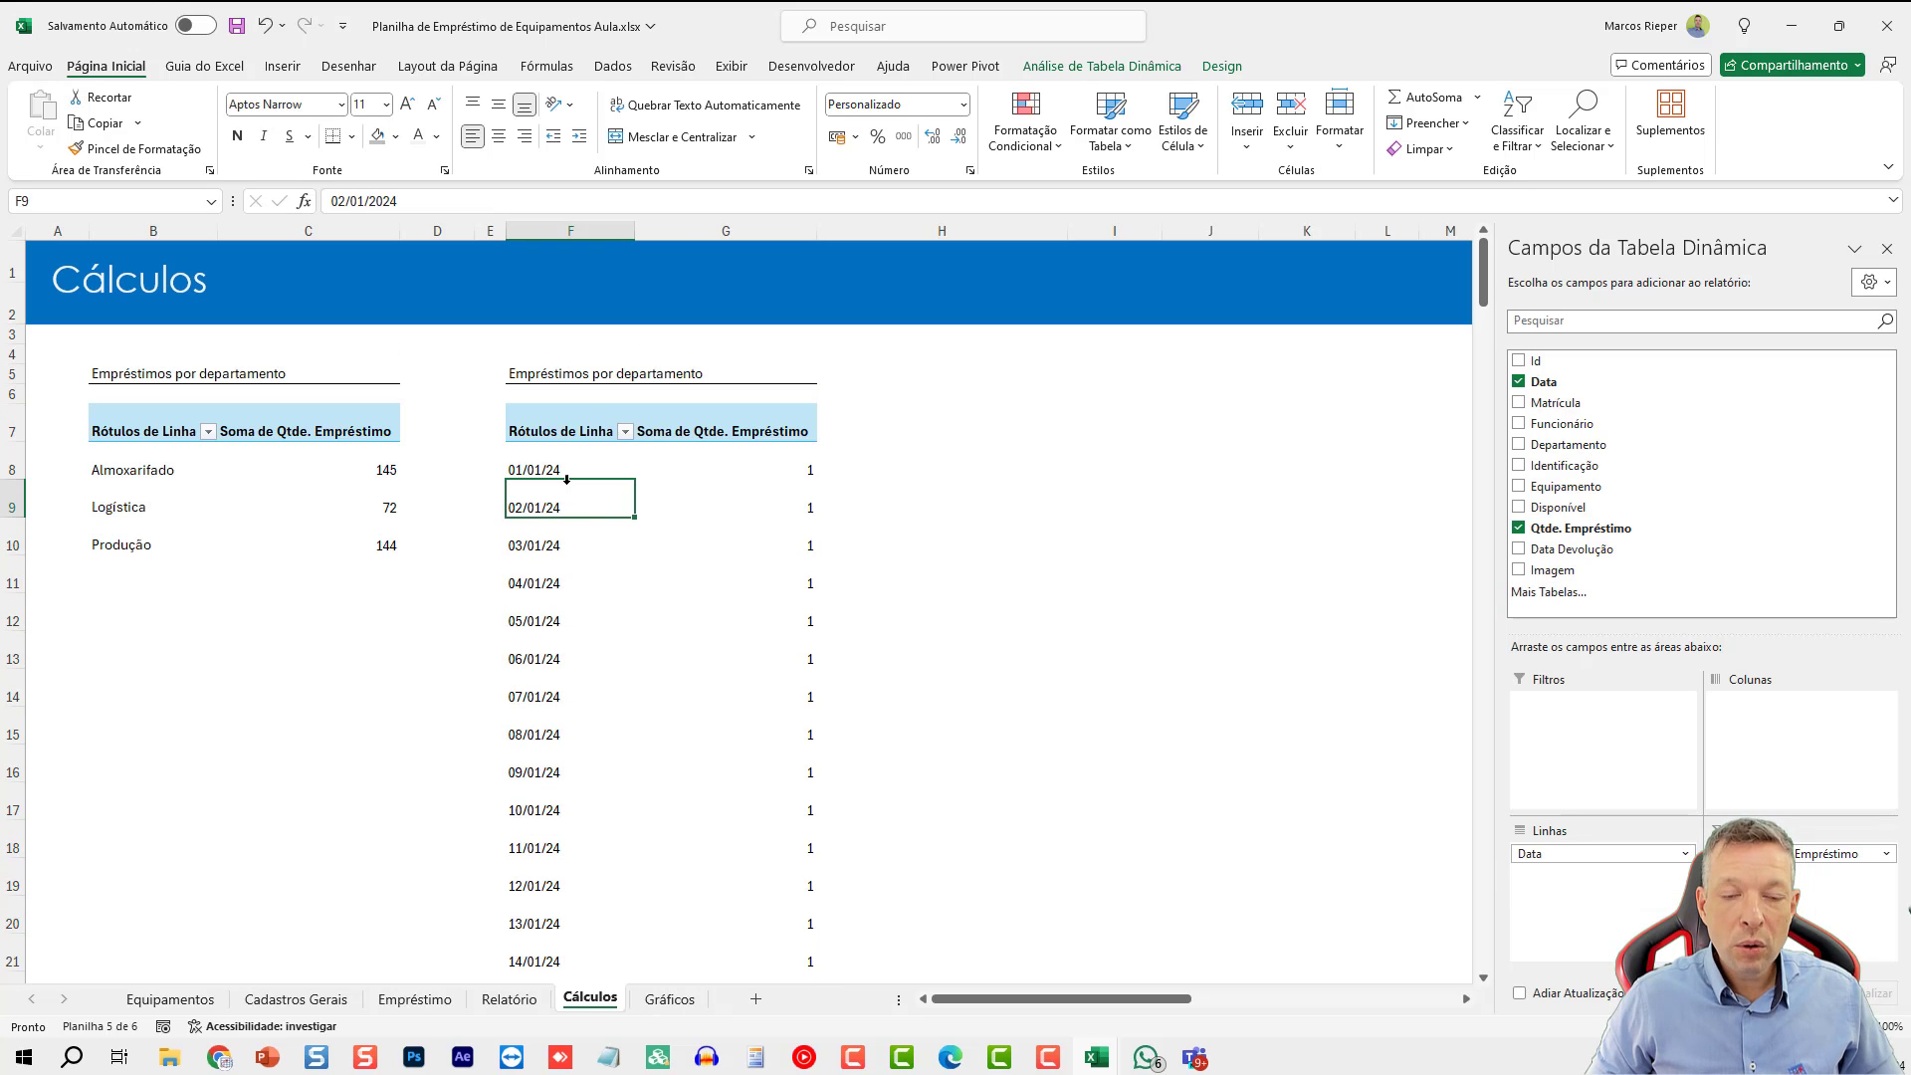
- Group the pivot table's dates by Meses with the automatic start and end dates turned off, and check the monthly values
{"action": "right_click", "coordinate": [574, 497]}
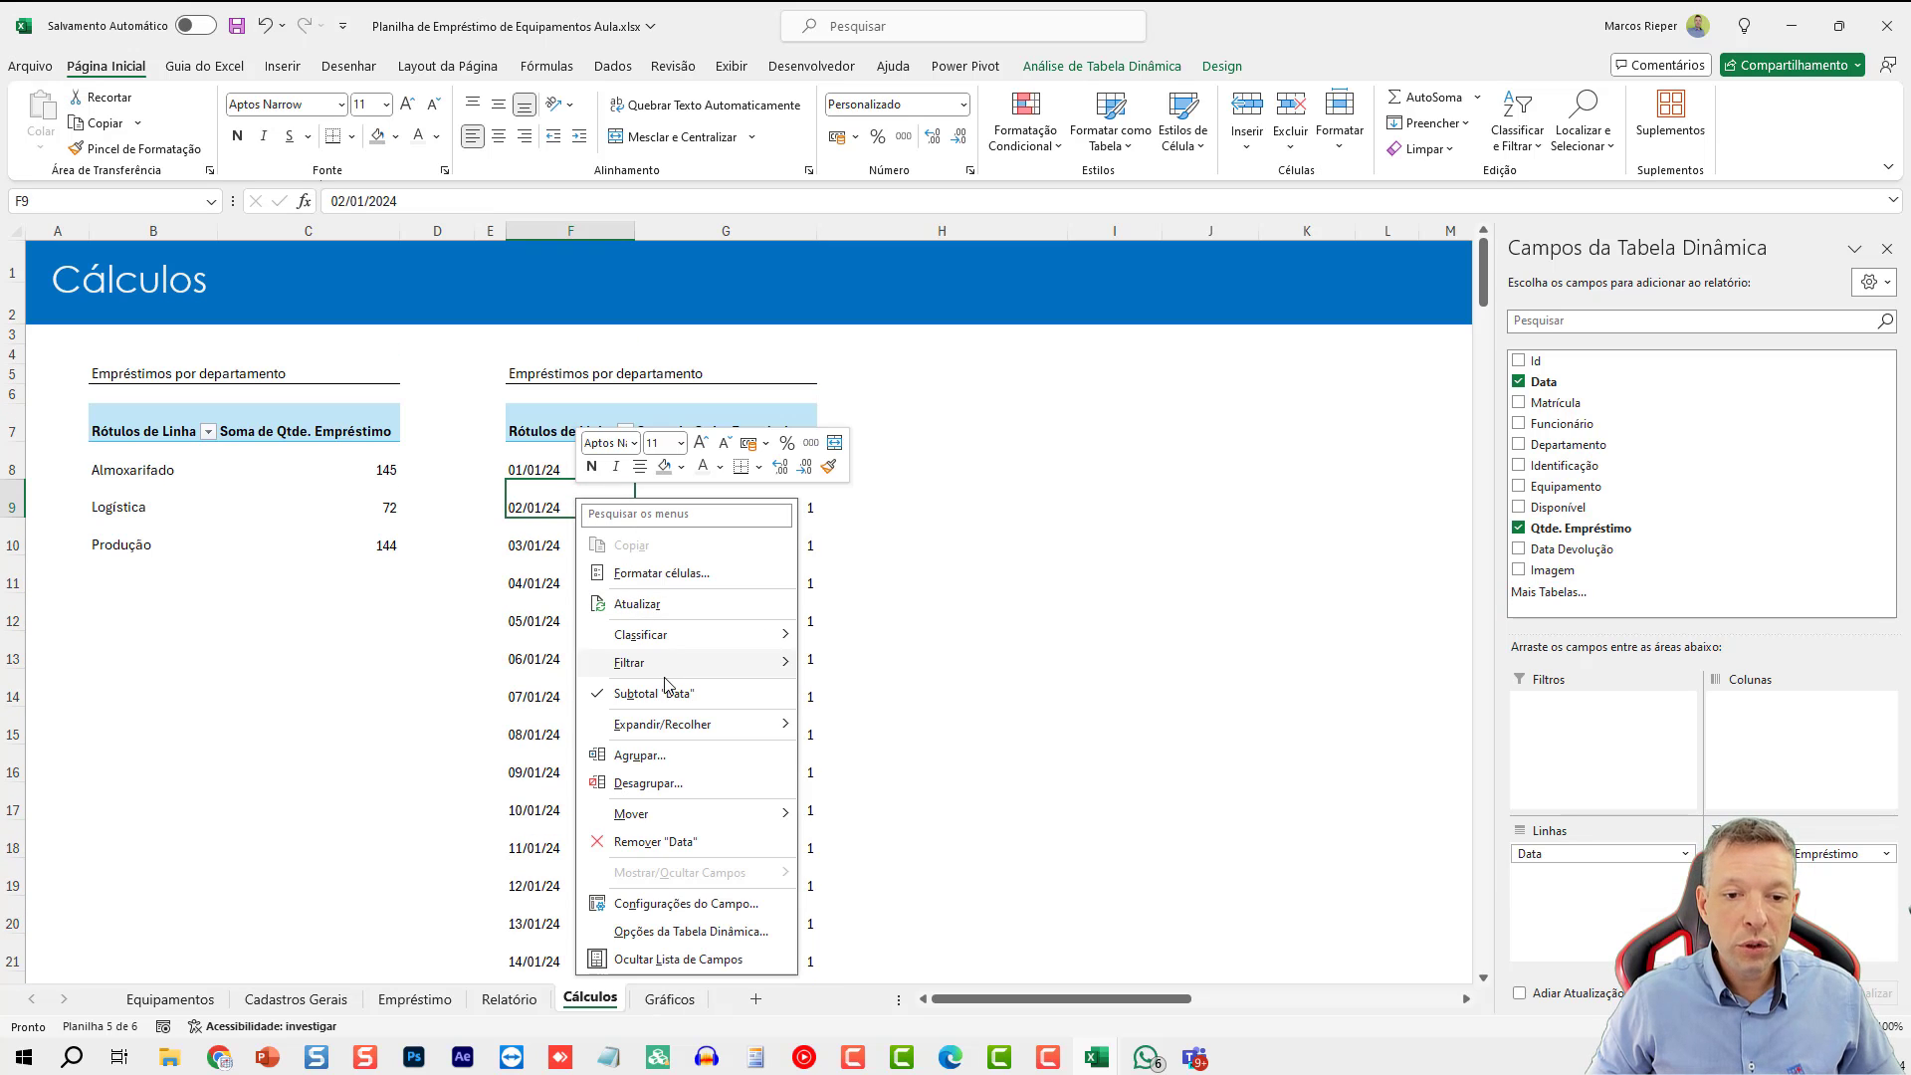
{"action": "left_click", "coordinate": [661, 762]}
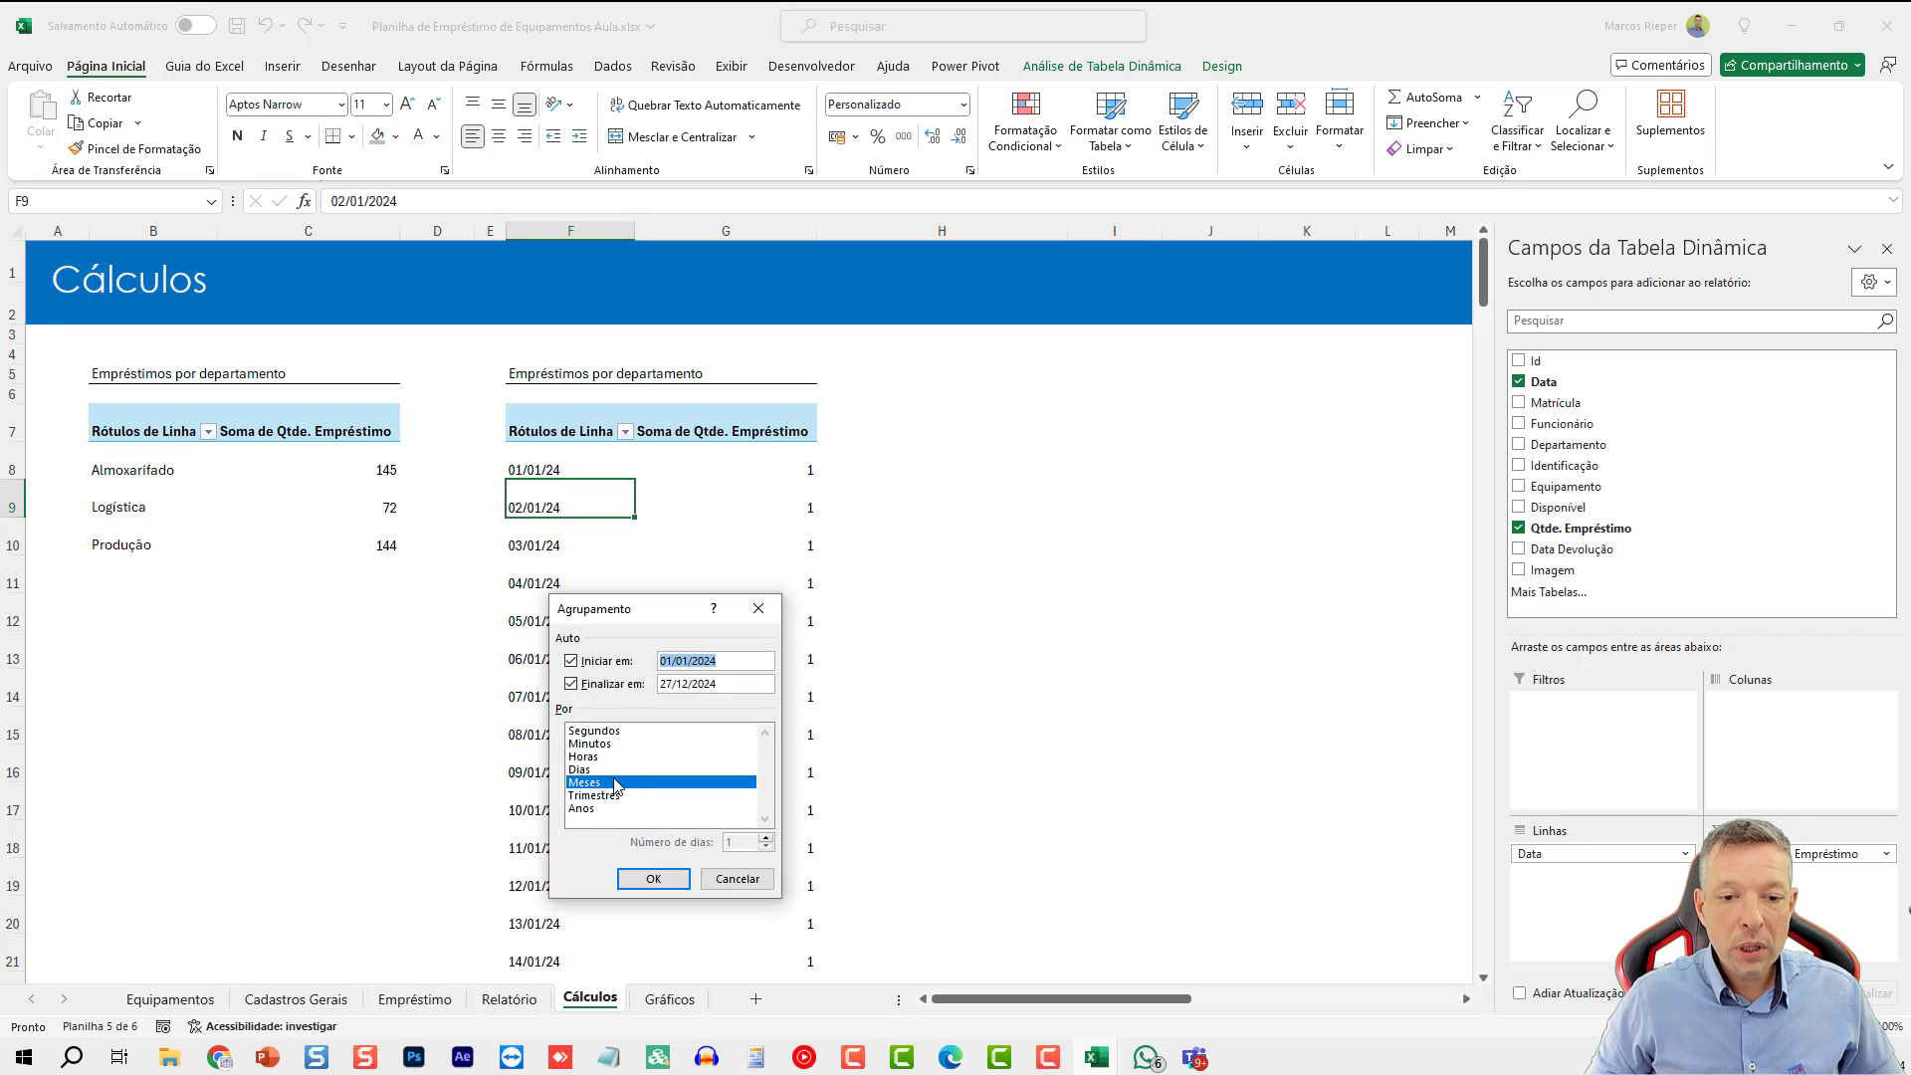
{"action": "key", "text": "alt+f"}
{"action": "key", "text": "alt+i"}
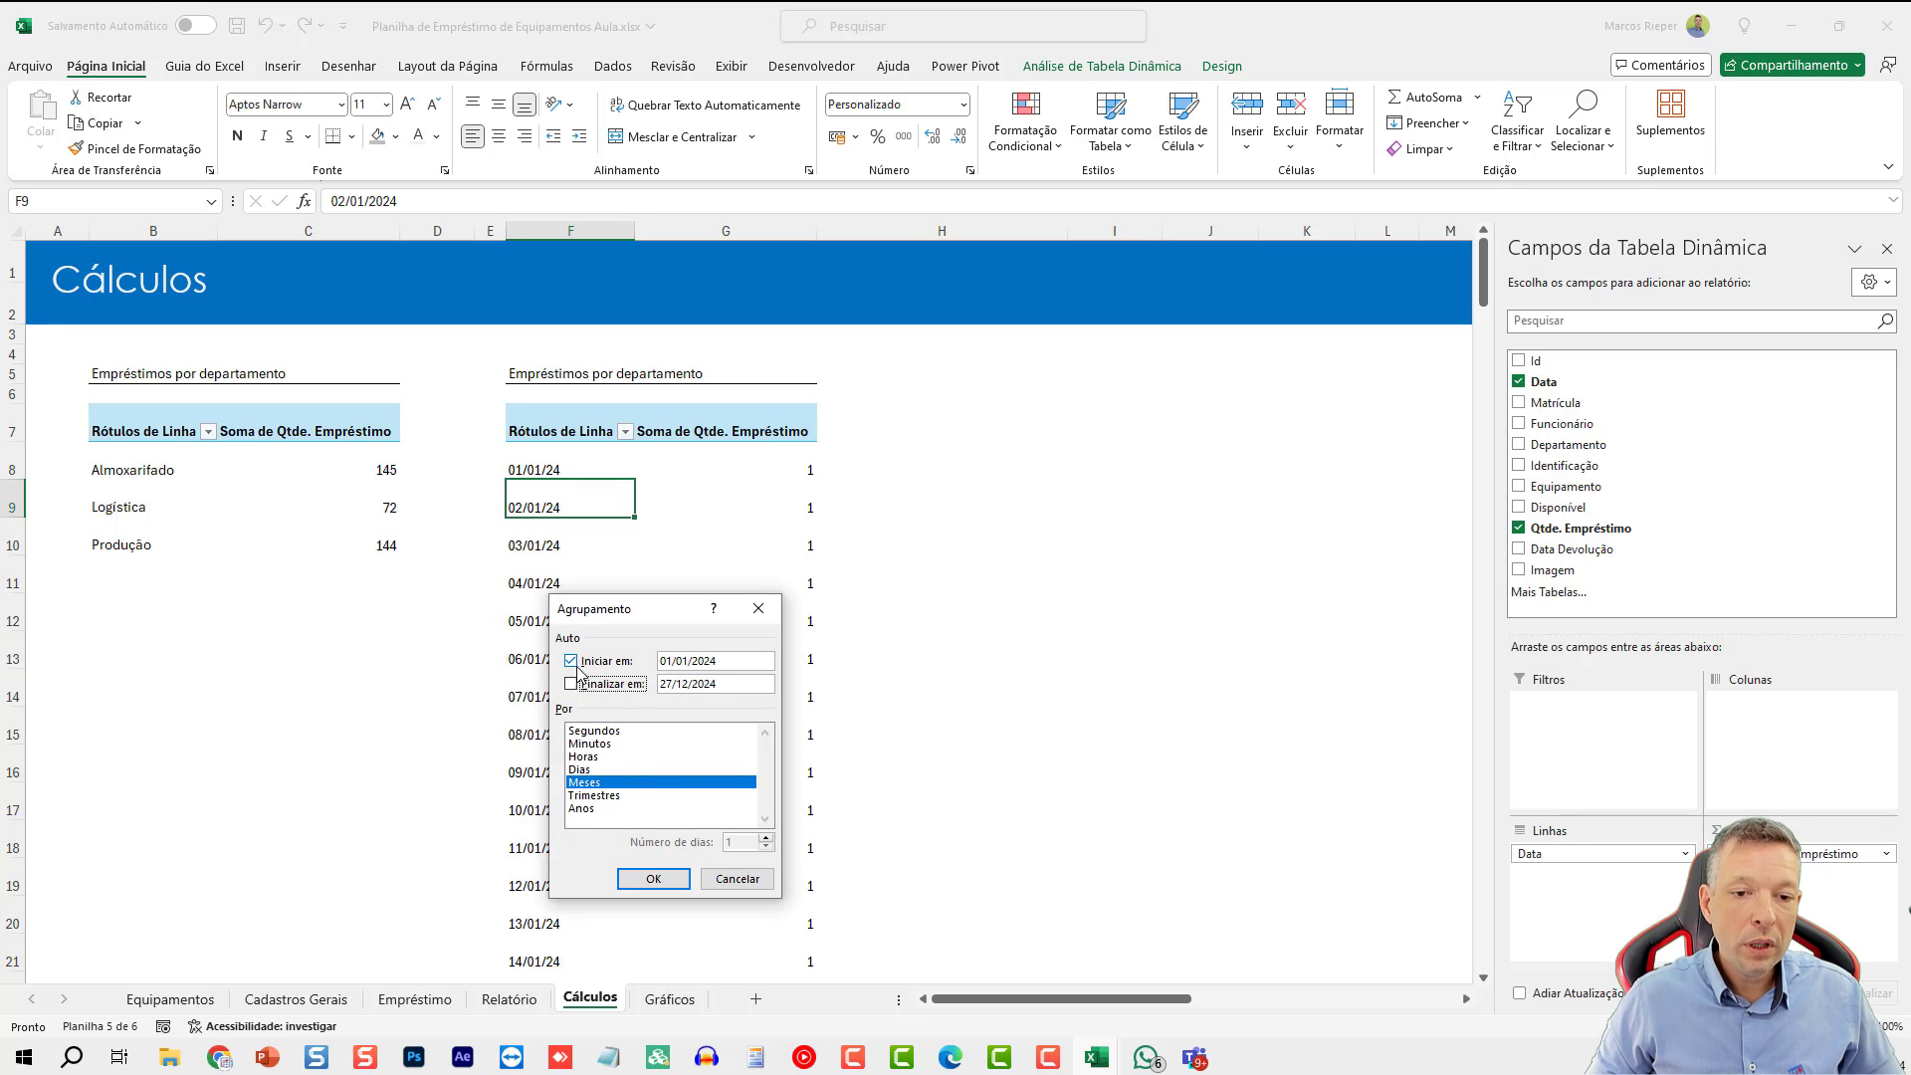
{"action": "left_click", "coordinate": [653, 878]}
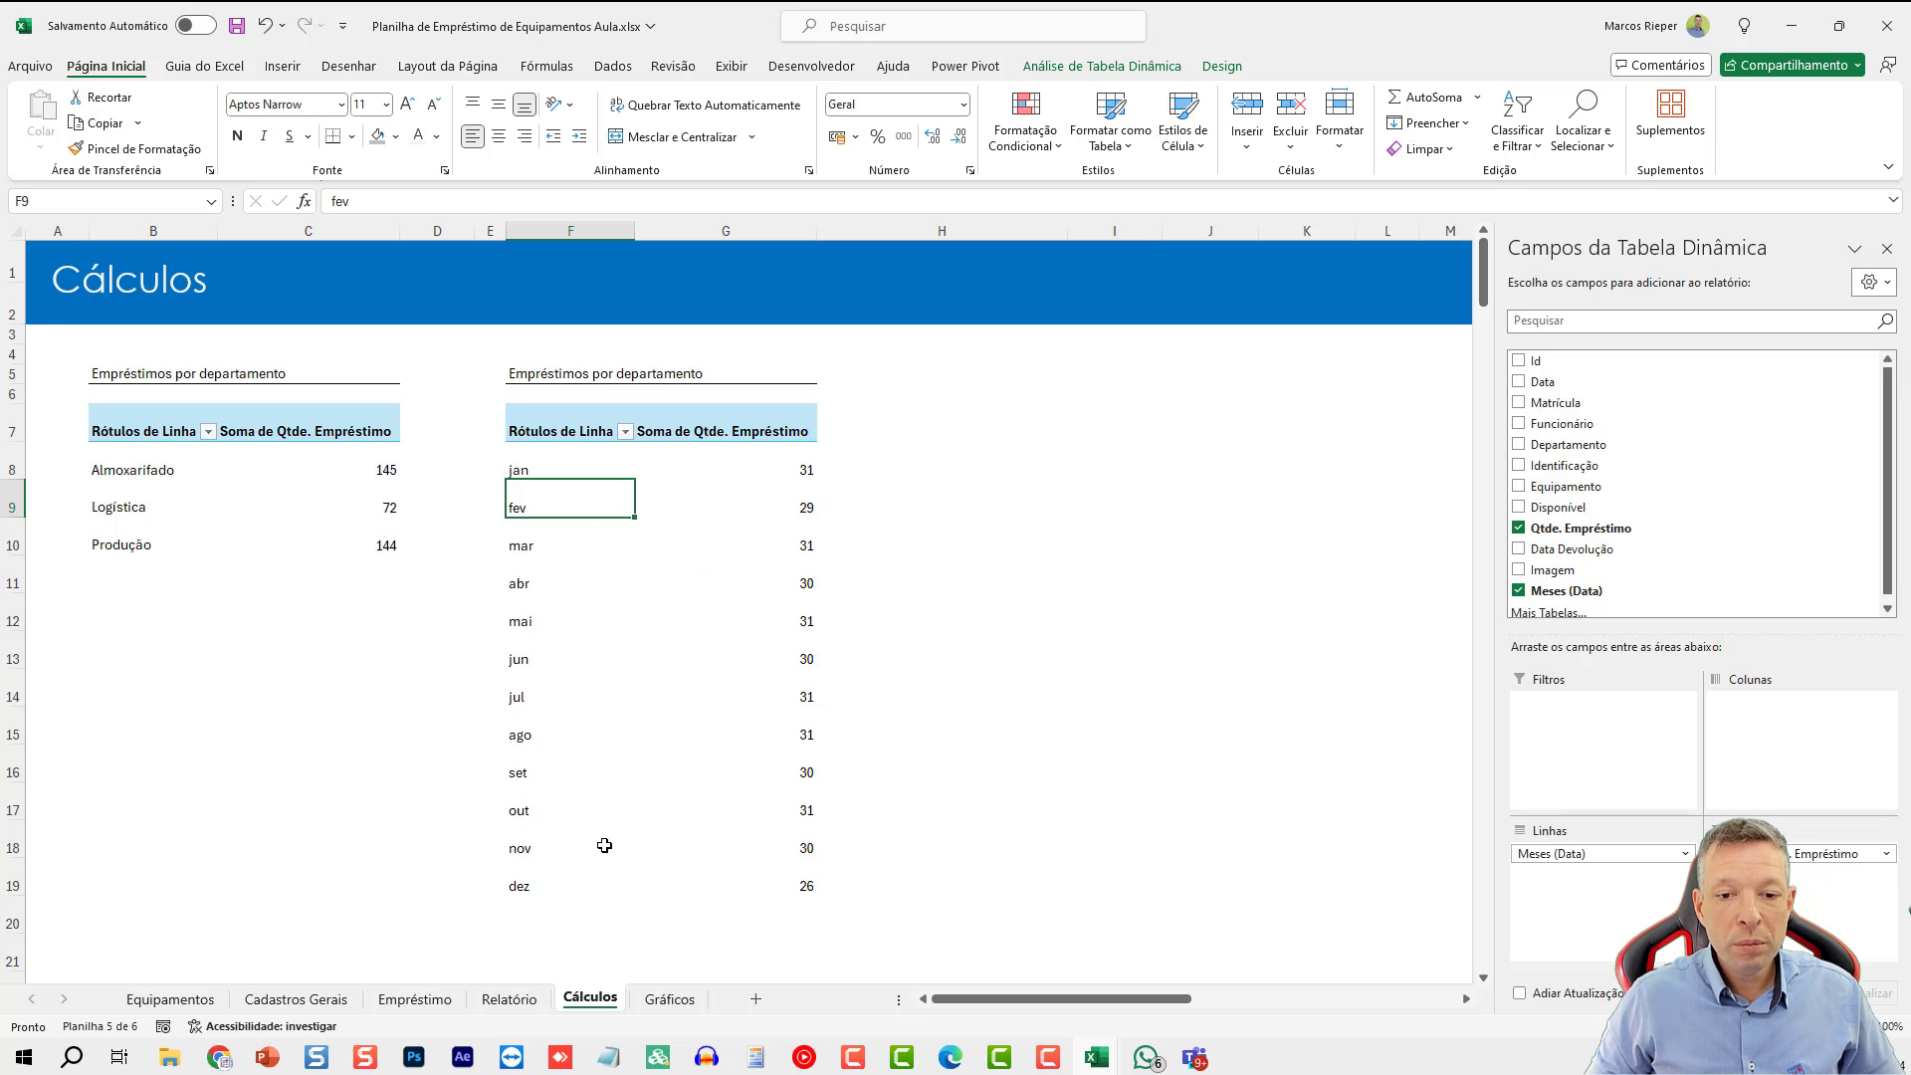
{"action": "left_click_drag", "start_coordinate": [757, 464], "coordinate": [723, 870]}
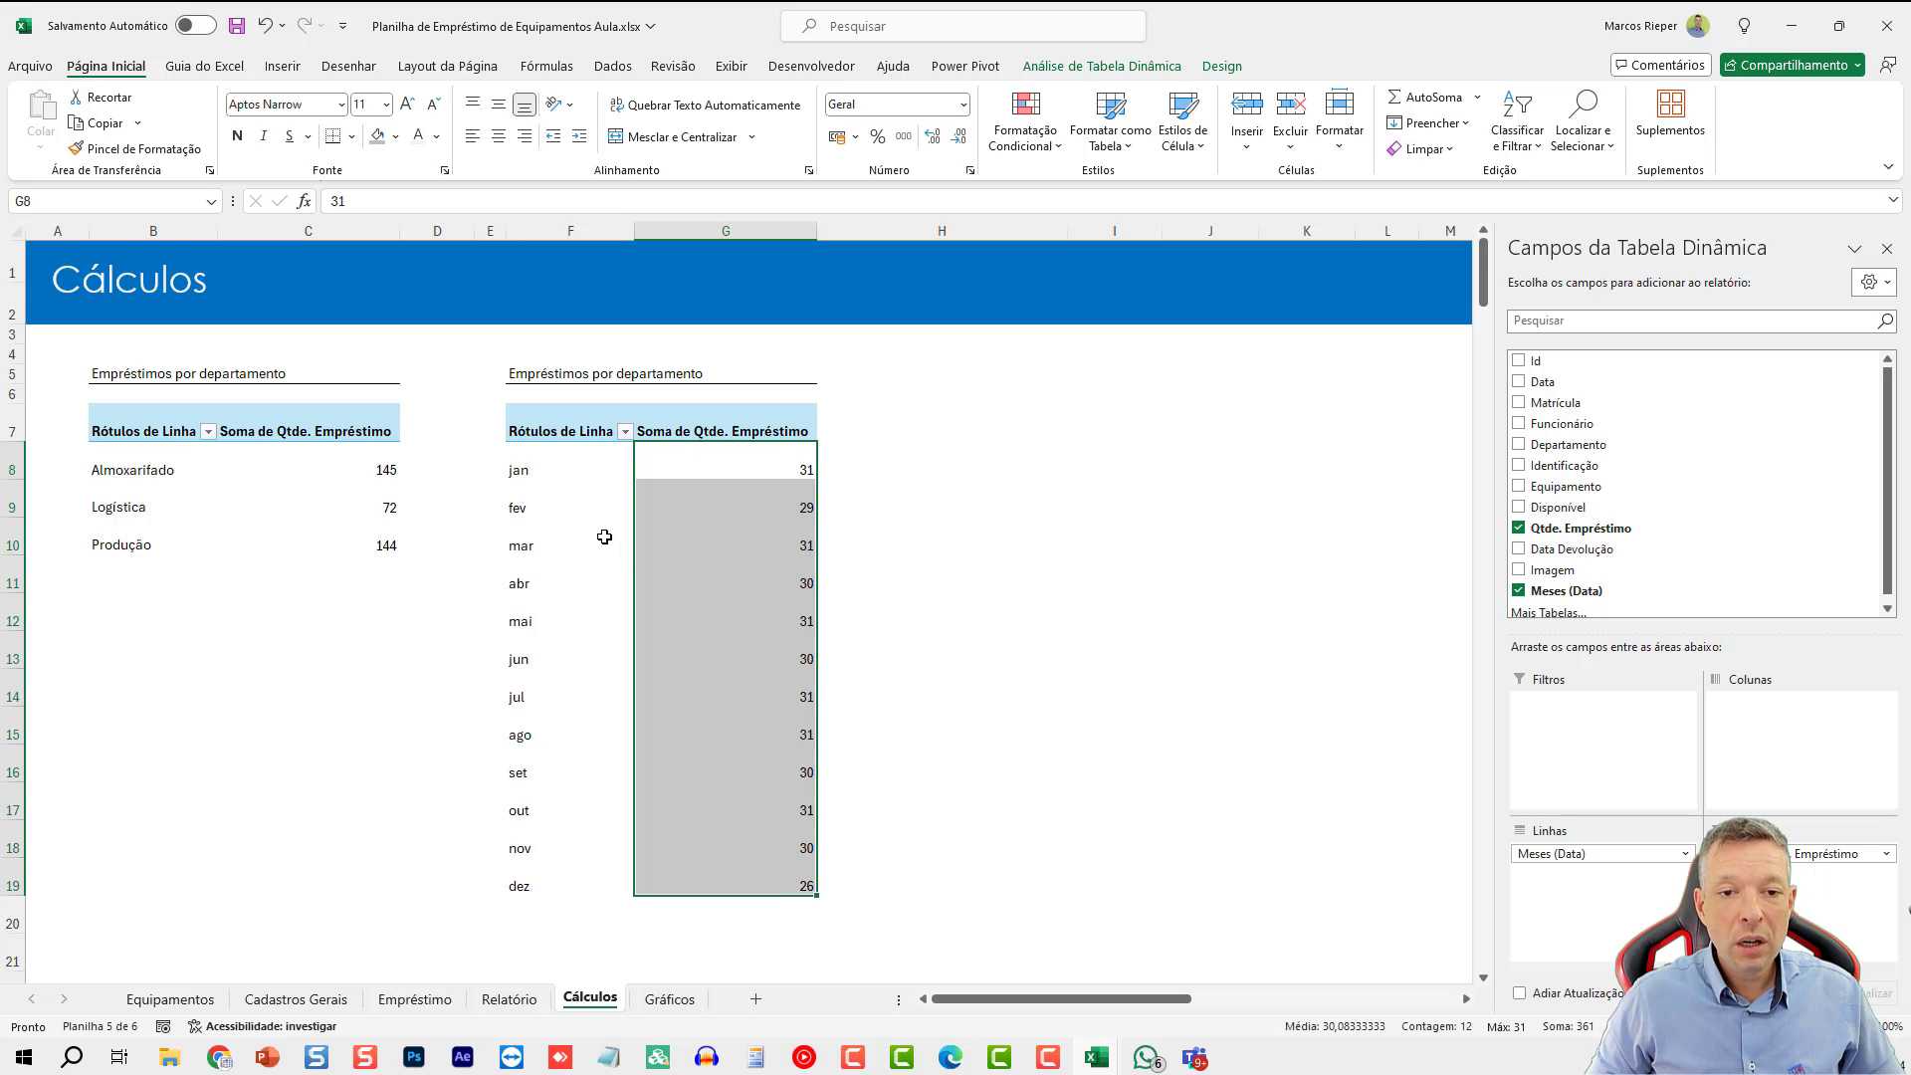
- Change the title in F5 above the monthly pivot table to "Empréstimos por mês"
{"action": "left_click", "coordinate": [560, 368]}
{"action": "key", "text": "F2"}
{"action": "key", "text": "ctrl+shift+Left"}
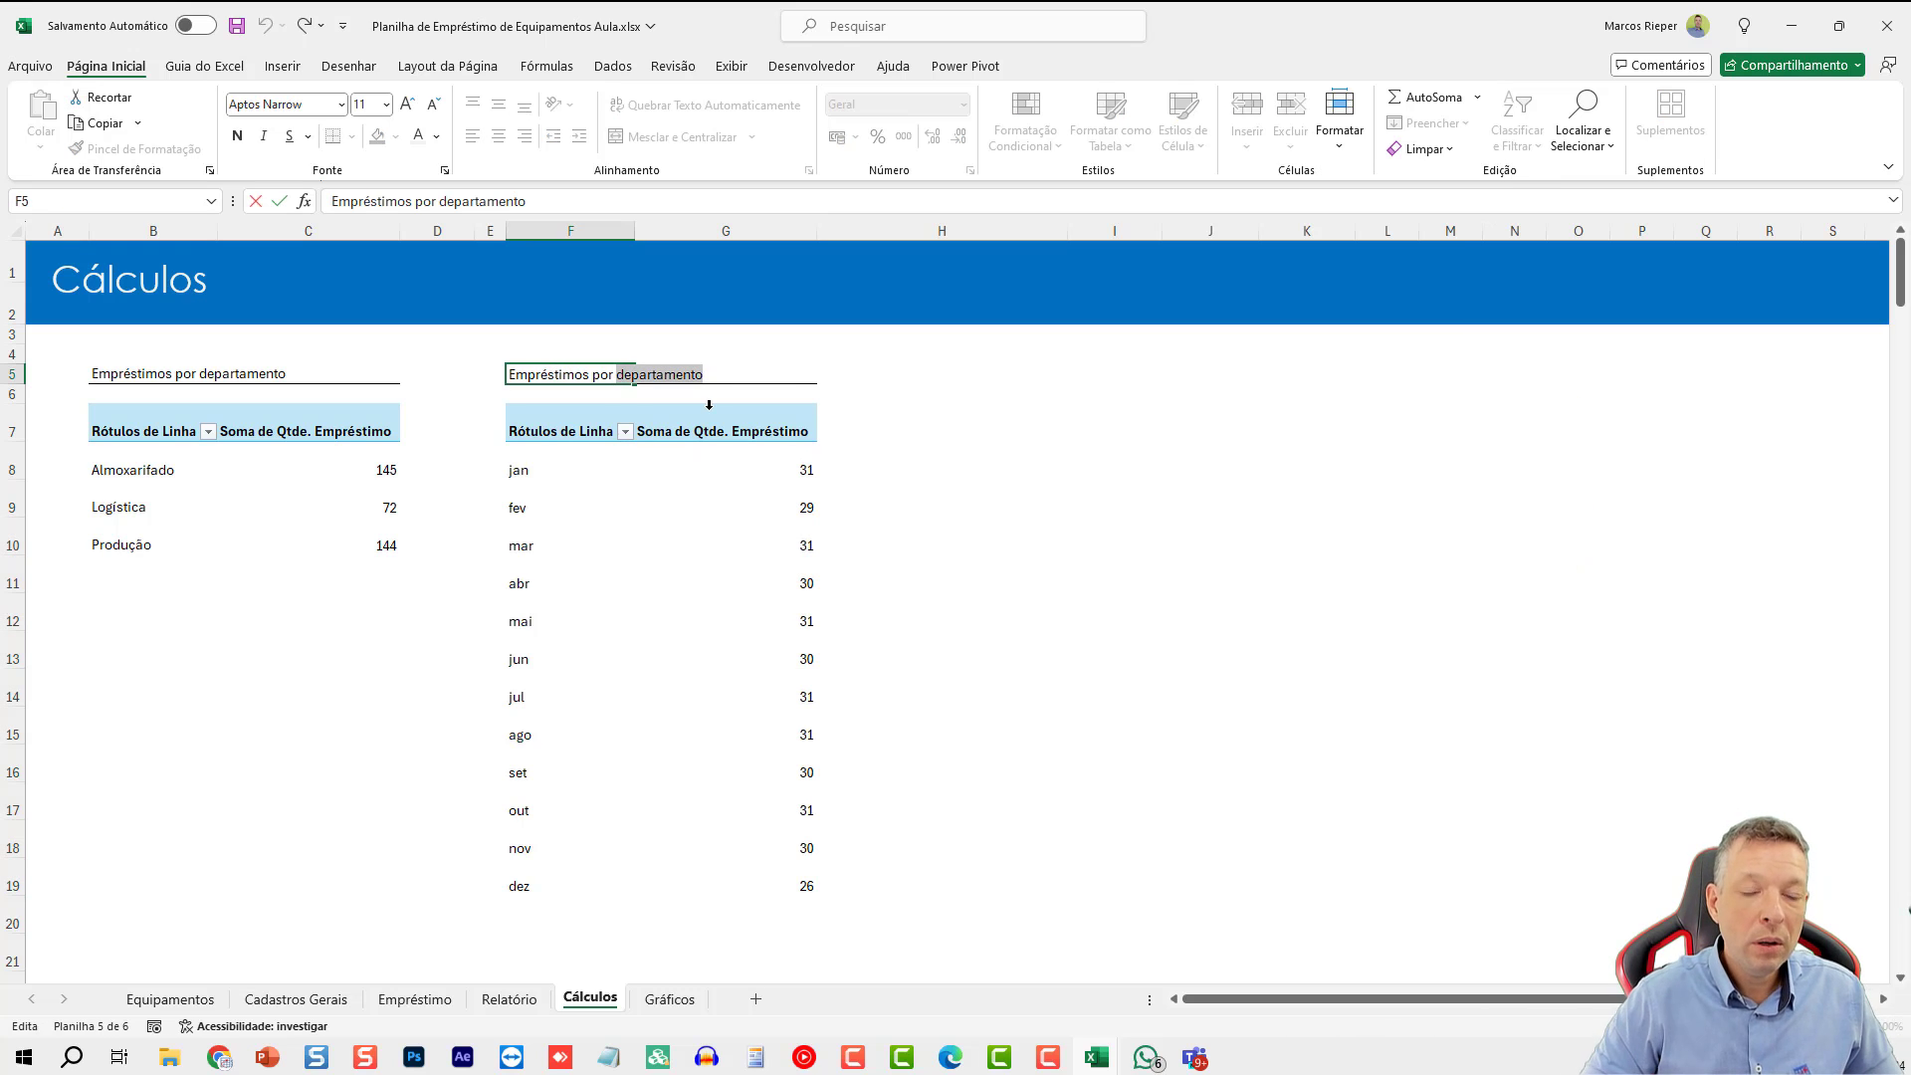
{"action": "type", "text": "mês"}
{"action": "key", "text": "Return"}
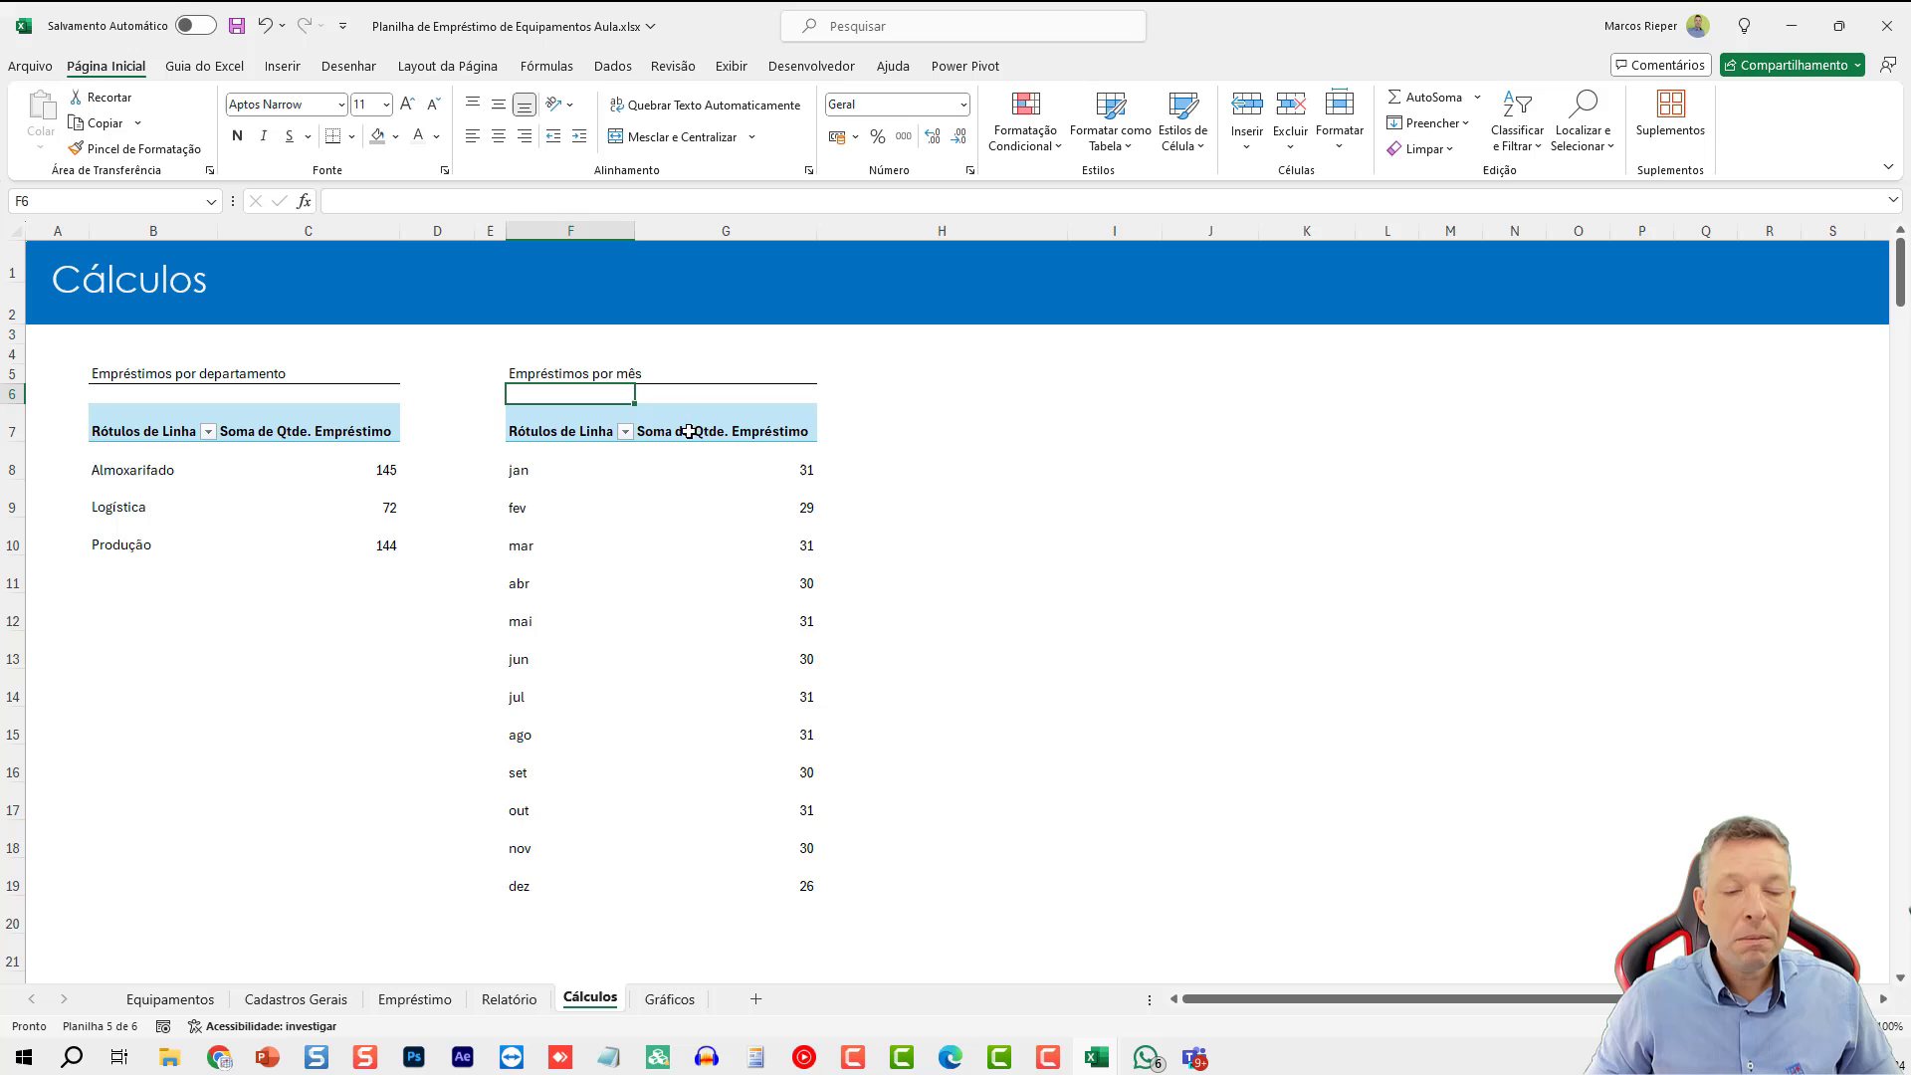
- Create a default column chart from the department pivot table on the Cálculos sheet
{"action": "left_click", "coordinate": [348, 496]}
{"action": "left_click", "coordinate": [653, 580]}
{"action": "left_click", "coordinate": [257, 479]}
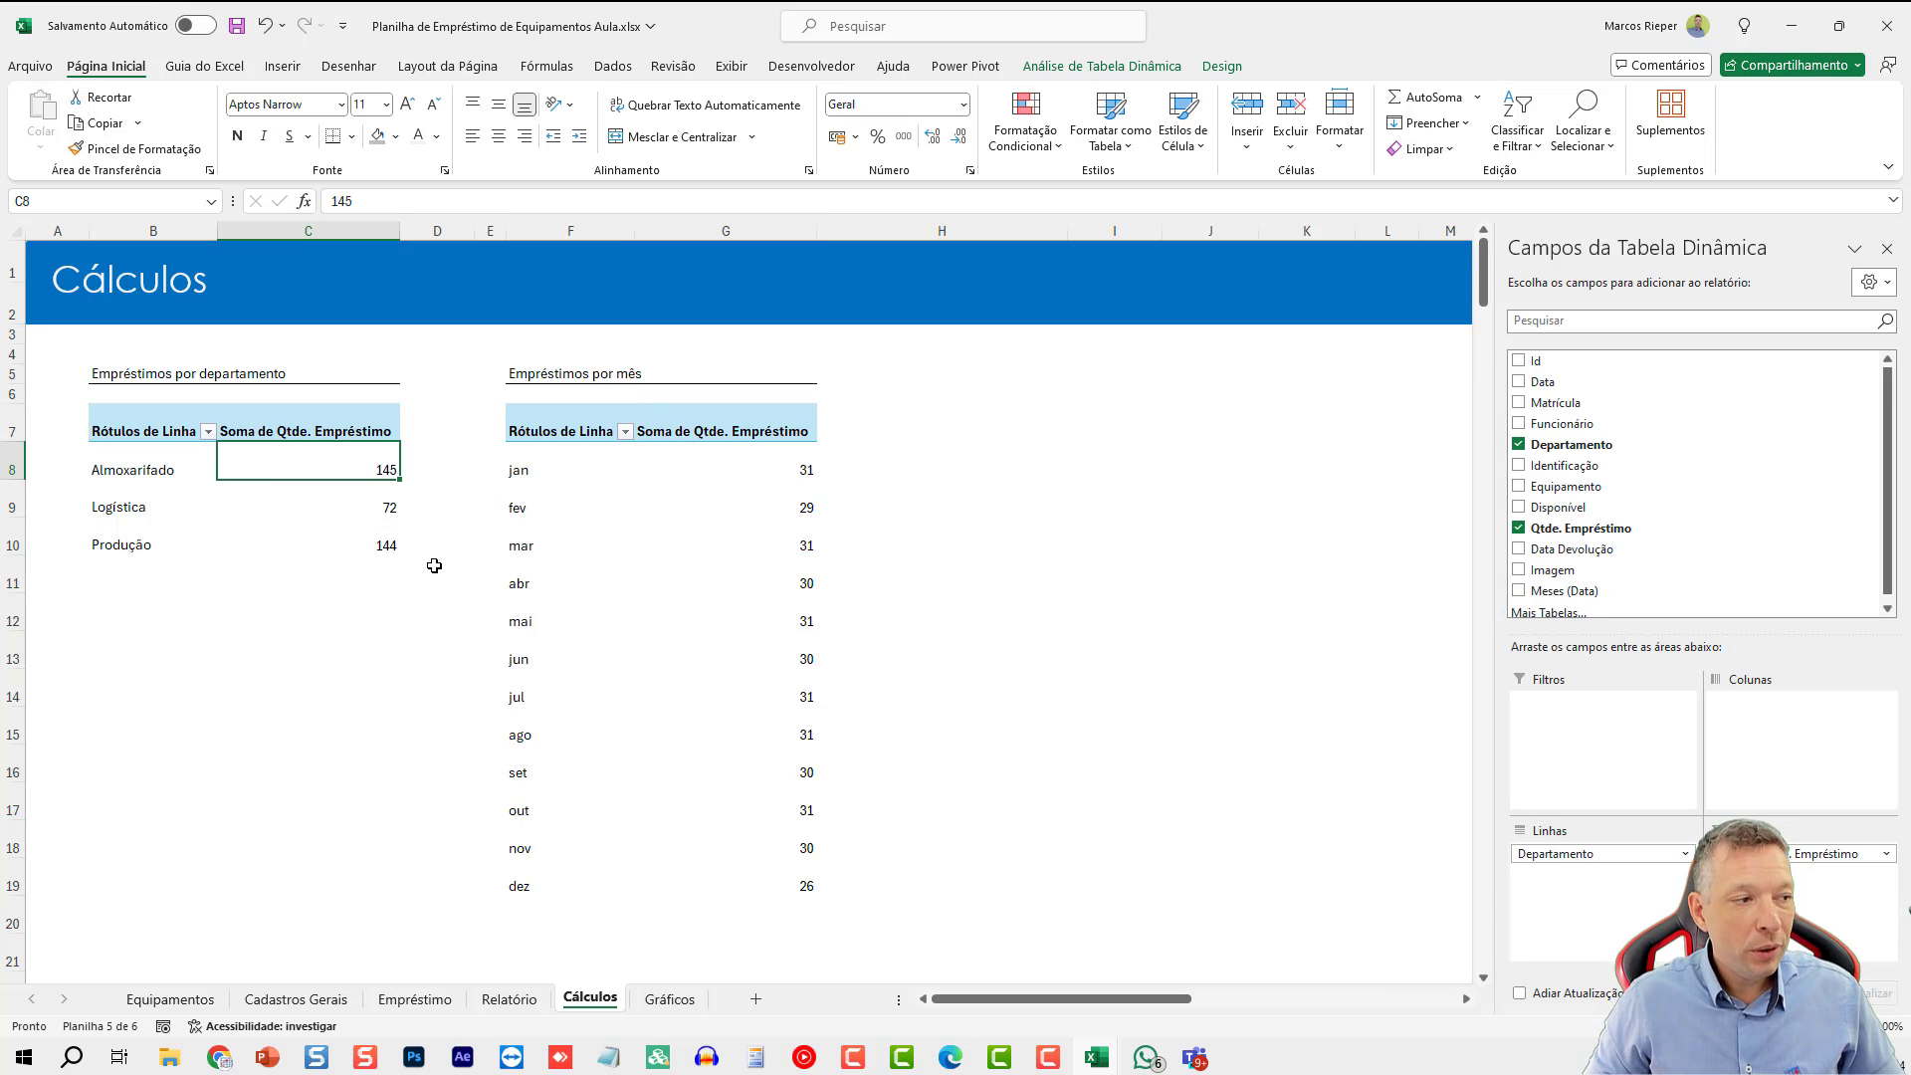
{"action": "left_click", "coordinate": [332, 508]}
{"action": "key", "text": "alt+F1"}
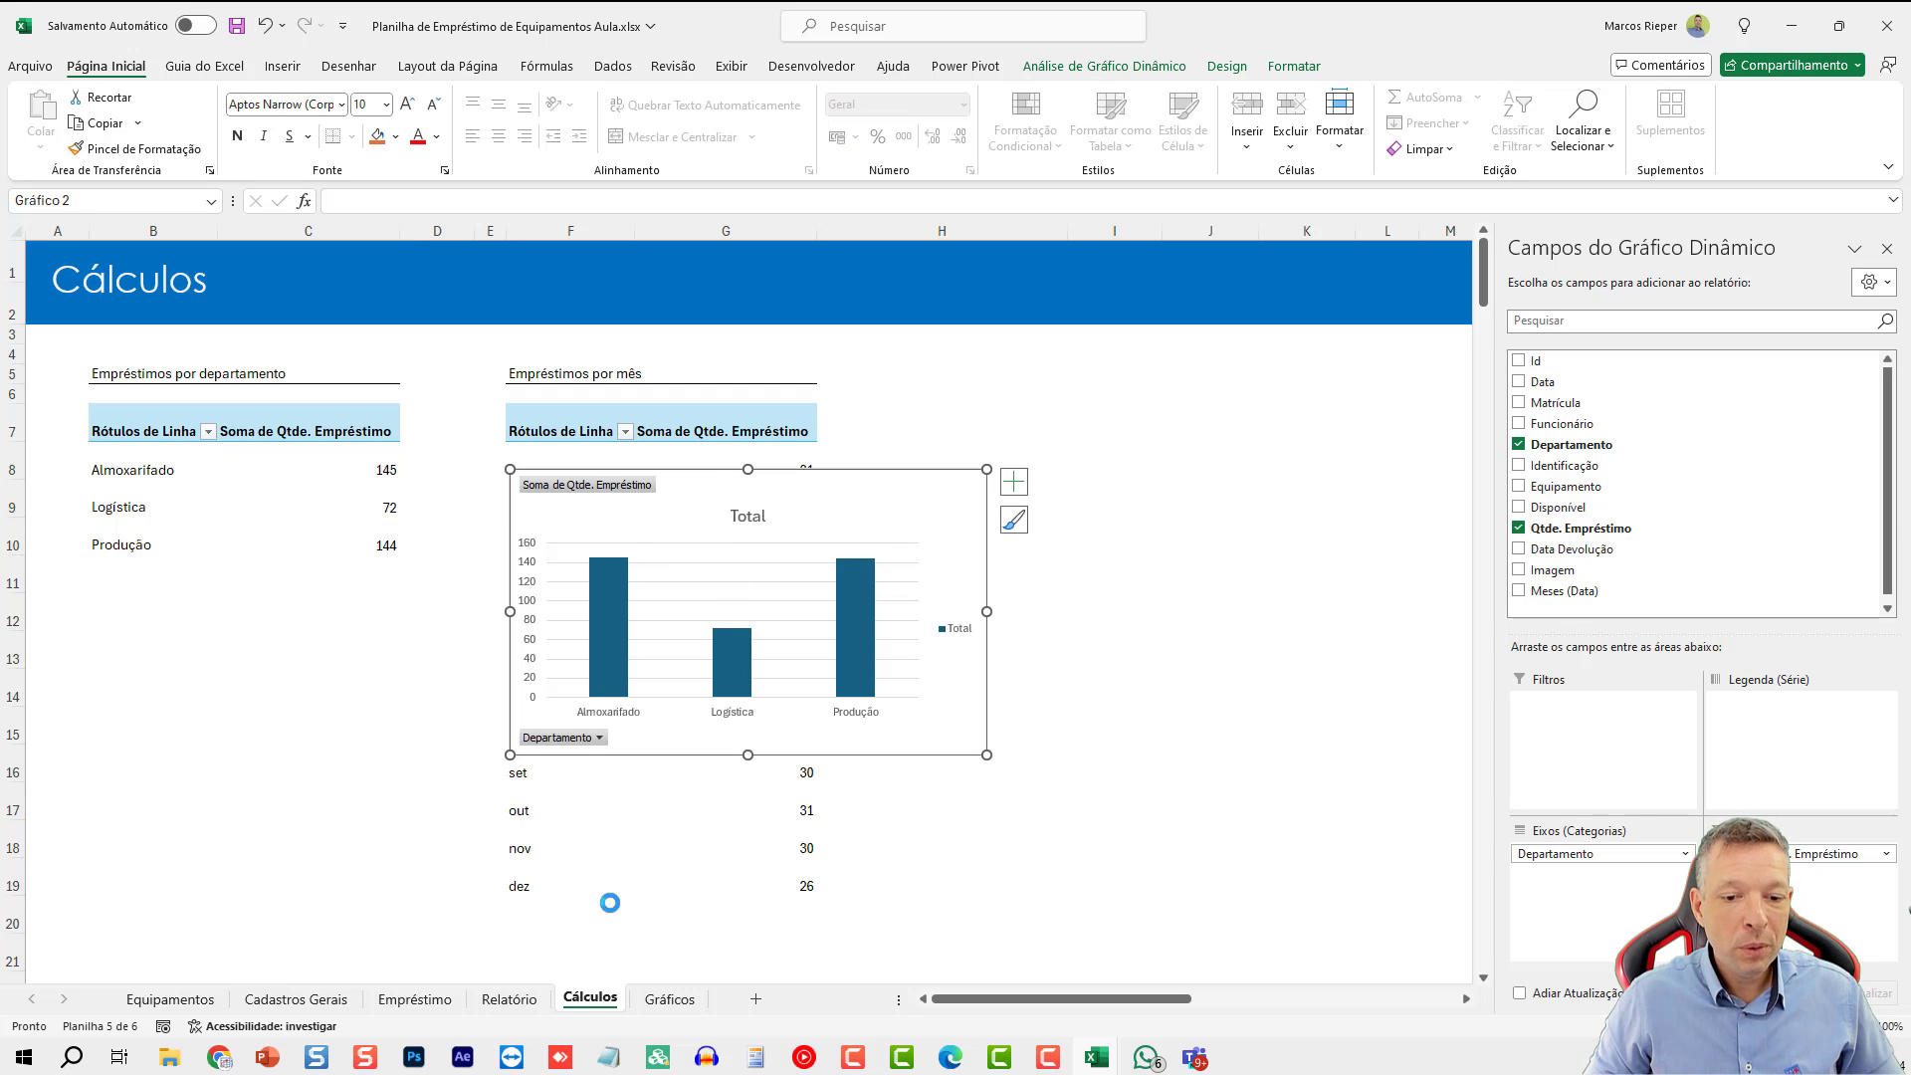
- Move the department chart to the Gráficos sheet and enlarge it to span roughly columns B to G, rows 8 to 19
{"action": "key", "text": "ctrl+x"}
{"action": "key", "text": "ctrl+Page_Down"}
{"action": "key", "text": "Down"}
{"action": "key", "text": "Right"}
{"action": "key", "text": "ctrl+v"}
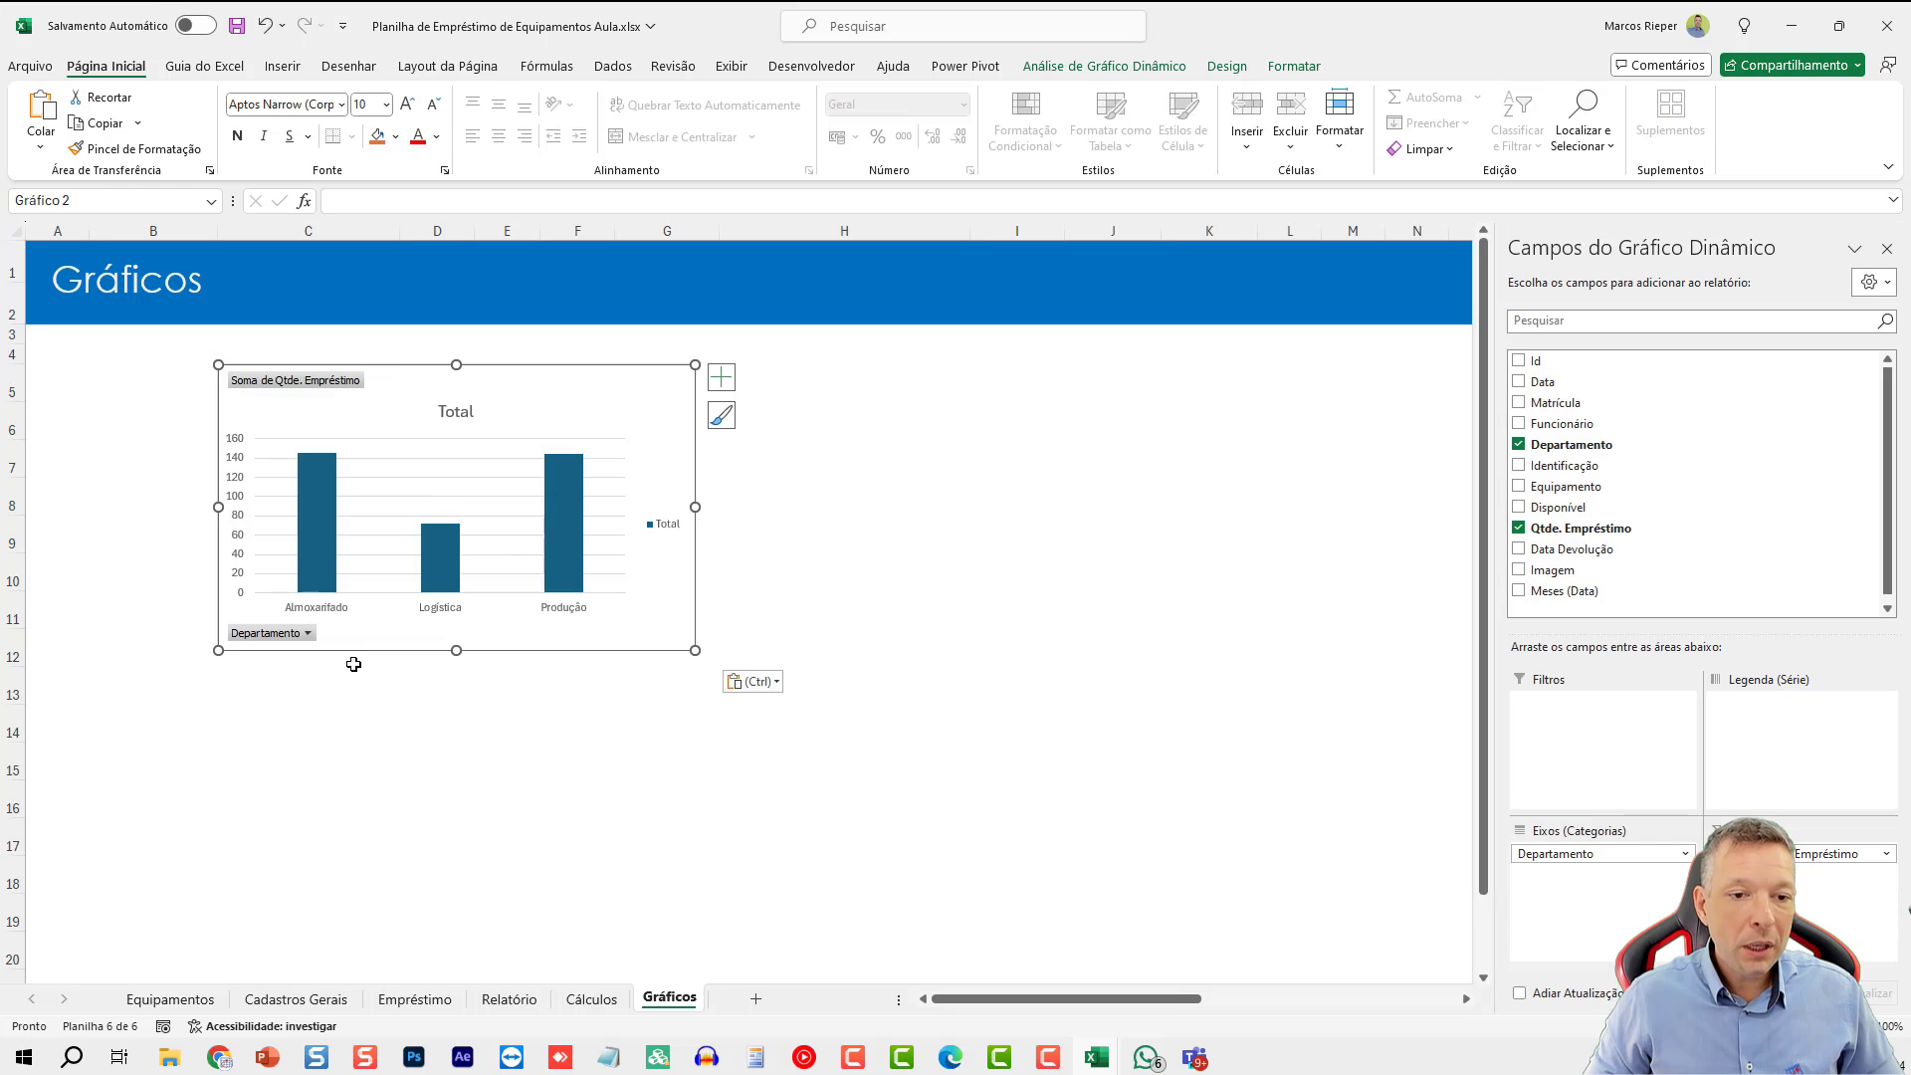
{"action": "left_click_drag", "start_coordinate": [359, 657], "coordinate": [333, 917]}
{"action": "left_click_drag", "start_coordinate": [574, 696], "coordinate": [778, 705]}
- Create a column chart from the monthly pivot table on Cálculos and move it to the Gráficos sheet
{"action": "left_click", "coordinate": [599, 998]}
{"action": "left_click", "coordinate": [639, 461]}
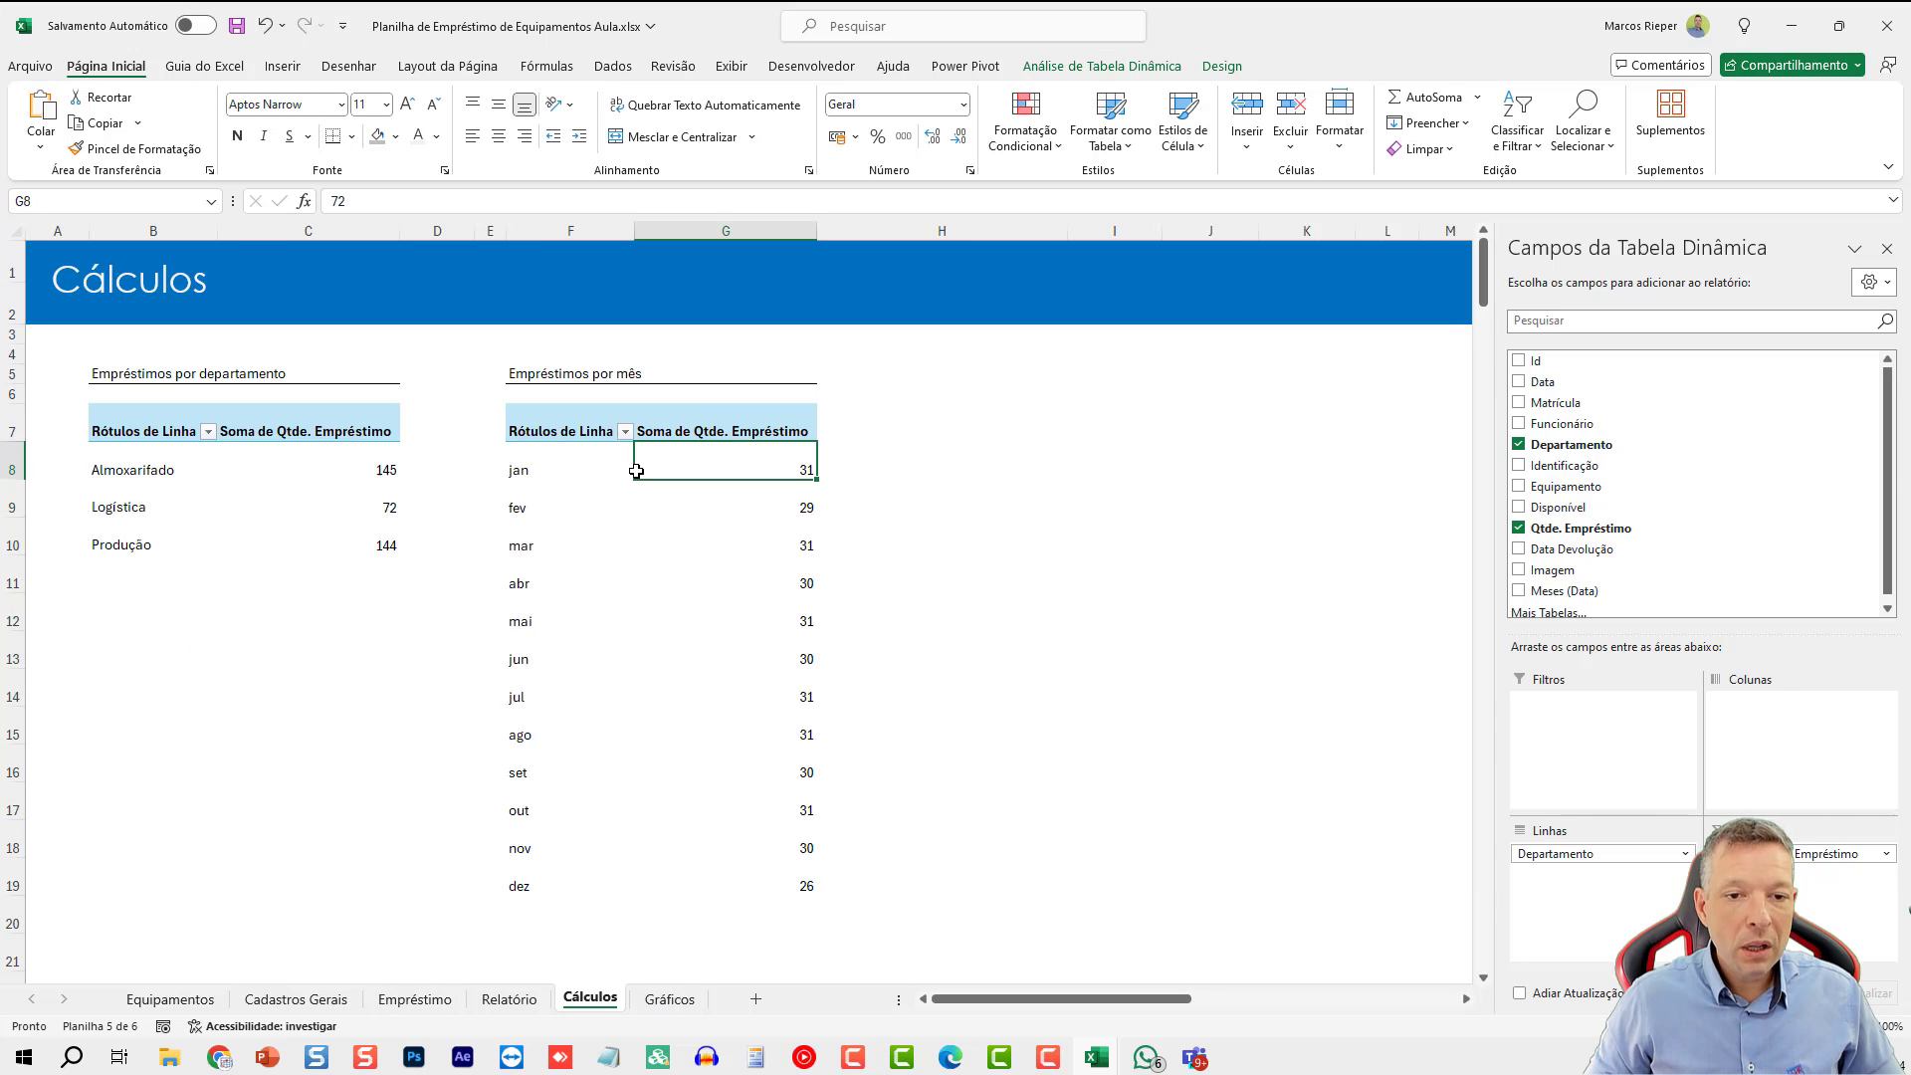
{"action": "key", "text": "alt+F1"}
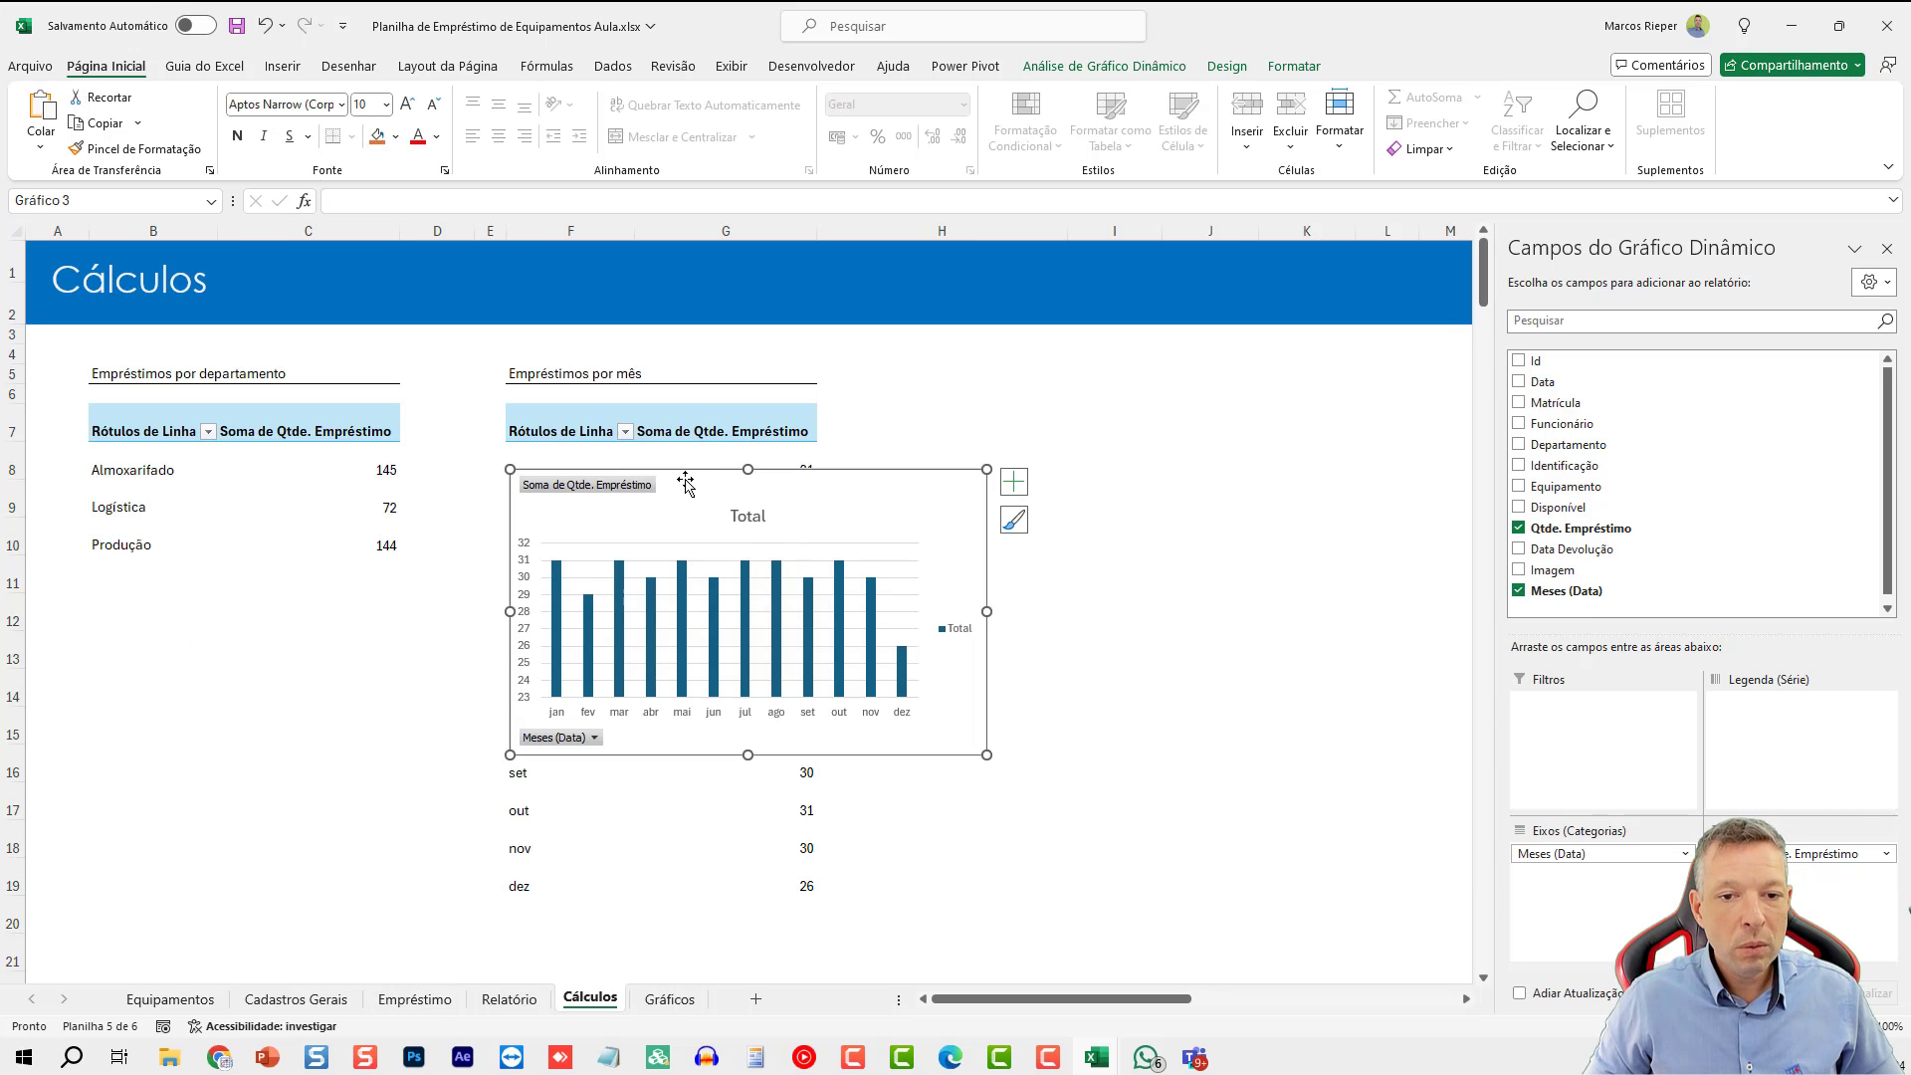
{"action": "key", "text": "Delete"}
{"action": "left_click", "coordinate": [669, 999]}
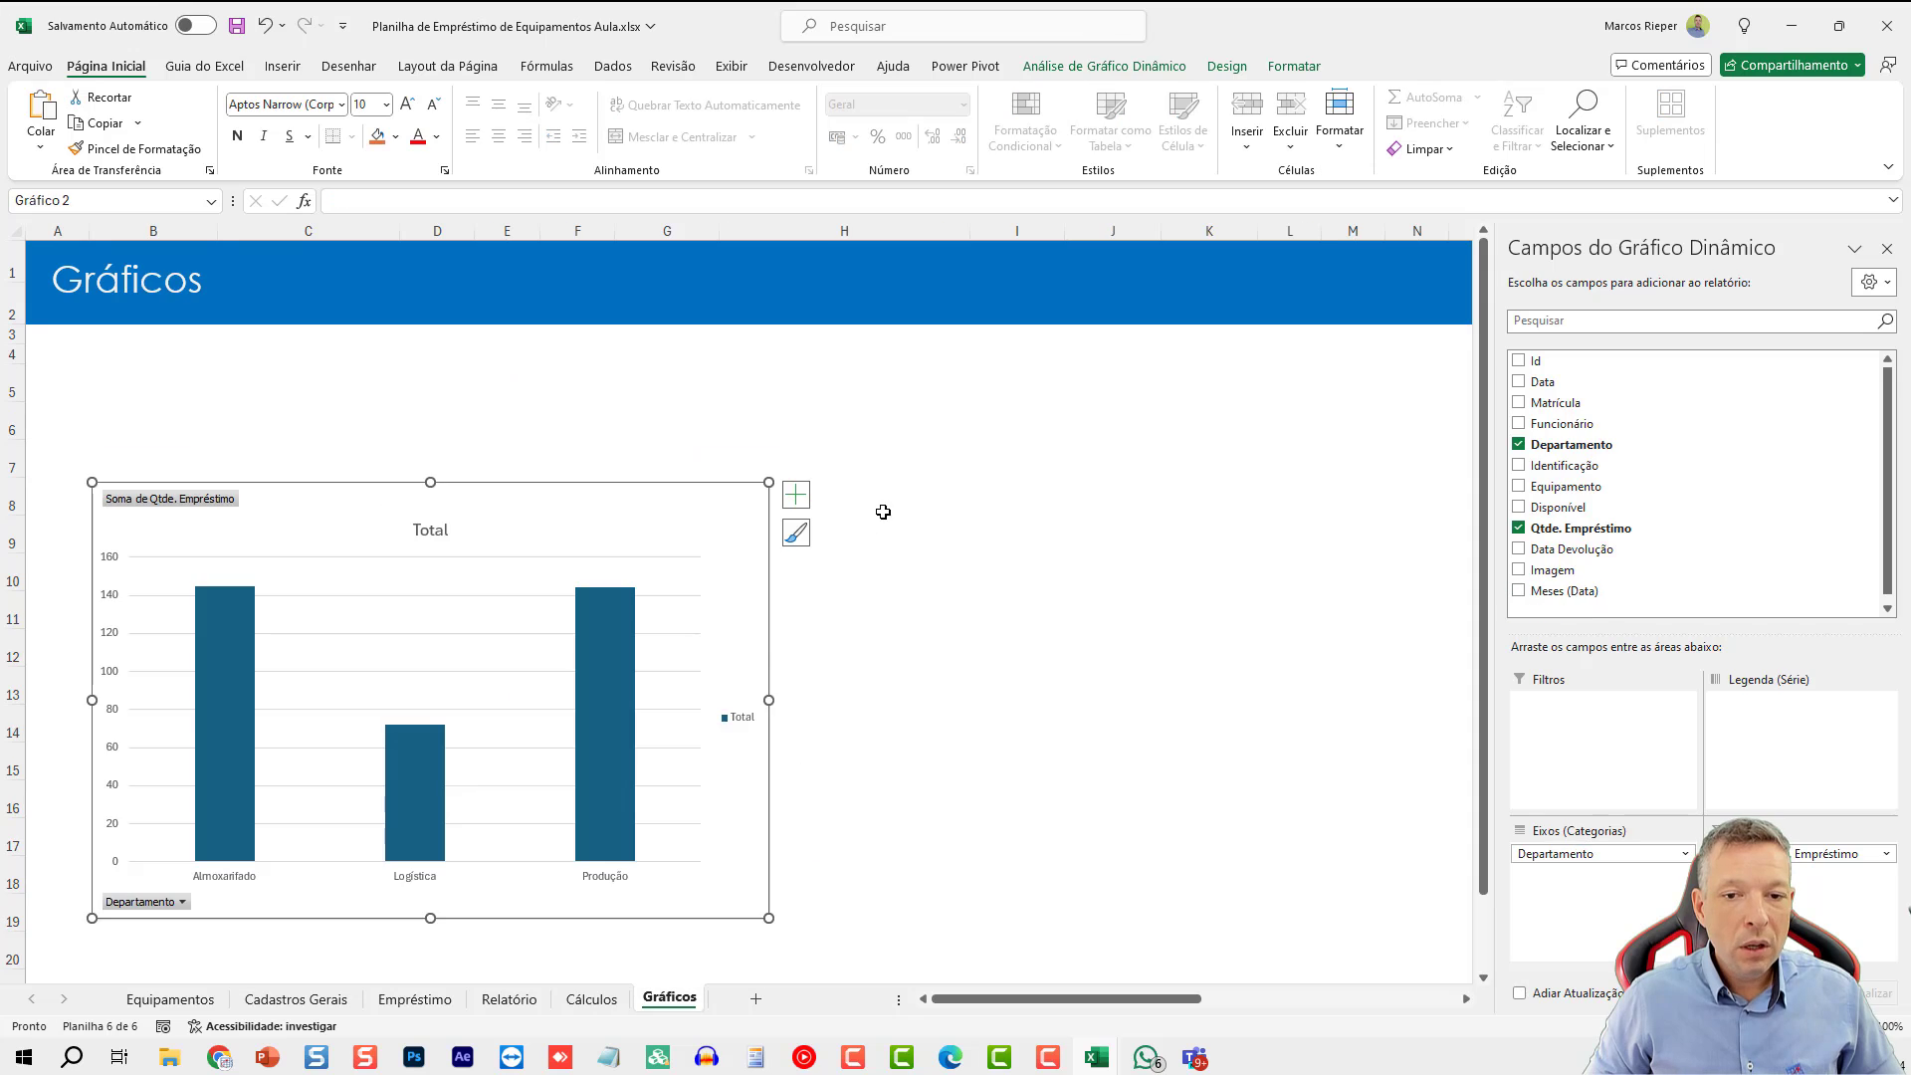
{"action": "left_click", "coordinate": [960, 520]}
{"action": "key", "text": "ctrl+v"}
- Place the monthly chart beside the department chart and enlarge it to the same height, extending to about column R
{"action": "left_click_drag", "start_coordinate": [885, 499], "coordinate": [957, 497]}
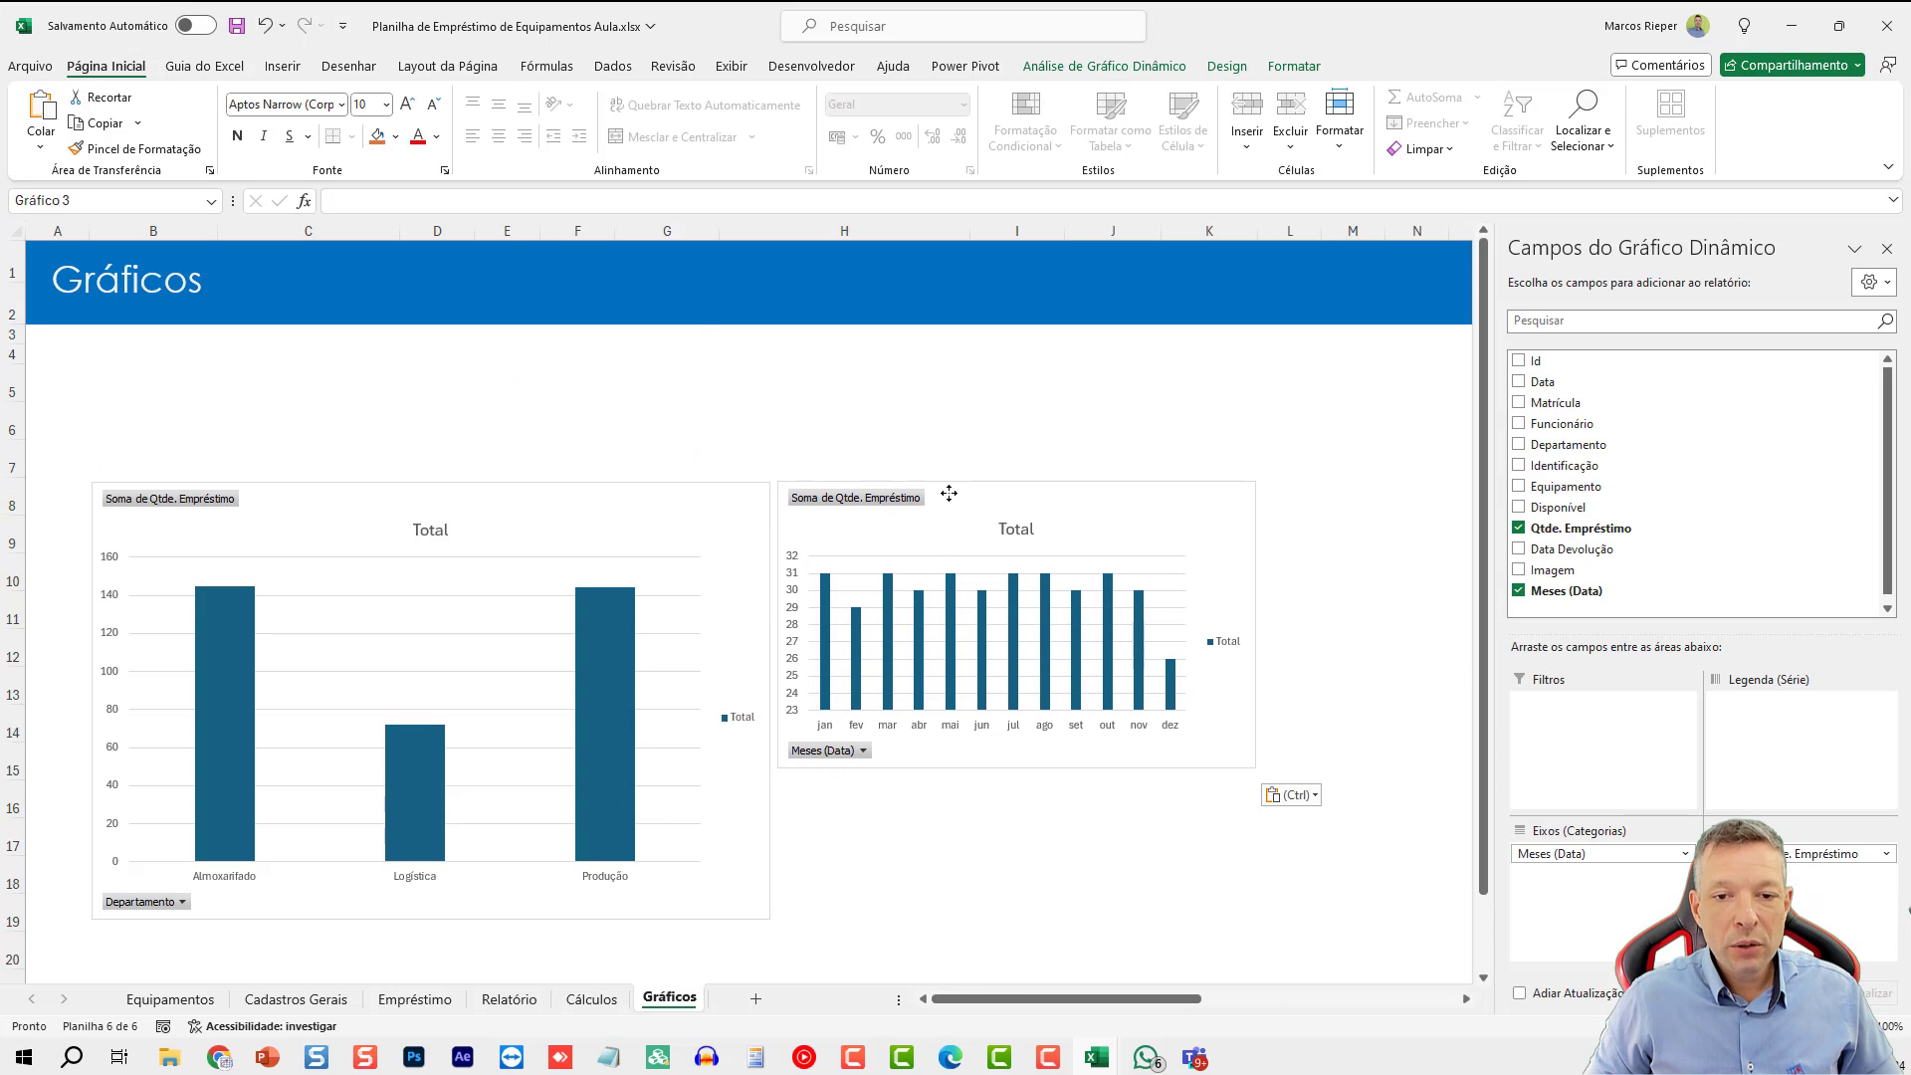
{"action": "left_click", "coordinate": [1888, 249]}
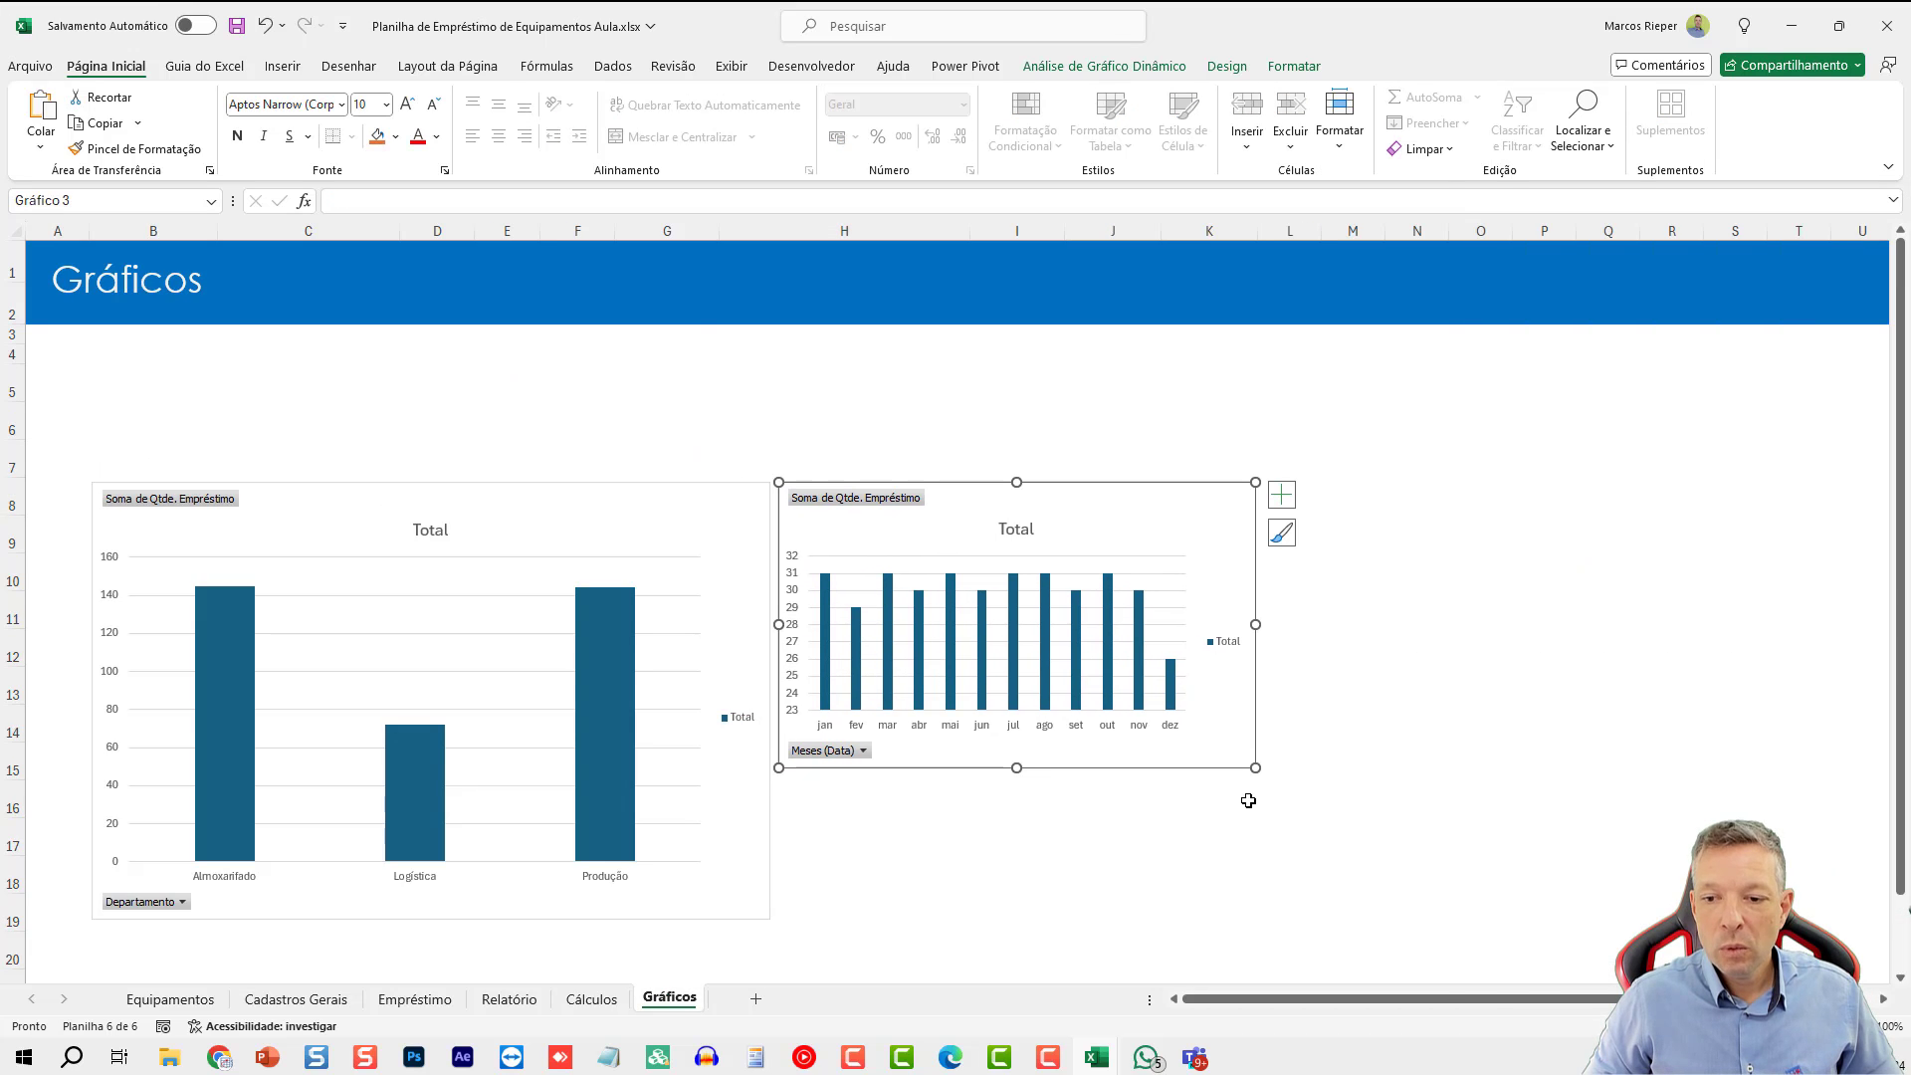
{"action": "left_click_drag", "start_coordinate": [1256, 768], "coordinate": [1770, 918]}
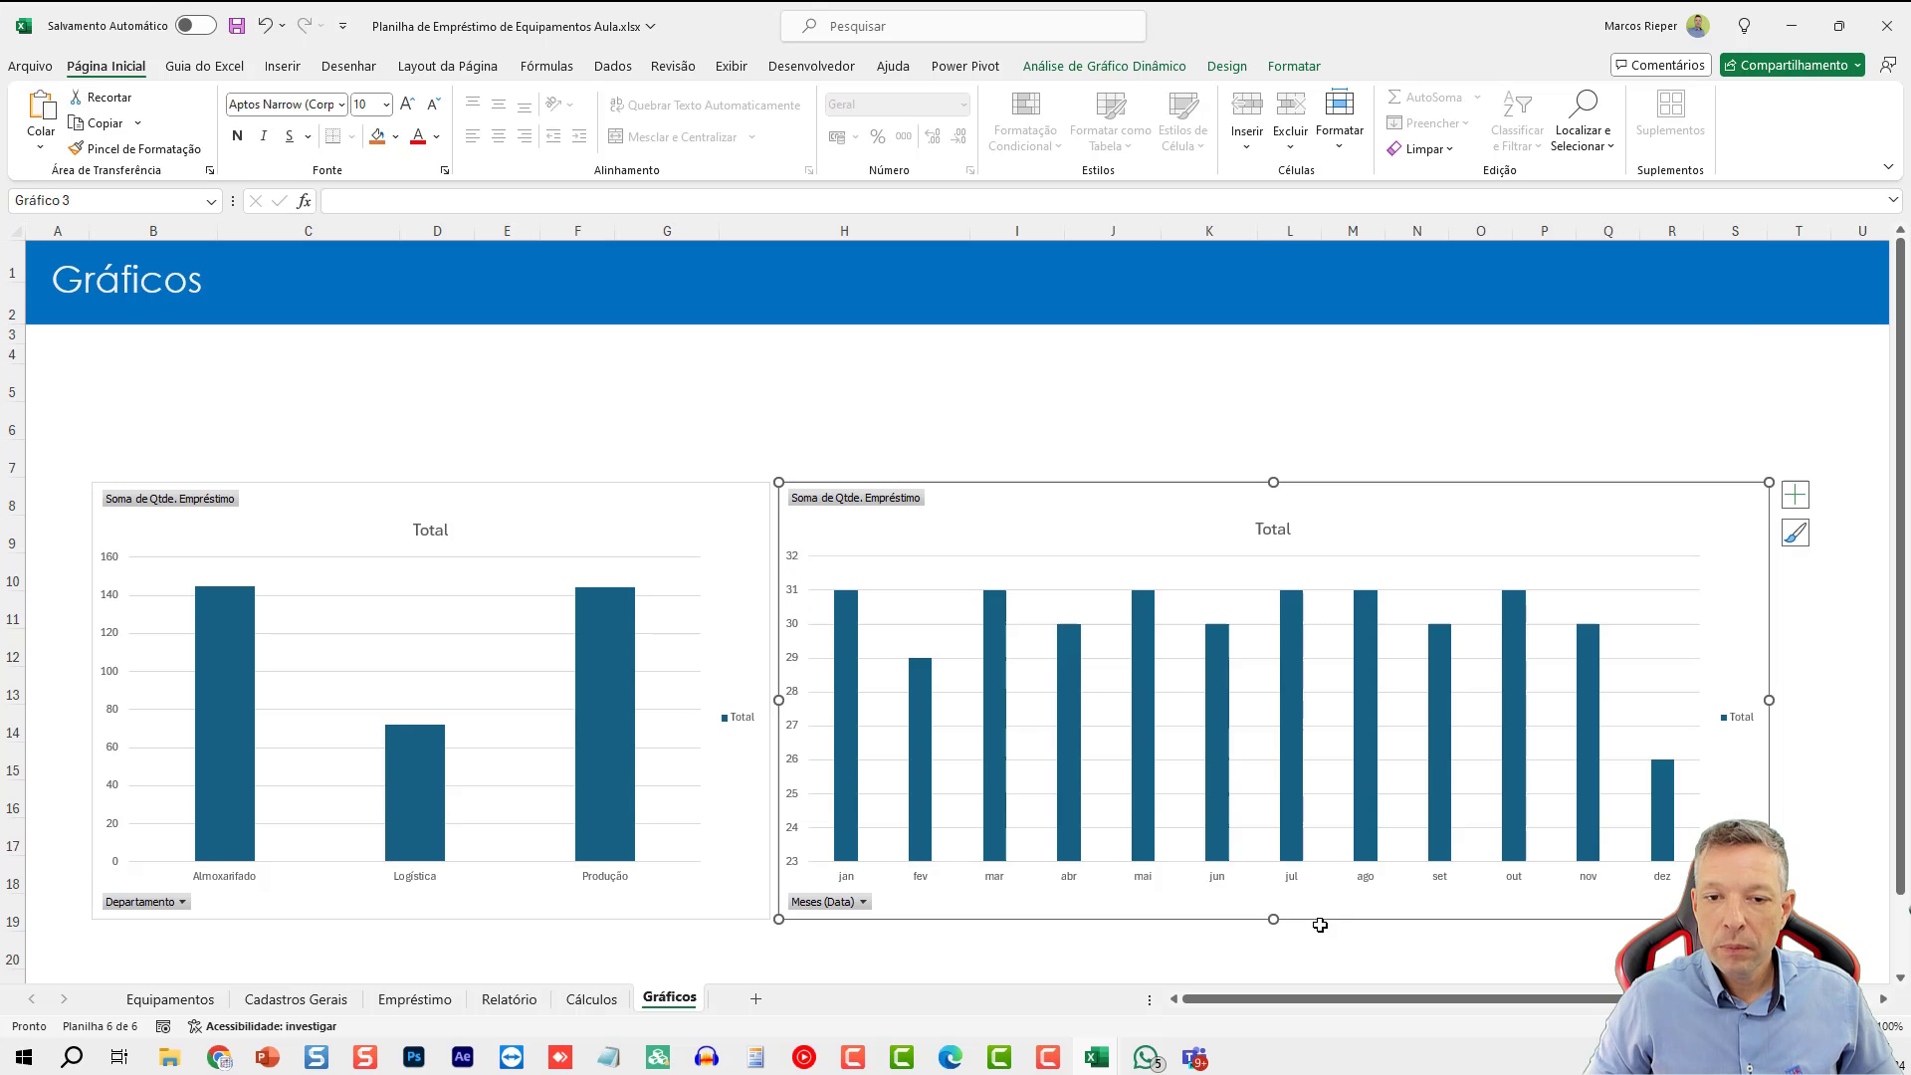
- Hide all field buttons on both the department chart and the monthly chart
{"action": "right_click", "coordinate": [151, 509]}
{"action": "key", "text": "Escape"}
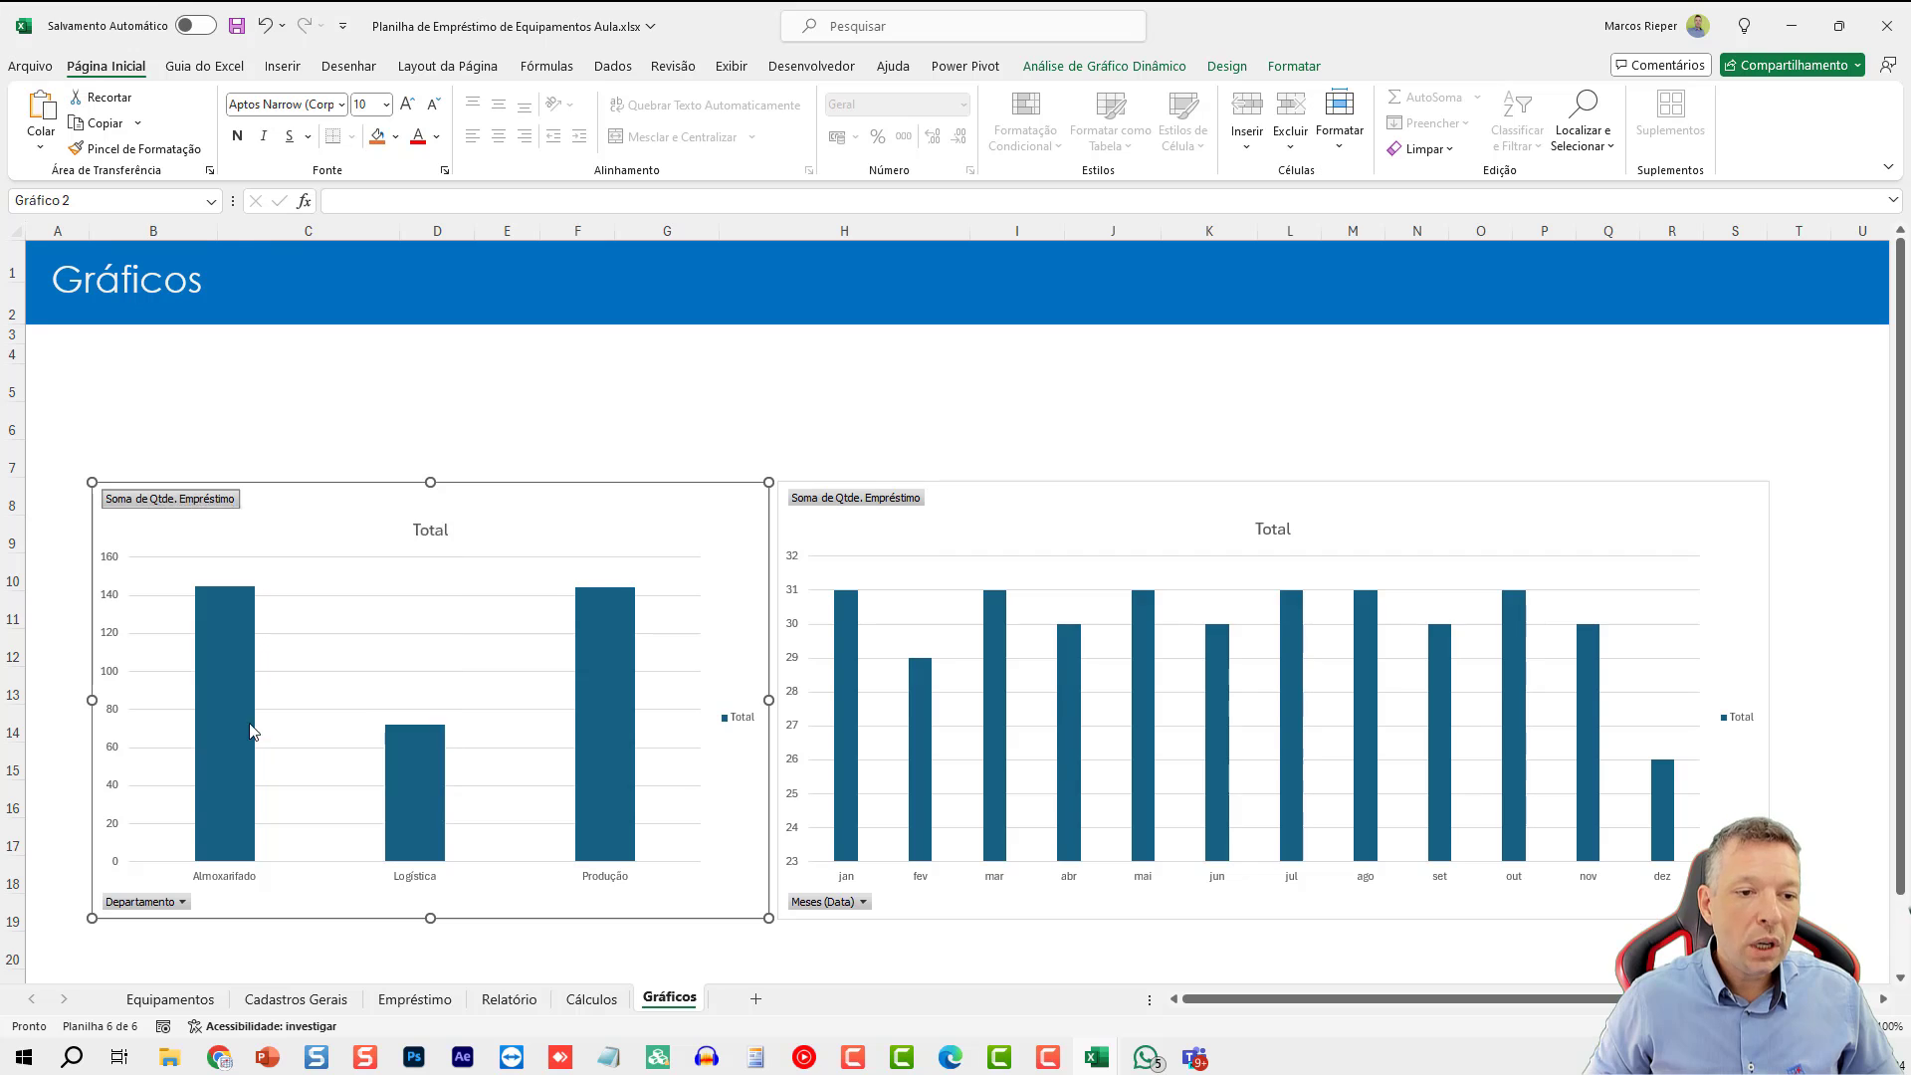
{"action": "right_click", "coordinate": [885, 497]}
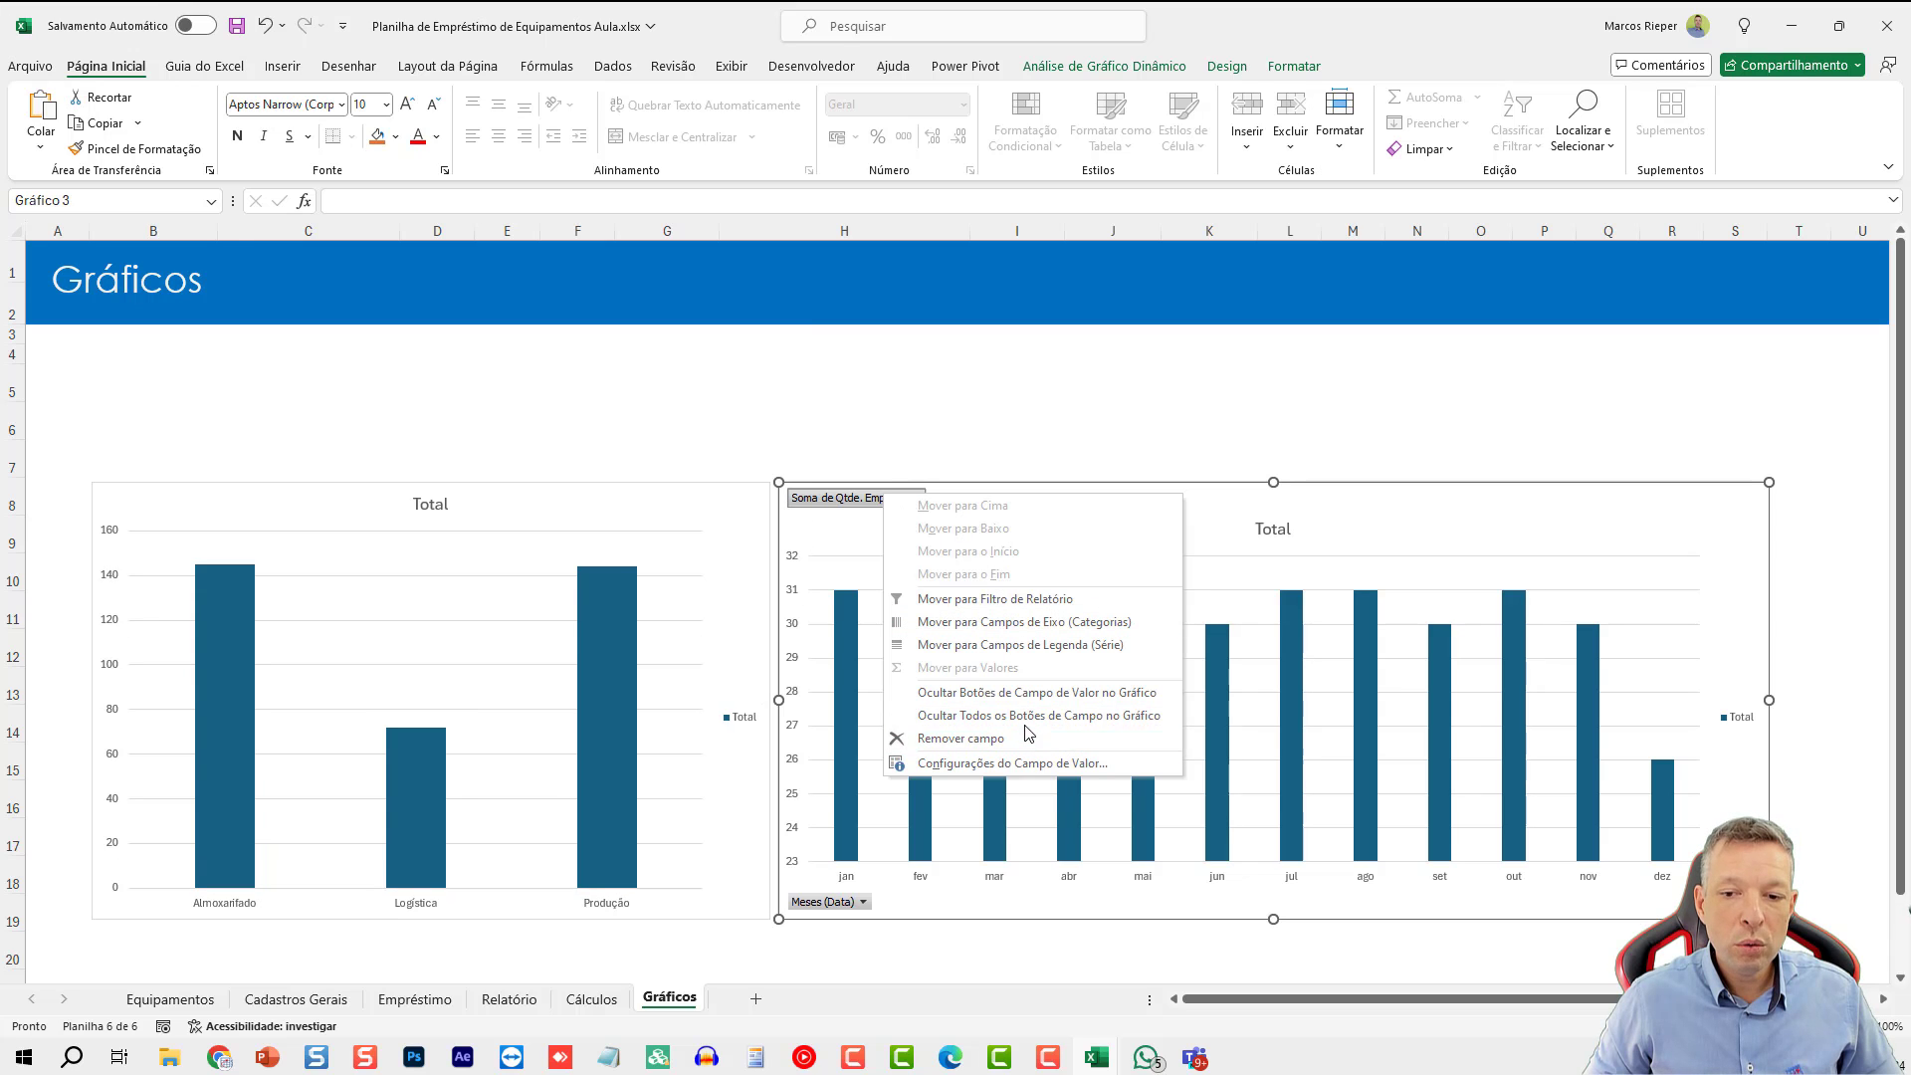
{"action": "left_click", "coordinate": [1025, 718]}
{"action": "left_click", "coordinate": [808, 400]}
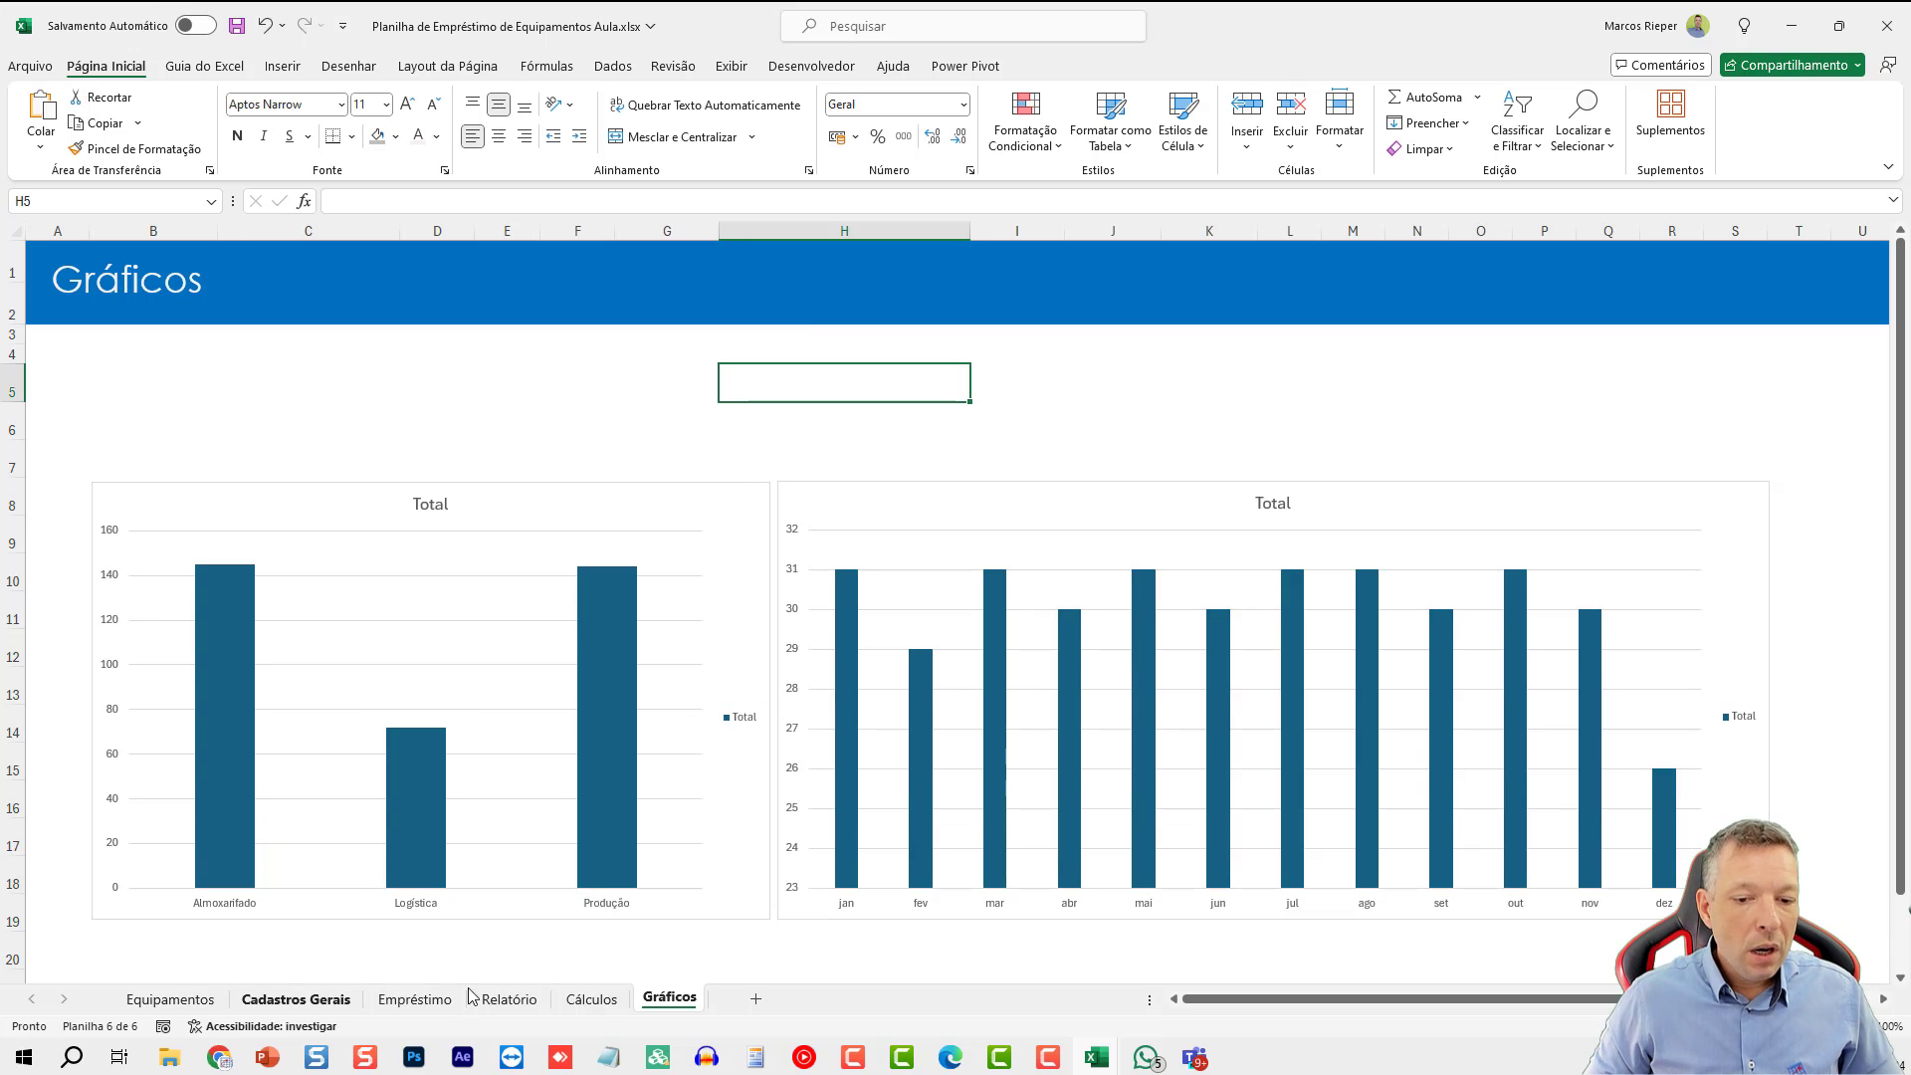
- Insert slicers for Departamento and Meses (Data) from the department pivot table on the Cálculos sheet
{"action": "left_click", "coordinate": [592, 1000]}
{"action": "left_click", "coordinate": [308, 503]}
{"action": "left_click", "coordinate": [288, 67]}
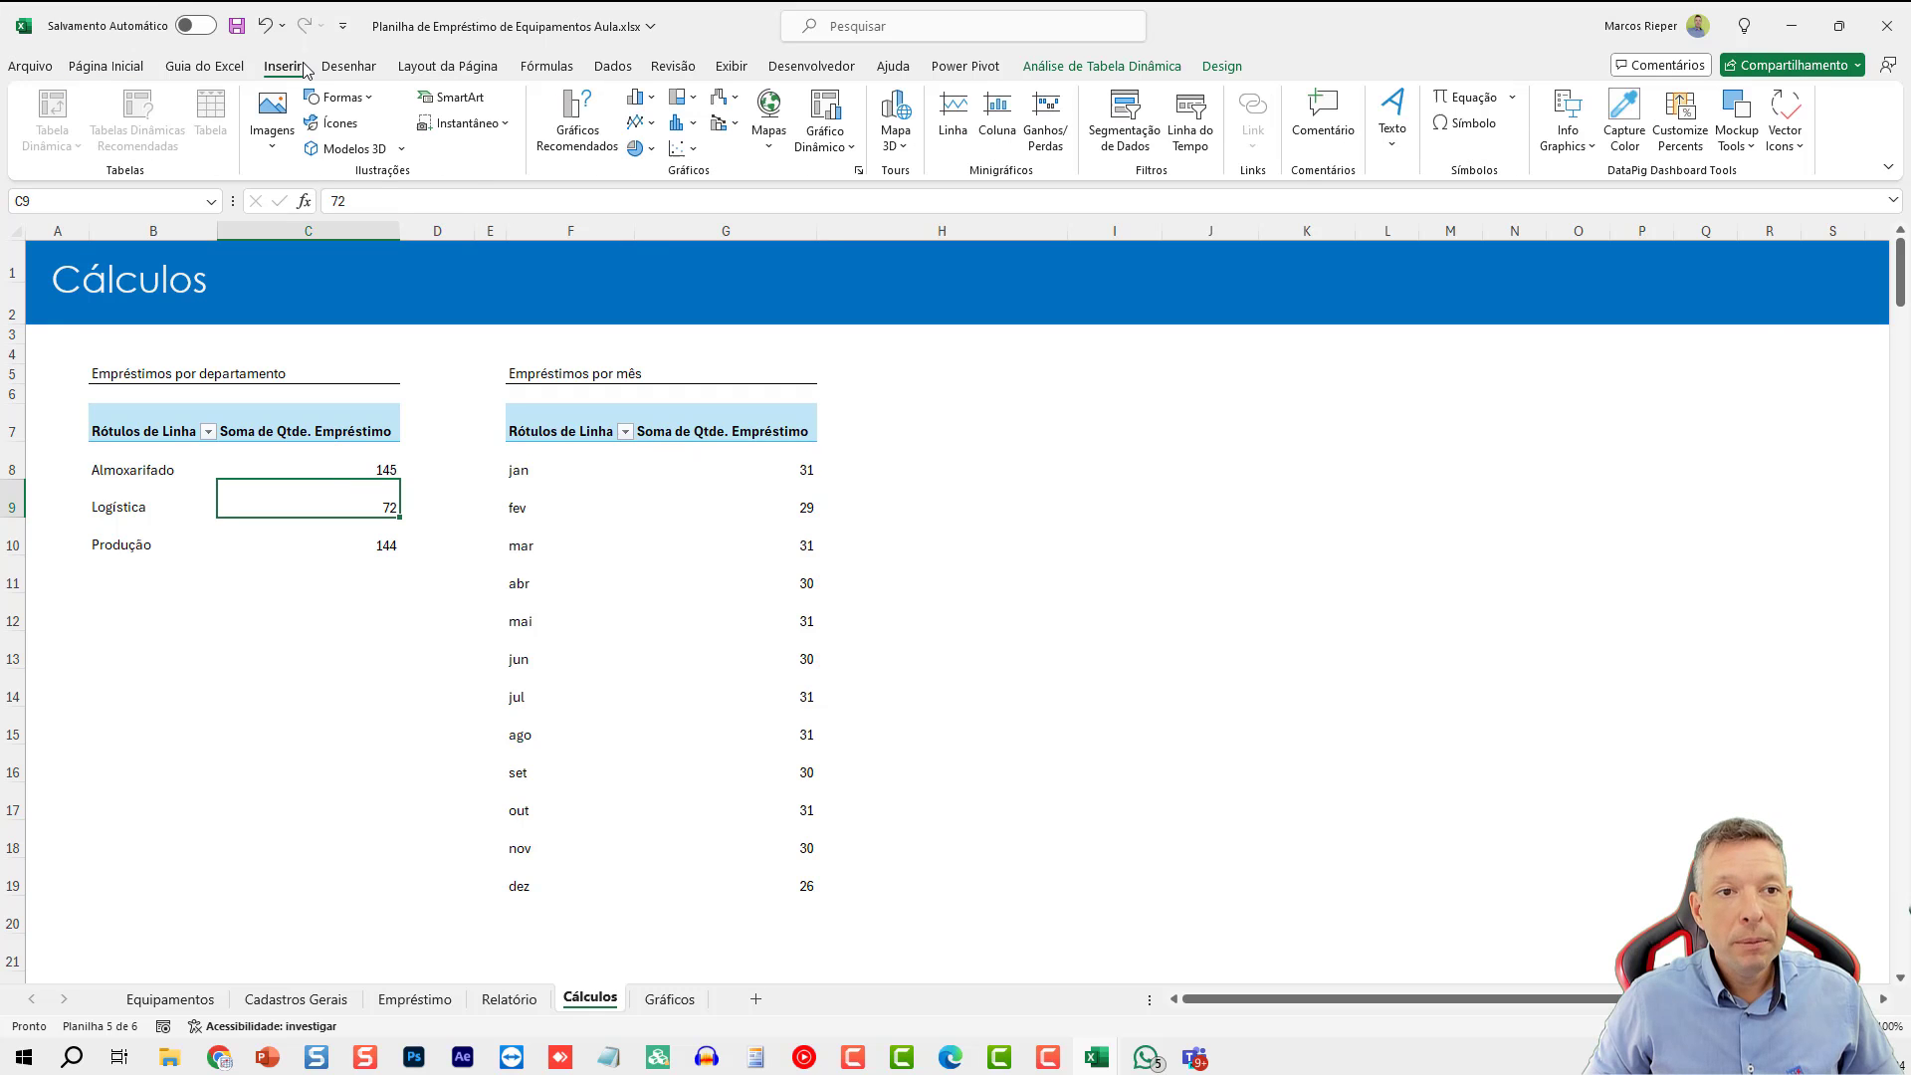
{"action": "left_click", "coordinate": [1125, 114]}
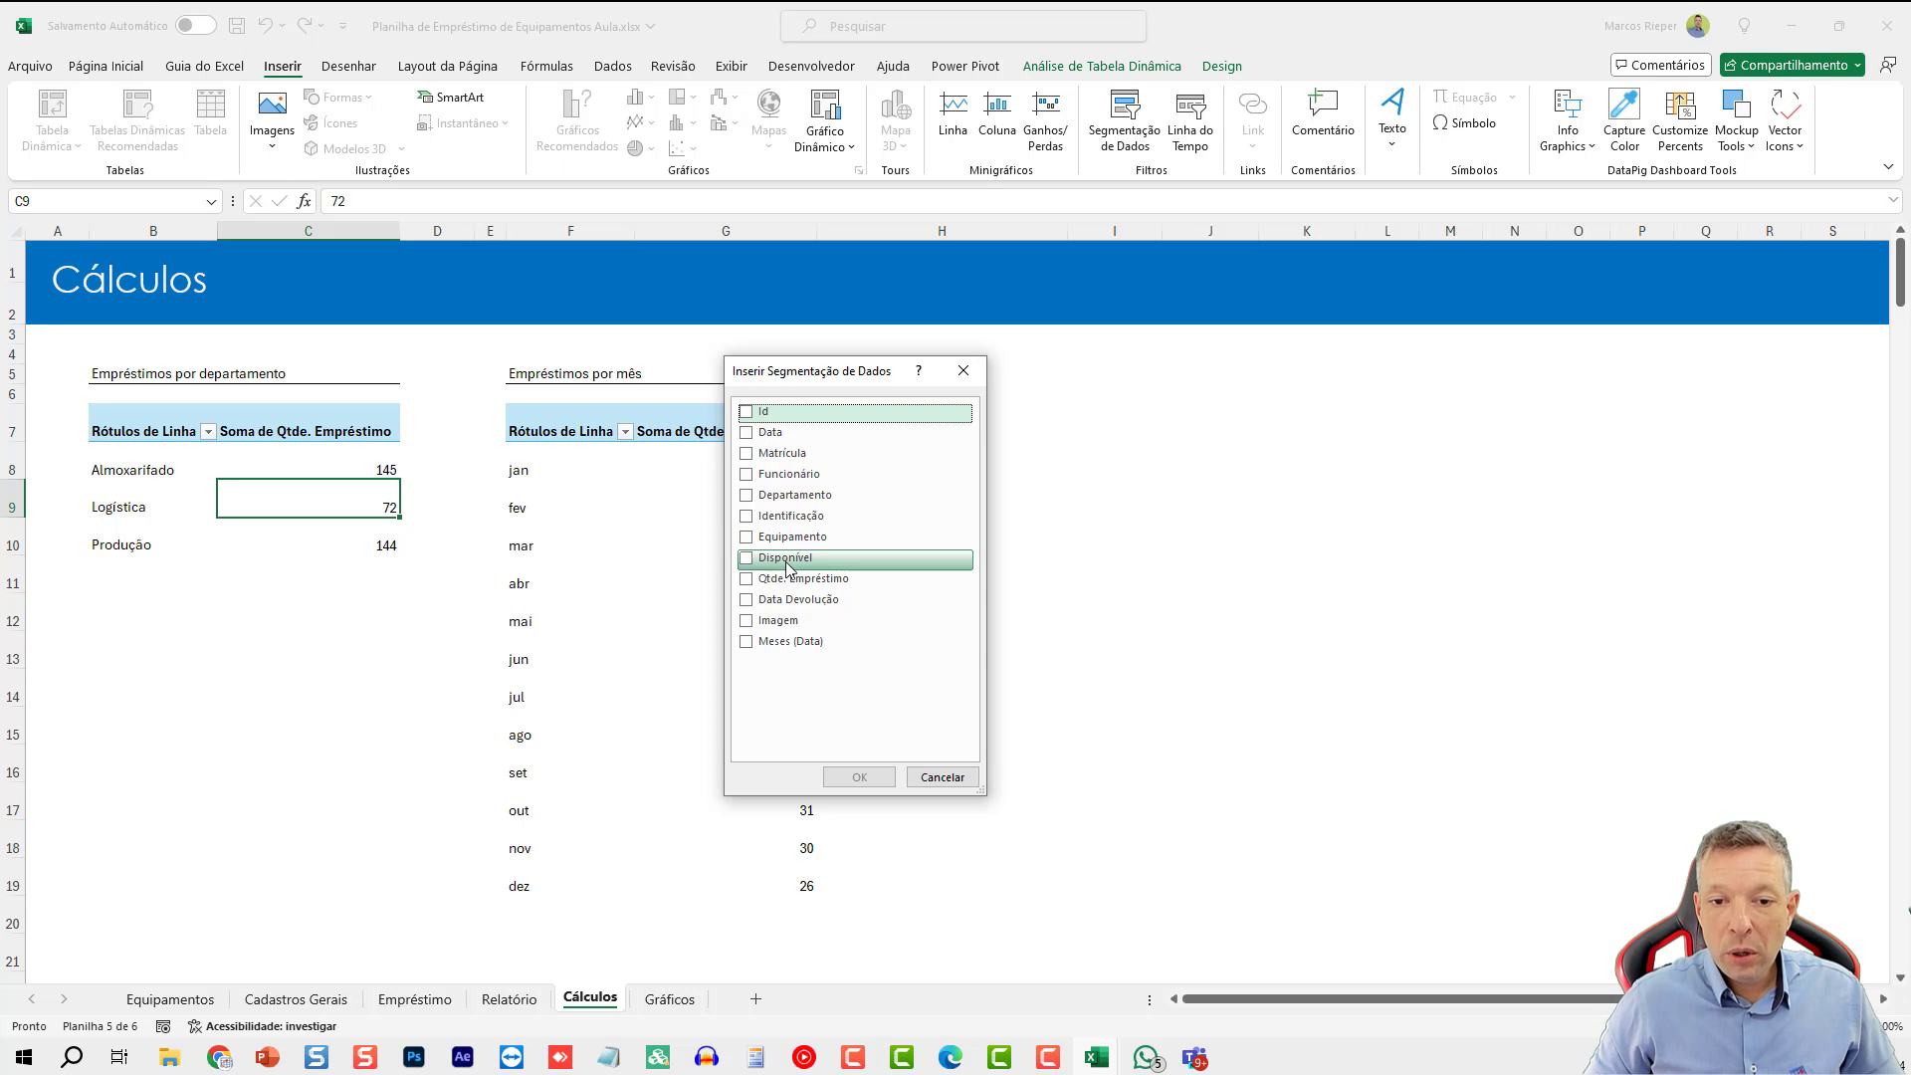
{"action": "left_click", "coordinate": [748, 643]}
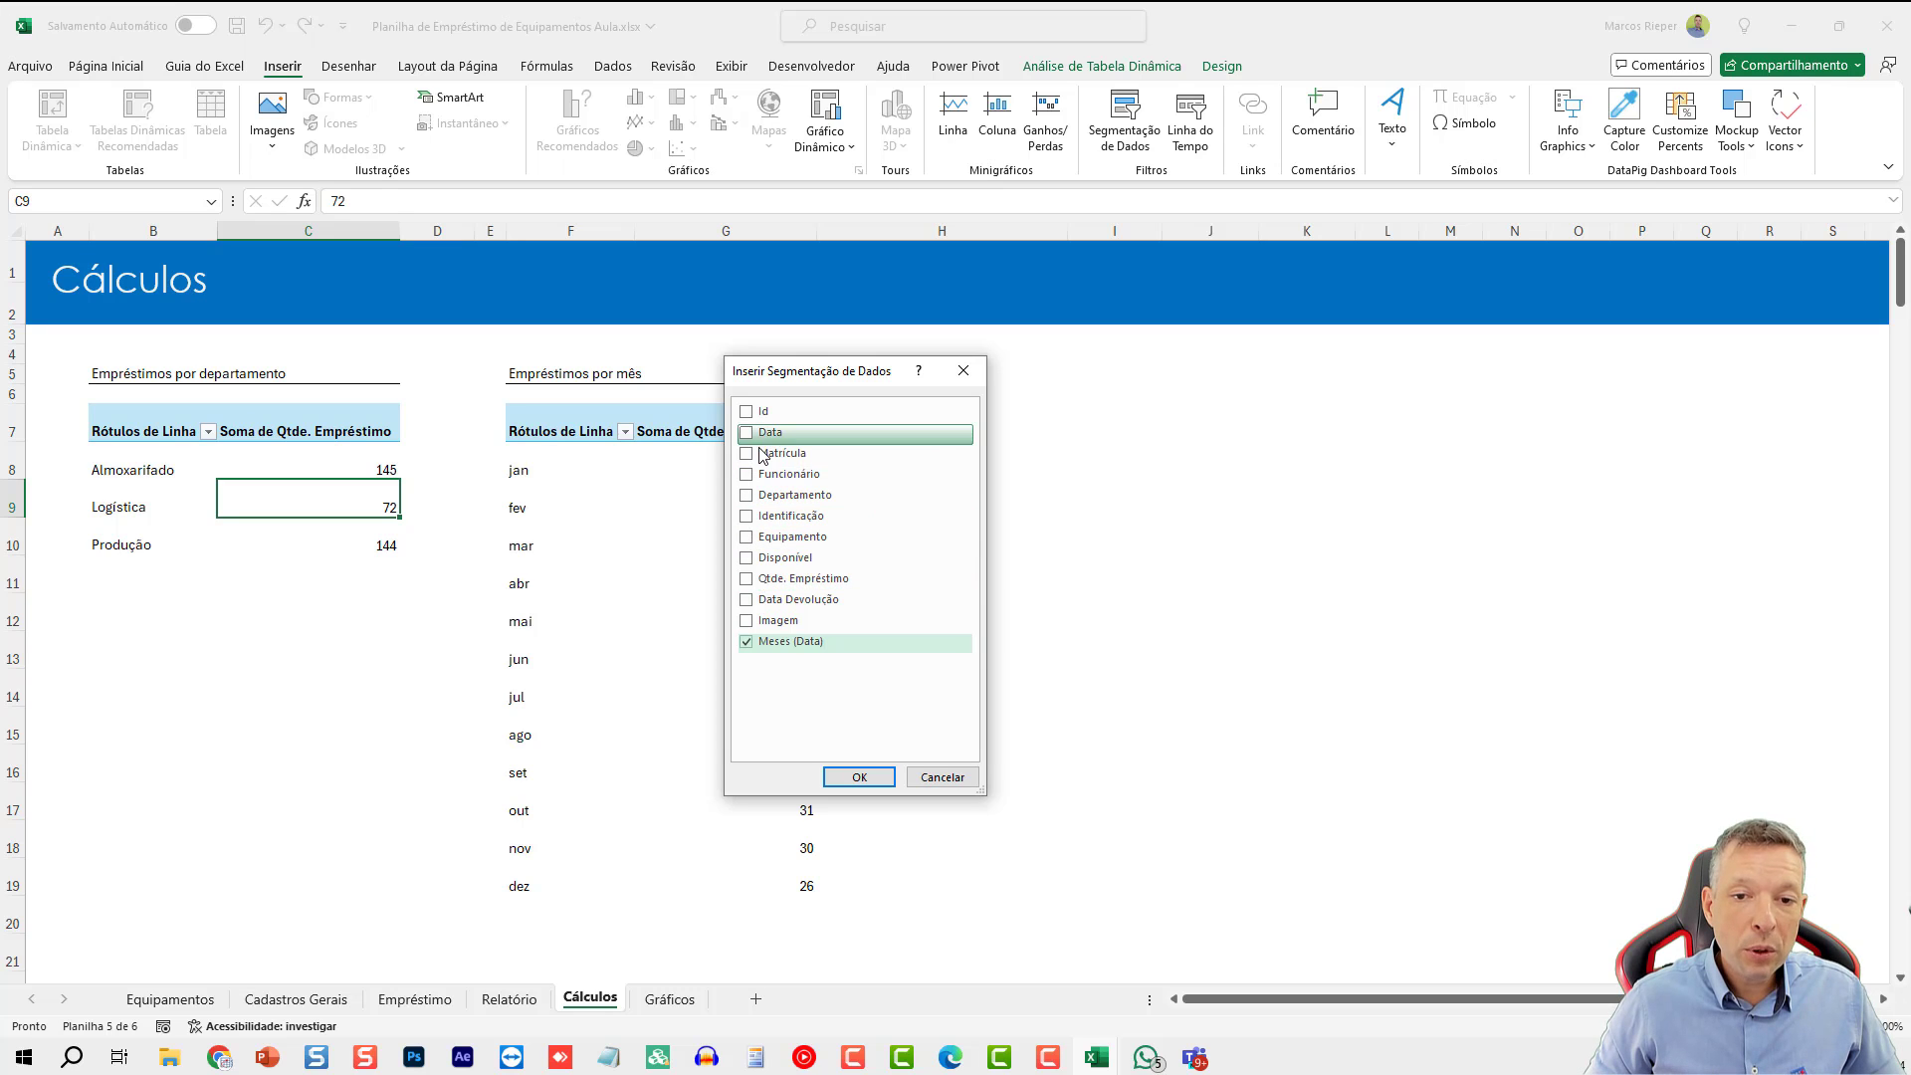
{"action": "left_click", "coordinate": [751, 495]}
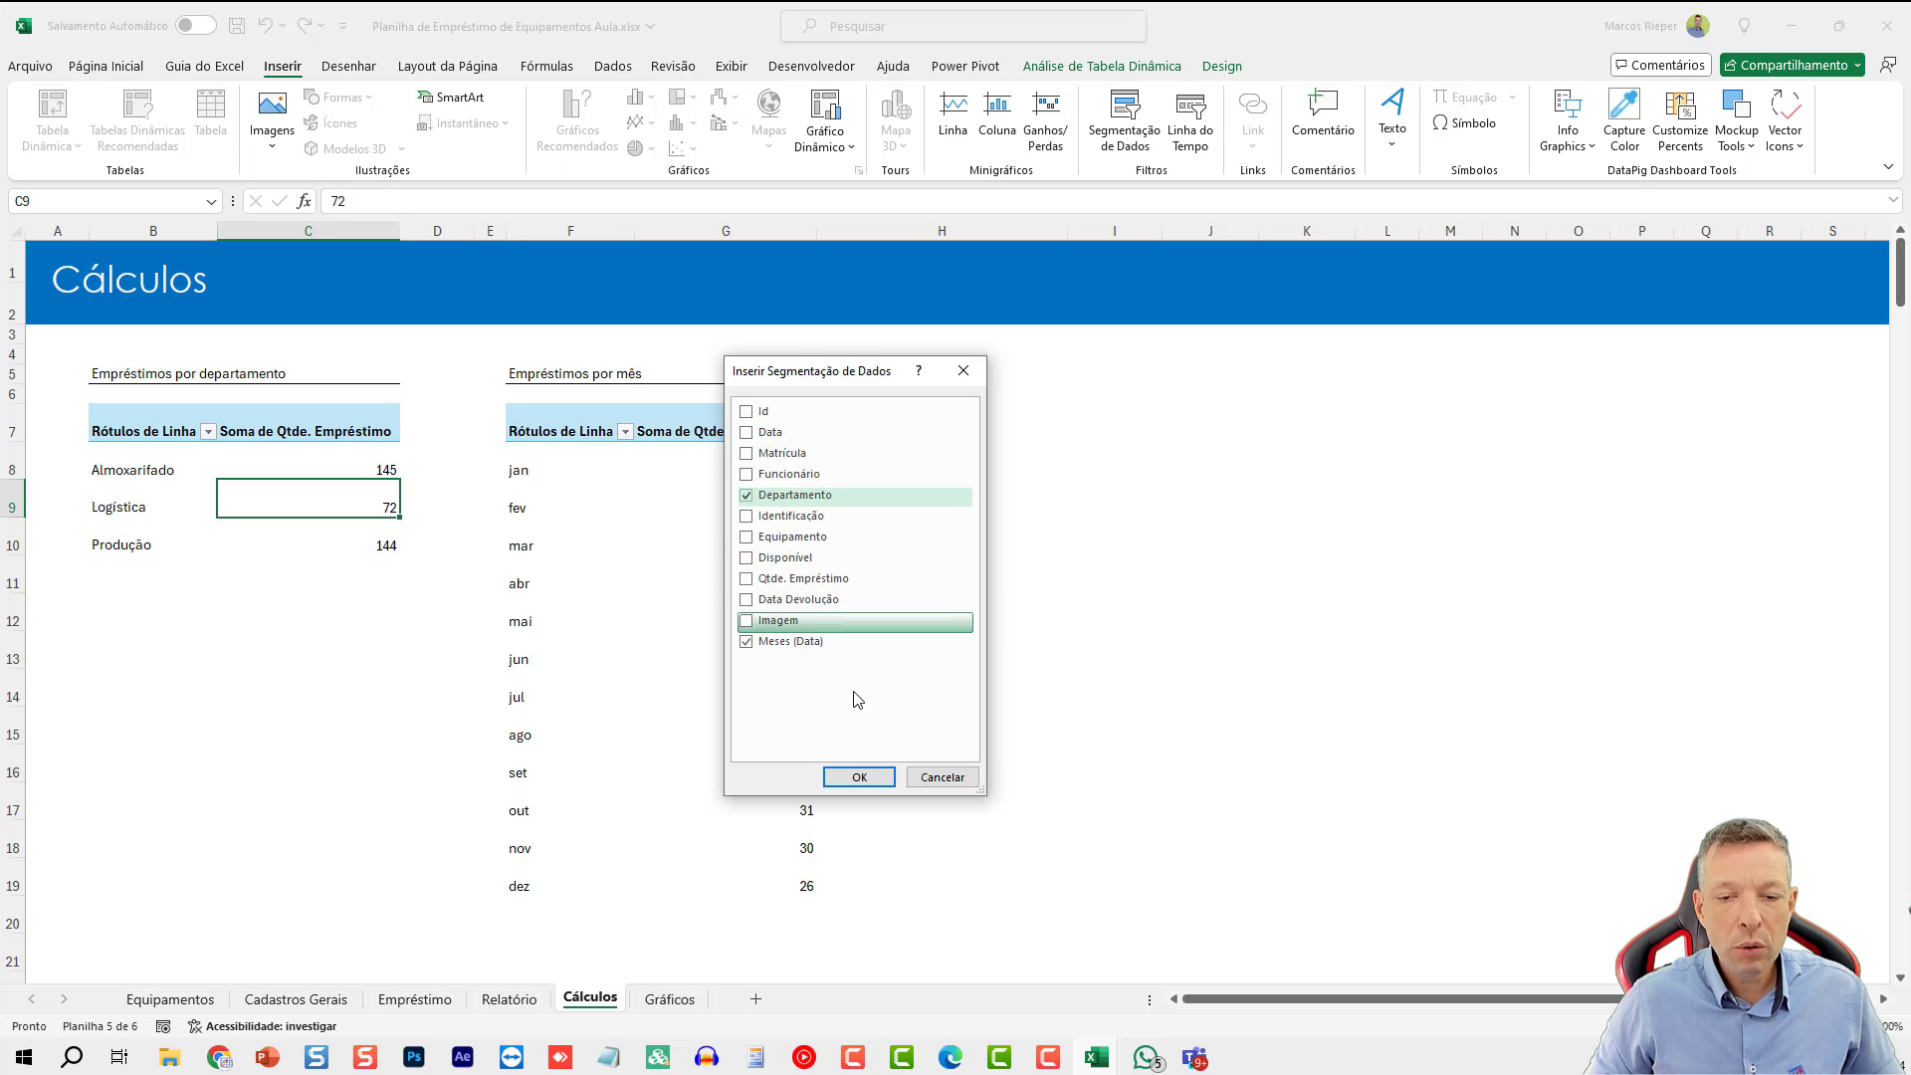
{"action": "left_click", "coordinate": [859, 776]}
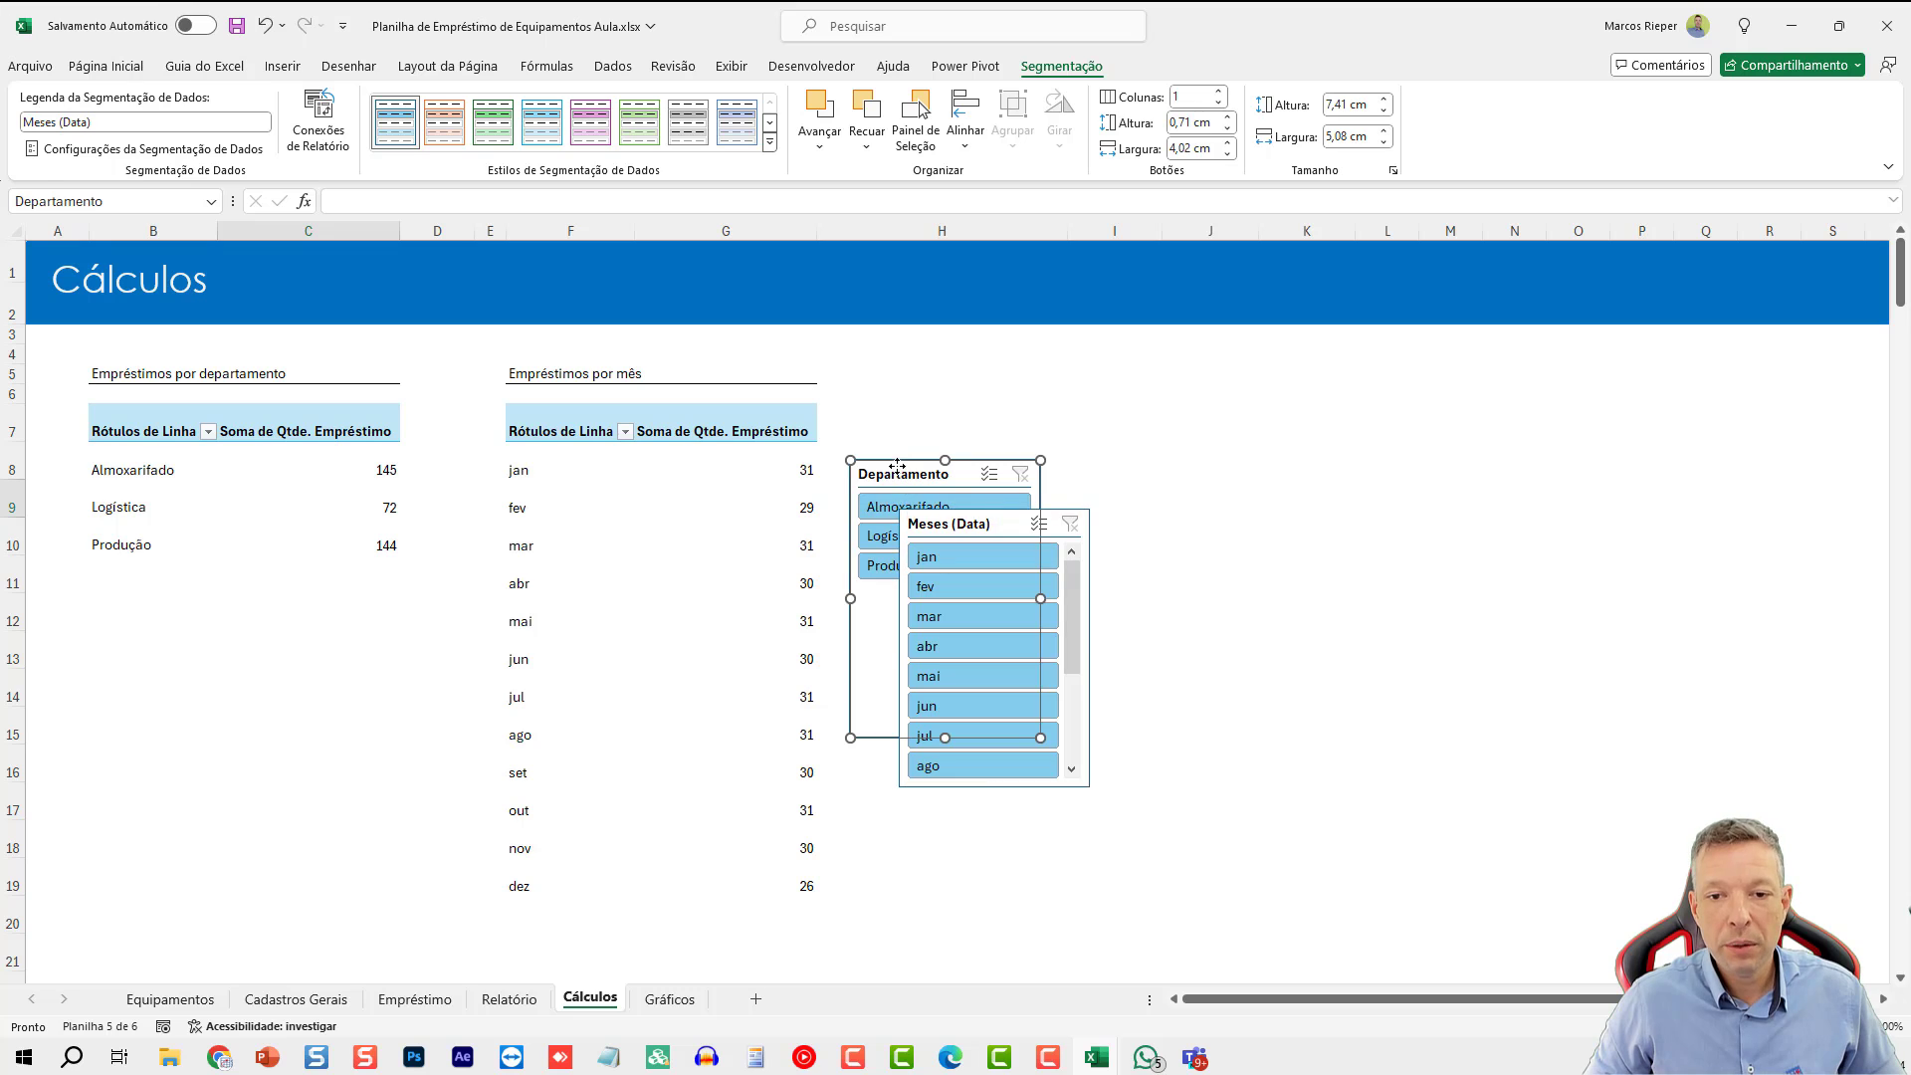
- Move both slicers from Cálculos to the Gráficos sheet
{"action": "key", "text": "ctrl+z"}
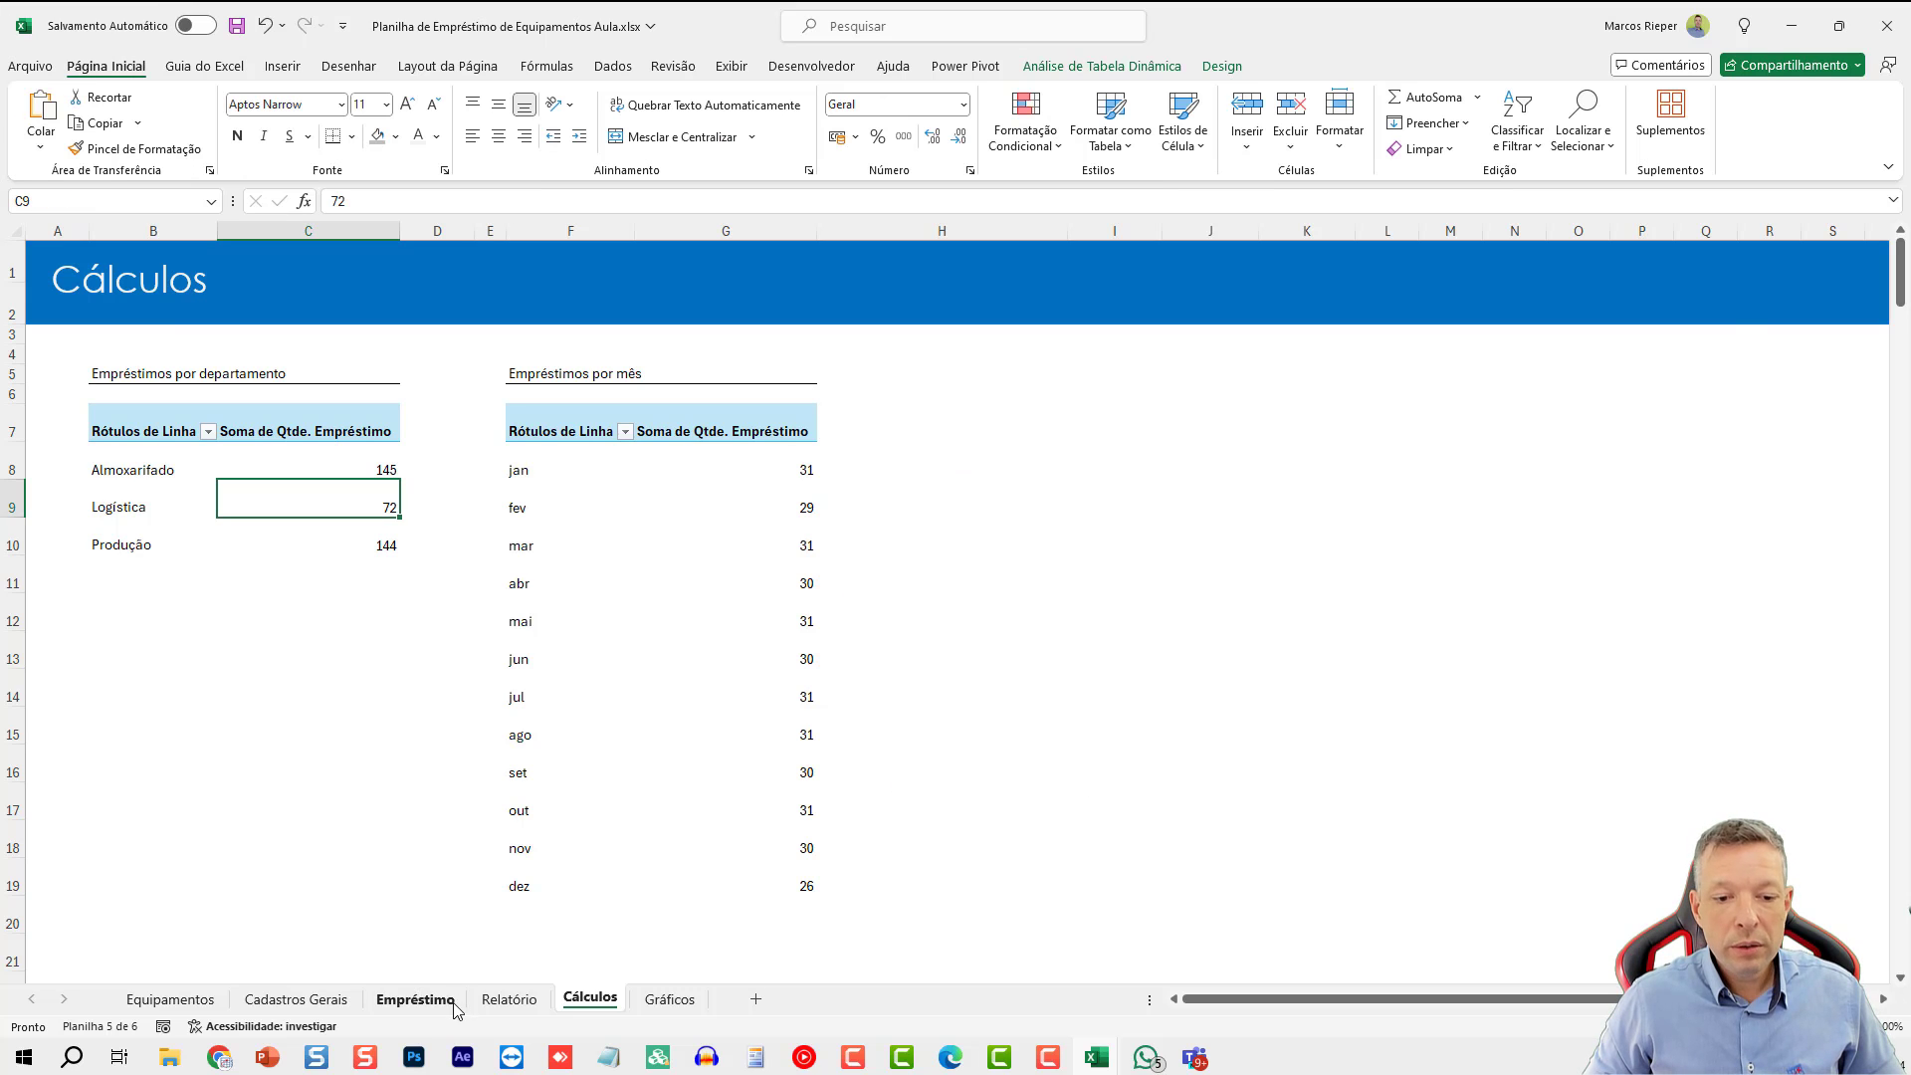
{"action": "left_click", "coordinate": [672, 999]}
{"action": "left_click", "coordinate": [1008, 410]}
{"action": "key", "text": "ctrl+v"}
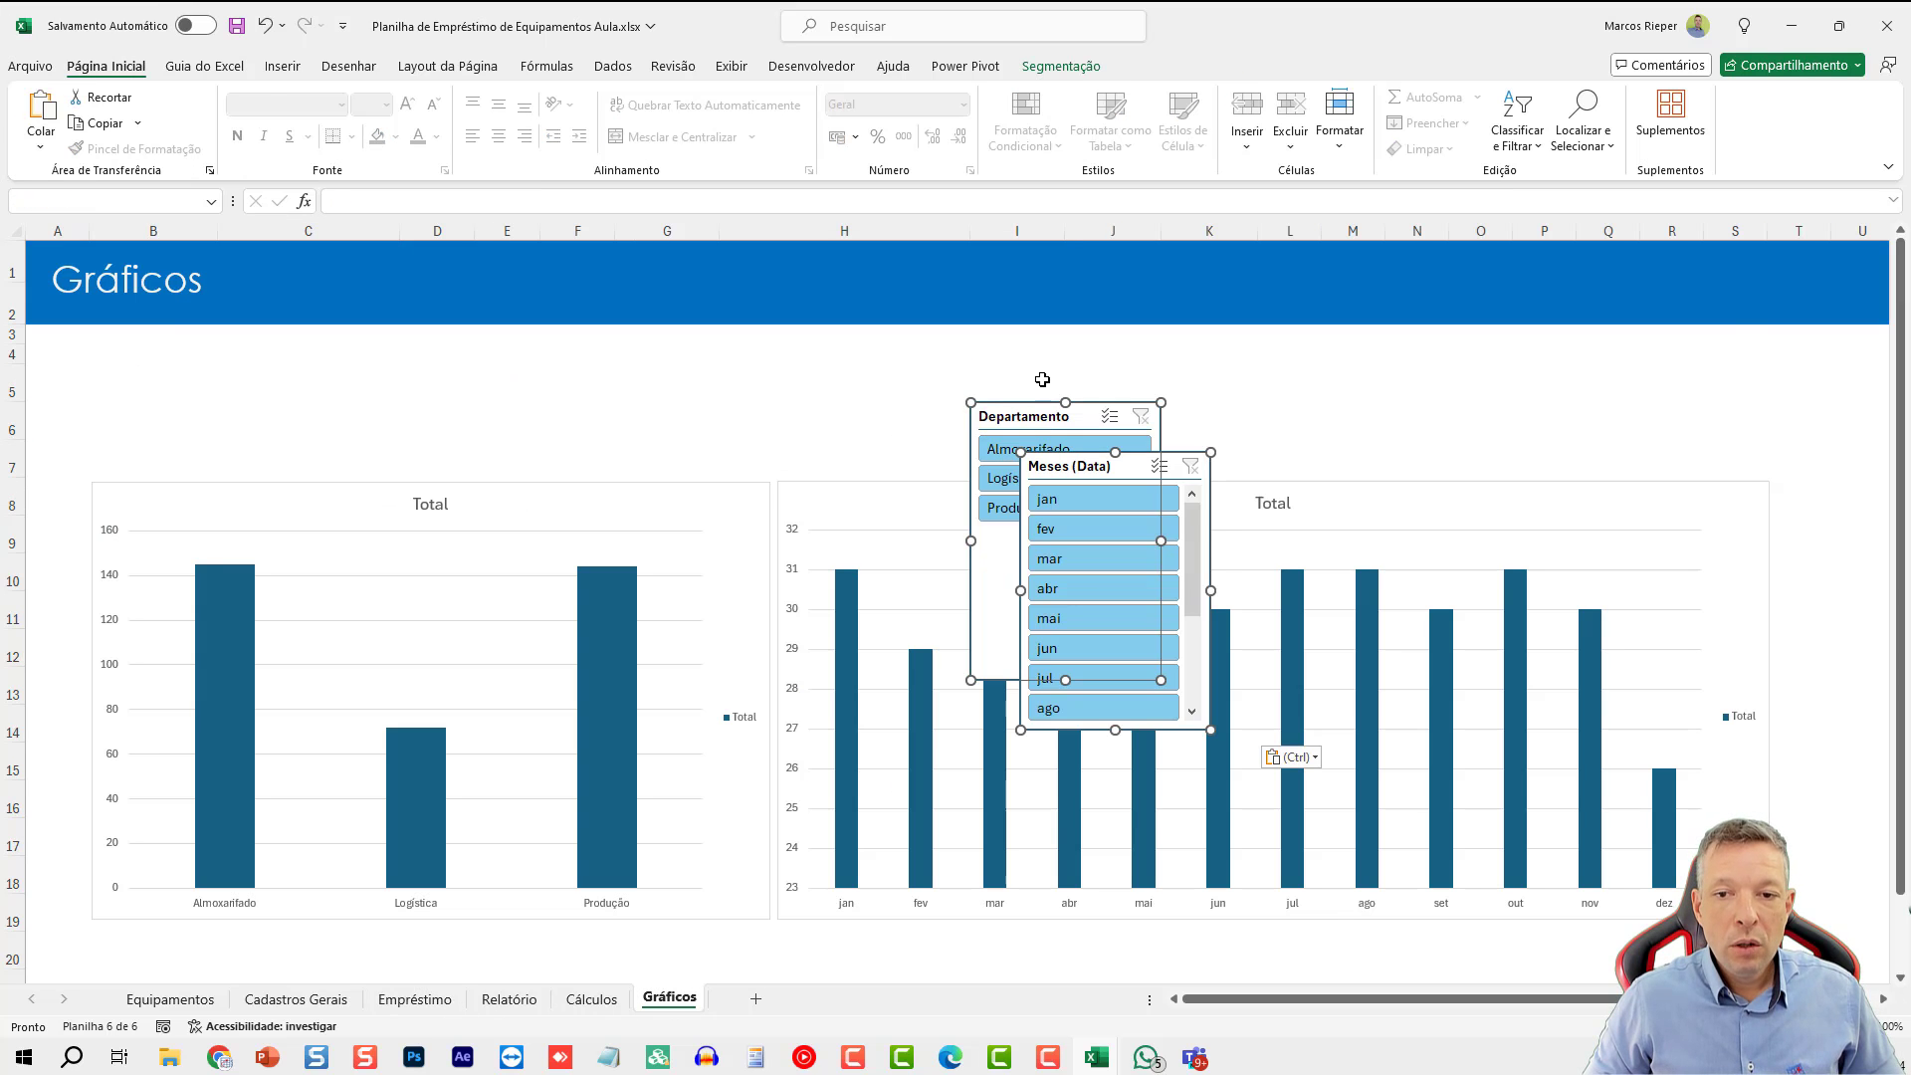
- Arrange the two slicers side by side below the Gráficos heading and shorten the Departamento slicer to fit its three items
{"action": "left_click_drag", "start_coordinate": [1035, 416], "coordinate": [152, 352]}
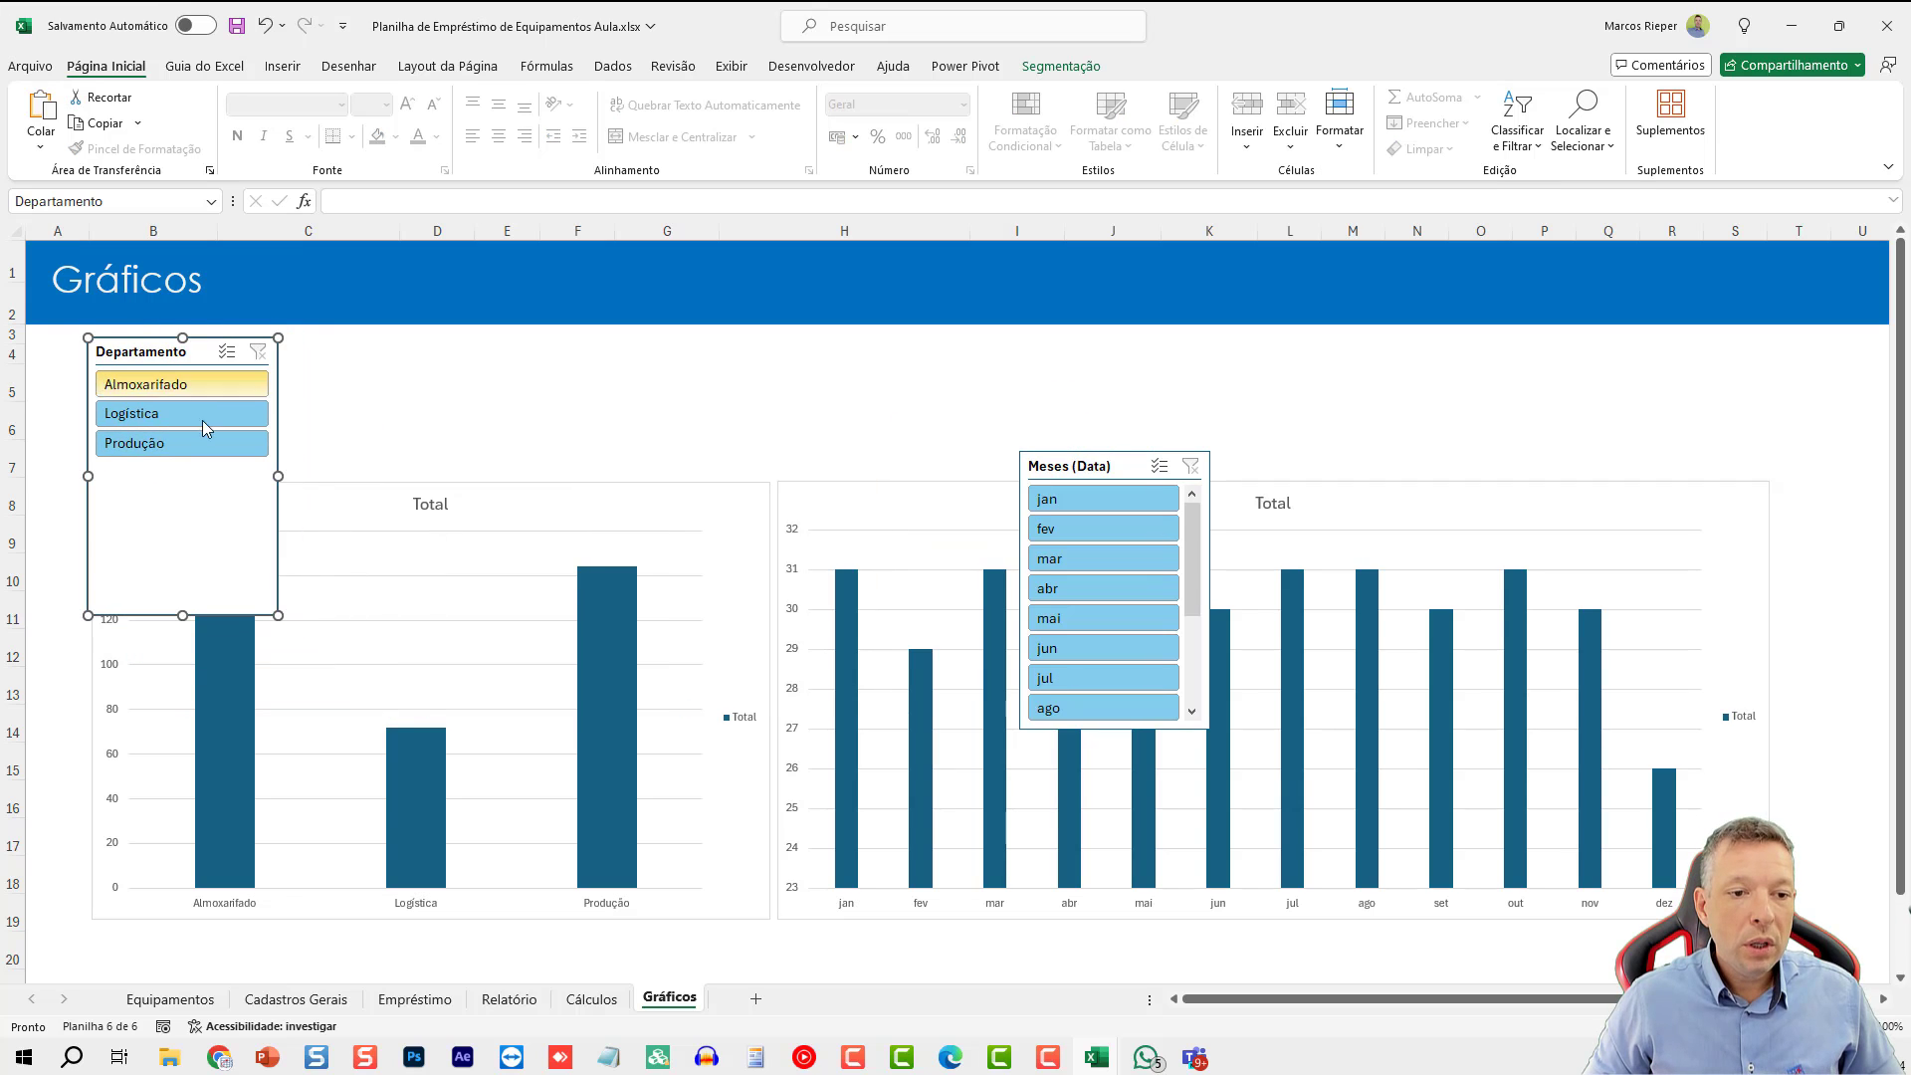
{"action": "left_click_drag", "start_coordinate": [182, 615], "coordinate": [182, 468]}
{"action": "left_click_drag", "start_coordinate": [1085, 457], "coordinate": [347, 337]}
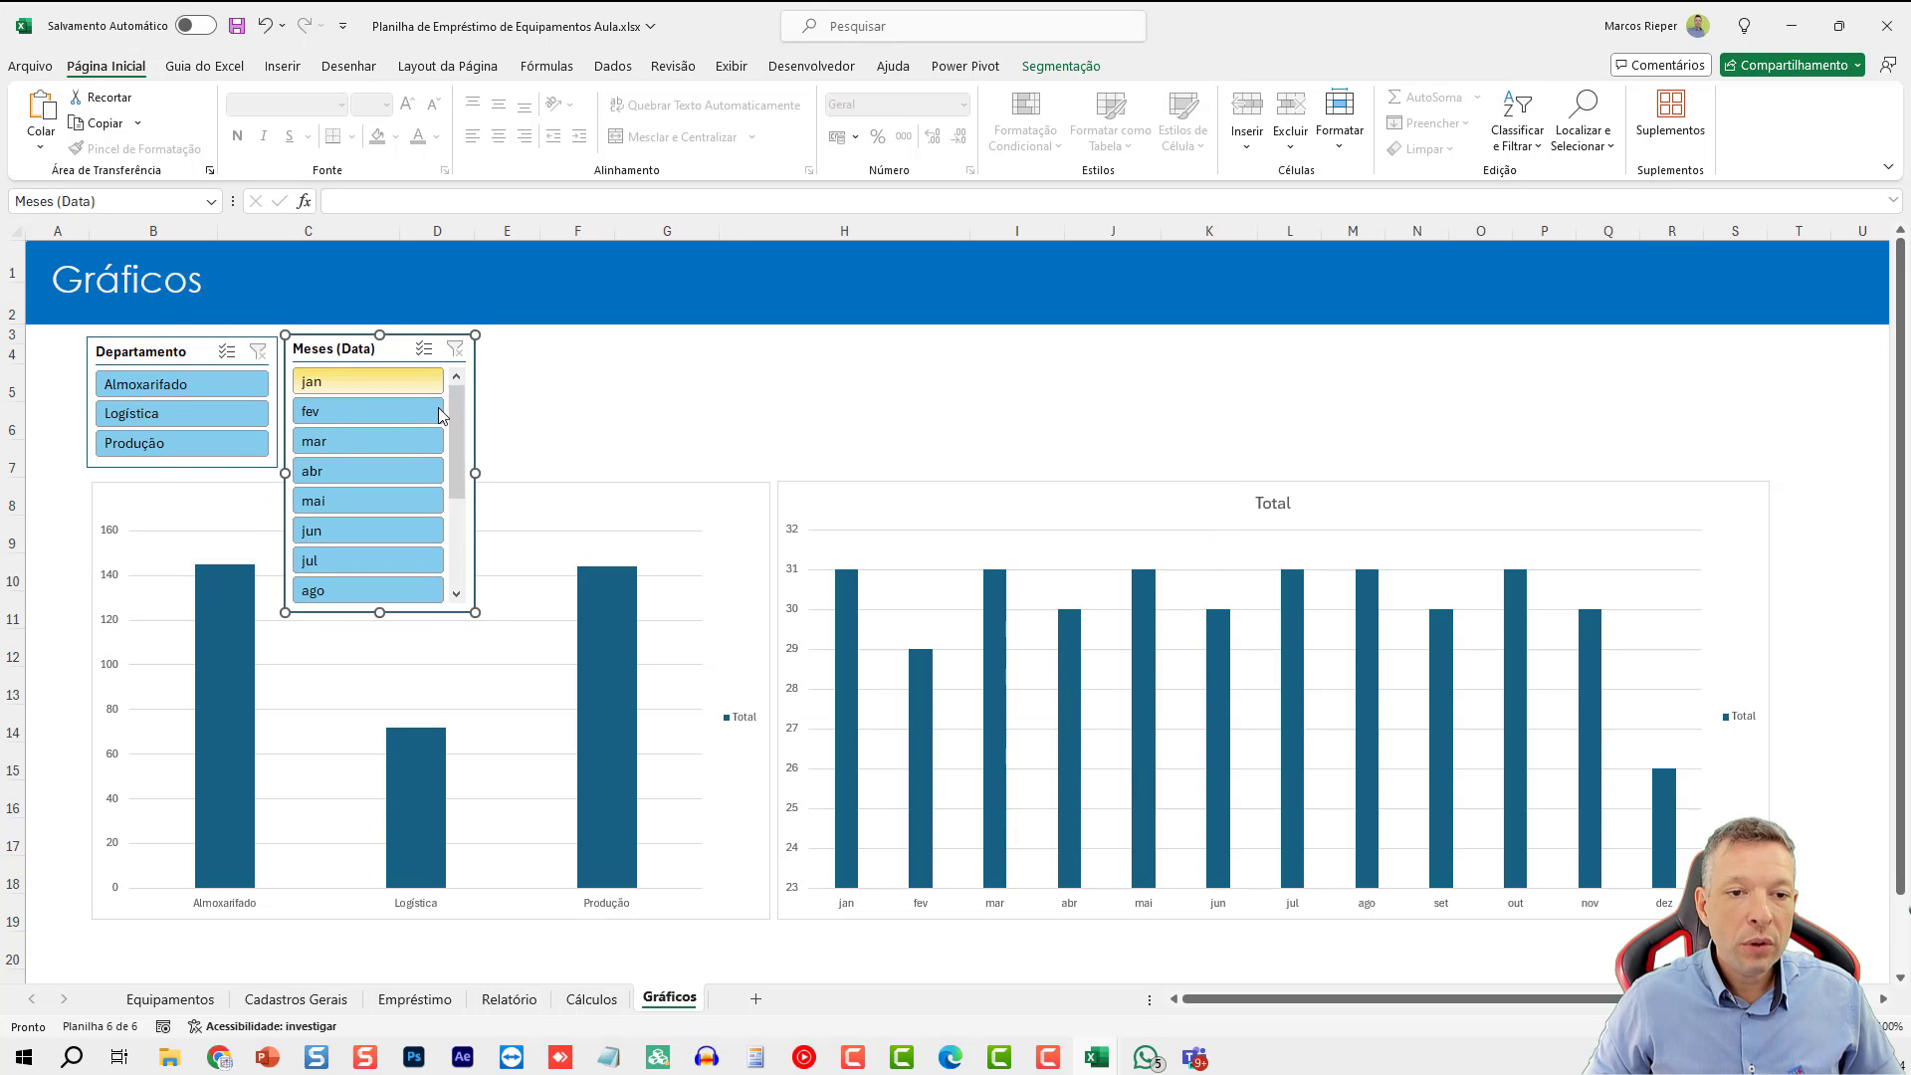
- Turn on Ocultar itens sem dados in the settings of the Meses (Data) and Departamento slicers
{"action": "right_click", "coordinate": [375, 347]}
{"action": "left_click", "coordinate": [494, 871]}
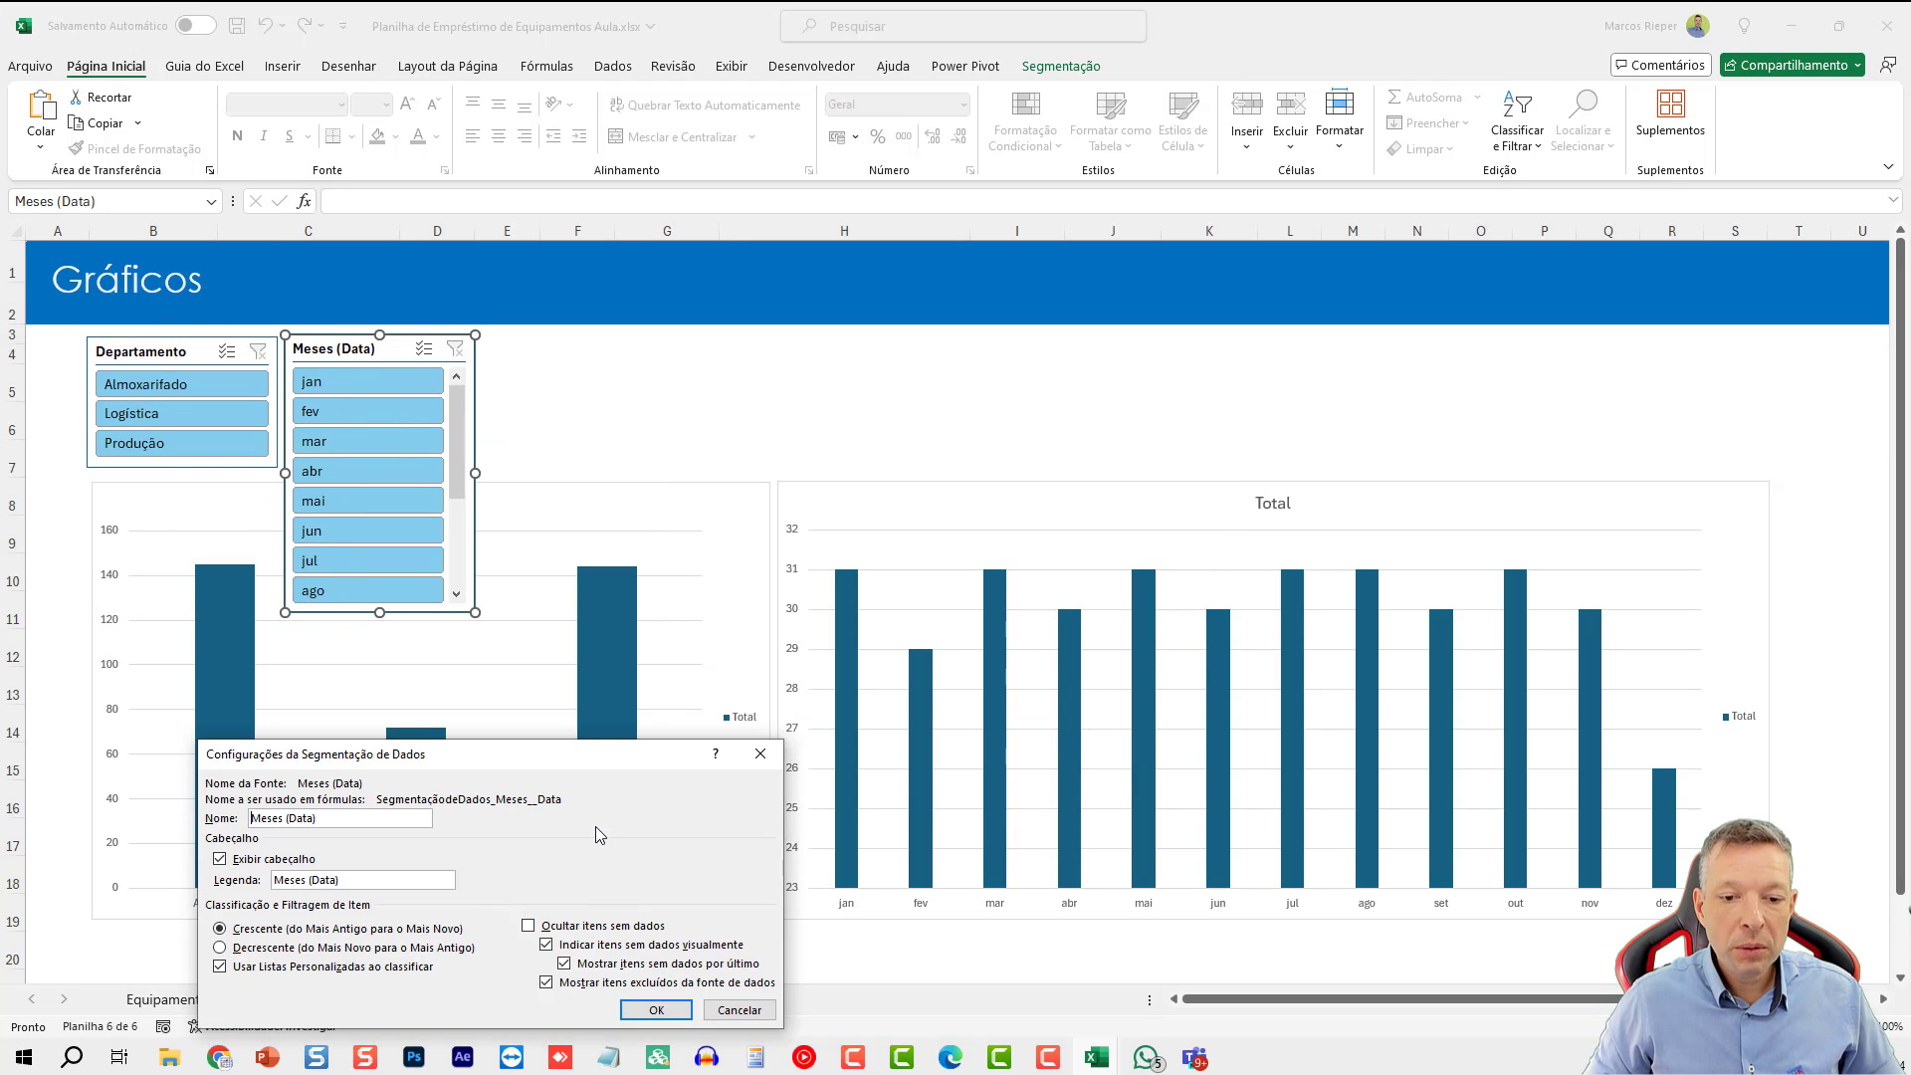
{"action": "left_click", "coordinate": [583, 931]}
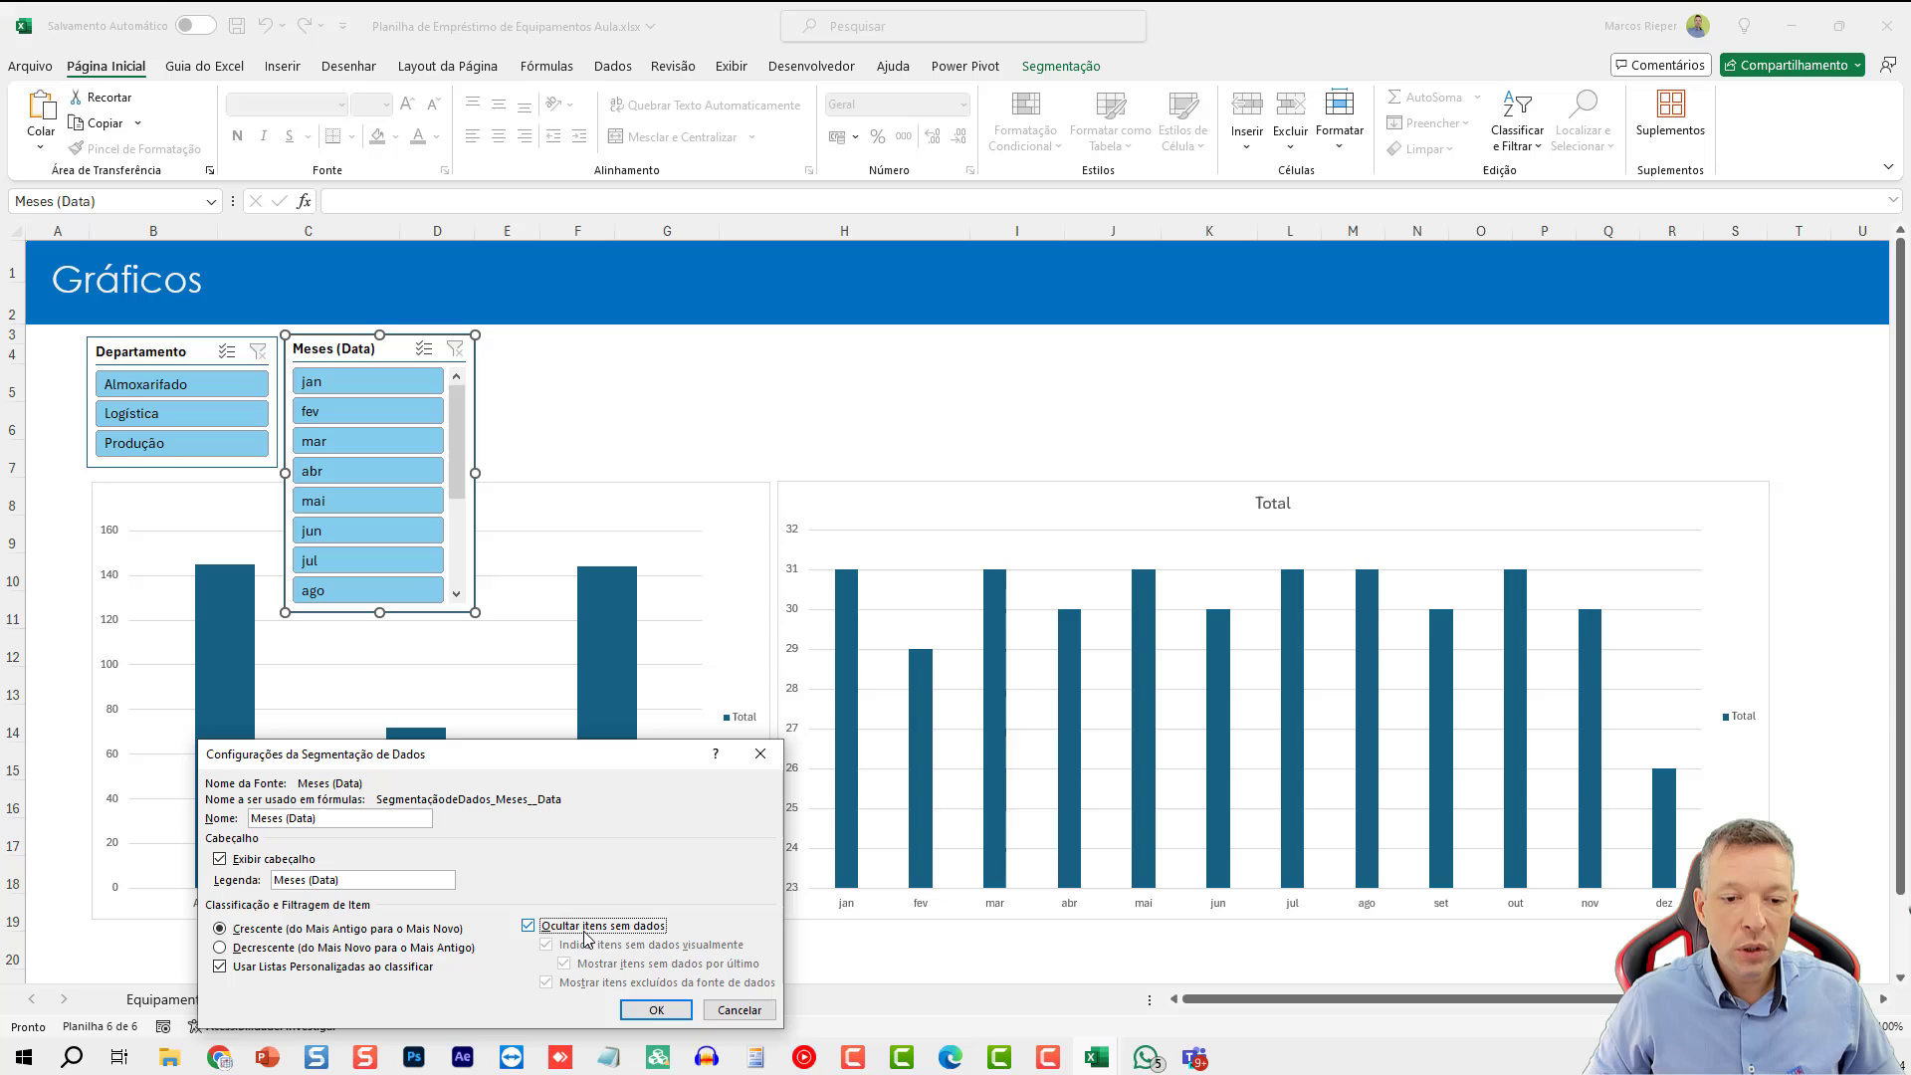
{"action": "left_click", "coordinate": [655, 1008]}
{"action": "right_click", "coordinate": [201, 352]}
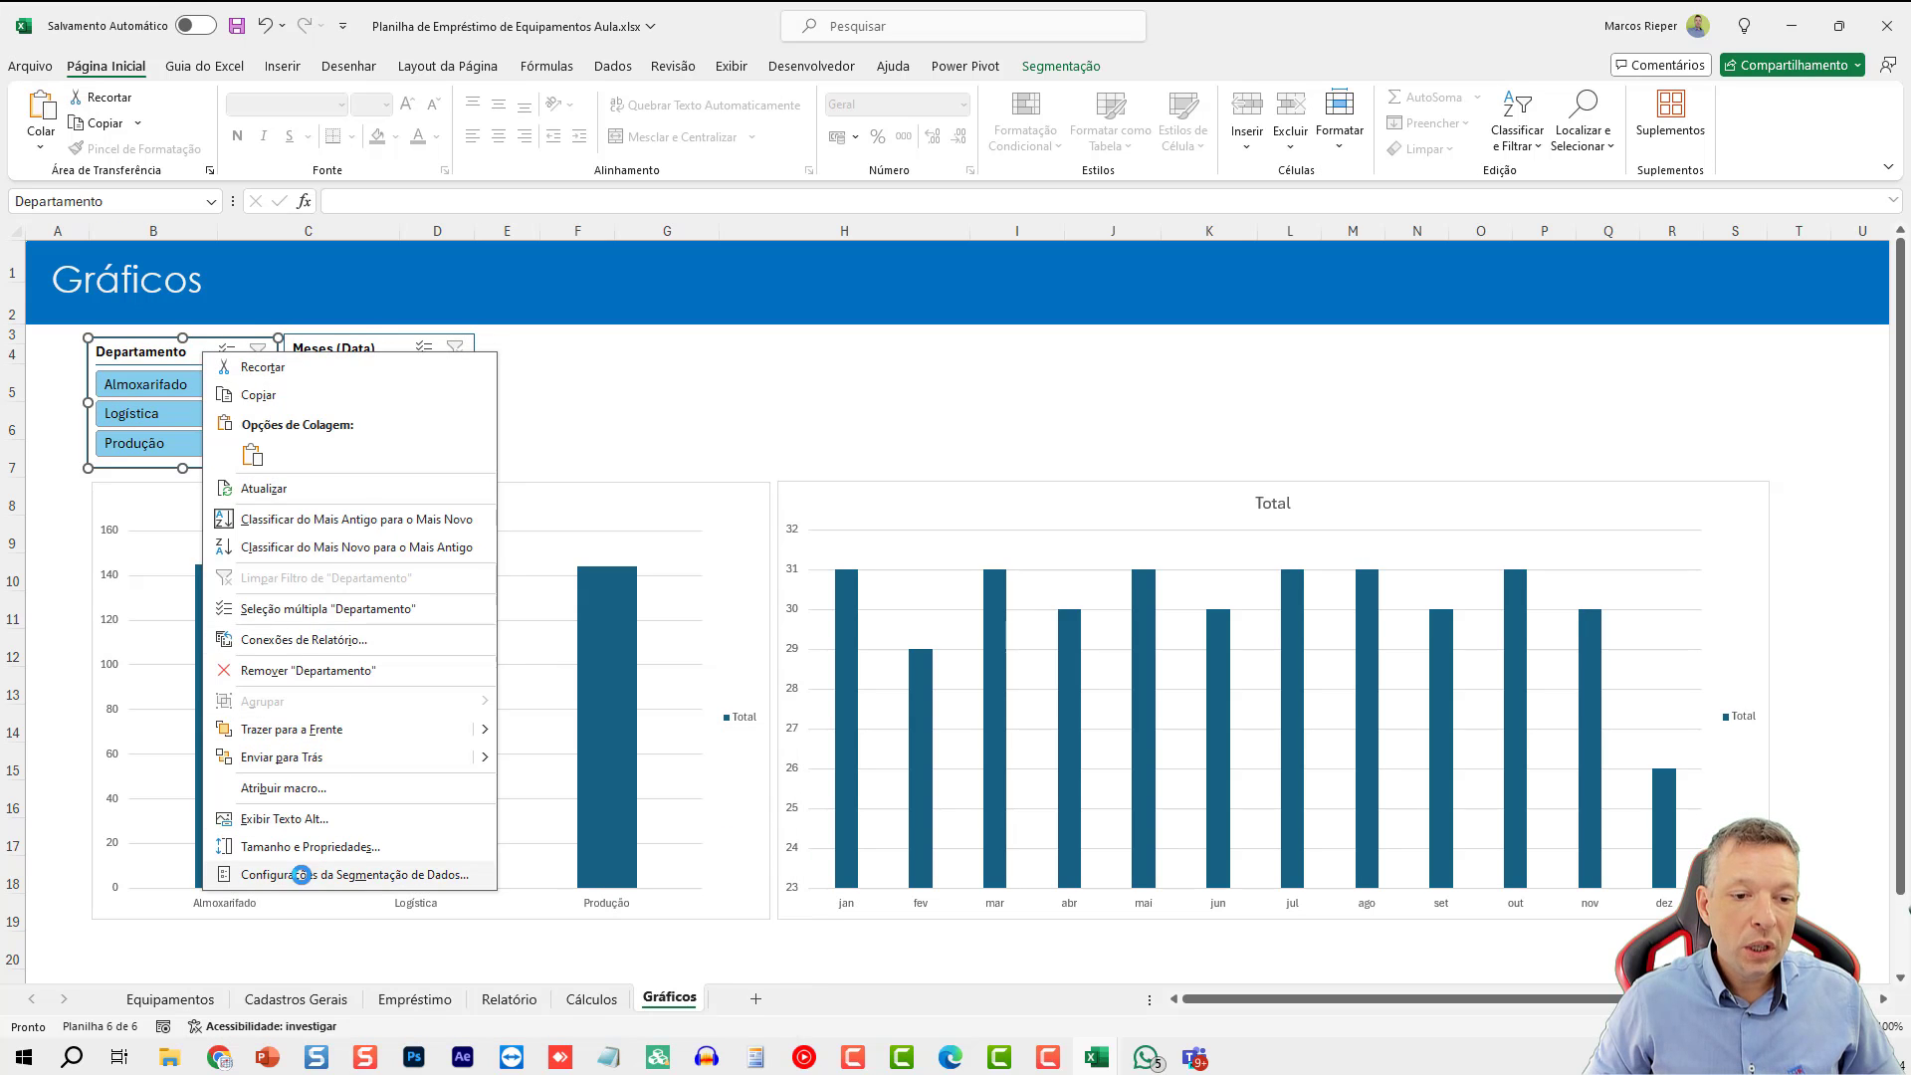
{"action": "left_click", "coordinate": [298, 875]}
{"action": "left_click", "coordinate": [435, 928]}
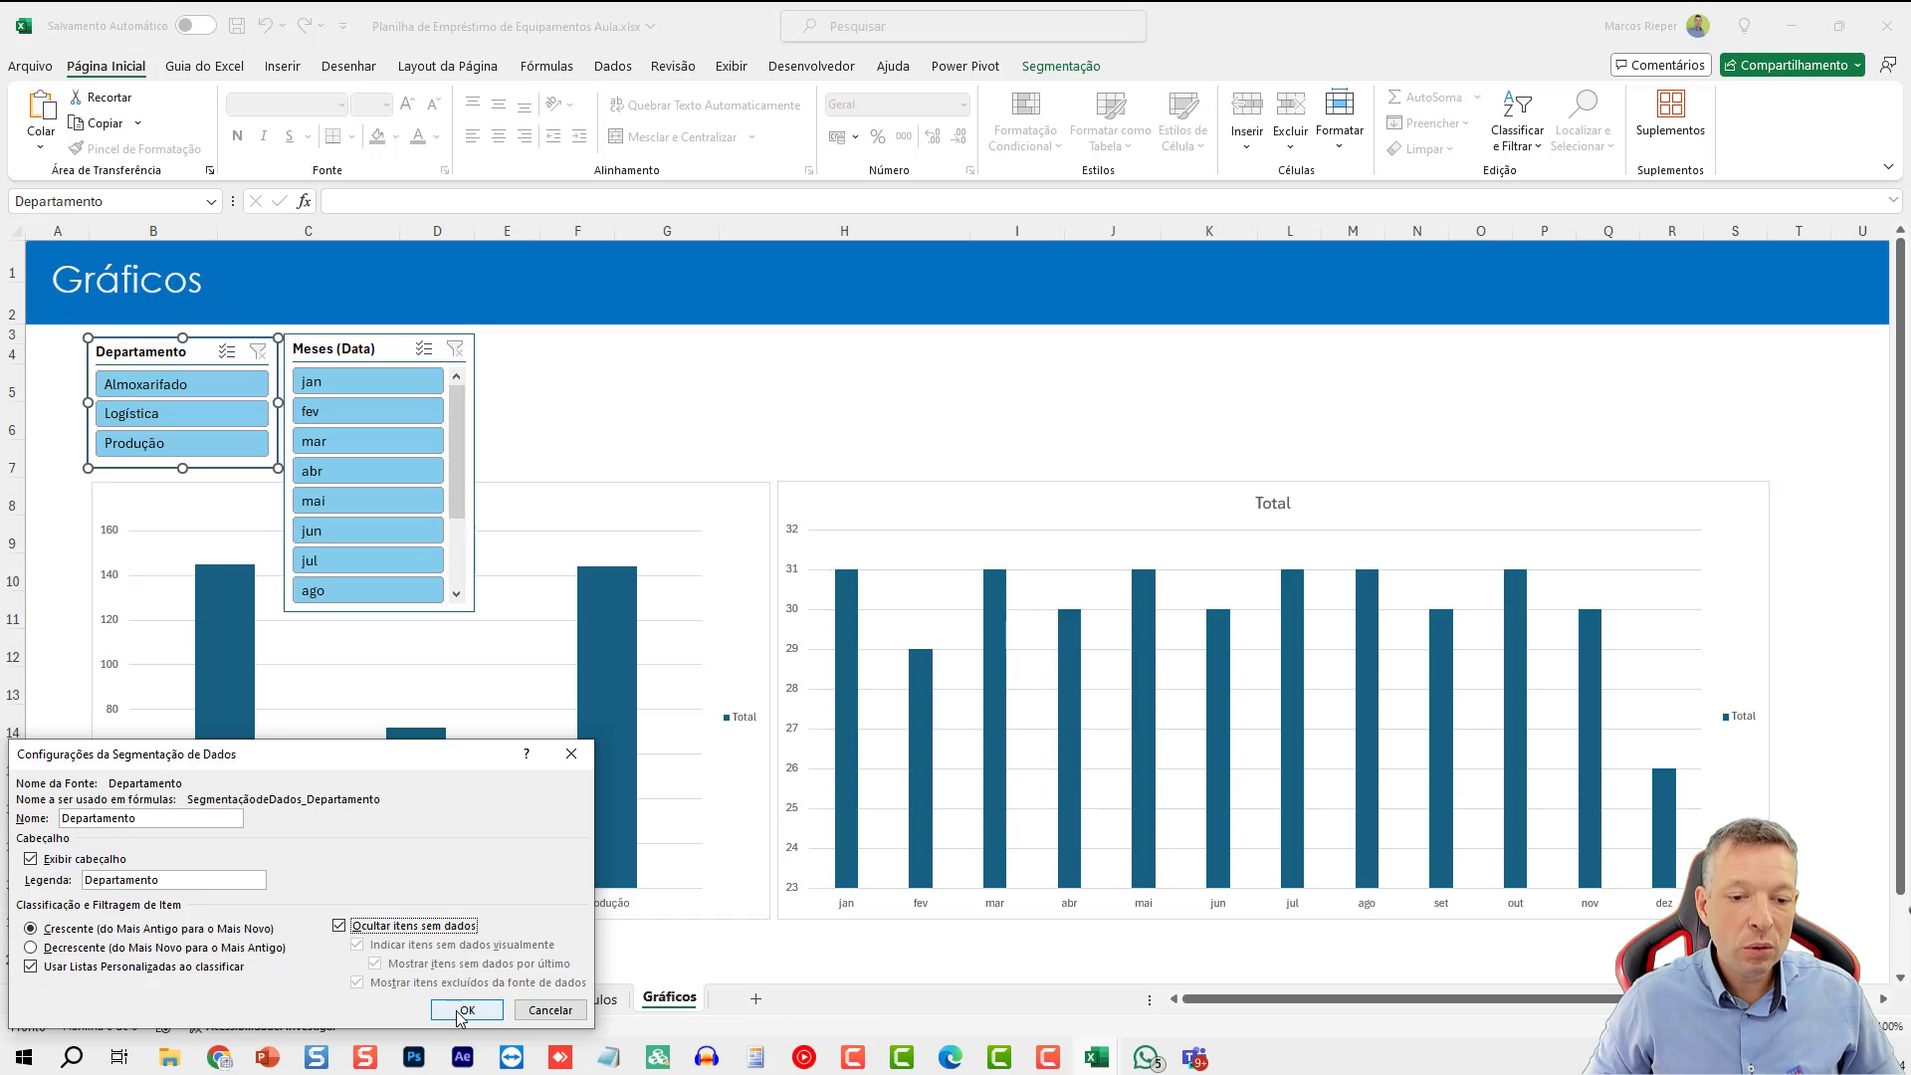
{"action": "left_click", "coordinate": [464, 1011]}
- Set the Meses (Data) slicer's layout to 4 columns
{"action": "right_click", "coordinate": [374, 344]}
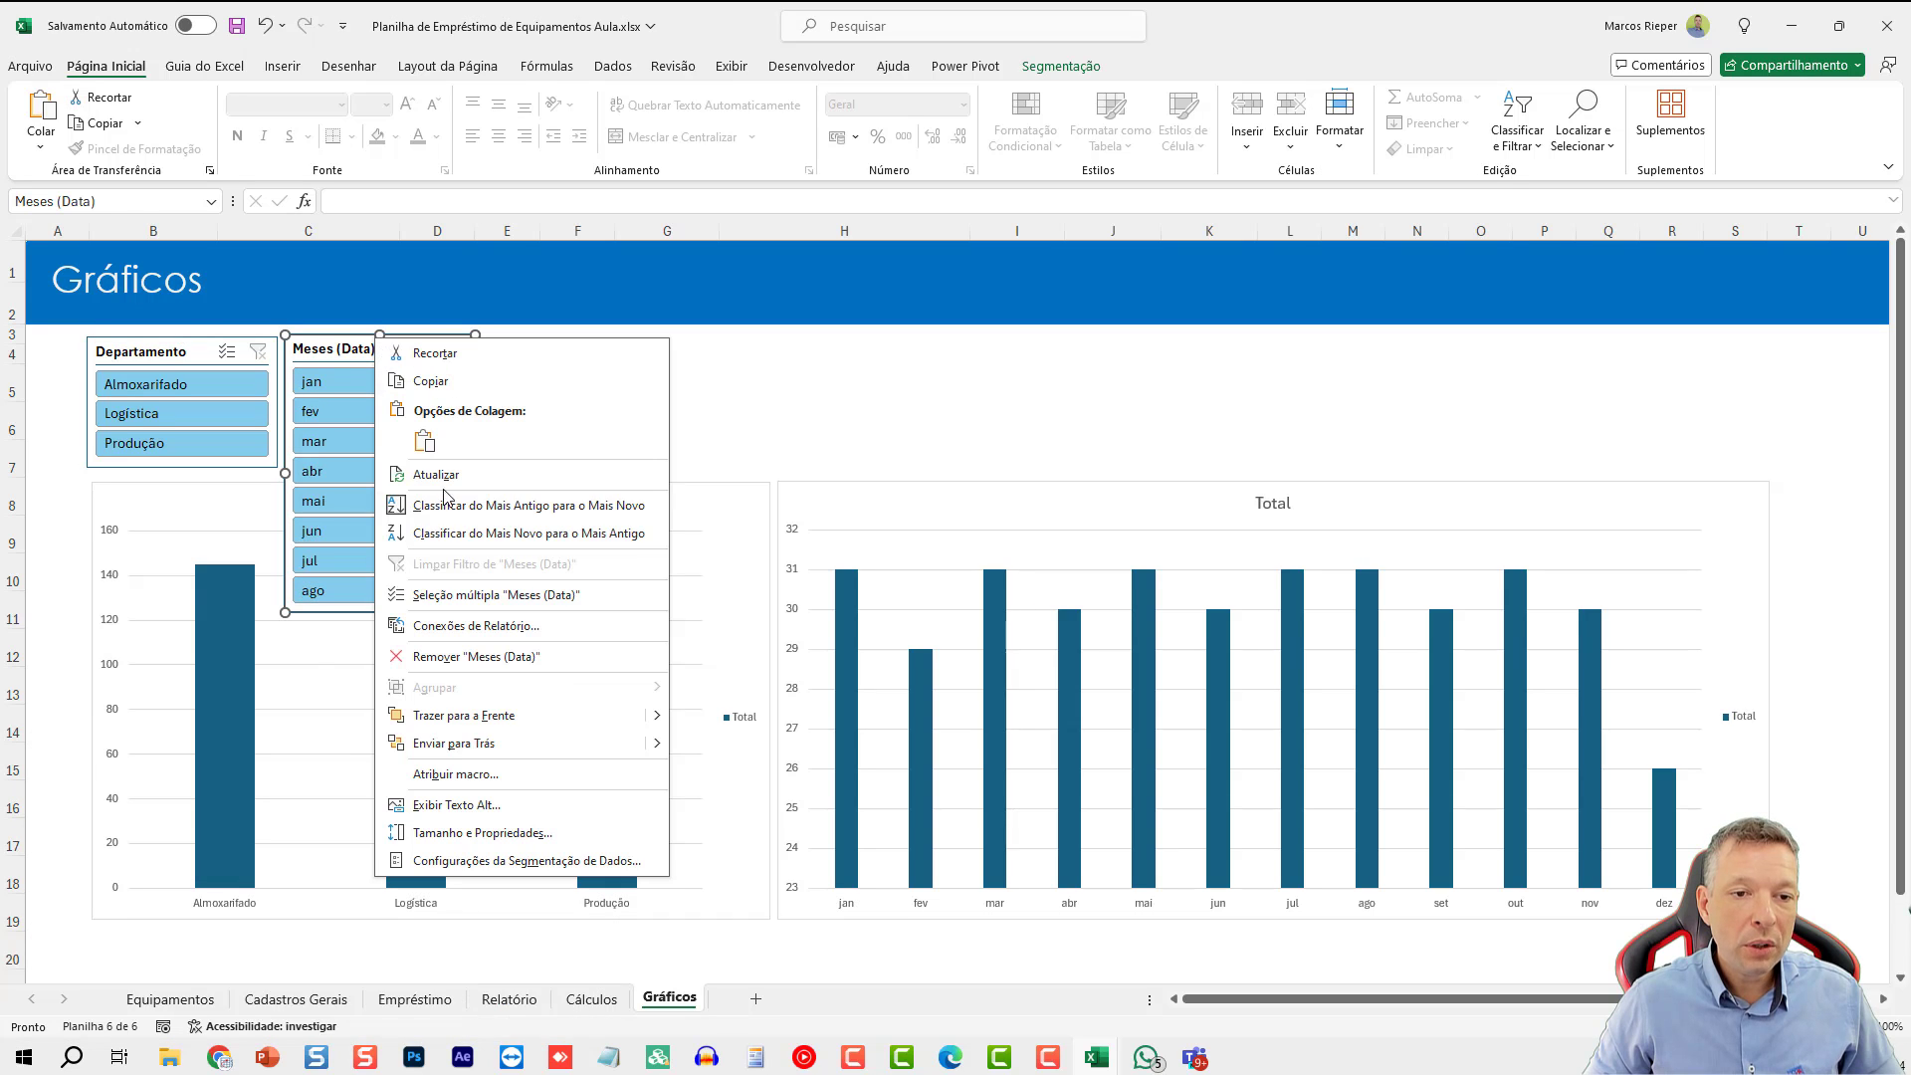
{"action": "left_click", "coordinate": [474, 836]}
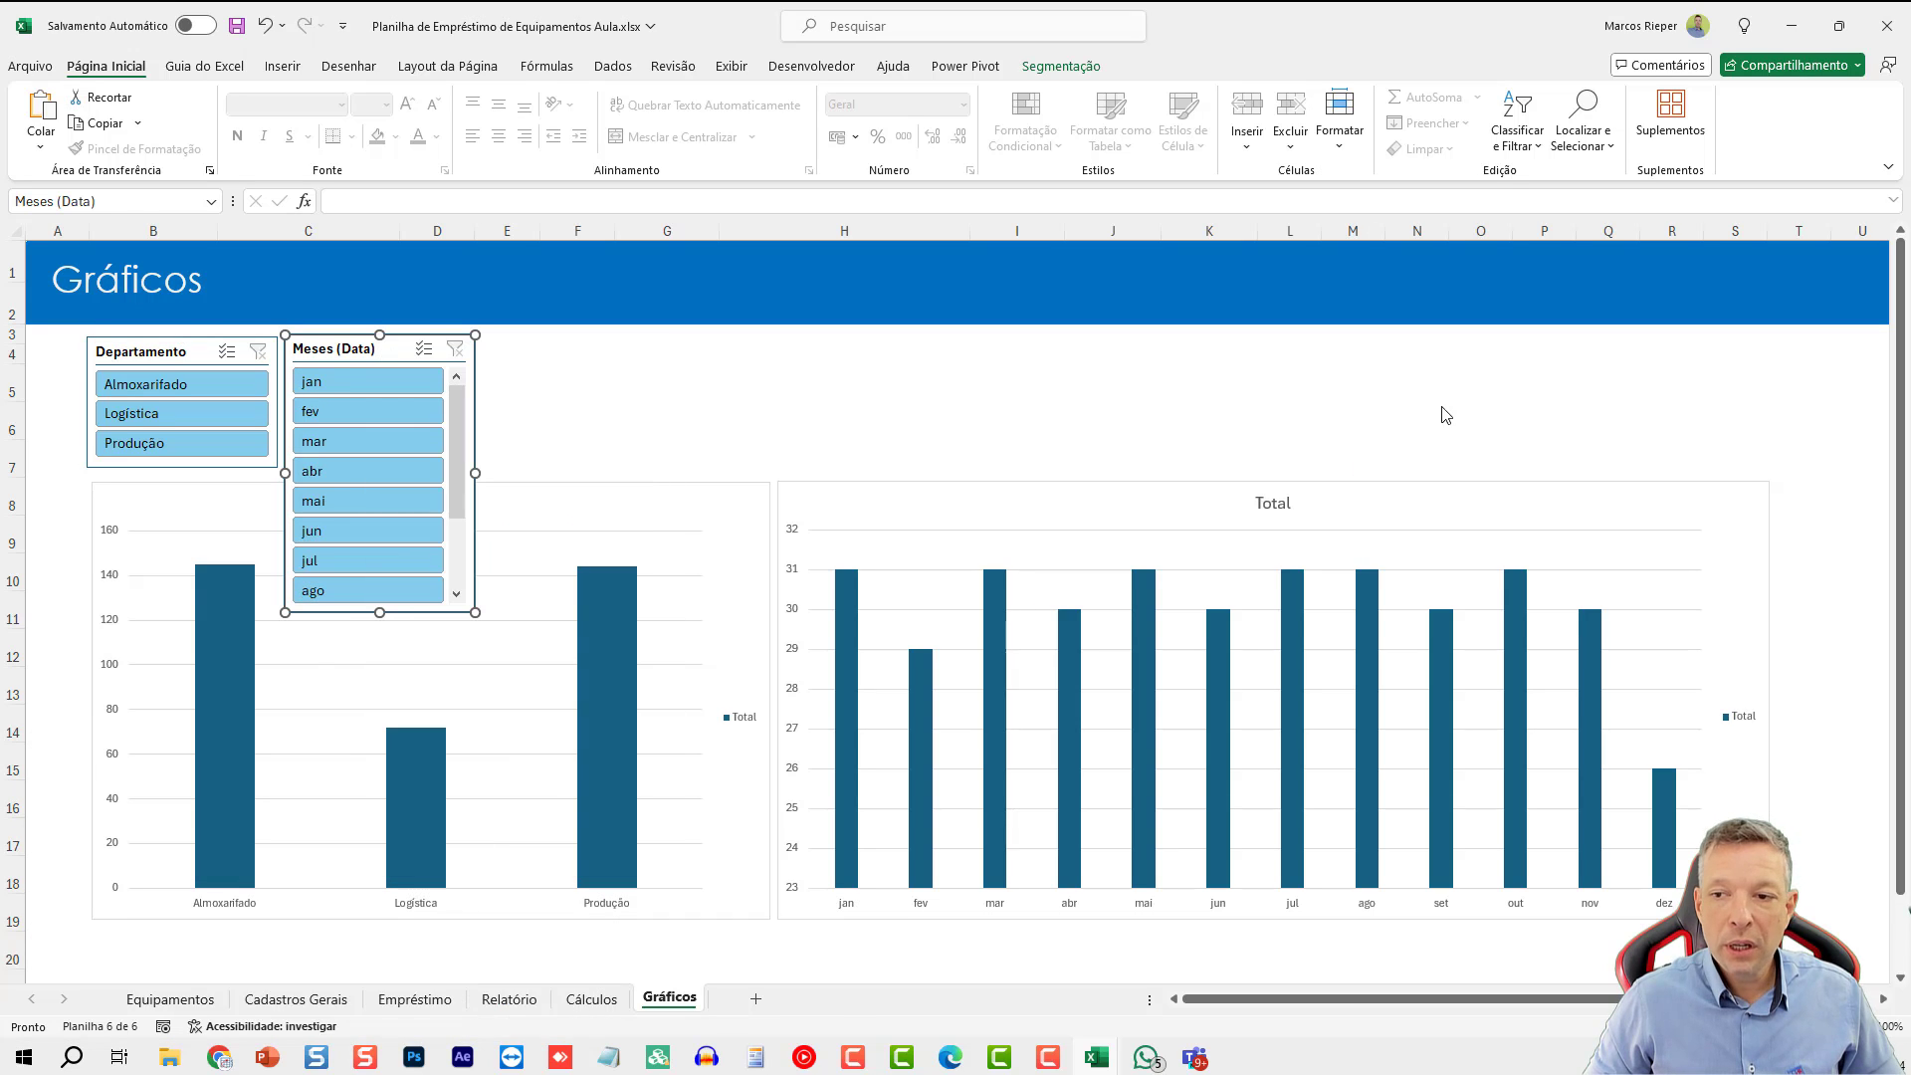
{"action": "left_click", "coordinate": [1642, 331]}
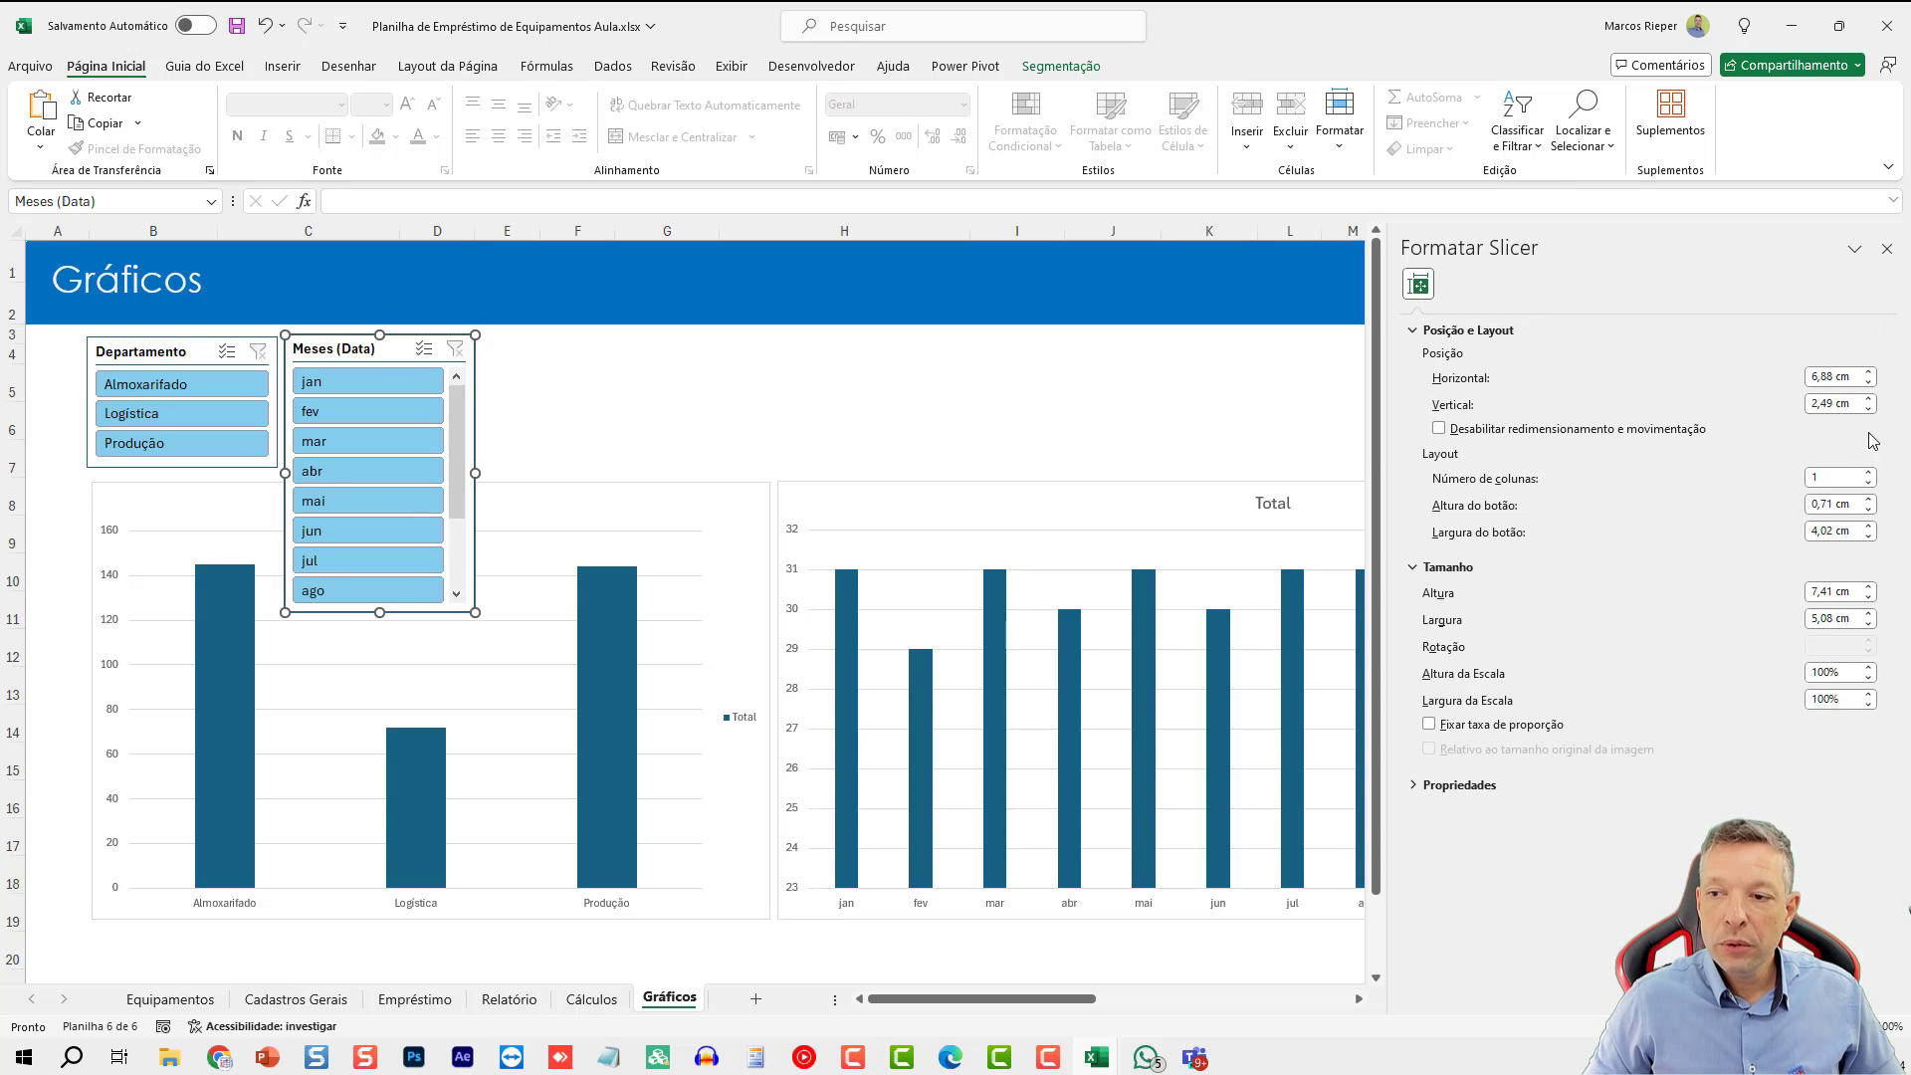
{"action": "left_click", "coordinate": [1868, 476]}
{"action": "left_click", "coordinate": [1869, 476]}
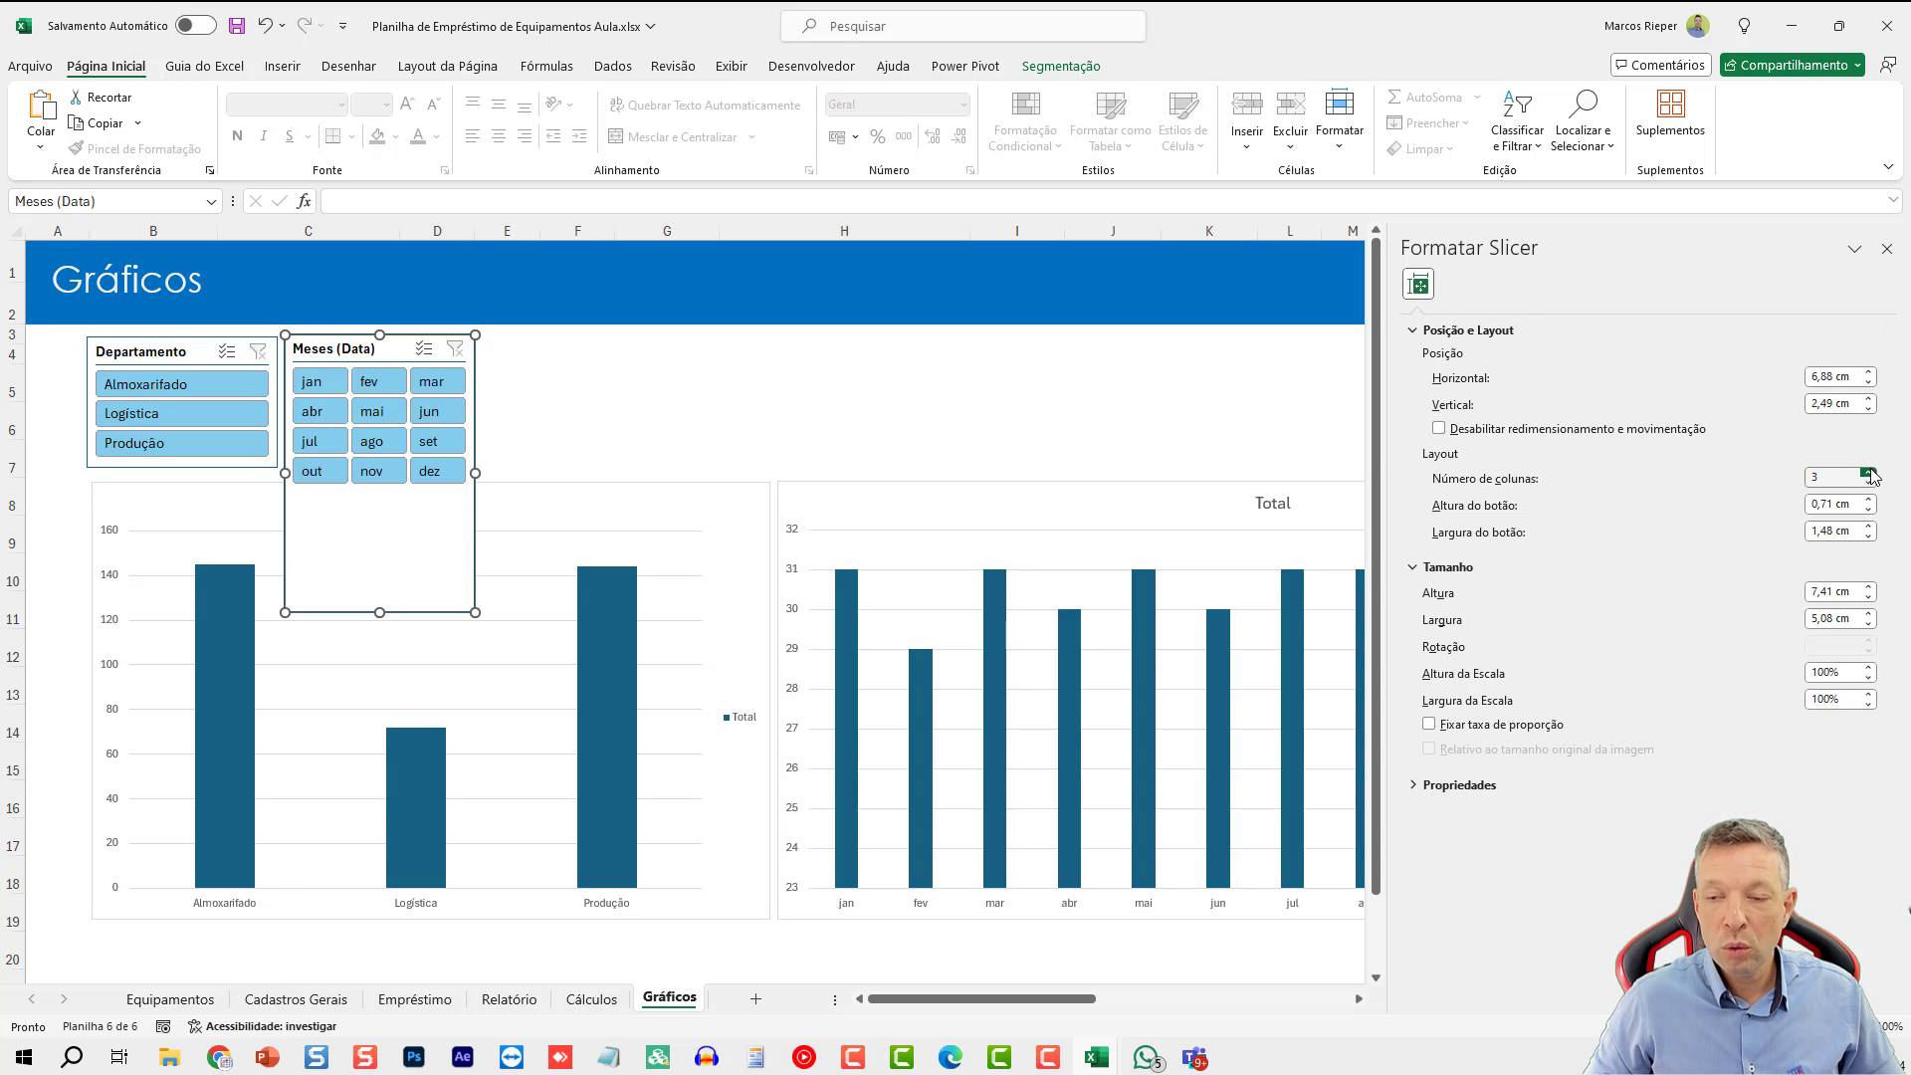
{"action": "left_click", "coordinate": [1871, 473]}
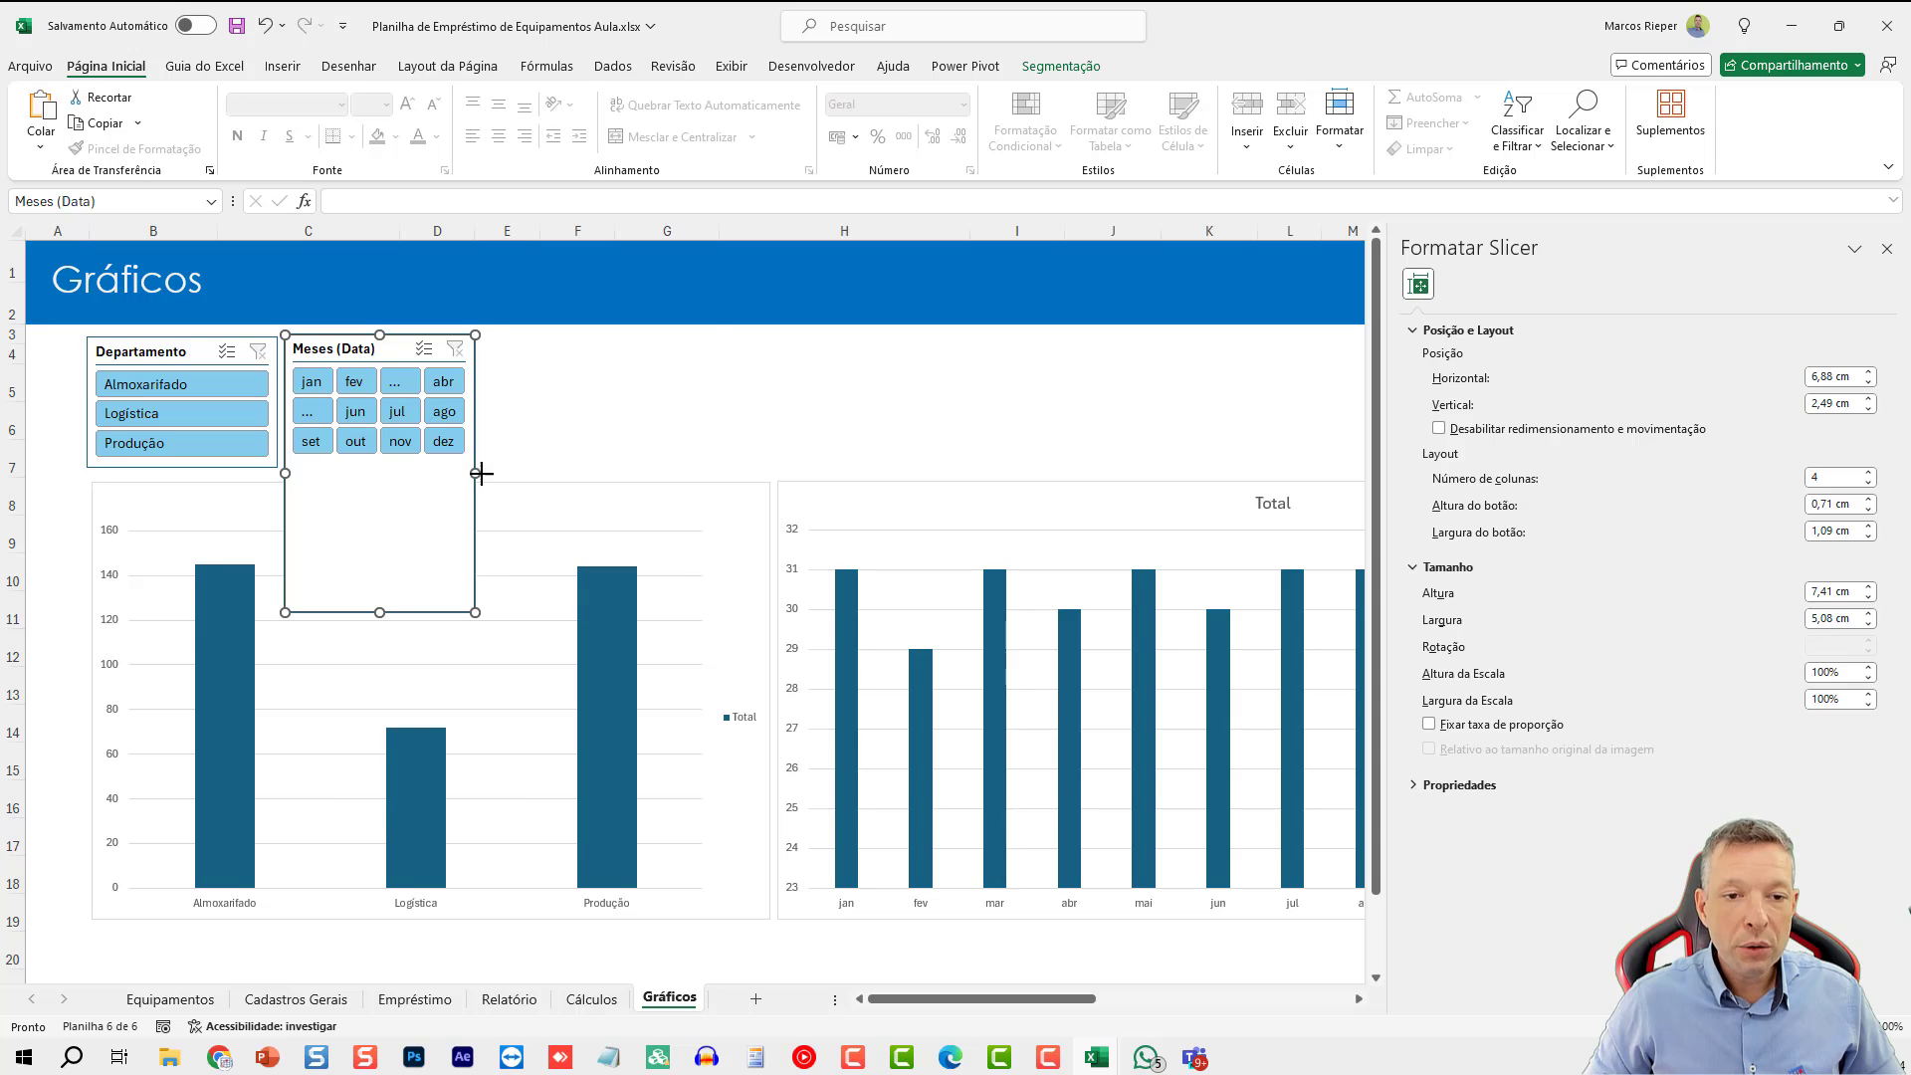
- Widen the Meses (Data) slicer to about column G and shorten it to fit above the charts, then close the formatting options
{"action": "left_click_drag", "start_coordinate": [478, 473], "coordinate": [709, 473]}
{"action": "left_click_drag", "start_coordinate": [495, 616], "coordinate": [497, 470]}
{"action": "left_click", "coordinate": [869, 397]}
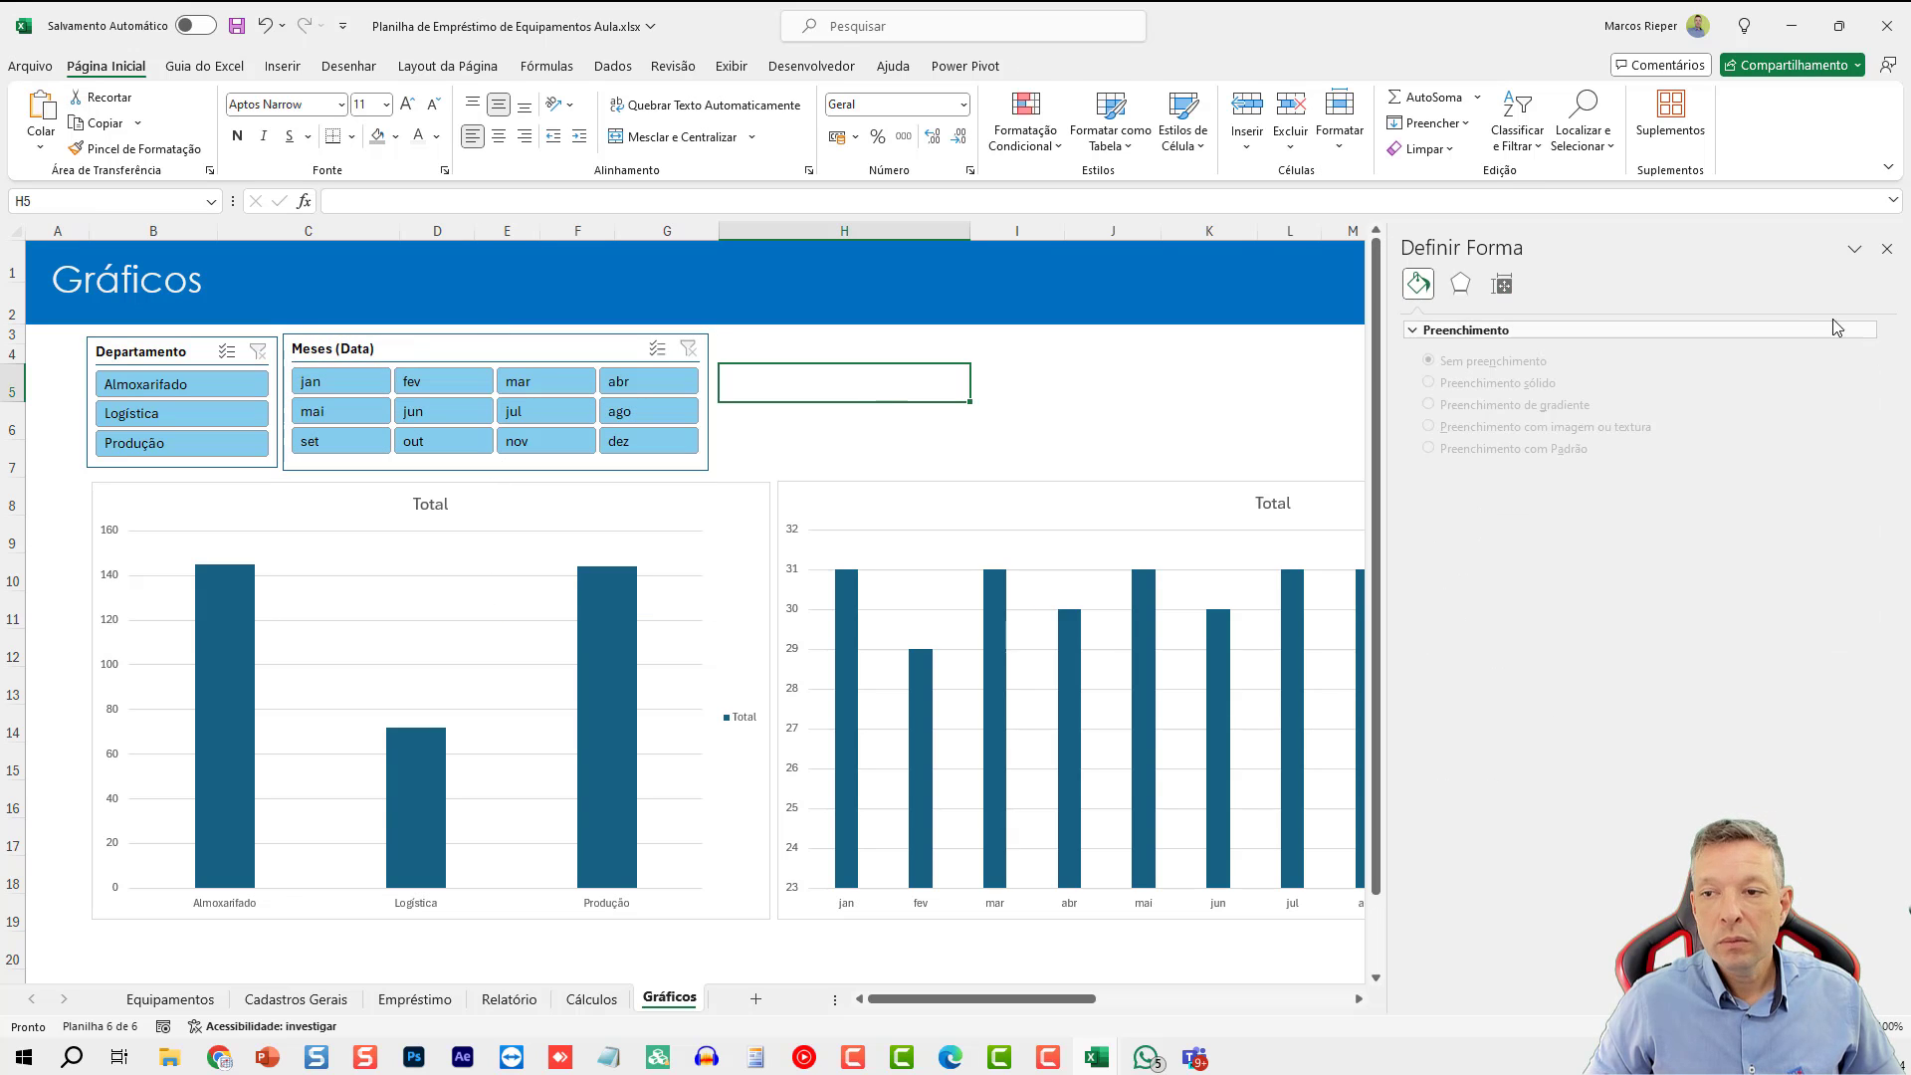
{"action": "left_click", "coordinate": [1887, 248]}
- Filter the data to jan with the Meses (Data) slicer
{"action": "left_click", "coordinate": [1000, 404]}
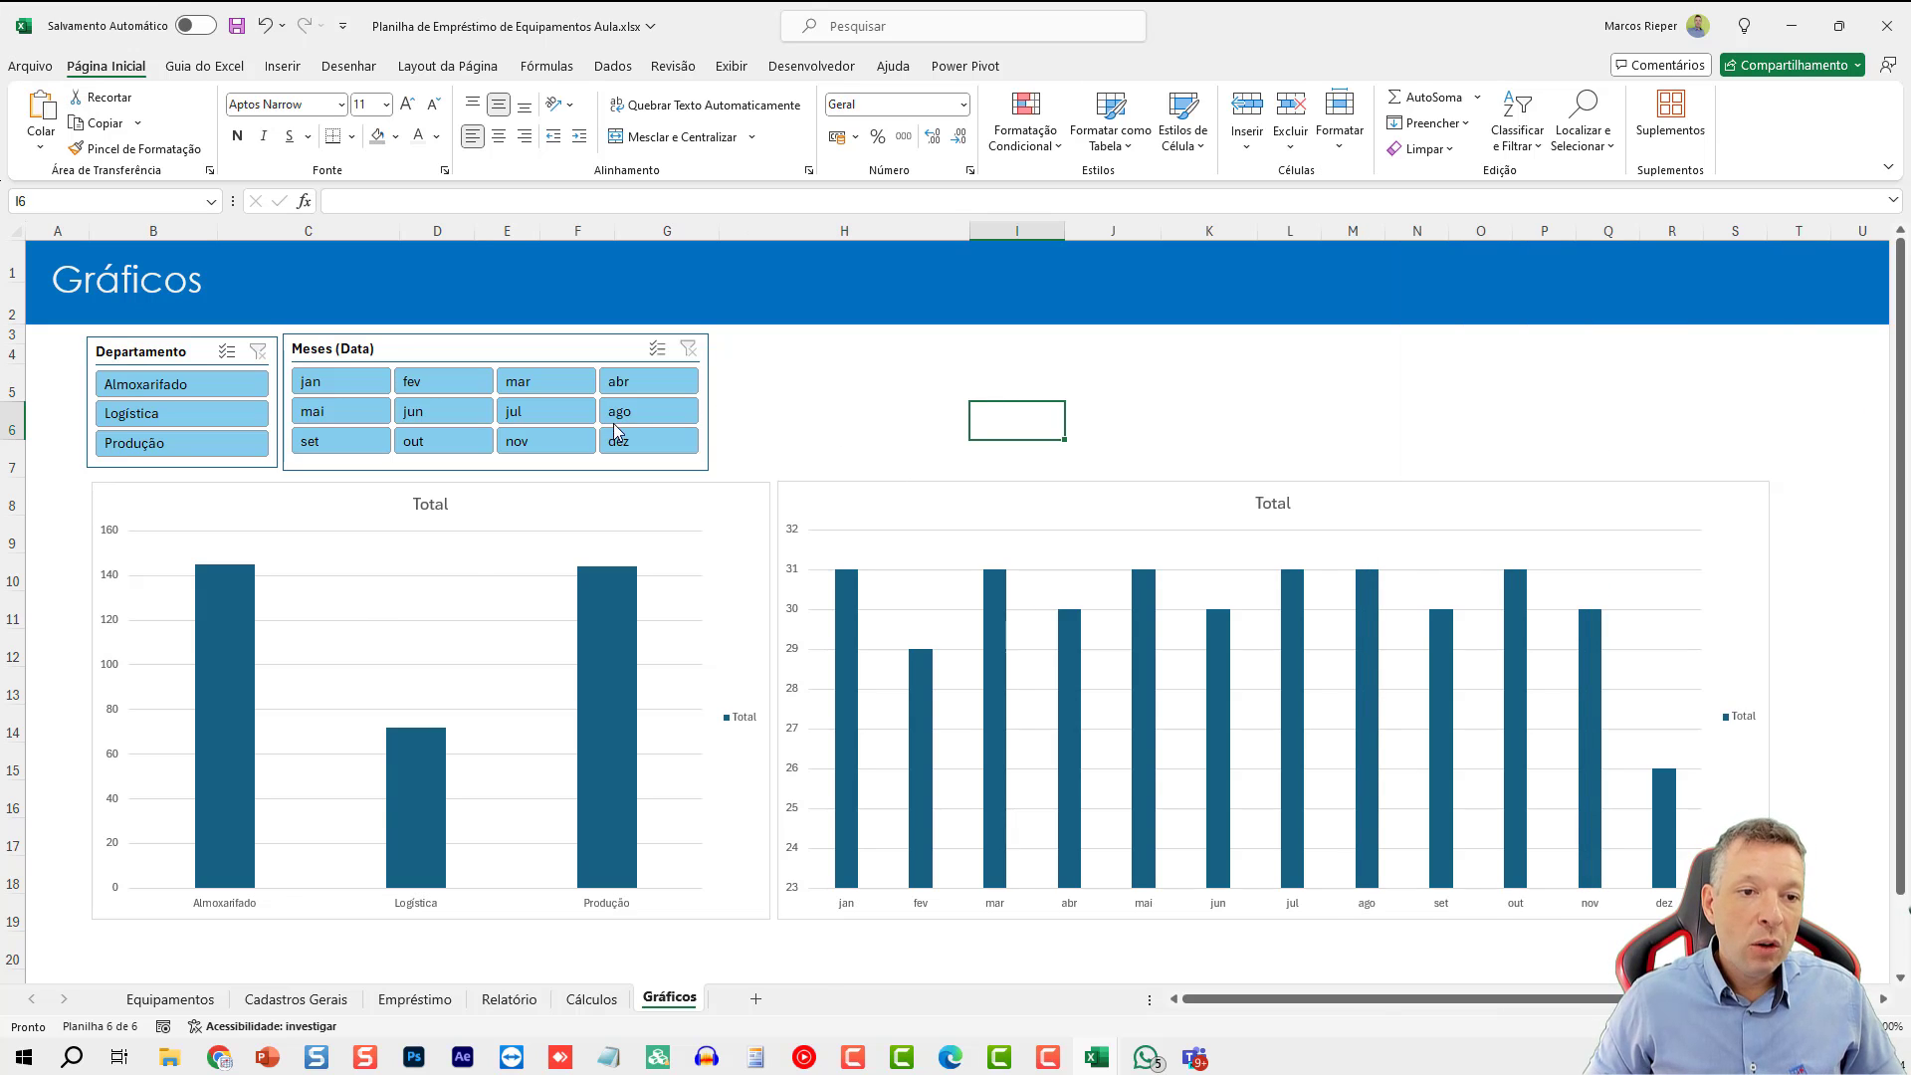
{"action": "left_click", "coordinate": [375, 390]}
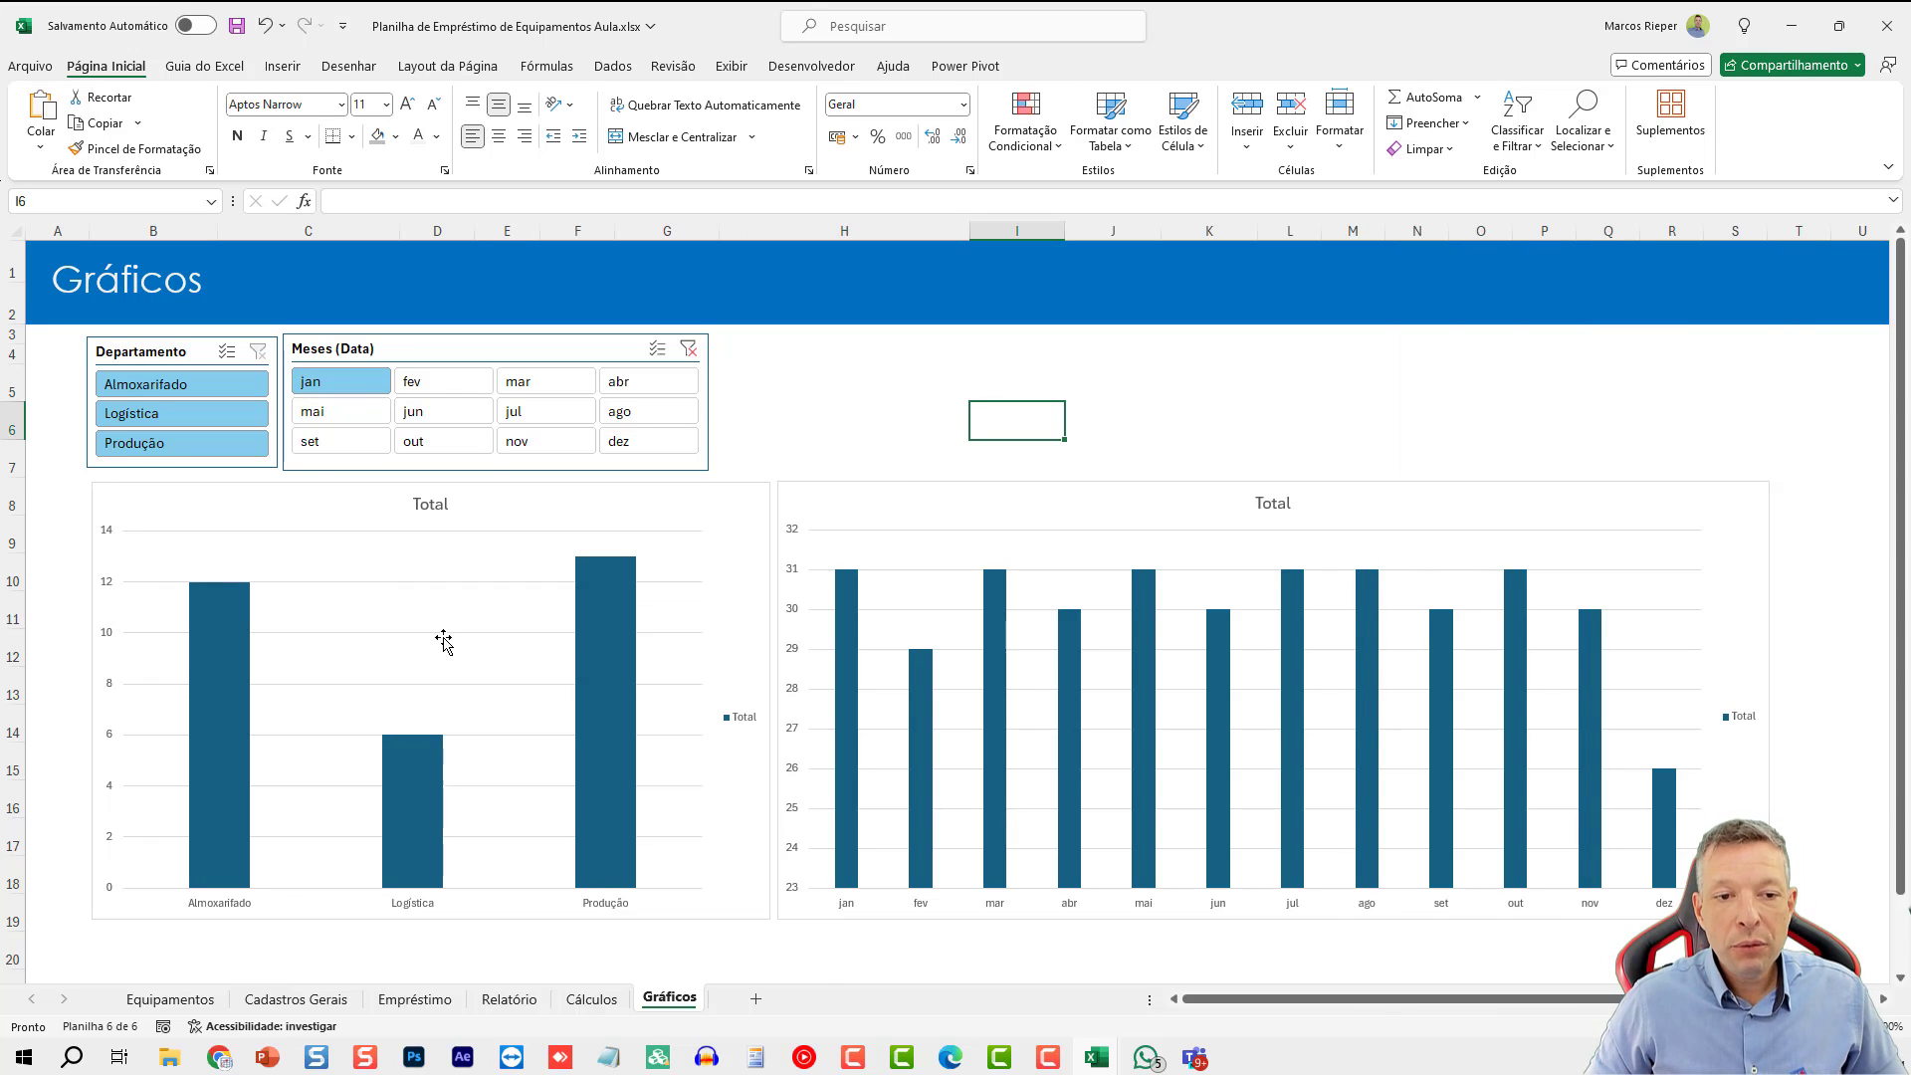
- Filter the data by jun, jul, out and dez in turn with the Meses (Data) slicer and check the Cálculos pivot tables
{"action": "left_click", "coordinate": [443, 412]}
{"action": "left_click", "coordinate": [538, 412]}
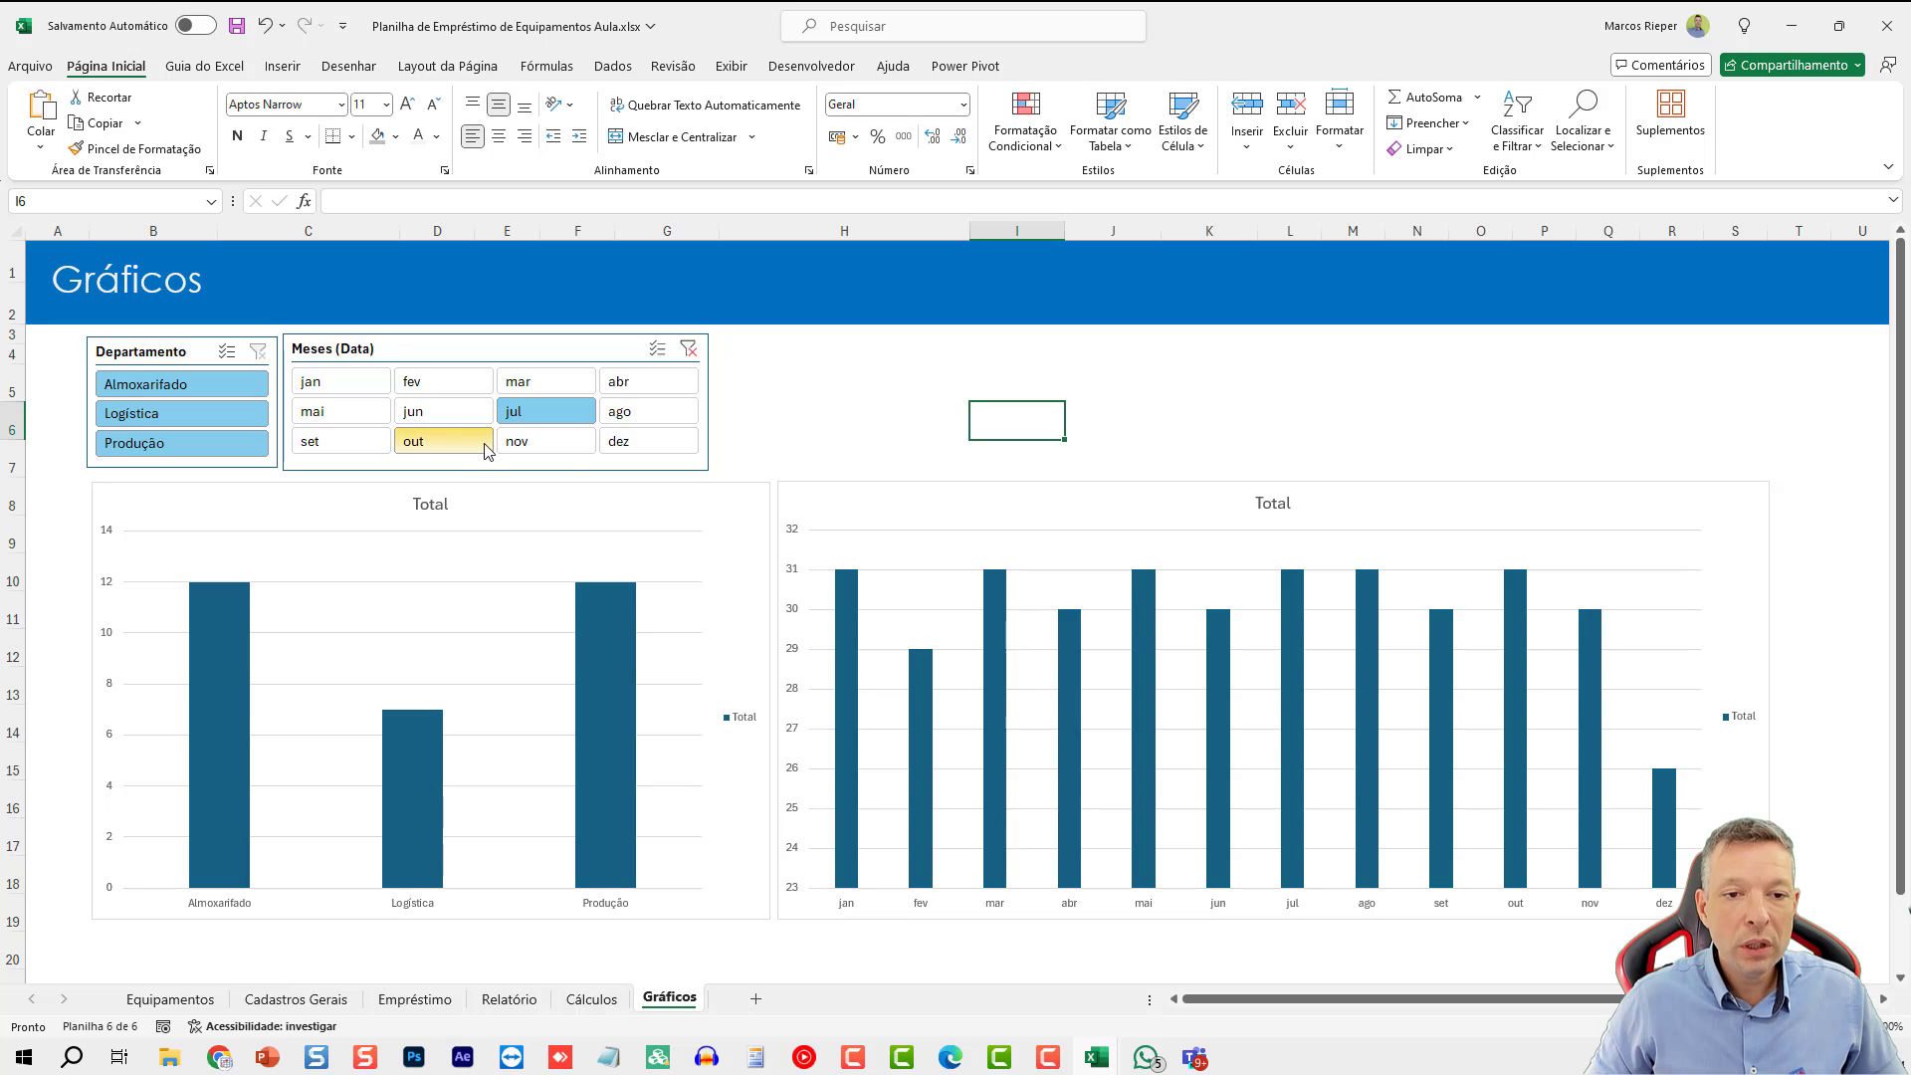
{"action": "left_click", "coordinate": [476, 442]}
{"action": "left_click", "coordinate": [640, 441]}
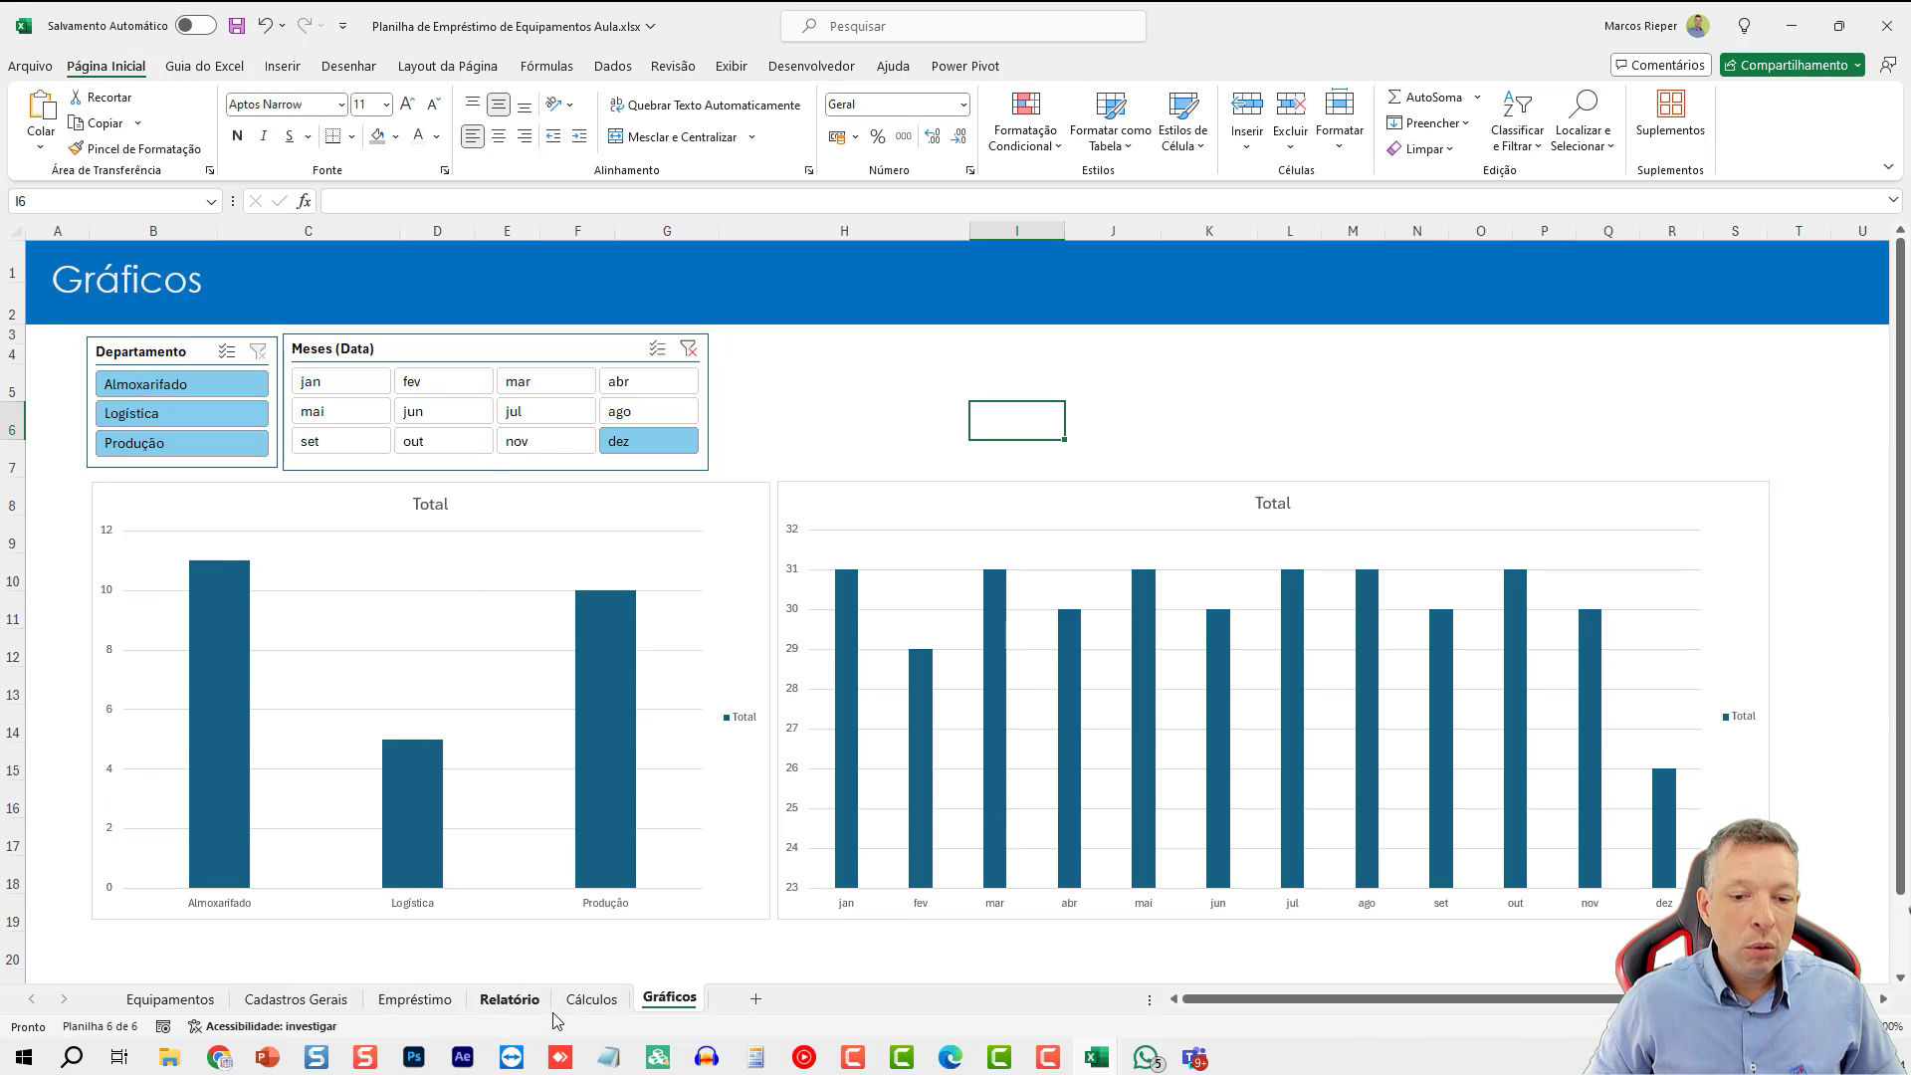
{"action": "left_click", "coordinate": [592, 1000]}
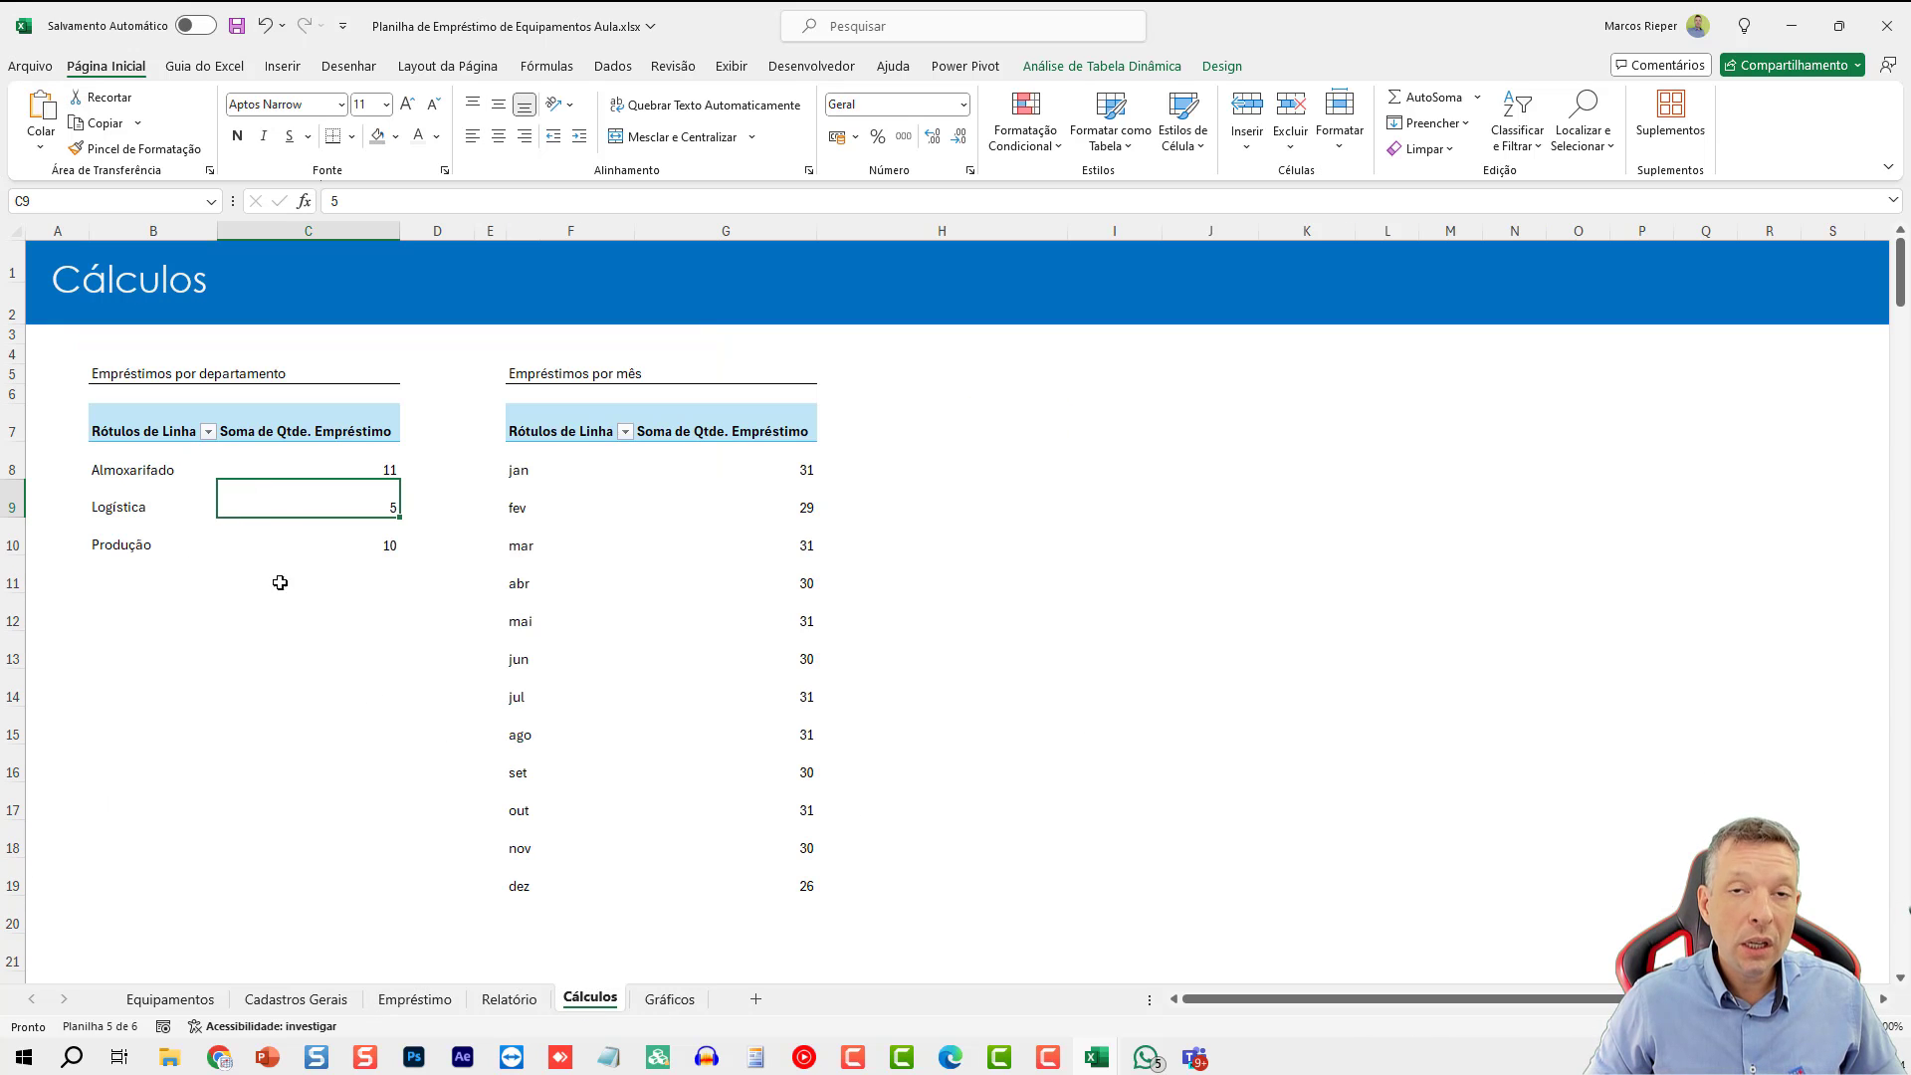
{"action": "left_click", "coordinate": [669, 1000]}
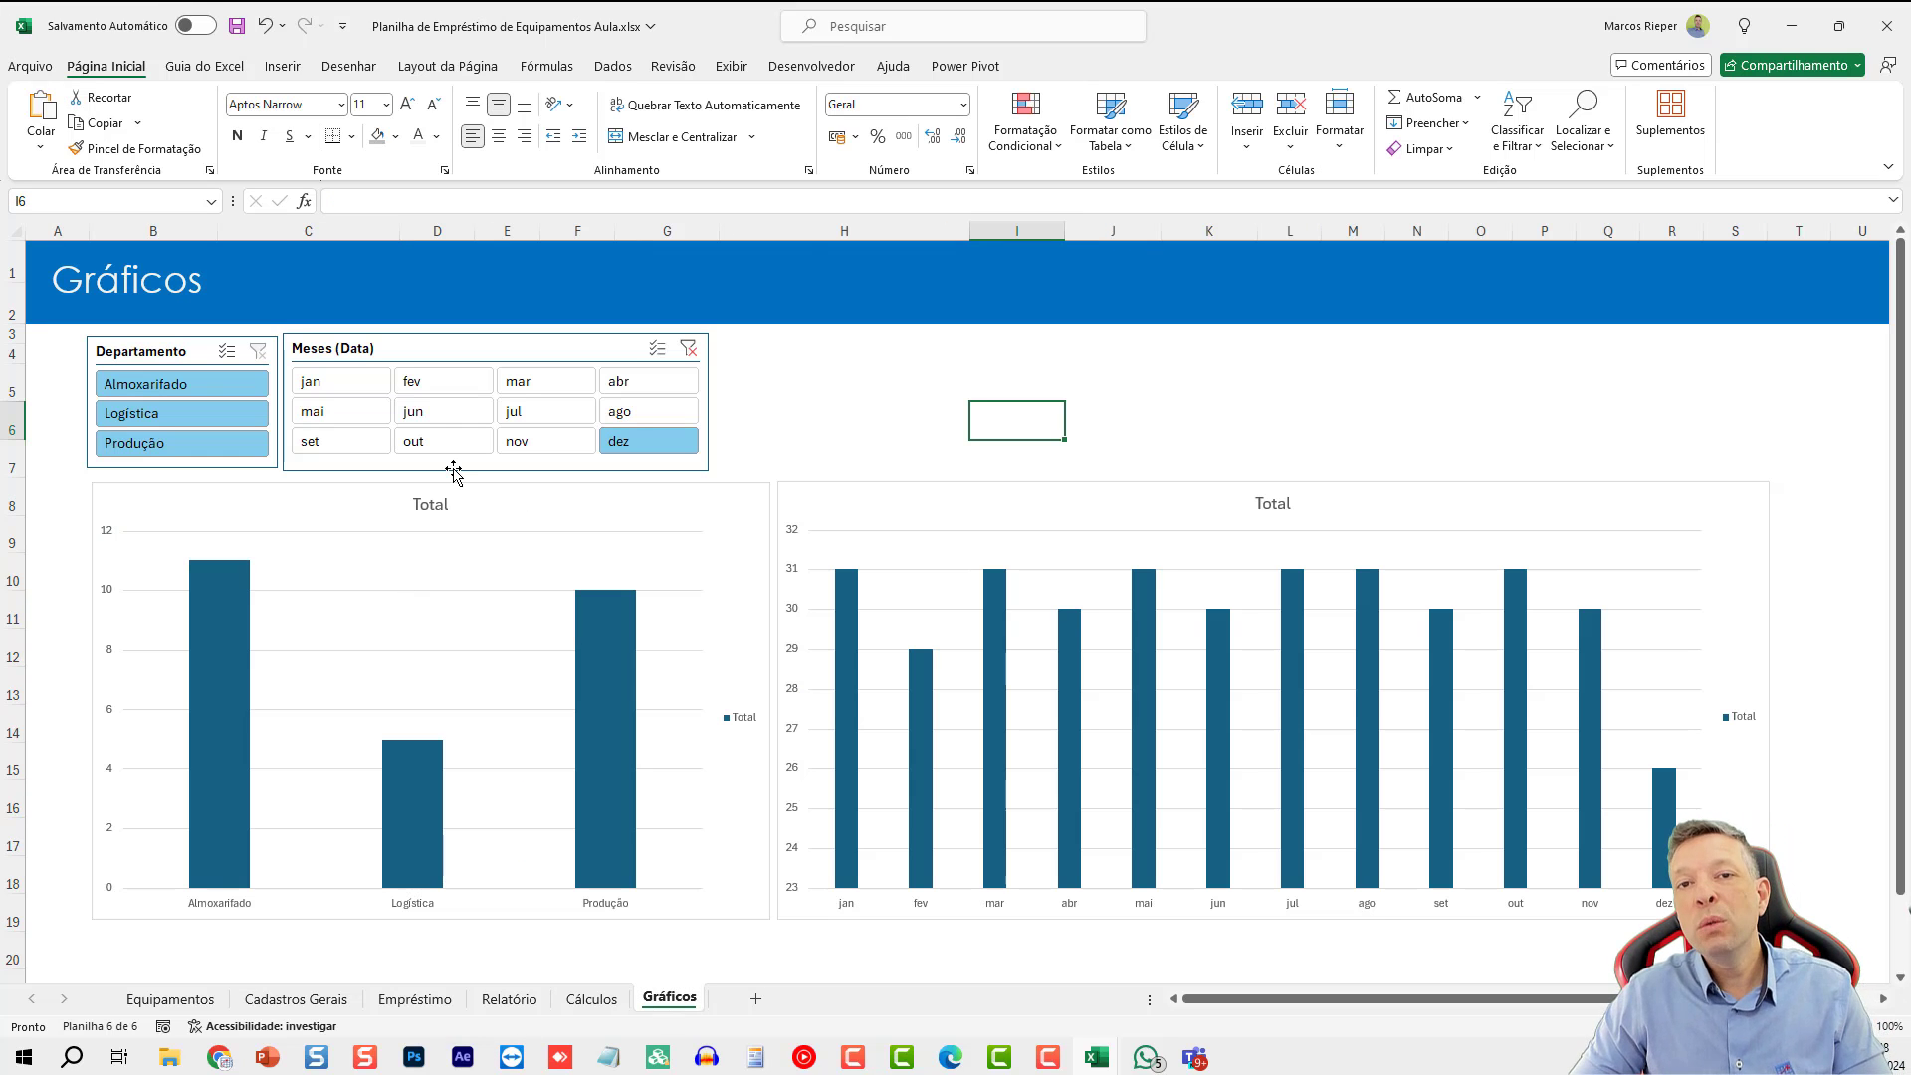
- Connect the Departamento slicer to Tabela dinâmica2 as well through its report connections
{"action": "right_click", "coordinate": [171, 361]}
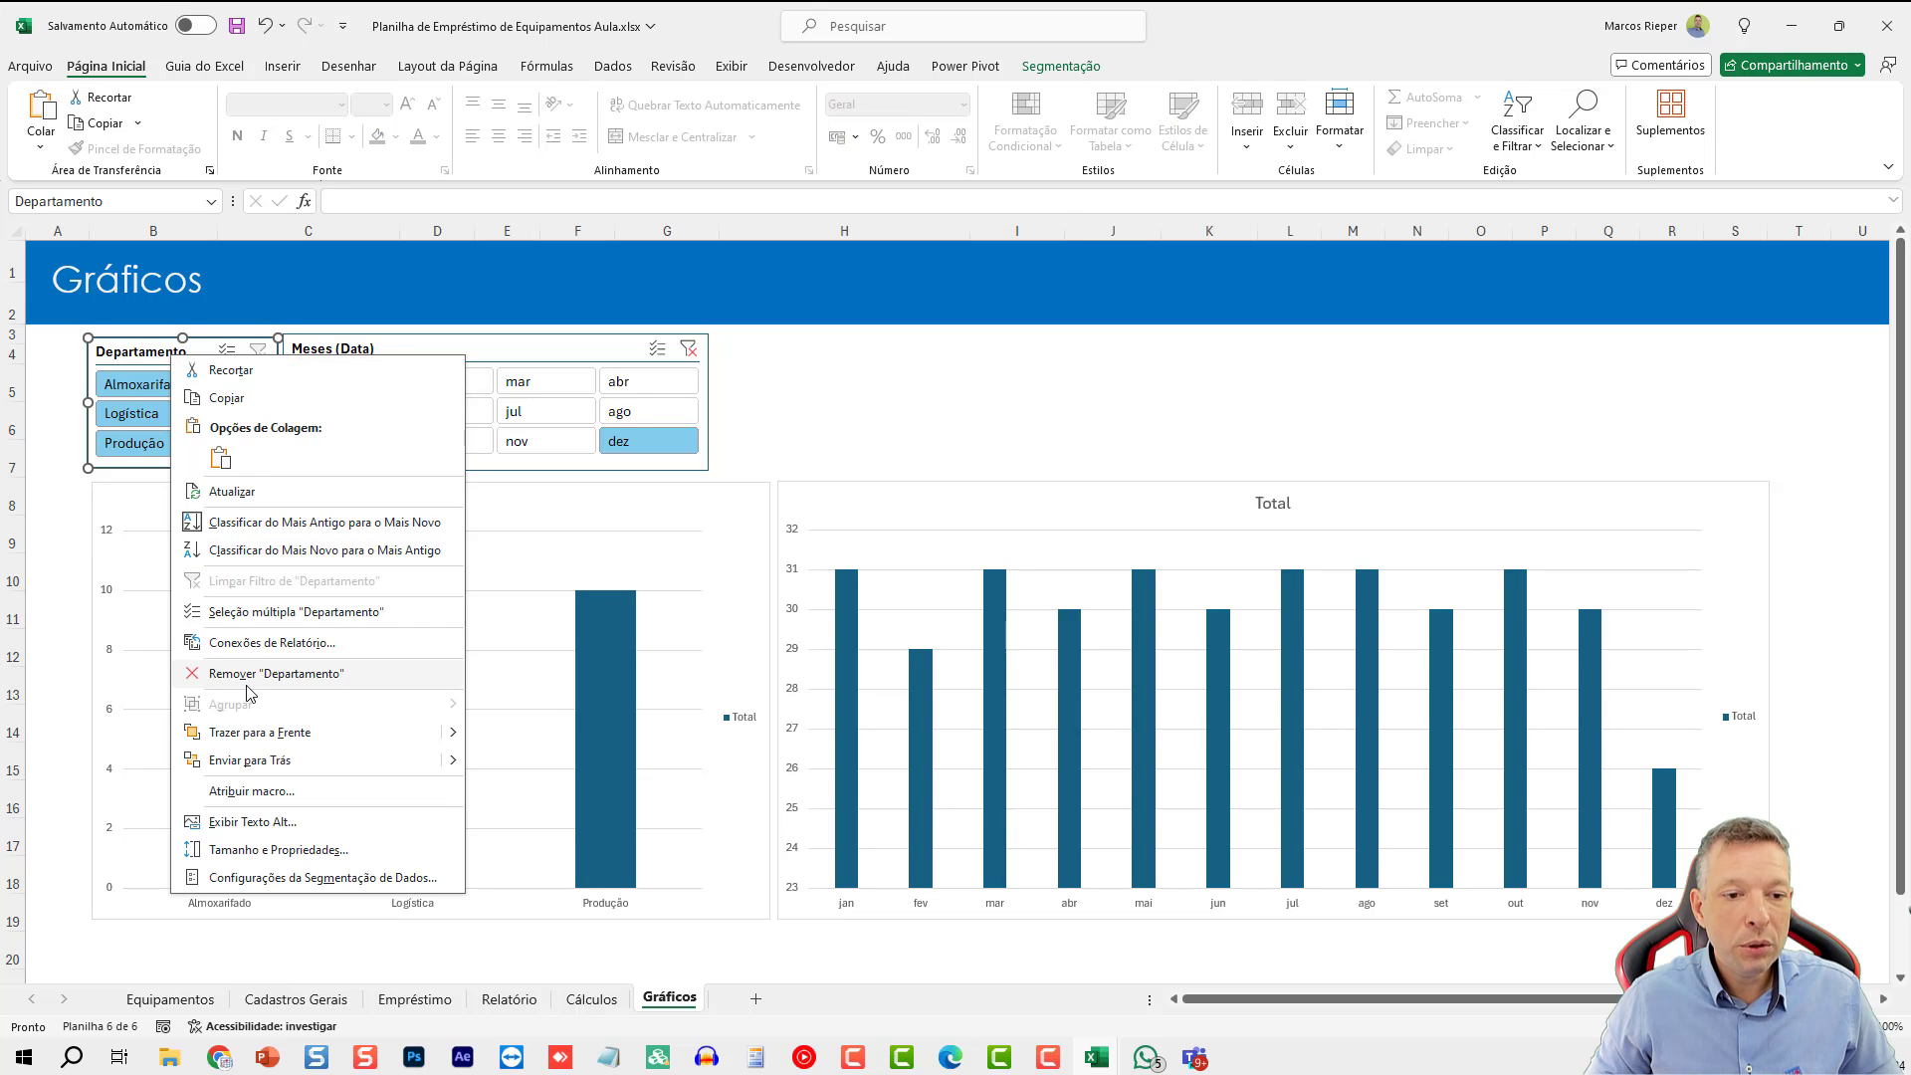
{"action": "left_click", "coordinate": [267, 643]}
{"action": "left_click", "coordinate": [40, 686]}
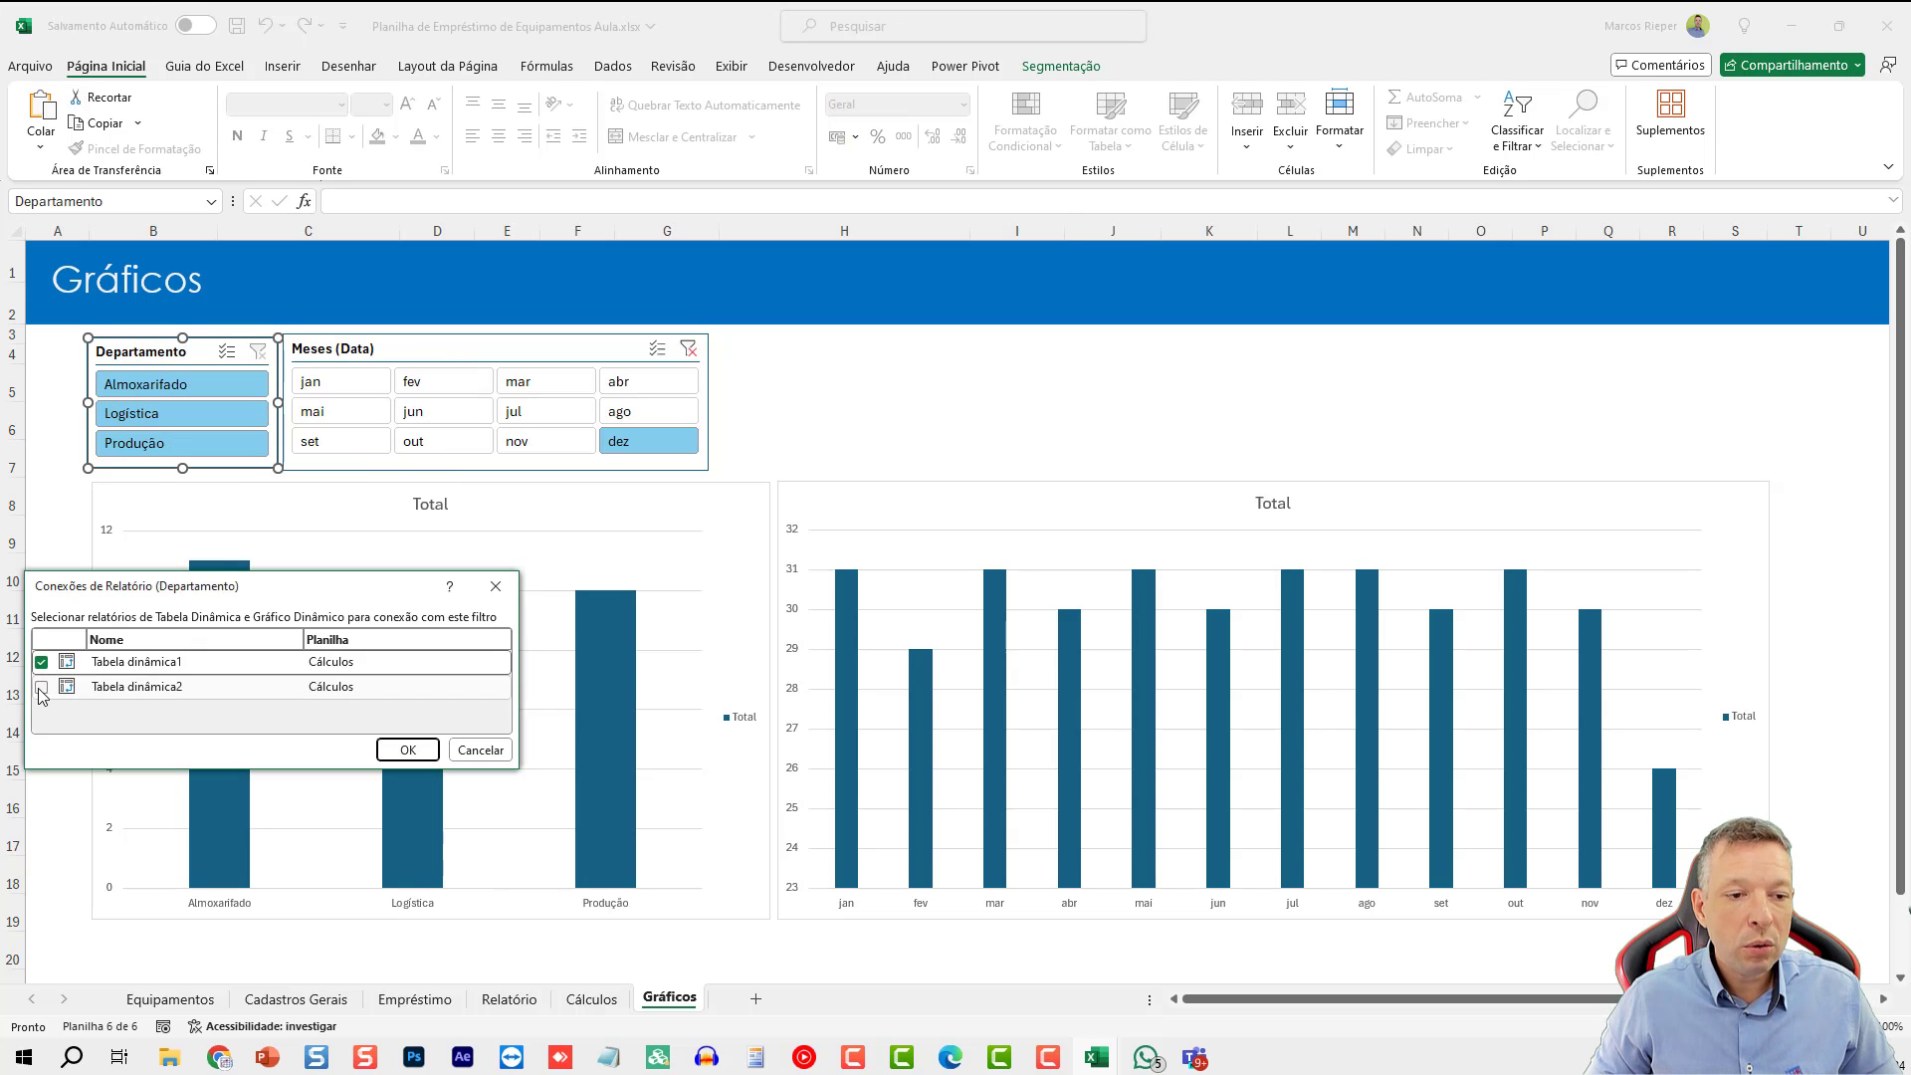
{"action": "left_click", "coordinate": [408, 749]}
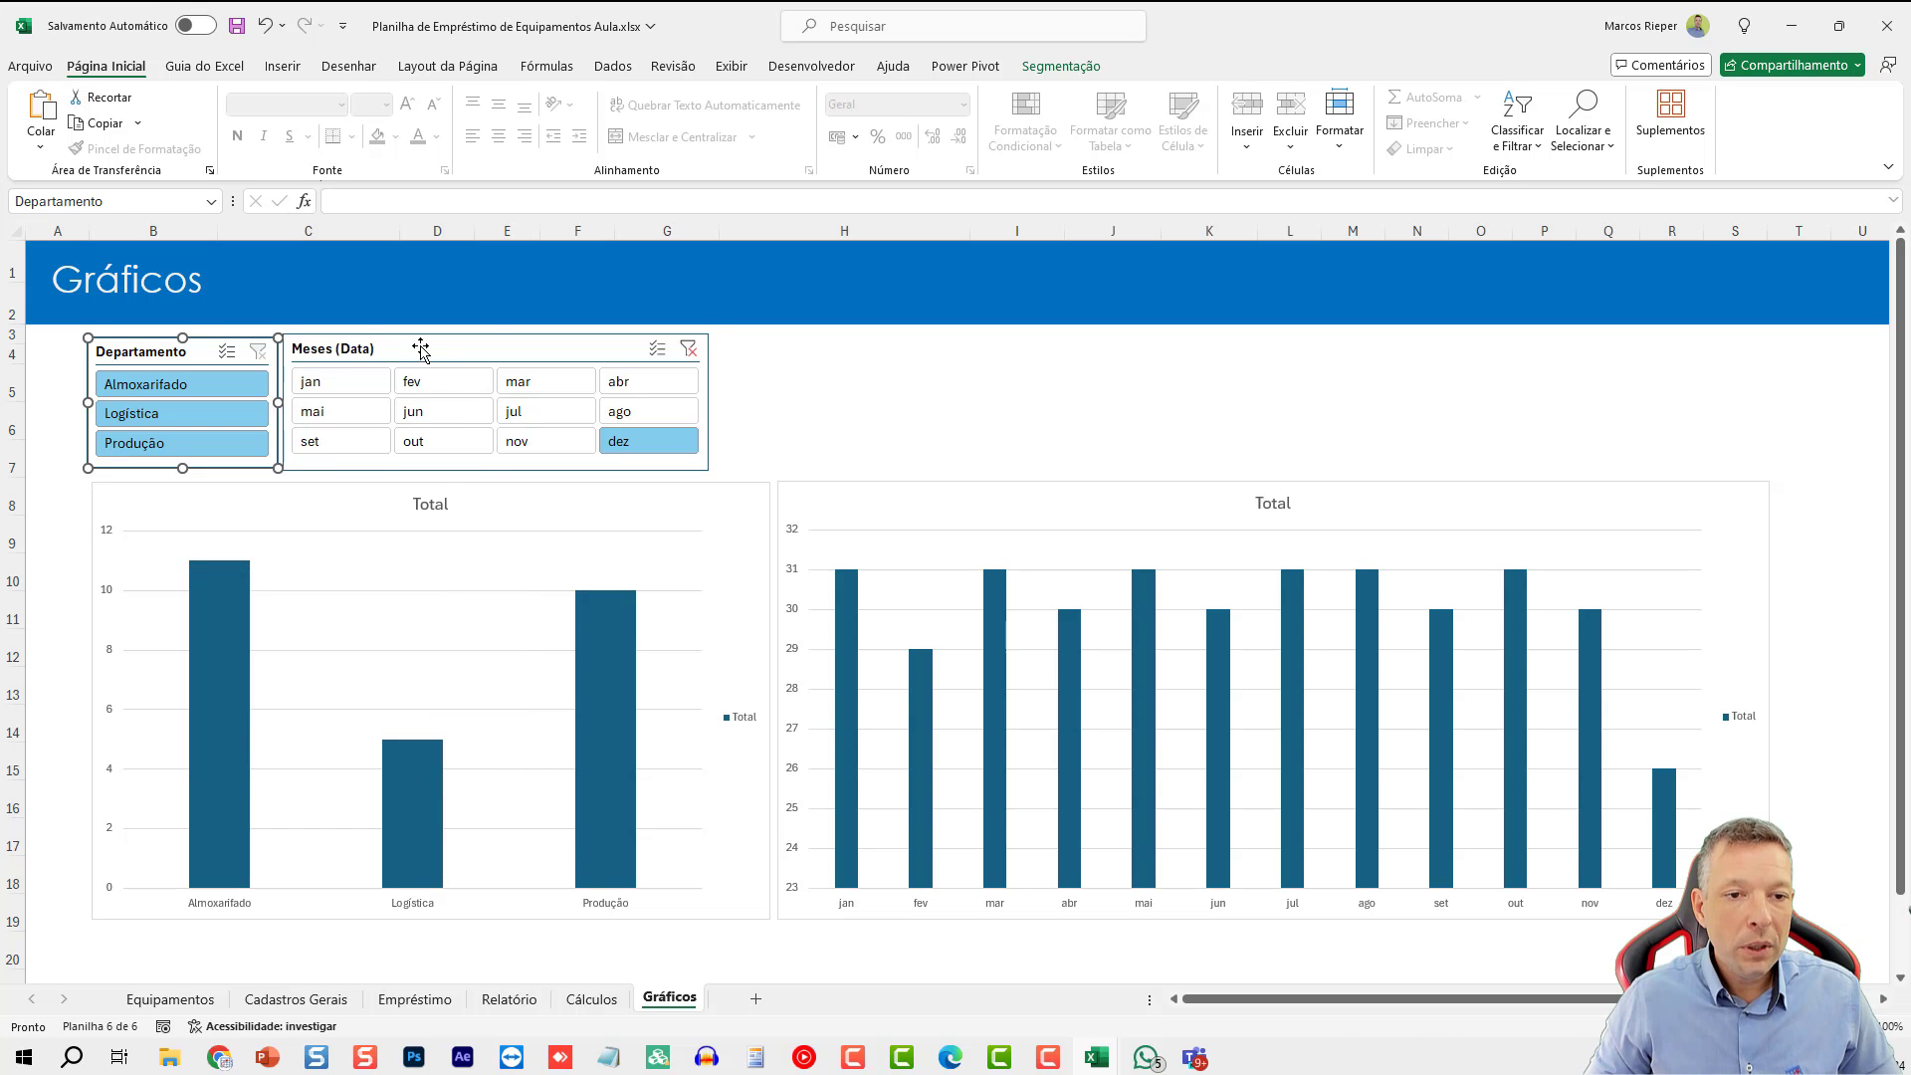
- Connect the Meses (Data) slicer to Tabela dinâmica2 in its report connections
{"action": "right_click", "coordinate": [422, 346]}
{"action": "left_click", "coordinate": [503, 635]}
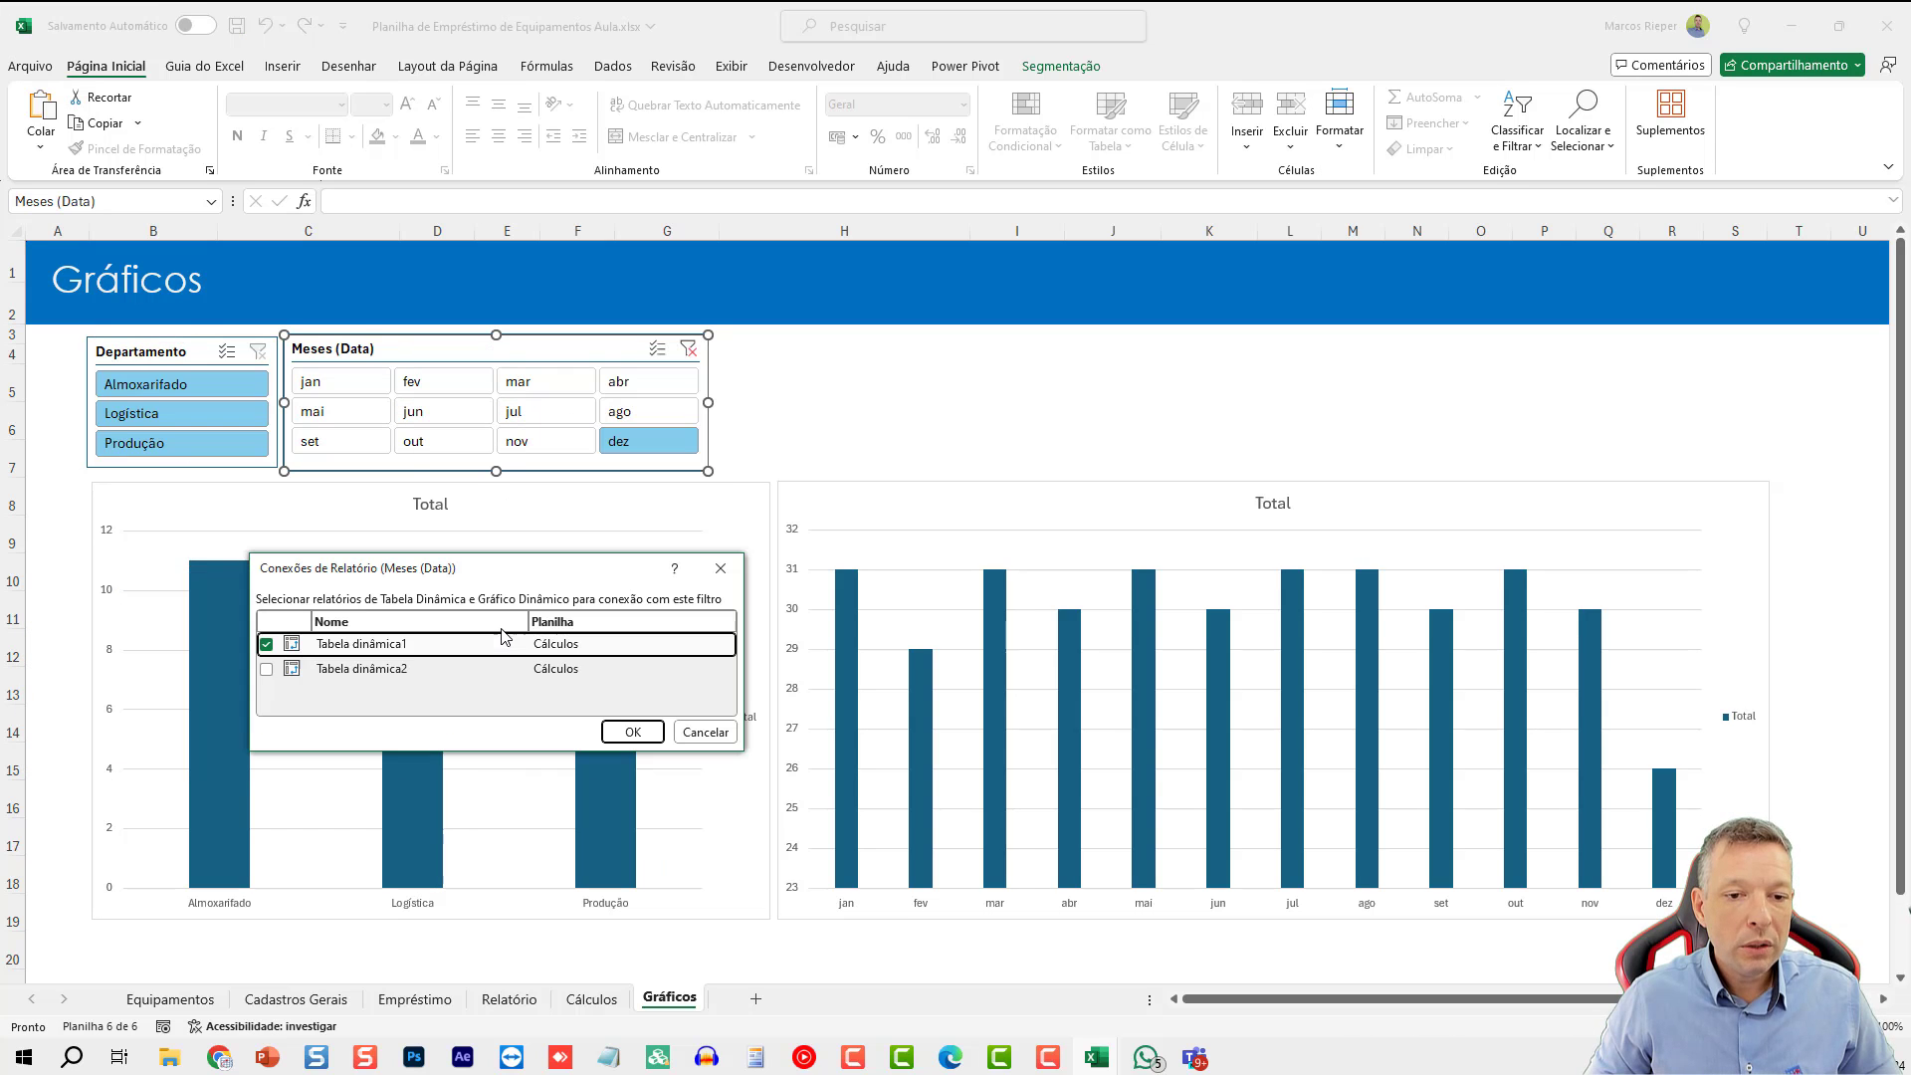
{"action": "left_click", "coordinate": [267, 669]}
{"action": "left_click", "coordinate": [632, 732]}
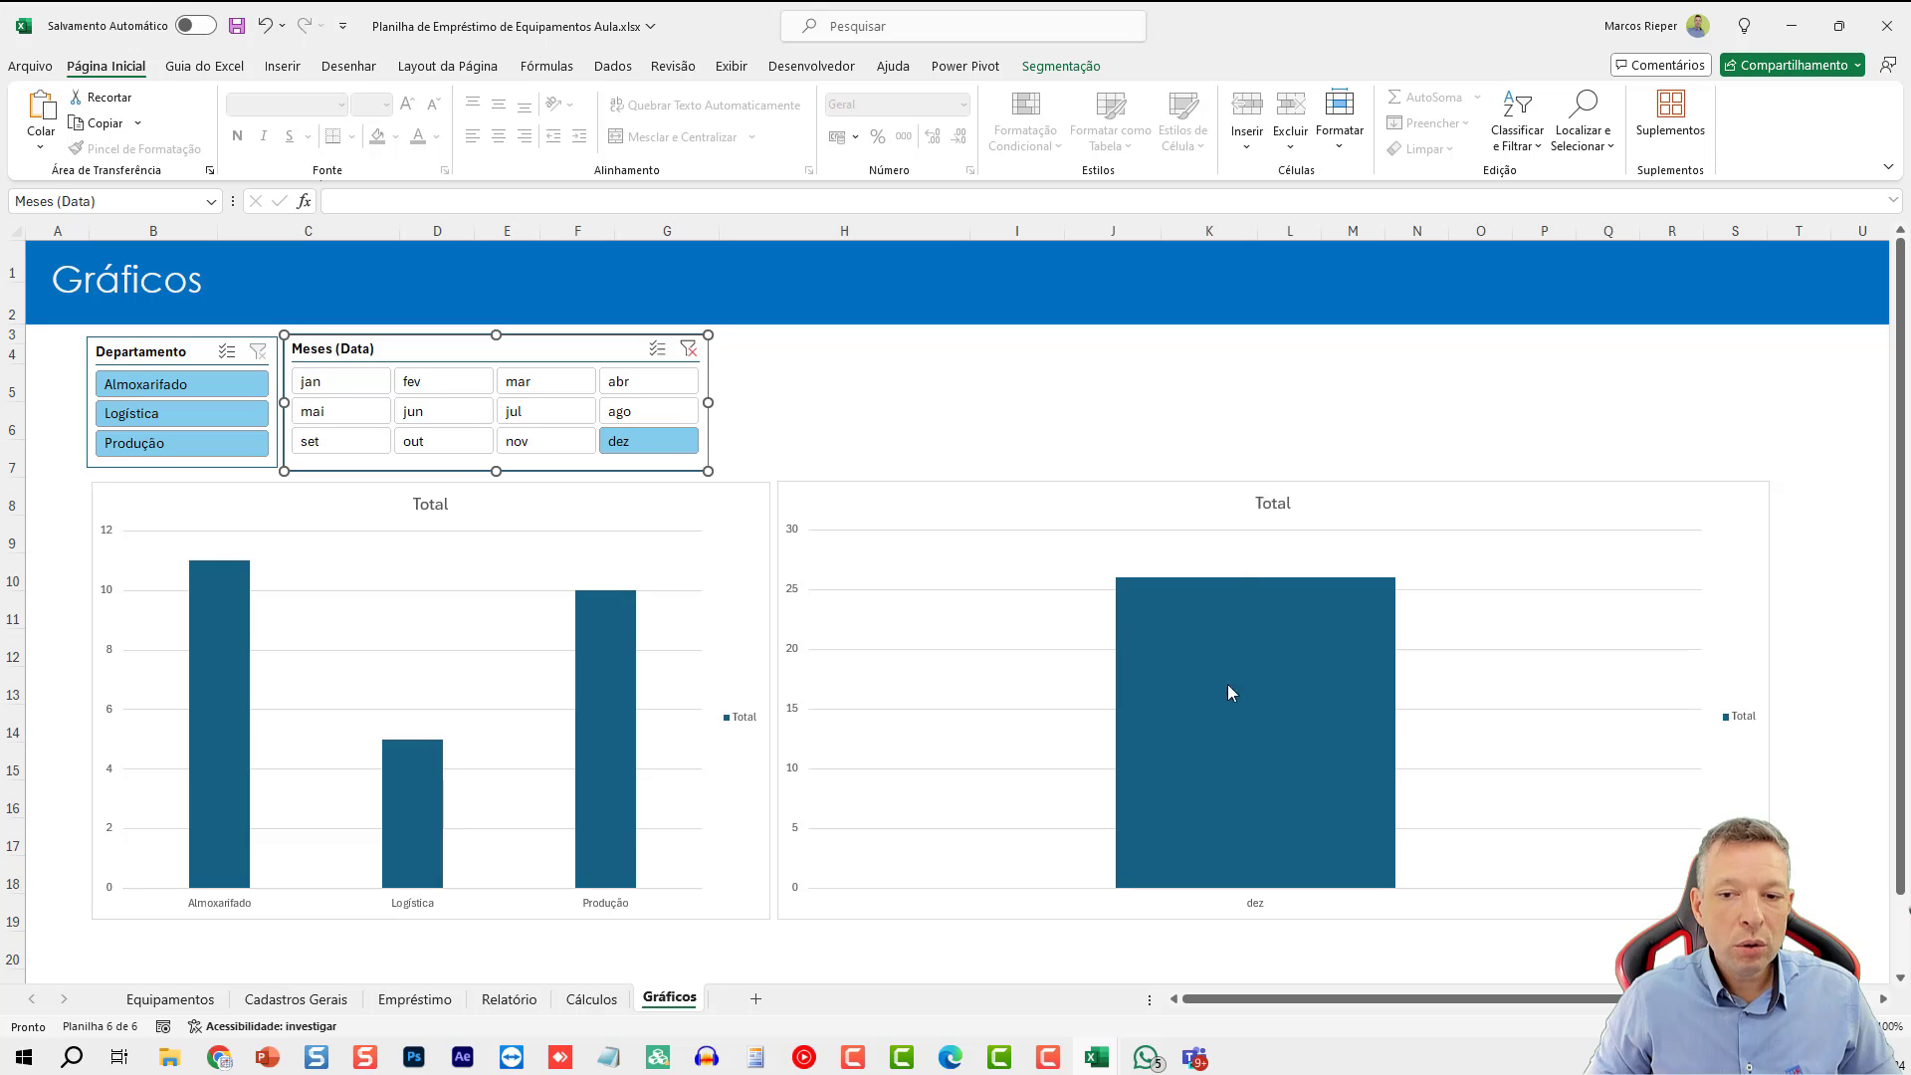
- Try several month ranges in the Meses (Data) slicer, finishing with set to nov, and go to the Cálculos sheet
{"action": "left_click", "coordinate": [932, 436]}
{"action": "left_click_drag", "start_coordinate": [385, 411], "coordinate": [555, 411]}
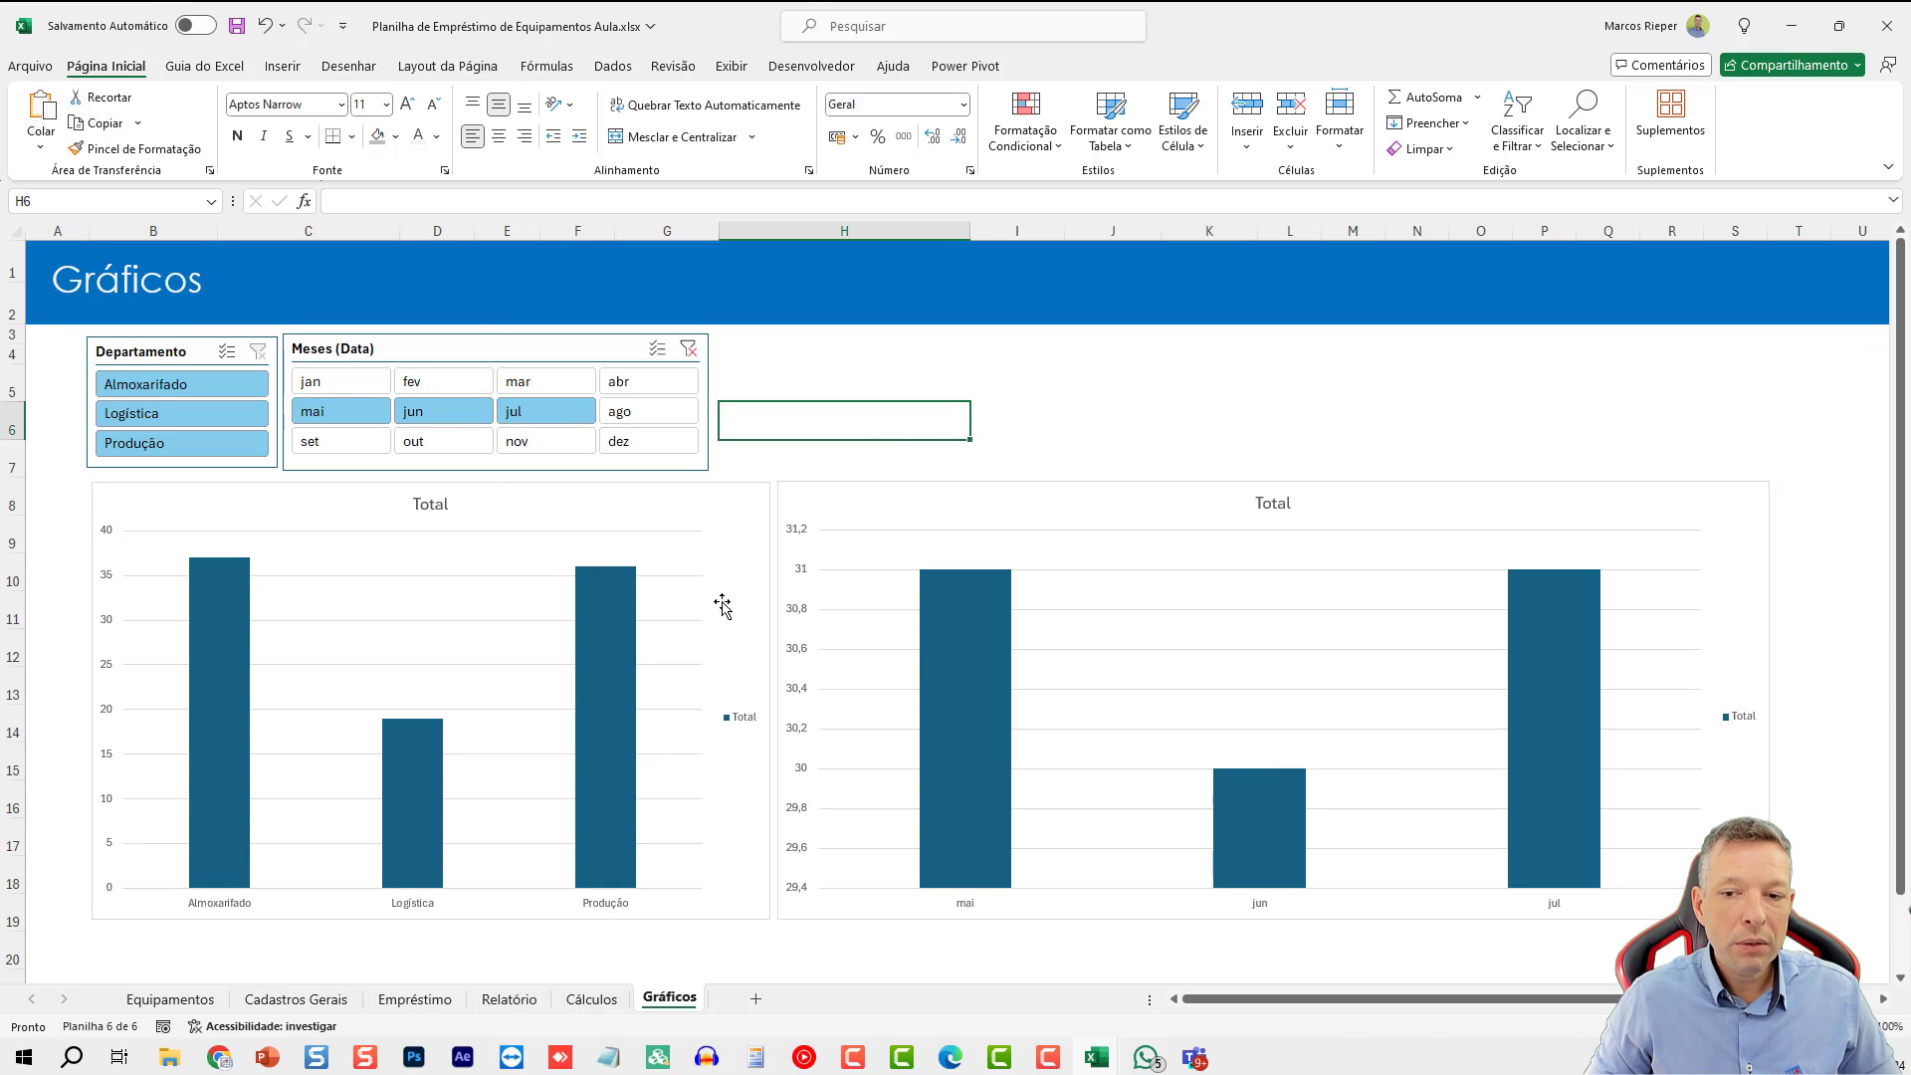
{"action": "left_click_drag", "start_coordinate": [317, 382], "coordinate": [562, 394]}
{"action": "left_click_drag", "start_coordinate": [319, 441], "coordinate": [659, 480]}
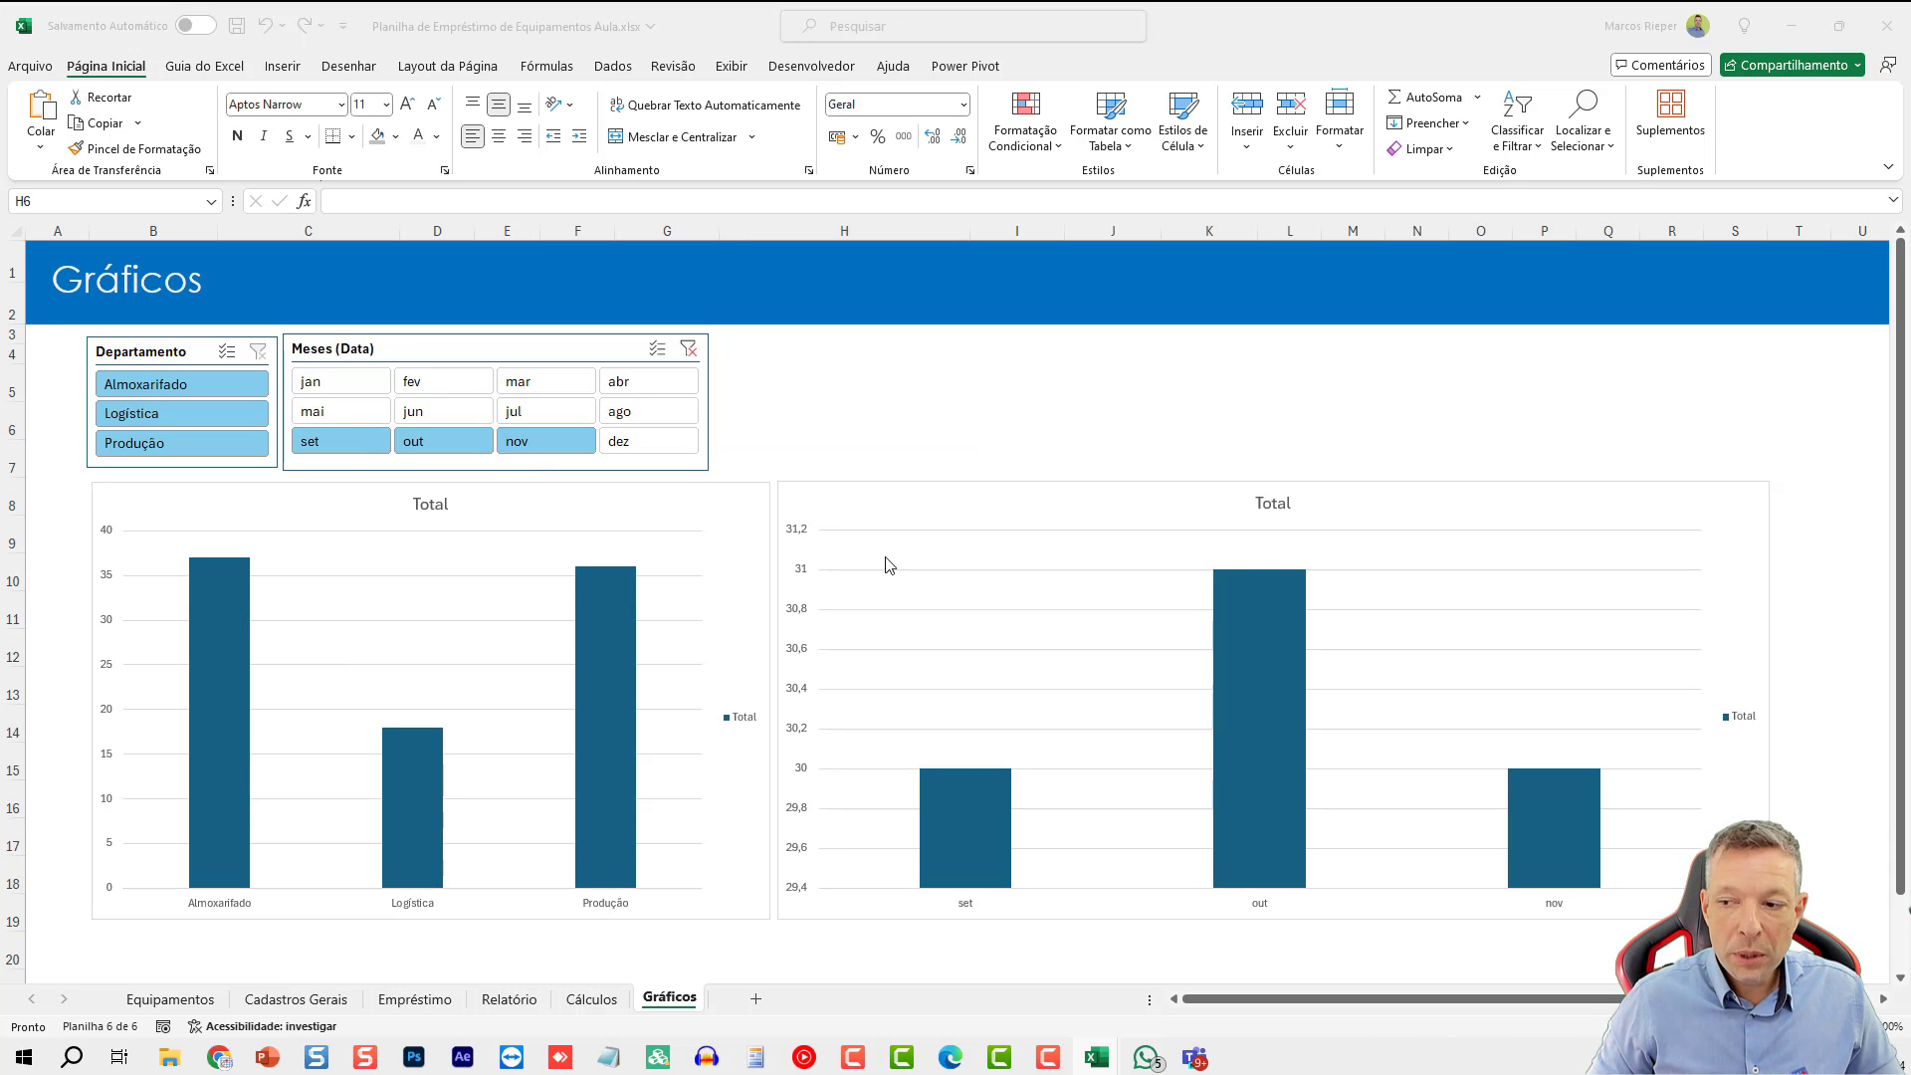
{"action": "key", "text": "ctrl+Page_Up"}
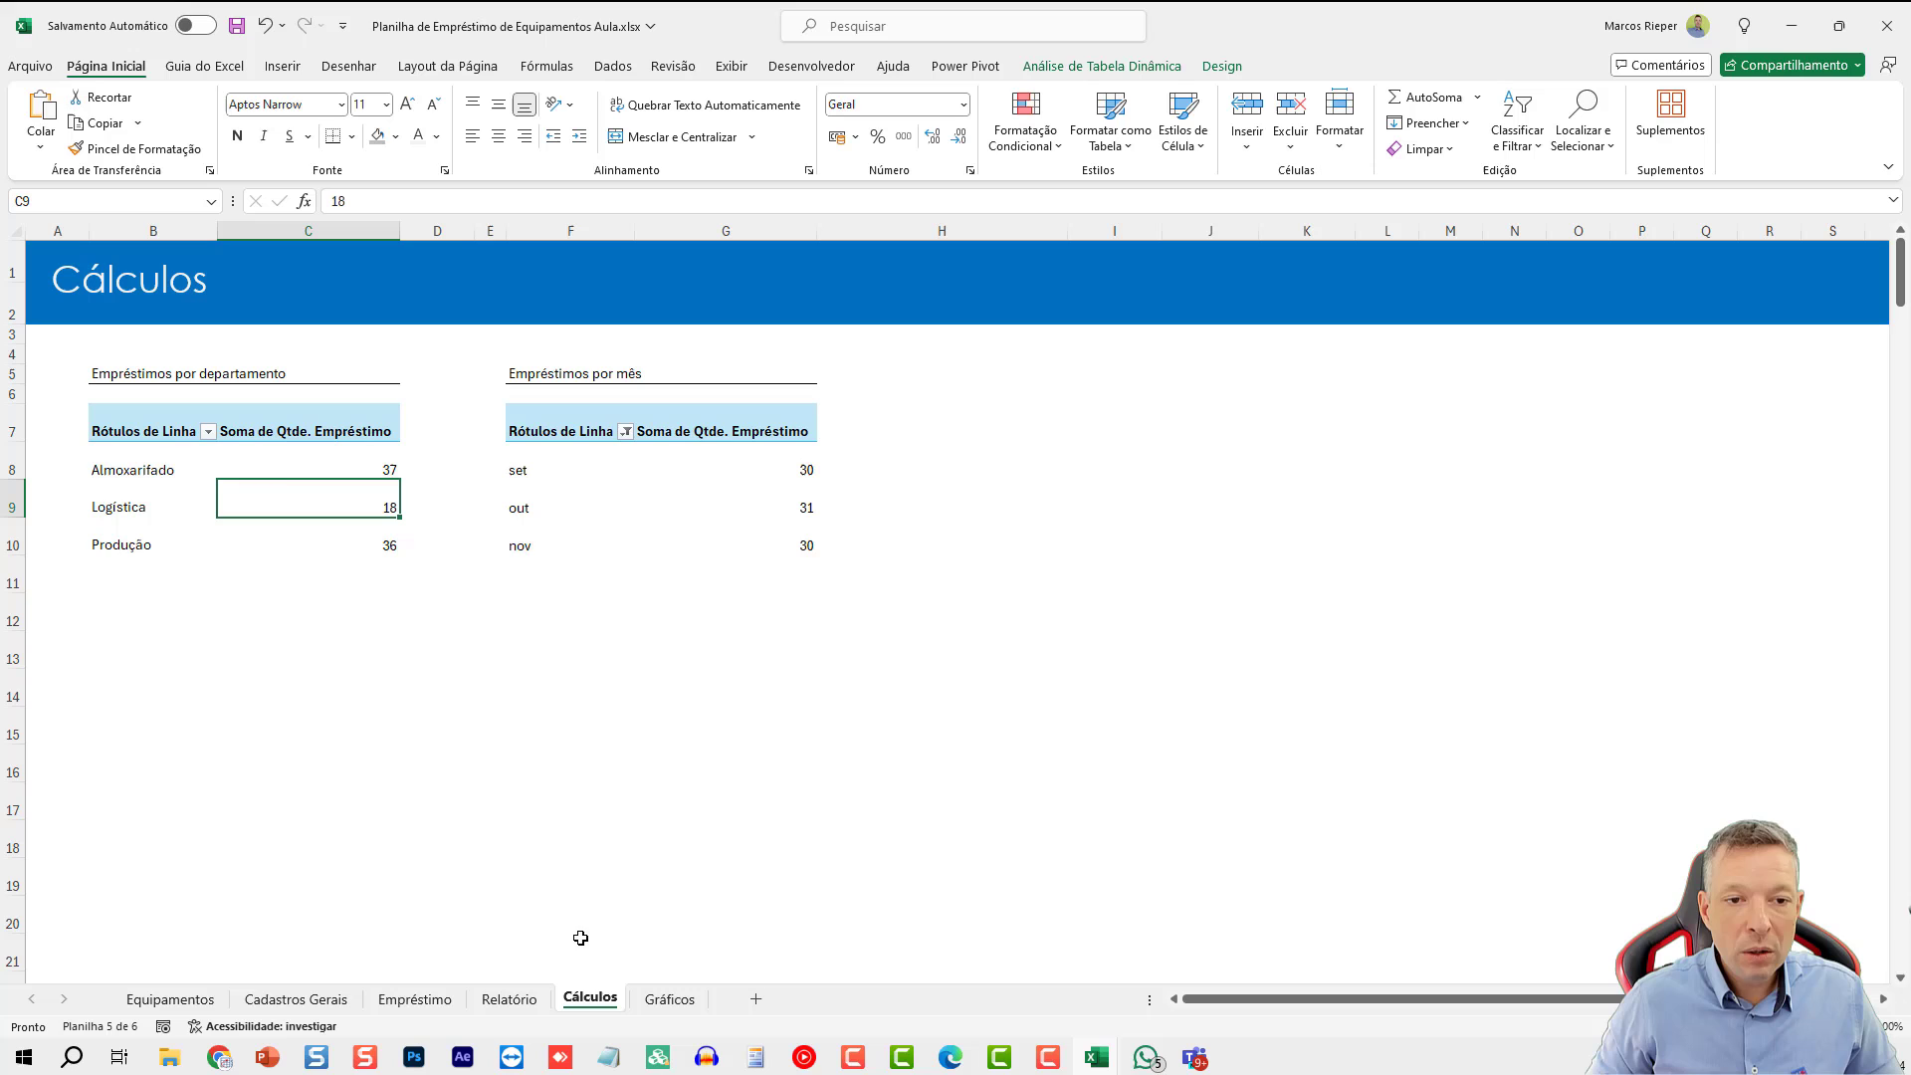
{"action": "right_click", "coordinate": [279, 468]}
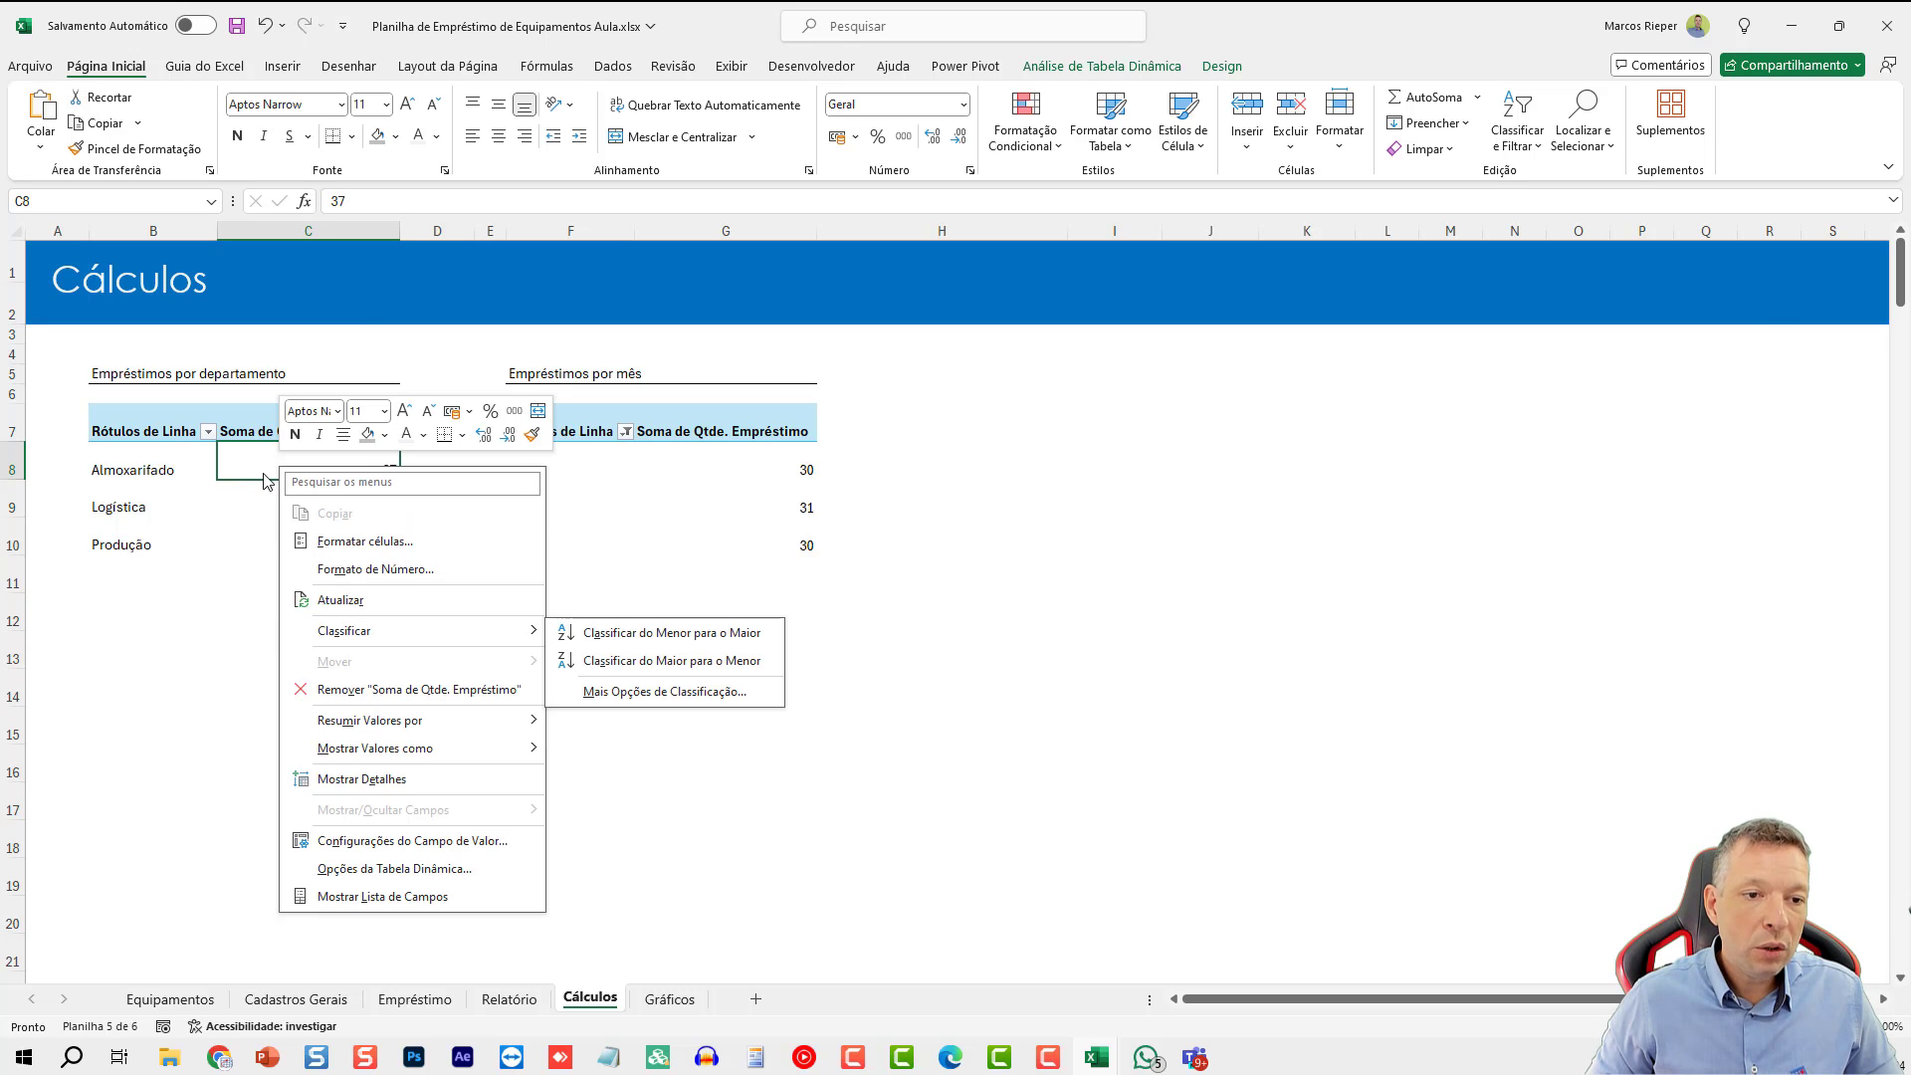
{"action": "left_click", "coordinate": [650, 694]}
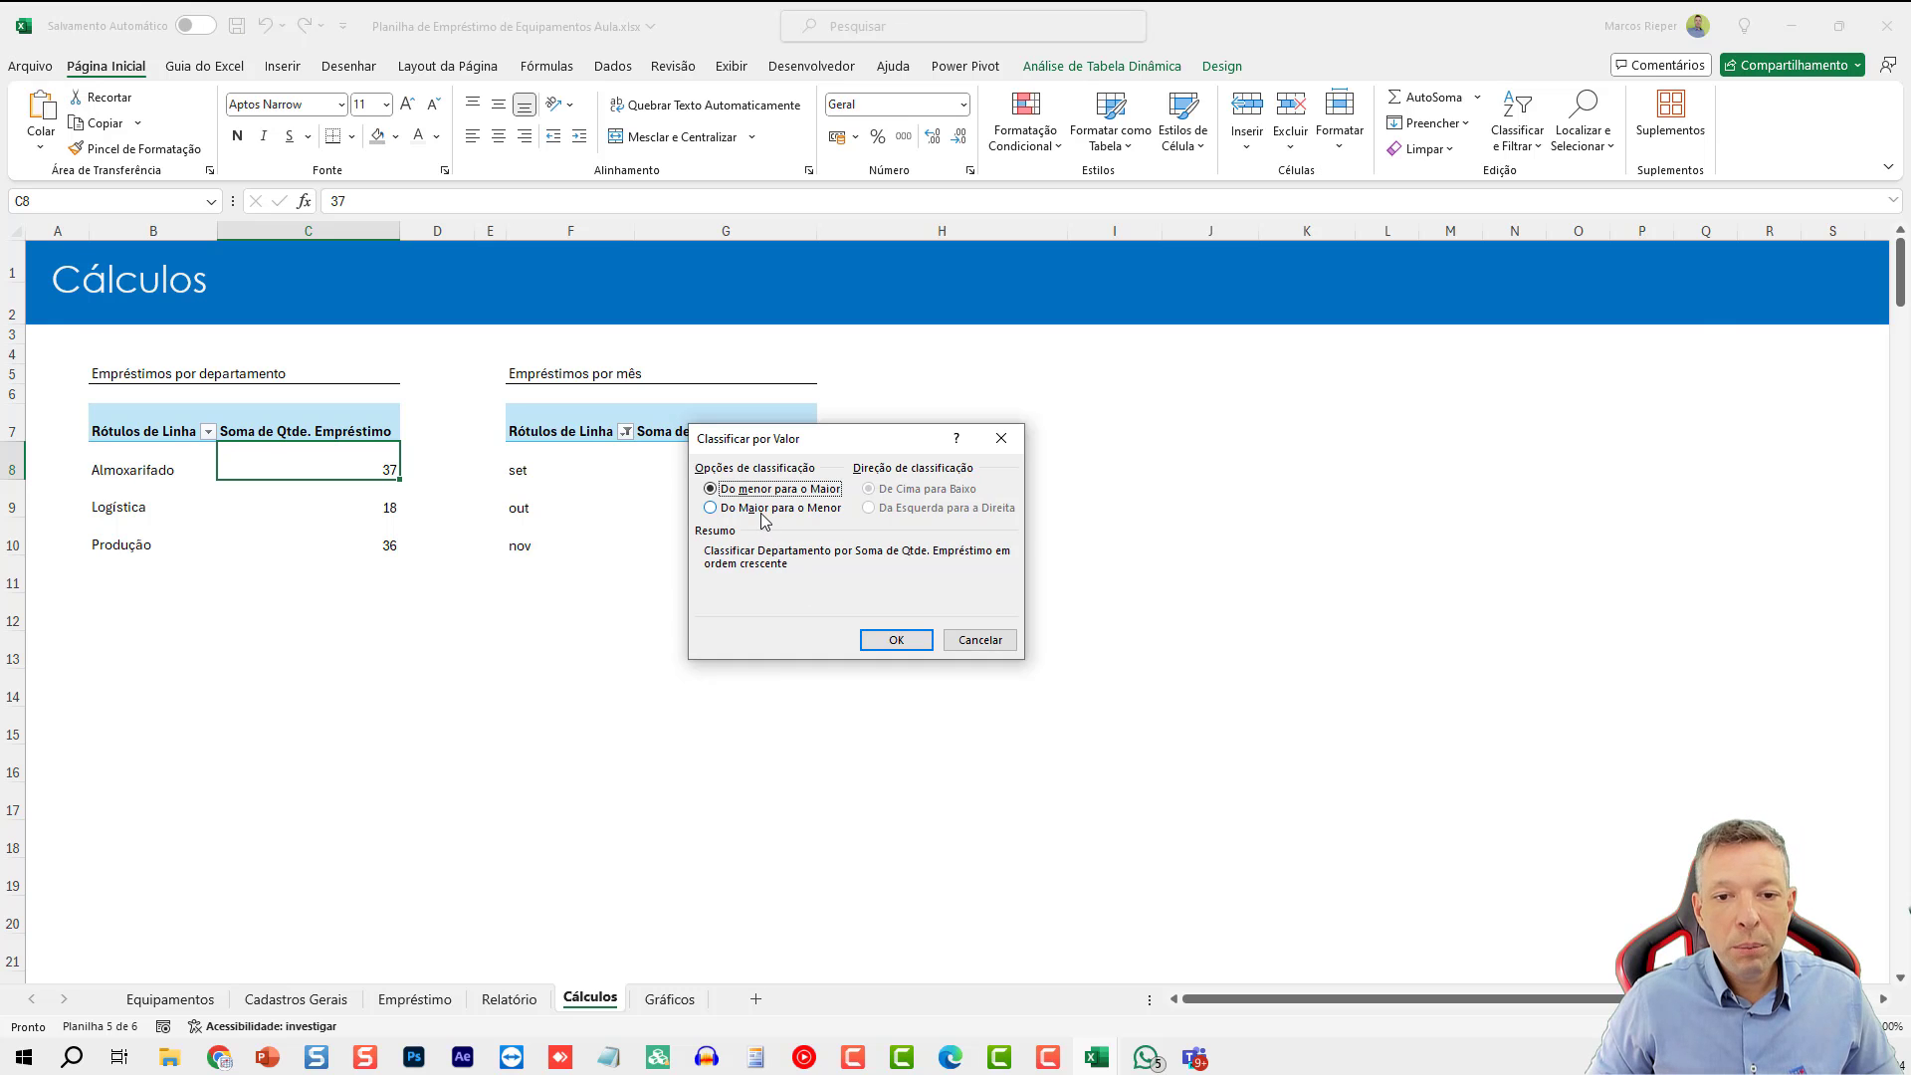
{"action": "key", "text": "Escape"}
- Sort the departments in the Empréstimos por departamento pivot table in descending order by Soma de Qtde. Empréstimo
{"action": "right_click", "coordinate": [197, 474]}
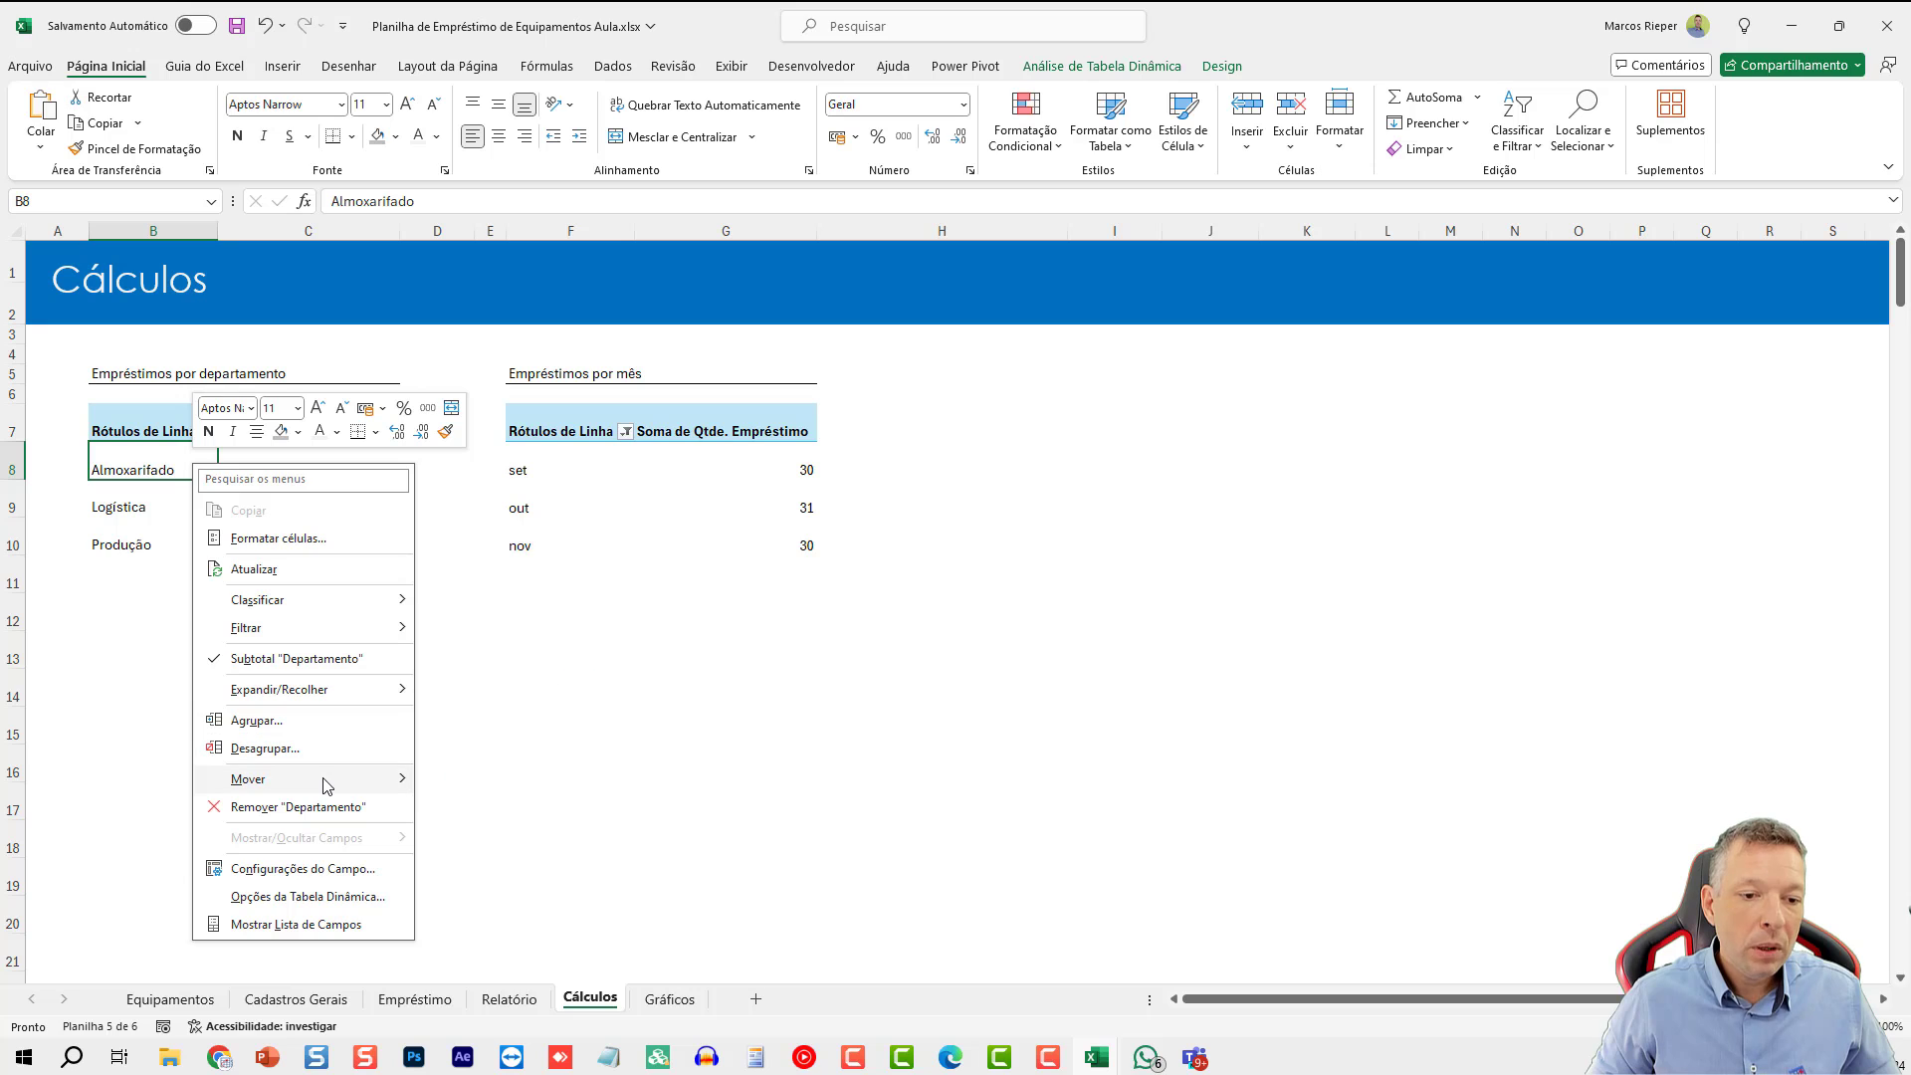
{"action": "mouse_move", "coordinate": [406, 610]}
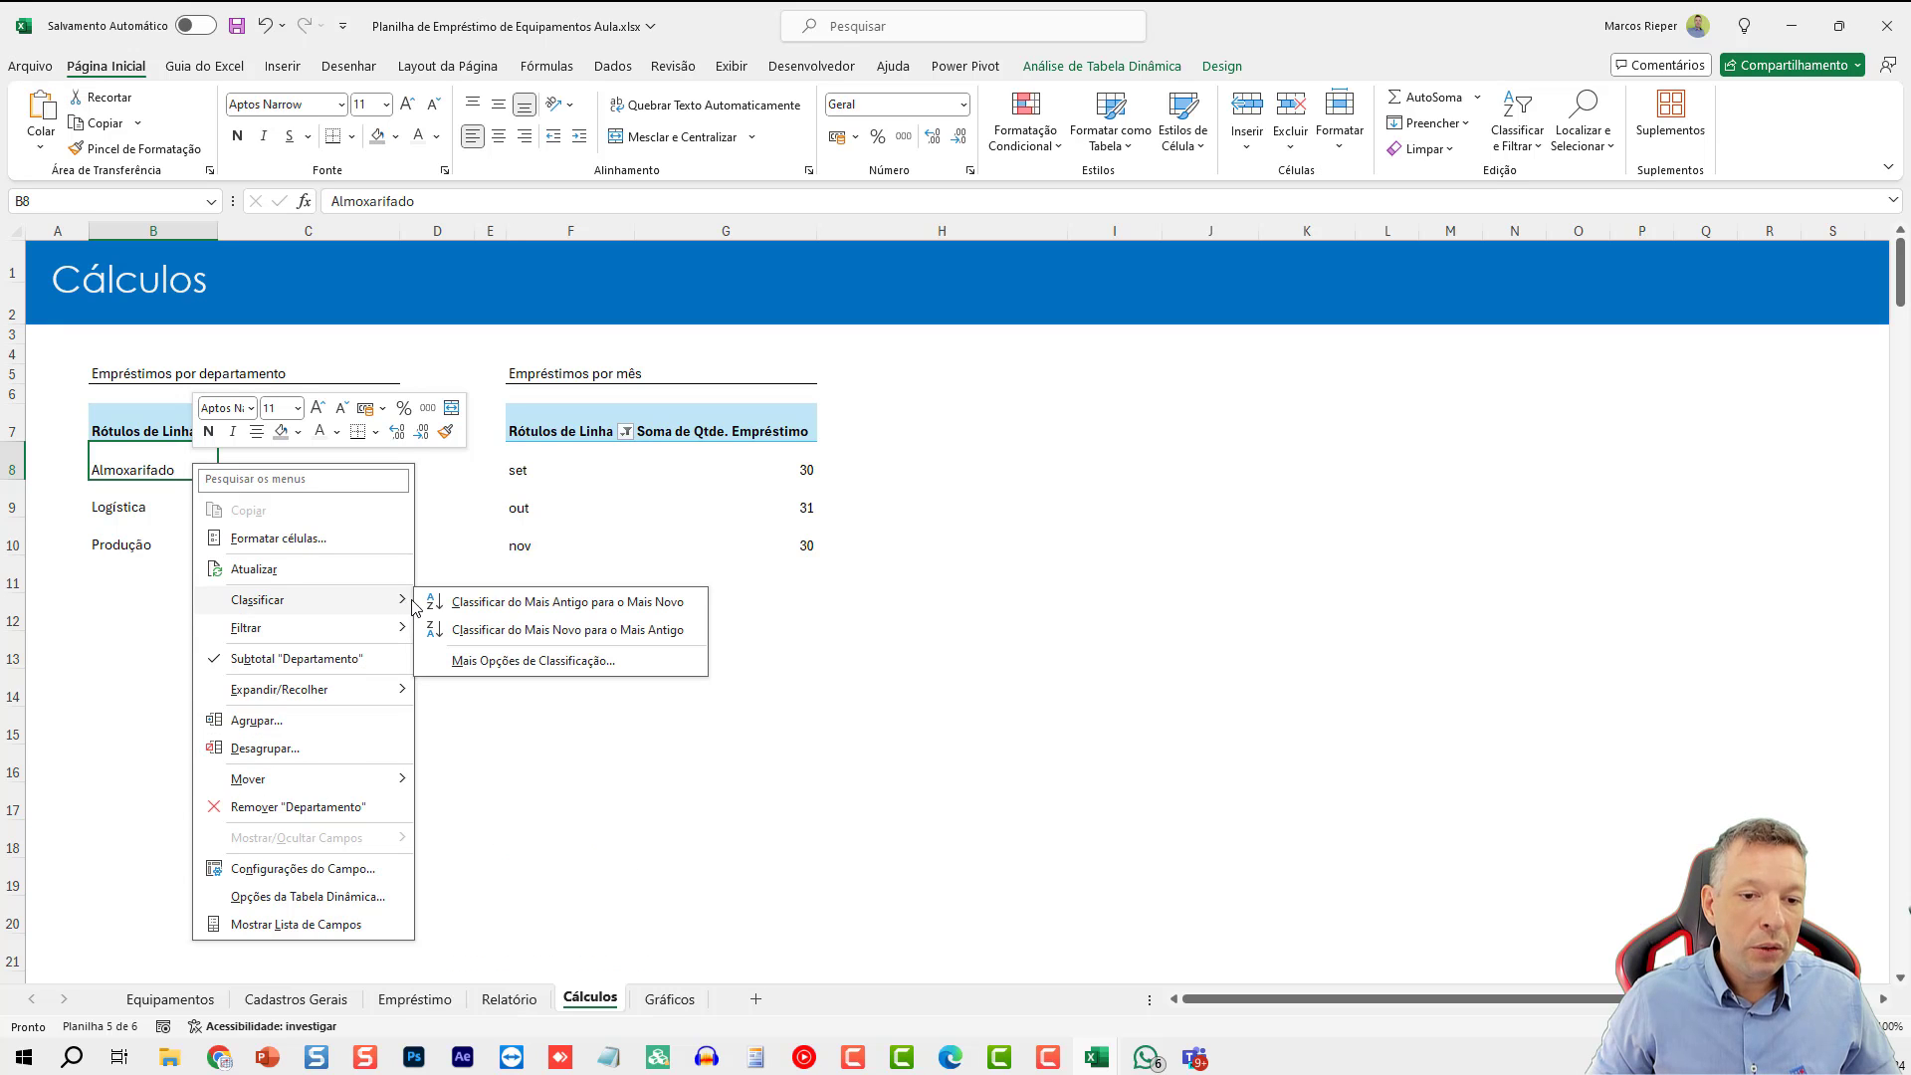
{"action": "left_click", "coordinate": [525, 662]}
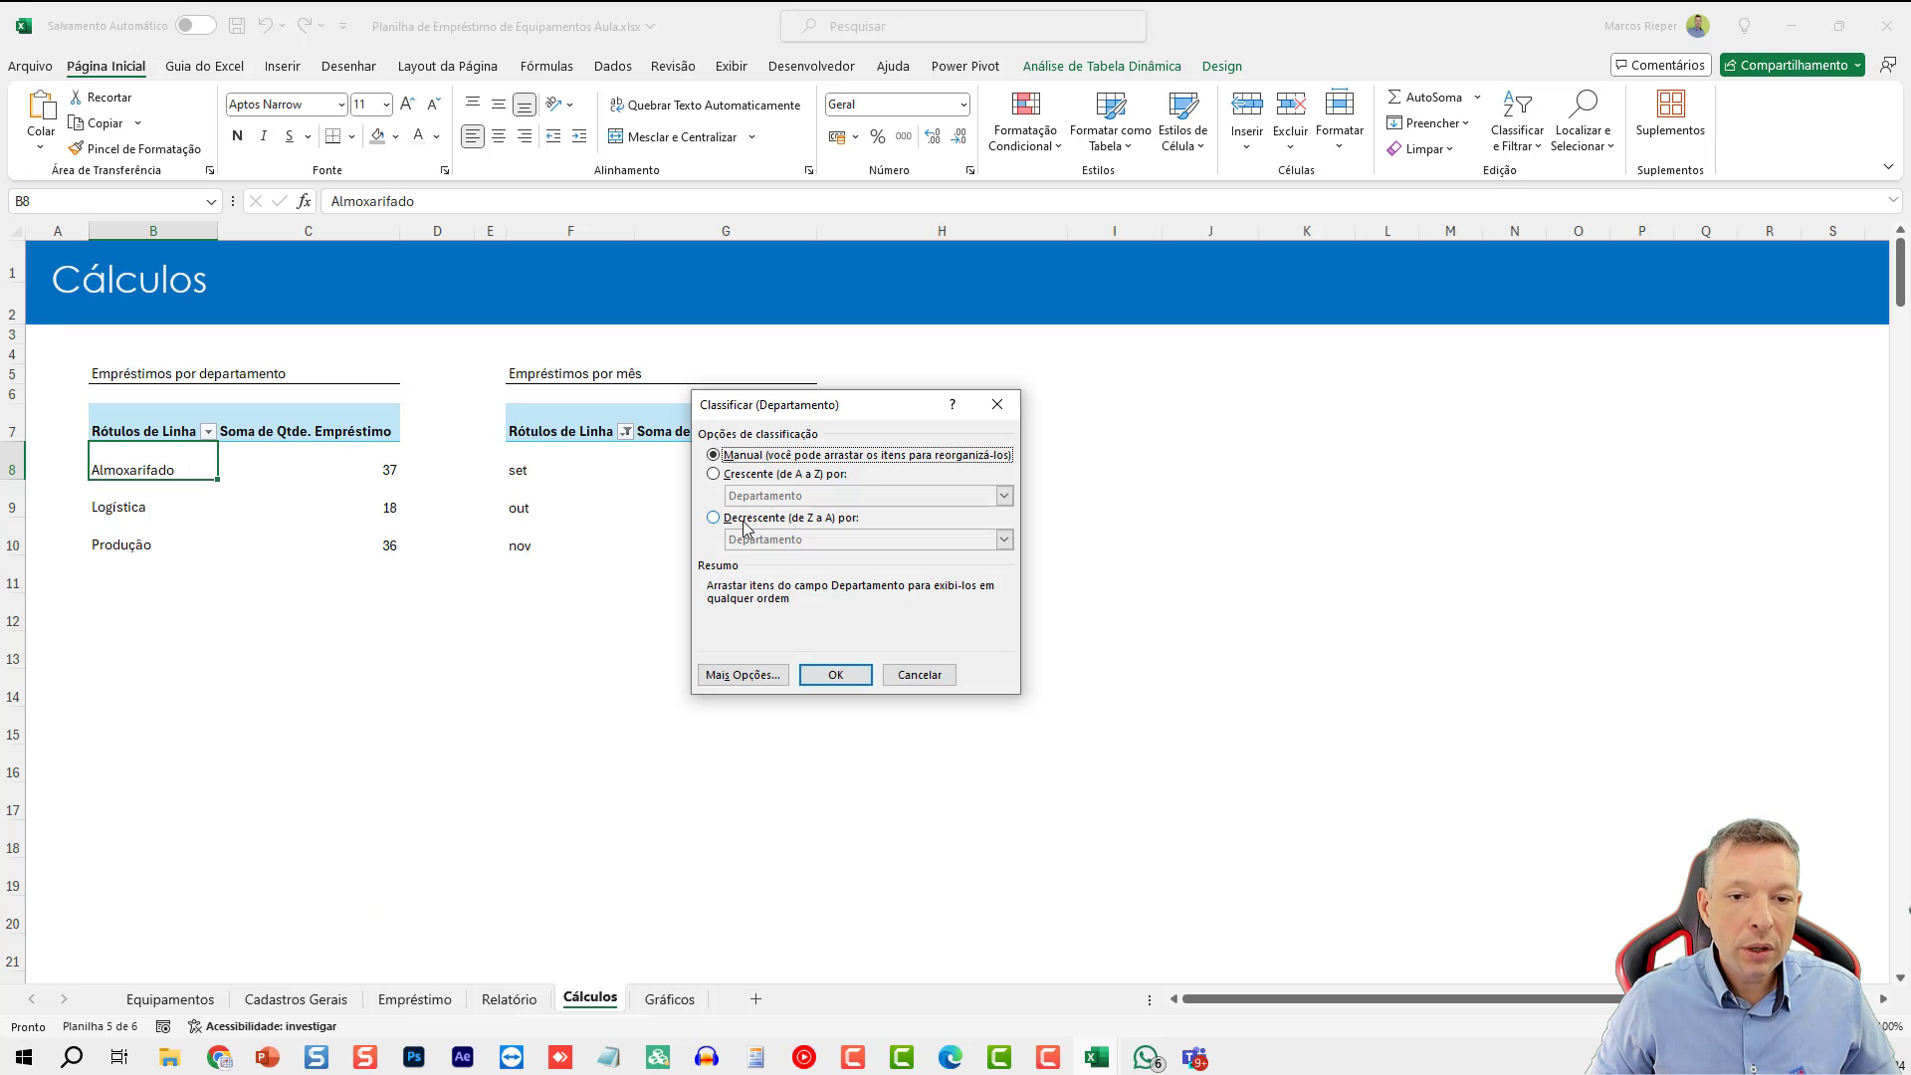
{"action": "left_click", "coordinate": [738, 522]}
{"action": "left_click", "coordinate": [761, 546]}
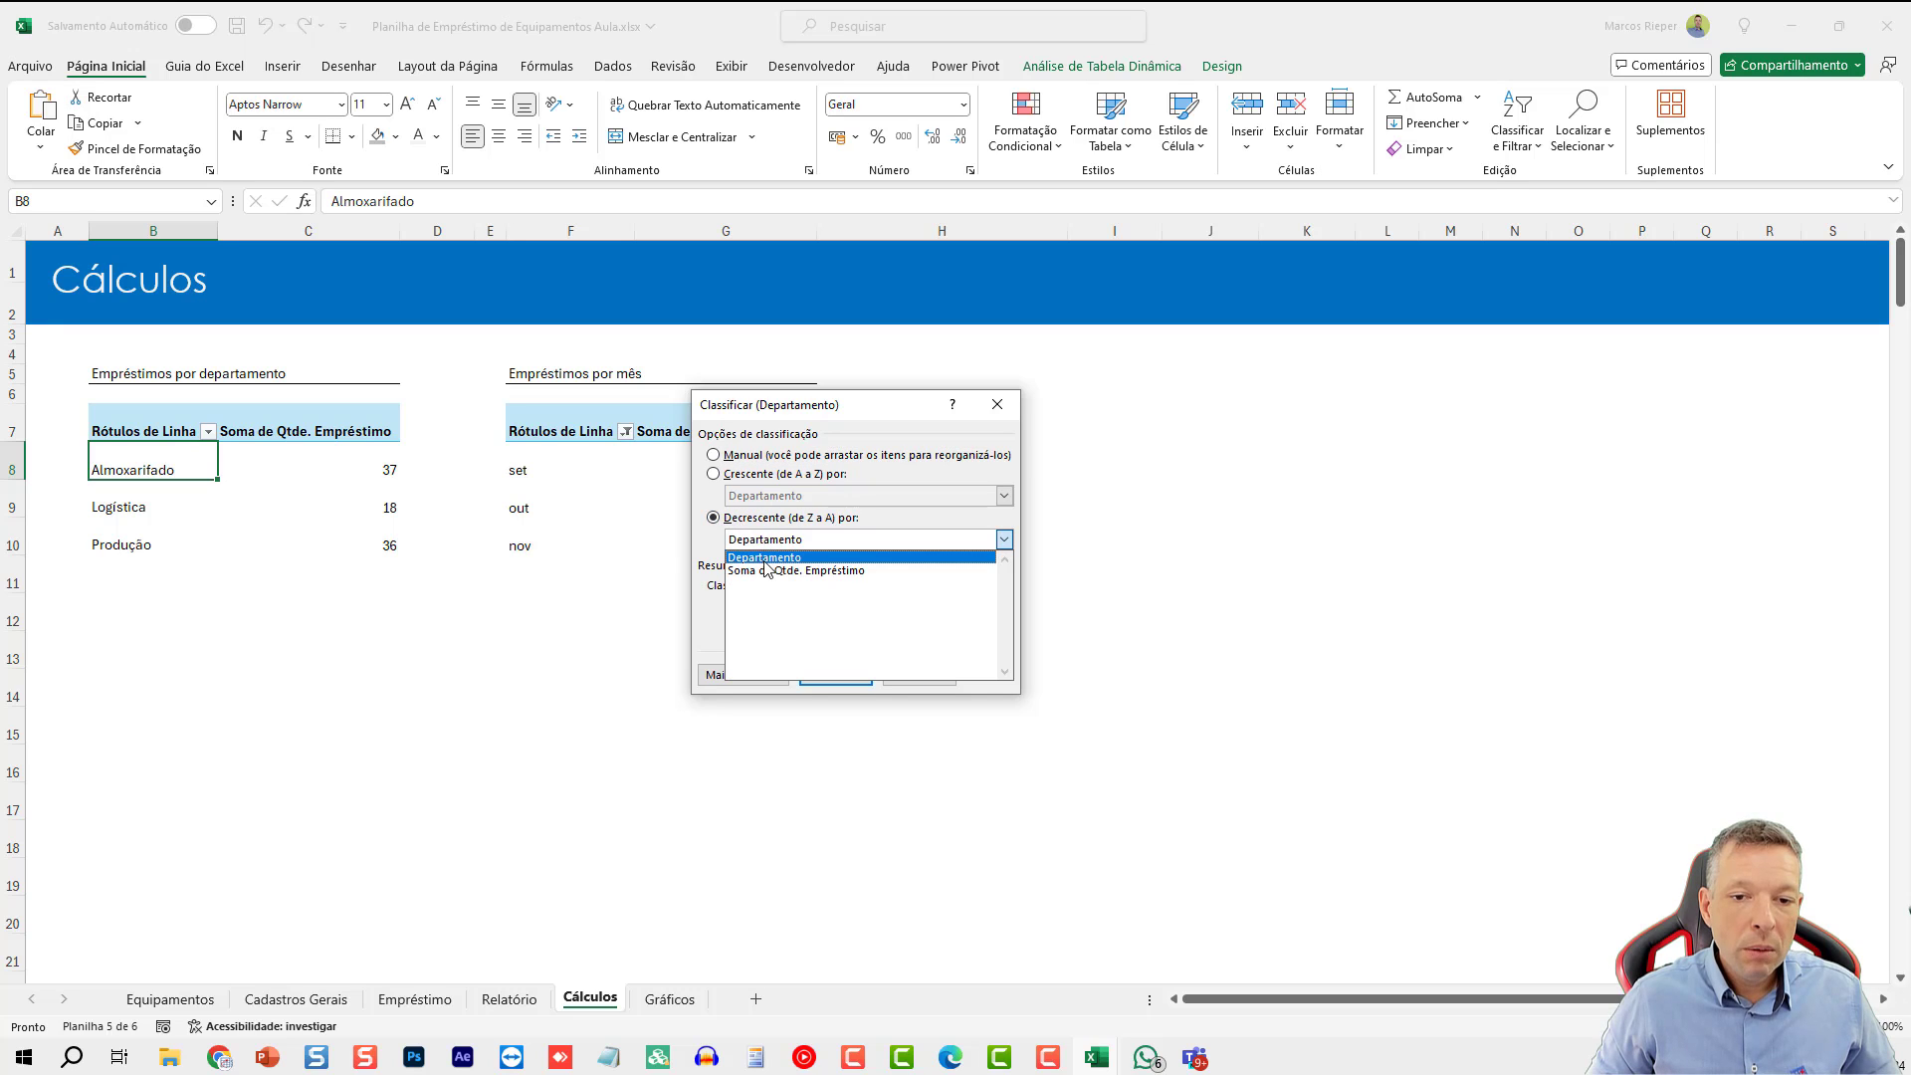
{"action": "left_click", "coordinate": [767, 572]}
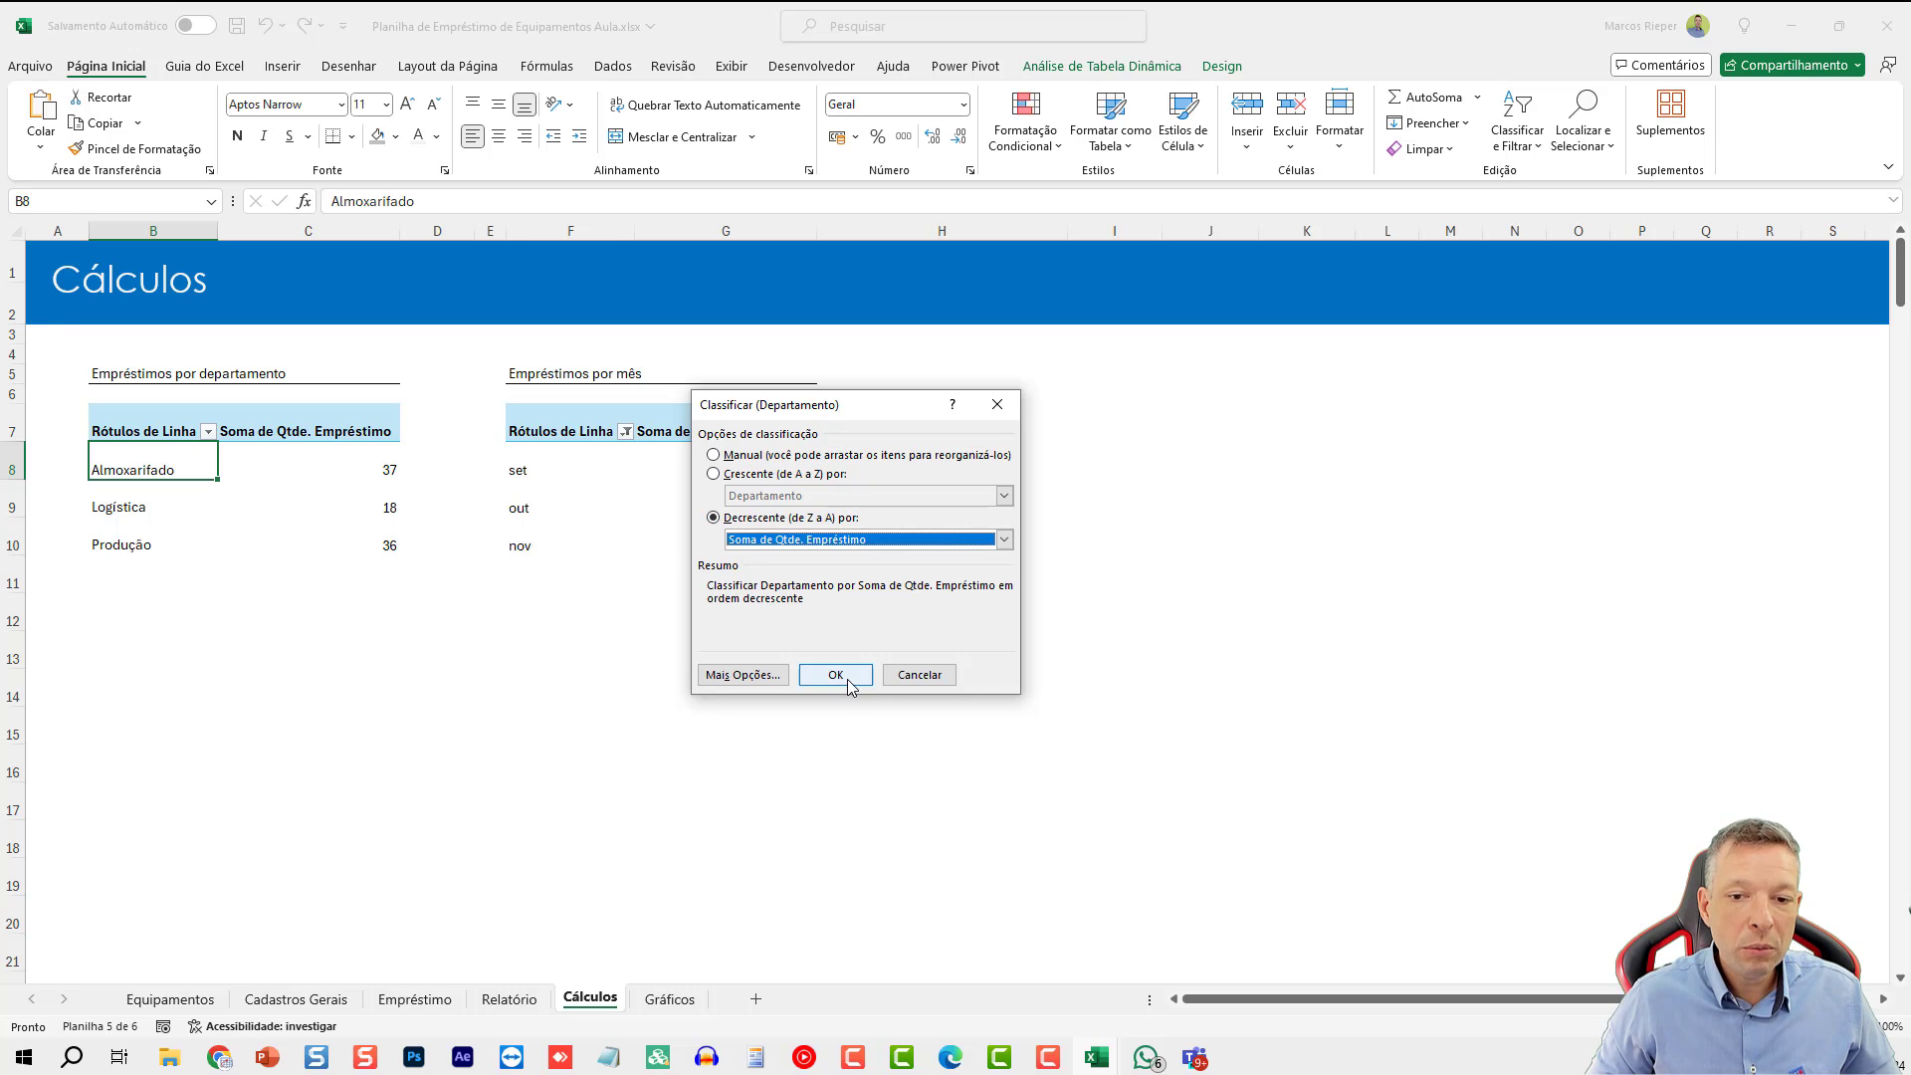
{"action": "left_click", "coordinate": [845, 676]}
{"action": "left_click_drag", "start_coordinate": [369, 488], "coordinate": [372, 542]}
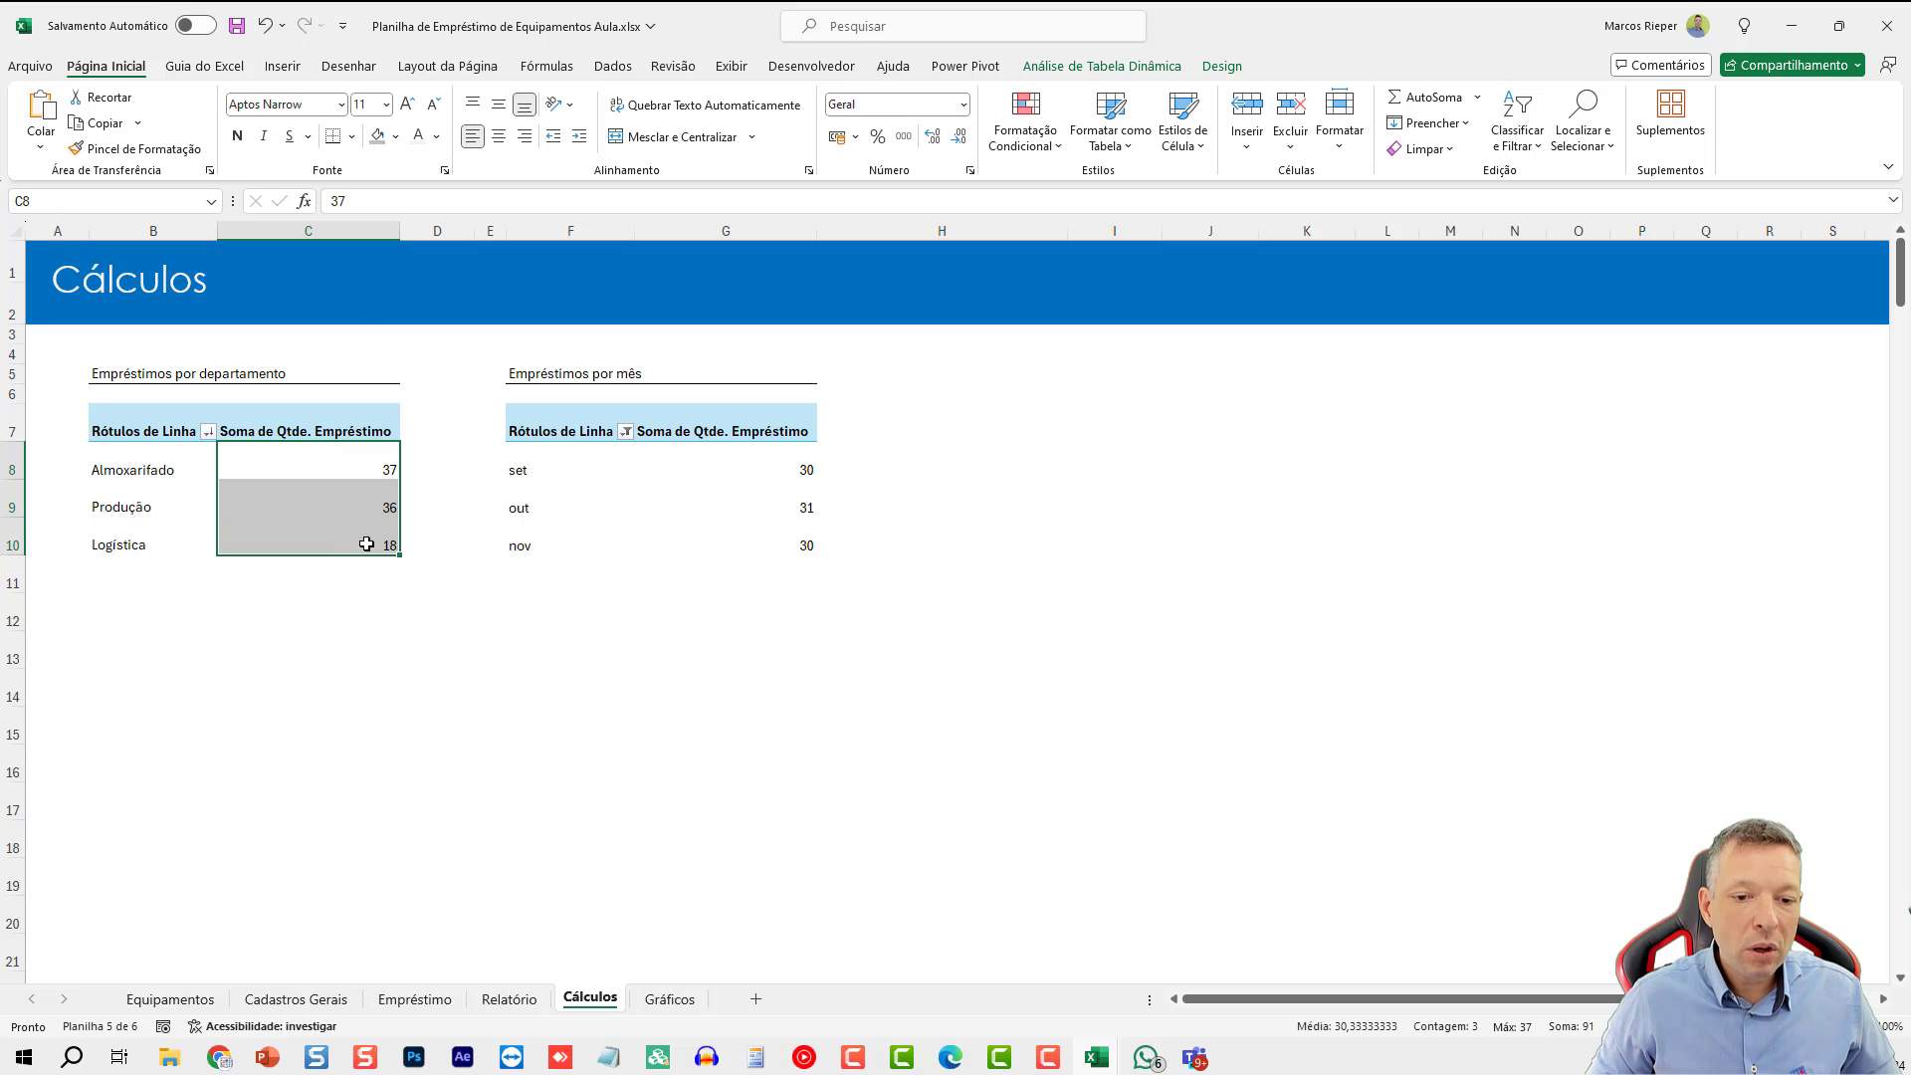
- Add data labels to the columns of the department chart on the Gráficos sheet
{"action": "left_click", "coordinate": [670, 999]}
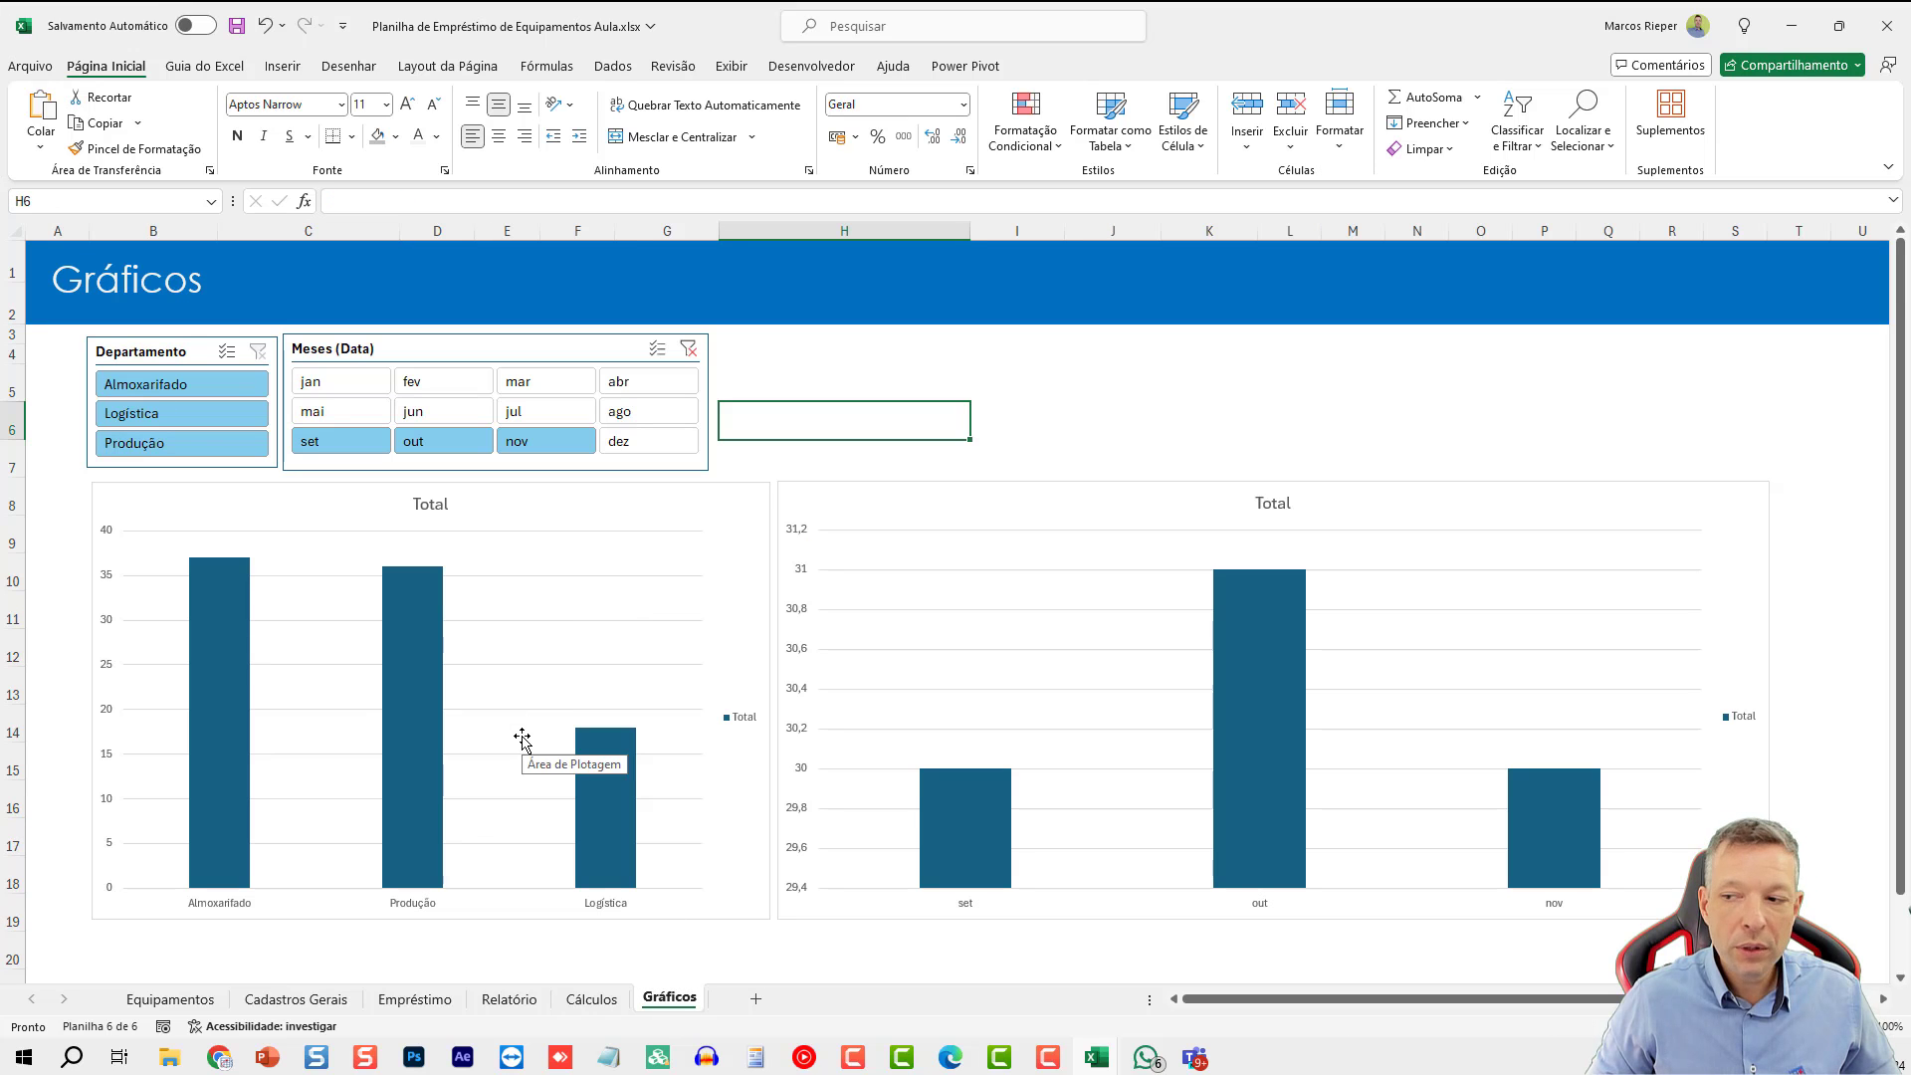
{"action": "right_click", "coordinate": [230, 646]}
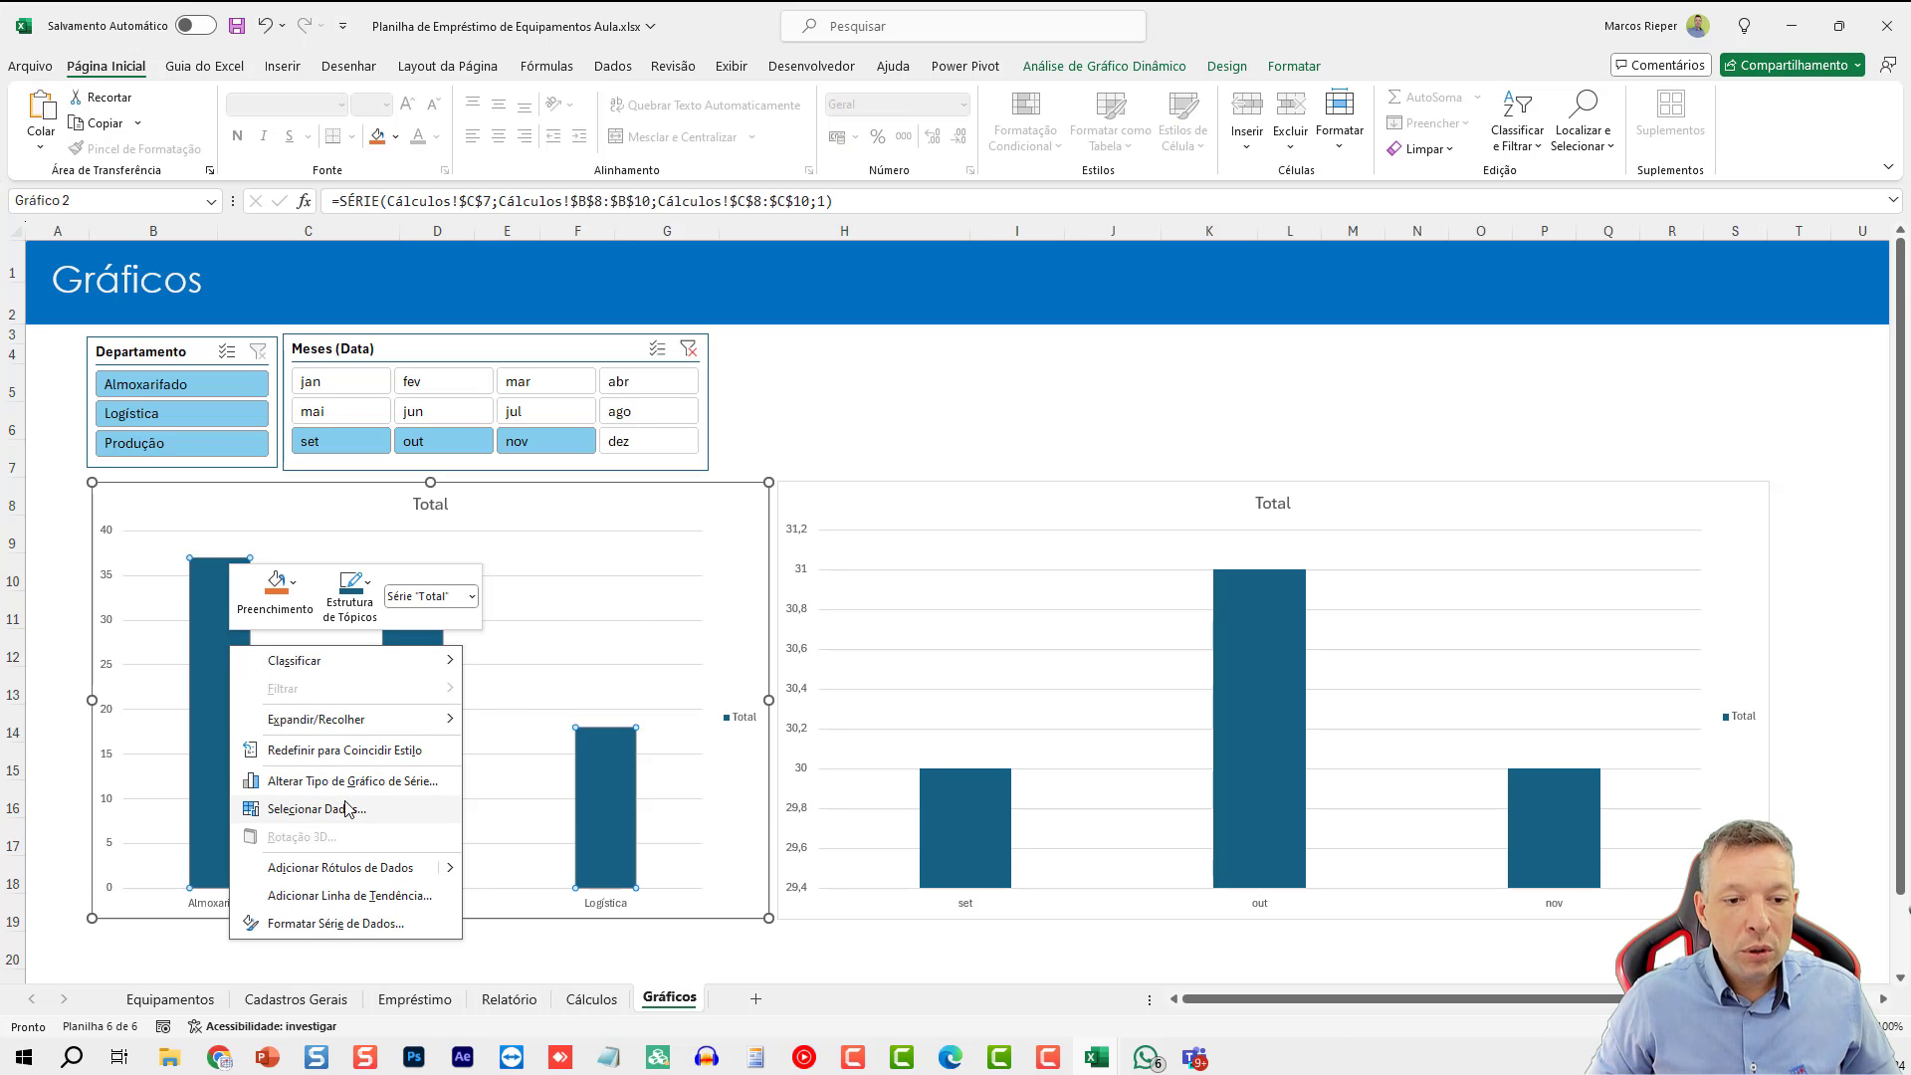
{"action": "left_click", "coordinate": [335, 867]}
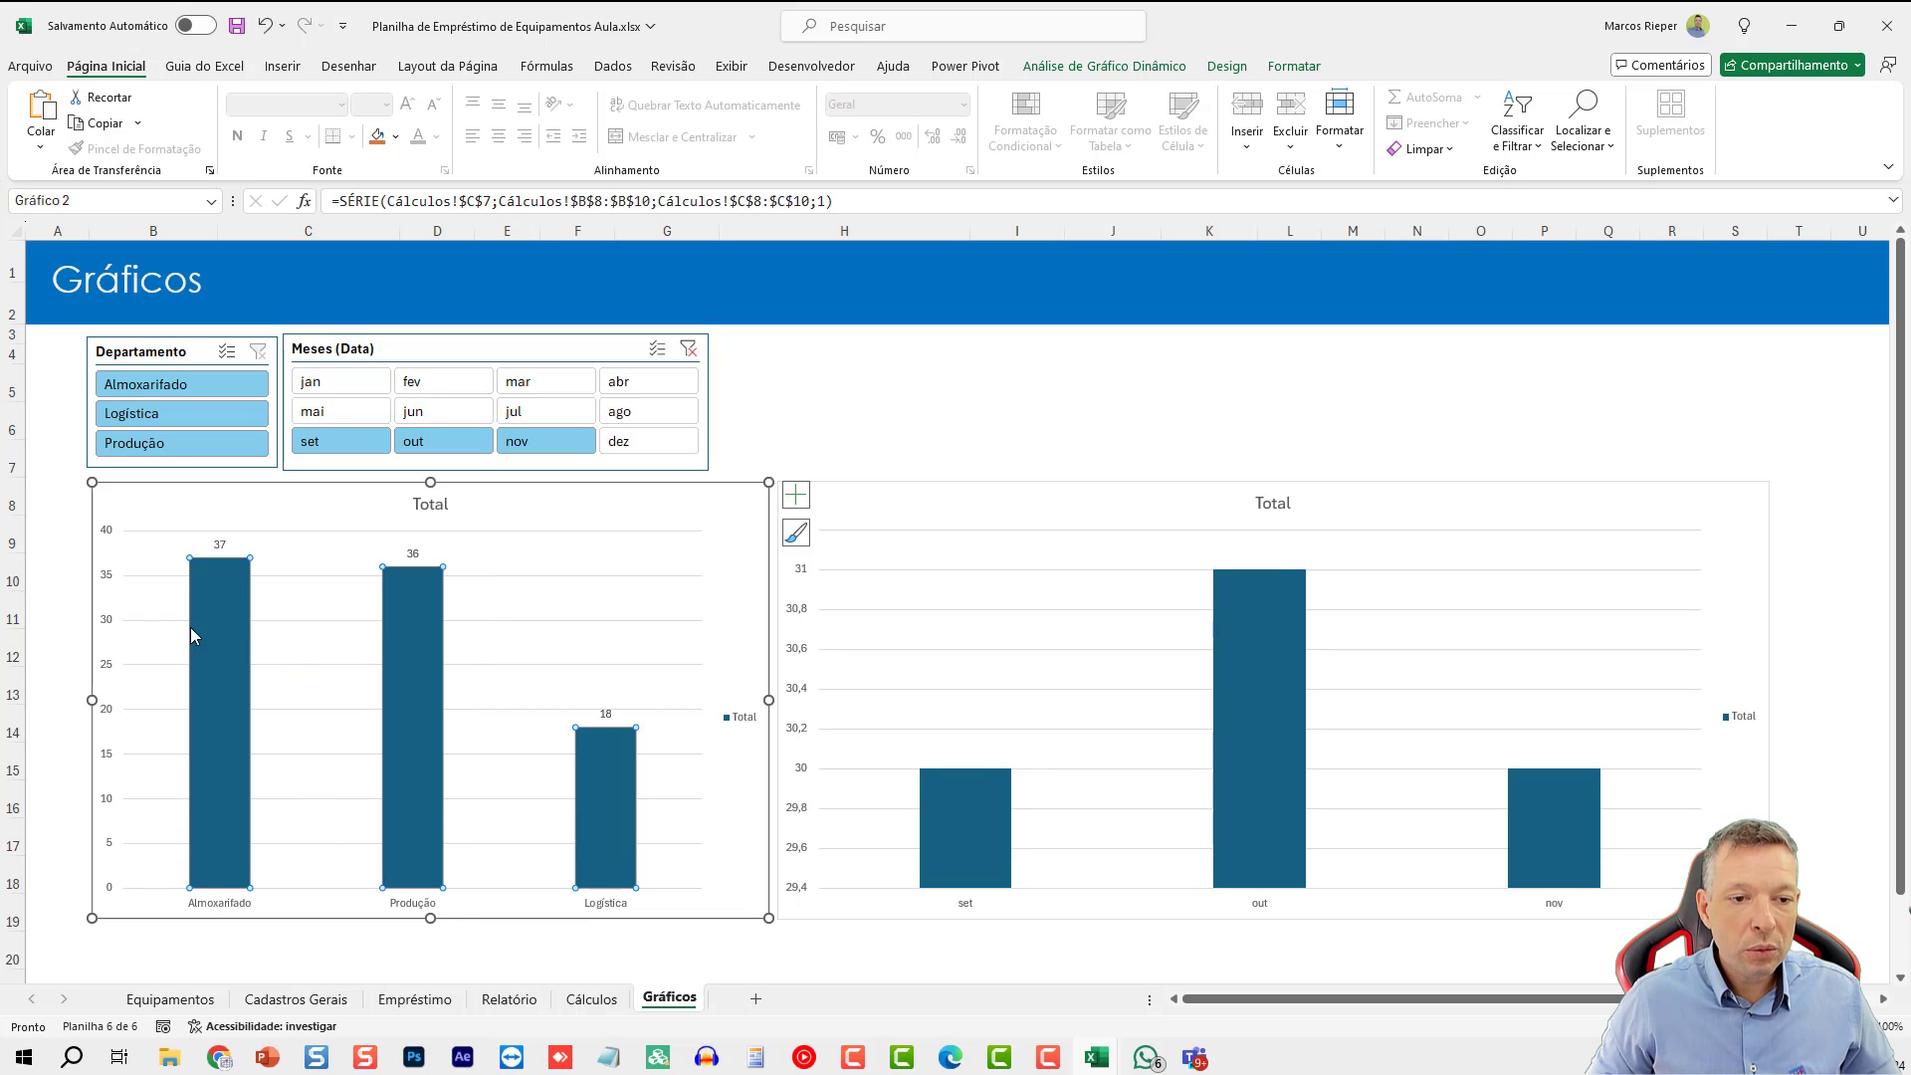
- Delete the vertical value axis and the horizontal gridlines from the department chart
{"action": "left_click", "coordinate": [116, 588]}
{"action": "key", "text": "Delete"}
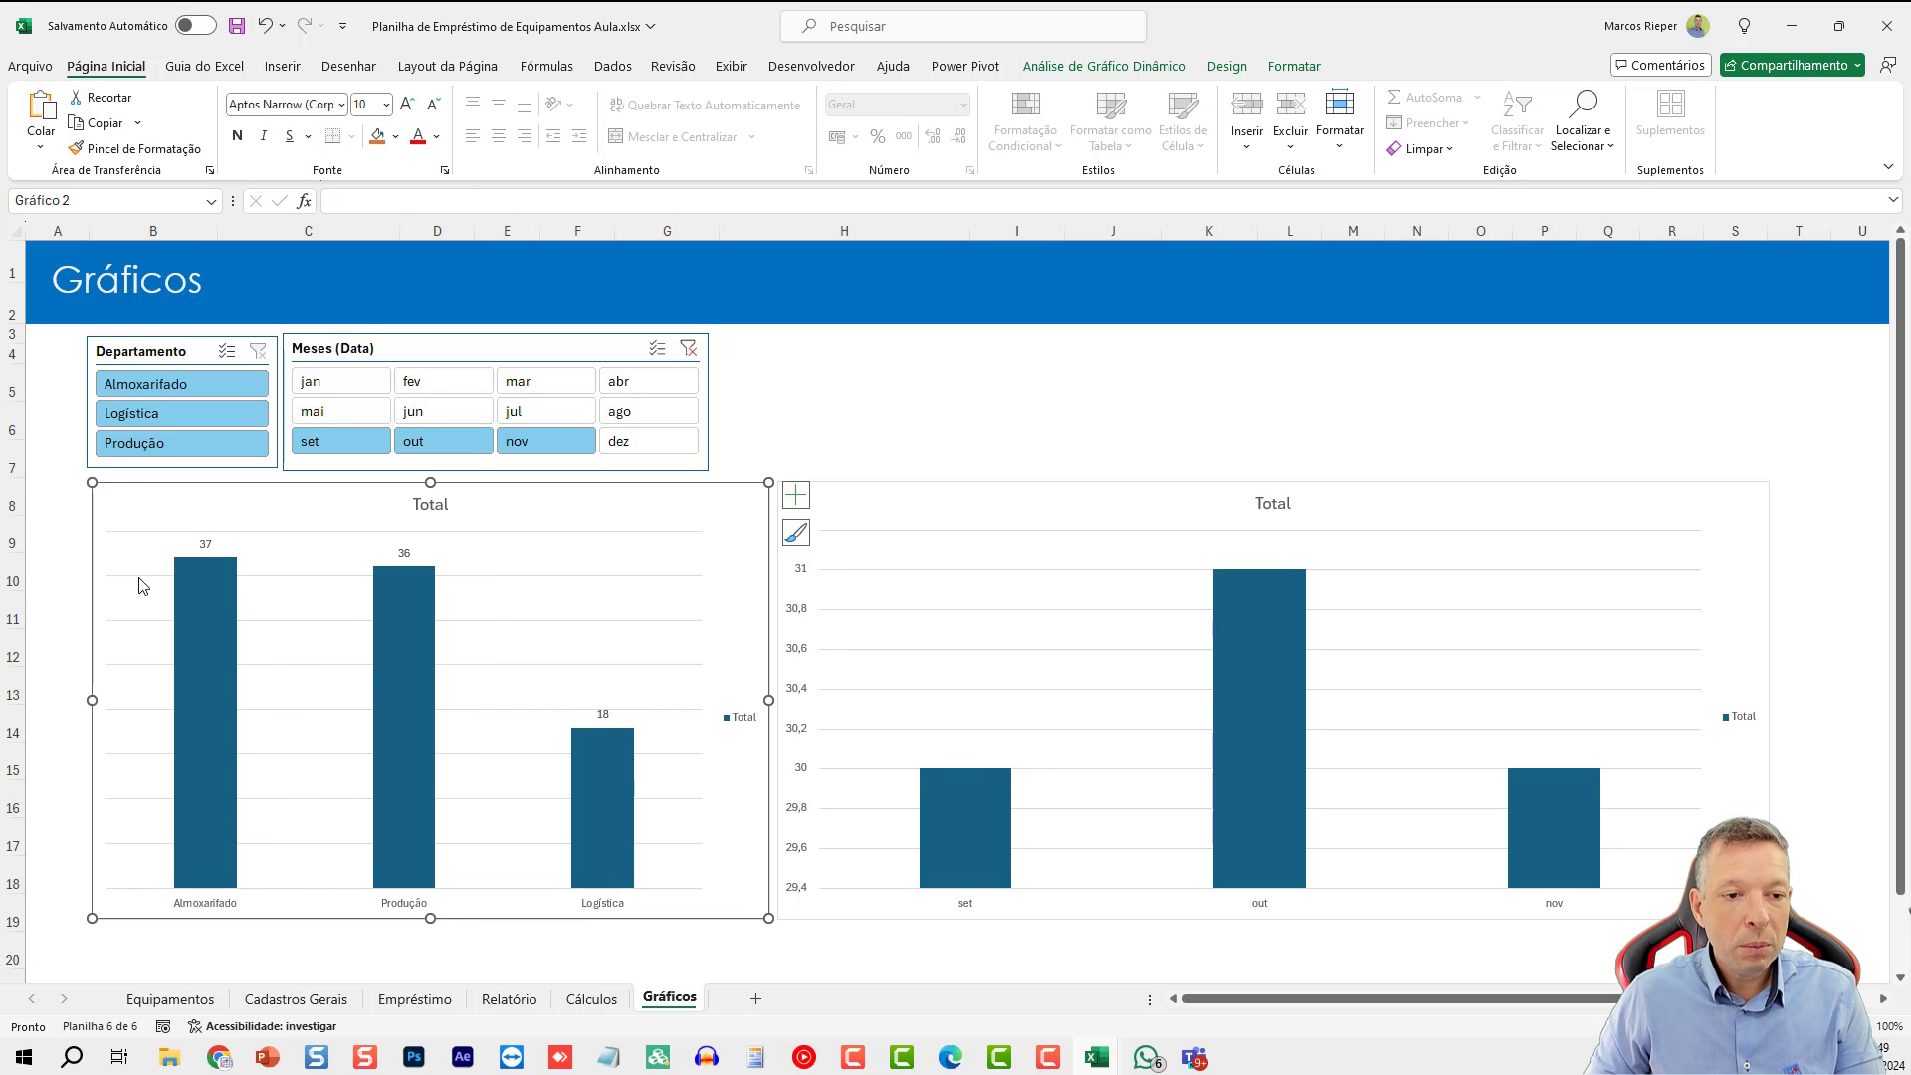
{"action": "left_click", "coordinate": [164, 582]}
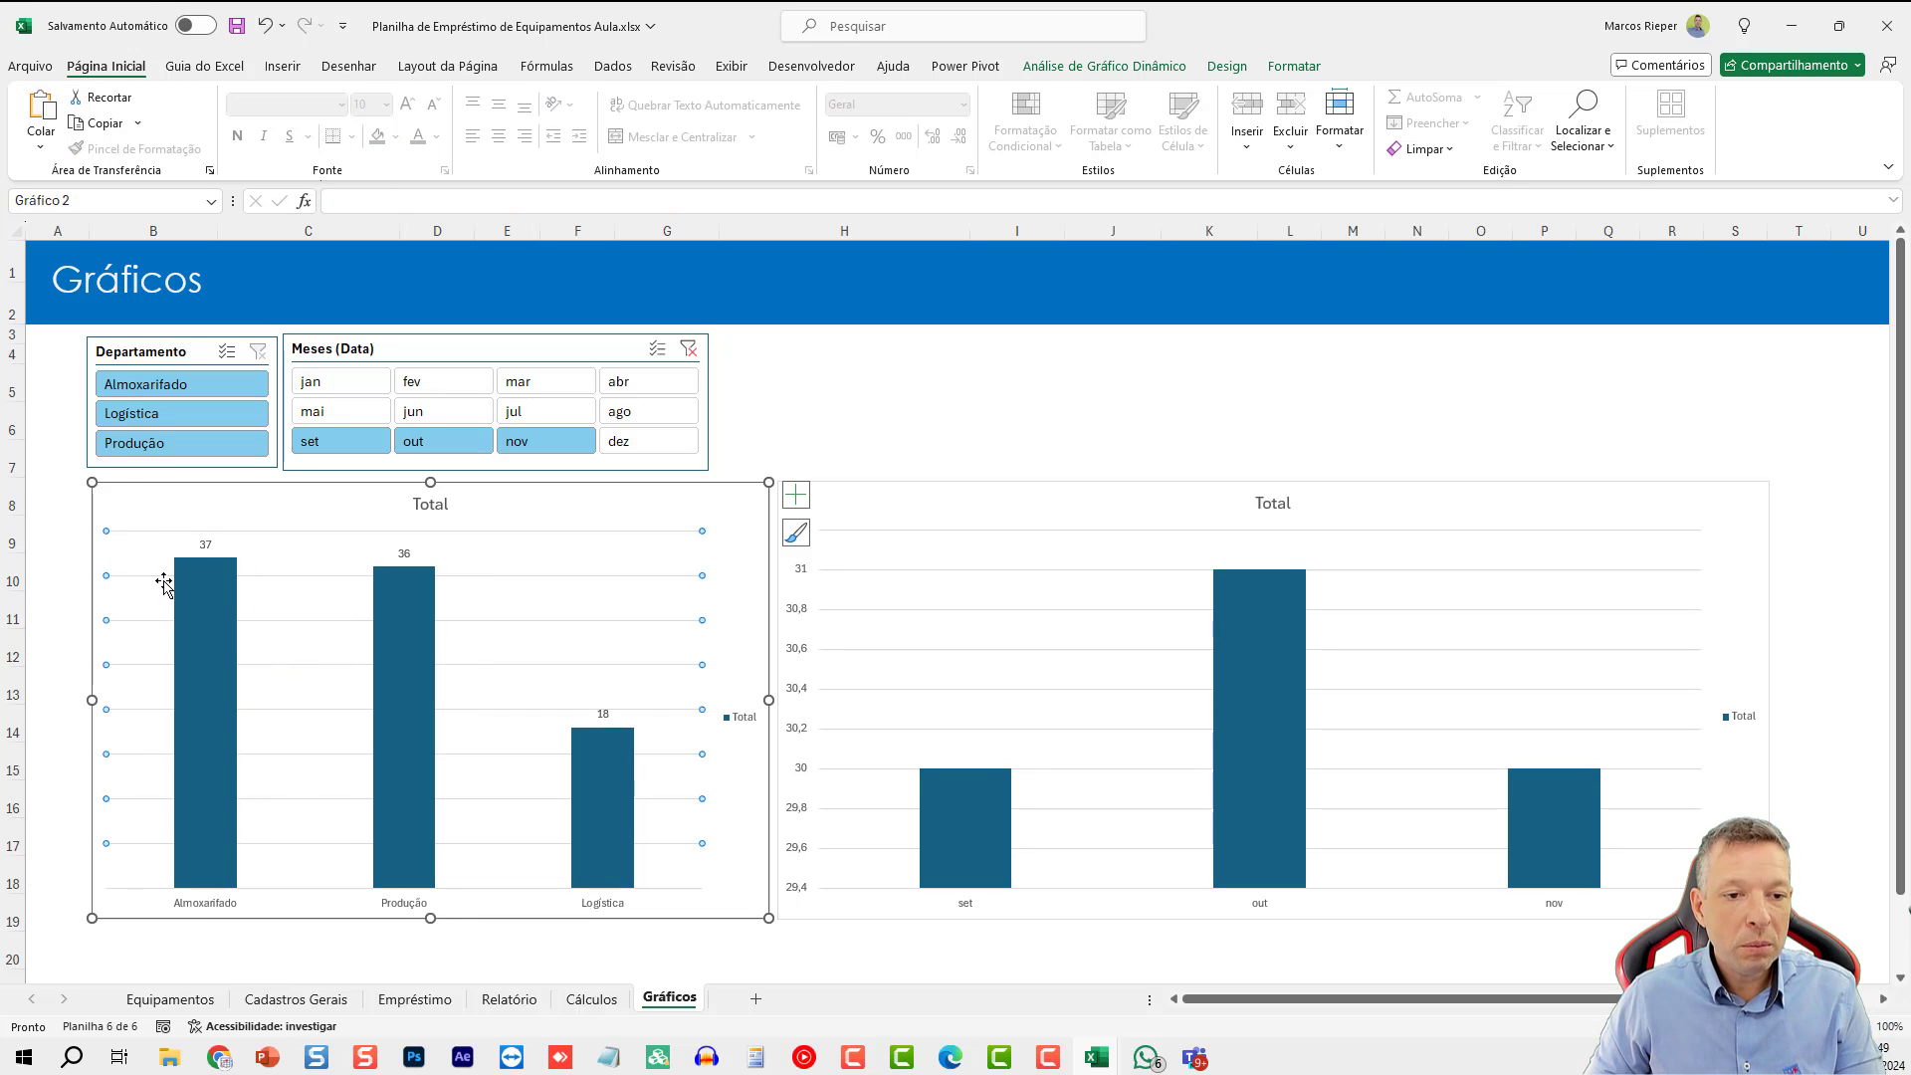
- Fill the department chart's columns with the lightest grey theme colour
{"action": "left_click", "coordinate": [205, 613]}
{"action": "left_click", "coordinate": [395, 137]}
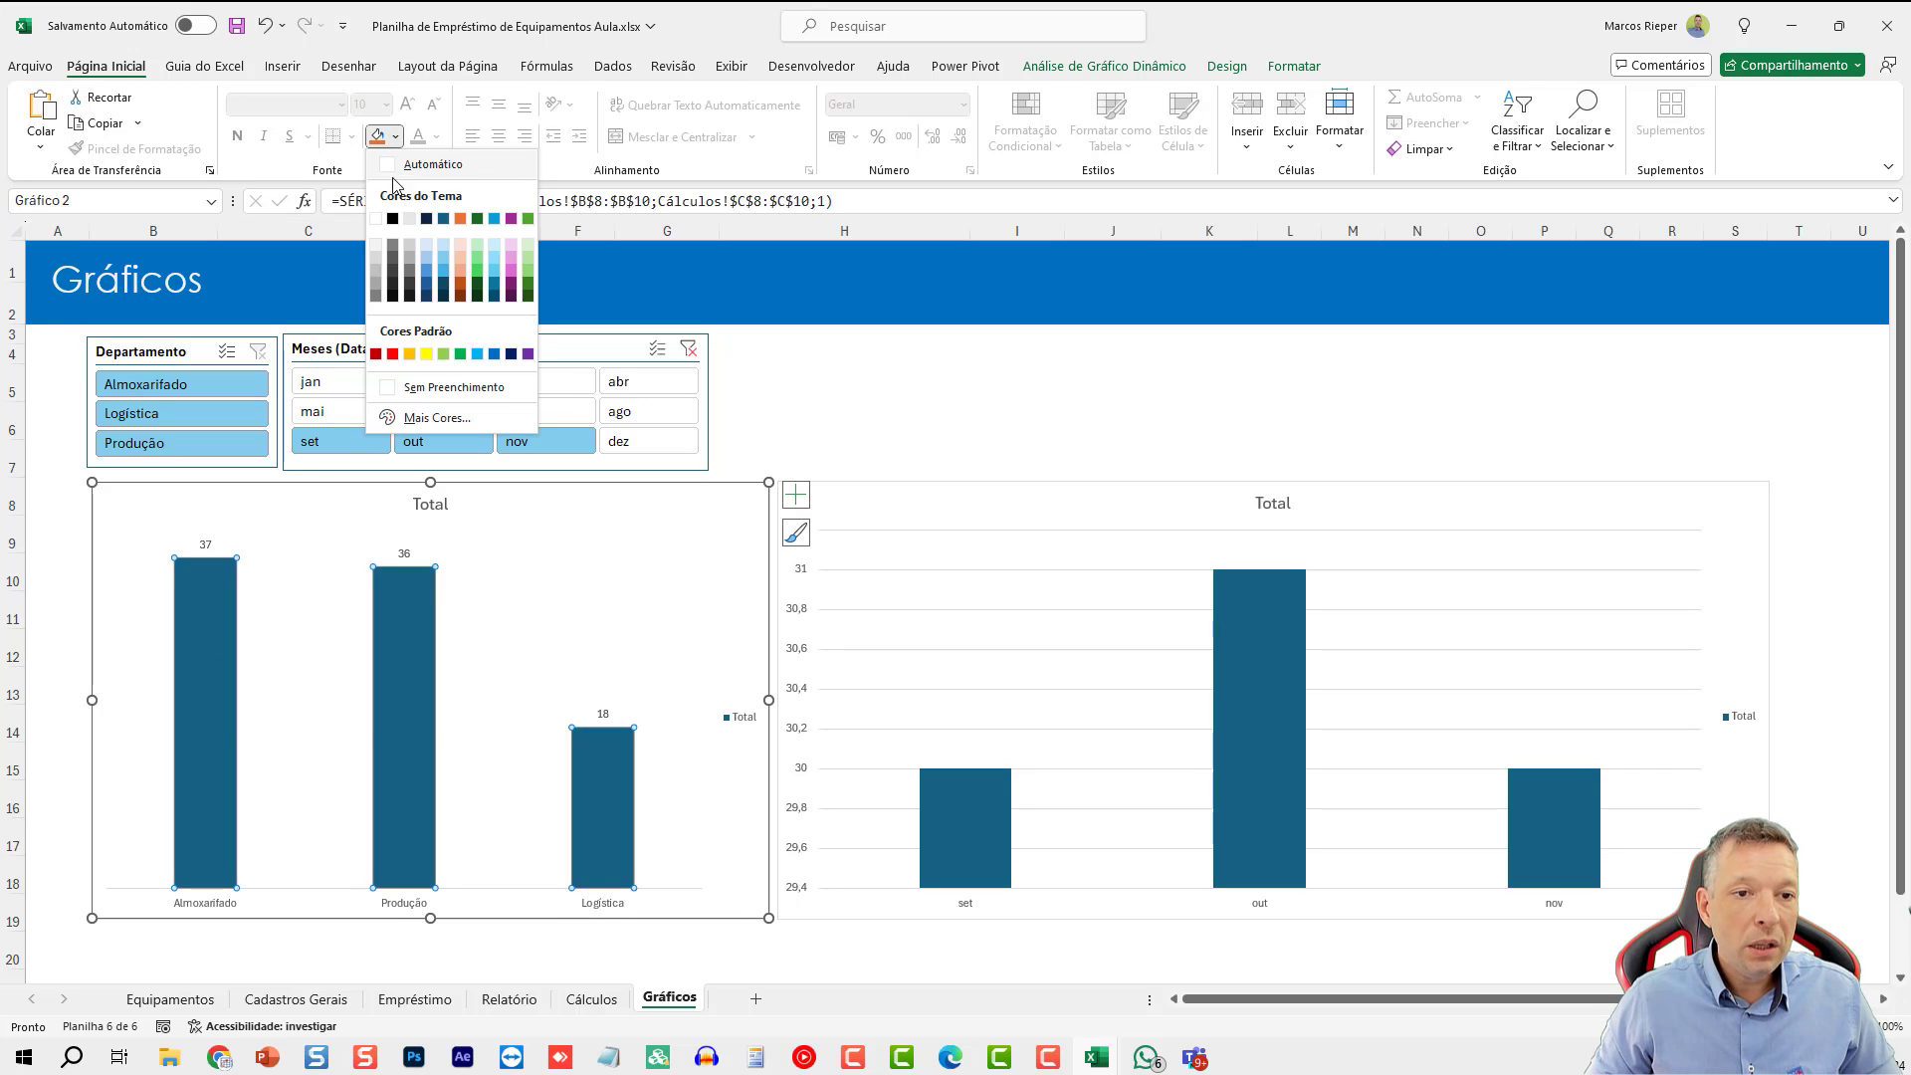
{"action": "left_click", "coordinate": [378, 243]}
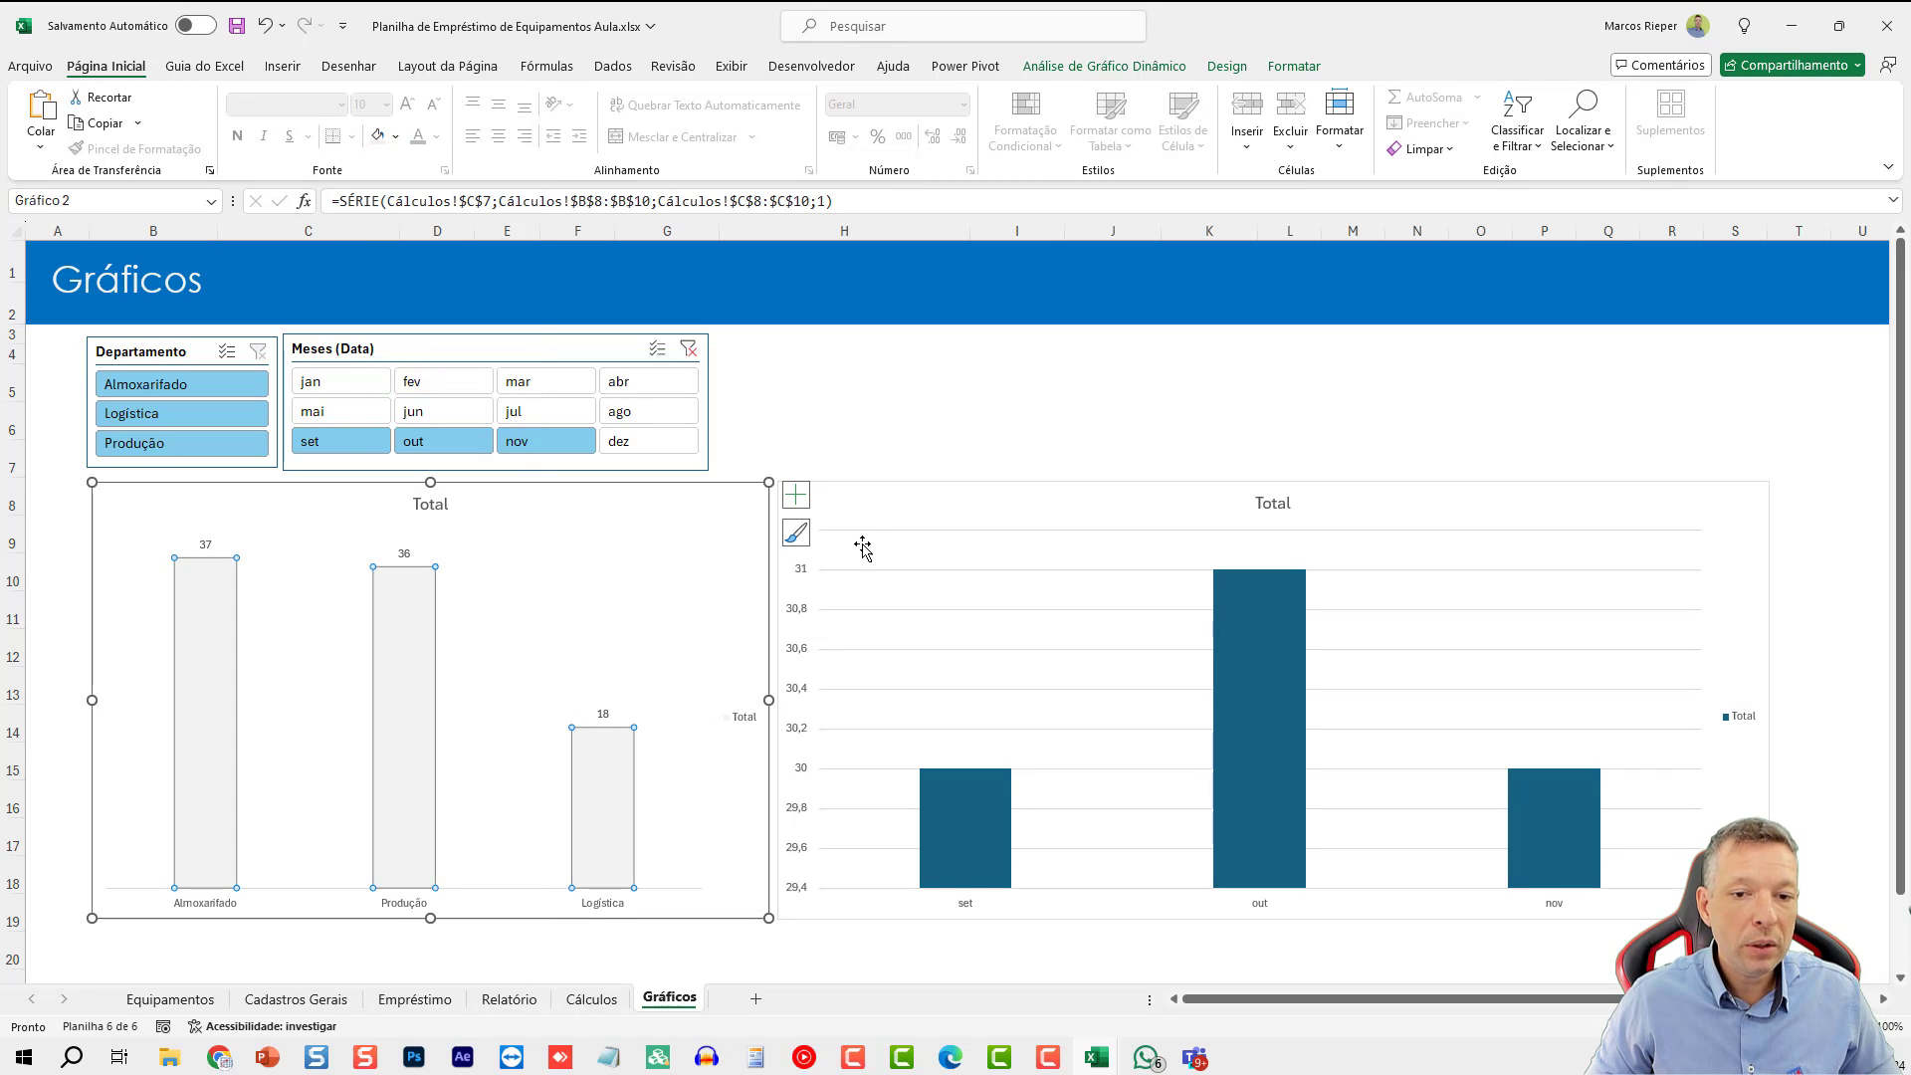
{"action": "left_click", "coordinate": [894, 423]}
- Give the department chart's columns a solid grey border line
{"action": "right_click", "coordinate": [411, 606]}
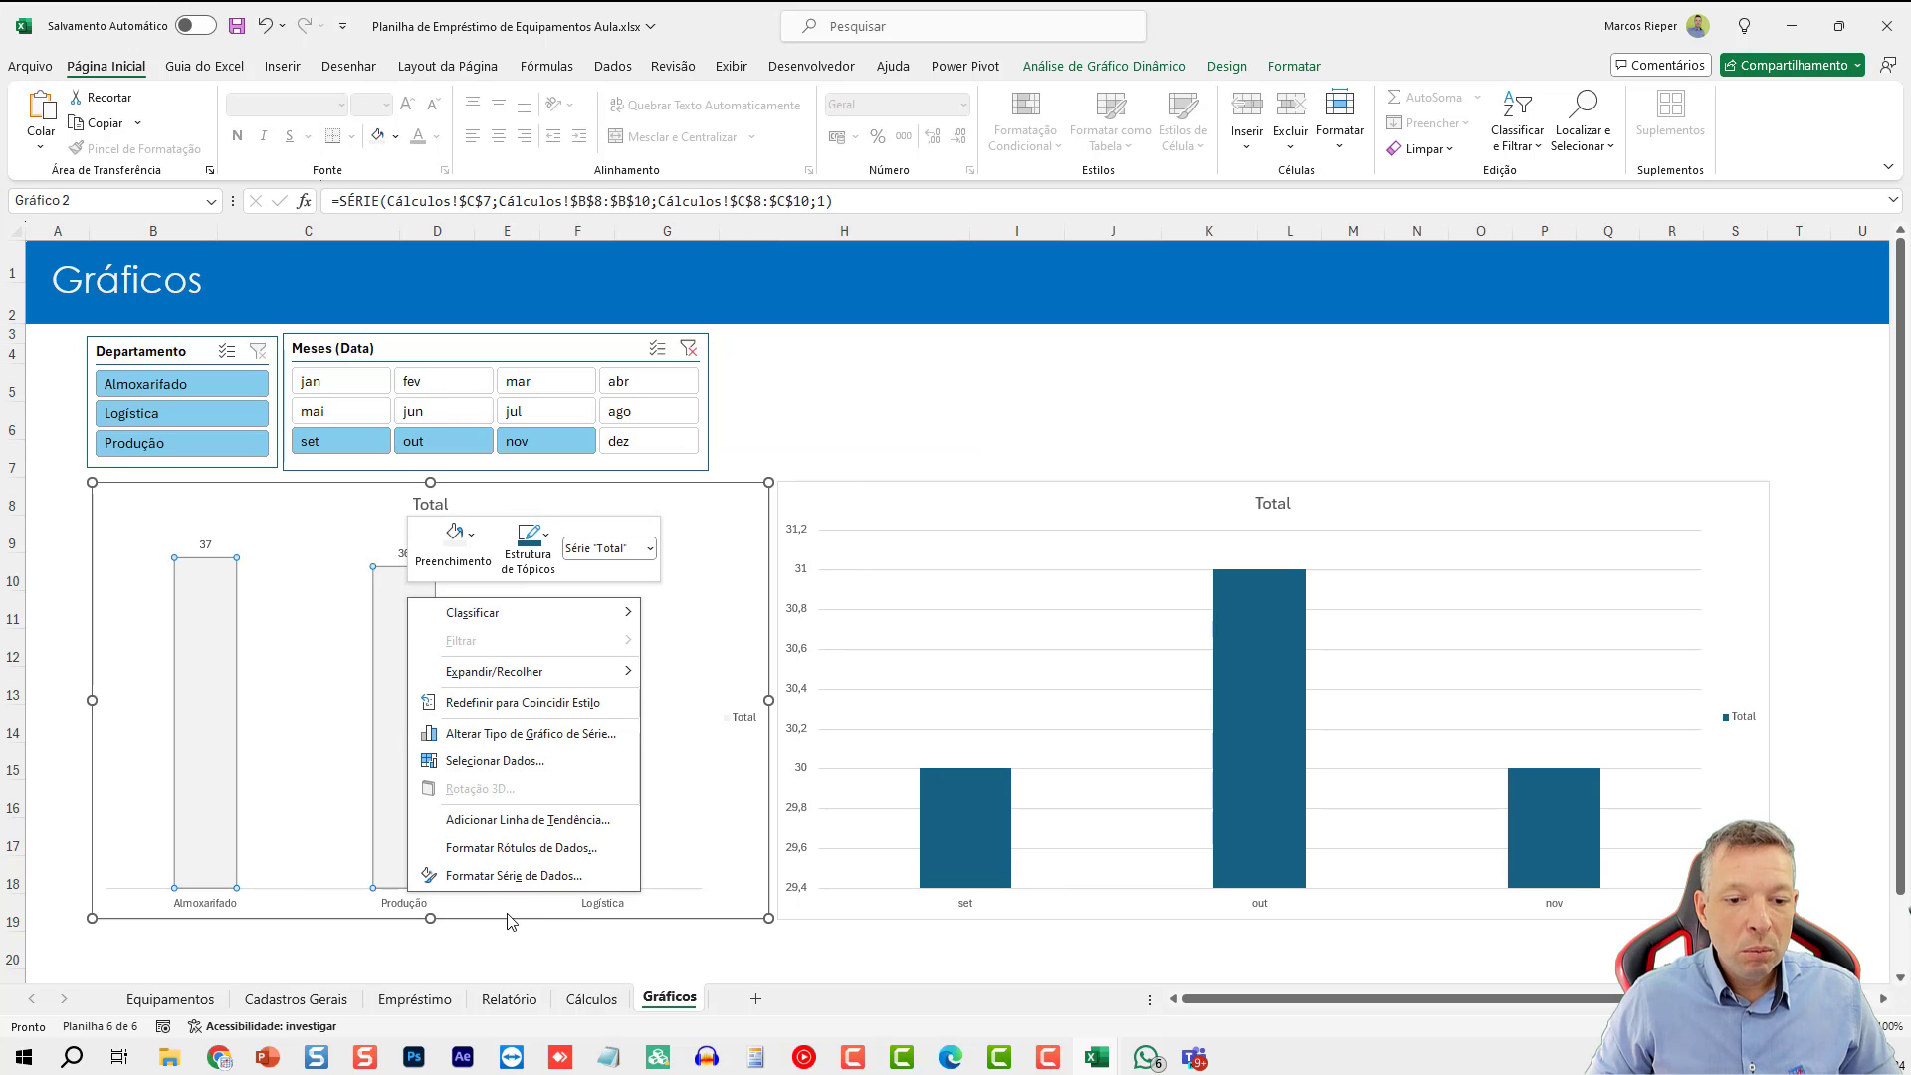
{"action": "left_click", "coordinate": [597, 876]}
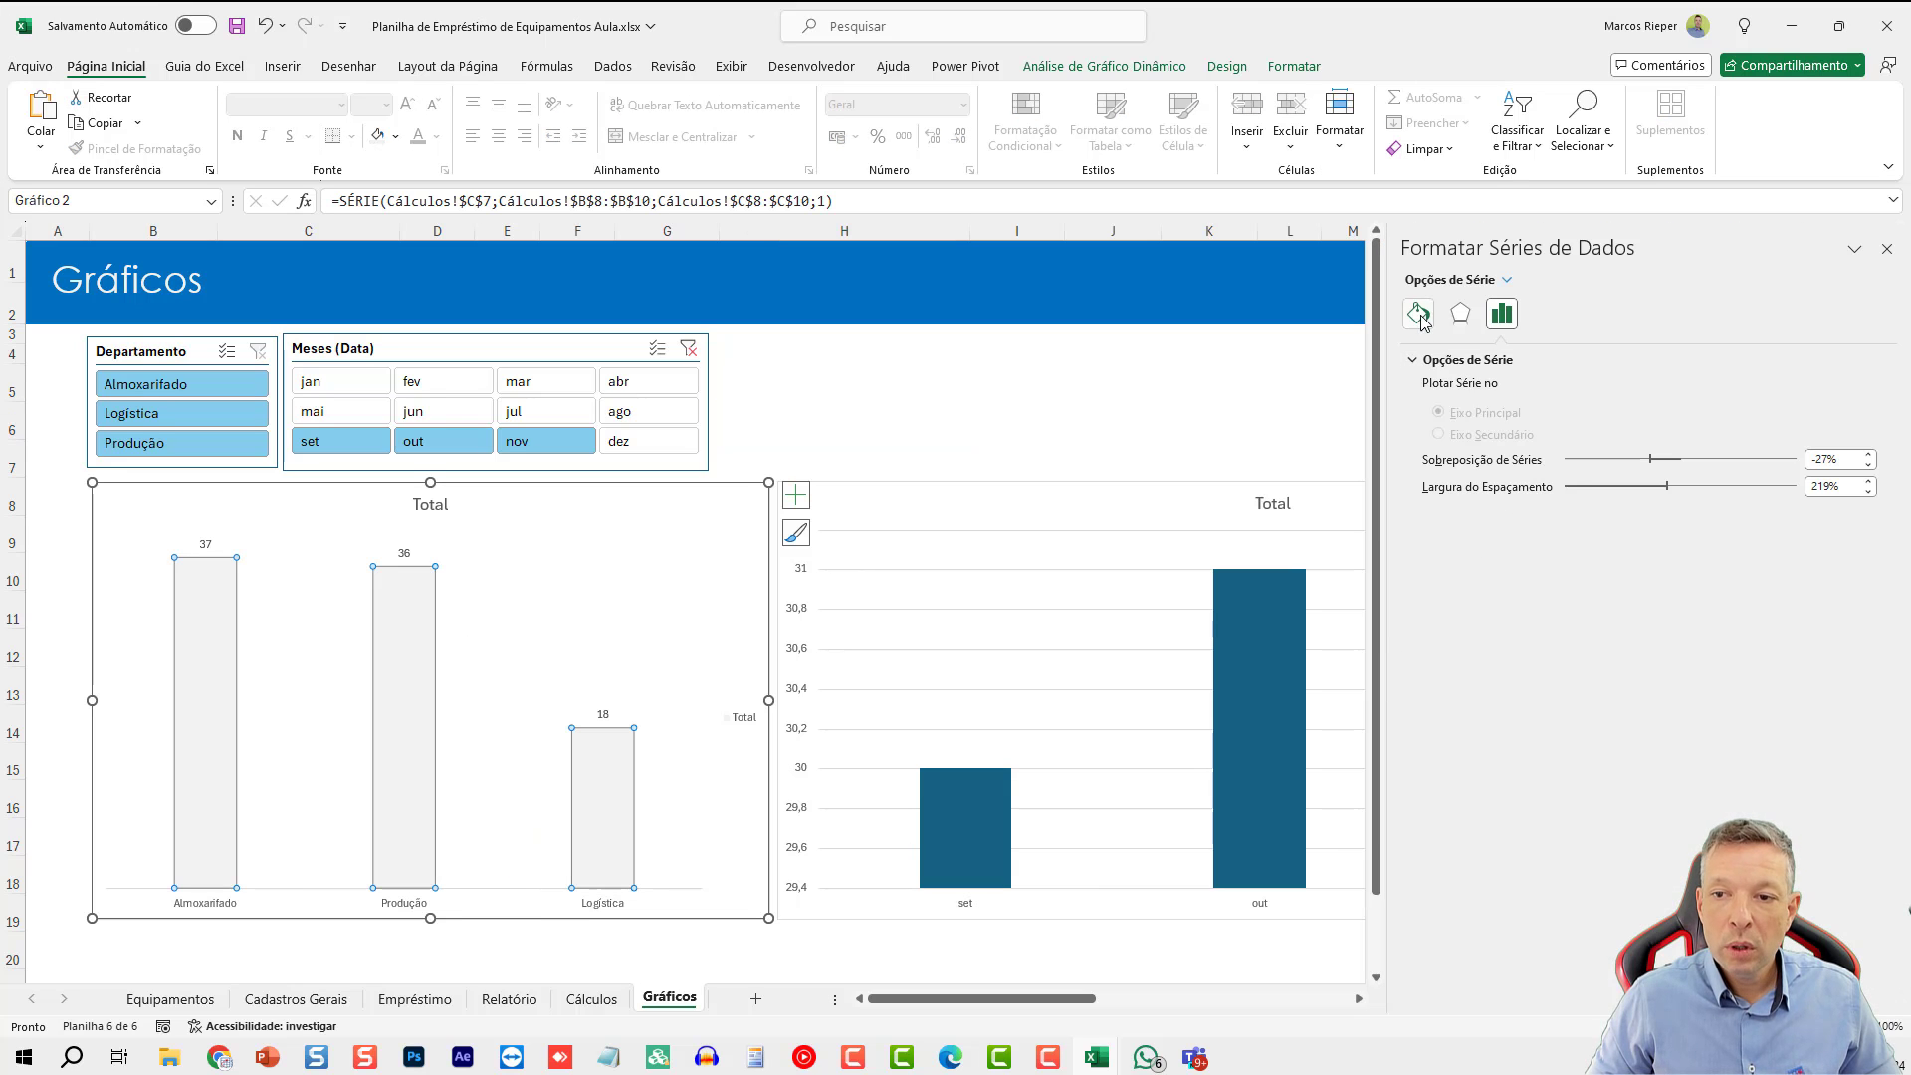
{"action": "left_click", "coordinate": [1419, 315]}
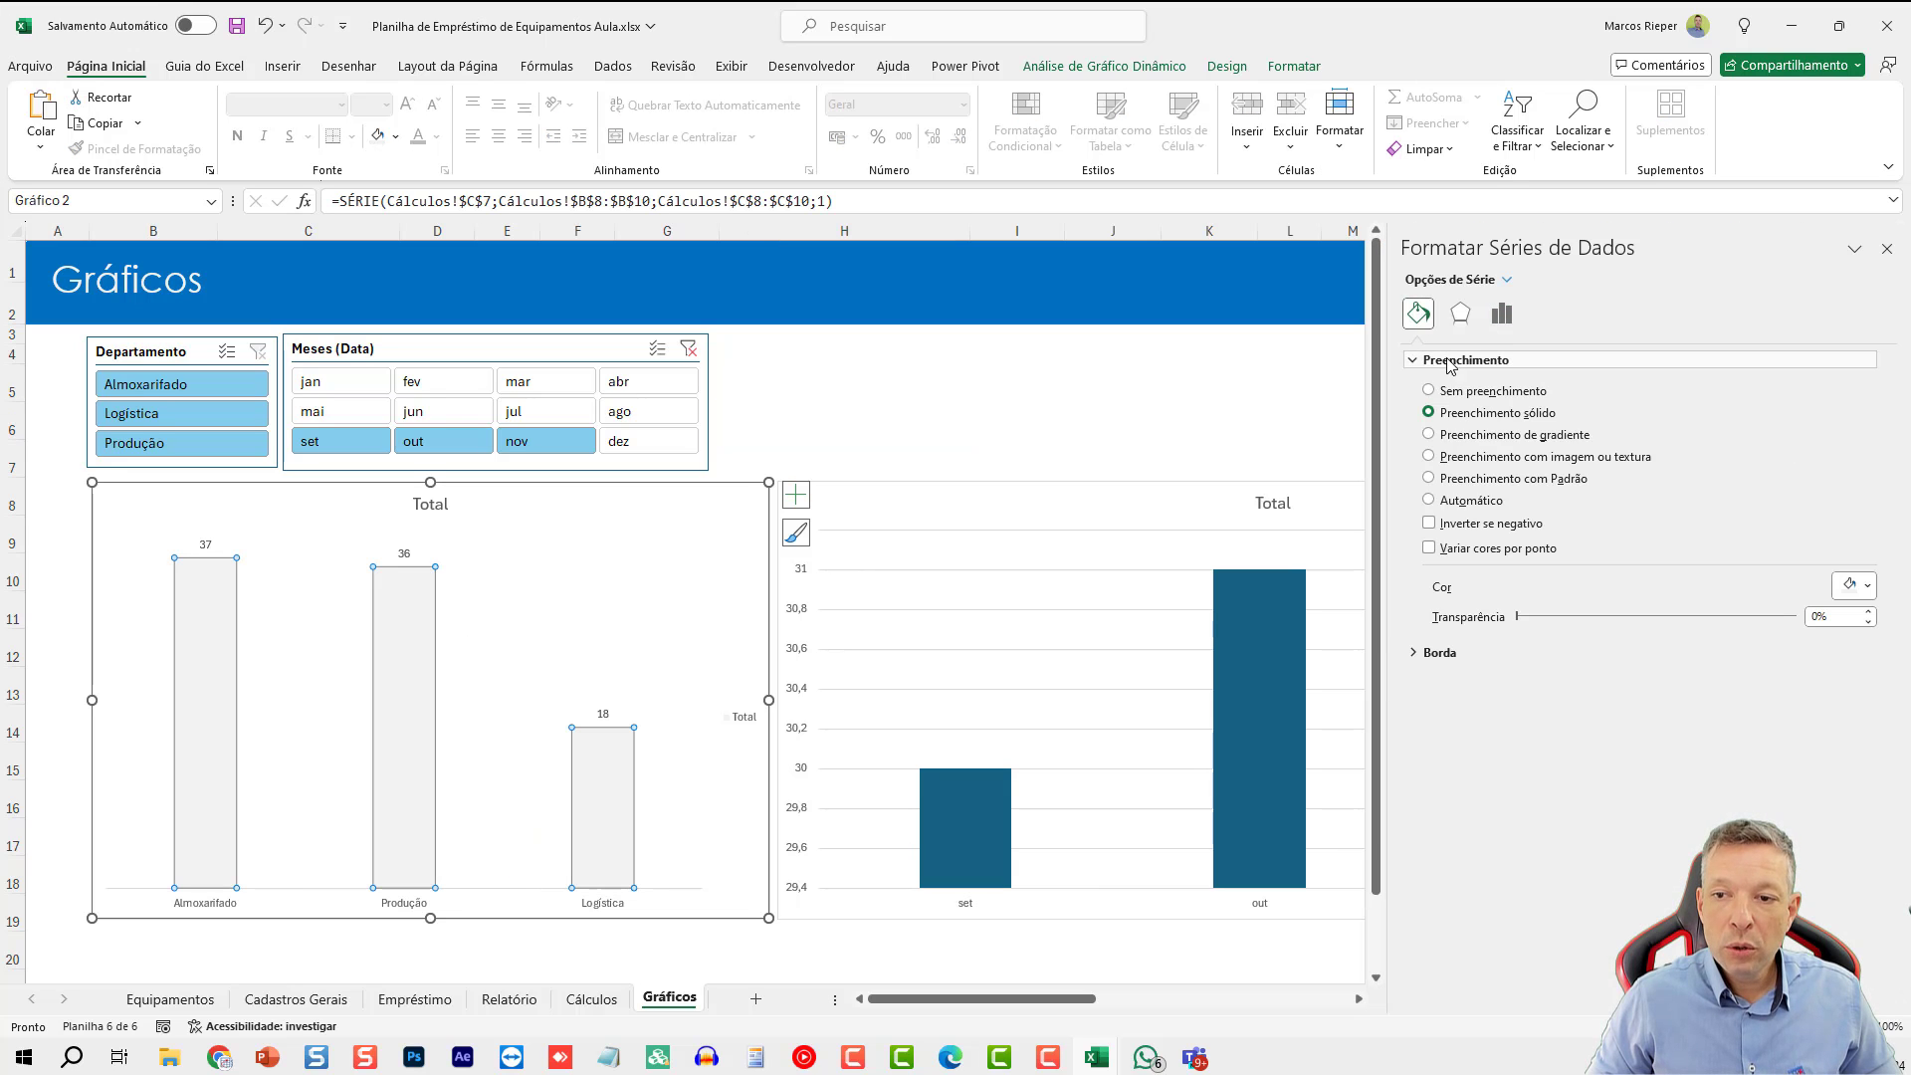
{"action": "left_click", "coordinate": [1436, 652]}
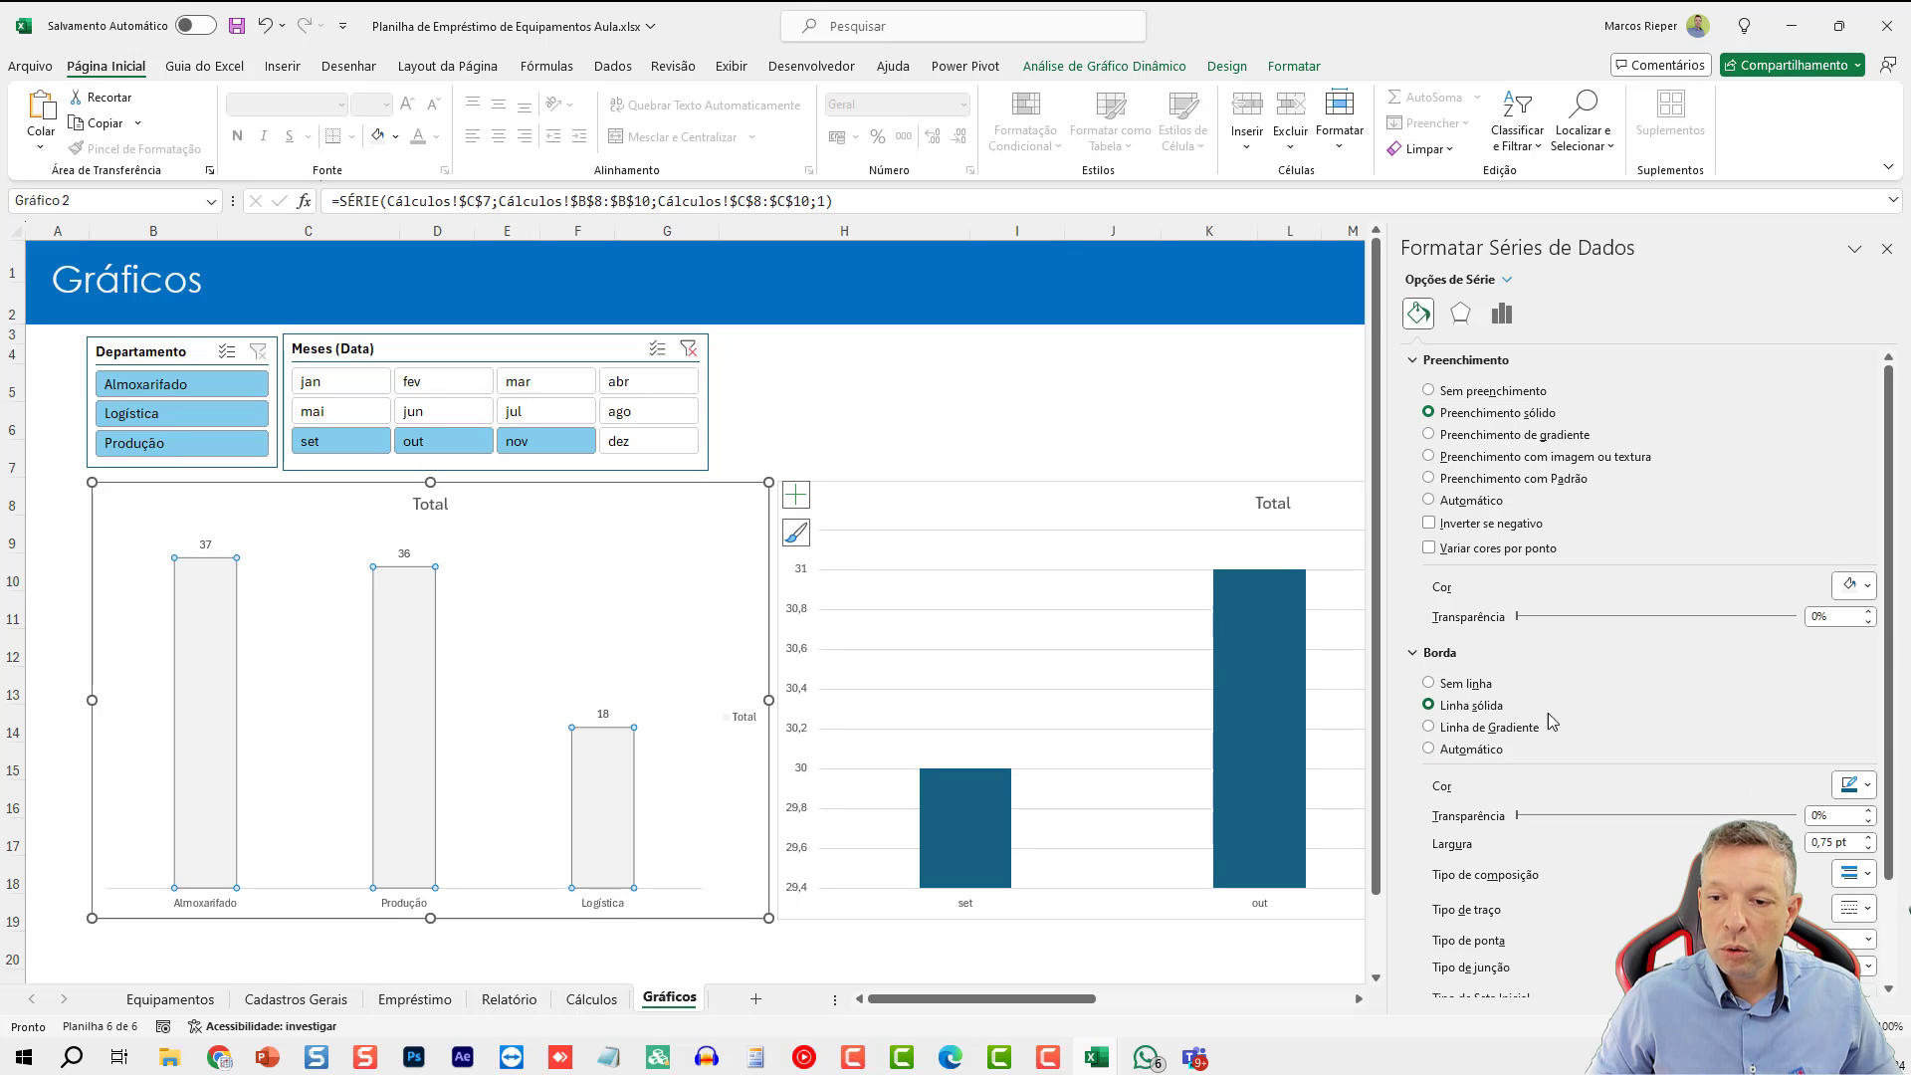
{"action": "left_click", "coordinate": [1868, 784]}
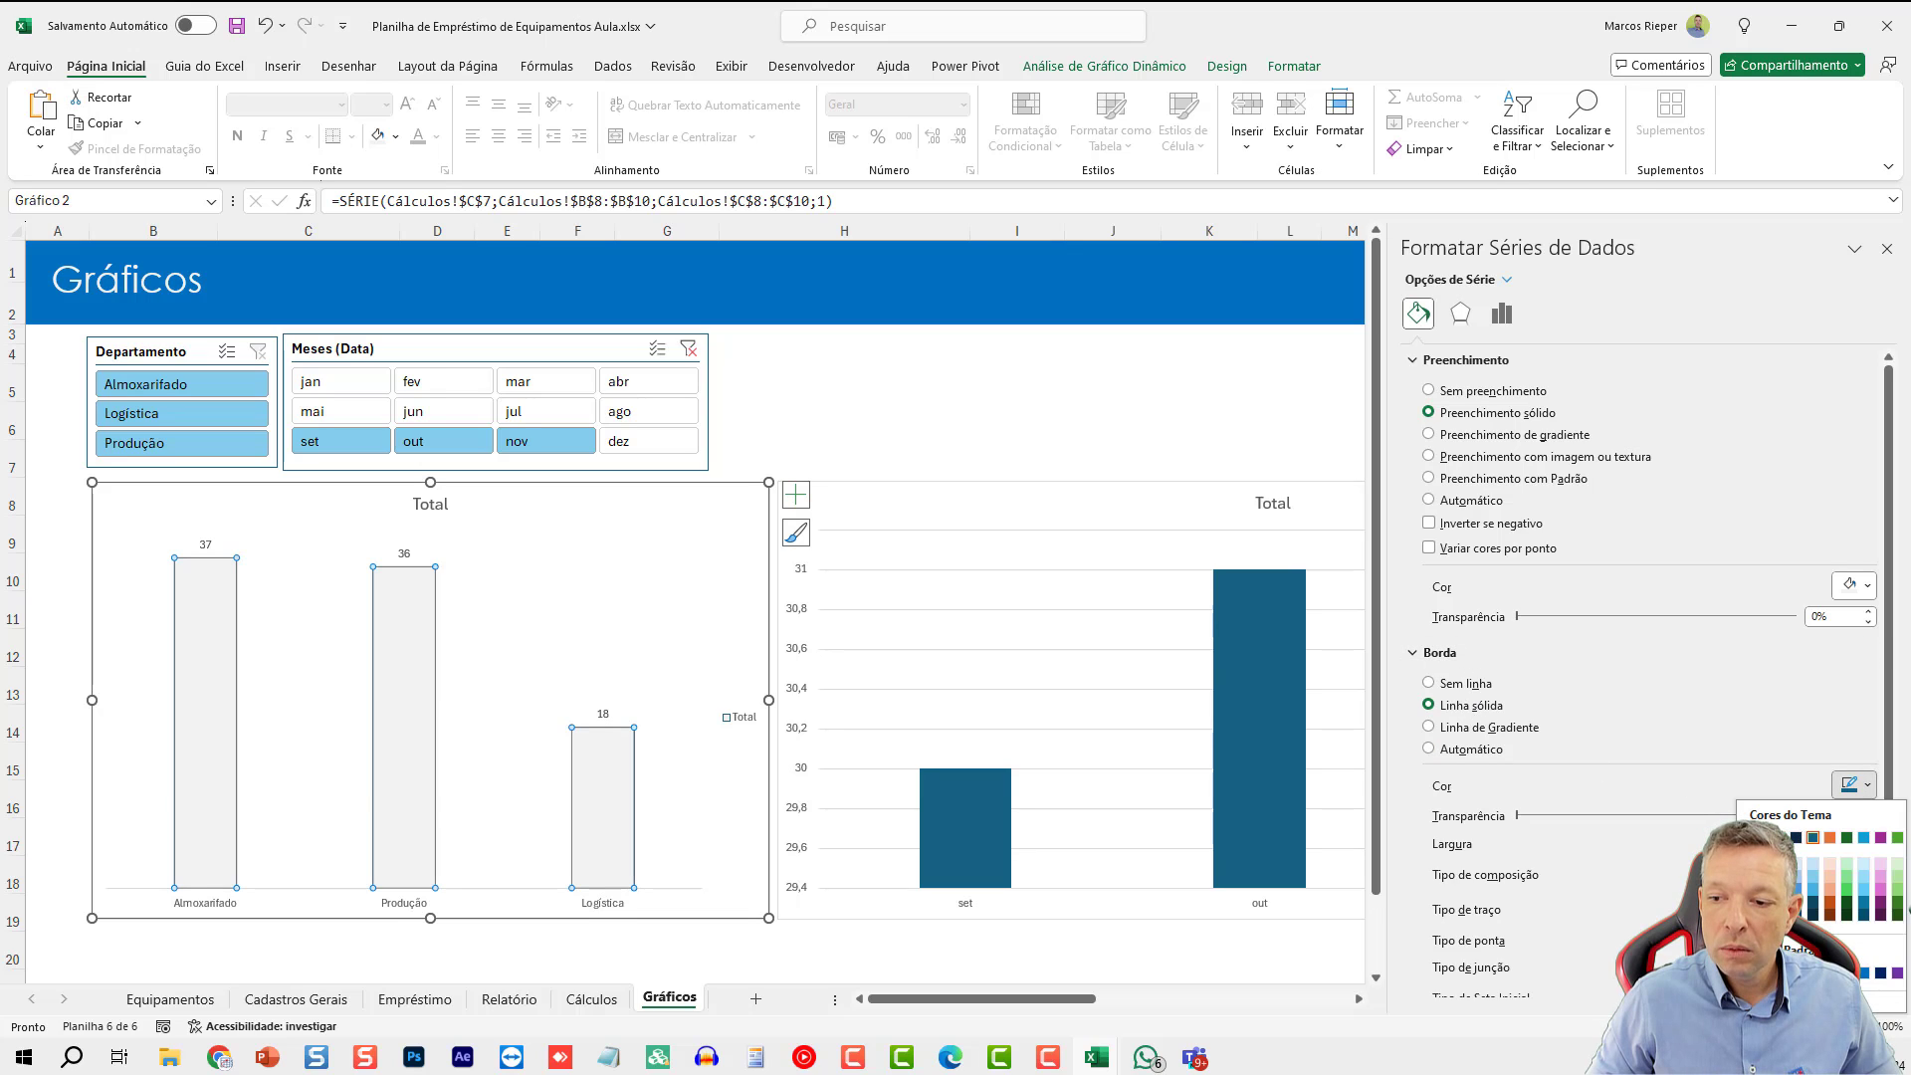
{"action": "key", "text": "Escape"}
{"action": "left_click", "coordinate": [1109, 418]}
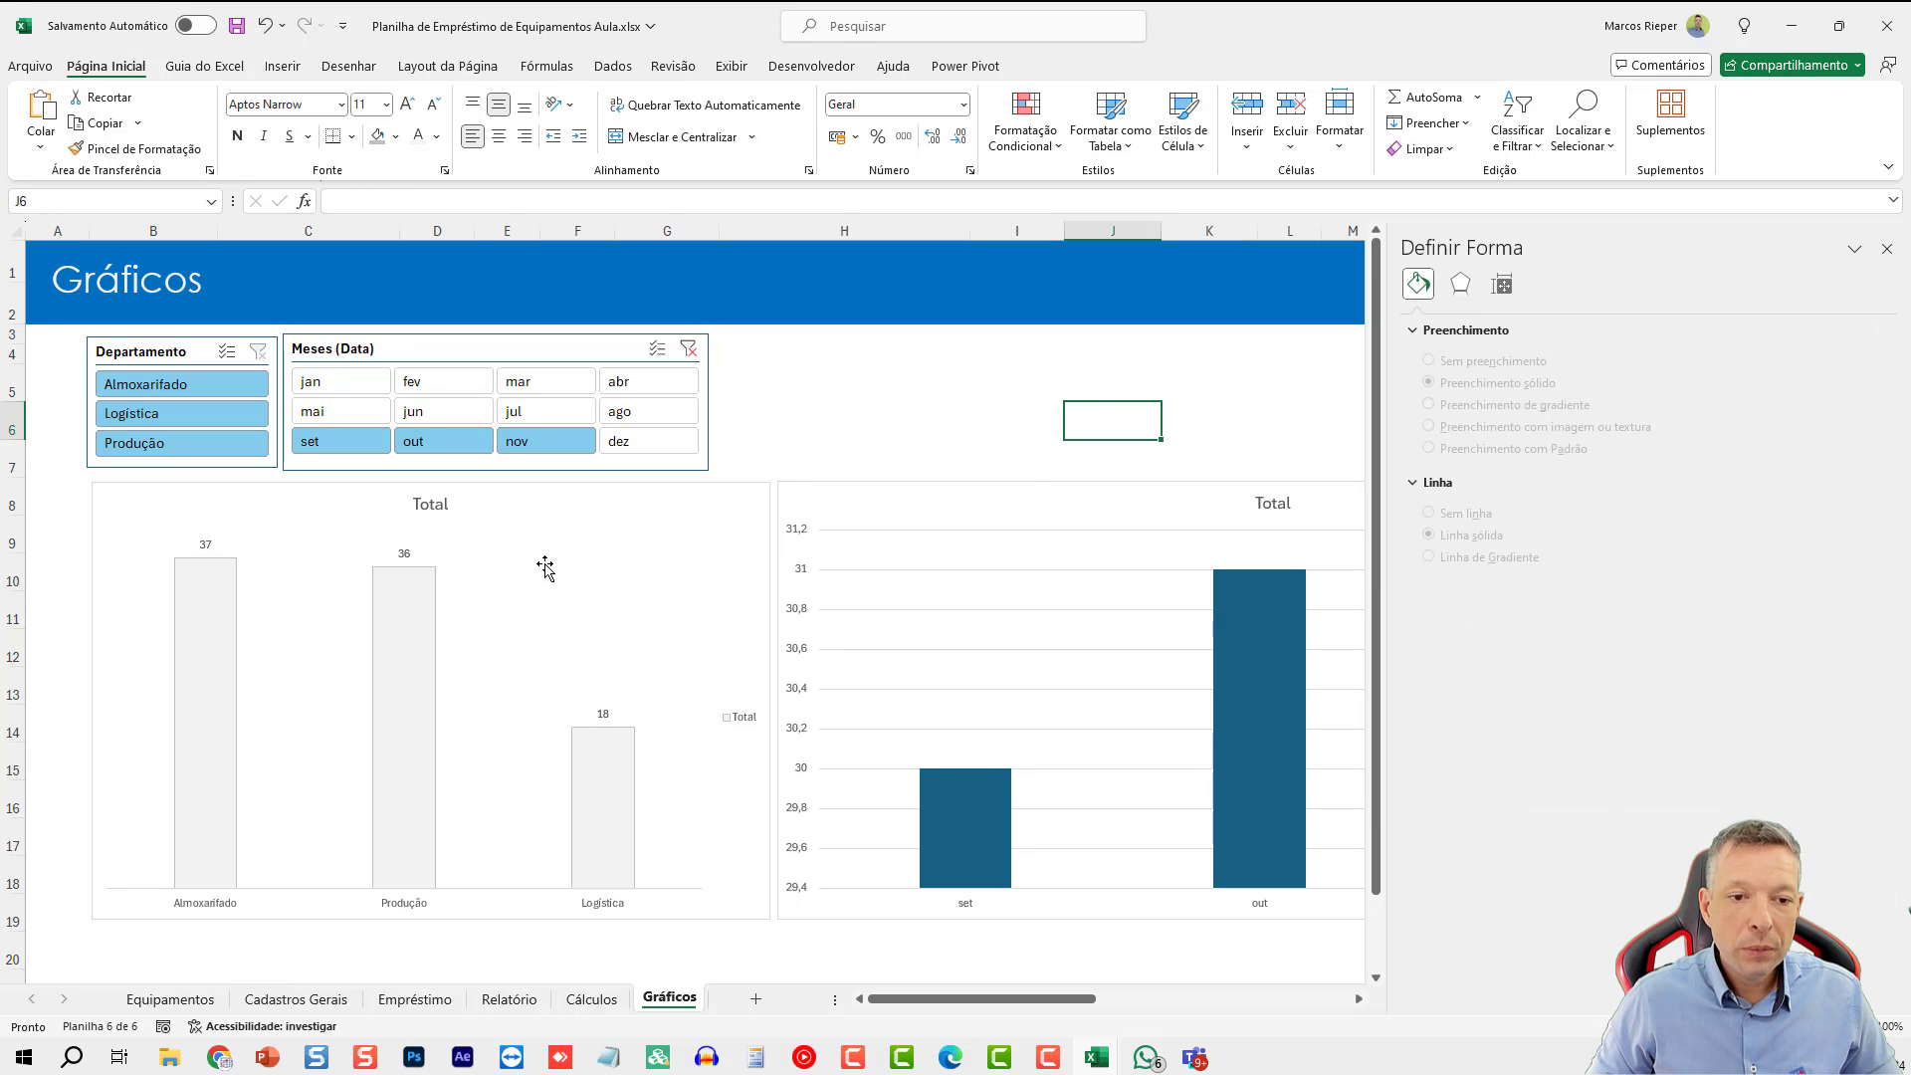
- Increase the font size of the department chart's data labels
{"action": "left_click", "coordinate": [406, 553]}
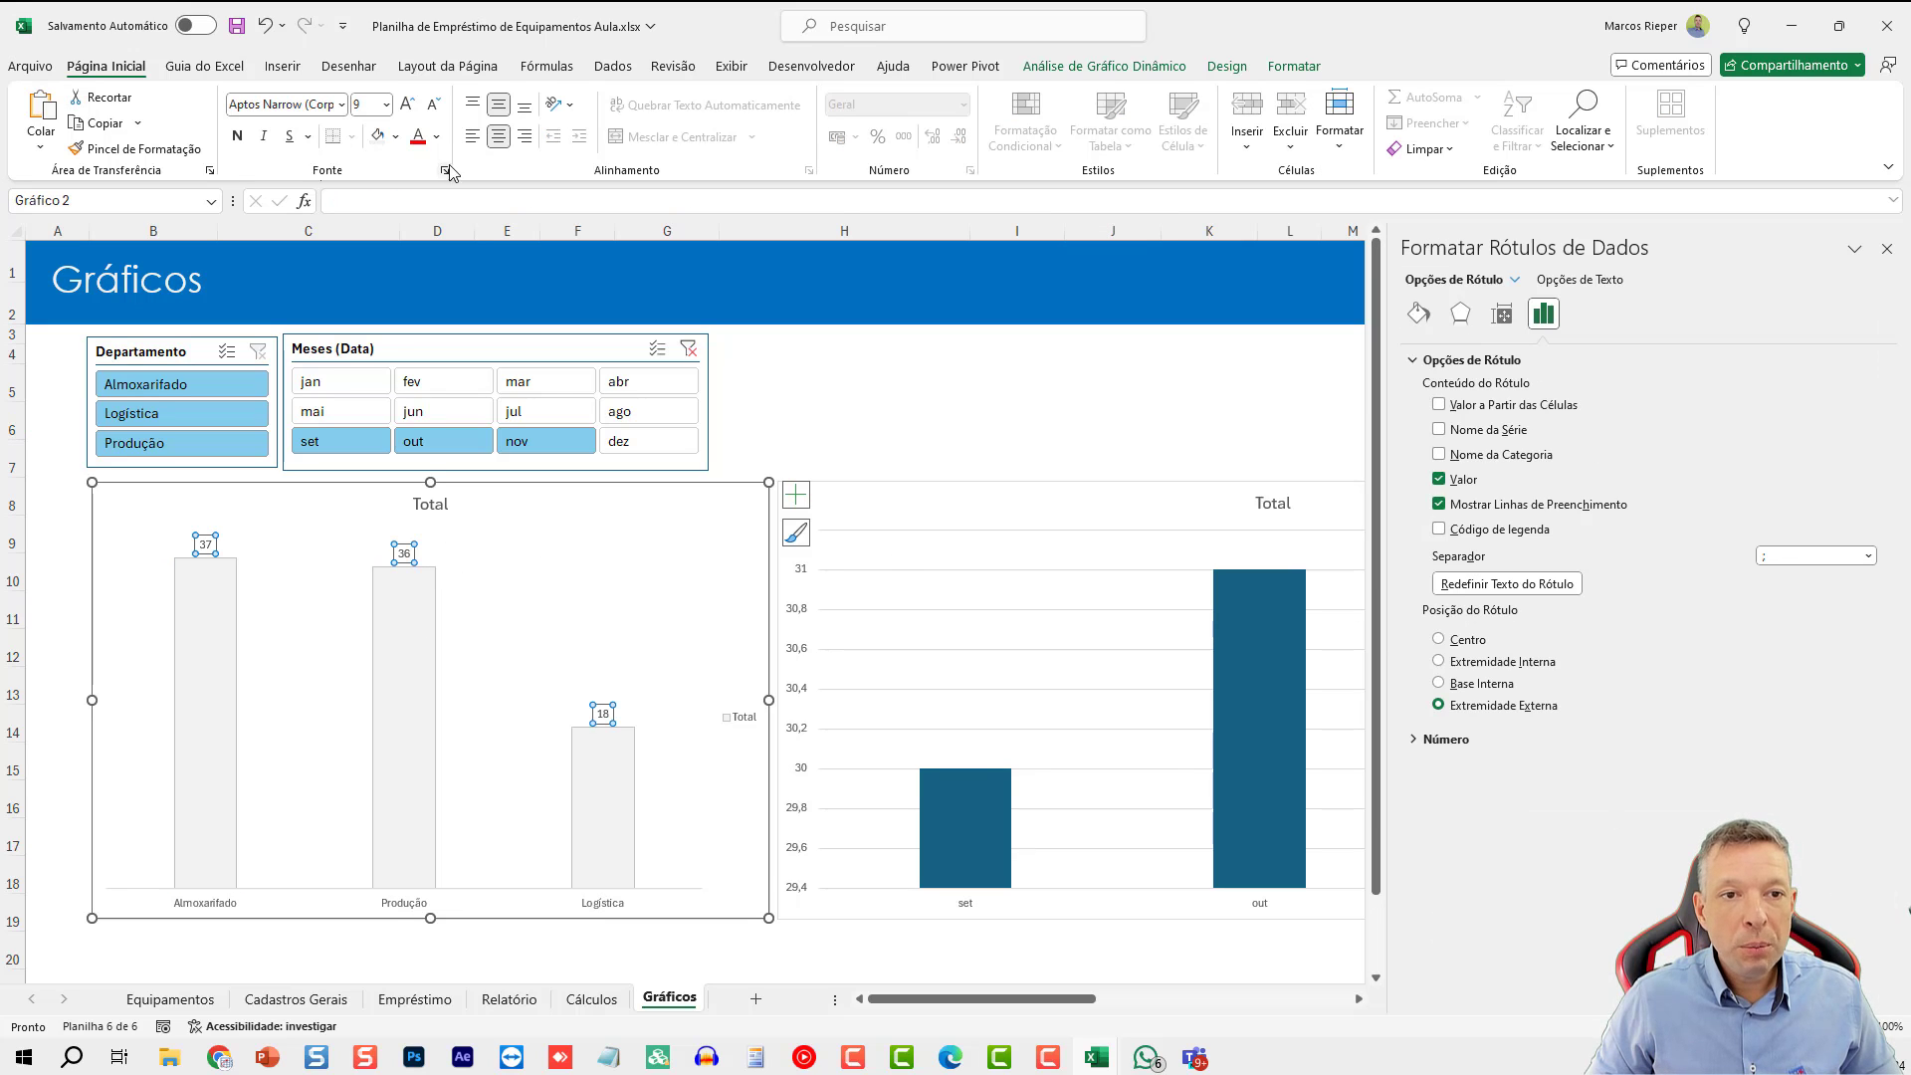
{"action": "left_click", "coordinate": [407, 107]}
{"action": "left_click", "coordinate": [908, 397]}
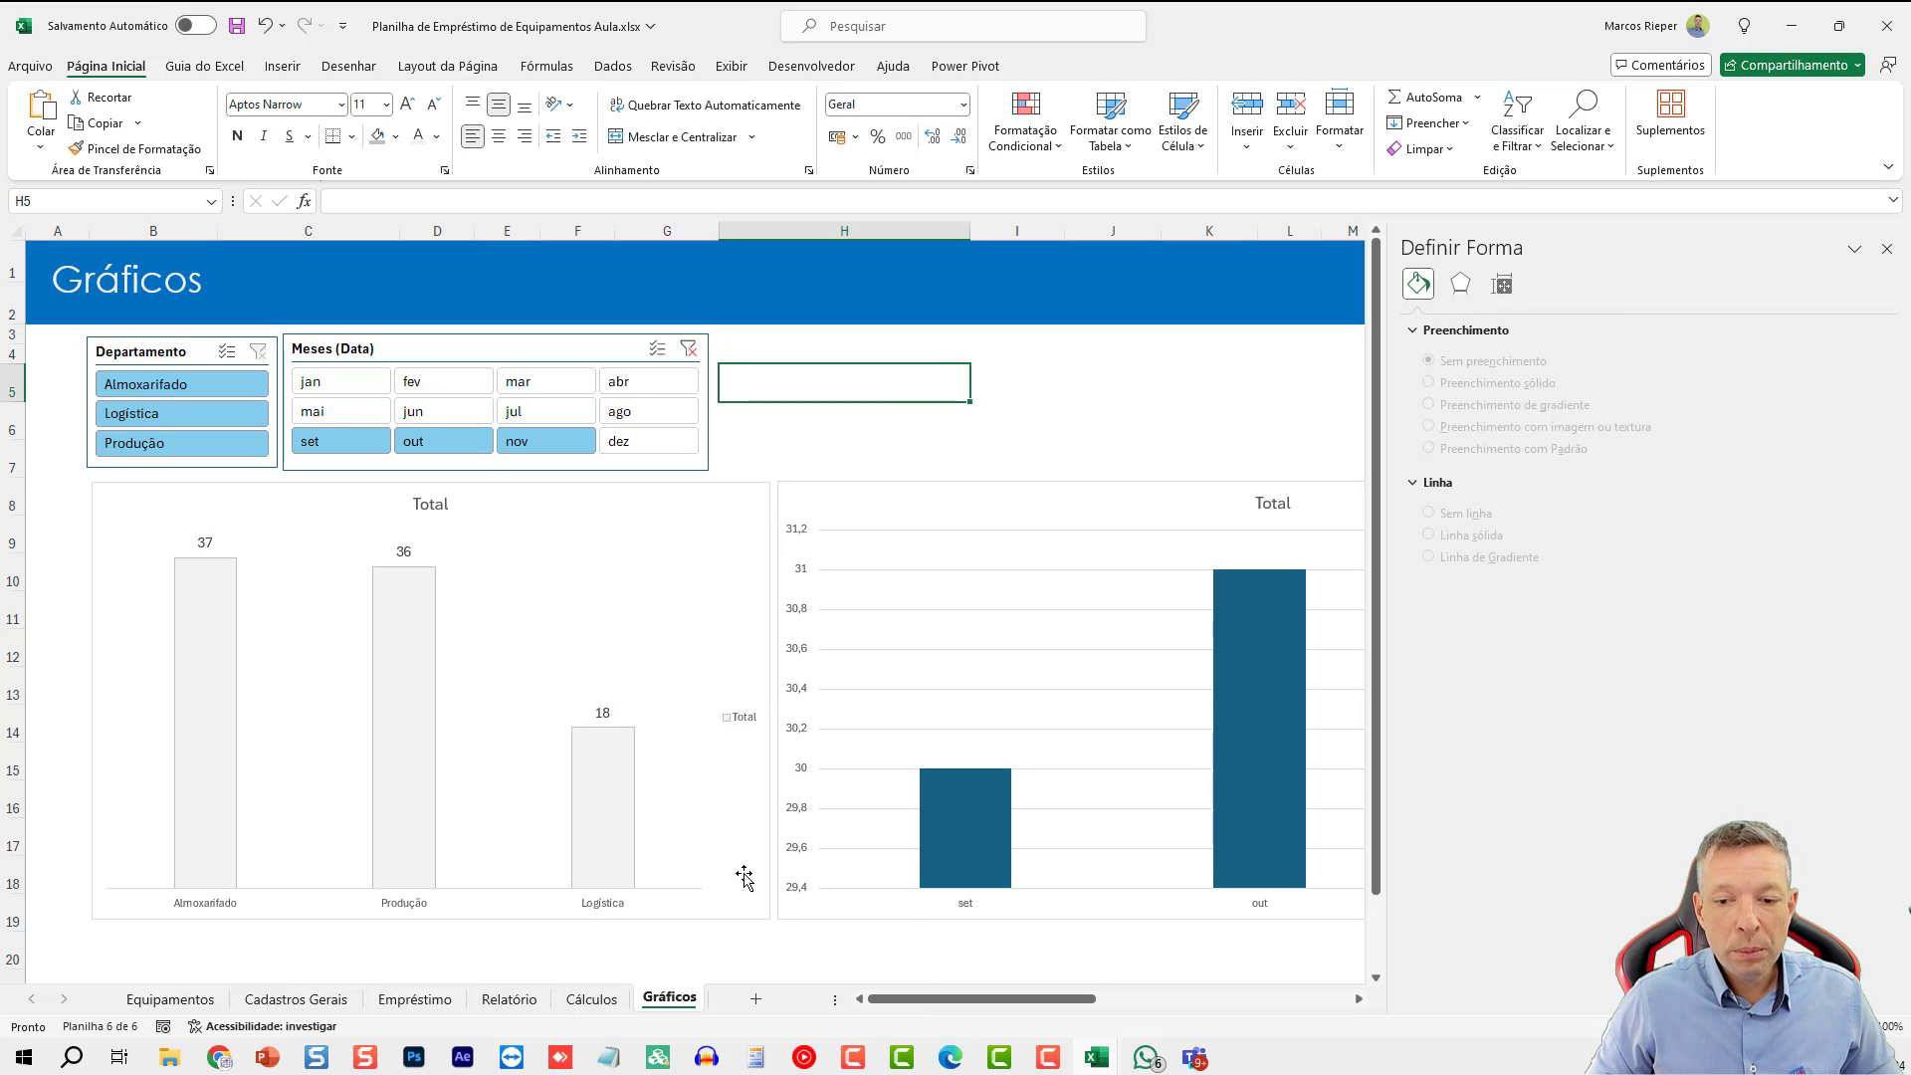
- Change the monthly chart from columns to the Line with Markers type (Linhas com Marcadores)
{"action": "left_click_drag", "start_coordinate": [980, 998], "coordinate": [1070, 998]}
{"action": "right_click", "coordinate": [618, 504]}
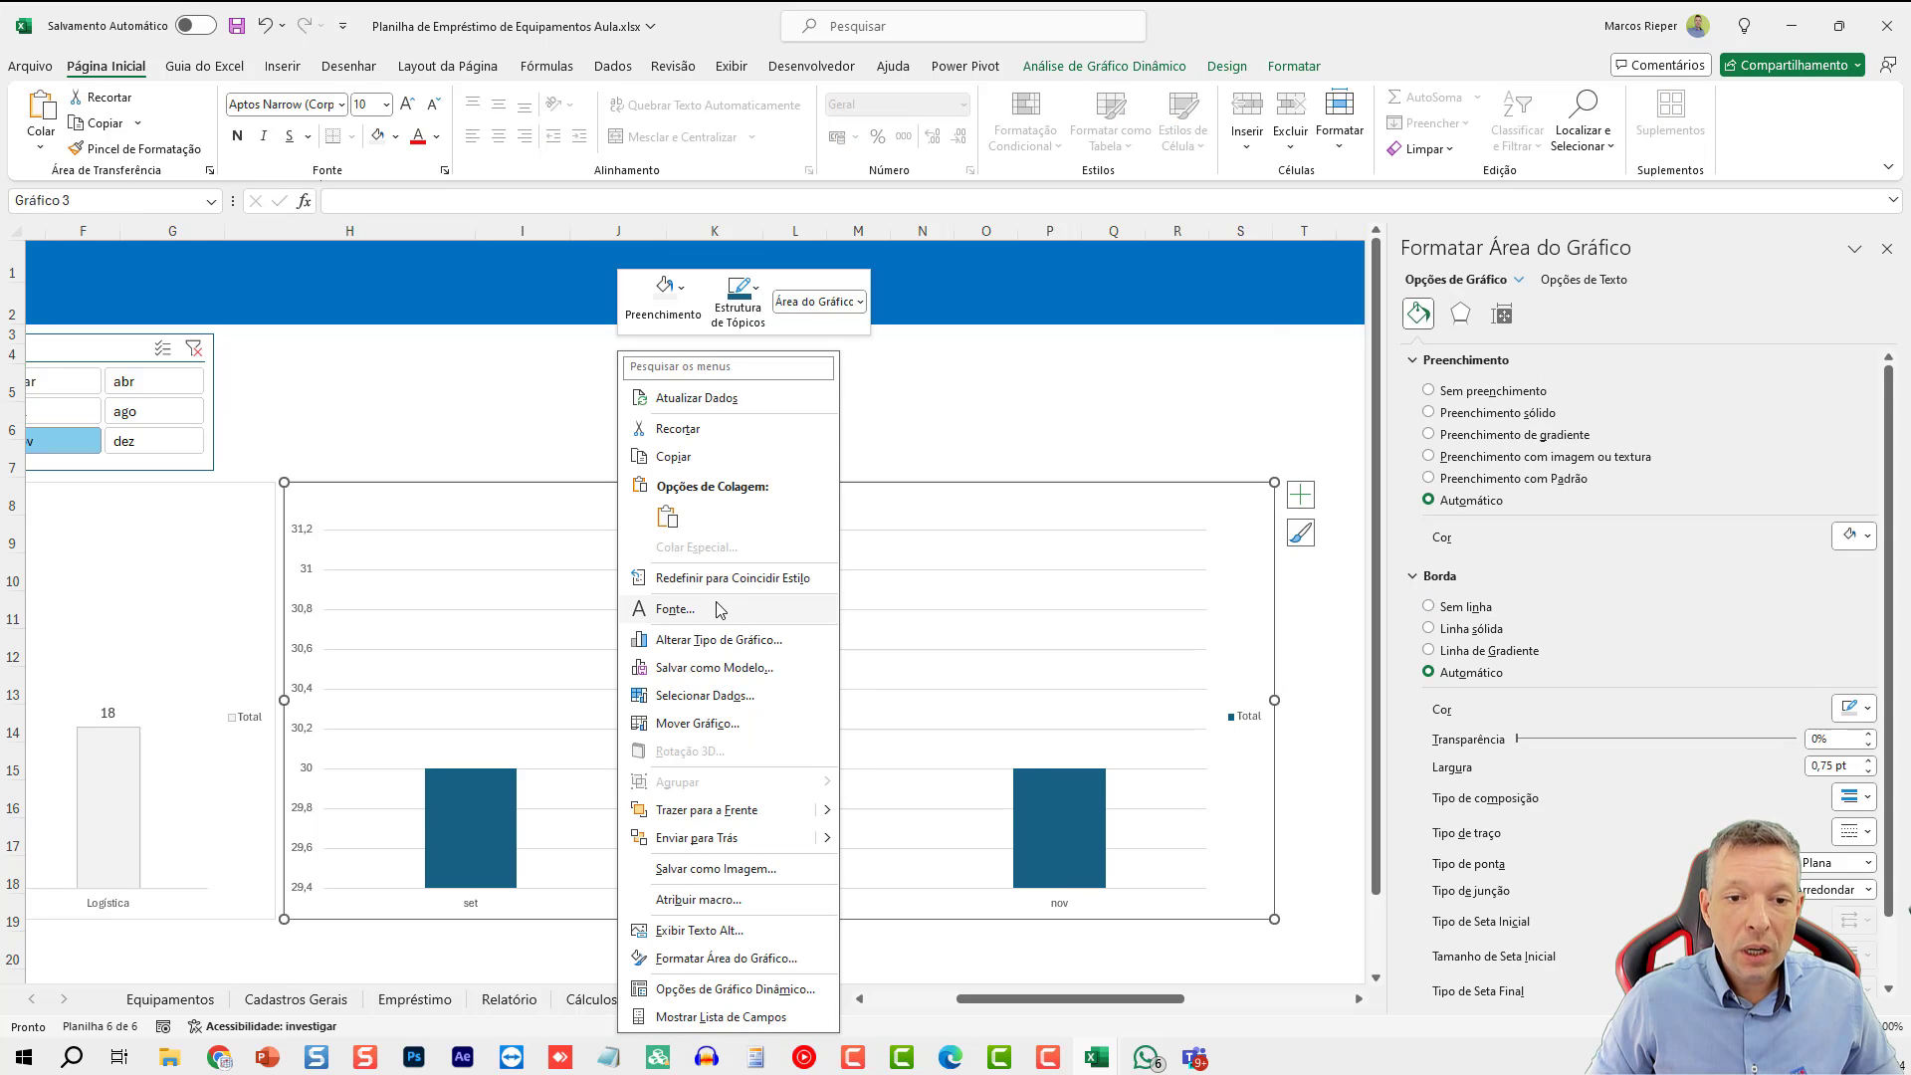
{"action": "left_click", "coordinate": [719, 640]}
{"action": "left_click", "coordinate": [709, 381]}
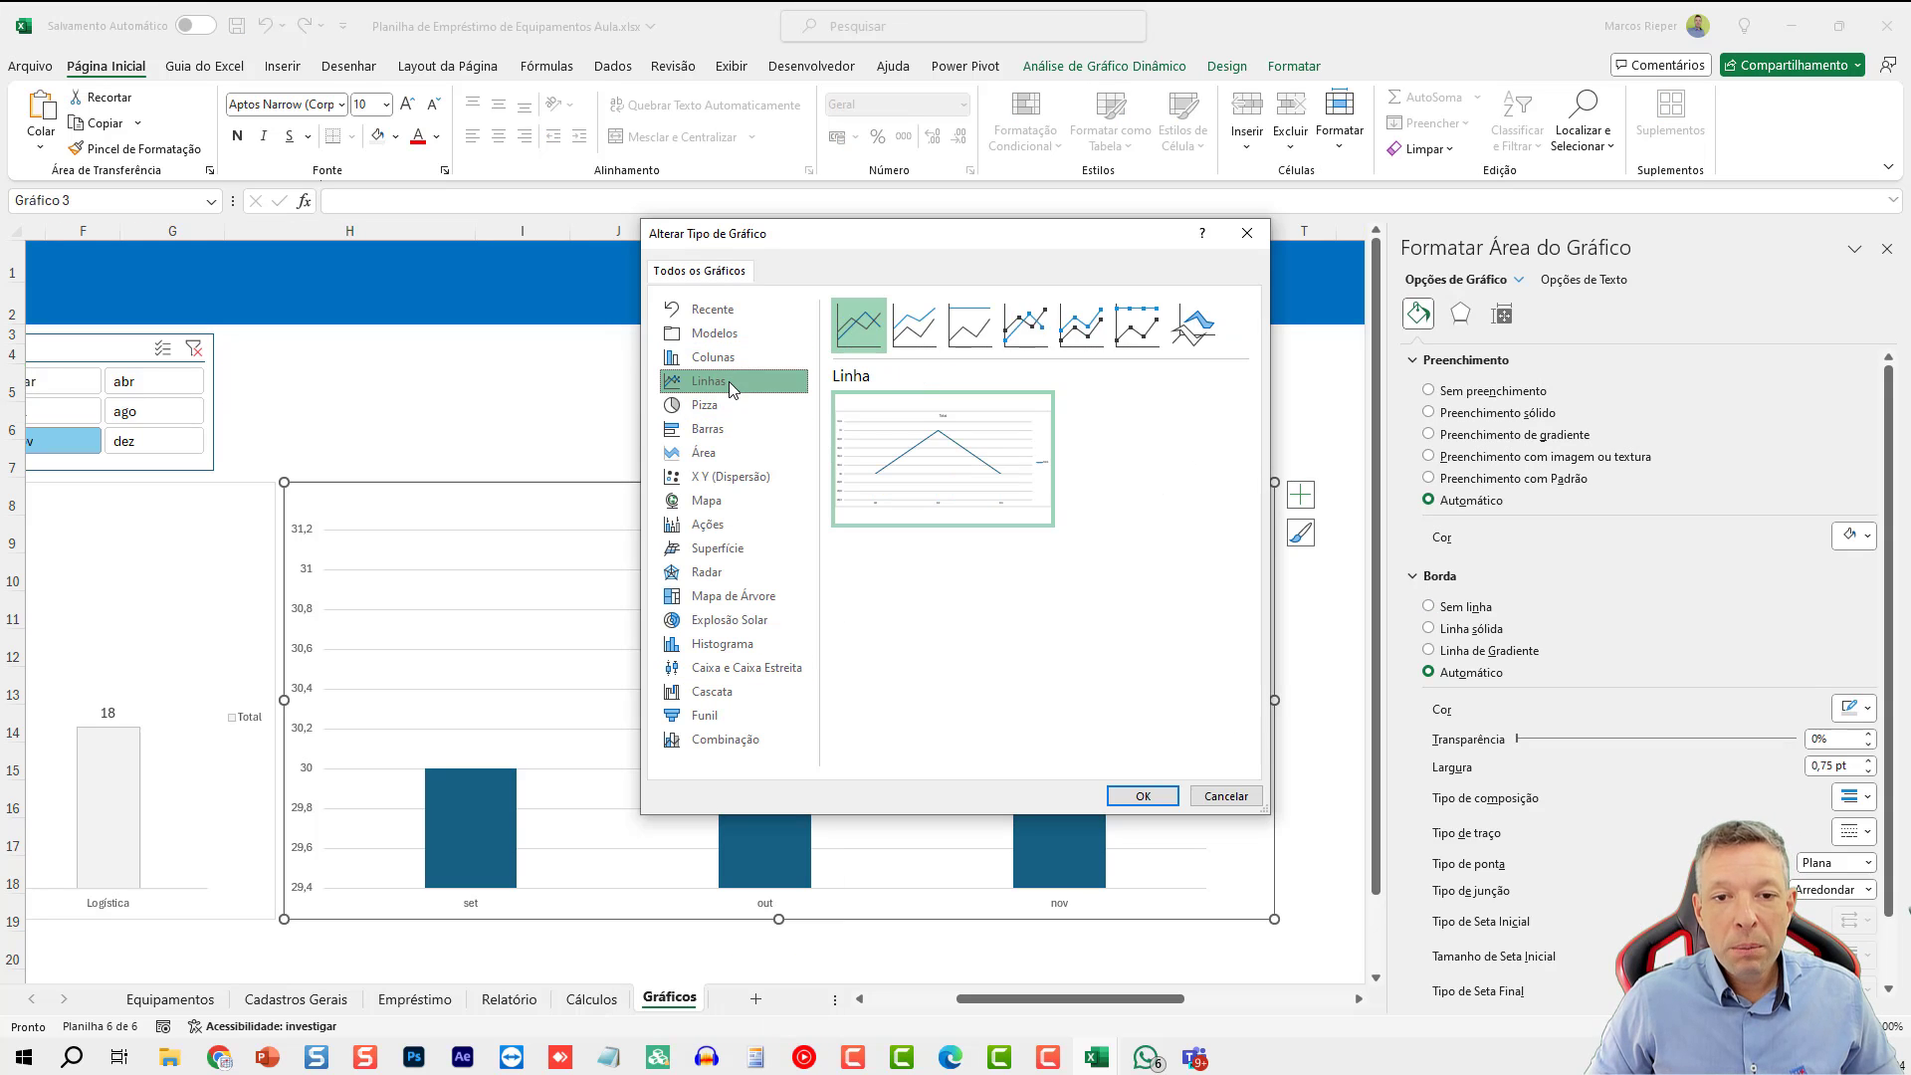
{"action": "left_click", "coordinate": [1025, 324]}
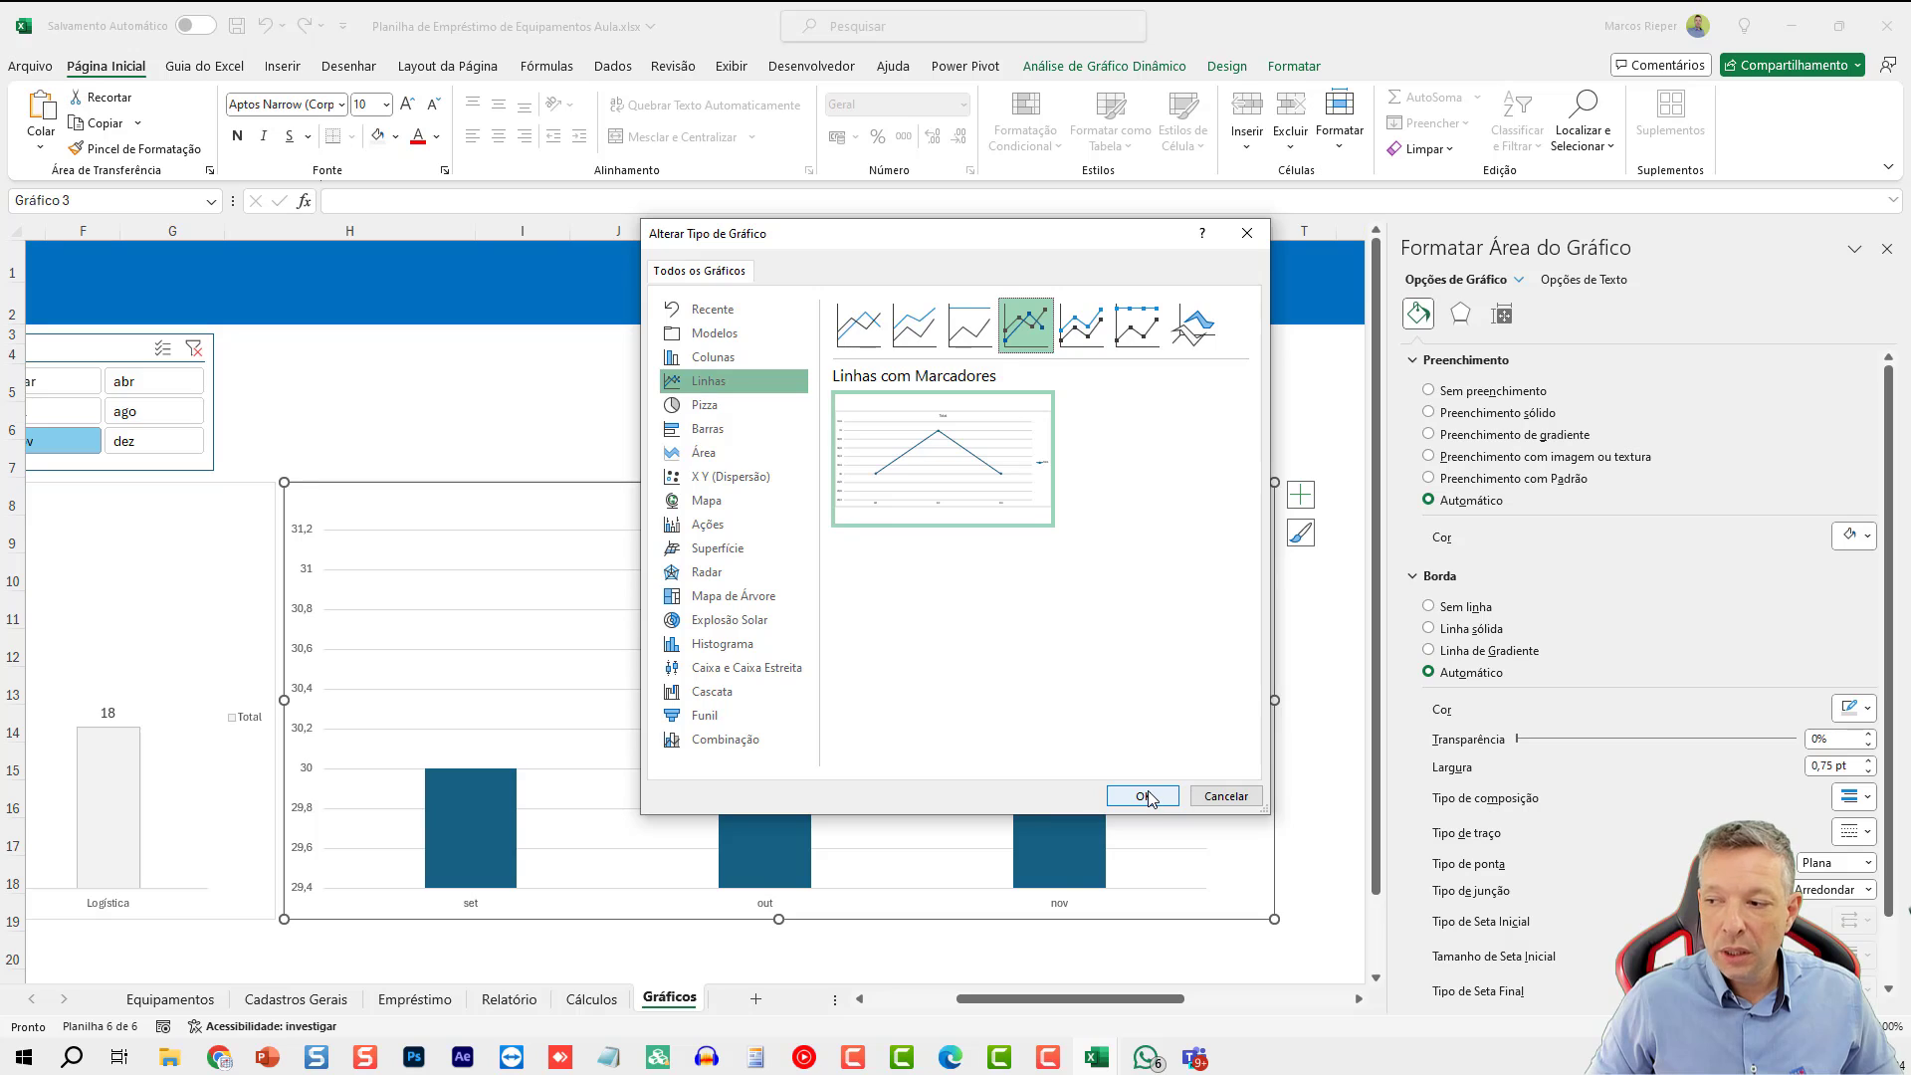
{"action": "left_click", "coordinate": [1143, 796]}
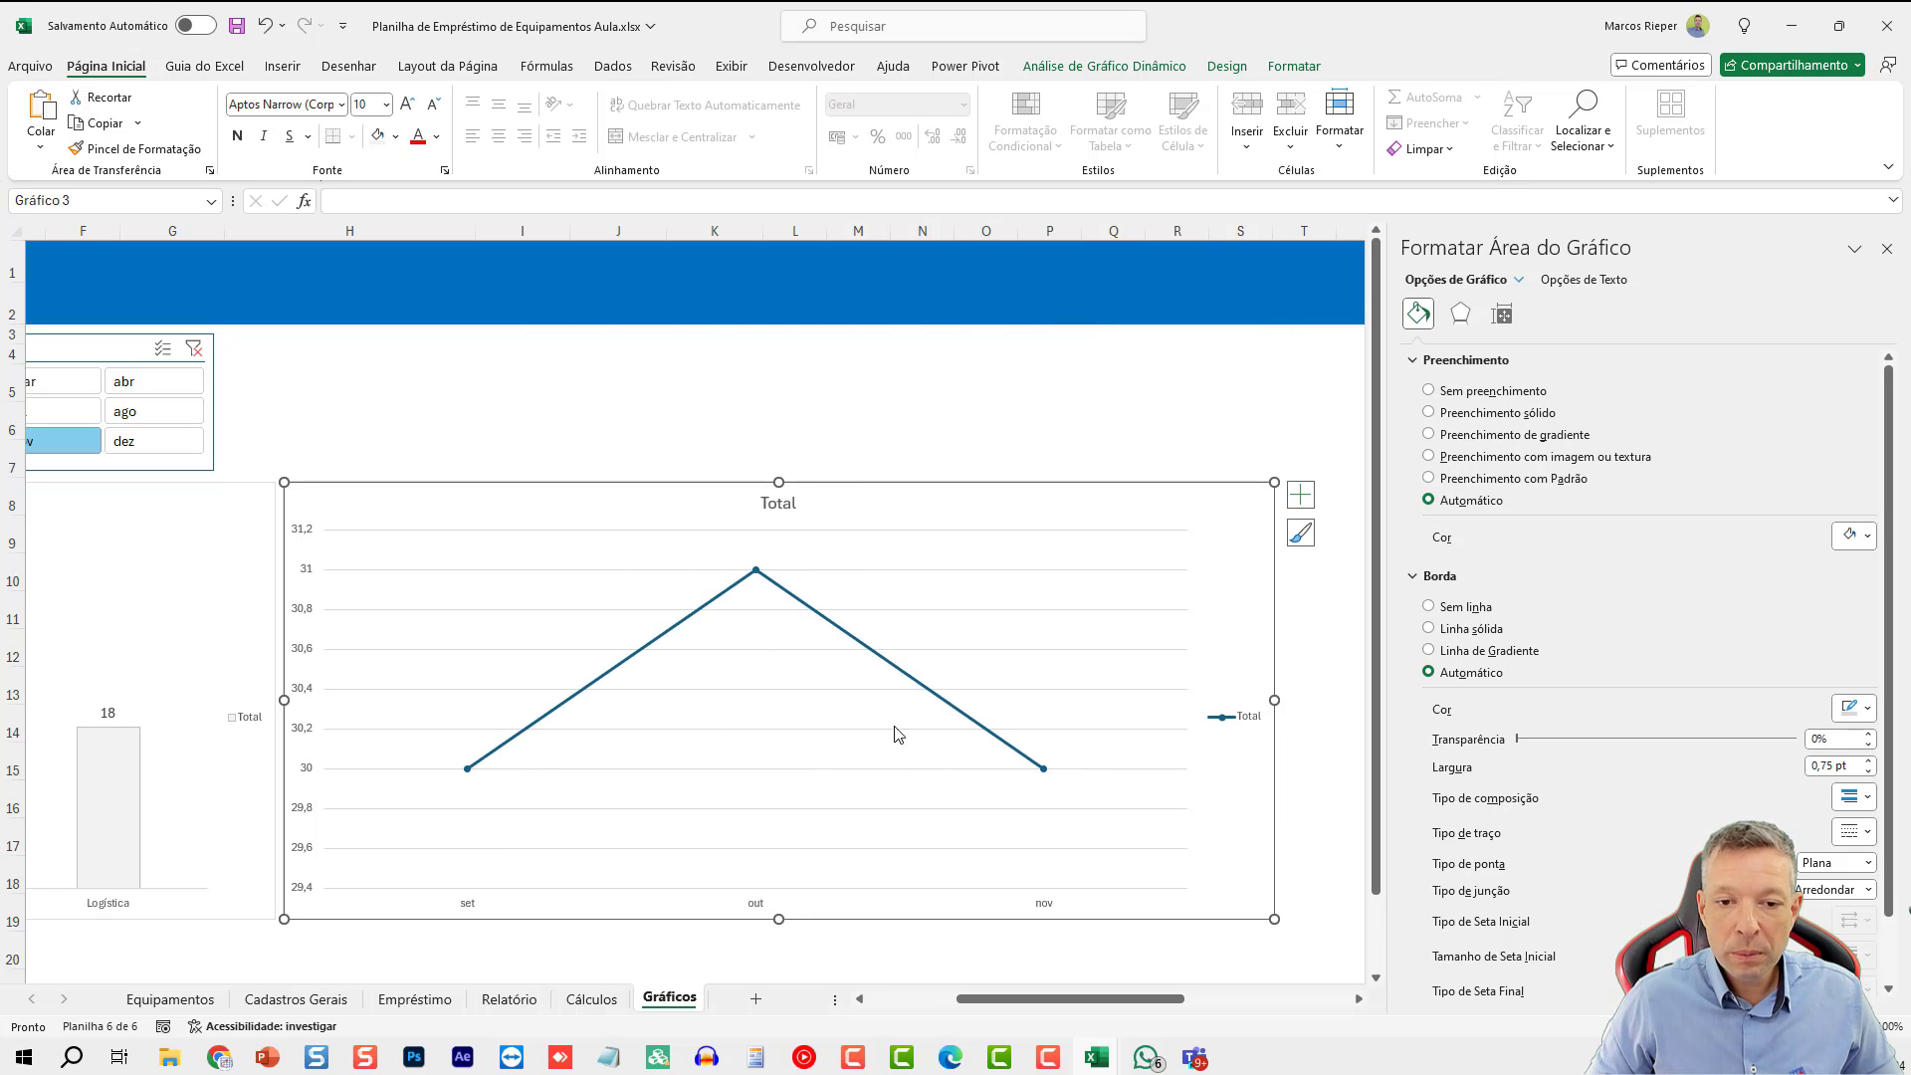
- Switch the monthly line's markers to the built-in circle type and set their size to 9
{"action": "left_click", "coordinate": [759, 573]}
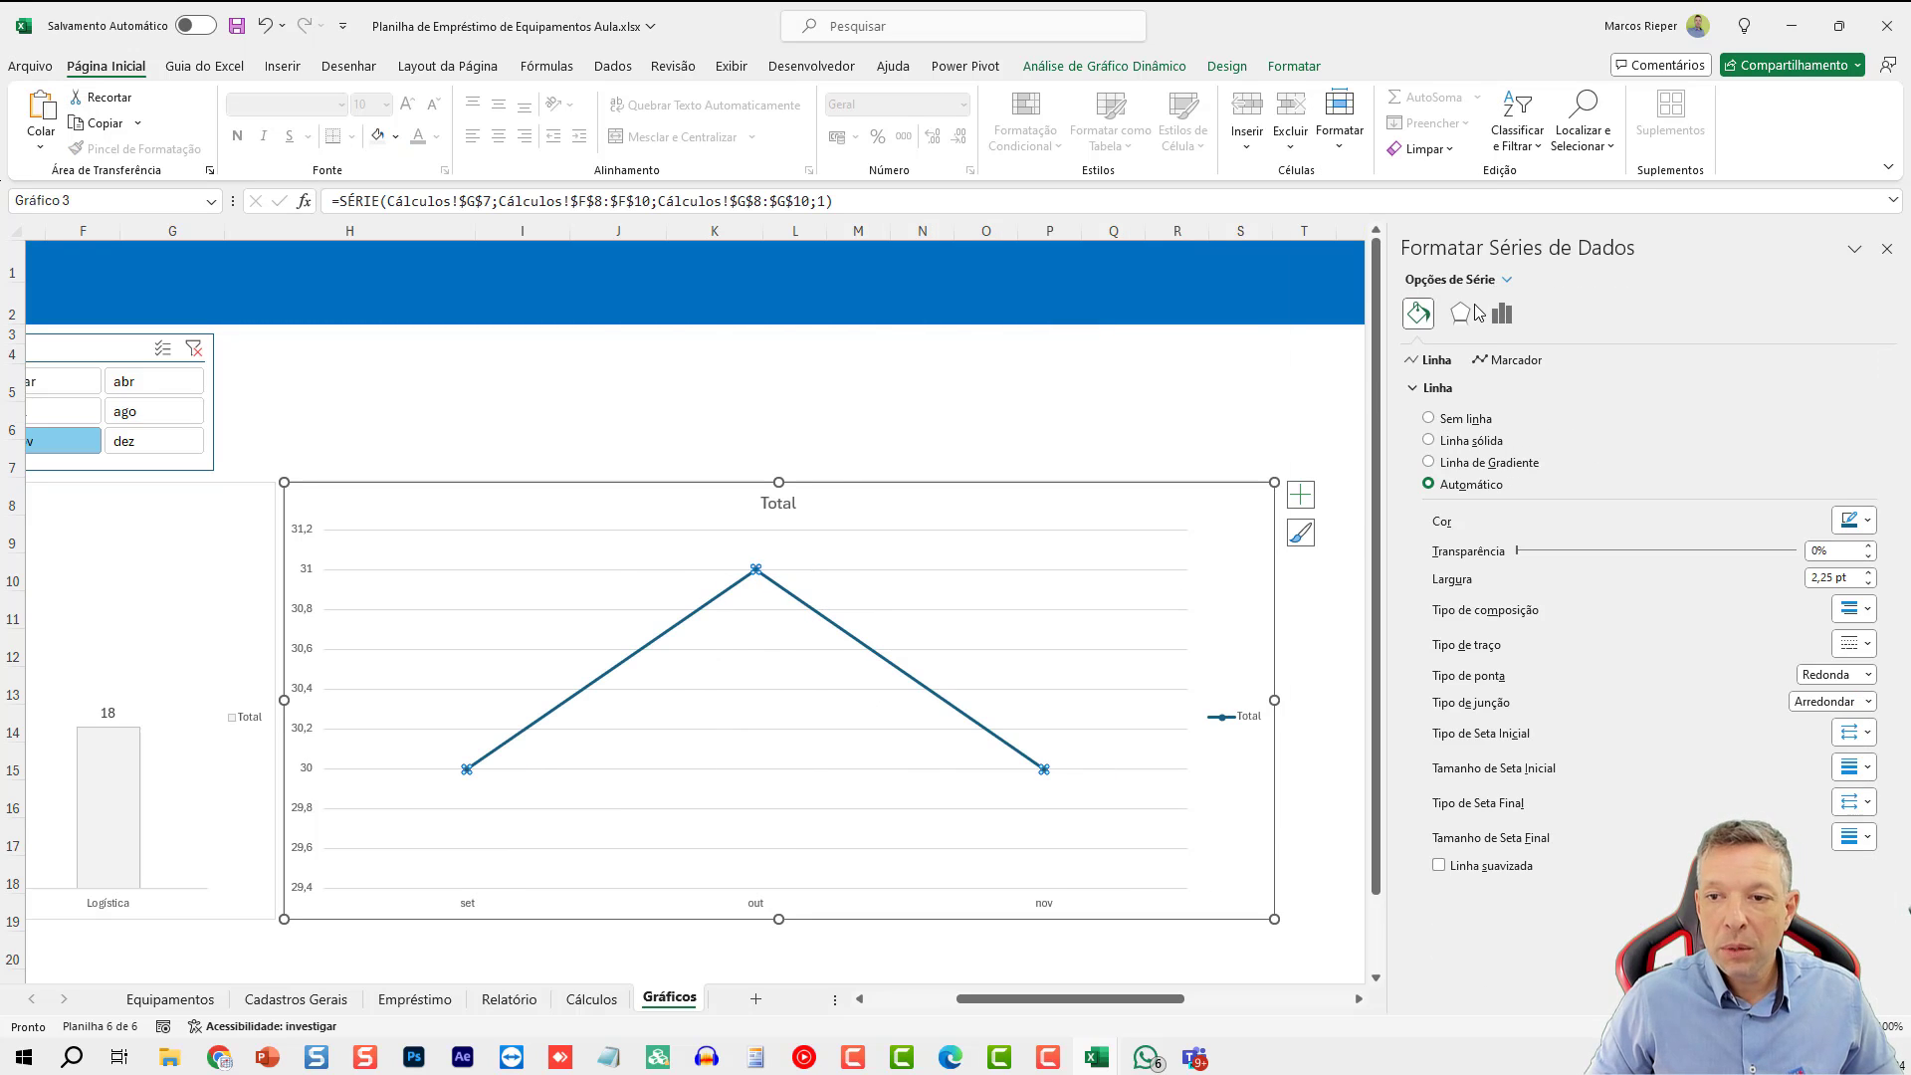
{"action": "left_click", "coordinate": [1498, 360]}
{"action": "left_click", "coordinate": [1474, 387]}
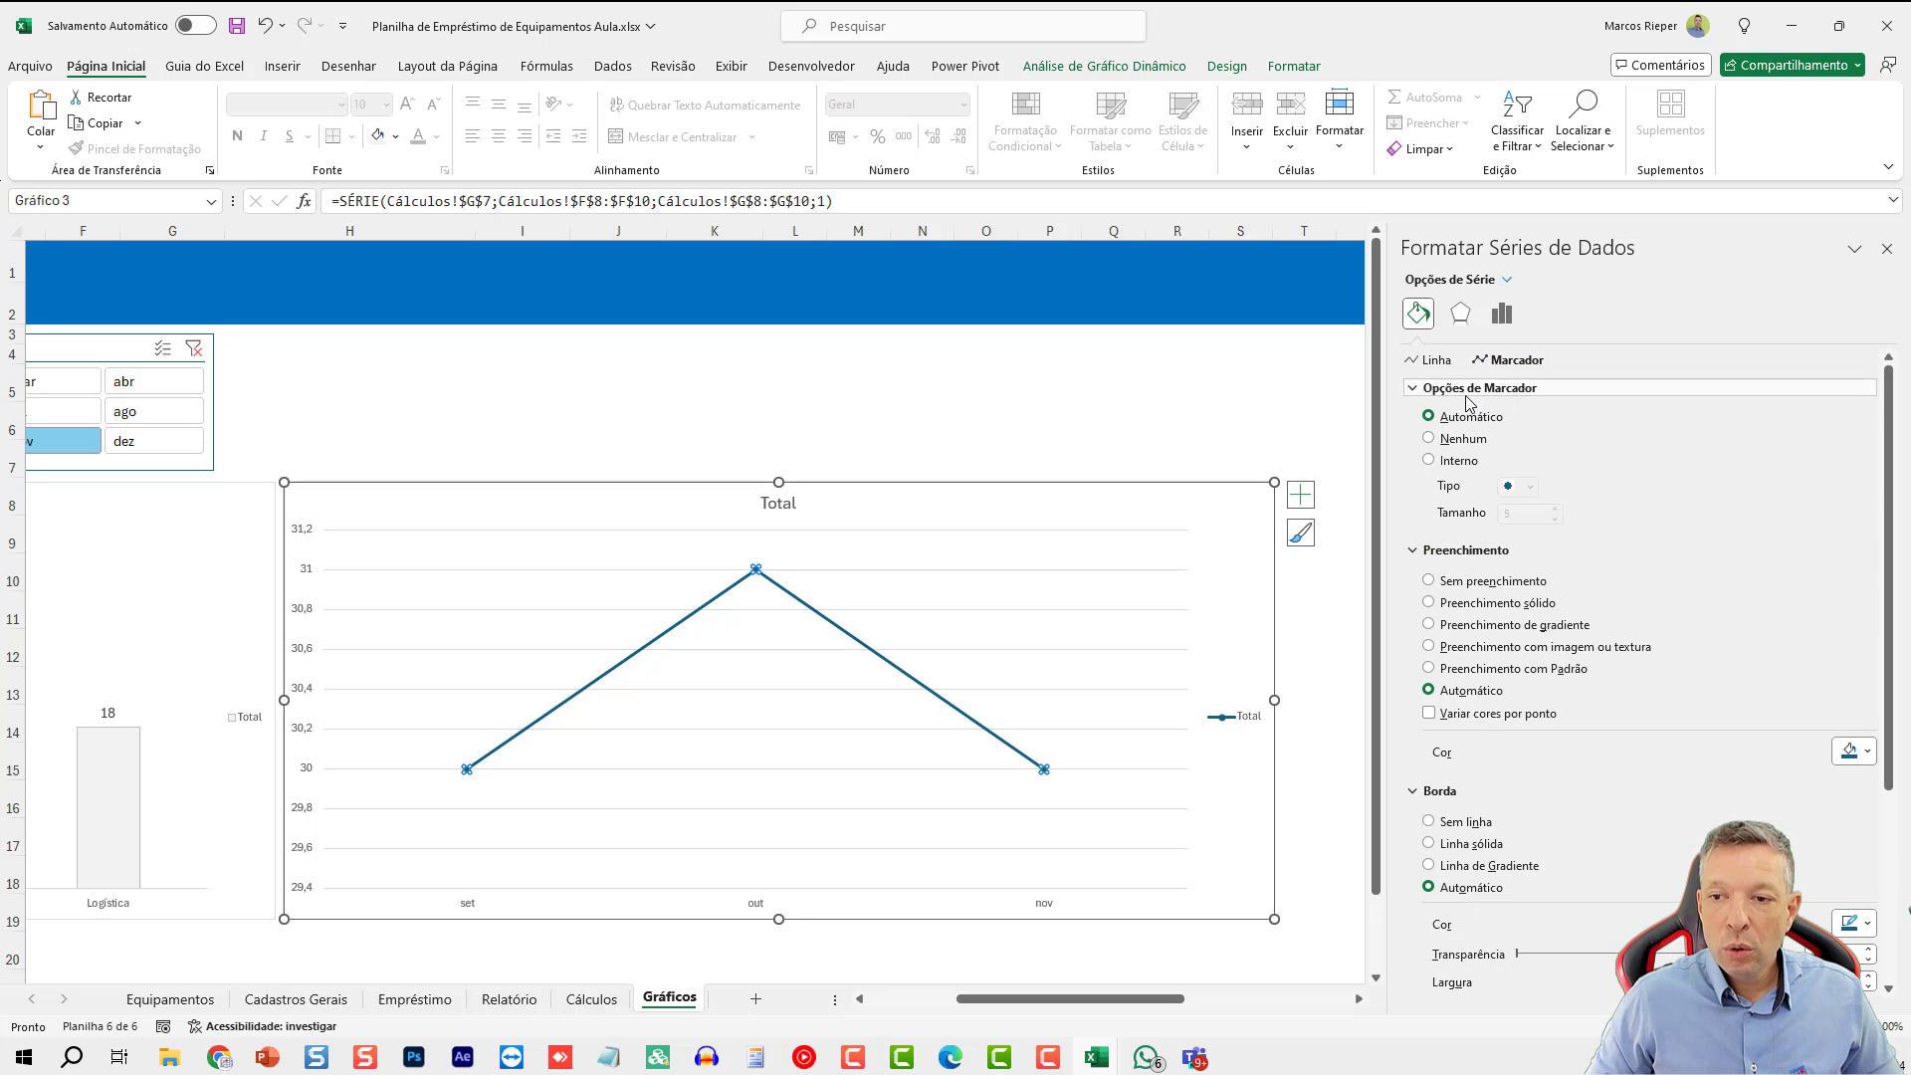
{"action": "left_click", "coordinate": [1430, 459]}
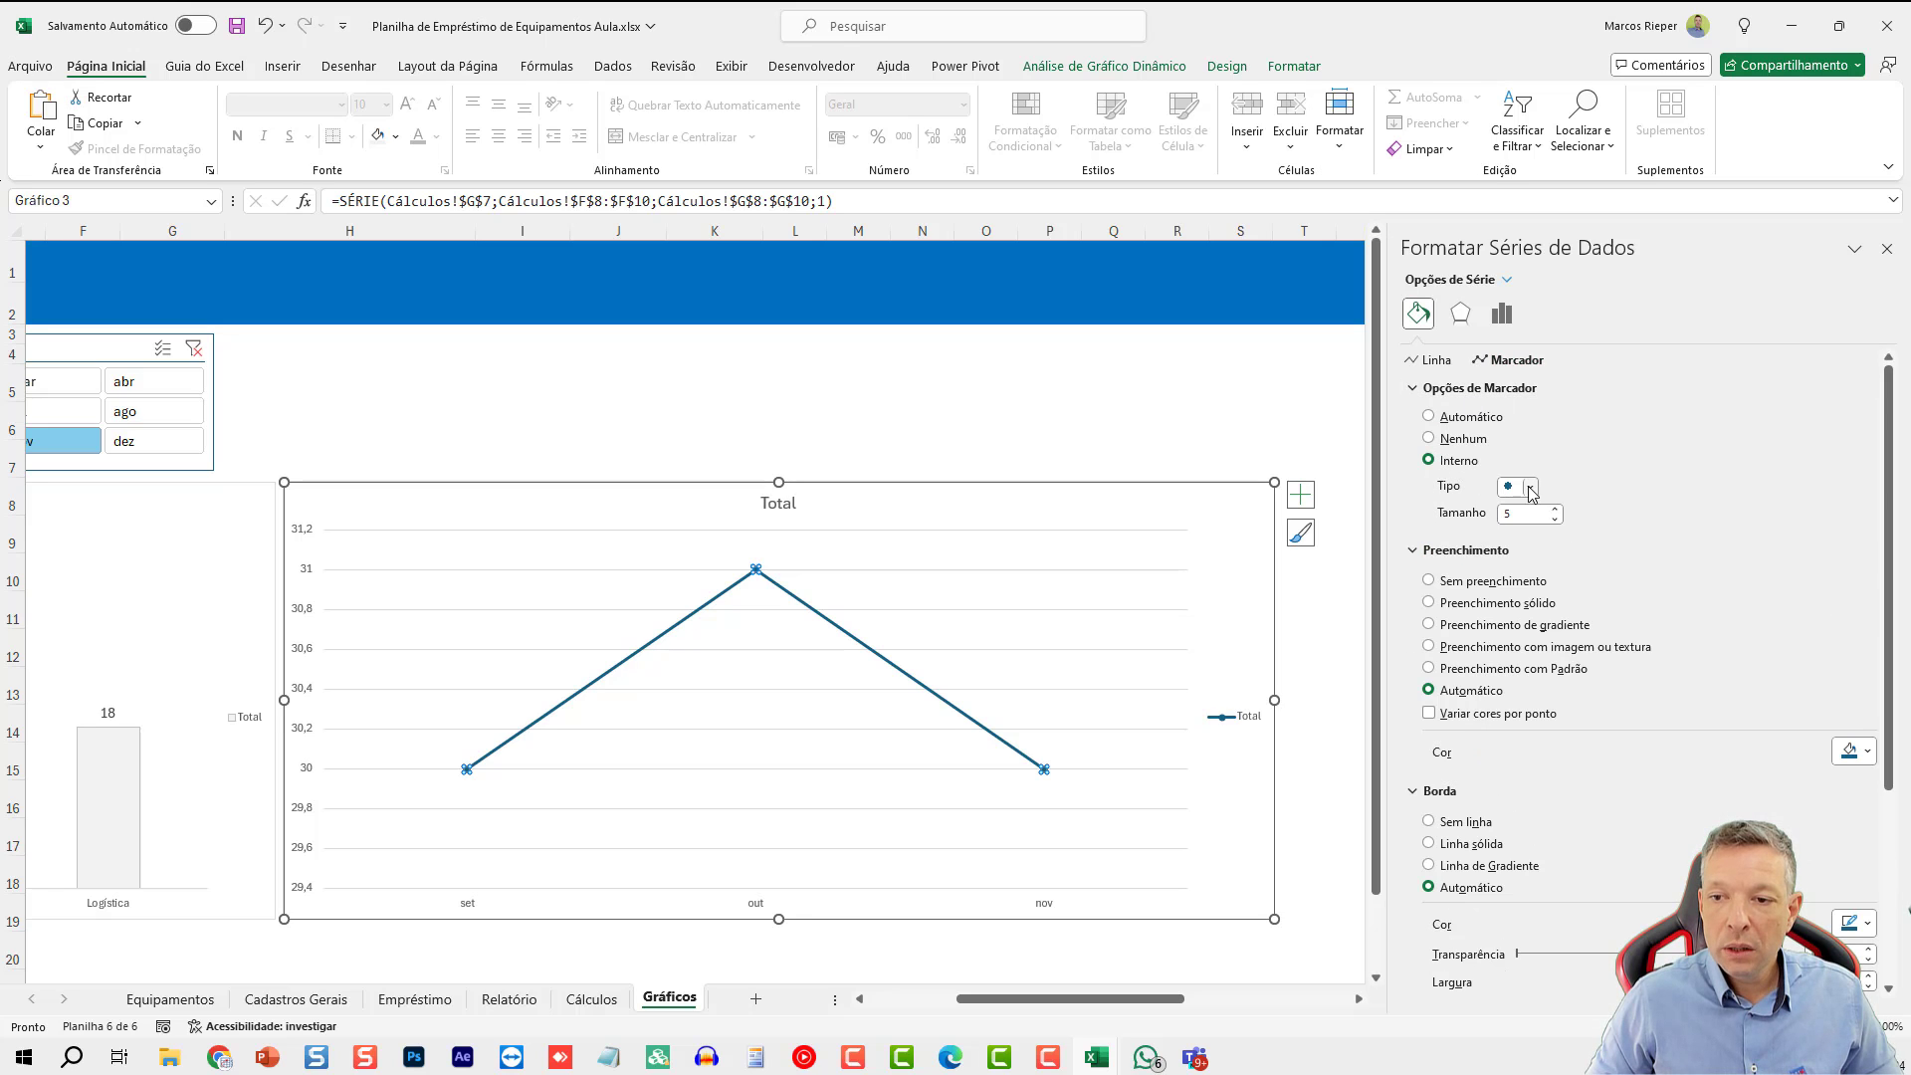
{"action": "left_click", "coordinate": [1554, 509]}
{"action": "left_click", "coordinate": [1554, 509]}
{"action": "left_click", "coordinate": [1554, 508]}
{"action": "left_click", "coordinate": [1554, 509]}
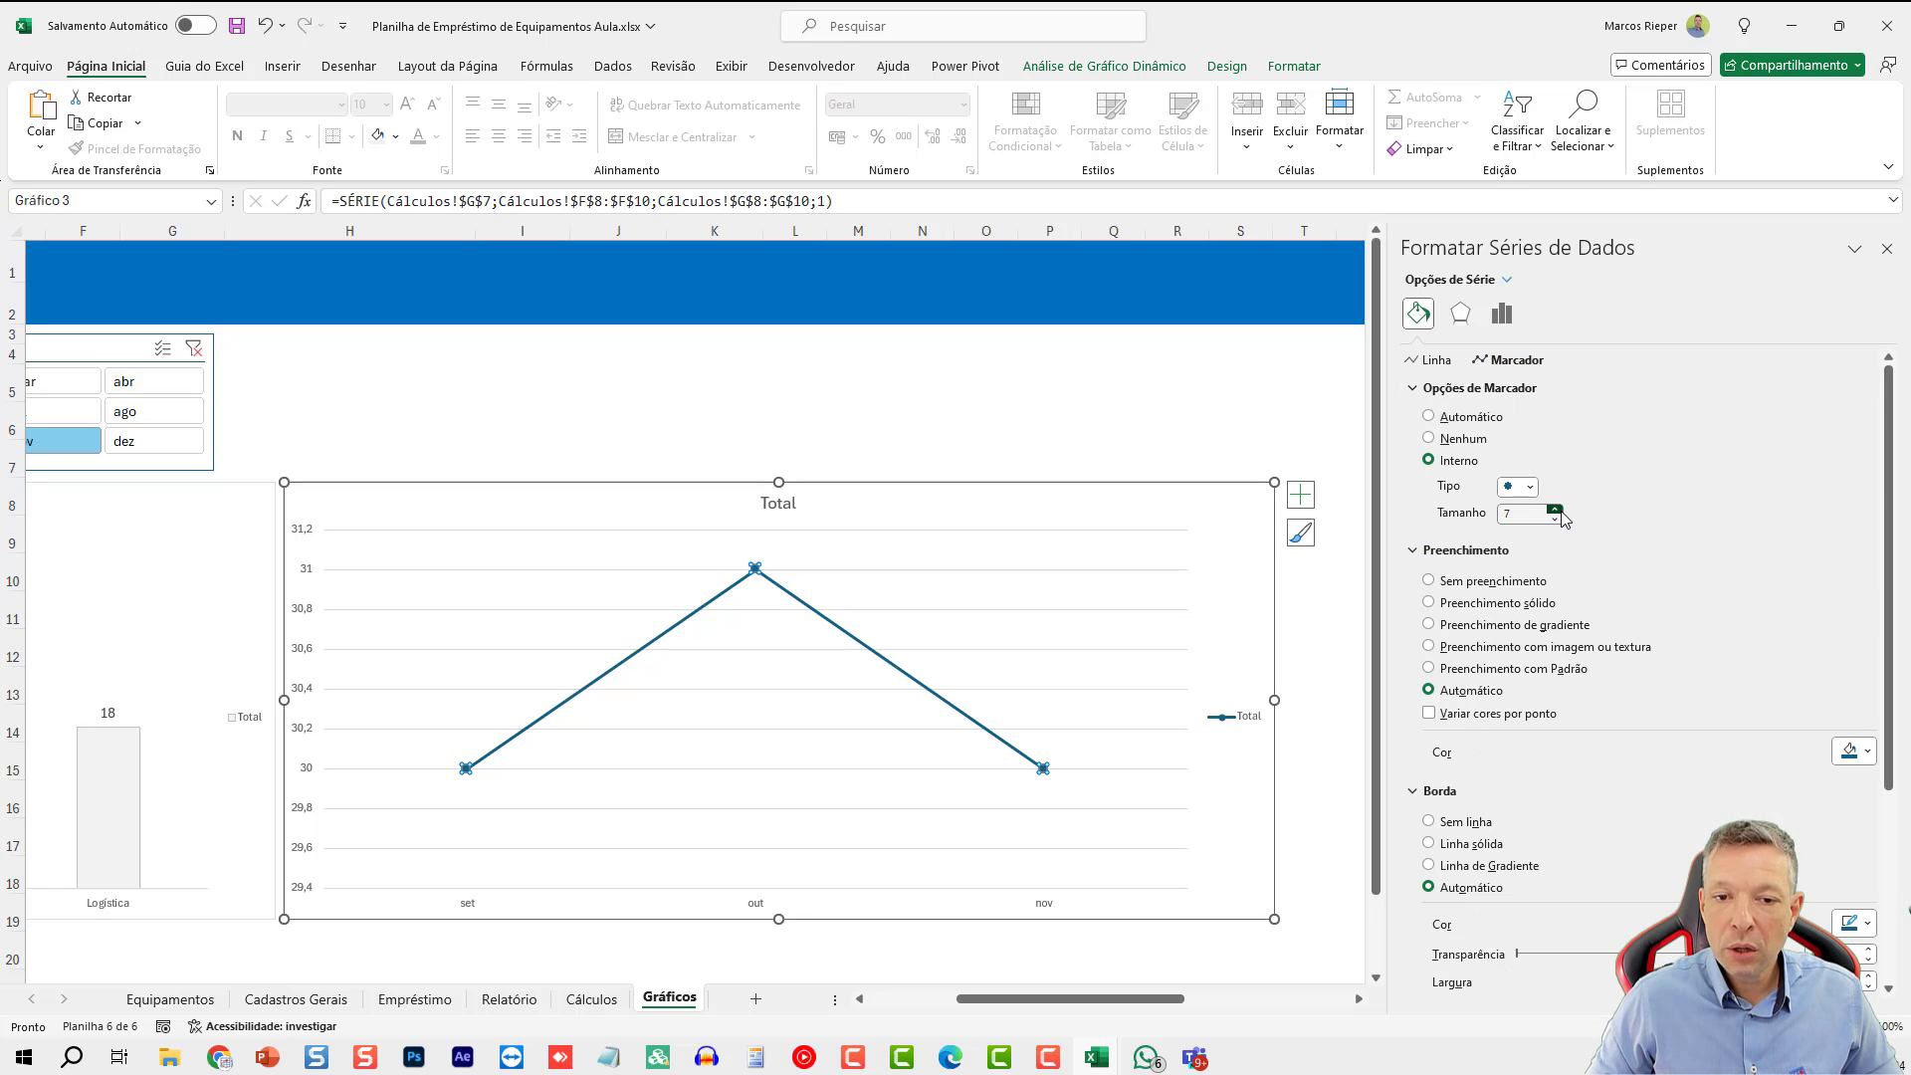
- Give the monthly line's markers a very light solid fill
{"action": "left_click", "coordinate": [1862, 754]}
{"action": "left_click", "coordinate": [1762, 805]}
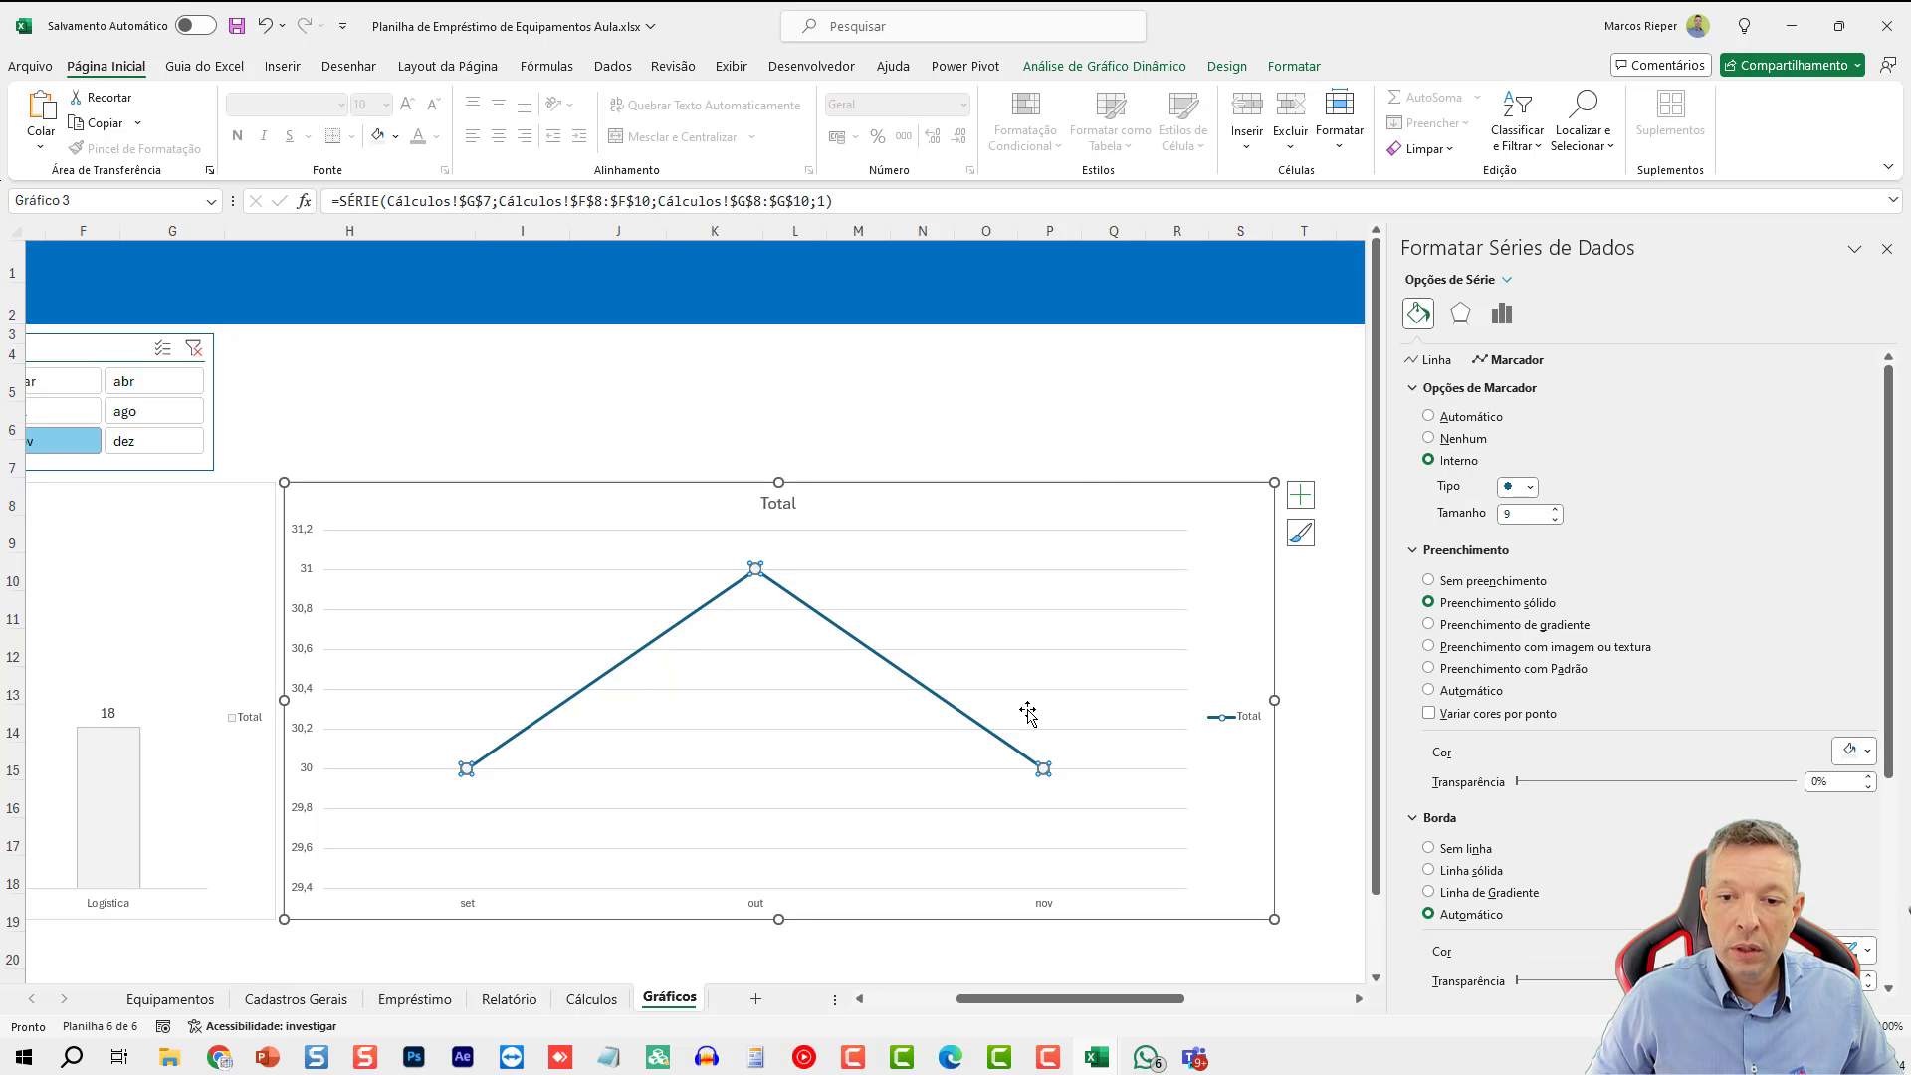
{"action": "left_click", "coordinate": [1092, 440]}
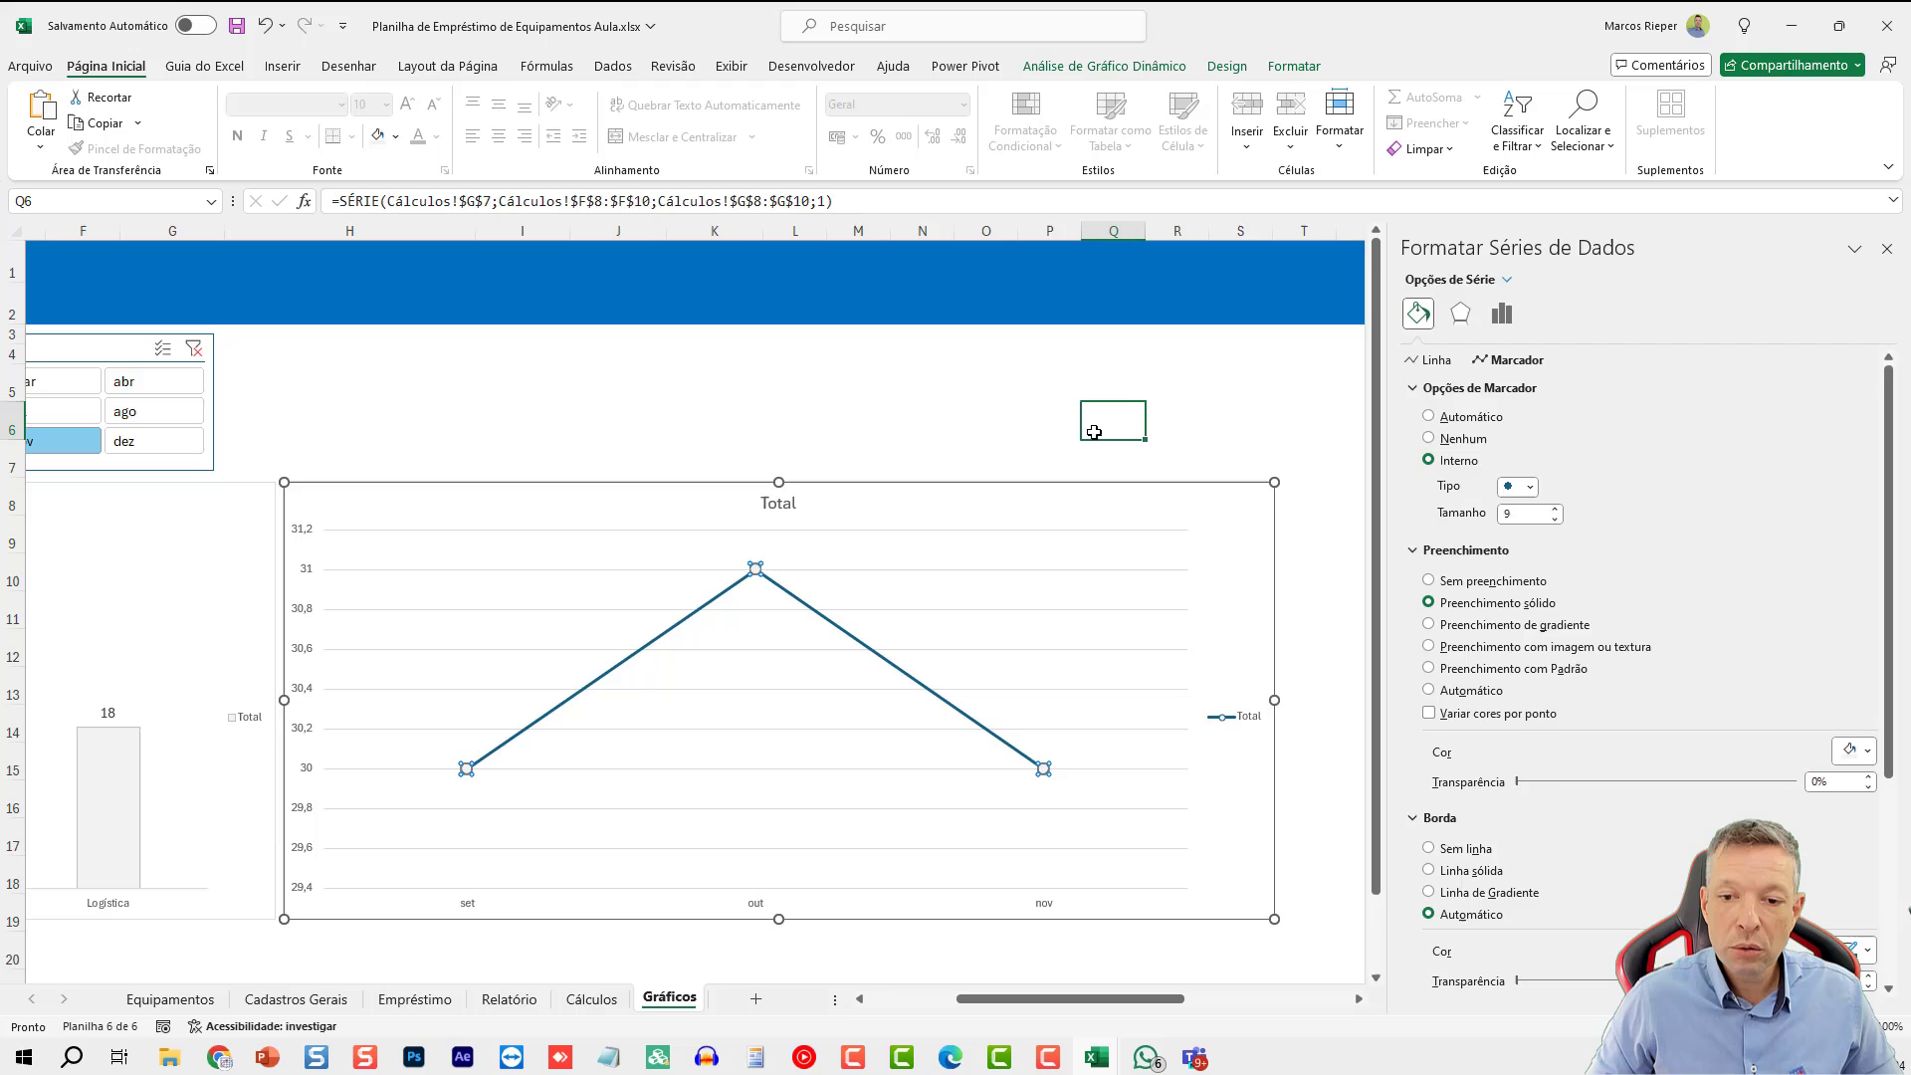
- Format the monthly chart's line as a solid grey line with a width of 1,75 pt
{"action": "left_click", "coordinate": [872, 657]}
{"action": "left_click", "coordinate": [1418, 314]}
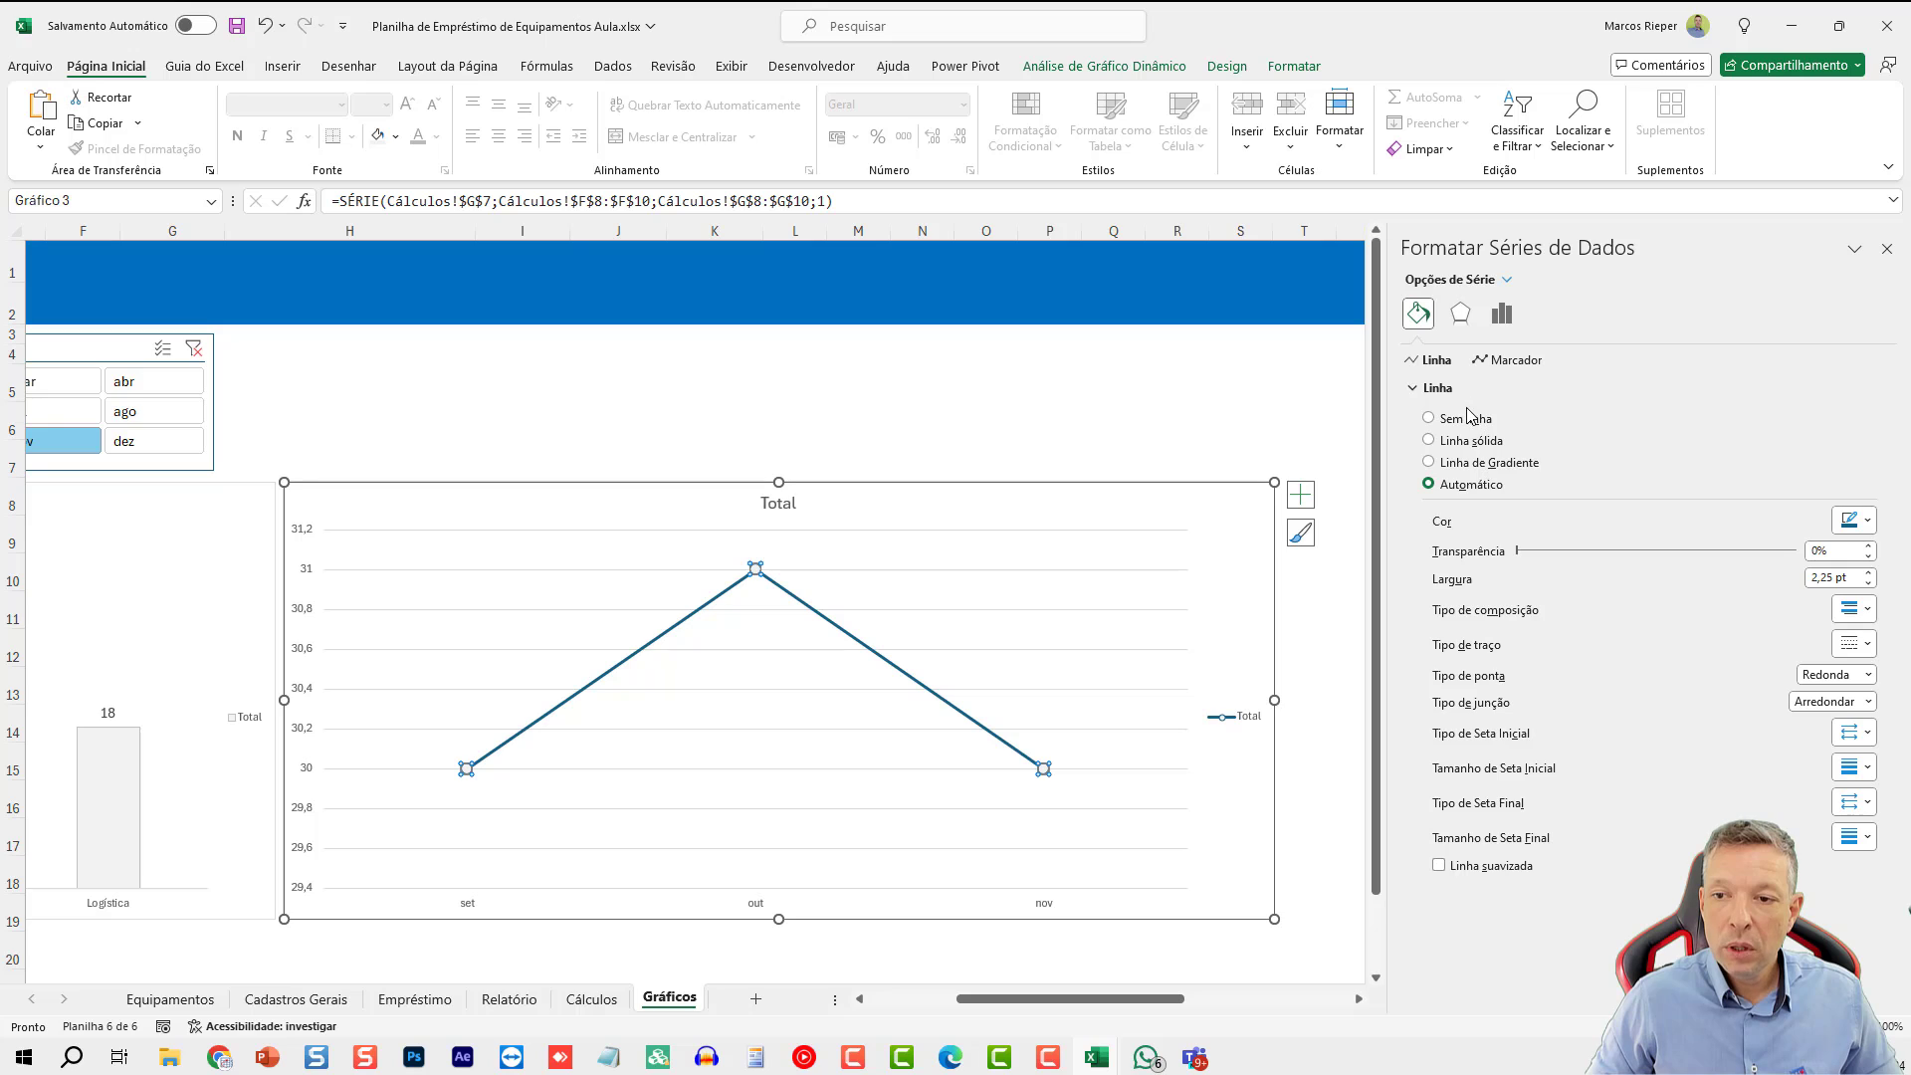
{"action": "left_click", "coordinate": [1868, 584]}
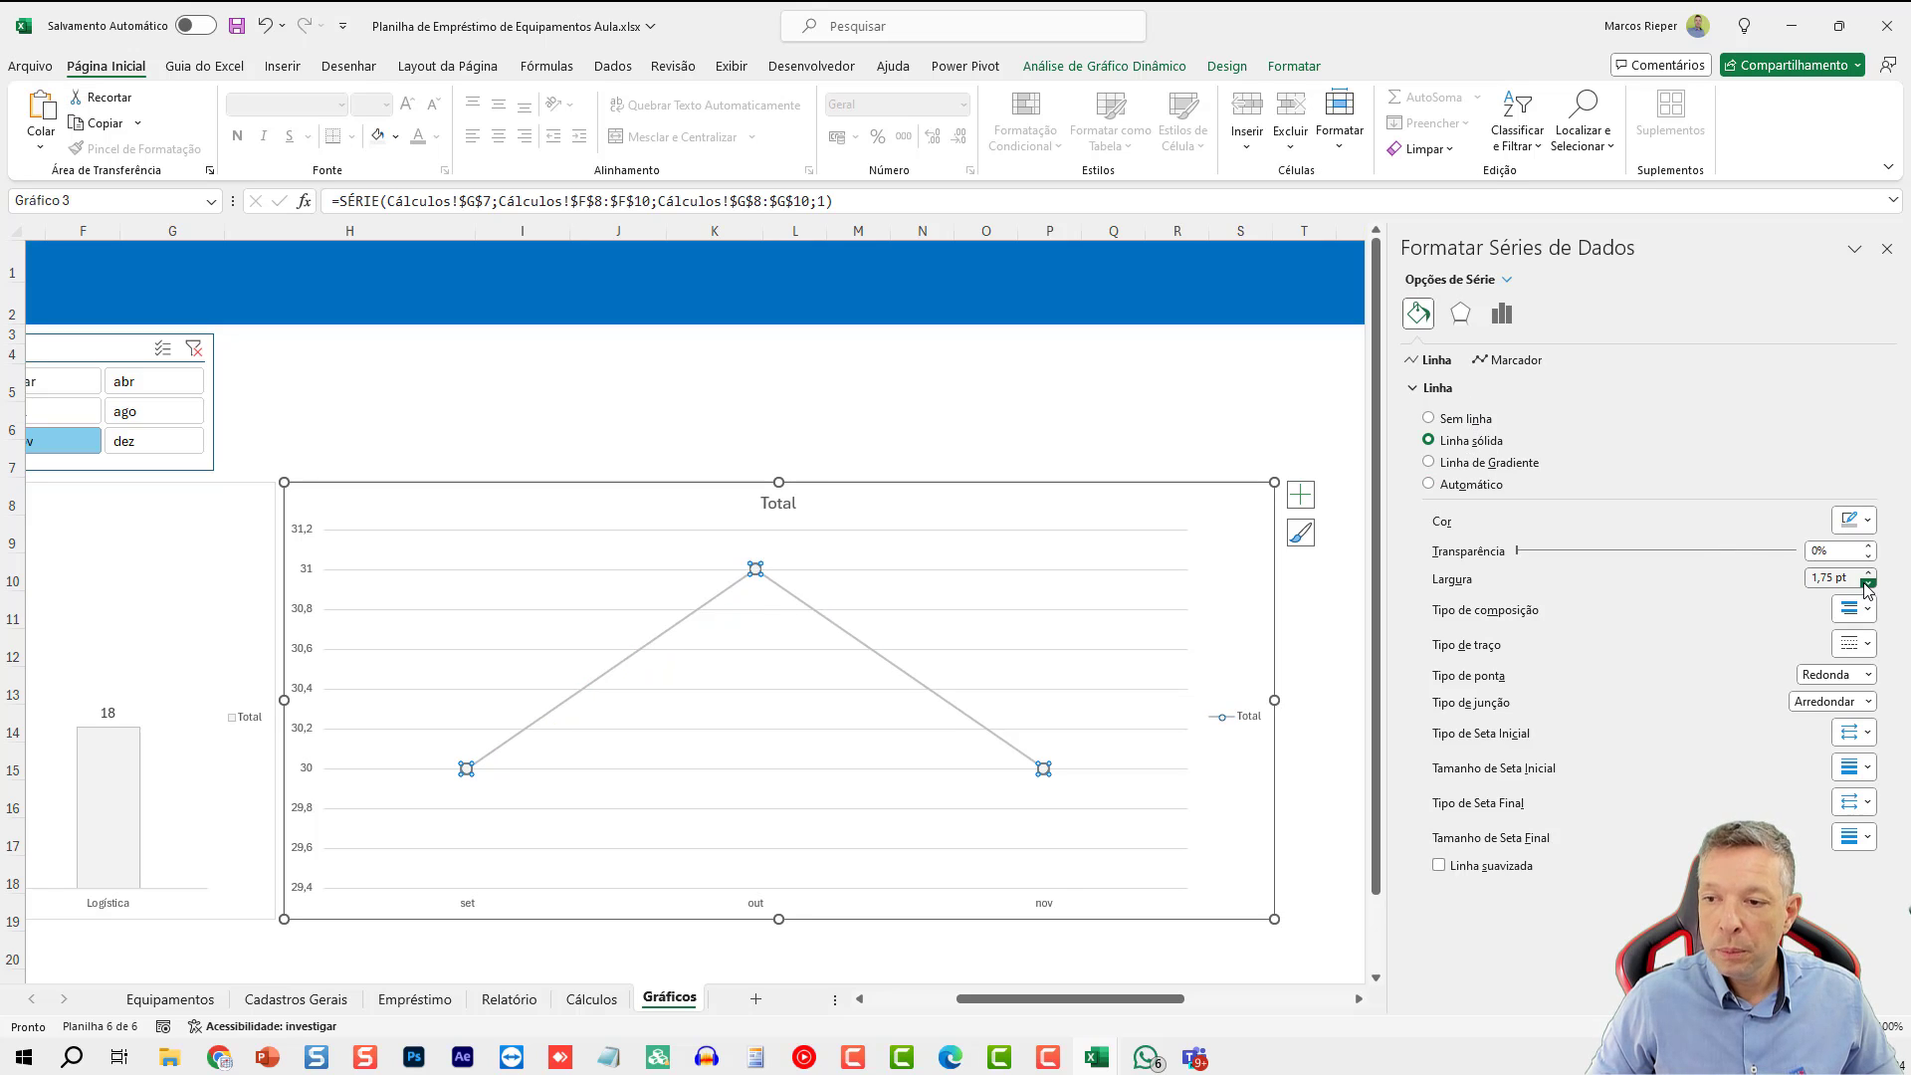
{"action": "left_click", "coordinate": [986, 420]}
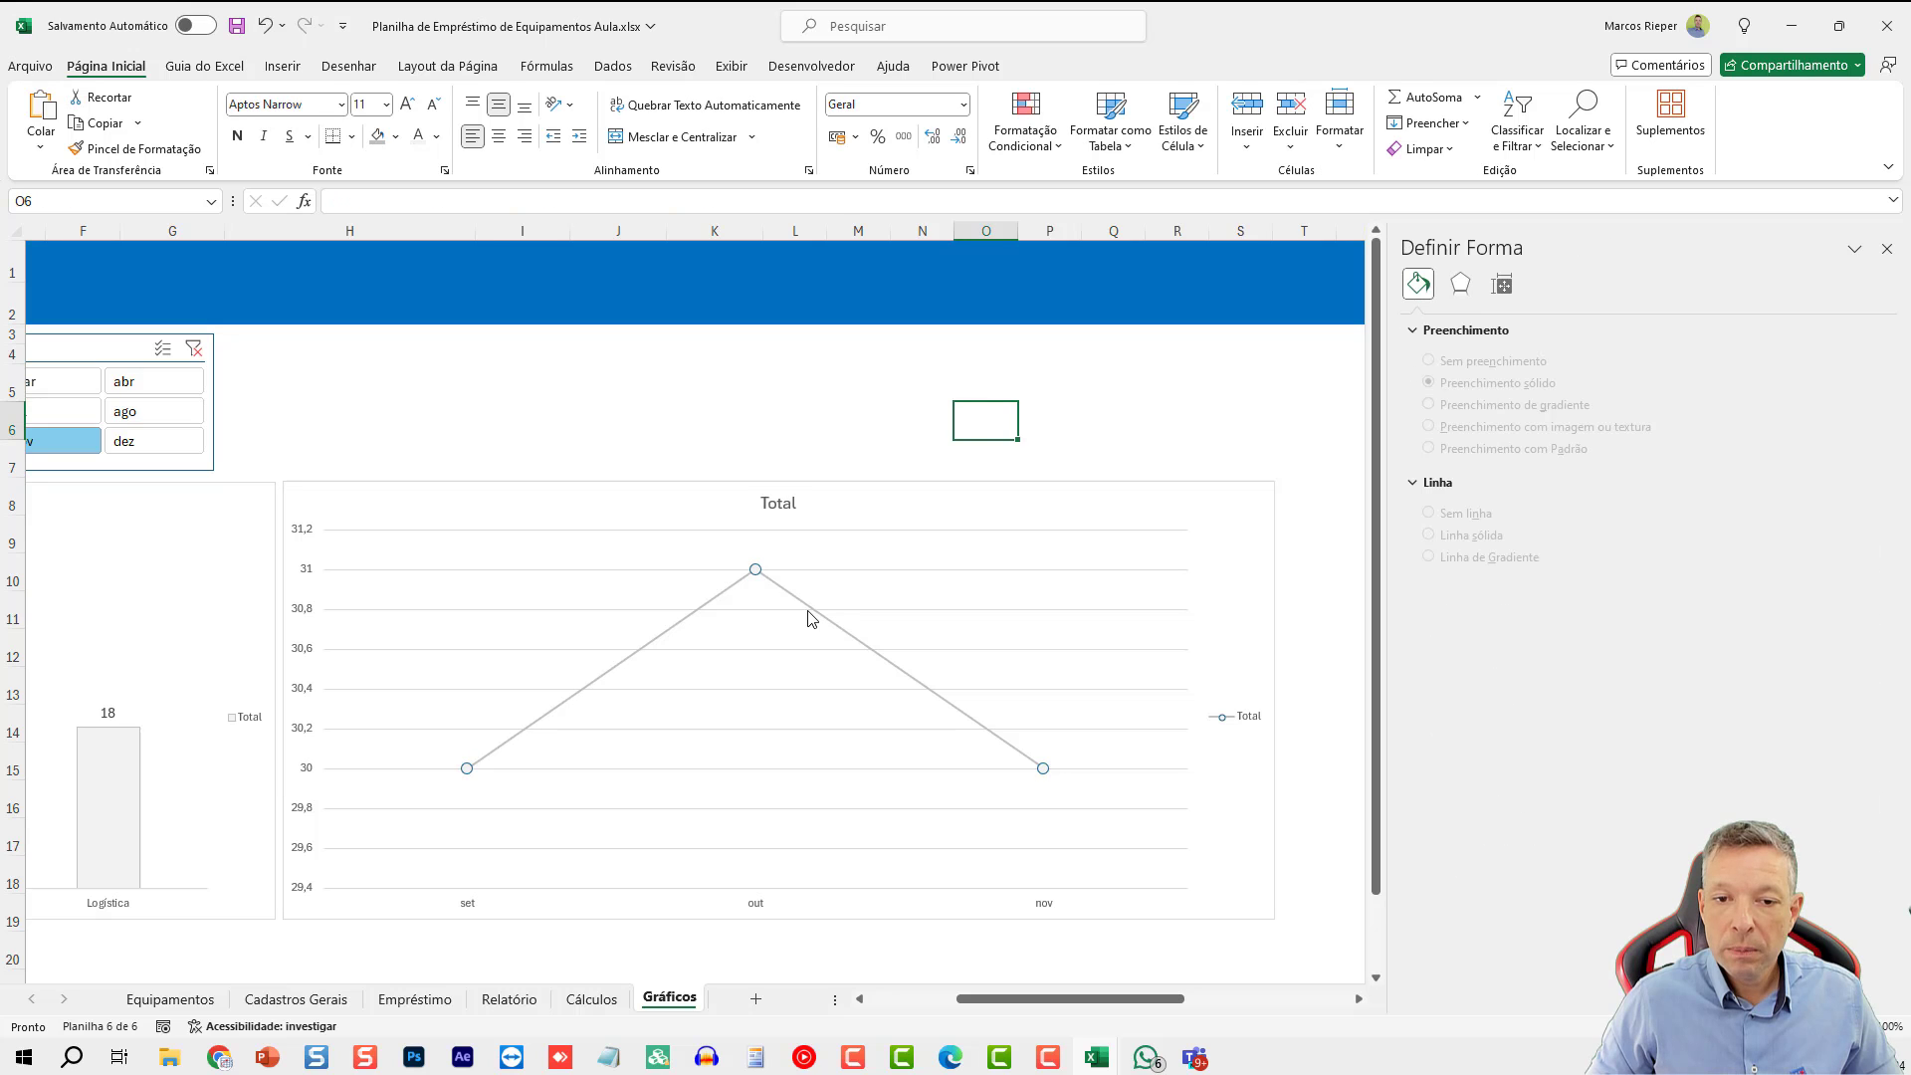
- Give the monthly line's markers a solid grey border
{"action": "left_click", "coordinate": [756, 570]}
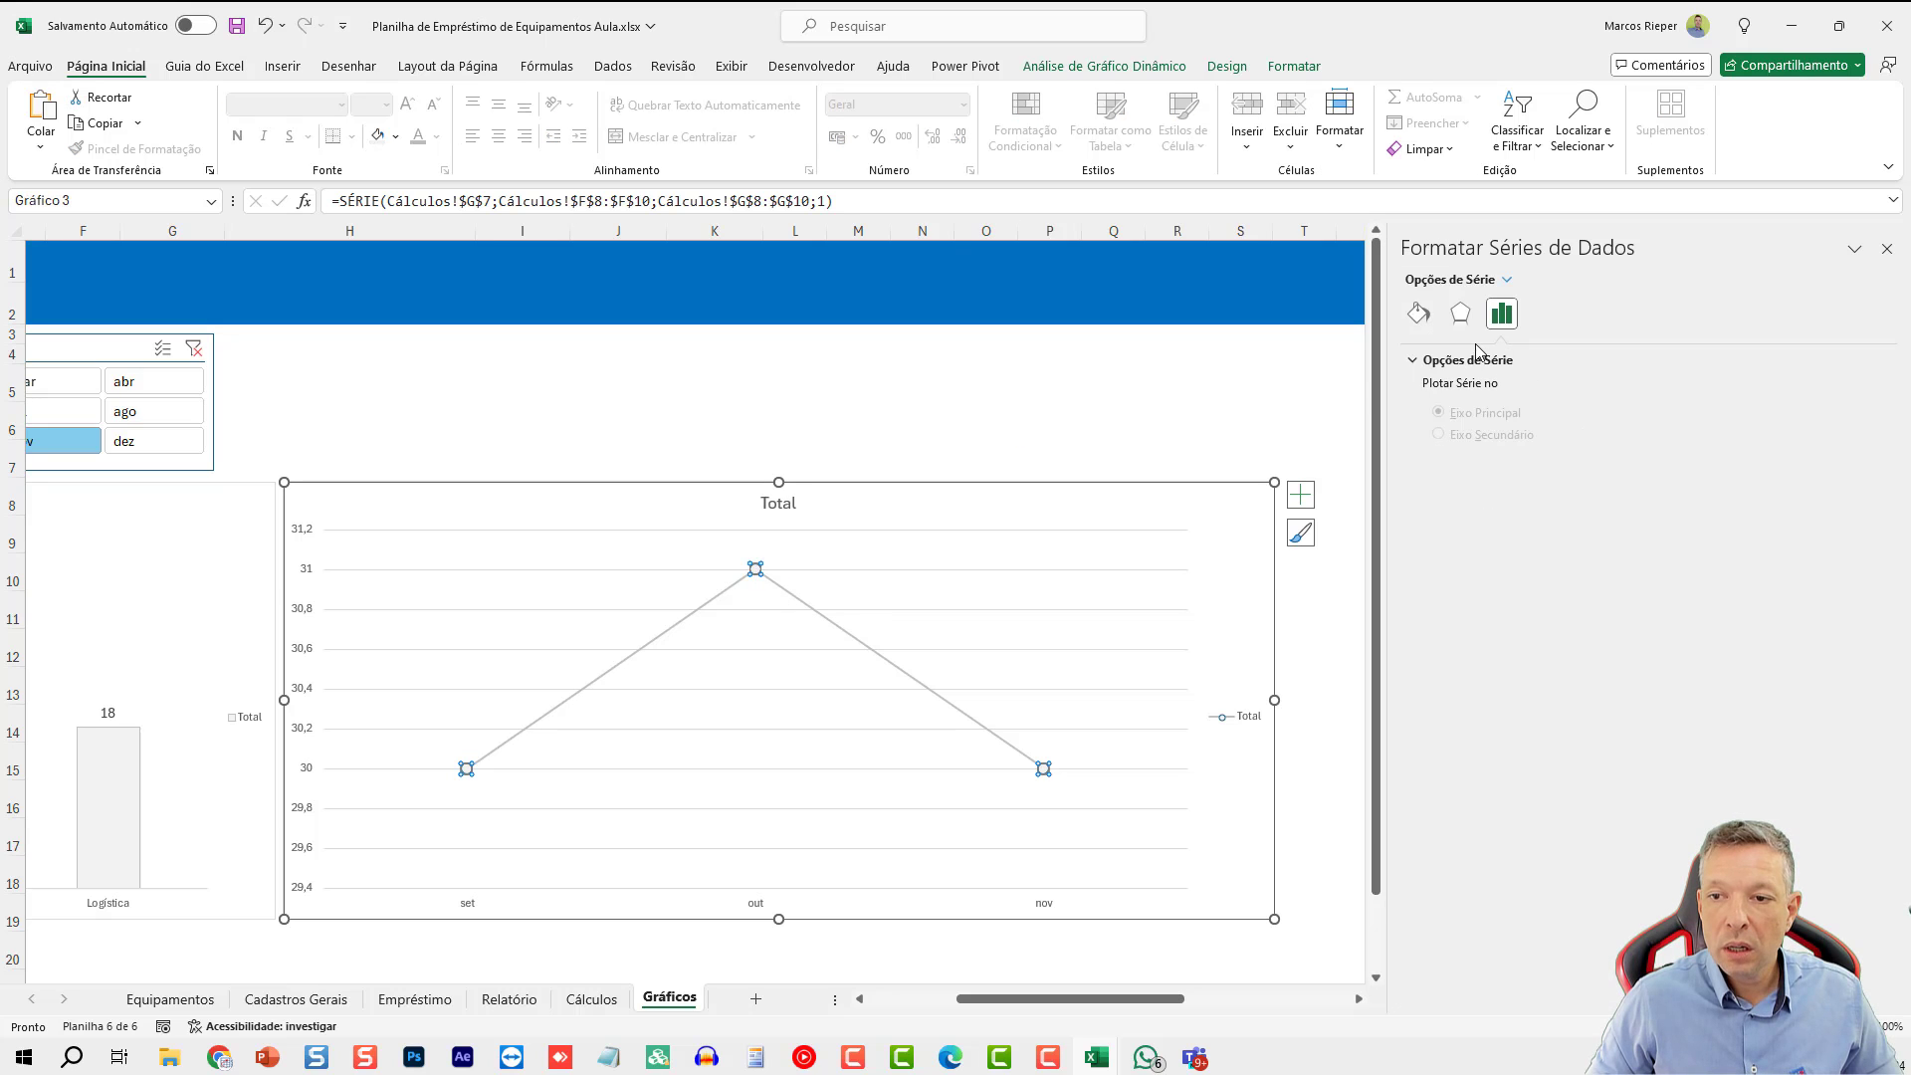
{"action": "left_click", "coordinate": [1511, 361]}
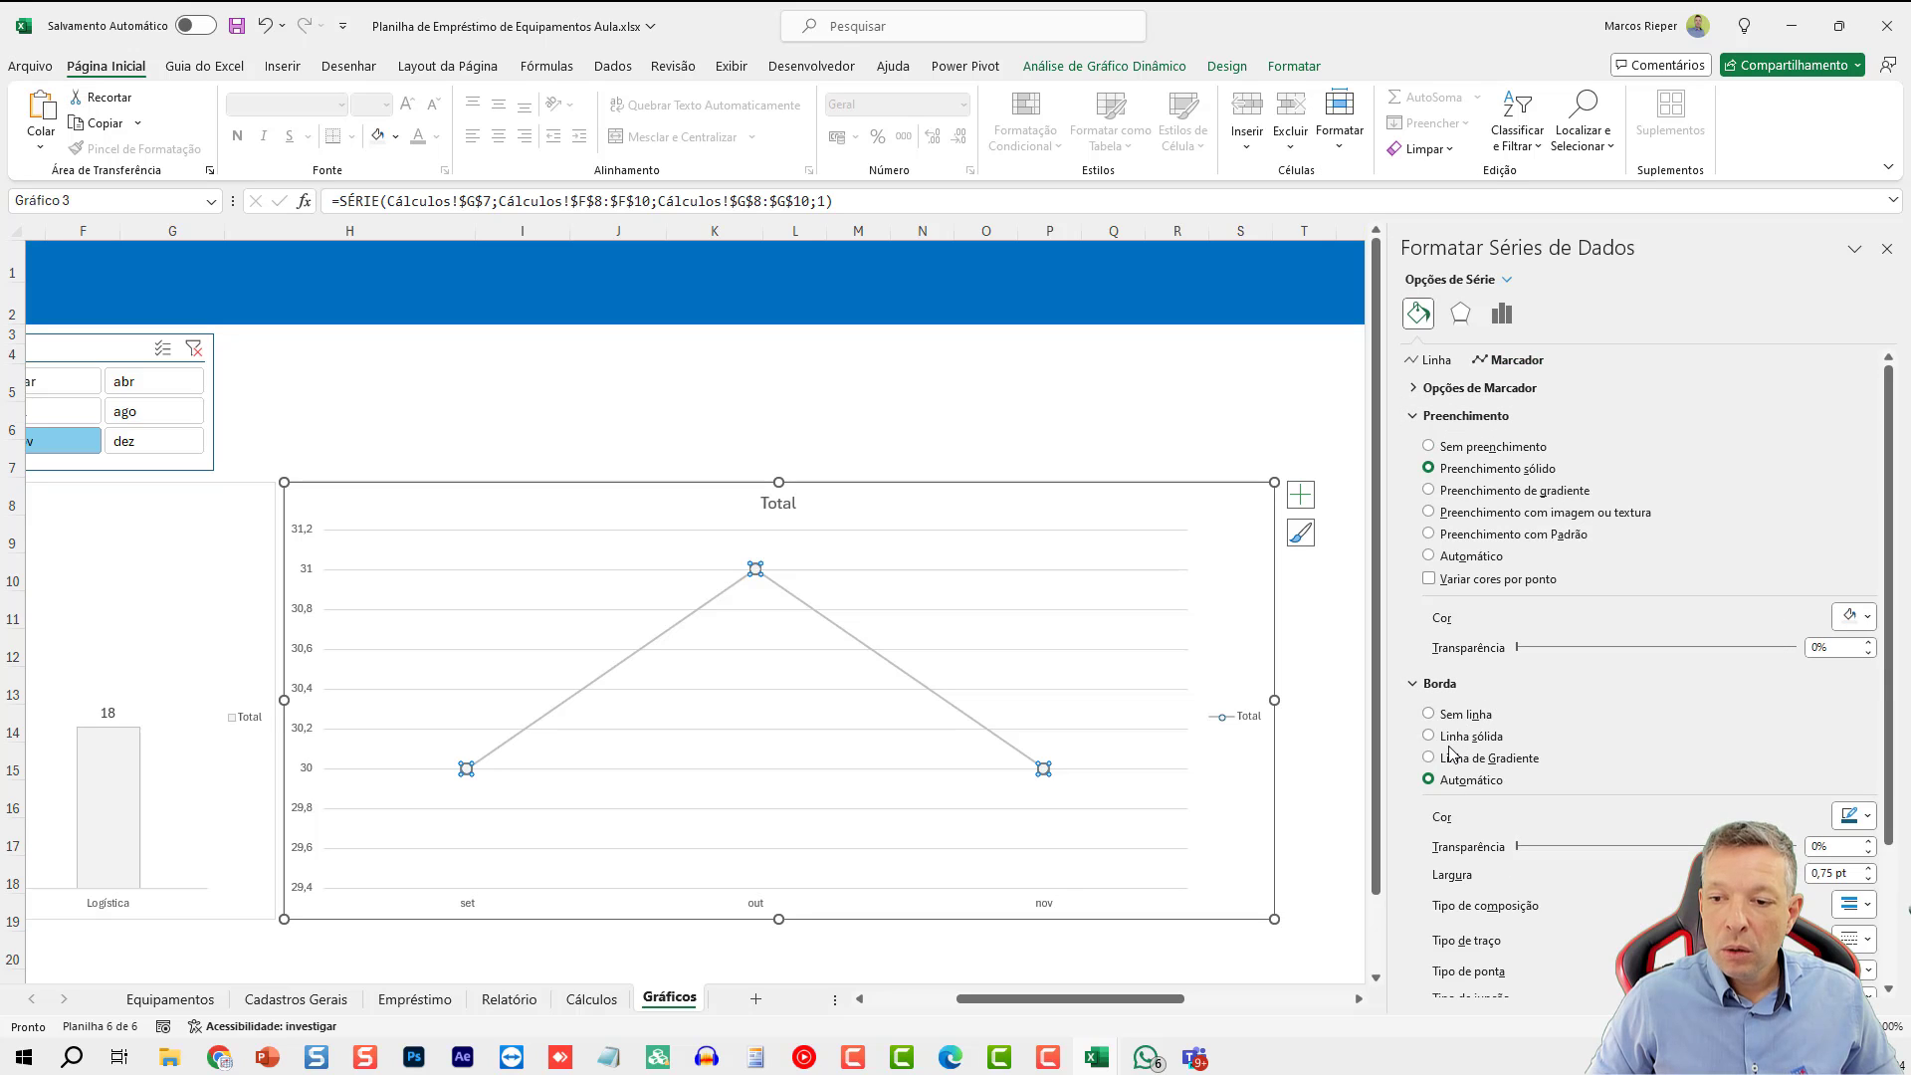
{"action": "left_click", "coordinate": [1838, 820]}
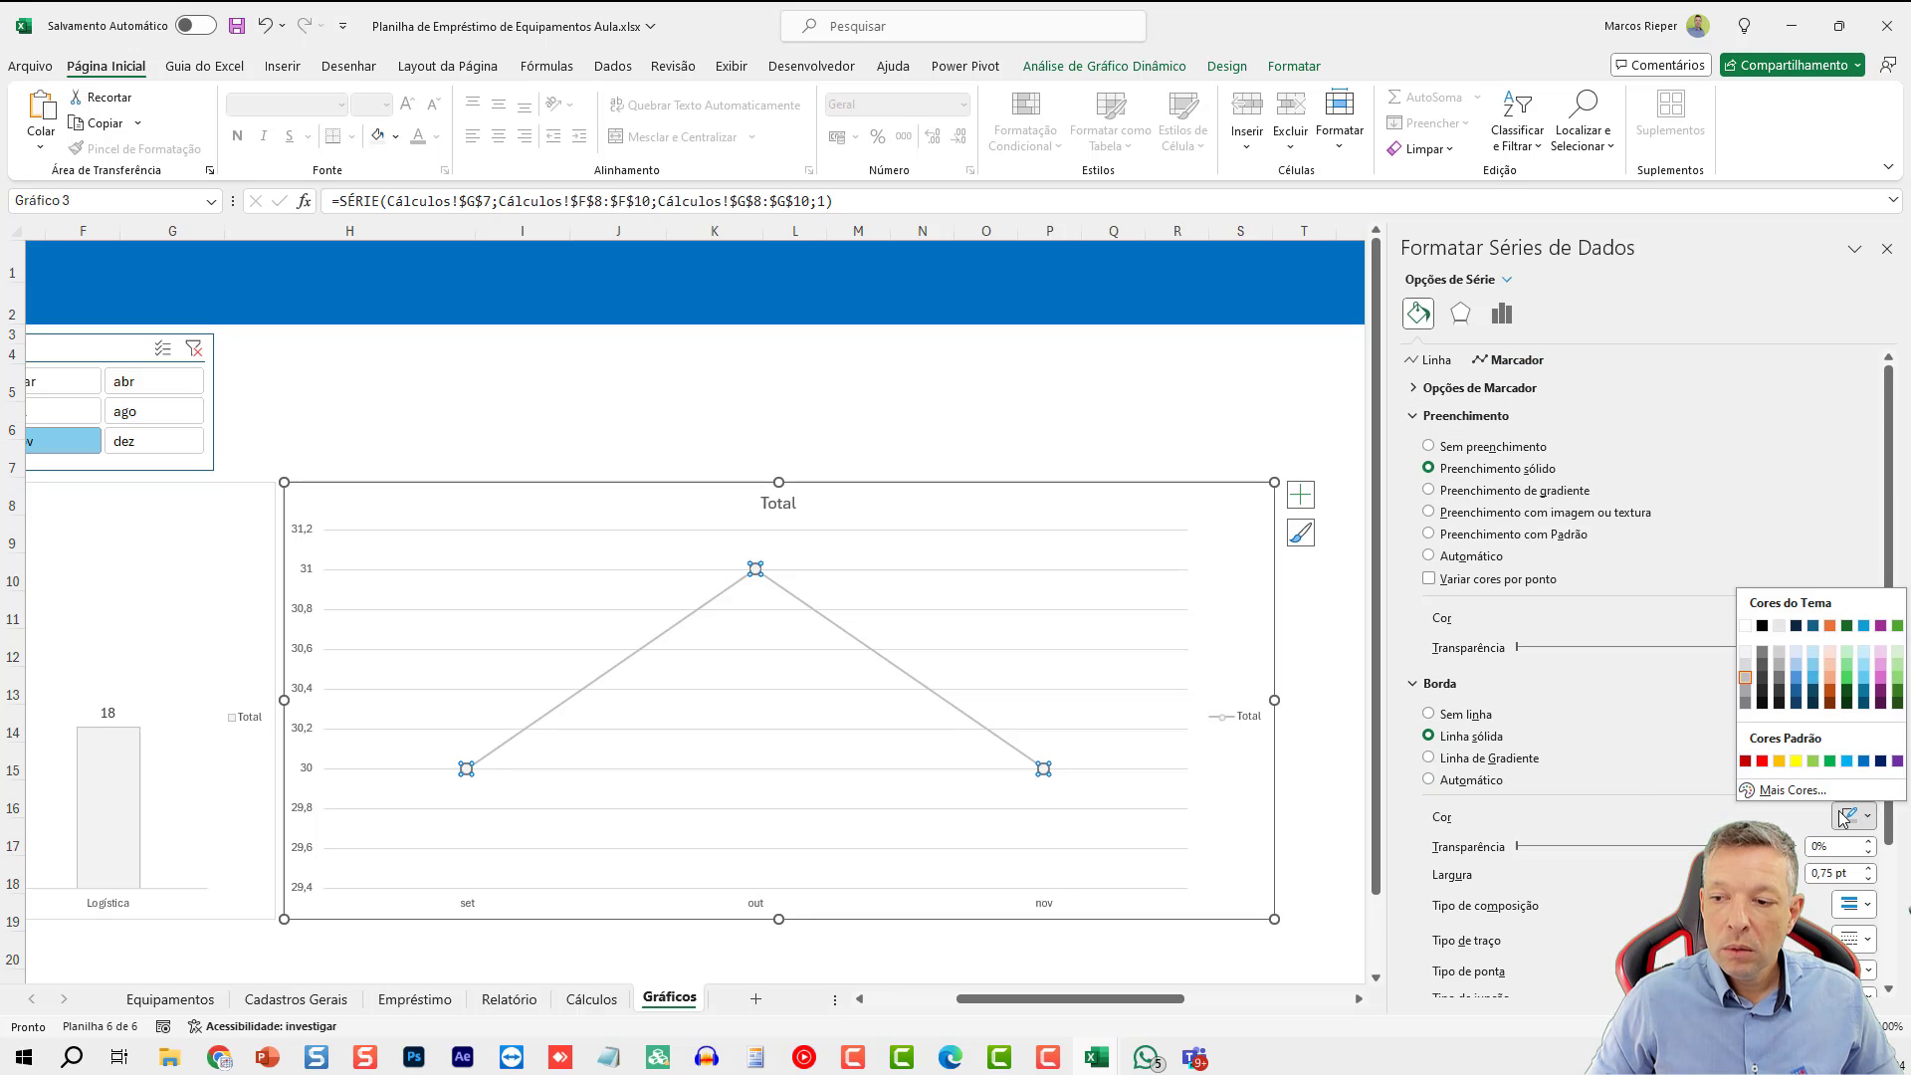
{"action": "left_click", "coordinate": [1748, 705]}
{"action": "left_click", "coordinate": [942, 397]}
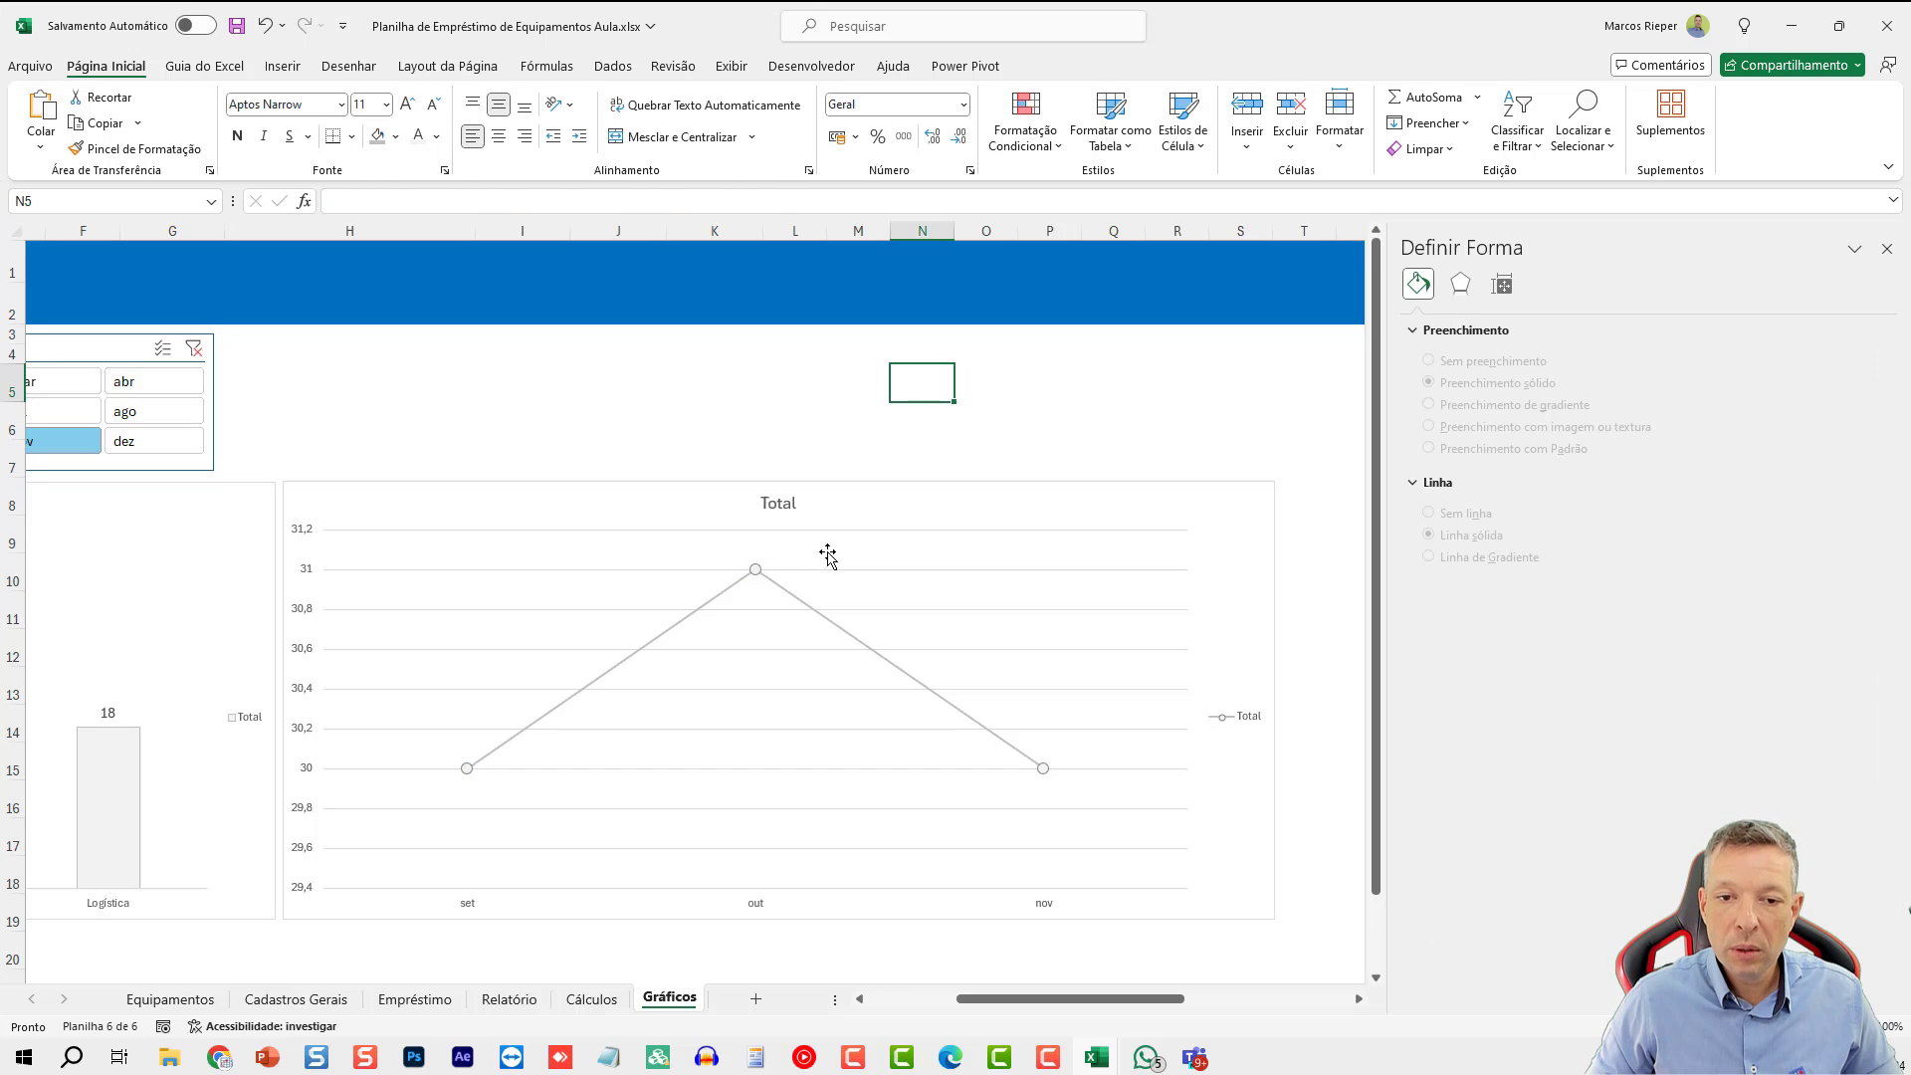
- Add data labels to the monthly line and position them above the markers (Acima)
{"action": "right_click", "coordinate": [755, 572]}
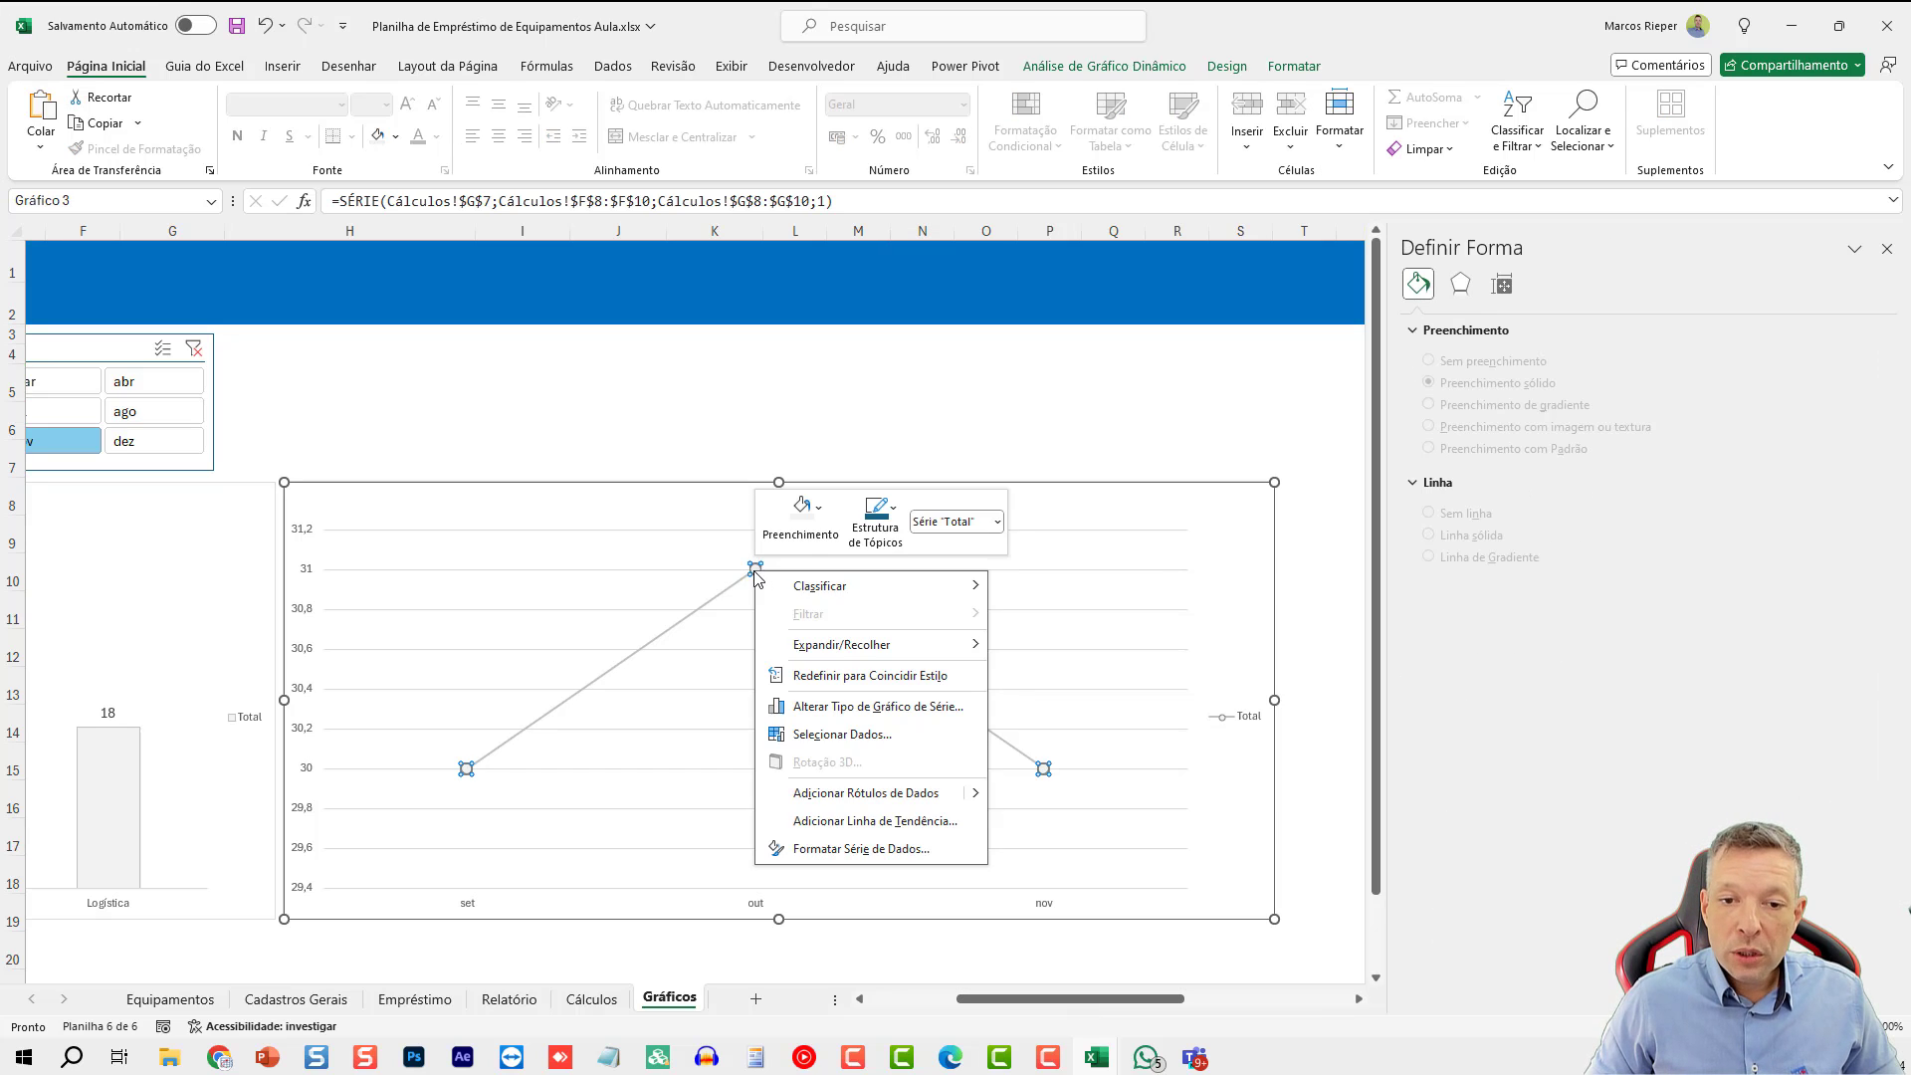
{"action": "left_click", "coordinate": [842, 802]}
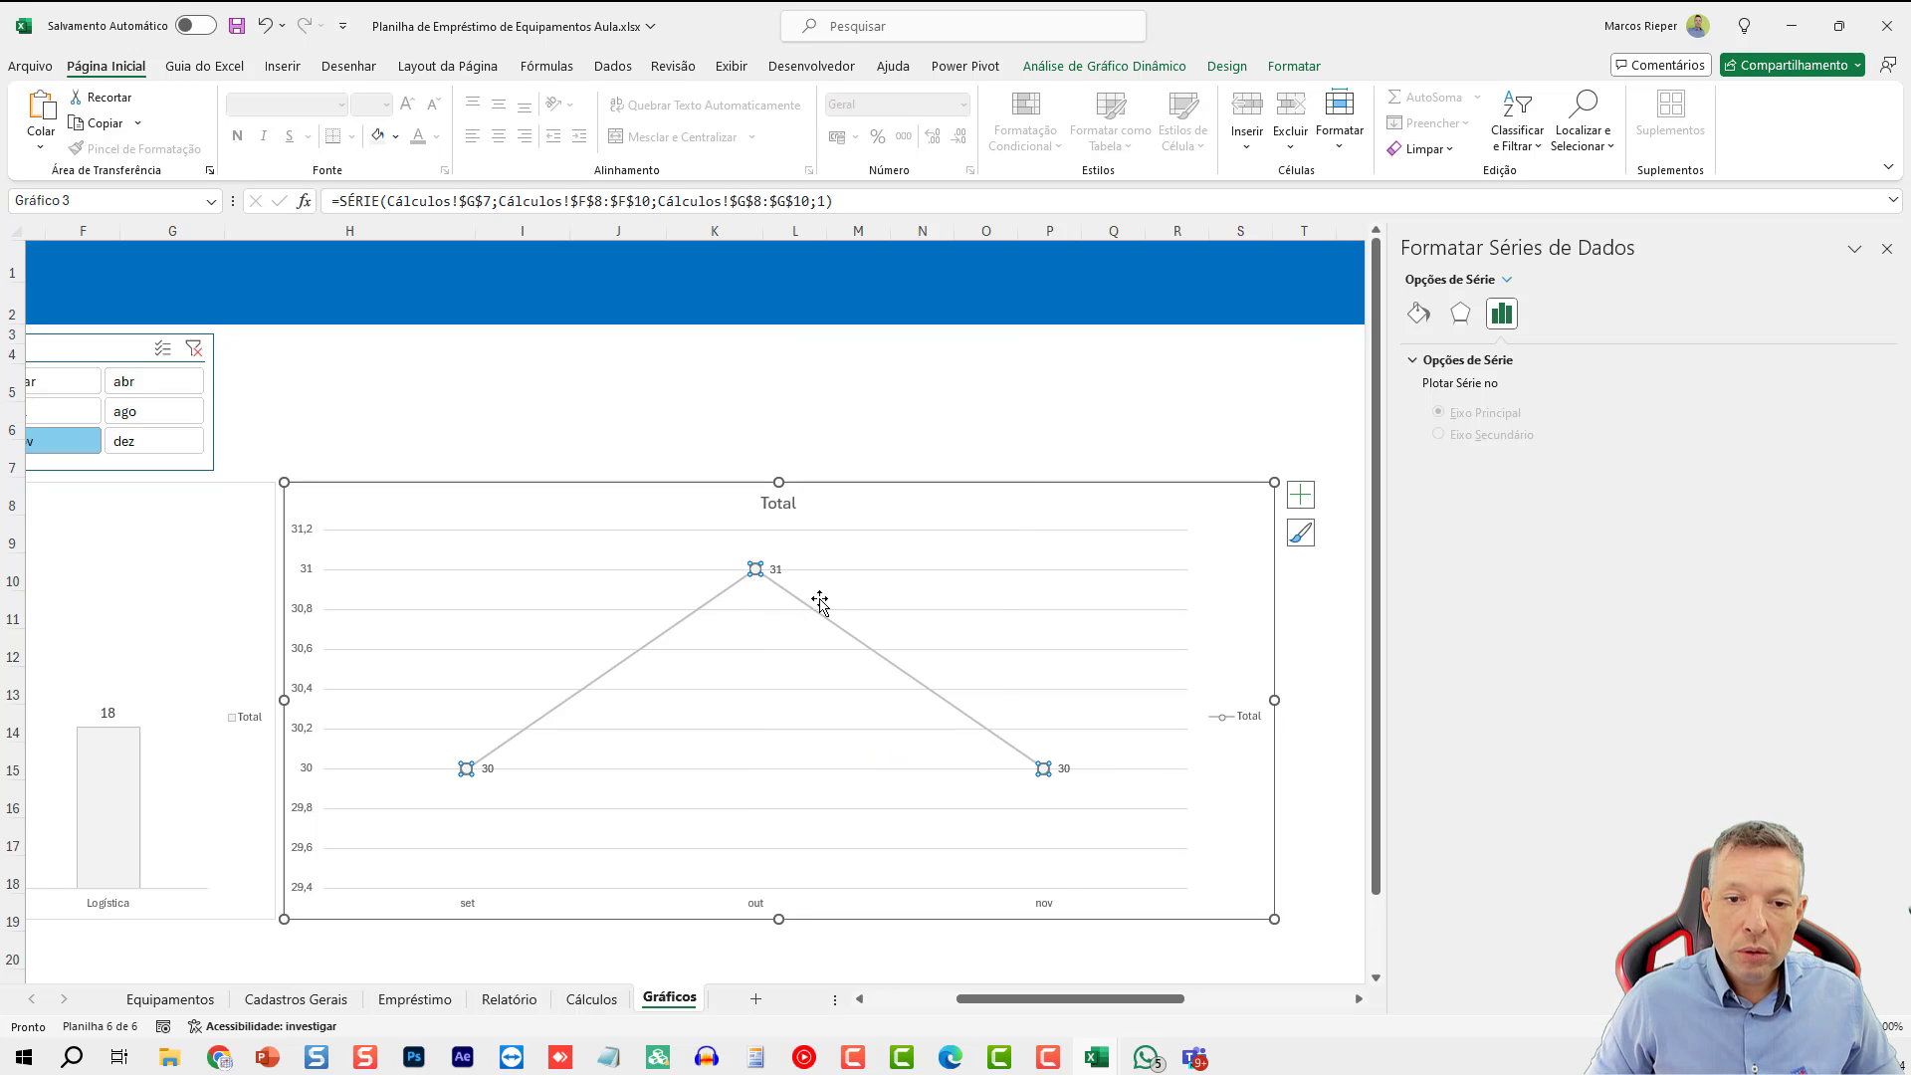
{"action": "right_click", "coordinate": [777, 570]}
{"action": "left_click", "coordinate": [866, 816]}
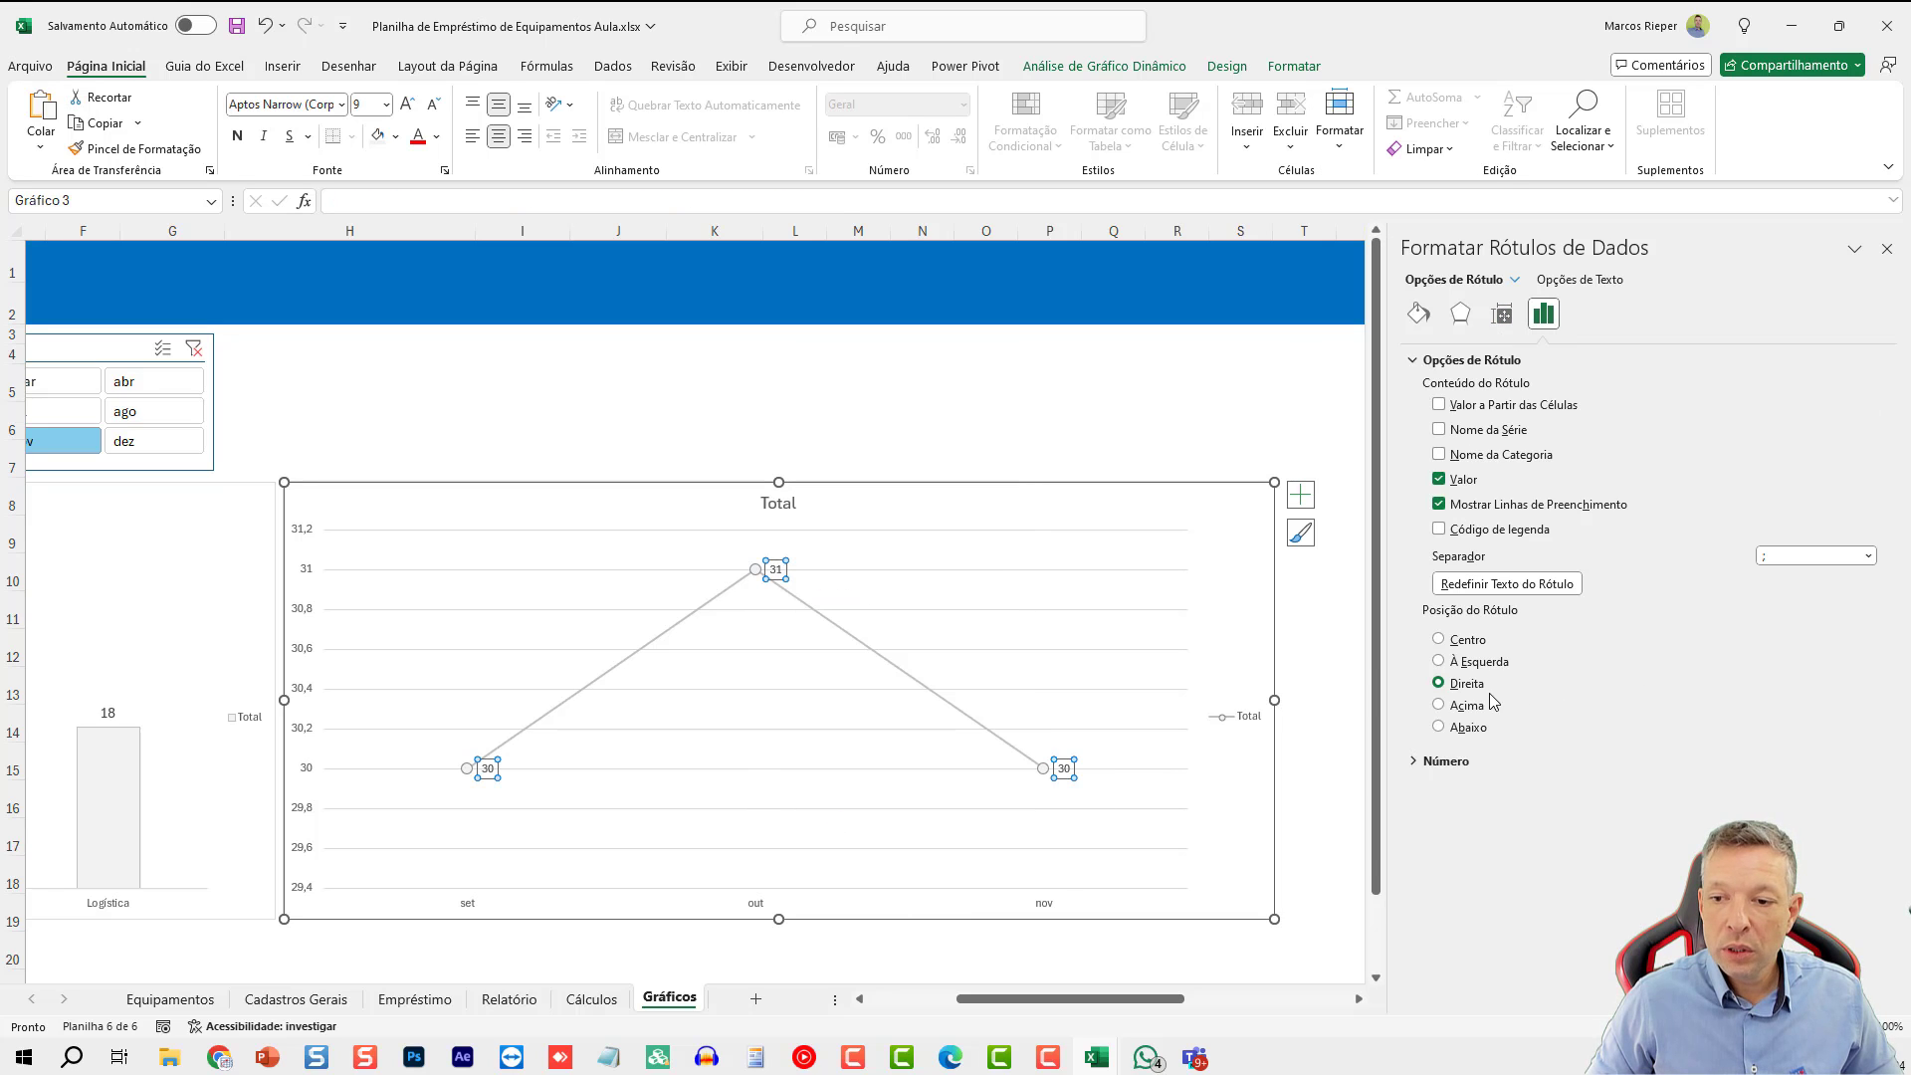
{"action": "left_click", "coordinate": [1439, 705]}
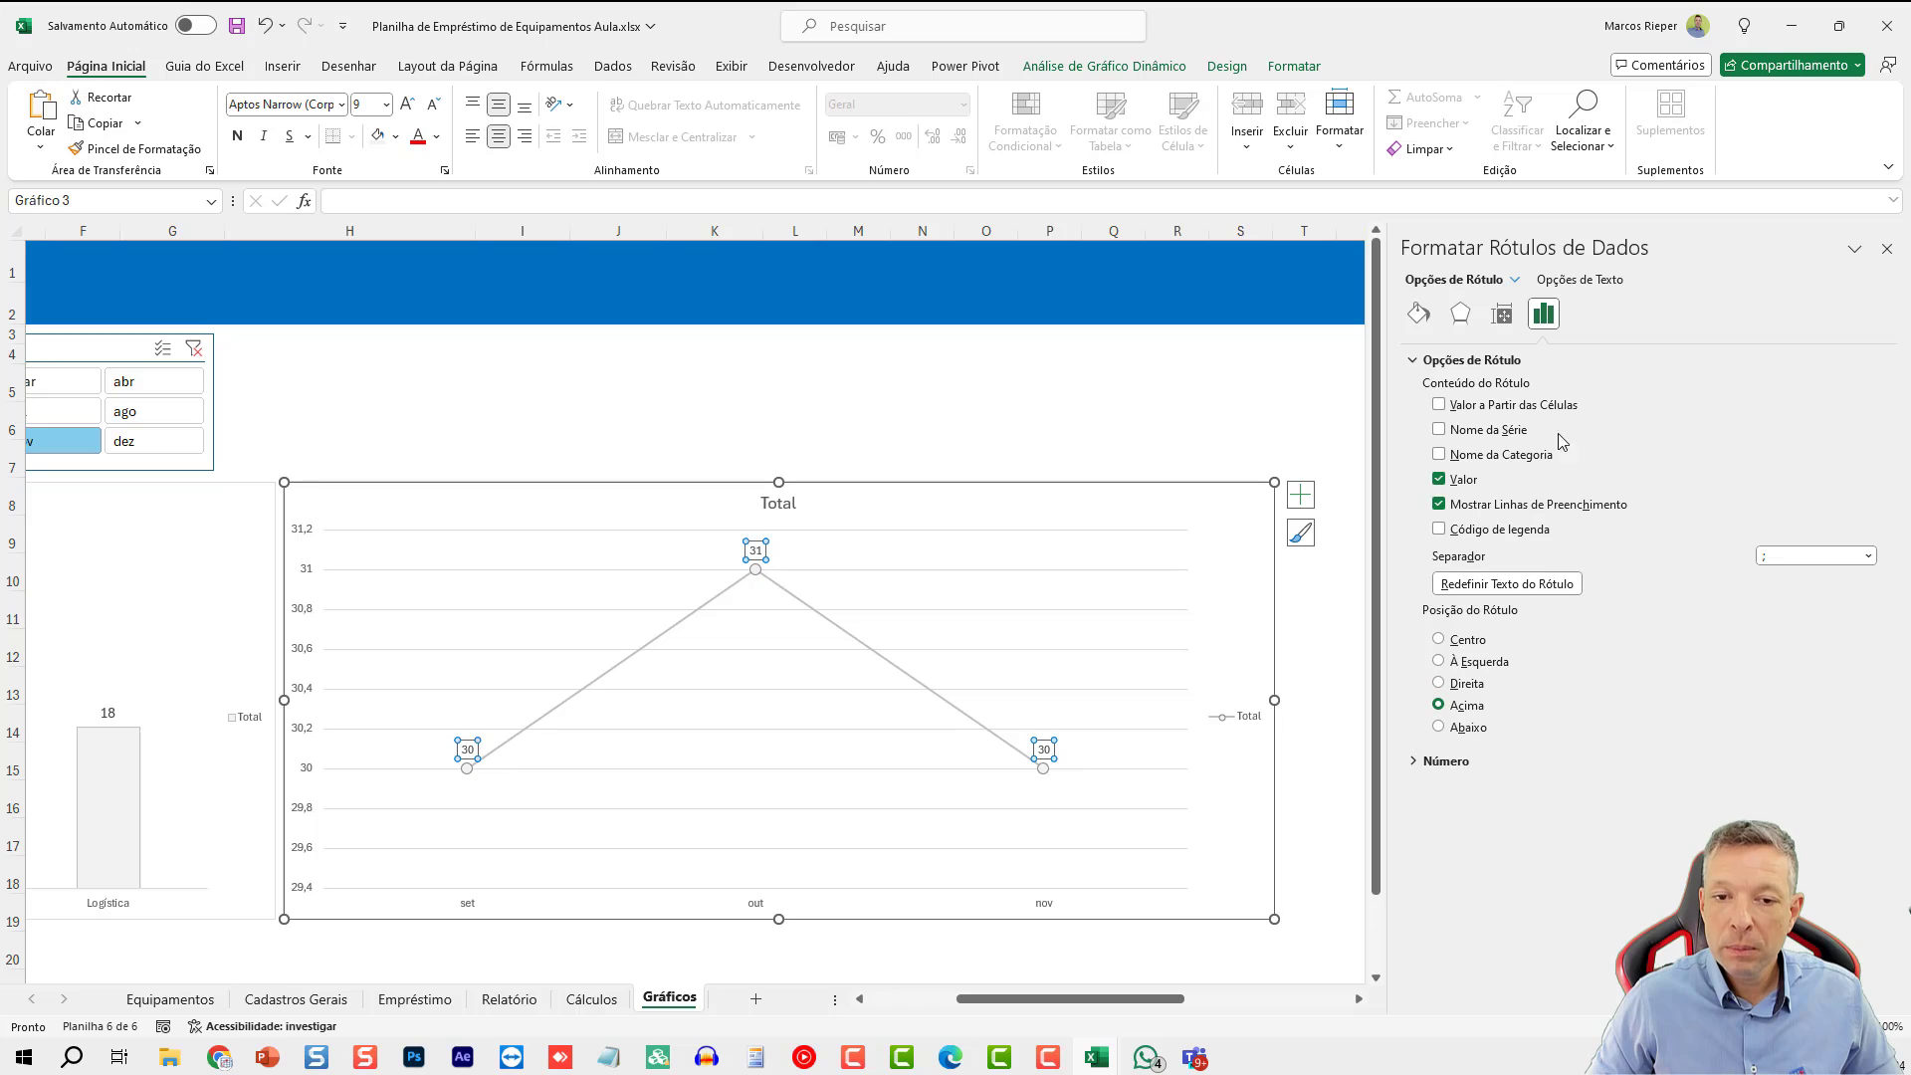
{"action": "left_click", "coordinate": [1888, 249]}
{"action": "left_click", "coordinate": [785, 430]}
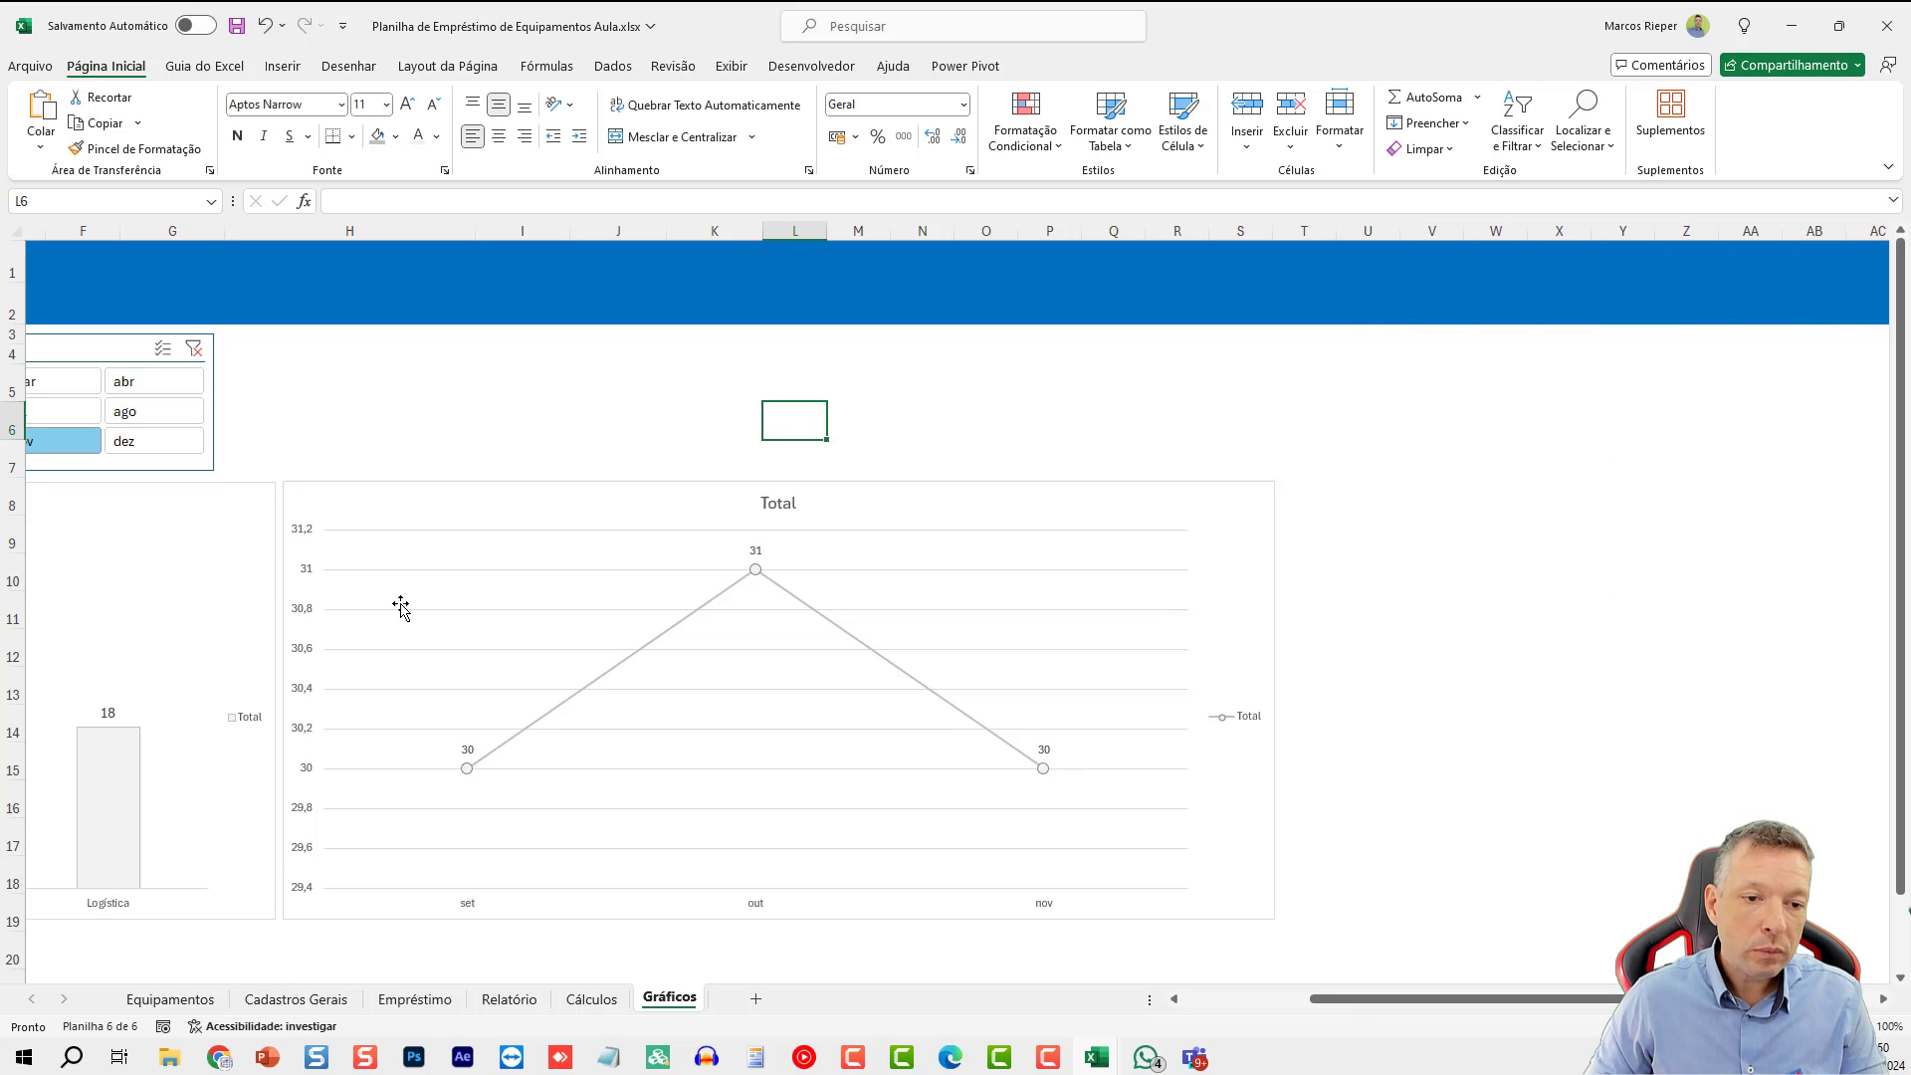
- Delete the vertical value axis and the horizontal gridlines from the monthly chart
{"action": "left_click", "coordinate": [304, 613]}
{"action": "key", "text": "Delete"}
{"action": "left_click", "coordinate": [375, 609]}
{"action": "key", "text": "Delete"}
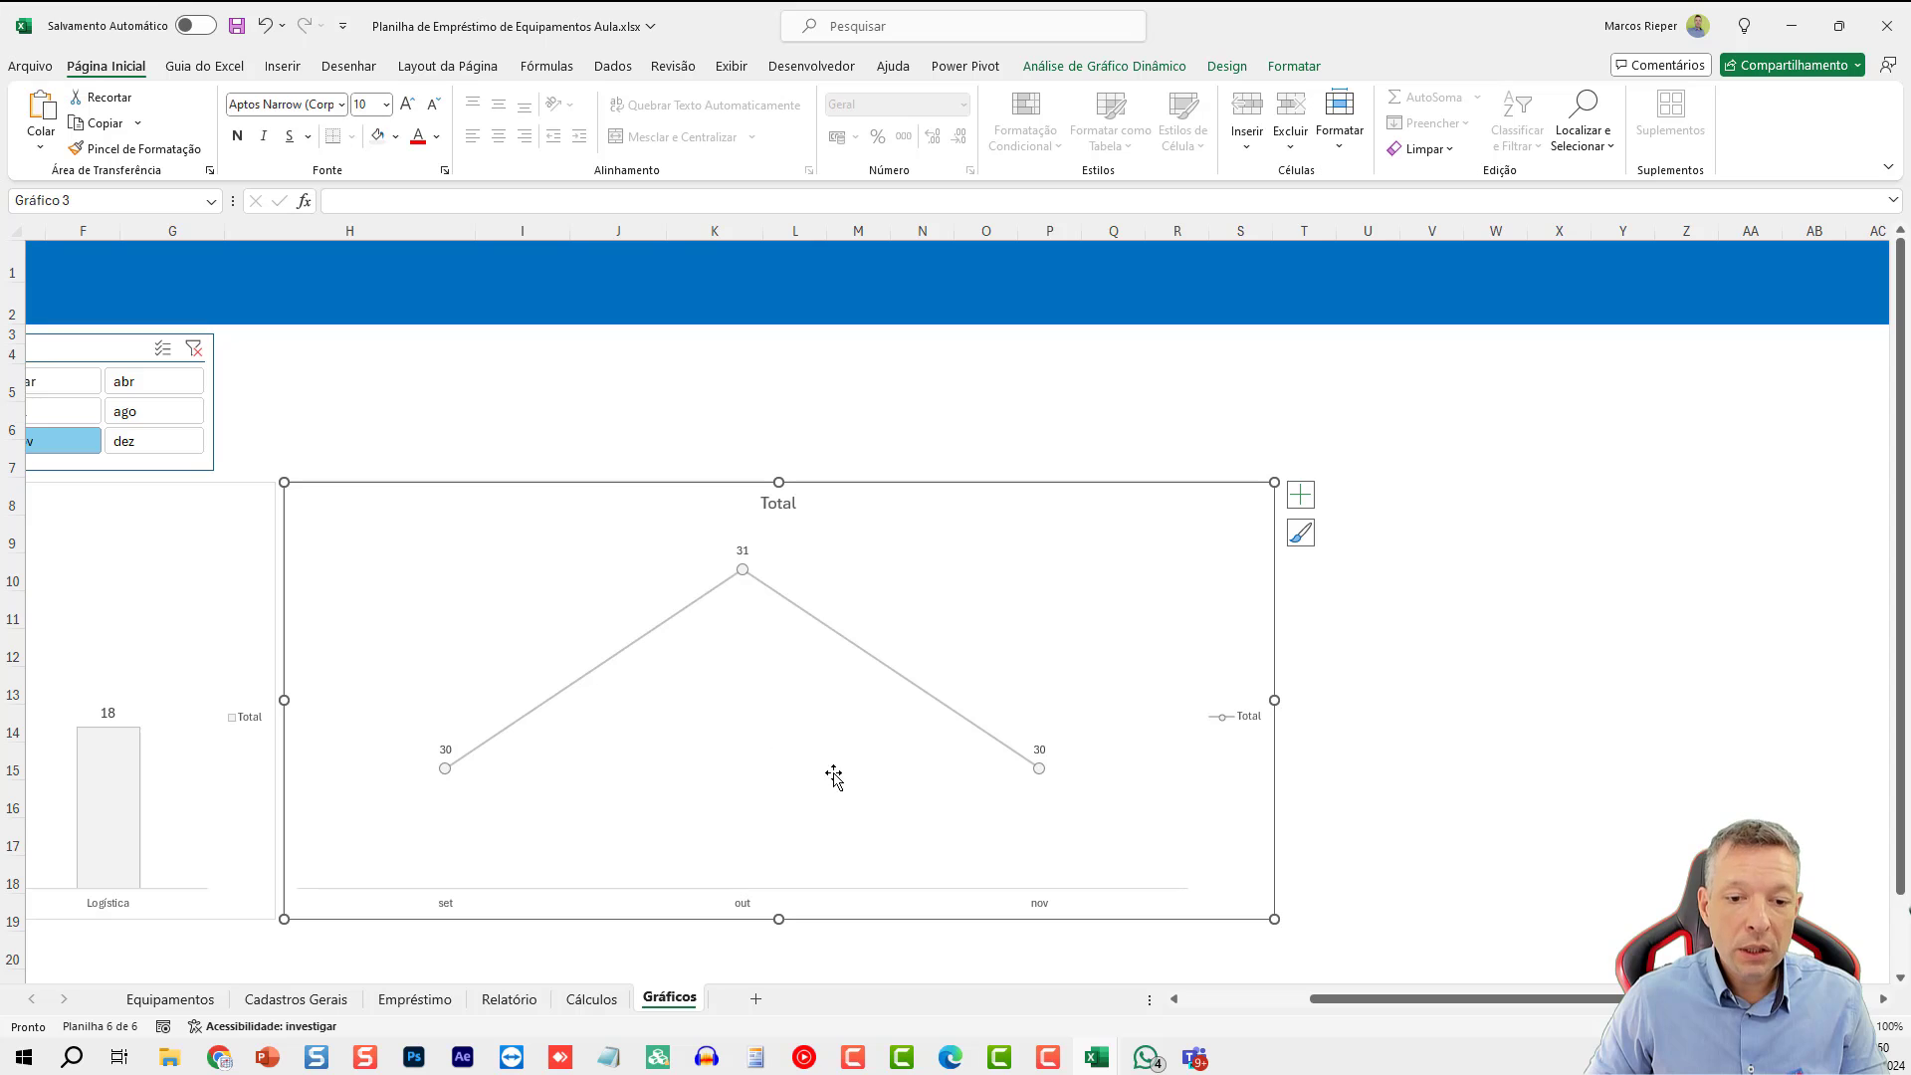
- Select all months from jan to dez in the Meses (Data) slicer
{"action": "left_click", "coordinate": [1516, 663]}
{"action": "key", "text": "Home"}
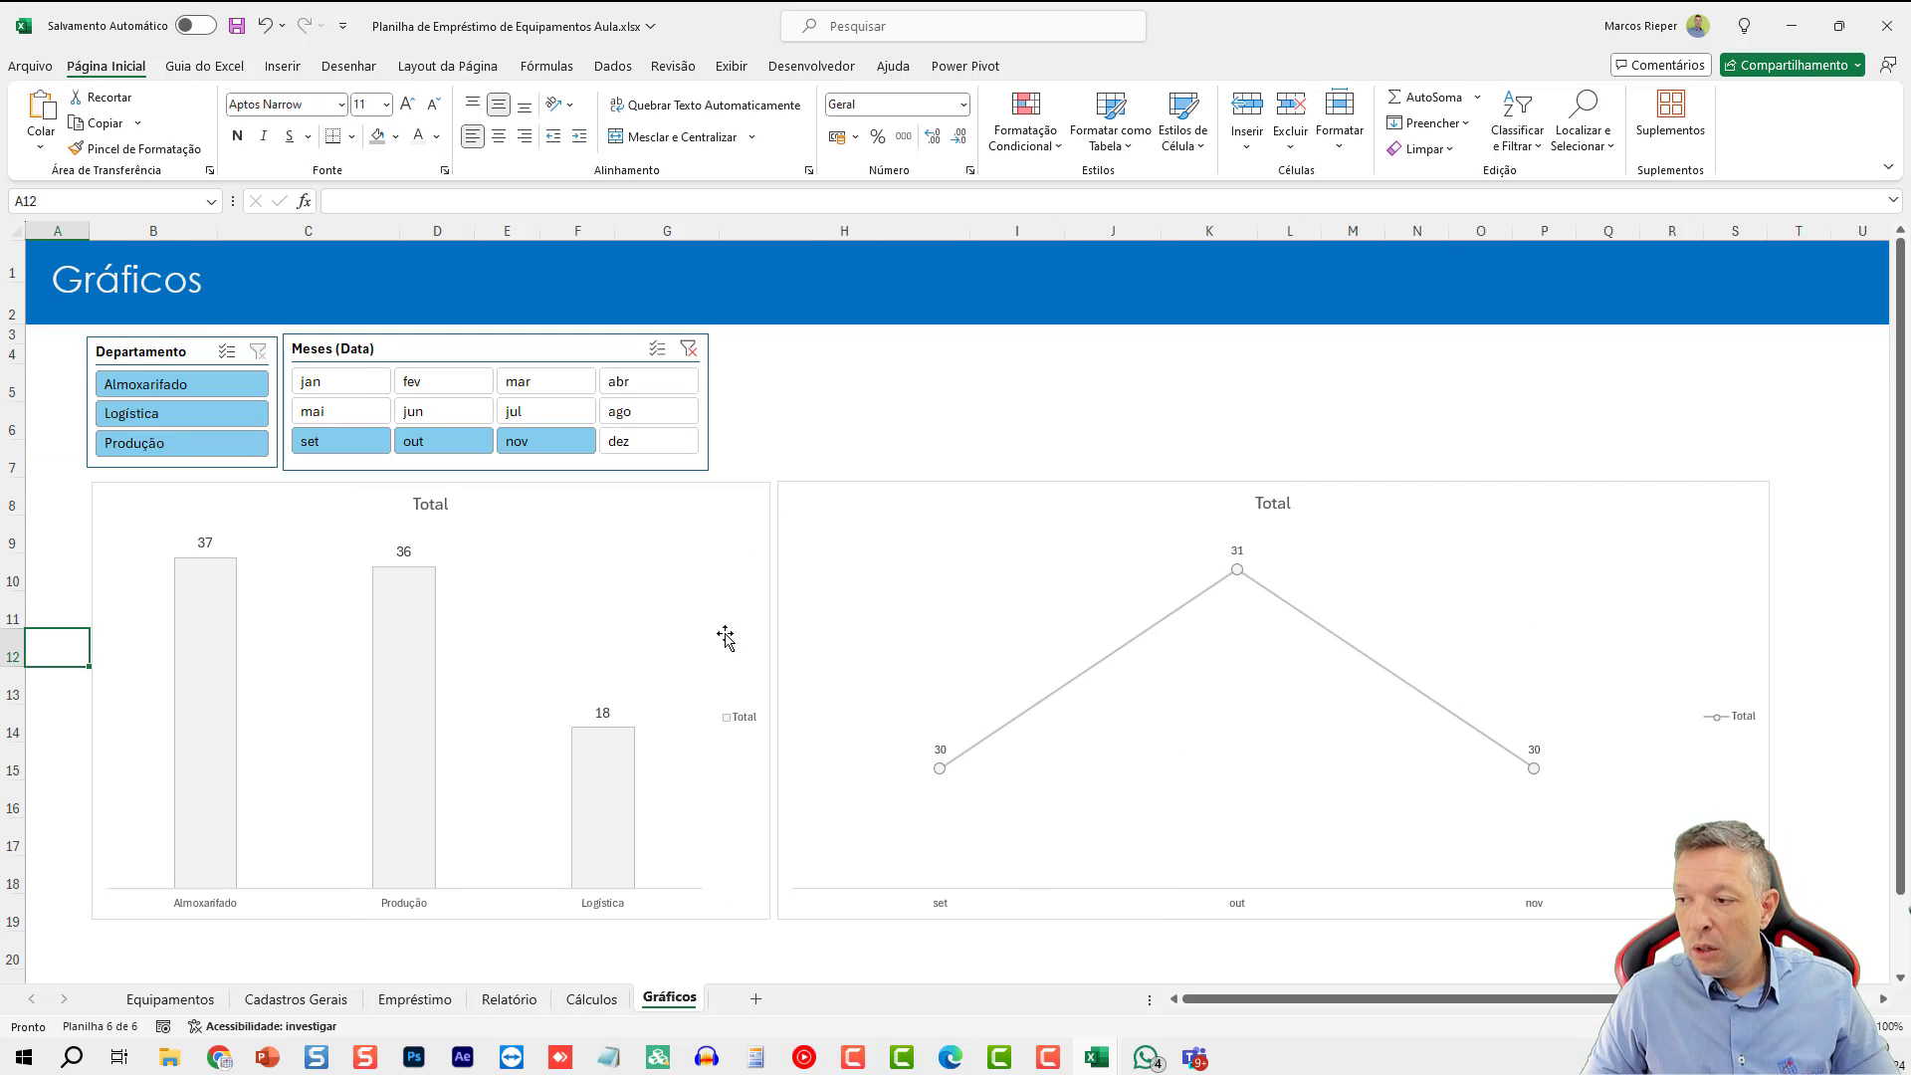
{"action": "left_click_drag", "start_coordinate": [329, 383], "coordinate": [699, 450]}
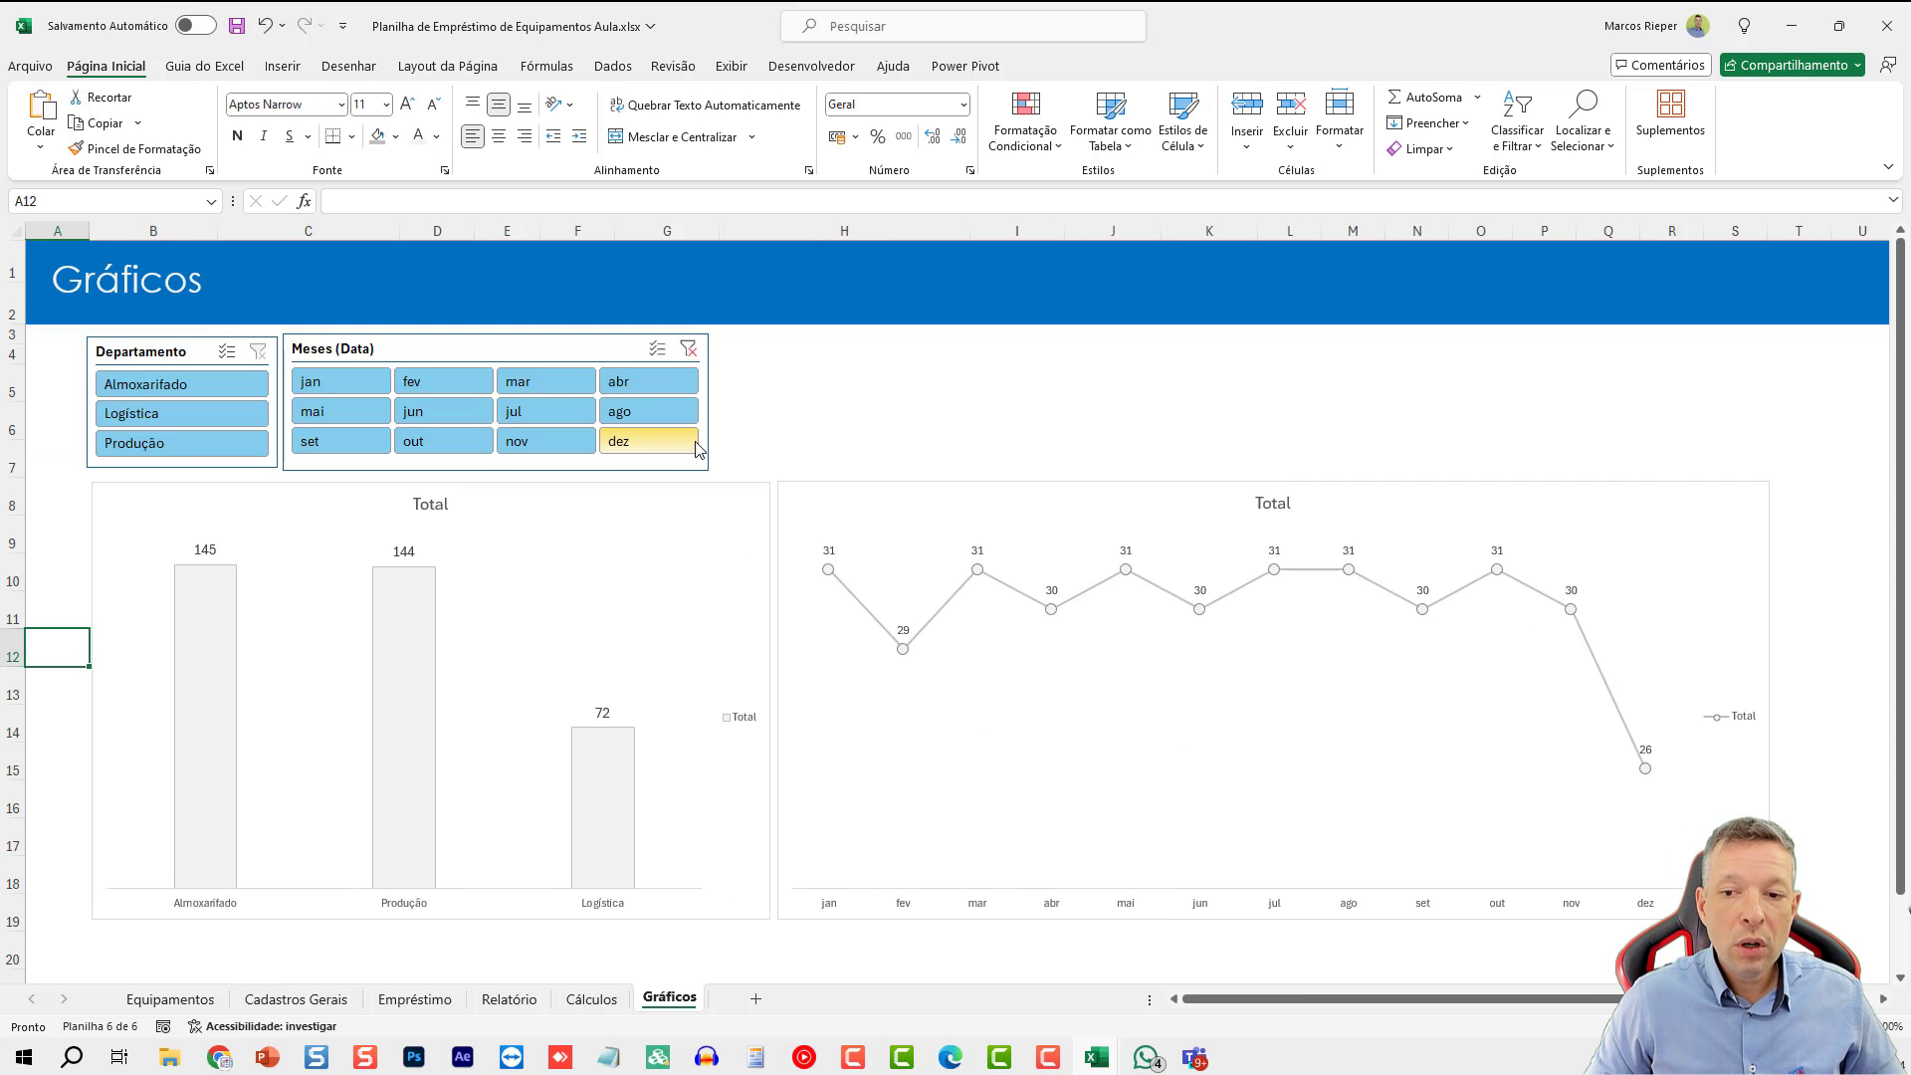
- Replace the department chart's title with "Empréstimos por Departamento"
{"action": "left_click", "coordinate": [436, 506]}
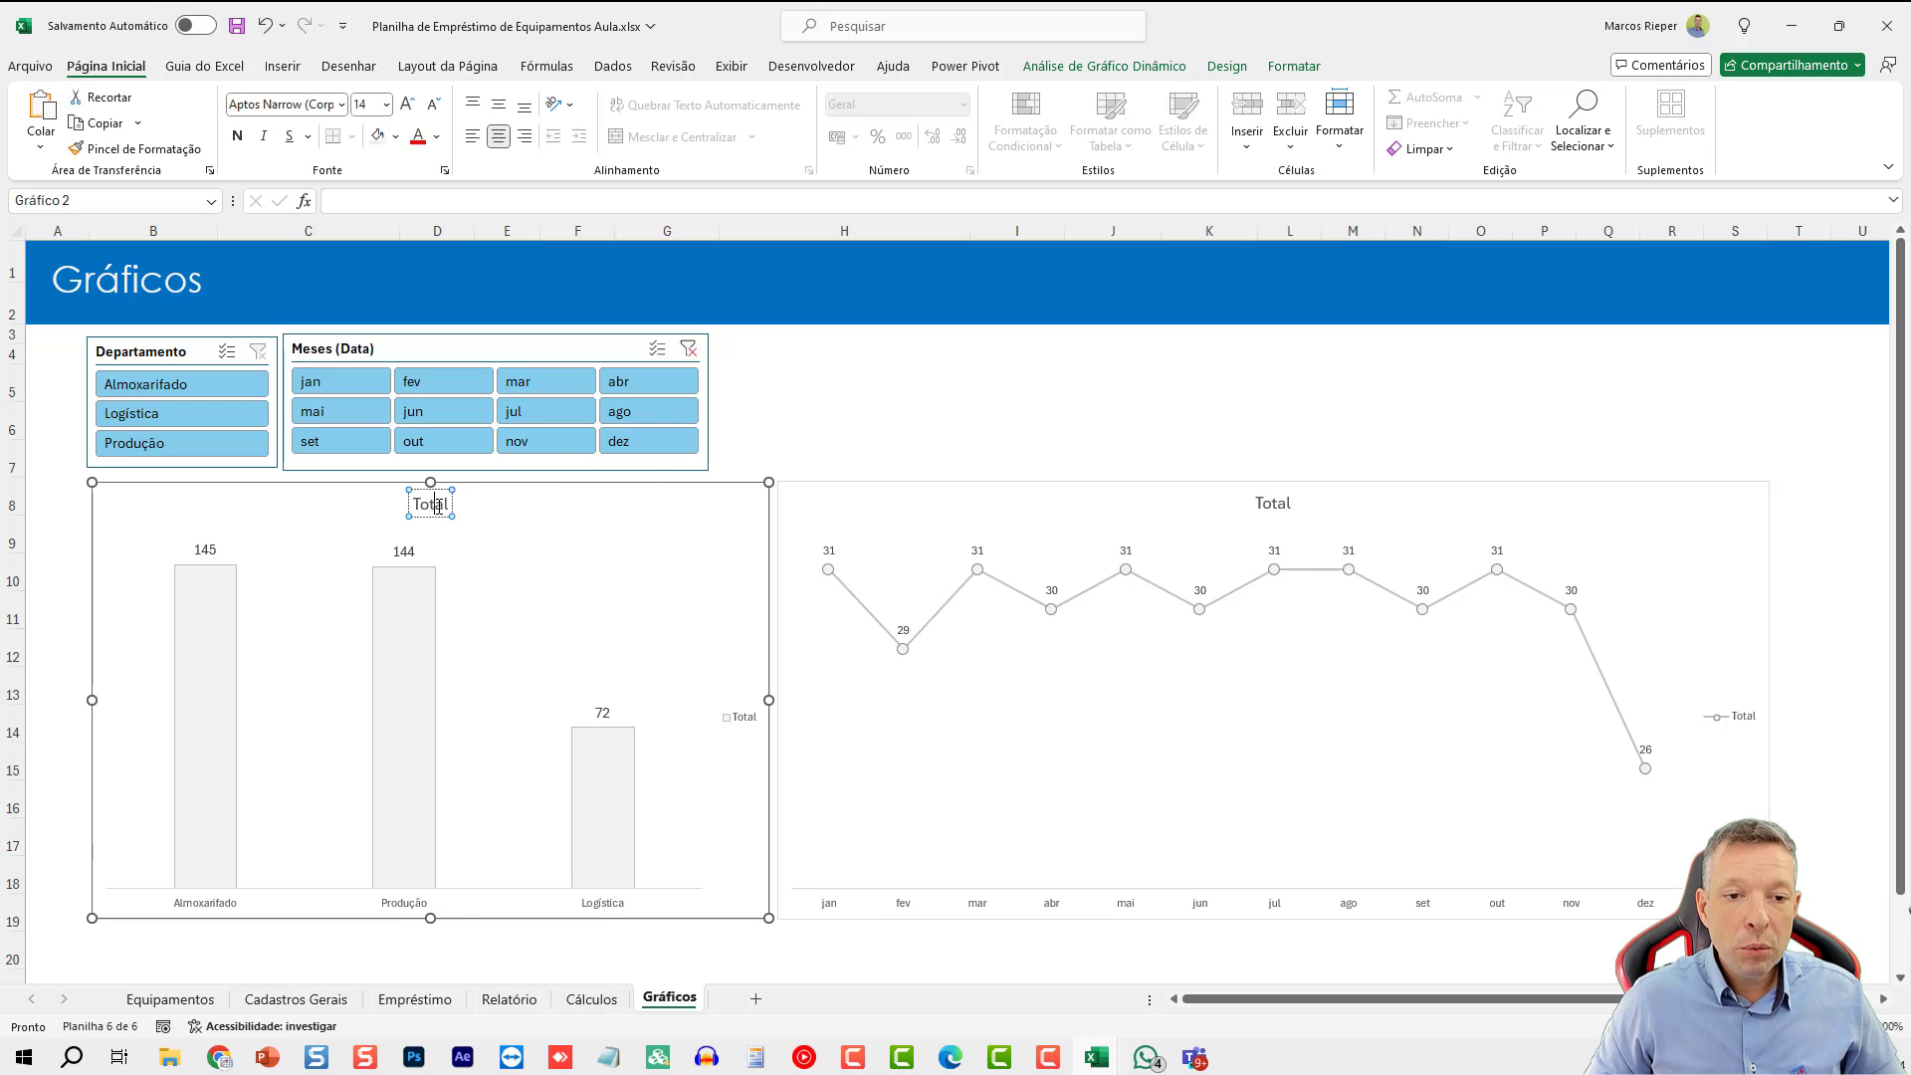
{"action": "double_click", "coordinate": [439, 509]}
{"action": "type", "text": "Emp"}
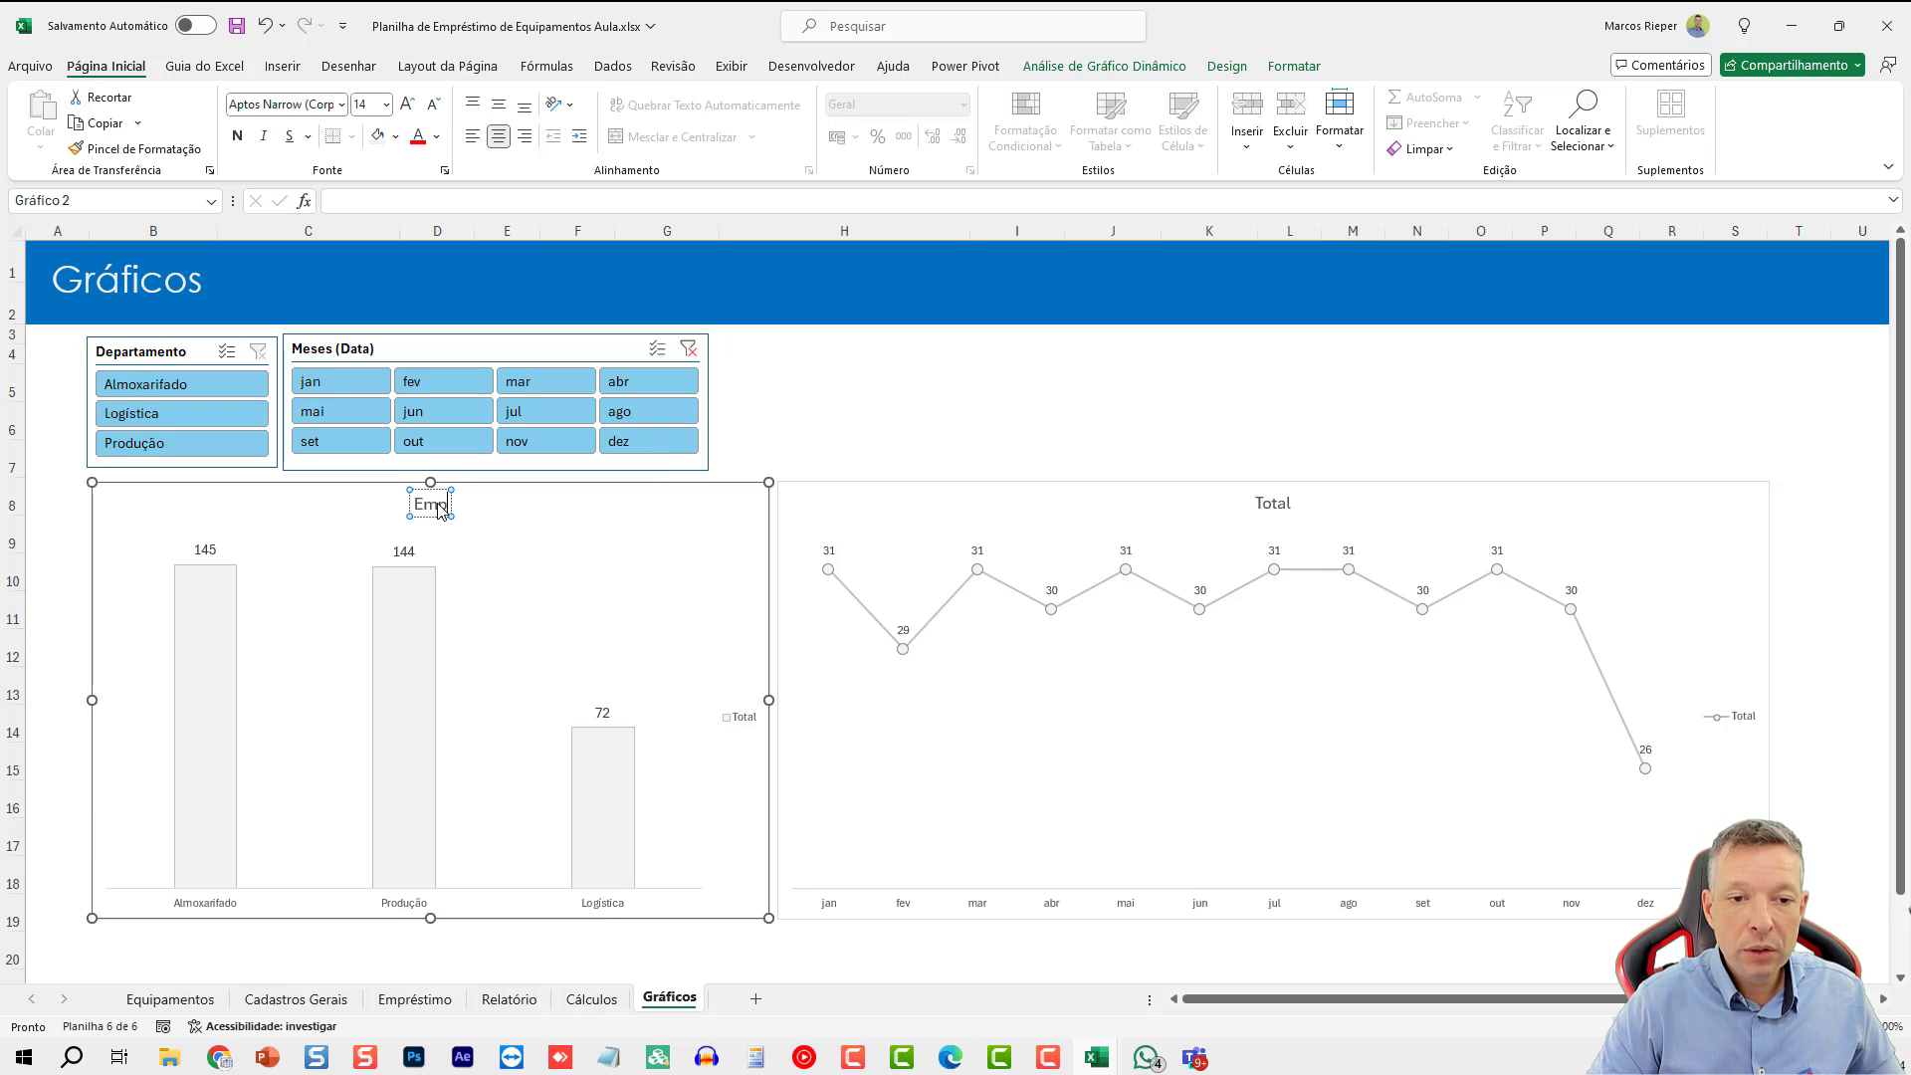
{"action": "type", "text": "réstimos por"}
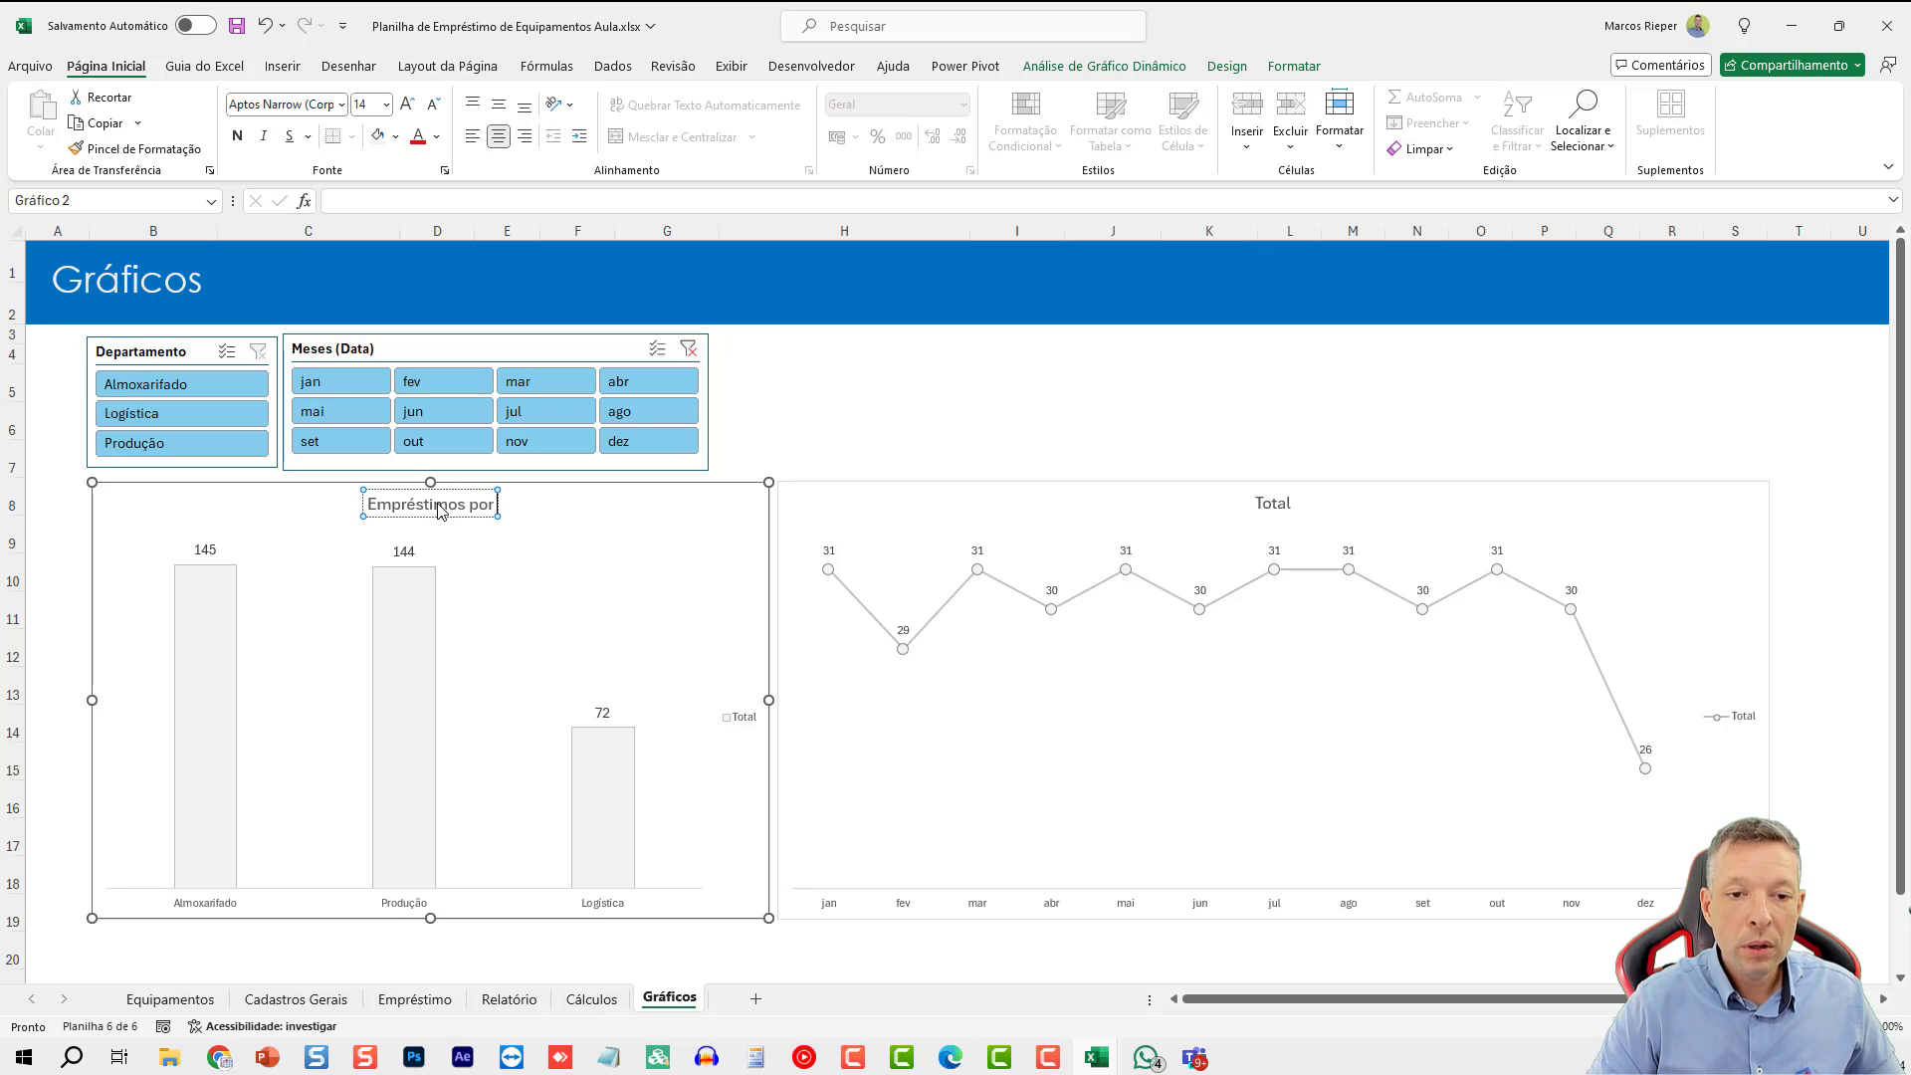
{"action": "type", "text": " Departamento"}
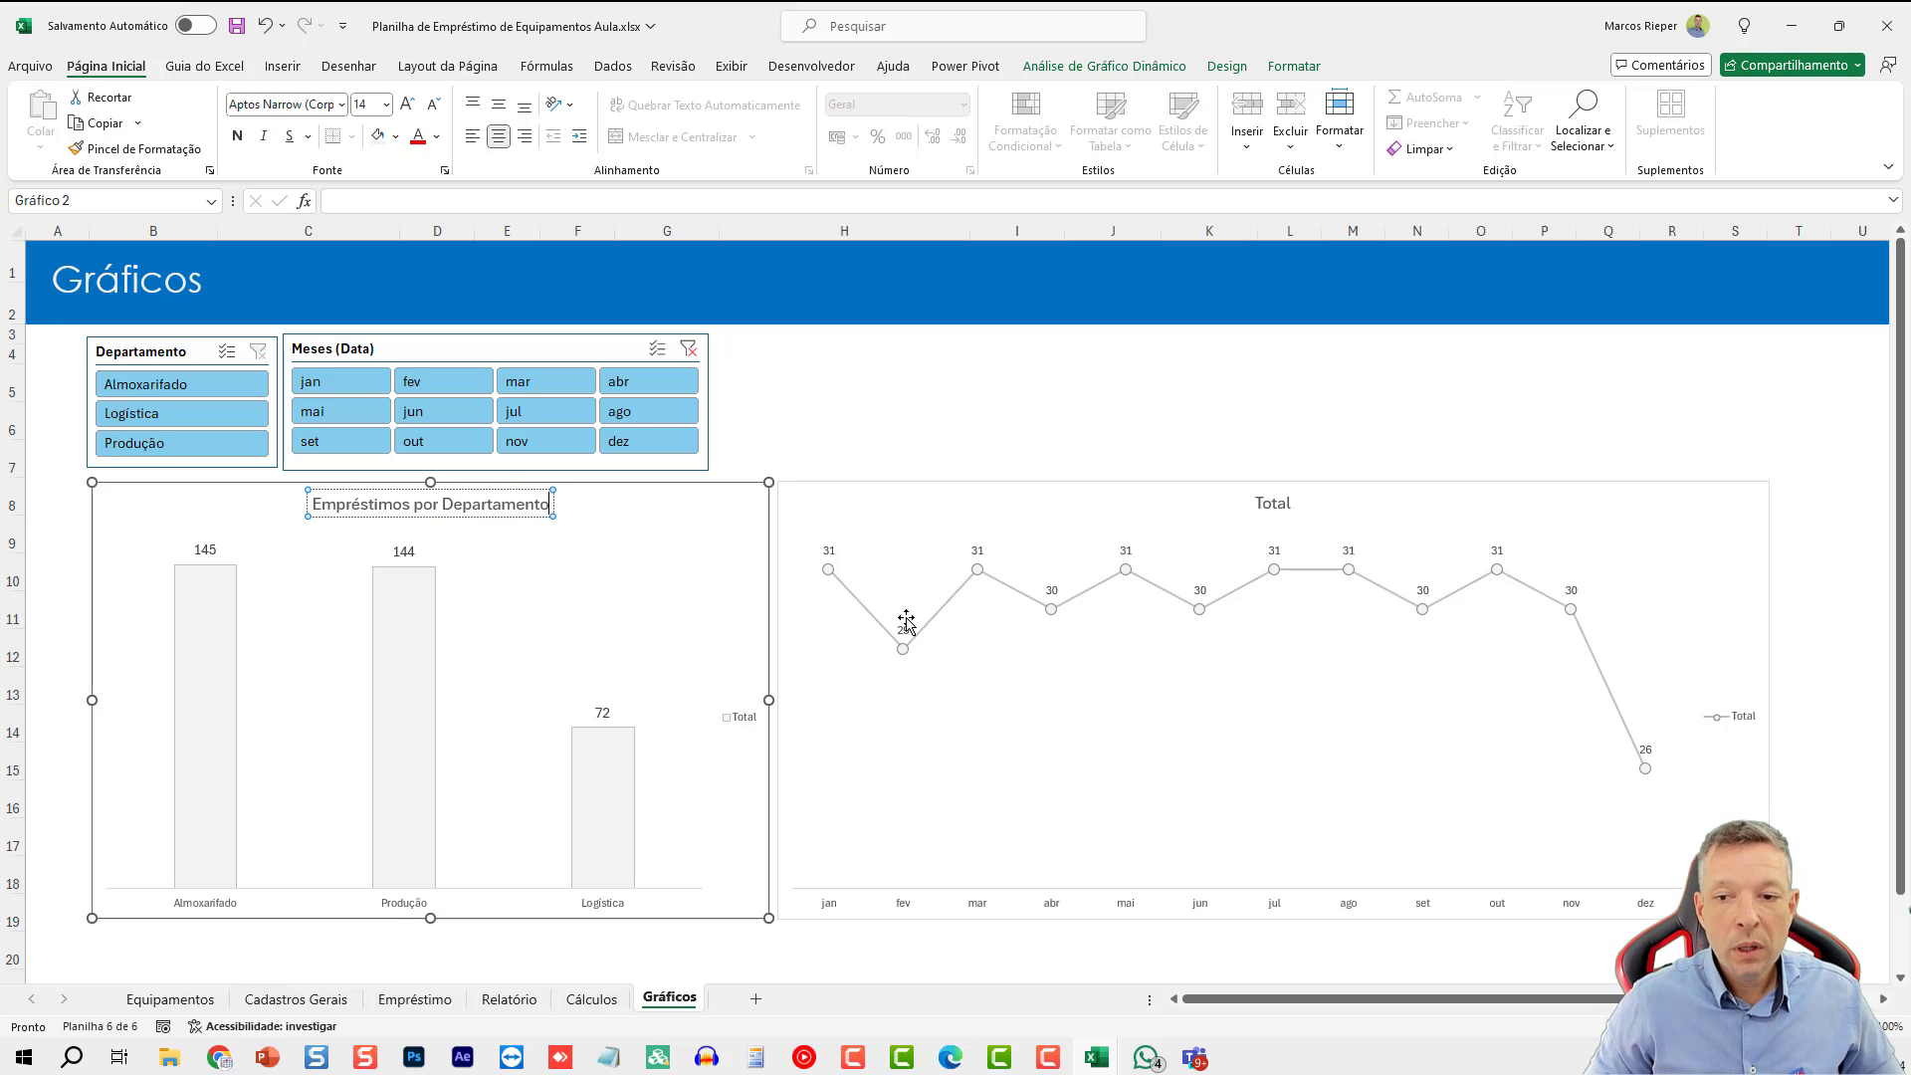
- Replace the line chart's title with "Empréstimos por Mês" and close the formatting pane
{"action": "double_click", "coordinate": [1277, 505]}
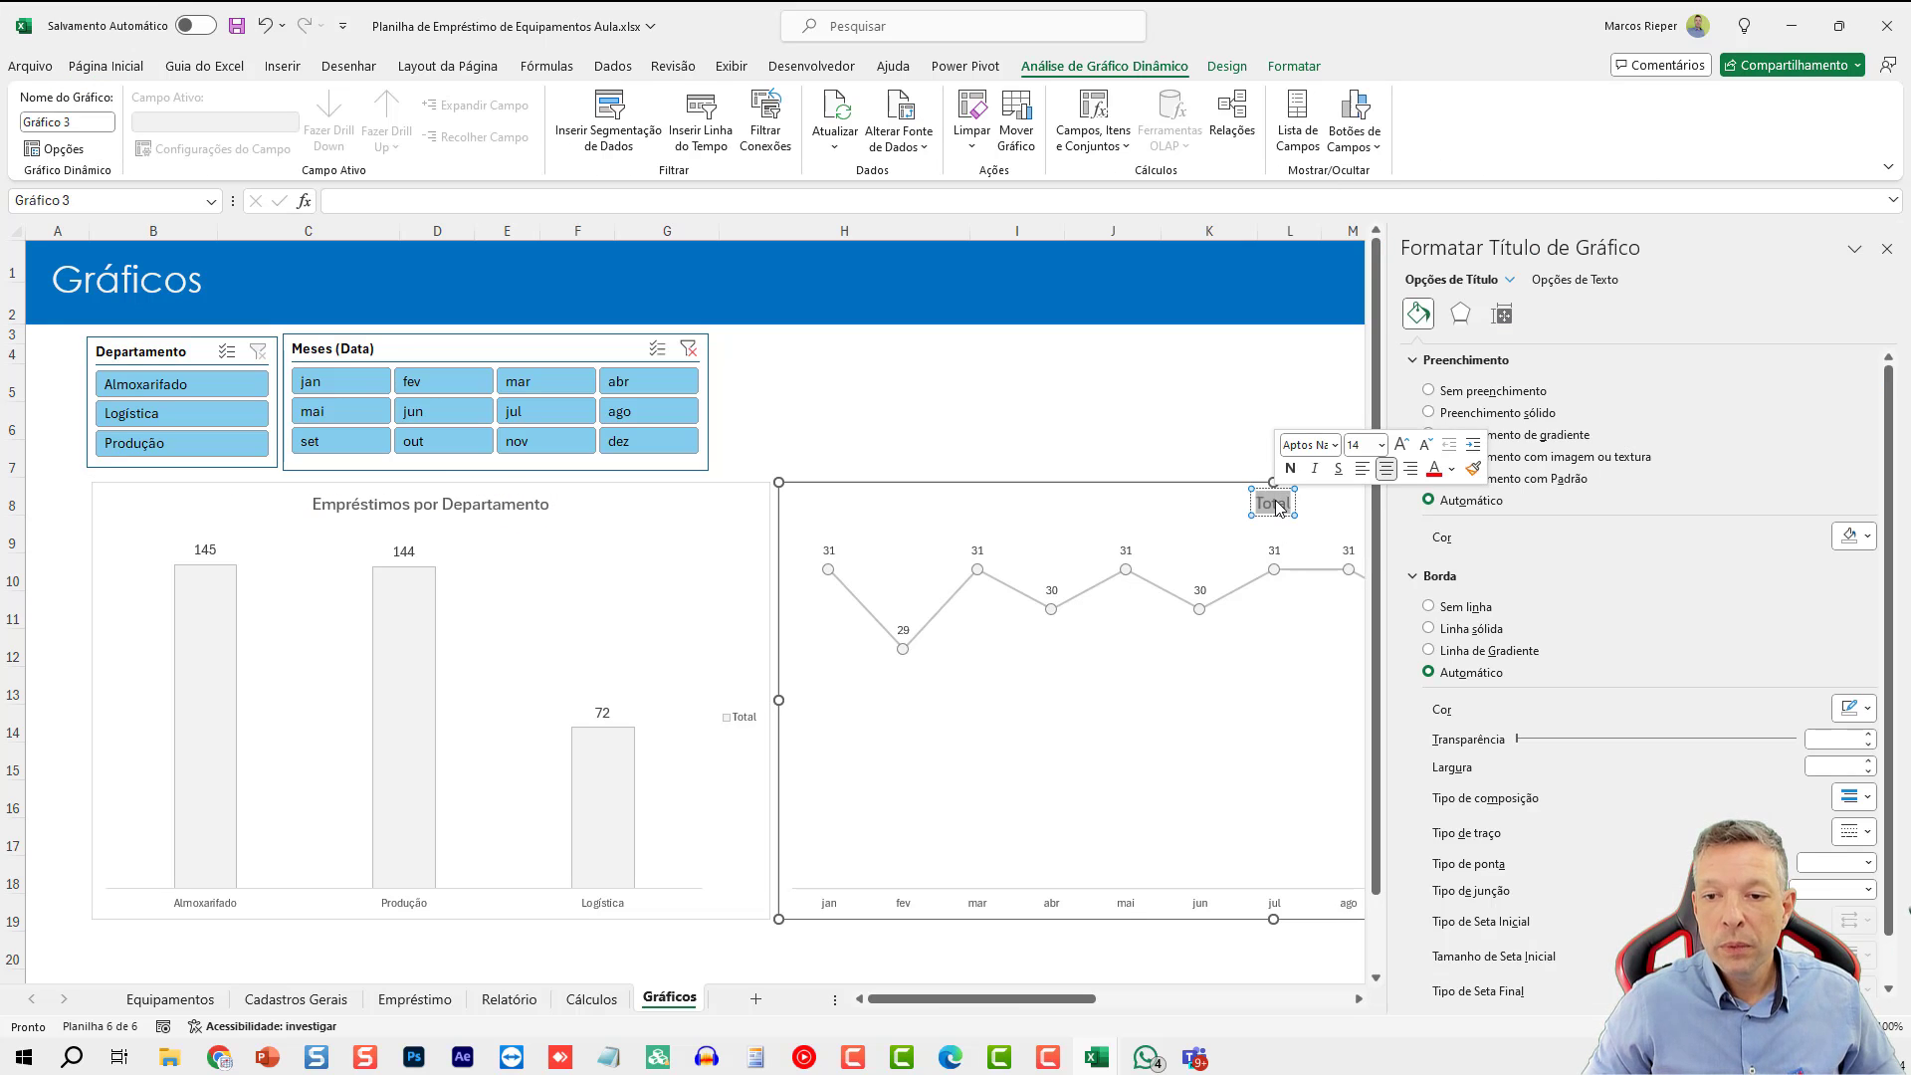
{"action": "type", "text": "Emprés"}
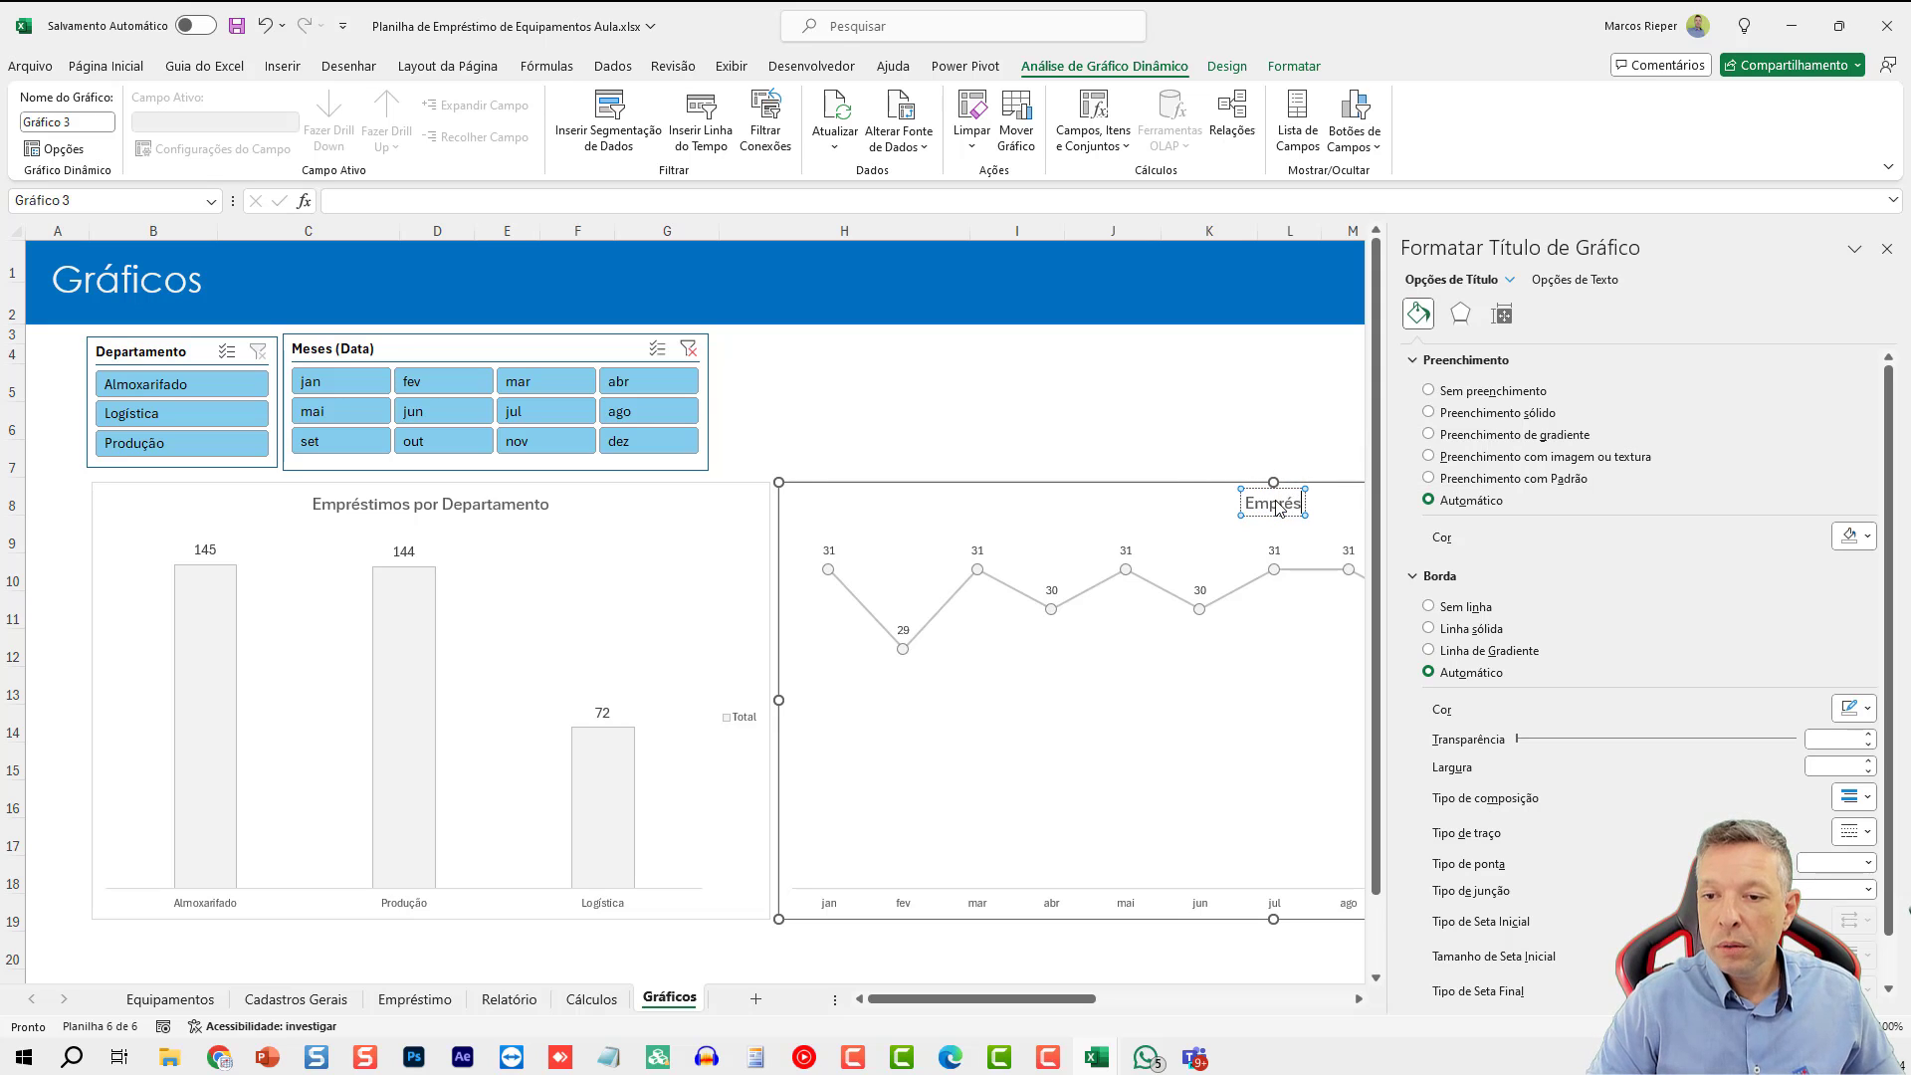
{"action": "type", "text": "timos por M"}
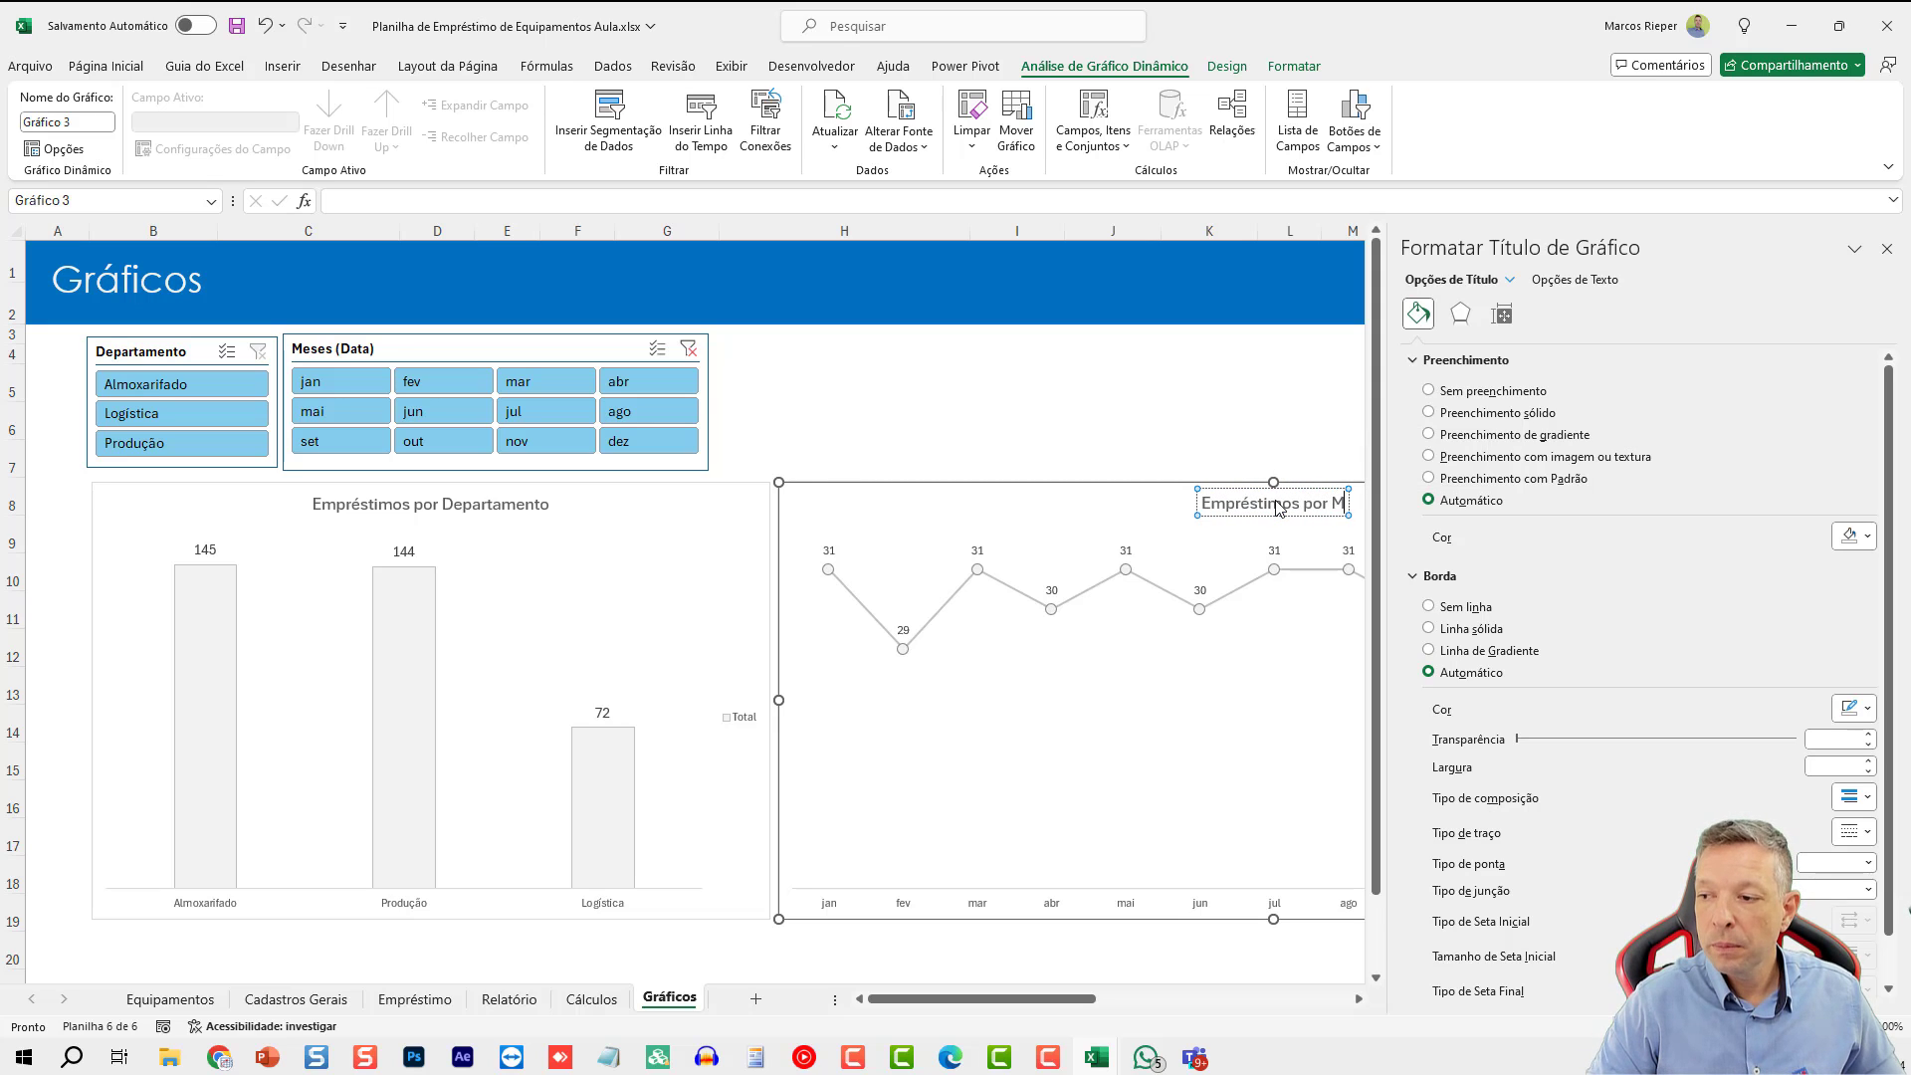
{"action": "type", "text": "ês"}
{"action": "left_click", "coordinate": [1227, 455]}
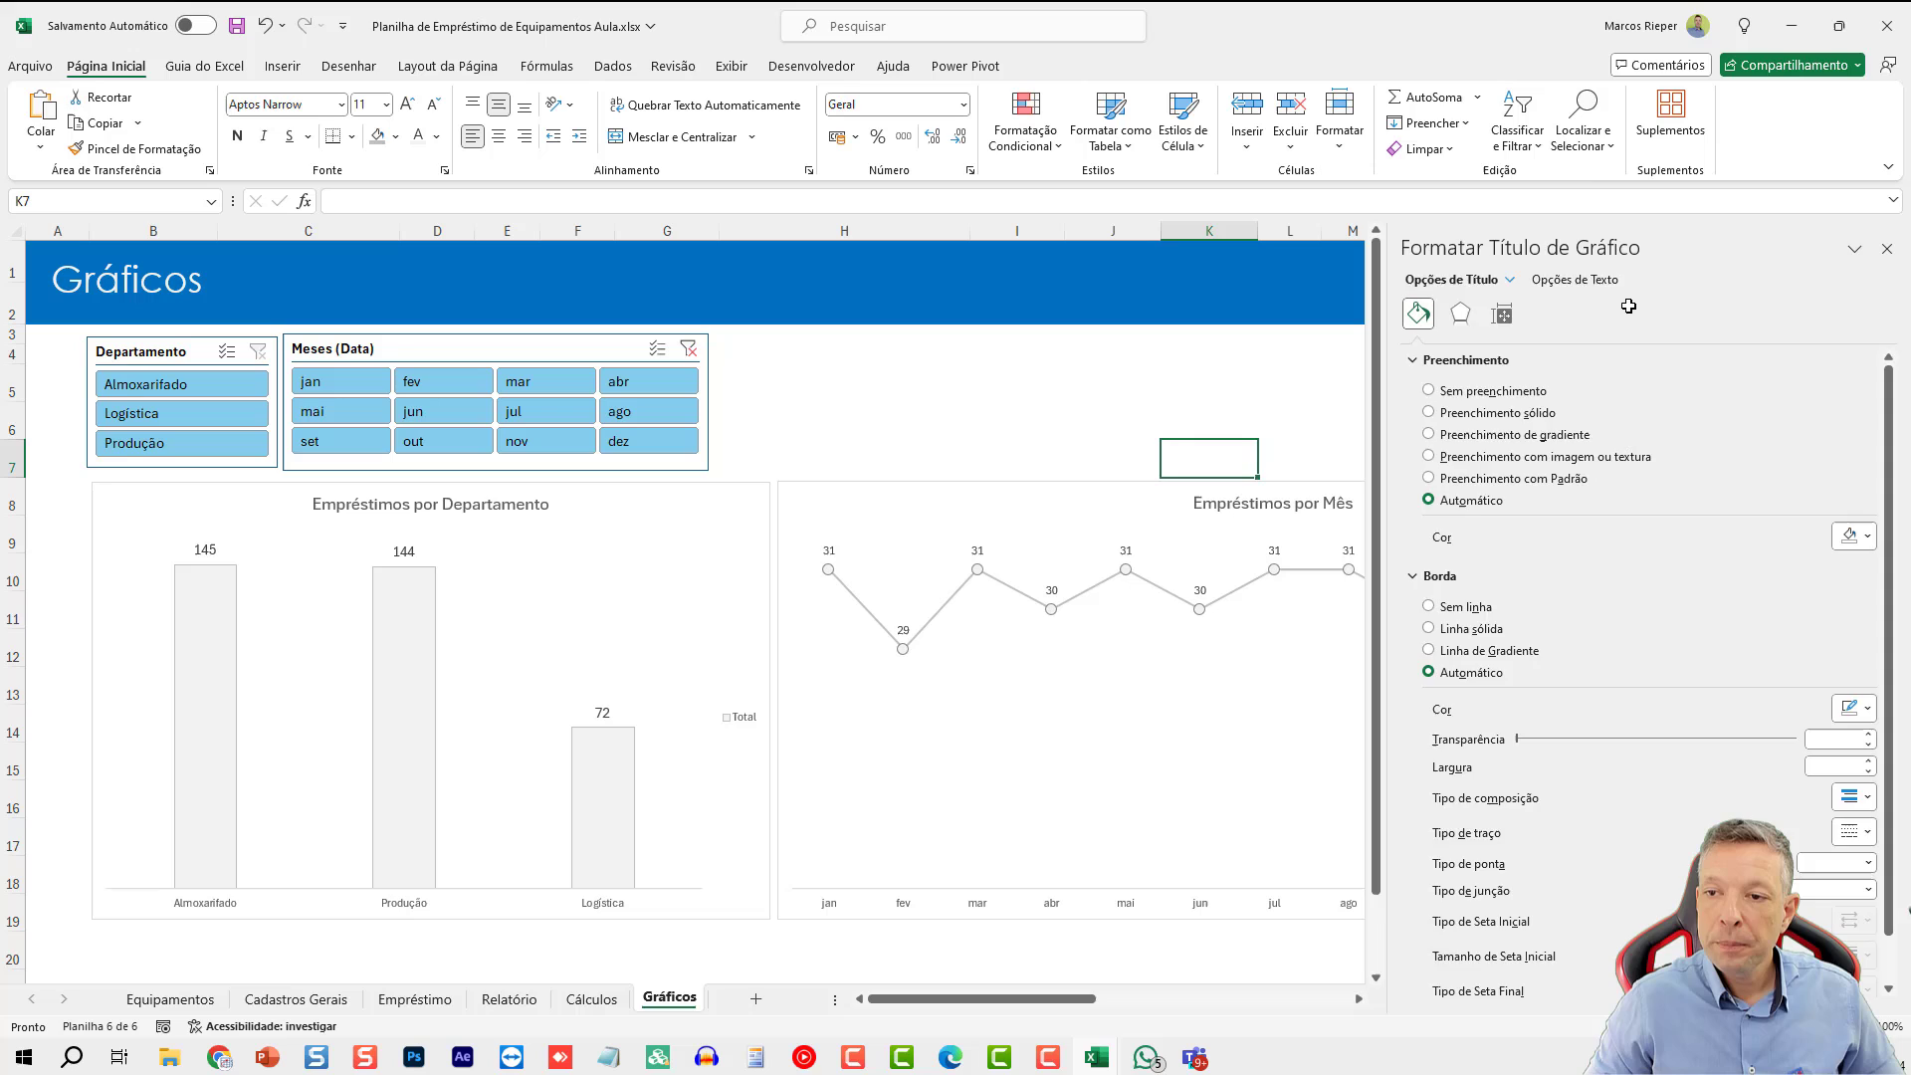
{"action": "left_click", "coordinate": [1886, 249]}
{"action": "left_click", "coordinate": [1511, 369]}
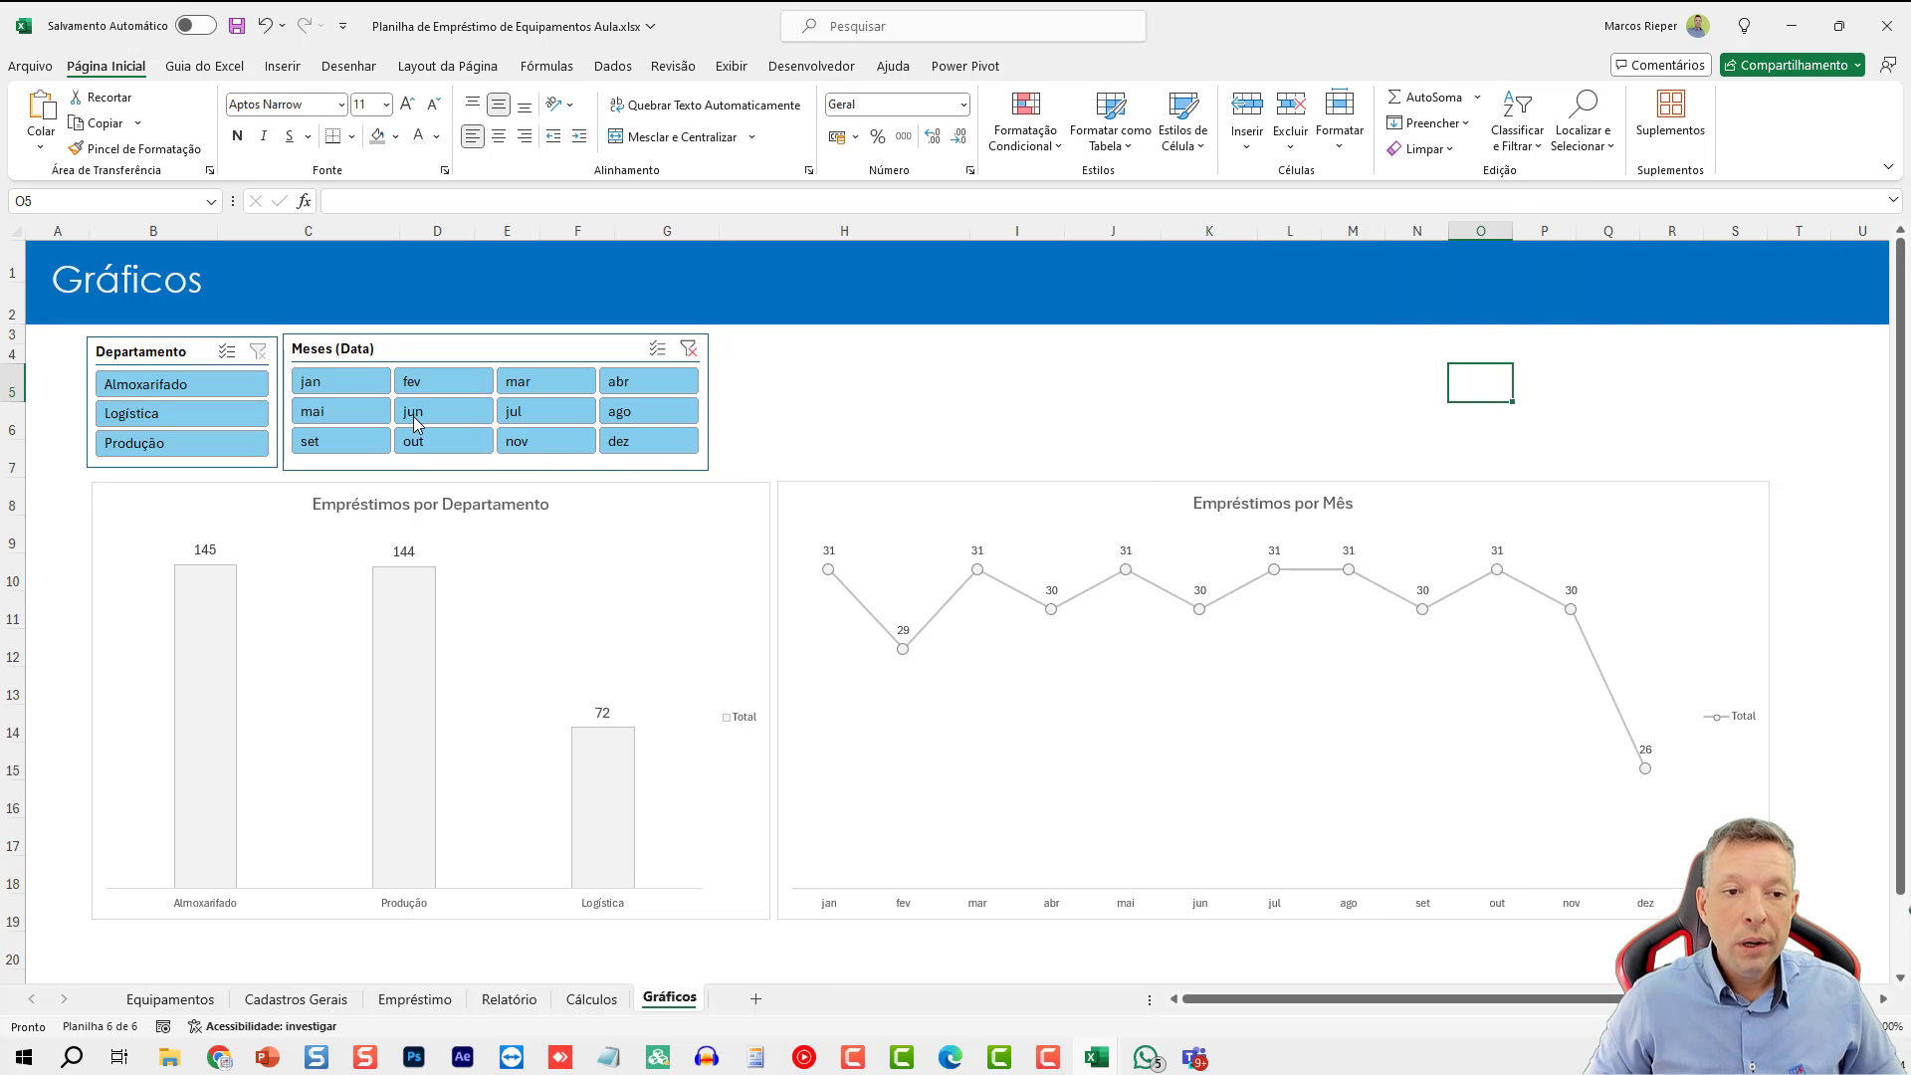
- Try filtering the charts by single months such as jun, and reselect all months in the Meses (Data) slicer
{"action": "left_click", "coordinate": [350, 388]}
{"action": "left_click", "coordinate": [443, 412]}
{"action": "left_click", "coordinate": [518, 419]}
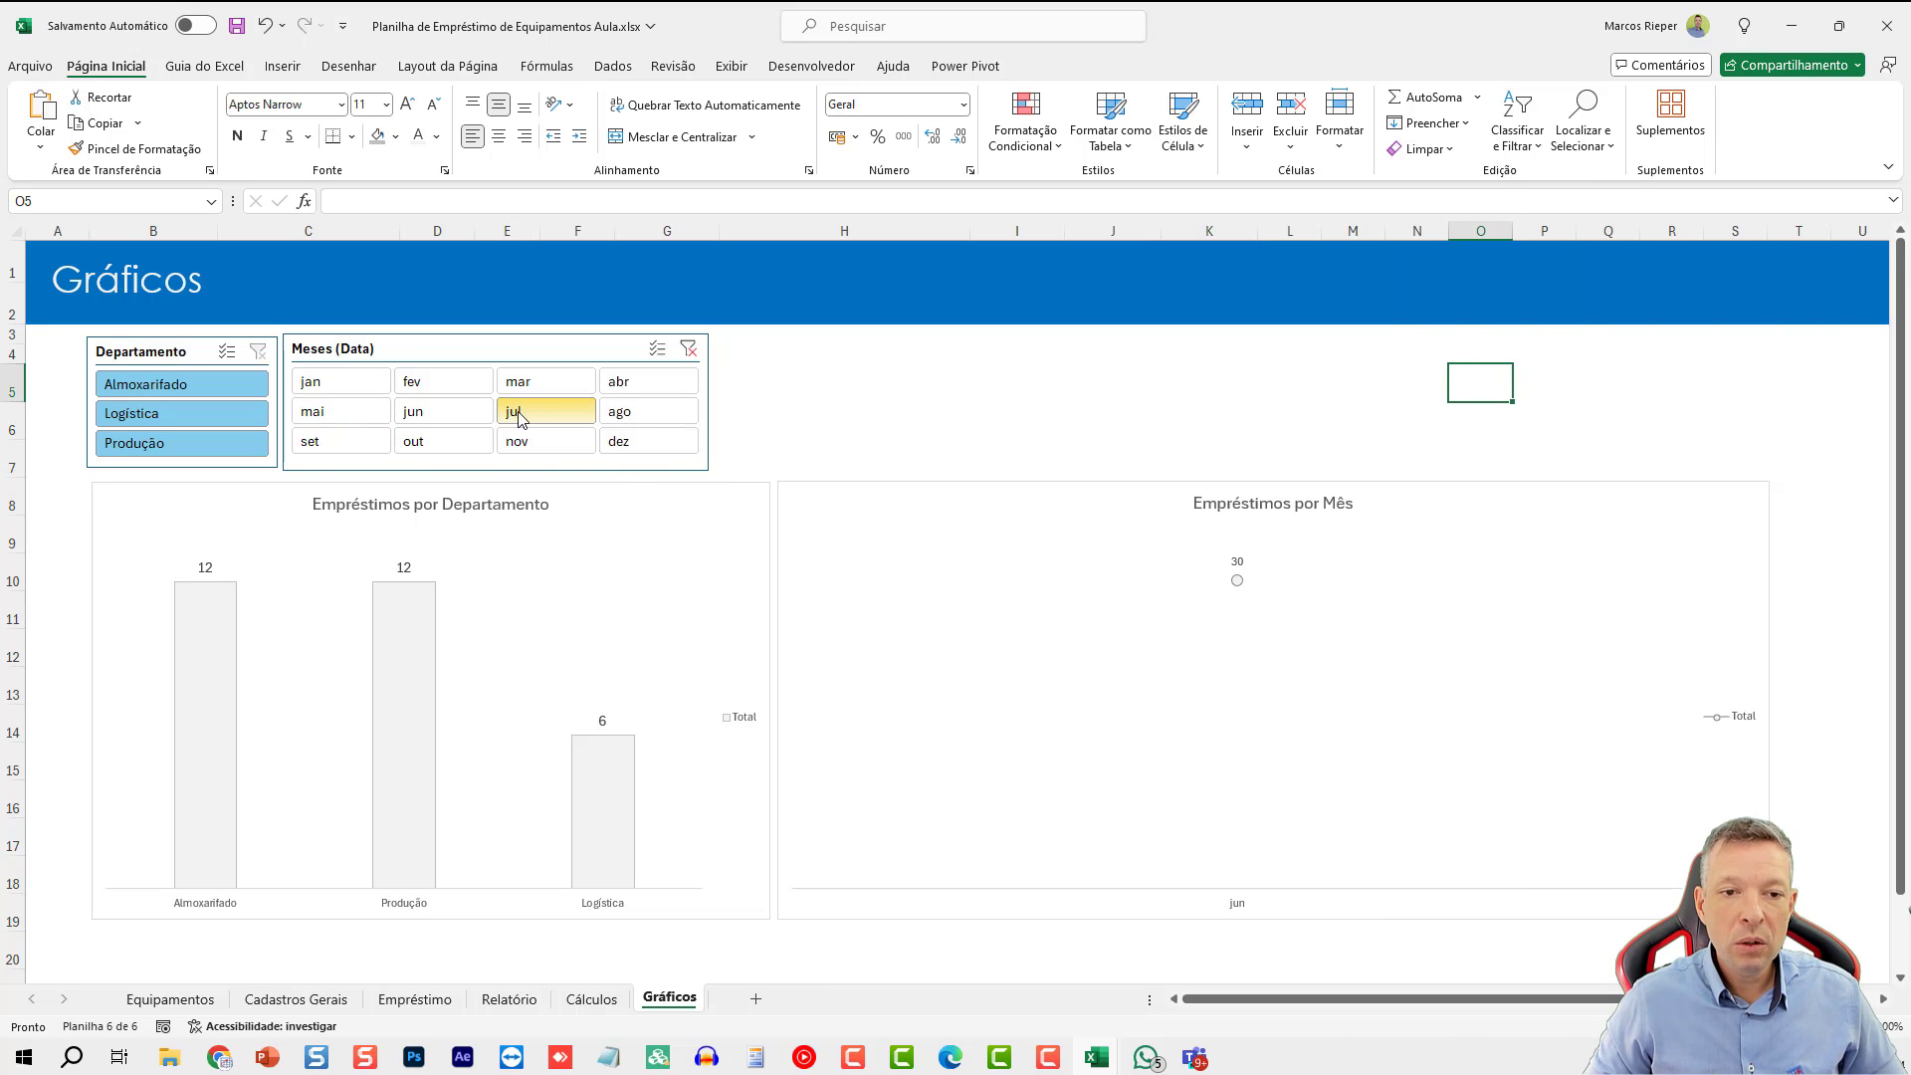
{"action": "left_click", "coordinate": [339, 382]}
{"action": "left_click", "coordinate": [649, 438], "text": "shift"}
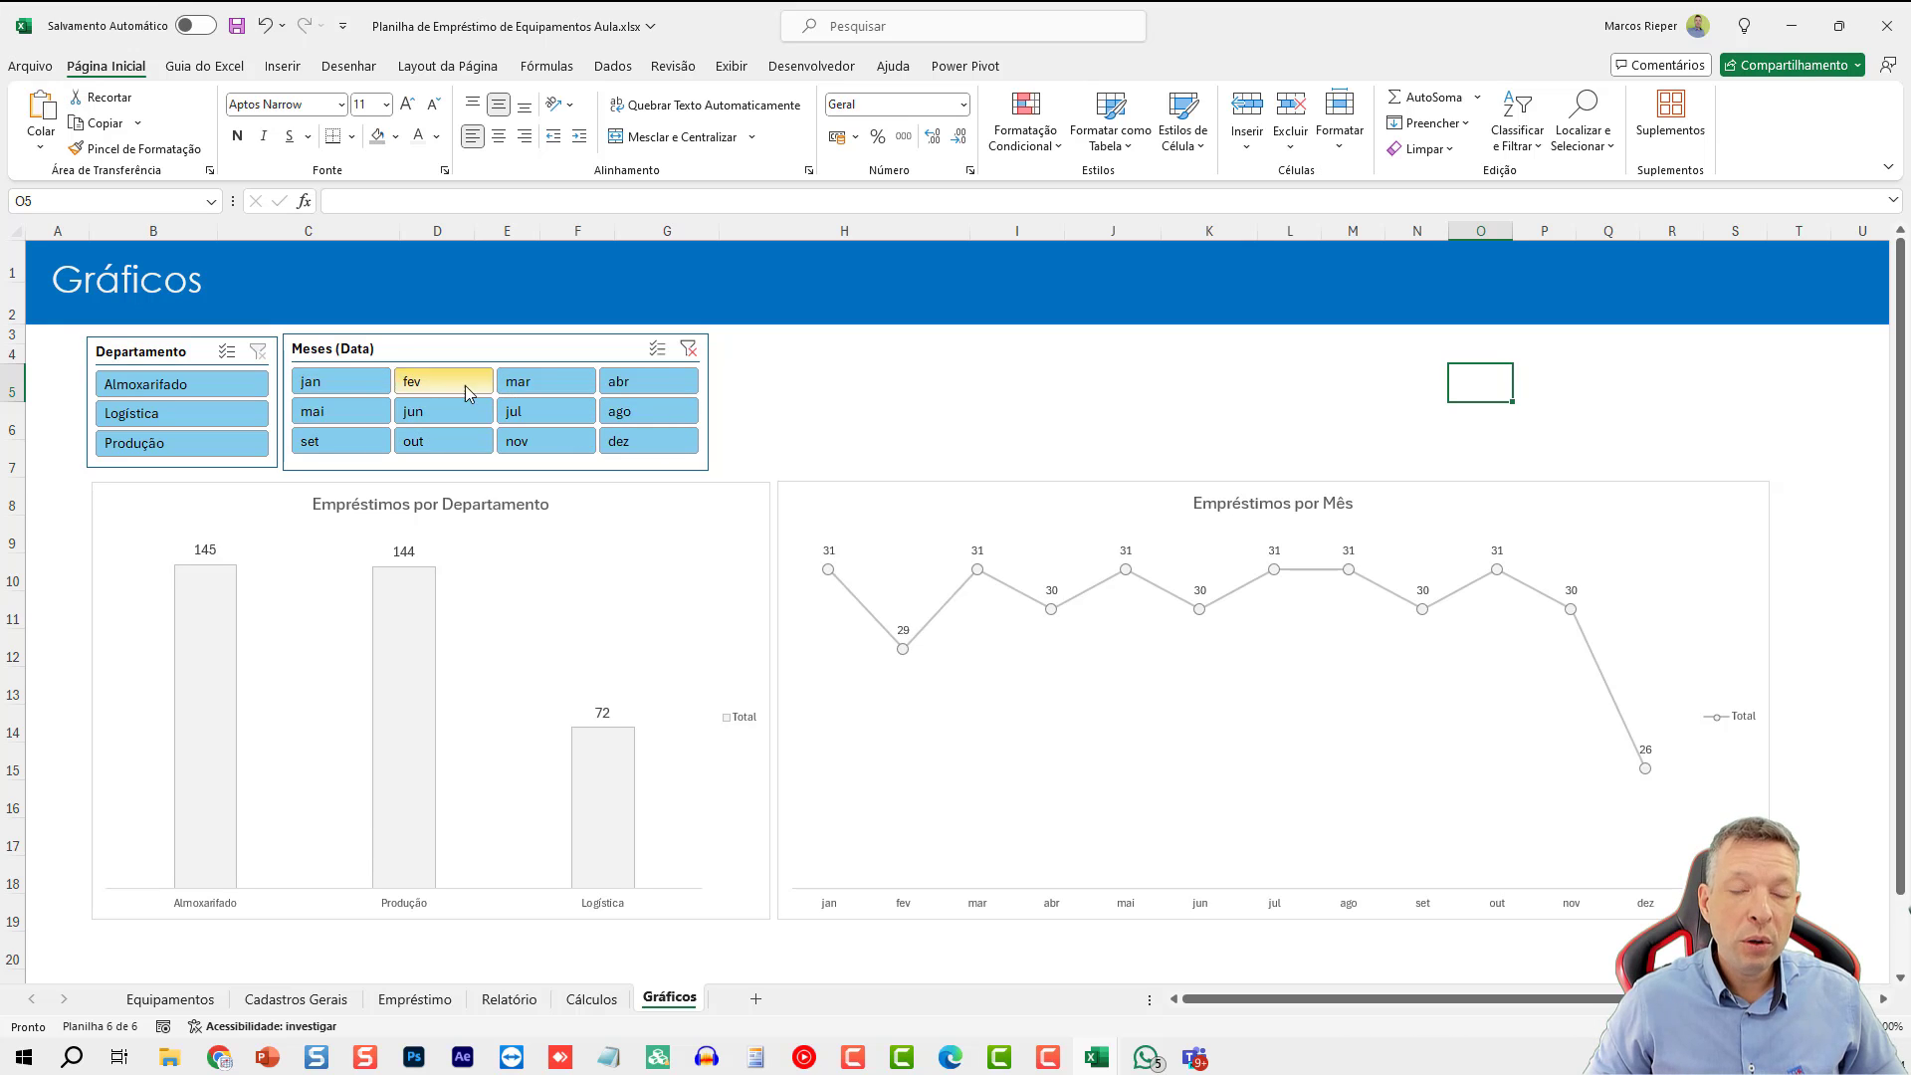
- Filter the charts to the months jan through jul in the Meses (Data) slicer
{"action": "left_click_drag", "start_coordinate": [338, 381], "coordinate": [552, 411]}
{"action": "left_click", "coordinate": [816, 391]}
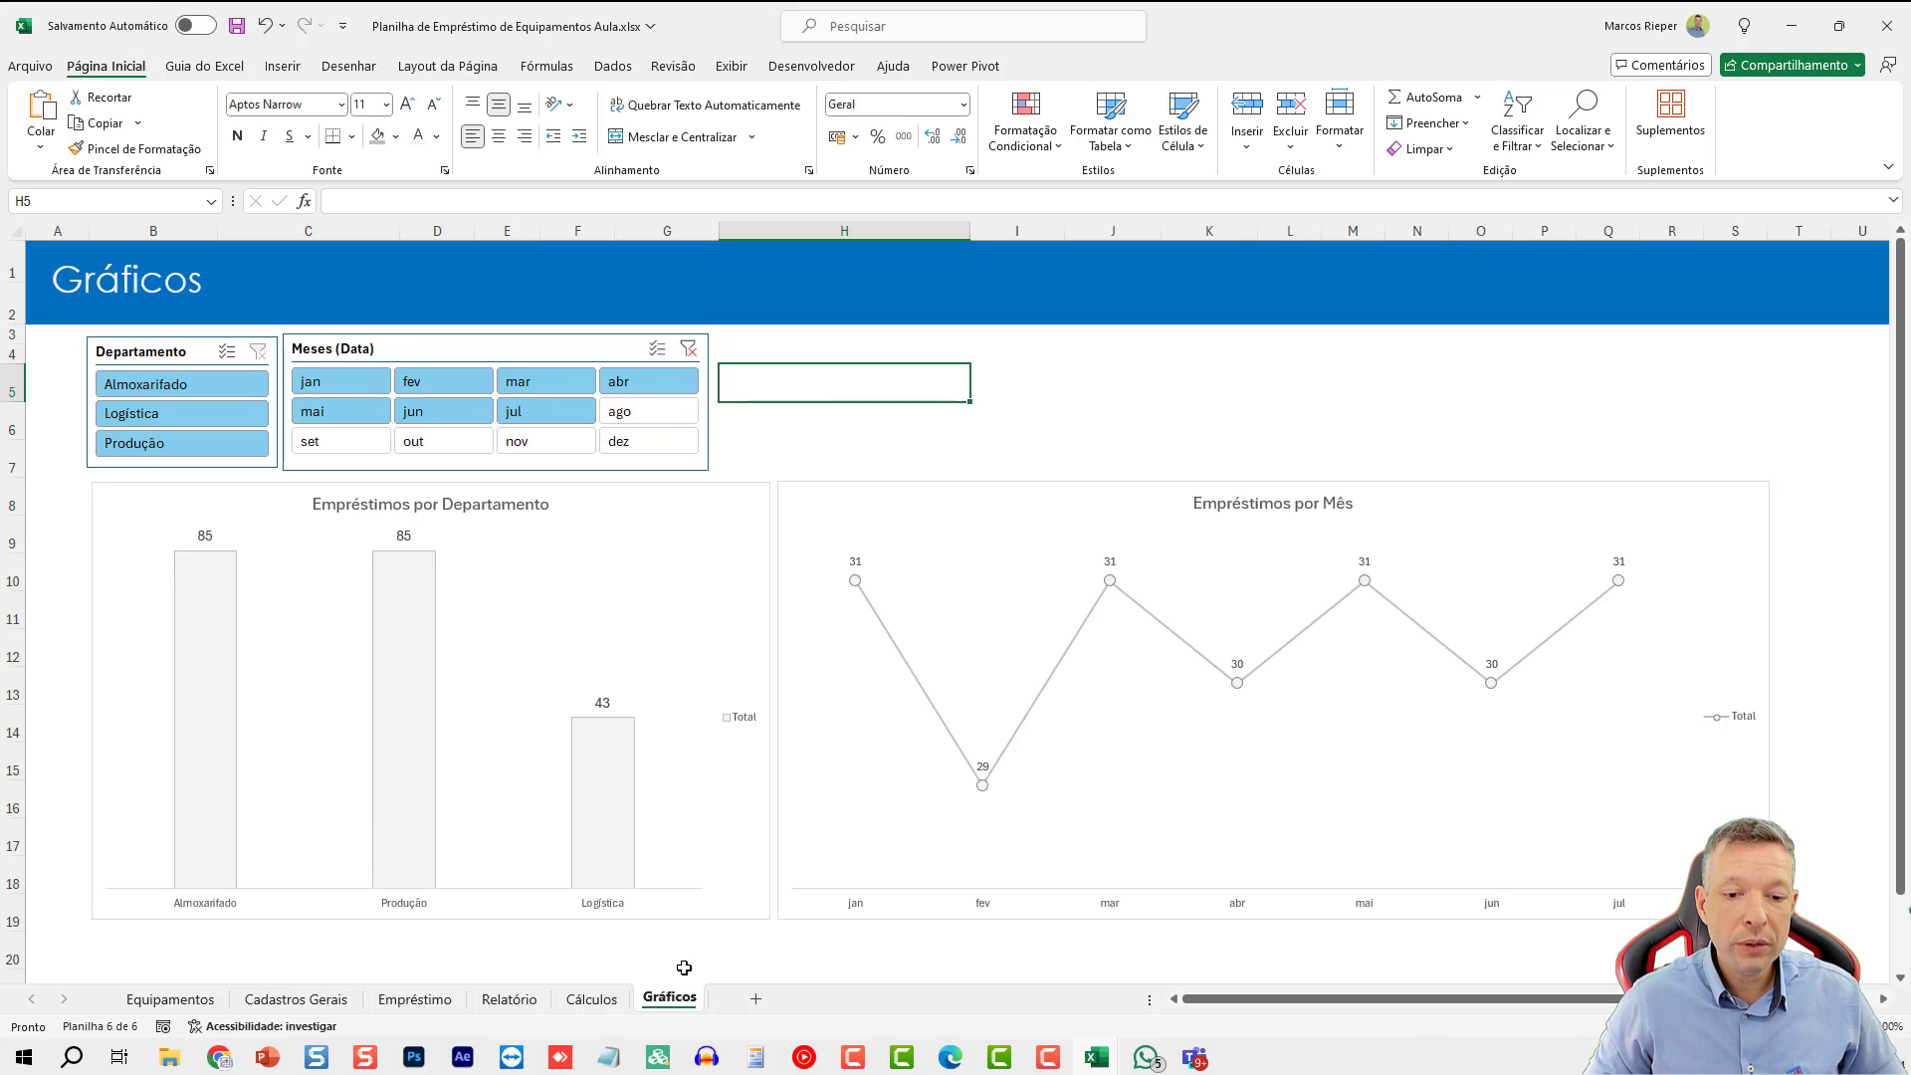
- Copy the monthly pivot table columns F:G on the Cálculos sheet to column I and narrow column H
{"action": "left_click", "coordinate": [594, 1001]}
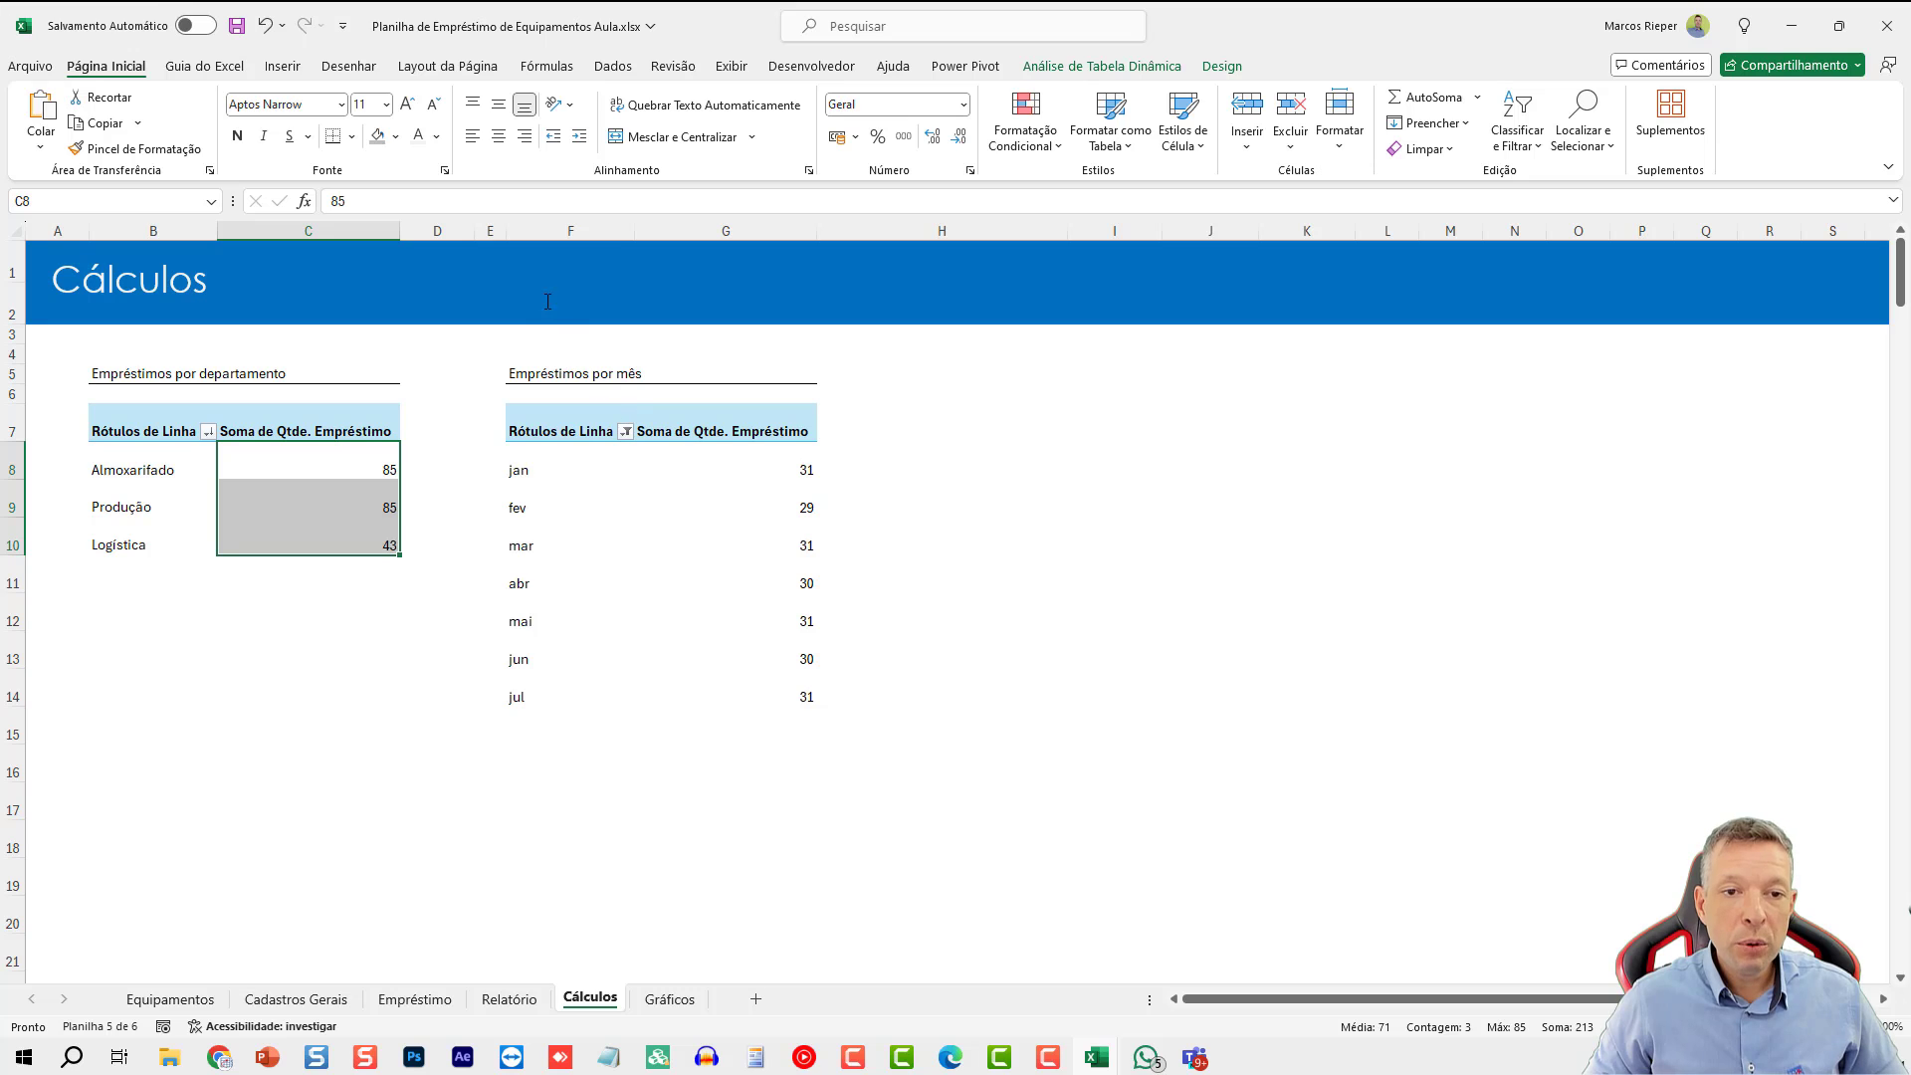
{"action": "left_click", "coordinate": [554, 378]}
{"action": "left_click_drag", "start_coordinate": [570, 230], "coordinate": [727, 230]}
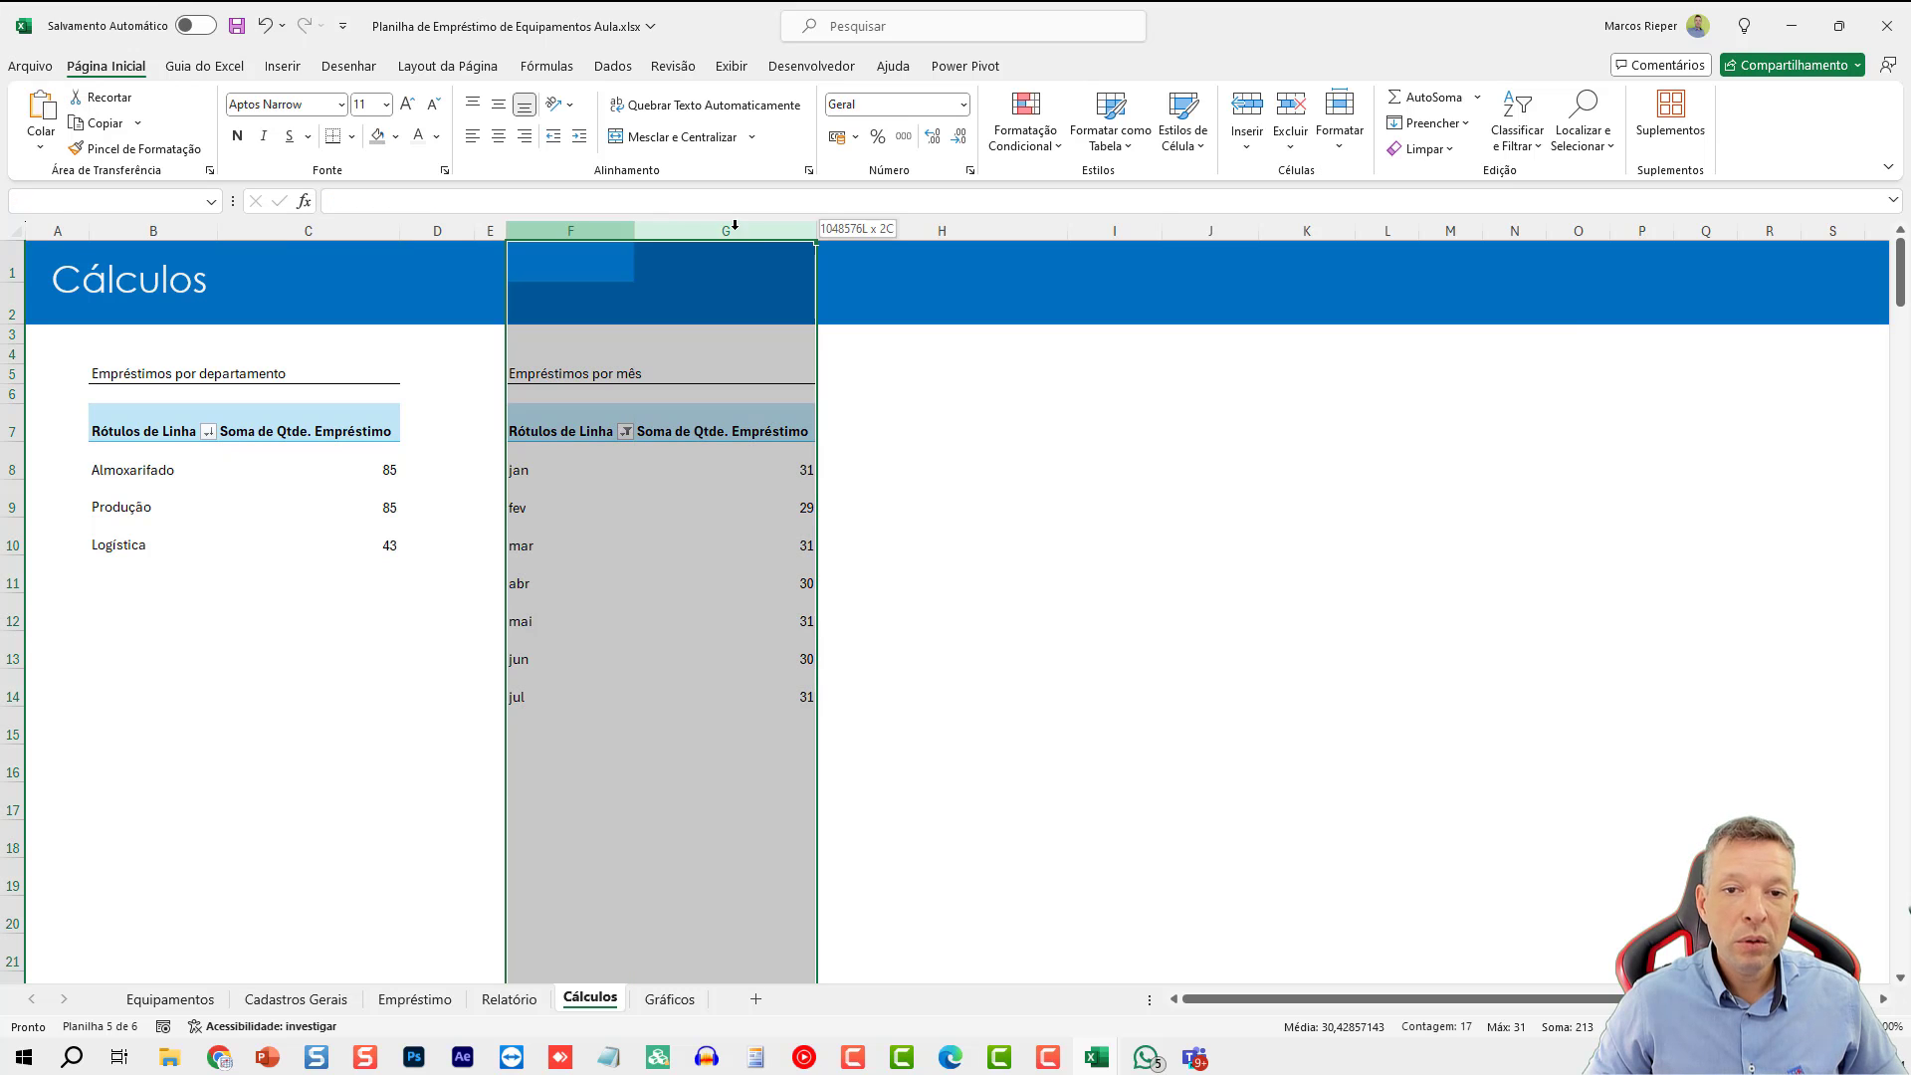
{"action": "key", "text": "ctrl+c"}
{"action": "left_click", "coordinate": [1131, 228]}
{"action": "key", "text": "ctrl+v"}
{"action": "left_click_drag", "start_coordinate": [1066, 230], "coordinate": [900, 230]}
- Replace Meses (Data) with Identificação as the row field of the copied pivot table
{"action": "left_click", "coordinate": [982, 522]}
{"action": "right_click", "coordinate": [1069, 474]}
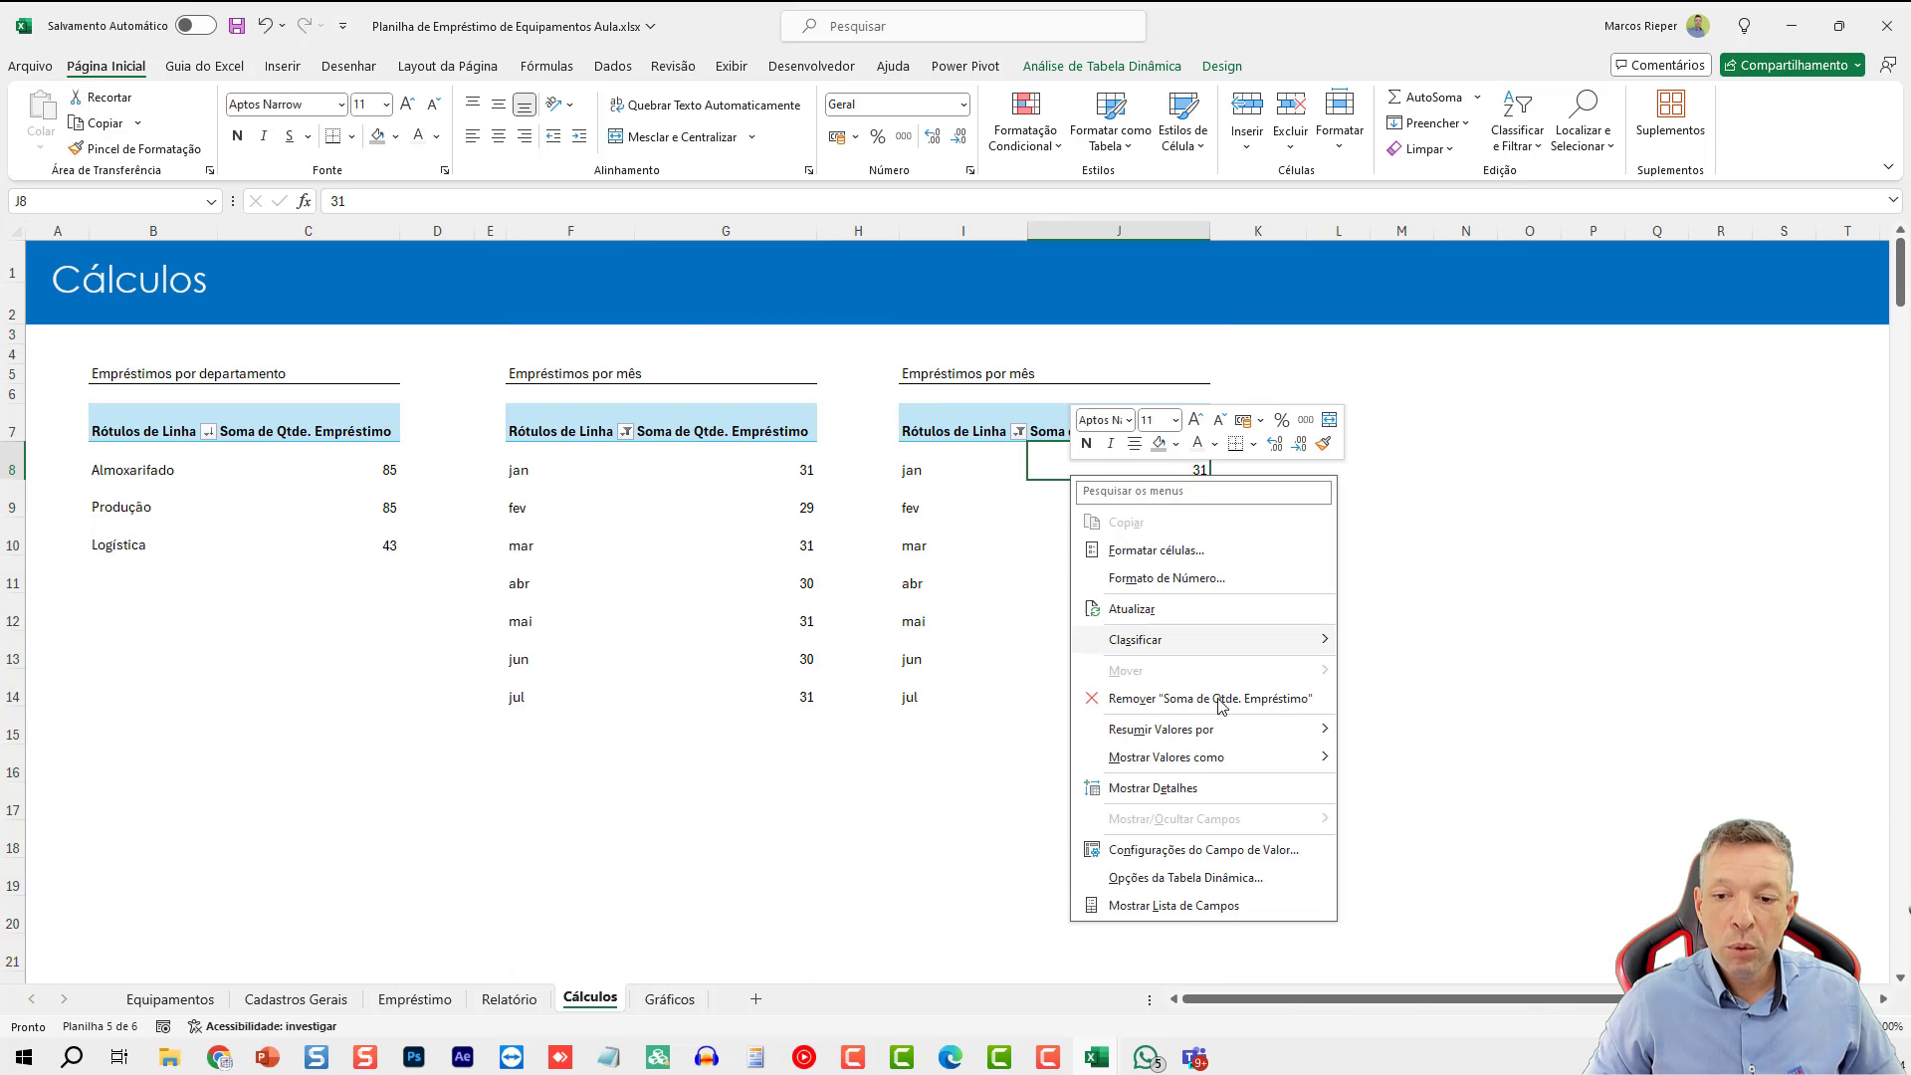
{"action": "left_click", "coordinate": [1175, 908]}
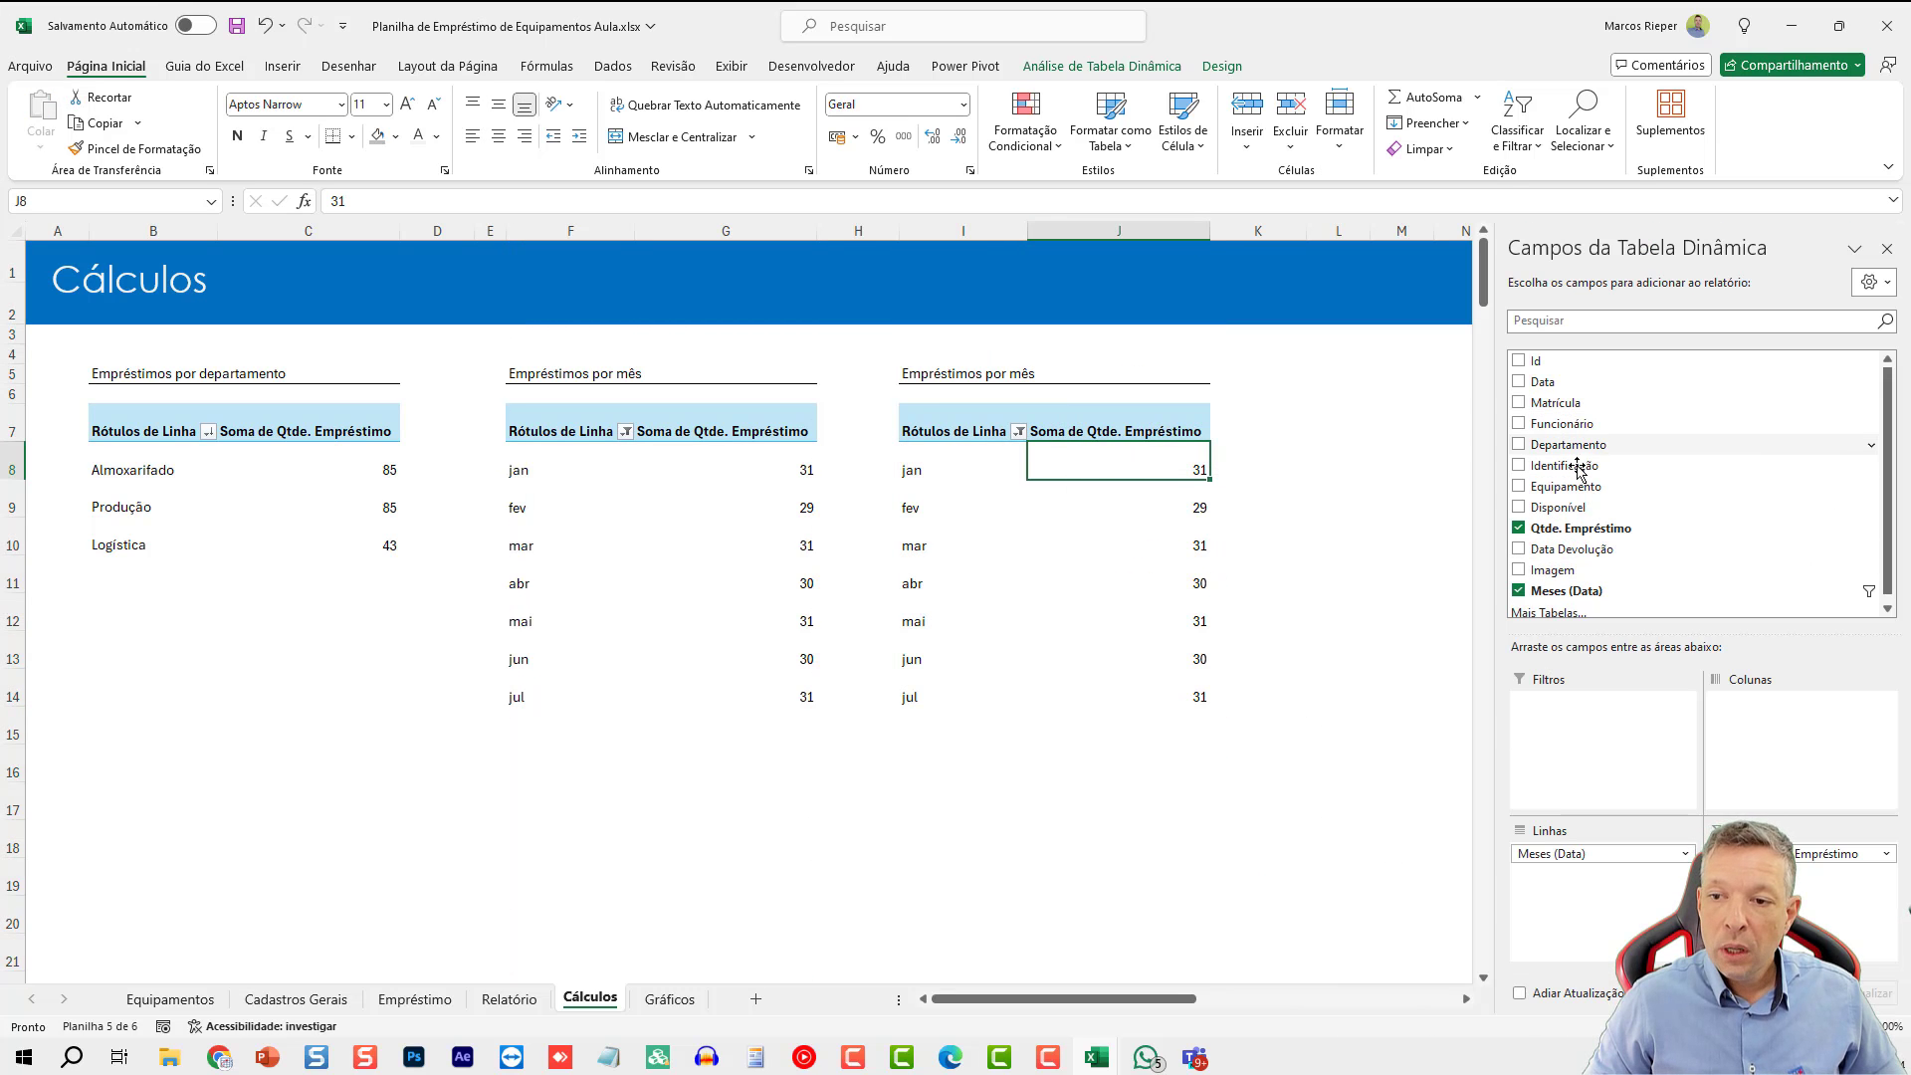
{"action": "left_click_drag", "start_coordinate": [1578, 848], "coordinate": [1753, 427]}
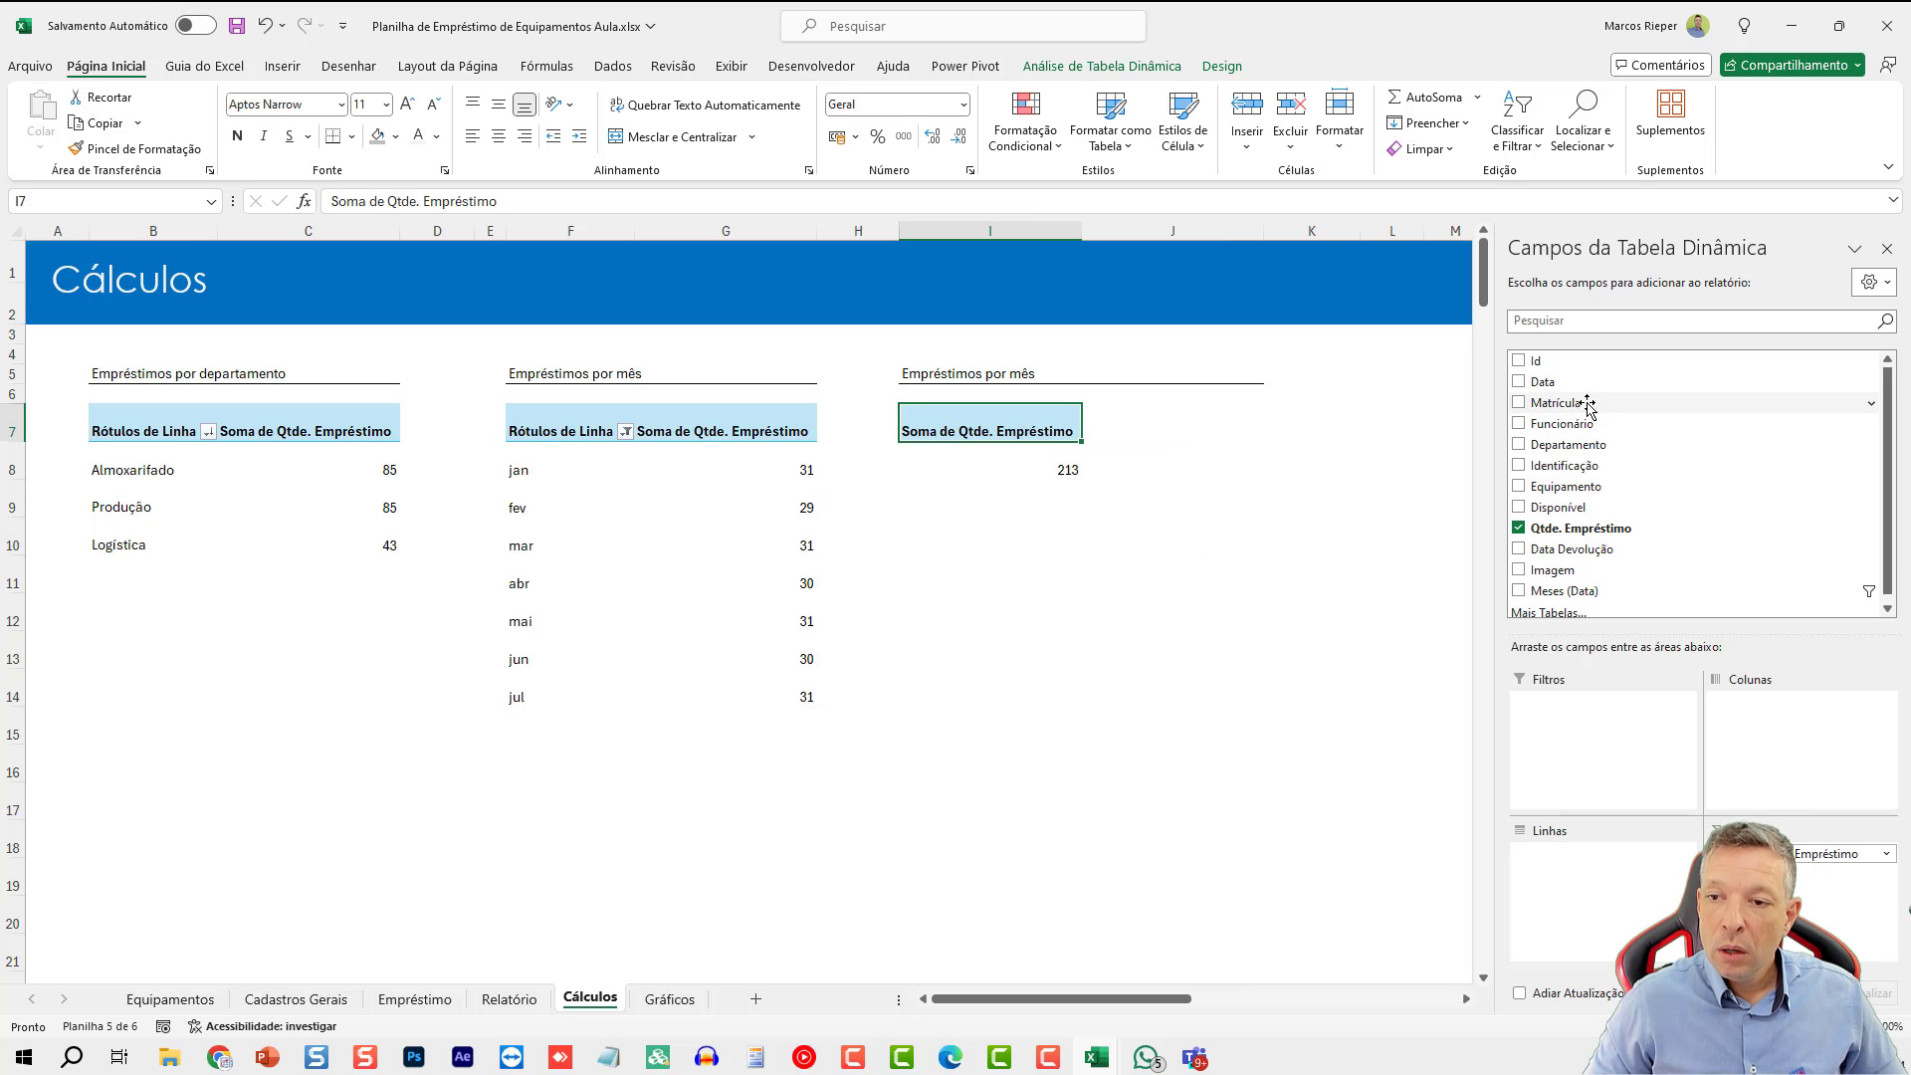
{"action": "left_click_drag", "start_coordinate": [1573, 504], "coordinate": [1602, 858]}
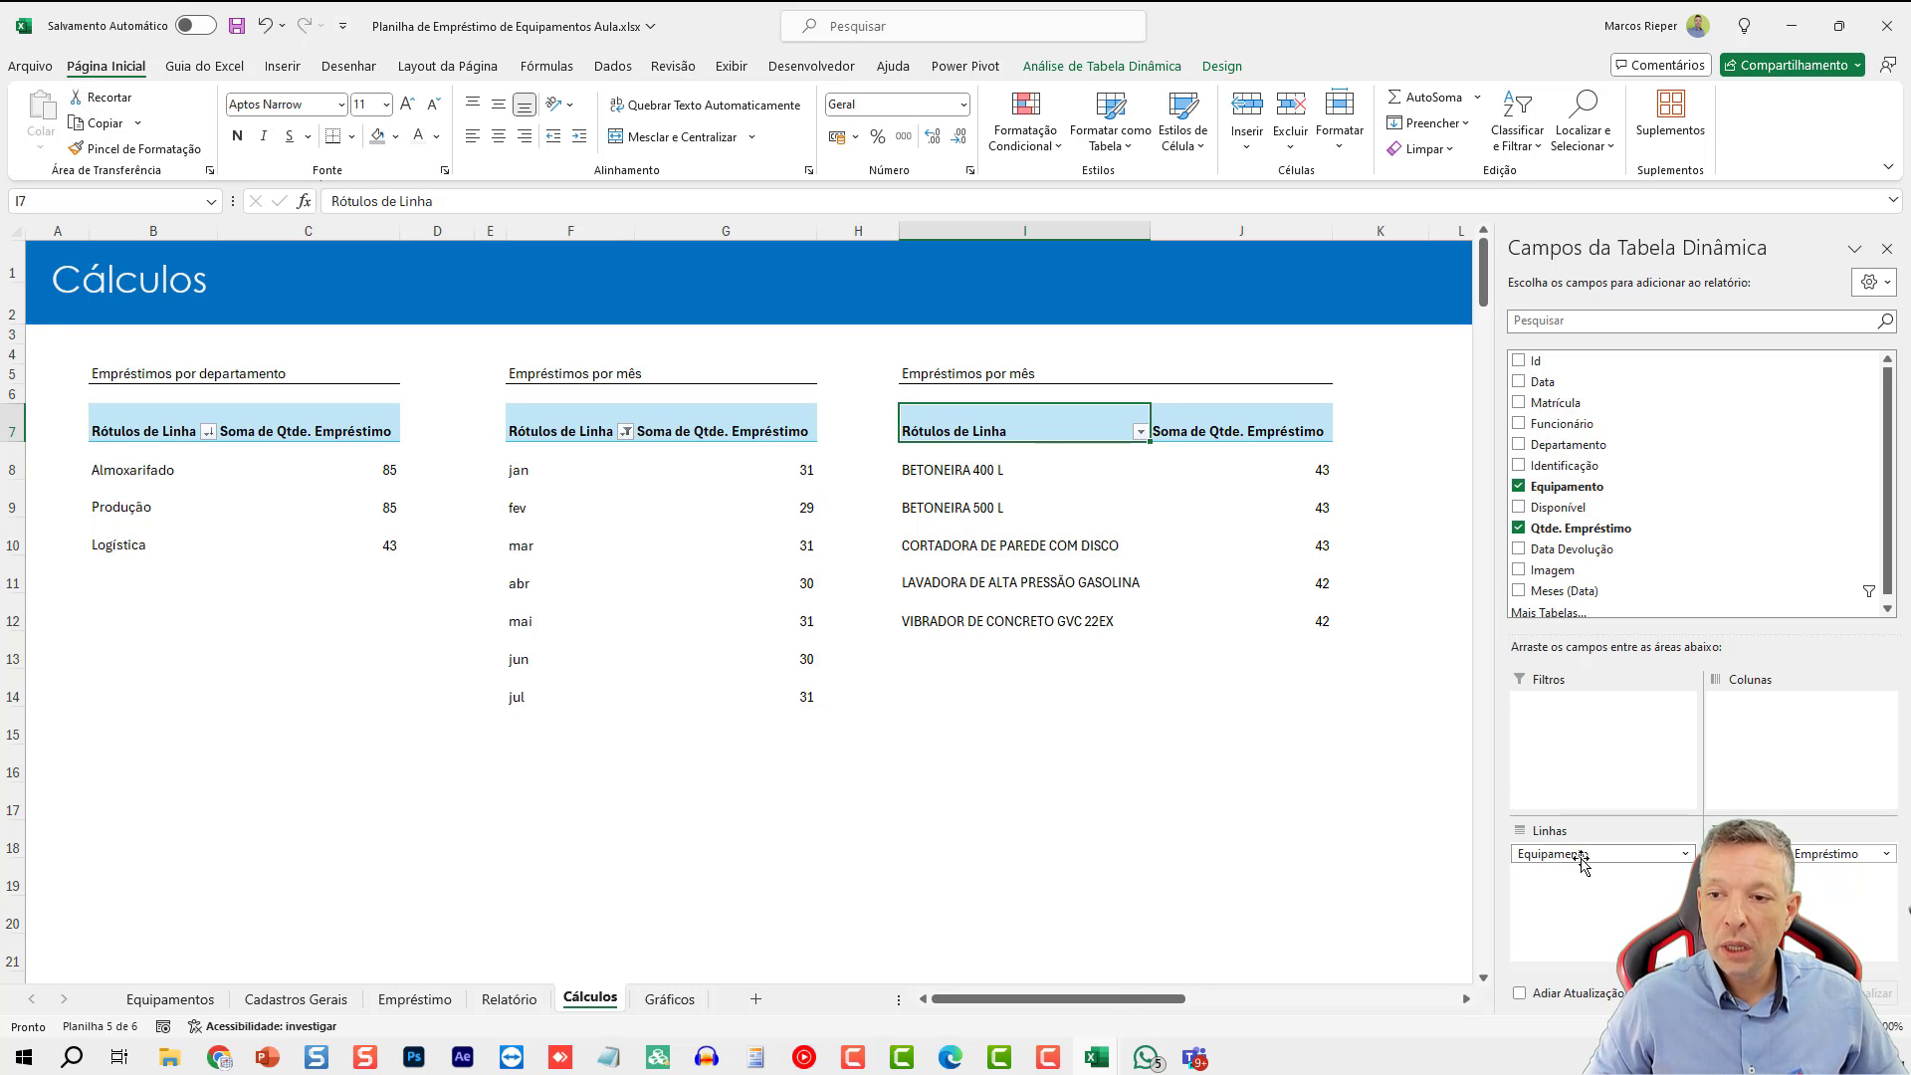
{"action": "left_click_drag", "start_coordinate": [1584, 862], "coordinate": [1670, 520]}
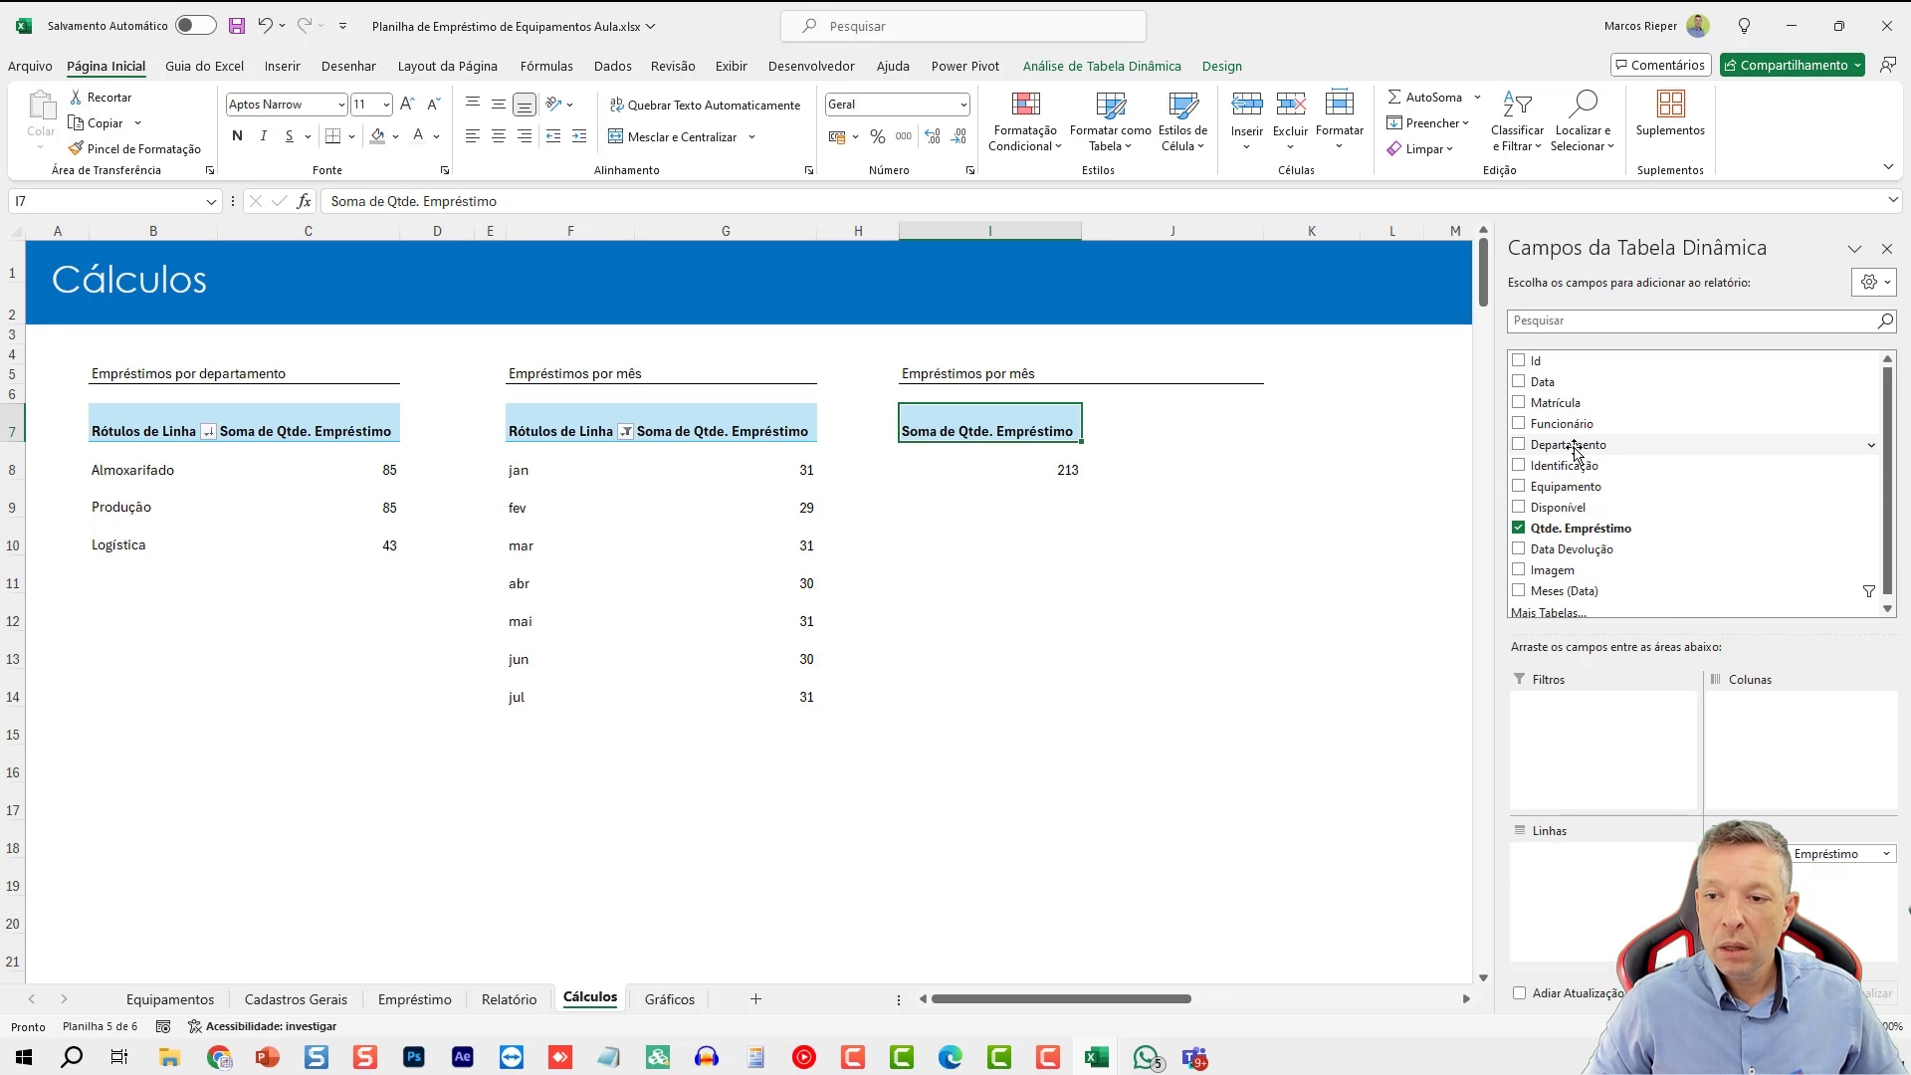
{"action": "left_click_drag", "start_coordinate": [1565, 465], "coordinate": [1602, 858]}
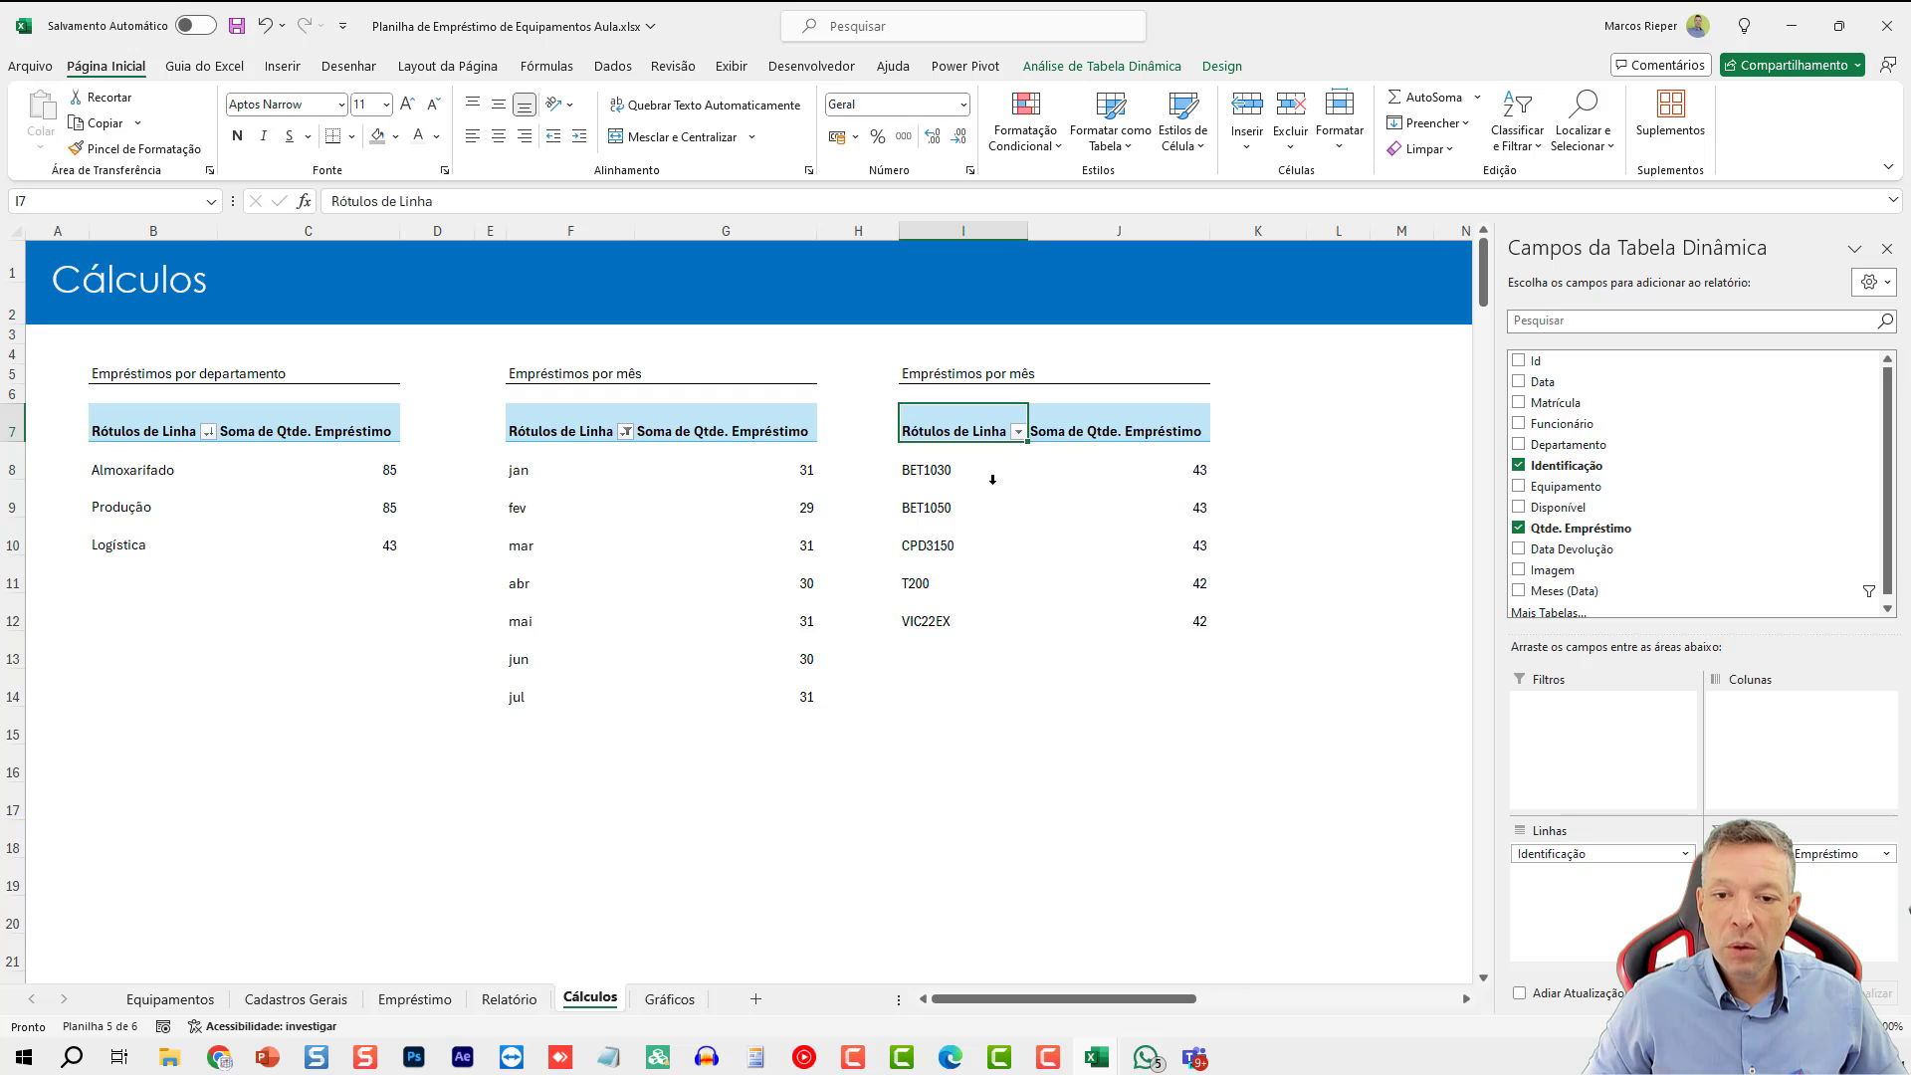
- Create a default chart from the Identificação pivot table, cut it from Cálculos, and go to the Gráficos sheet
{"action": "left_click", "coordinate": [1082, 476]}
{"action": "left_click", "coordinate": [1126, 504]}
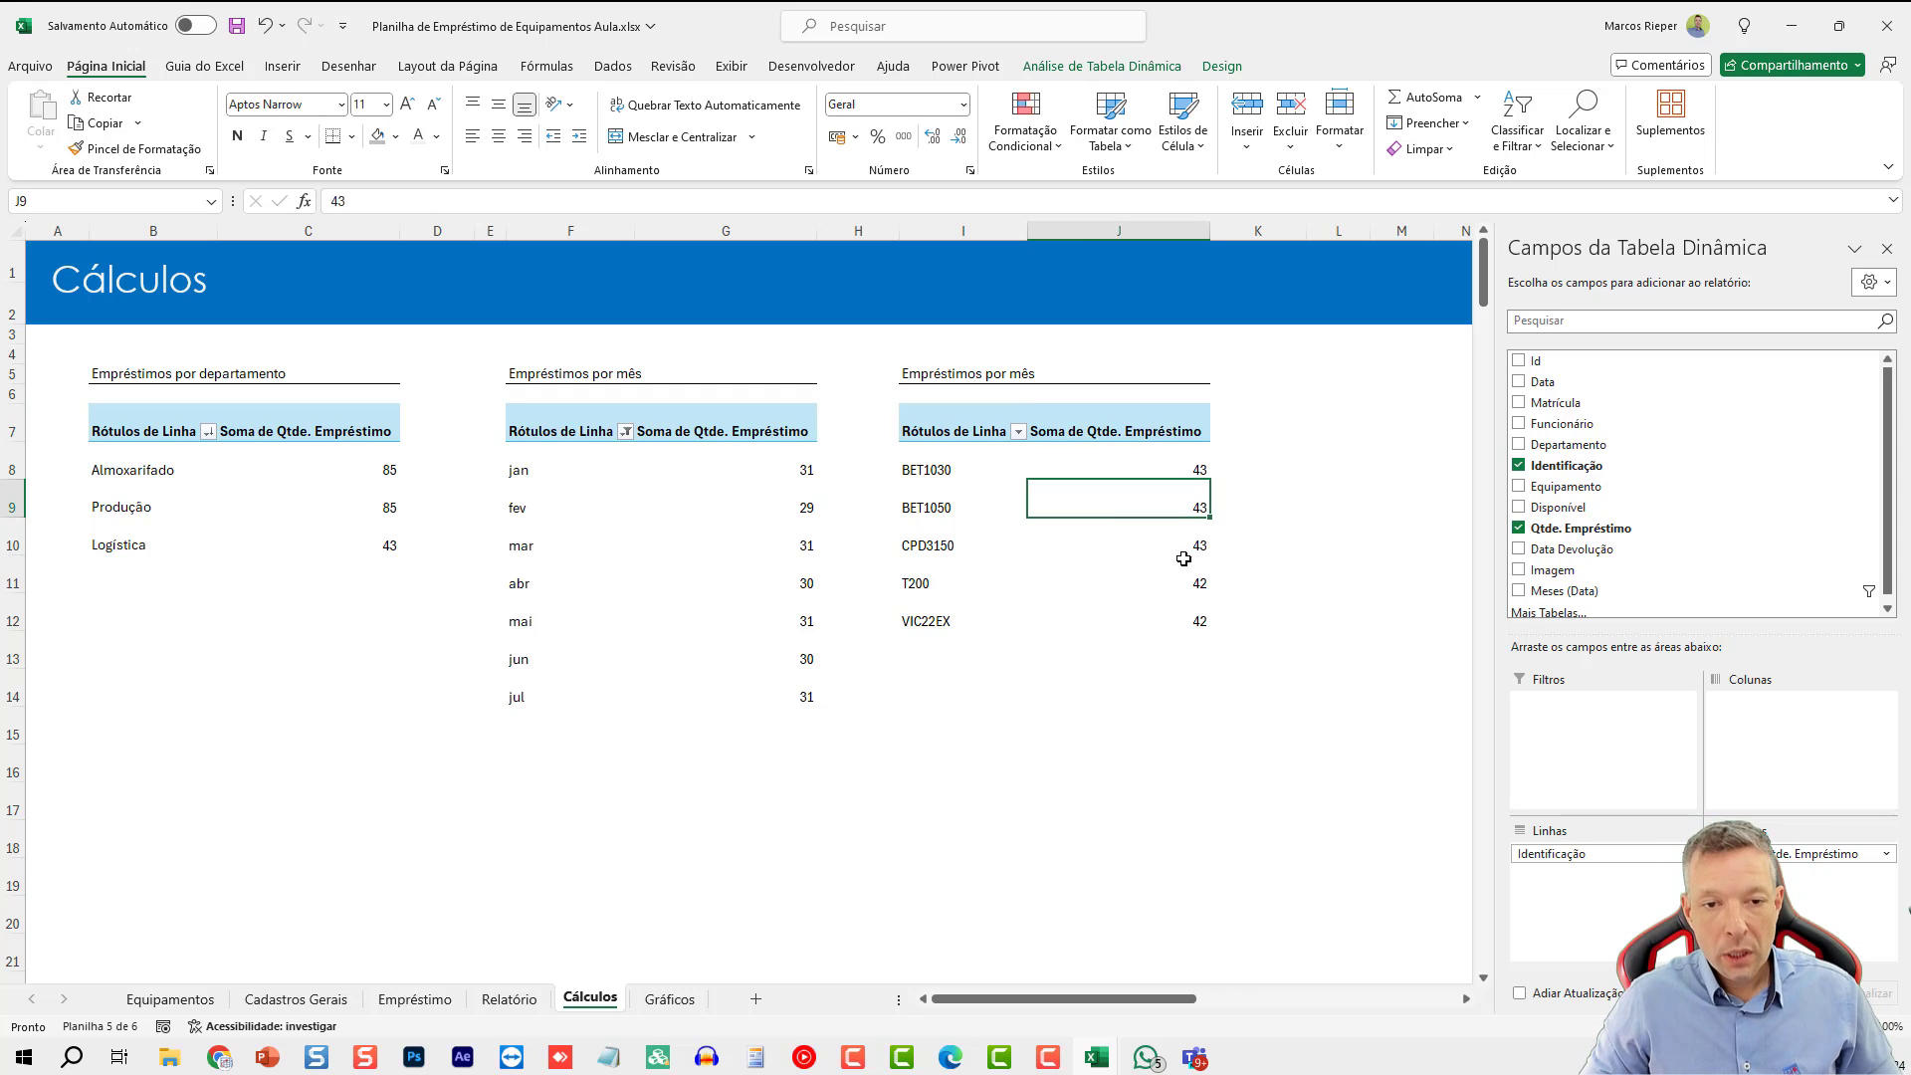
{"action": "key", "text": "alt+F1"}
{"action": "key", "text": "Delete"}
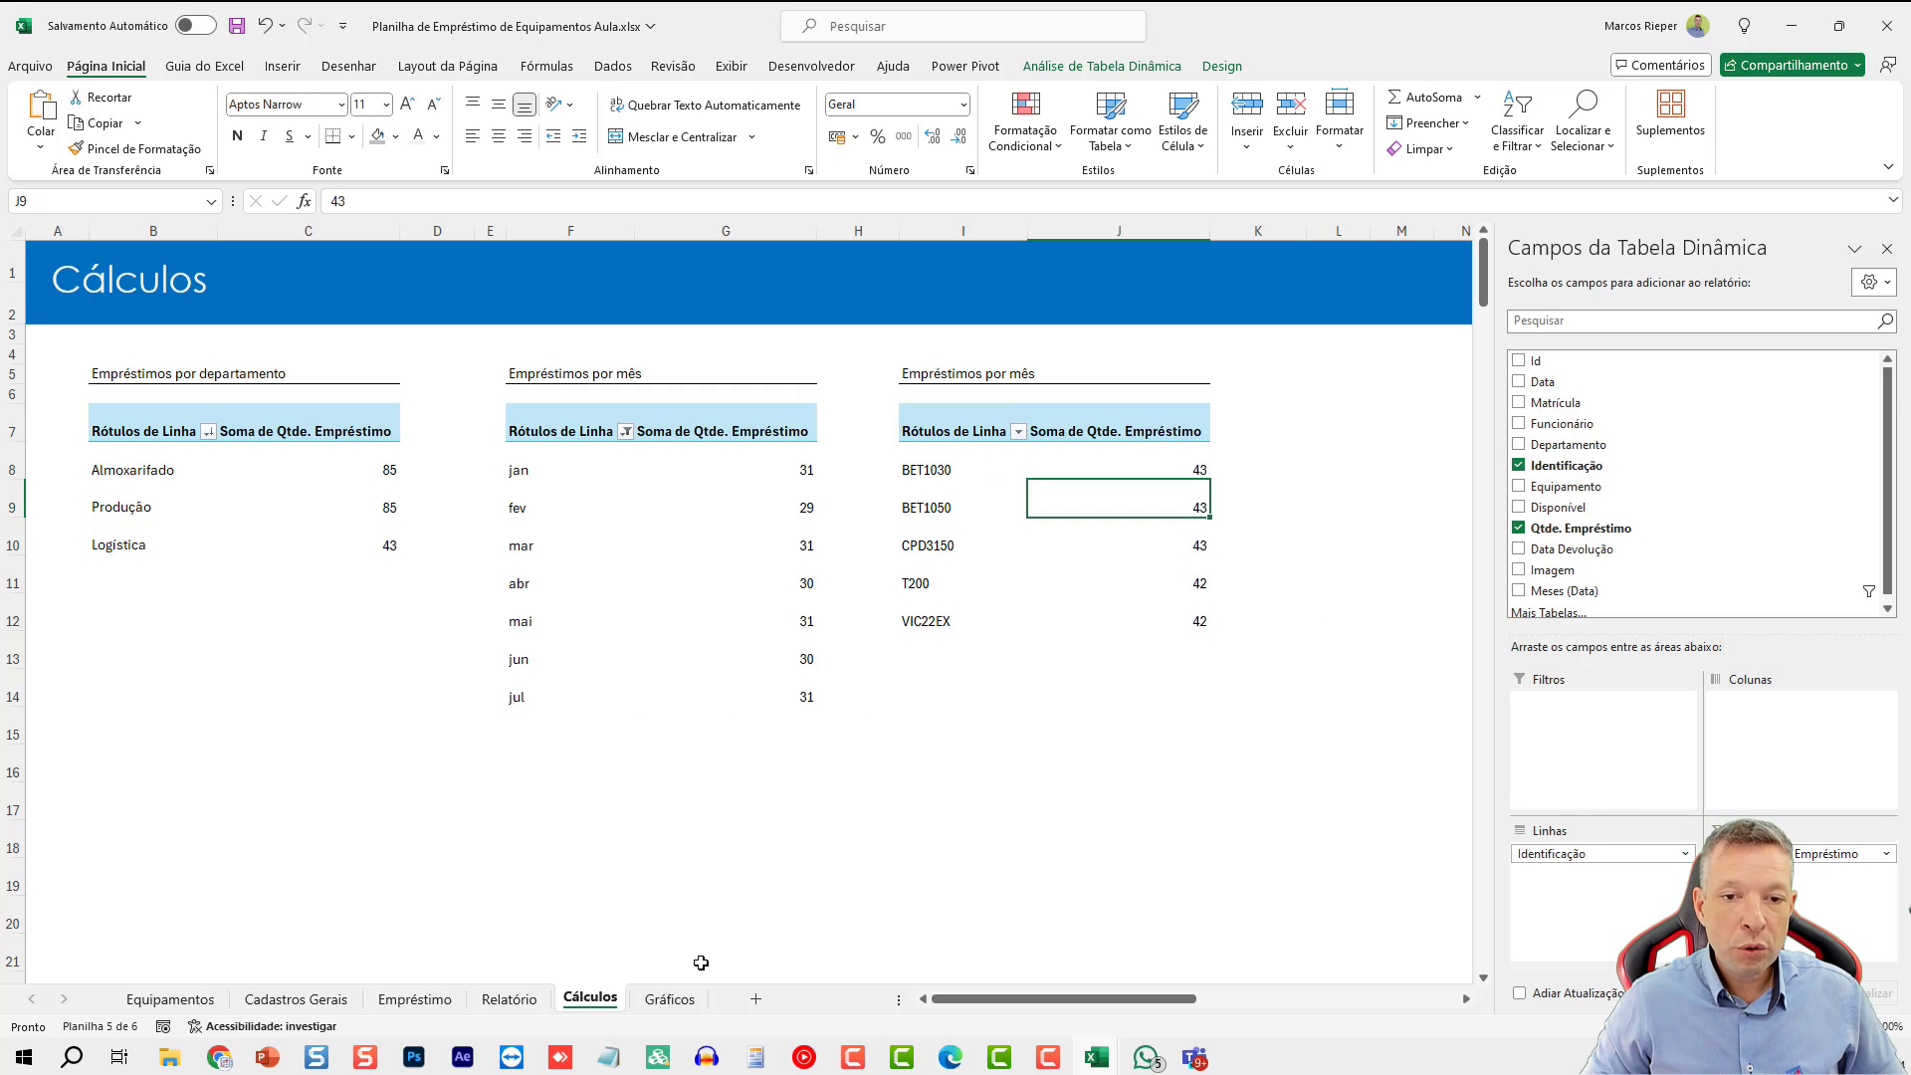
{"action": "left_click", "coordinate": [668, 1004]}
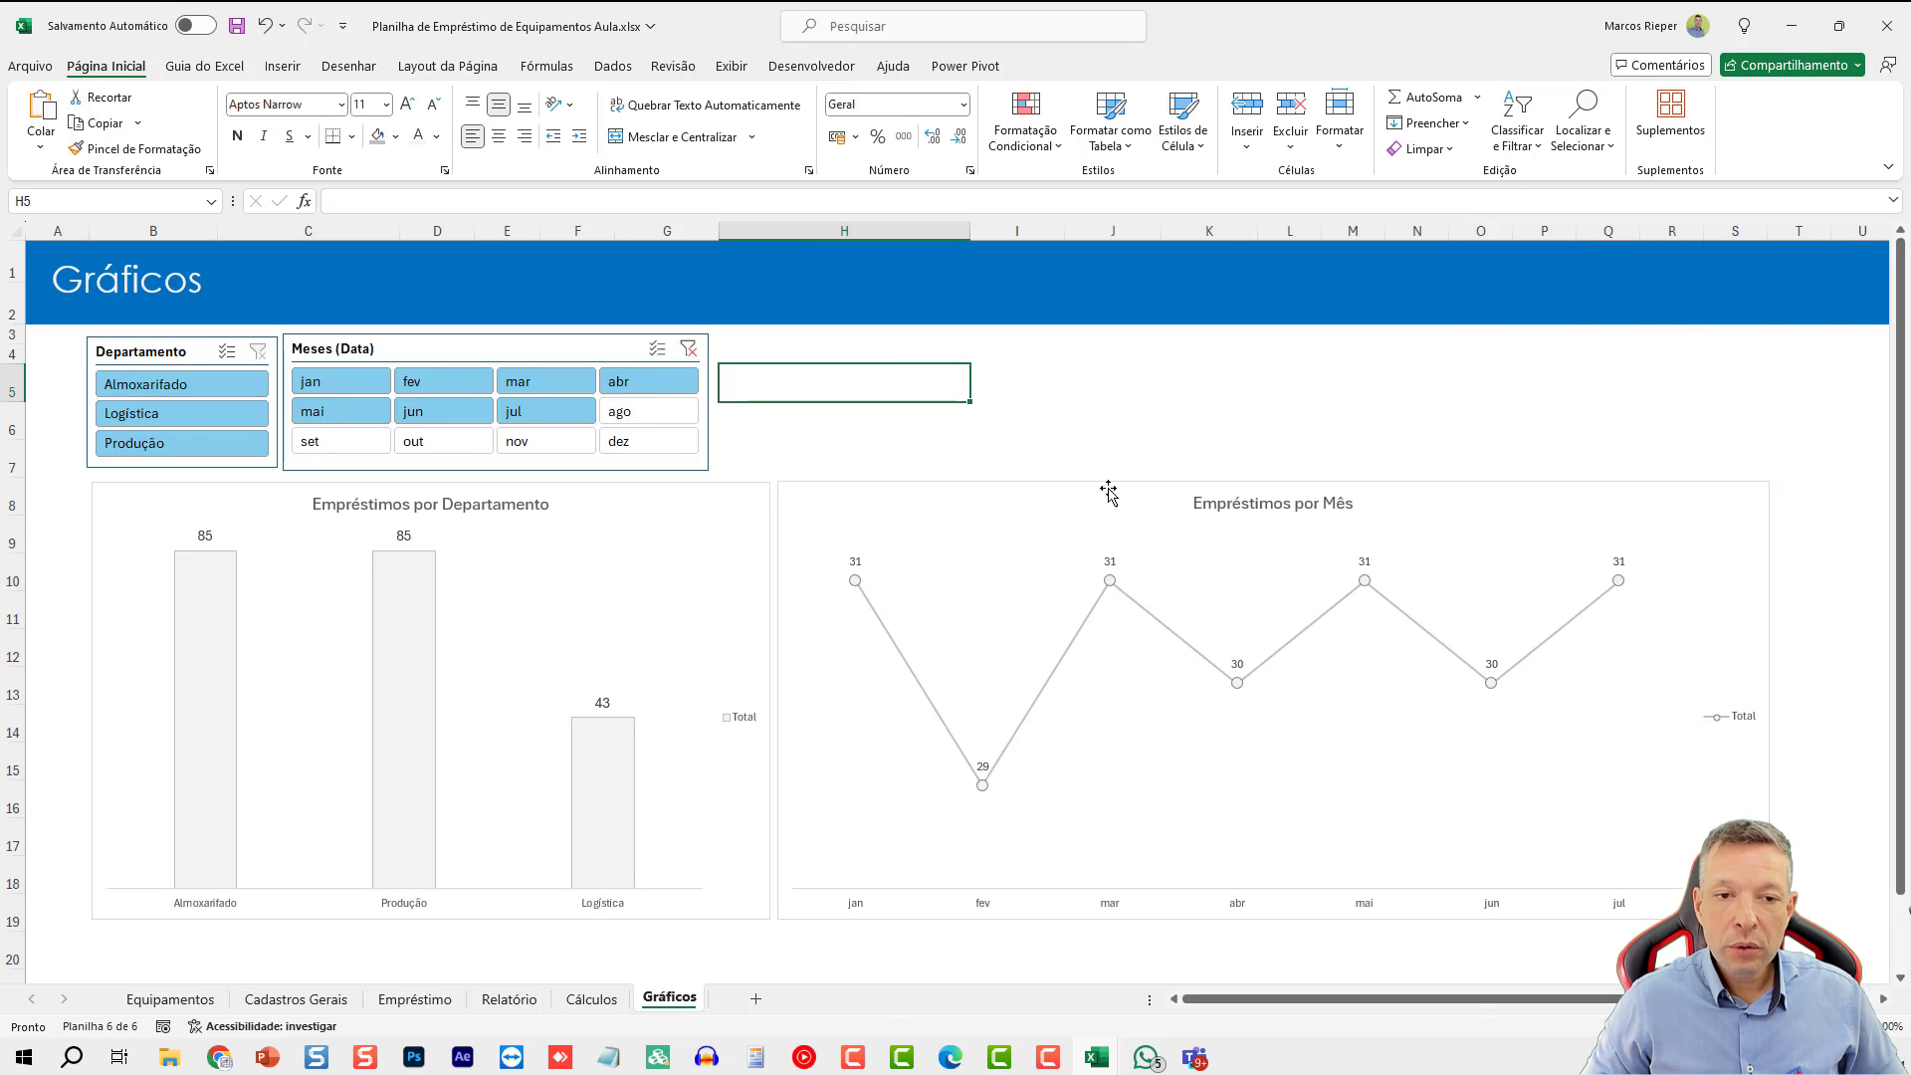
{"action": "left_click", "coordinate": [1119, 408]}
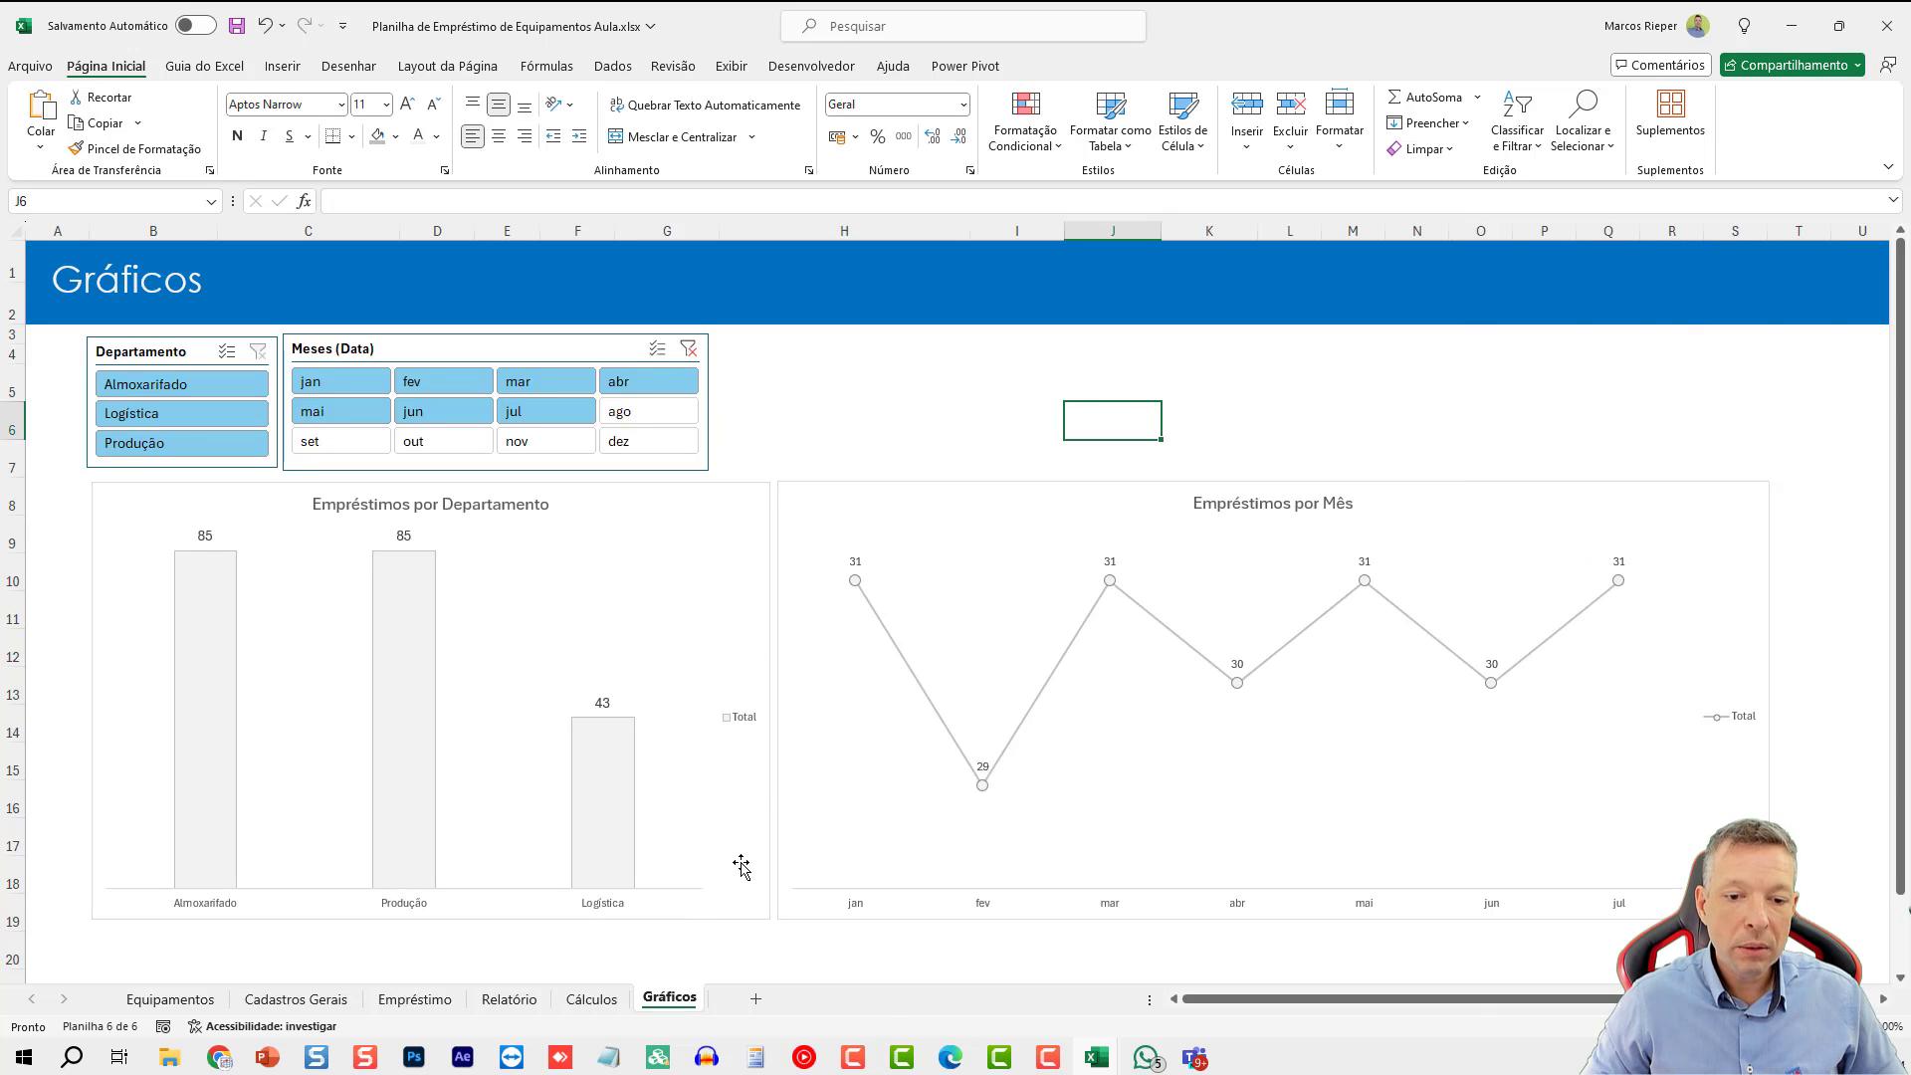
- Delete the Total legends from the department and monthly charts and close the pivot chart field list
{"action": "left_click", "coordinate": [740, 721]}
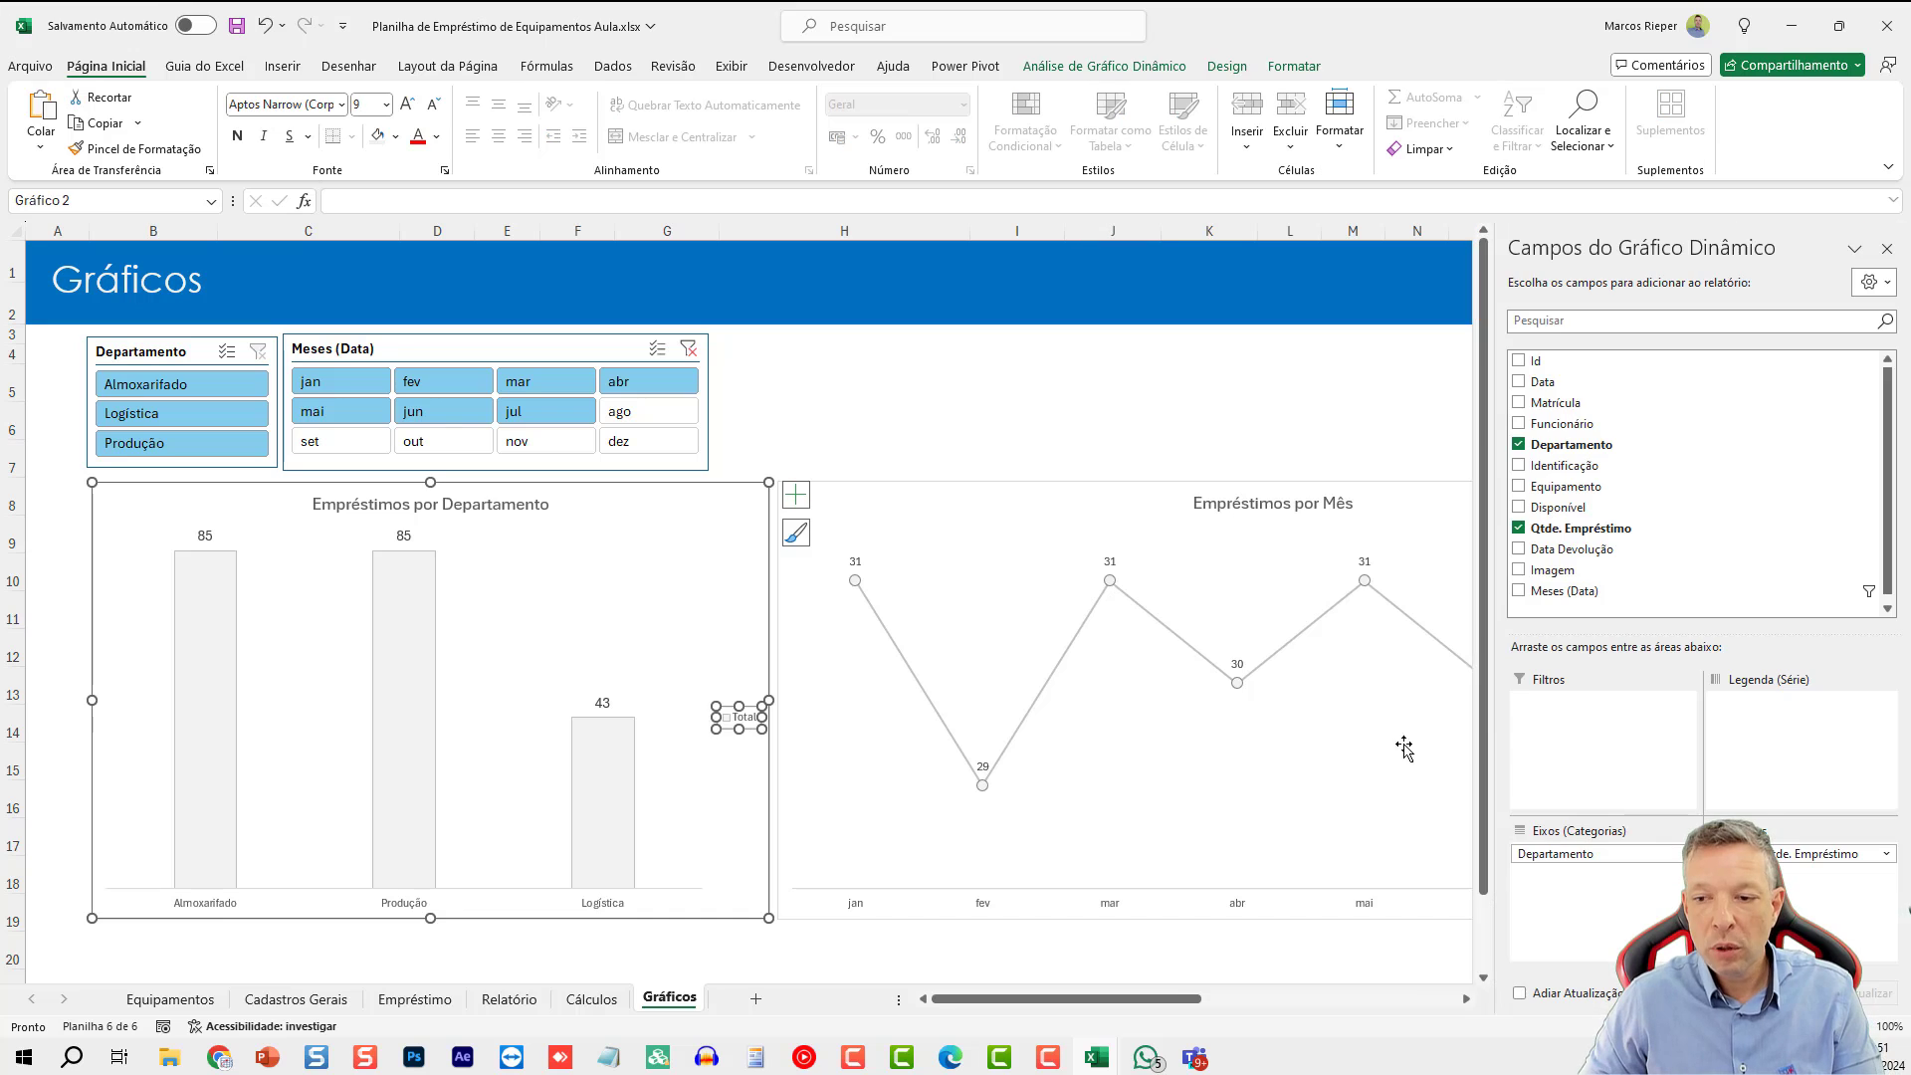
{"action": "key", "text": "Delete"}
{"action": "left_click", "coordinate": [1889, 249]}
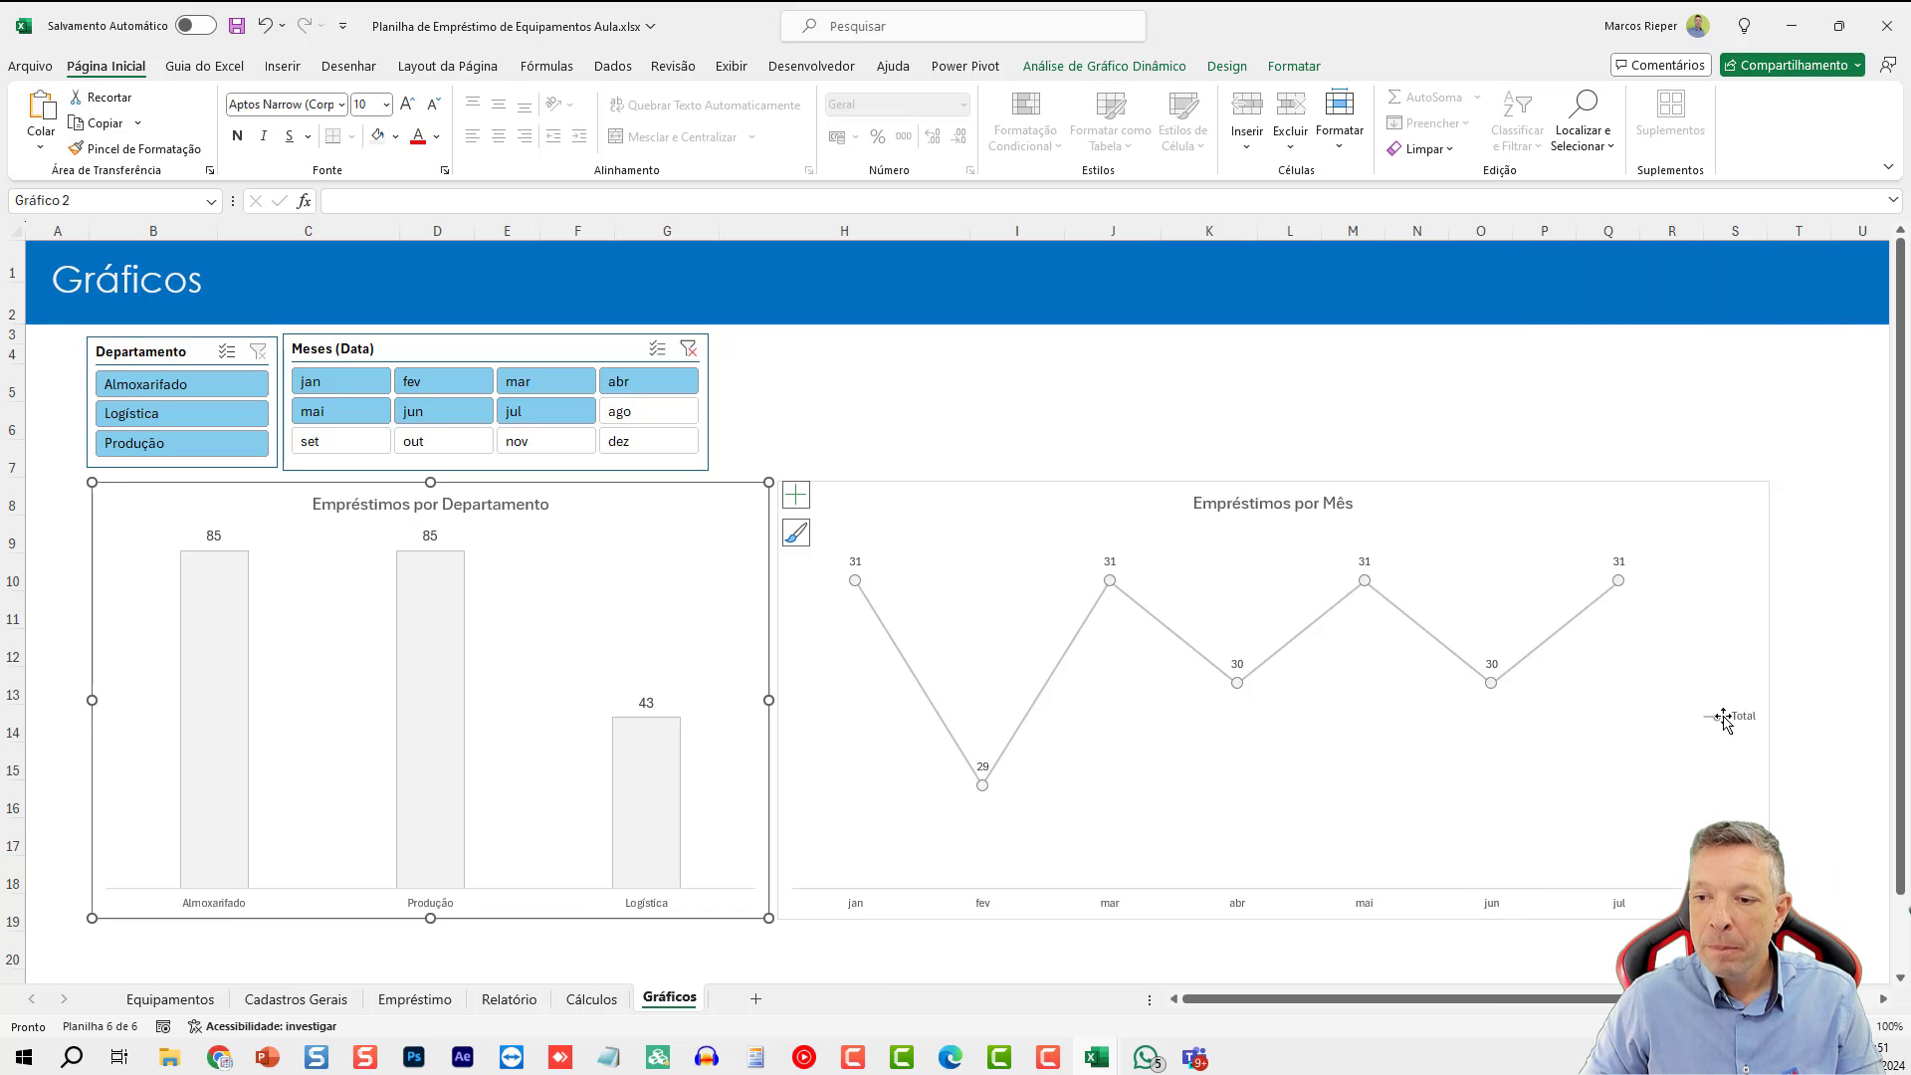
{"action": "left_click", "coordinate": [1716, 710]}
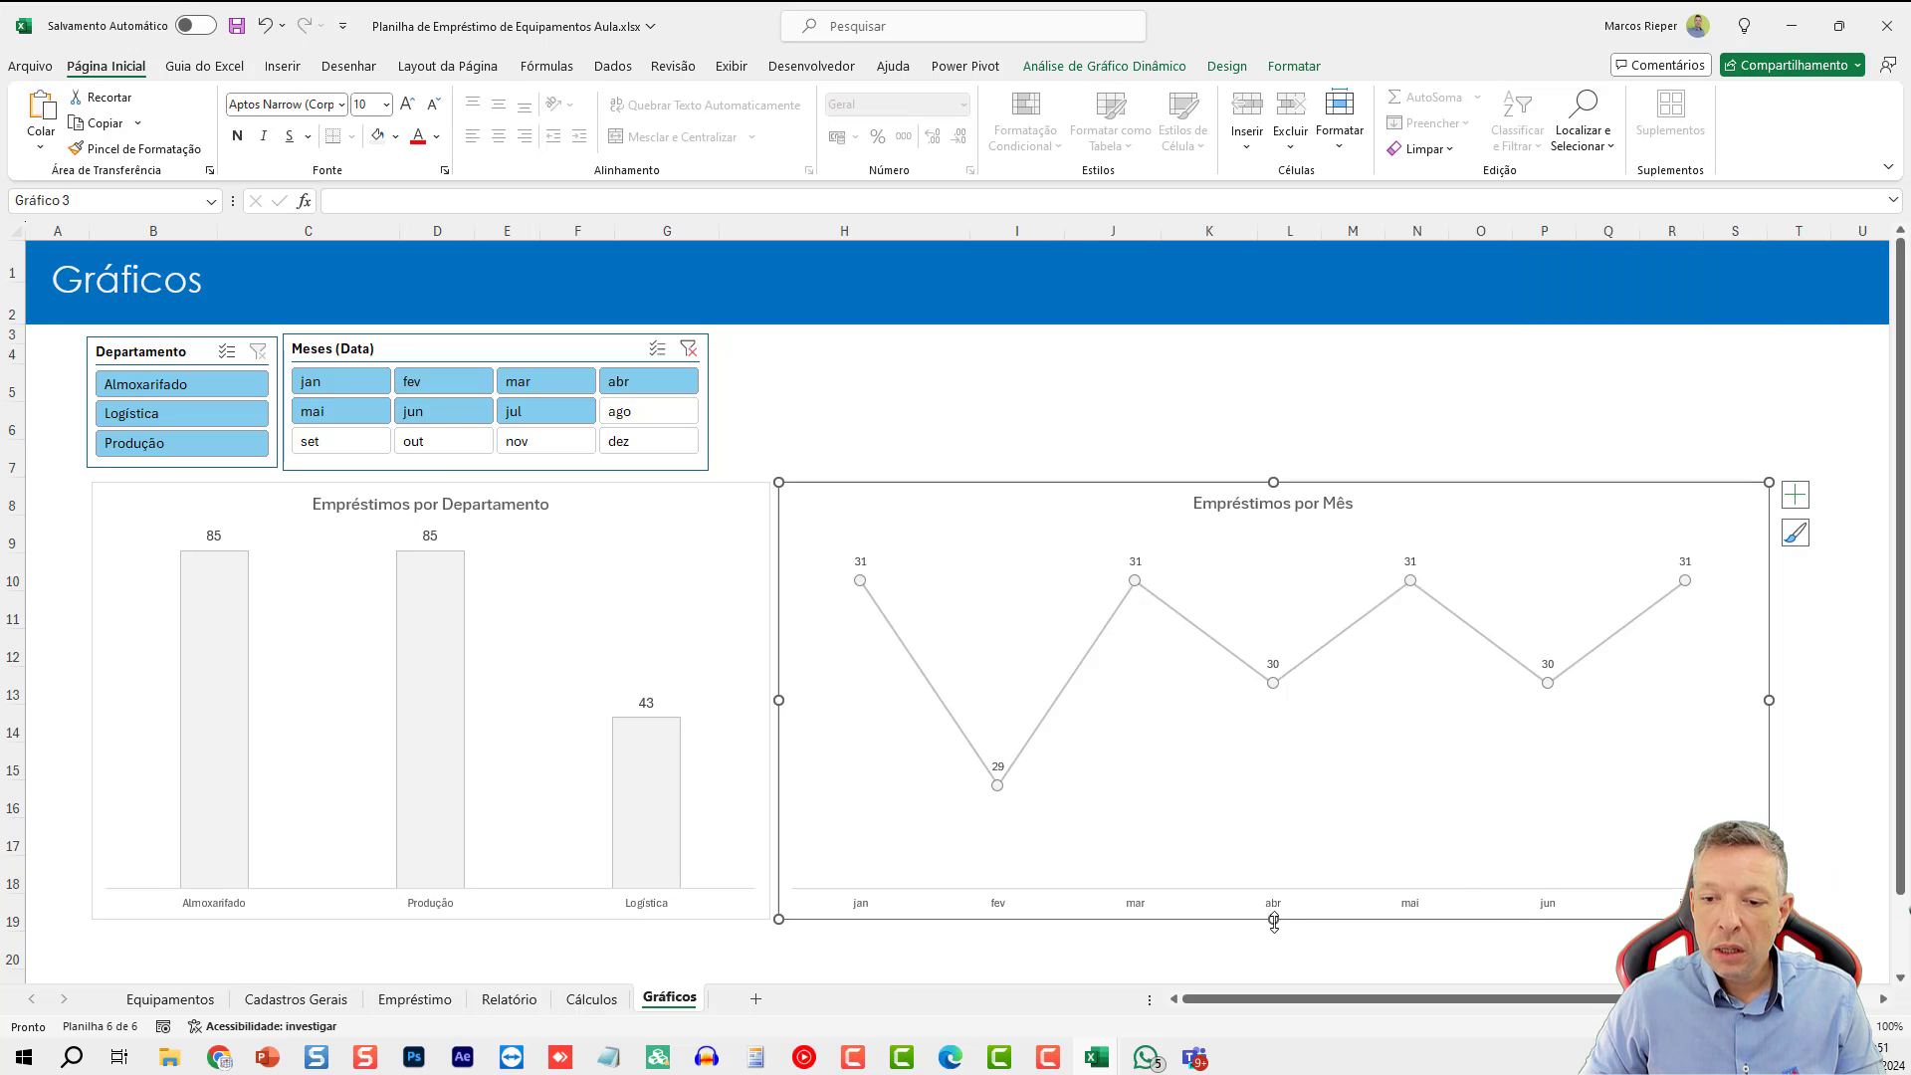
- Narrow the Empréstimos por Mês chart to free up space and paste the cut equipment chart at cell N13
{"action": "mouse_move", "coordinate": [1274, 922]}
{"action": "left_mouse_down"}
{"action": "mouse_move", "coordinate": [1264, 845]}
{"action": "mouse_move", "coordinate": [1255, 924]}
{"action": "left_mouse_up"}
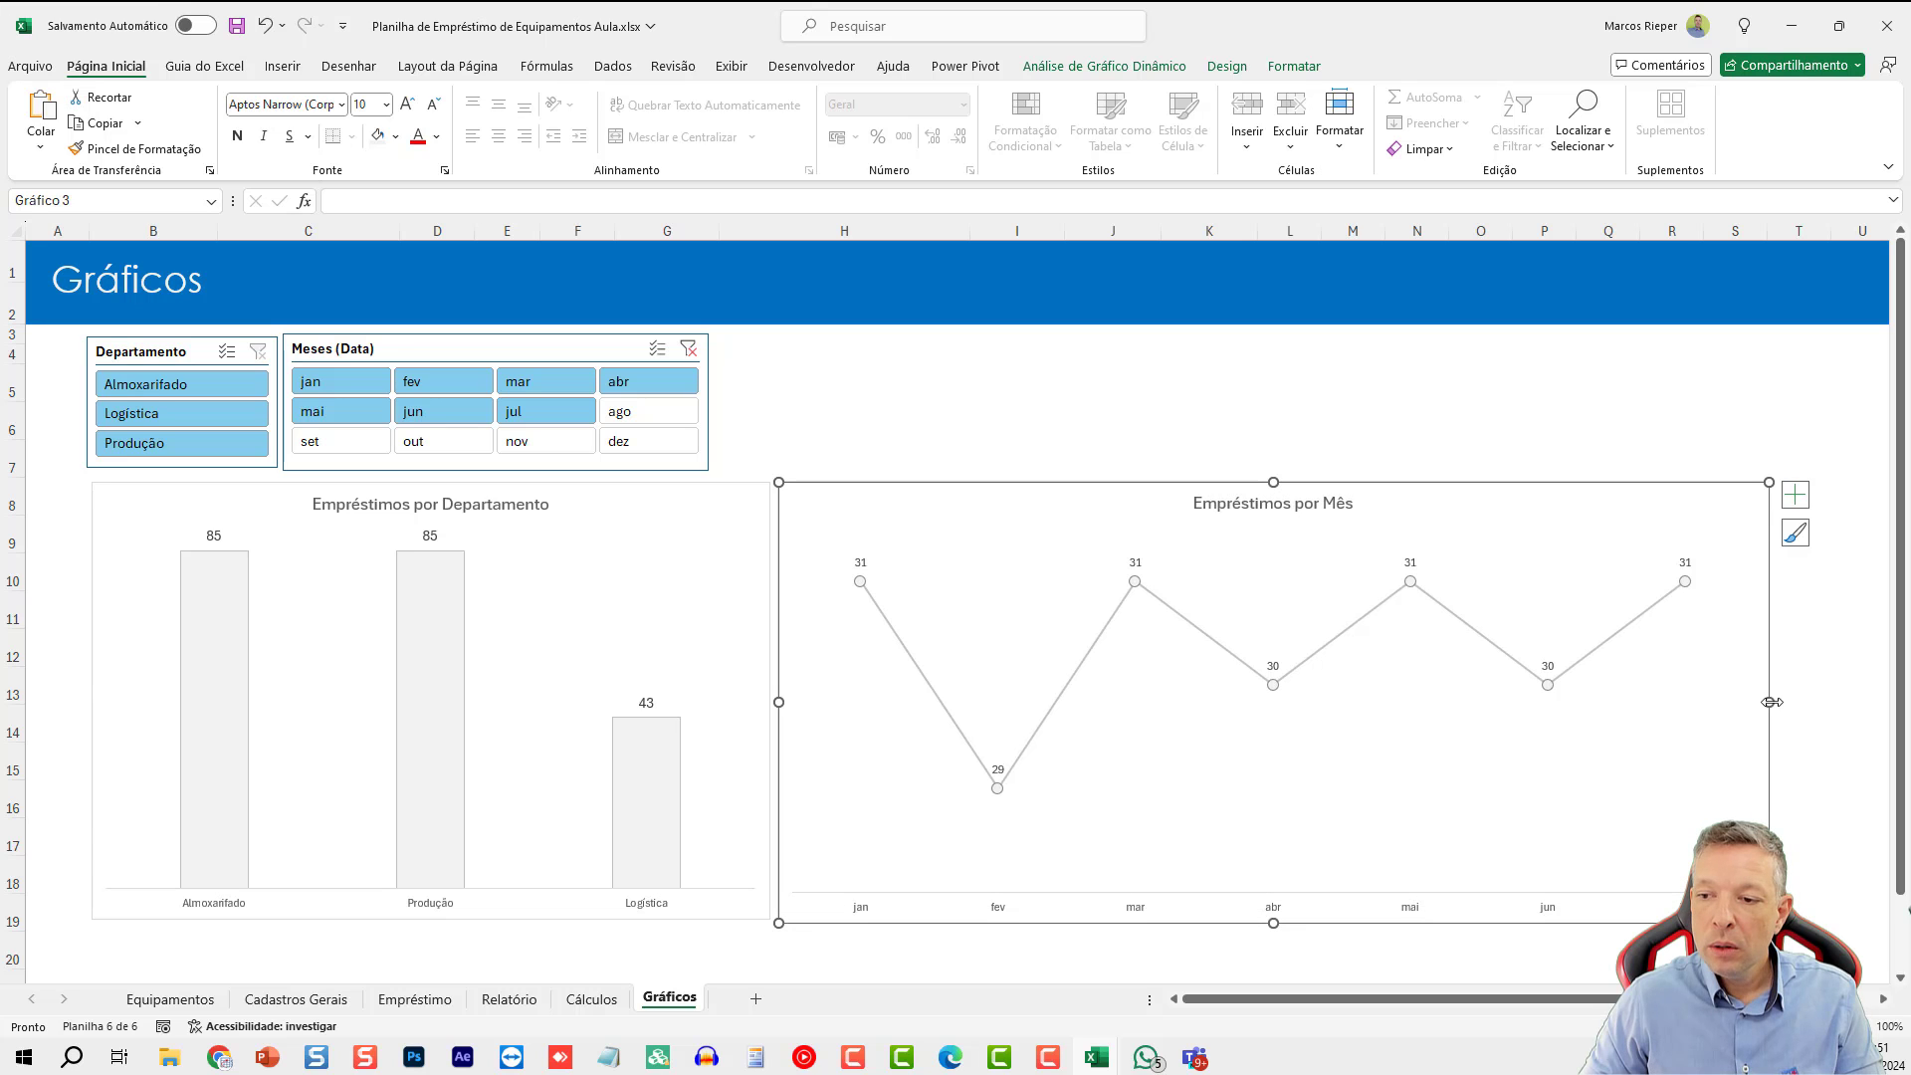
{"action": "left_click_drag", "start_coordinate": [1772, 702], "coordinate": [1214, 685]}
{"action": "left_click", "coordinate": [1436, 666]}
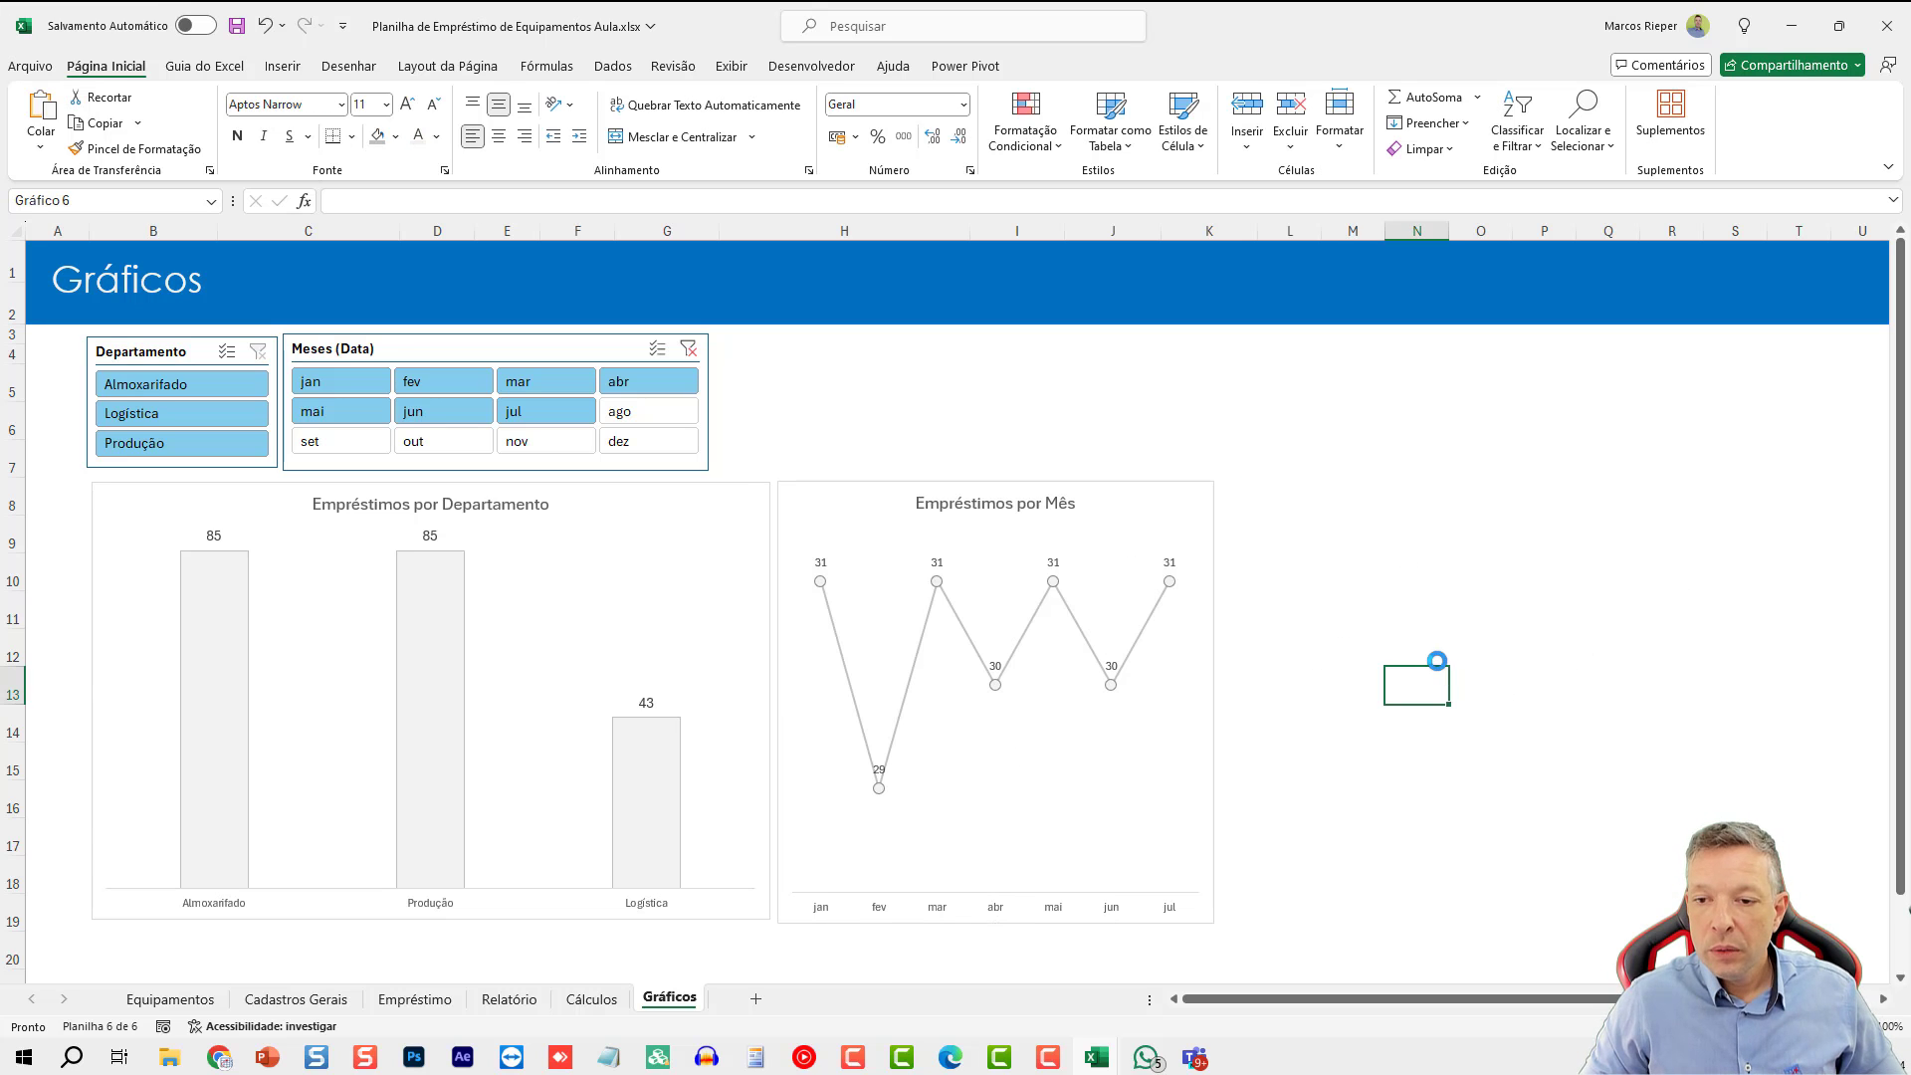
- Position and resize the pasted equipment chart to line up with the other charts, and widen the monthly chart to meet it
{"action": "left_click_drag", "start_coordinate": [1459, 664], "coordinate": [1413, 491]}
{"action": "left_click_drag", "start_coordinate": [1529, 766], "coordinate": [1481, 927]}
{"action": "left_click_drag", "start_coordinate": [1767, 703], "coordinate": [1851, 704]}
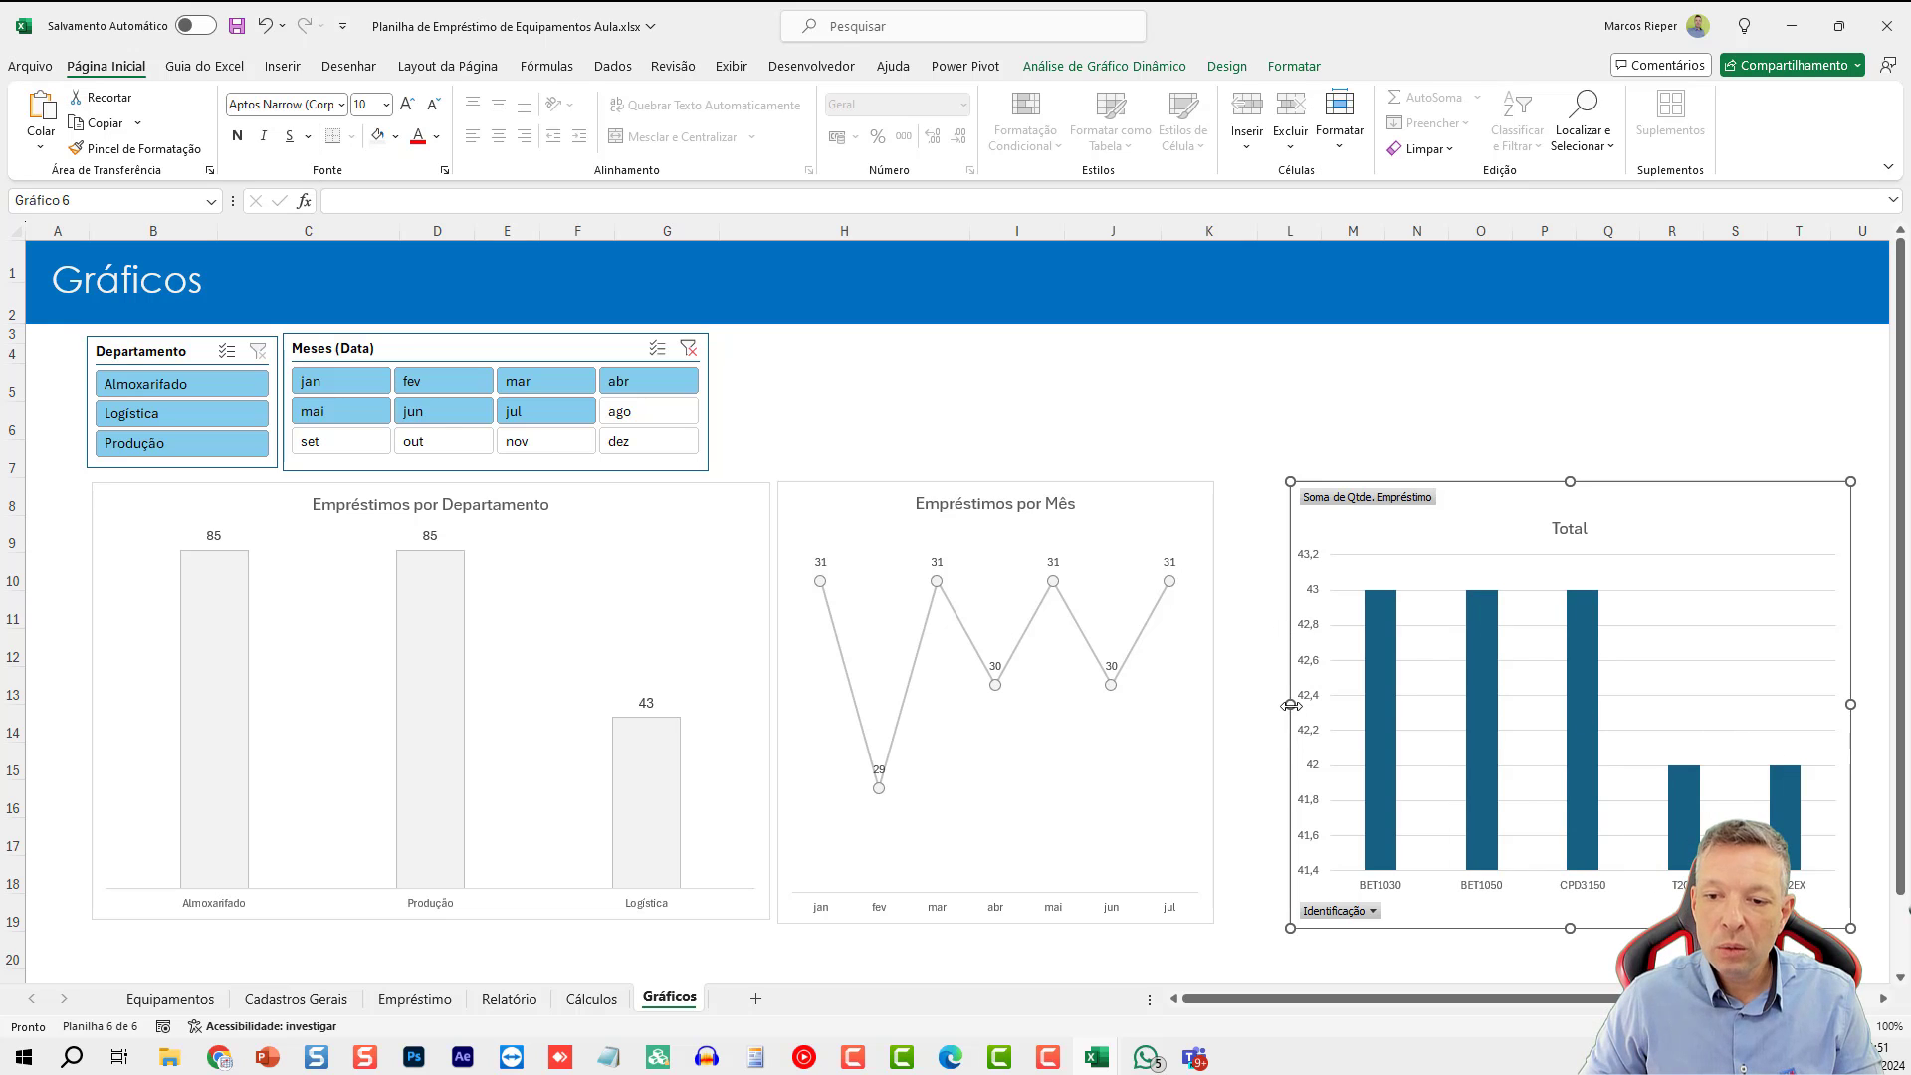
{"action": "left_click_drag", "start_coordinate": [1291, 705], "coordinate": [1340, 700]}
{"action": "left_click", "coordinate": [1218, 694]}
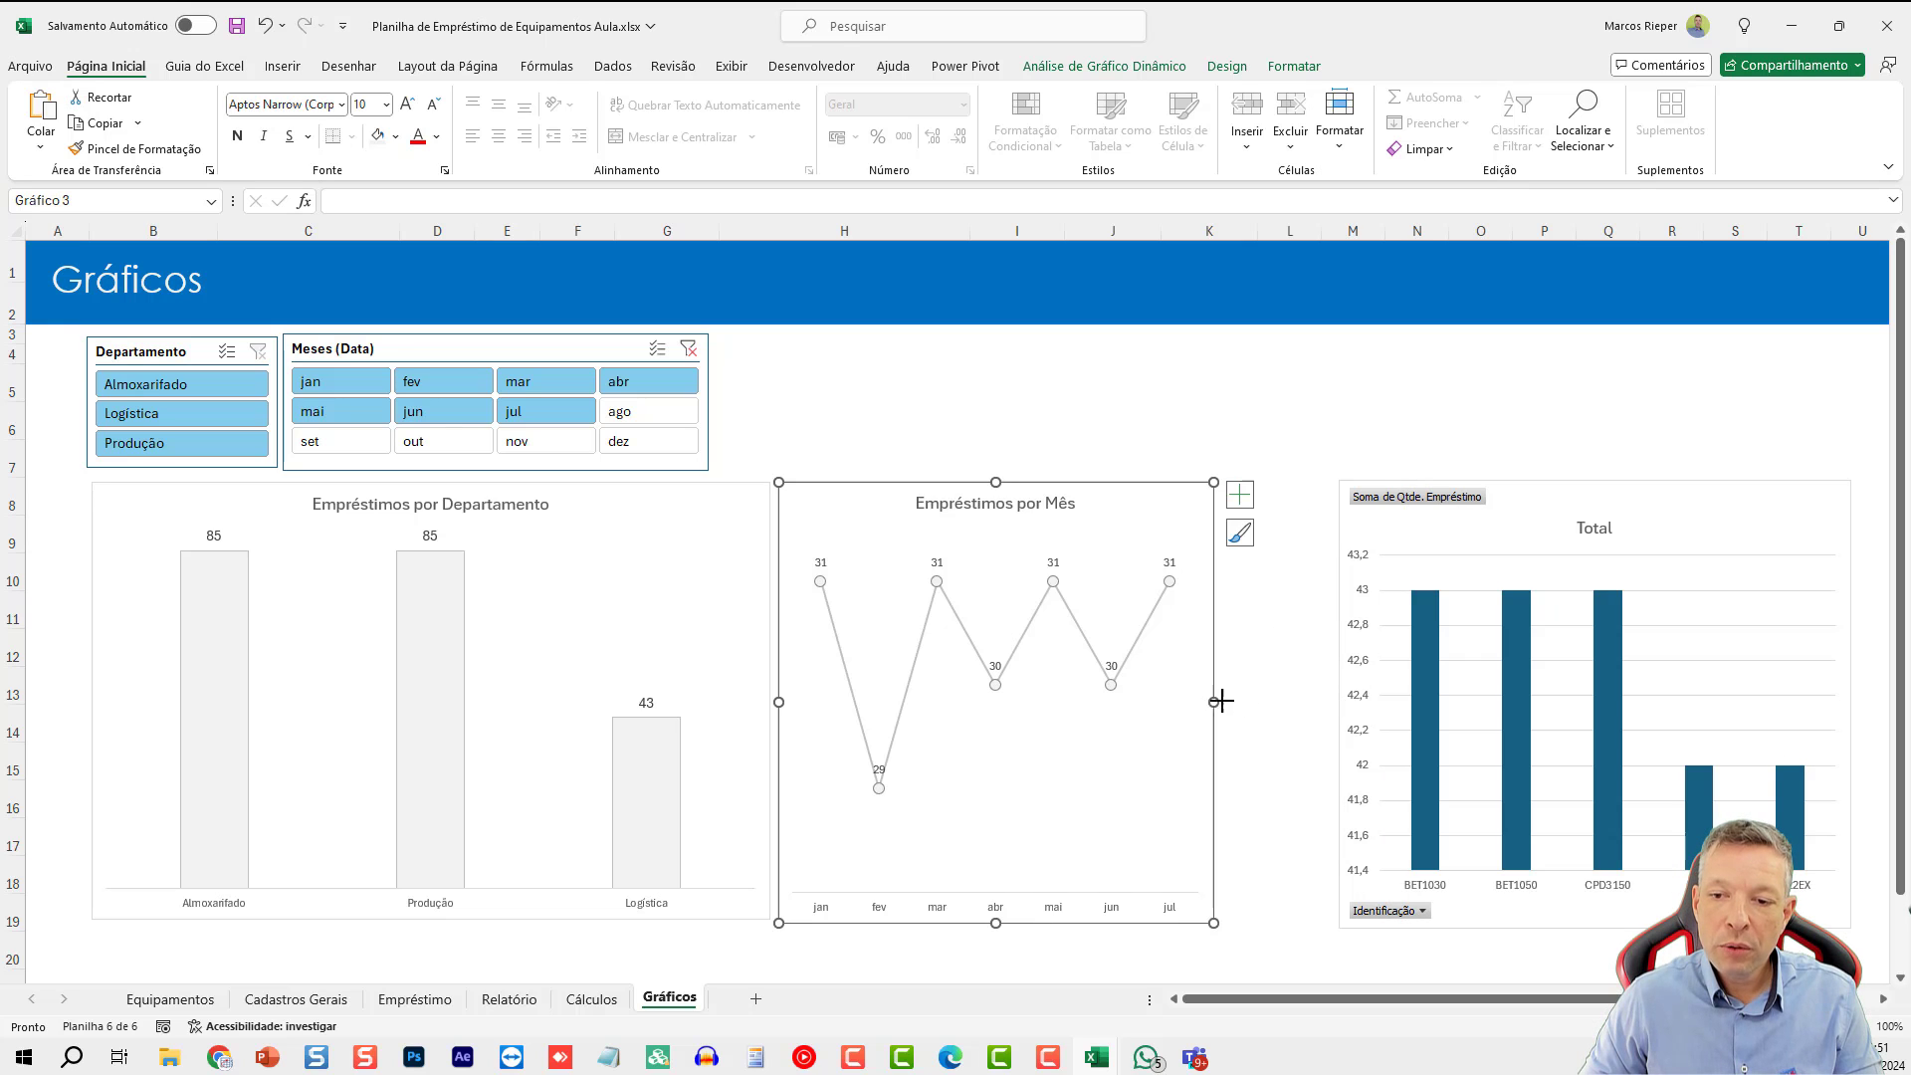
{"action": "left_click_drag", "start_coordinate": [1220, 701], "coordinate": [1327, 701]}
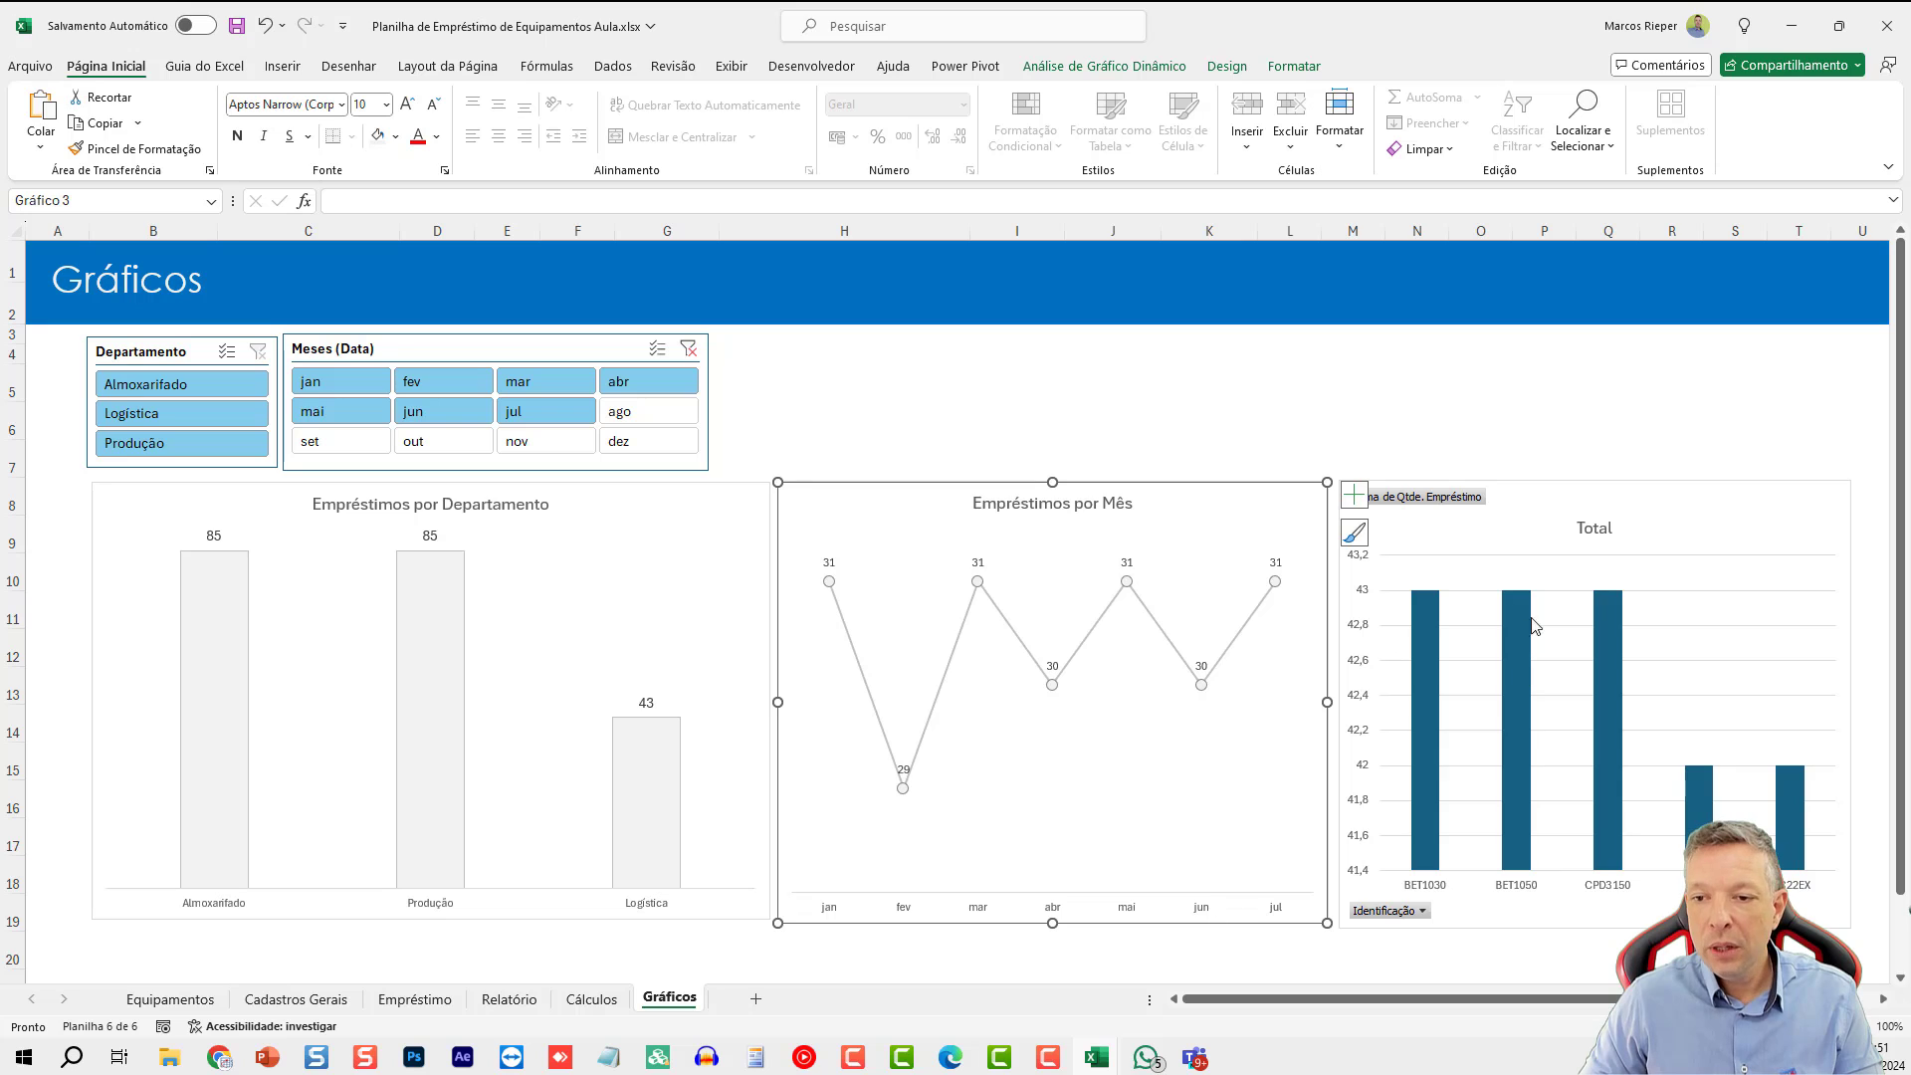
- Add data labels to the equipment chart's columns and delete its vertical value axis and horizontal gridlines
{"action": "right_click", "coordinate": [1429, 633]}
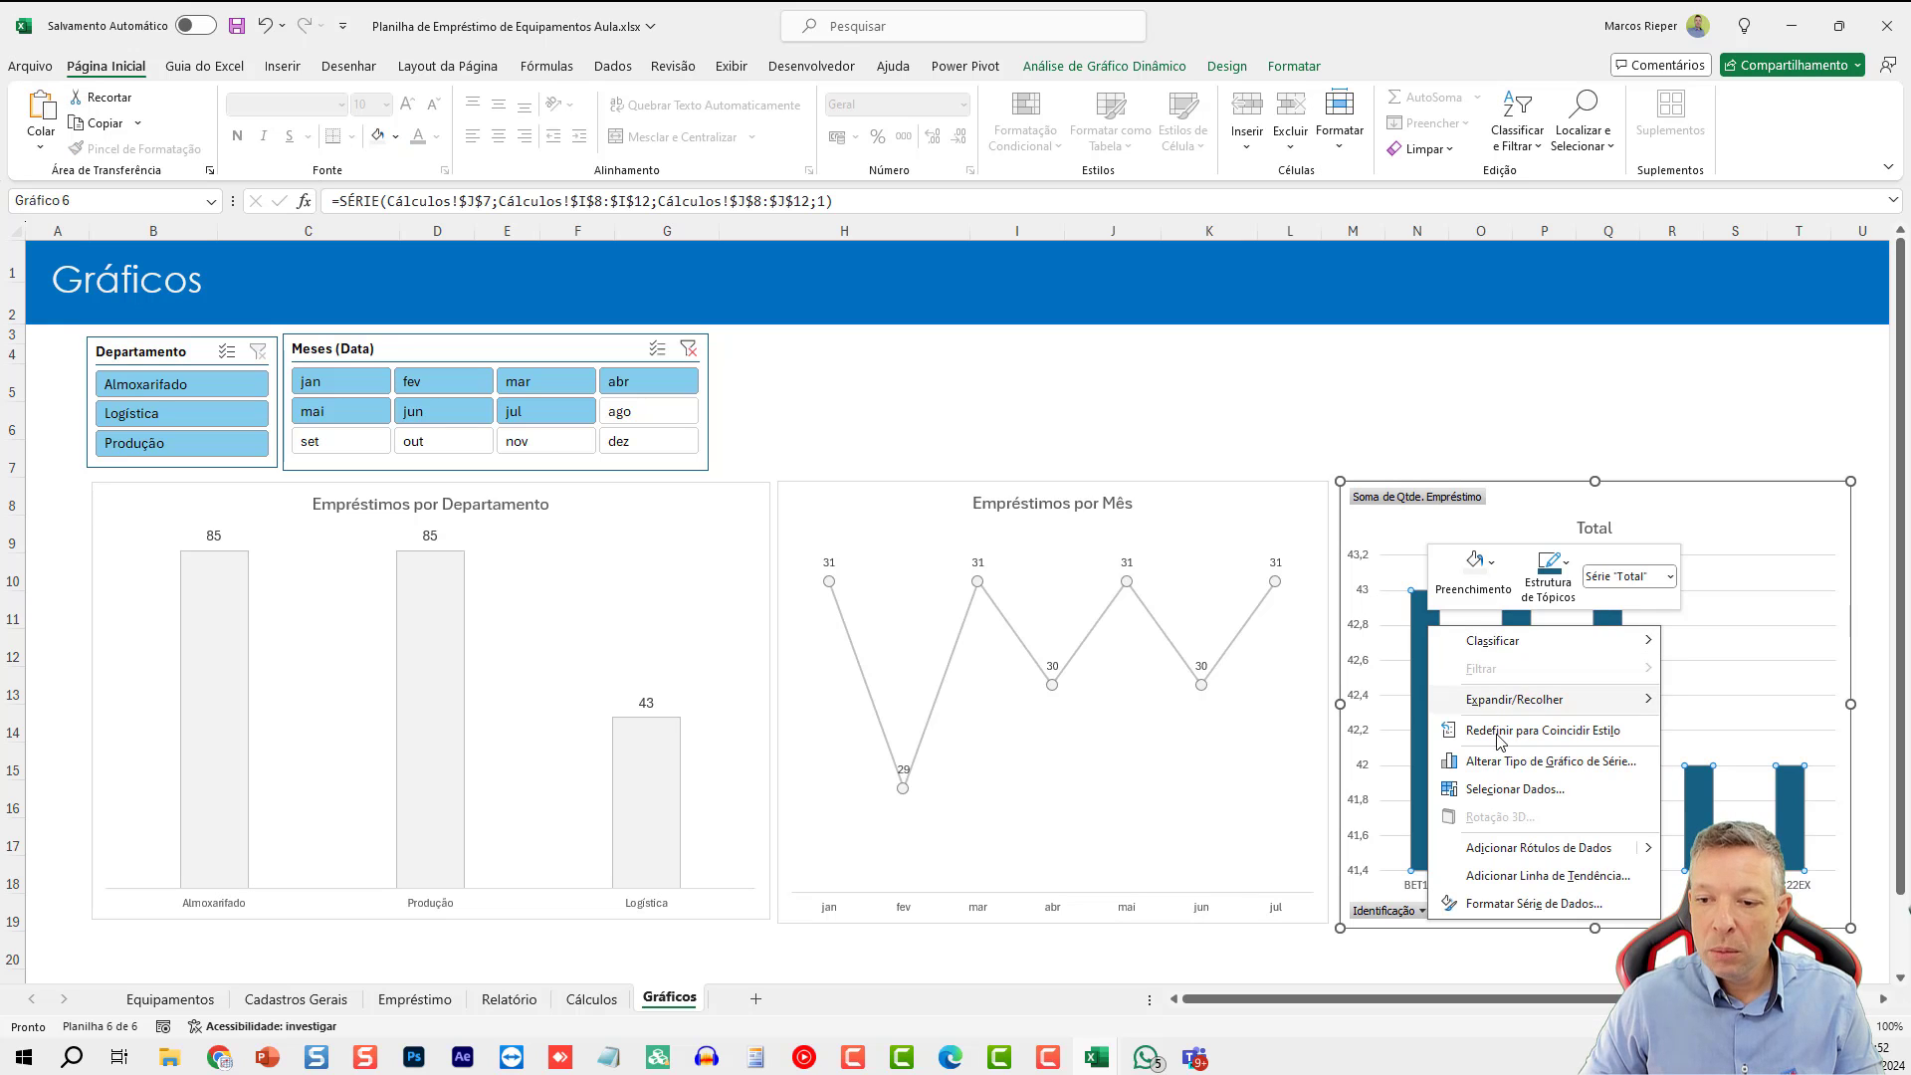
{"action": "left_click", "coordinate": [1536, 854]}
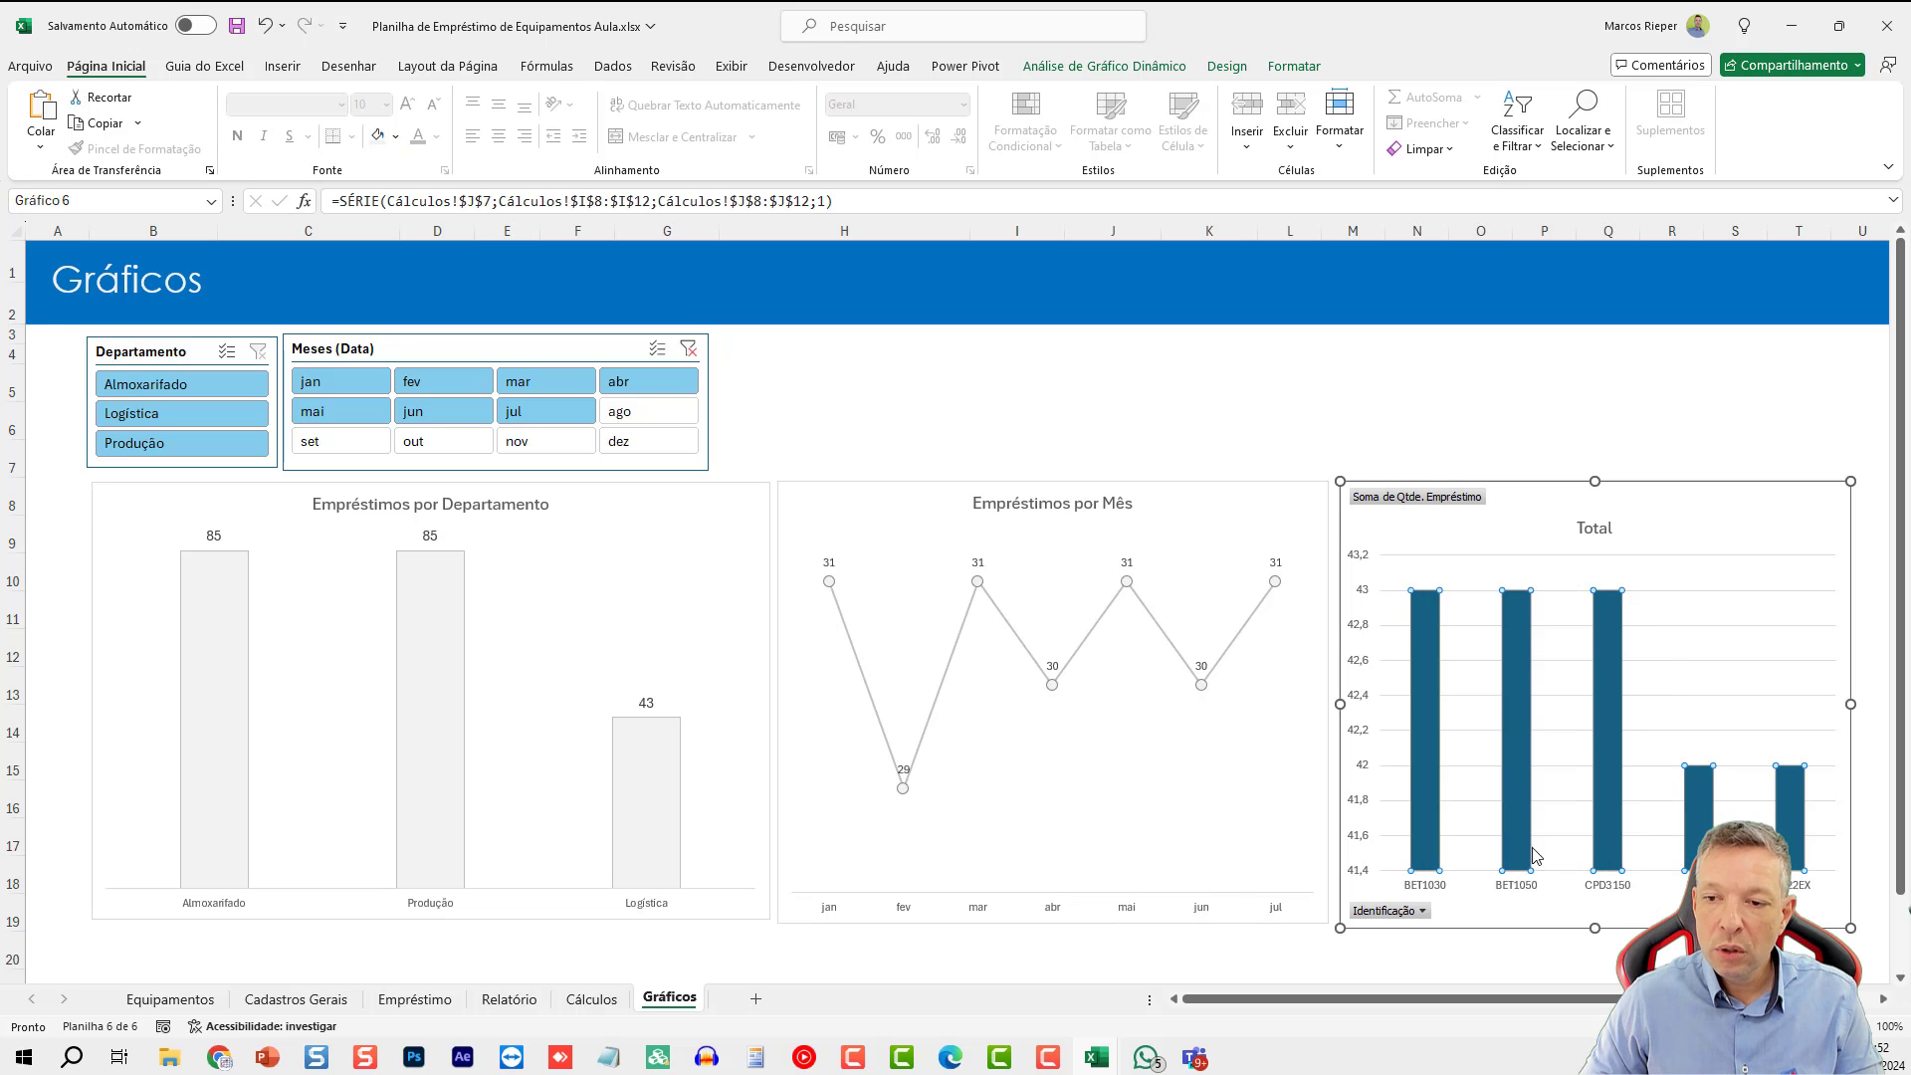
{"action": "left_click", "coordinate": [1365, 634]}
{"action": "key", "text": "Delete"}
{"action": "left_click", "coordinate": [1378, 634]}
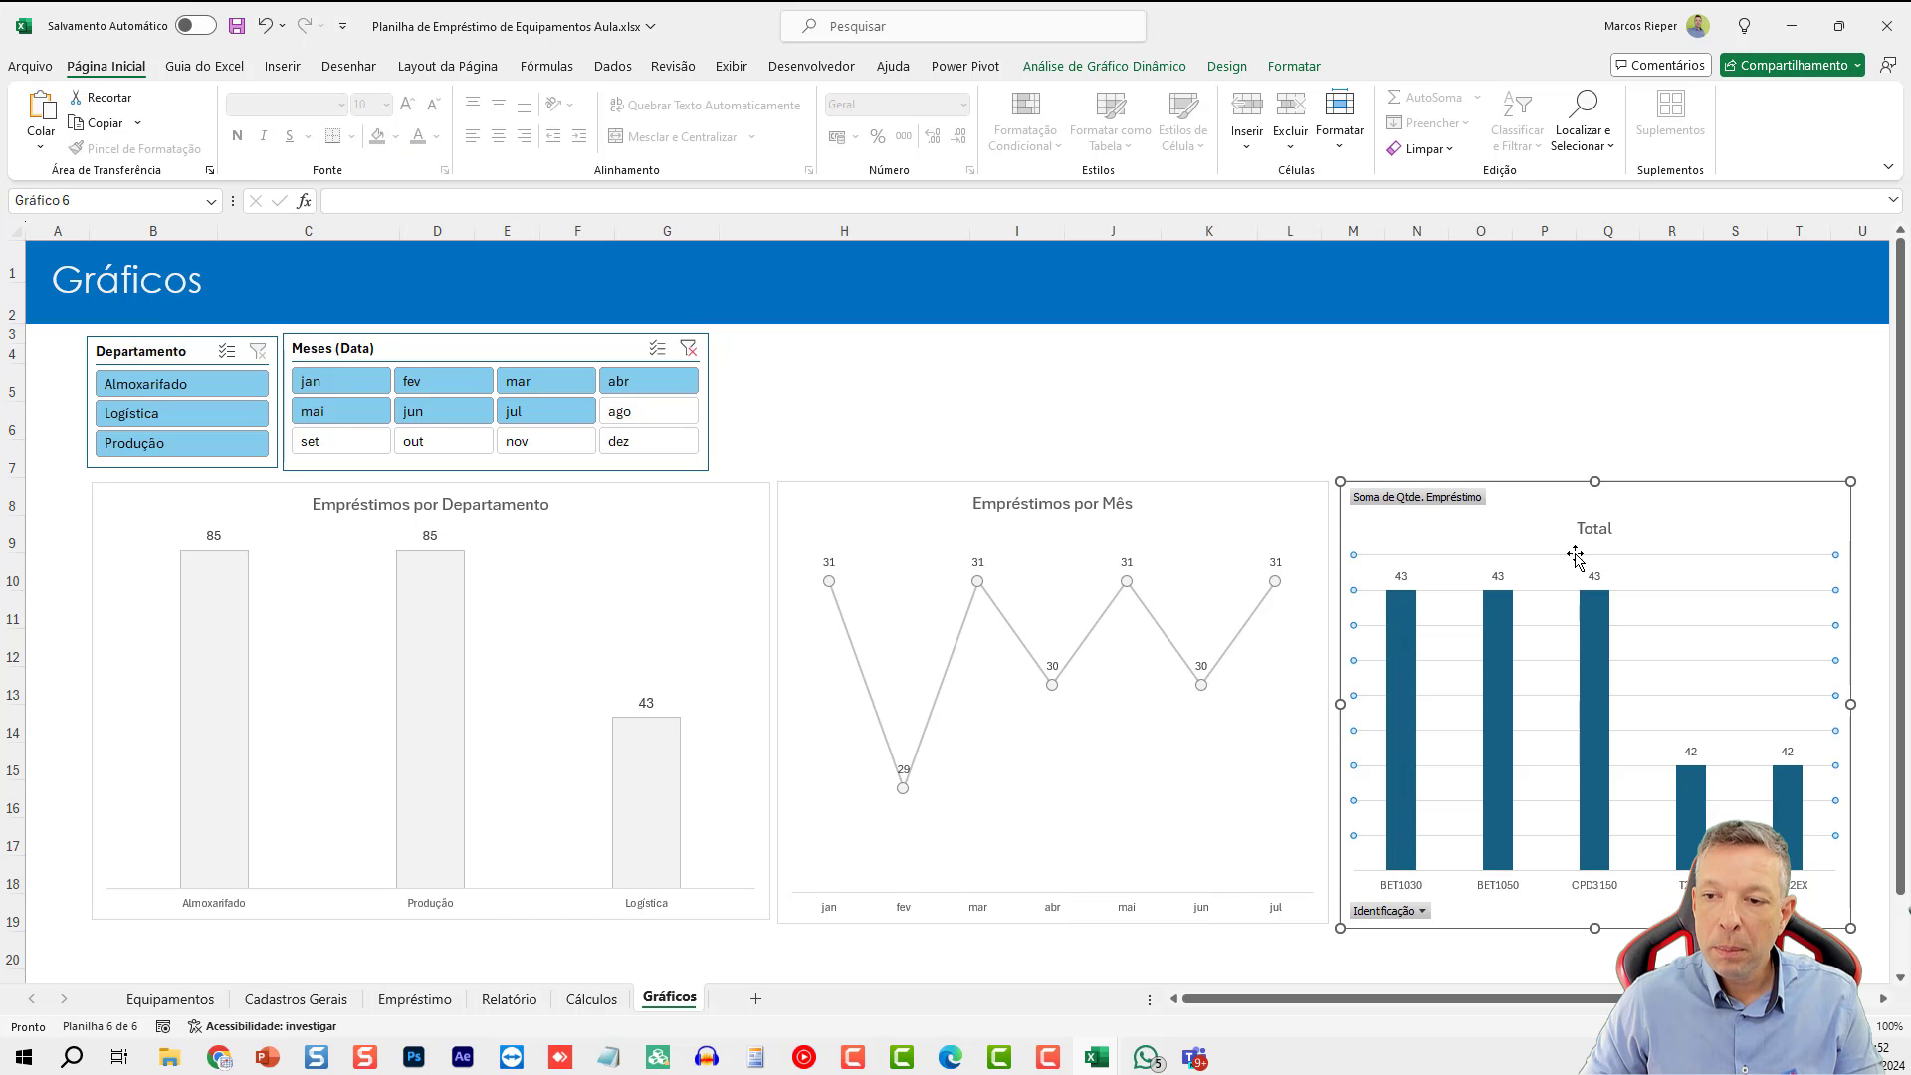
{"action": "double_click", "coordinate": [1592, 527]}
{"action": "key", "text": "Delete"}
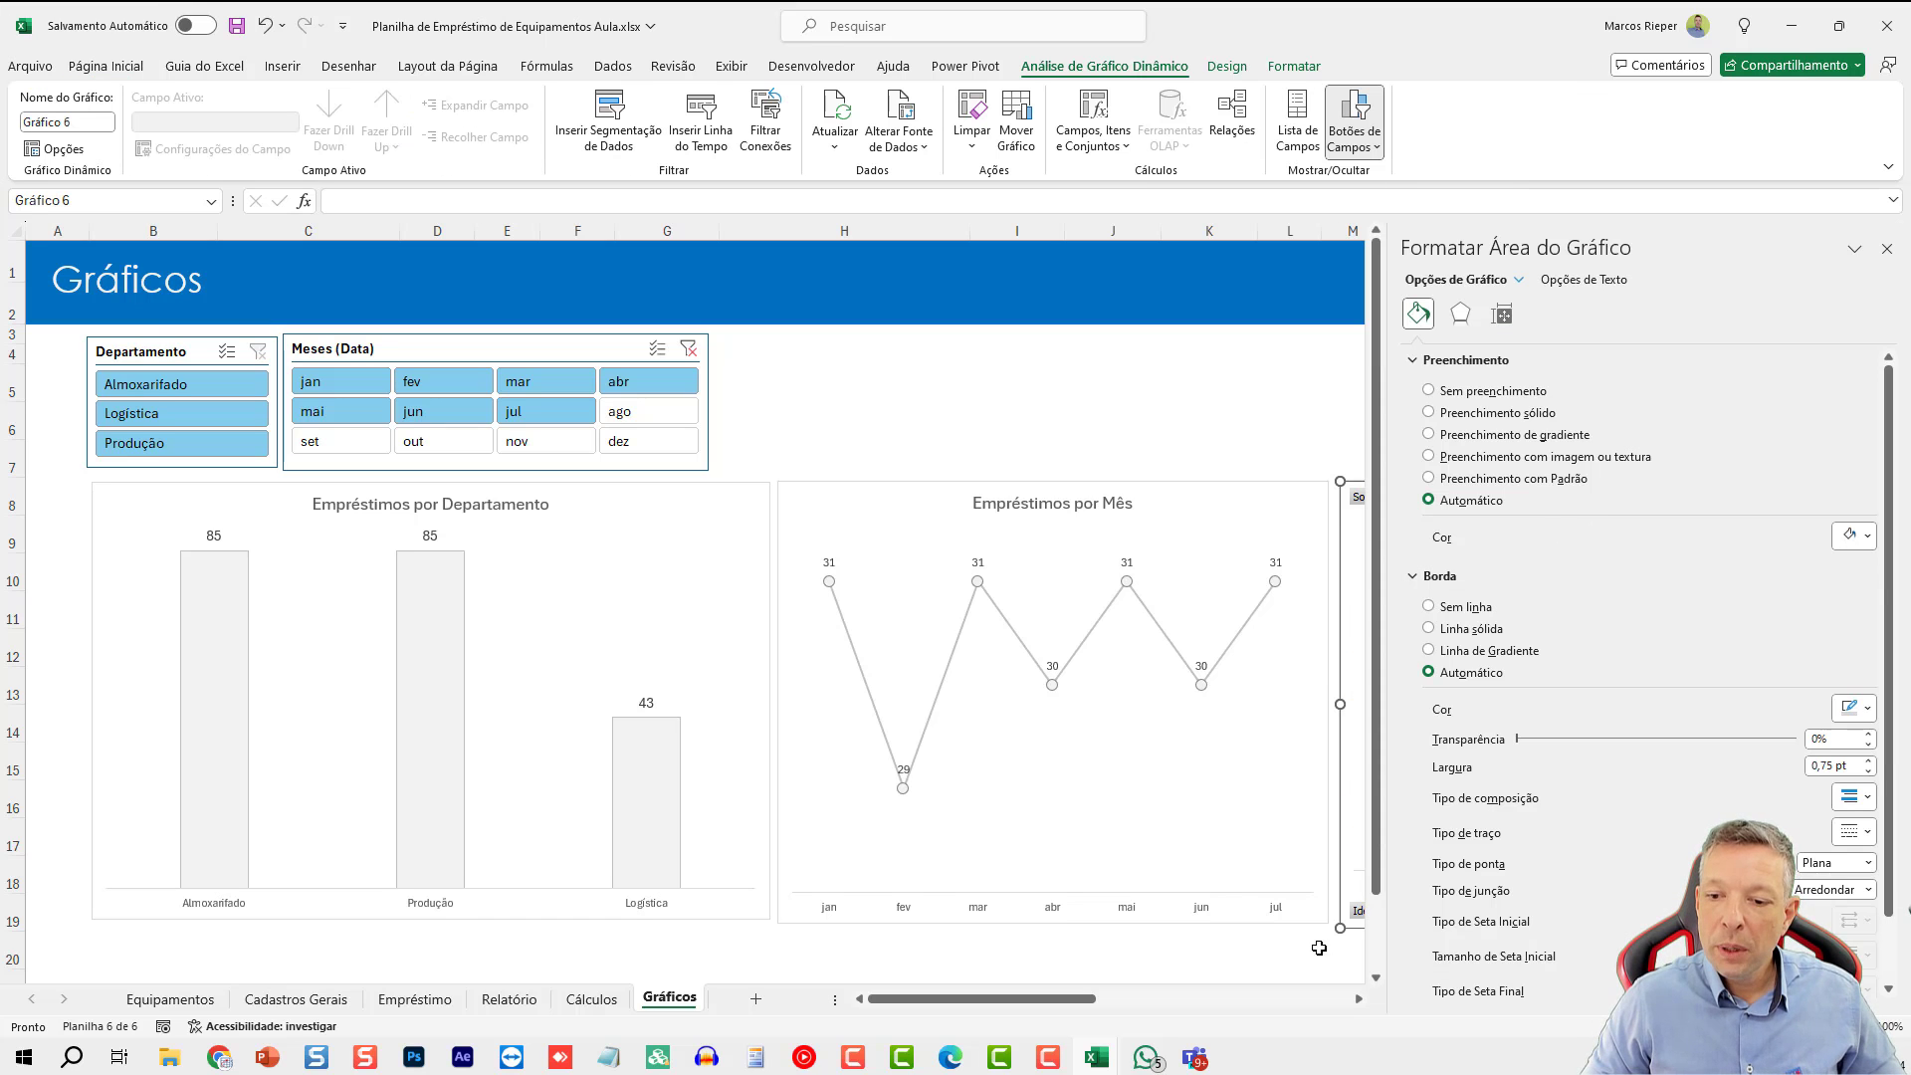
- Replace the equipment chart's title with "Empréstimos por Equipamento"
{"action": "left_click_drag", "start_coordinate": [1095, 1000], "coordinate": [1231, 999]}
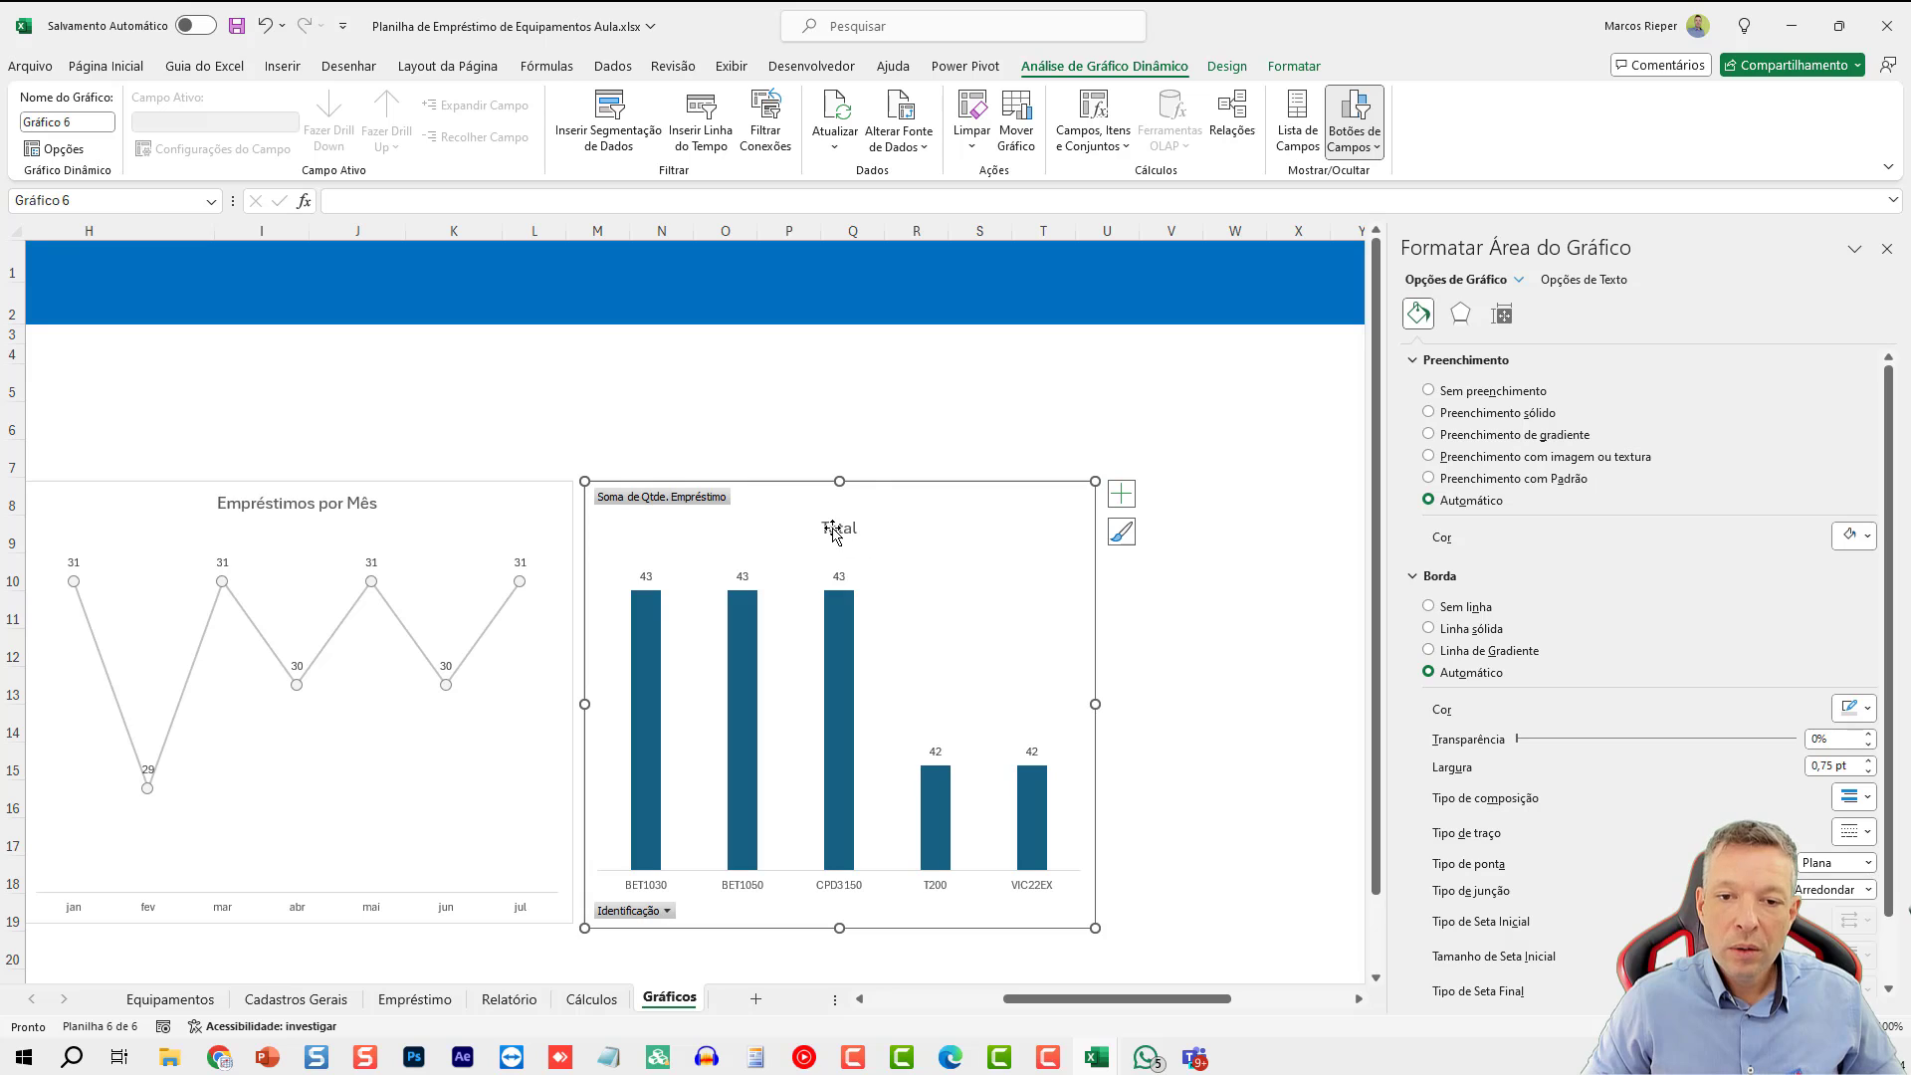
{"action": "left_click", "coordinate": [835, 528]}
{"action": "double_click", "coordinate": [834, 527]}
{"action": "type", "text": "Emp"}
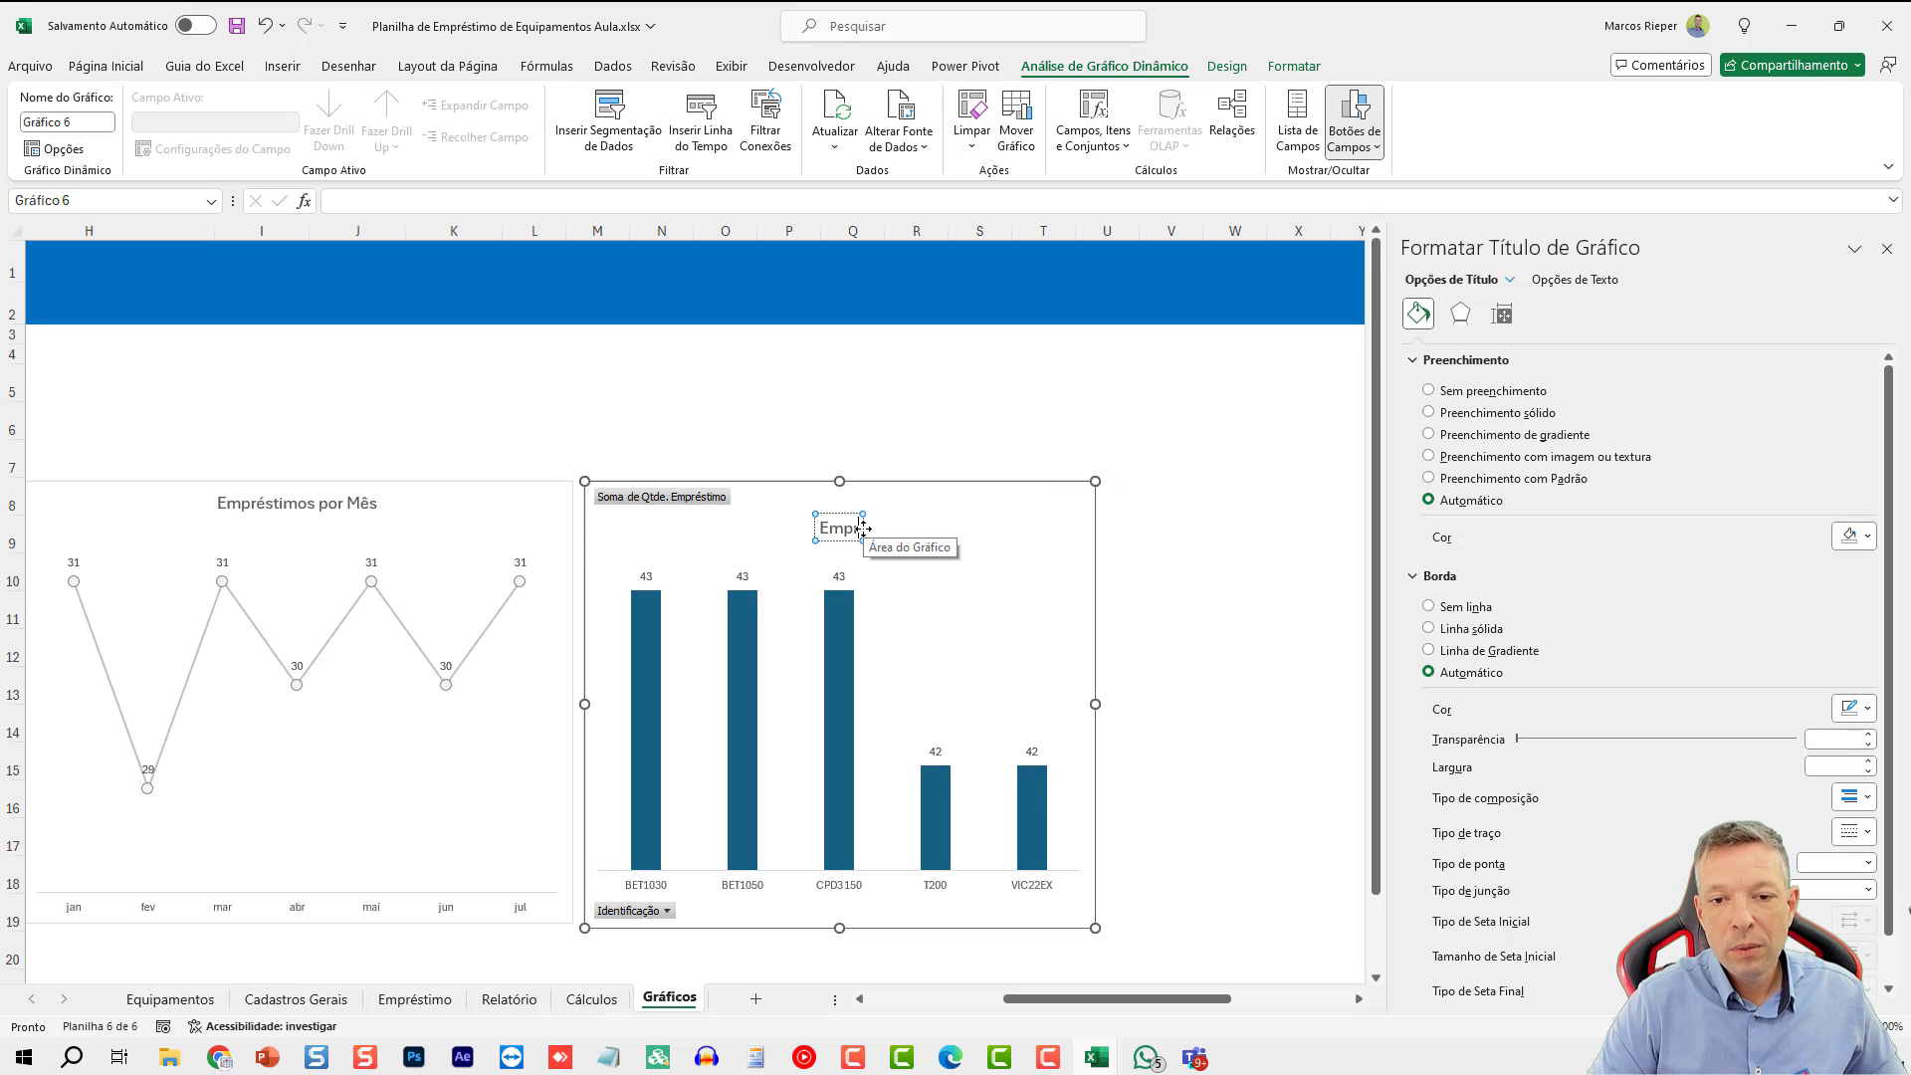
{"action": "type", "text": "réstimos por E"}
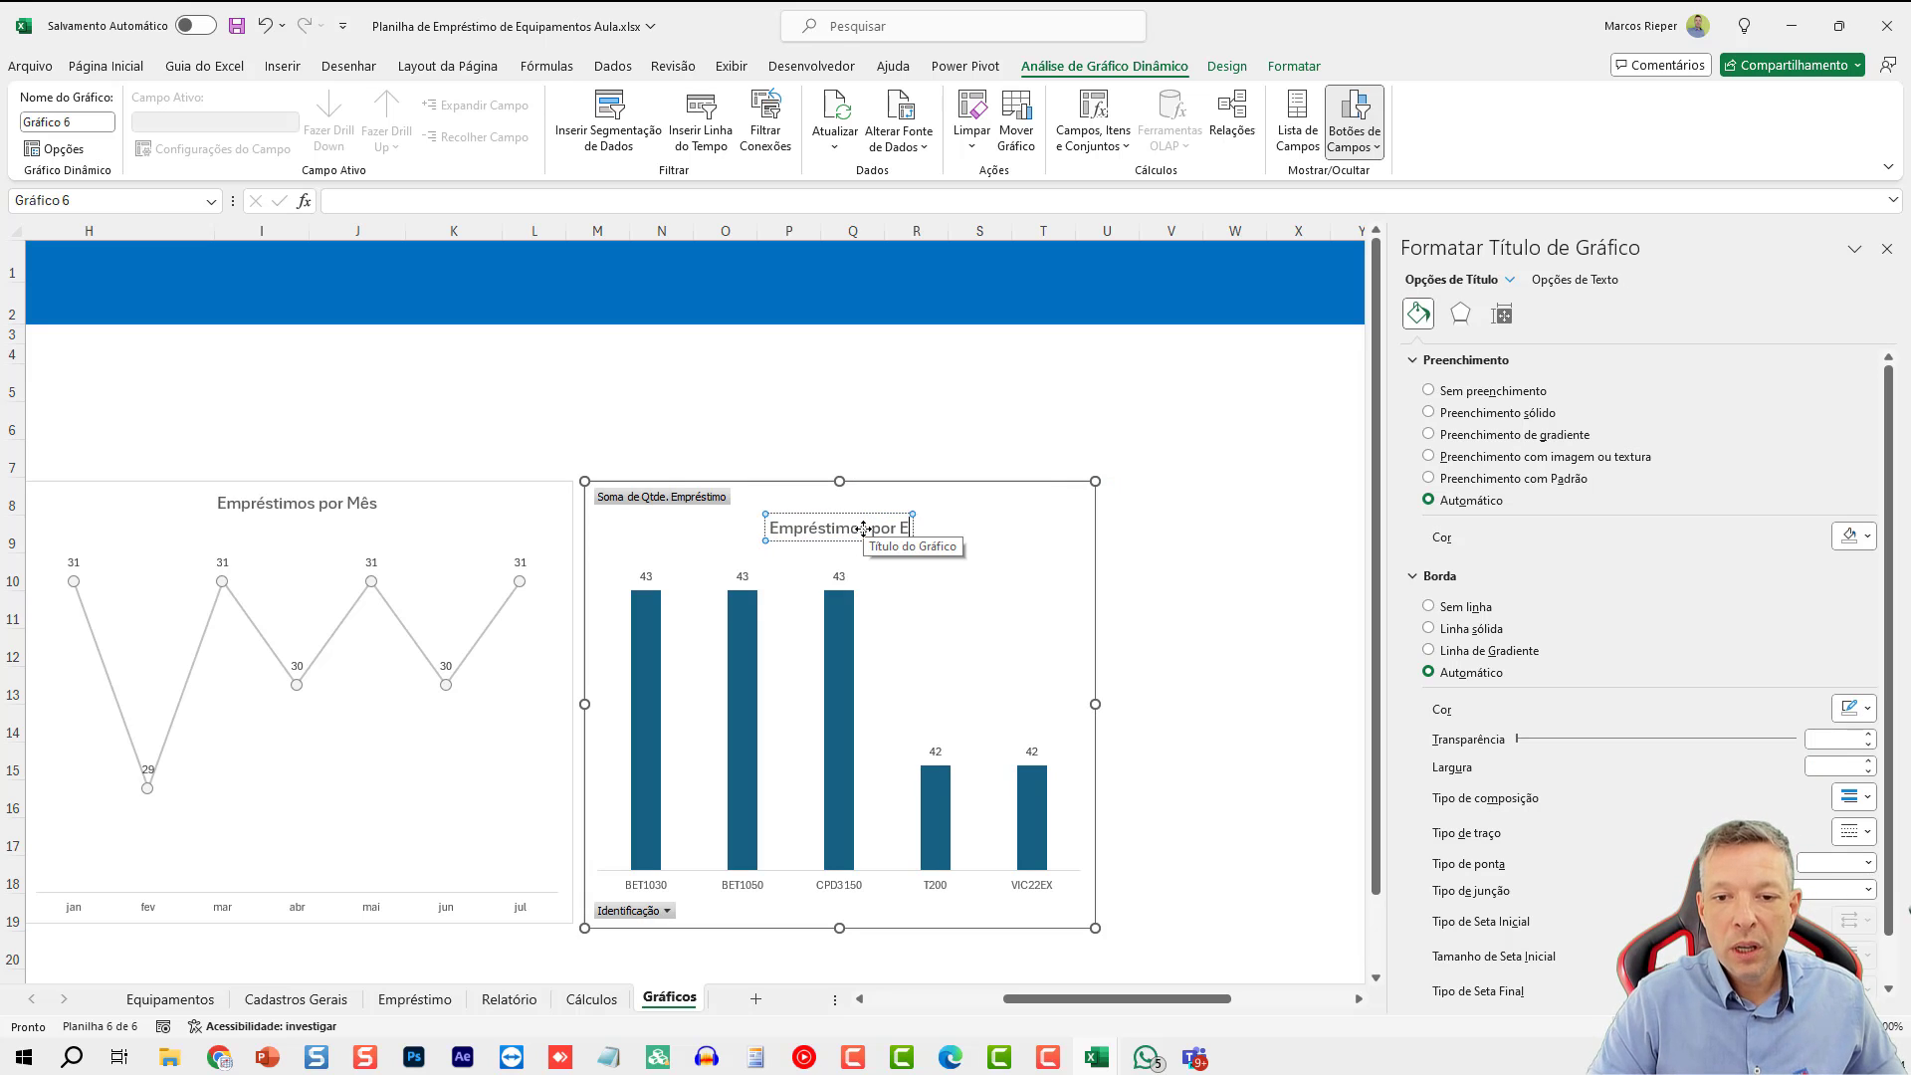
{"action": "type", "text": "quipamento"}
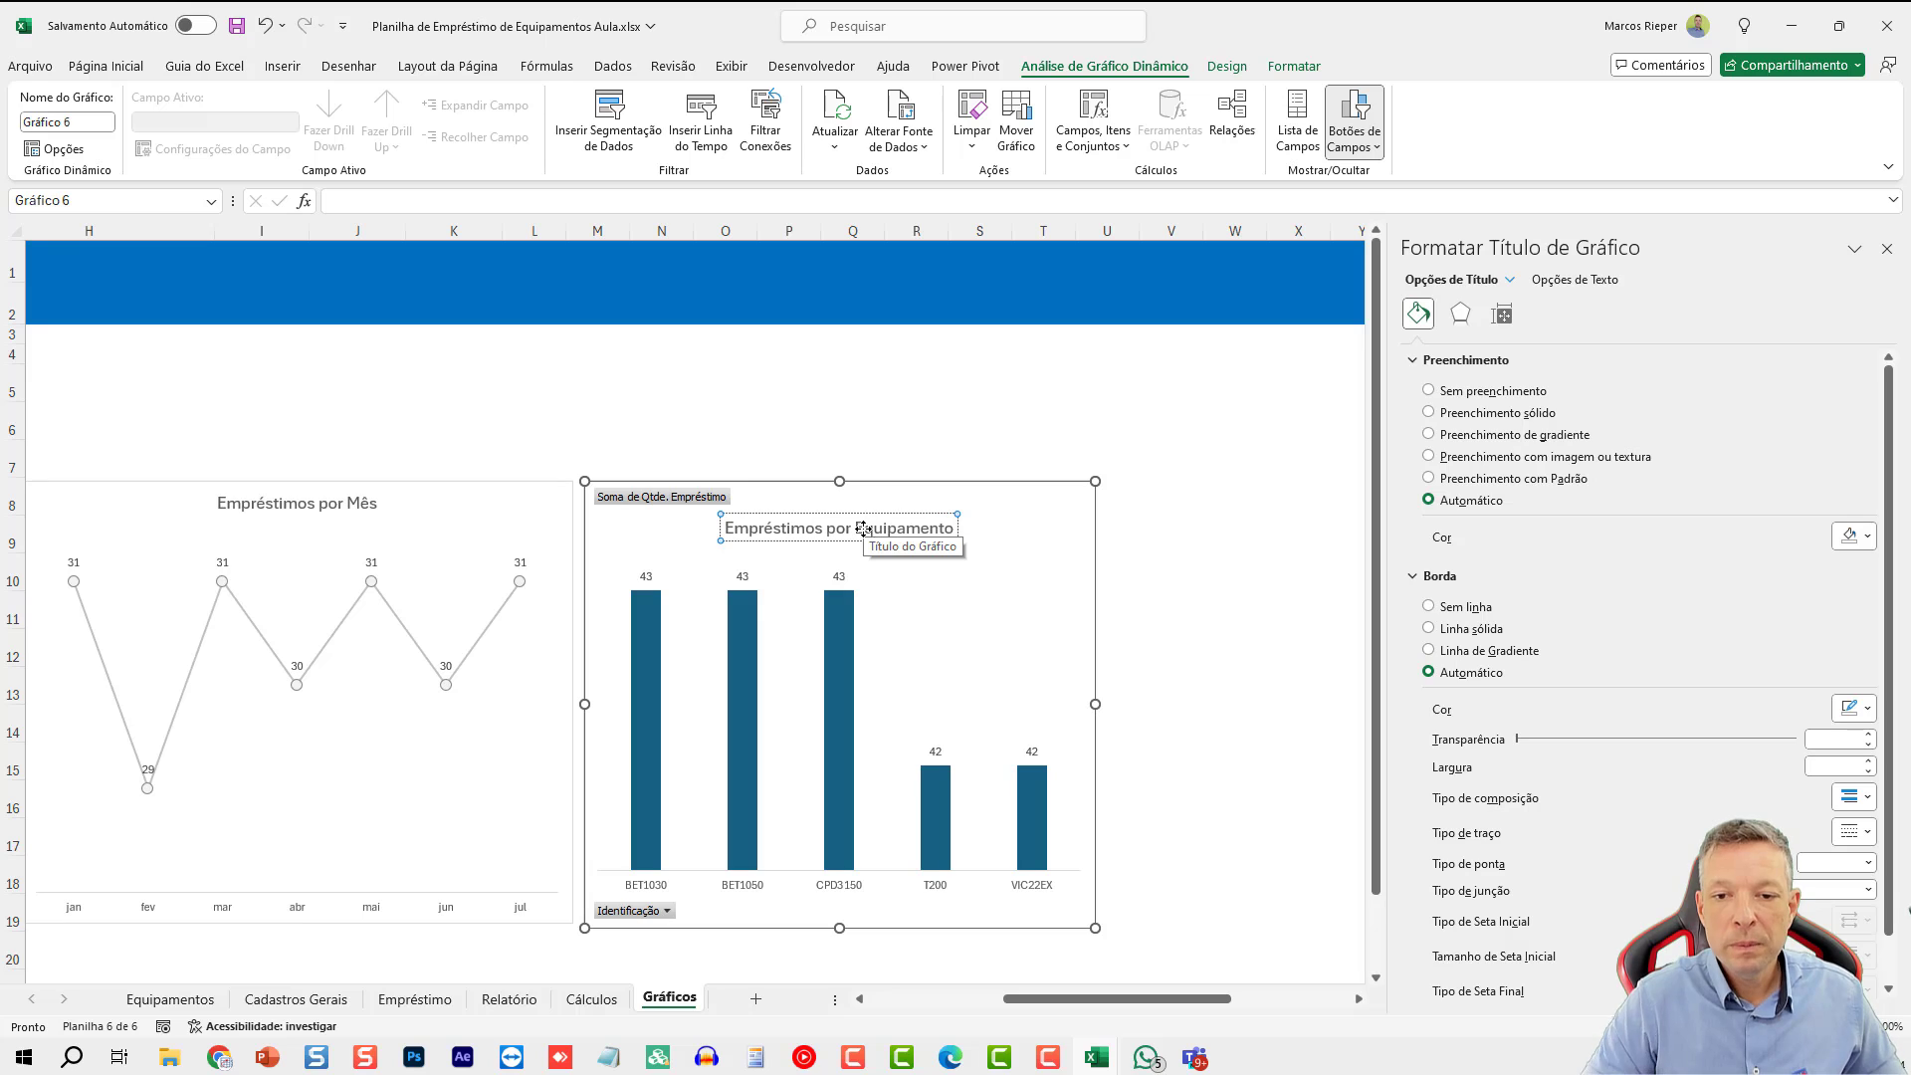
- Hide the value and axis field buttons on the Empréstimos por Equipamento chart
{"action": "right_click", "coordinate": [680, 499]}
{"action": "left_click", "coordinate": [787, 687]}
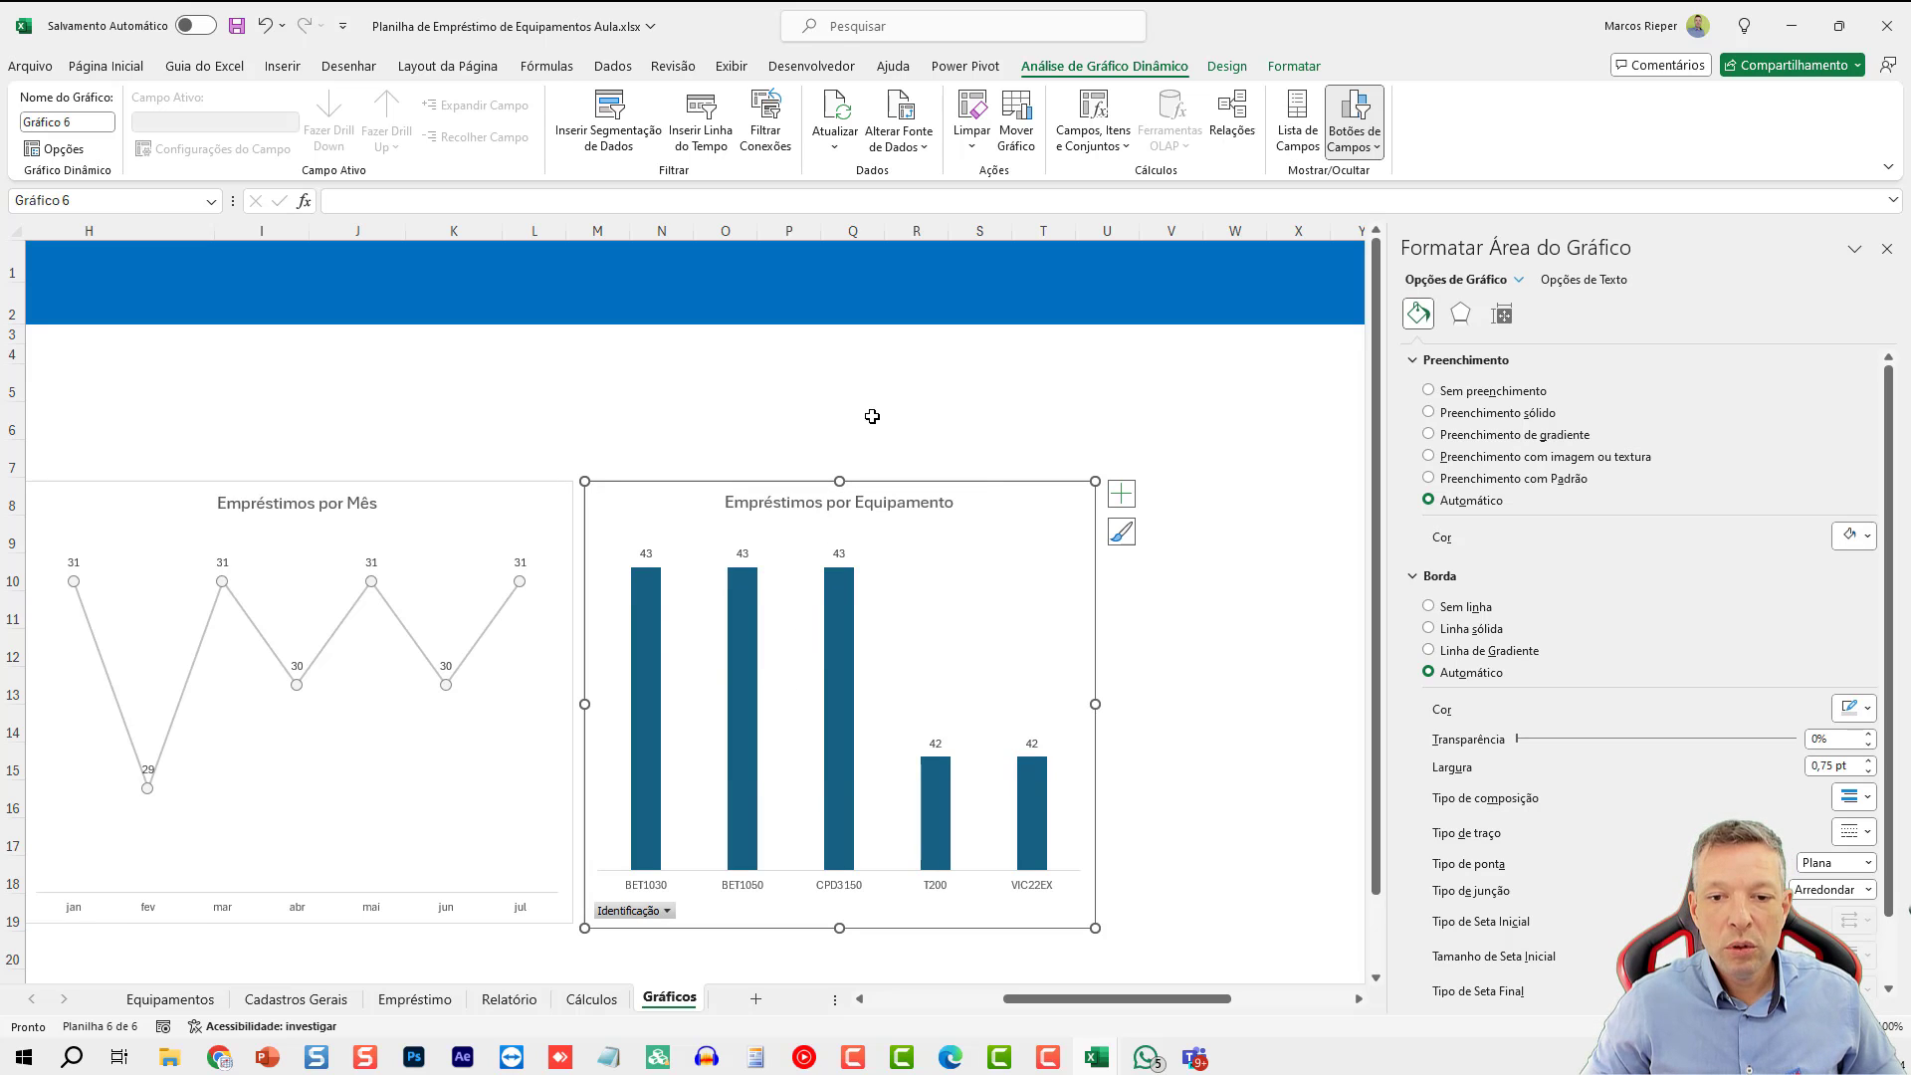
{"action": "right_click", "coordinate": [621, 914]}
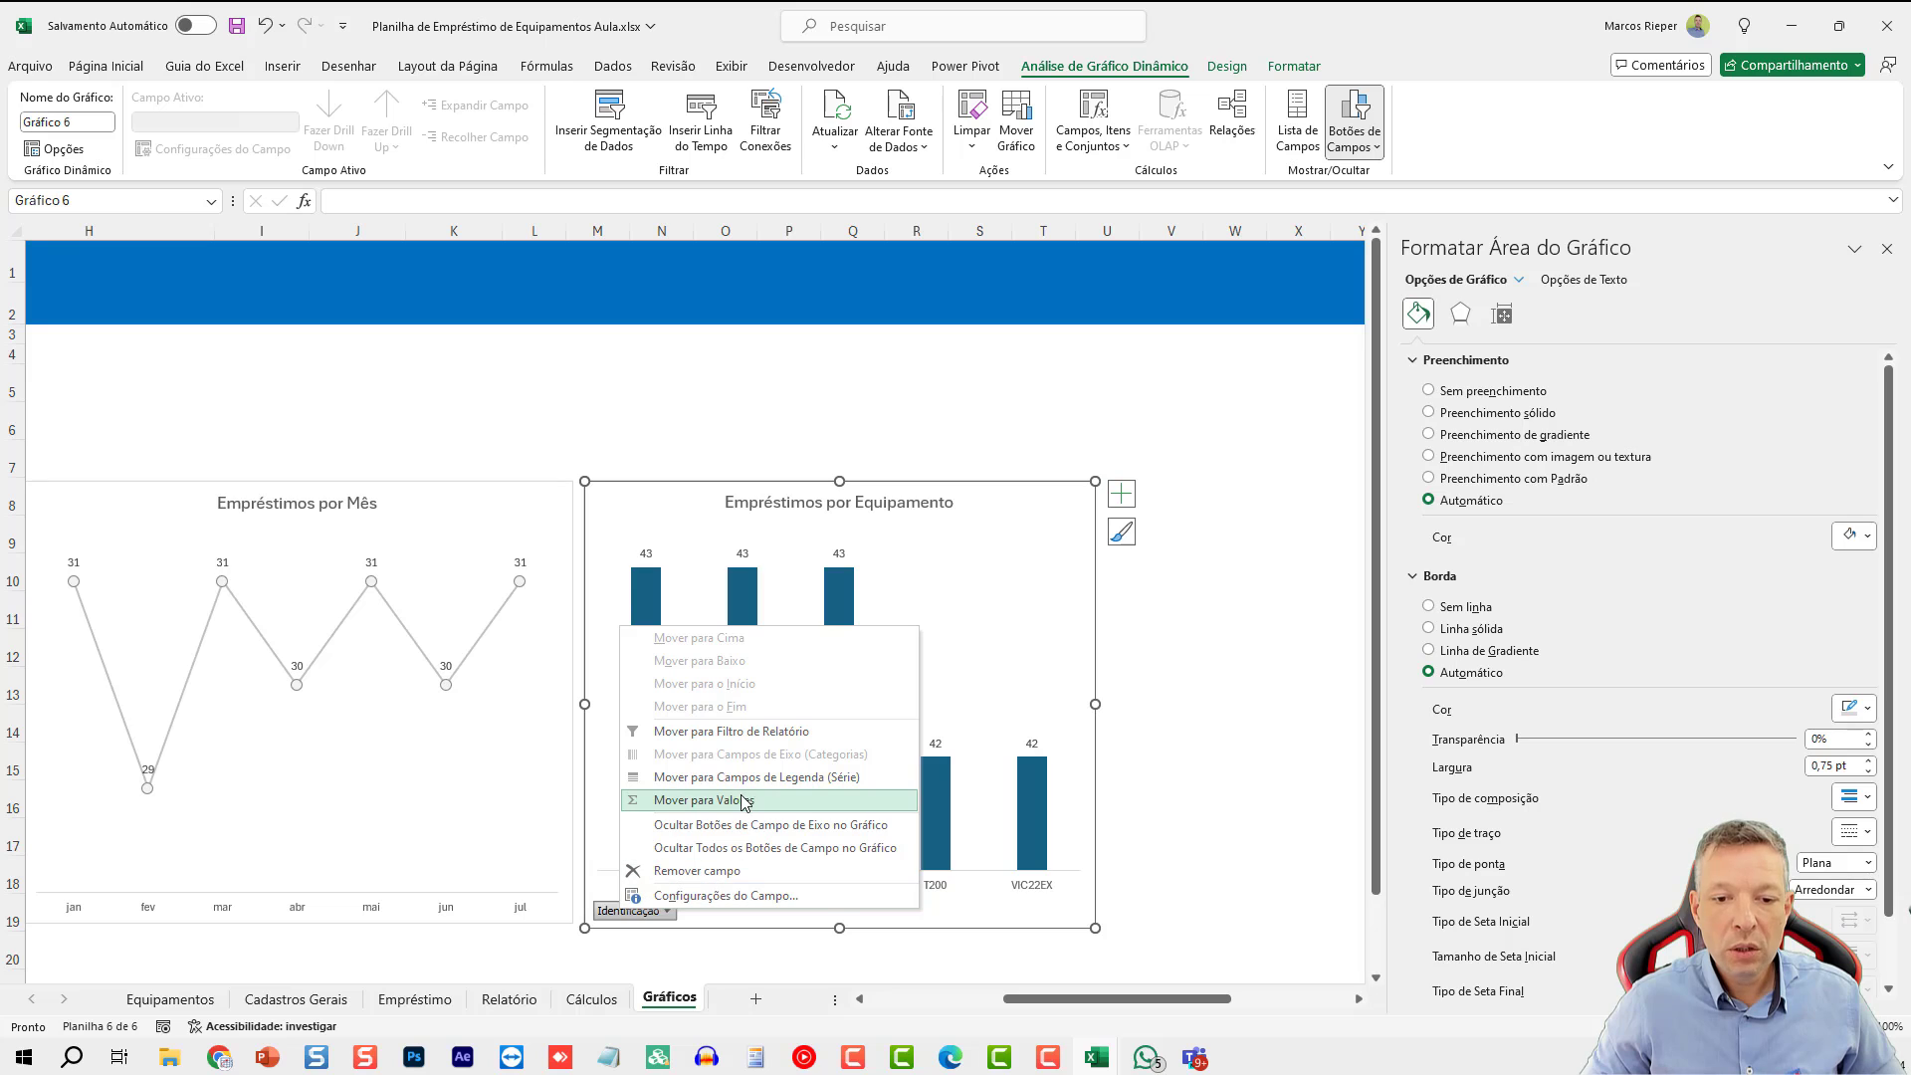
{"action": "left_click", "coordinate": [757, 825]}
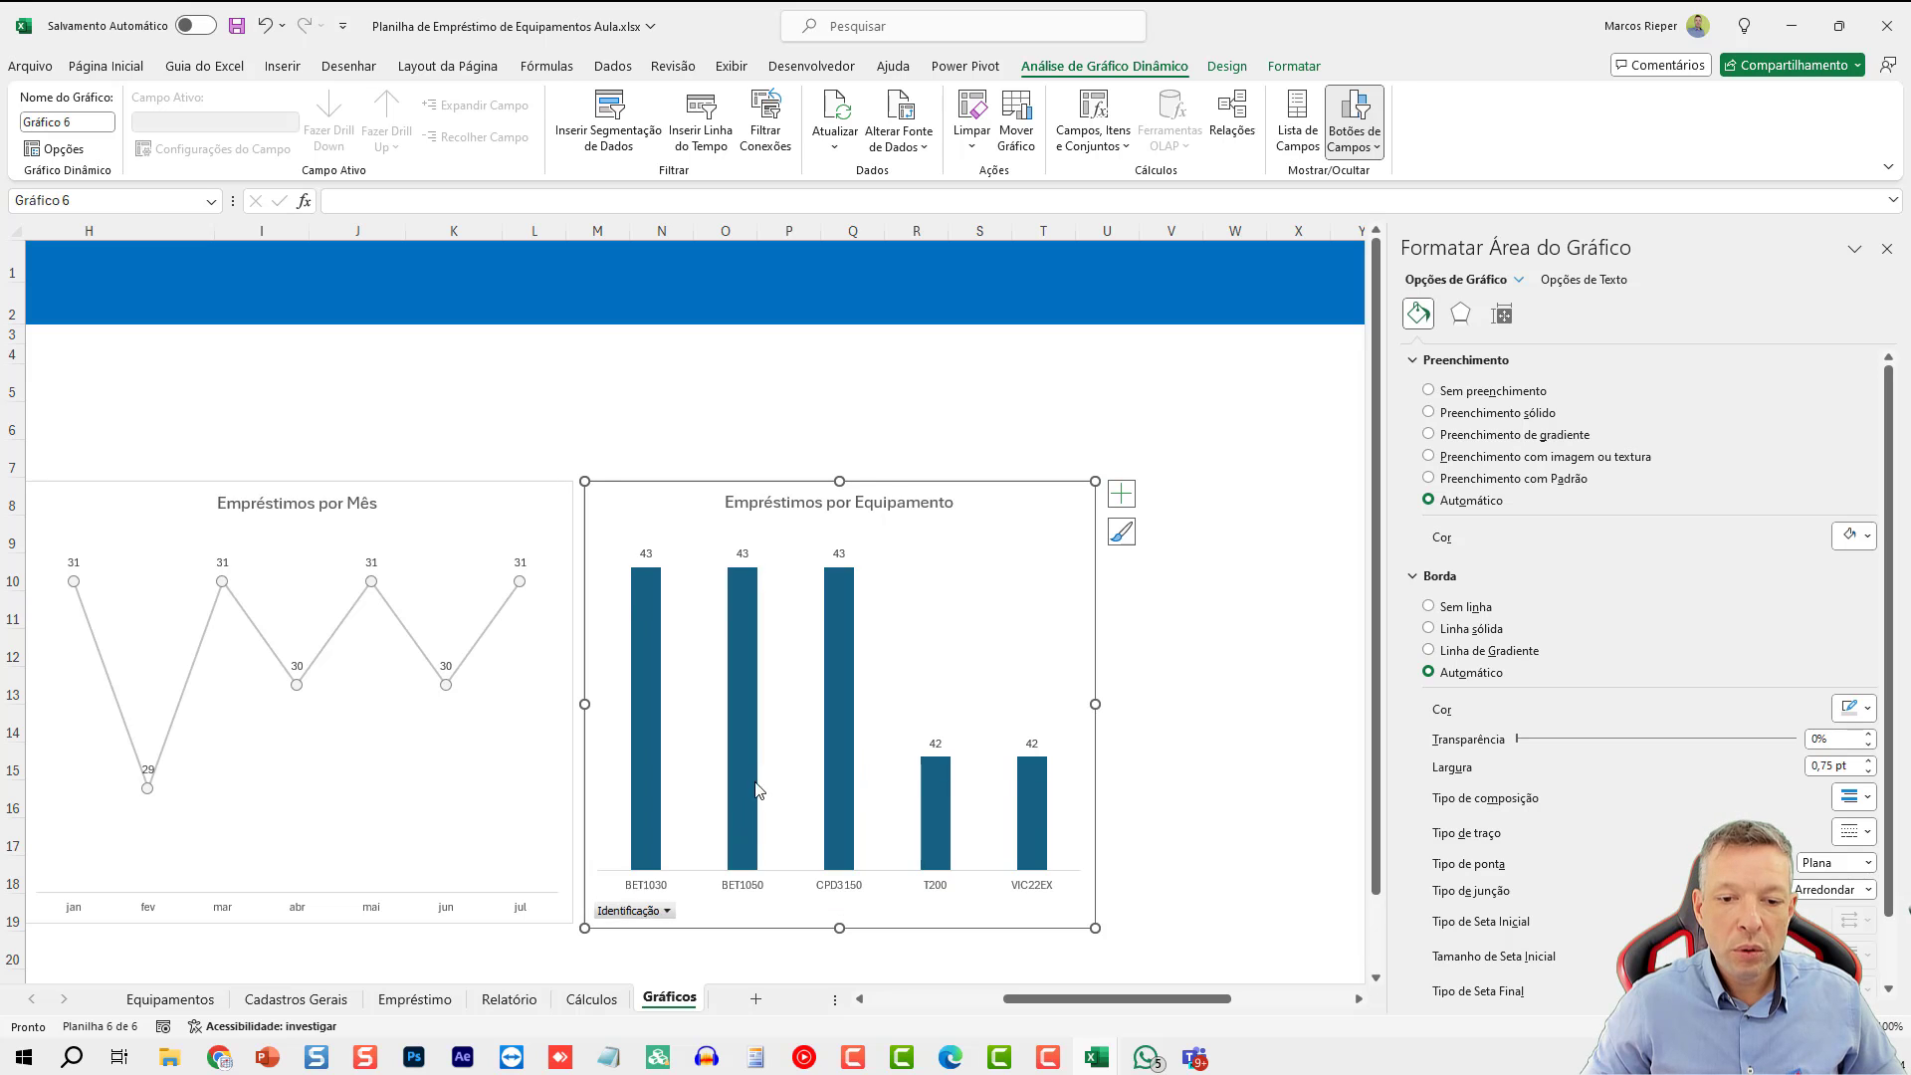
{"action": "left_click", "coordinate": [901, 418]}
- Fill the Empréstimos por Equipamento chart's columns with light gray and give them a solid gray outline, matching the department chart
{"action": "left_click", "coordinate": [1038, 814]}
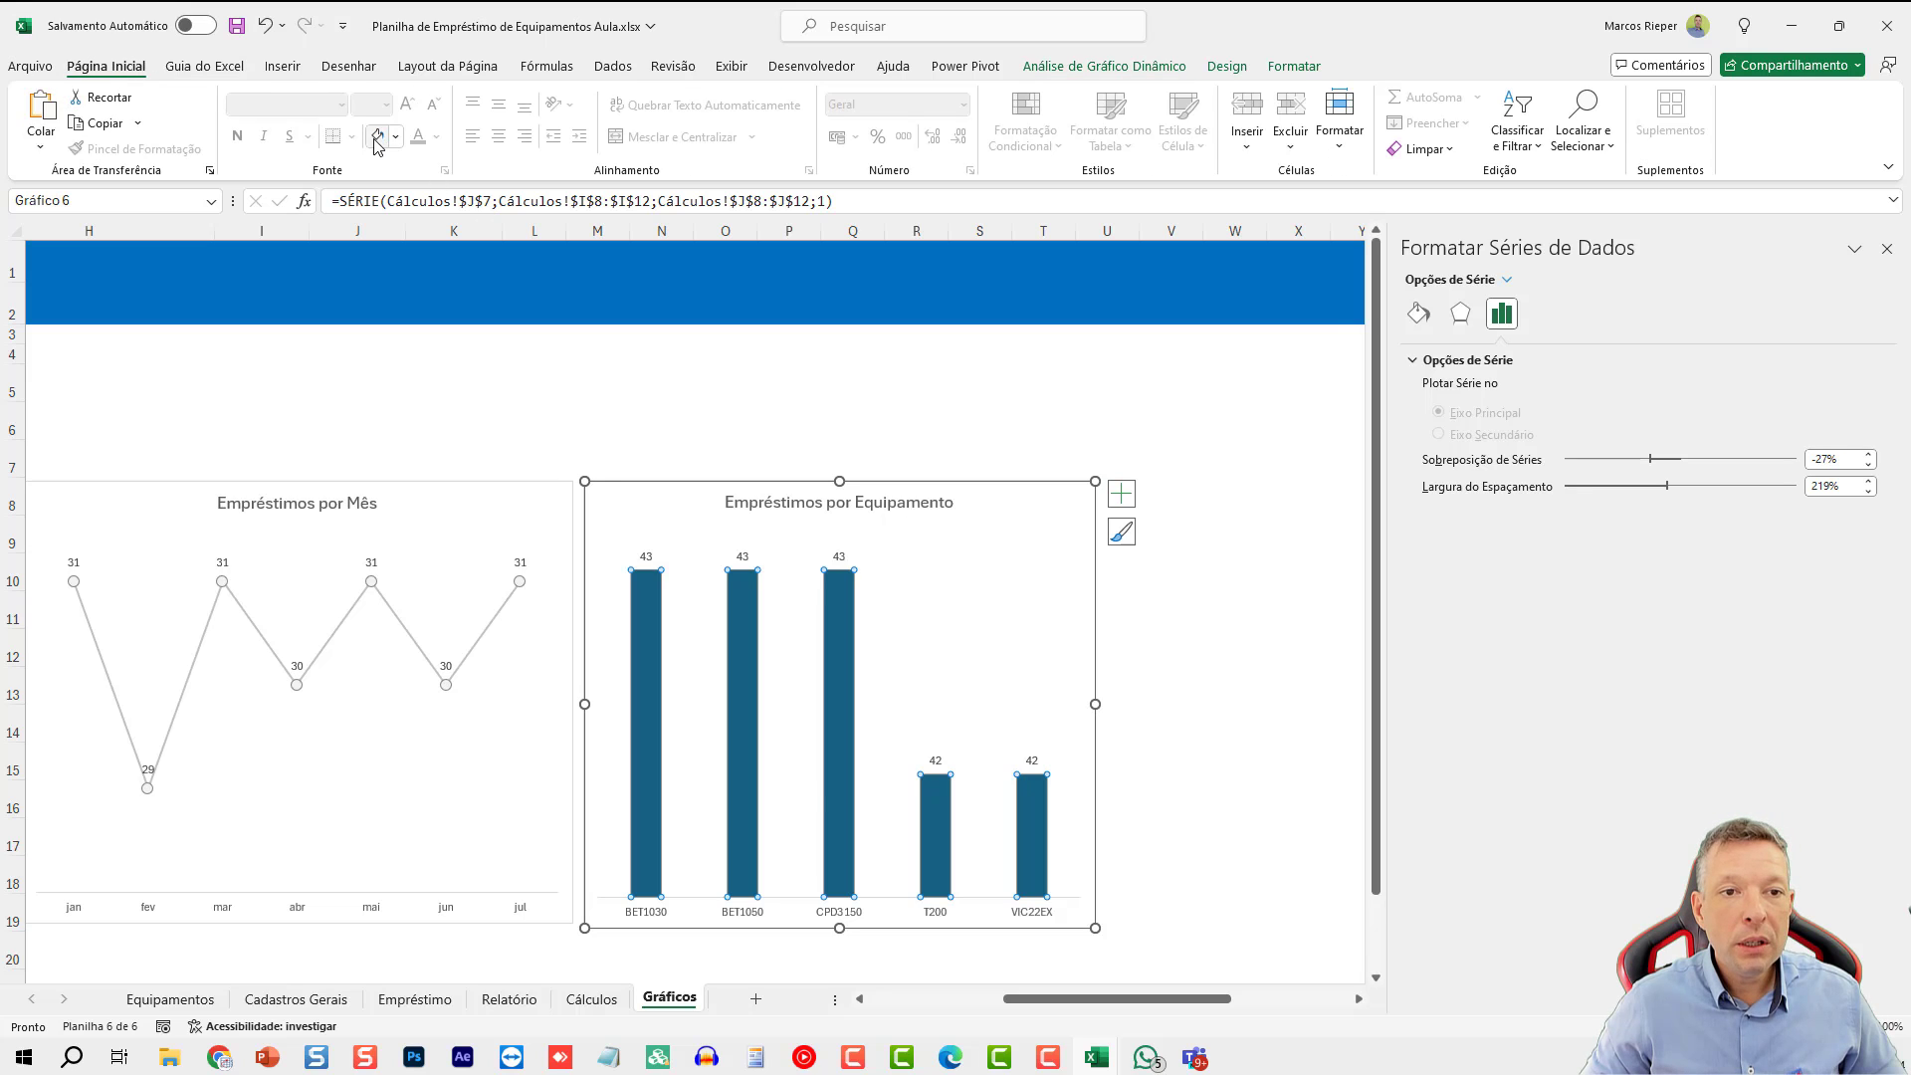
{"action": "left_click", "coordinate": [378, 142]}
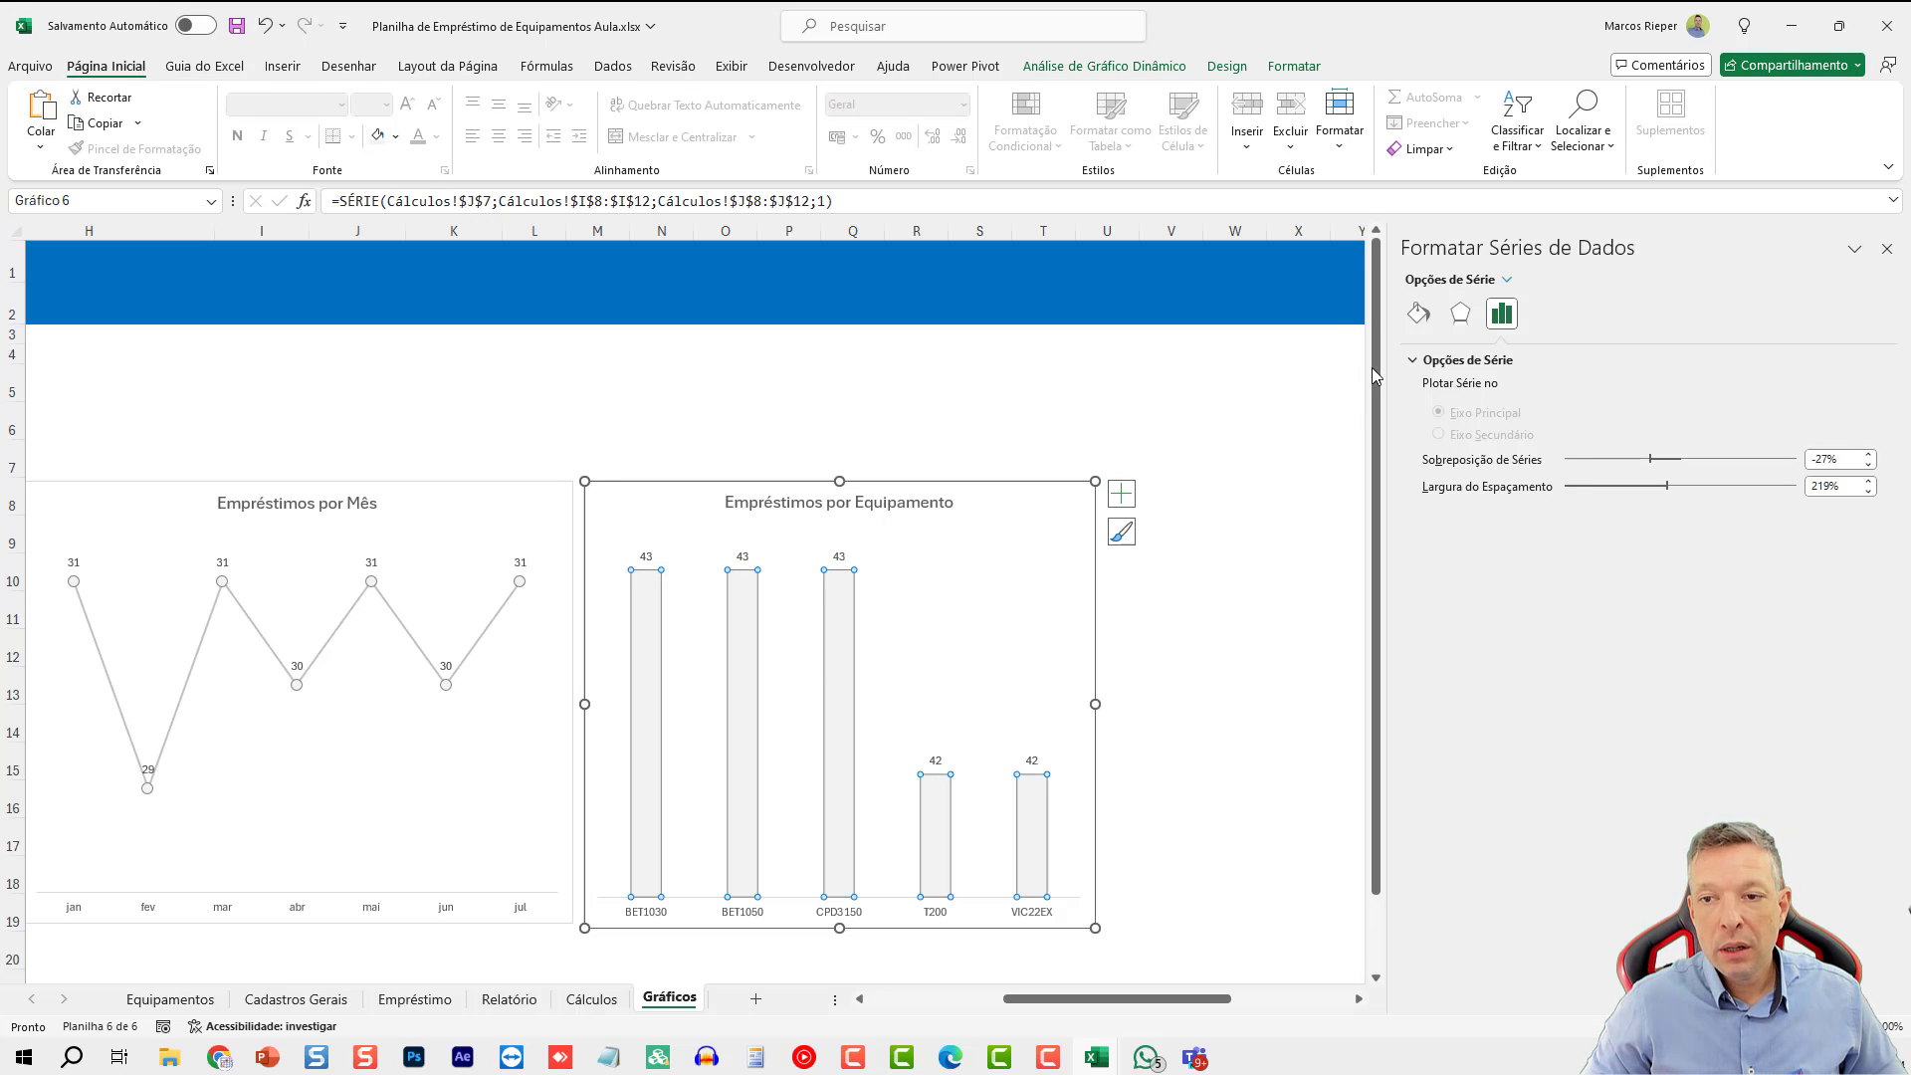
{"action": "left_click", "coordinate": [1418, 314]}
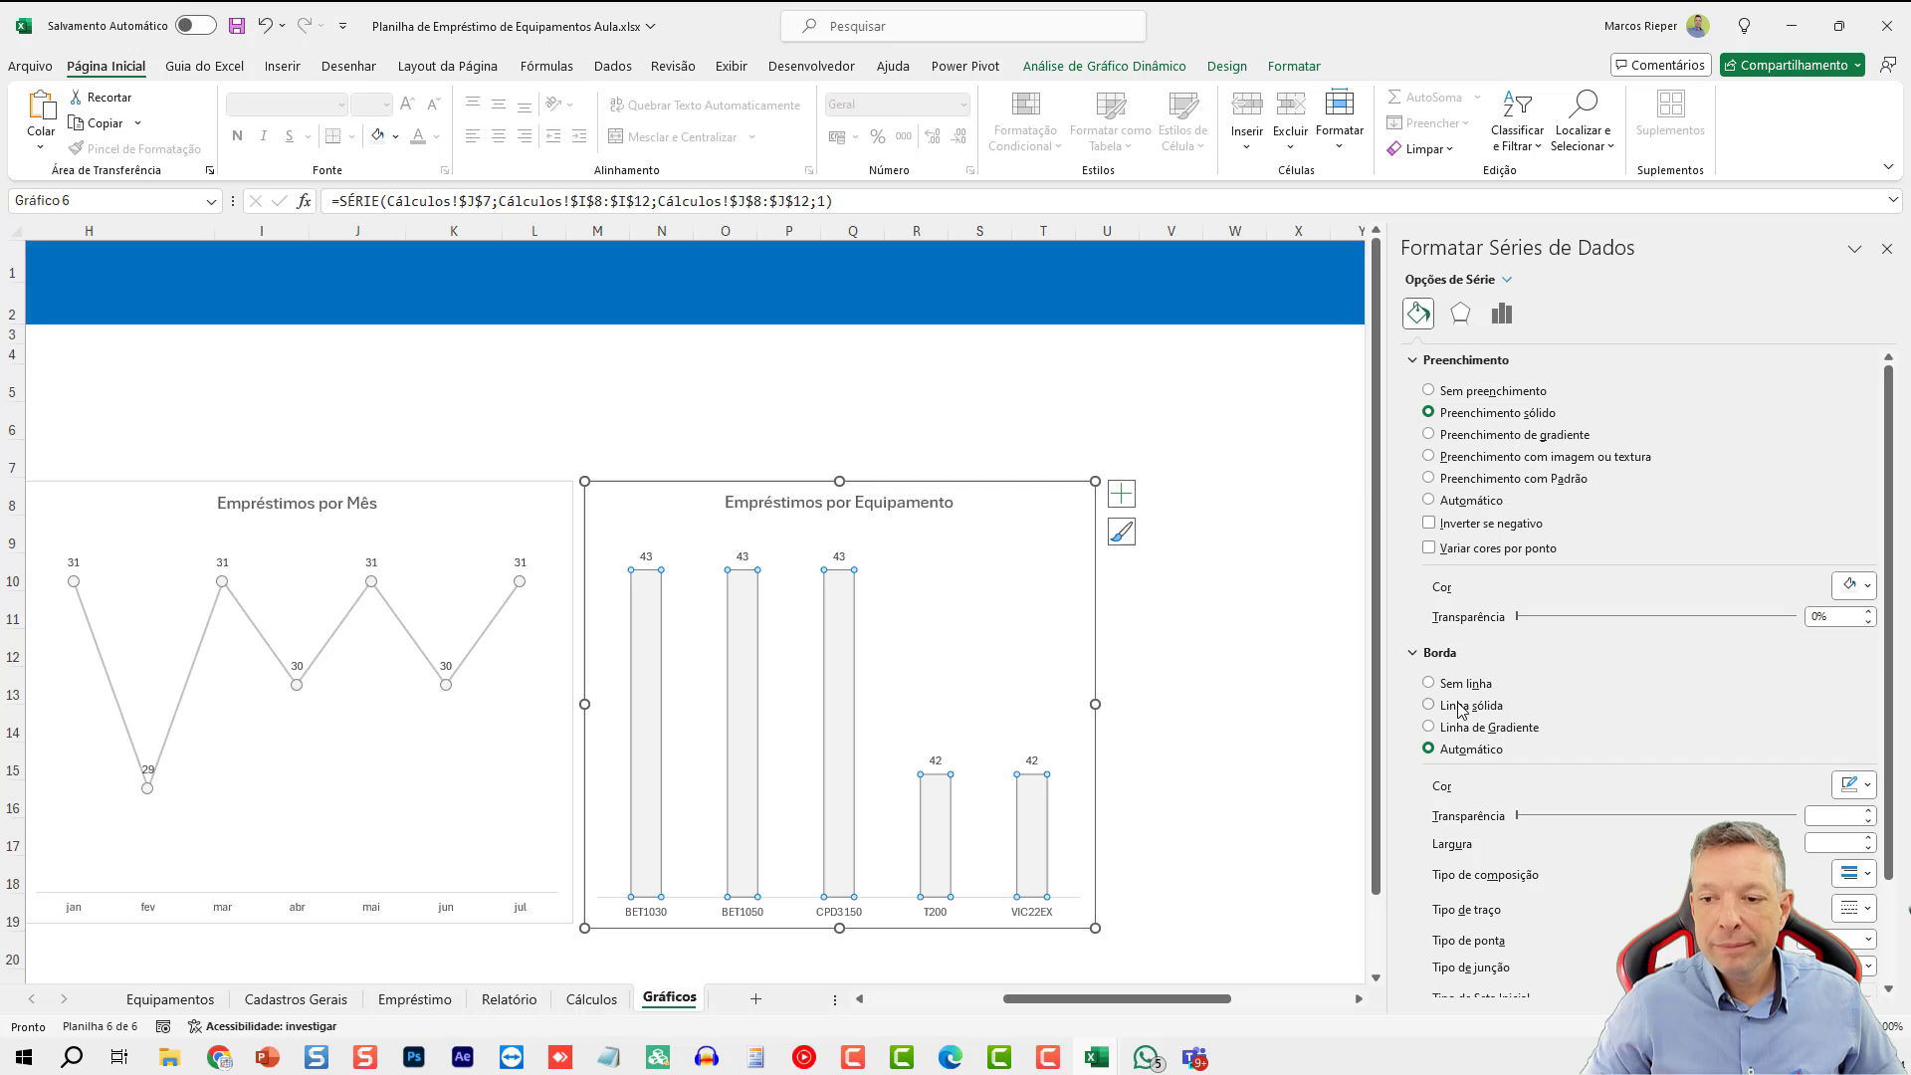
{"action": "left_click", "coordinate": [1460, 707]}
{"action": "left_click", "coordinate": [1868, 786]}
{"action": "left_click", "coordinate": [1867, 786]}
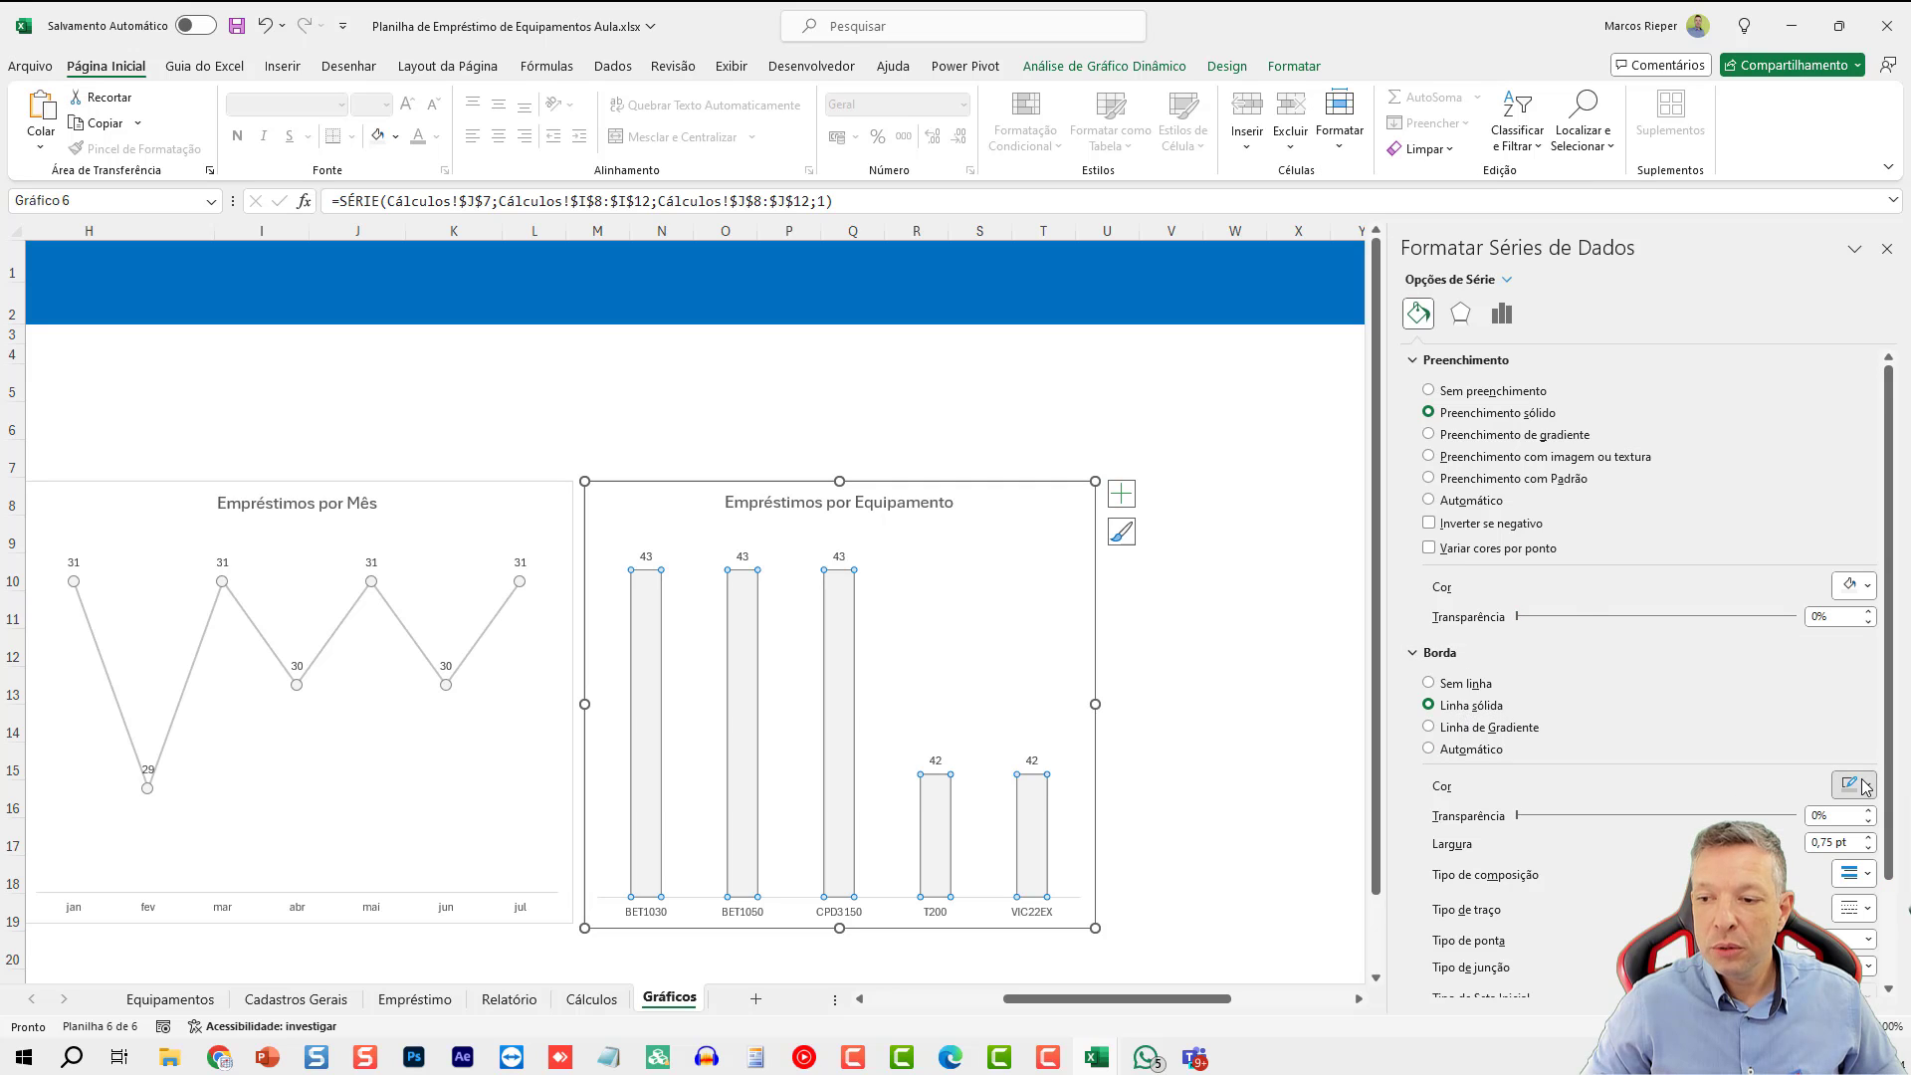
{"action": "left_click", "coordinate": [1213, 360]}
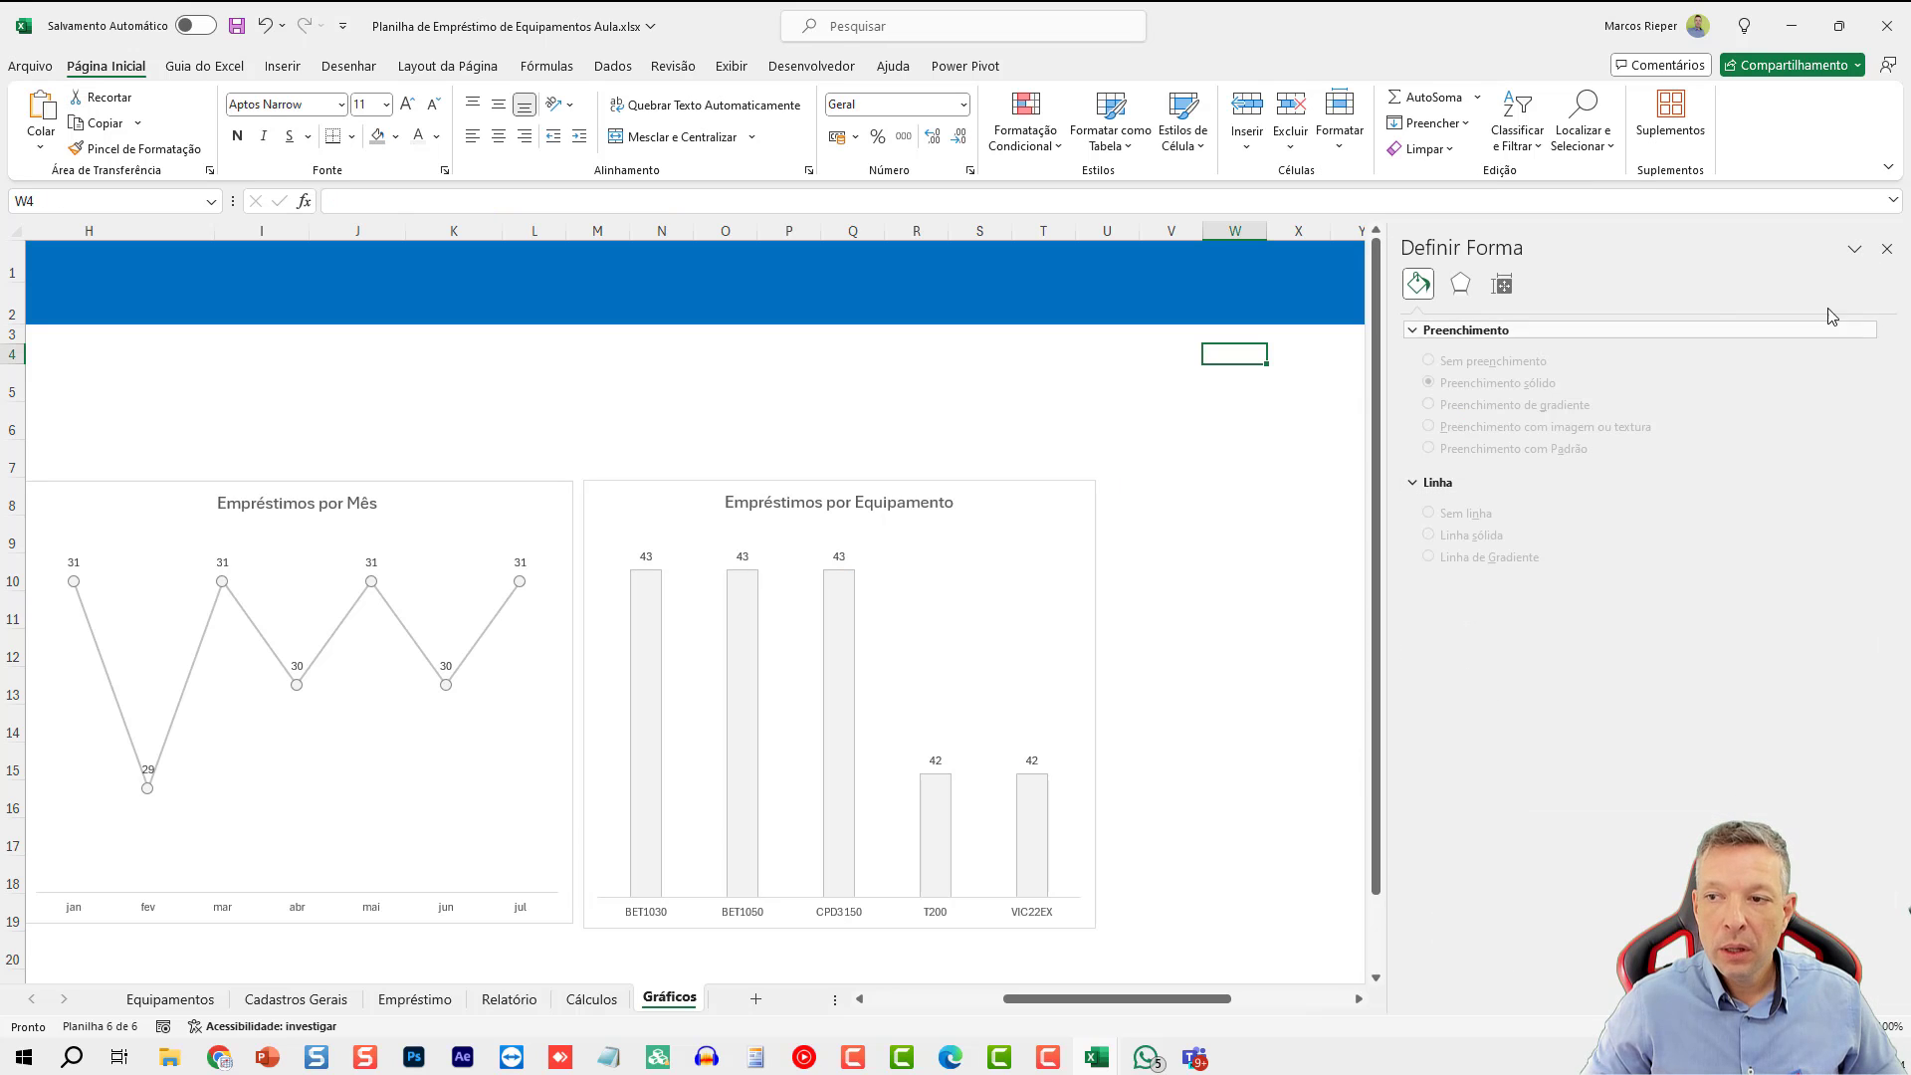
{"action": "left_click", "coordinate": [1887, 249]}
{"action": "left_click_drag", "start_coordinate": [1497, 1000], "coordinate": [1322, 1013]}
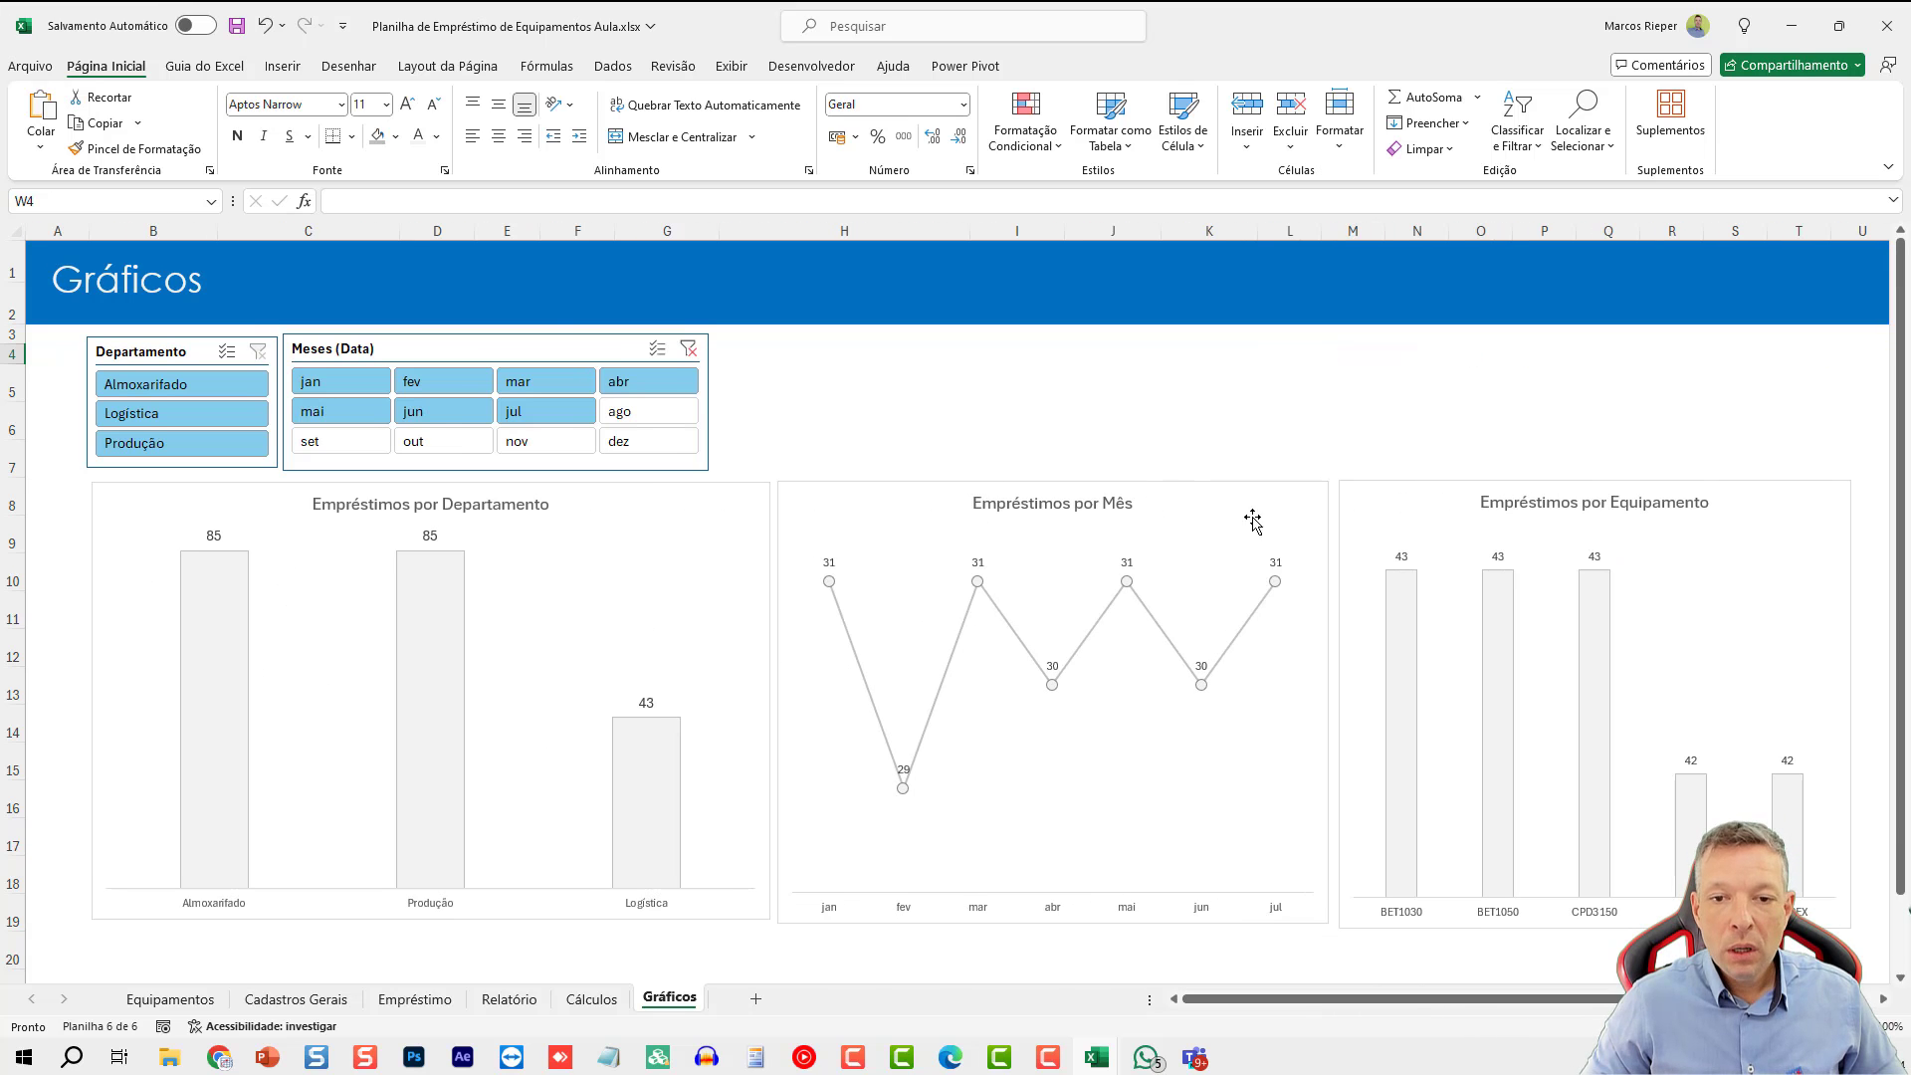
- Check the report connections of the Meses (Data) and Departamento slicers against the three pivot tables on Cálculos
{"action": "right_click", "coordinate": [535, 341]}
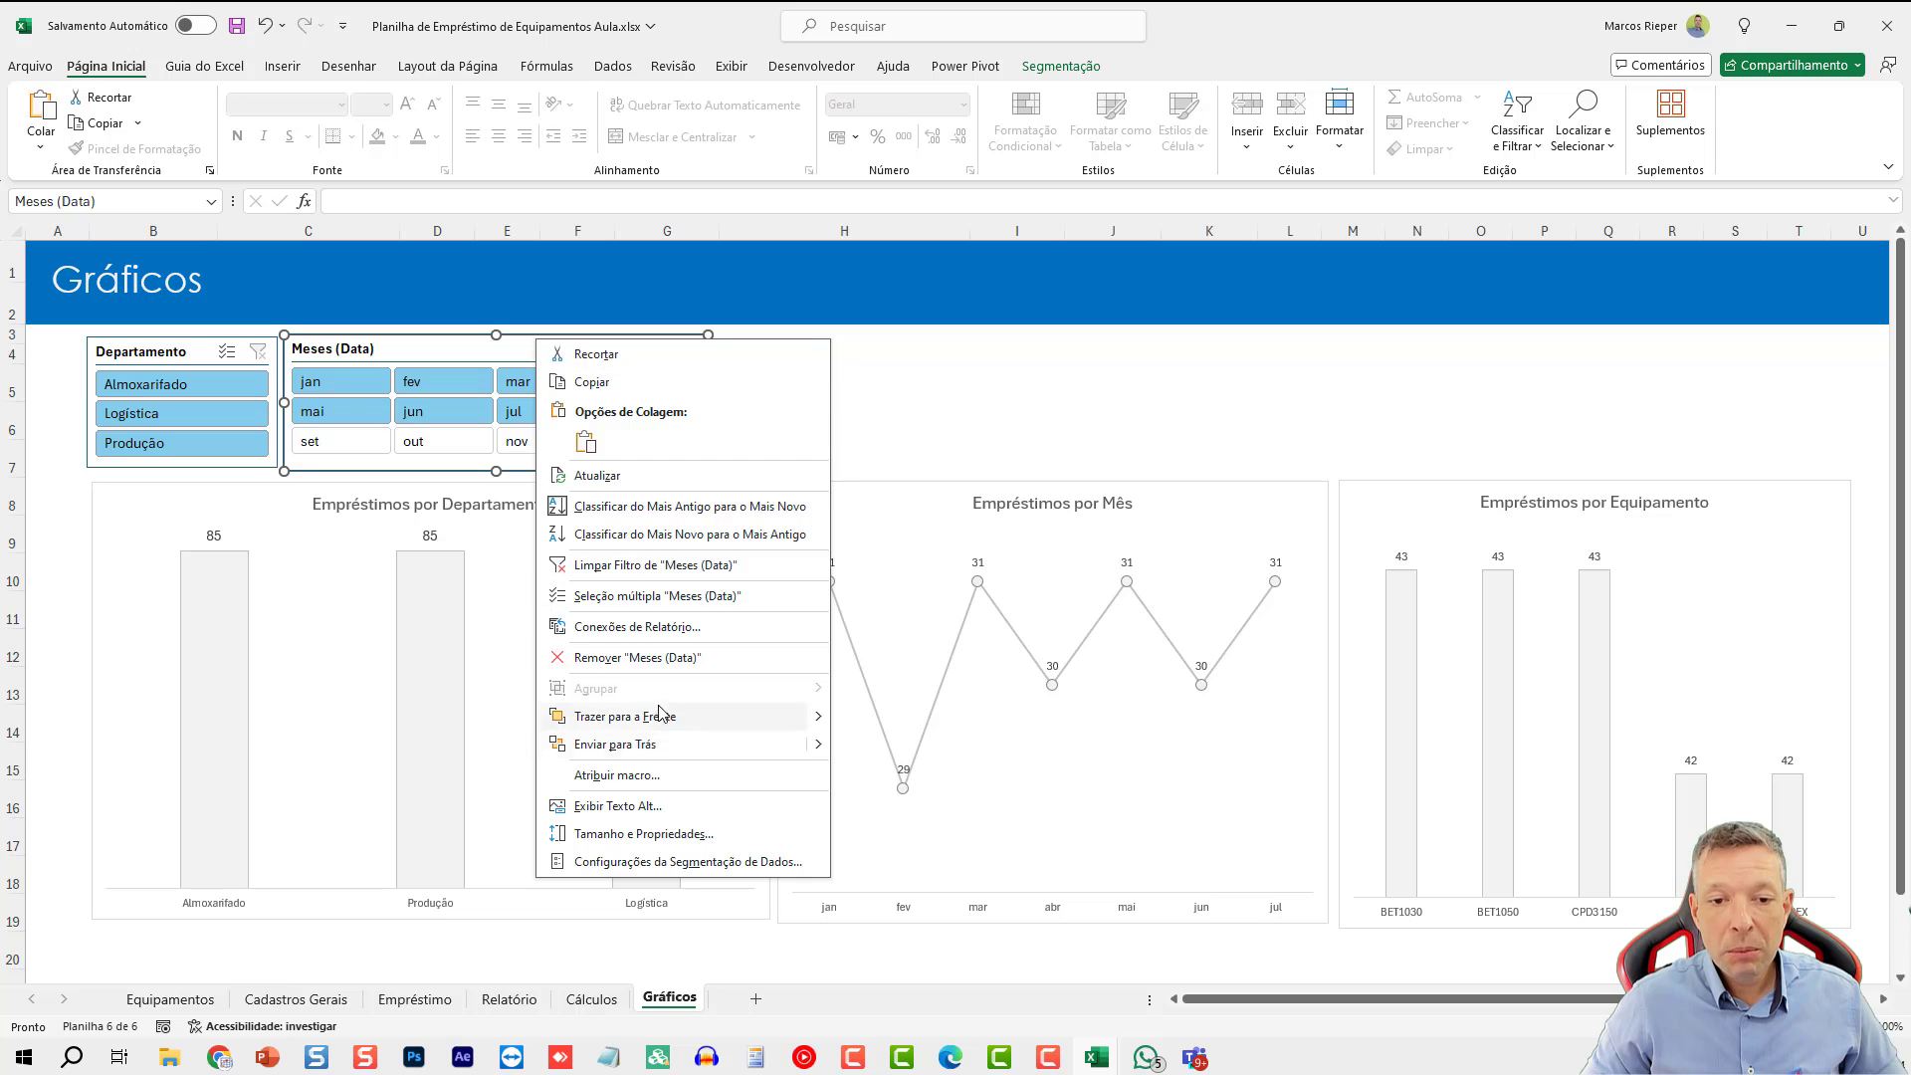
{"action": "left_click", "coordinate": [652, 626]}
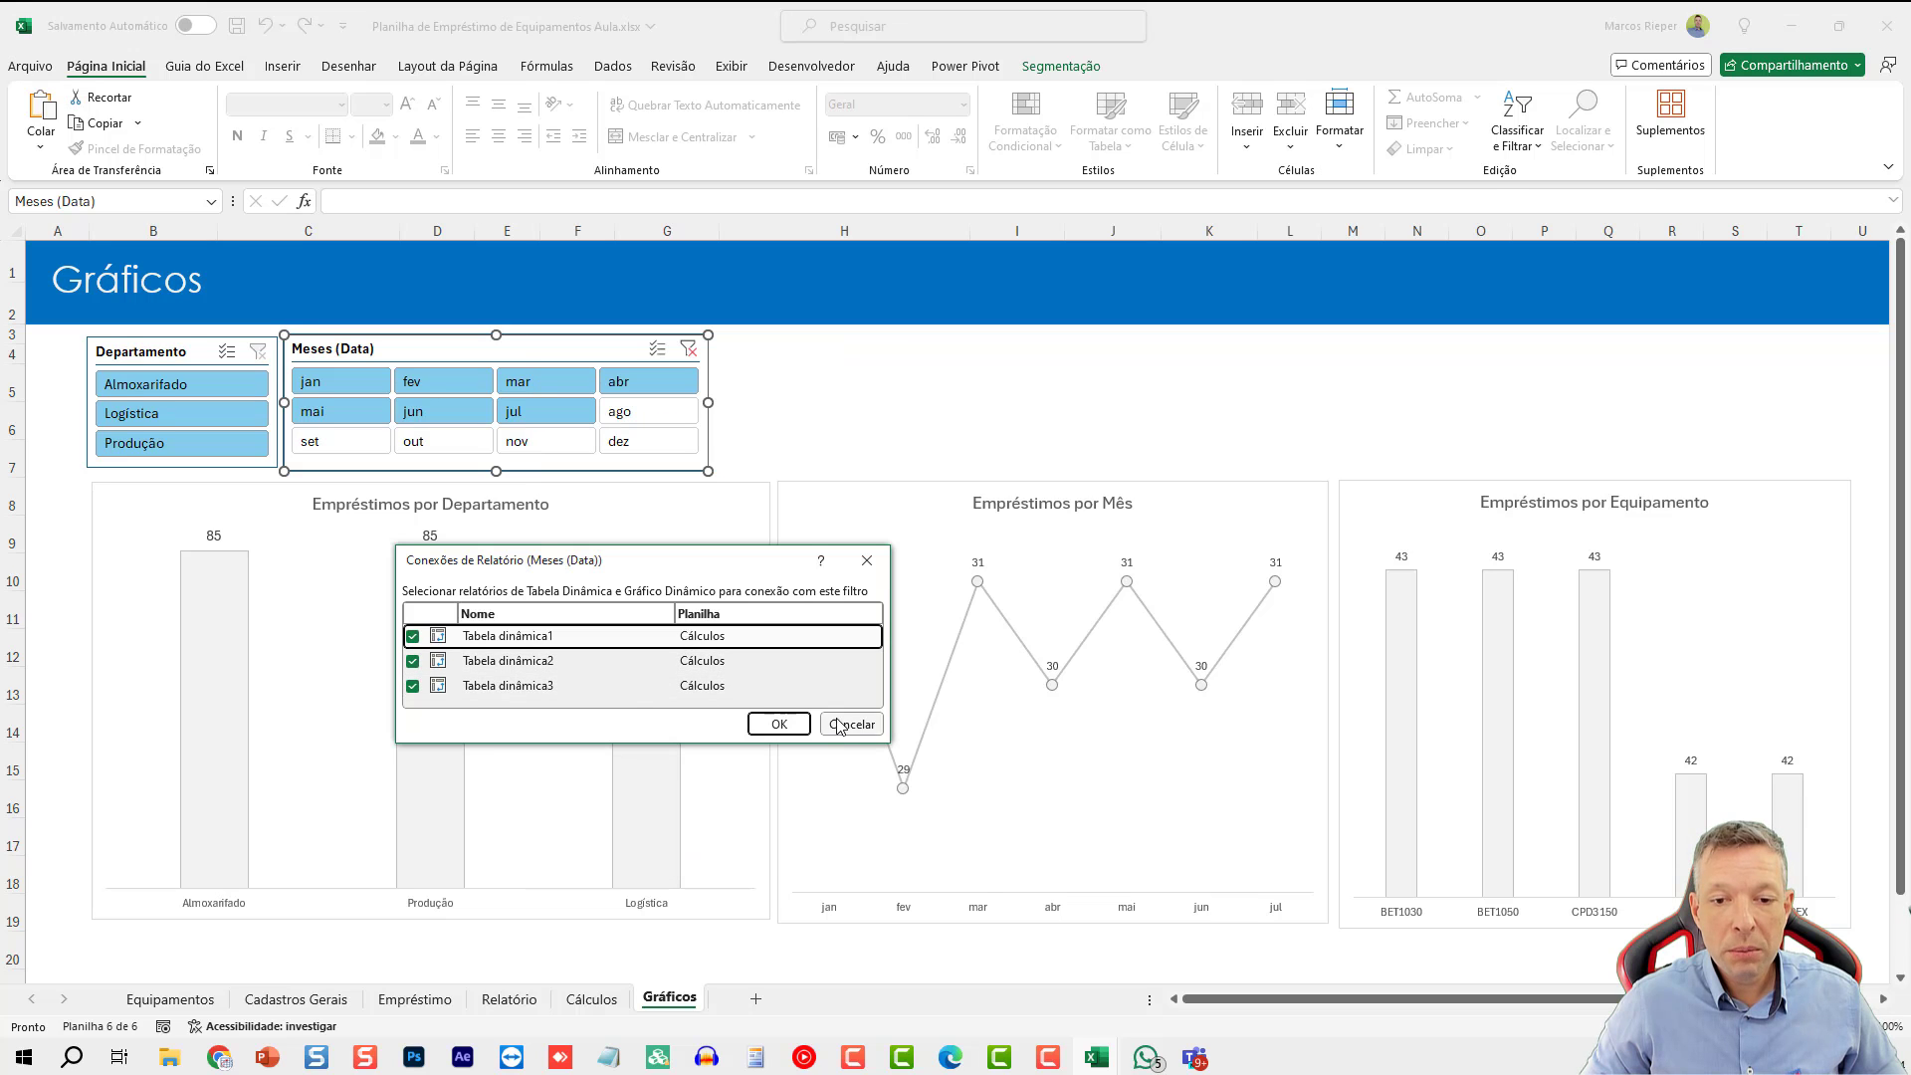
{"action": "left_click", "coordinate": [839, 724]}
{"action": "right_click", "coordinate": [201, 343]}
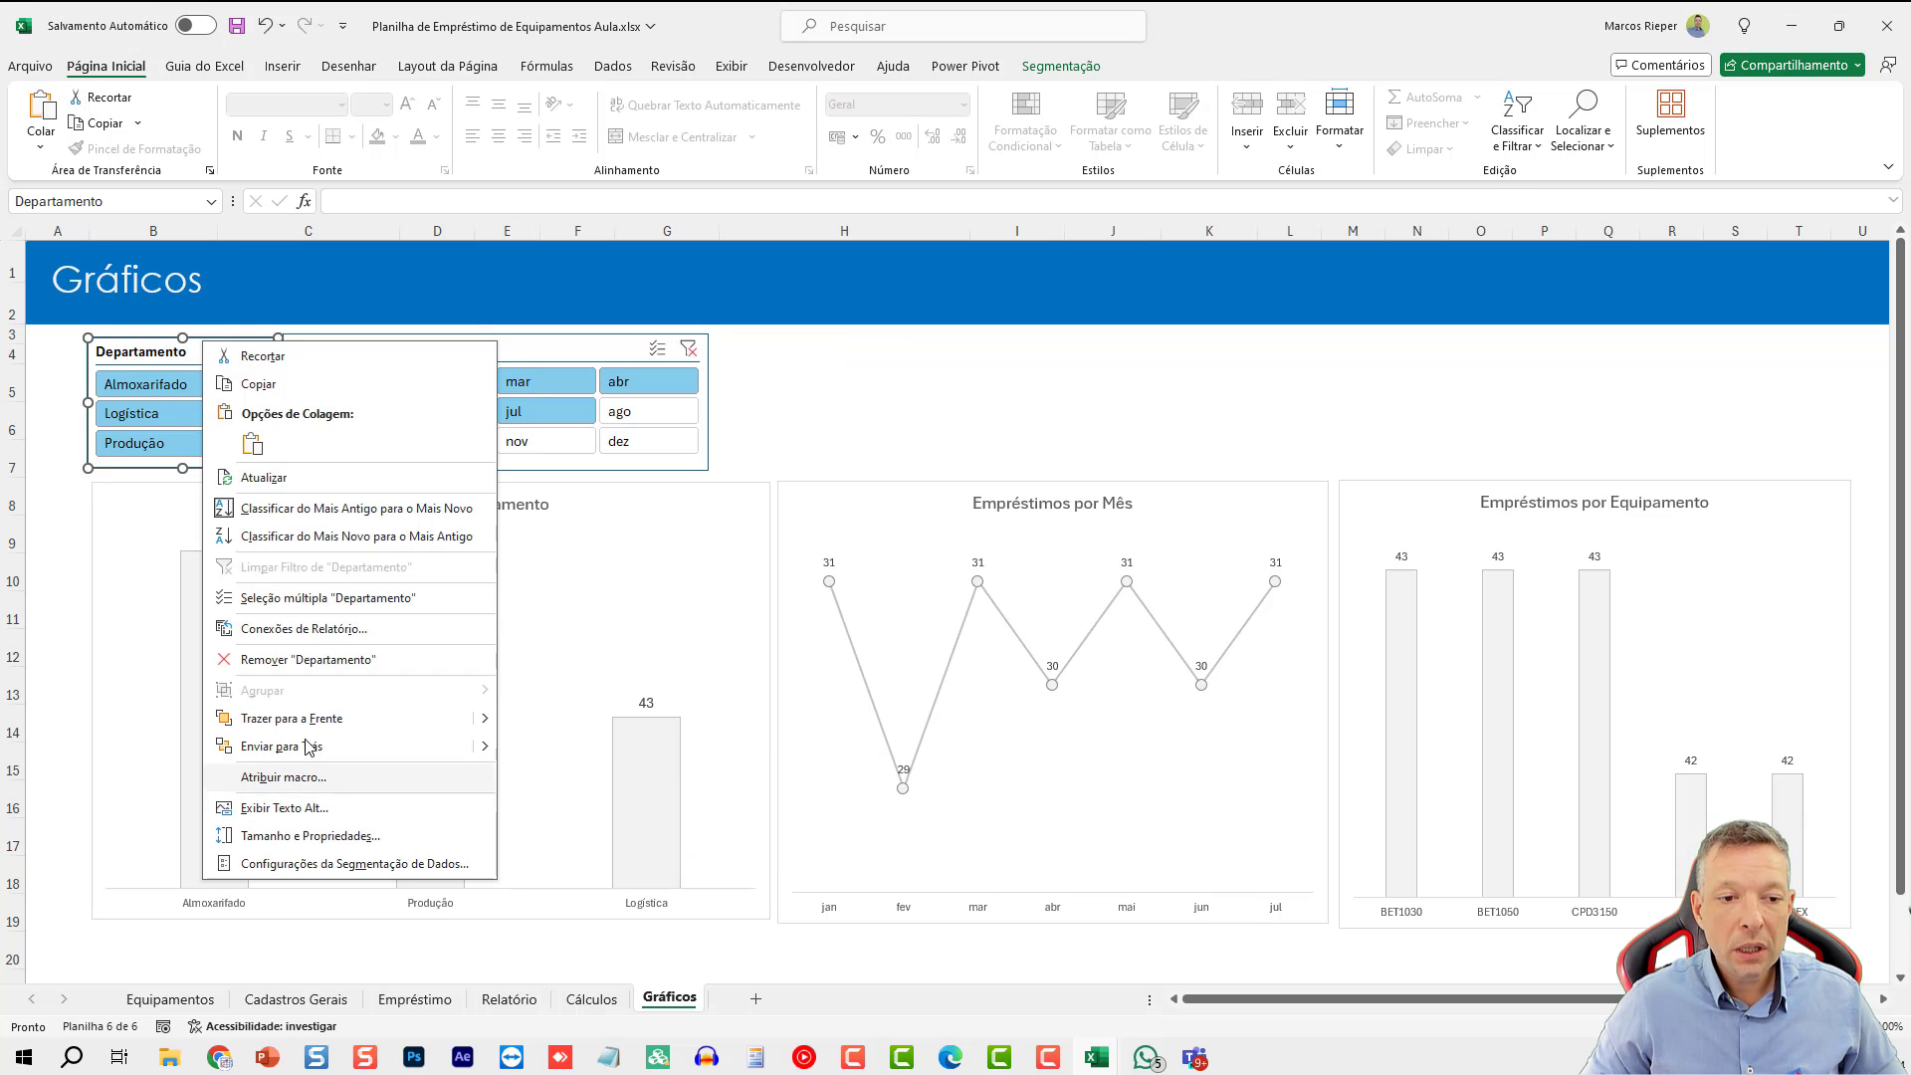
{"action": "left_click", "coordinate": [320, 629]}
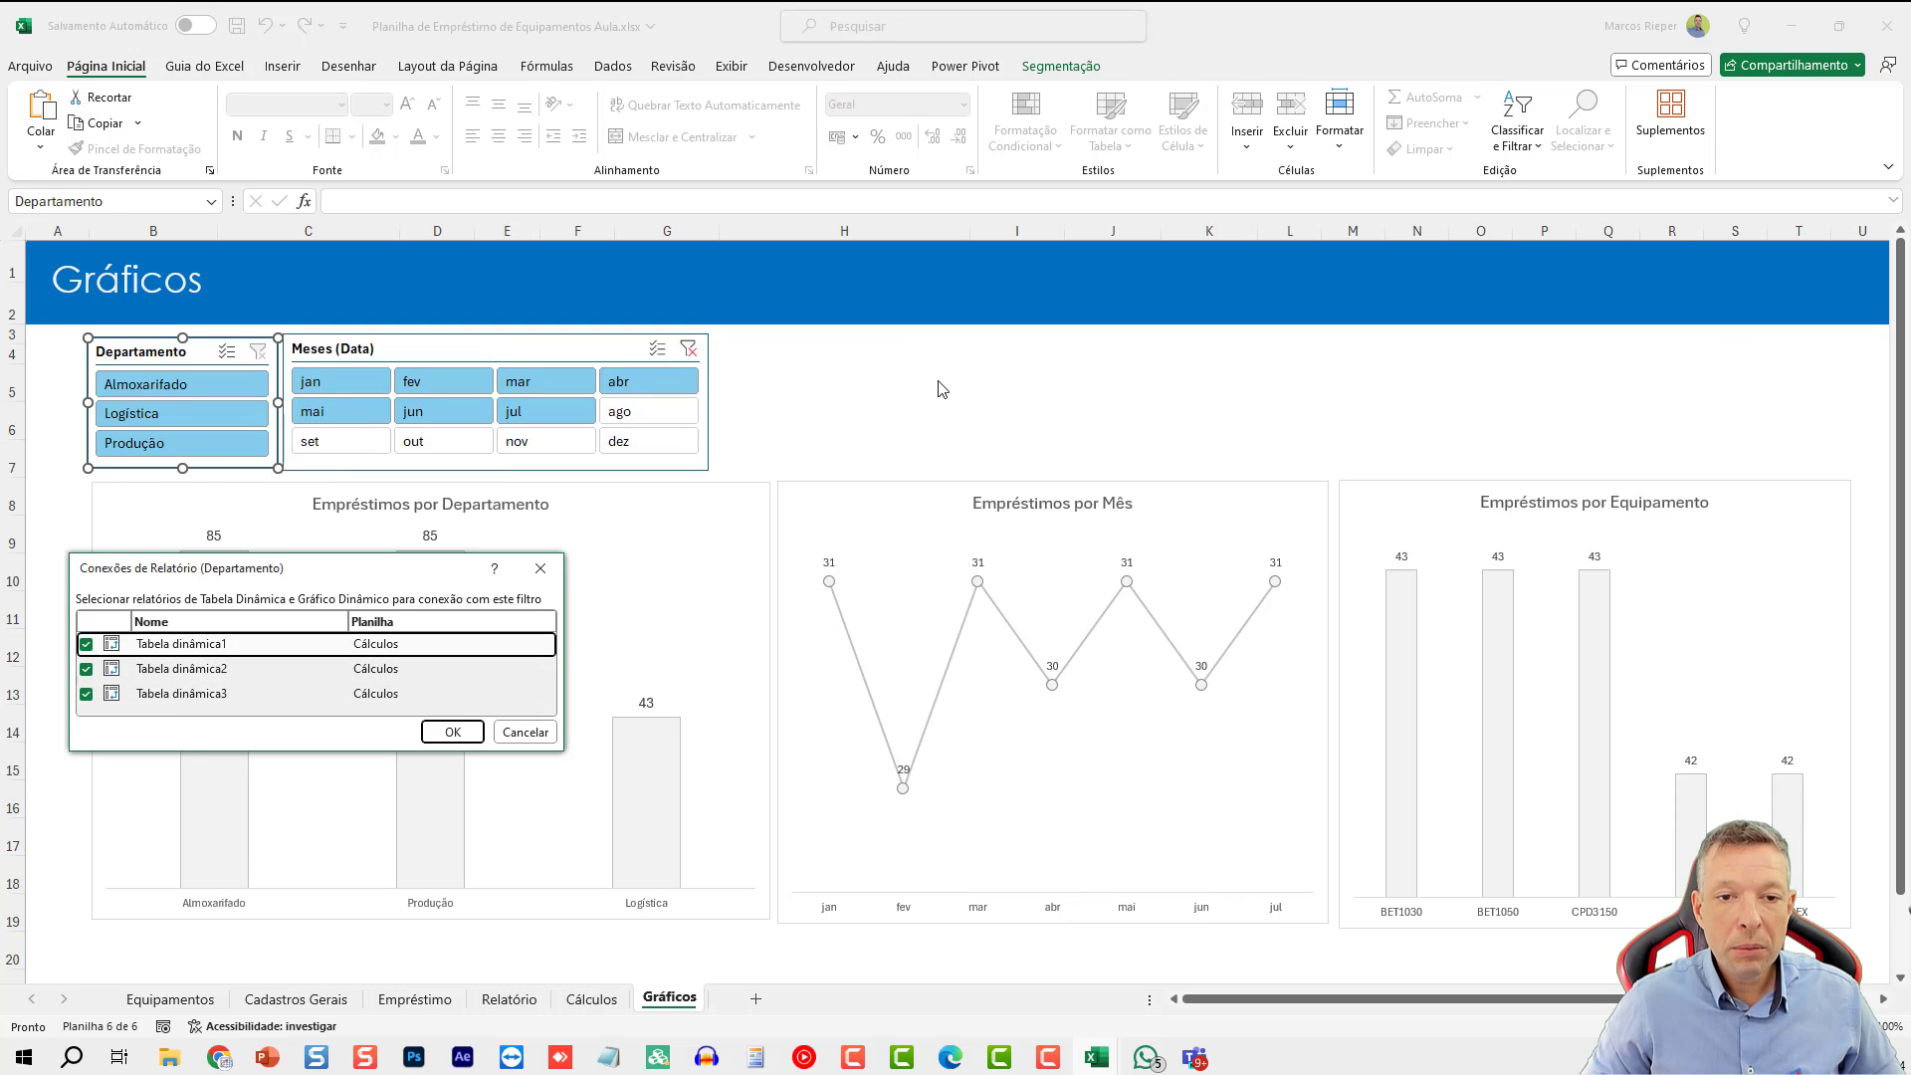
{"action": "key", "text": "Escape"}
- Test the Meses (Data) slicer by filtering the charts to single months such as ago and jul
{"action": "left_click", "coordinate": [667, 410]}
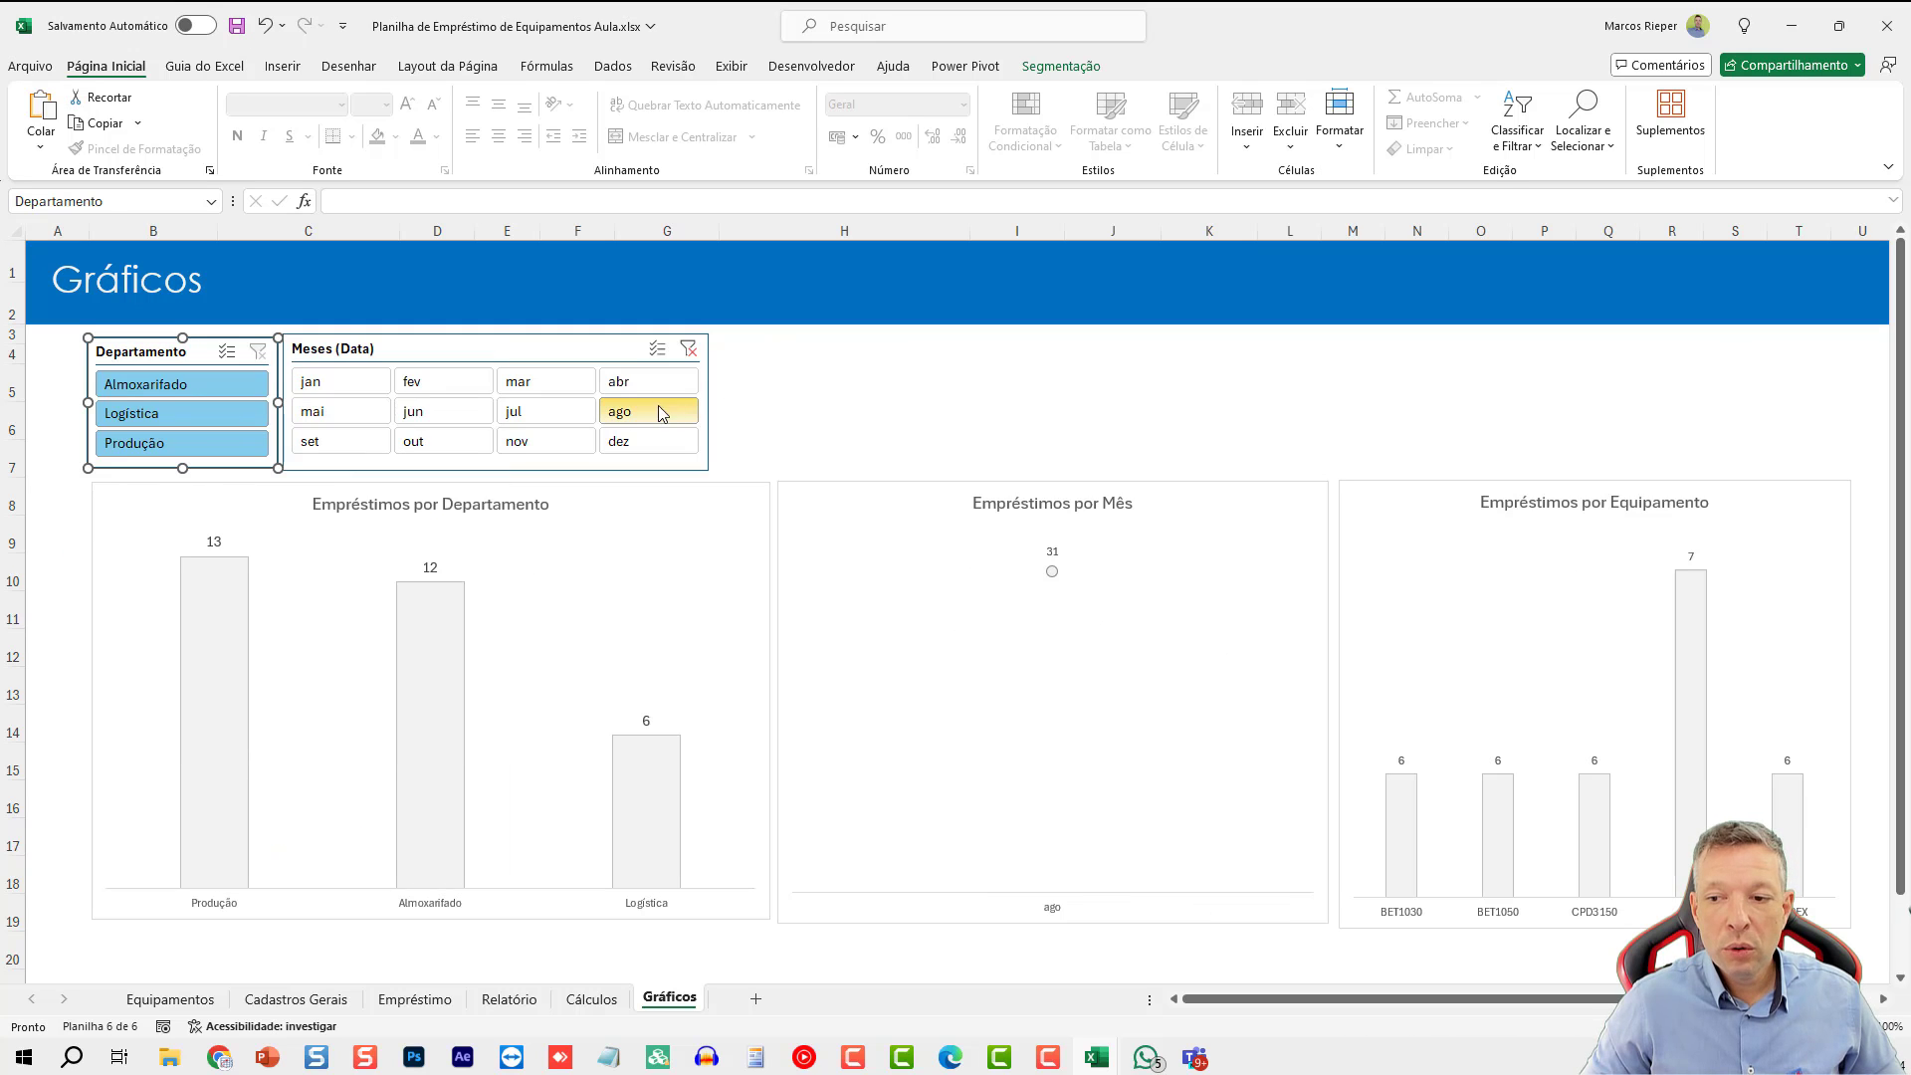
{"action": "left_click", "coordinate": [356, 422]}
{"action": "left_click", "coordinate": [528, 413]}
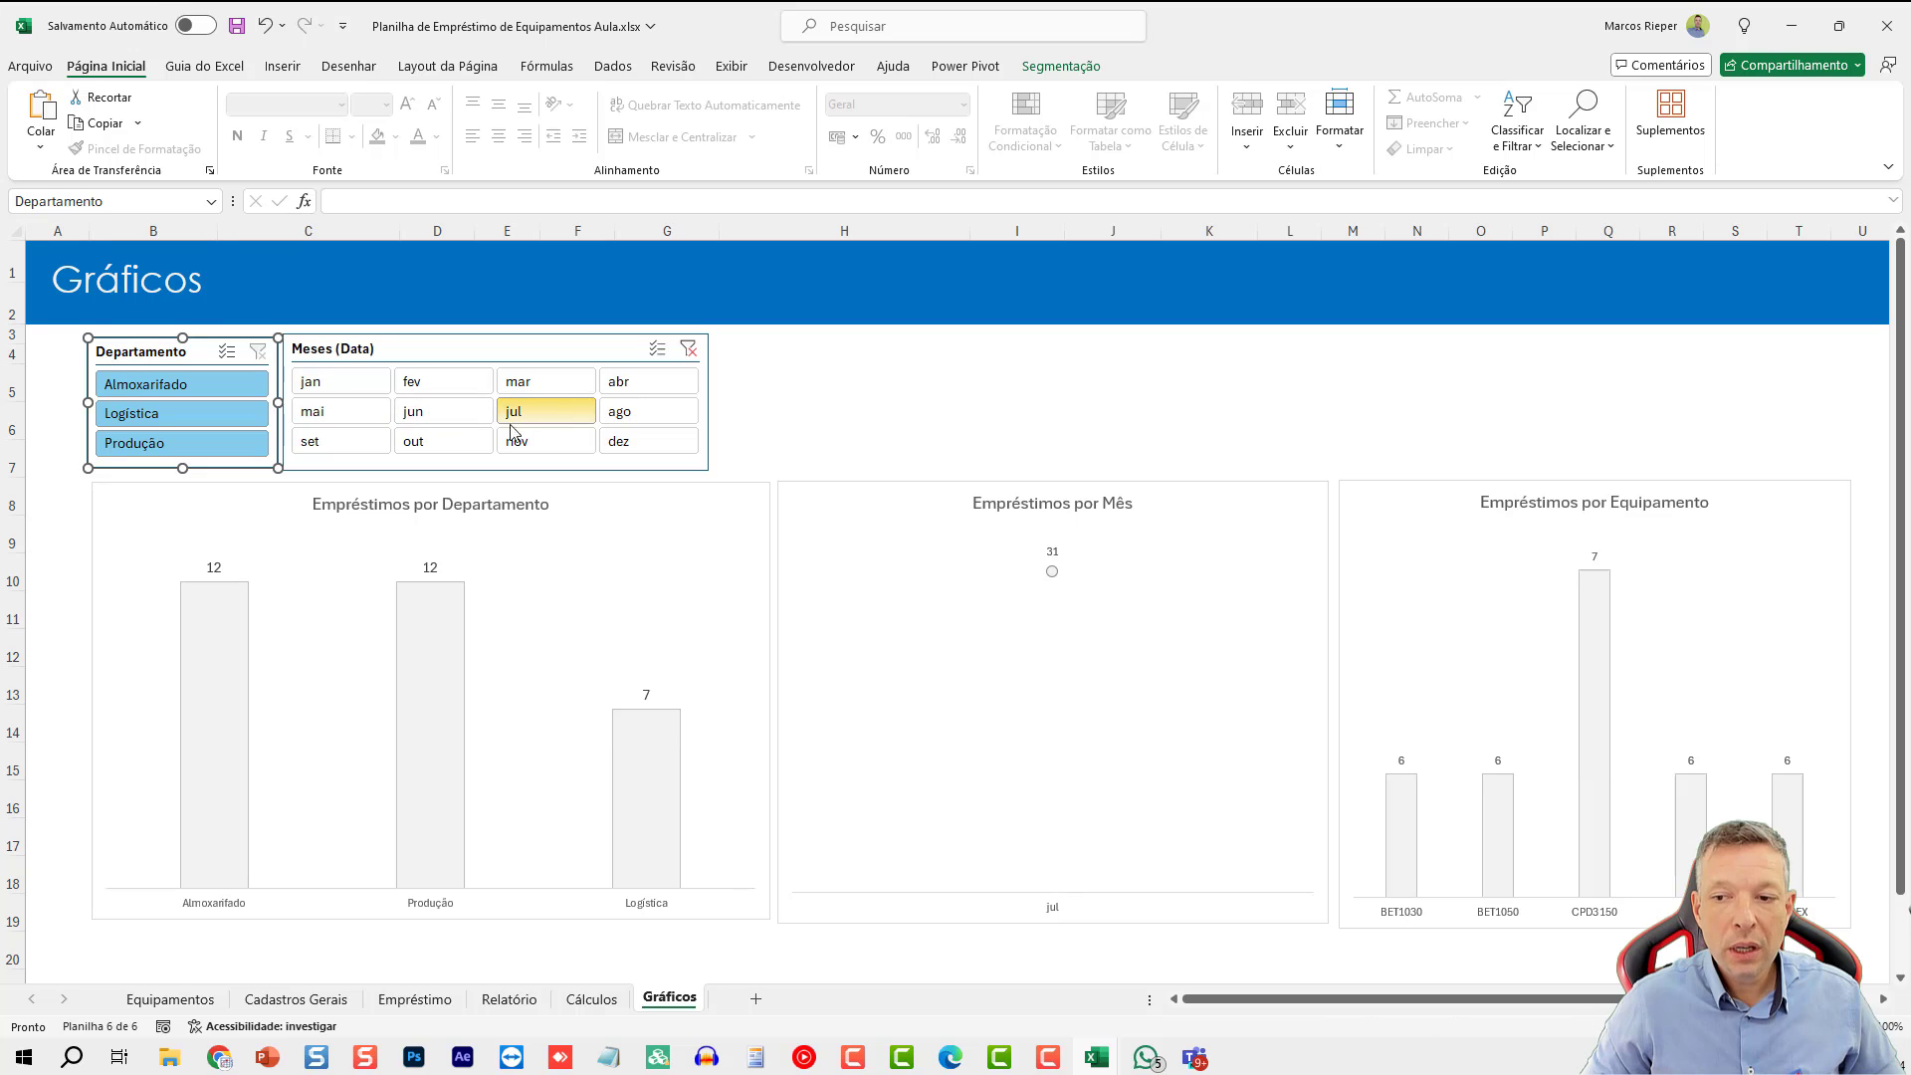
{"action": "left_click", "coordinate": [365, 383]}
{"action": "left_click", "coordinate": [538, 412]}
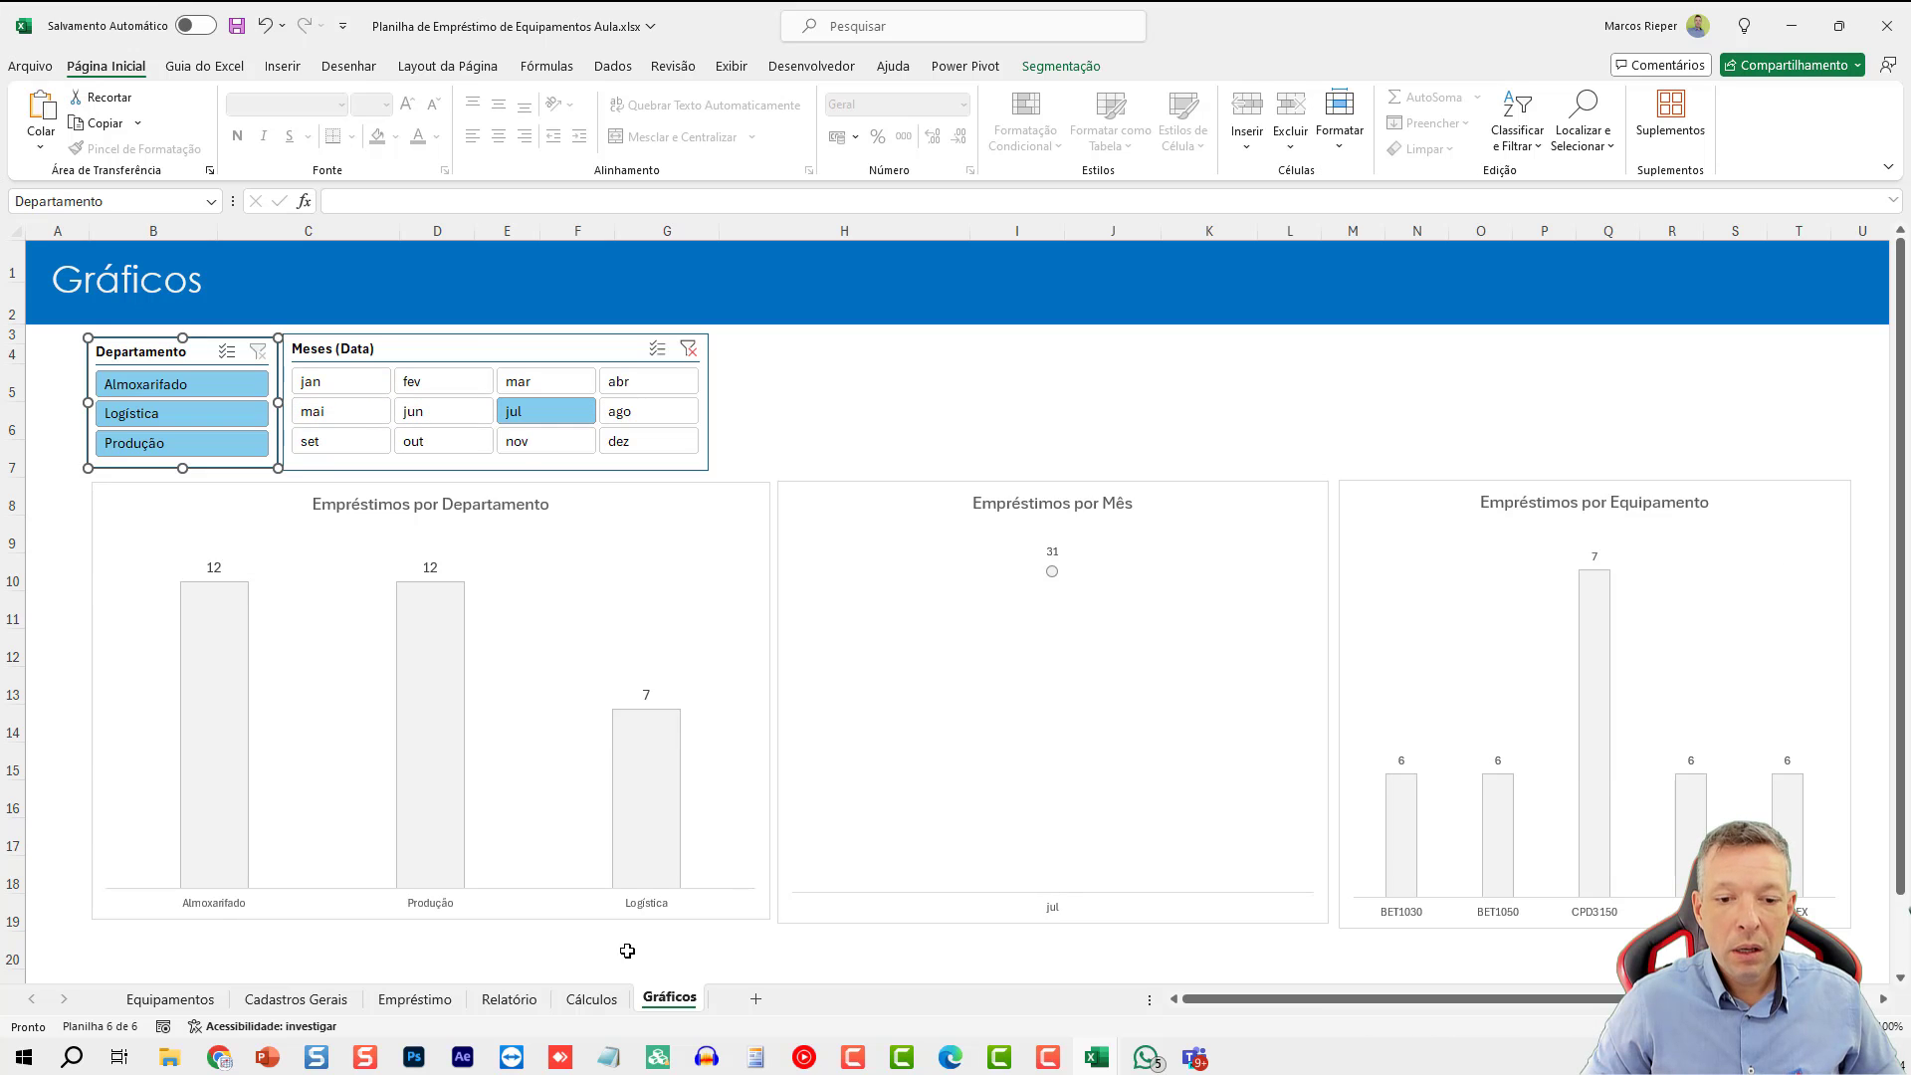
- Sort the equipment pivot table on the Cálculos sheet in descending order by Soma de Qtde. Empréstimo
{"action": "left_click", "coordinate": [594, 999]}
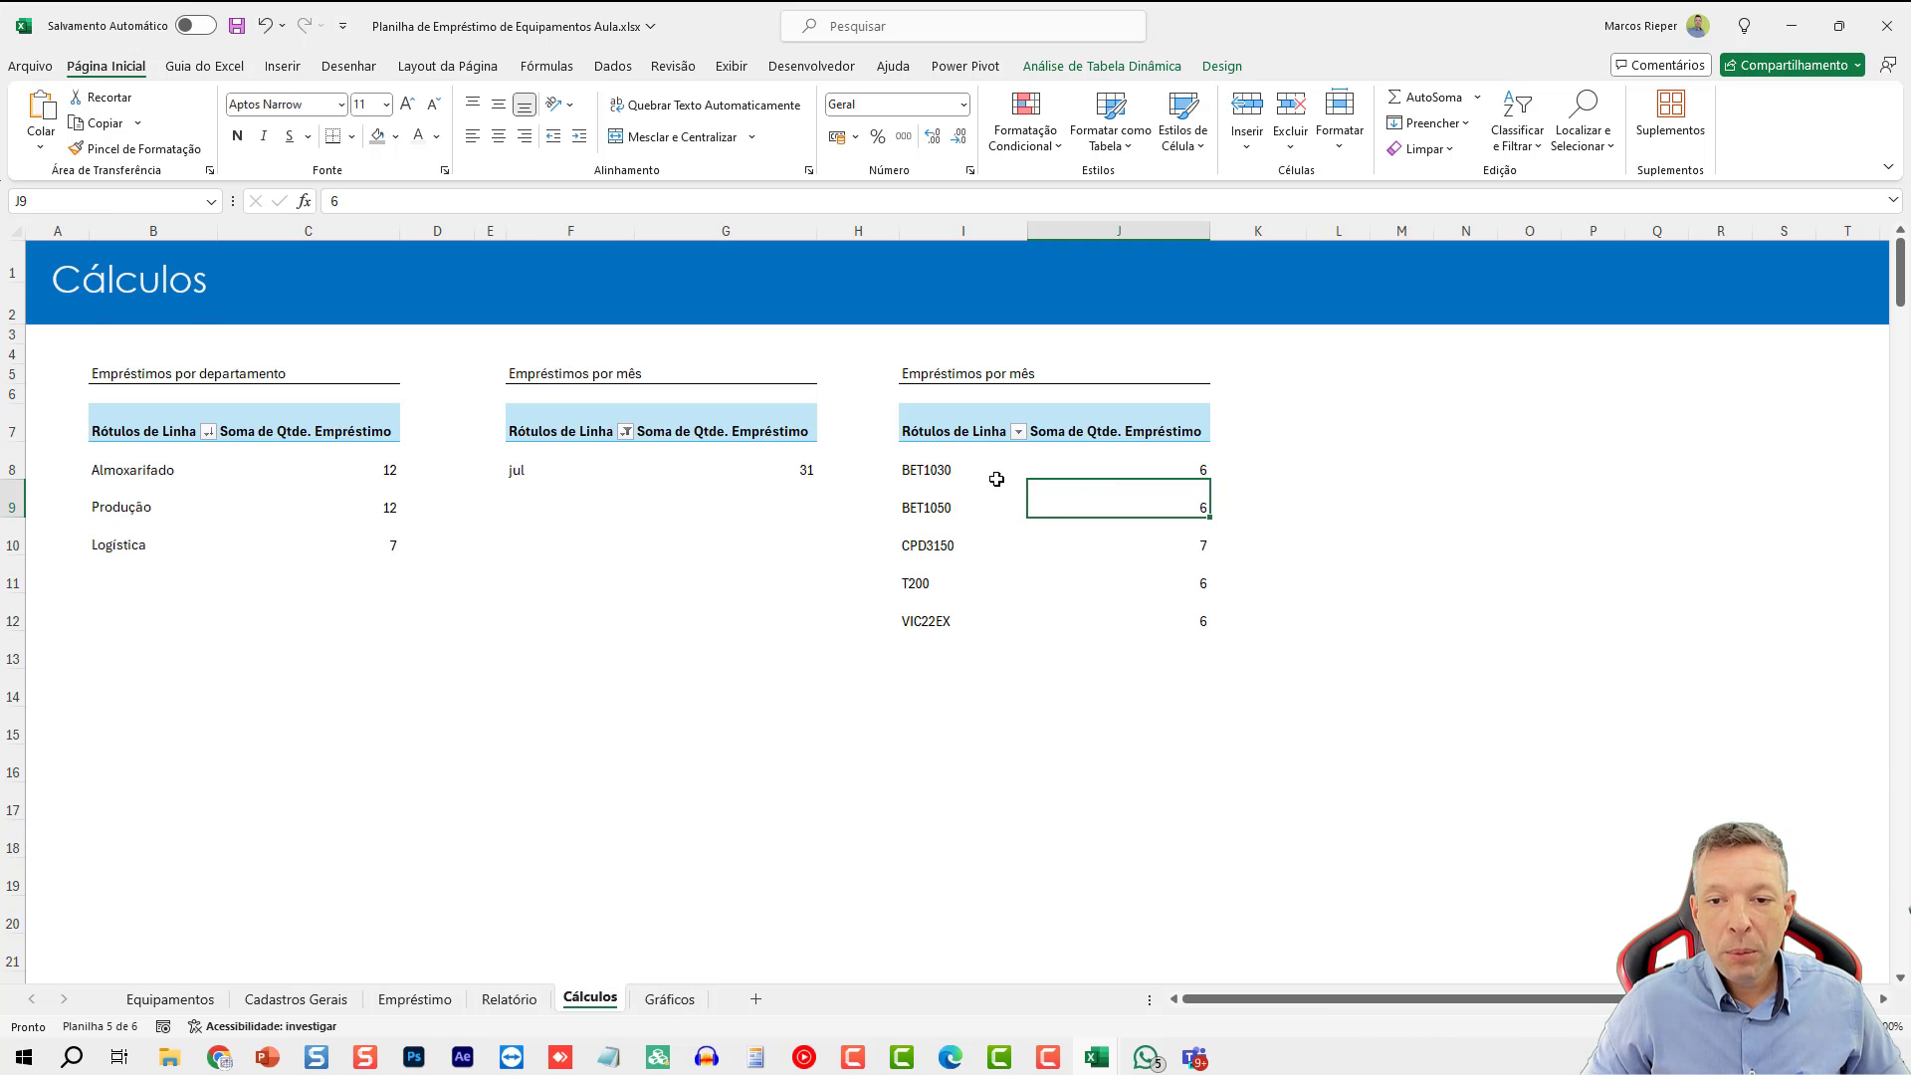
{"action": "right_click", "coordinate": [964, 471]}
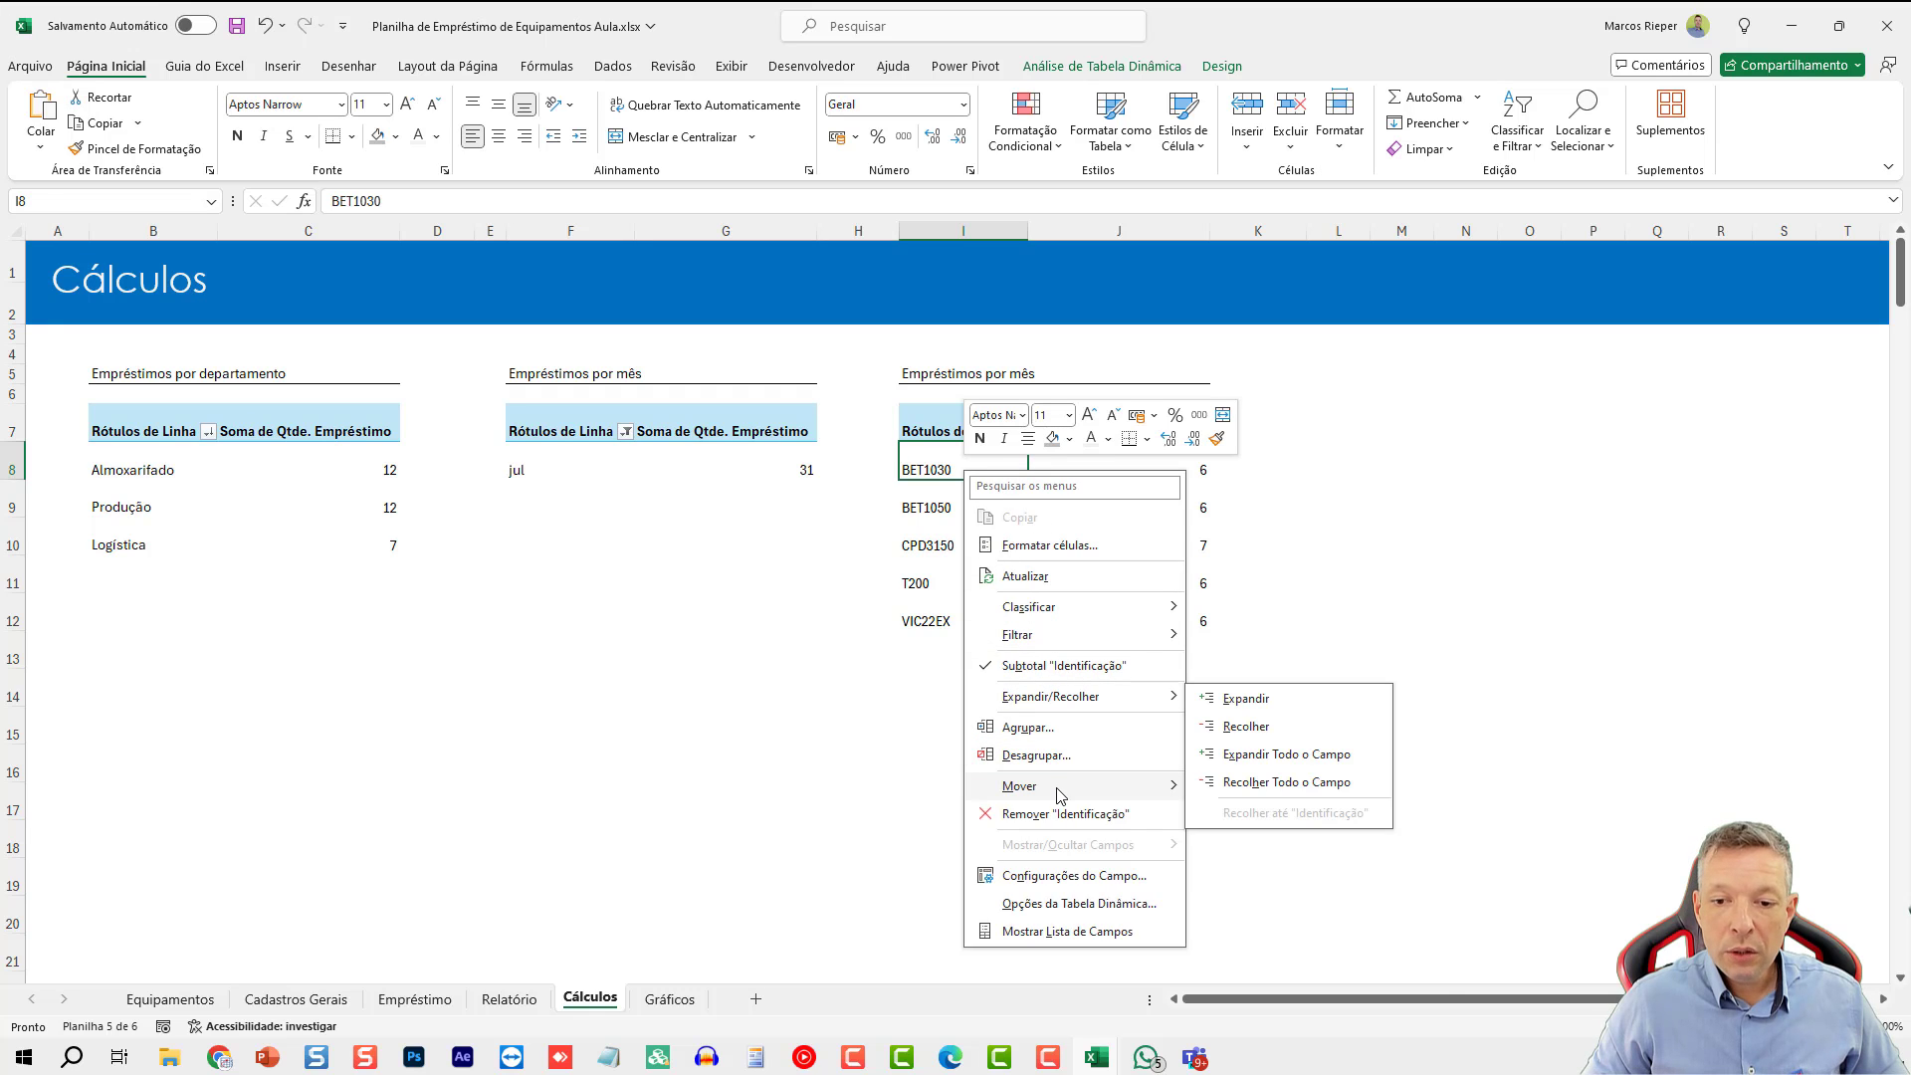
{"action": "mouse_move", "coordinate": [1100, 612]}
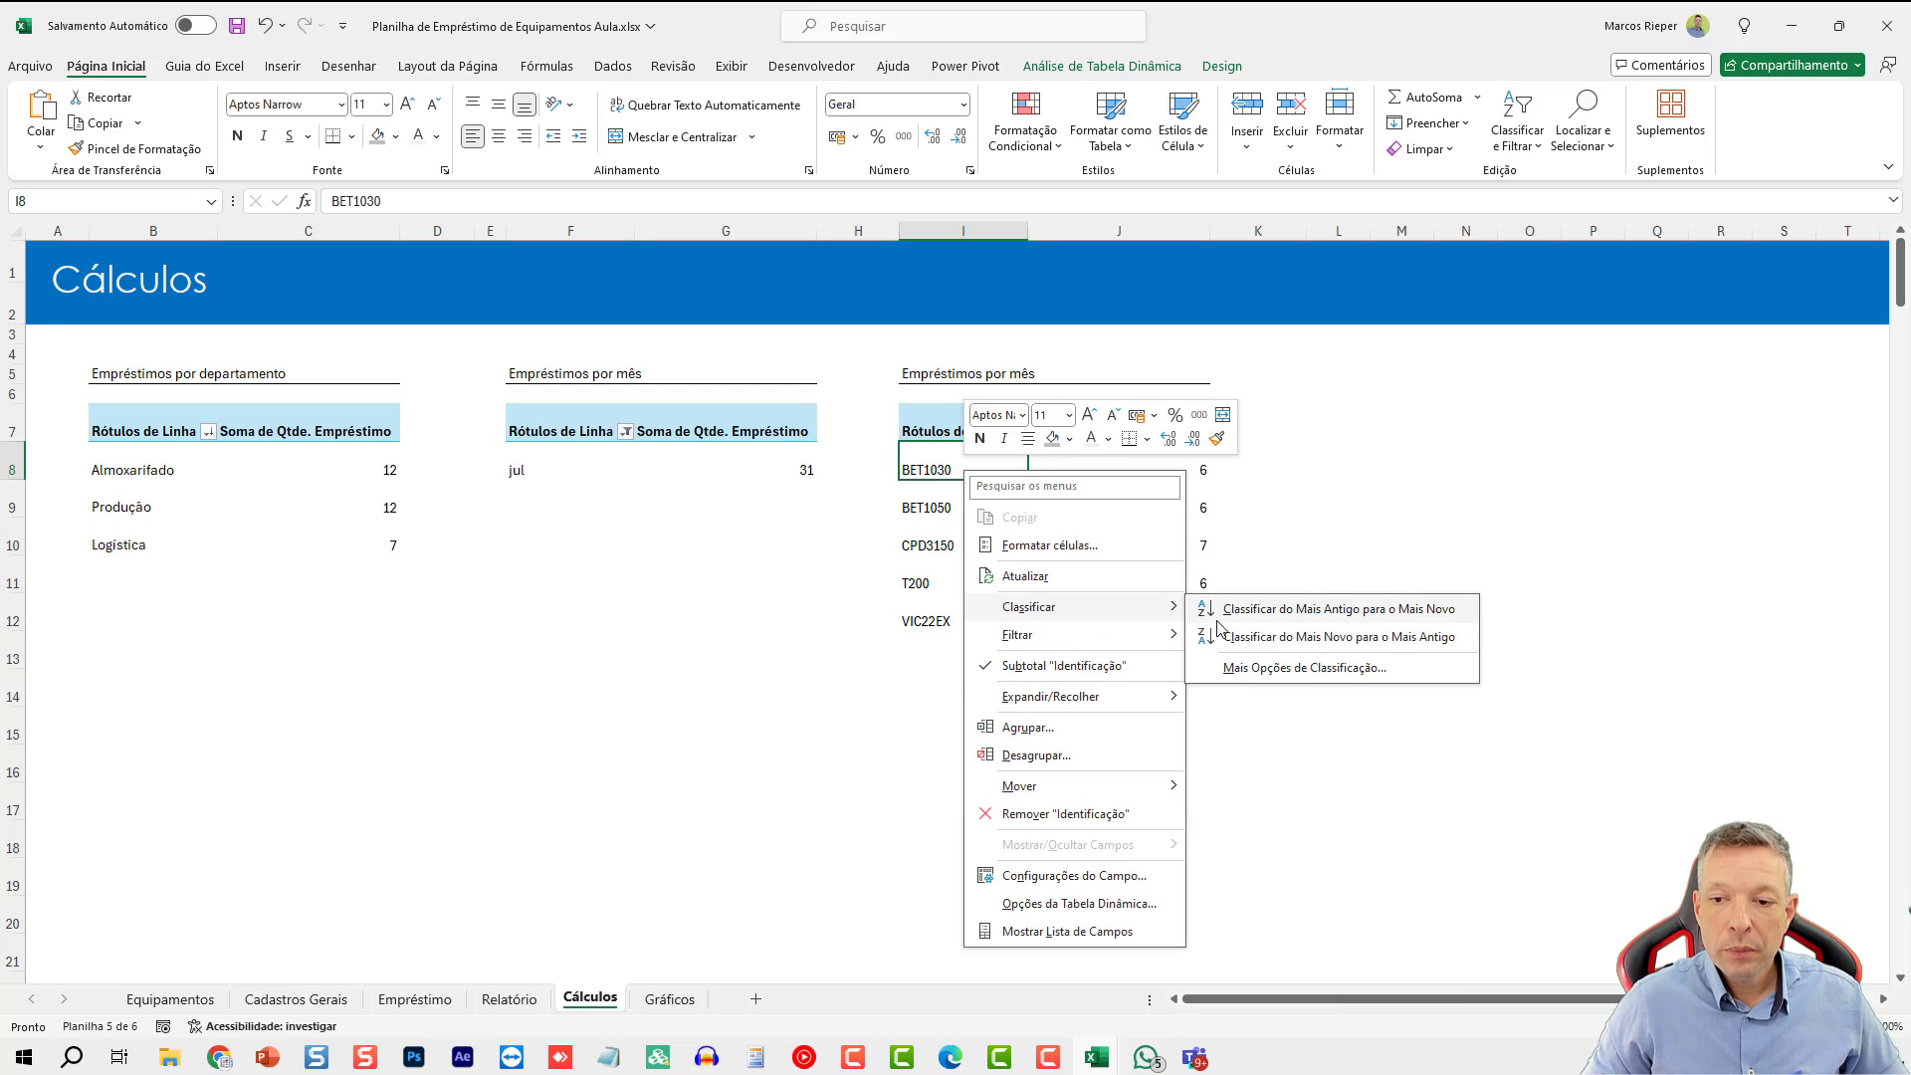
{"action": "left_click", "coordinate": [1266, 669]}
{"action": "left_click", "coordinate": [768, 517]}
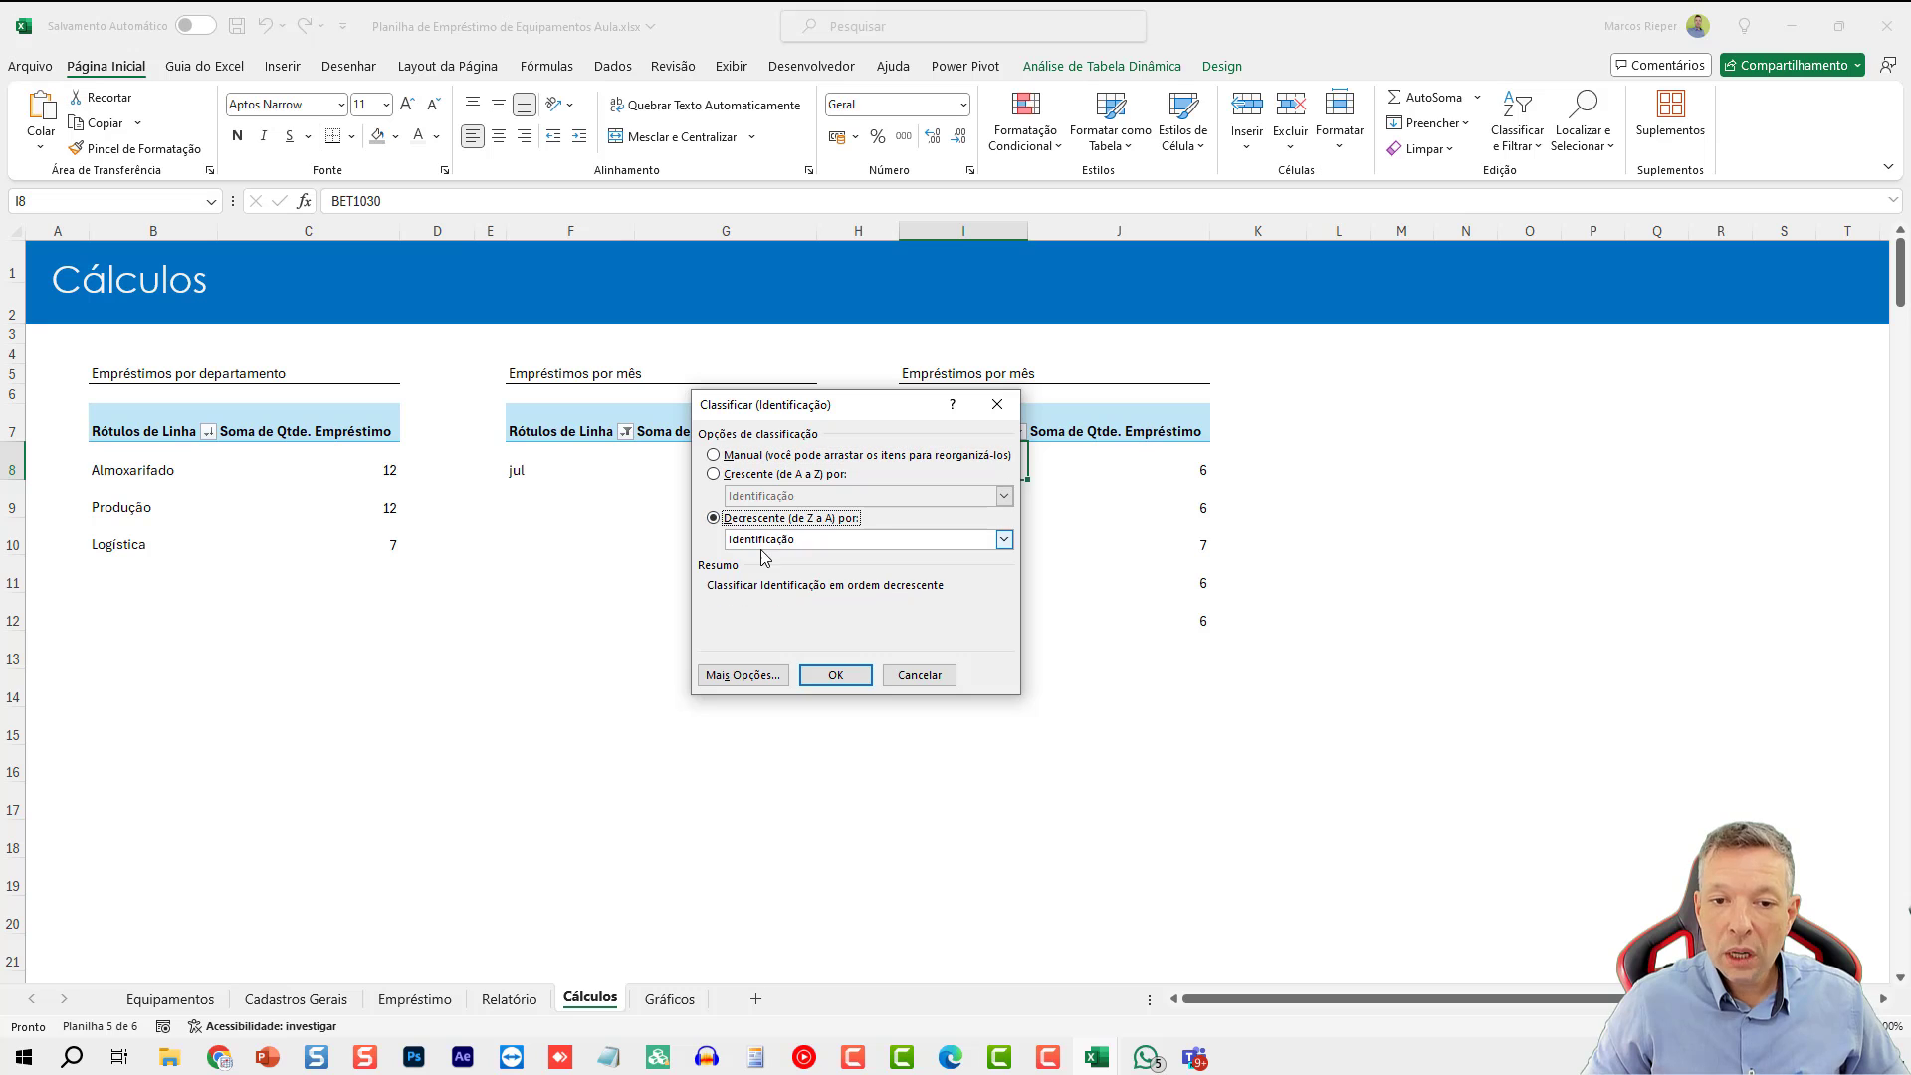
{"action": "left_click", "coordinate": [1004, 538]}
{"action": "left_click", "coordinate": [806, 565]}
{"action": "left_click", "coordinate": [835, 675]}
{"action": "left_click", "coordinate": [1066, 730]}
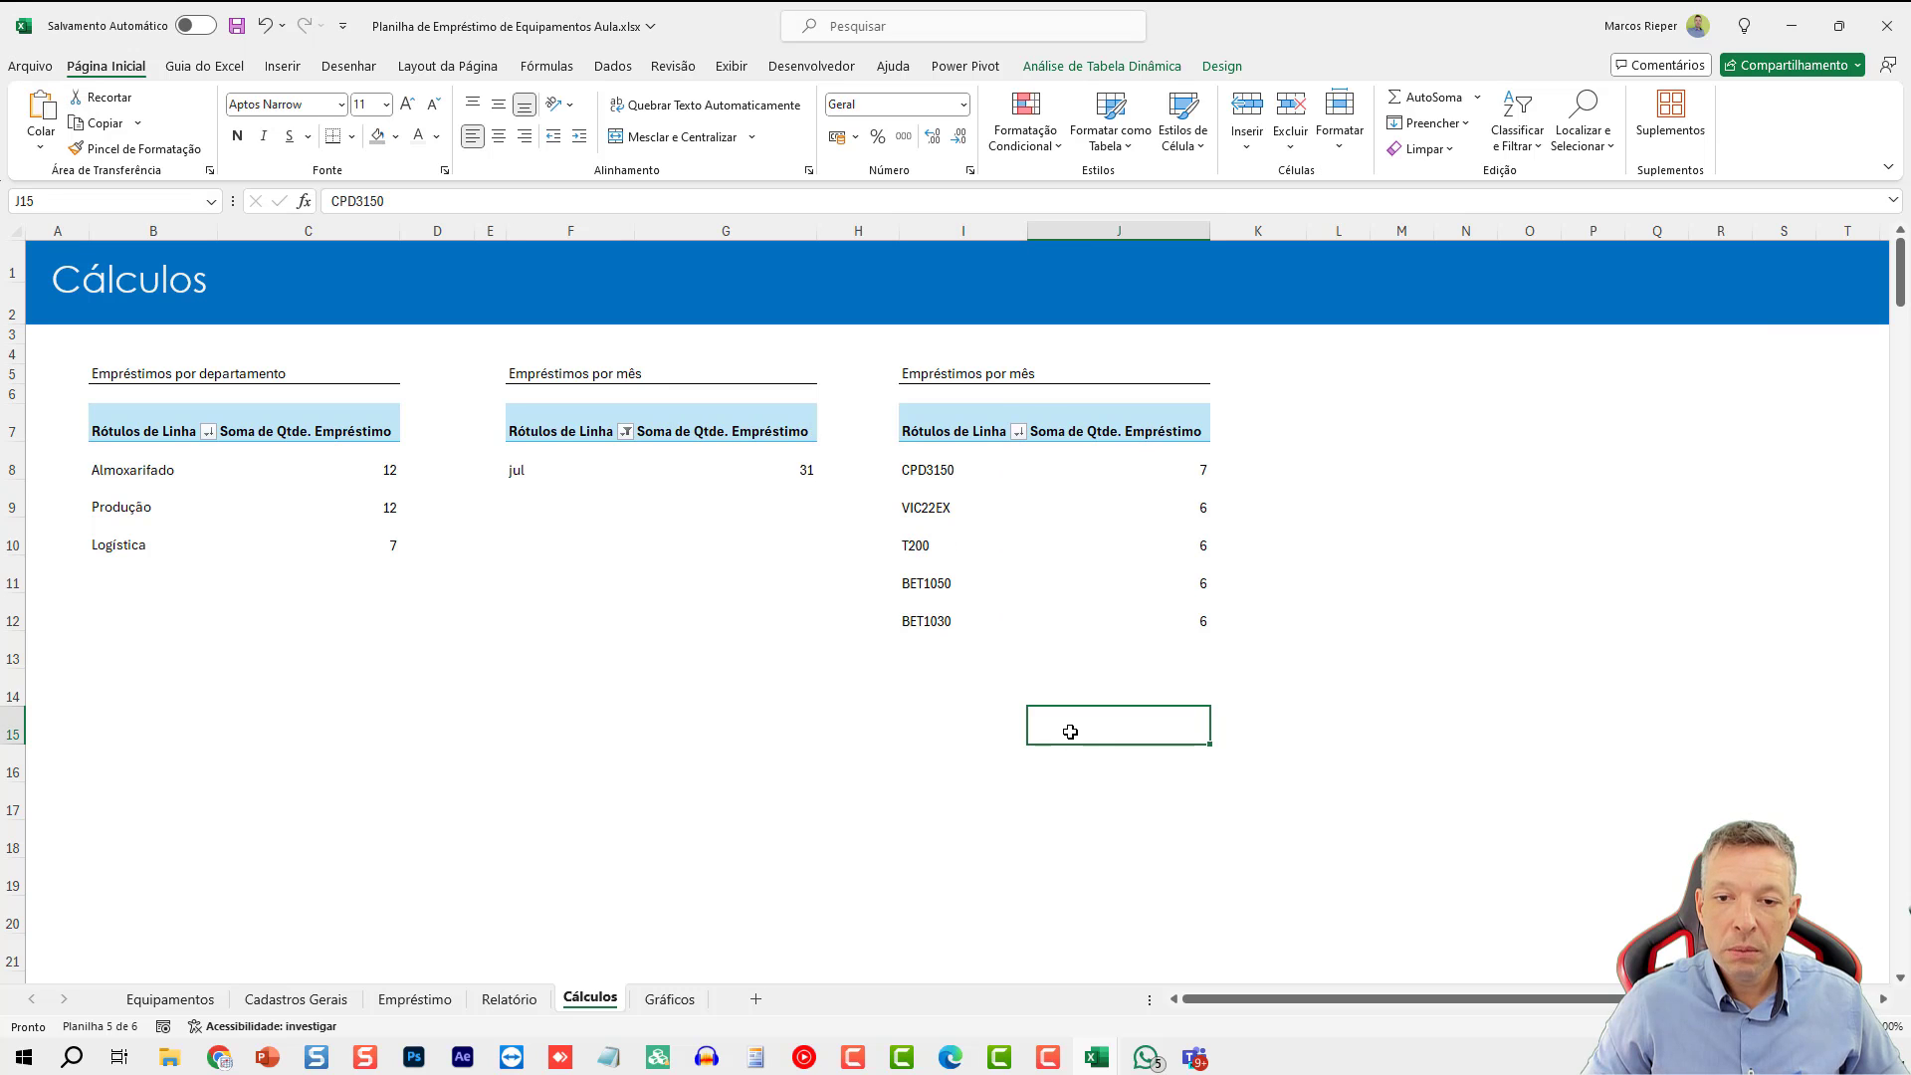
- On the Gráficos sheet, try the jun and mai filters and select all months from jan to dez in the Meses (Data) slicer
{"action": "left_click", "coordinate": [687, 998]}
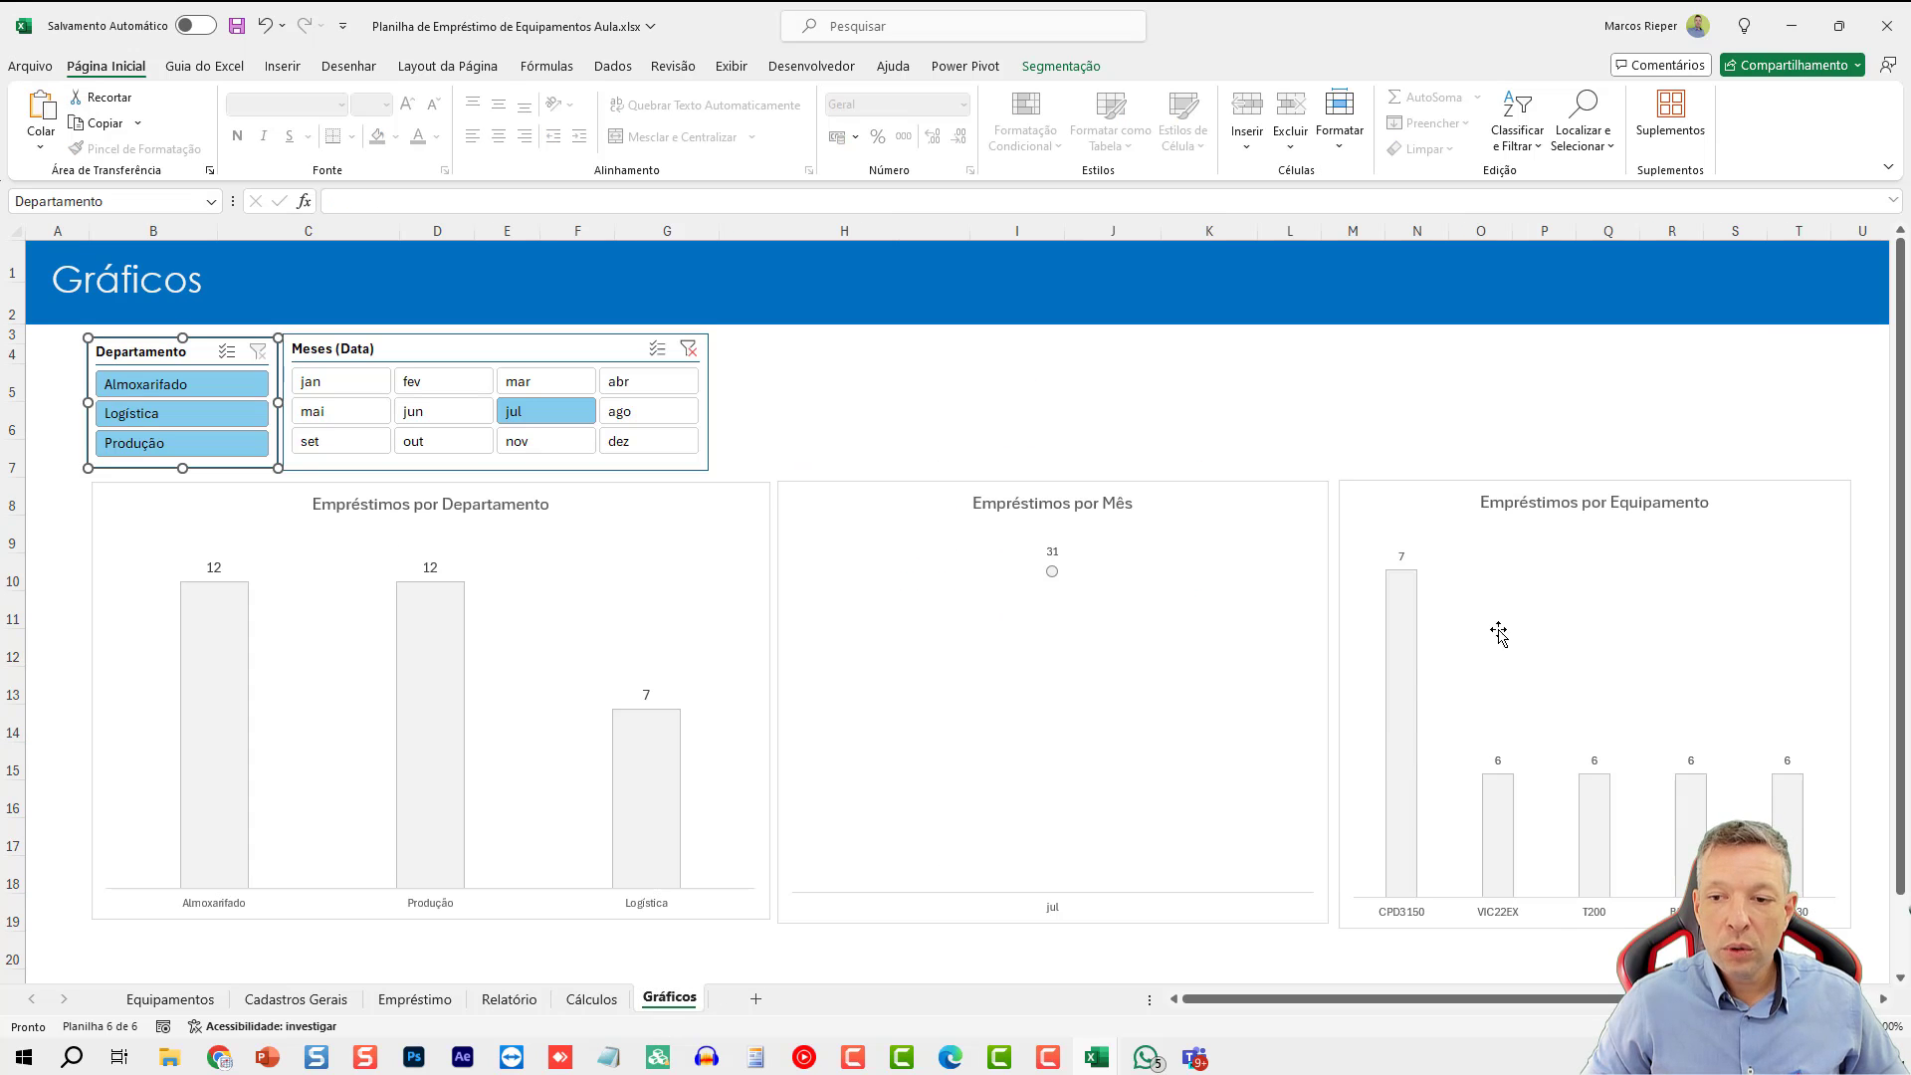
{"action": "left_click", "coordinate": [443, 411]}
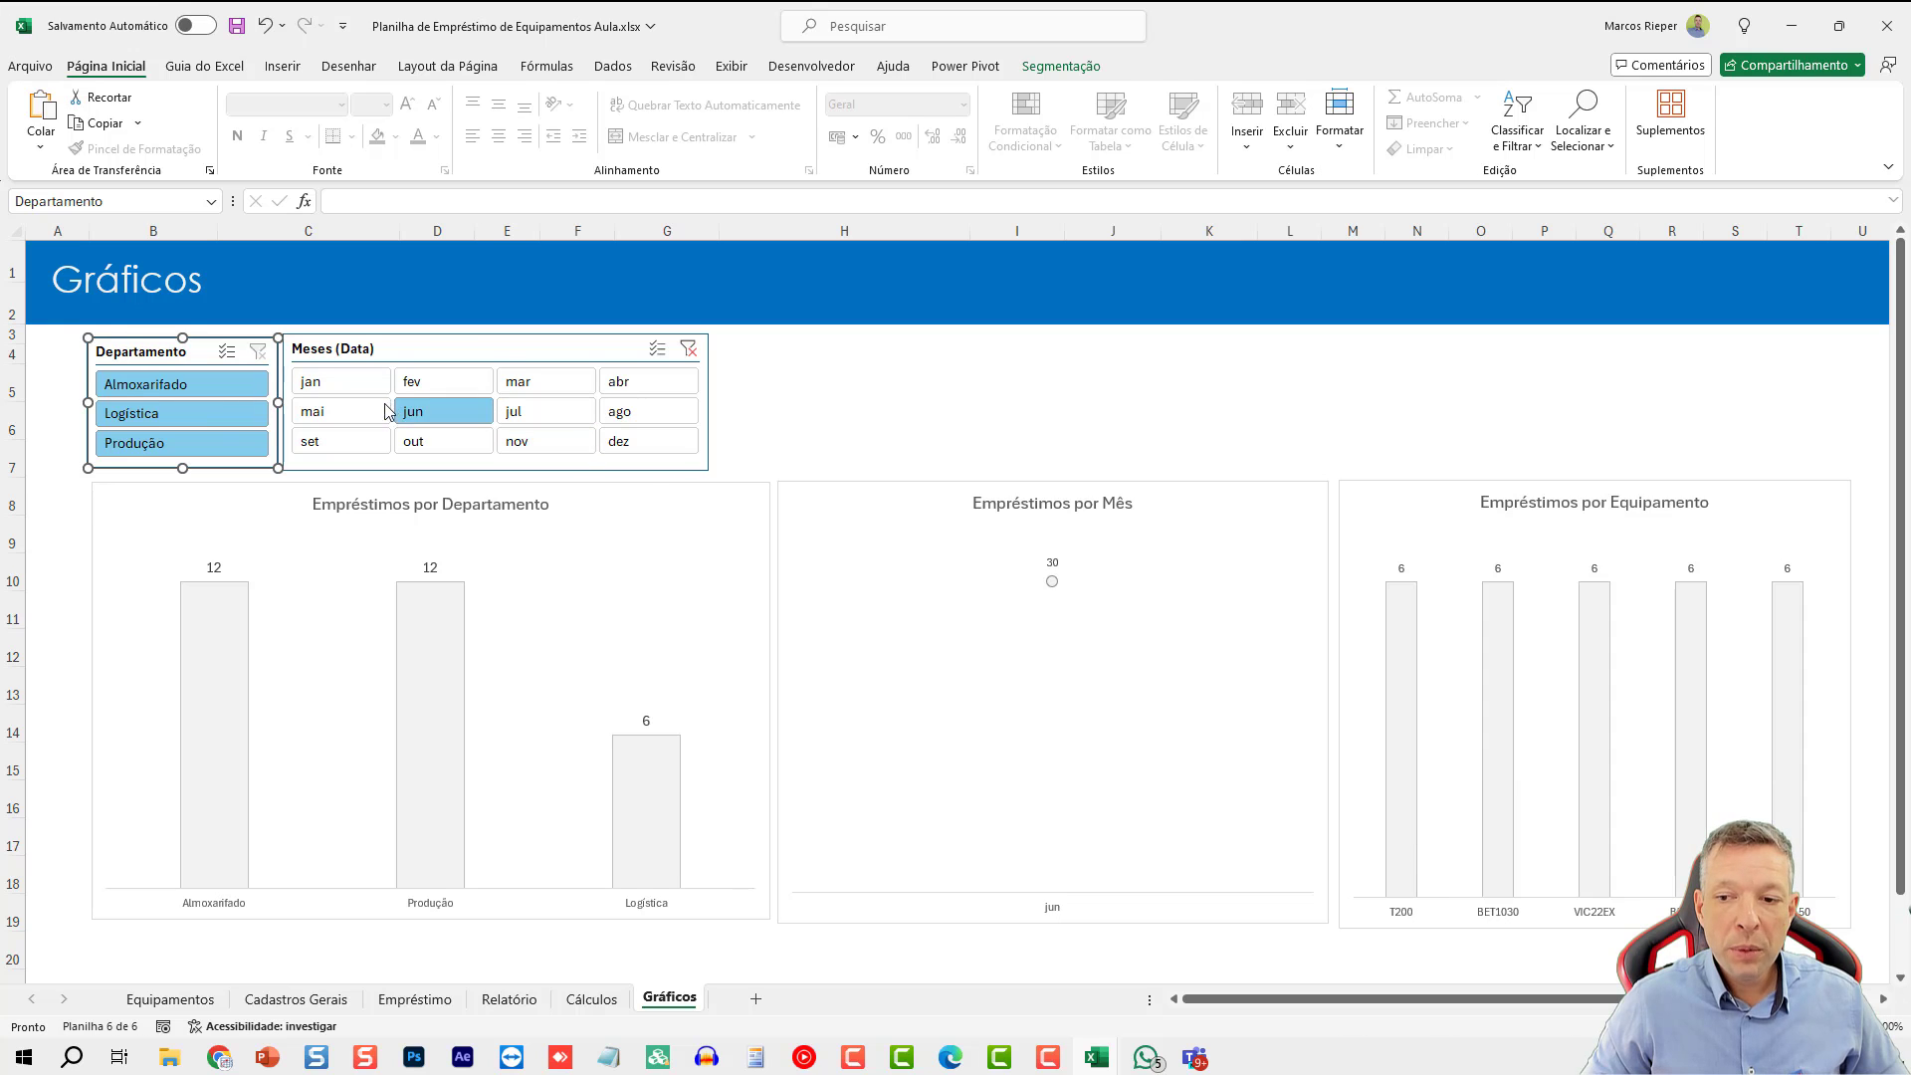
{"action": "left_click", "coordinate": [338, 411]}
{"action": "left_click_drag", "start_coordinate": [353, 389], "coordinate": [661, 440]}
{"action": "left_click", "coordinate": [1098, 423]}
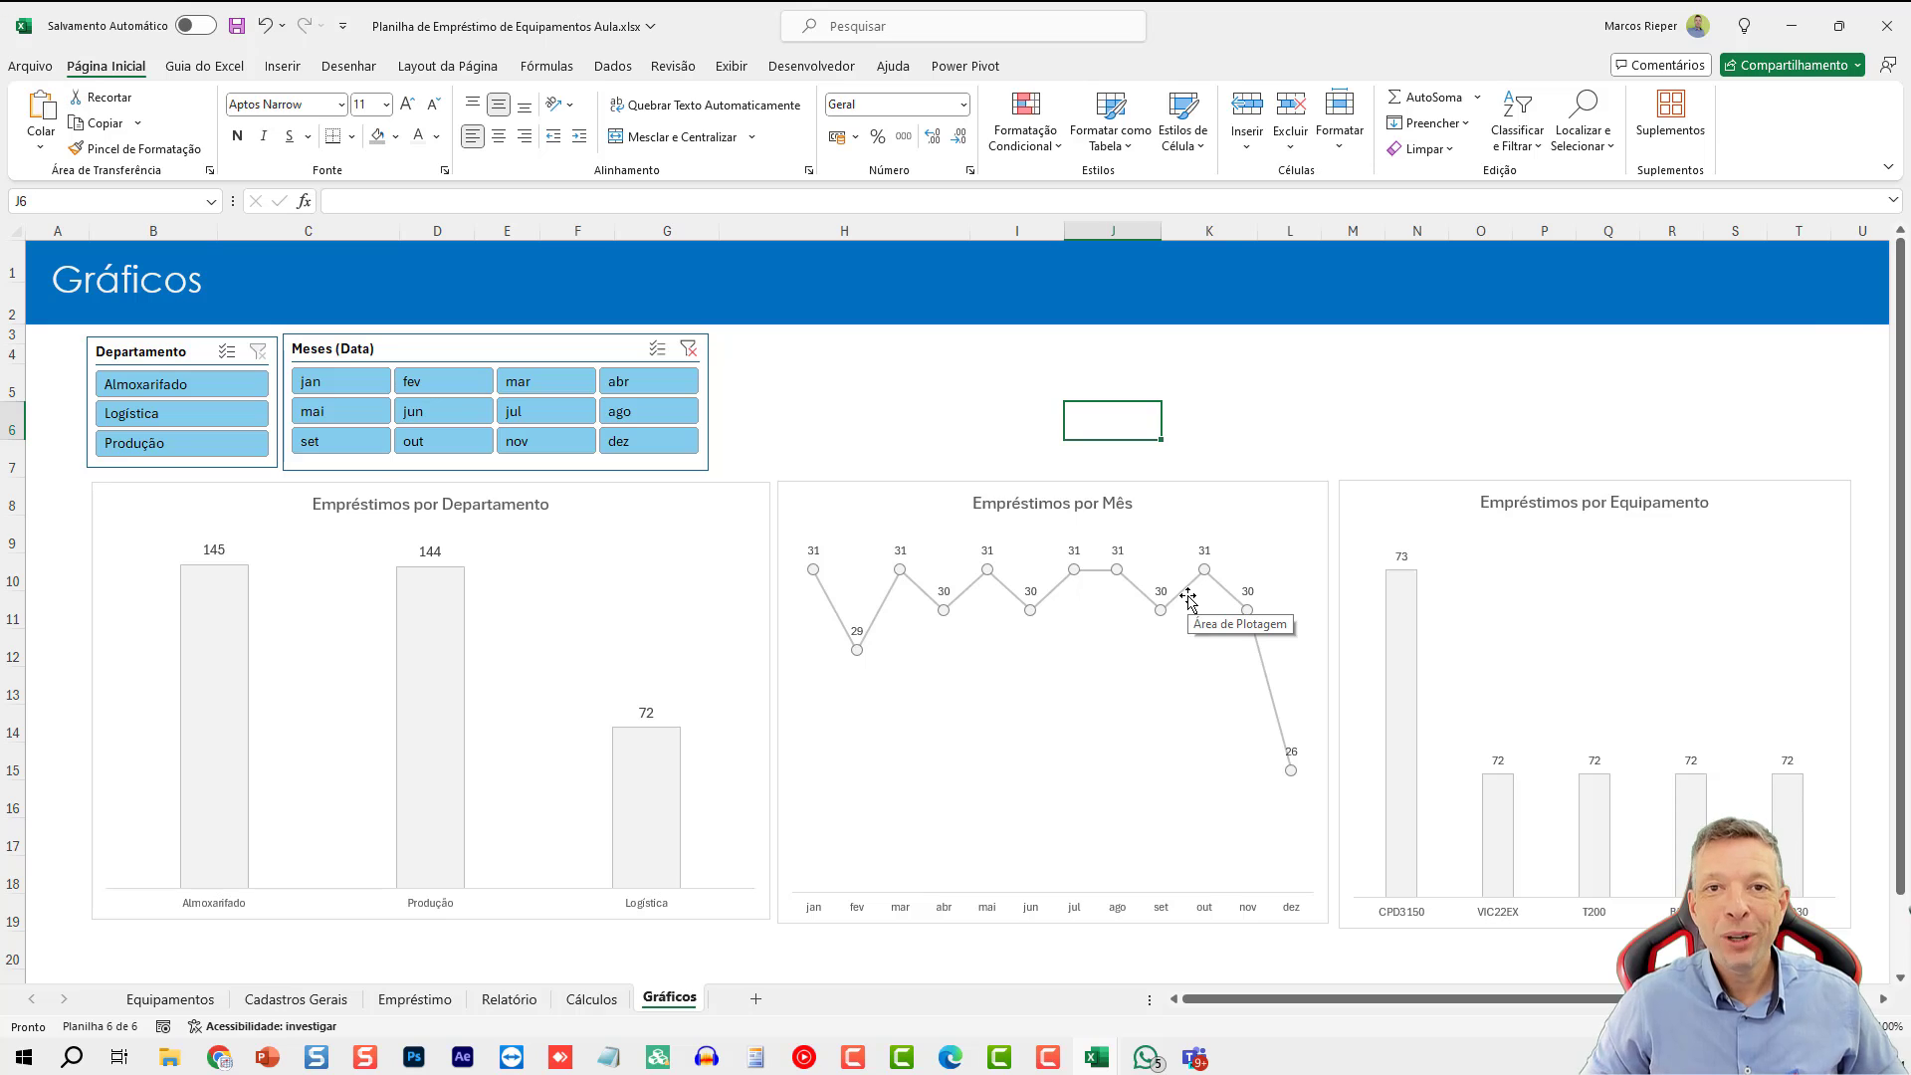
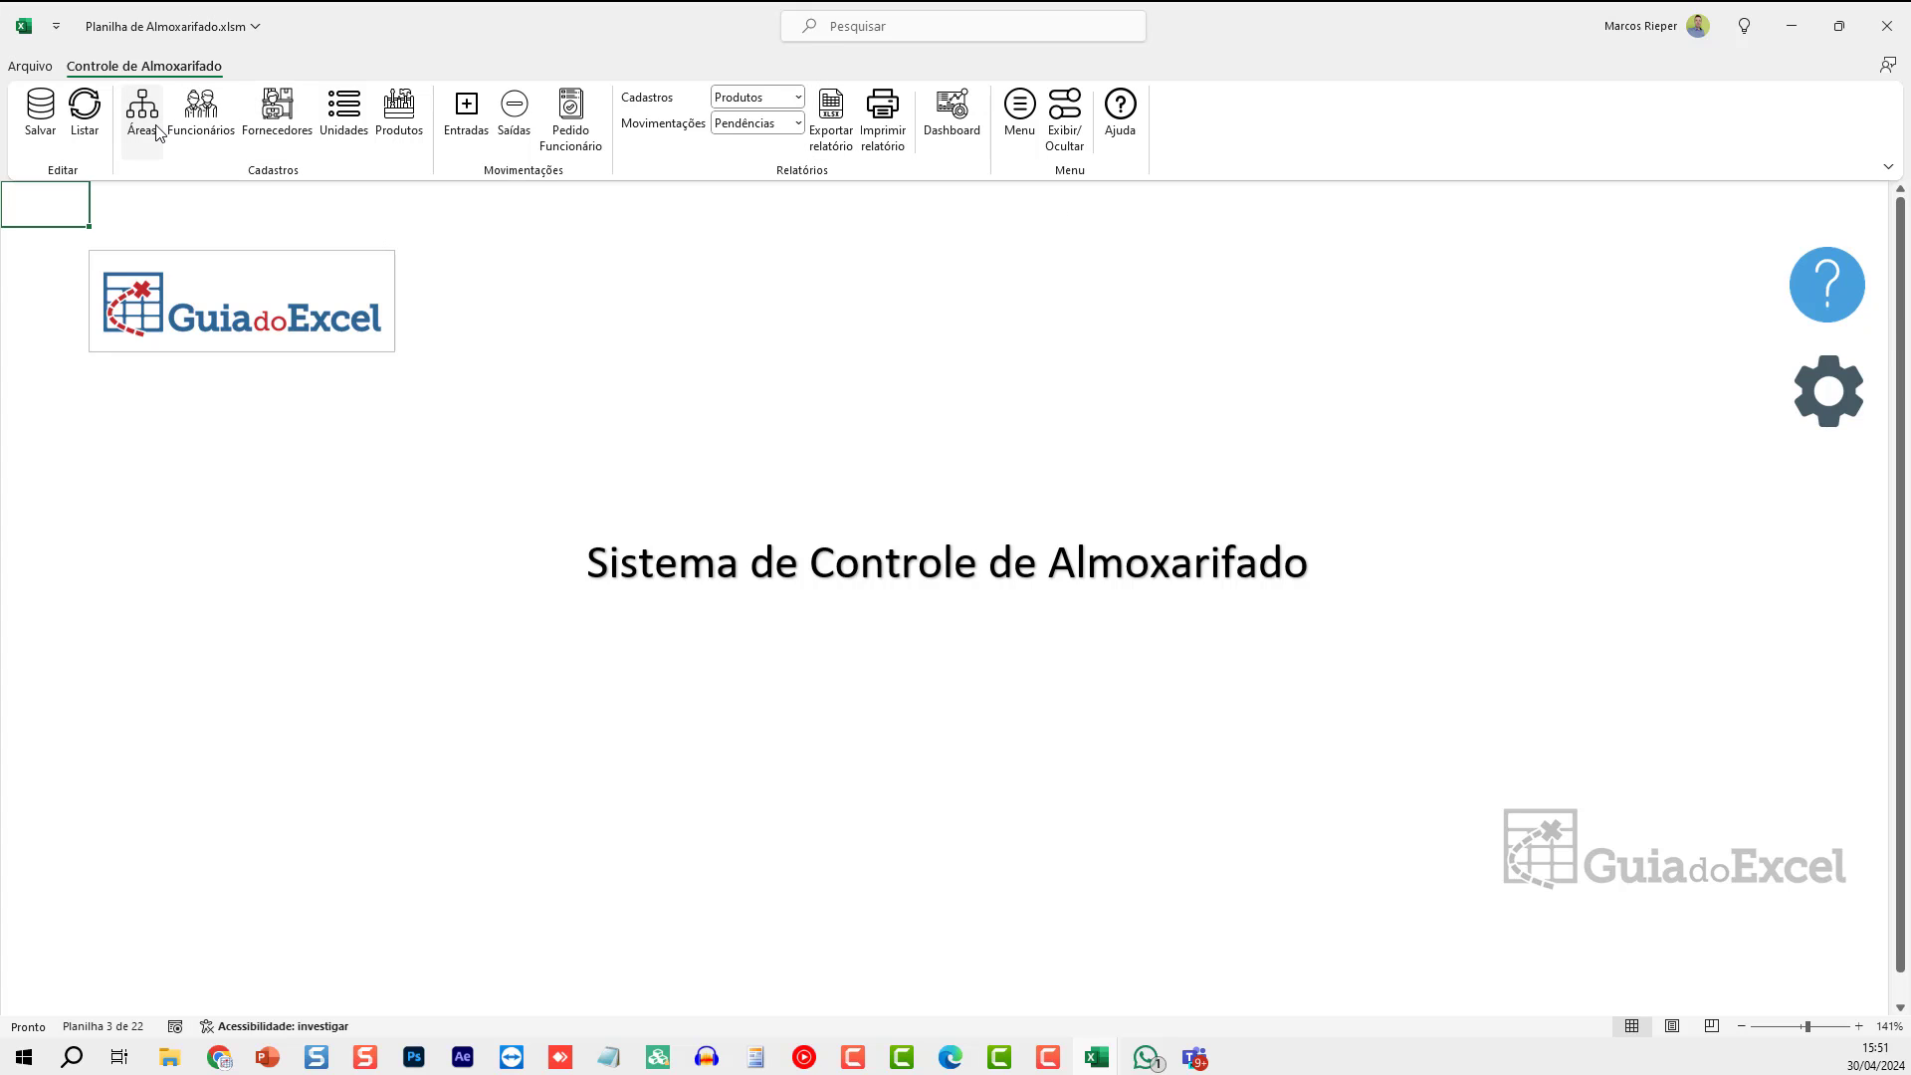
- In the Planilha de Almoxarifado.xlsm workbook, look through the Ajuda, Áreas, Funcionários, Fornecedores and Unidades sheets
{"action": "left_click", "coordinate": [1125, 127]}
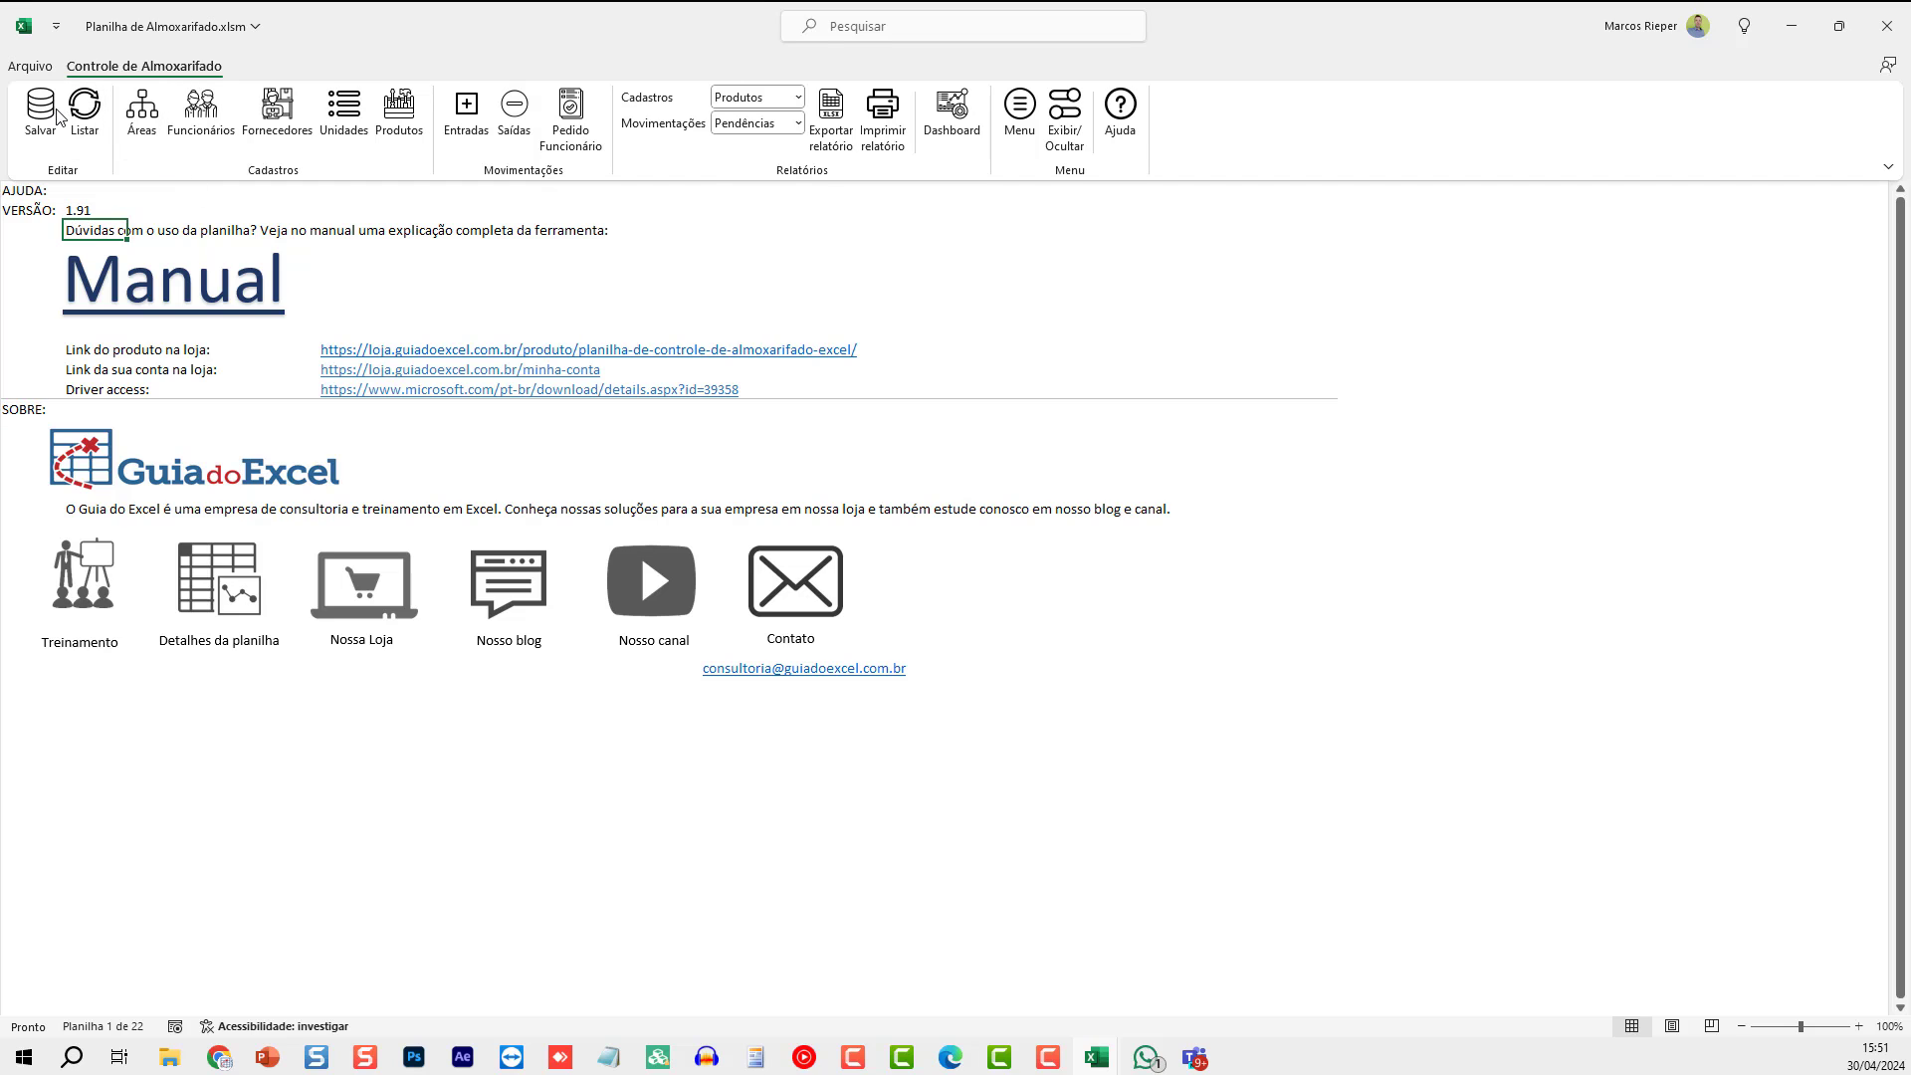
{"action": "left_click", "coordinate": [142, 112]}
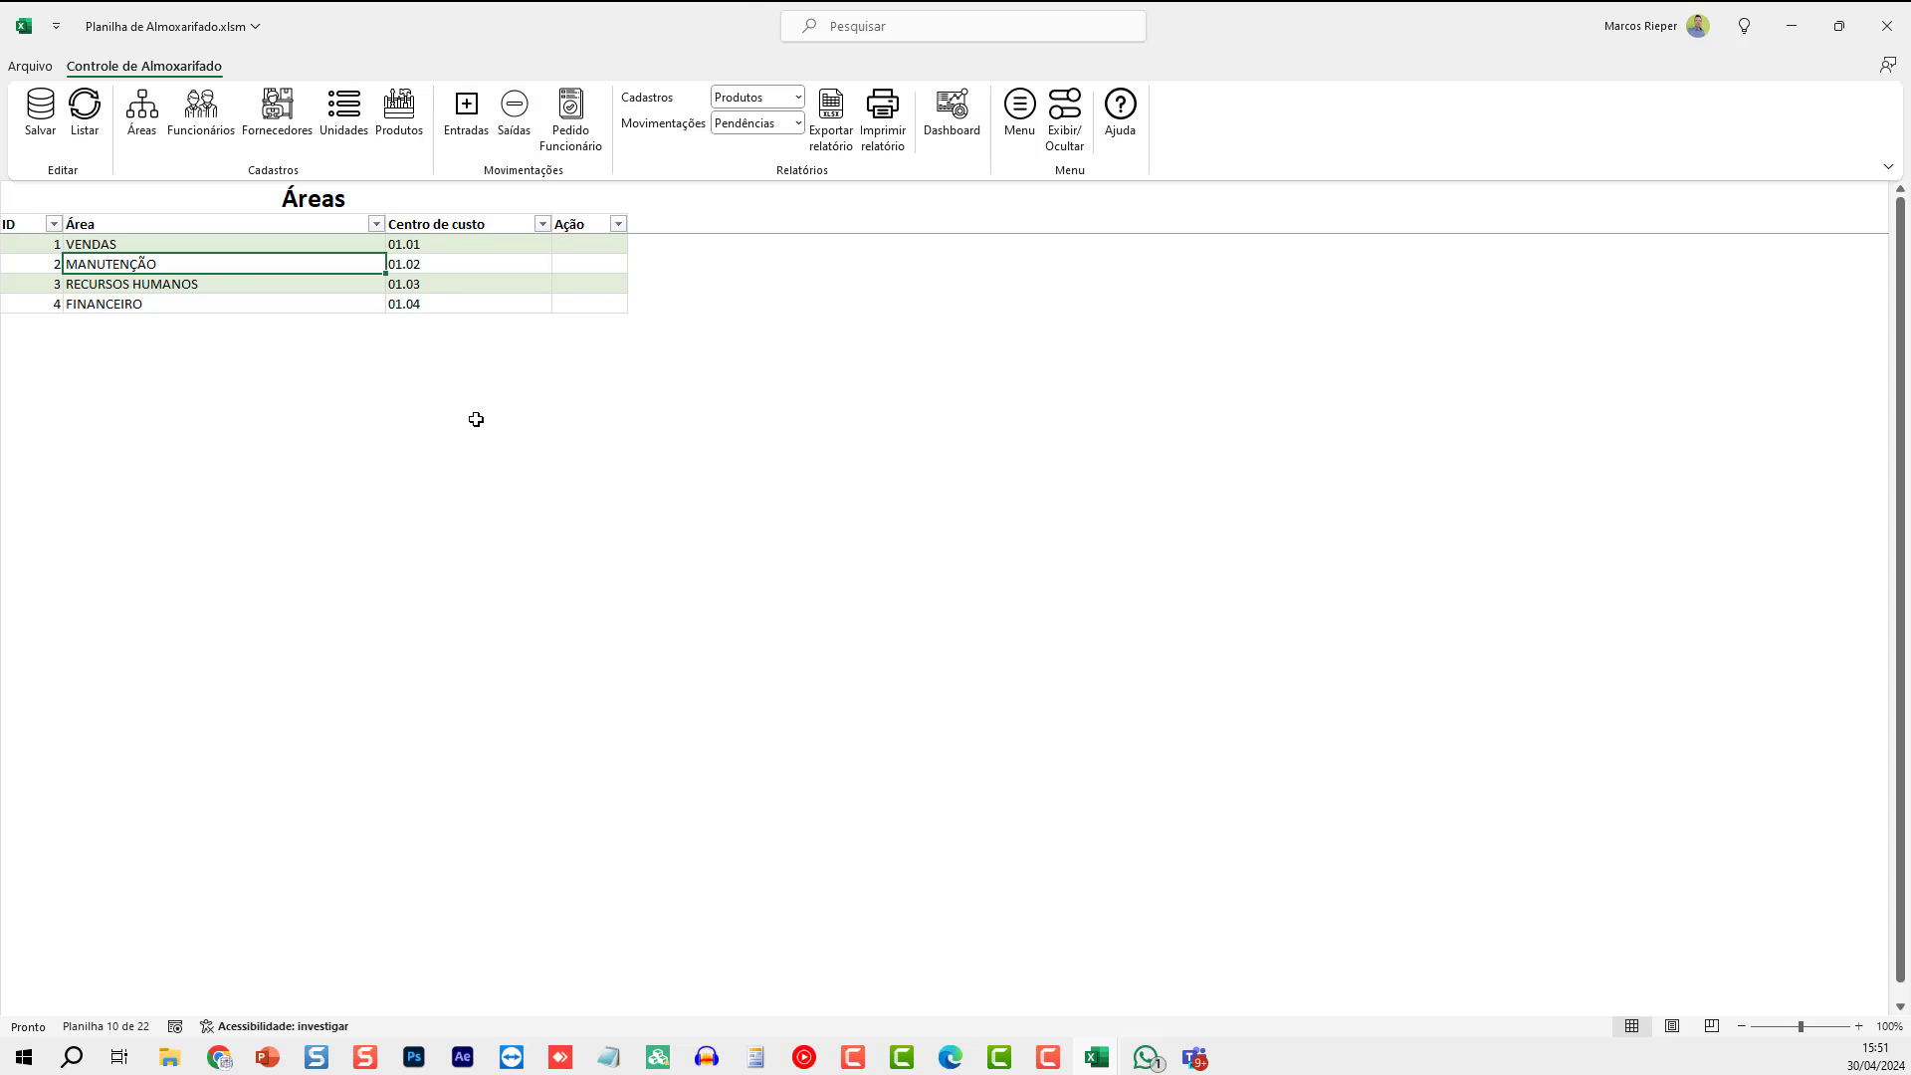
{"action": "scroll", "coordinate": [474, 416], "scroll_direction": "up", "scroll_amount": 9}
{"action": "left_click", "coordinate": [200, 107]}
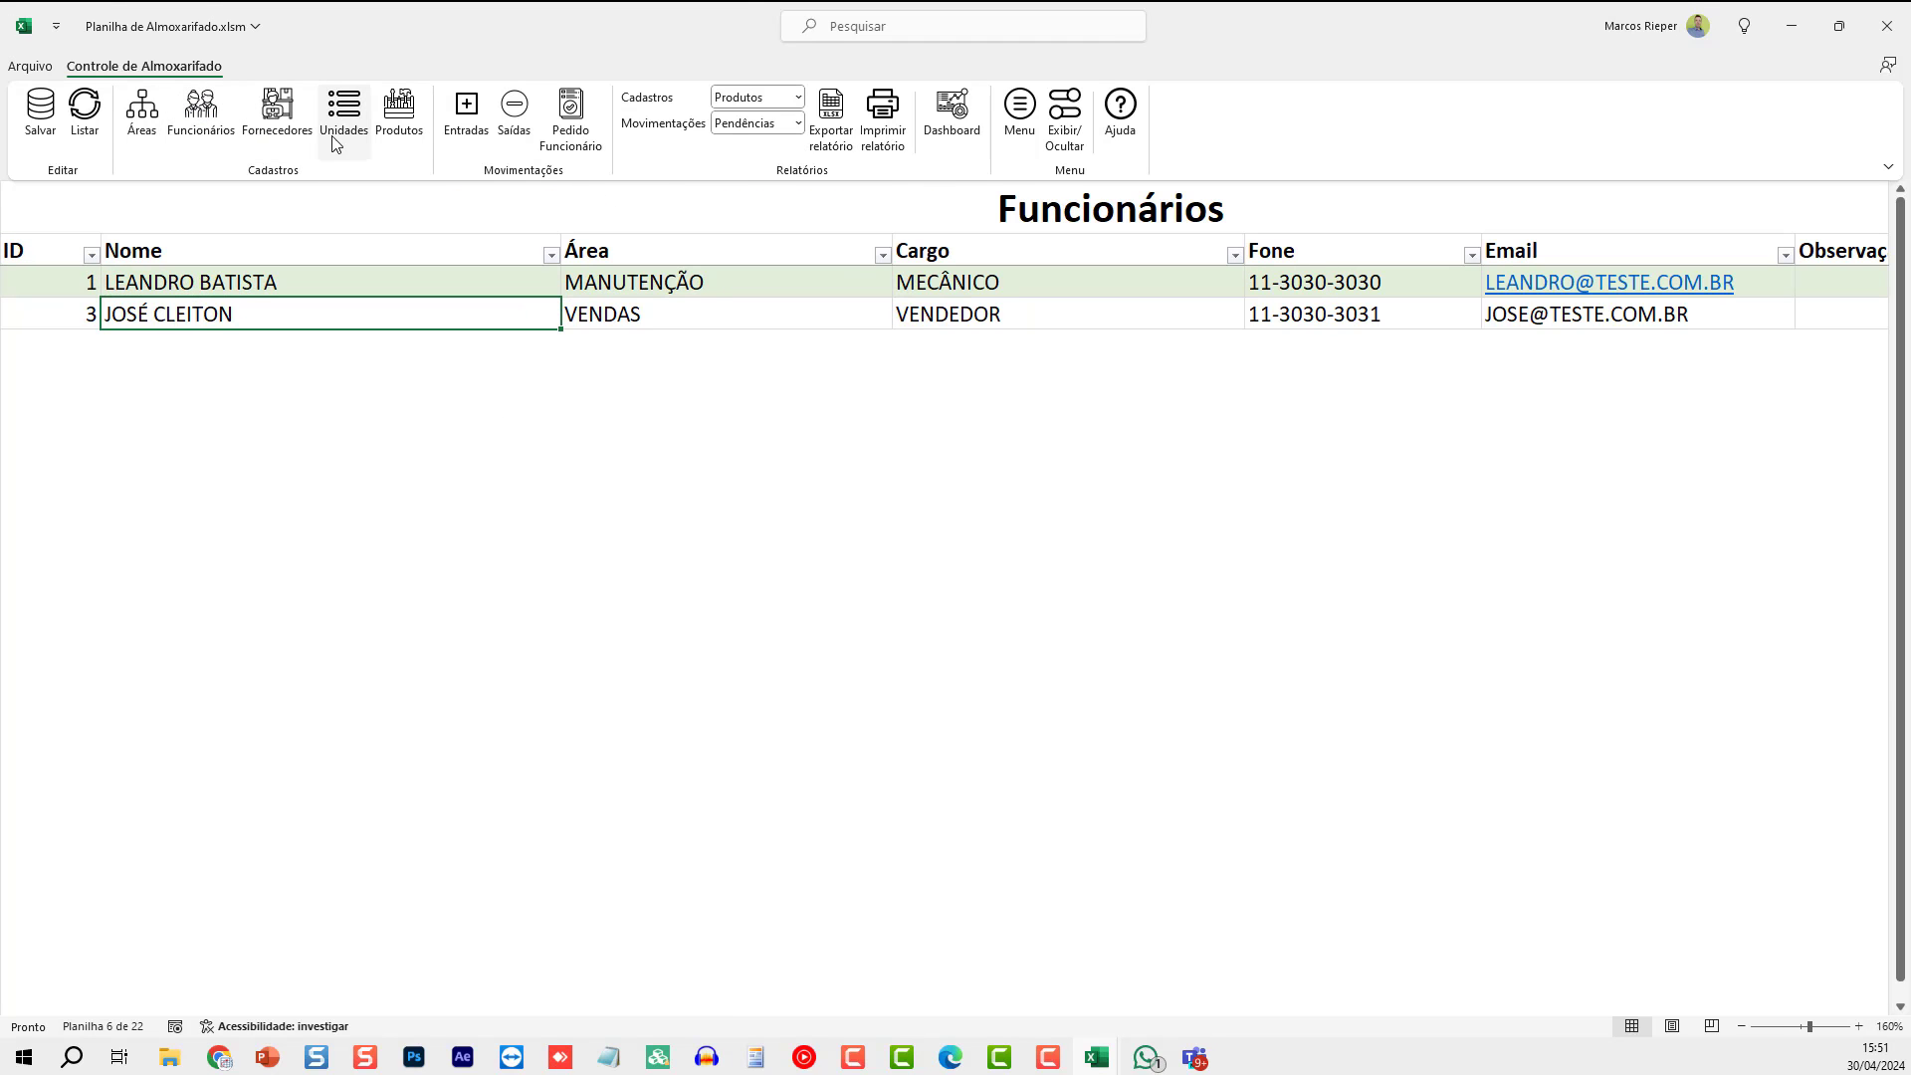
{"action": "left_click", "coordinate": [276, 112]}
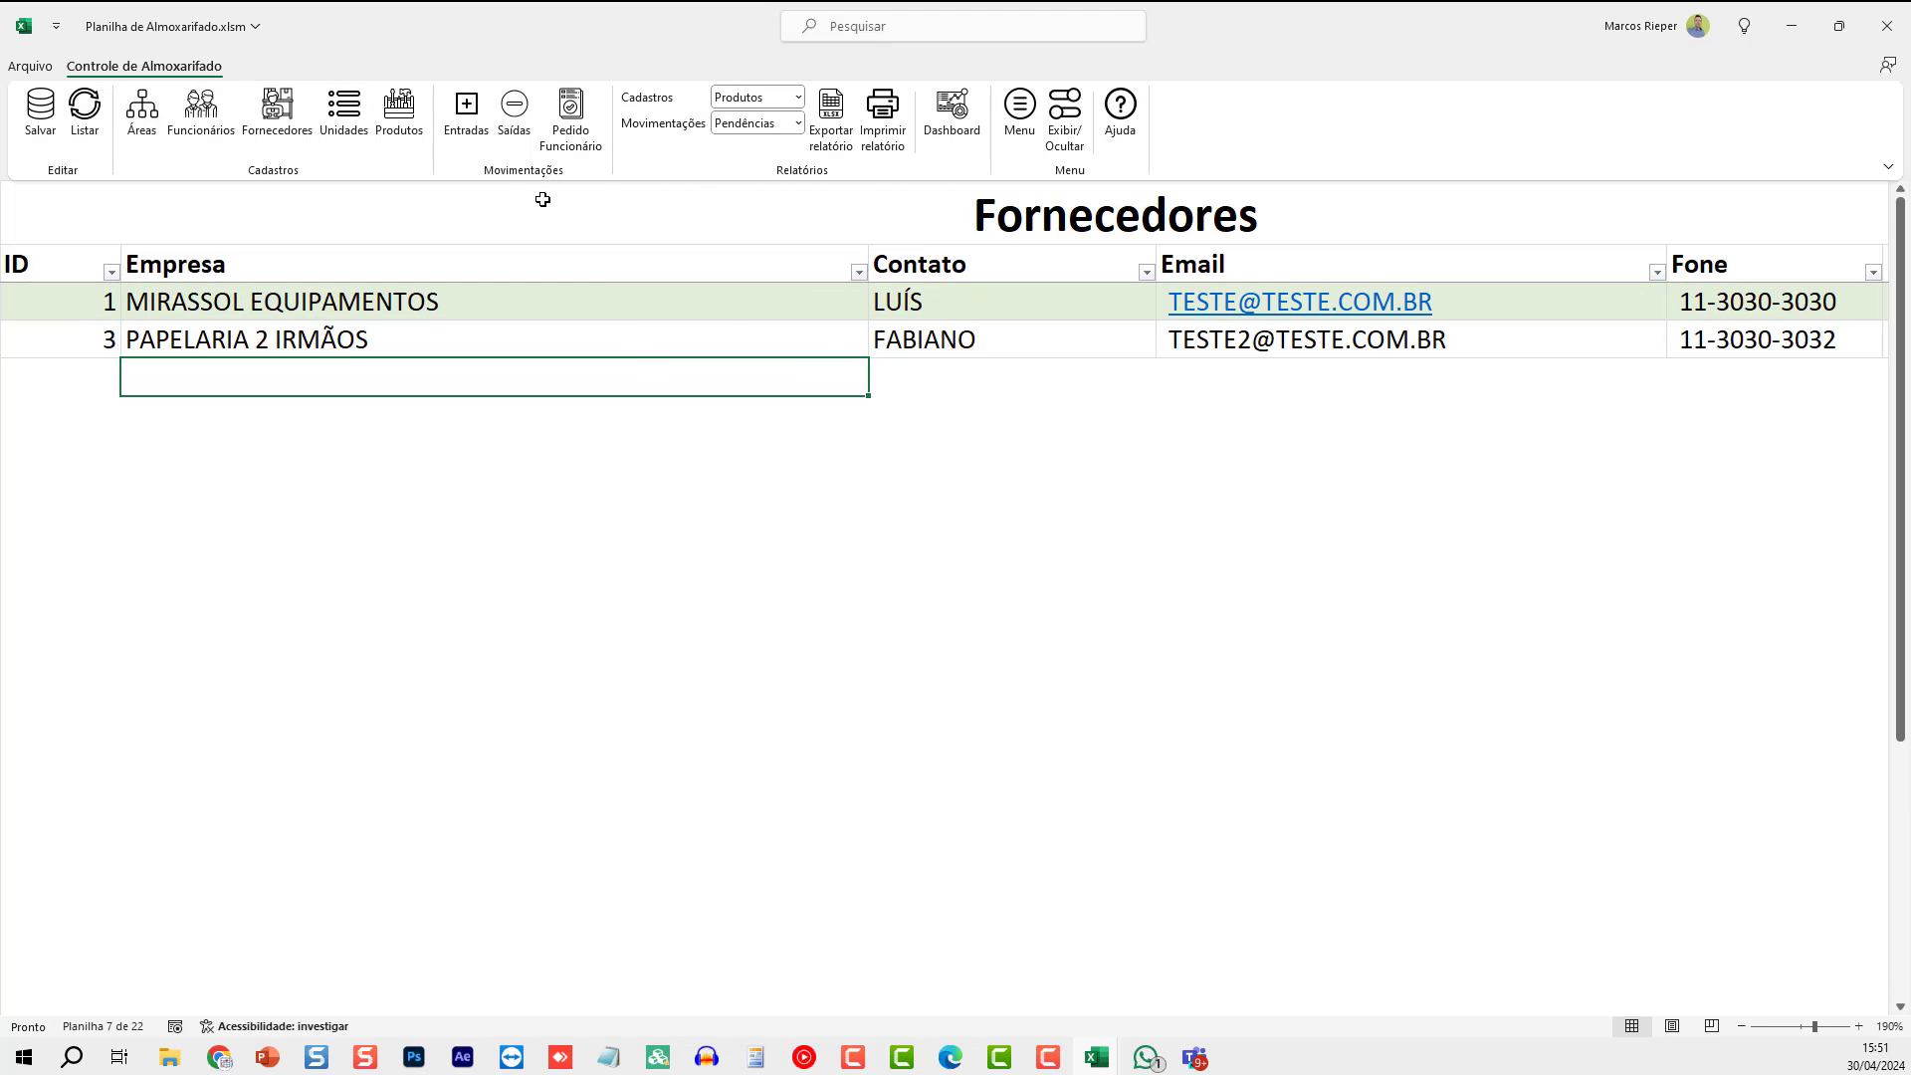
{"action": "left_click", "coordinate": [344, 110]}
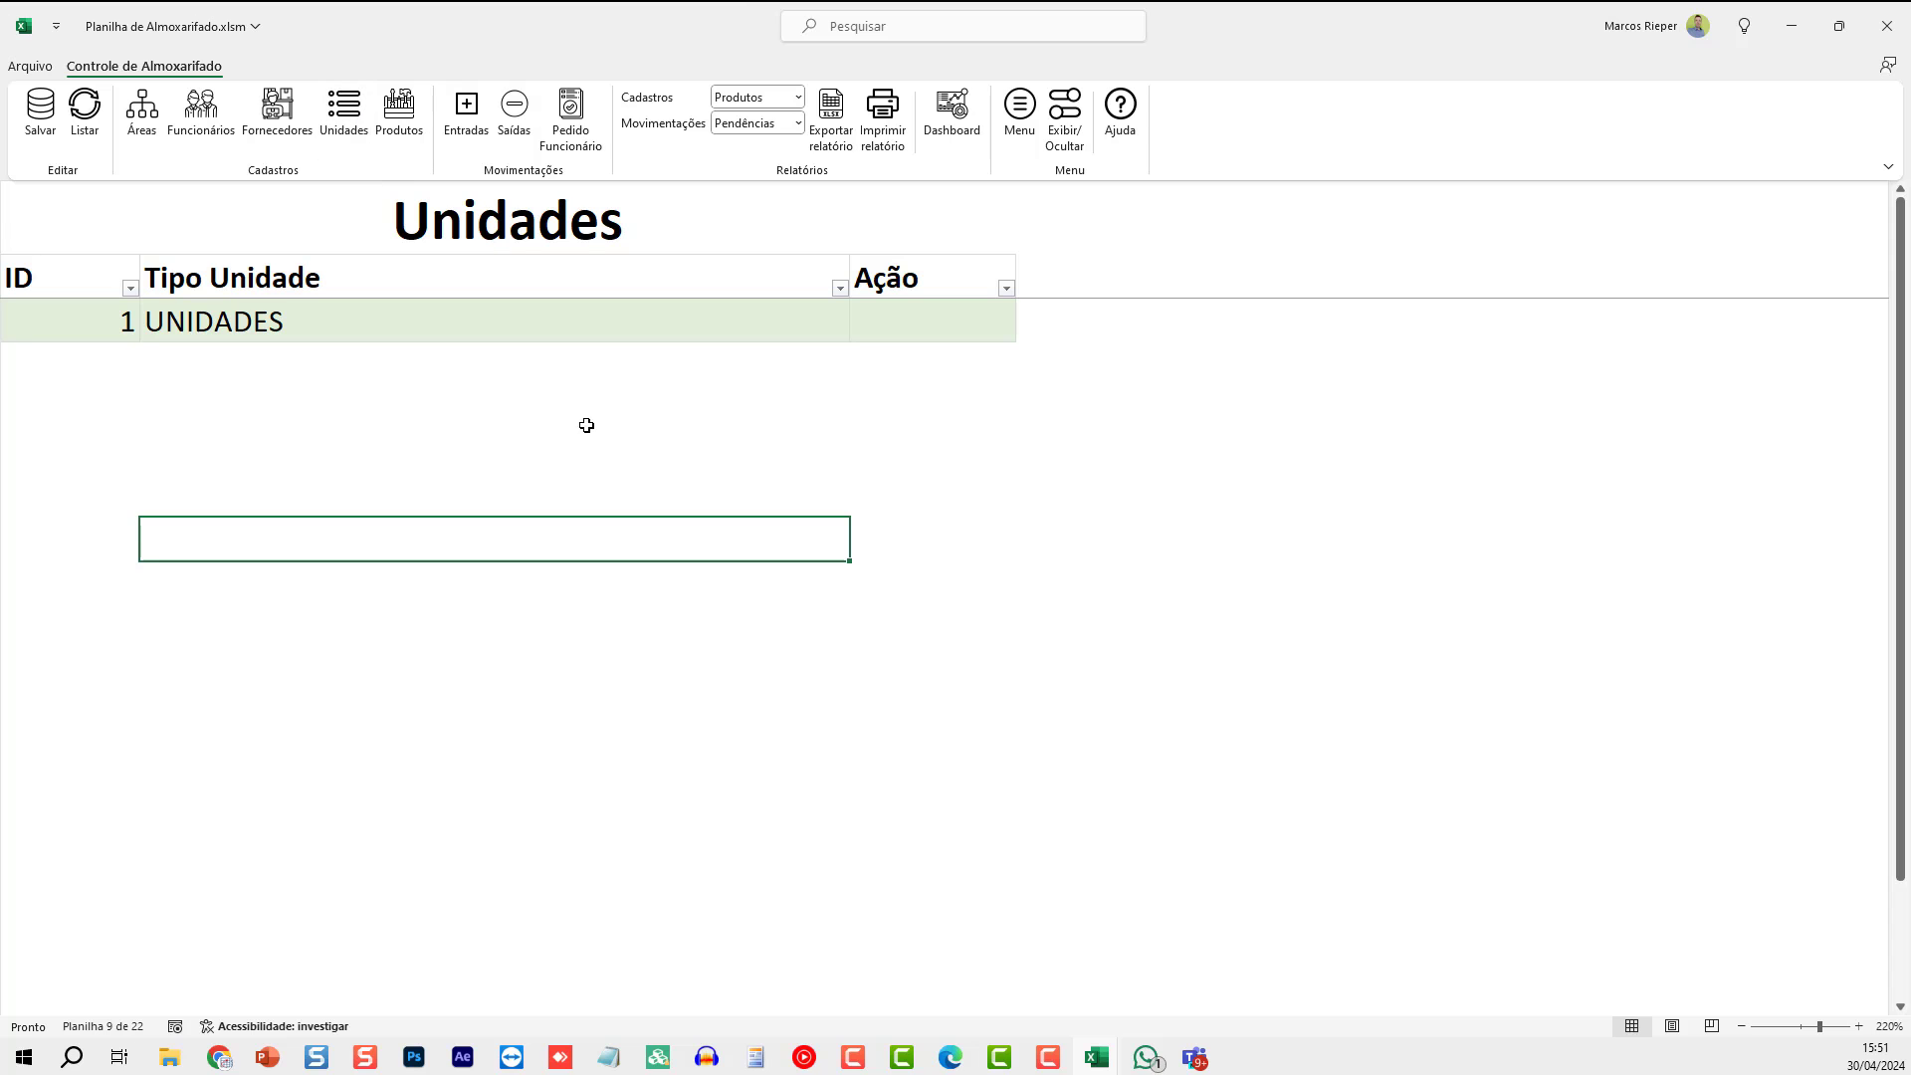
- Open the Produtos e Equipamentos register and examine the Equipamento / Consumo column and its options for CANETA AZUL
{"action": "left_click", "coordinate": [399, 110]}
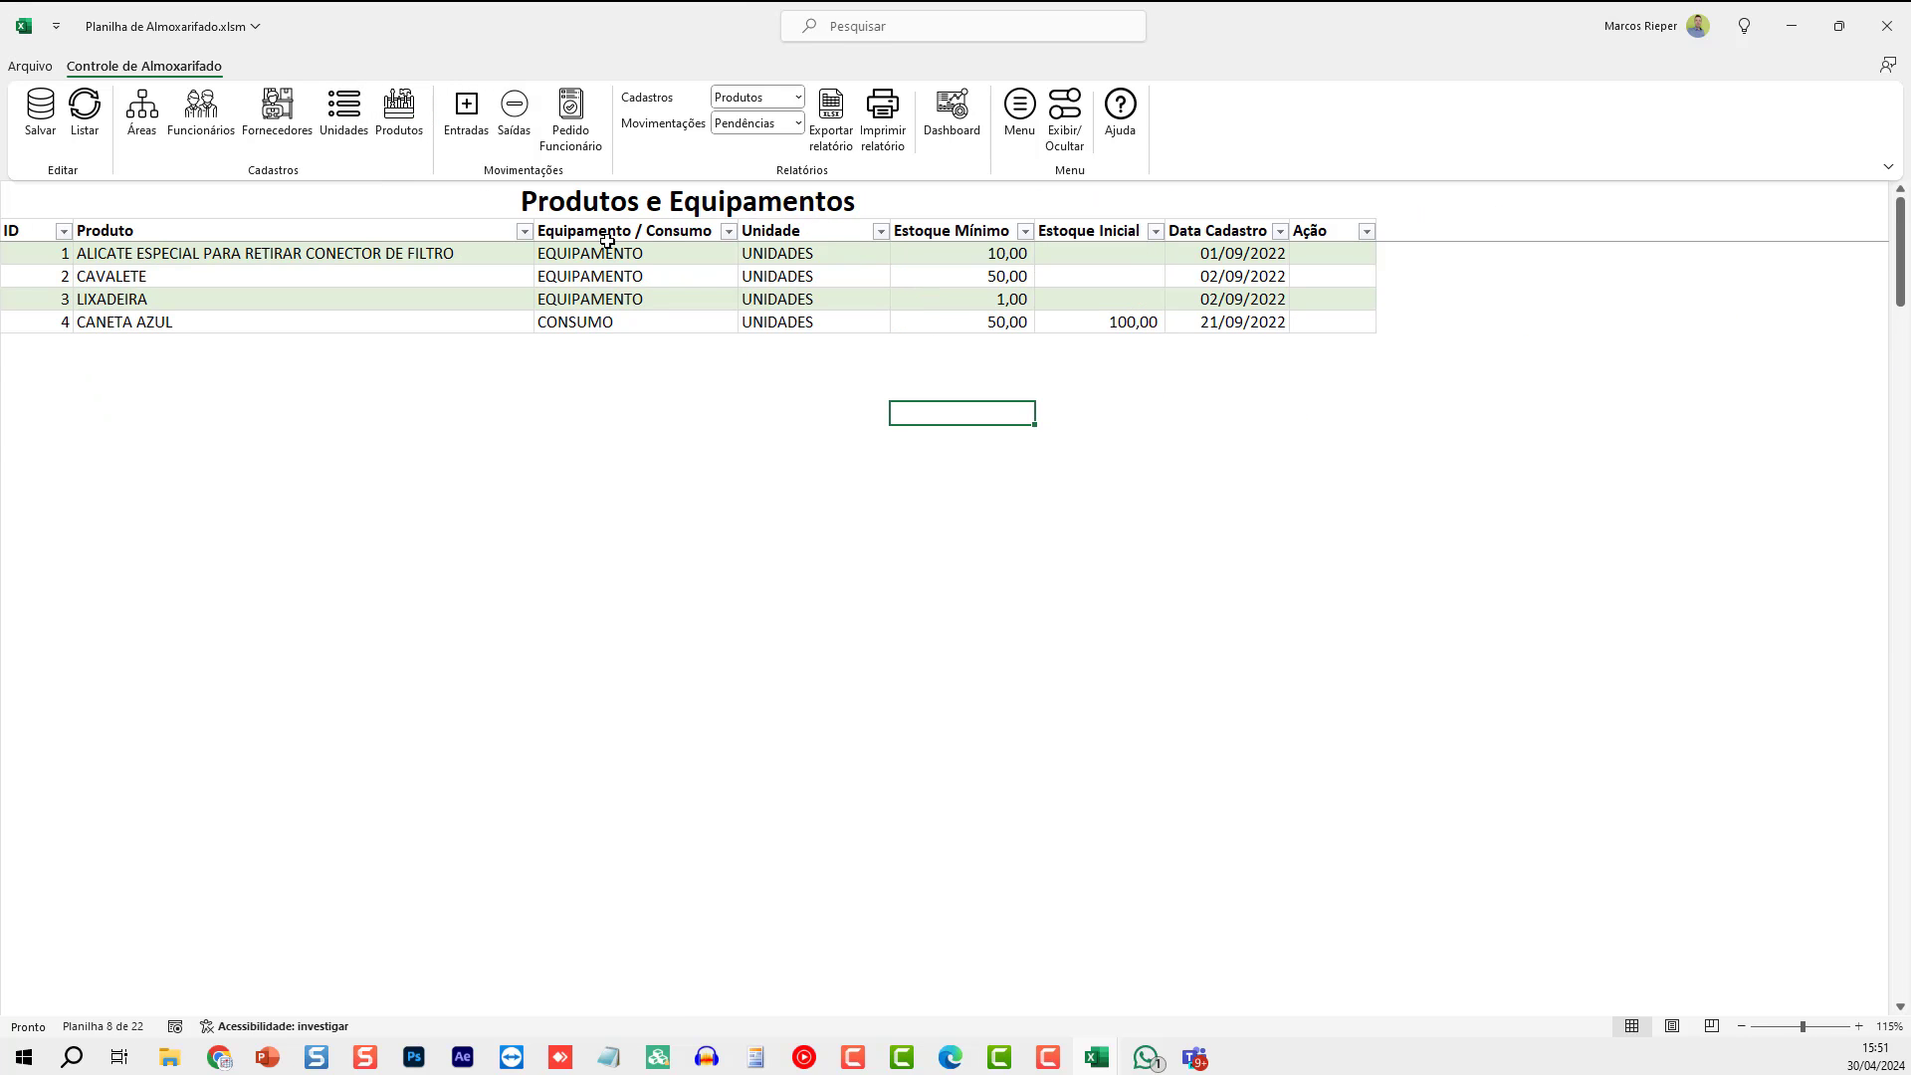
{"action": "left_click_drag", "start_coordinate": [603, 253], "coordinate": [661, 315]}
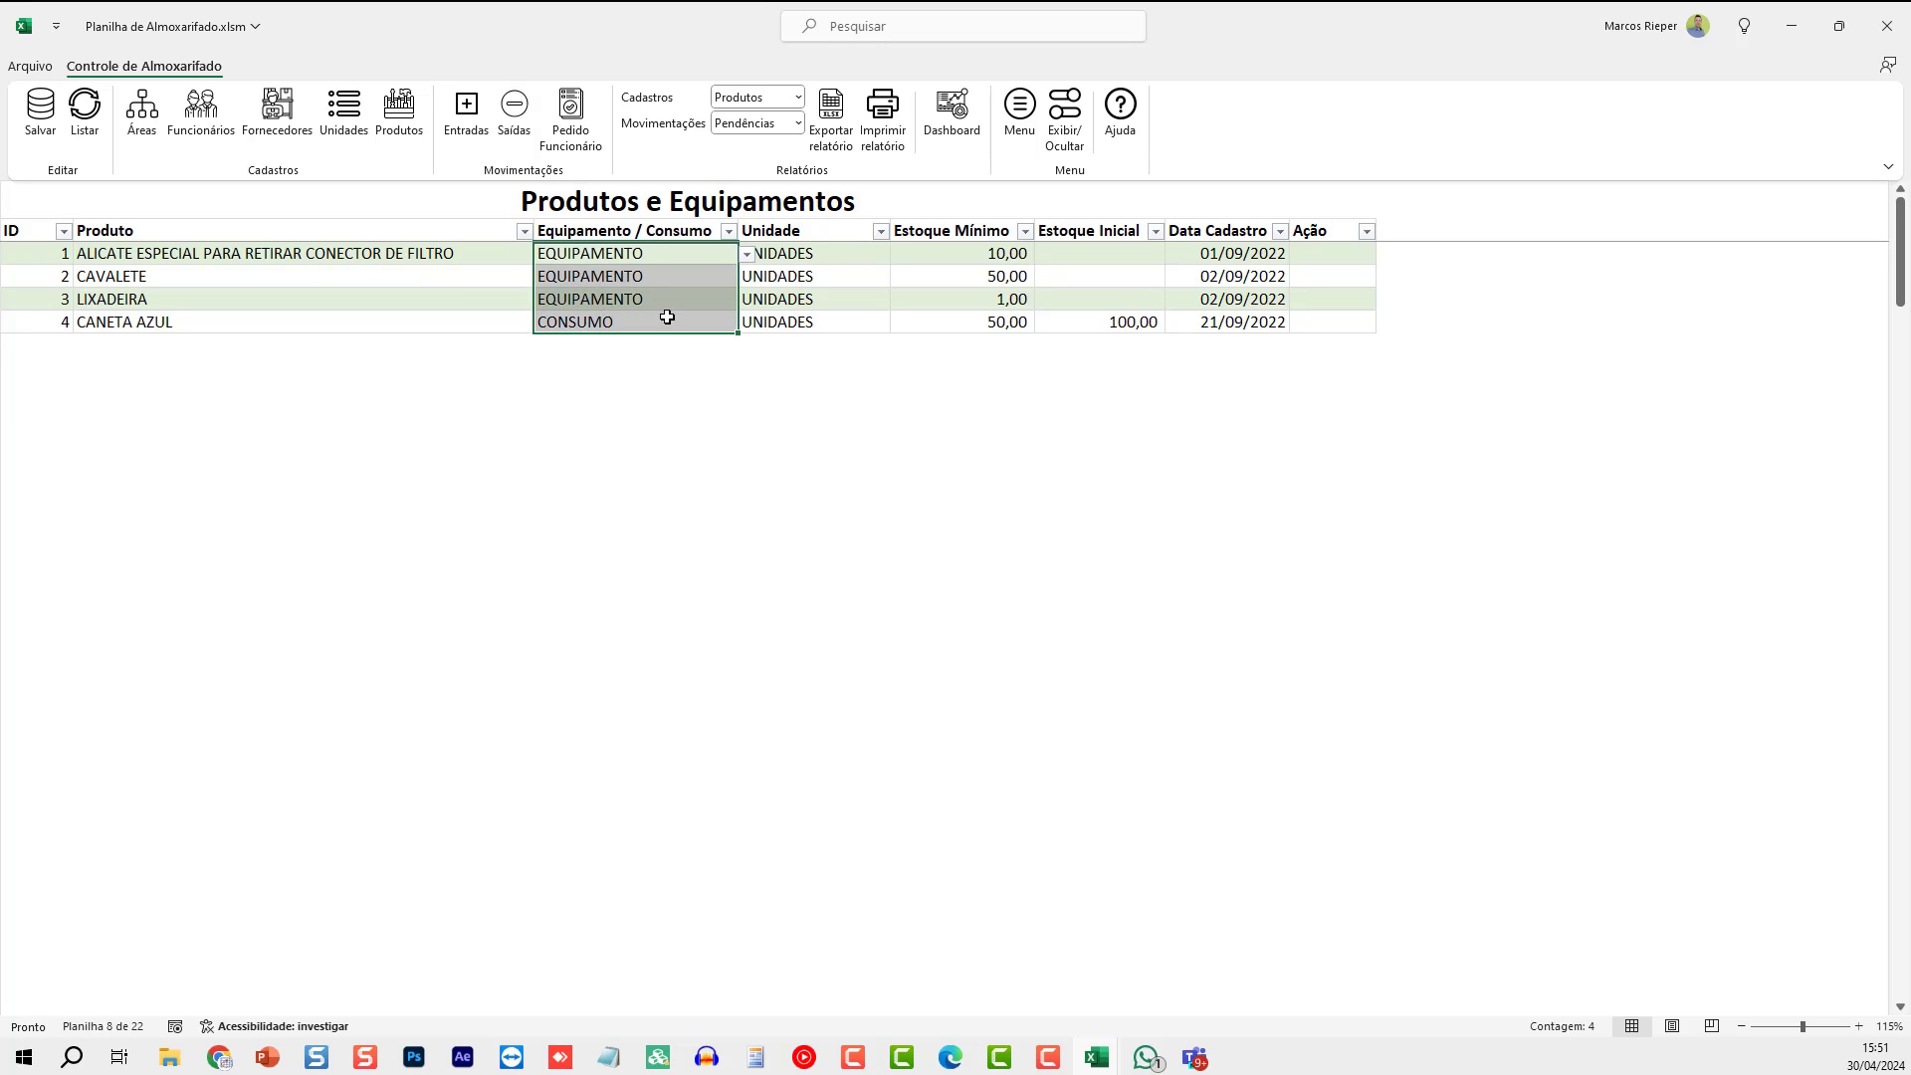
{"action": "left_click", "coordinate": [661, 319]}
{"action": "left_click", "coordinate": [747, 323]}
{"action": "left_click", "coordinate": [749, 329]}
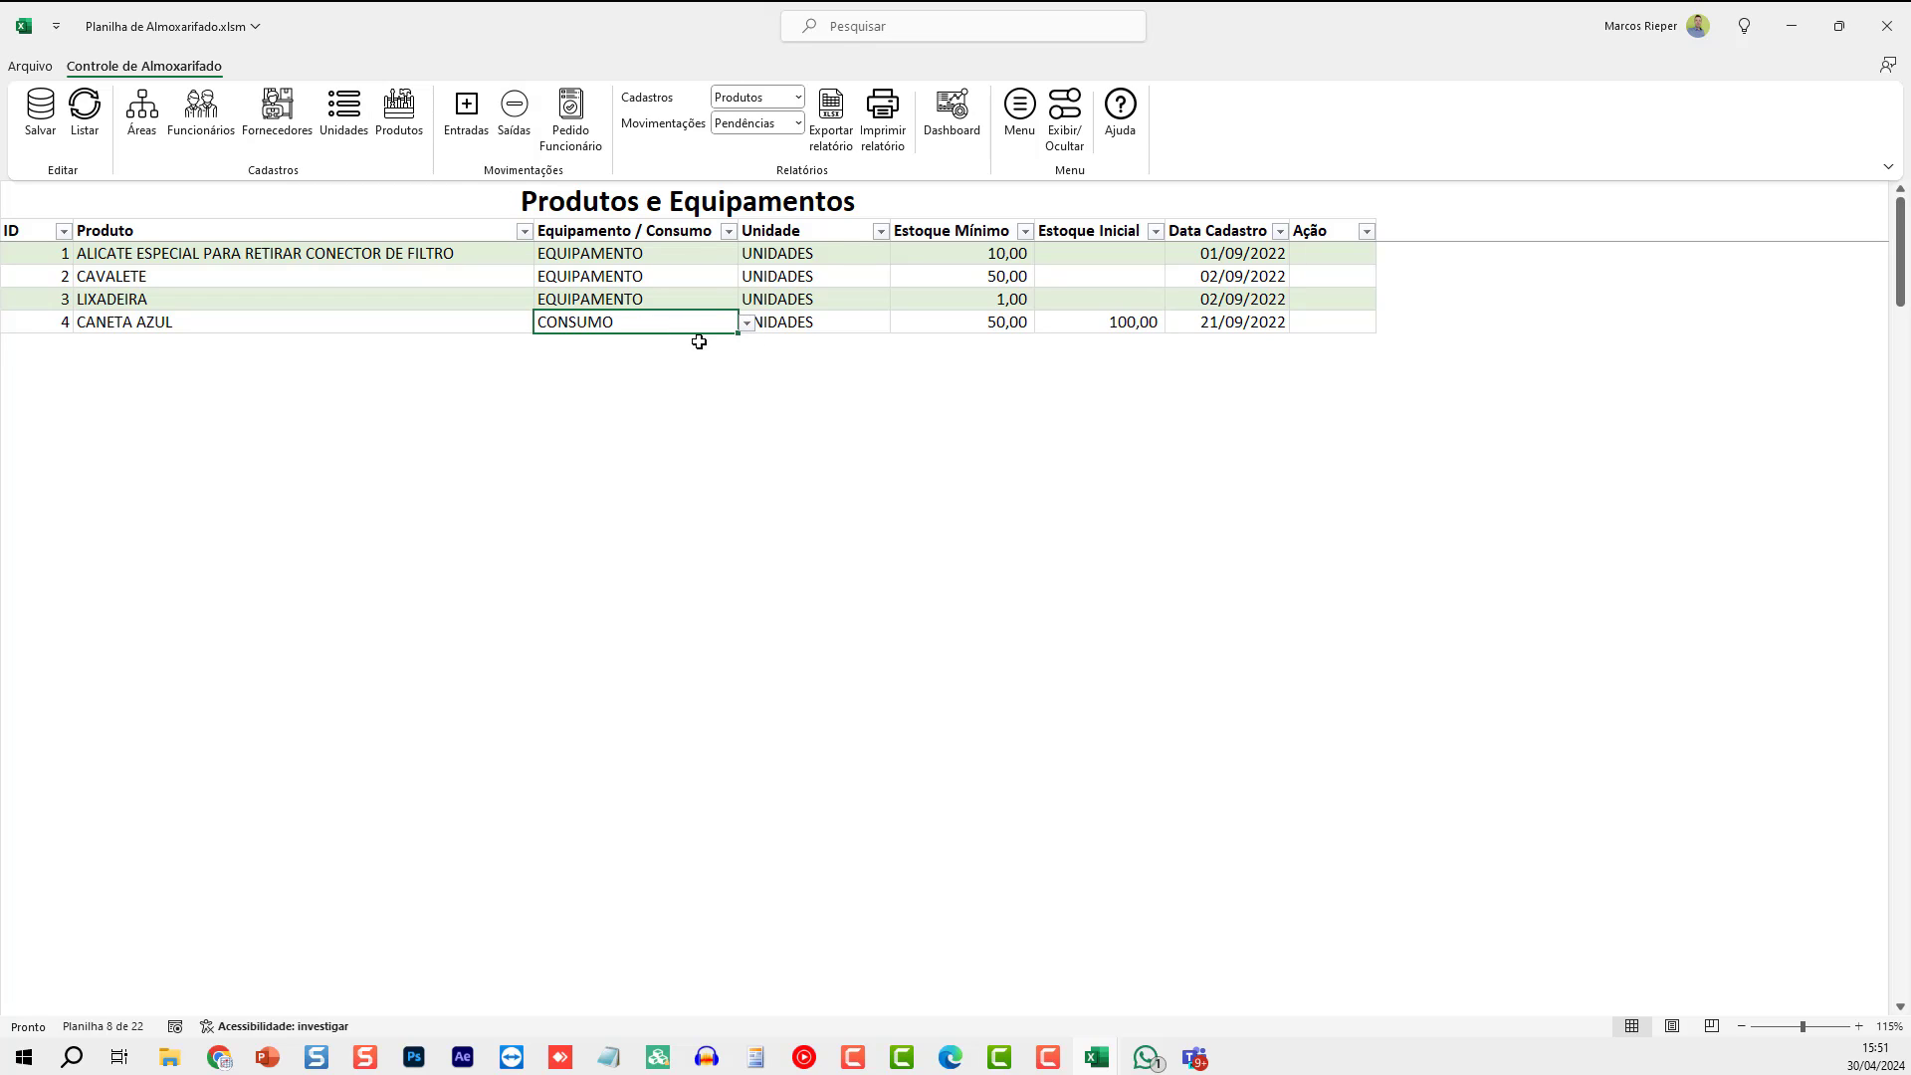
- Open the Entradas sheet and review the recorded product entries with their suppliers and unit costs
{"action": "left_click", "coordinate": [468, 123]}
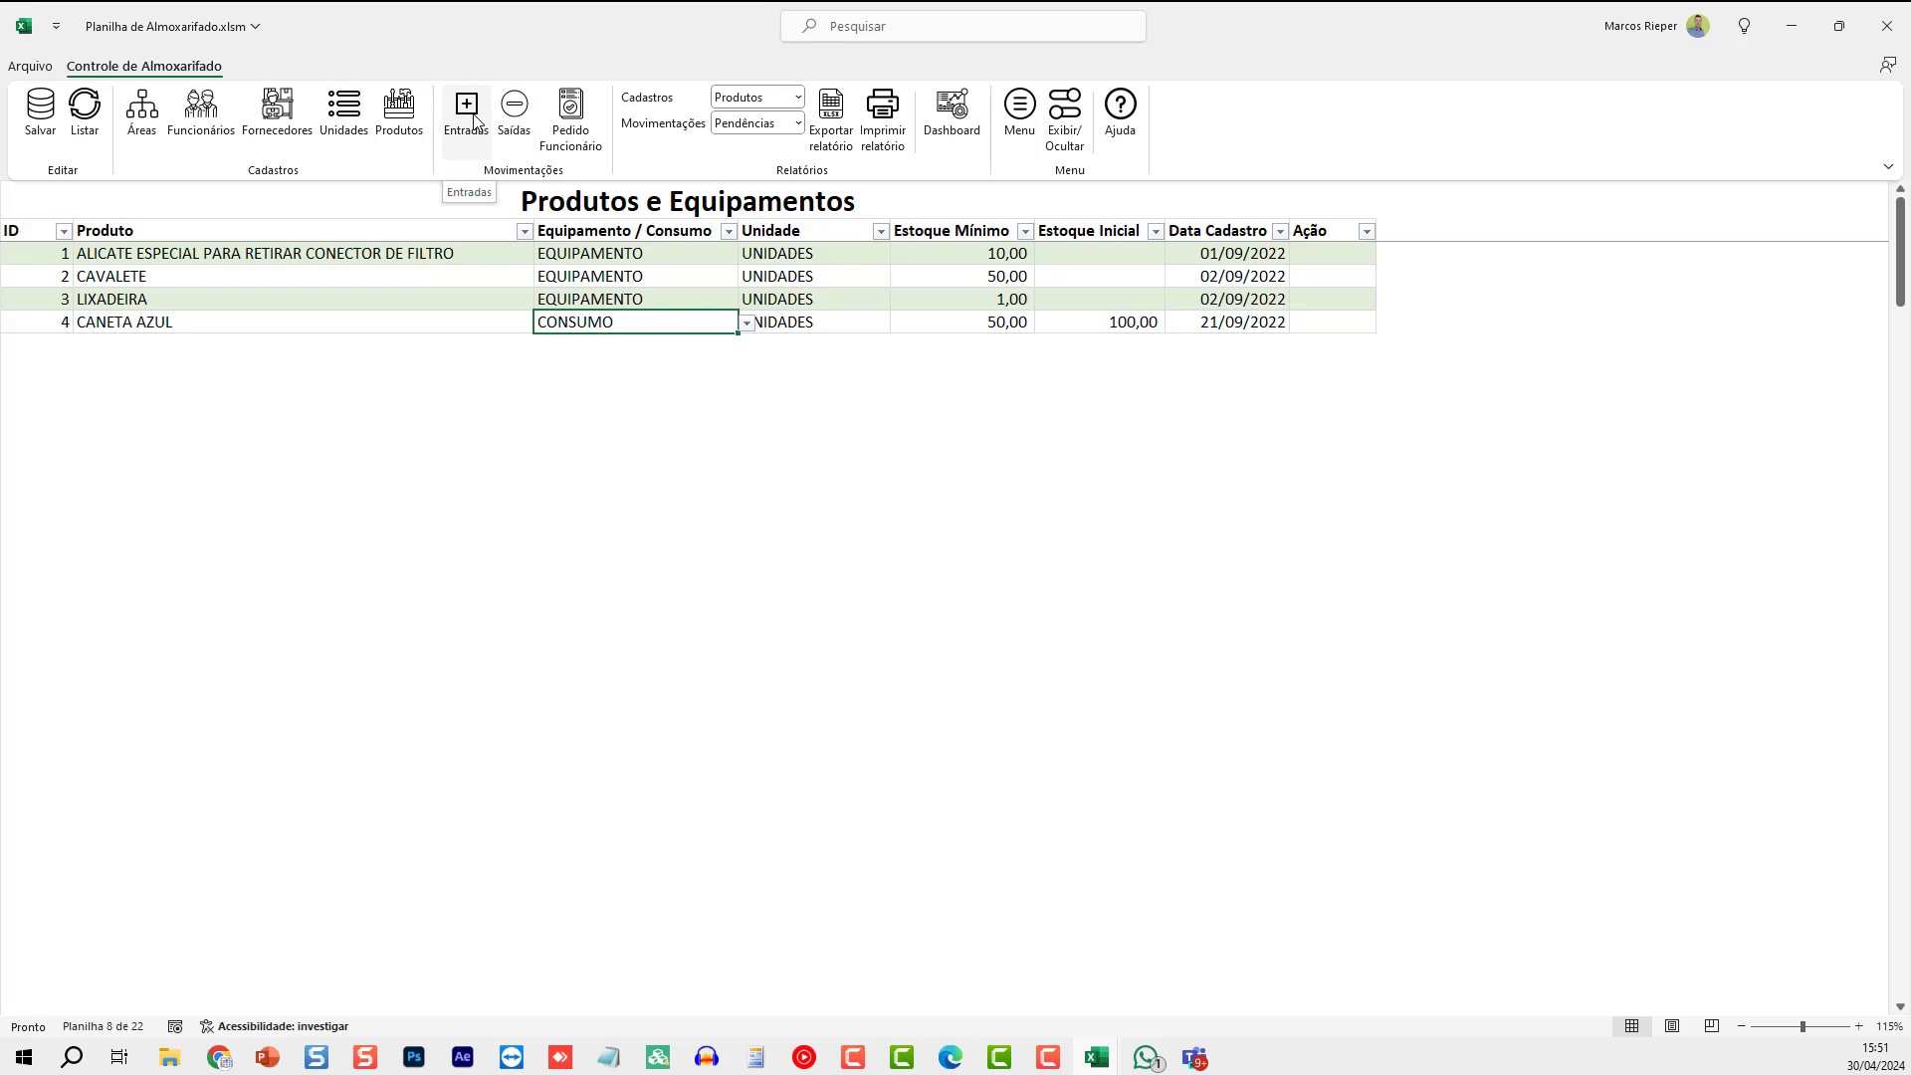
{"action": "scroll", "coordinate": [723, 370], "scroll_direction": "up", "scroll_amount": 4, "text": "ctrl"}
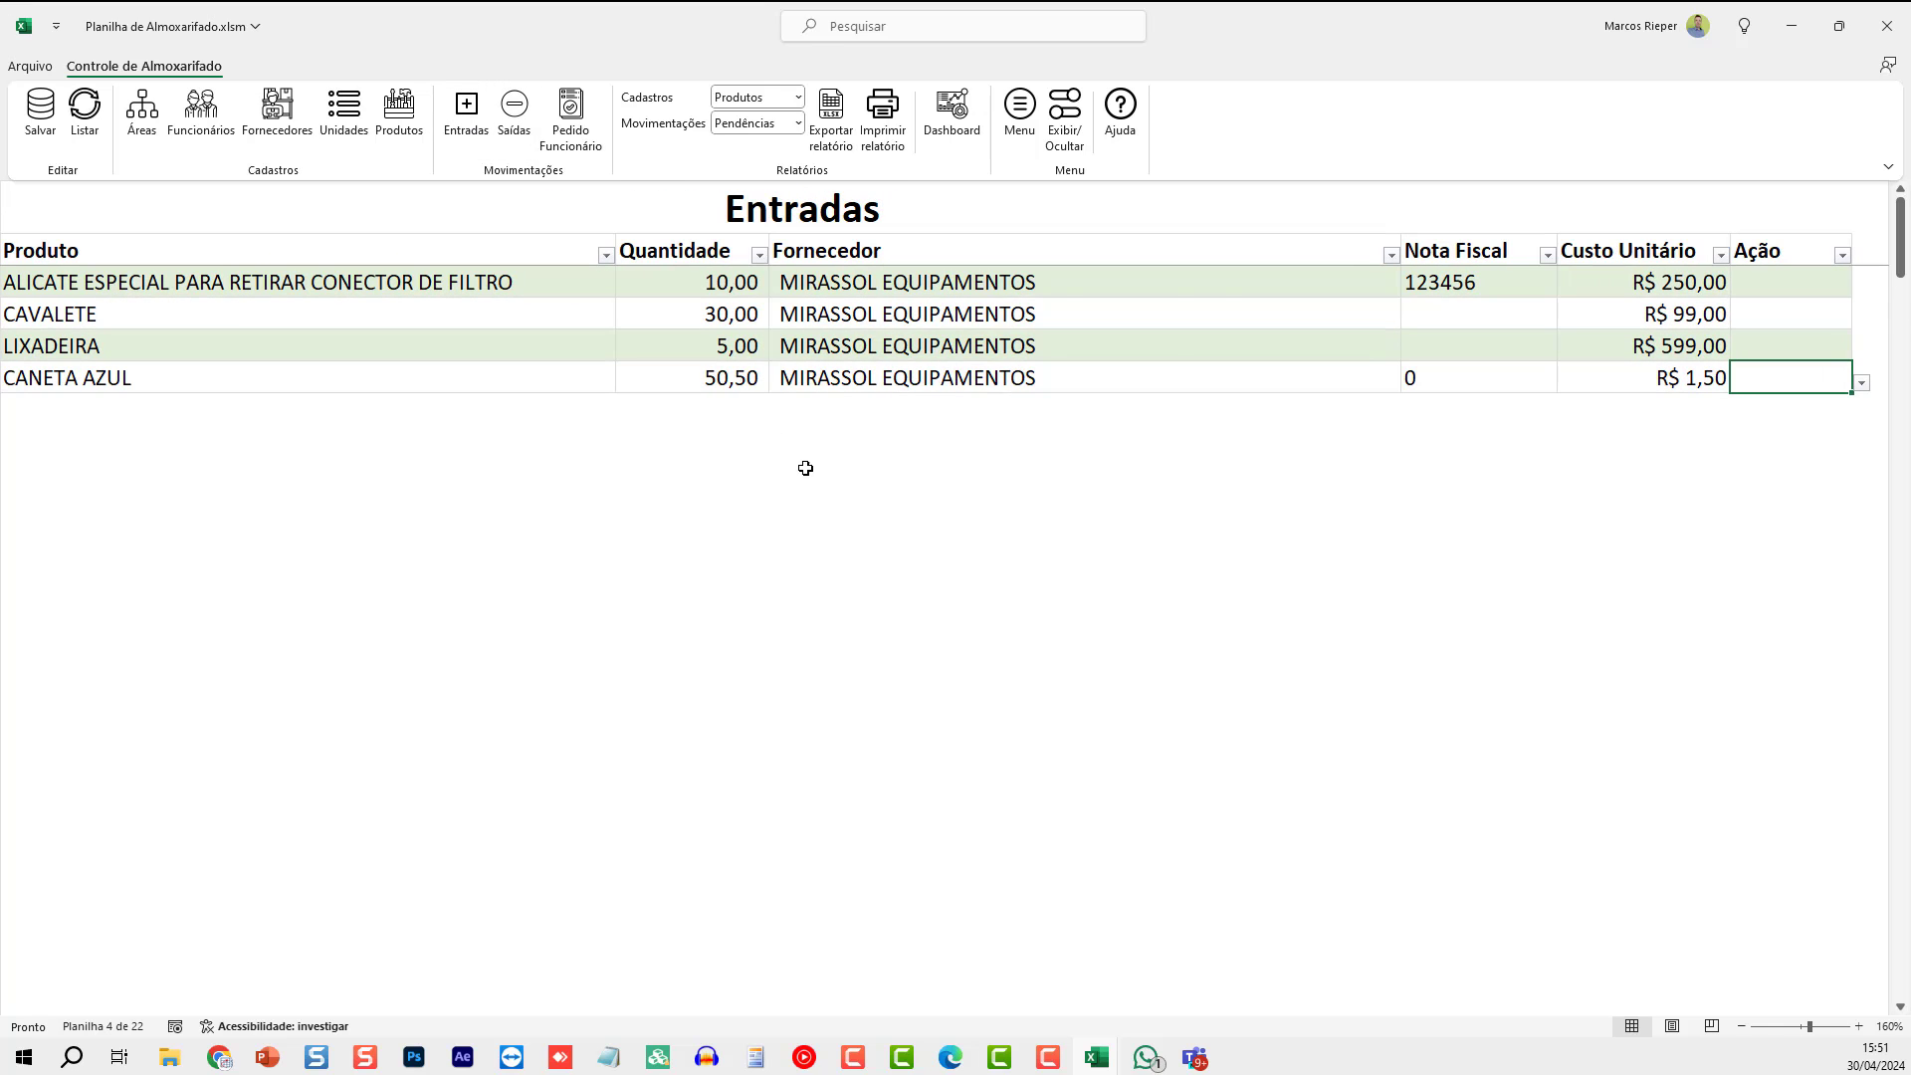
{"action": "left_click", "coordinate": [1178, 344]}
{"action": "scroll", "coordinate": [1179, 344], "scroll_direction": "down", "scroll_amount": 2, "text": "ctrl"}
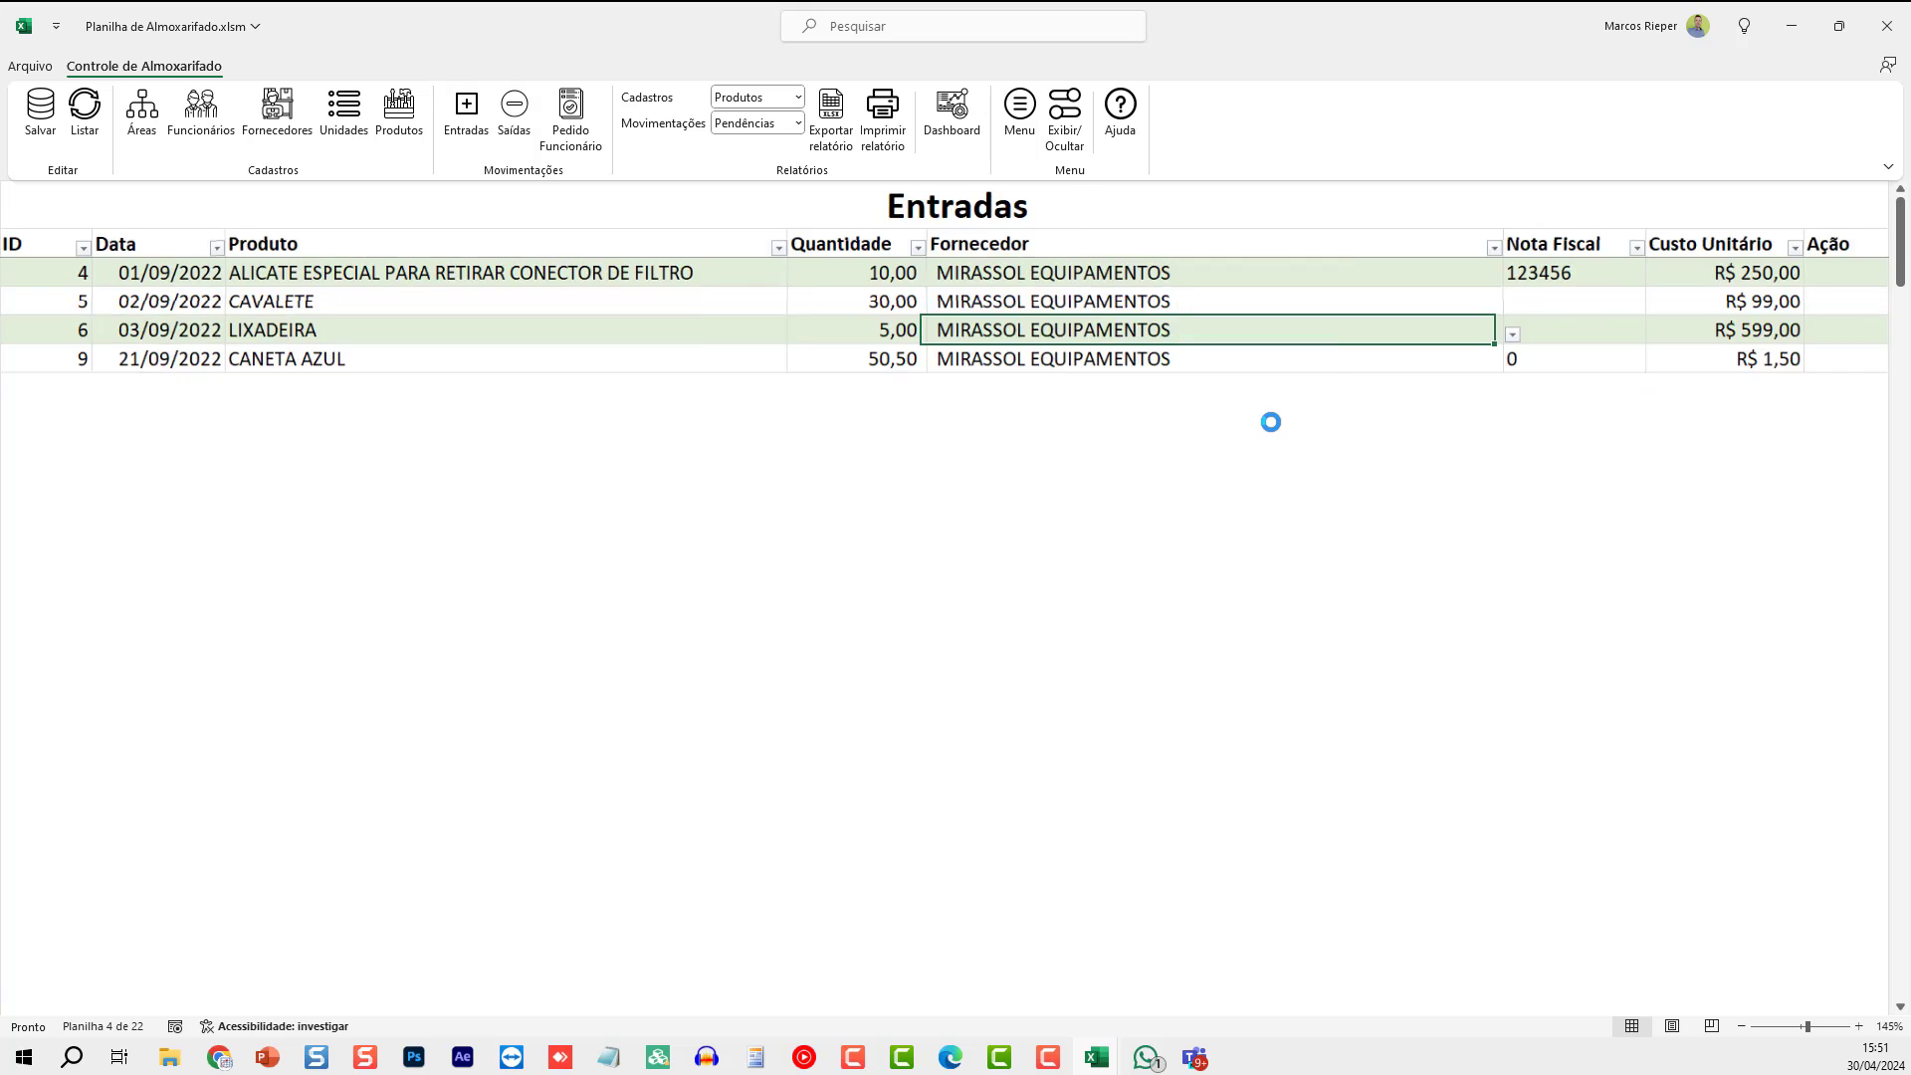
- Open the Saídas sheet and review the issued products, their quantities and returns
{"action": "left_click", "coordinate": [515, 112]}
{"action": "scroll", "coordinate": [629, 396], "scroll_direction": "up", "scroll_amount": 2, "text": "ctrl"}
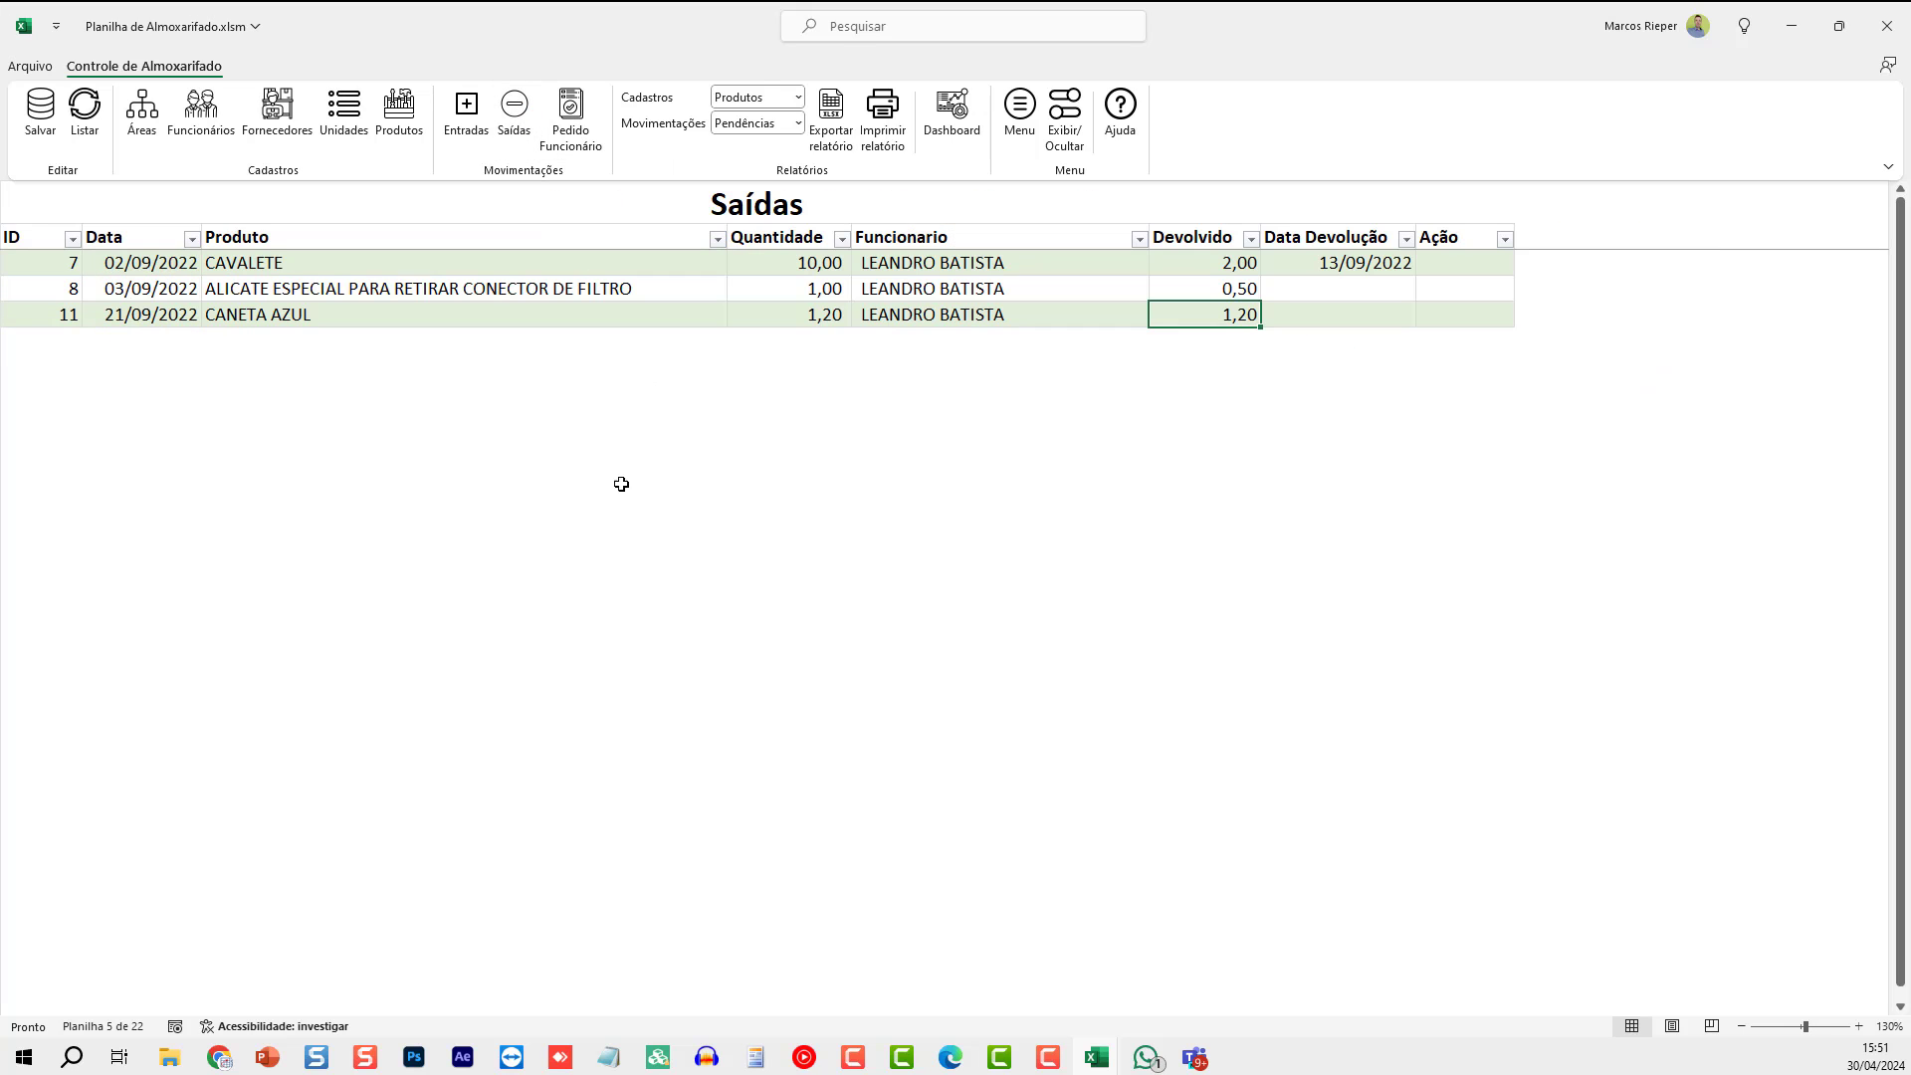
{"action": "left_click", "coordinate": [622, 318]}
{"action": "left_click", "coordinate": [827, 265]}
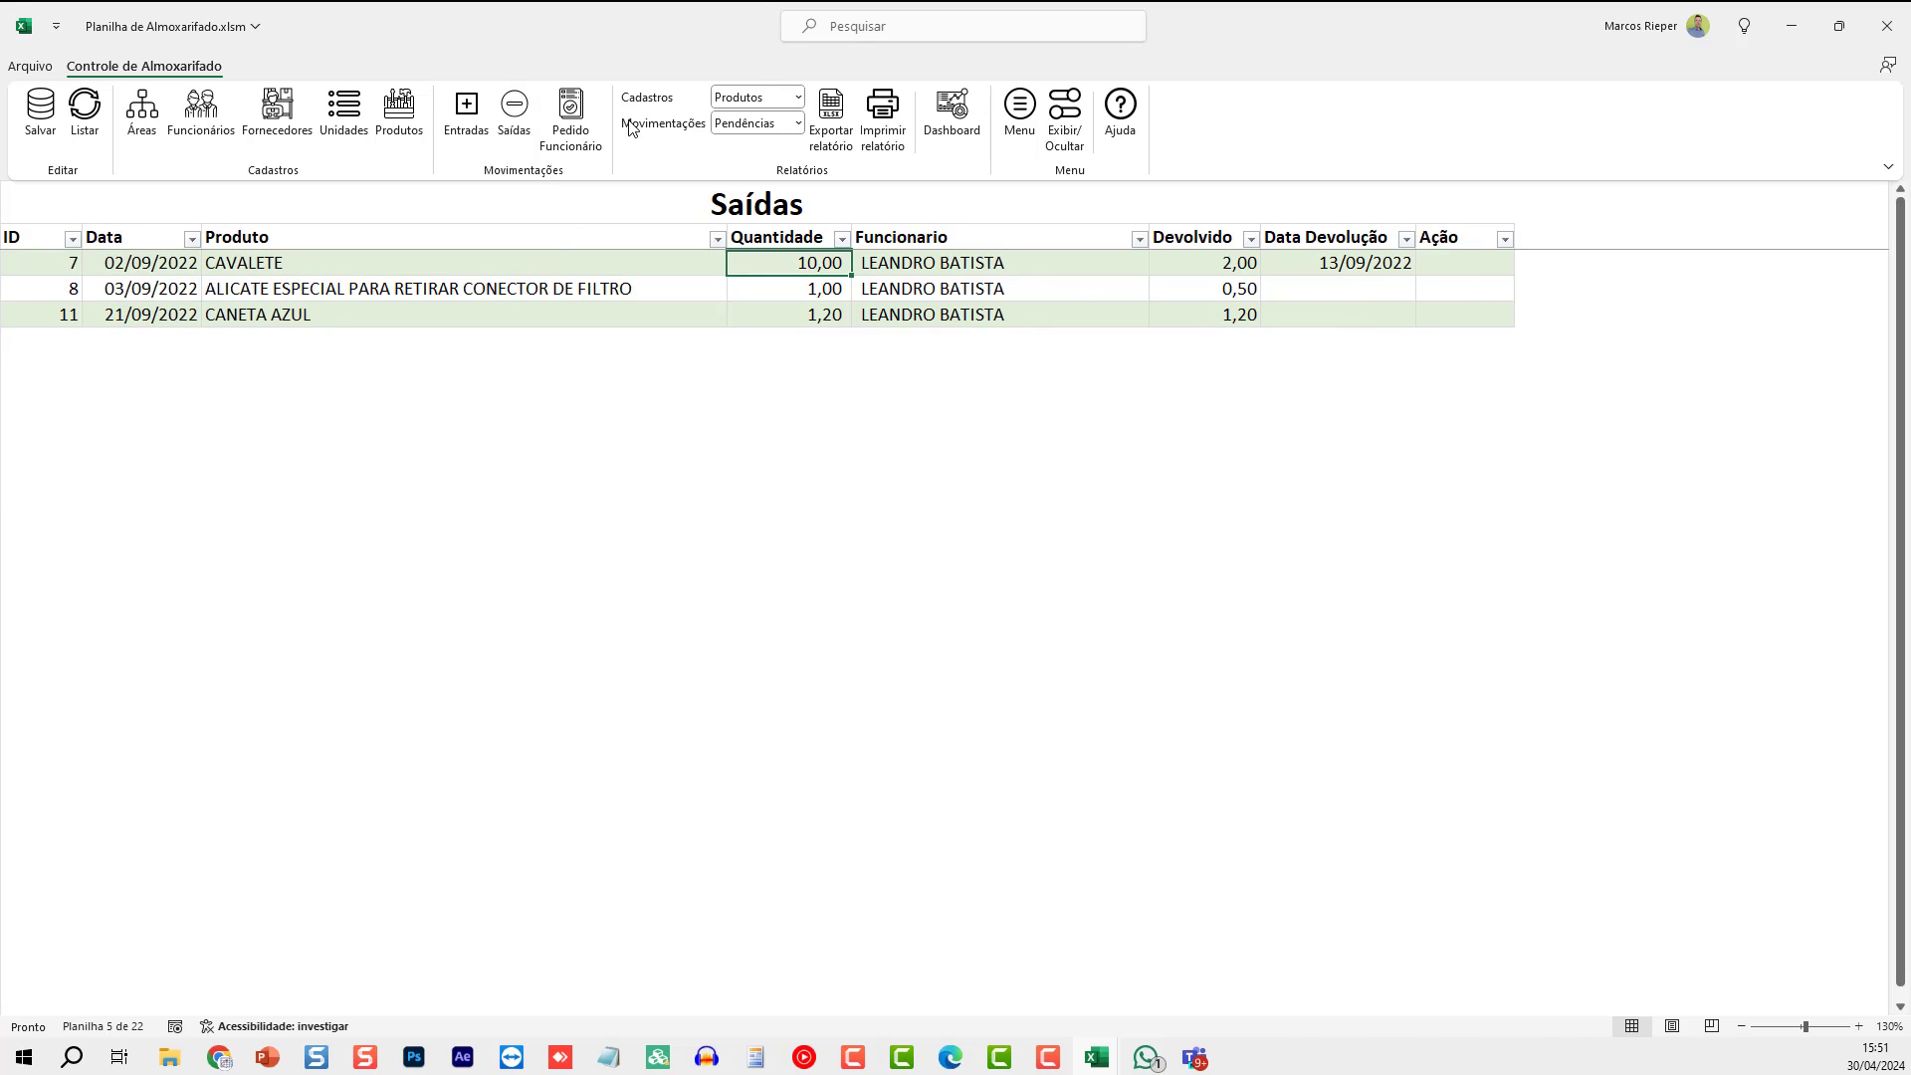
- Open the Pedido Funcionário form and review its item table, responsibility statement and signature fields
{"action": "left_click", "coordinate": [585, 125]}
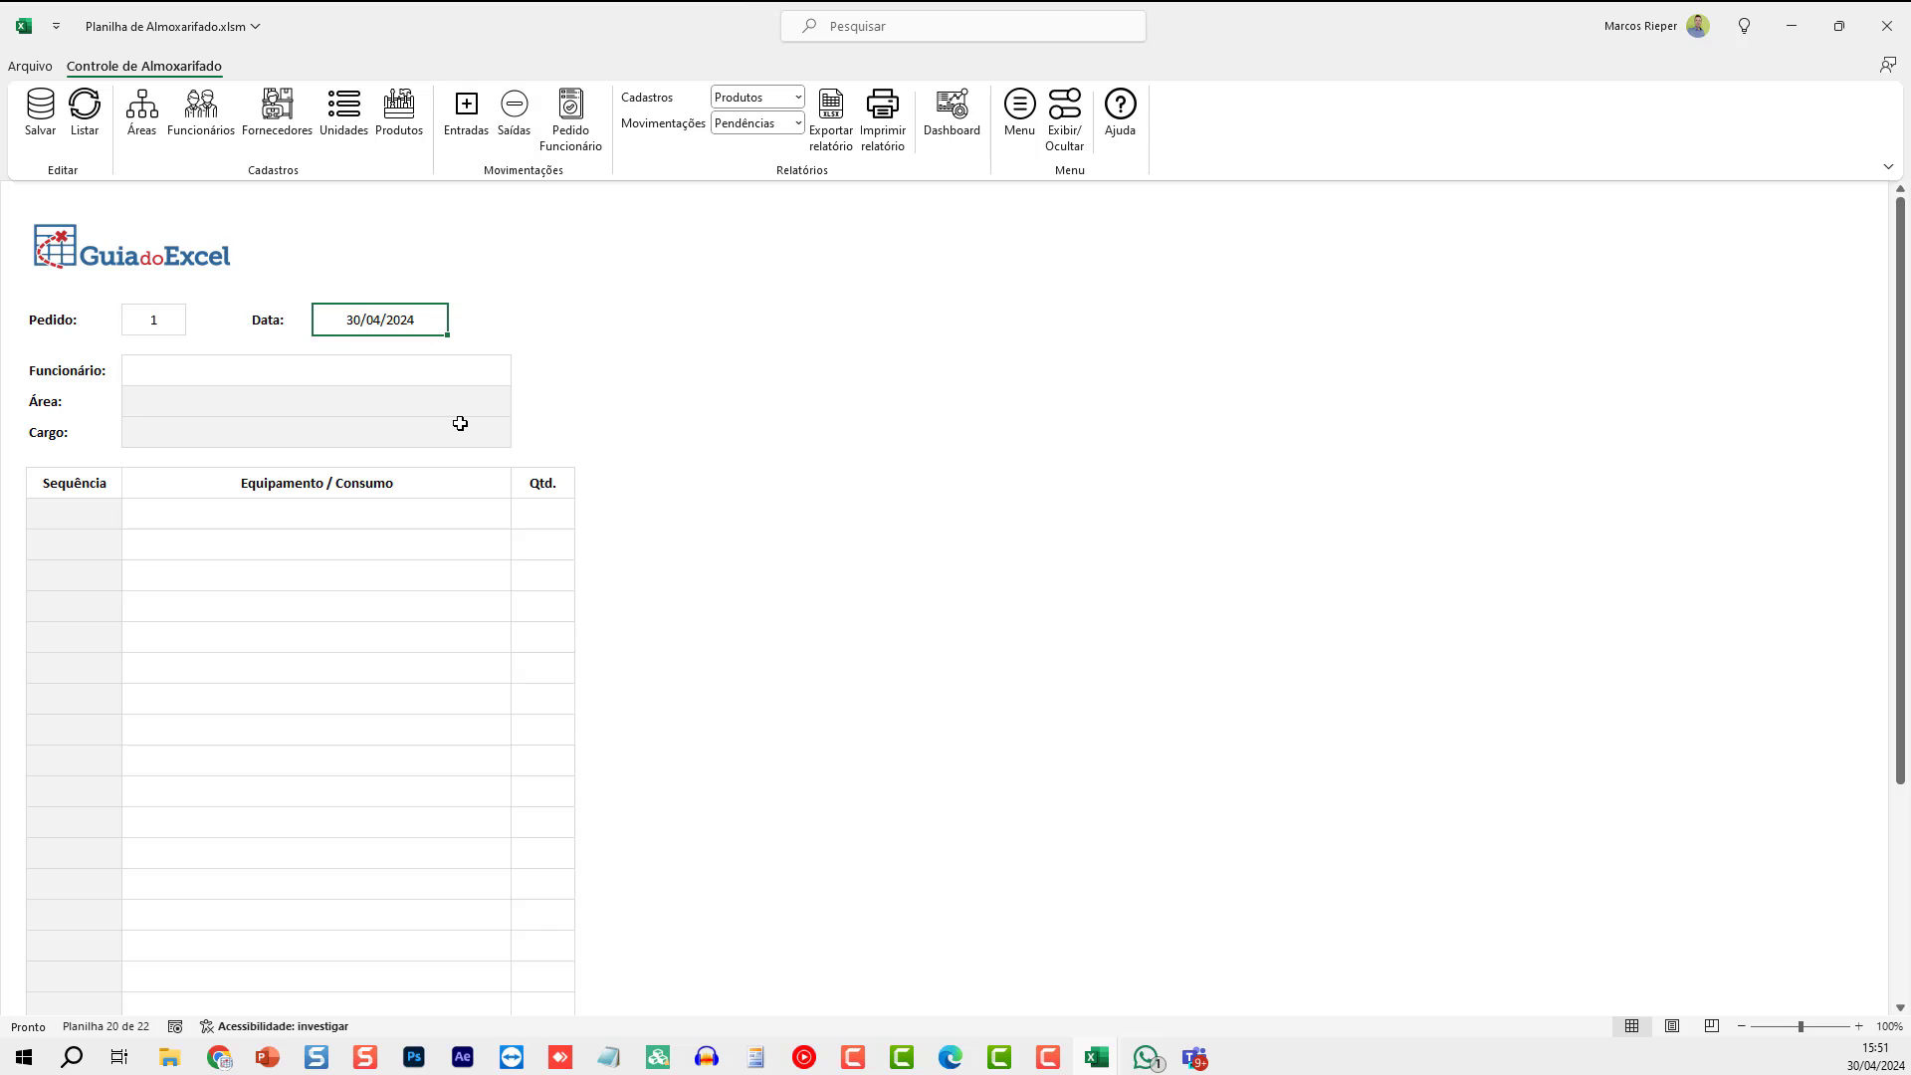
{"action": "scroll", "coordinate": [460, 423], "scroll_direction": "down", "scroll_amount": 5}
{"action": "scroll", "coordinate": [434, 441], "scroll_direction": "down", "scroll_amount": 3}
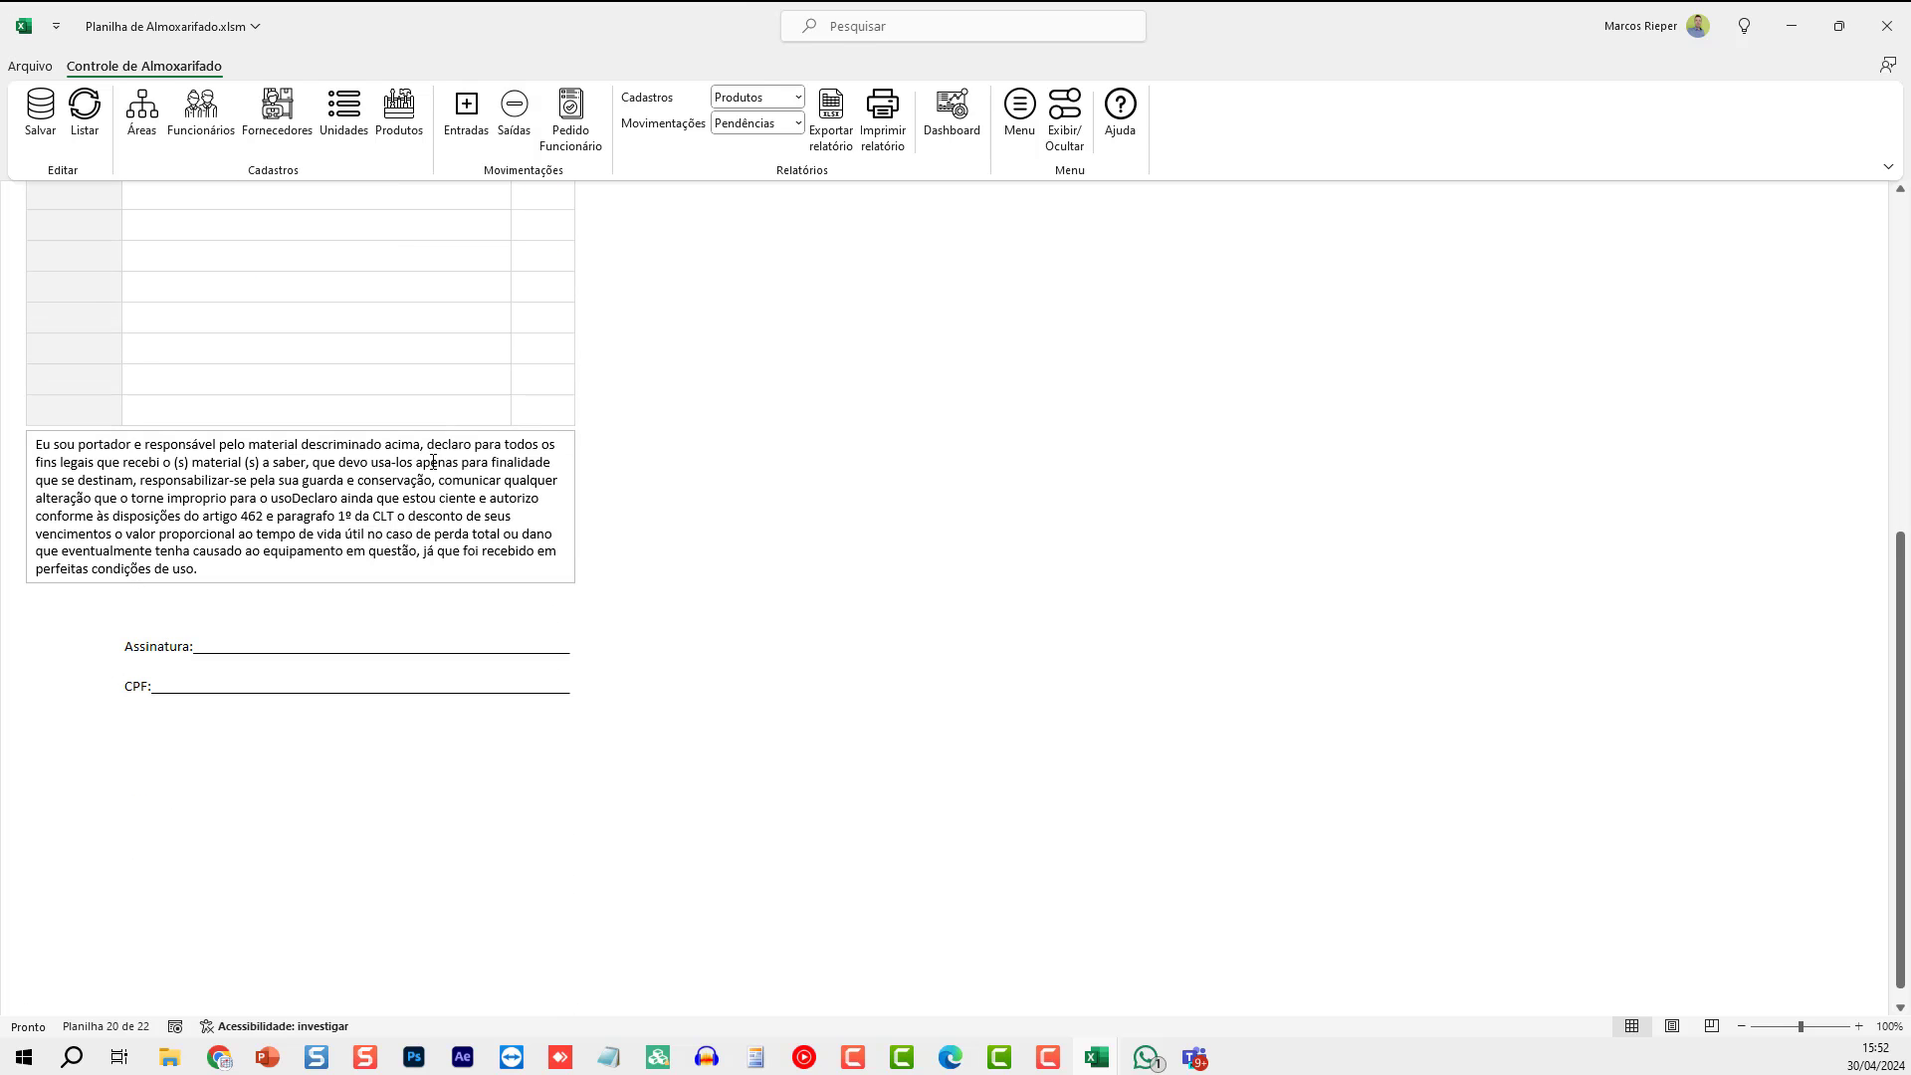
{"action": "scroll", "coordinate": [439, 467], "scroll_direction": "up", "scroll_amount": 8}
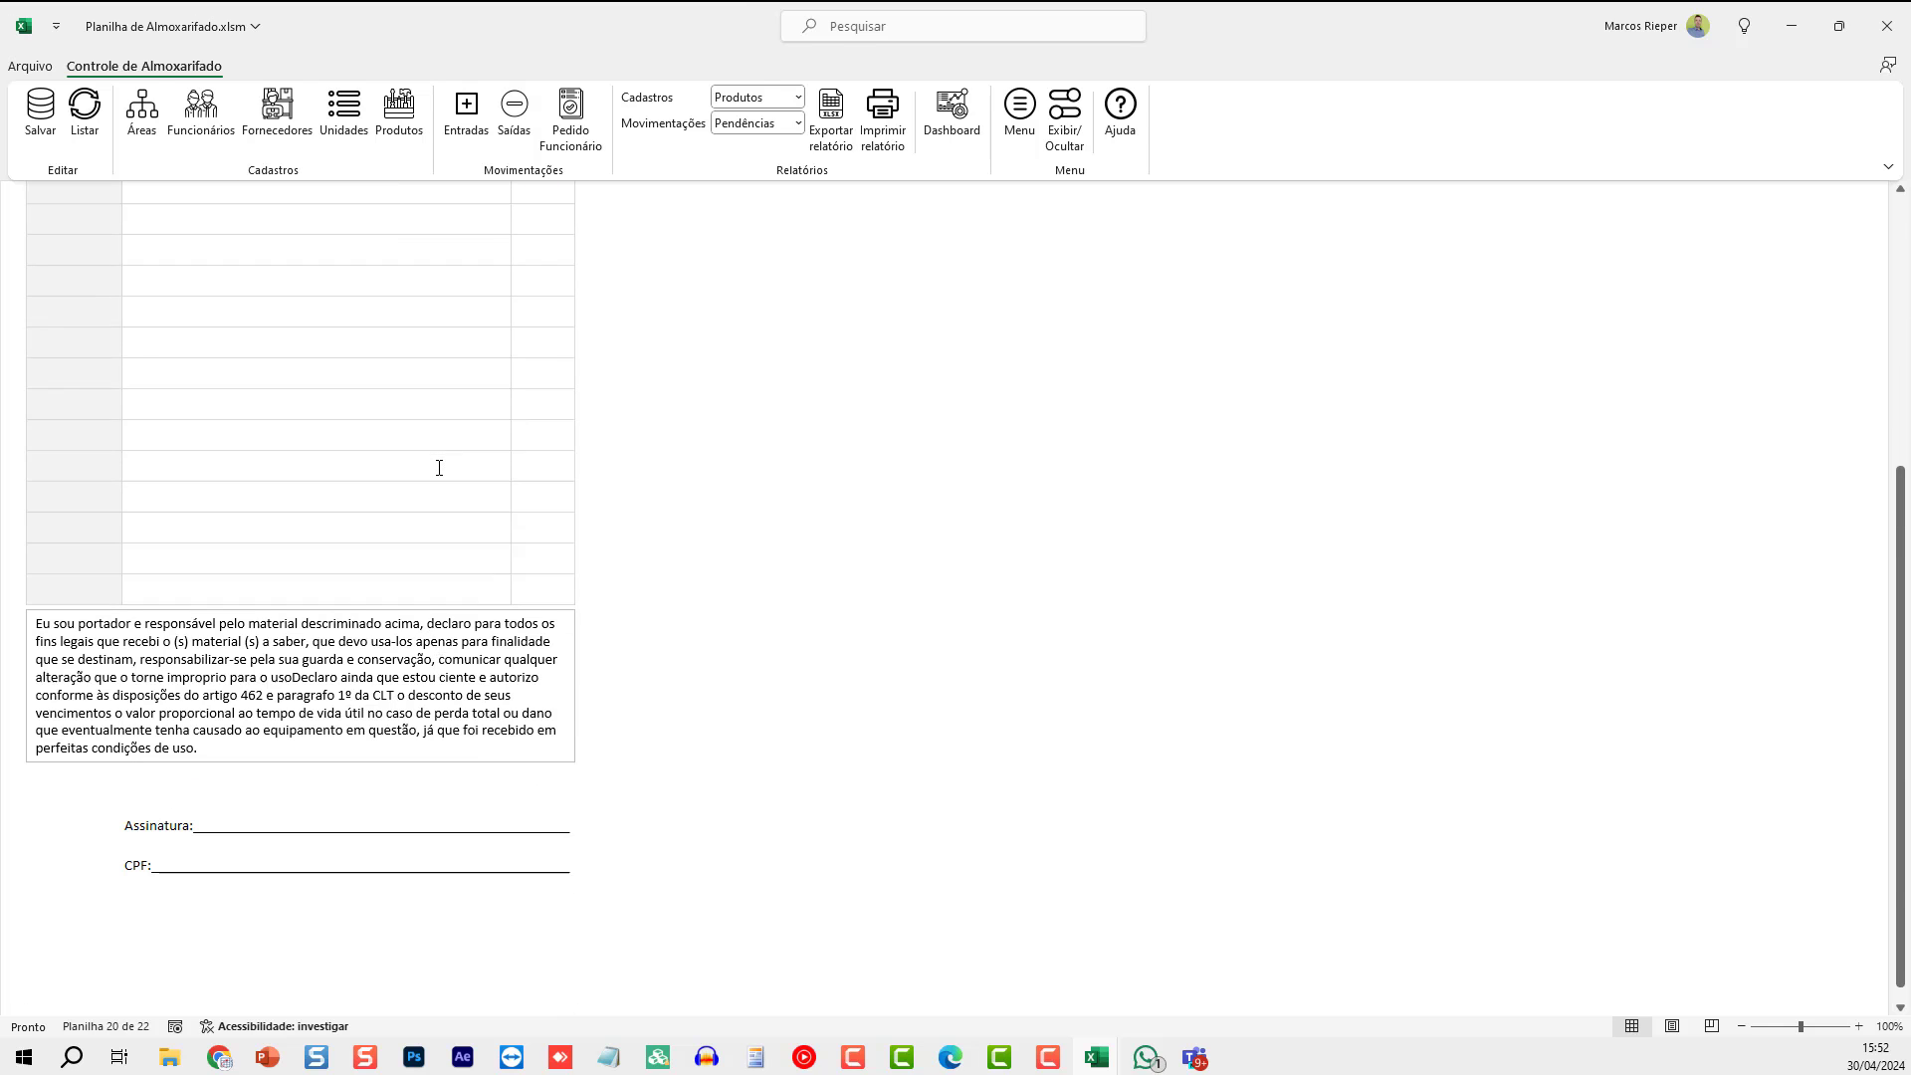
- Look through the Áreas, Fornecedores, Funcionários and Produtos registration reports
{"action": "left_click", "coordinate": [749, 102]}
{"action": "left_click", "coordinate": [750, 120]}
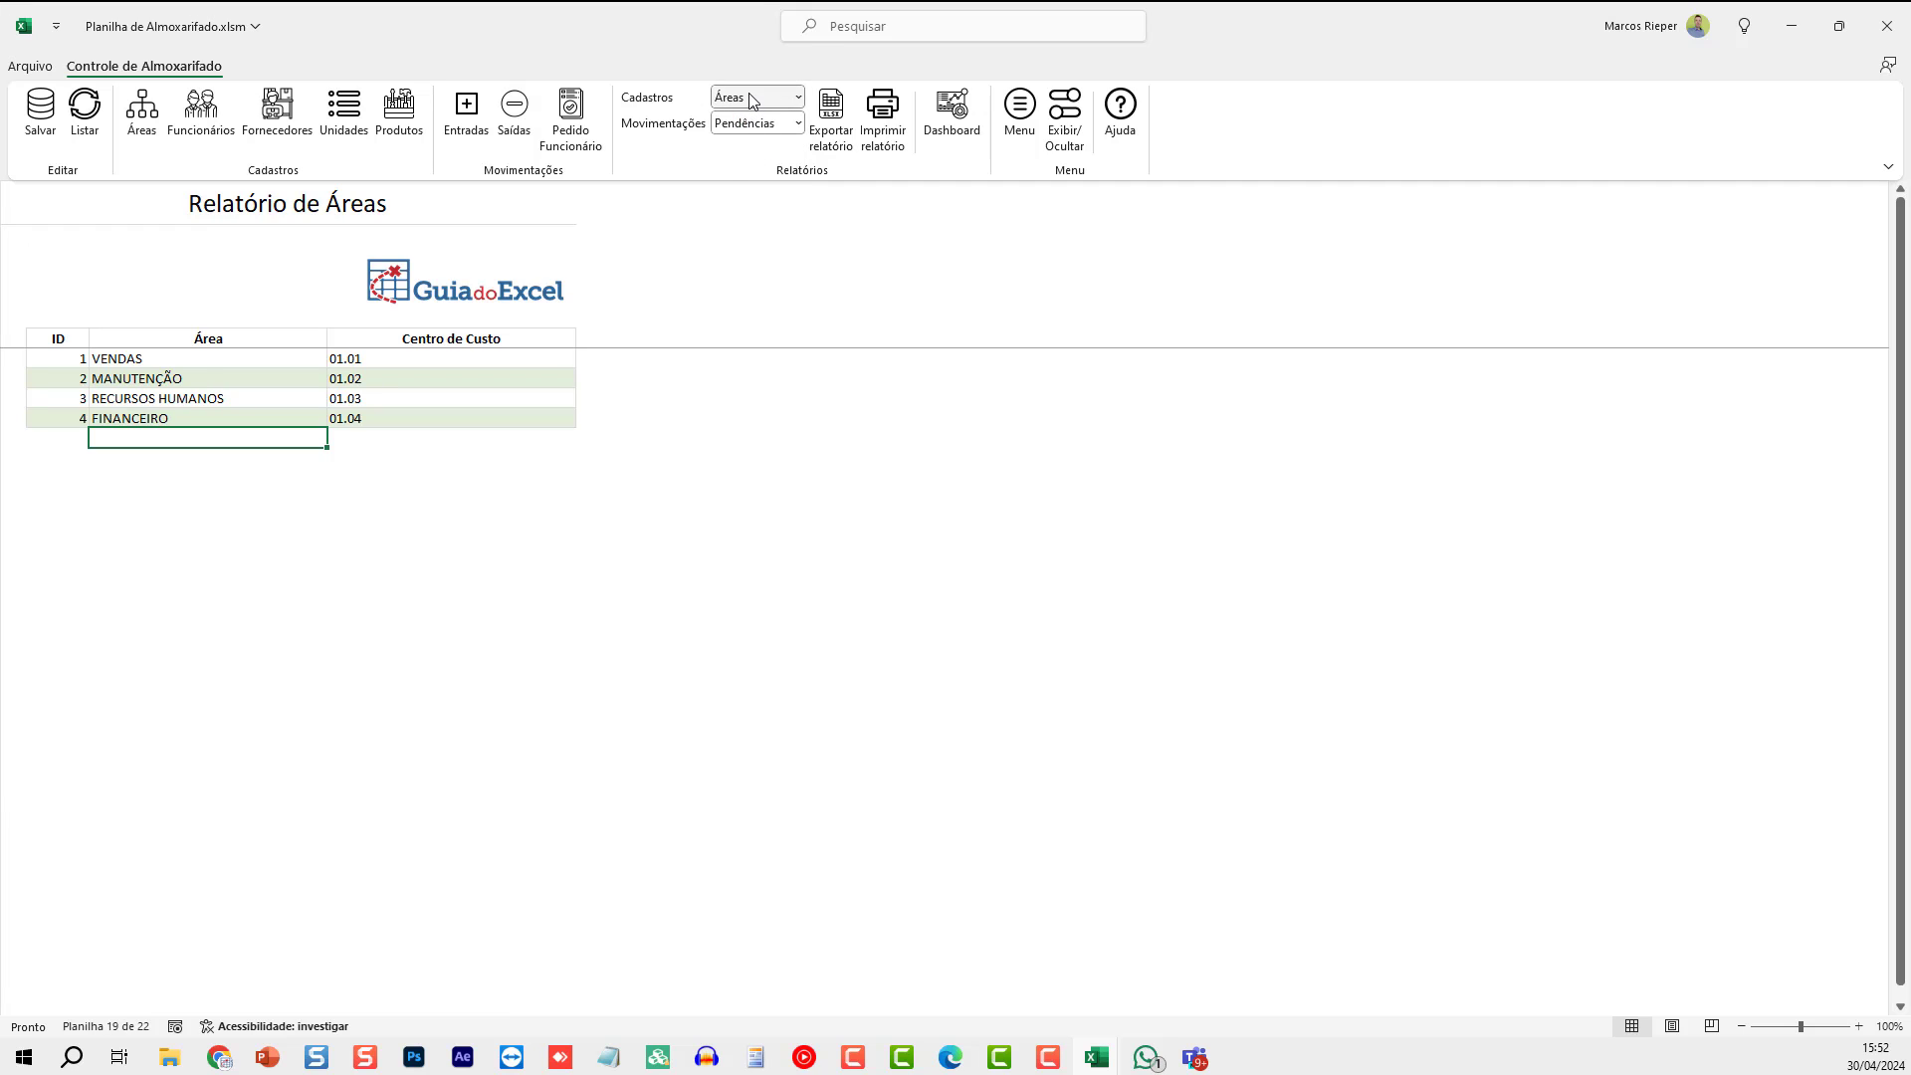
{"action": "left_click", "coordinate": [750, 101]}
{"action": "left_click", "coordinate": [754, 142]}
{"action": "left_click", "coordinate": [750, 100]}
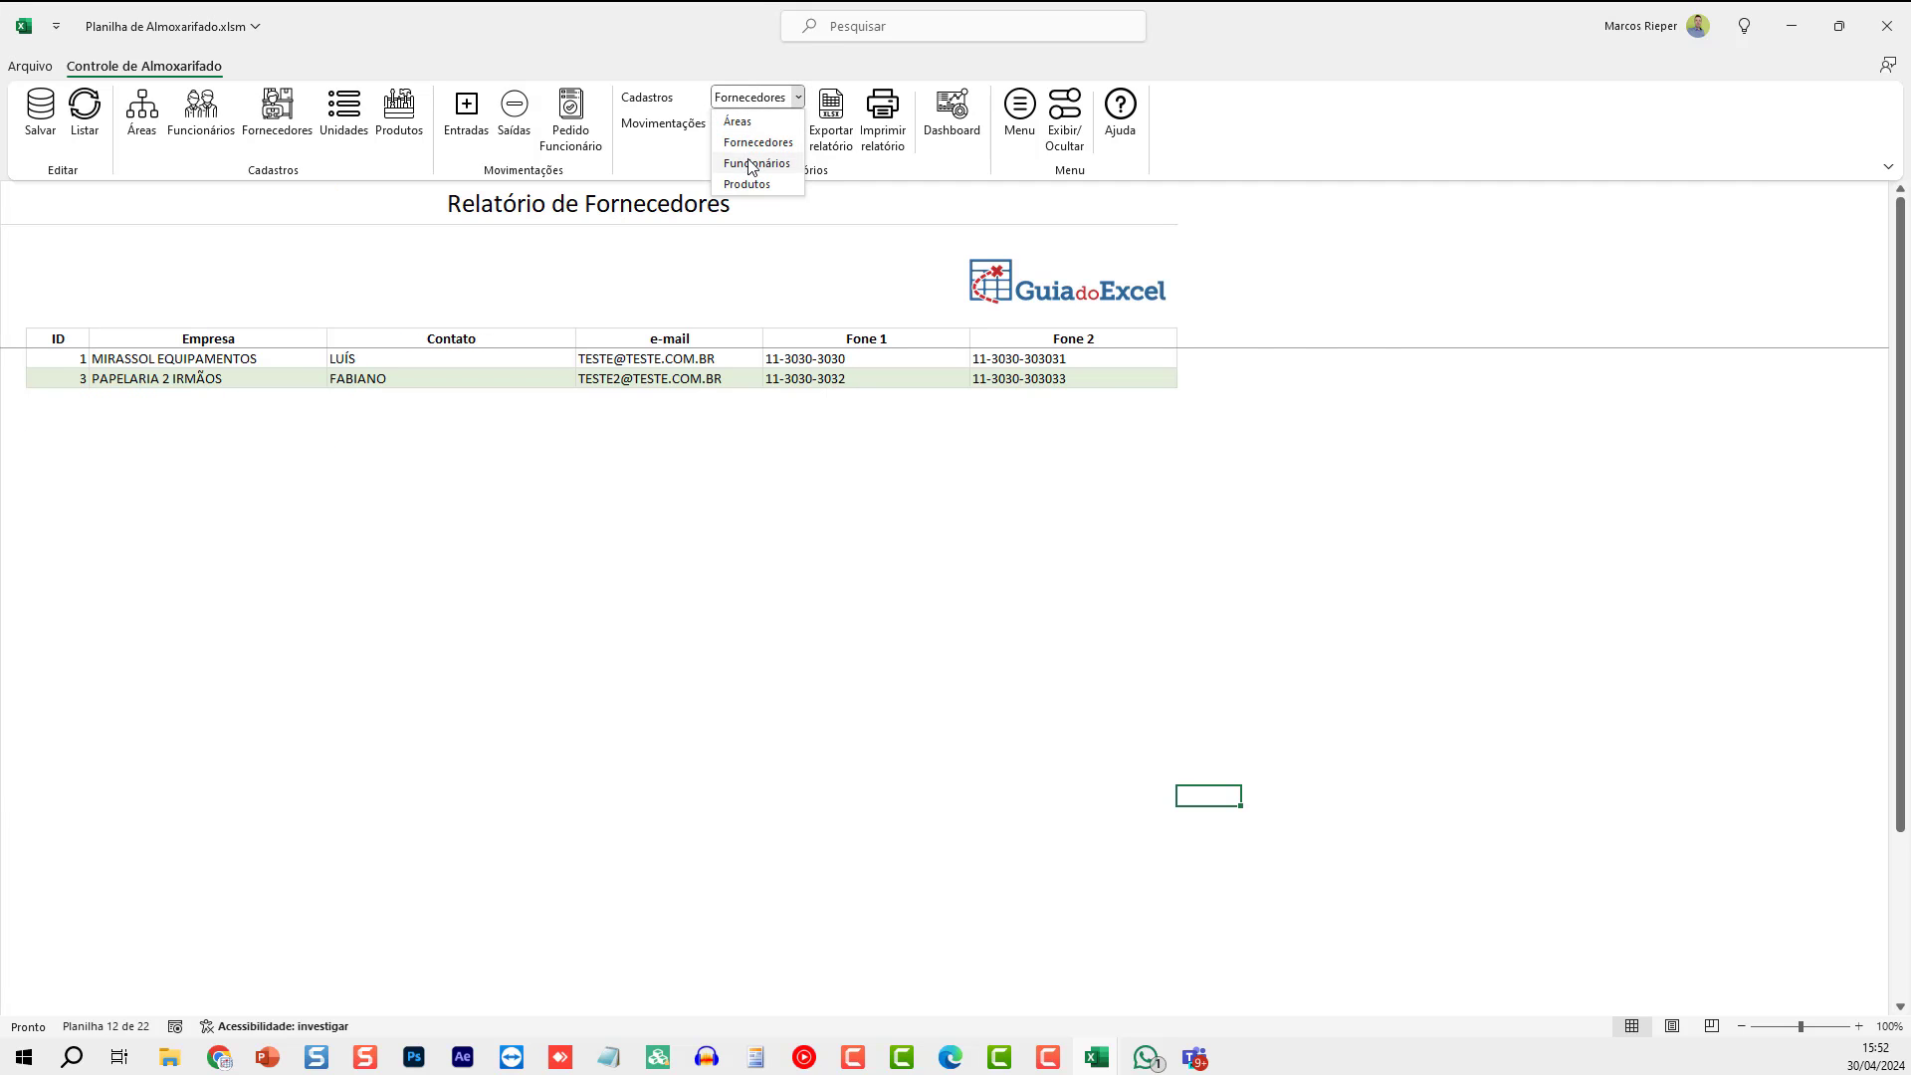
{"action": "left_click", "coordinate": [750, 163]}
{"action": "left_click", "coordinate": [749, 101]}
{"action": "left_click", "coordinate": [746, 185]}
- Review the Movimentações, Entradas and Saídas movement reports
{"action": "left_click", "coordinate": [745, 124]}
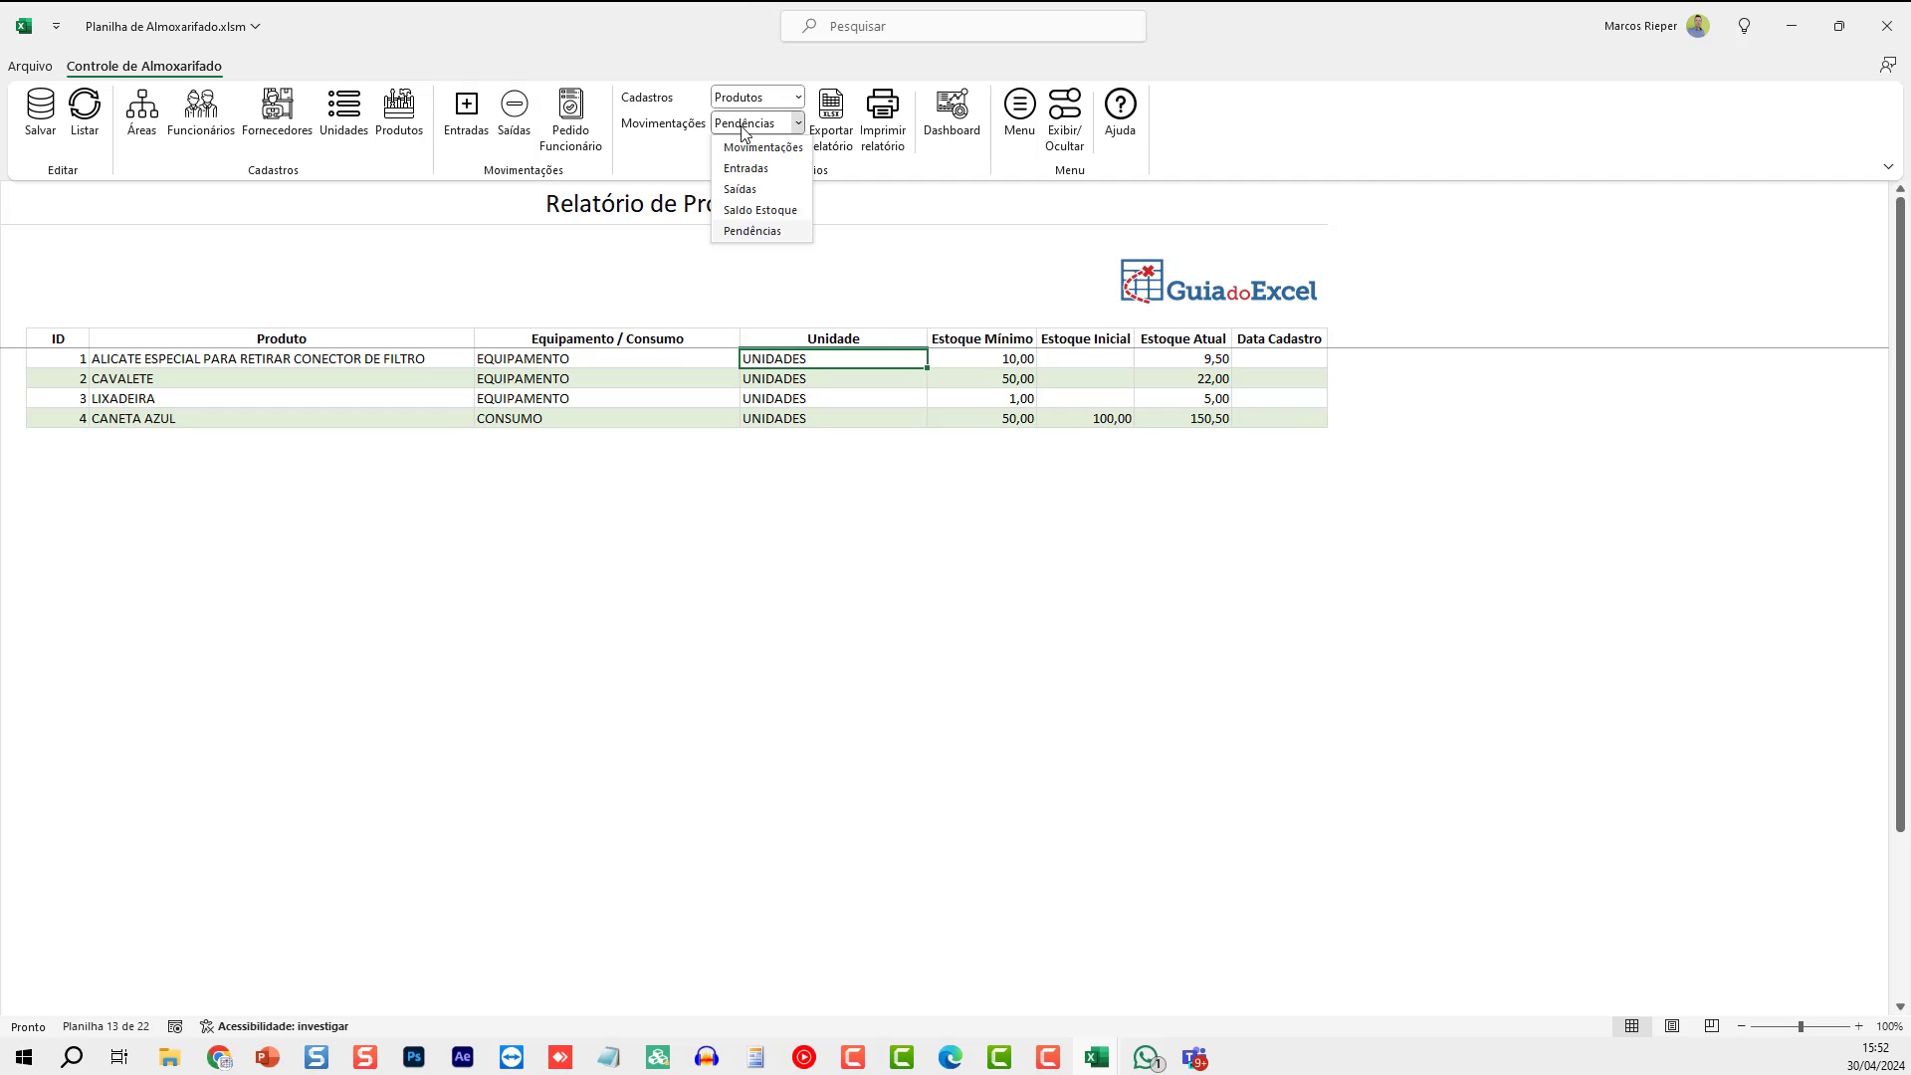
{"action": "left_click", "coordinate": [757, 147]}
{"action": "scroll", "coordinate": [569, 373], "scroll_direction": "up", "scroll_amount": 3, "text": "ctrl"}
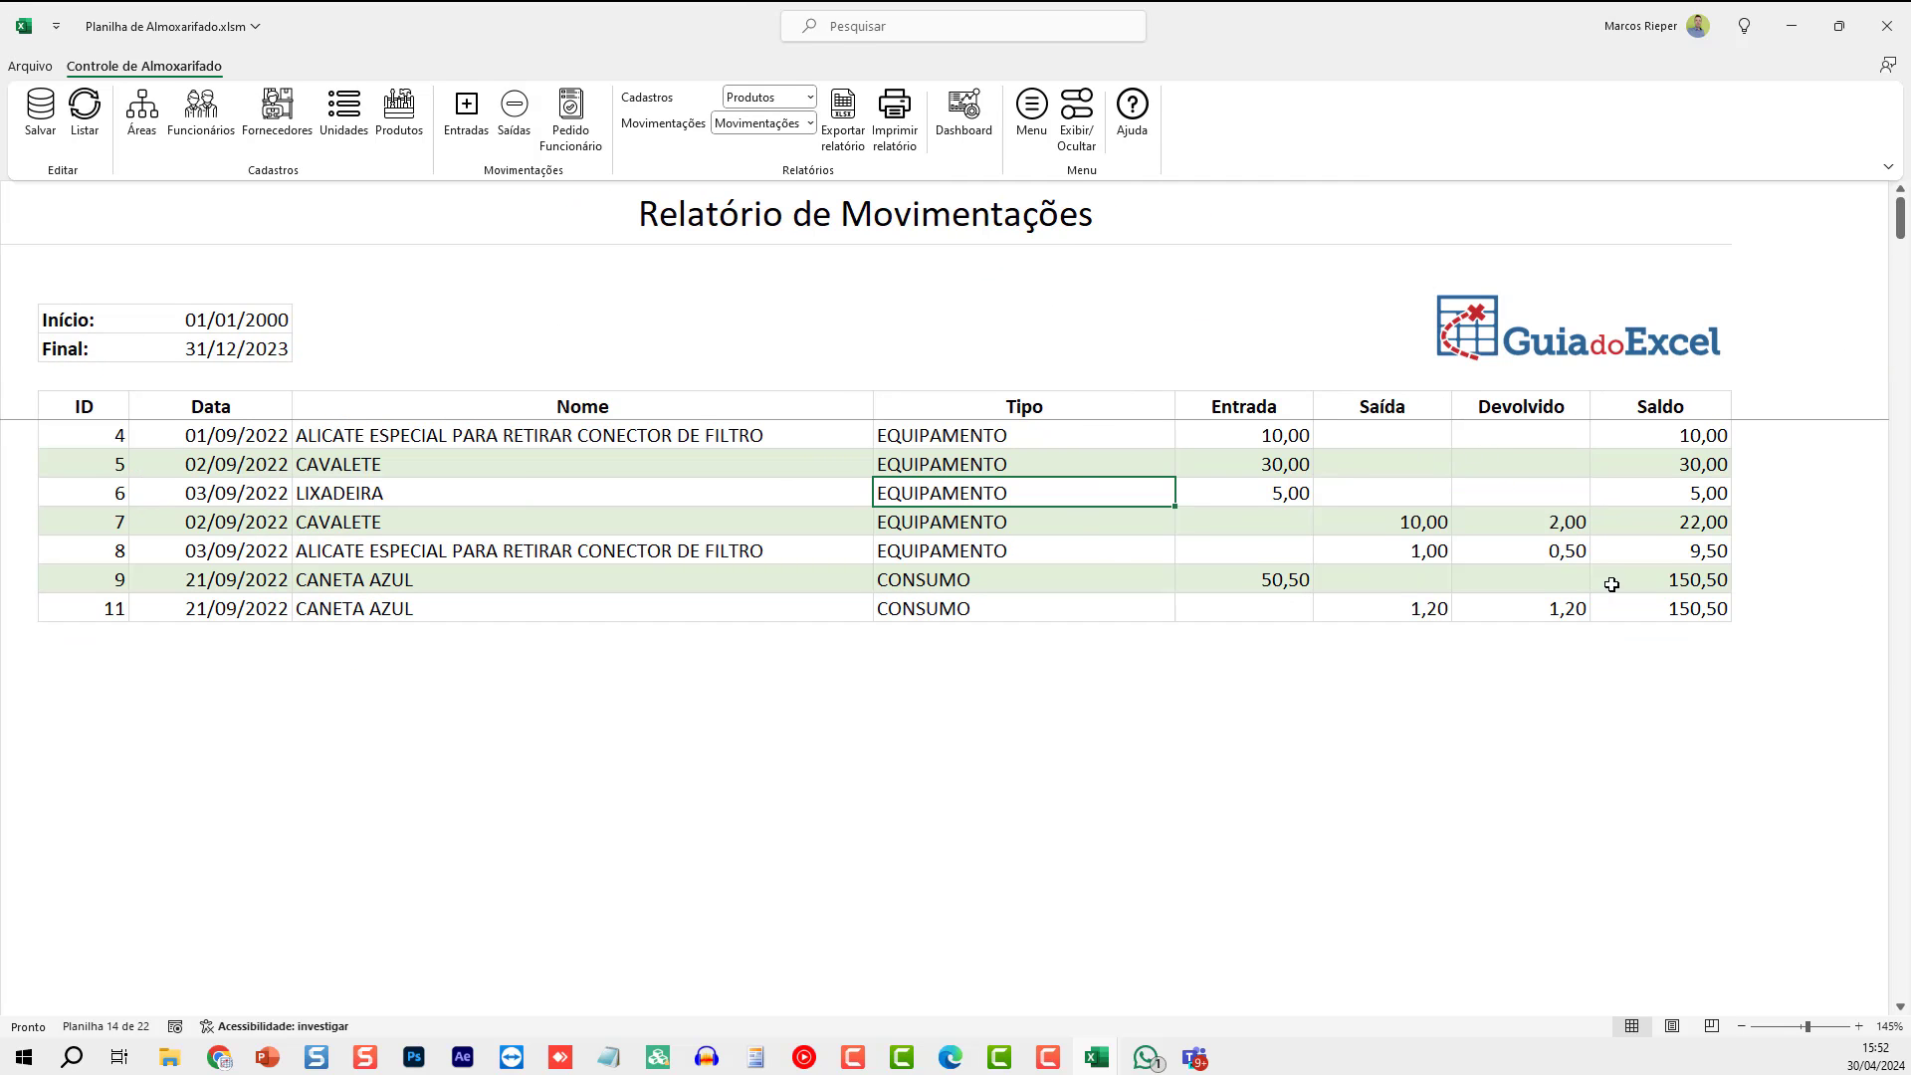
{"action": "left_click", "coordinate": [810, 123]}
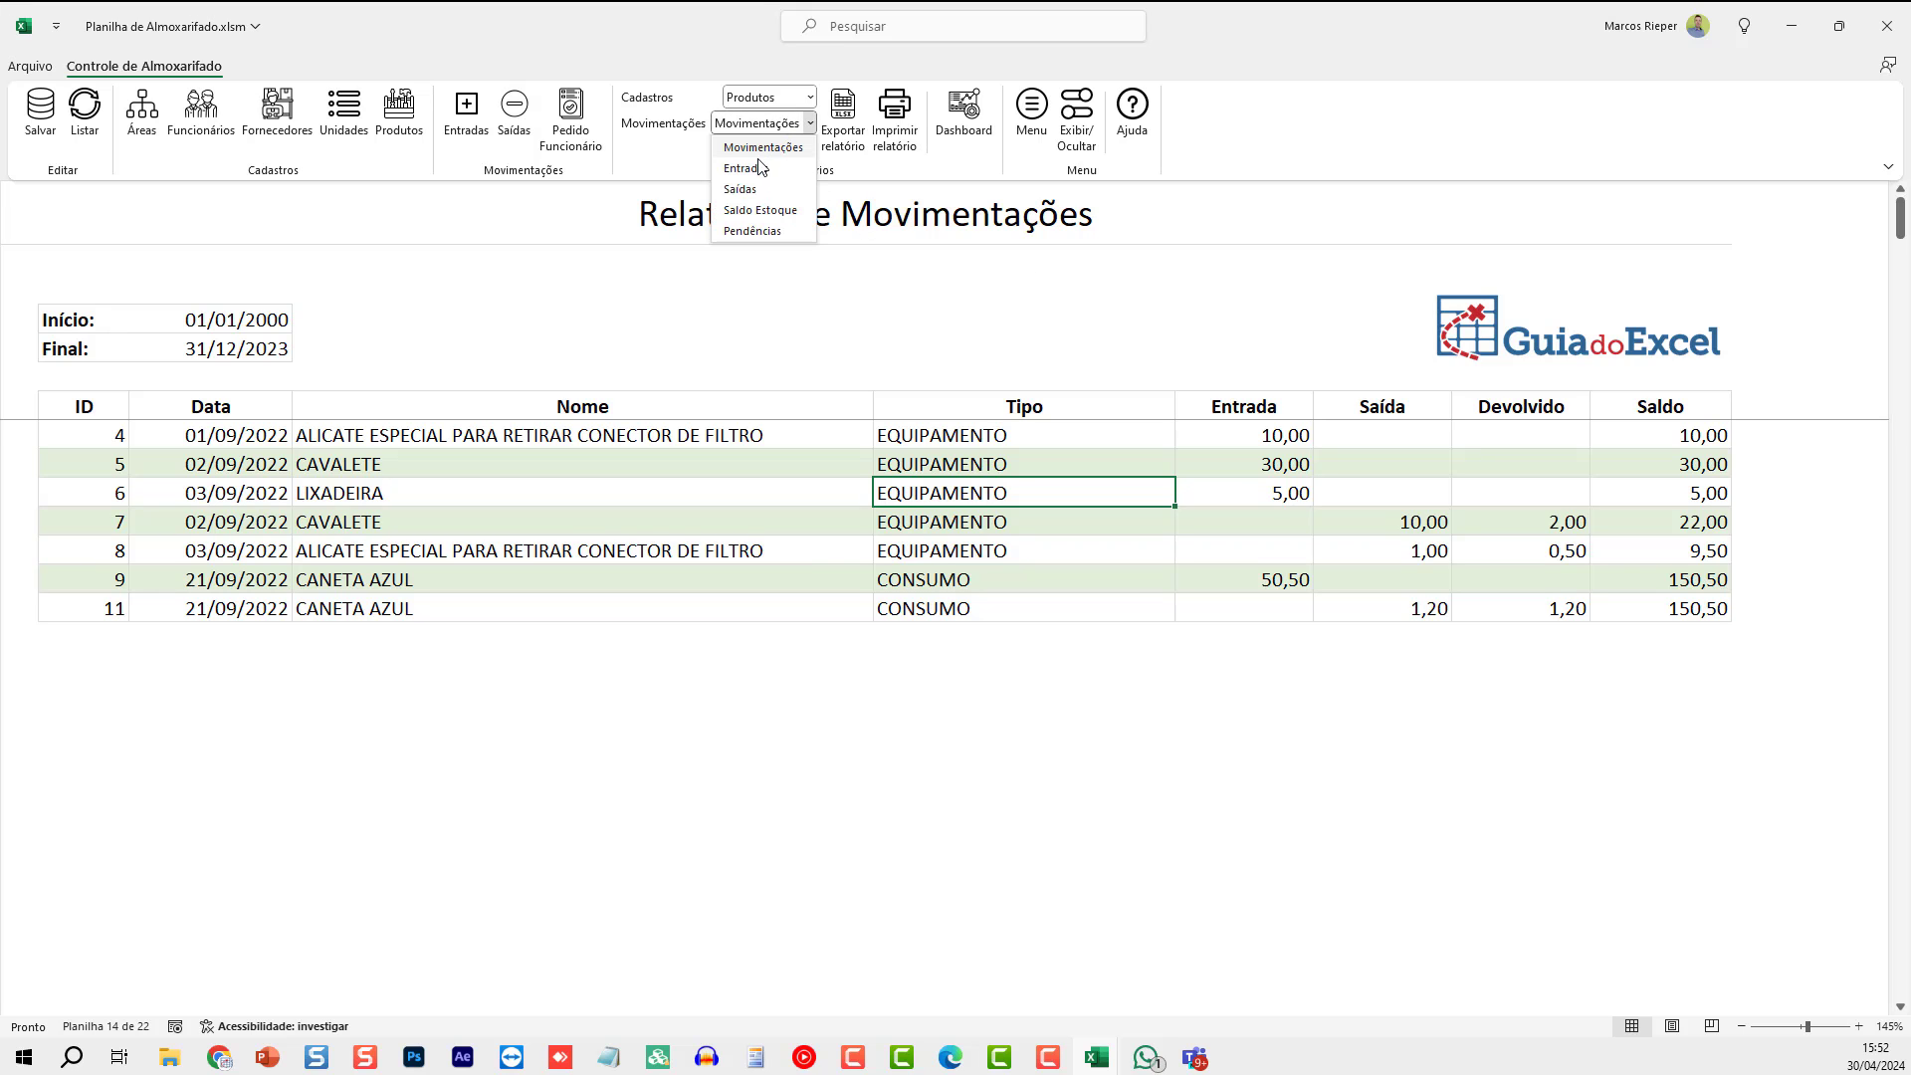
{"action": "left_click", "coordinate": [761, 166]}
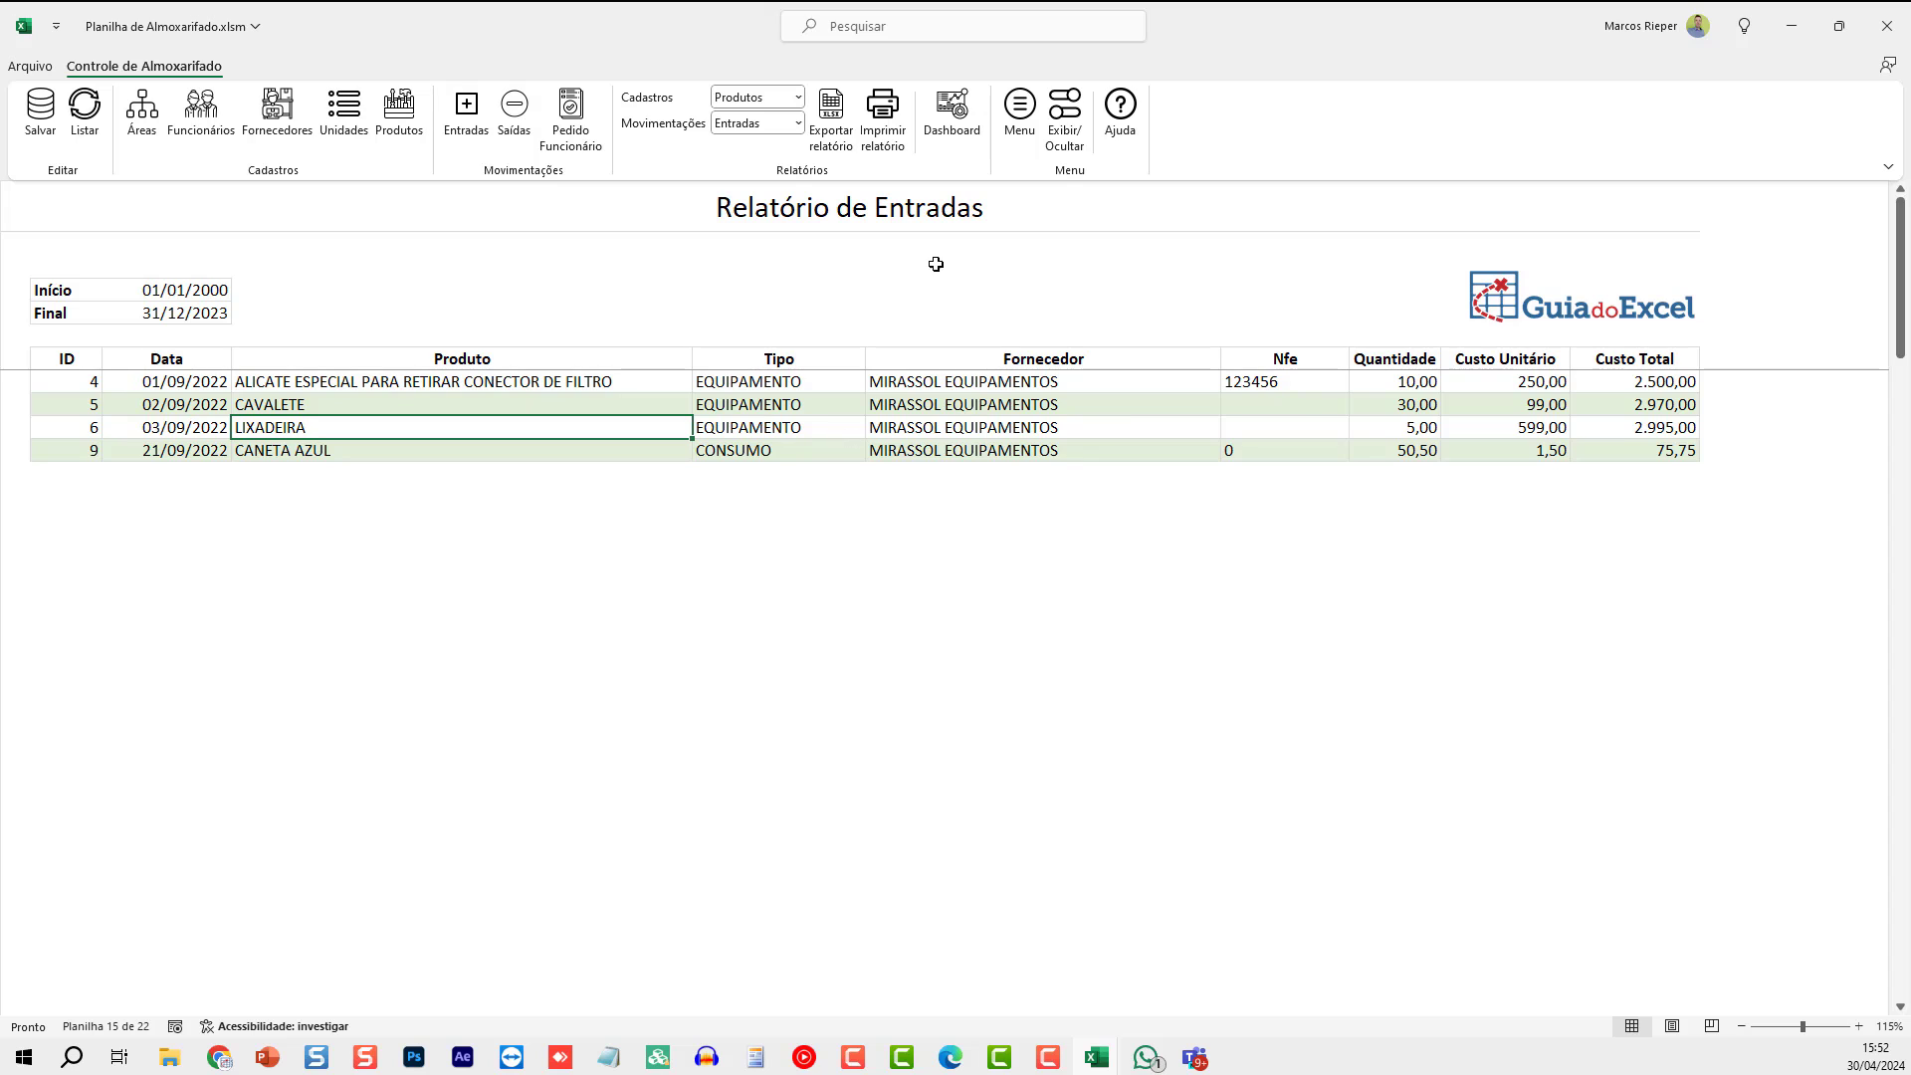
{"action": "left_click", "coordinate": [799, 122]}
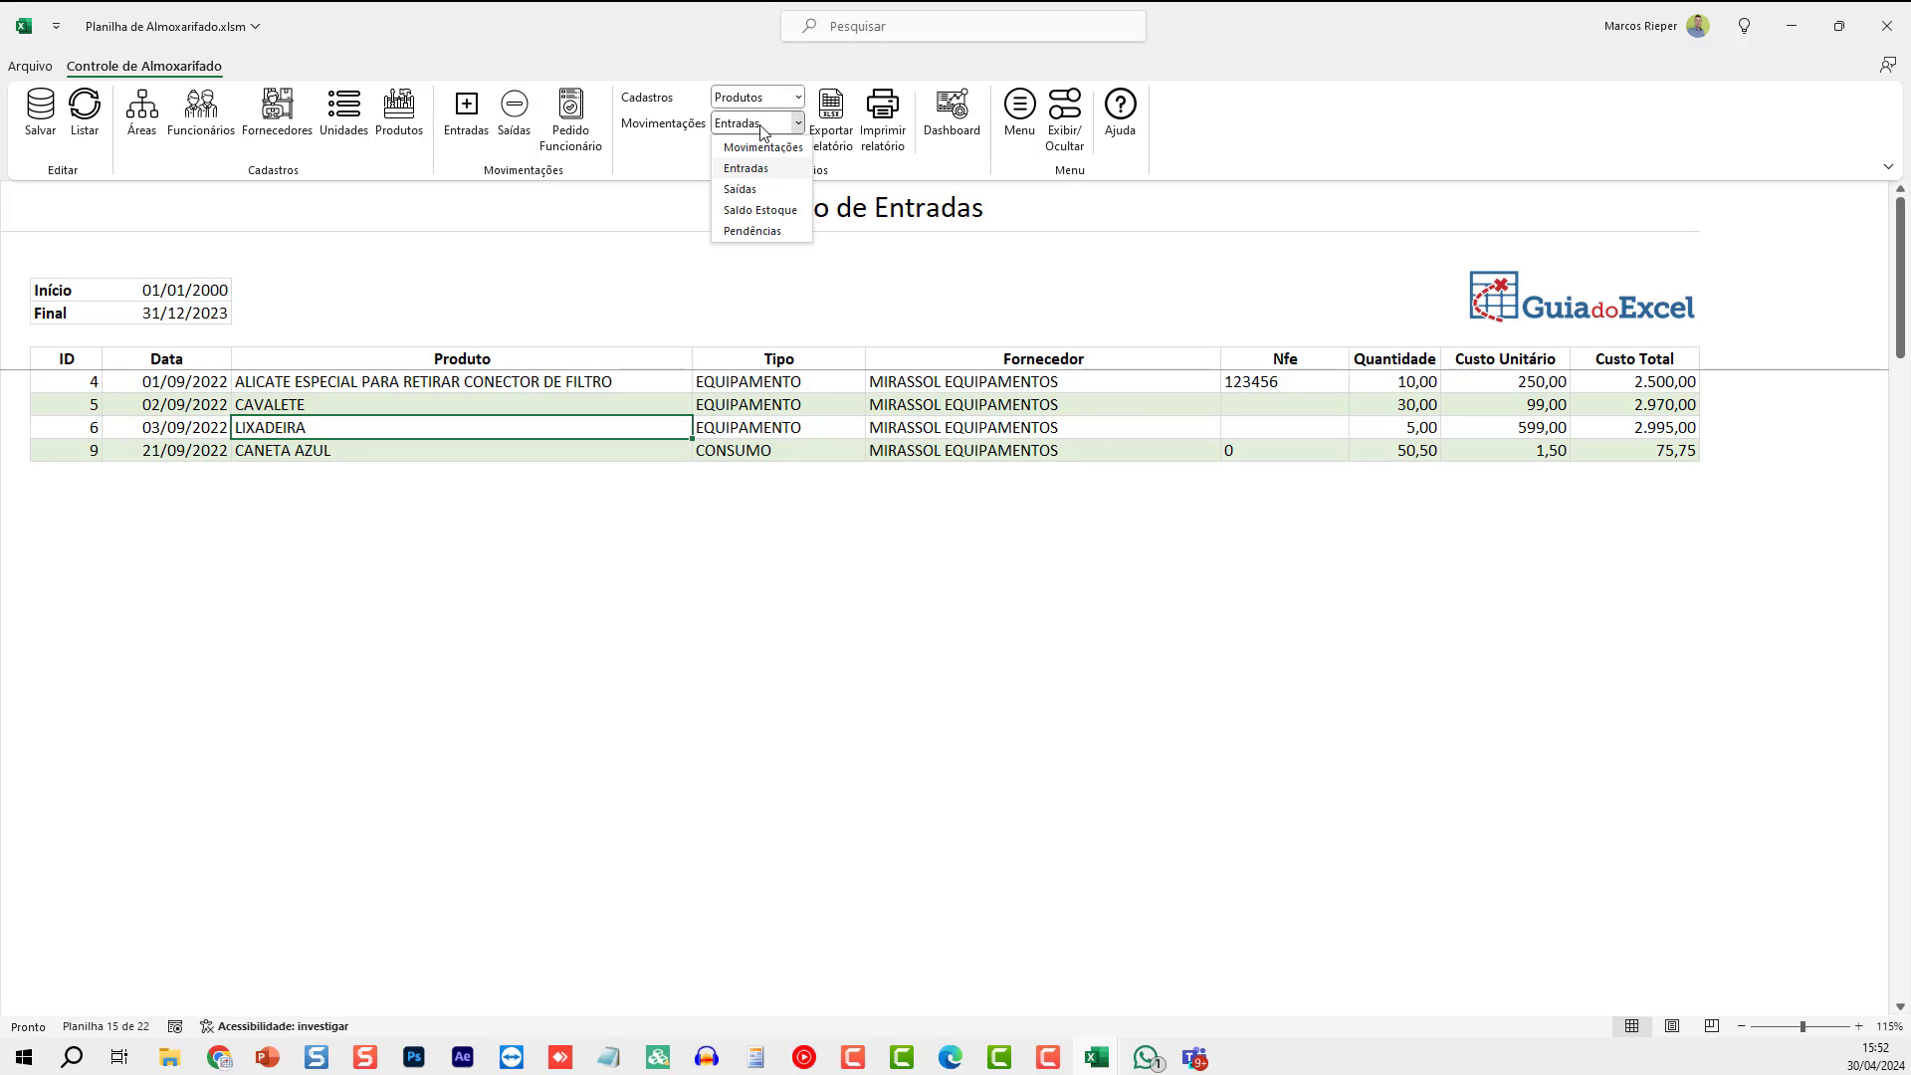
{"action": "left_click", "coordinate": [765, 184]}
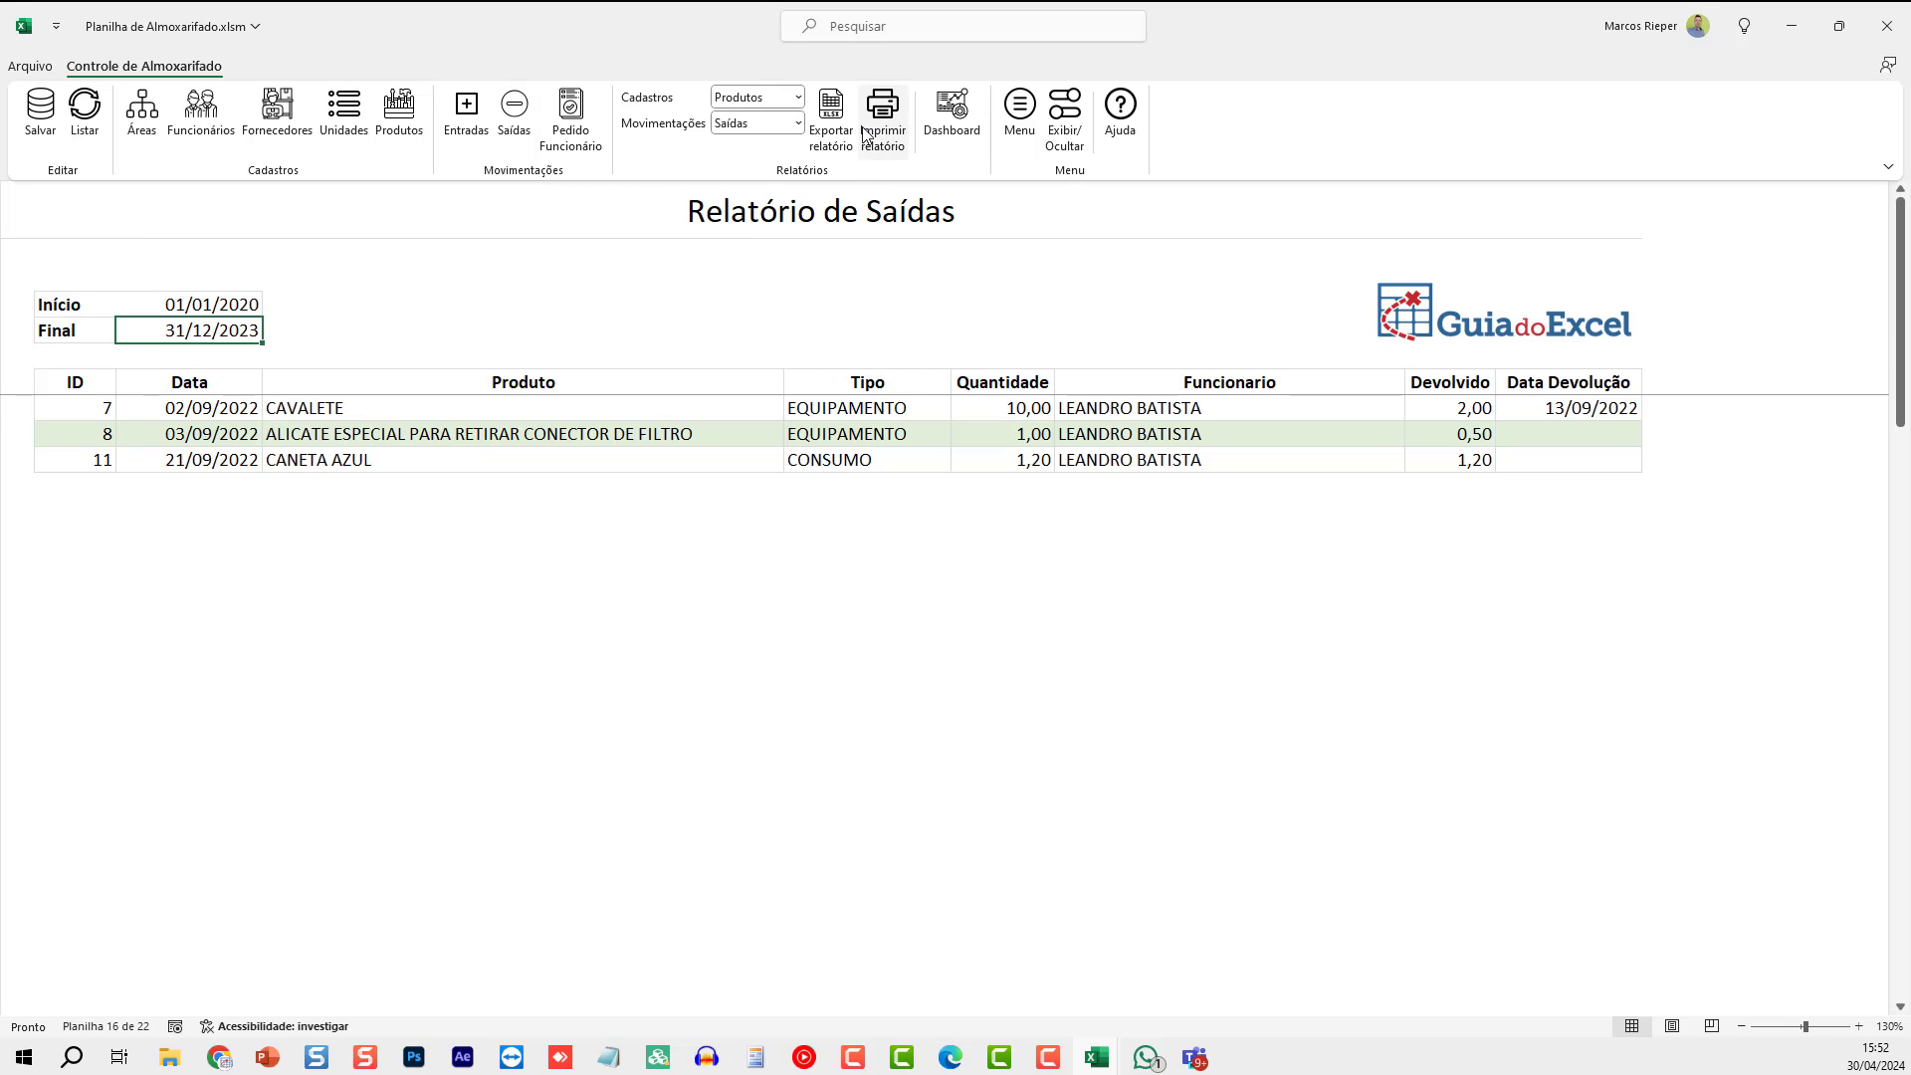
- Review the Saldo Estoque report and the Pendências report of items still held by employees
{"action": "left_click", "coordinate": [798, 122]}
{"action": "left_click", "coordinate": [766, 219]}
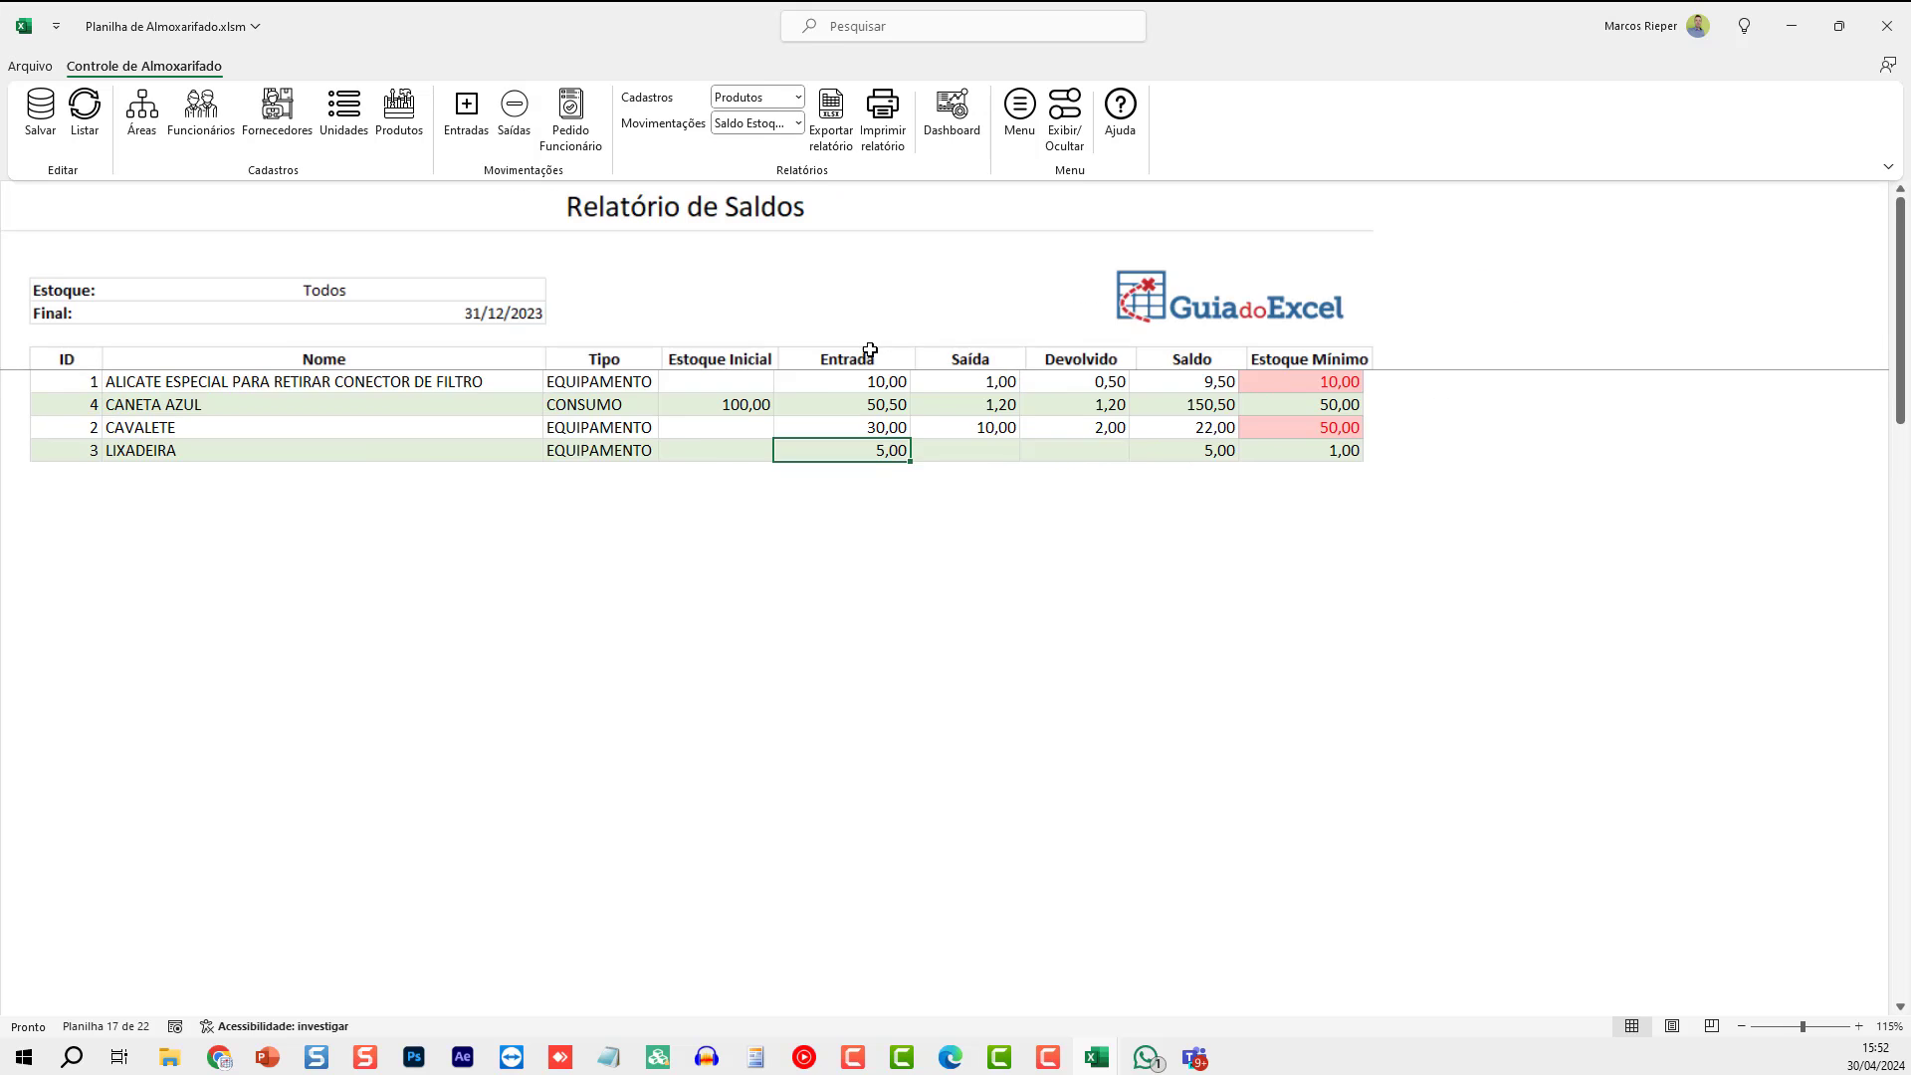
{"action": "left_click", "coordinate": [798, 122]}
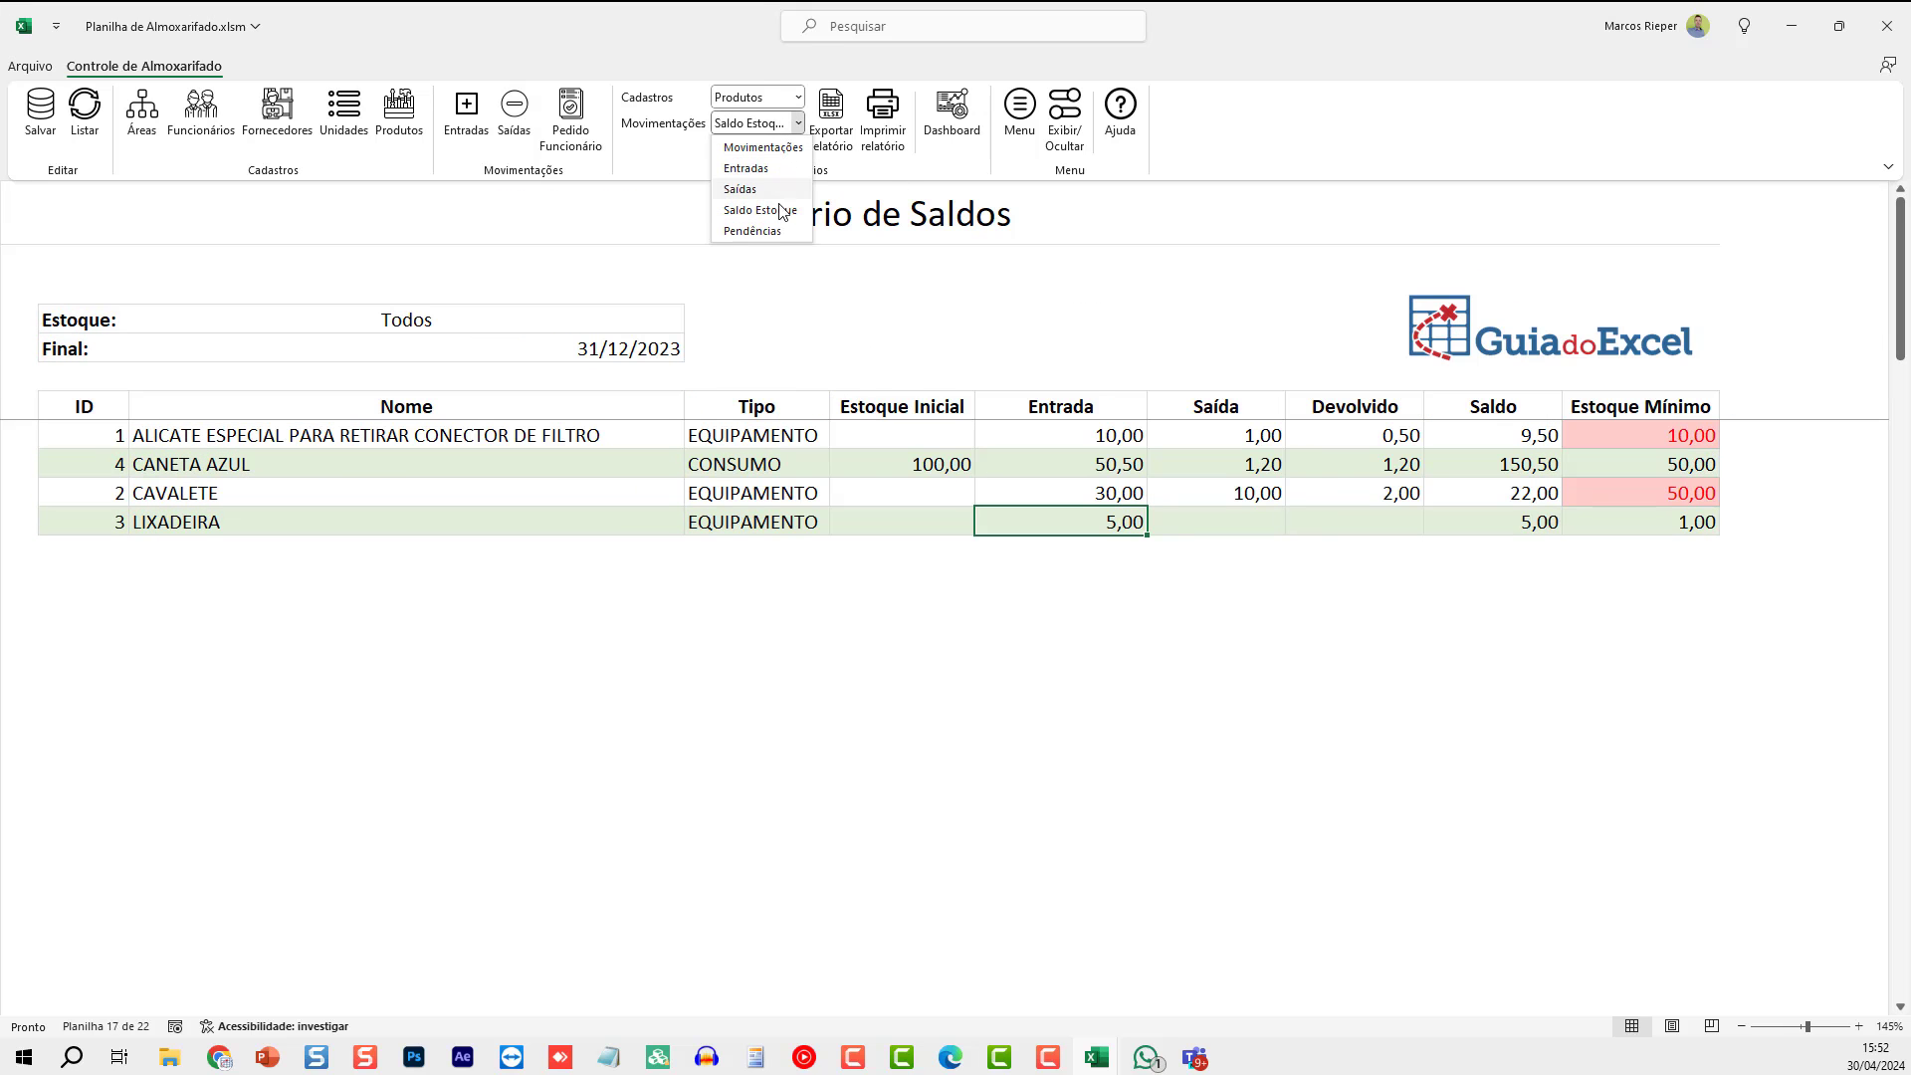
{"action": "left_click", "coordinate": [767, 235]}
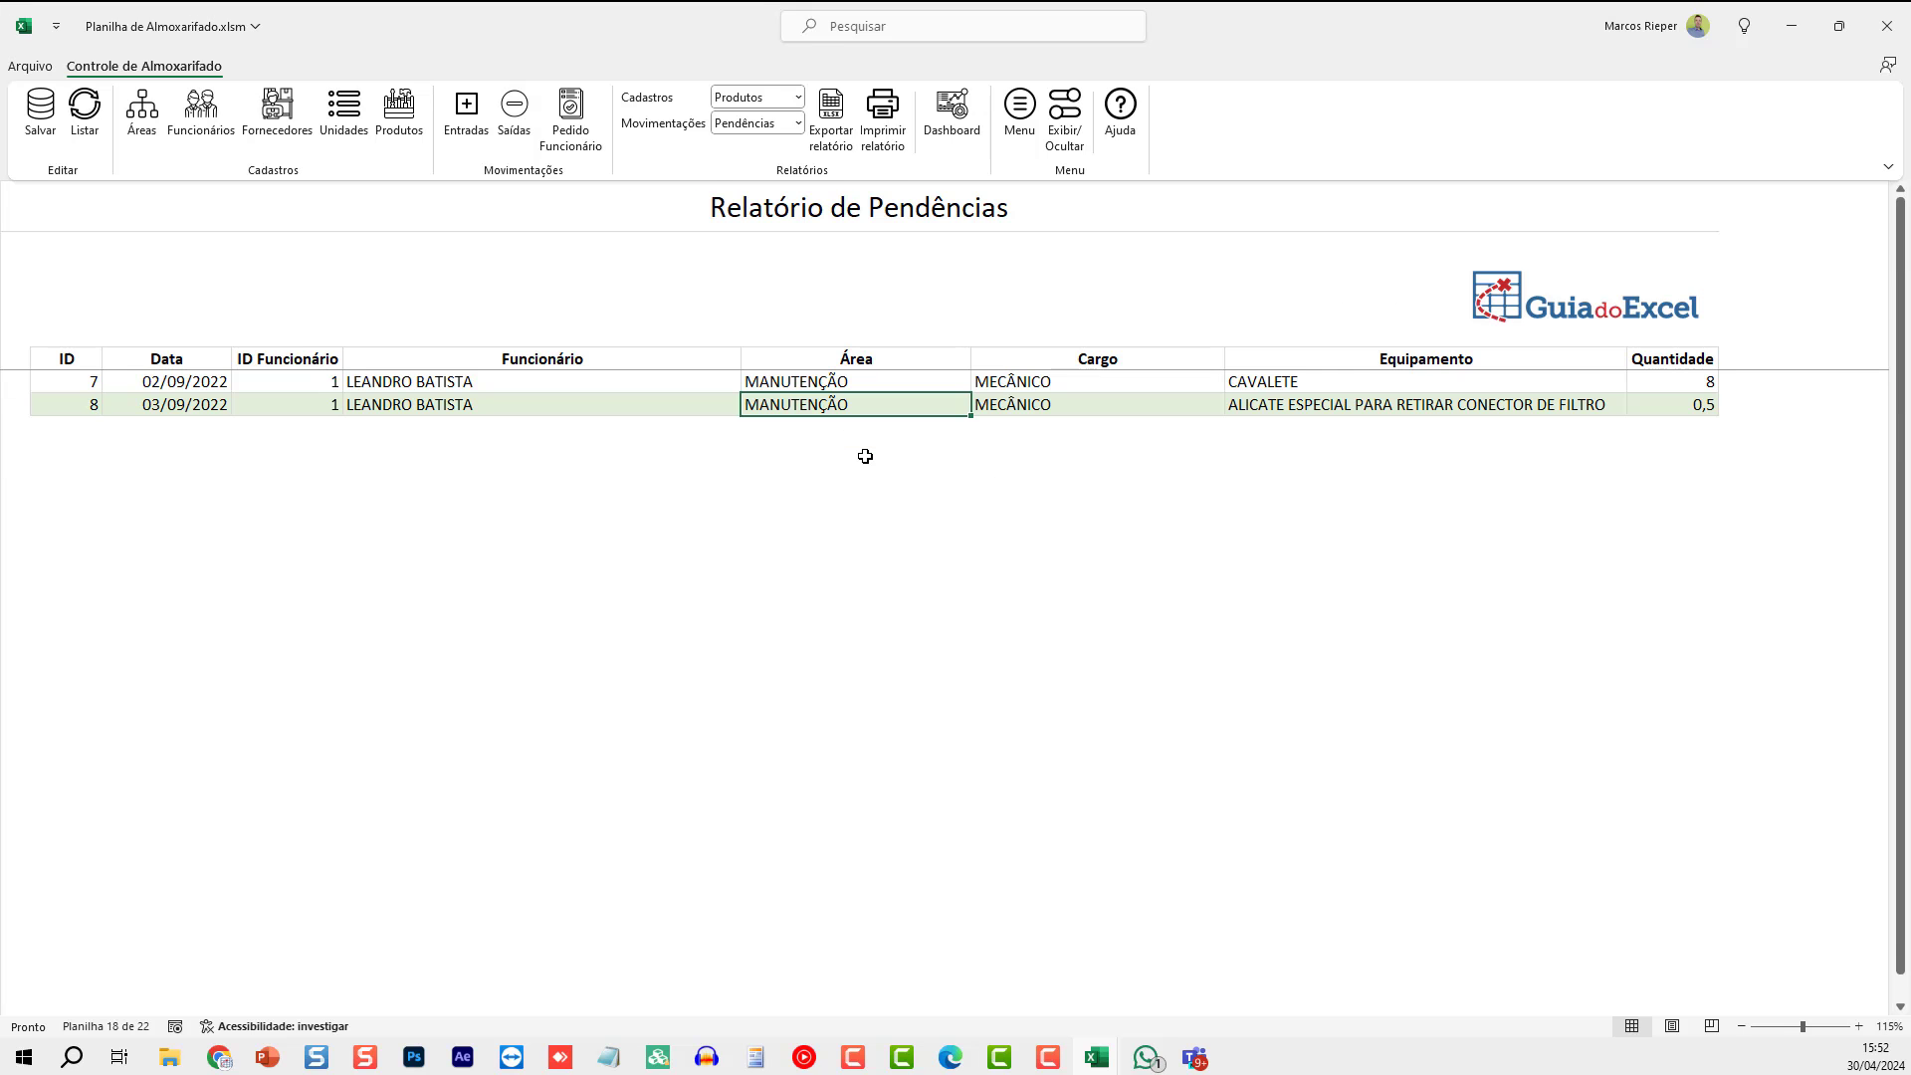
- Open the Almoxarifado dashboard, filter Uso e Consumo by CONSUMO and by EQUIPAMENTO, and clear the filter
{"action": "left_click", "coordinate": [955, 138]}
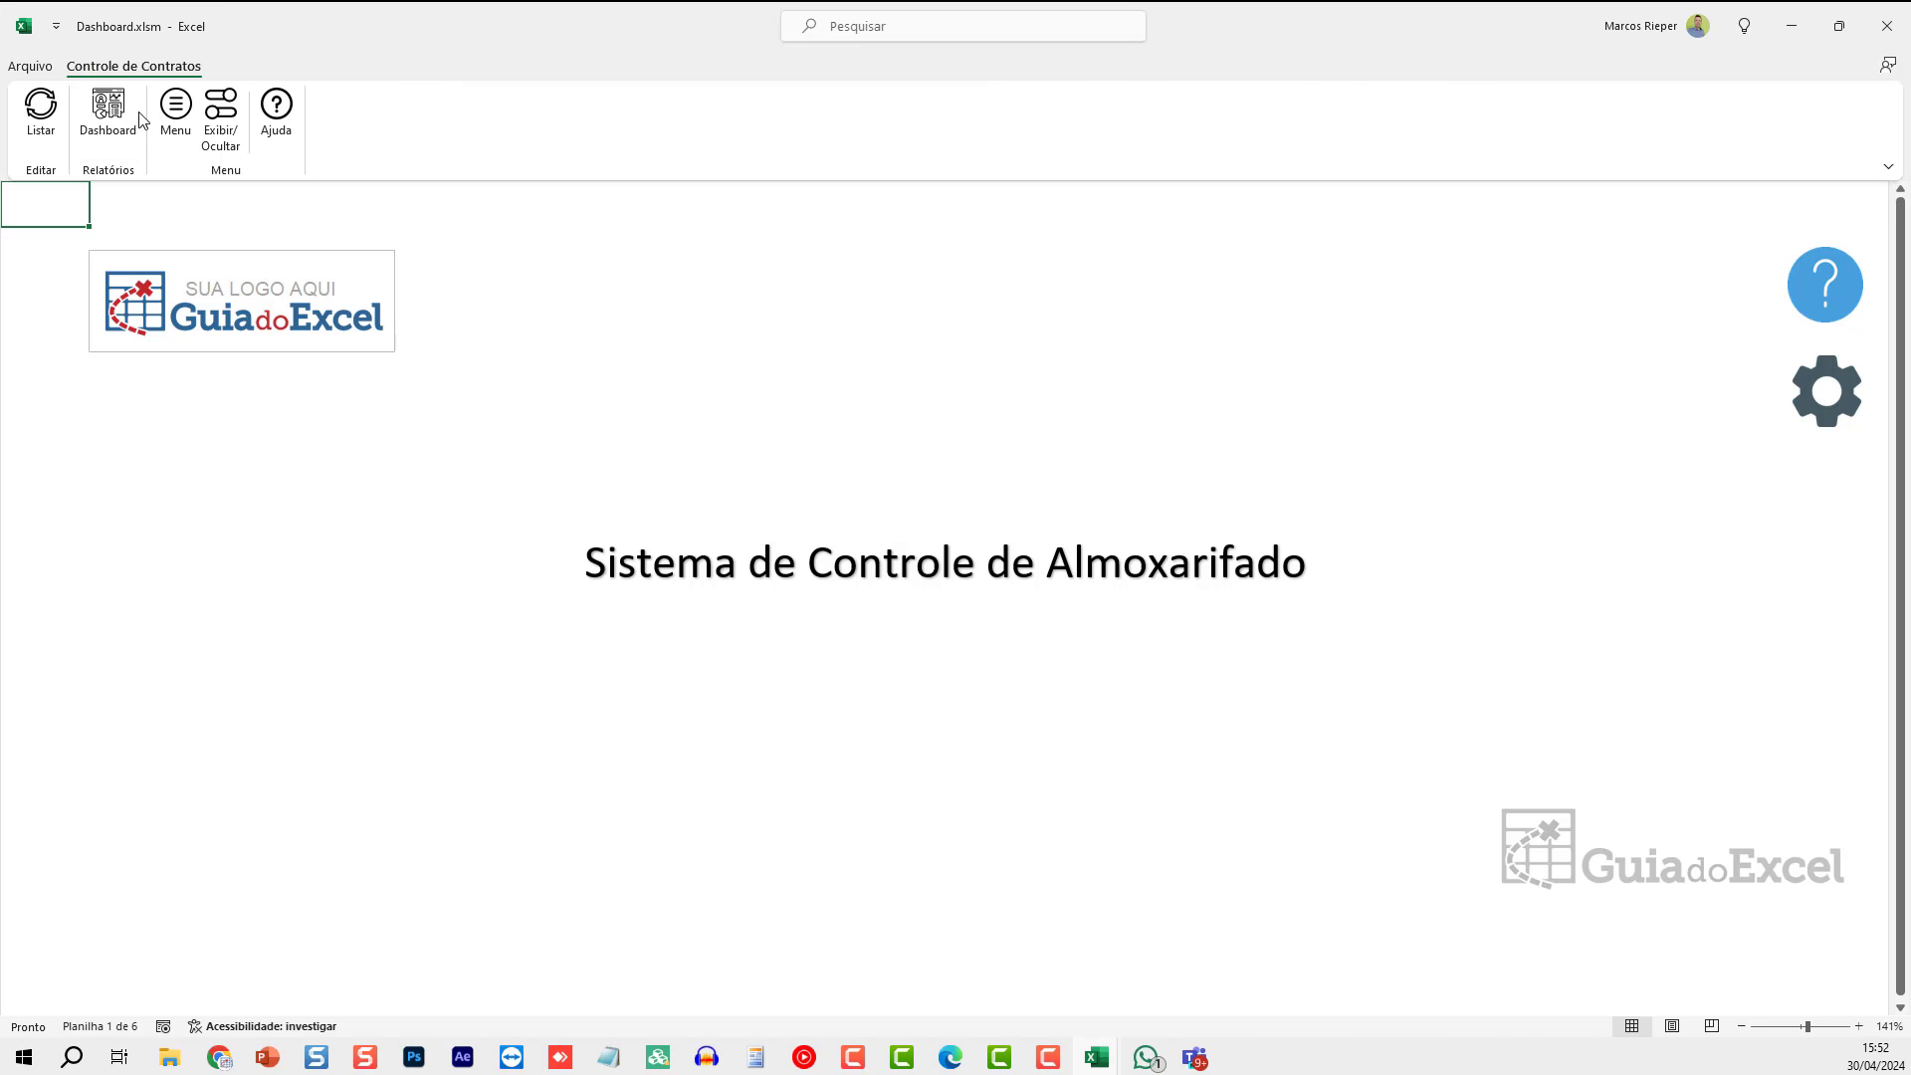
{"action": "left_click", "coordinate": [138, 120]}
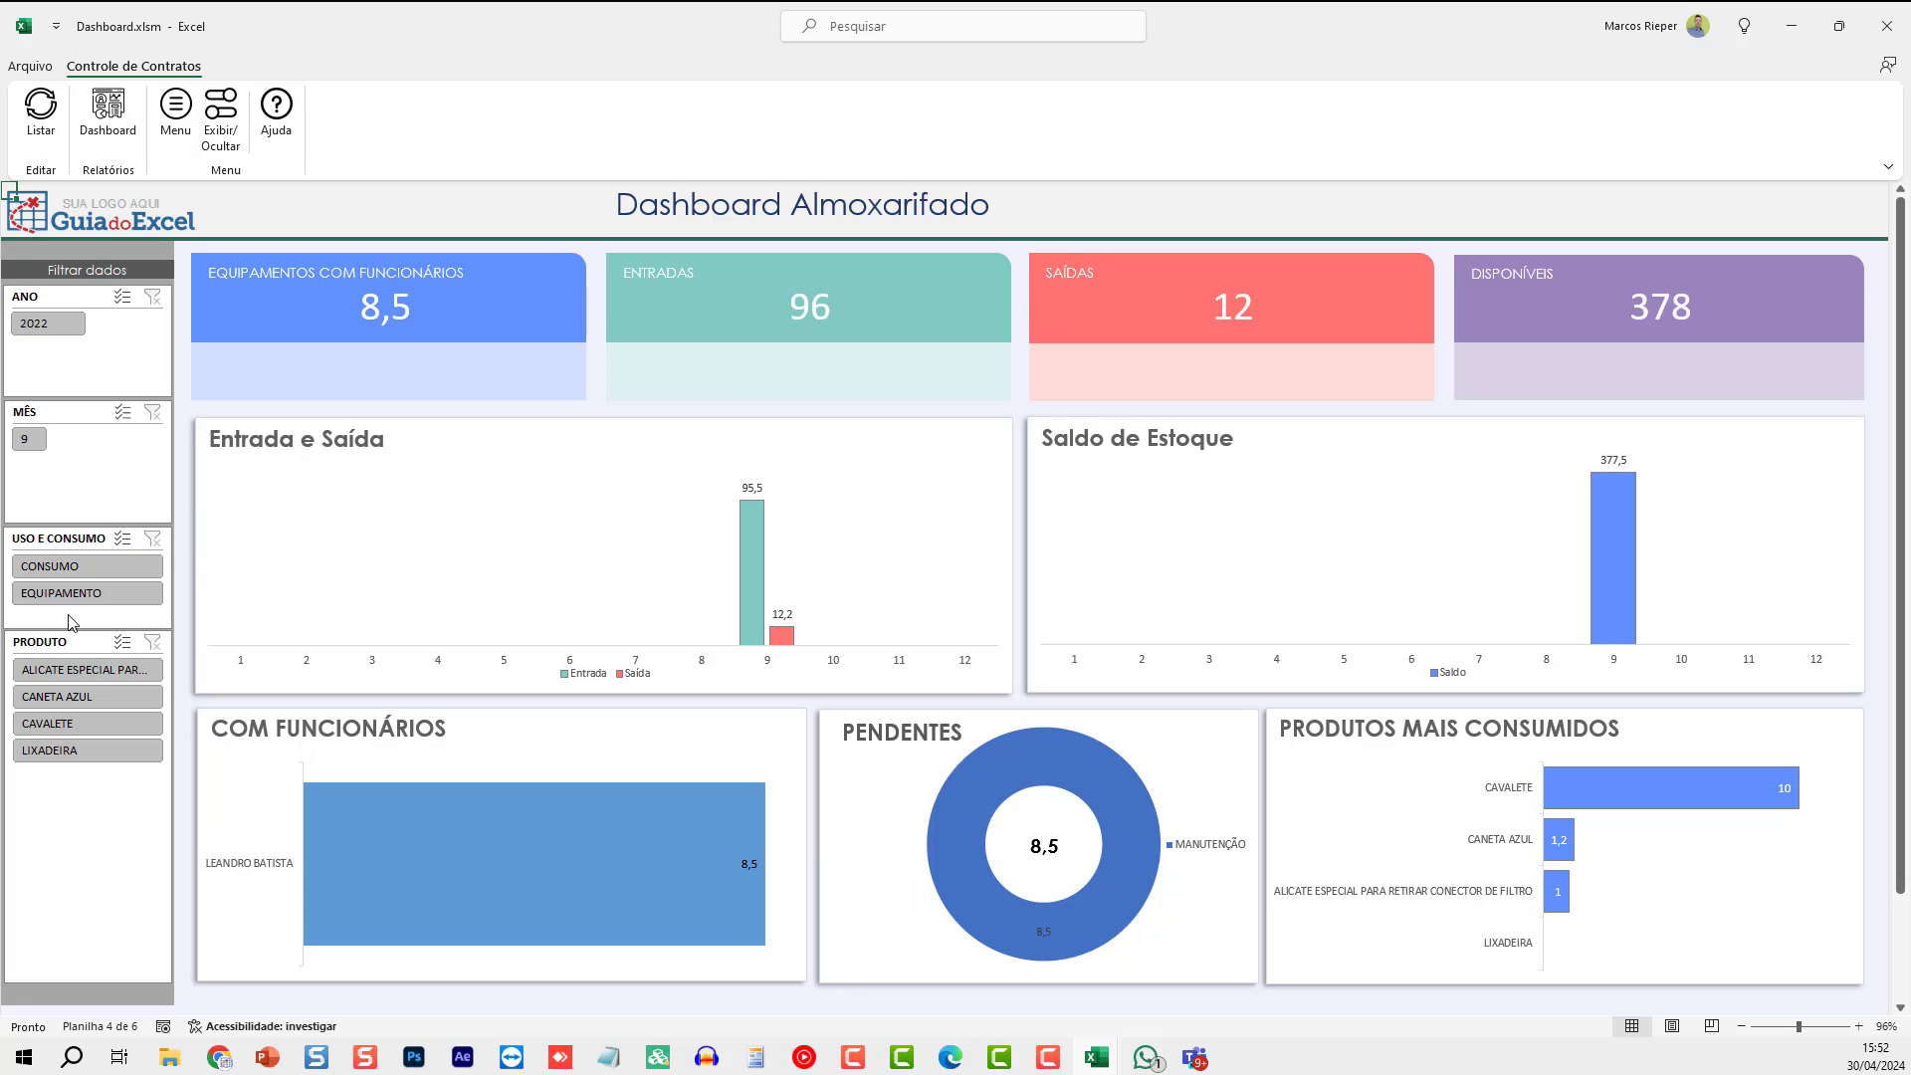
{"action": "left_click", "coordinate": [69, 566]}
{"action": "left_click", "coordinate": [80, 593]}
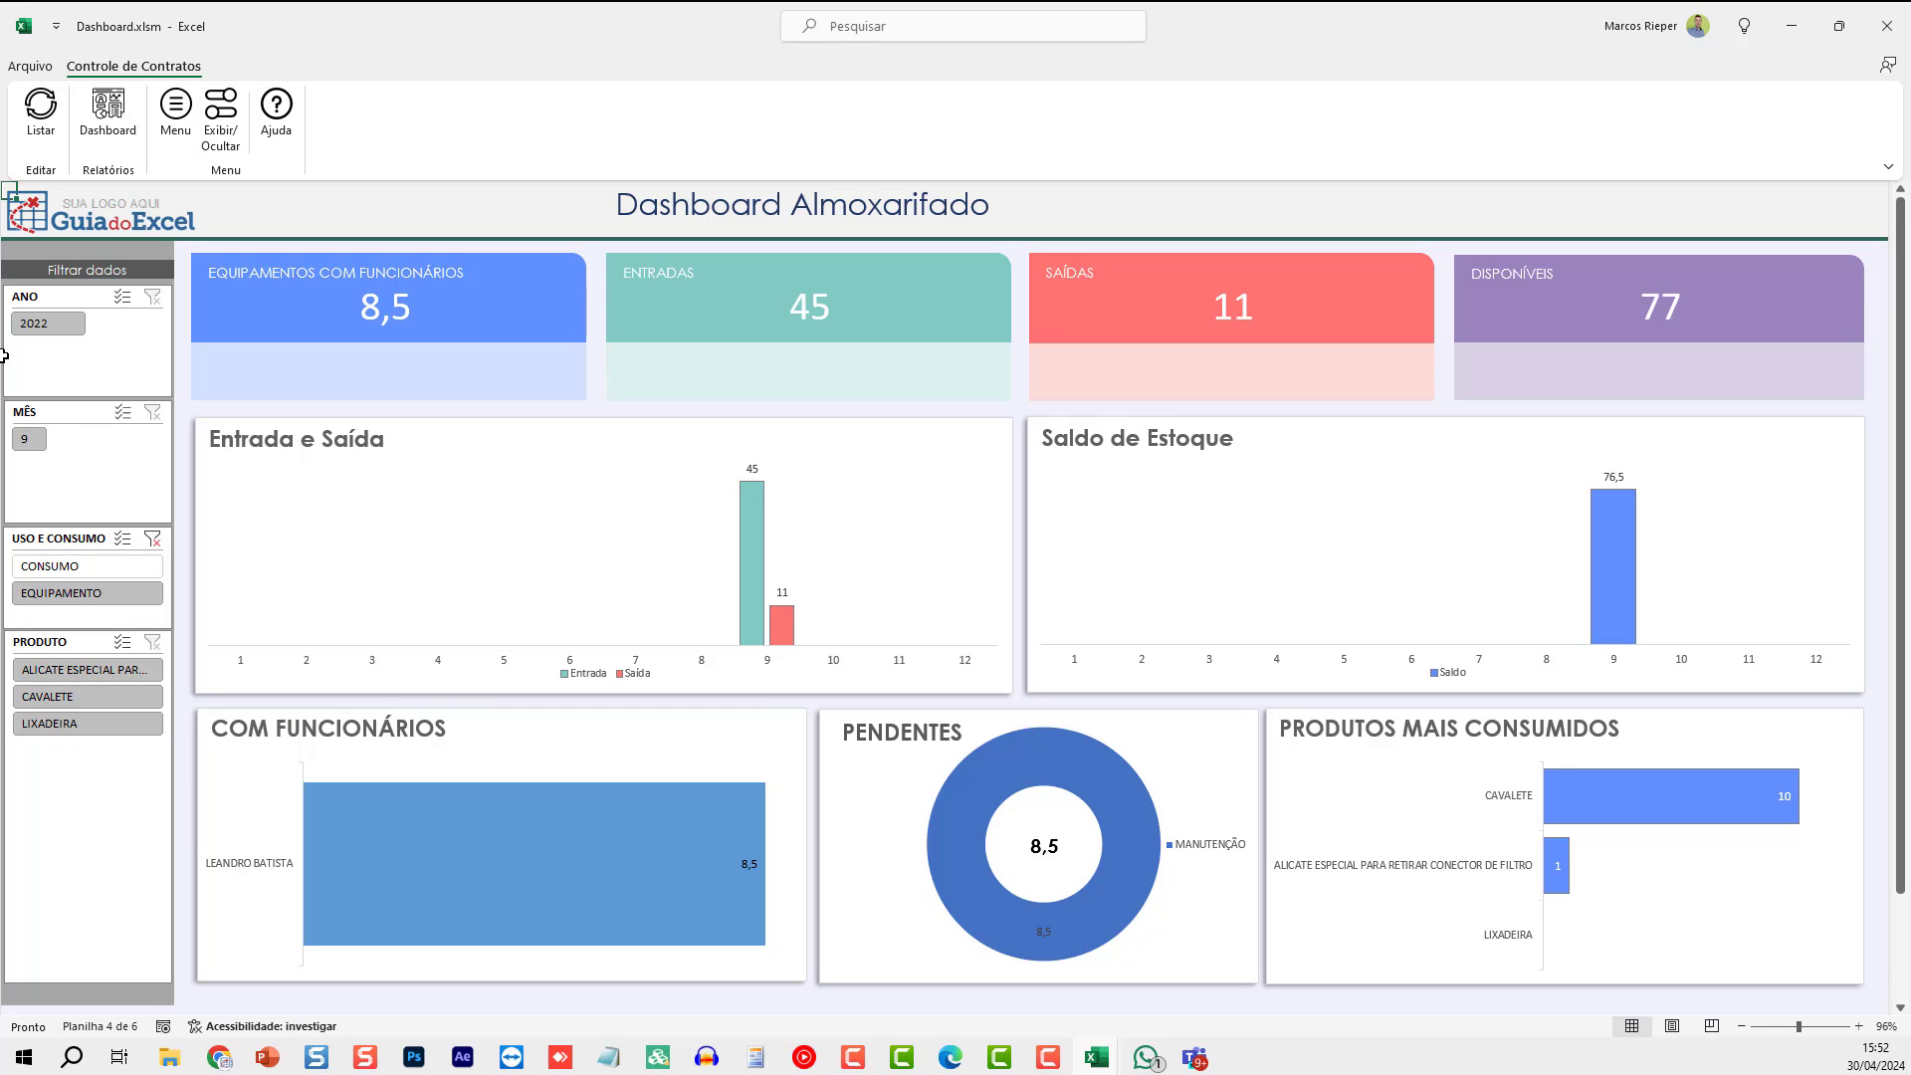
{"action": "left_click", "coordinate": [152, 538]}
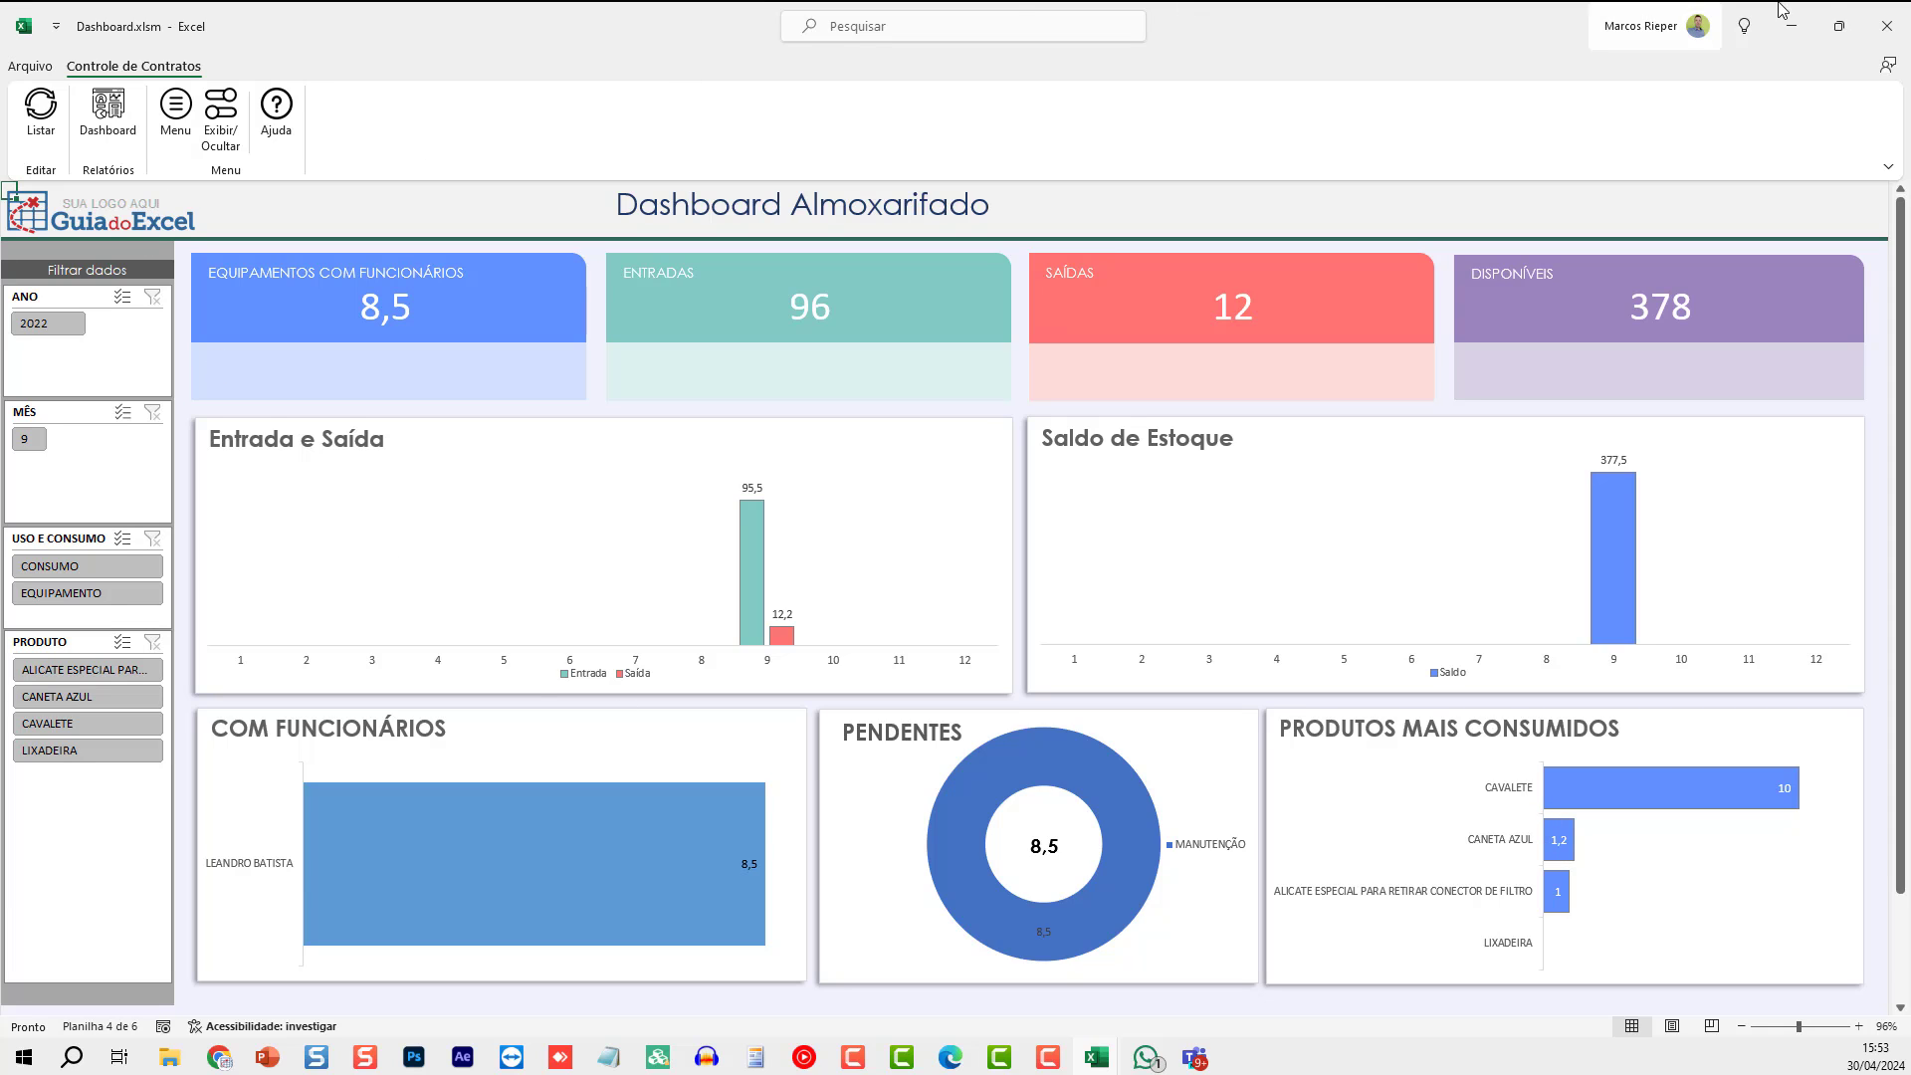
- Close the Dashboard.xlsm workbook and go back to the stockroom workbook's menu sheet
{"action": "left_click", "coordinate": [1889, 28]}
{"action": "left_click", "coordinate": [1125, 675]}
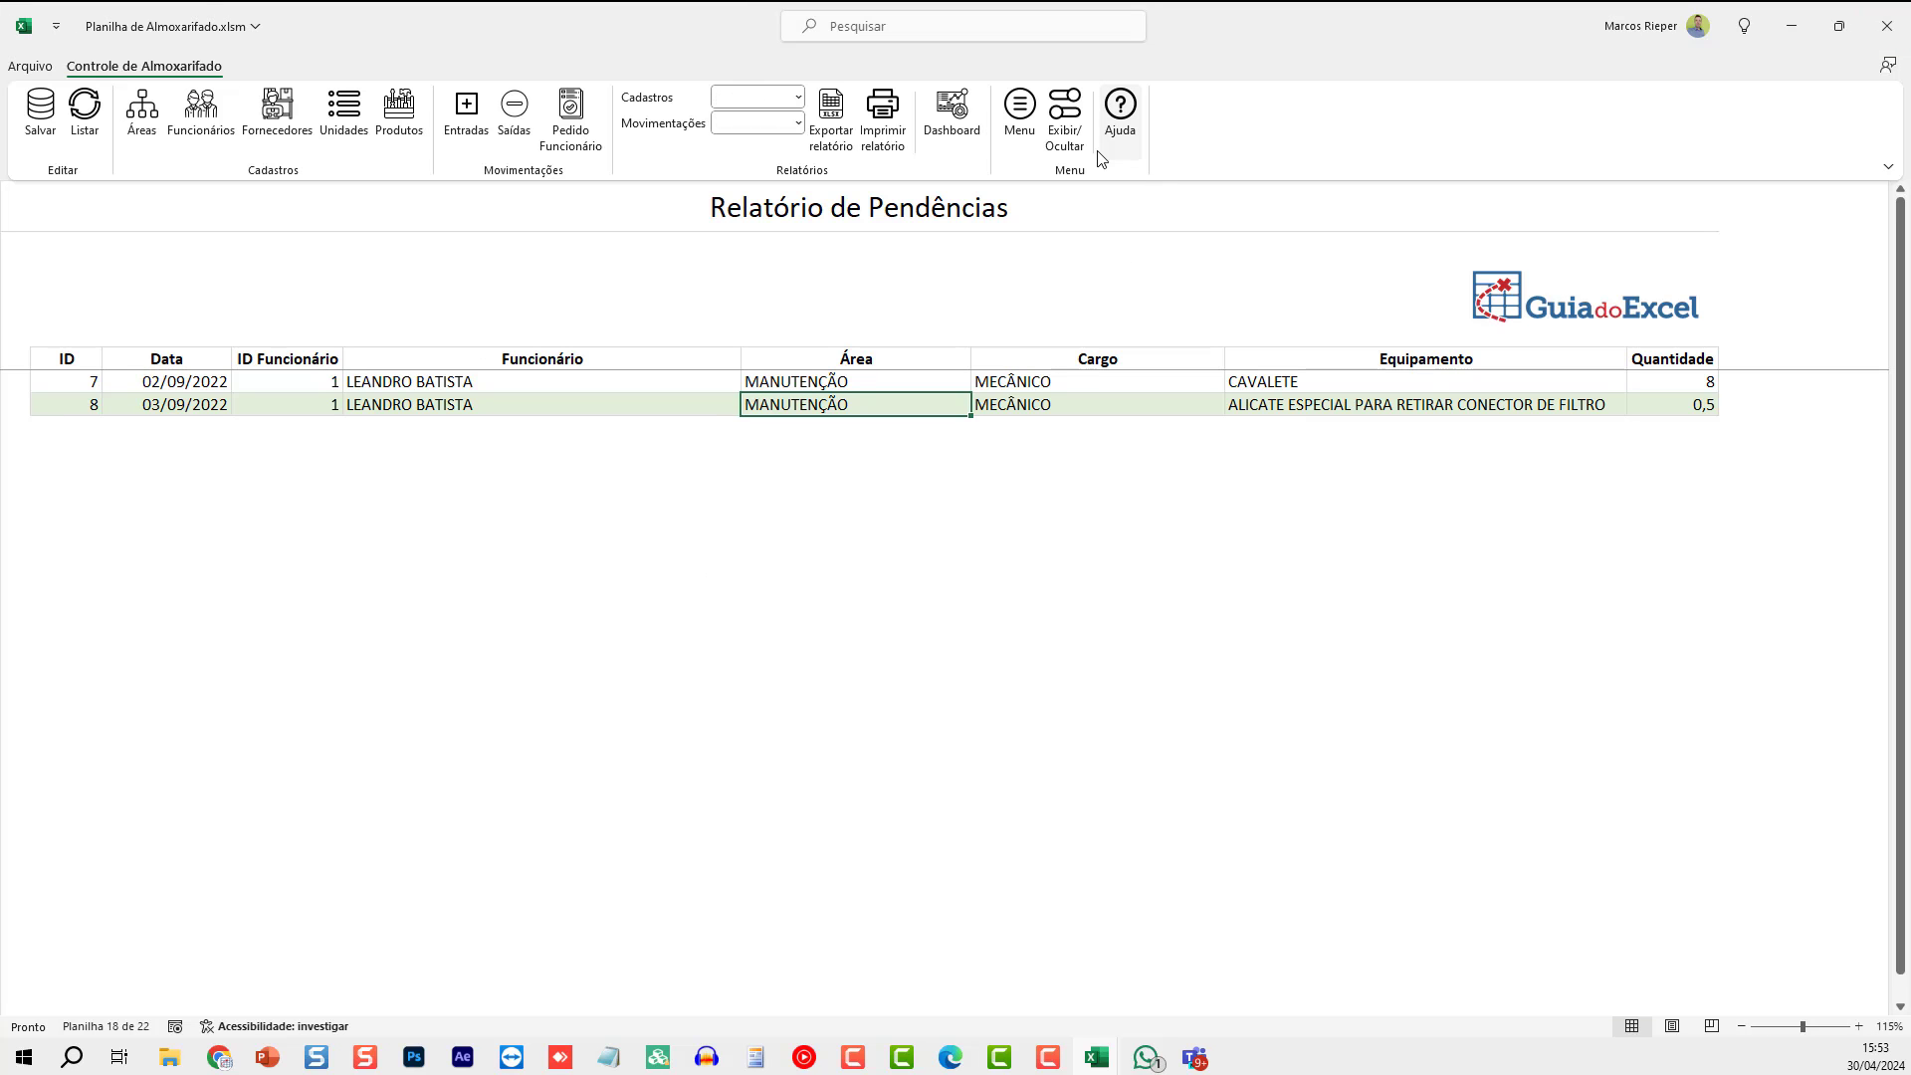
{"action": "left_click", "coordinate": [1019, 109]}
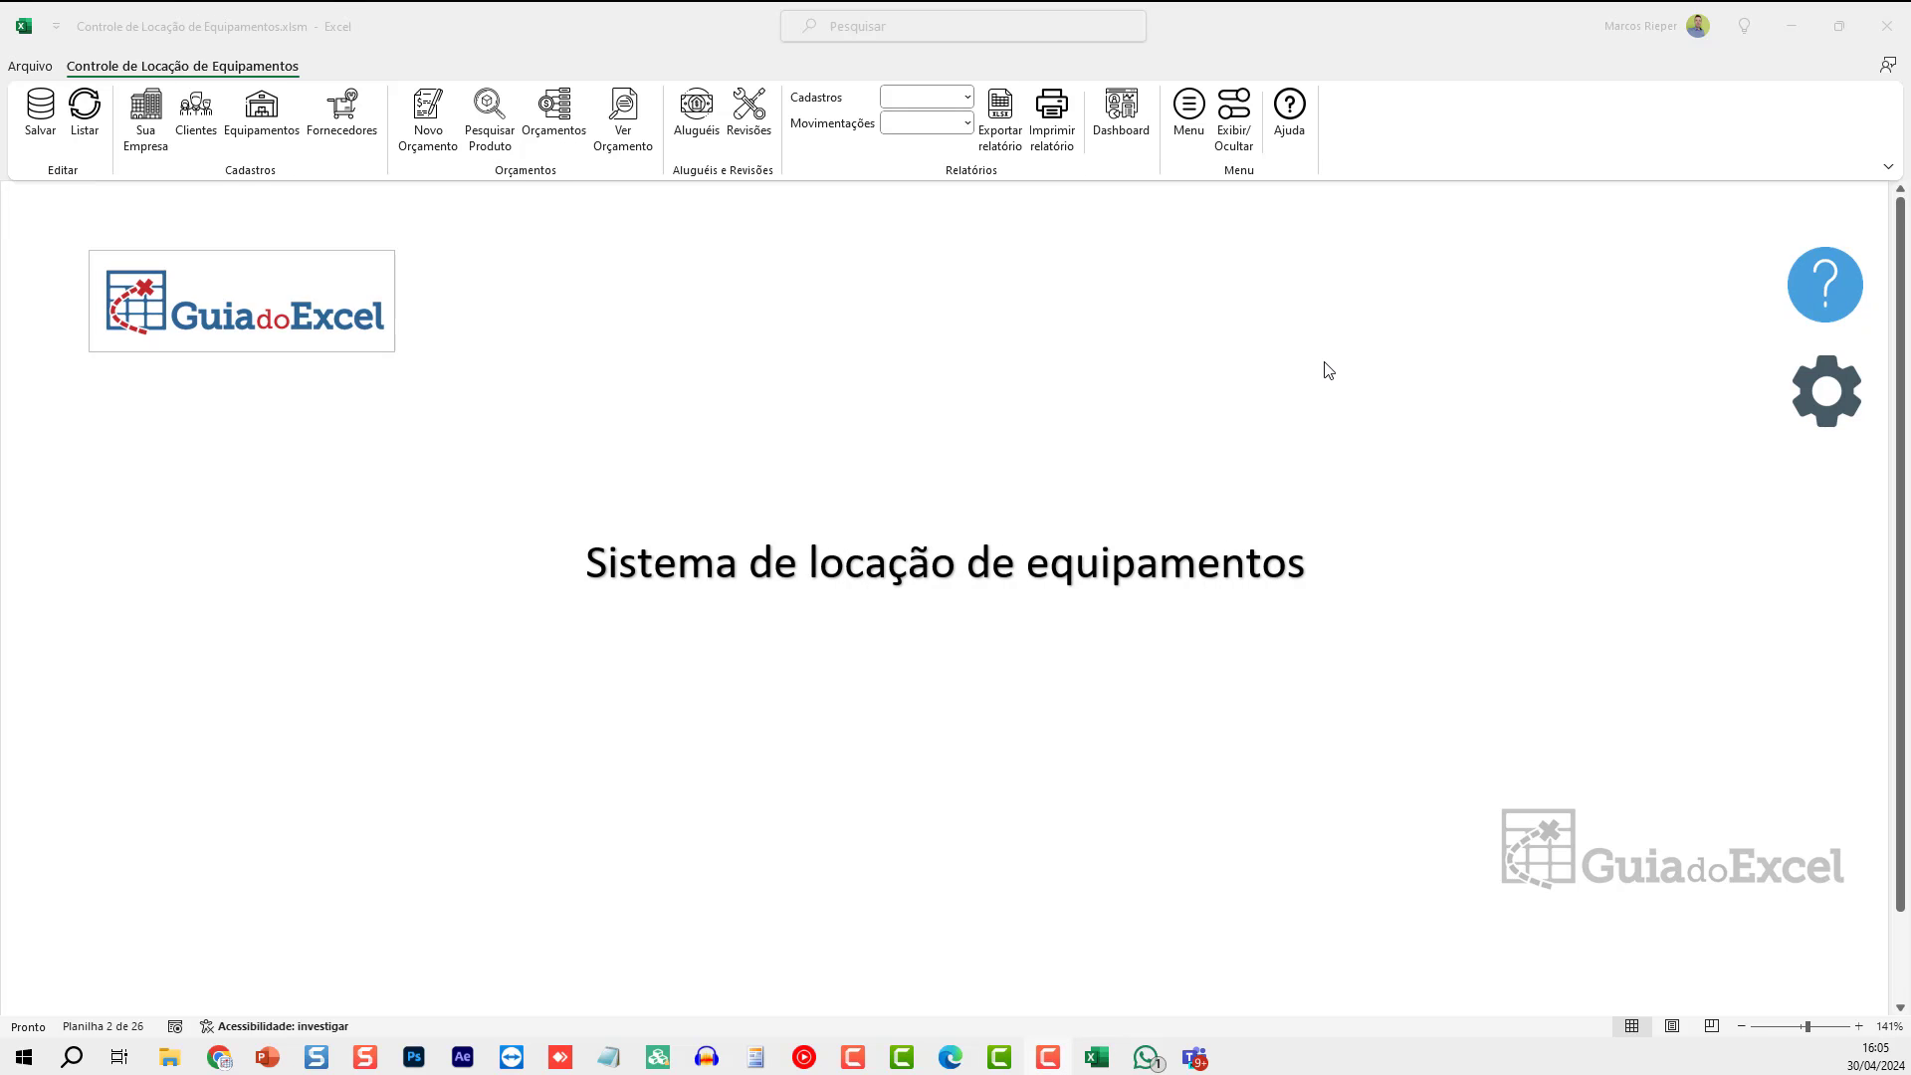
- In Controle de Locação de Equipamentos.xlsm, look through the Sua Empresa, Clientes, Equipamentos, Fornecedores, Novo Orçamento and Aluguéis sheets
{"action": "left_click", "coordinate": [145, 110]}
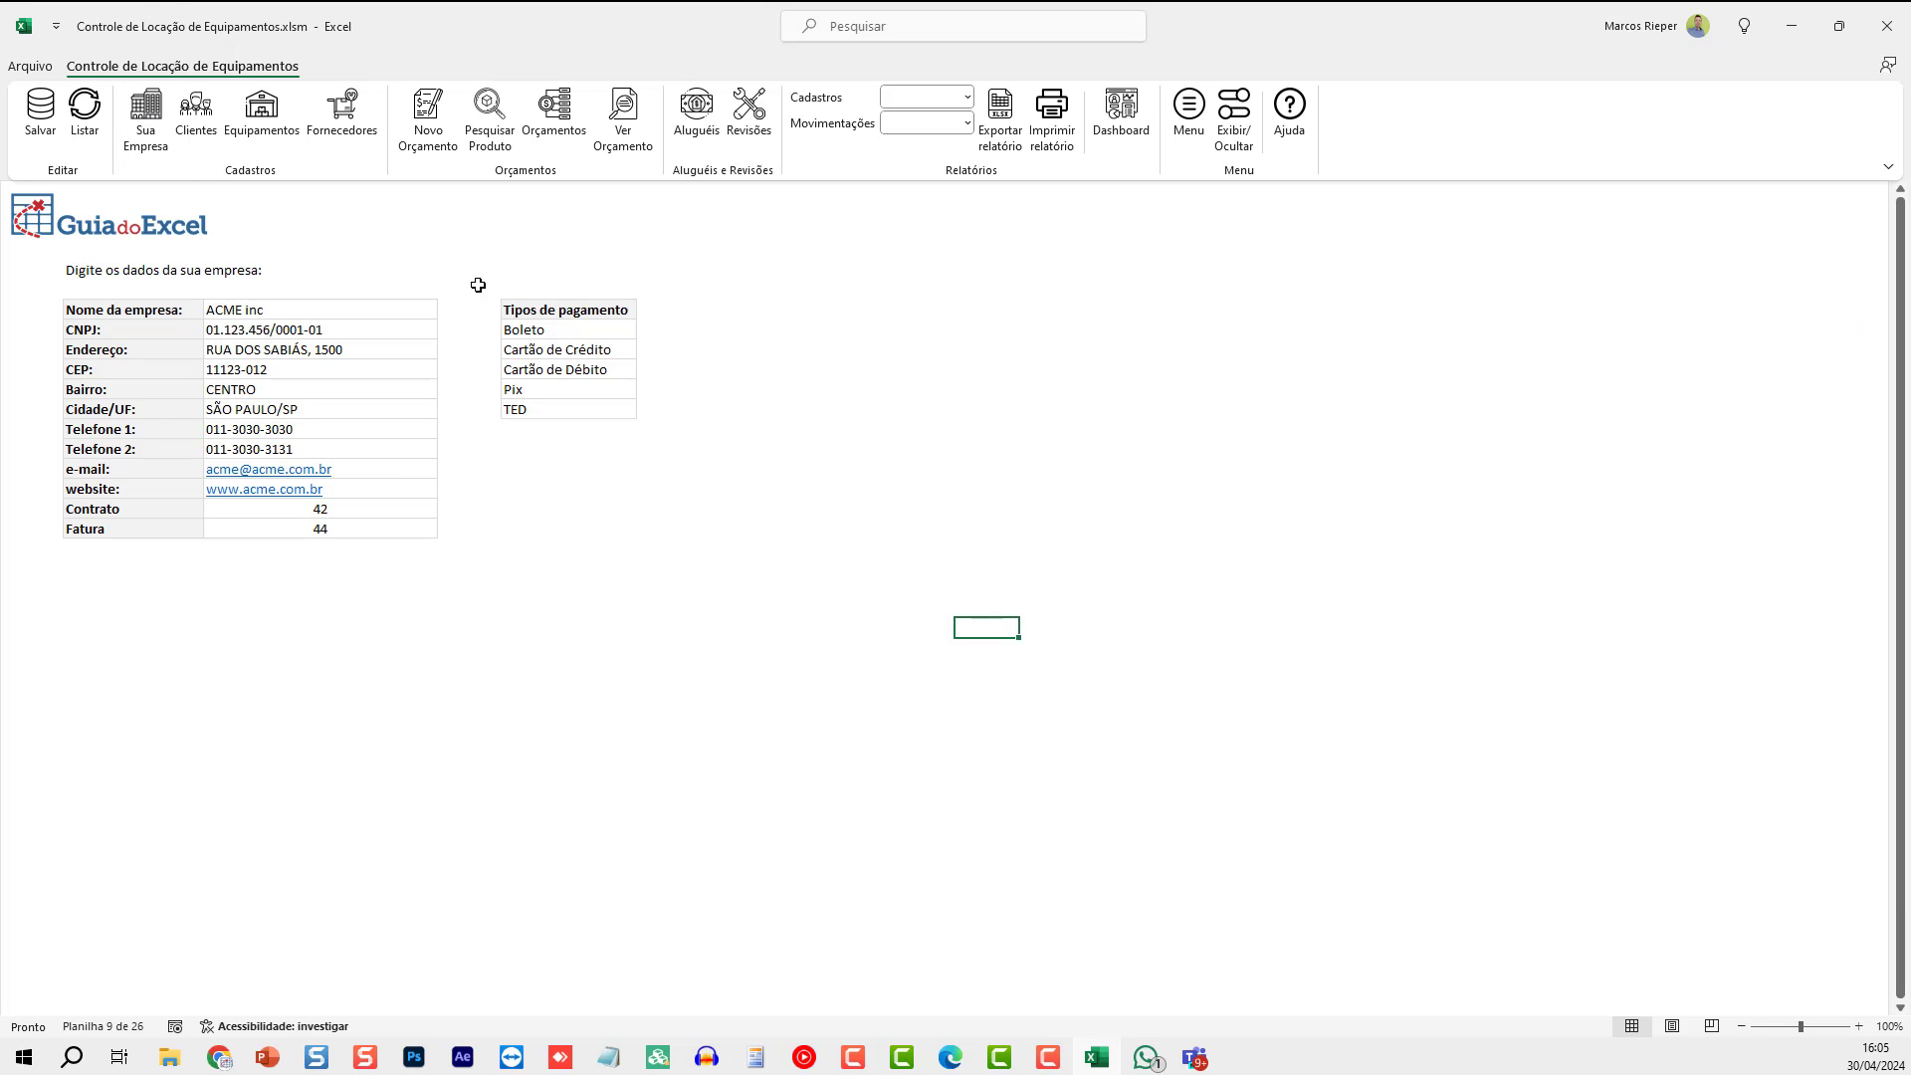
{"action": "left_click", "coordinate": [197, 109]}
{"action": "left_click", "coordinate": [271, 111]}
{"action": "left_click", "coordinate": [342, 109]}
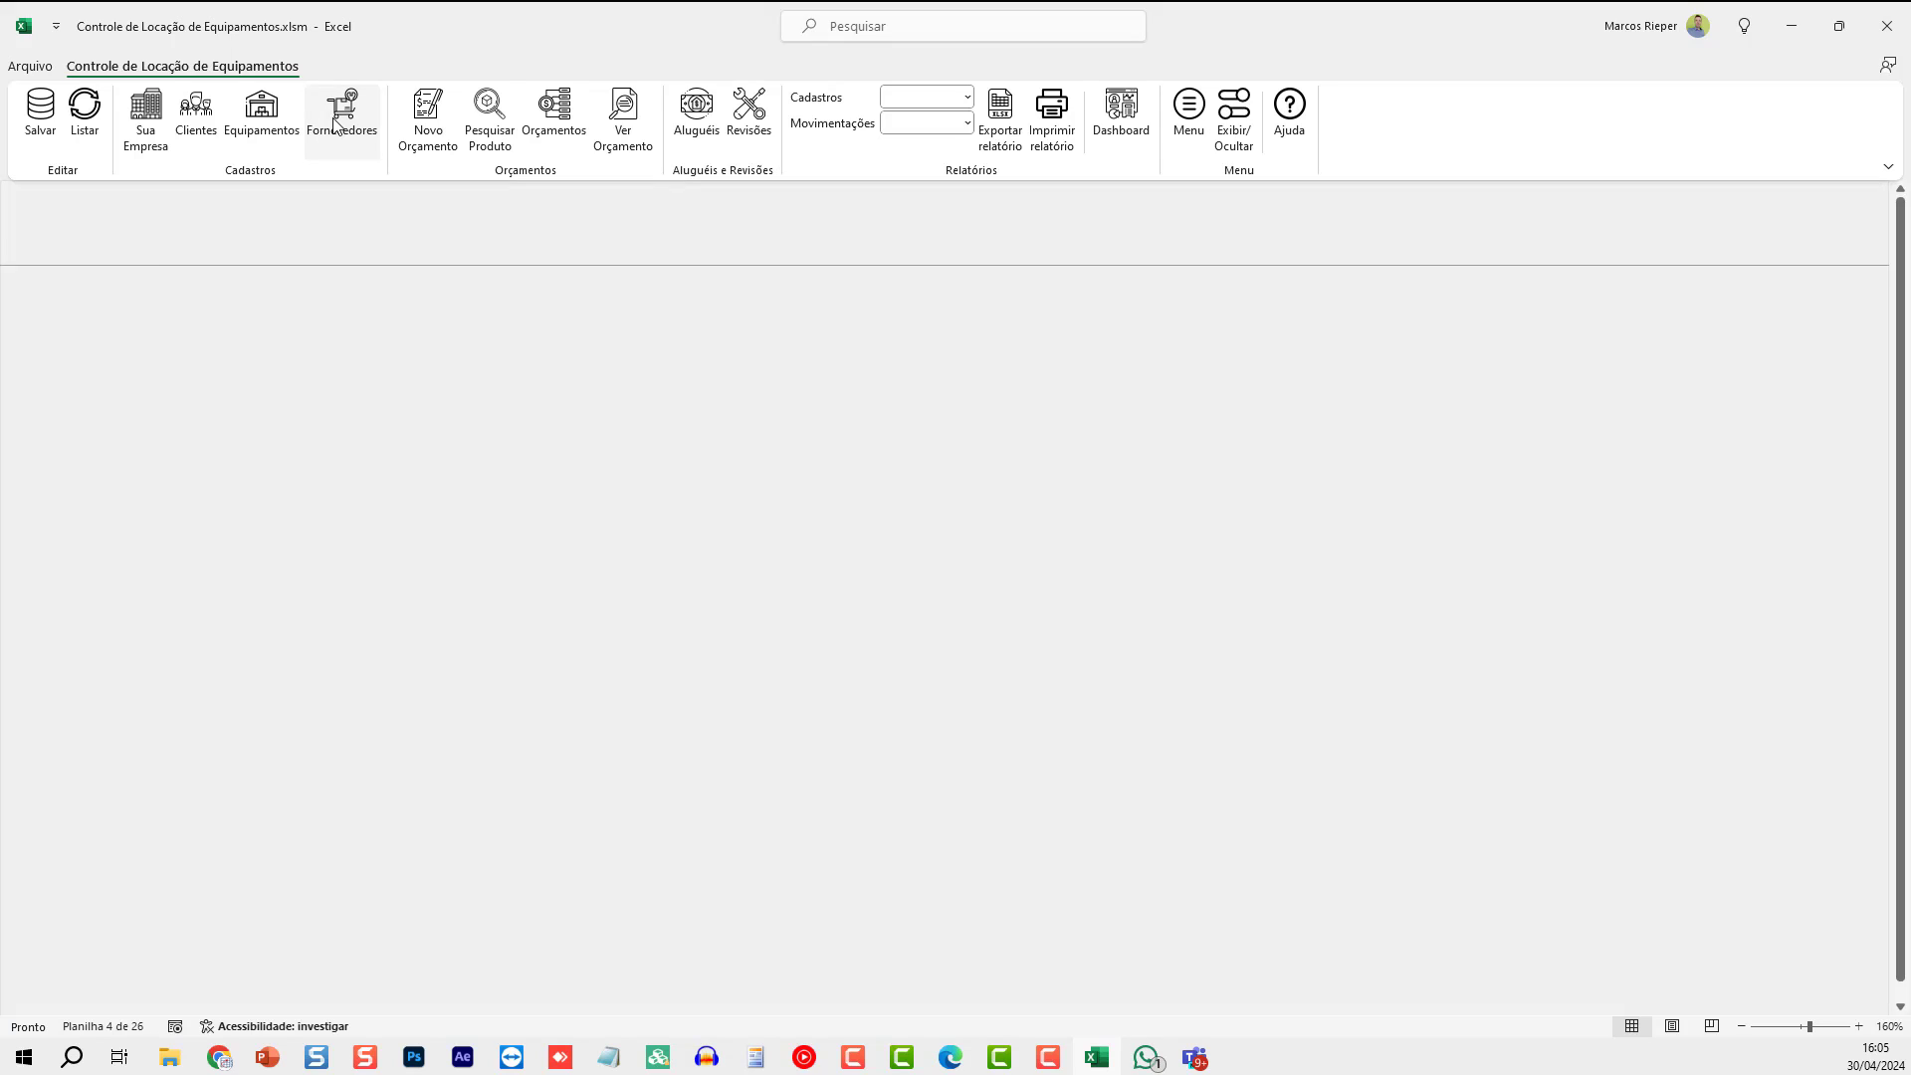
{"action": "left_click", "coordinate": [439, 126]}
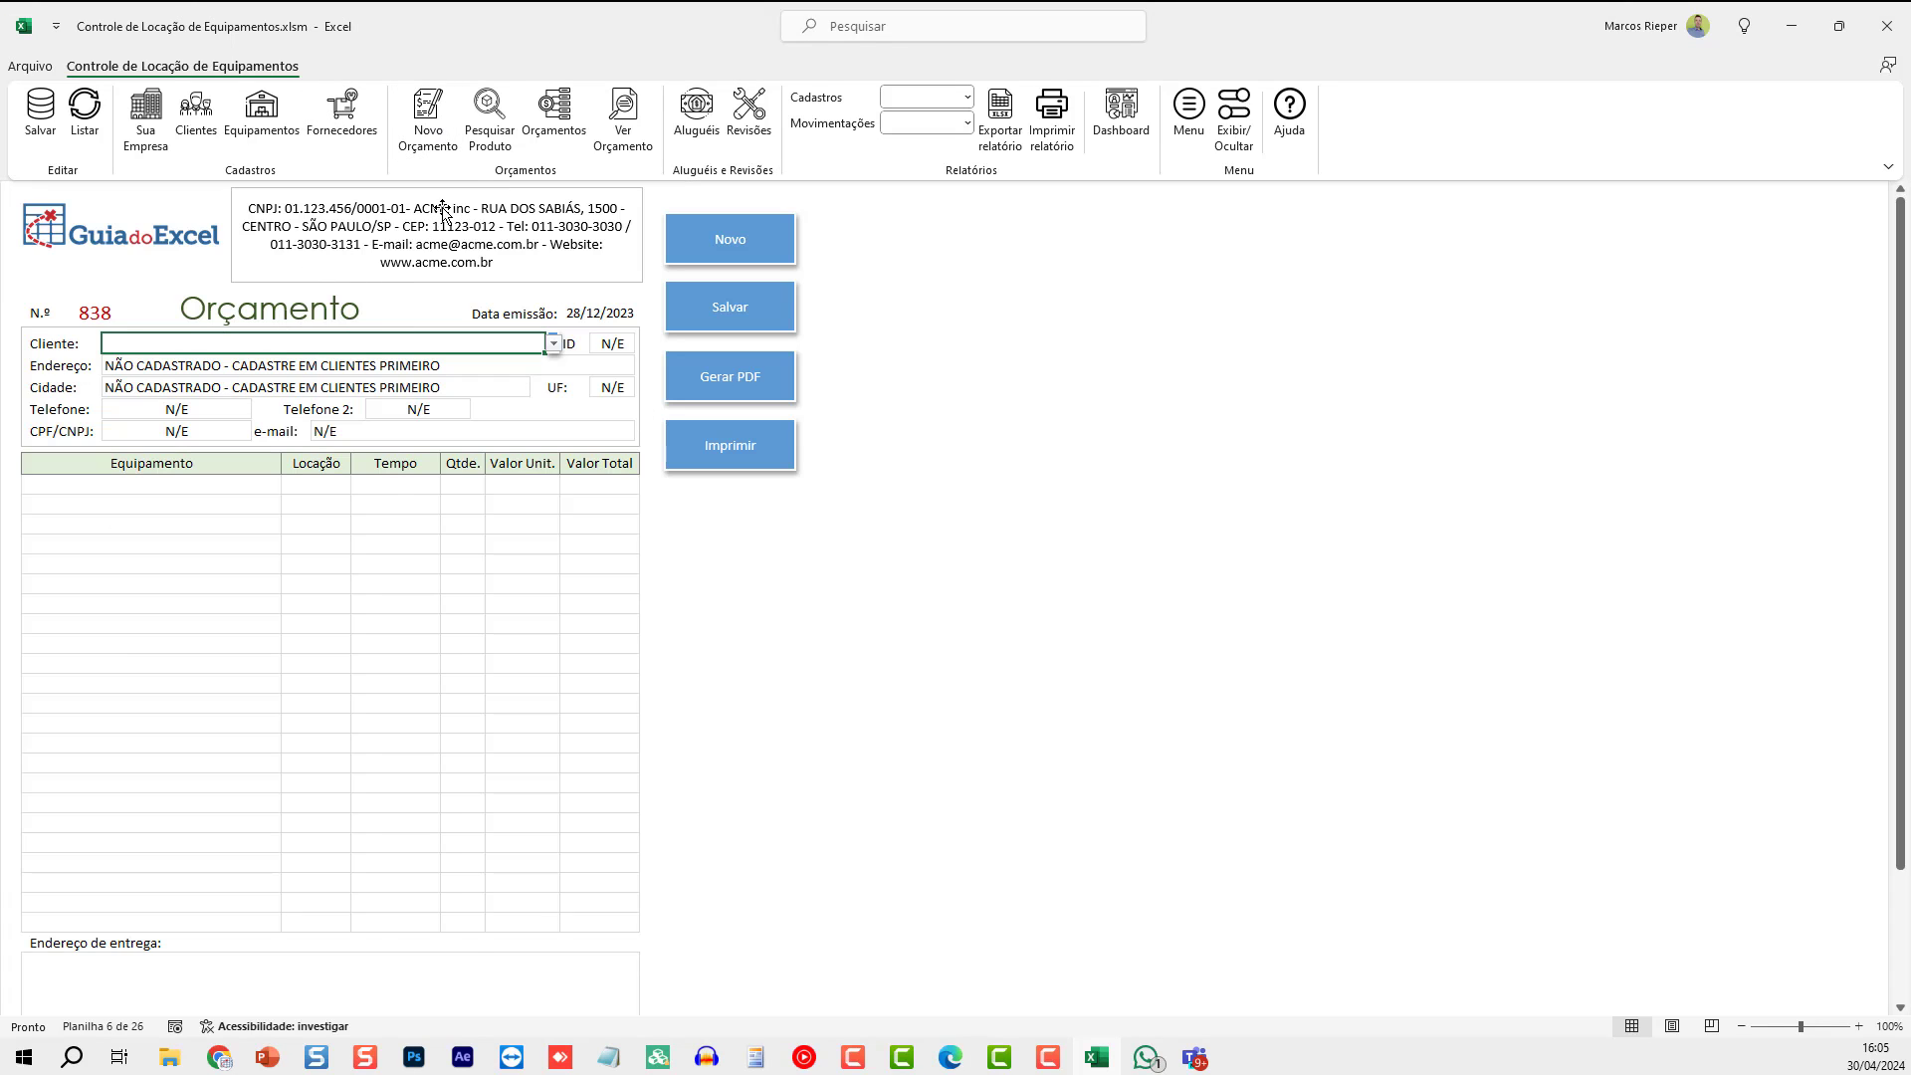
{"action": "left_click", "coordinate": [697, 116]}
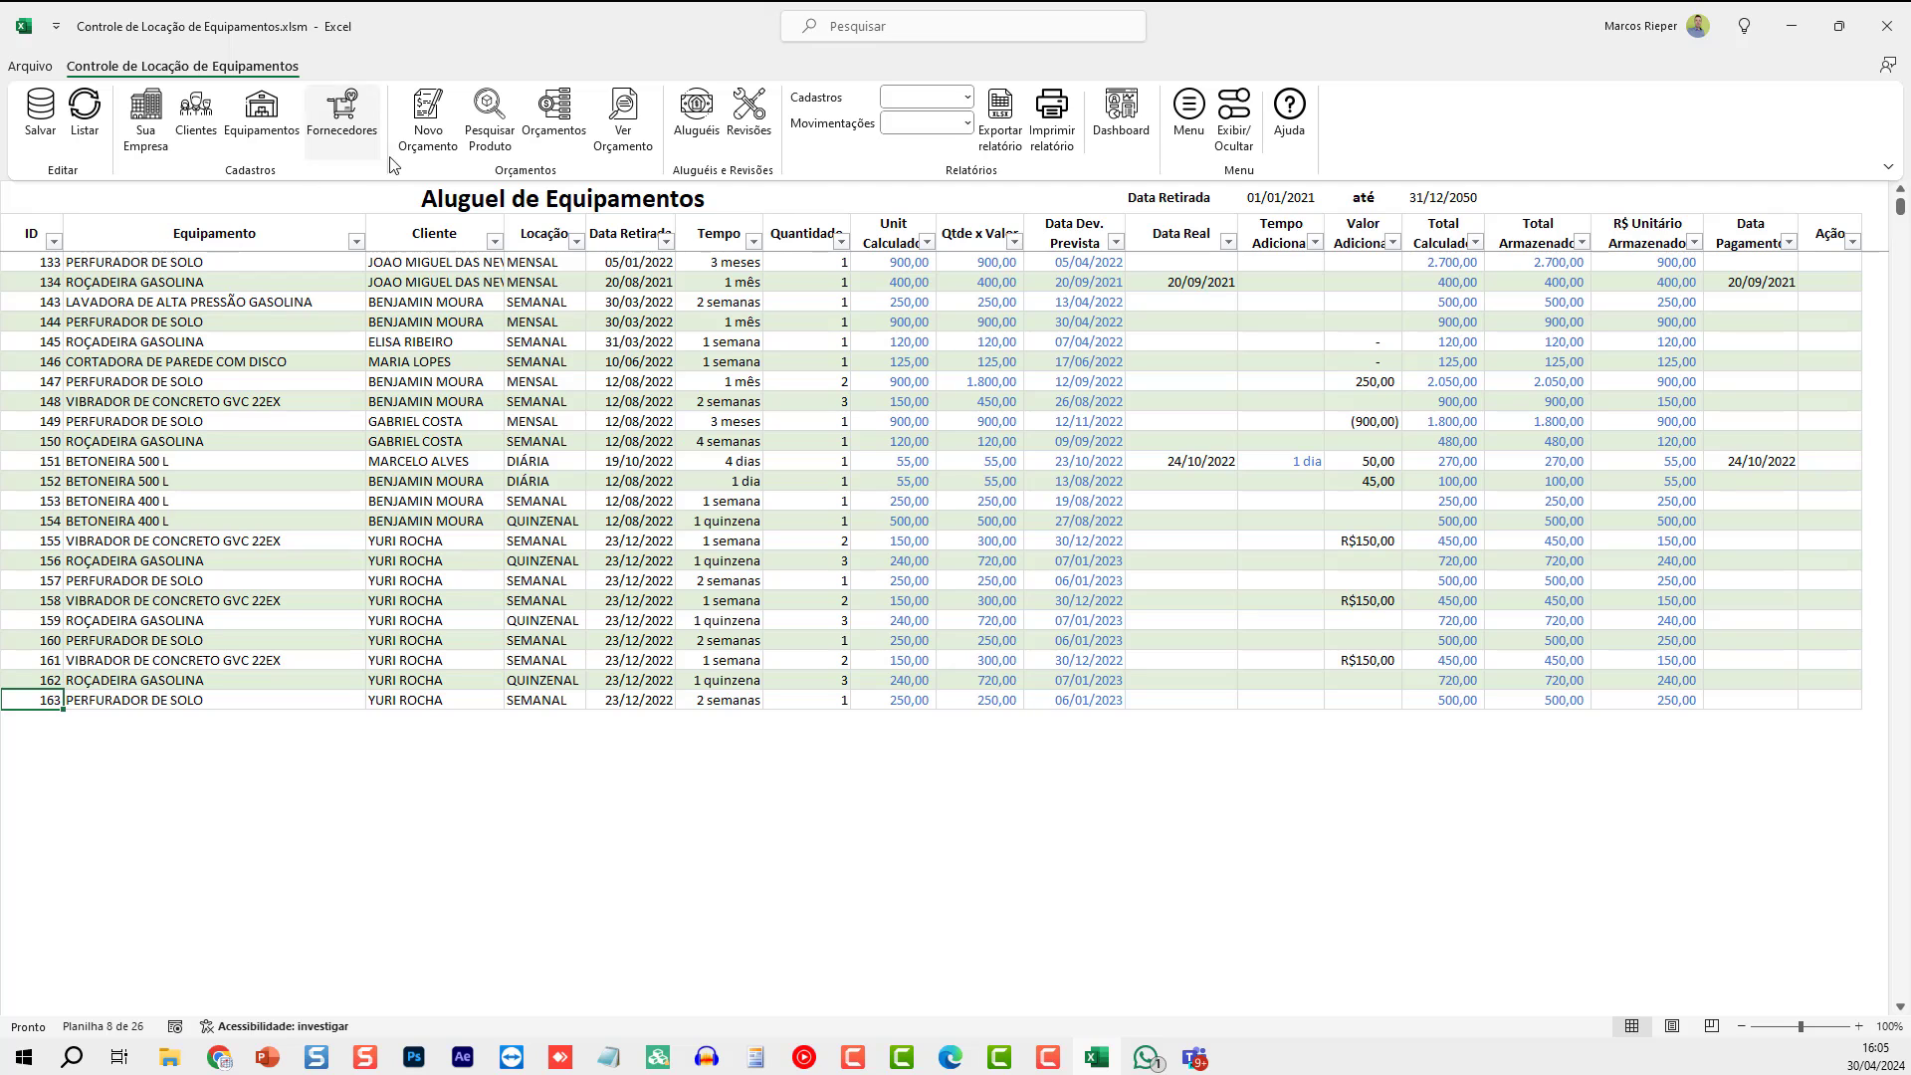
- Open the Equipamentos register and examine its columns from identification and purchase data through to the rental rates
{"action": "left_click", "coordinate": [261, 117]}
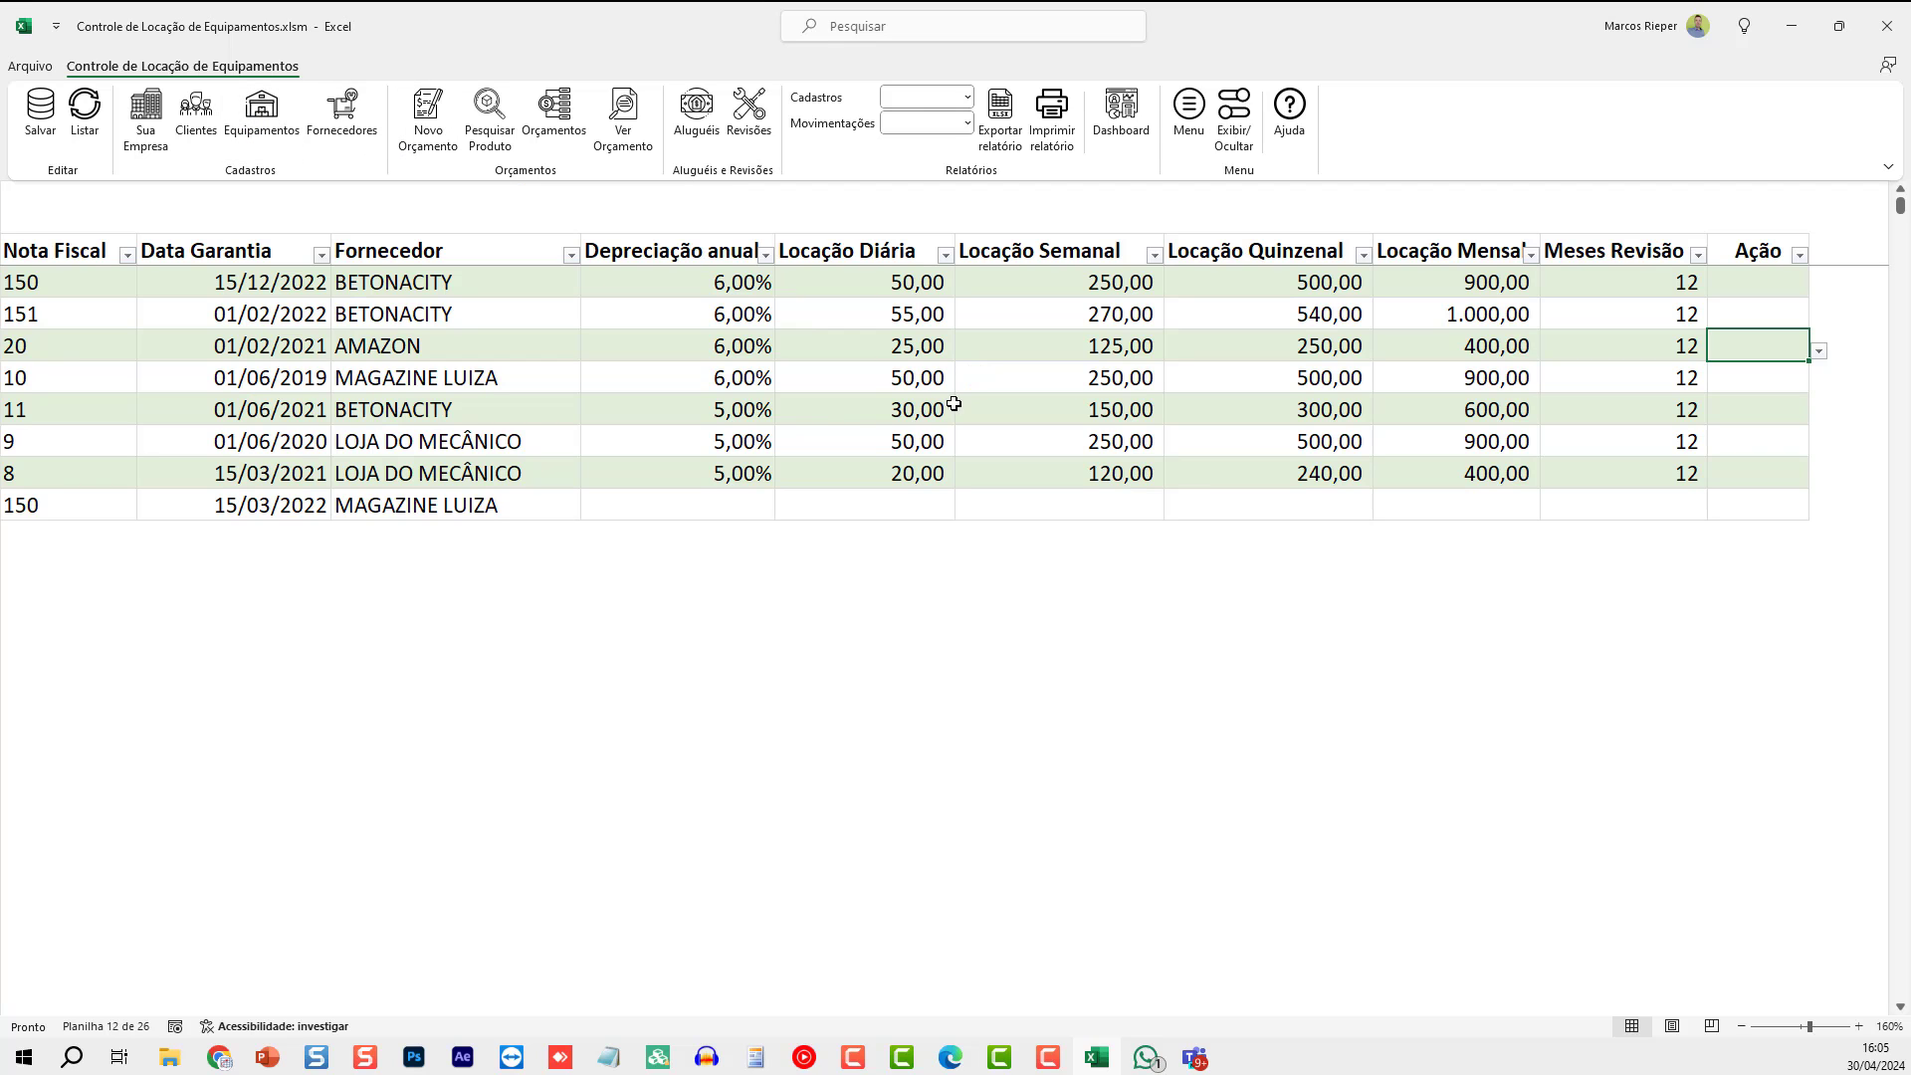
{"action": "left_click", "coordinate": [951, 405]}
{"action": "scroll", "coordinate": [1207, 495], "scroll_direction": "down", "scroll_amount": 2, "text": "ctrl"}
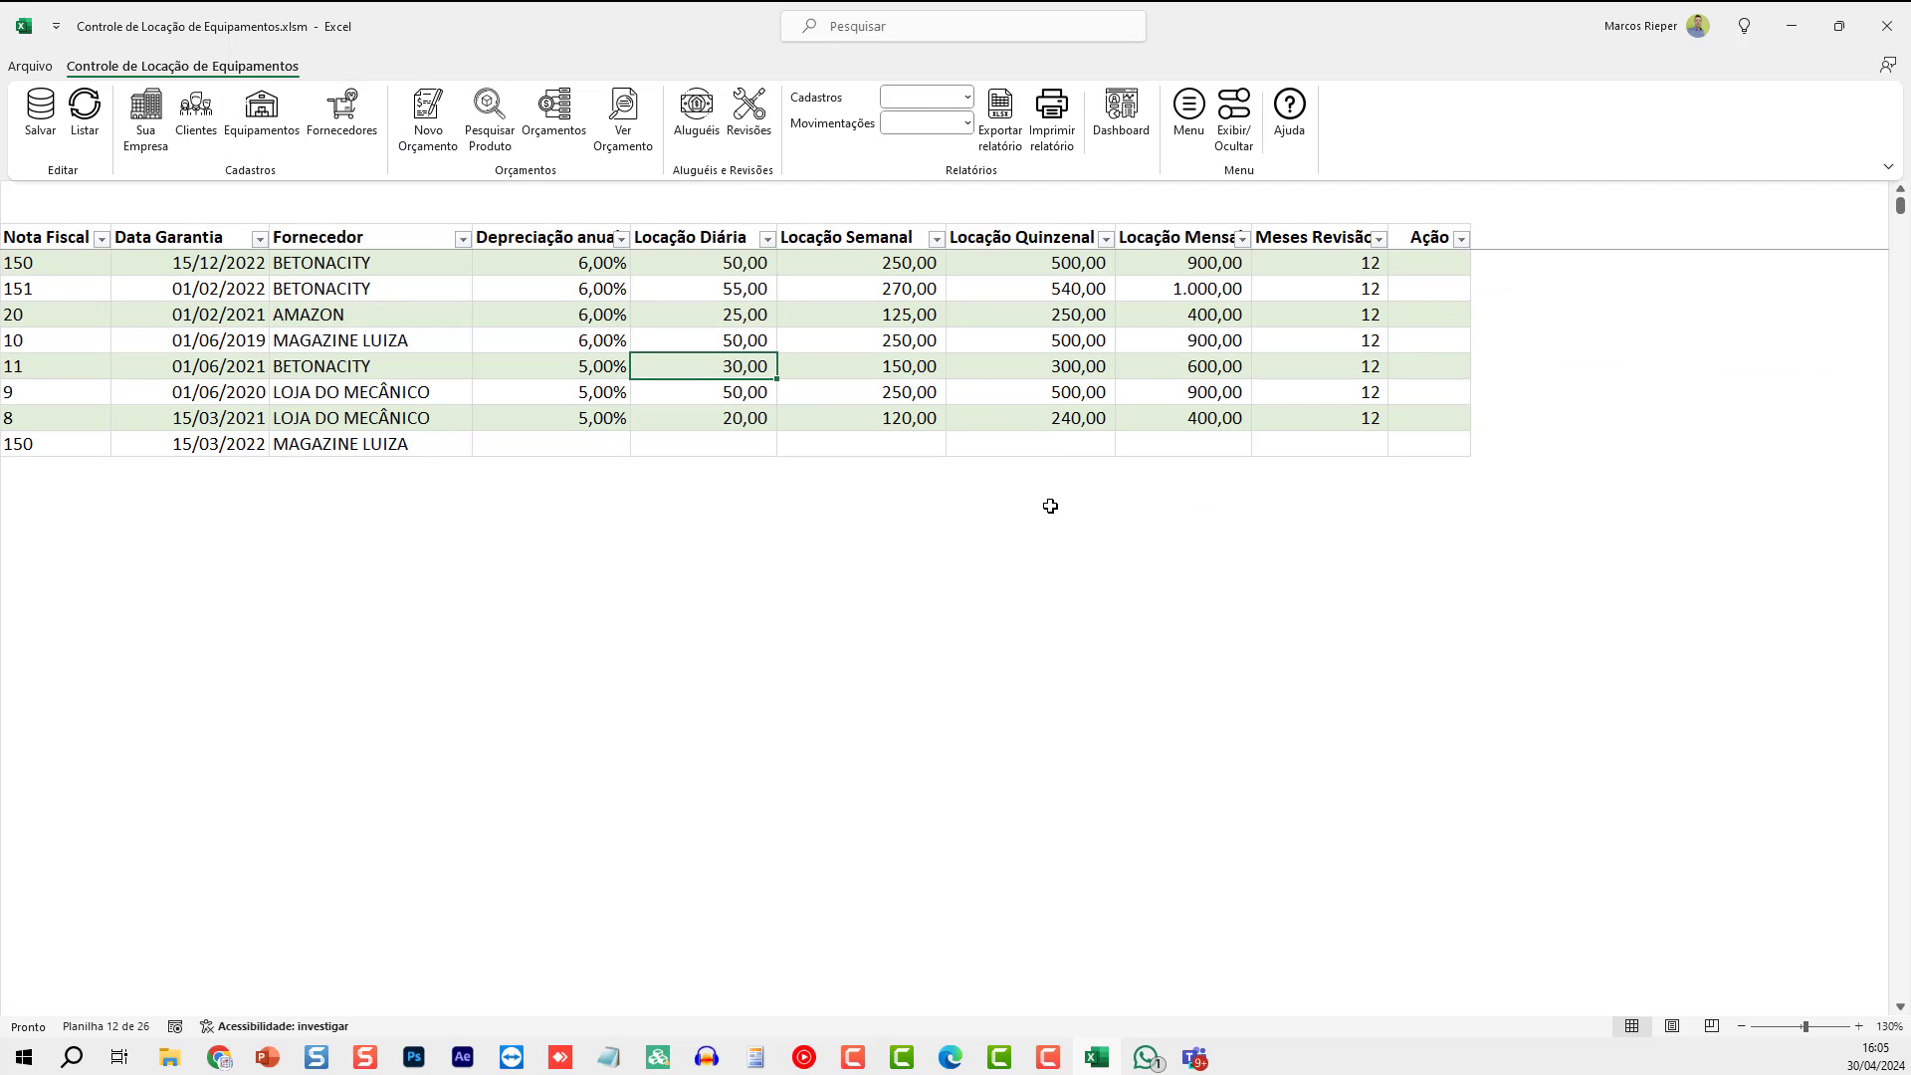
{"action": "key", "text": "ctrl+Home"}
{"action": "scroll", "coordinate": [1051, 506], "scroll_direction": "down", "scroll_amount": 3, "text": "ctrl"}
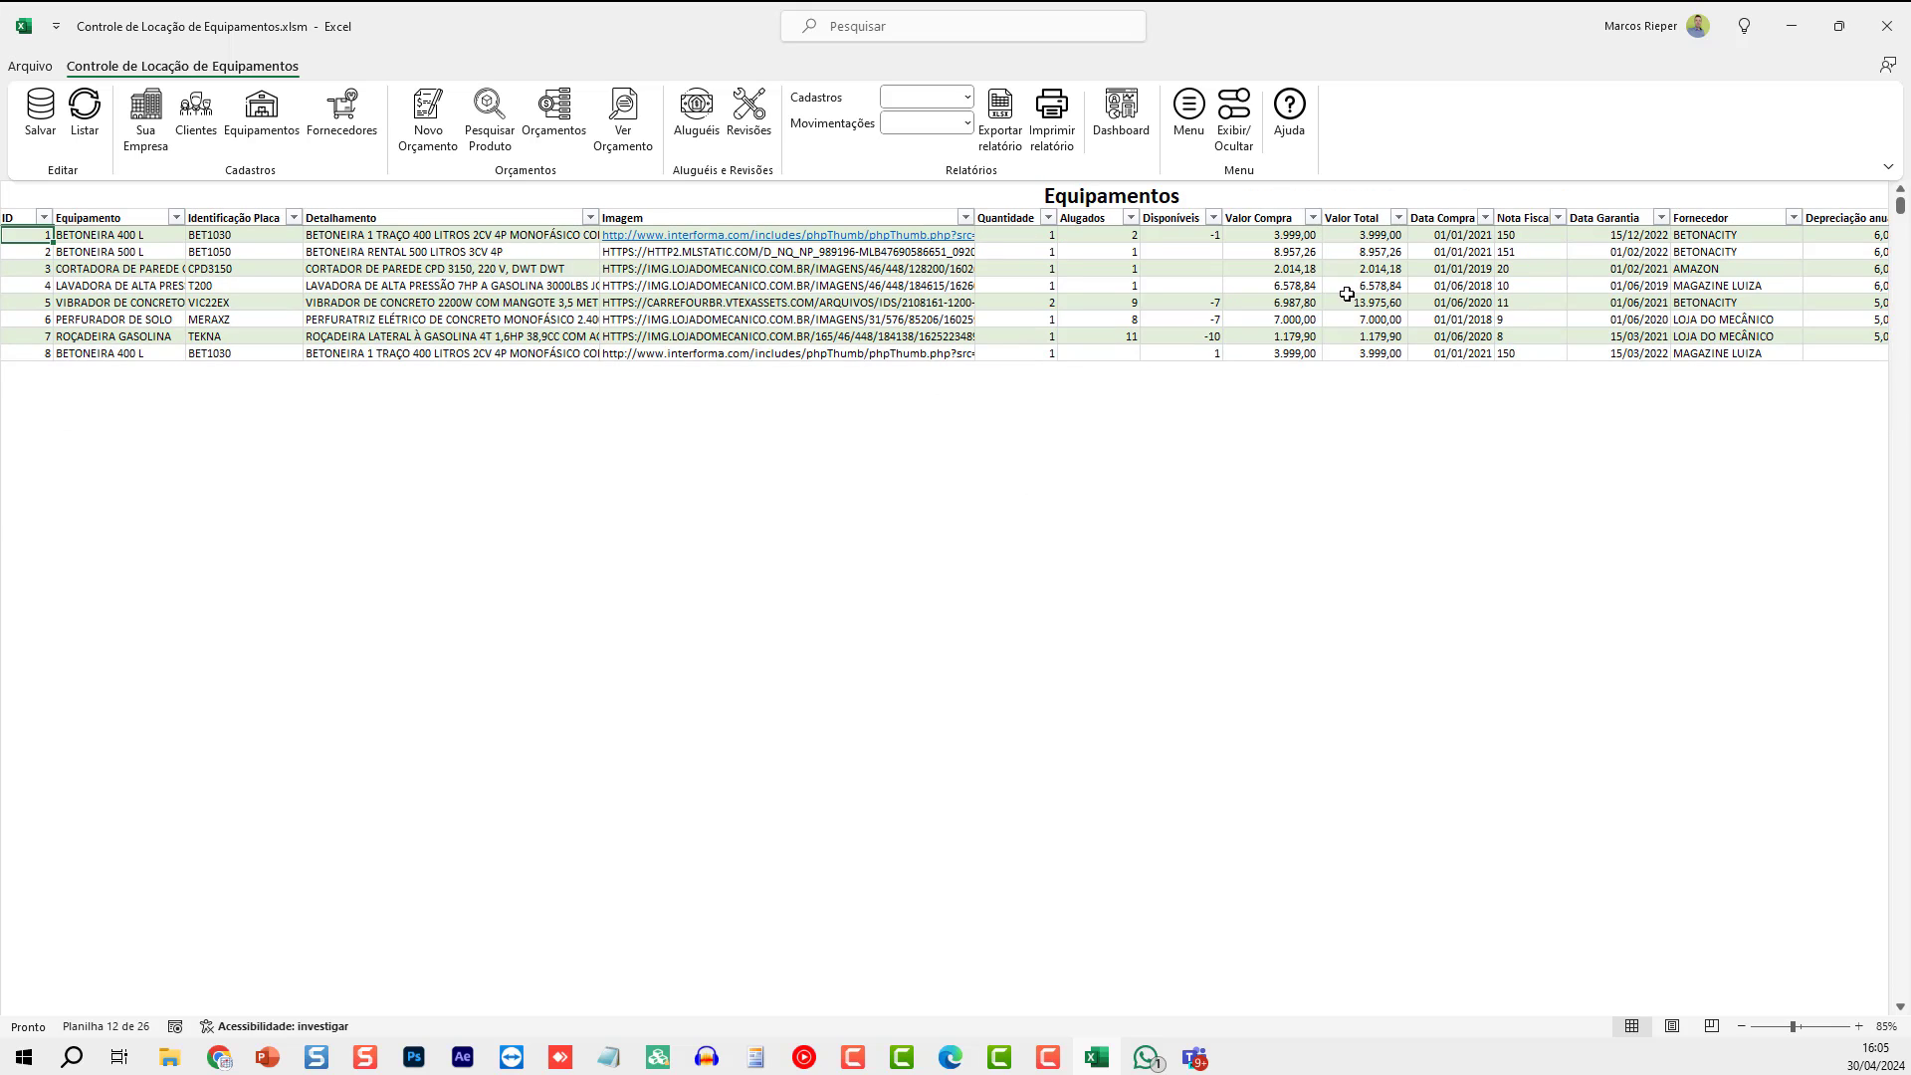
{"action": "left_click", "coordinate": [1739, 314]}
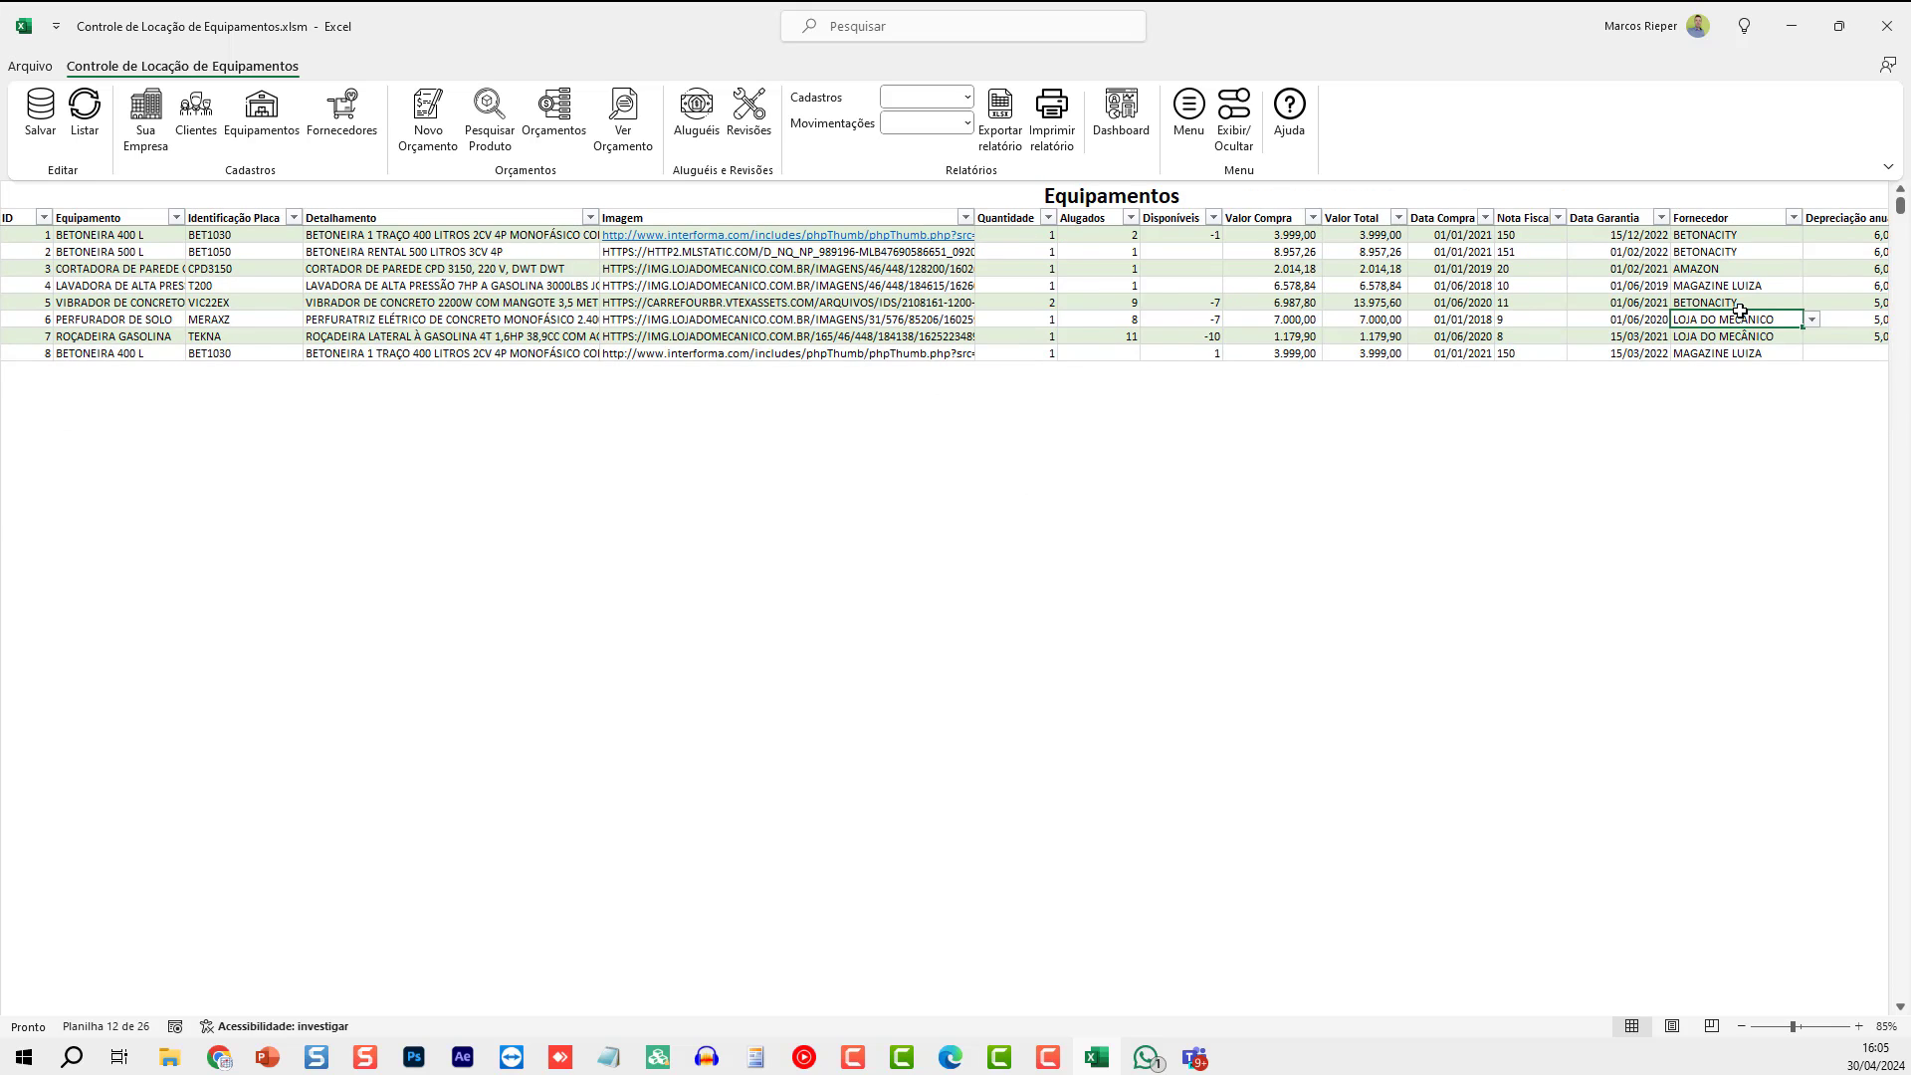
{"action": "key", "text": "Right"}
{"action": "key", "text": "Right"}
{"action": "key", "text": "Right"}
{"action": "key", "text": "Right"}
{"action": "key", "text": "Right"}
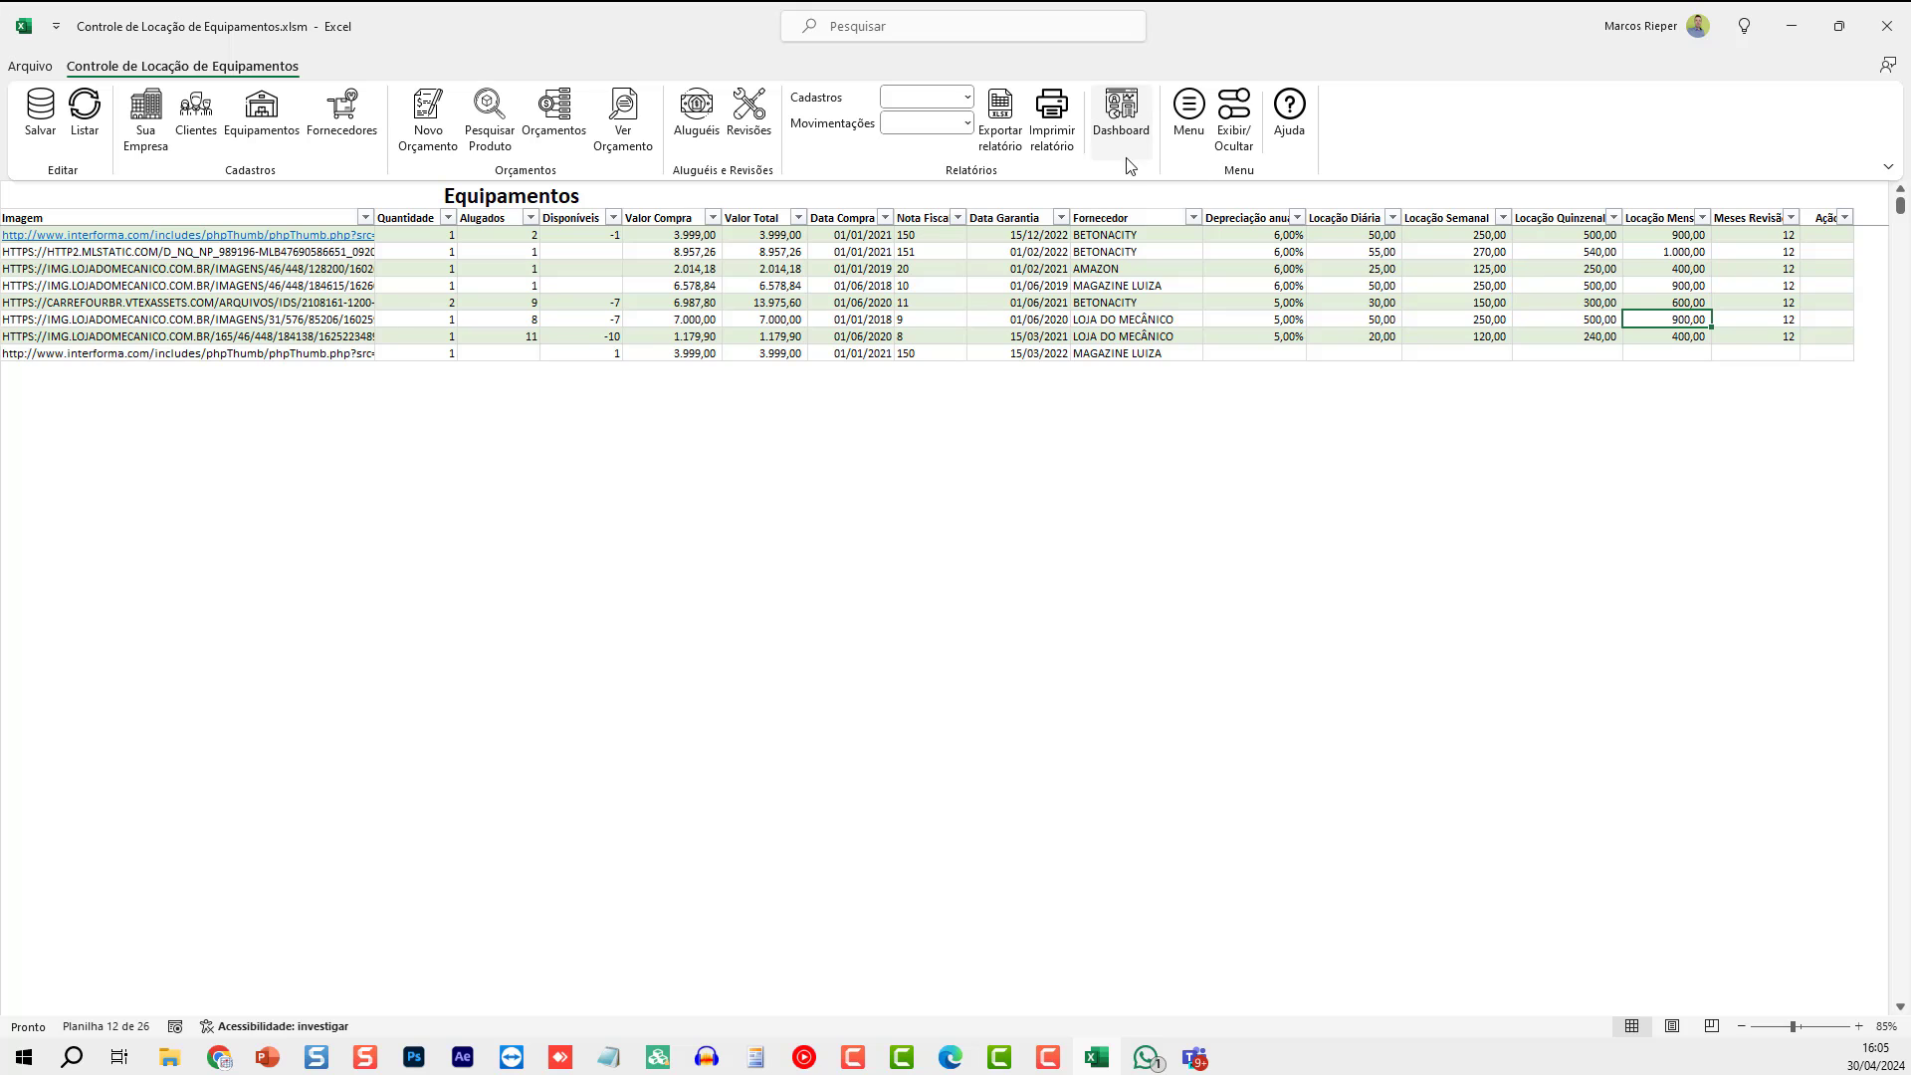
- Review the equipment rental records in Aluguéis and the maintenance records in Revisões
{"action": "left_click", "coordinate": [700, 117]}
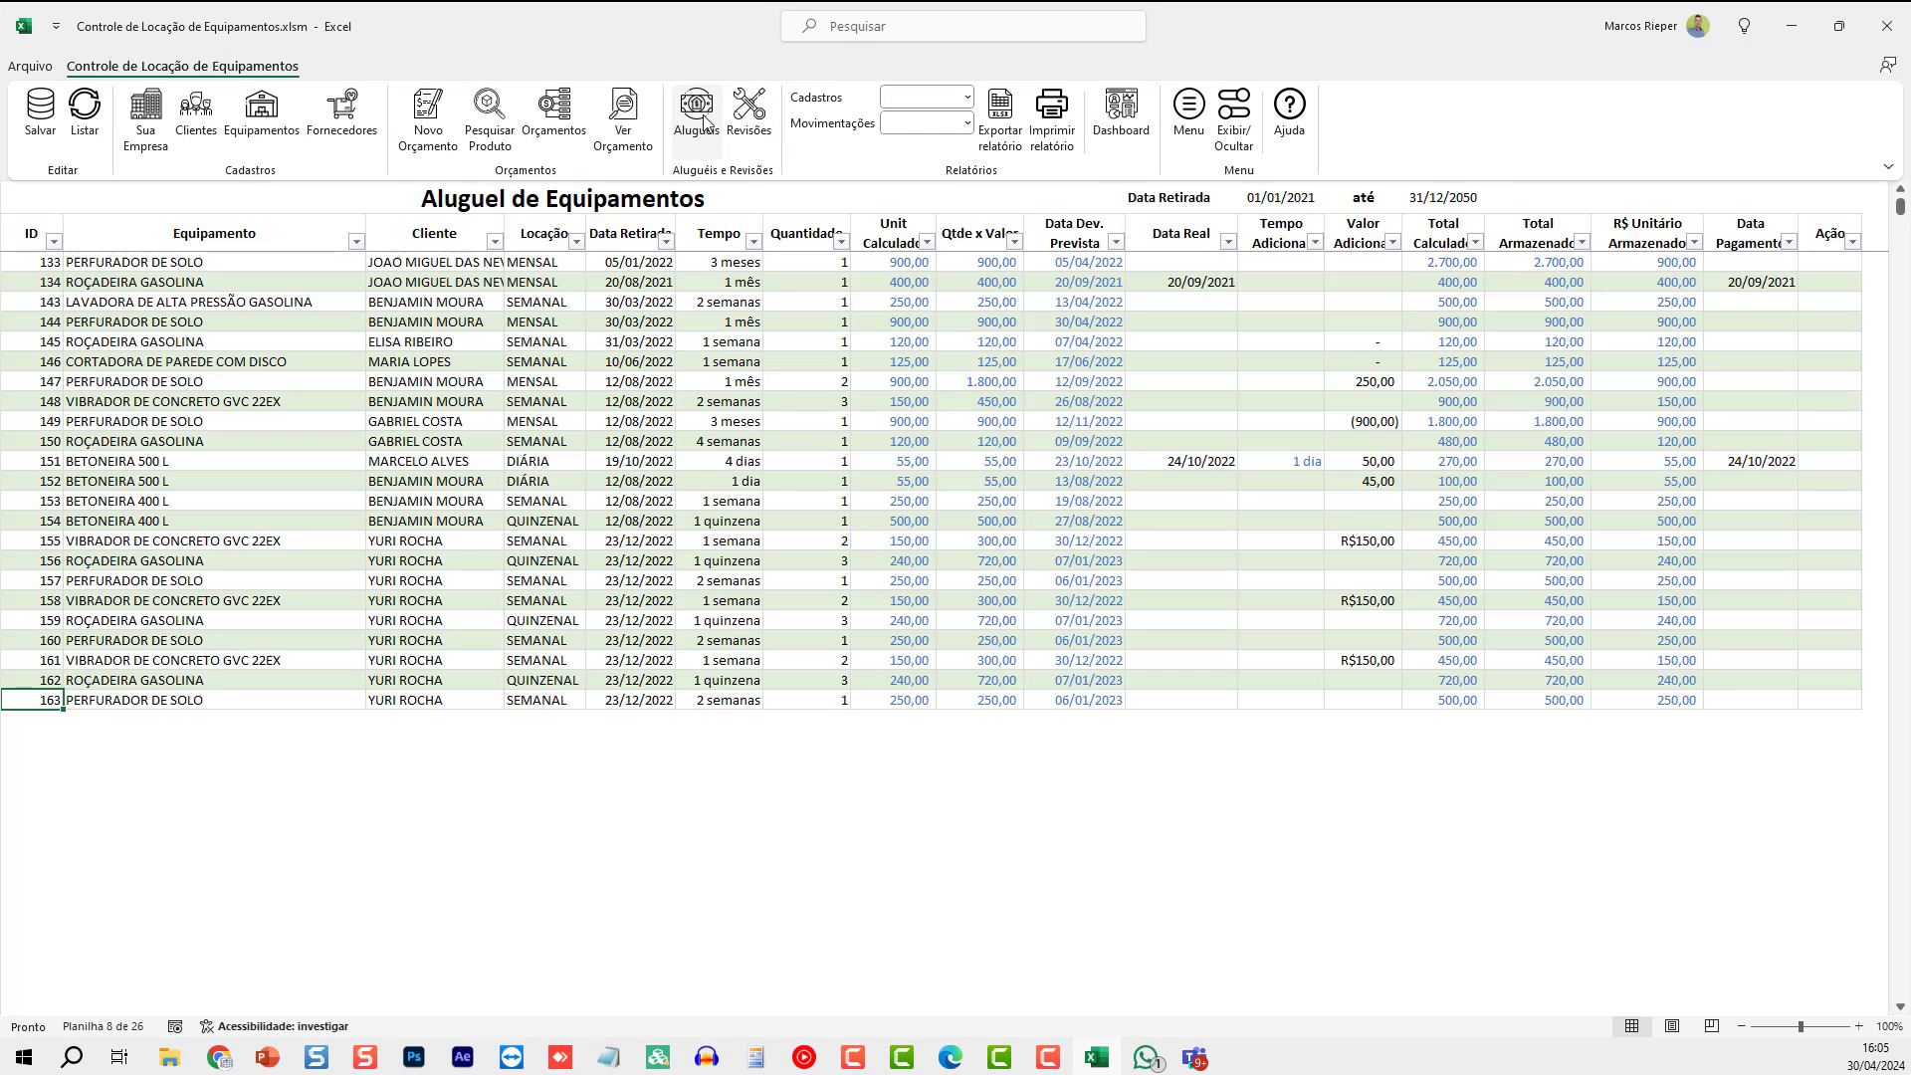
{"action": "left_click", "coordinate": [765, 117]}
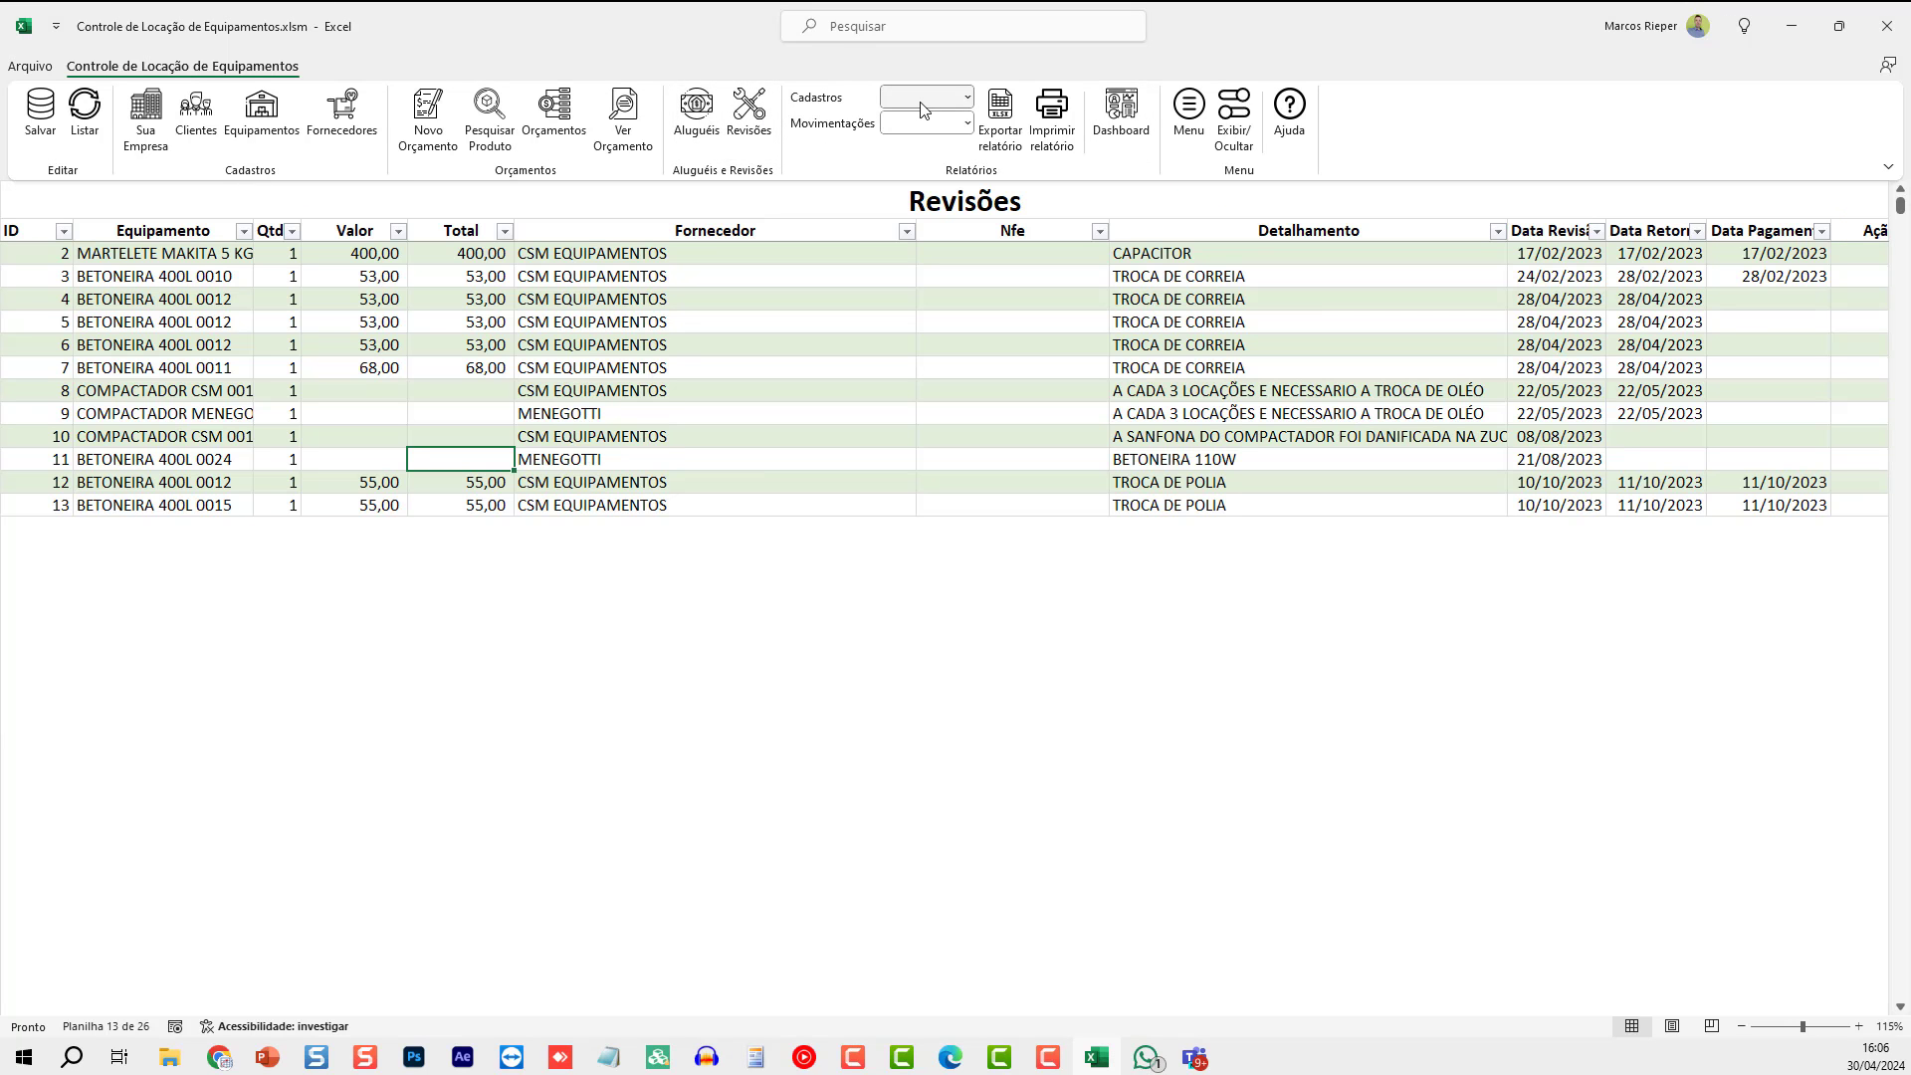
- View the movement reports Aluguéis x Mês, Aluguéis x Equip x Mês and Aluguéis x Clientes in turn
{"action": "left_click", "coordinate": [926, 122]}
{"action": "left_click", "coordinate": [926, 211]}
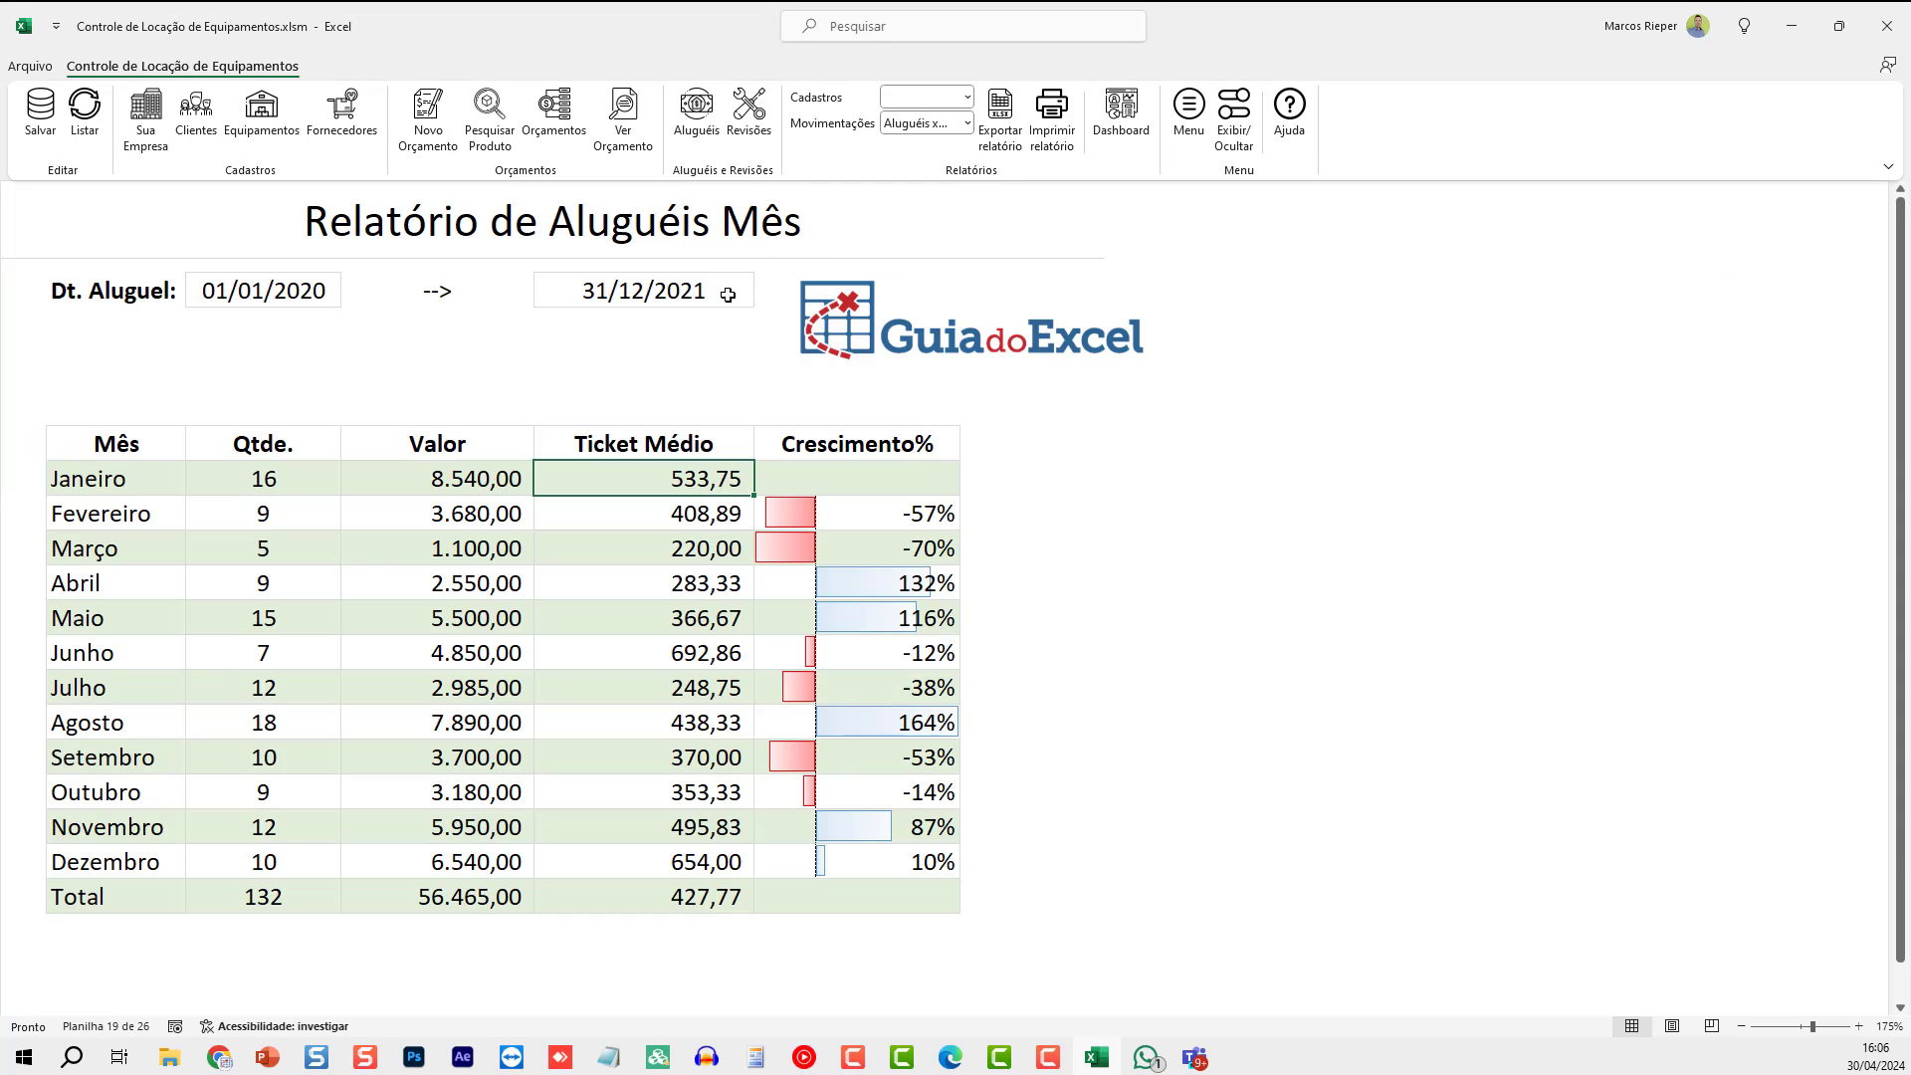
{"action": "left_click", "coordinate": [926, 122]}
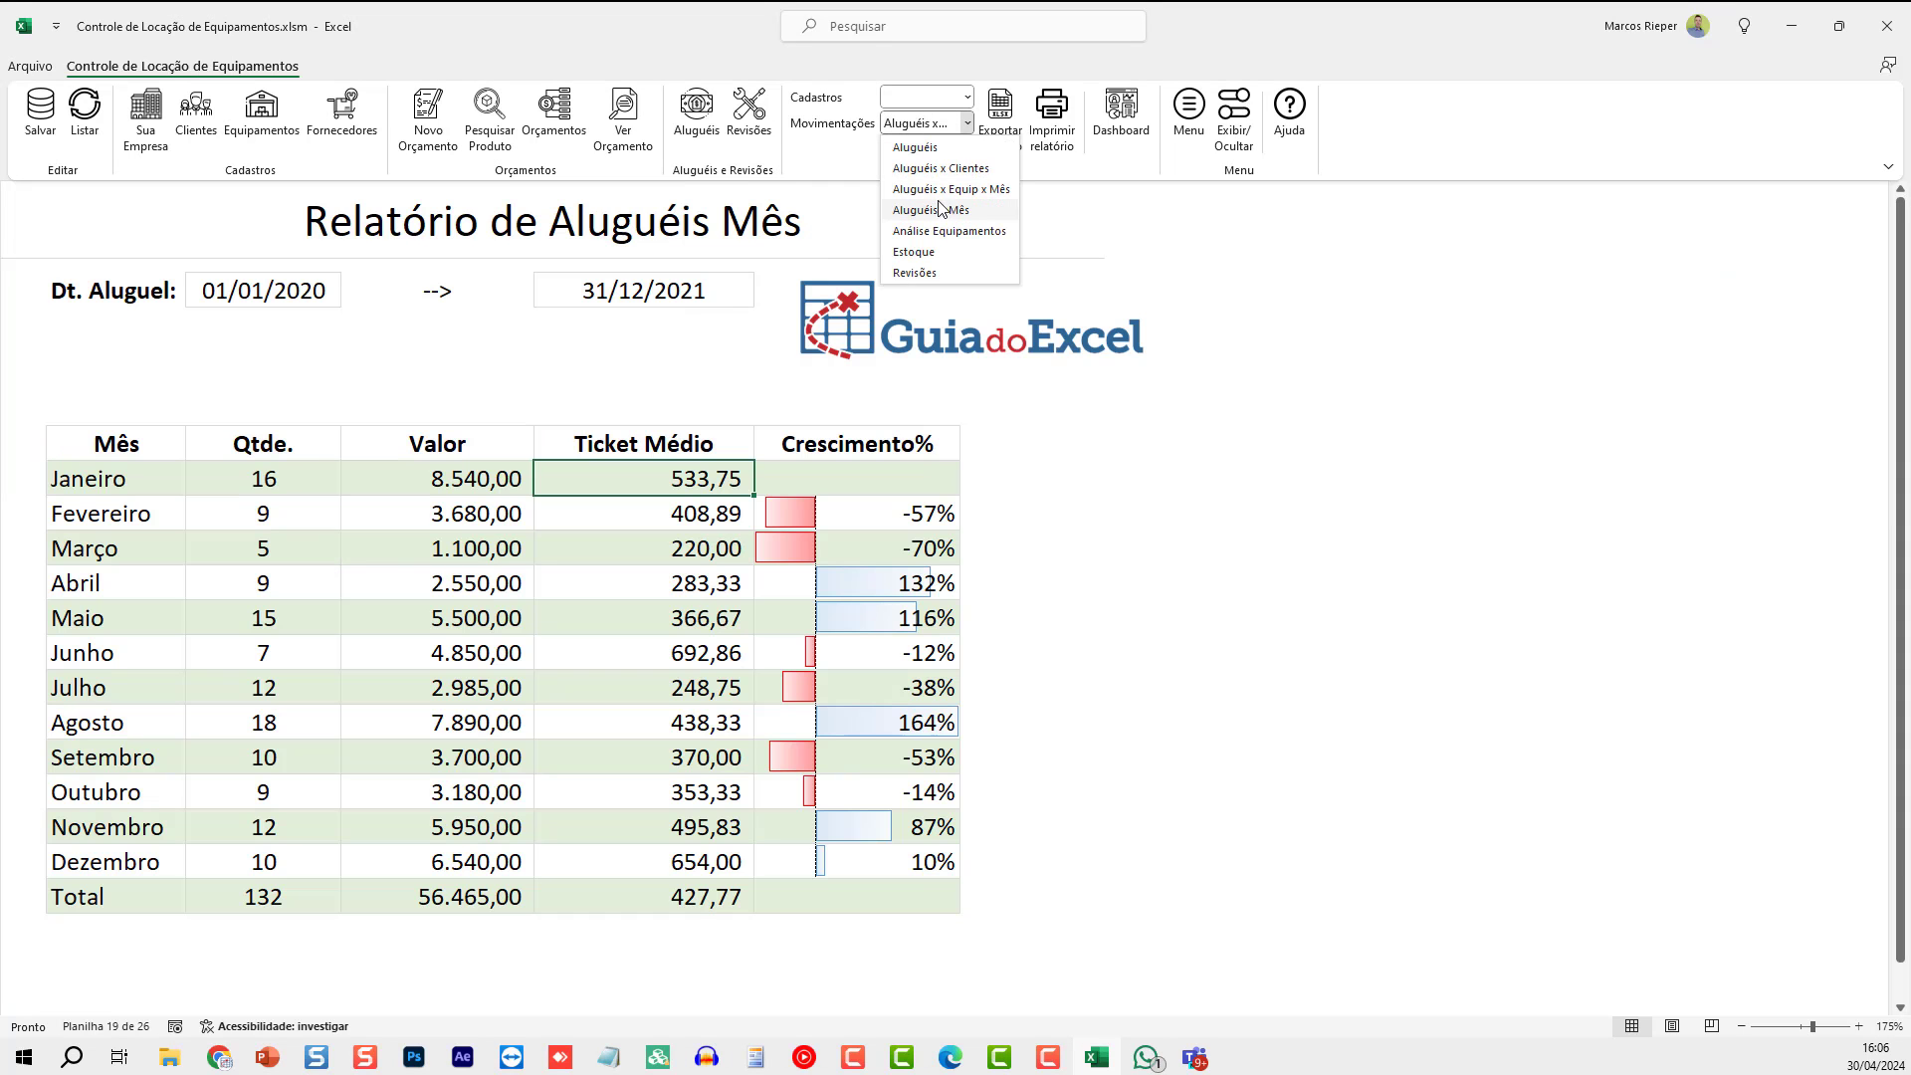
{"action": "left_click", "coordinate": [938, 192]}
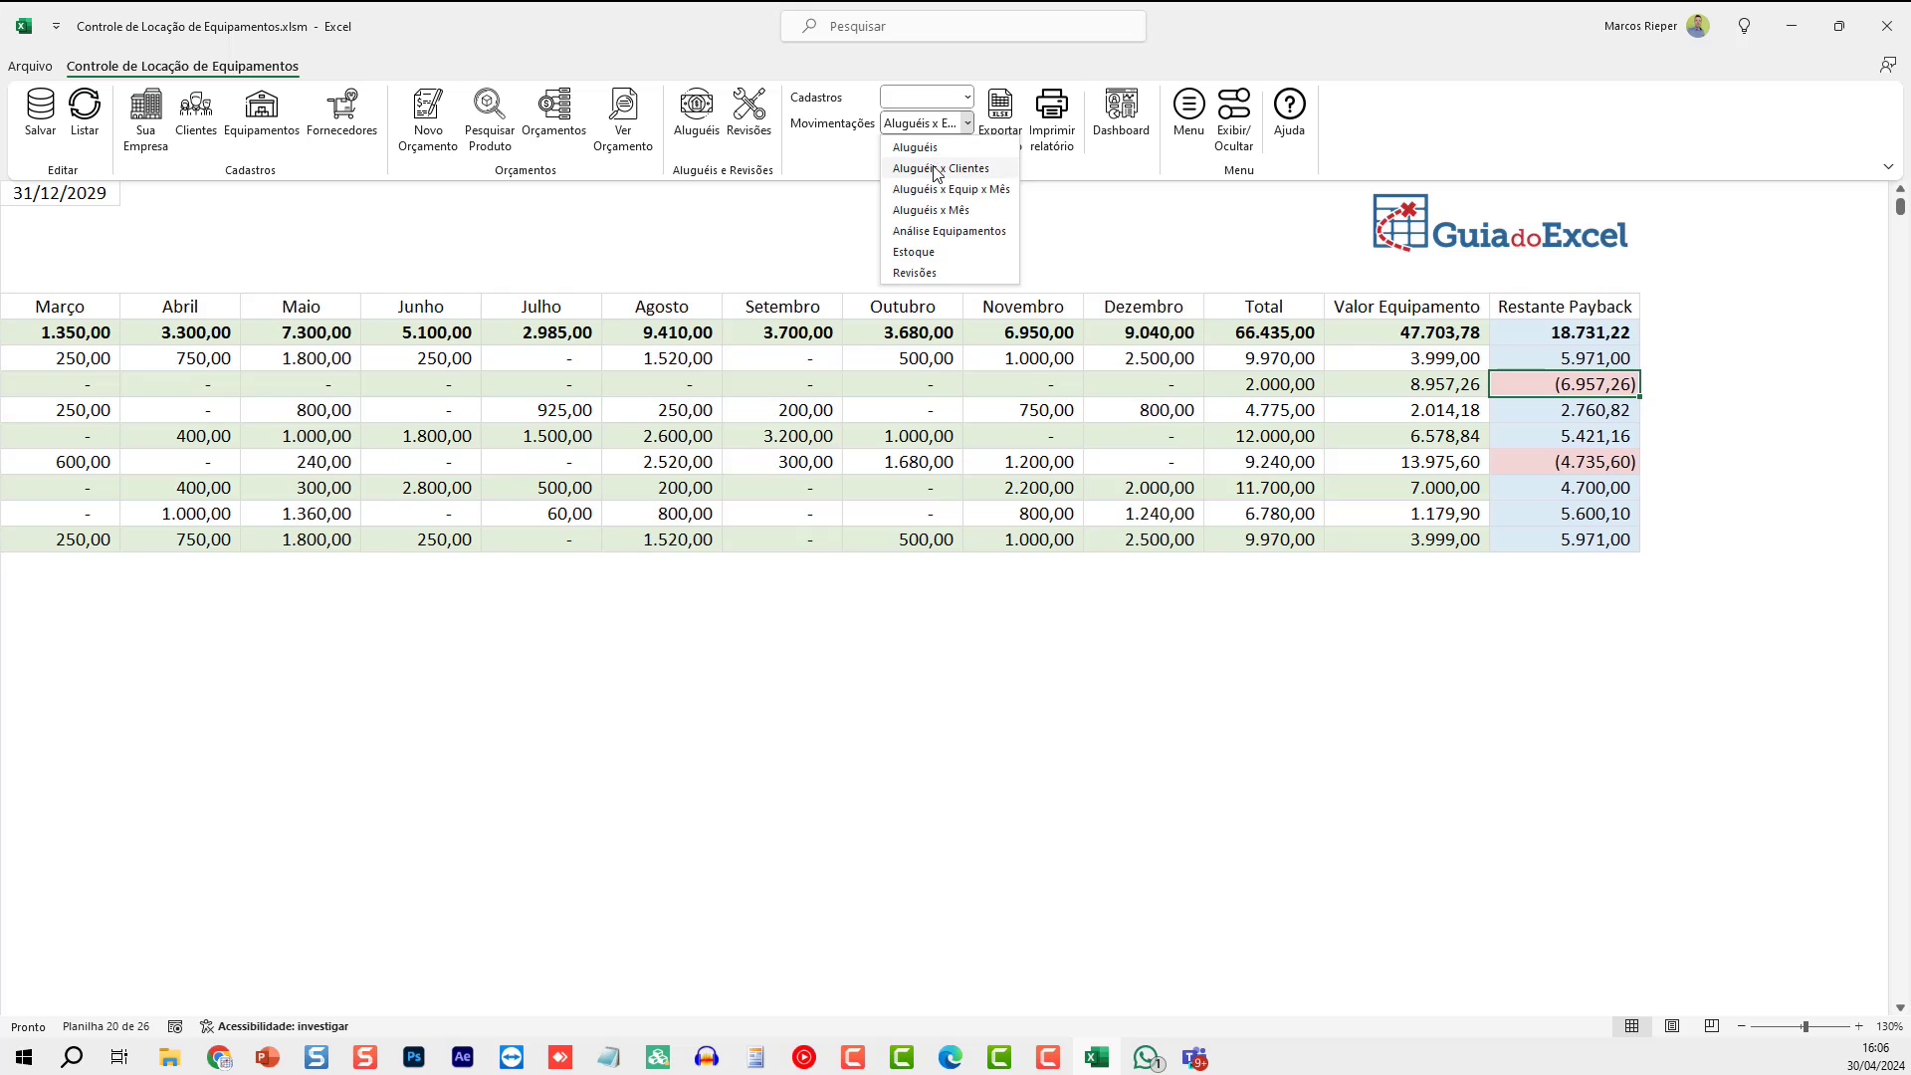
{"action": "left_click", "coordinate": [940, 169]}
- View the Análise Equipamentos, Estoque and Revisões movement reports one after another
{"action": "left_click", "coordinate": [940, 124]}
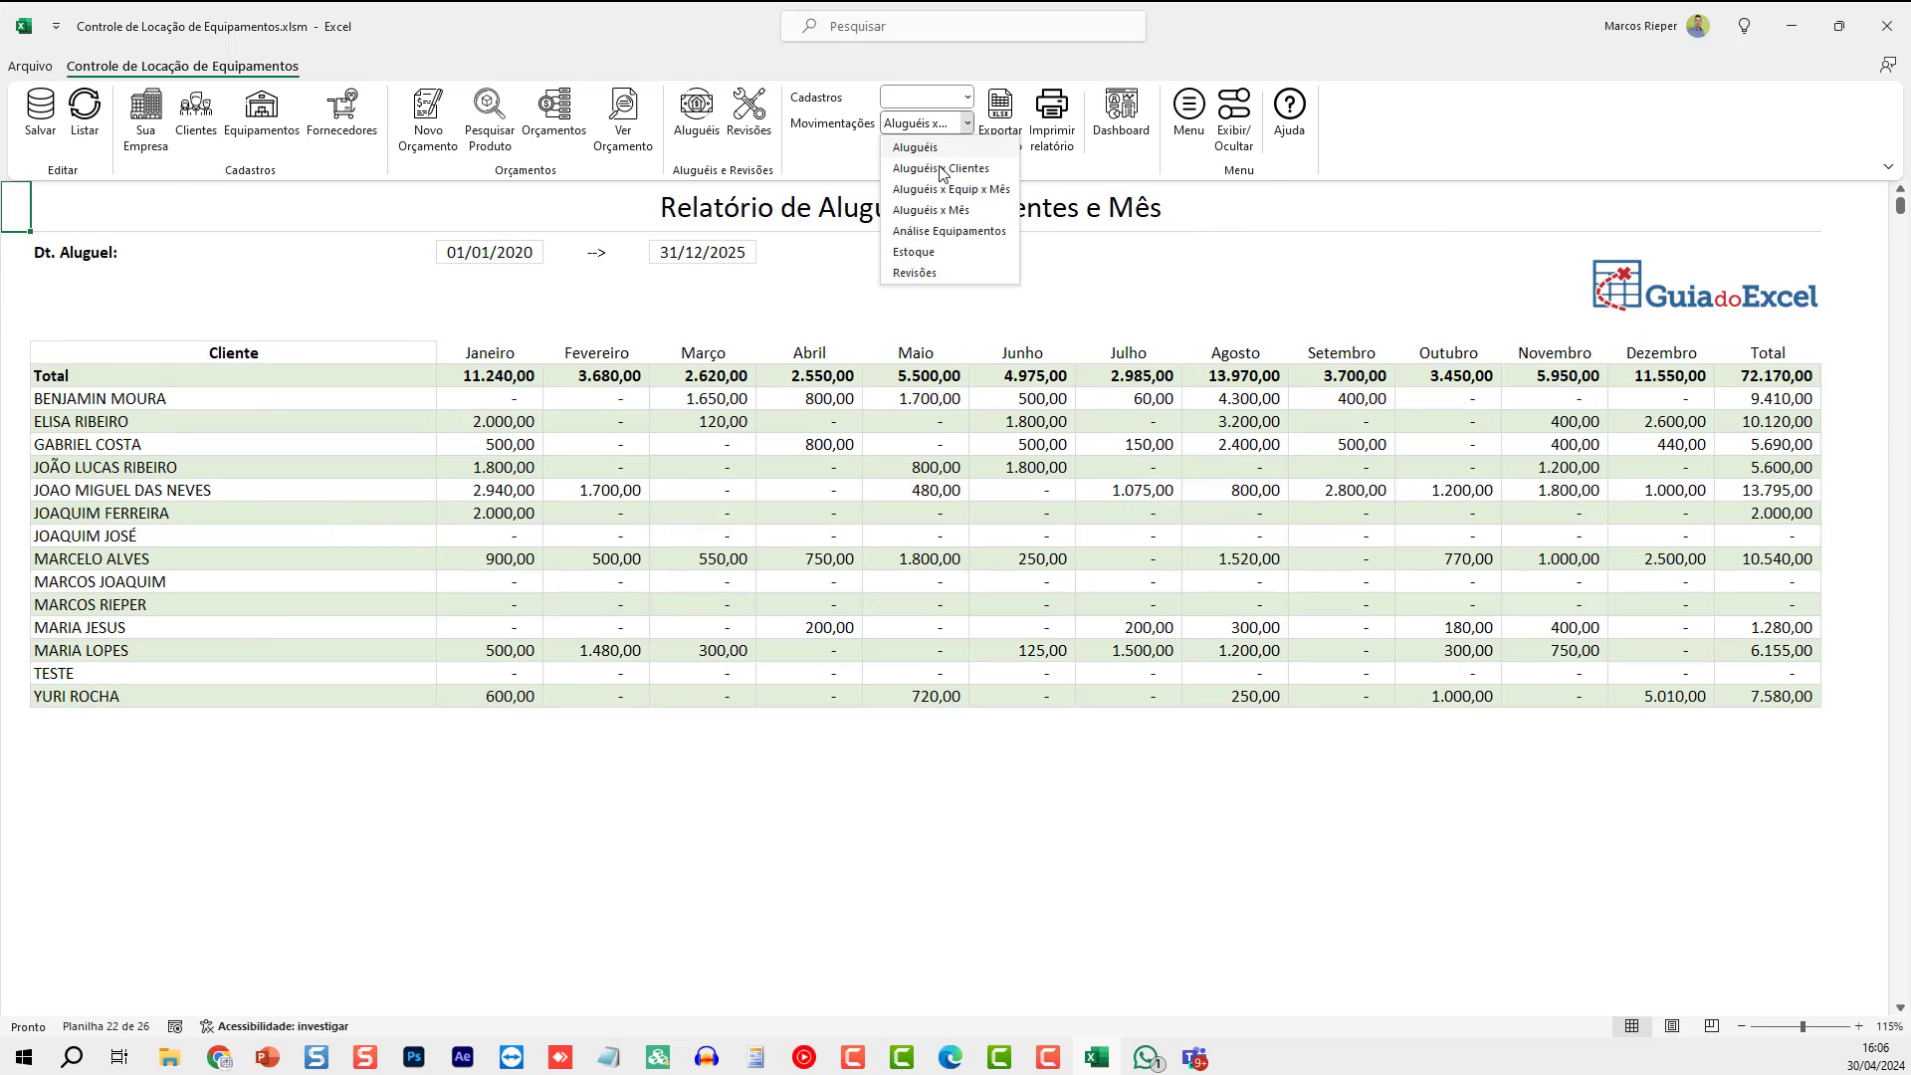
{"action": "left_click", "coordinate": [941, 231]}
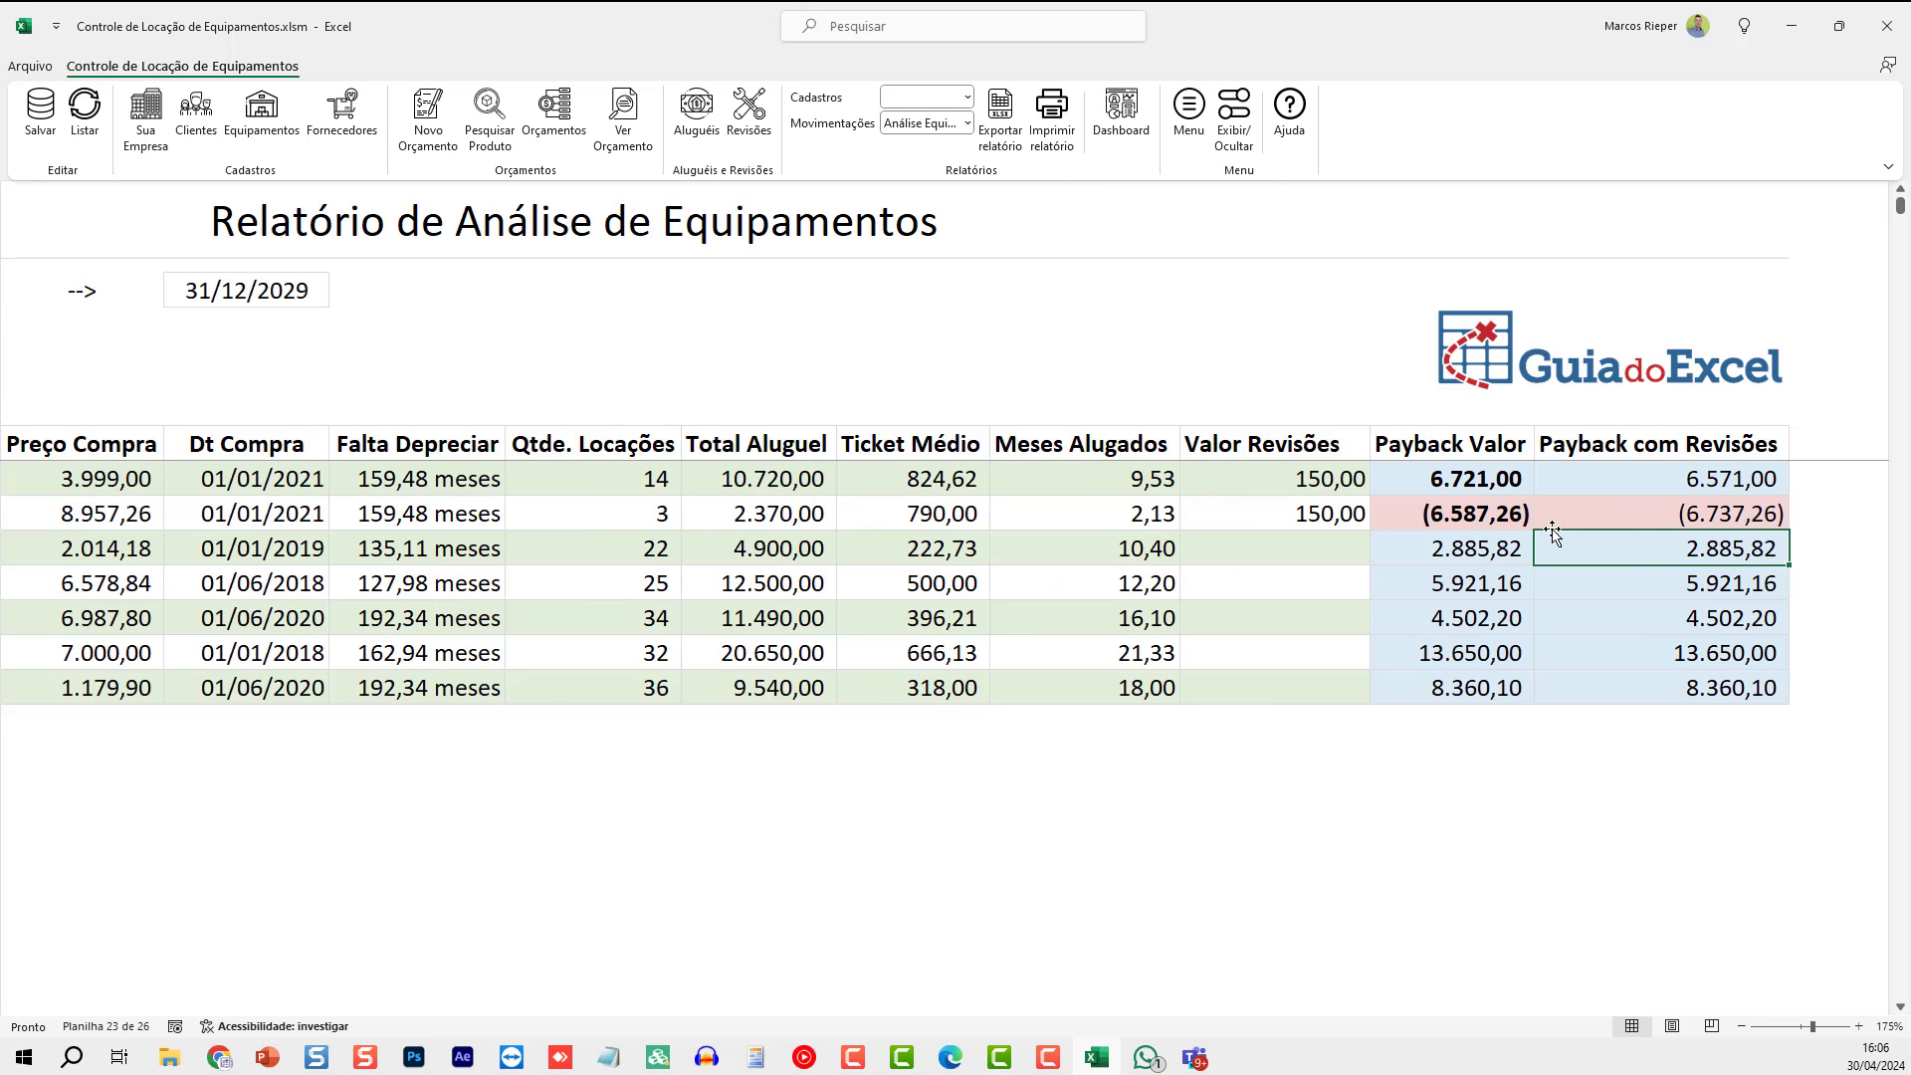
{"action": "left_click", "coordinate": [941, 123]}
{"action": "left_click", "coordinate": [946, 253]}
{"action": "left_click", "coordinate": [944, 272]}
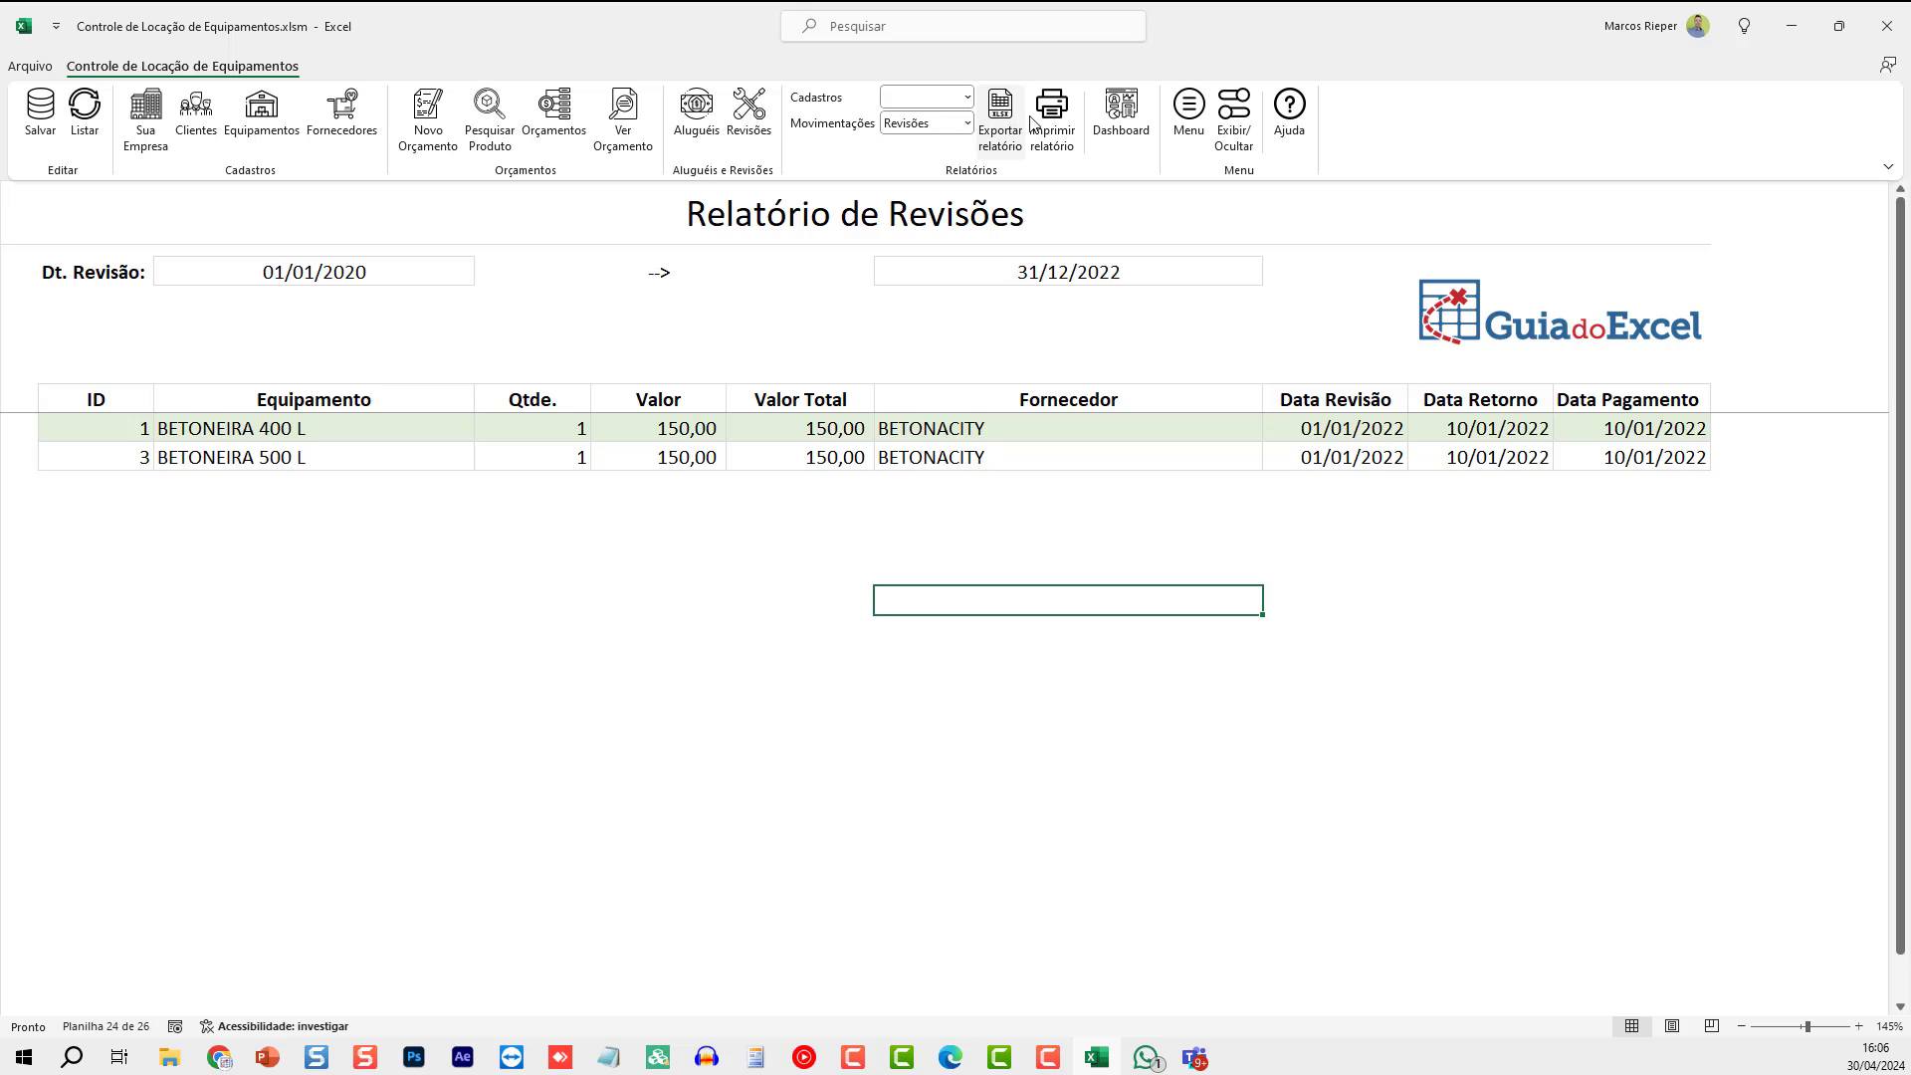
- Open the separate Dashboard.xlsm workbook from the rental control workbook and display its equipment rental dashboard
{"action": "left_click", "coordinate": [1122, 118]}
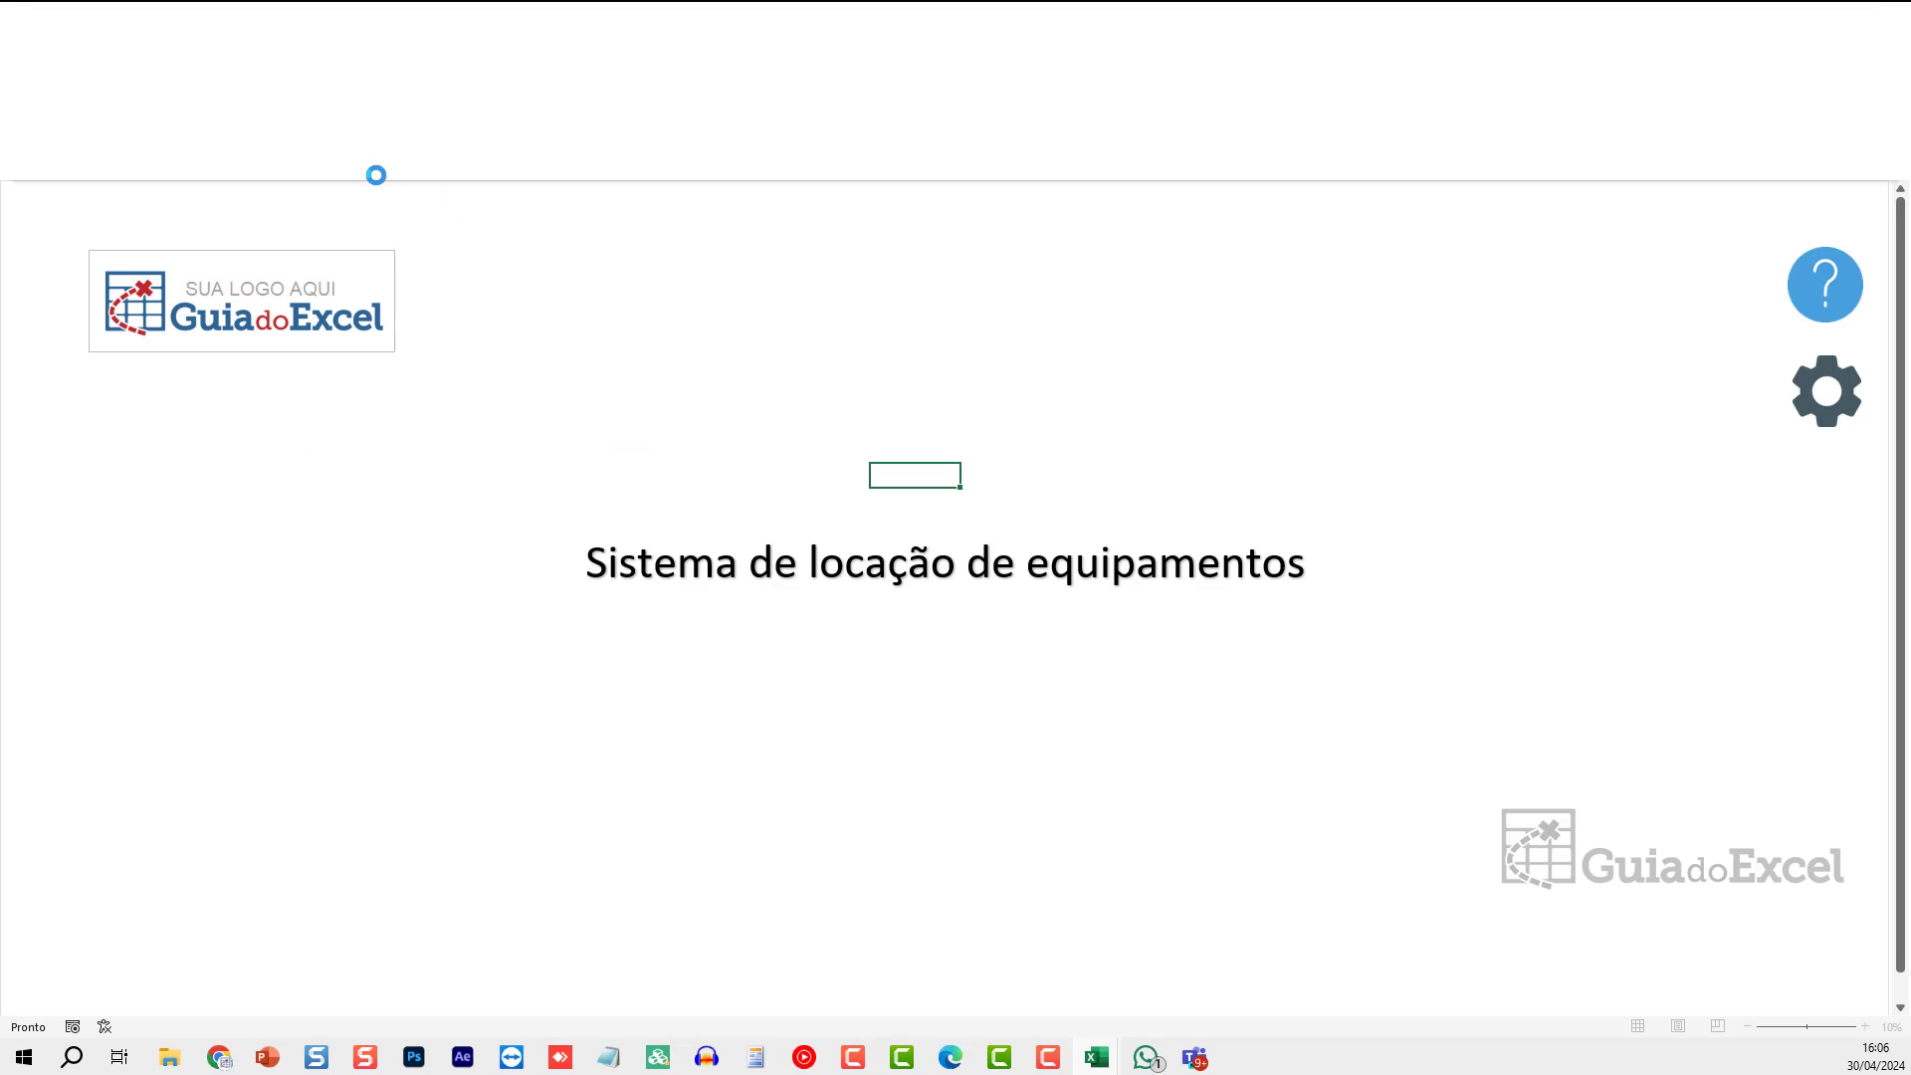
{"action": "left_click", "coordinate": [117, 119]}
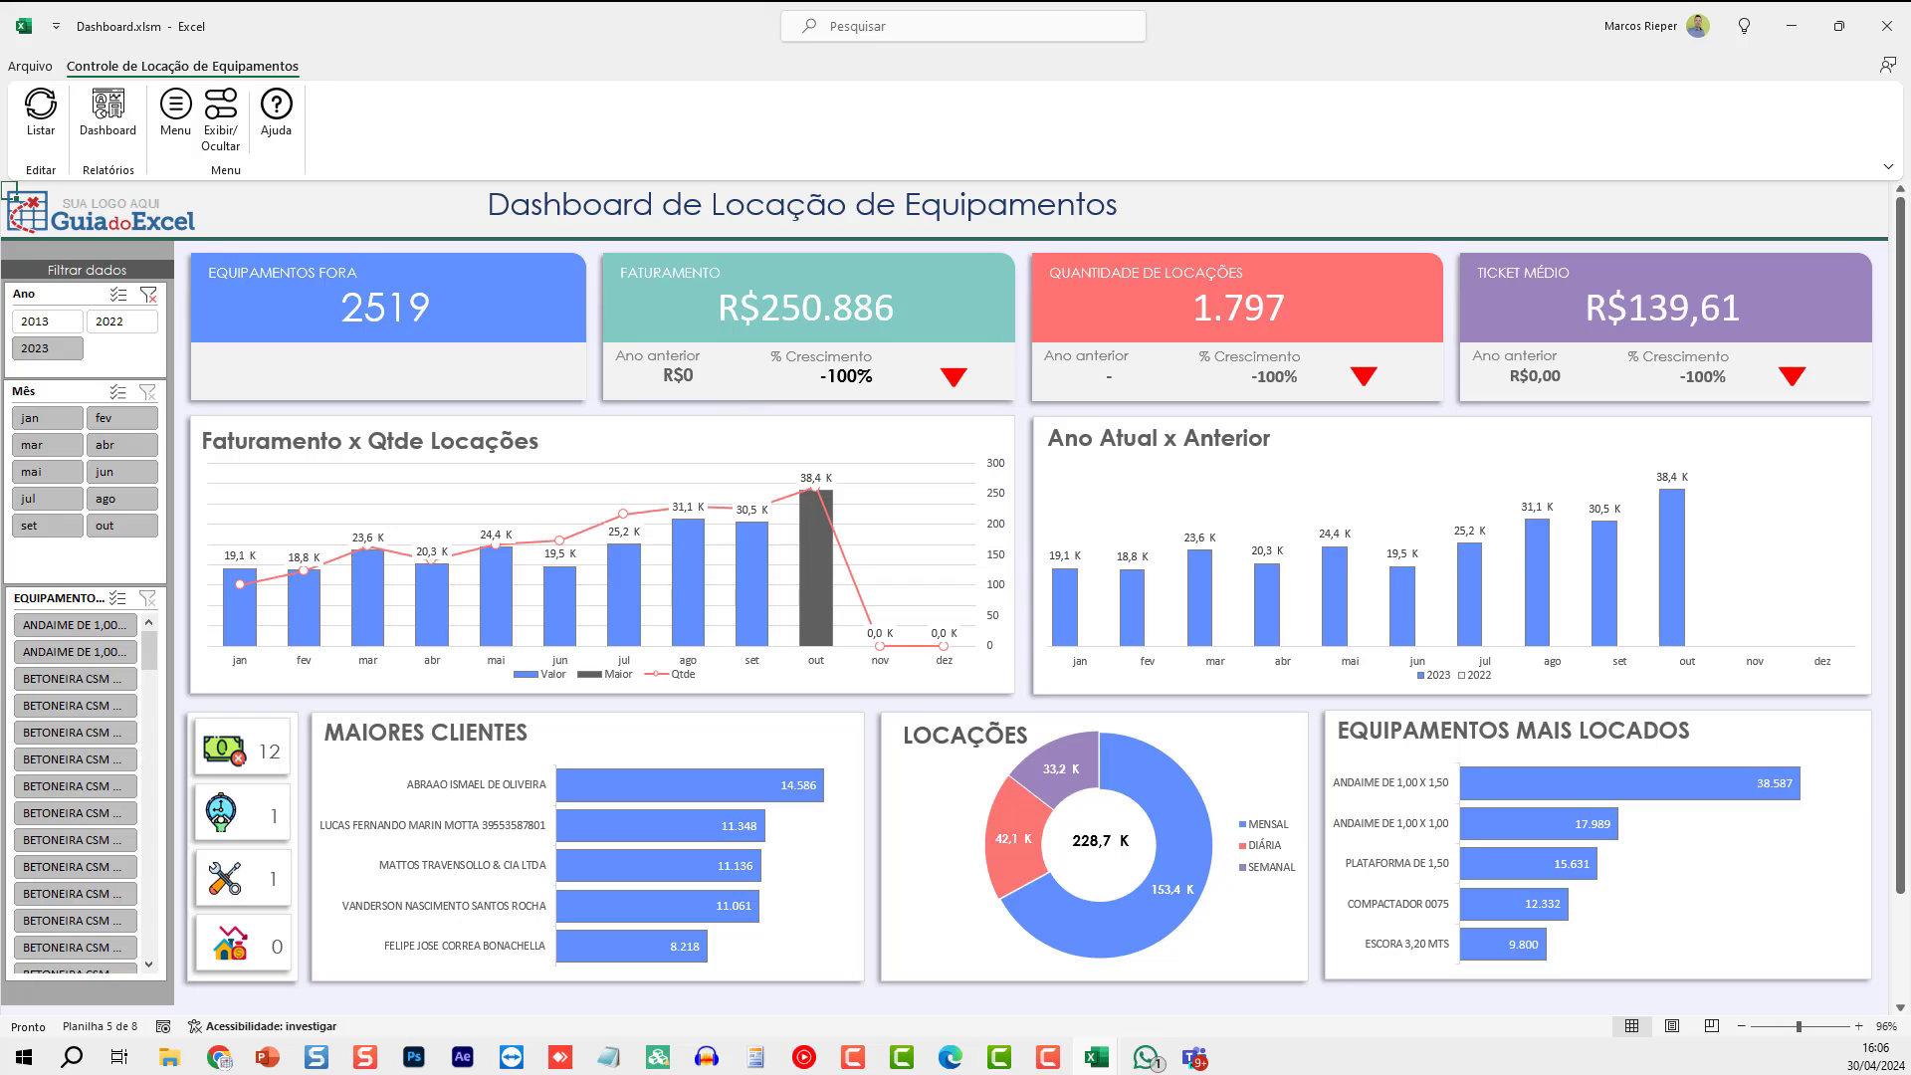
- Return Dashboard.xlsm to its menu sheet and close the workbook without saving the changes
{"action": "left_click", "coordinate": [184, 124]}
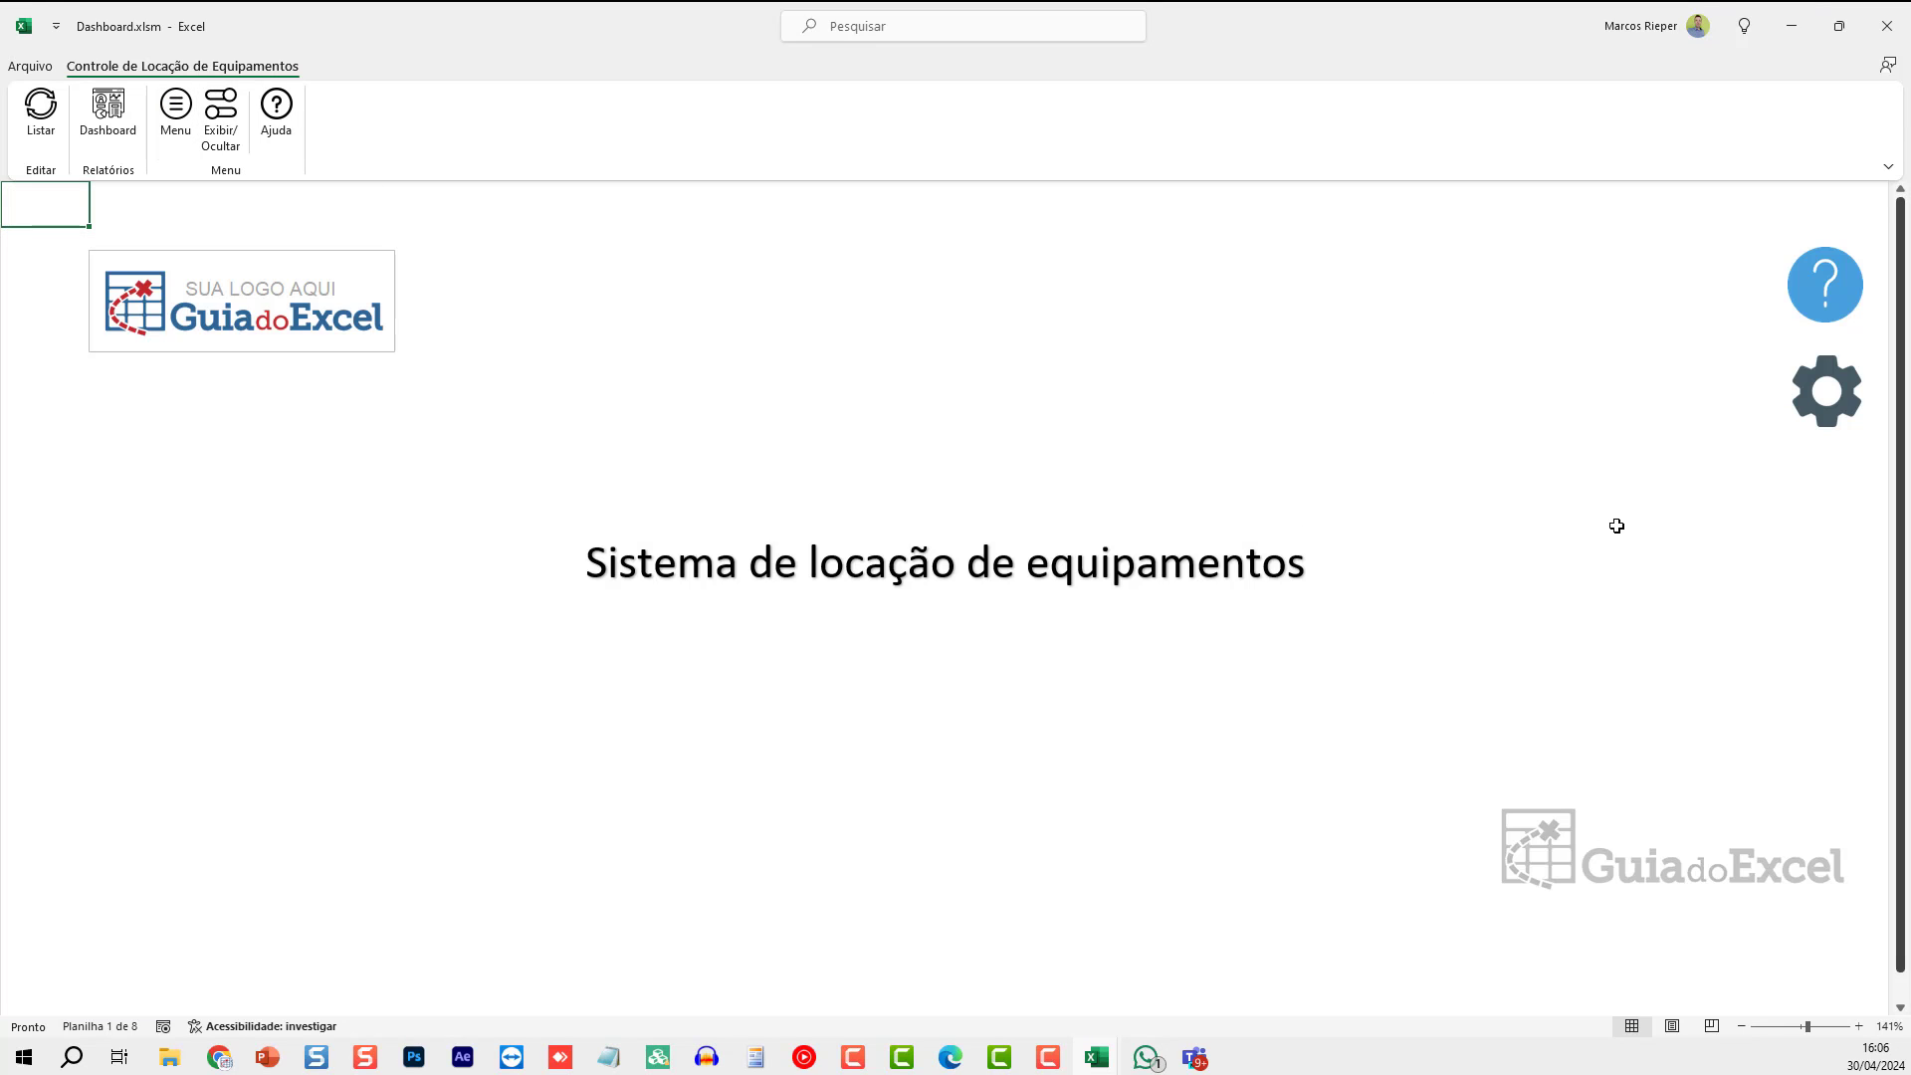
{"action": "left_click", "coordinate": [1887, 26]}
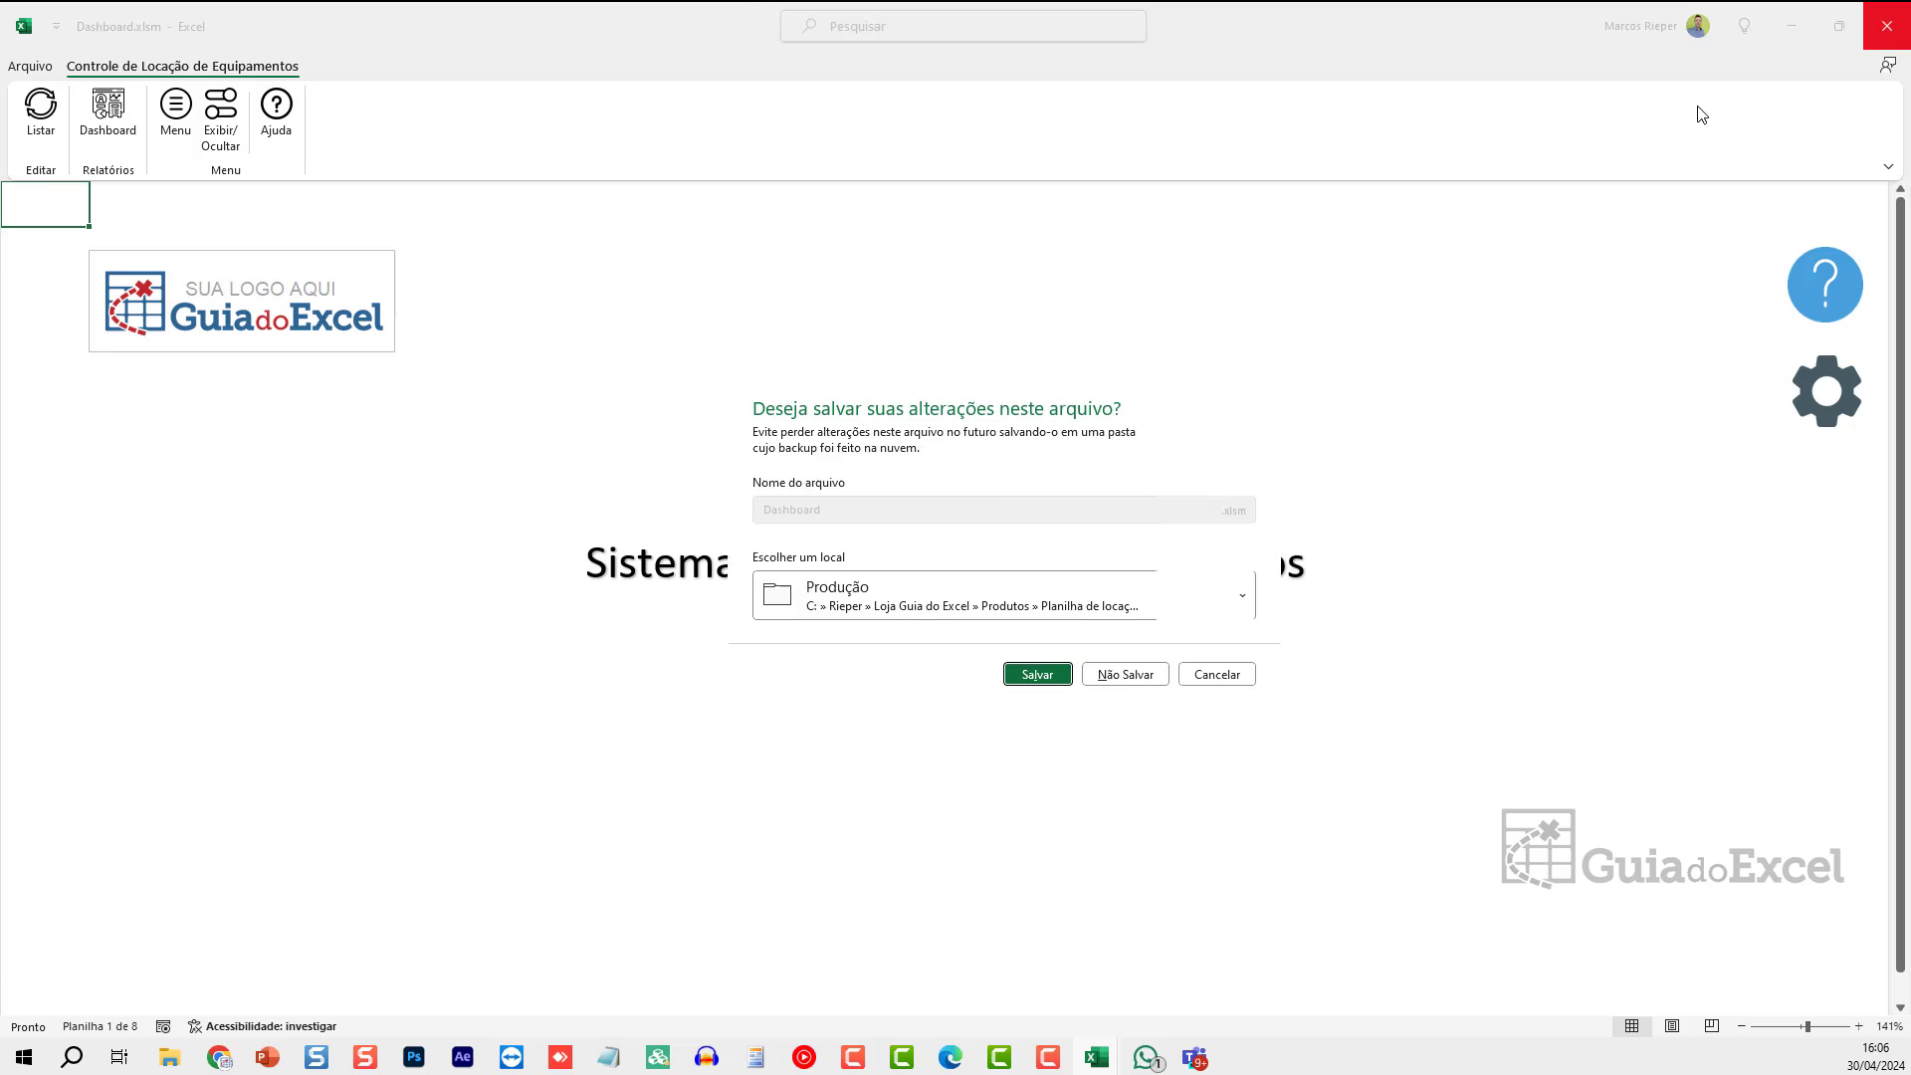
{"action": "left_click", "coordinate": [1123, 673]}
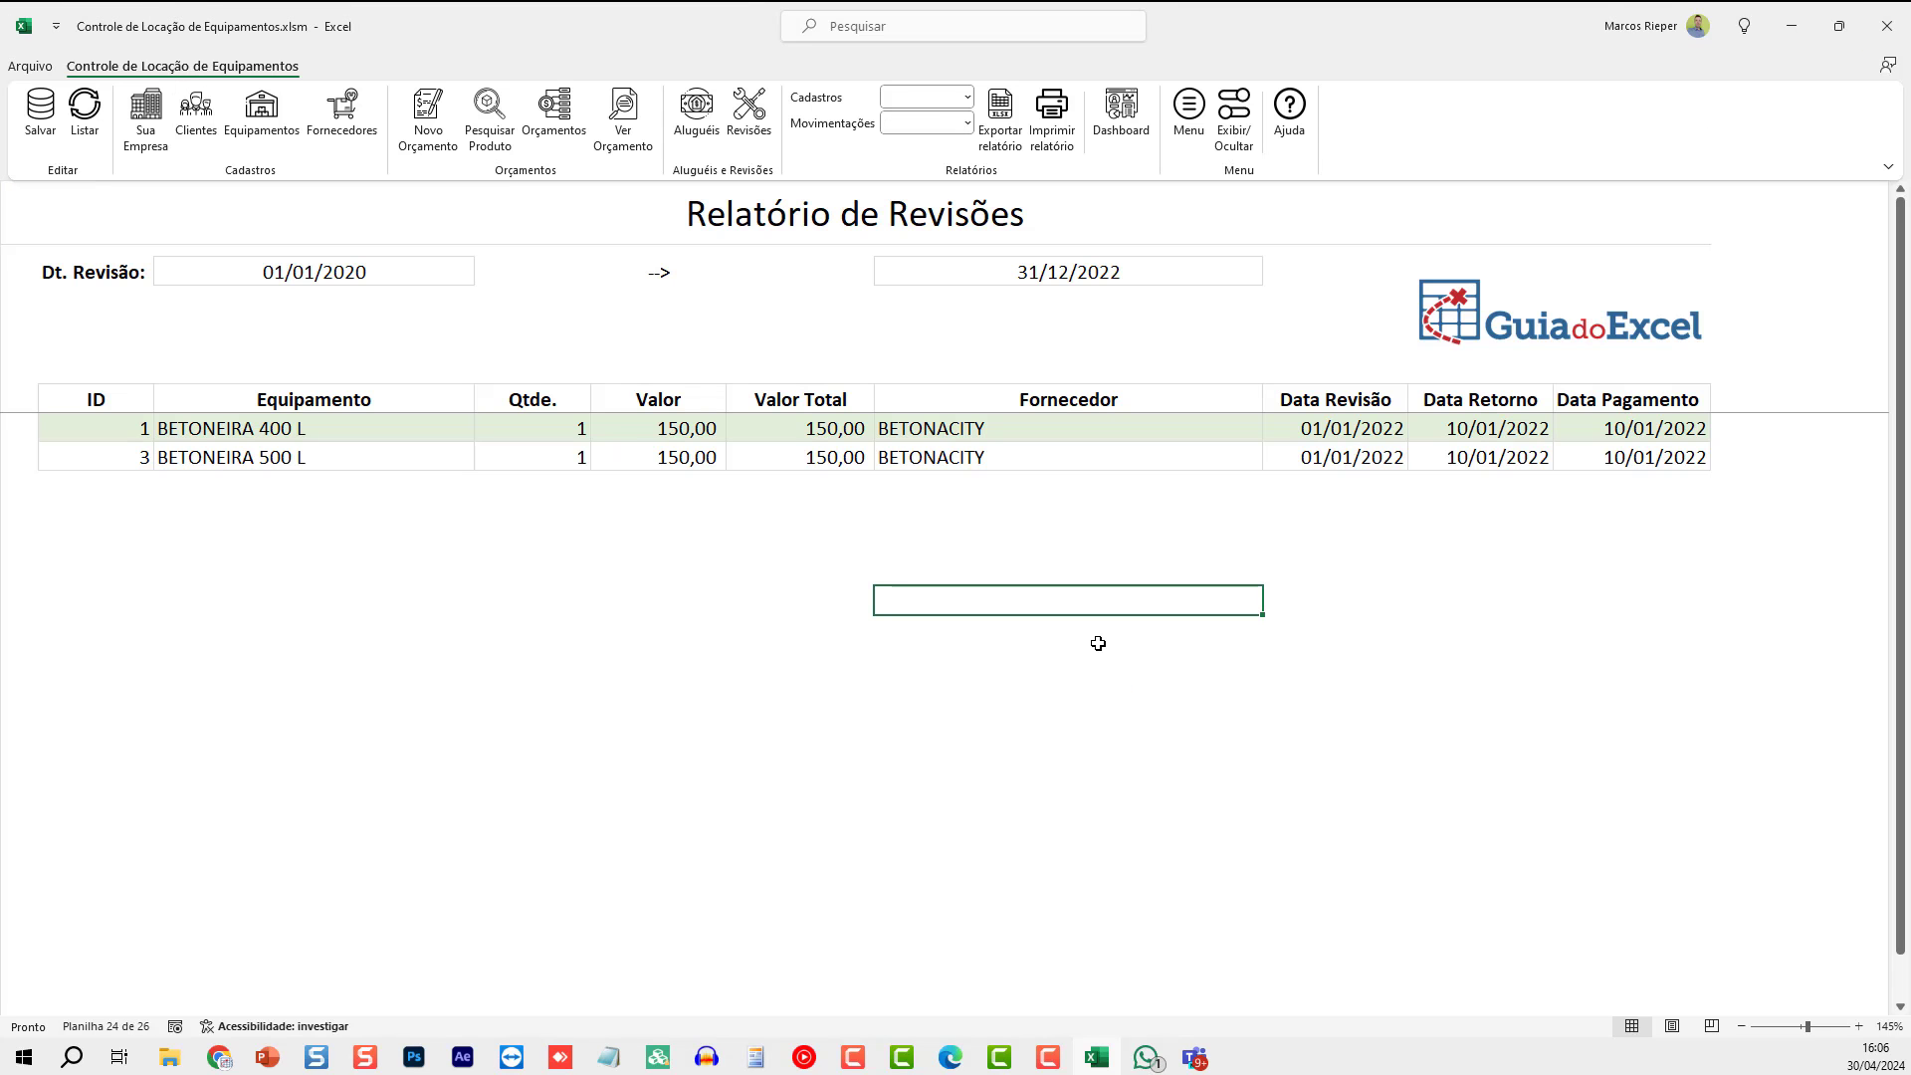